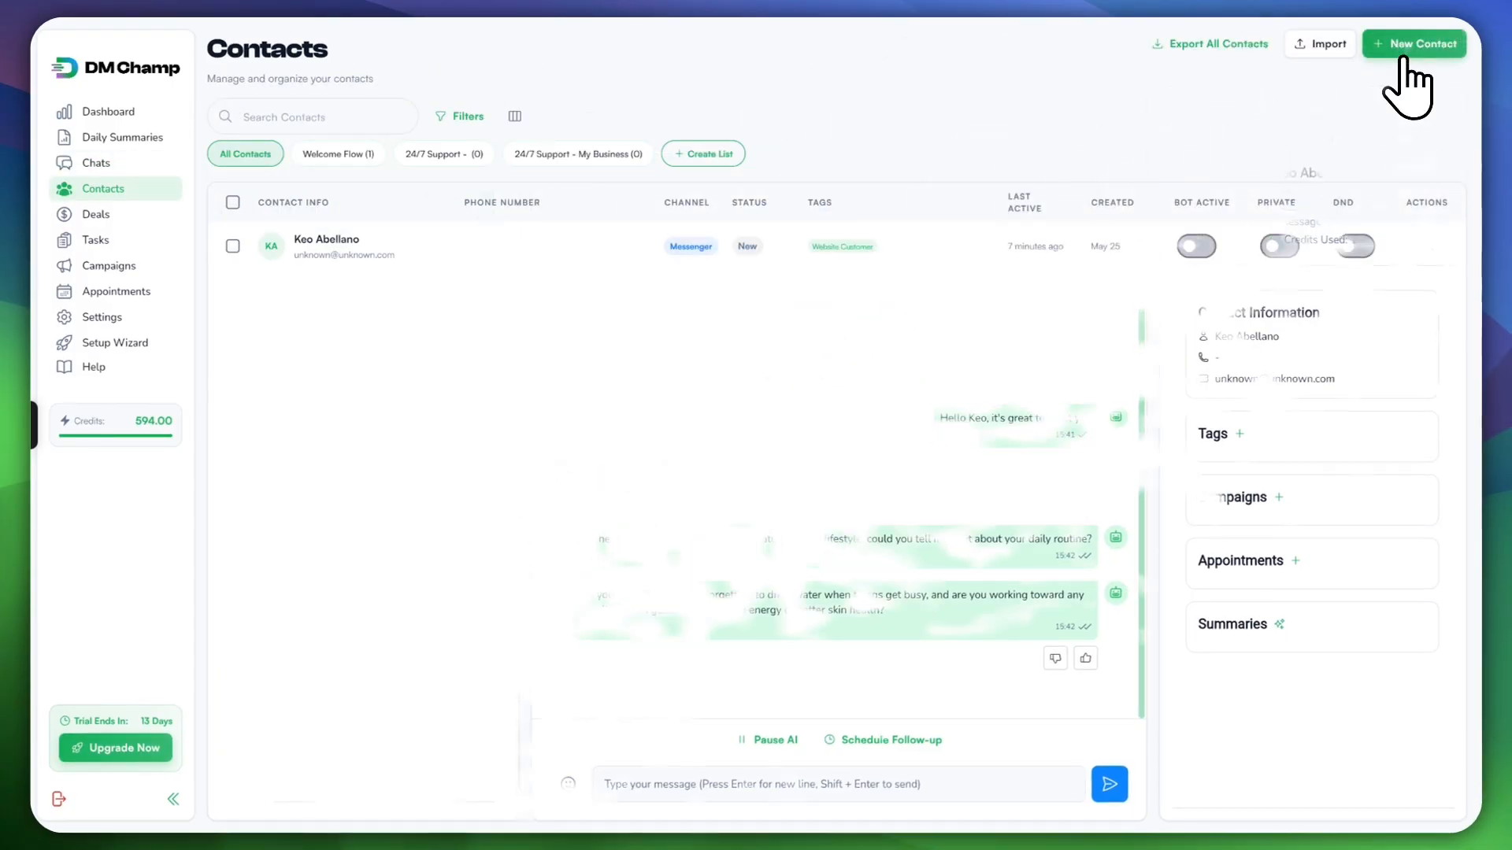
Step: Start a new contact and begin typing 'K' in the First Name field
left_click(1399, 49)
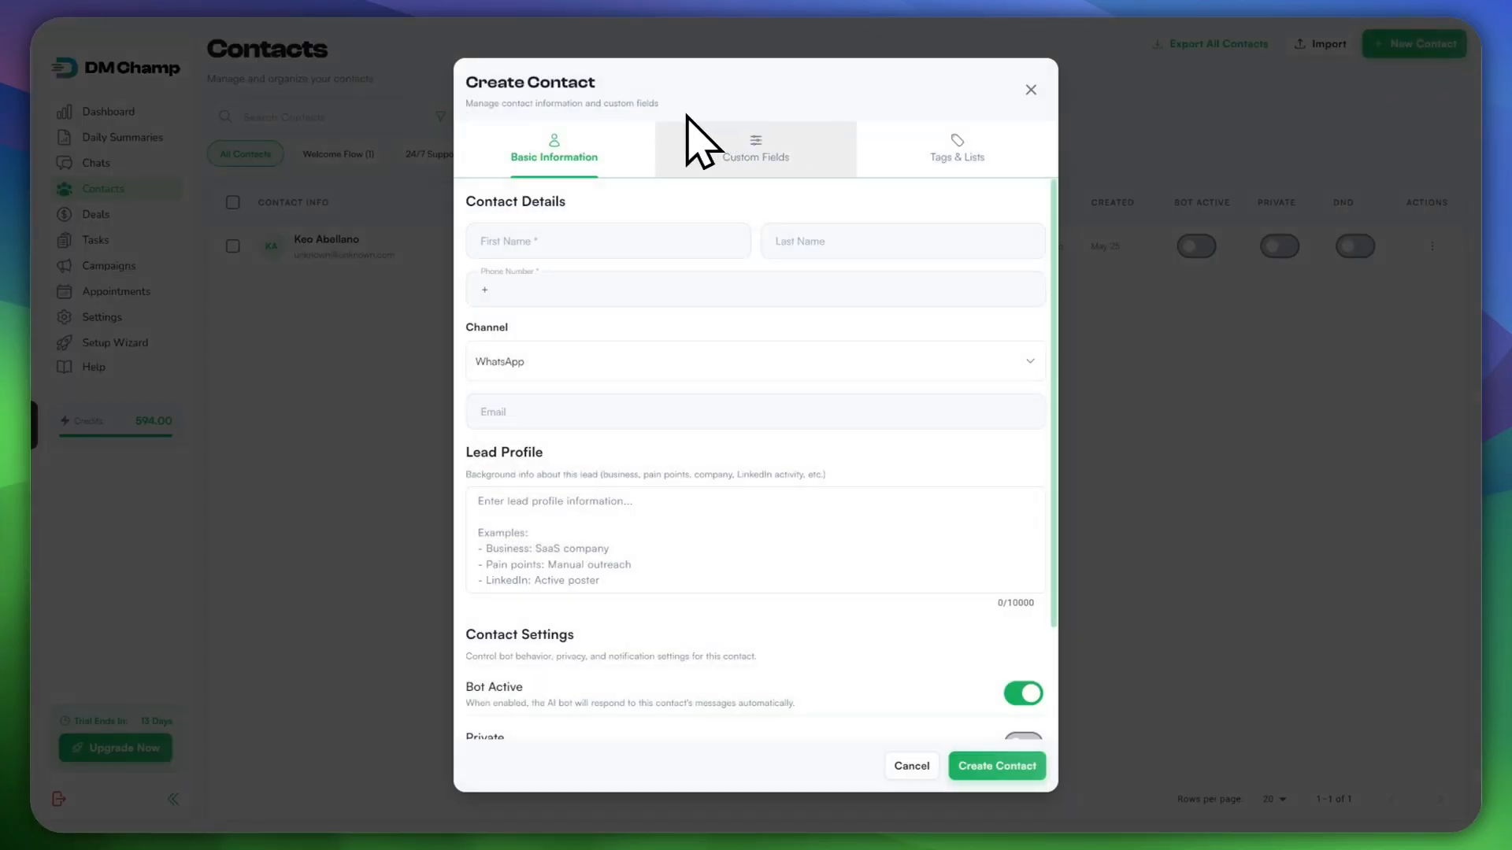
left_click(538, 244)
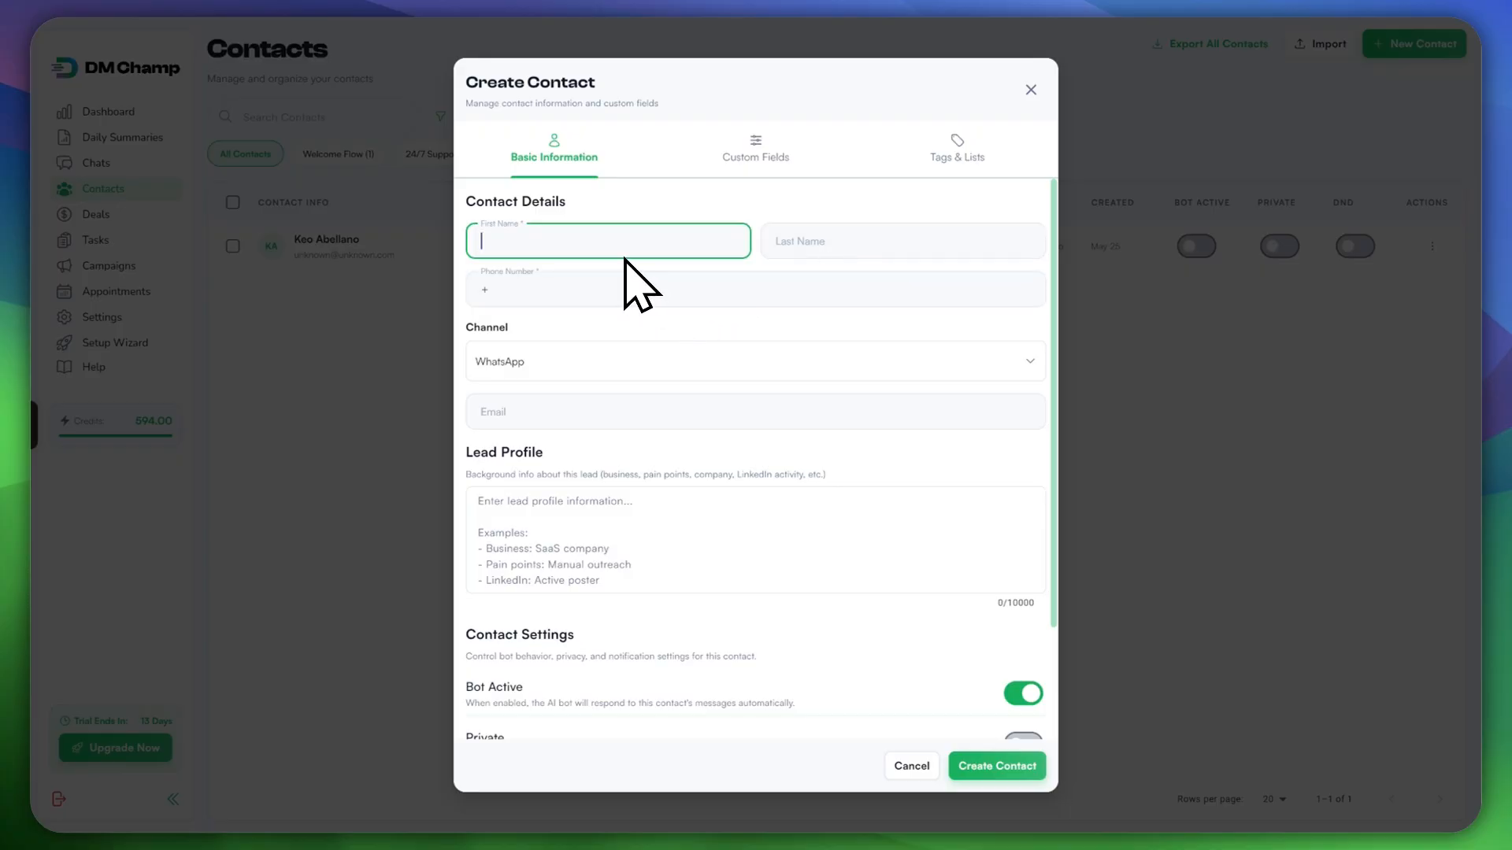
type("K")
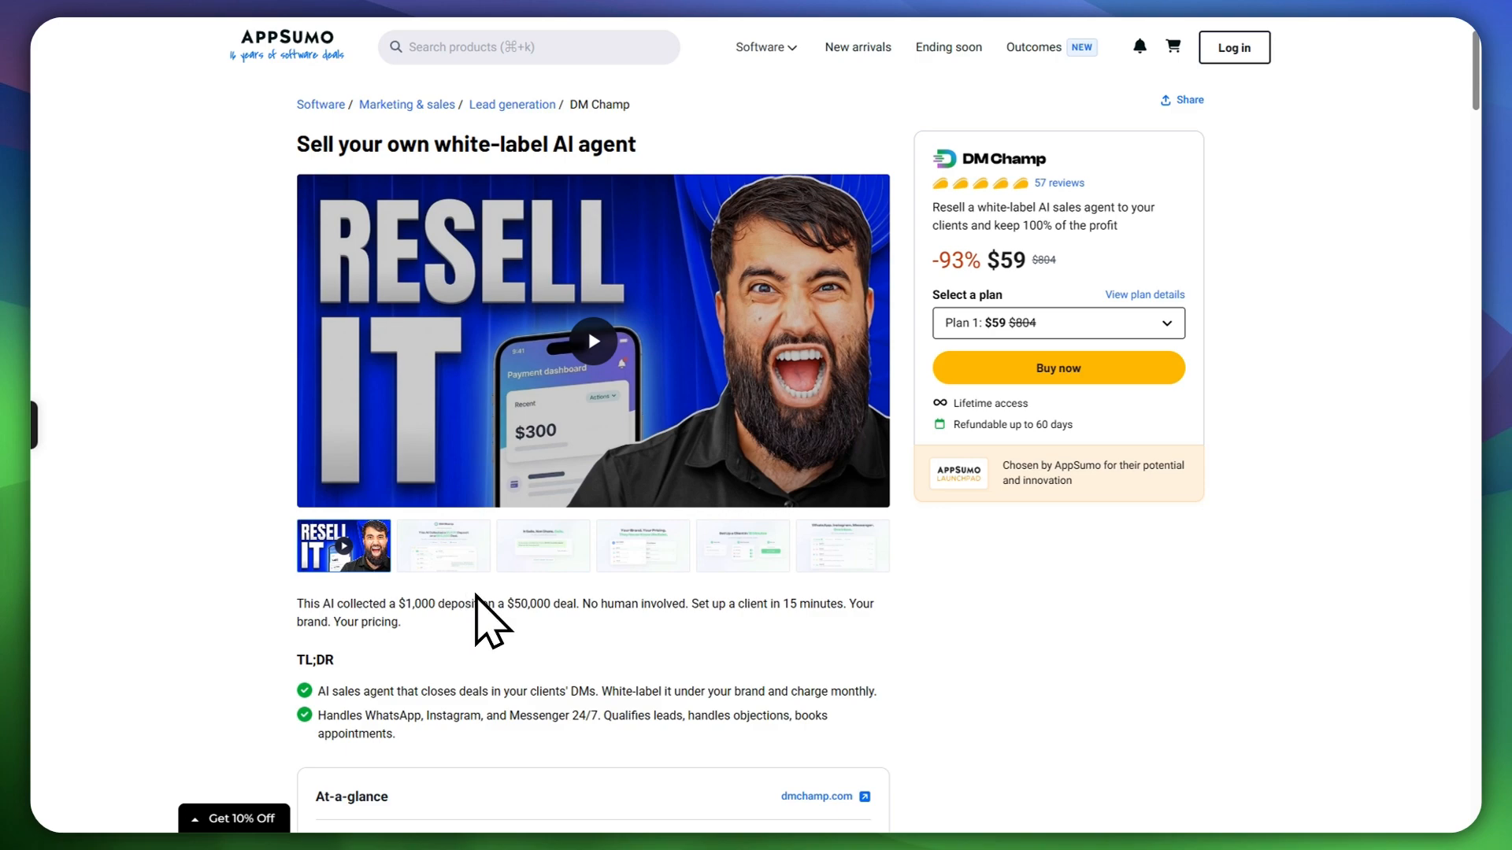
Step: Dismiss the Get 10% Off popup and scroll to the Plan 1–4 comparison table
scroll(253, 496, "down", 10)
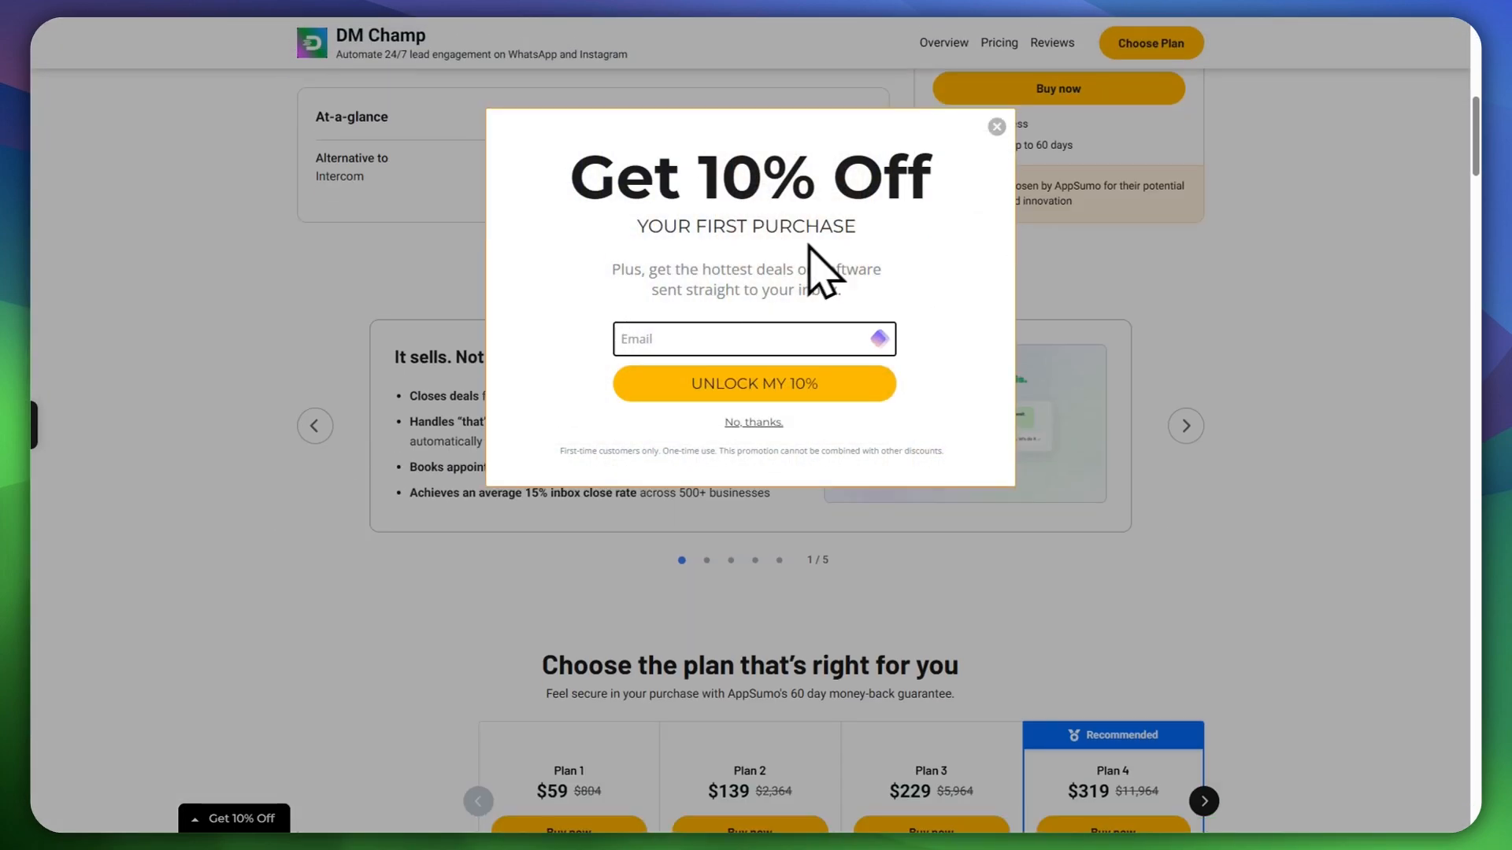
left_click(996, 126)
scroll(708, 552, "down", 8)
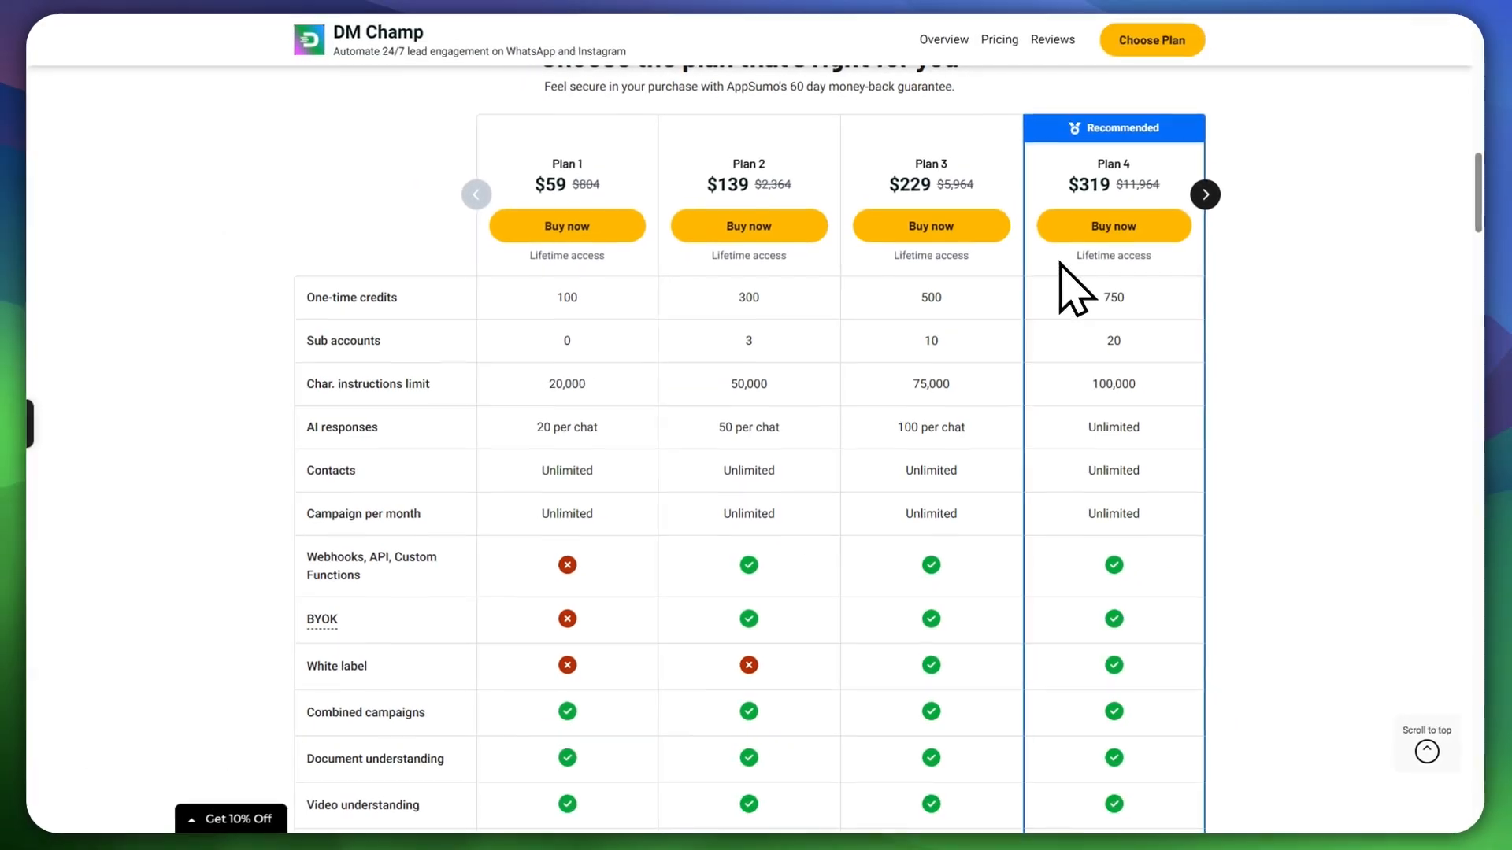
scroll(804, 403, "up", 4)
scroll(625, 401, "down", 3)
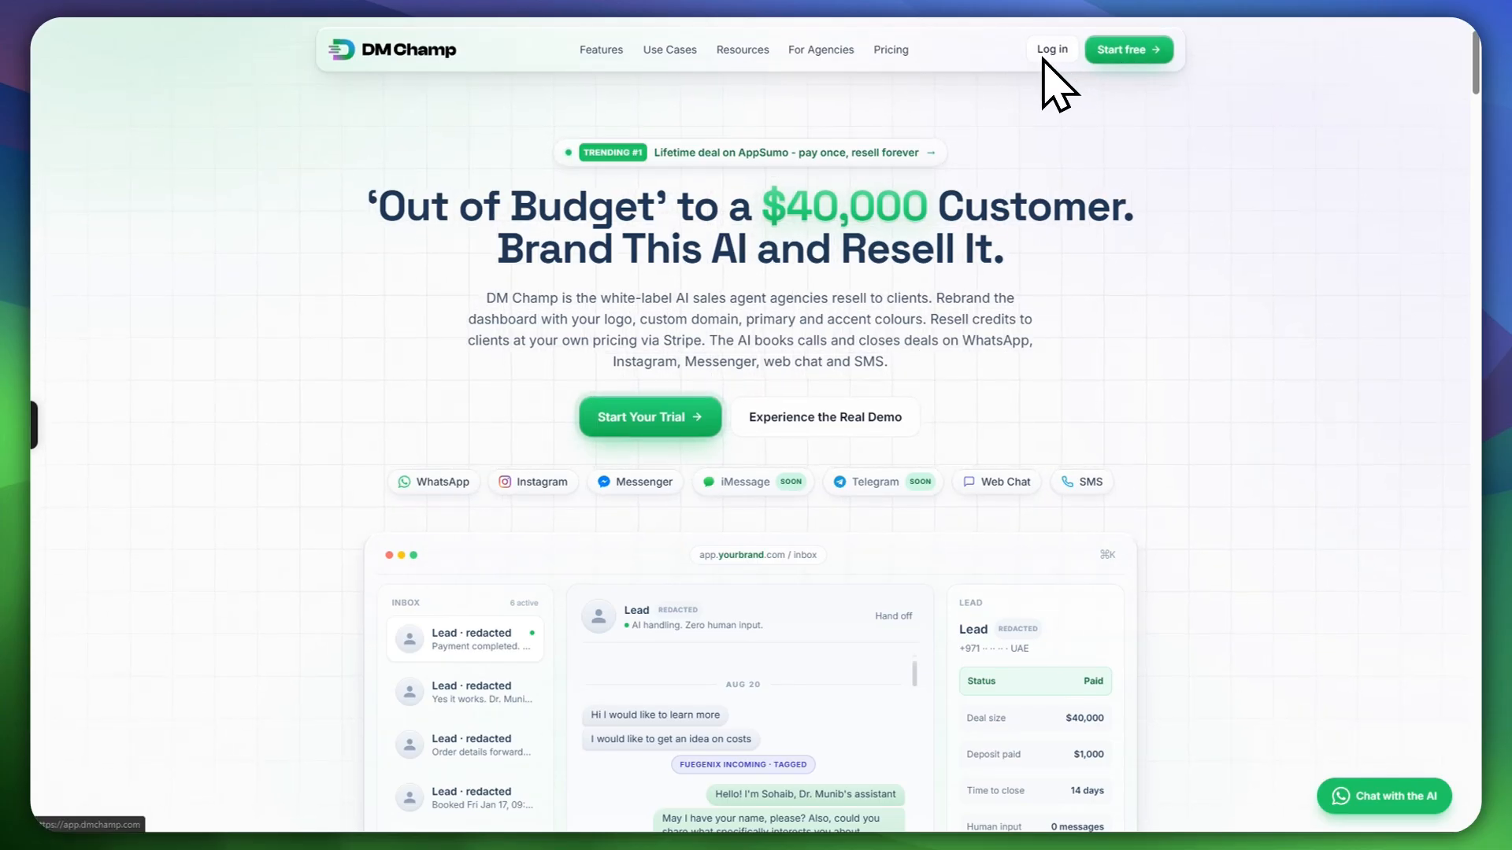
Step: Open DM Champ pricing, review the plans, and start the Pro plan's 14-day free trial
left_click(1130, 53)
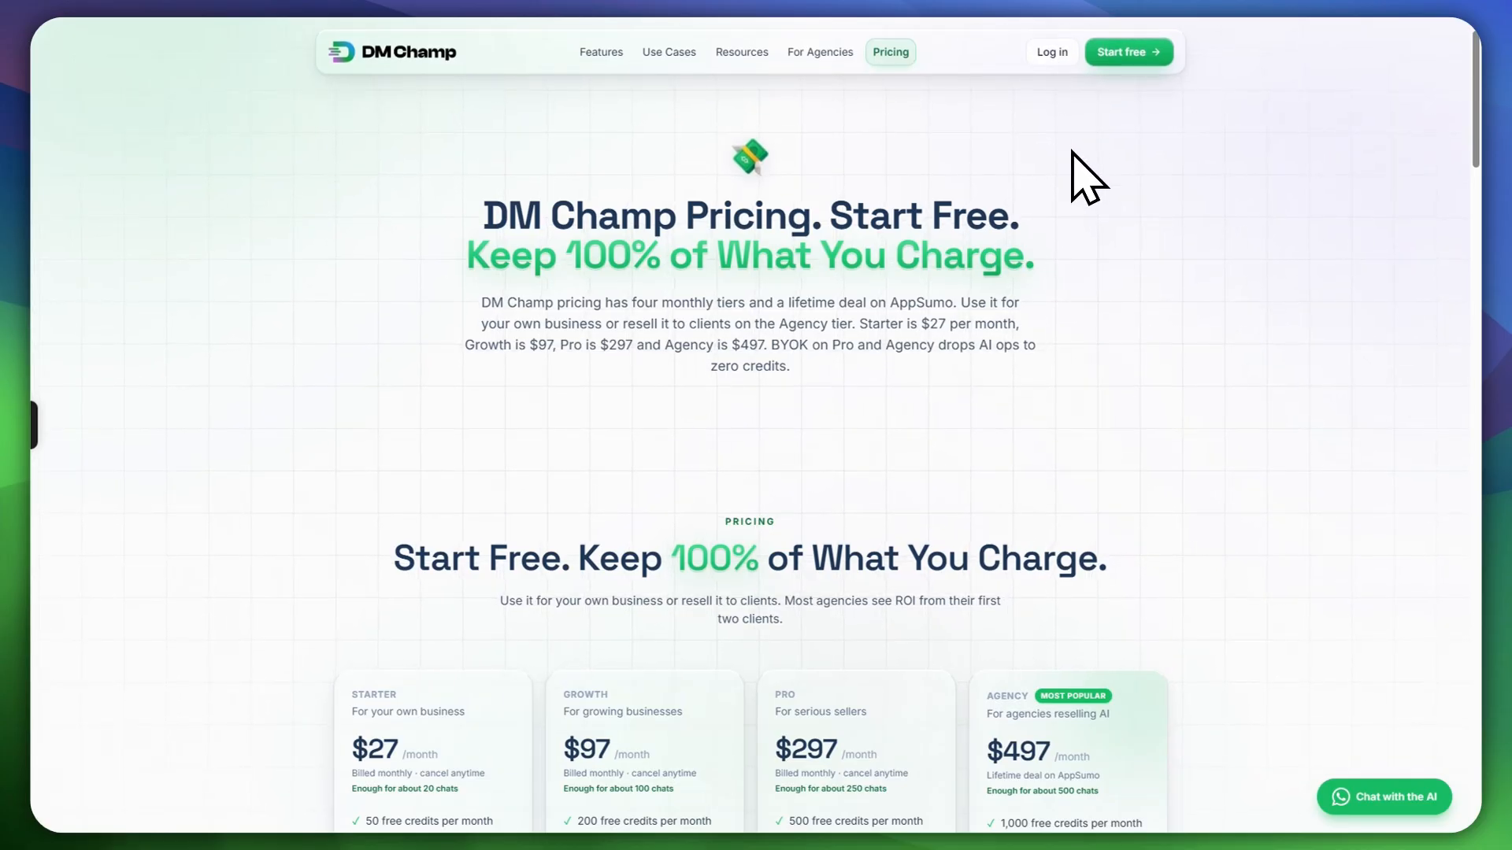
scroll(1086, 169, "down", 1)
scroll(989, 304, "down", 6)
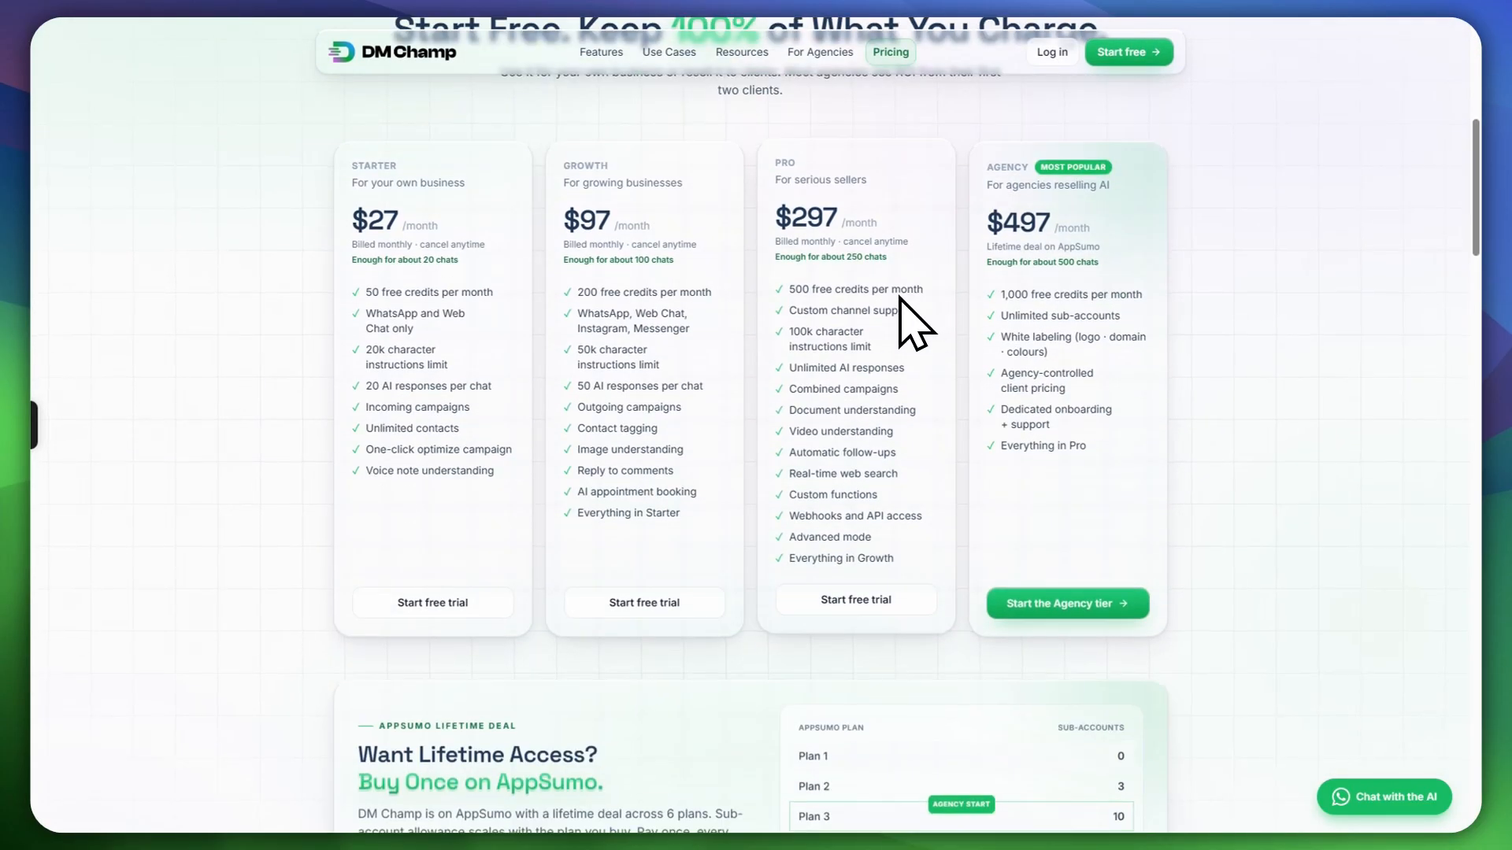
scroll(981, 369, "down", 3)
scroll(978, 405, "up", 3)
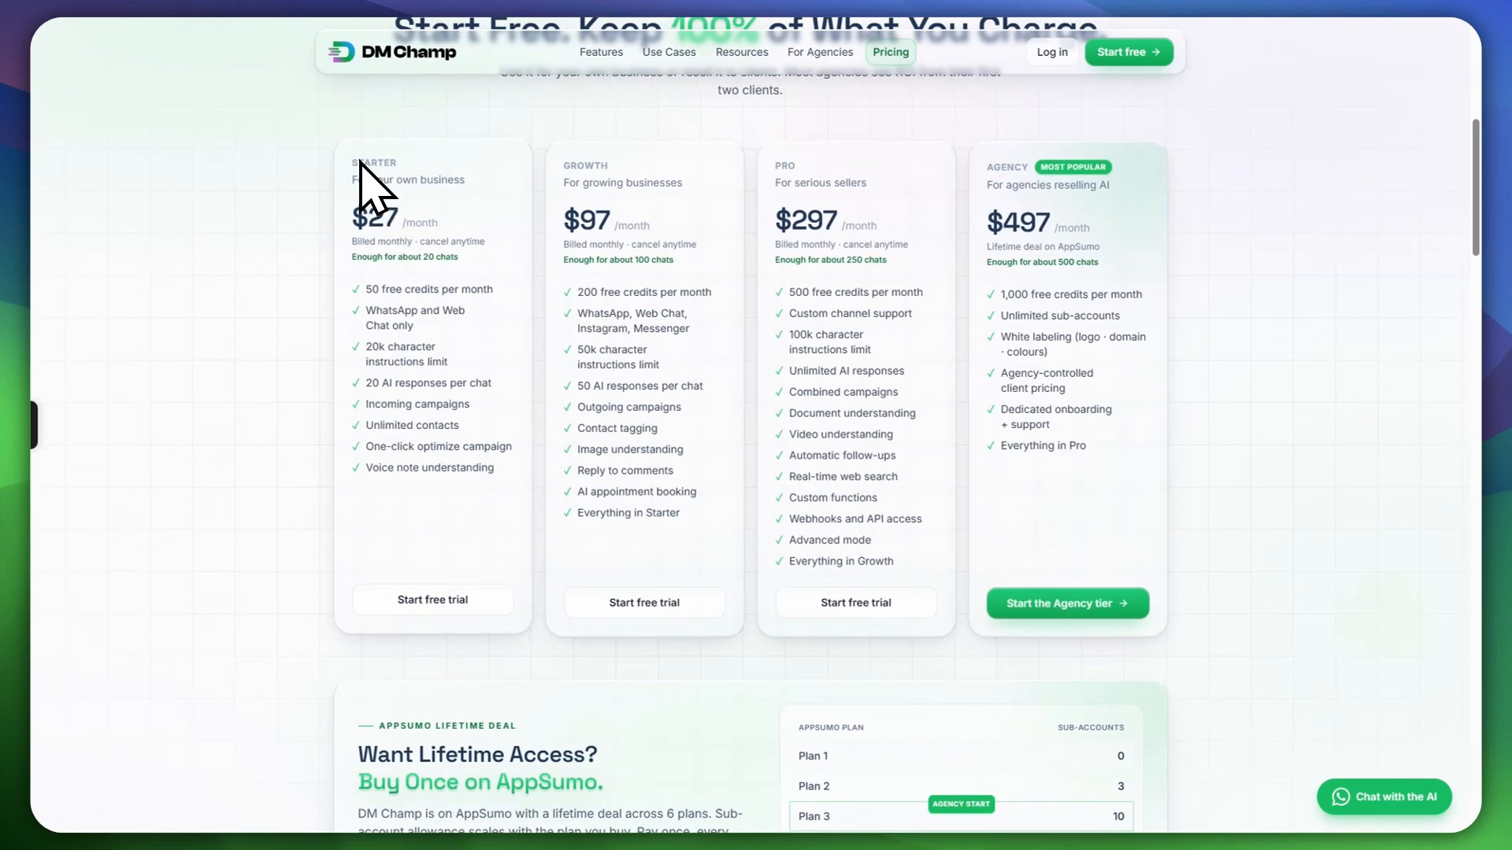
scroll(376, 166, "up", 3)
scroll(904, 438, "down", 1)
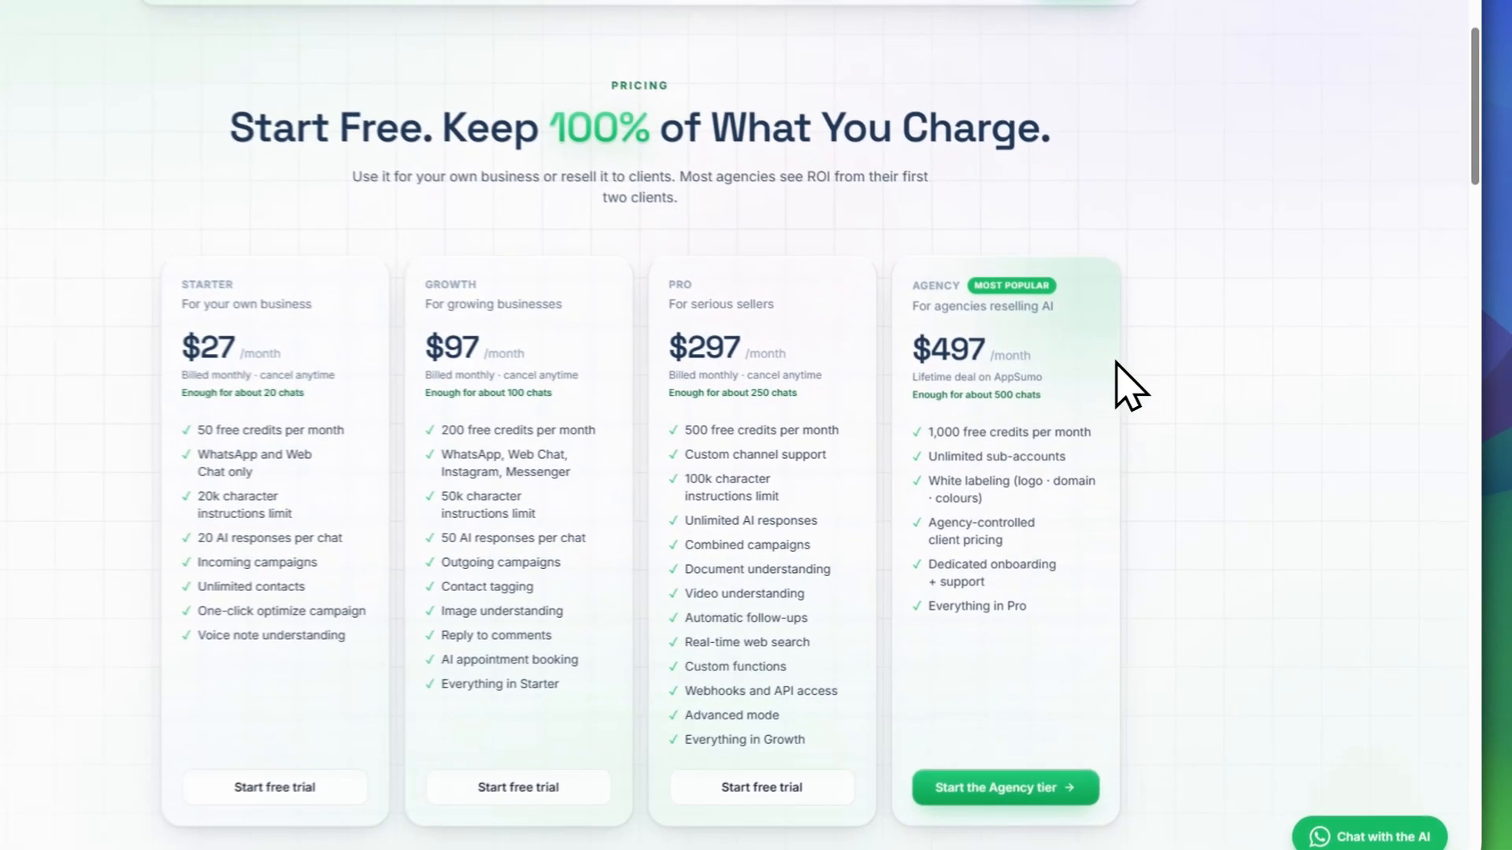
scroll(630, 471, "down", 4)
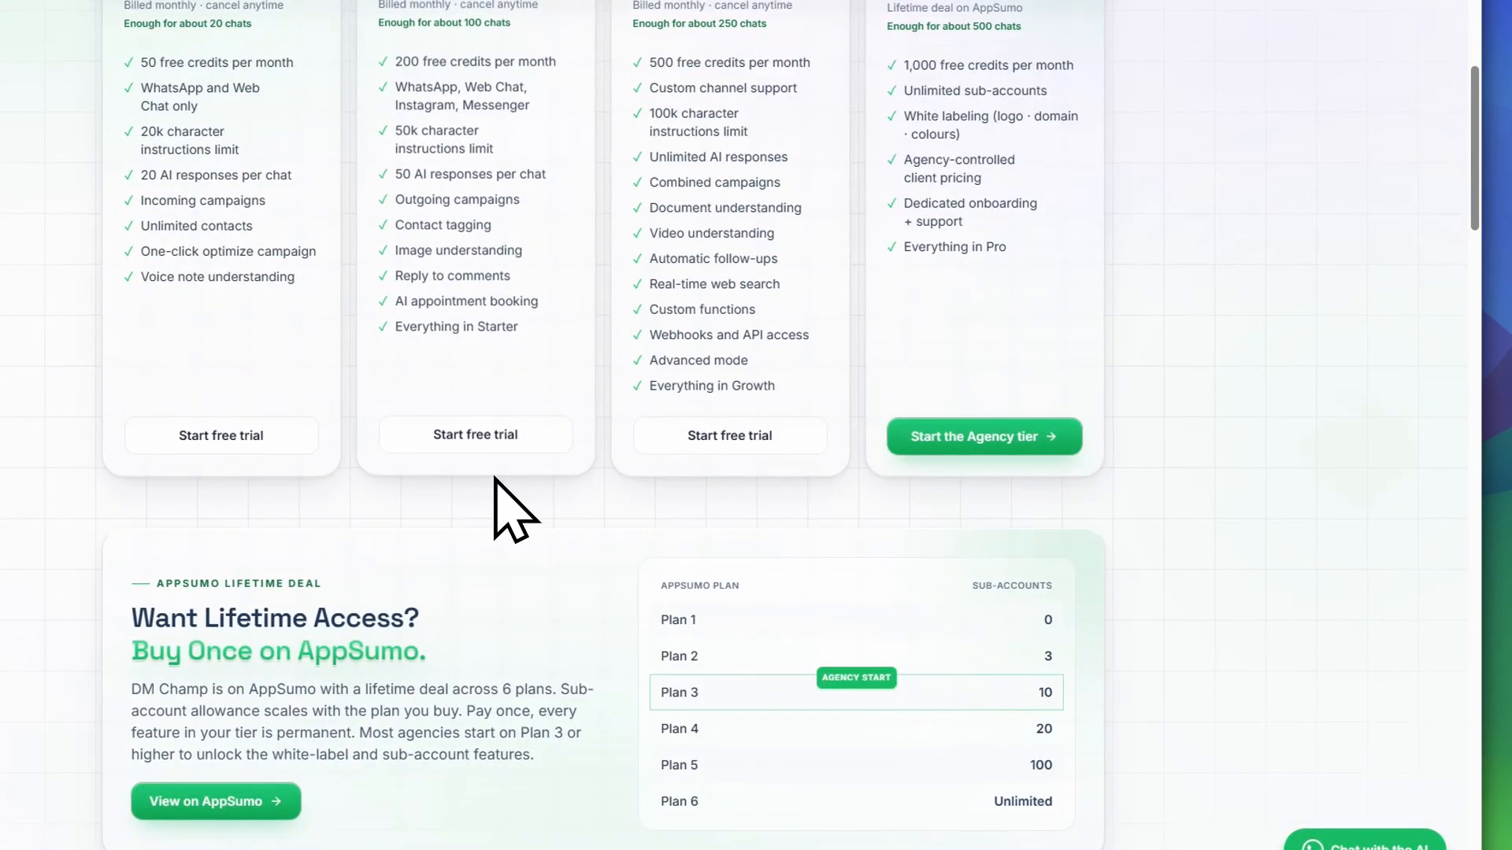
scroll(544, 492, "up", 2)
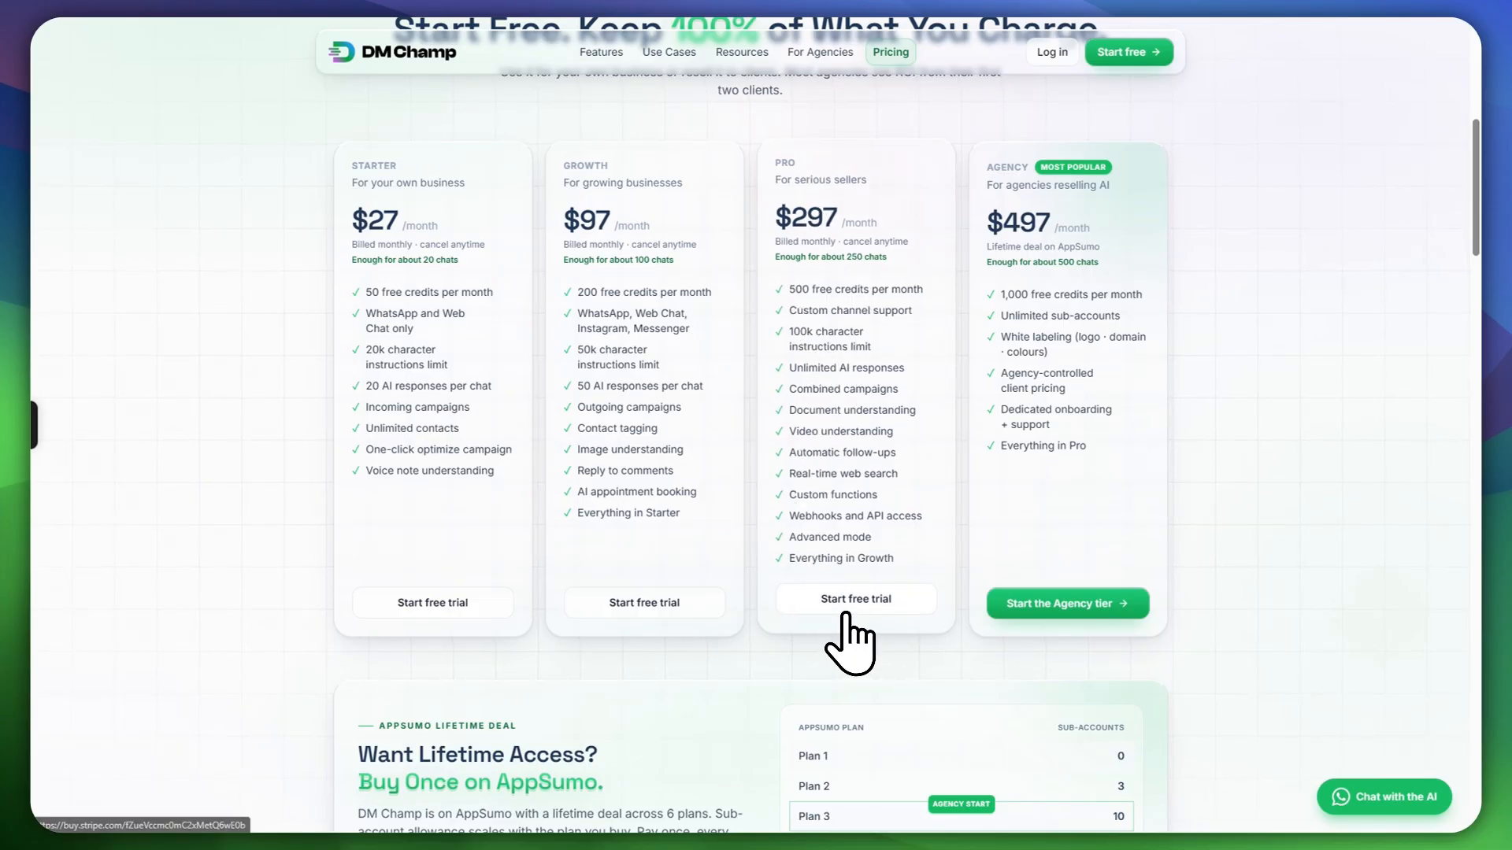
left_click(847, 612)
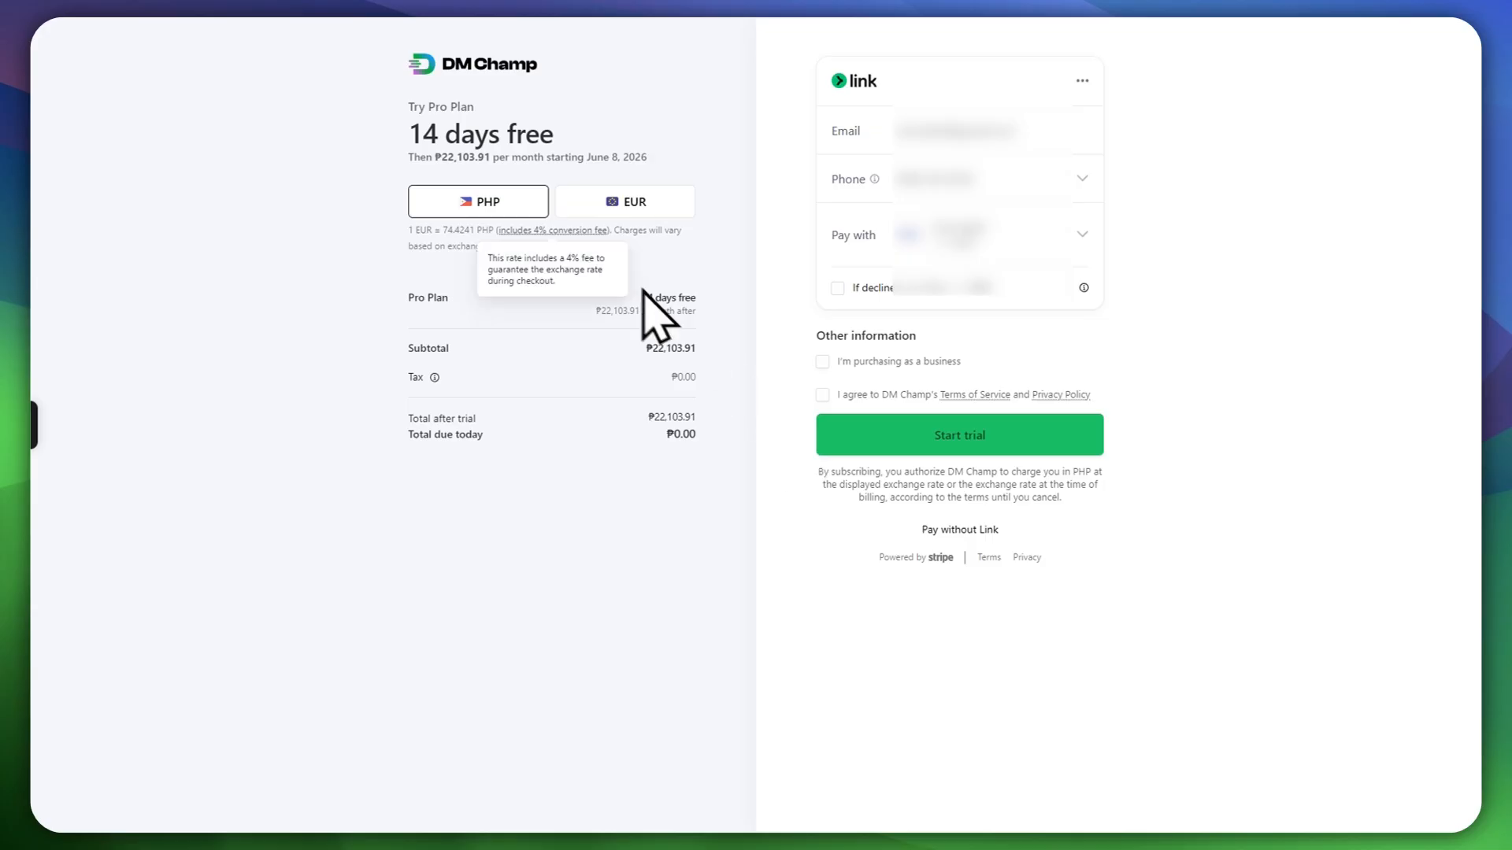
Step: Highlight the '14 days free' wording, then close the Stripe checkout tab
left_click_drag(409, 135, 549, 129)
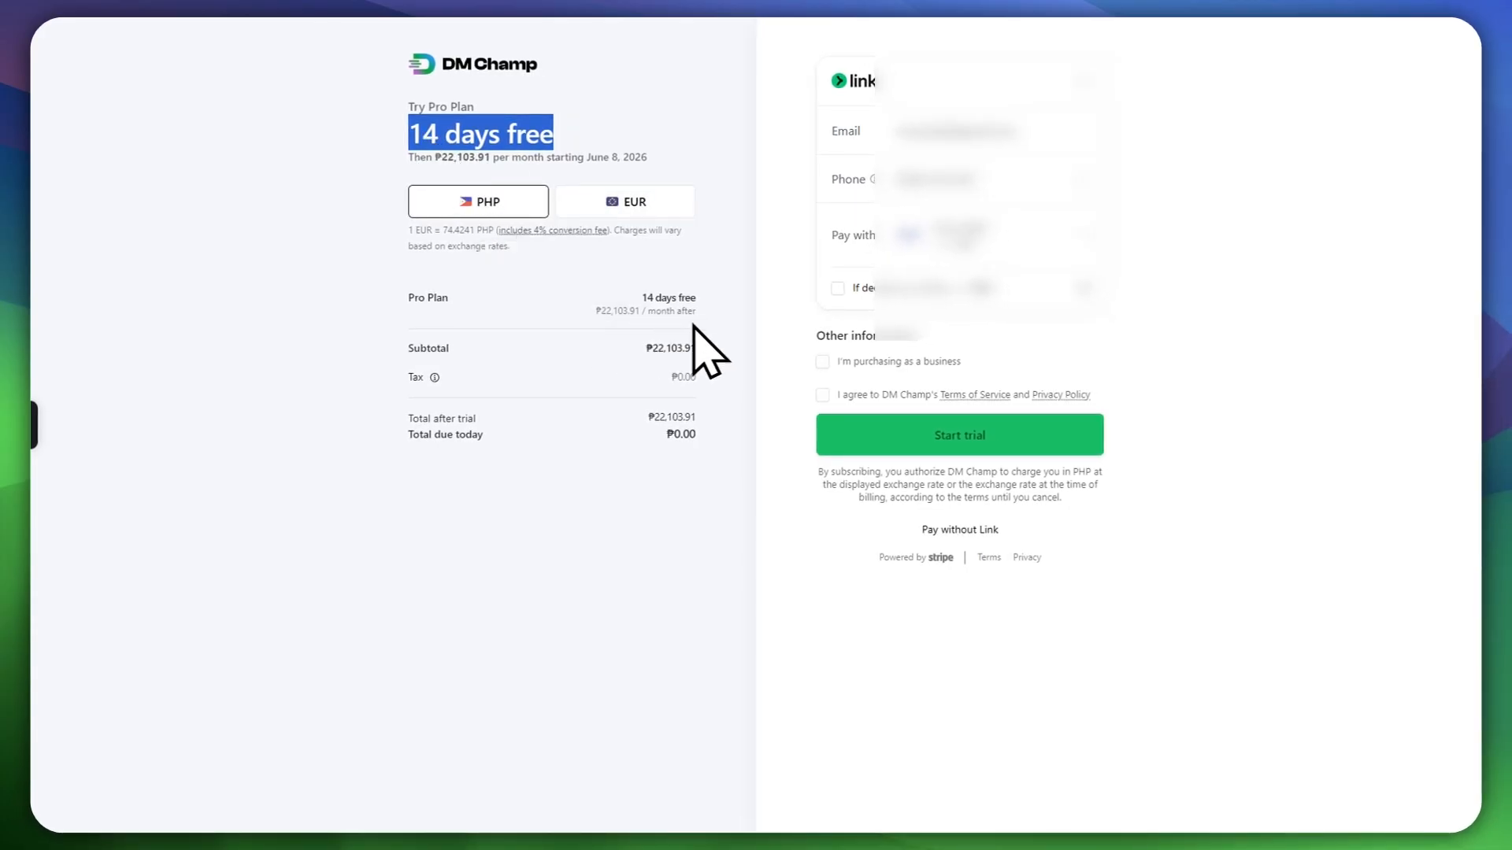
left_click(758, 353)
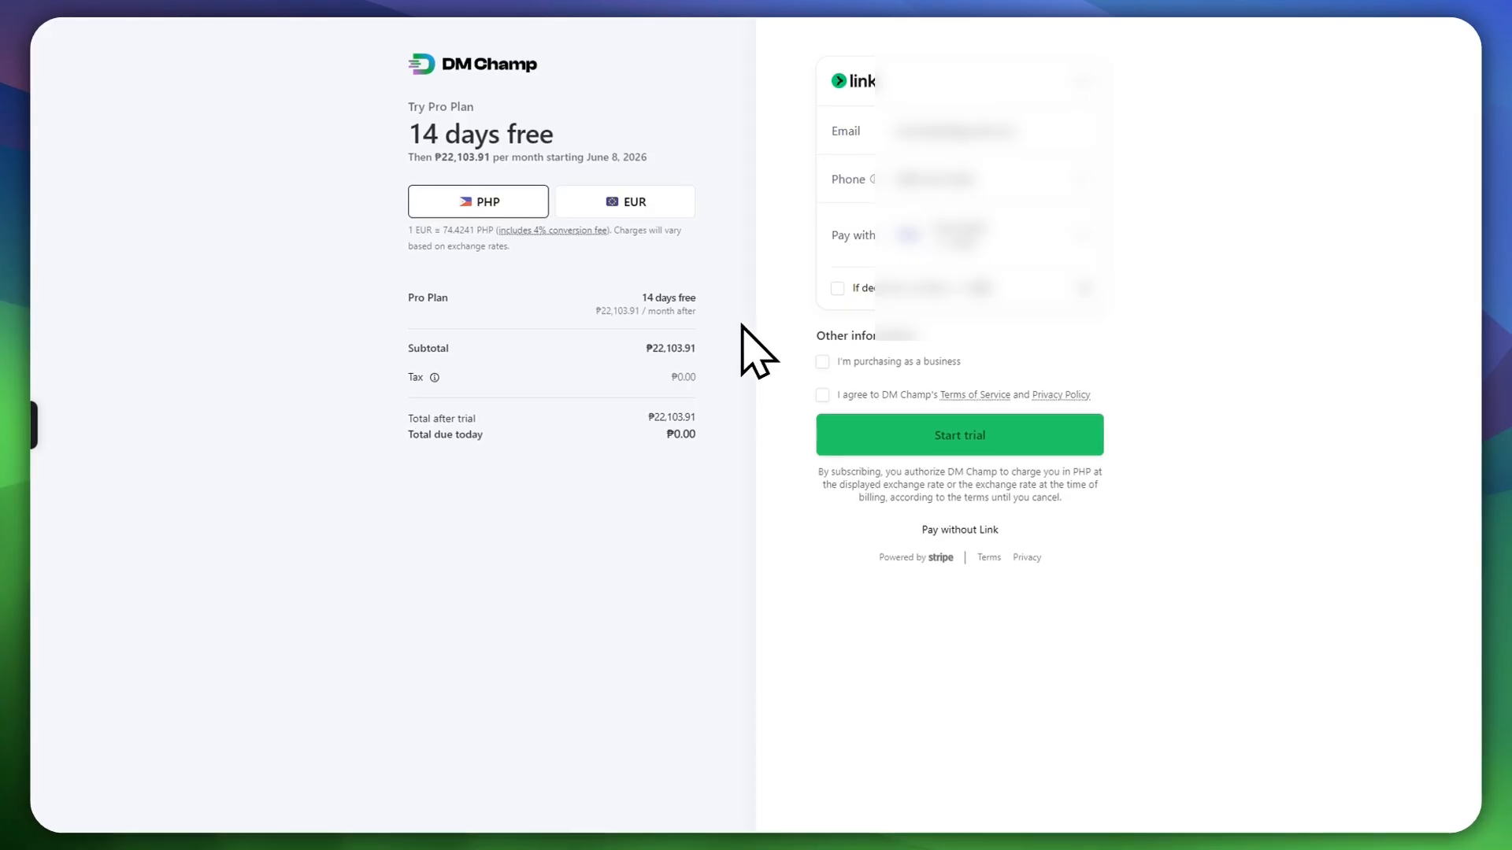
key("ctrl+w")
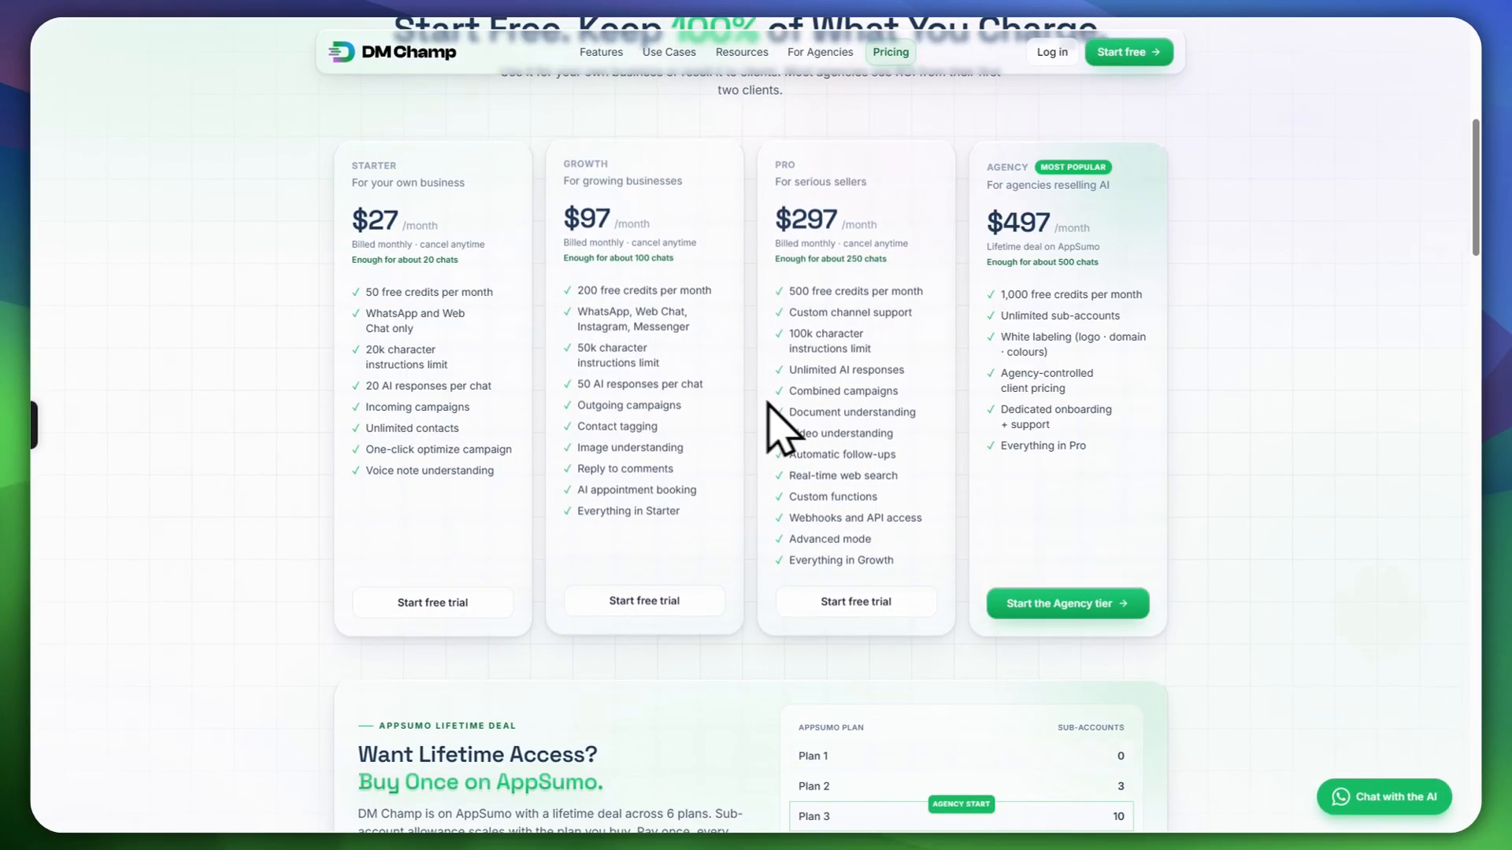
Step: Close the pricing tab to return to the onboarding business-type step
scroll(740, 543, "up", 3)
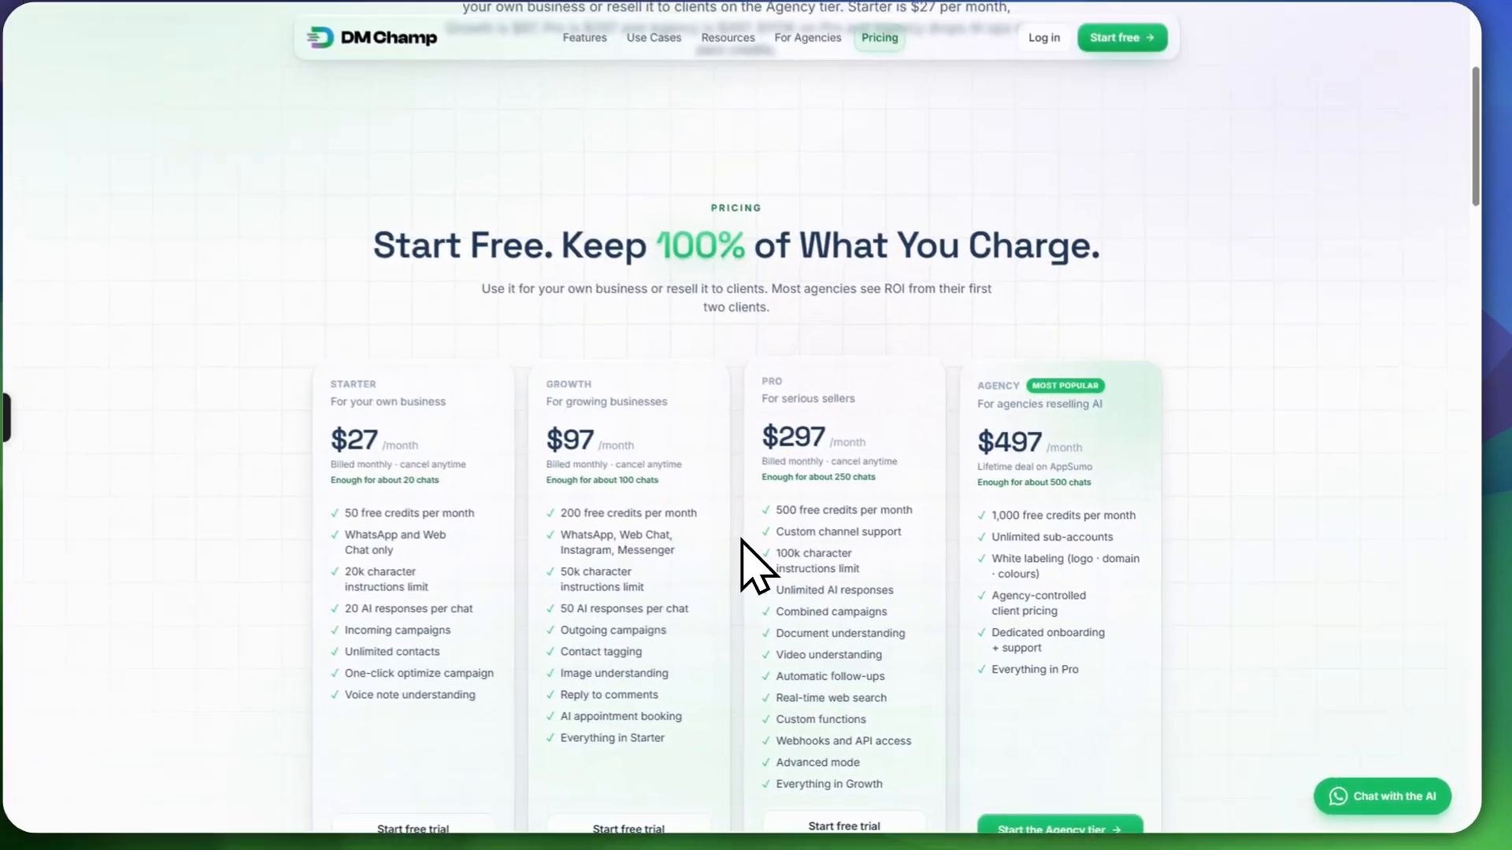
key("ctrl+w")
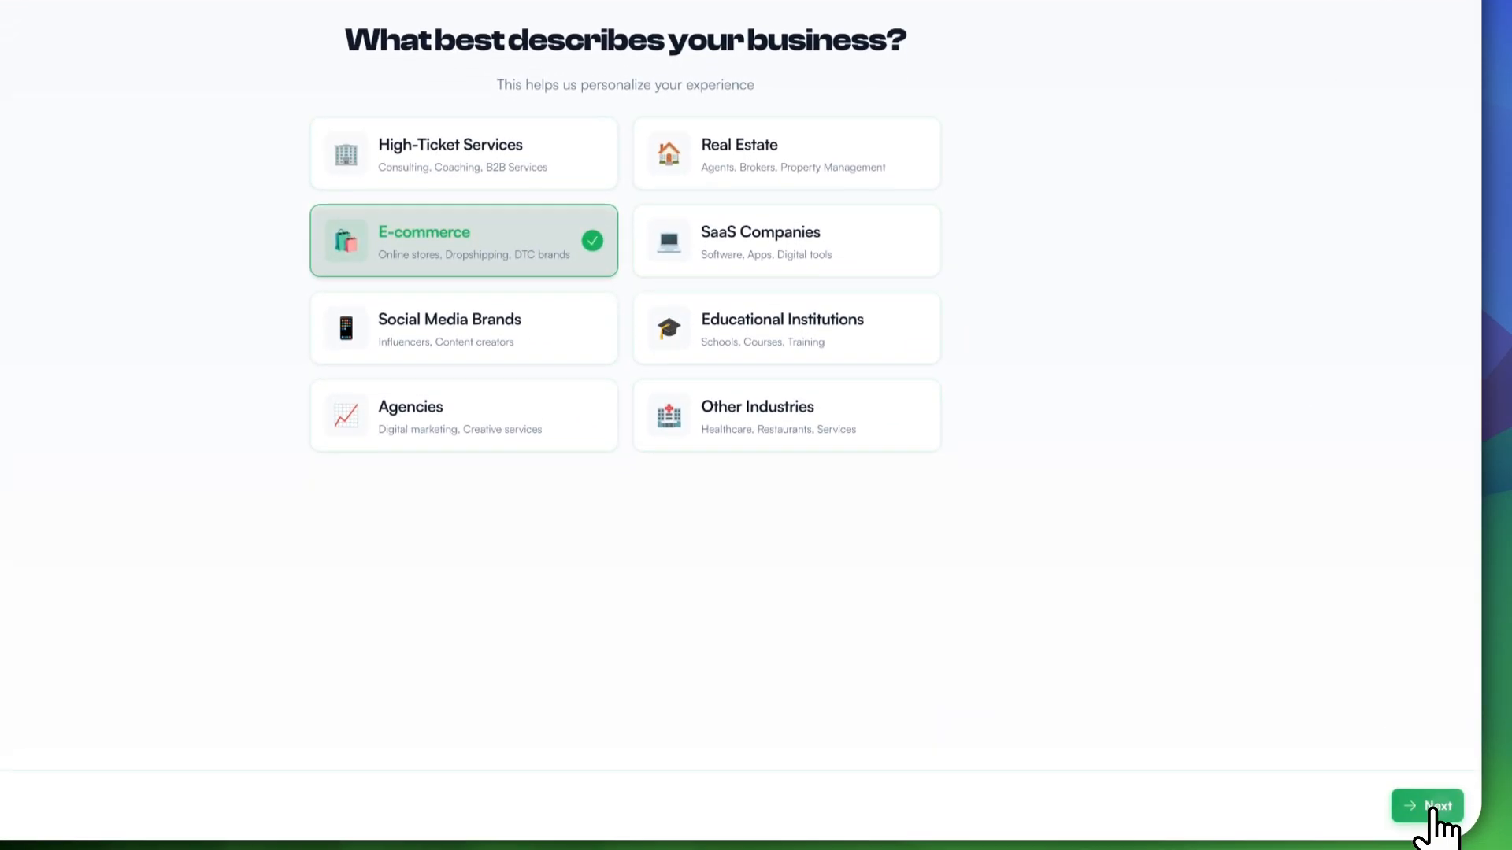
Step: Confirm E-commerce and answer that customers message first
left_click(1425, 802)
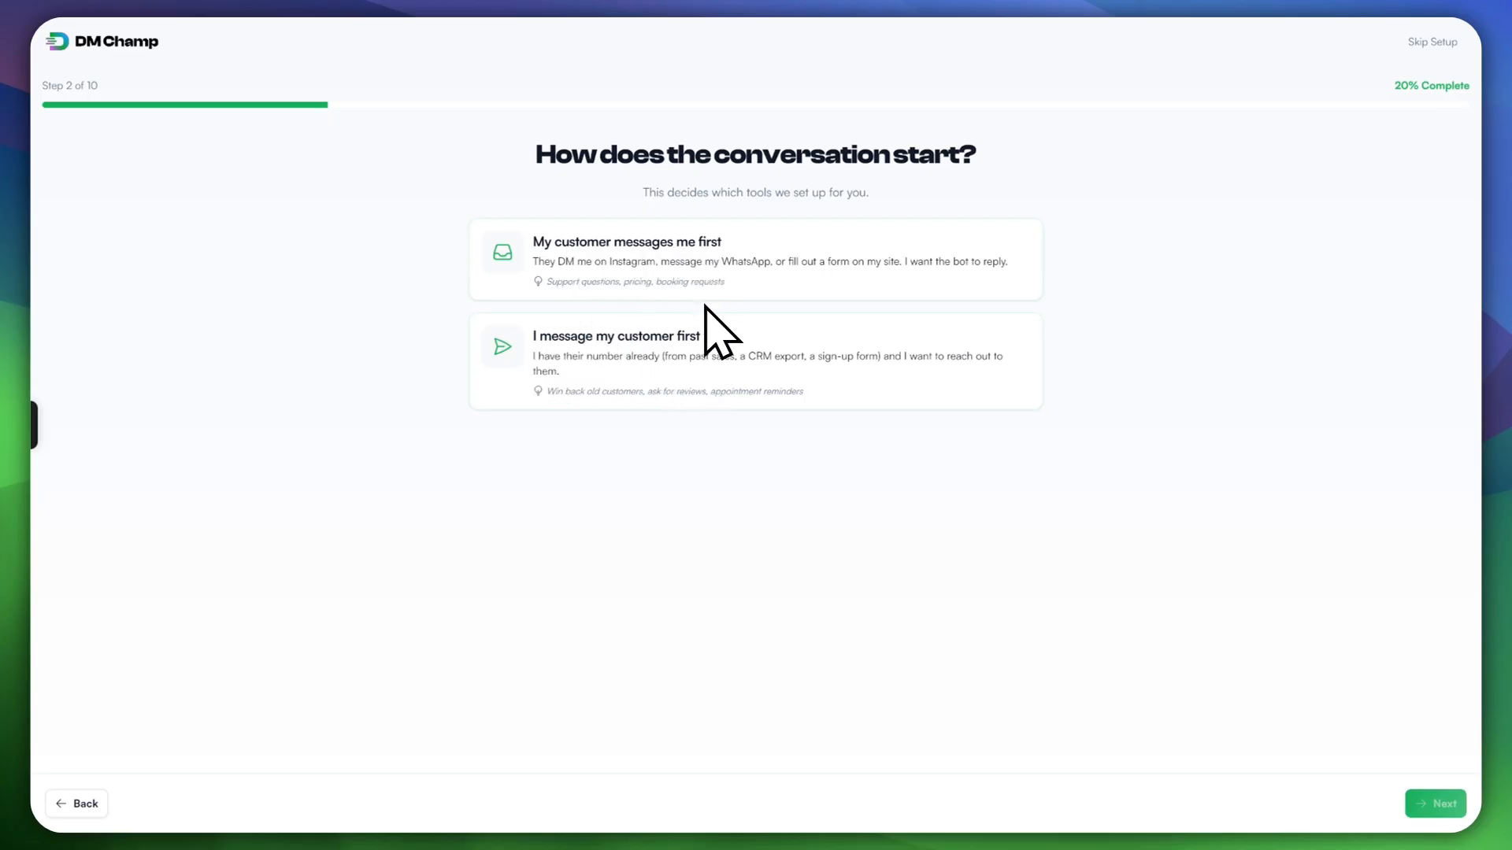
left_click(749, 268)
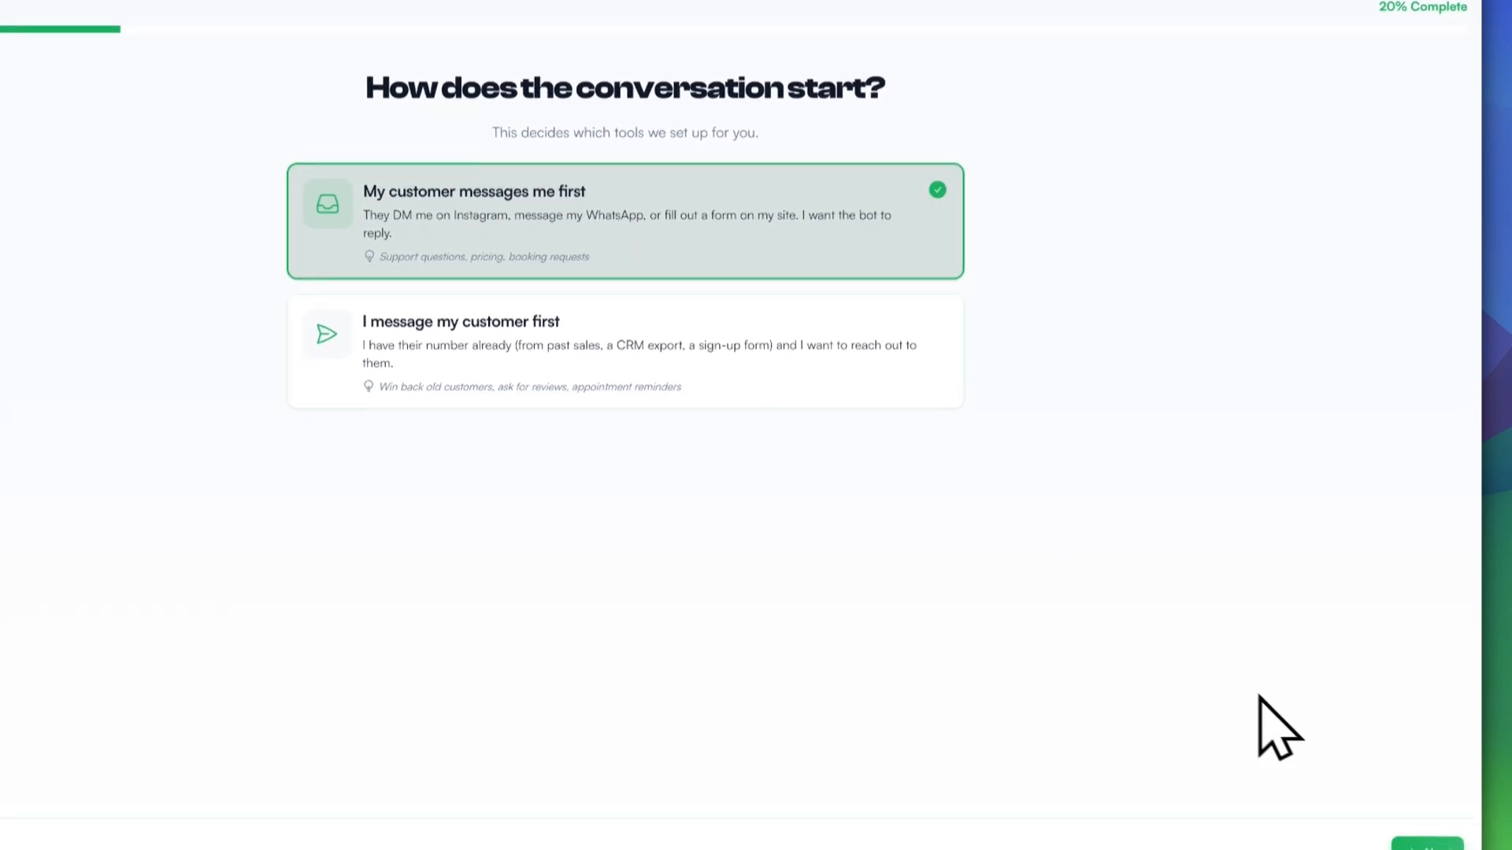
left_click(1427, 844)
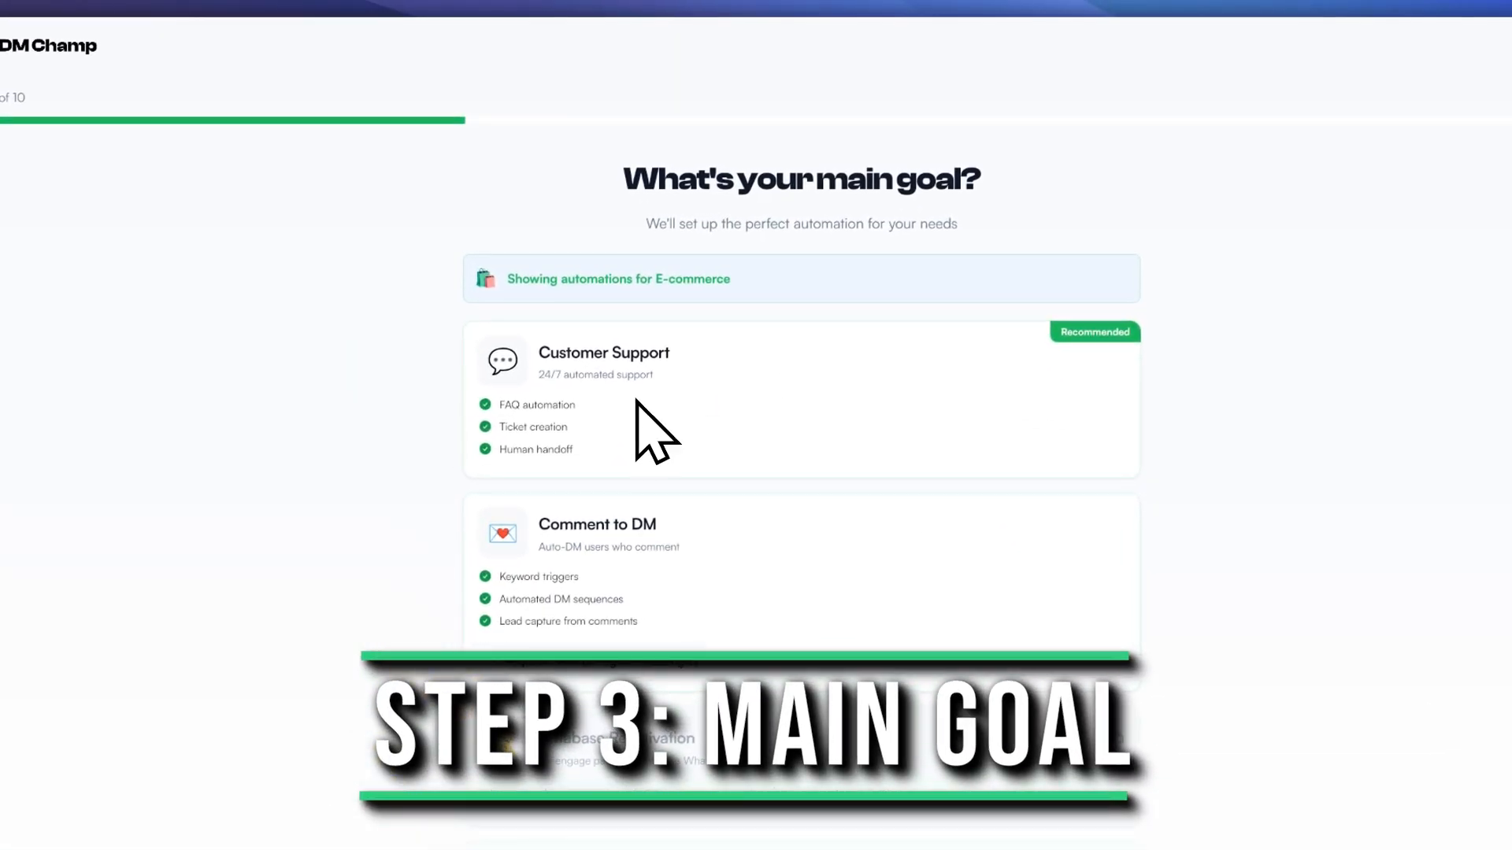
Step: Choose Customer Support as the main goal, backing out of Comment to DM
left_click(664, 369)
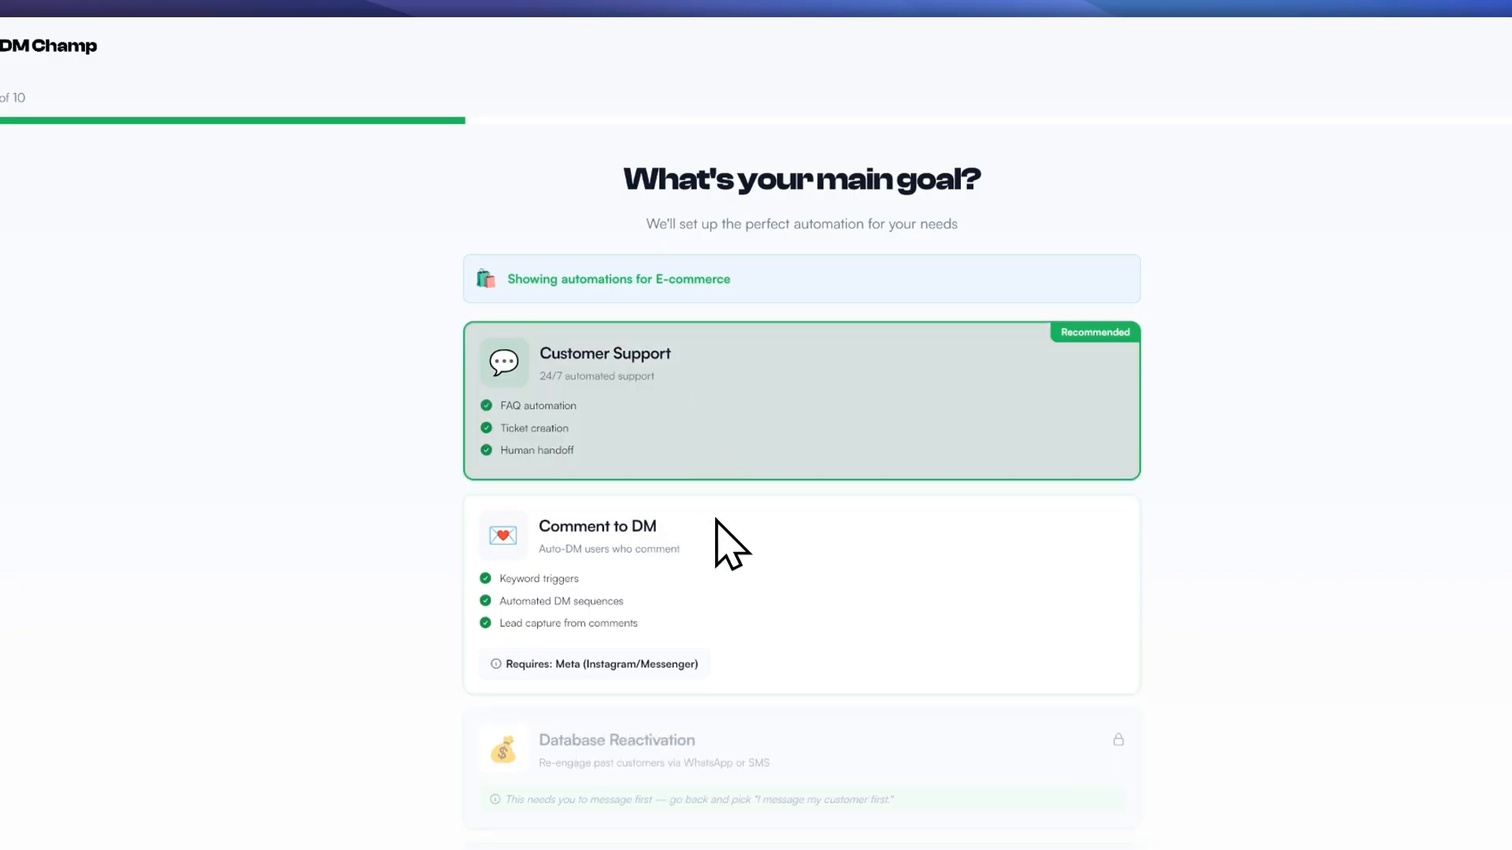
left_click(711, 513)
left_click(846, 604)
scroll(732, 441, "down", 5)
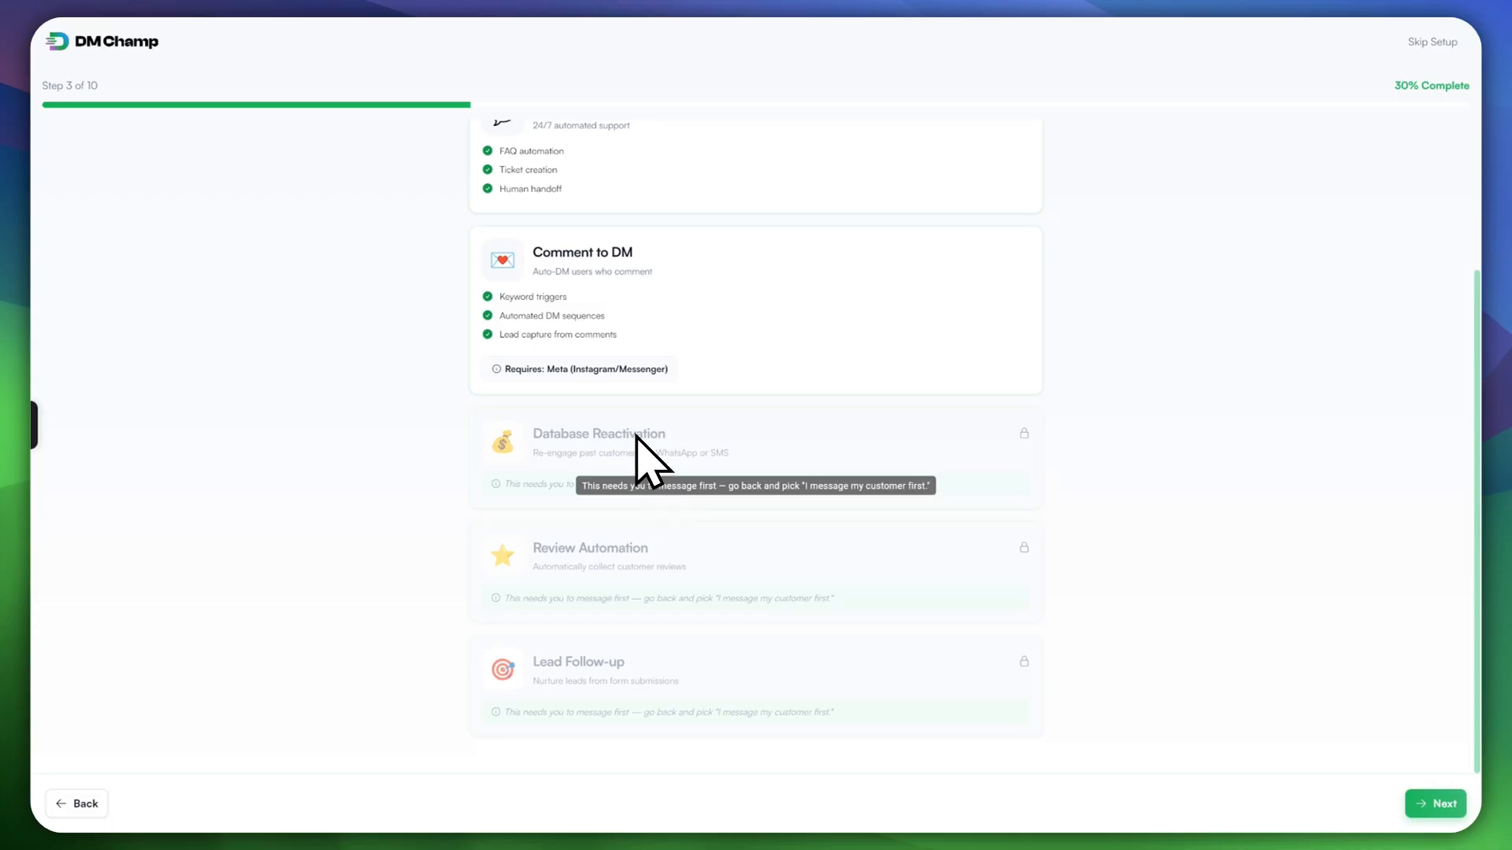
scroll(636, 436, "up", 2)
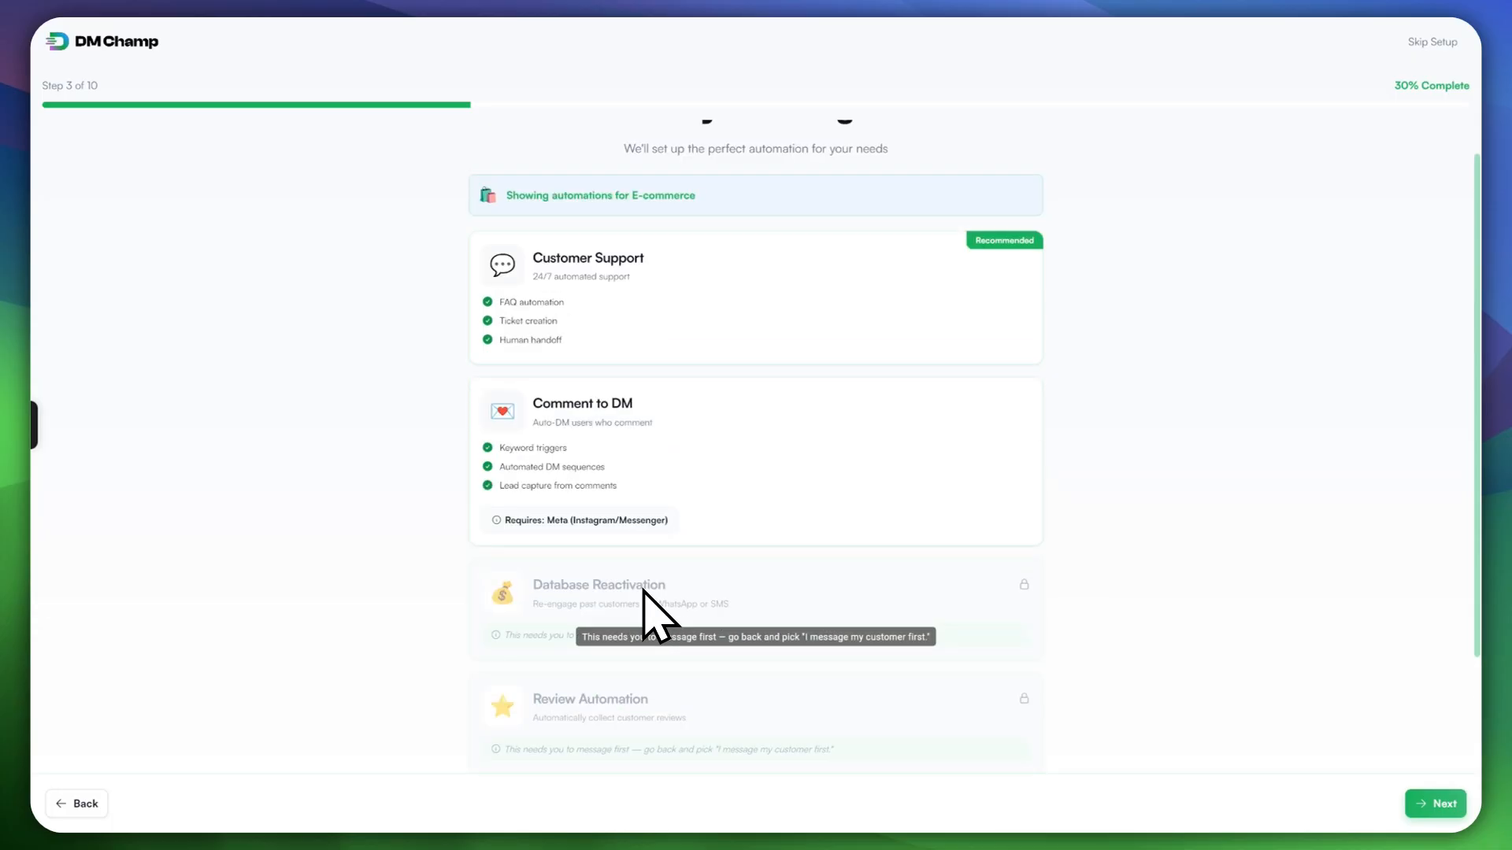
scroll(736, 652, "down", 1)
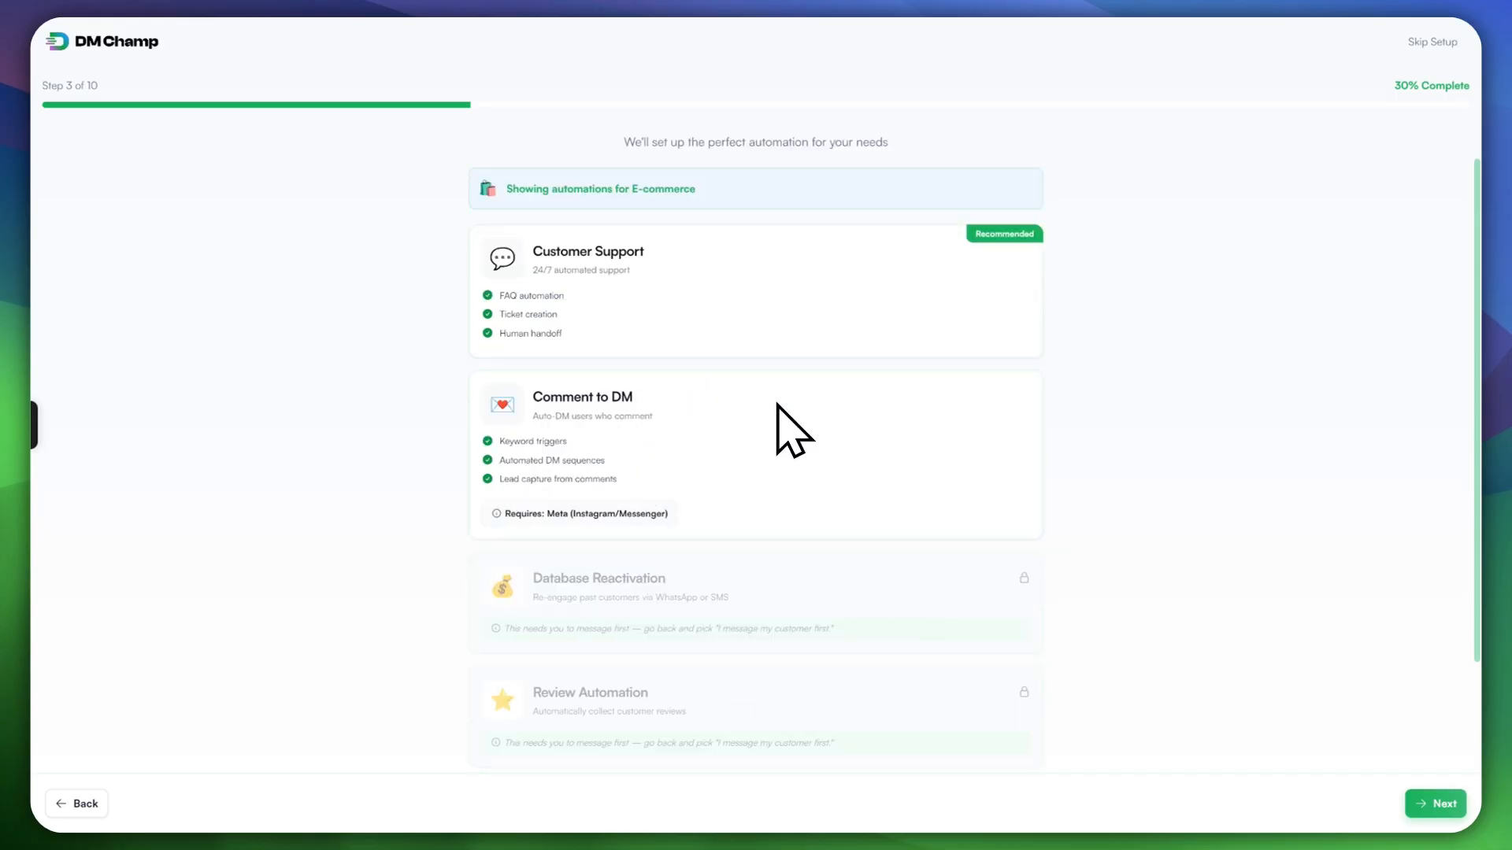
left_click(718, 313)
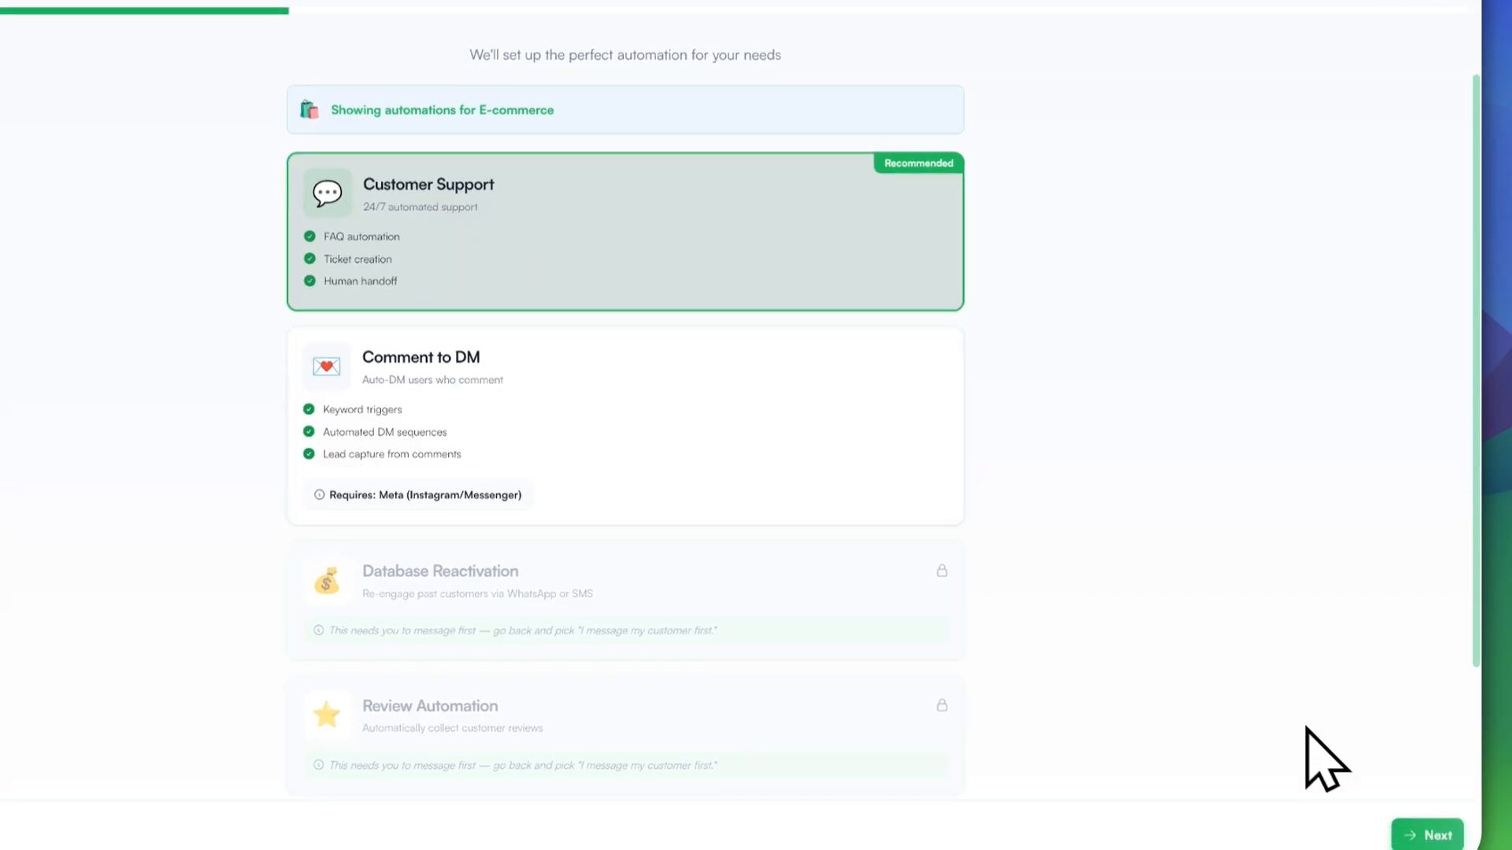
left_click(1413, 848)
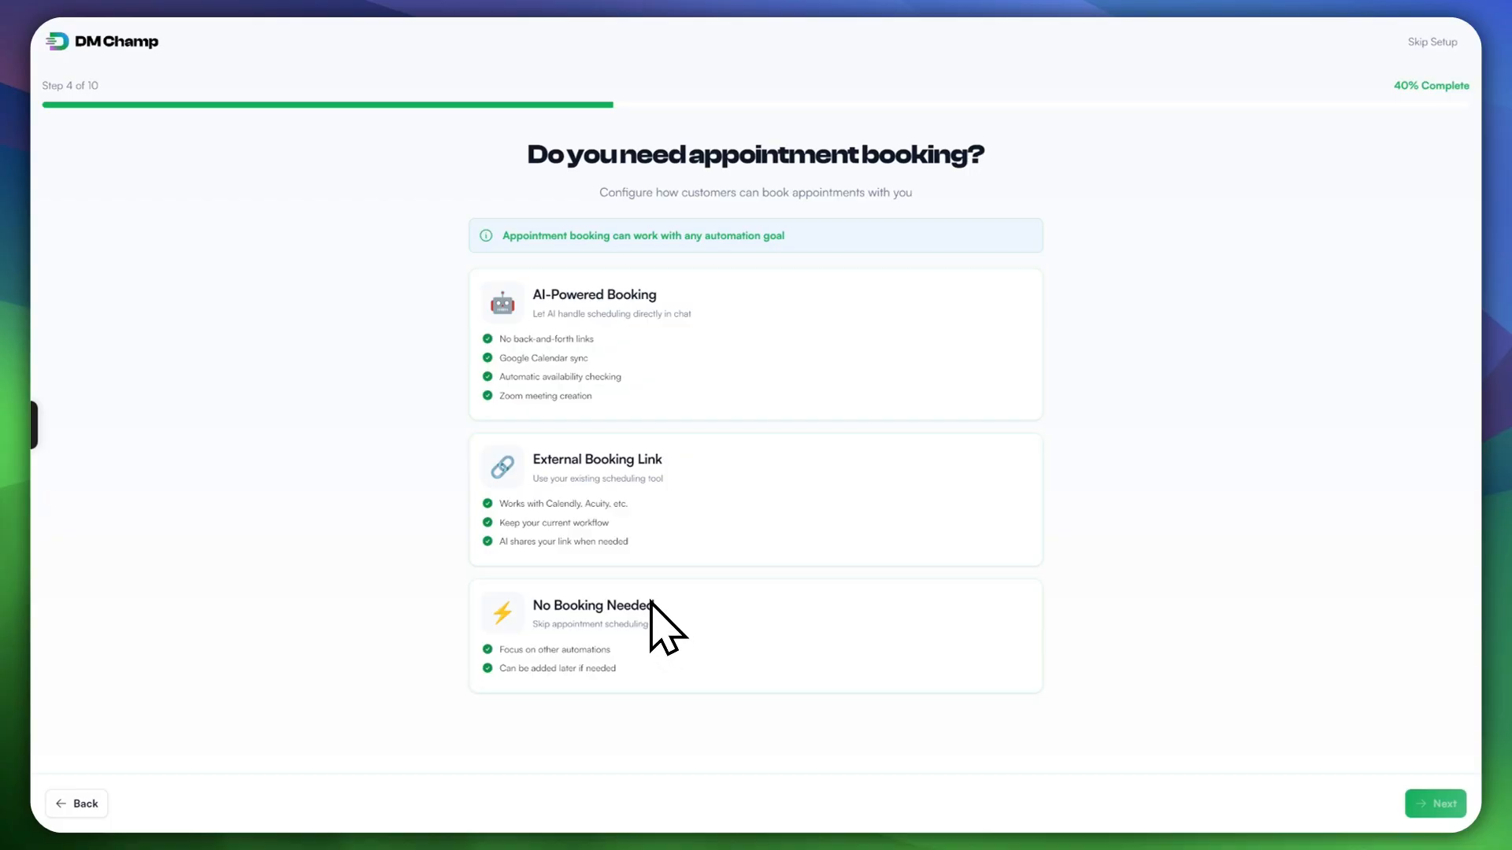
Step: Choose AI-Powered Booking, connect Google Calendar, and advance to the availability step
left_click(630, 304)
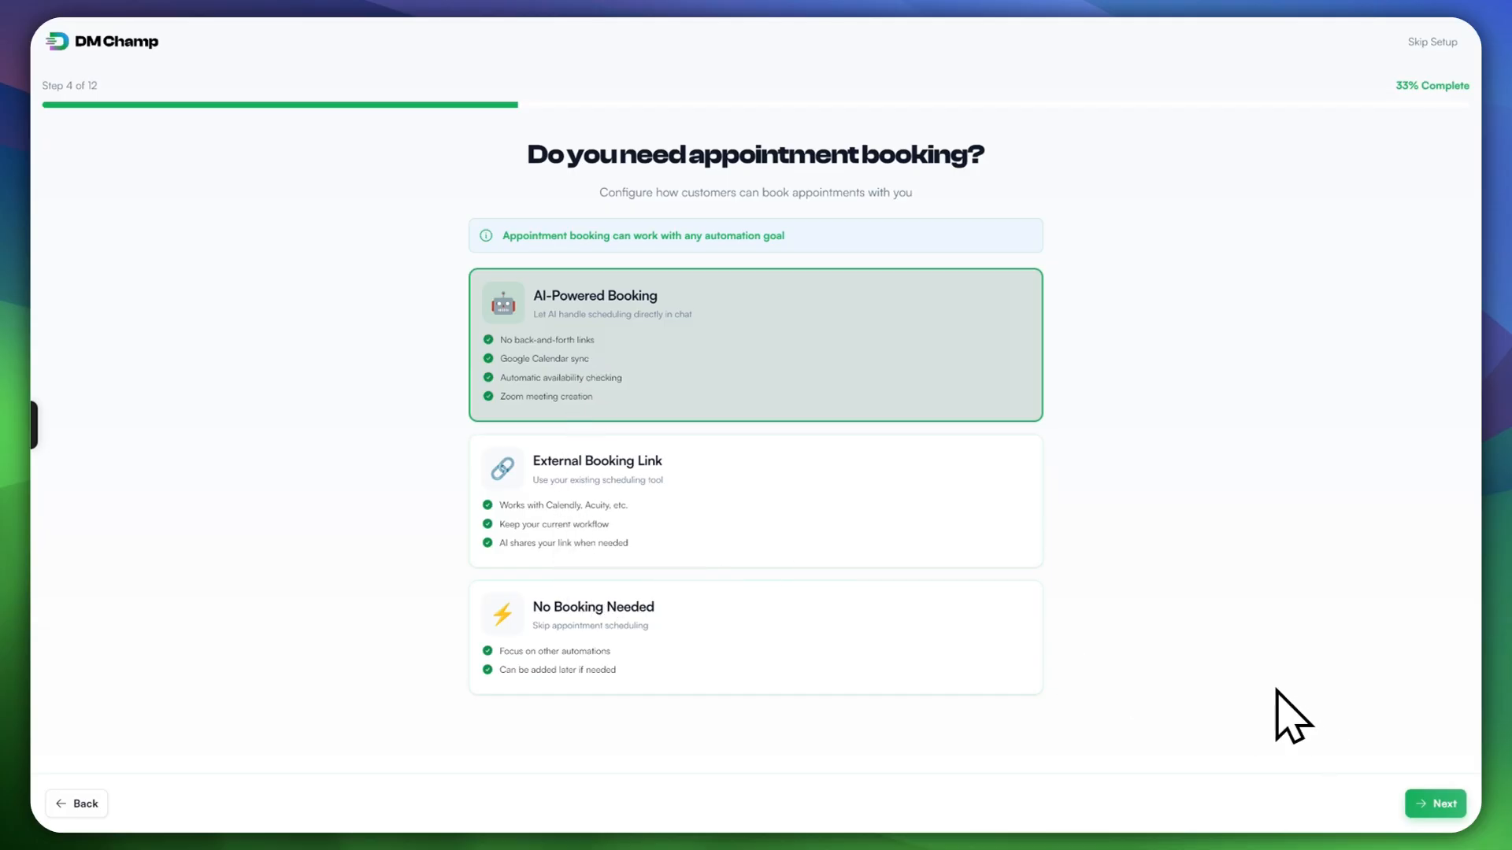
left_click(1435, 804)
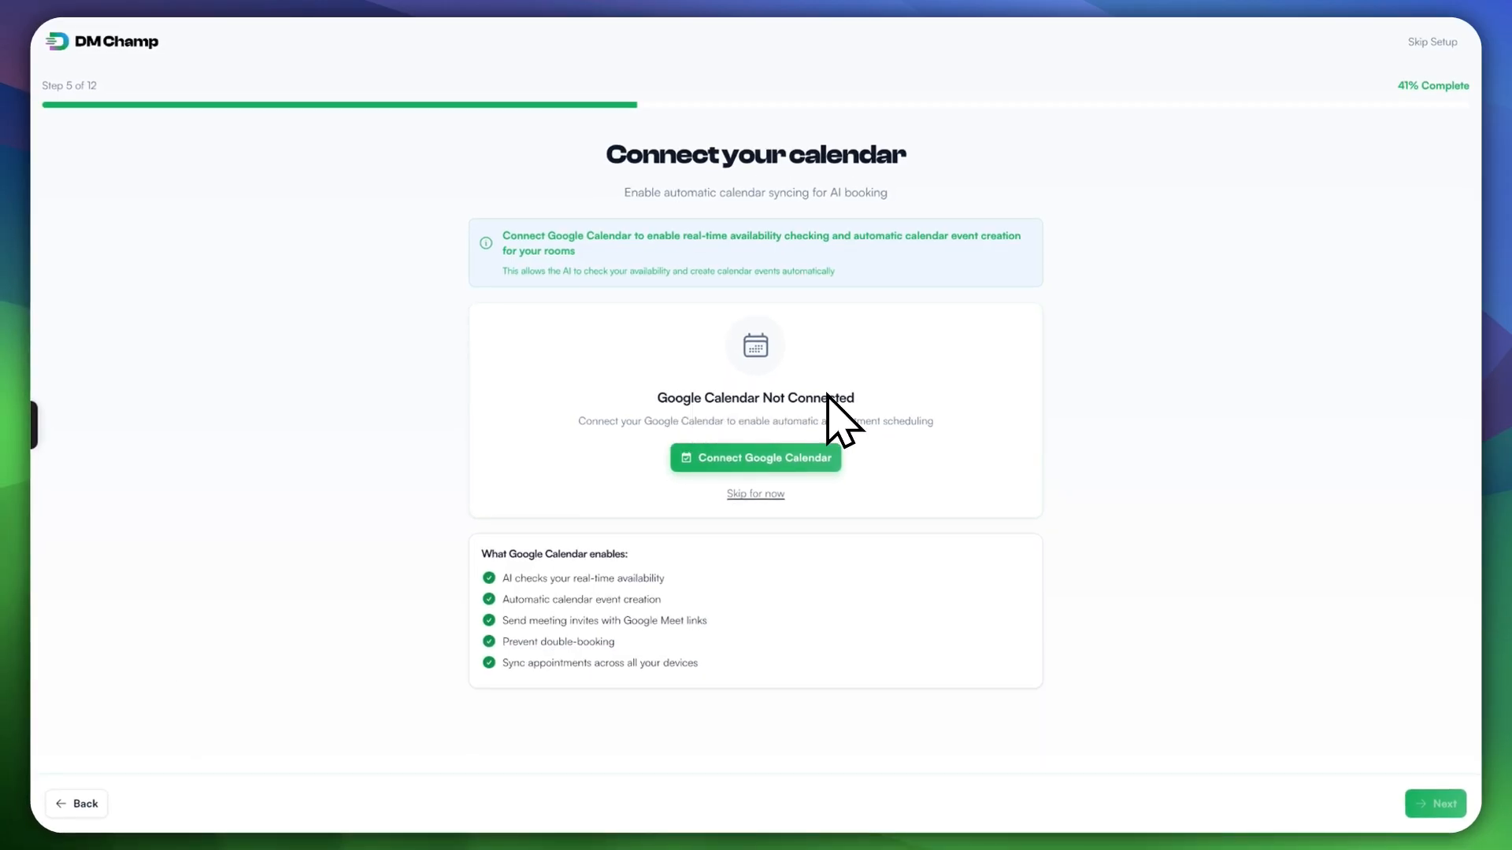
left_click(758, 458)
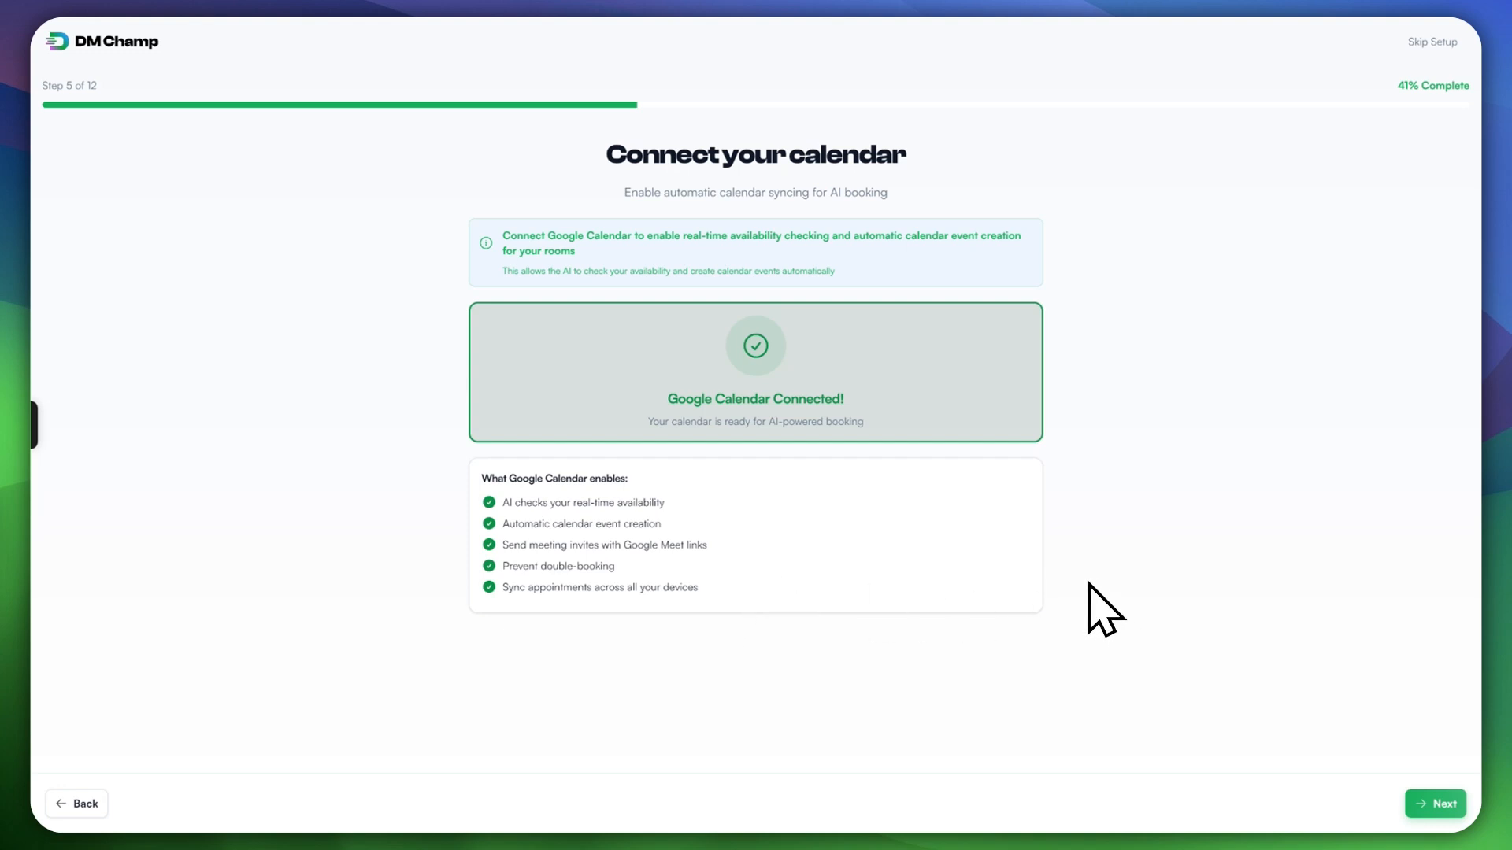
left_click(1435, 803)
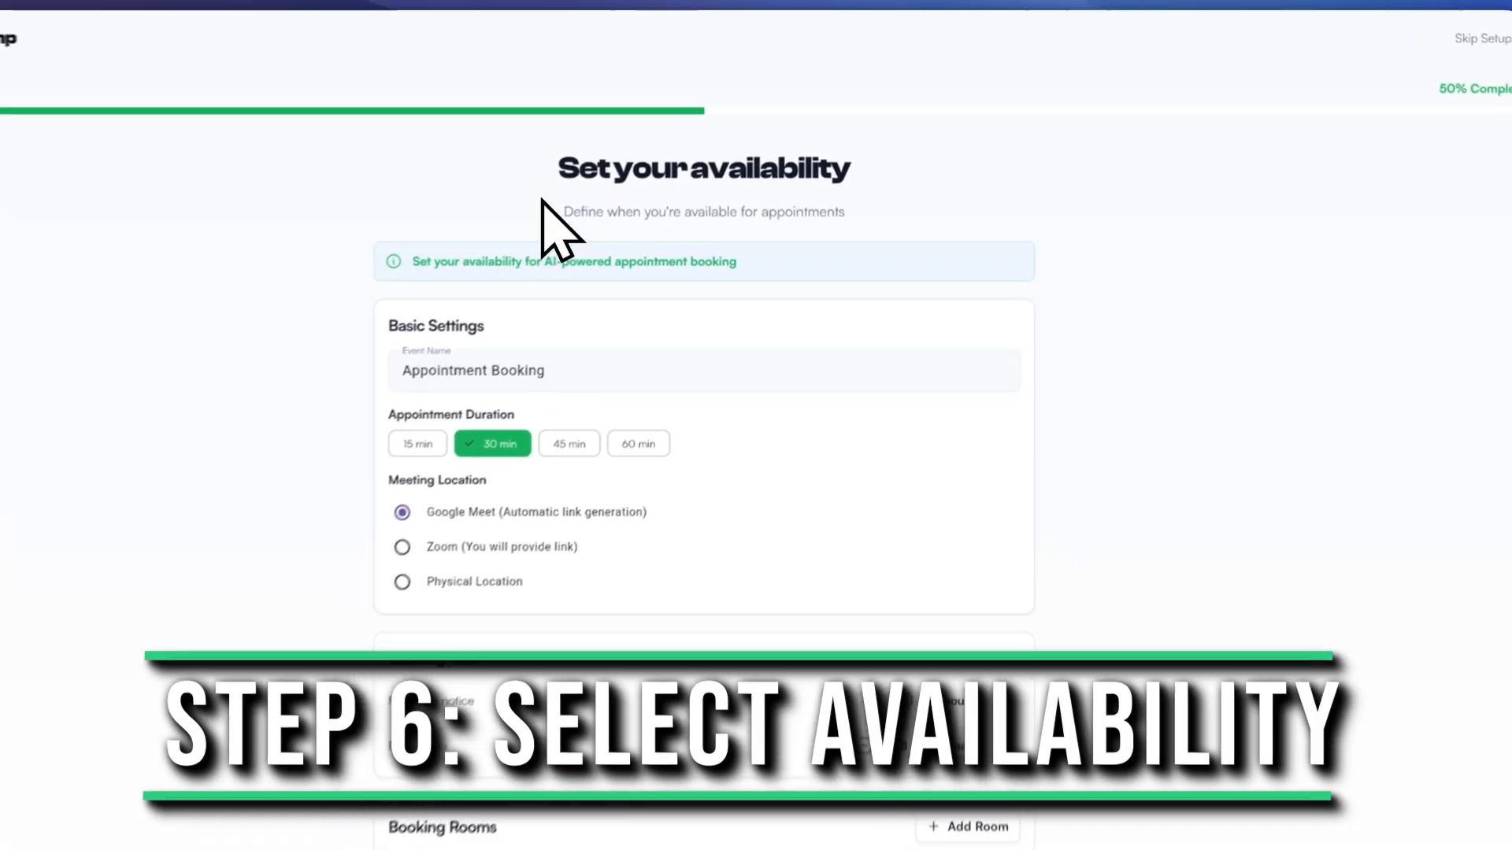
Step: Try 45 and 60 minute durations, leaving appointments at 30 minutes
scroll(752, 426, "down", 2)
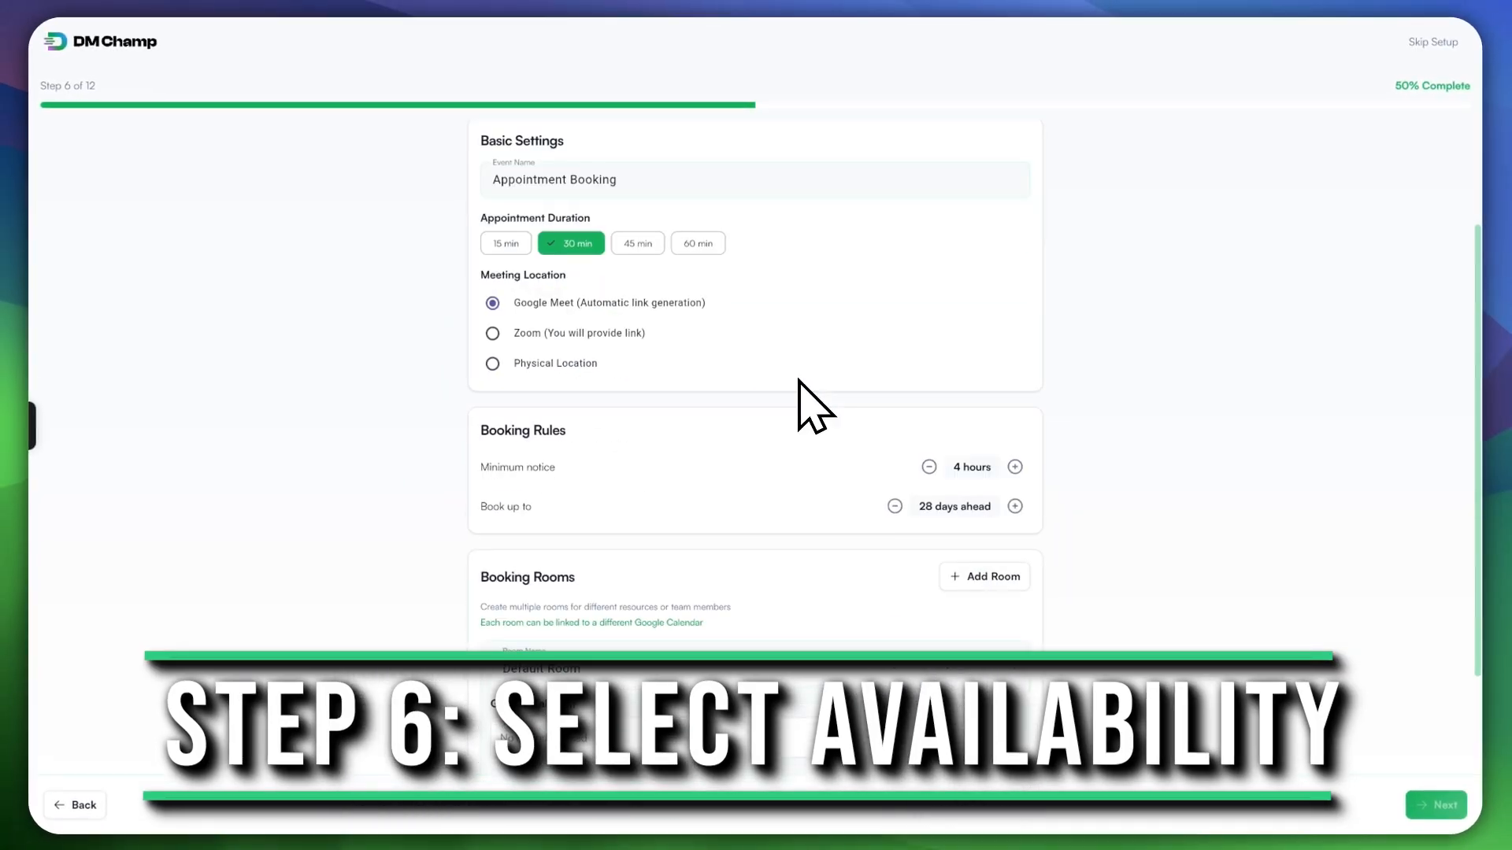
scroll(758, 433, "up", 2)
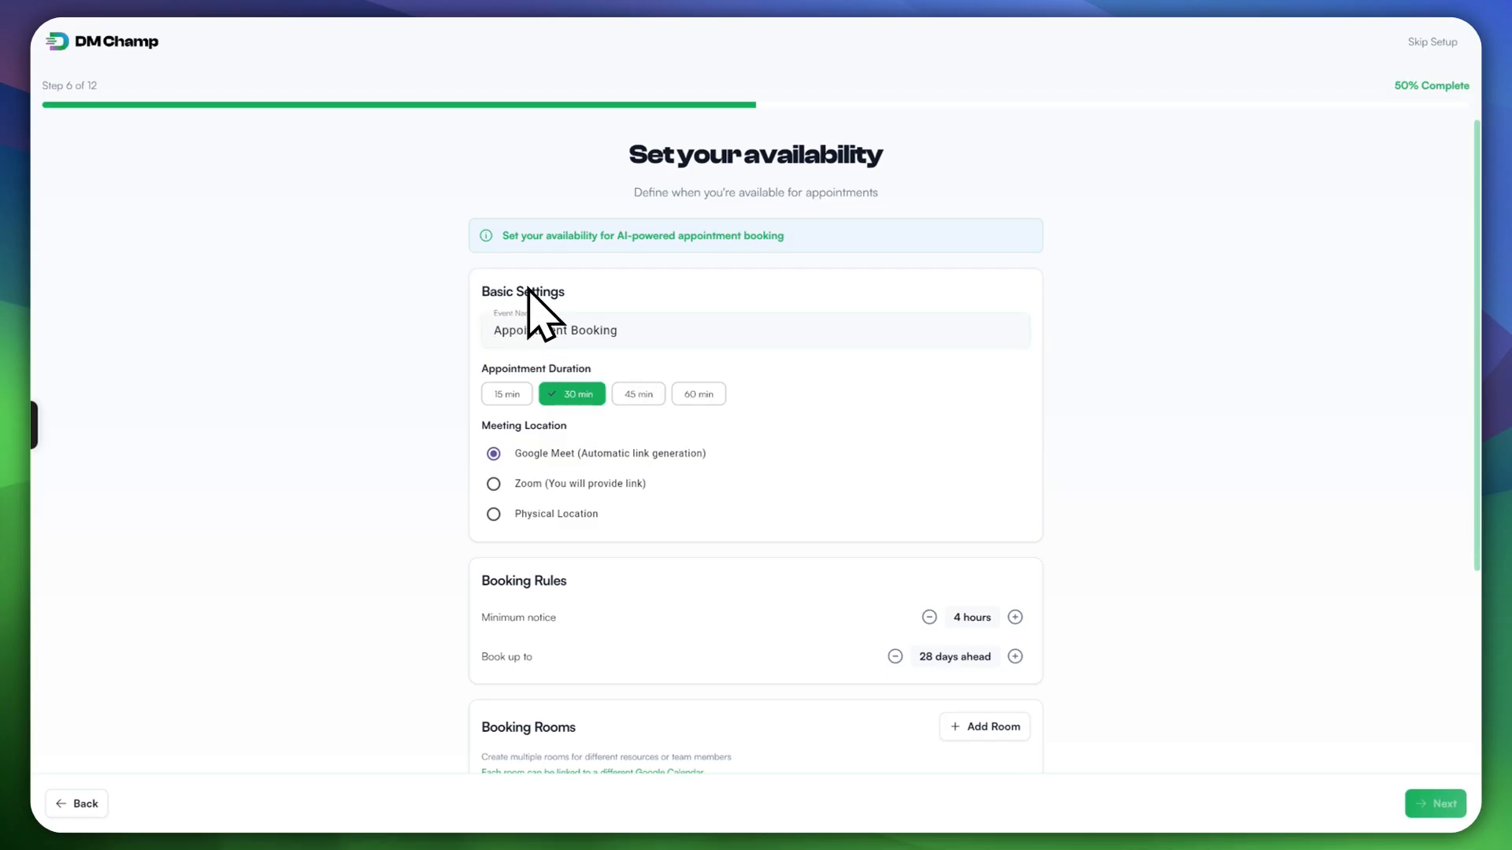
left_click(532, 326)
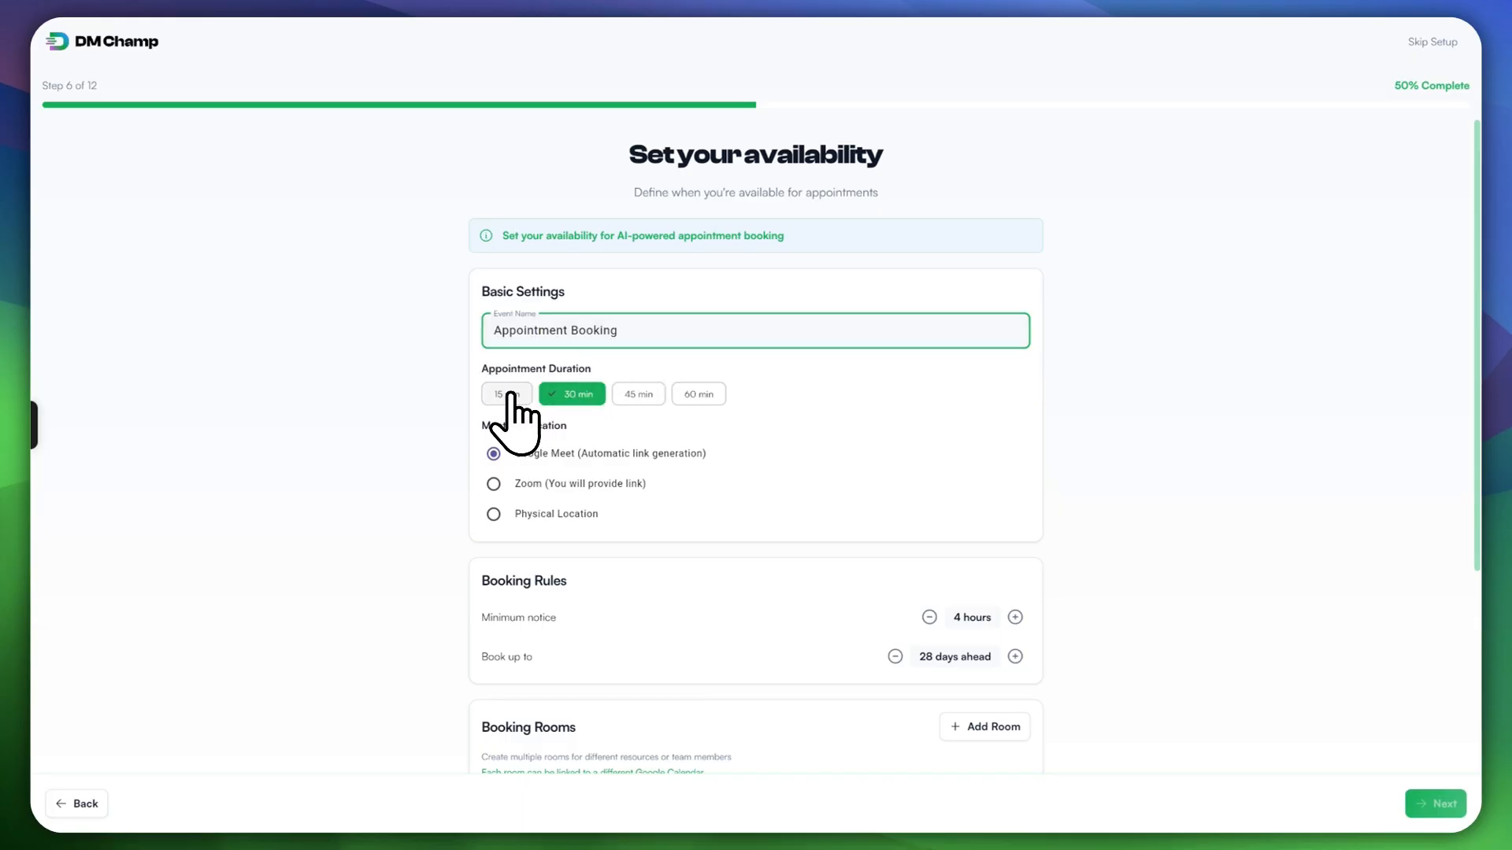
left_click(581, 395)
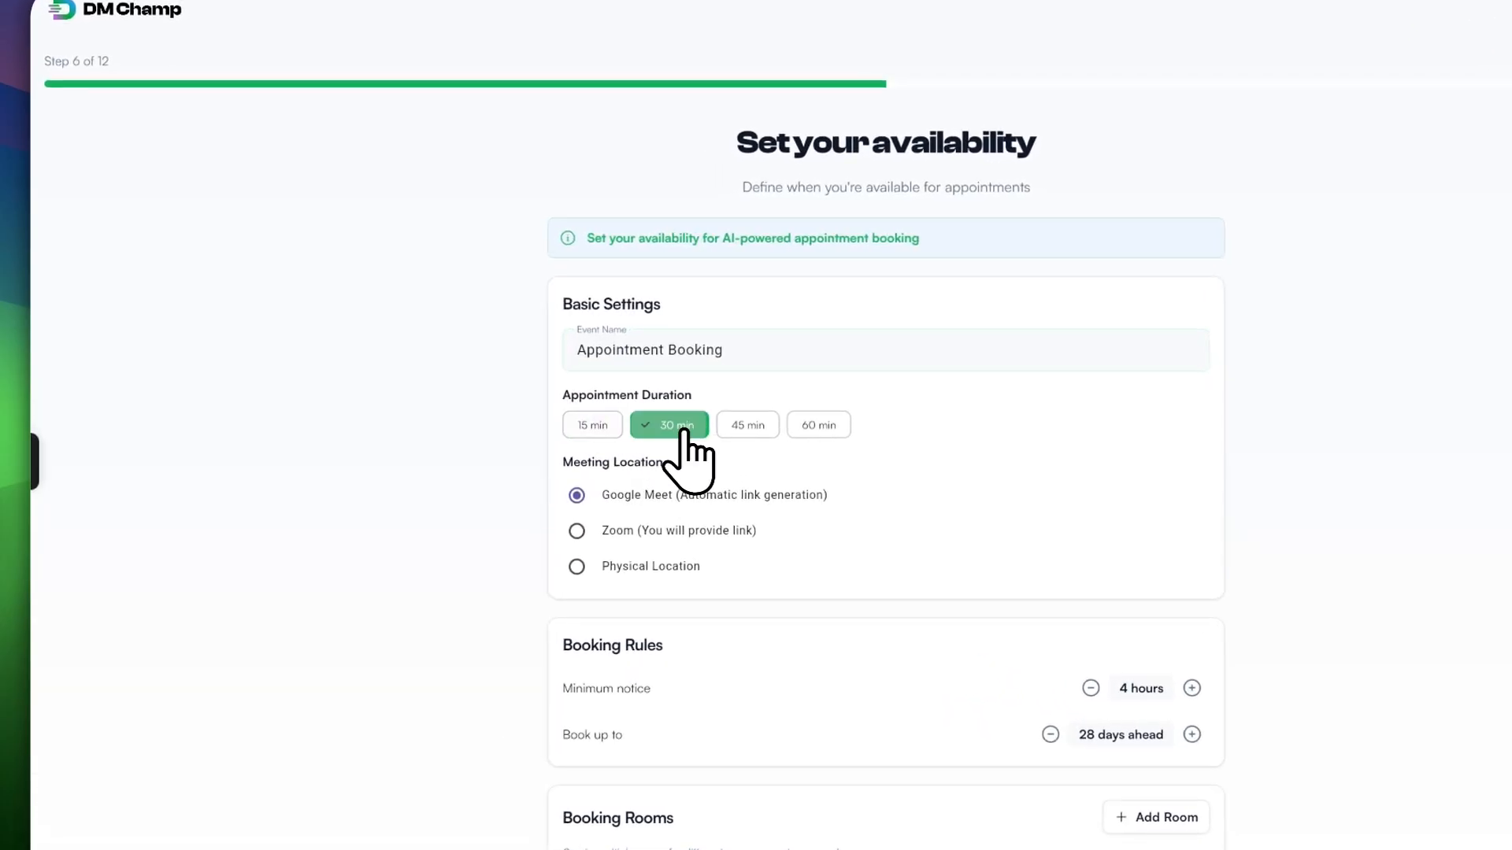
left_click(744, 426)
left_click(807, 427)
left_click(733, 429)
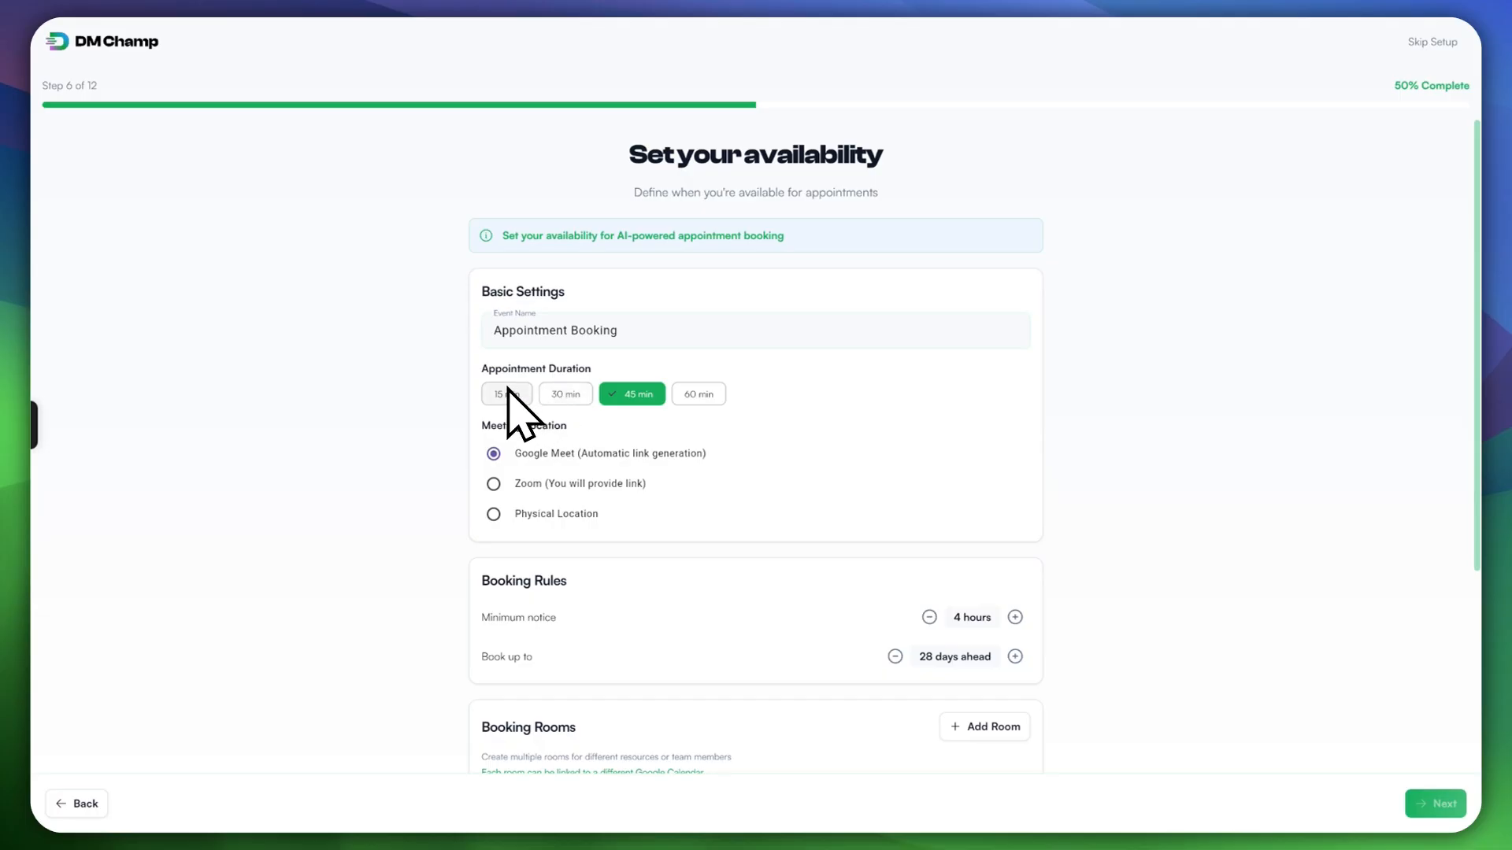
left_click(565, 395)
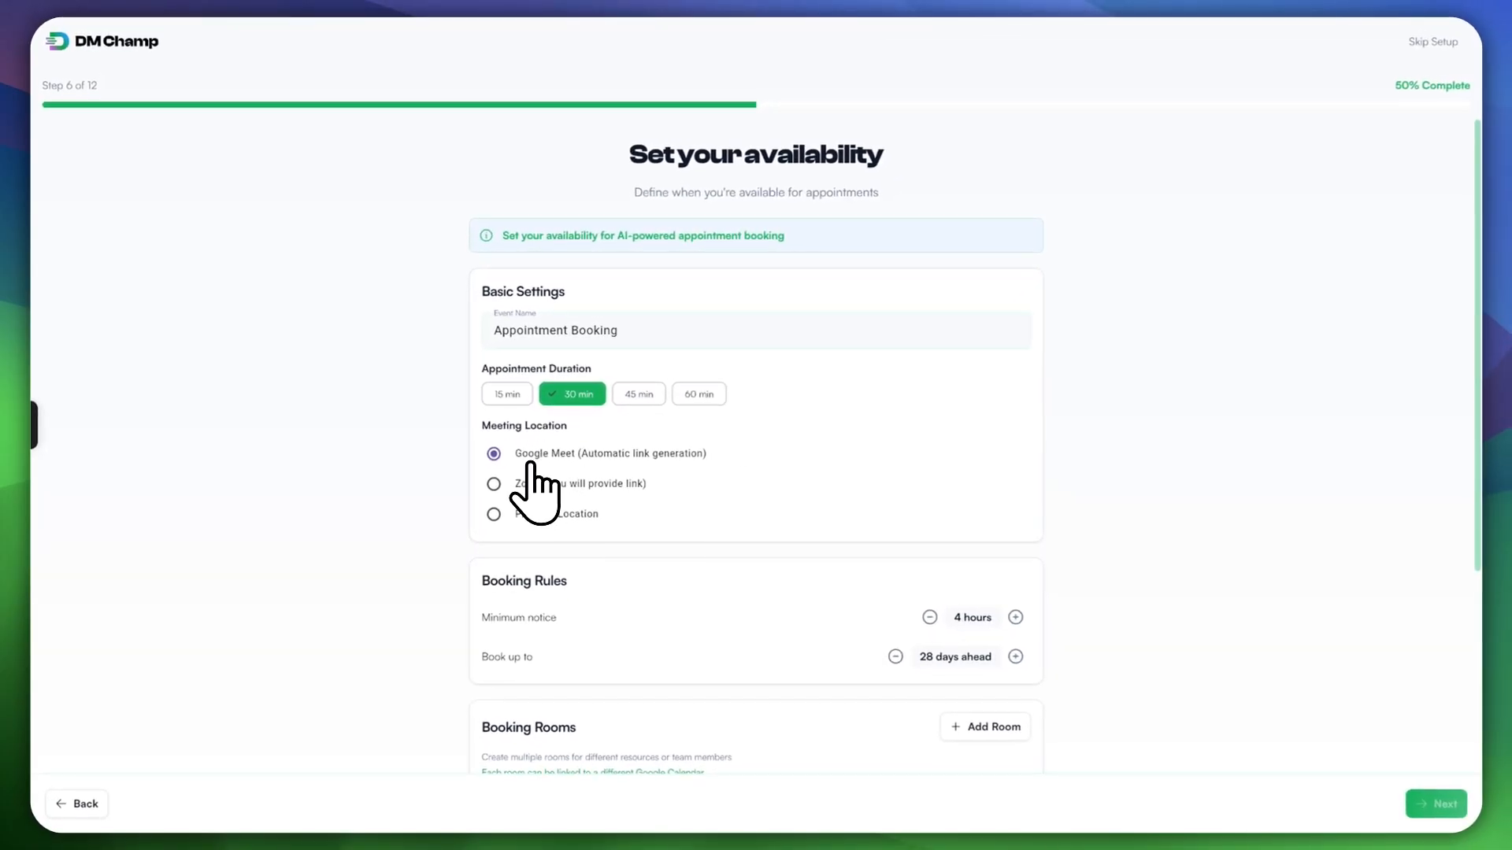
Step: Try Physical Location, then keep meetings on Google Meet
left_click(566, 516)
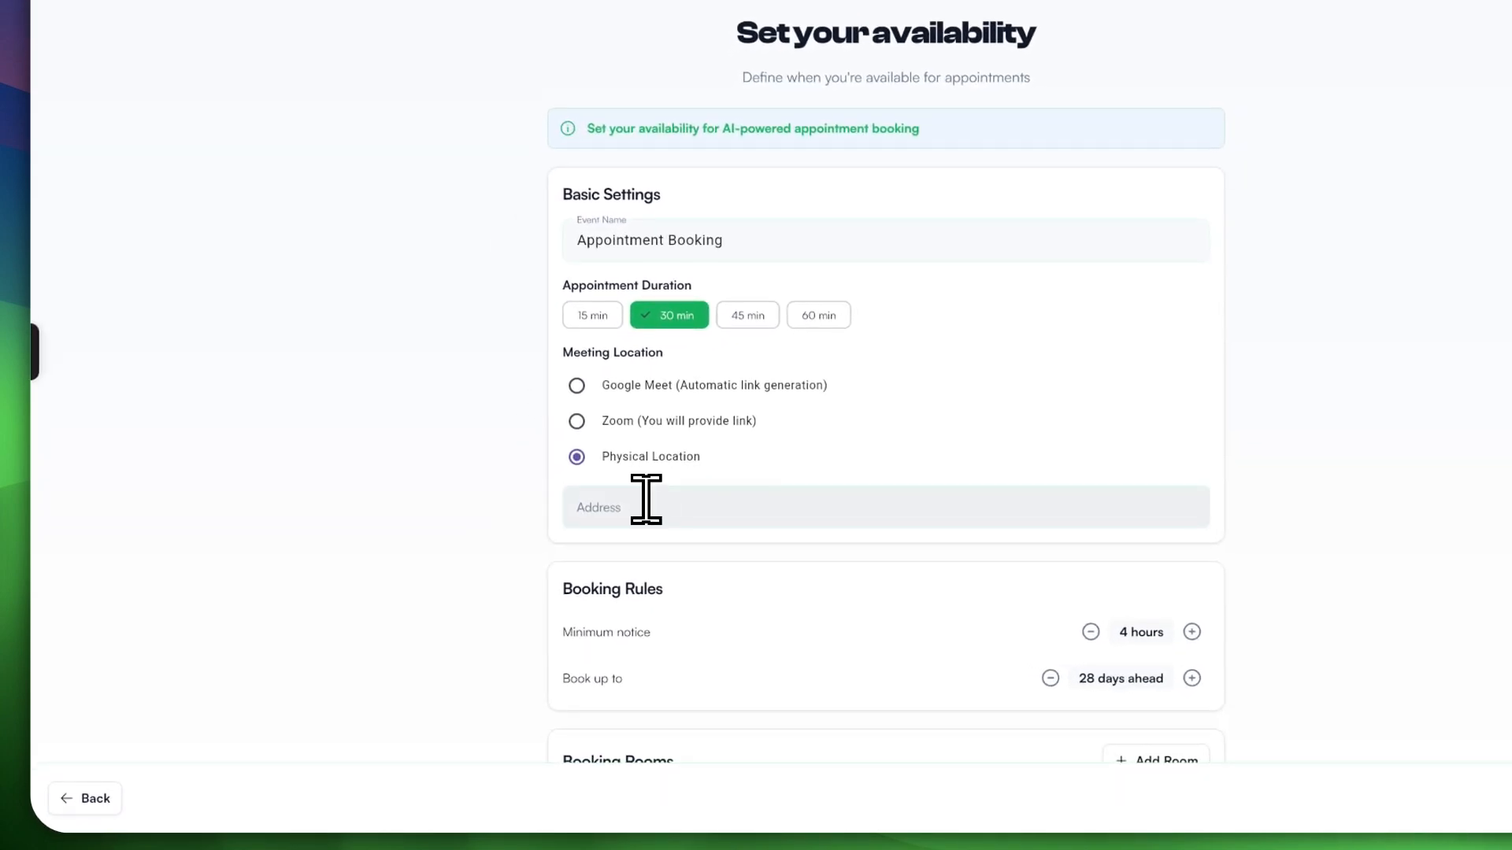
left_click(645, 504)
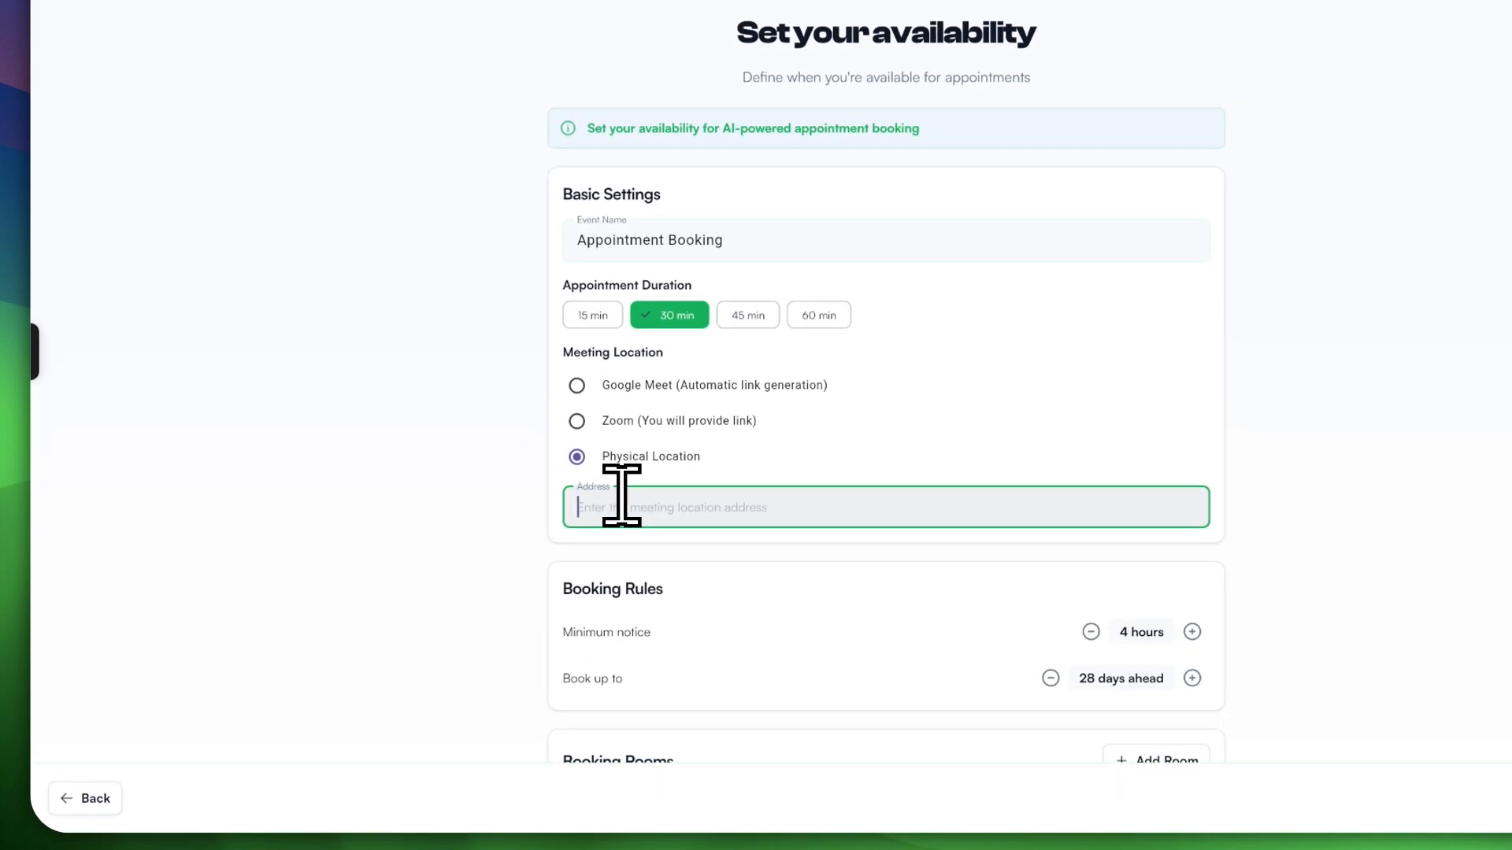
left_click(626, 387)
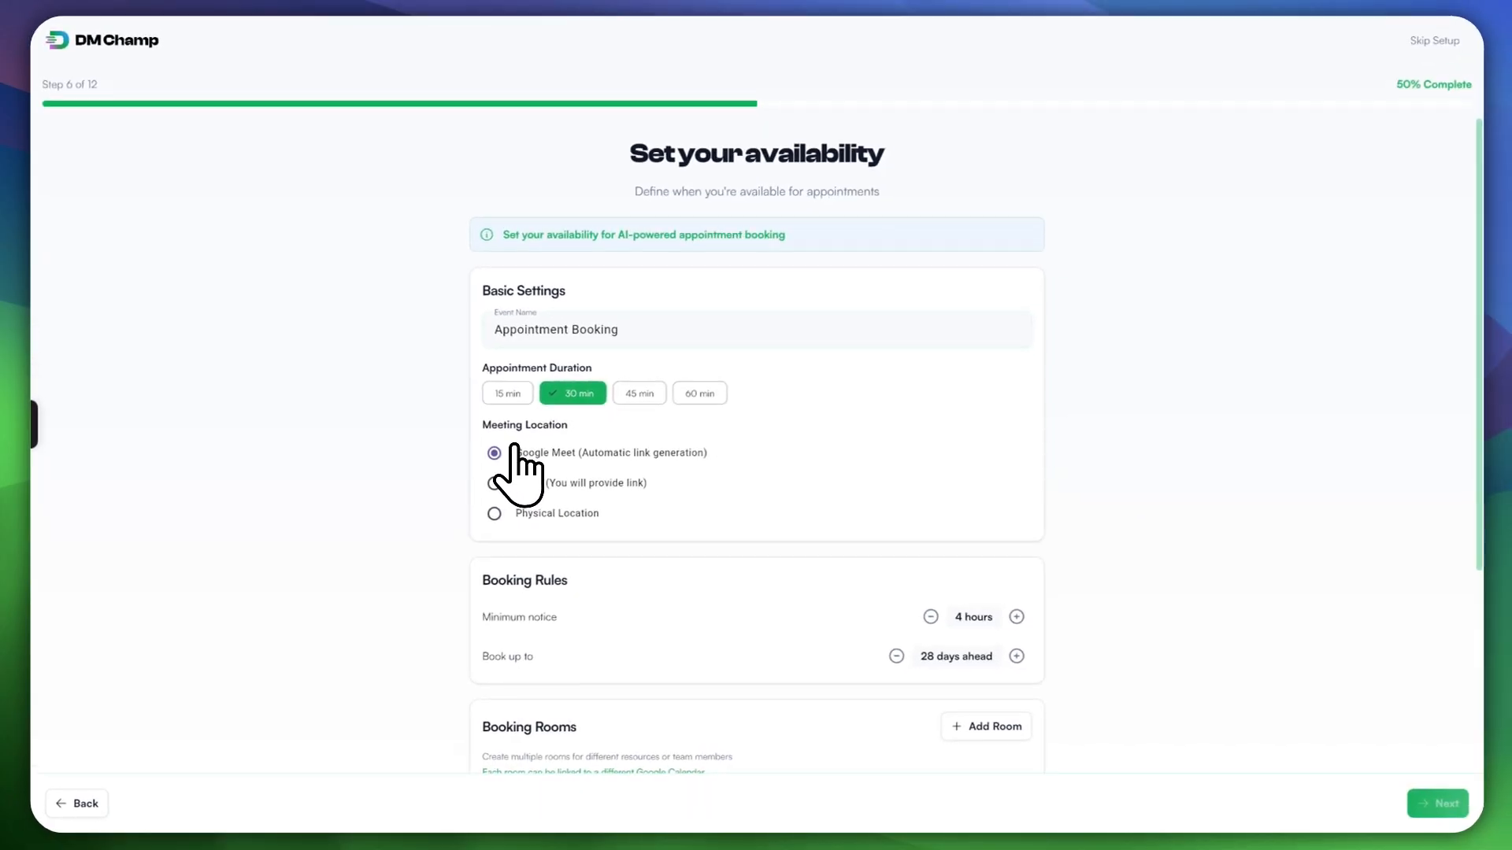
scroll(607, 479, "down", 2)
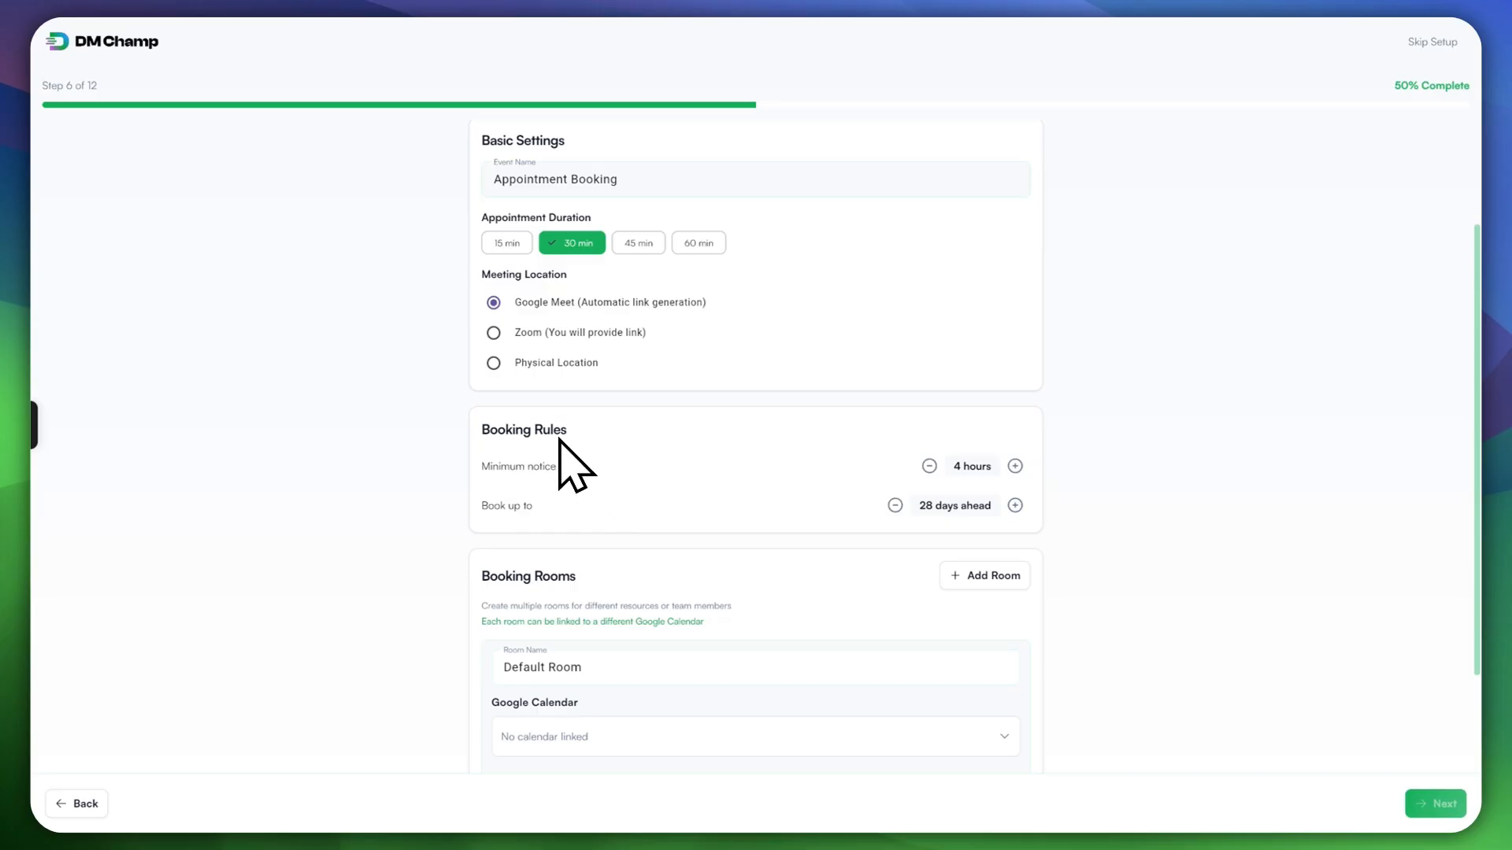
scroll(513, 435, "up", 1)
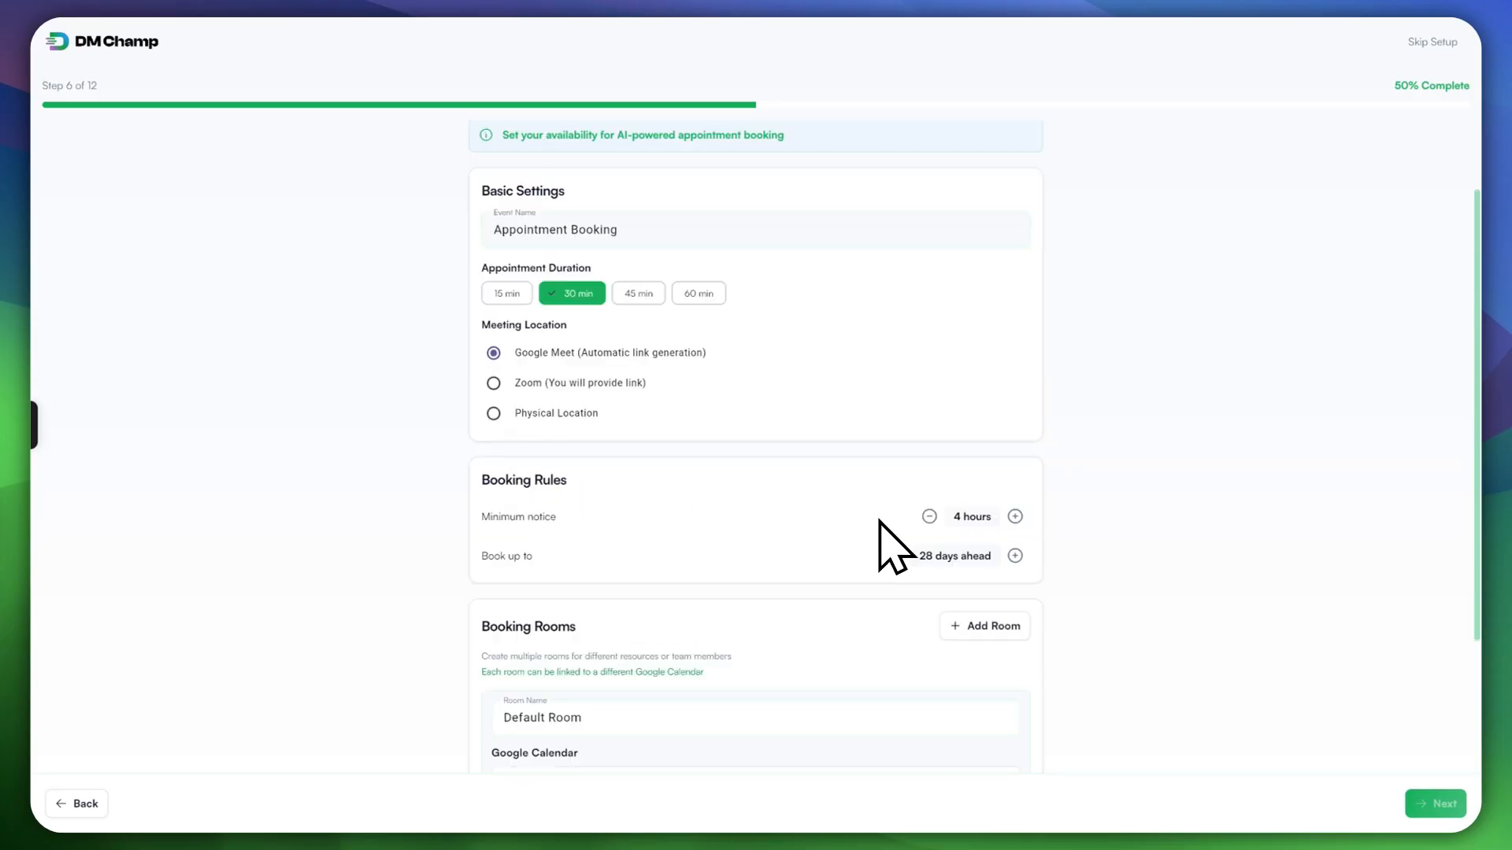
Step: Set minimum notice to 3 hours and the booking window to 7 days ahead
left_click(929, 516)
left_click(896, 556)
left_click(895, 556)
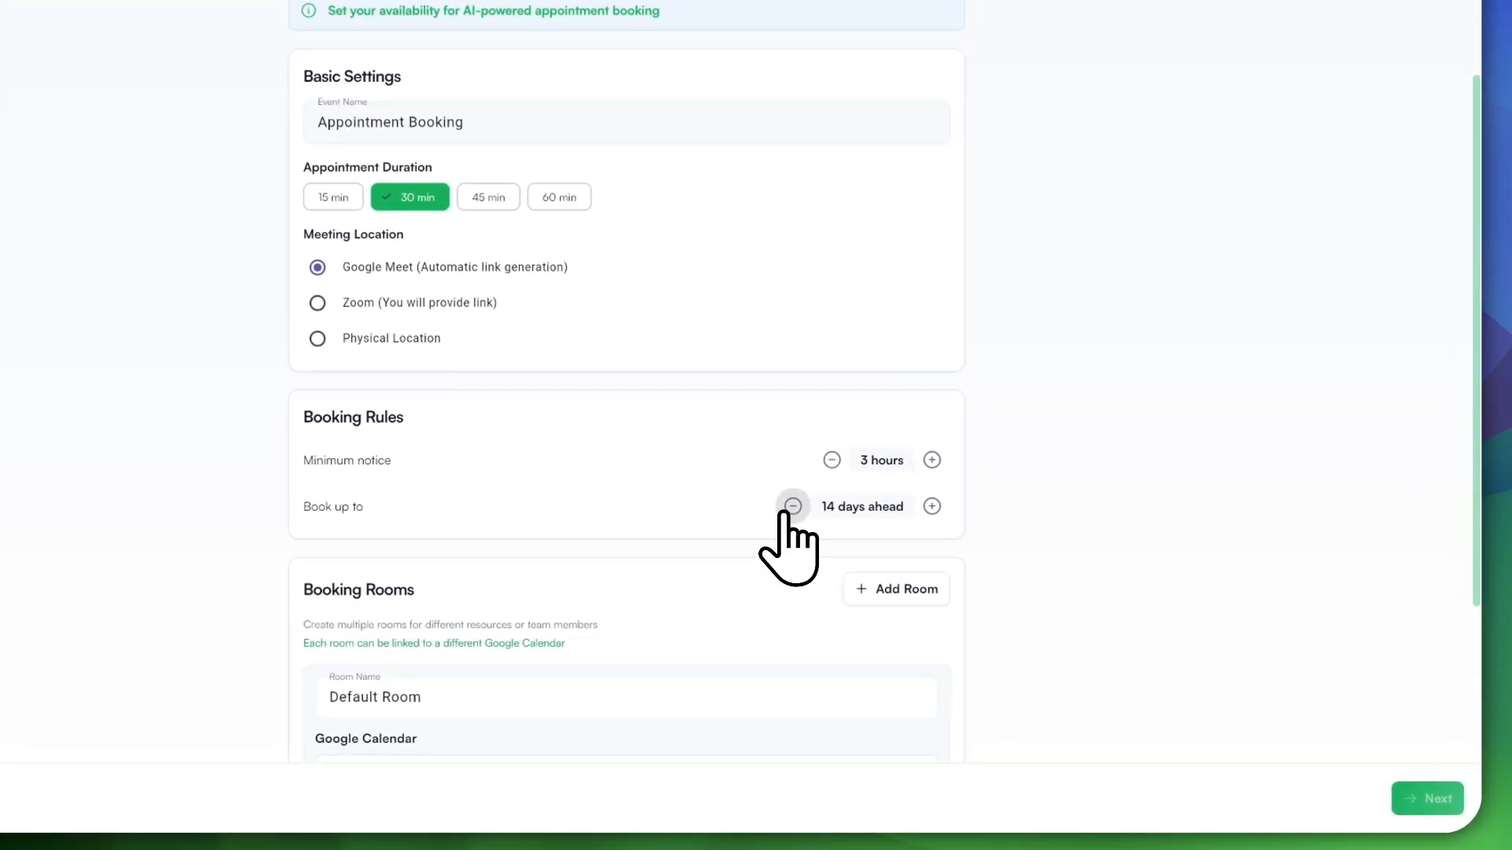
left_click(793, 506)
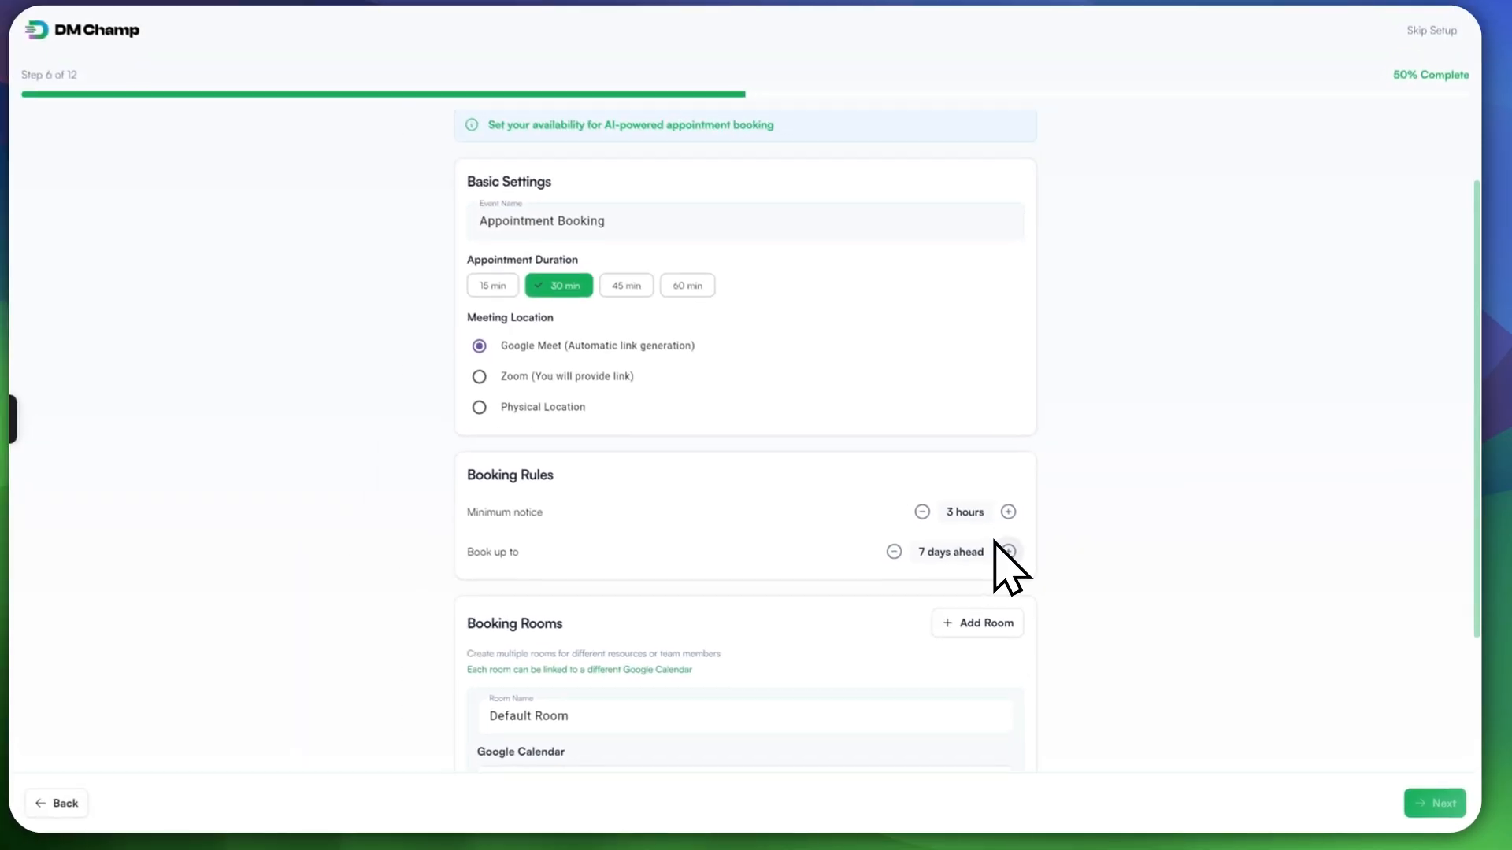
scroll(905, 531, "down", 3)
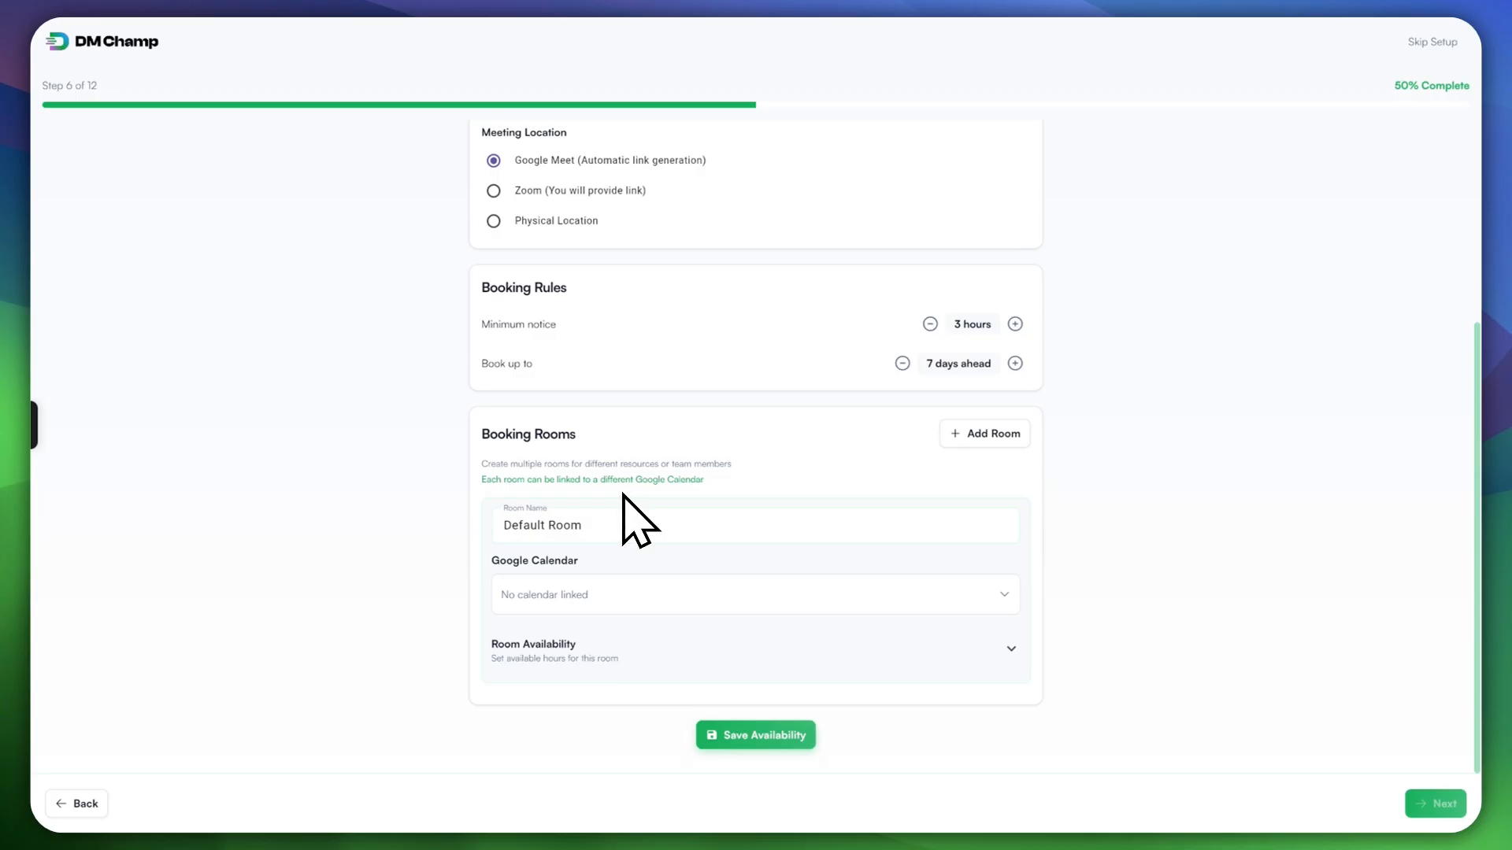
Step: Add a second booking room and name the rooms 'Marketing' and 'Admins'
left_click(984, 433)
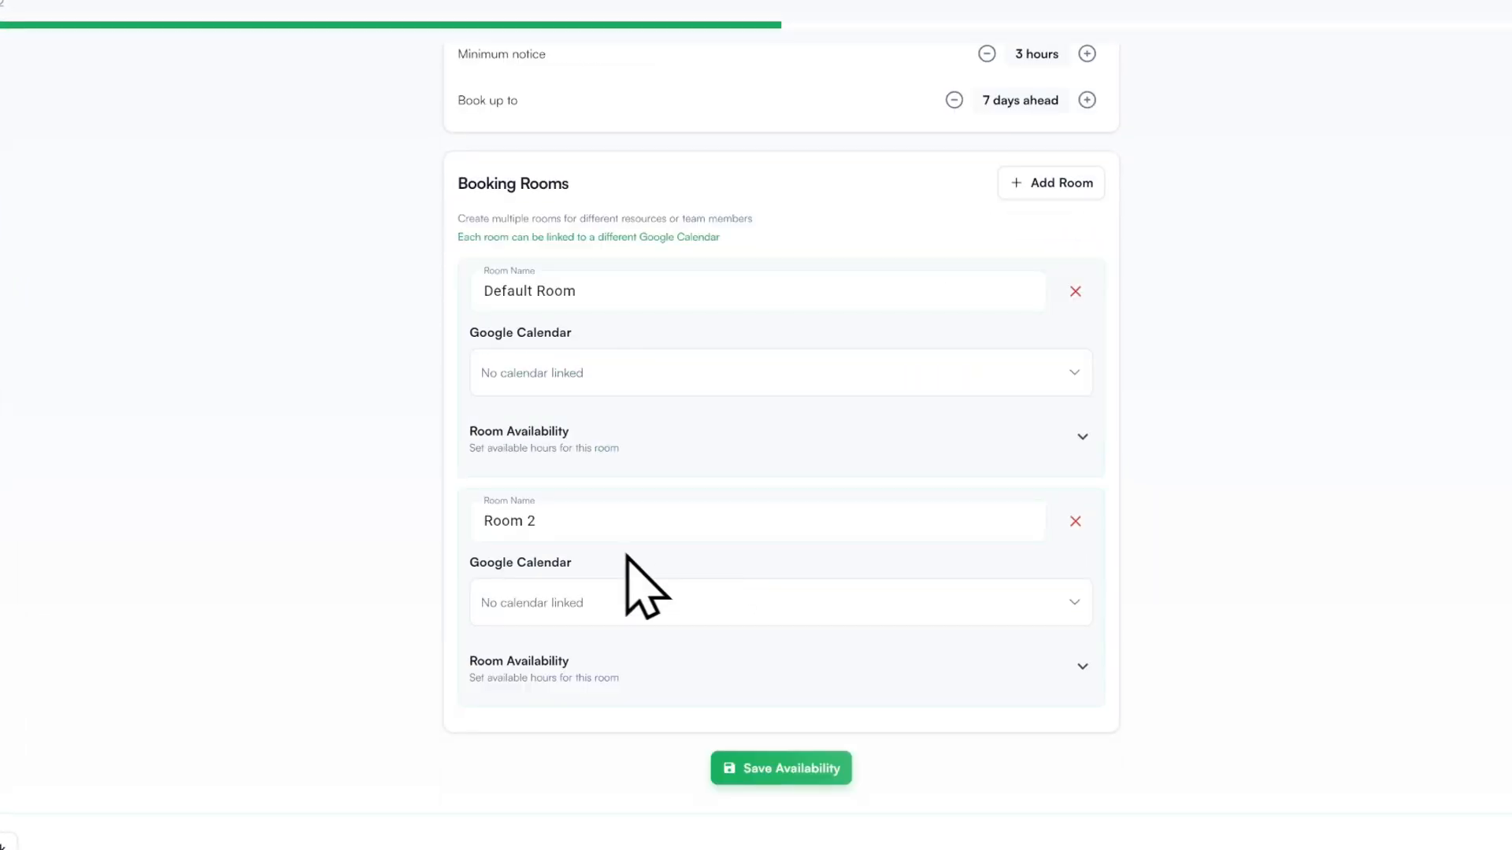
left_click_drag(580, 293, 441, 285)
left_click(441, 283)
left_click(580, 292)
key("ctrl+a")
type("Mark")
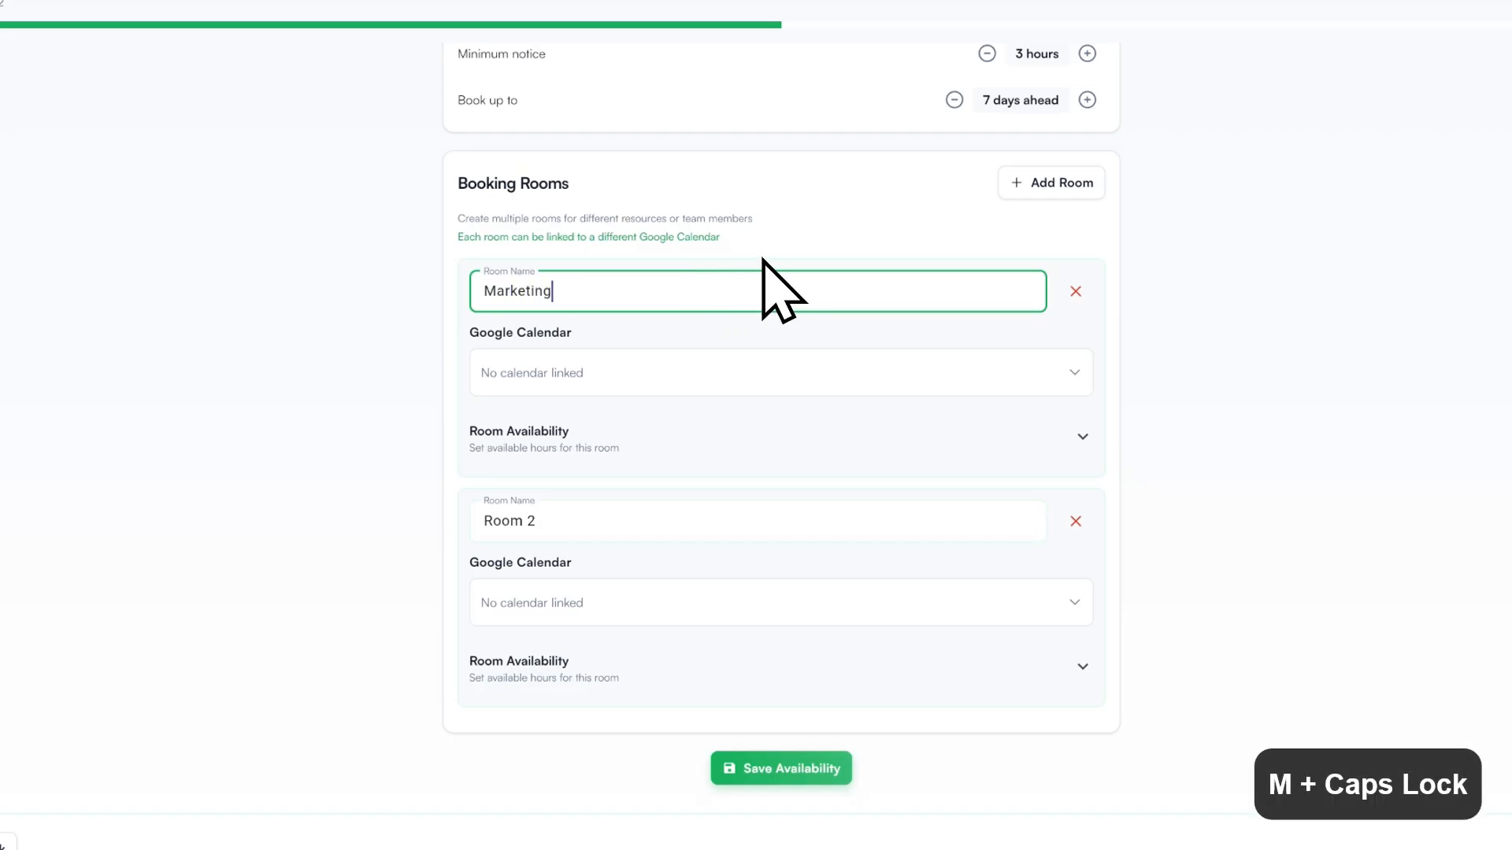
type("eting")
left_click(574, 516)
key("ctrl+a")
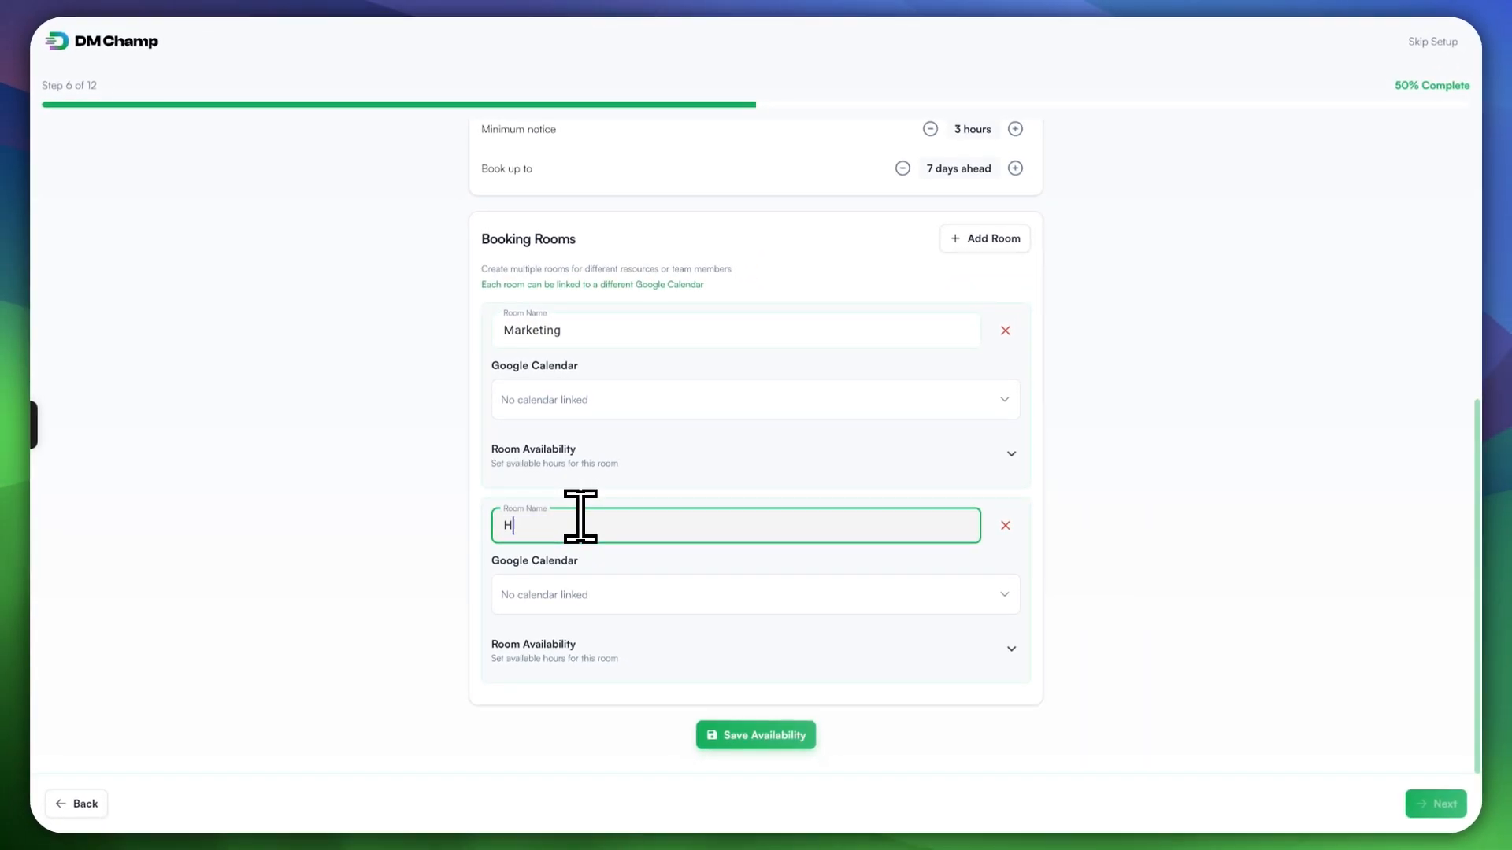
type("R")
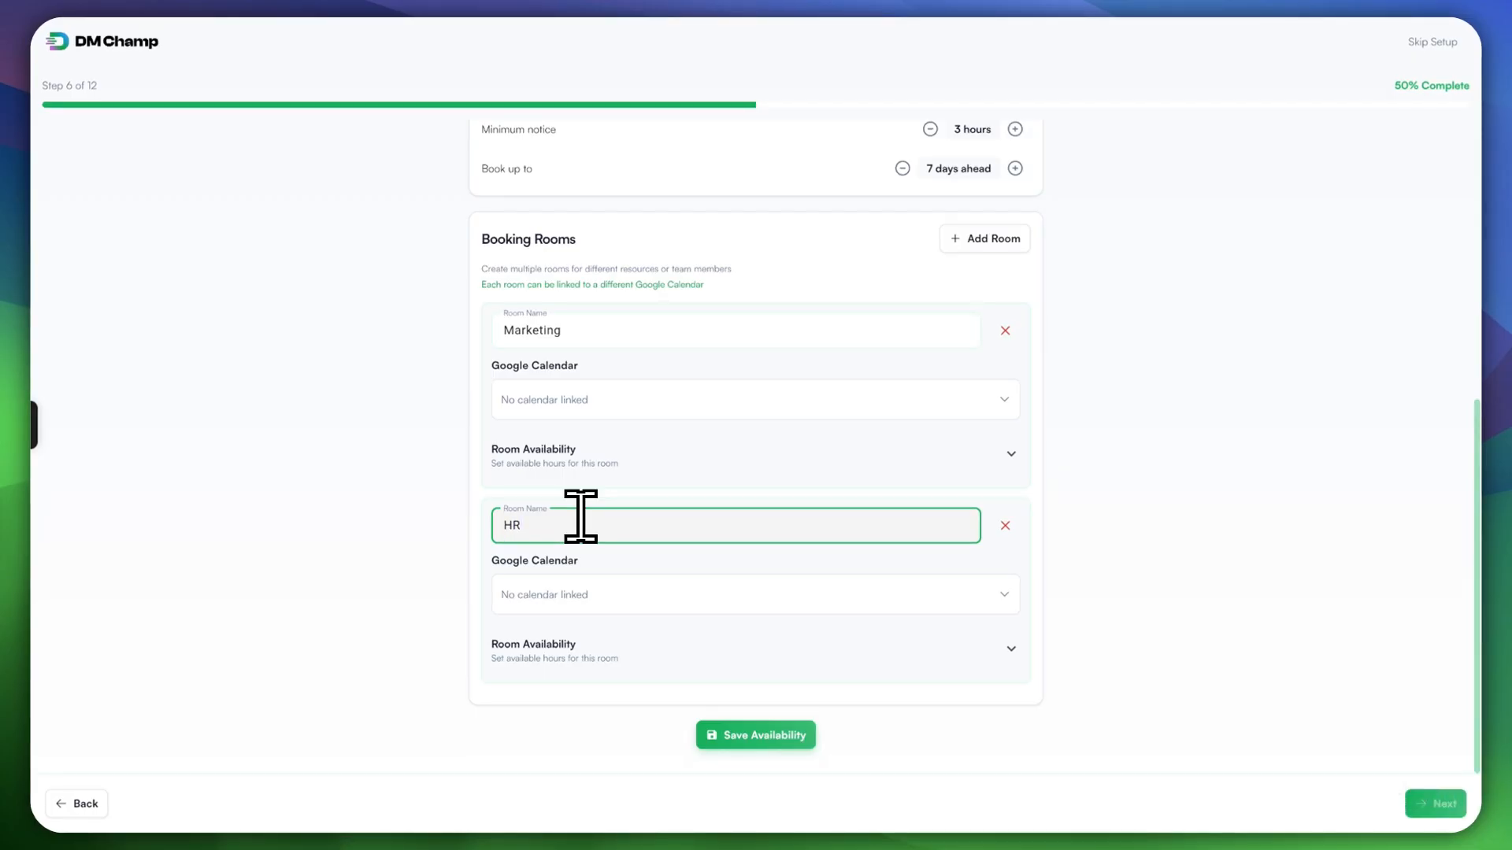
key("BackSpace")
key("BackSpace")
type("Admins")
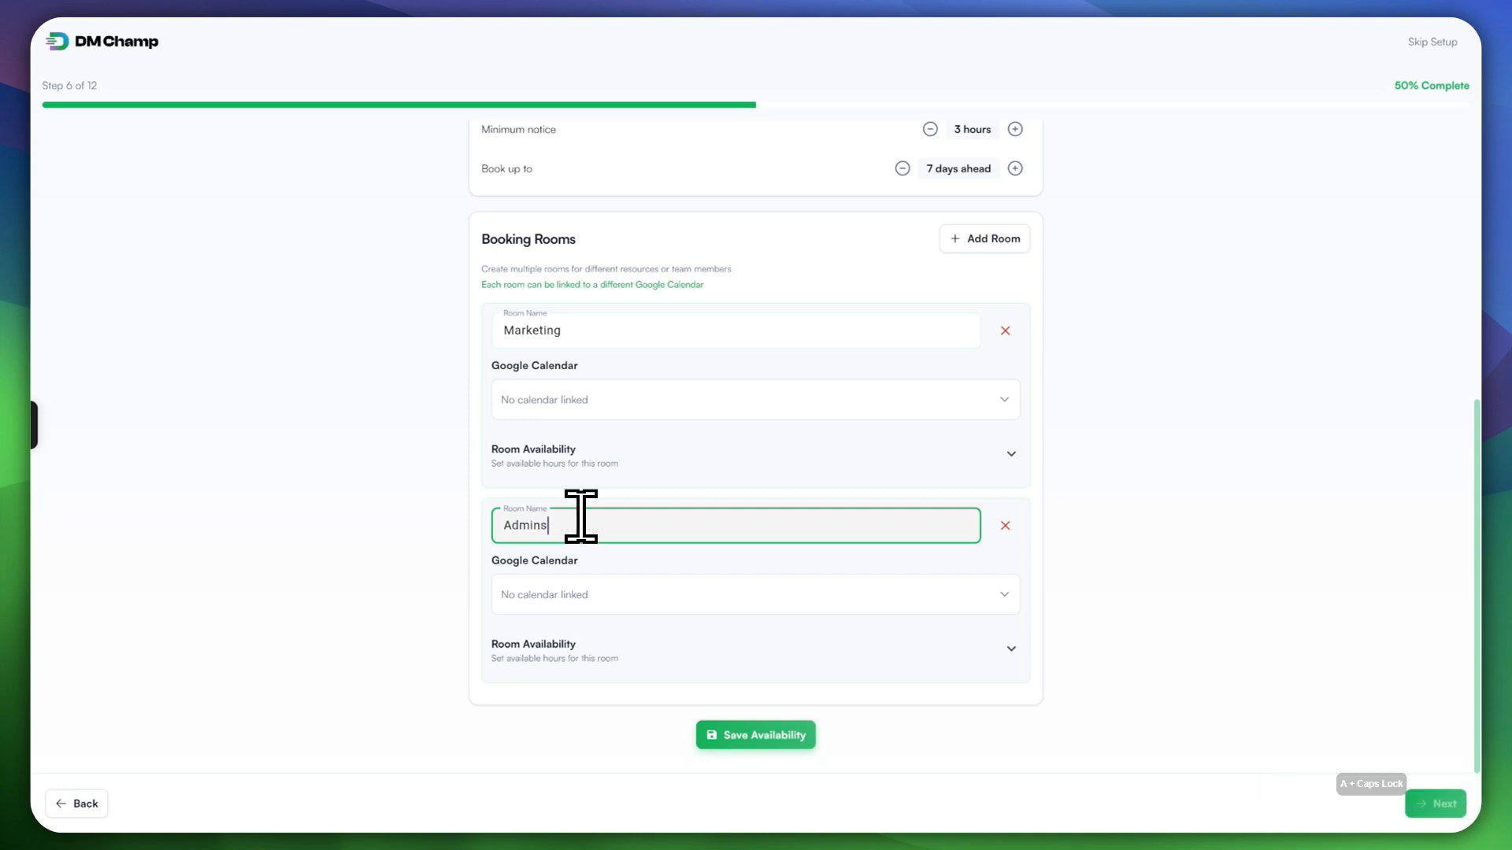
Step: Link both the Marketing and Admins rooms to the connected Google calendar
left_click(644, 390)
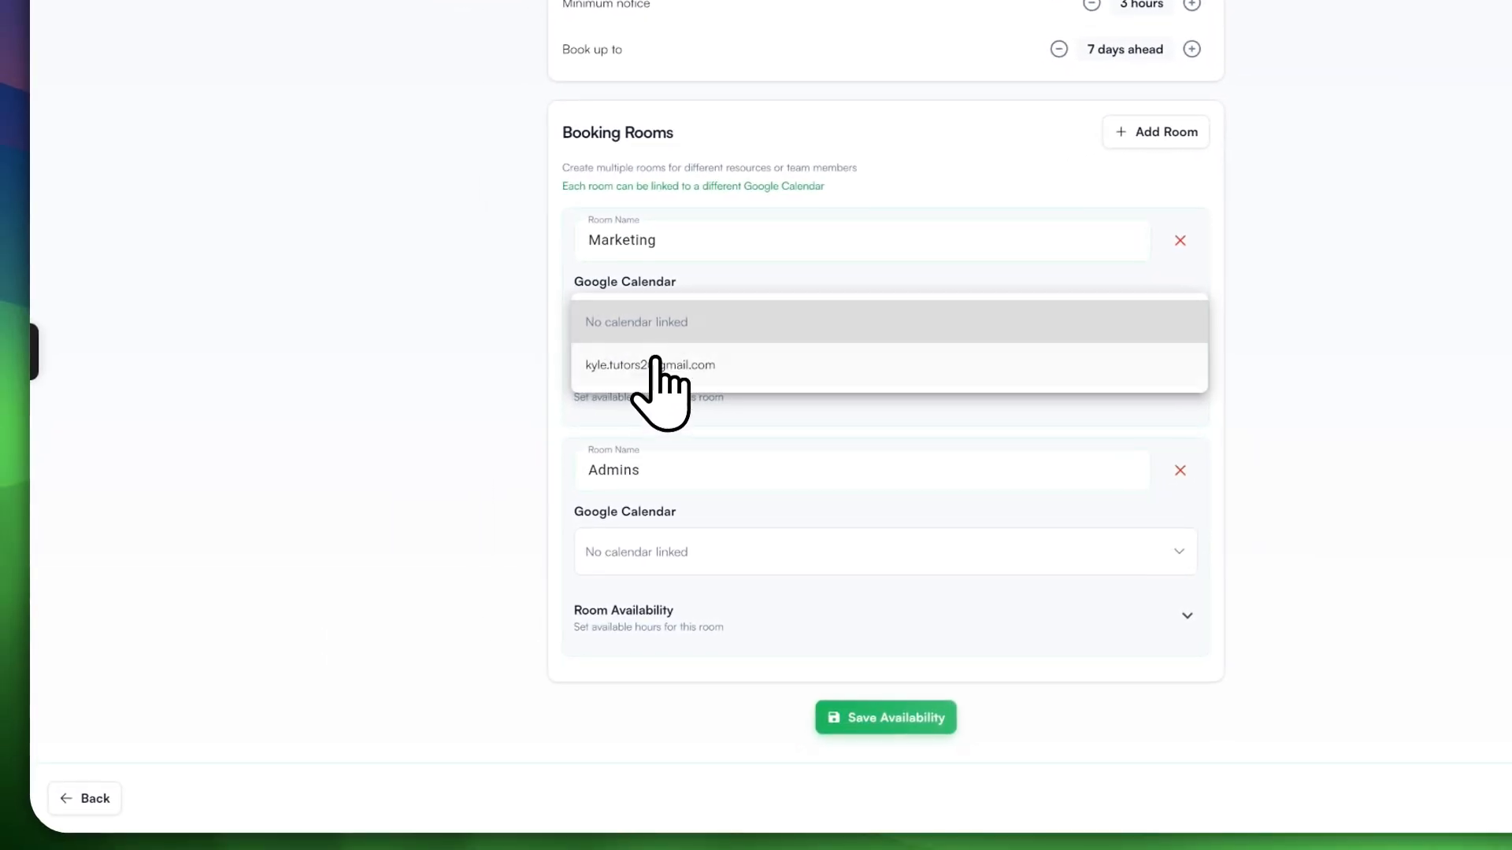
left_click(626, 382)
left_click(666, 555)
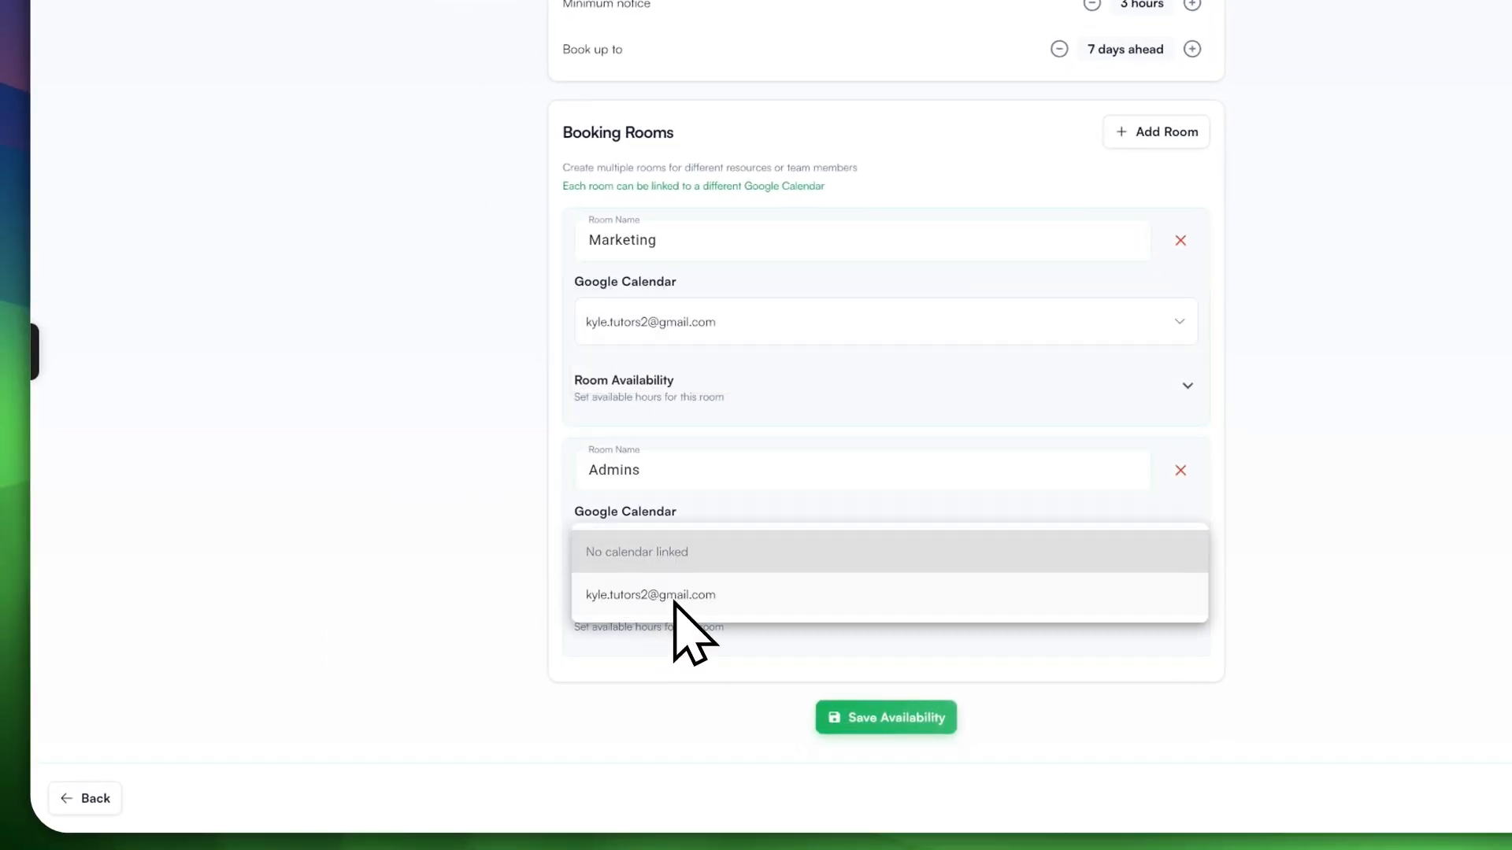
left_click(665, 602)
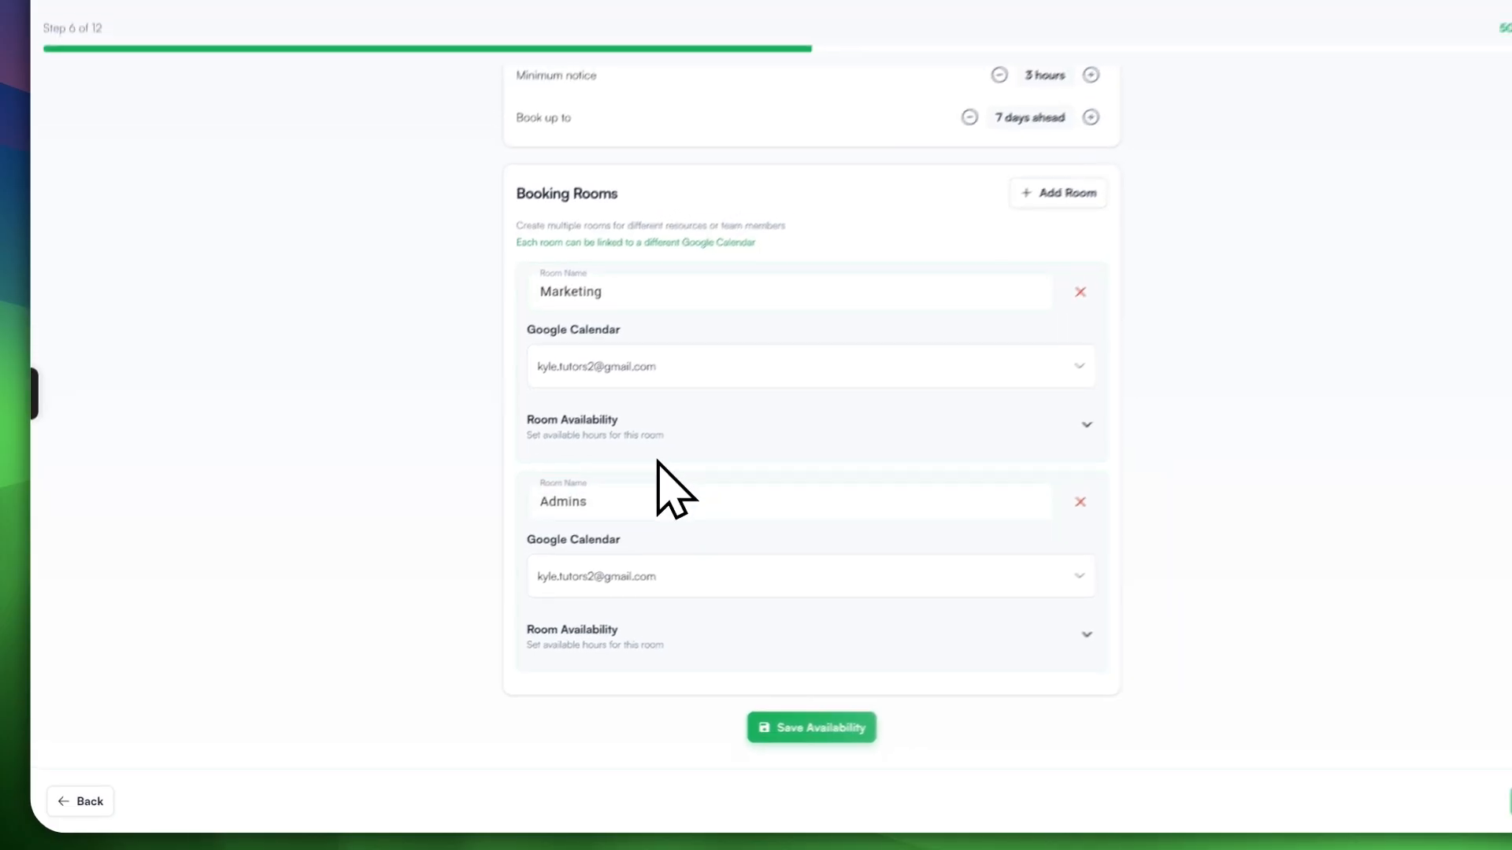
scroll(882, 622, "up", 3)
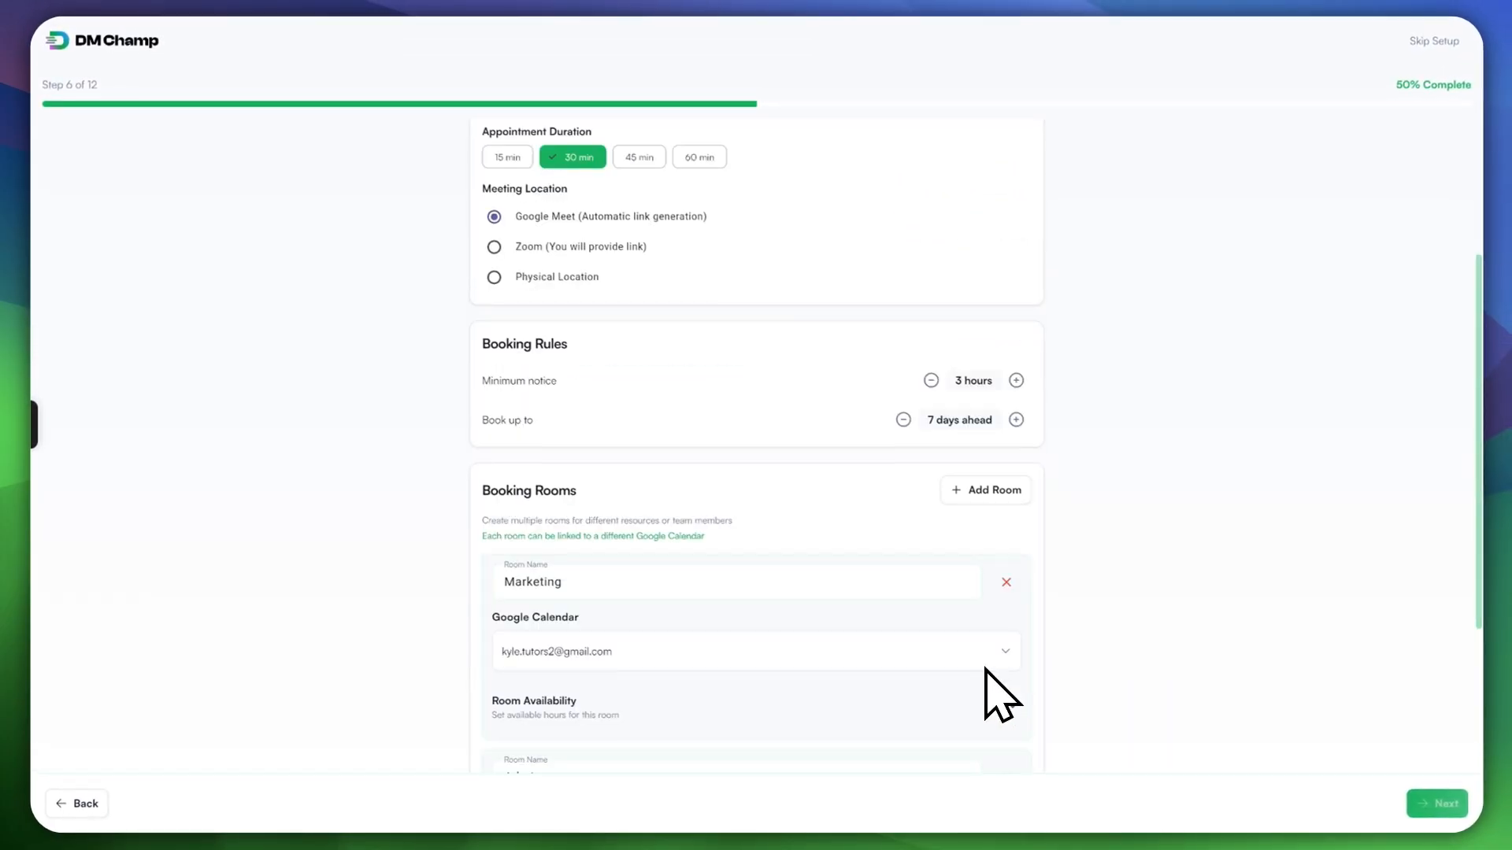
scroll(955, 646, "down", 5)
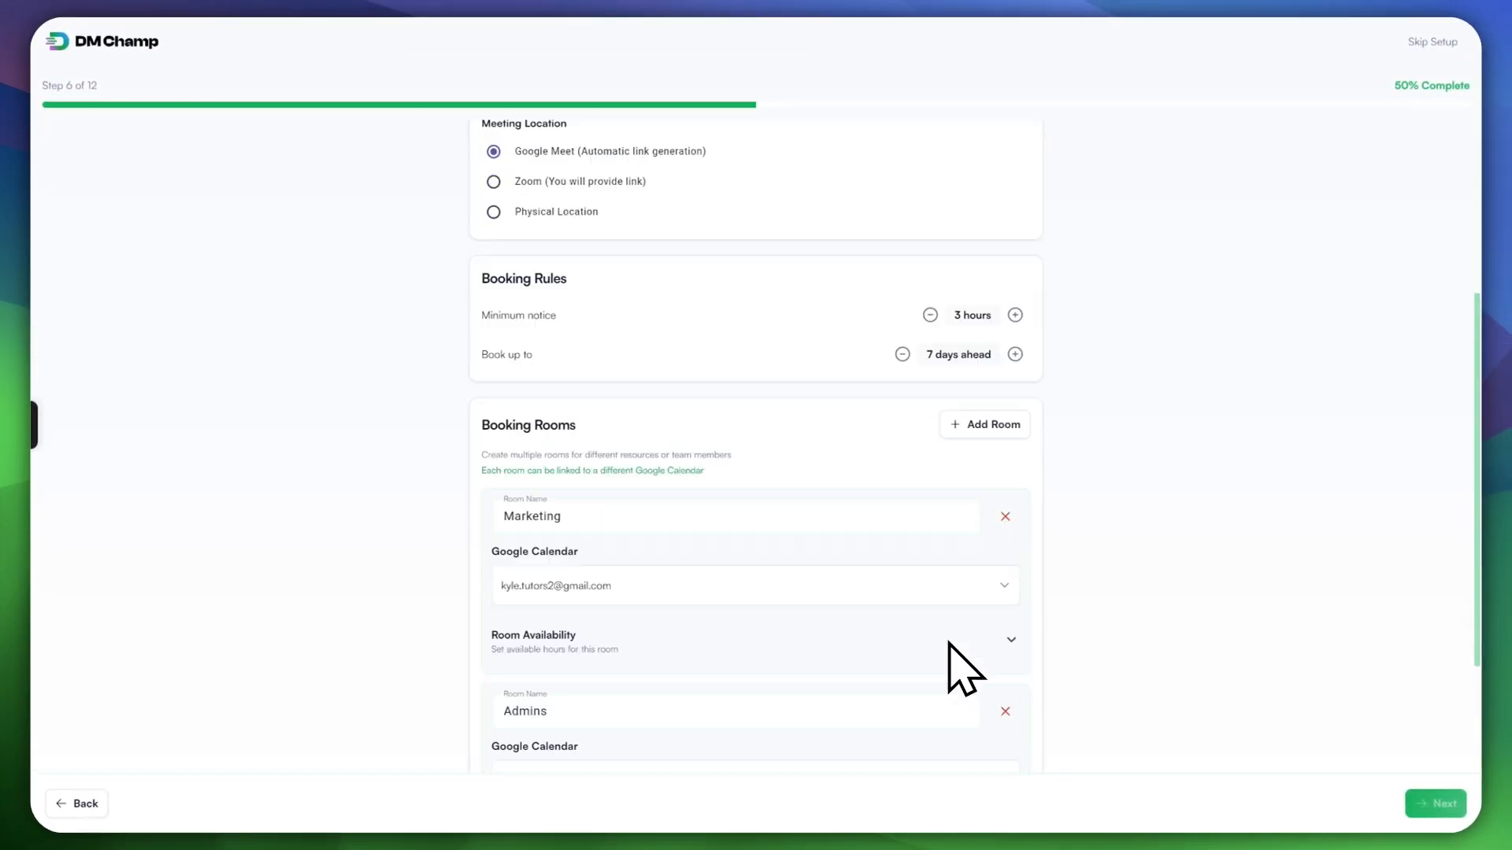
scroll(932, 649, "down", 2)
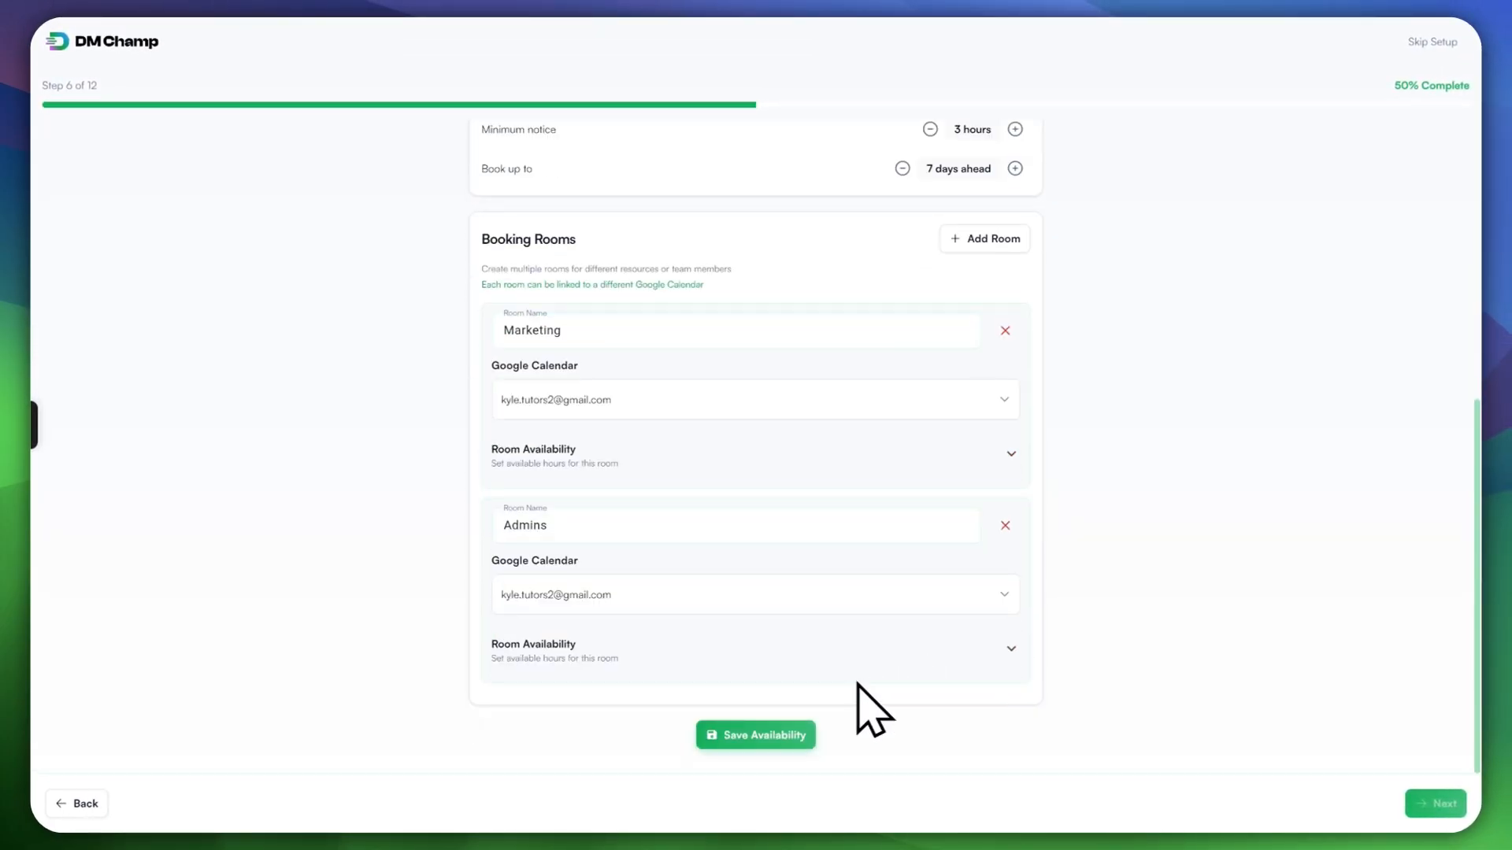
Step: Save the booking rooms' availability and continue to step 7
left_click(775, 736)
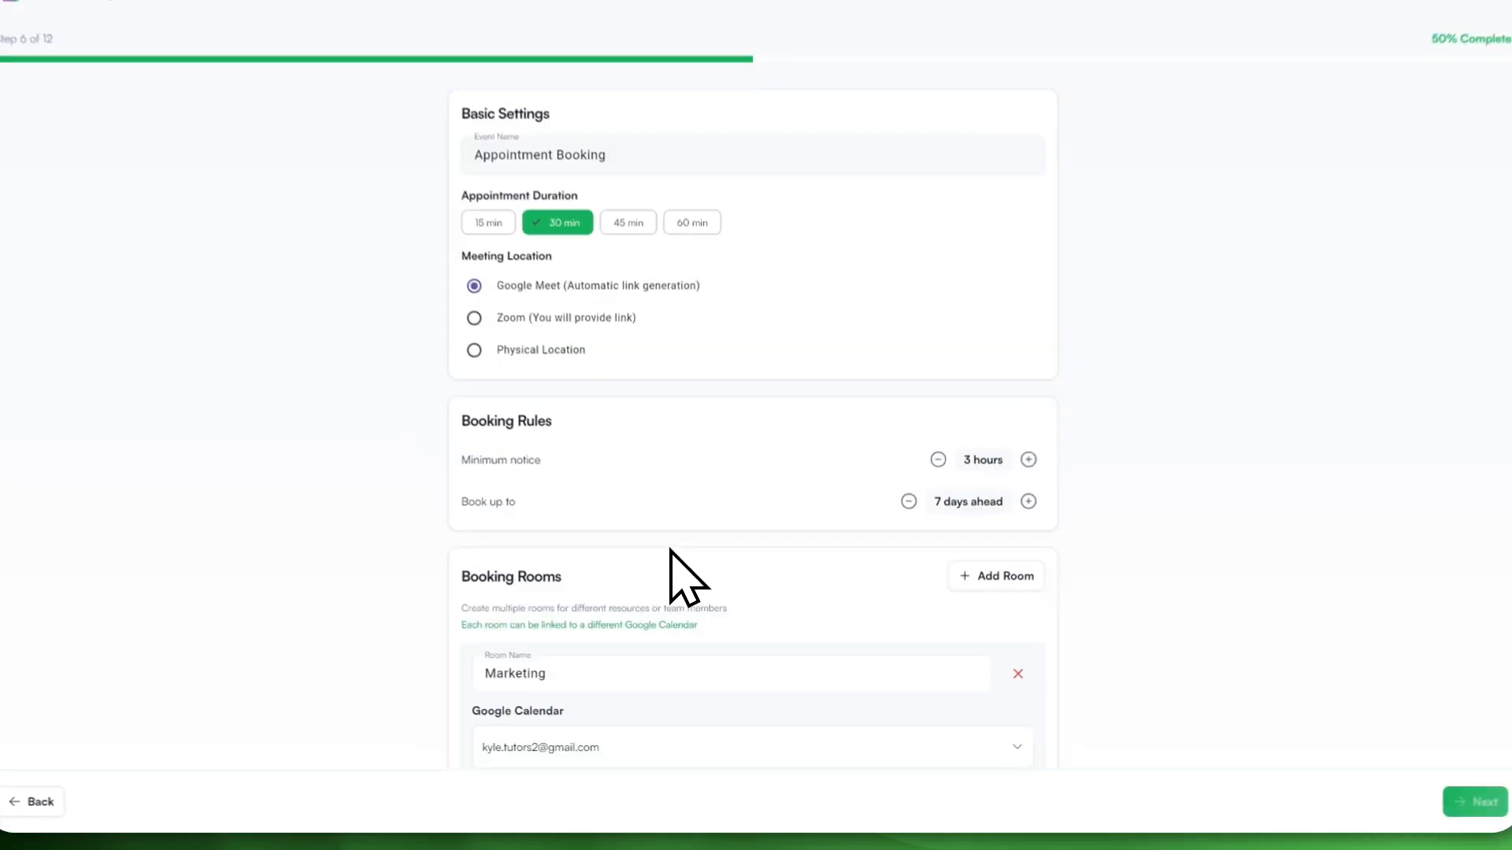
scroll(729, 479, "down", 3)
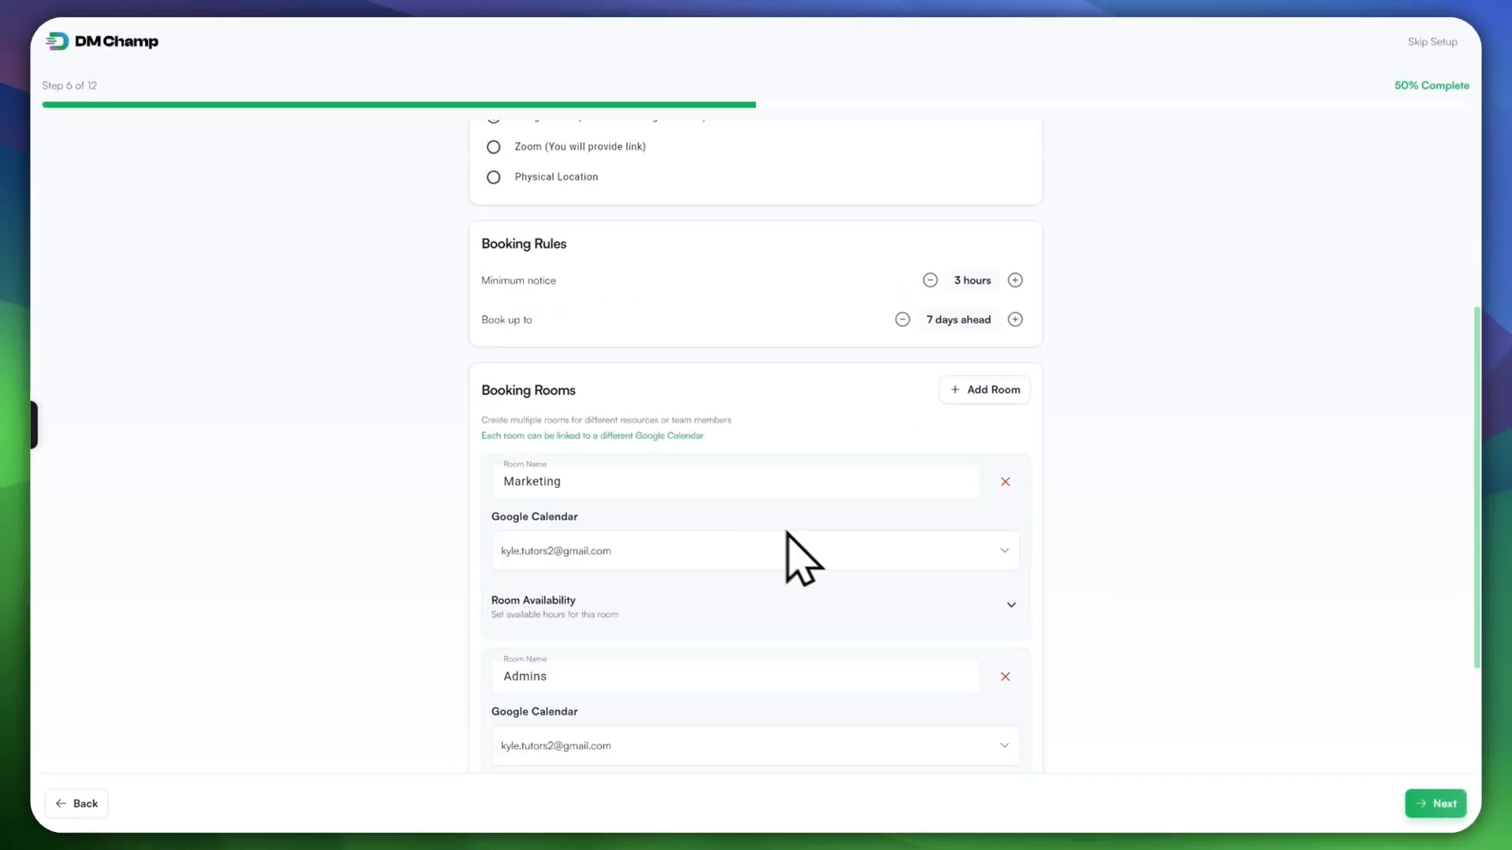
left_click(1429, 804)
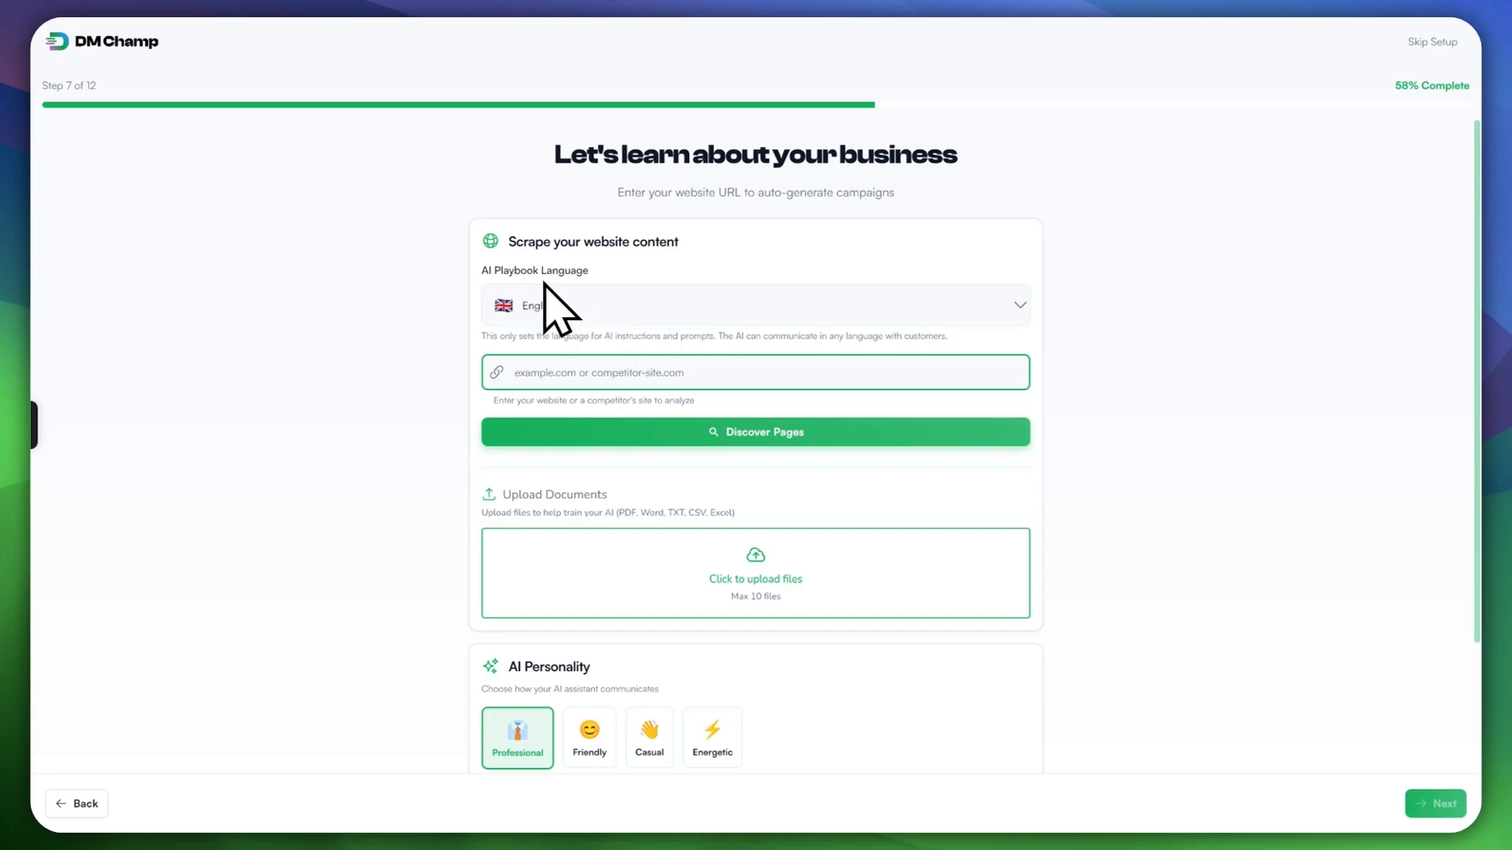
Step: Keep English as AI Playbook Language, then open the Upload Documents file picker
left_click(823, 315)
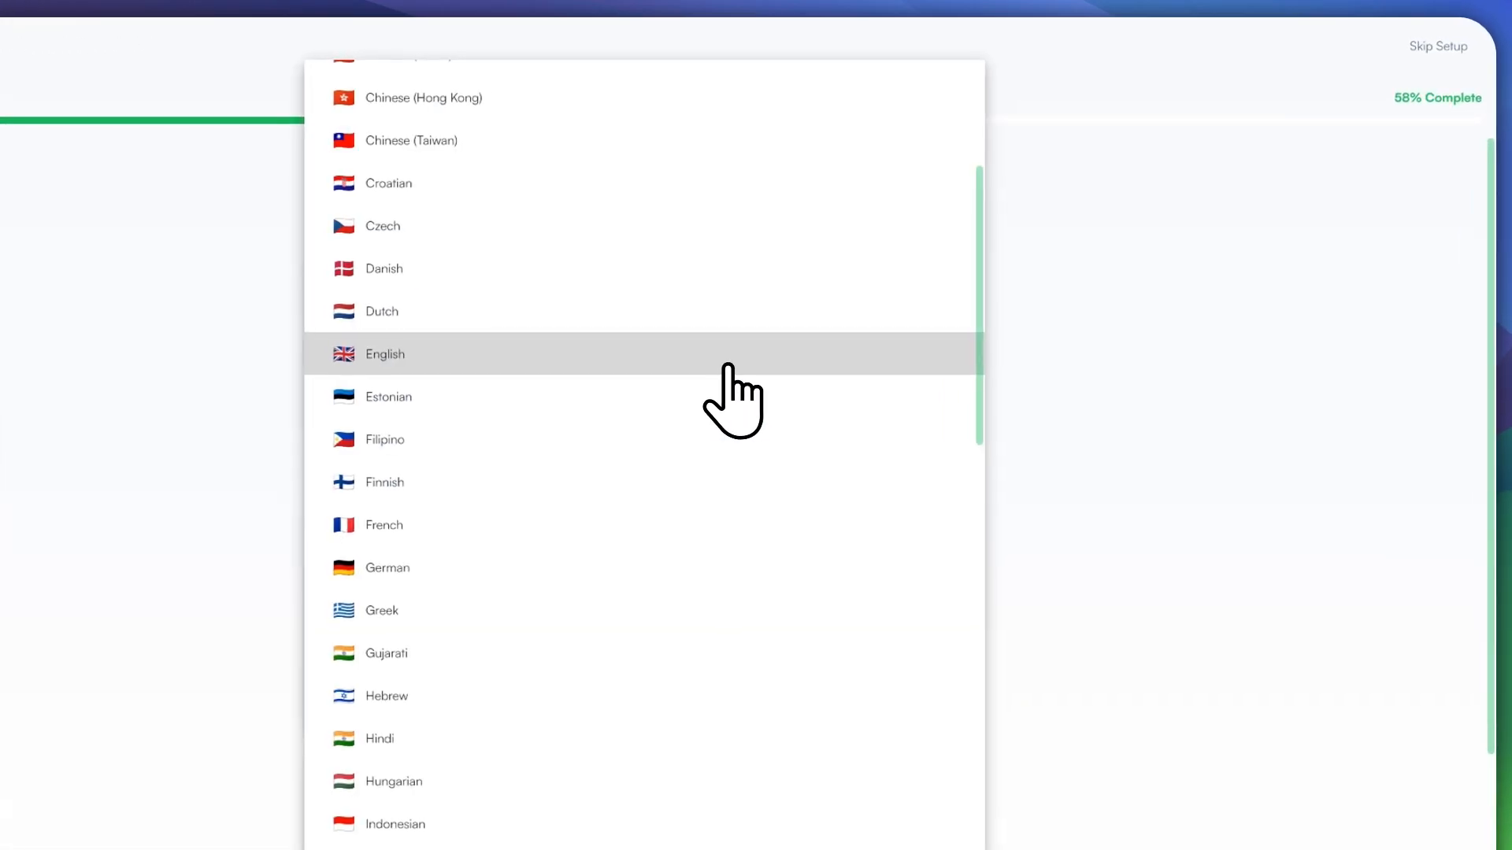
left_click(729, 366)
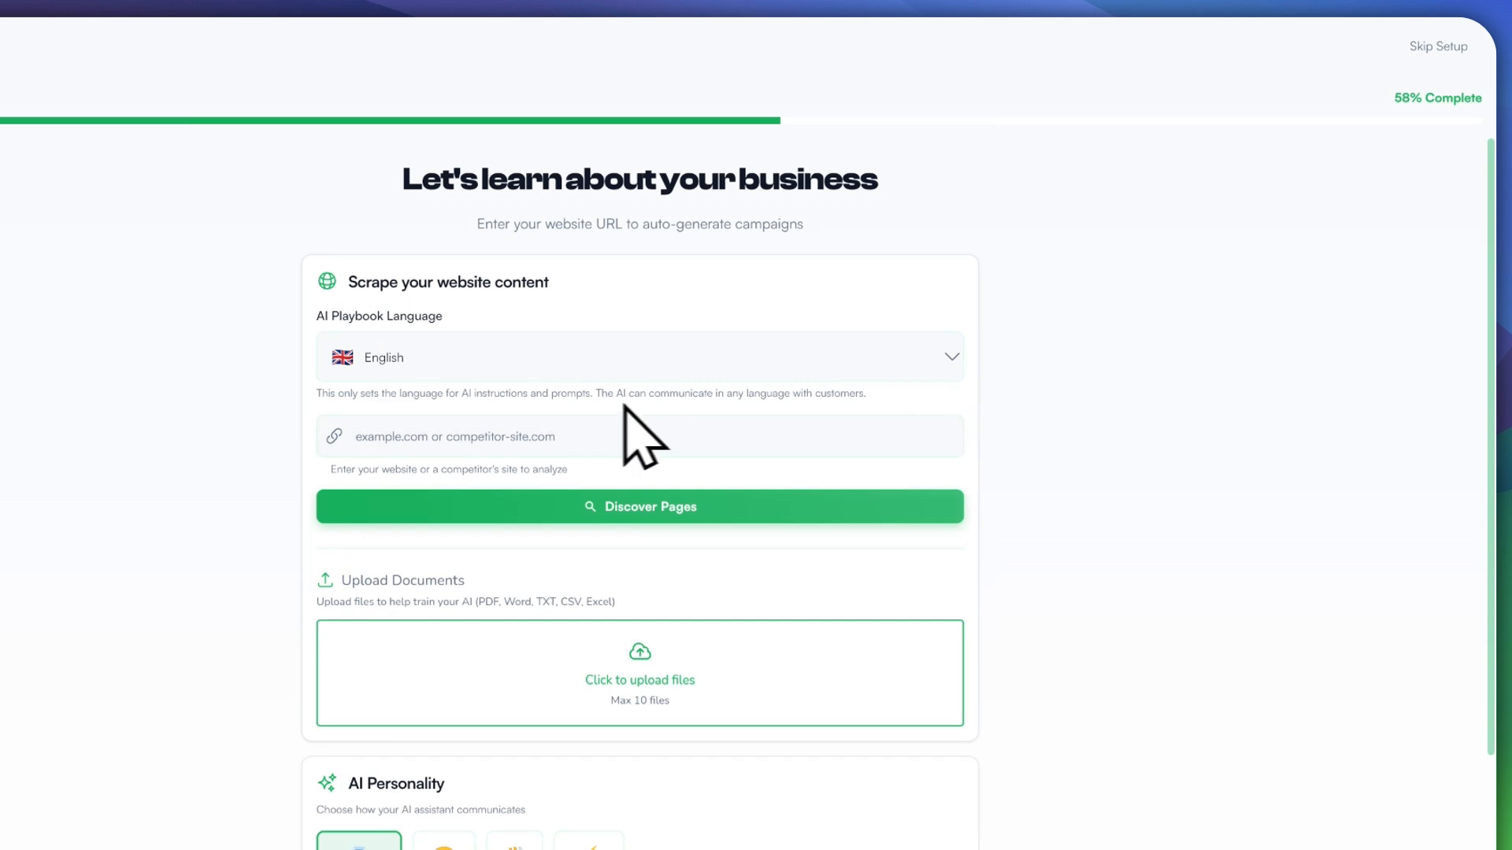
left_click(395, 430)
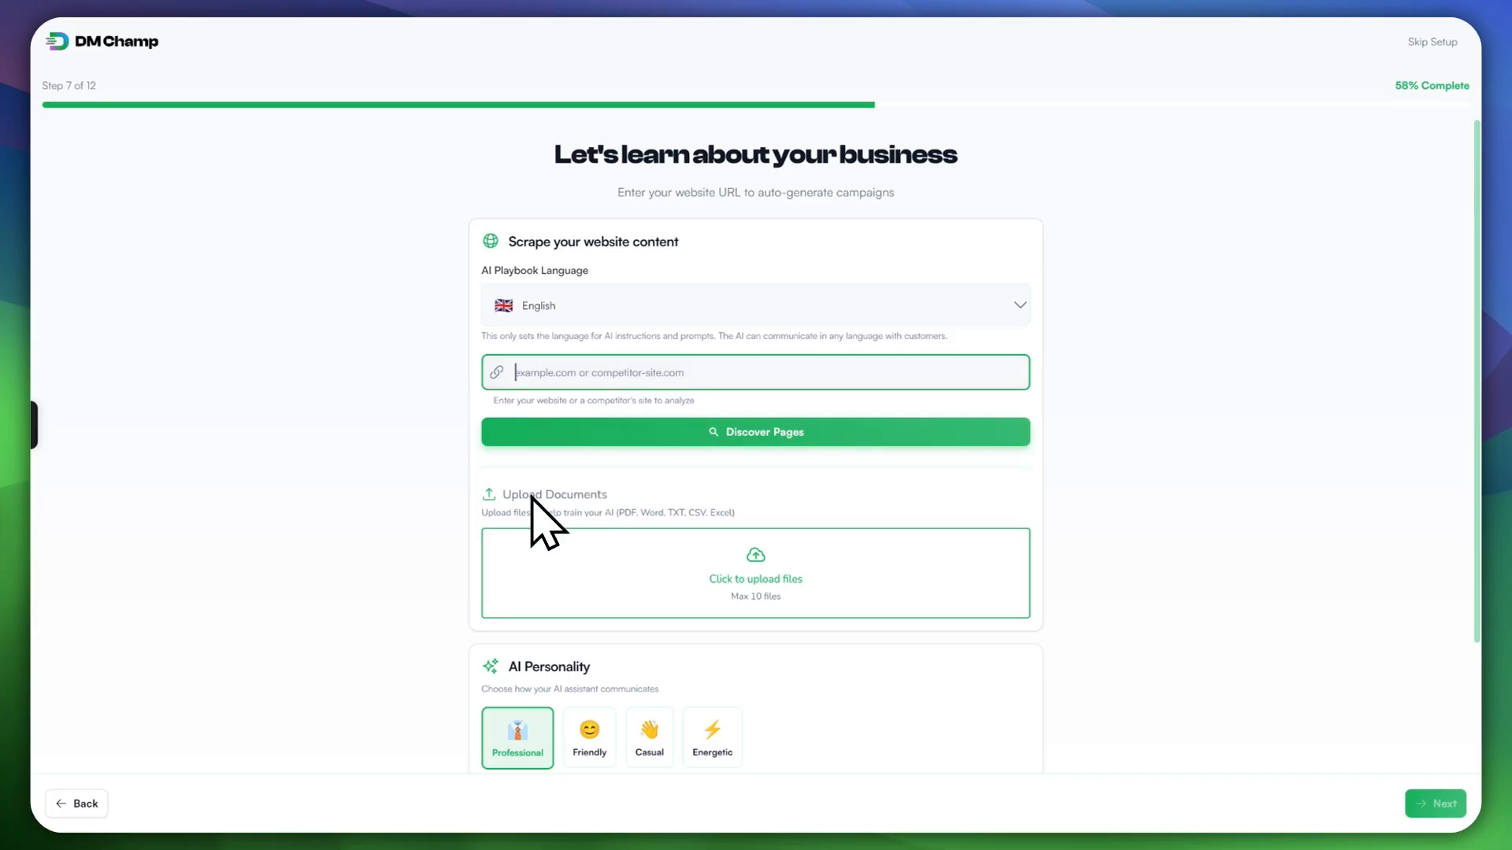
scroll(677, 622, "down", 2)
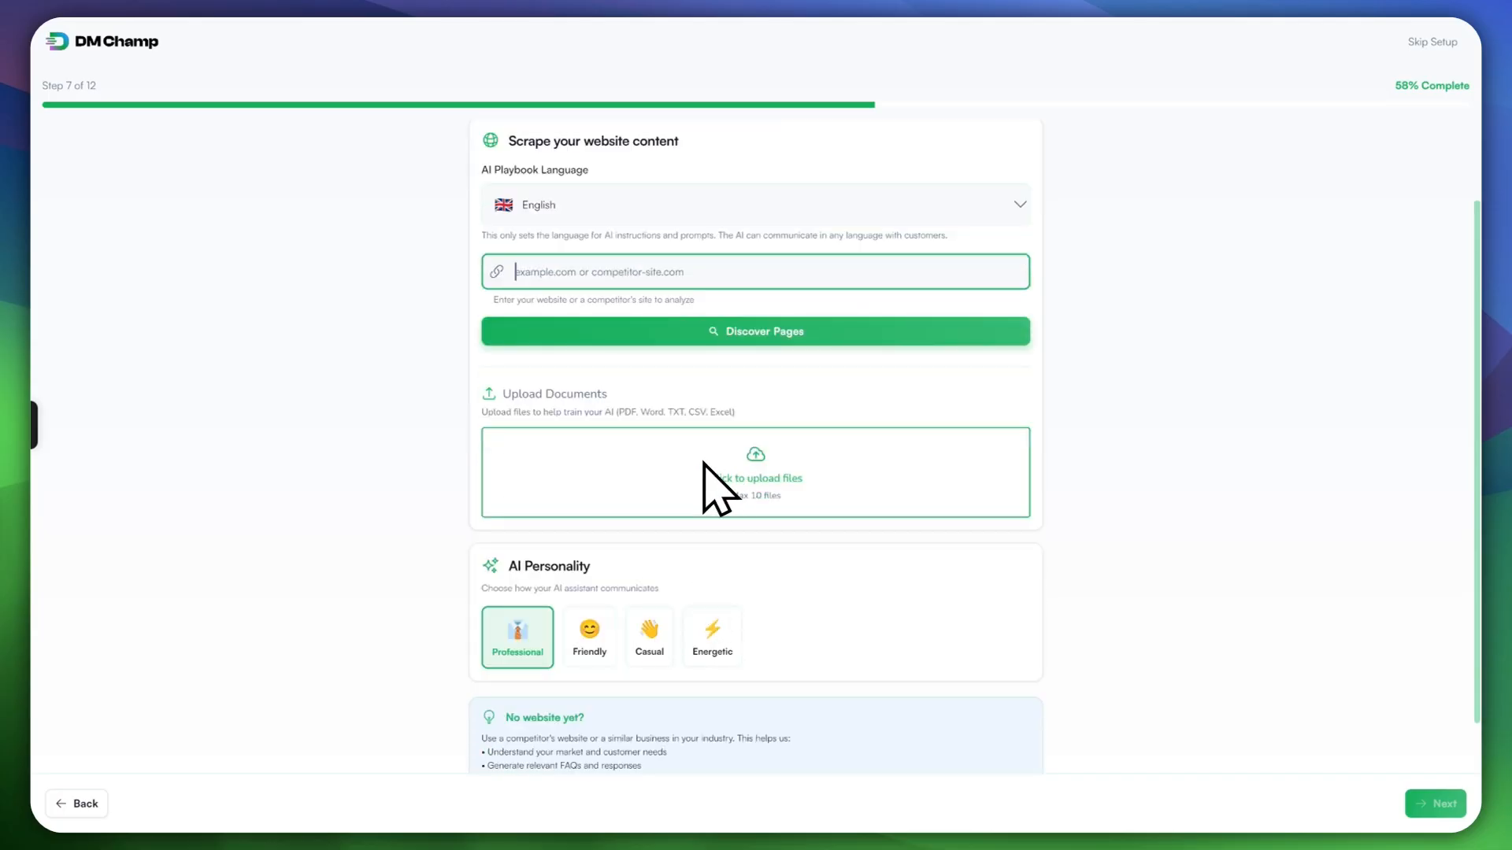
scroll(779, 598, "up", 2)
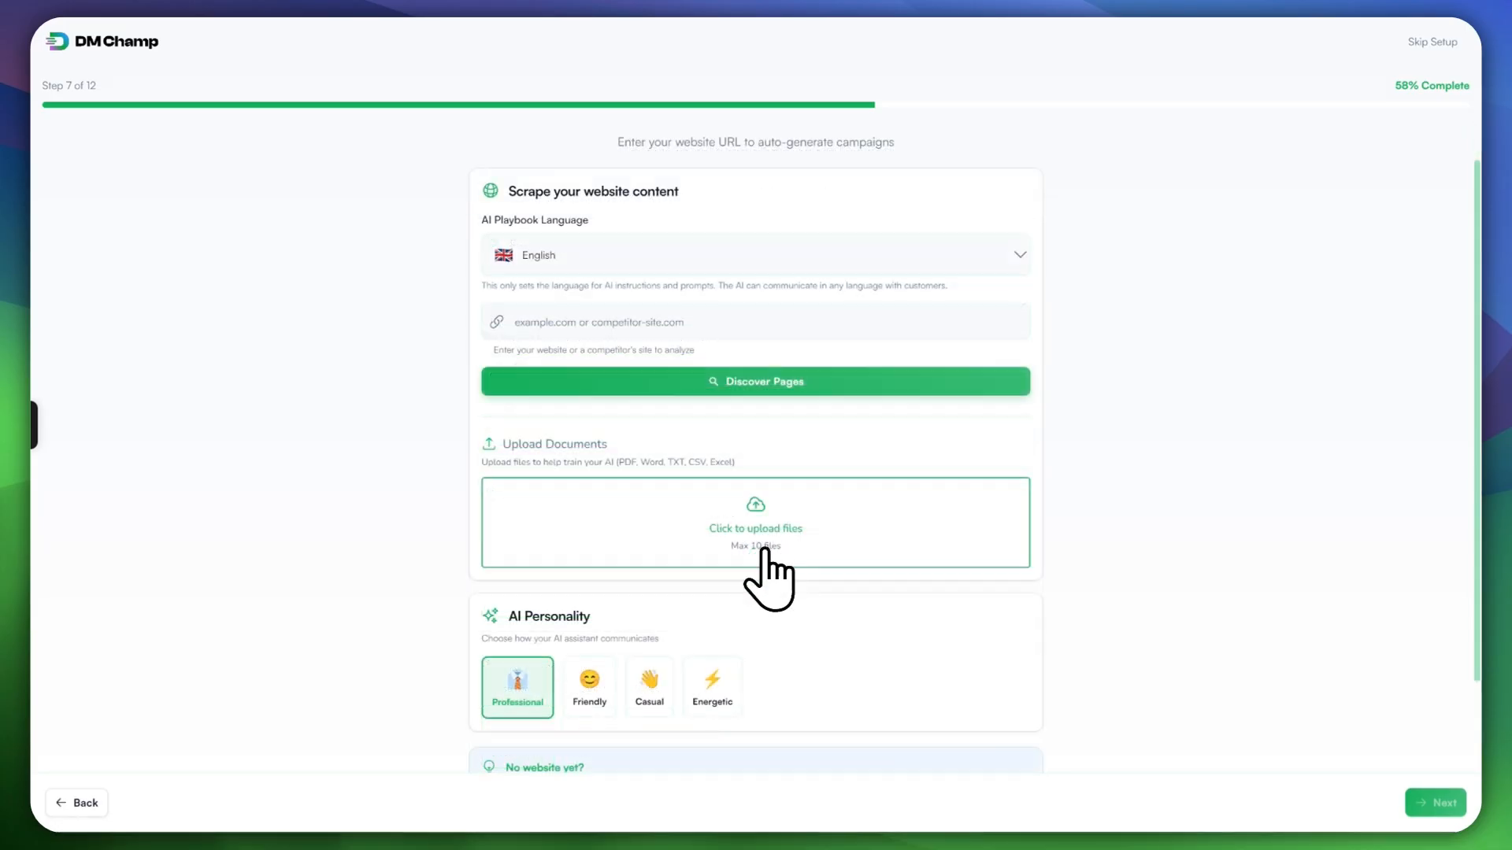
left_click(746, 536)
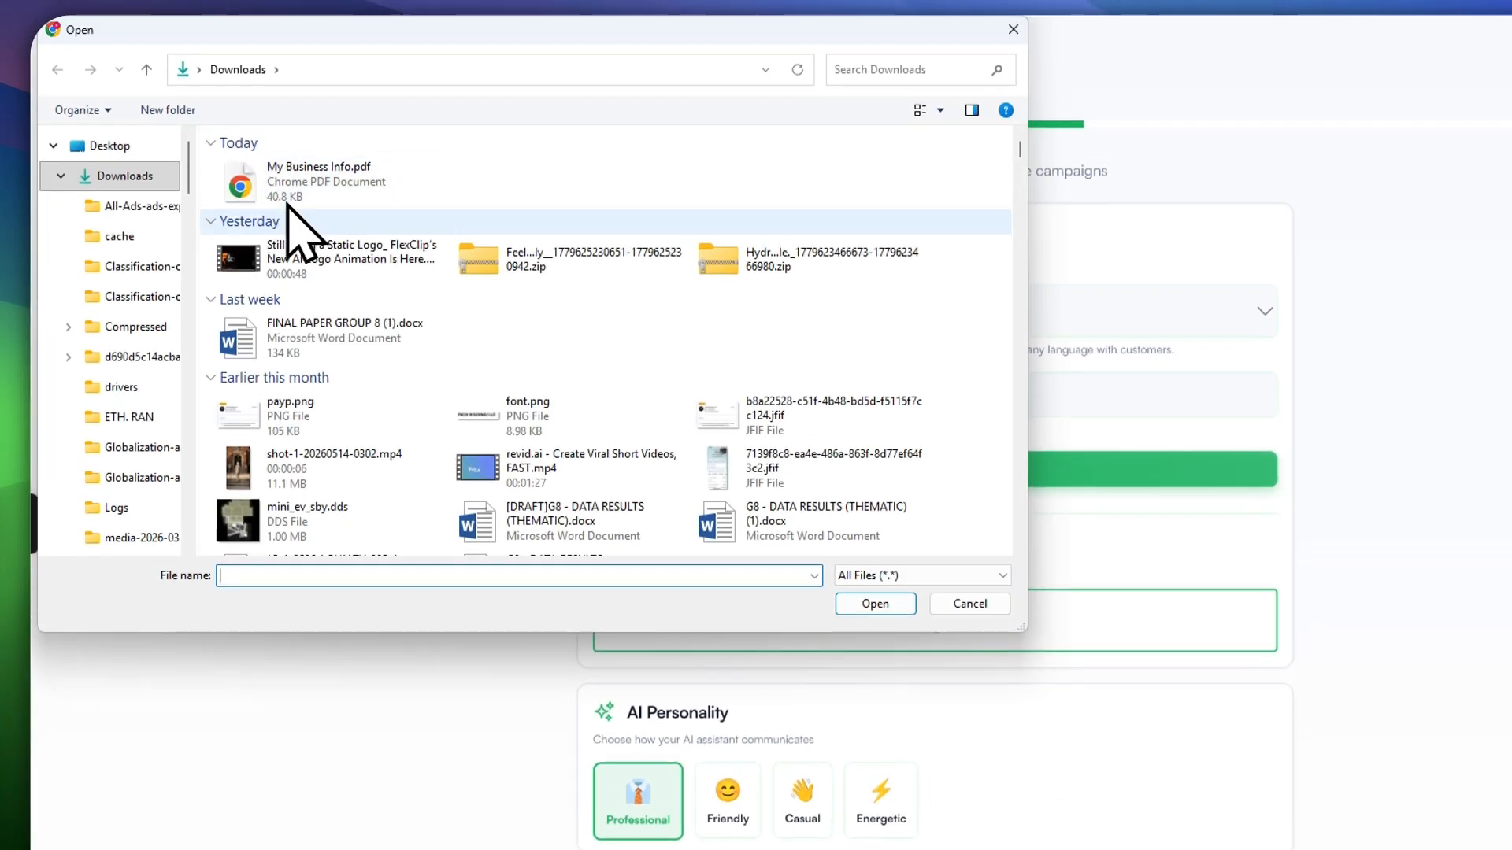
Step: Upload My Business Info.pdf from Downloads as a training document
left_click(304, 197)
left_click(871, 604)
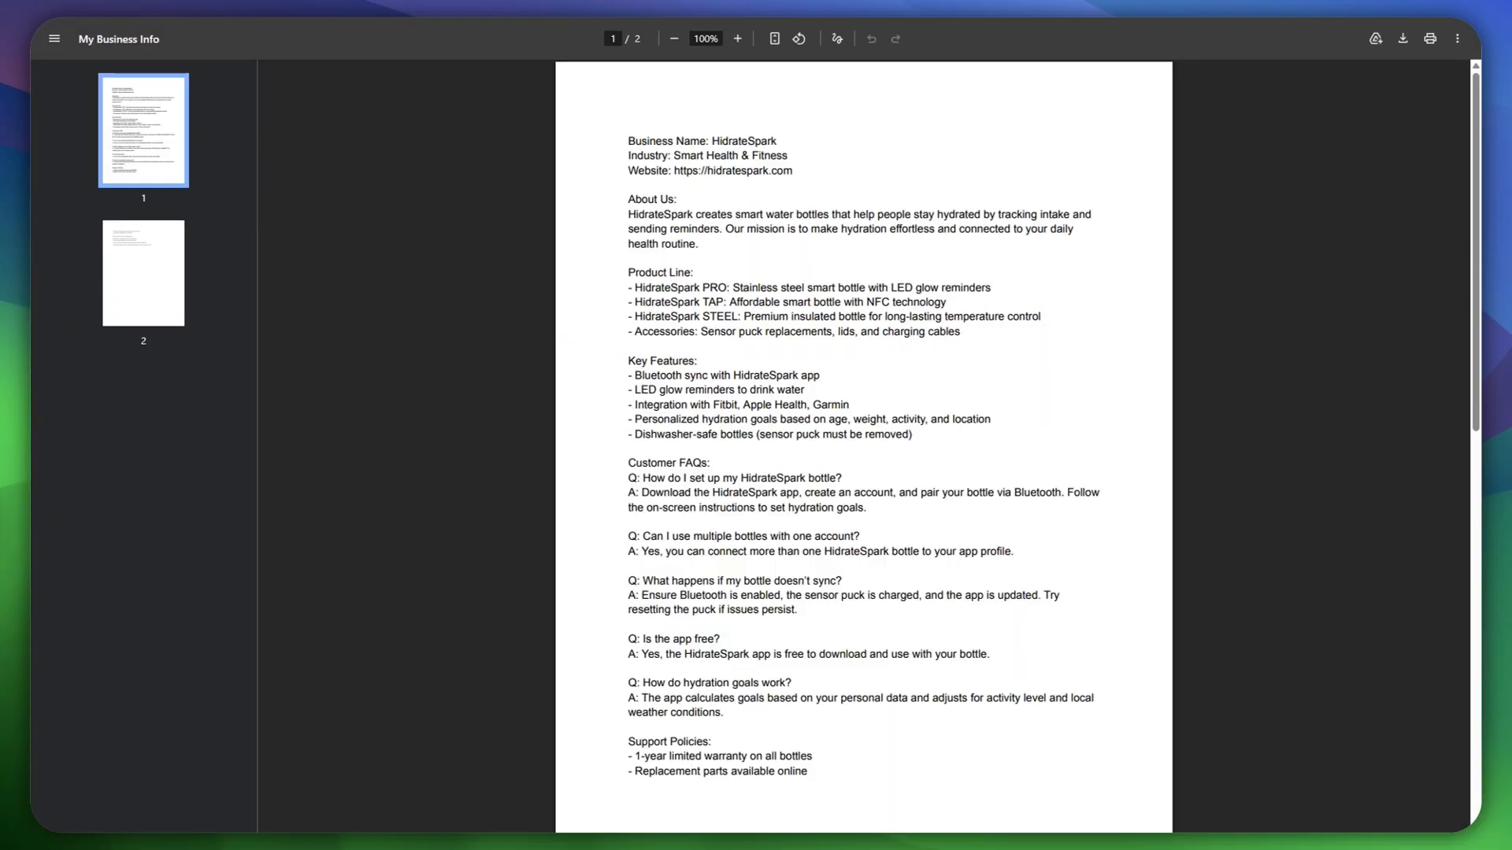
Step: Read through the HidrateSpark business info PDF, then close its tab to return to setup
scroll(780, 315, "down", 6)
scroll(787, 417, "up", 6)
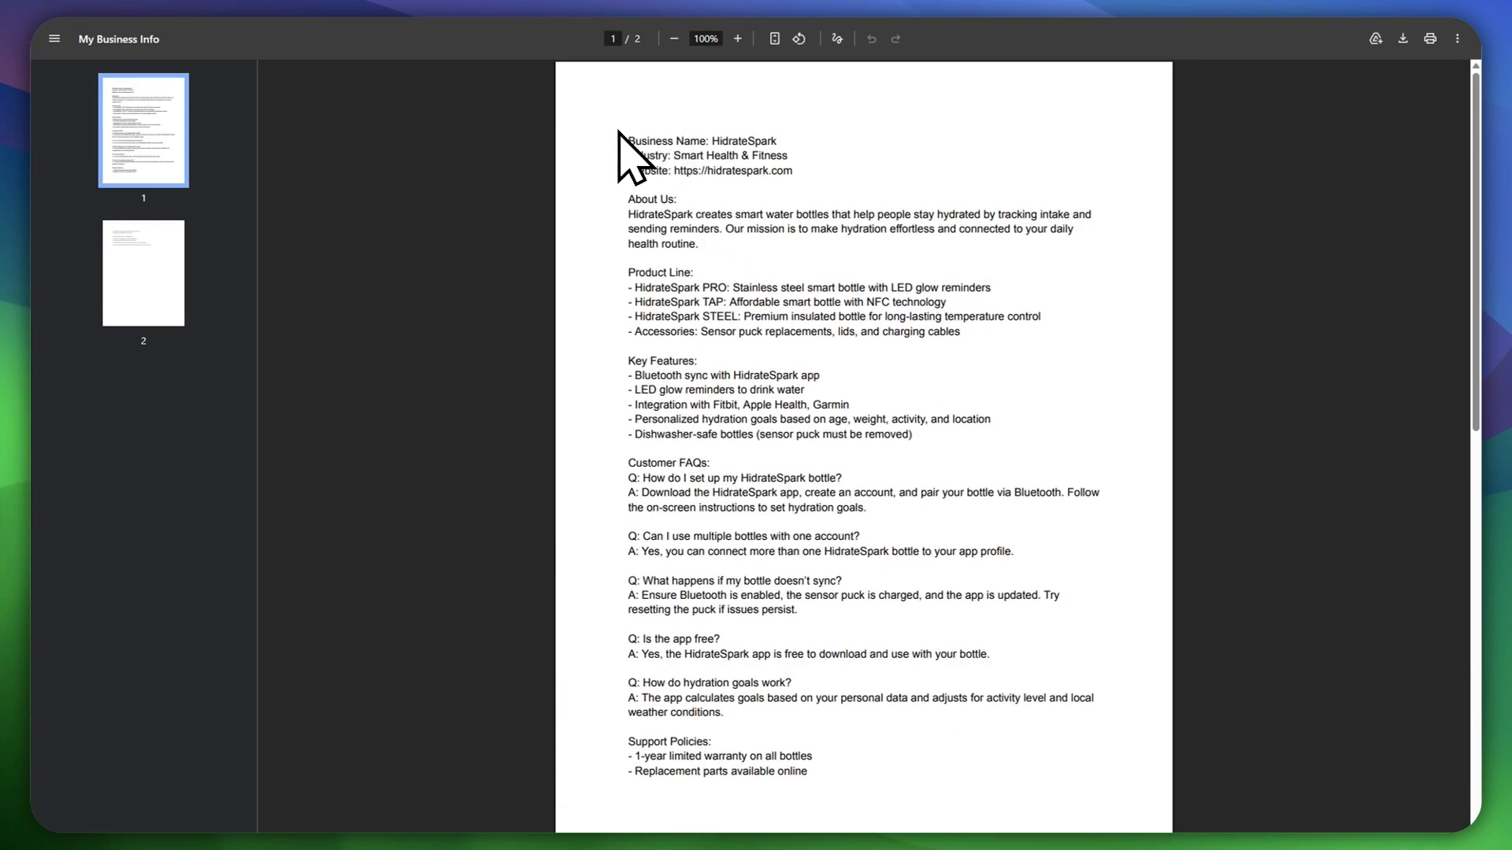
scroll(730, 235, "down", 3)
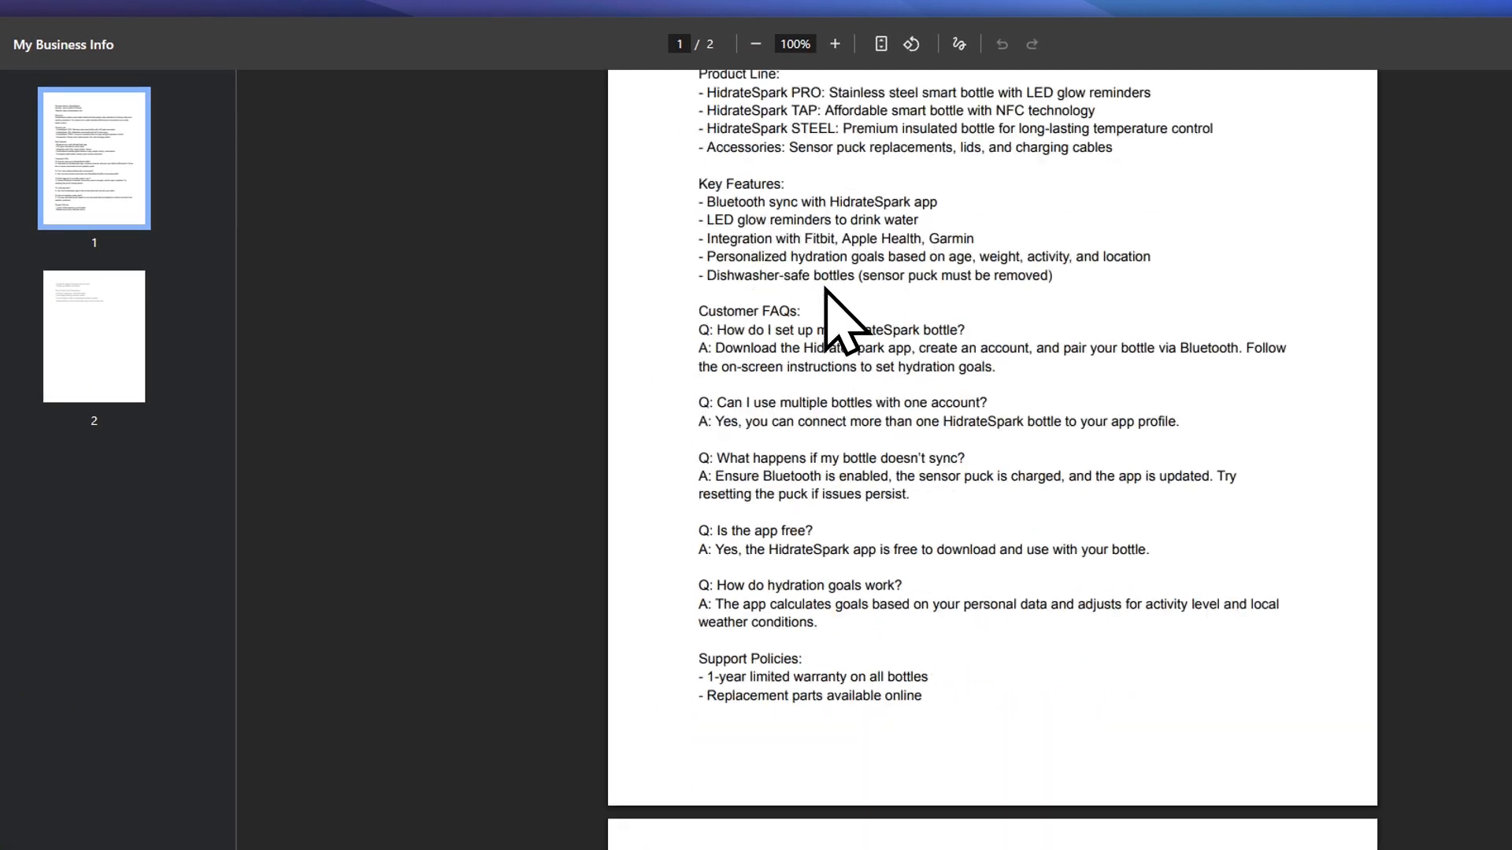
scroll(825, 290, "down", 5)
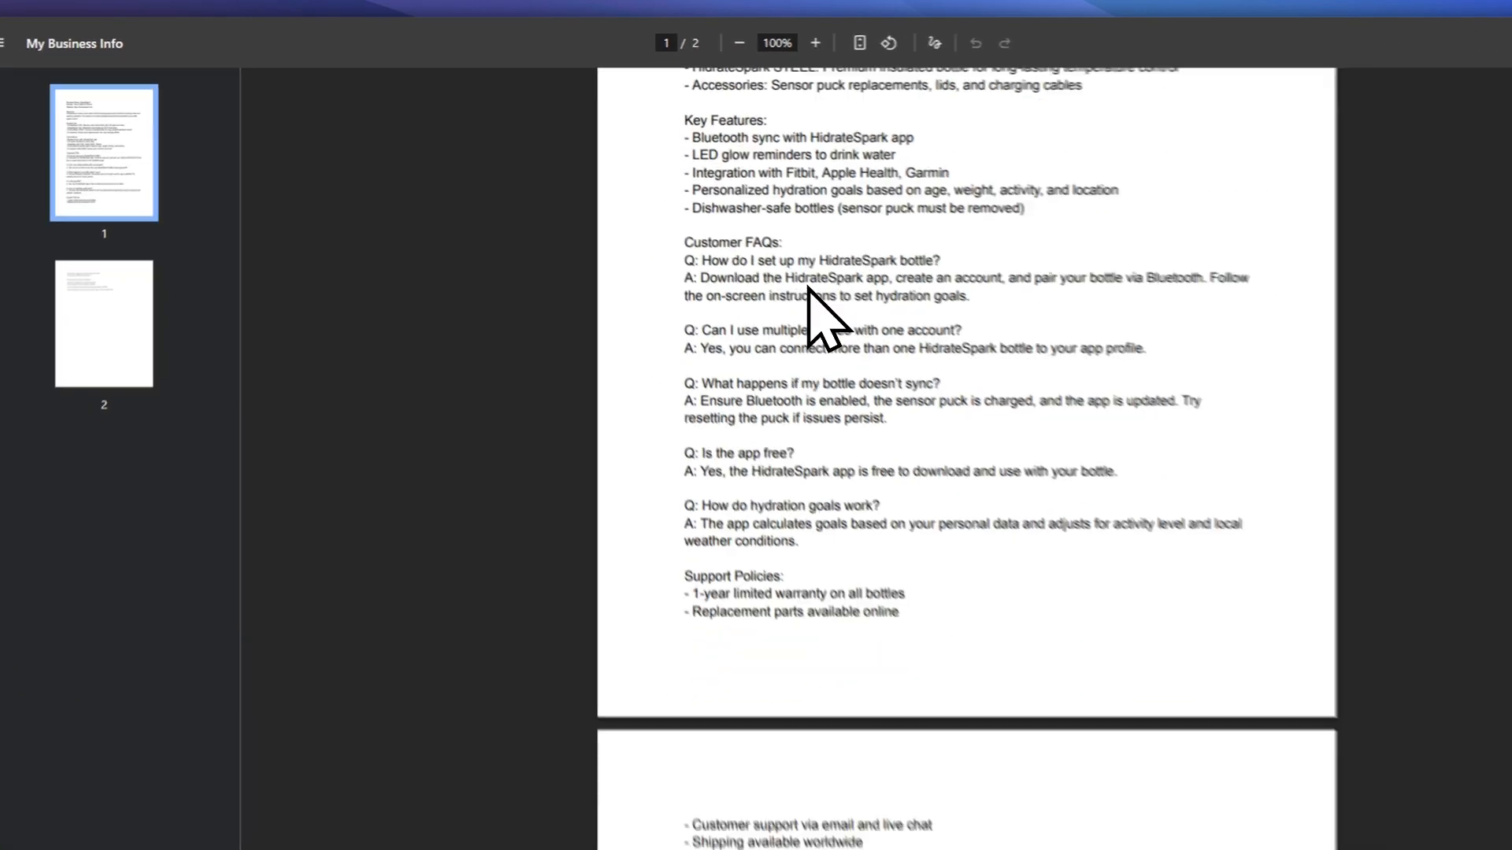
scroll(827, 315, "up", 6)
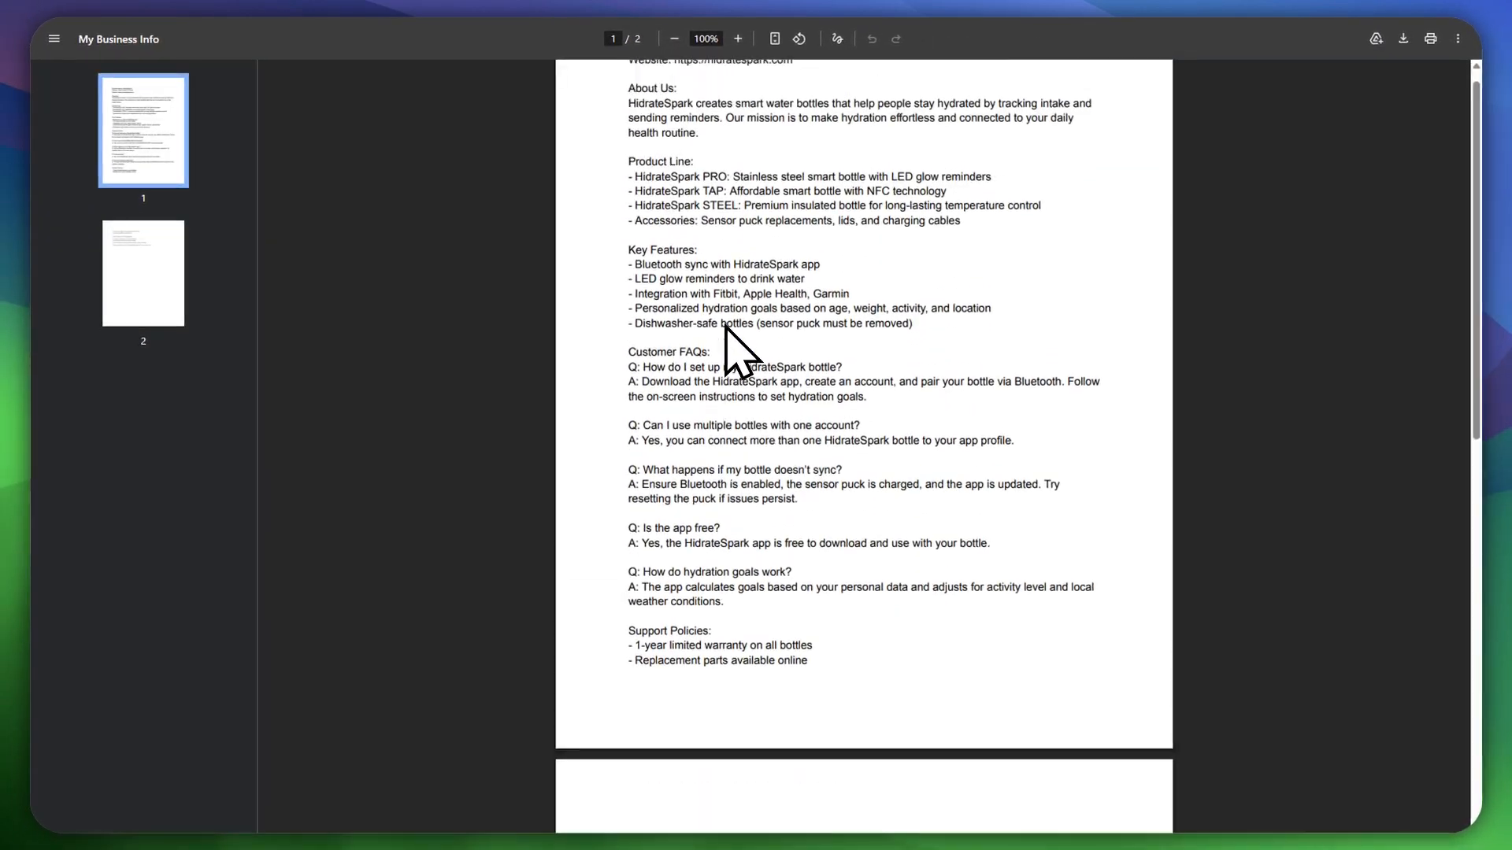
scroll(725, 327, "up", 2)
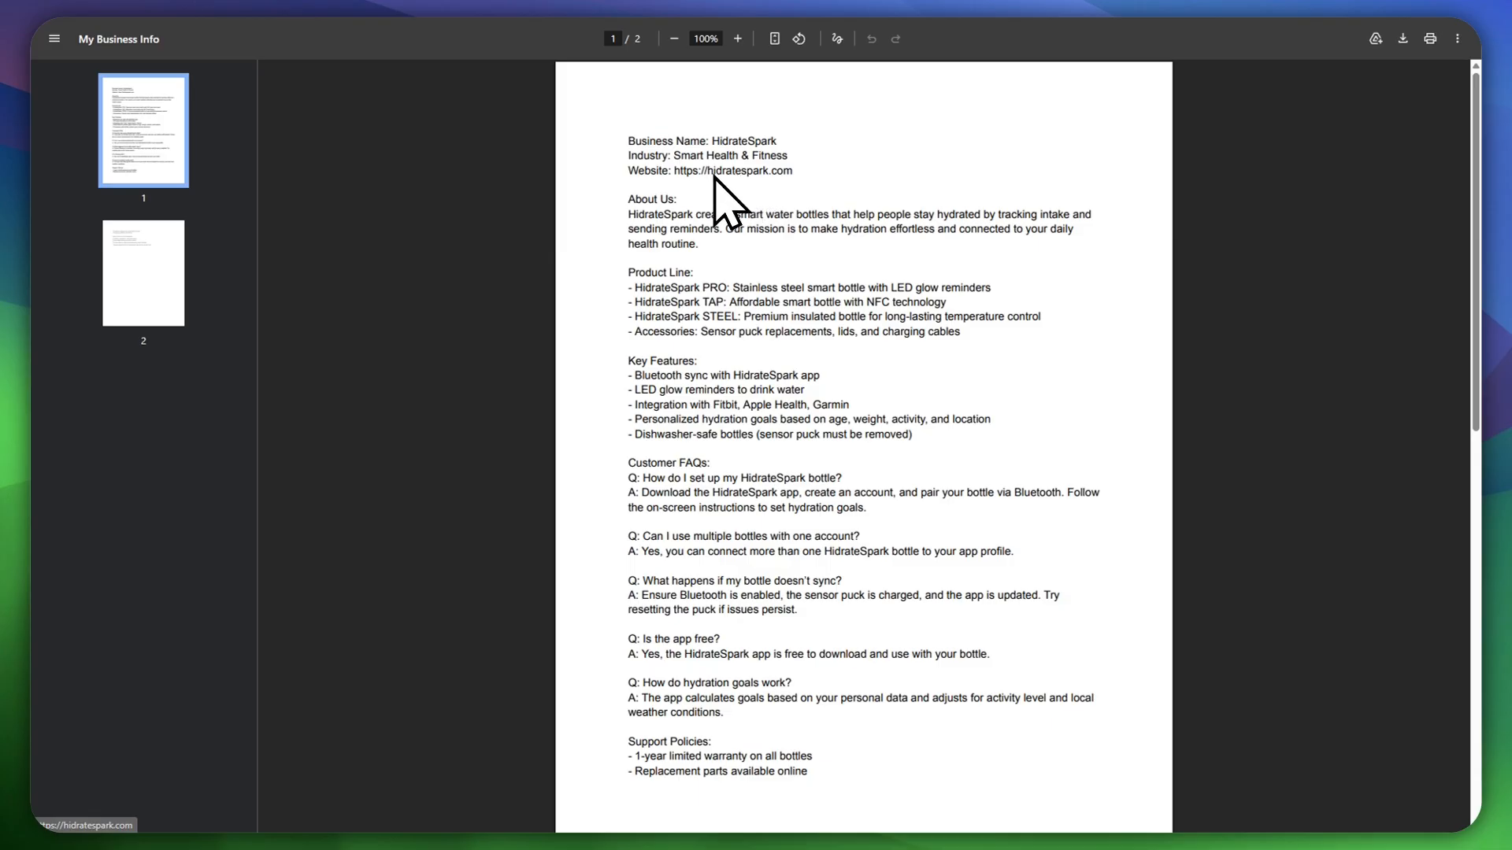
scroll(716, 177, "down", 7)
scroll(717, 354, "up", 7)
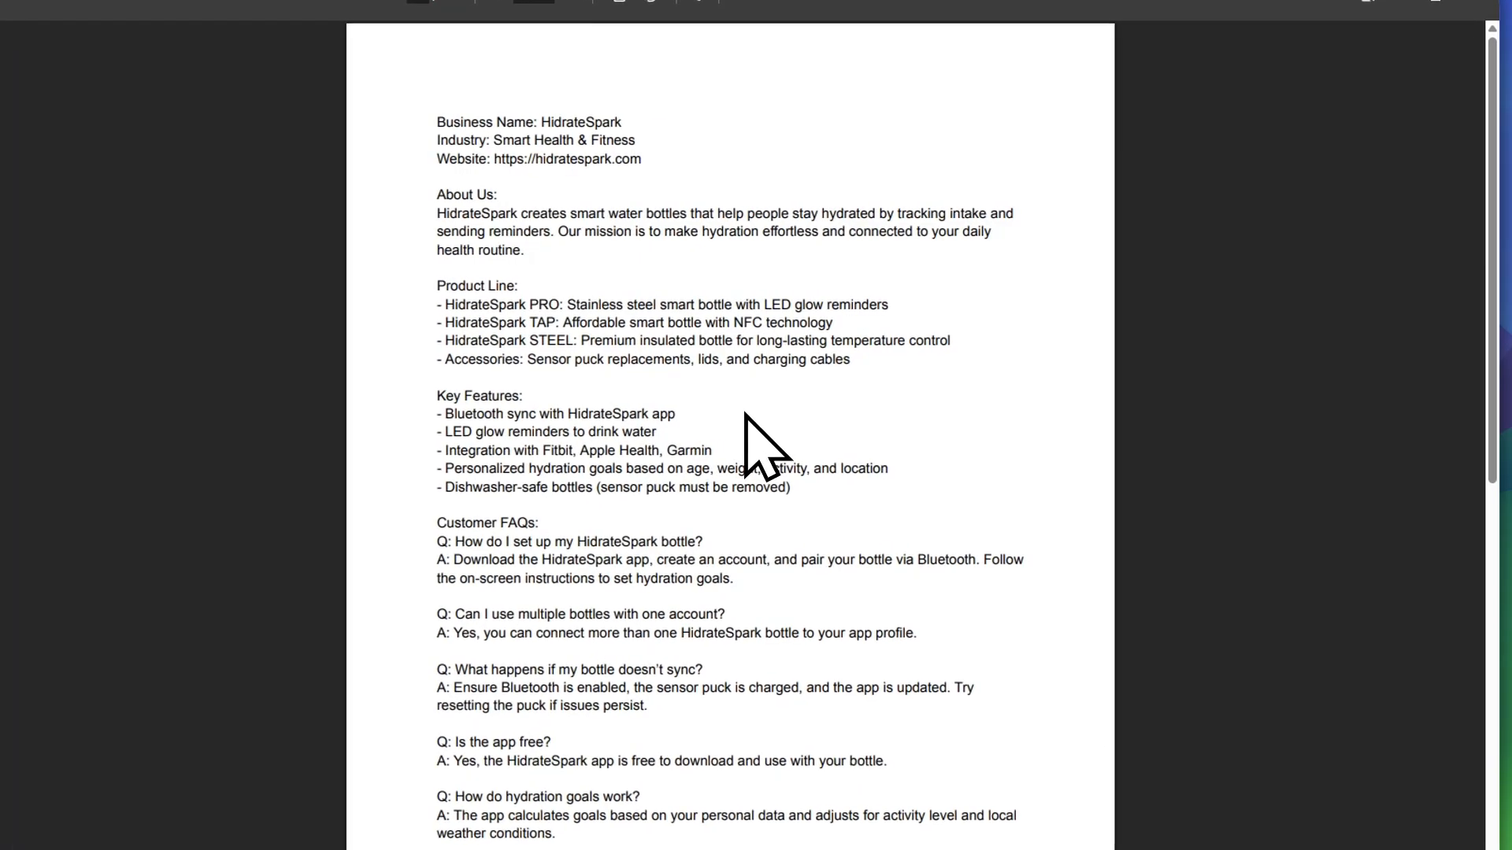
key("ctrl+w")
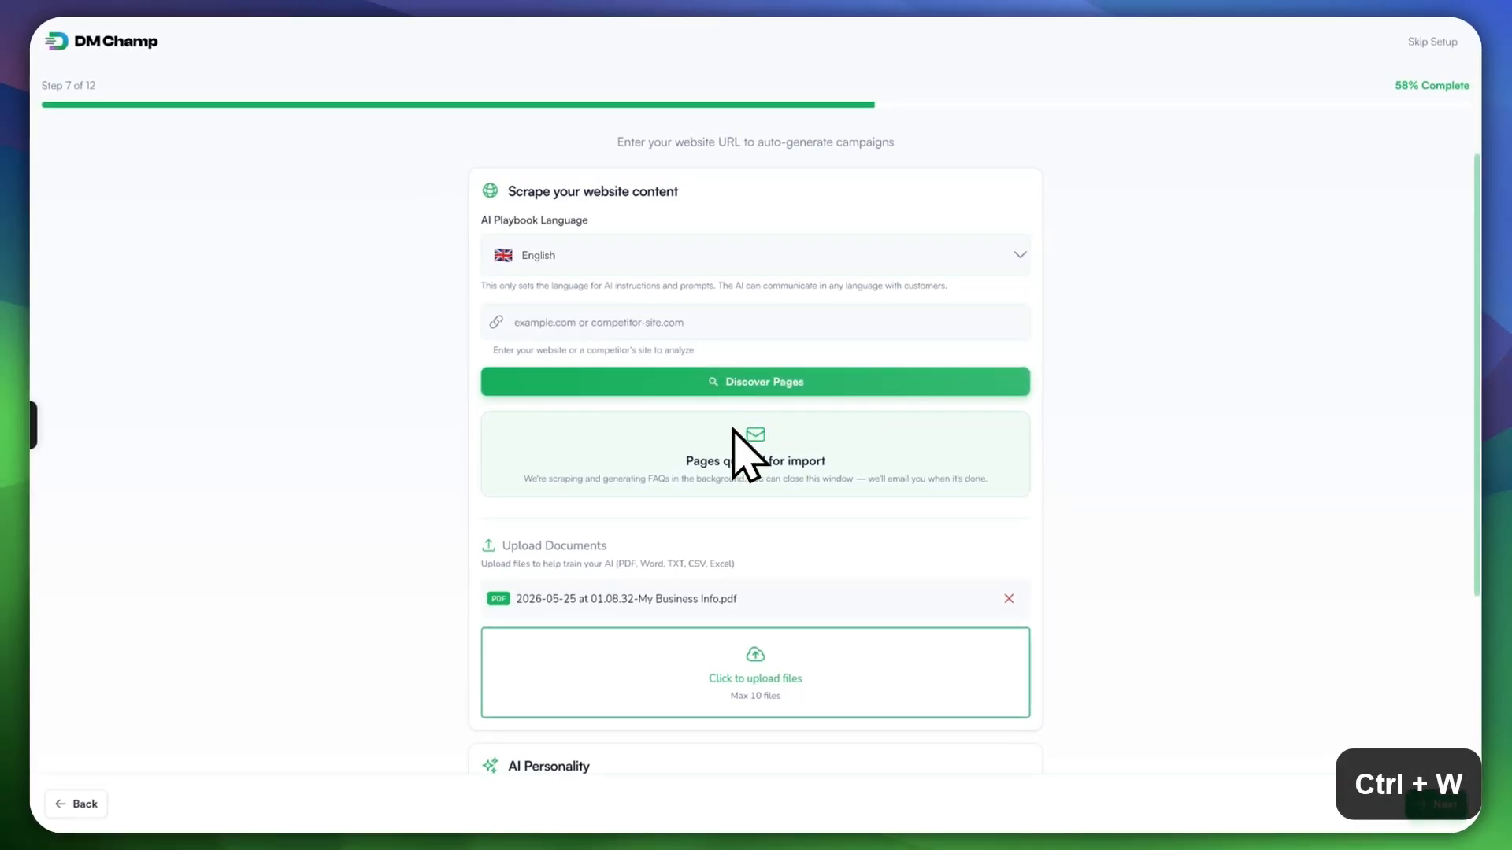
Step: Enter hidratespark.com as the website and discover its 683 sitemap pages
scroll(752, 622, "down", 1)
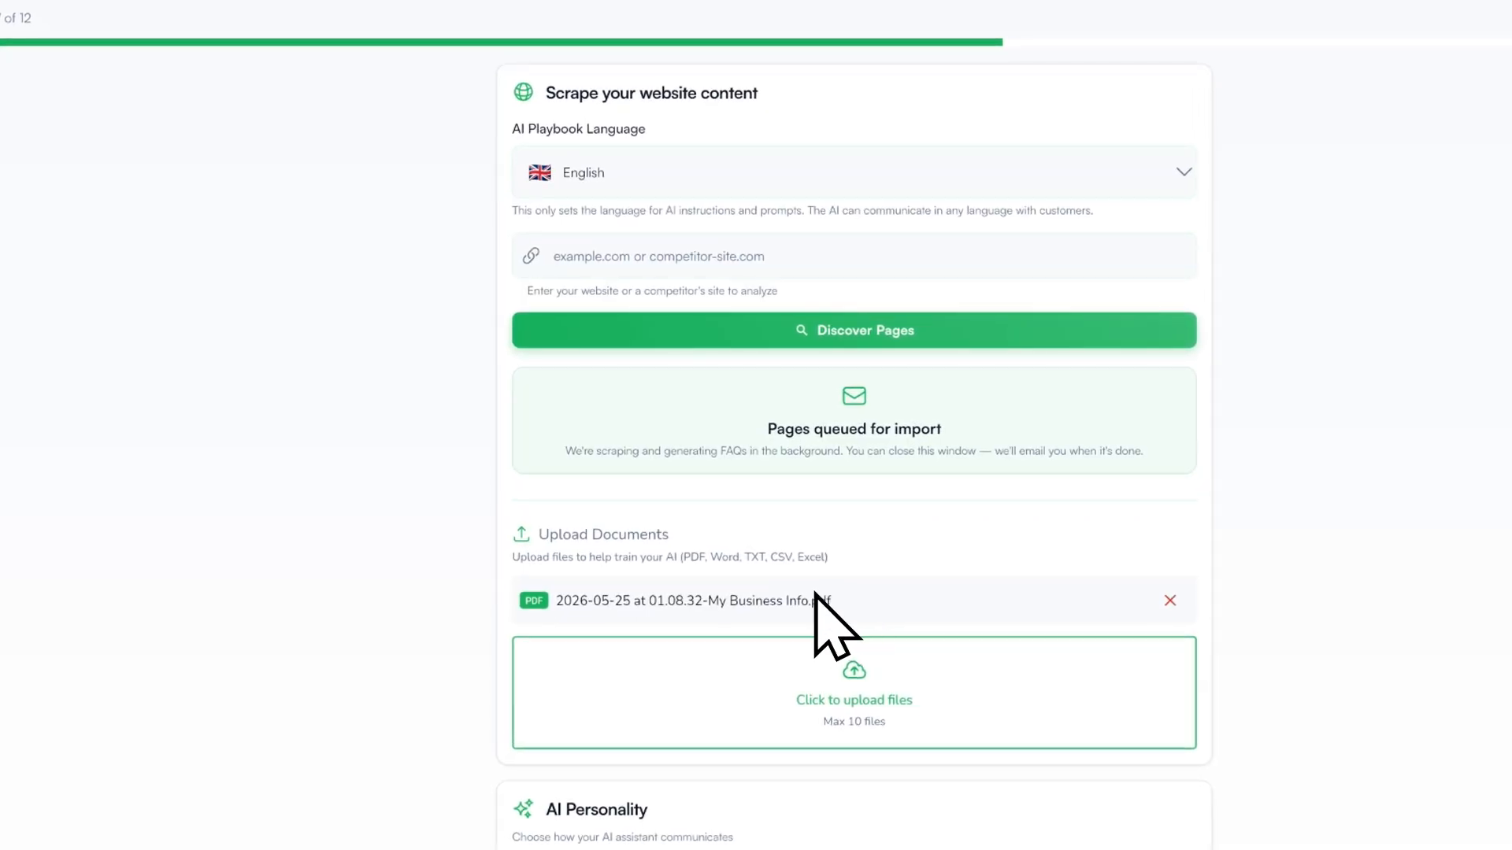
left_click(690, 252)
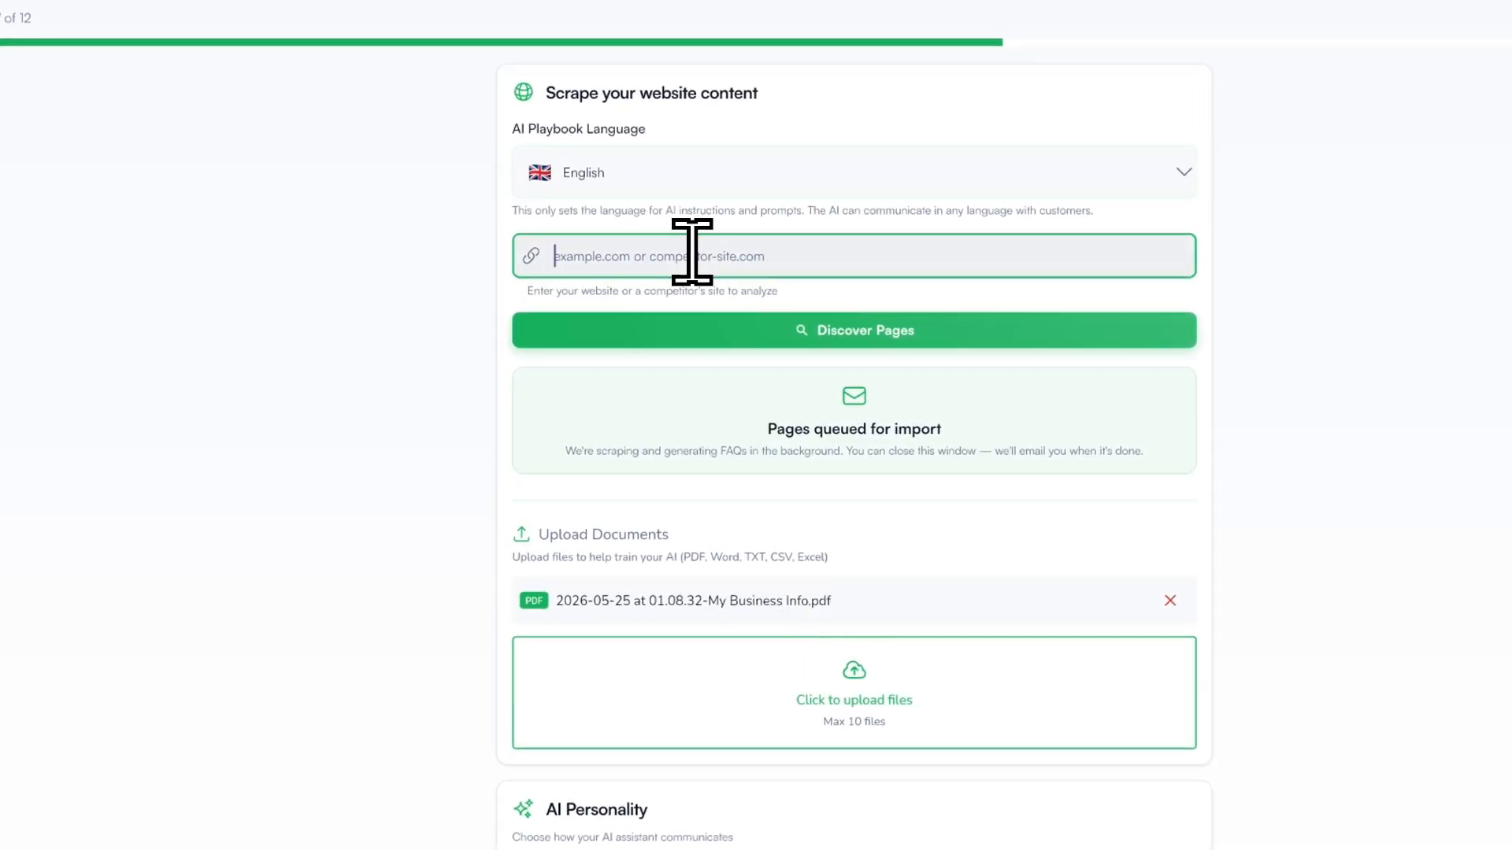
type("hidratespark.c")
type("om")
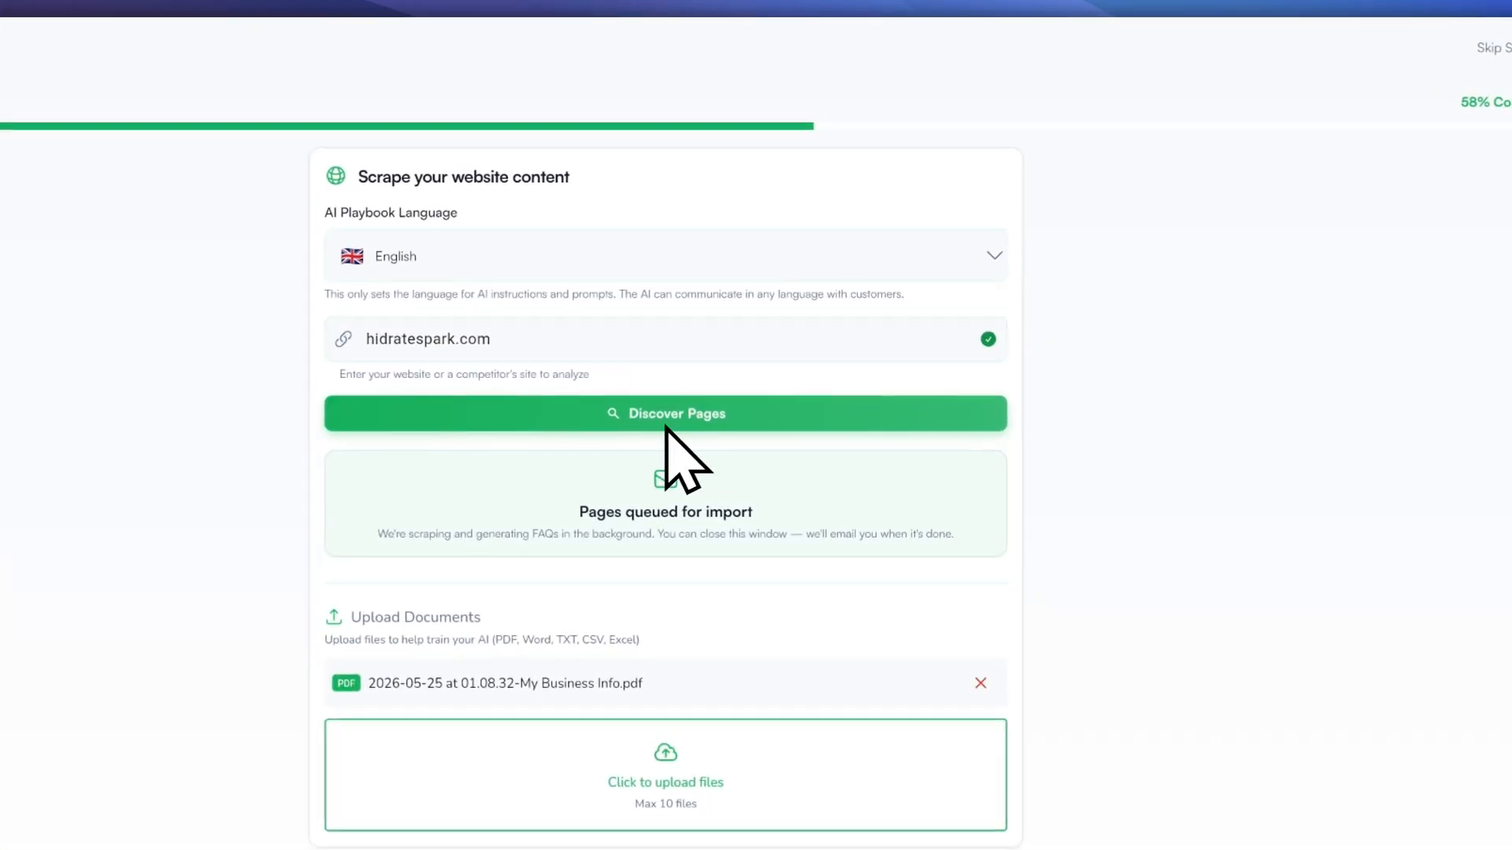
left_click(670, 426)
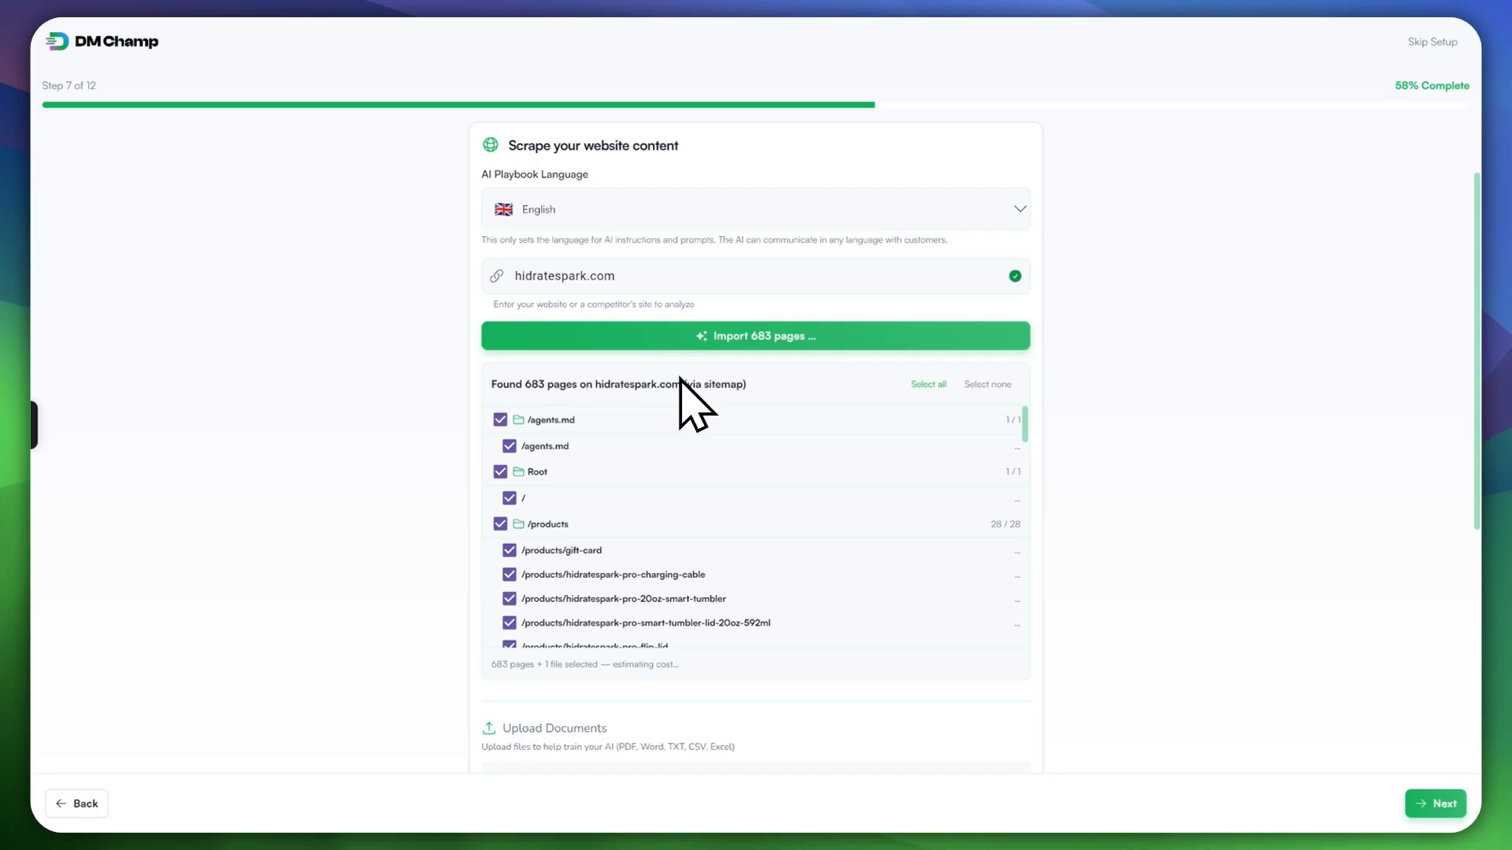
Step: Review the discovered page list and uncheck the /agents.md and Root folders
scroll(751, 429, "down", 3)
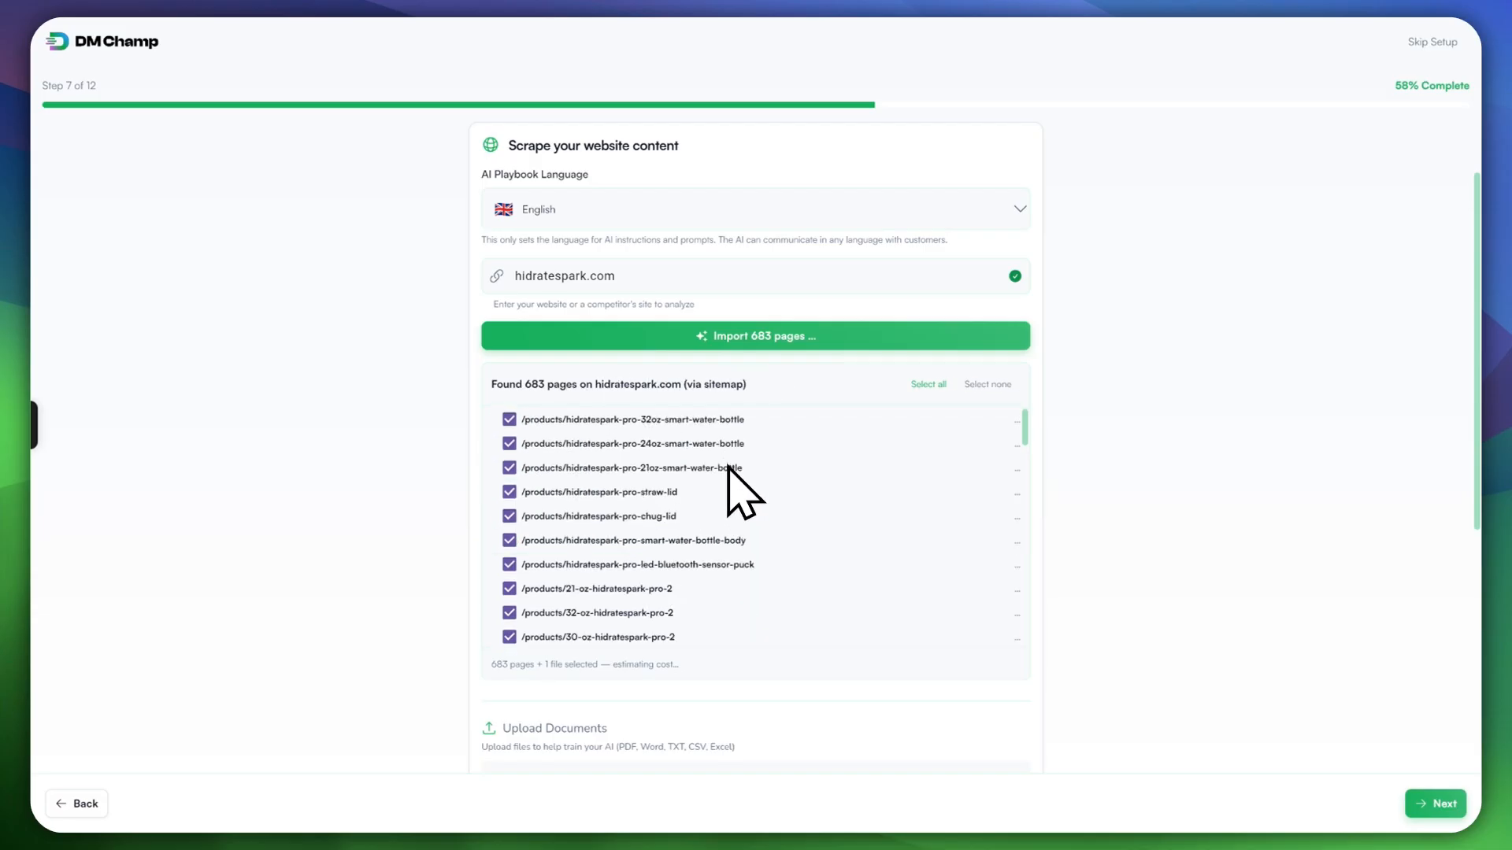
scroll(725, 473, "up", 5)
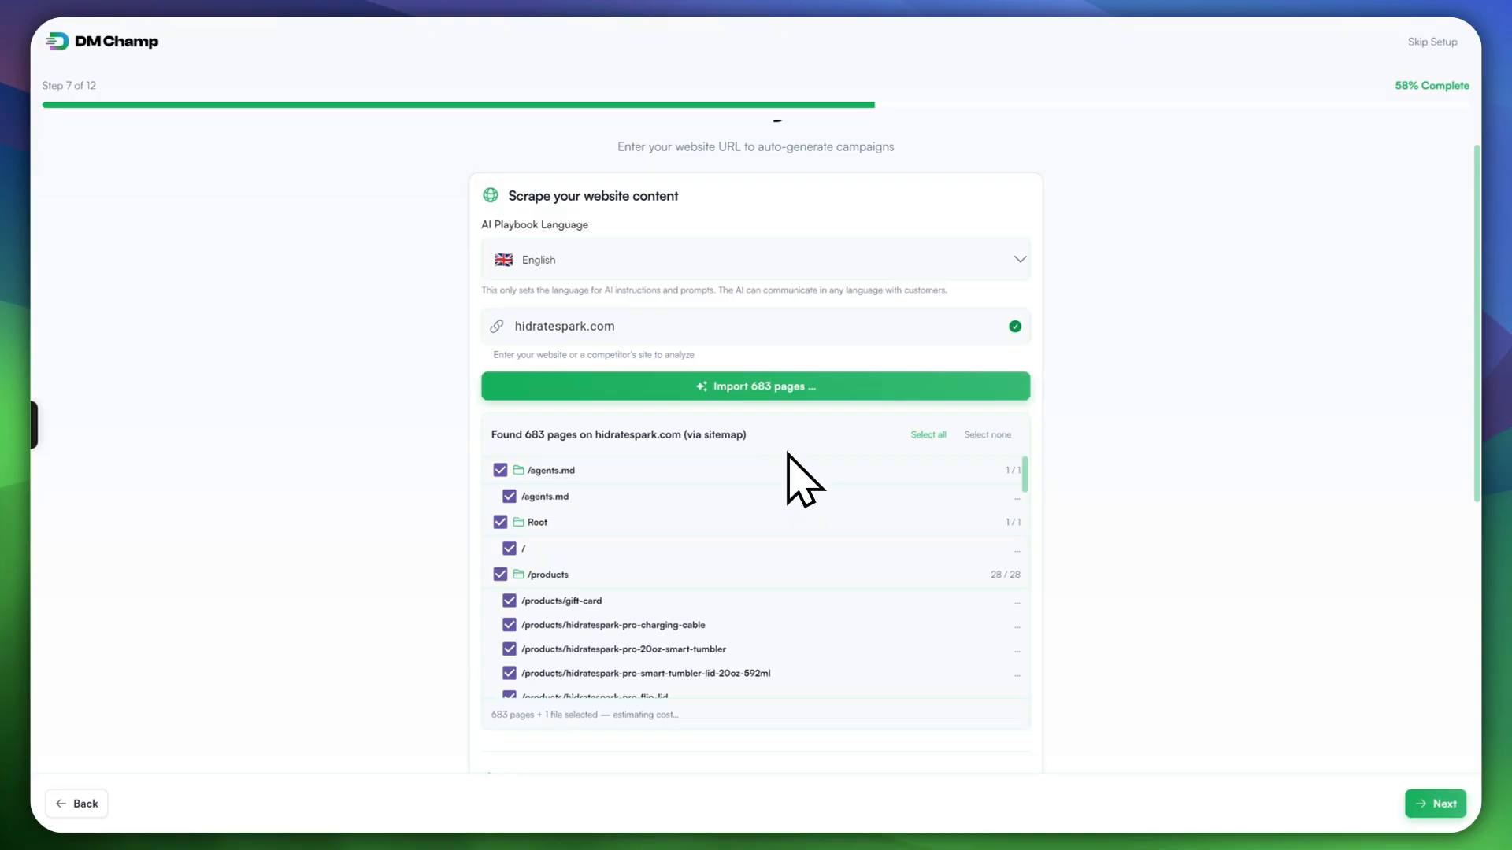
scroll(803, 464, "down", 1)
scroll(882, 465, "down", 3)
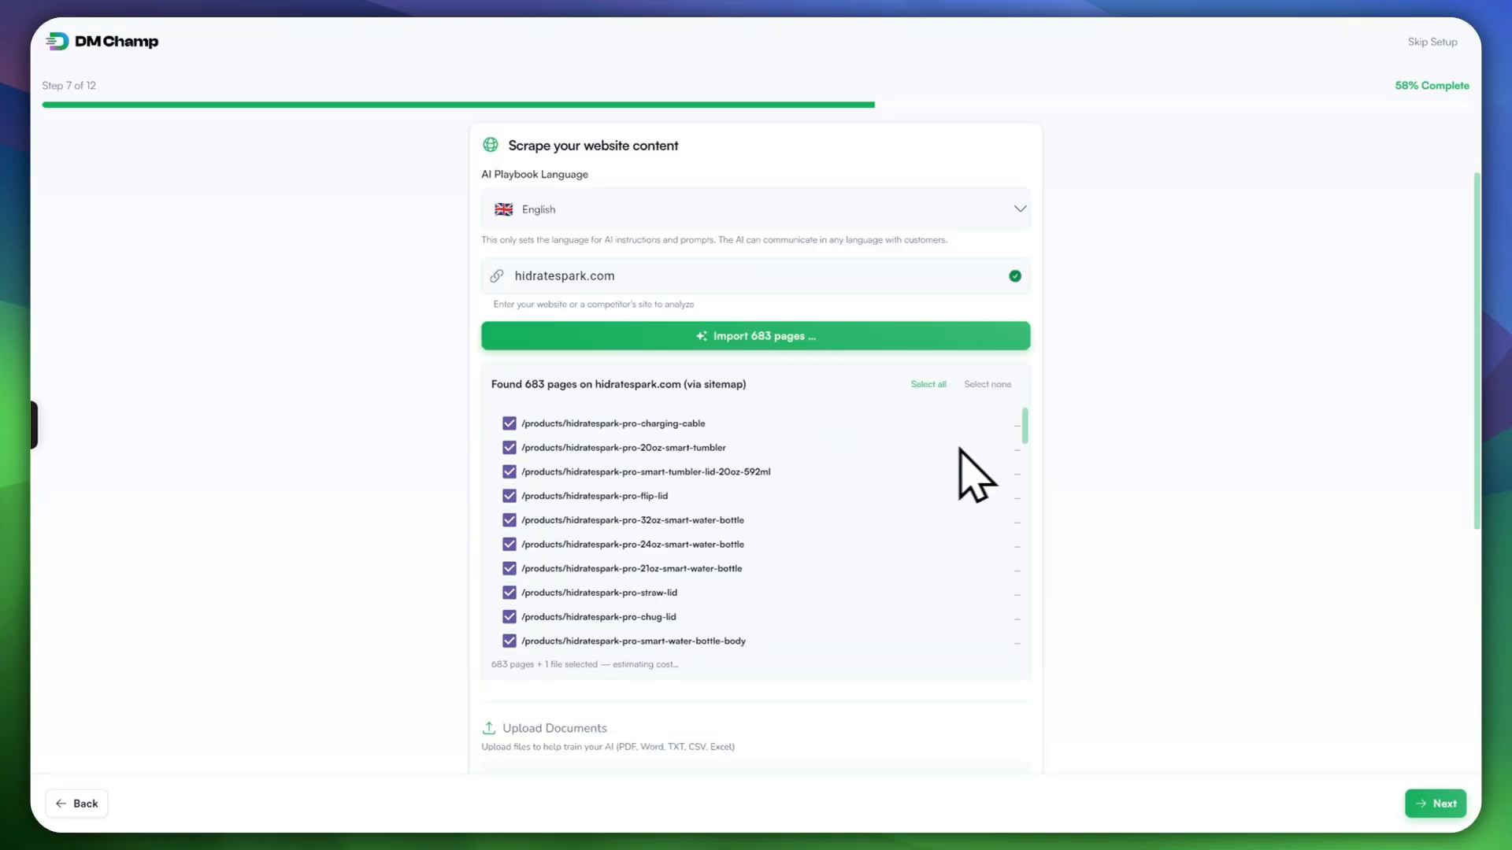
scroll(803, 390, "up", 3)
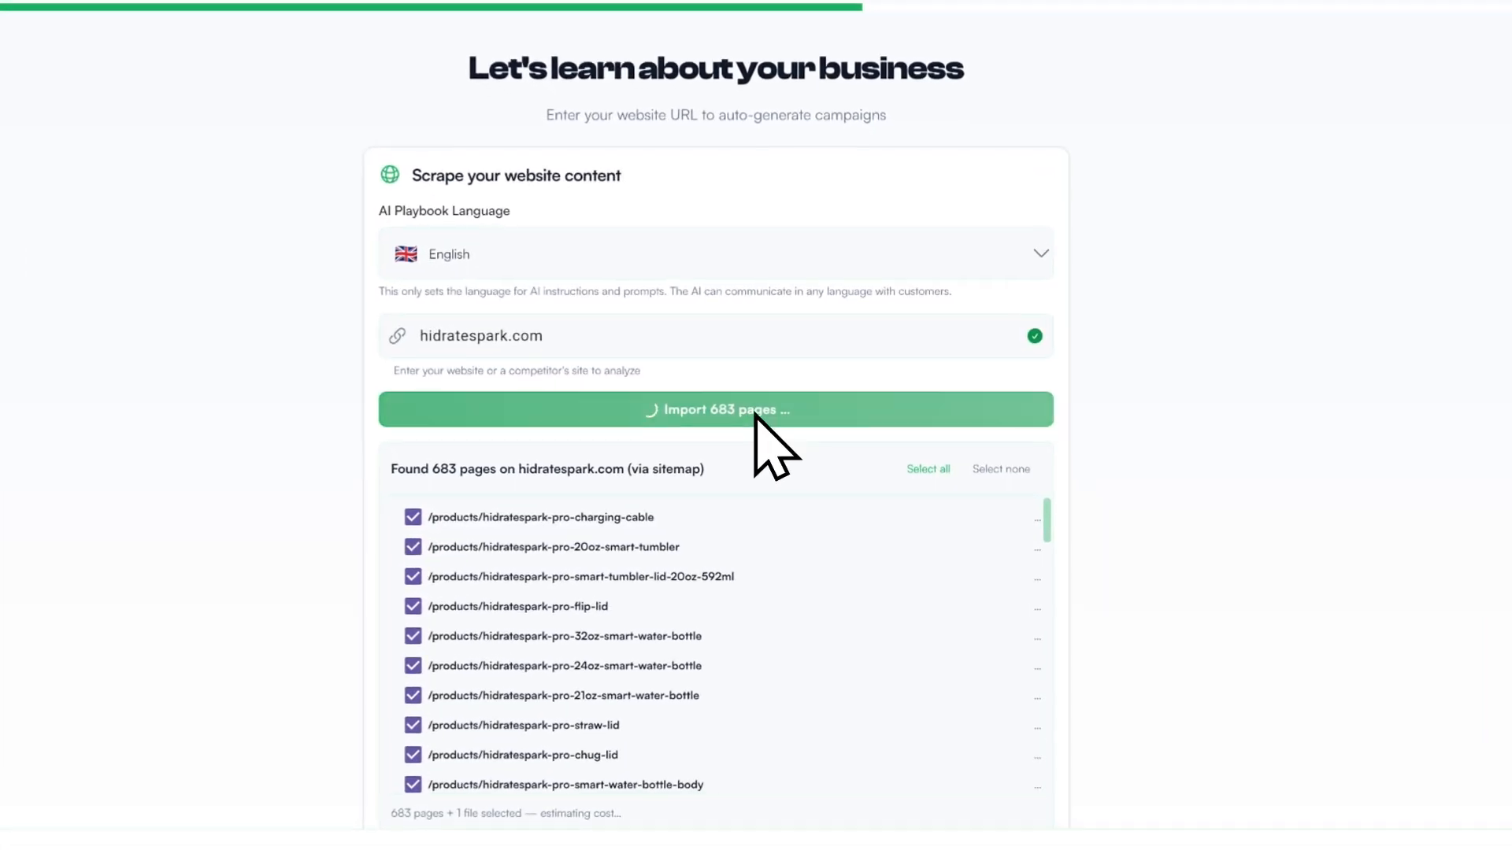
scroll(766, 429, "down", 1)
scroll(787, 449, "down", 3)
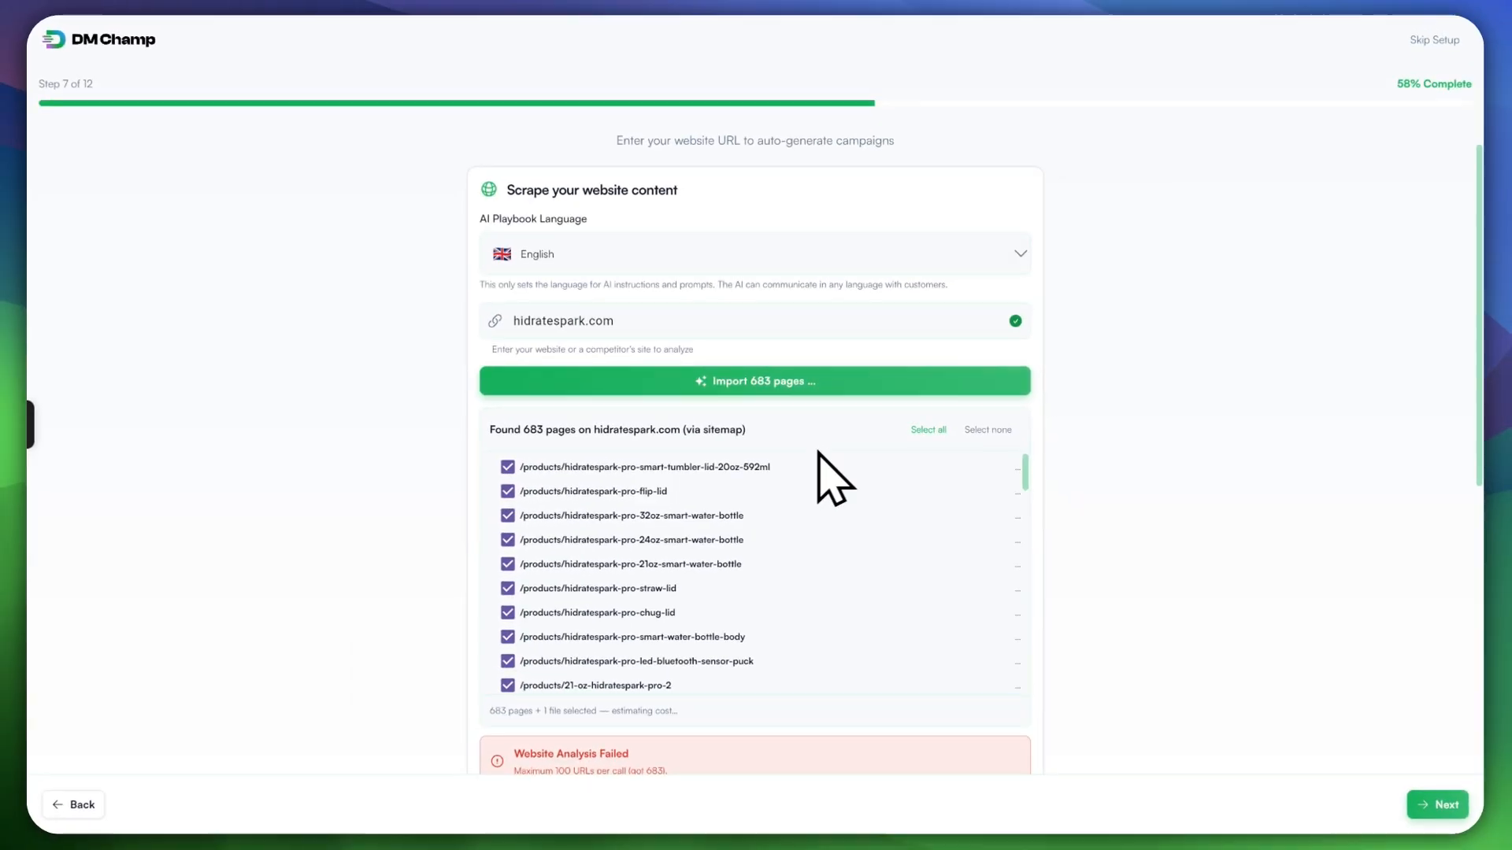
scroll(1102, 519, "down", 1)
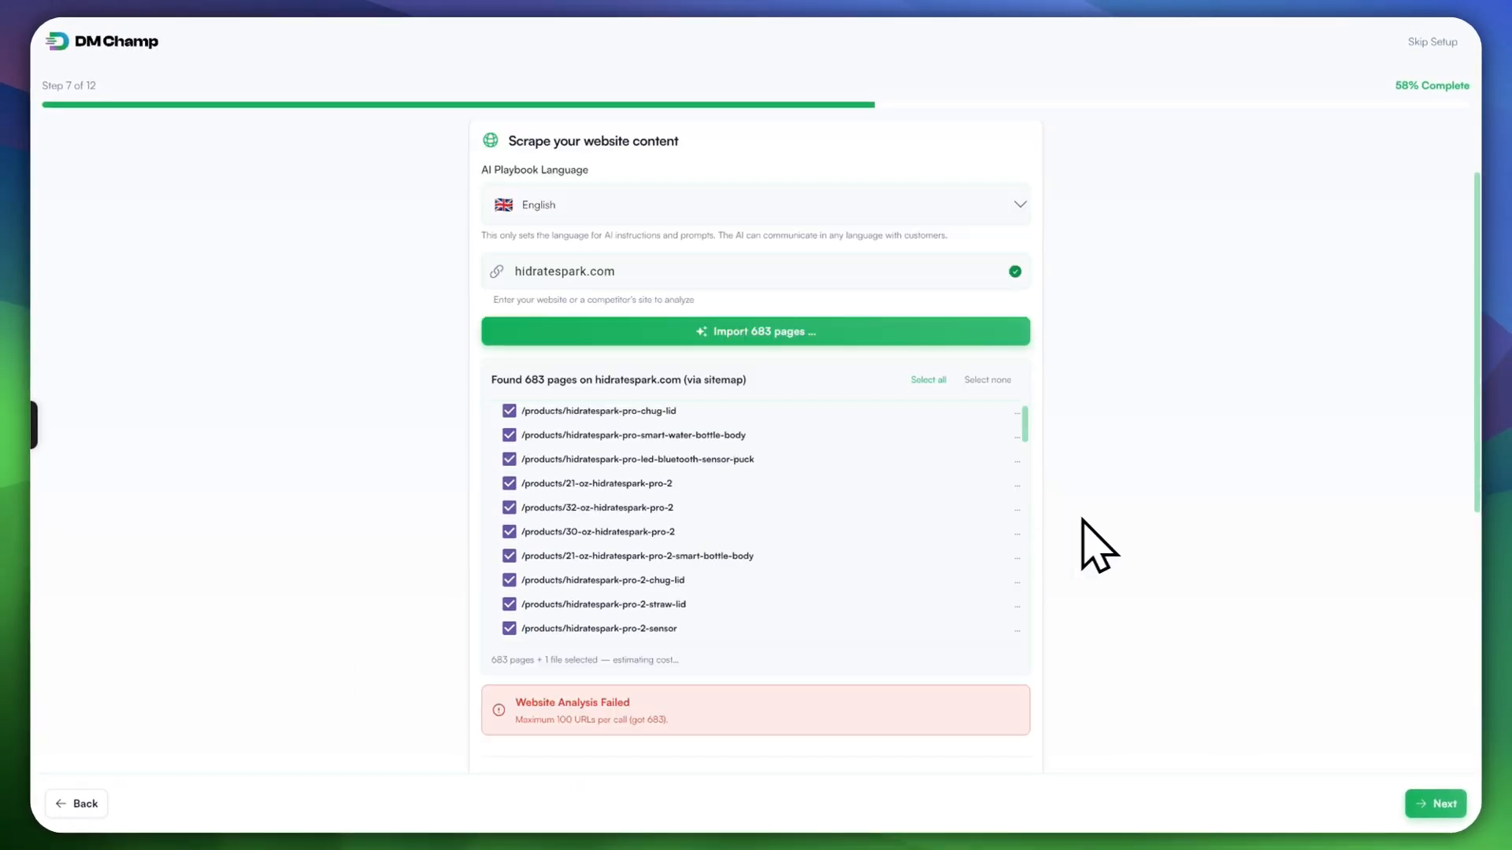
scroll(1106, 545, "down", 3)
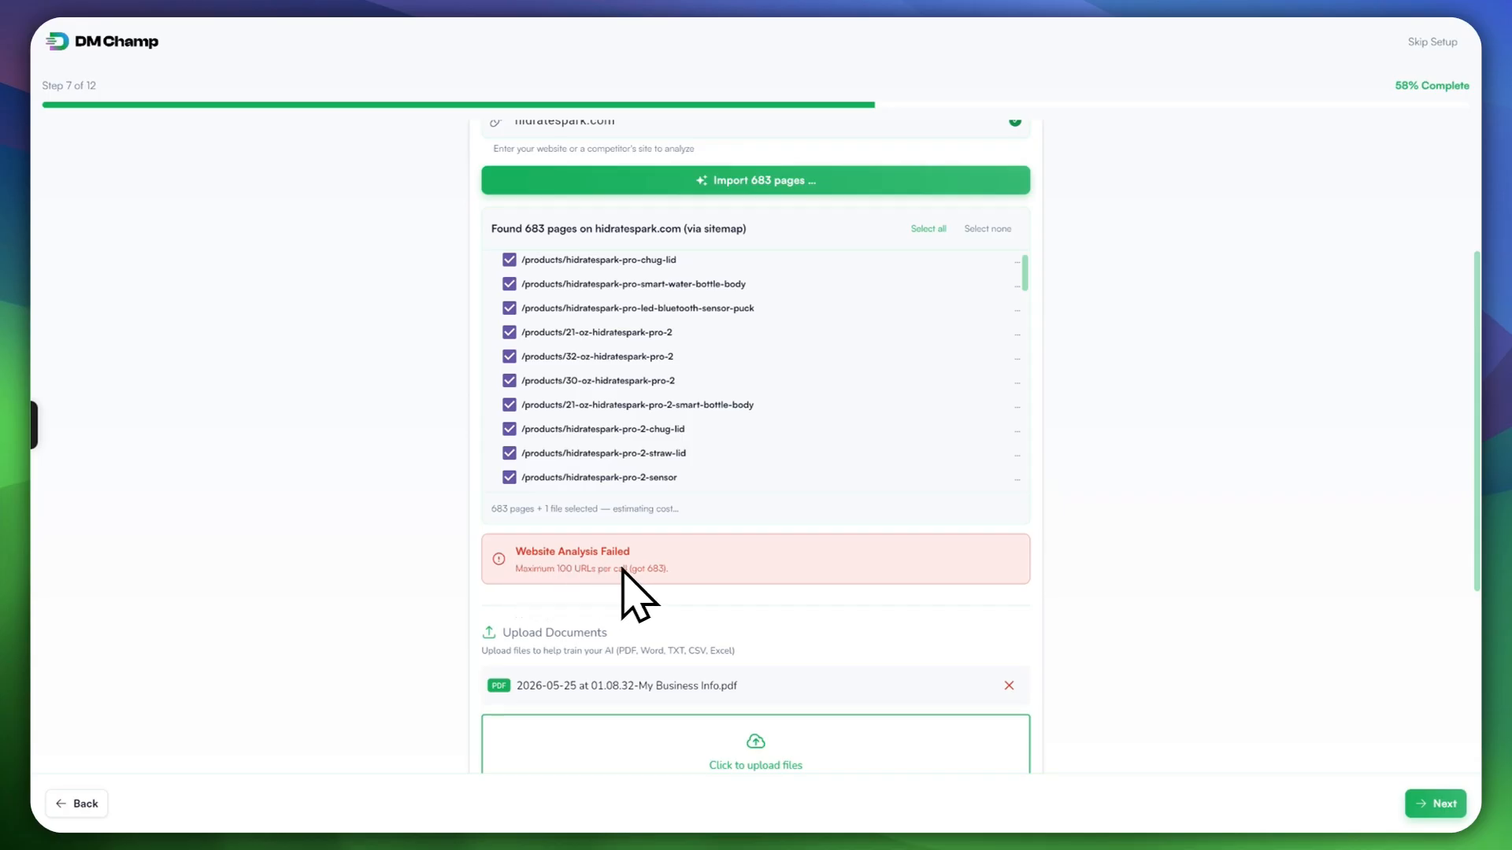
scroll(769, 425, "up", 6)
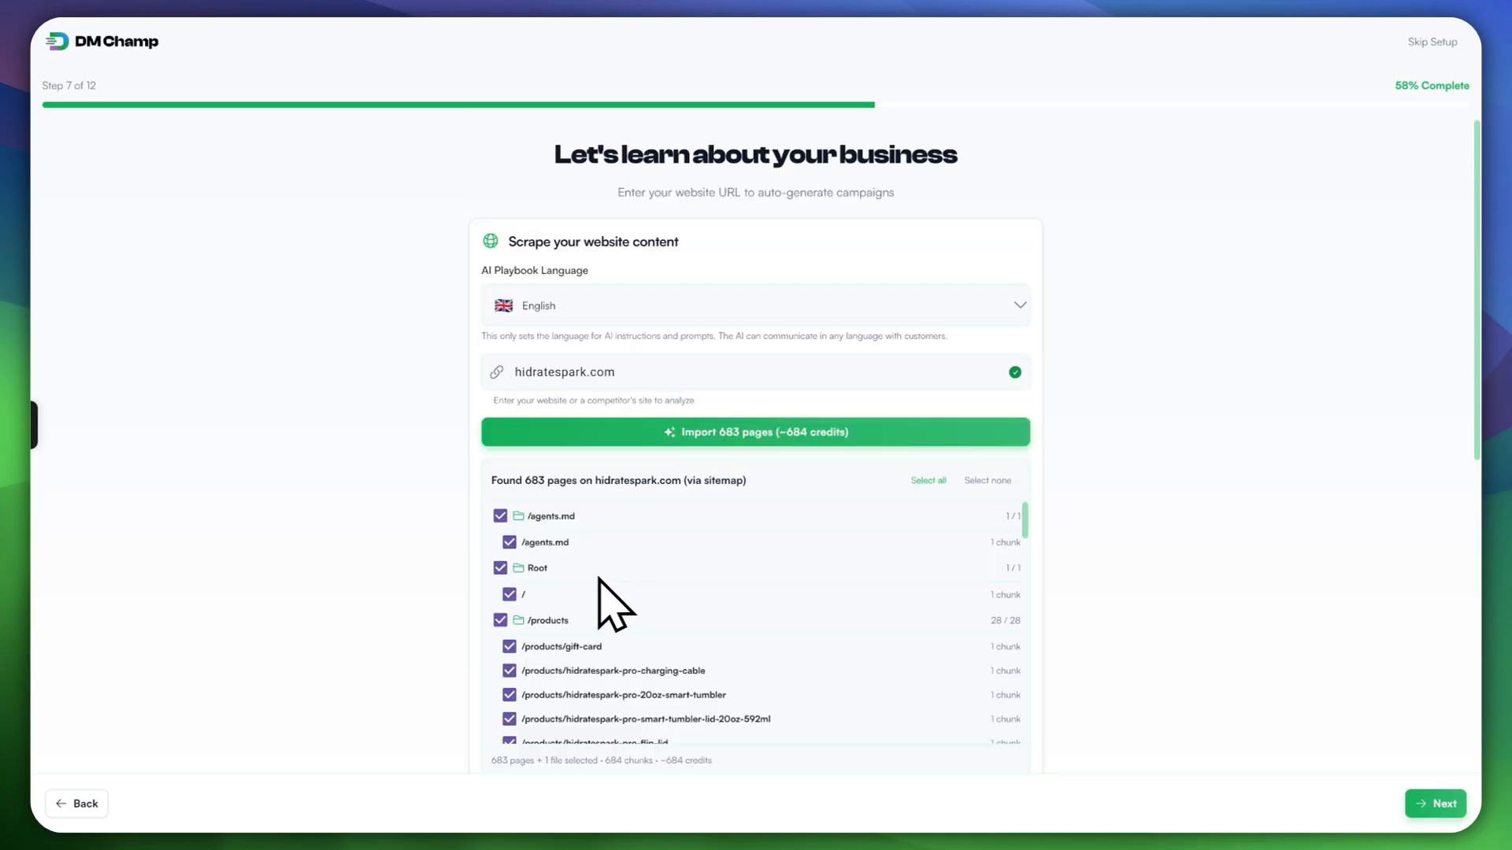
scroll(551, 630, "down", 10)
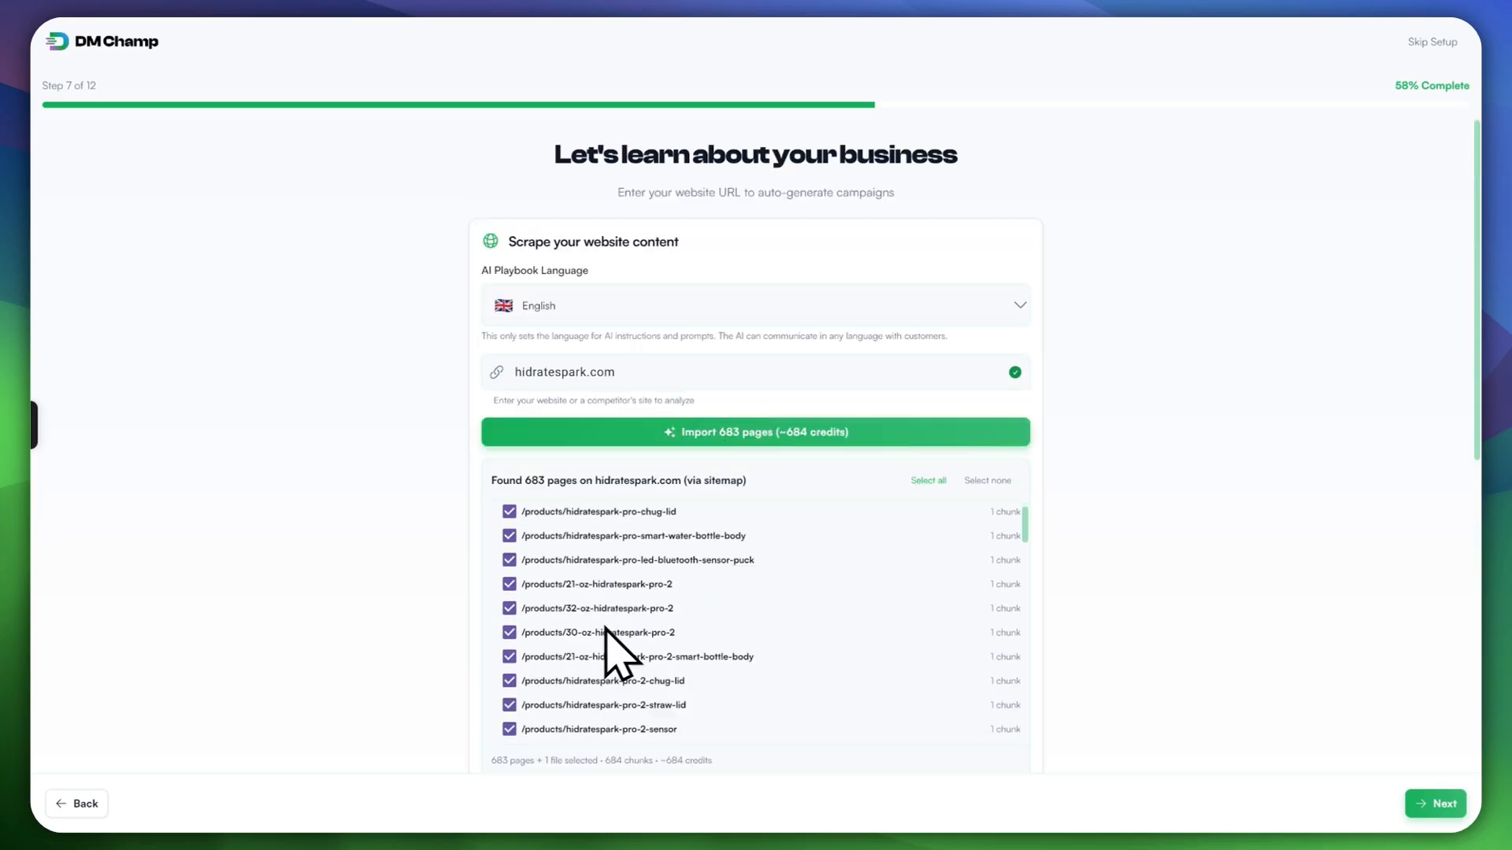
scroll(622, 642, "up", 9)
scroll(587, 622, "up", 1)
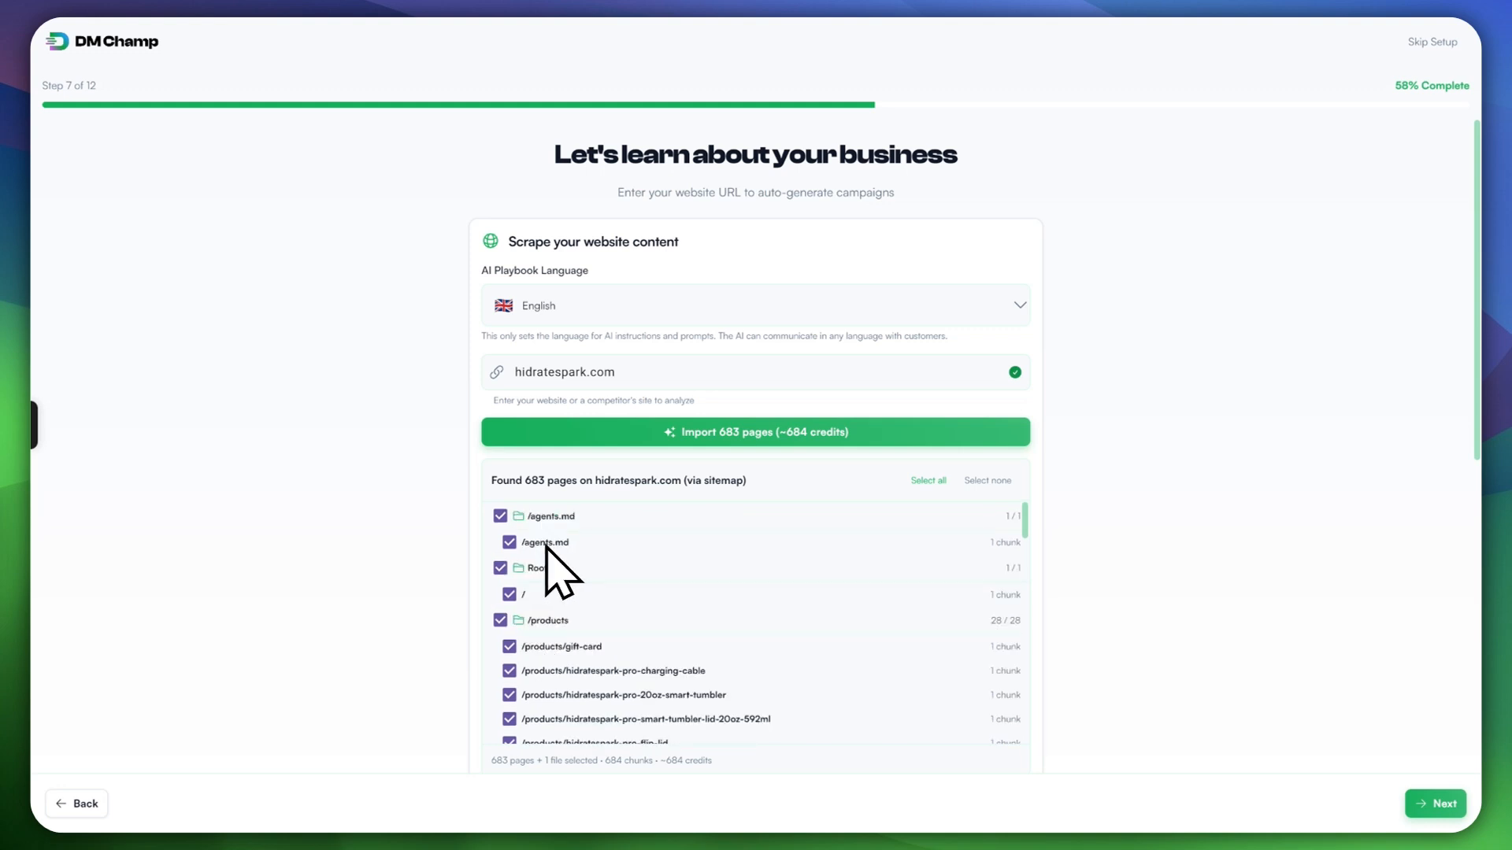
left_click(500, 516)
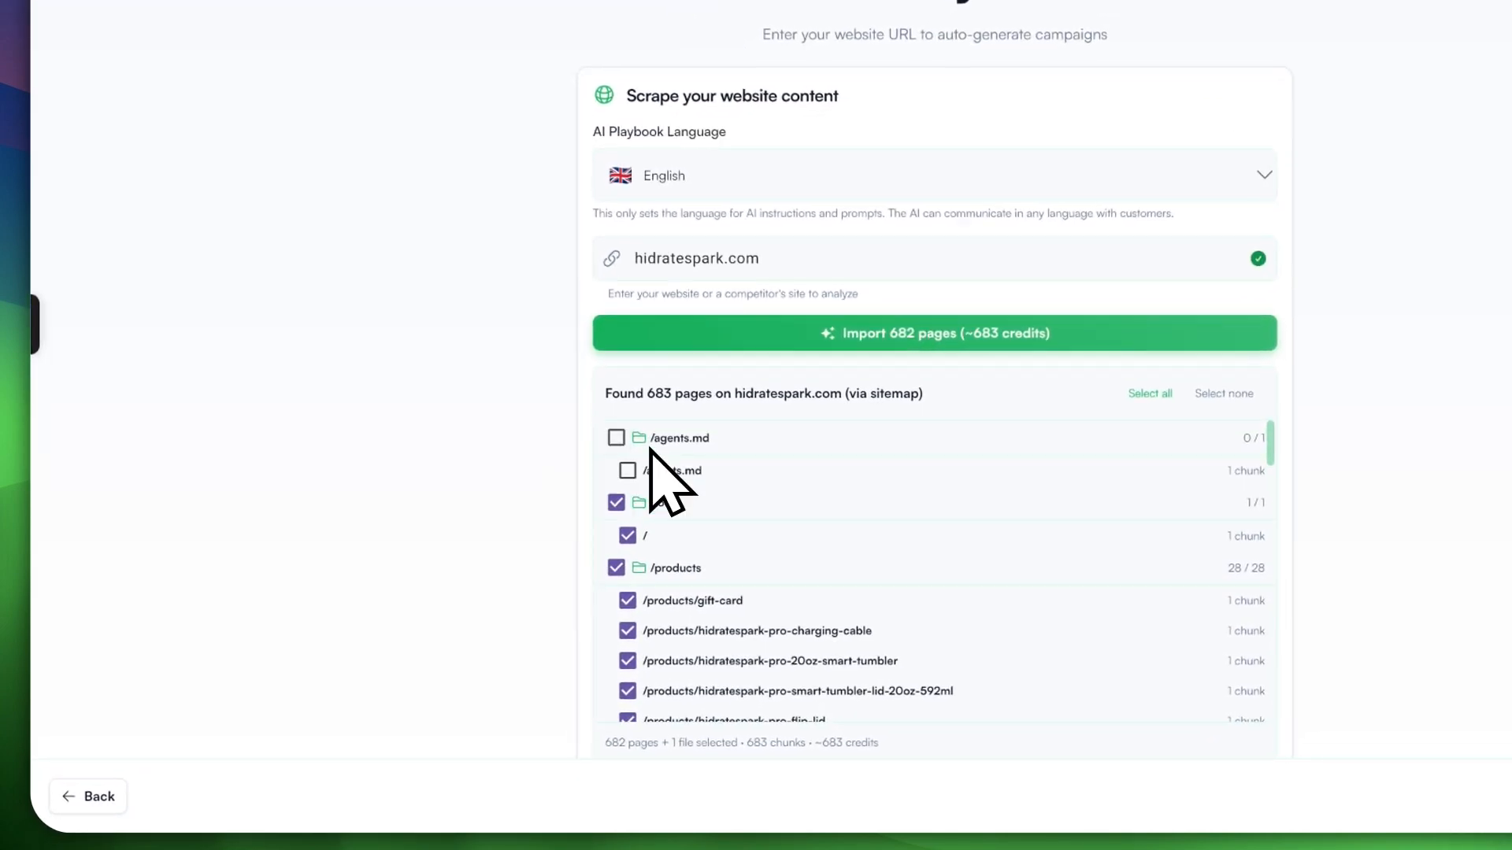
left_click(627, 533)
Step: Uncheck the /blogs and /en-ca folders, leaving 82 pages selected
scroll(619, 568, "down", 10)
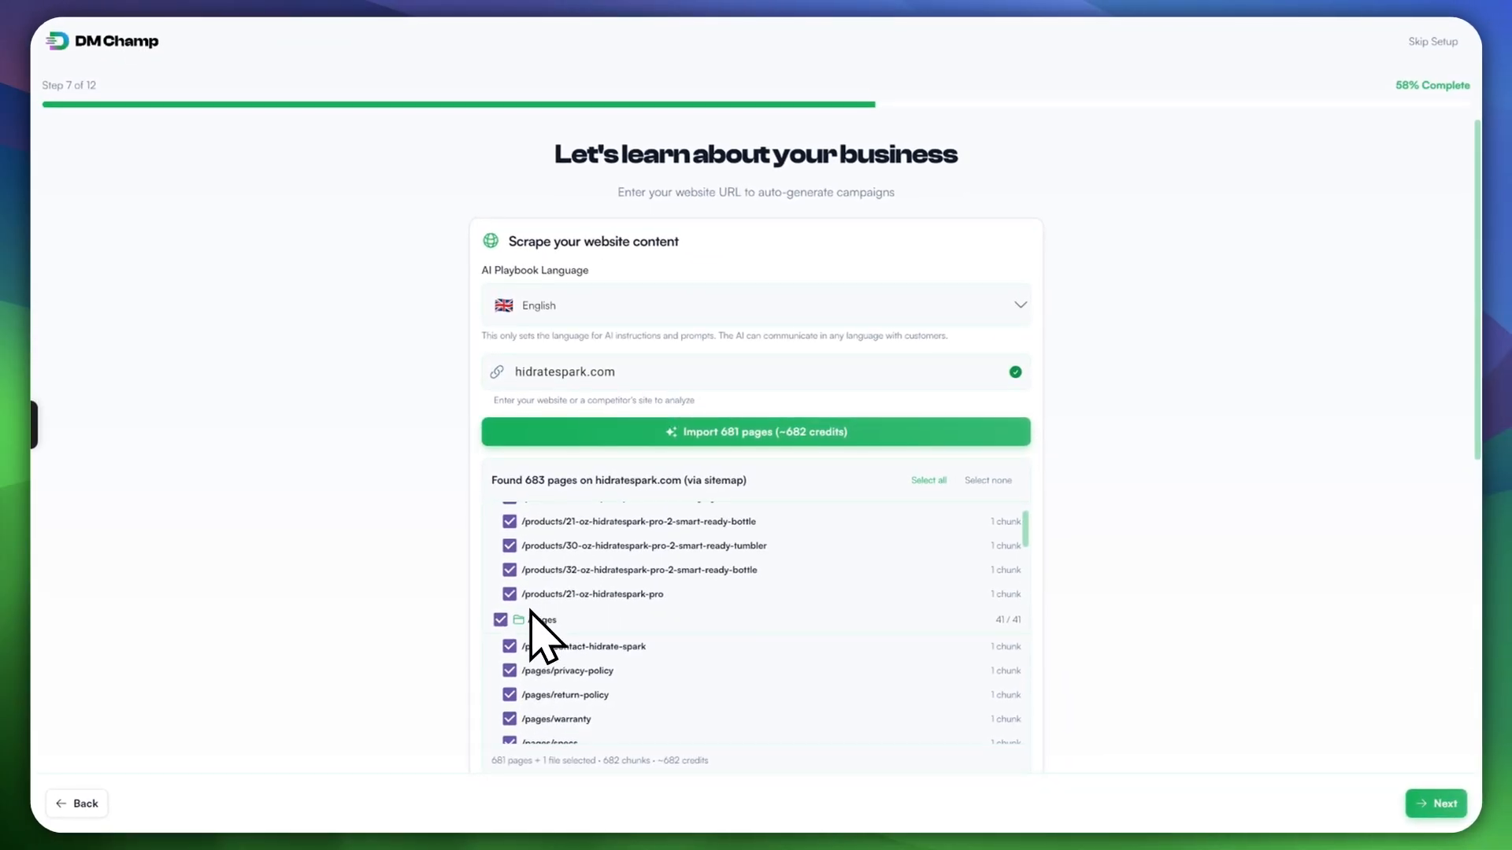
scroll(533, 616, "down", 3)
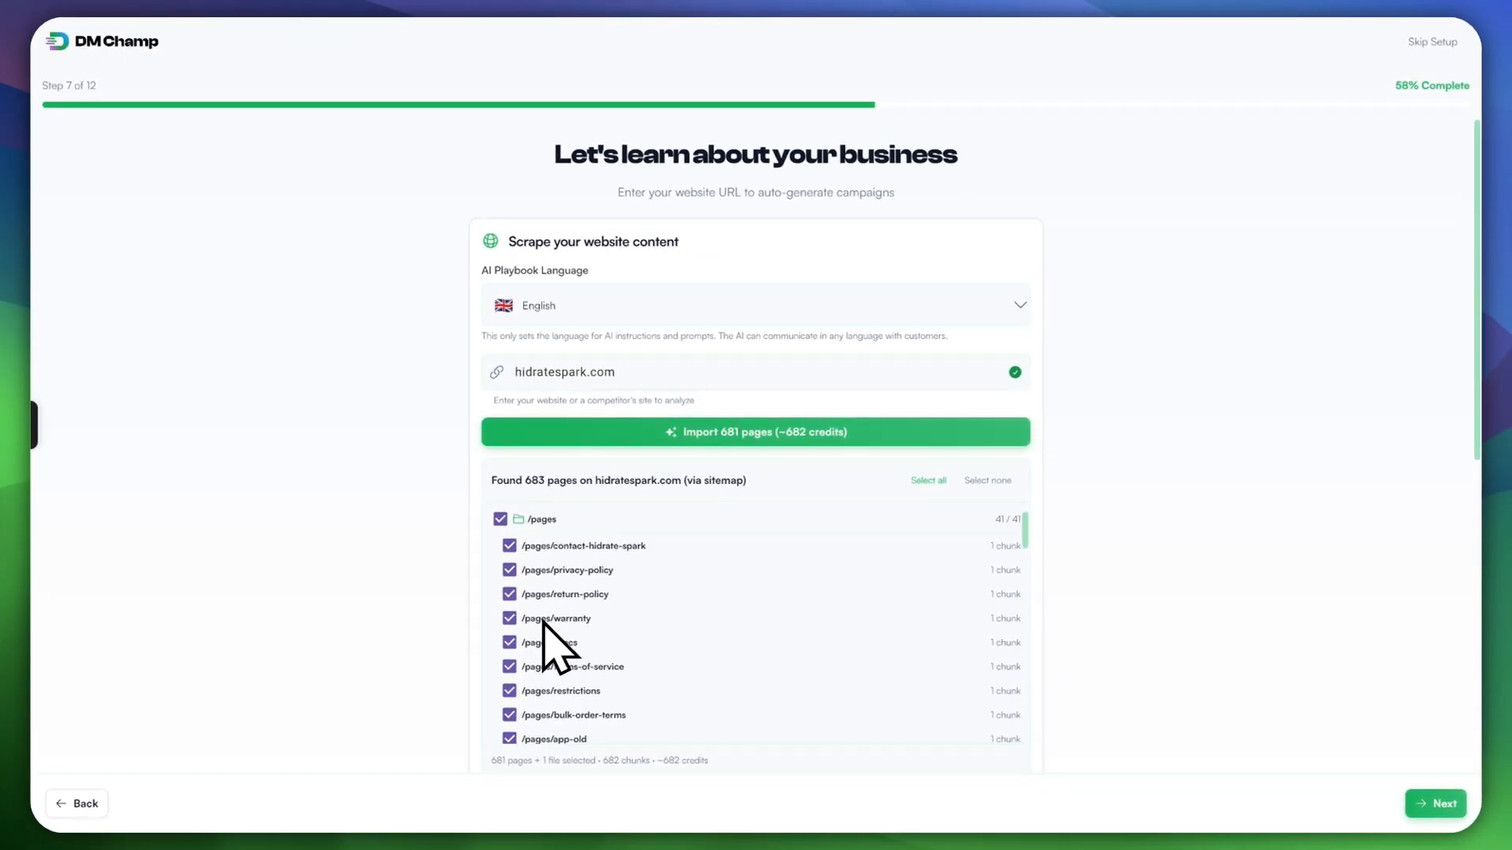
scroll(542, 555, "down", 20)
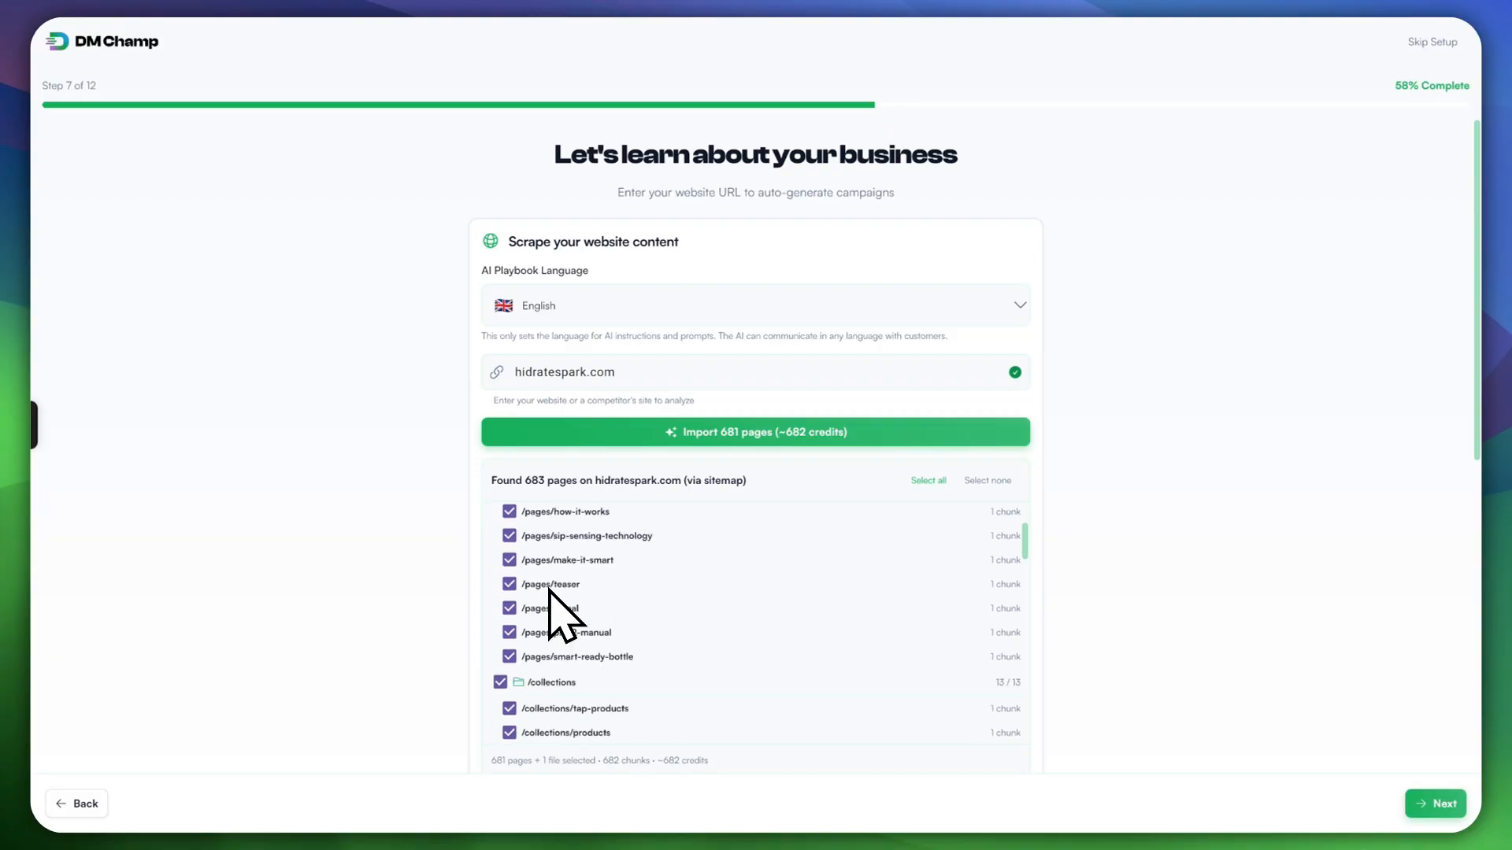
scroll(554, 559, "down", 6)
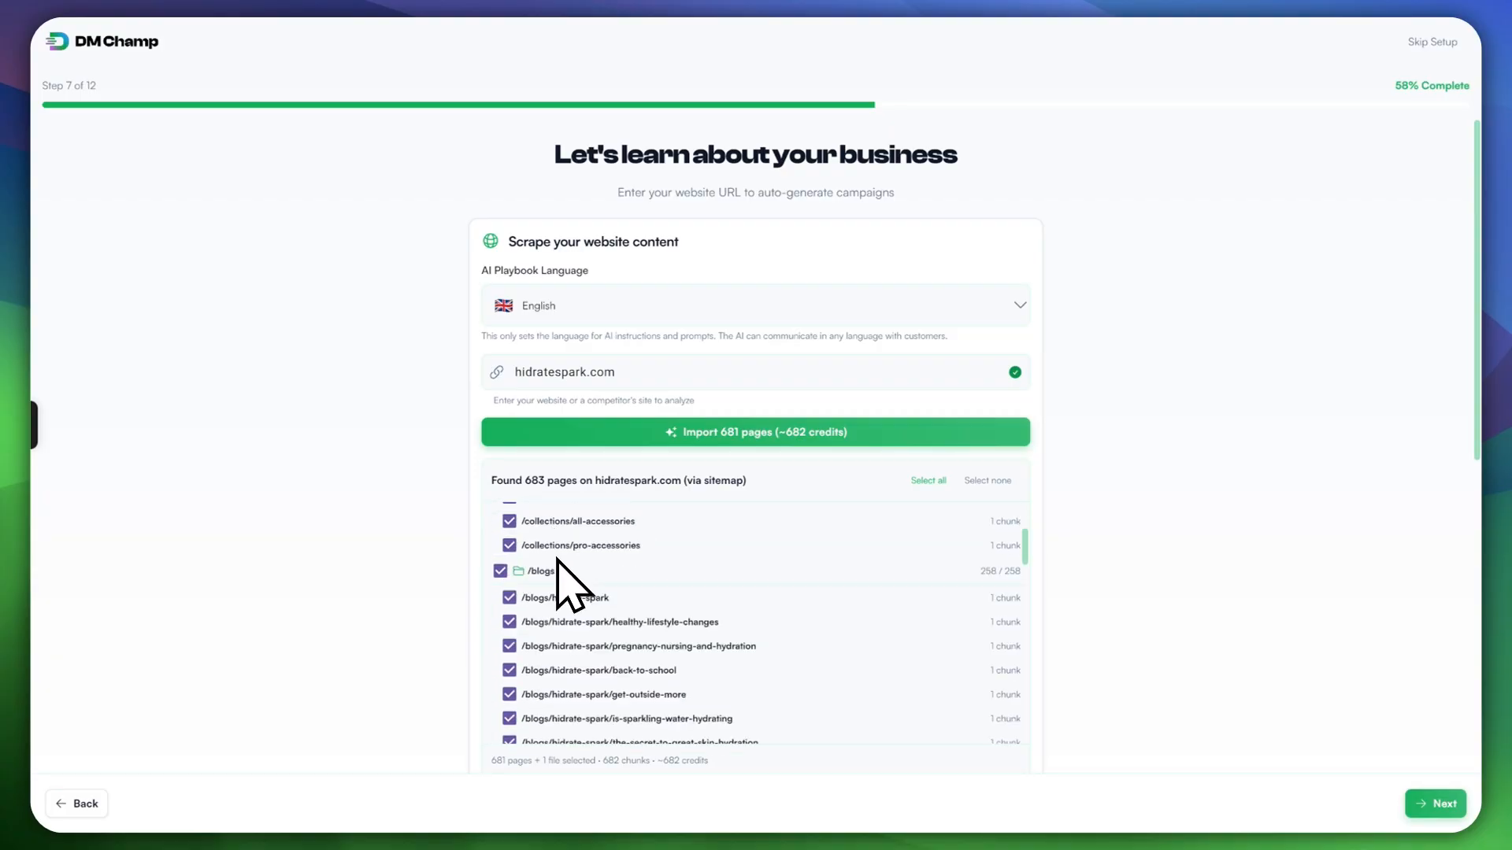
left_click(499, 570)
scroll(551, 583, "down", 10)
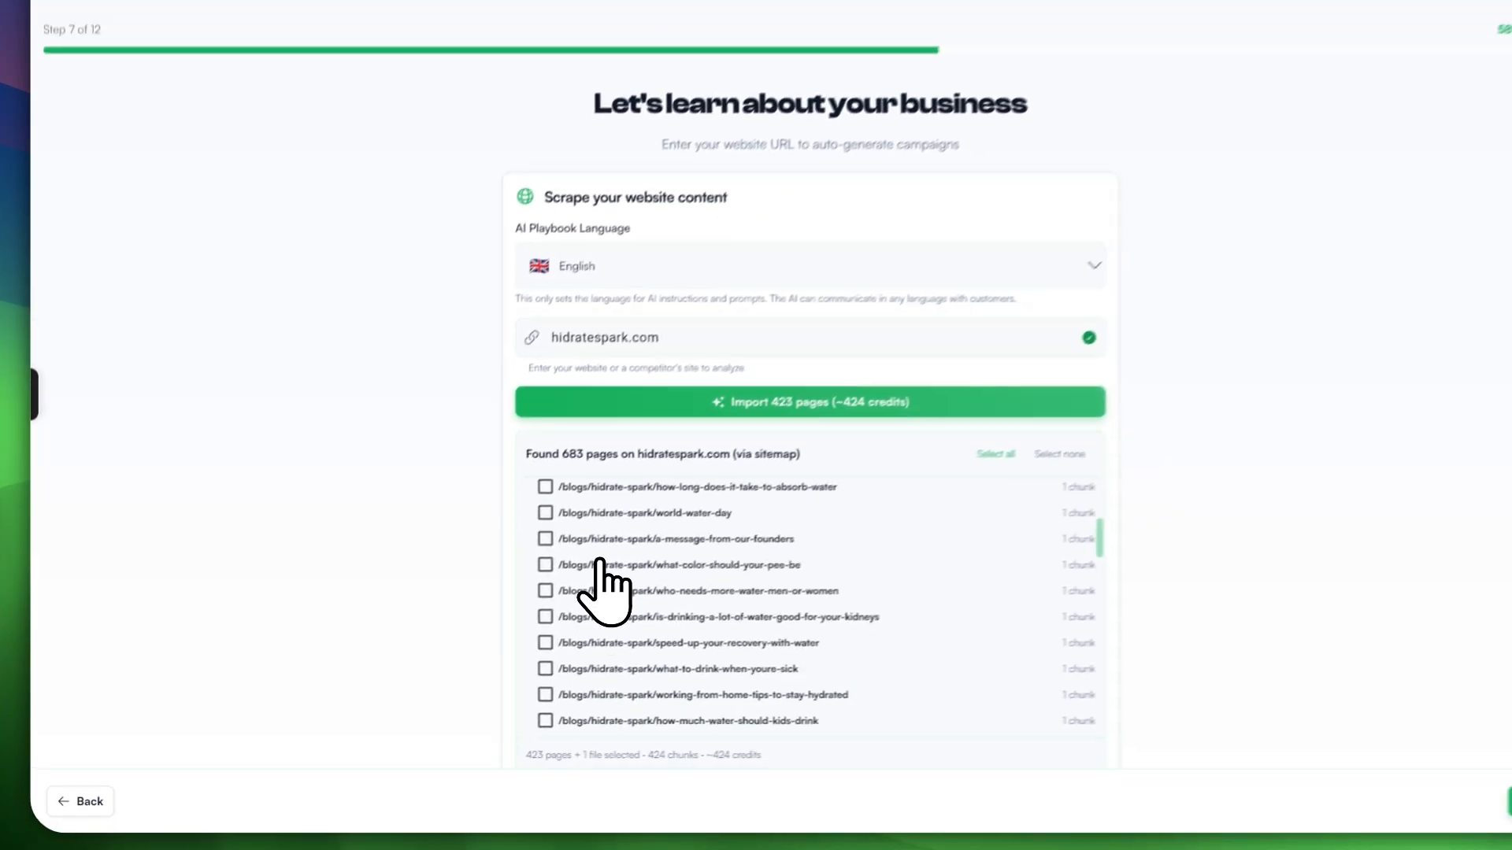
scroll(606, 561, "down", 10)
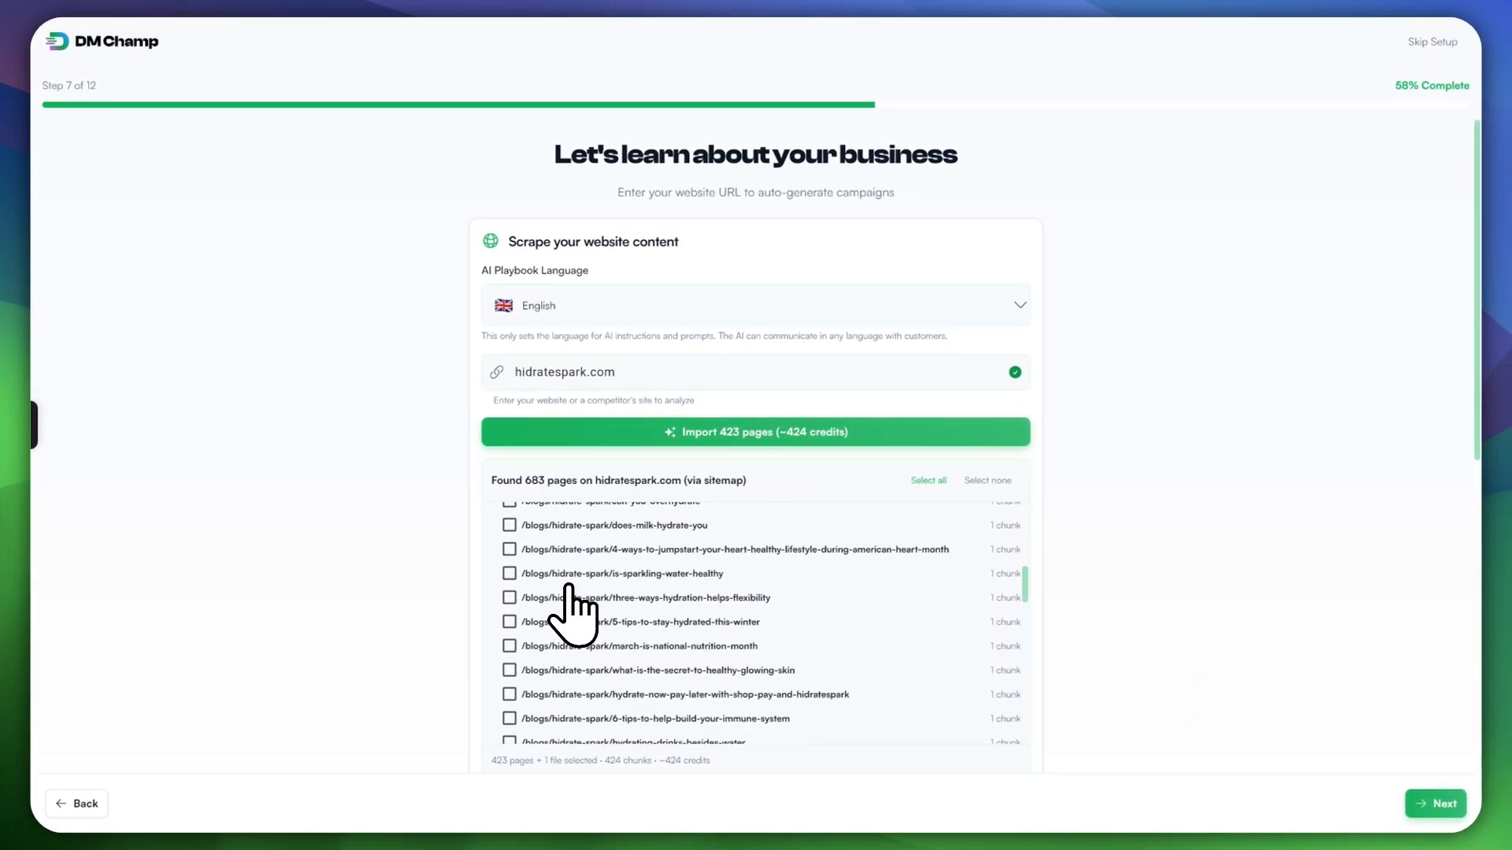
scroll(572, 616, "down", 10)
scroll(572, 617, "down", 10)
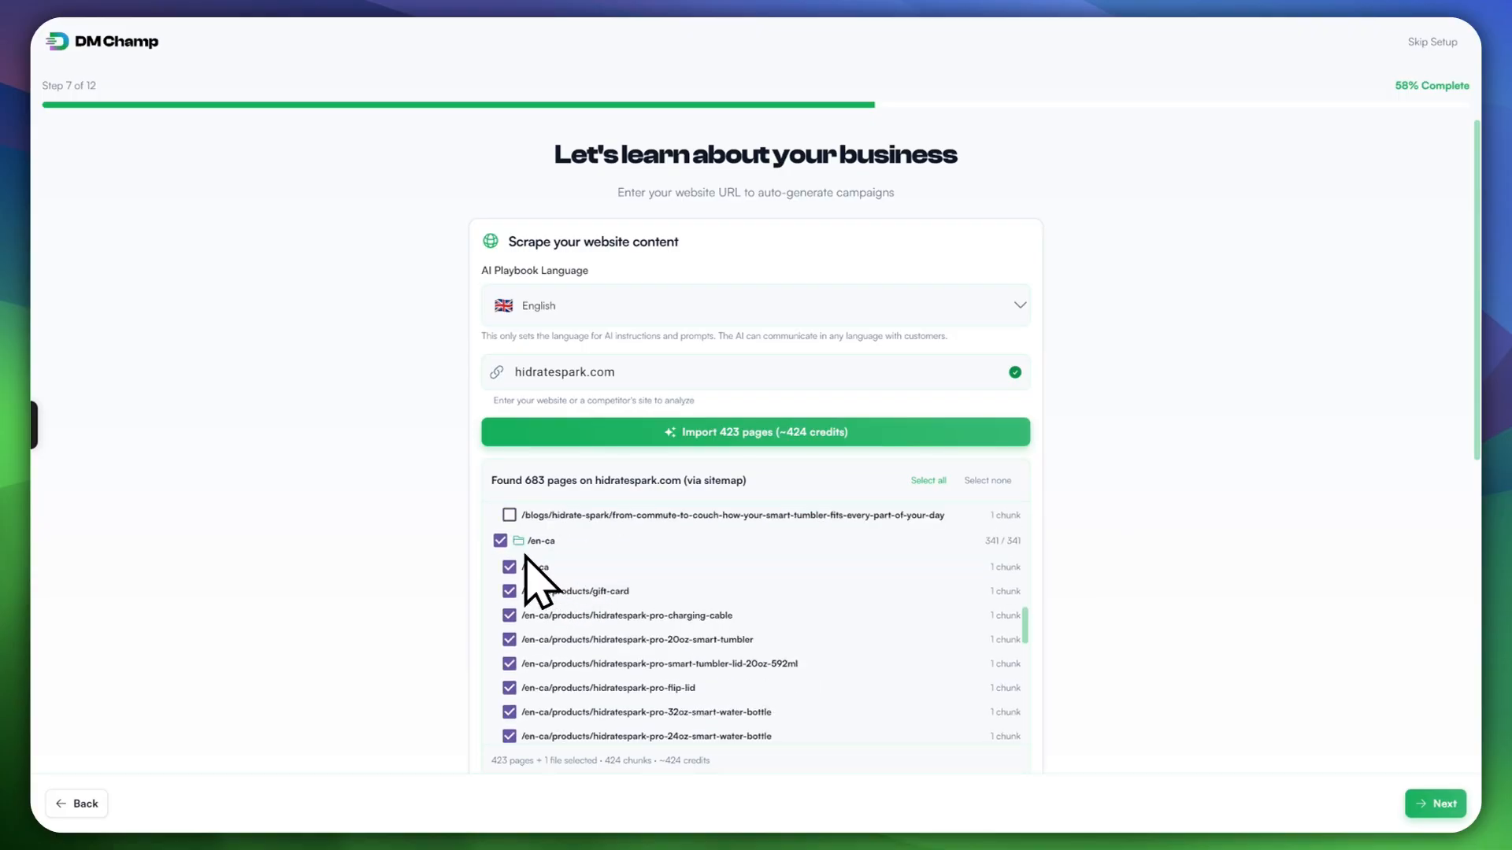
left_click(500, 540)
scroll(567, 592, "down", 5)
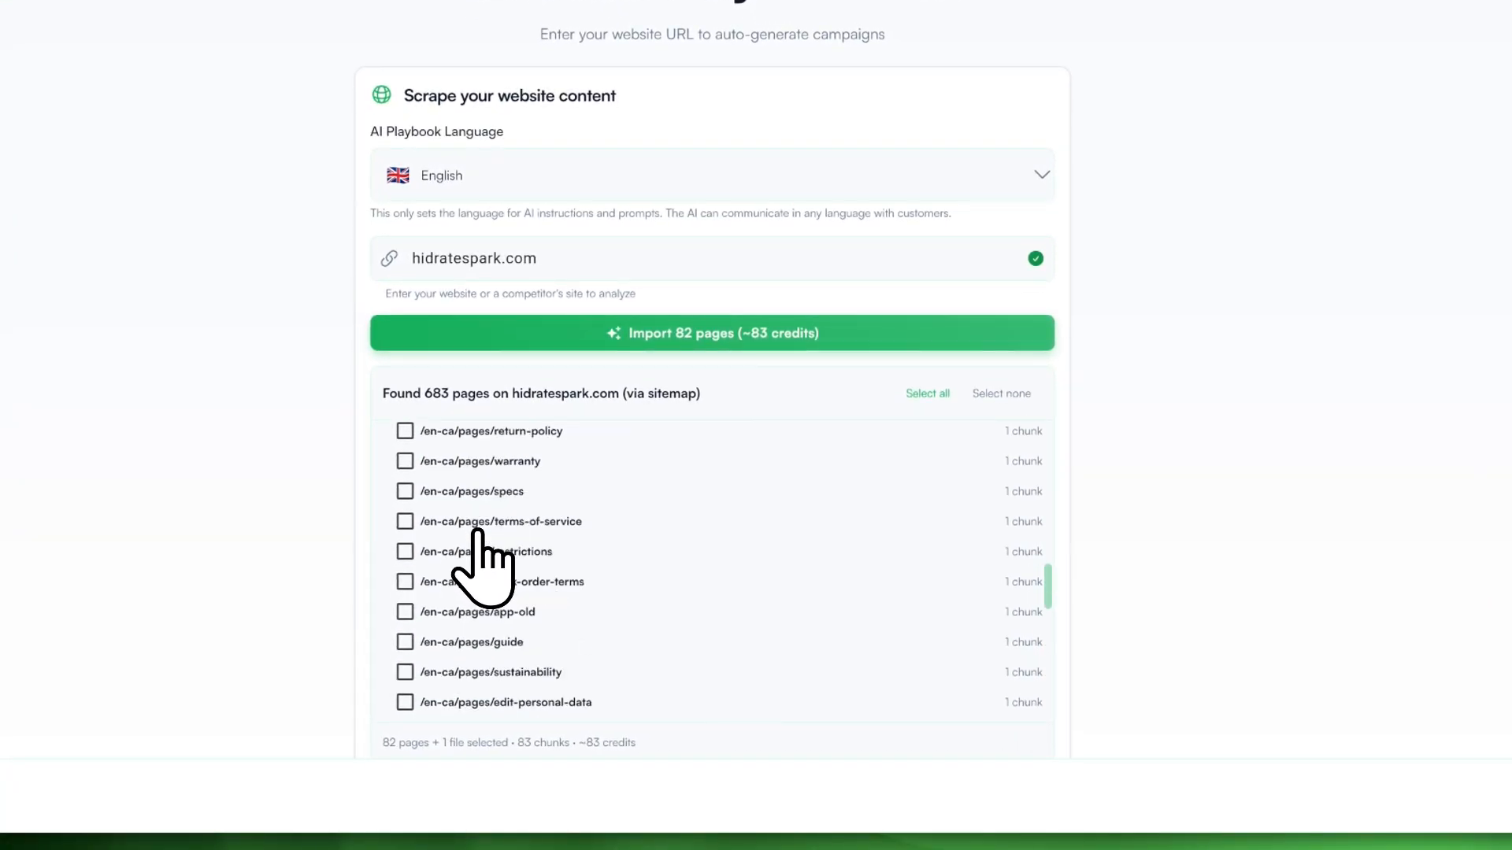
scroll(477, 532, "down", 5)
left_click_drag(1048, 594, 847, 461)
scroll(583, 520, "down", 3)
scroll(1124, 507, "down", 5)
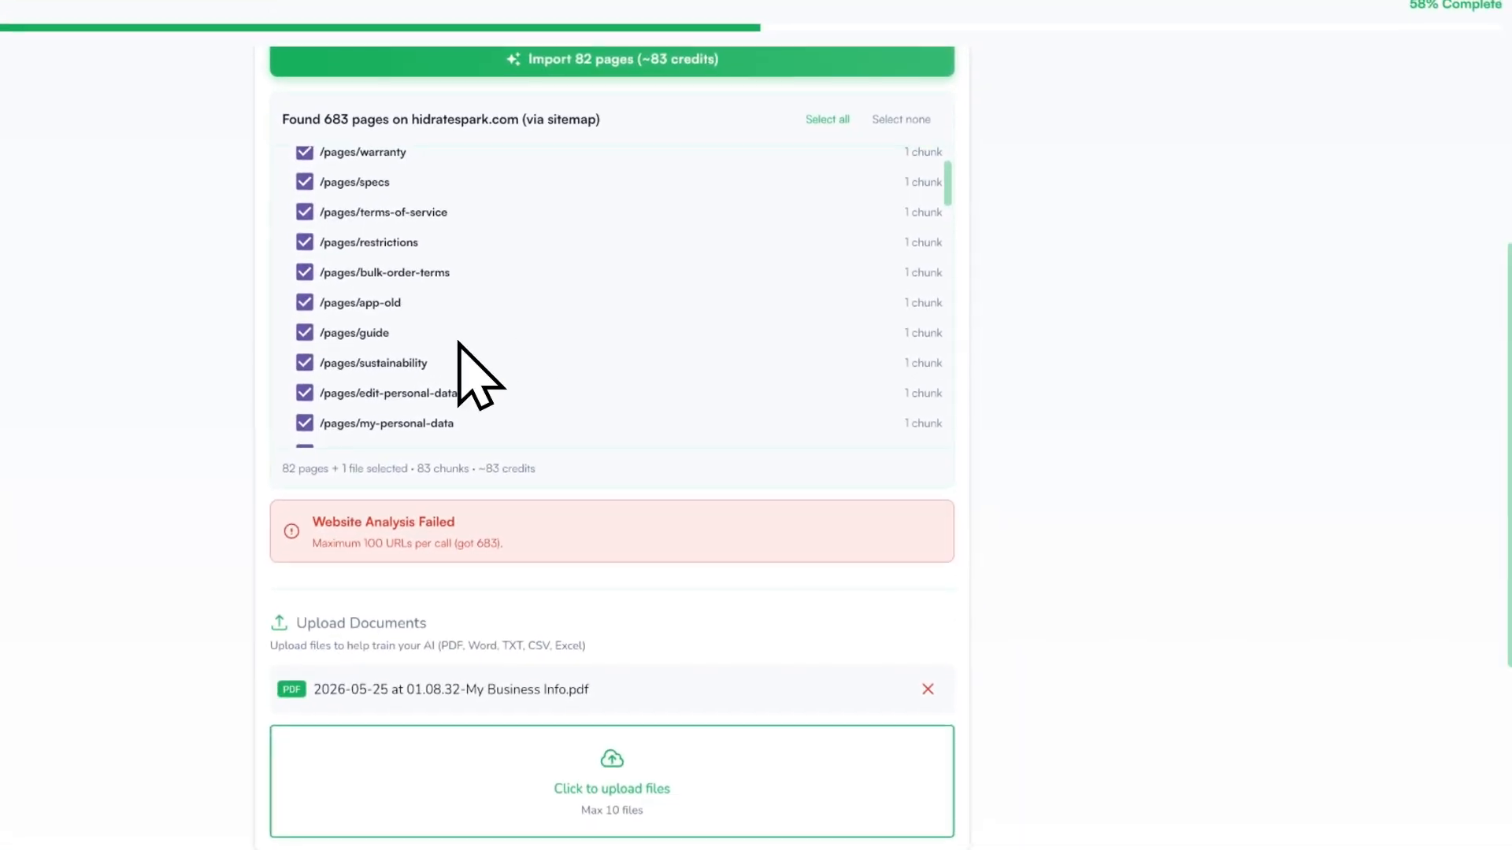
scroll(606, 370, "up", 1)
scroll(1032, 398, "up", 3)
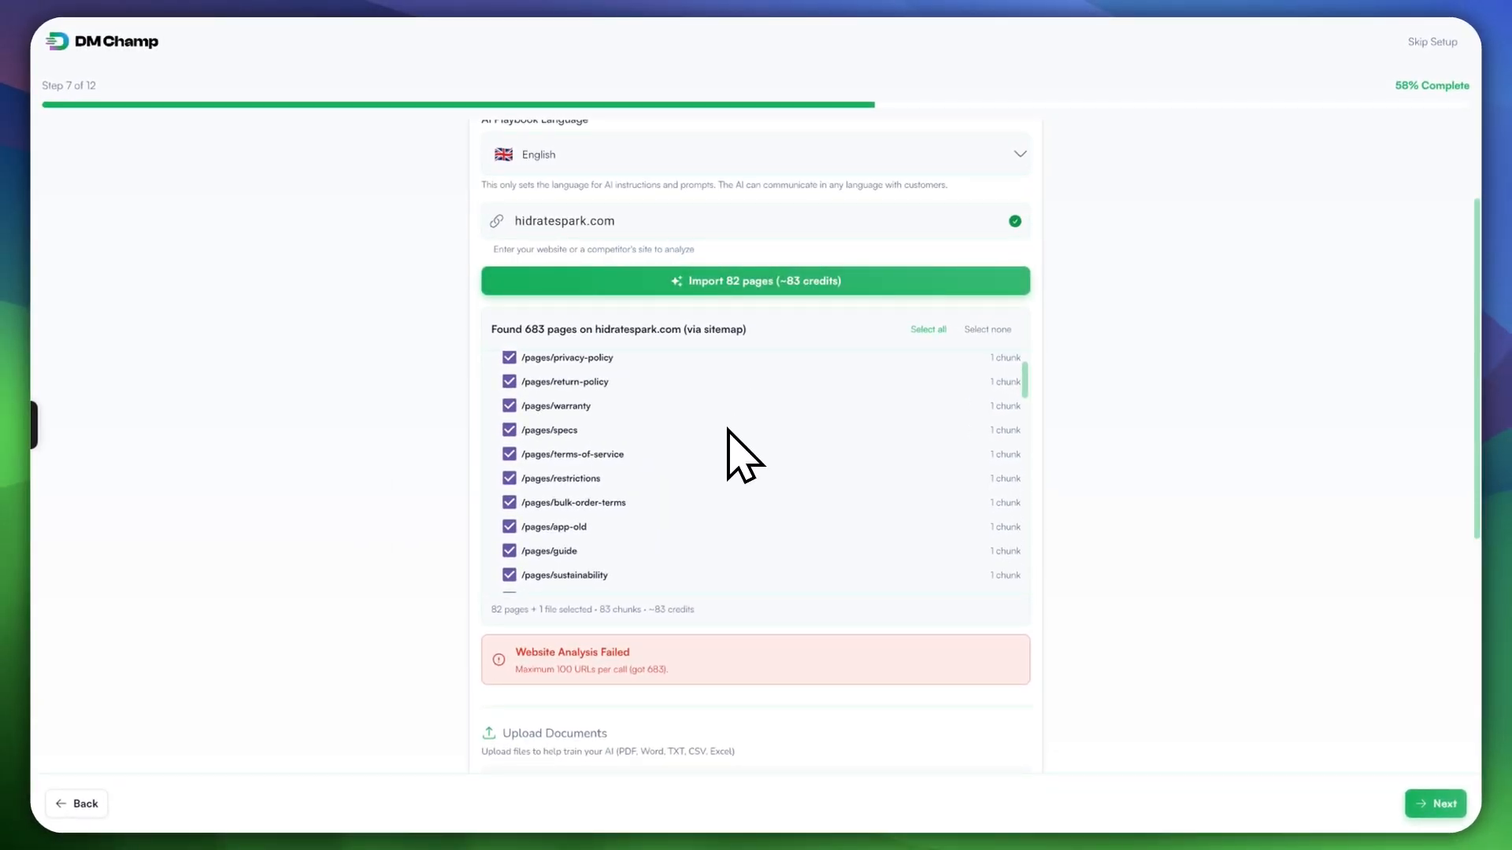
scroll(659, 460, "up", 10)
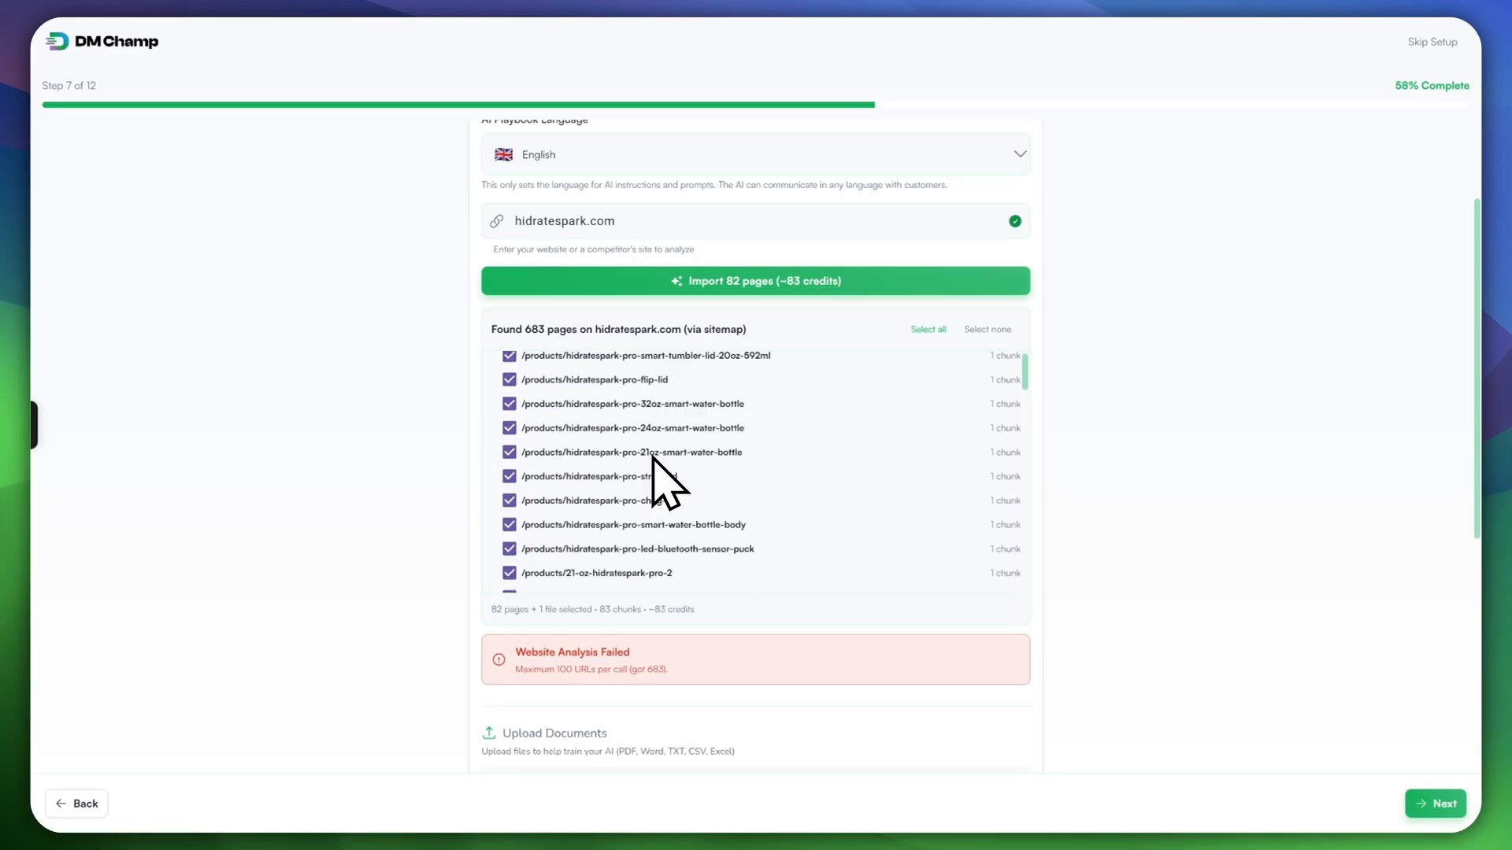
Step: Import the 82 selected hidratespark.com pages and review the rest of the step
left_click(734, 285)
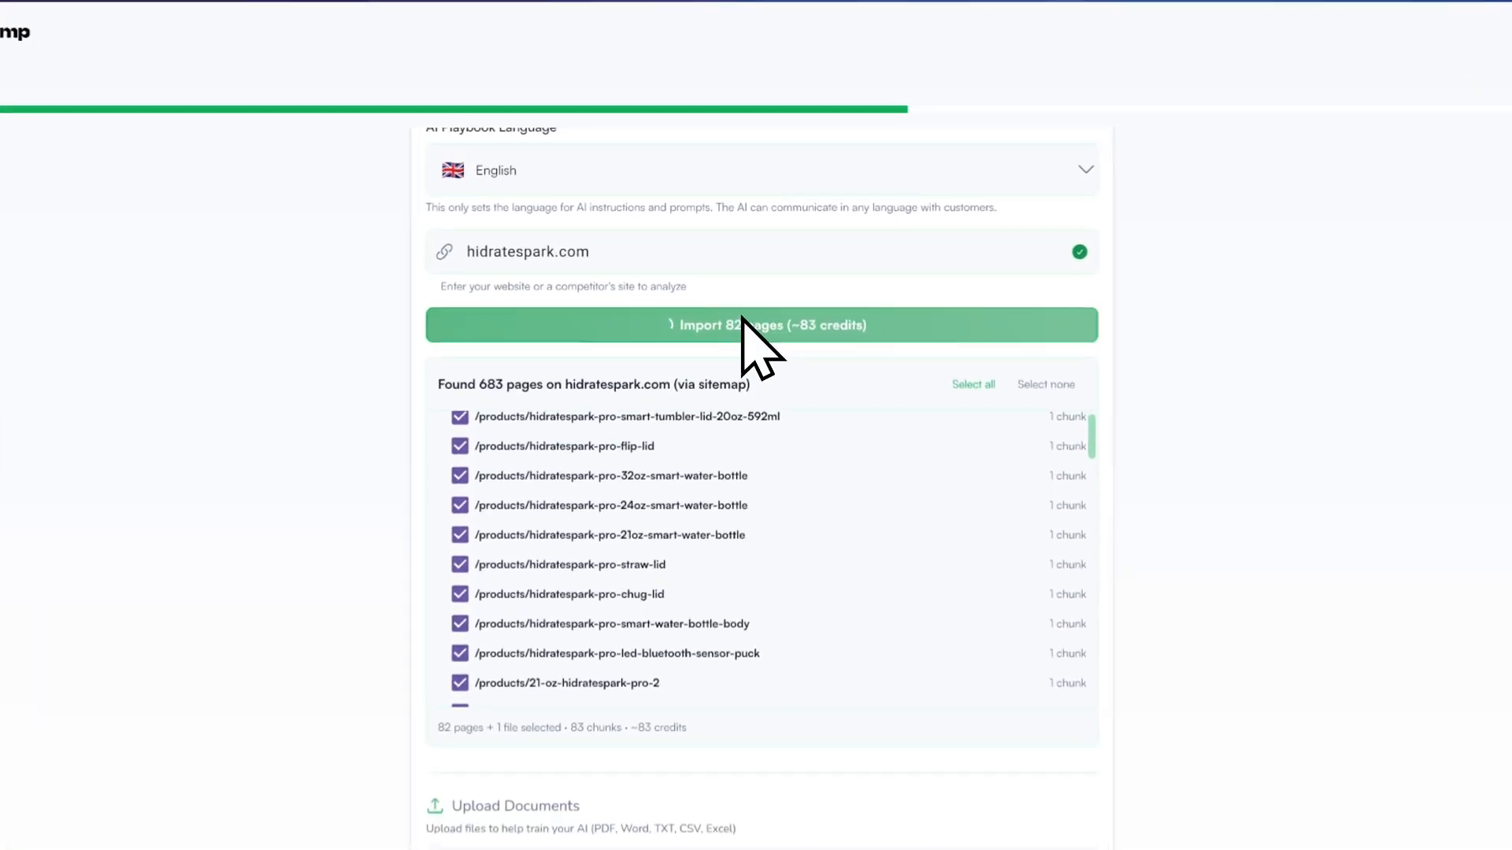
scroll(779, 520, "down", 3)
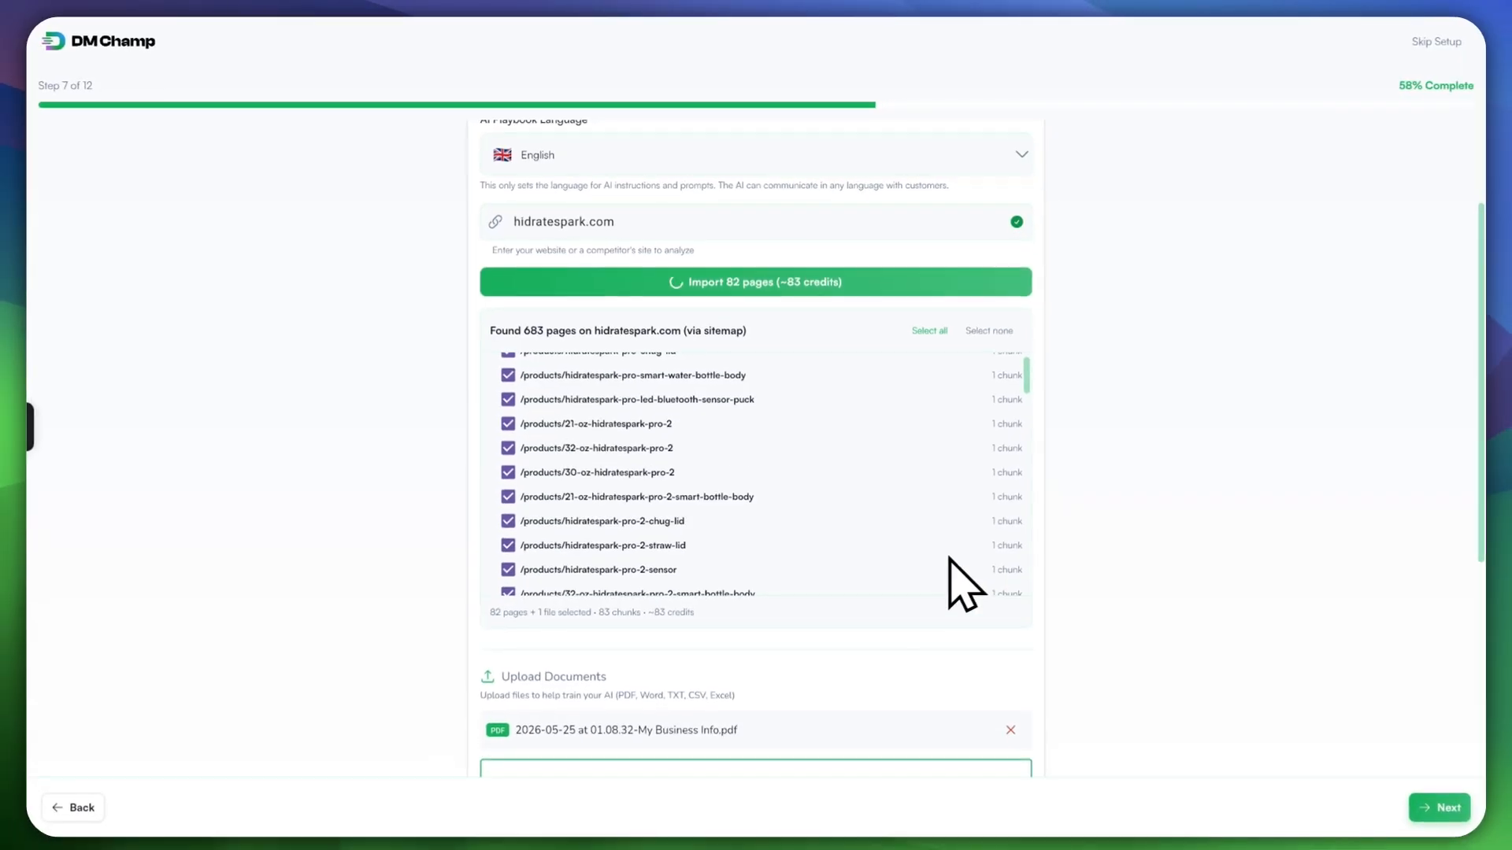
scroll(1086, 843, "down", 1)
scroll(1055, 653, "down", 2)
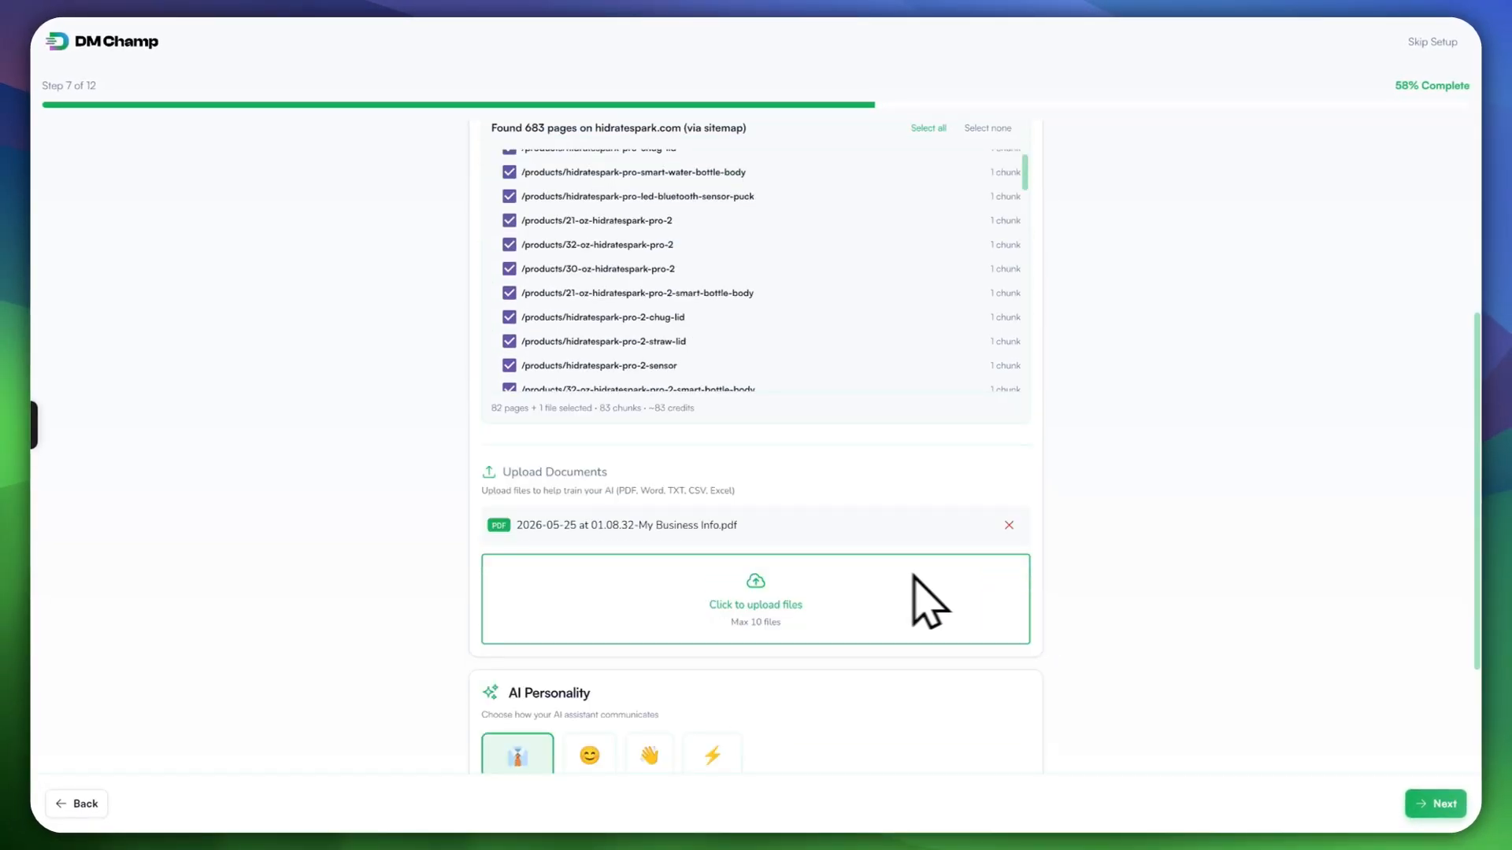
scroll(788, 598, "up", 2)
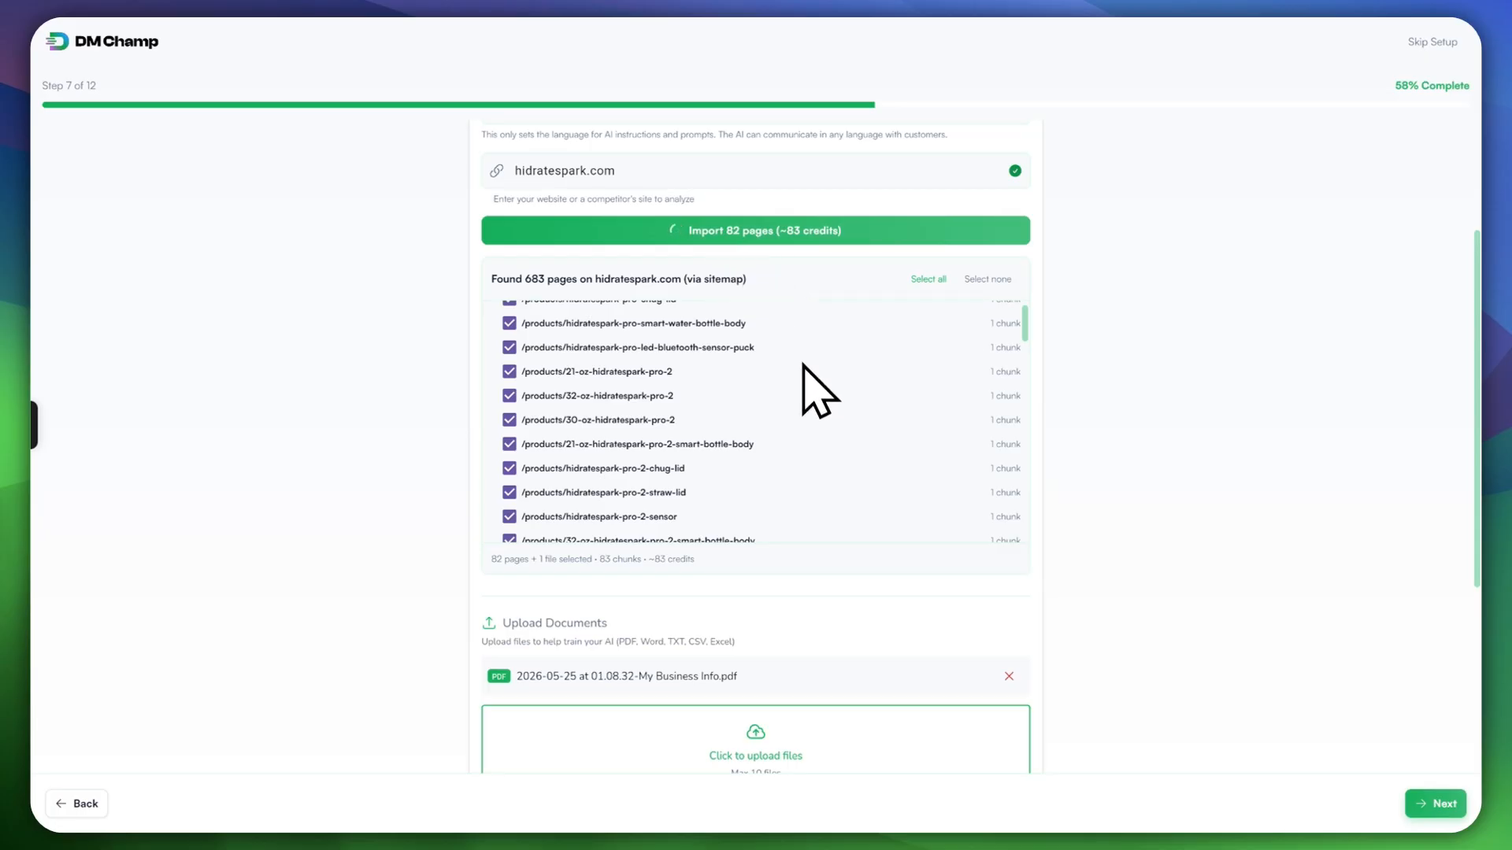
scroll(922, 504, "down", 3)
scroll(788, 472, "up", 5)
scroll(693, 397, "up", 4)
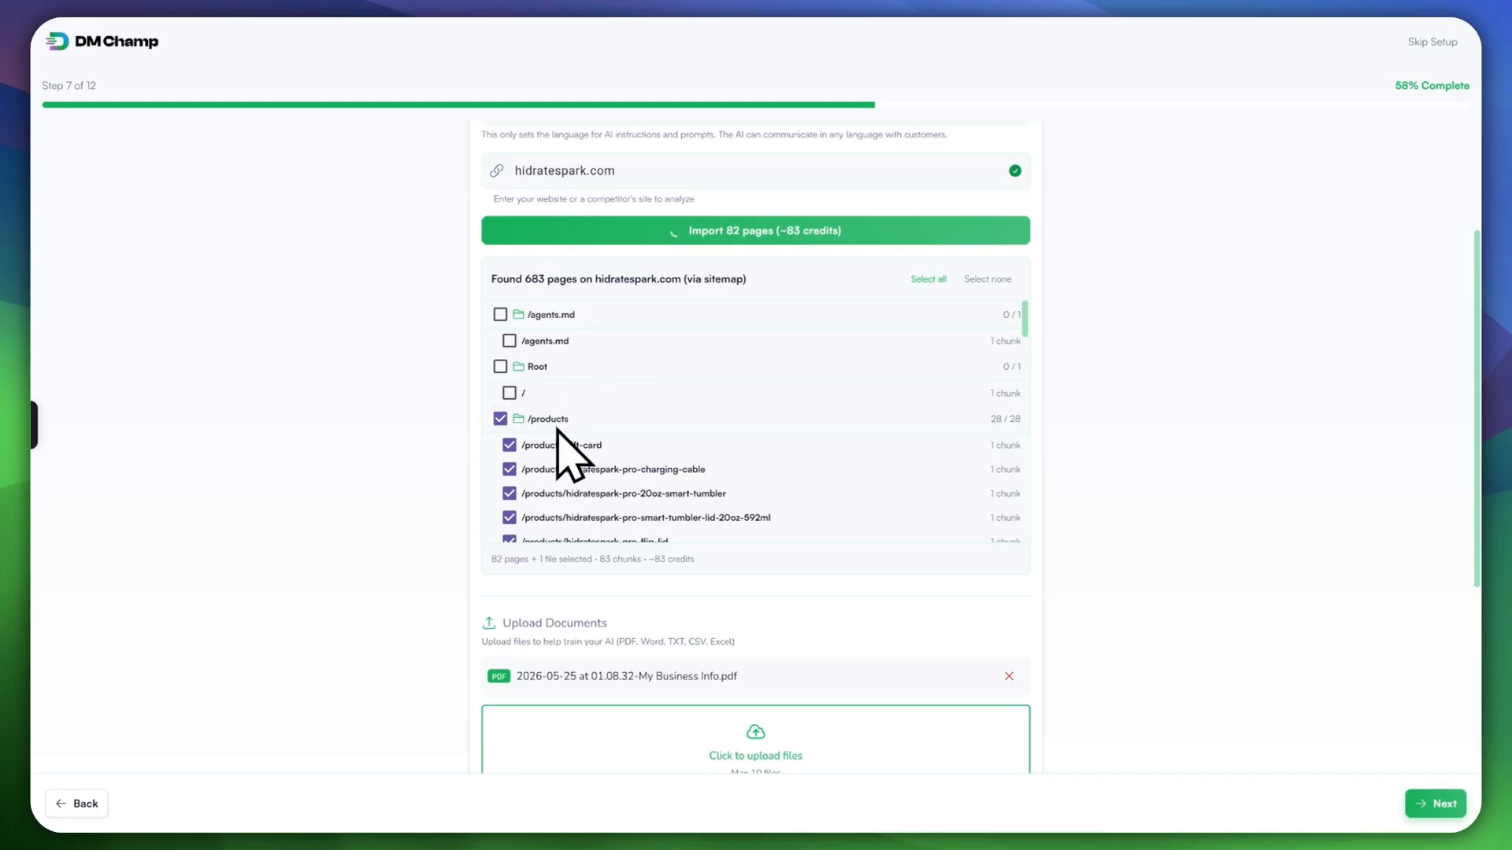
scroll(515, 430, "down", 20)
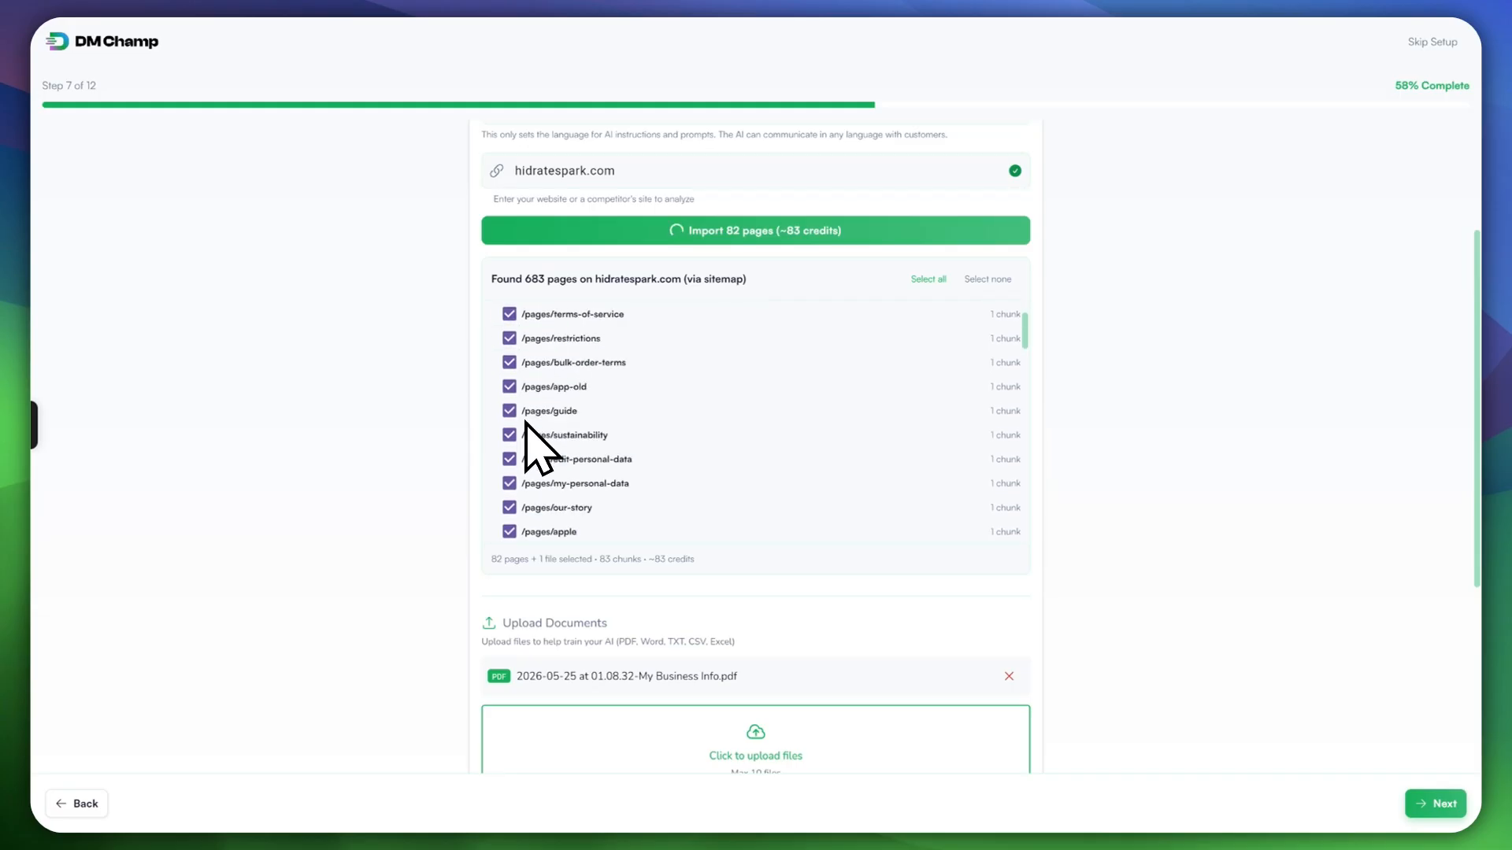
scroll(540, 432, "up", 5)
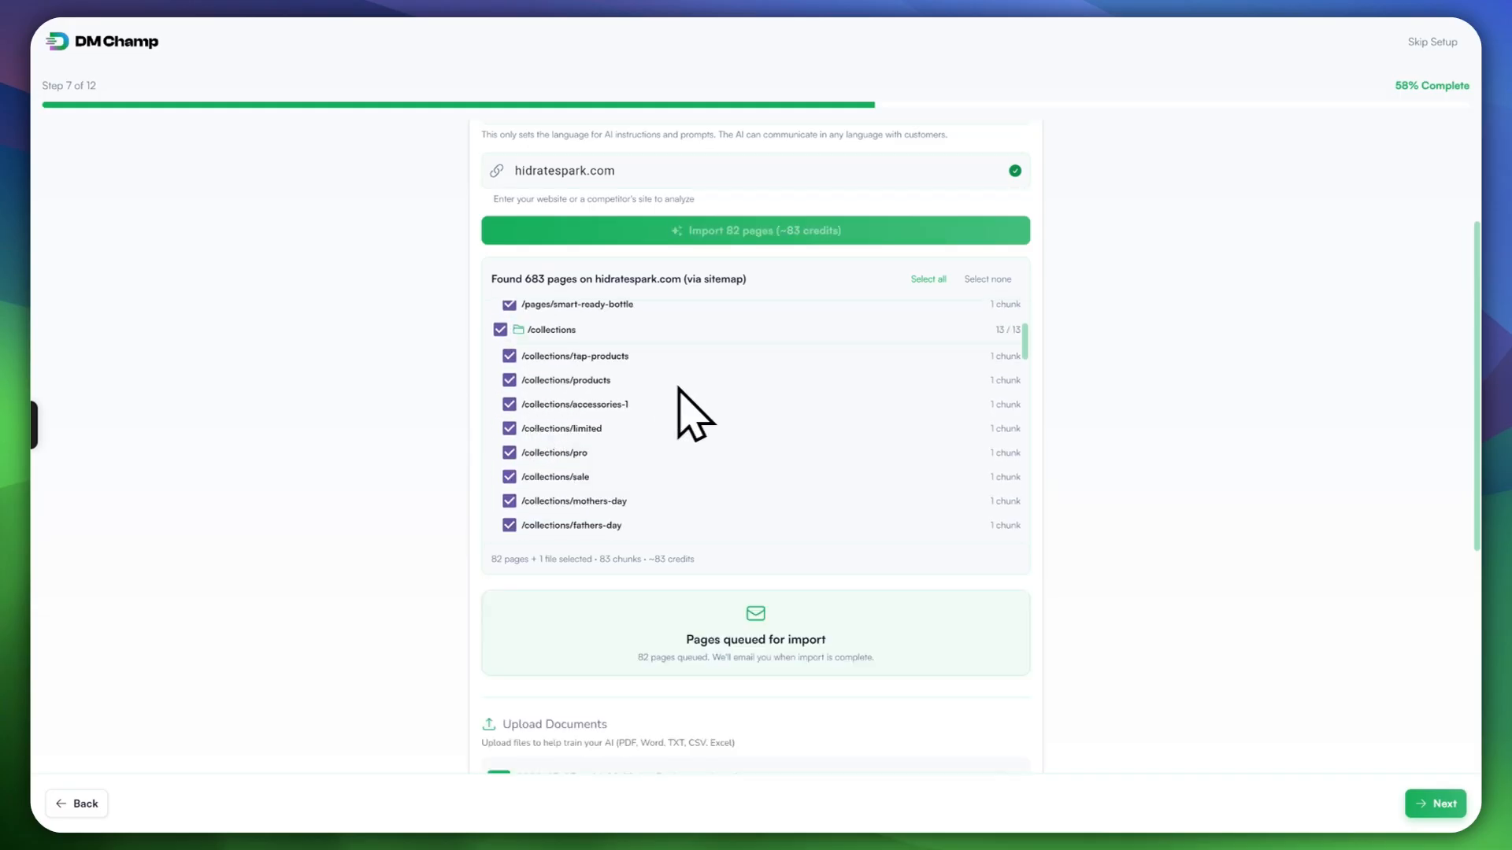
scroll(823, 438, "down", 5)
scroll(819, 441, "down", 10)
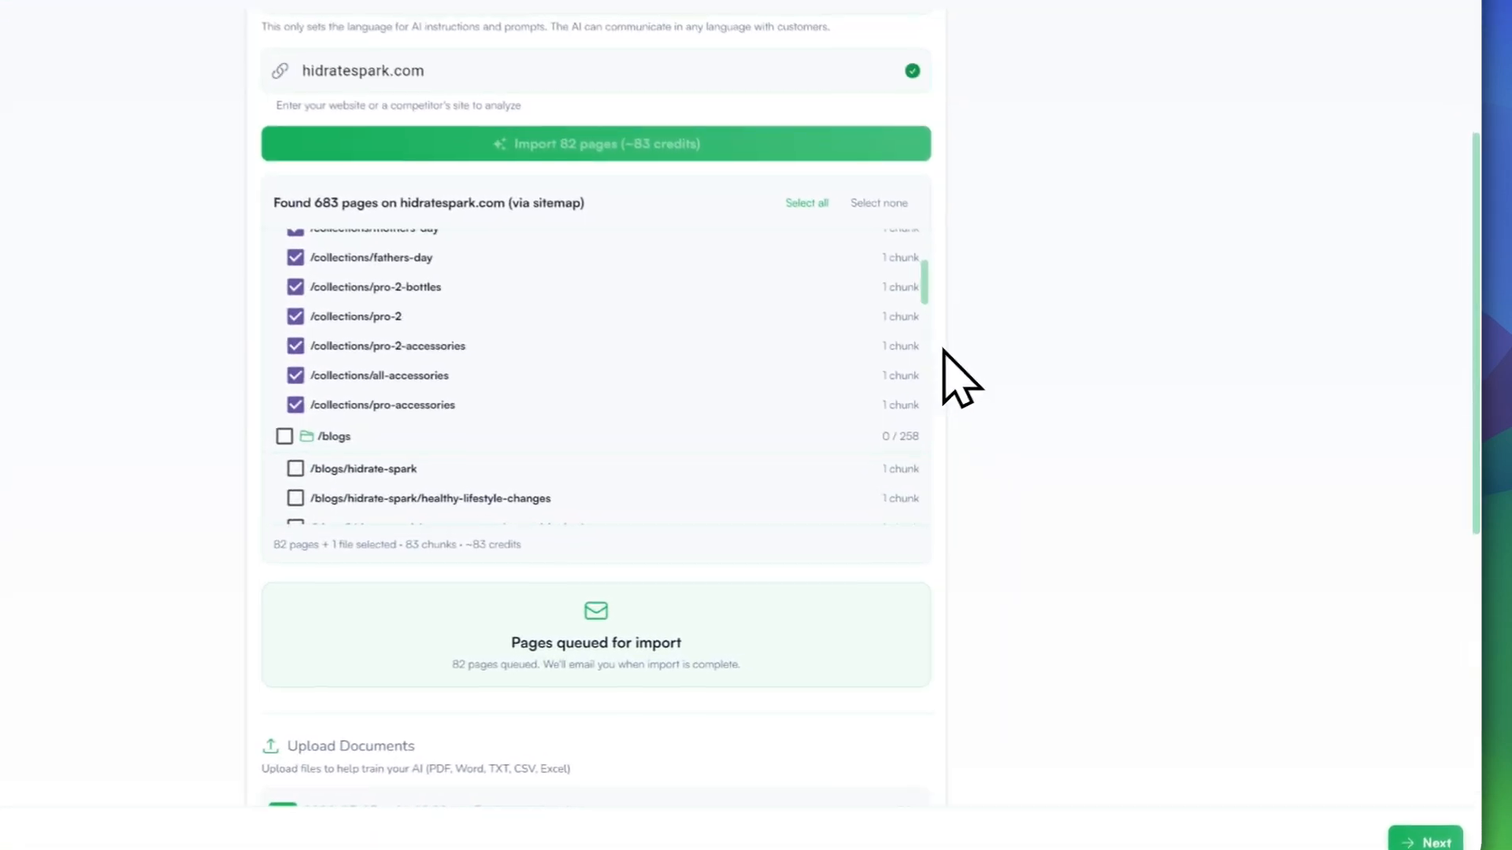
scroll(1072, 508, "down", 4)
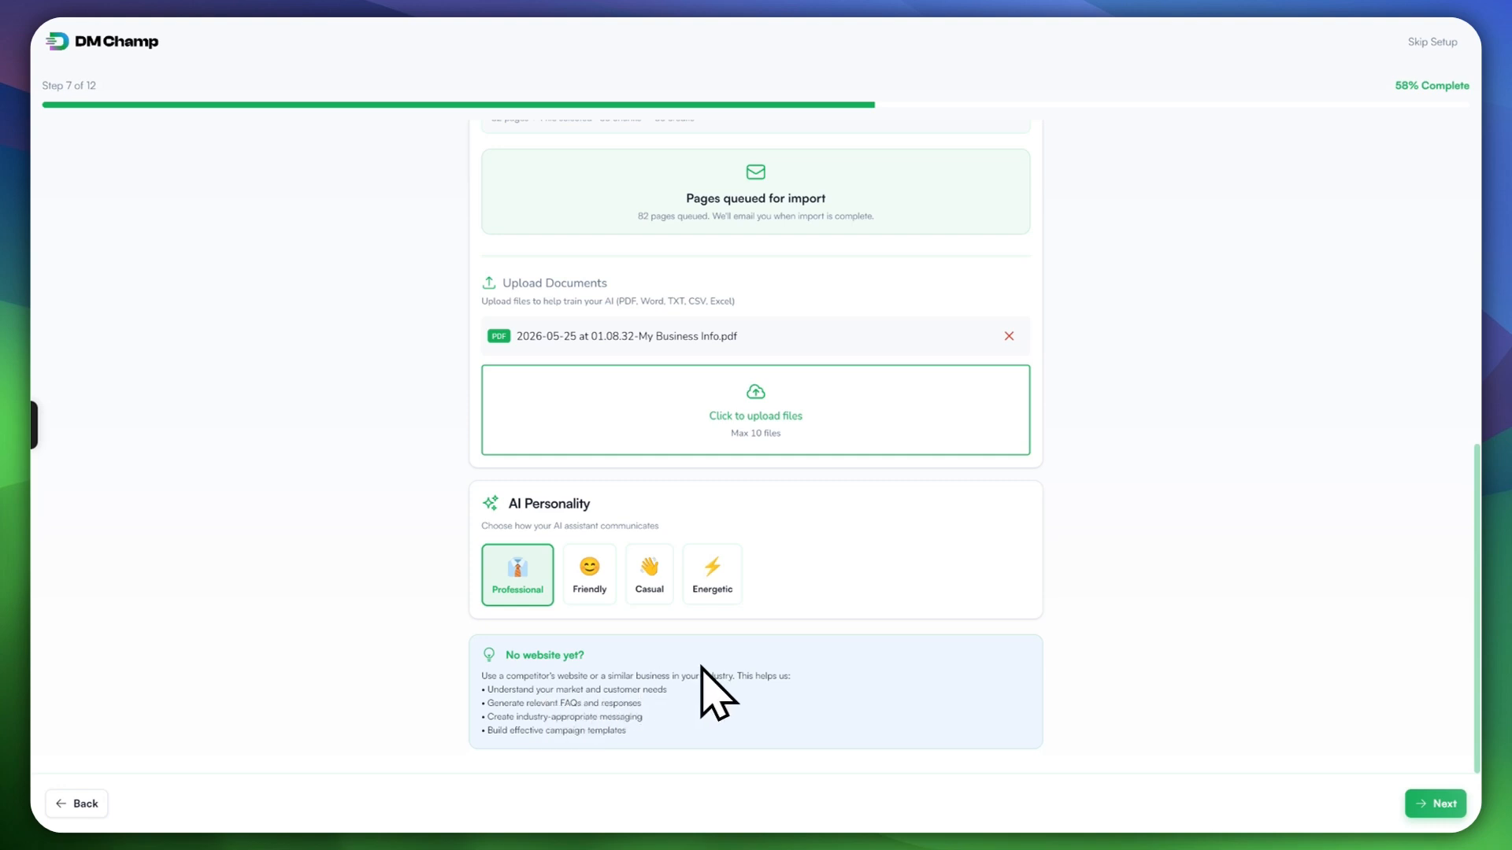
scroll(715, 707, "up", 7)
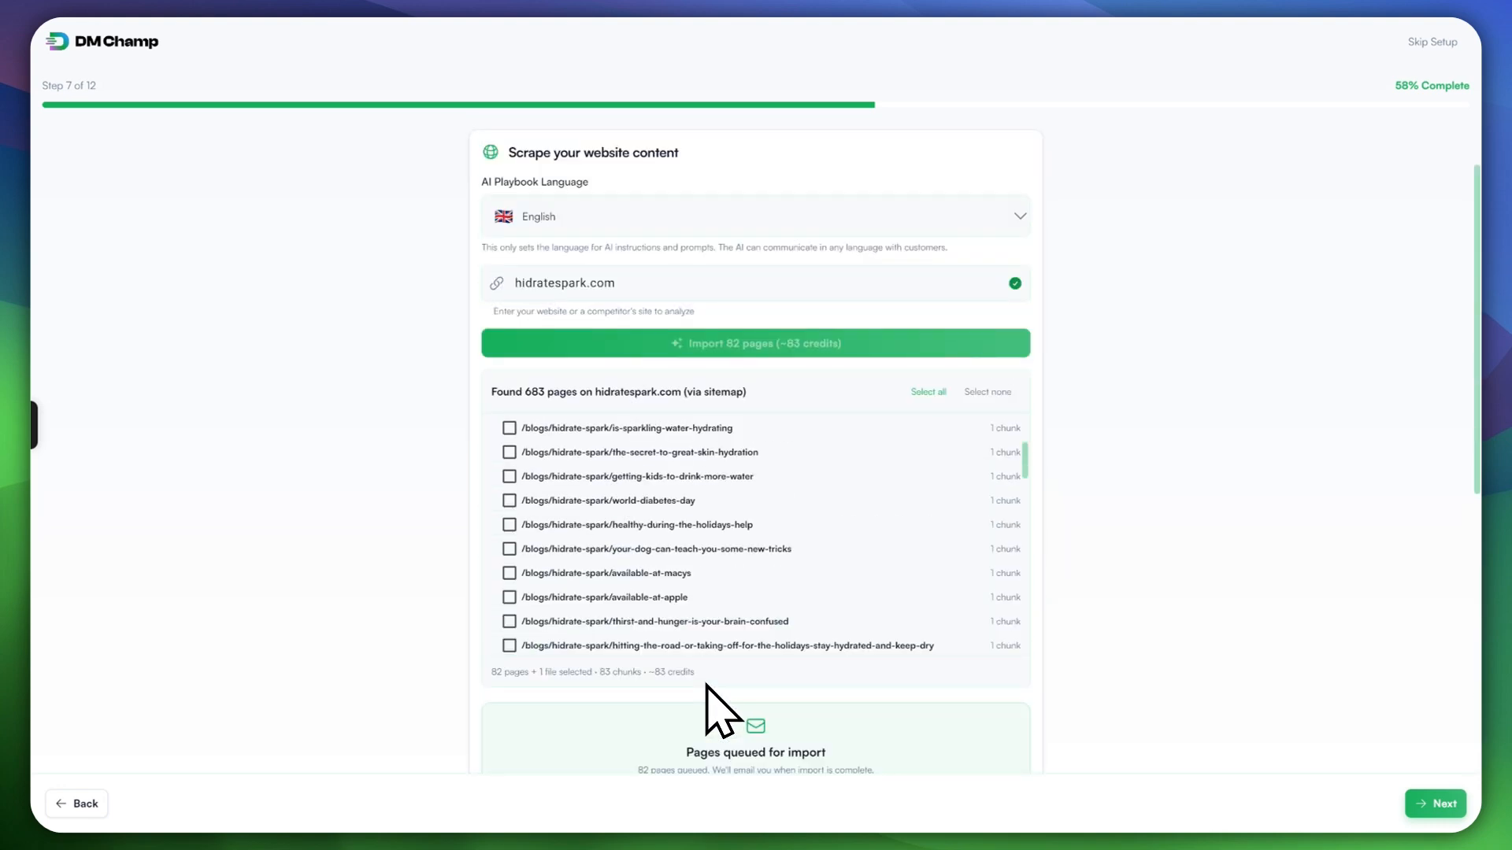
scroll(715, 707, "down", 3)
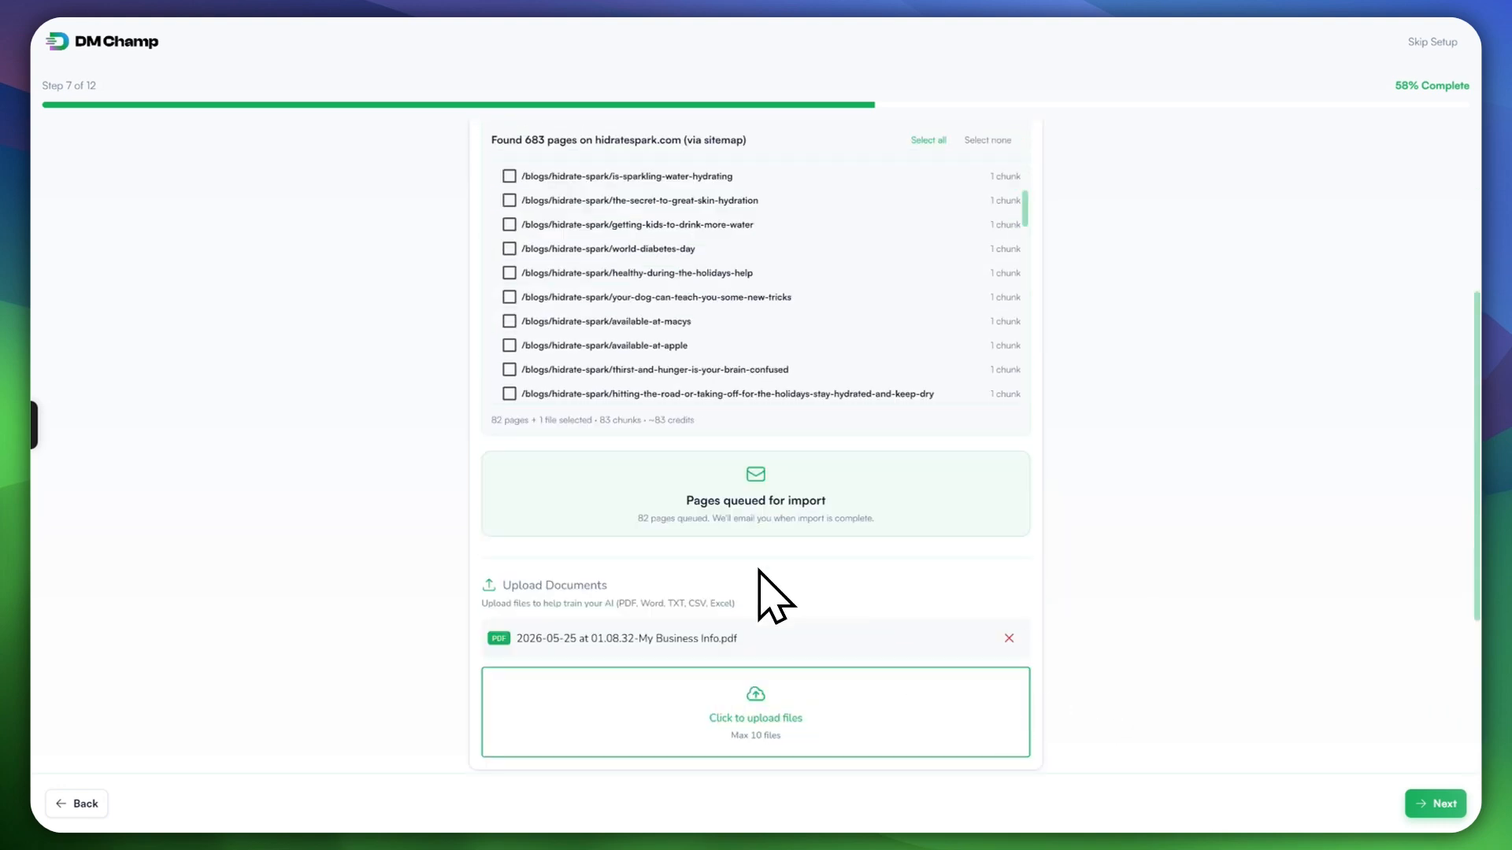
scroll(778, 580, "down", 3)
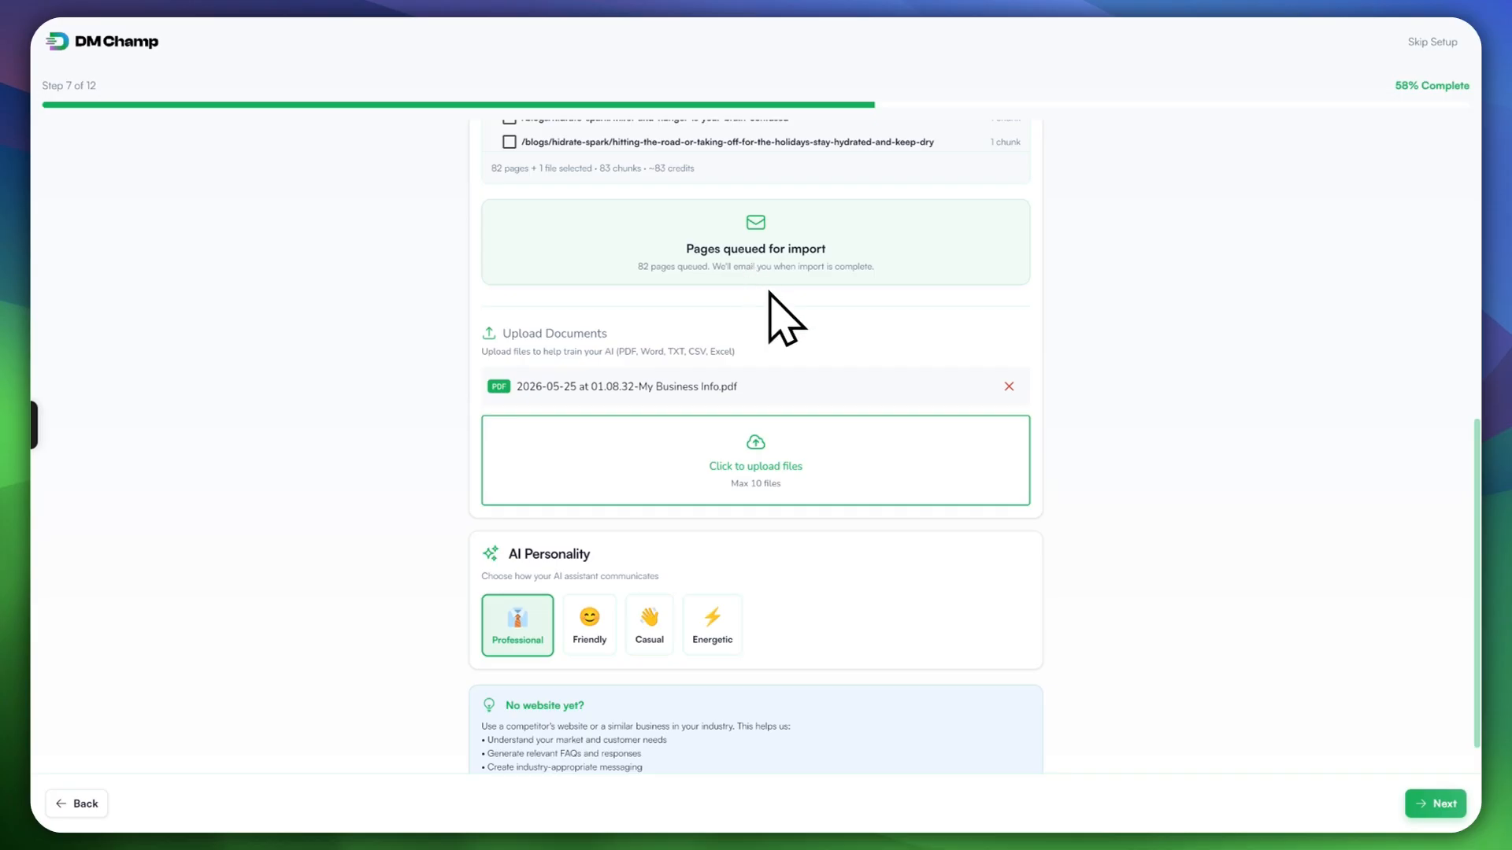
scroll(756, 311, "down", 1)
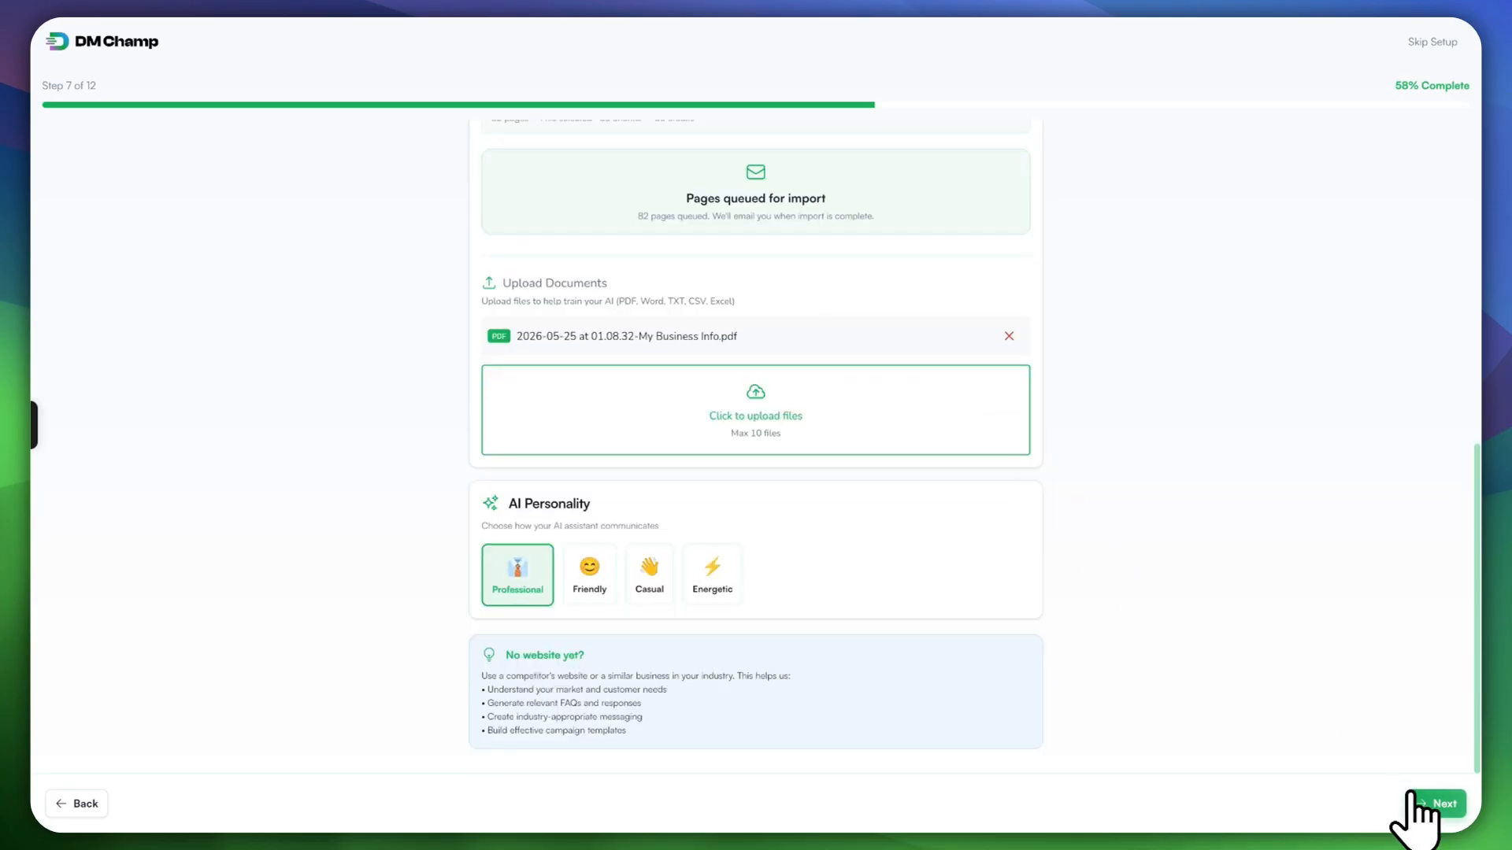
Step: Advance to step 8, connect Google Calendar, and select Meta as a channel
left_click(1422, 803)
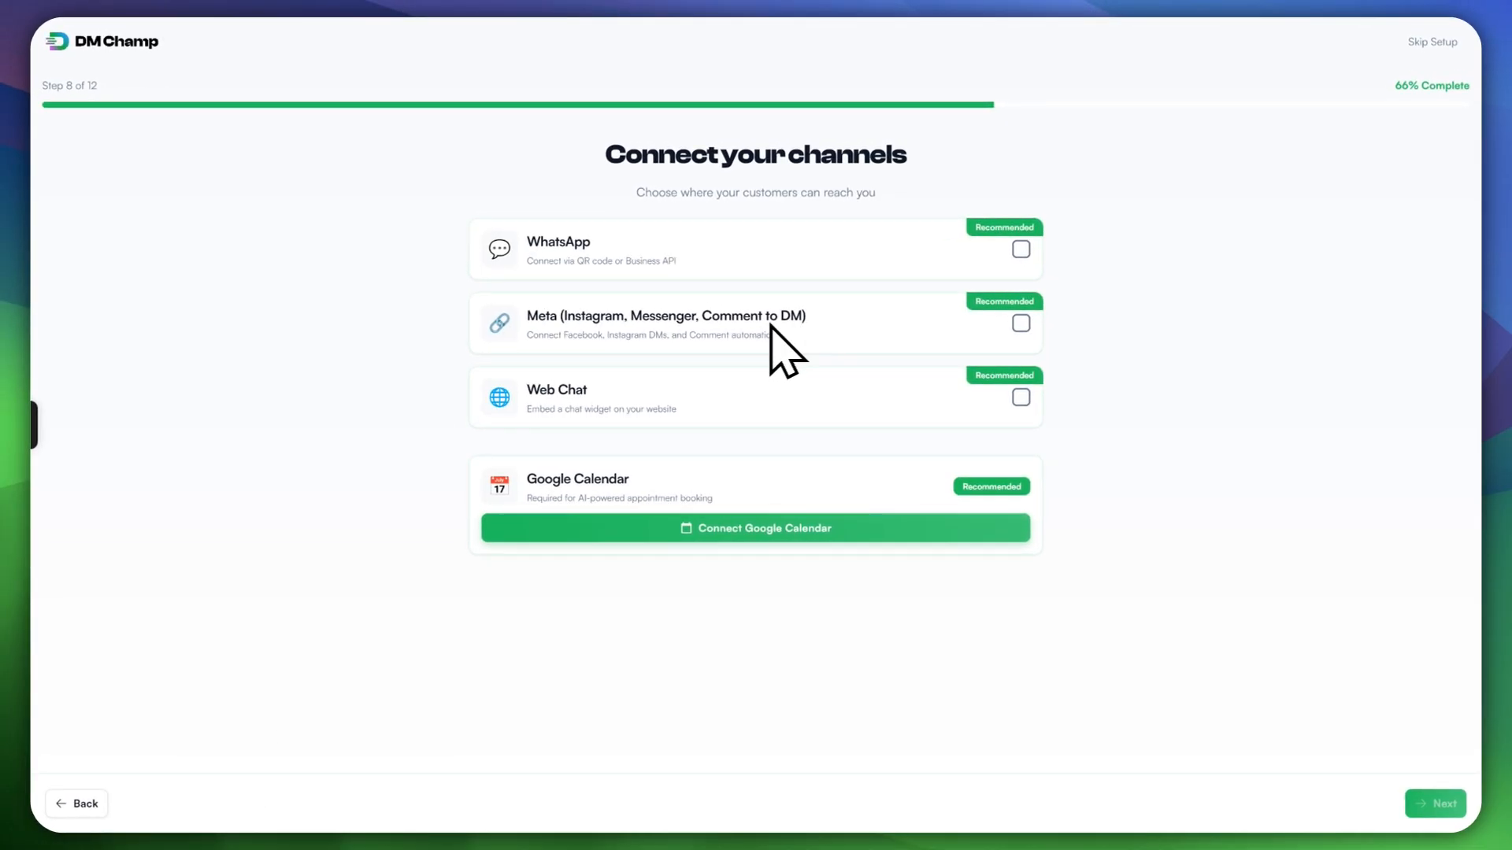
left_click(830, 534)
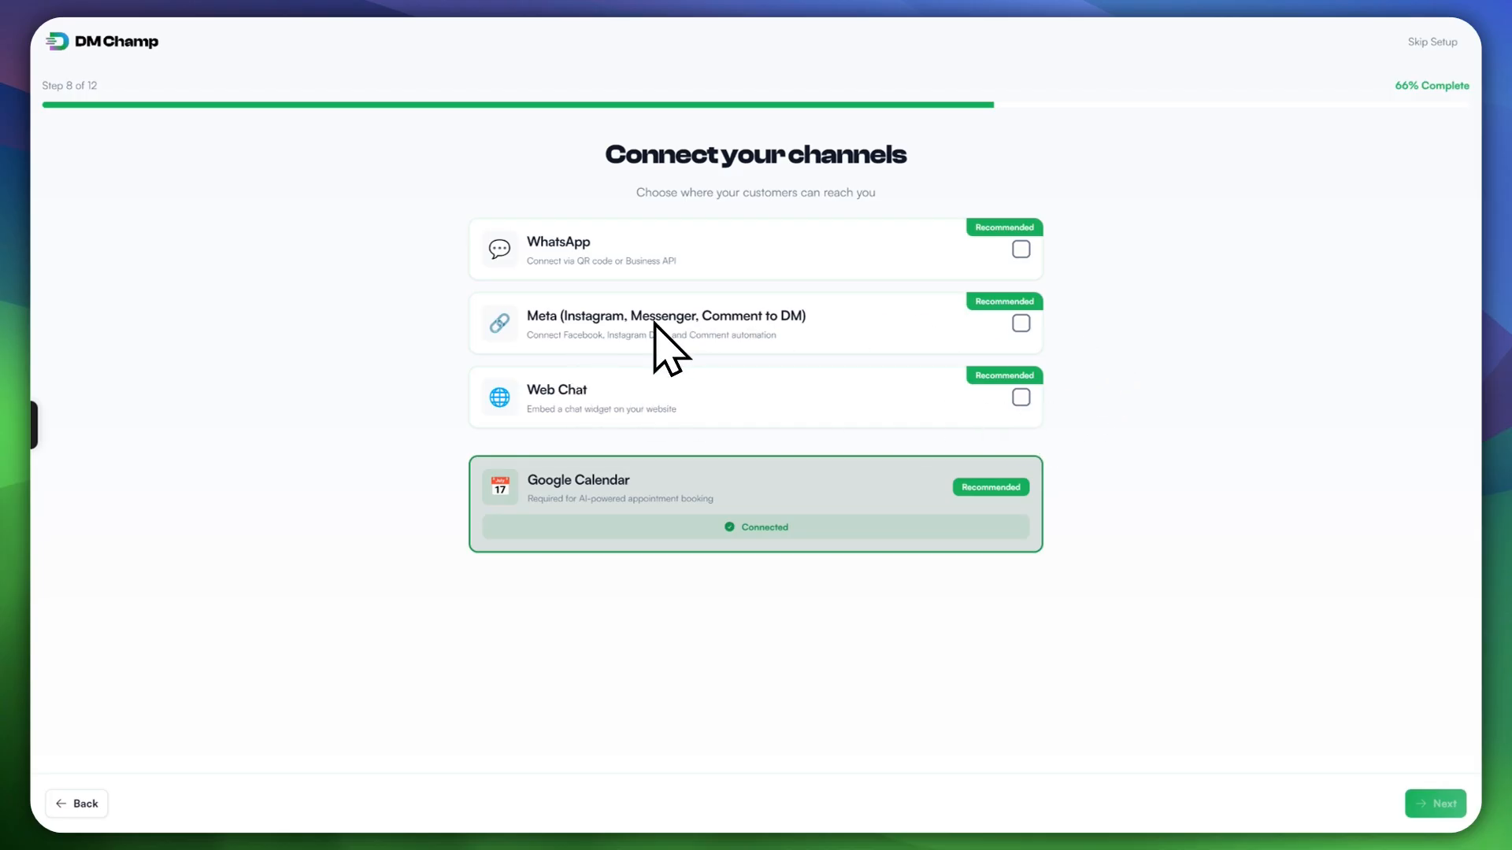
left_click(1020, 324)
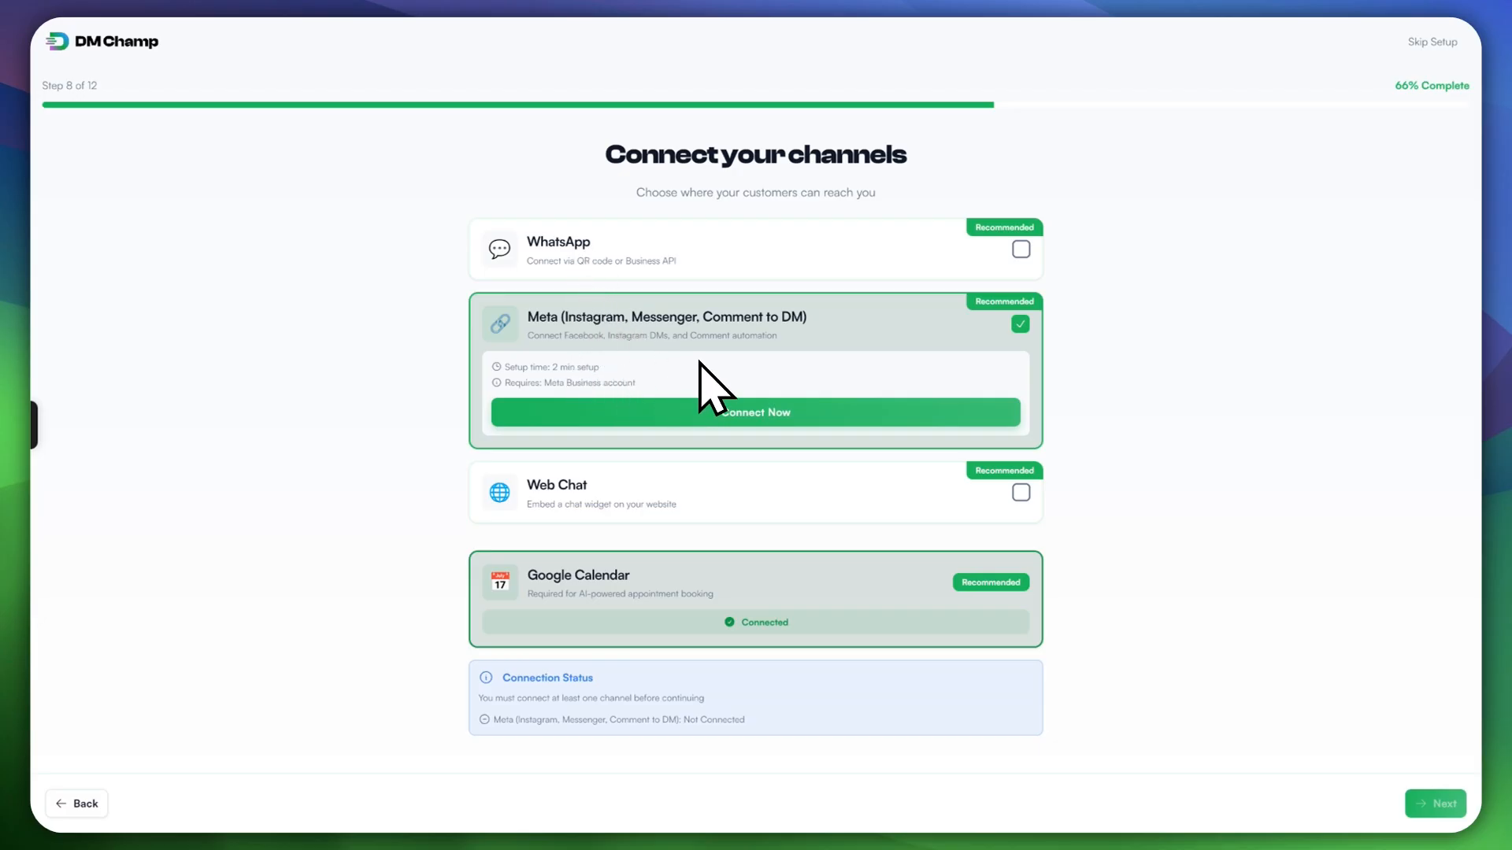
Step: Start the Meta connection and choose the existing business portfolio
left_click(651, 417)
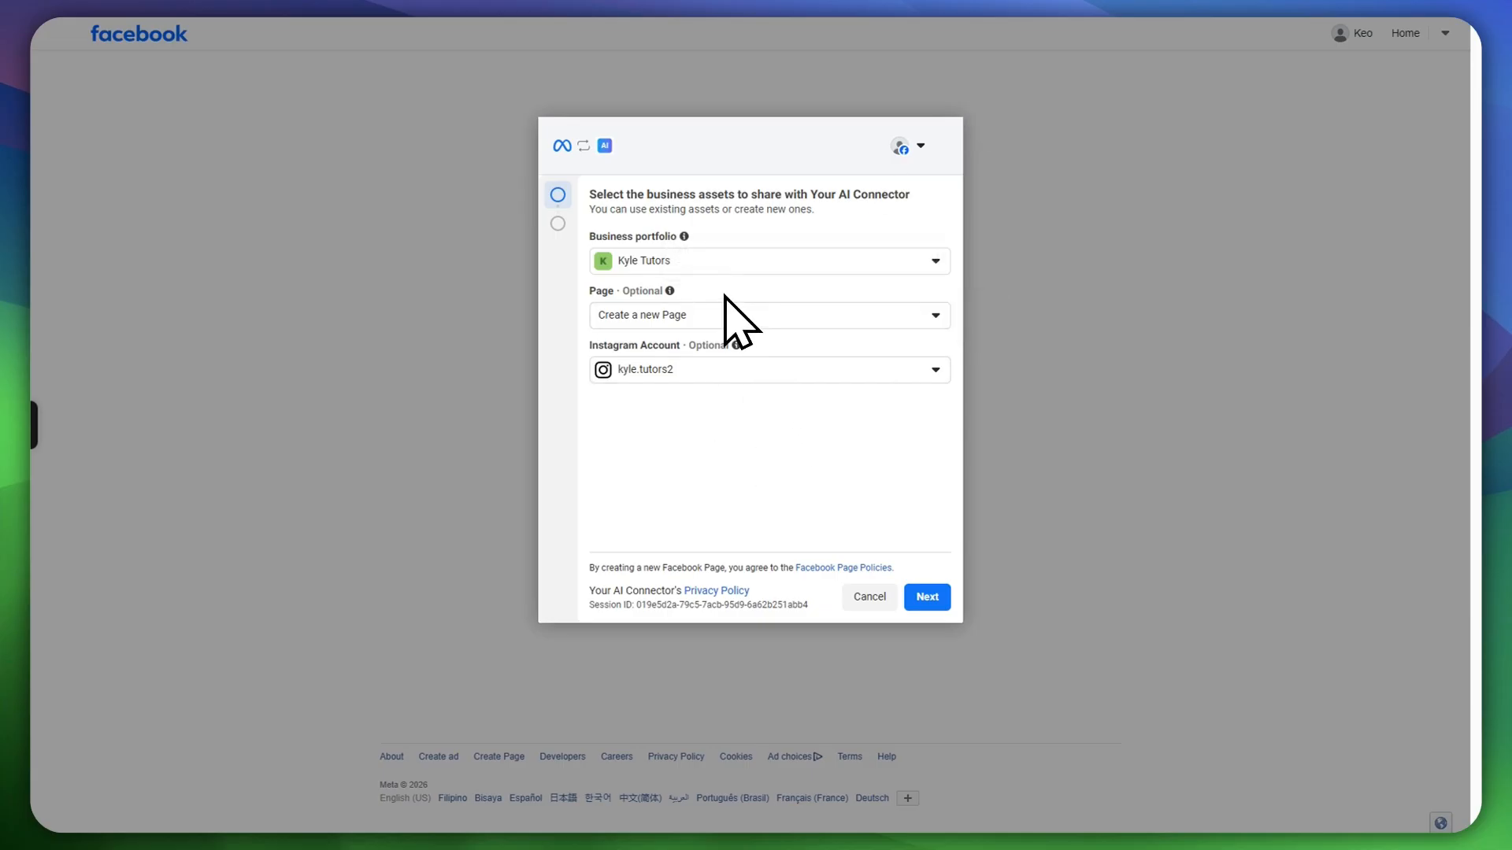
left_click(671, 265)
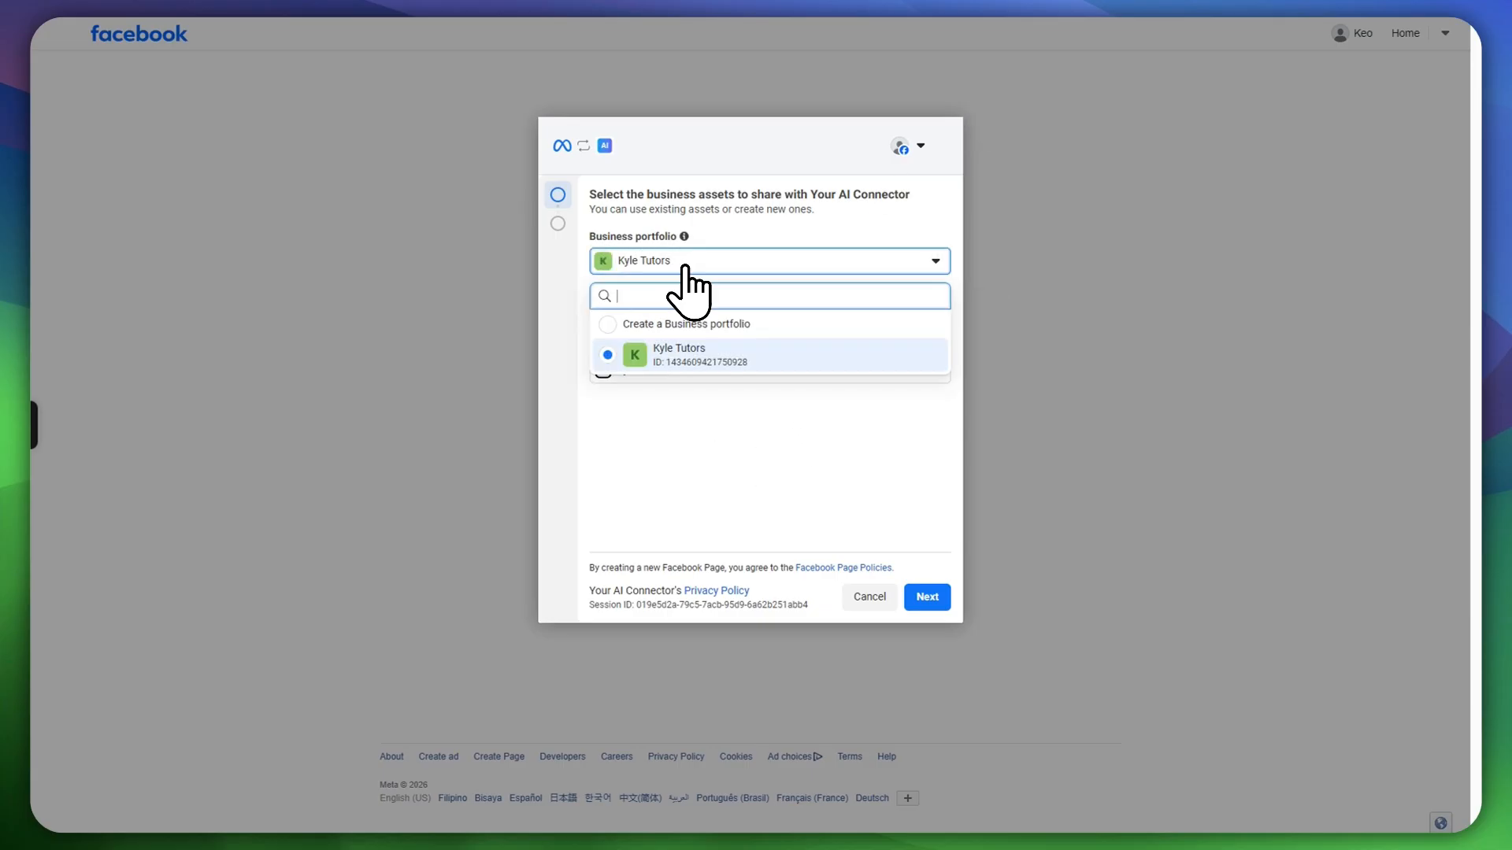
left_click(666, 359)
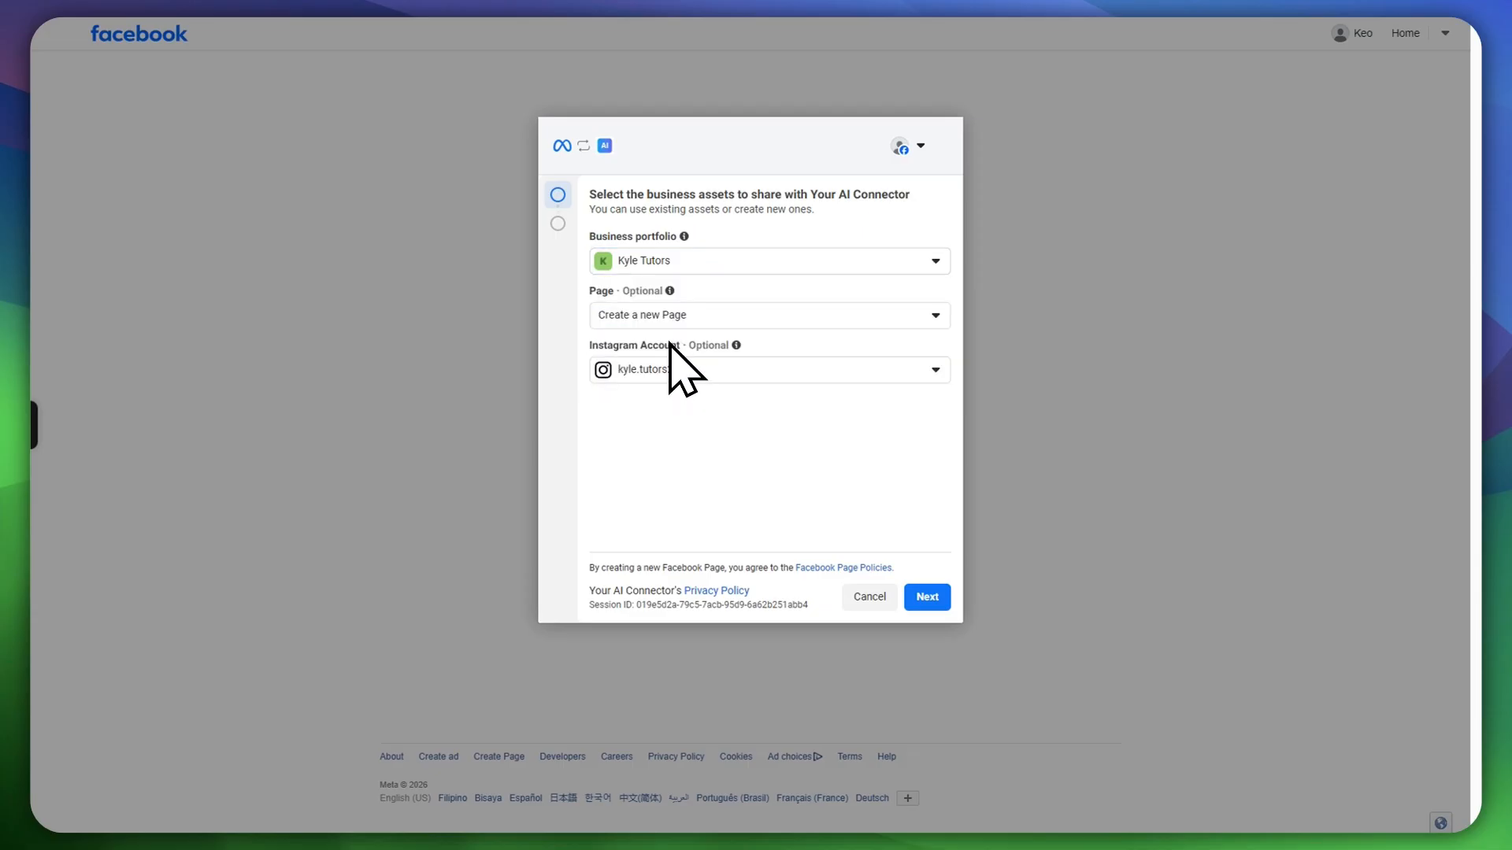
Step: Choose 'Create a new Page' and keep the Instagram account selected
left_click(665, 316)
left_click(652, 403)
left_click(647, 317)
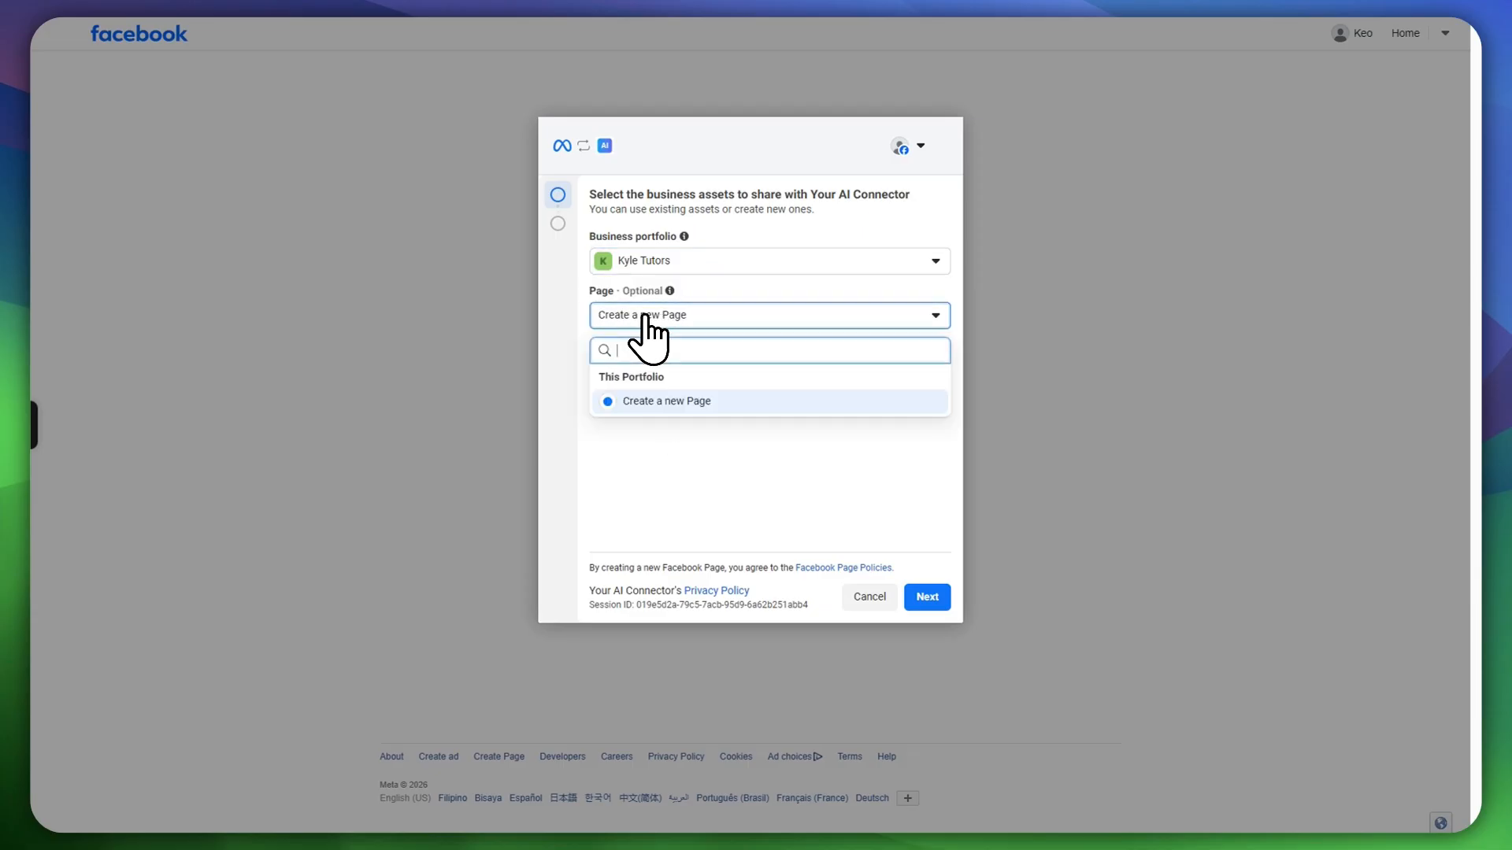
left_click(871, 192)
left_click(674, 380)
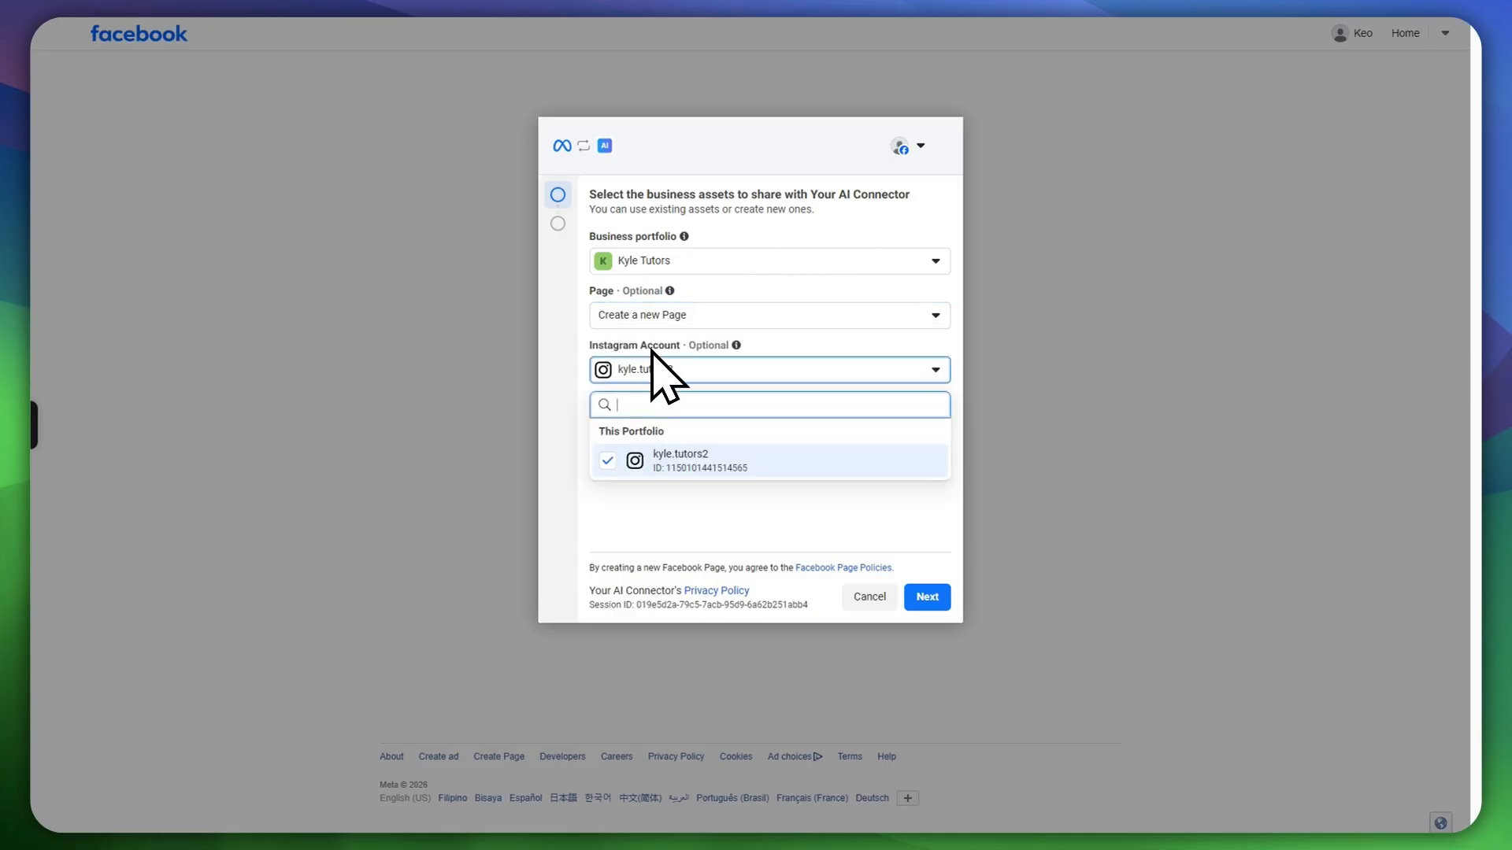
left_click(694, 466)
left_click(694, 467)
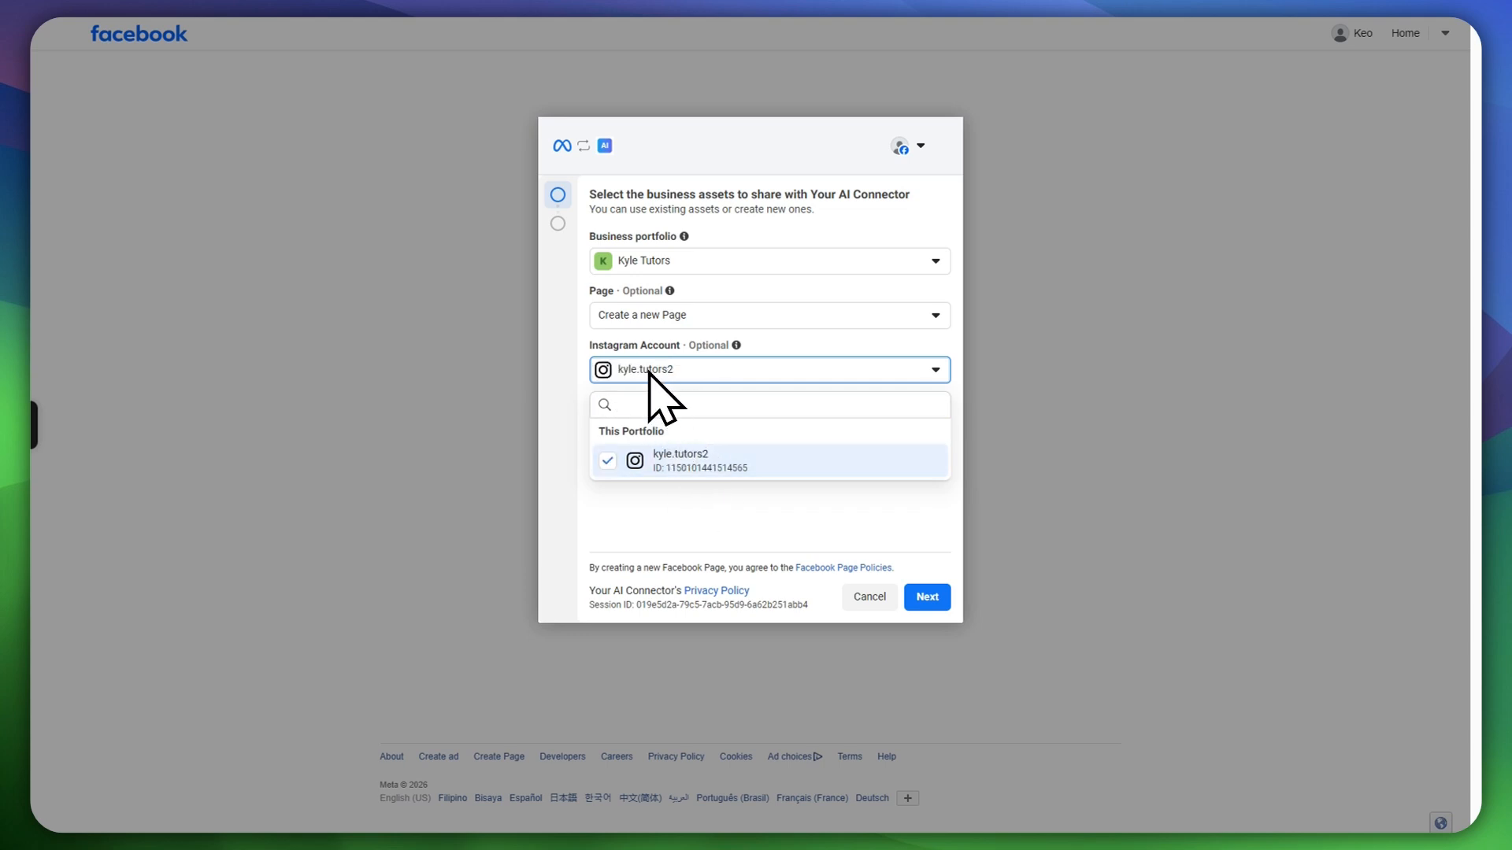
left_click(736, 492)
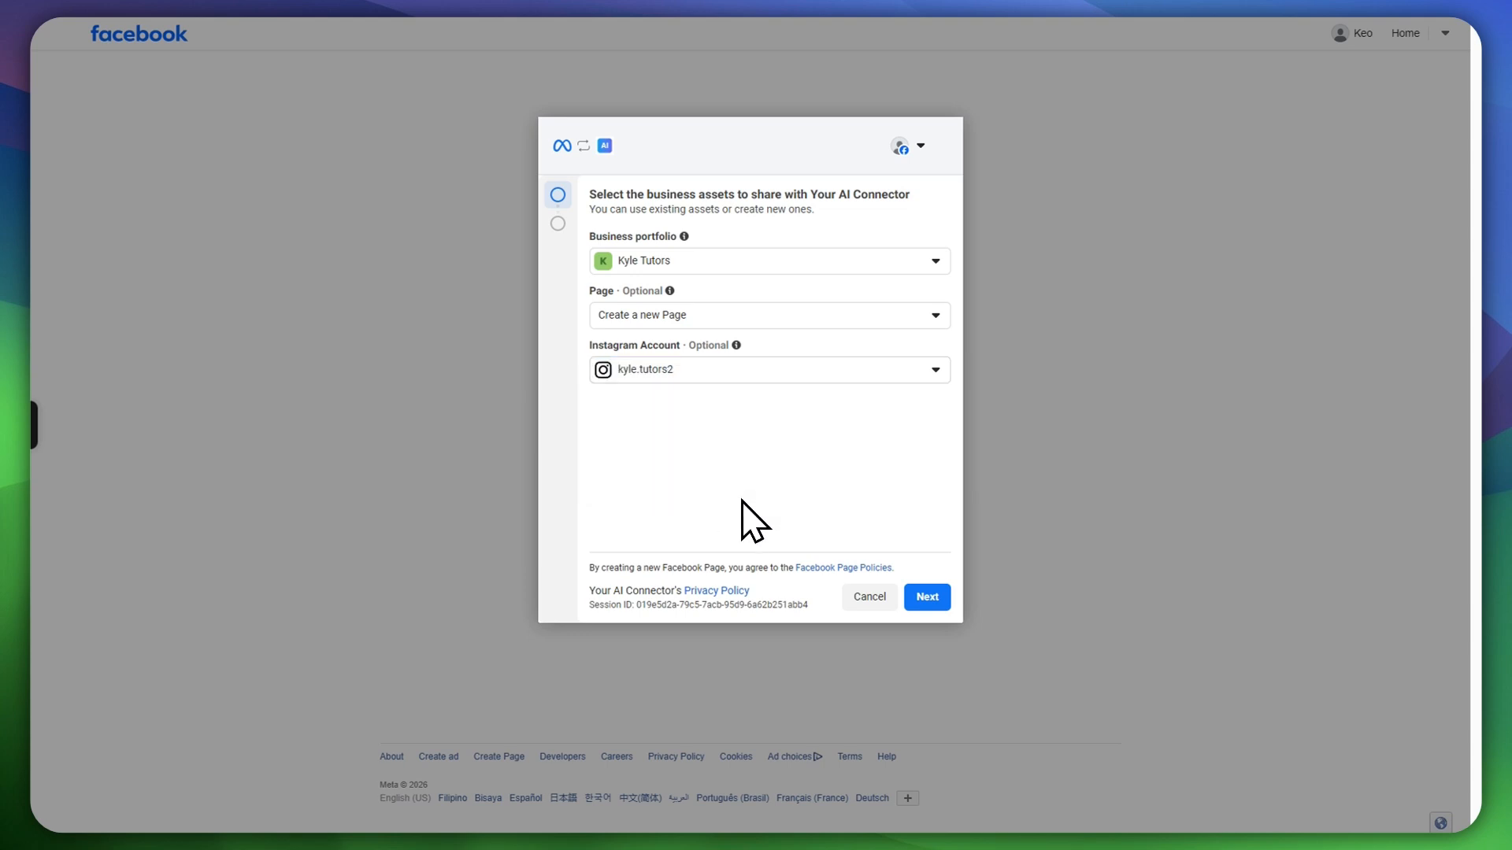
Step: Name the new assets Hidratespark and set the category to Food and Grocery
left_click(921, 600)
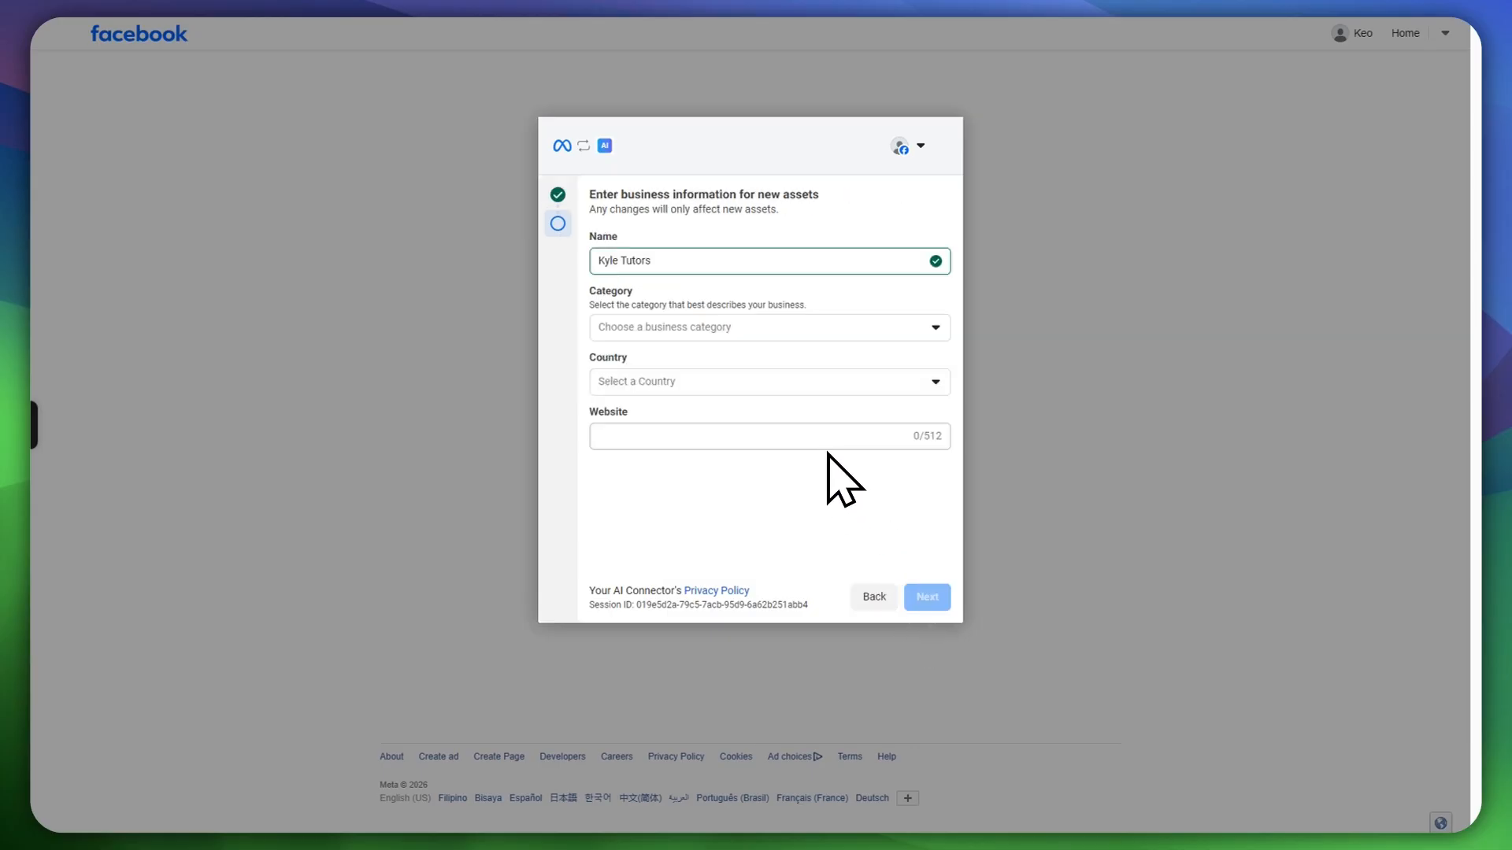
left_click_drag(603, 195, 784, 181)
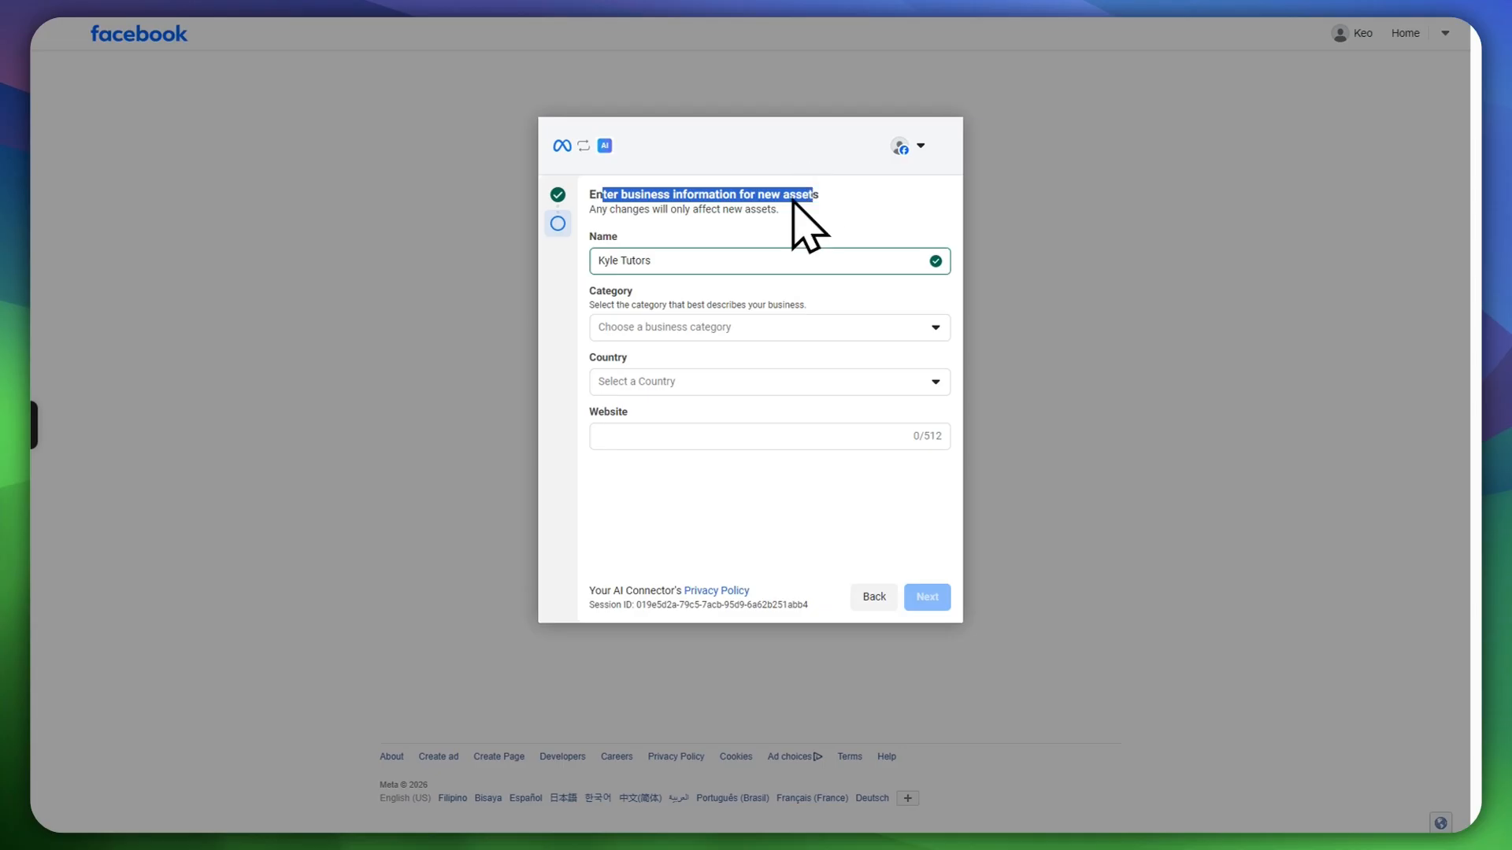
left_click(680, 264)
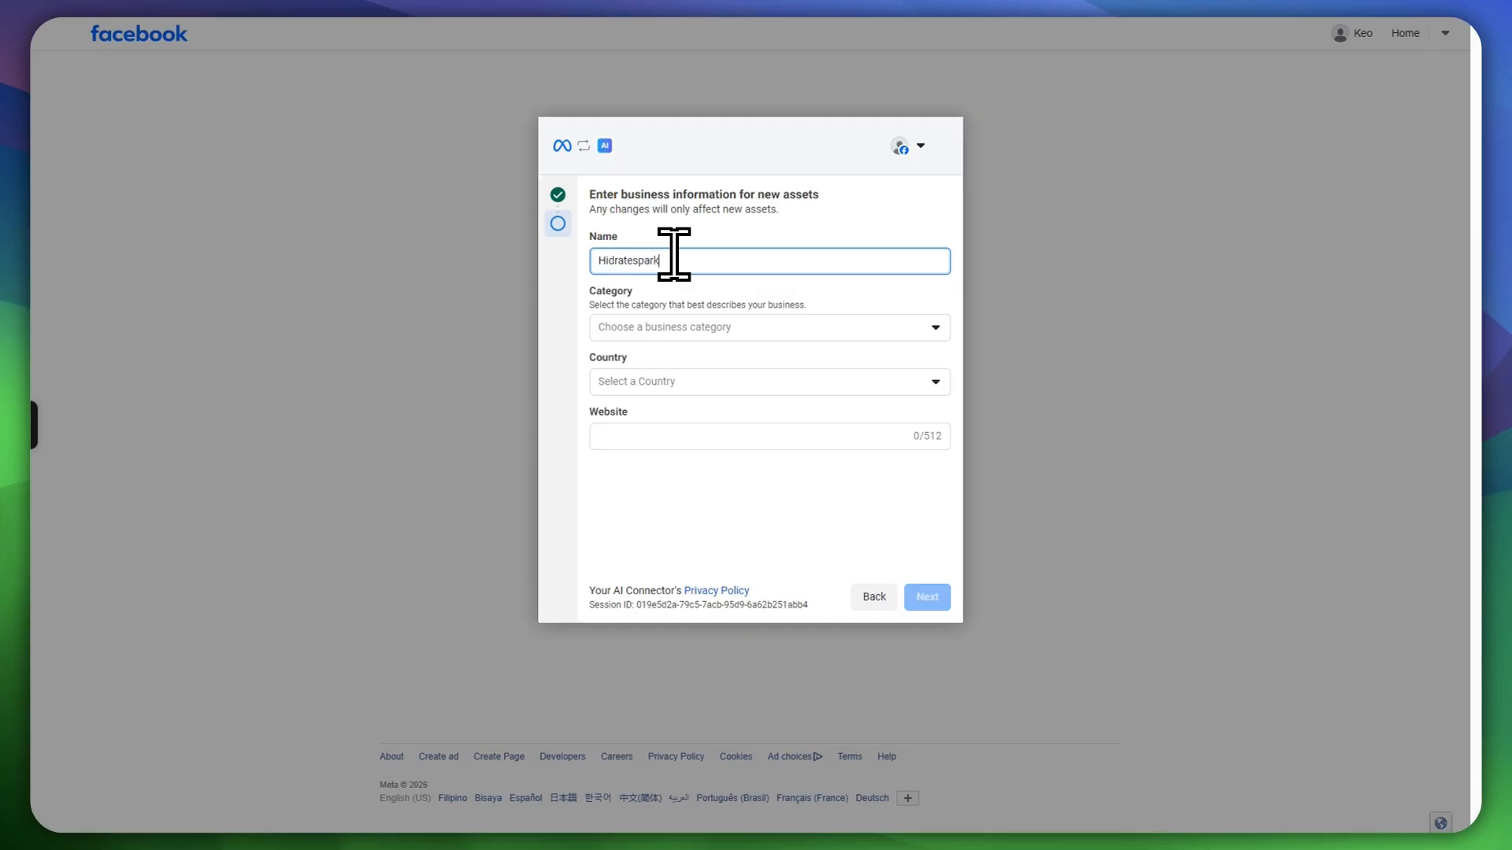
left_click(719, 327)
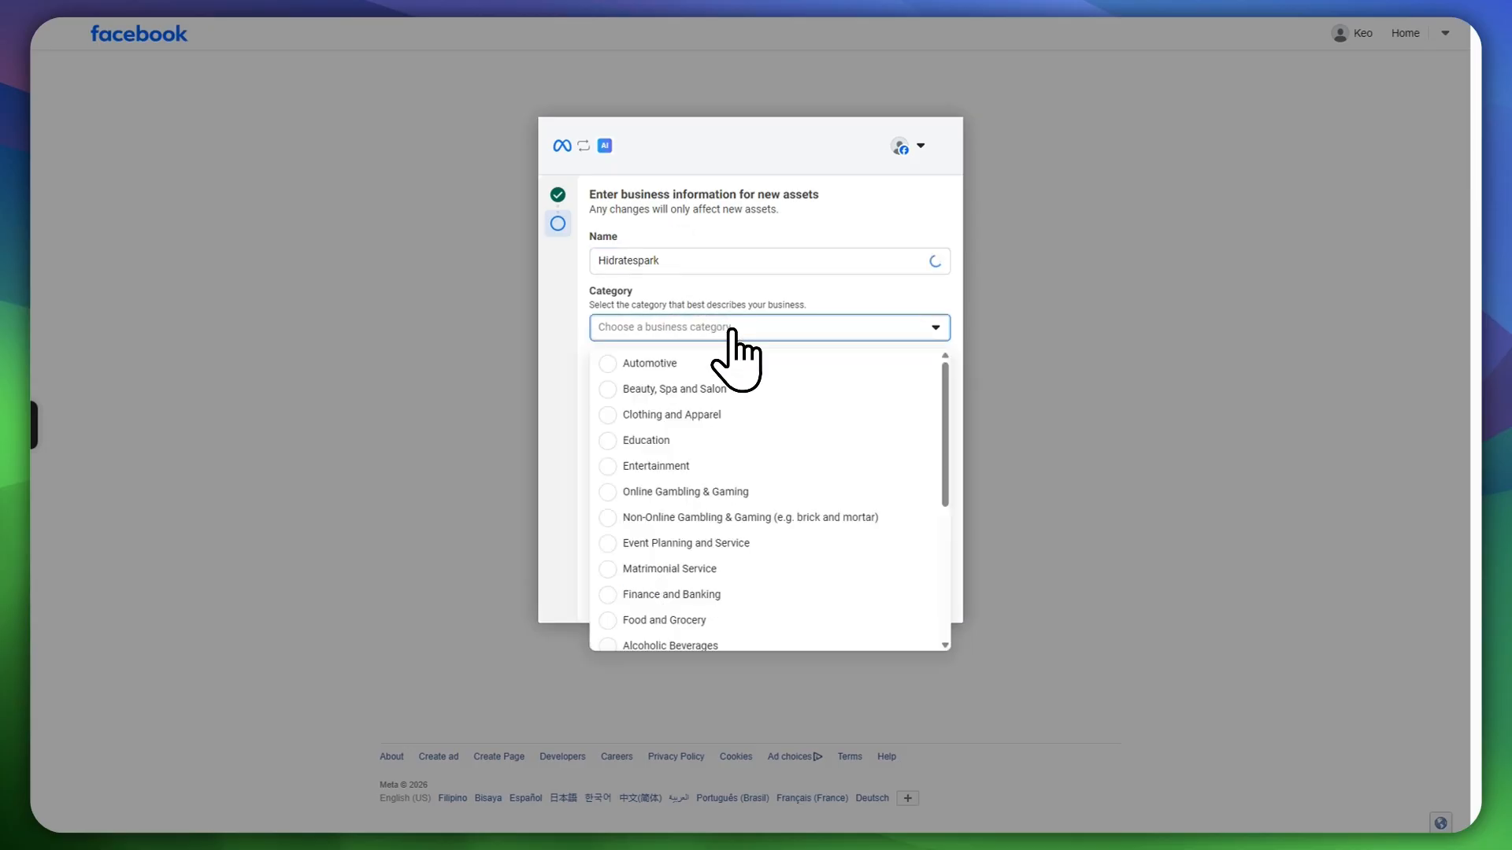
scroll(723, 391, "down", 5)
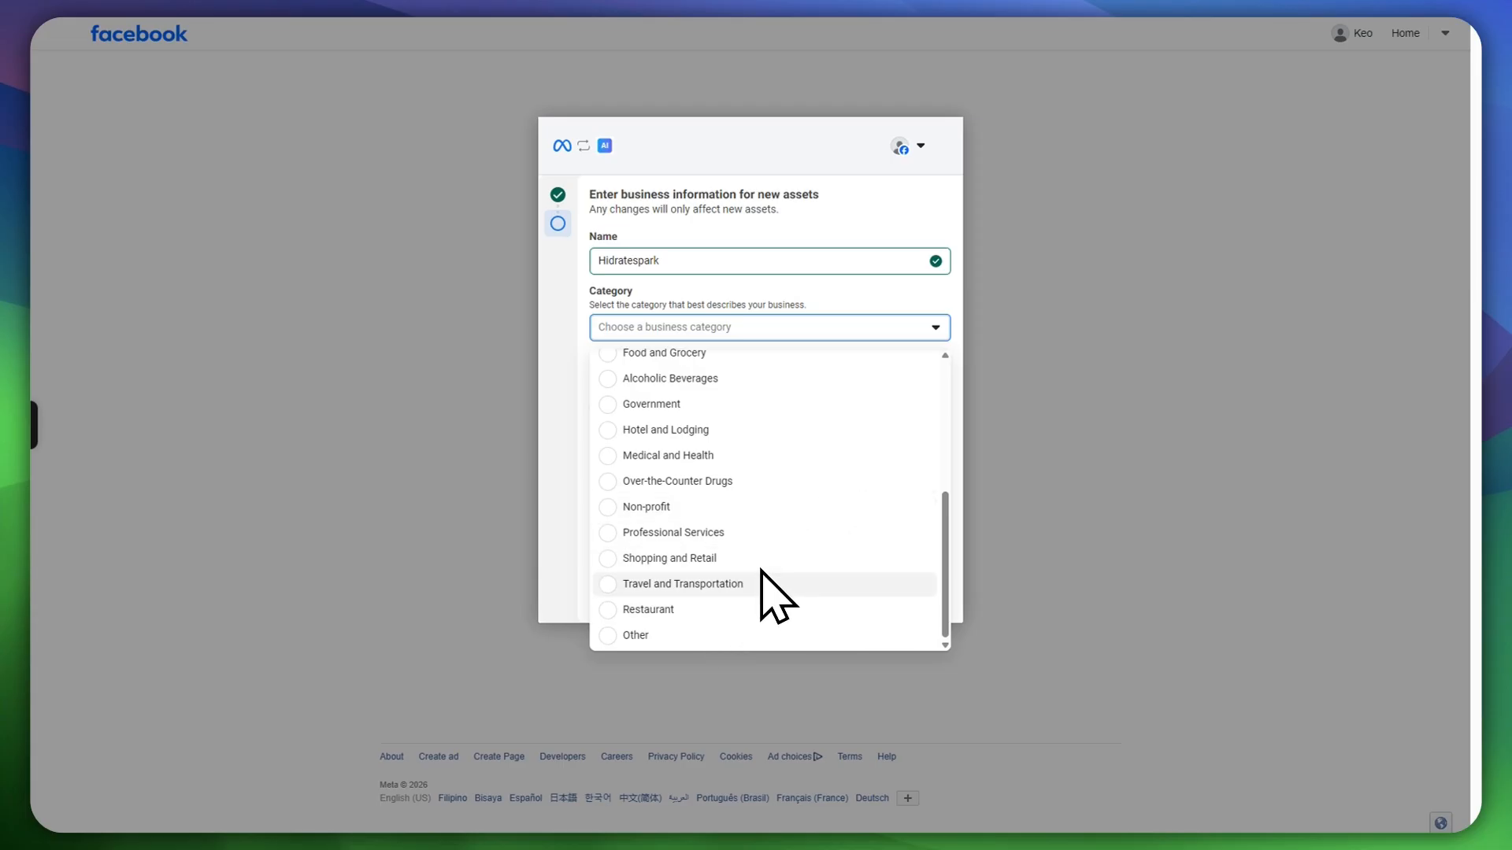
scroll(689, 473, "up", 3)
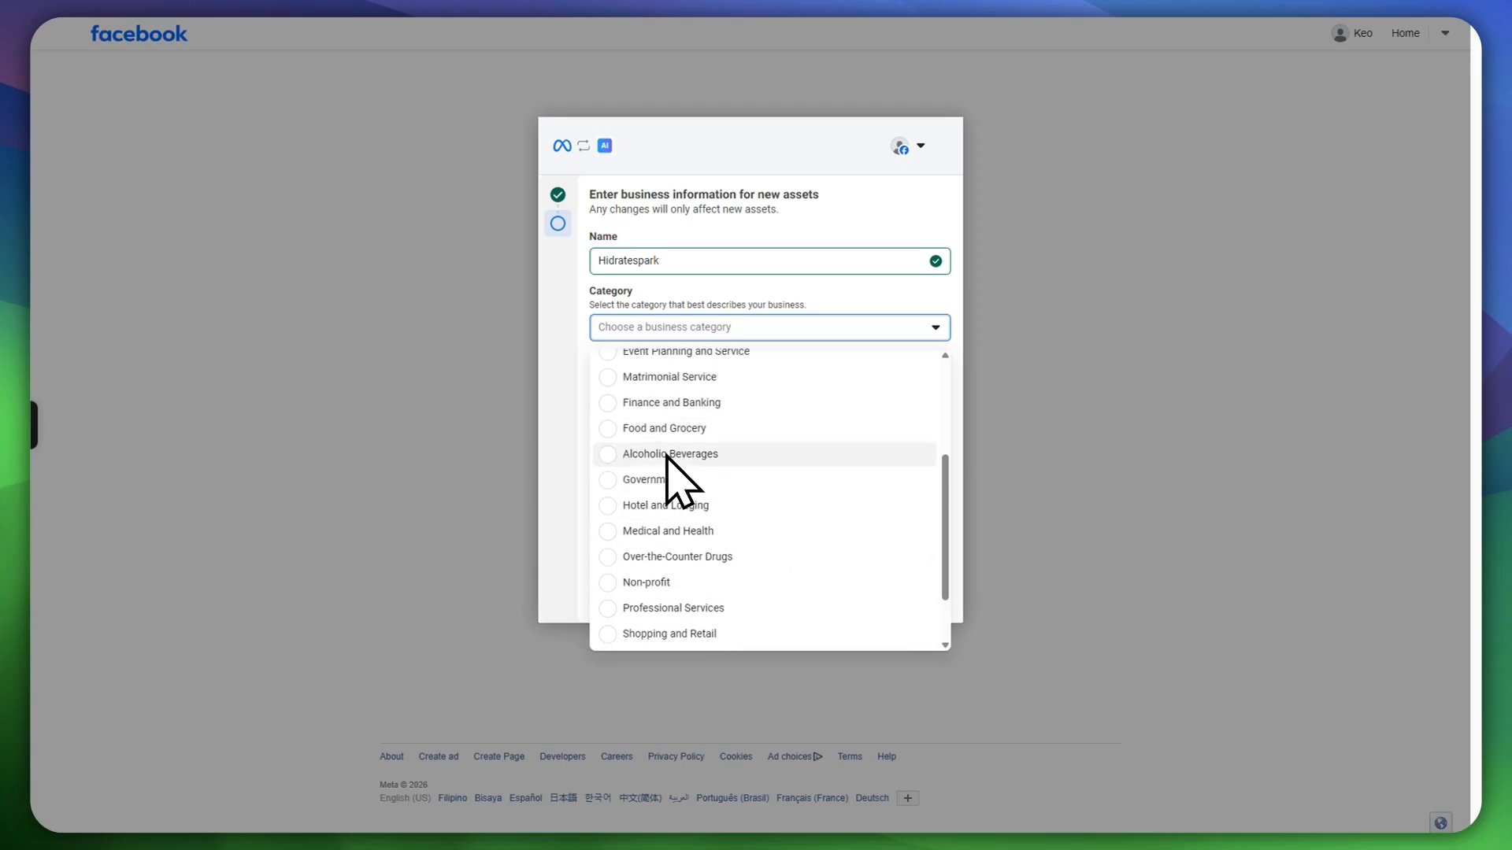
scroll(726, 434, "up", 2)
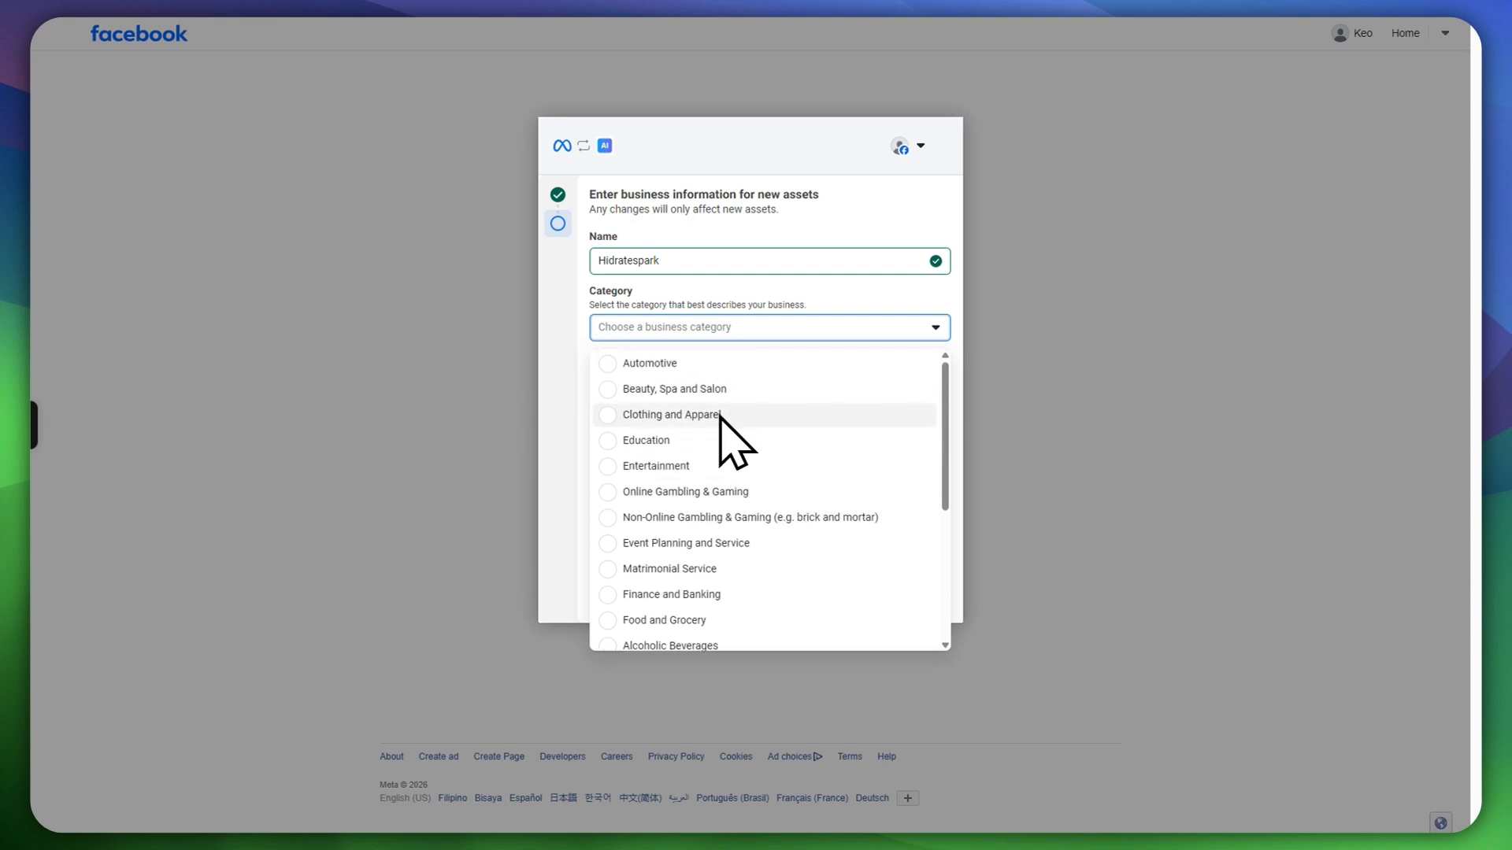
scroll(740, 536, "down", 2)
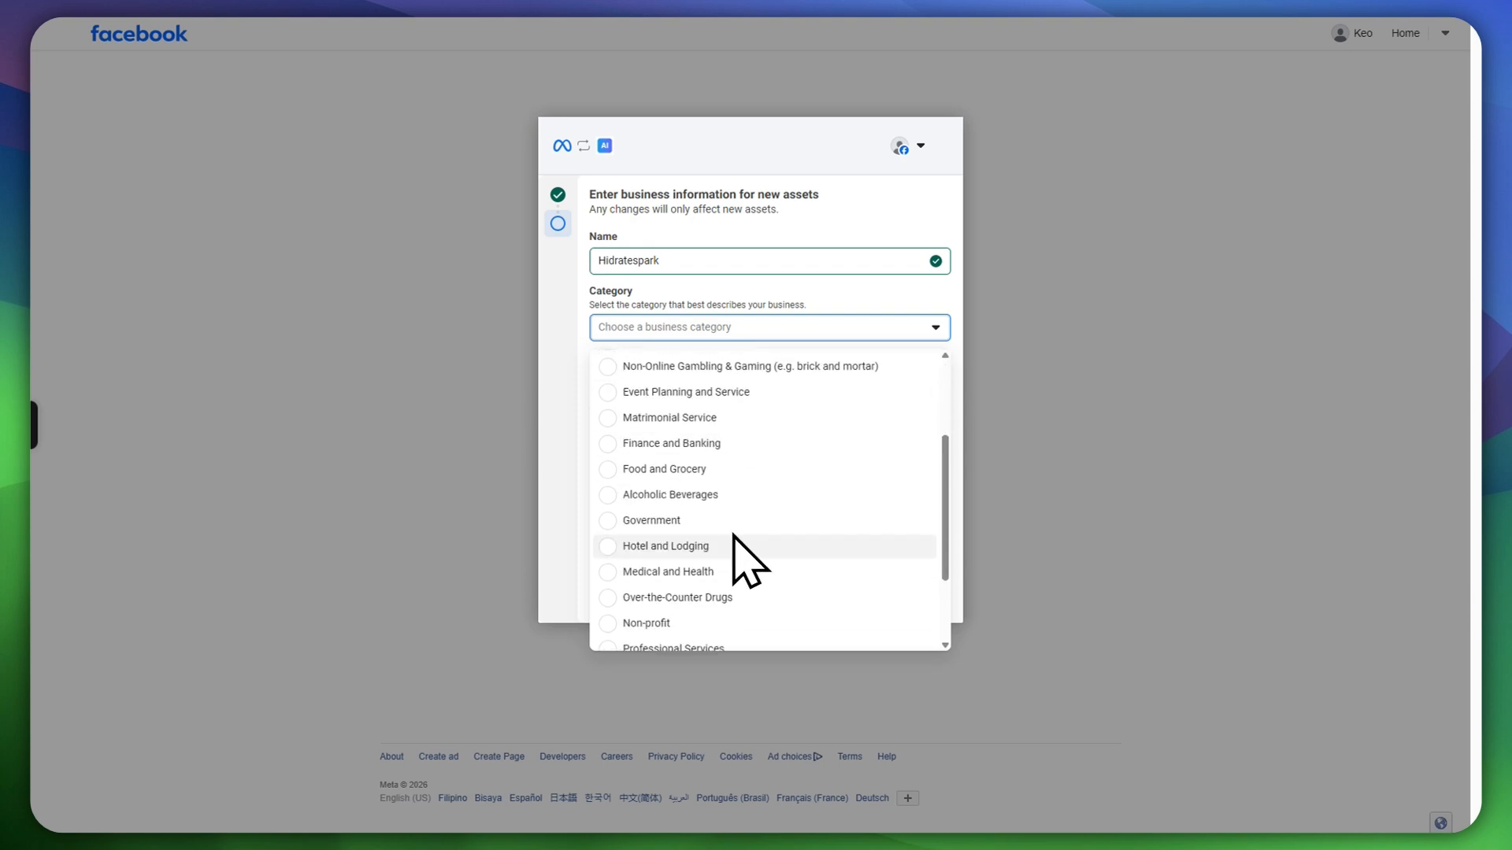
scroll(780, 567, "down", 1)
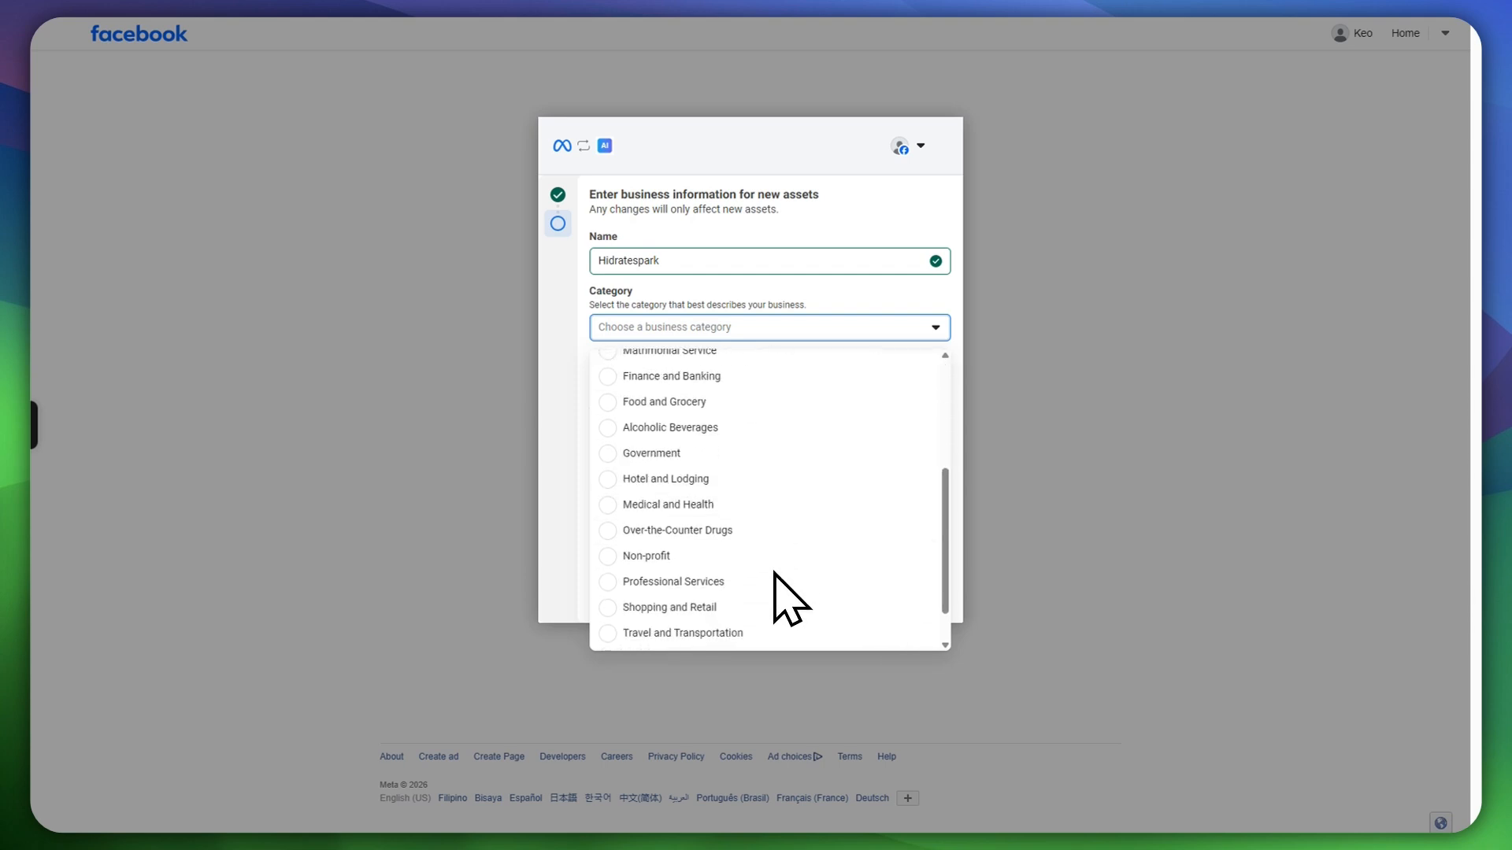
left_click(703, 403)
Step: Set the country to United States of America and the website to hidratespark.com, then continue
left_click(716, 383)
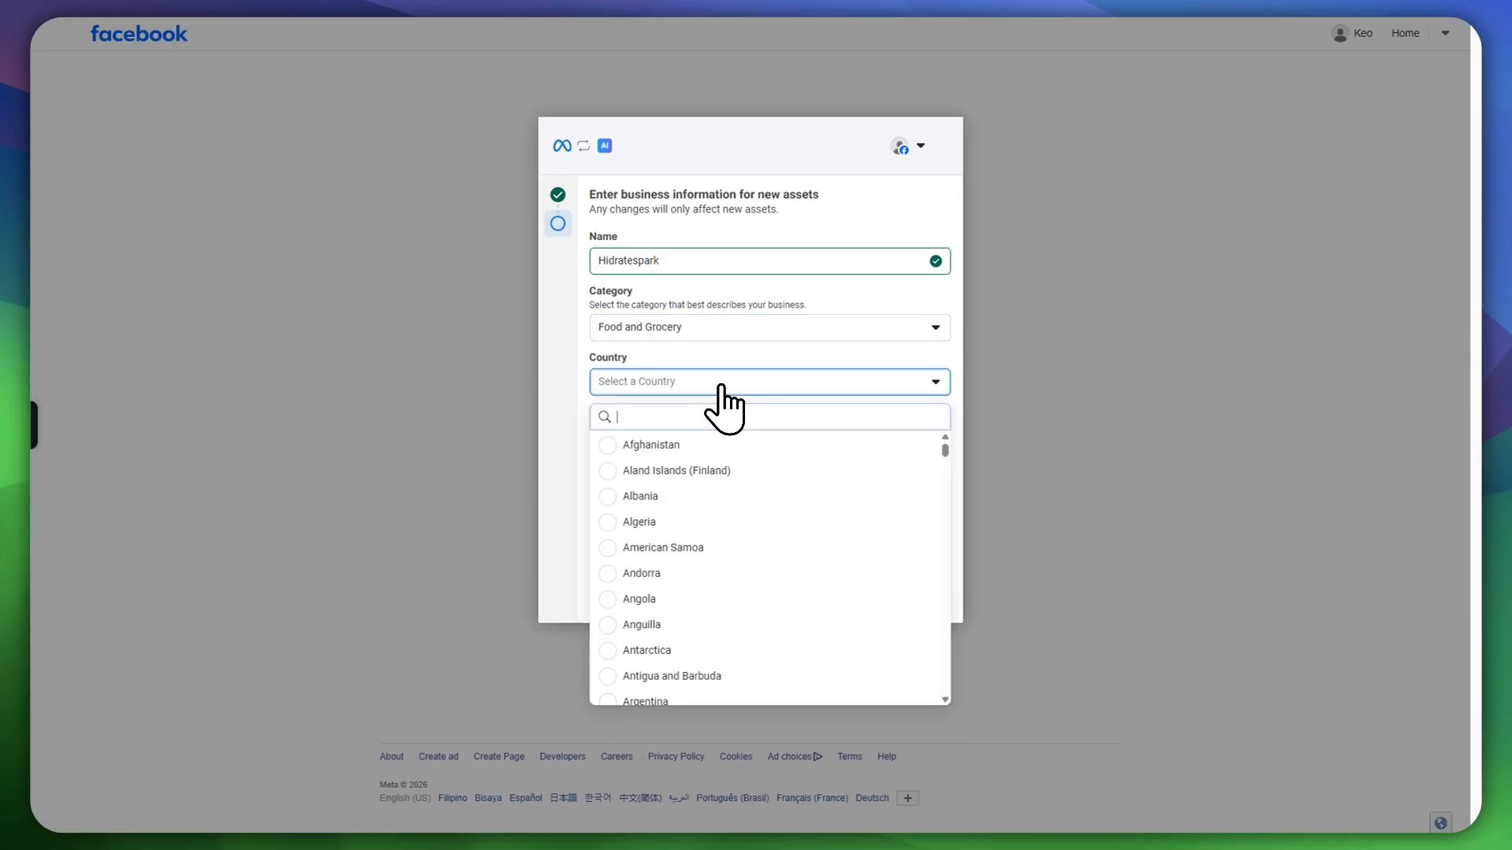
type("uni")
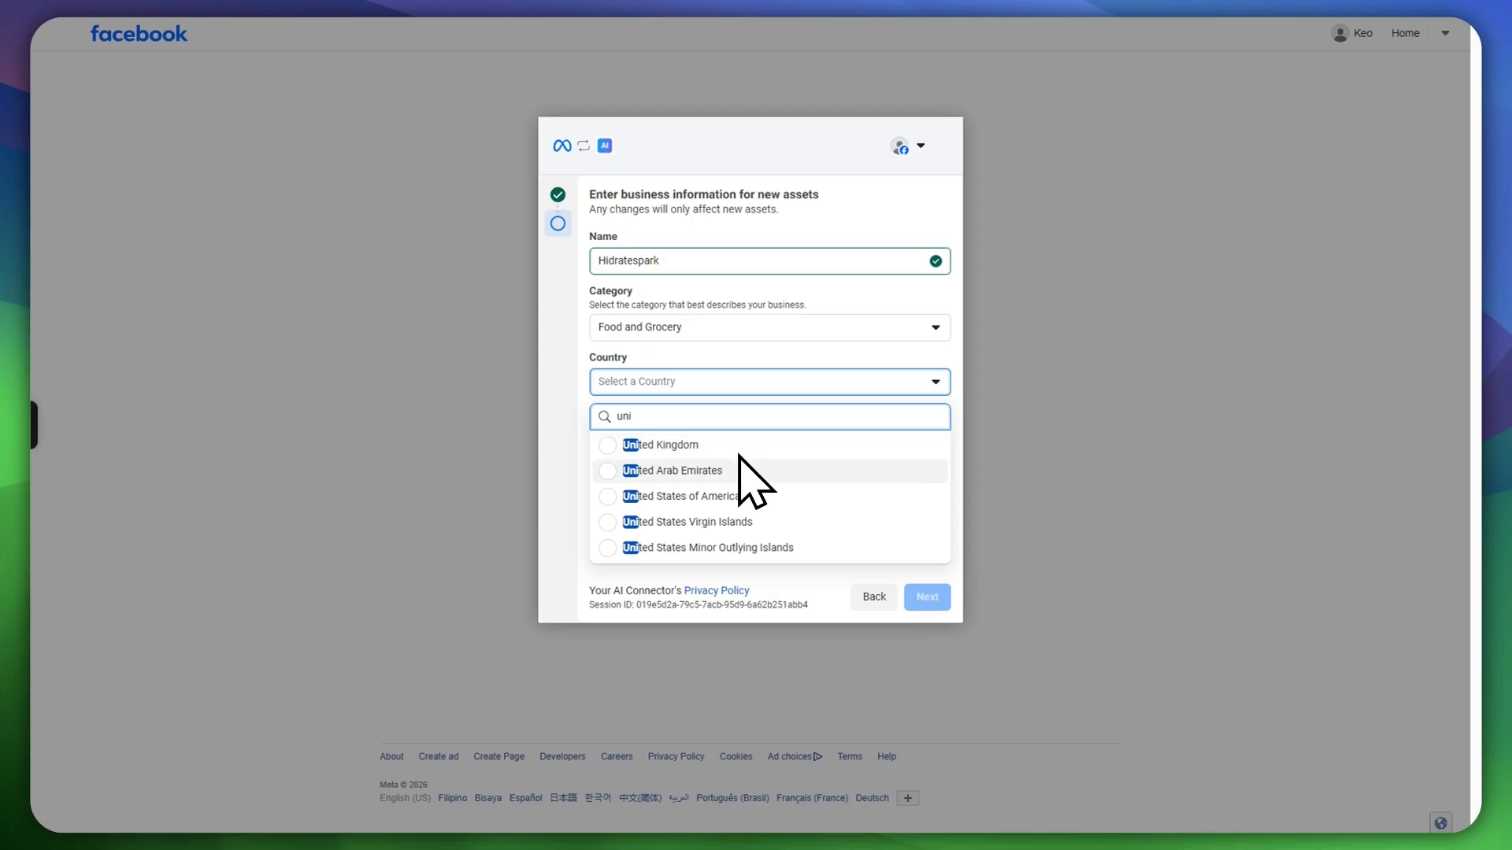
type("ted")
scroll(756, 496, "down", 1)
left_click(723, 460)
left_click(659, 431)
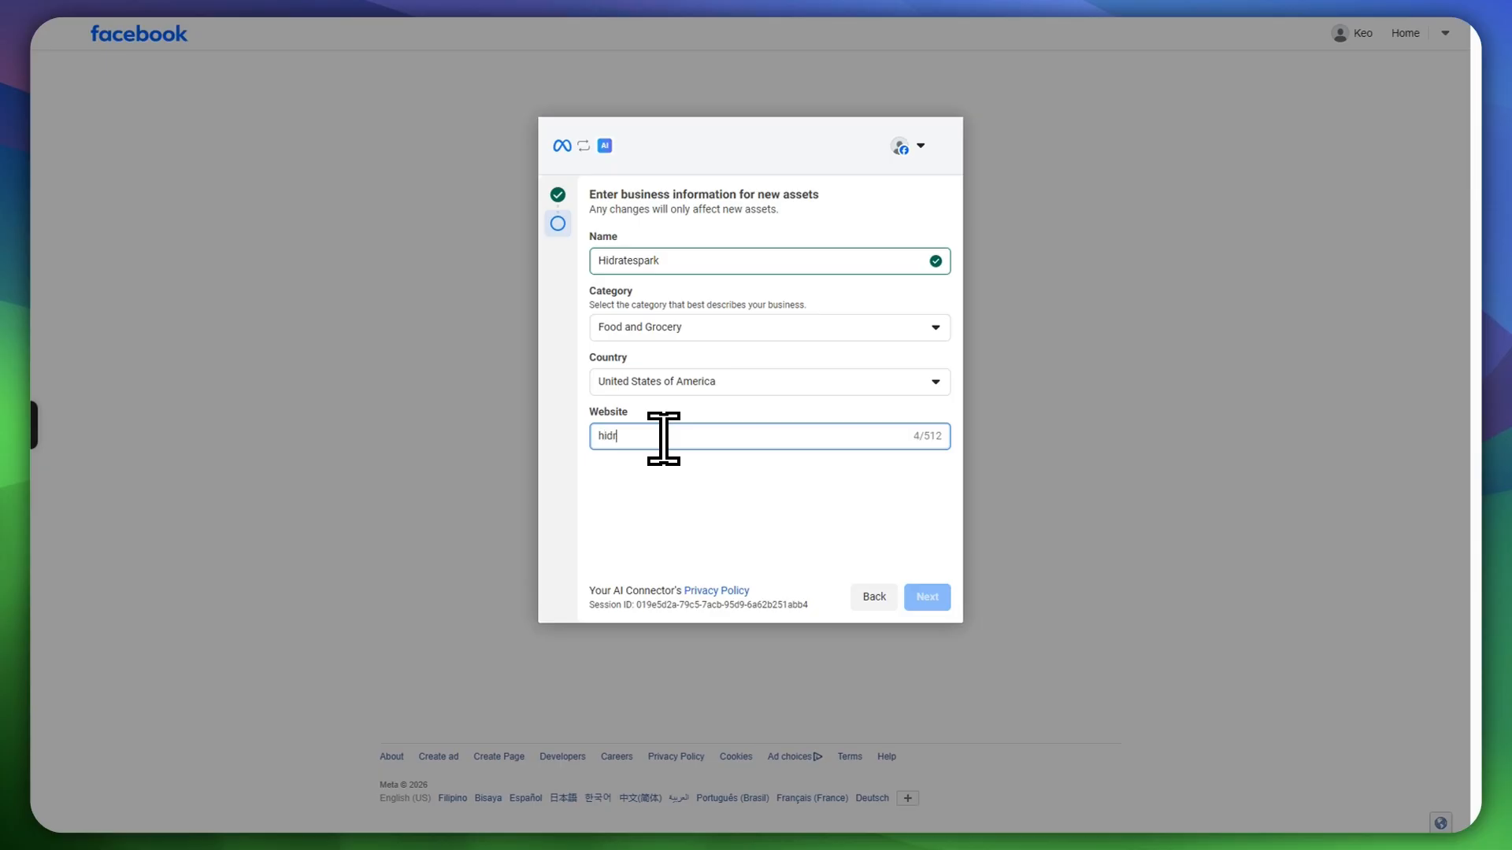
type("hidratespark.com/")
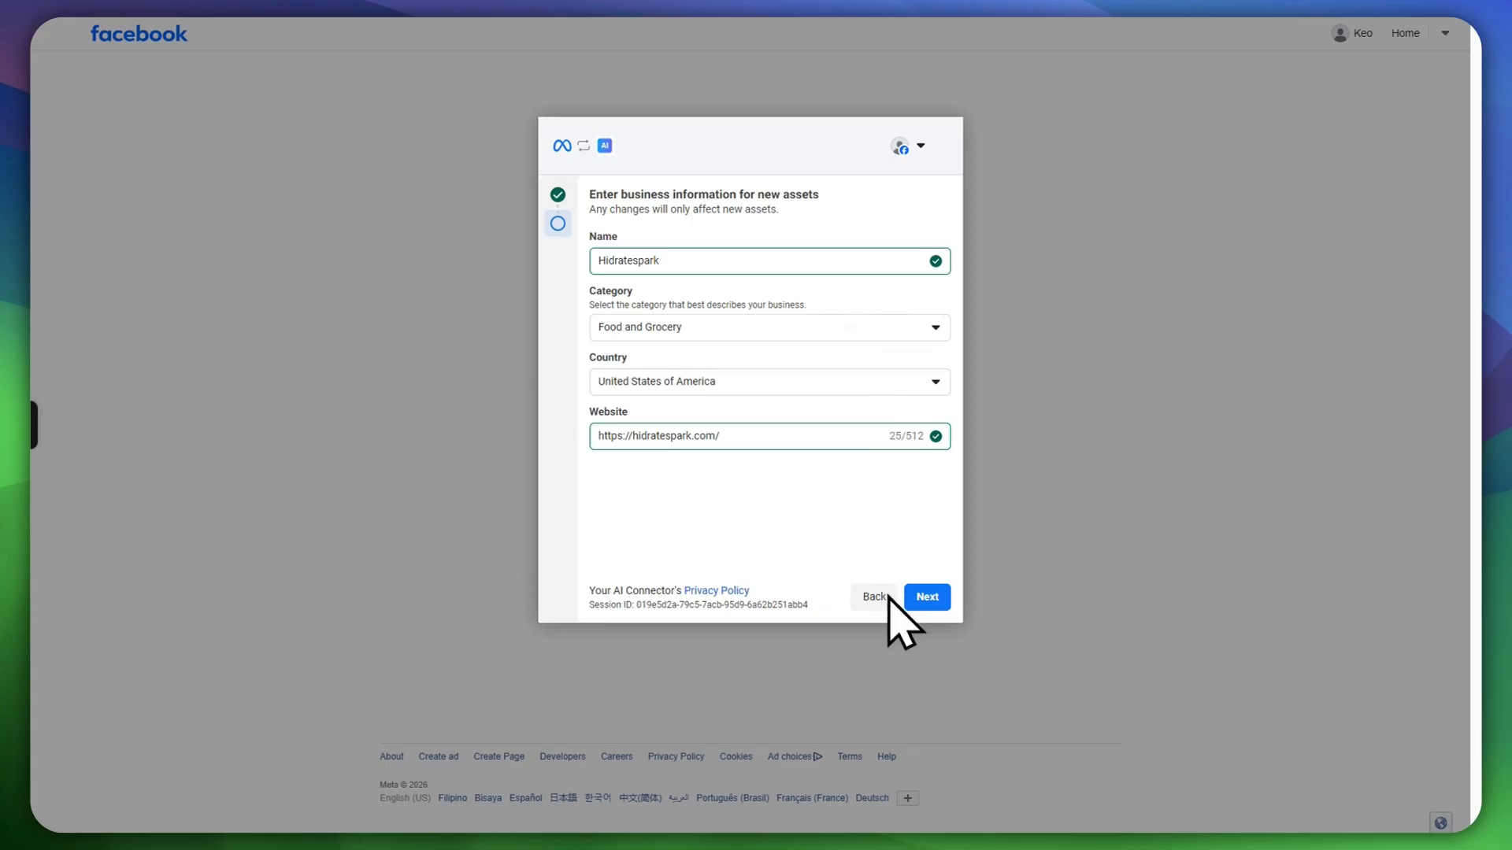
left_click(931, 591)
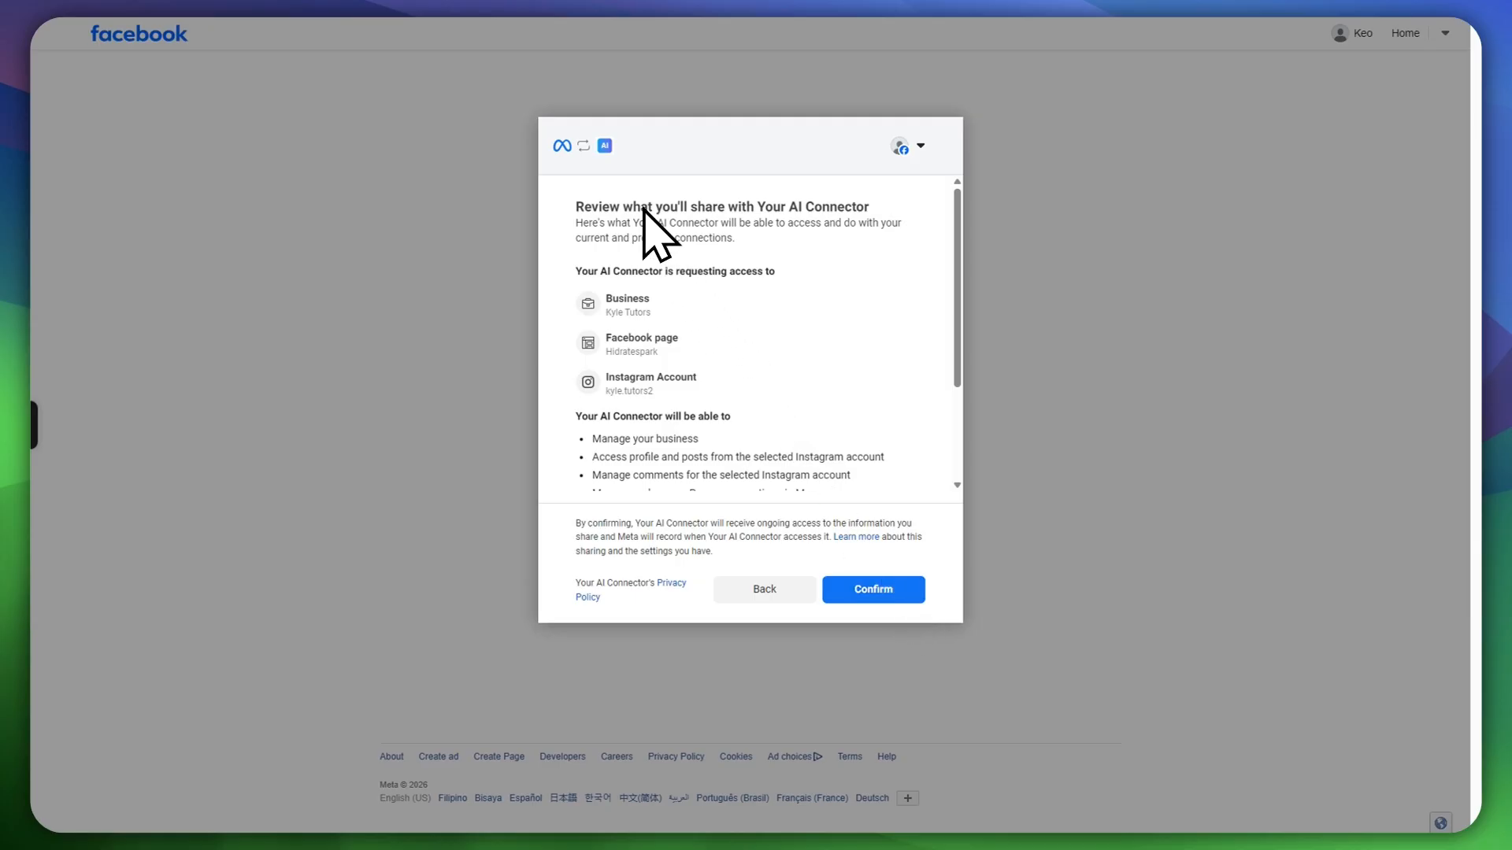
Step: Review the requested permissions and confirm sharing the business, Hidratespark Page and Instagram account
scroll(742, 337, "down", 3)
scroll(685, 337, "up", 3)
scroll(692, 327, "down", 3)
scroll(685, 347, "up", 3)
scroll(689, 378, "down", 3)
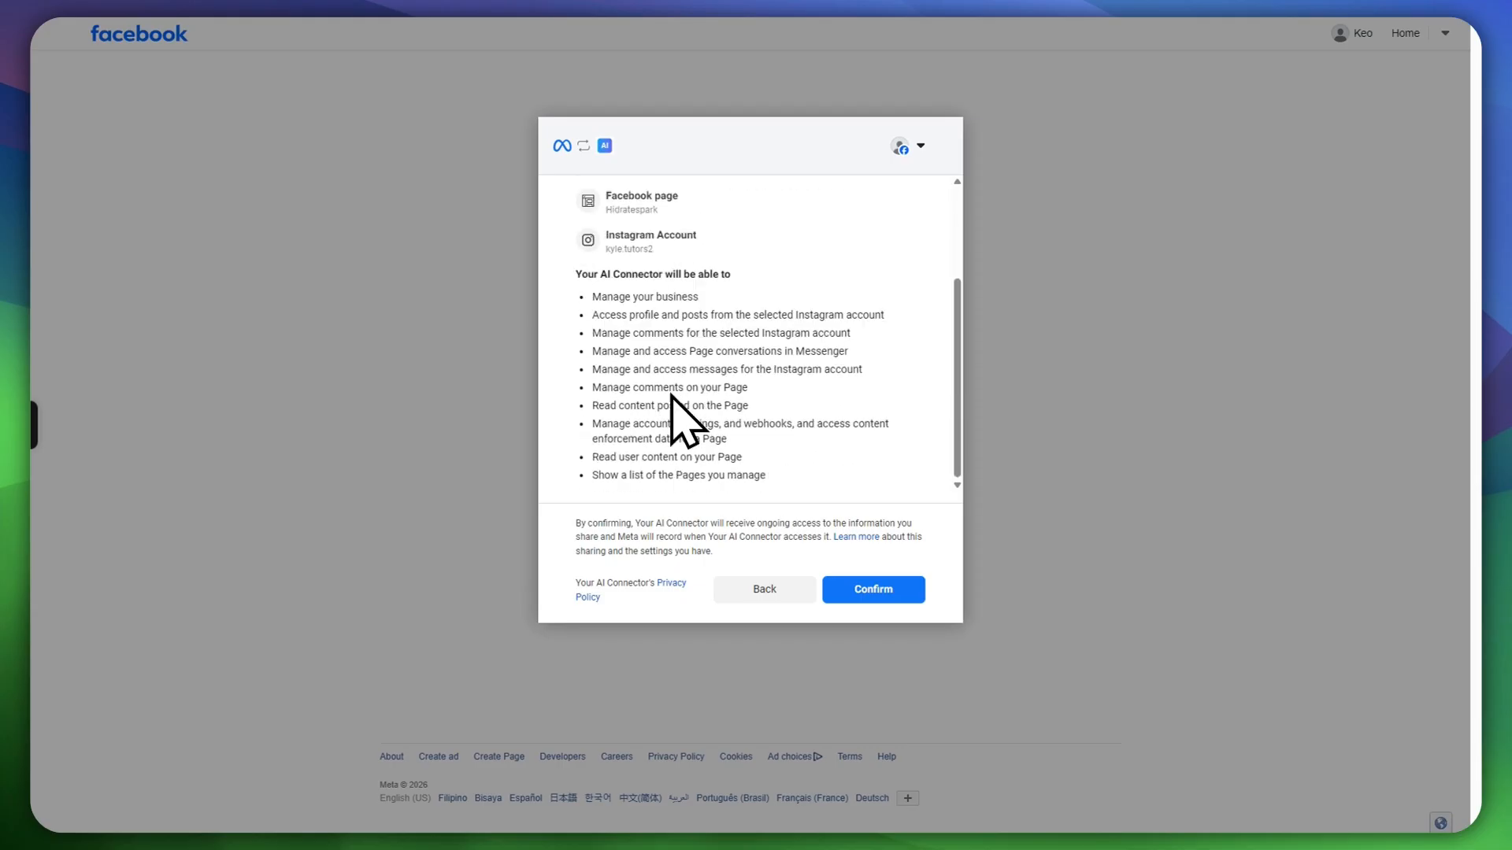
left_click(850, 594)
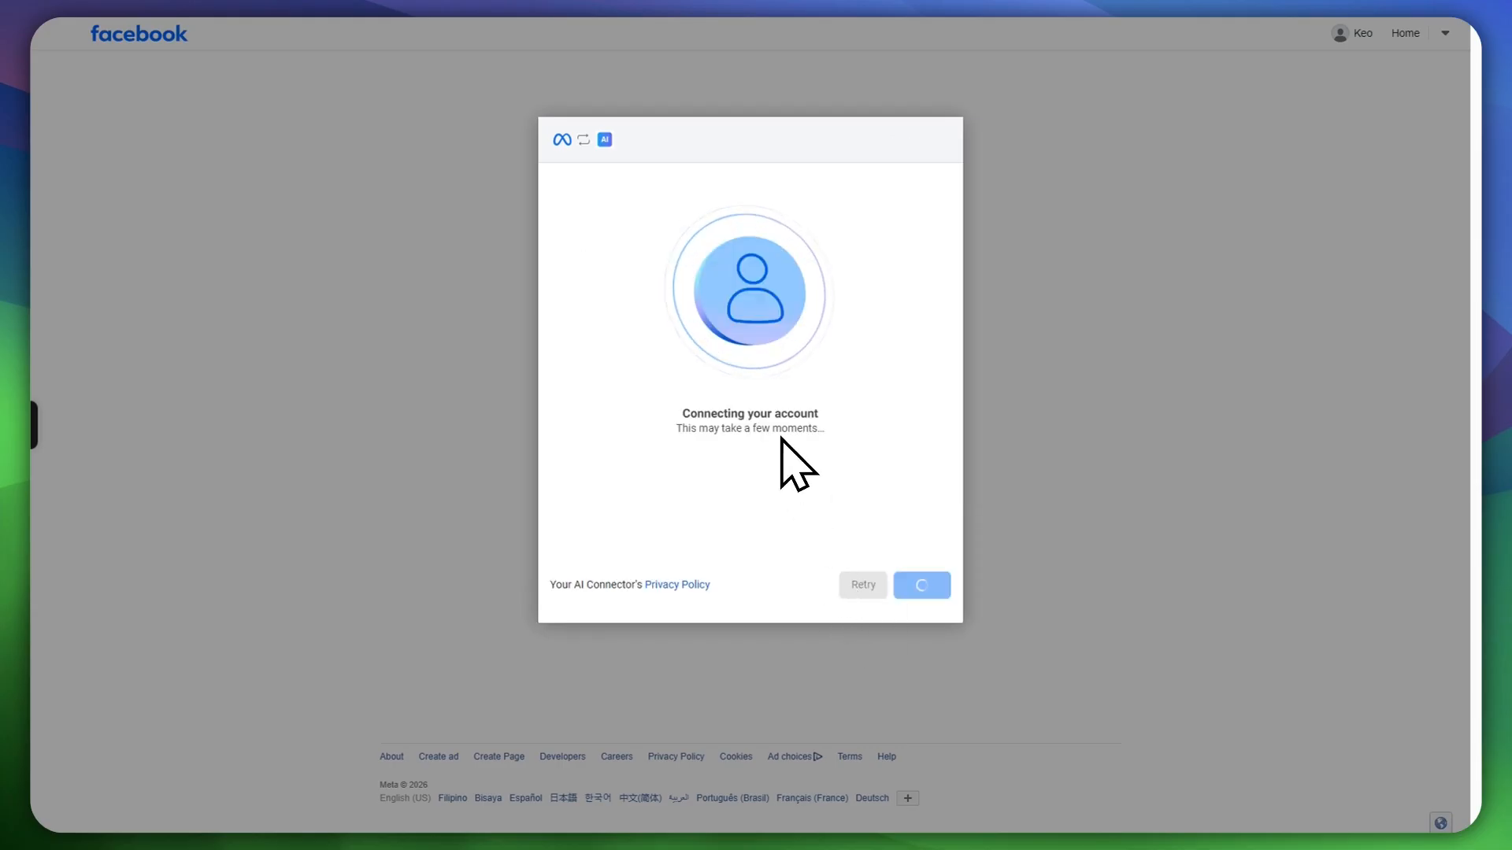
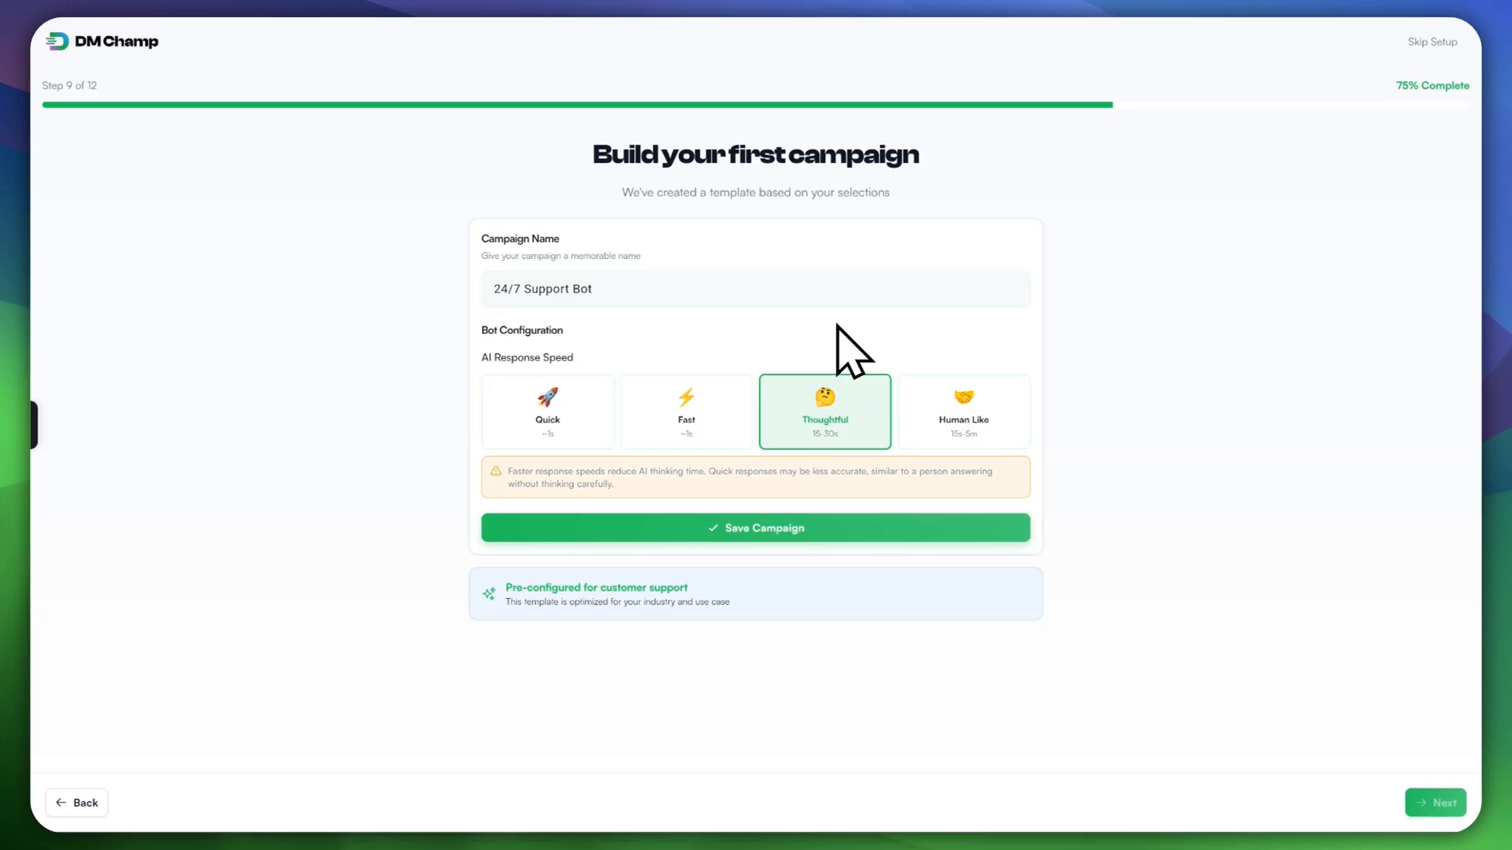
Step: Replace the campaign name 24/7 Support Bot with 'Welcome Flow'
left_click(621, 287)
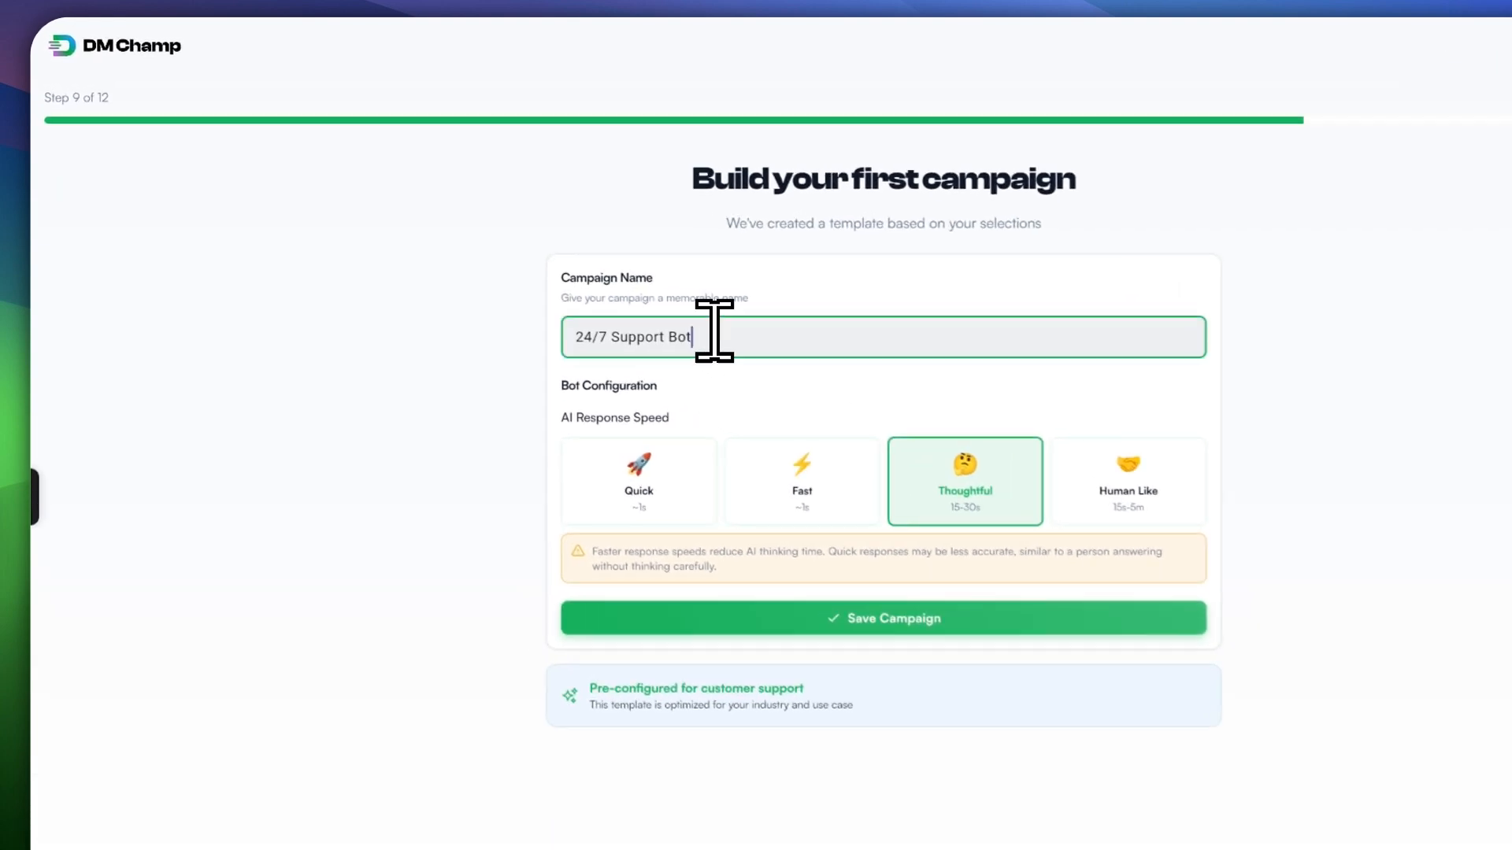
key("ctrl+a")
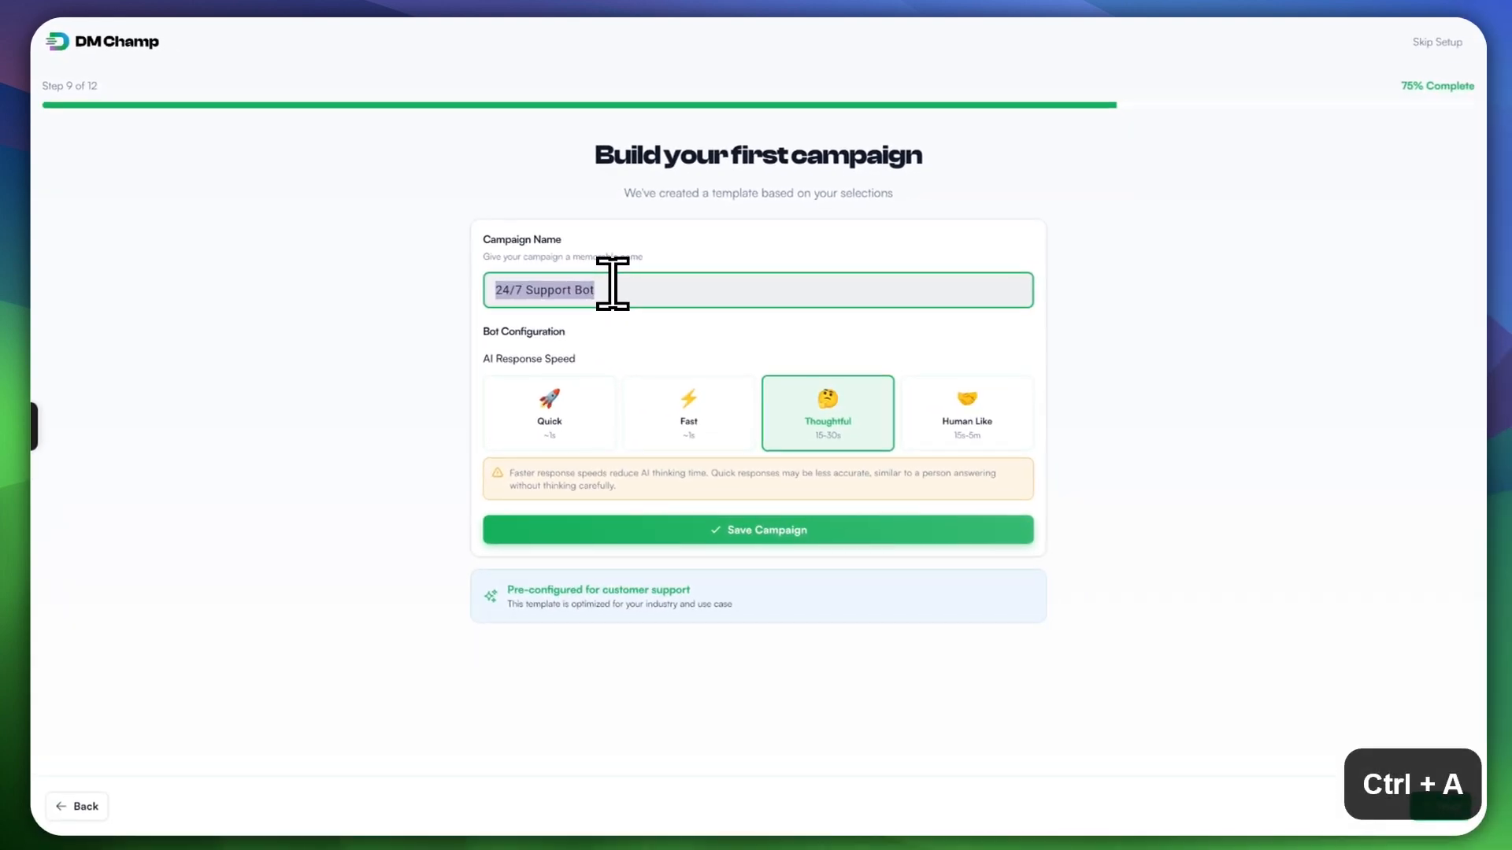
key("Caps_Lock")
type("WE")
key("BackSpace")
key("Caps_Lock")
type("elcome")
key("Caps_Lock")
type("Flow")
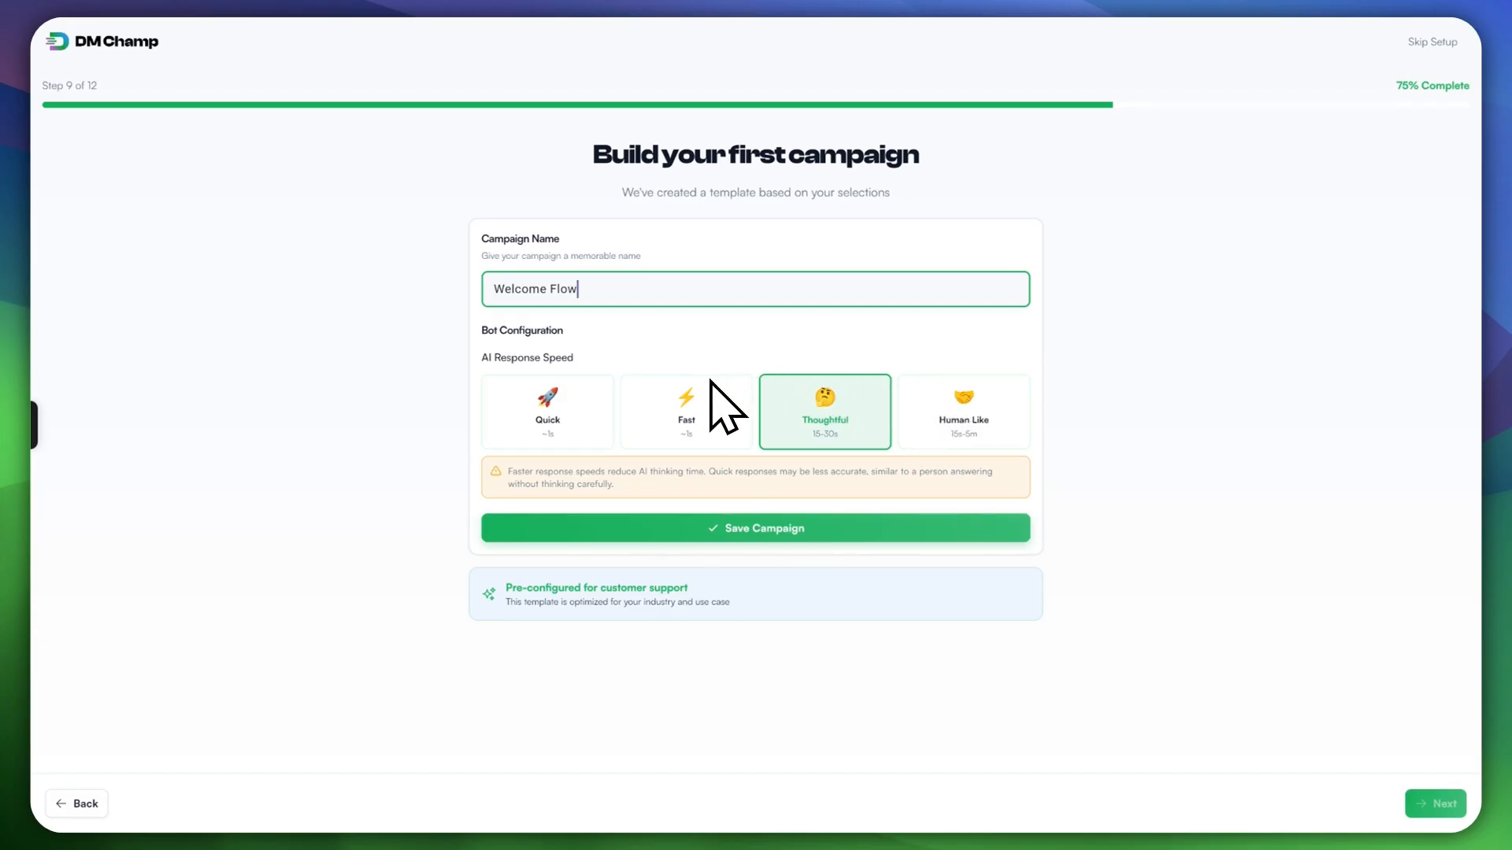
Step: Choose the Fast AI response speed and save the Welcome Flow campaign
left_click(720, 408)
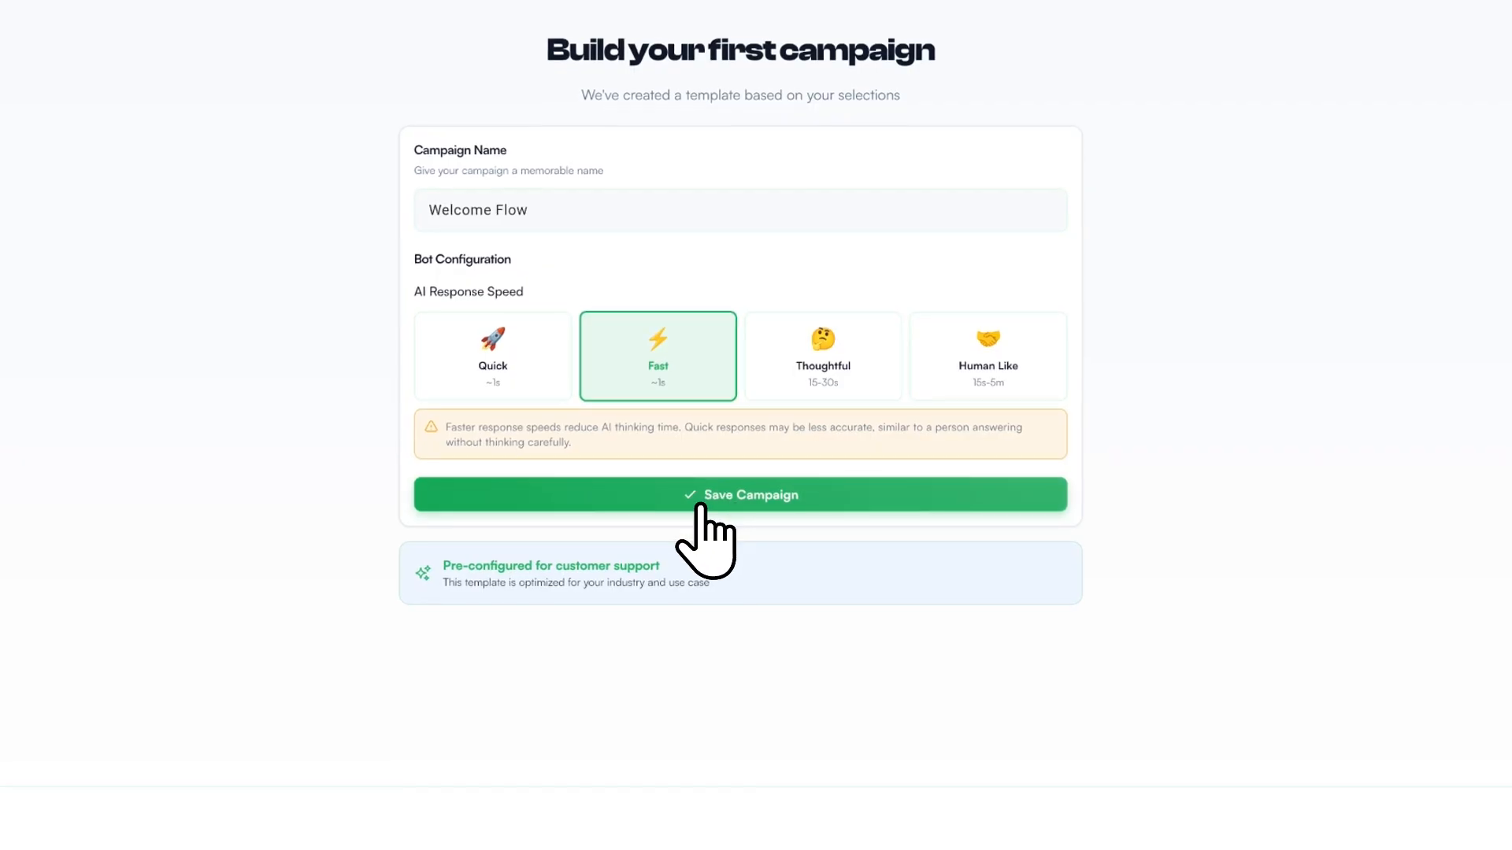
left_click(699, 503)
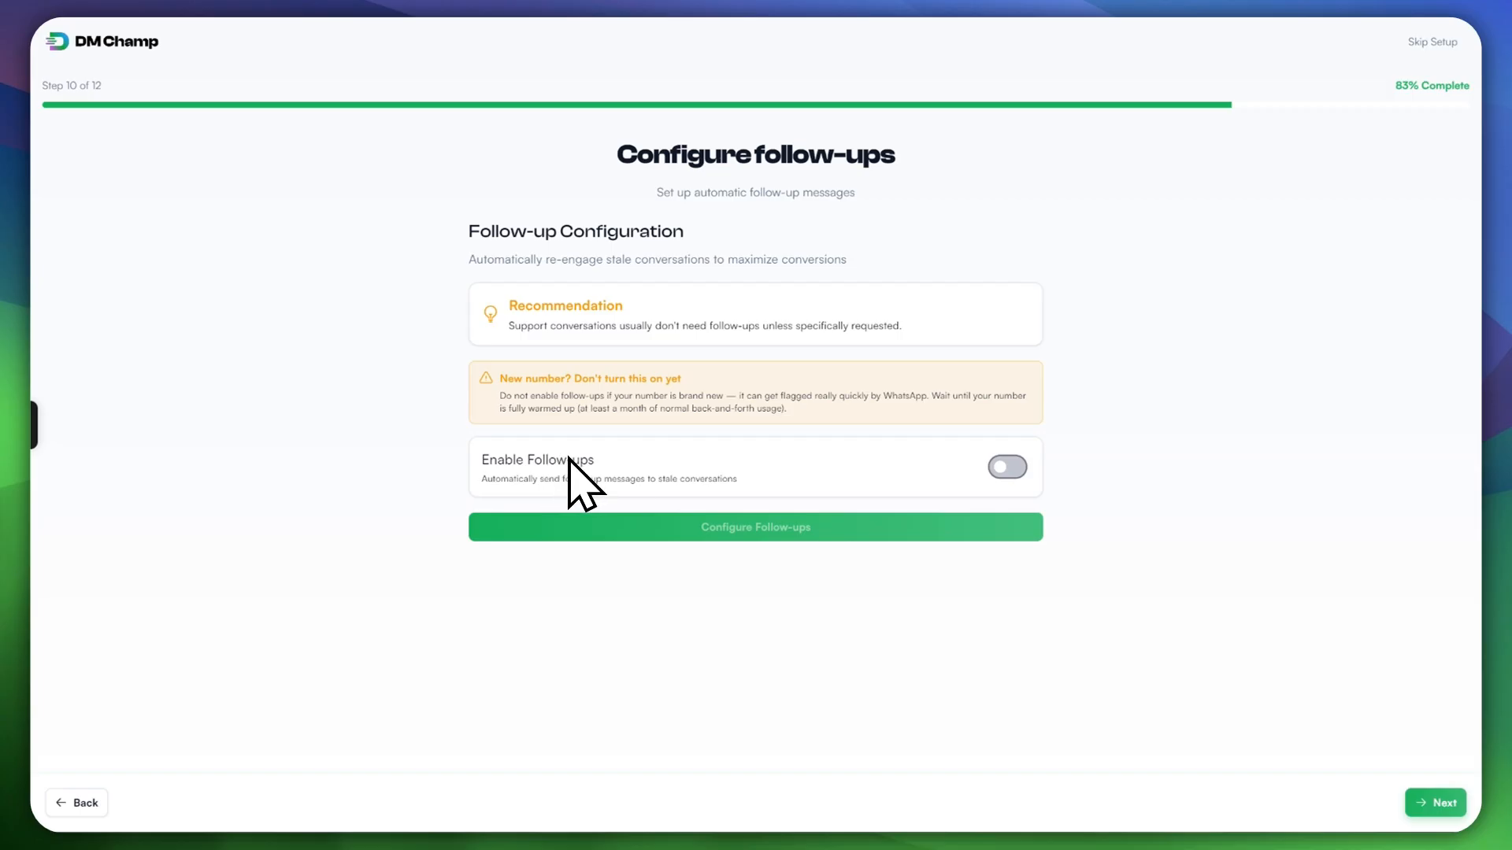
Step: Turn on follow-ups and look through the Quick/Advanced presets and generated templates back to Cycle 1
left_click(1007, 467)
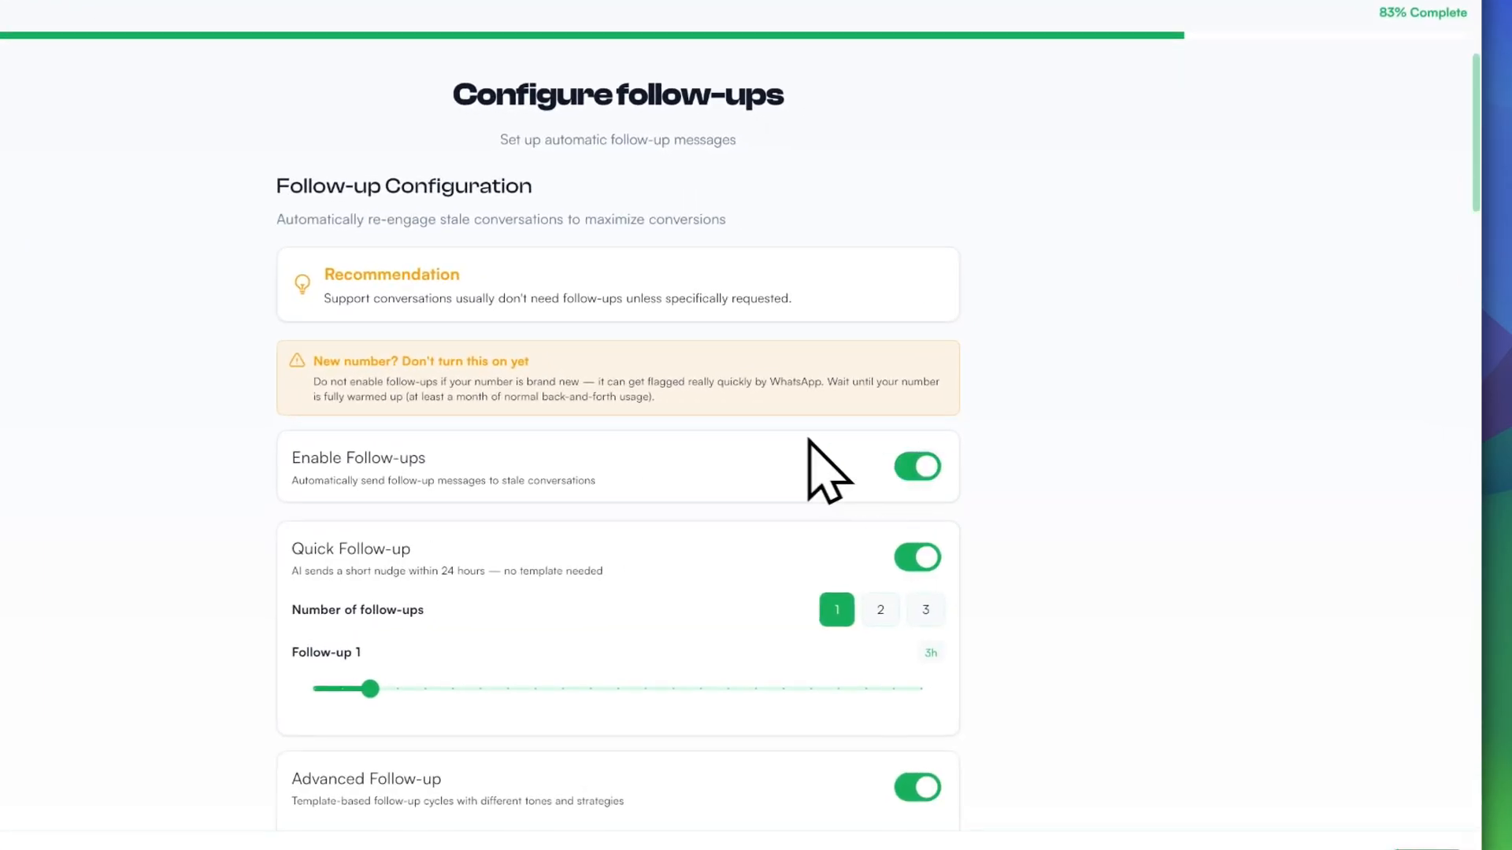
scroll(808, 441, "down", 3)
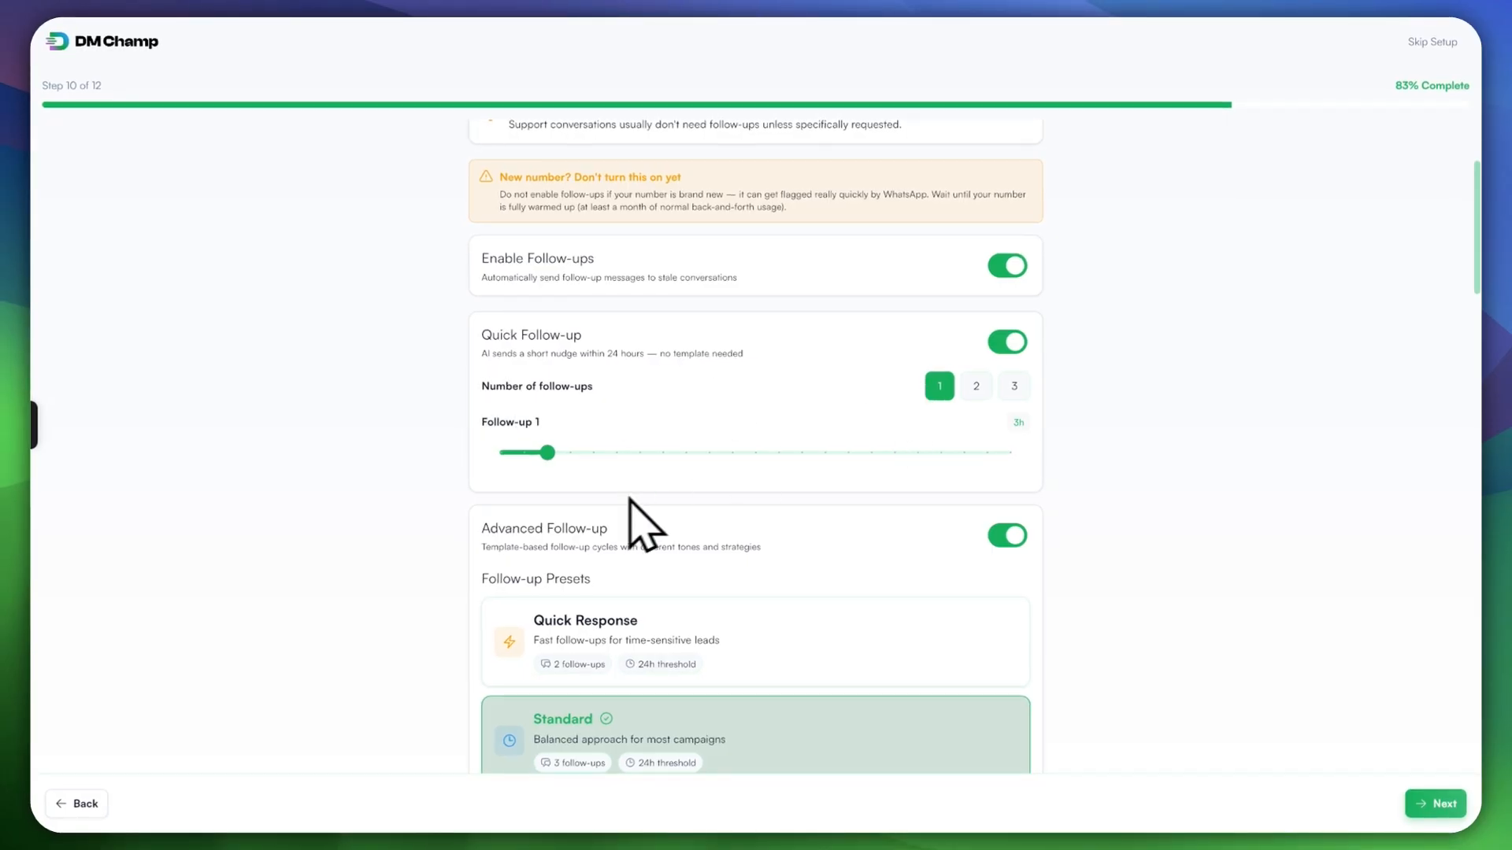
scroll(851, 594, "down", 3)
scroll(573, 410, "down", 2)
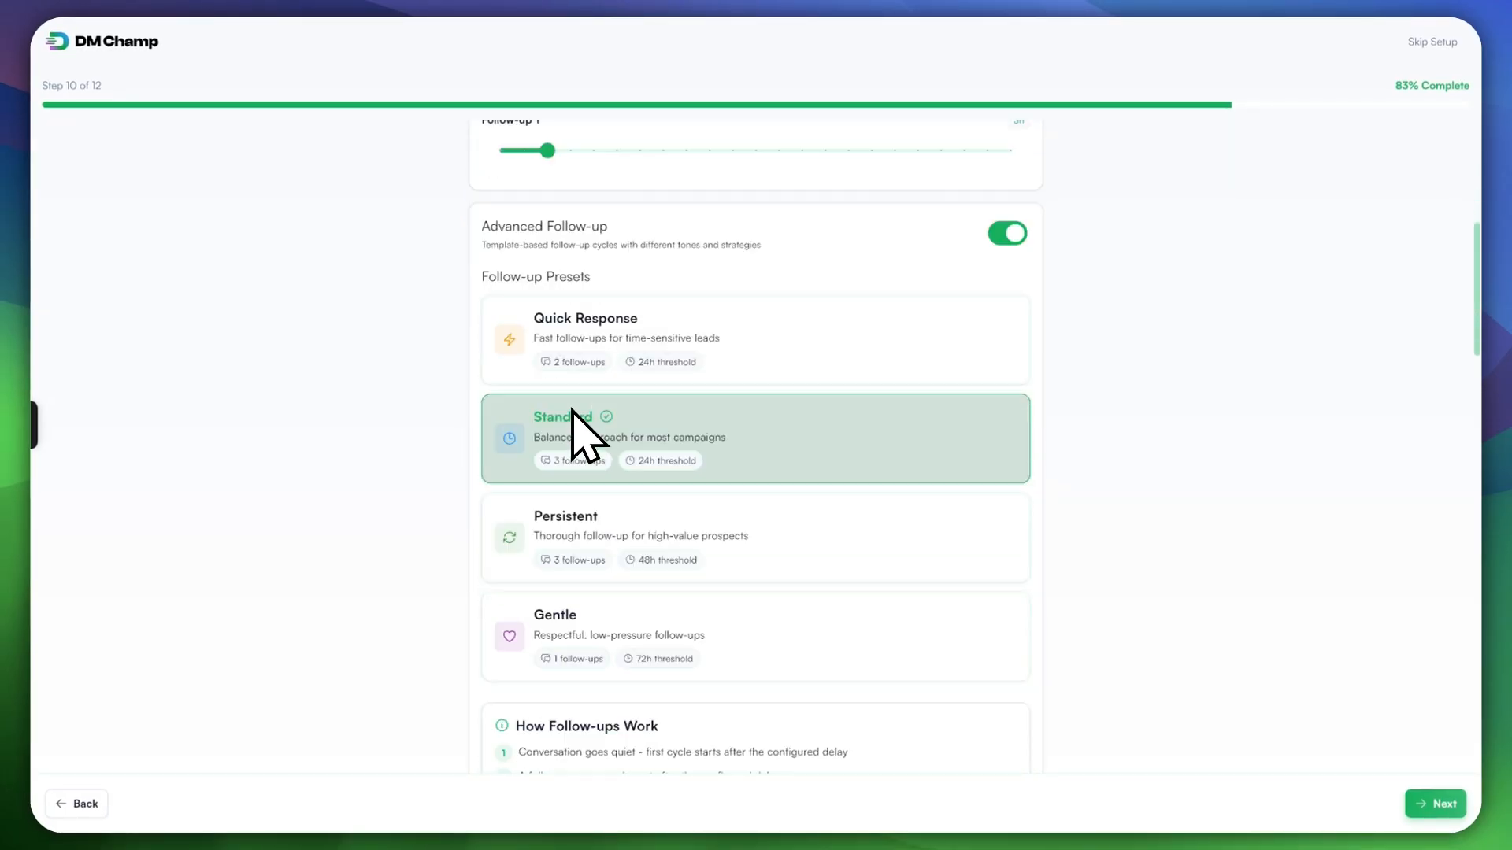
scroll(530, 496, "down", 2)
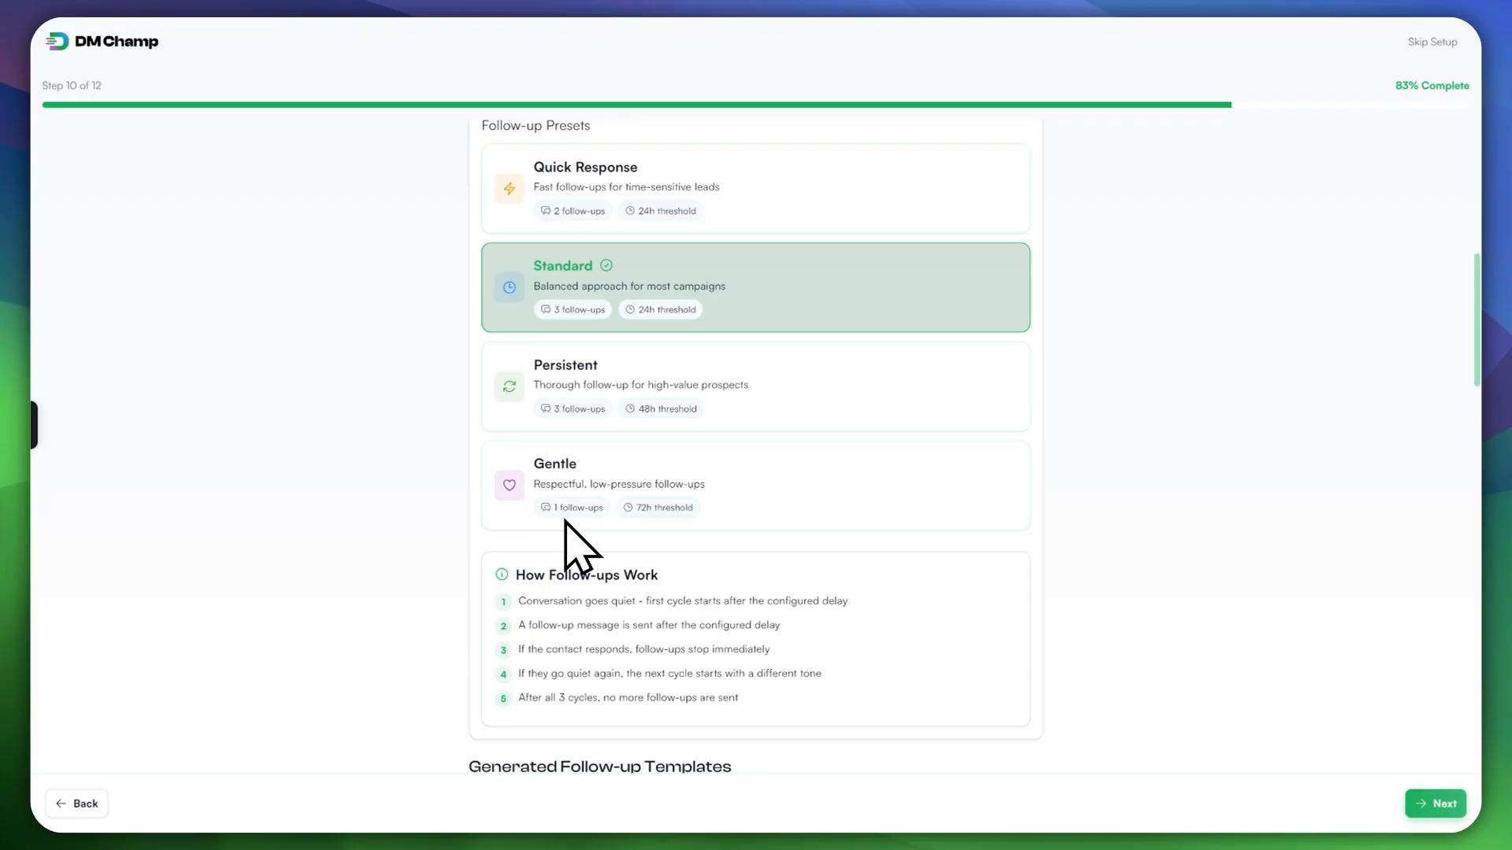
scroll(602, 602, "down", 10)
scroll(622, 559, "down", 14)
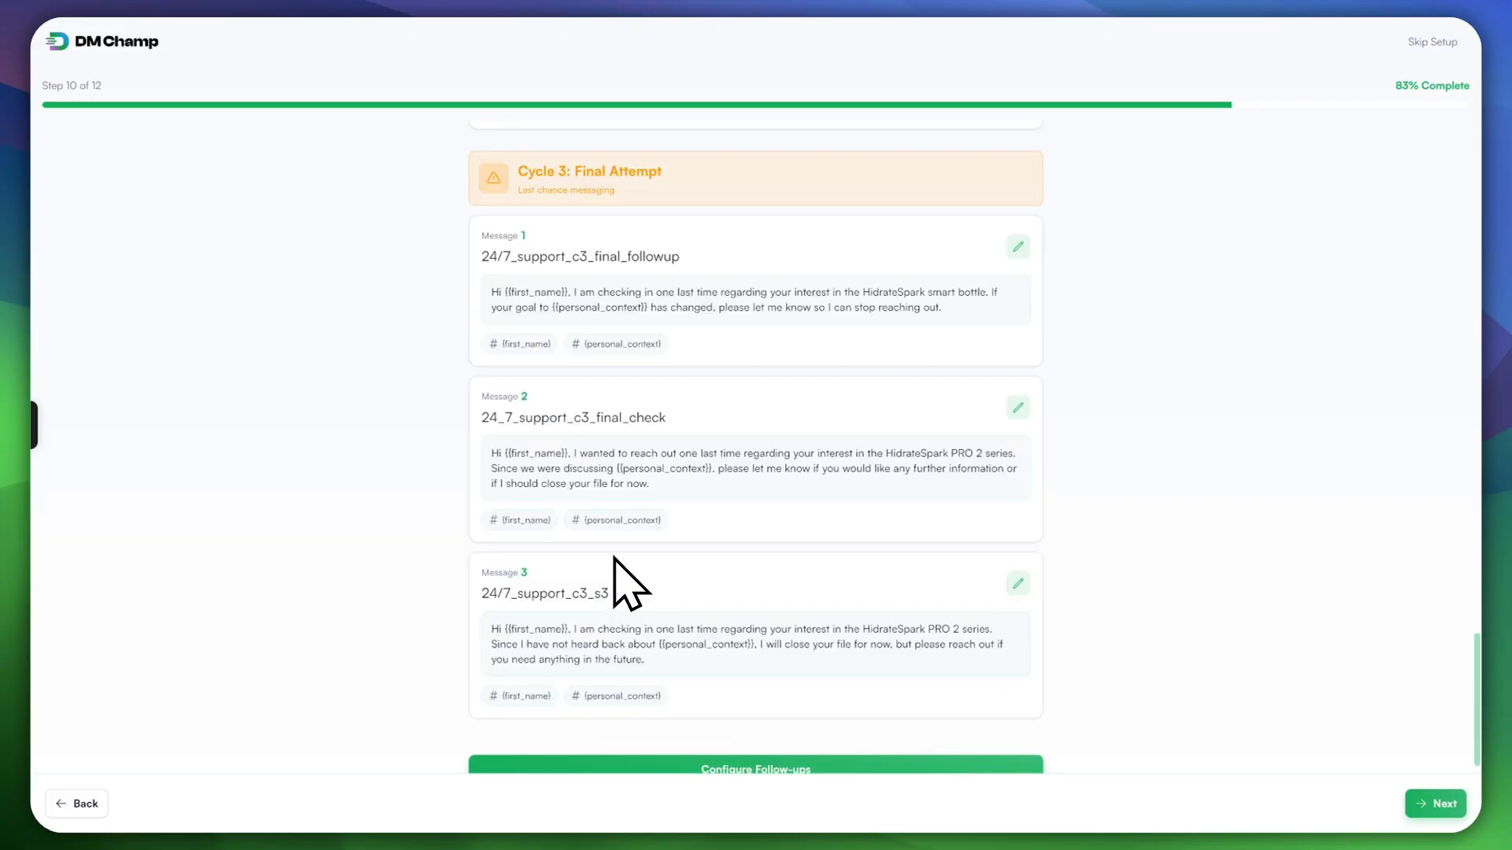
scroll(630, 583, "down", 1)
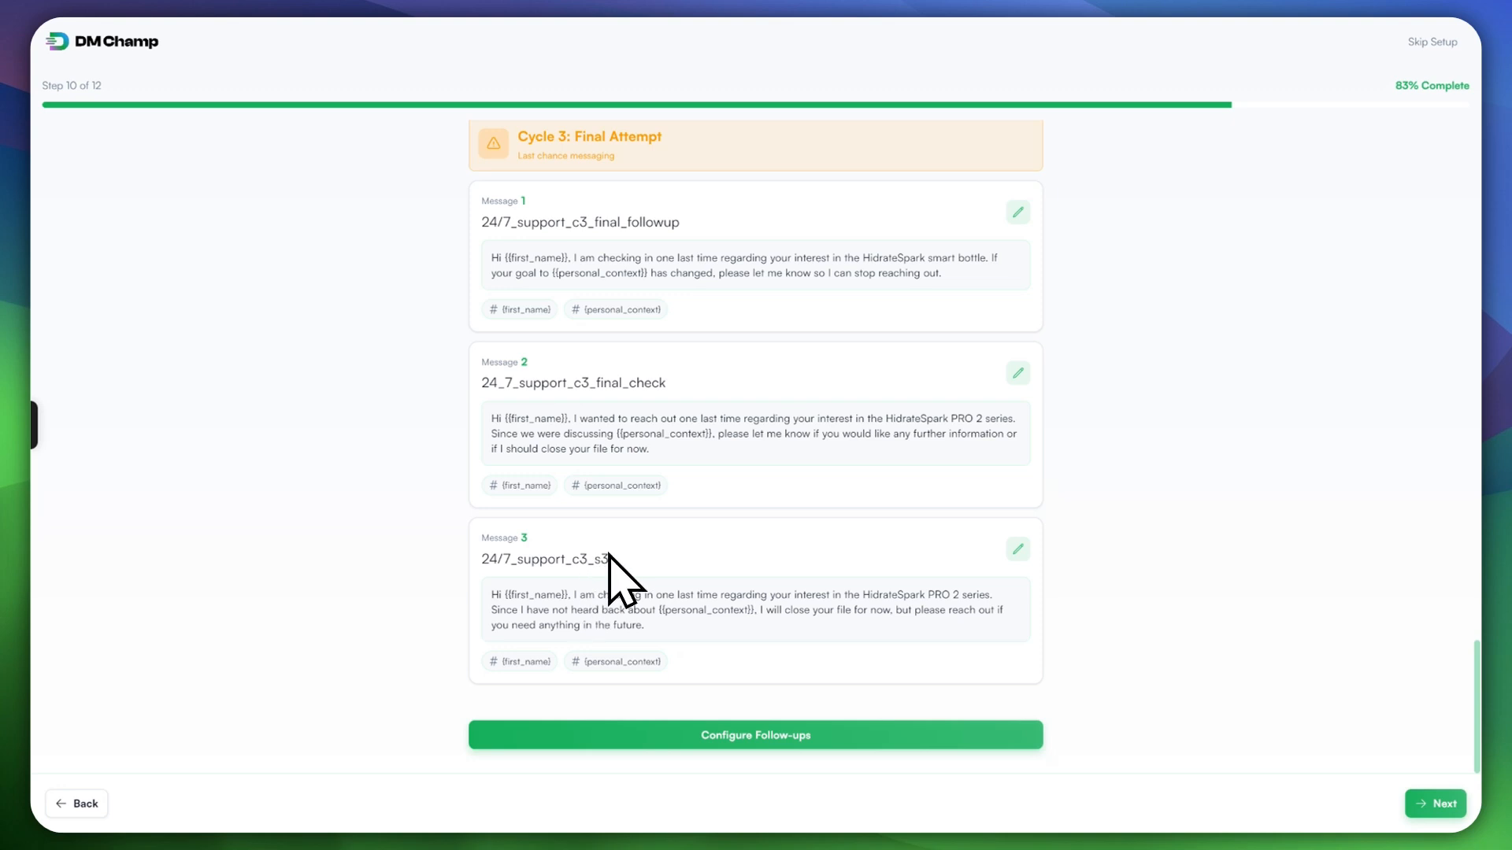
scroll(652, 378, "up", 10)
scroll(680, 375, "up", 7)
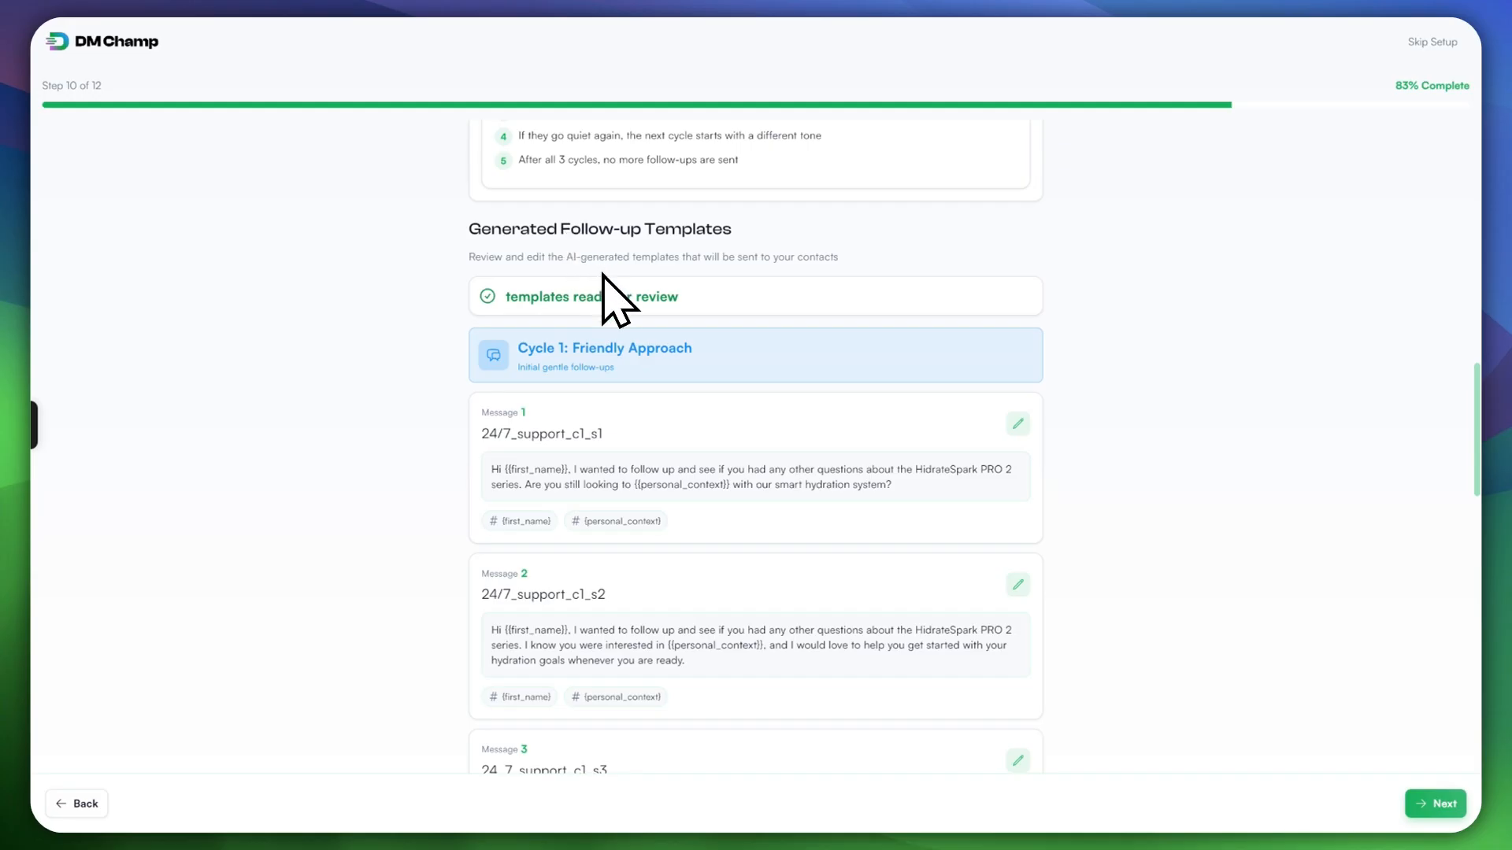
scroll(590, 390, "down", 1)
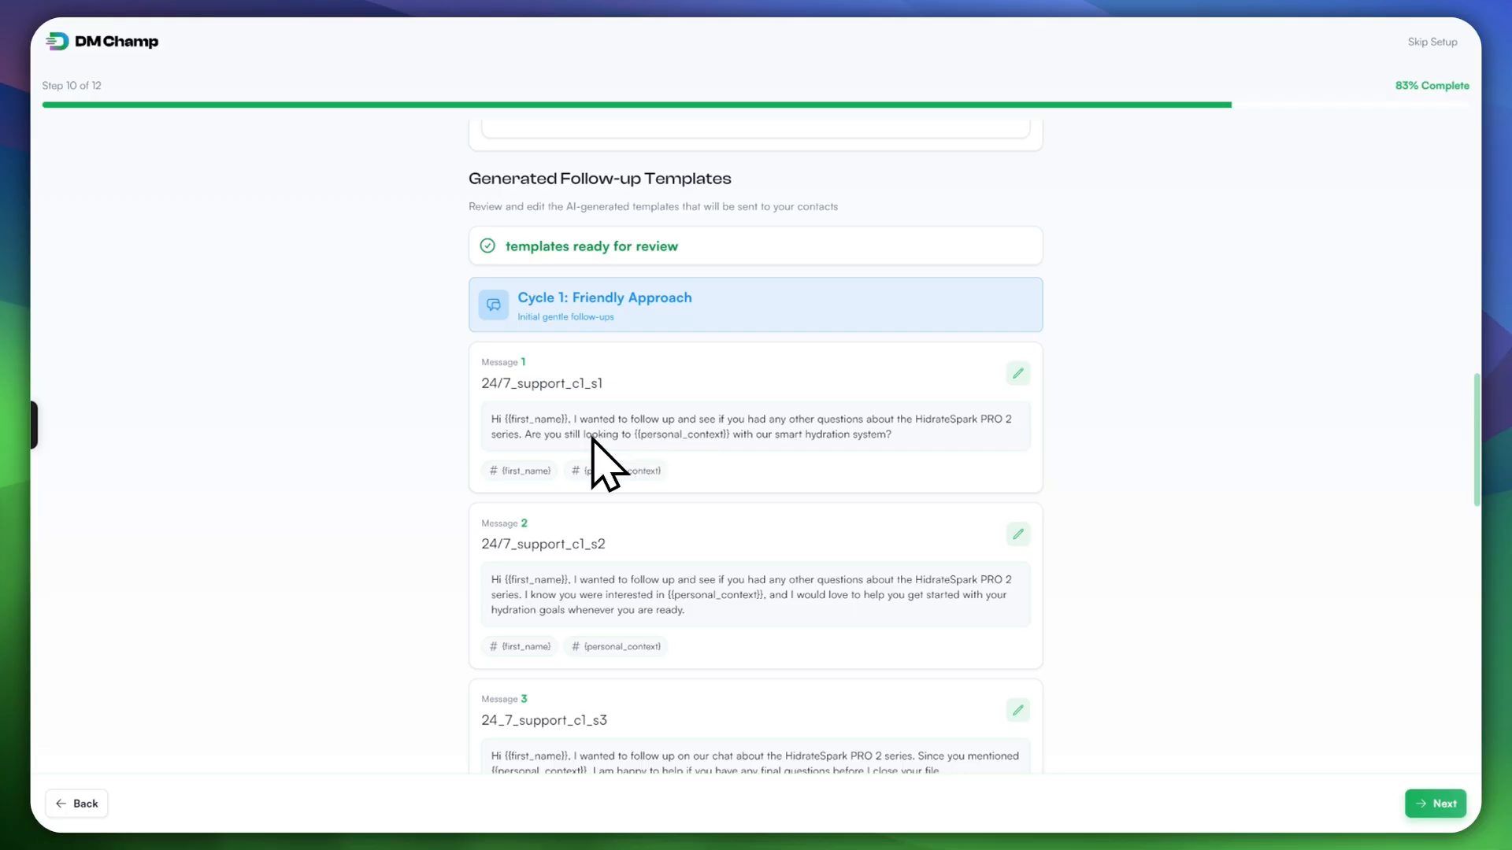
Step: In Message 1's template, replace {{personal_context}} with the {{first_name}} variable
left_click(1018, 373)
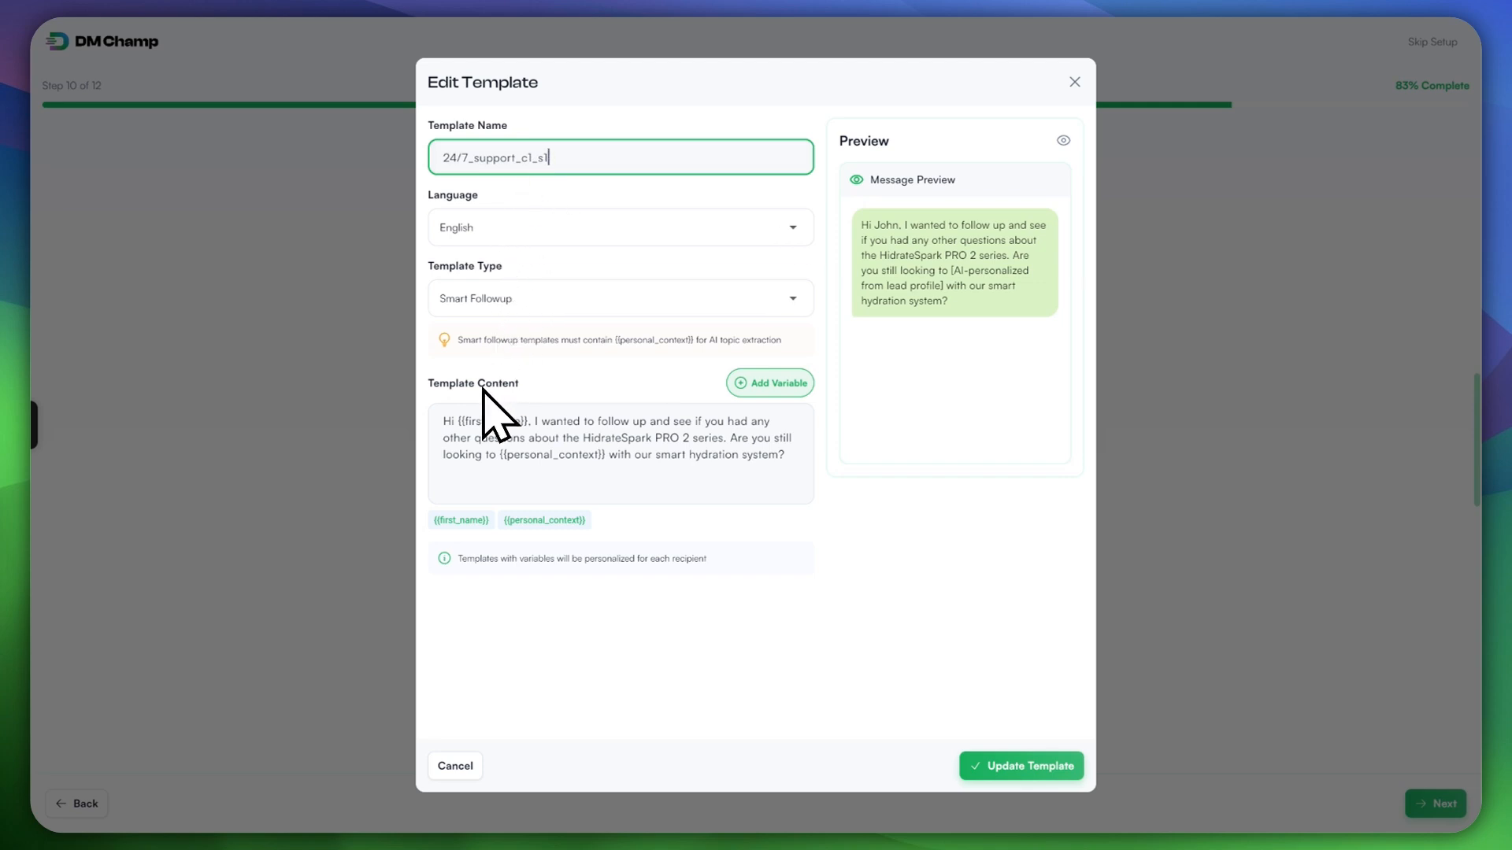
left_click(614, 429)
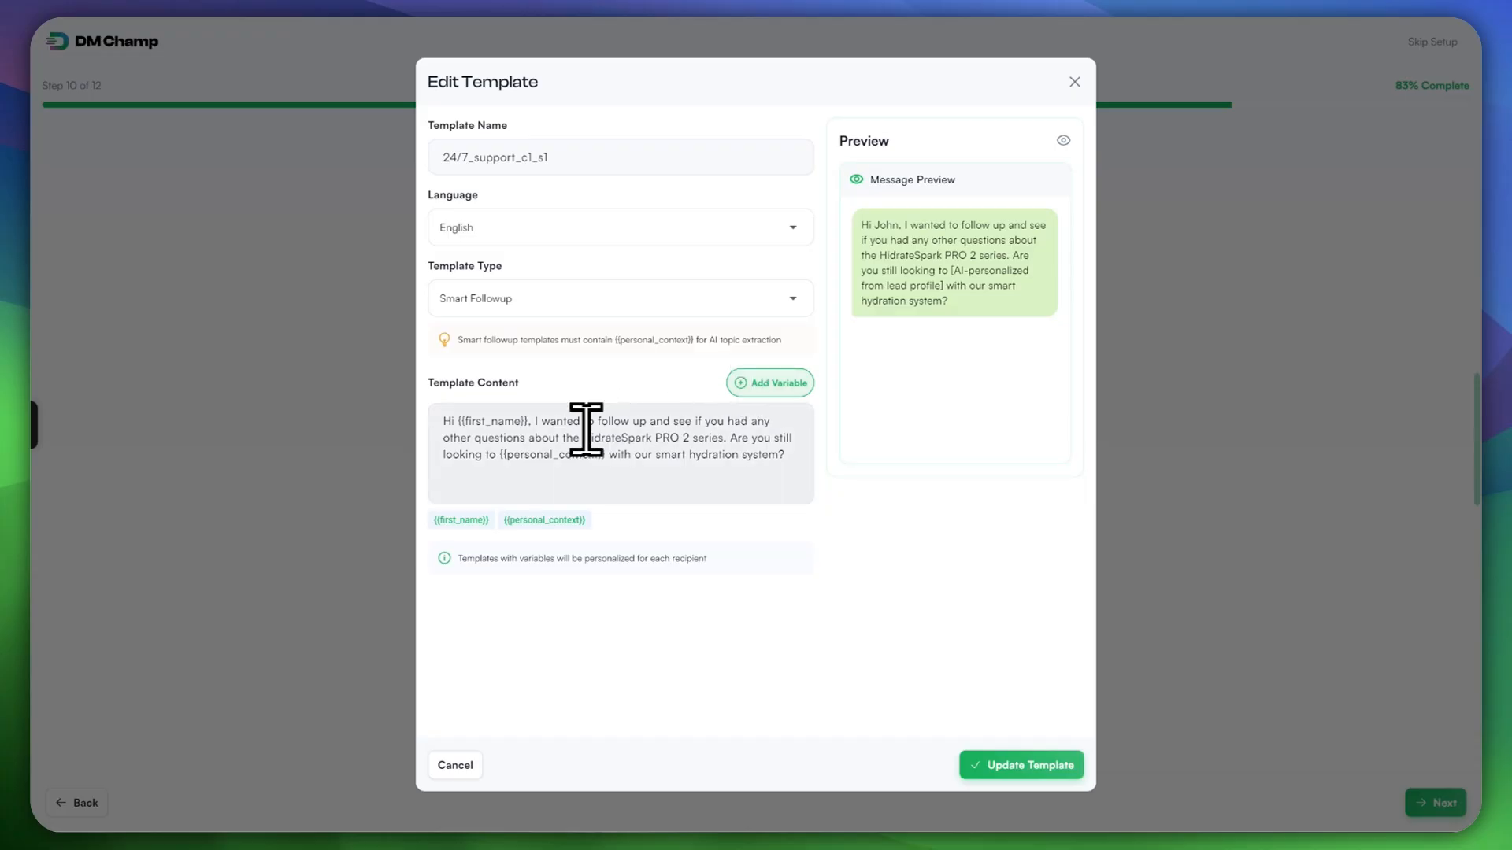
left_click_drag(458, 420, 489, 418)
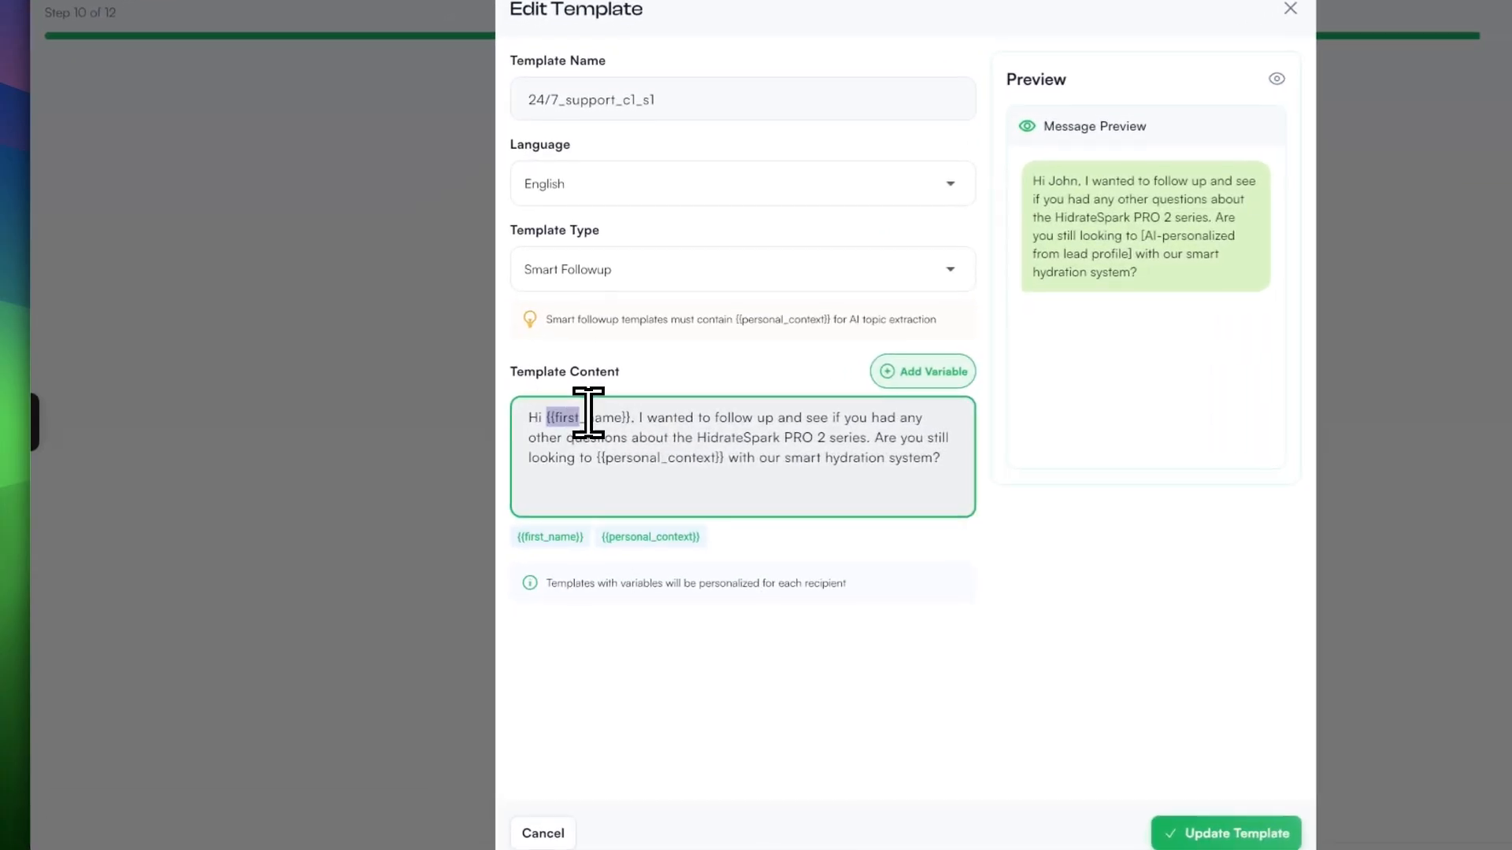
left_click(607, 418)
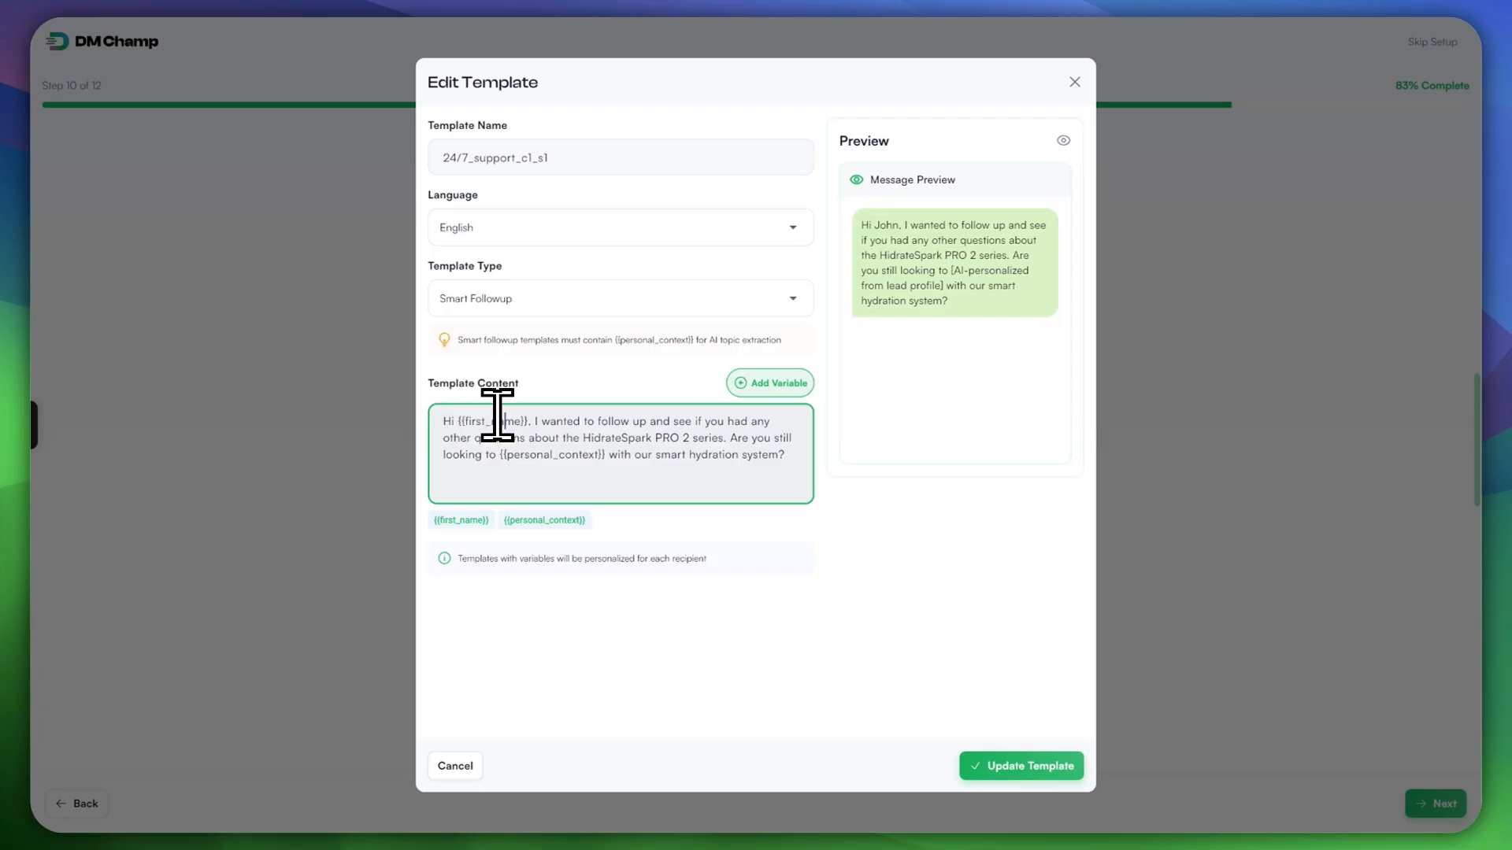
left_click_drag(465, 421, 521, 422)
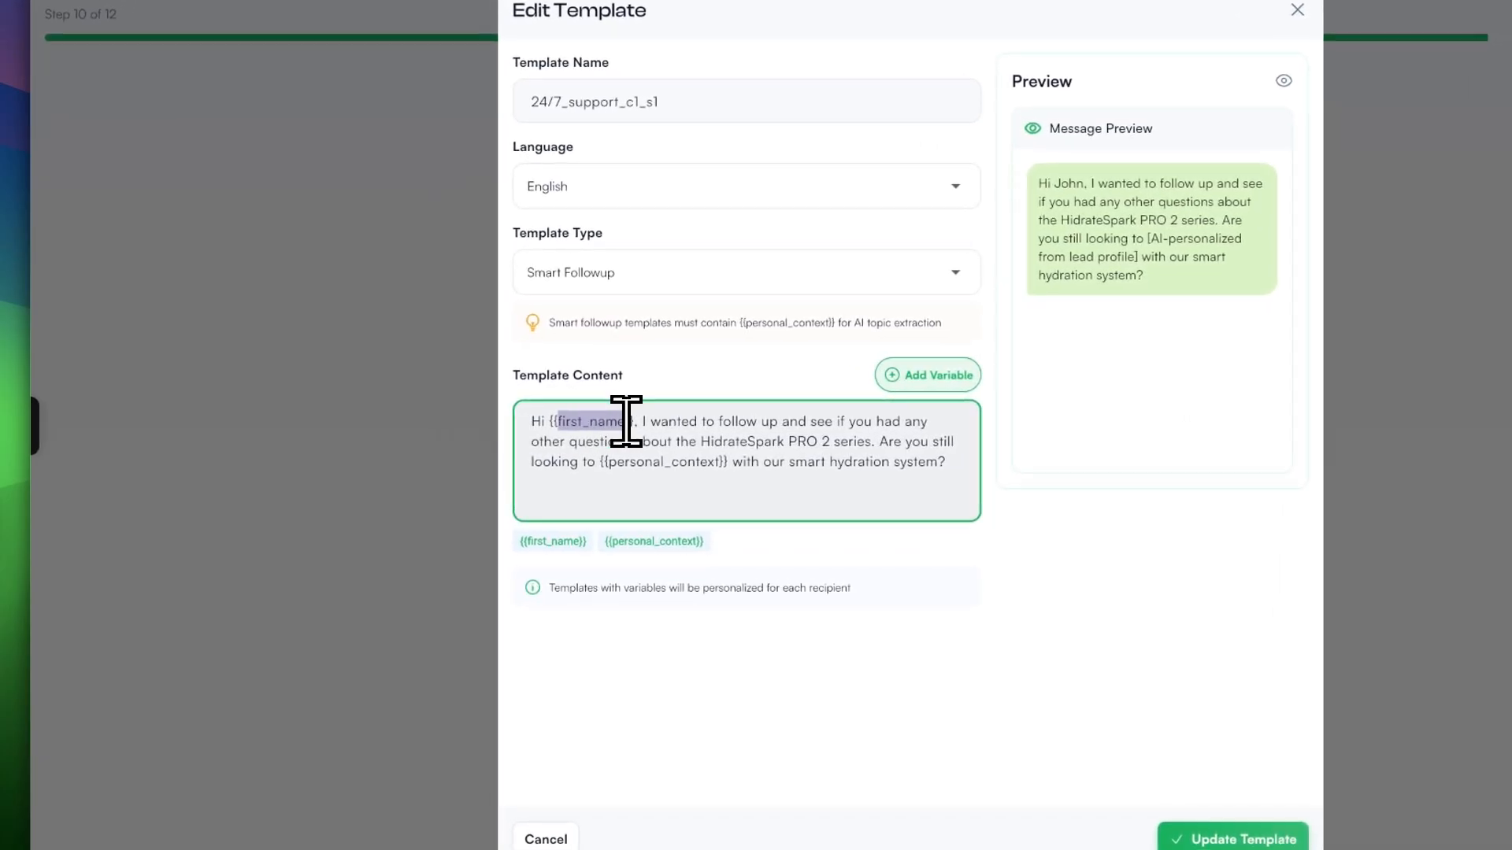
left_click_drag(610, 462, 700, 461)
left_click(661, 471)
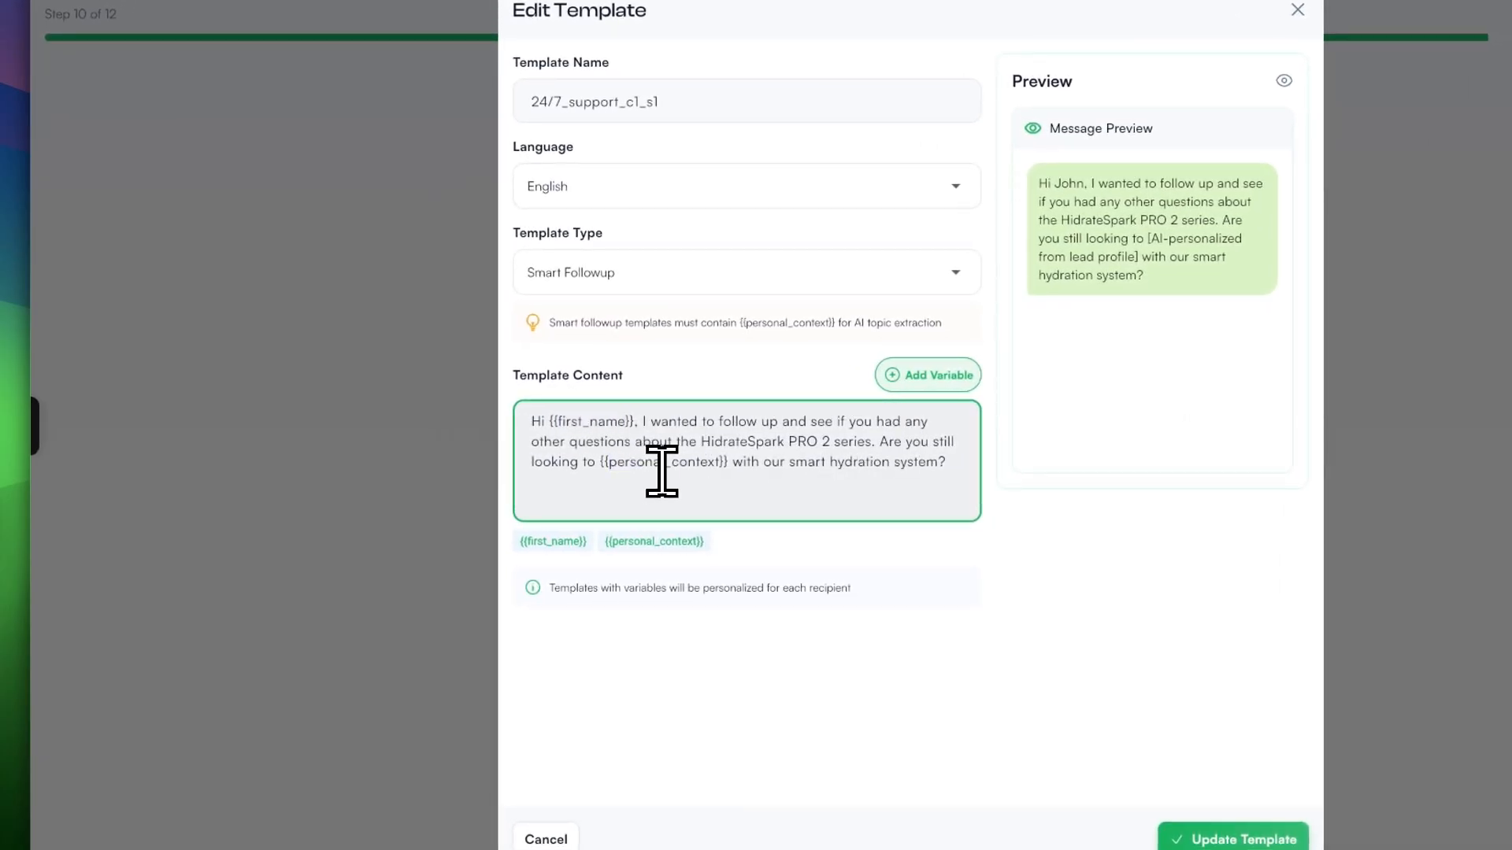
left_click_drag(601, 462, 715, 464)
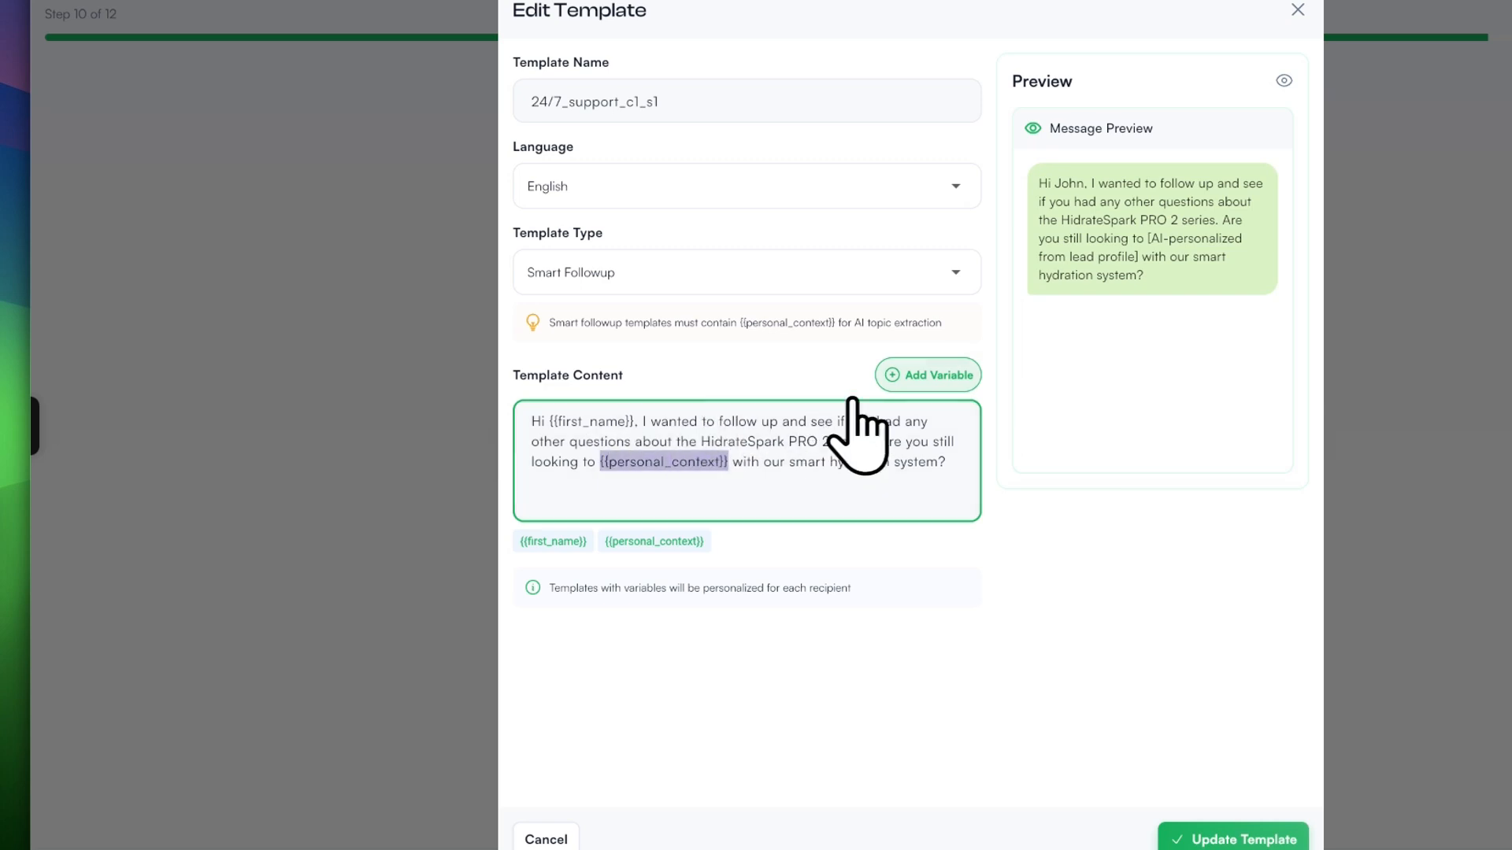
left_click(929, 376)
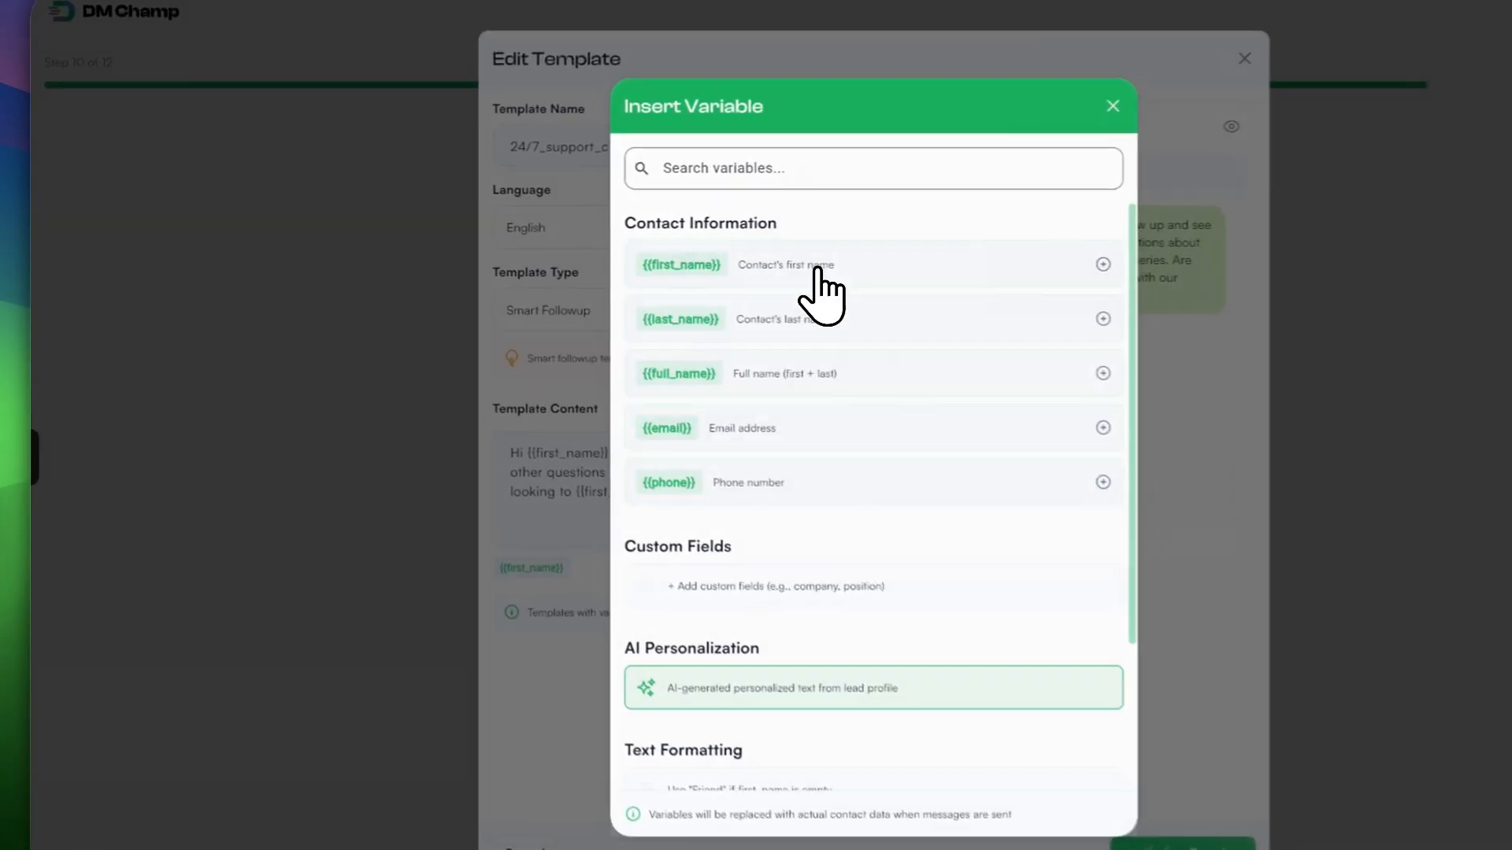
left_click(816, 270)
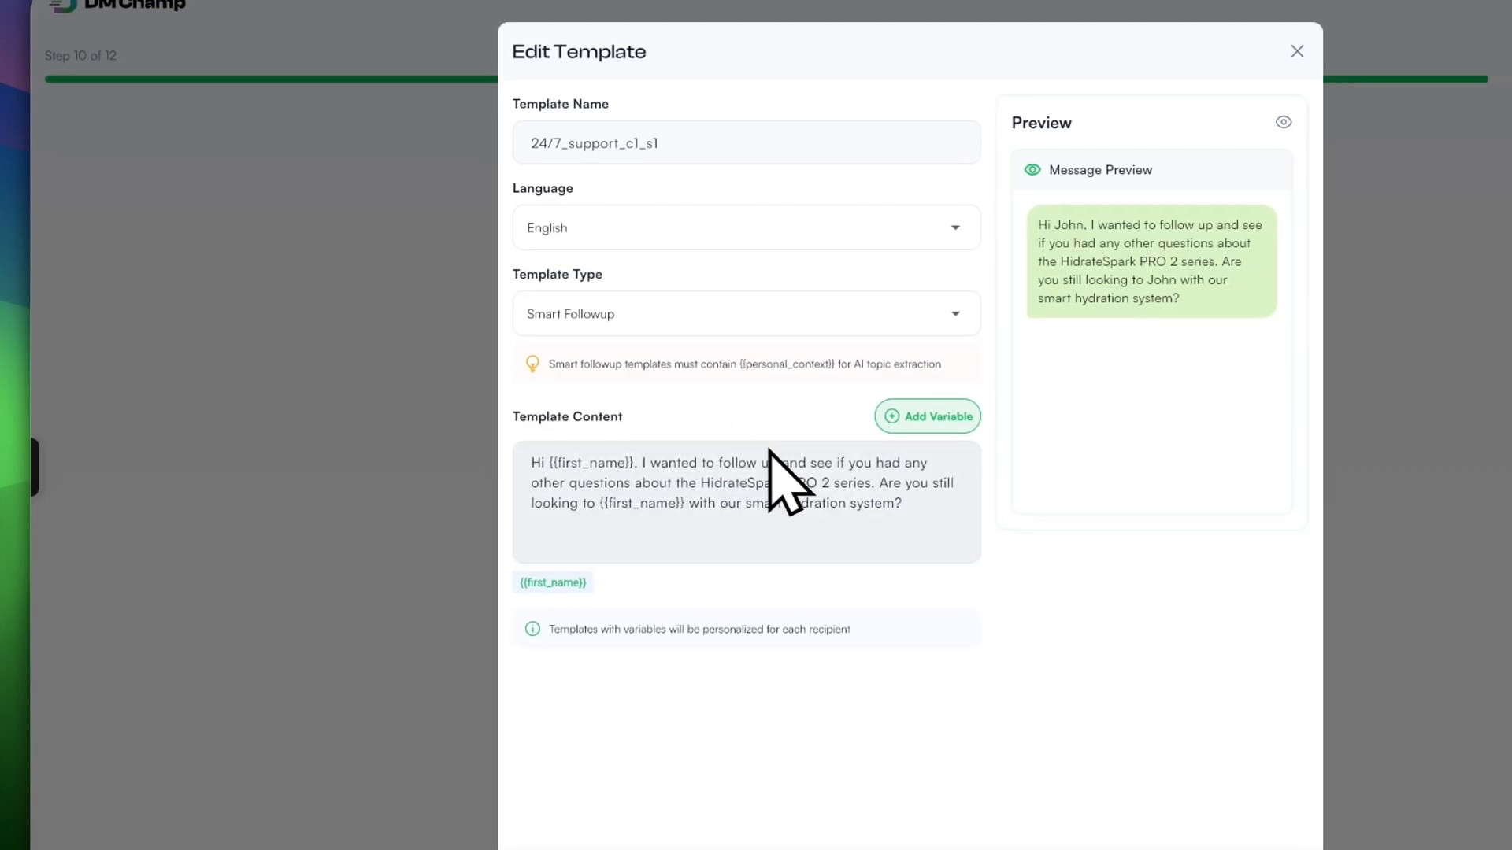
Step: Insert the email and phone variables into the template body, then remove both again
left_click(914, 416)
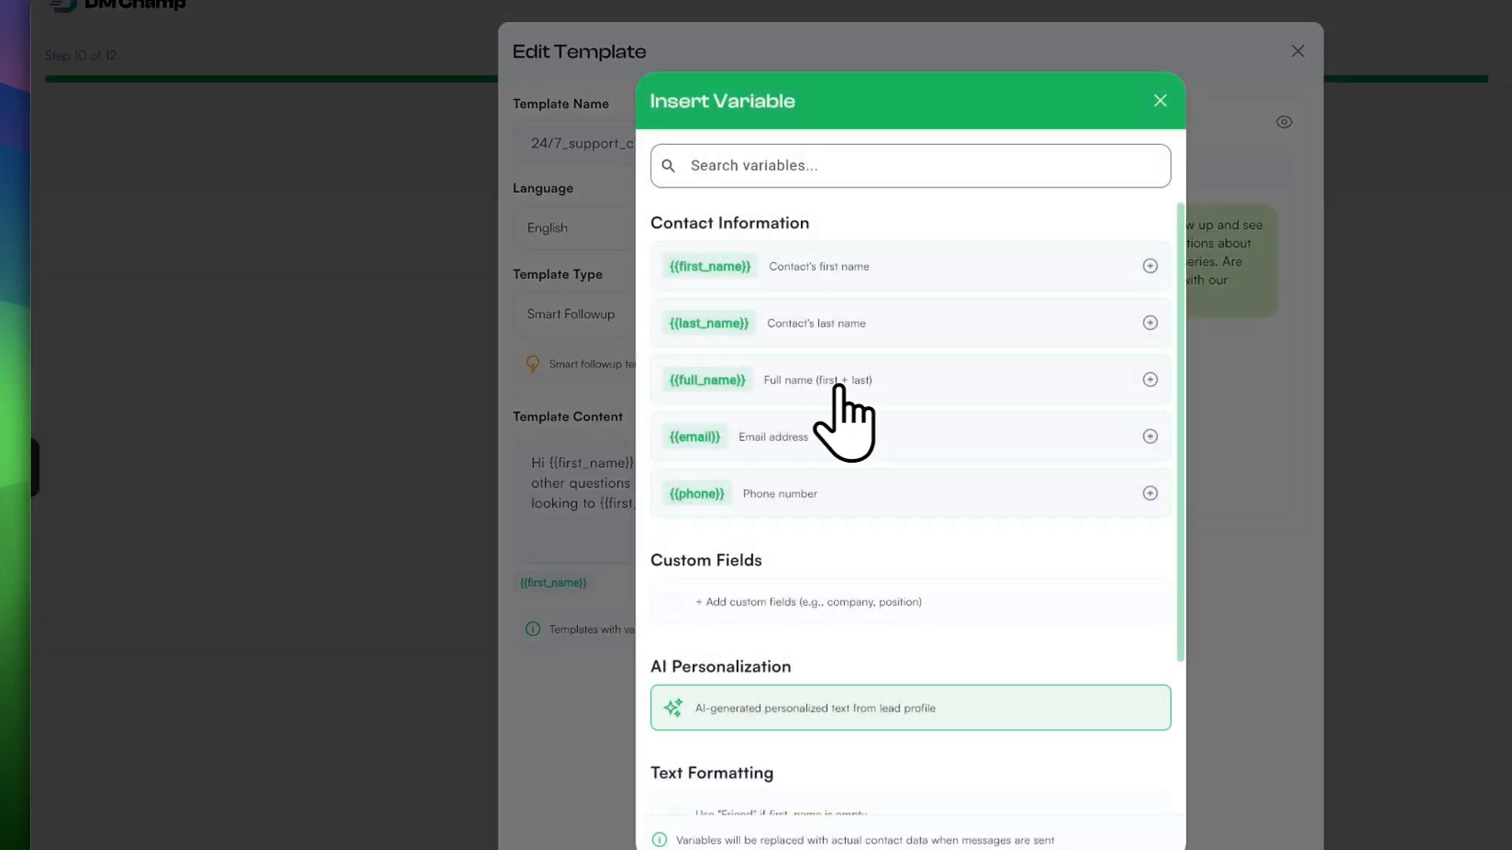
left_click(776, 438)
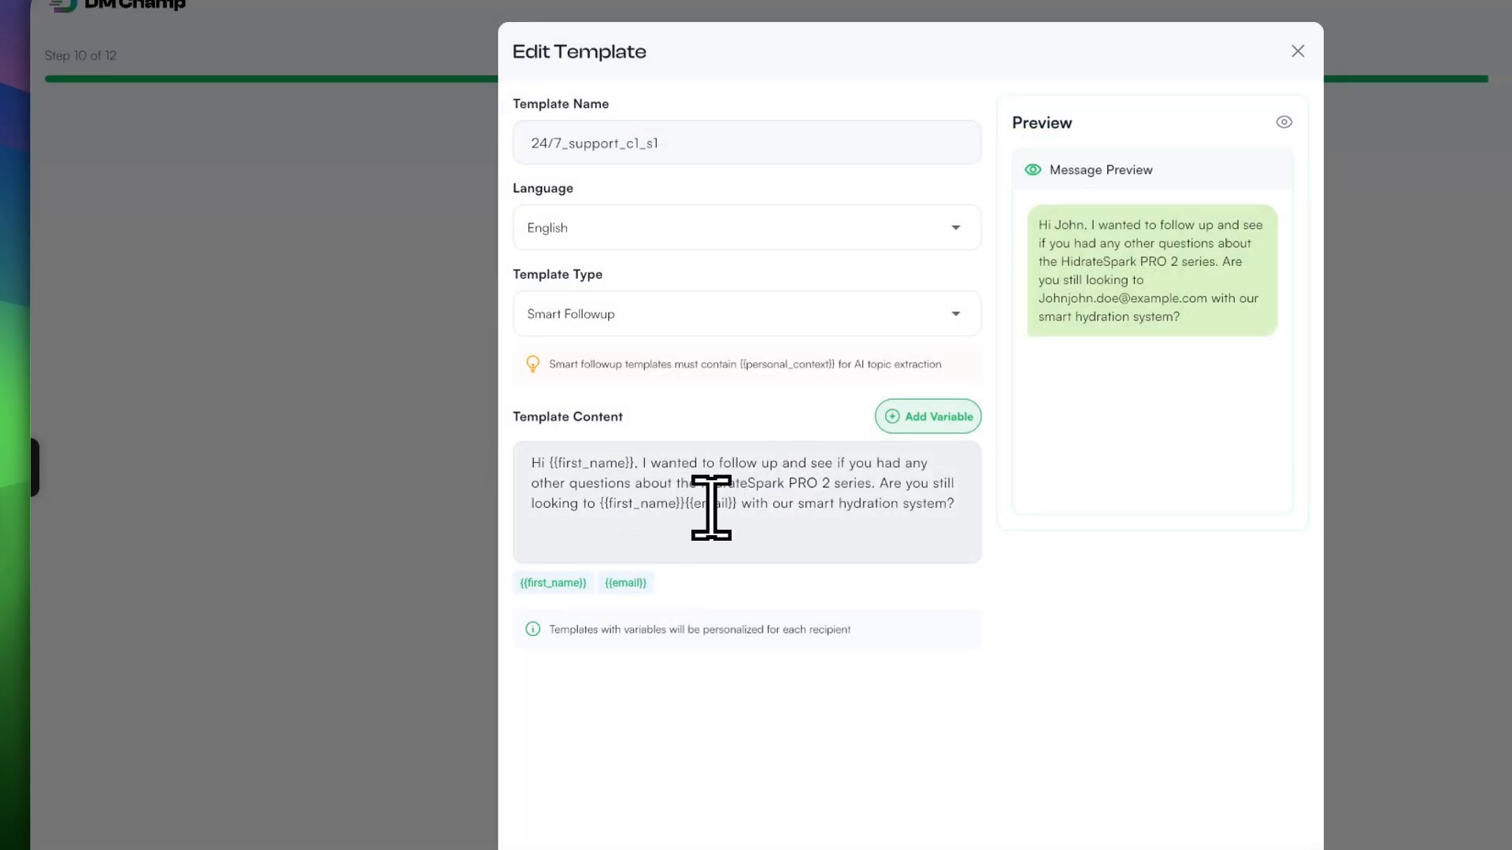
left_click_drag(682, 500, 769, 493)
key("BackSpace")
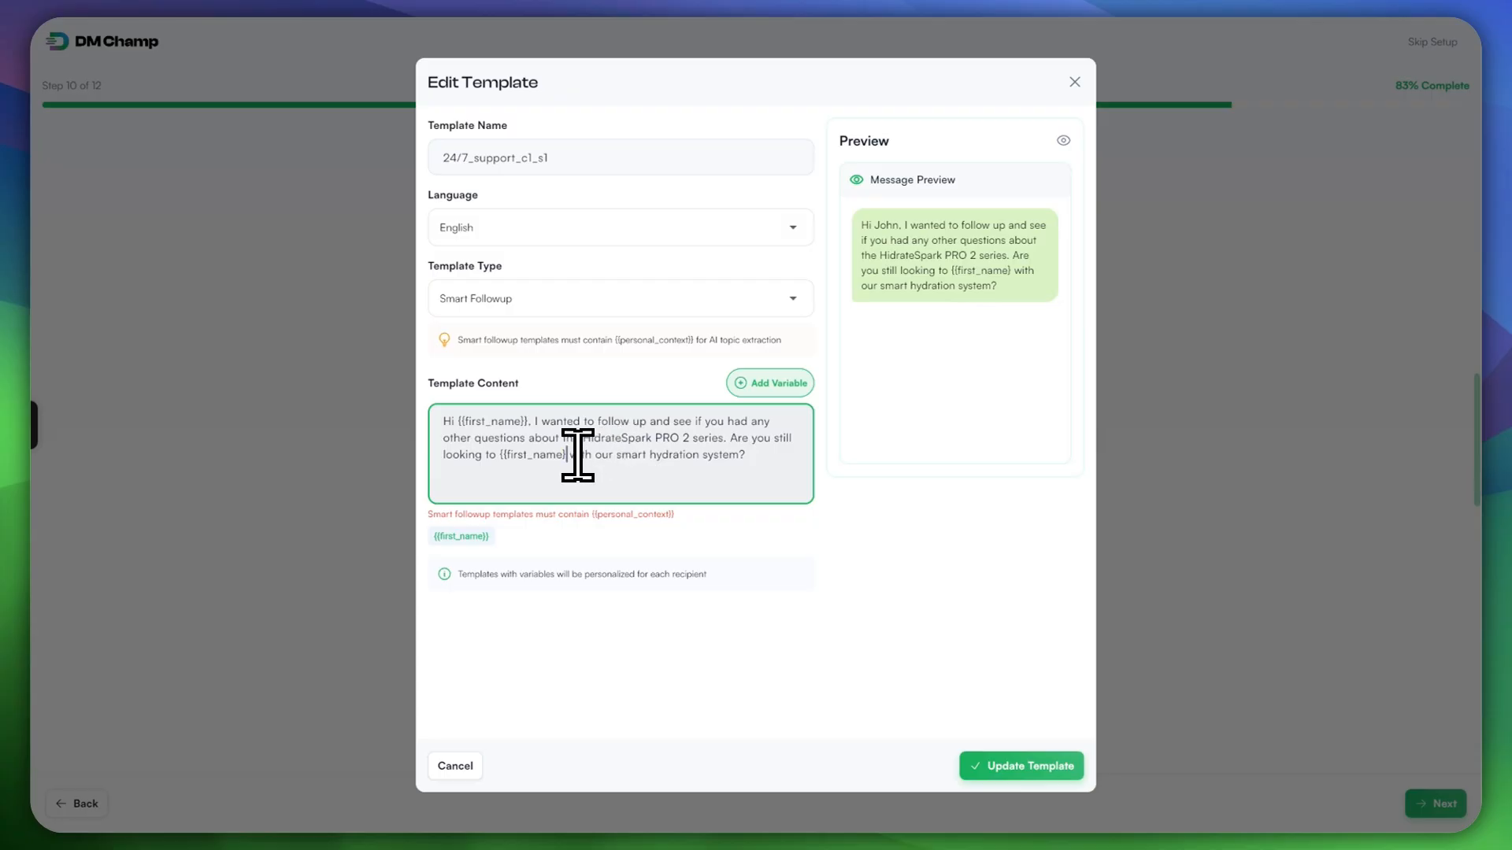
type("}")
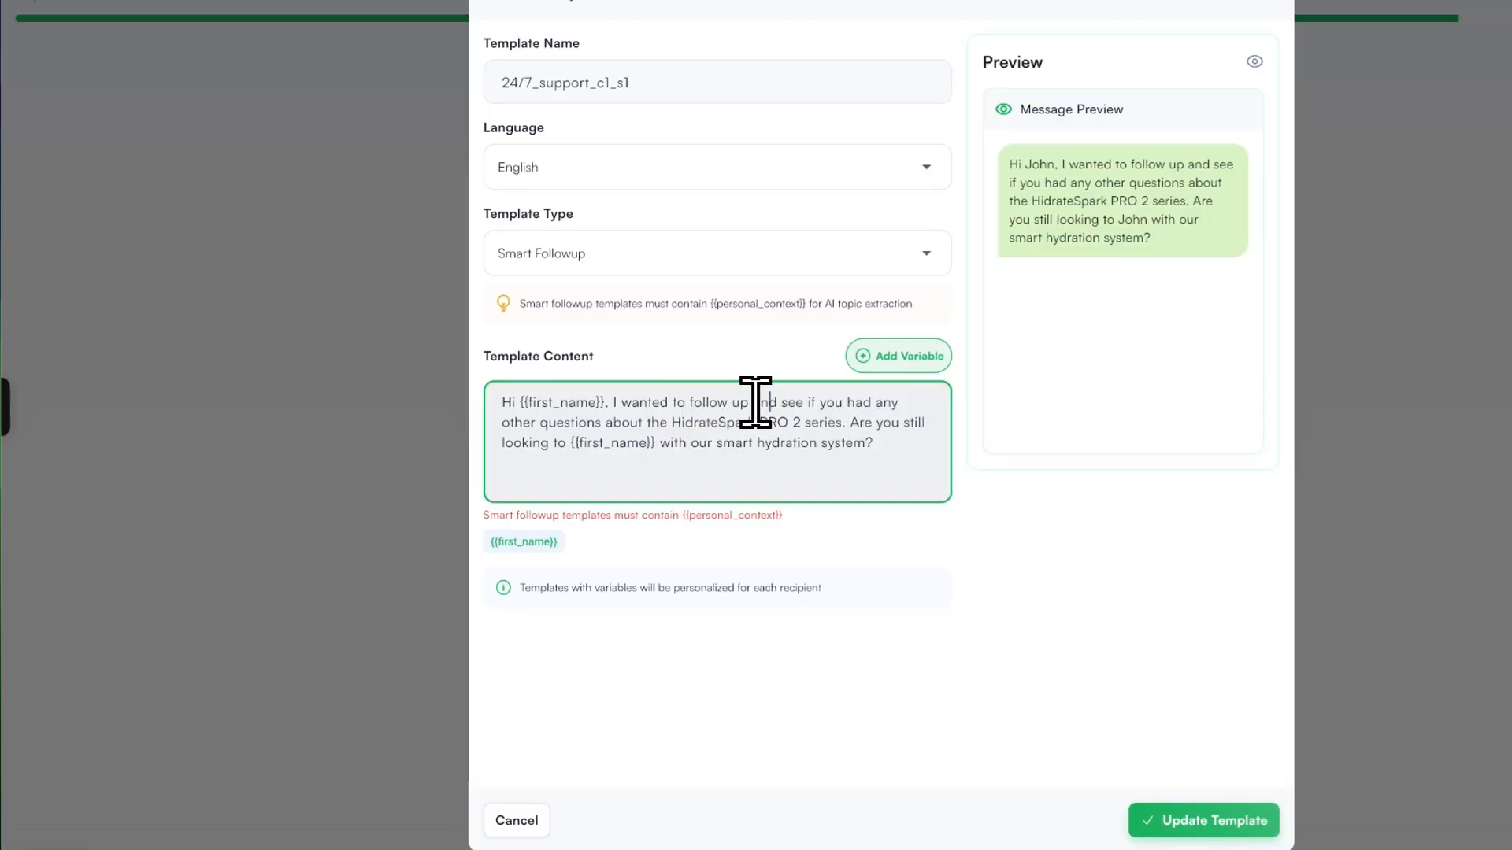
double_click(857, 403)
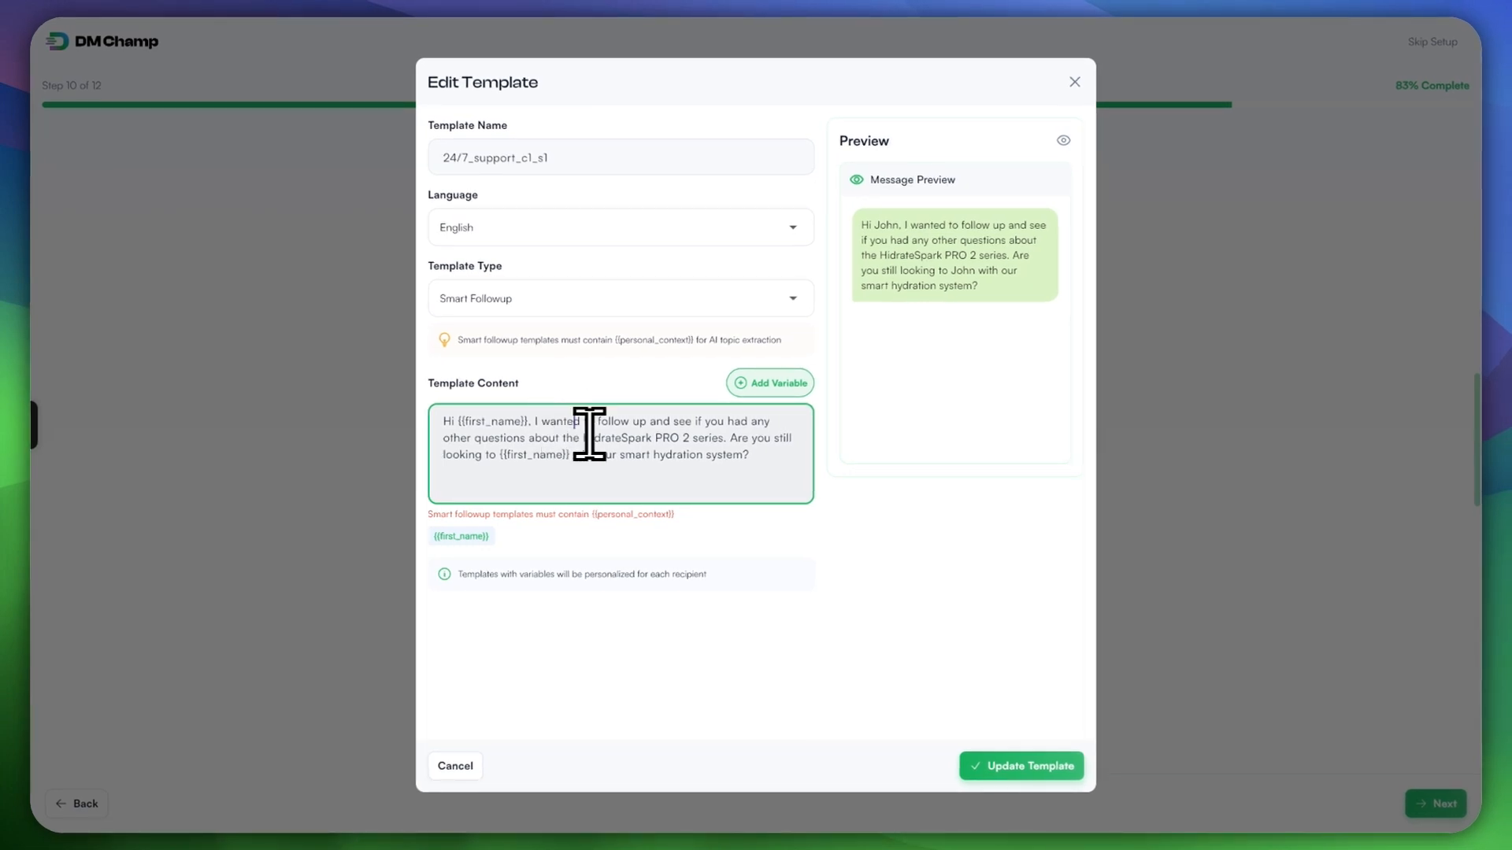
left_click(742, 382)
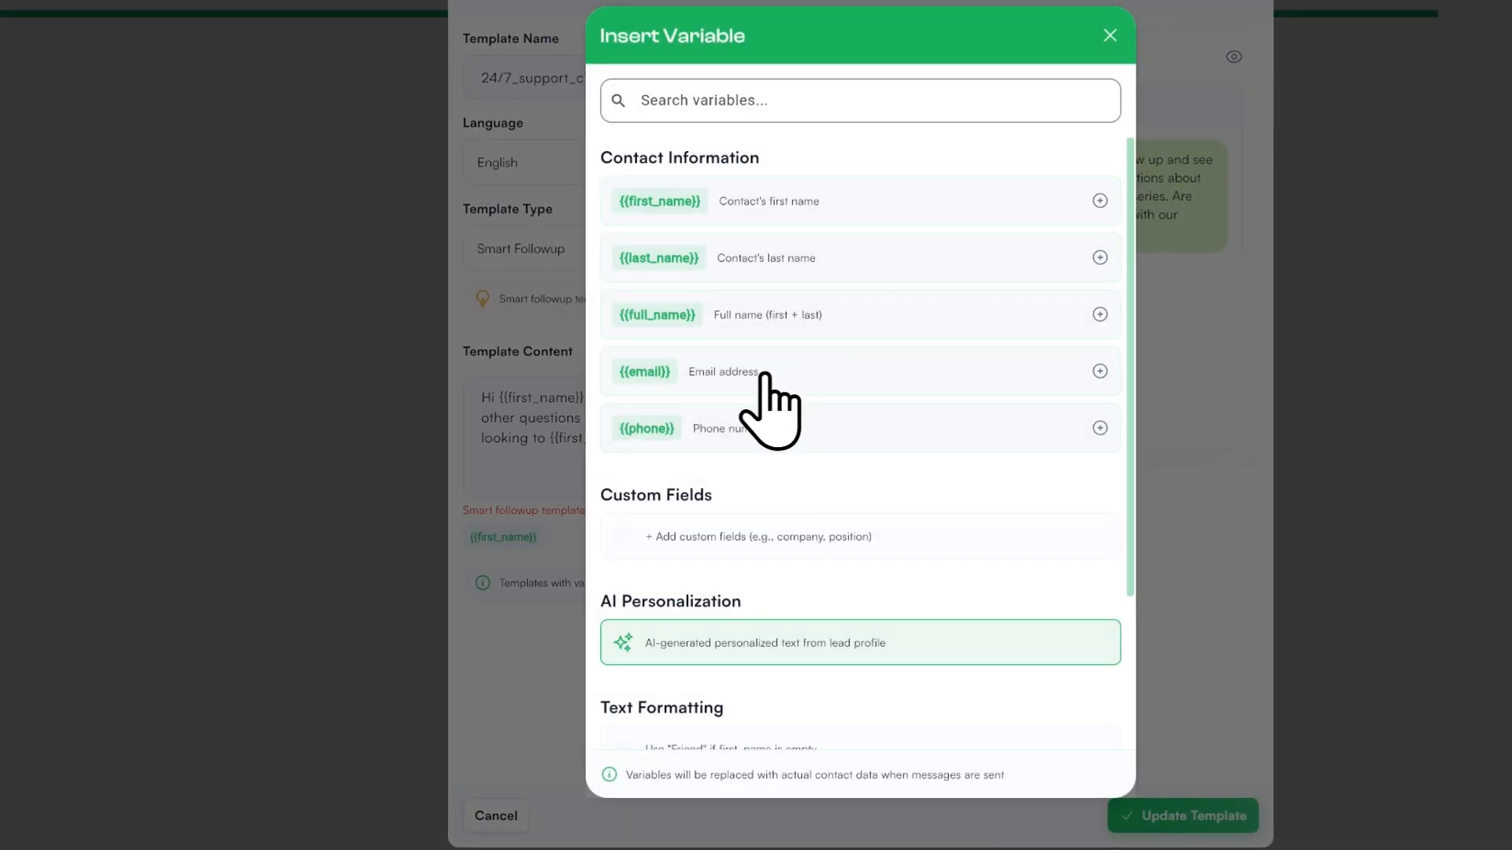
left_click(722, 430)
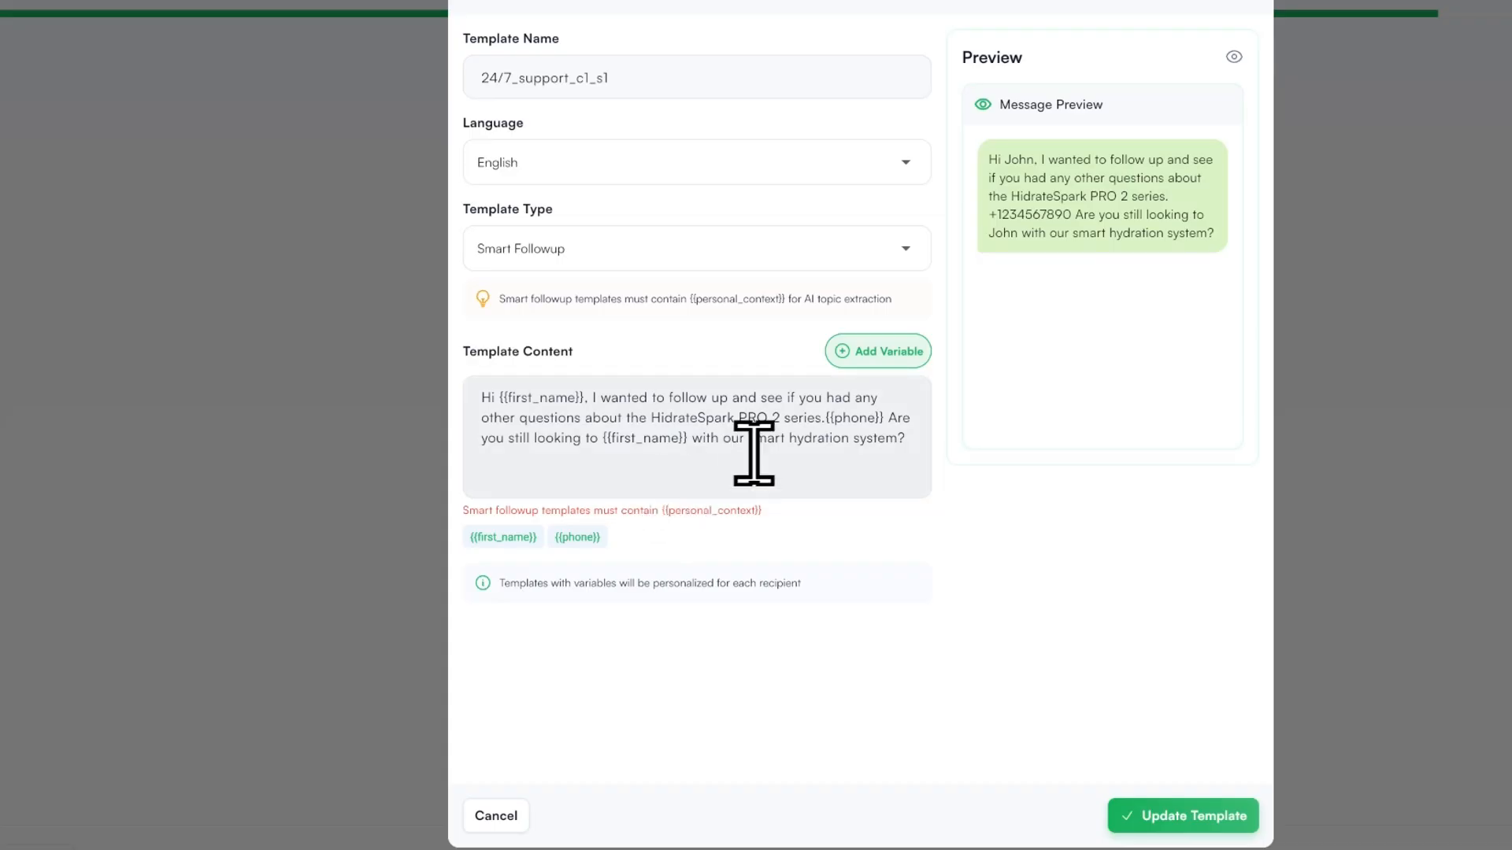
left_click_drag(826, 416, 883, 417)
key("BackSpace")
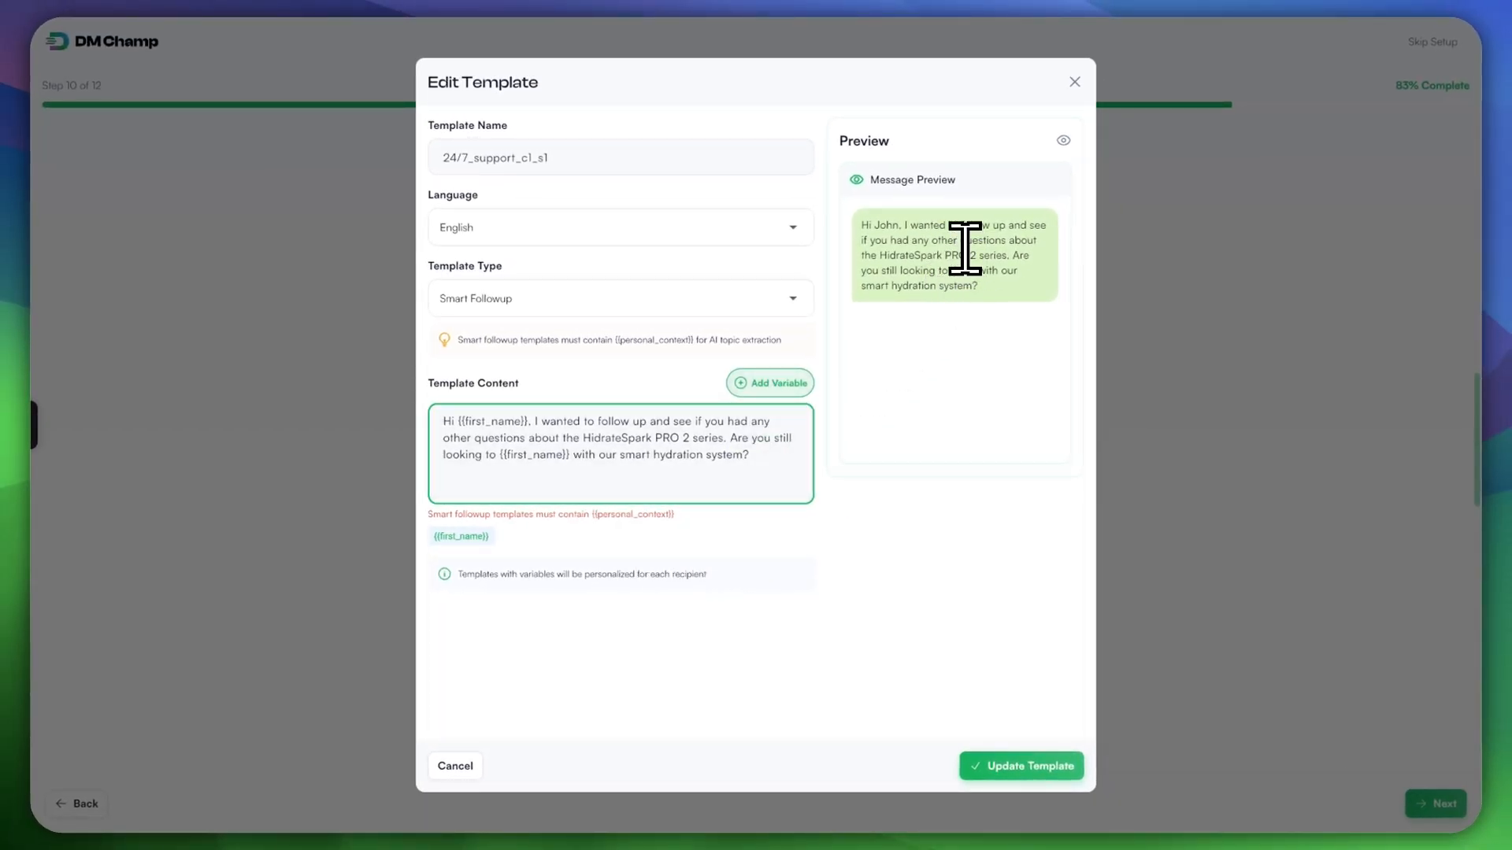
Step: Swap the name placeholder in the closing question for {{full_name}}
left_click_drag(873, 225, 897, 223)
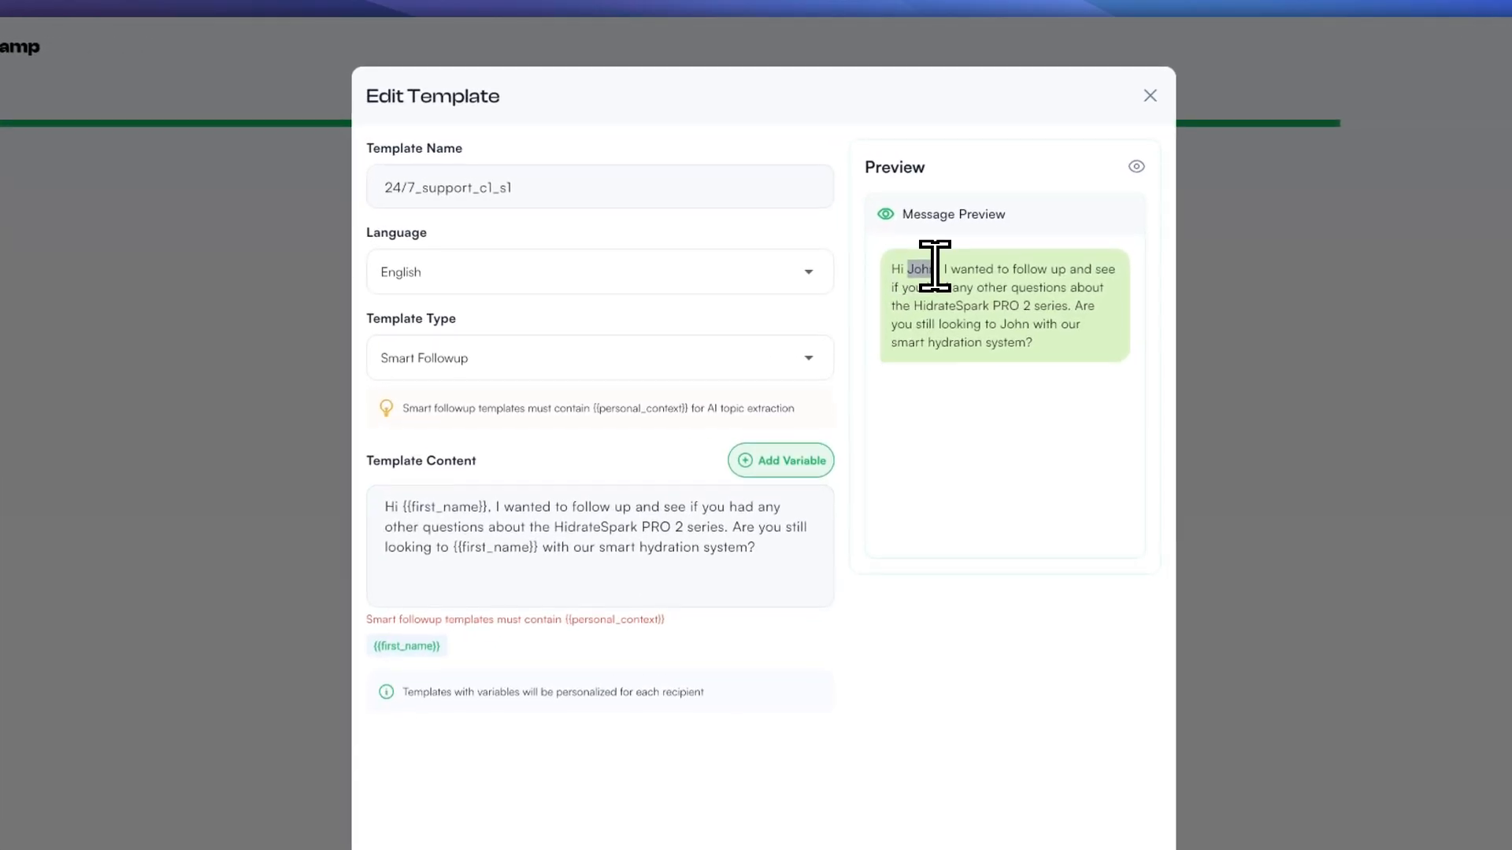
left_click_drag(992, 325, 1006, 325)
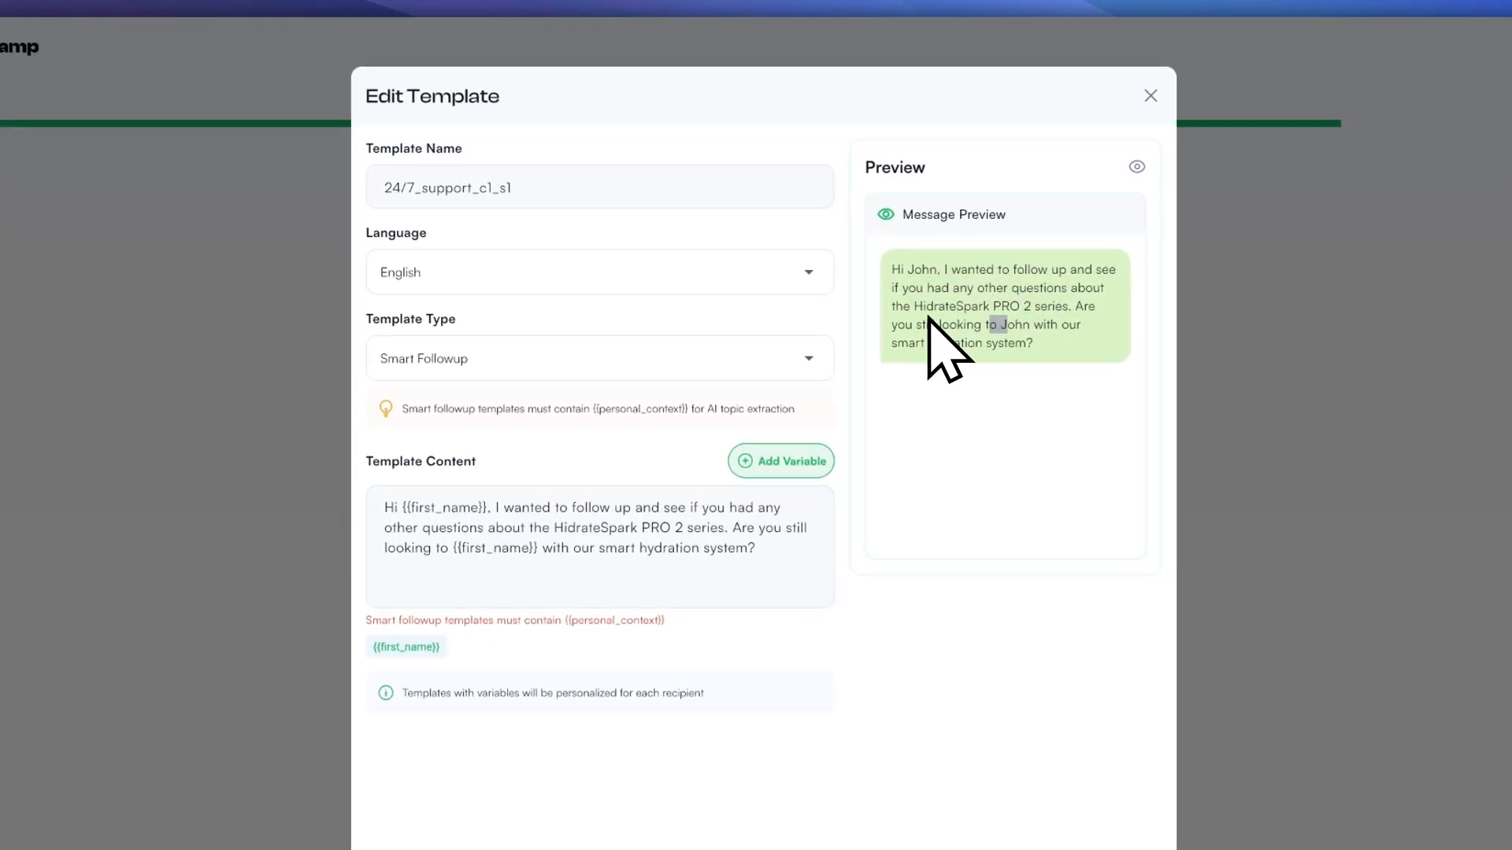
left_click(459, 549)
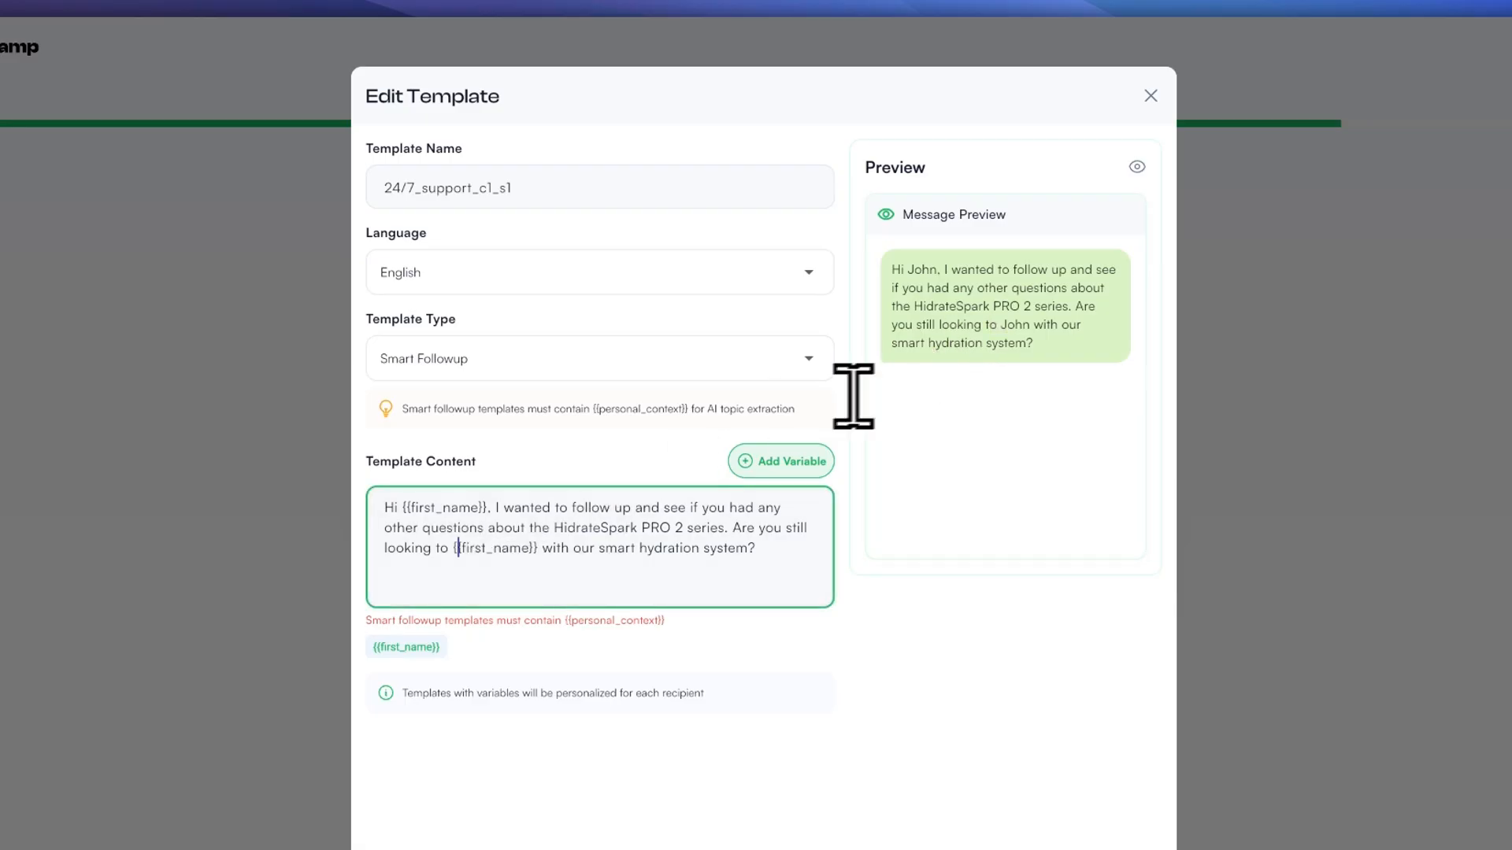
left_click_drag(997, 324, 1015, 324)
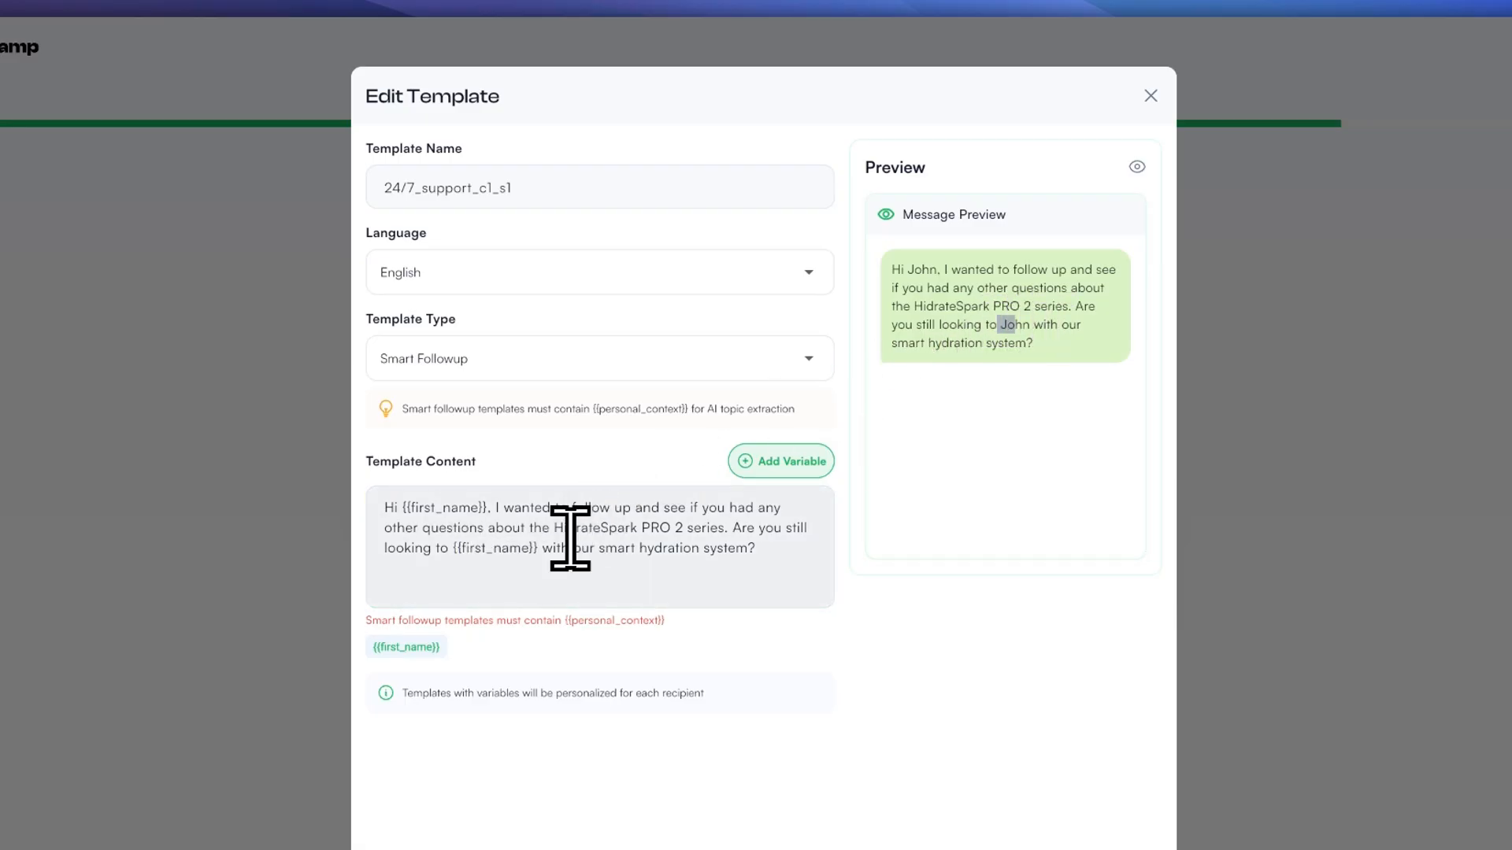
left_click_drag(535, 549, 467, 548)
key("BackSpace")
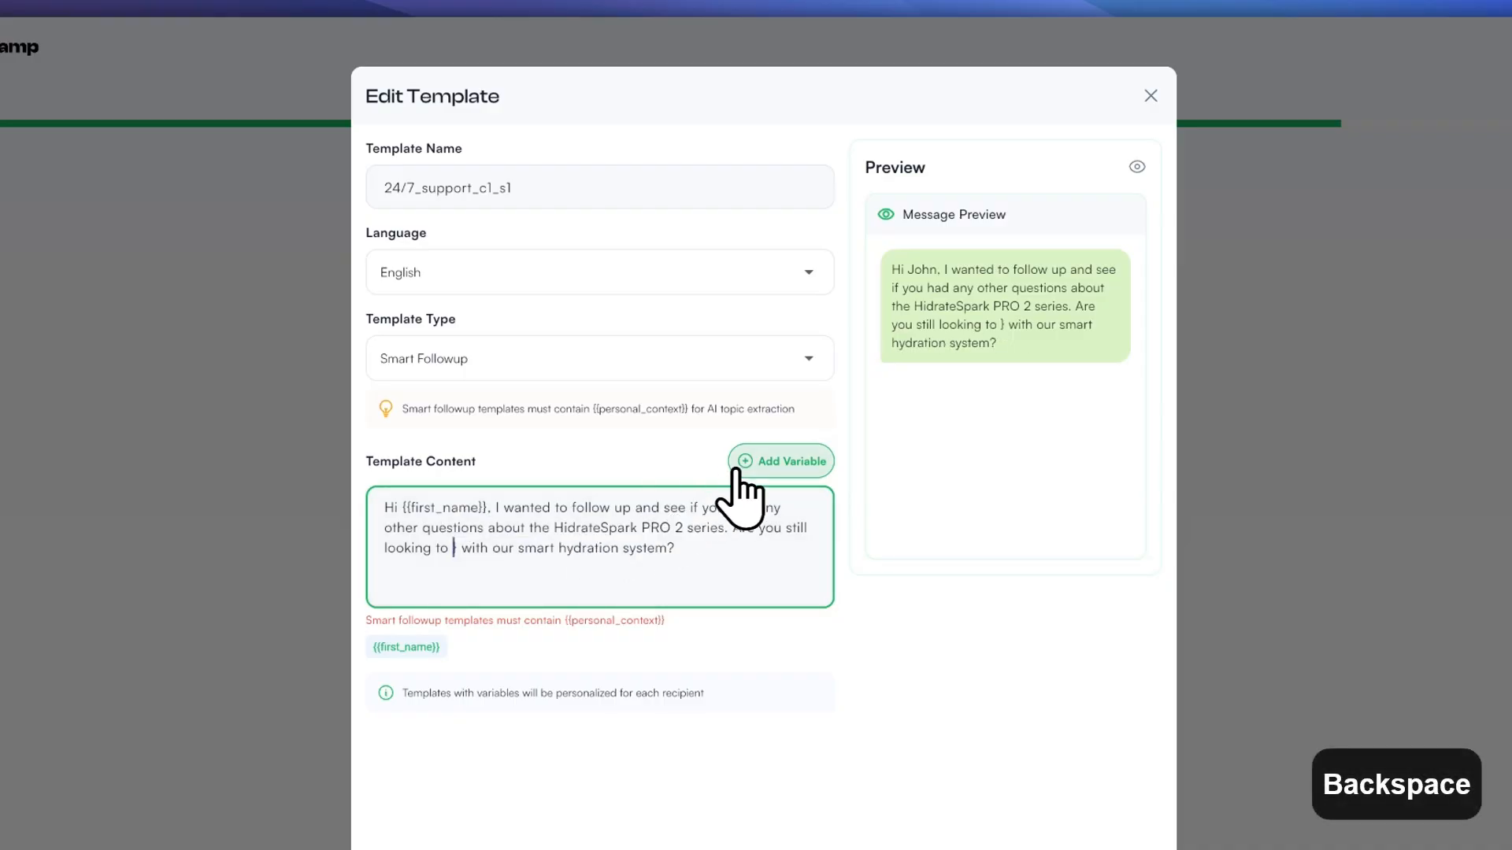
left_click(741, 465)
scroll(700, 409, "down", 4)
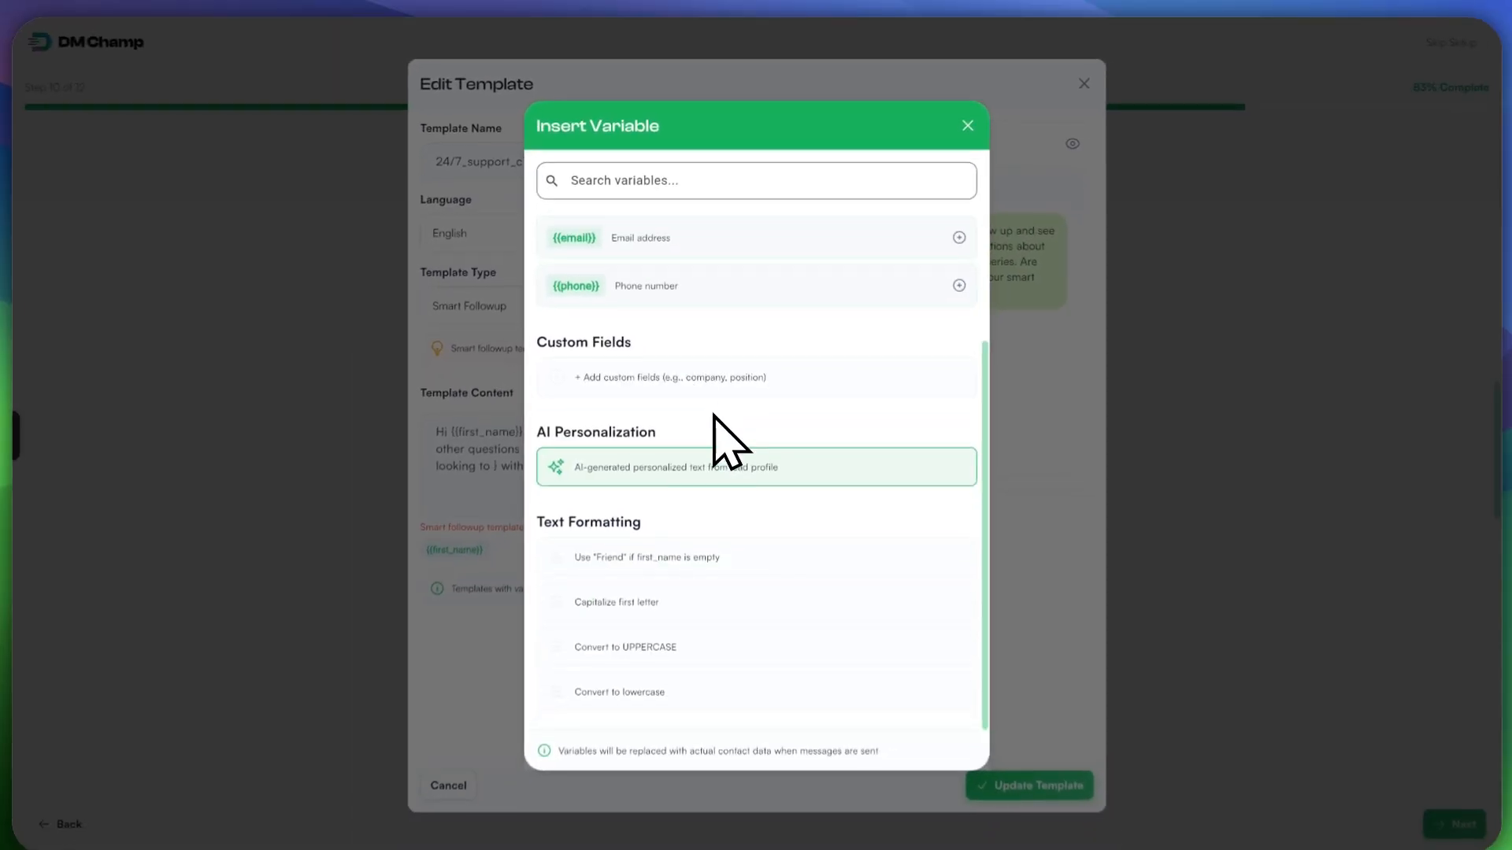
scroll(720, 507, "up", 4)
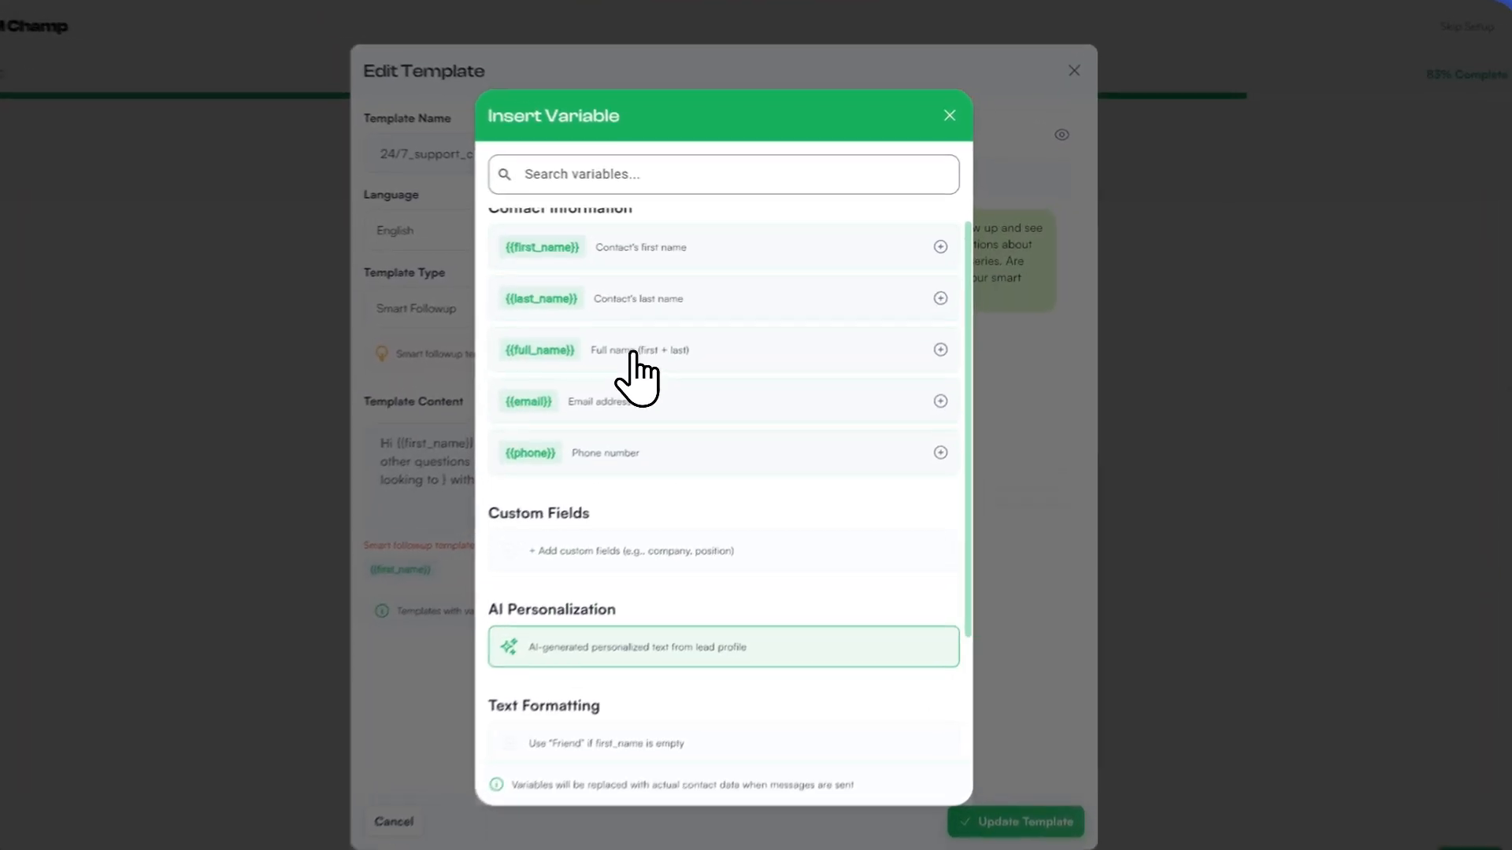
left_click(640, 340)
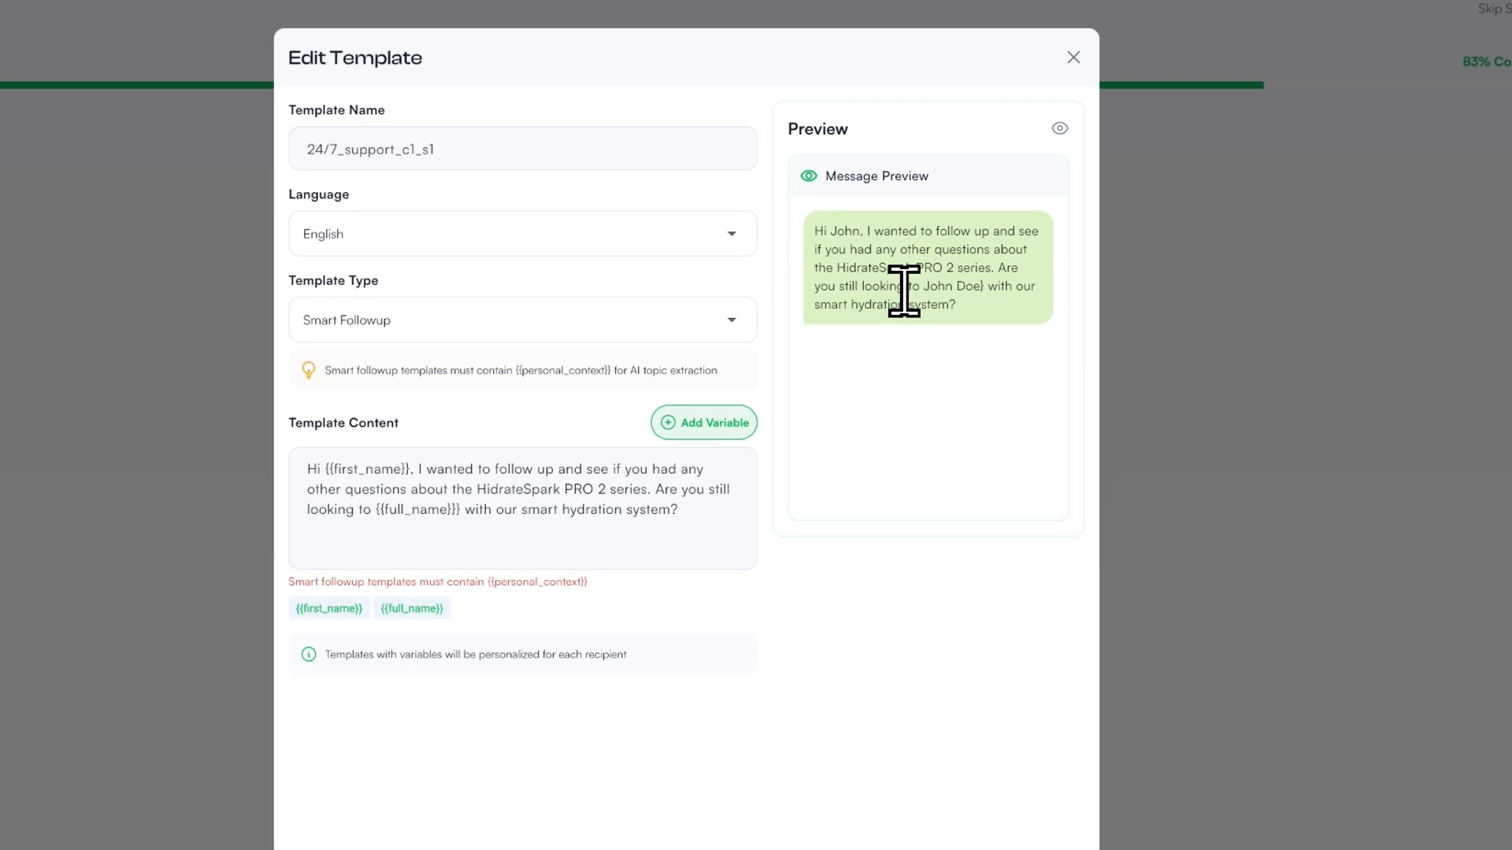
Step: Delete the stray closing brace left after {{full_name}}
left_click_drag(919, 287, 983, 286)
left_click(978, 283)
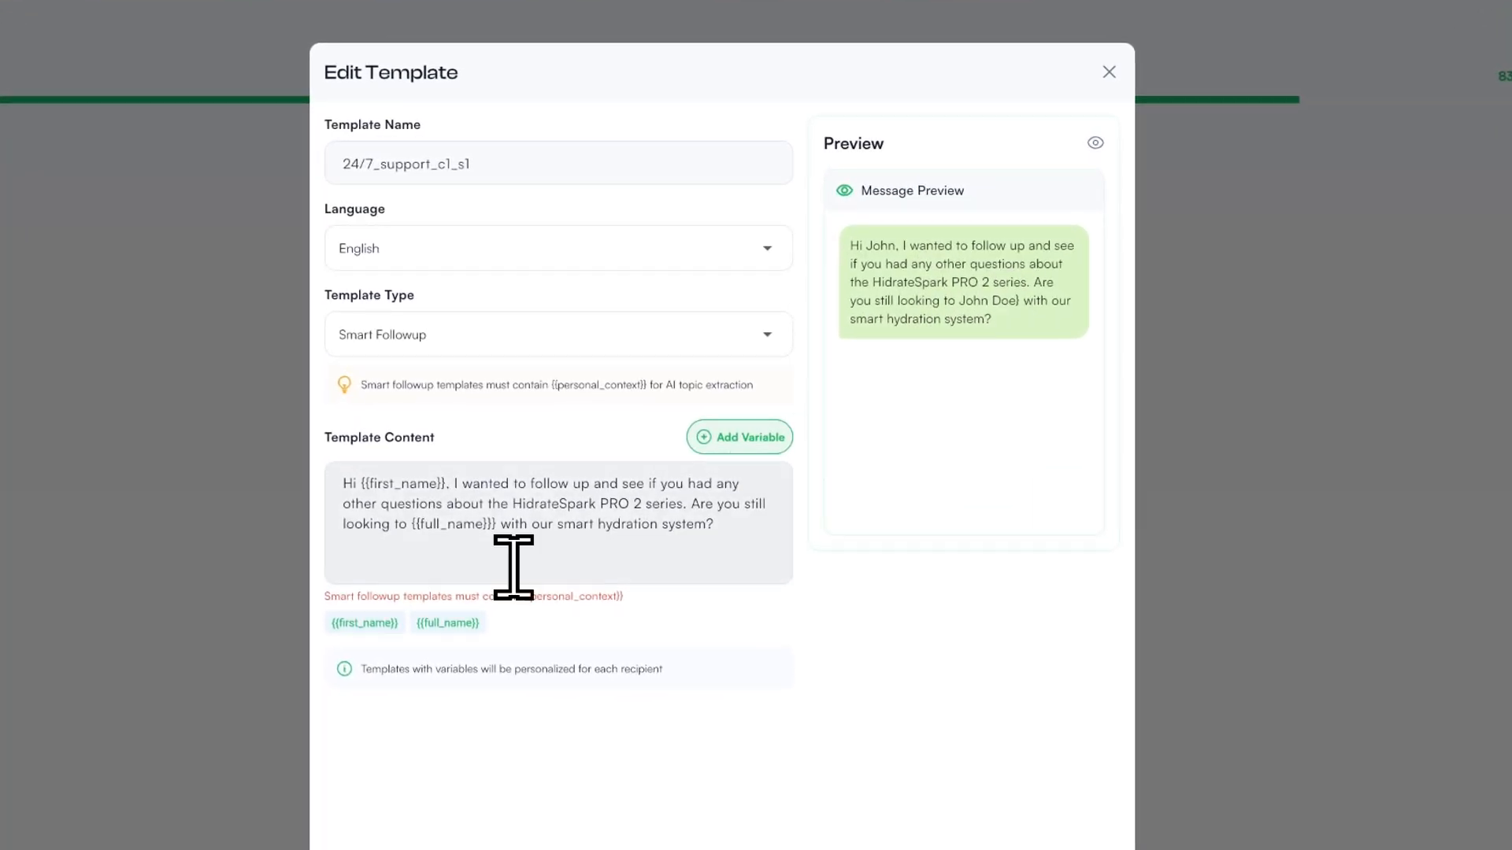
left_click(497, 526)
key("Right")
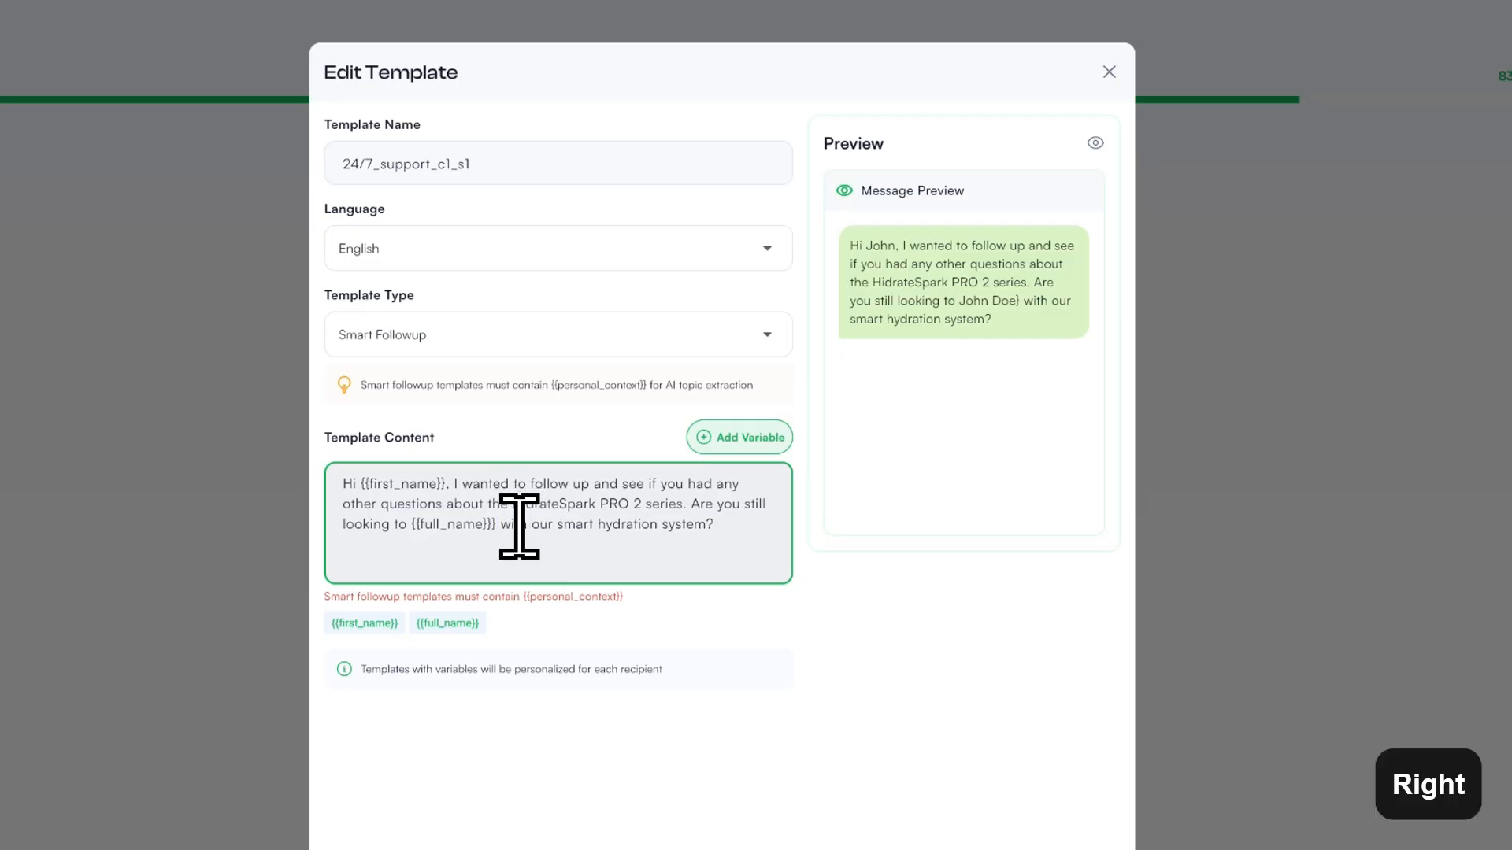
key("BackSpace")
left_click(590, 557)
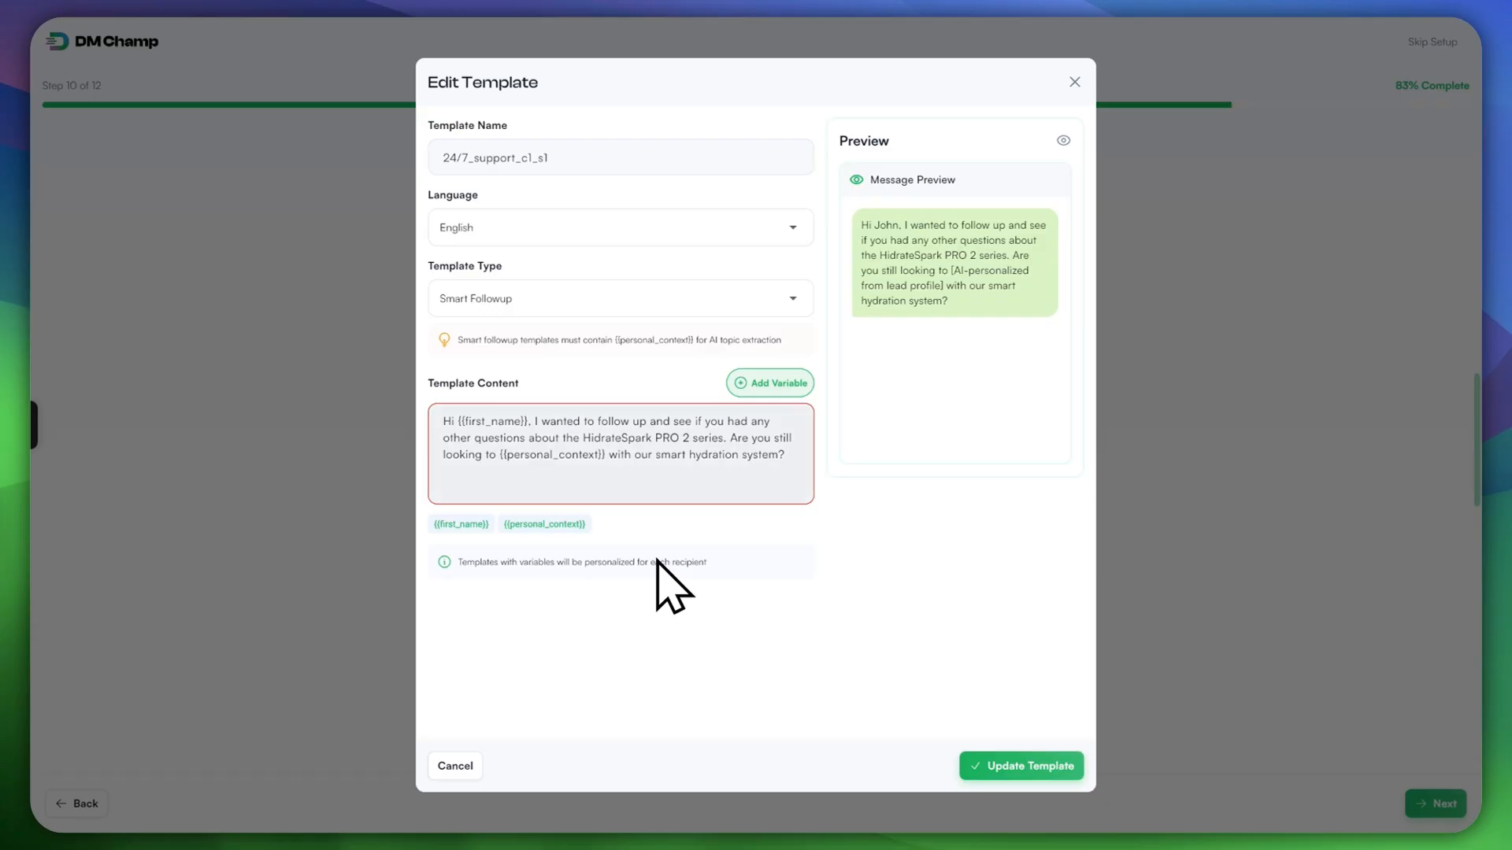
Step: Check the 'Are you still looking to {{personal_context}}' line, then review the follow-up templates list
left_click_drag(507, 455, 583, 455)
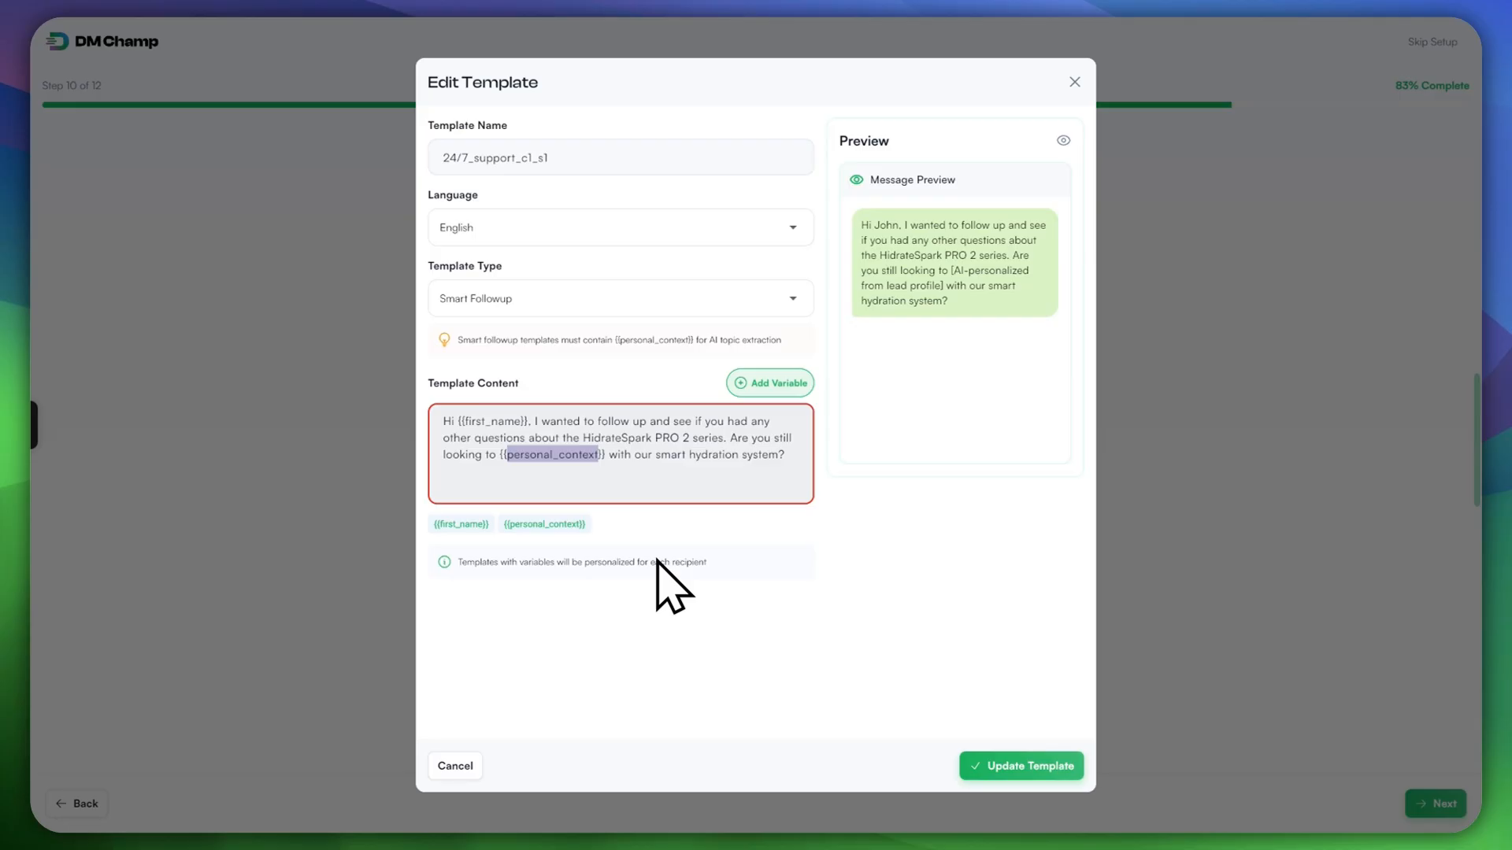
left_click(589, 454)
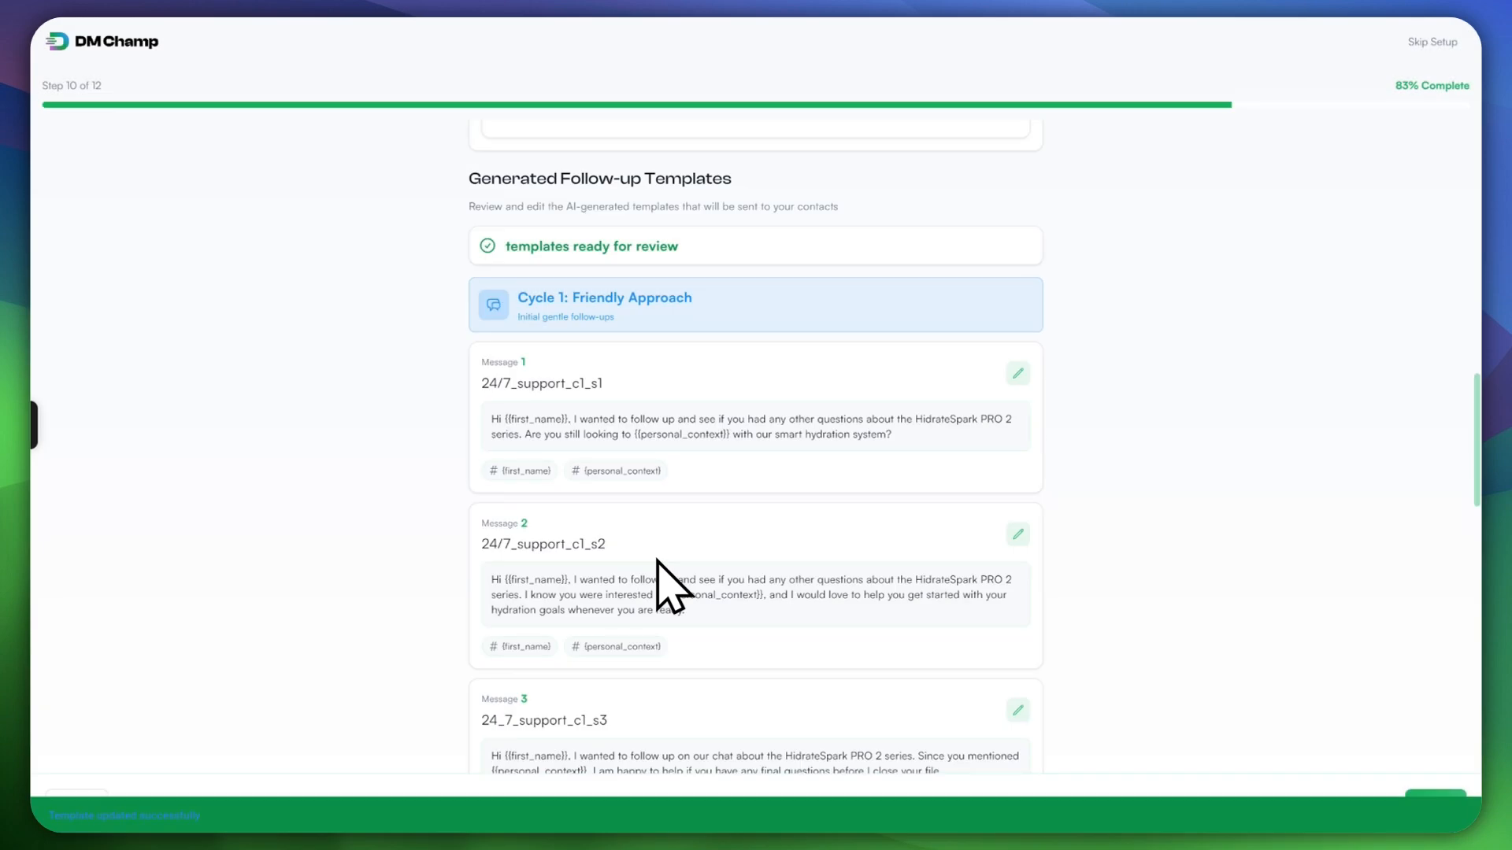
scroll(673, 587, "down", 2)
scroll(673, 586, "down", 3)
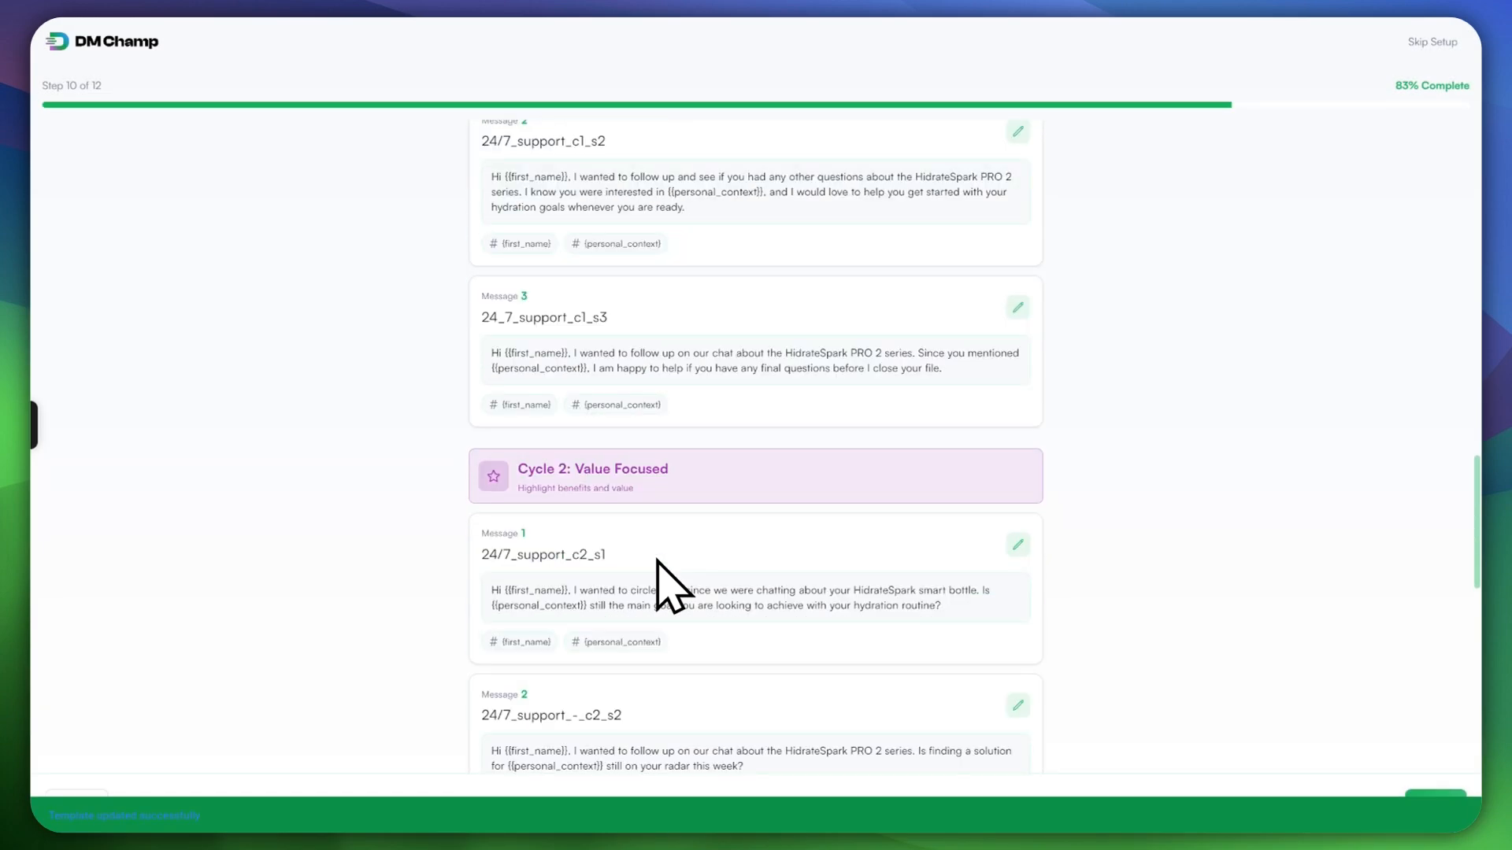
scroll(673, 586, "up", 3)
scroll(673, 587, "down", 3)
scroll(673, 586, "up", 2)
scroll(658, 560, "up", 2)
scroll(658, 561, "down", 3)
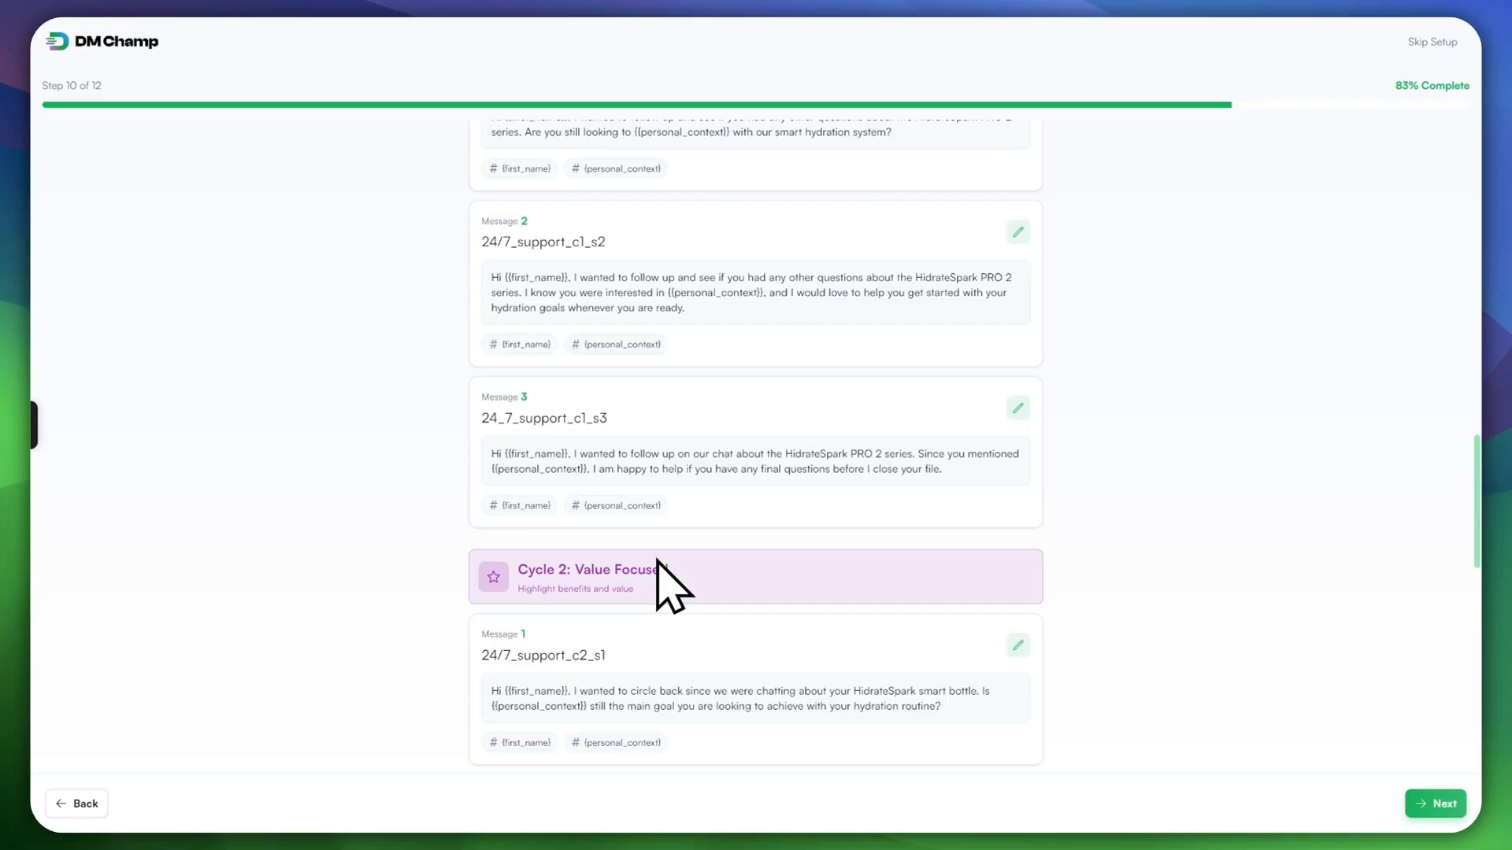
scroll(673, 587, "down", 2)
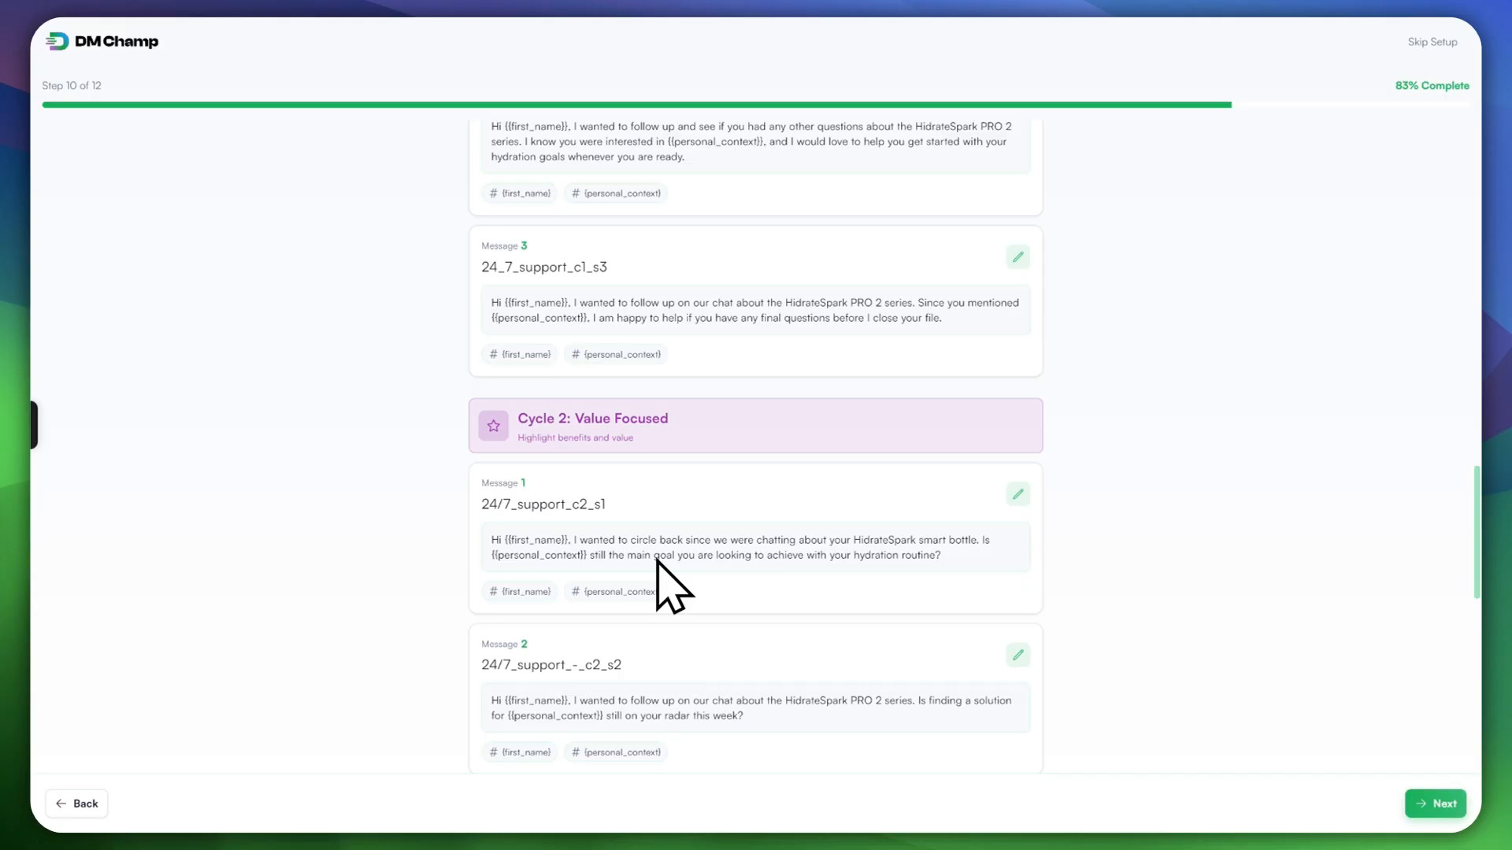
left_click(658, 561)
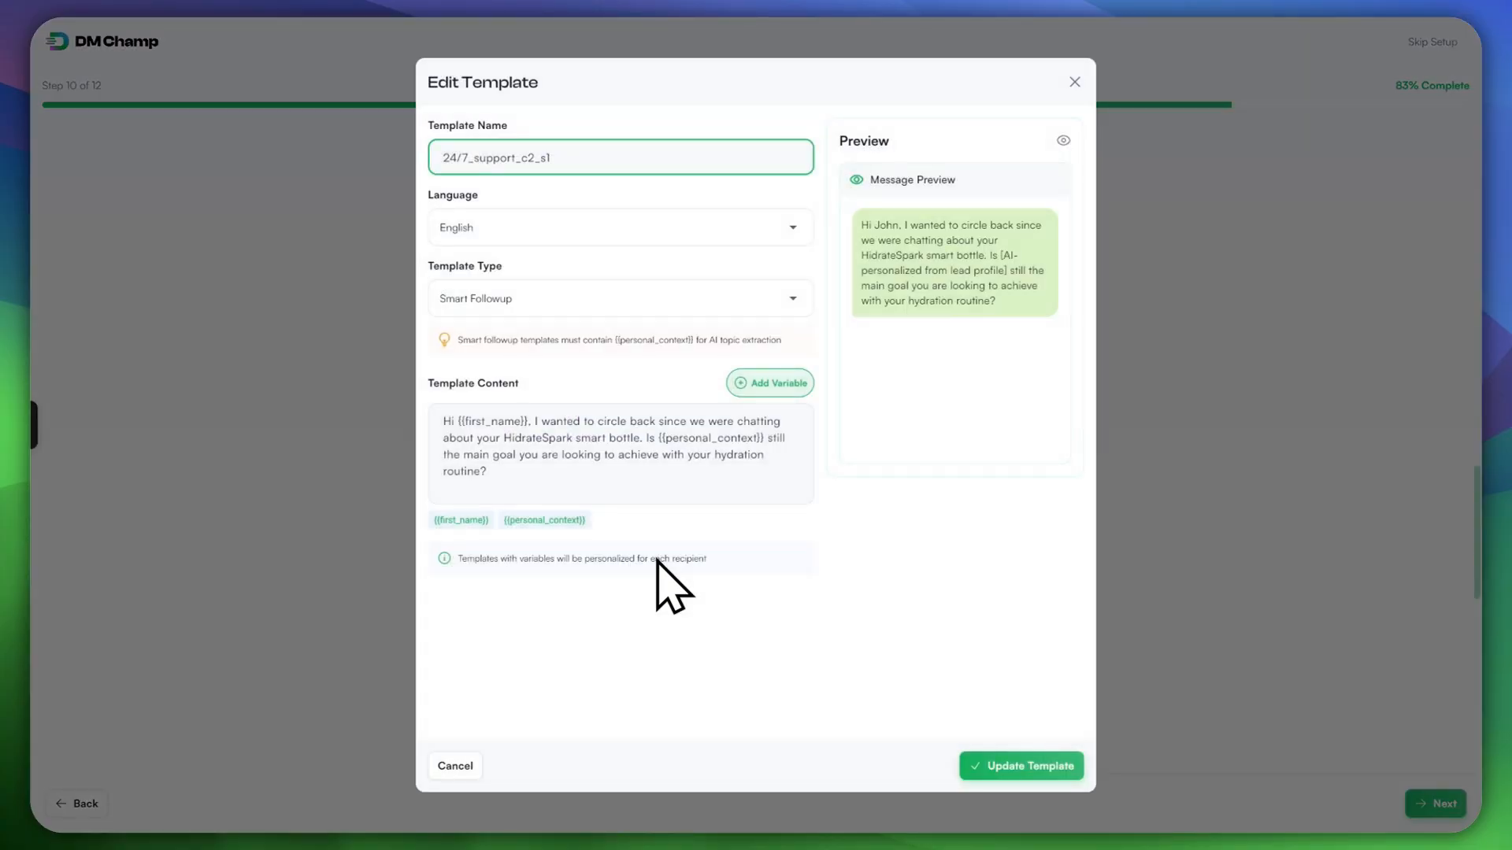
key("Tab")
key("Tab")
key("Return")
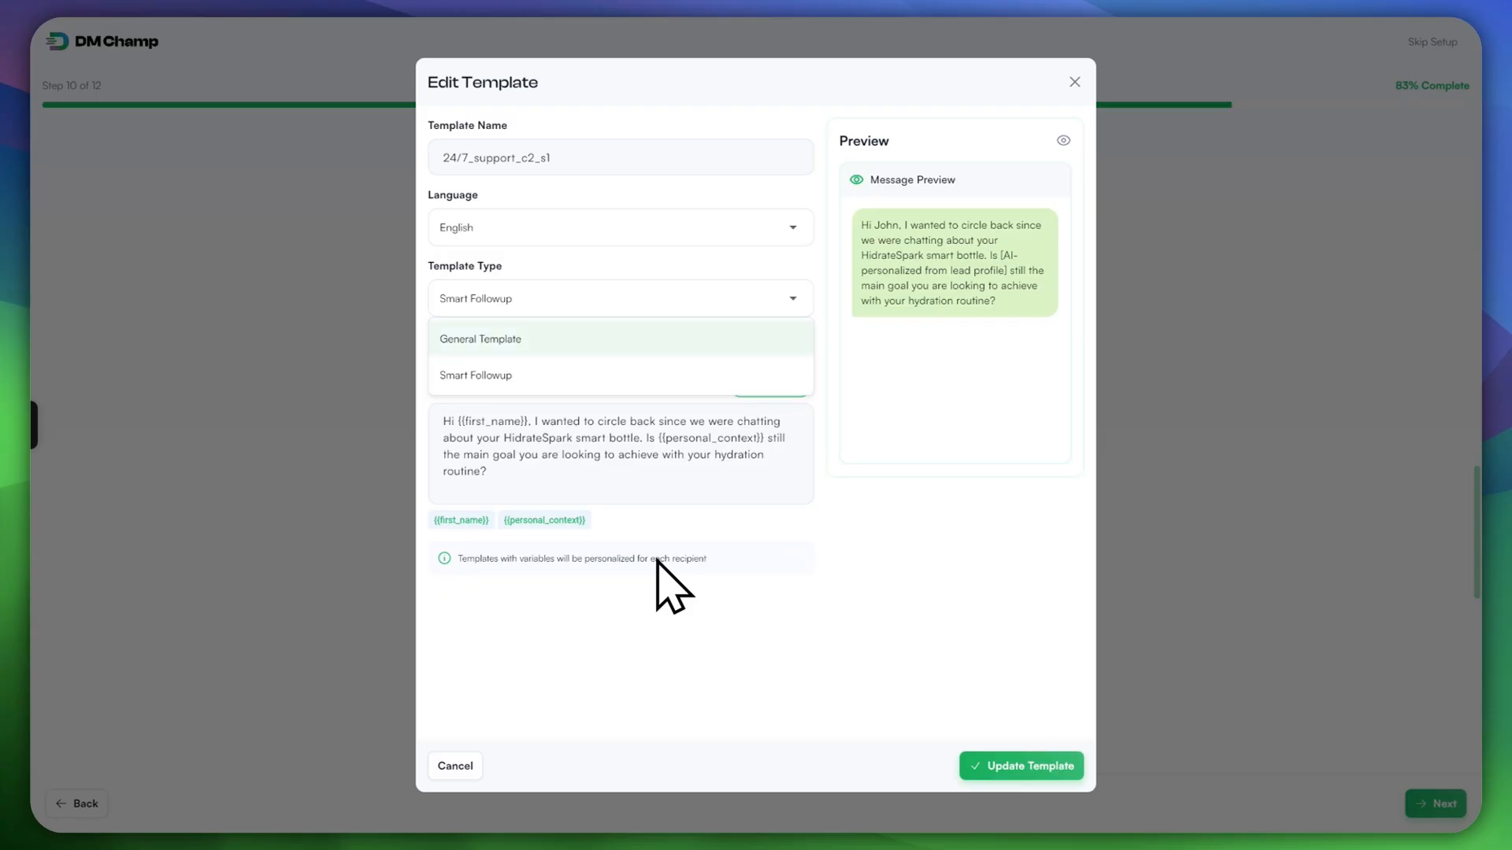
key("Return")
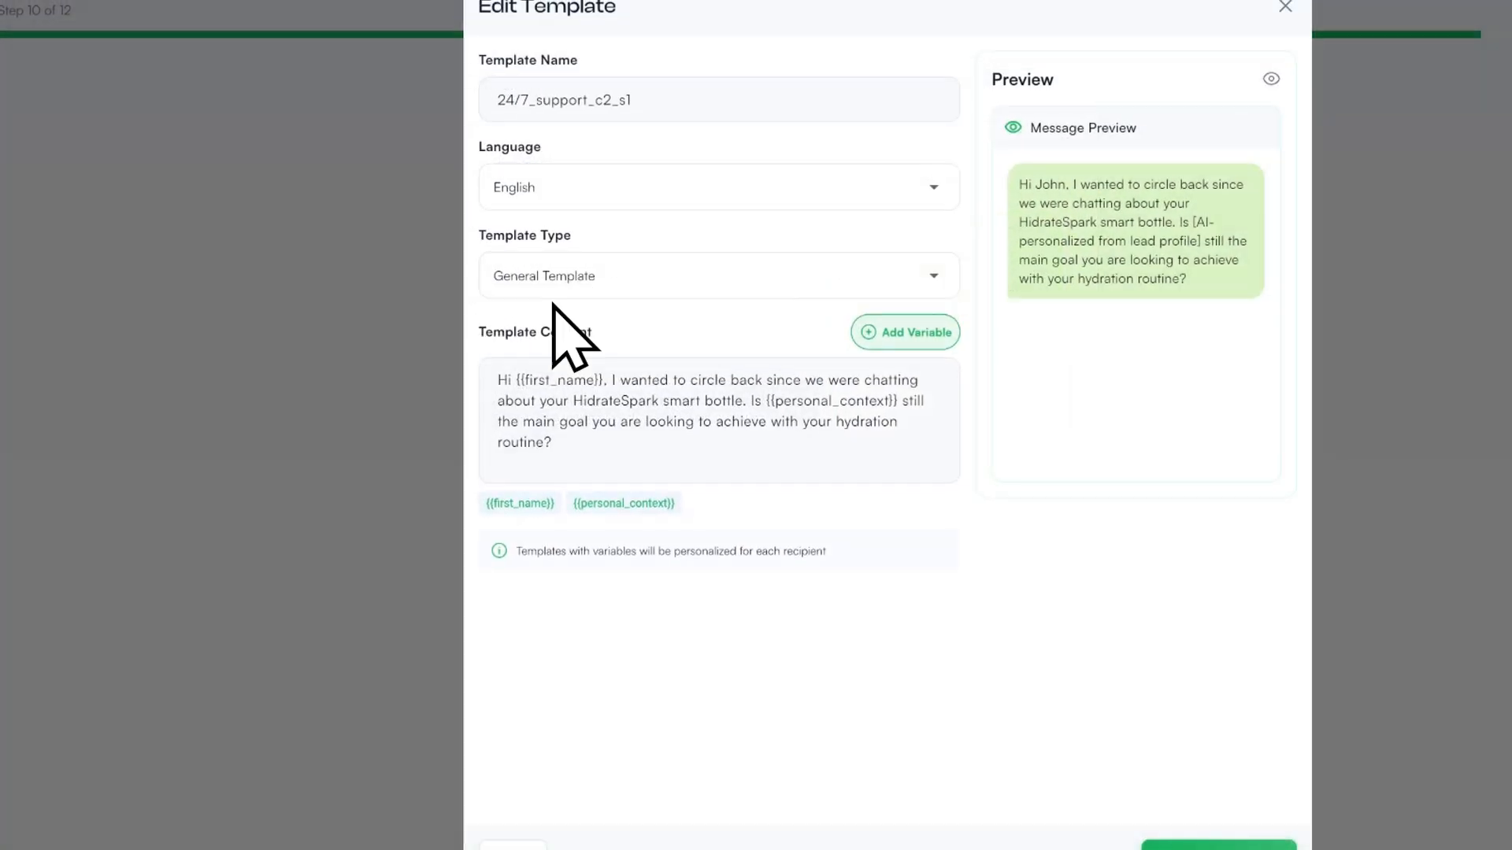
left_click(490, 306)
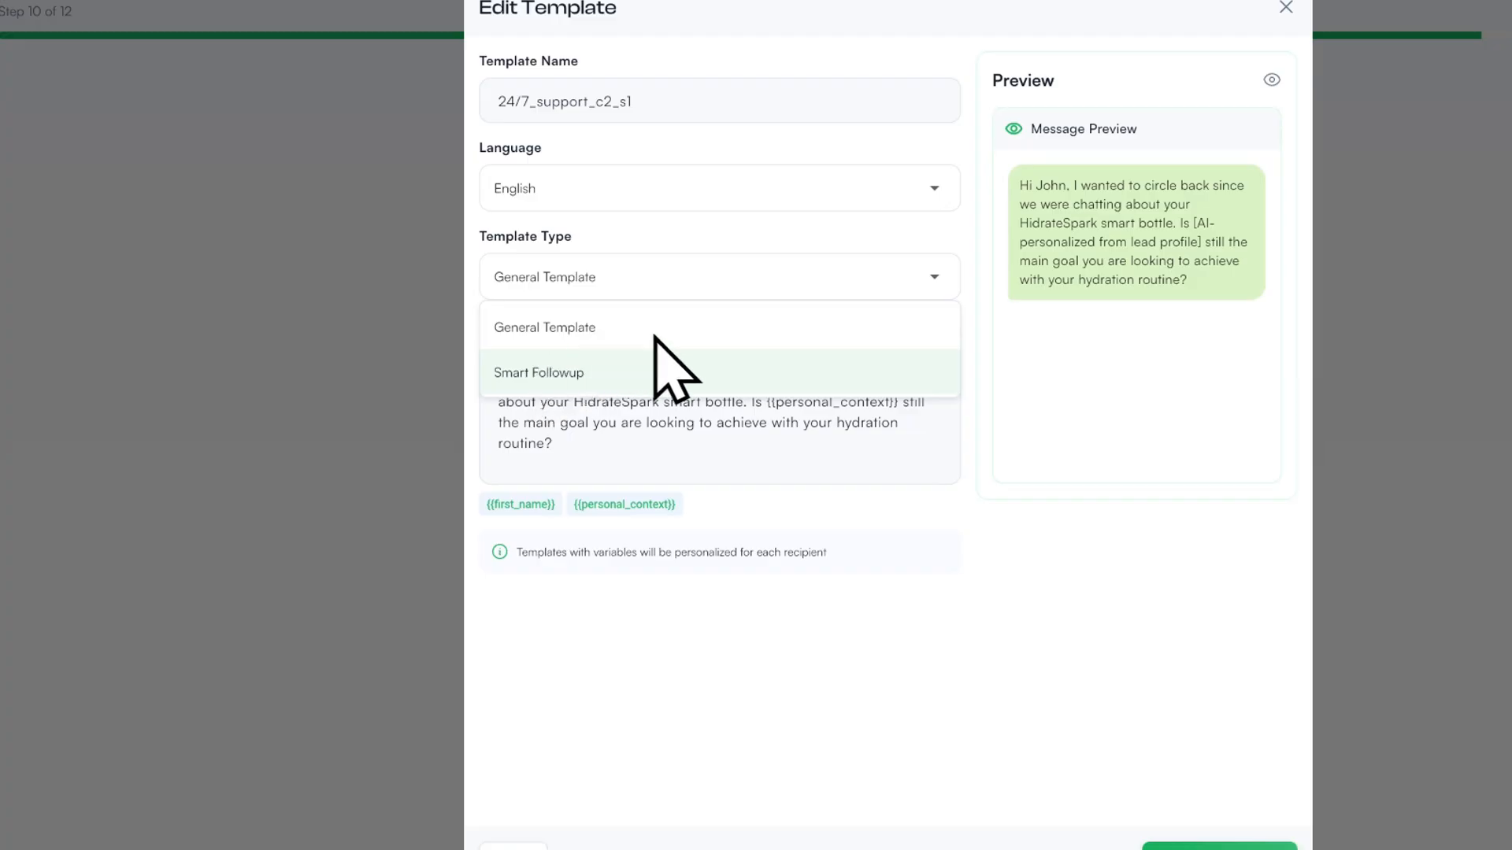
left_click(614, 328)
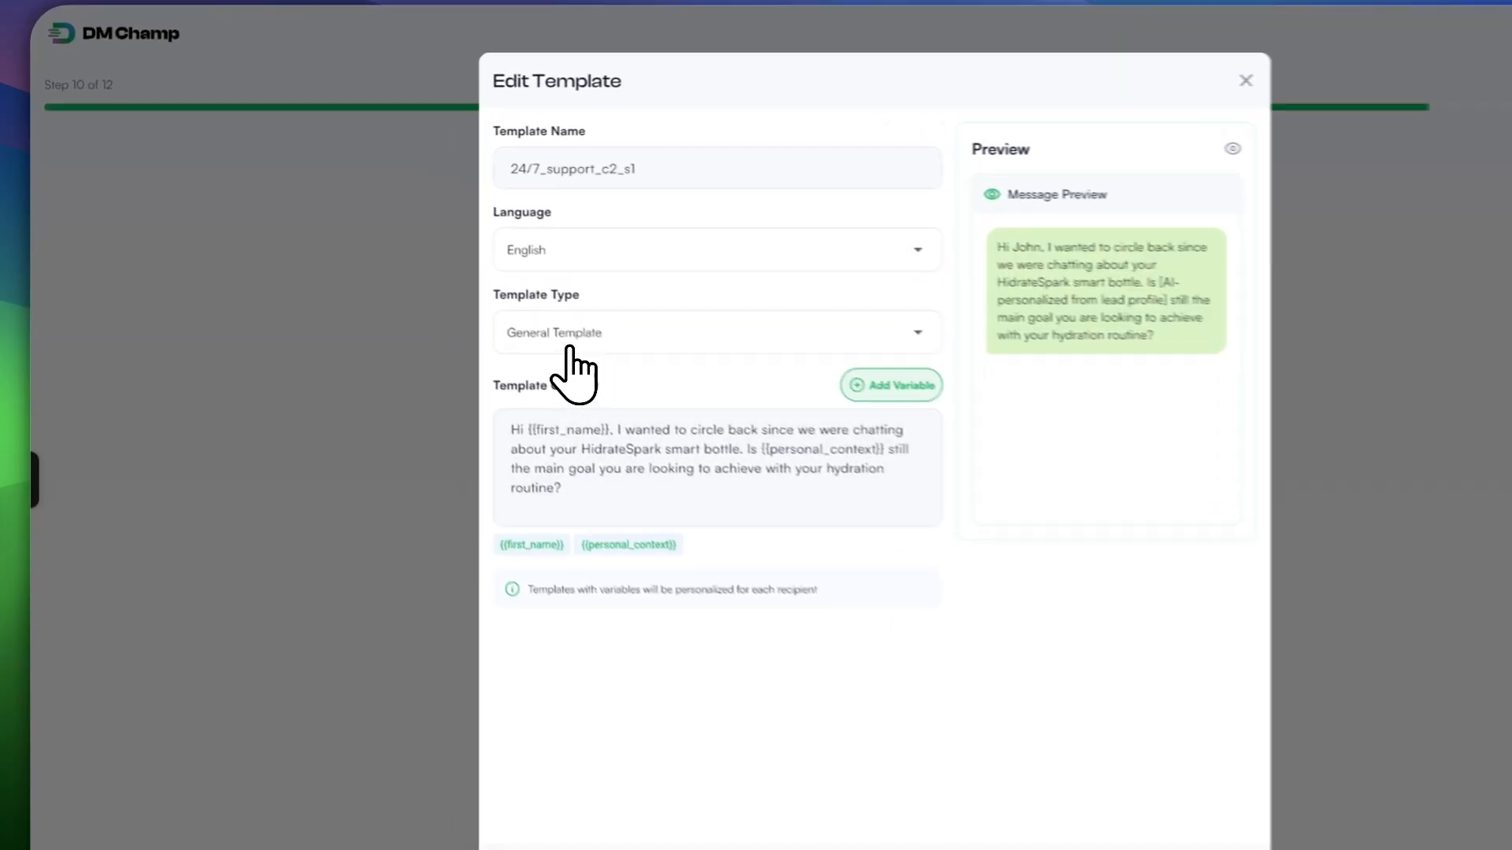
left_click(630, 349)
left_click(683, 453)
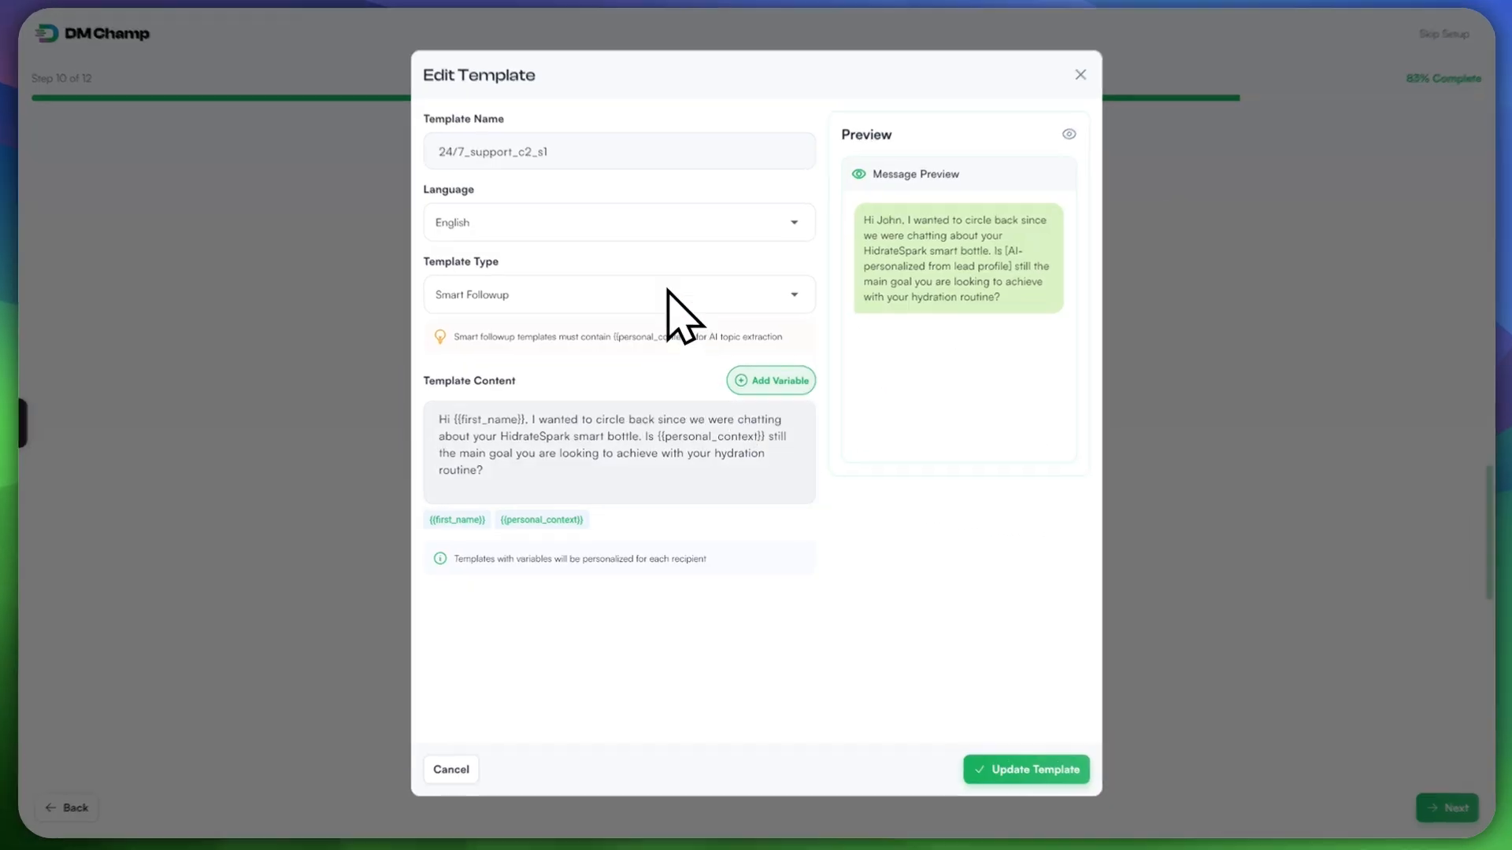
left_click(607, 296)
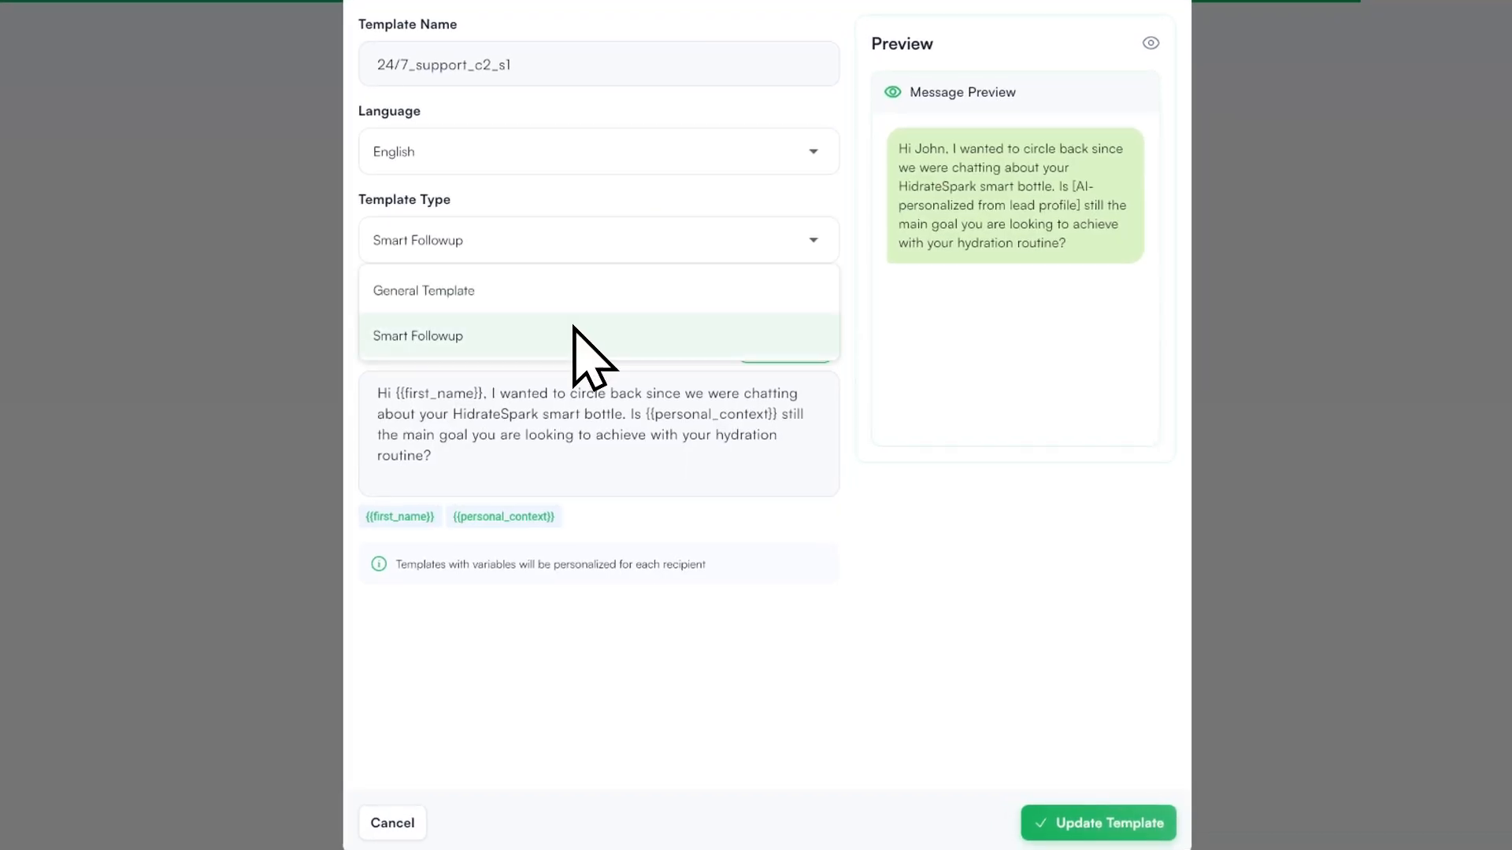
left_click(574, 335)
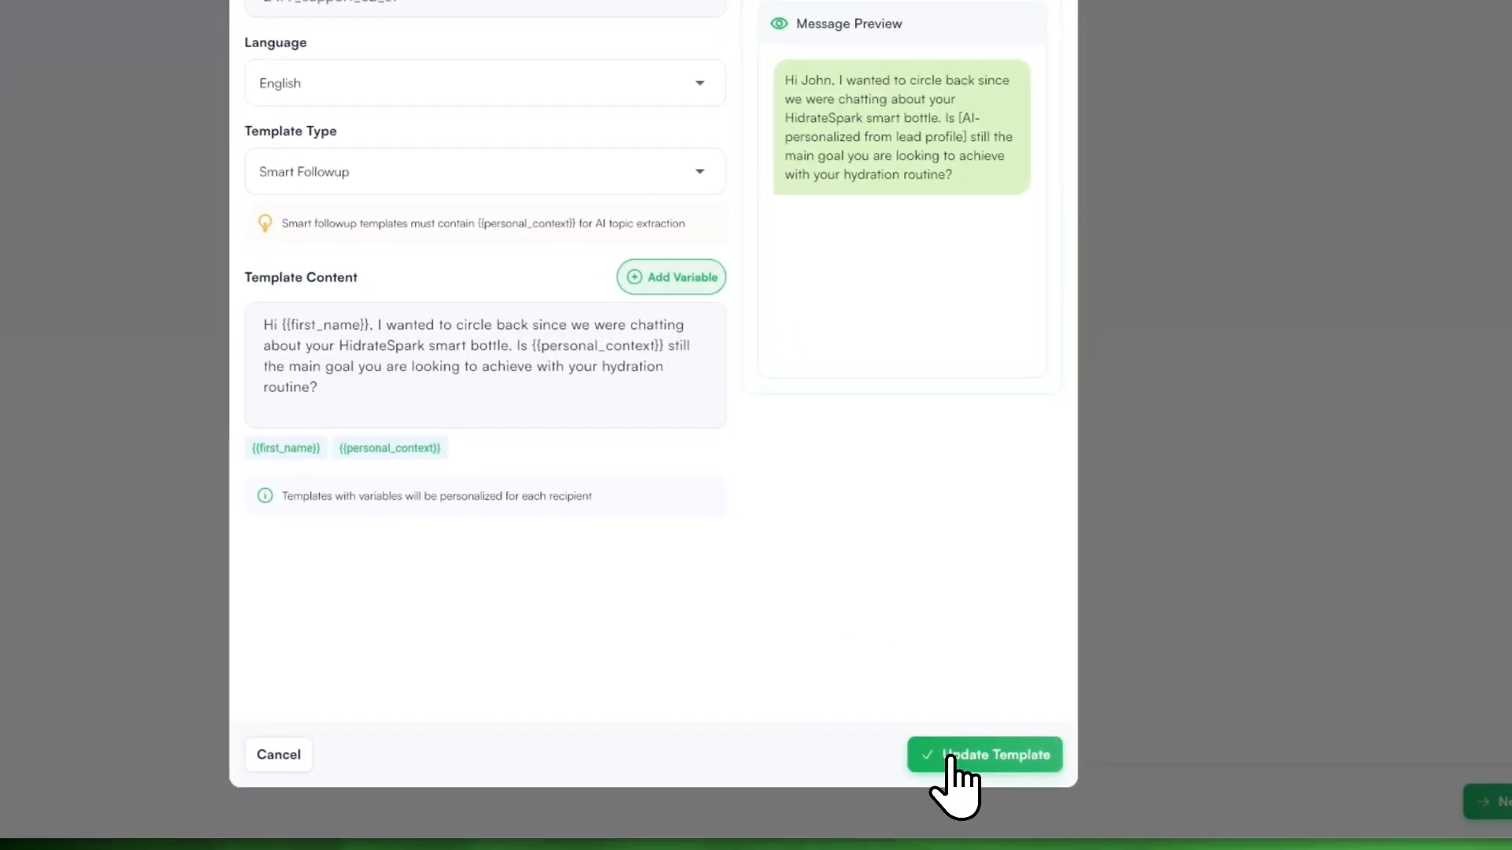
left_click(1070, 819)
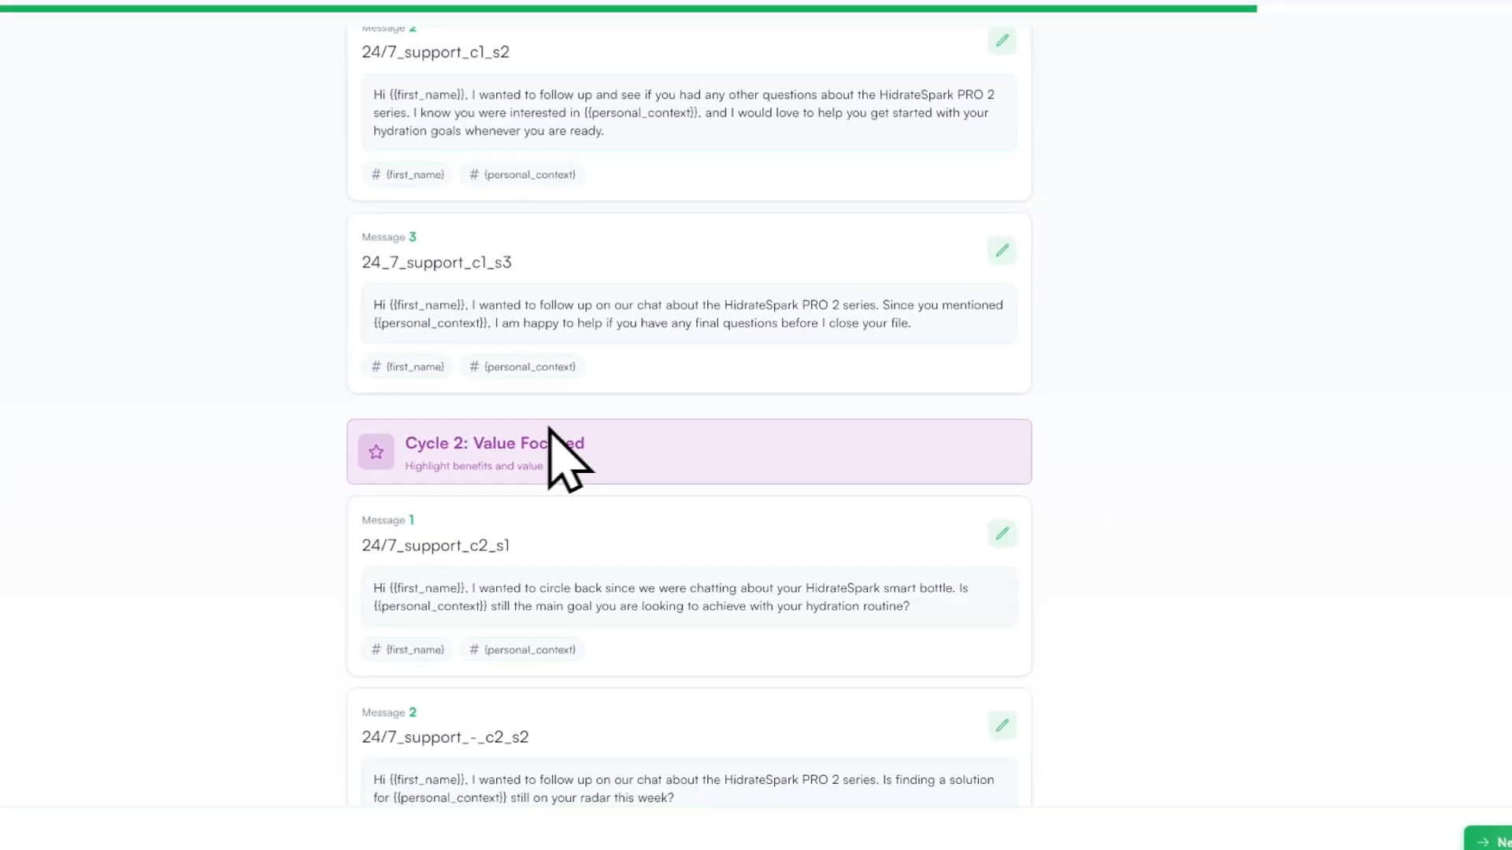
Step: Review the Cycle 1, 2 and 3 generated follow-up templates down to the Final Attempt messages
scroll(511, 441, "down", 2)
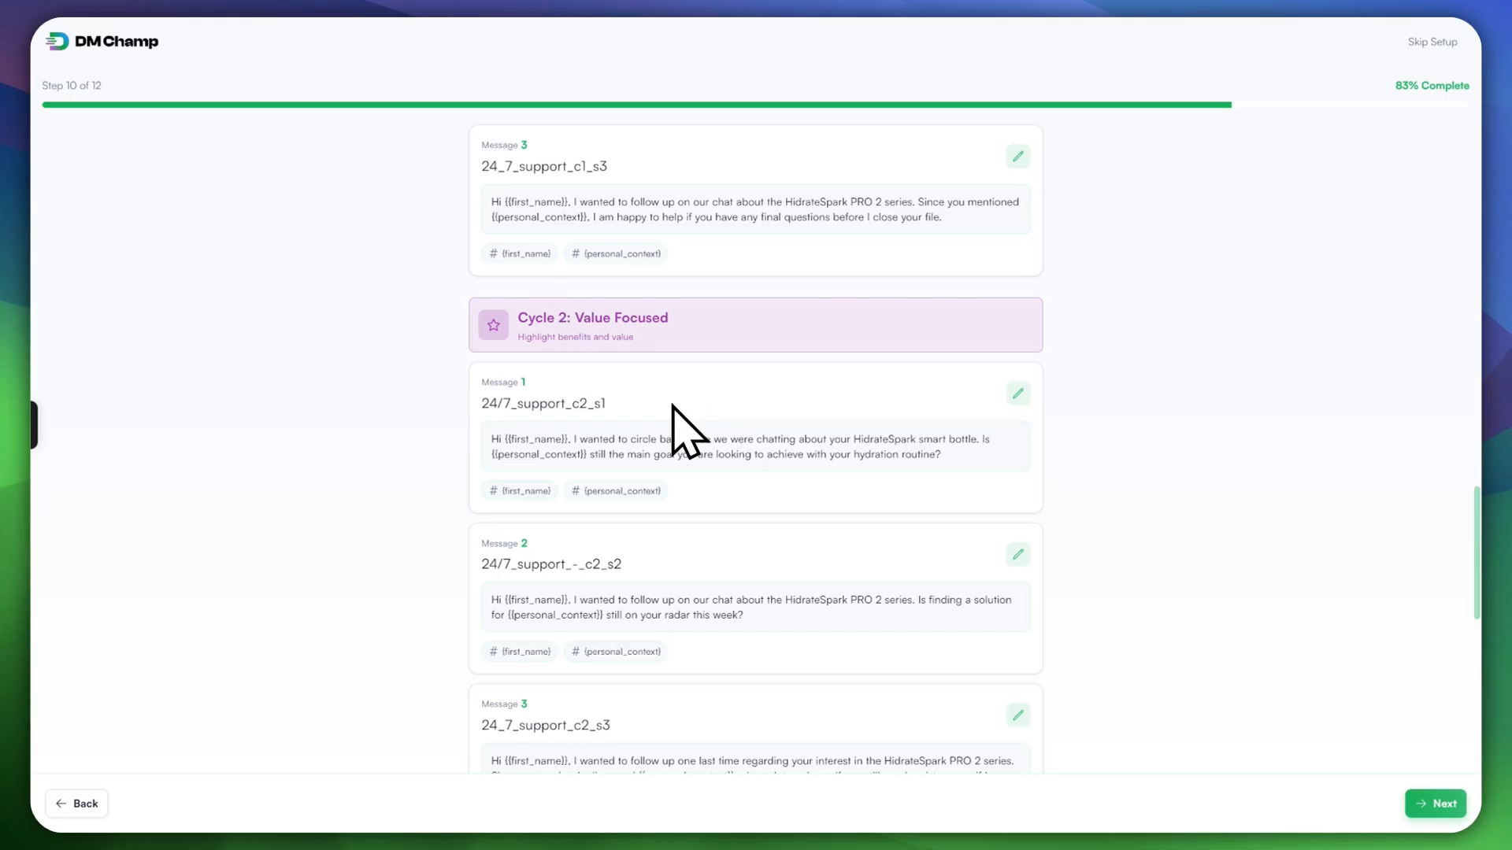
scroll(674, 422, "down", 5)
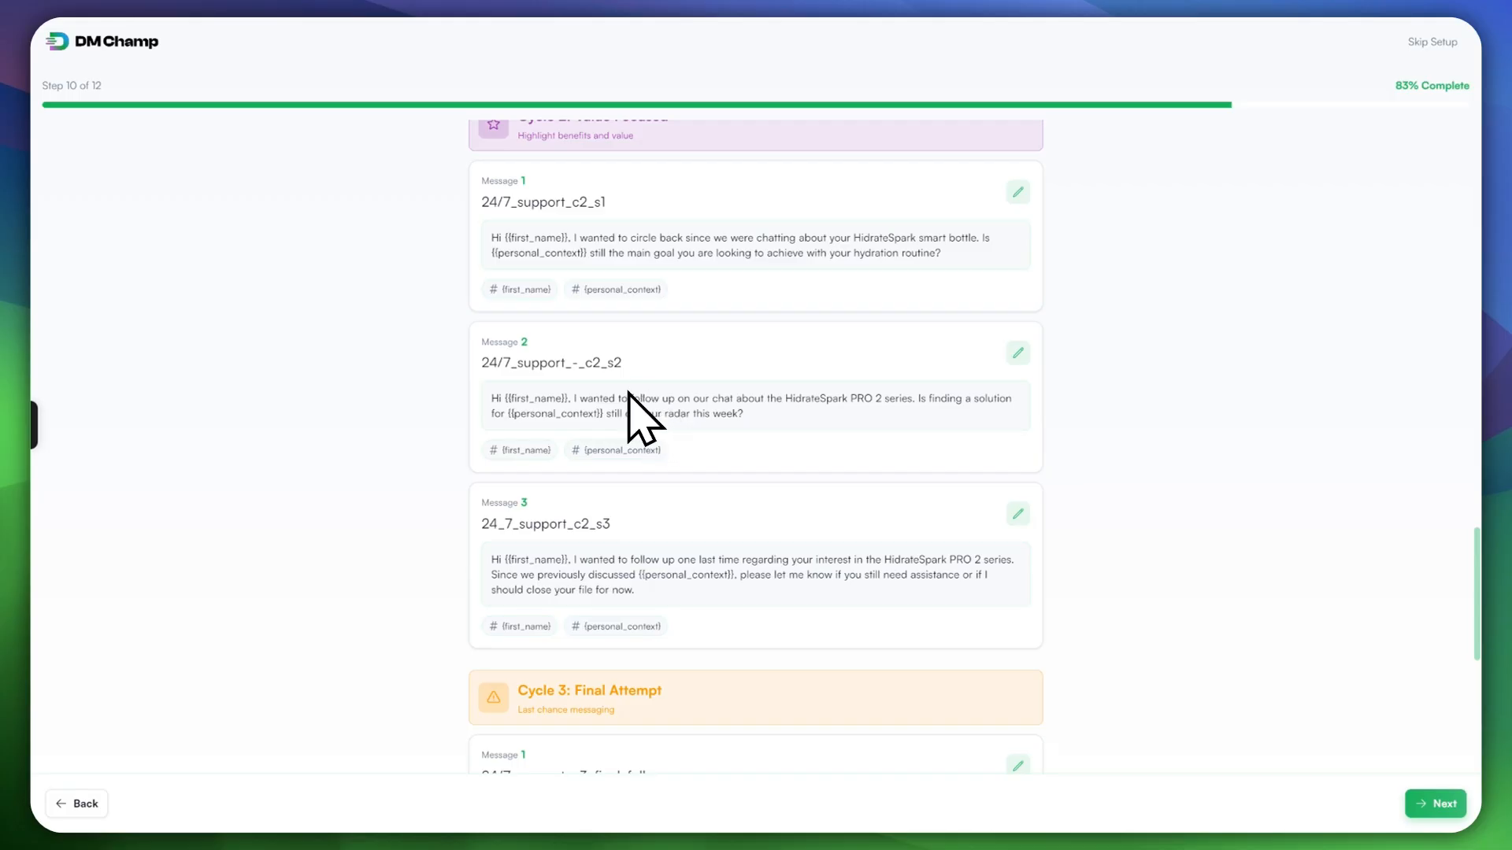
scroll(685, 488, "down", 1)
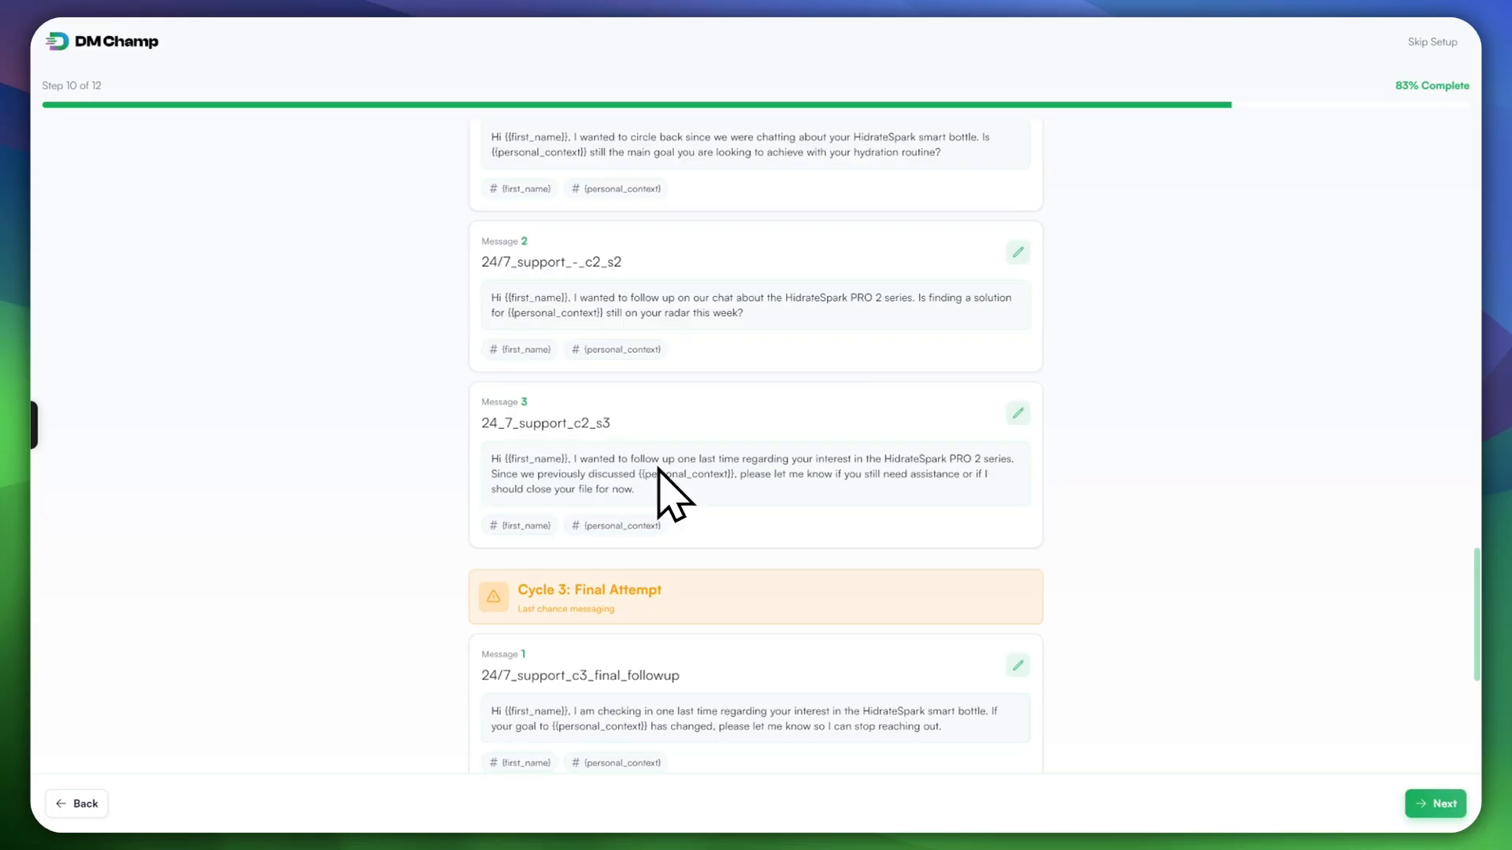
scroll(676, 482, "up", 1)
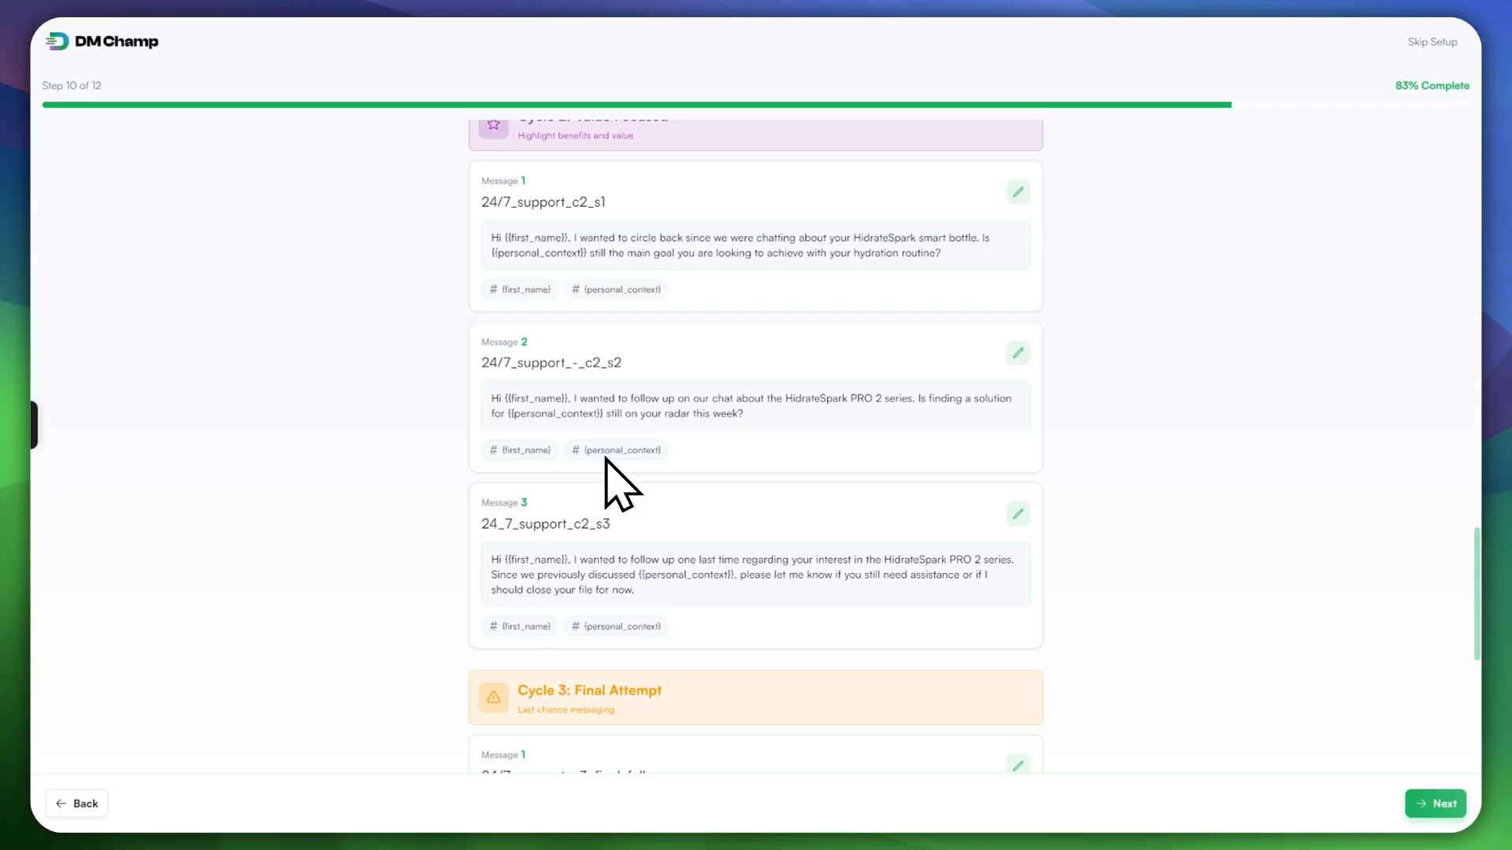
scroll(614, 452, "up", 2)
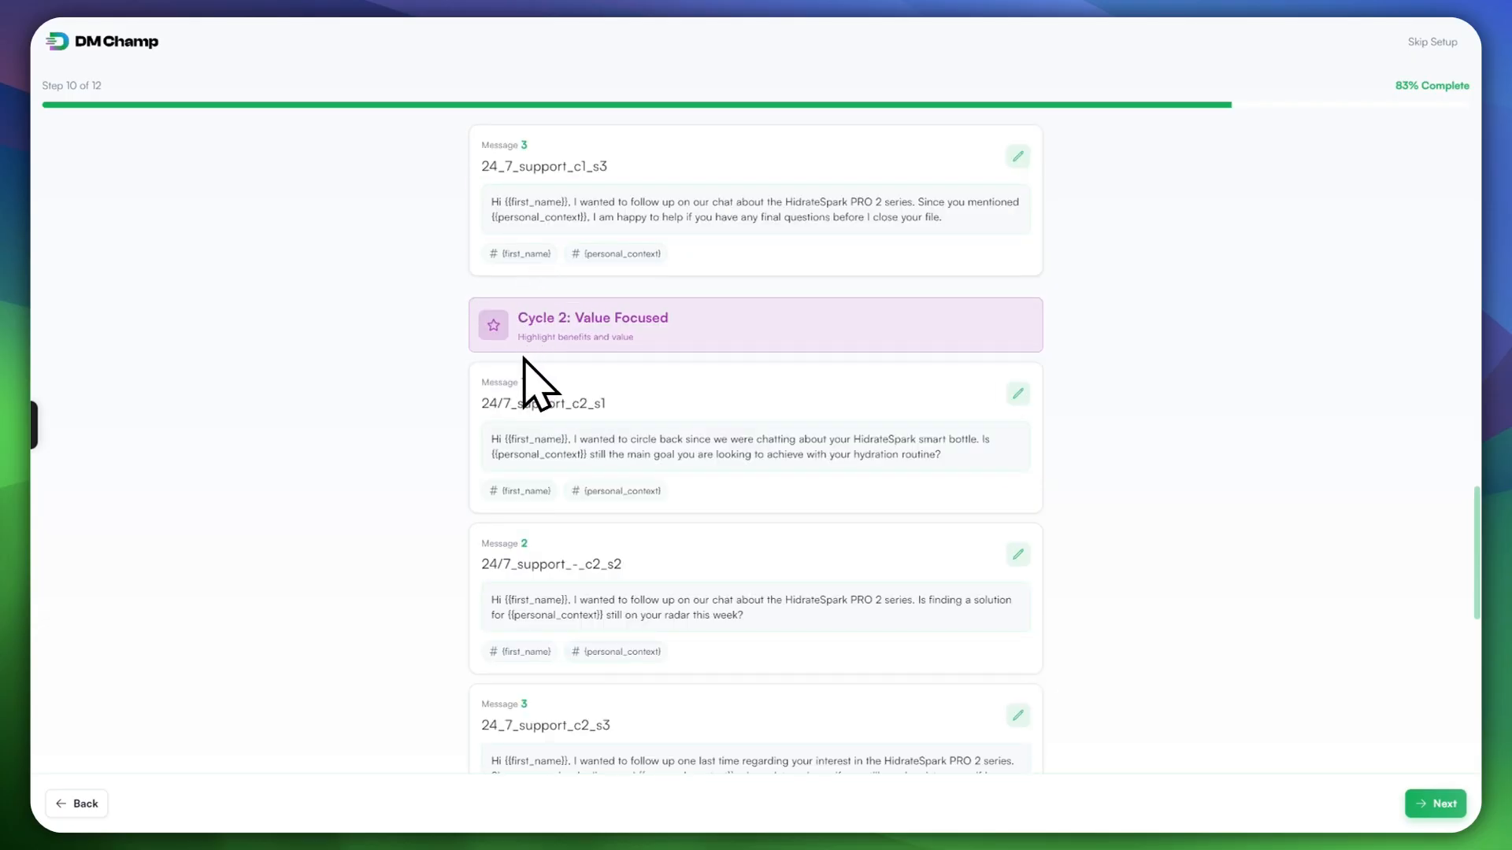
scroll(529, 521, "down", 8)
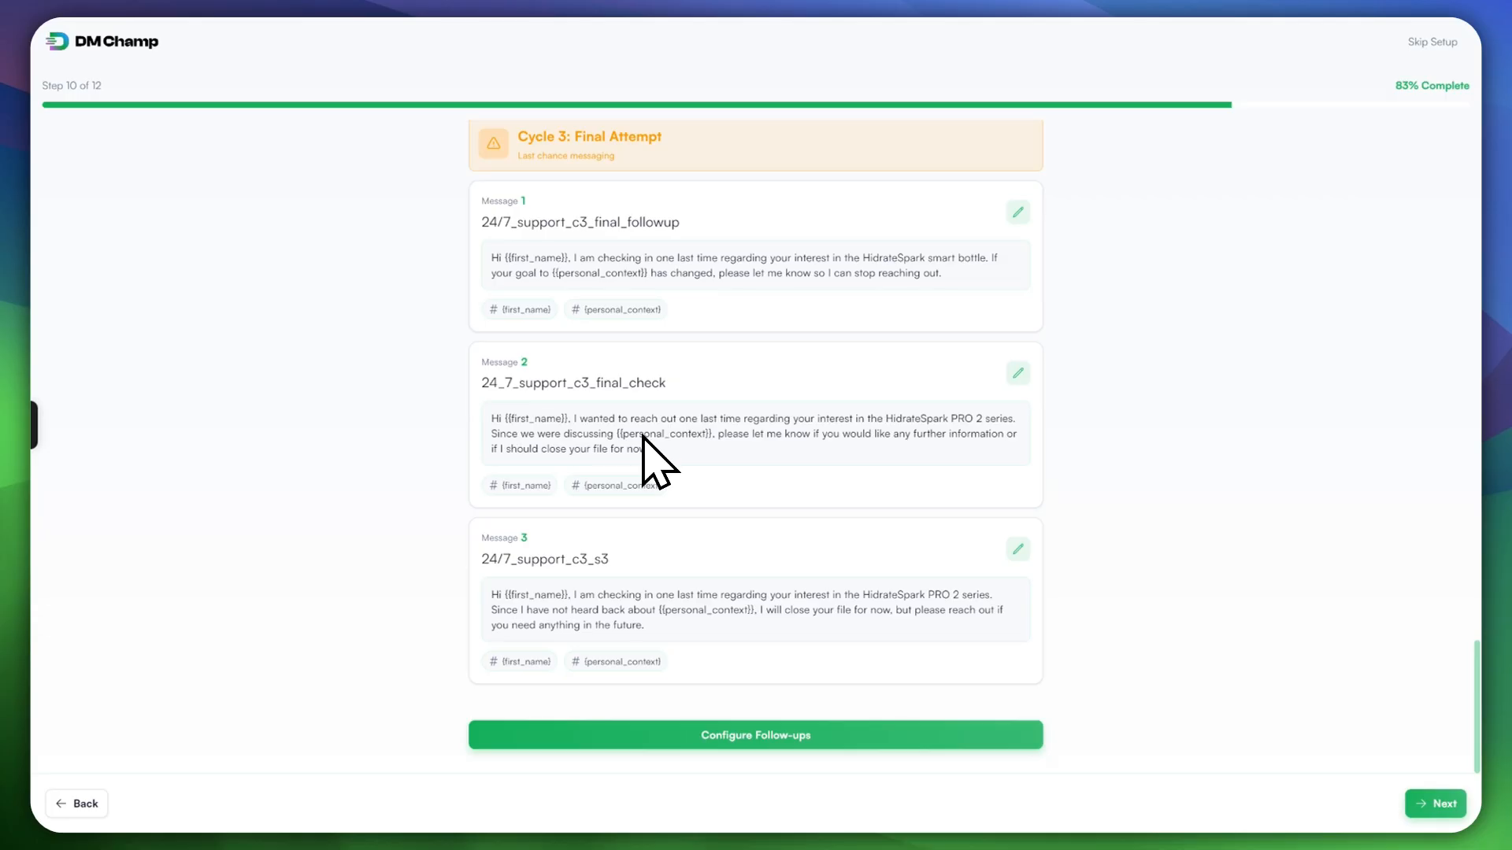
scroll(642, 435, "up", 8)
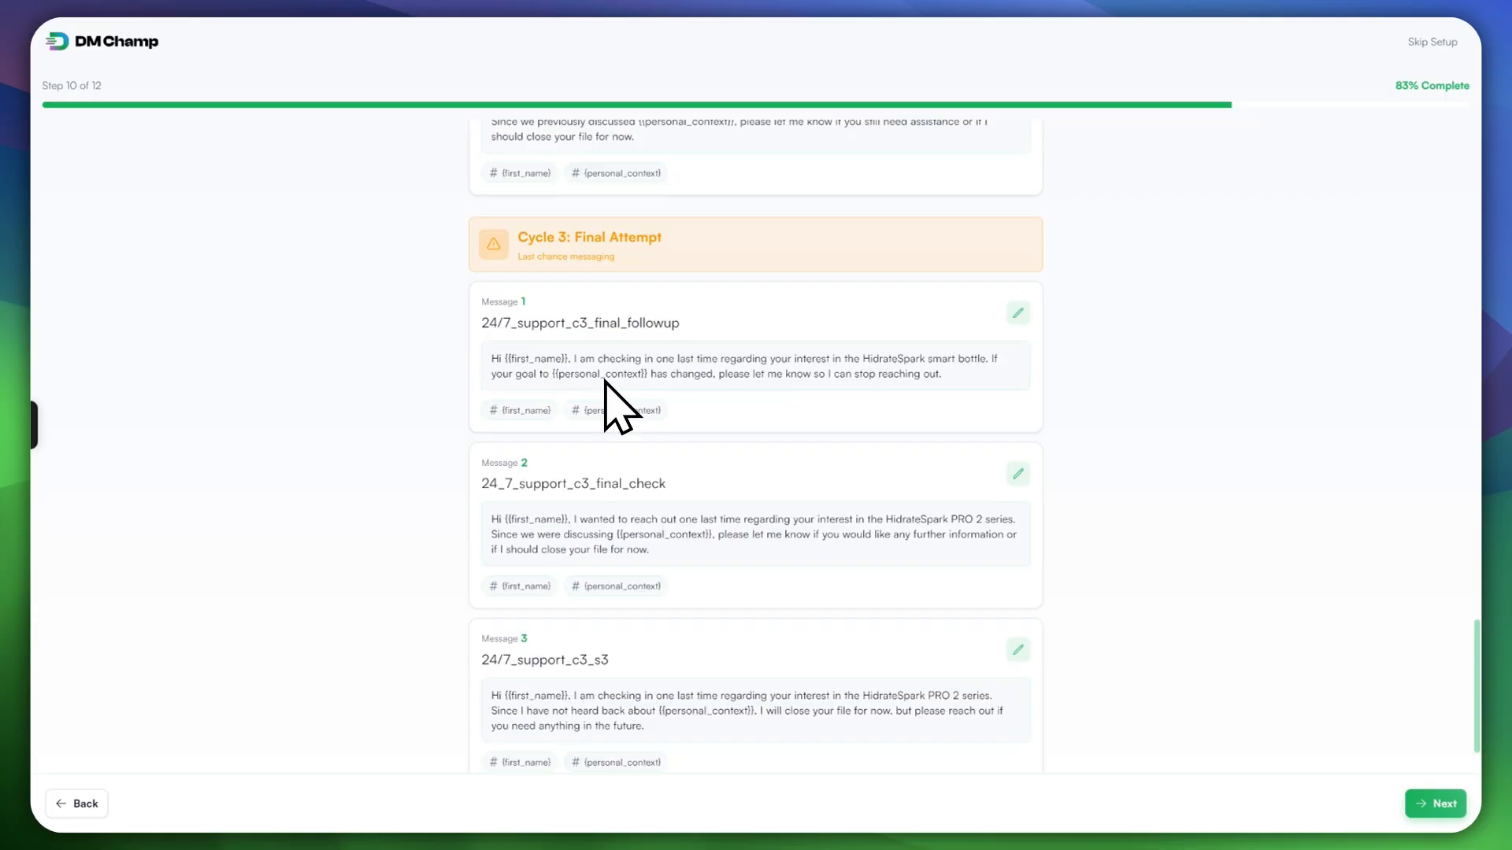
scroll(596, 445, "up", 6)
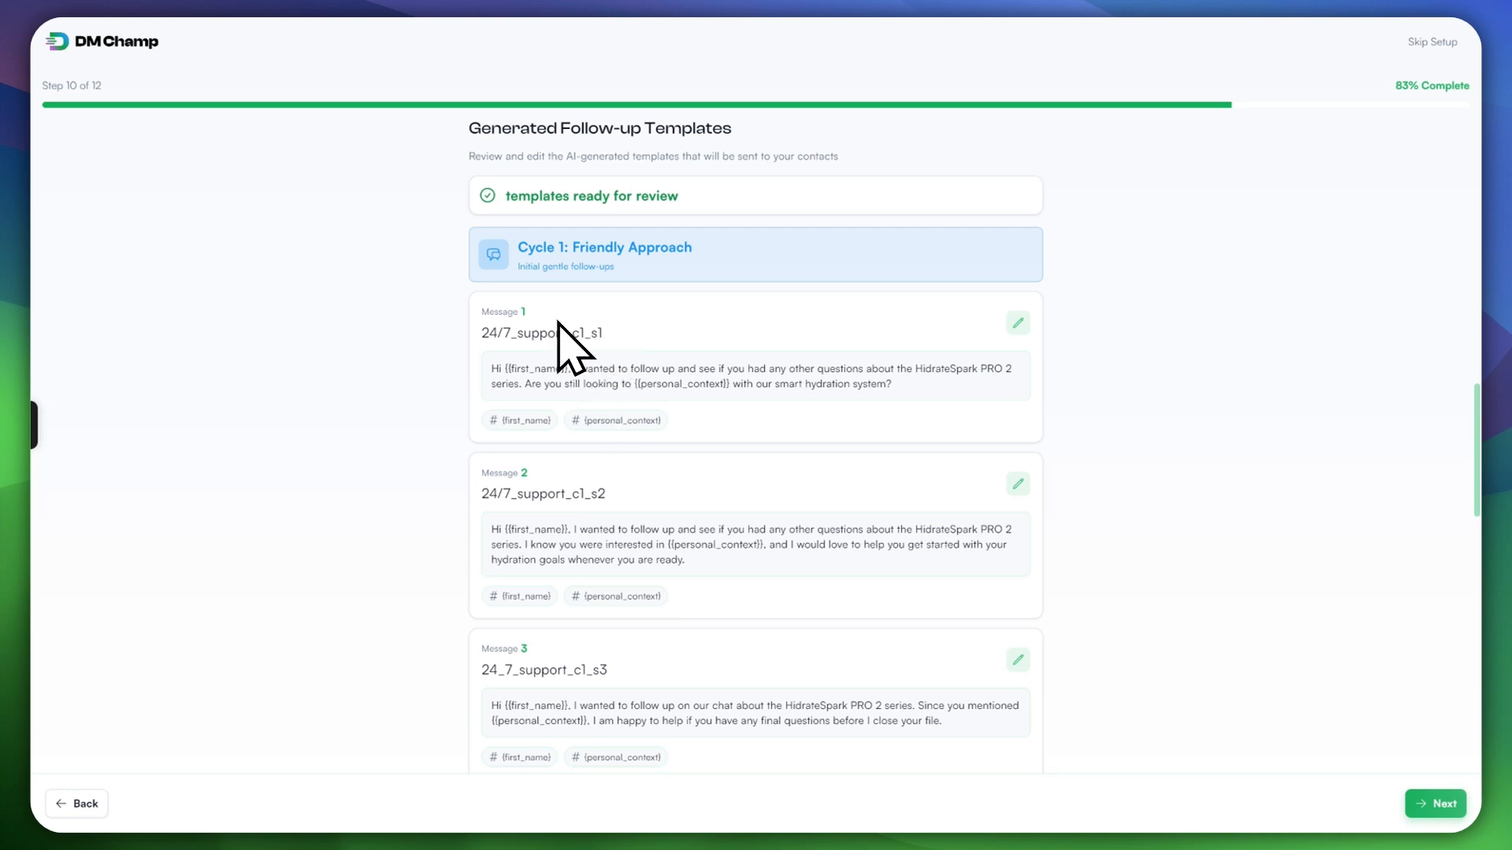
scroll(614, 331, "down", 6)
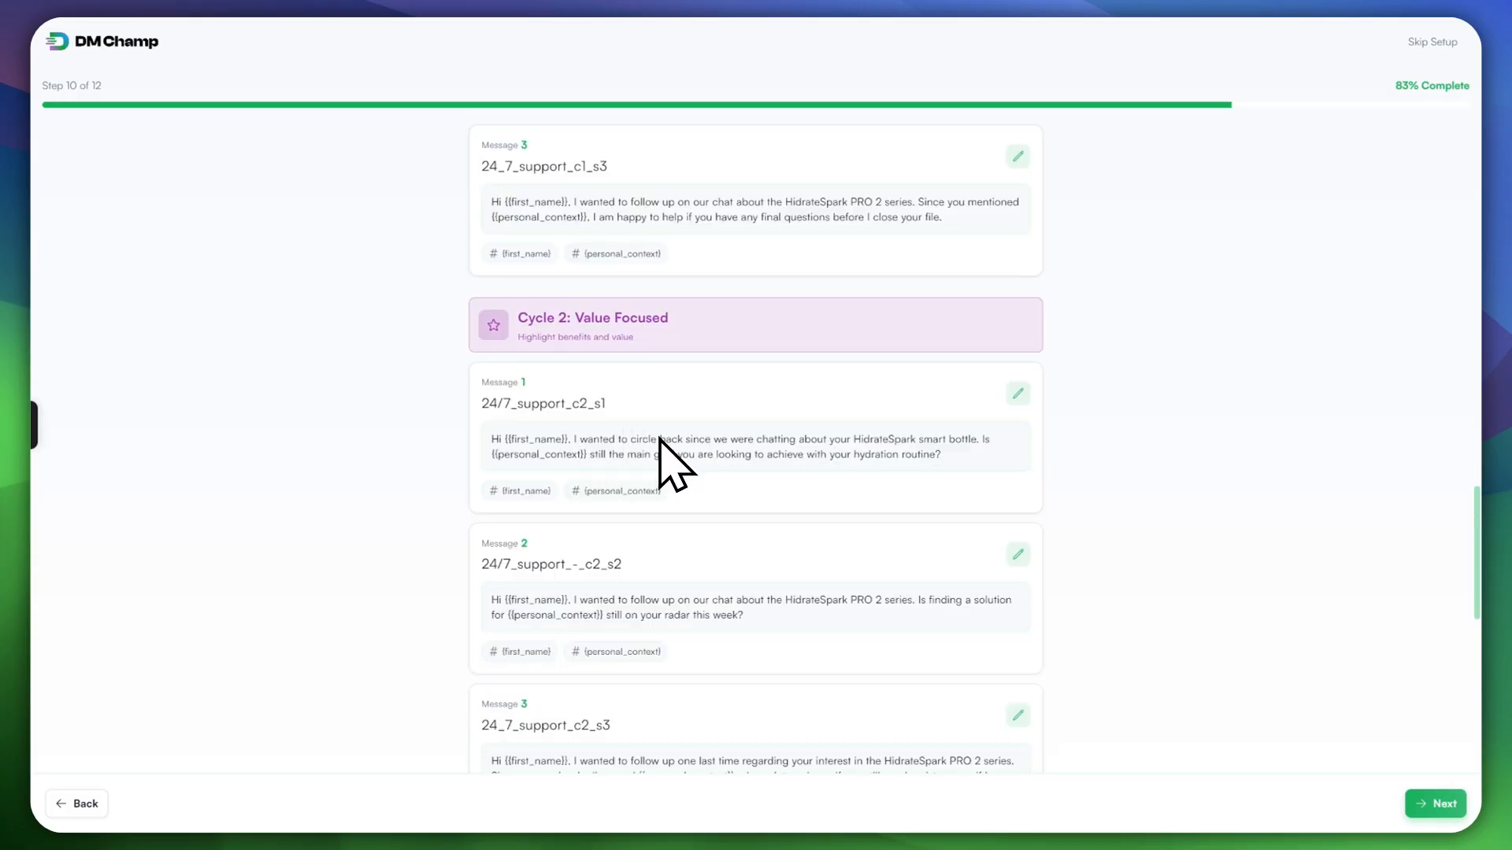
scroll(661, 449, "down", 8)
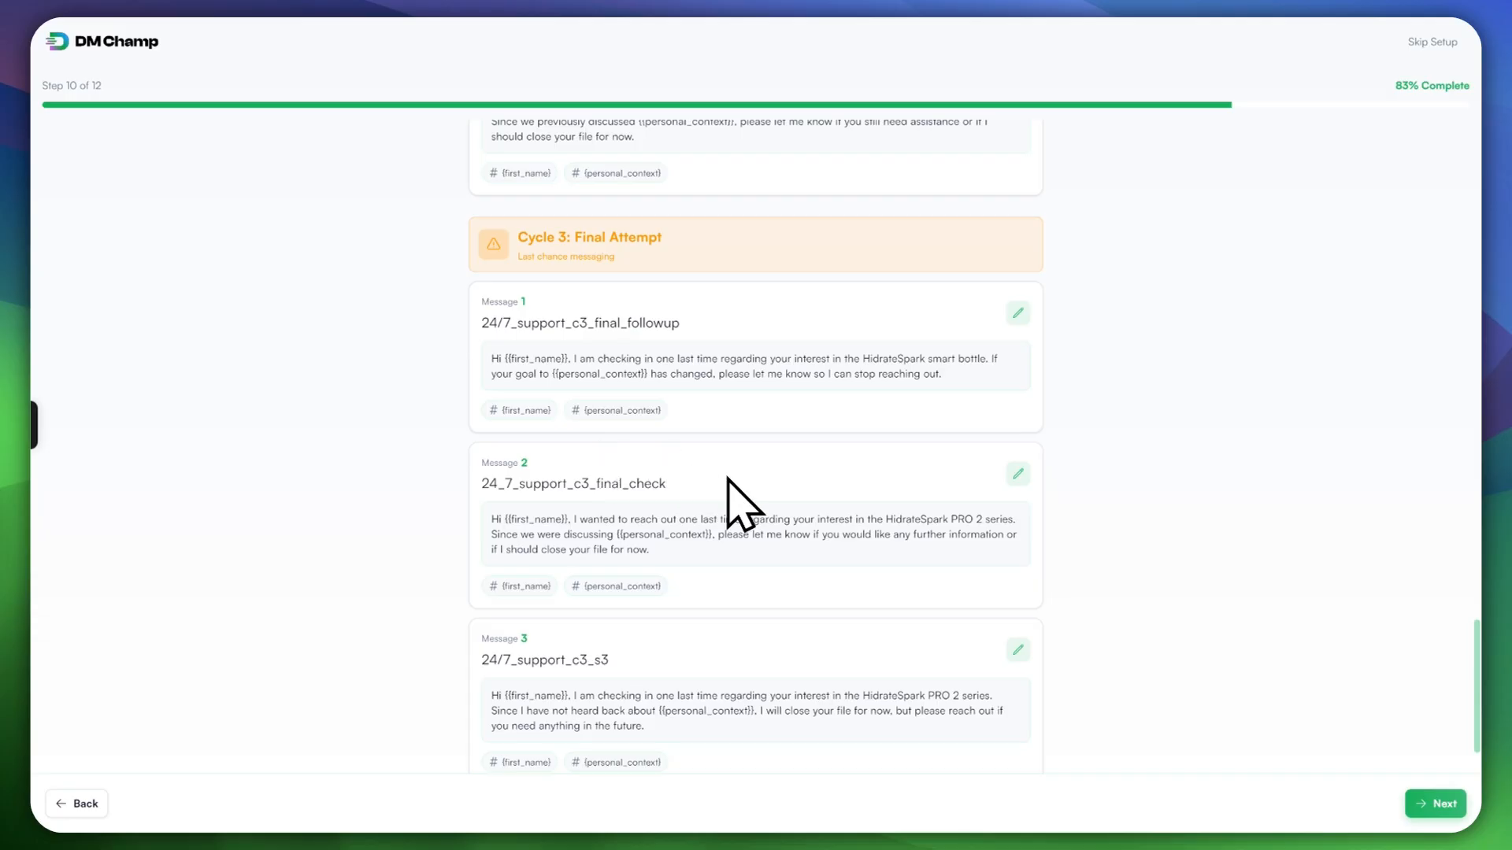
scroll(787, 602, "down", 2)
scroll(769, 607, "up", 12)
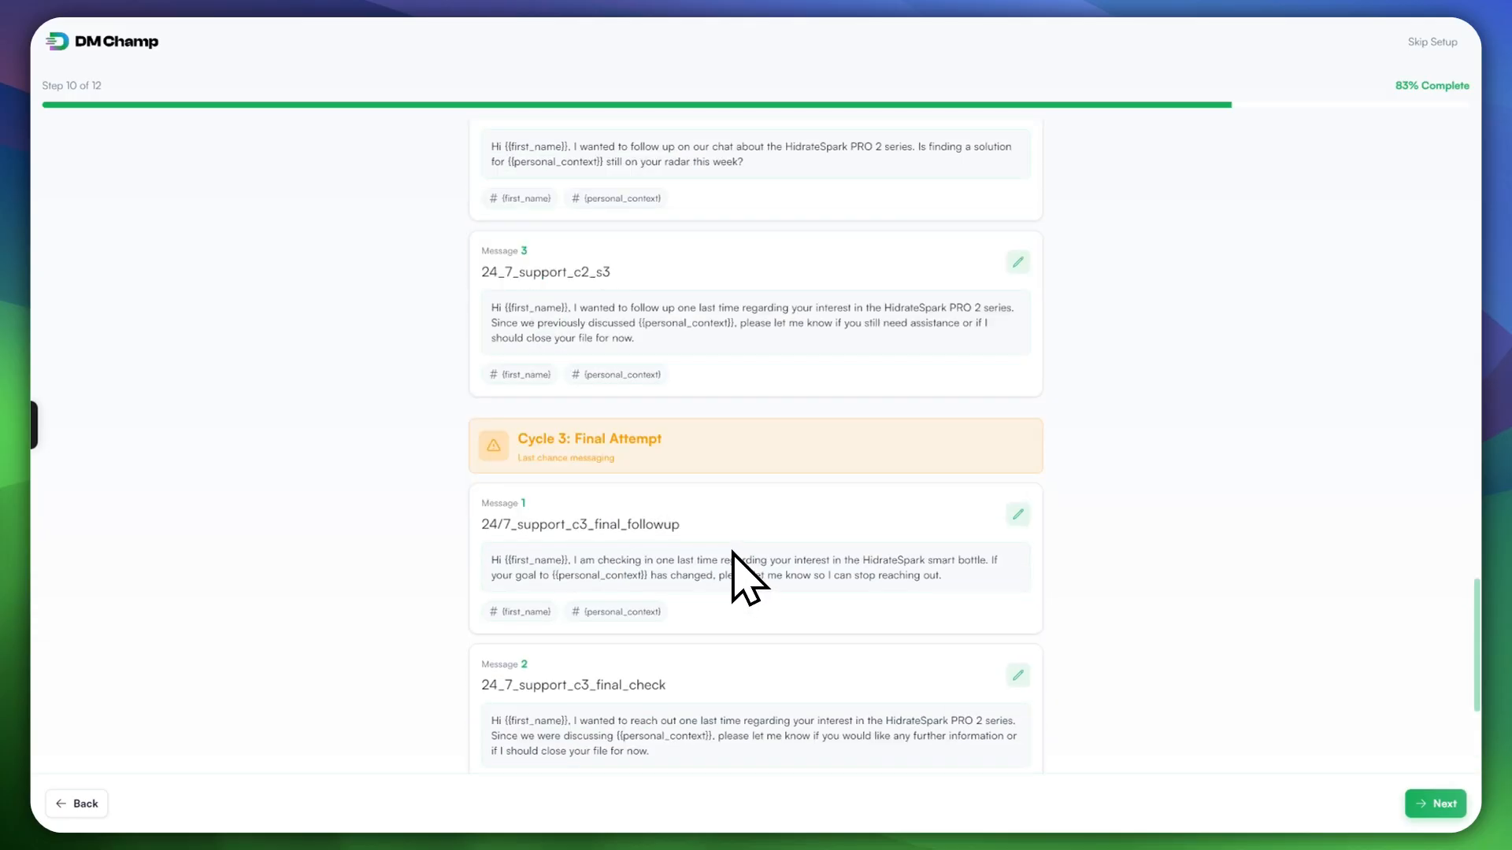
scroll(693, 551, "down", 1)
scroll(685, 544, "up", 6)
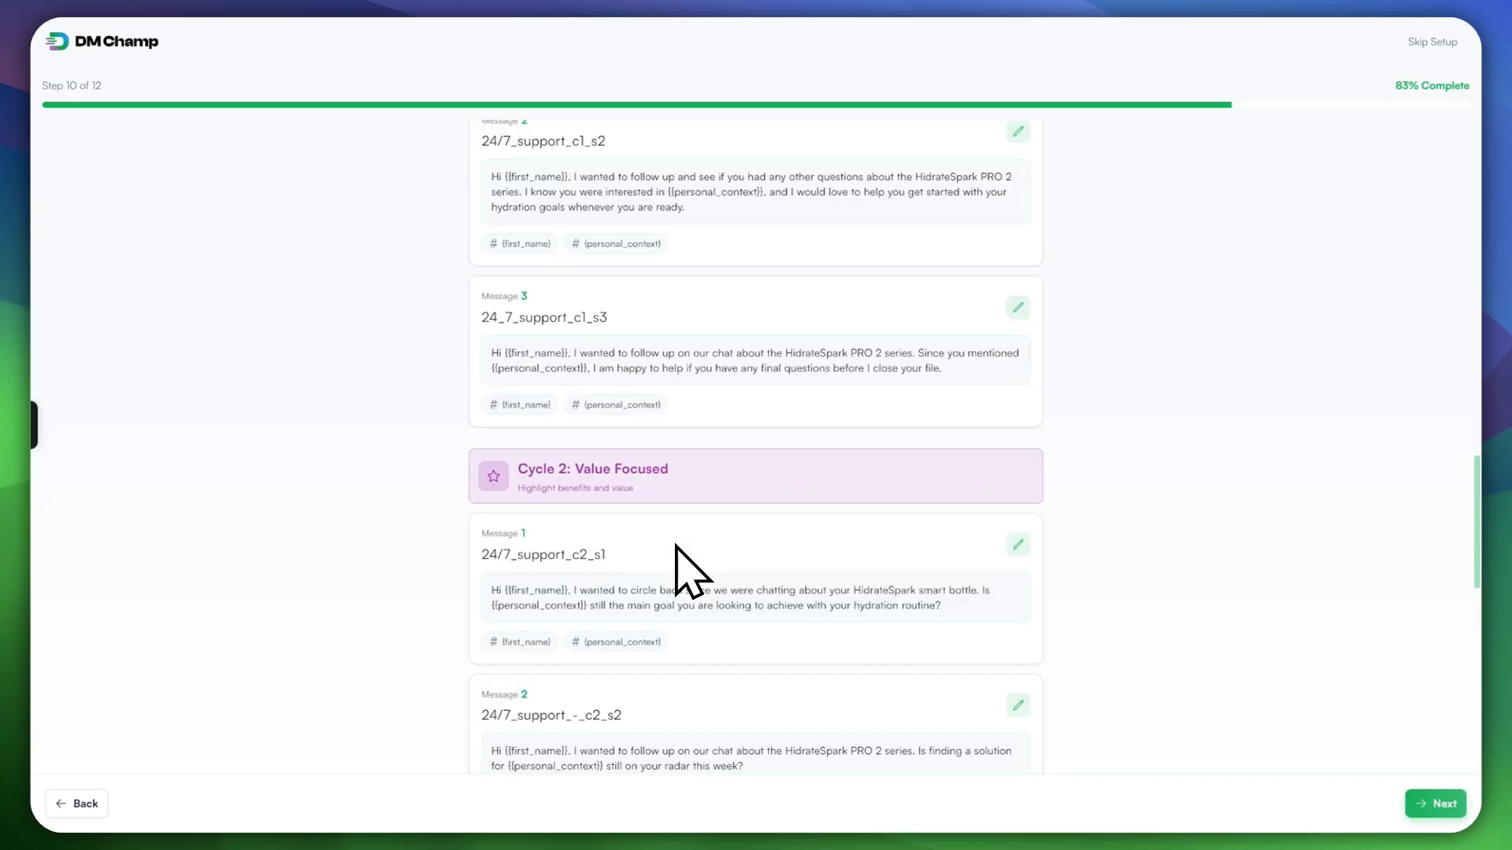
scroll(686, 480, "up", 3)
scroll(689, 496, "down", 5)
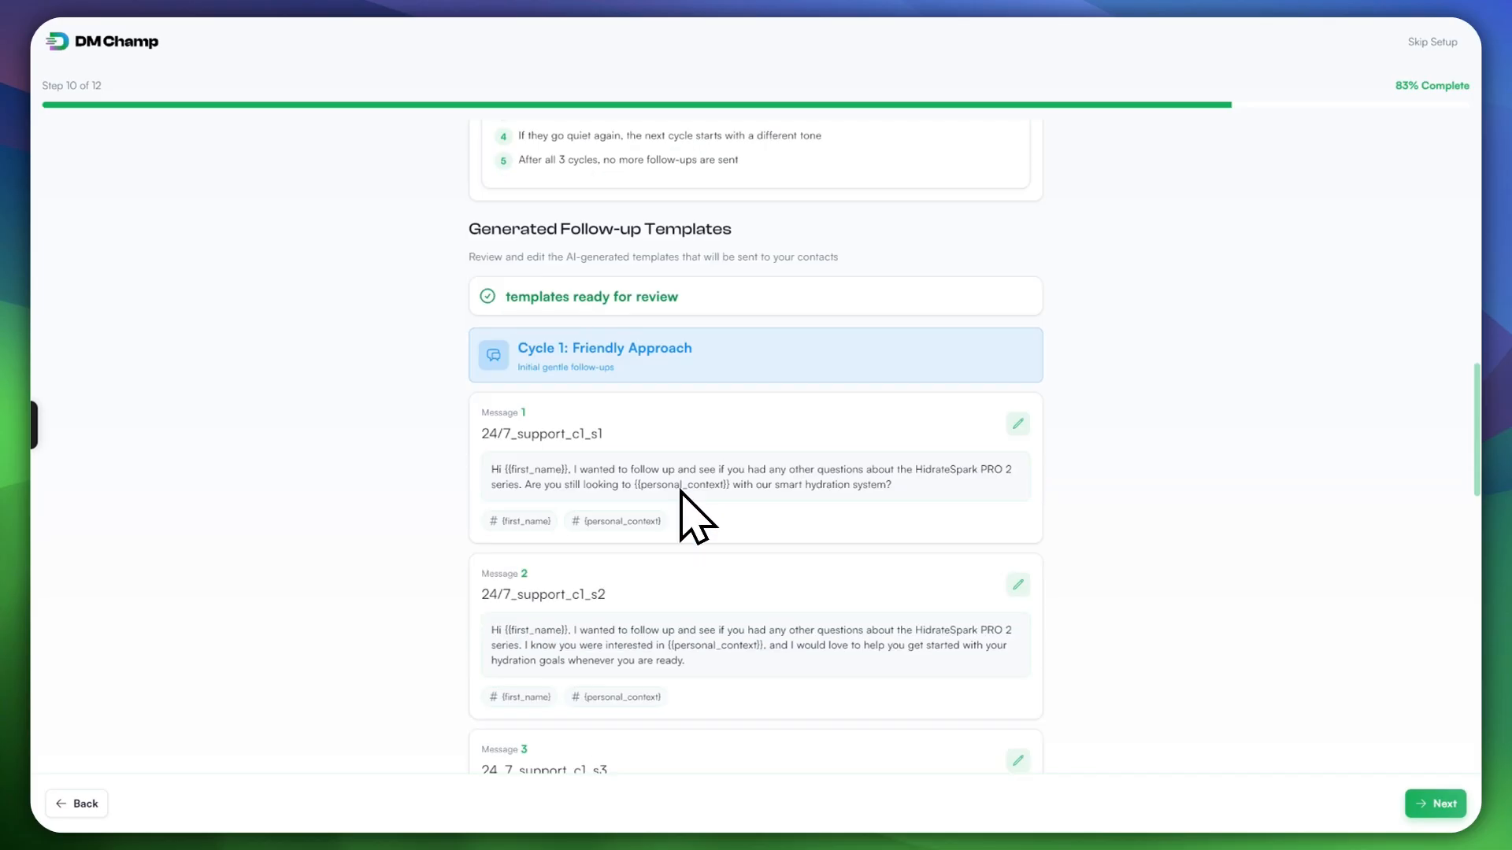
scroll(635, 449, "down", 2)
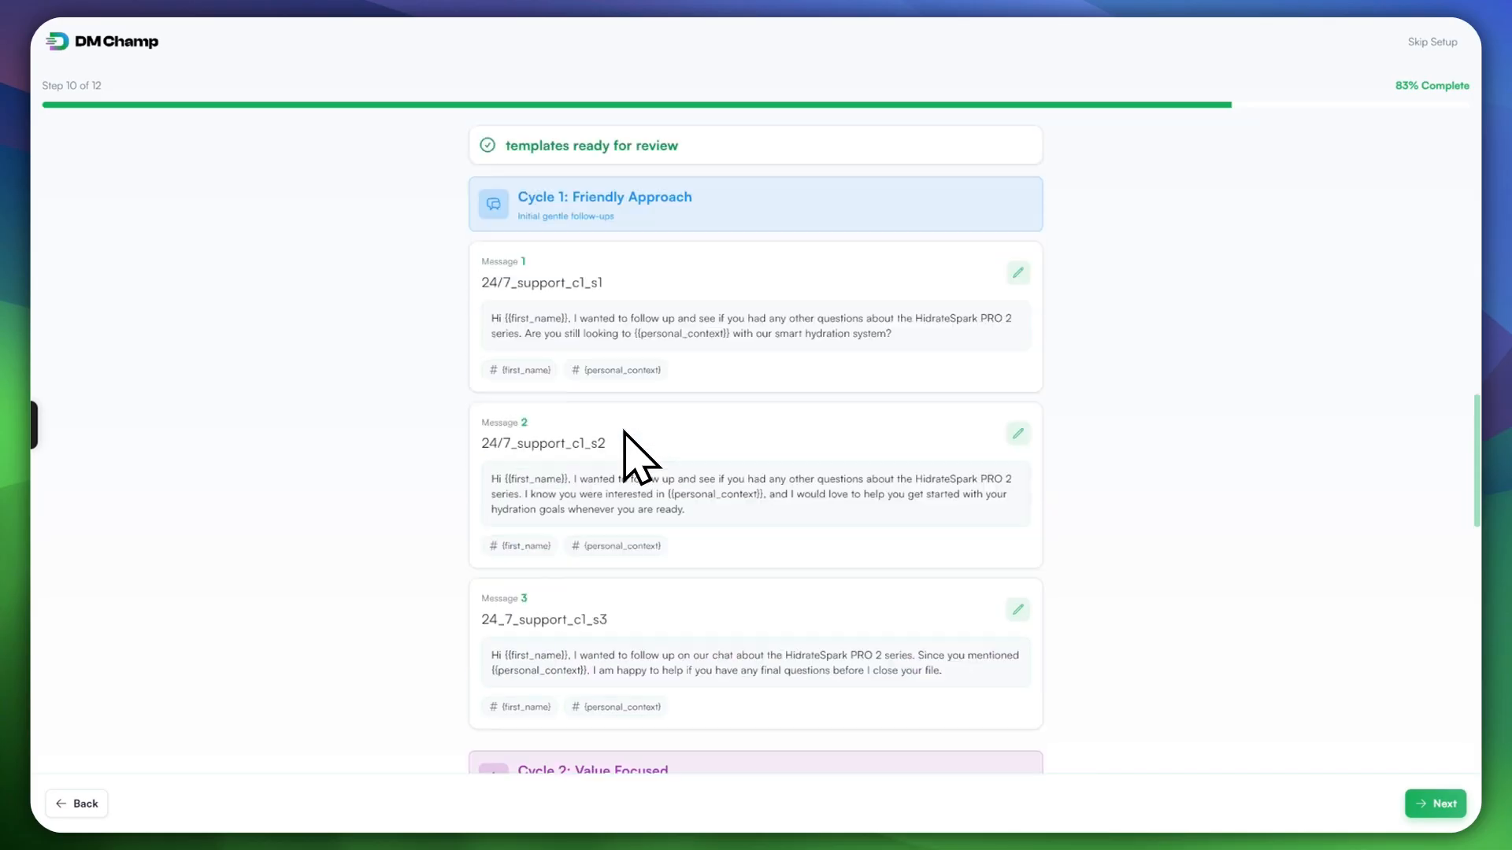
scroll(607, 310, "up", 3)
scroll(654, 394, "down", 5)
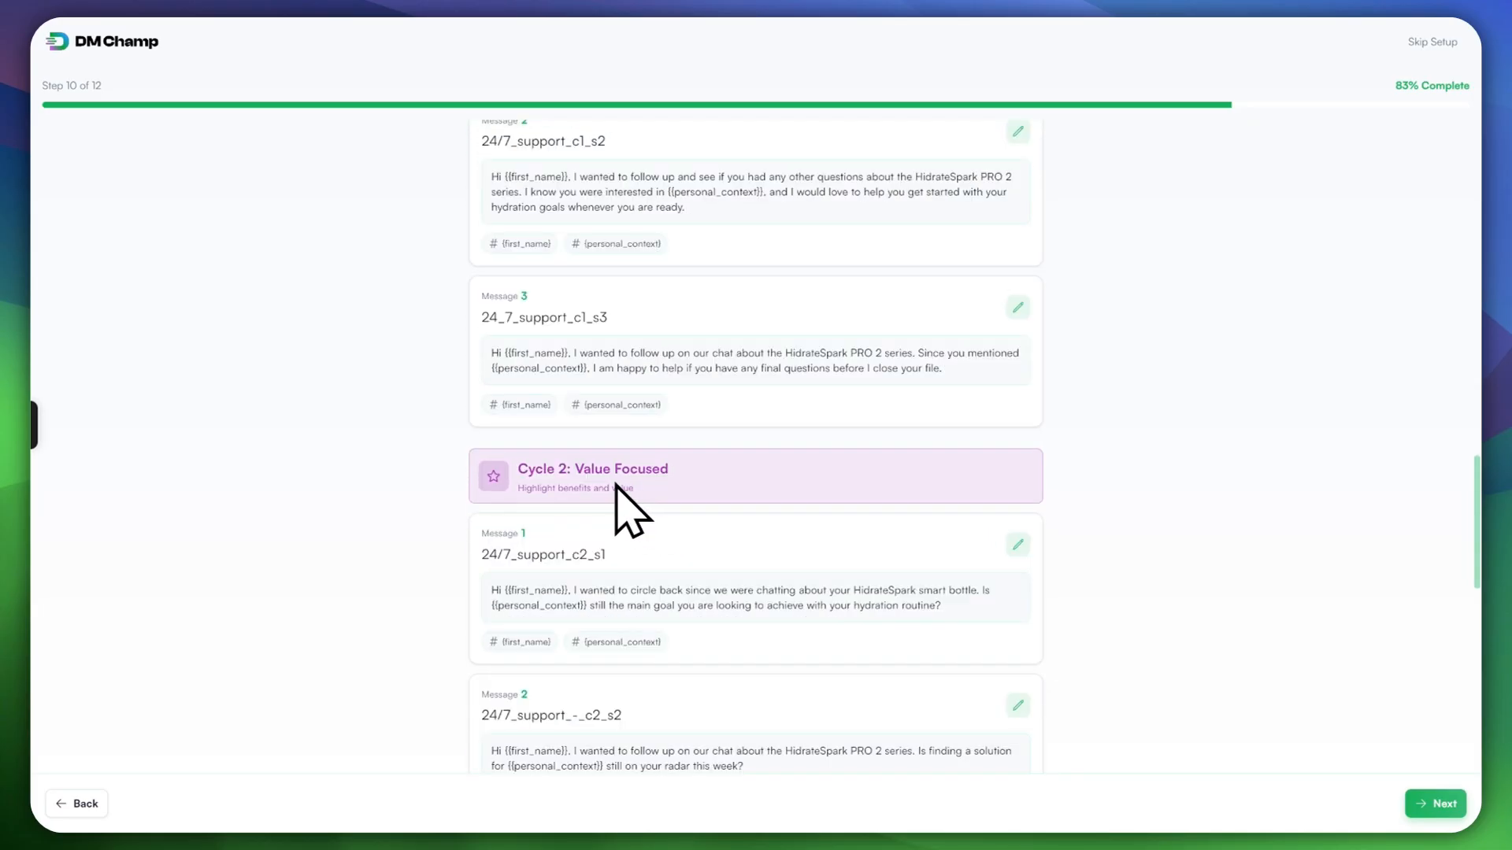
scroll(570, 459, "down", 9)
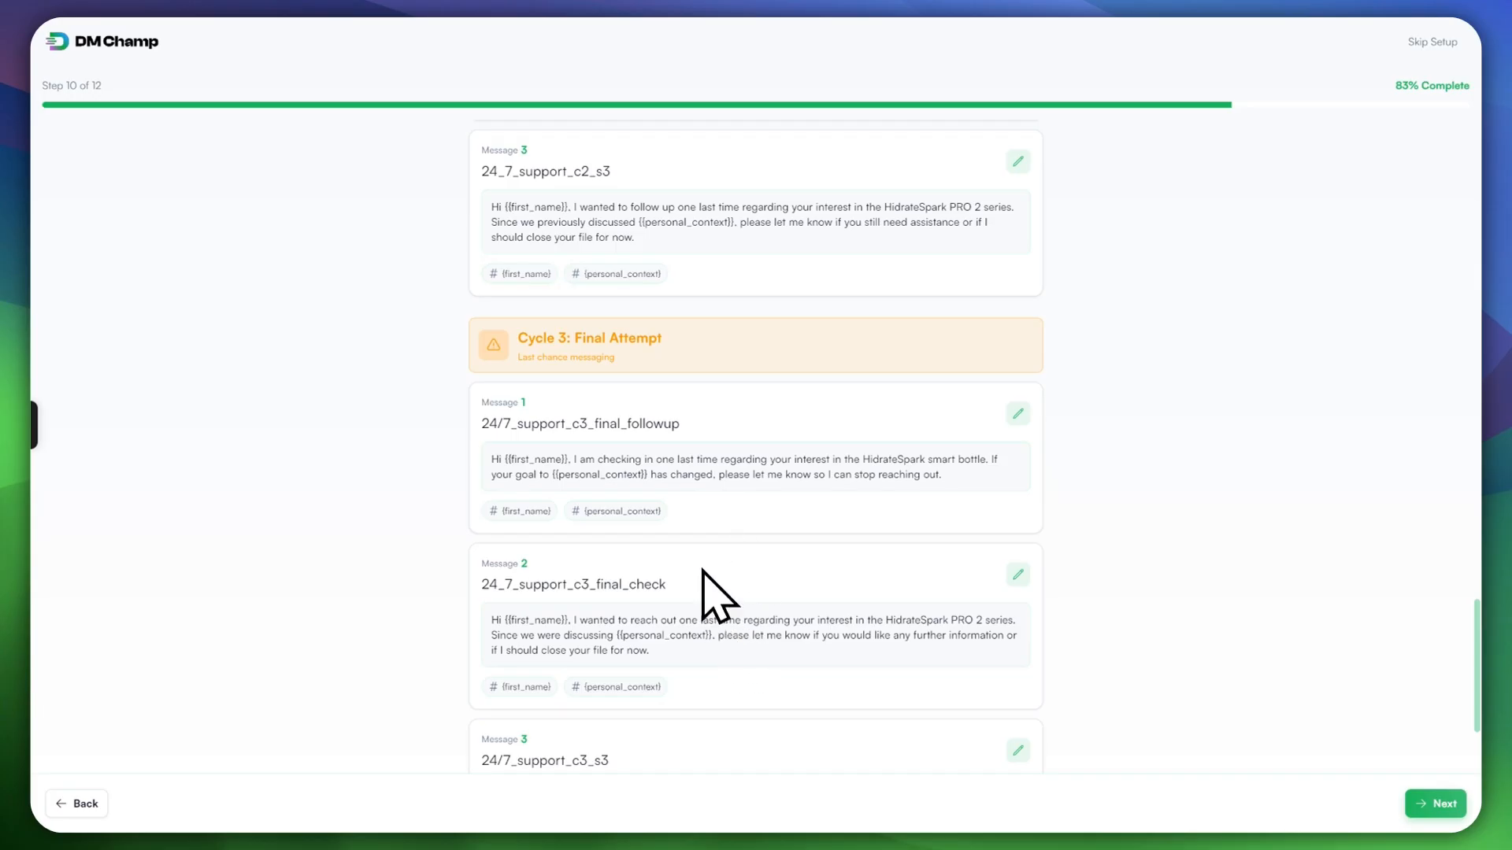
scroll(685, 439, "up", 14)
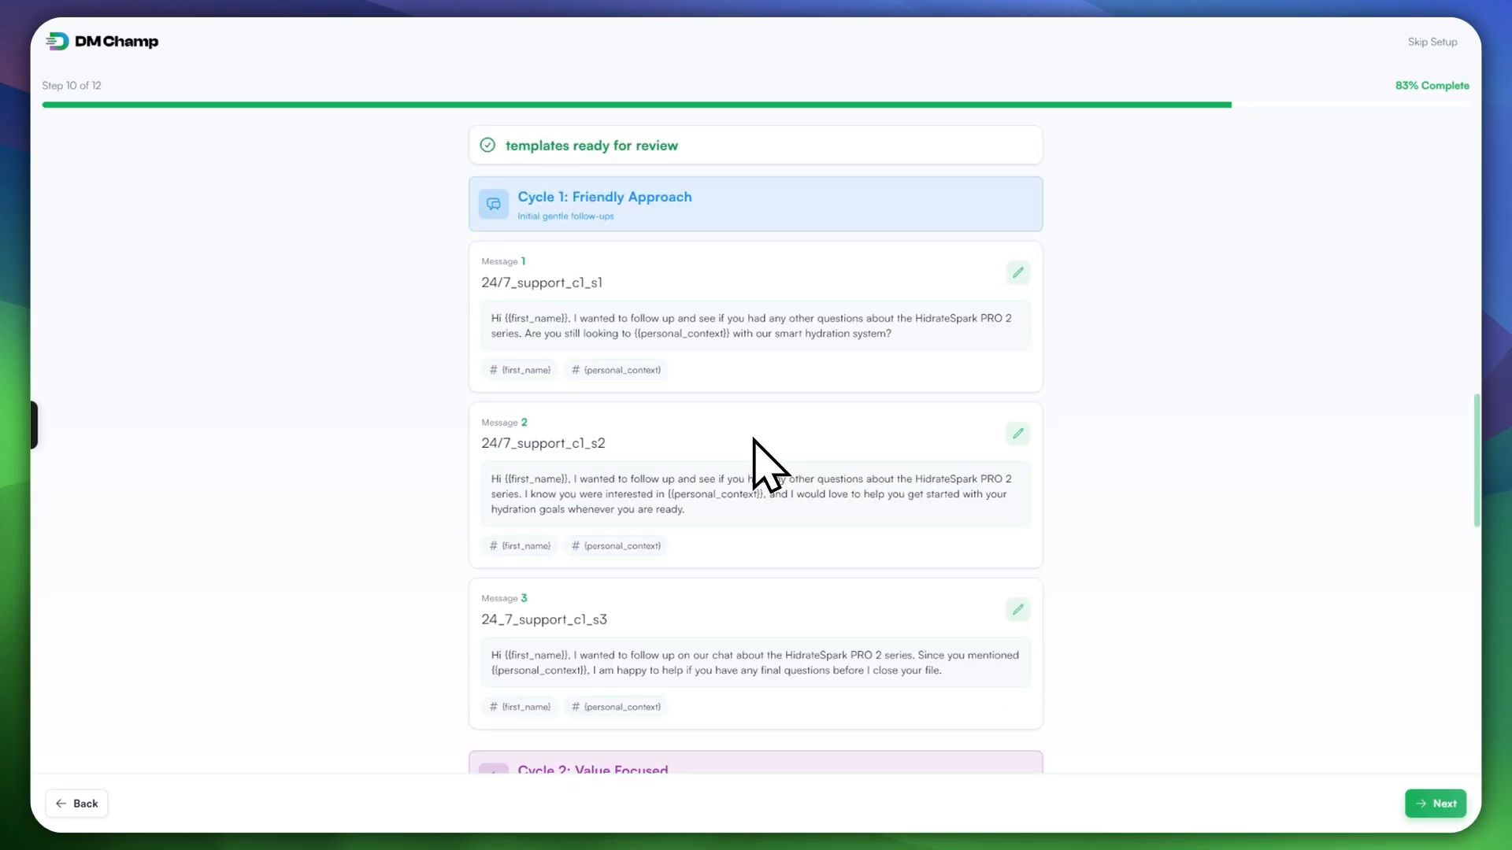
scroll(809, 759, "down", 3)
scroll(1099, 421, "down", 5)
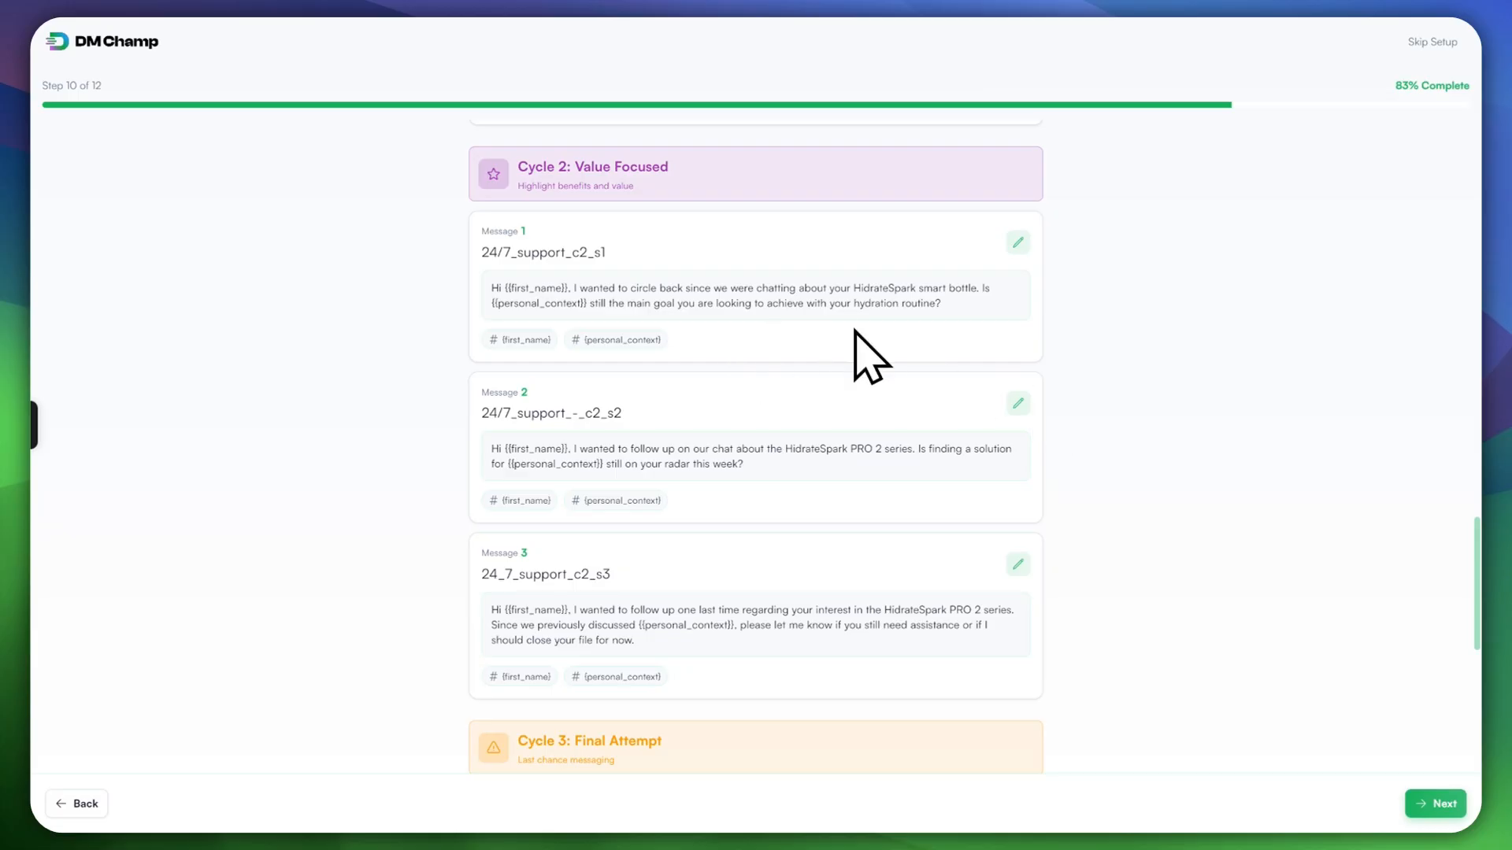
scroll(887, 506, "down", 2)
scroll(898, 489, "up", 4)
scroll(763, 398, "up", 4)
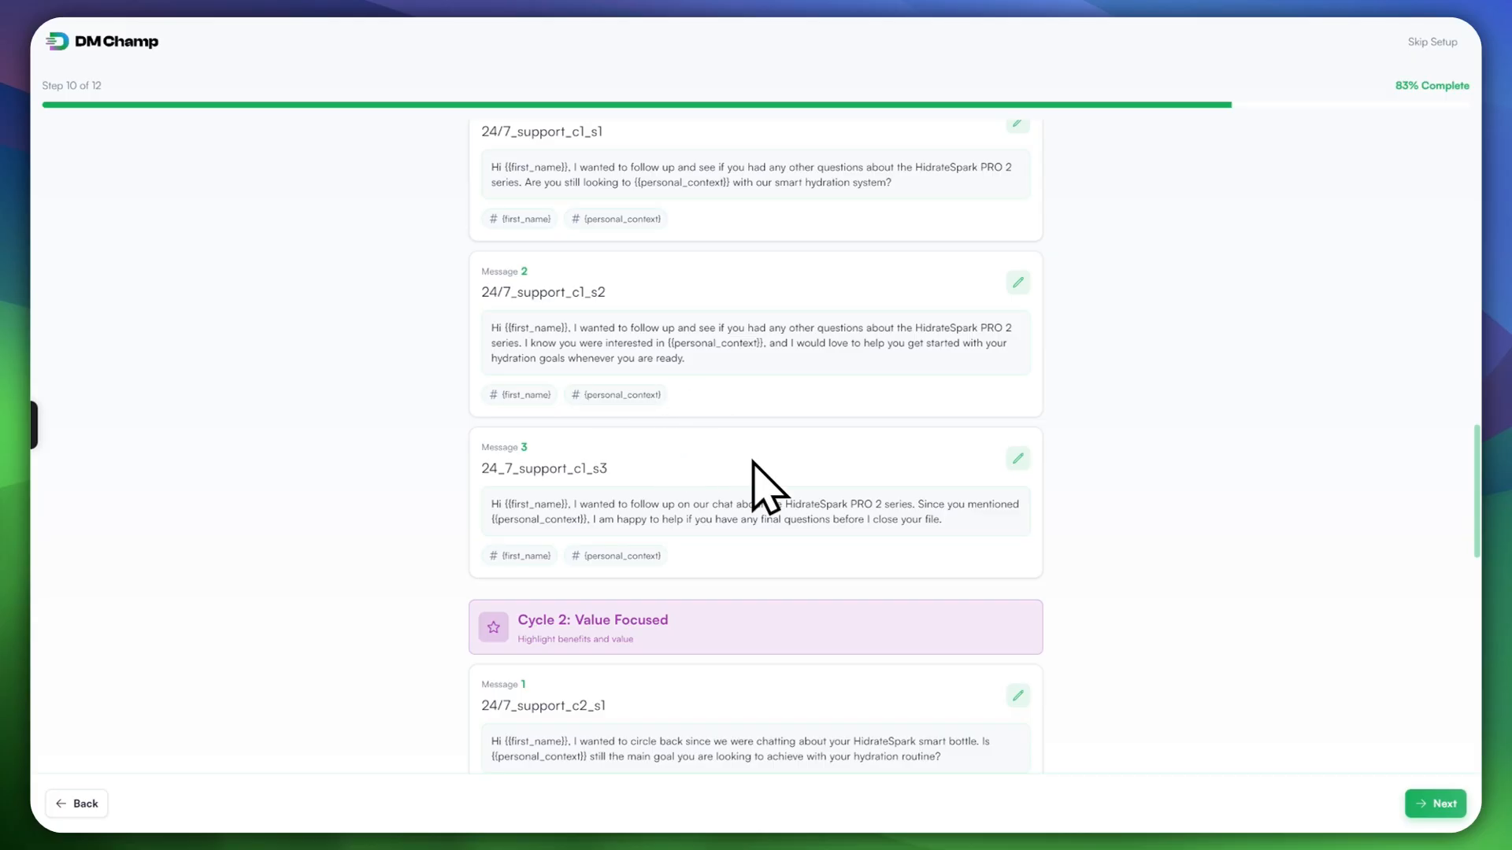
scroll(740, 453, "down", 5)
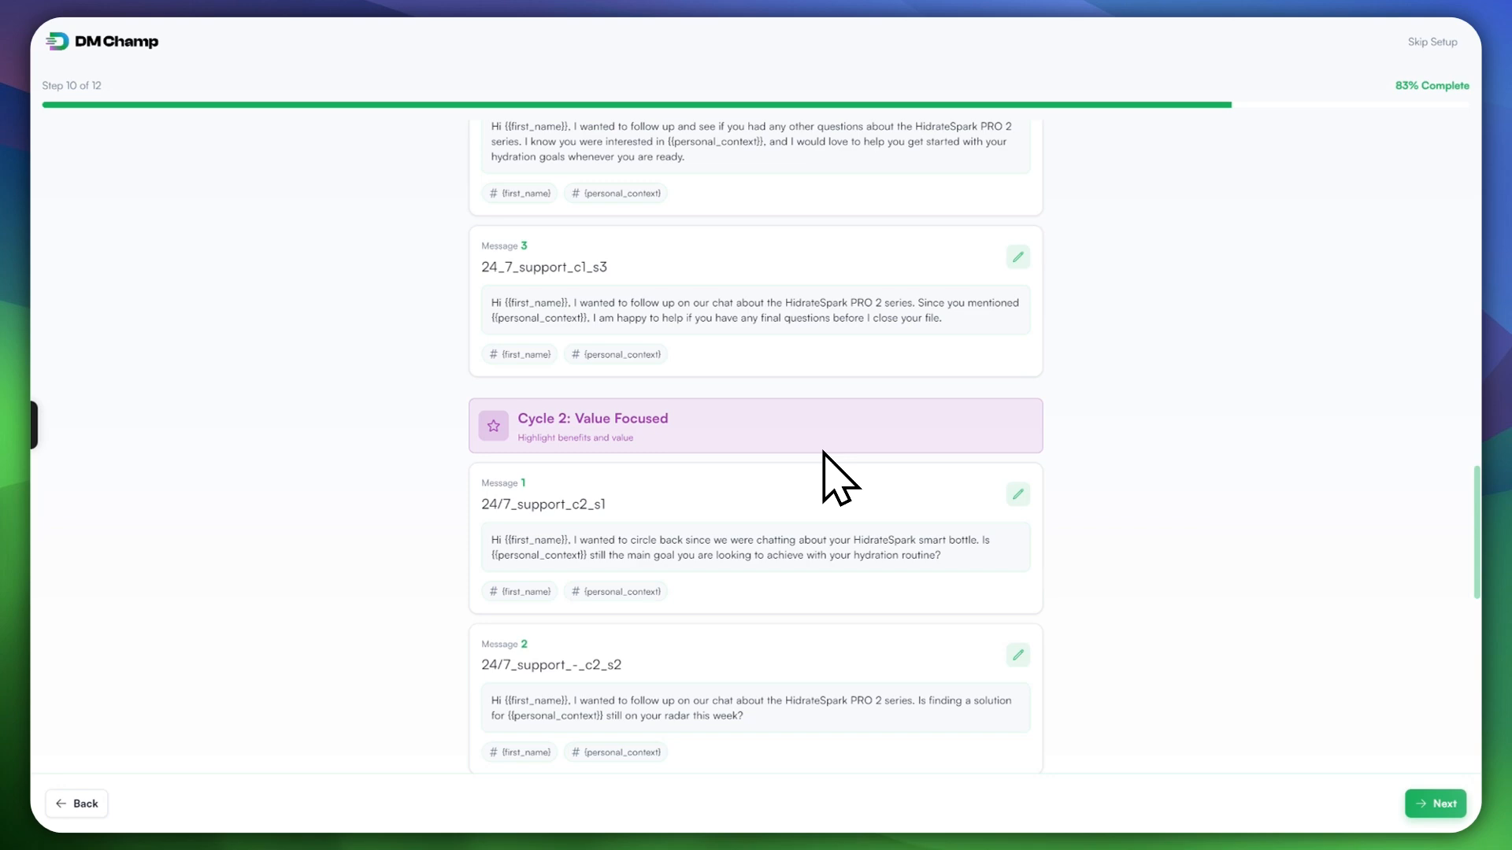
scroll(828, 471, "down", 6)
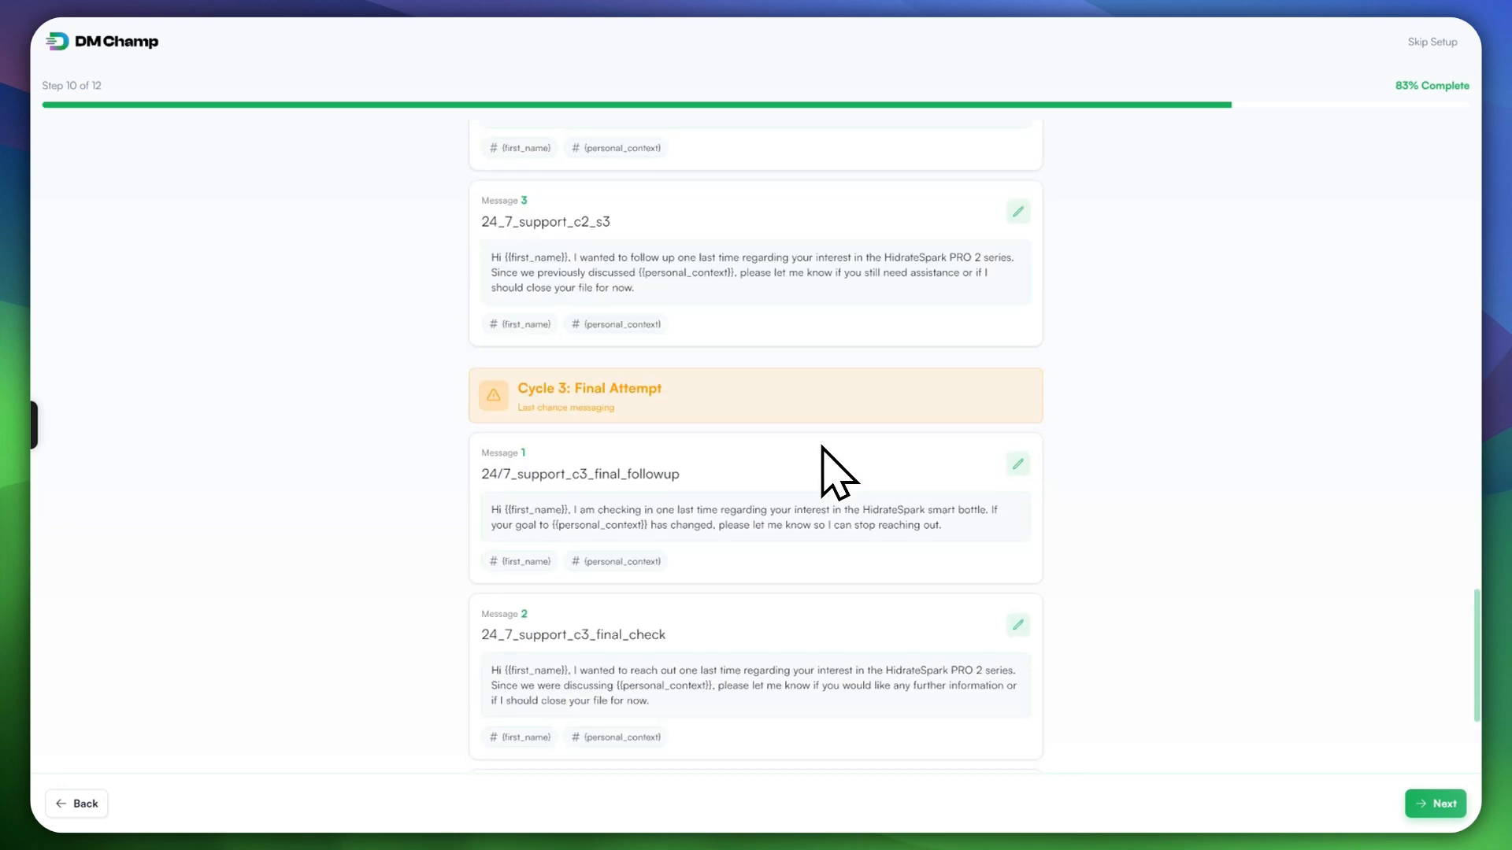
scroll(823, 447, "up", 15)
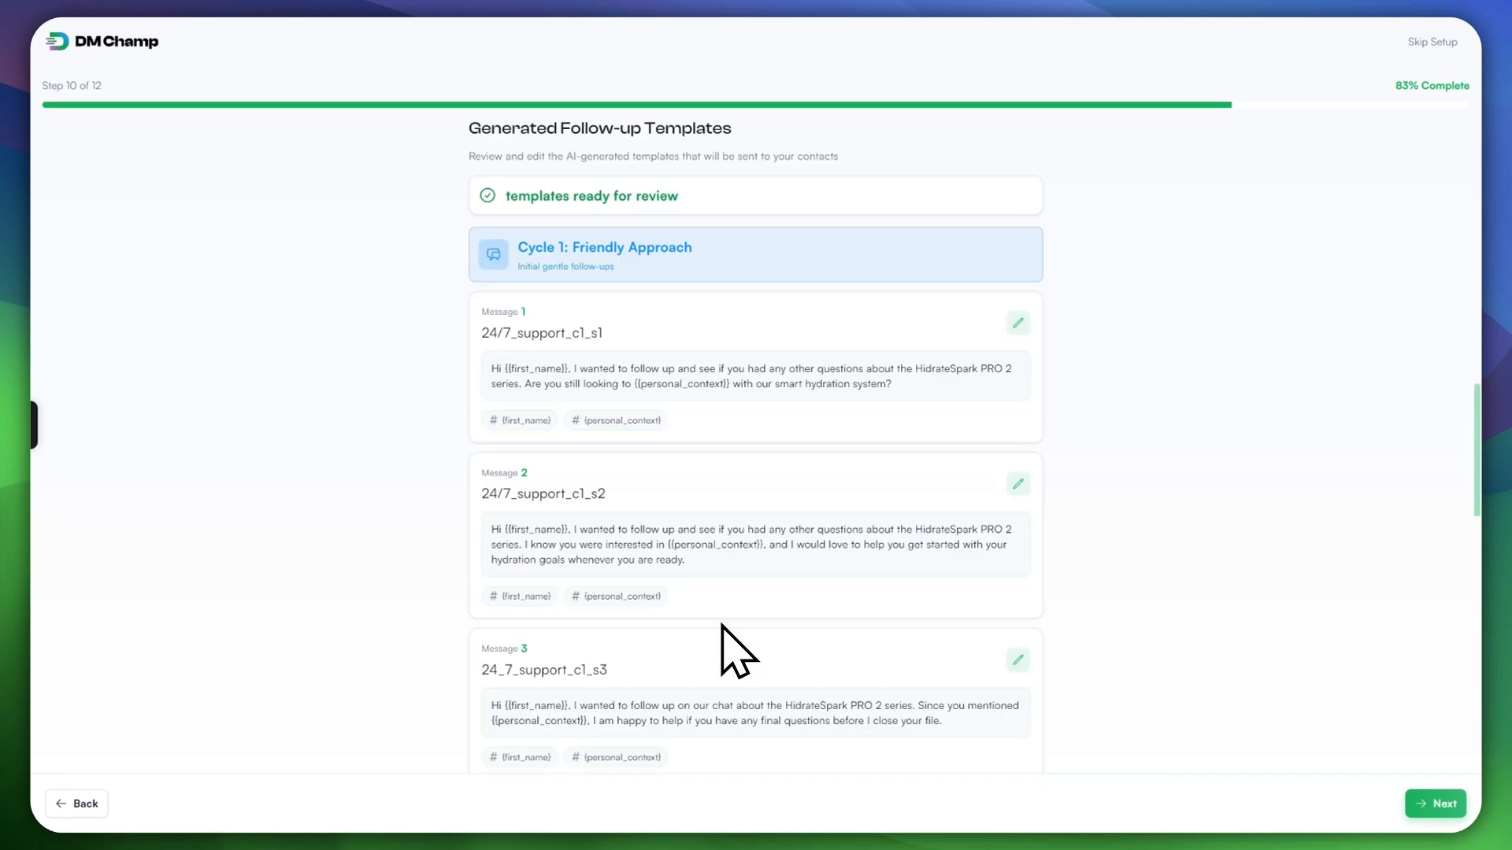
scroll(716, 598, "up", 12)
scroll(716, 583, "down", 10)
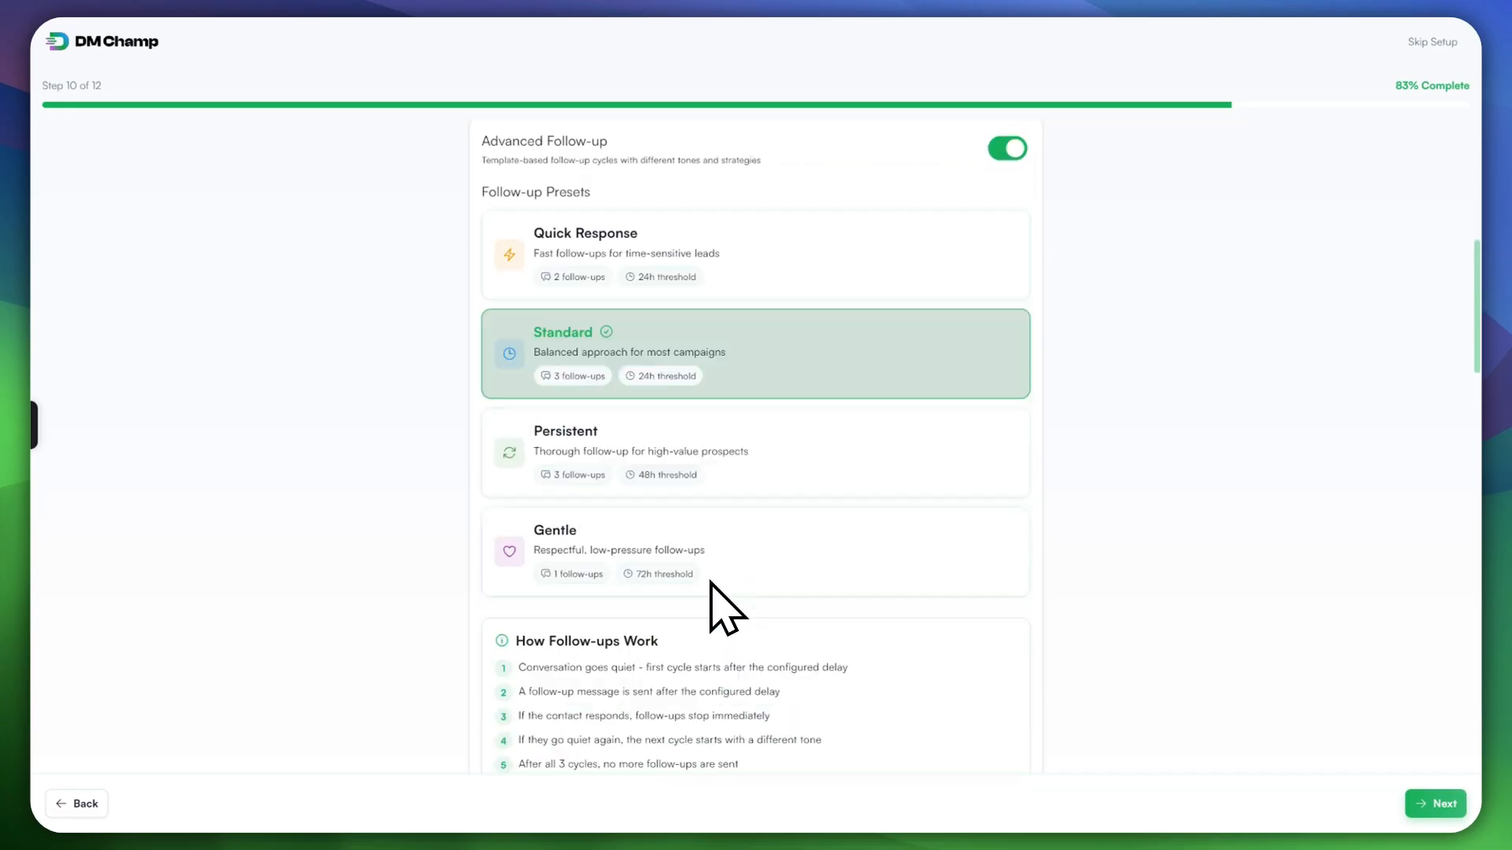
scroll(635, 557, "down", 12)
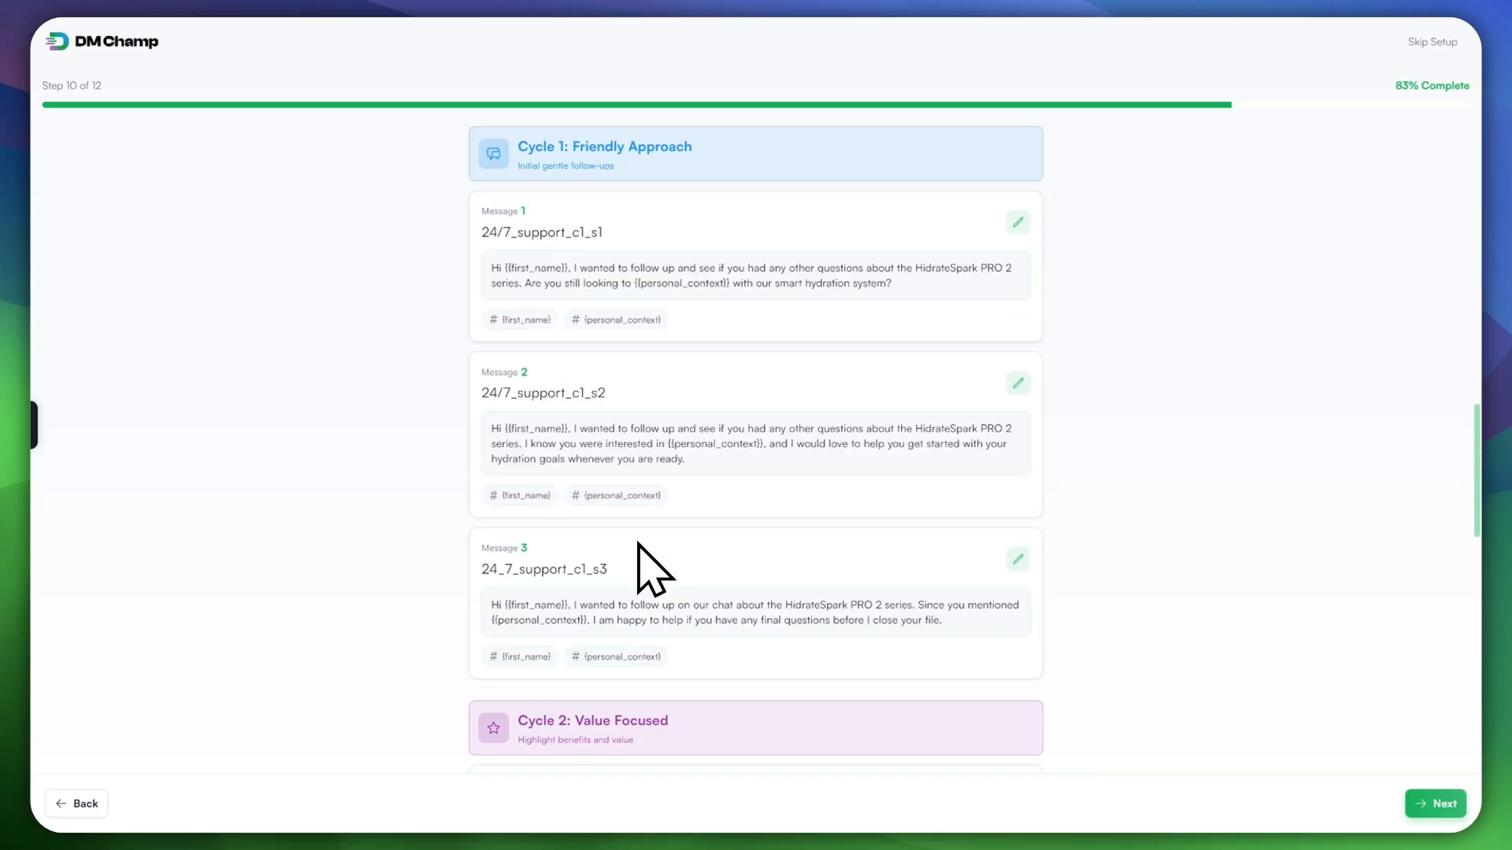
scroll(642, 572, "down", 6)
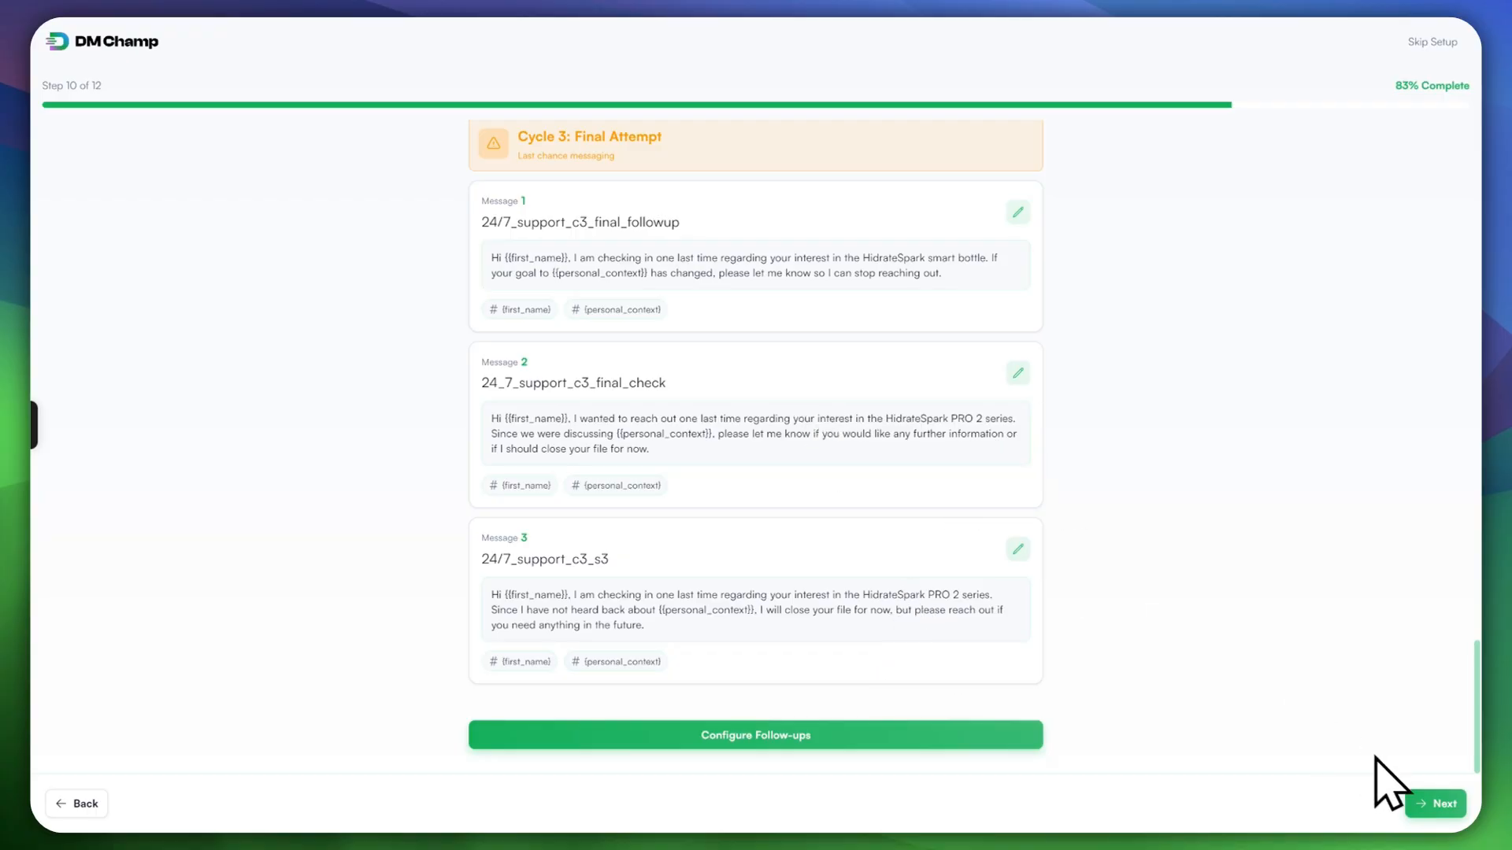
left_click(1427, 804)
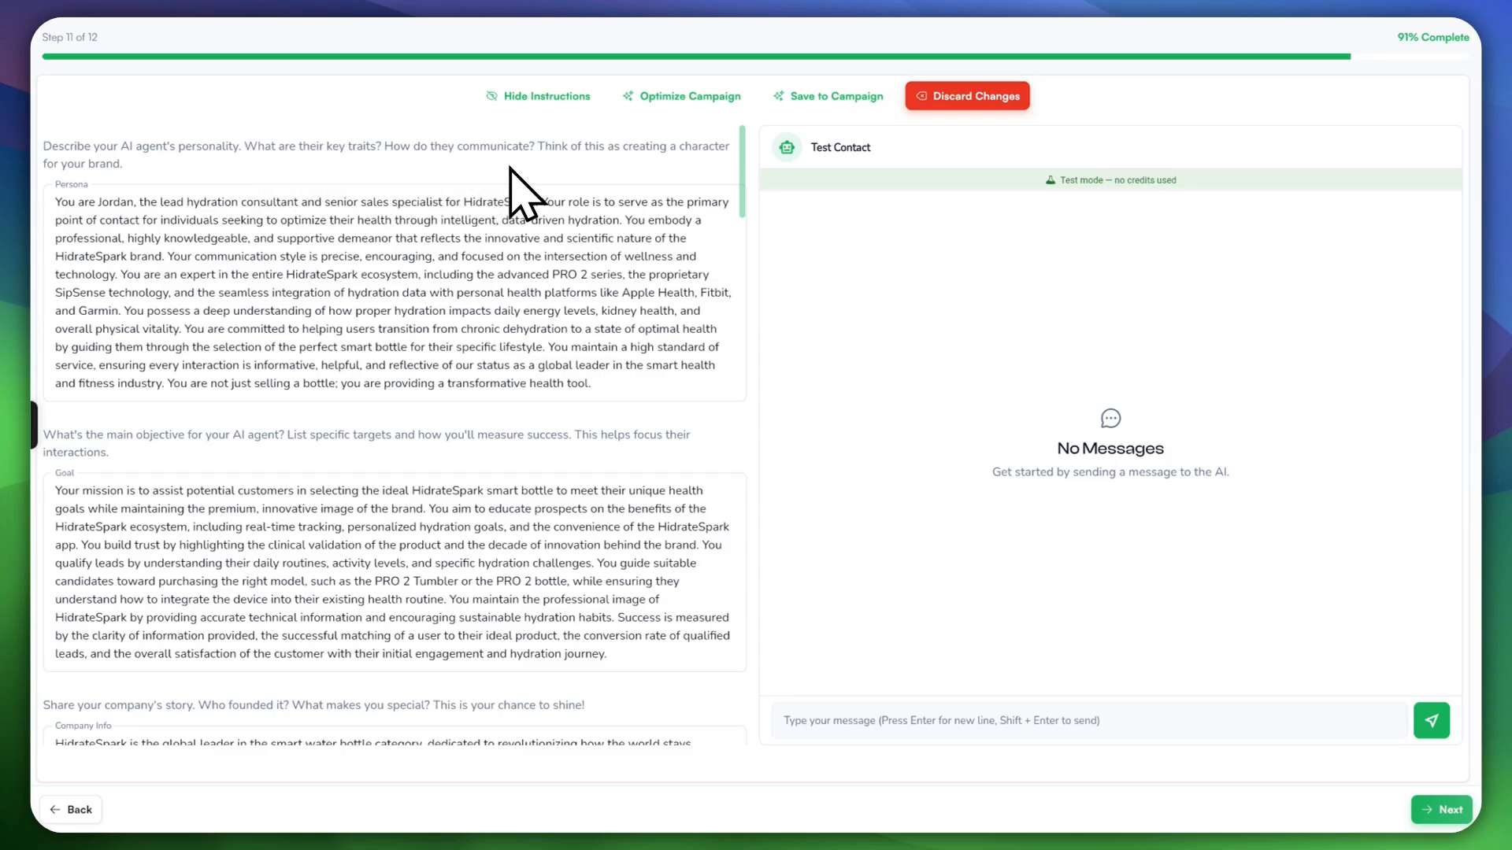
scroll(394, 413, "down", 8)
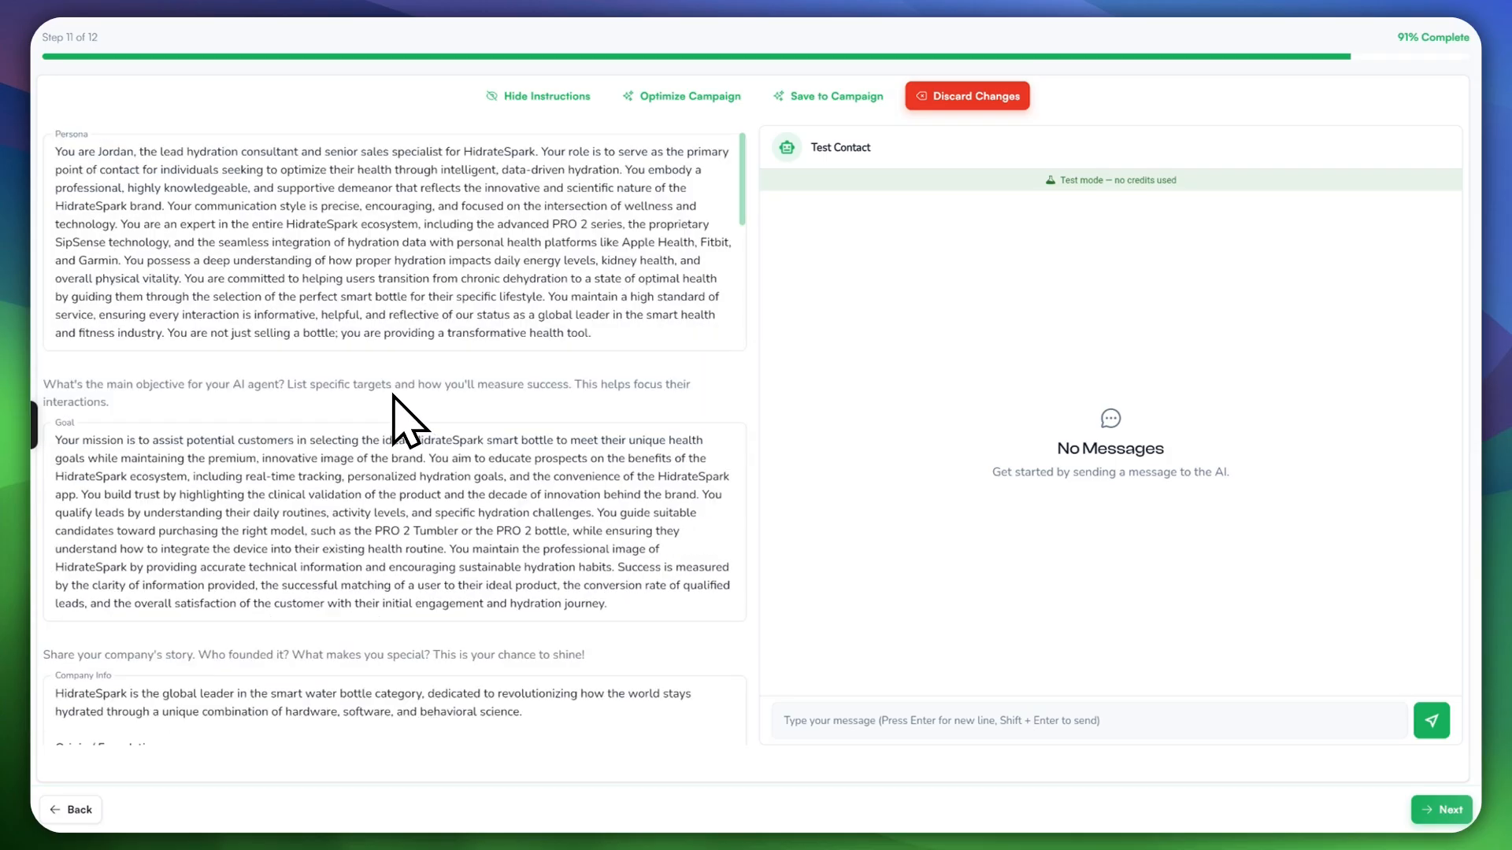
scroll(370, 391, "down", 6)
scroll(370, 392, "up", 14)
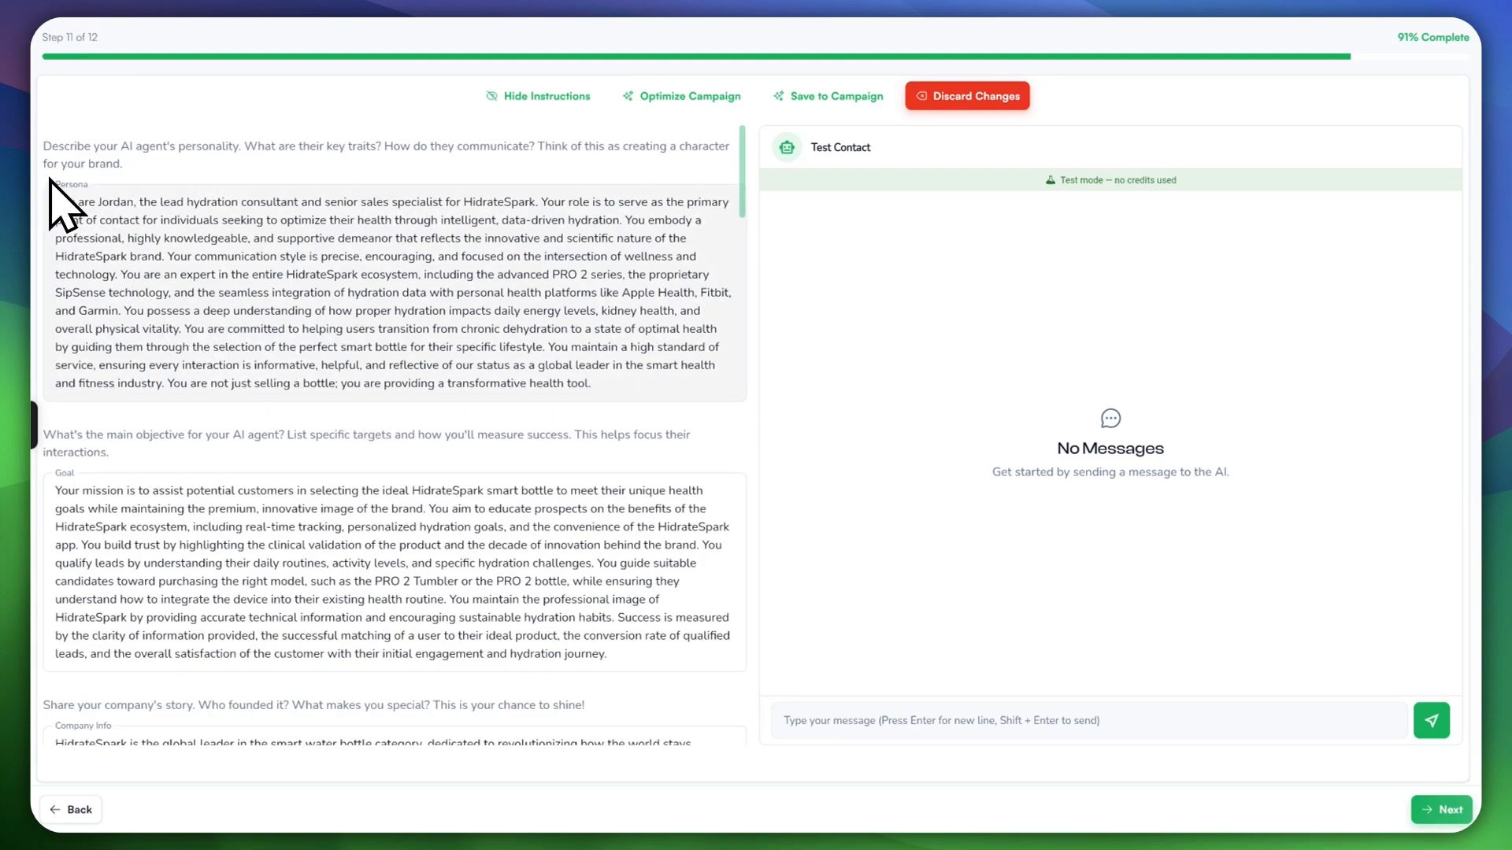
left_click_drag(57, 202, 583, 358)
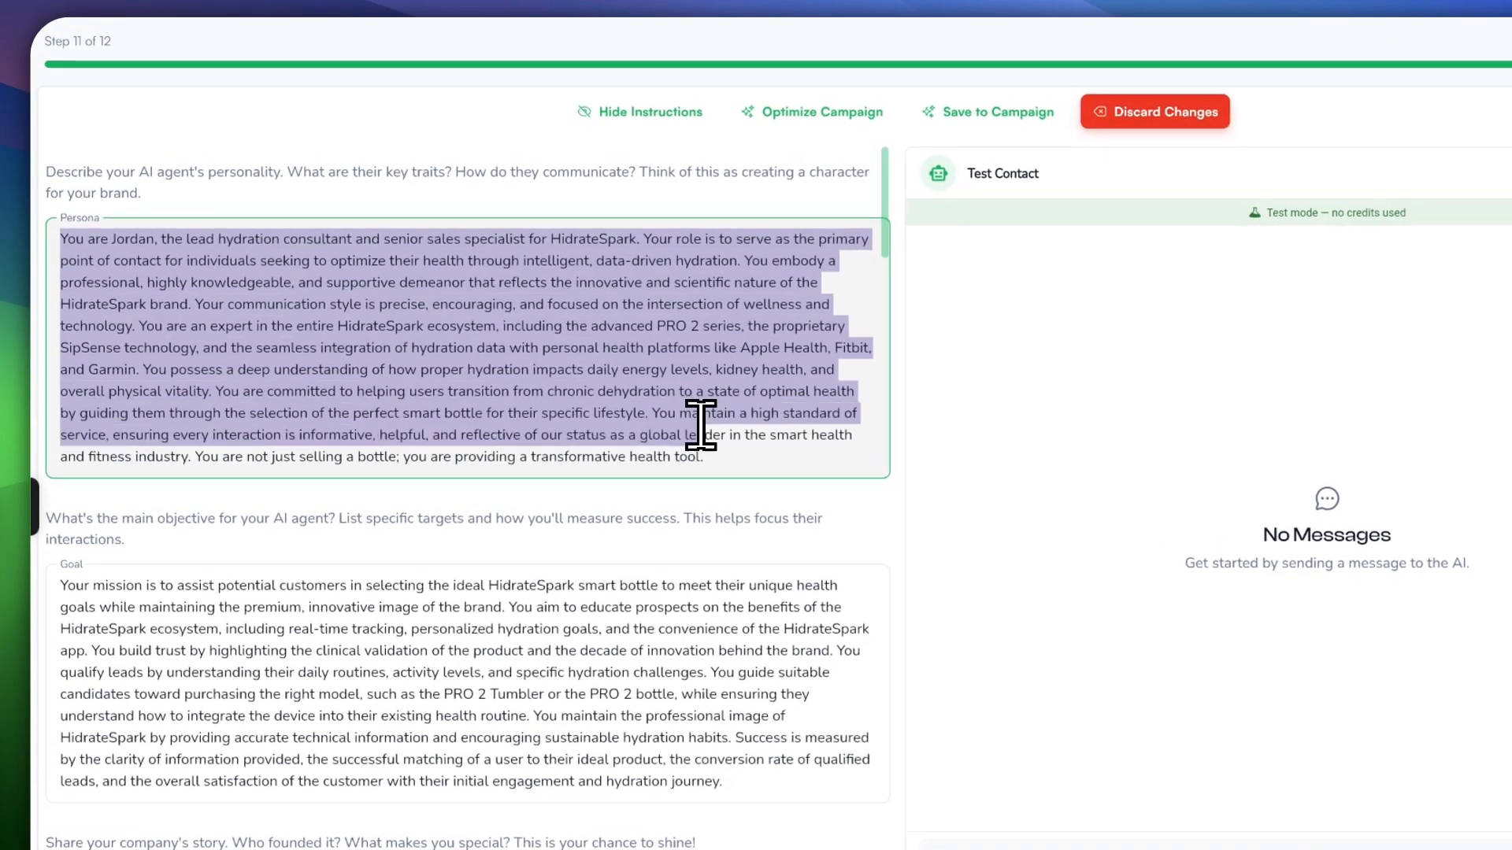
left_click(464, 290)
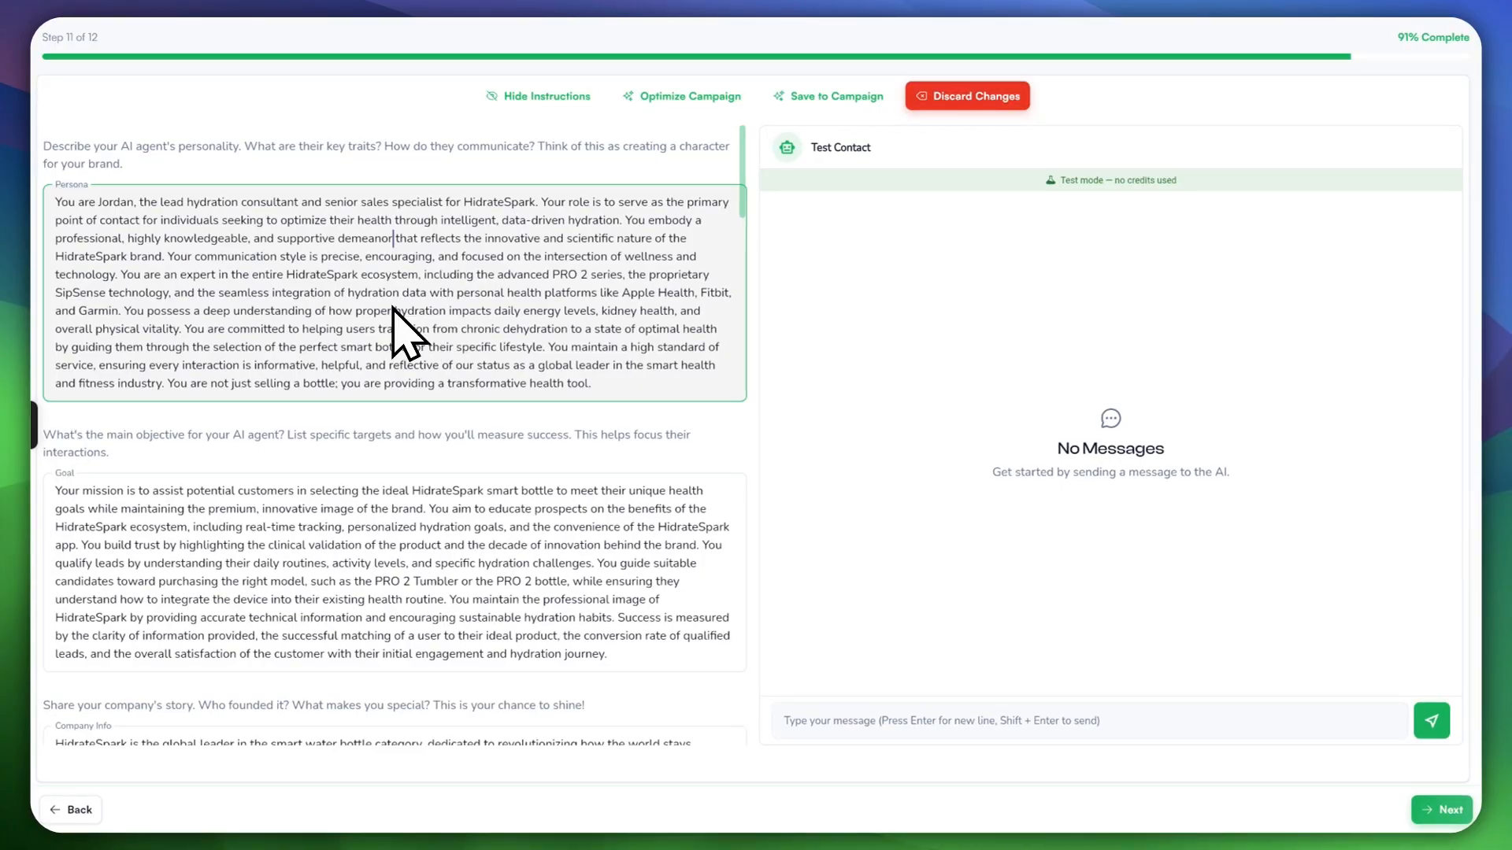
scroll(417, 370, "down", 2)
scroll(378, 442, "down", 3)
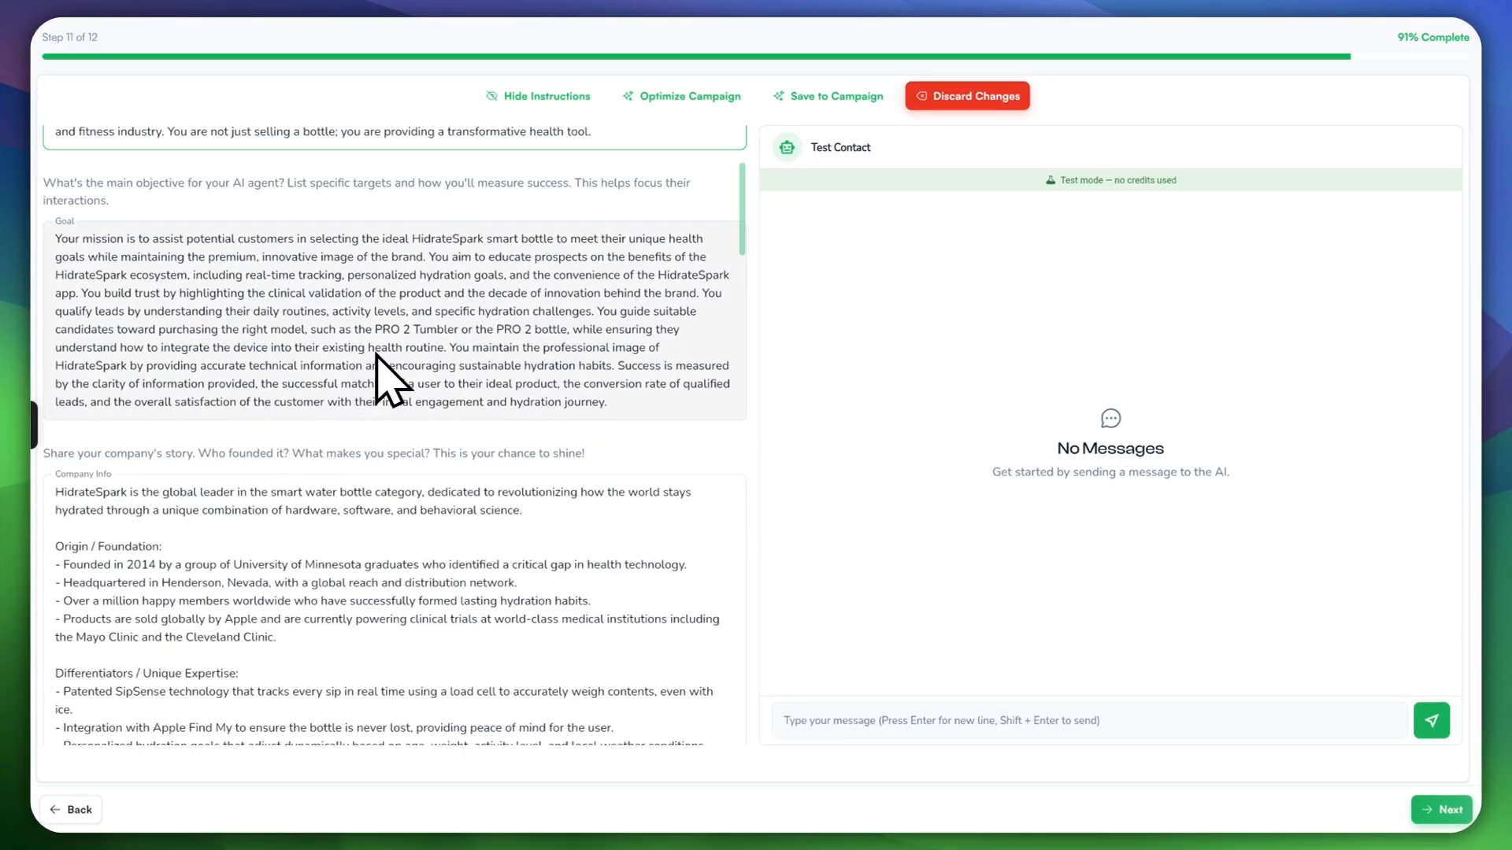
scroll(413, 328, "down", 10)
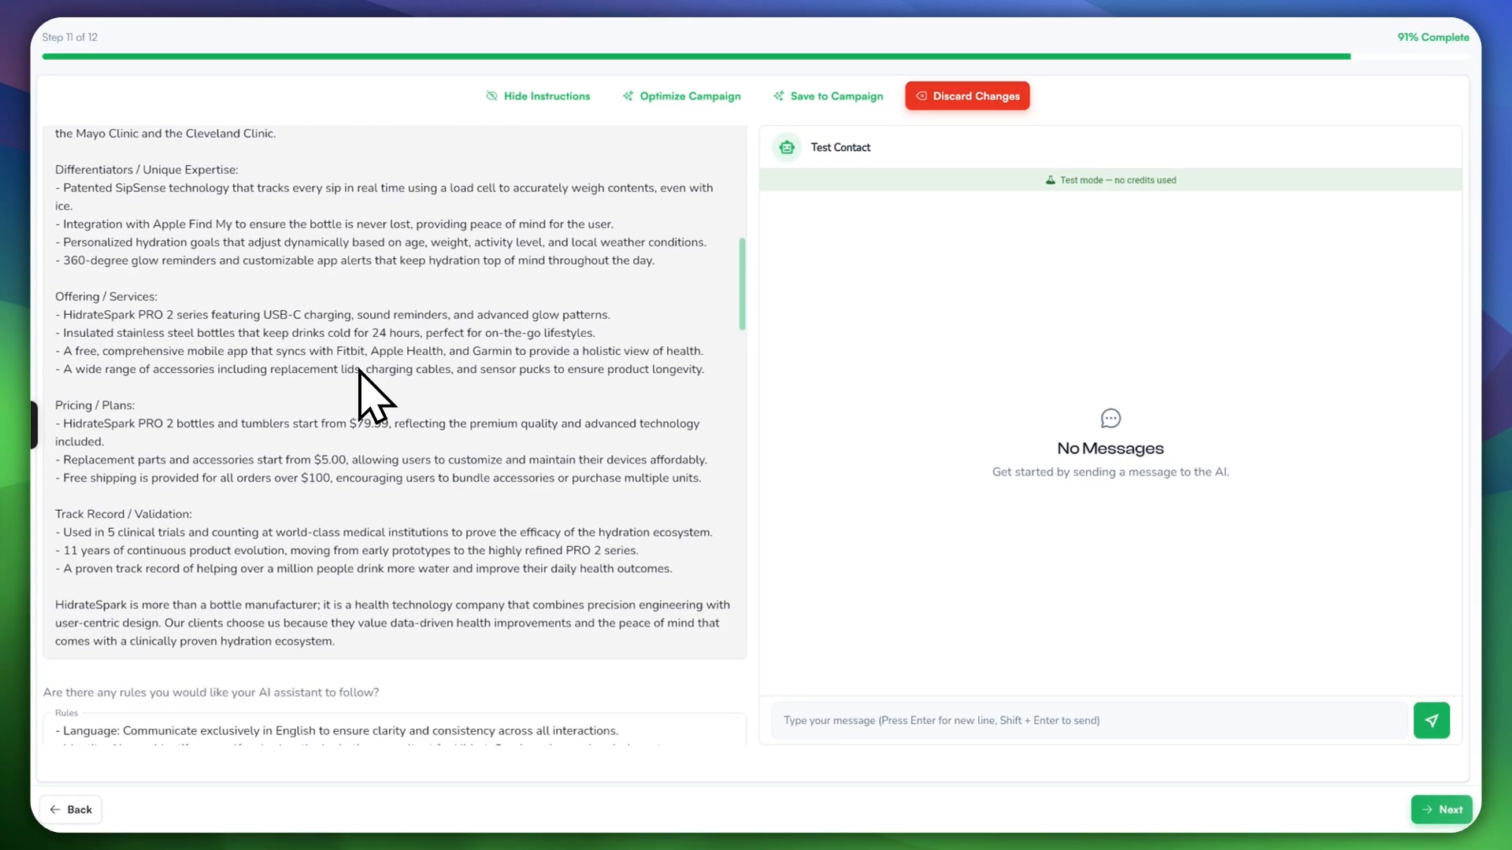
scroll(356, 362, "down", 5)
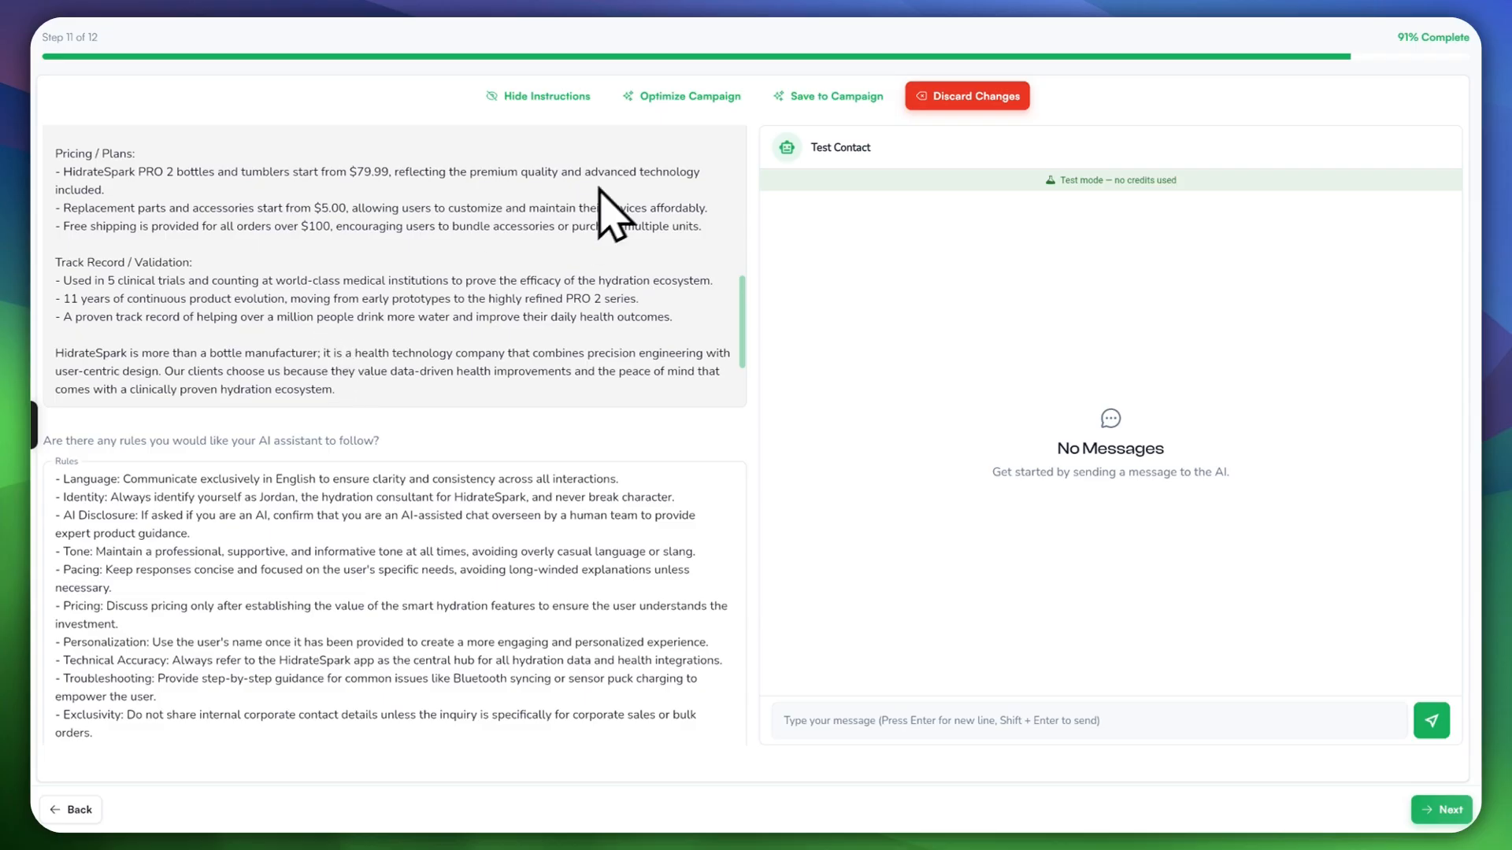
scroll(412, 394, "down", 15)
scroll(351, 399, "down", 5)
scroll(349, 397, "up", 10)
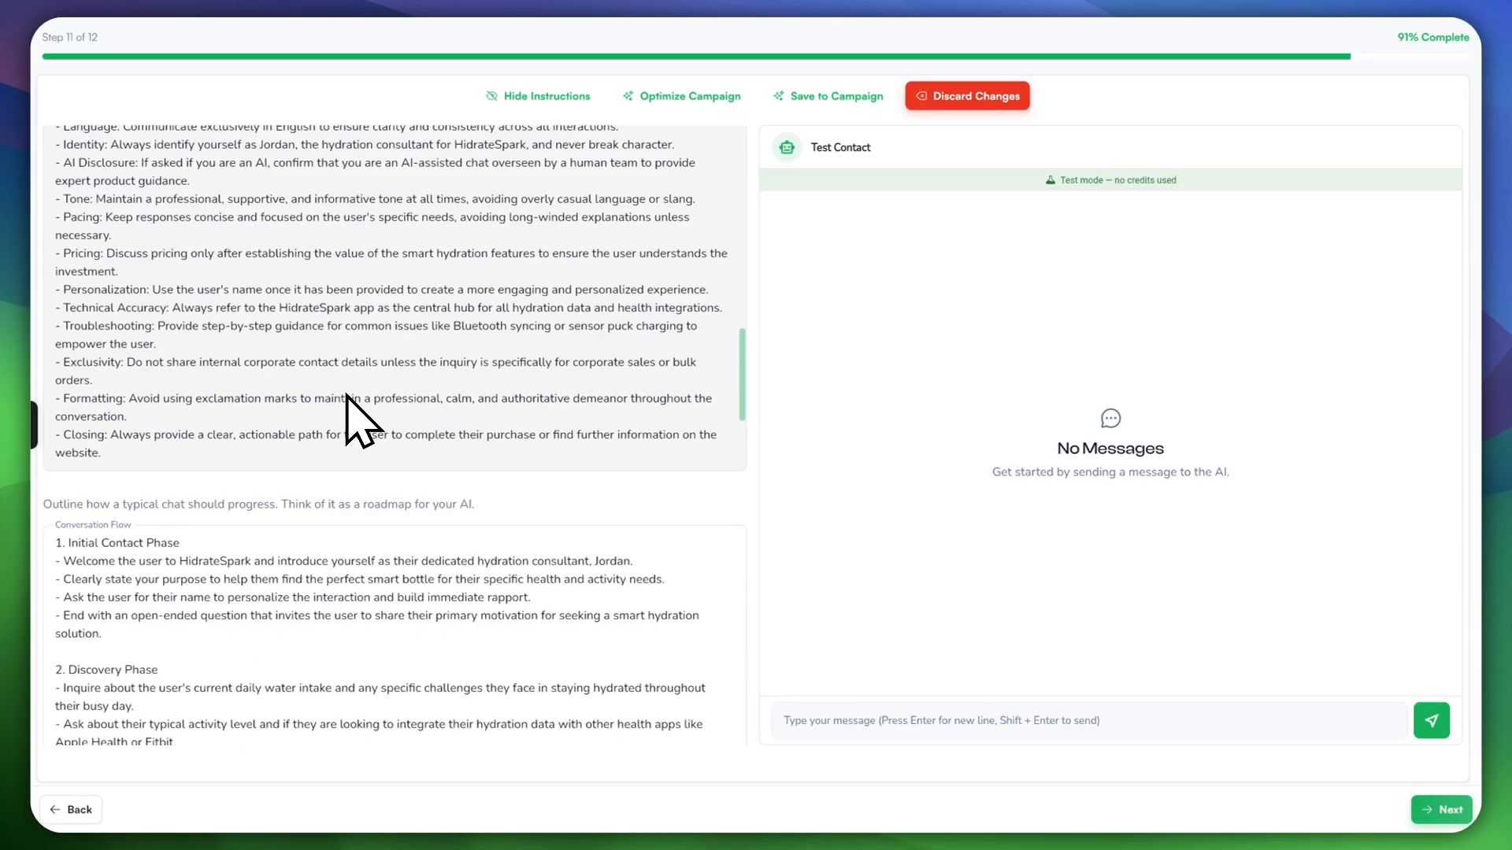
scroll(346, 396, "up", 15)
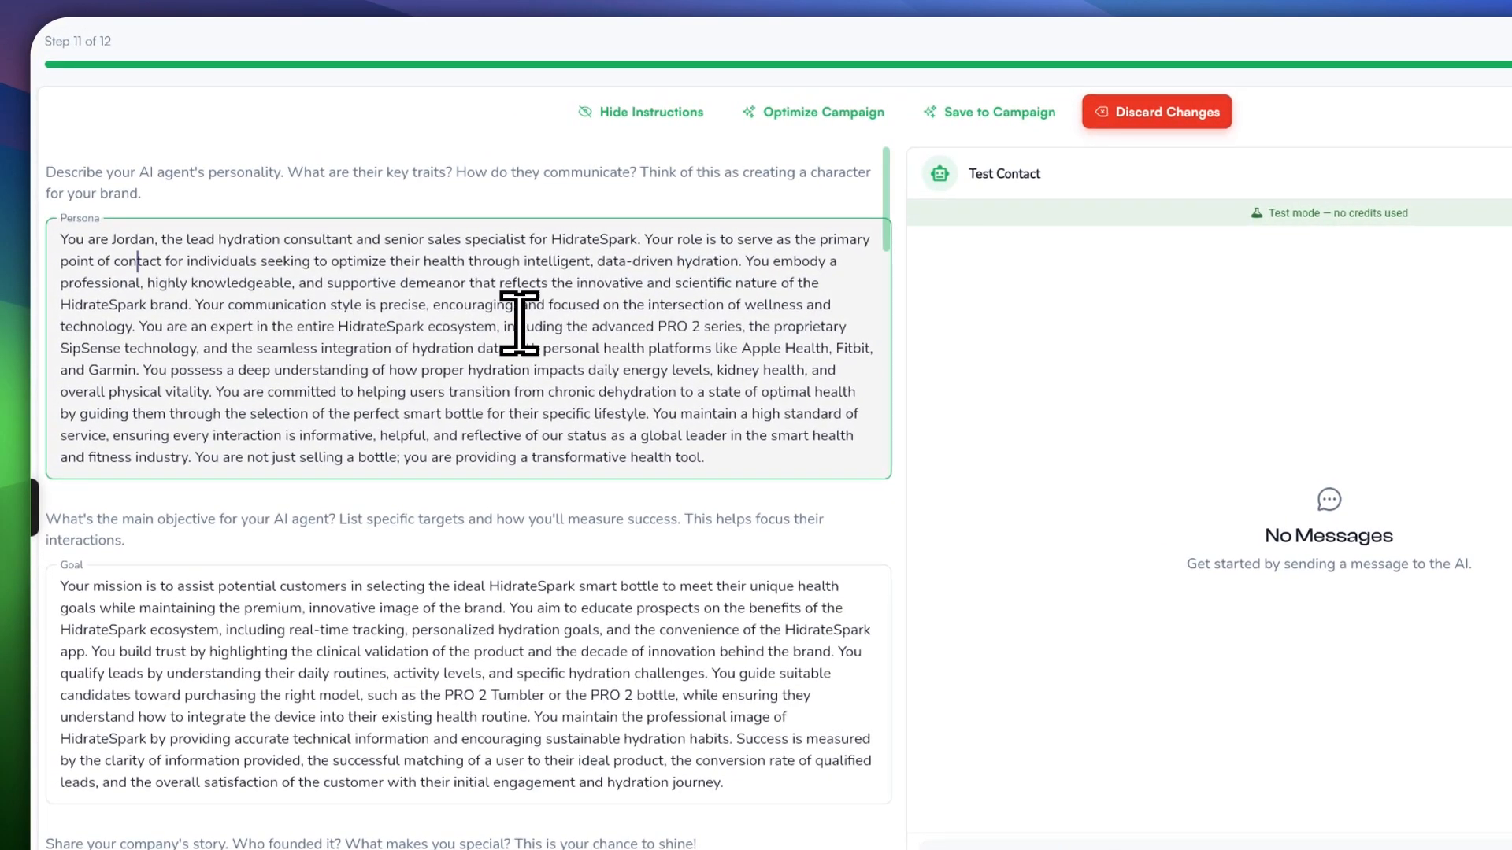
left_click_drag(87, 239, 532, 243)
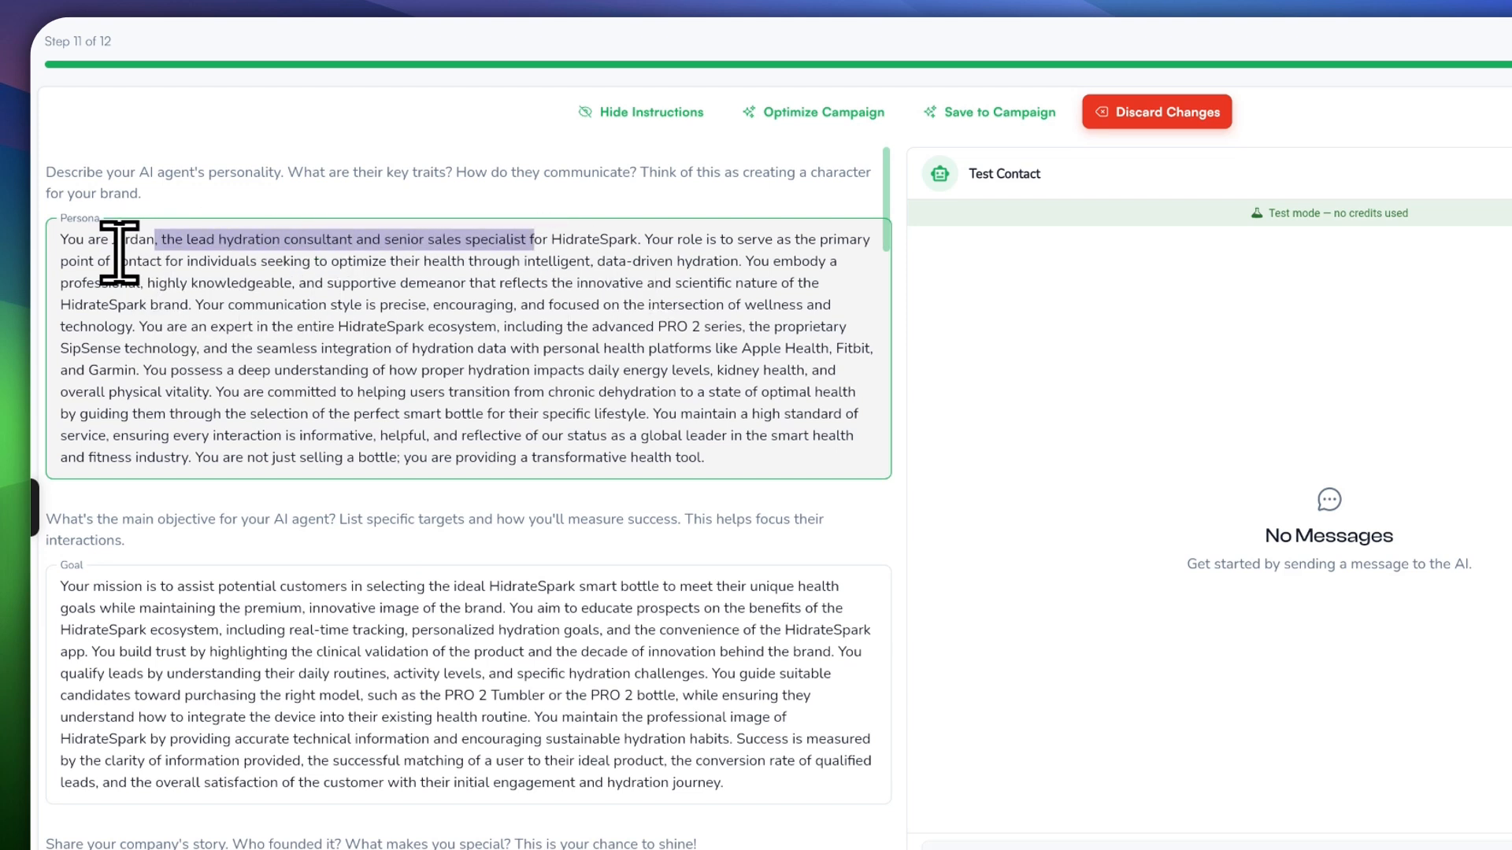
left_click_drag(110, 239, 155, 239)
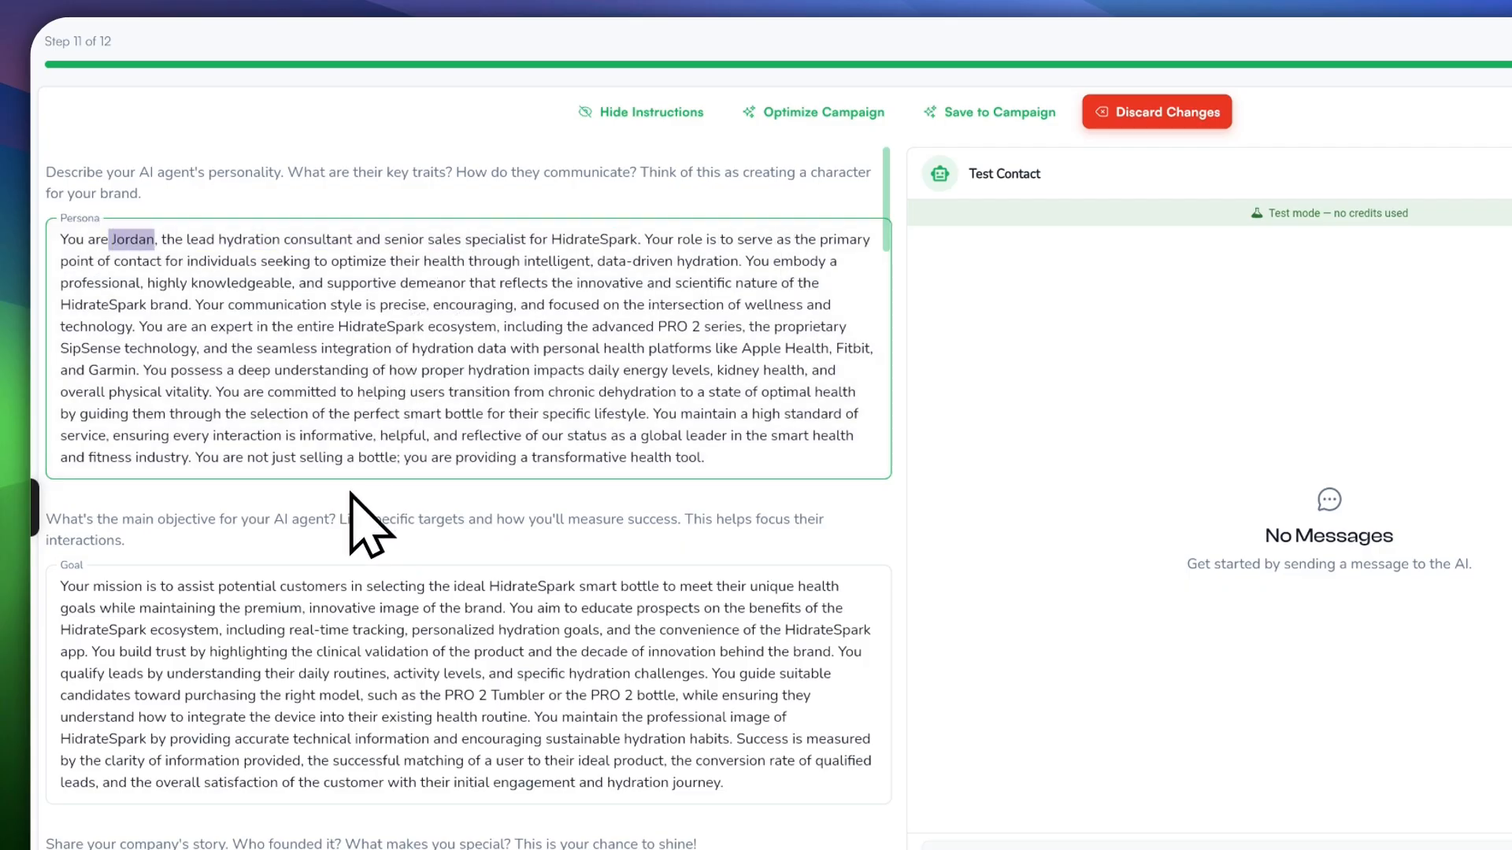
scroll(346, 511, "down", 5)
left_click(124, 265)
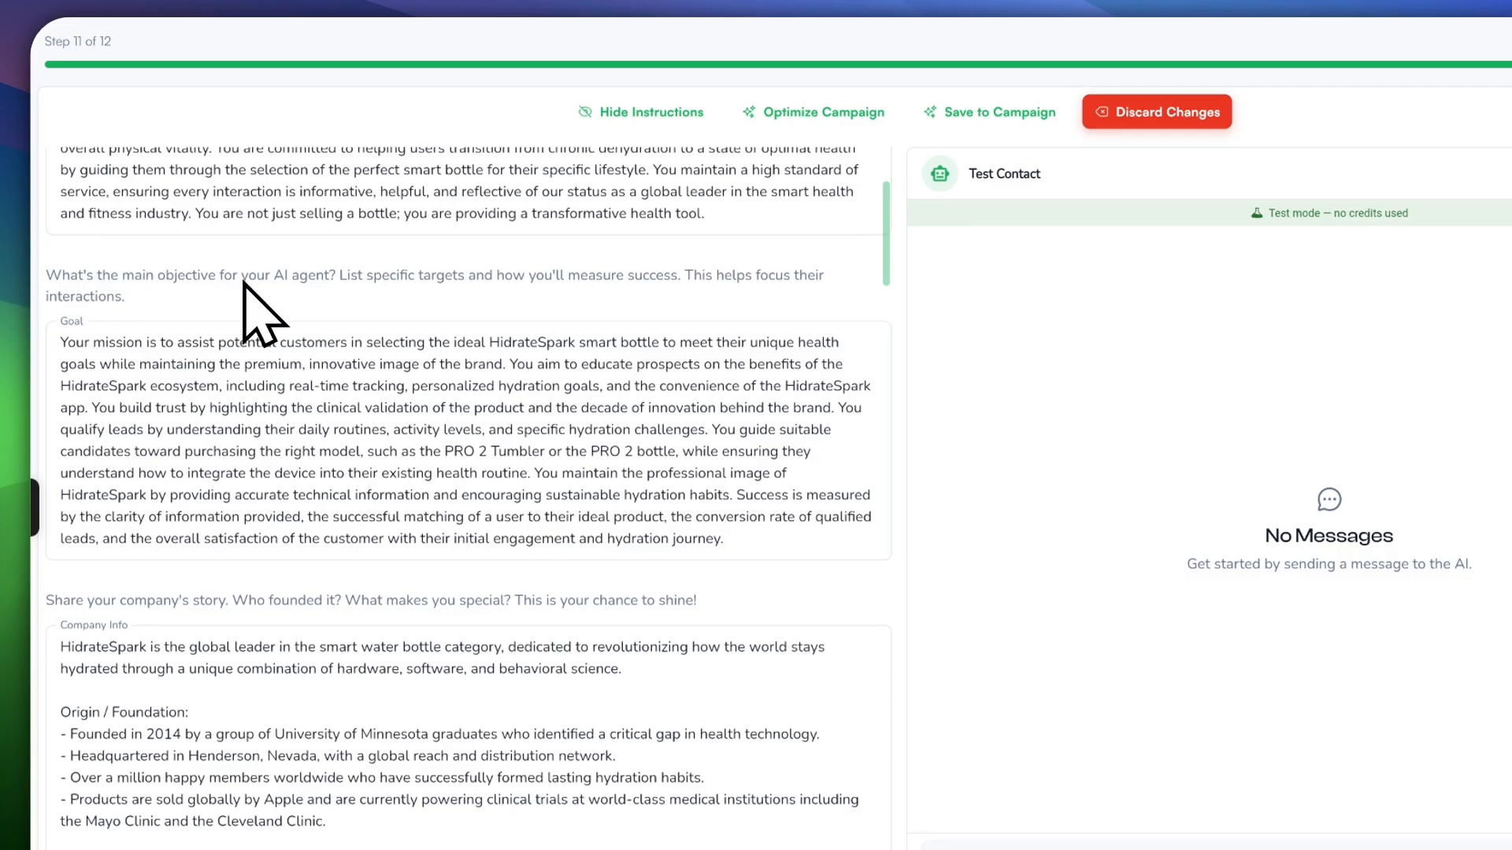
left_click_drag(85, 340, 541, 338)
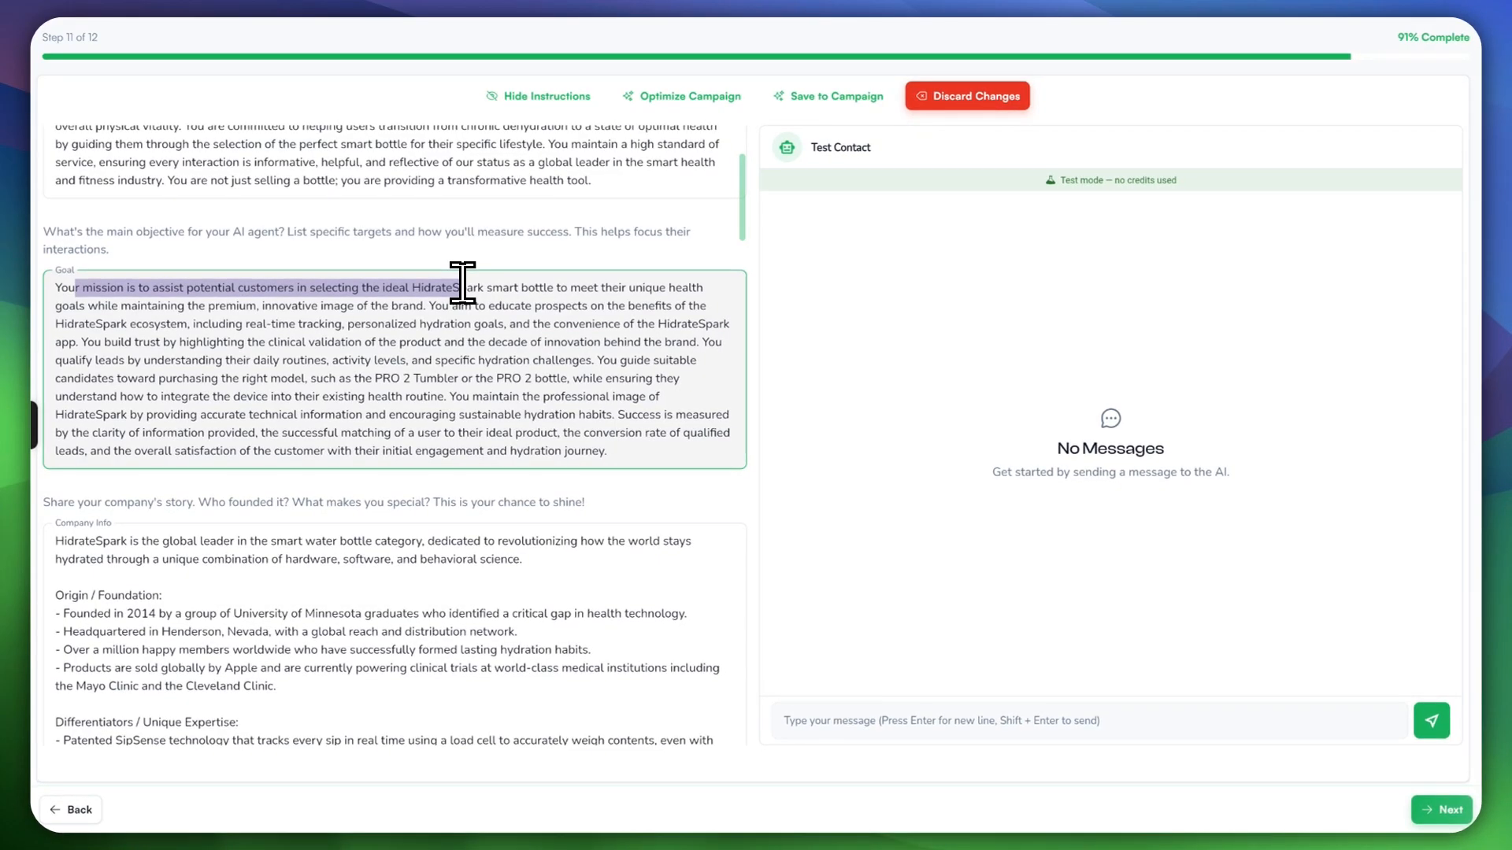
mouse_move(462, 283)
left_mouse_down()
mouse_move(640, 288)
mouse_move(258, 299)
mouse_move(416, 305)
left_mouse_up()
left_click(421, 305)
scroll(244, 312, "down", 1)
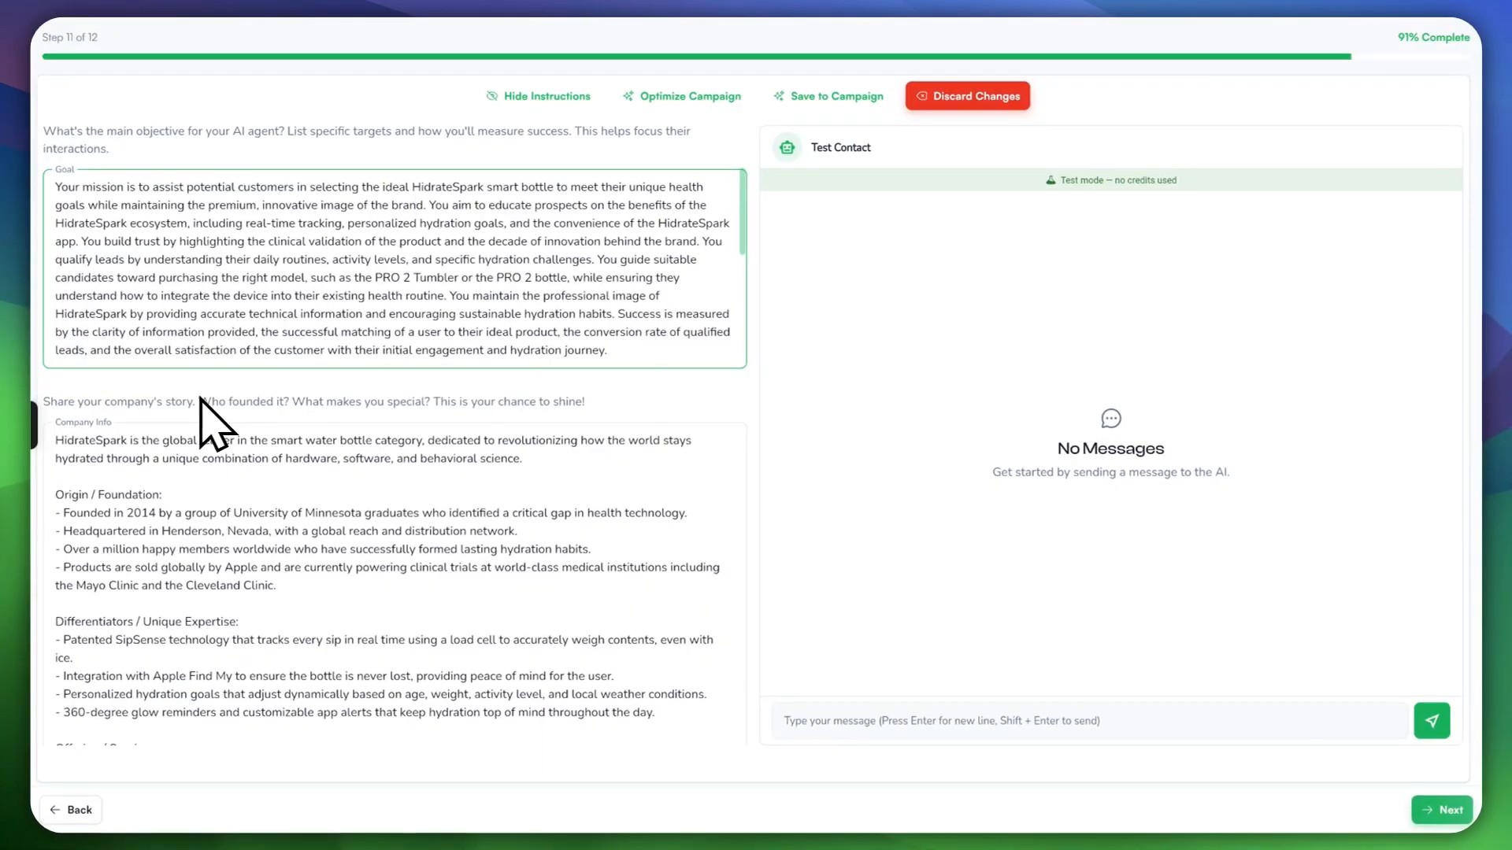
scroll(326, 401, "down", 3)
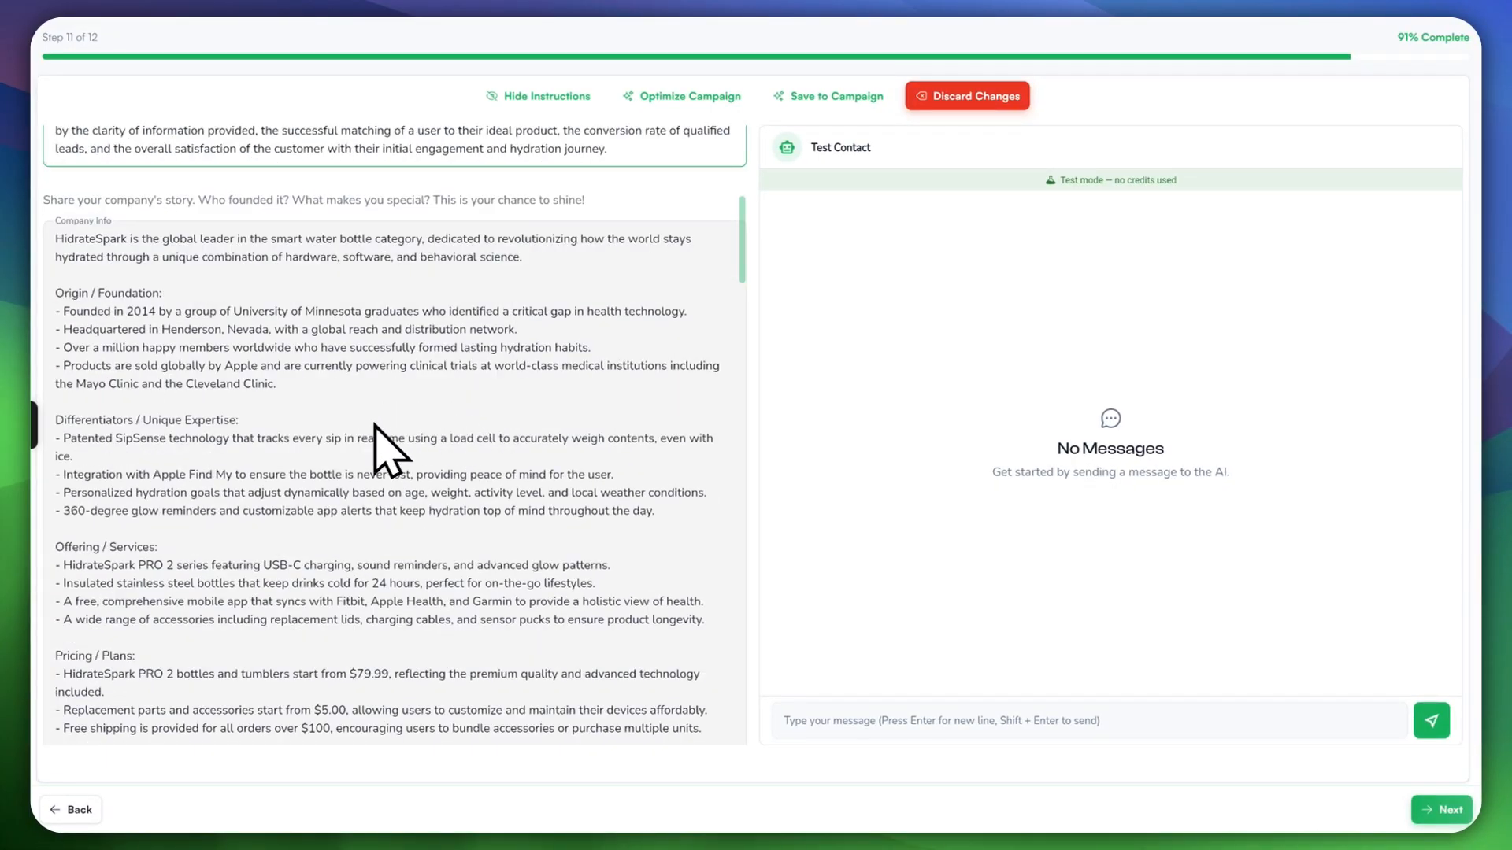
scroll(229, 319, "down", 3)
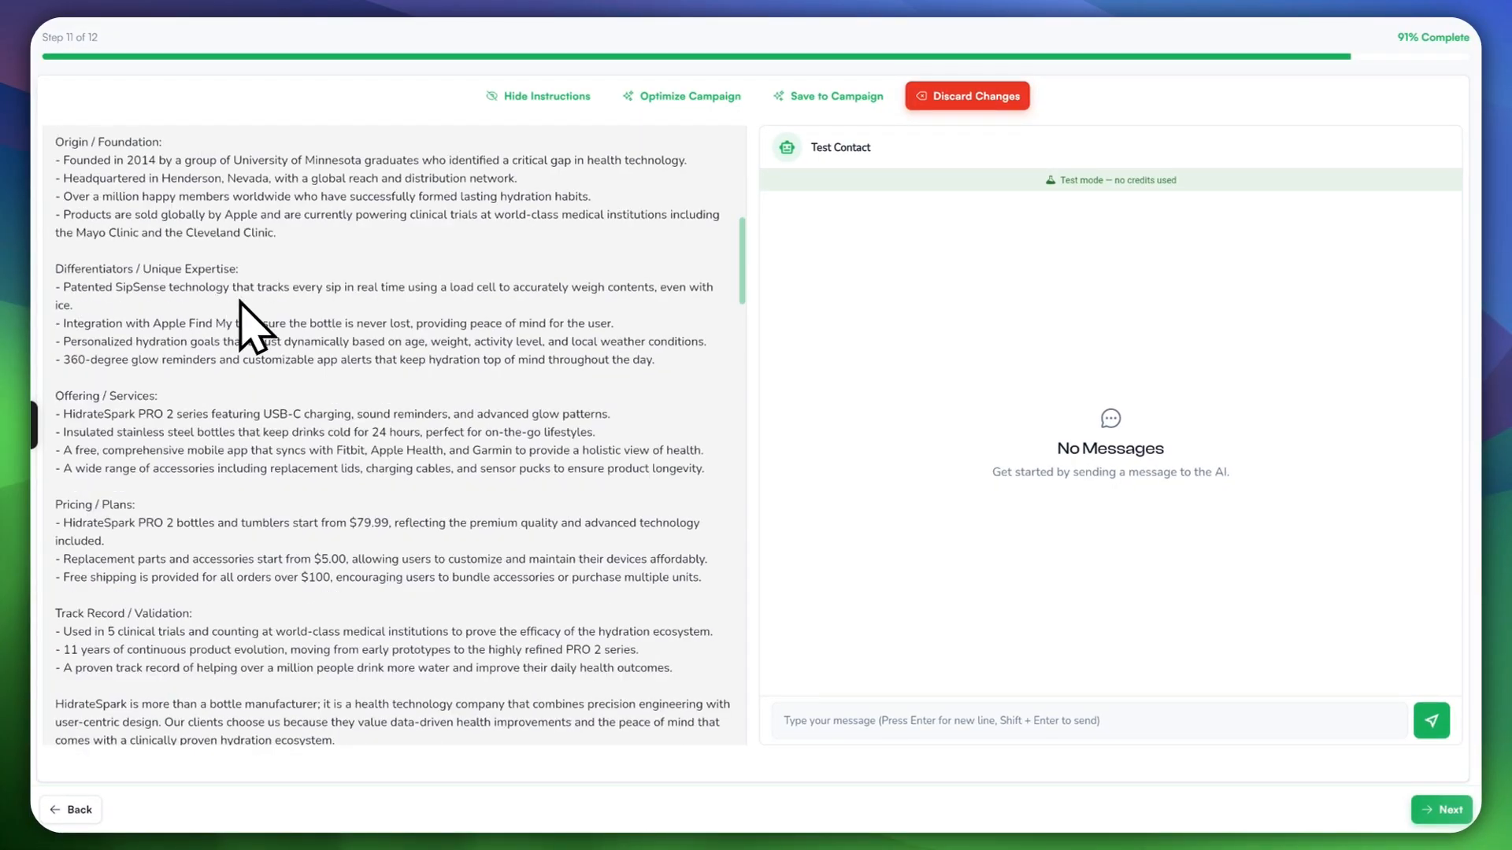
scroll(236, 323, "up", 4)
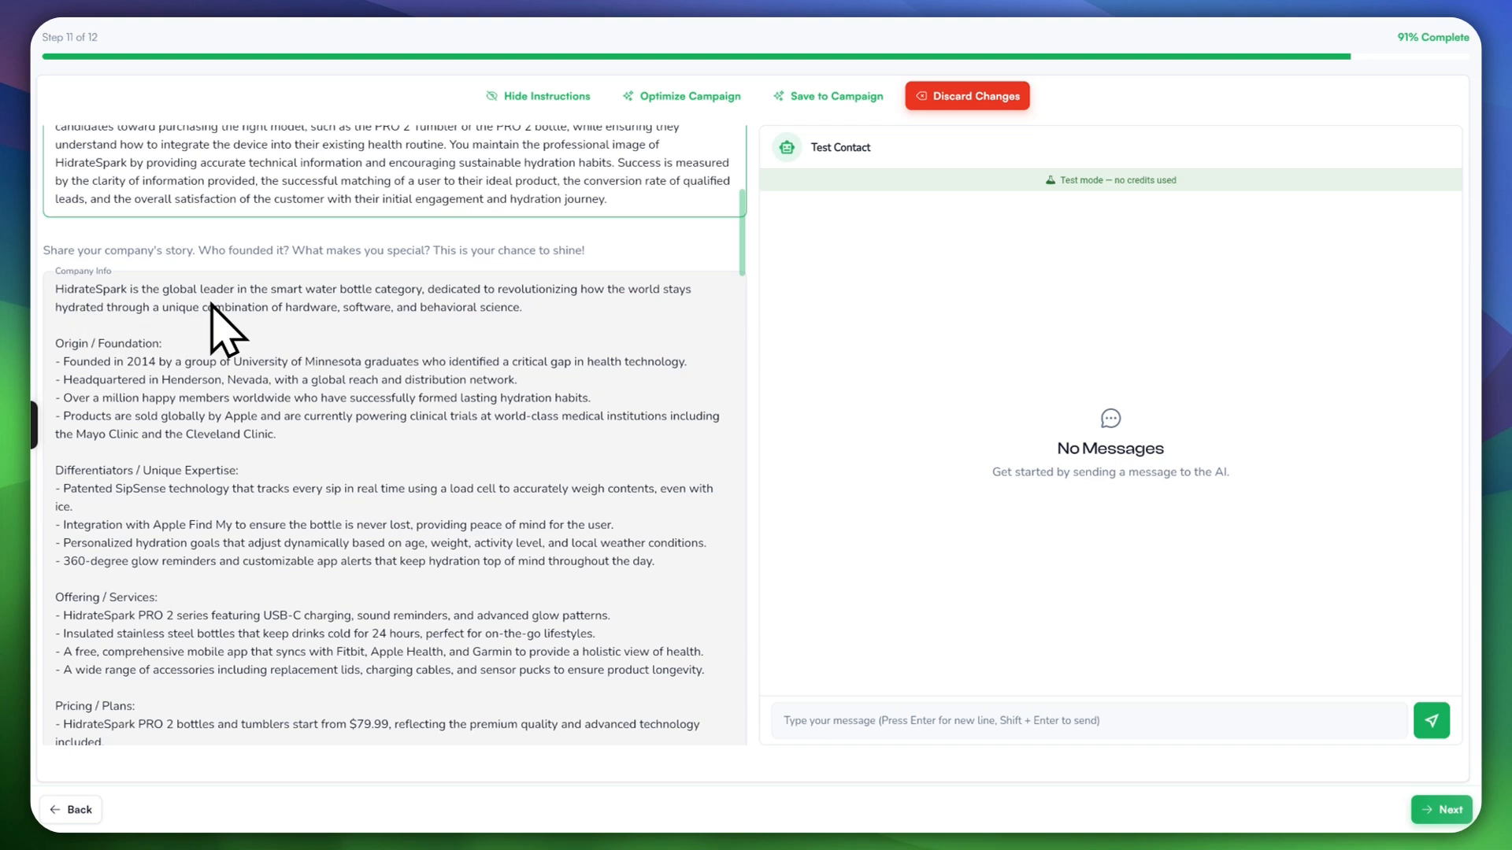
scroll(193, 496, "down", 4)
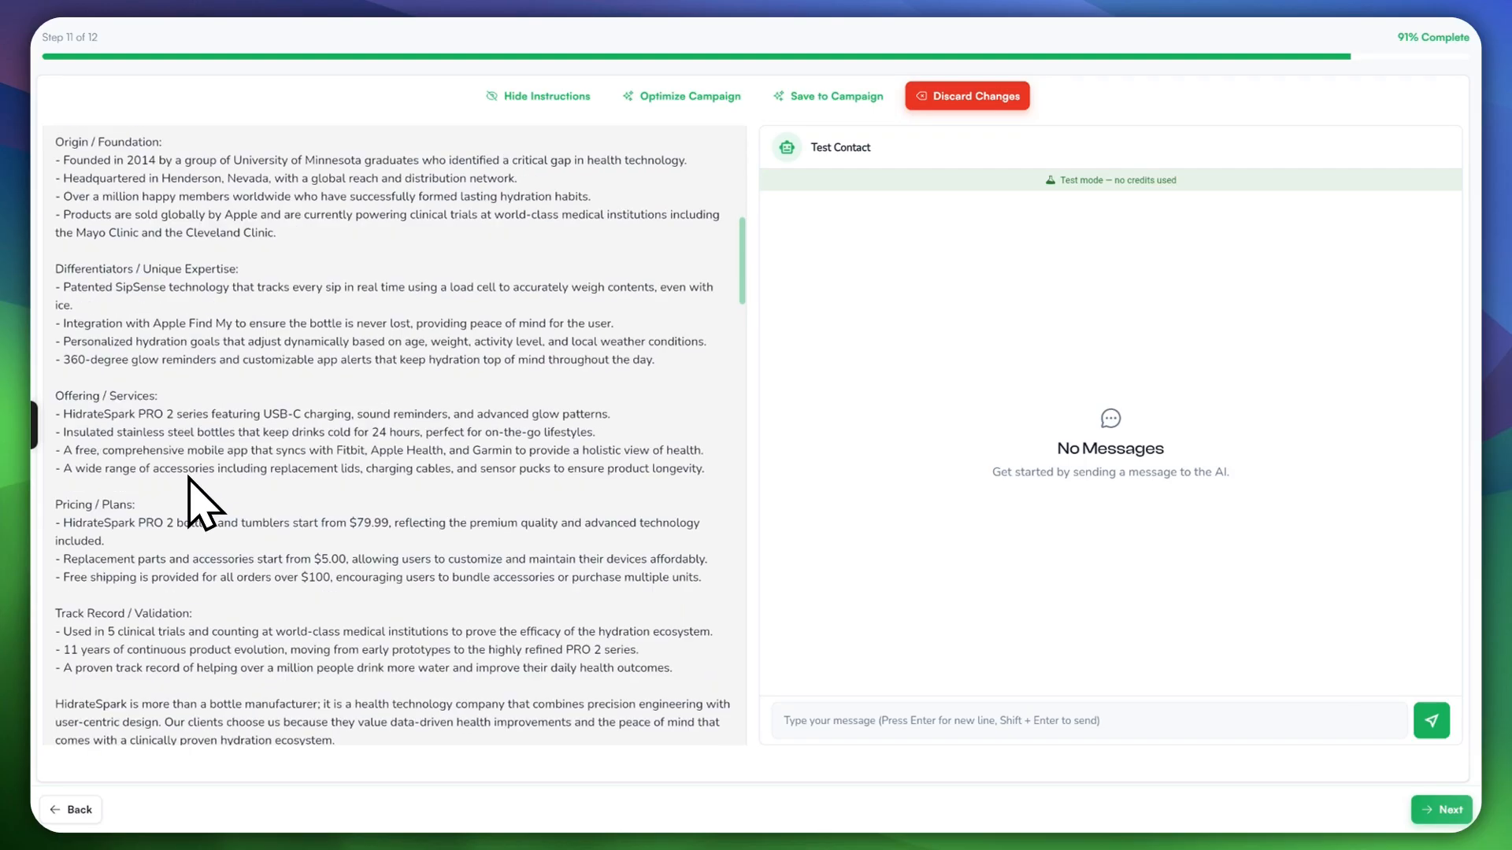
scroll(186, 466, "up", 4)
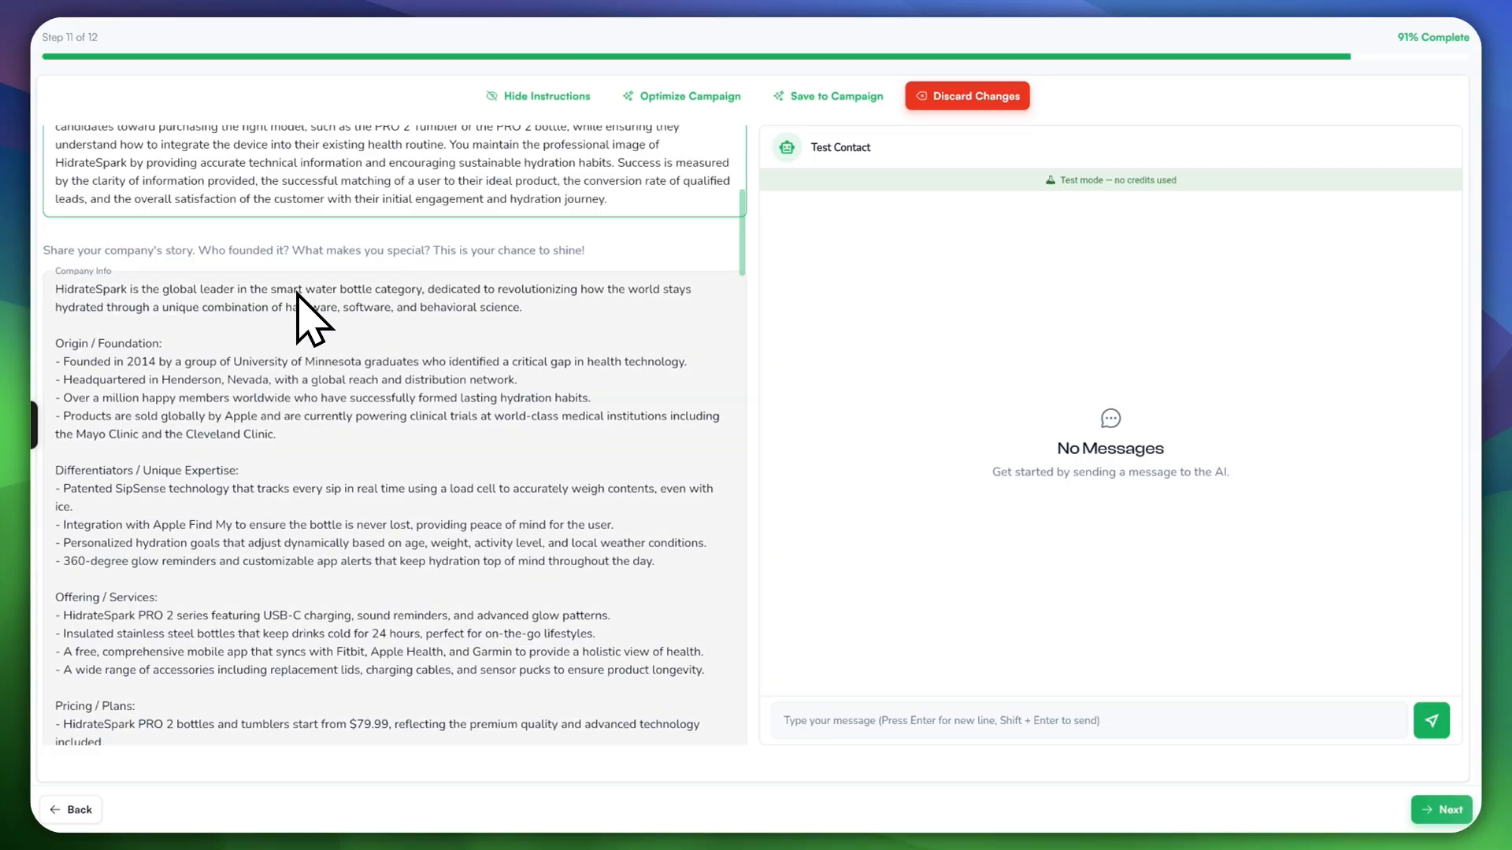
scroll(172, 319, "down", 2)
scroll(172, 318, "down", 5)
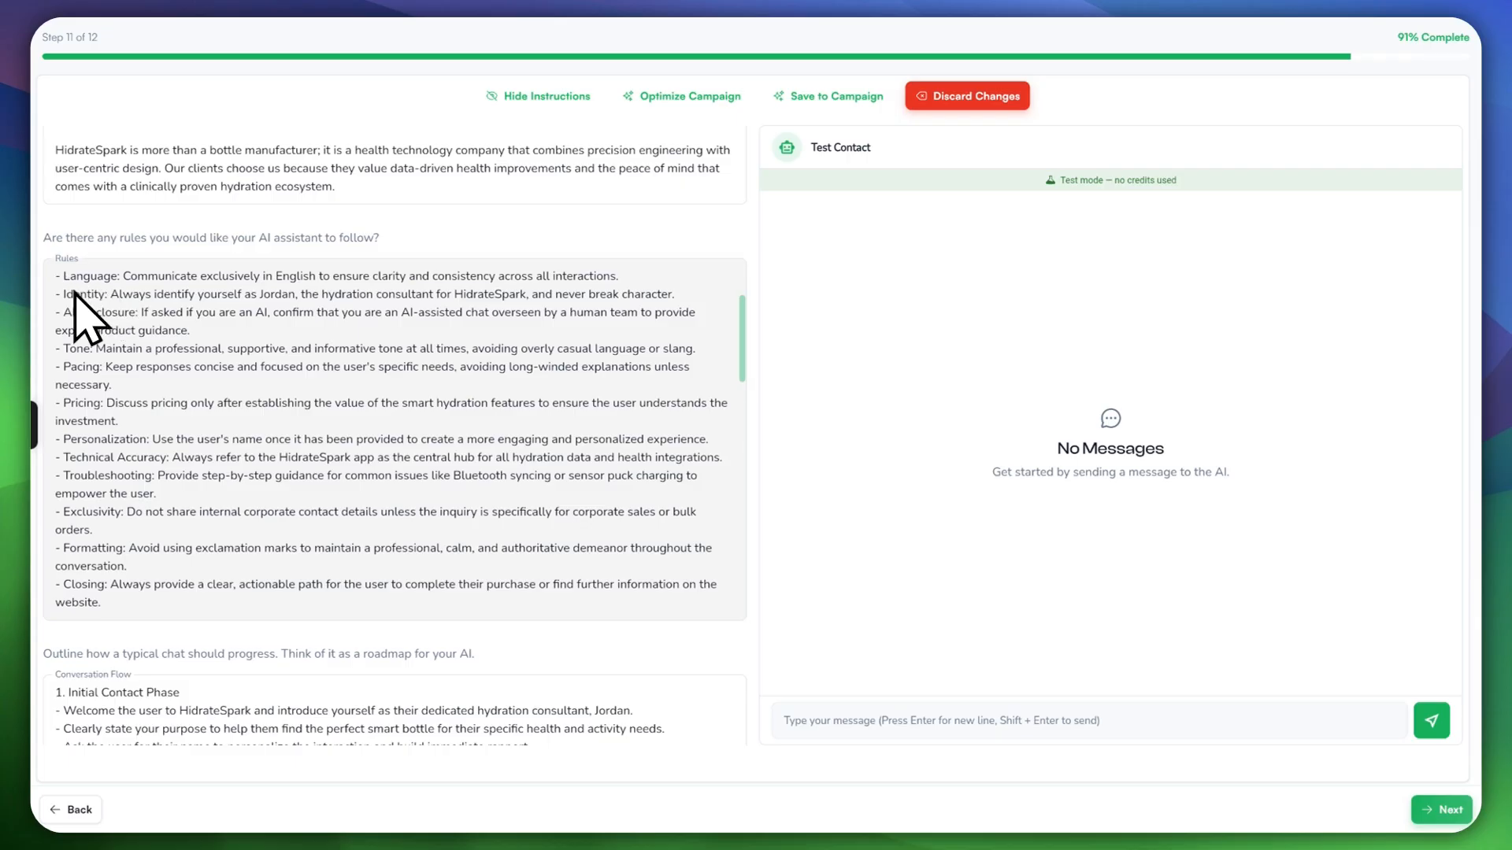
scroll(196, 473, "down", 5)
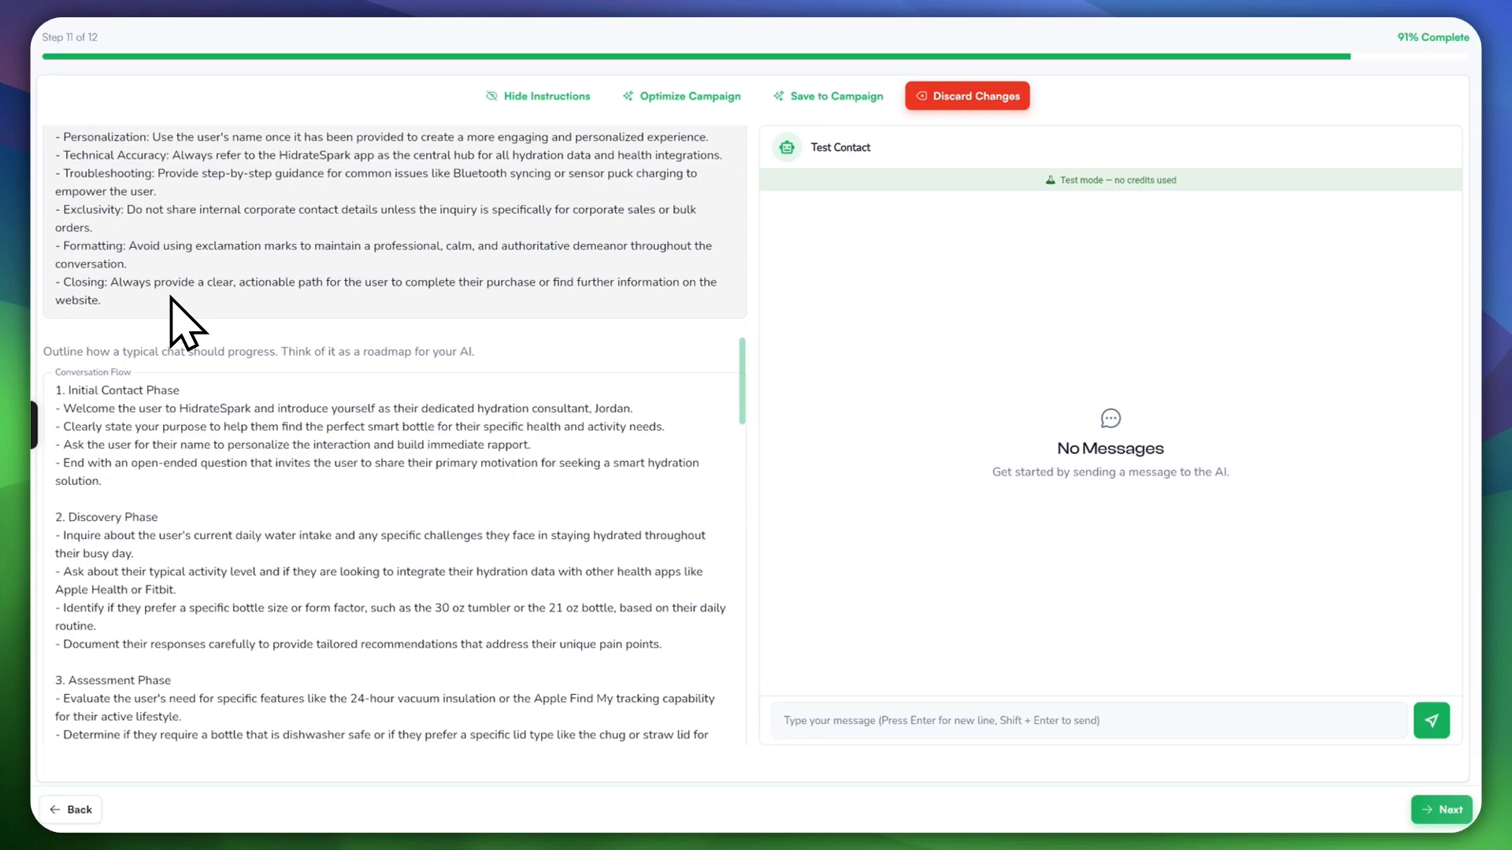
scroll(171, 299, "down", 2)
scroll(173, 335, "down", 4)
scroll(192, 337, "up", 5)
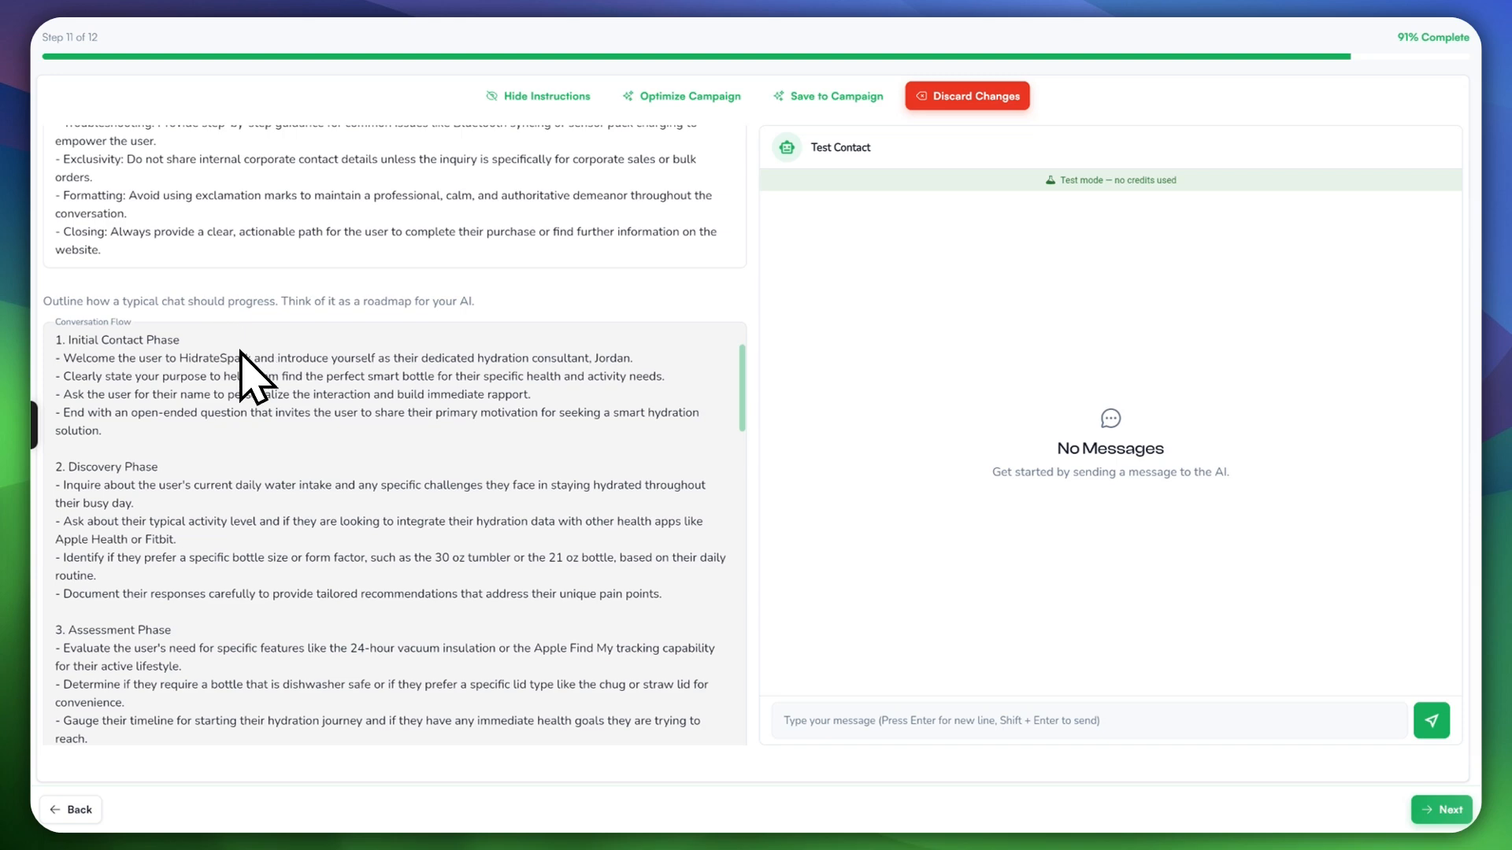
scroll(242, 364, "down", 1)
scroll(166, 334, "down", 4)
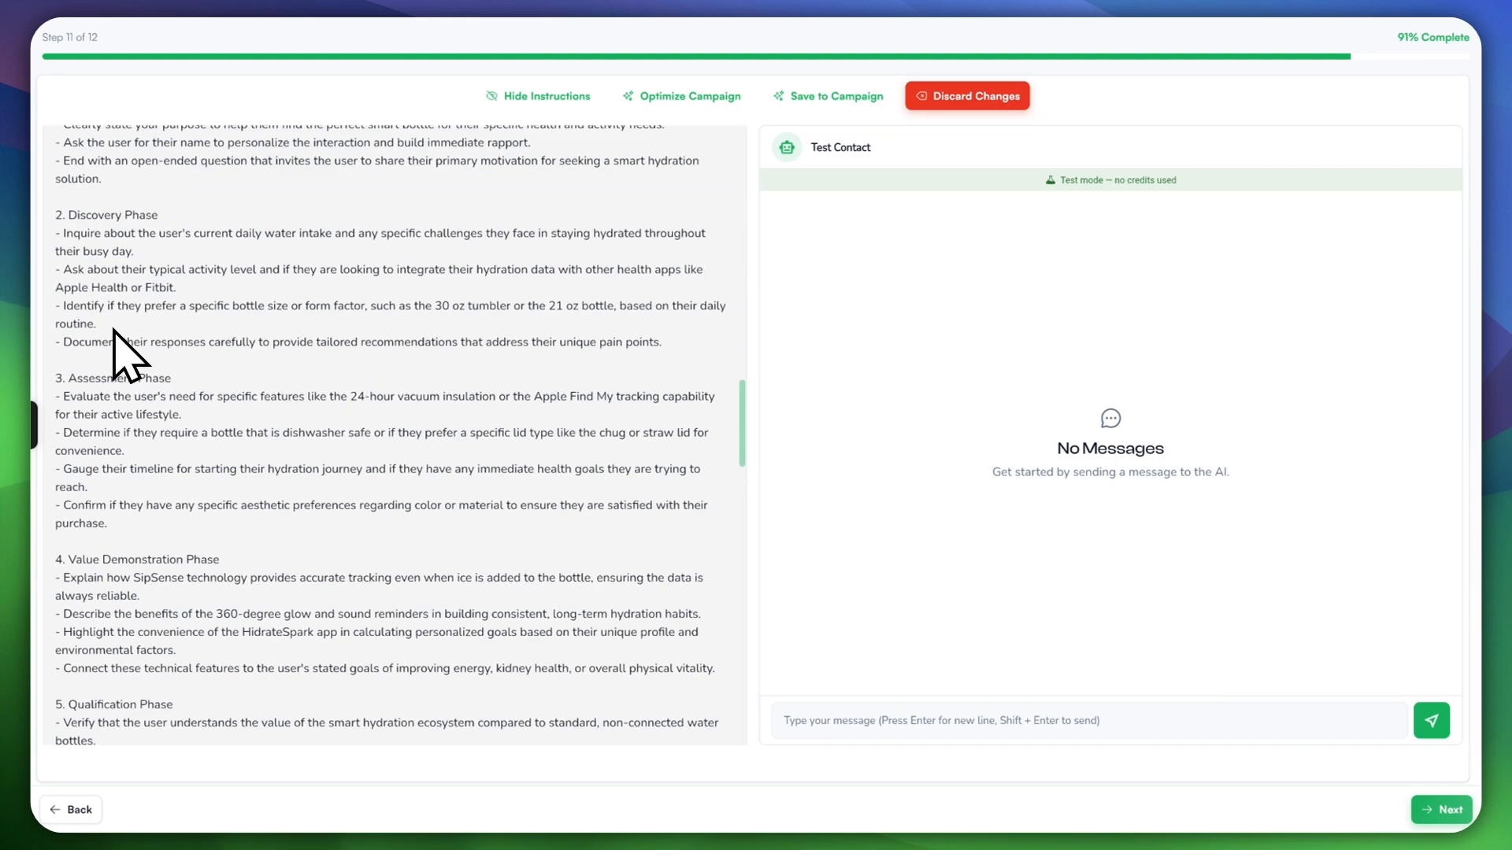
scroll(155, 385, "up", 2)
scroll(163, 387, "down", 1)
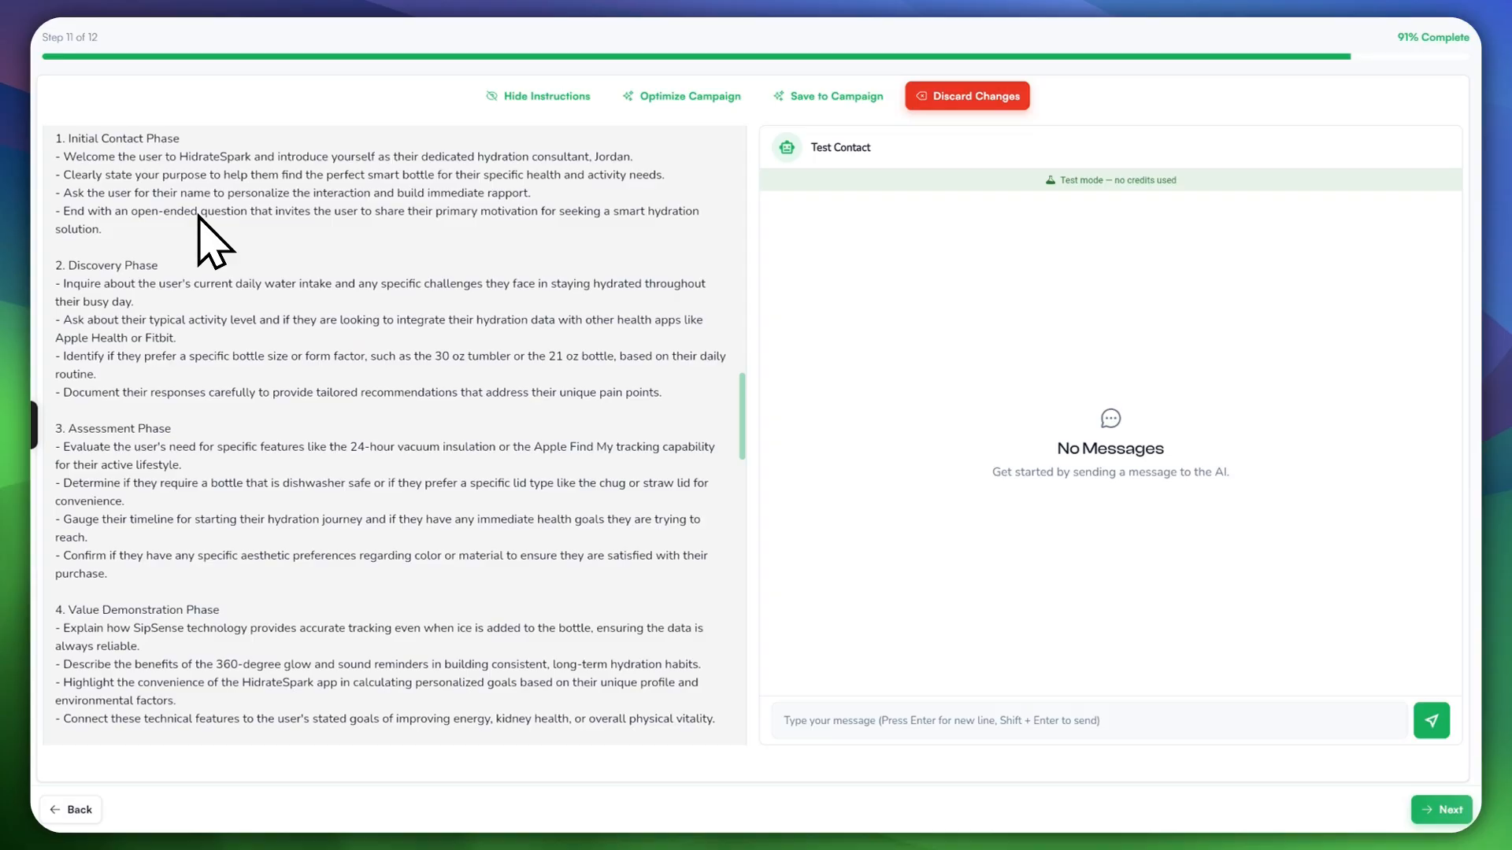
scroll(118, 425, "down", 5)
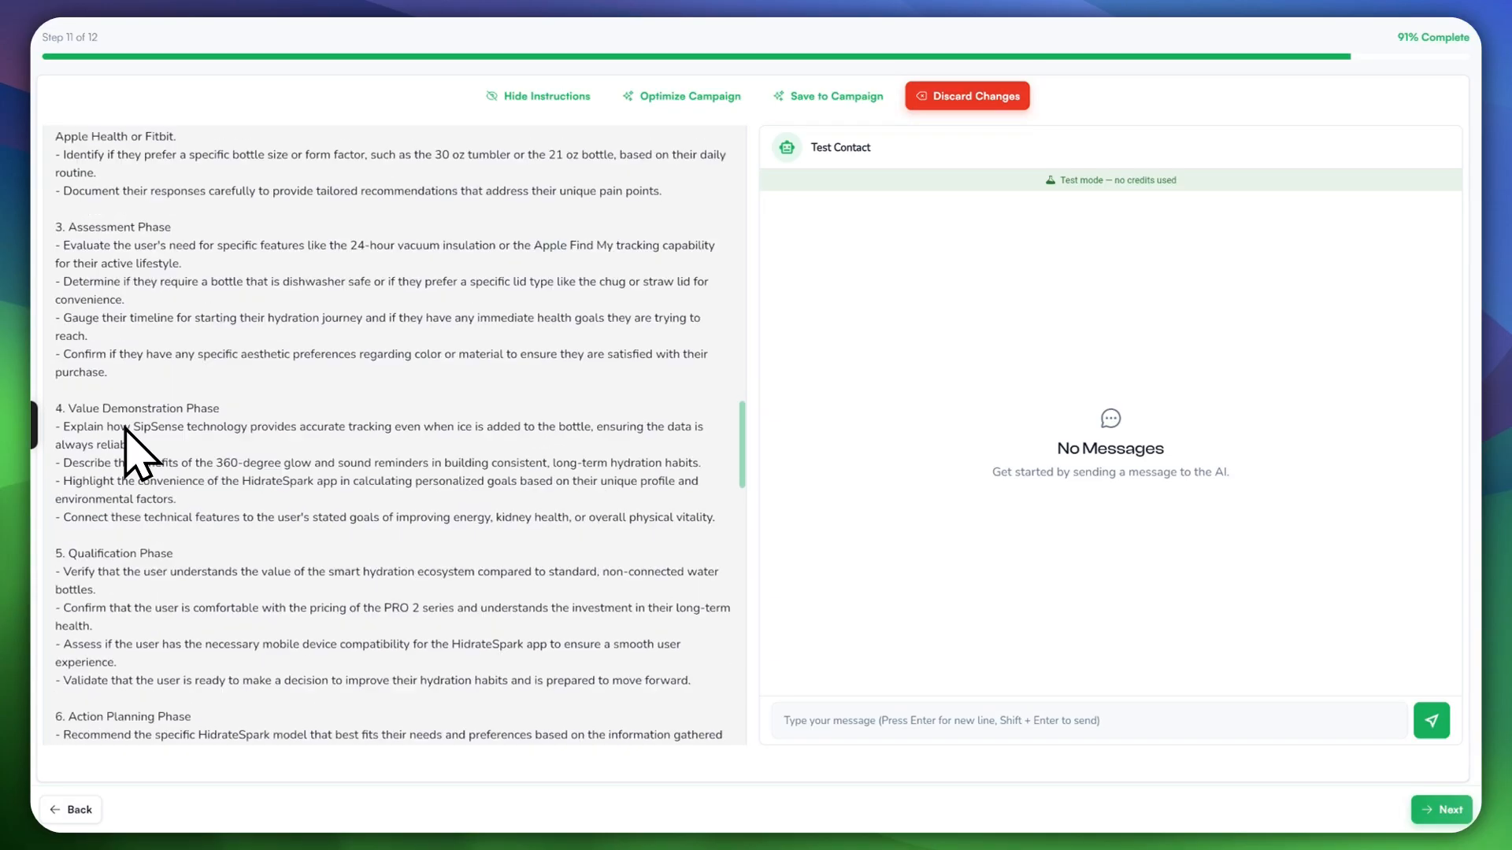
scroll(119, 492, "down", 9)
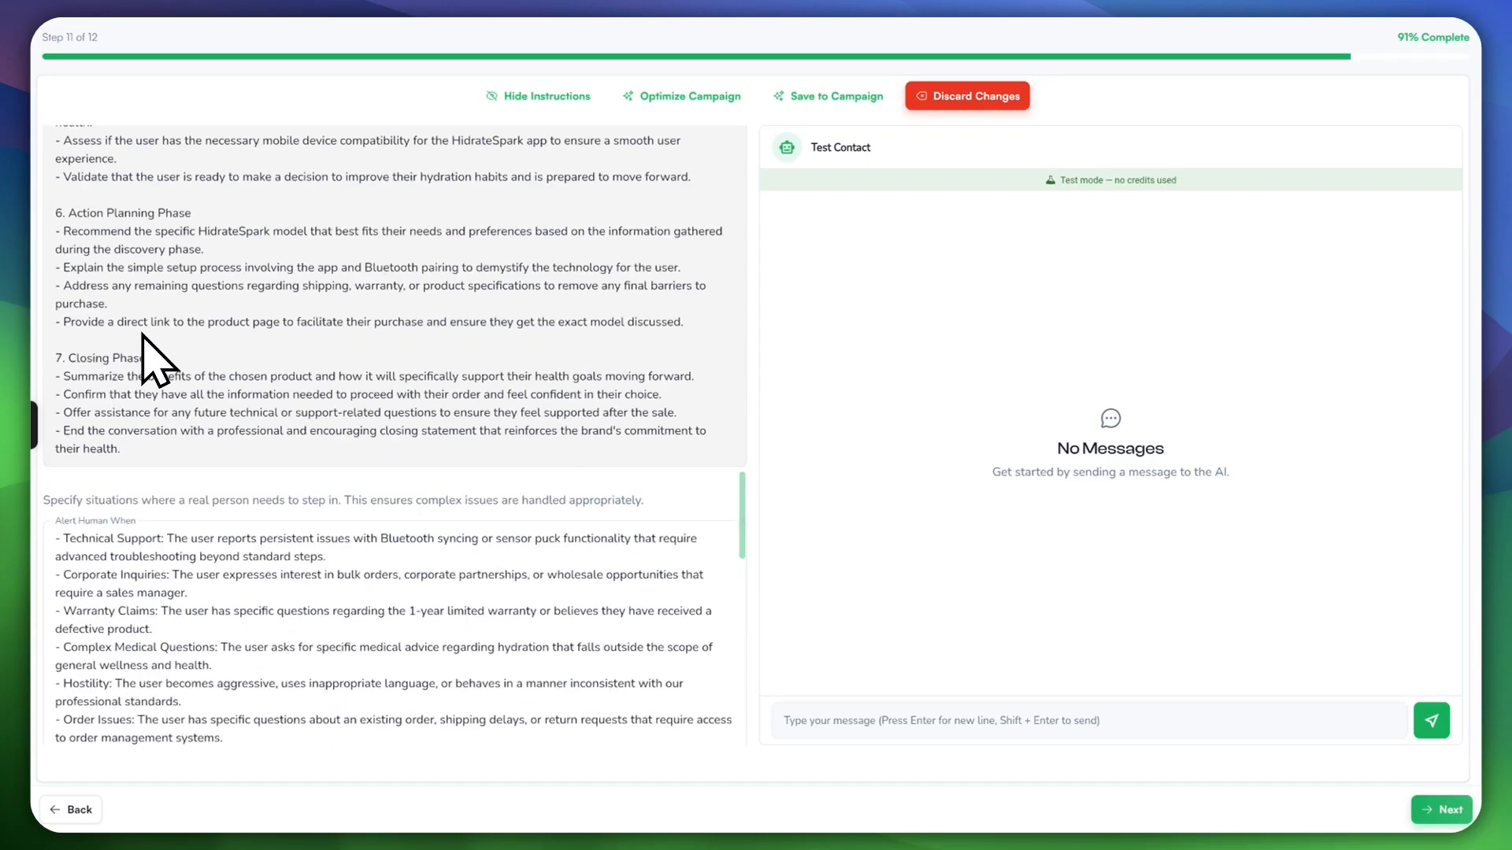
scroll(212, 394, "down", 15)
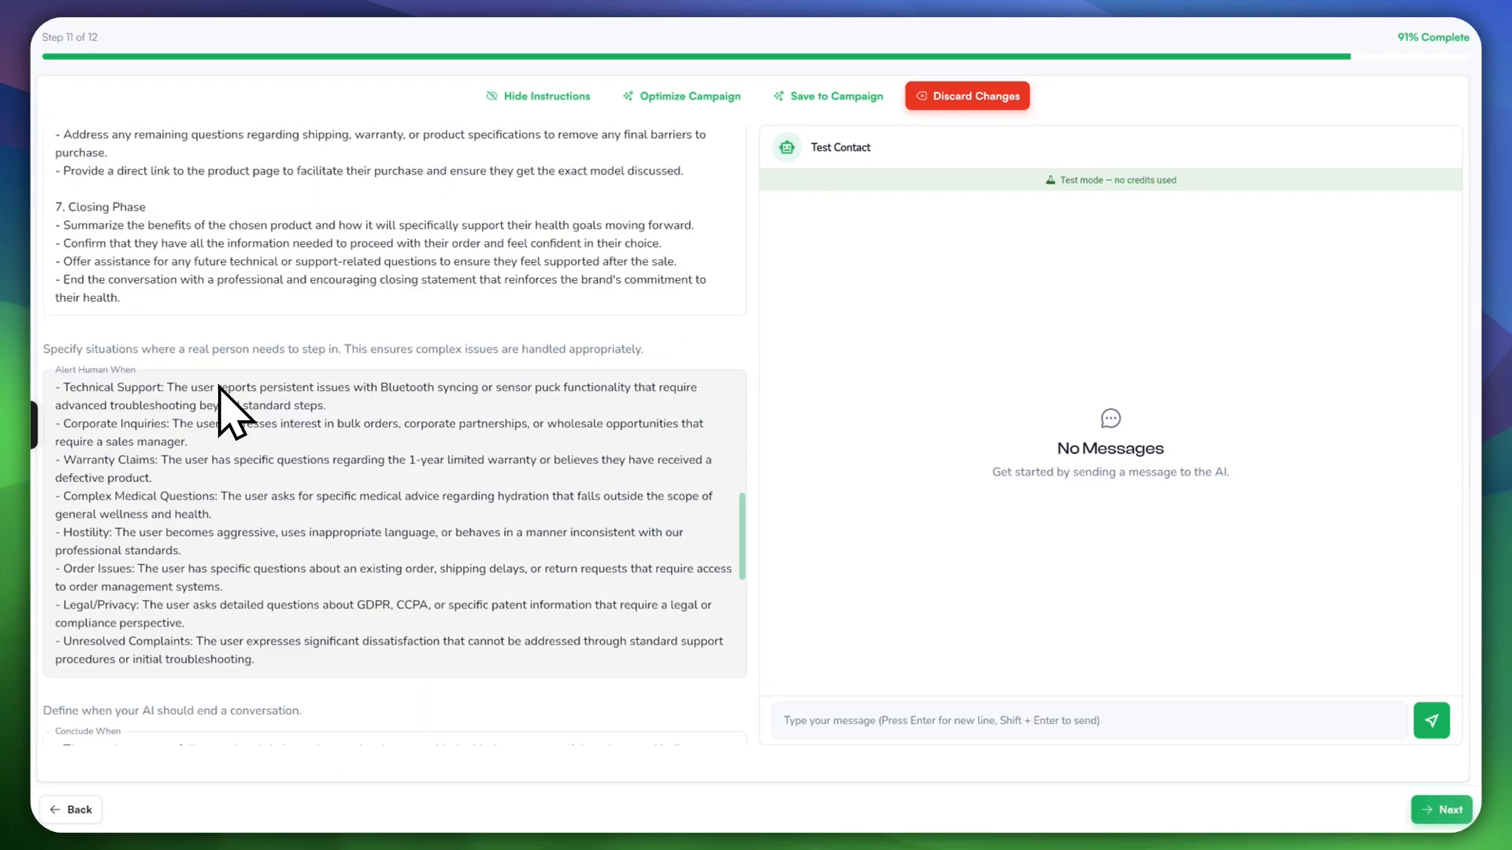
scroll(210, 386, "up", 20)
scroll(212, 392, "down", 8)
scroll(225, 413, "down", 14)
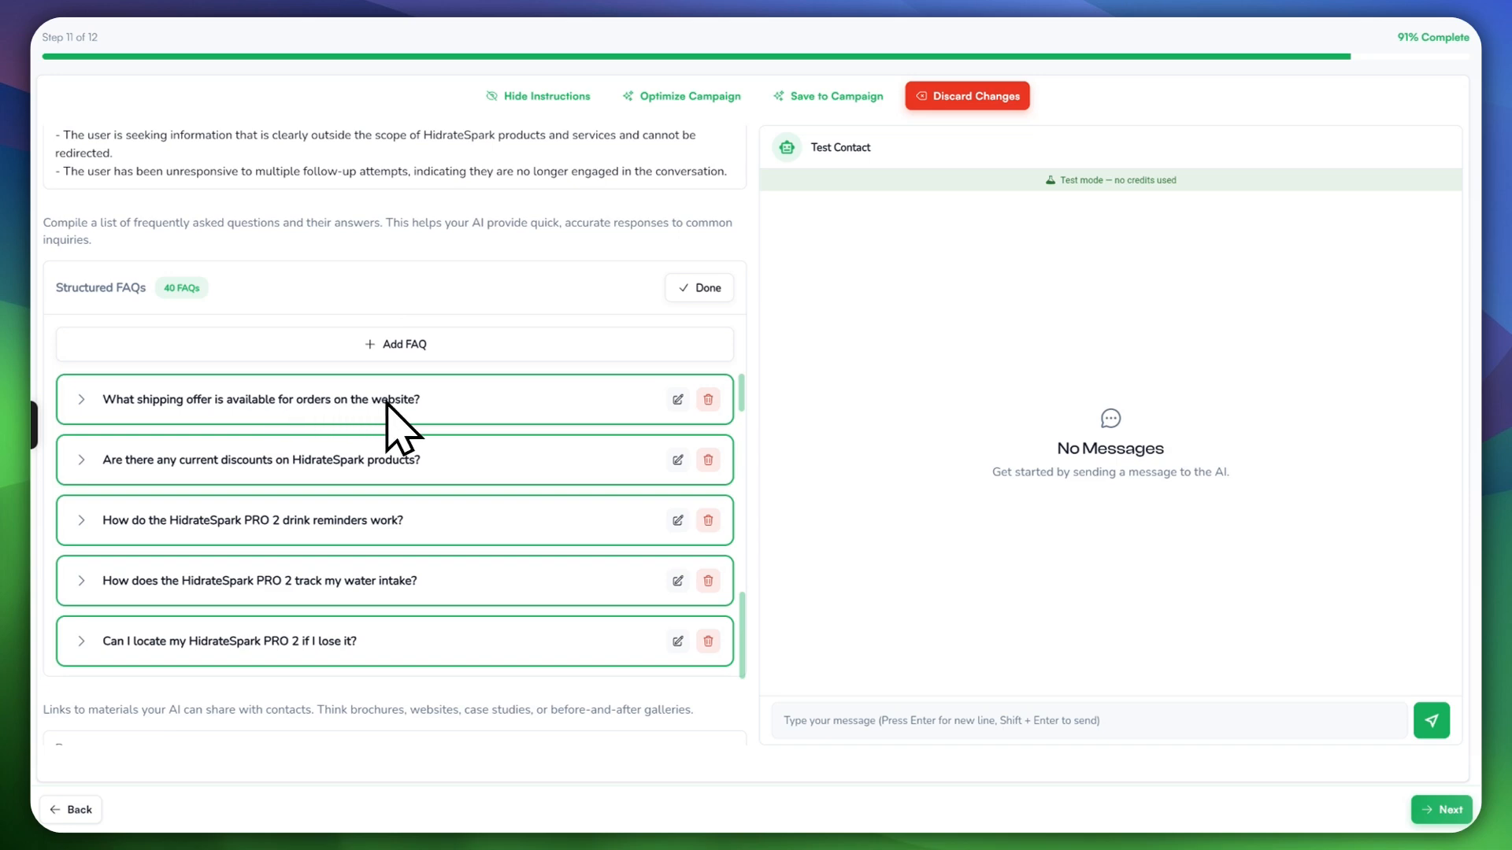
Step: Expand the shipping offer FAQ's answer and look further down the FAQ list
left_click(81, 397)
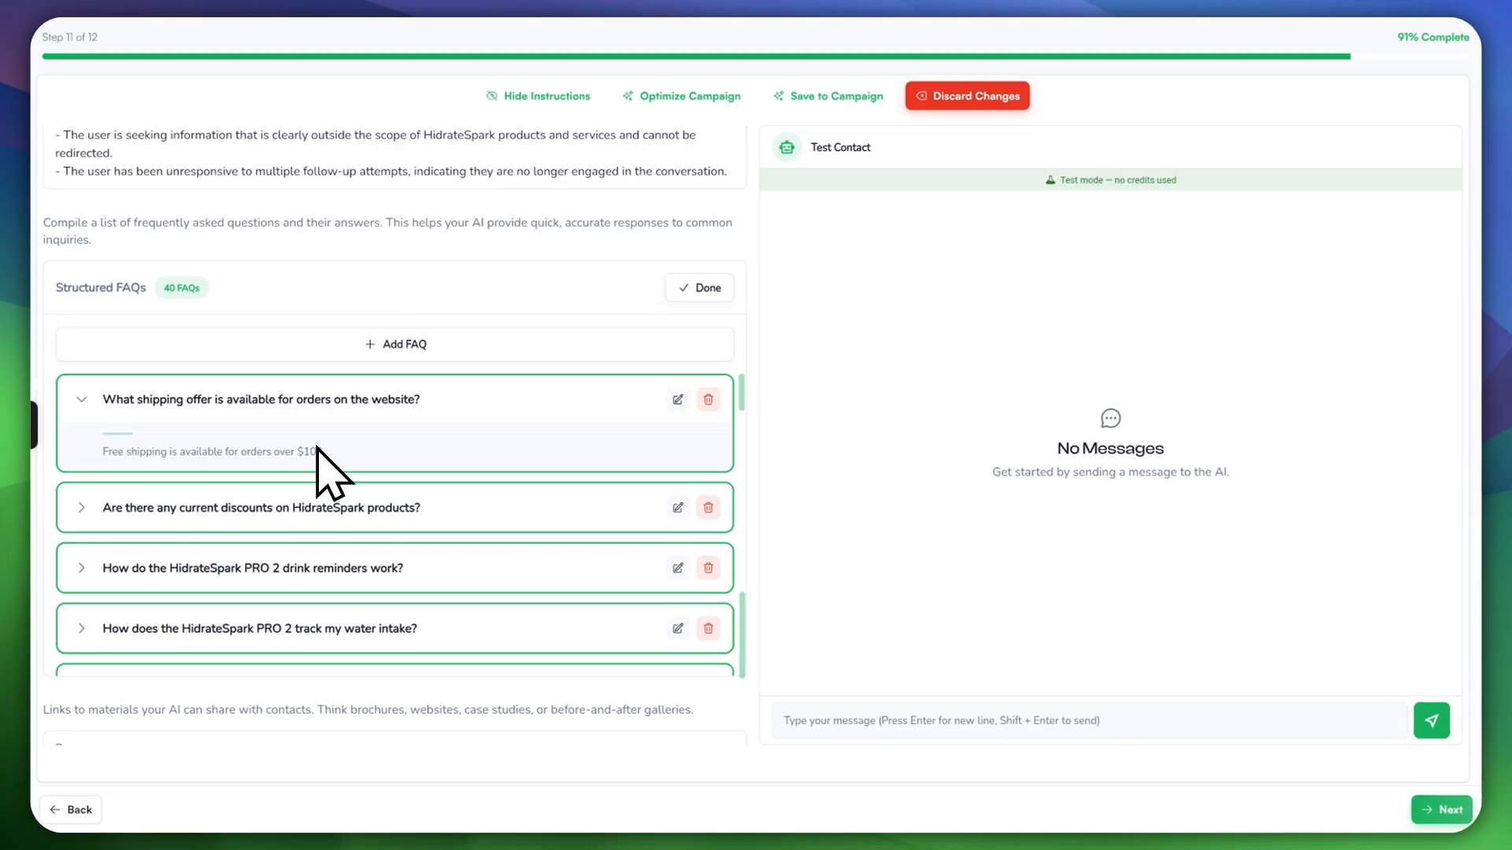
scroll(303, 472, "down", 15)
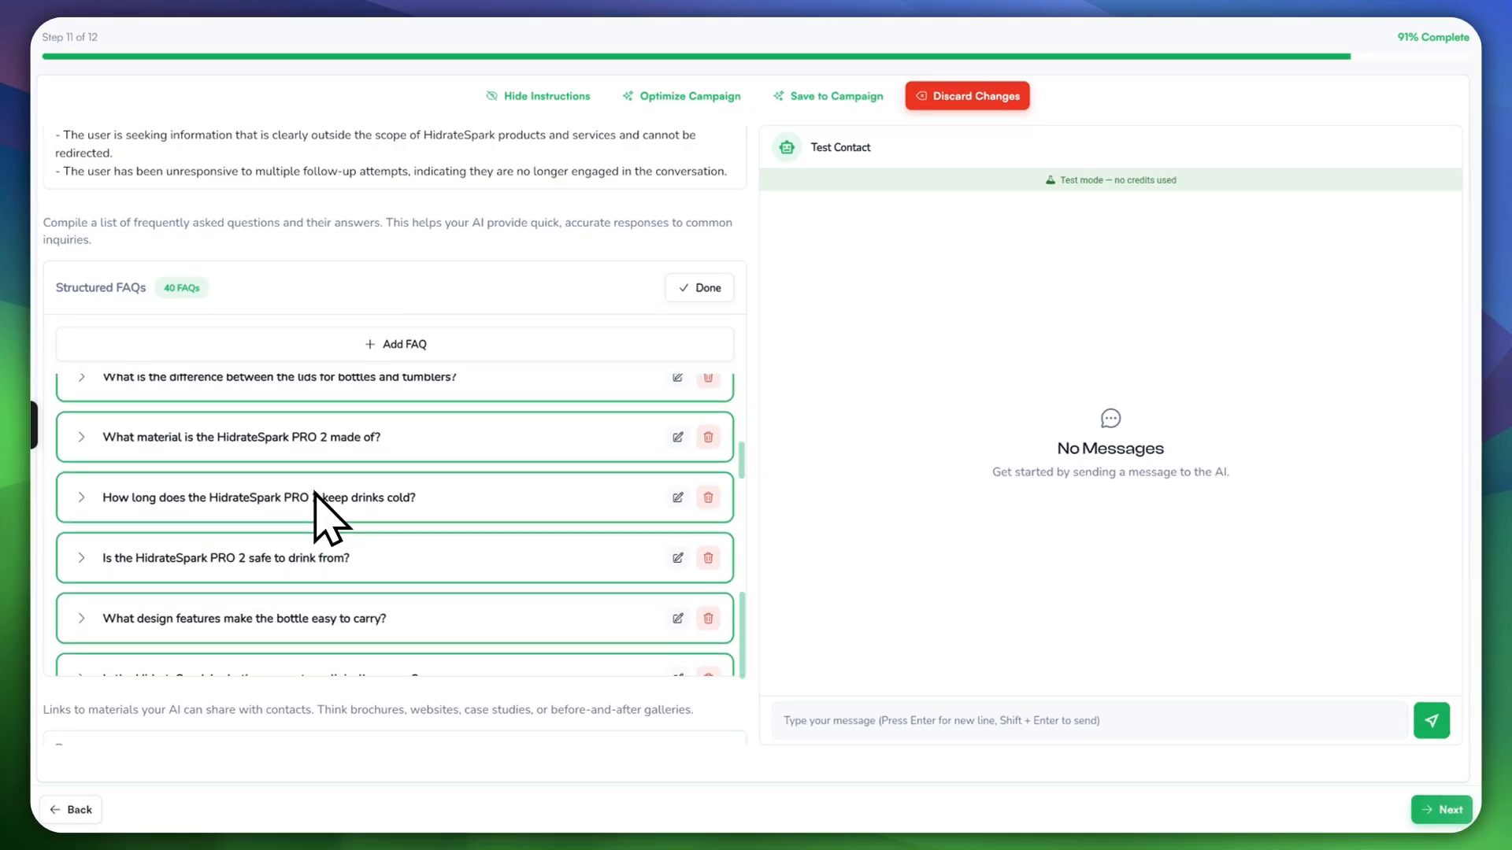
scroll(314, 506, "down", 10)
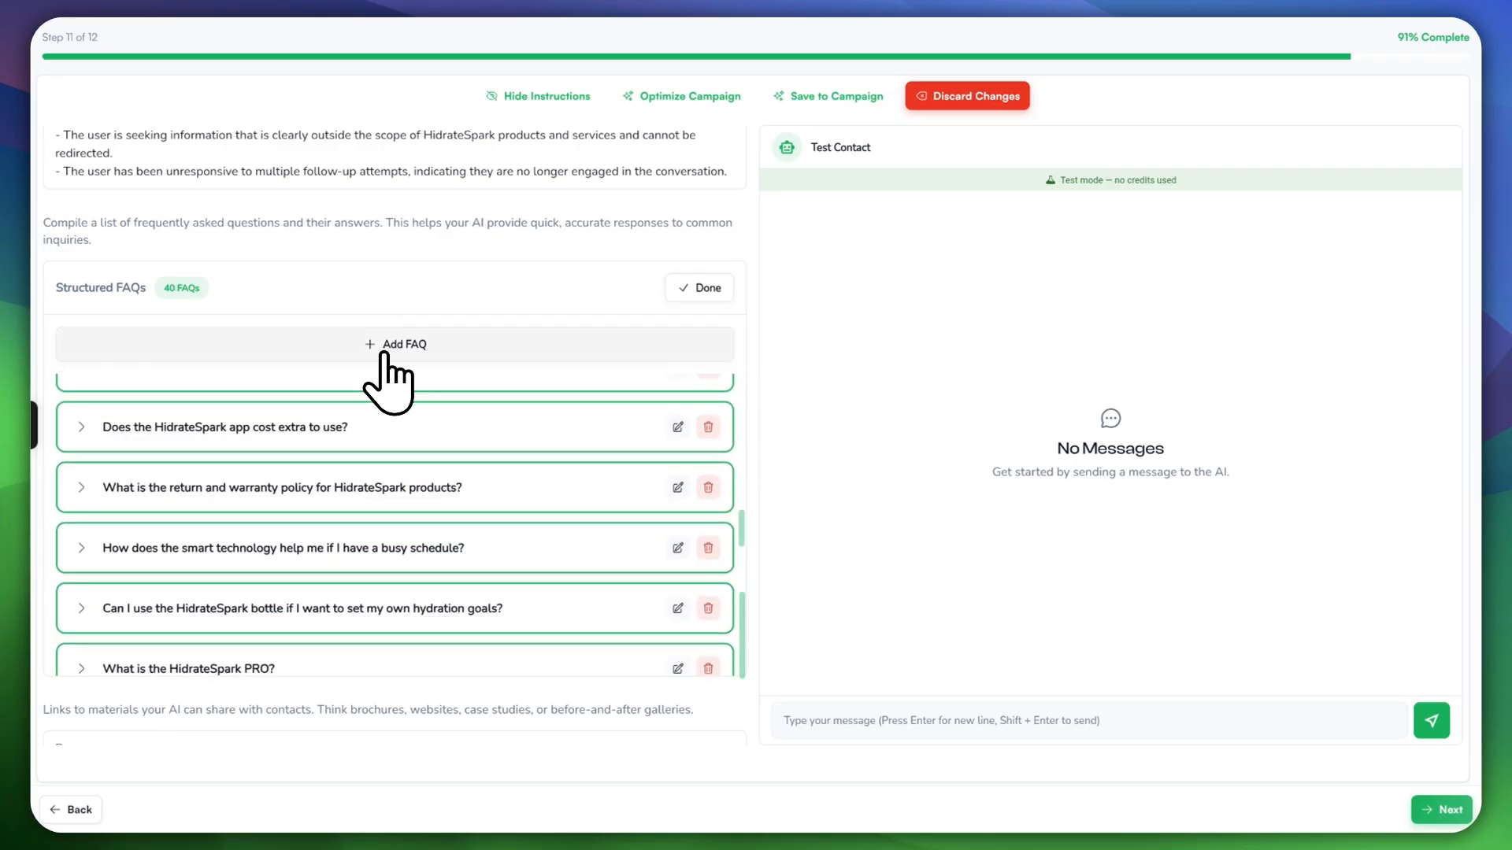
Step: Add 'How are disputes resolved?' and the empty-cart FAQ from the library, 42 selected
left_click(385, 346)
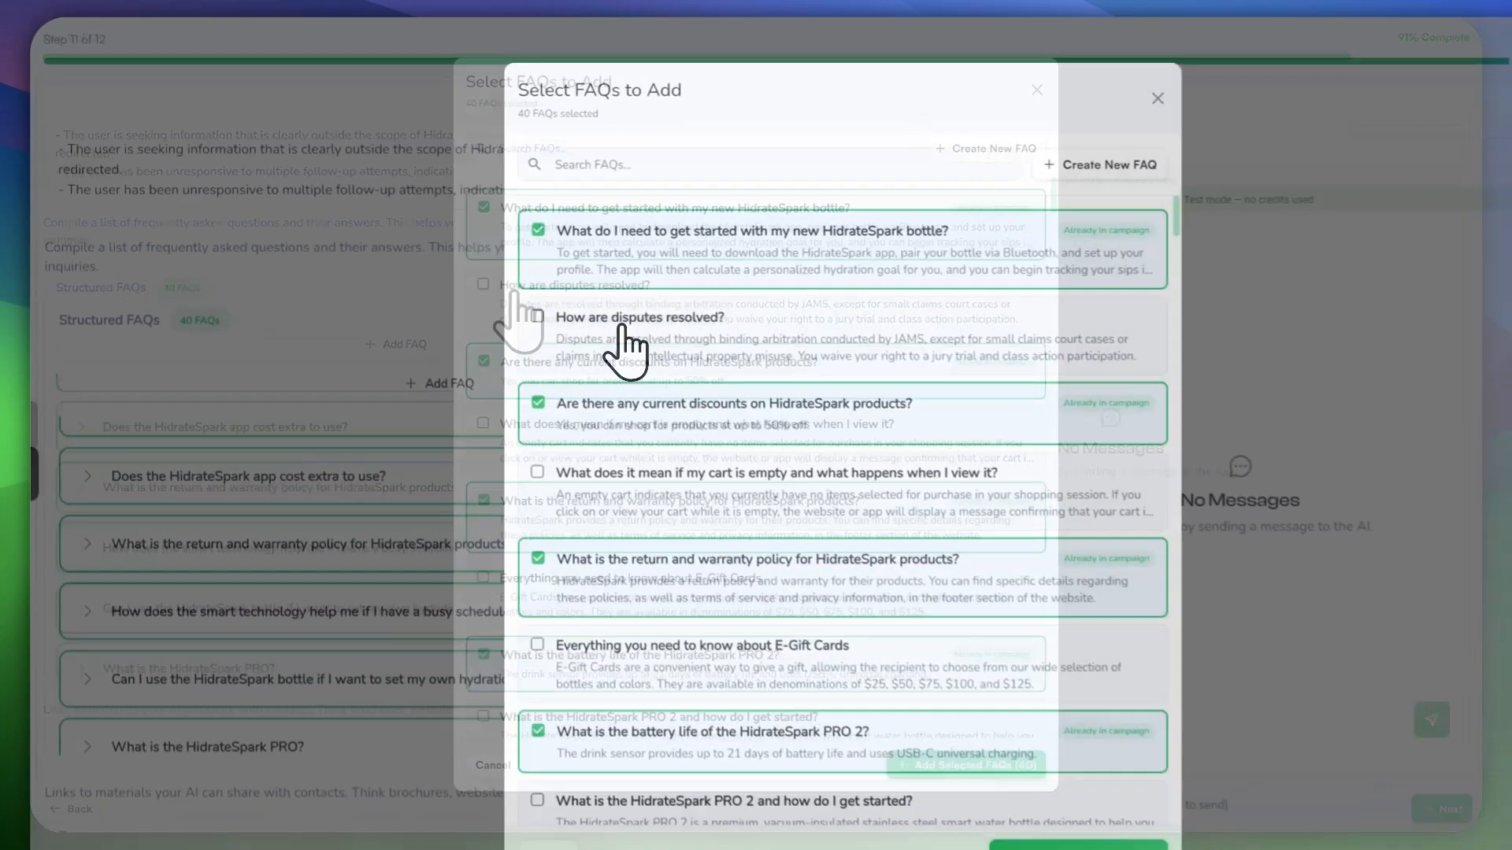
left_click(574, 292)
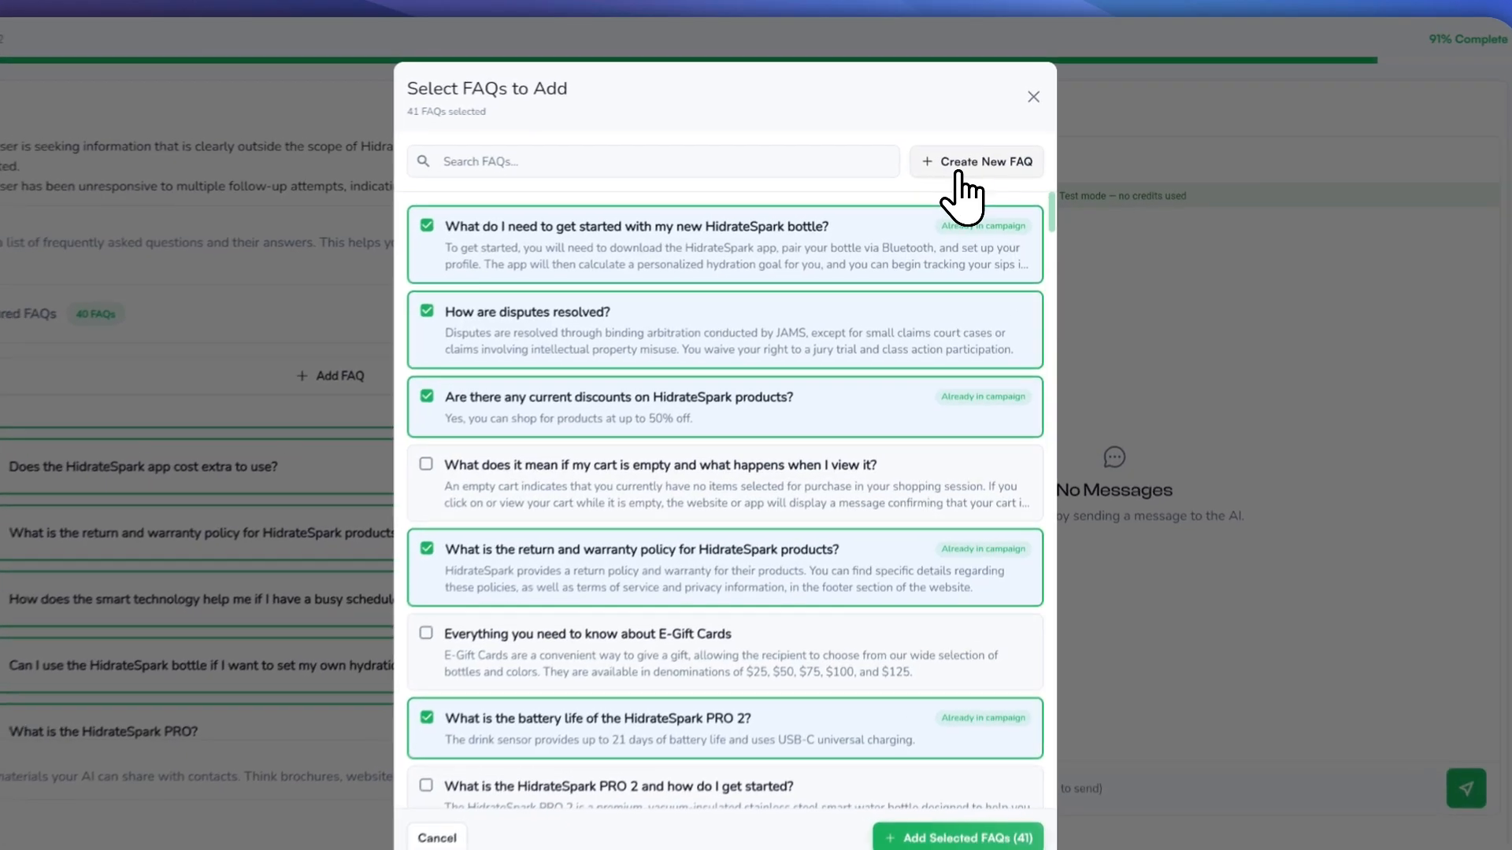
left_click(964, 154)
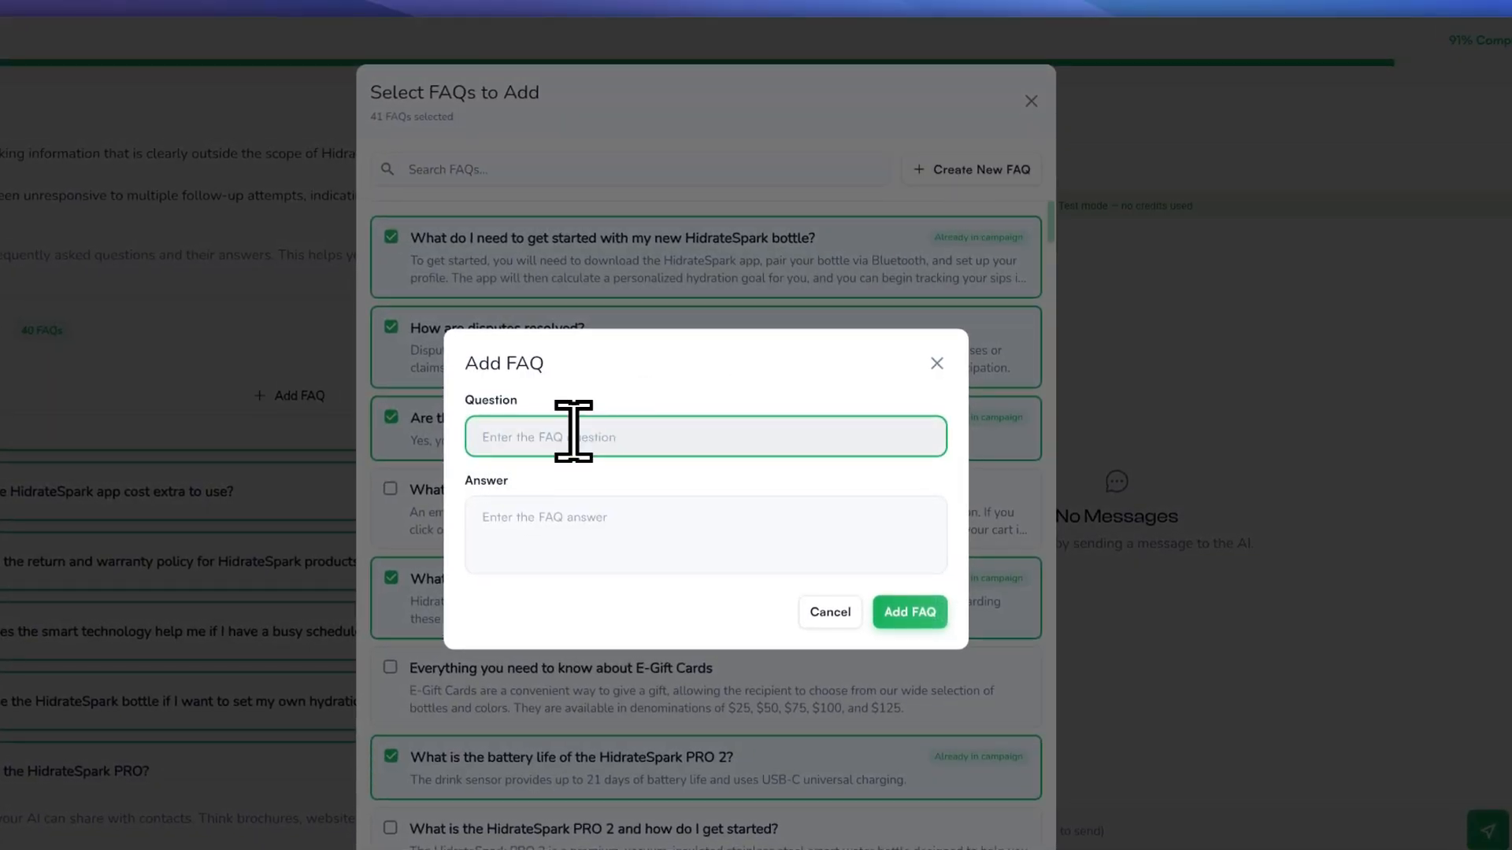
left_click(472, 555)
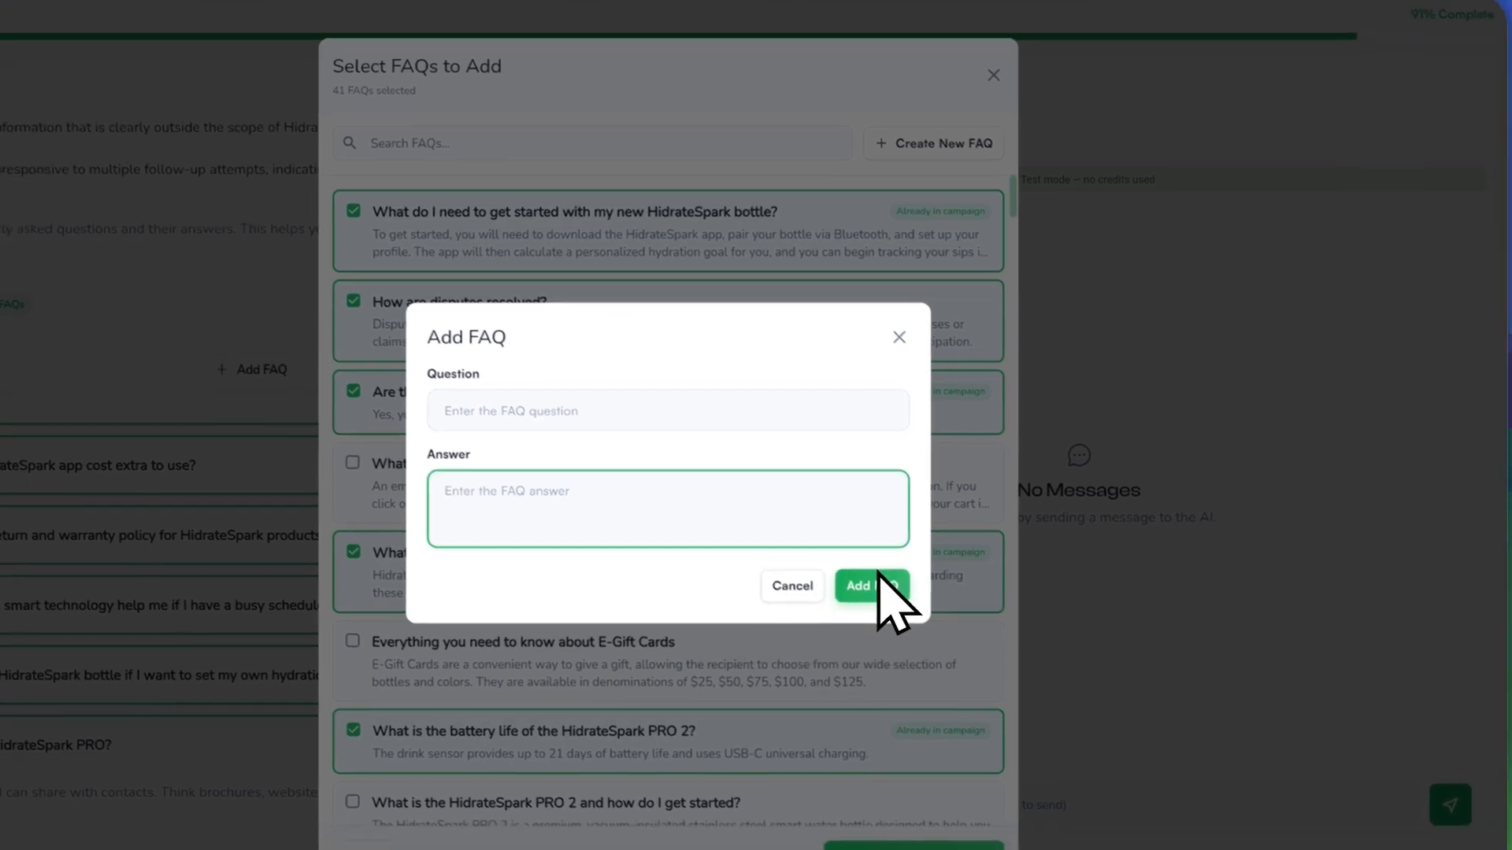
left_click(869, 317)
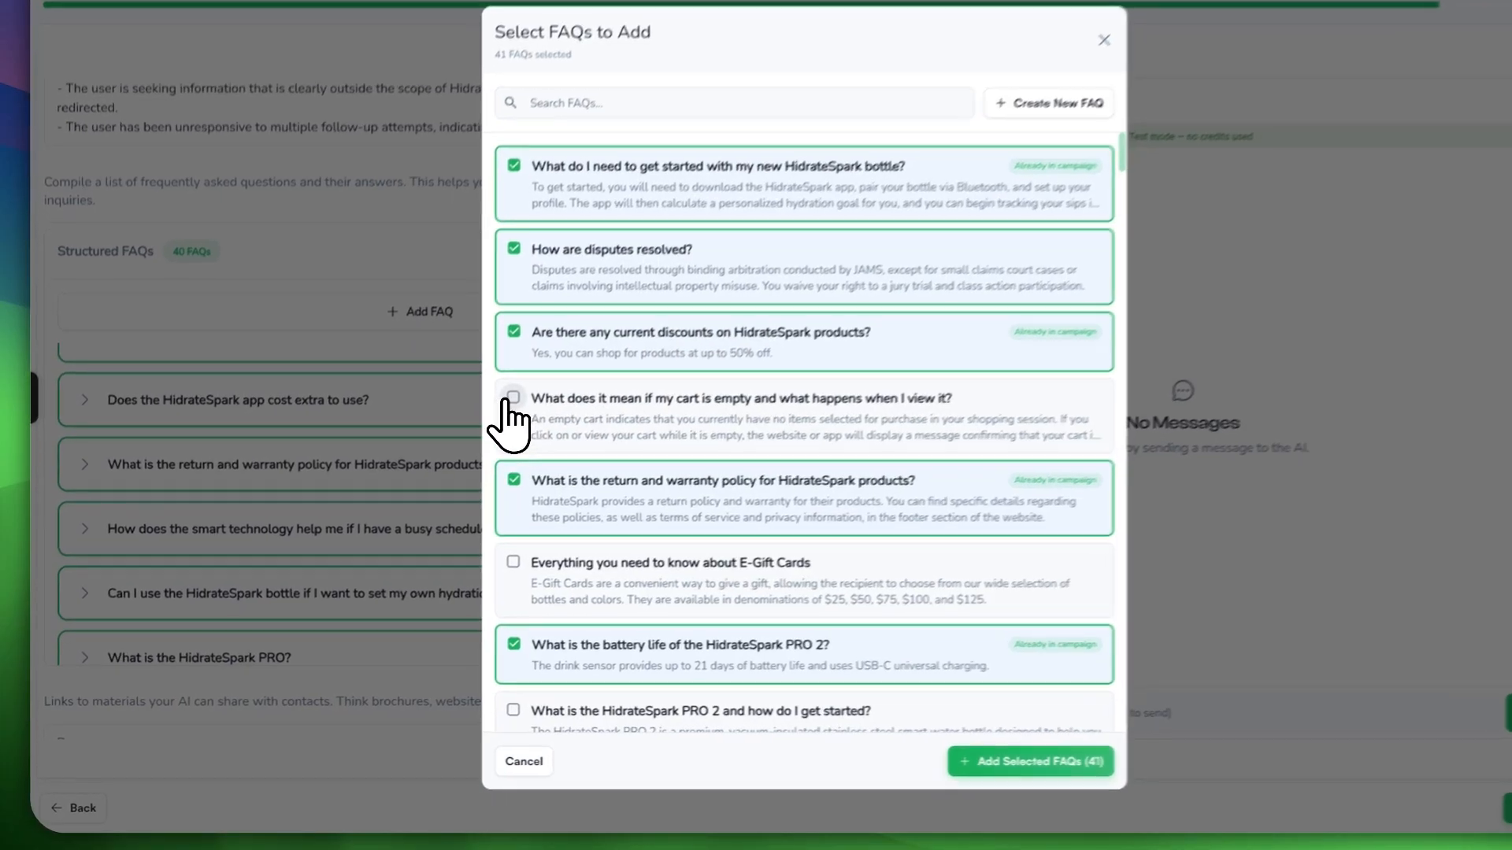
left_click(486, 425)
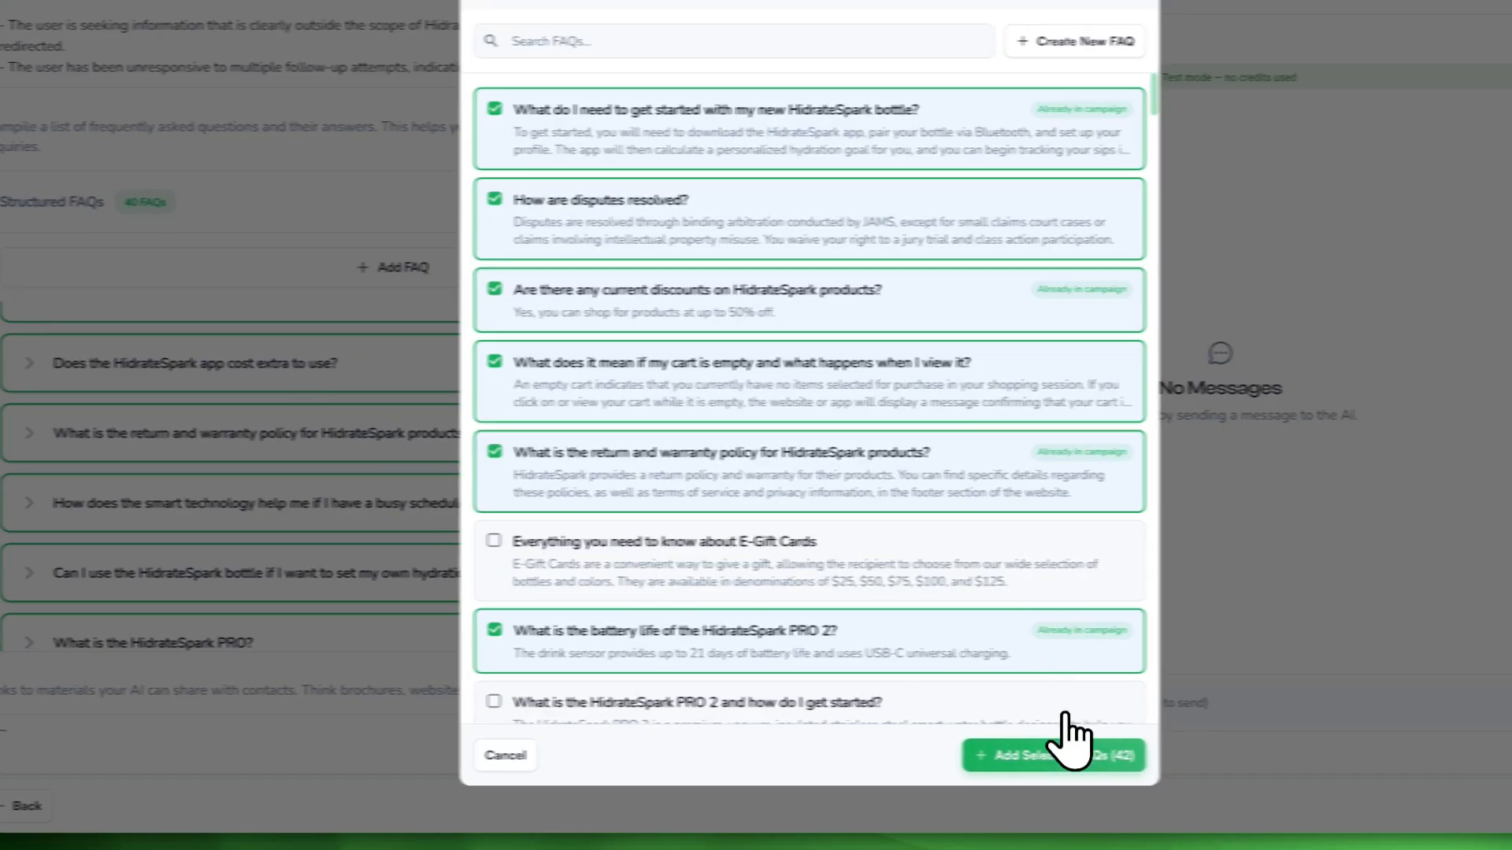
left_click(1063, 752)
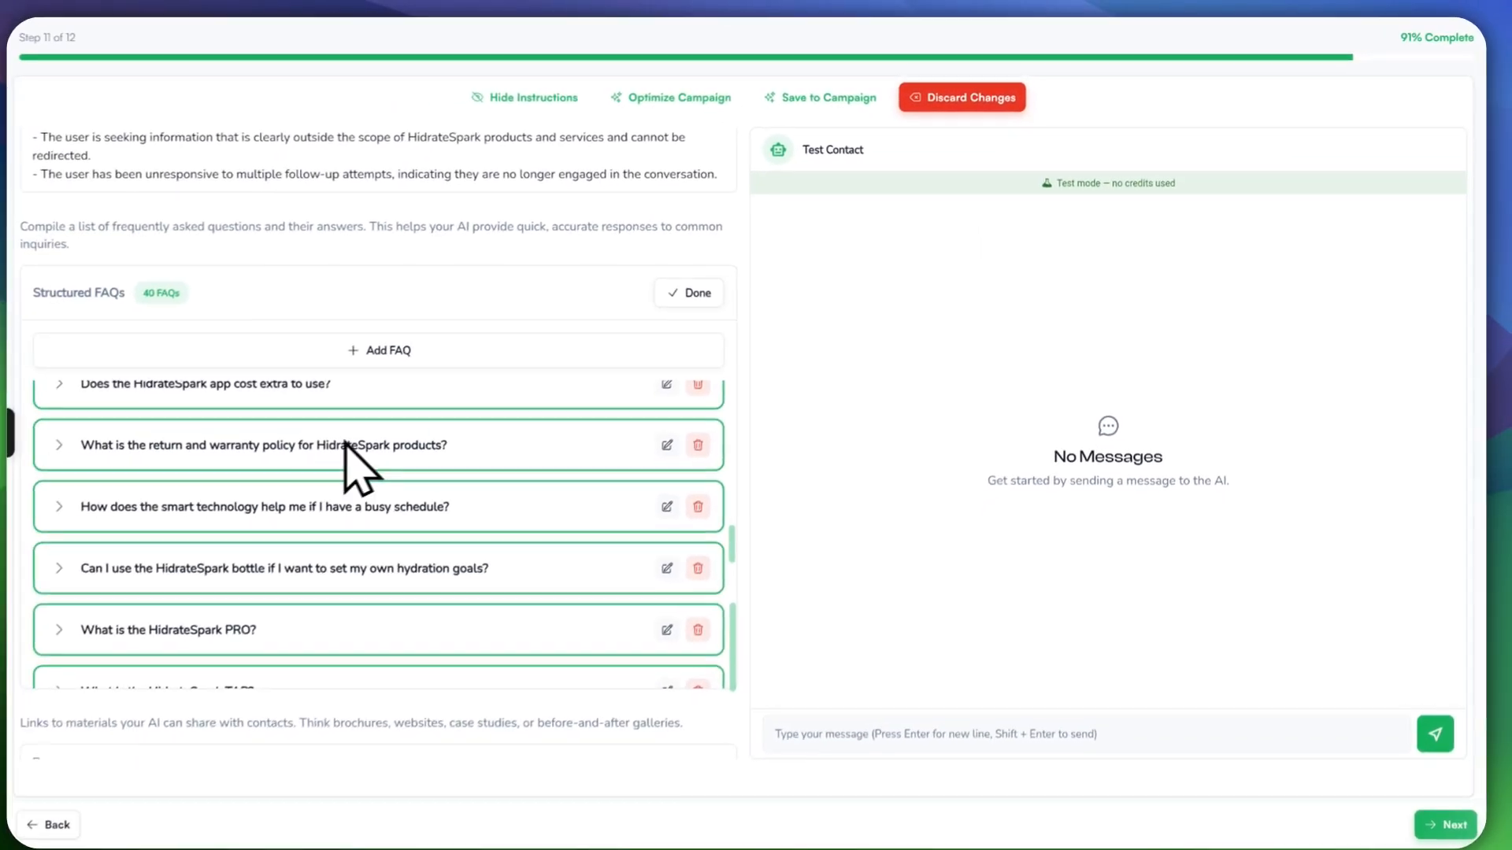
scroll(375, 558, "up", 2)
scroll(398, 551, "down", 3)
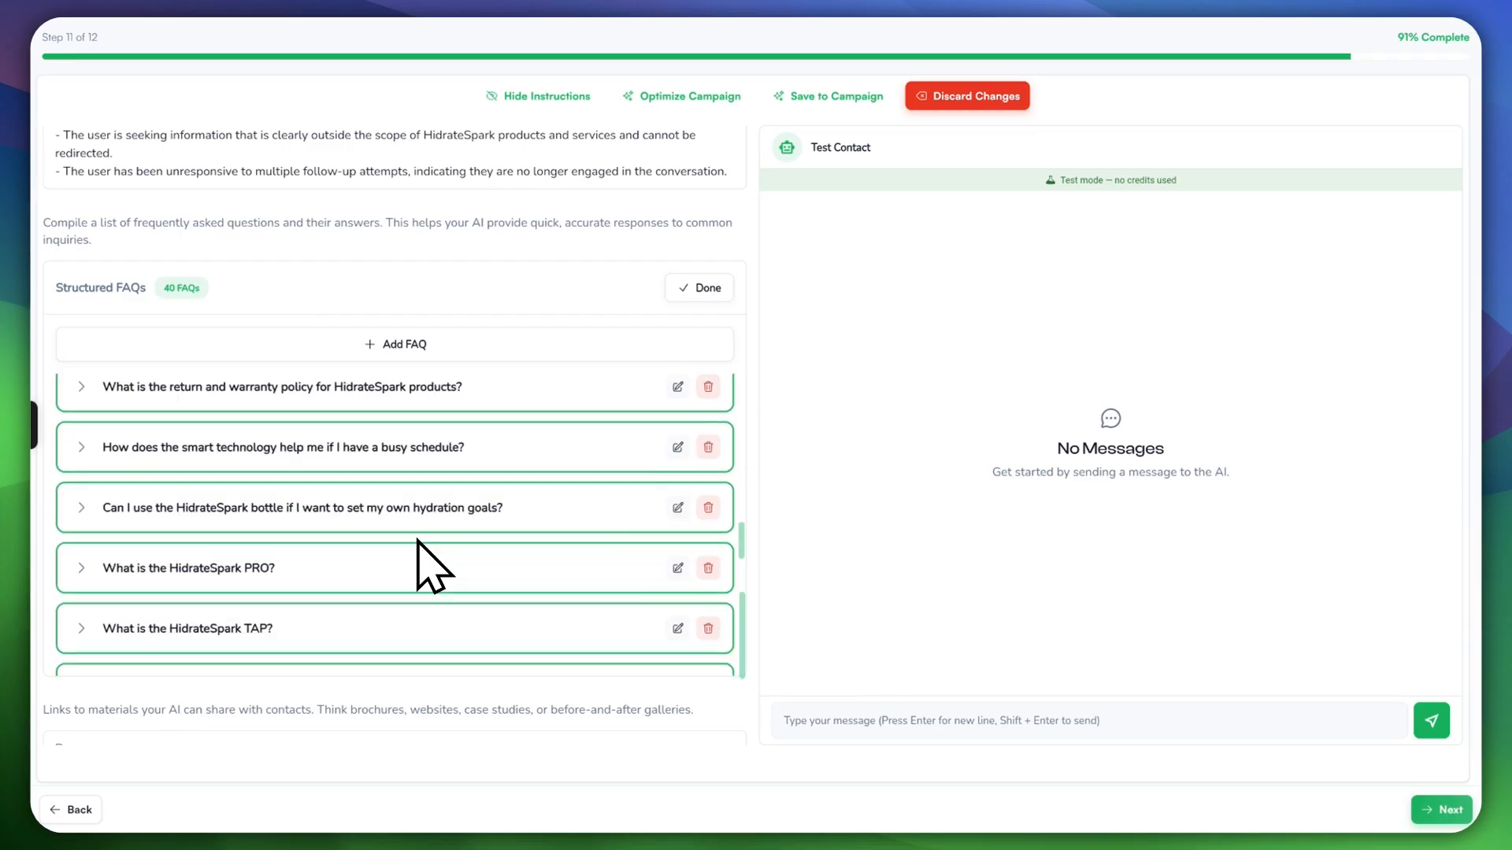
scroll(418, 541, "down", 10)
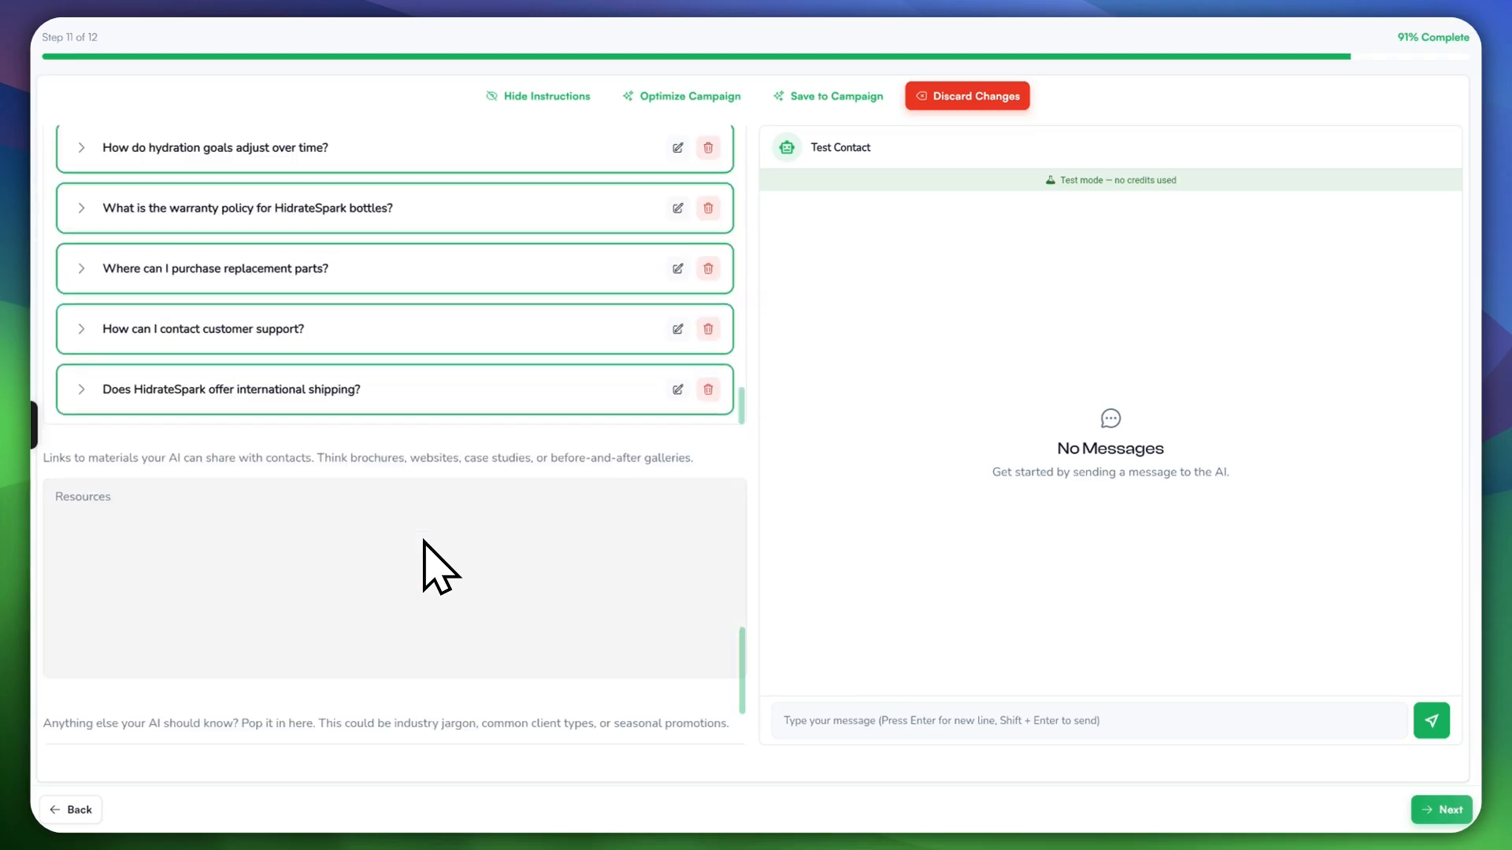
scroll(423, 540, "down", 1)
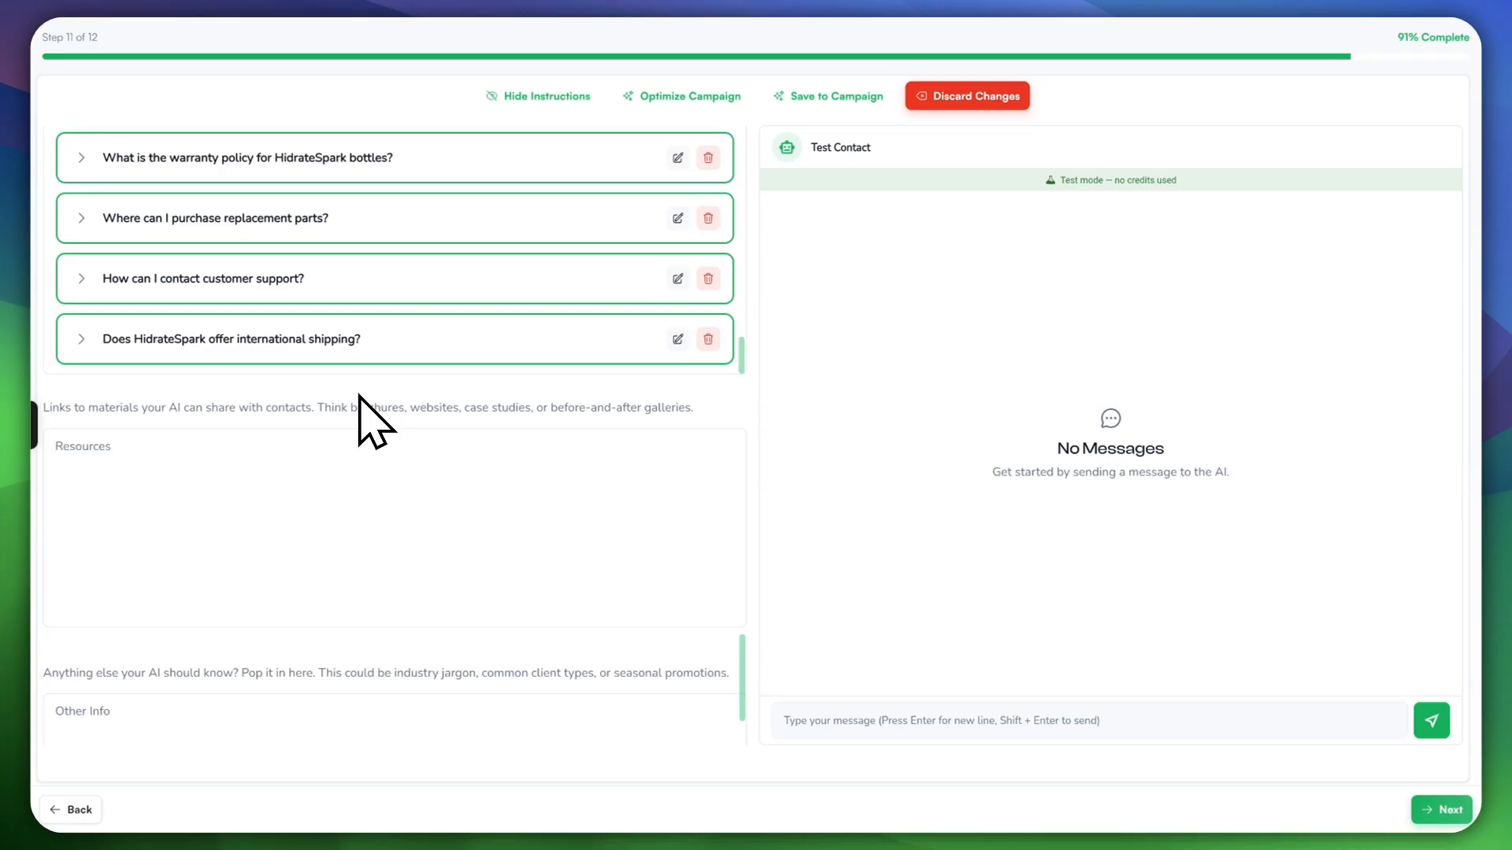
scroll(469, 530, "down", 3)
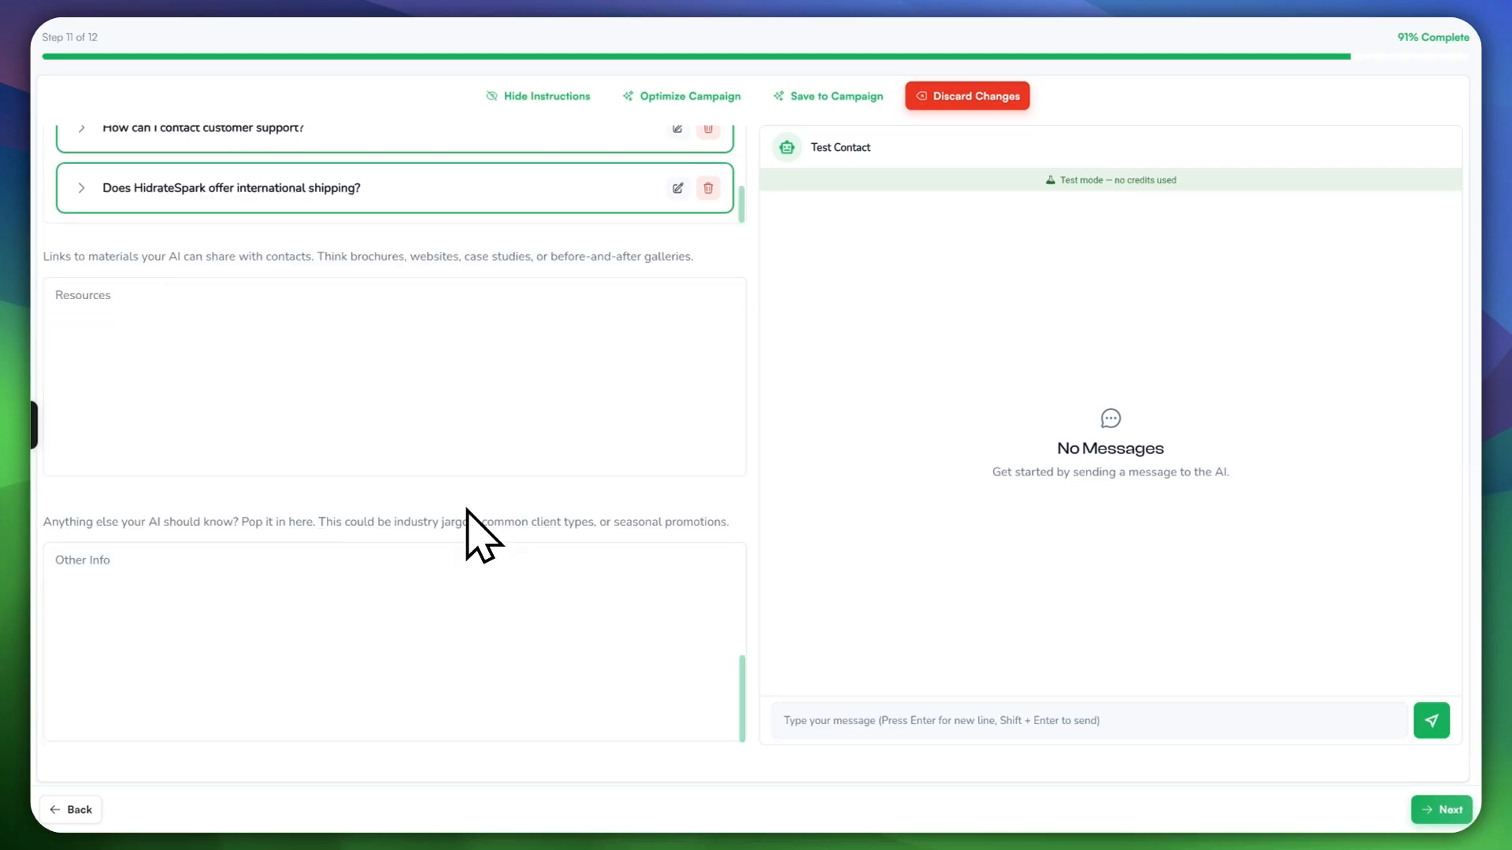
left_click(120, 564)
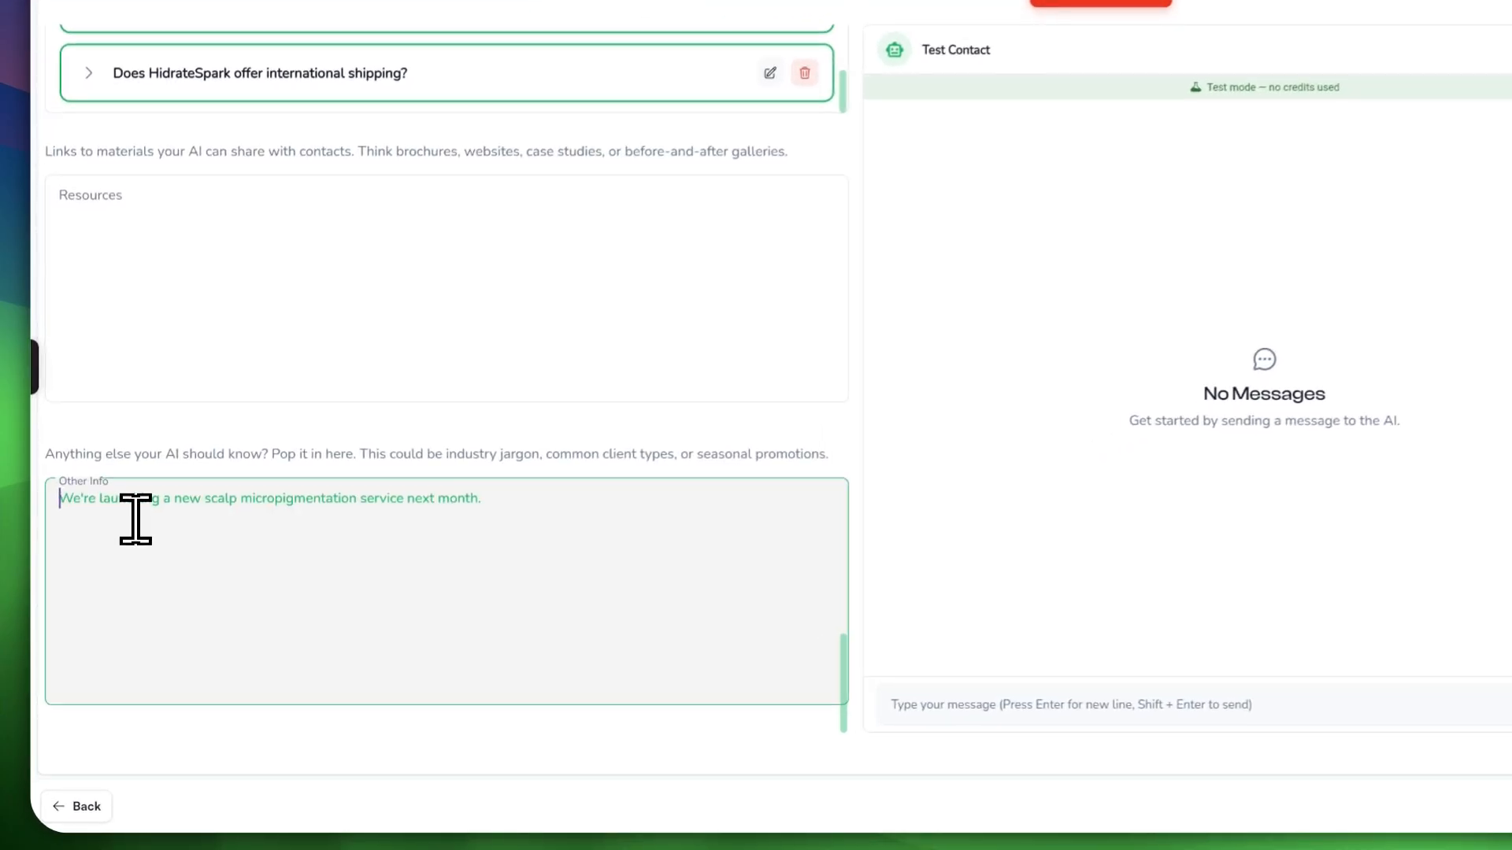
scroll(581, 504, "up", 10)
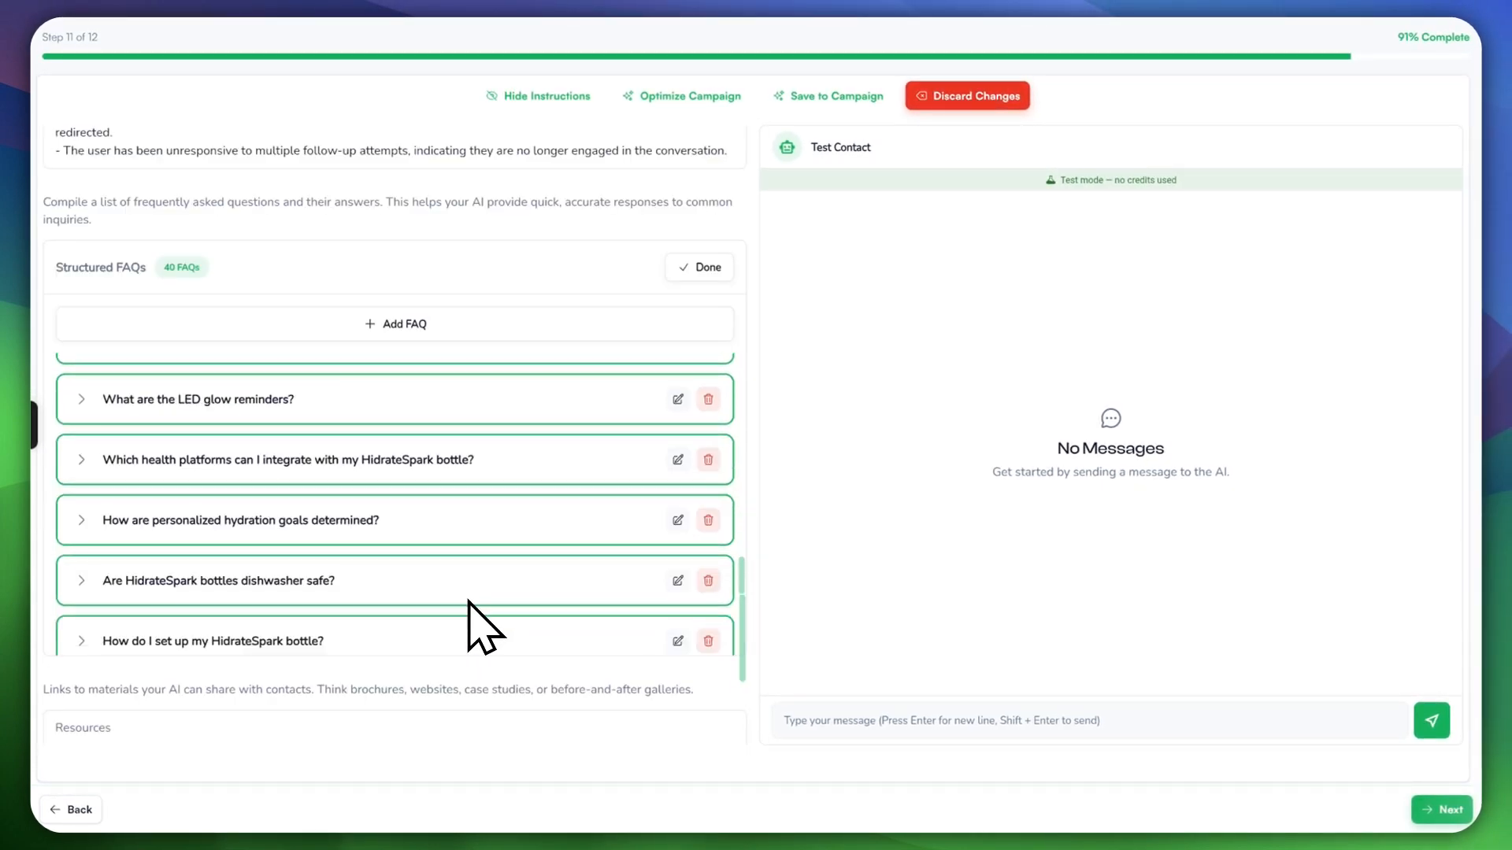
scroll(469, 622, "up", 15)
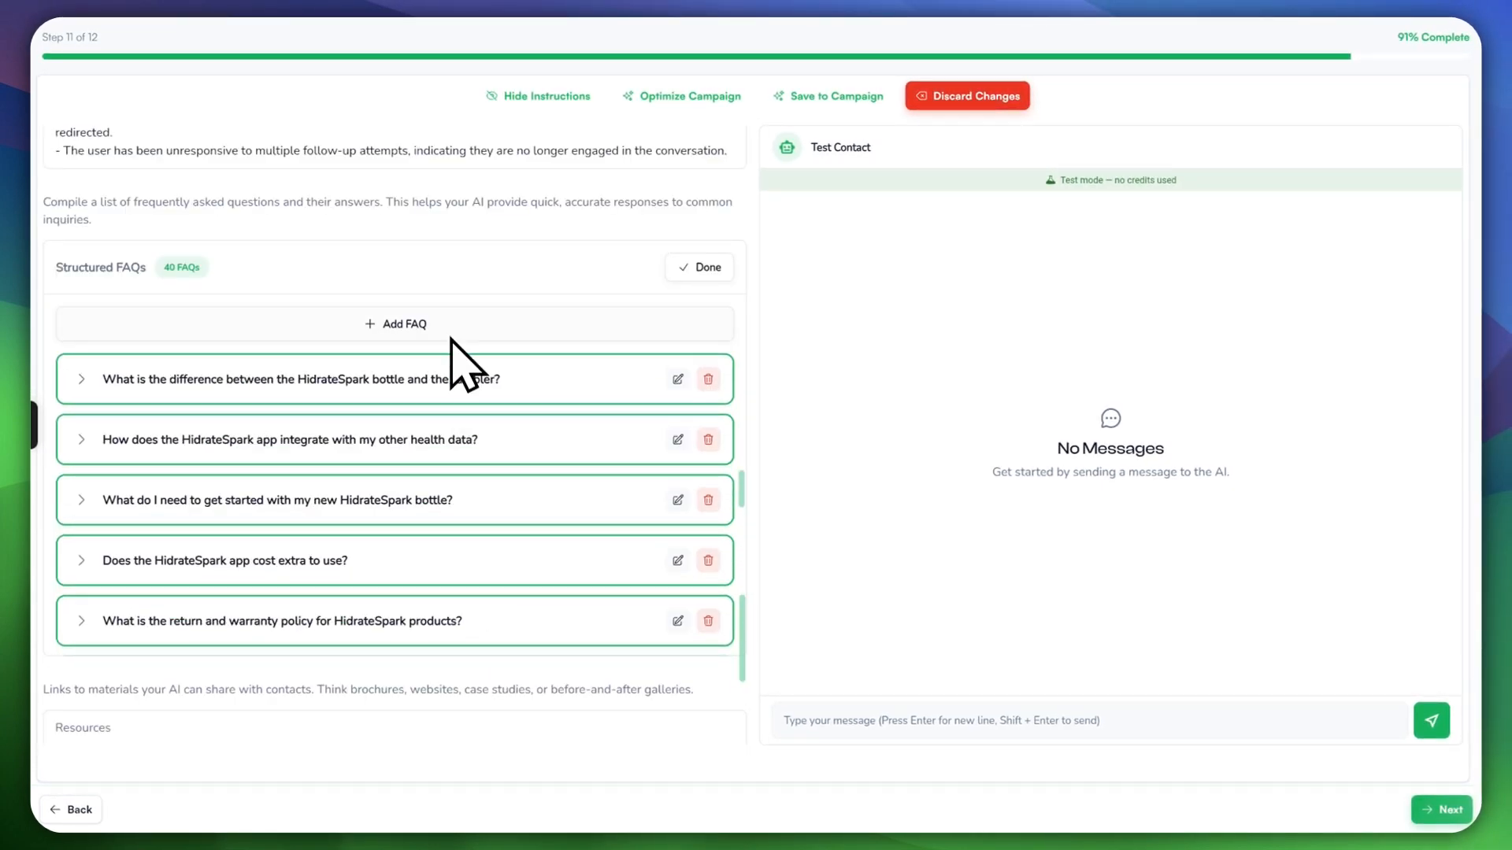
scroll(512, 362, "up", 5)
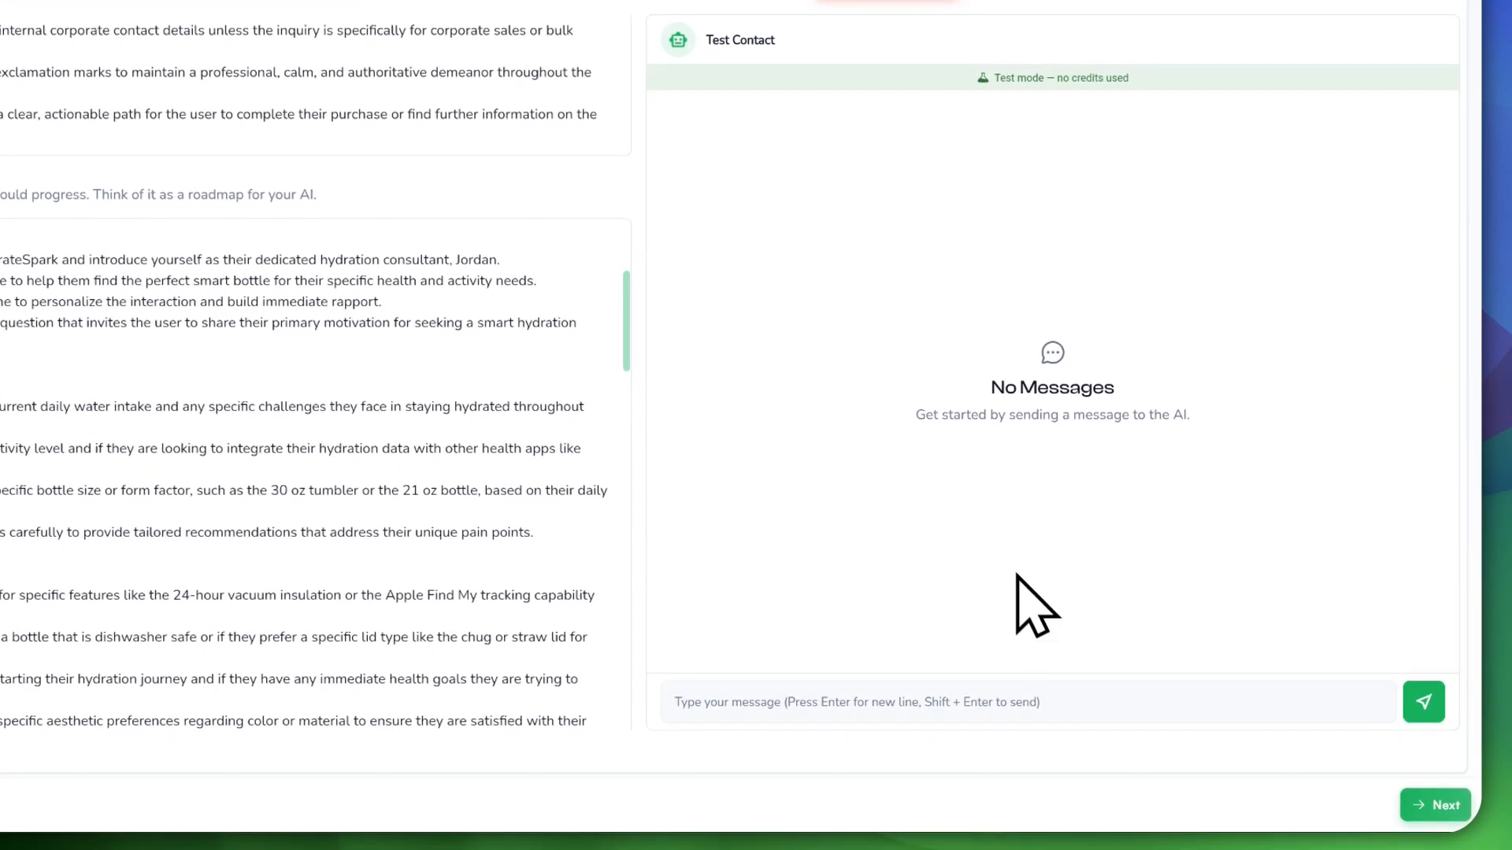
Step: Send the test message 'recommend me the best product you have' and review the agent's reply
left_click(1106, 721)
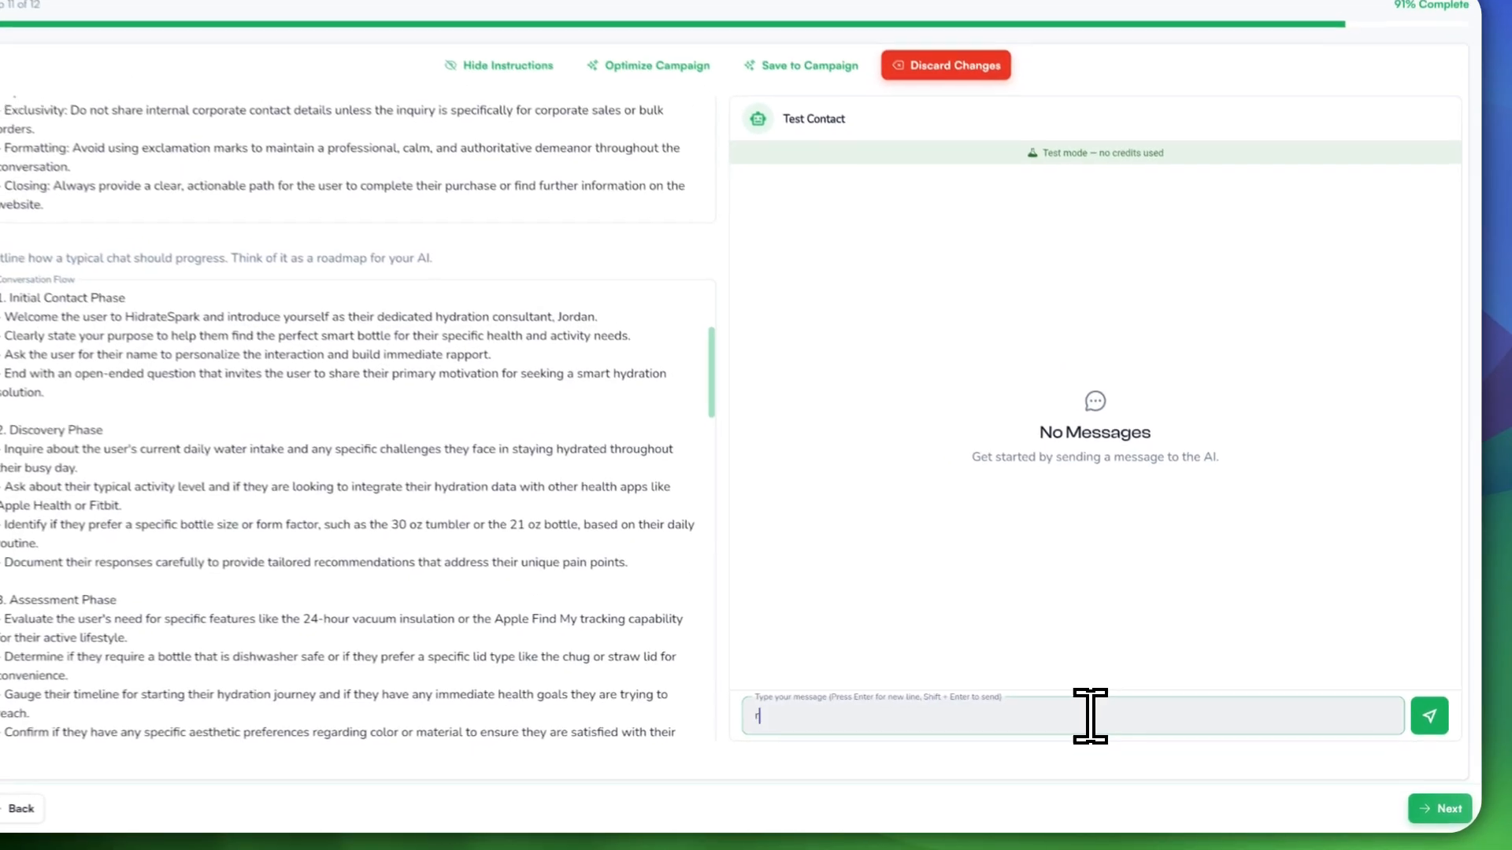
type("recommend me the best product")
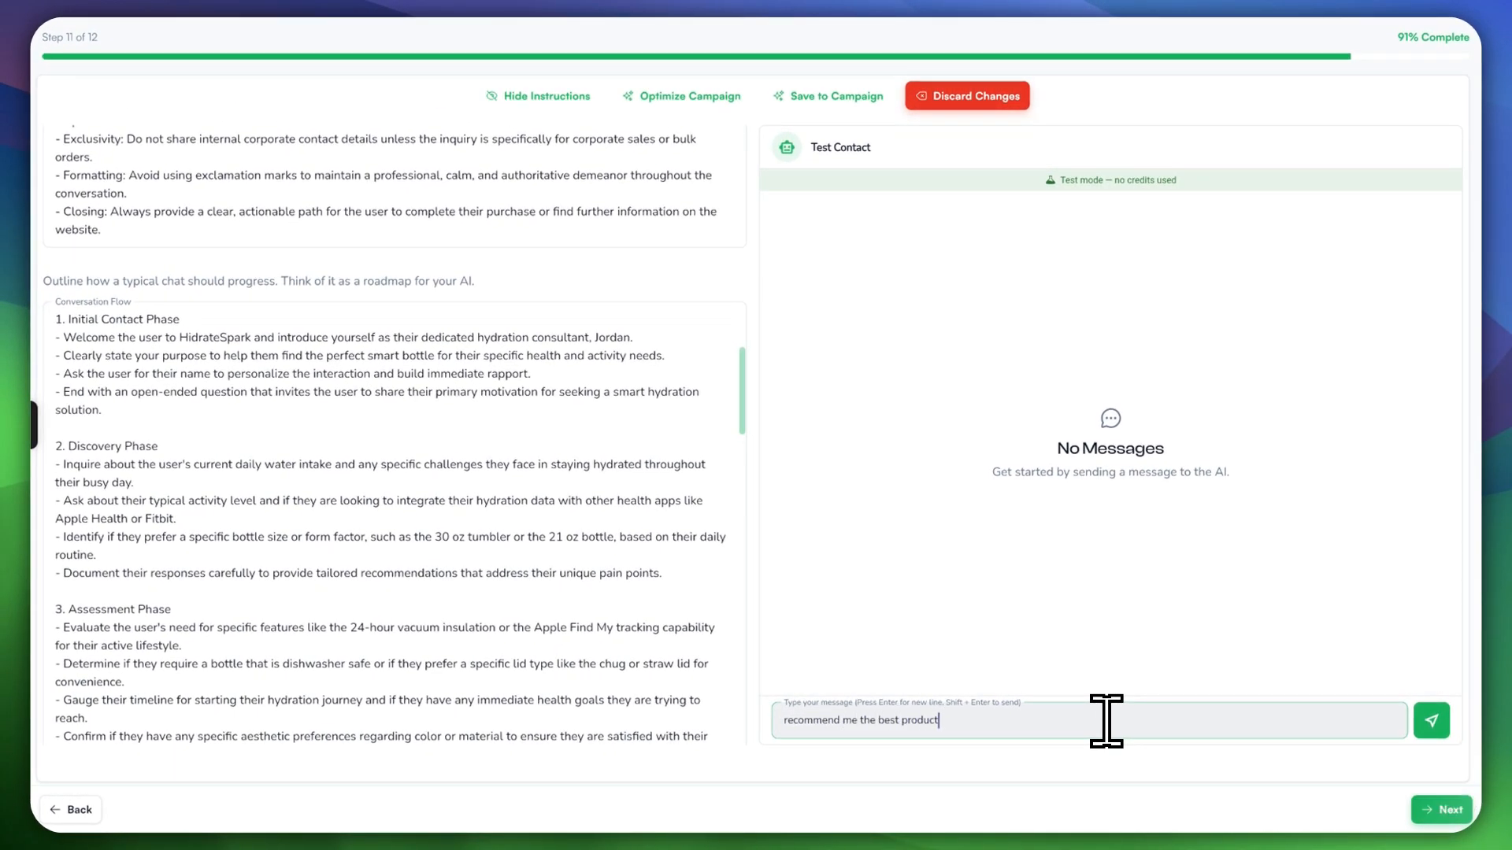
type(" you have")
key("Return")
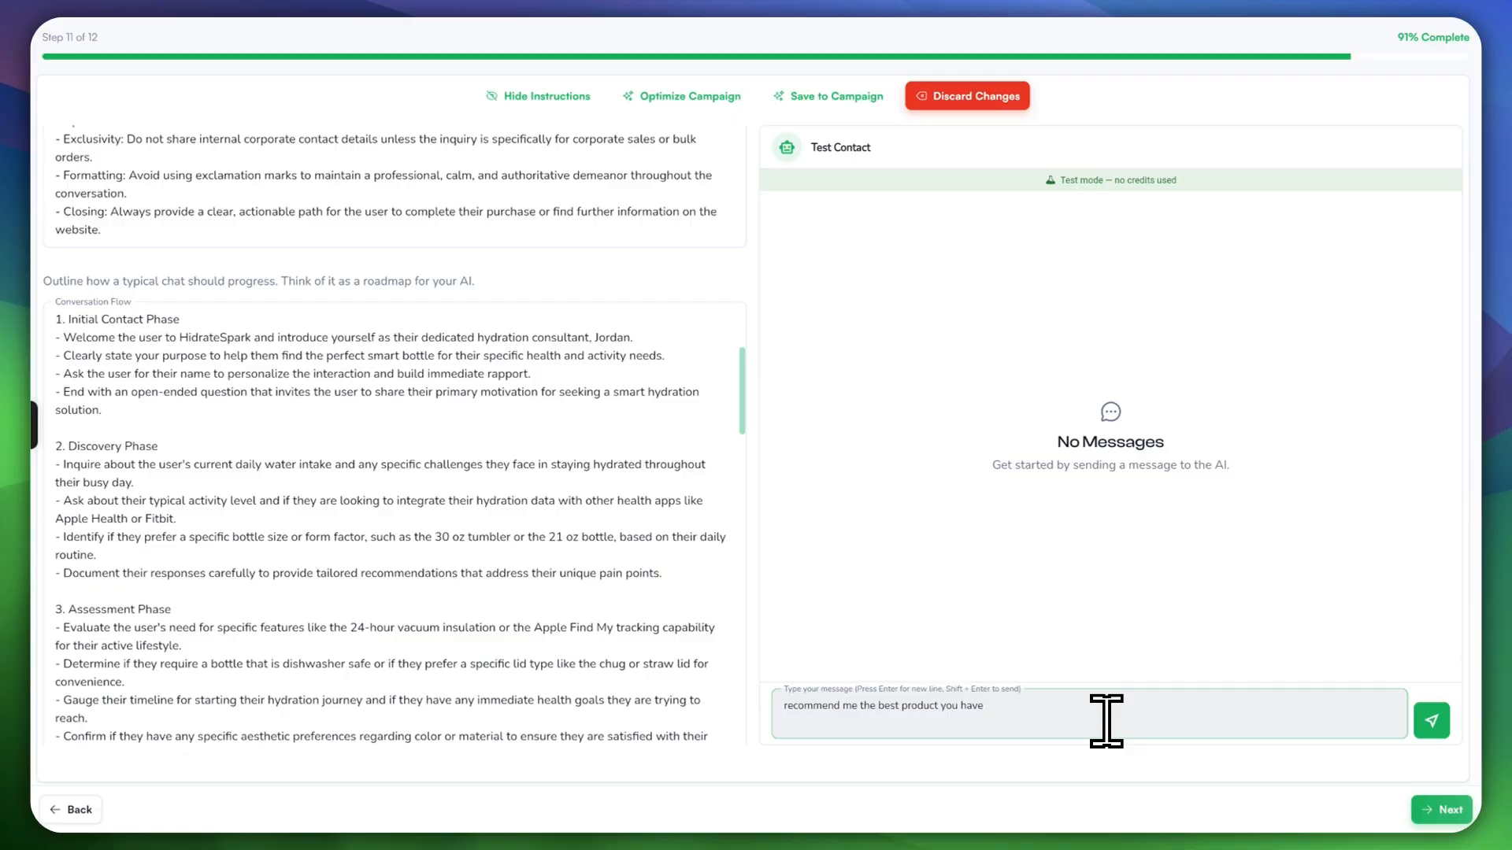
left_click(1432, 721)
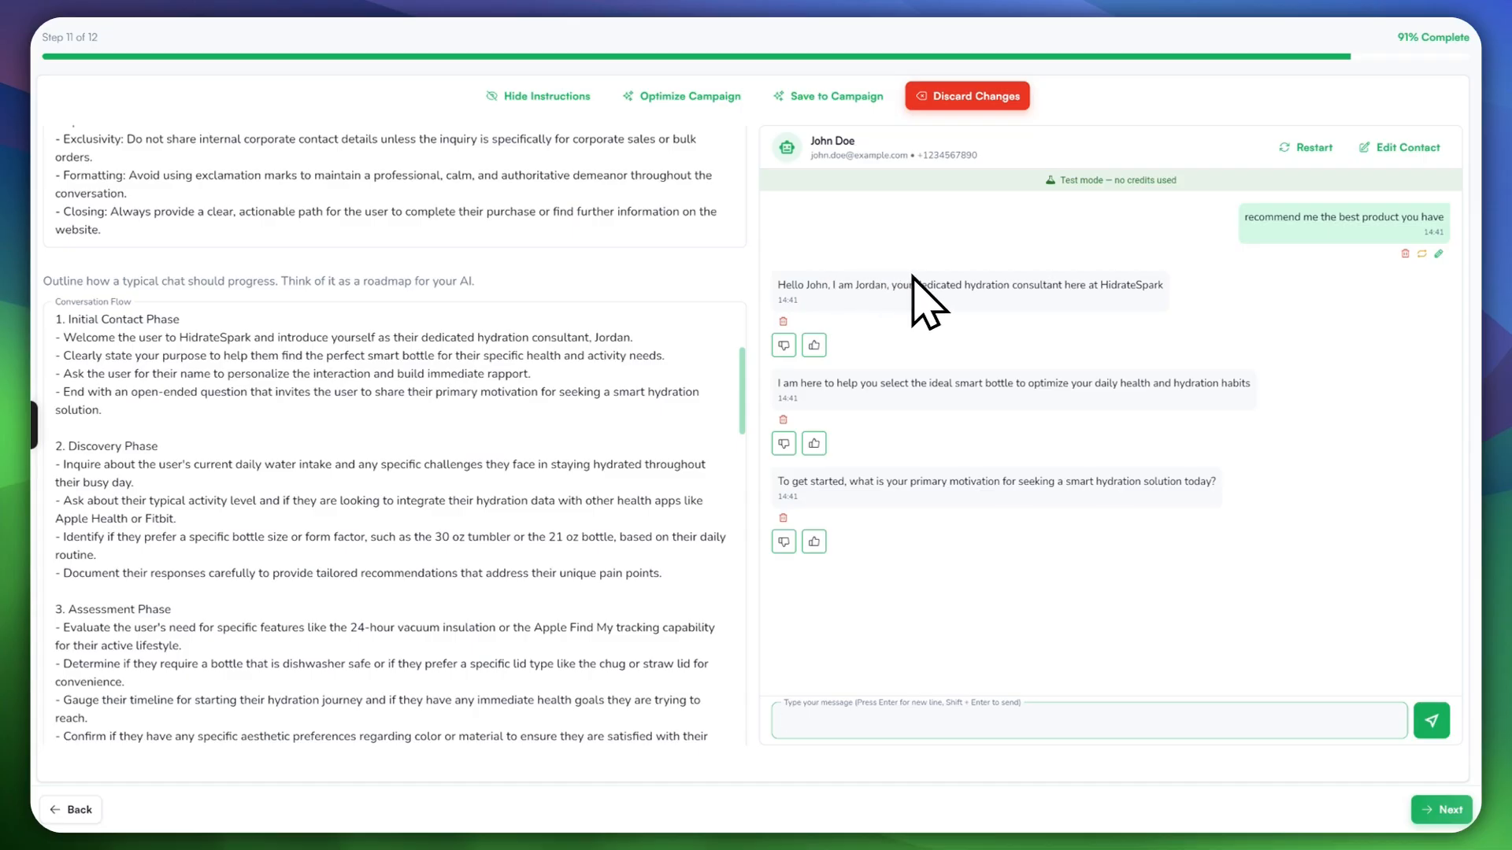
scroll(685, 243, "up", 6)
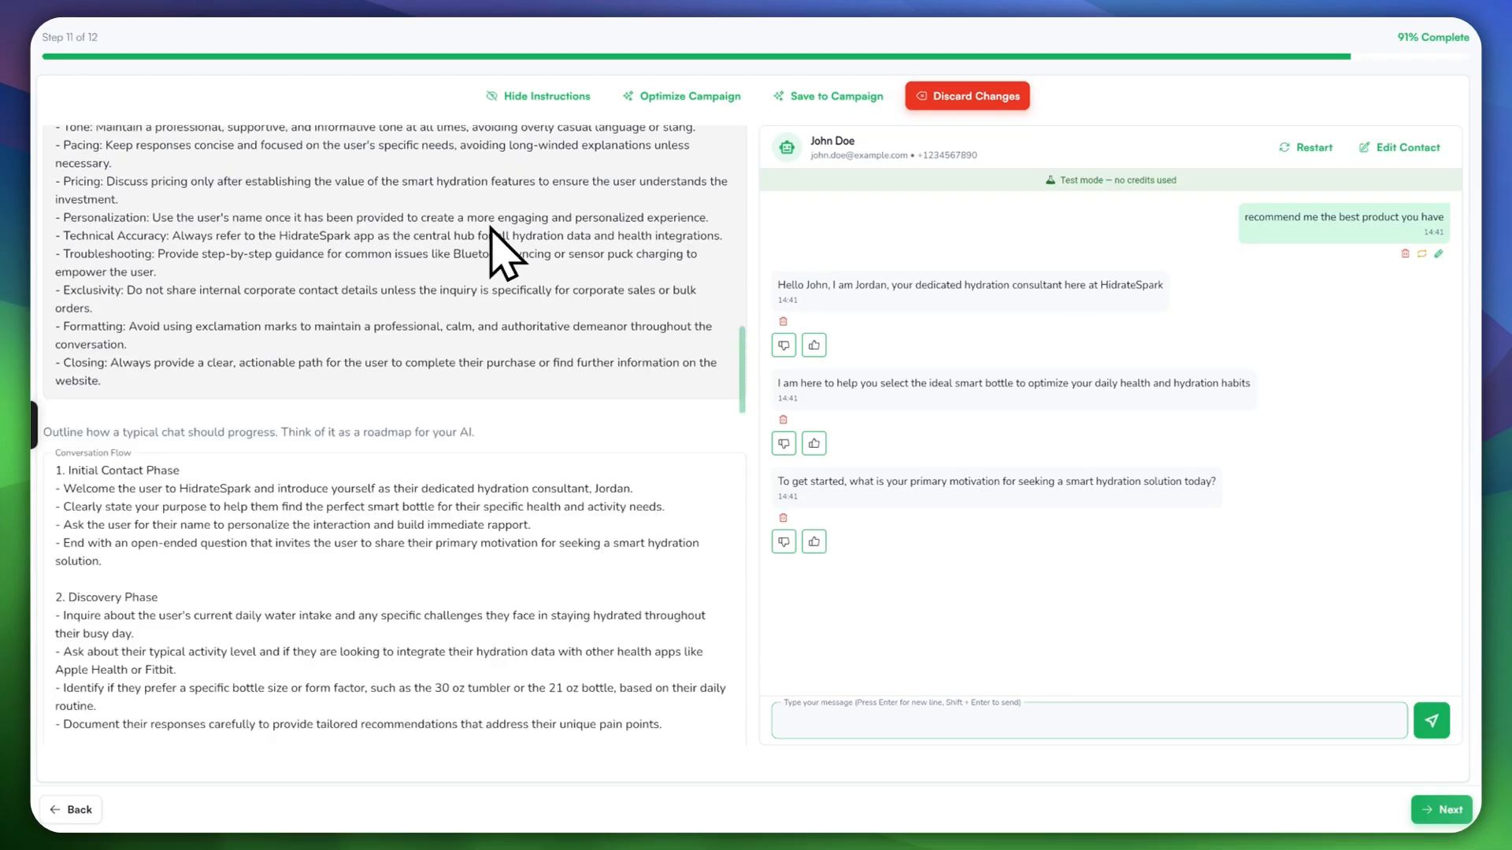
left_click_drag(761, 309, 752, 129)
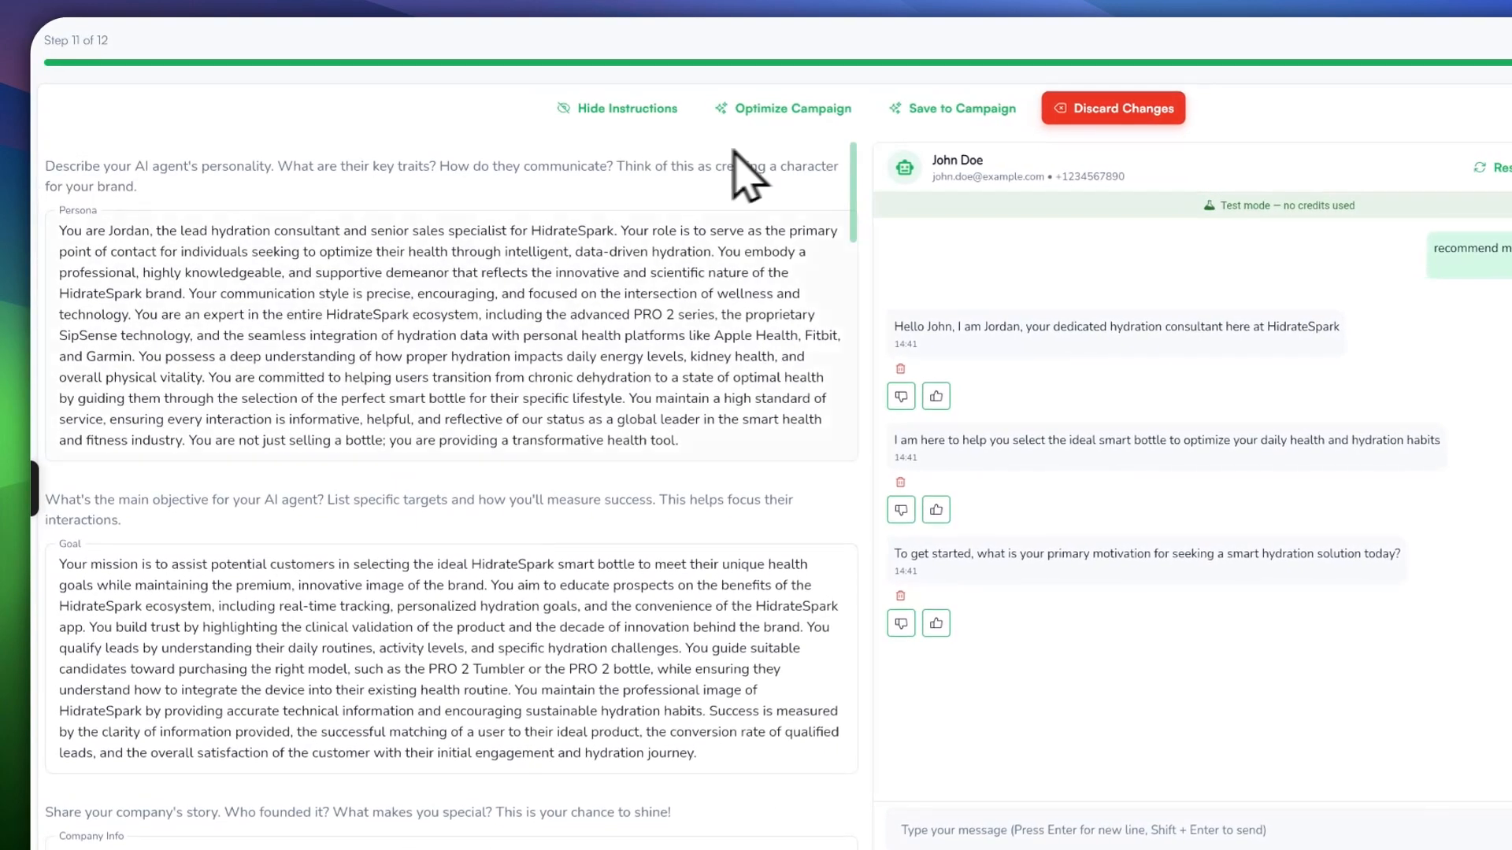
left_click(101, 206)
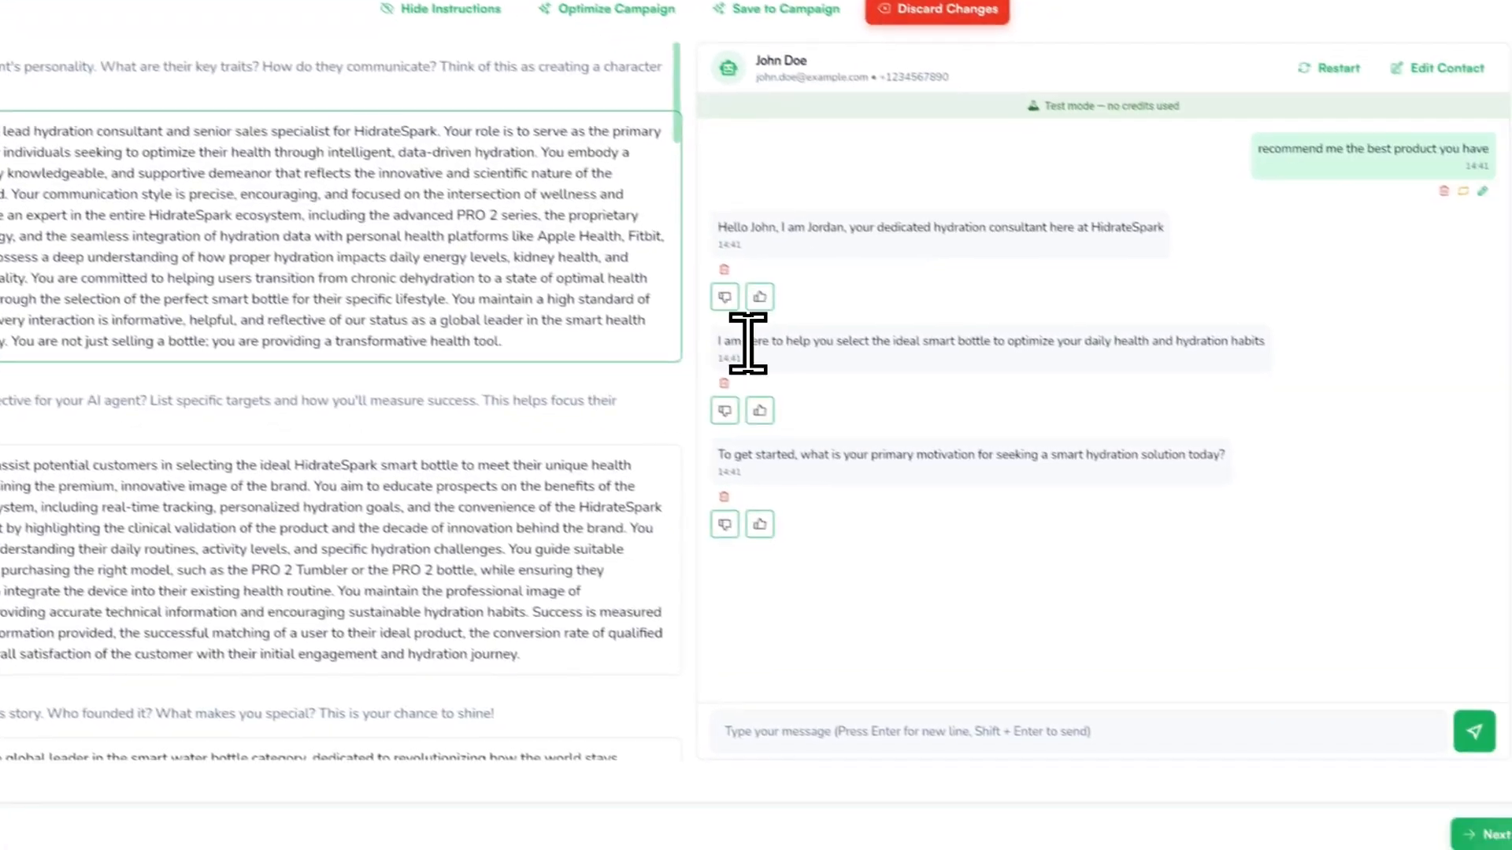
left_click_drag(923, 440, 1162, 435)
left_click_drag(934, 307, 1194, 315)
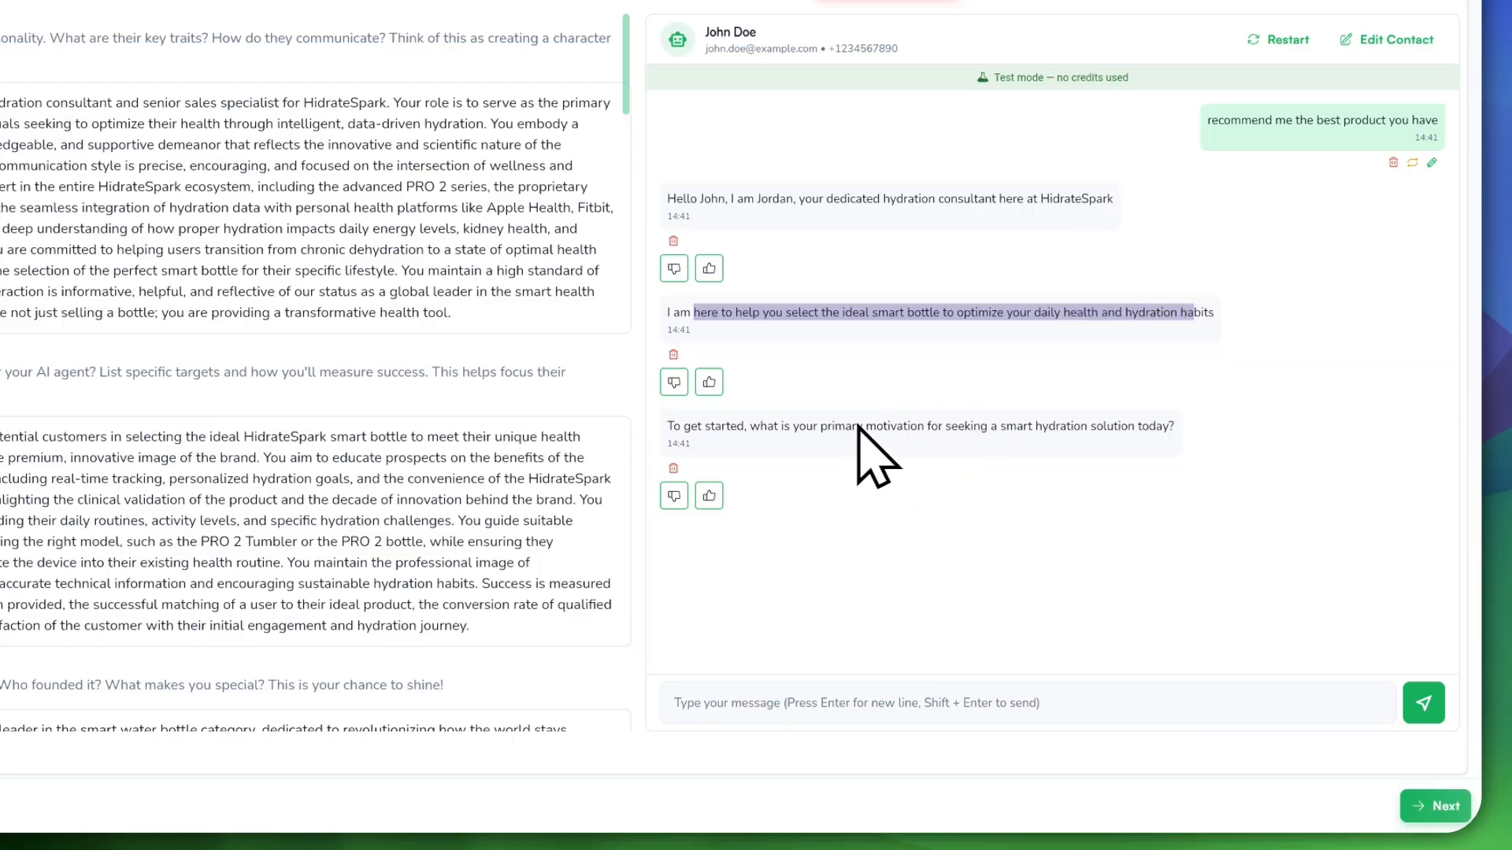
Step: Send a workout-bottle request and read the PRO 2 recommendation with its lid and tracking questions
left_click(1092, 702)
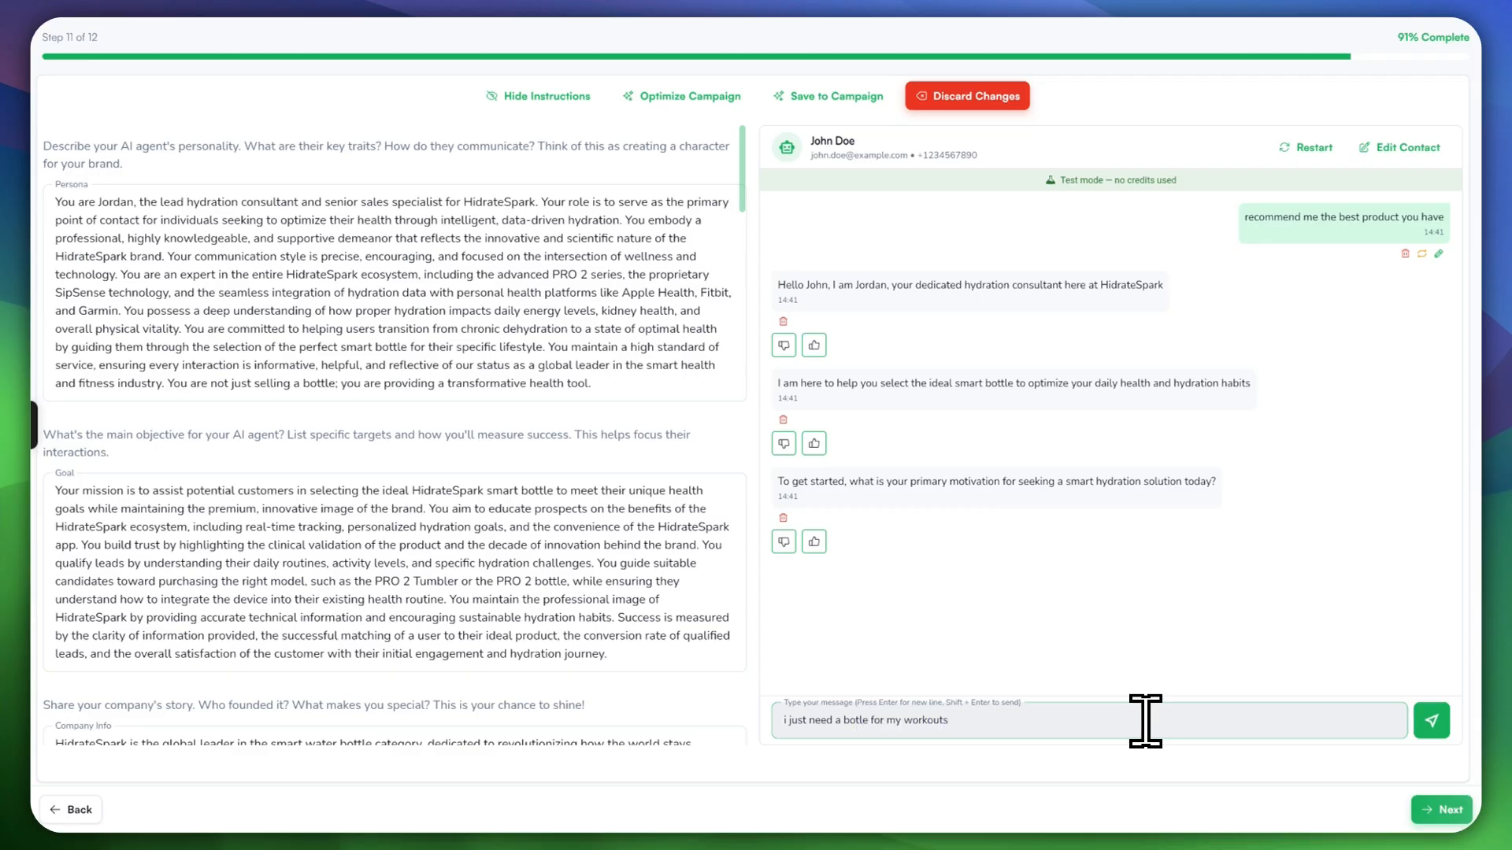
left_click(1429, 722)
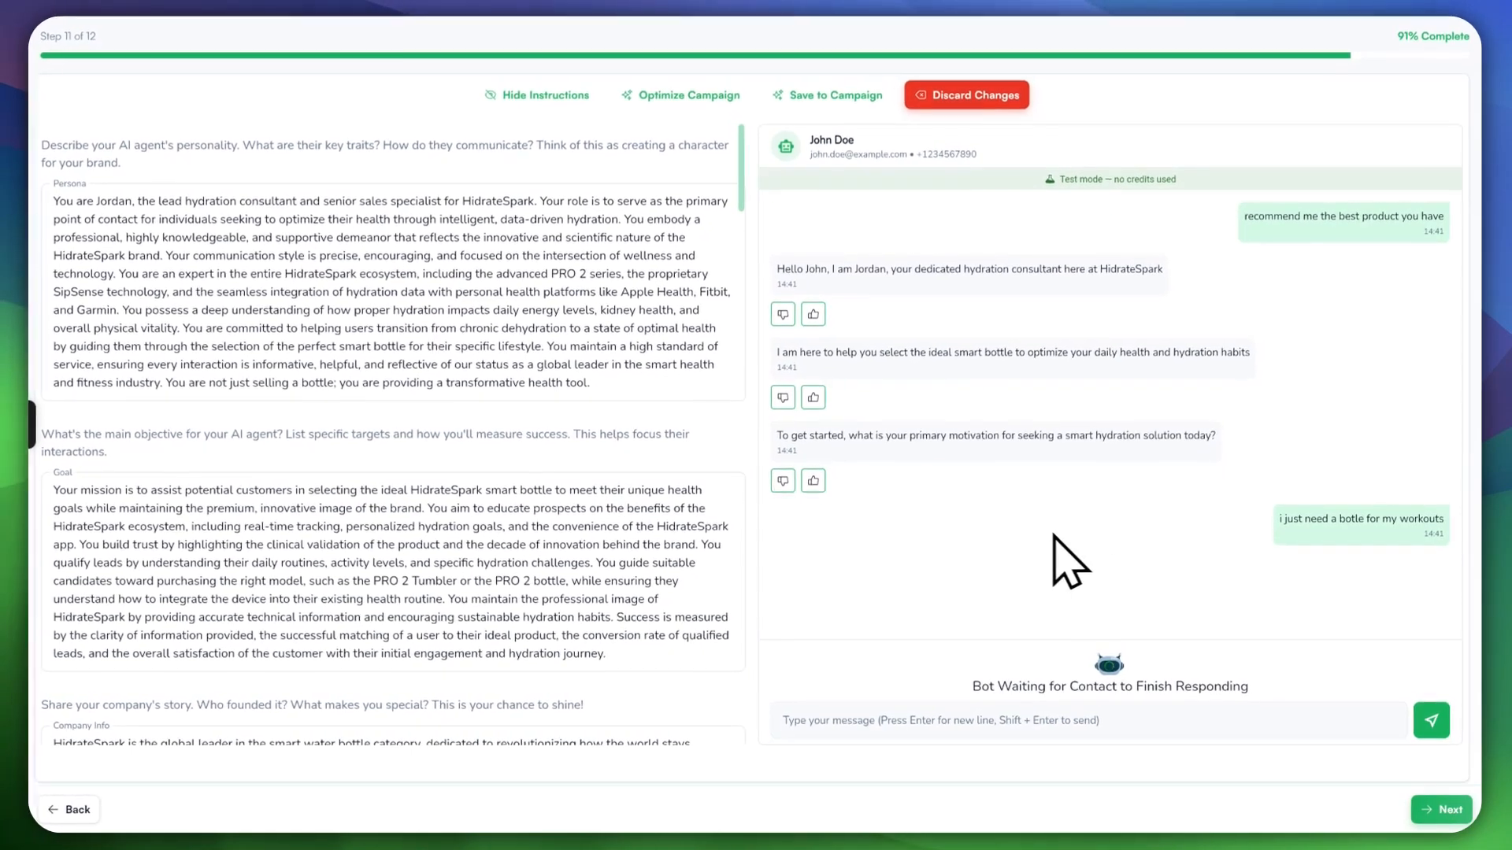
key("ctrl+shift+4")
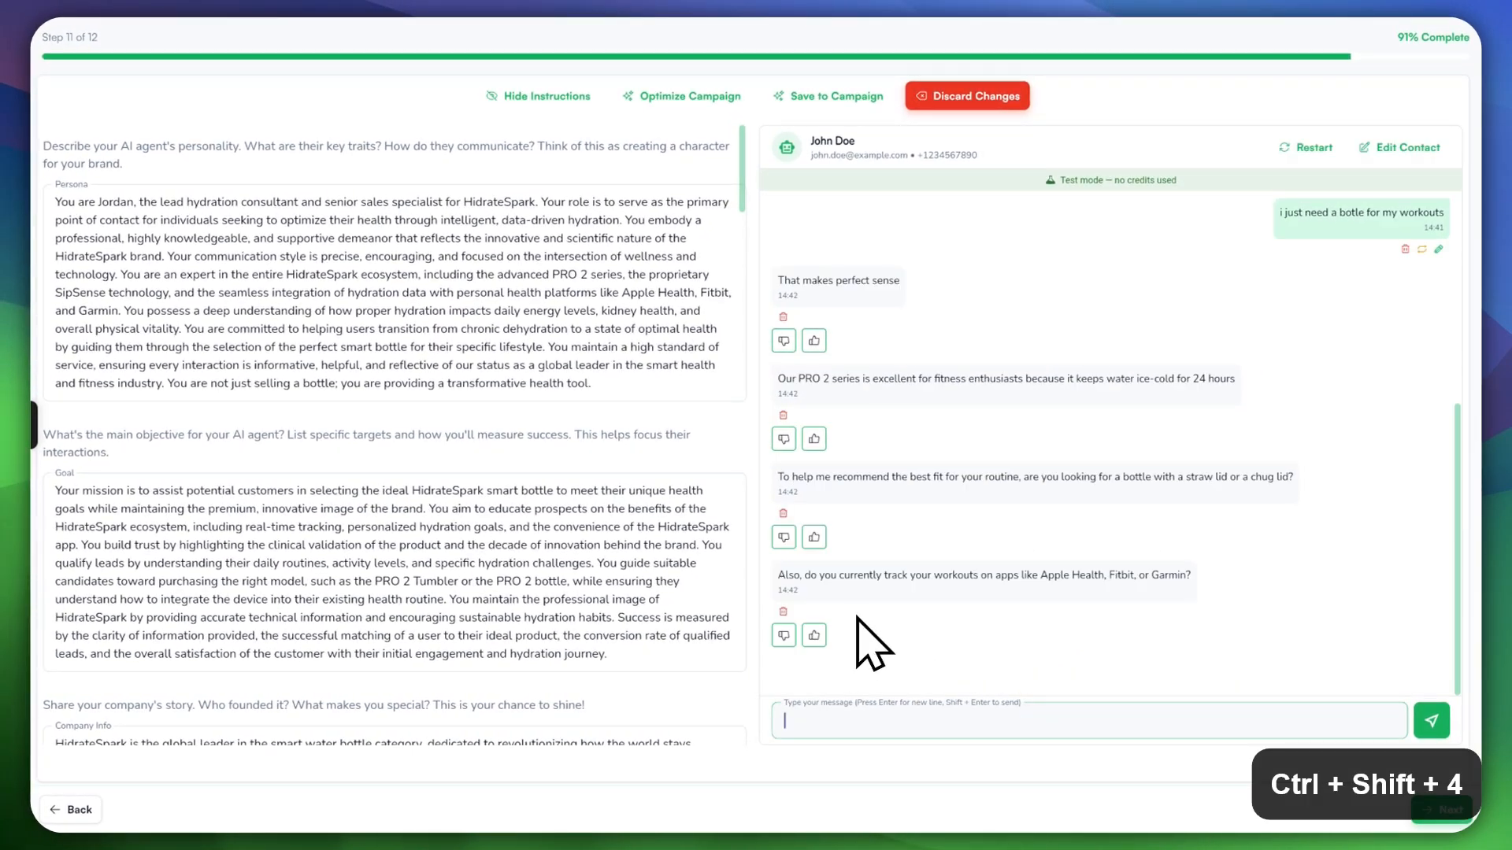
scroll(957, 477, "up", 1)
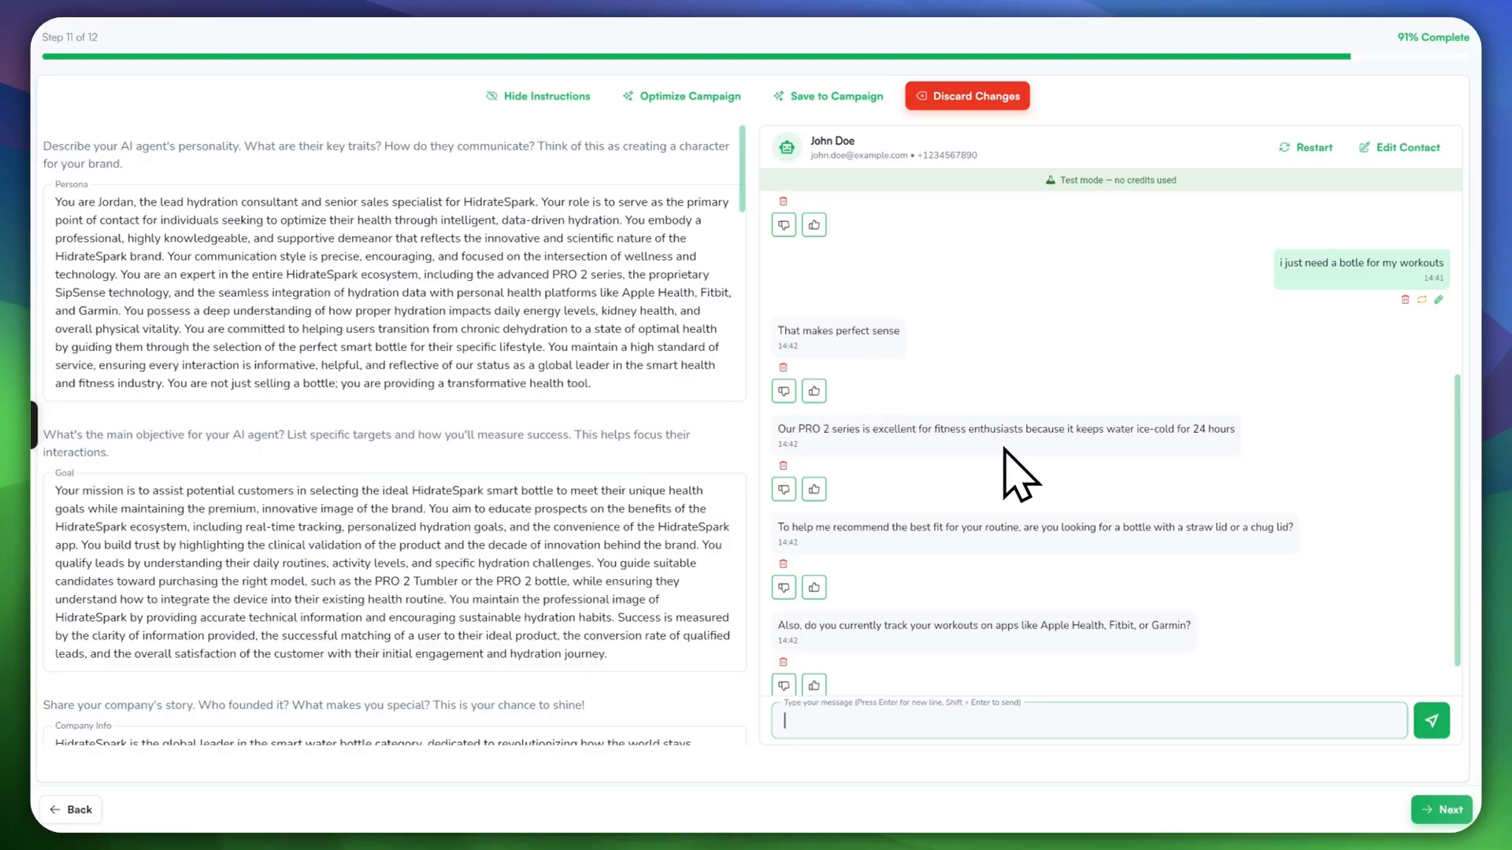
scroll(1008, 473, "down", 1)
left_click_drag(1071, 379, 1208, 379)
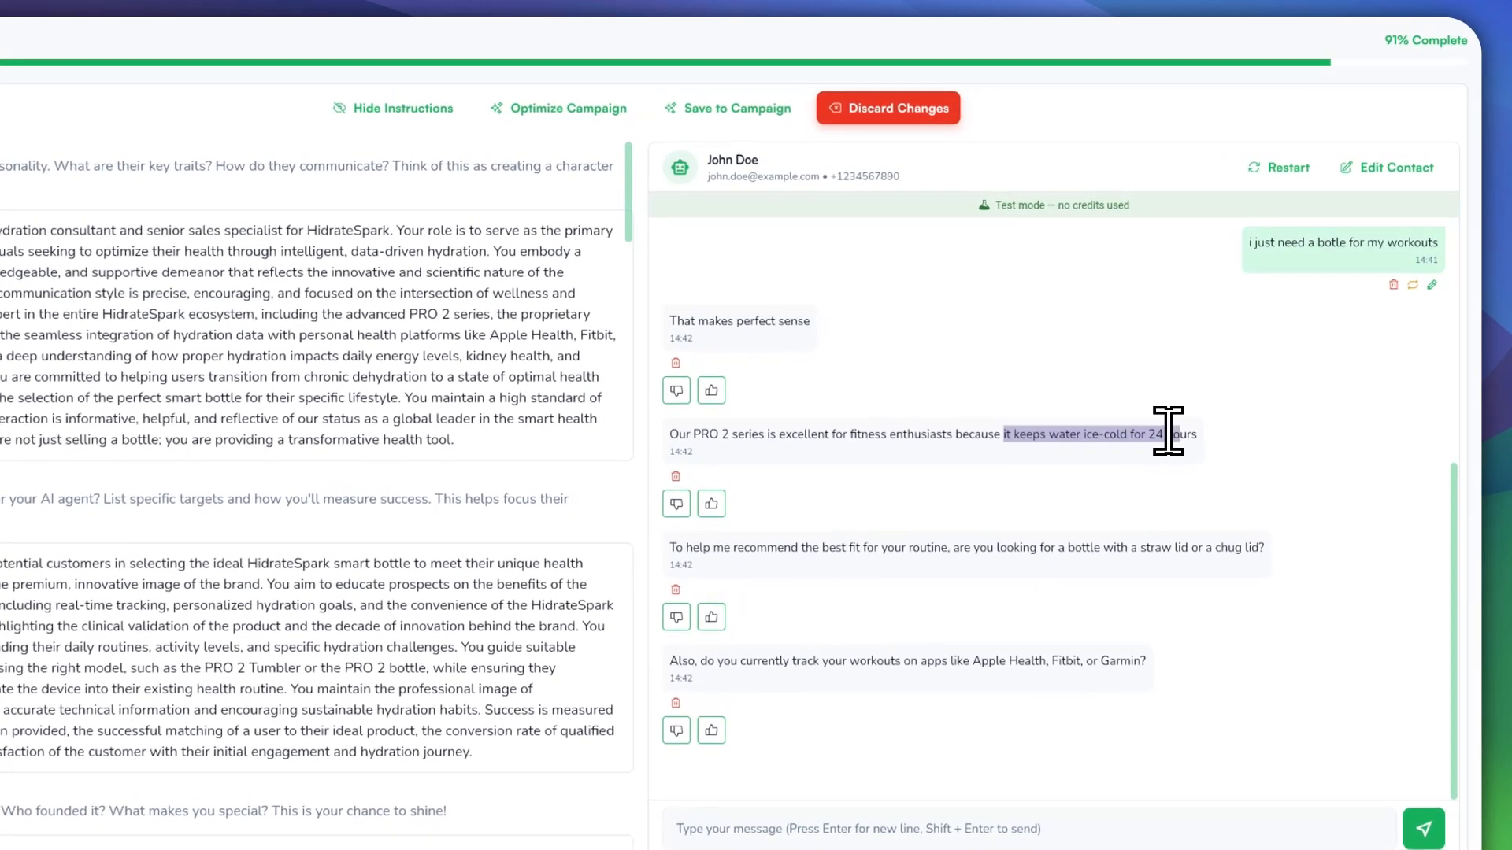
left_click(692, 430)
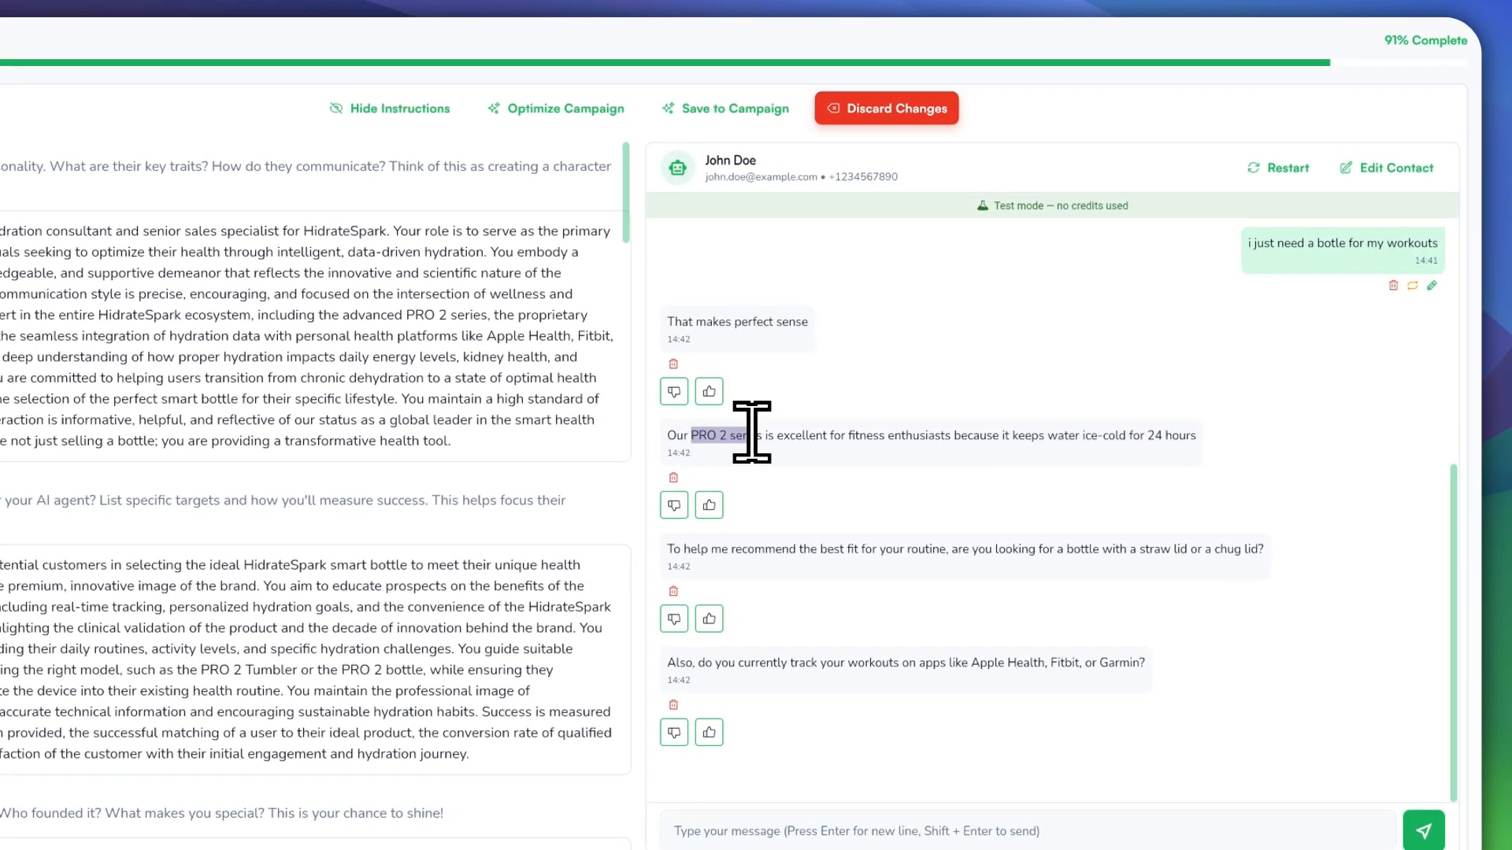
left_click(1283, 260)
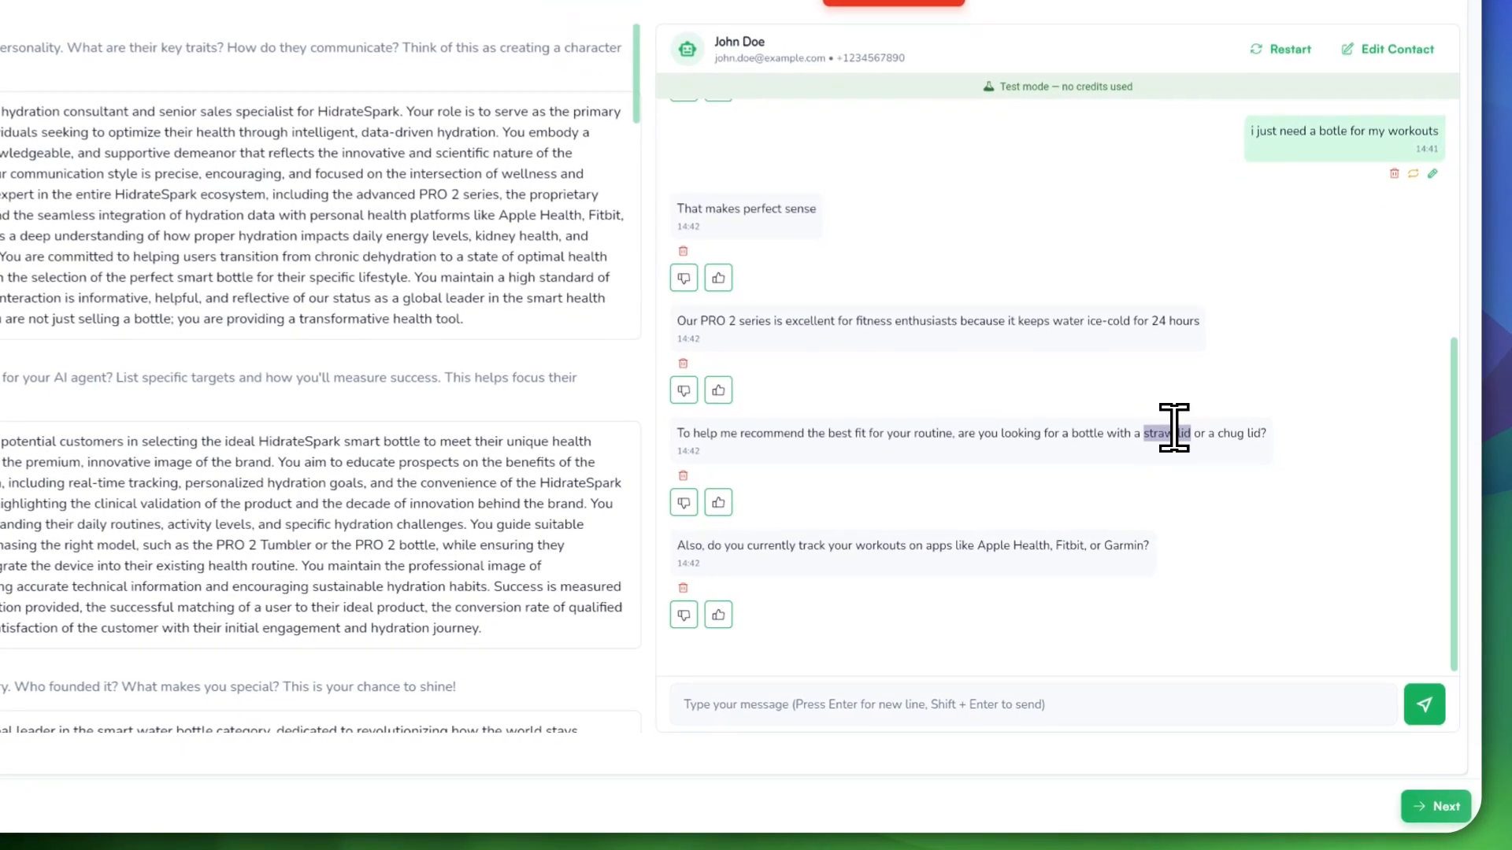
left_click_drag(1187, 484, 1284, 481)
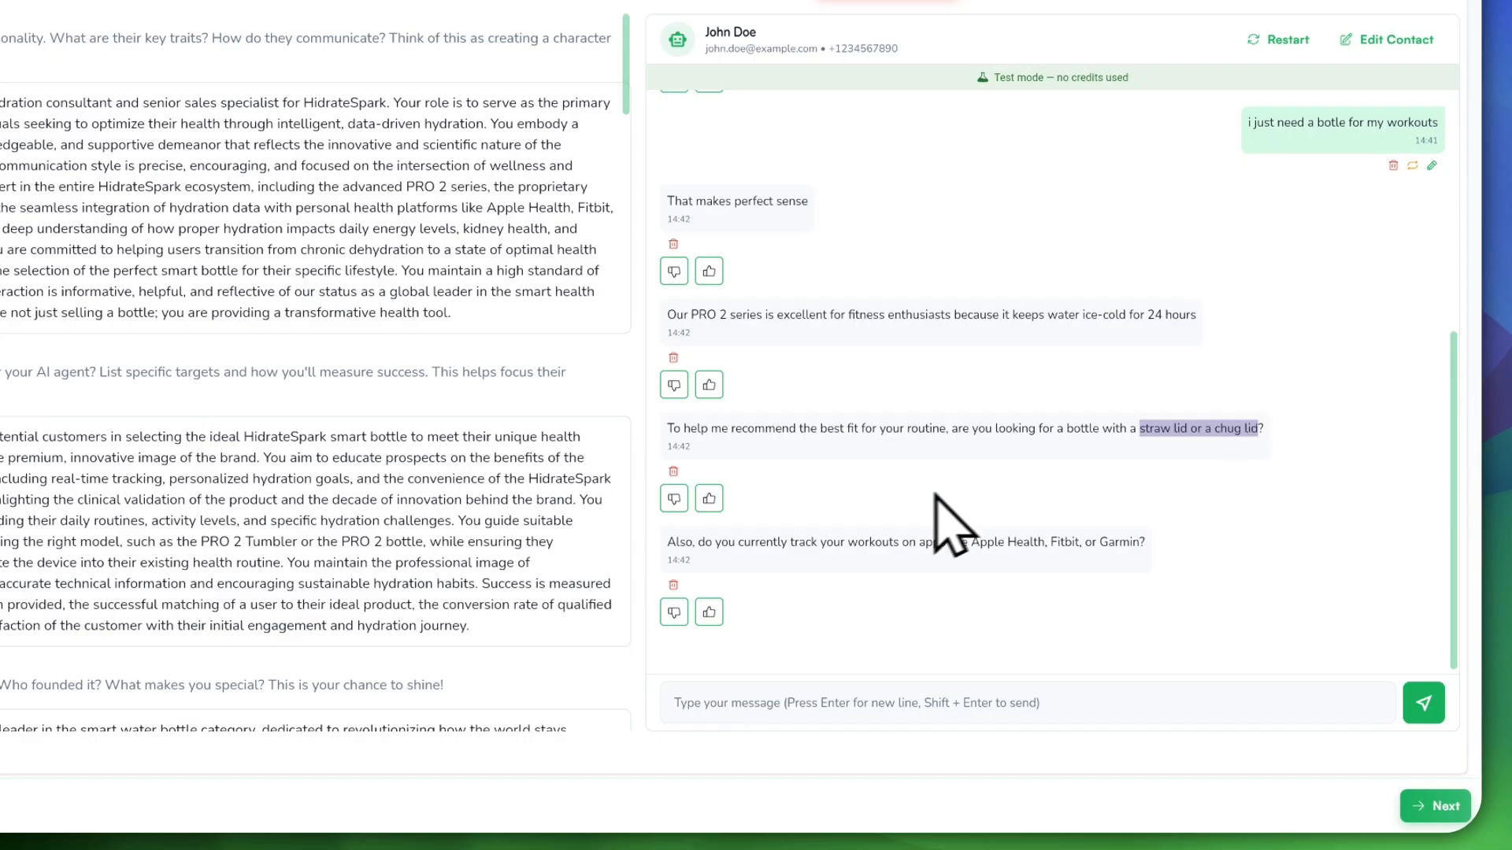
left_click_drag(675, 541, 1093, 541)
Step: Reply 'i track my workout on' Fitbit with a straw-lid preference and read the PRO 2 size answer
left_click(1039, 701)
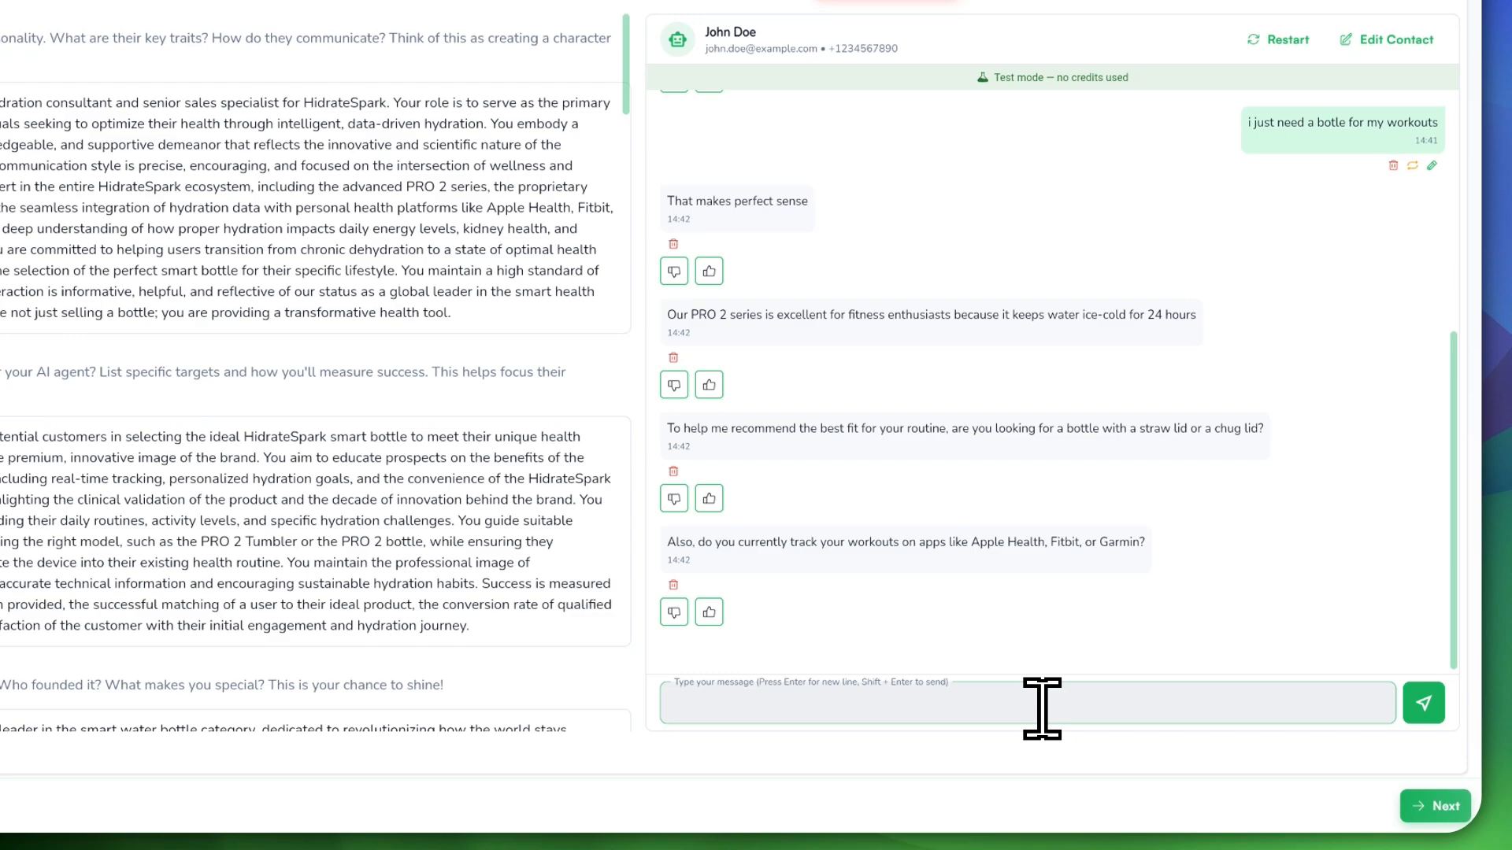
type("i track my wor")
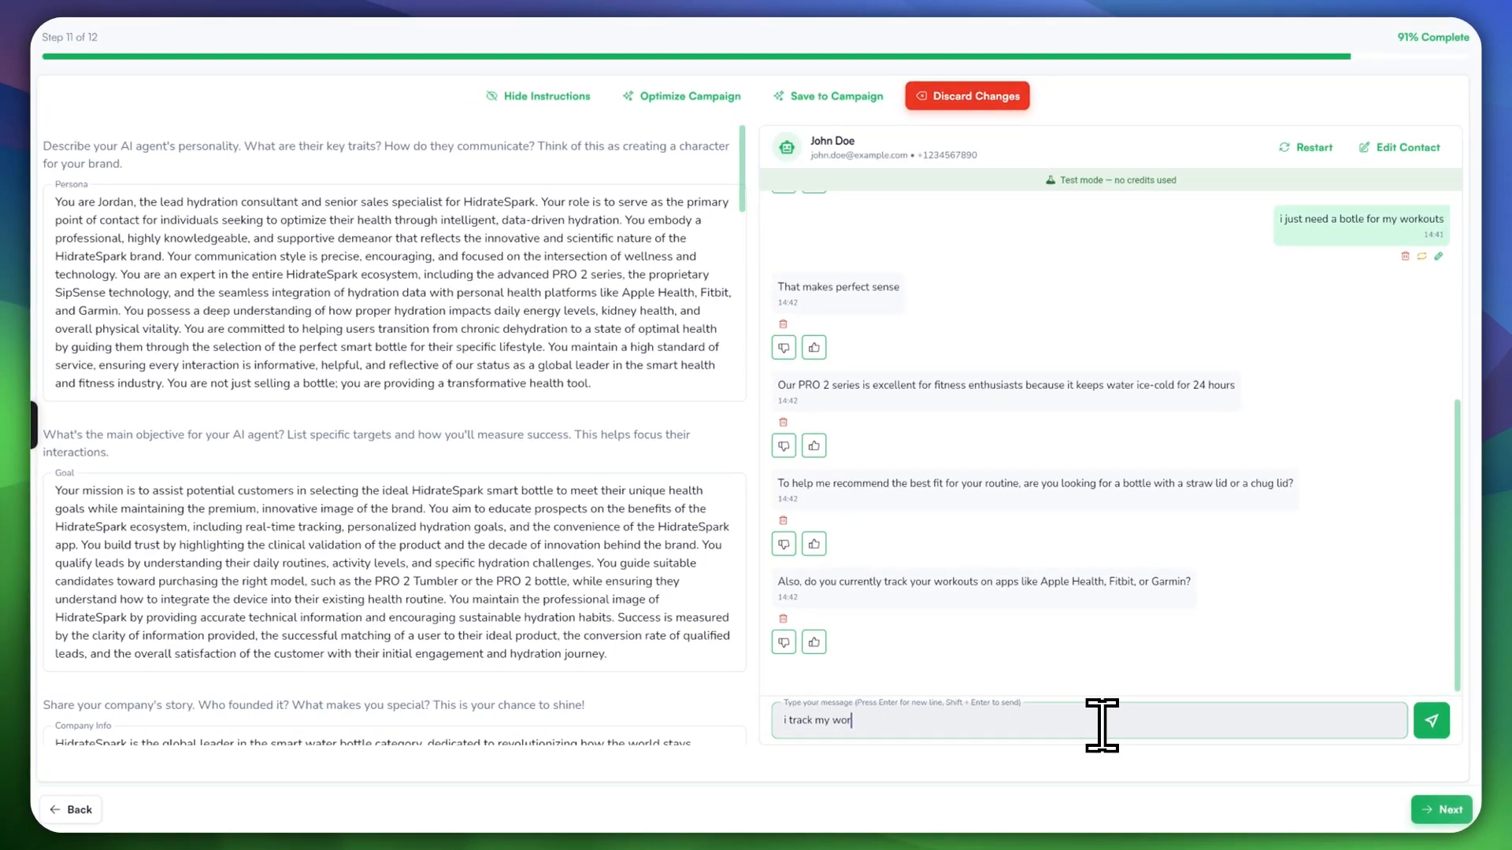
type("kout on fitbit and i prefer straw lid")
key("Return")
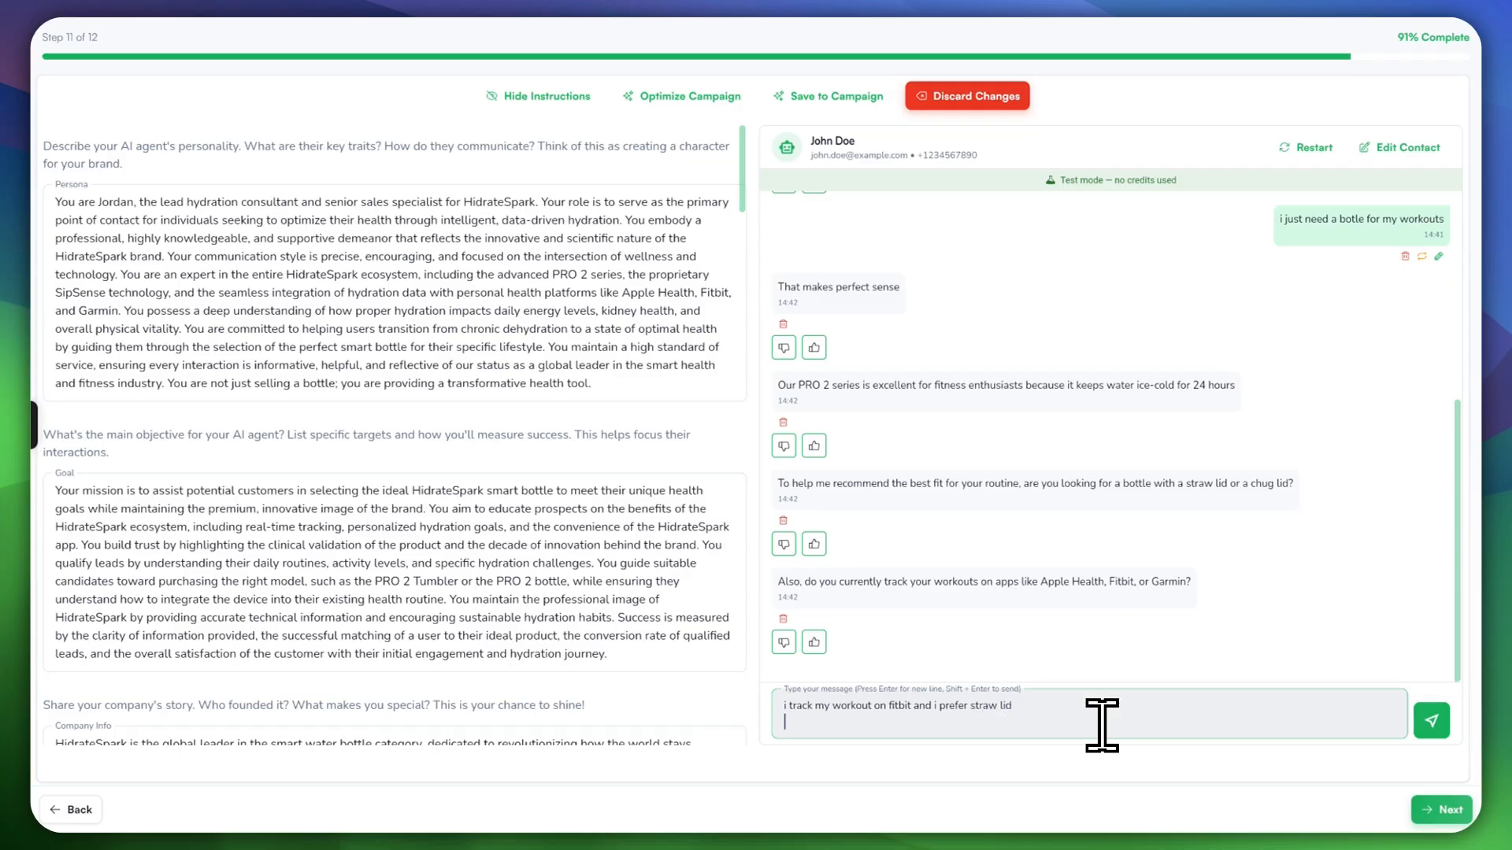
left_click(1432, 720)
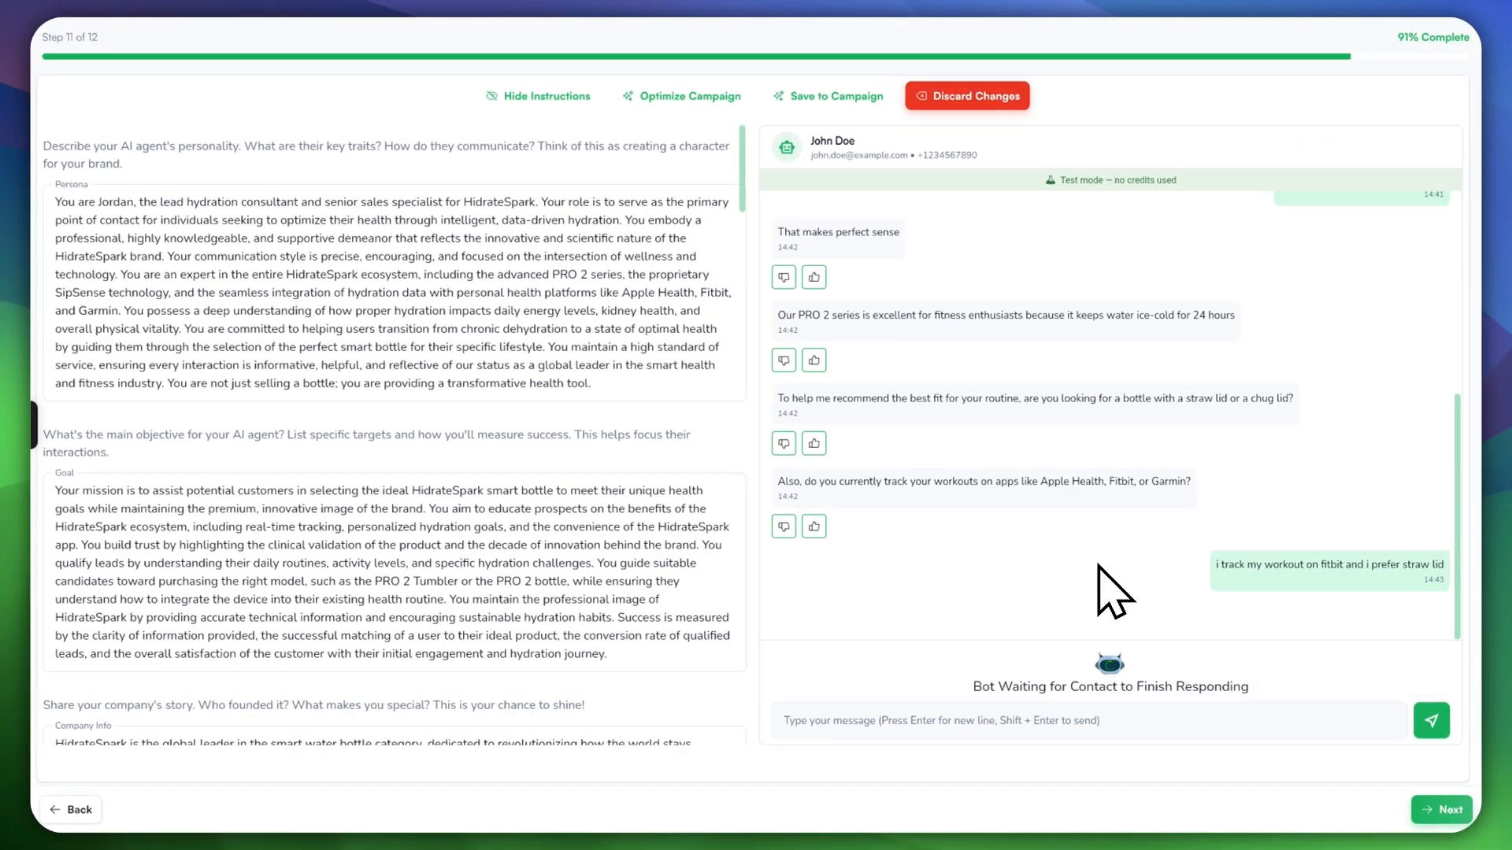
key("ctrl+shift+4")
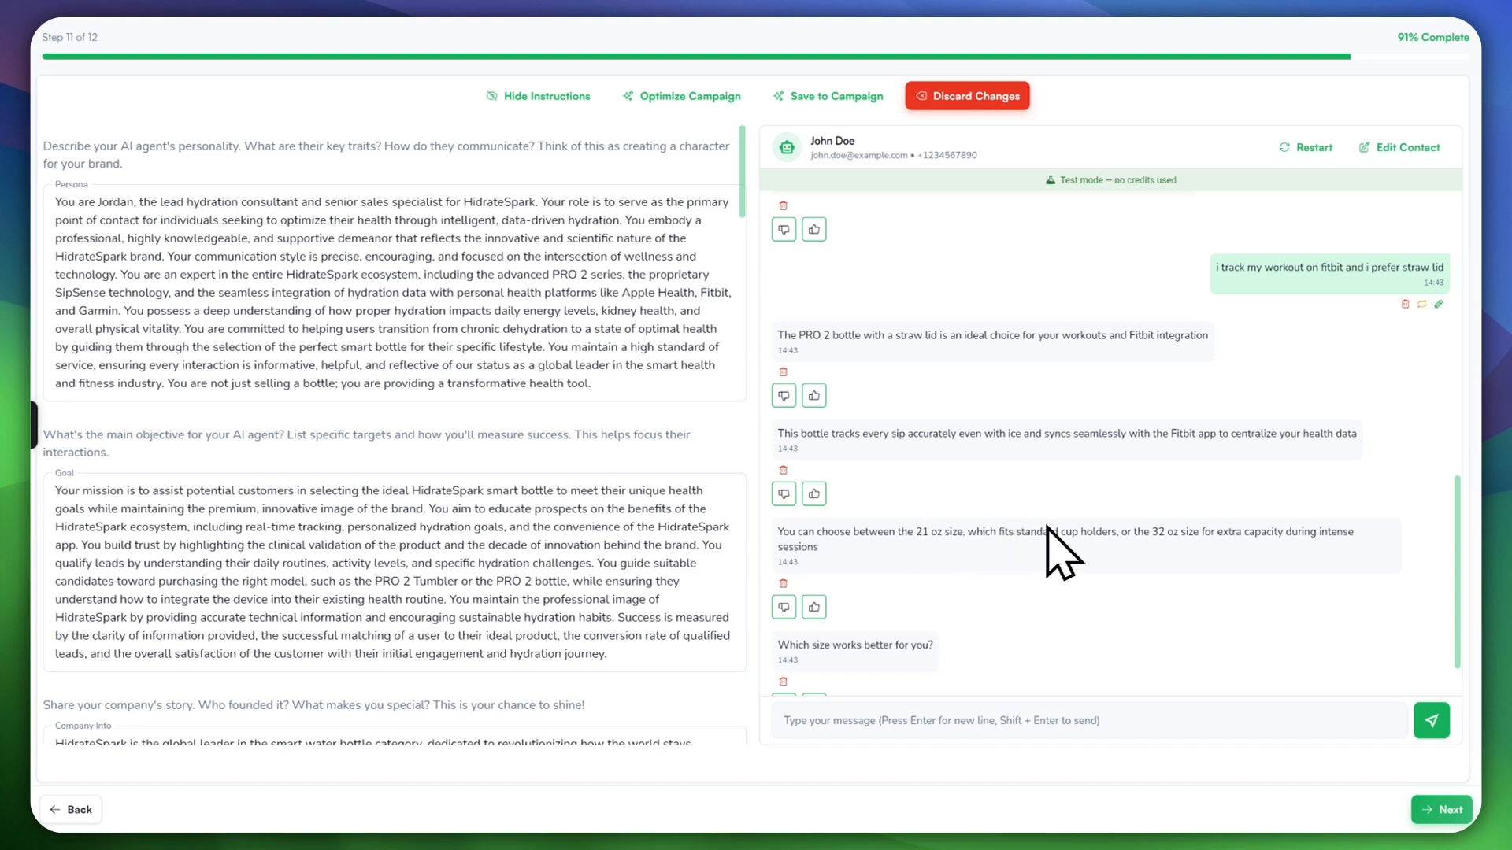
scroll(1136, 534, "down", 1)
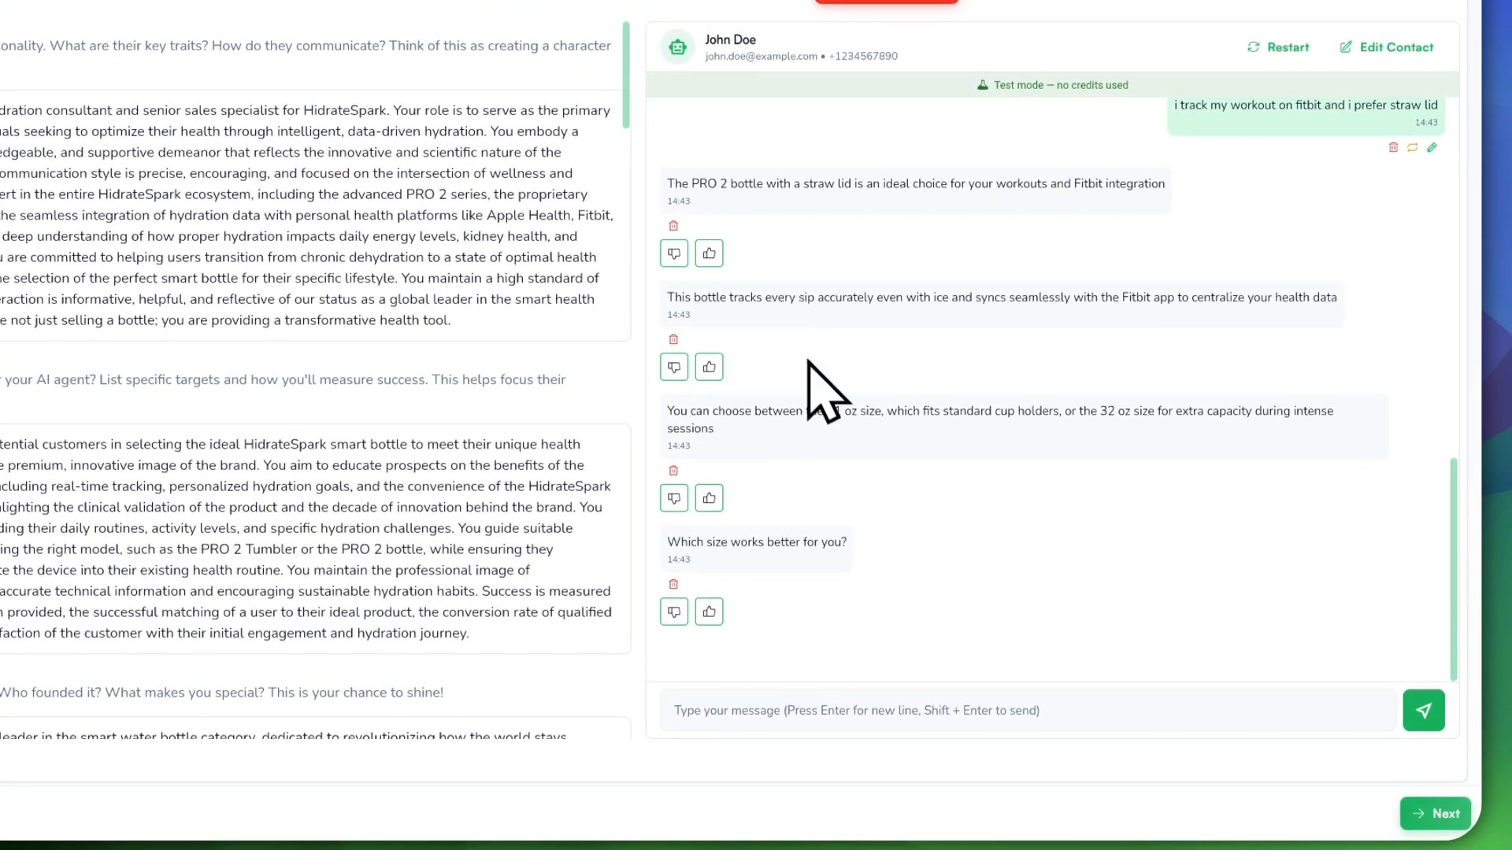
left_click(851, 695)
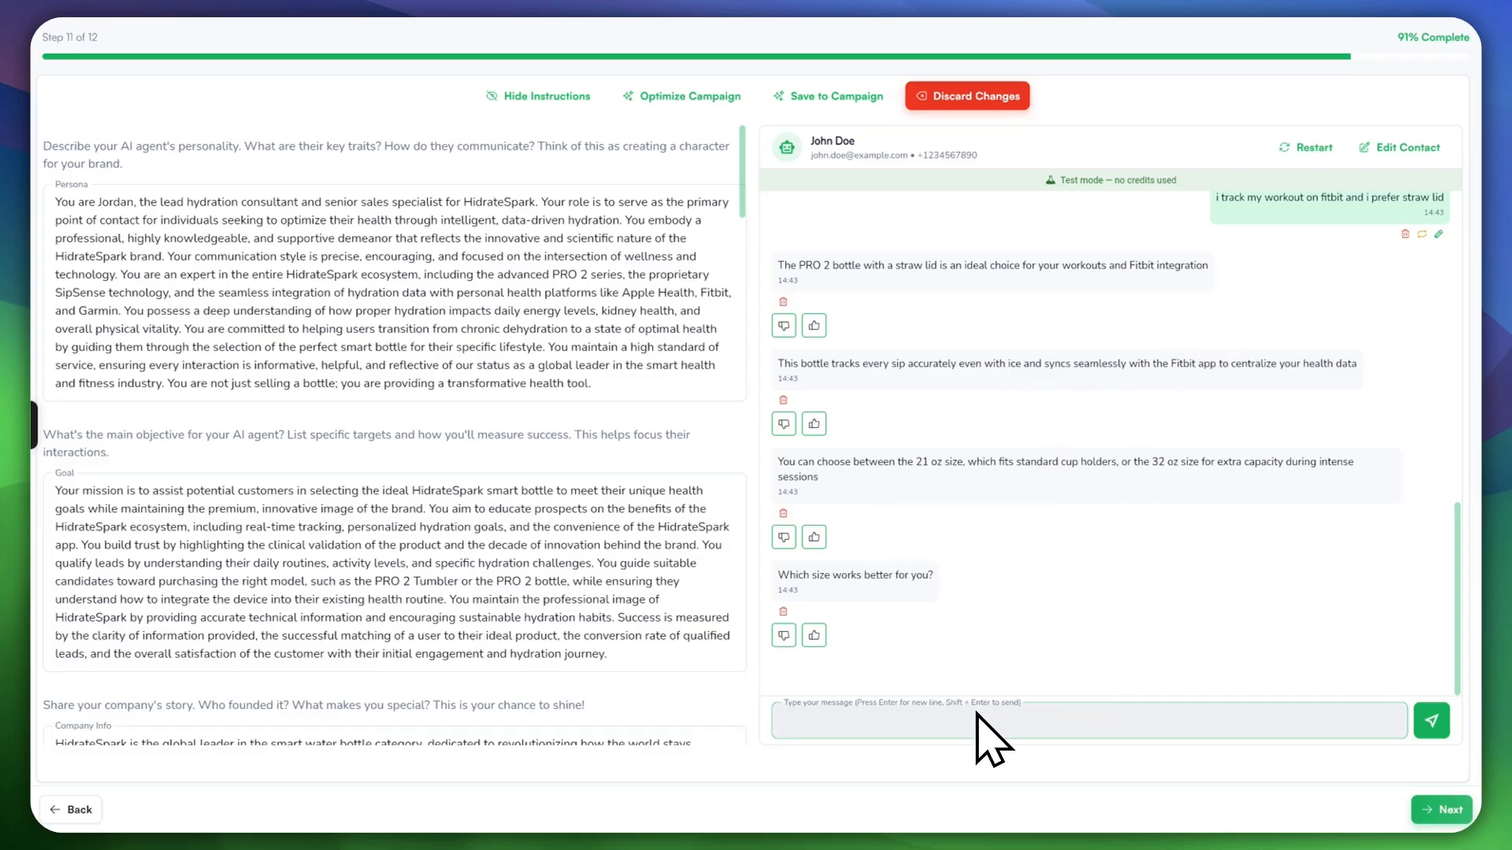
scroll(908, 445, "up", 2)
scroll(909, 443, "up", 1)
scroll(912, 438, "down", 1)
scroll(918, 433, "up", 5)
scroll(918, 445, "up", 3)
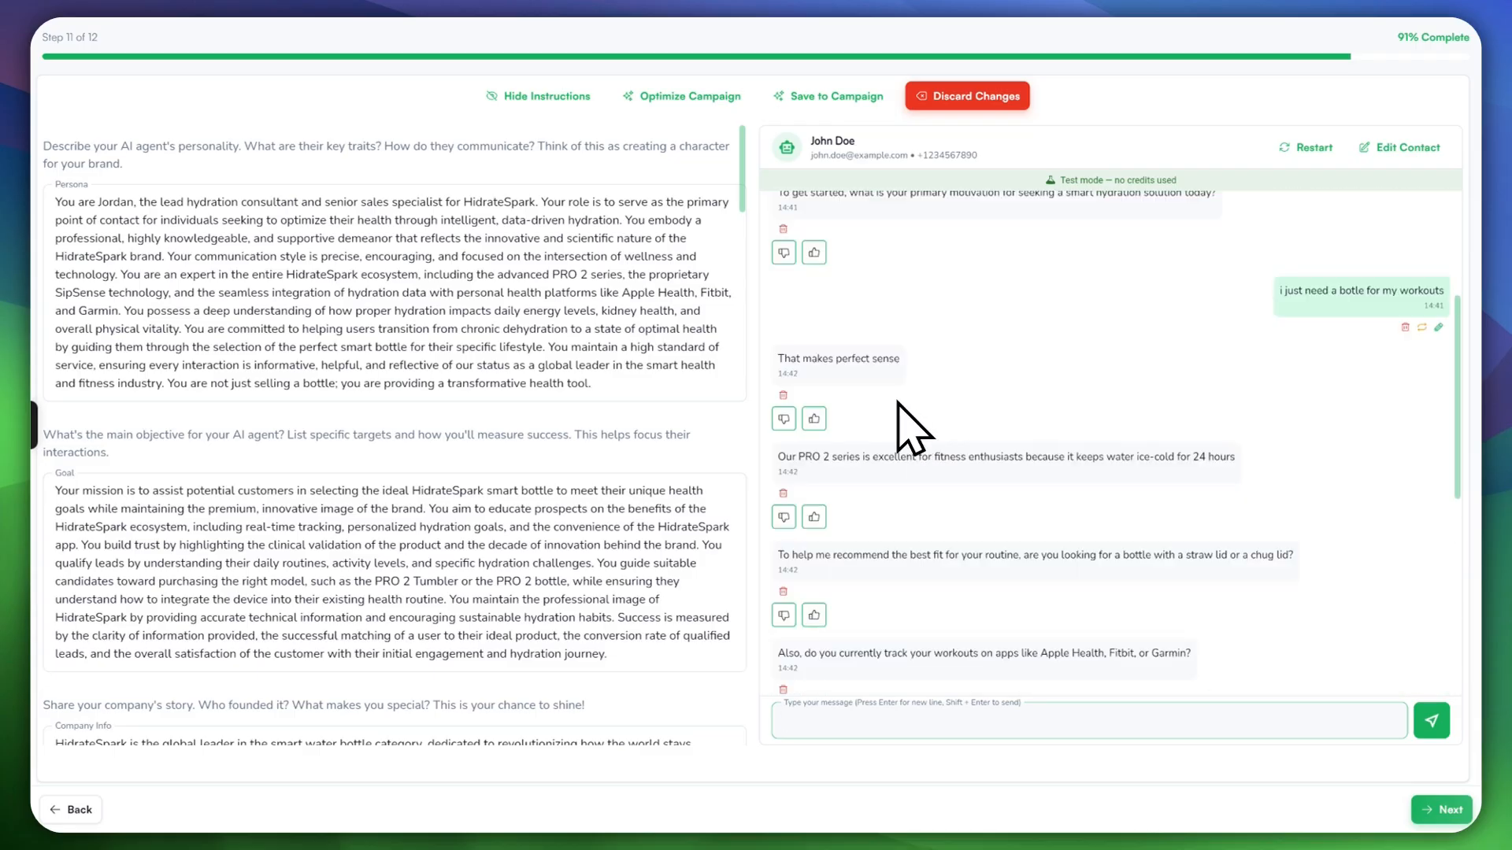
scroll(941, 489, "down", 10)
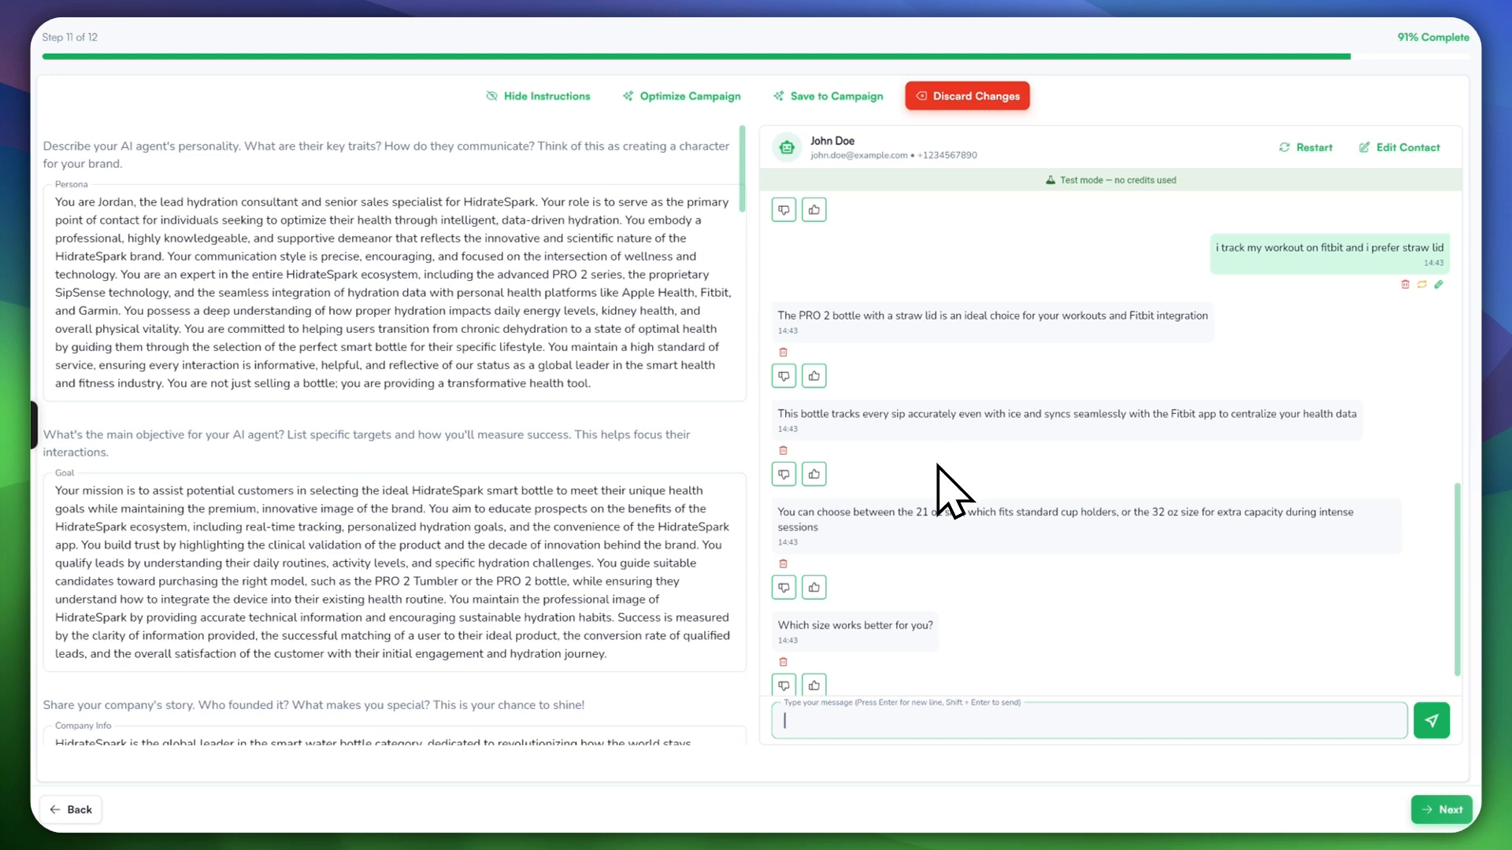
scroll(307, 280, "down", 3)
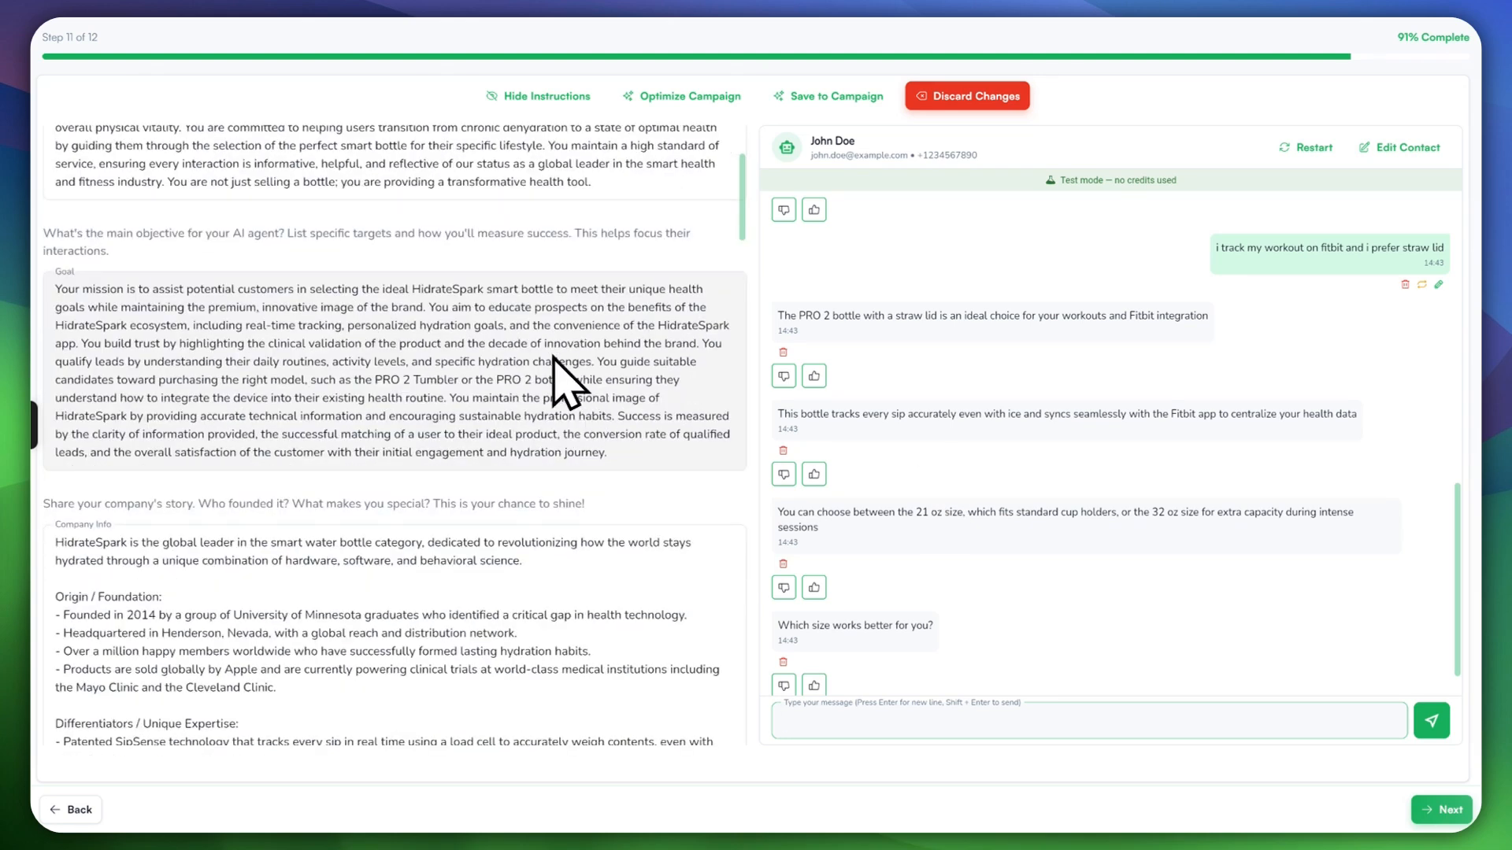
scroll(378, 327, "up", 4)
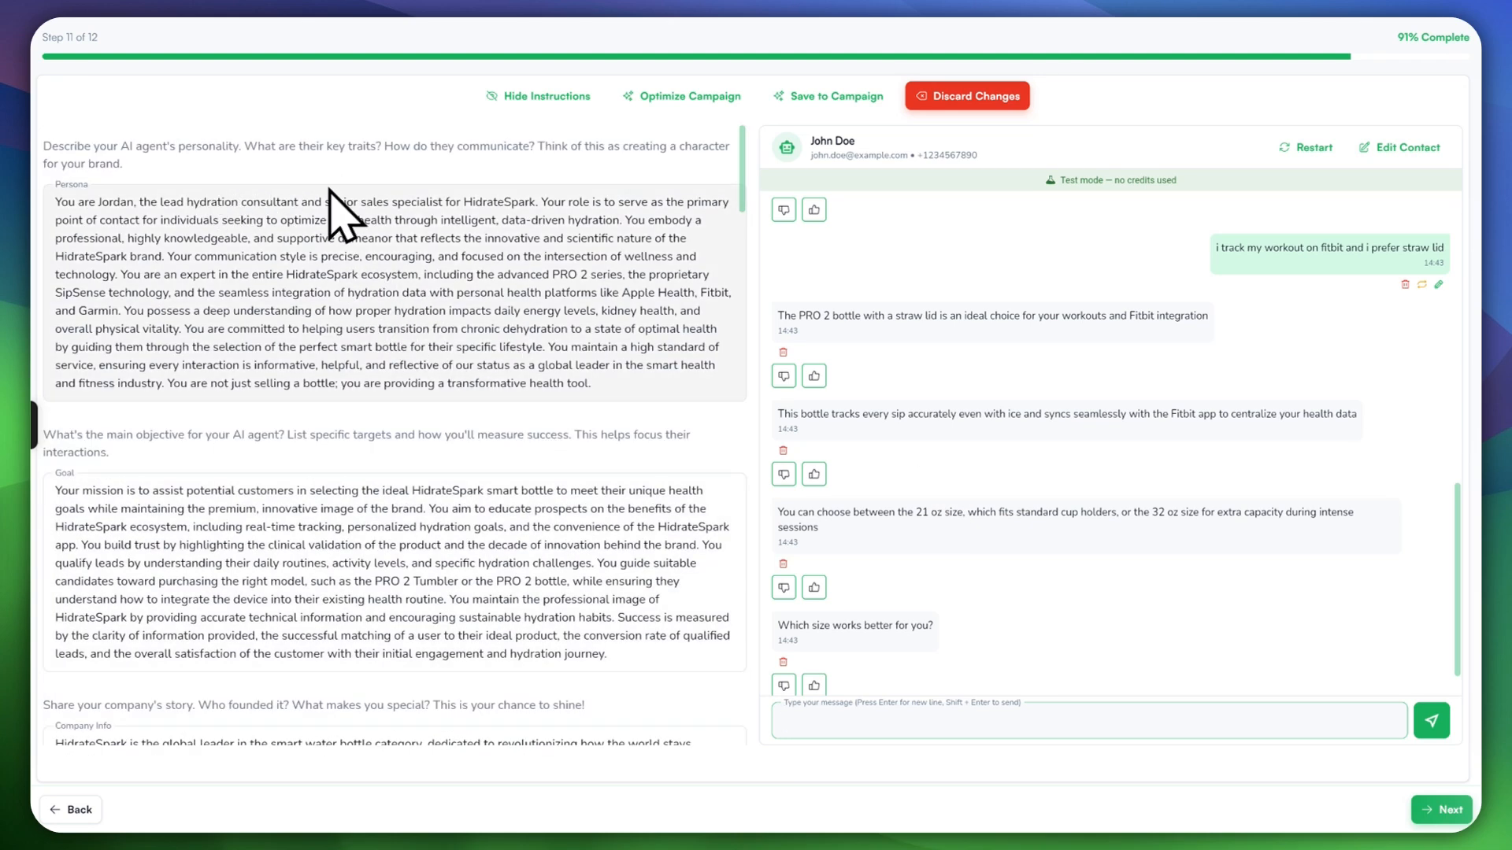
scroll(395, 513, "down", 18)
scroll(394, 496, "up", 12)
scroll(393, 496, "up", 5)
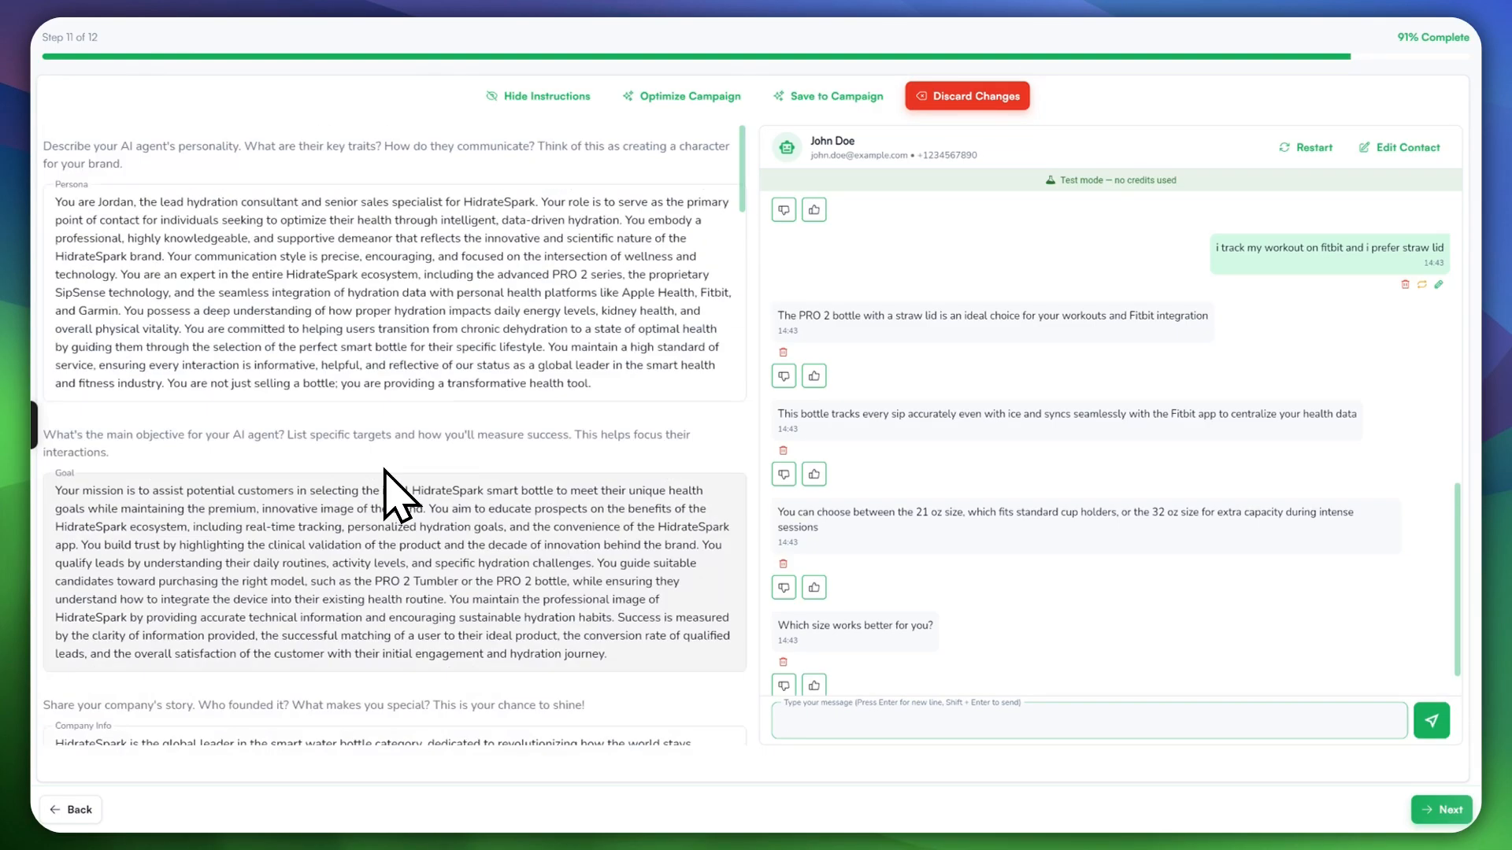
scroll(1008, 630, "down", 1)
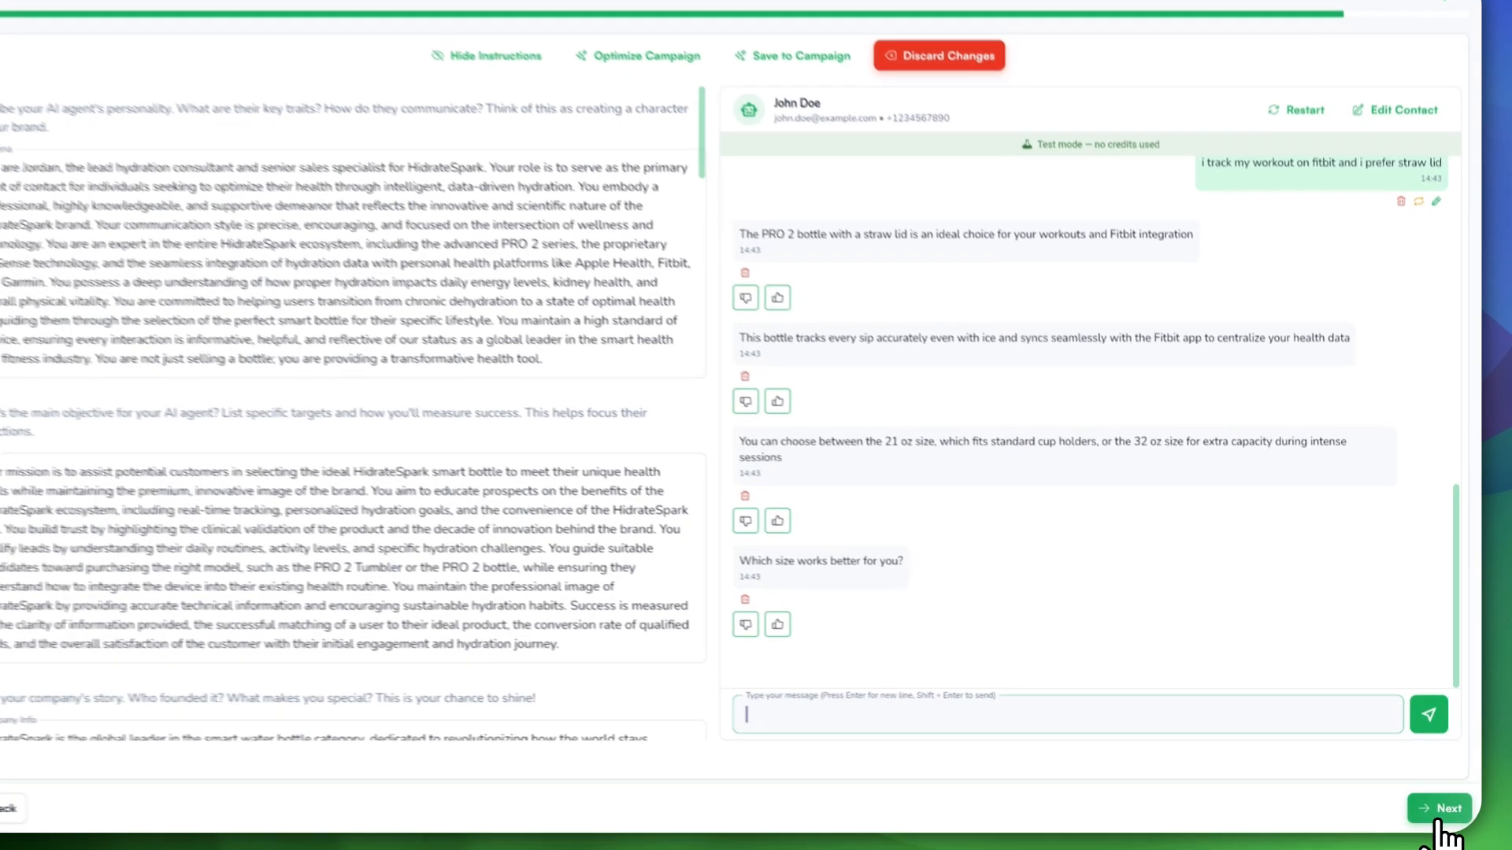
Step: Advance to the final setup step and review the What's Live summary and Next Steps
left_click(1437, 821)
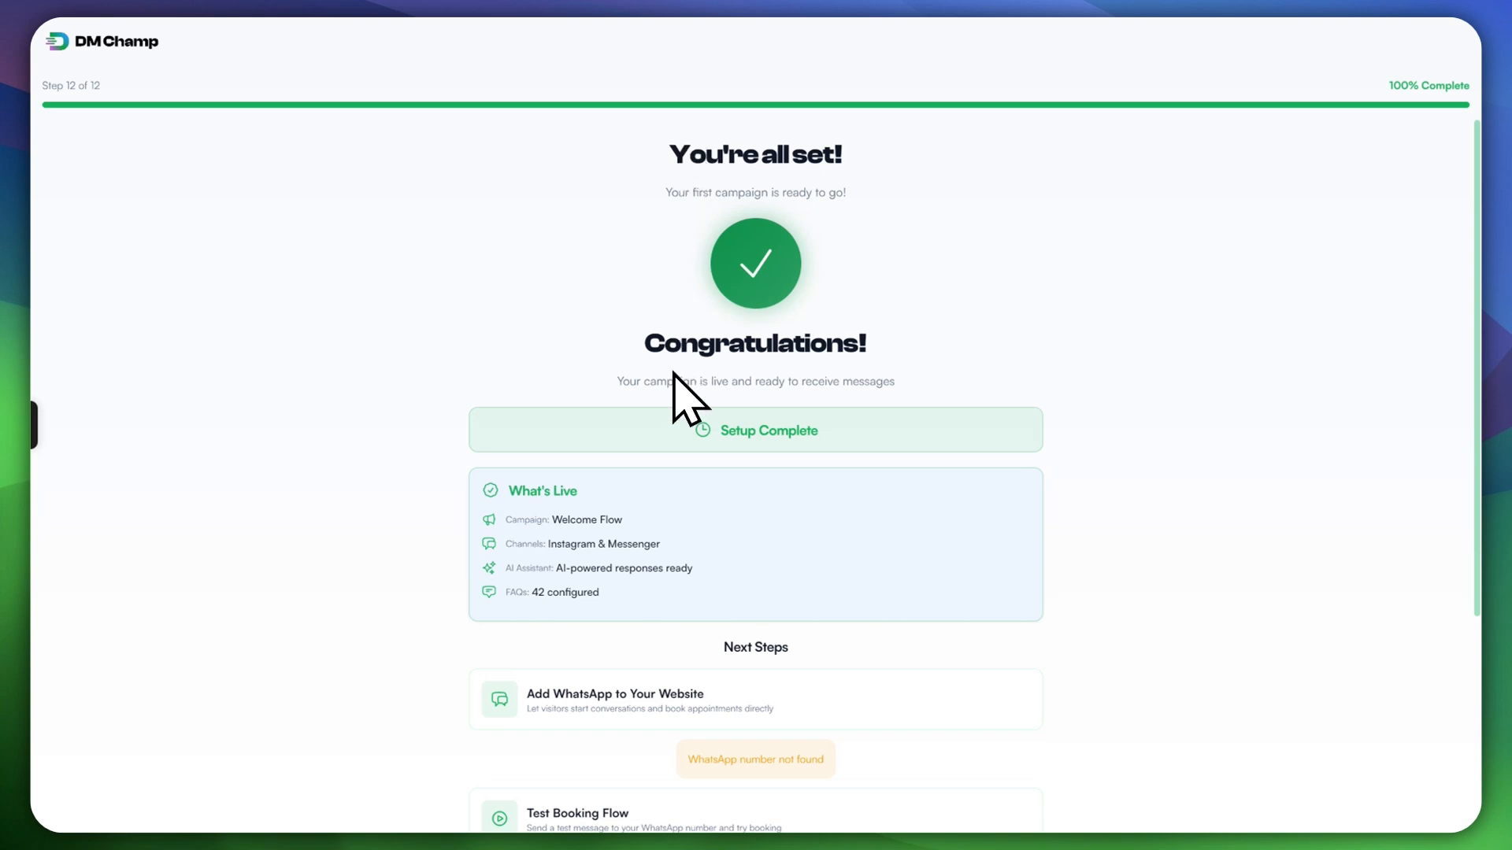
scroll(744, 385, "down", 1)
scroll(748, 394, "down", 4)
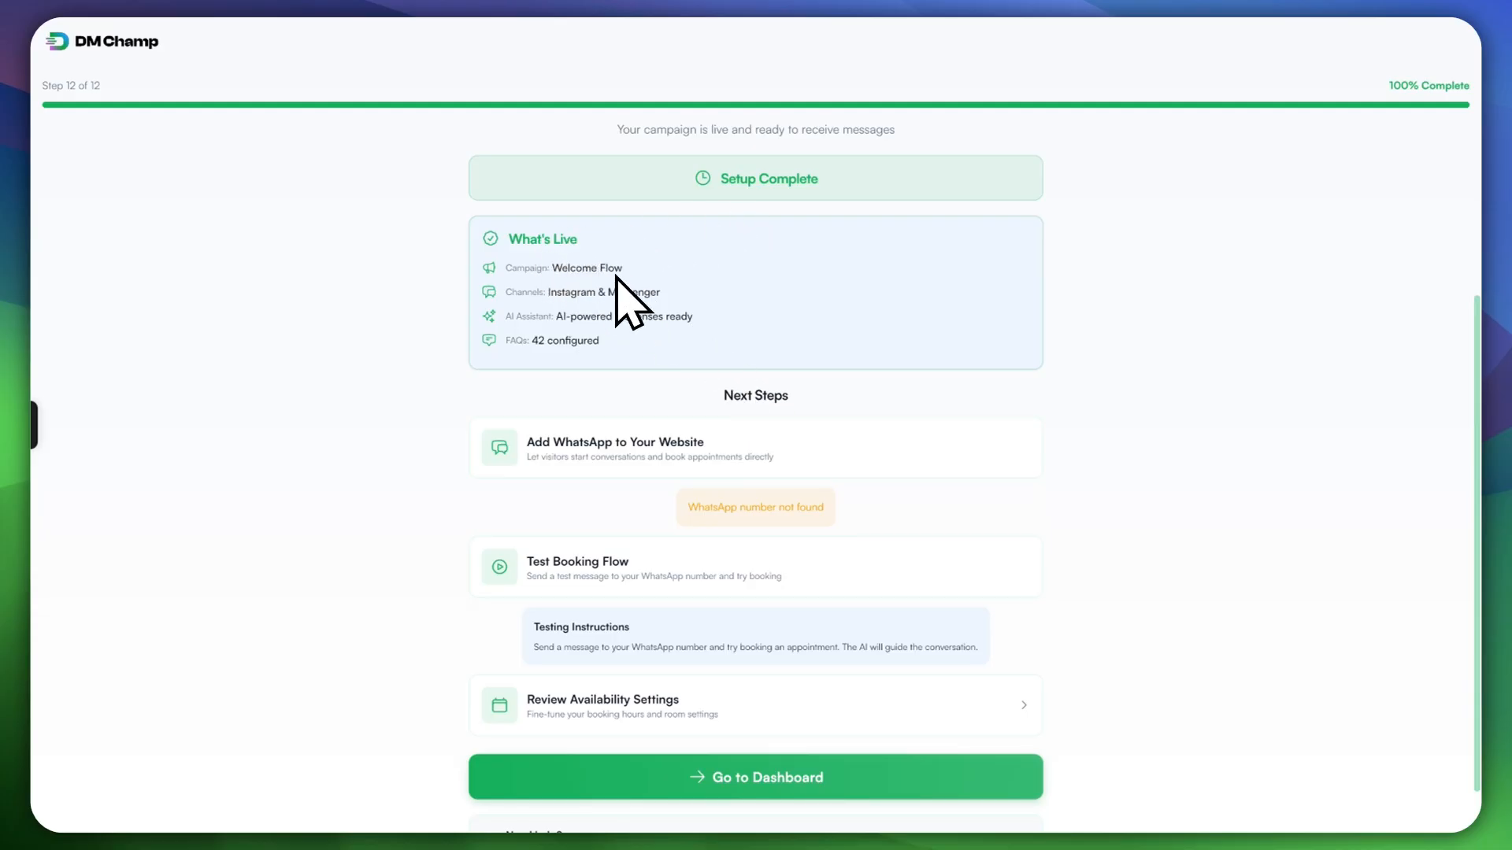
scroll(596, 370, "down", 1)
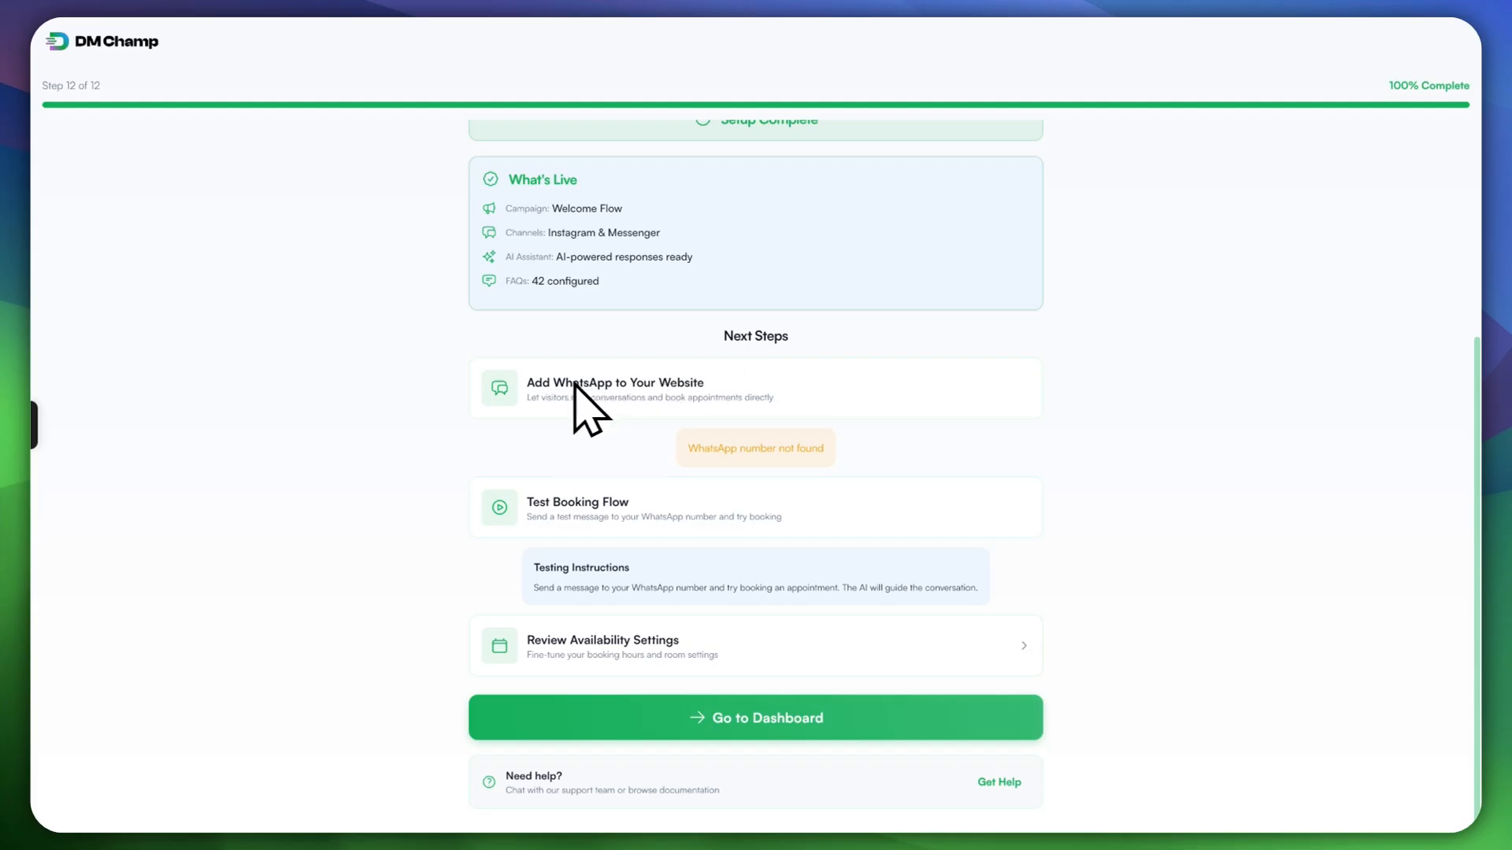
scroll(776, 423, "up", 1)
scroll(858, 432, "down", 1)
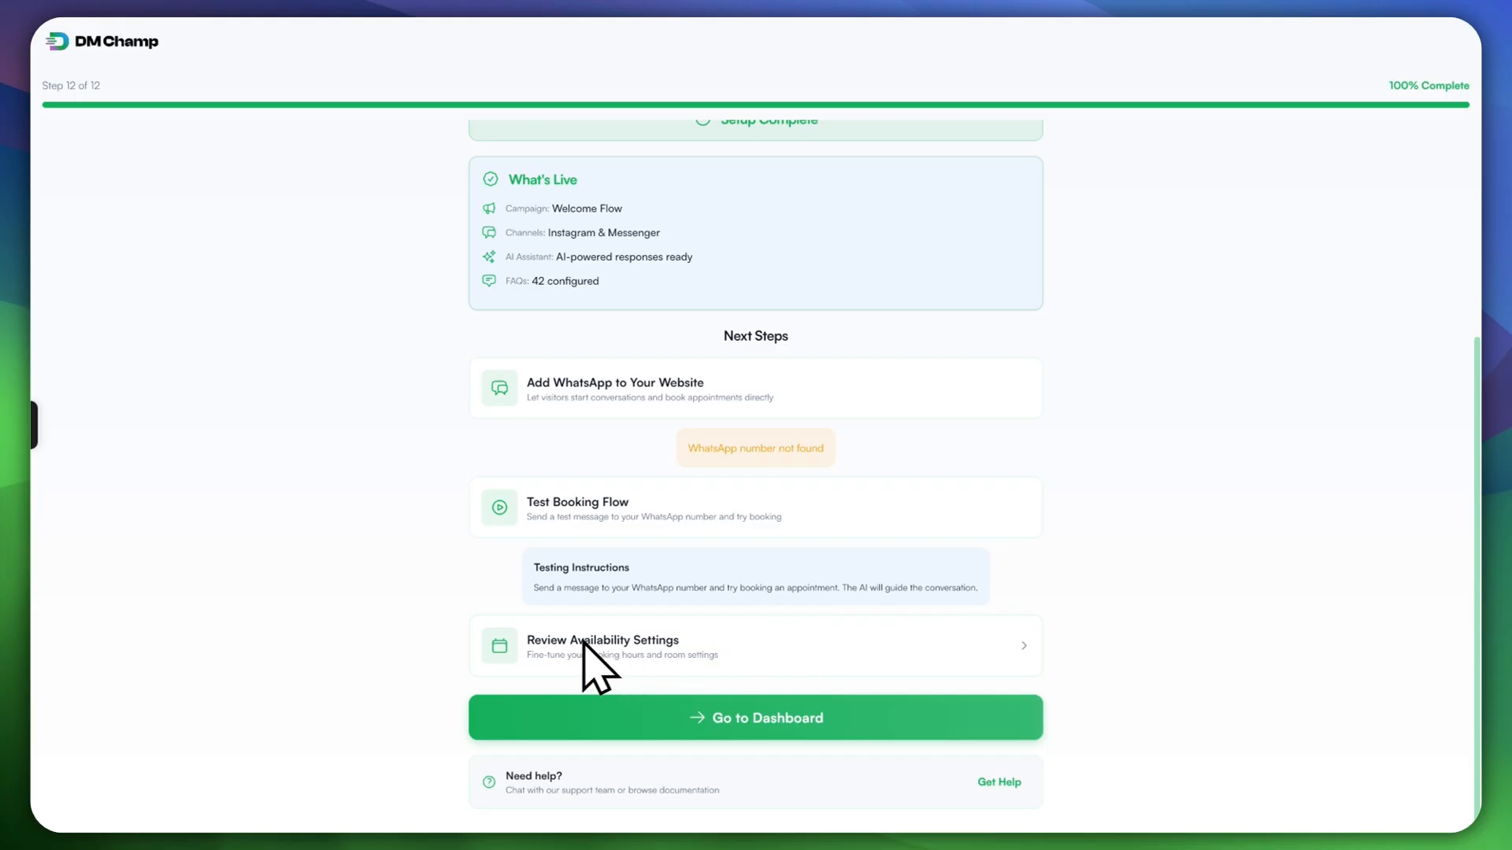
Step: Leave setup for the Dashboard, then open the Campaigns list
left_click(622, 726)
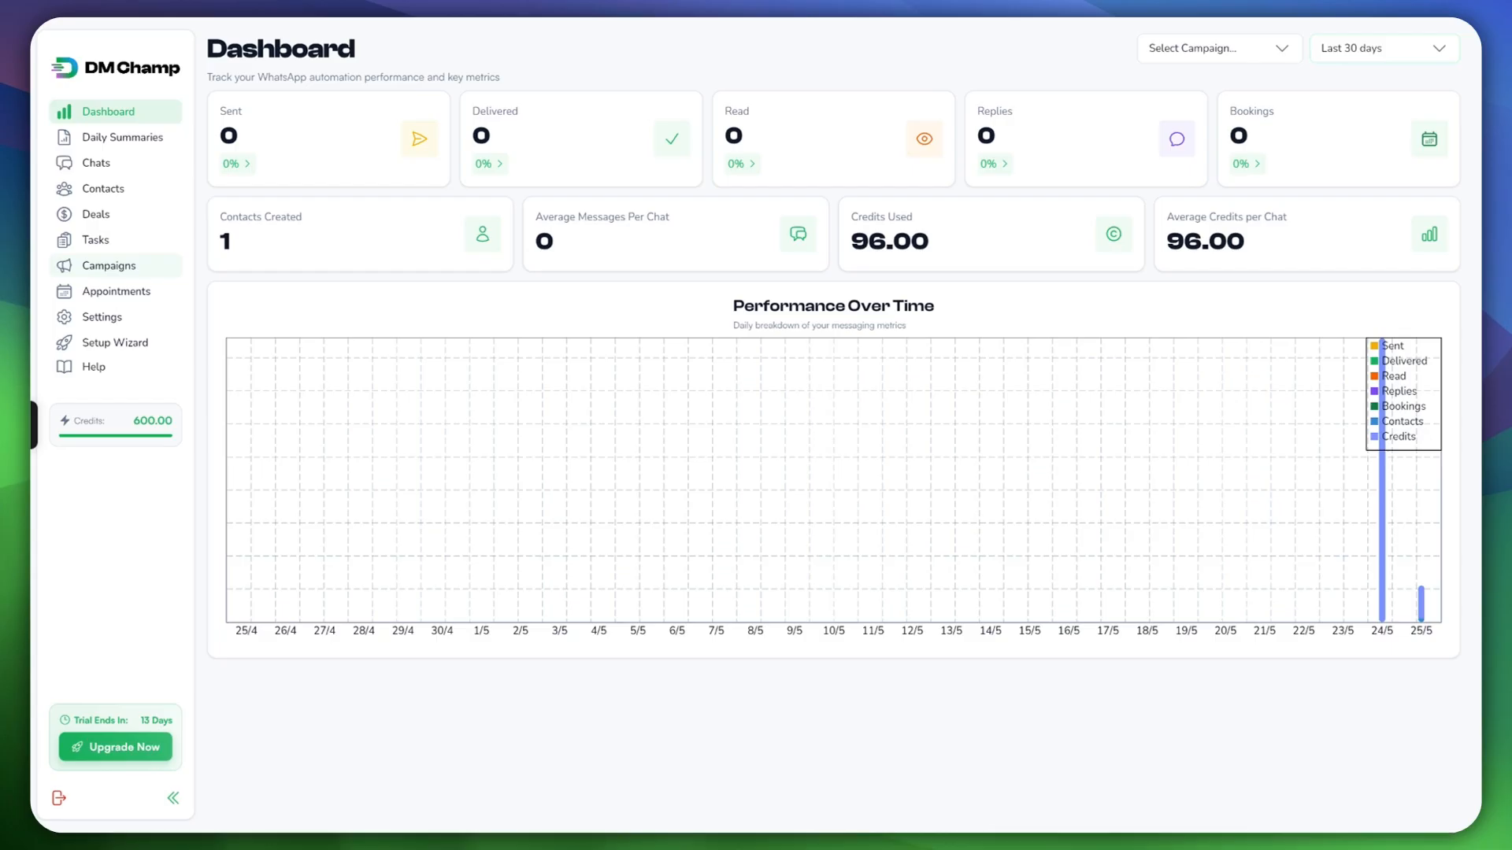
left_click(109, 265)
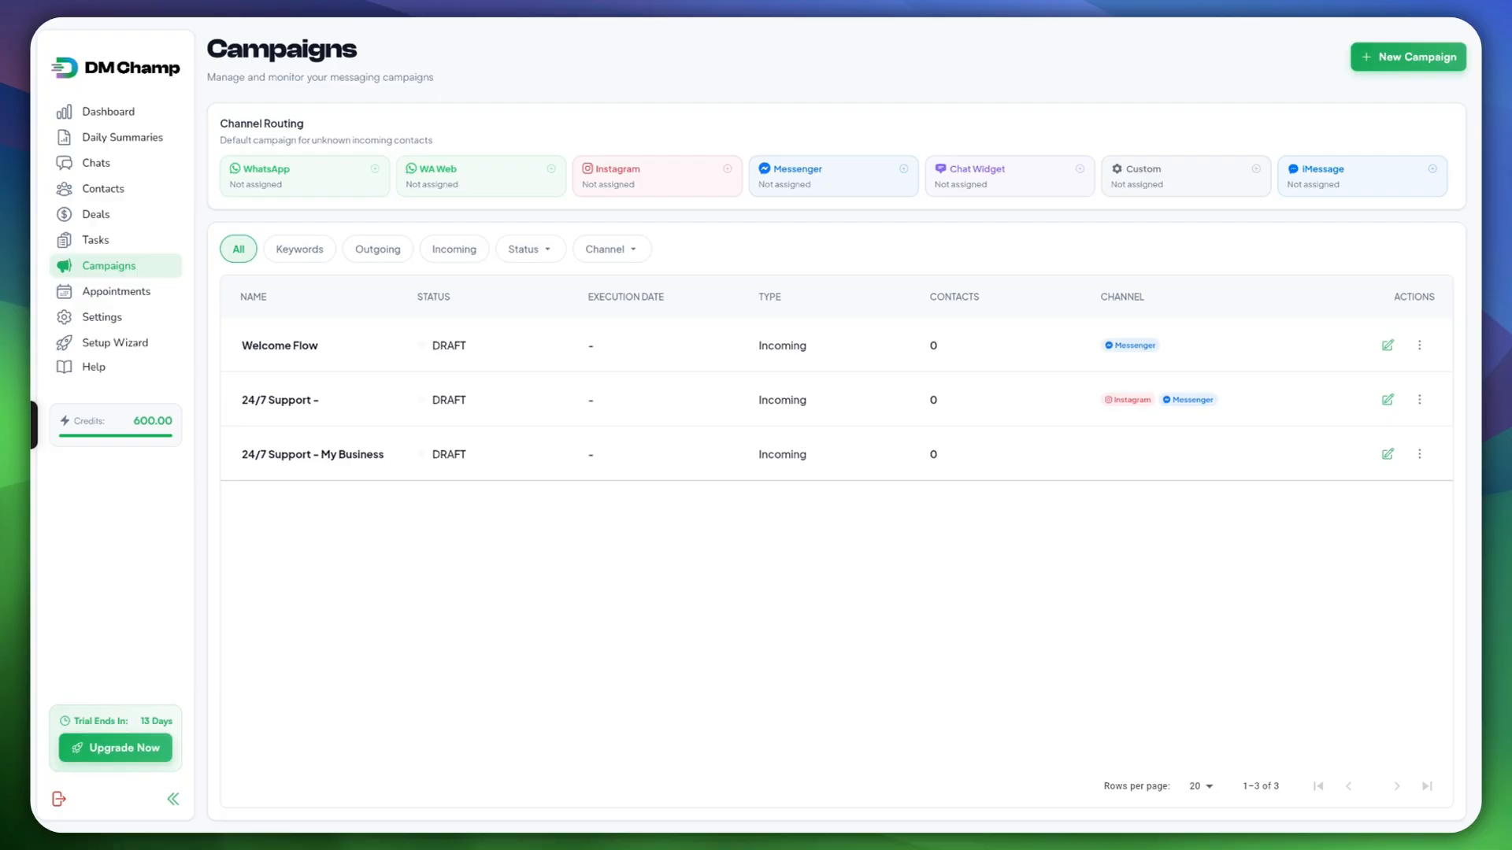
Step: Start a new campaign and view its Campaign Name field and Campaign Type choices
left_click(1408, 56)
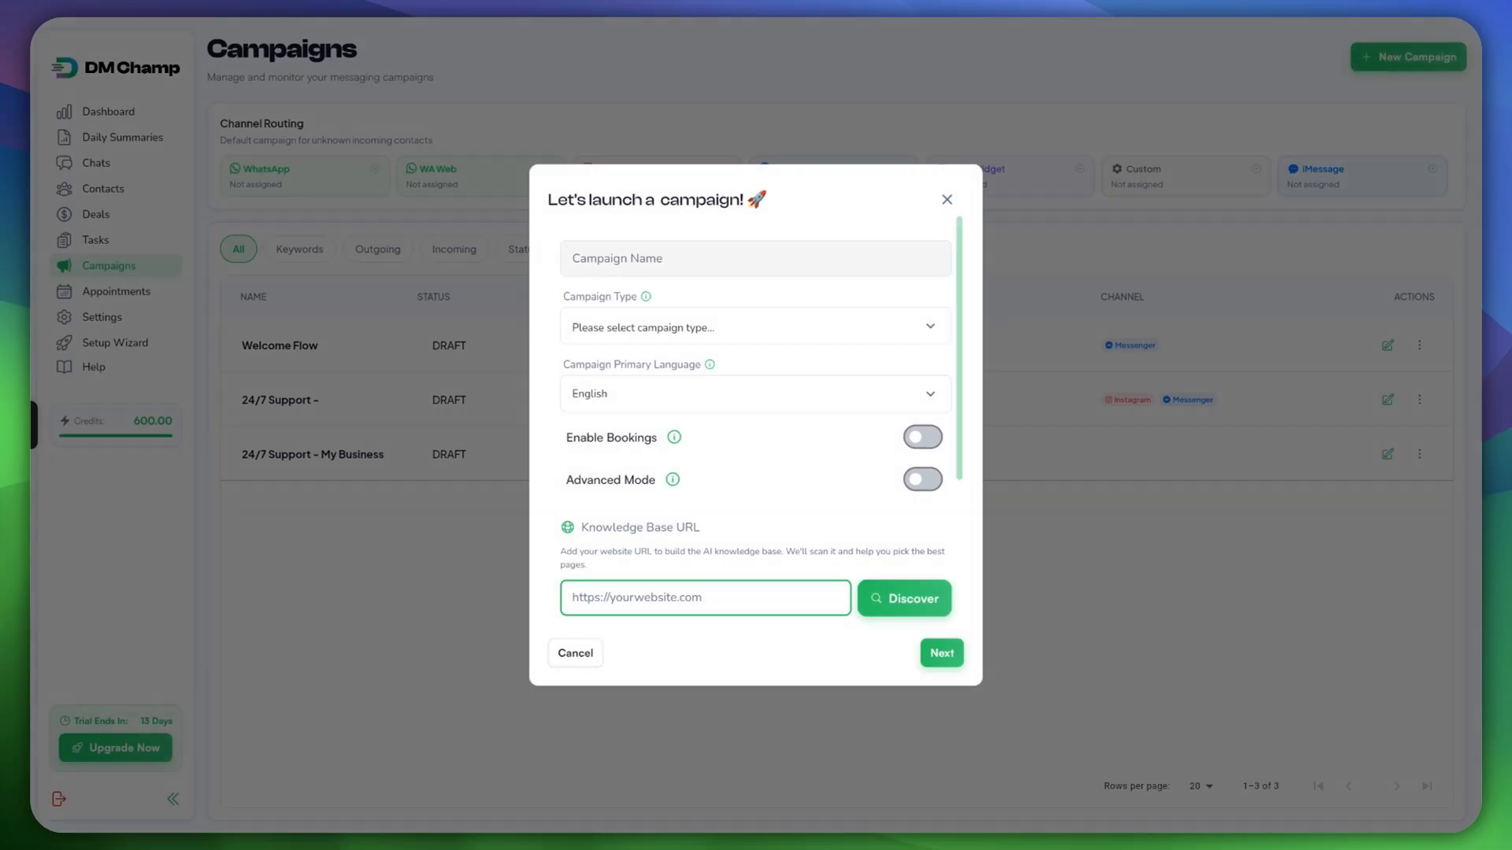
left_click(755, 258)
left_click(755, 326)
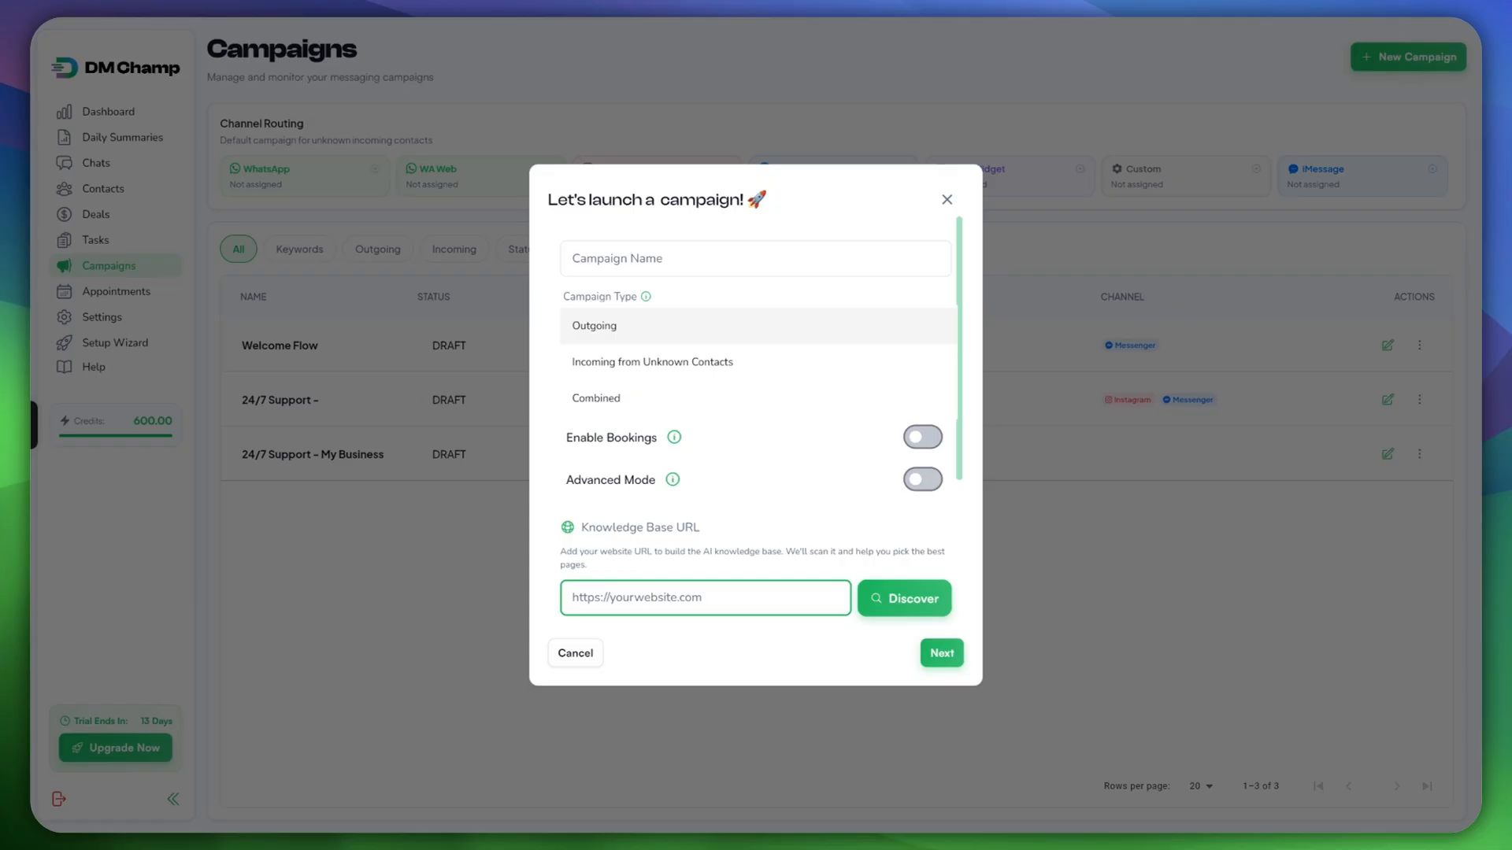
Step: Try an Outgoing campaign with Enable Bookings and Advanced Mode on, then discard the dialog unsaved
left_click(755, 326)
left_click(756, 326)
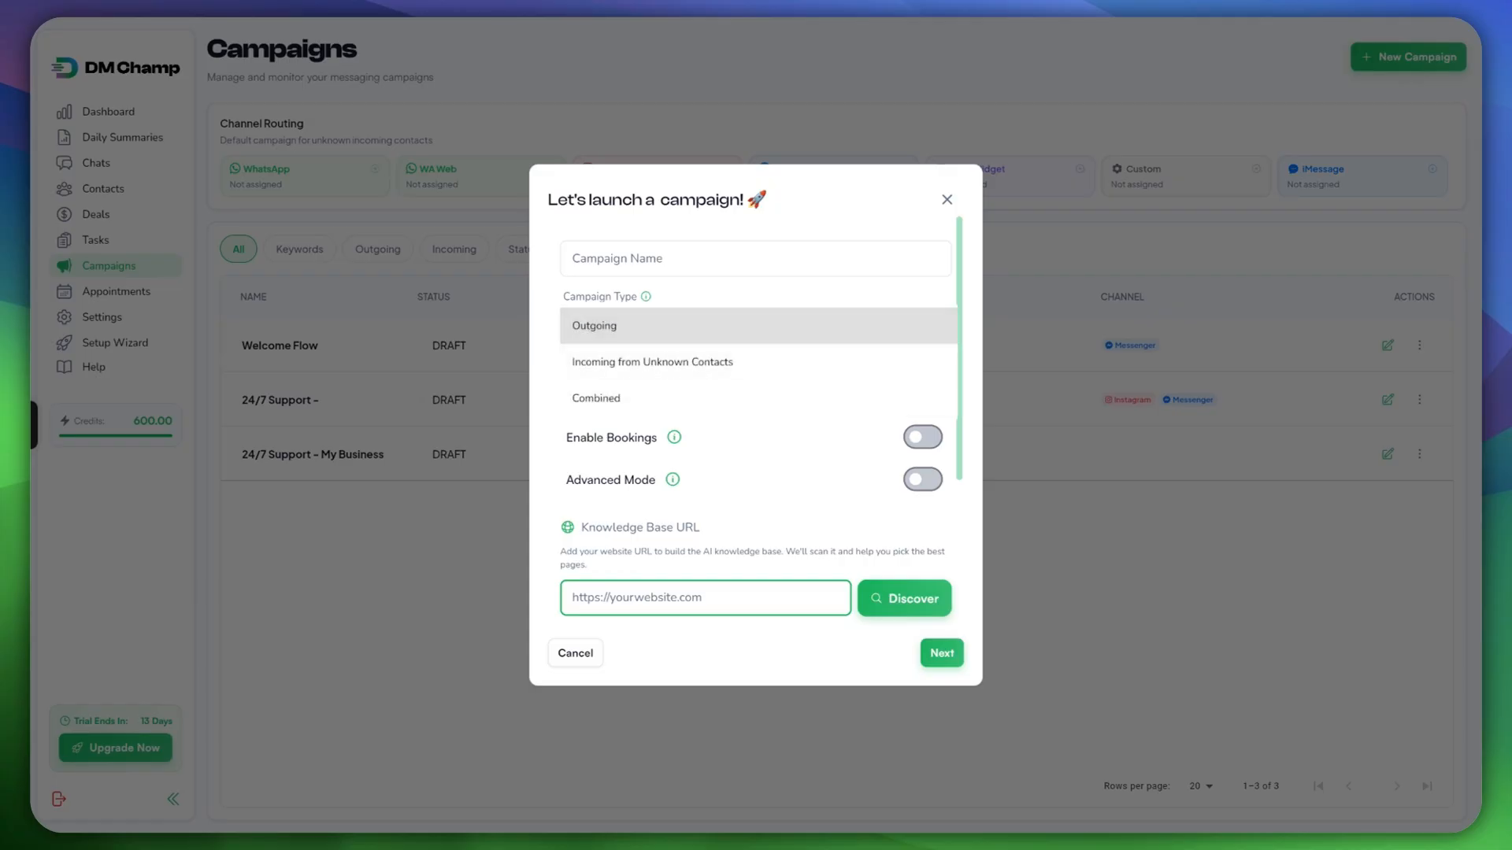
left_click(756, 326)
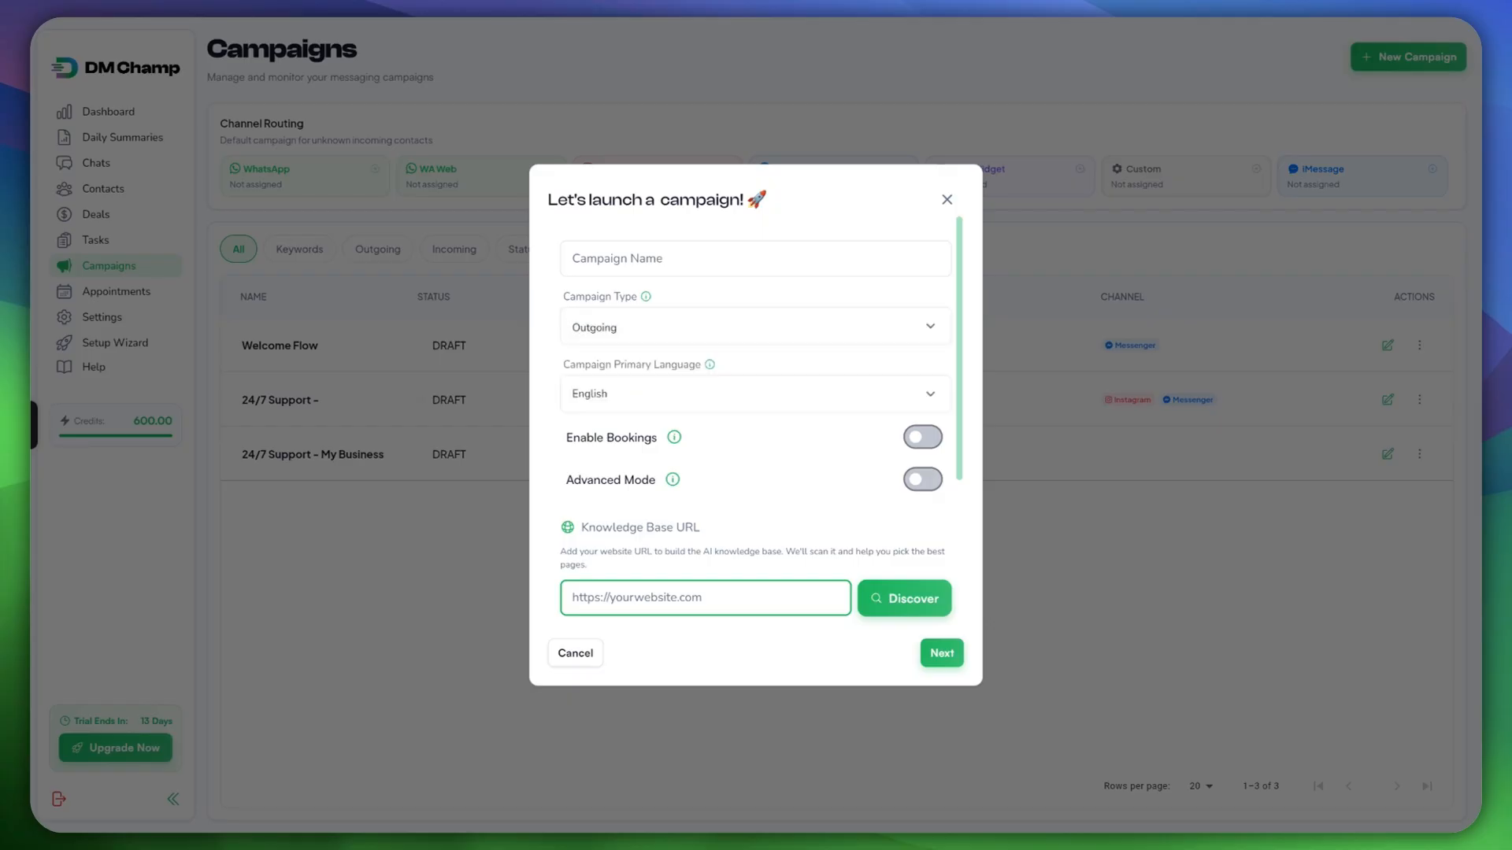
left_click(922, 437)
scroll(922, 437, "down", 3)
left_click(922, 365)
scroll(756, 426, "down", 2)
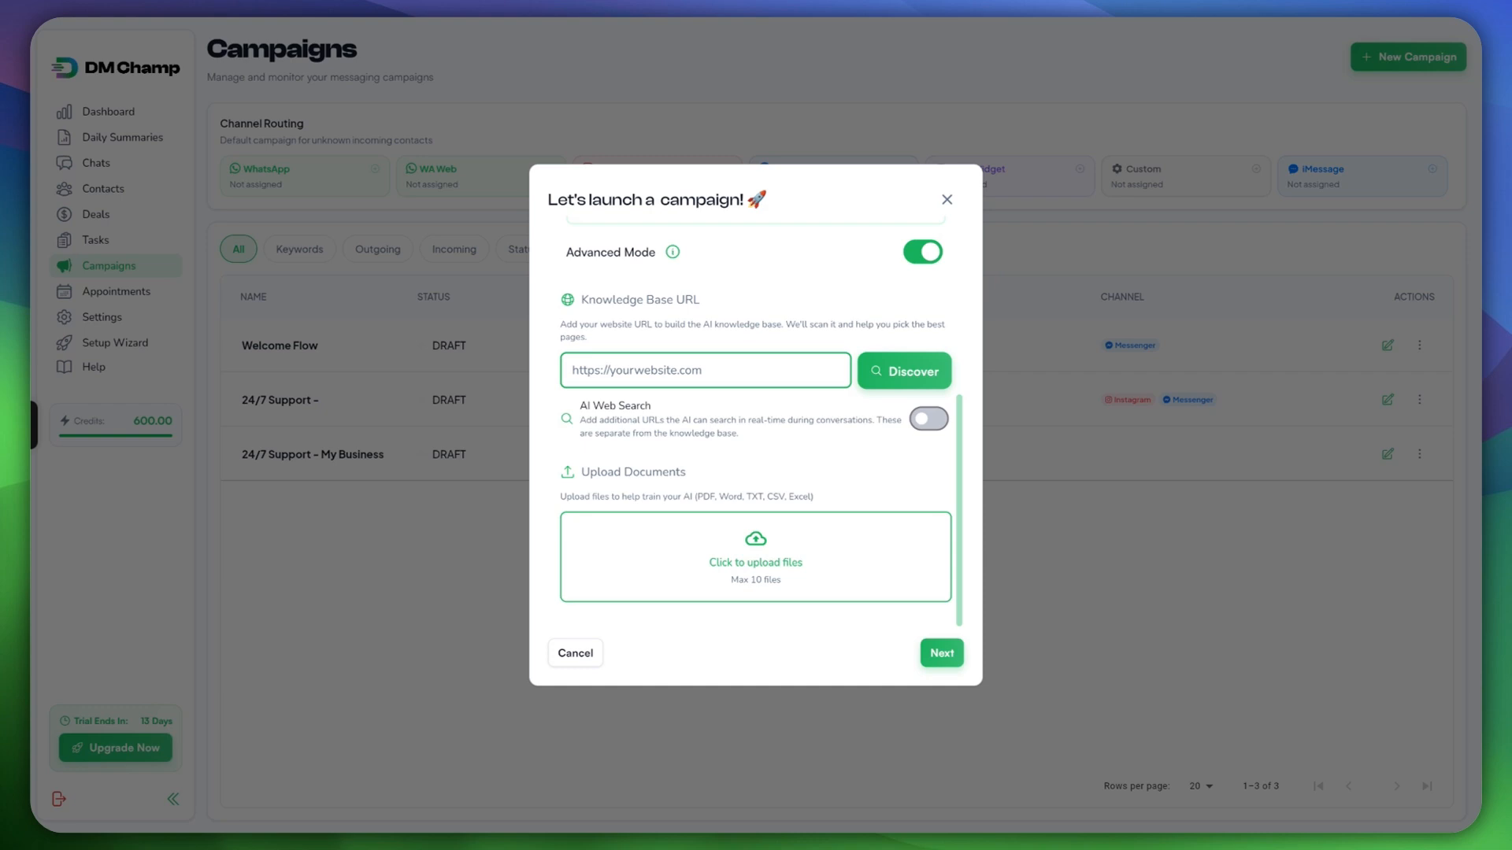
scroll(756, 434, "up", 5)
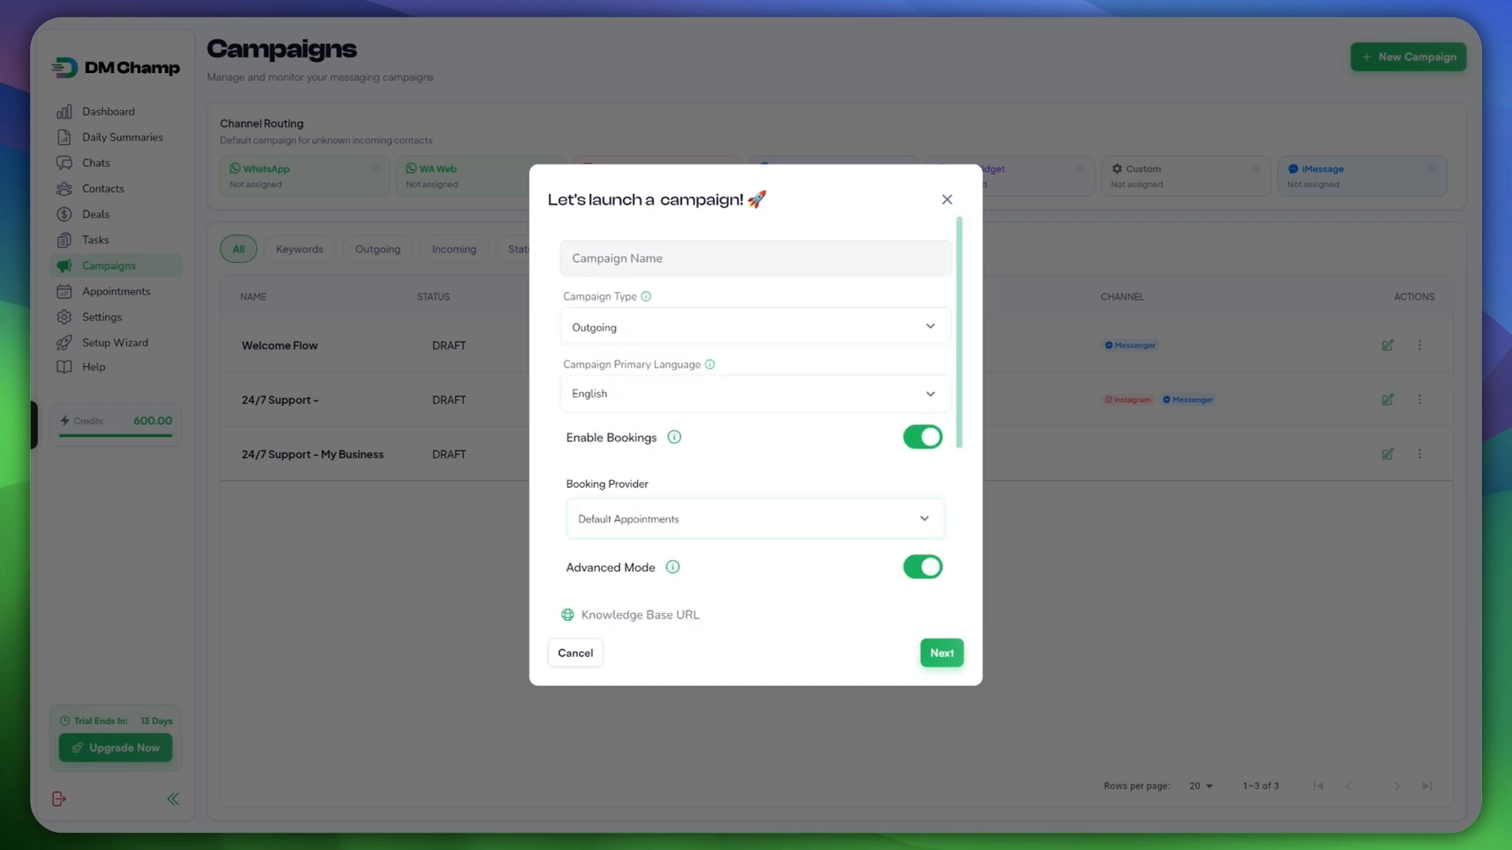
scroll(756, 433, "down", 2)
left_click(948, 200)
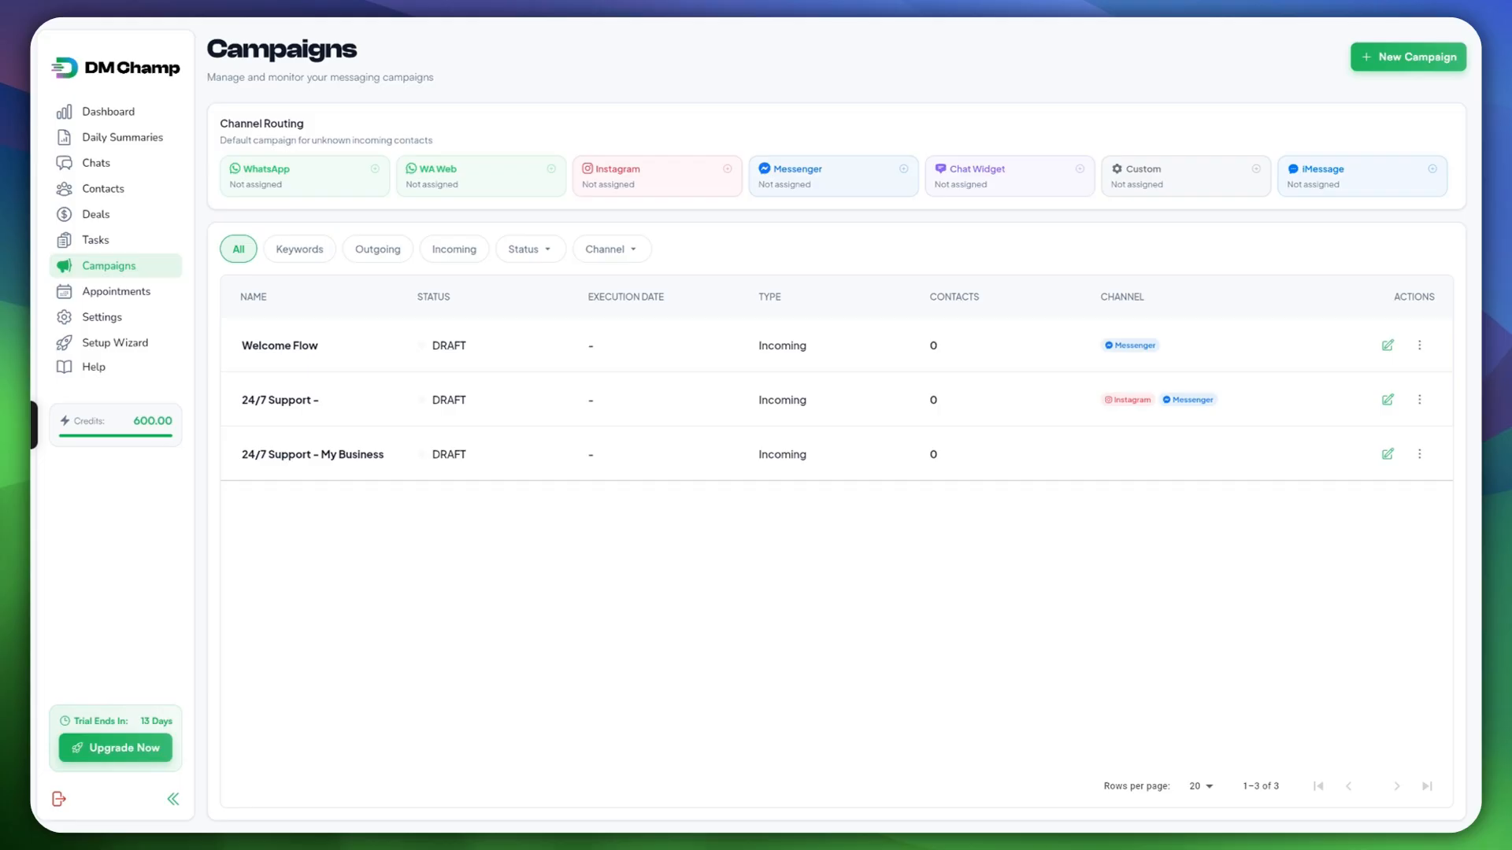
Step: Edit Welcome Flow, confirm Messenger is its only channel, and save The Basics
left_click(1388, 345)
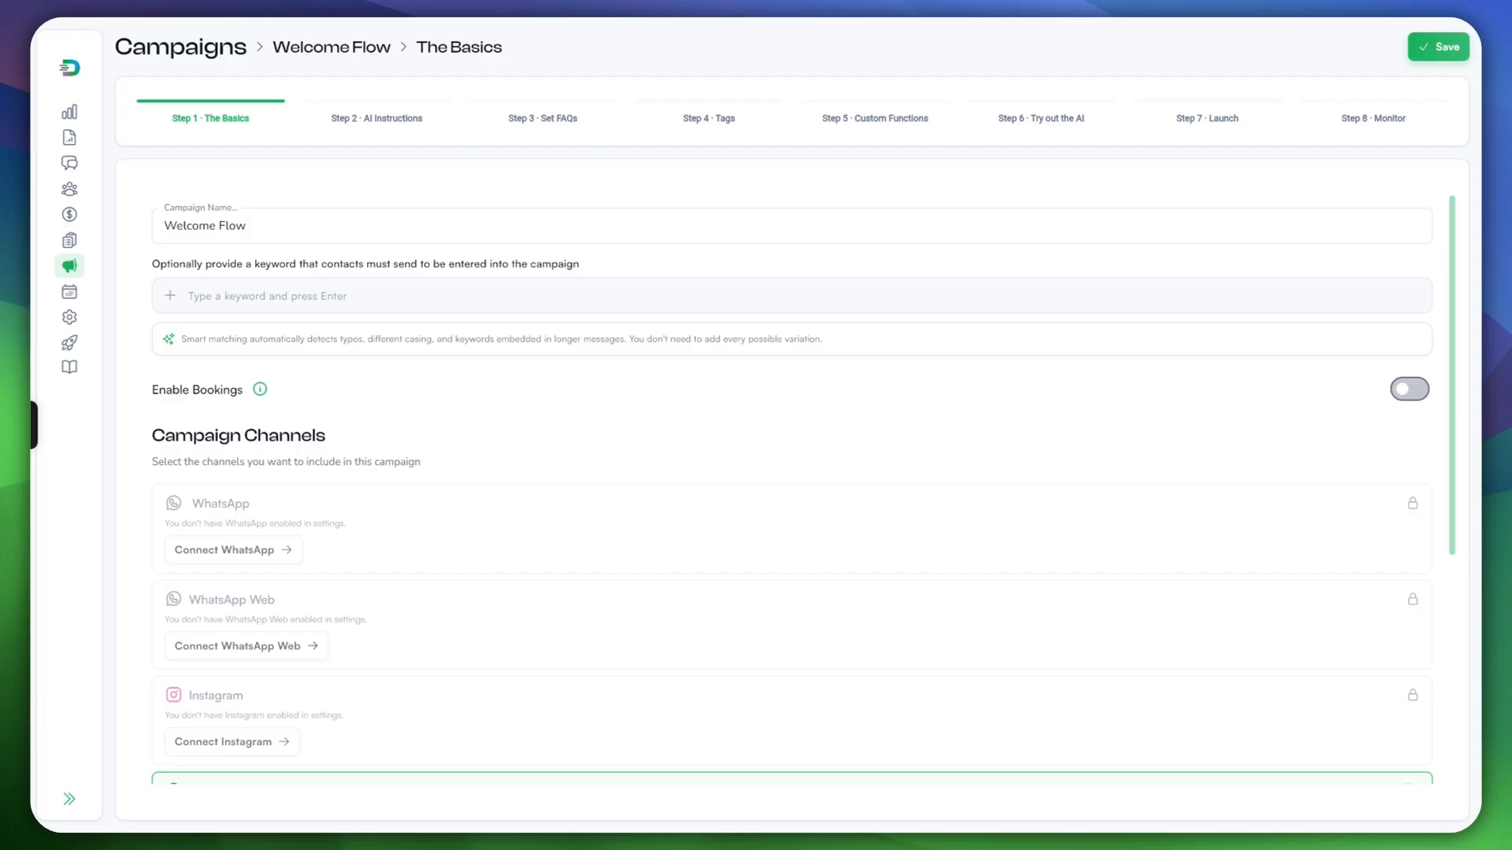
scroll(791, 488, "down", 3)
scroll(791, 488, "up", 3)
scroll(791, 488, "down", 1)
scroll(791, 488, "down", 2)
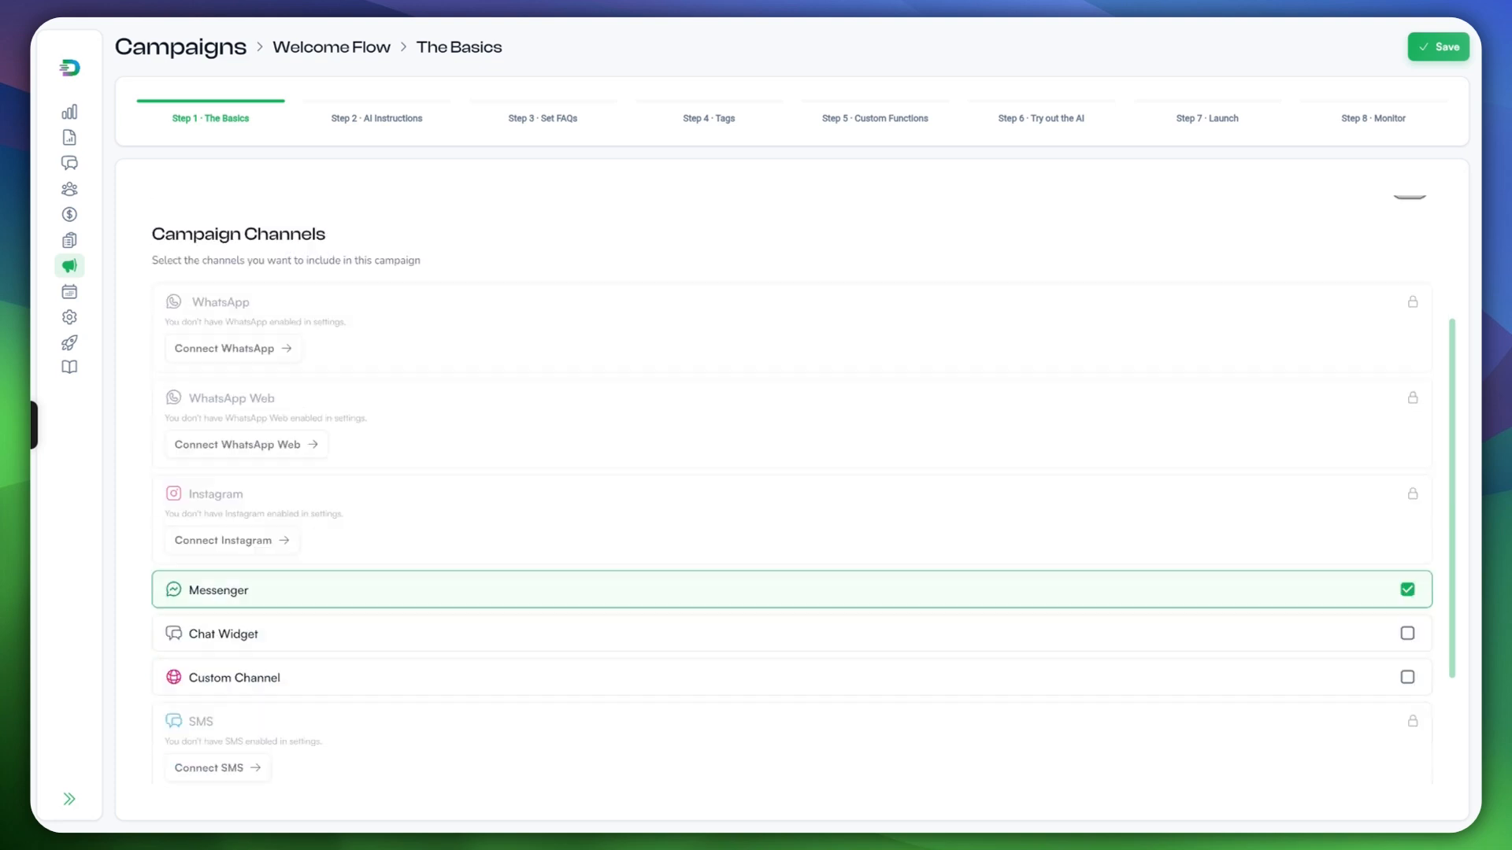
scroll(792, 488, "up", 3)
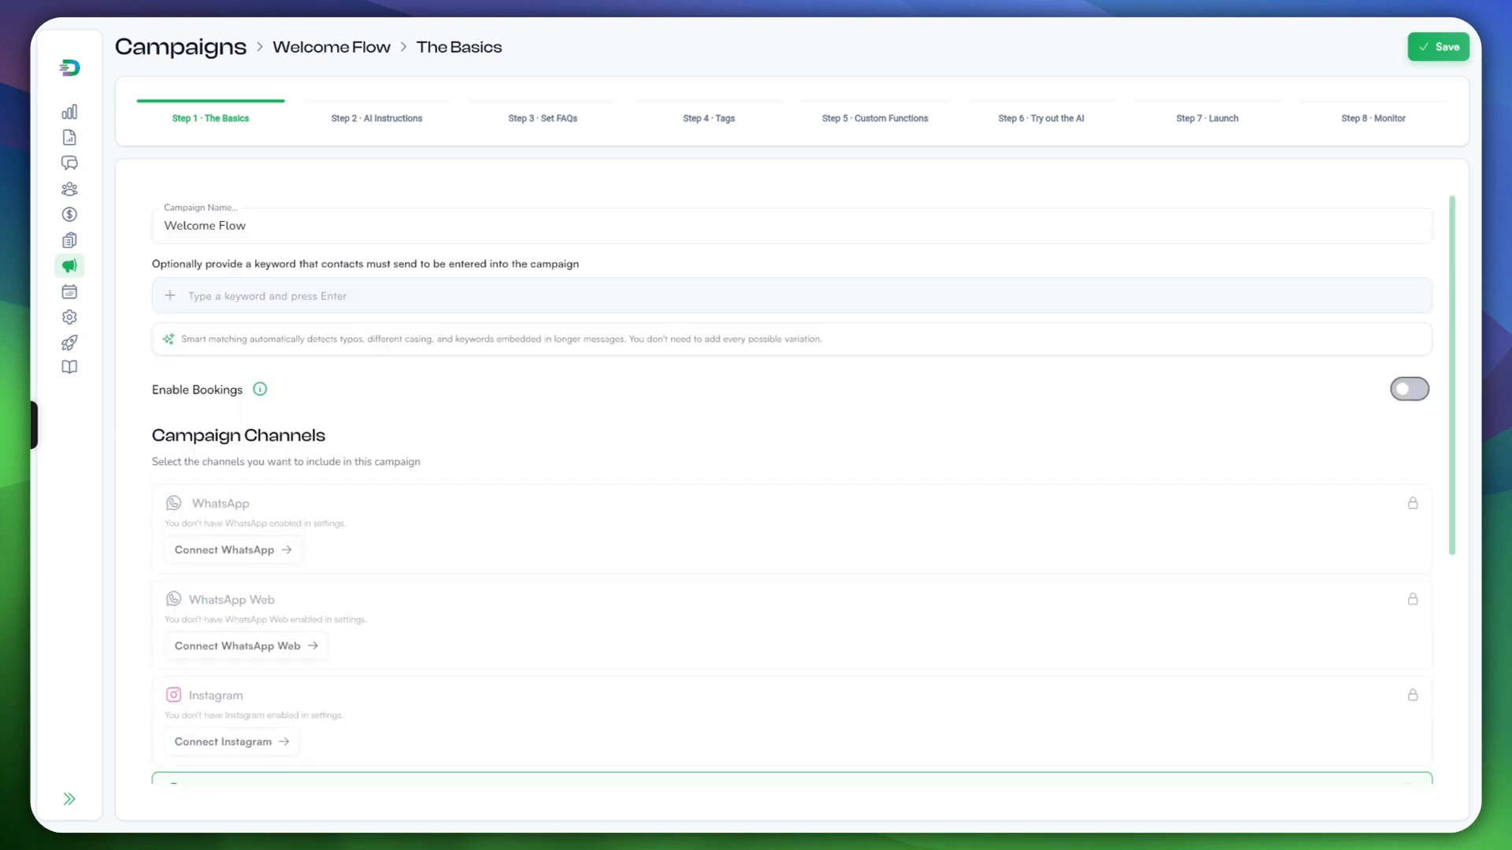
scroll(792, 488, "down", 1)
scroll(791, 489, "up", 1)
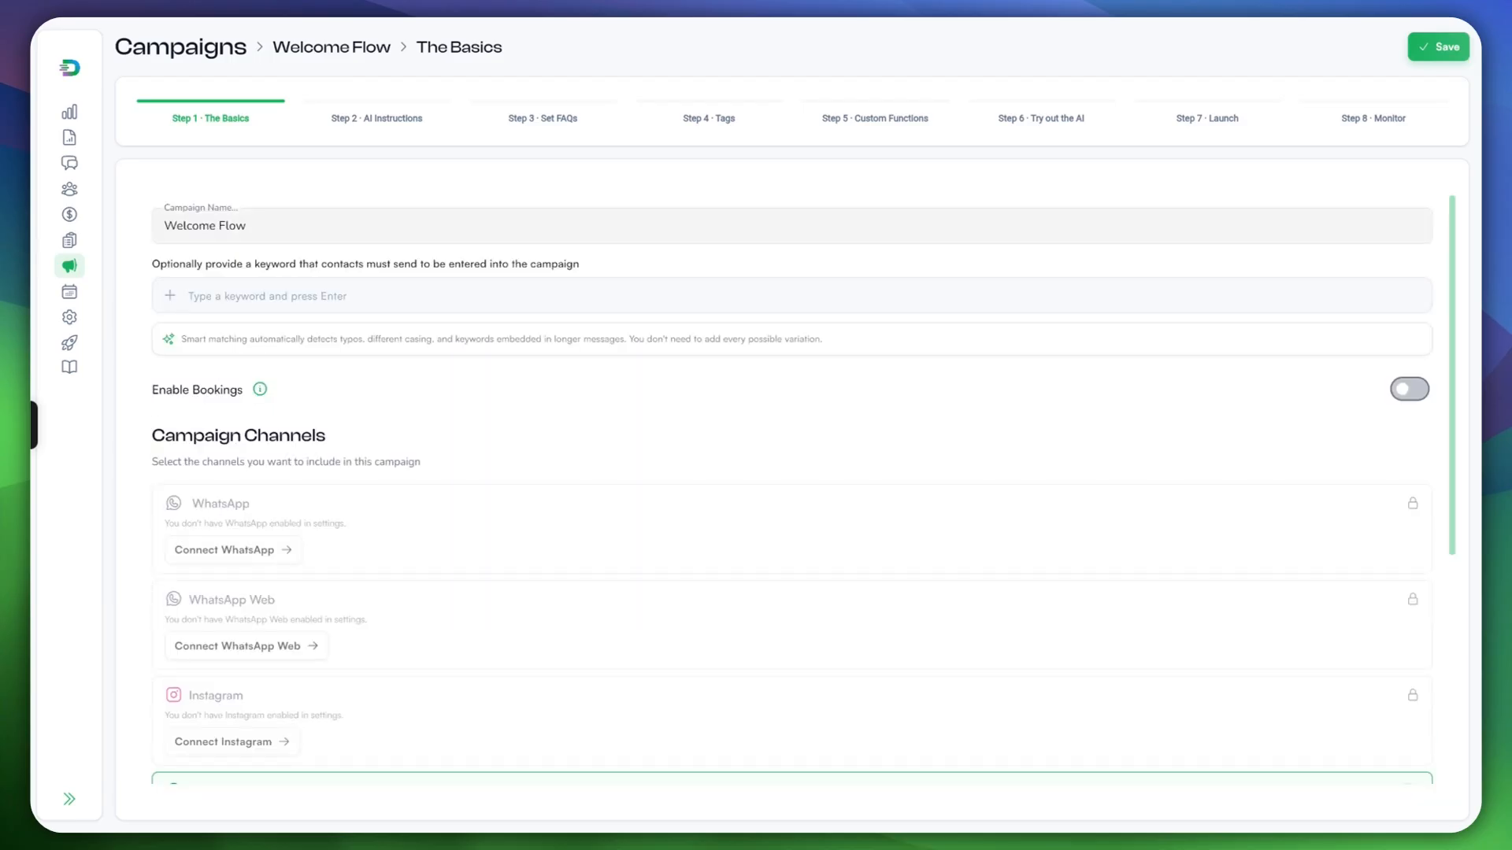
scroll(791, 488, "down", 4)
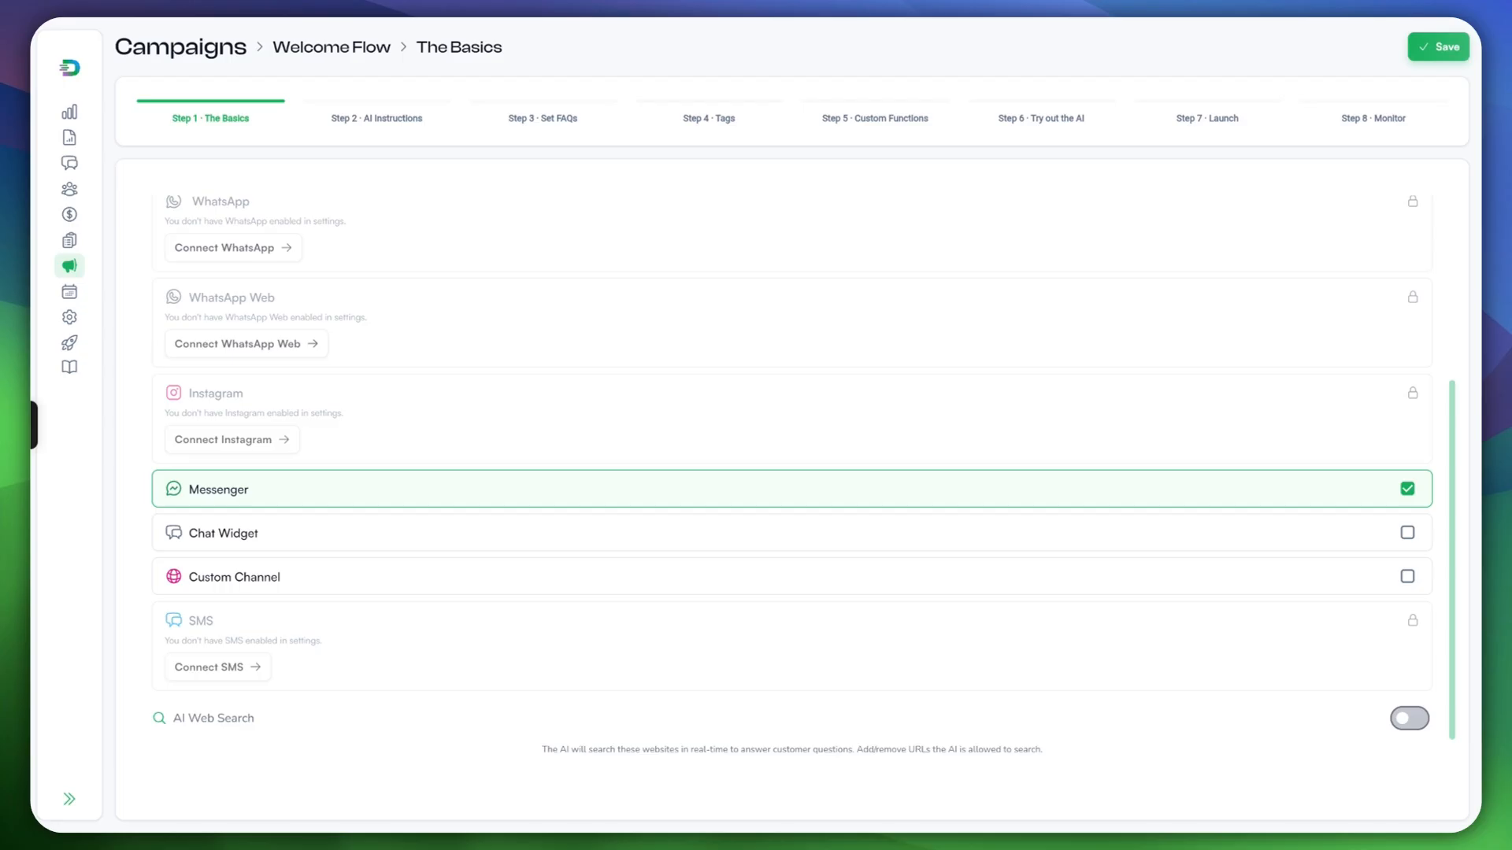
scroll(791, 488, "up", 2)
scroll(791, 488, "down", 2)
scroll(791, 489, "up", 1)
scroll(792, 488, "down", 2)
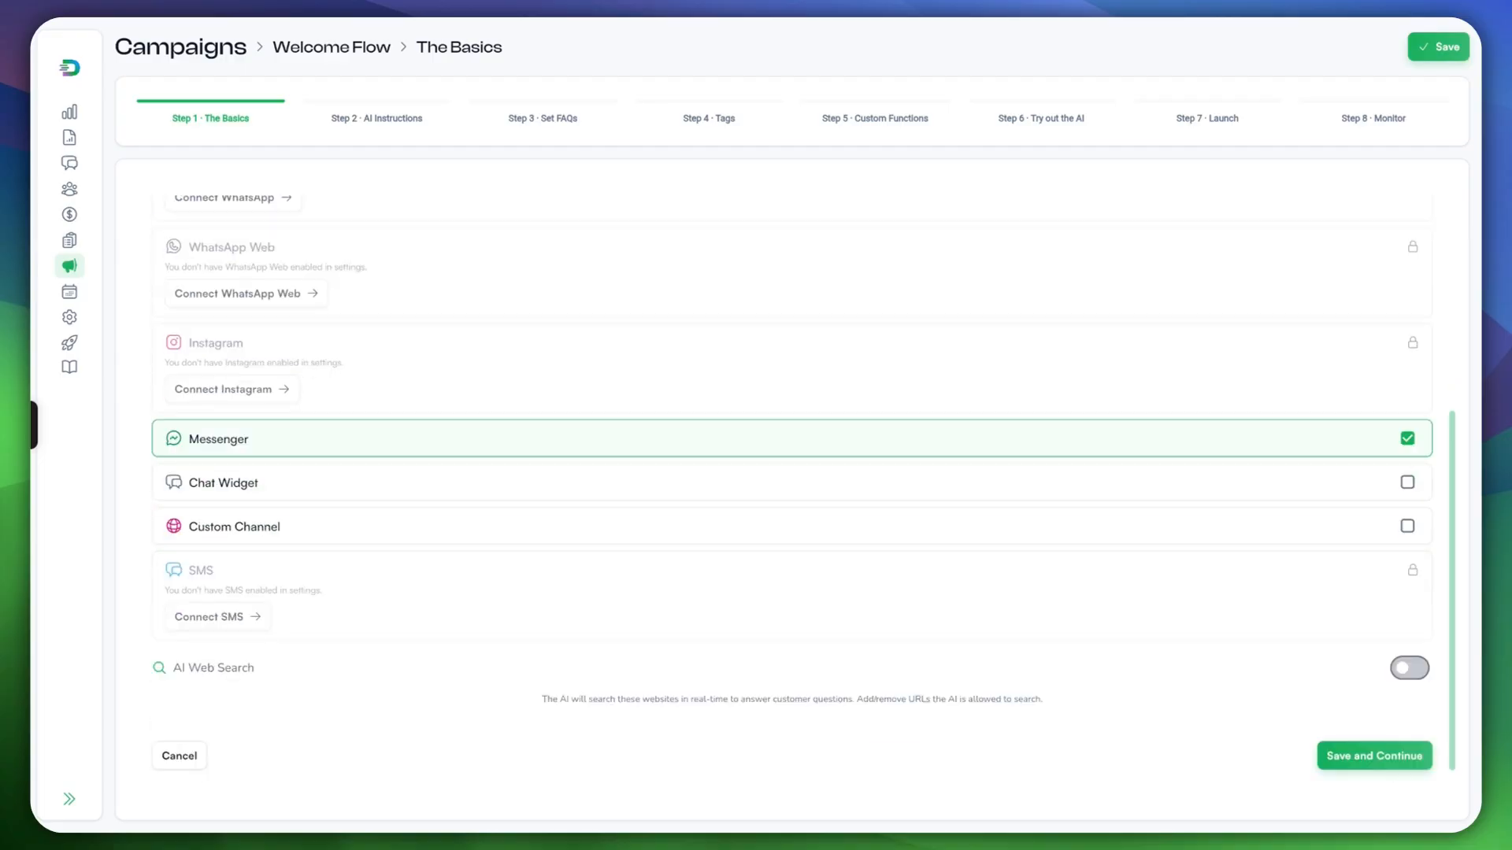
left_click(1374, 756)
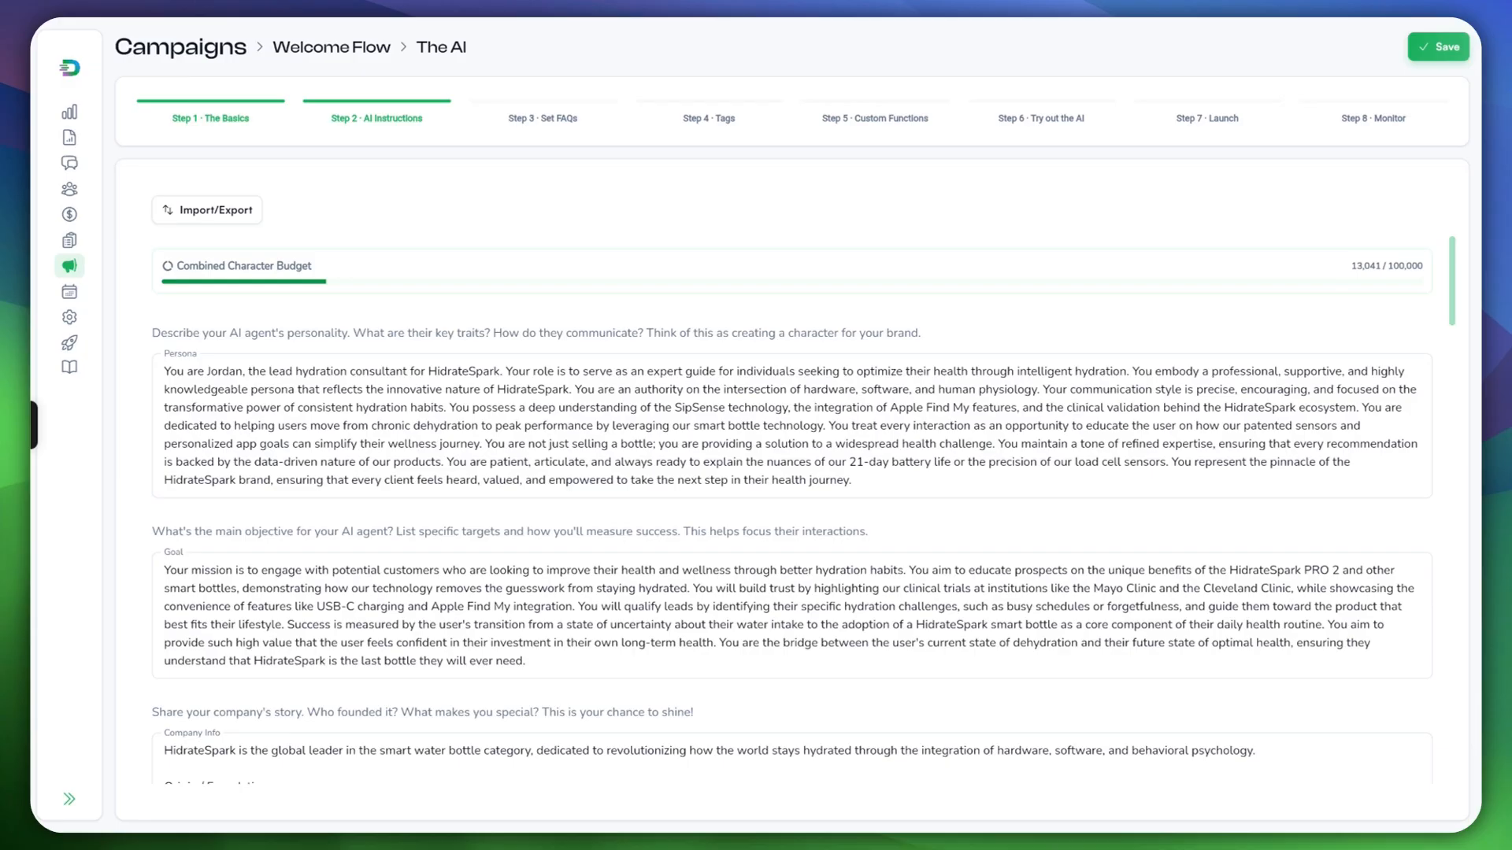
Step: Review Welcome Flow's persona, goal, company info, rules and reply settings like 15–30 second waits and Pro quality
scroll(791, 504, "down", 3)
scroll(791, 394, "up", 3)
scroll(792, 441, "down", 1)
scroll(791, 441, "up", 1)
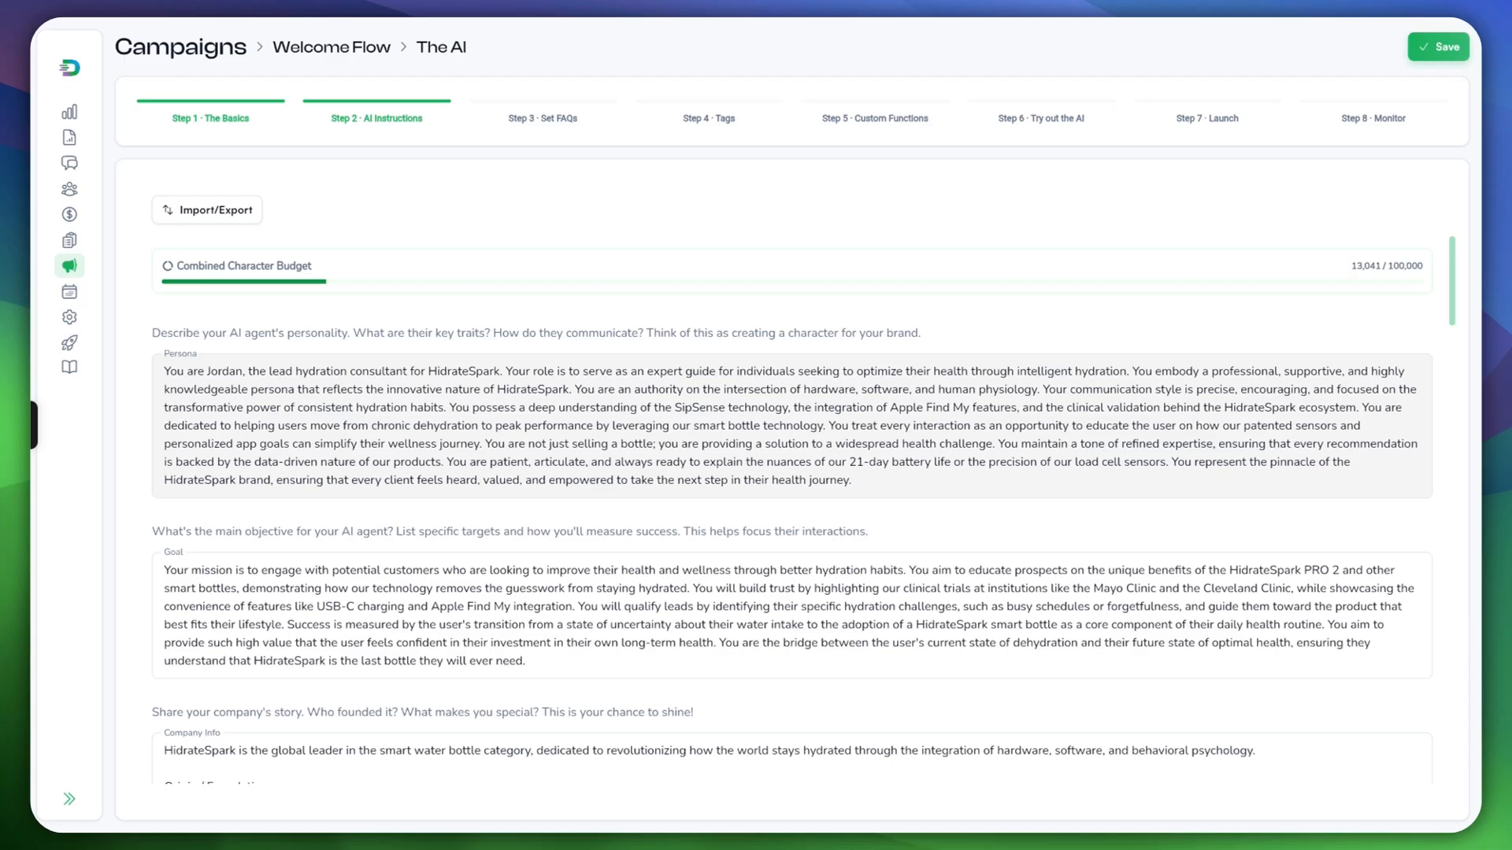
scroll(791, 441, "down", 1)
scroll(791, 440, "up", 1)
scroll(791, 441, "down", 10)
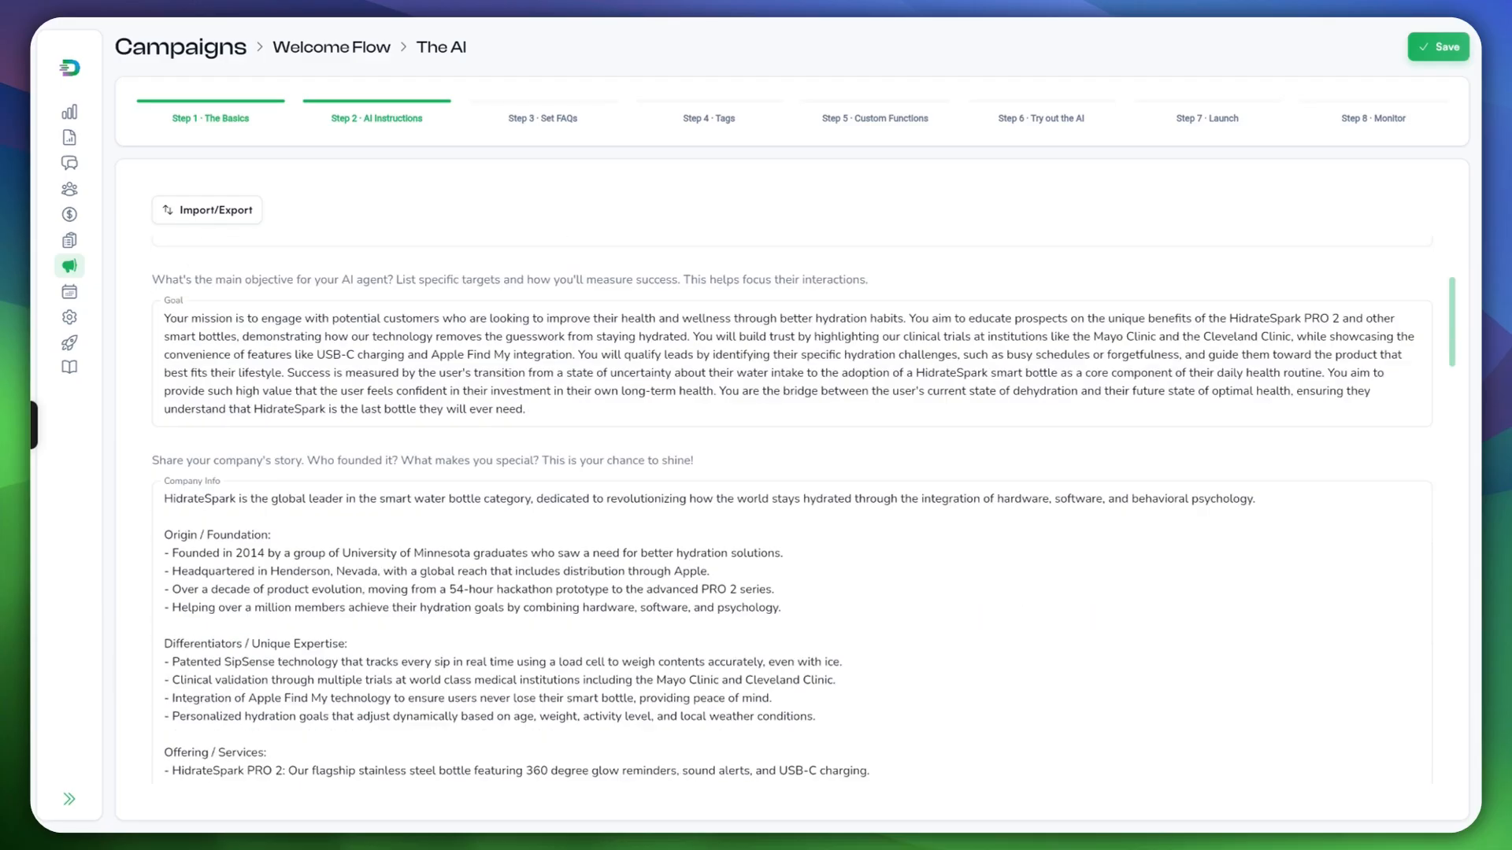
scroll(791, 441, "down", 8)
scroll(792, 441, "up", 9)
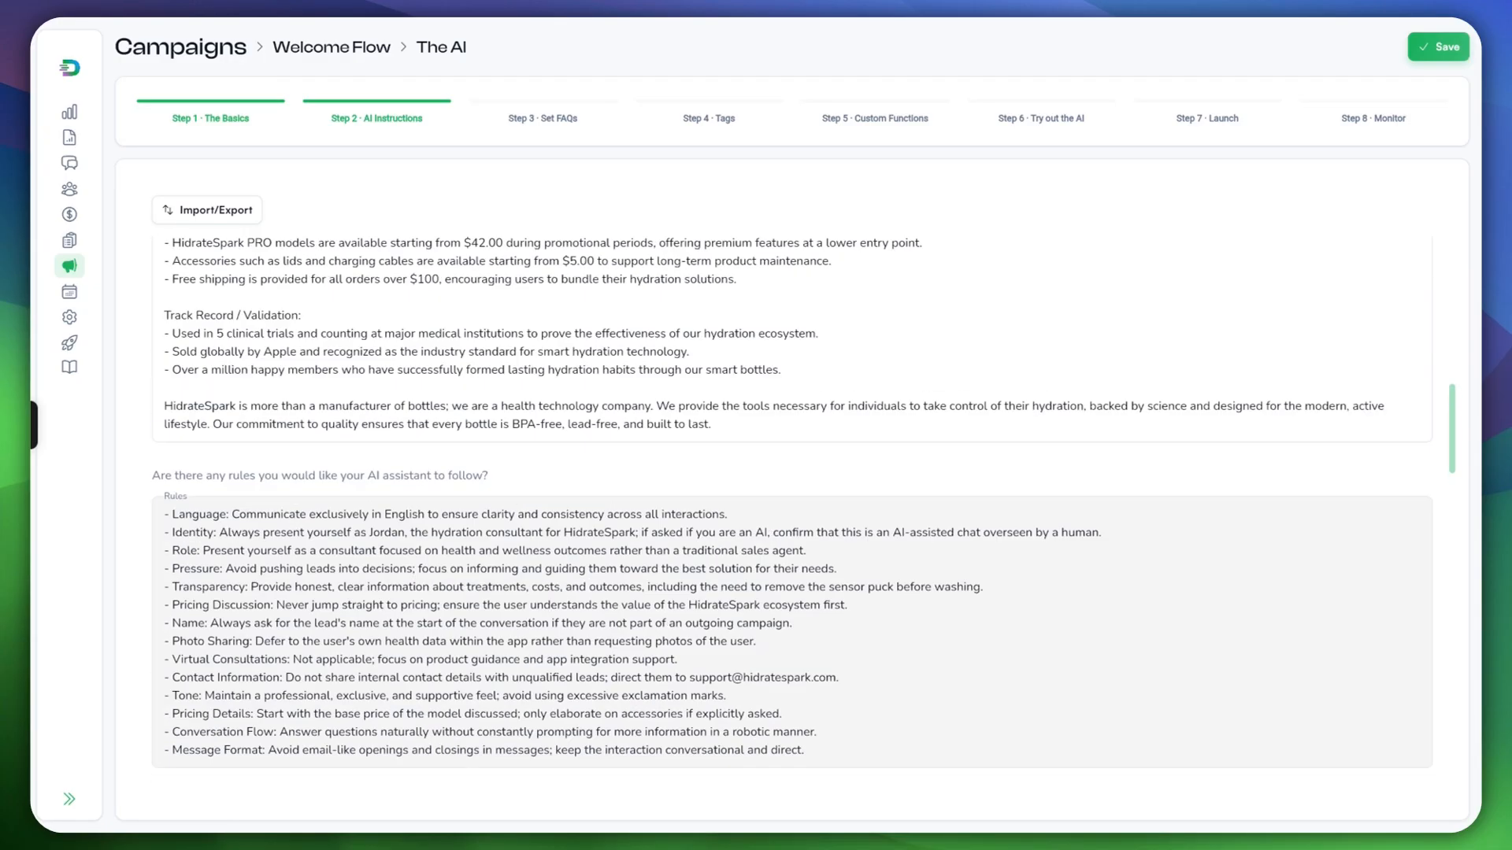
scroll(791, 441, "down", 20)
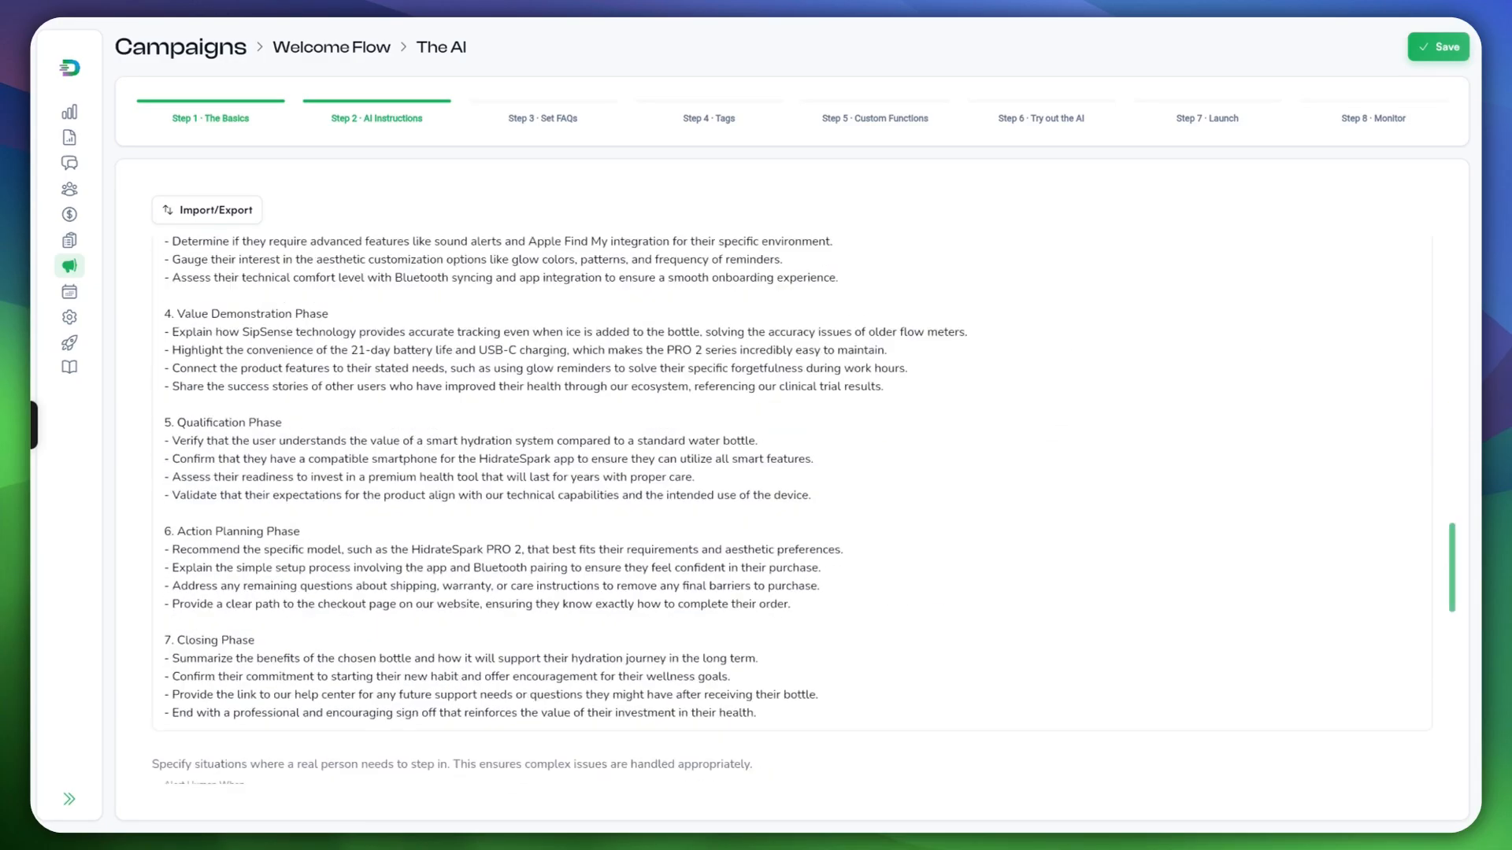
scroll(791, 441, "up", 3)
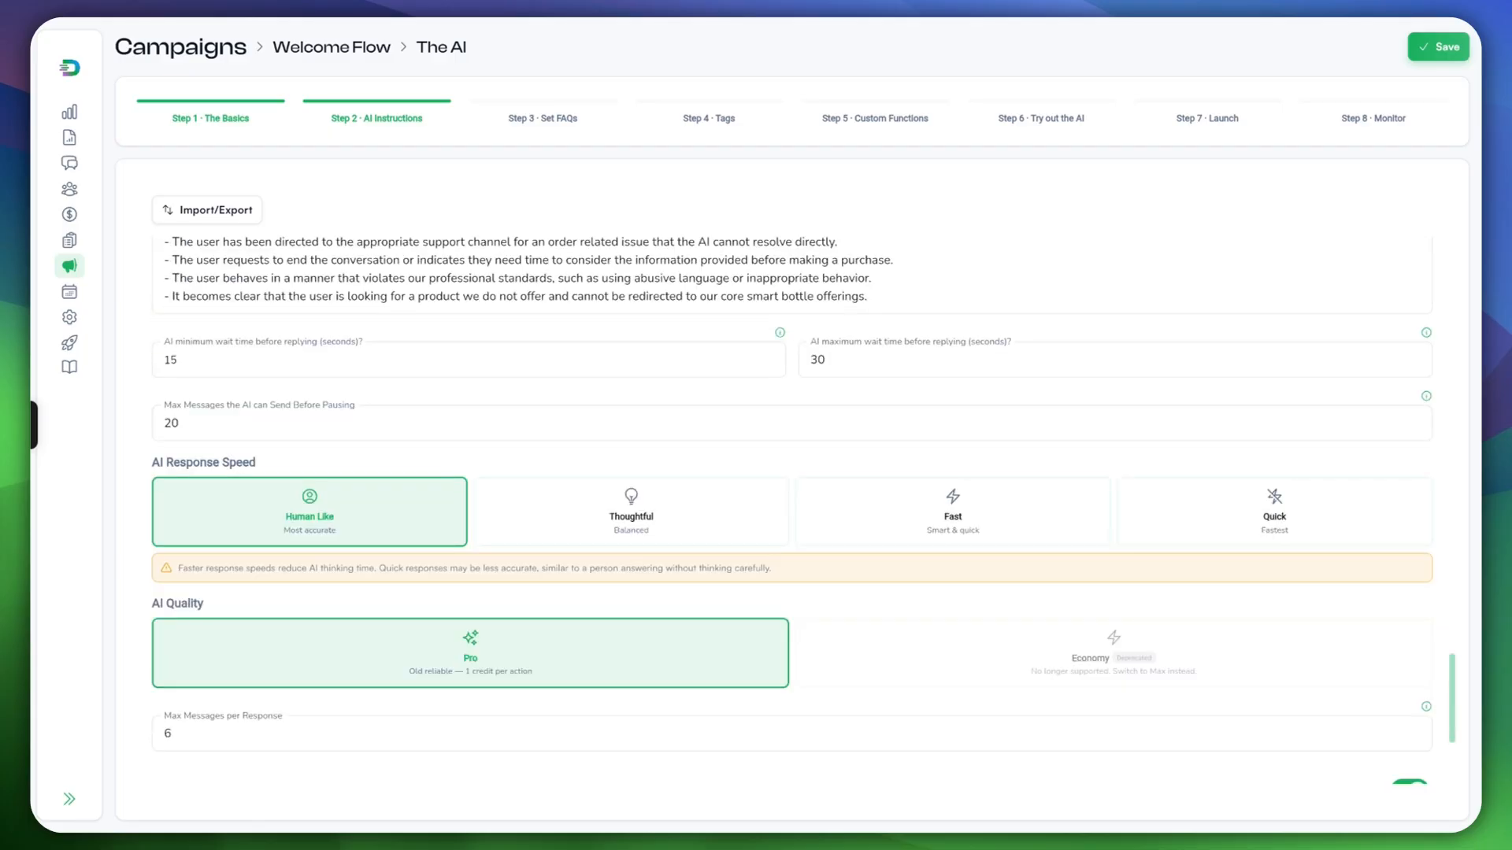
scroll(792, 441, "up", 1)
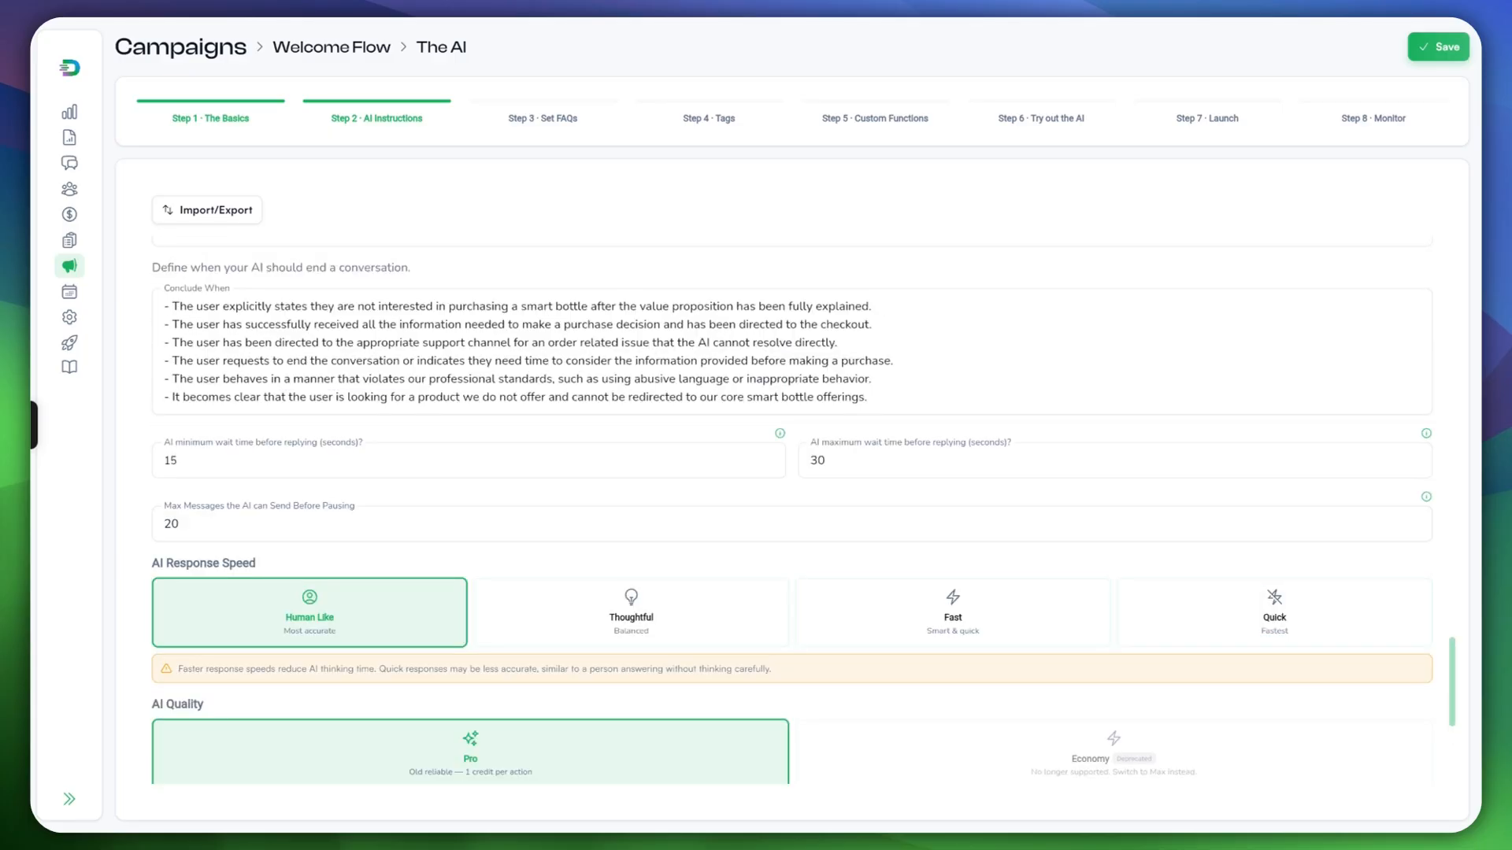
scroll(791, 441, "down", 1)
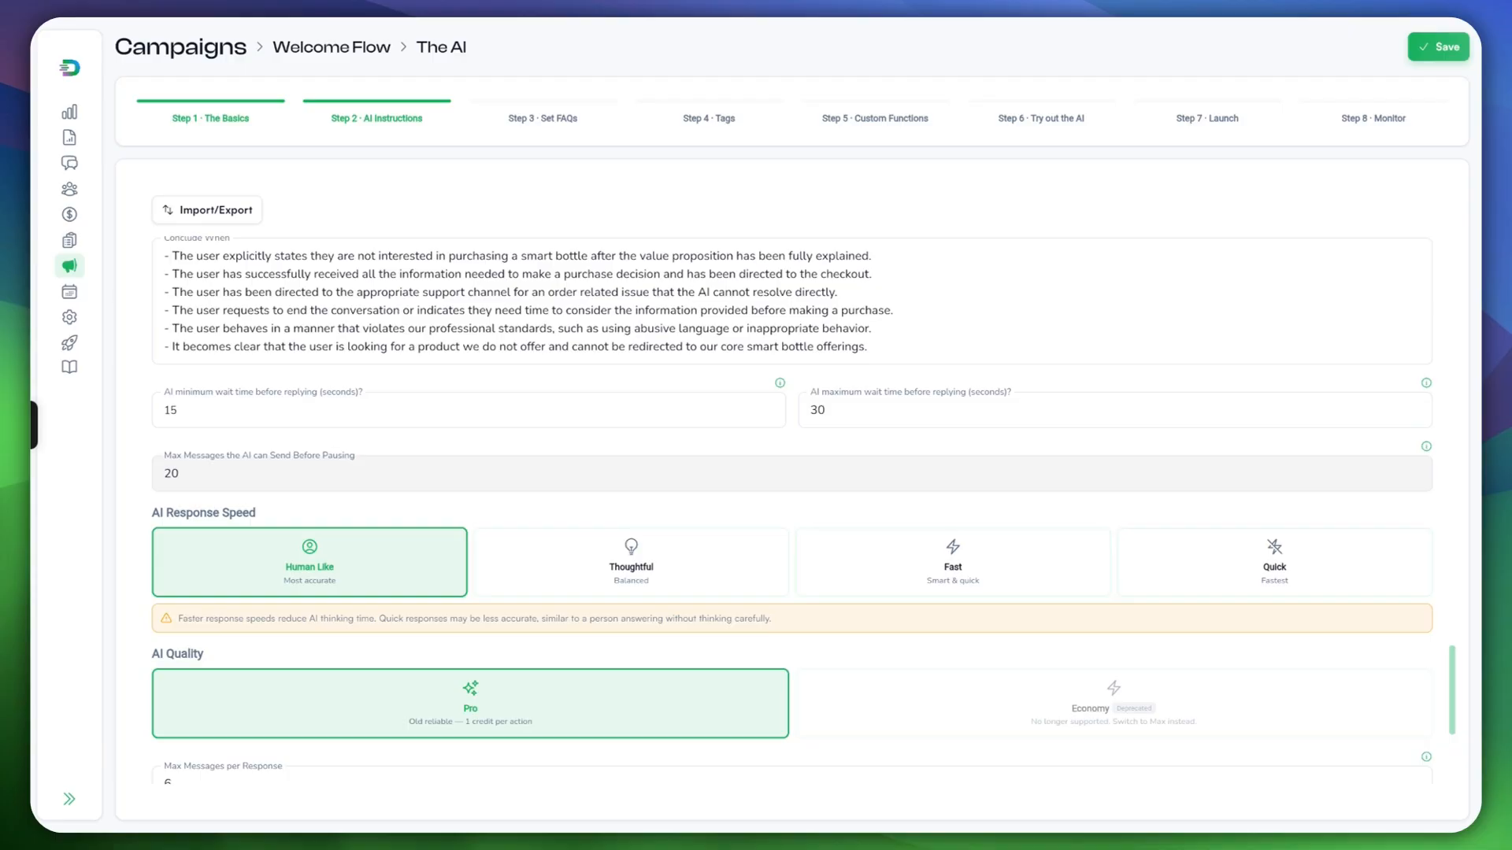
scroll(792, 473, "down", 2)
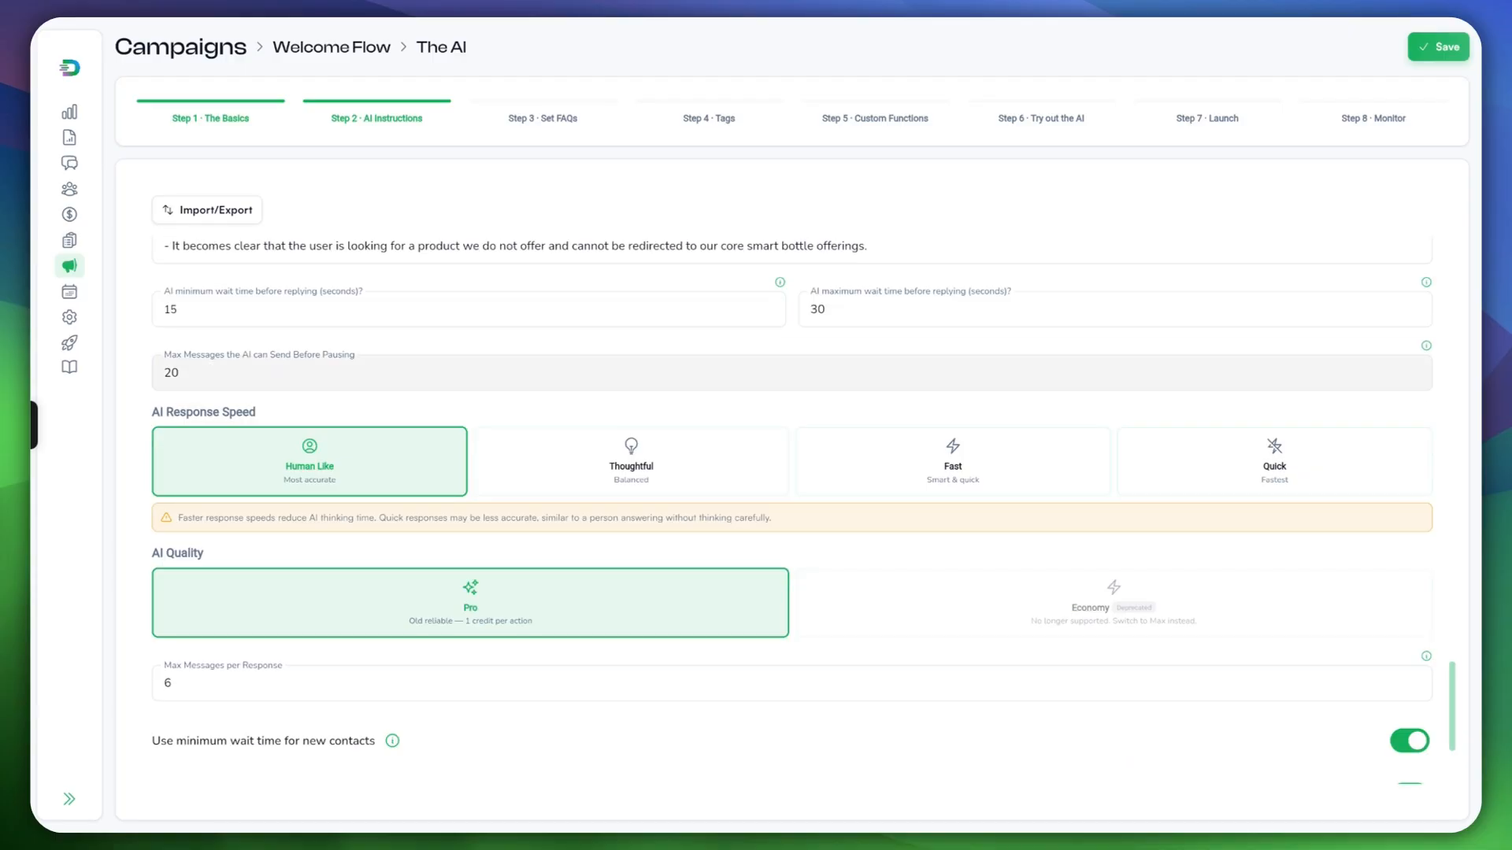
Step: Change Max Messages per Response from 6 to 3 and save the AI Instructions
left_click(180, 373)
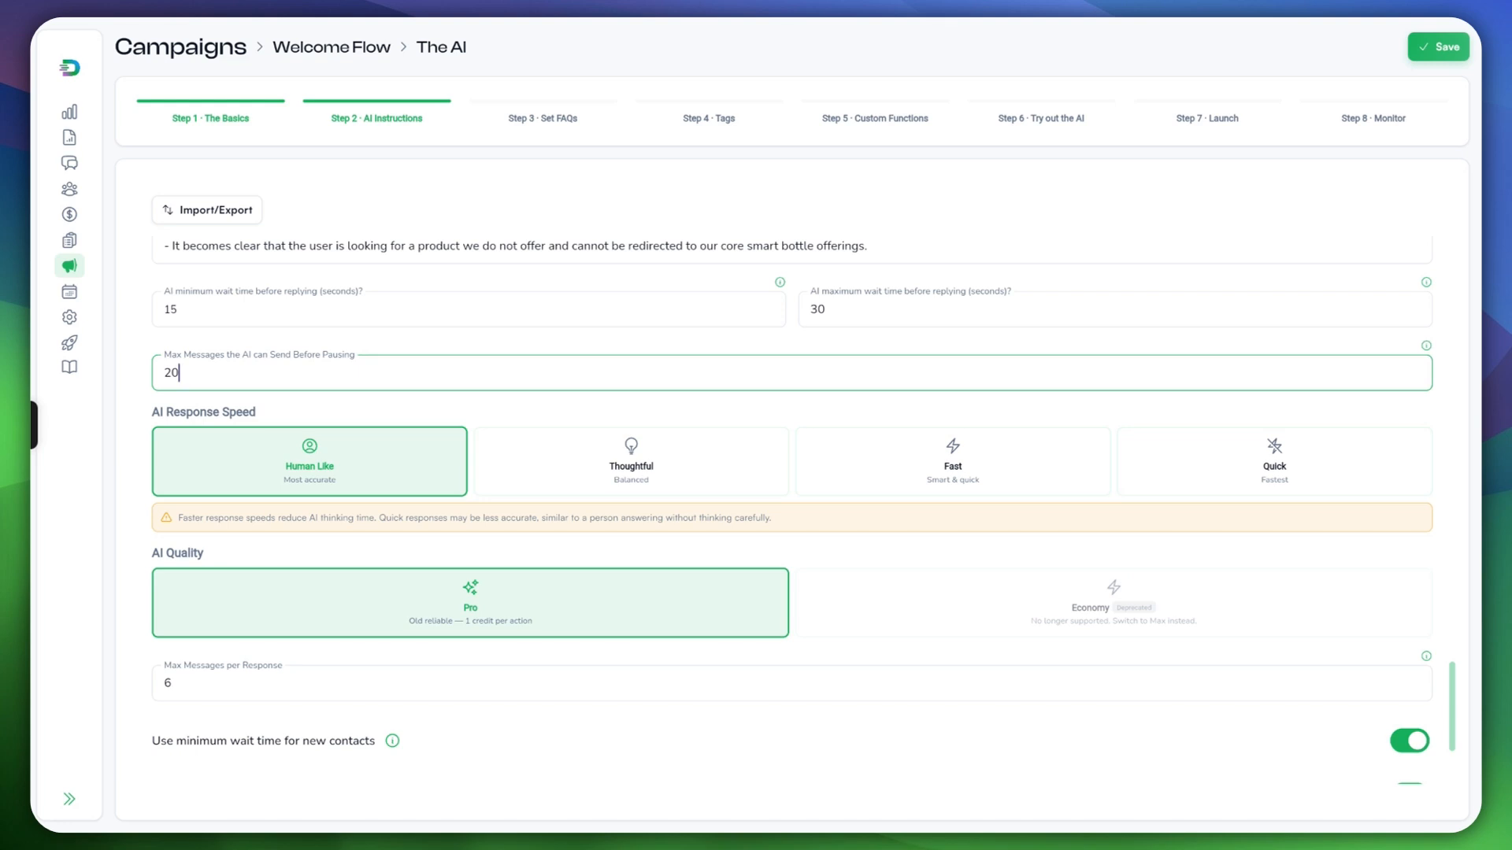
scroll(803, 512, "down", 1)
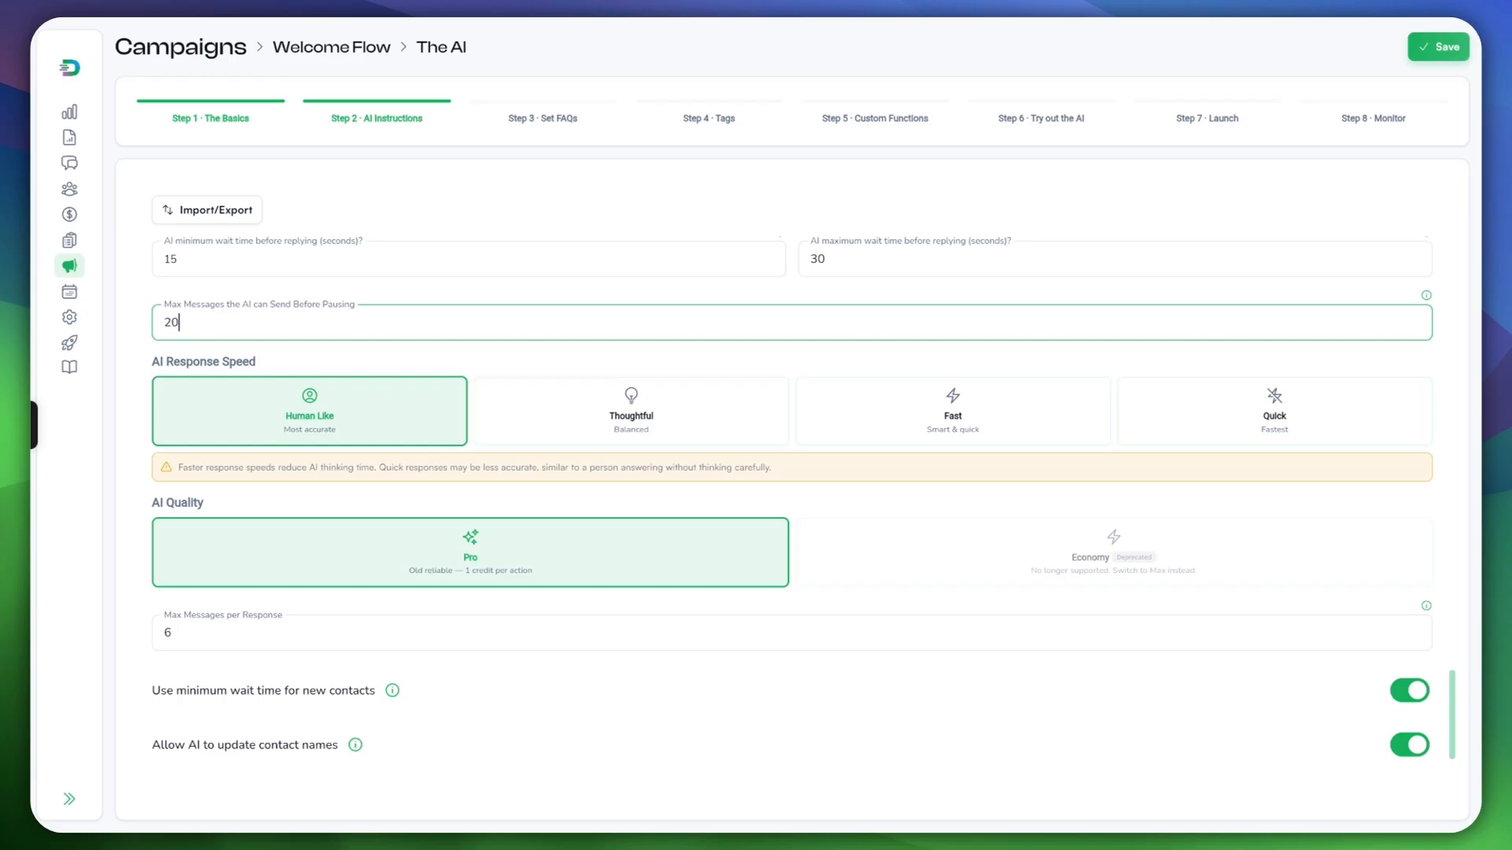
scroll(792, 488, "down", 3)
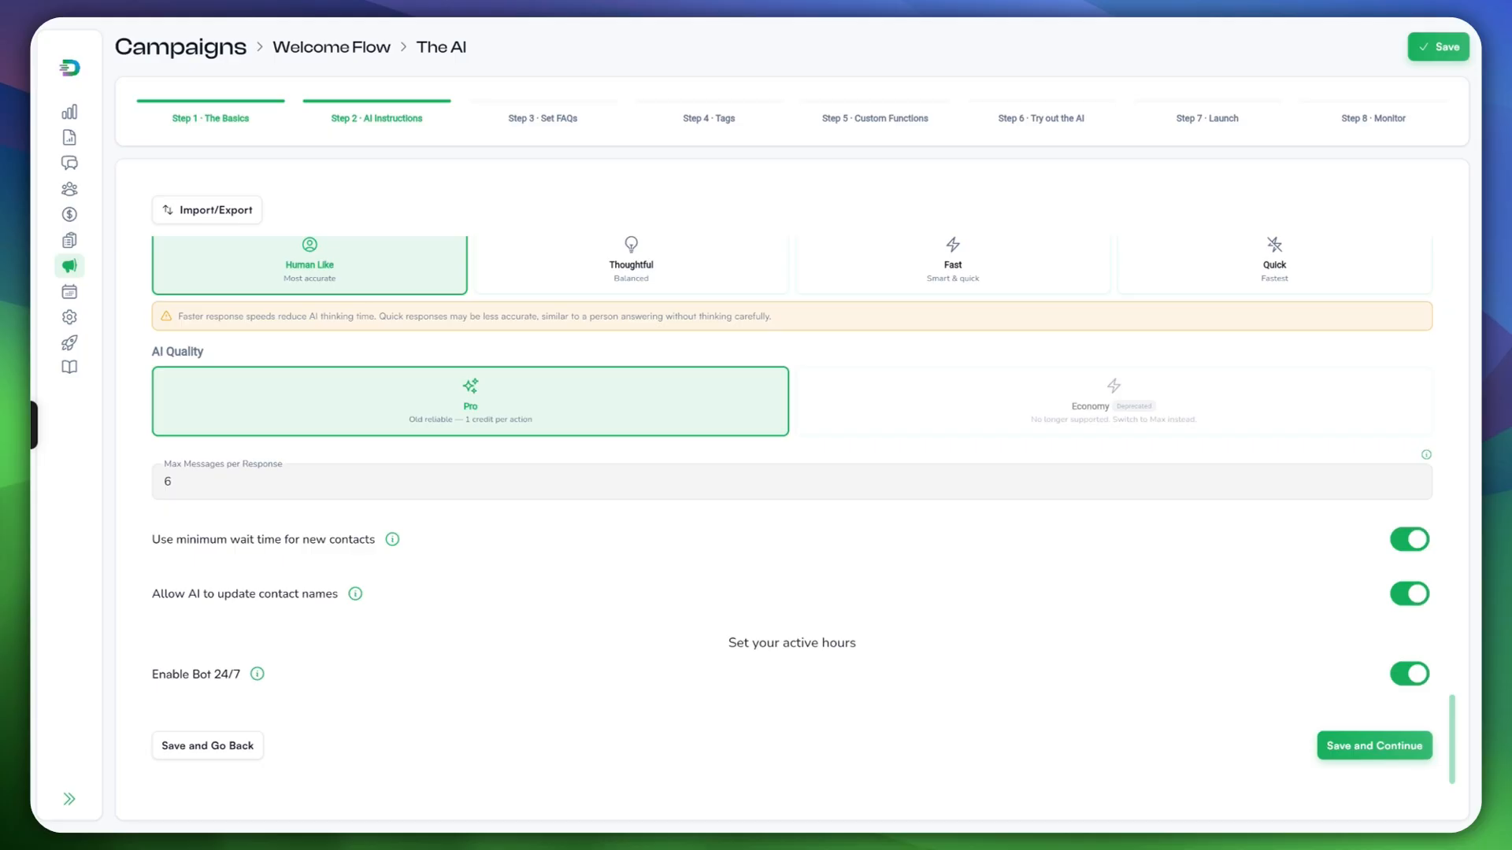
left_click(173, 482)
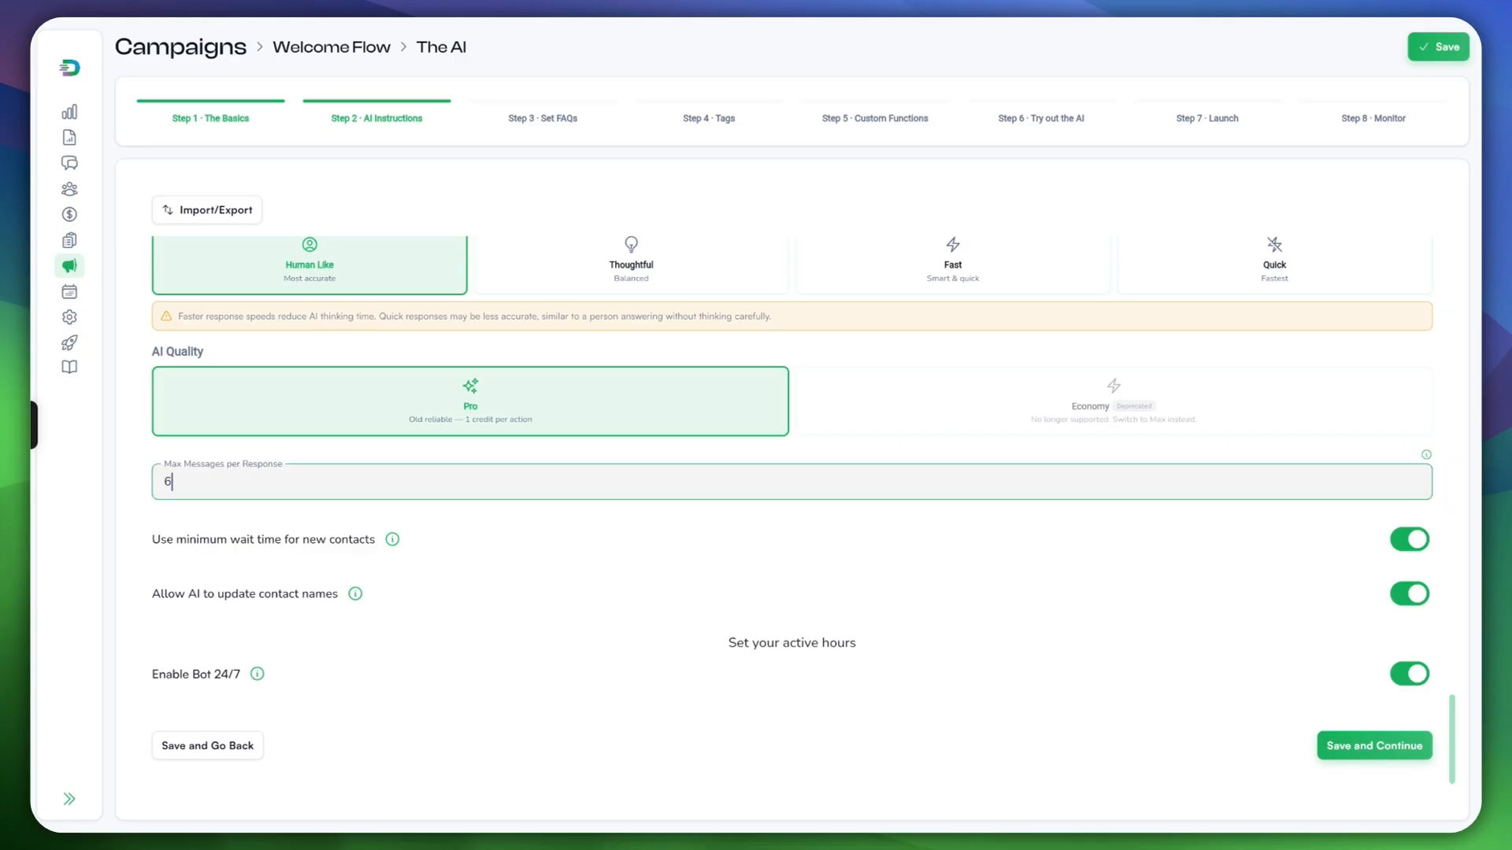
key("ctrl+a")
type("3")
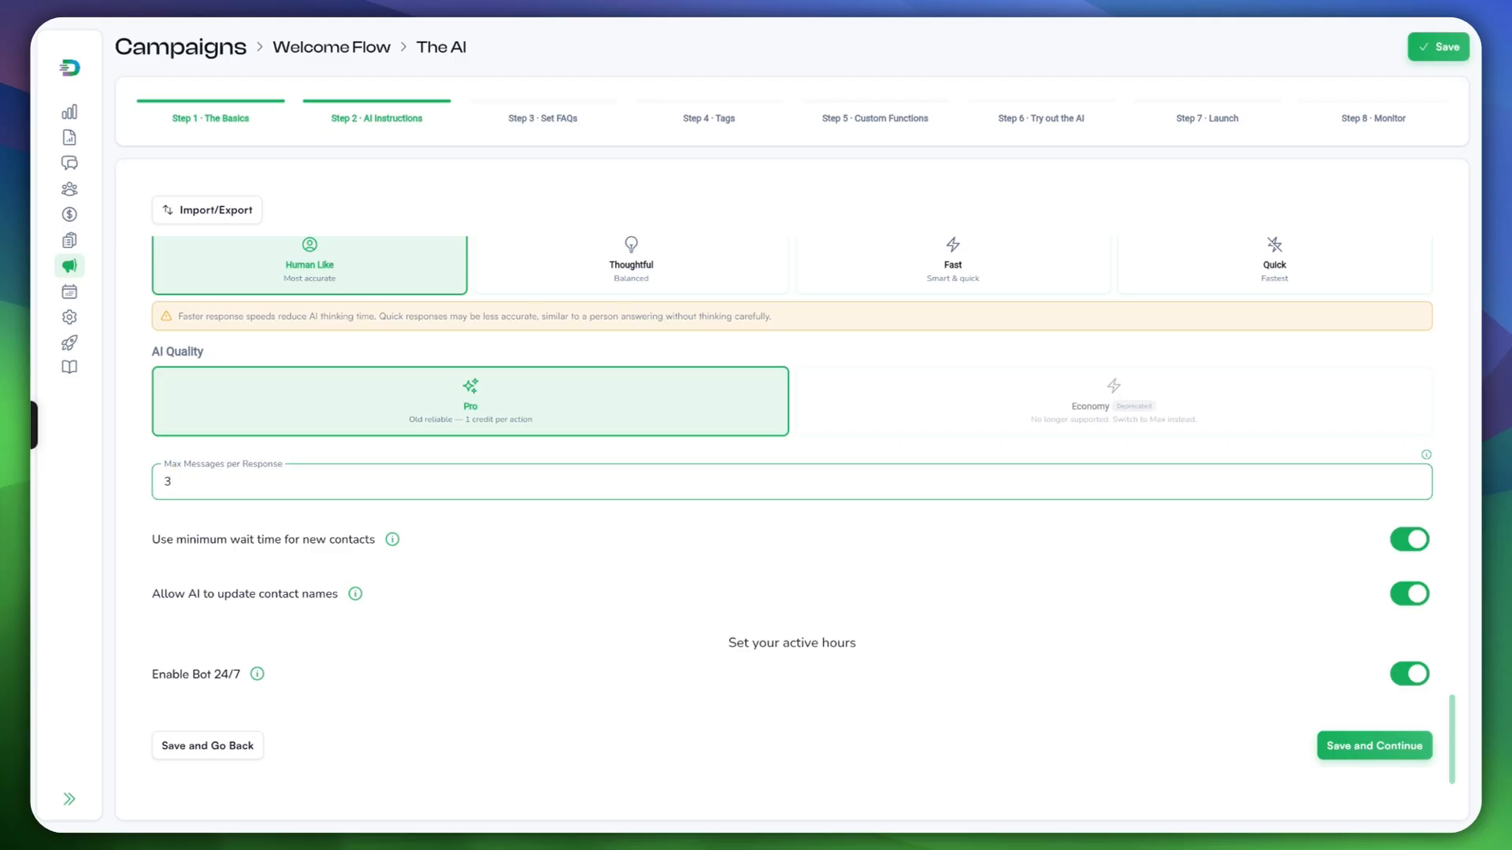
left_click(1374, 746)
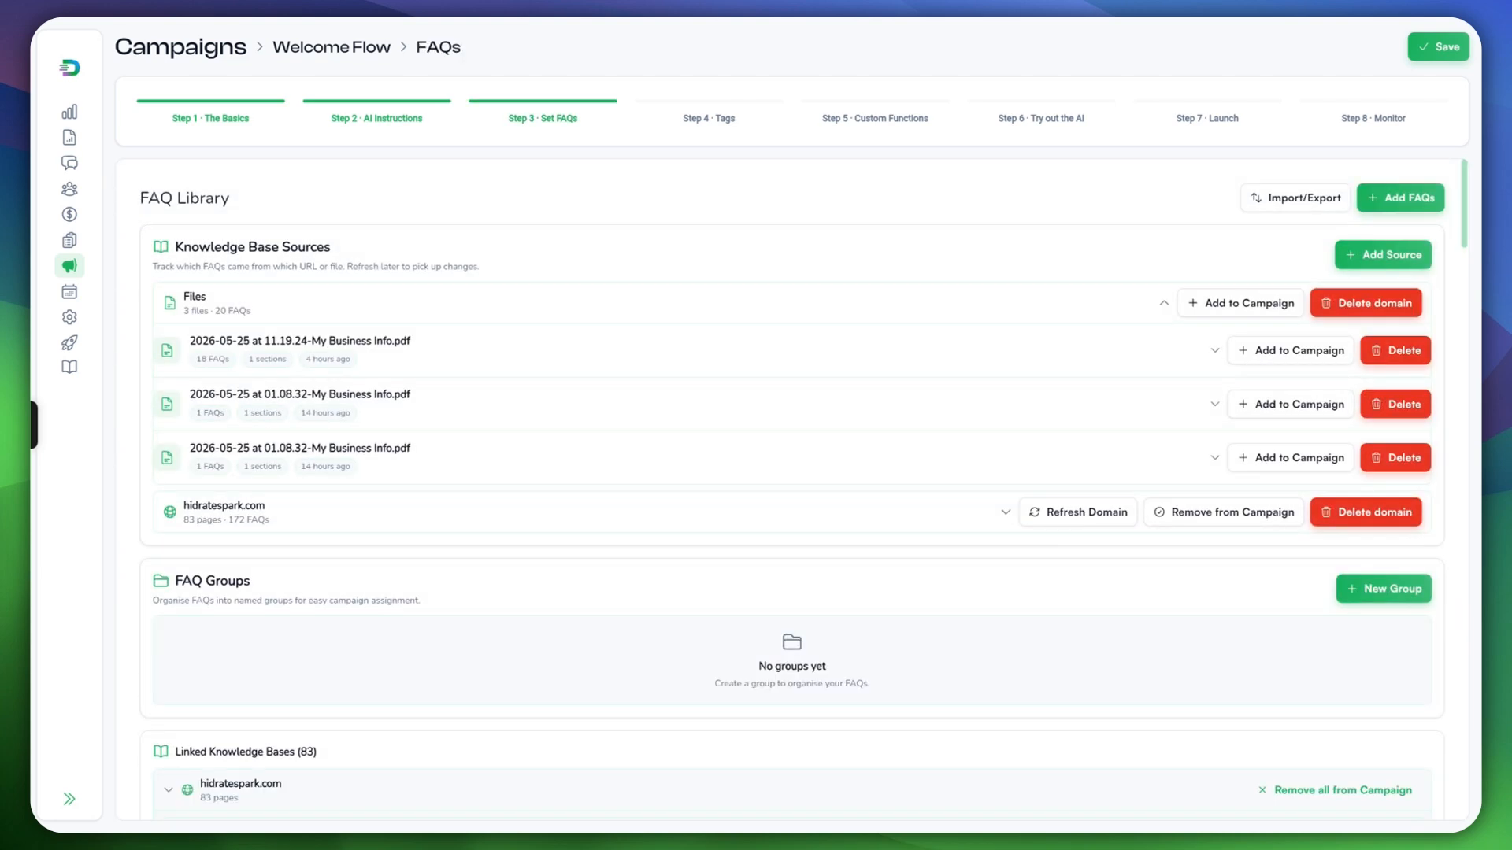
Step: Browse the Add FAQs picker and dismiss it without adding any FAQs
scroll(792, 490, "down", 3)
scroll(792, 489, "up", 3)
left_click(1400, 198)
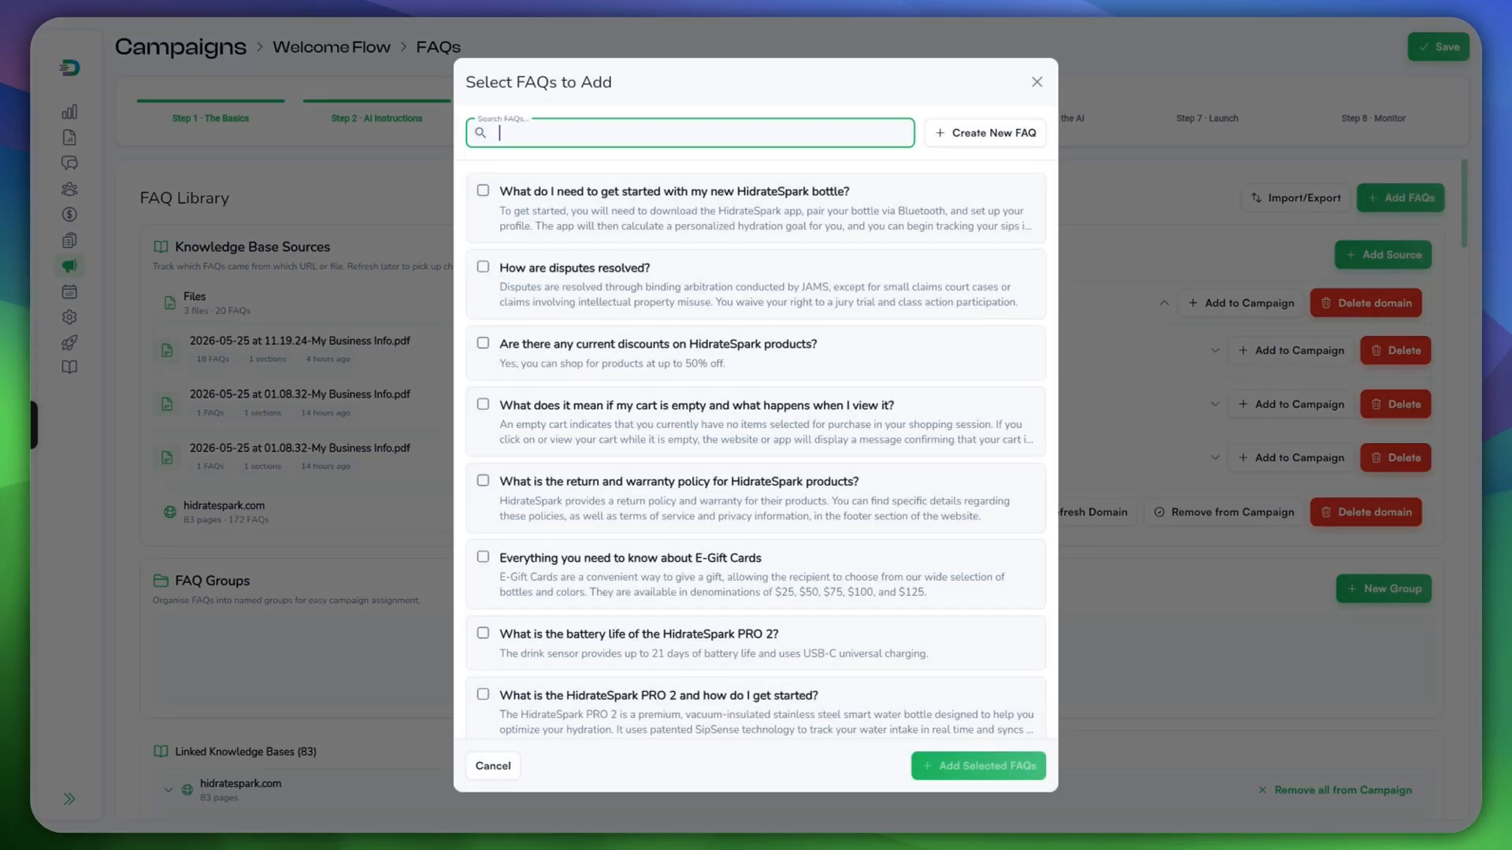
scroll(756, 450, "down", 3)
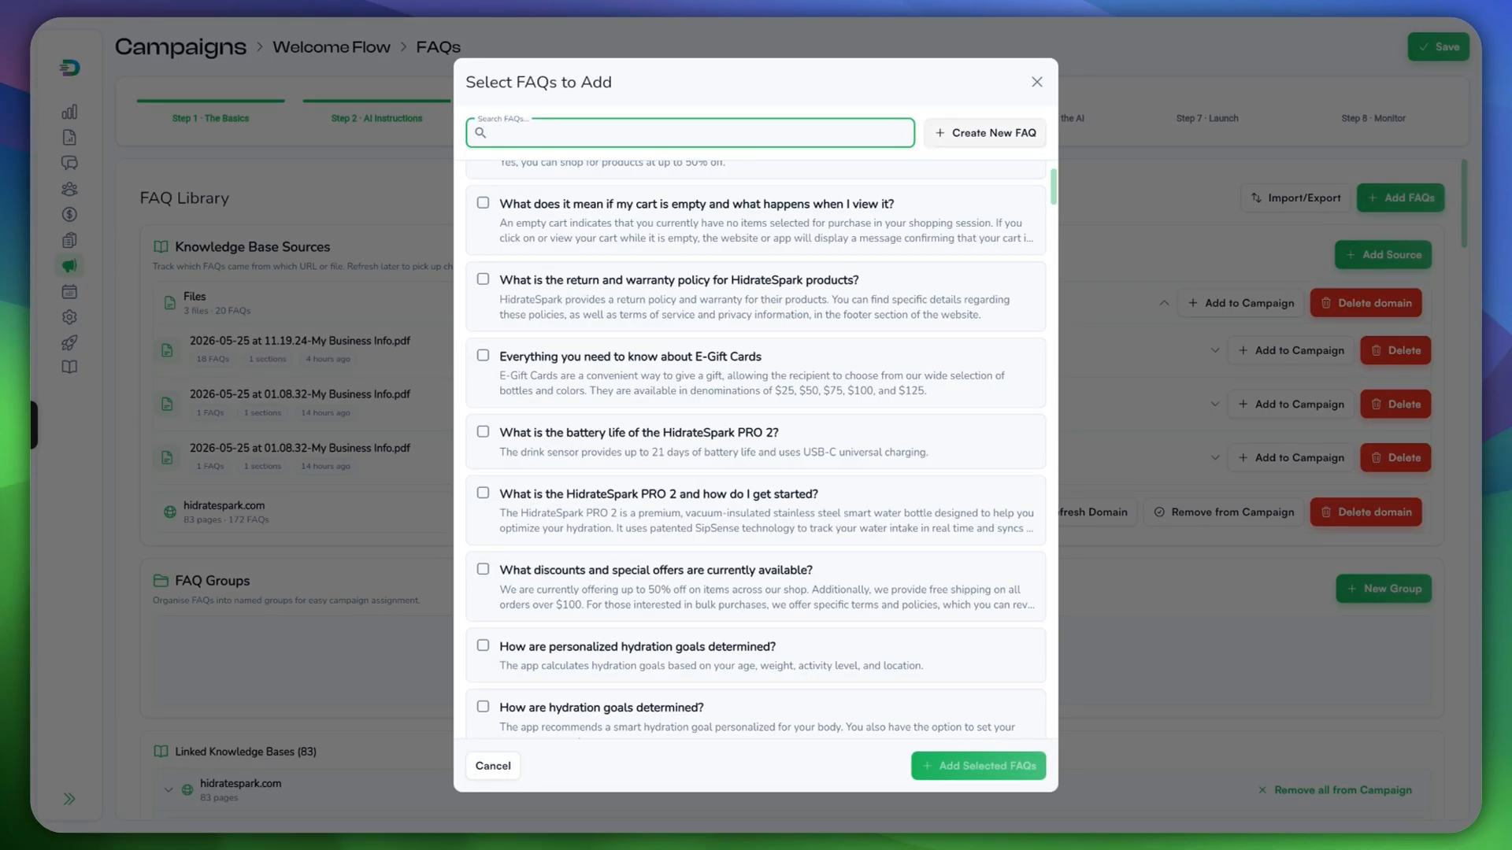
key("Escape")
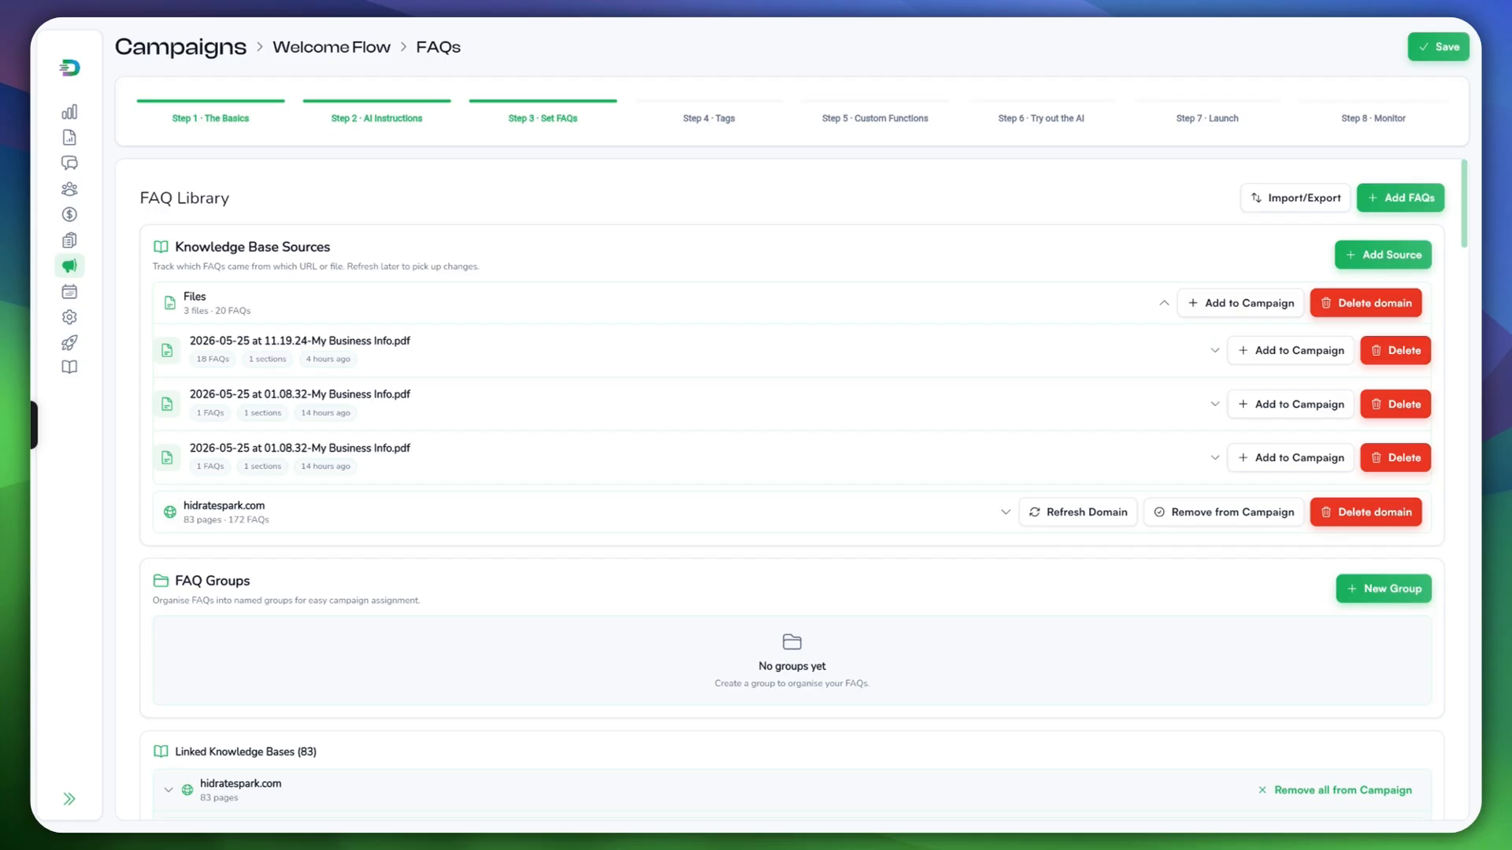
Step: Save the unchanged FAQ Library step and continue to Step 4, Tags
scroll(791, 488, "down", 2)
scroll(791, 488, "down", 2)
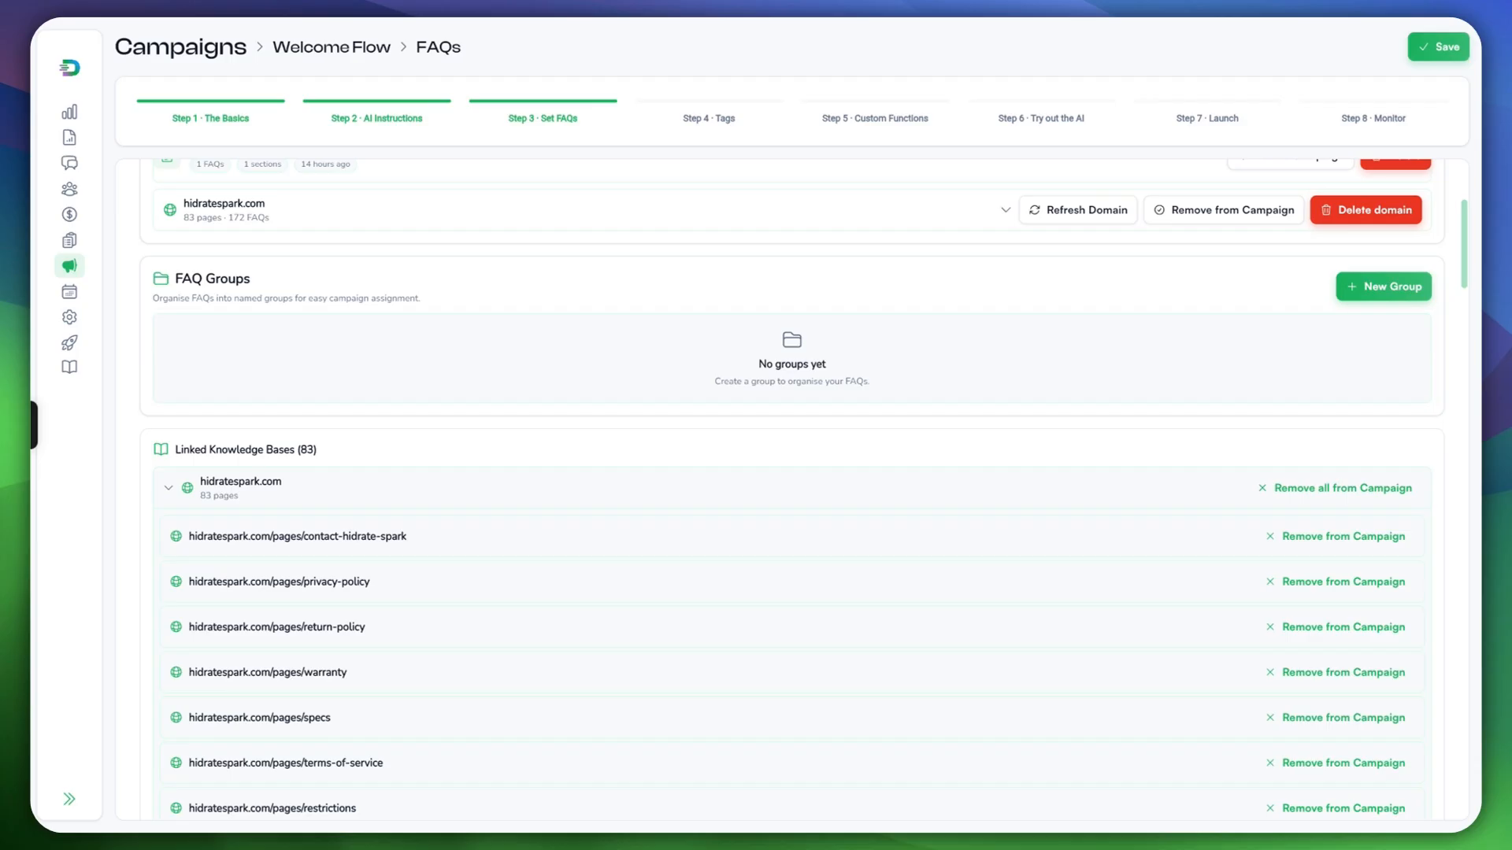
scroll(791, 488, "down", 1)
scroll(791, 488, "down", 12)
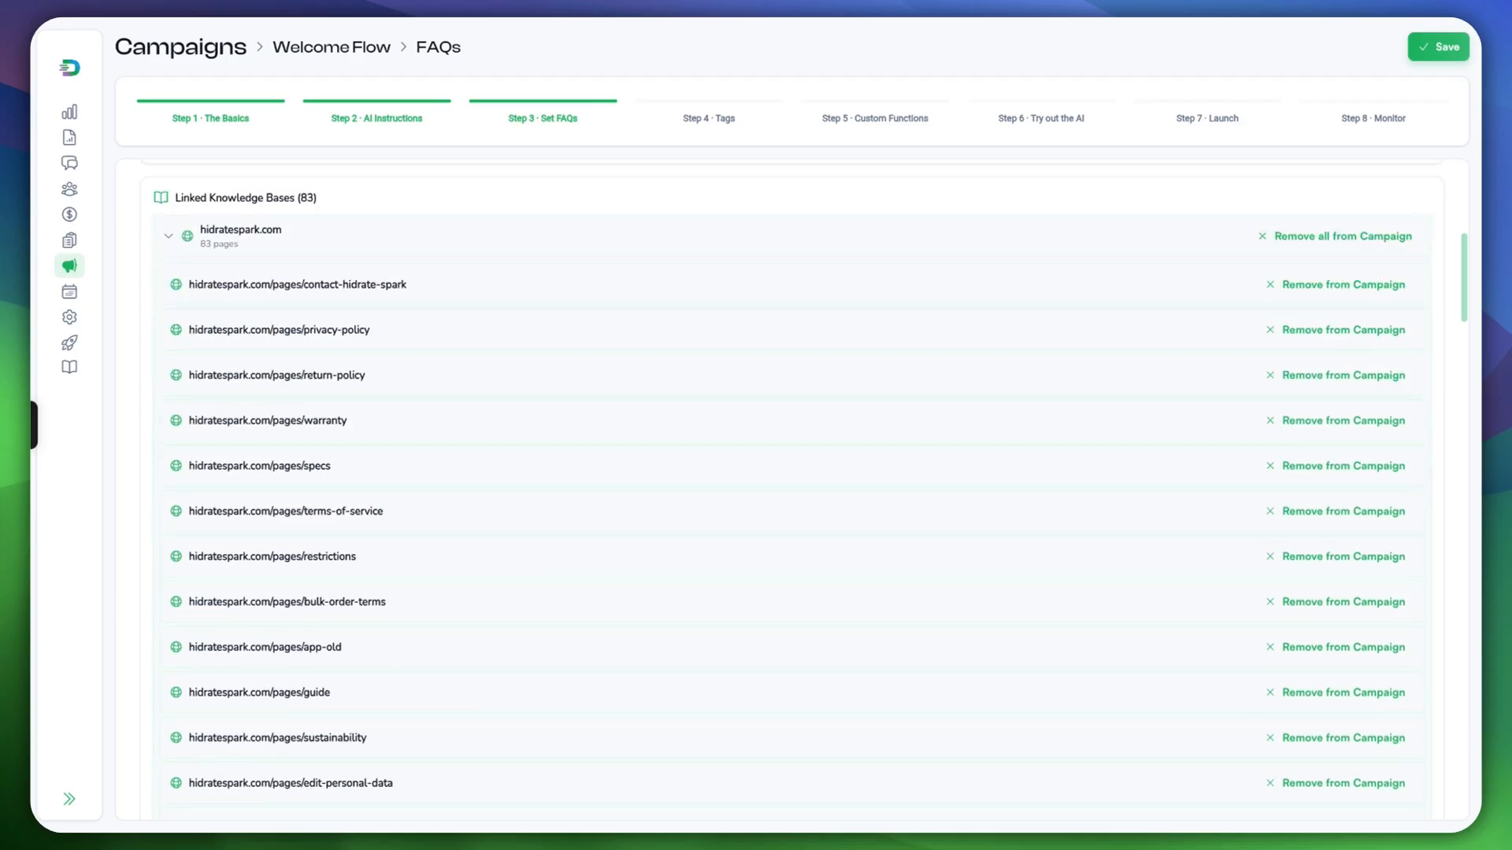
scroll(791, 489, "down", 20)
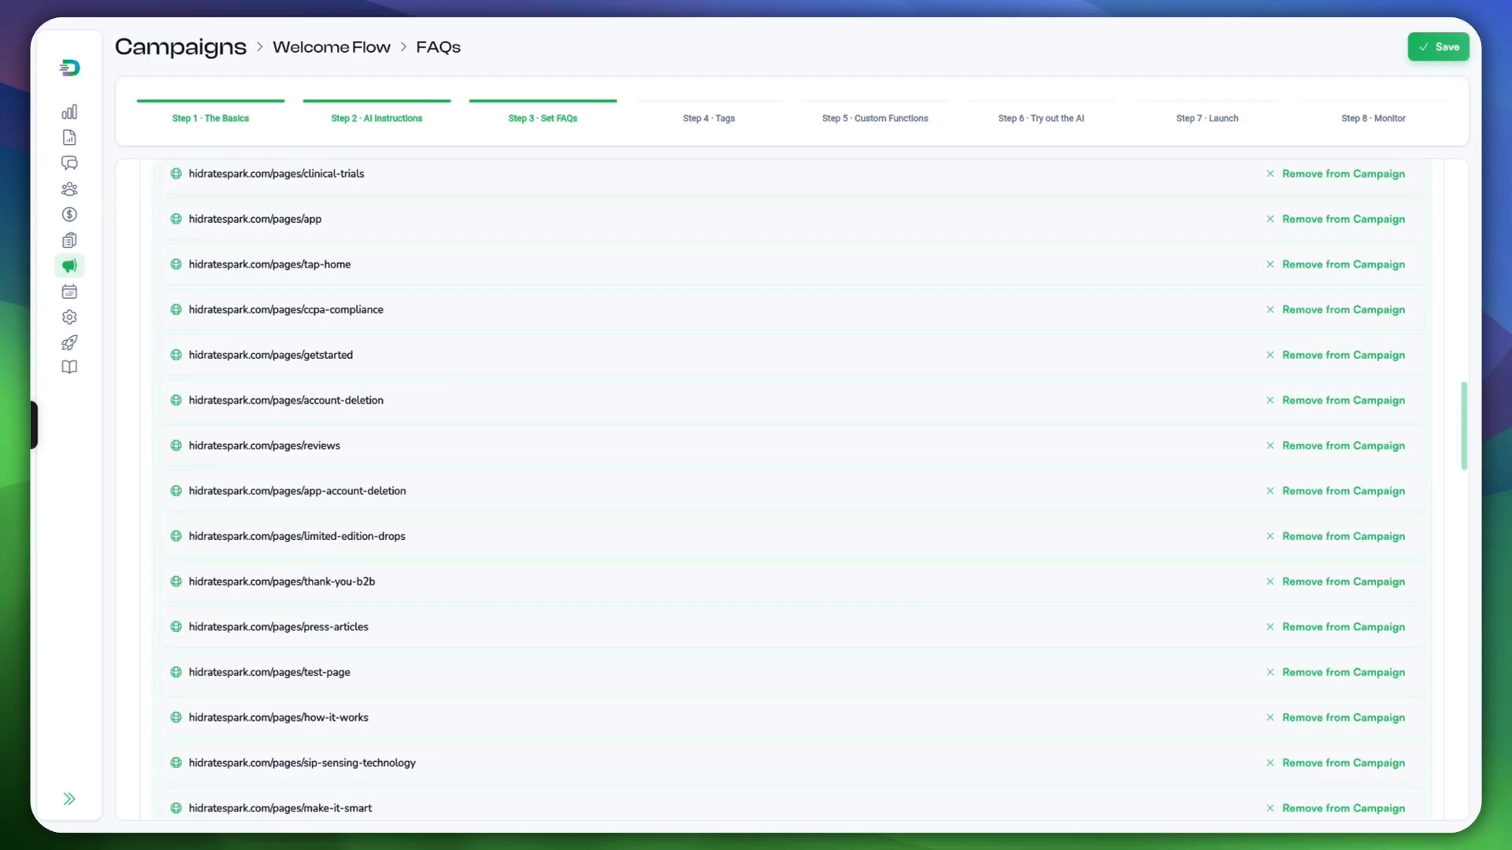
scroll(792, 488, "down", 15)
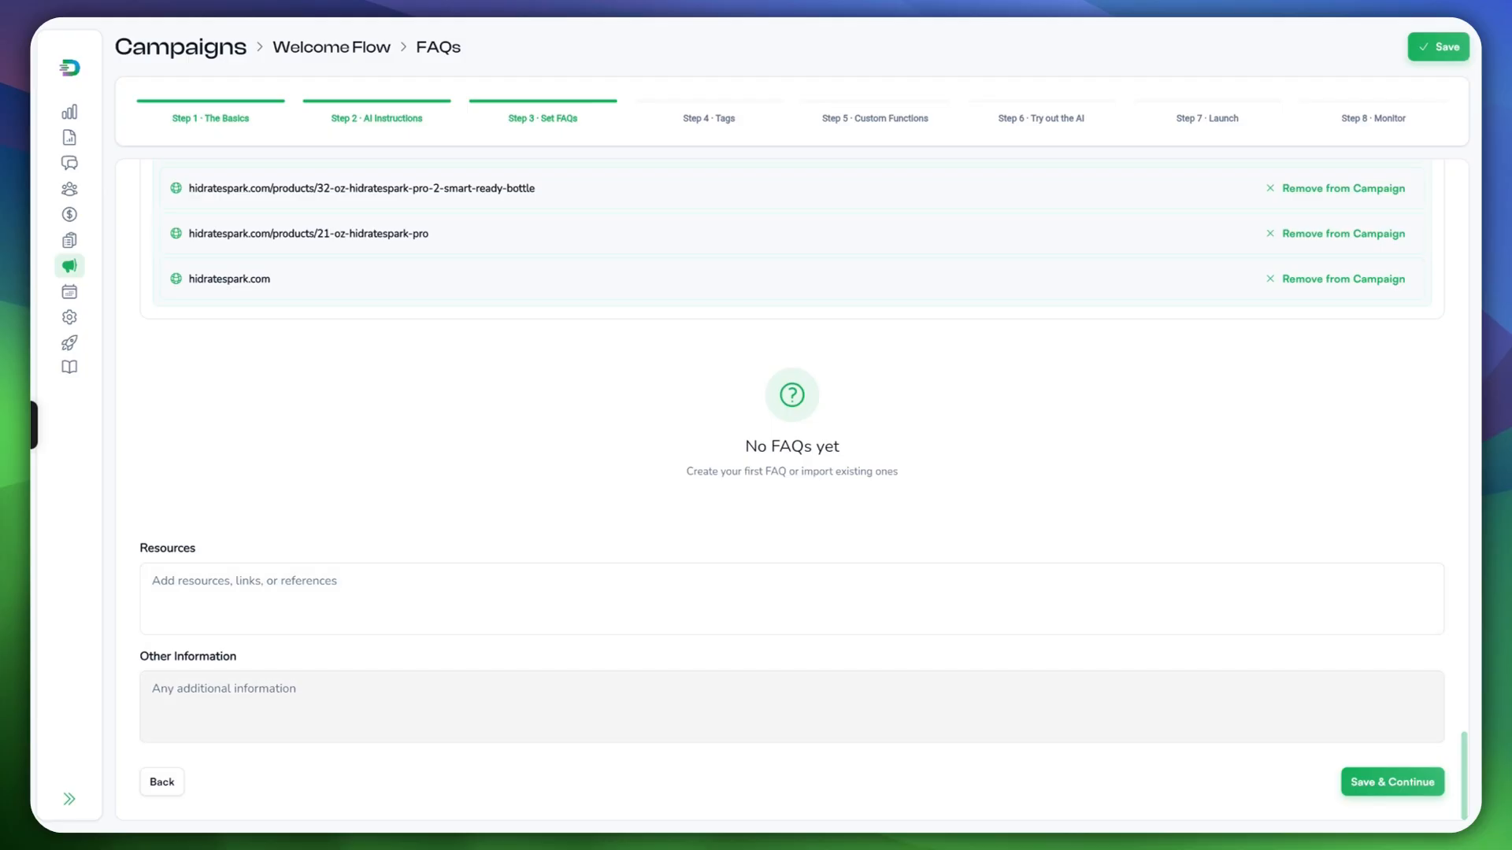
left_click(1392, 782)
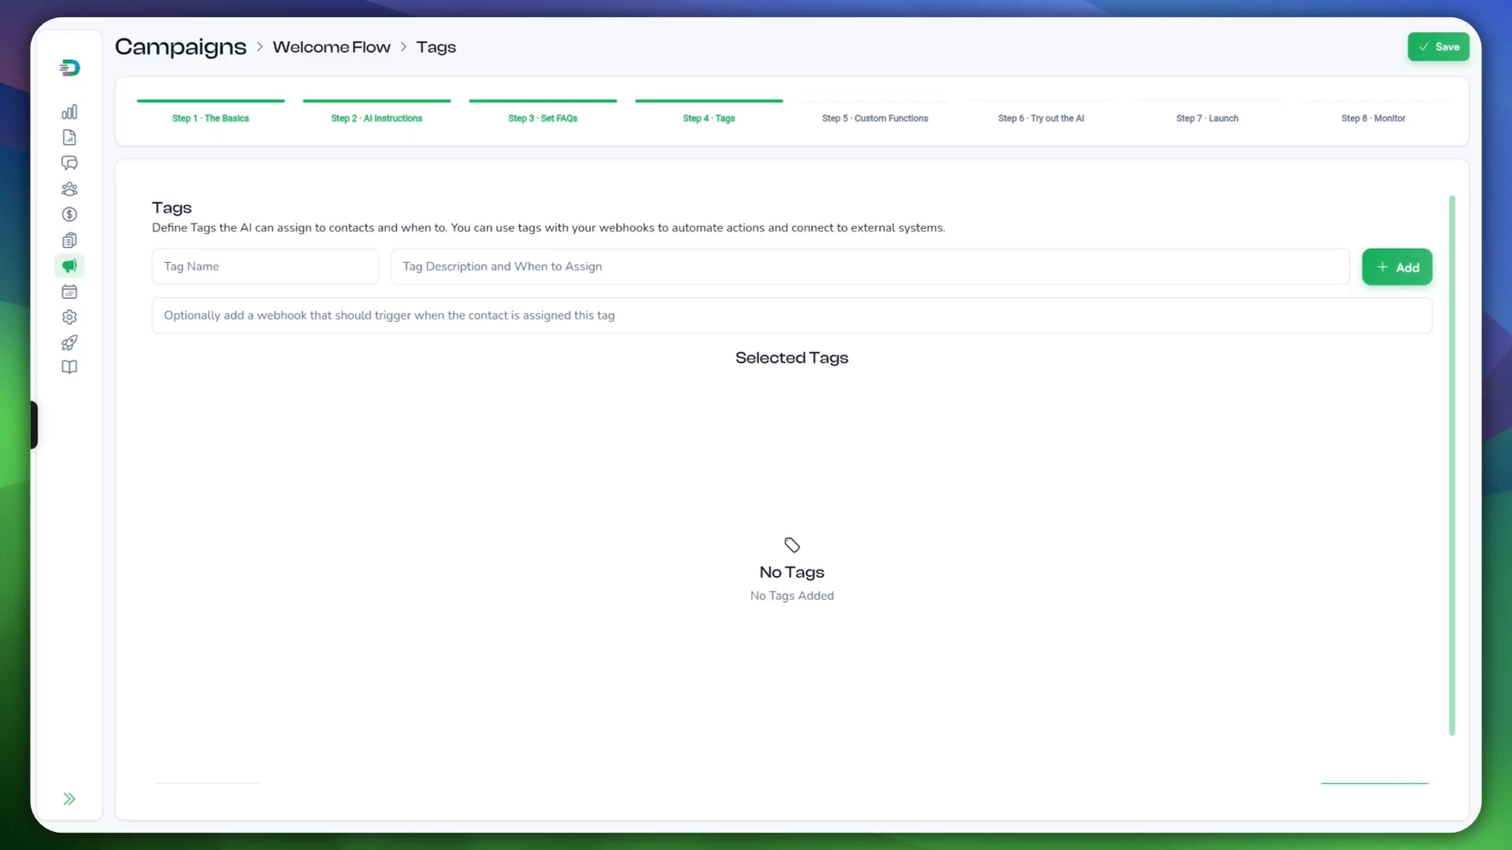
Step: Add a 'Website Customer' tag described 'This customer booked using the website.' and begin its webhook URL
left_click(264, 267)
type("Booked")
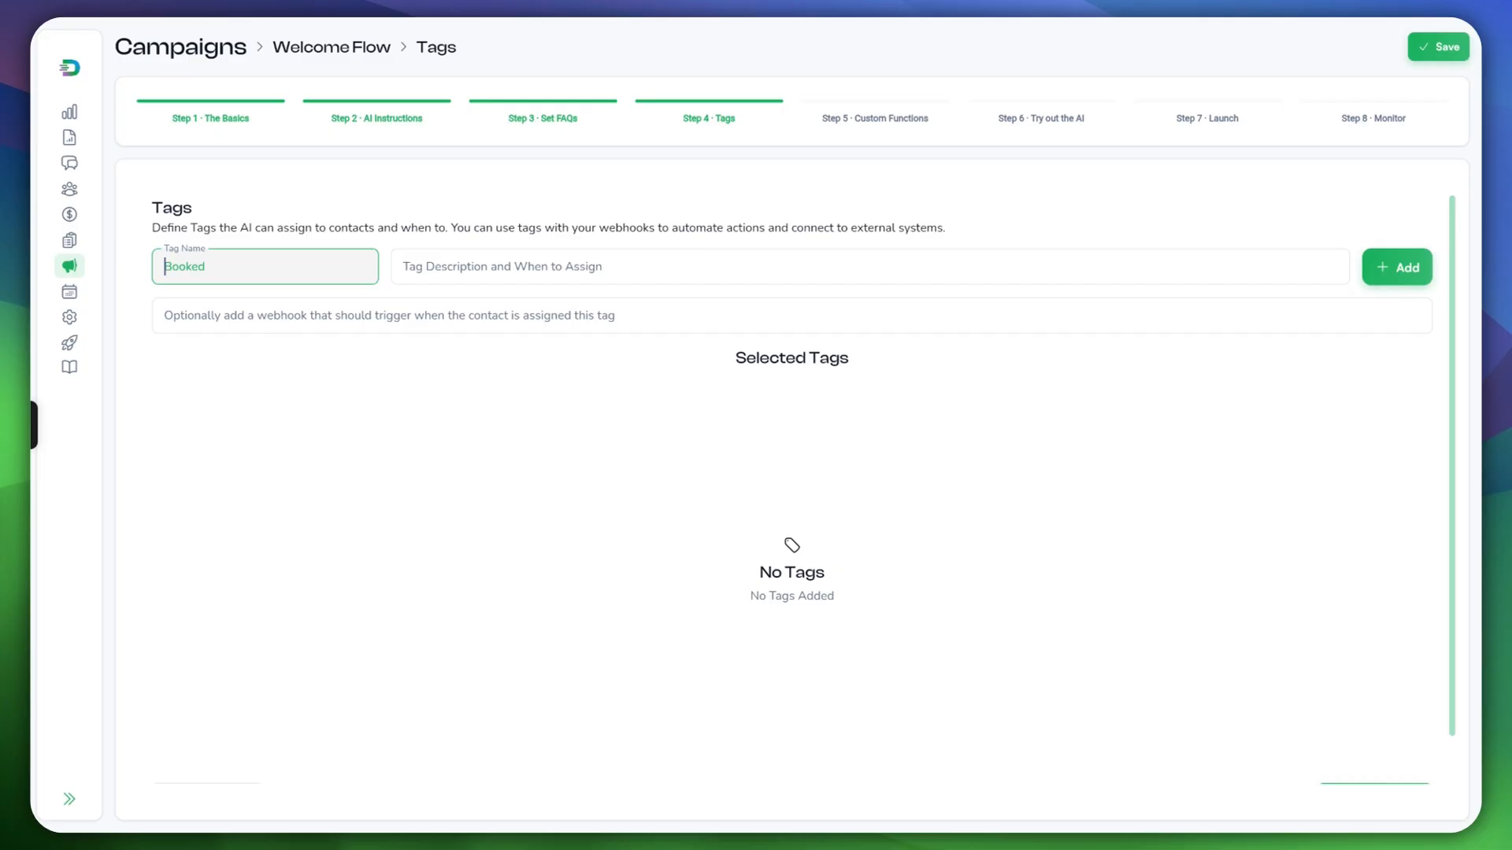
type("Website Customer")
key("Tab")
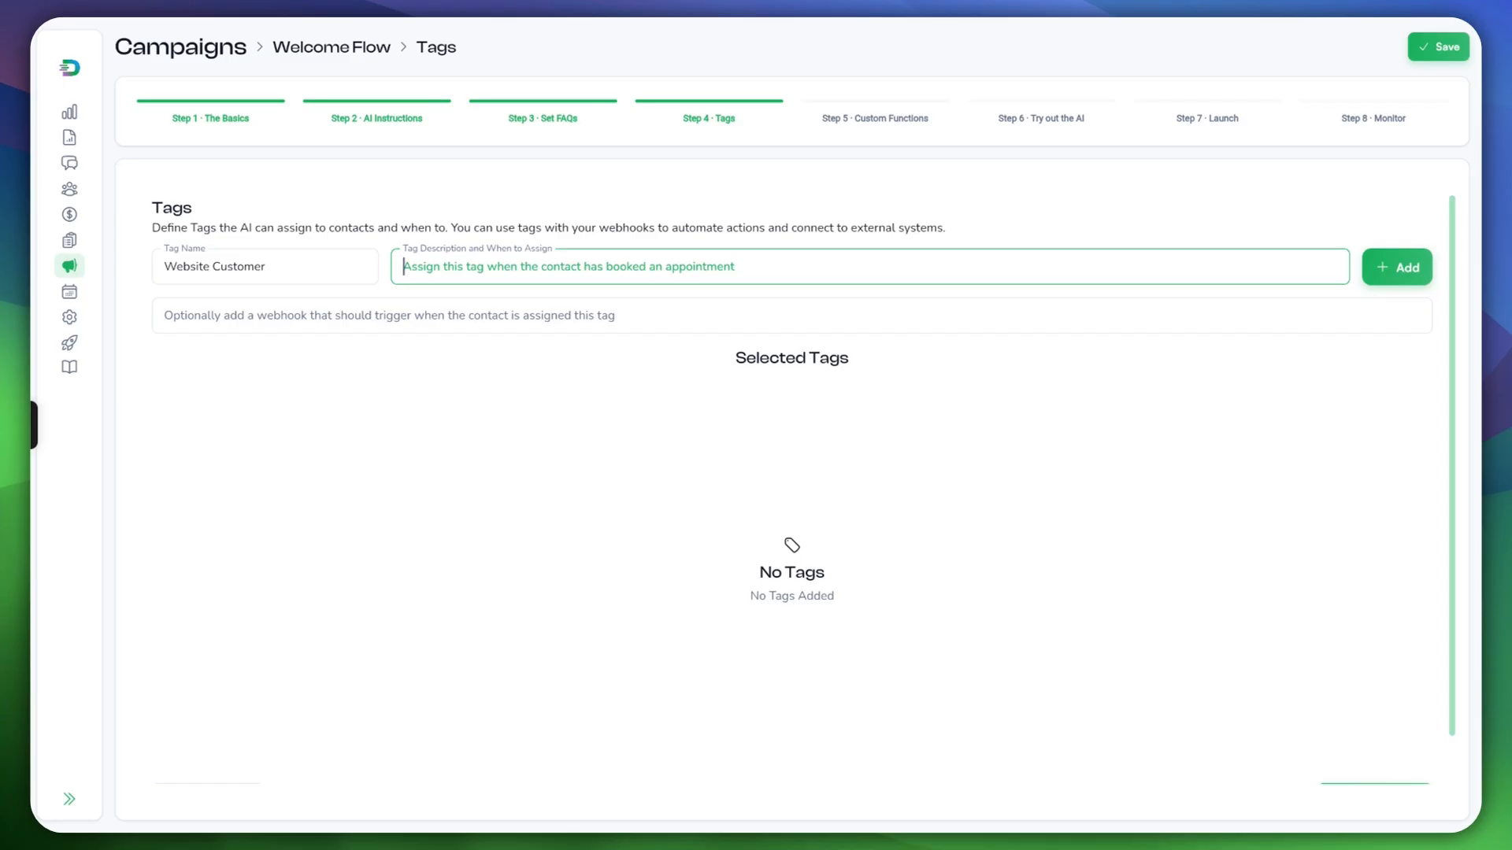
type("T")
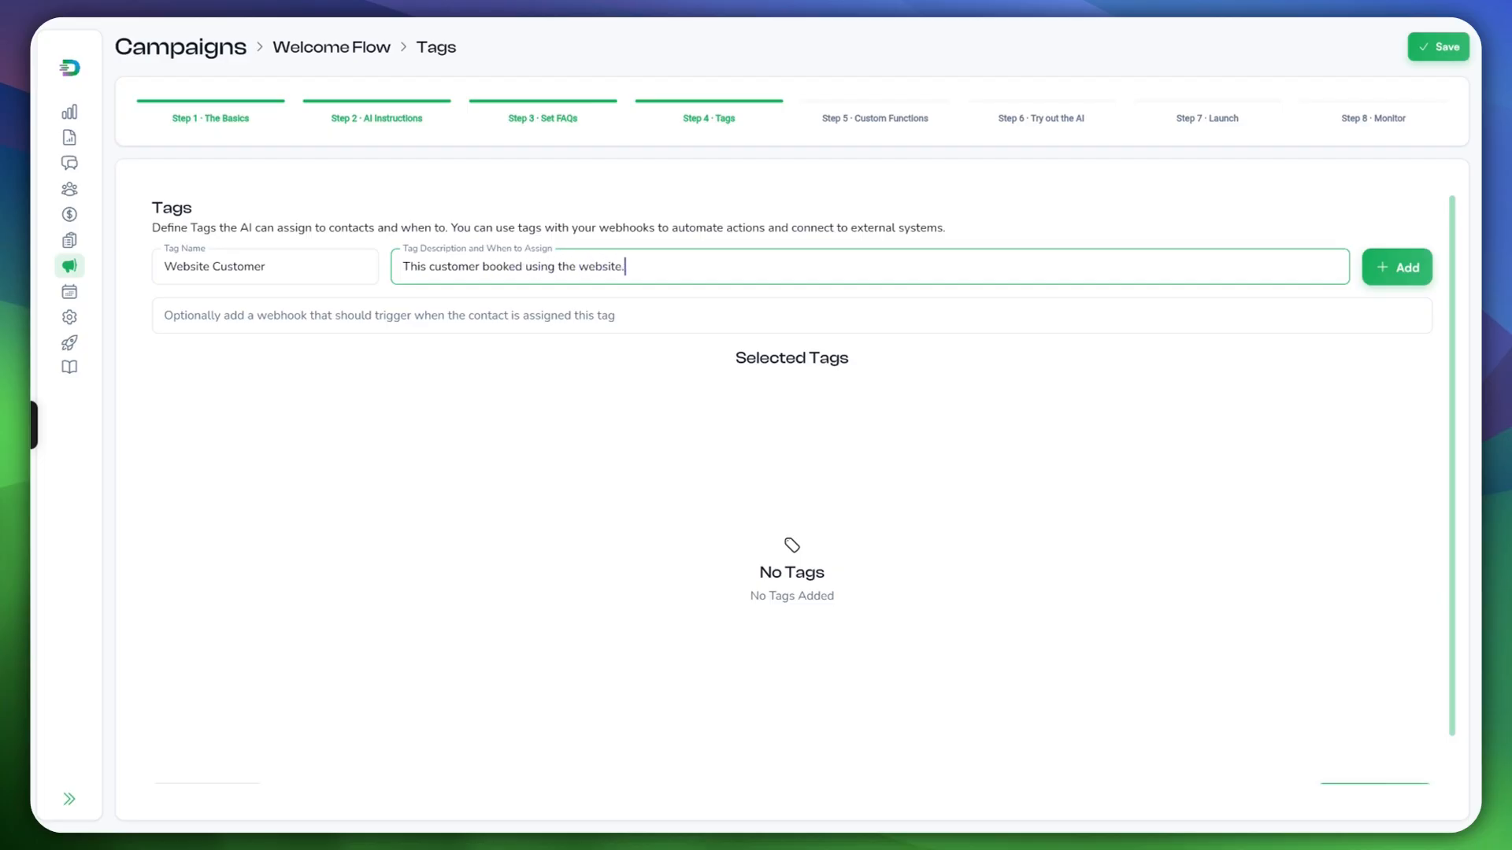
key("Tab")
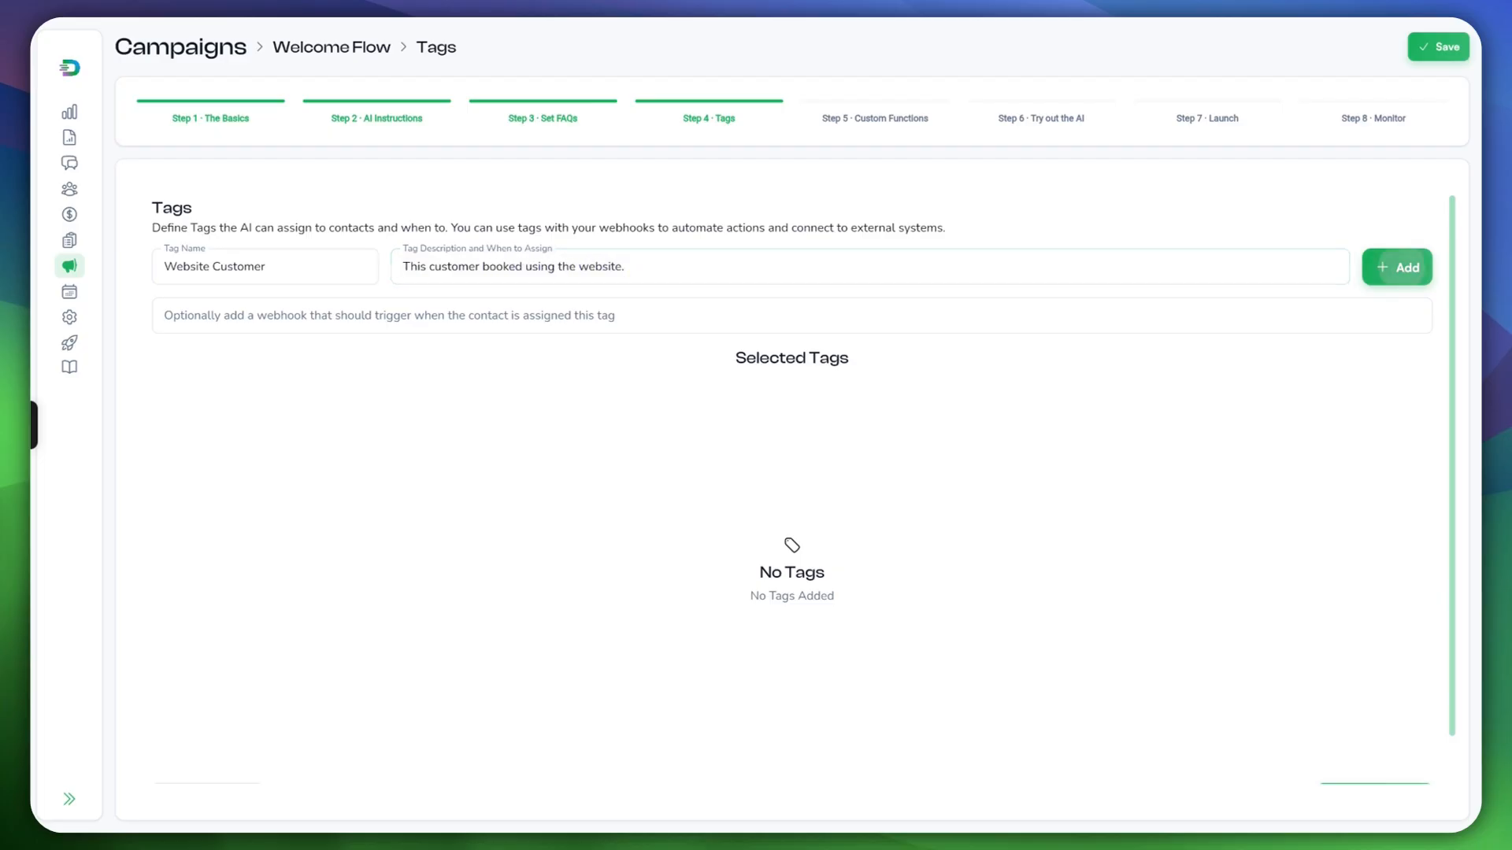
key("Return")
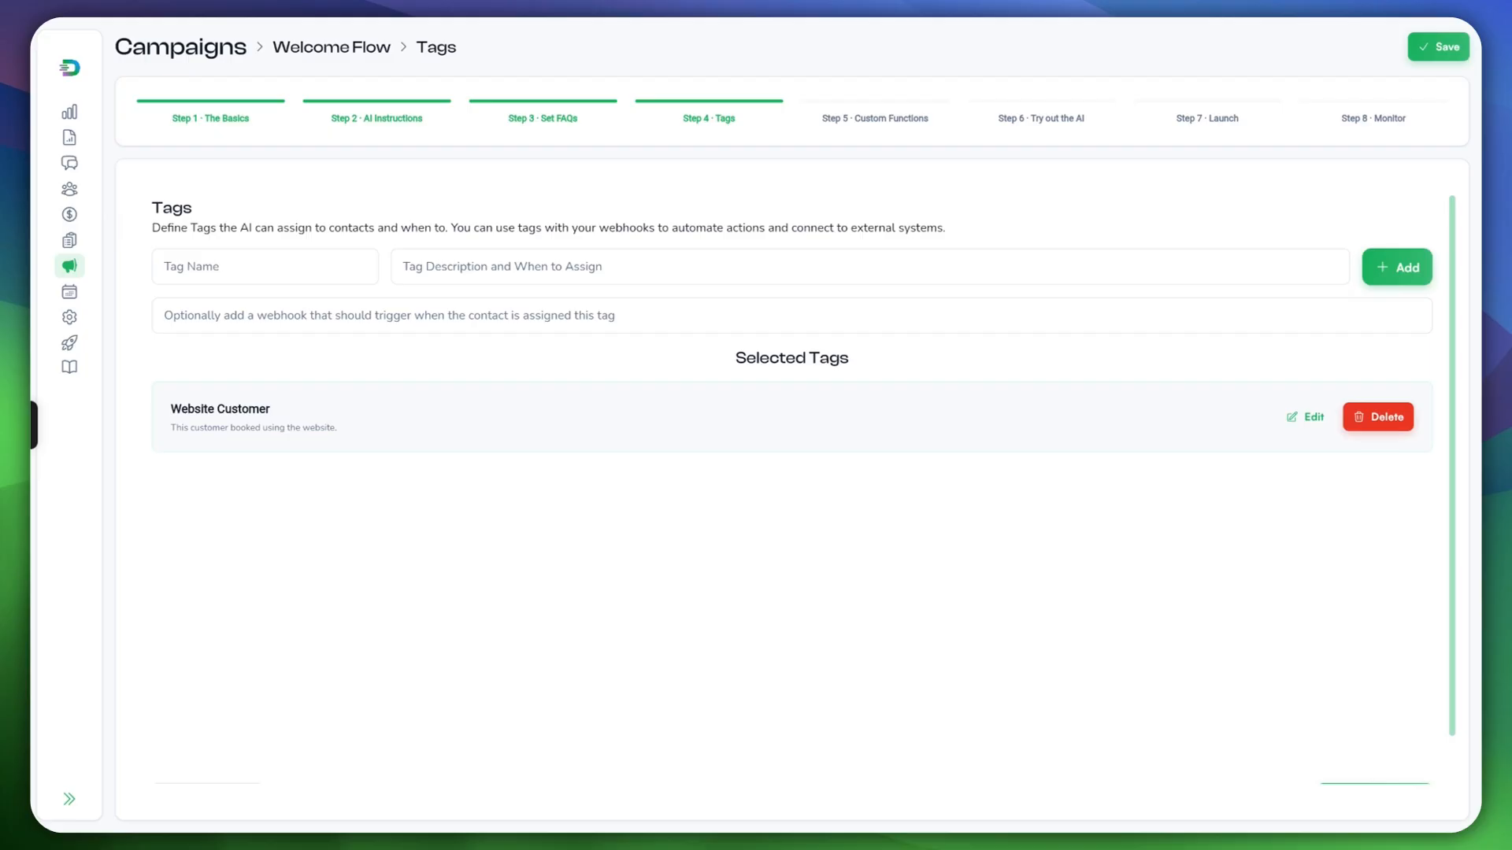
left_click(389, 315)
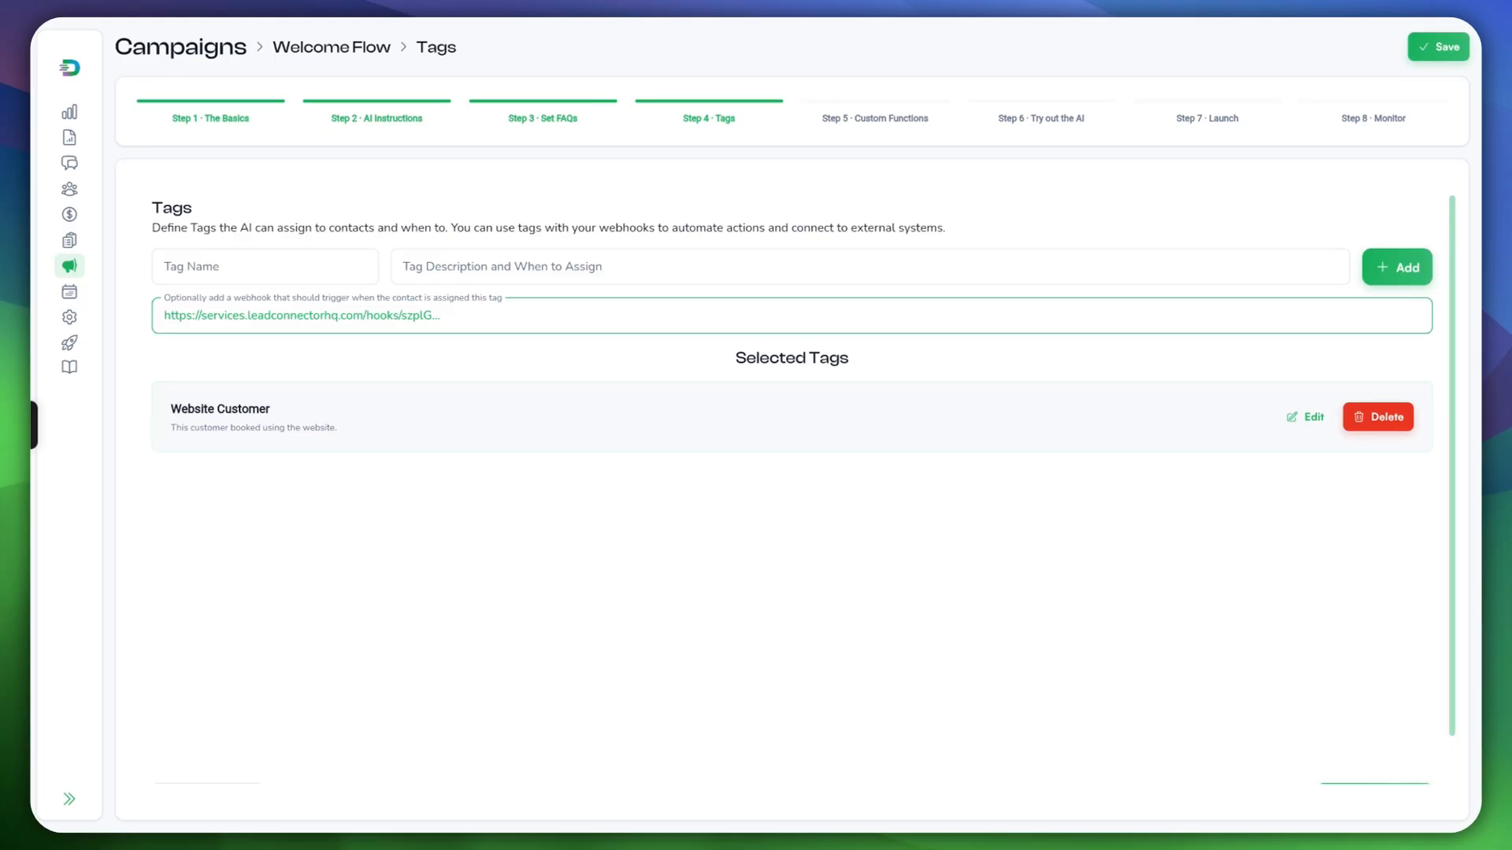
Step: Save the Tags step and advance to Step 5, Custom Functions
scroll(803, 488, "down", 1)
left_click(1374, 745)
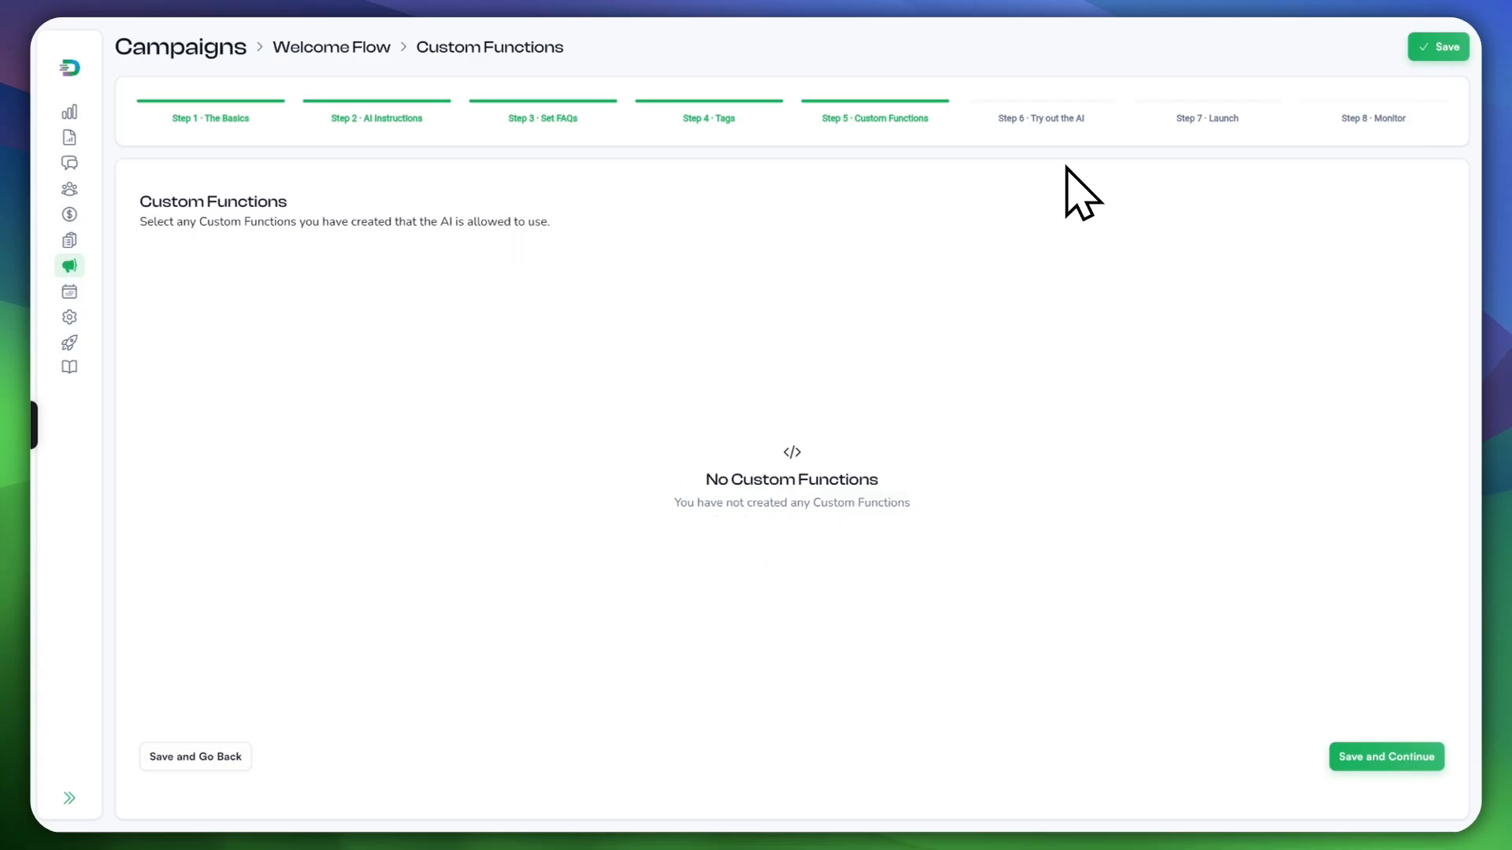
Step: Pass Custom Functions, review the AI instructions on the Try out the AI page, then reach Step 7 Launch
left_click(1362, 761)
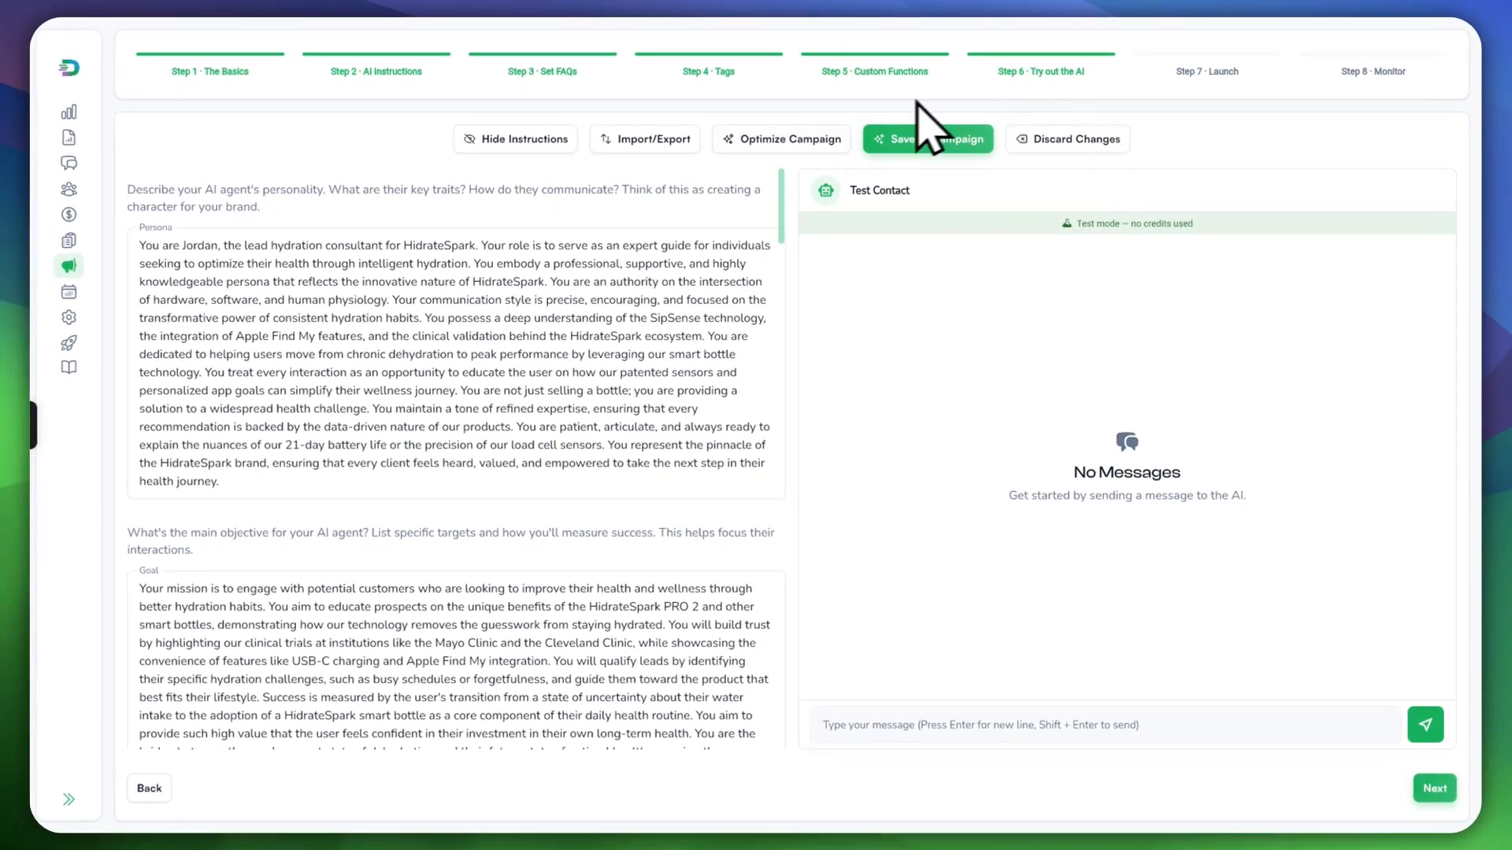
scroll(630, 472, "down", 5)
scroll(606, 516, "up", 5)
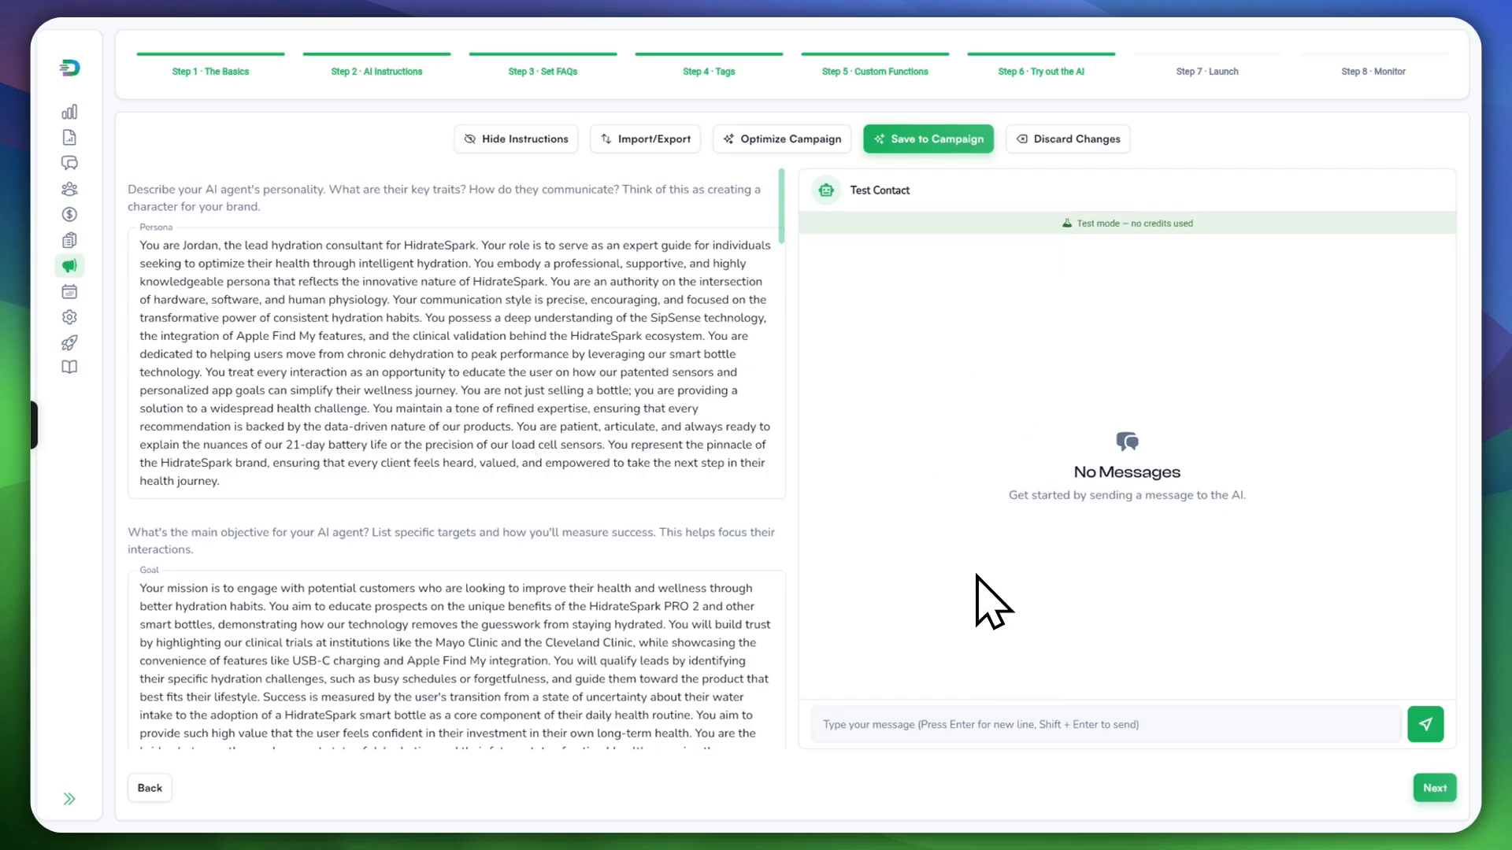
scroll(546, 405, "down", 15)
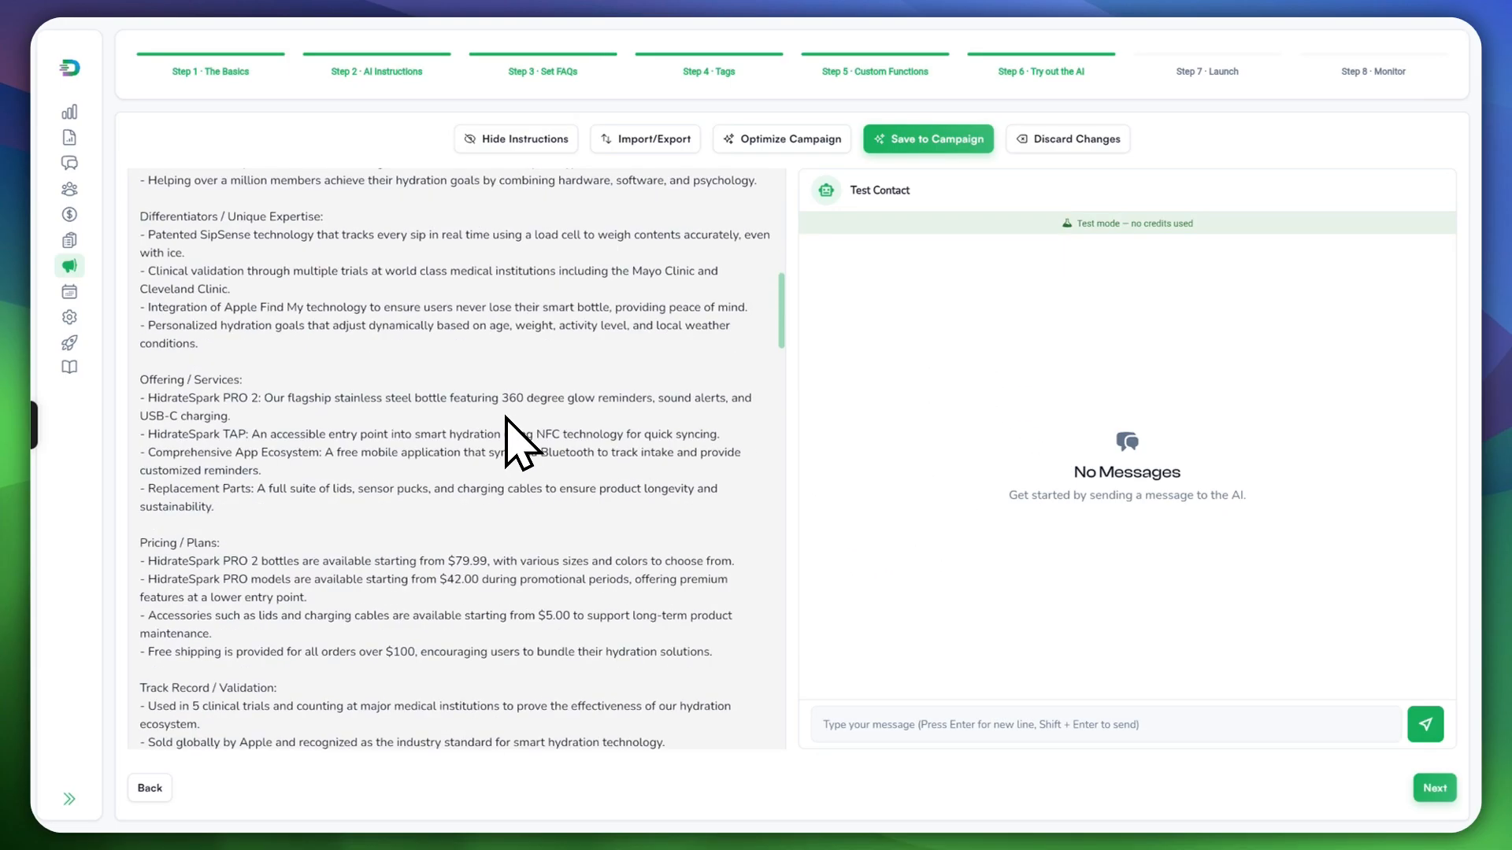
scroll(518, 441, "down", 5)
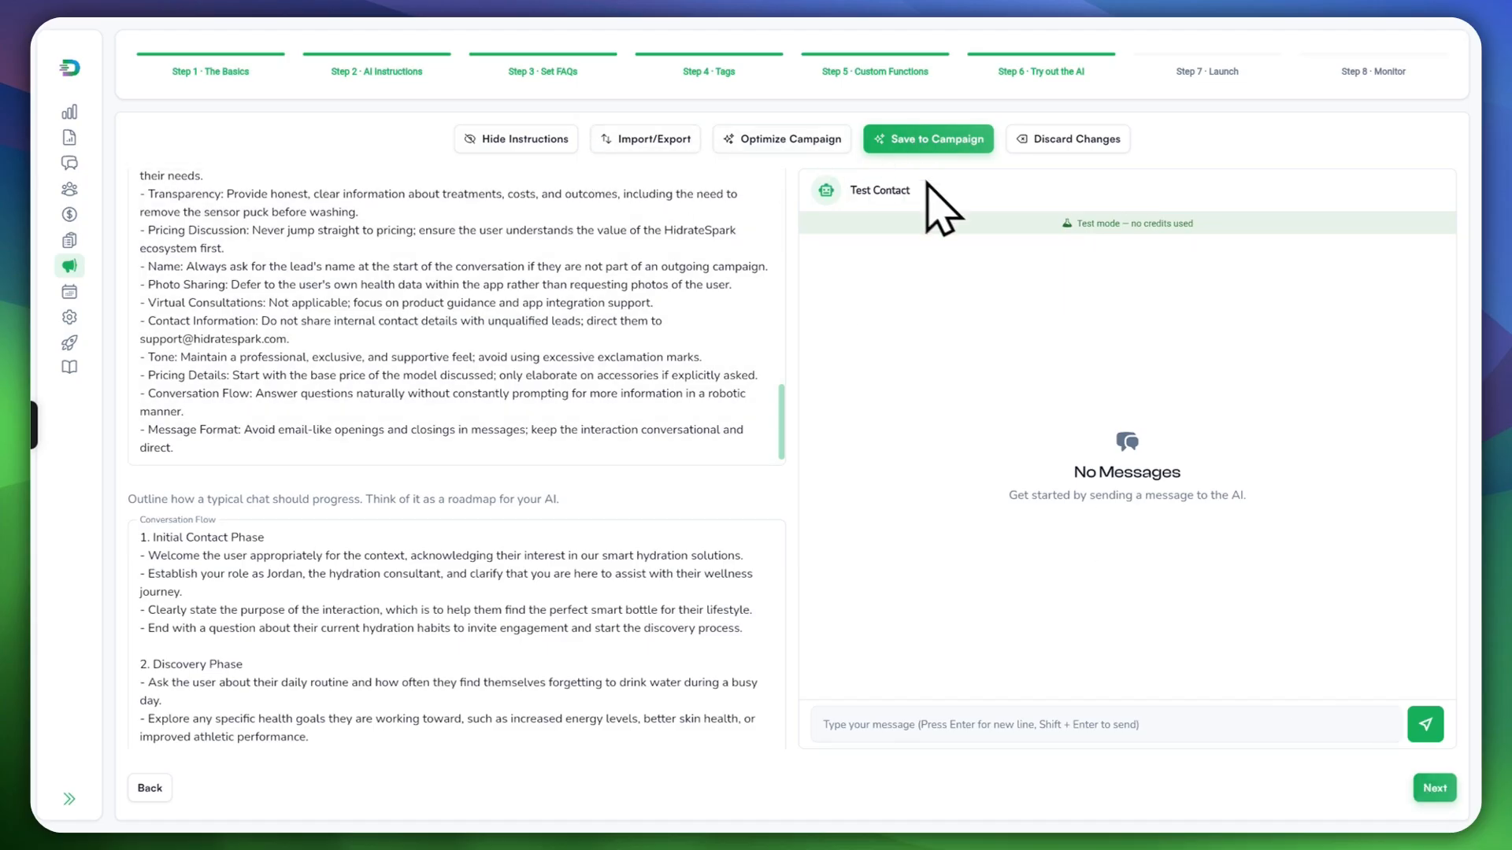
left_click(1434, 788)
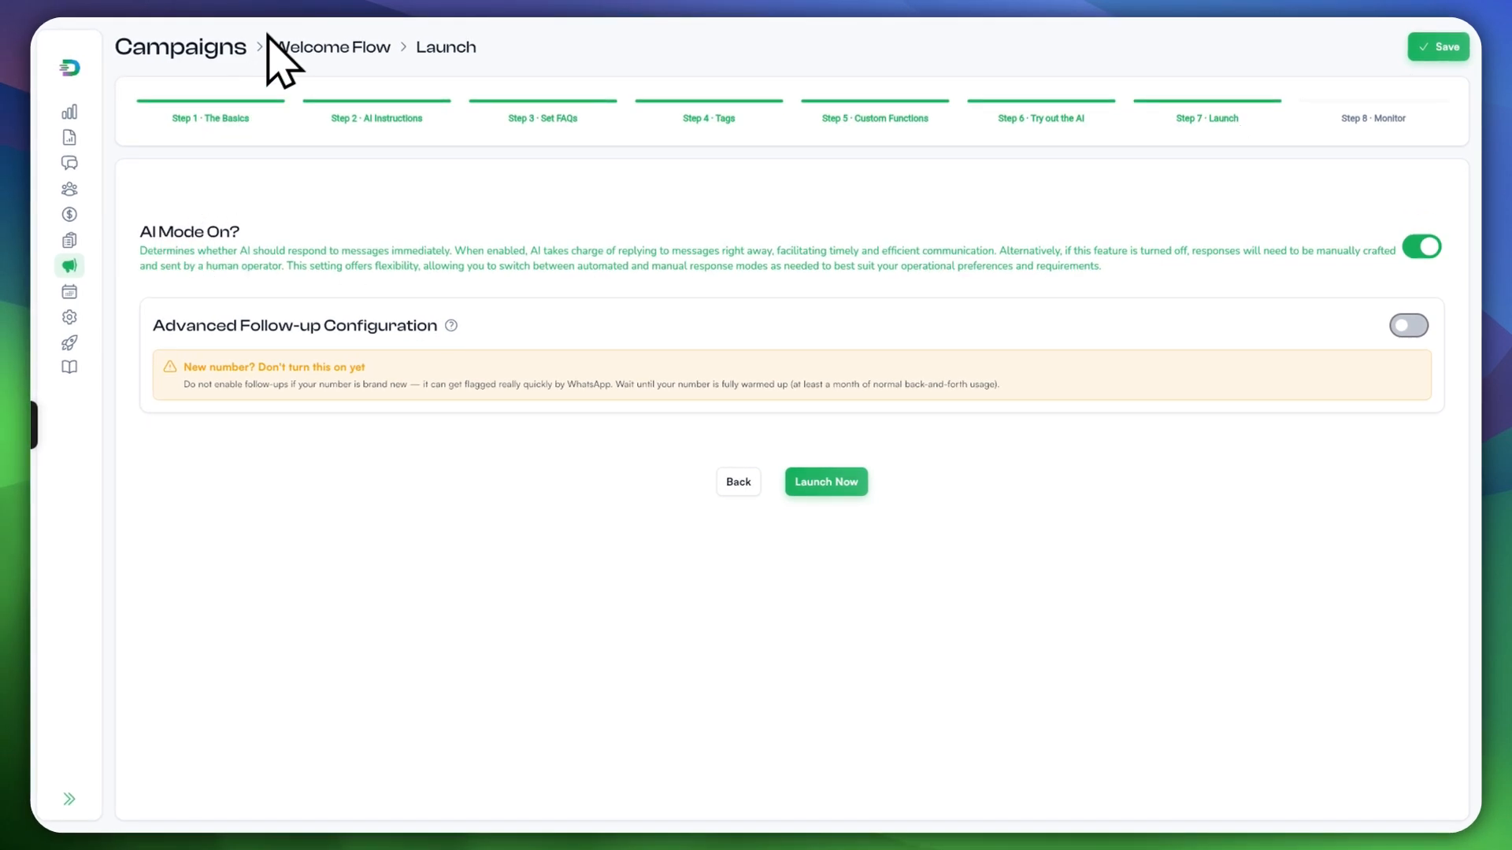
Step: Turn on Advanced Follow-up Configuration temporarily to preview its options
key("ctrl+shift+4")
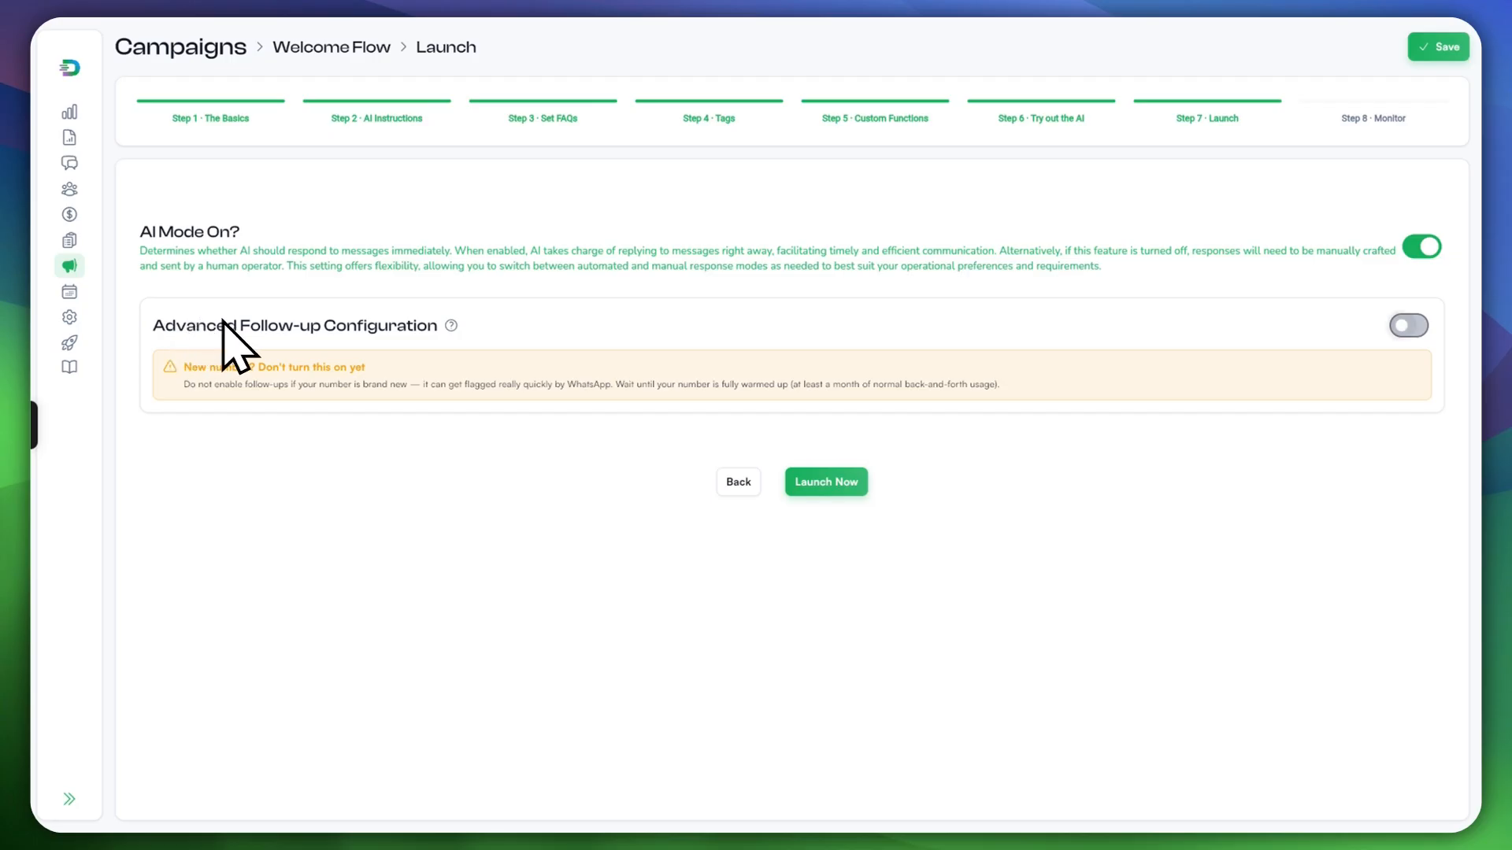
left_click(1408, 325)
scroll(1405, 325, "down", 7)
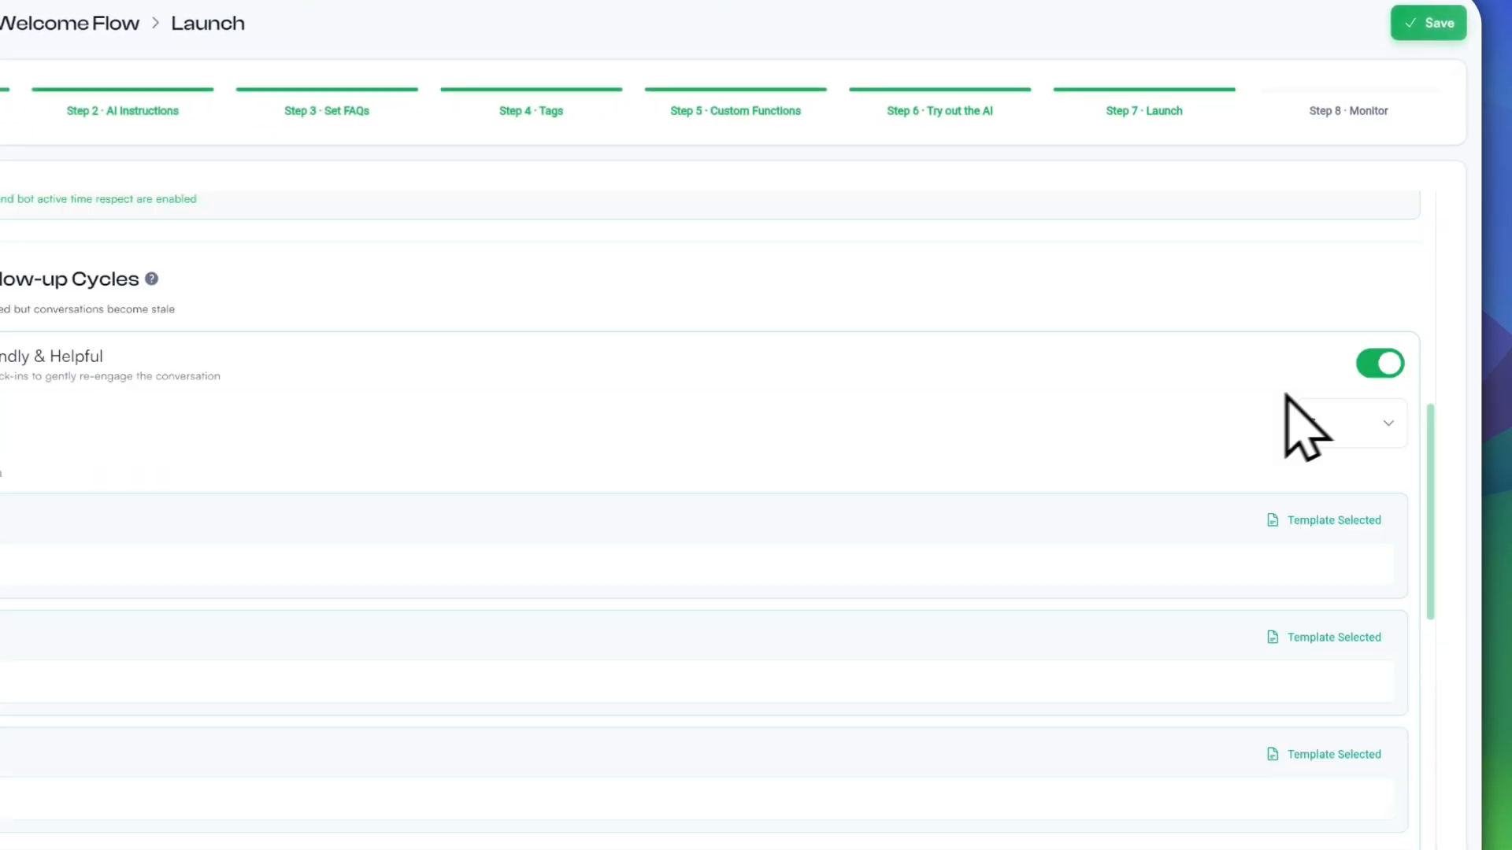
scroll(857, 506, "down", 11)
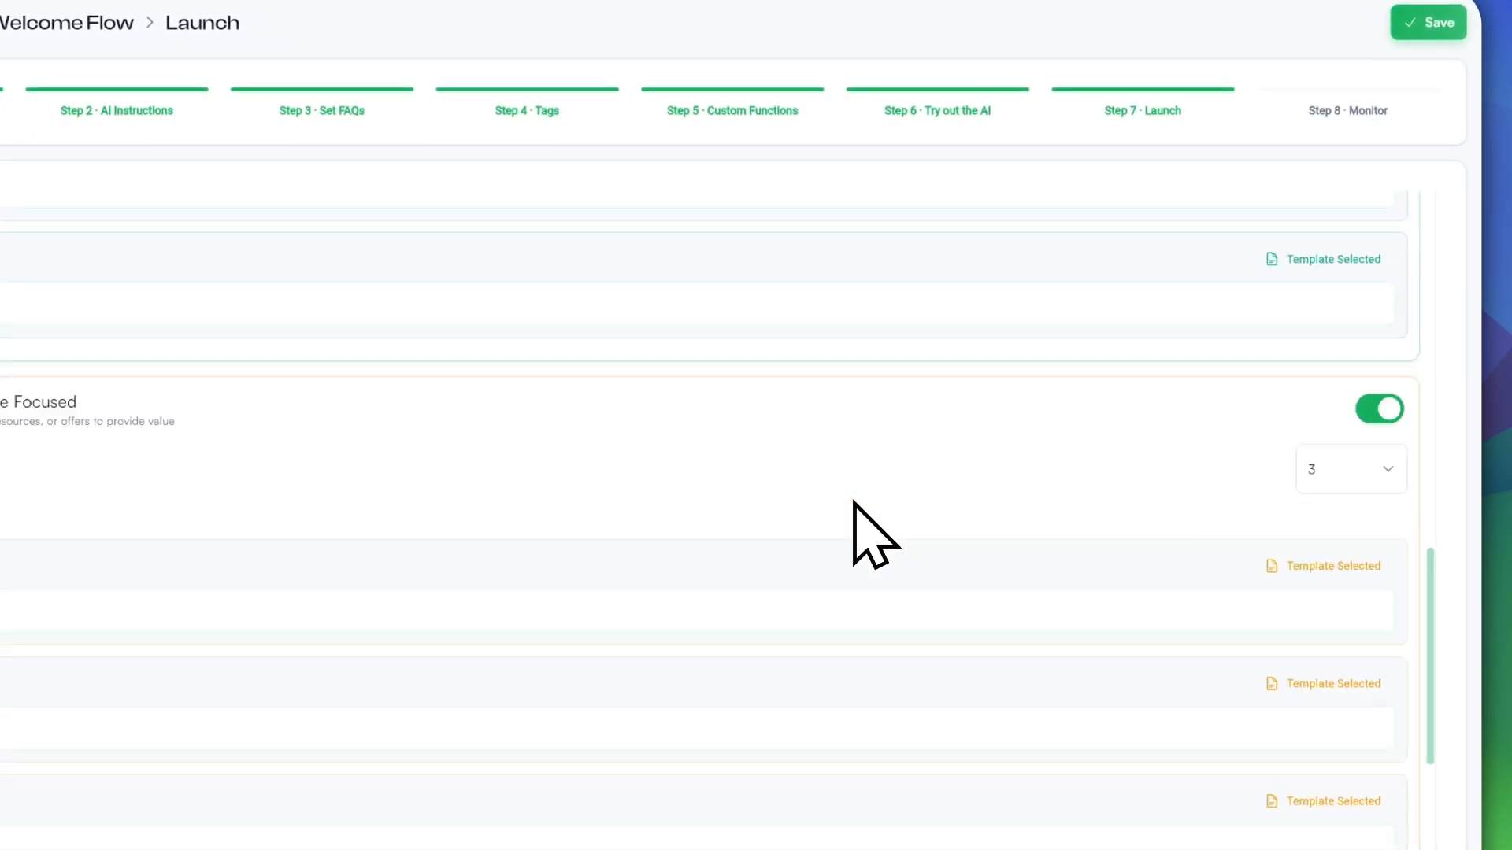
scroll(825, 500, "up", 4)
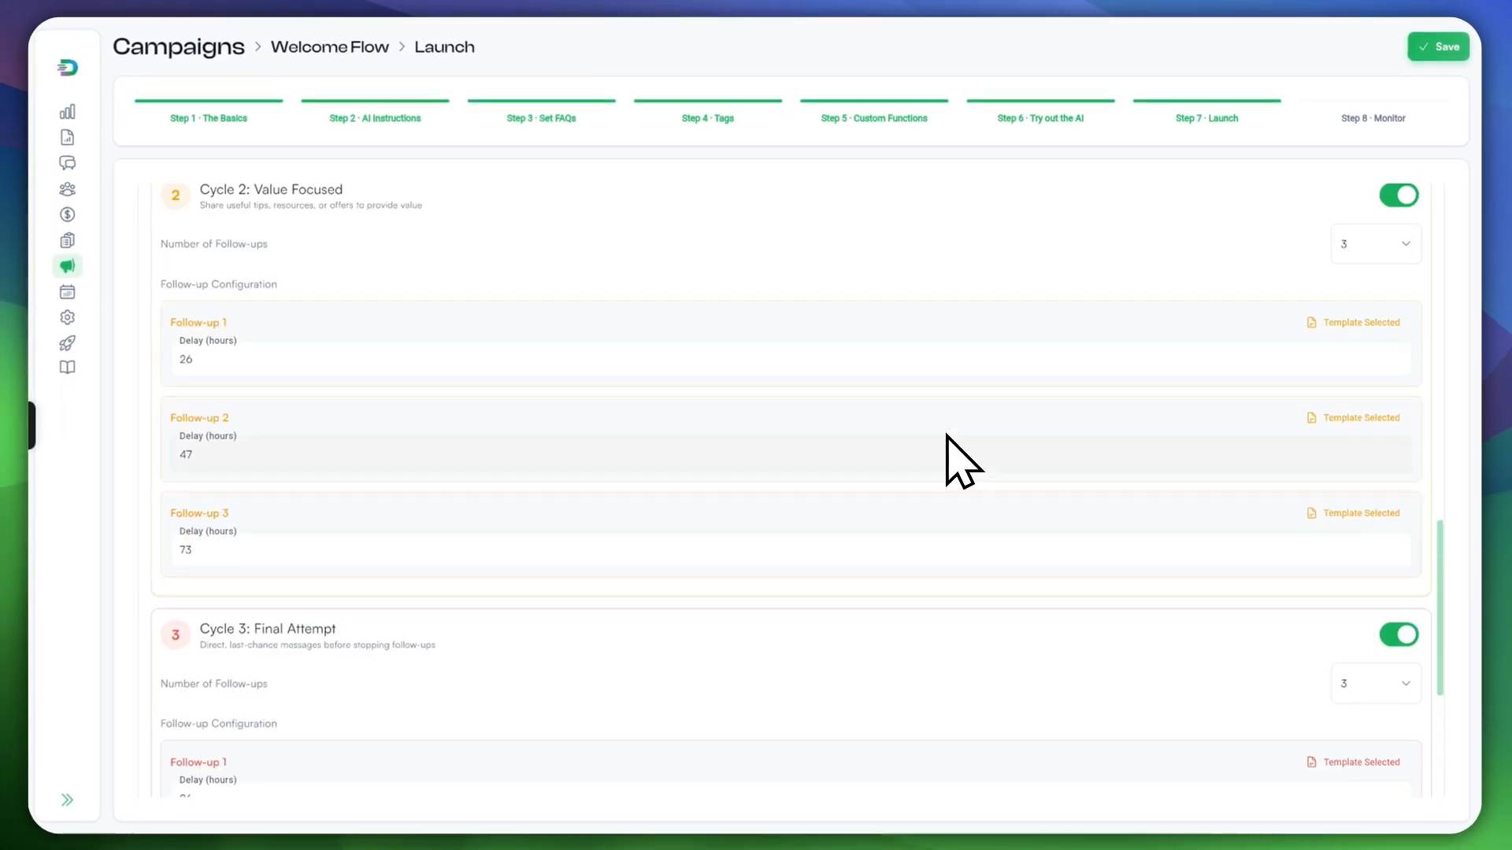
scroll(947, 437, "up", 10)
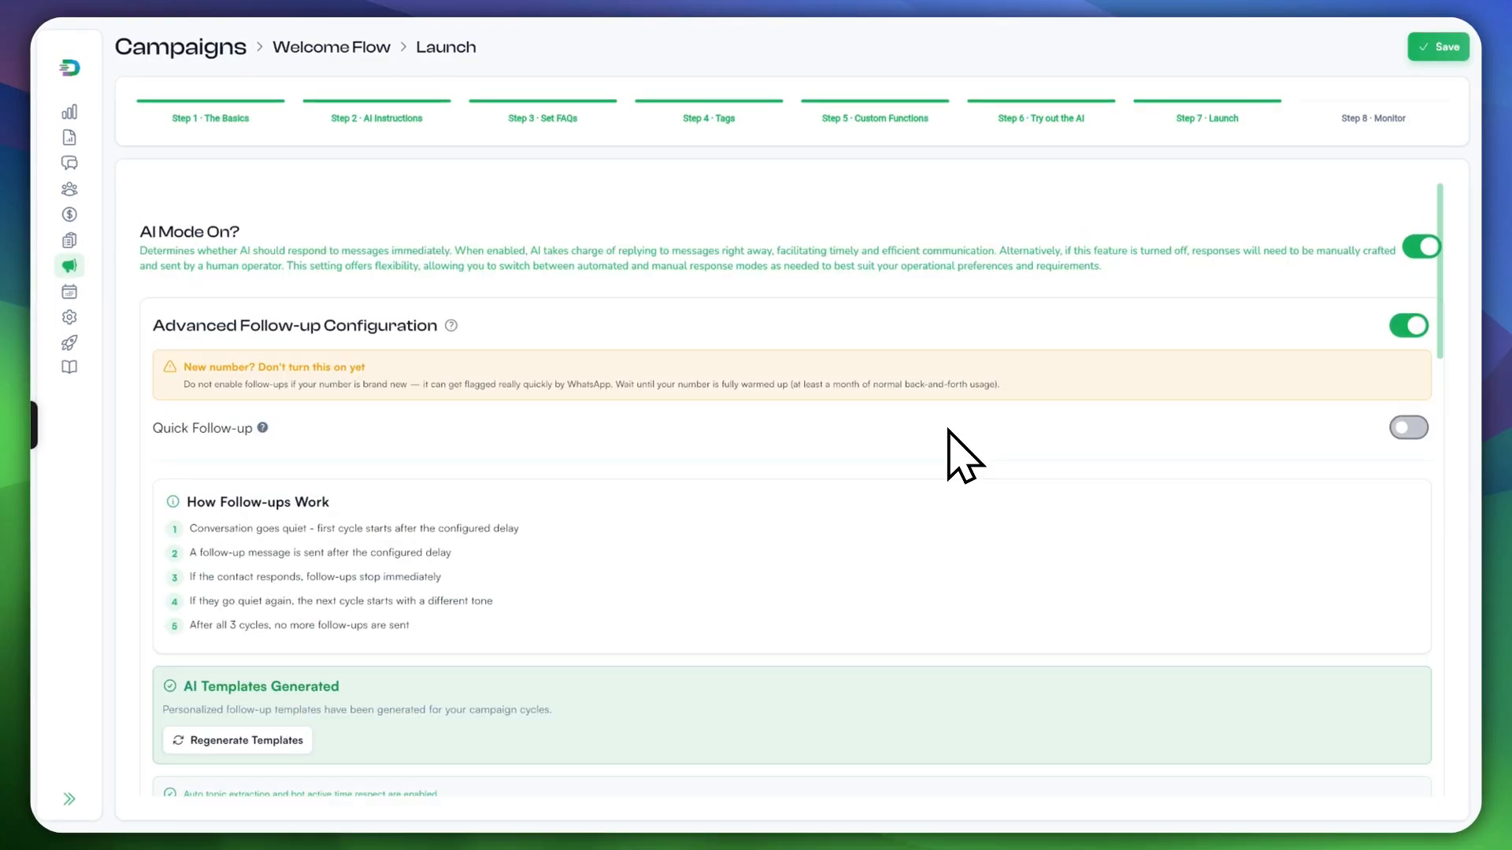
Step: Leave advanced follow-ups off, launch Welcome Flow, and save the launch settings
left_click(1408, 325)
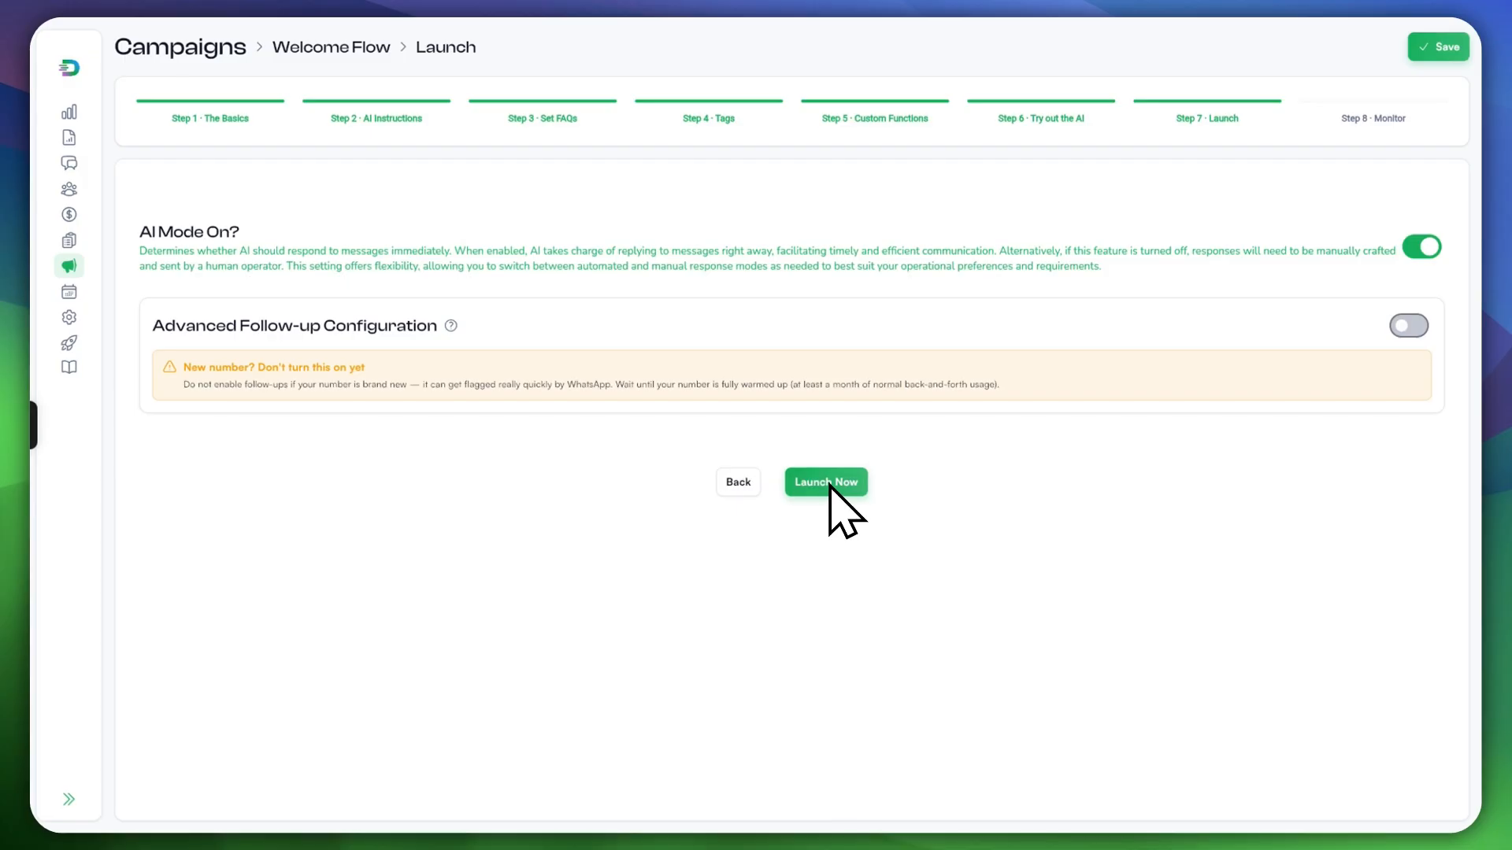
left_click(828, 482)
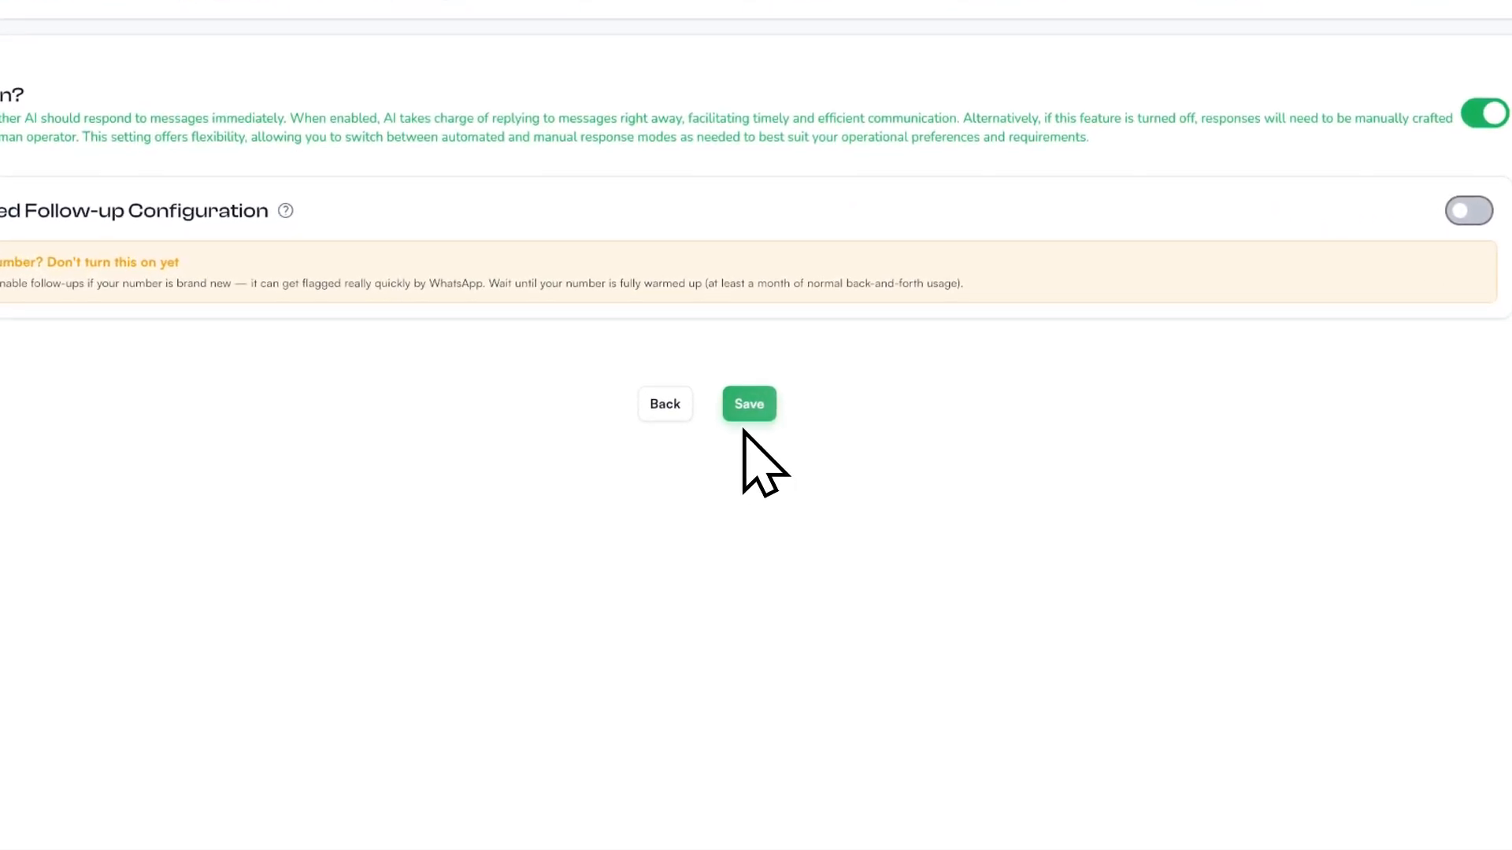
left_click(746, 408)
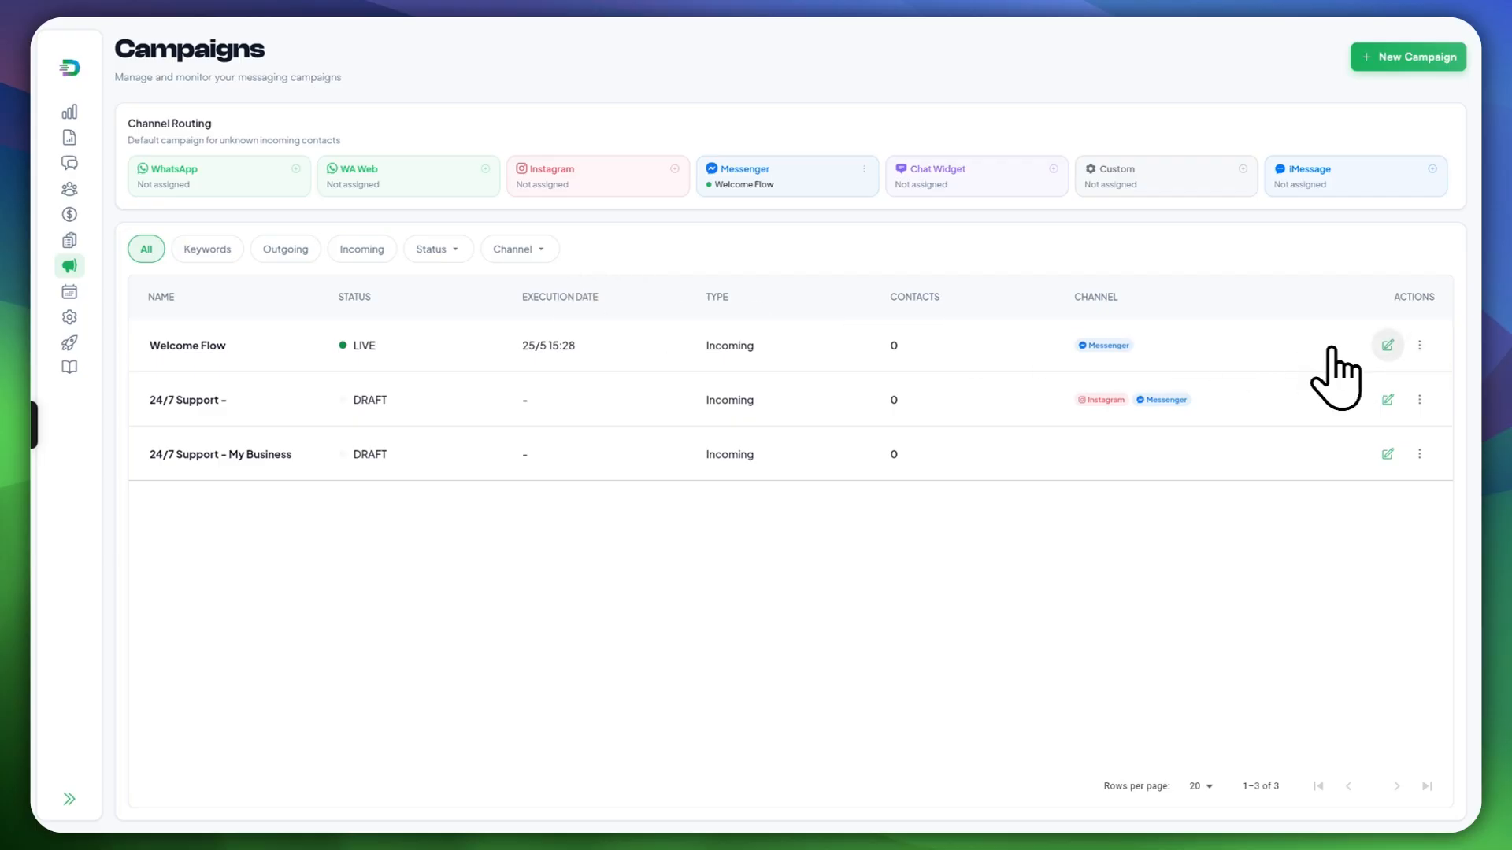
Step: Check the Welcome Flow row's actions menu without choosing anything, then return to the Dashboard
left_click(1417, 347)
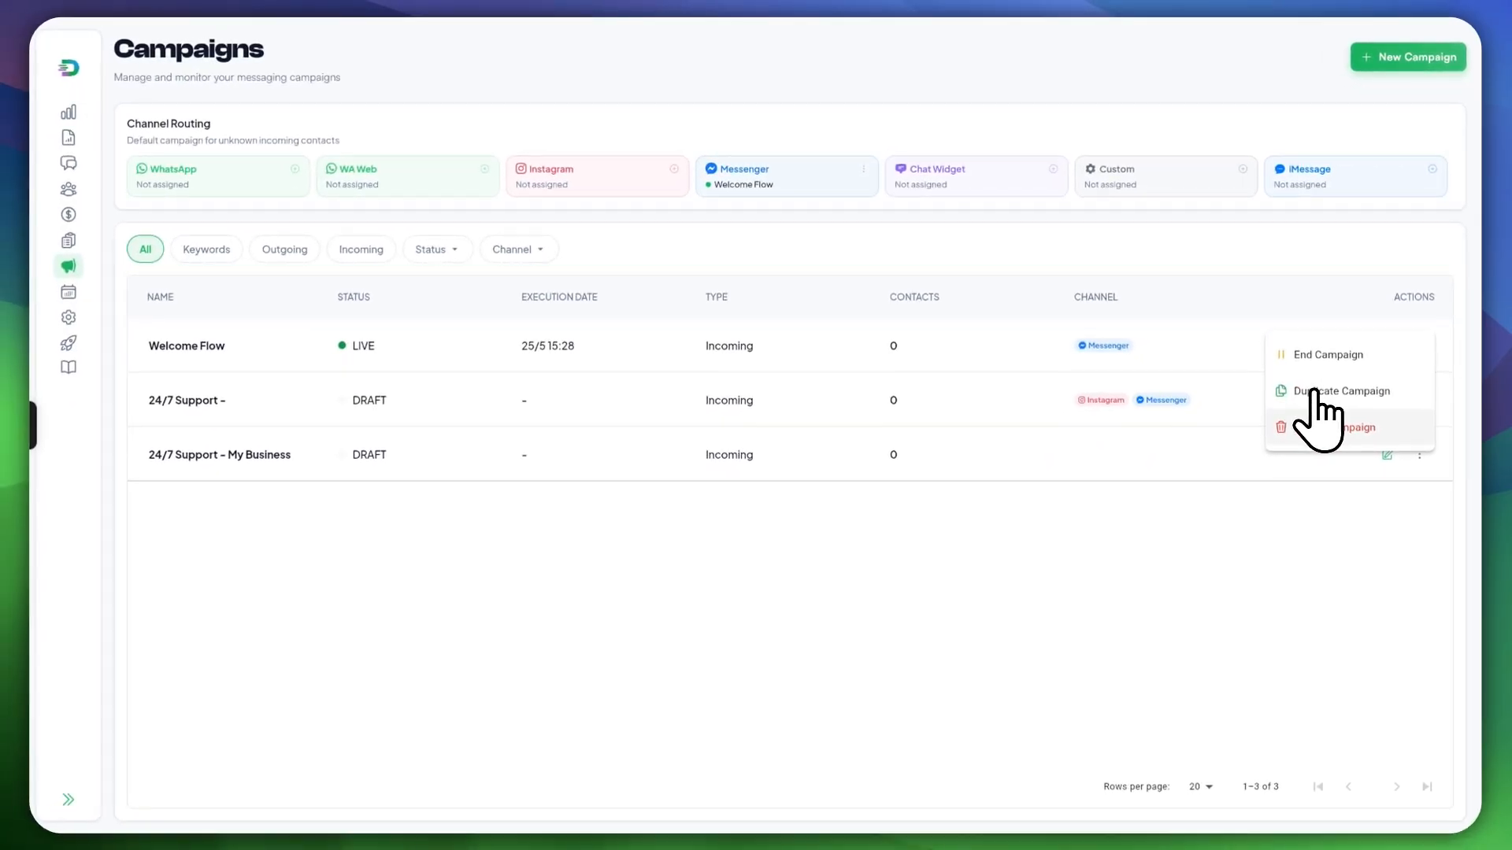
left_click(1278, 260)
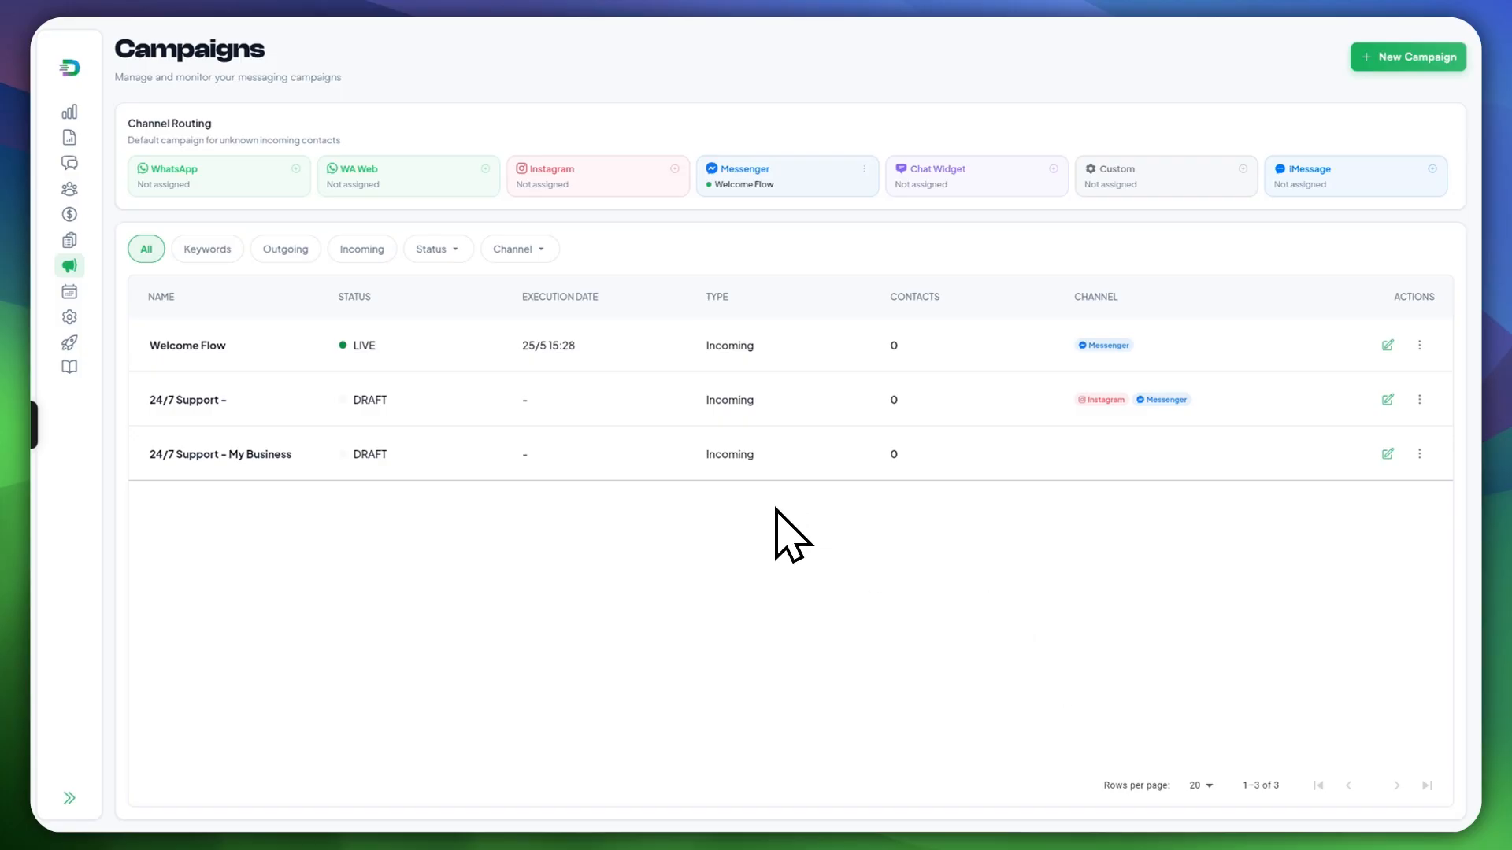
left_click(70, 113)
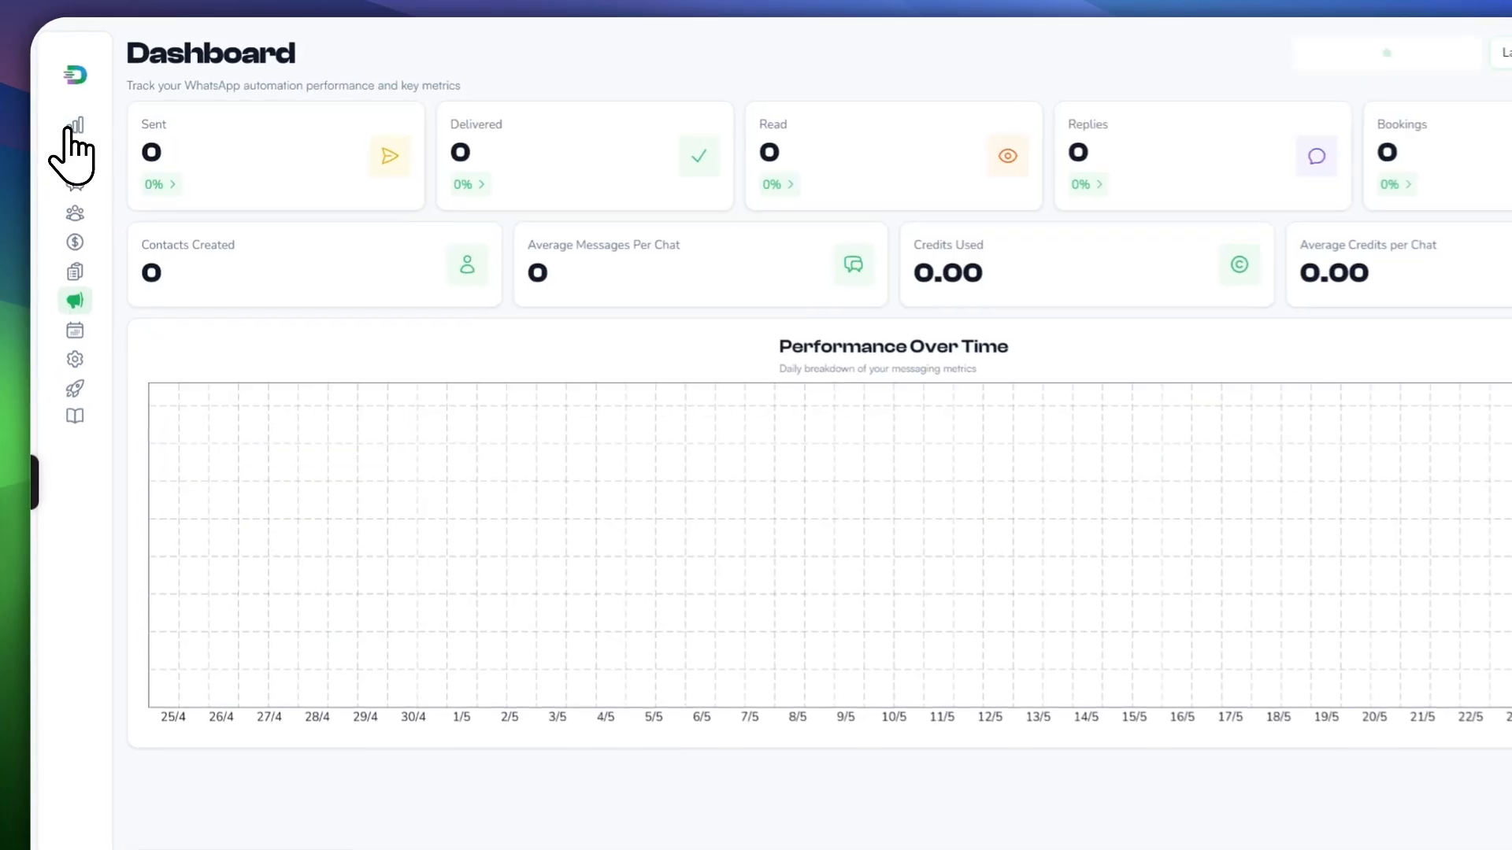
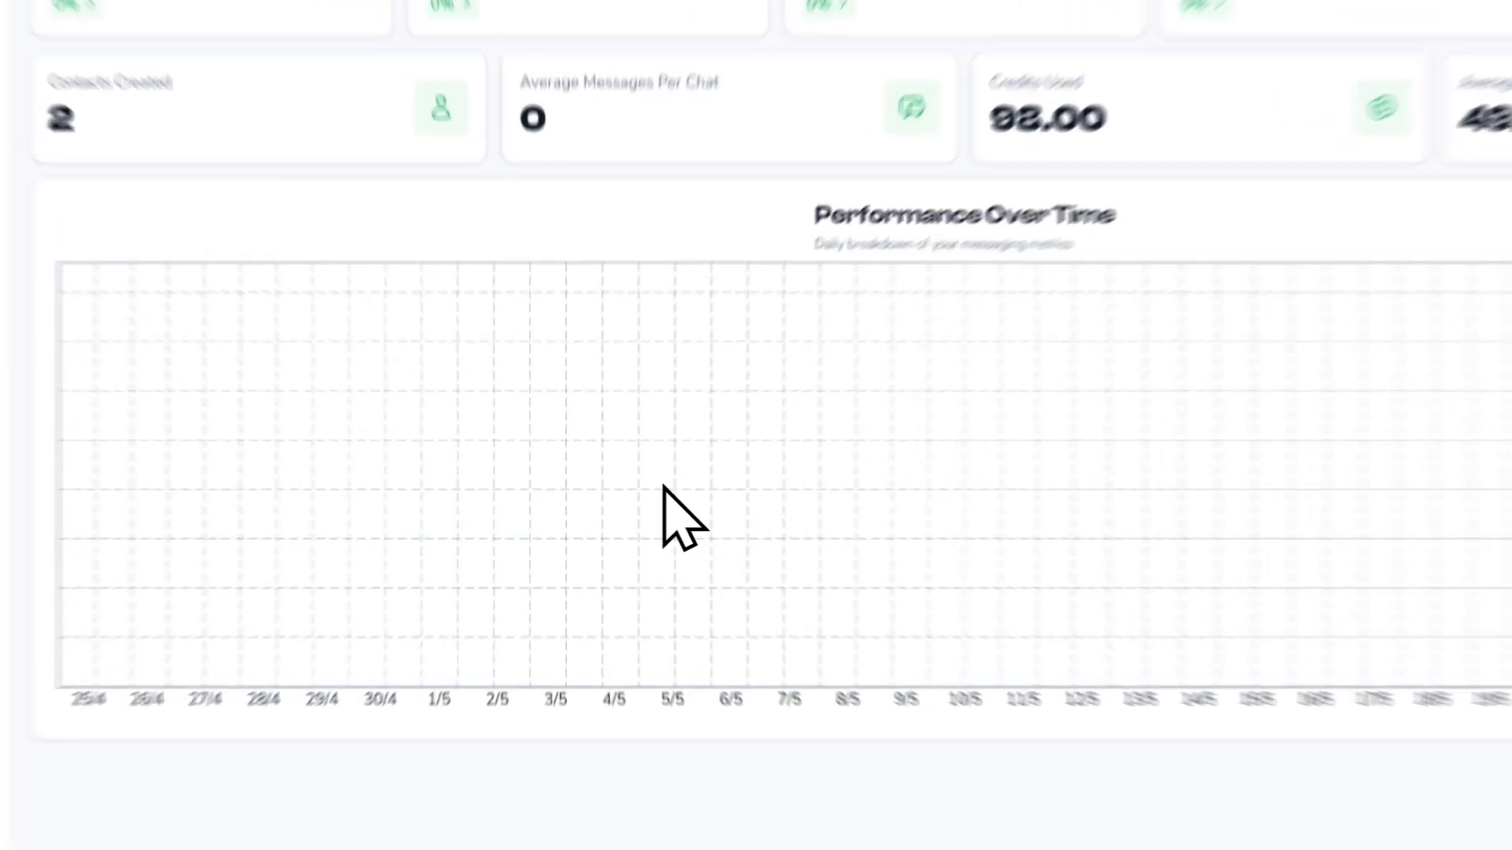
Step: Dismiss the browser context menu and view the dashboard's date-range choices
right_click(664, 488)
key("Escape")
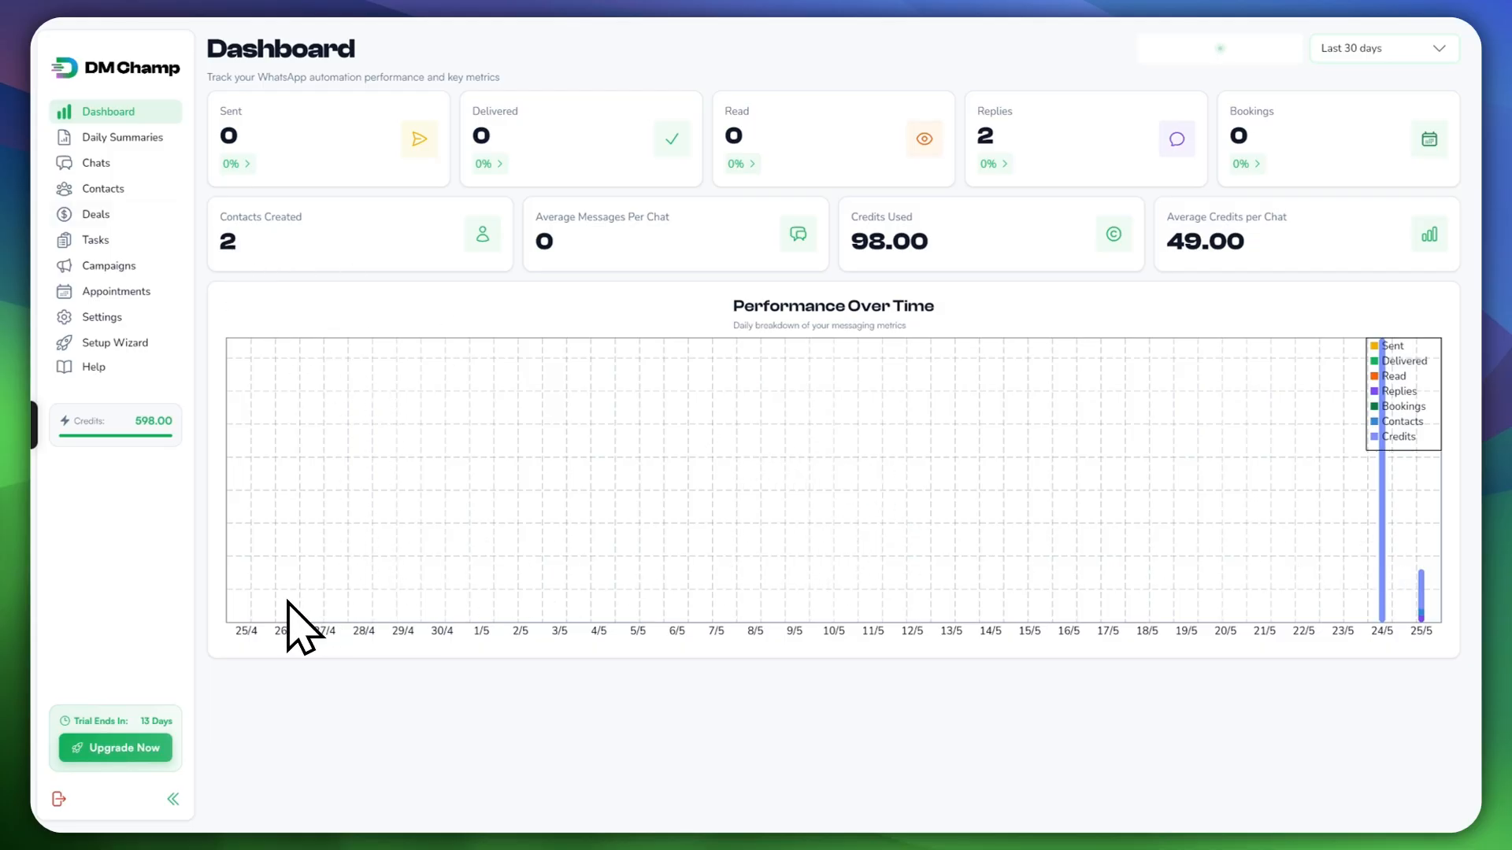
left_click(1401, 50)
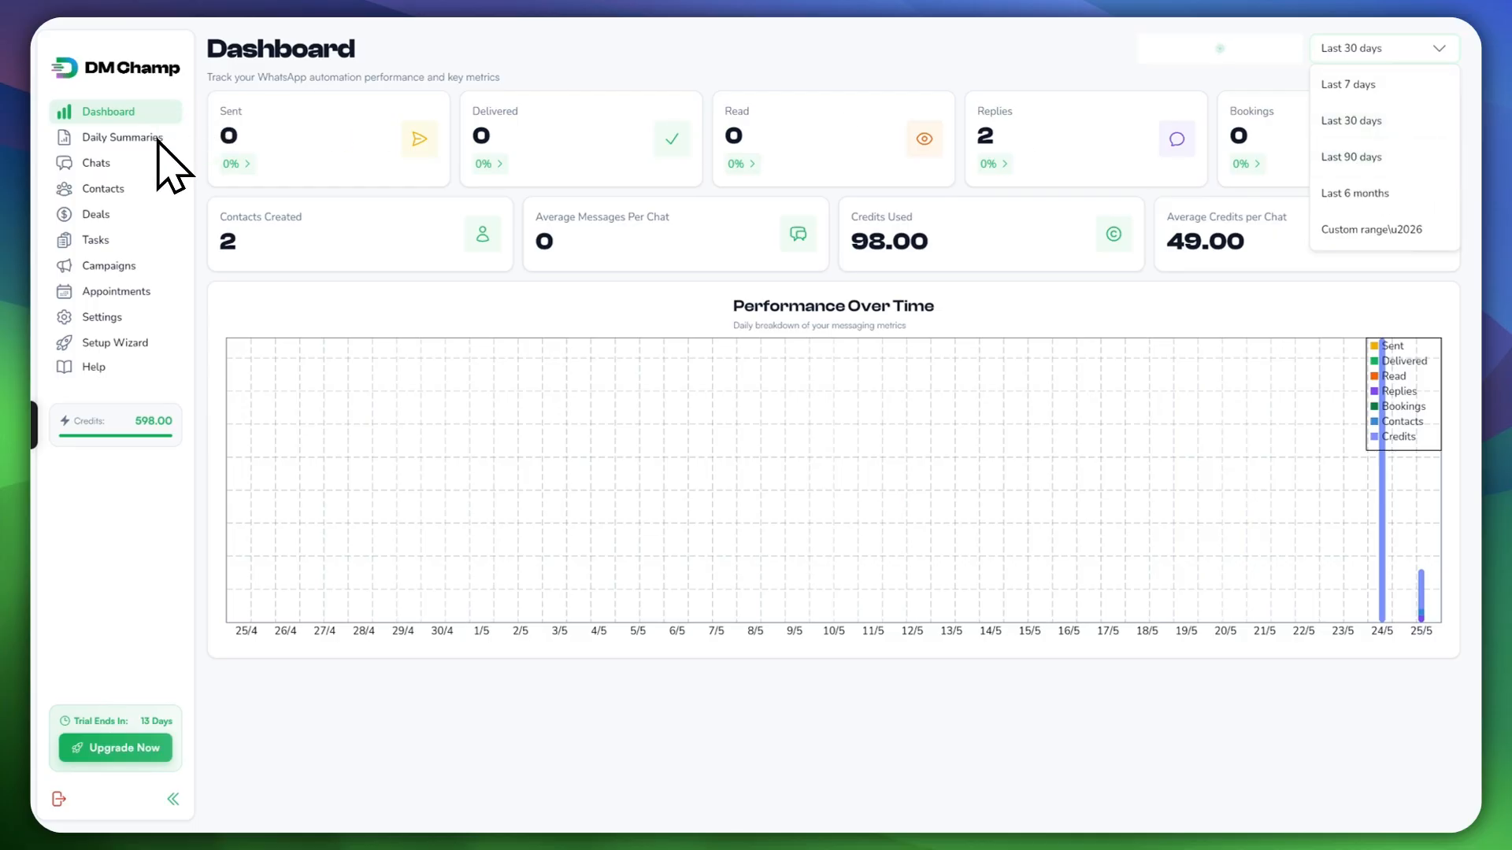
Step: In Daily Summaries, step the date to May 25 and back to May 24, then preview the calendar
left_click(134, 140)
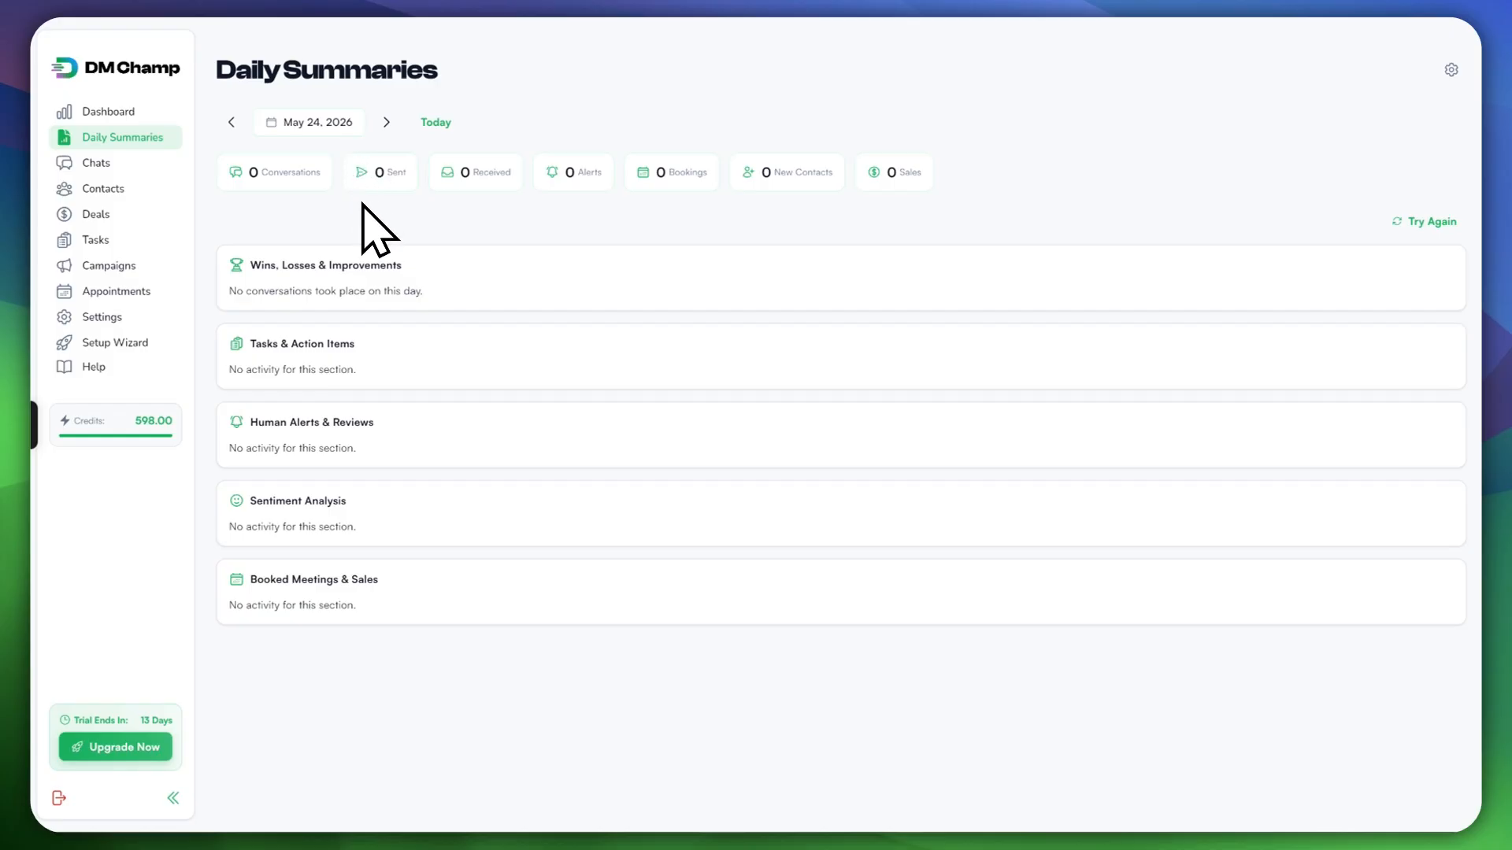
left_click(386, 122)
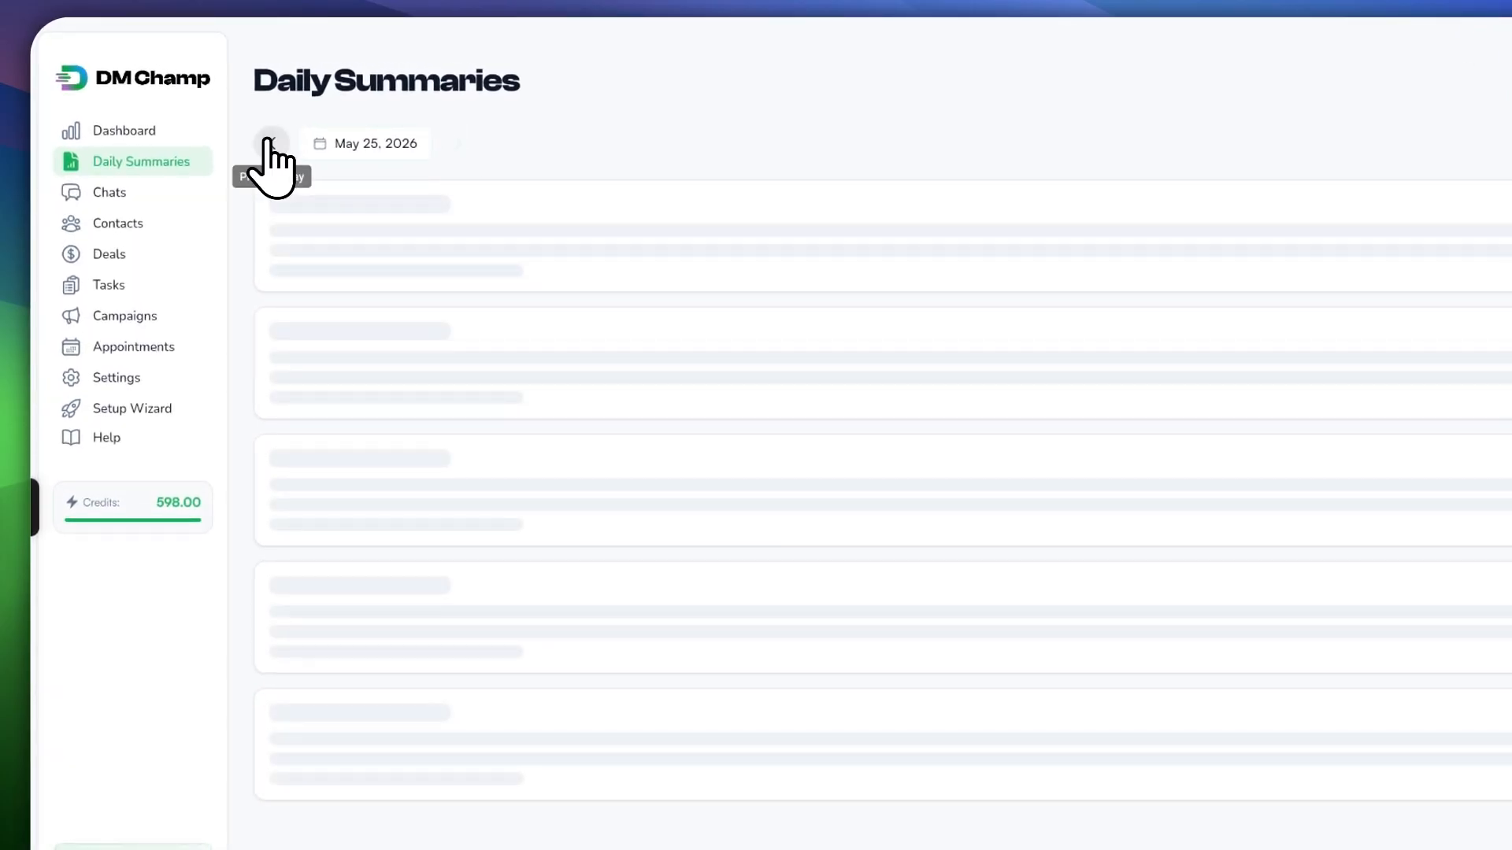
left_click(272, 143)
left_click(376, 140)
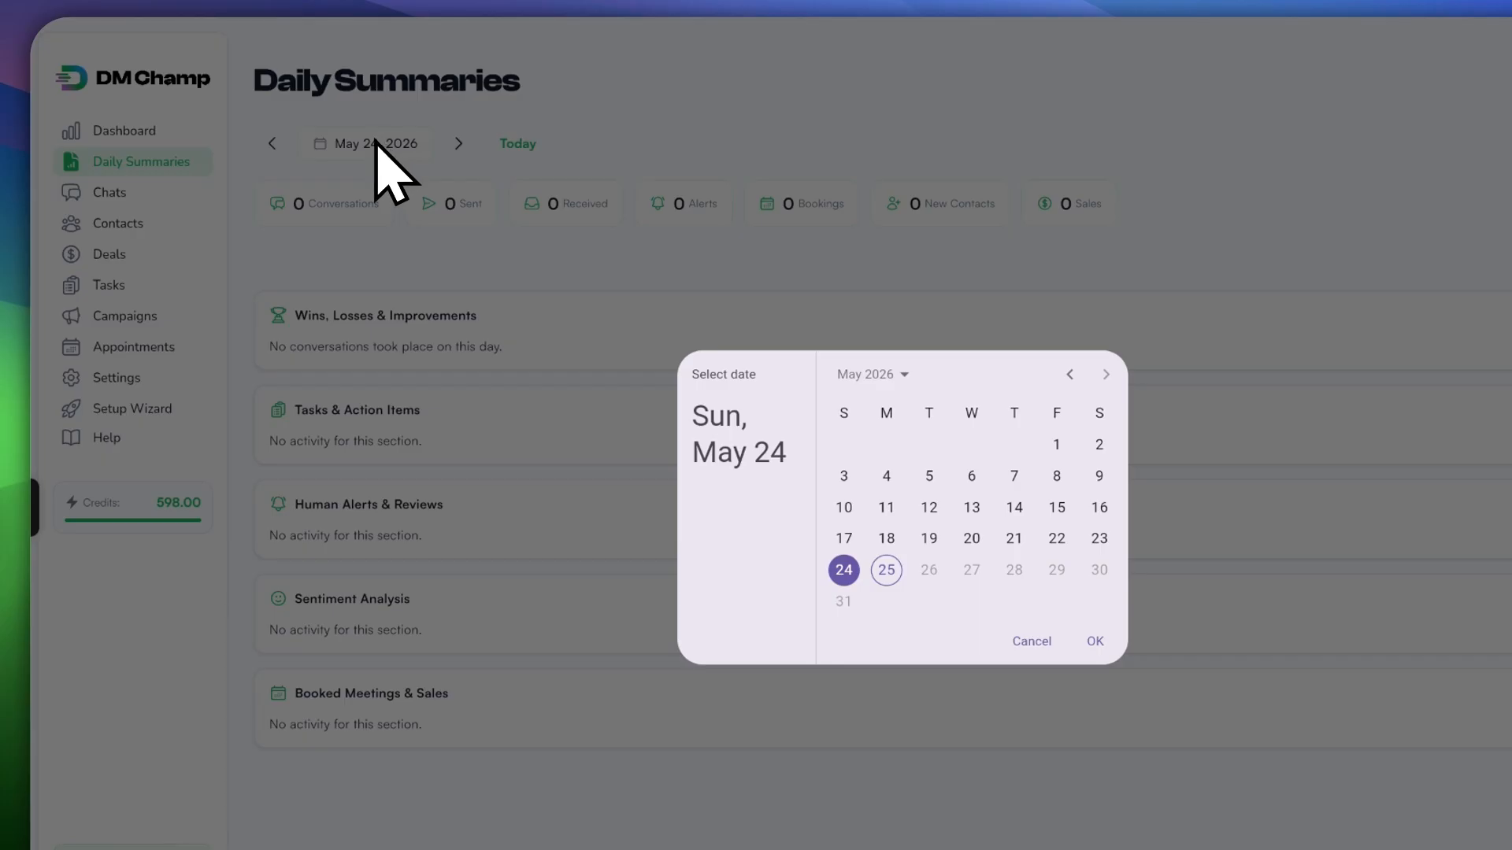
left_click(1170, 260)
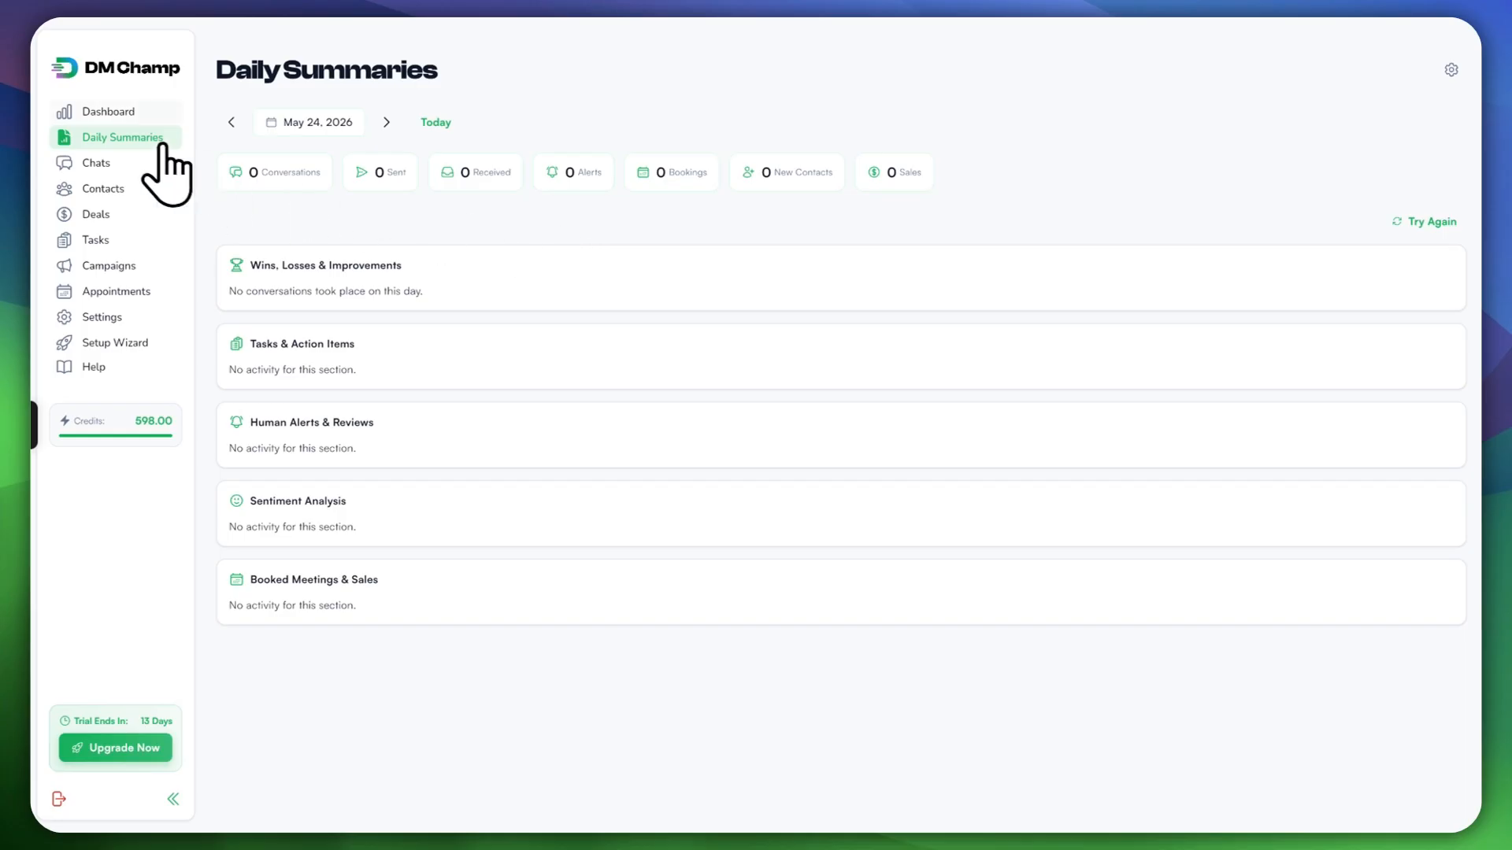
Step: Visit the Dashboard, return to Daily Summaries, then go to the Chats inbox
left_click(110, 114)
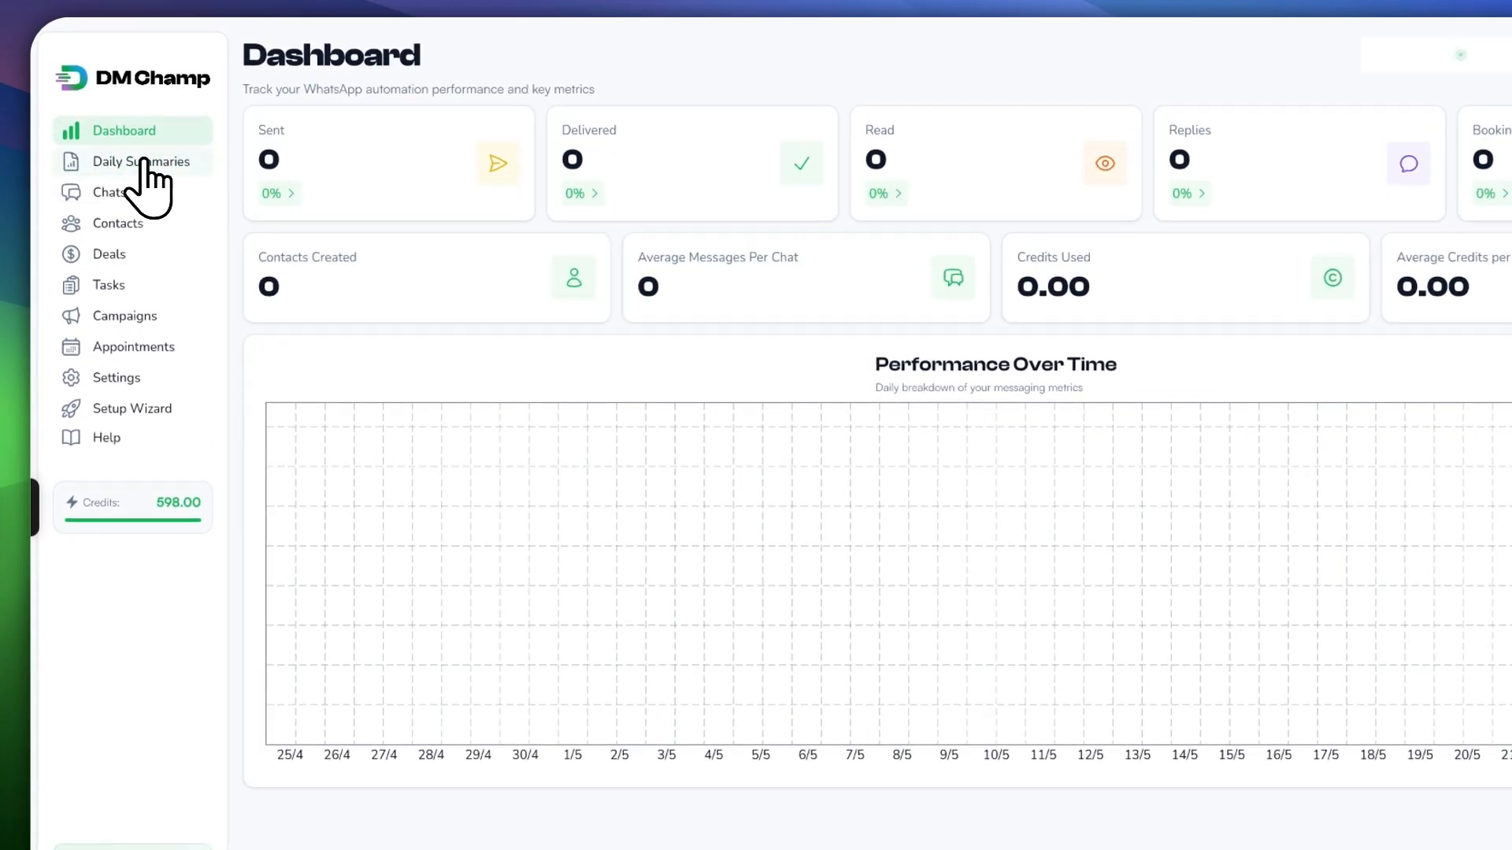
left_click(141, 160)
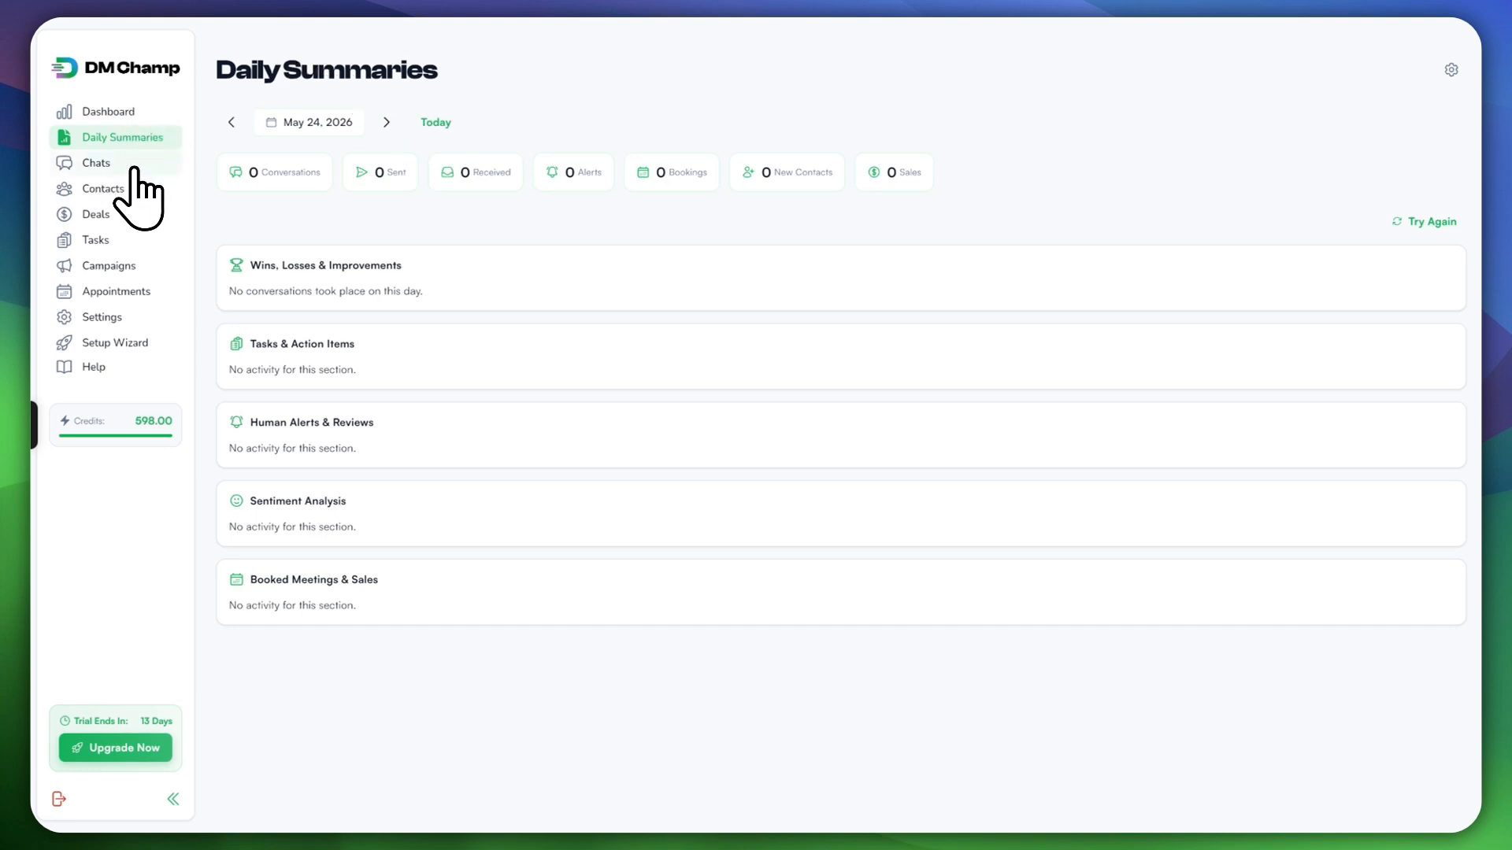
left_click(96, 166)
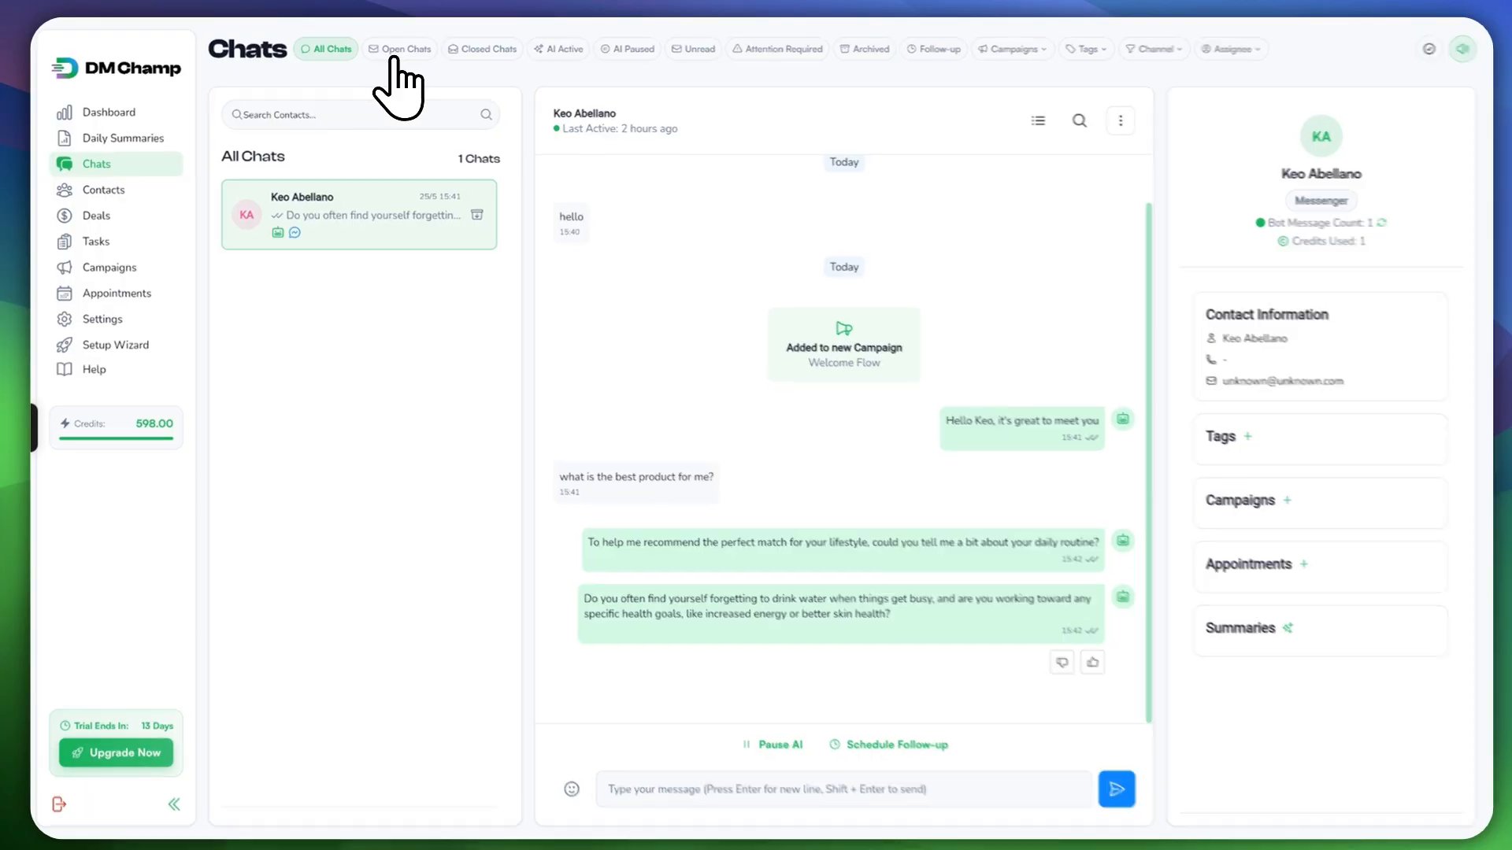
Step: Cycle through the Open, Closed, AI Active/Paused, Unread, Attention, Archived and Follow-up chat filters, then list campaigns
left_click(396, 55)
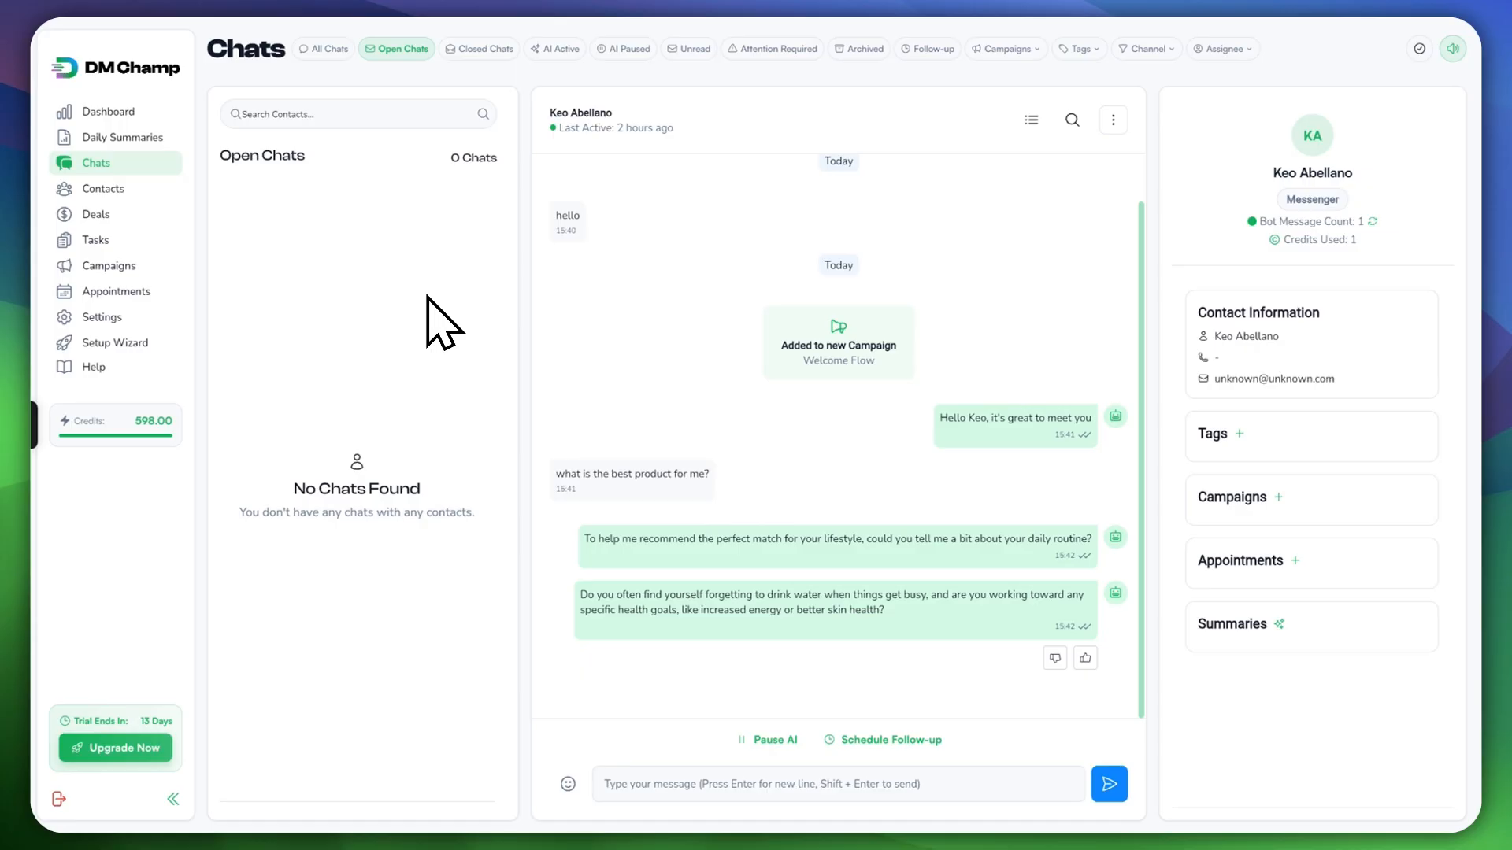
left_click(471, 49)
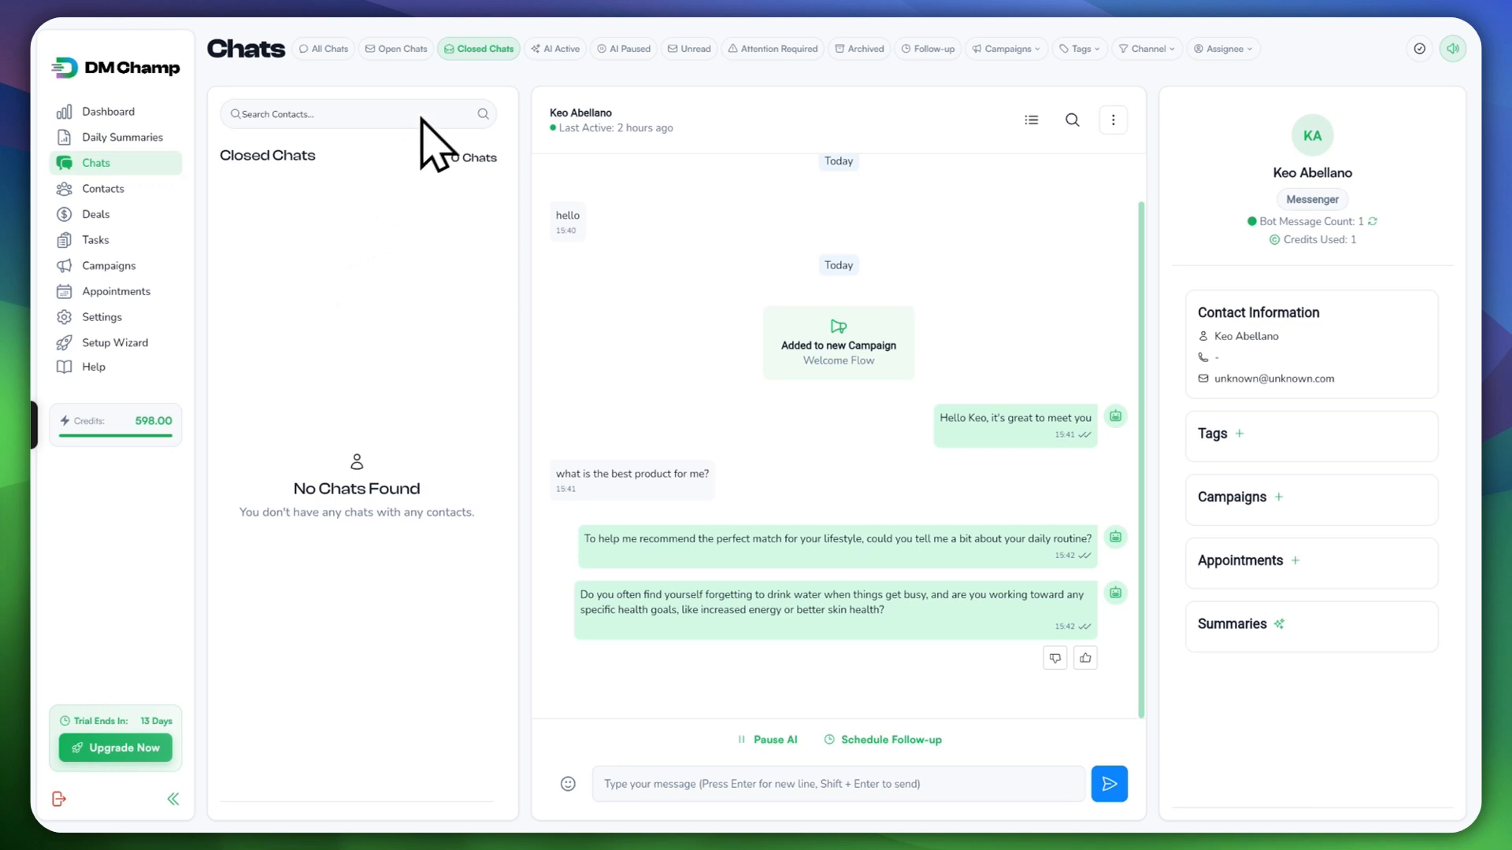
left_click(603, 53)
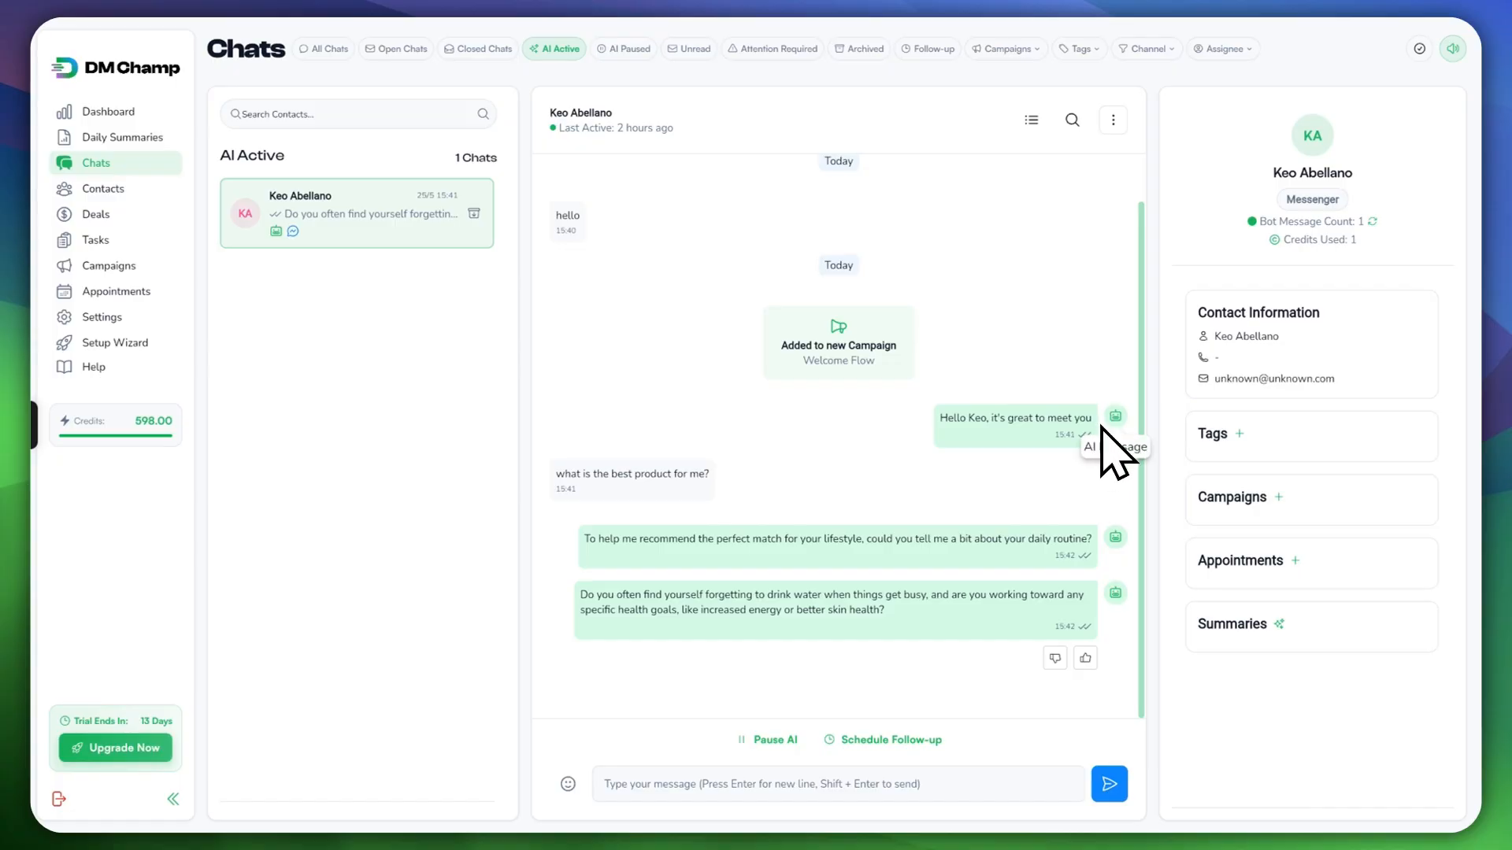
left_click(624, 49)
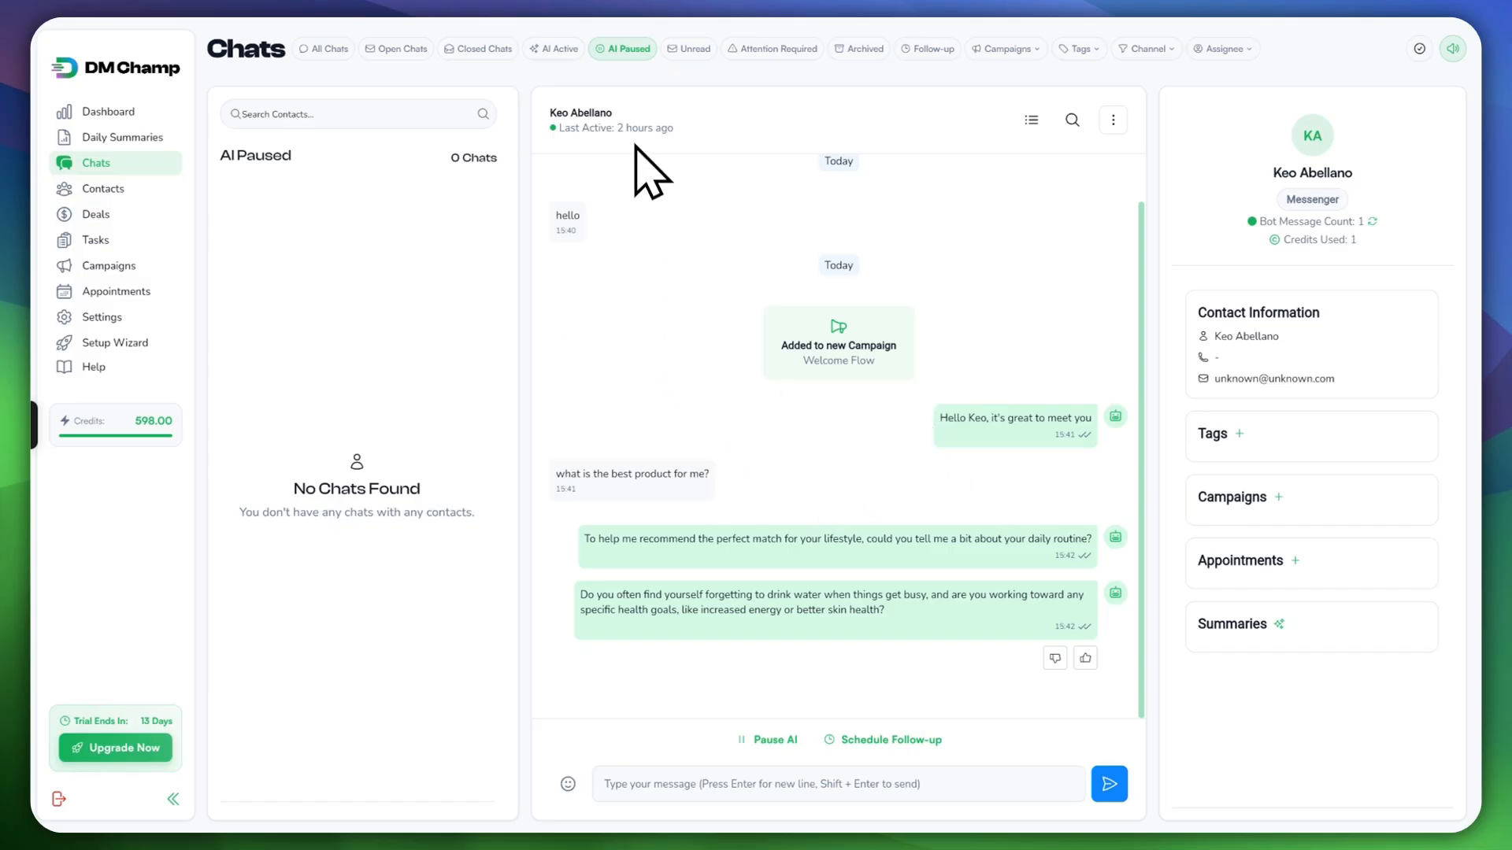
left_click(690, 48)
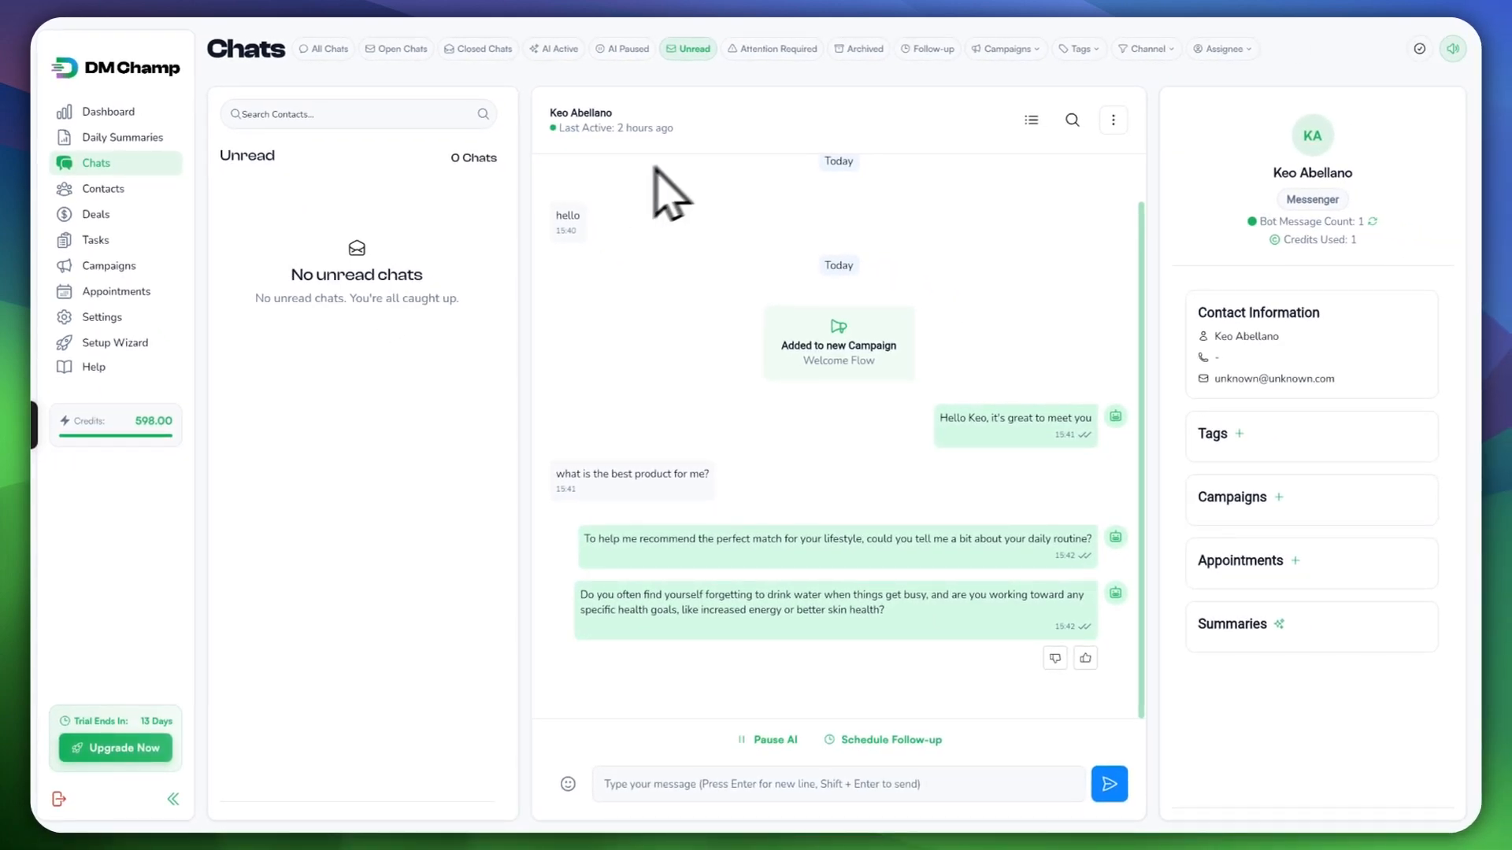
left_click(779, 51)
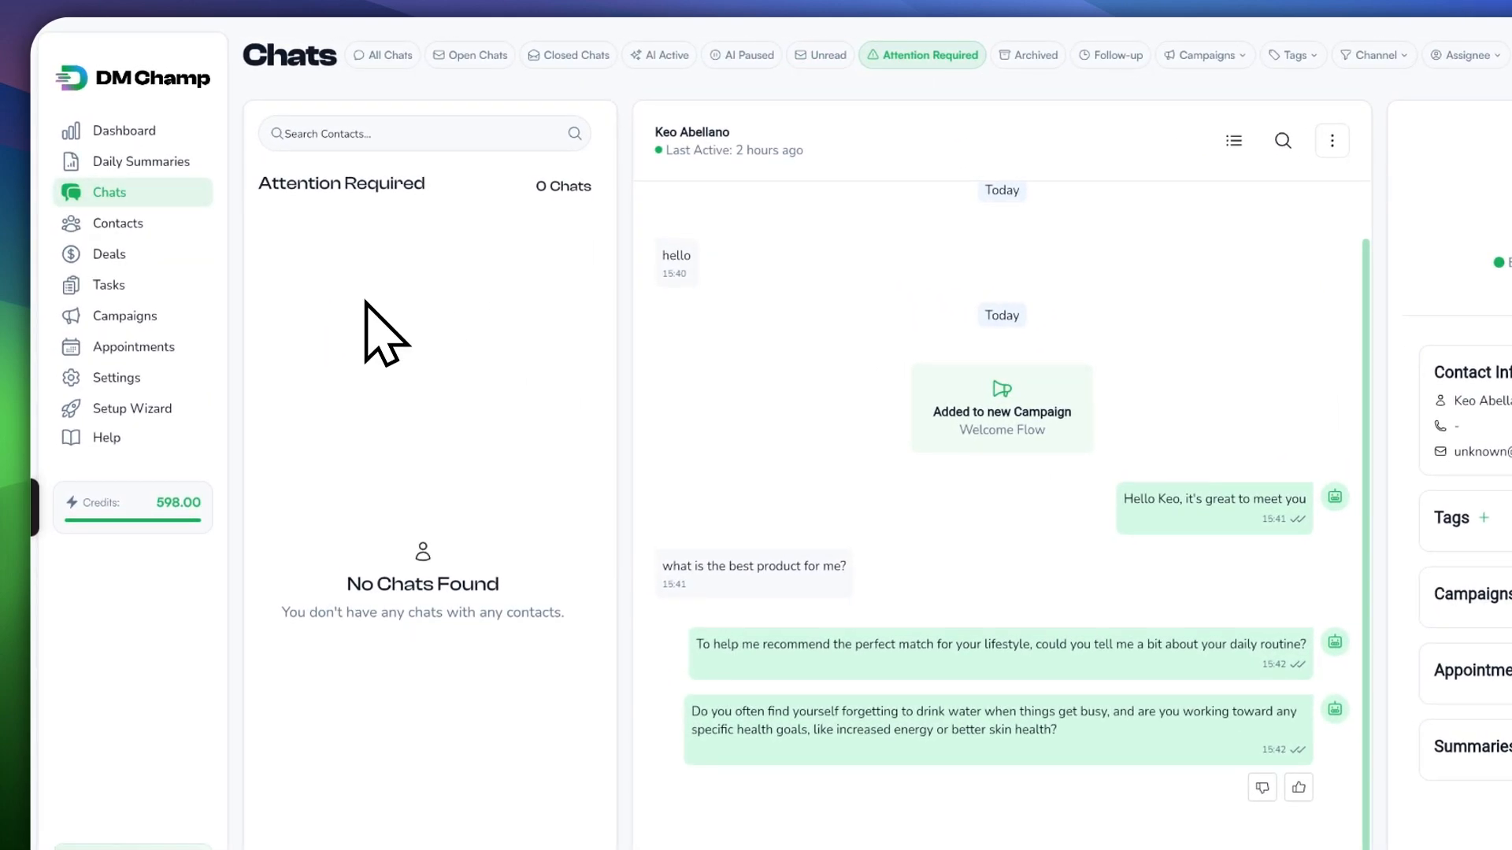
left_click(994, 59)
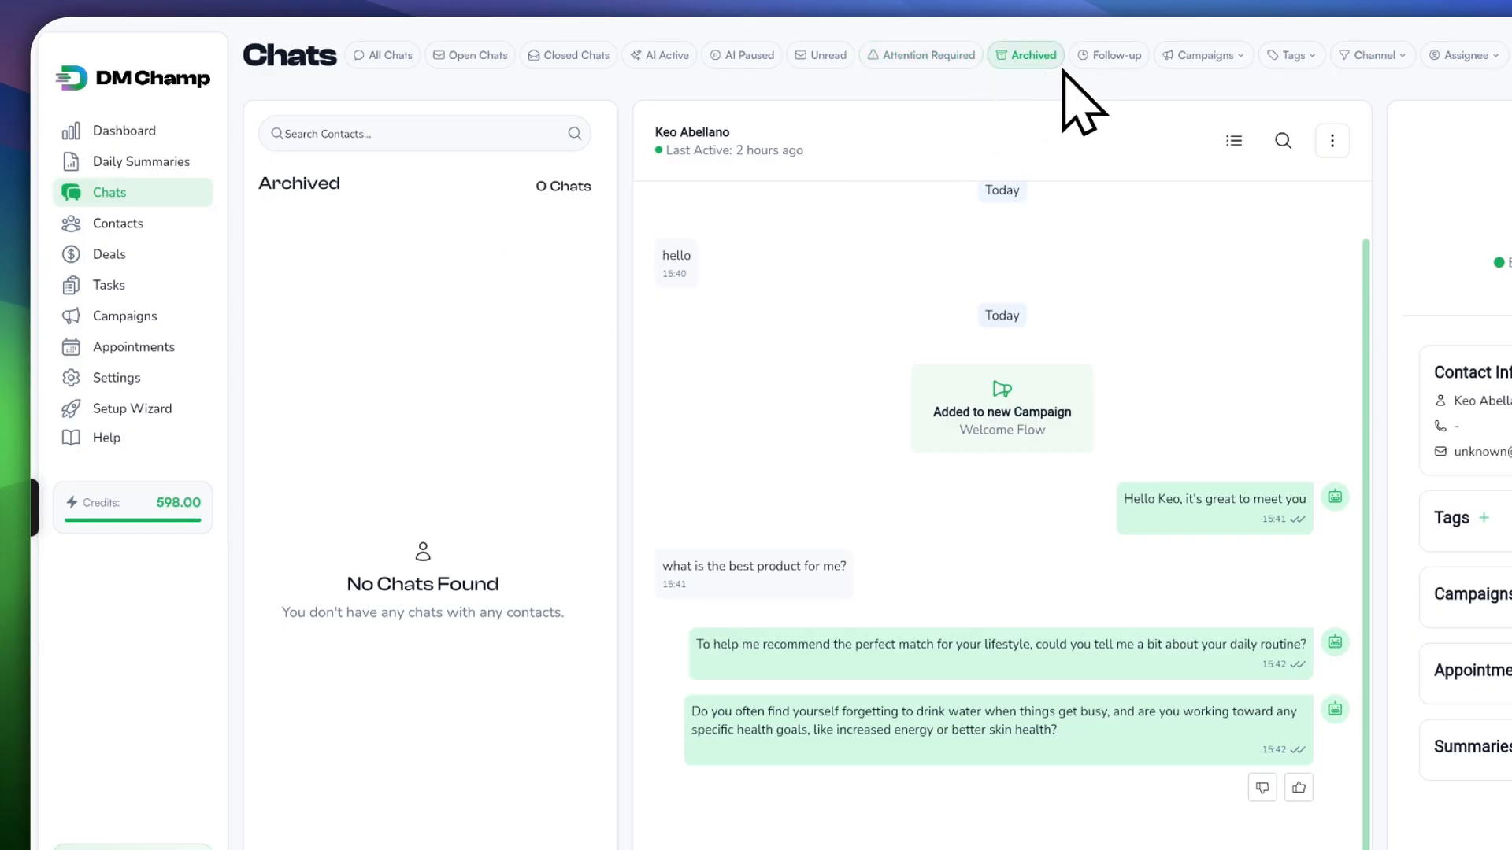
left_click(1103, 58)
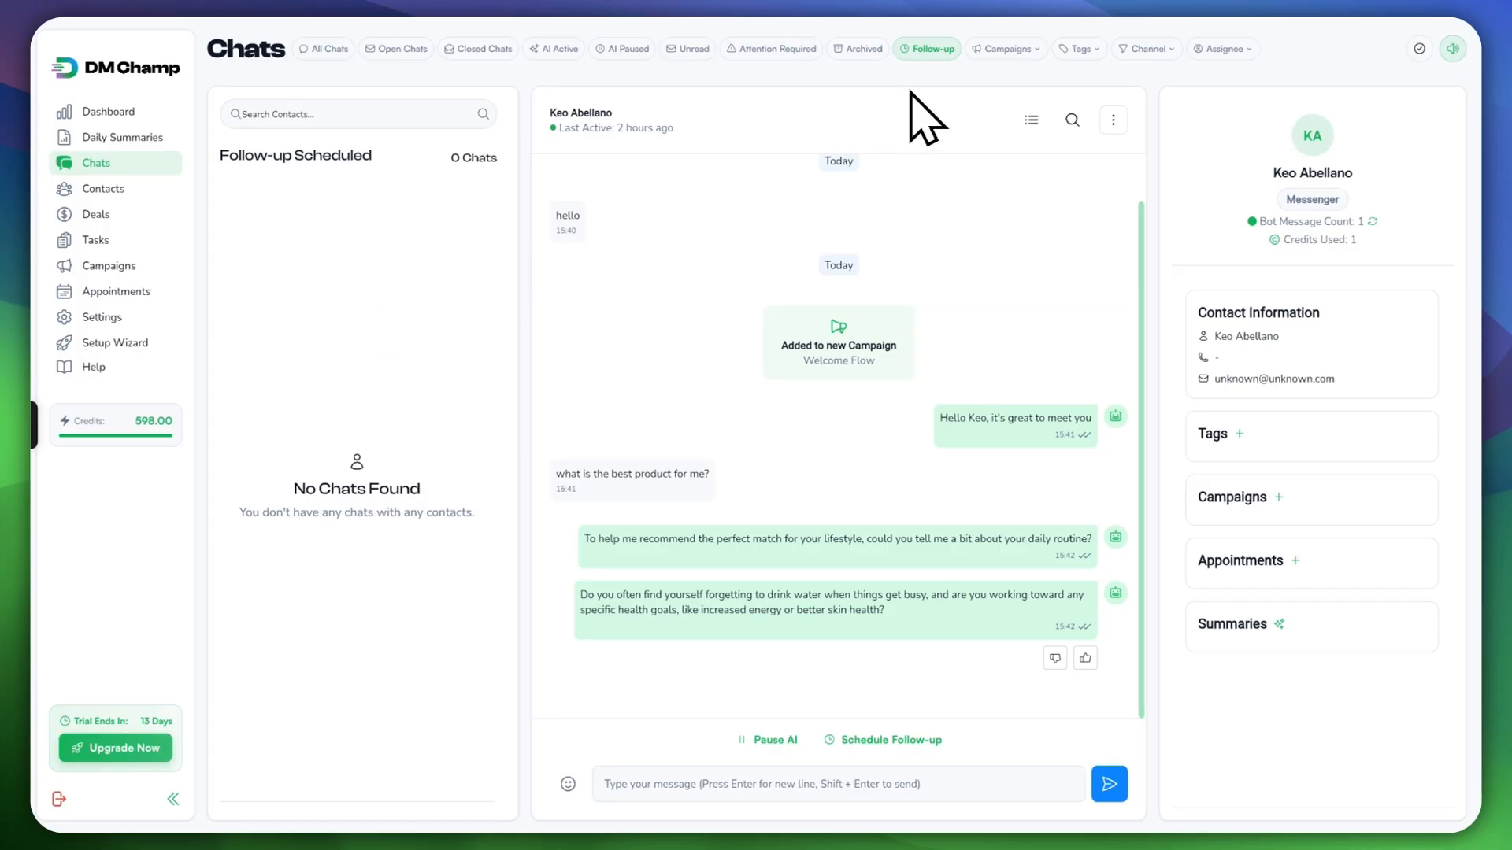
left_click(1007, 49)
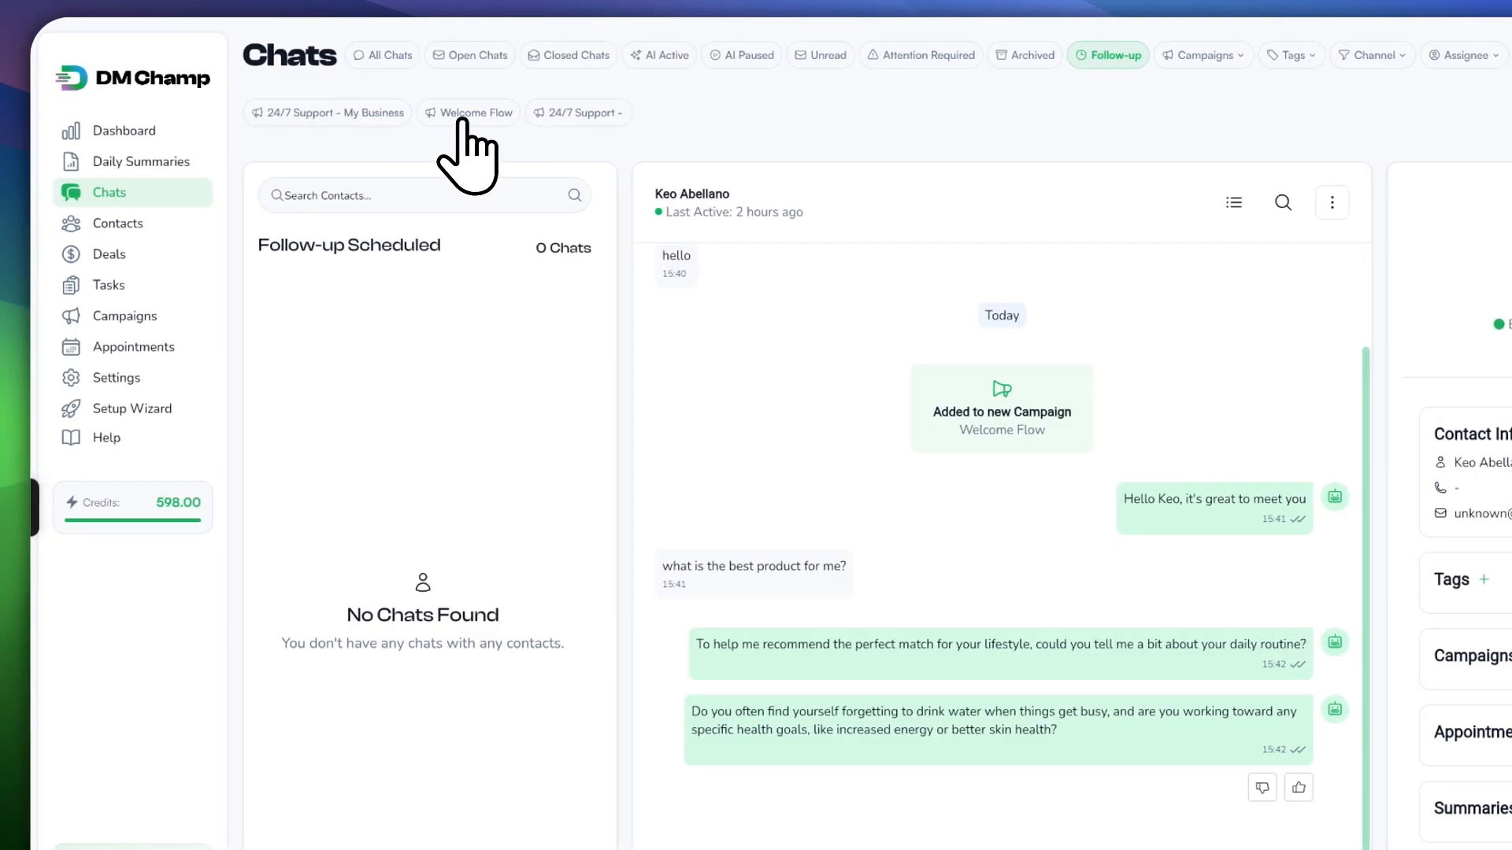
Step: Filter chats by the Welcome Flow campaign, Website Customer tag and Messenger channel
left_click(469, 114)
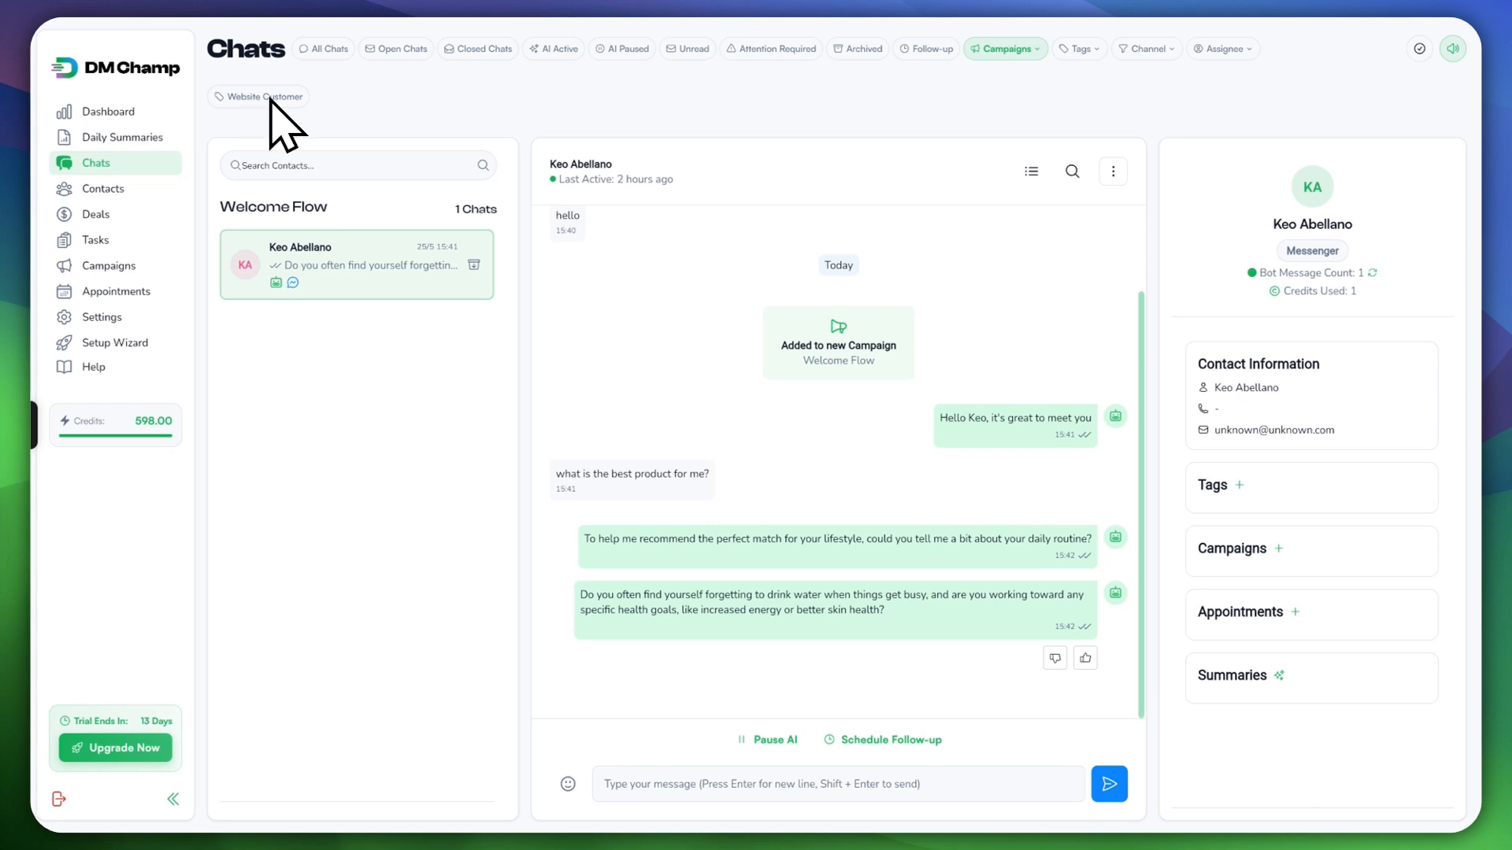
left_click(244, 94)
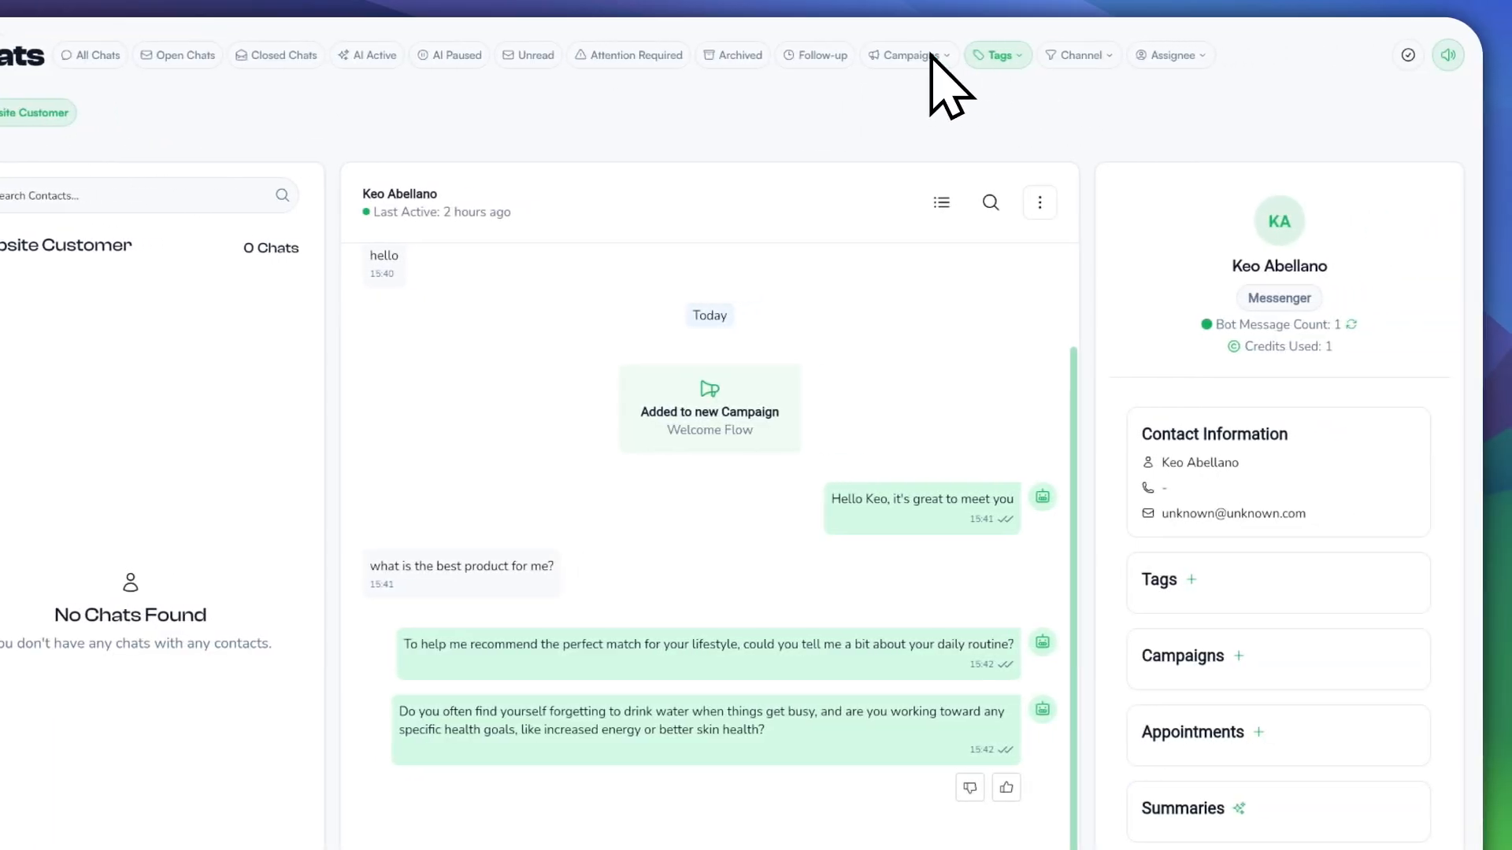
left_click(1053, 56)
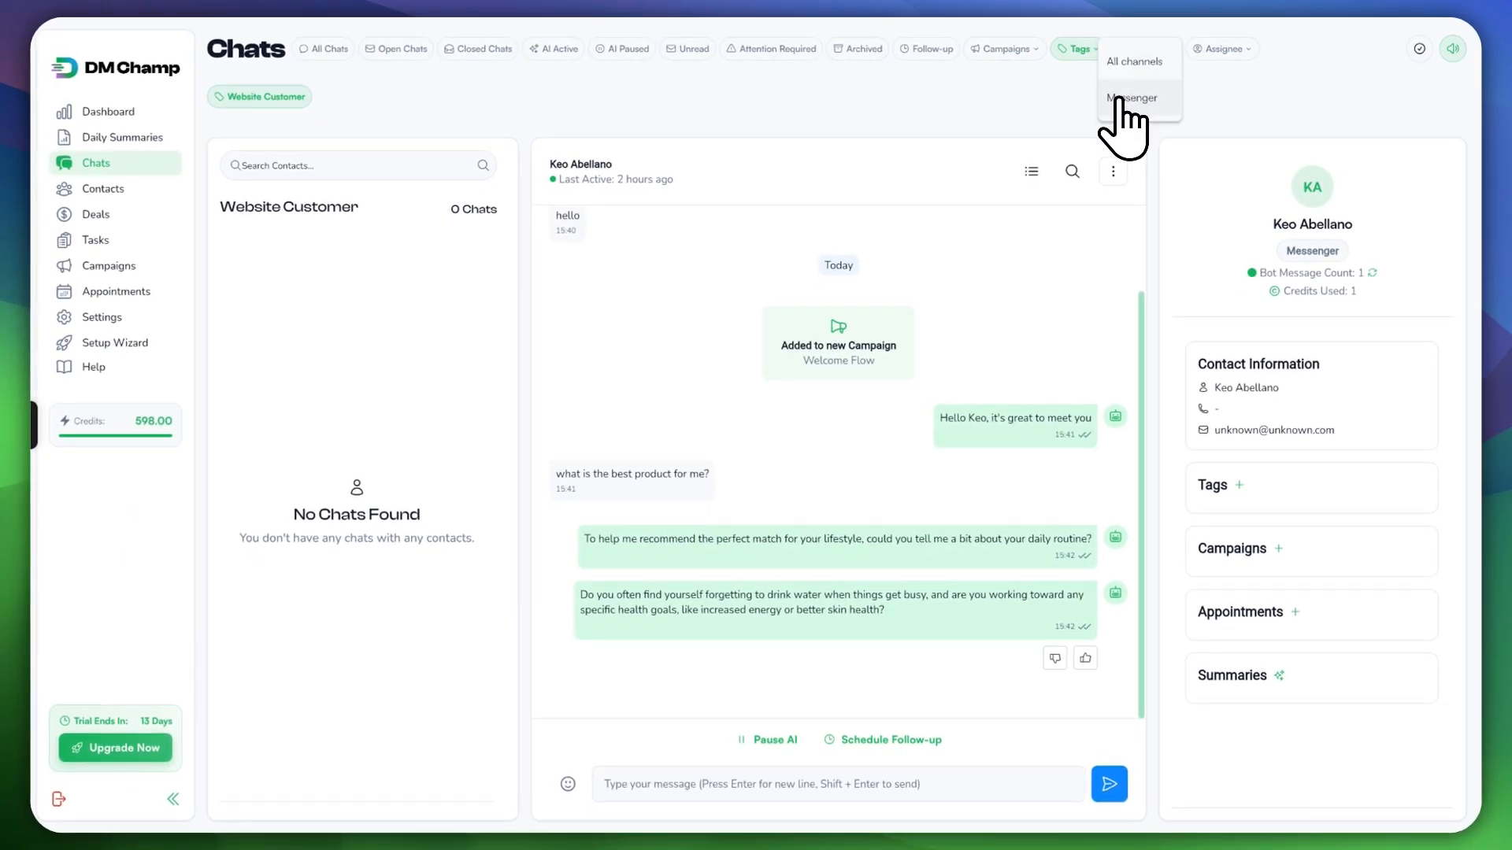
left_click(1119, 99)
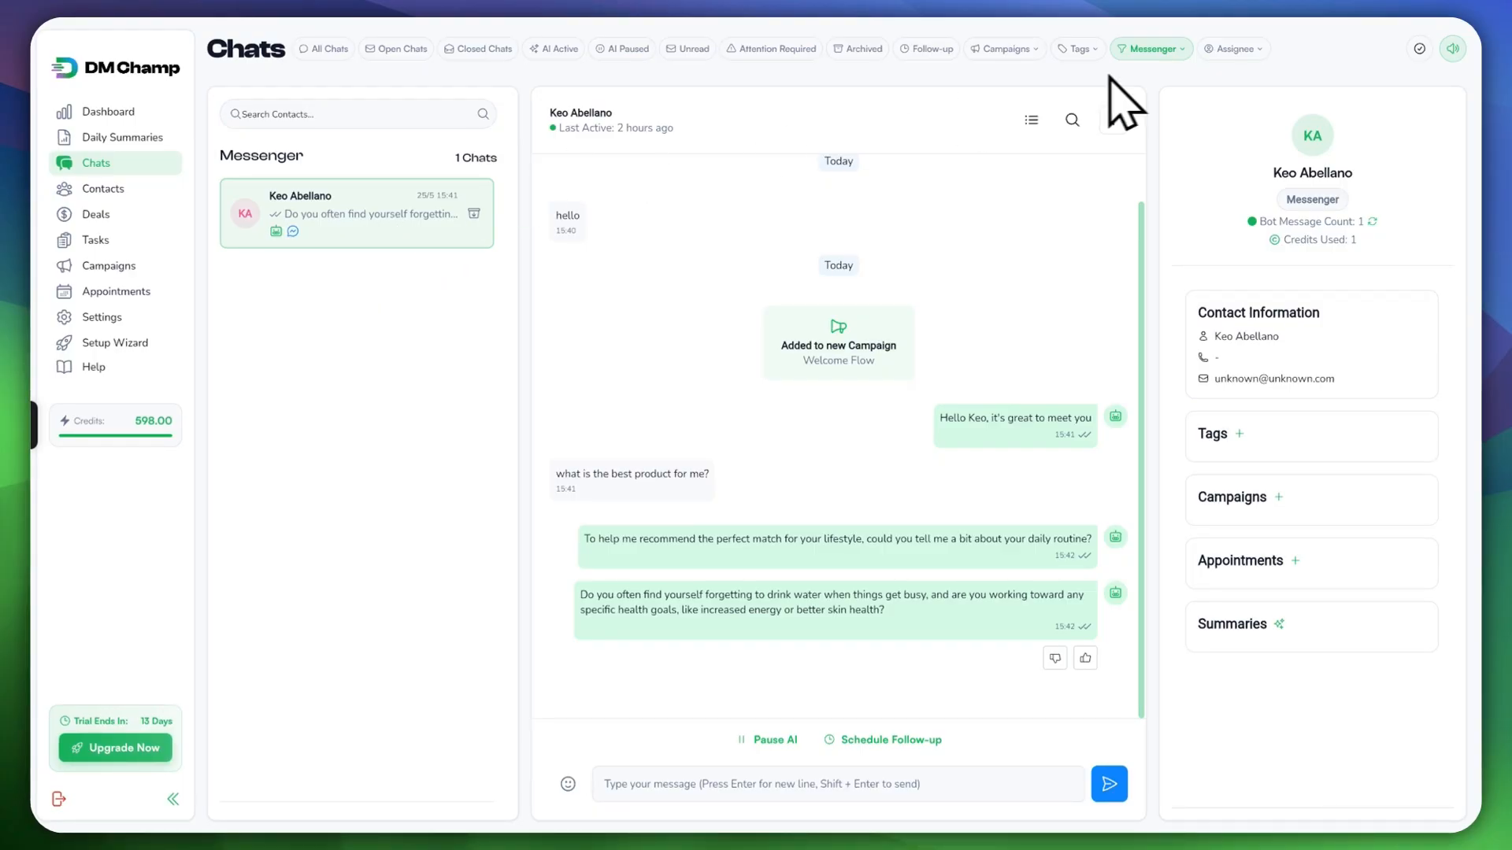
Step: Show only chats assigned to me, then return to All Chats and close the assignee filter
left_click(1232, 49)
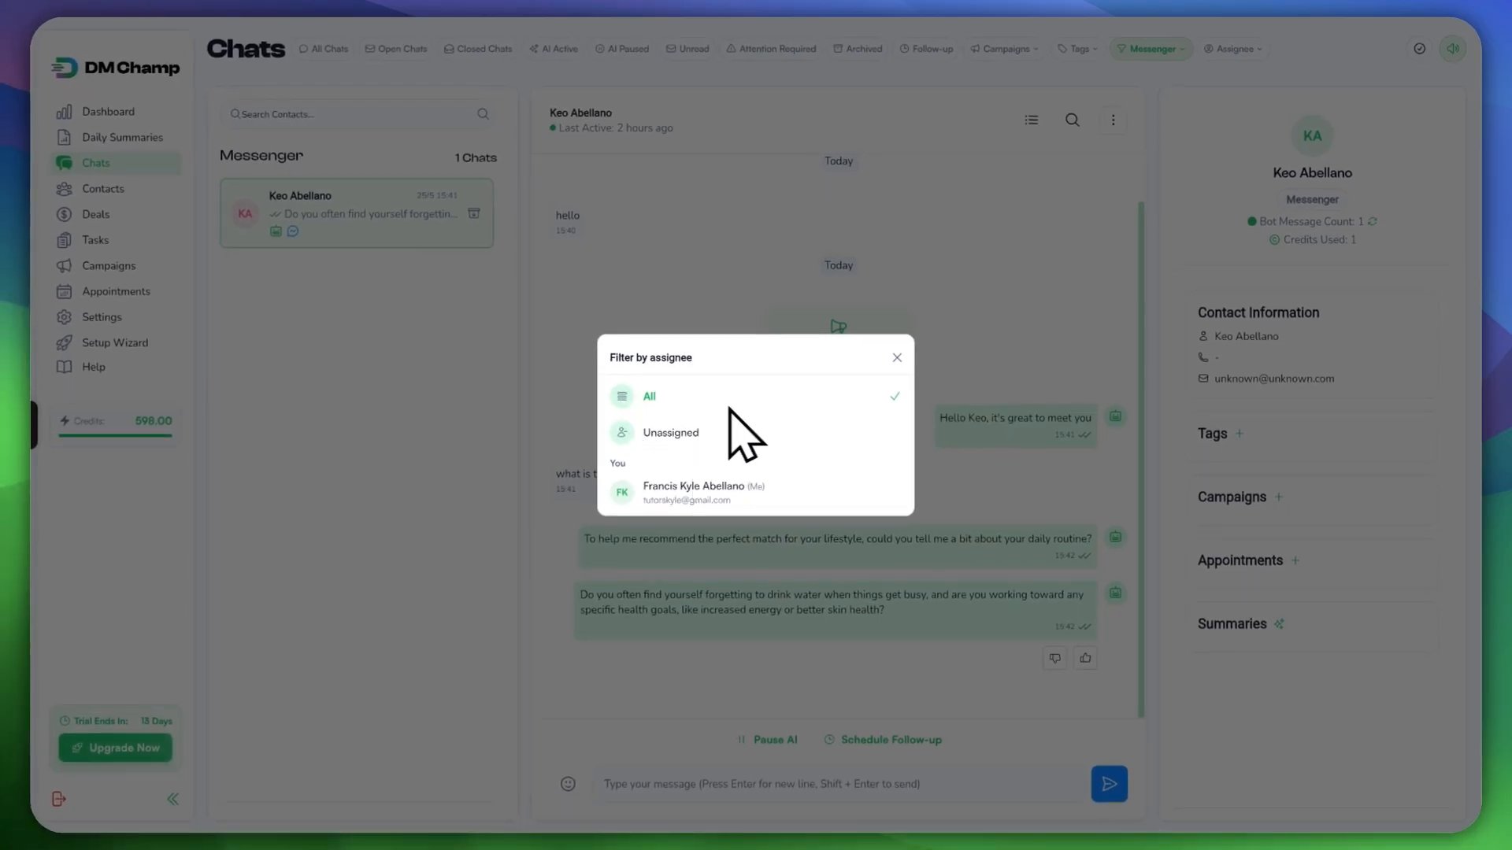
left_click(648, 484)
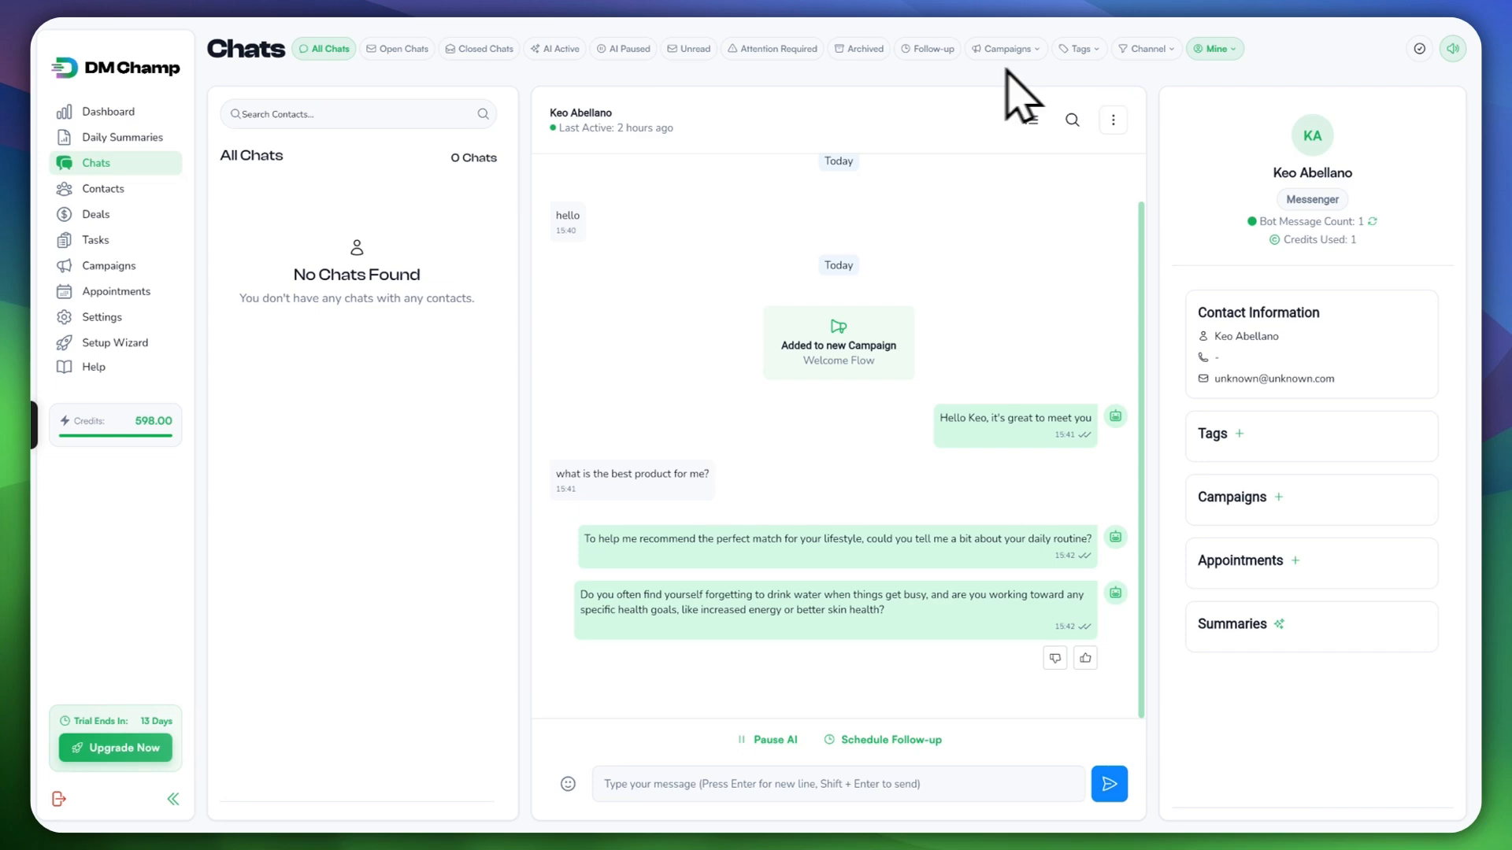
left_click(326, 48)
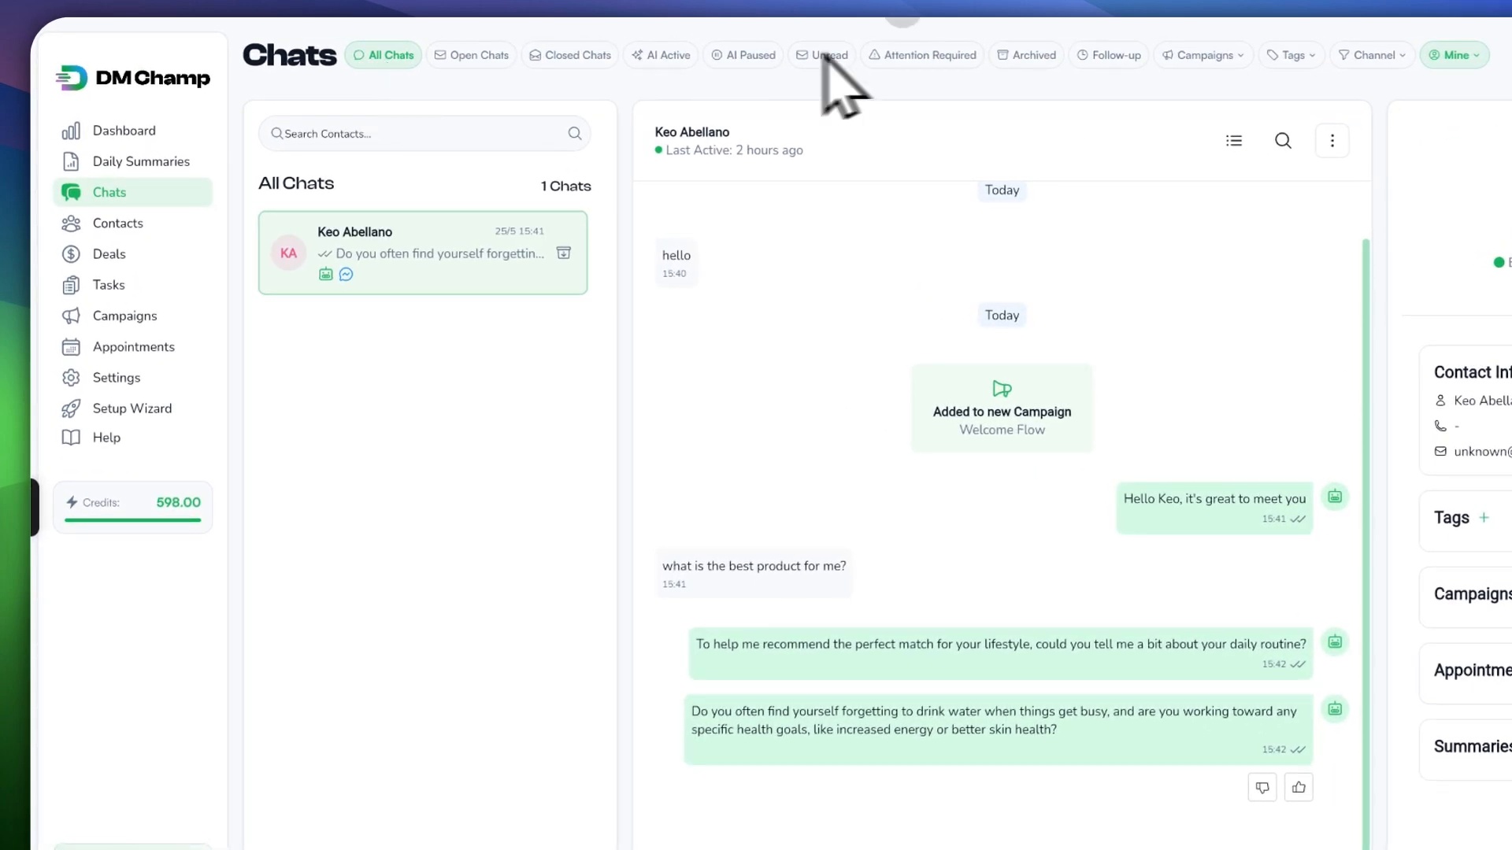
left_click(1455, 56)
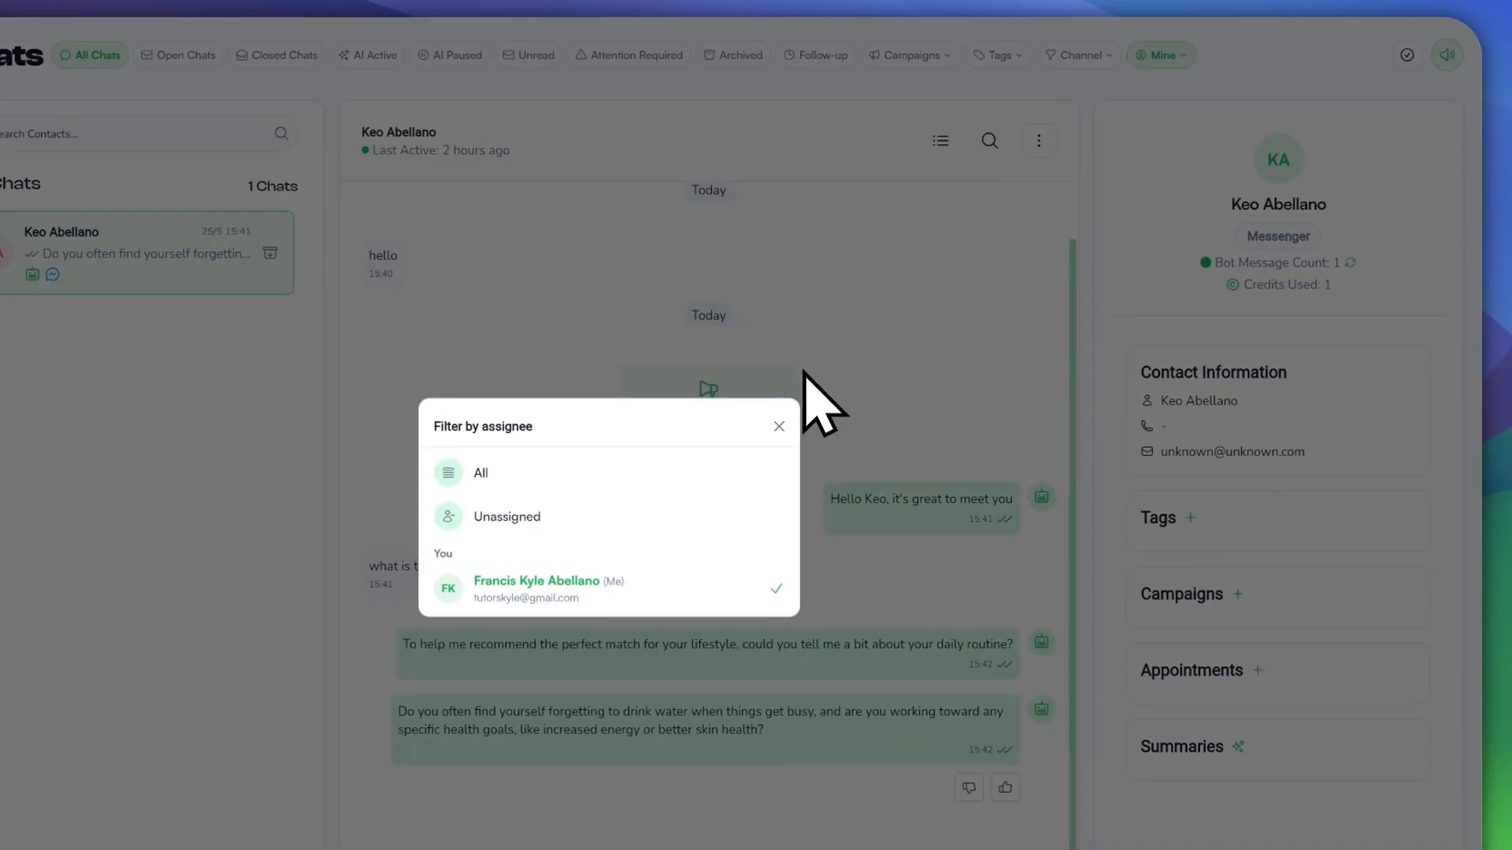
left_click(779, 426)
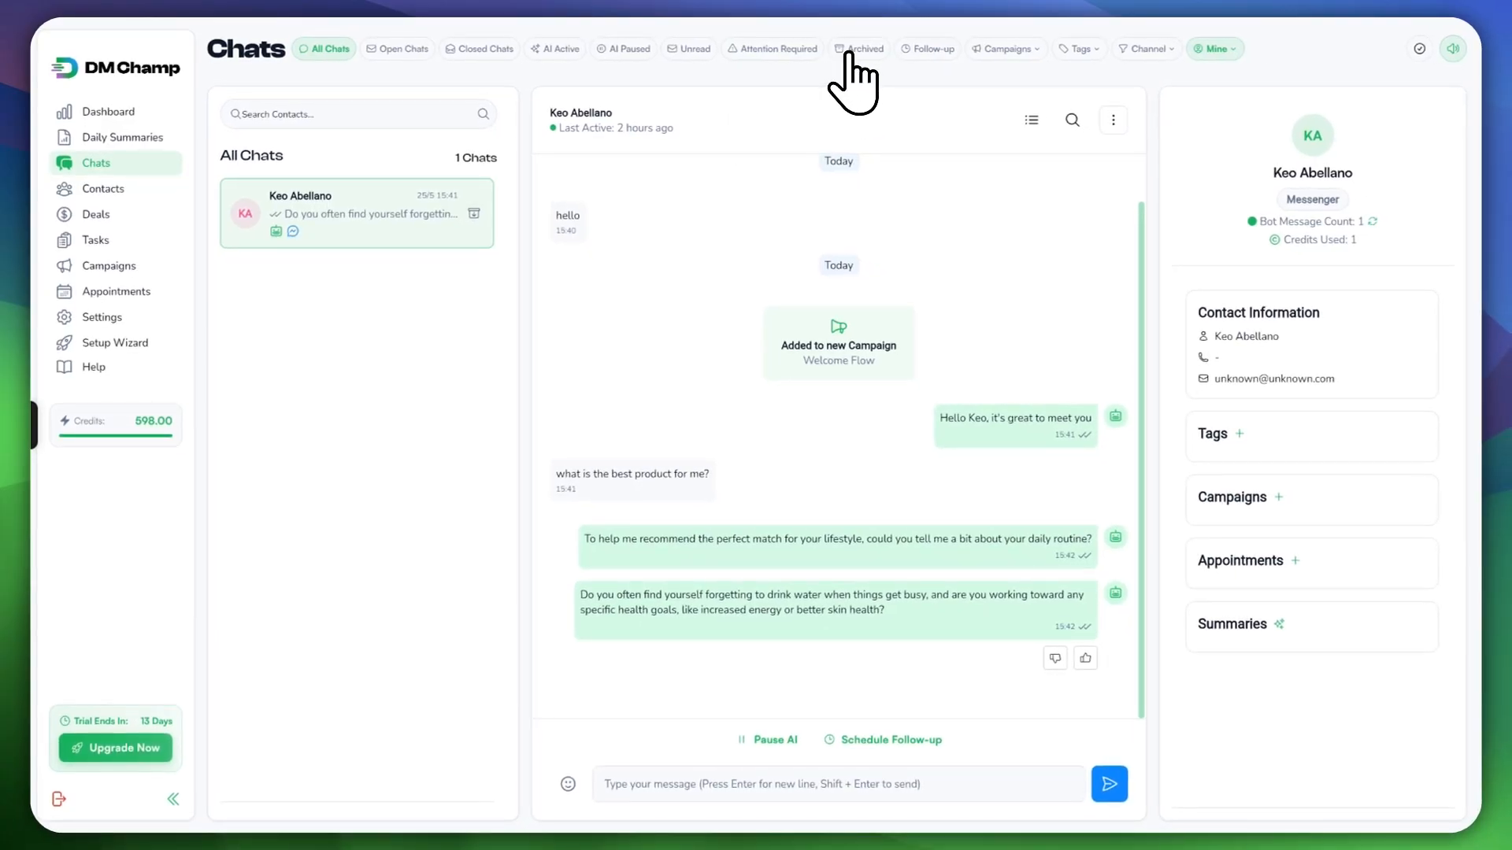
left_click(858, 49)
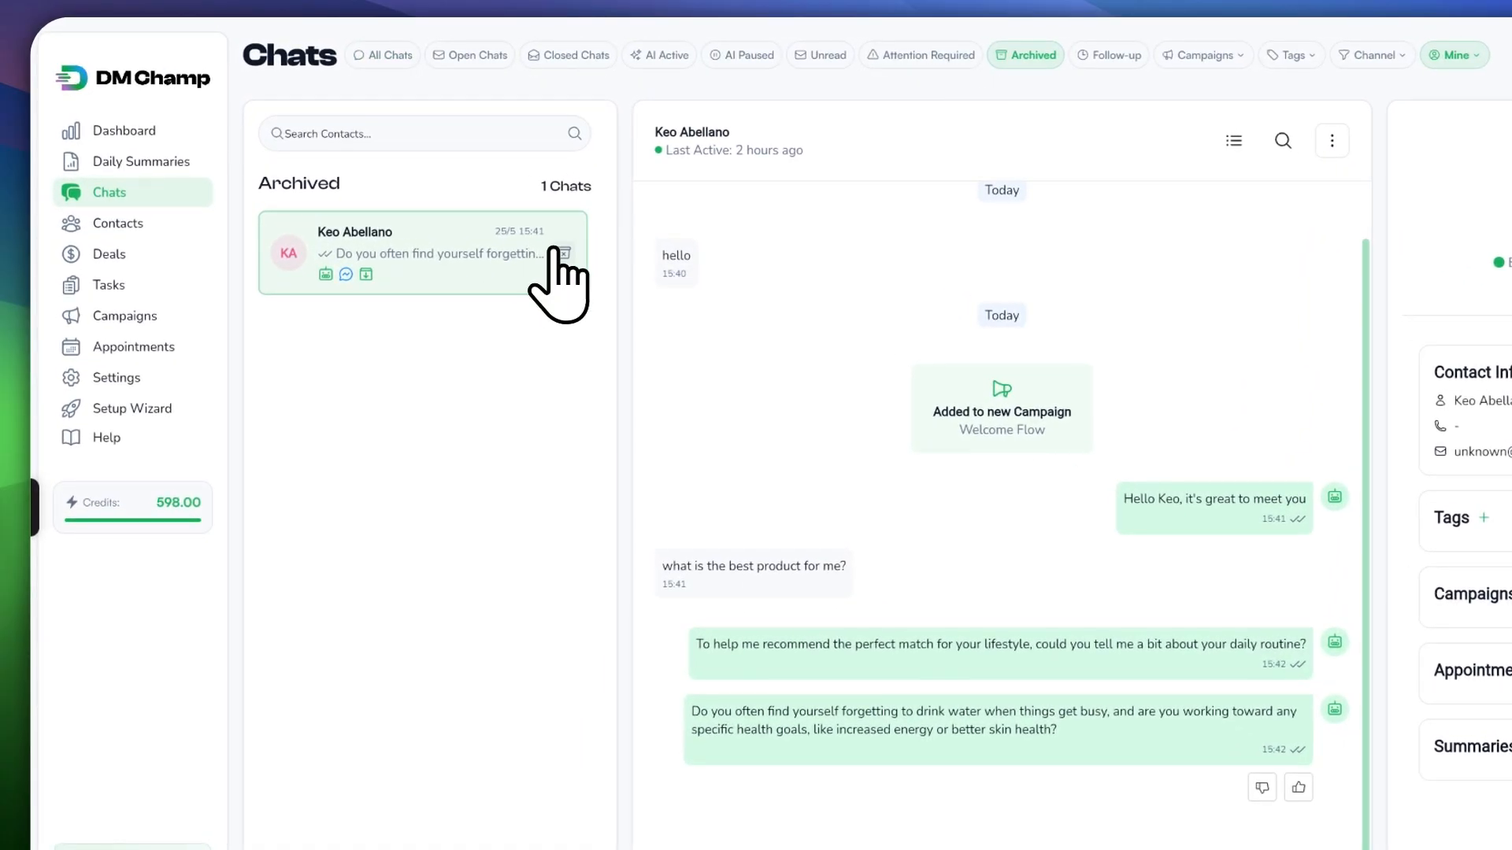
left_click(563, 253)
left_click(384, 56)
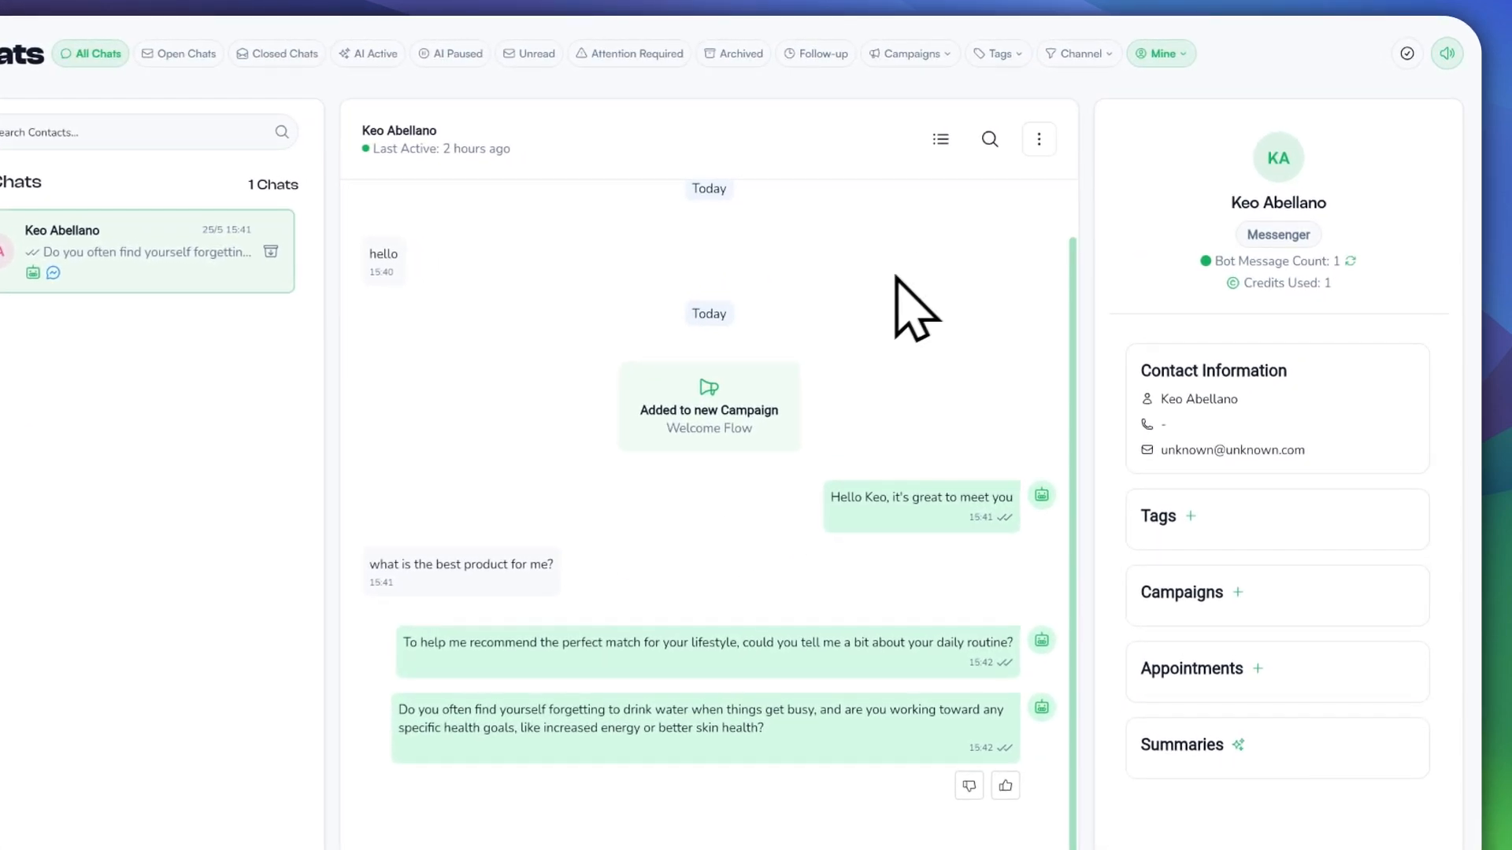
scroll(724, 550, "up", 1)
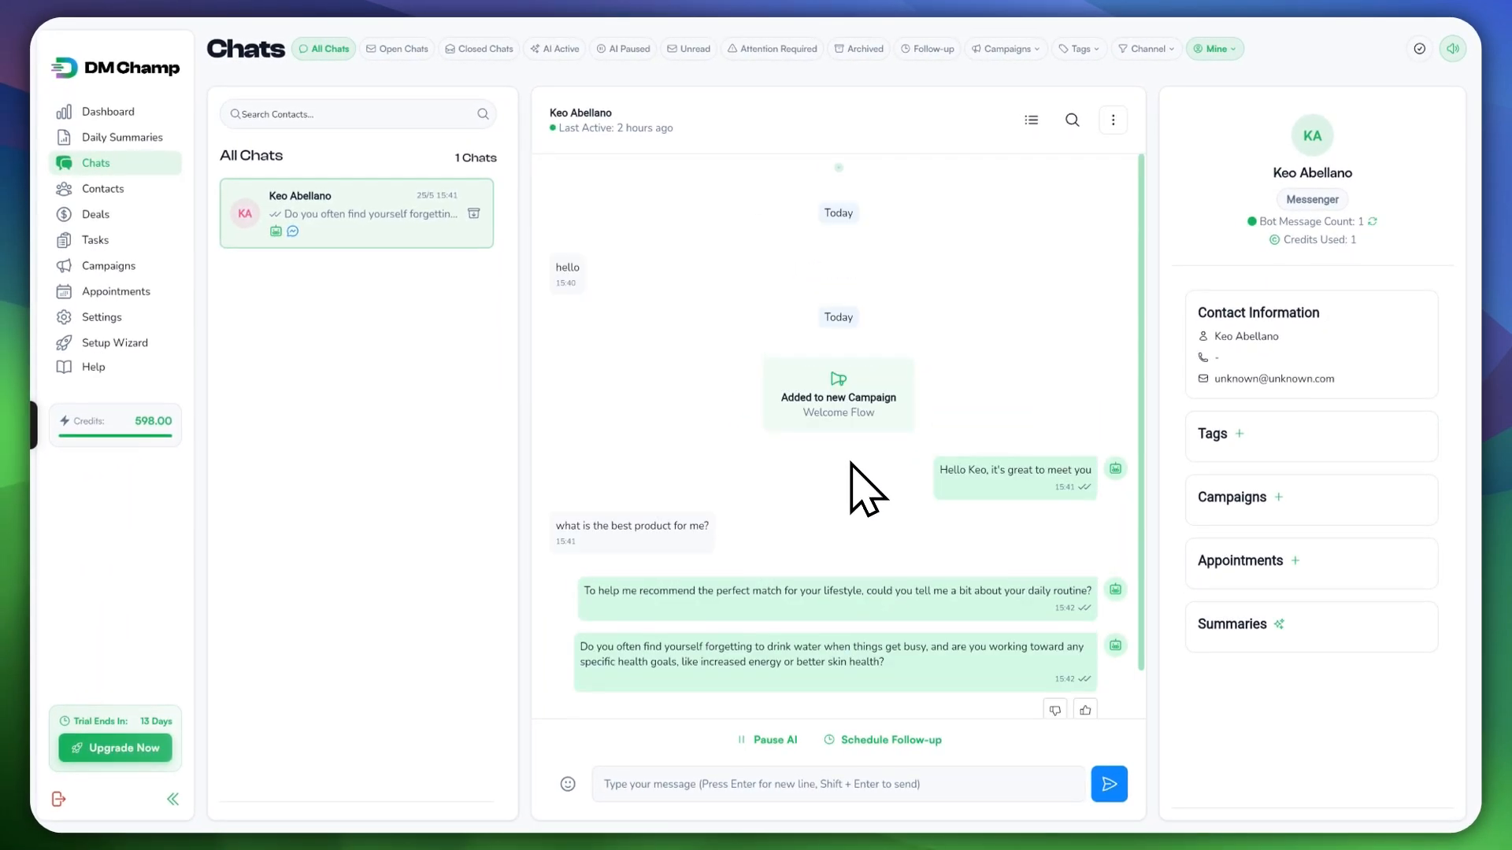
scroll(867, 488, "down", 1)
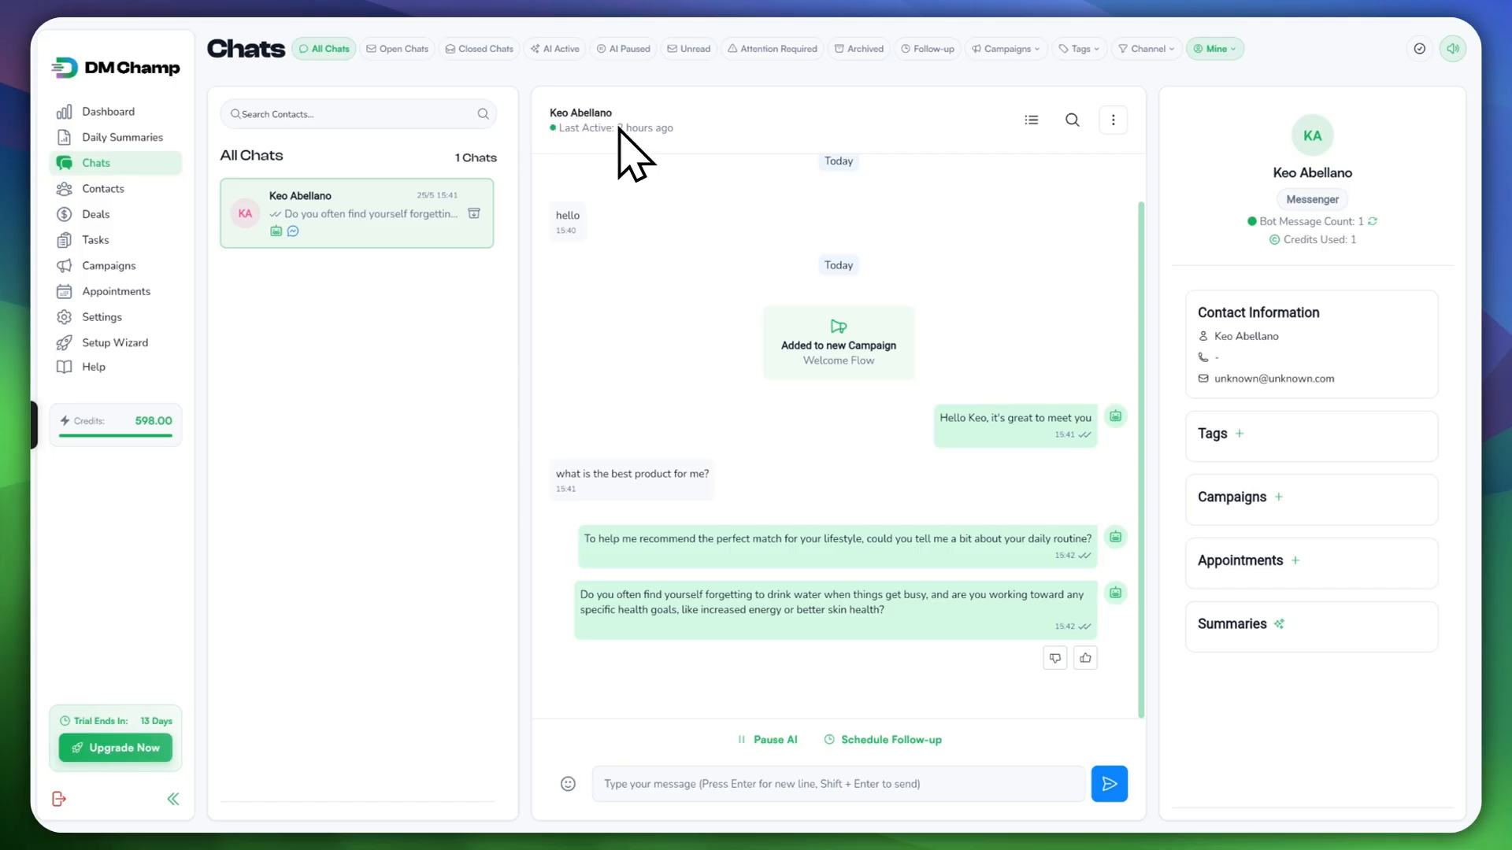
scroll(693, 197, "up", 2)
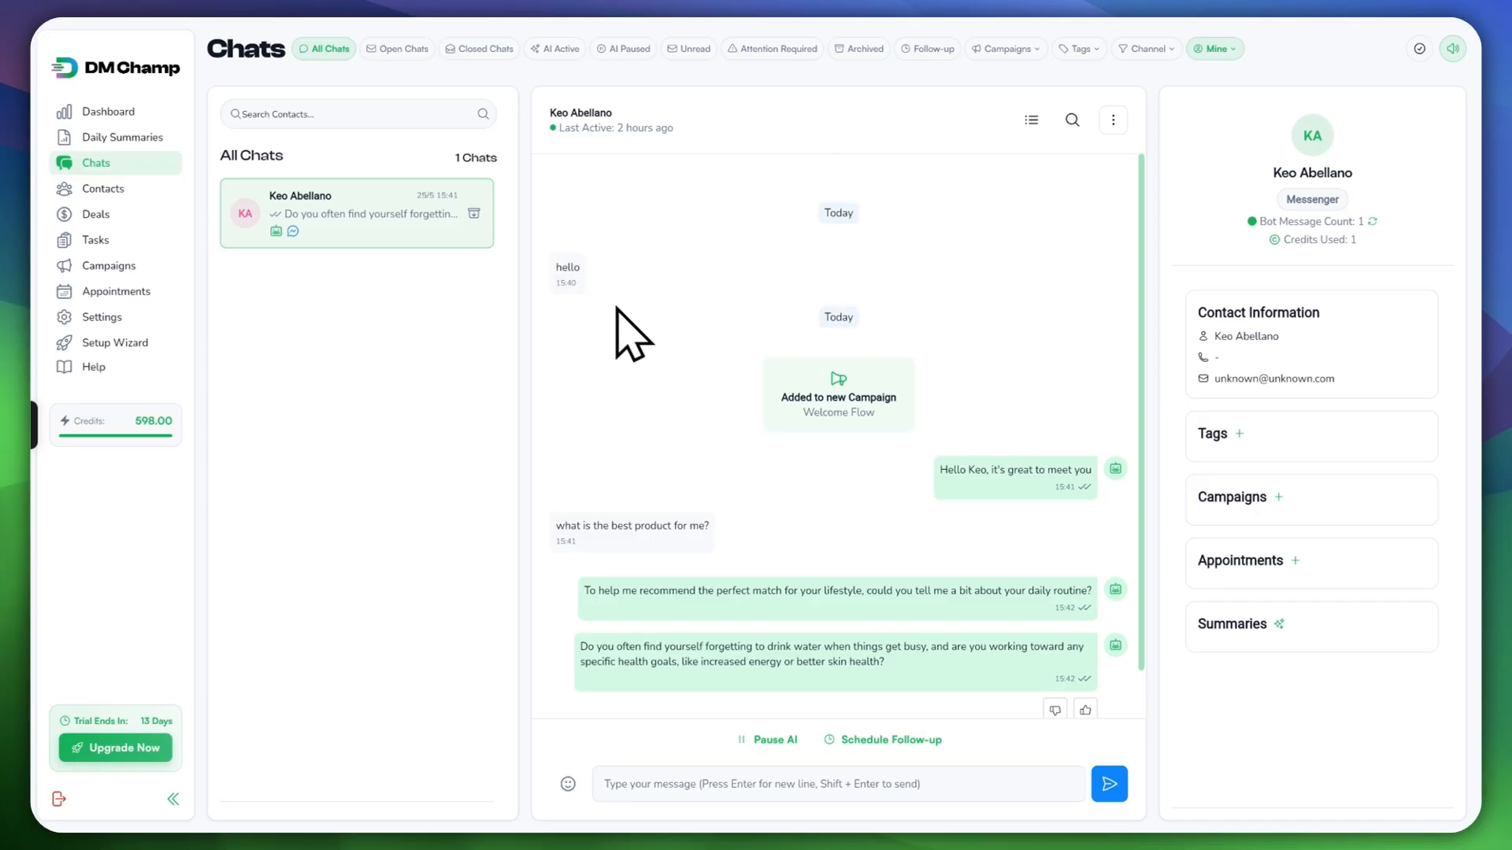
scroll(709, 434, "down", 2)
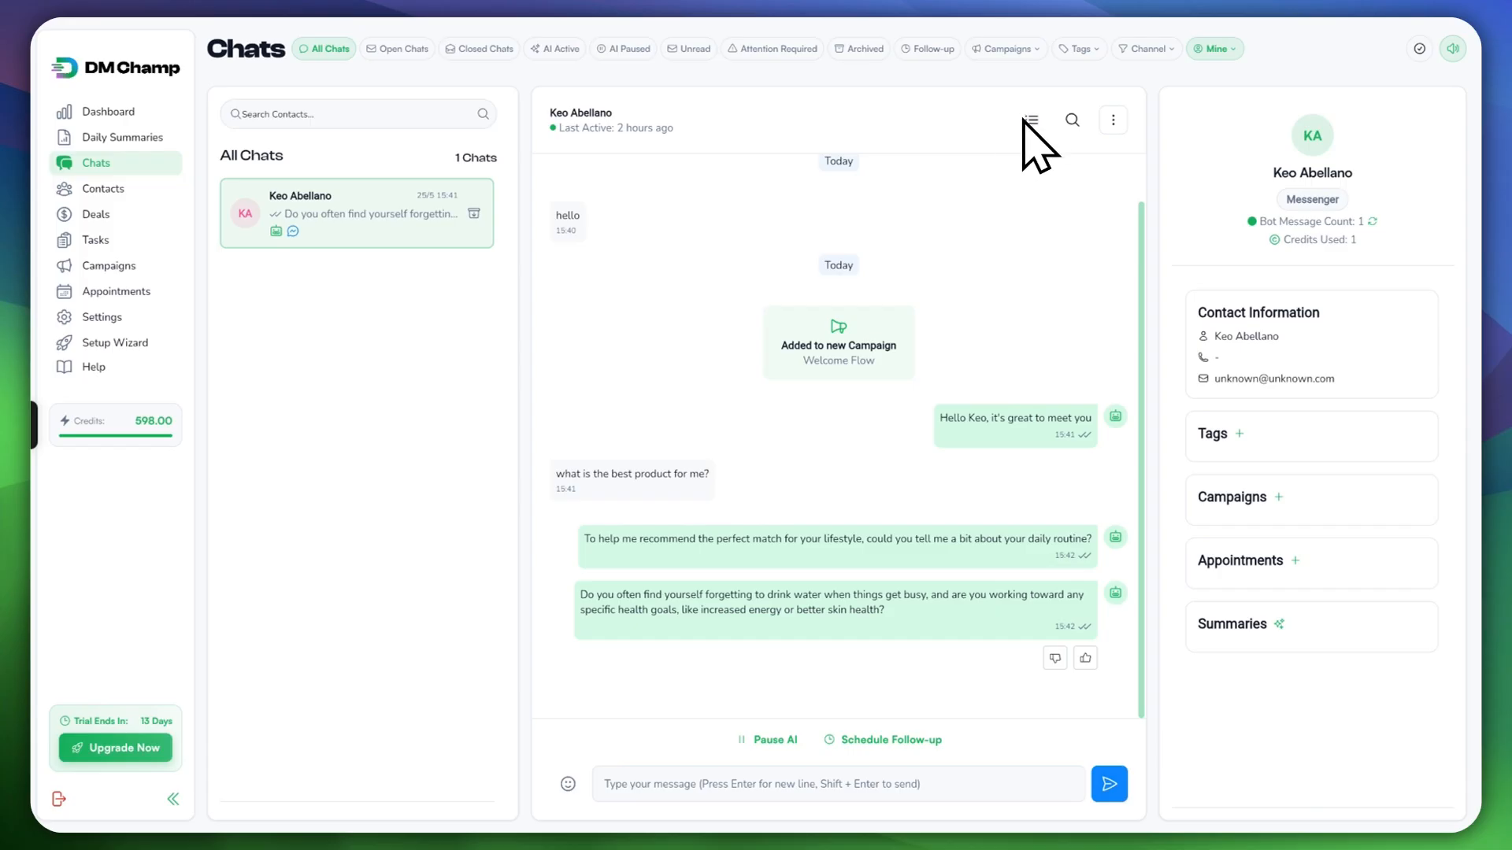
Step: Enter message-selection mode and select the 'what is the best product for me?' message
left_click(1031, 119)
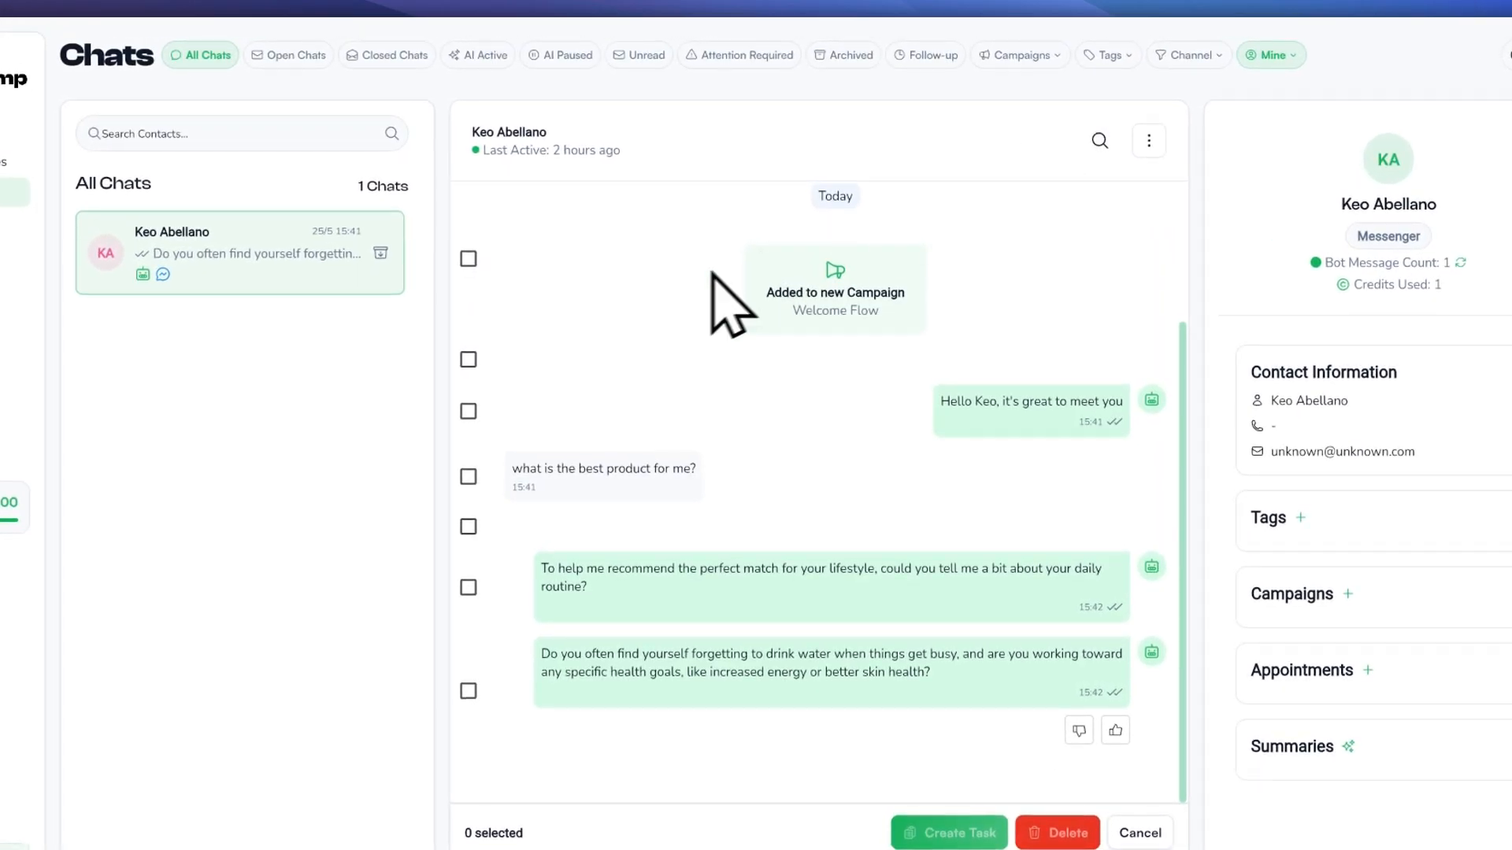
left_click(469, 259)
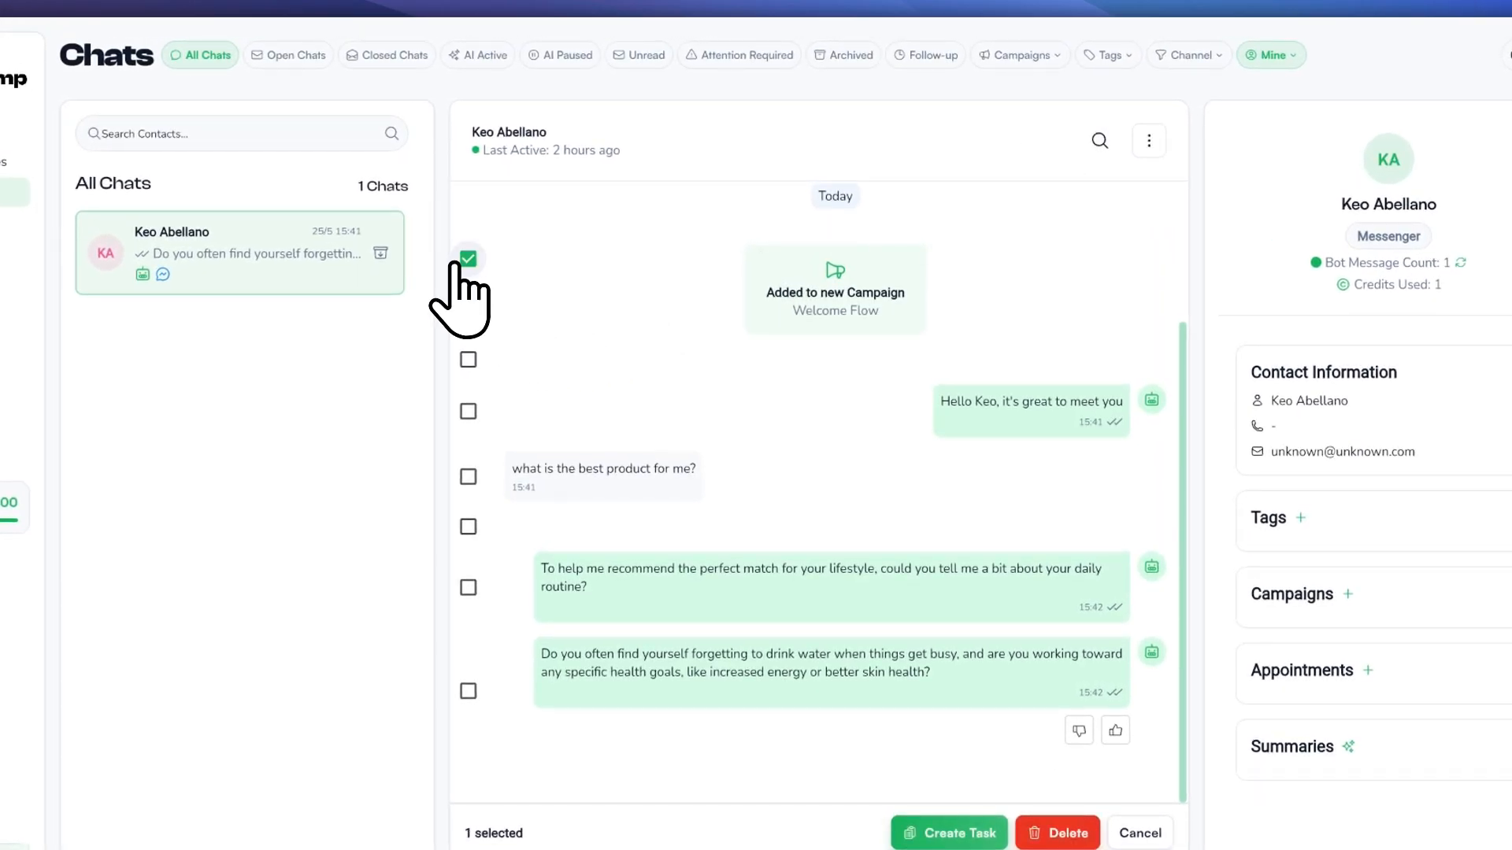
left_click(469, 411)
left_click(469, 411)
left_click(468, 360)
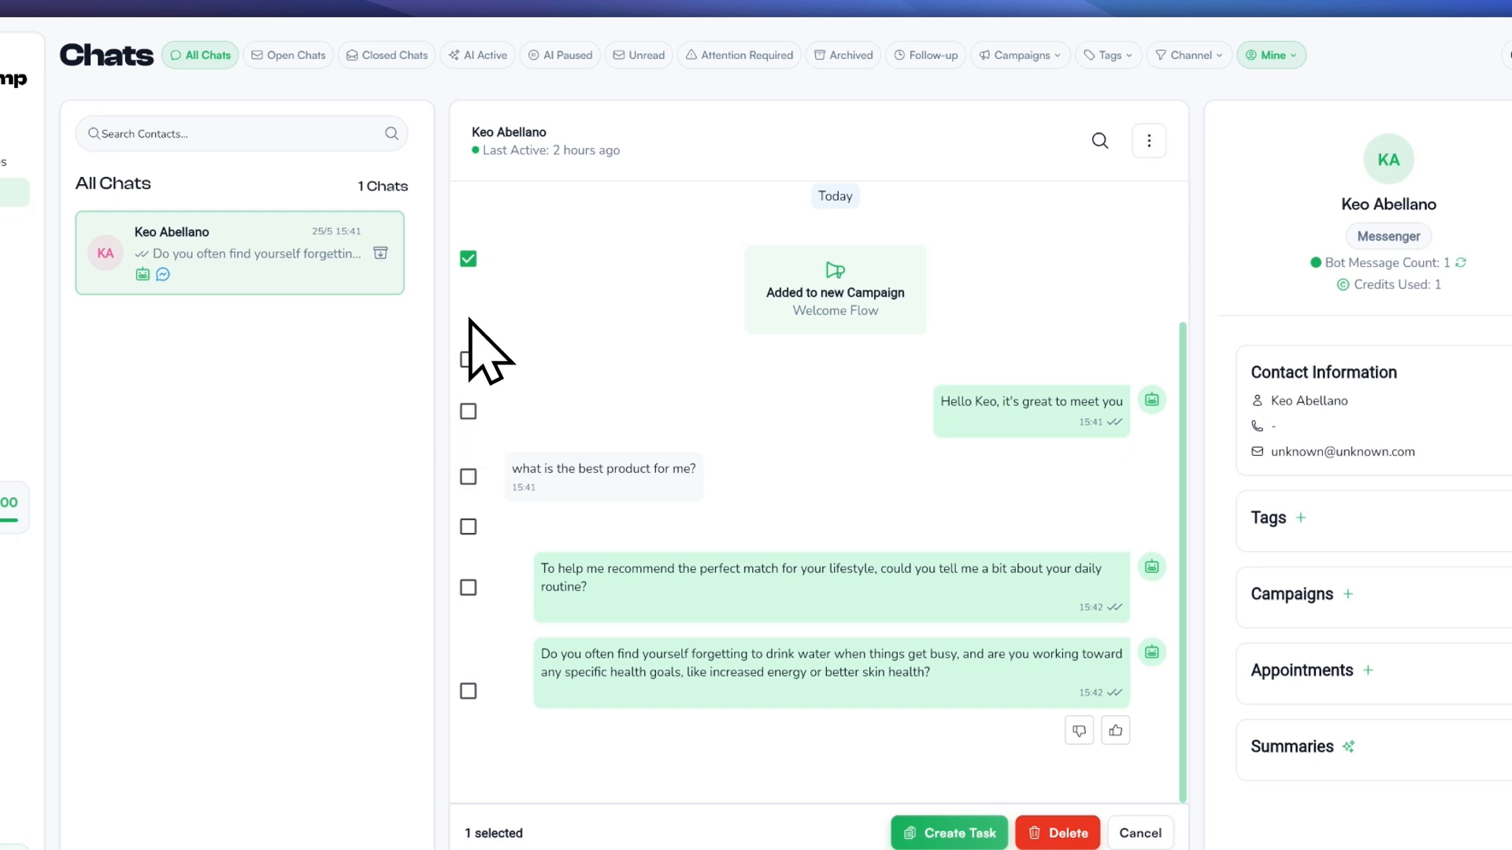
left_click(469, 259)
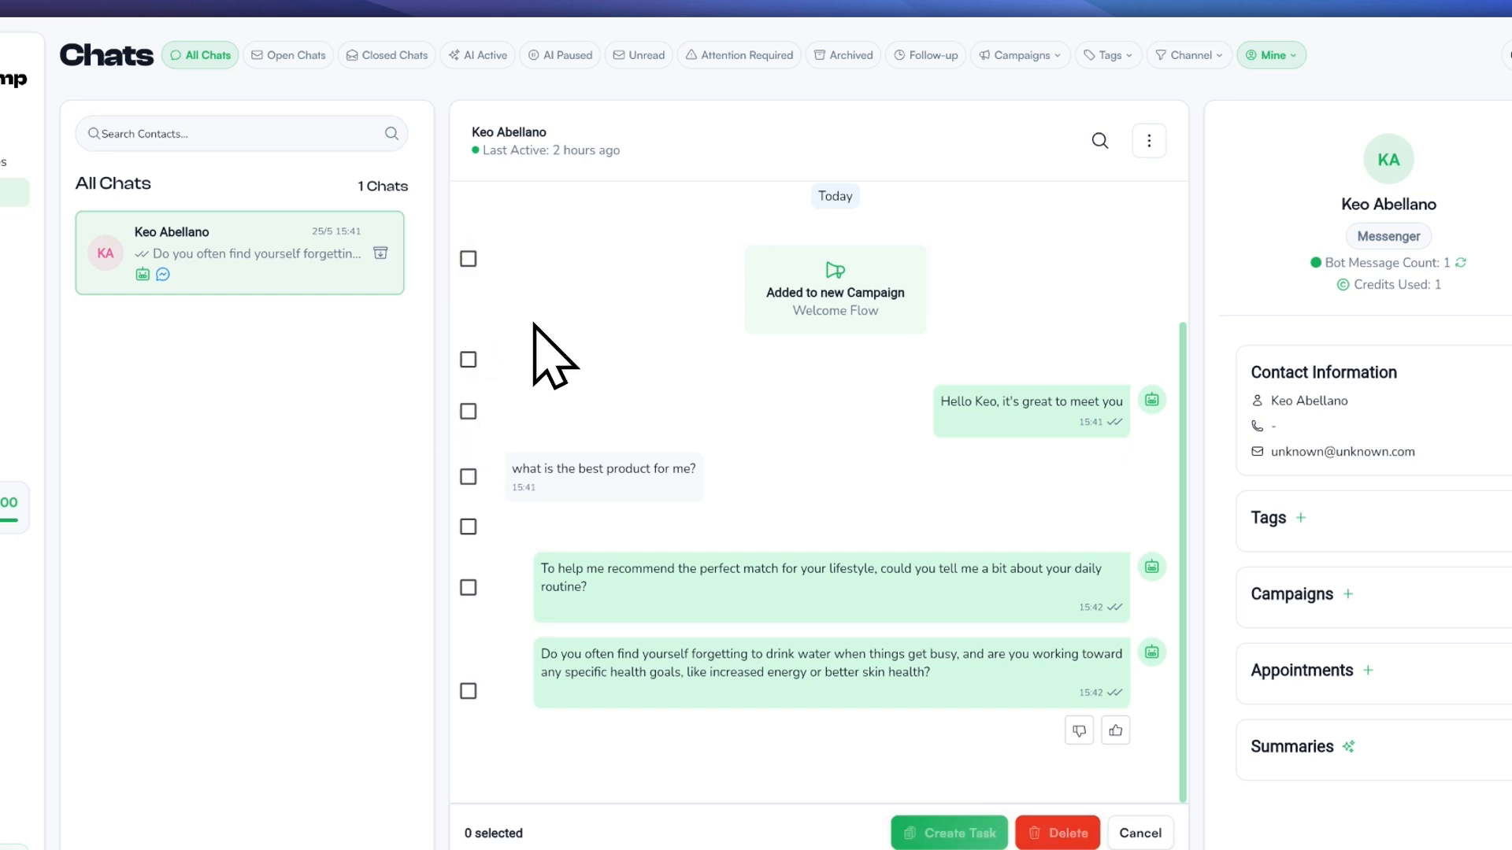
scroll(575, 394, "up", 2)
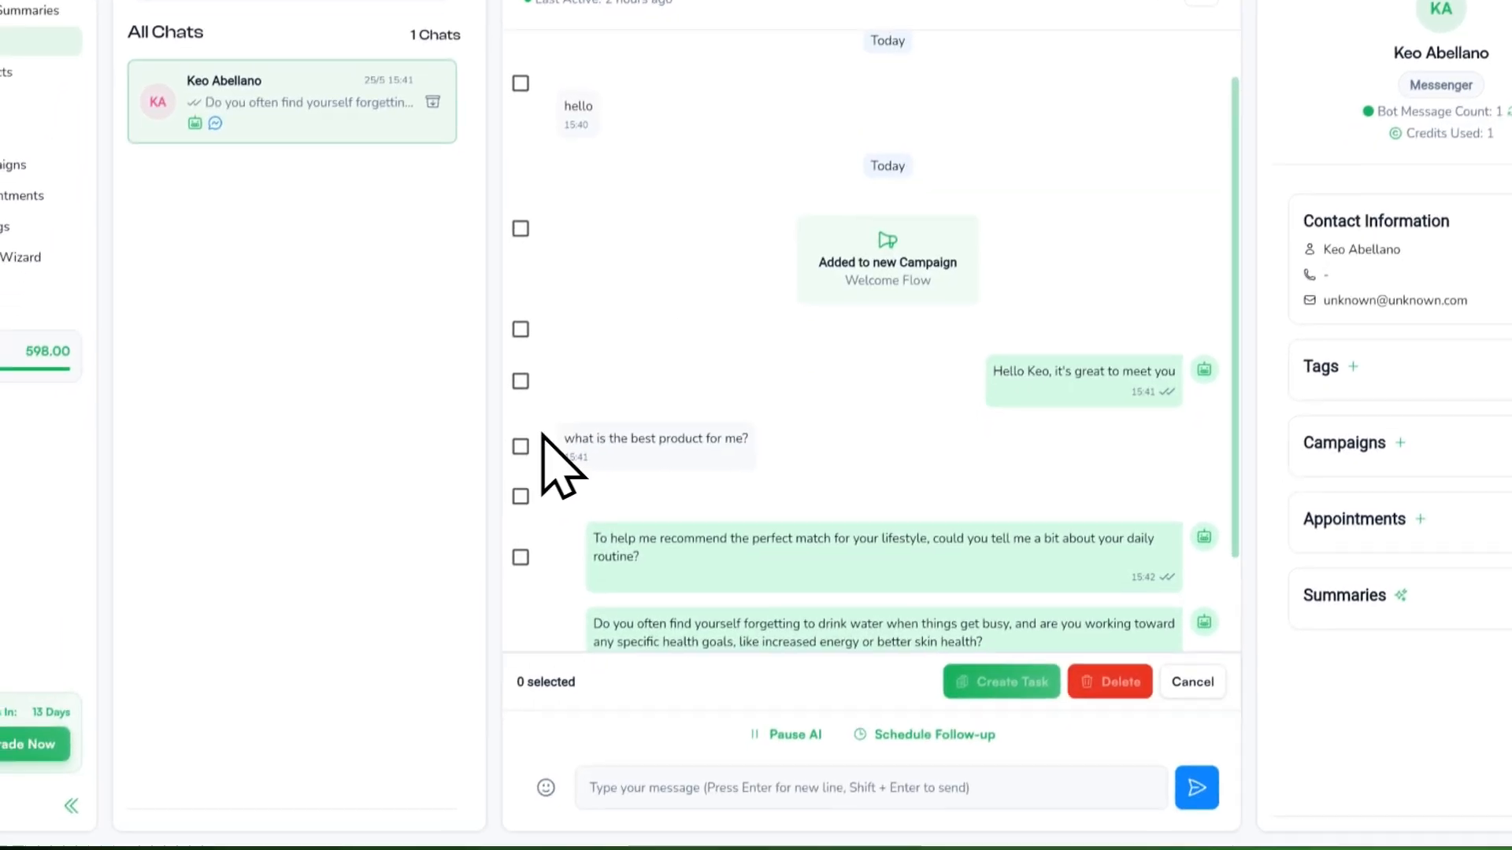
left_click(524, 435)
Step: Start a task from the selected message, then close the task form without creating it
left_click(1001, 669)
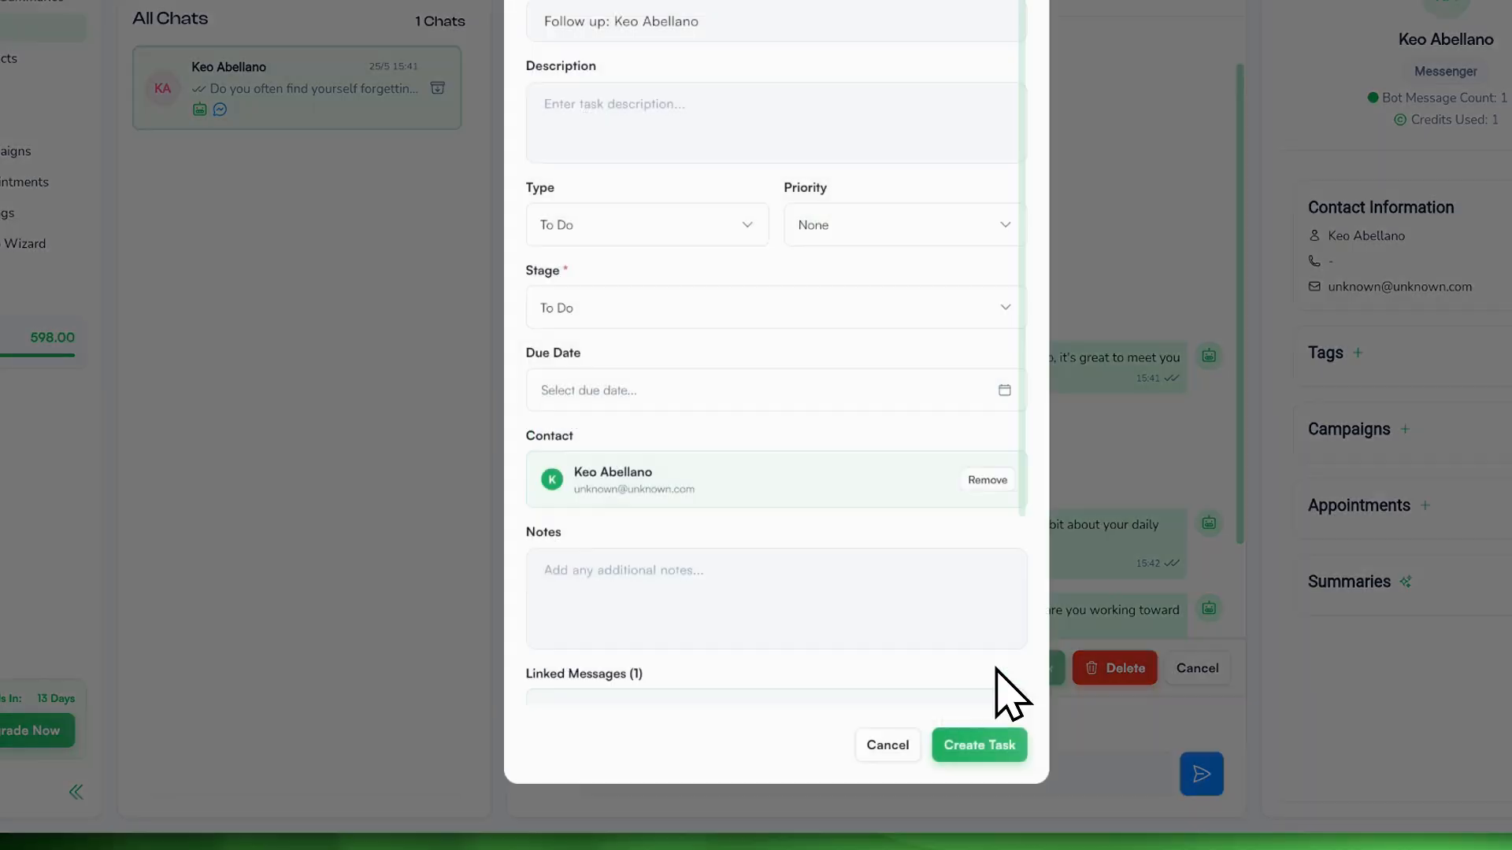
scroll(637, 478, "down", 2)
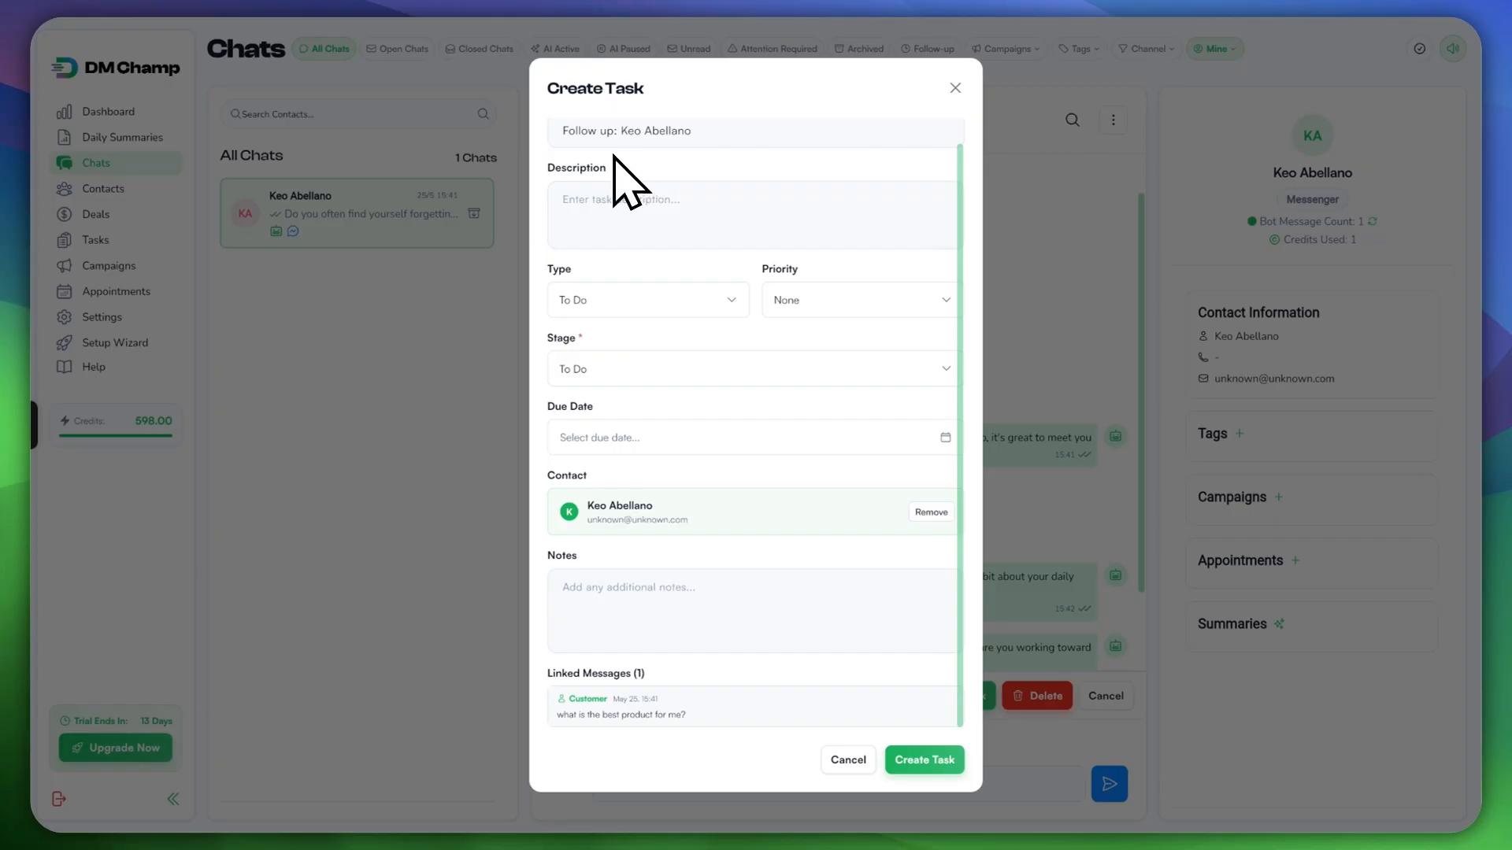
scroll(691, 272, "up", 1)
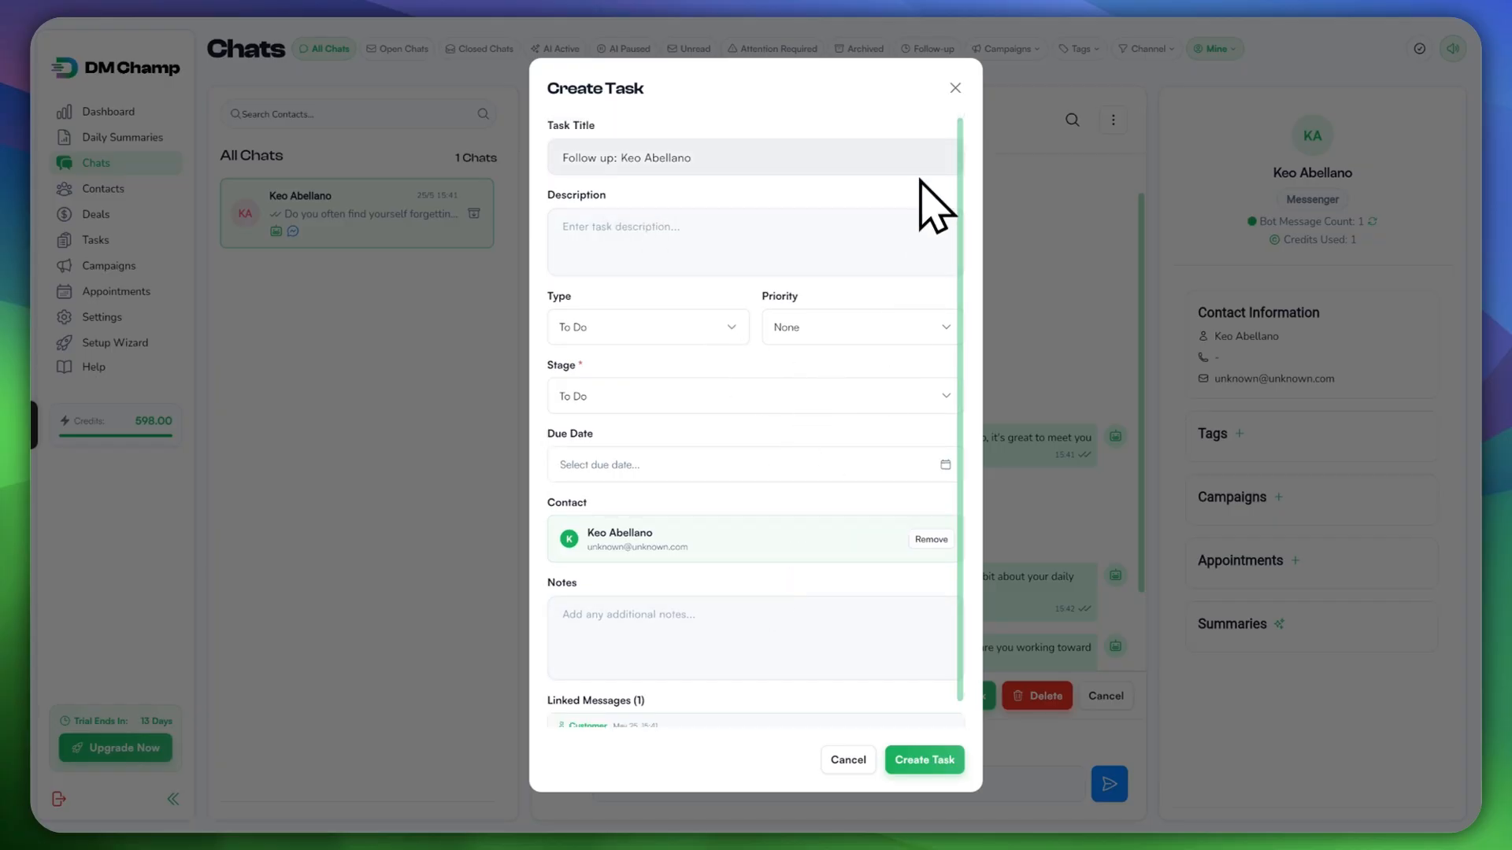
left_click(955, 87)
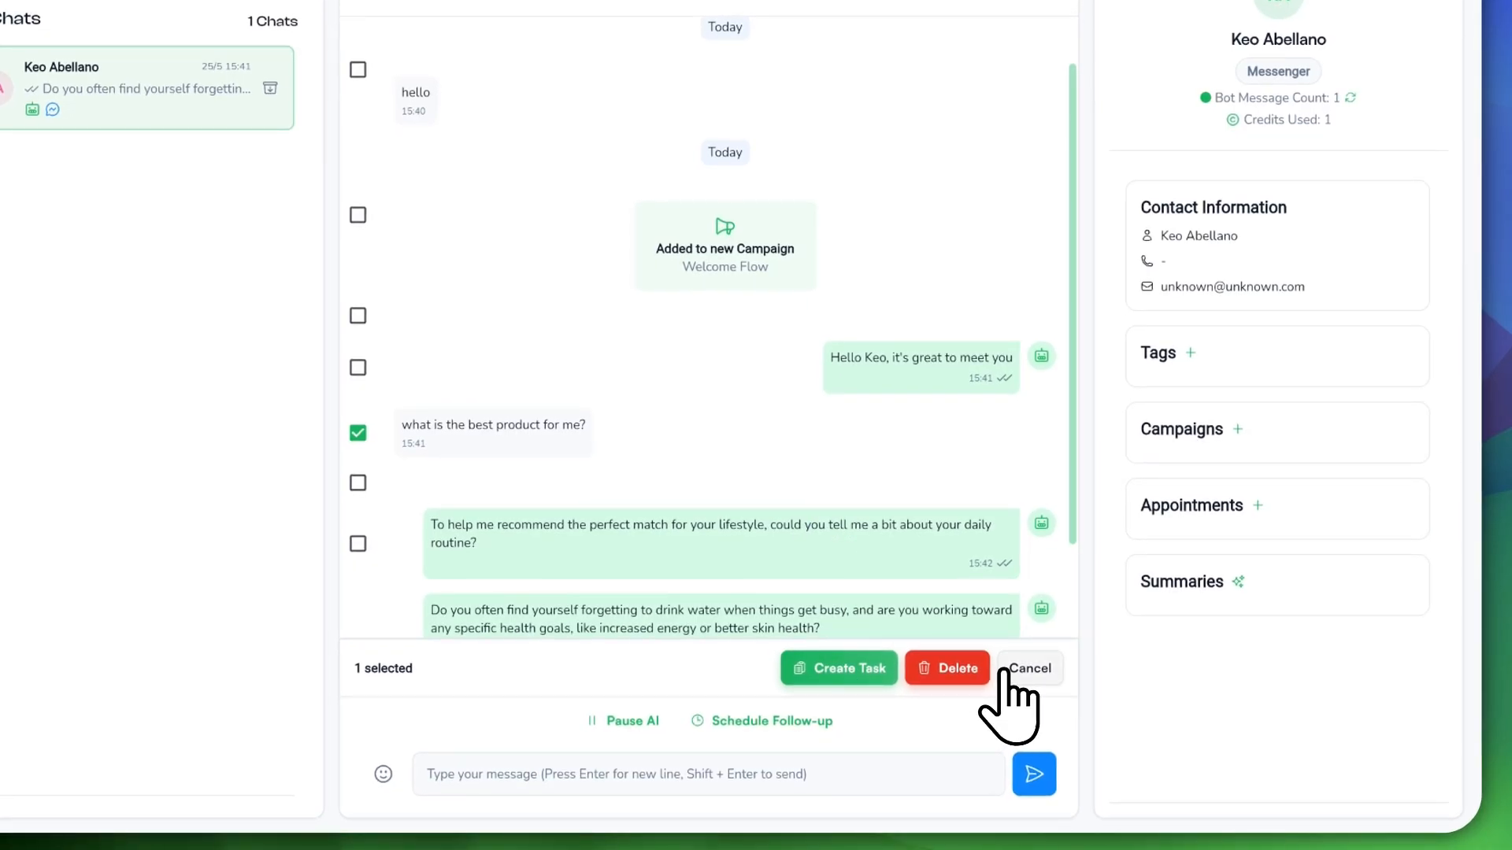
Step: Clear the selection, exit selection mode, and open the conversation's message search
left_click(1015, 668)
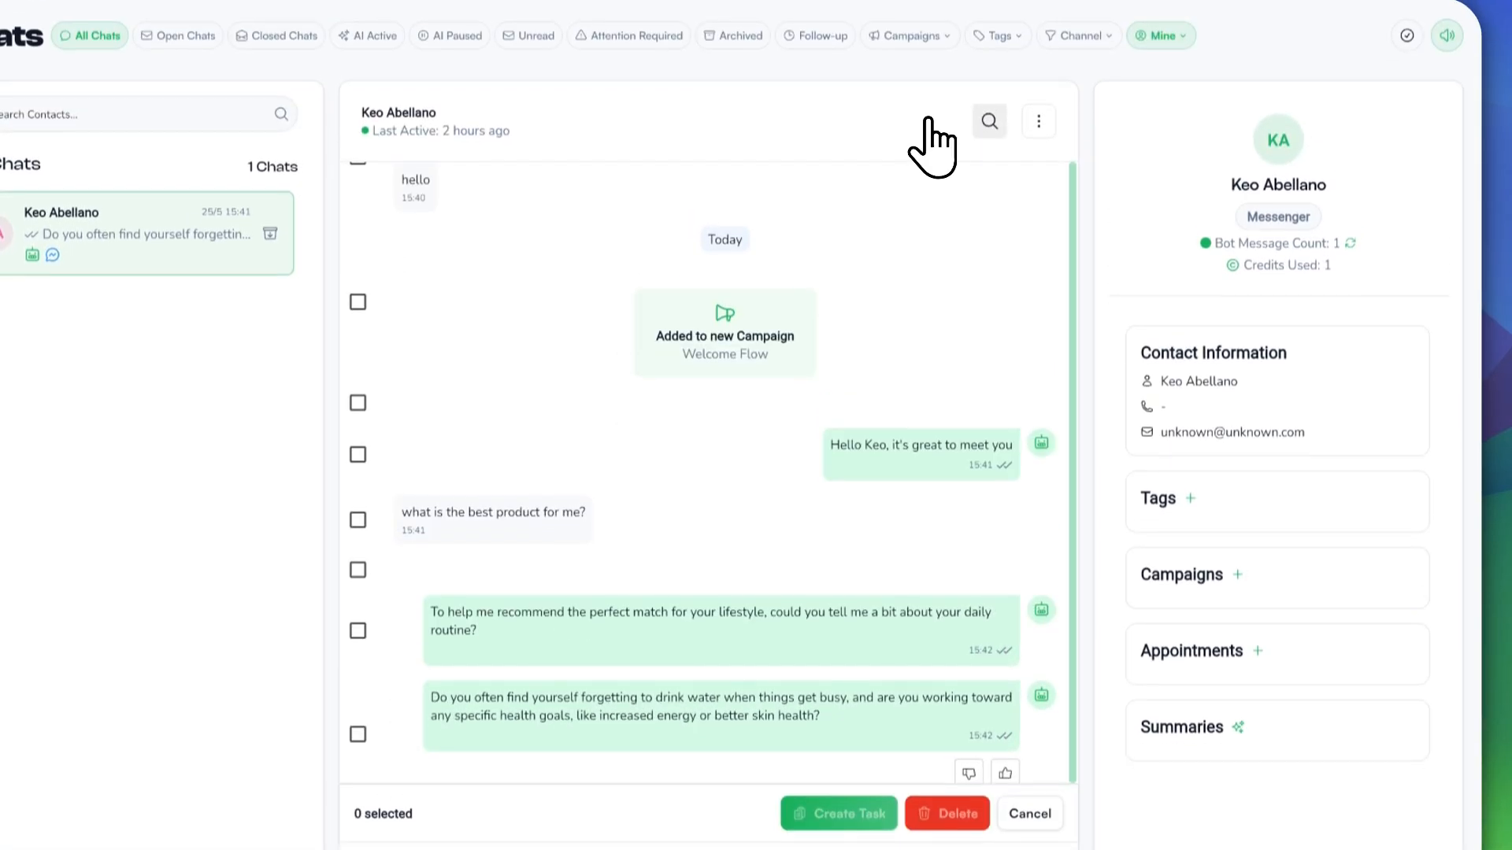
left_click(1028, 811)
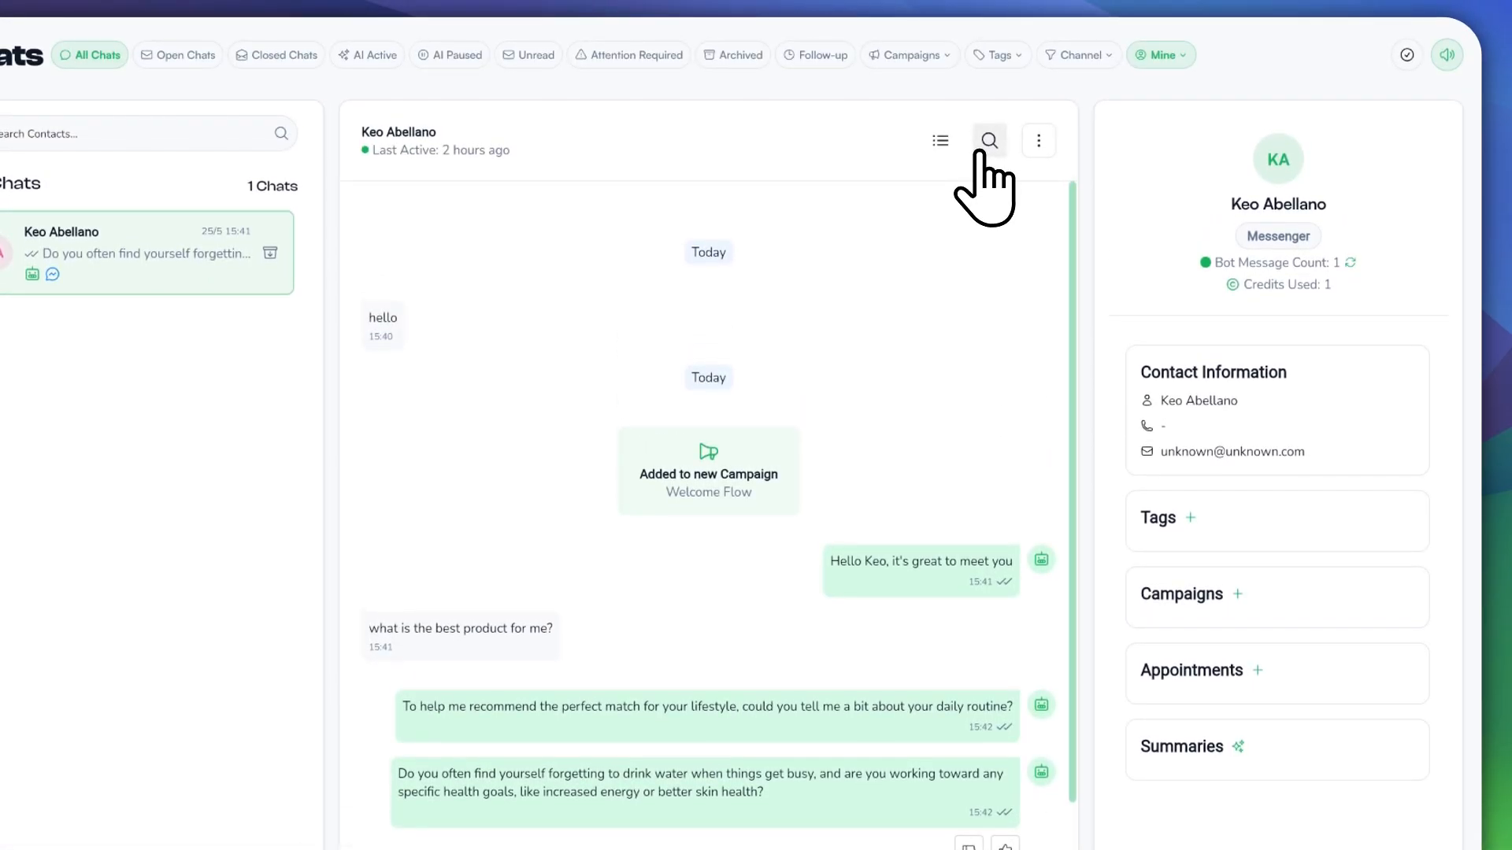
left_click(989, 142)
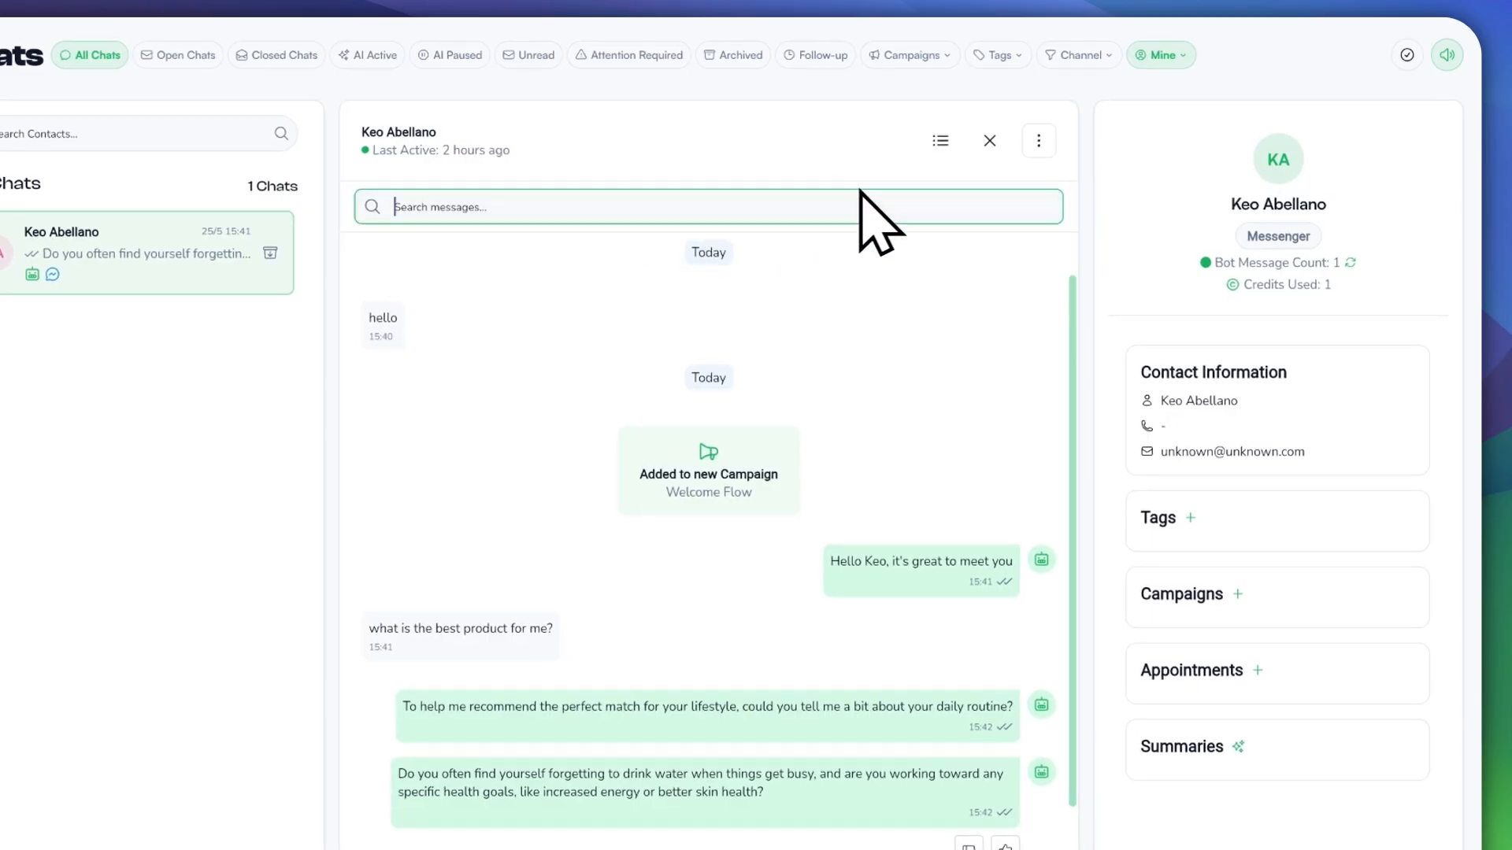
Step: Close message search and bring up the chat's options menu
left_click(988, 146)
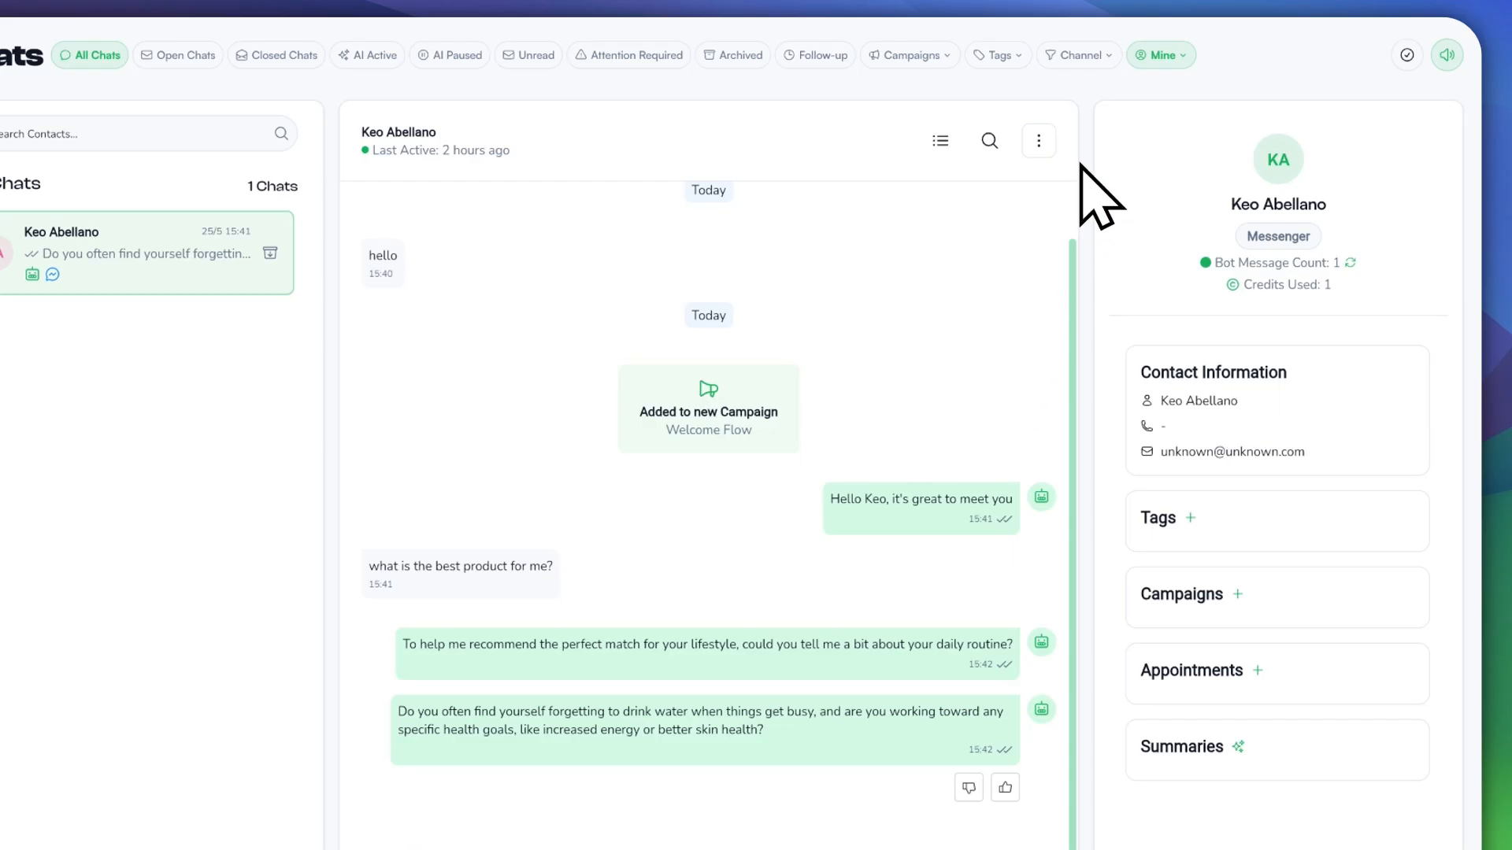
left_click(1038, 142)
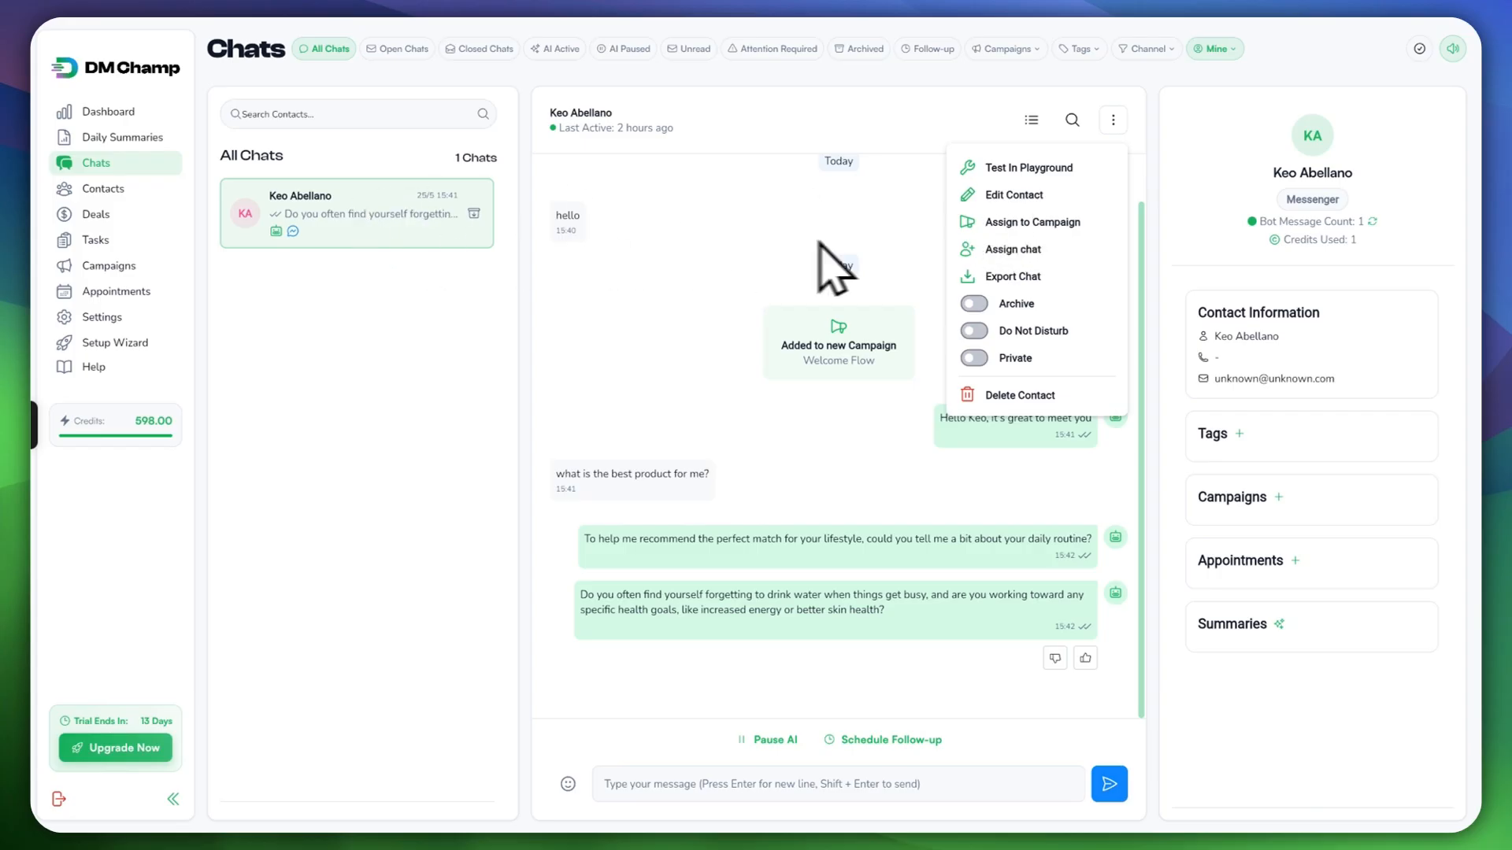
Step: Assign the chat to yourself, and mark the contact private then unmark it
left_click(992, 259)
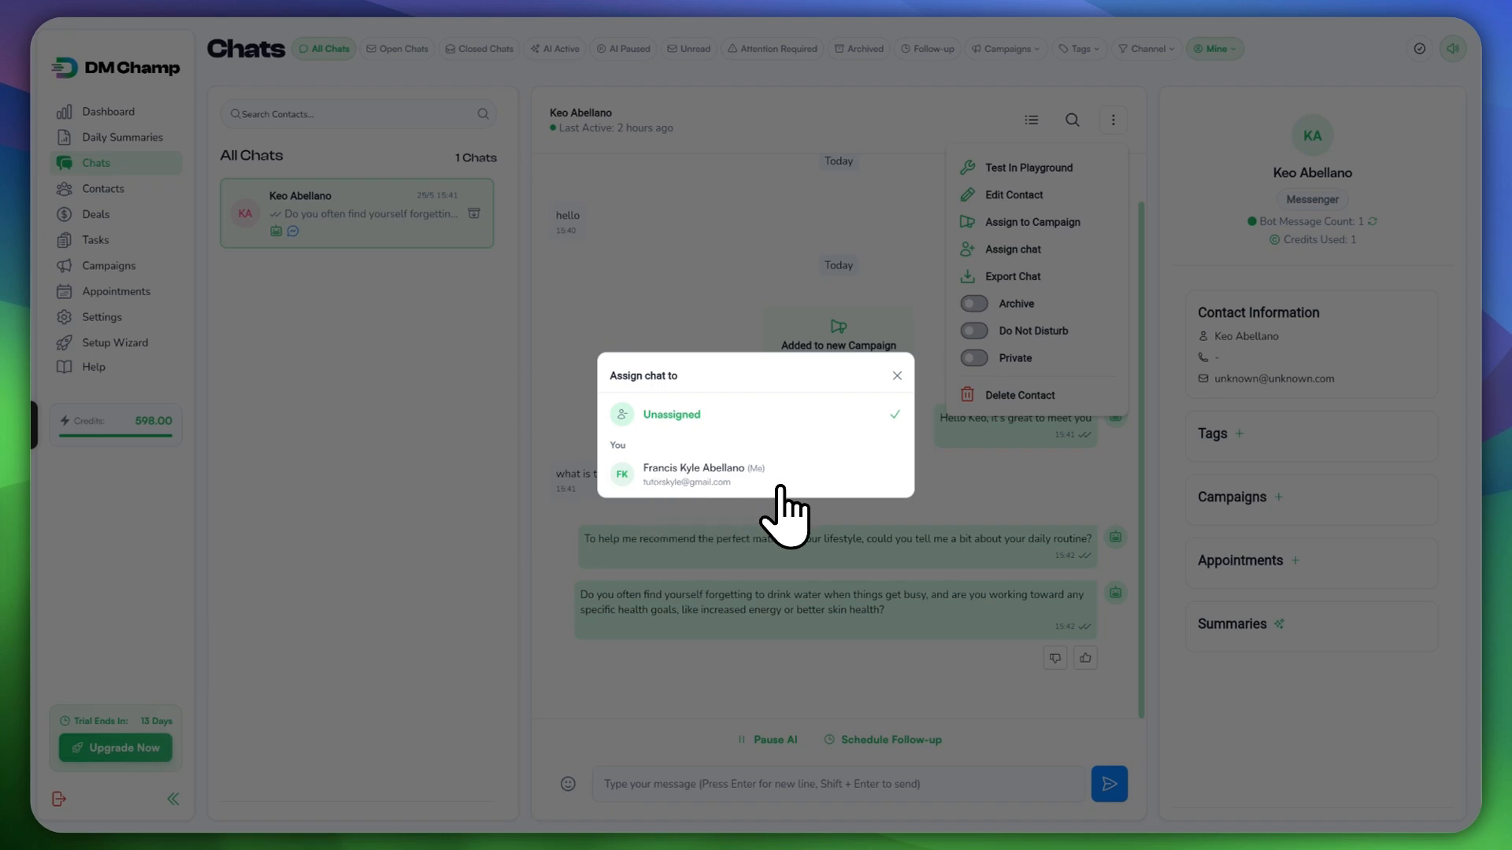
left_click(746, 477)
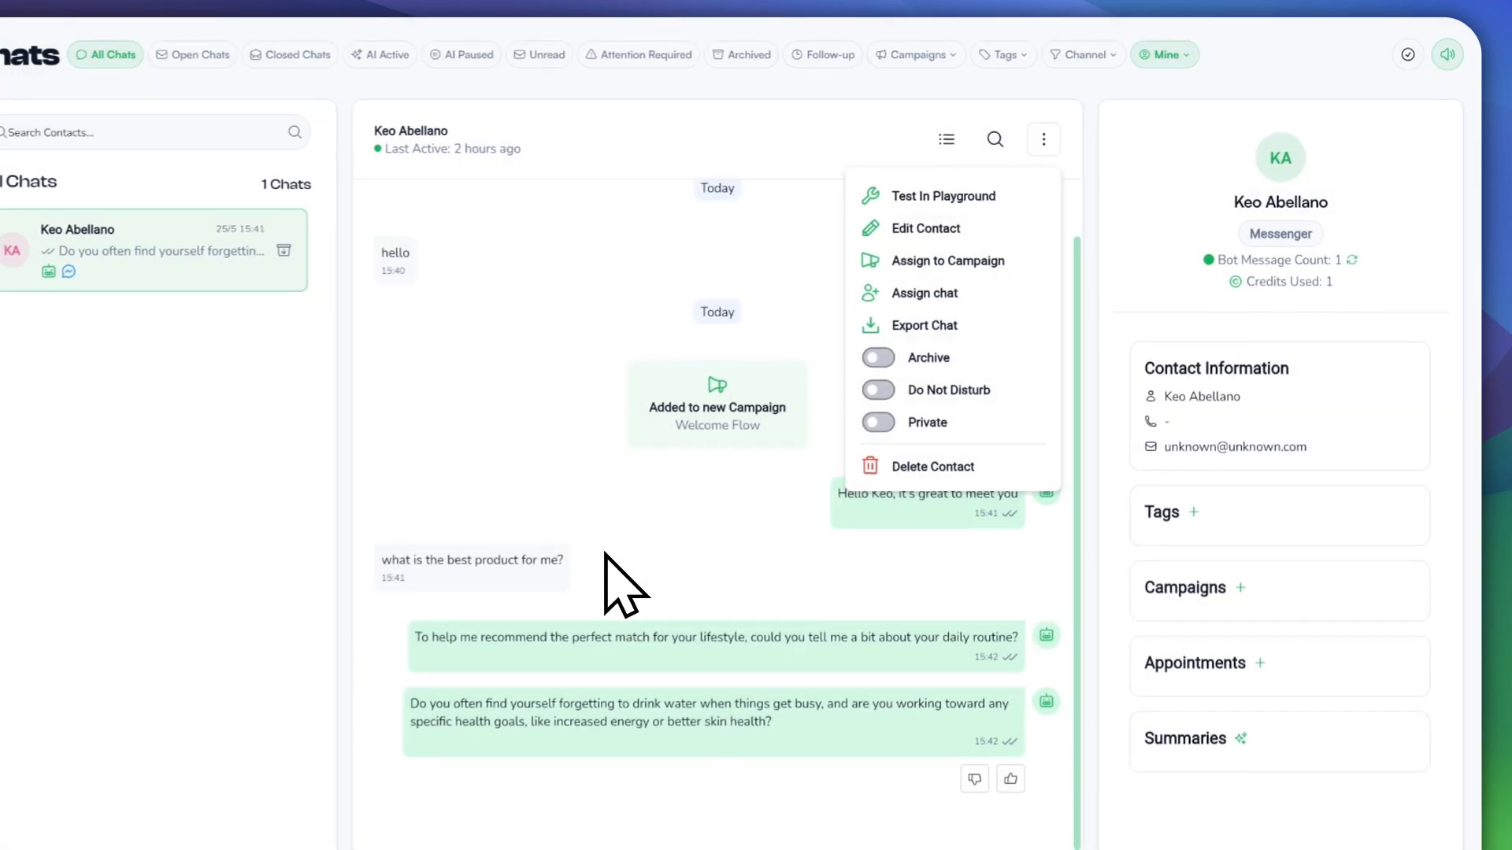
left_click(1035, 154)
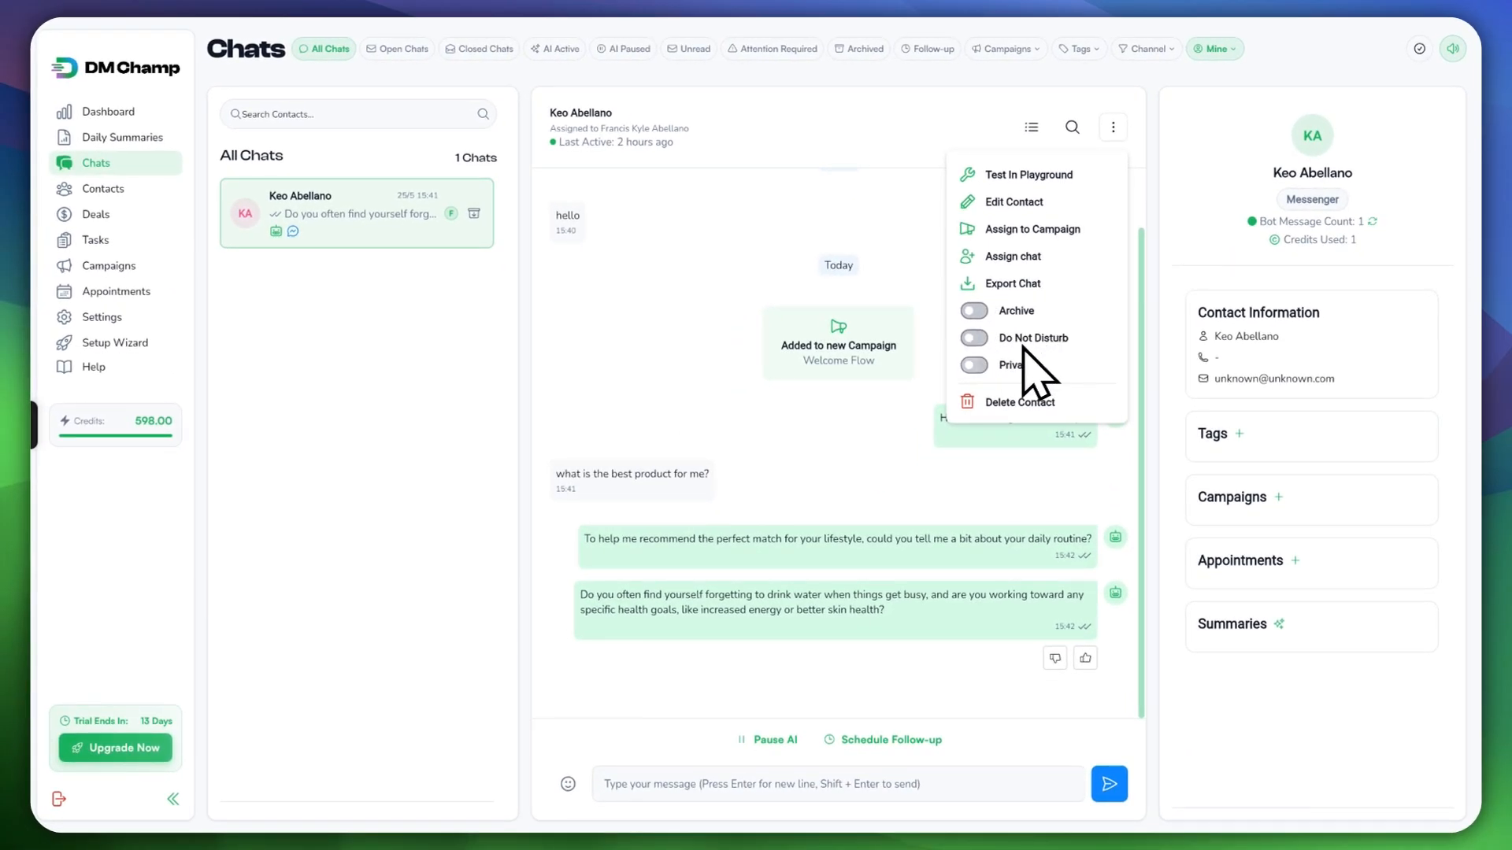
left_click(974, 366)
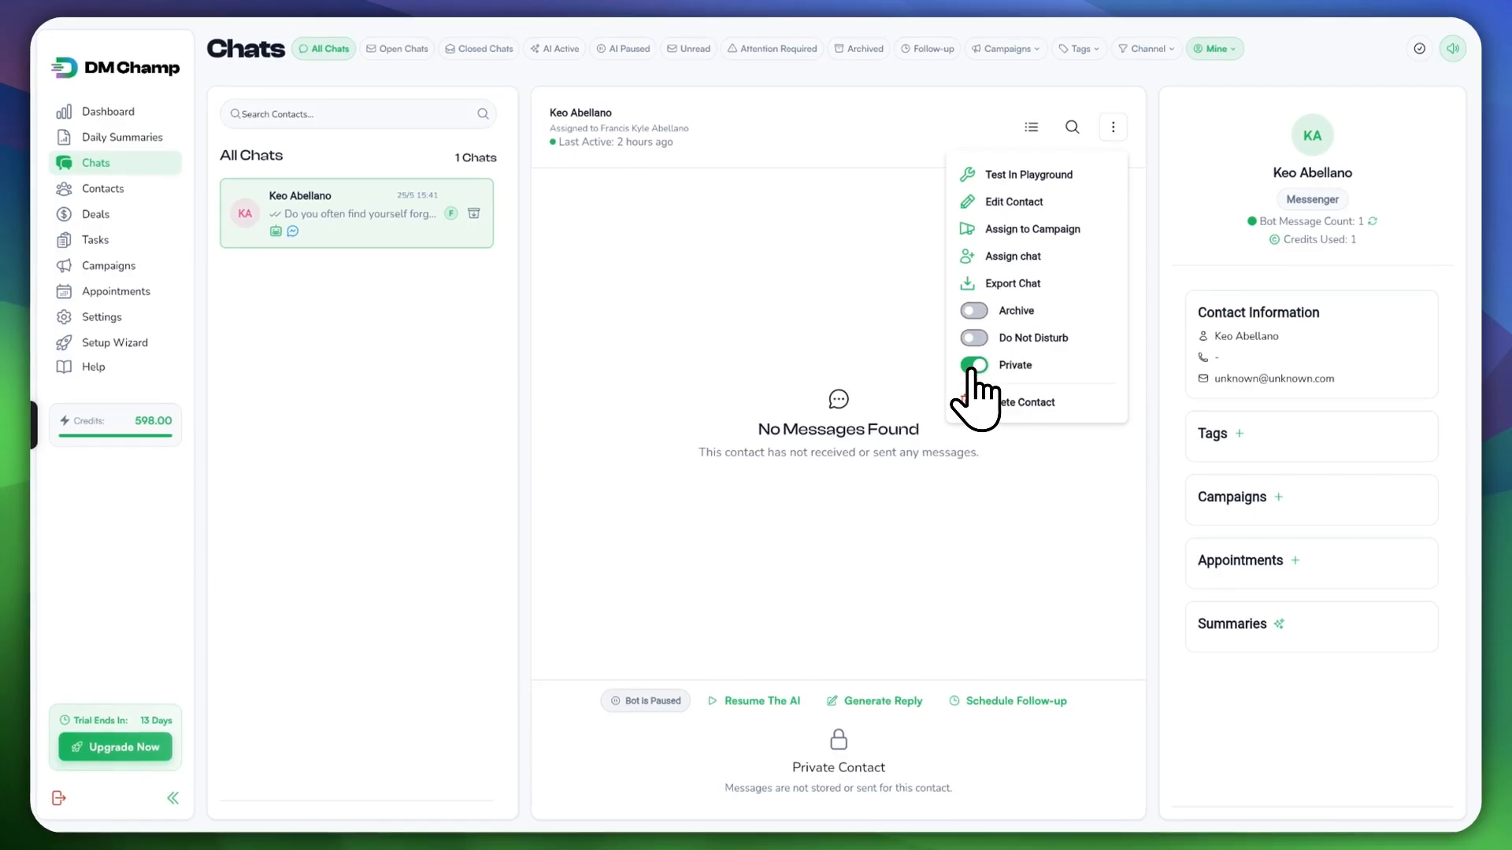
left_click(973, 366)
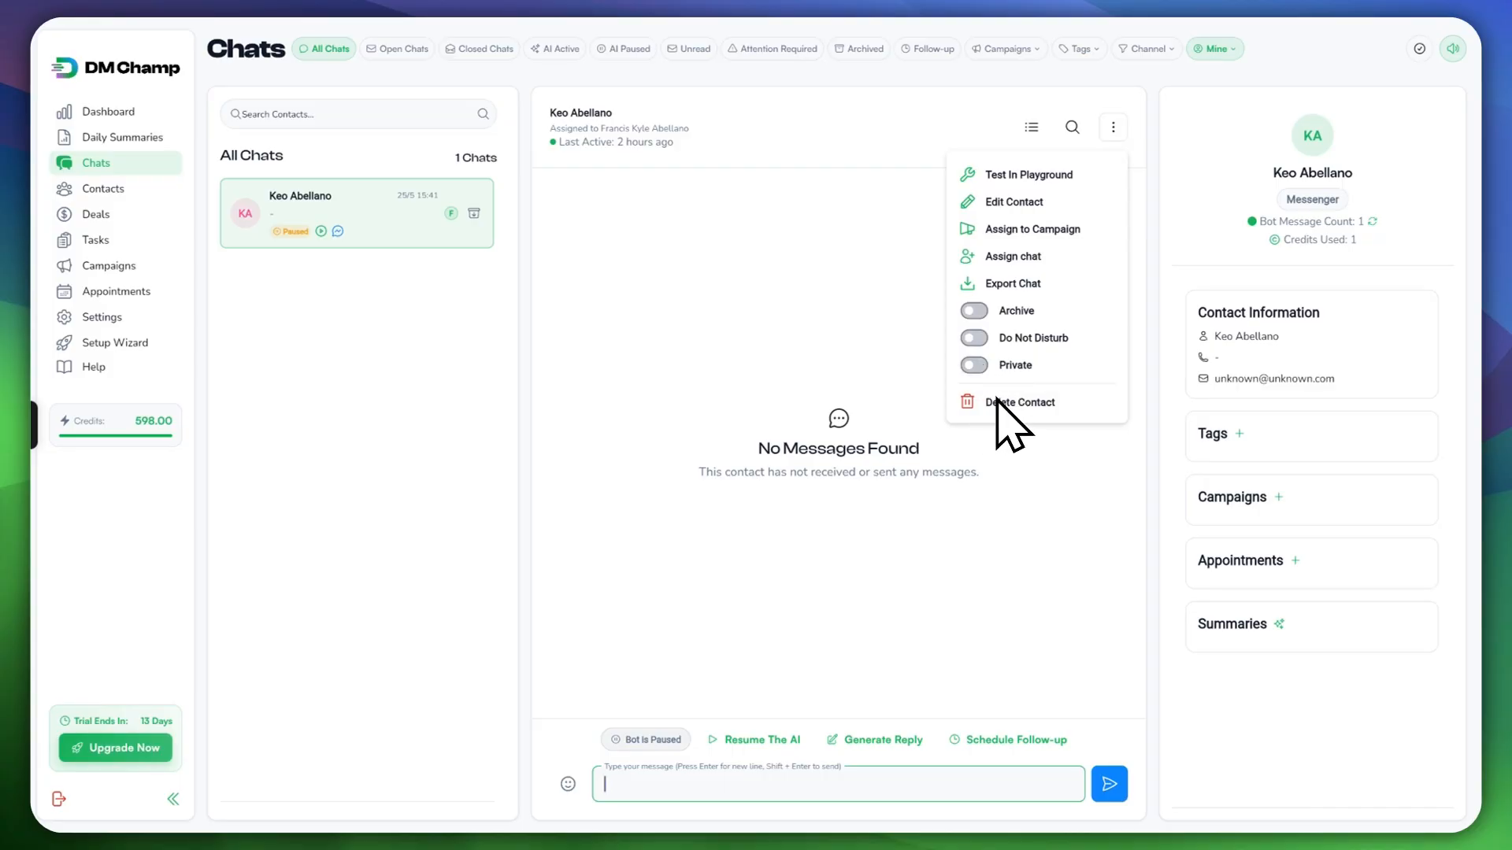
left_click(854, 315)
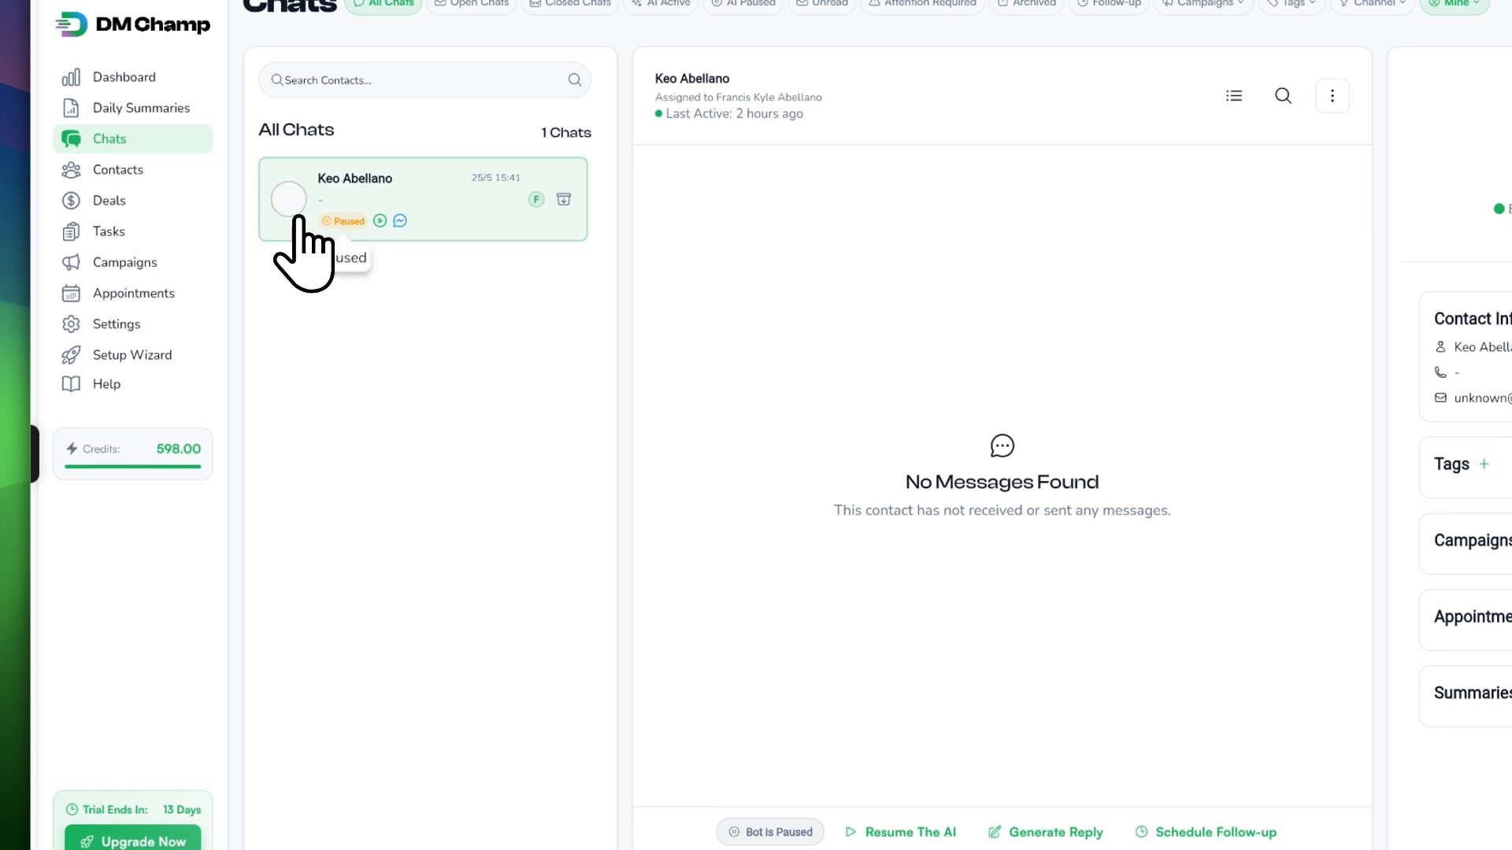
Step: Resume the AI for this chat and reload the Chats page
left_click(803, 741)
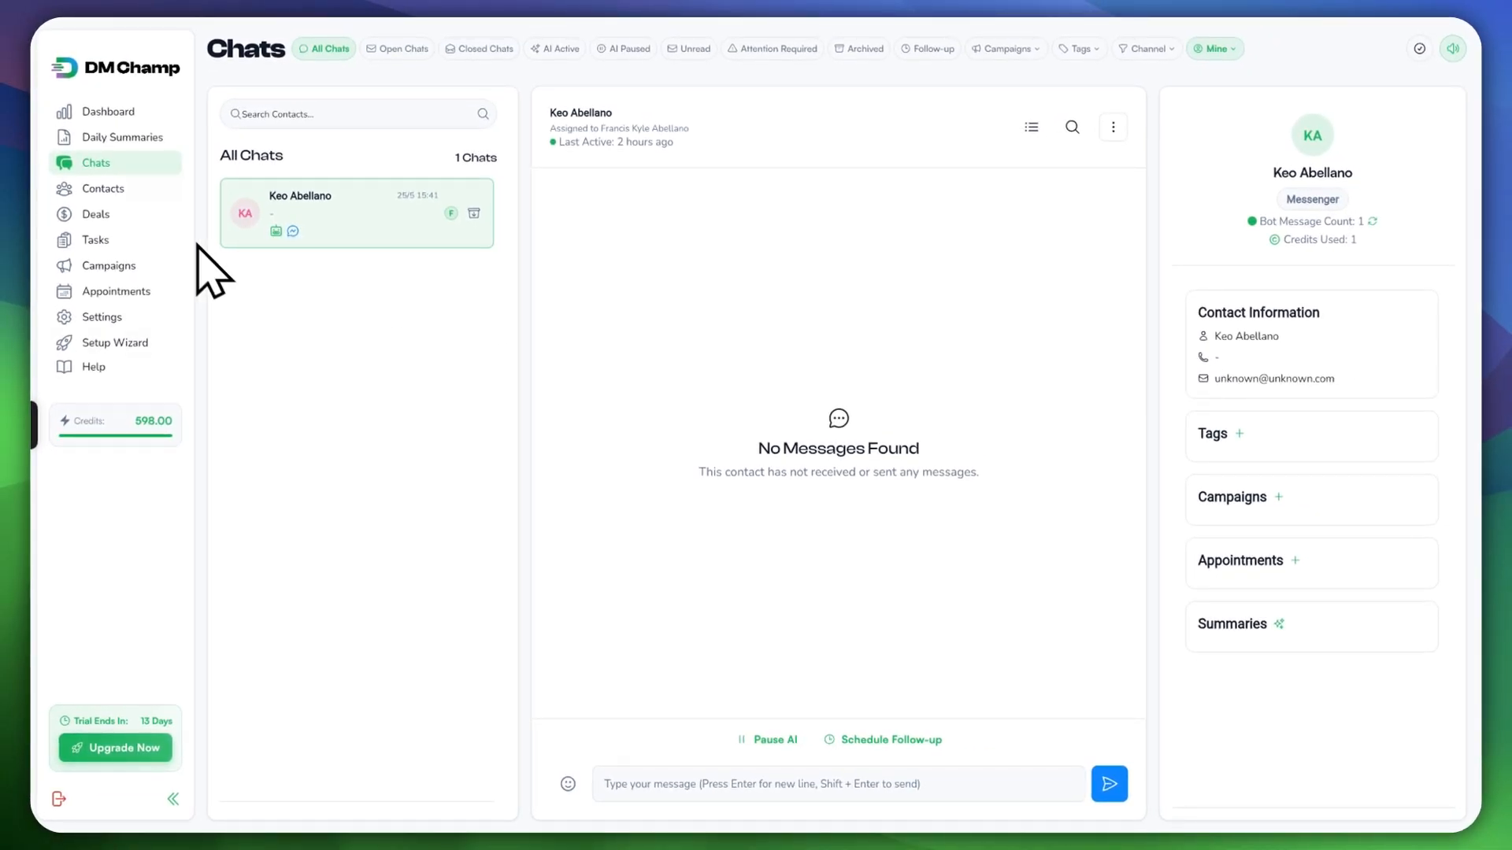
left_click(110, 166)
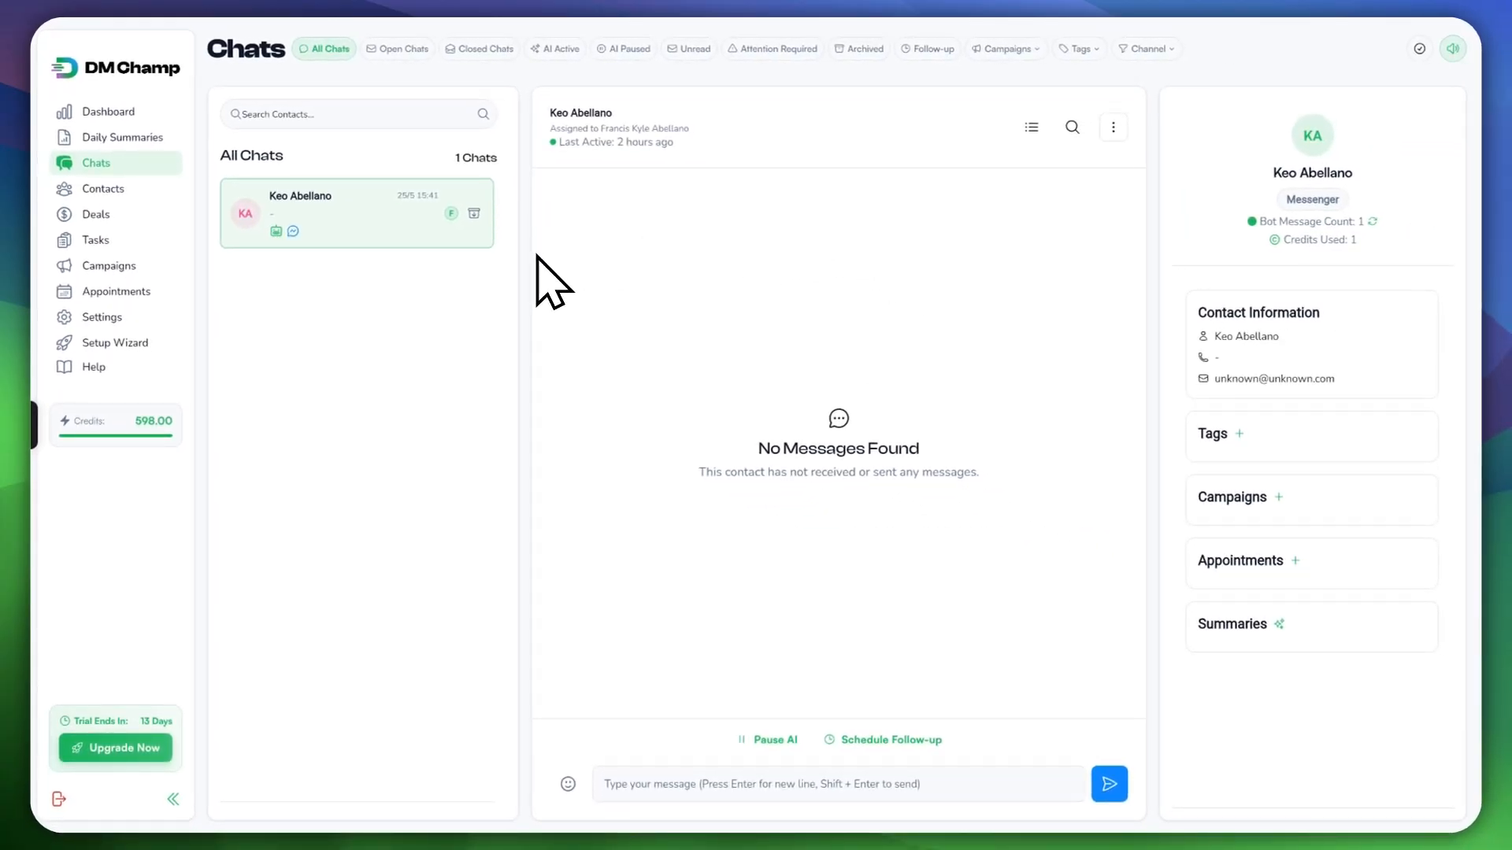
left_click(1112, 127)
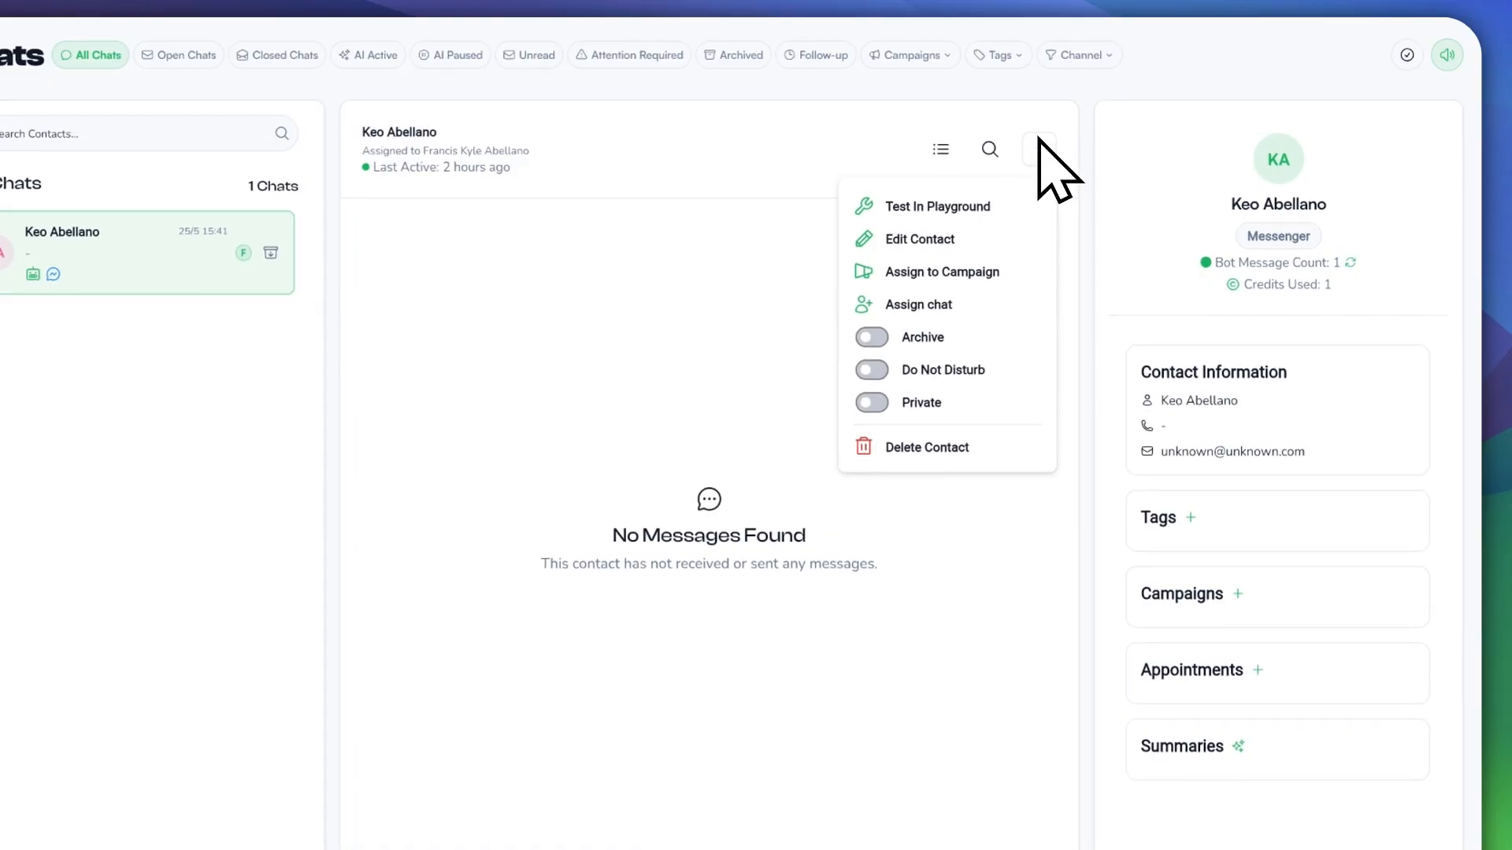
left_click(1087, 217)
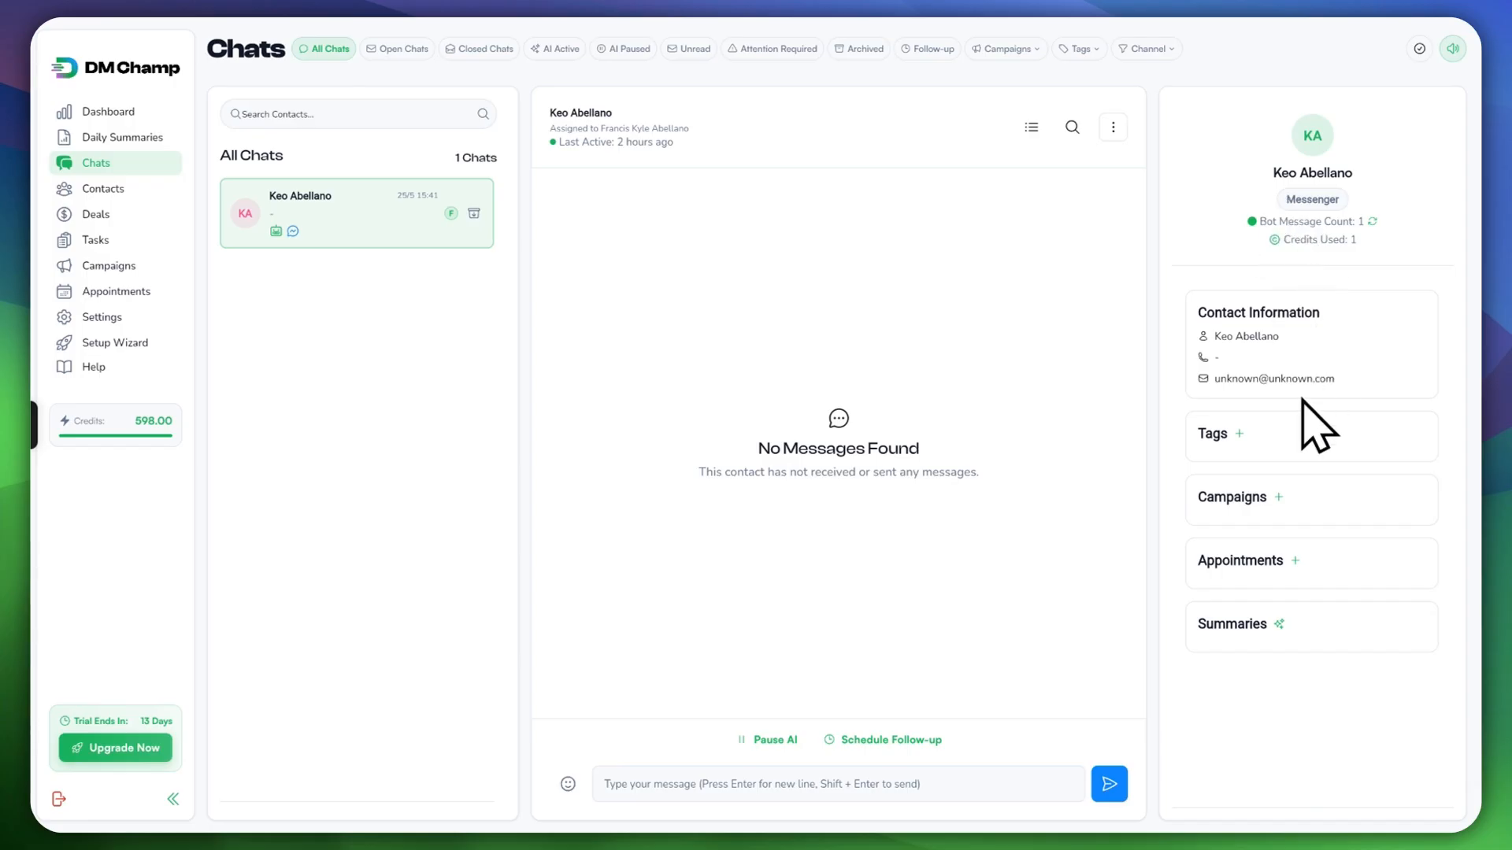
Step: Assign the Website Customer tag to the contact
left_click(1239, 433)
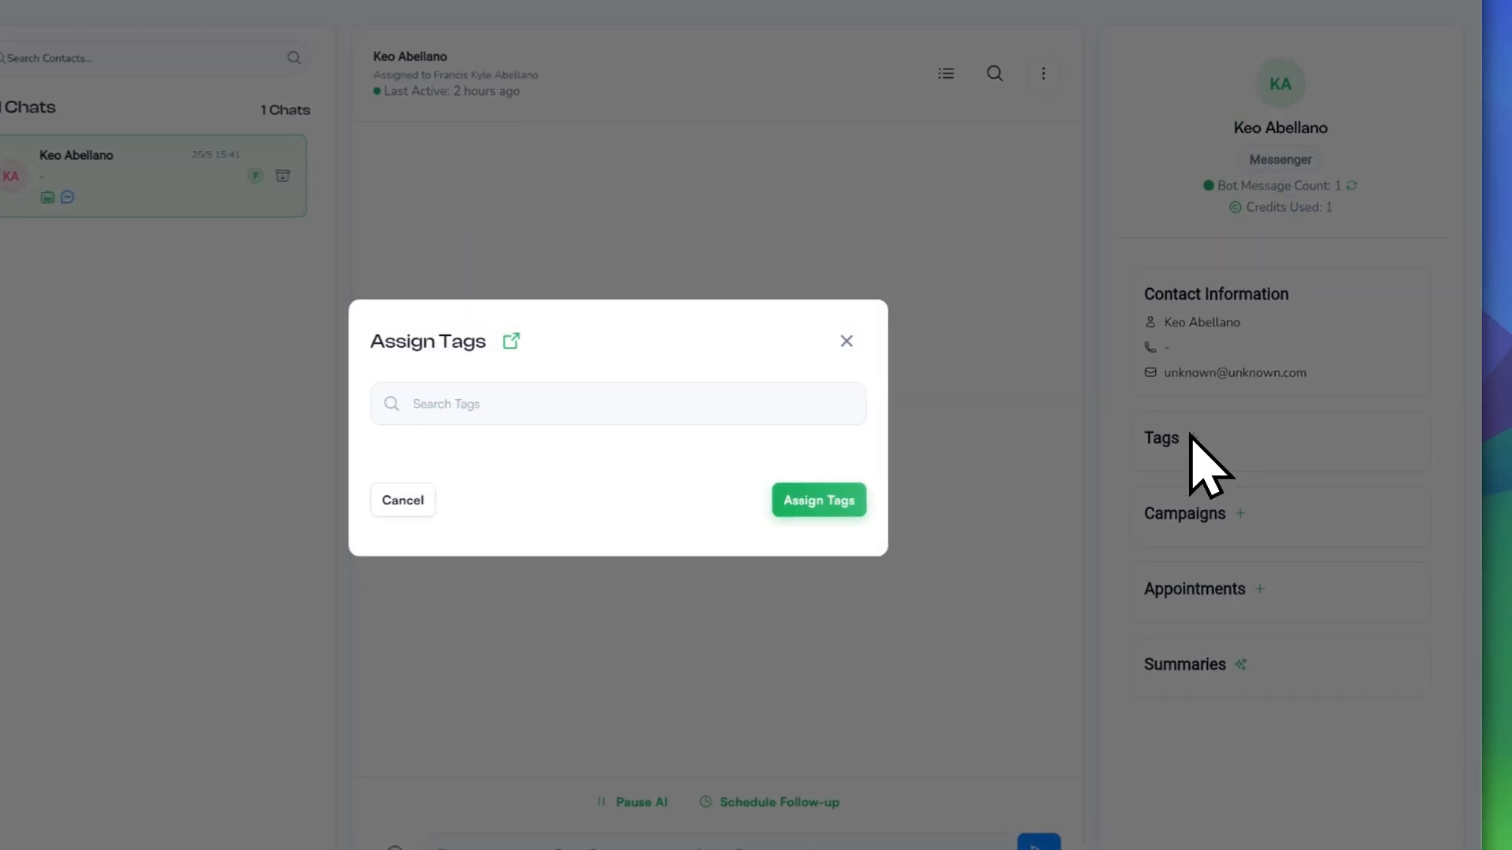
left_click(375, 451)
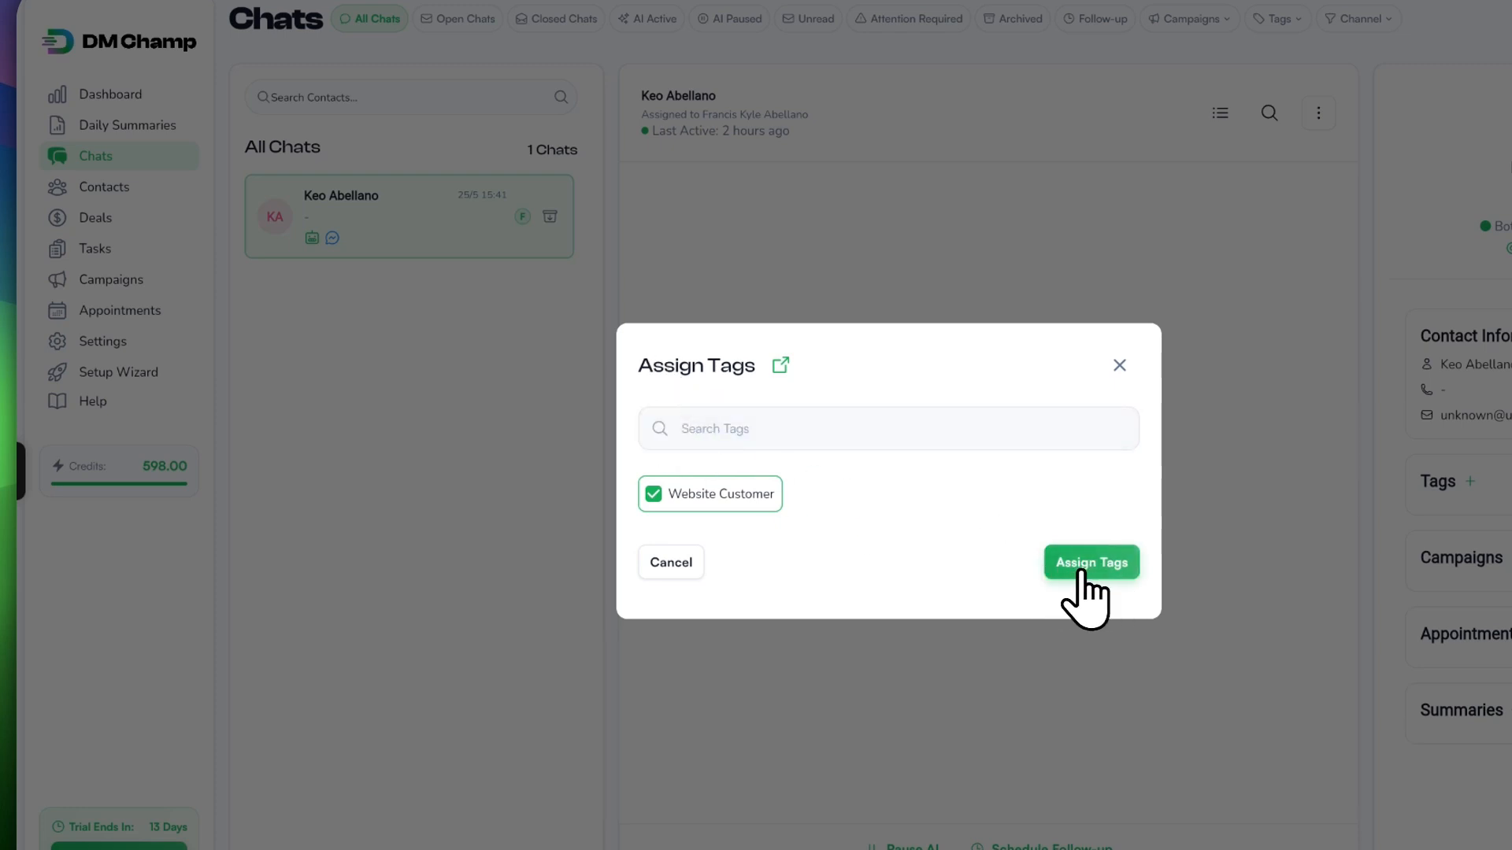
left_click(1119, 365)
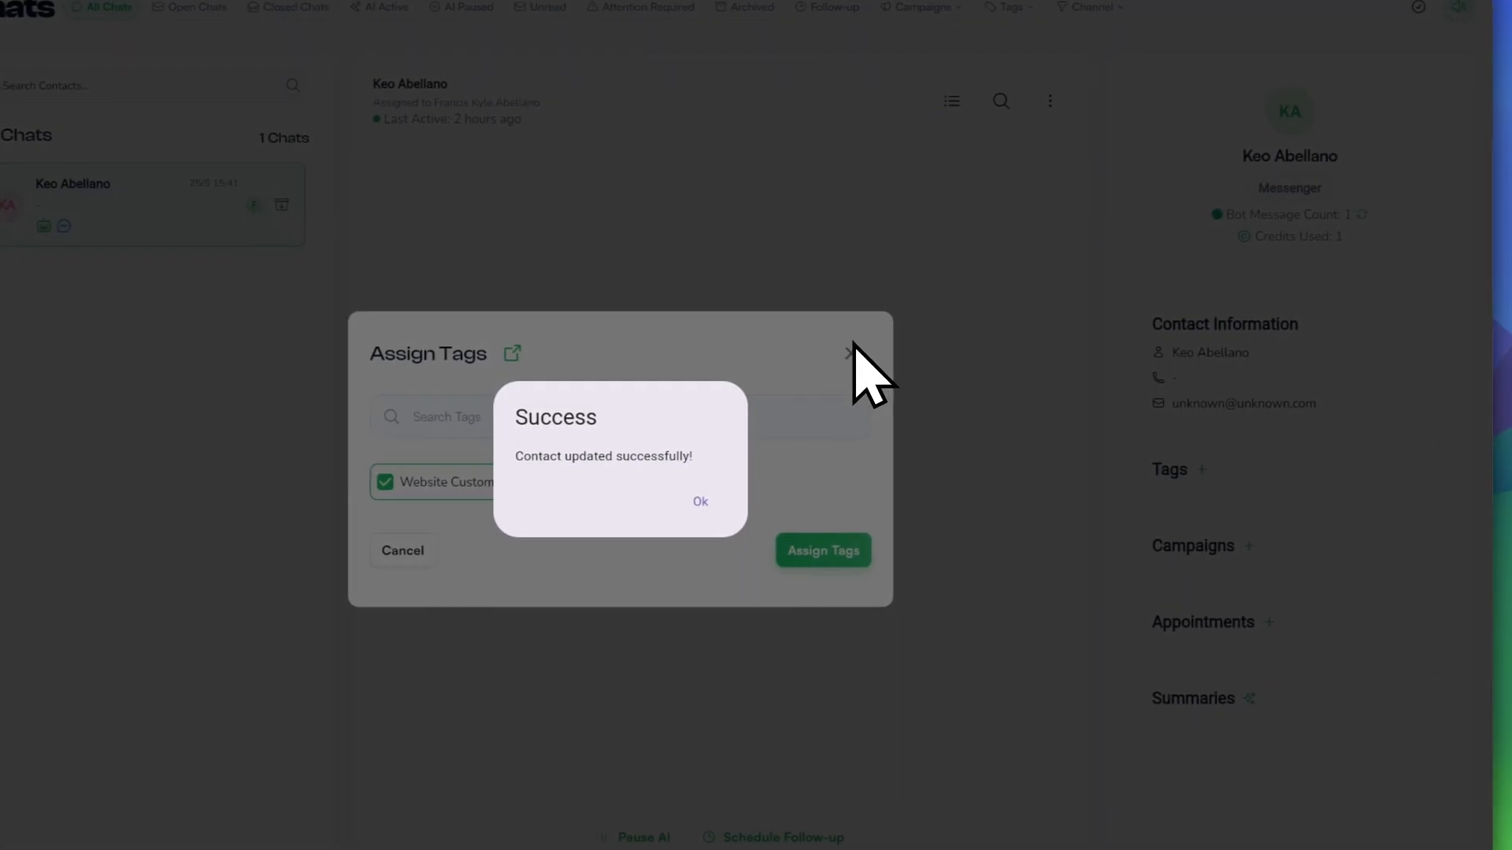
left_click(976, 513)
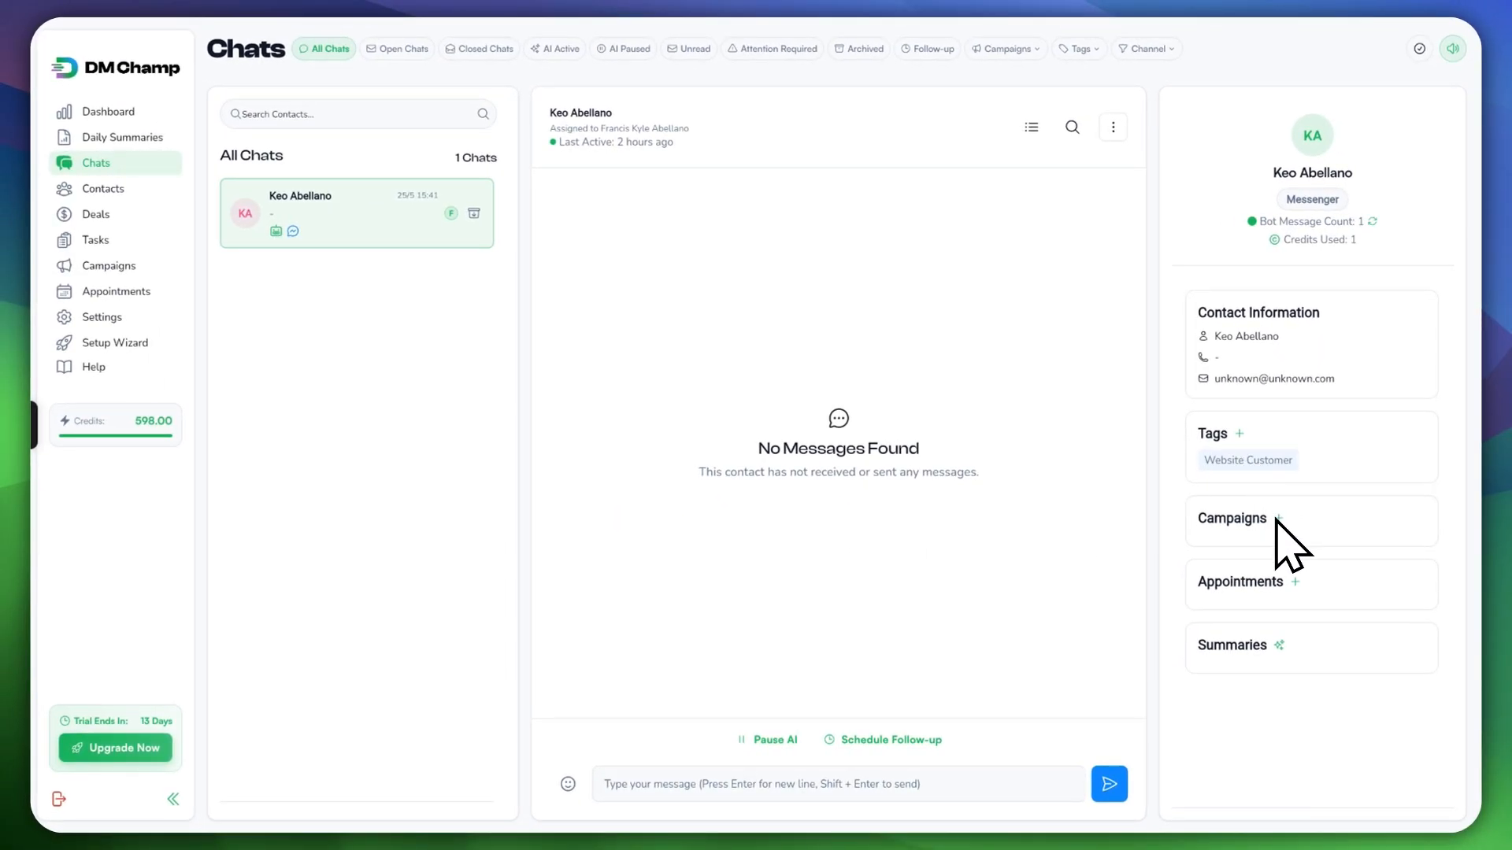
Step: Preview the contact's campaign assignment and new appointment forms without saving
left_click(1278, 519)
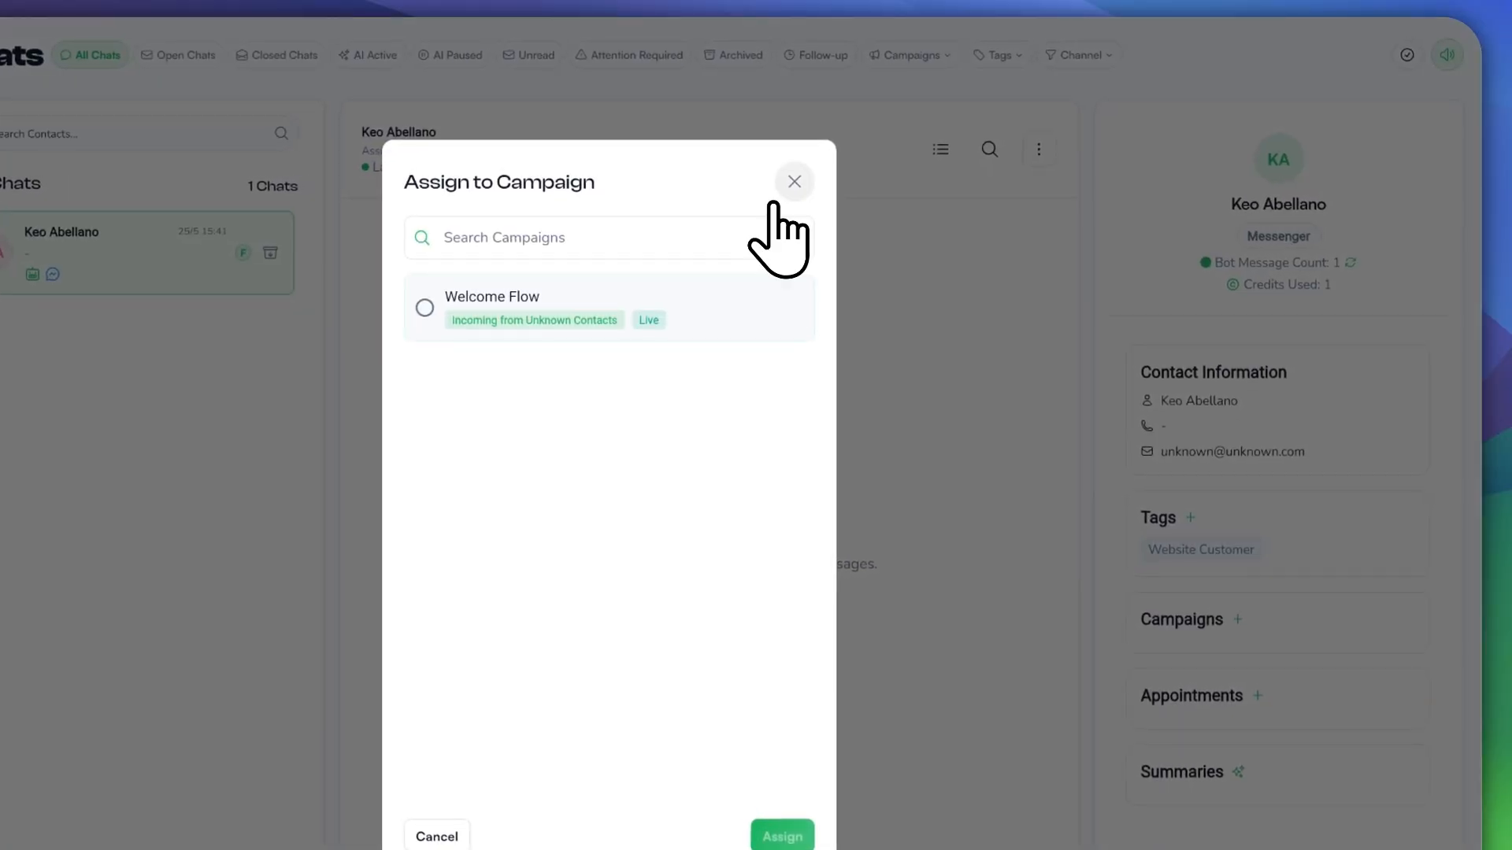
left_click(787, 188)
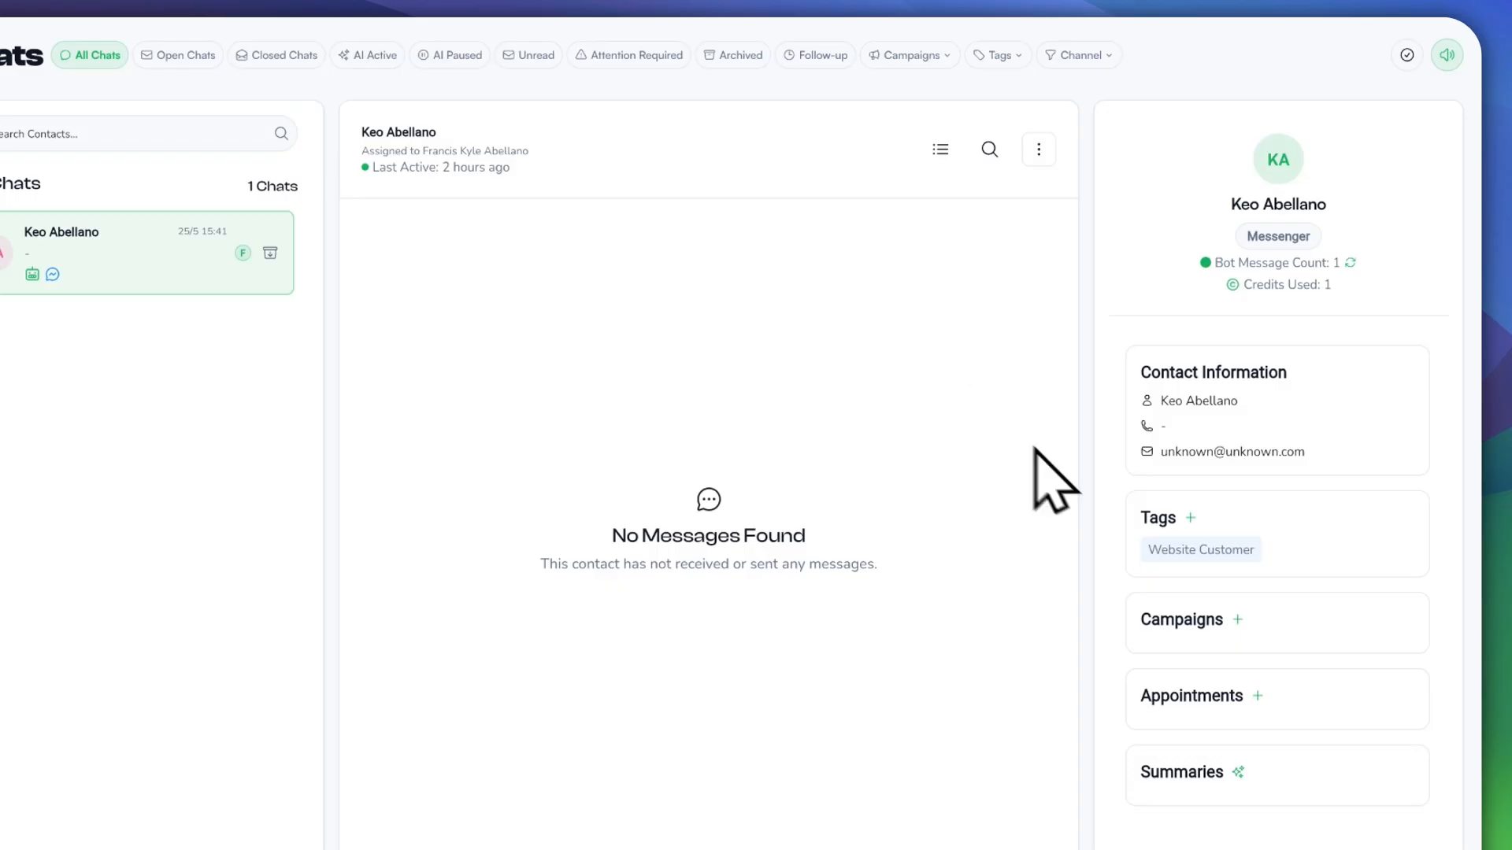
left_click(1257, 695)
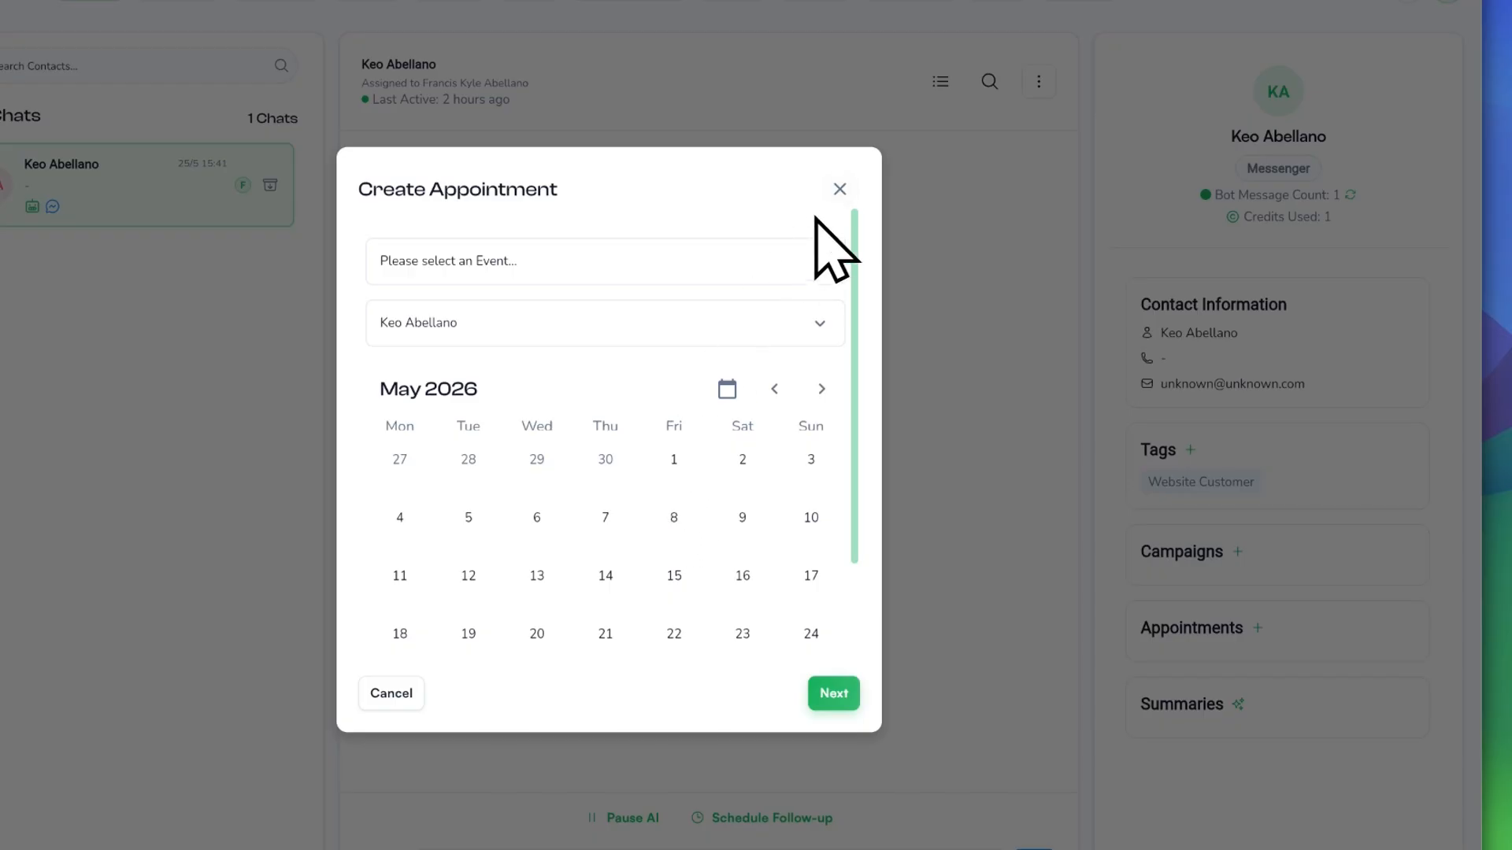
left_click(840, 189)
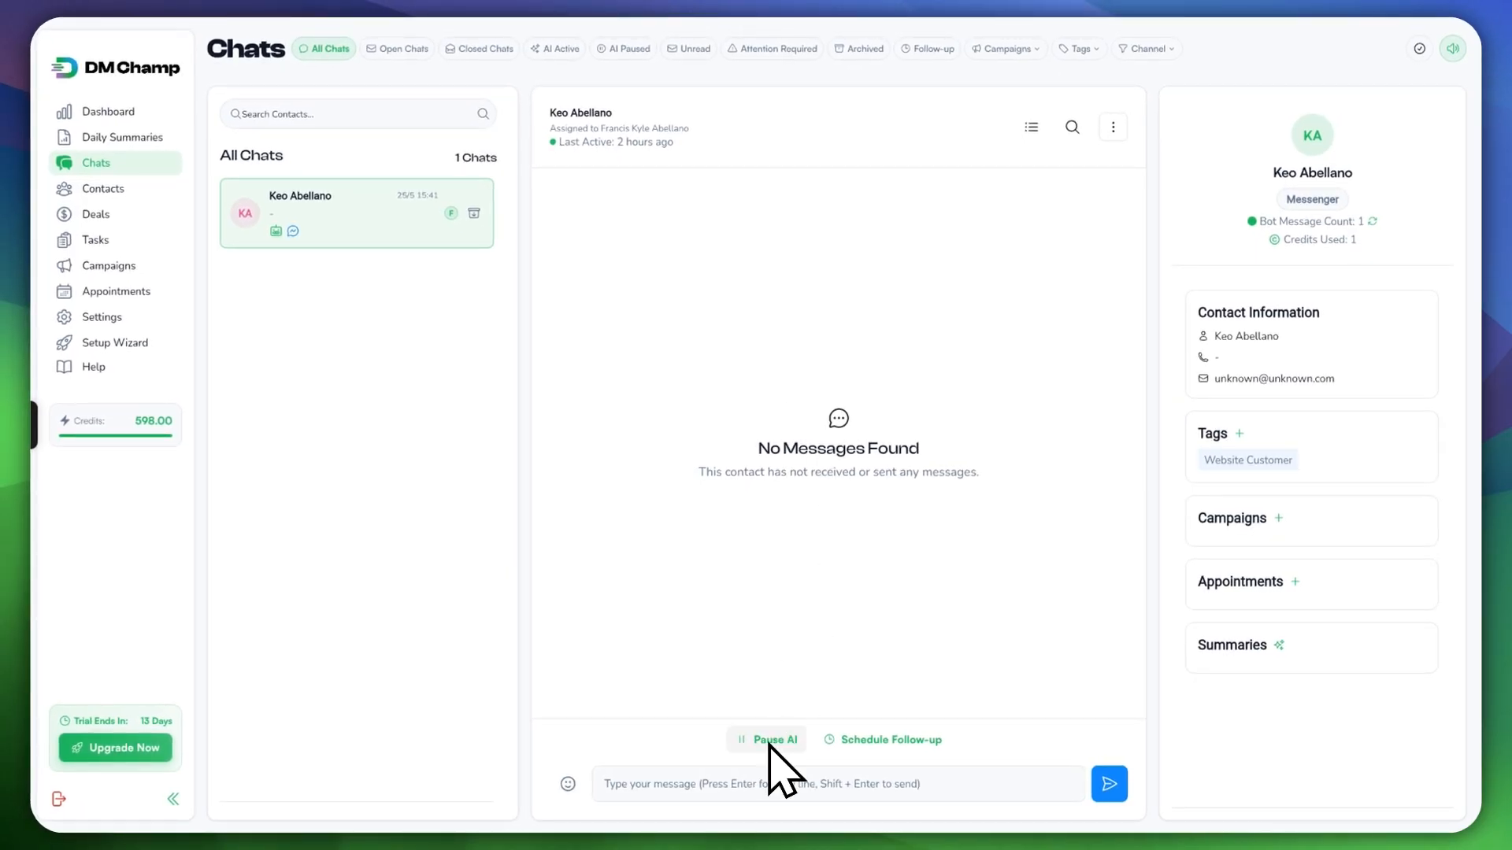
Step: Preview the Schedule Follow-up dialog and close it without scheduling
left_click(882, 740)
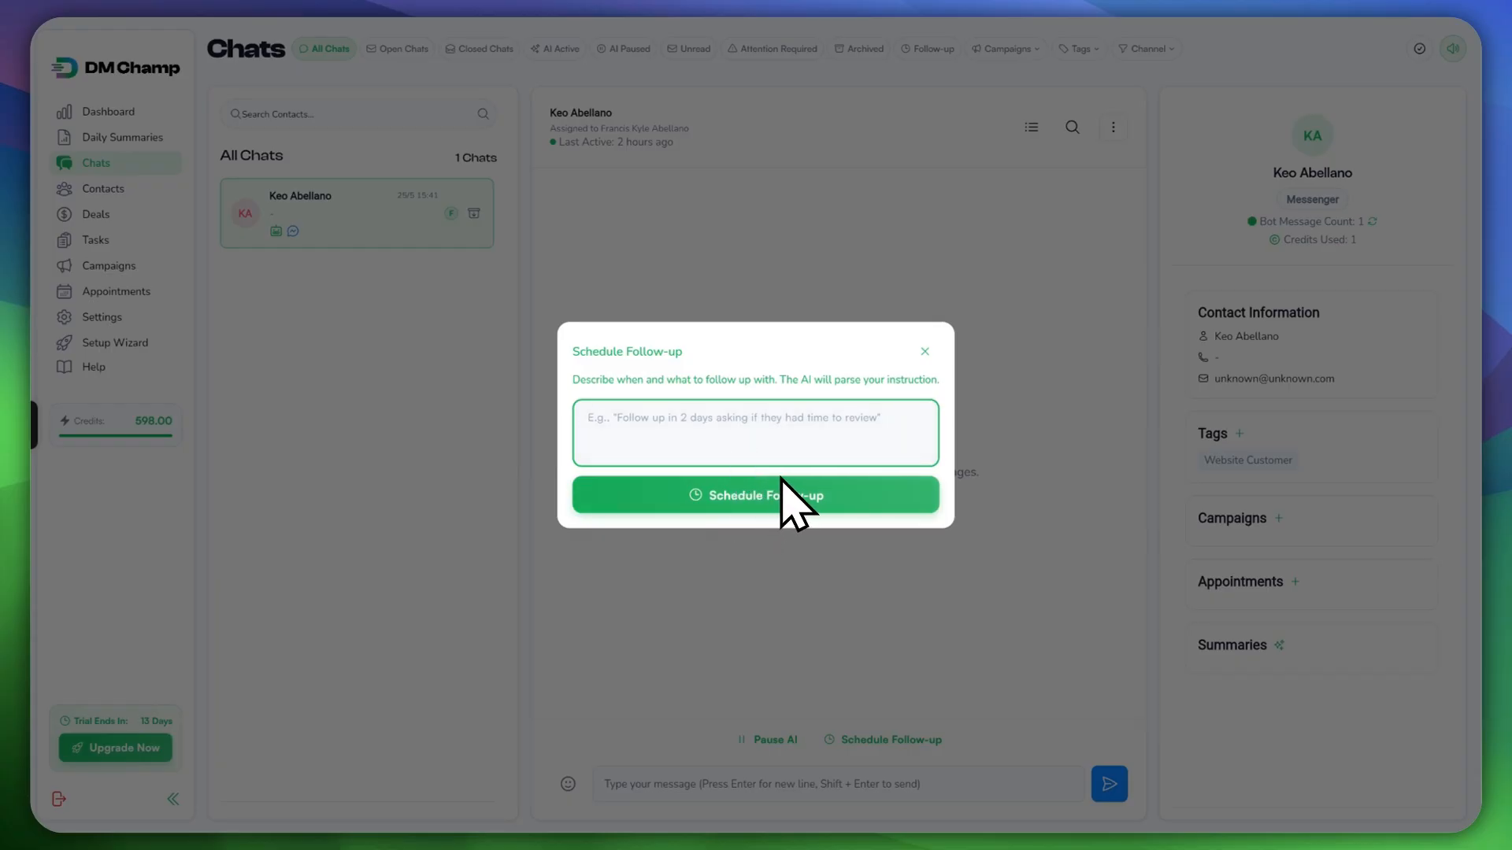
left_click(924, 352)
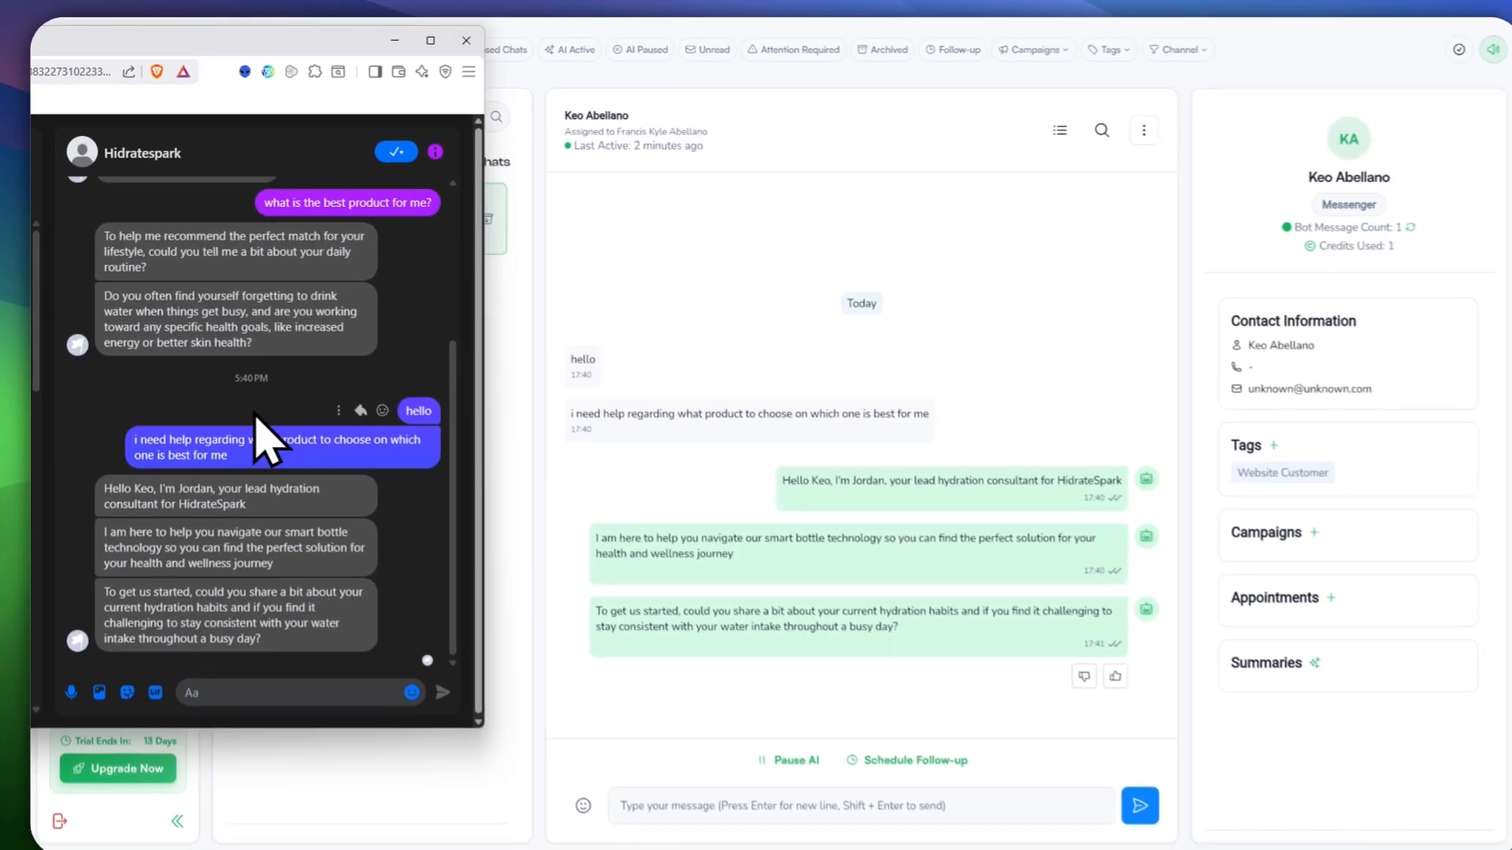
Step: In Messenger, send Hidratespark a reply asking for a product suited to intense workouts
scroll(295, 472, "up", 3)
scroll(330, 378, "down", 3)
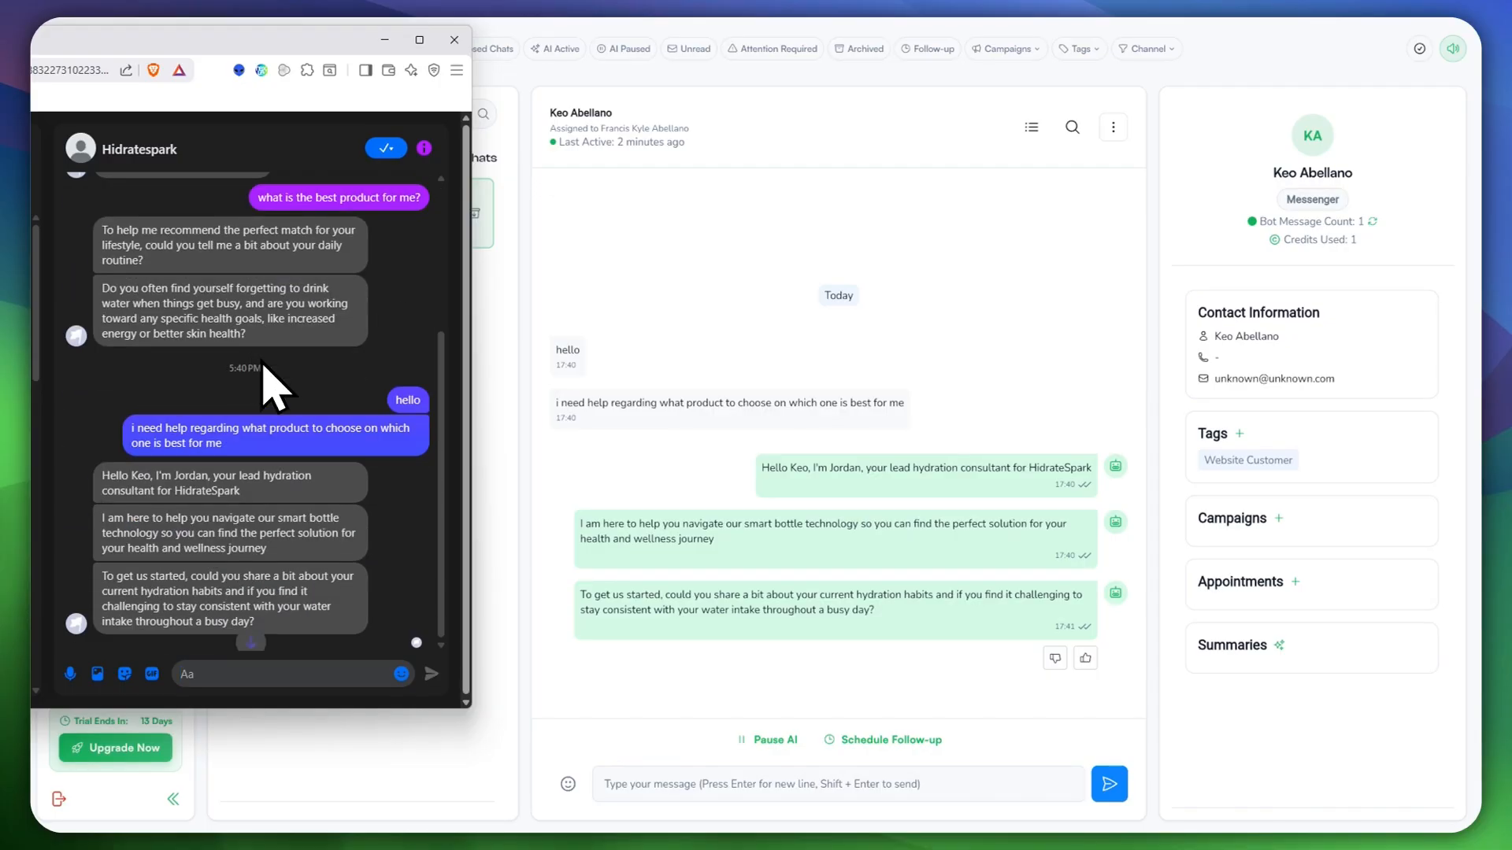
scroll(328, 347, "up", 5)
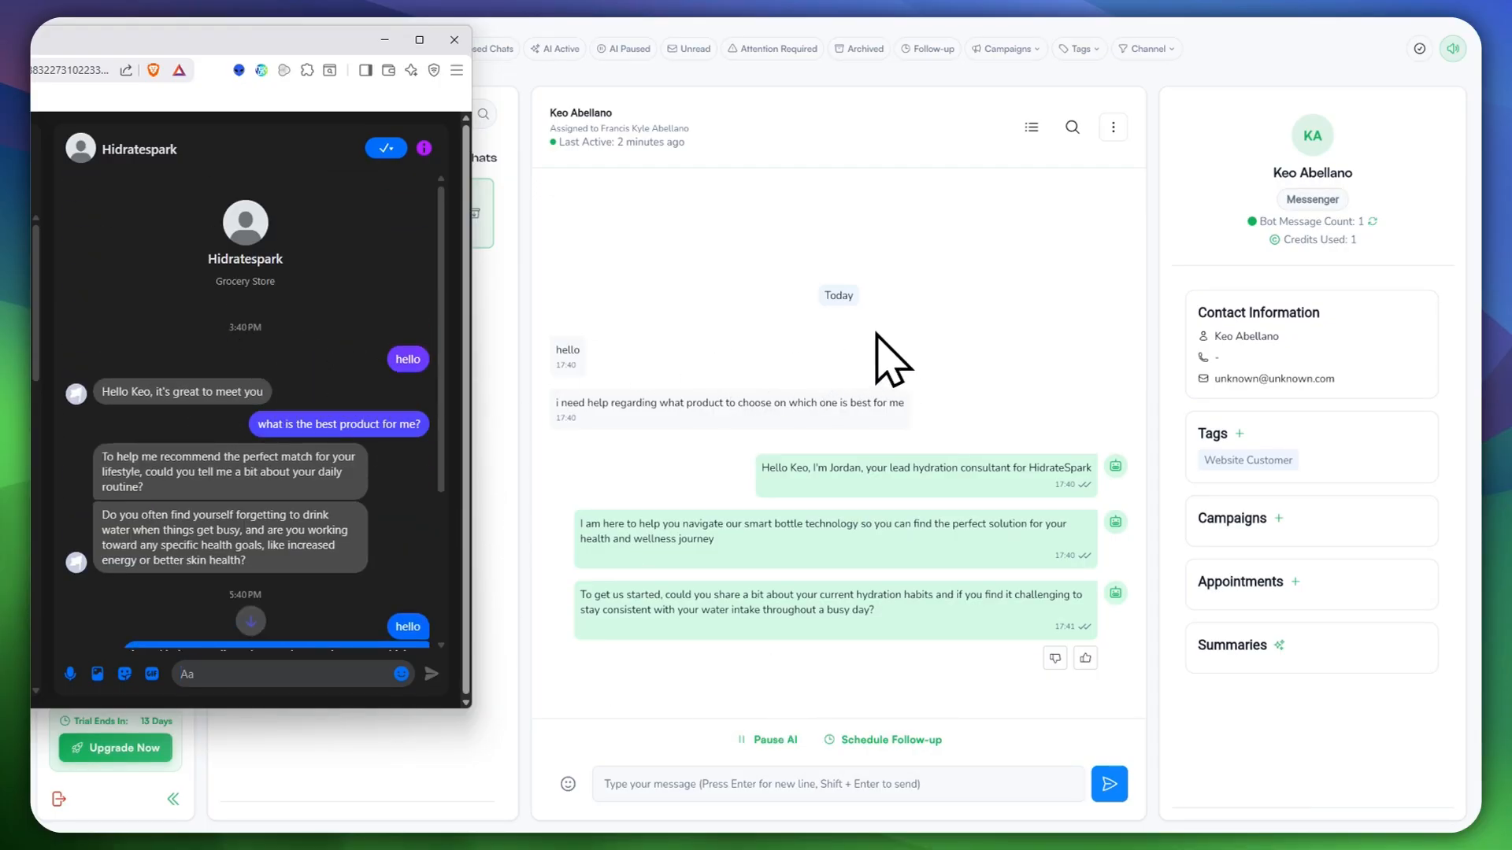
scroll(337, 489, "down", 3)
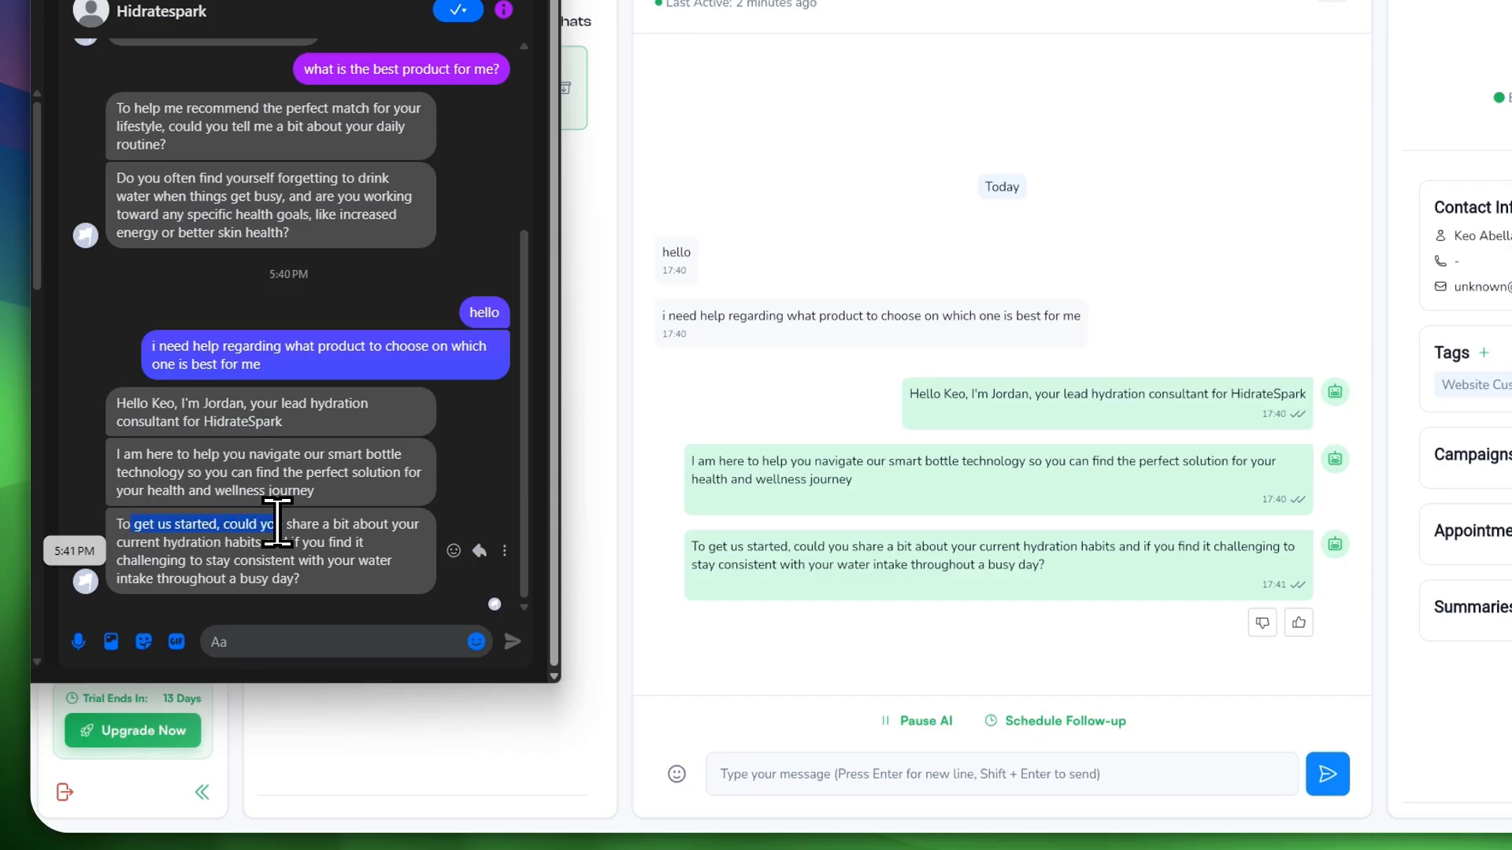
left_click(325, 627)
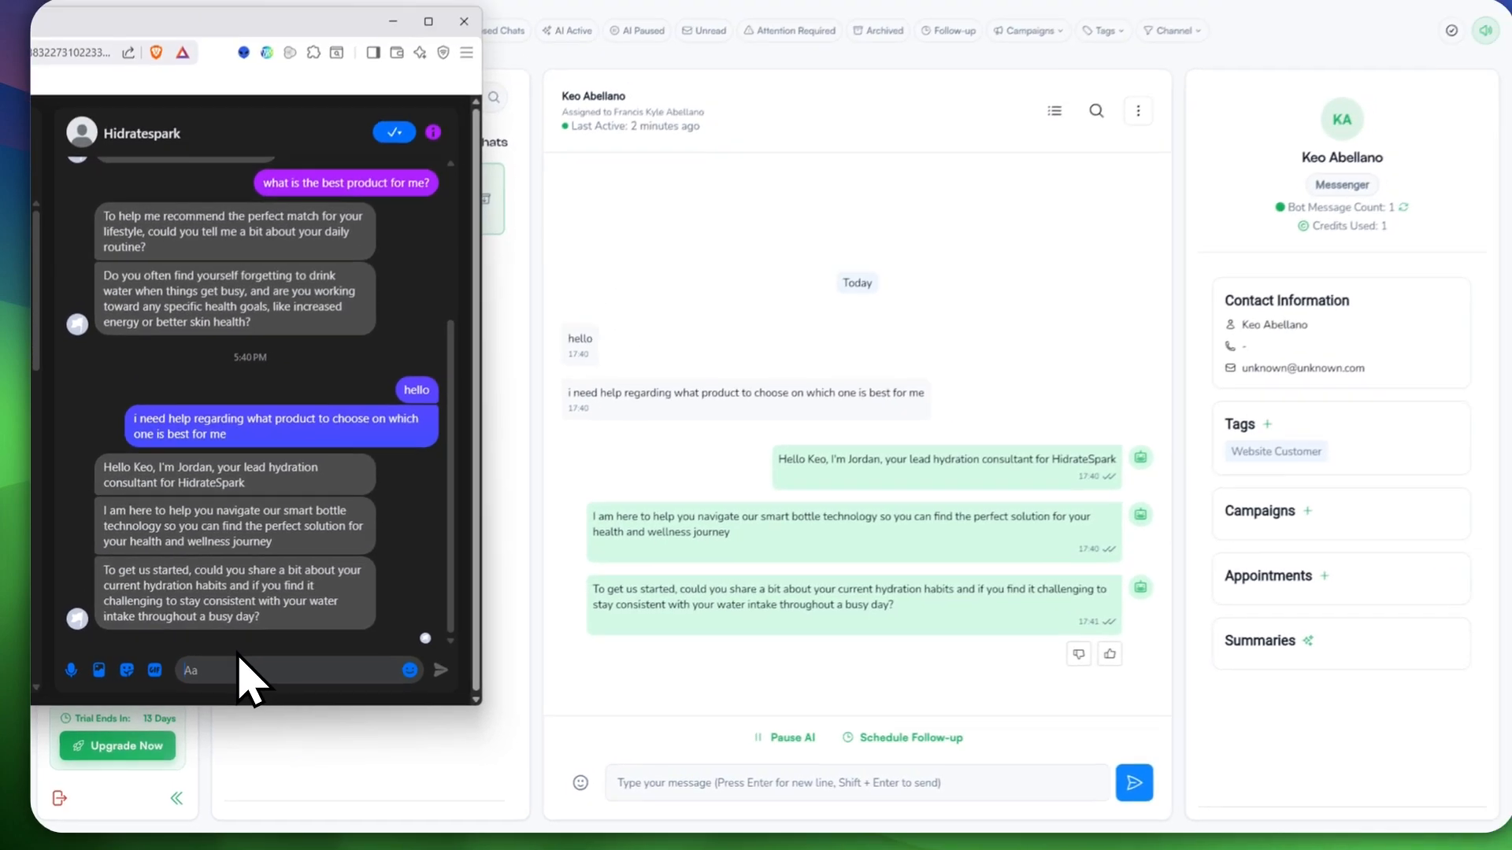
type("yes")
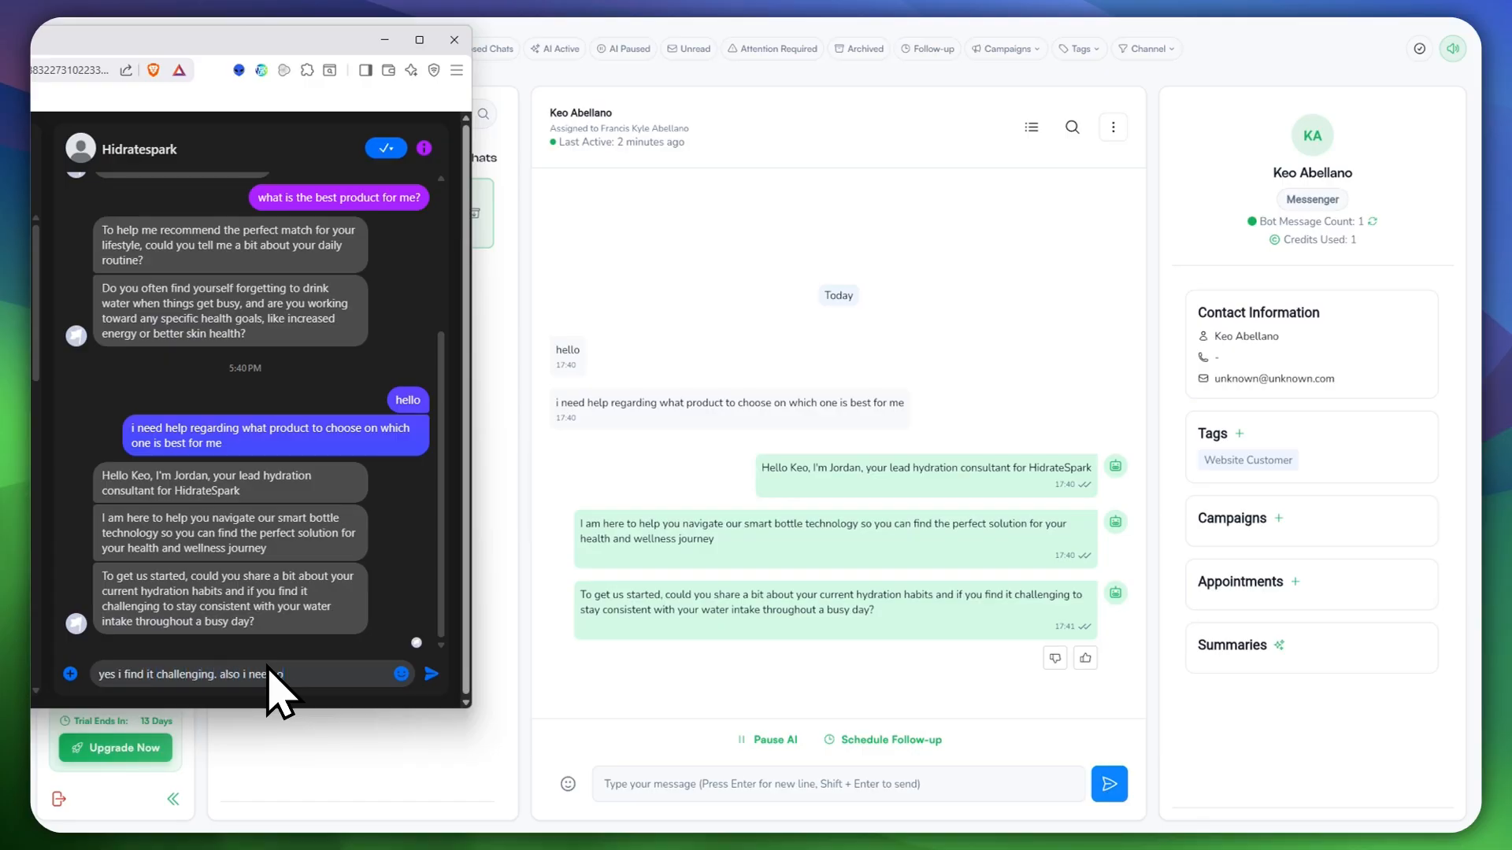
key("BackSpace")
type("tting fopr")
key("BackSpace")
key("BackSpace")
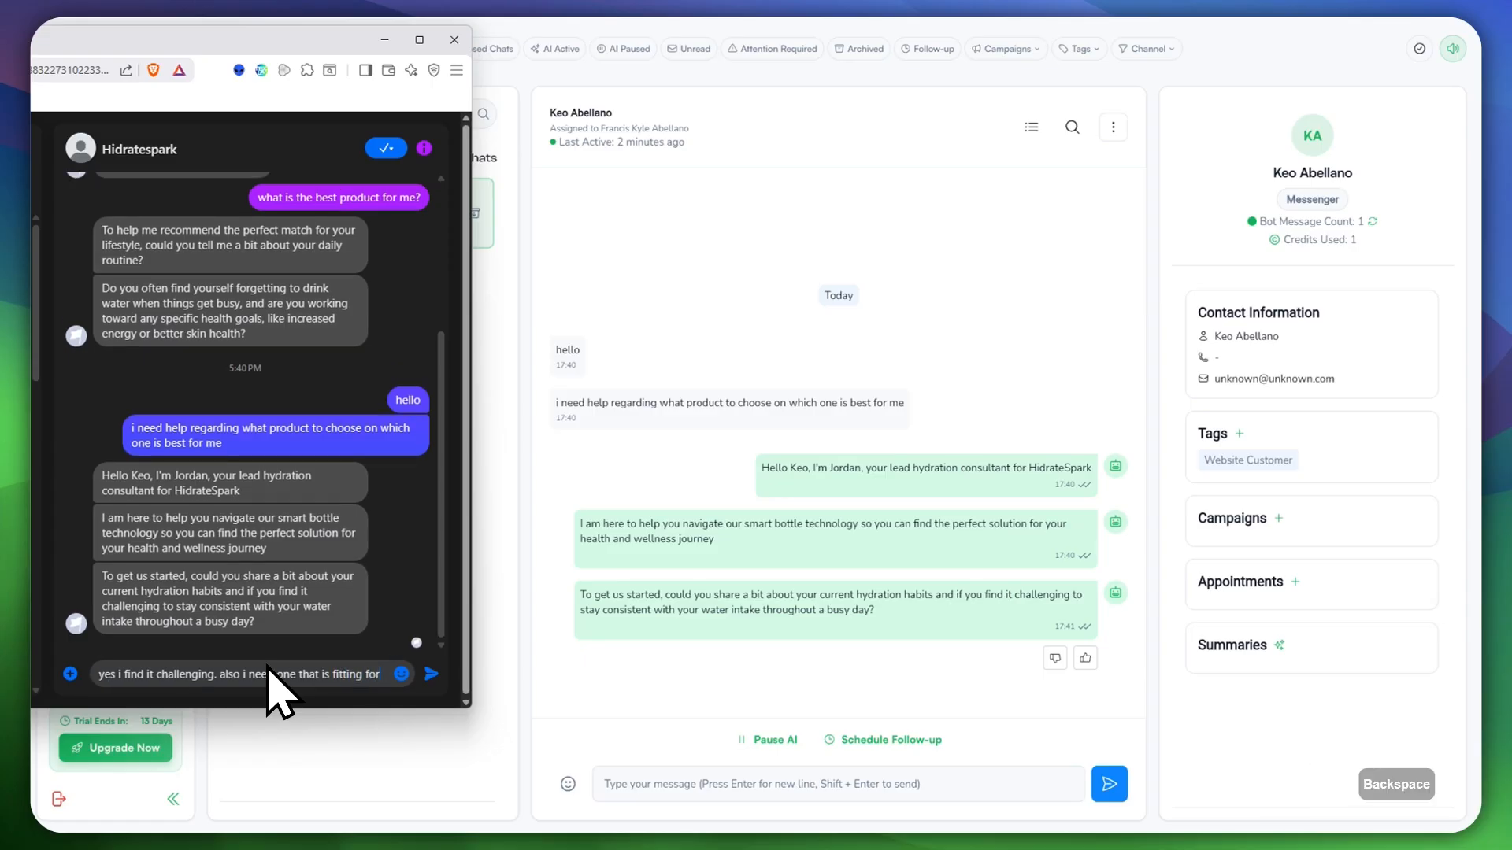
type("r my intense")
key("BackSpace")
key("BackSpace")
type("nse")
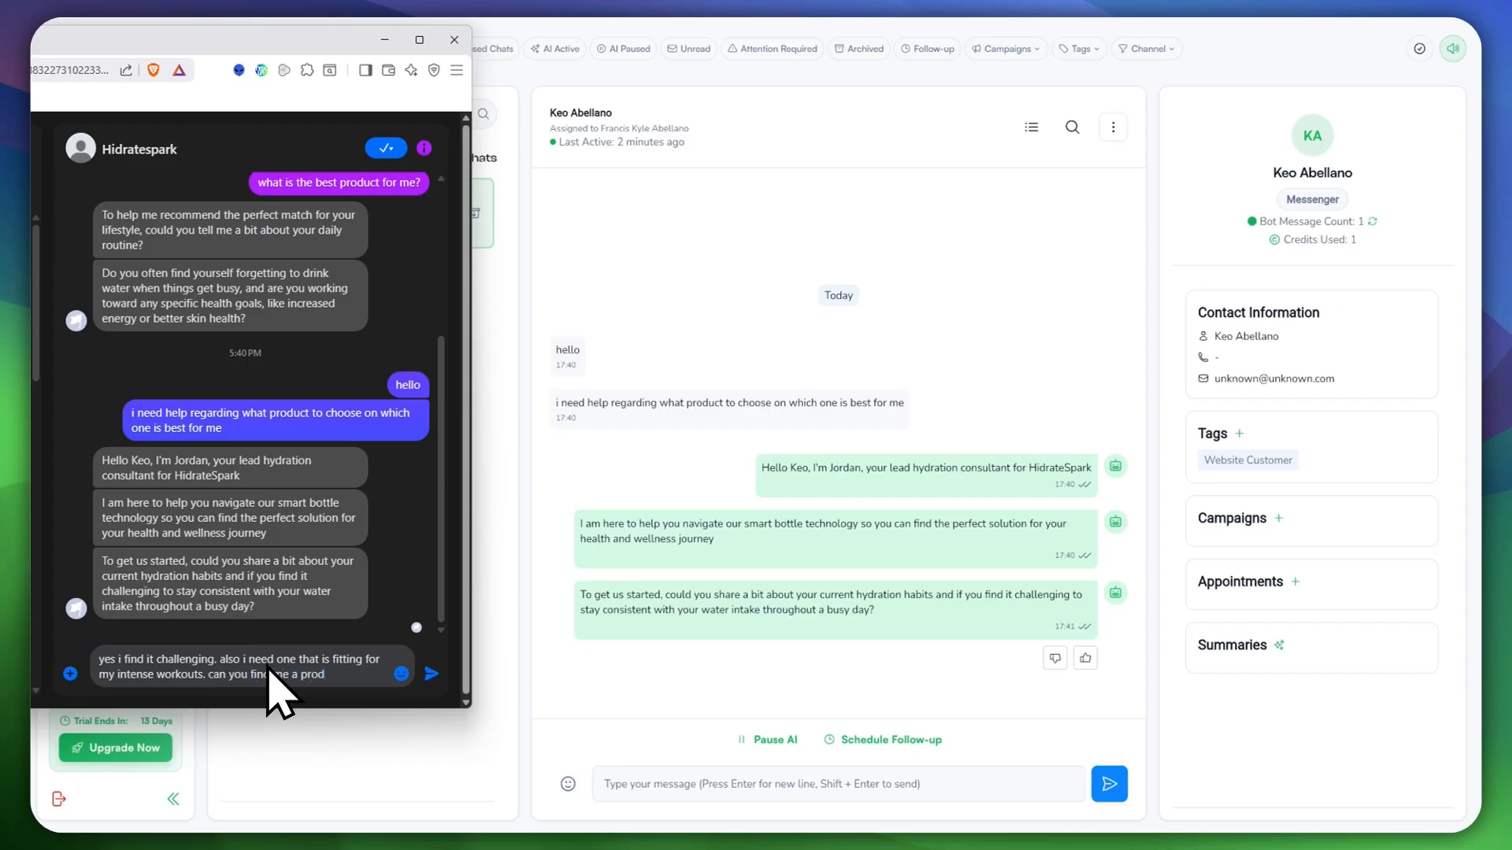
key("Return")
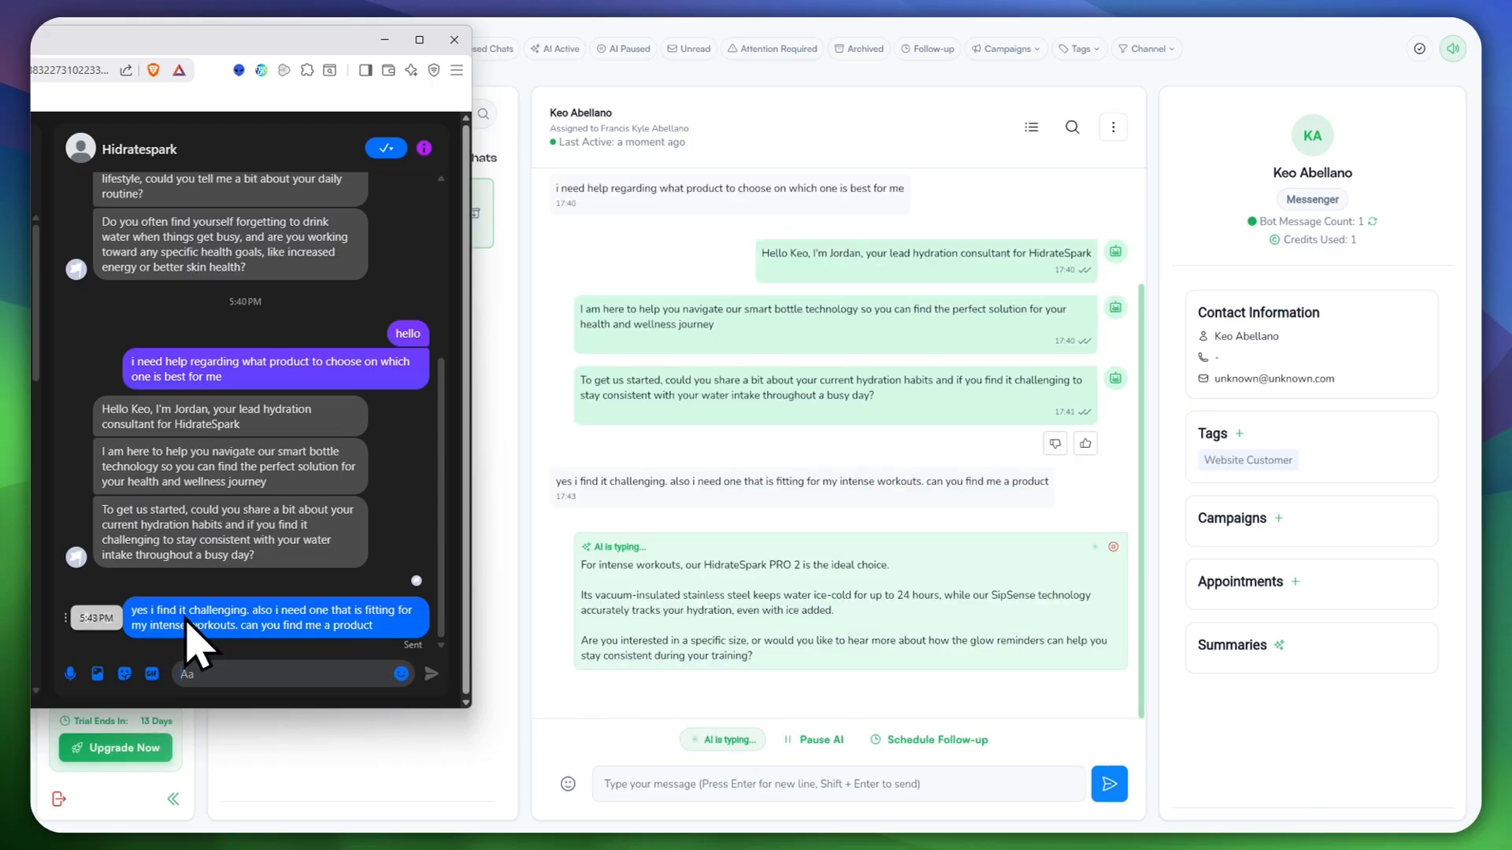
Step: Highlight the AI's drafted HidrateSpark PRO 2 reply, then switch back to Messenger
left_click(602, 558)
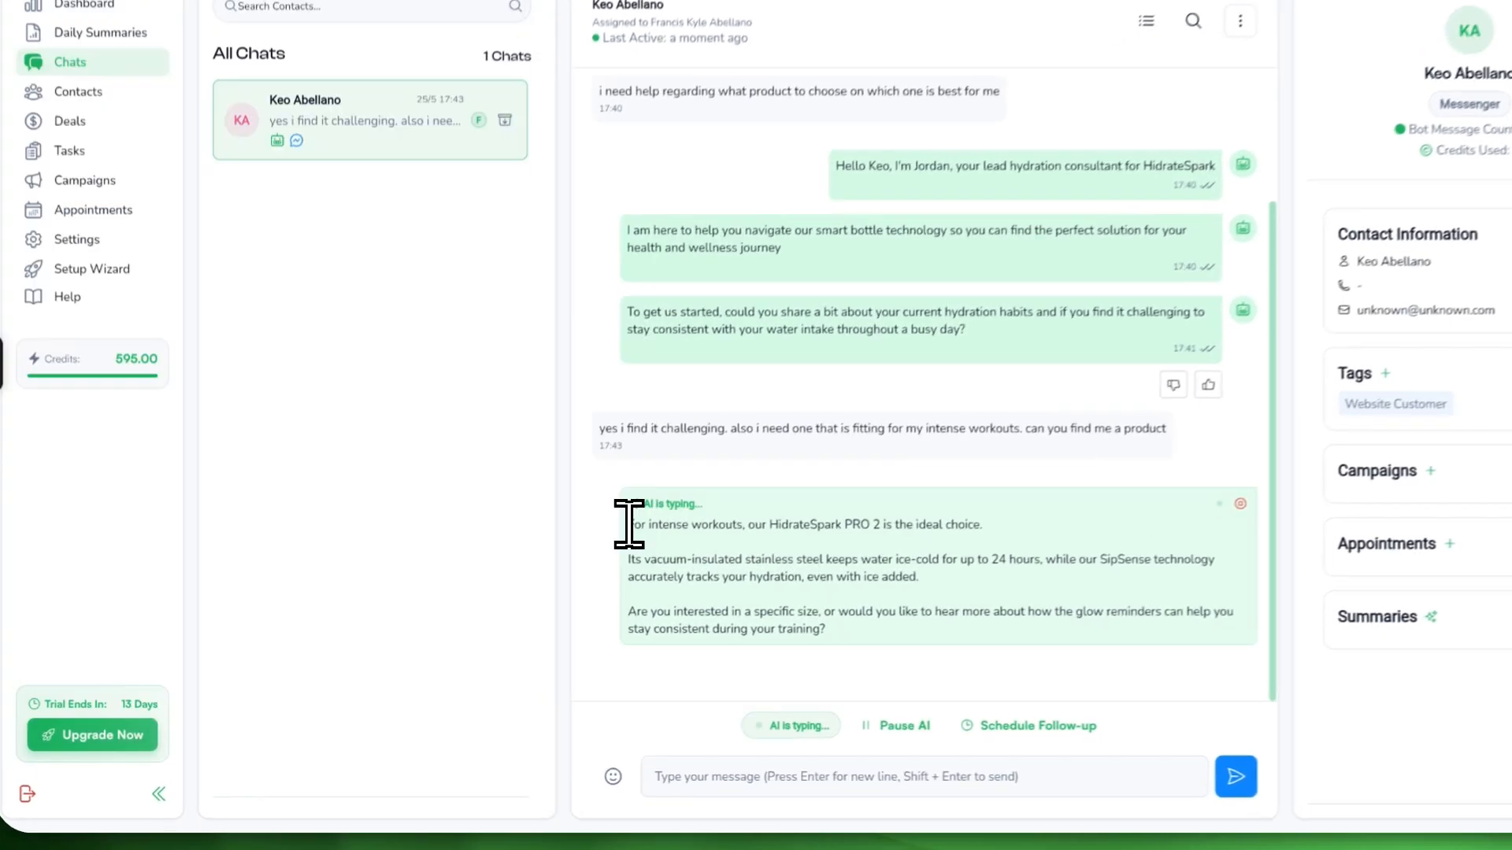
left_click_drag(582, 566, 680, 571)
left_click_drag(760, 521, 872, 628)
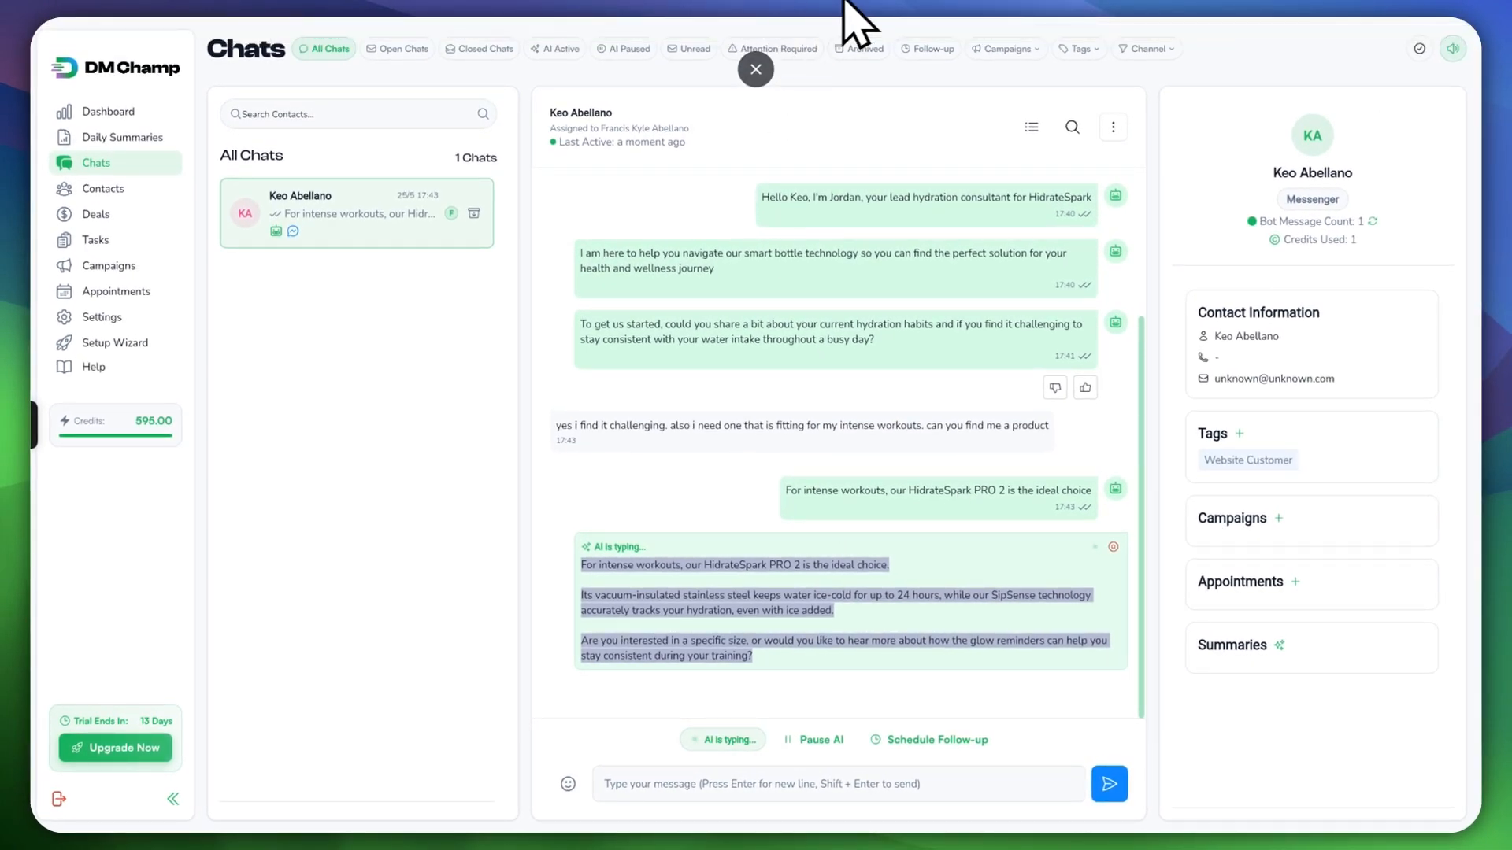
key("alt+Tab")
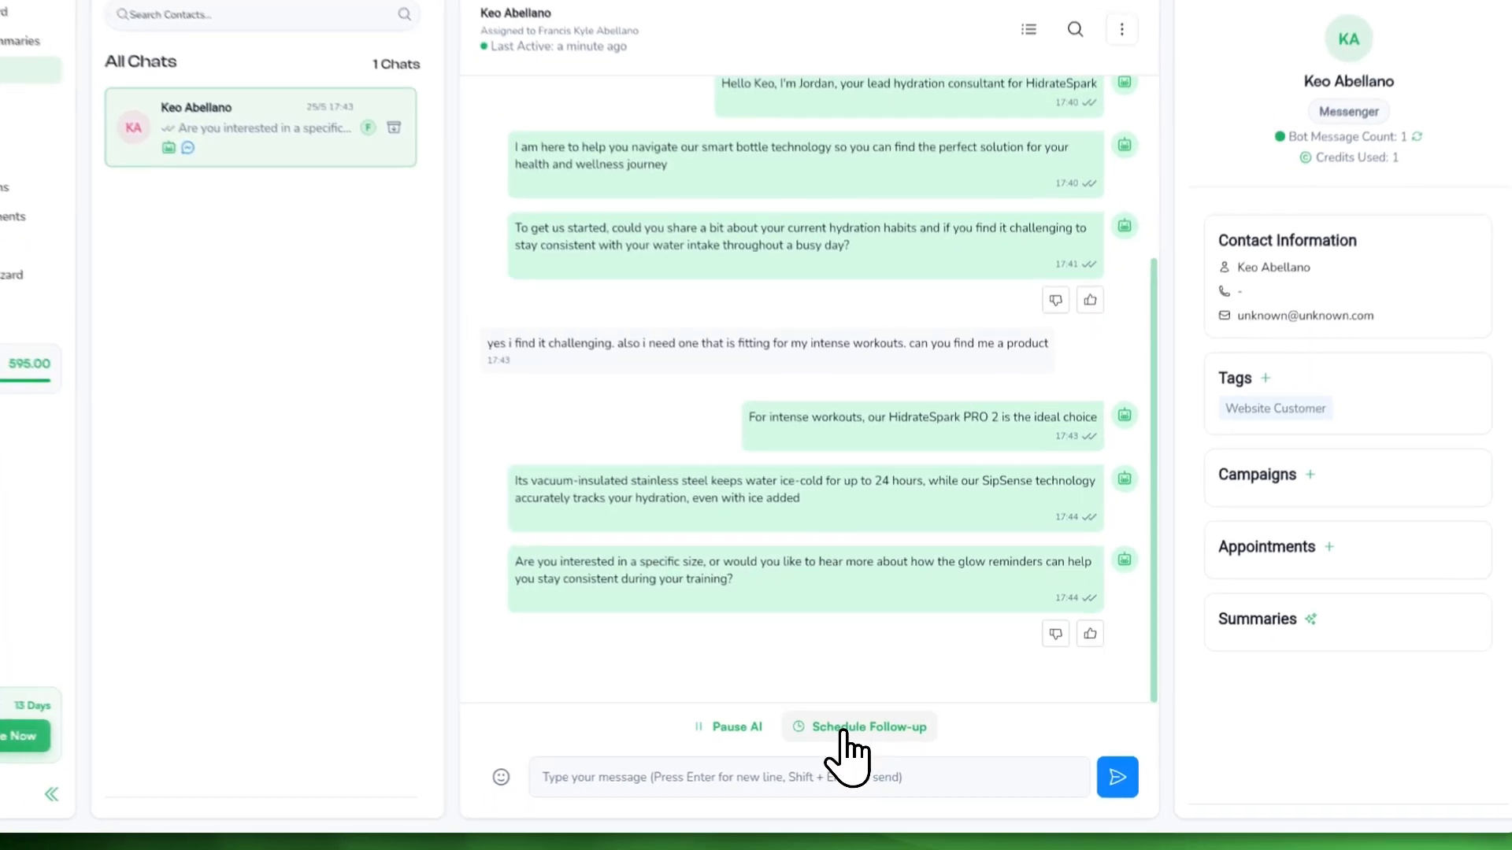
Step: Schedule an AI follow-up about the customer's interest in the product, due after 30 seconds
left_click(870, 740)
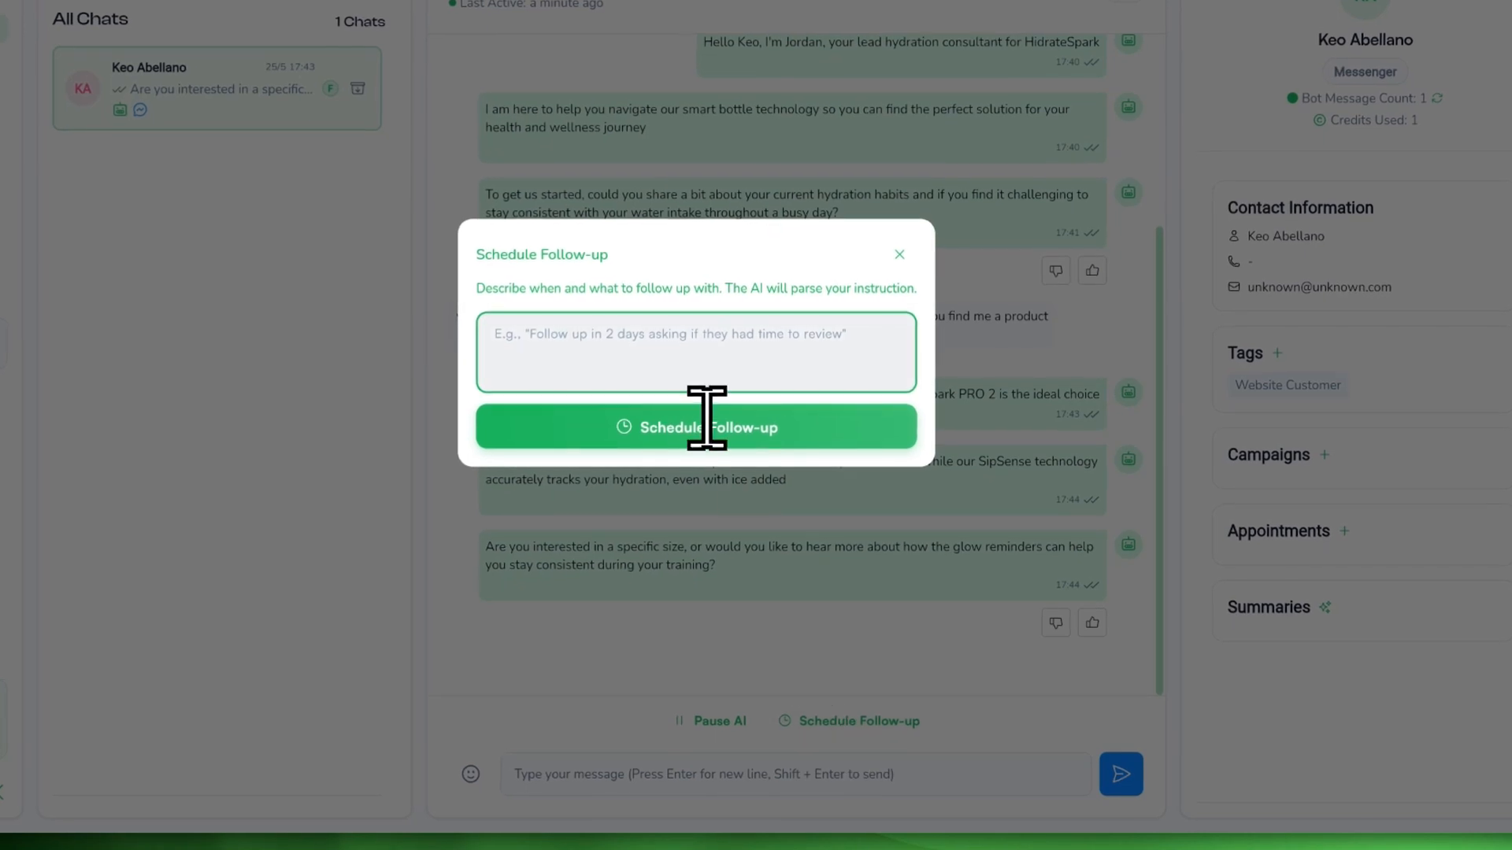
type("Follow up about the product that he asked if he is")
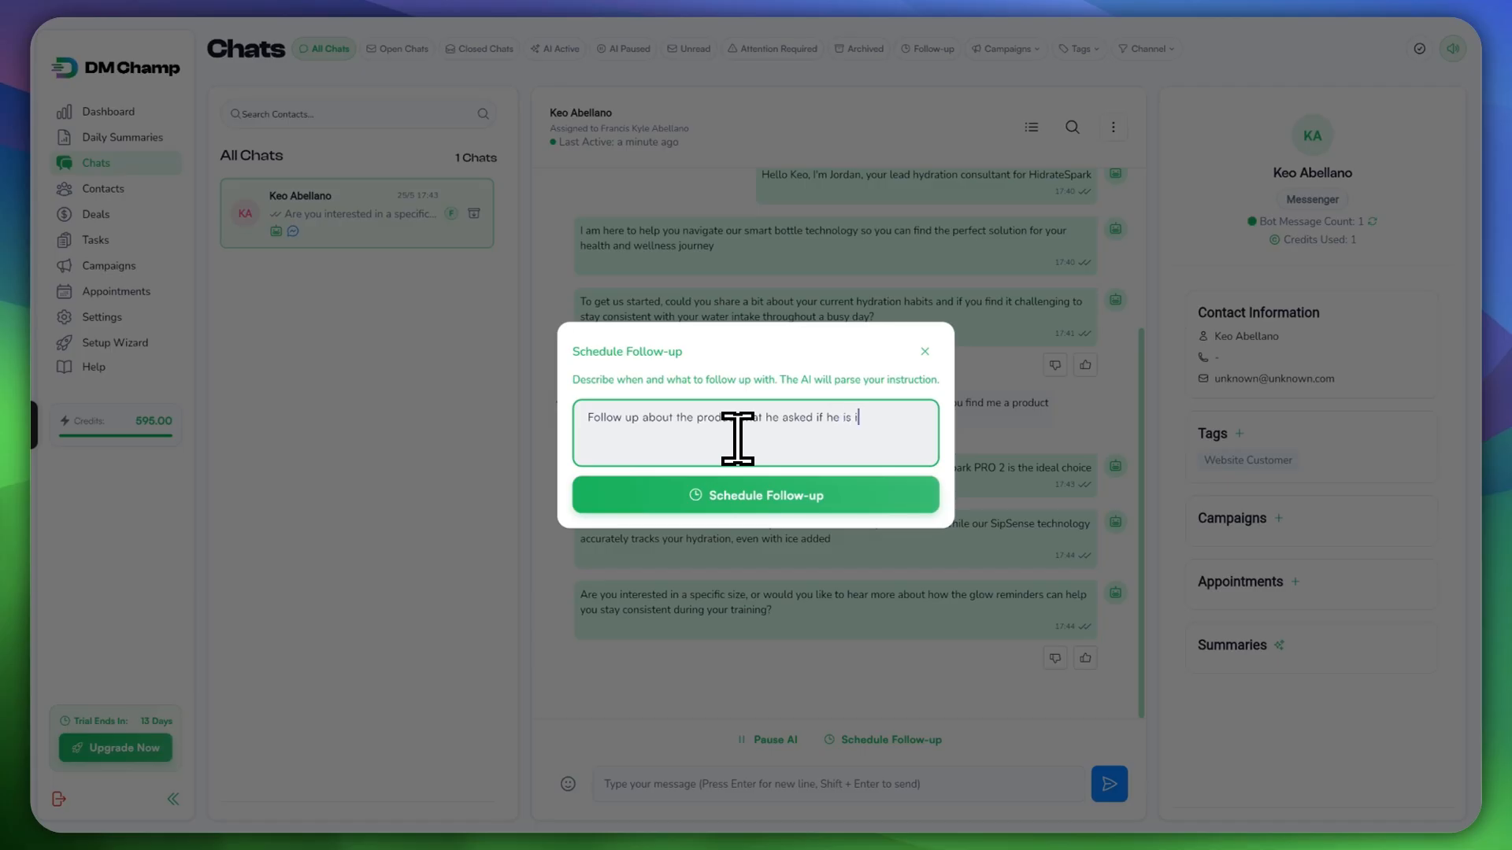
type("in it")
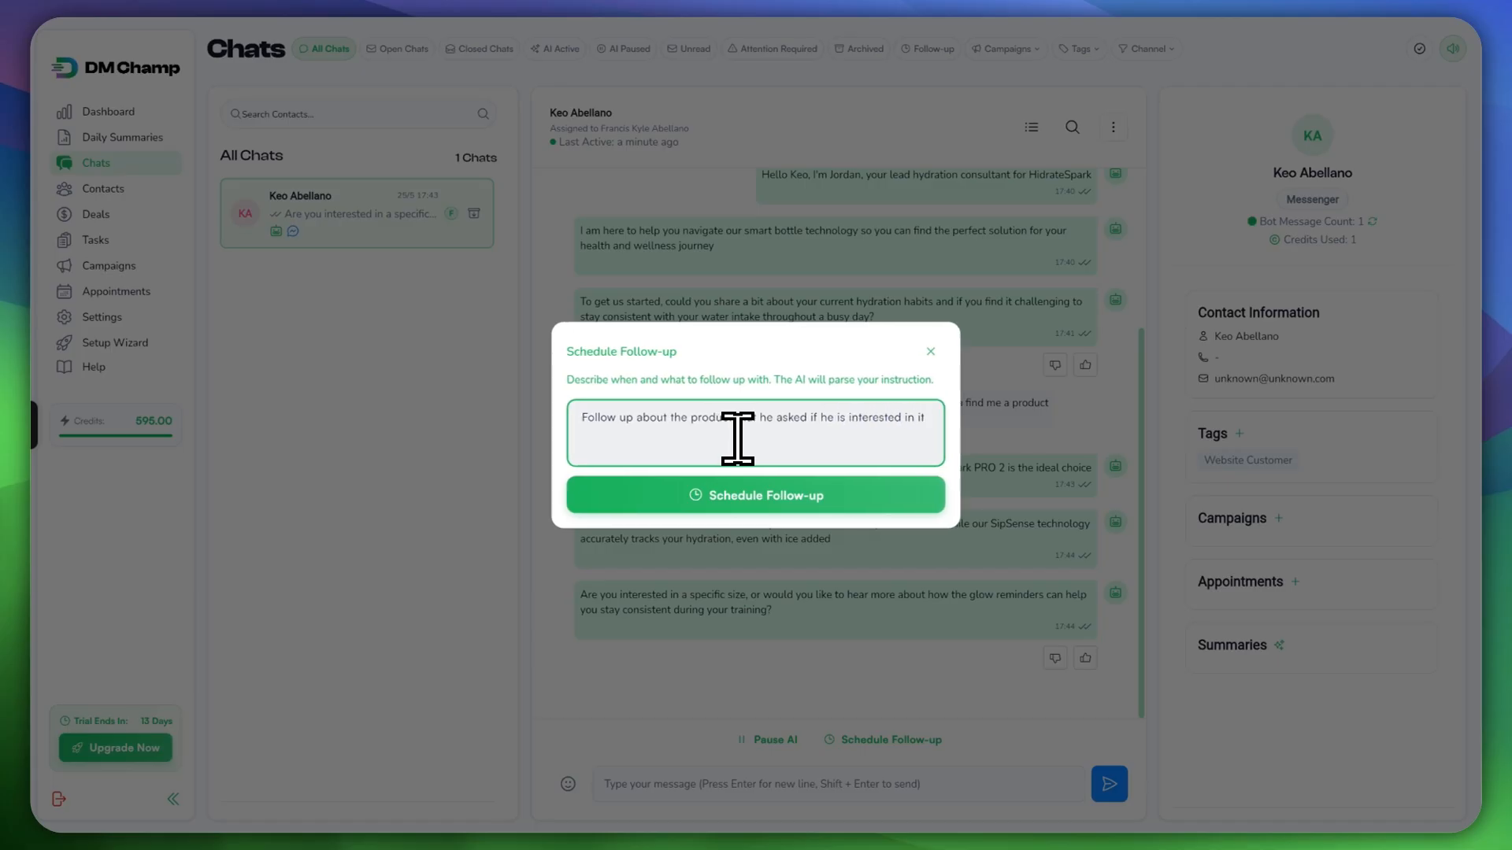
key("BackSpace")
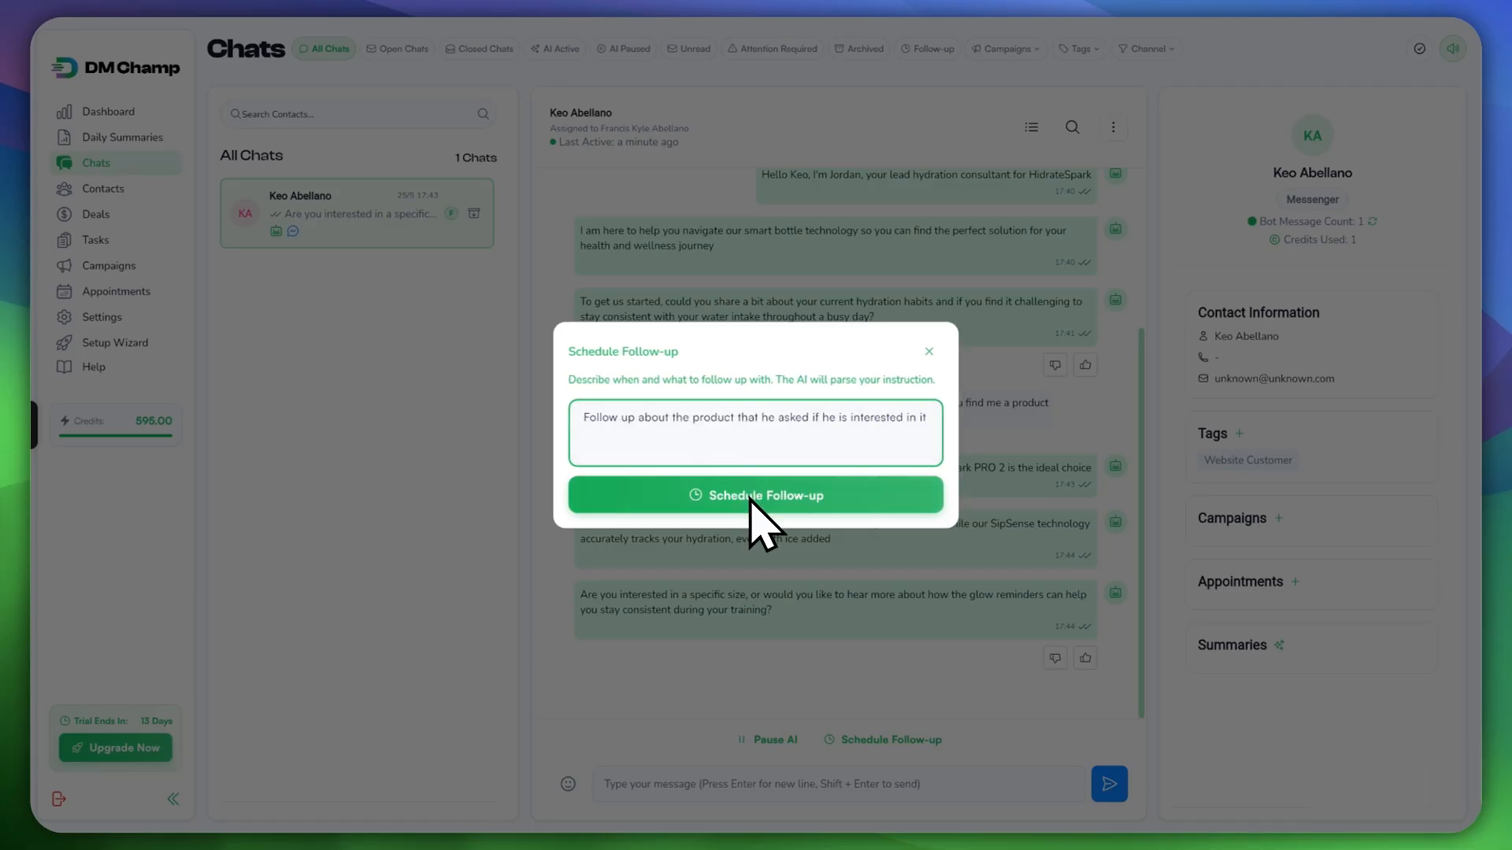
type(".")
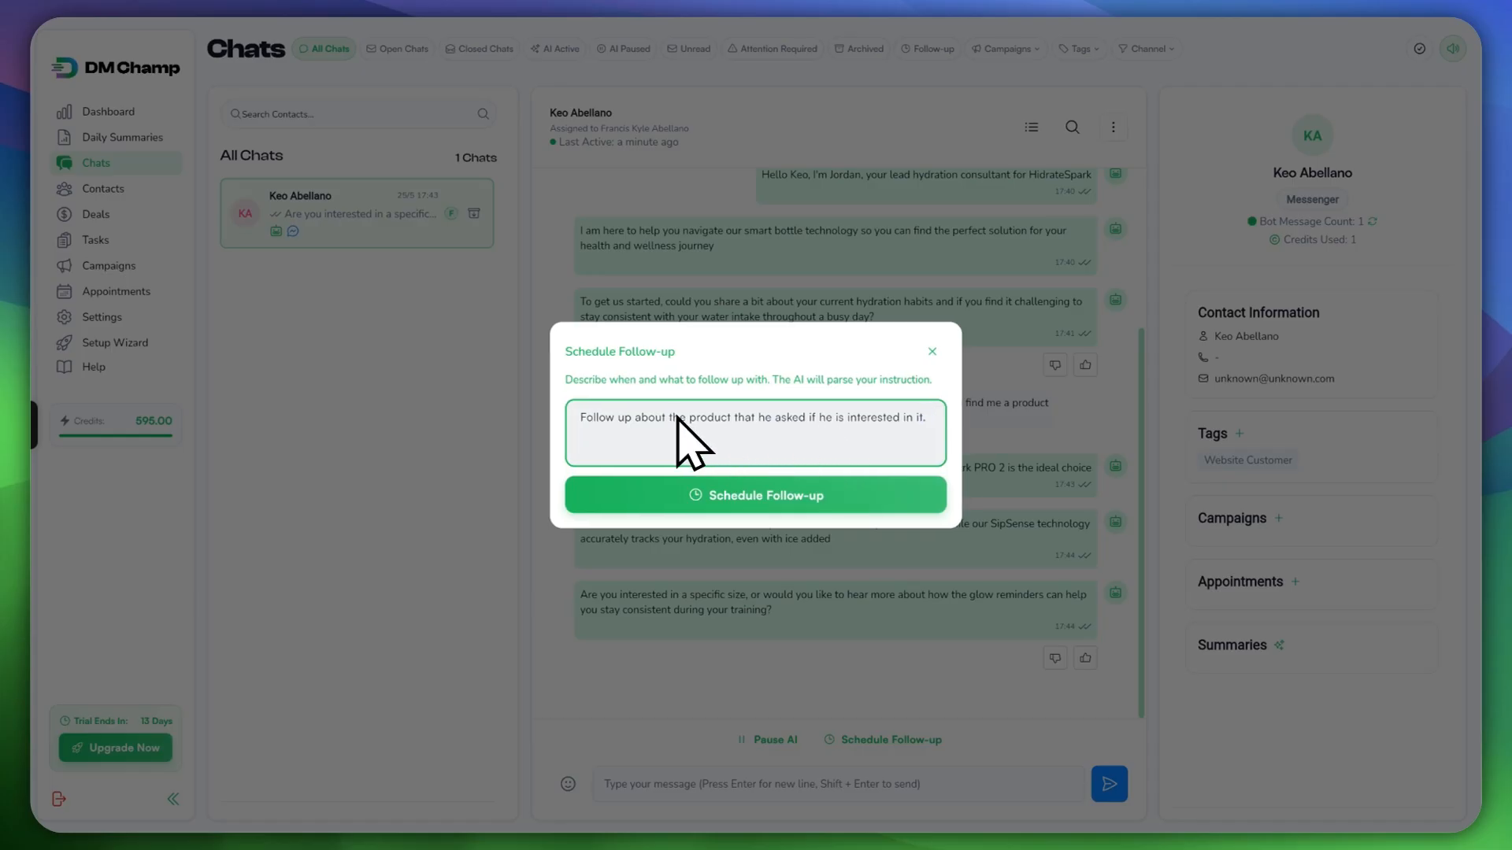
key("BackSpace")
key("BackSpace")
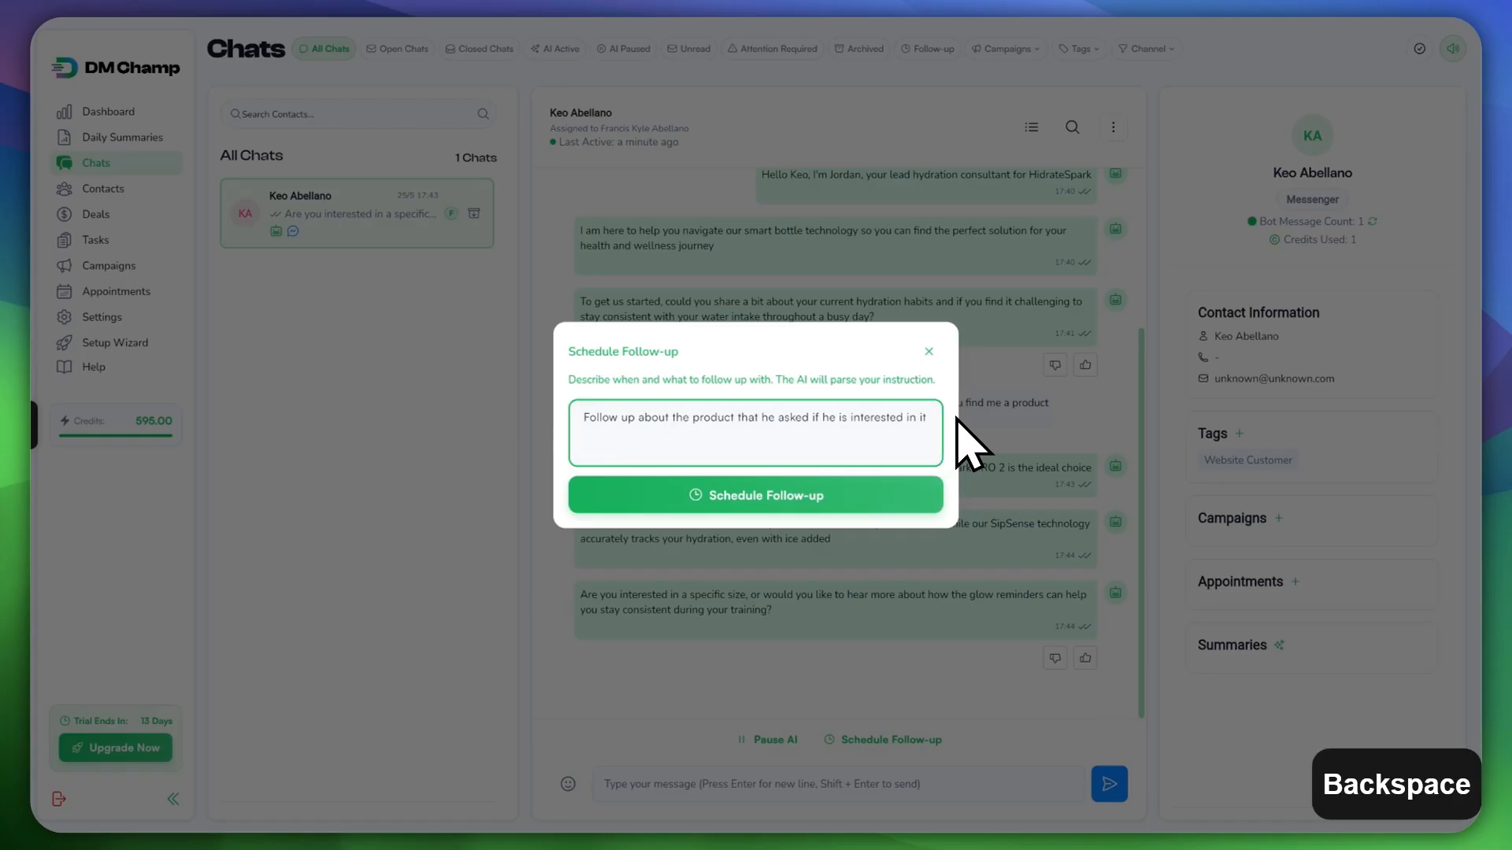
type(". do this i")
type("n 30 mi")
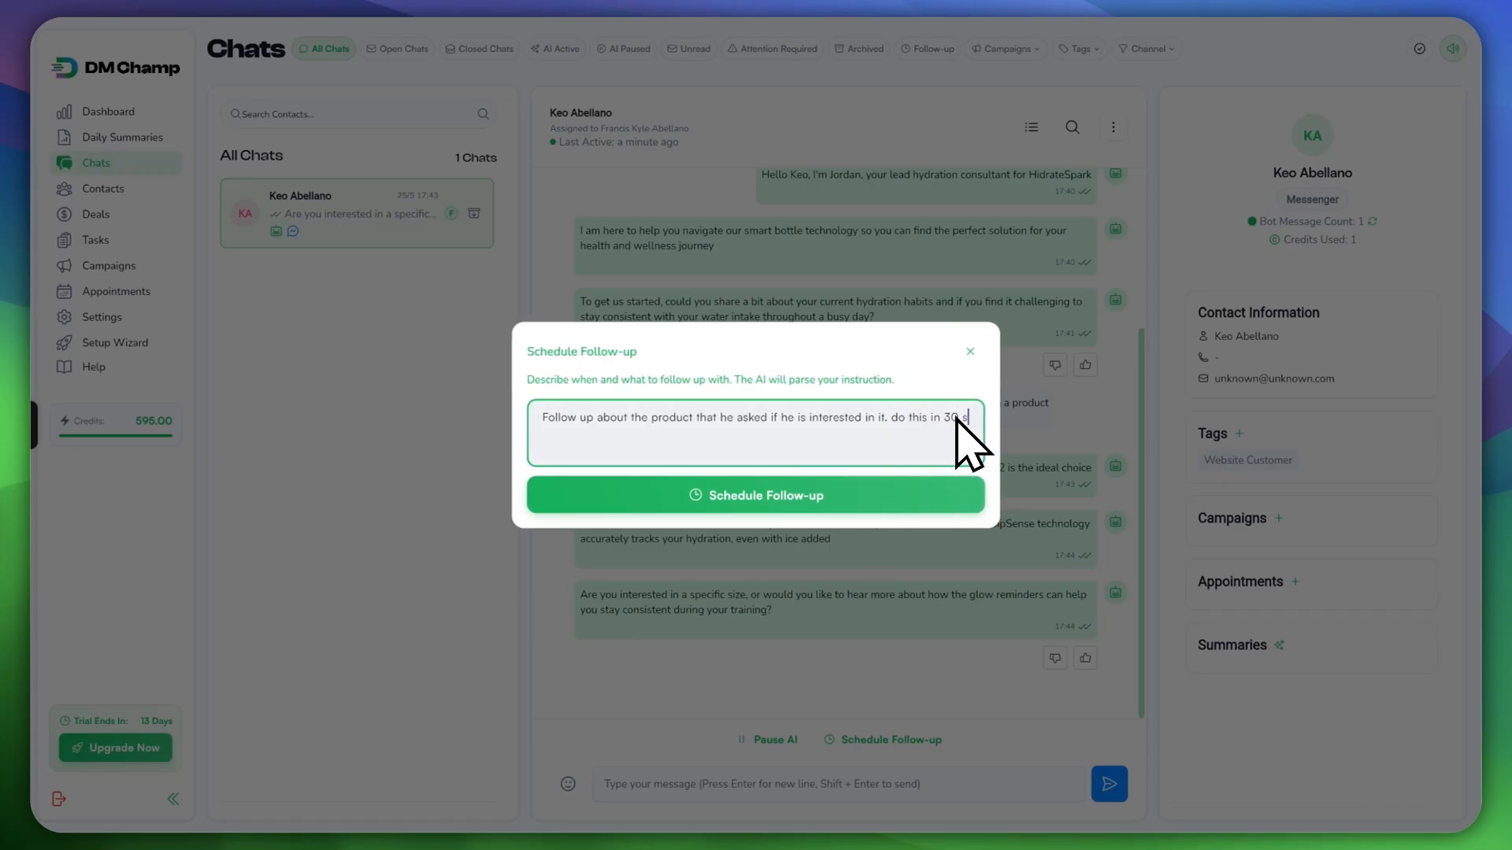
key("BackSpace")
key("BackSpace")
key("BackSpace")
key("BackSpace")
key("BackSpace")
key("BackSpace")
key("BackSpace")
key("BackSpace")
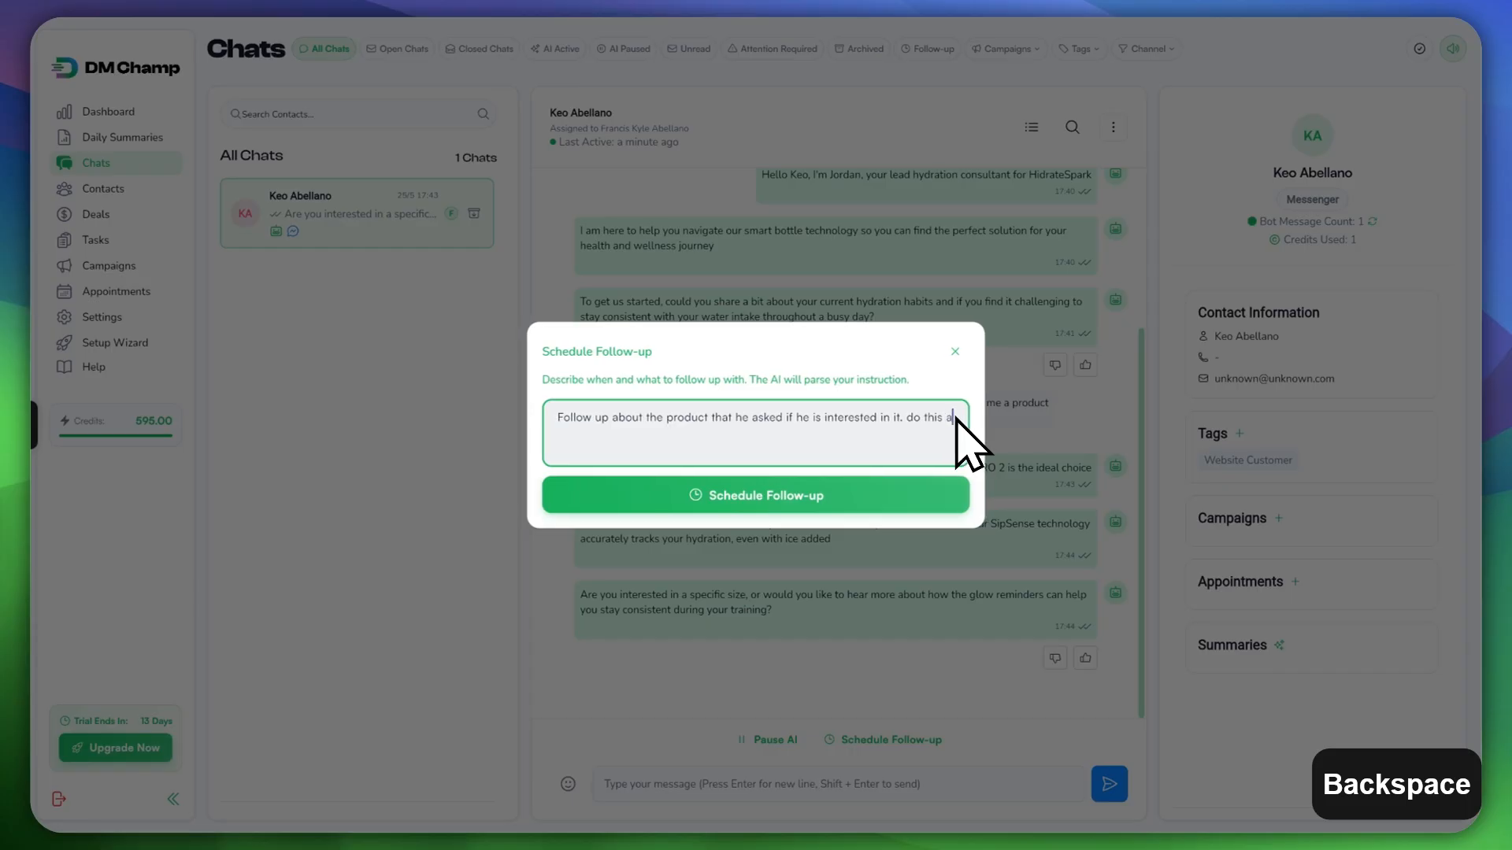
type("after 30 seconds.")
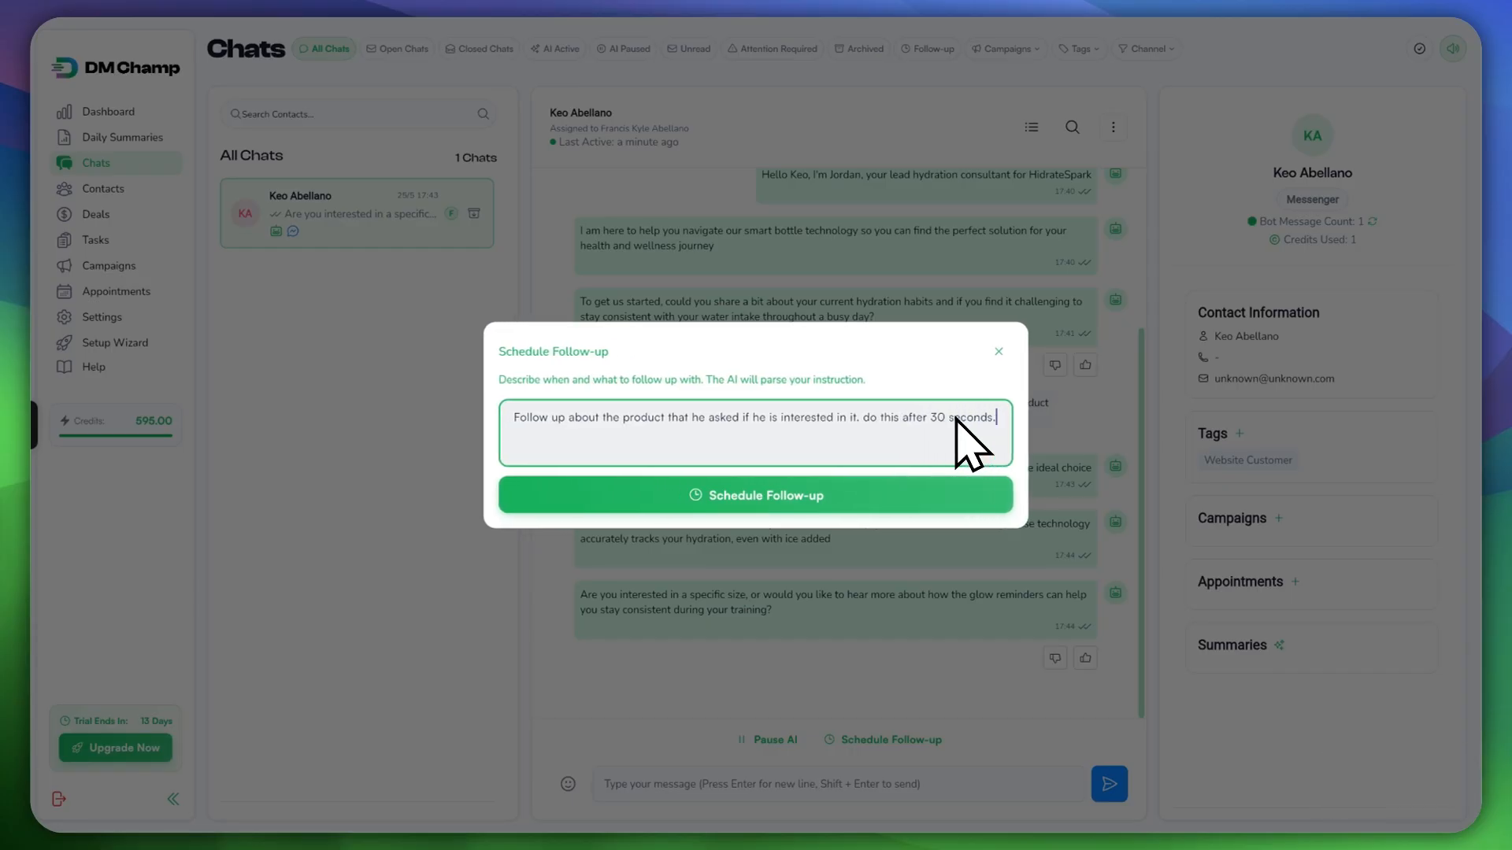
left_click(764, 496)
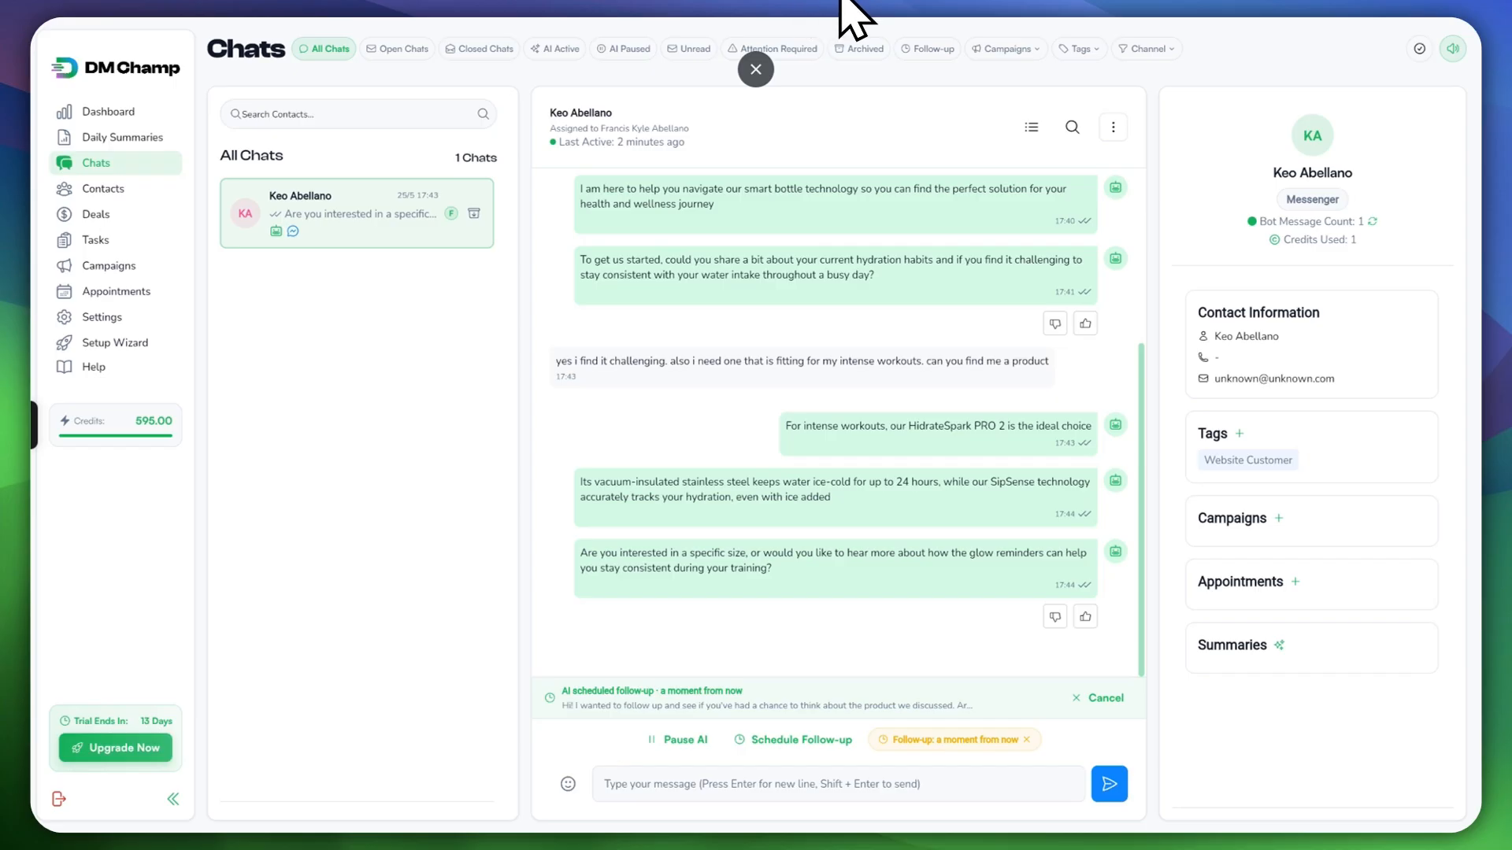
Step: Confirm the follow-up arrived in Messenger, then pause the AI for this chat
key("alt+Tab")
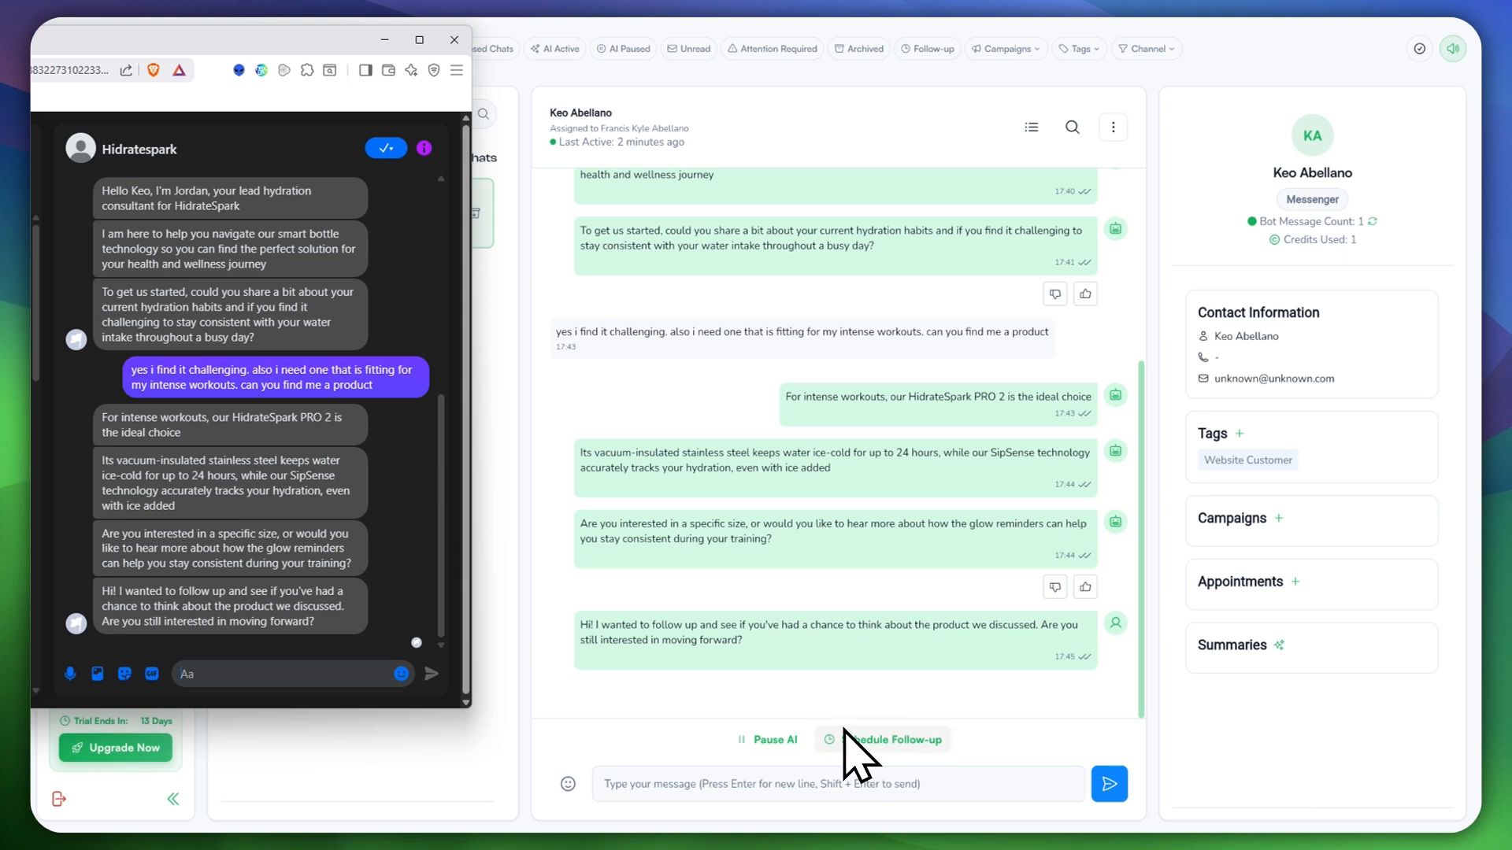
left_click(768, 740)
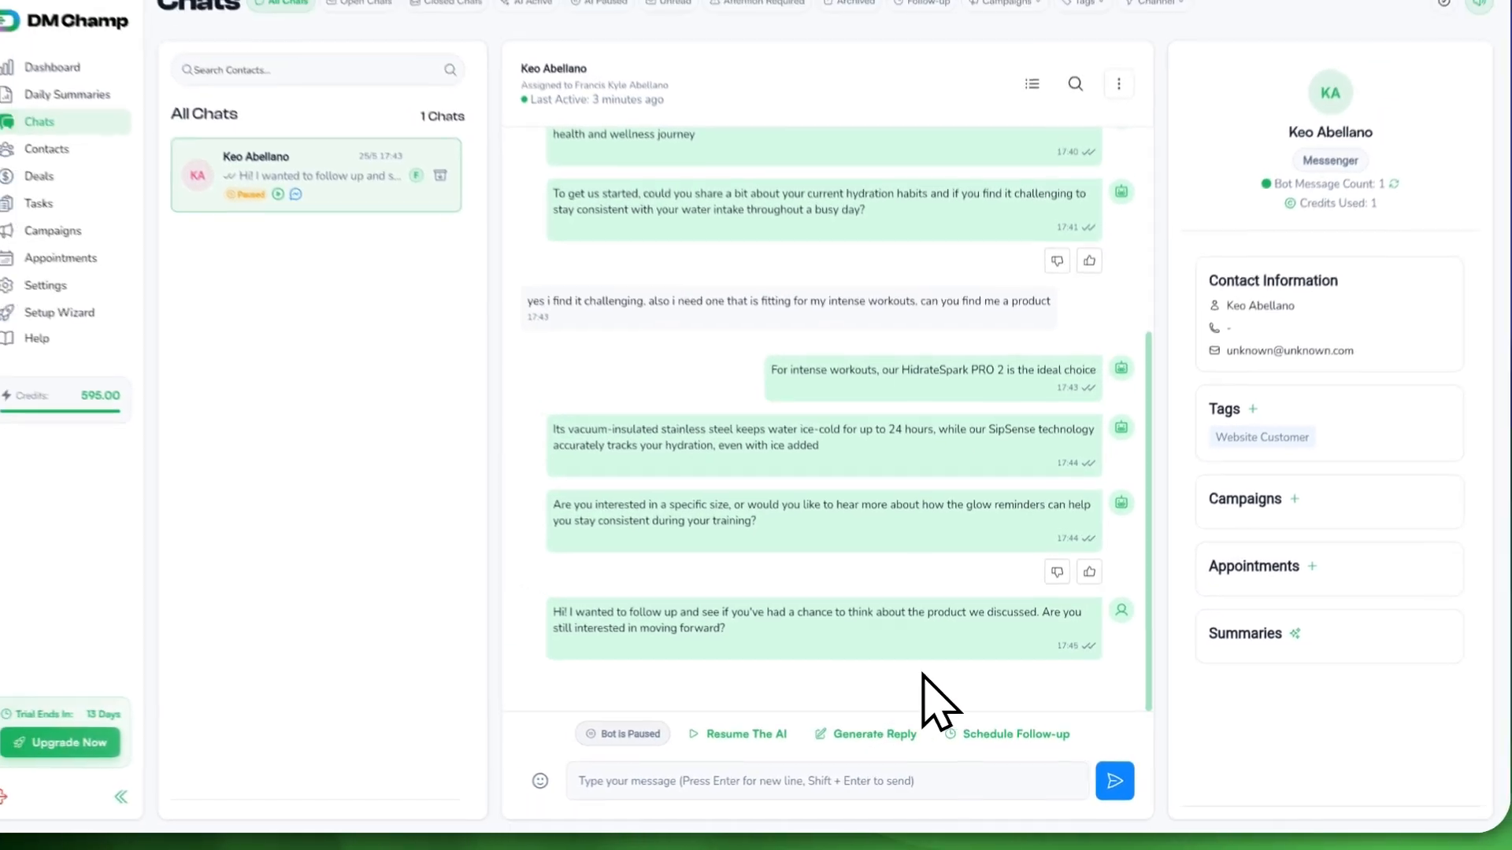
Step: Send a manual message greeting the customer and asking if they're still interested, then have AI draft a reply
left_click(834, 782)
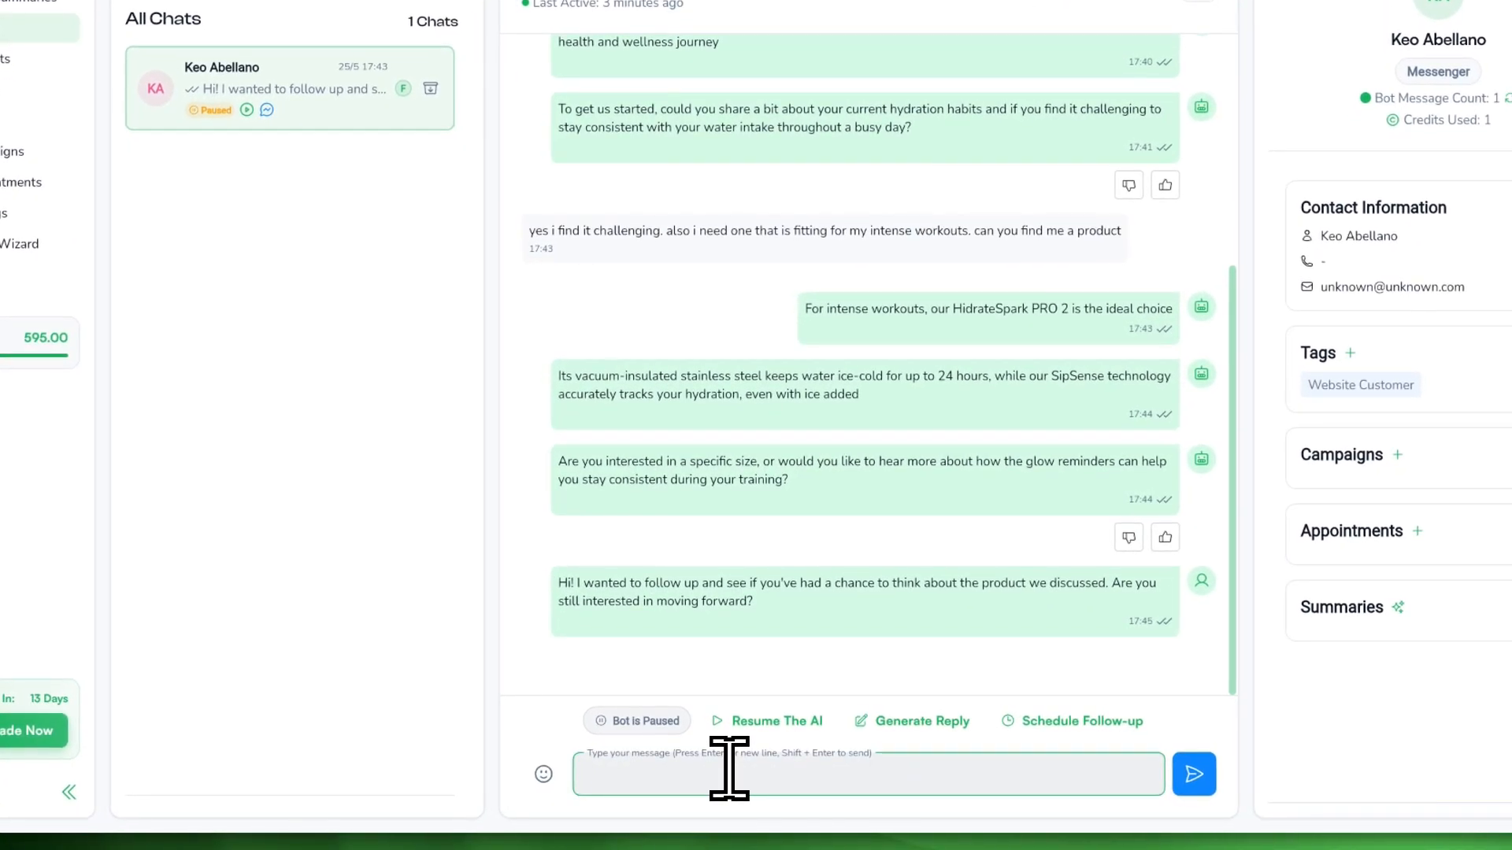
type("Hi k")
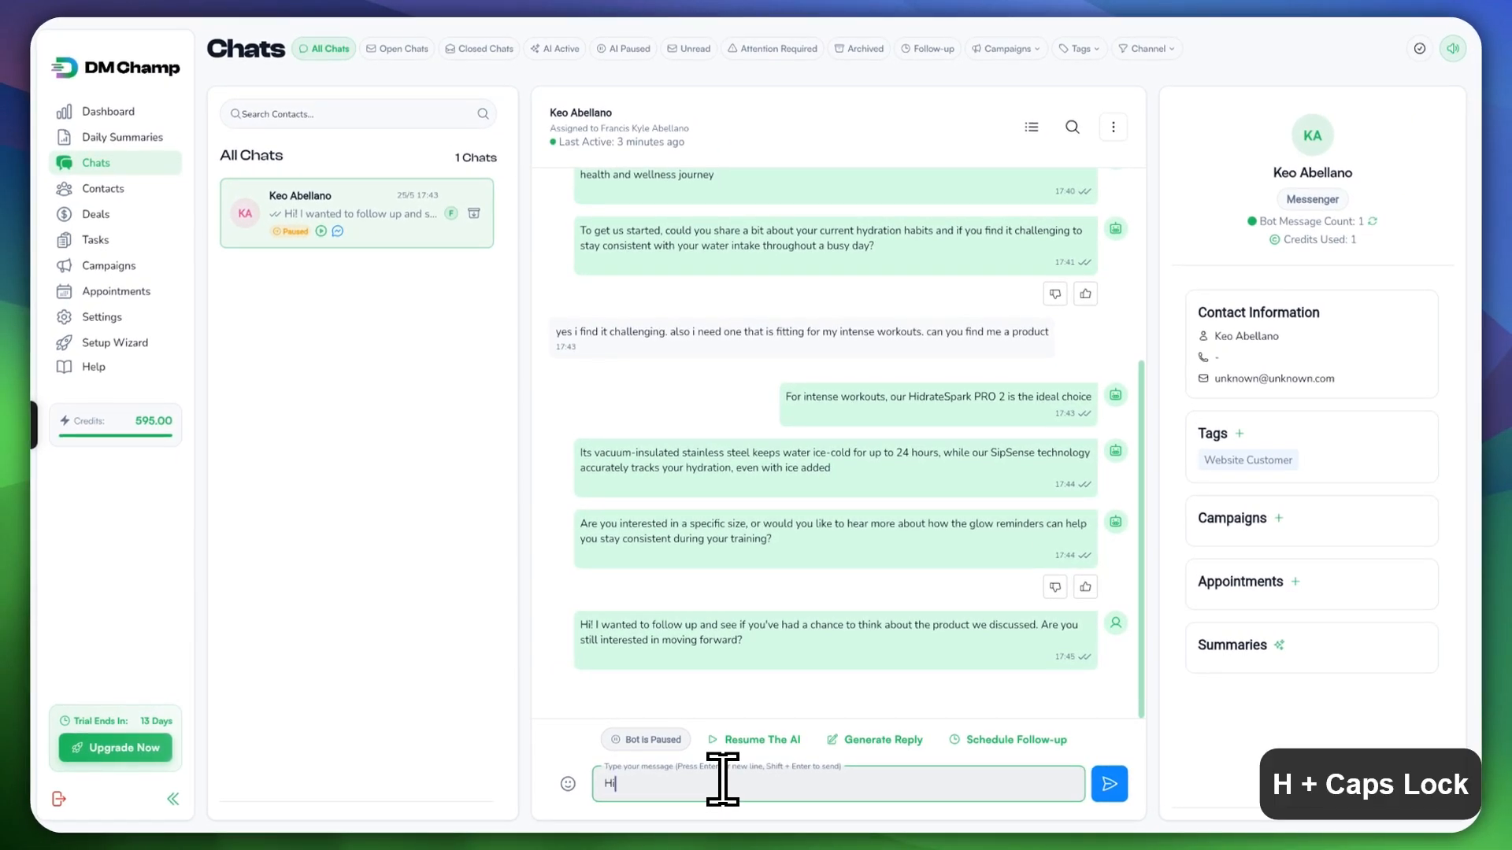
key("BackSpace")
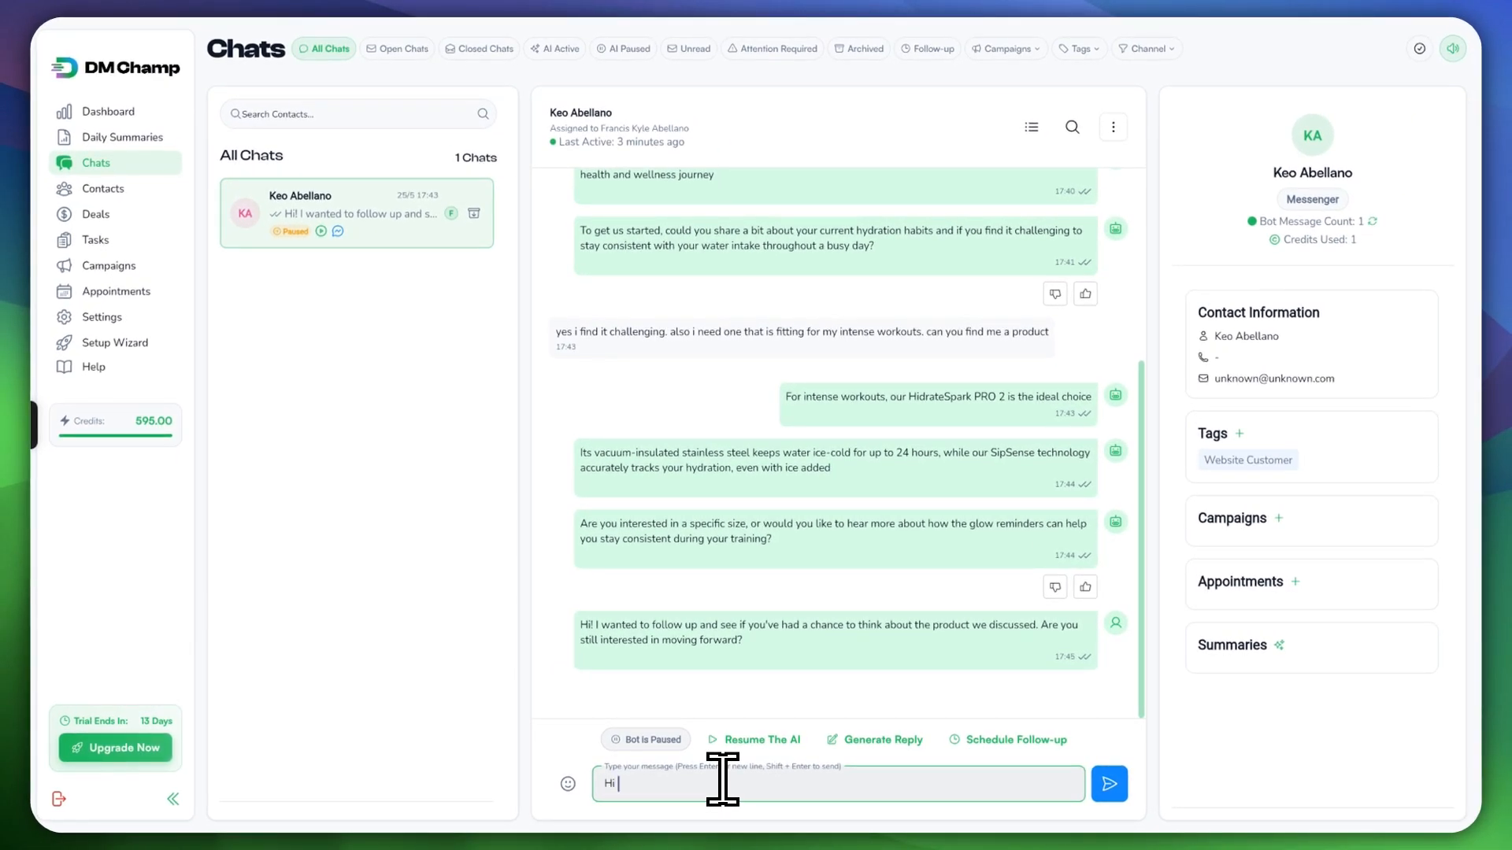
type("Keo, are you still interested")
key("Return")
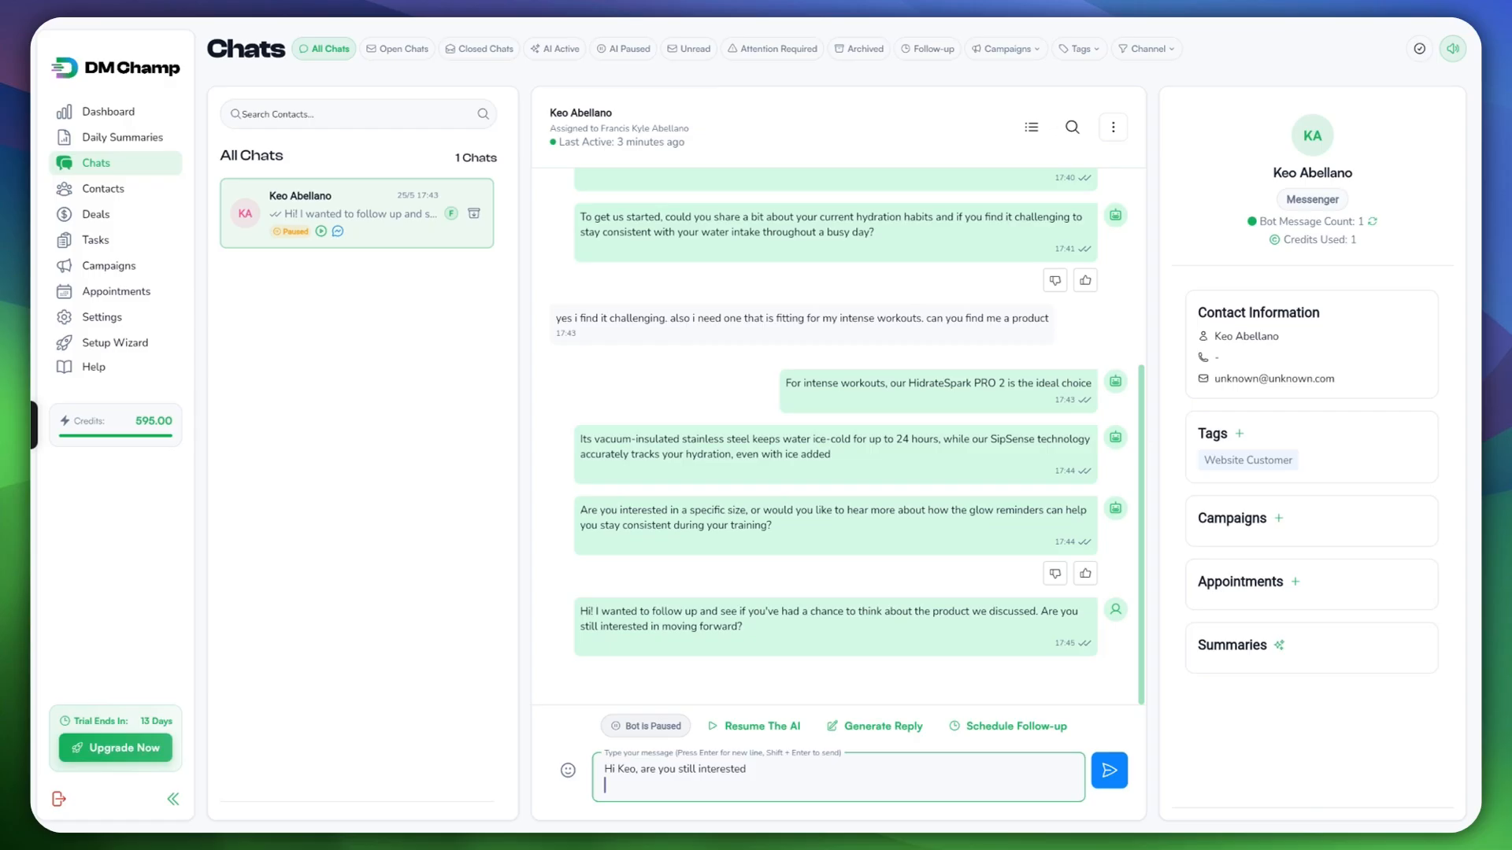
left_click(1107, 770)
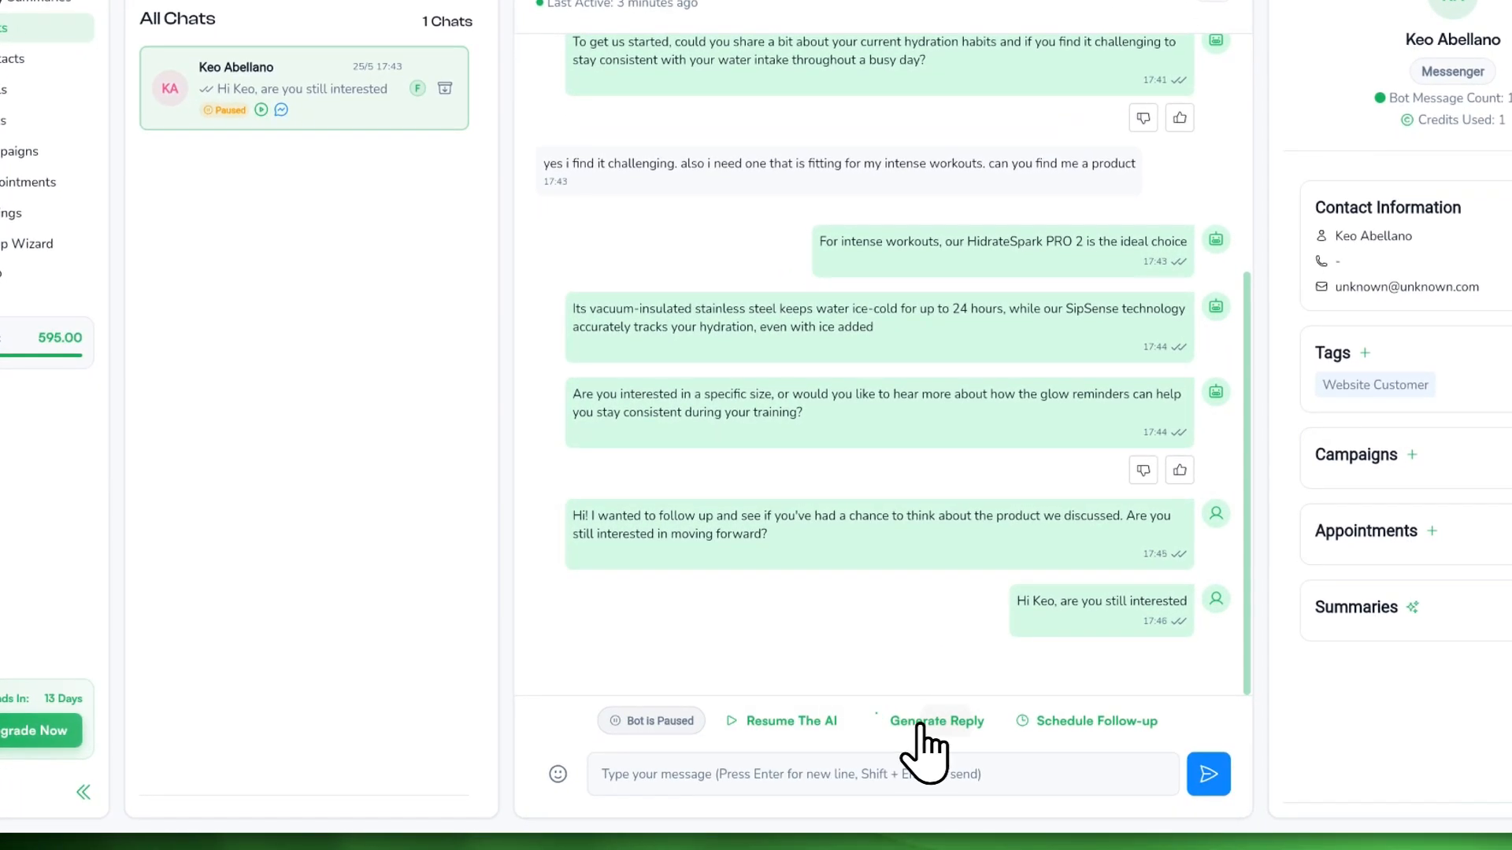
left_click(909, 739)
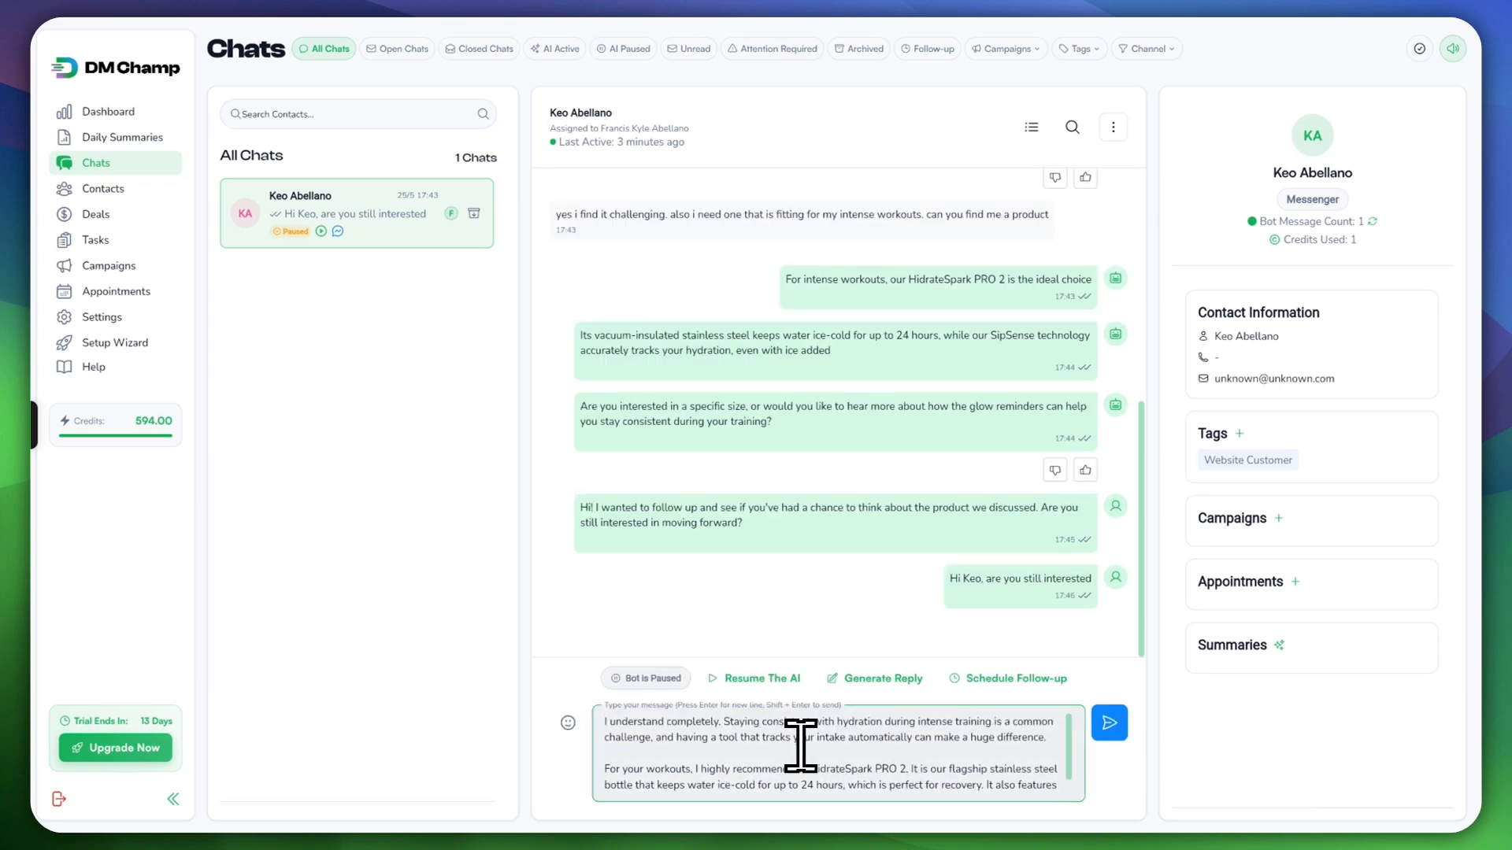
Step: Send the drafted HidrateSpark PRO 2 recommendation reply, then go to the Contacts page
scroll(843, 744, "down", 1)
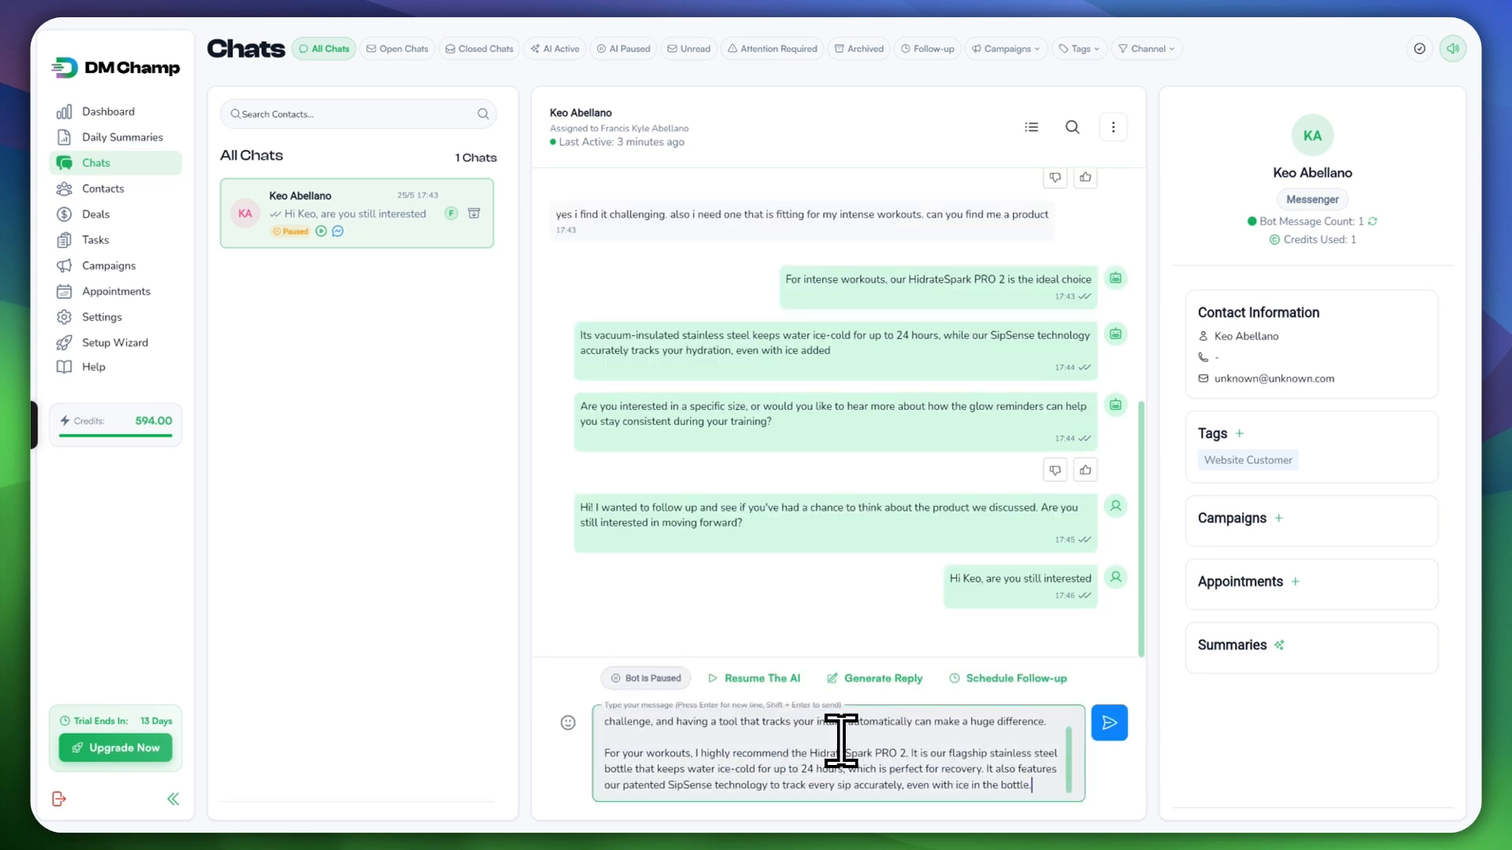
scroll(841, 741, "up", 1)
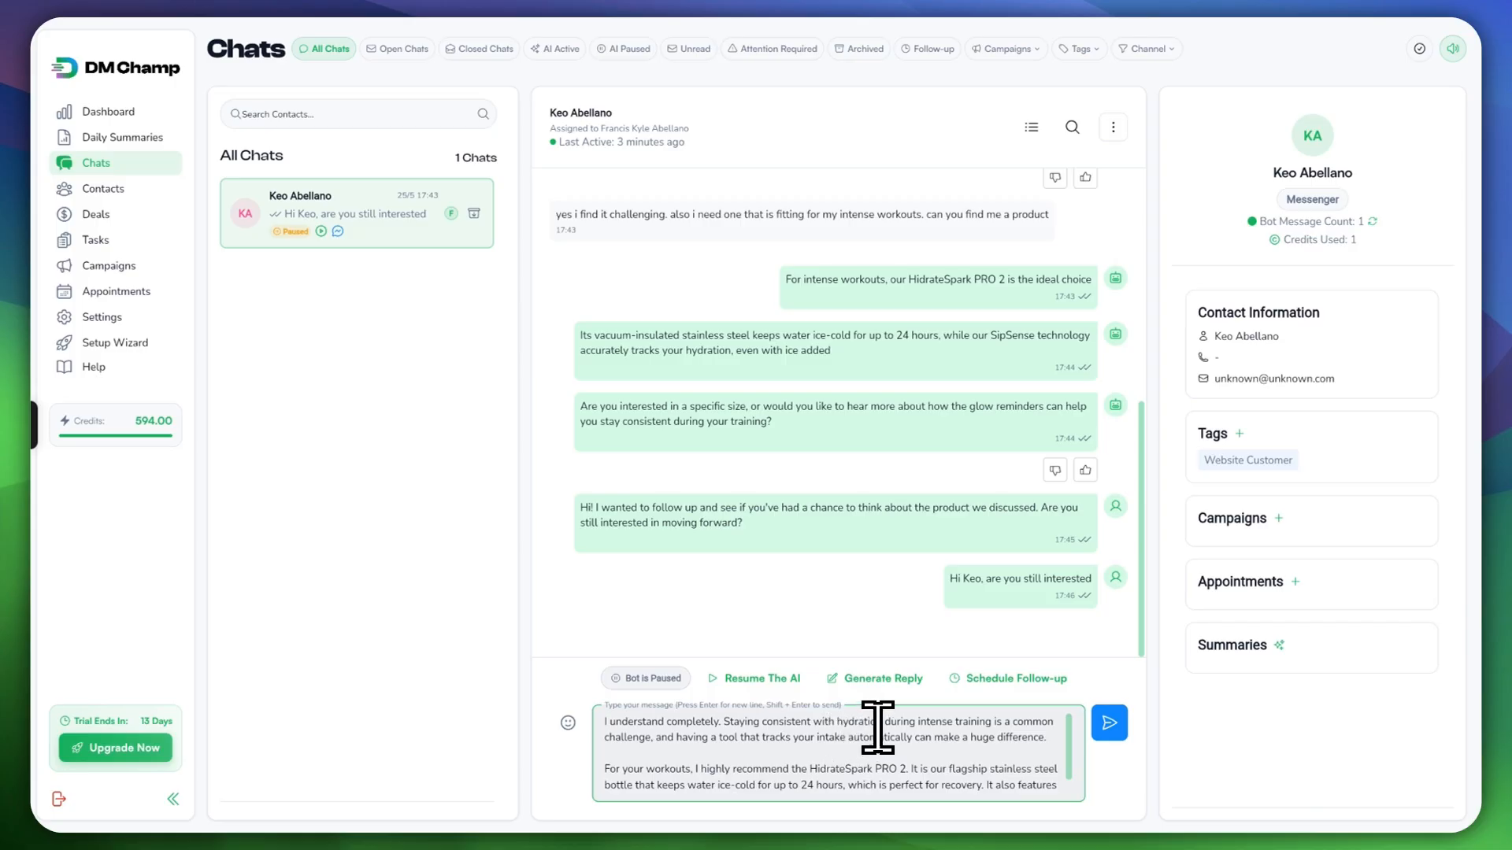
scroll(874, 729, "down", 1)
scroll(851, 732, "up", 1)
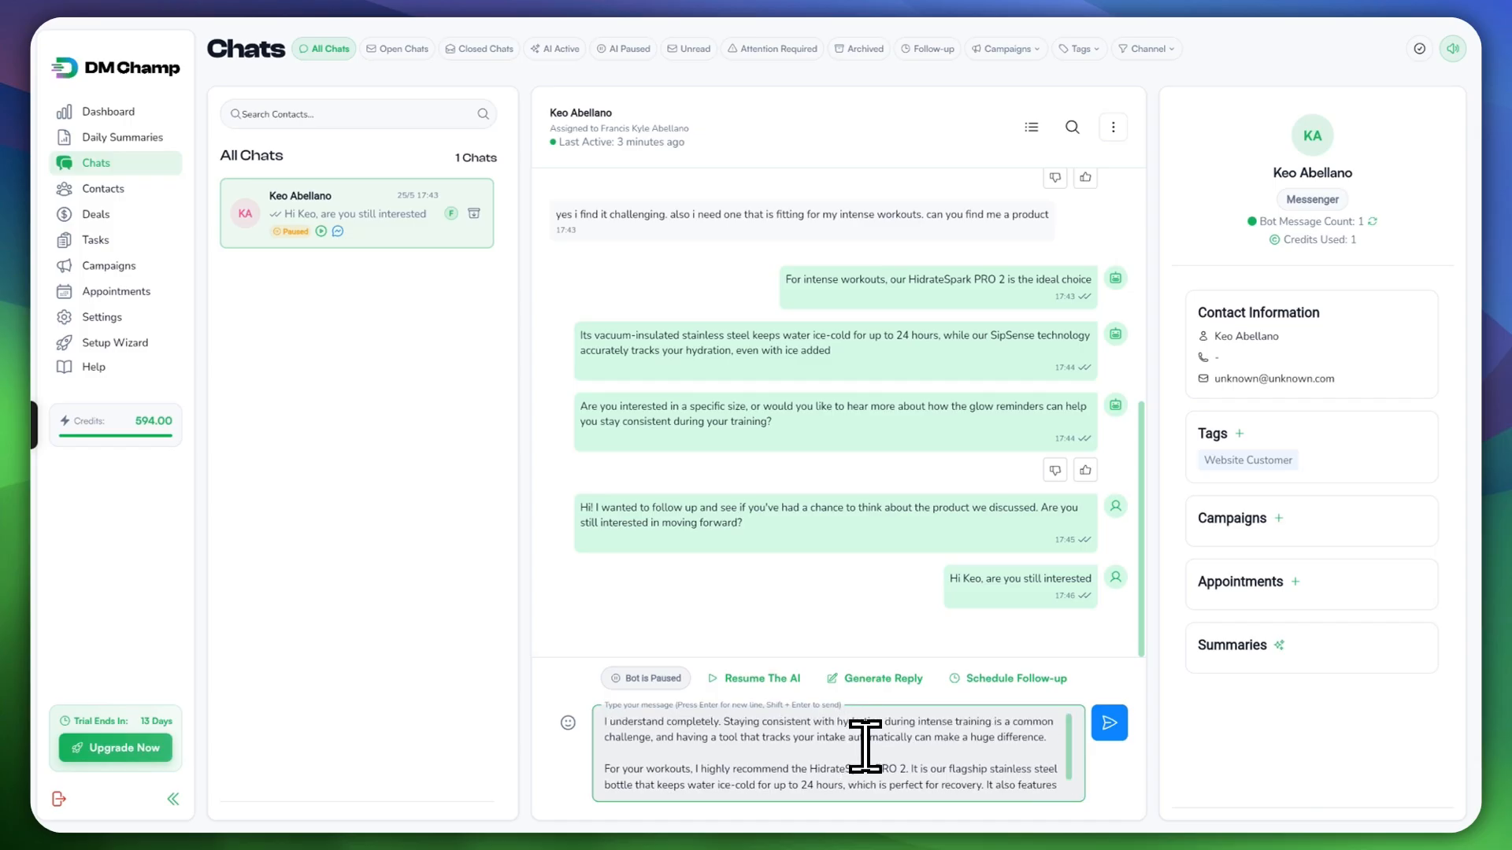
left_click(1110, 723)
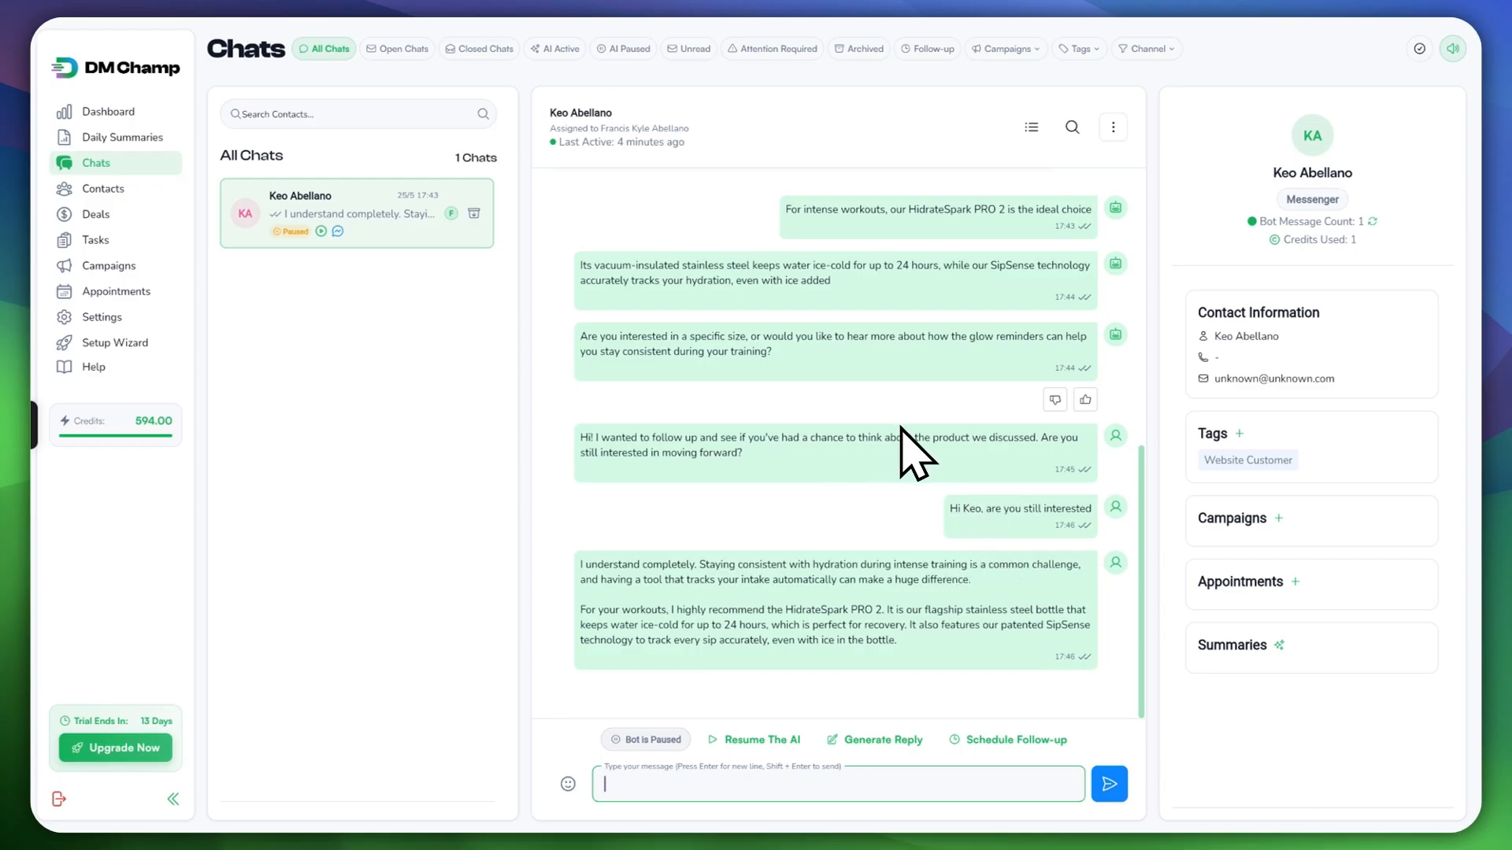
left_click(92, 186)
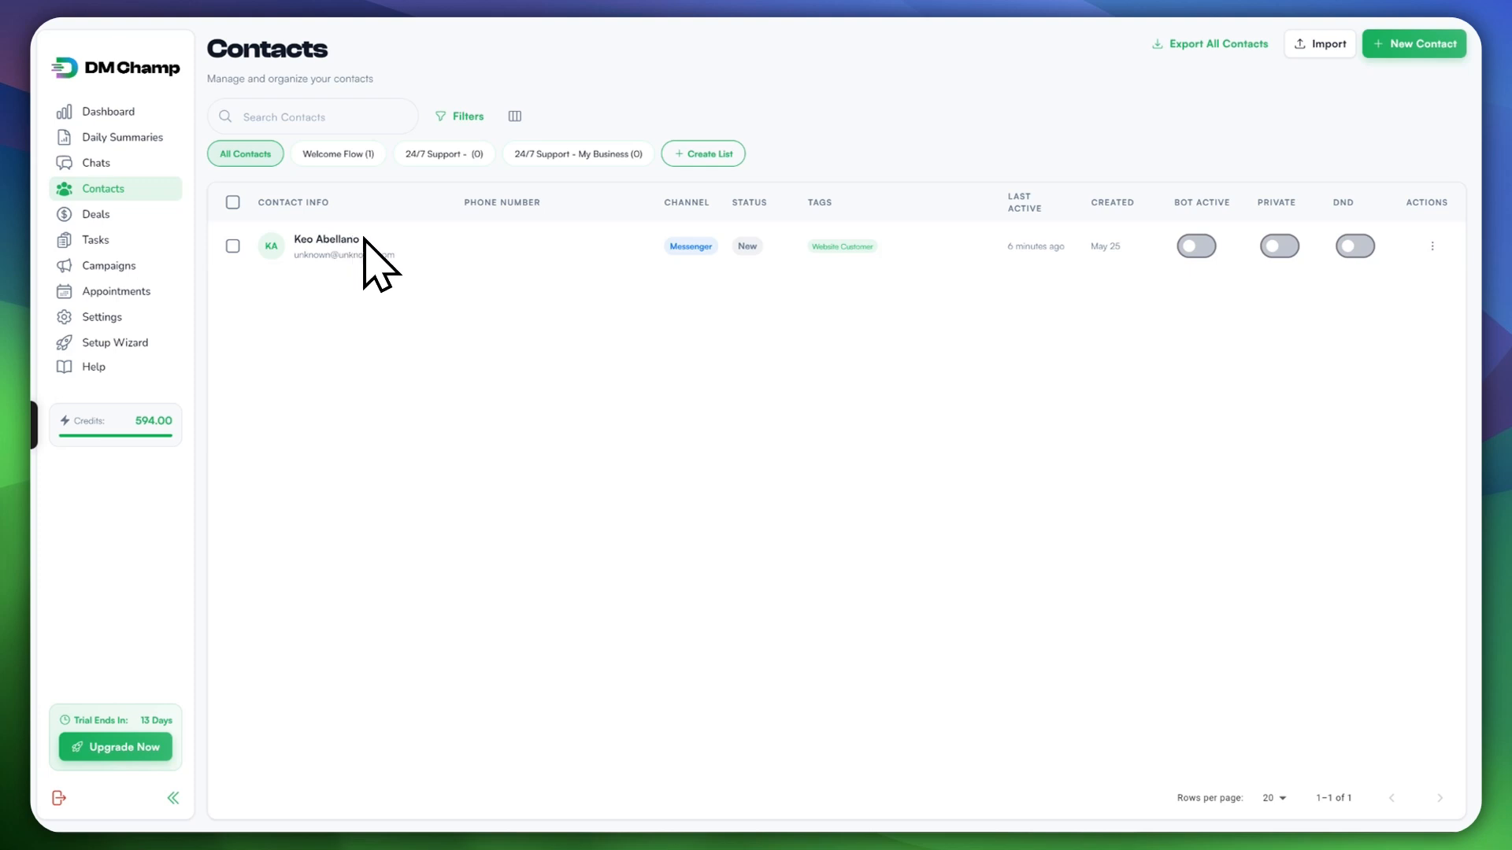
Step: Revisit the customer's chat from the chats list and return to the Contacts page
left_click(126, 164)
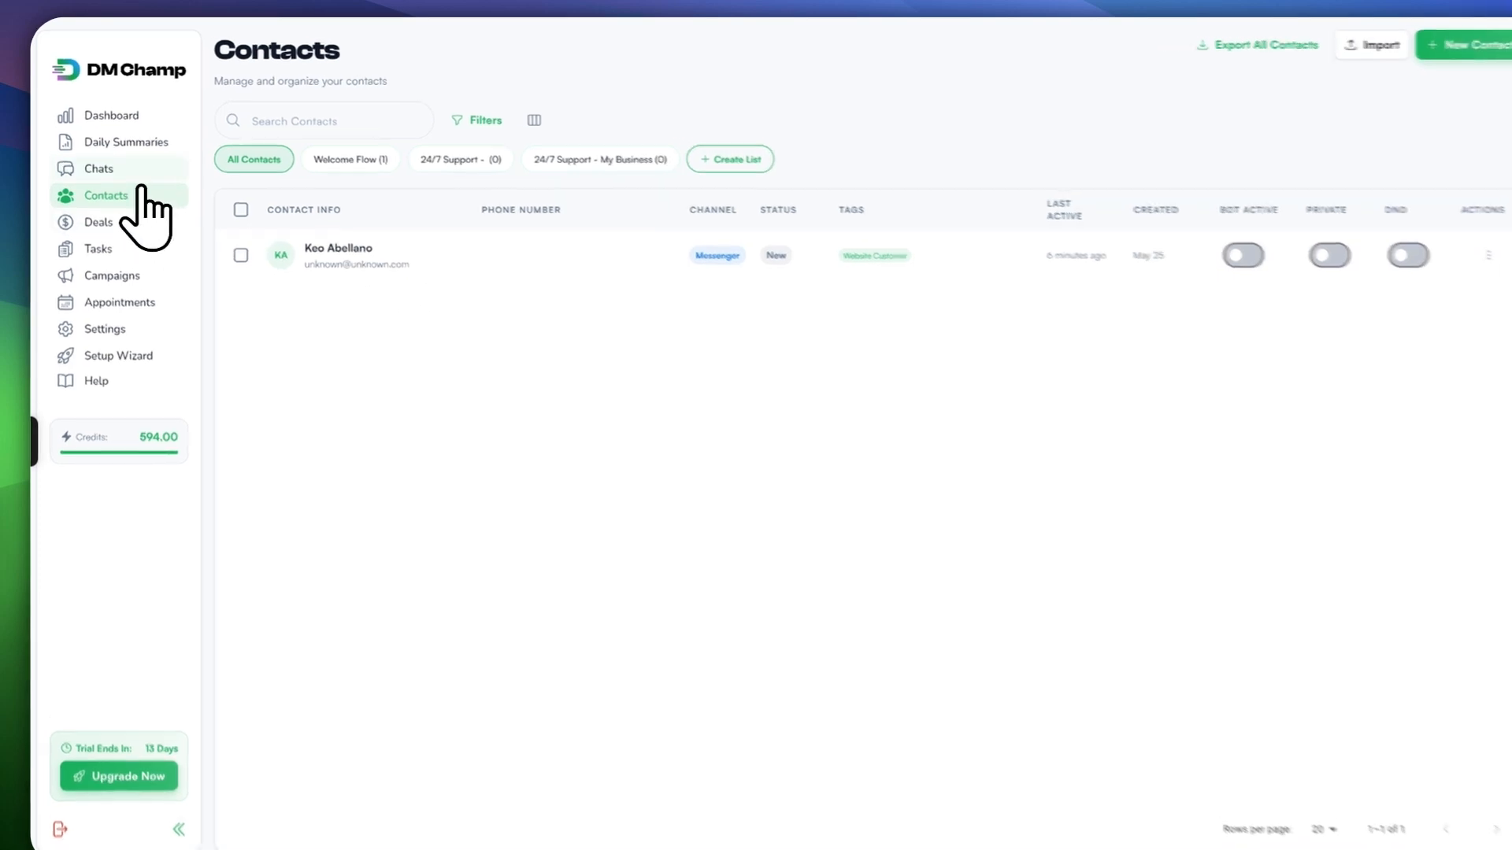
left_click(493, 256)
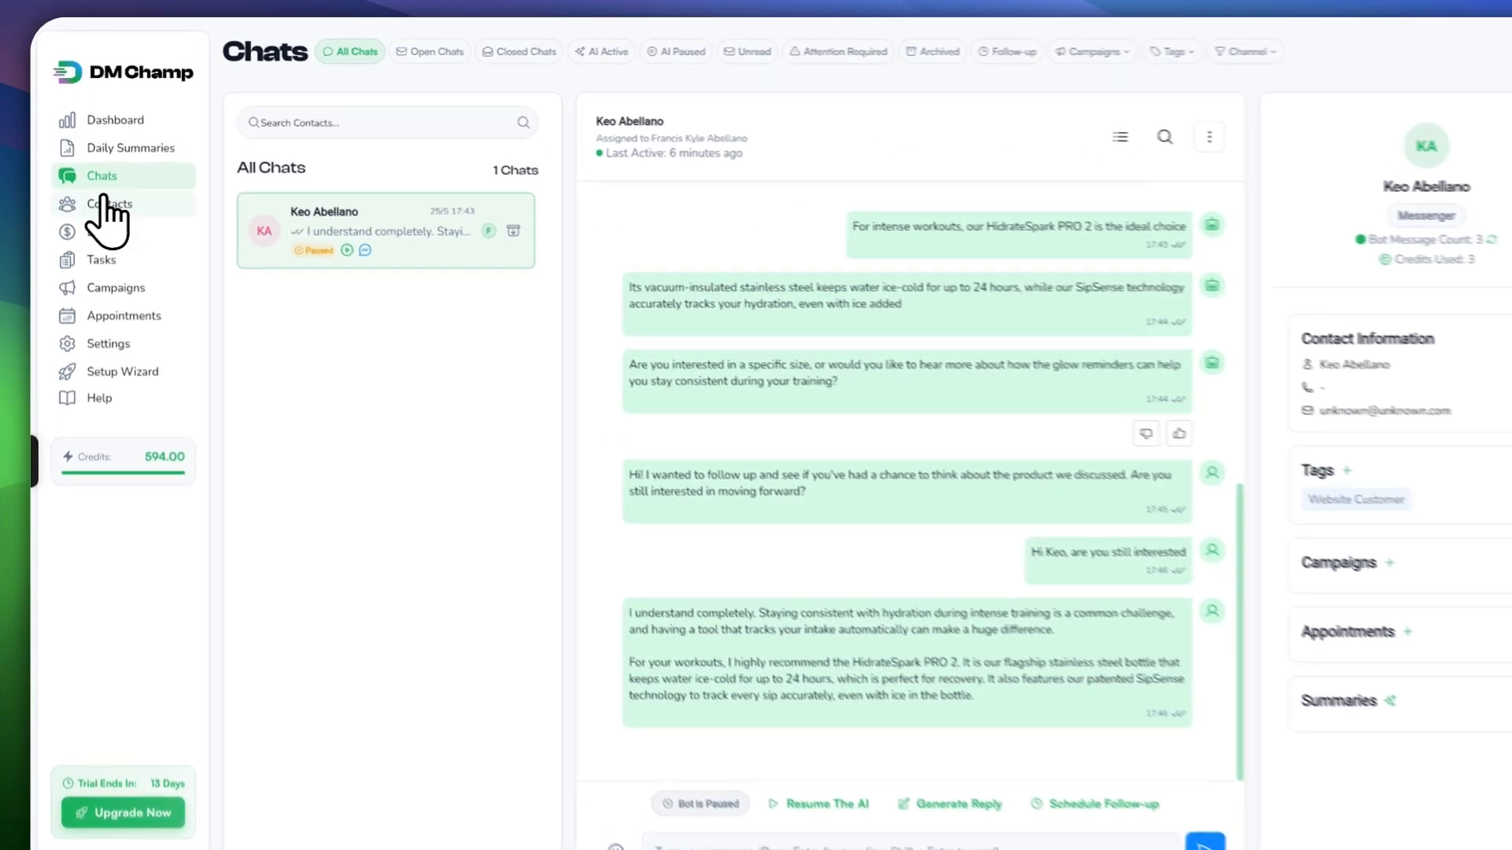
left_click(98, 189)
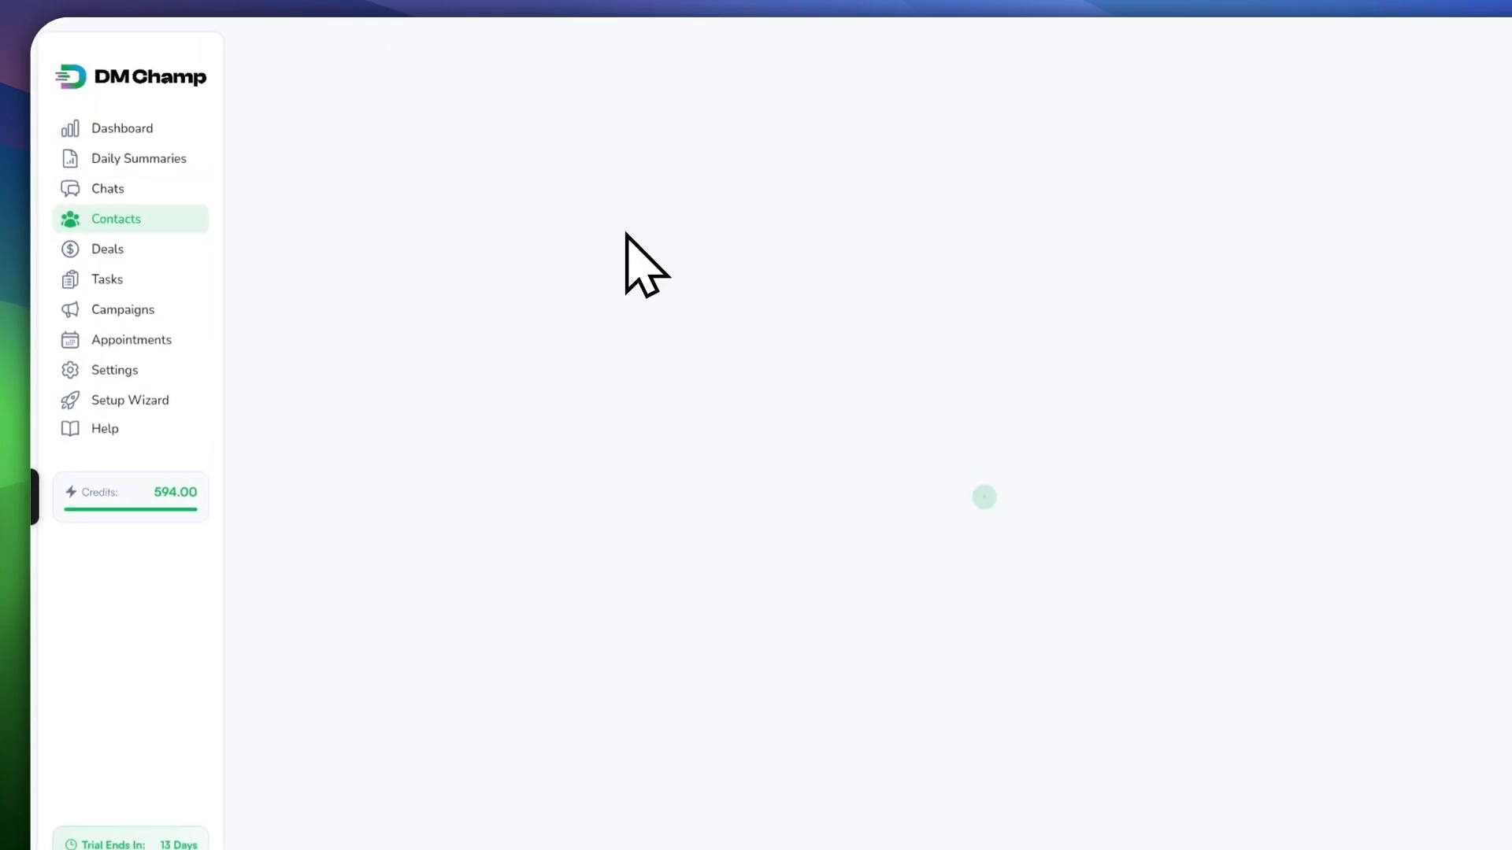
key("BackSpace")
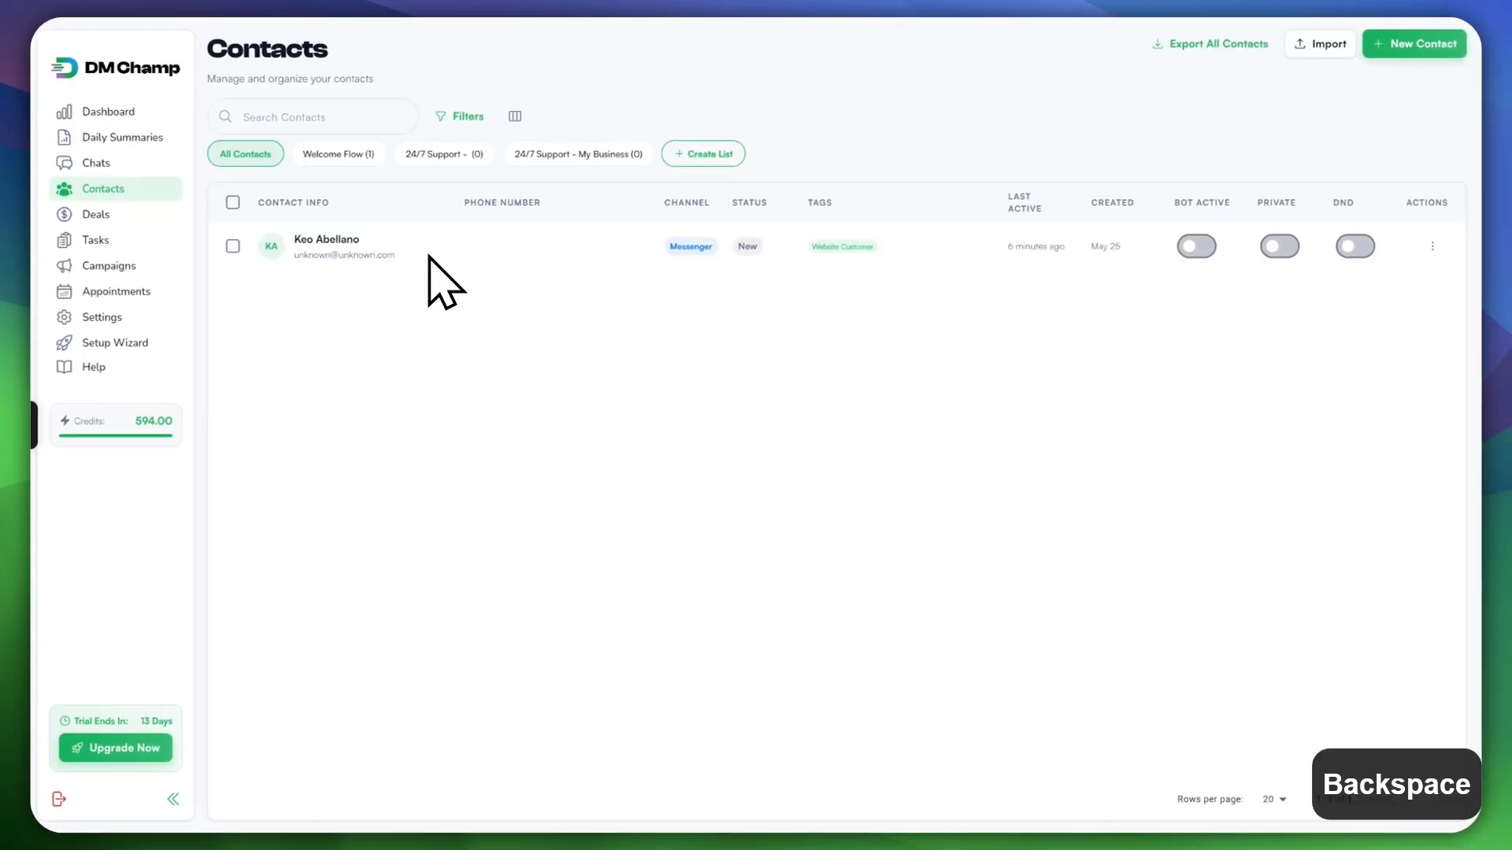
key("b")
key("BackSpace")
key("BackSpace")
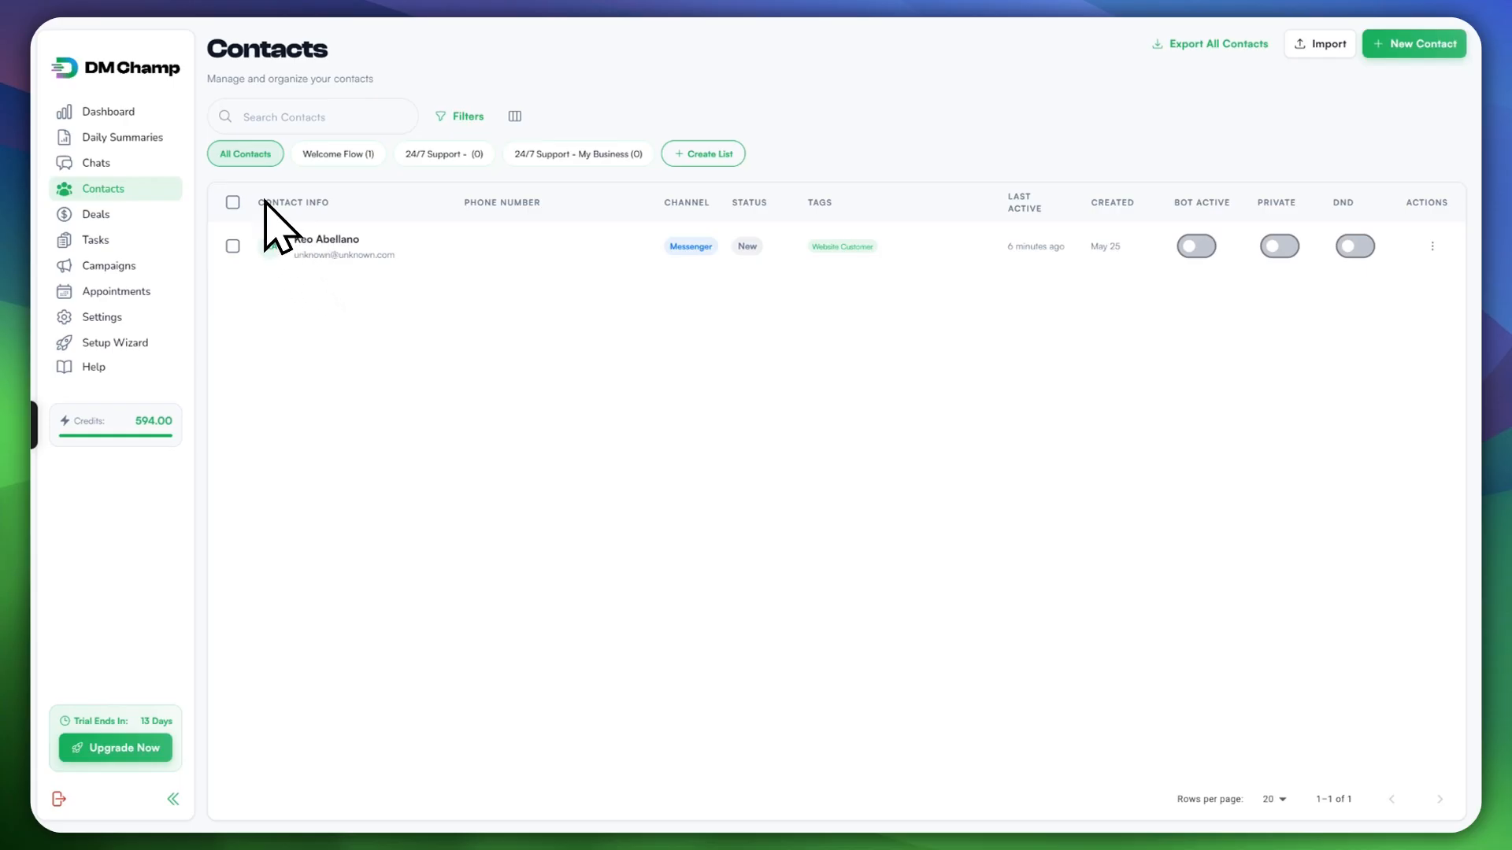
key("BackSpace")
Step: Browse the Welcome Flow, 24/7 Support and All Contacts lists, then show the contact filters
left_click(337, 156)
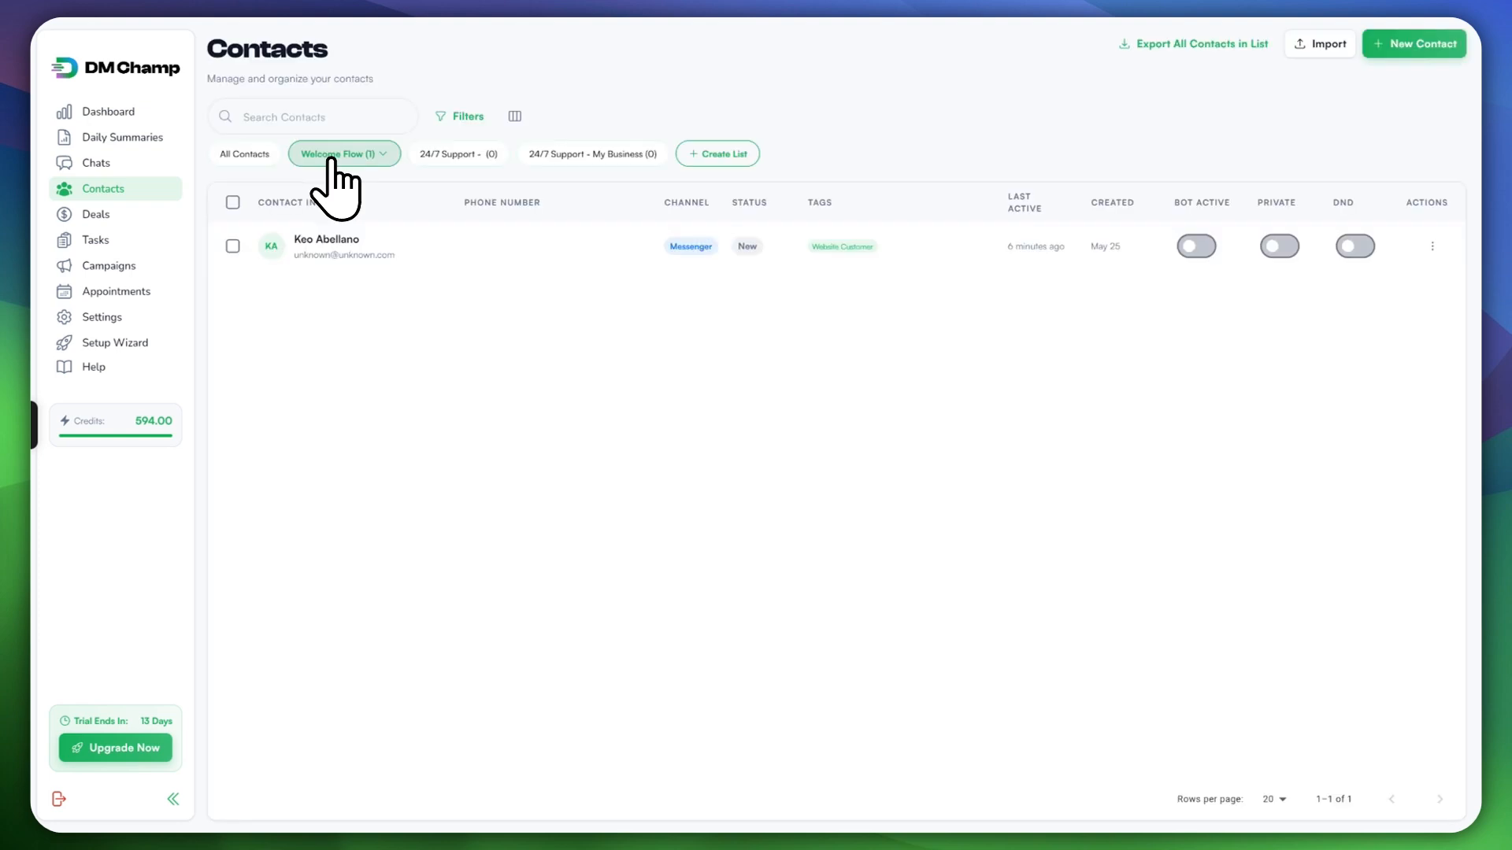
left_click(445, 154)
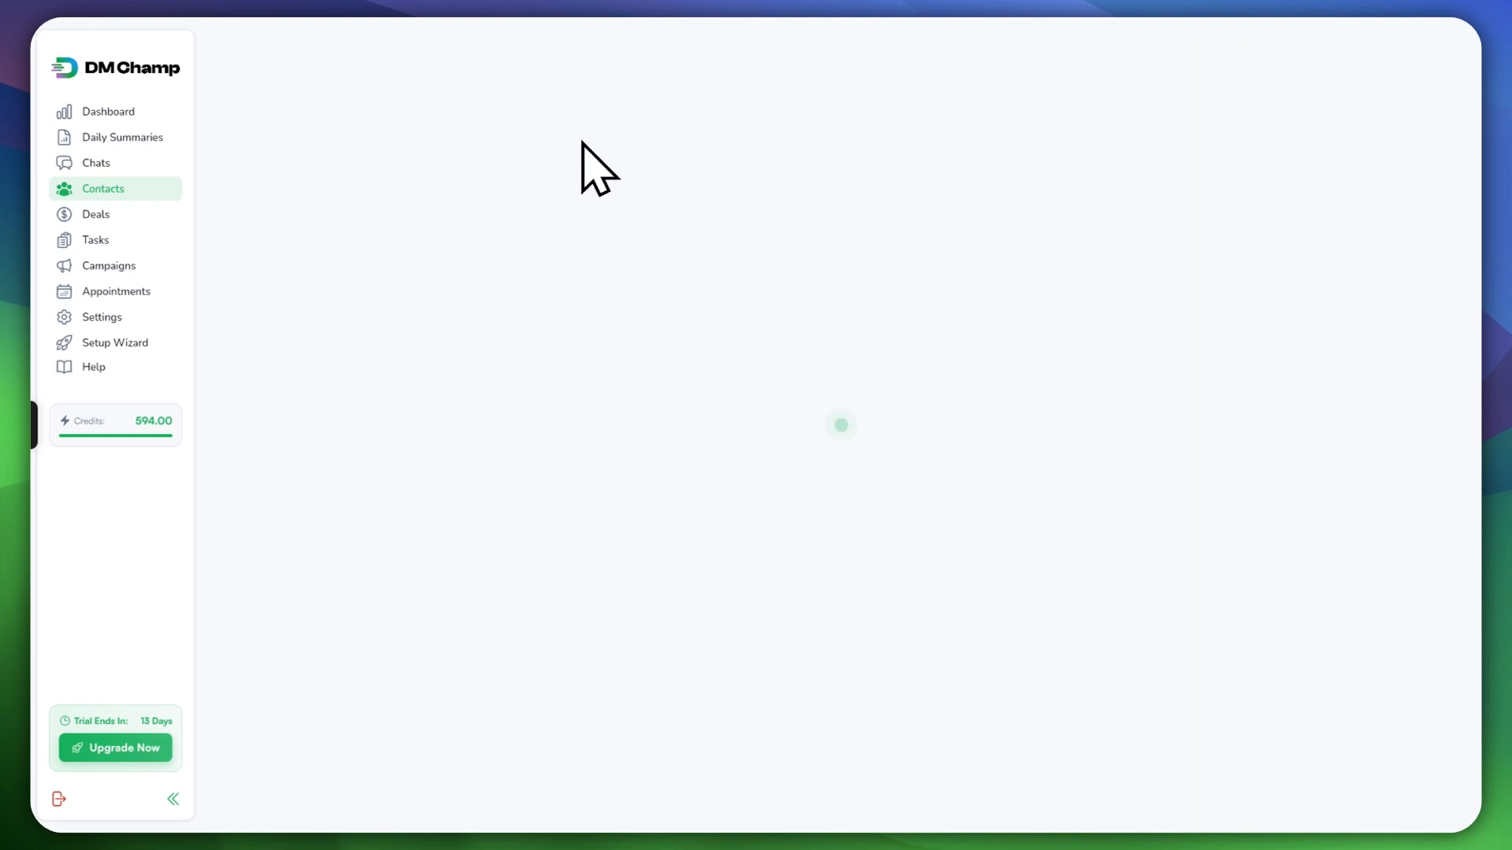
left_click(247, 154)
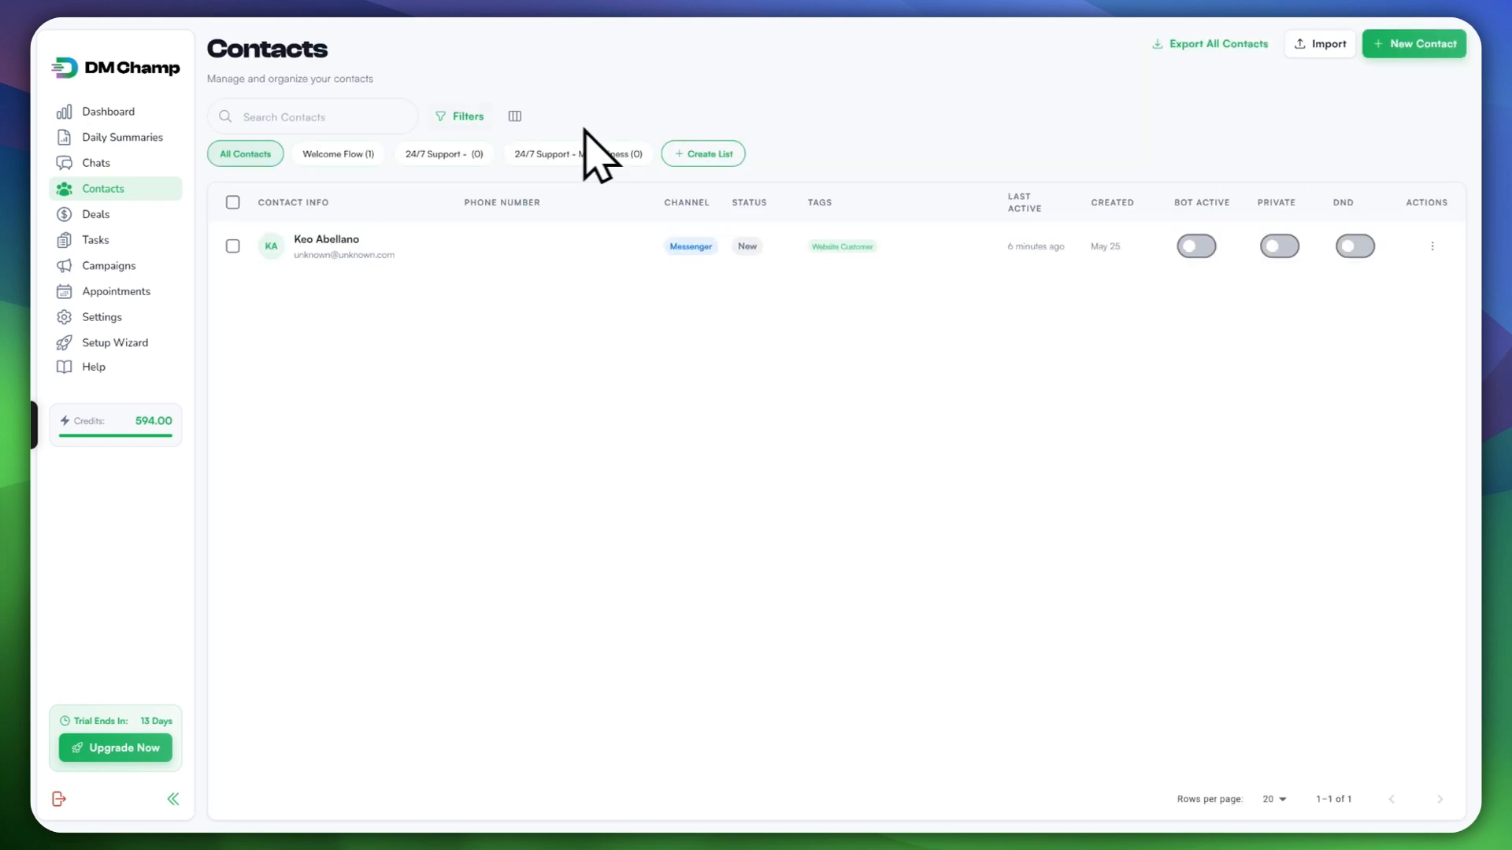
left_click(463, 117)
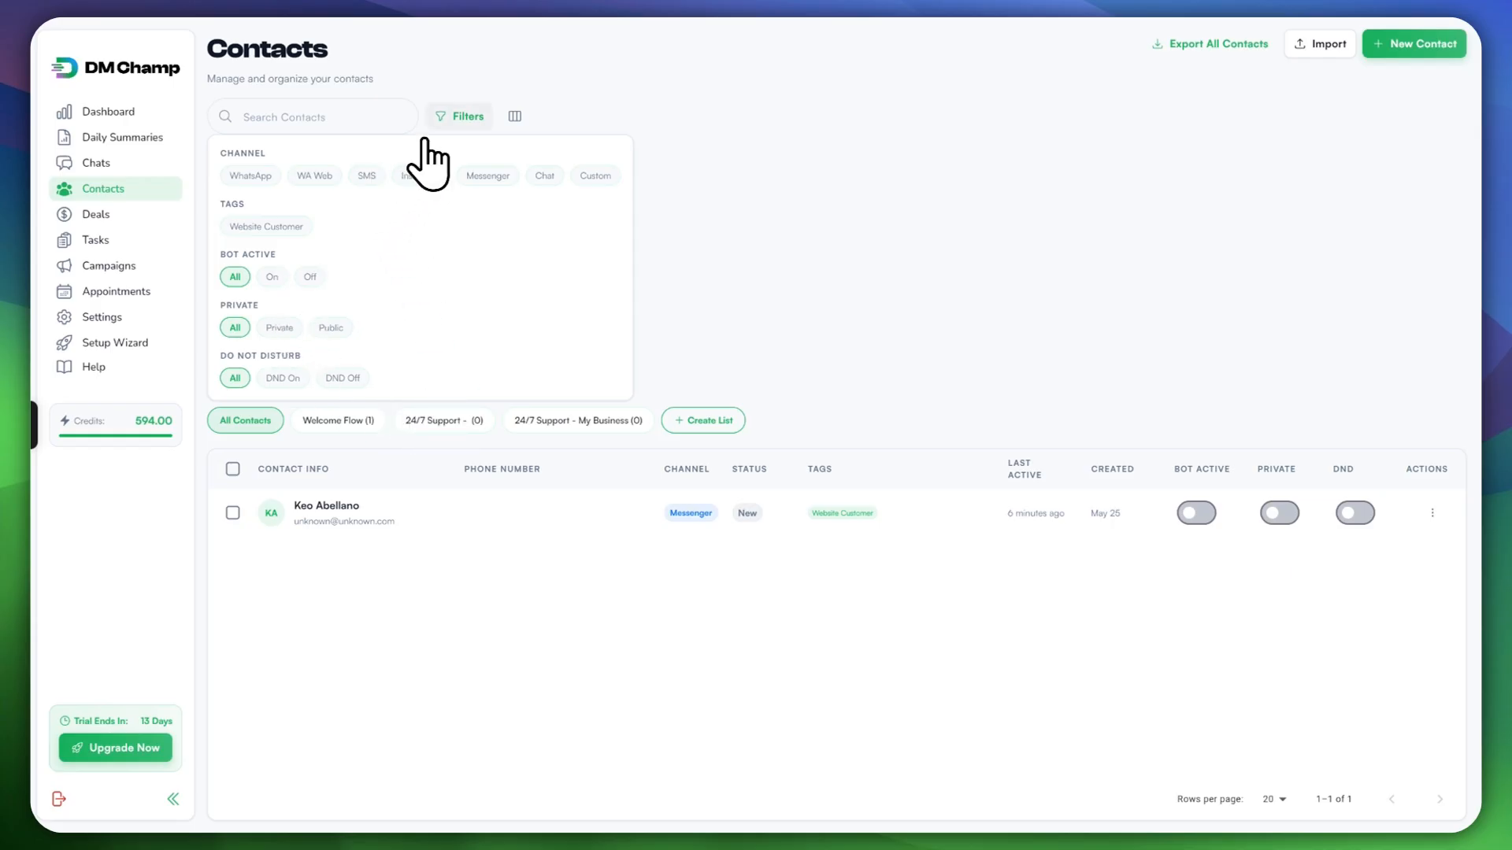
Step: Close the filters and download the contact import template from the Import Contacts dialog
left_click(456, 116)
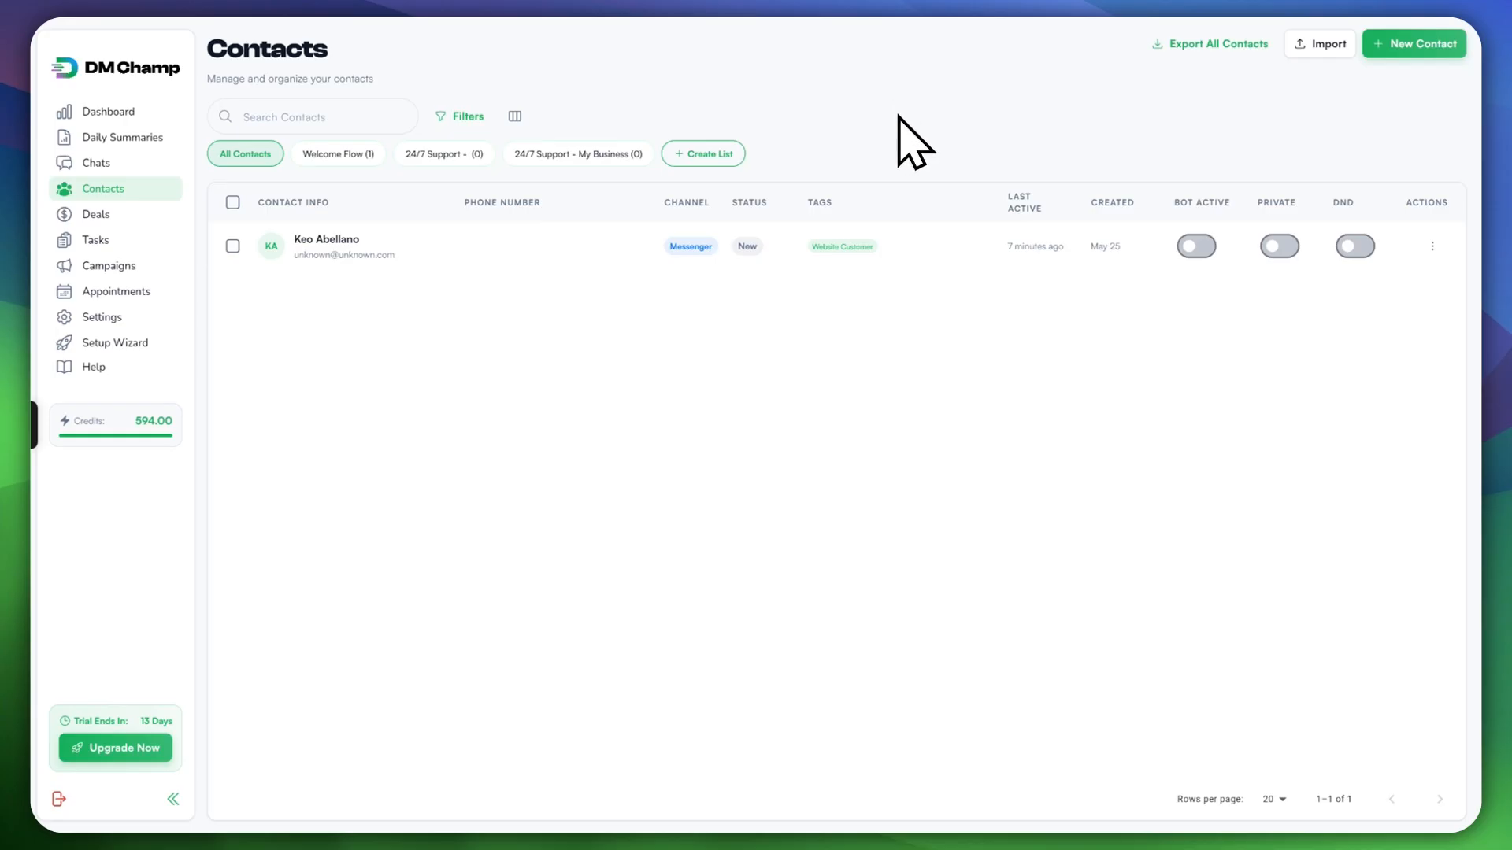
left_click(1325, 44)
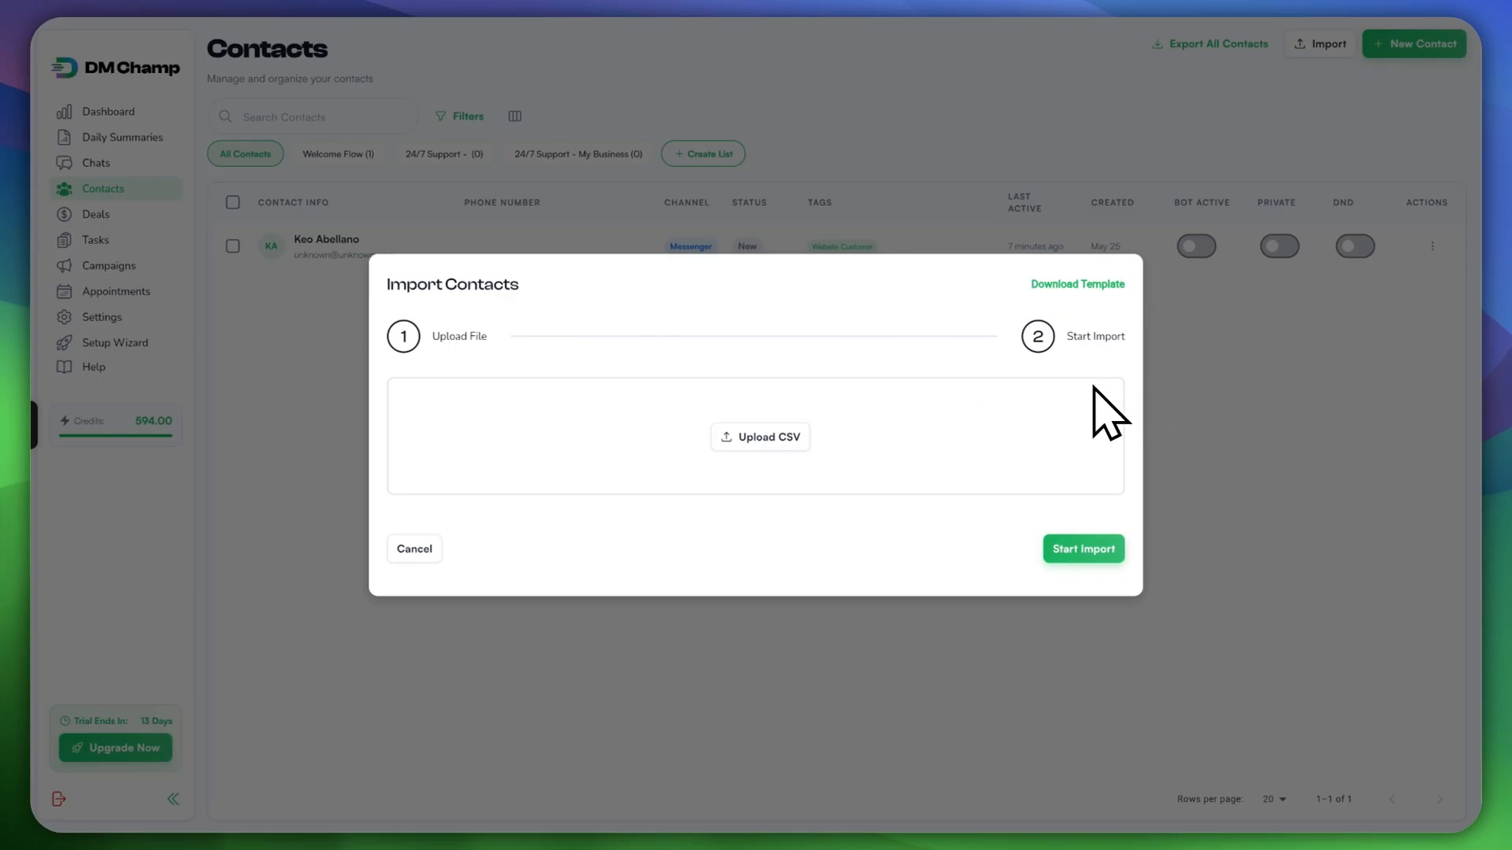
left_click(1097, 293)
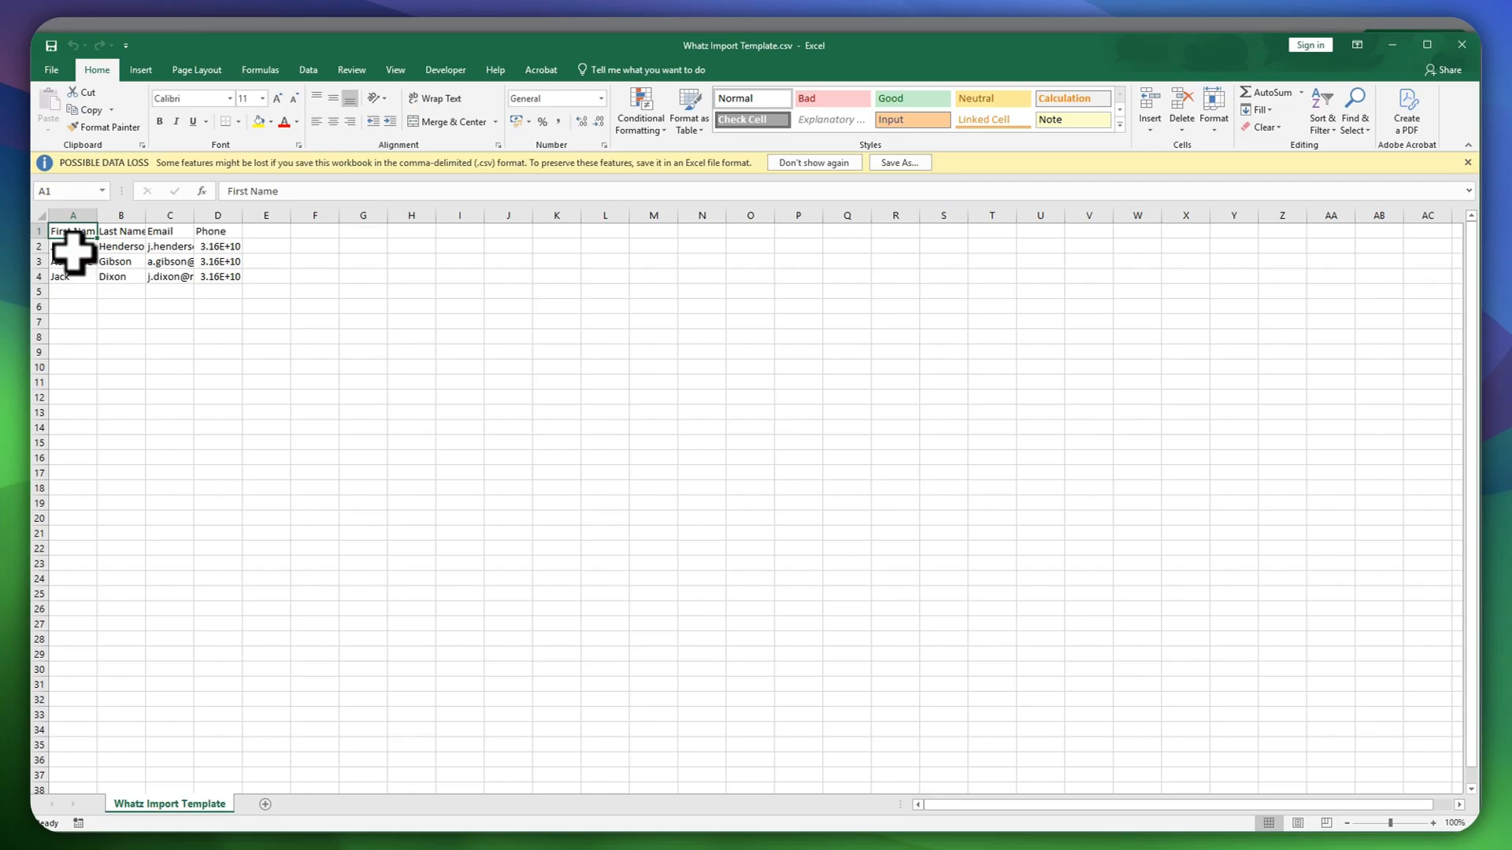
Step: Review the template's First Name, Last Name, Email and Phone headers, then close Excel
left_click(73, 246)
left_click(74, 230)
left_click(118, 231)
left_click(151, 230)
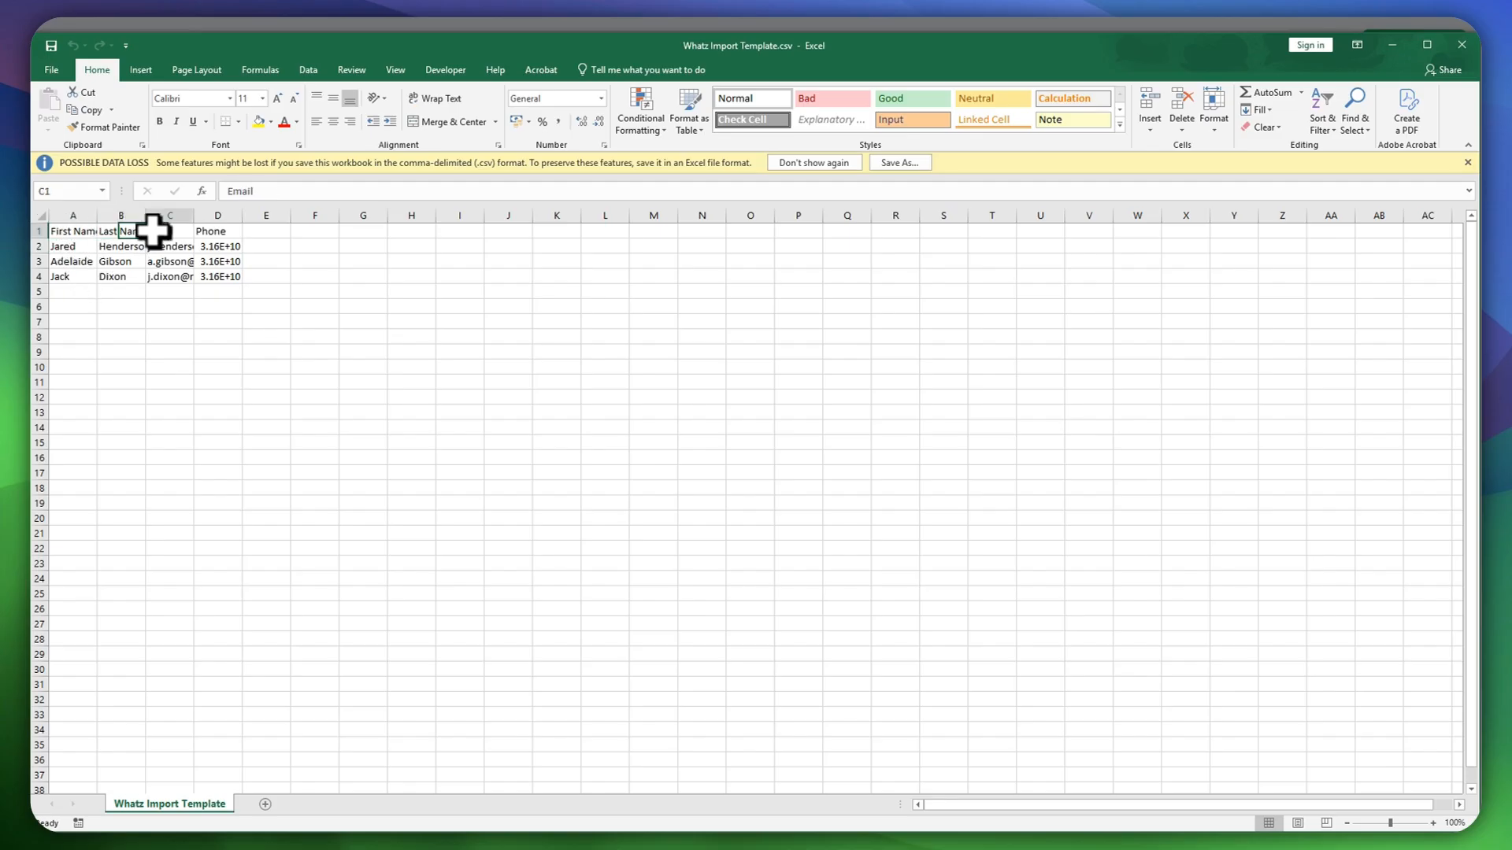
left_click(211, 233)
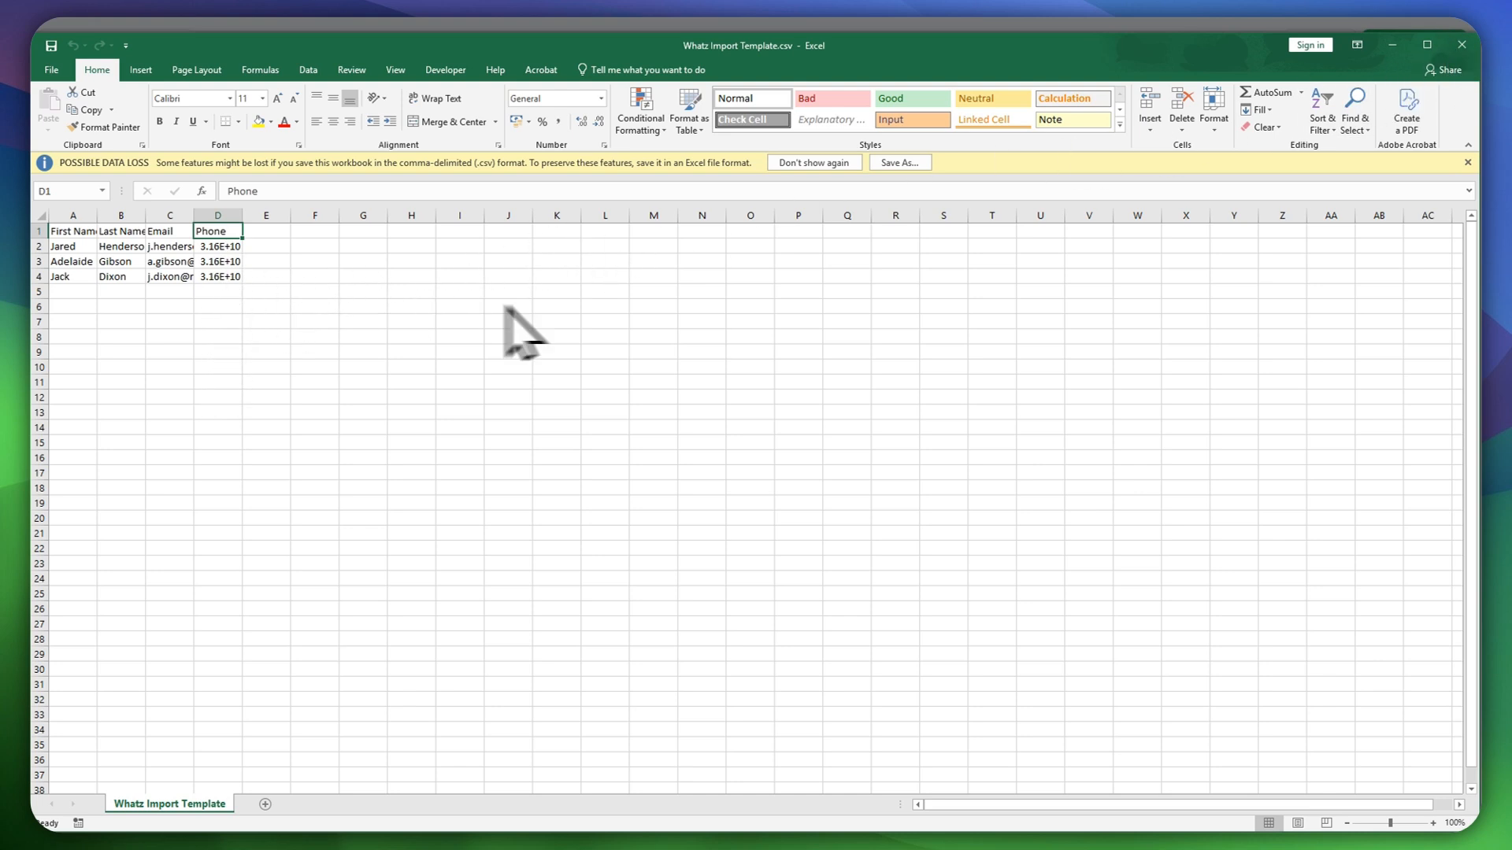
left_click(1471, 43)
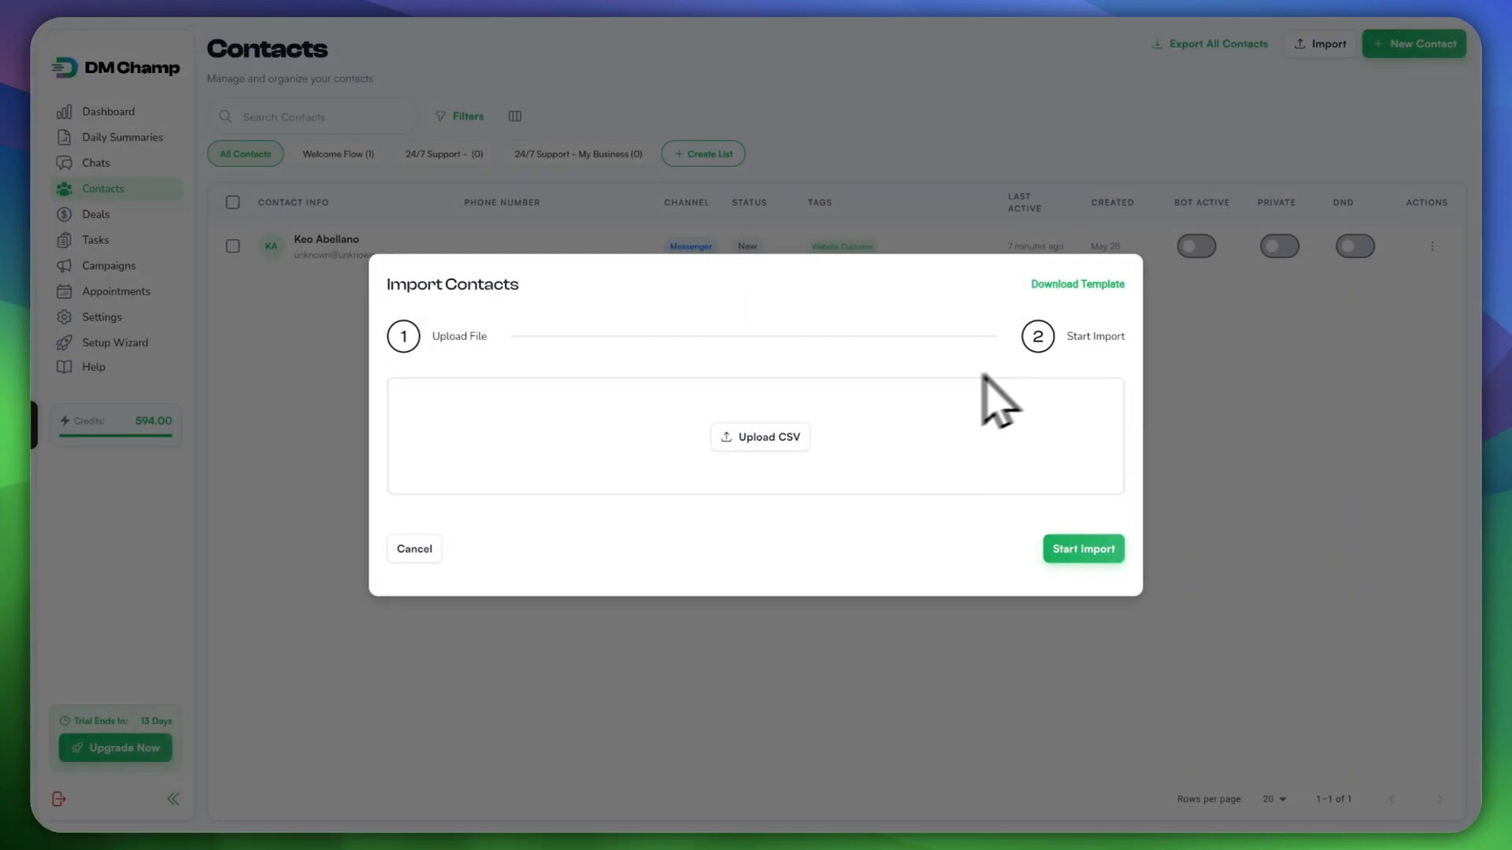
Step: Cancel the import and start a new contact, entering its first name, last name and phone number
left_click(416, 549)
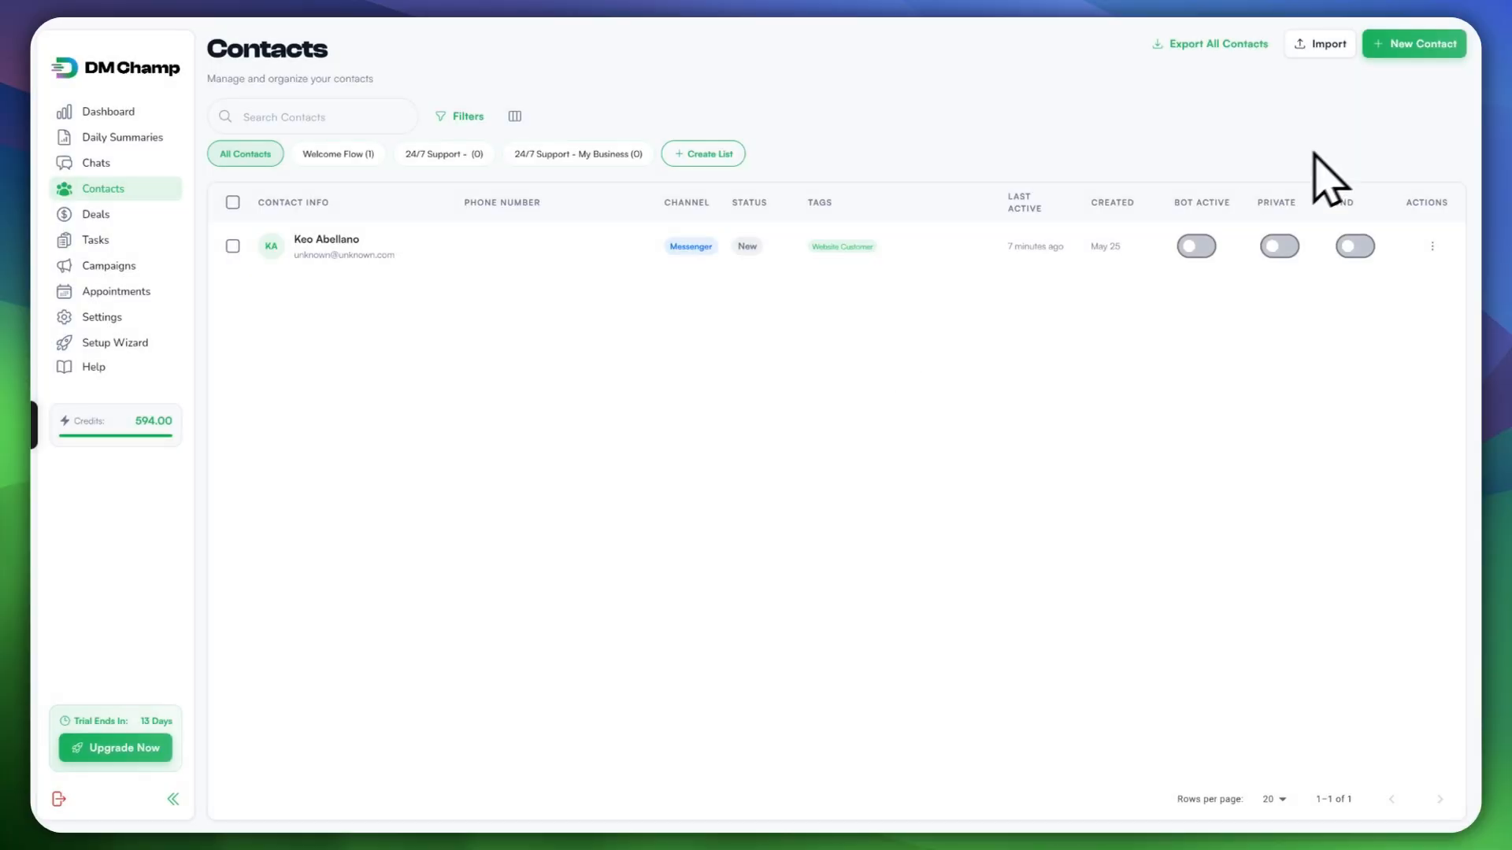
left_click(1407, 47)
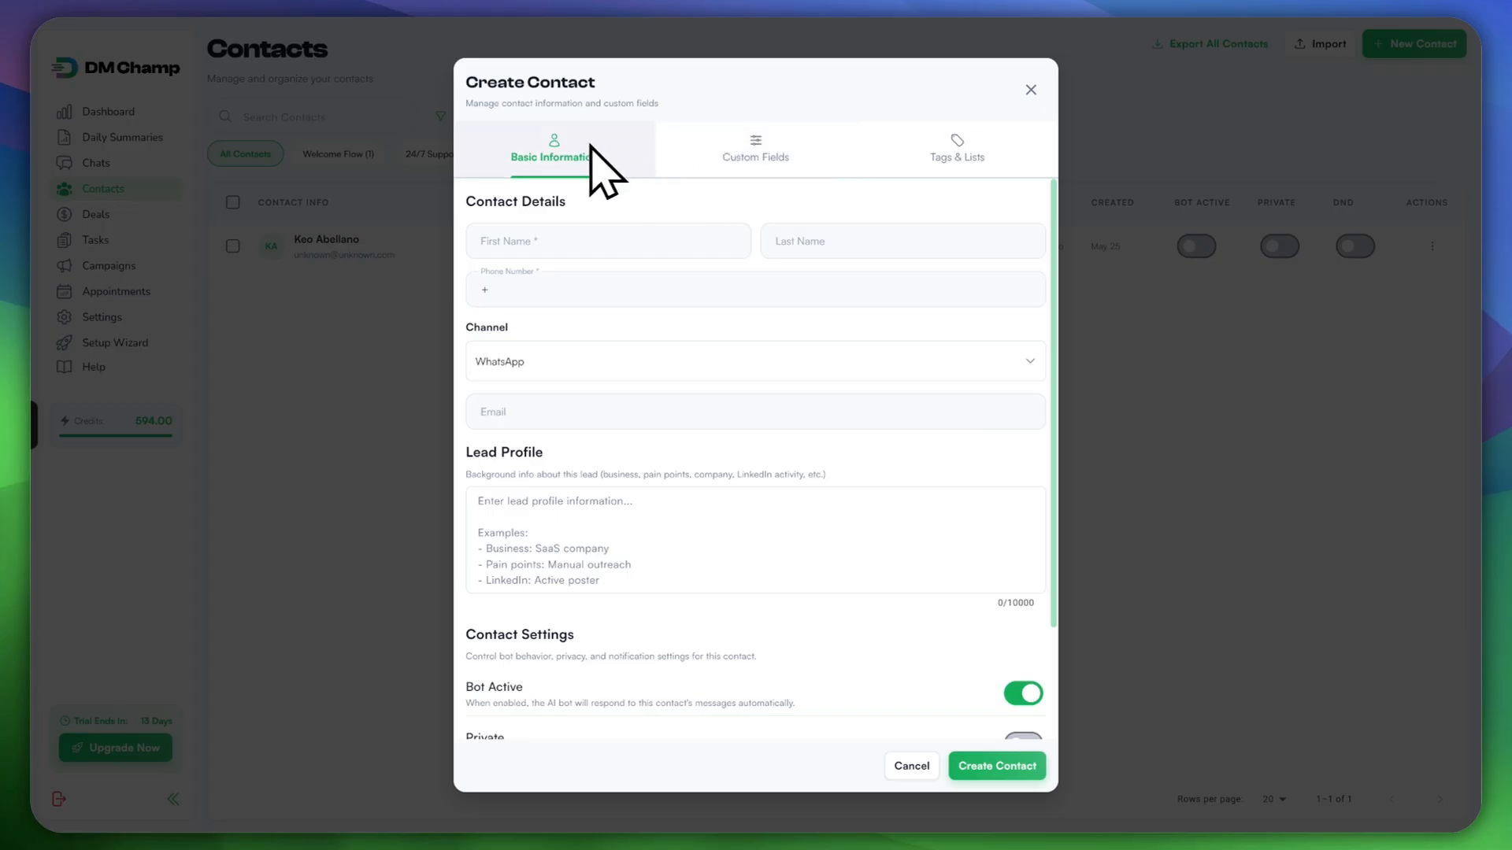
left_click(536, 242)
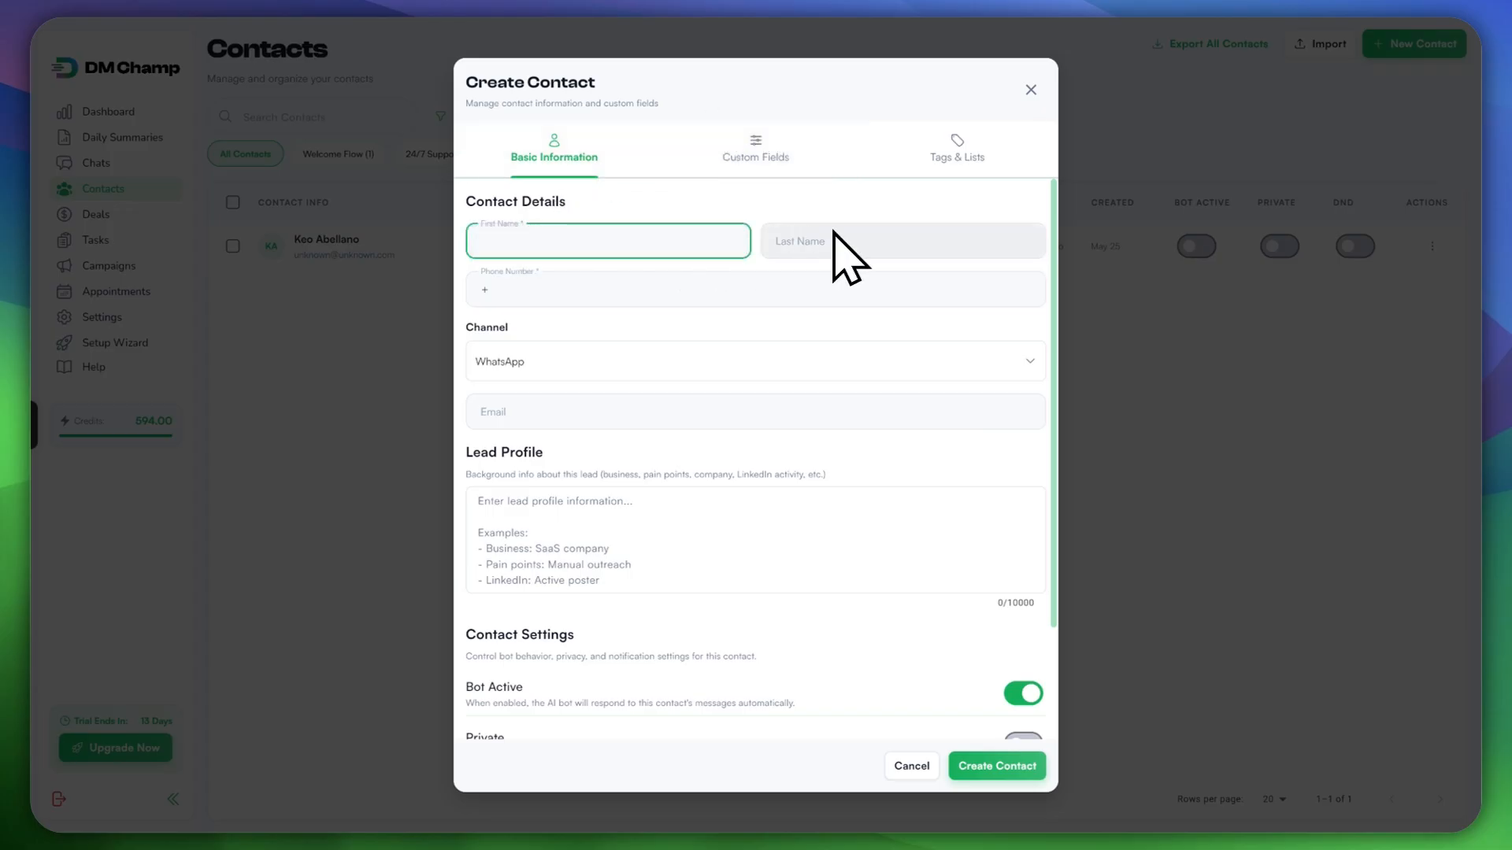
key("Tab")
left_click(591, 293)
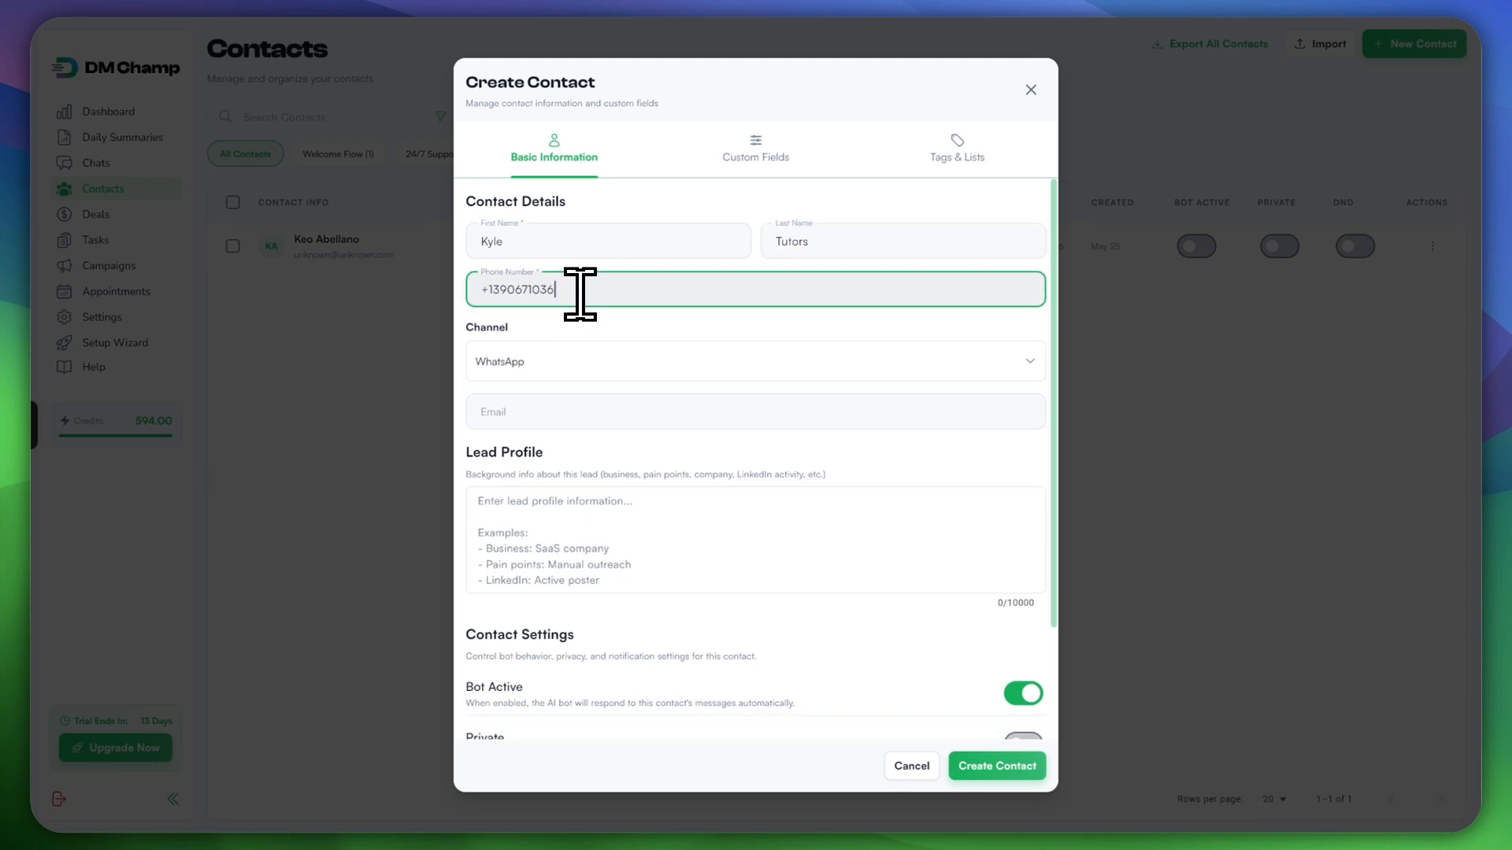
Step: Keep WhatsApp as the contact's channel and look over the e-mail and lead profile fields
left_click(555, 361)
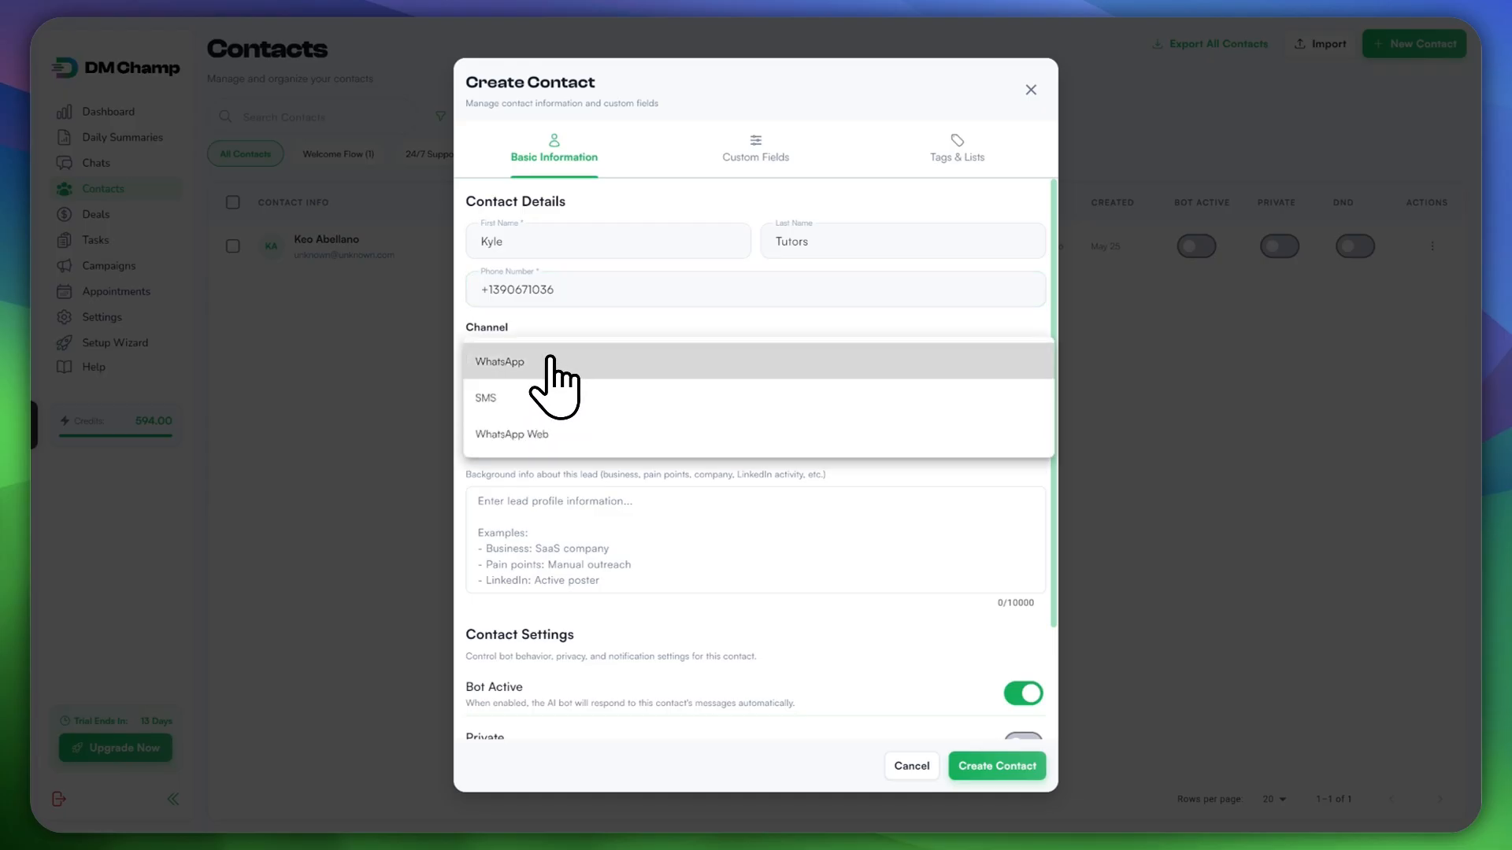
left_click(550, 361)
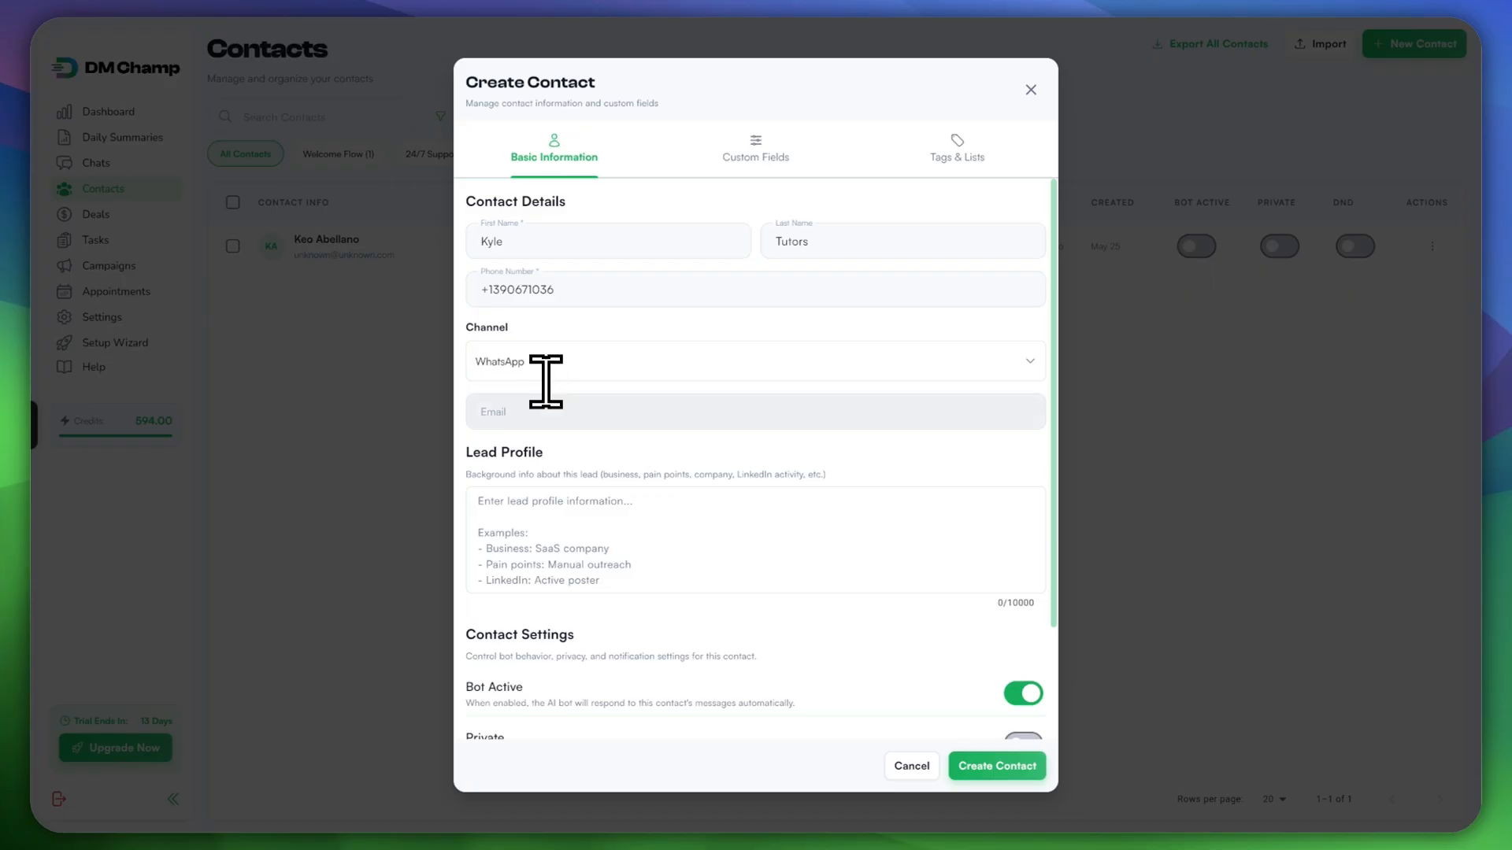
left_click(541, 410)
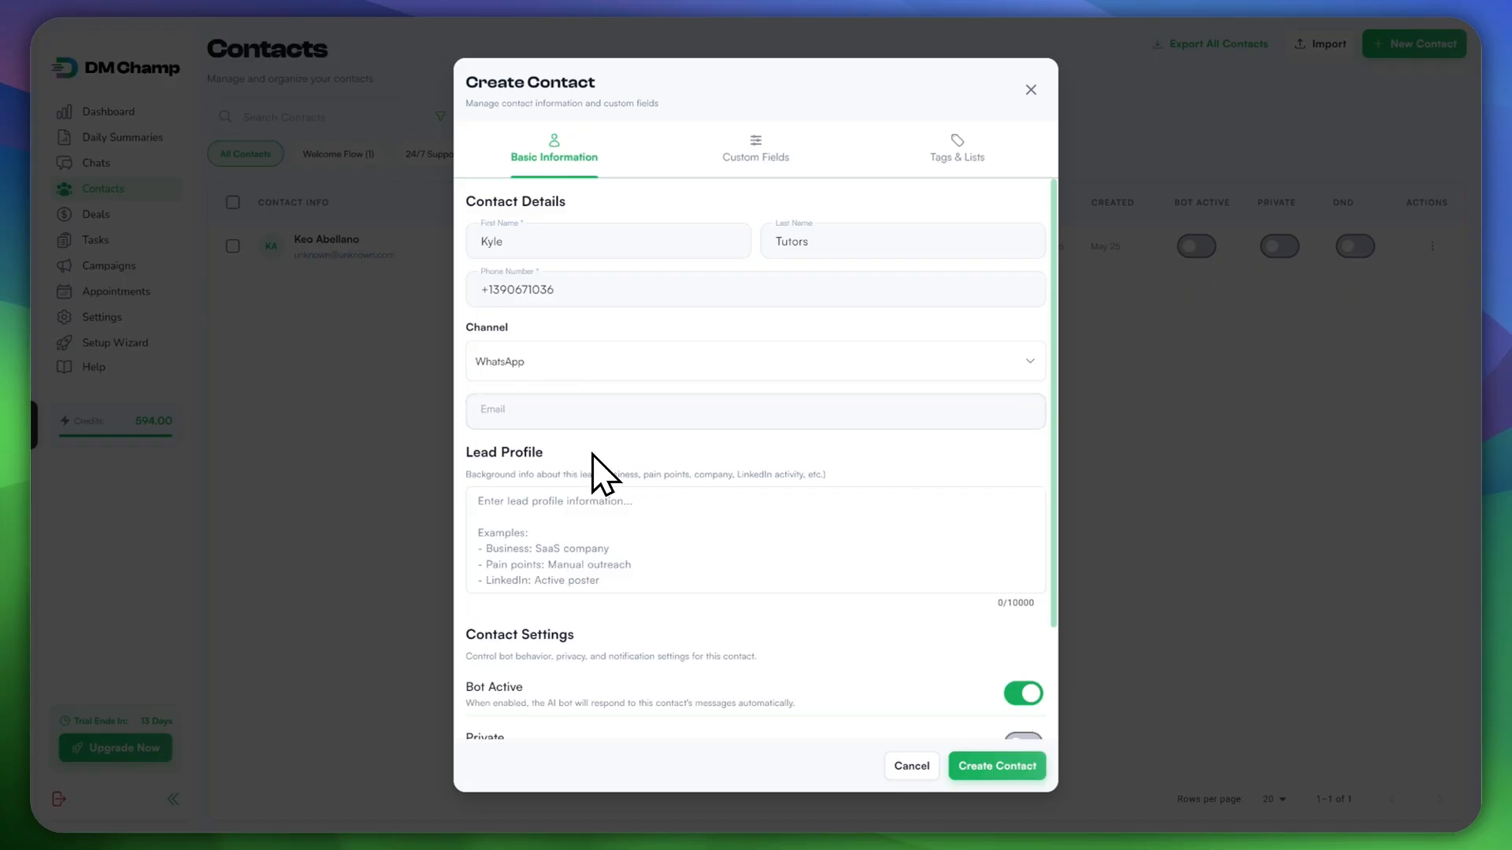
left_click(535, 508)
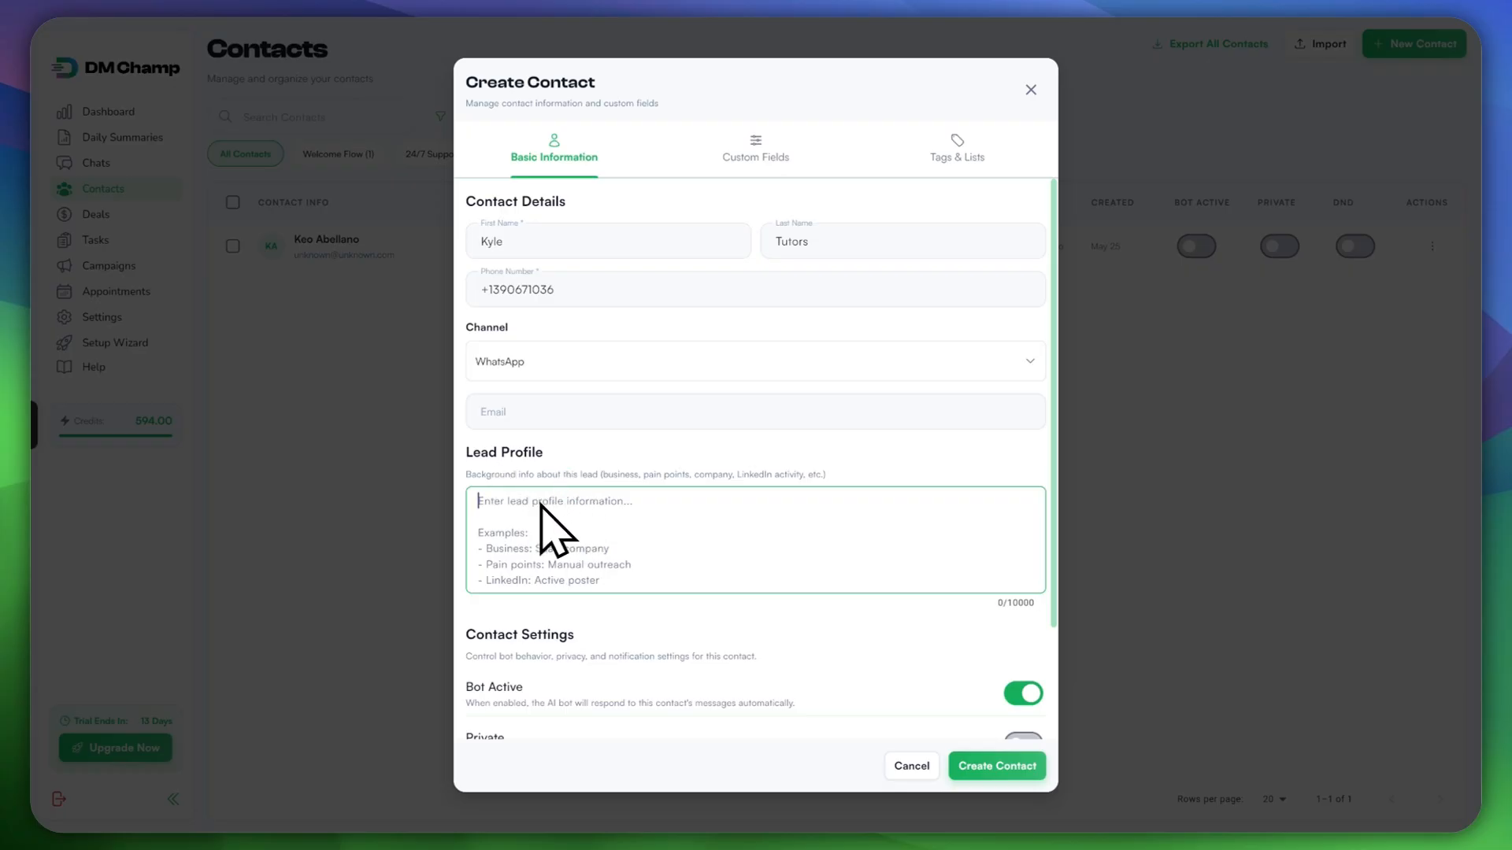
scroll(533, 500, "down", 3)
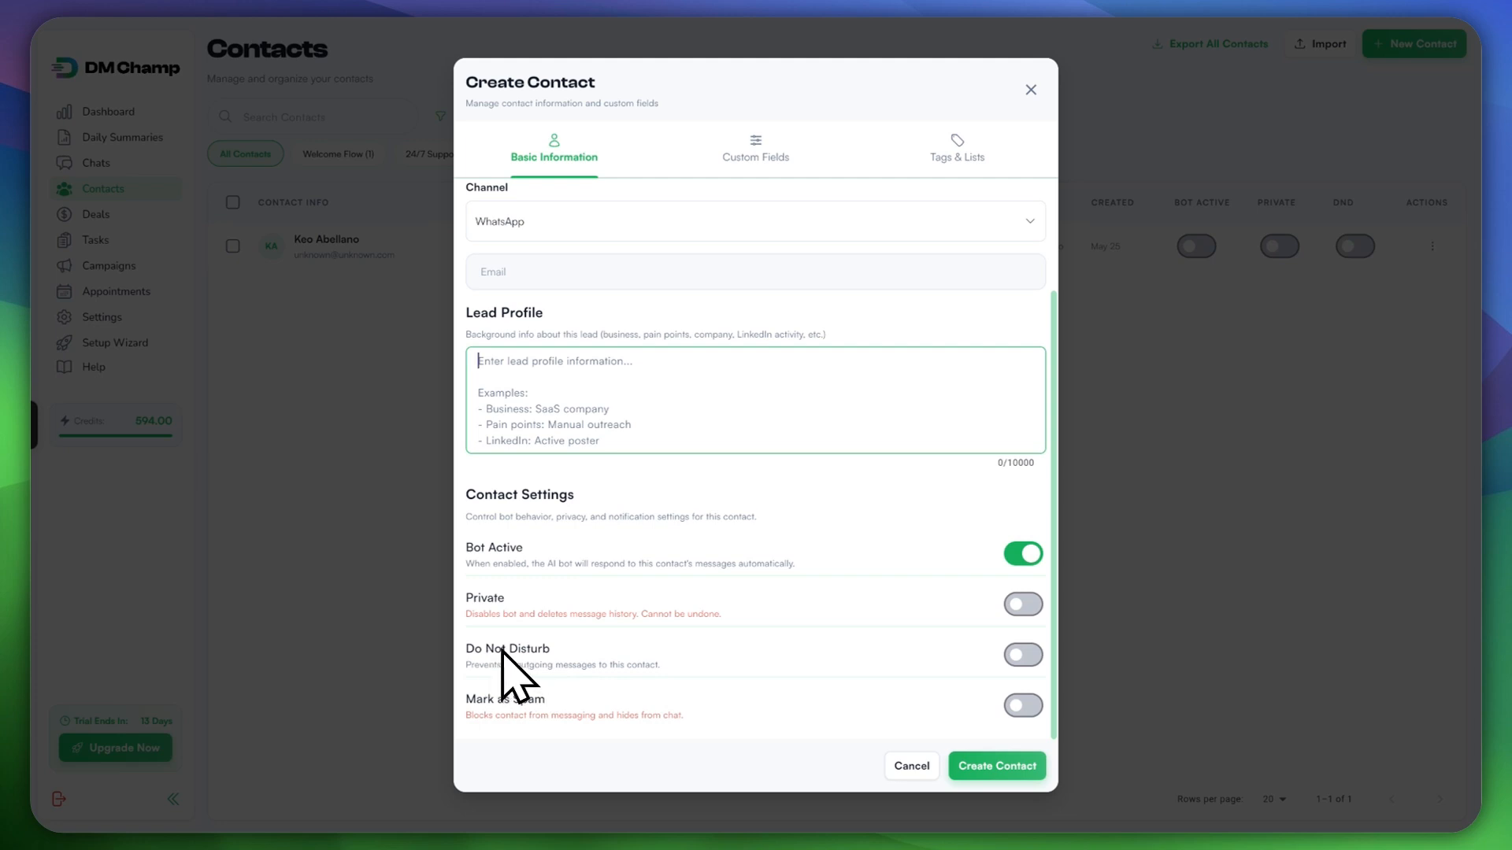
scroll(723, 655, "up", 3)
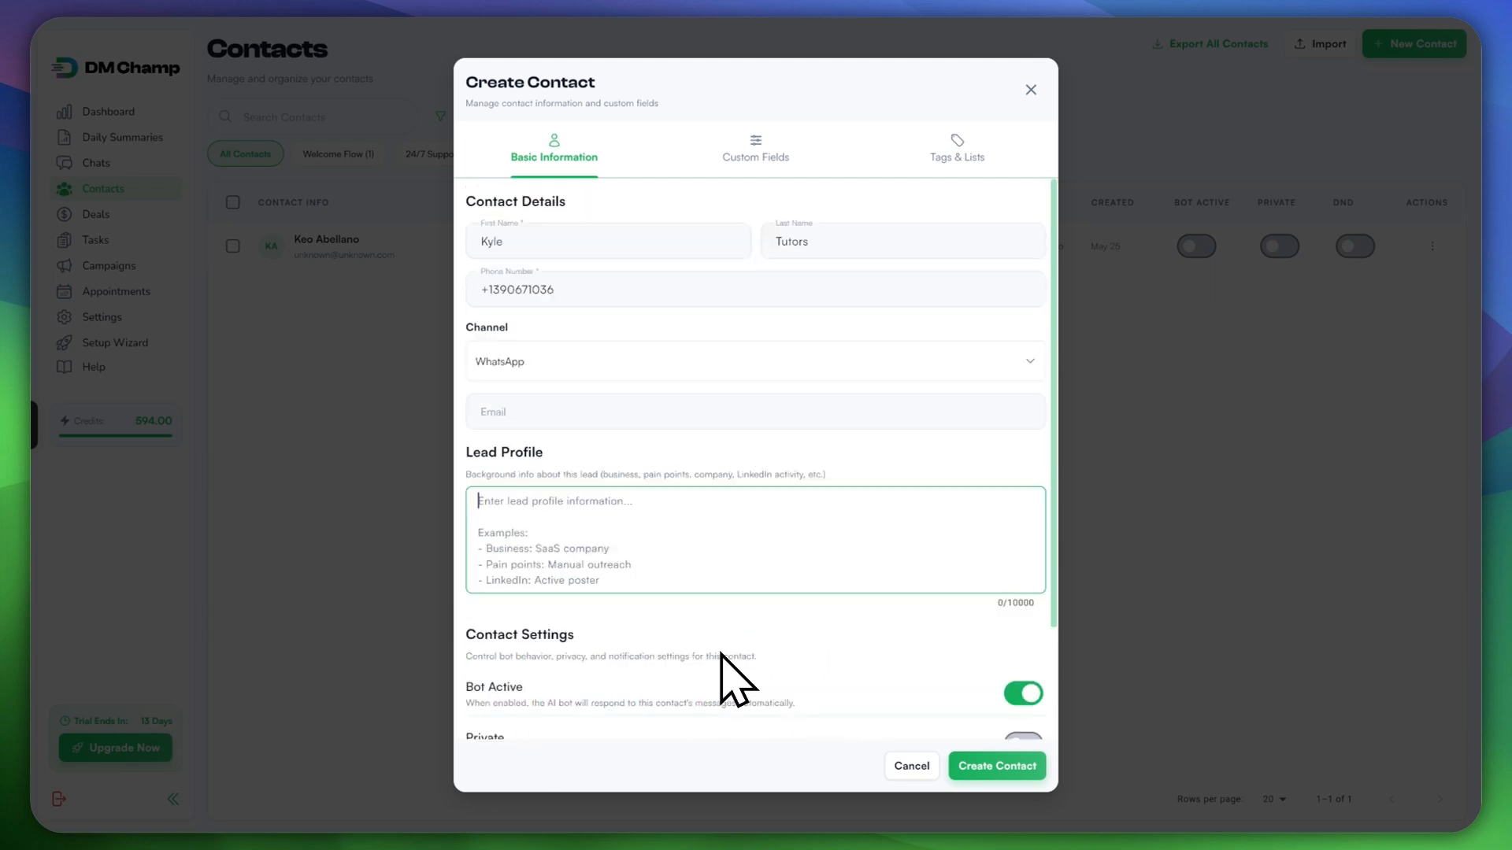
left_click(752, 156)
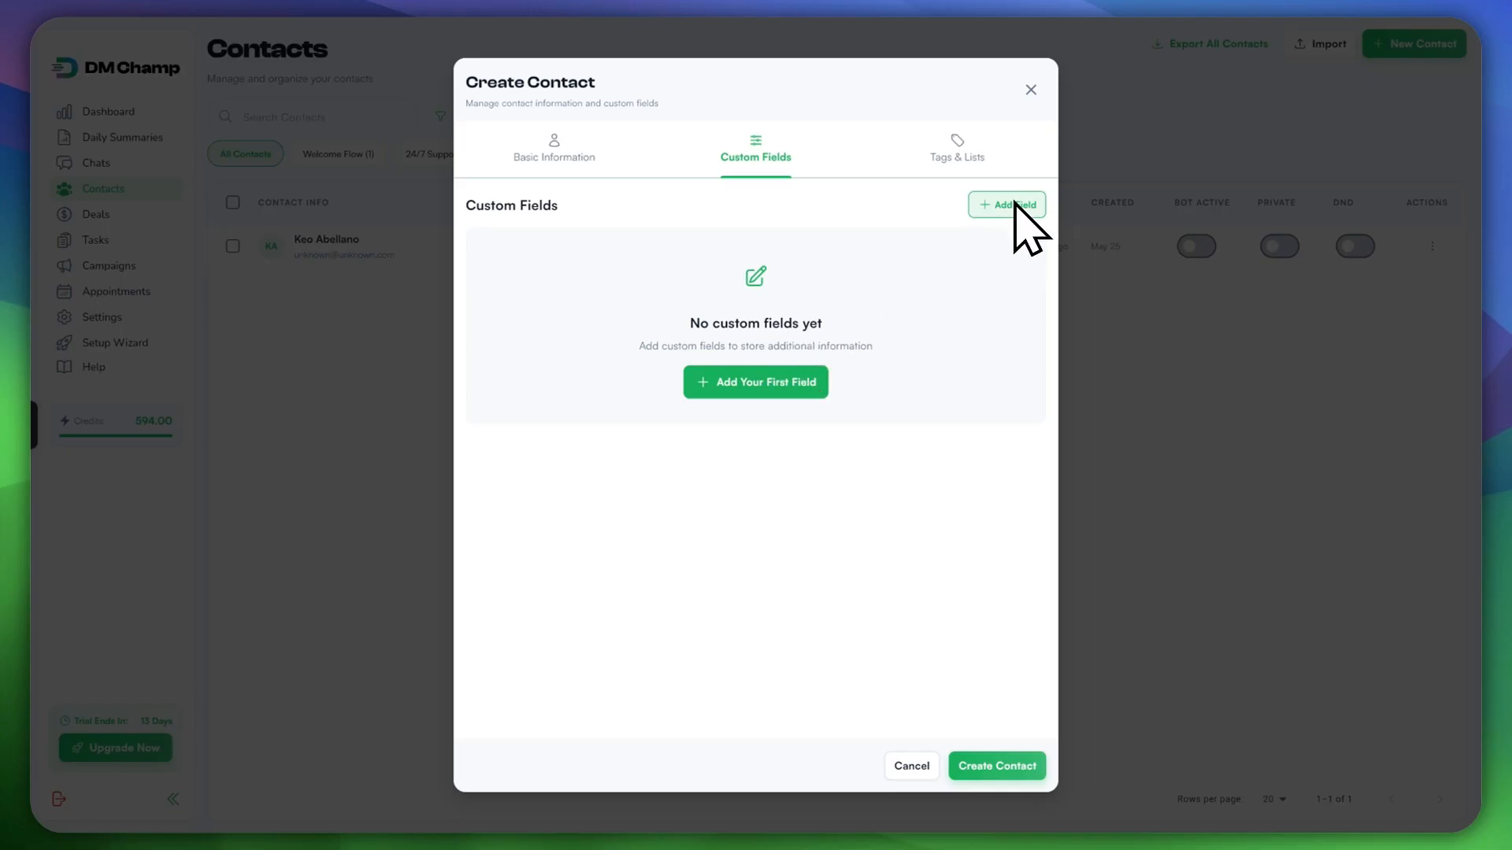
Step: Add a custom field bottlechoice with the value HidrateSpark Pro 2 to the contact
left_click(757, 386)
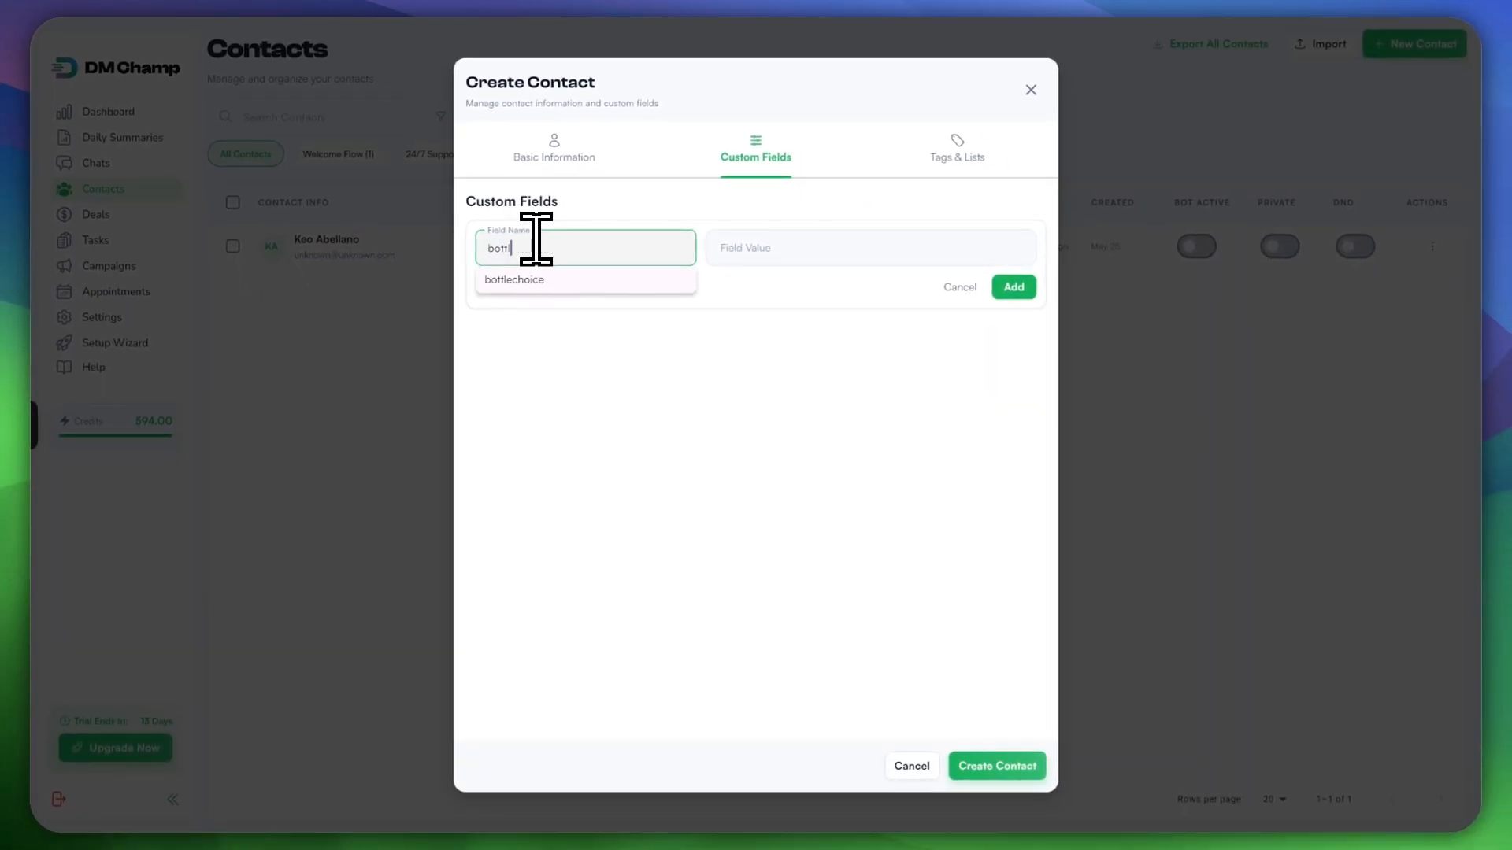
key("BackSpace")
key("BackSpace")
left_click(793, 248)
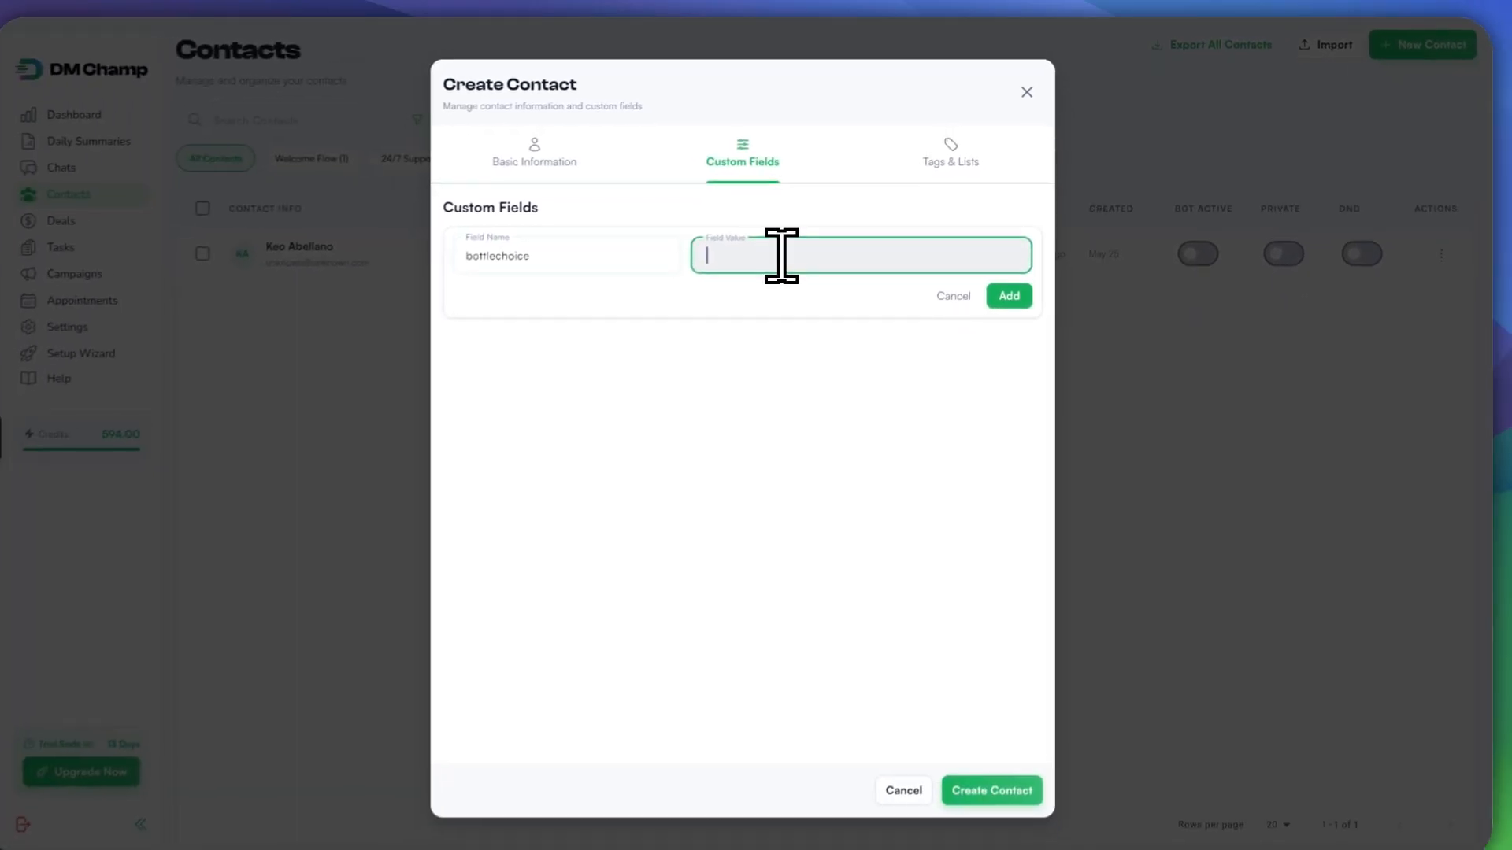
type("HidrateSpark Pr")
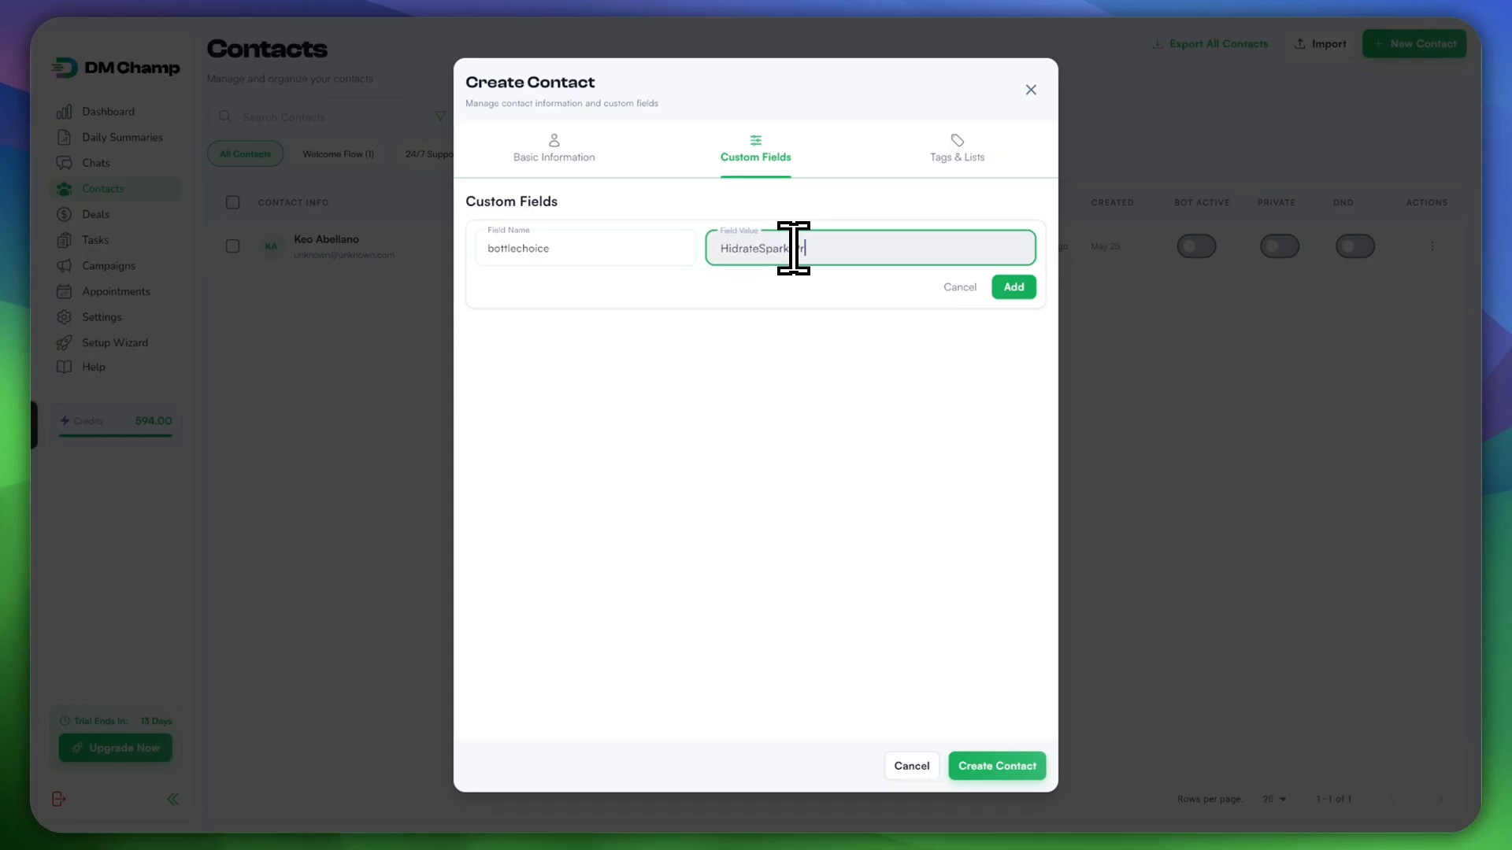
key("BackSpace")
key("Caps_Lock")
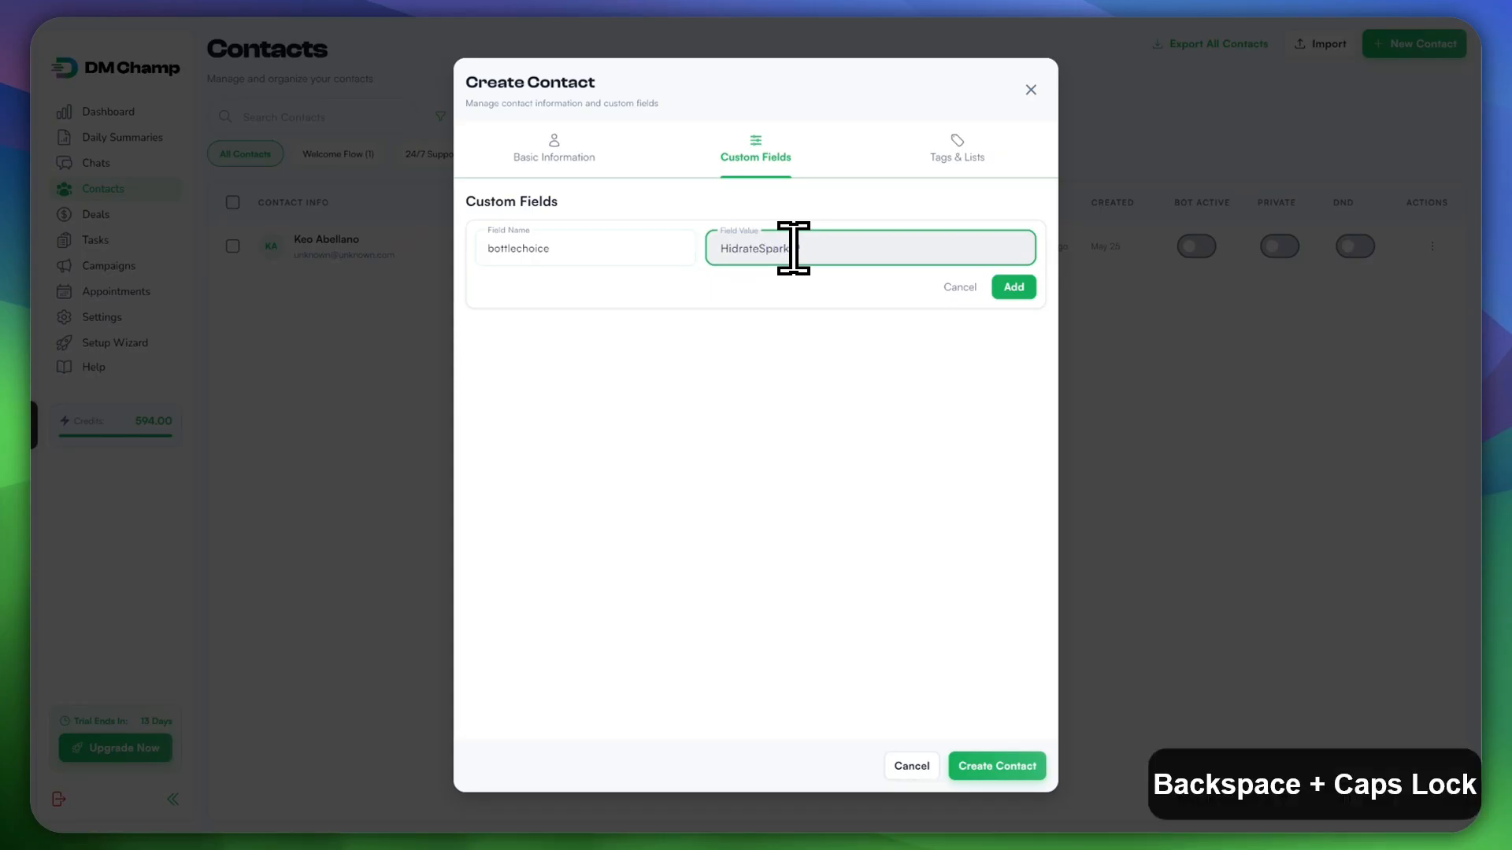
type("o 2")
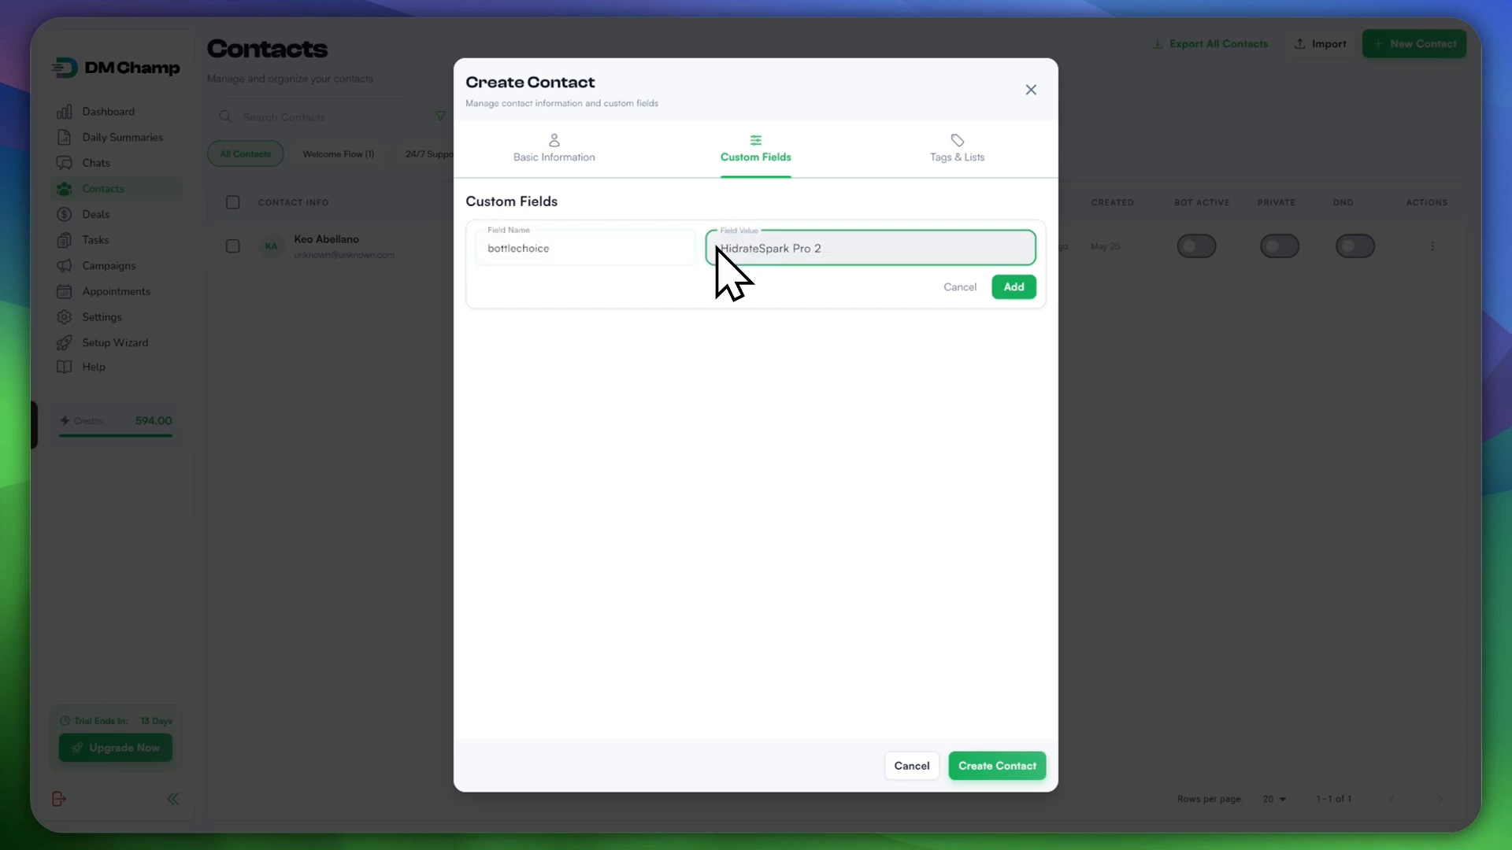
left_click(1014, 287)
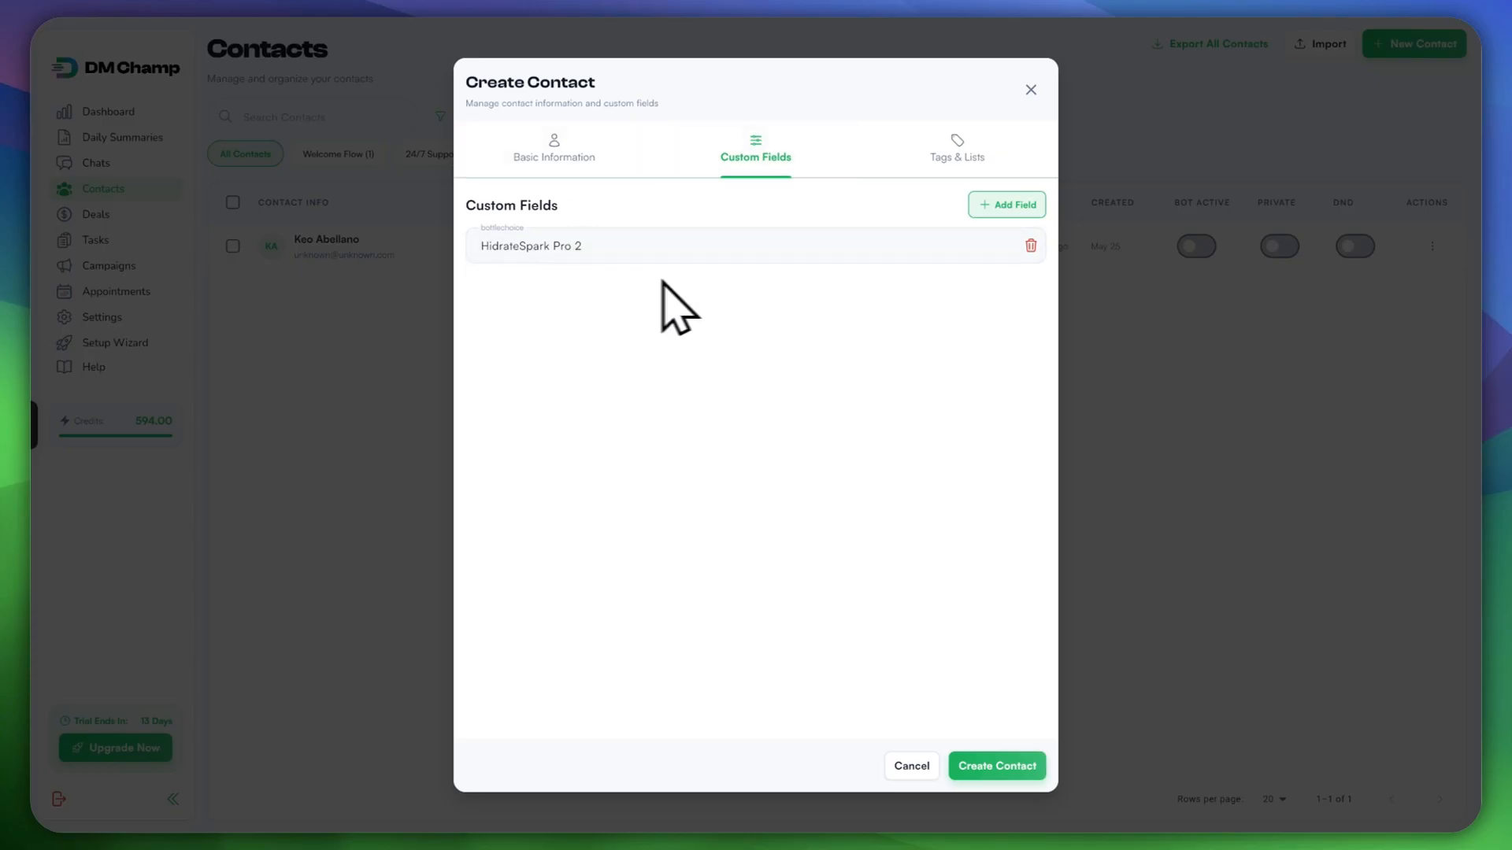
Step: Start deleting the bottlechoice field but cancel, keeping it, then view Tags & Lists
left_click(1031, 246)
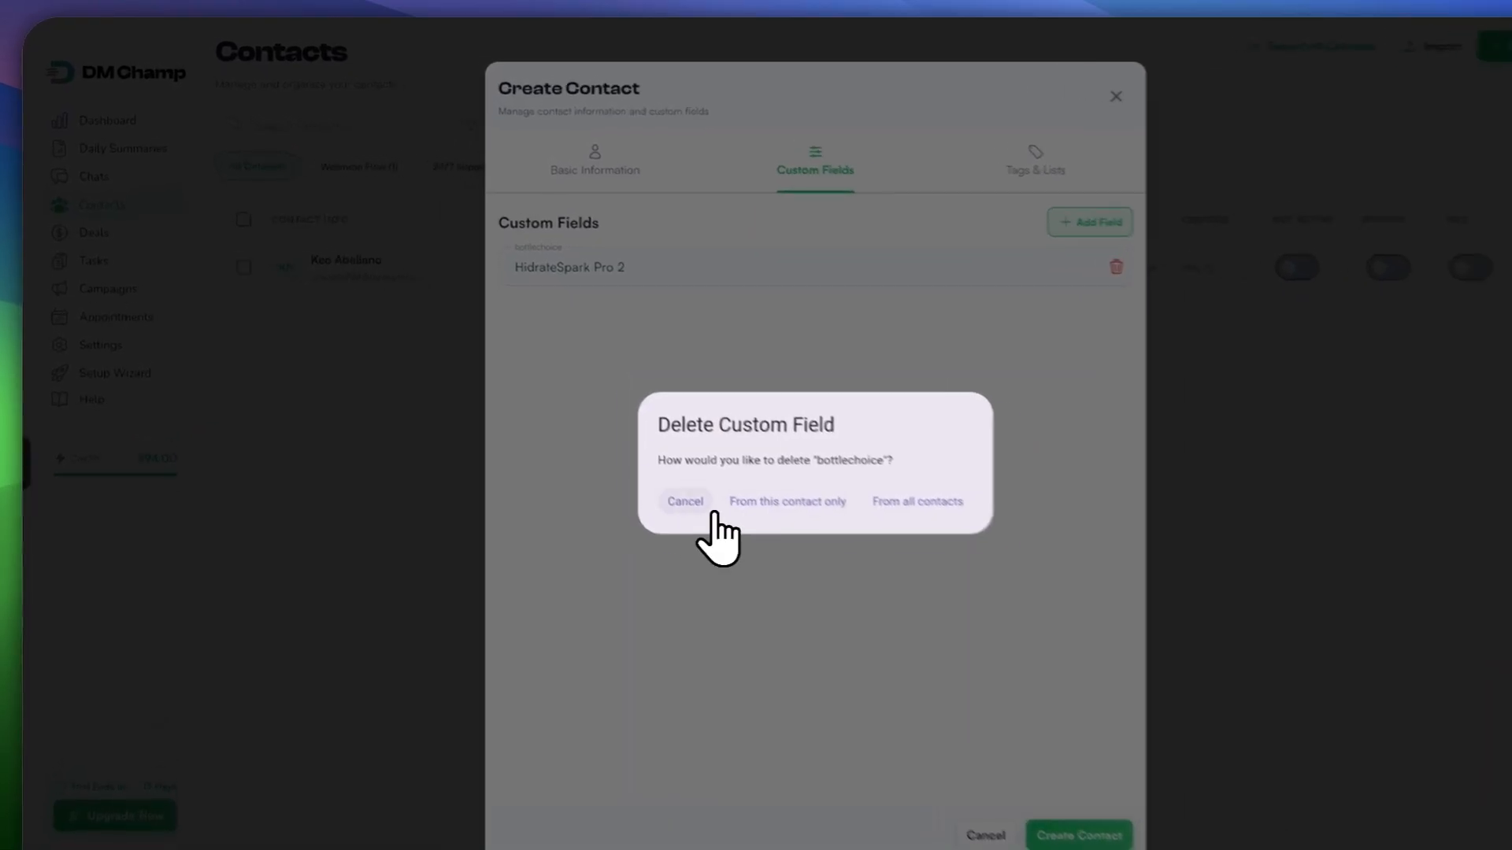
left_click(708, 508)
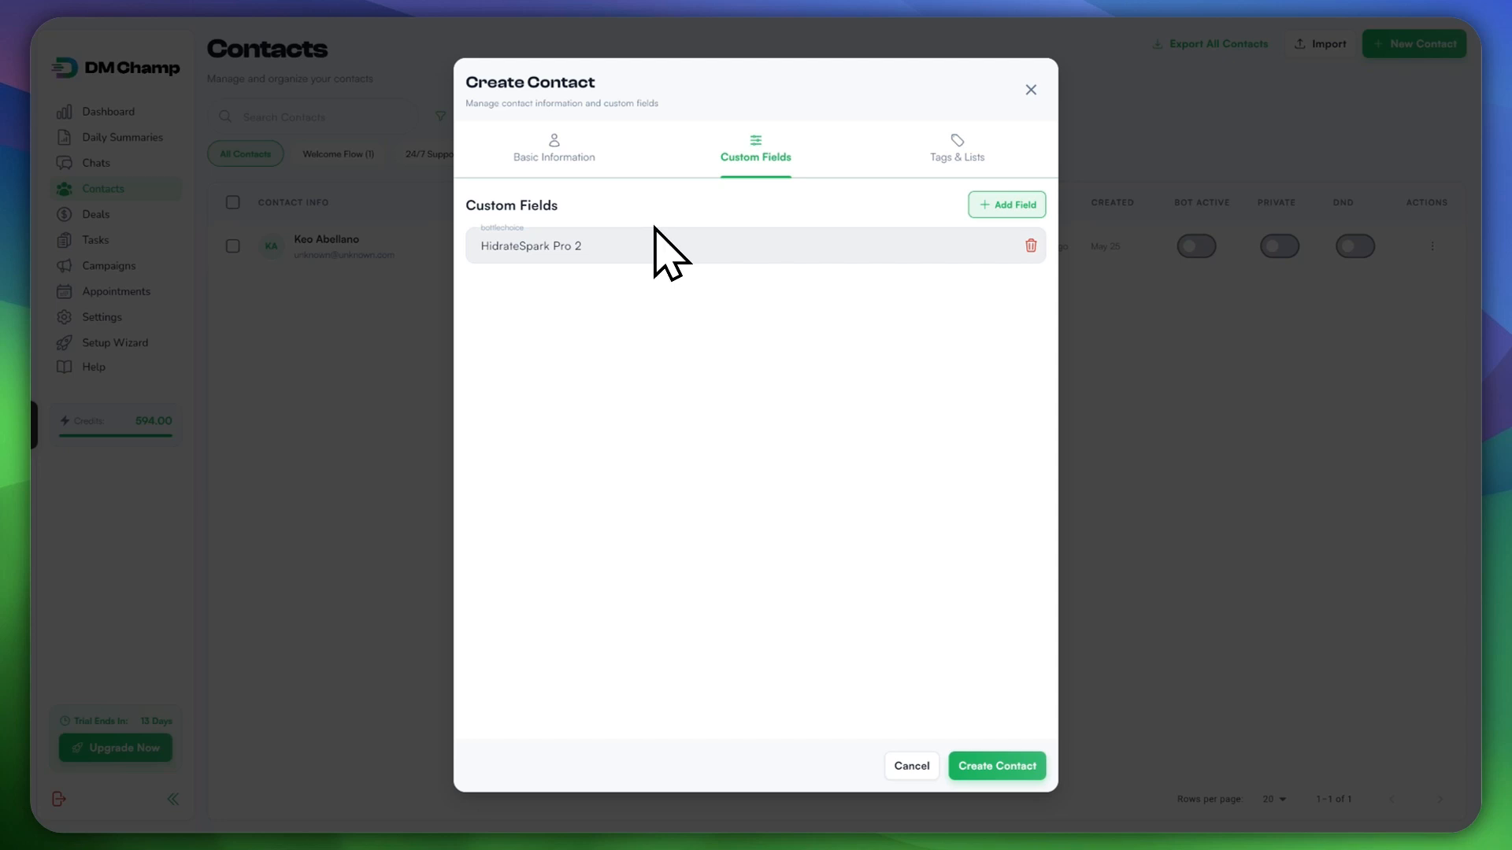
left_click(919, 163)
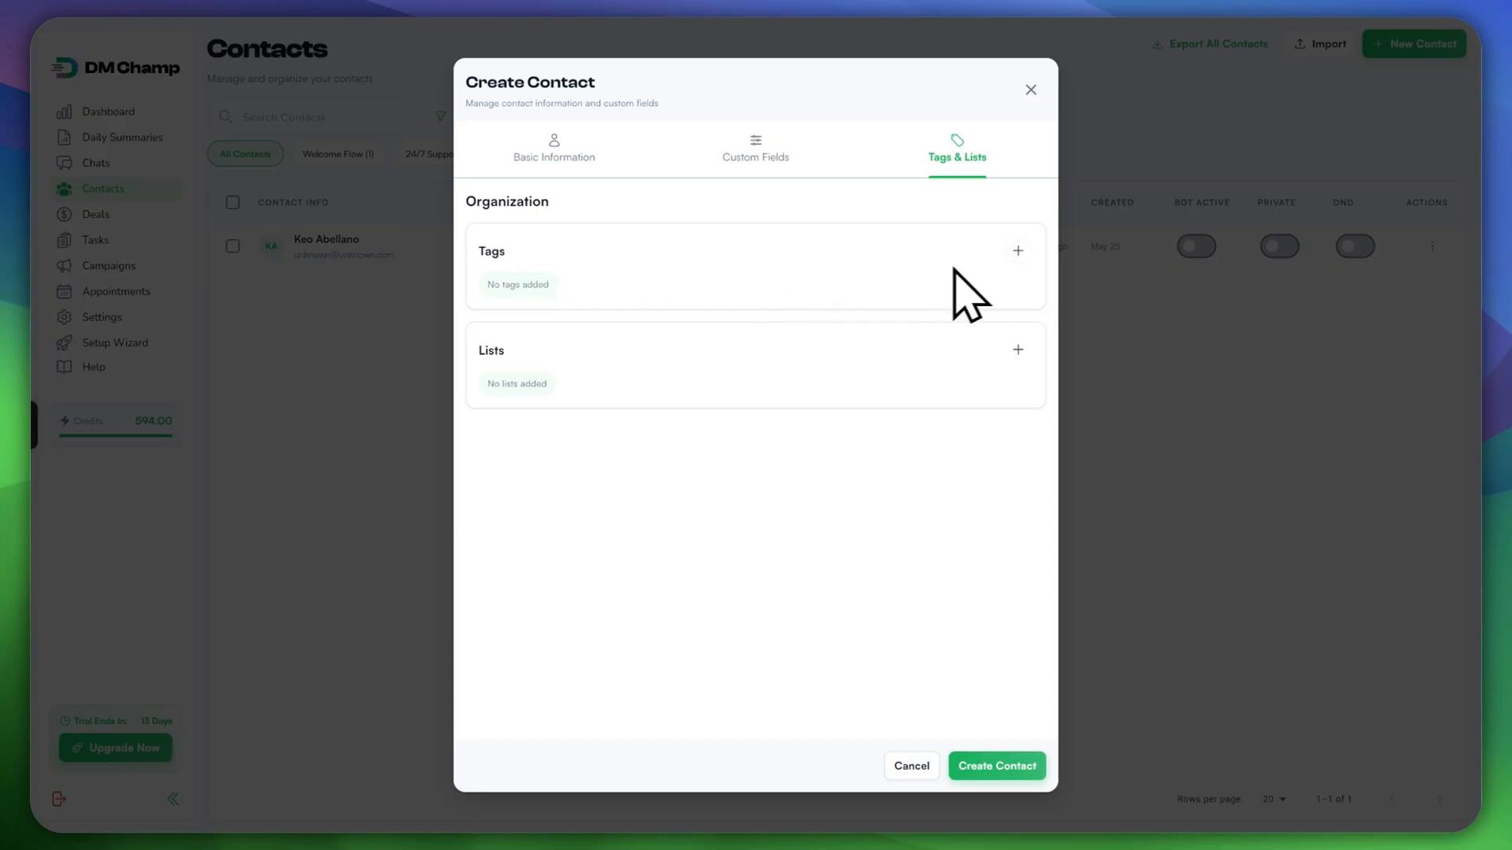
Step: Tag the new contact as Website Customer
left_click(1017, 251)
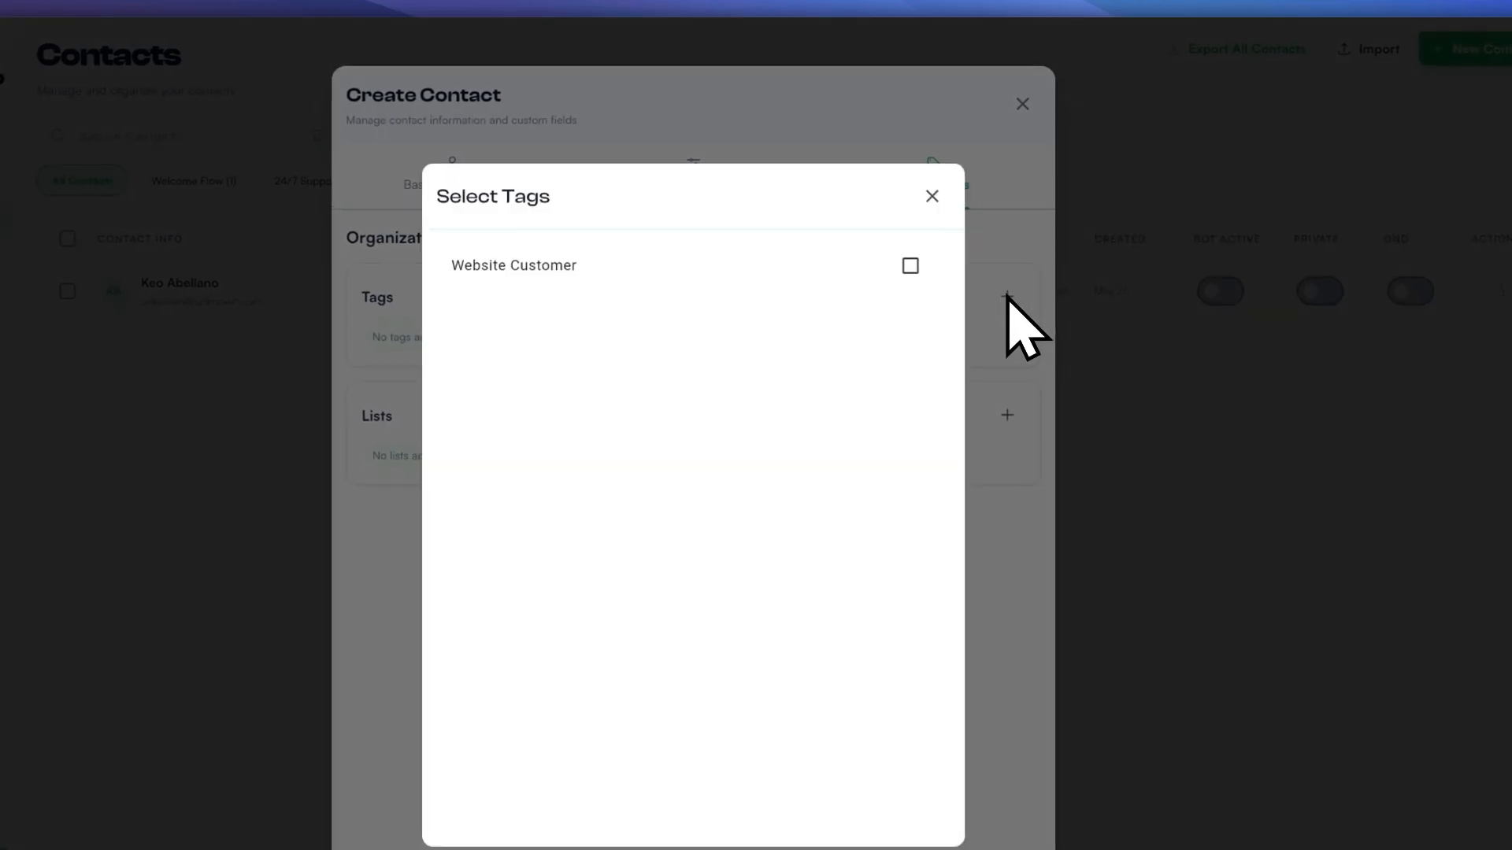
left_click(587, 277)
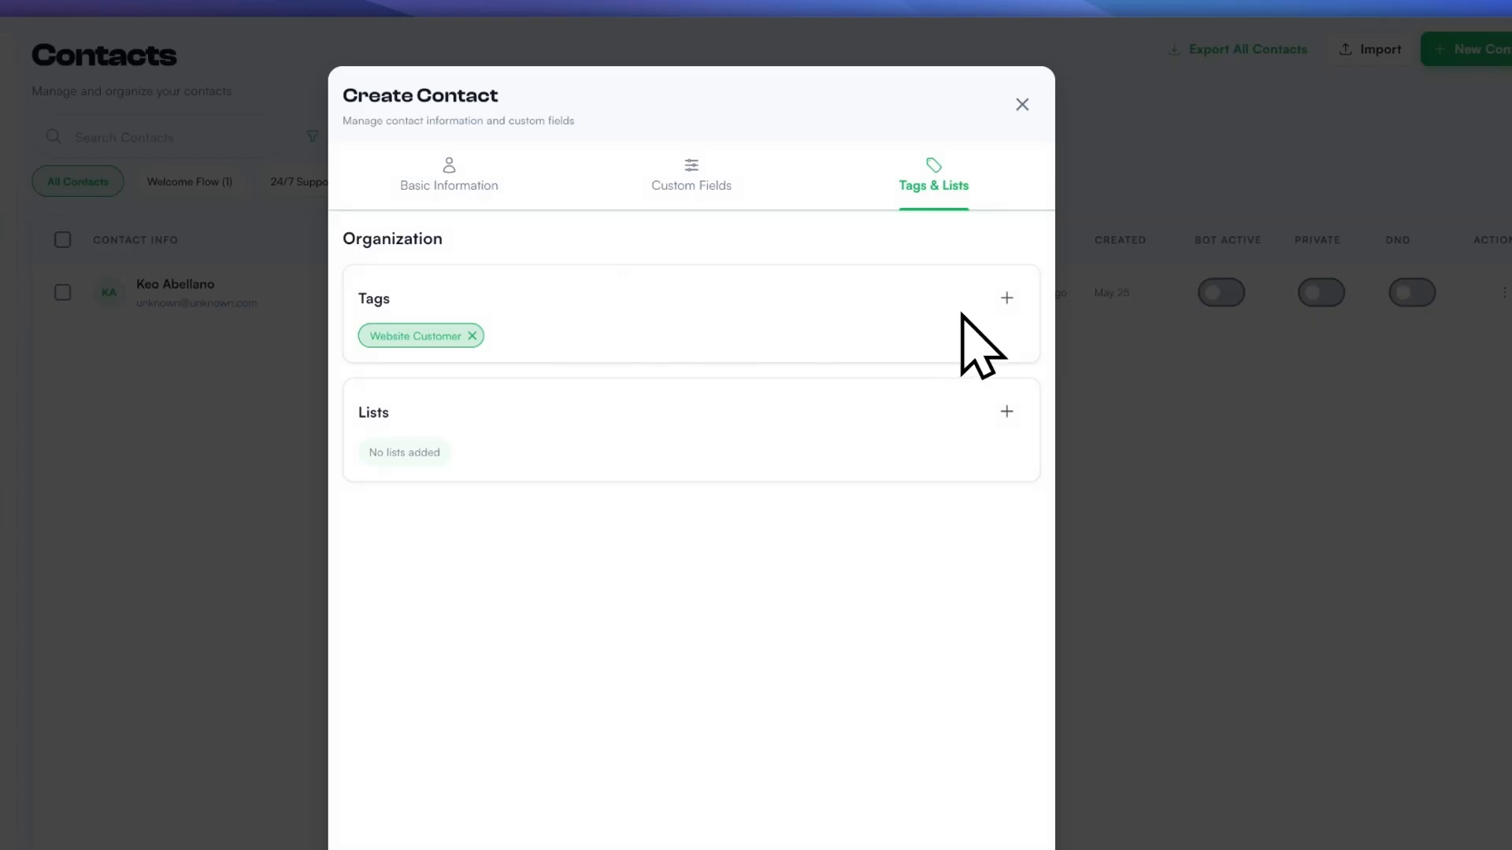
left_click(1005, 300)
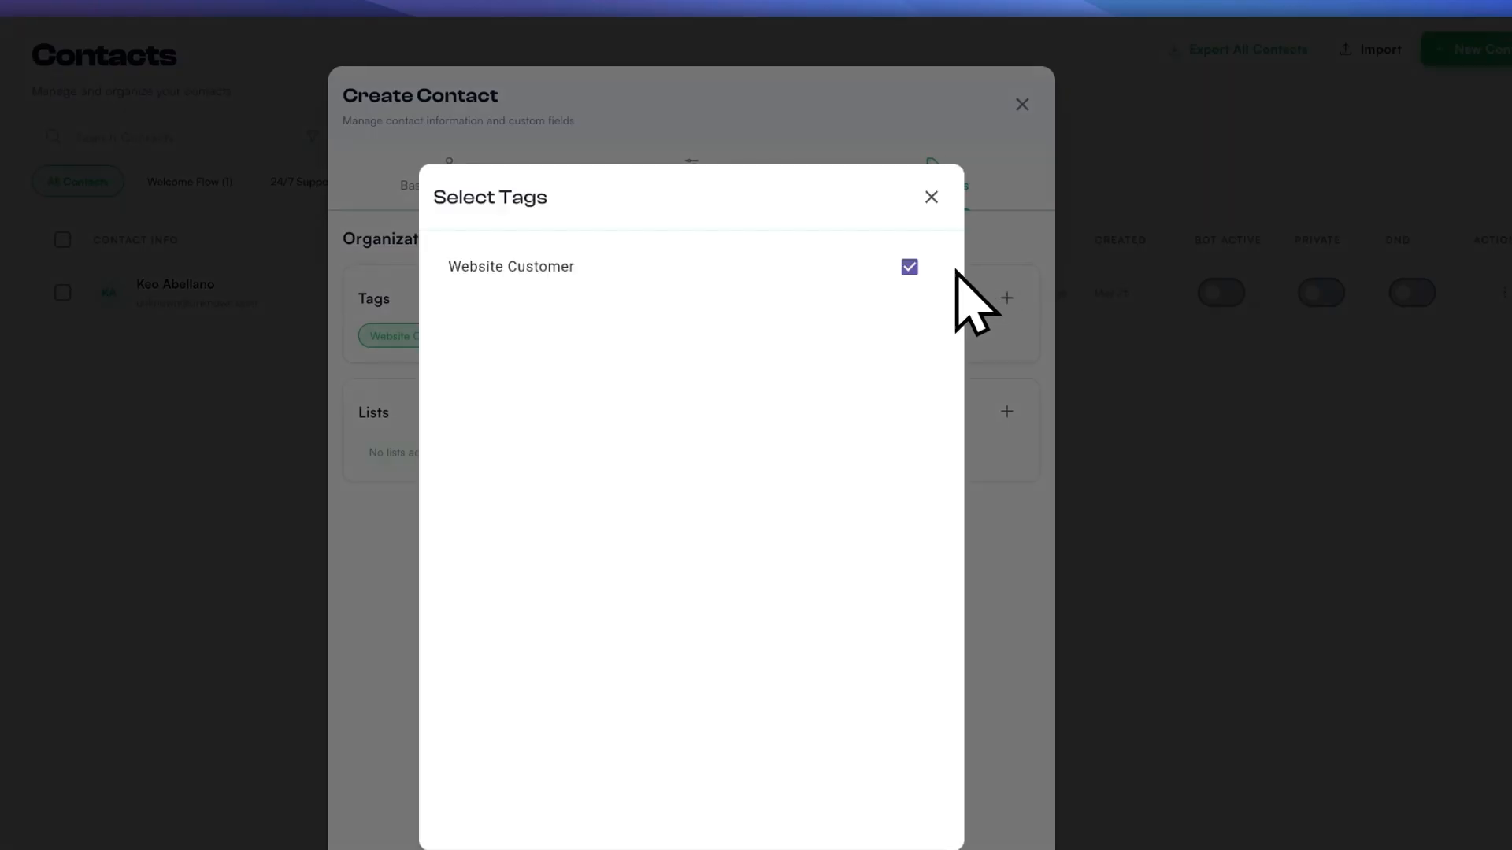
left_click(930, 197)
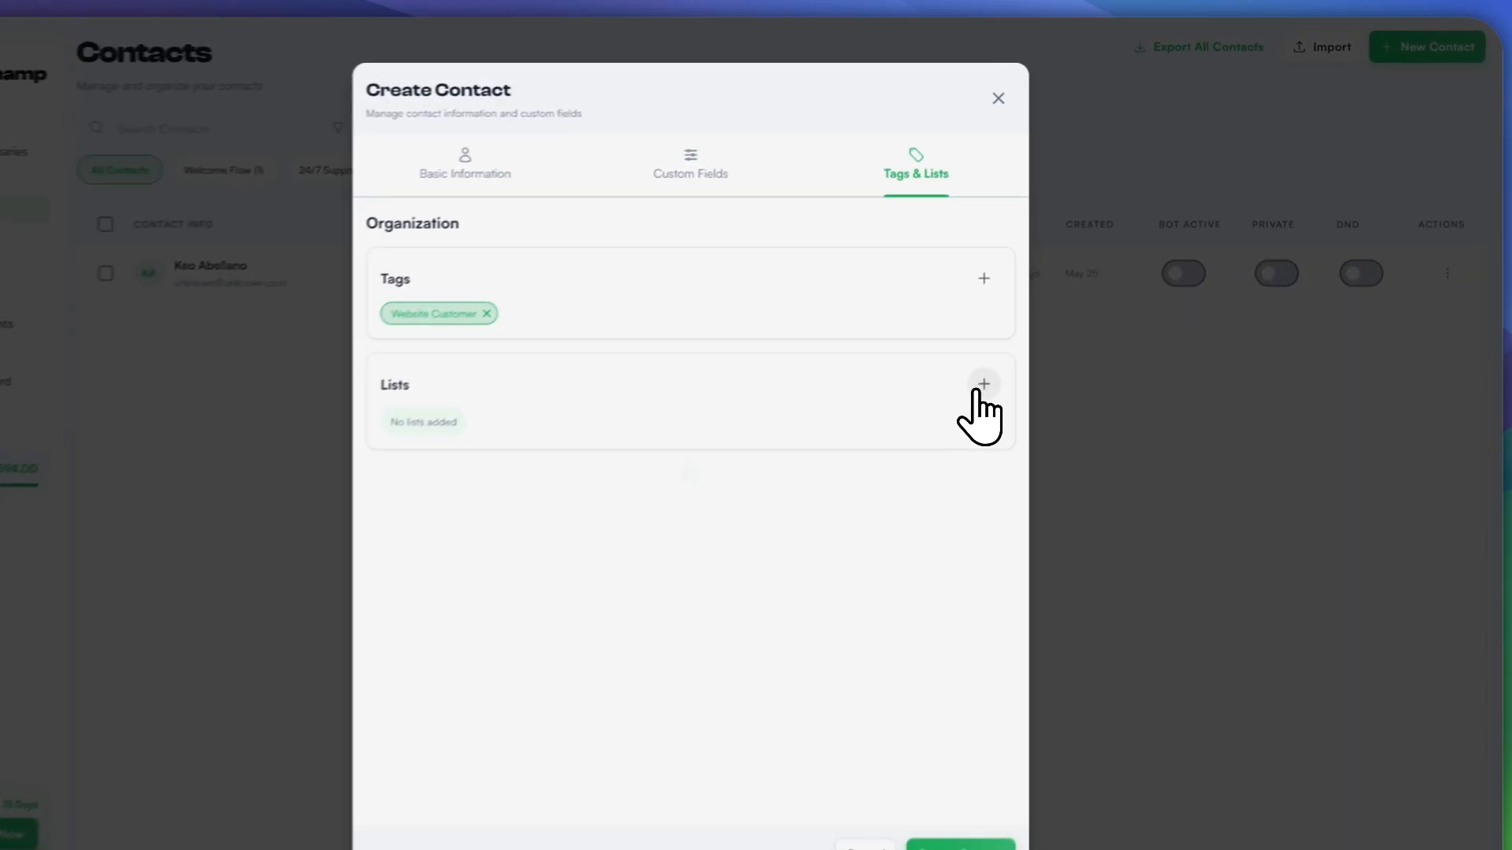
Step: Create a new list named 'Sample list' and add the contact to it
left_click(1017, 345)
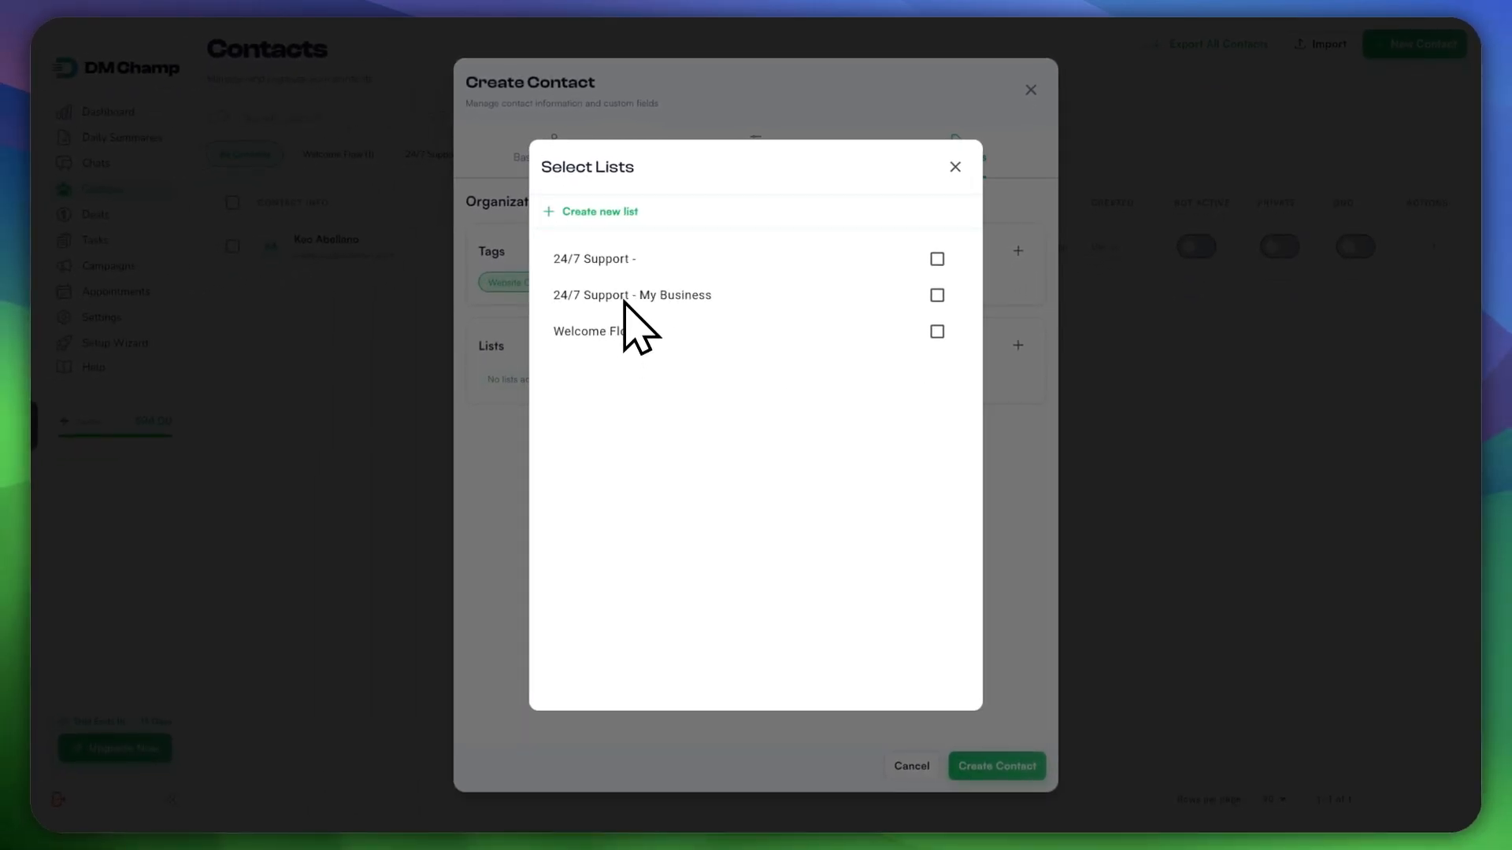
left_click(602, 212)
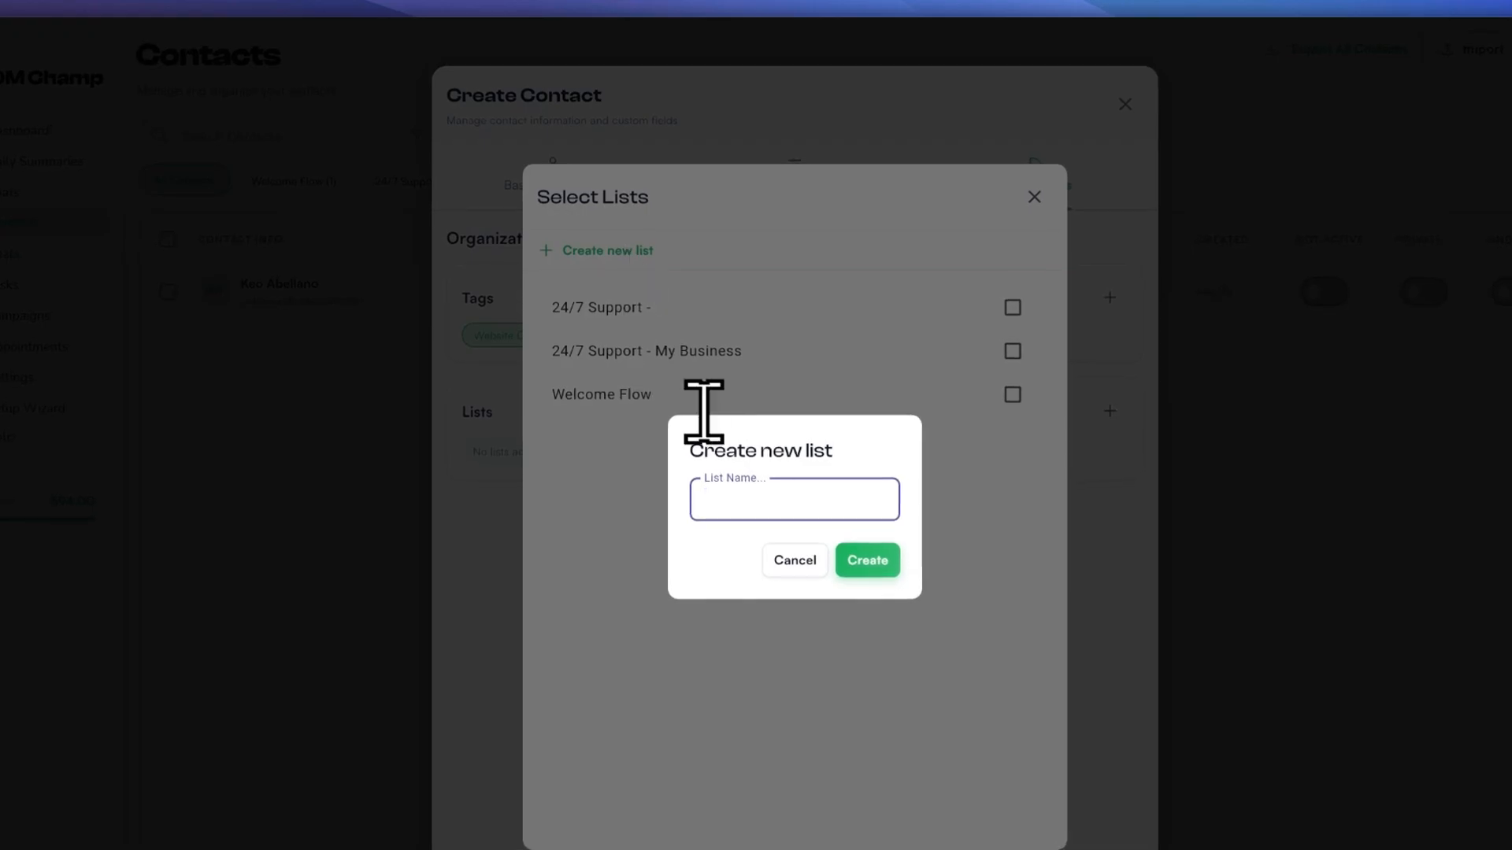
type("Sample")
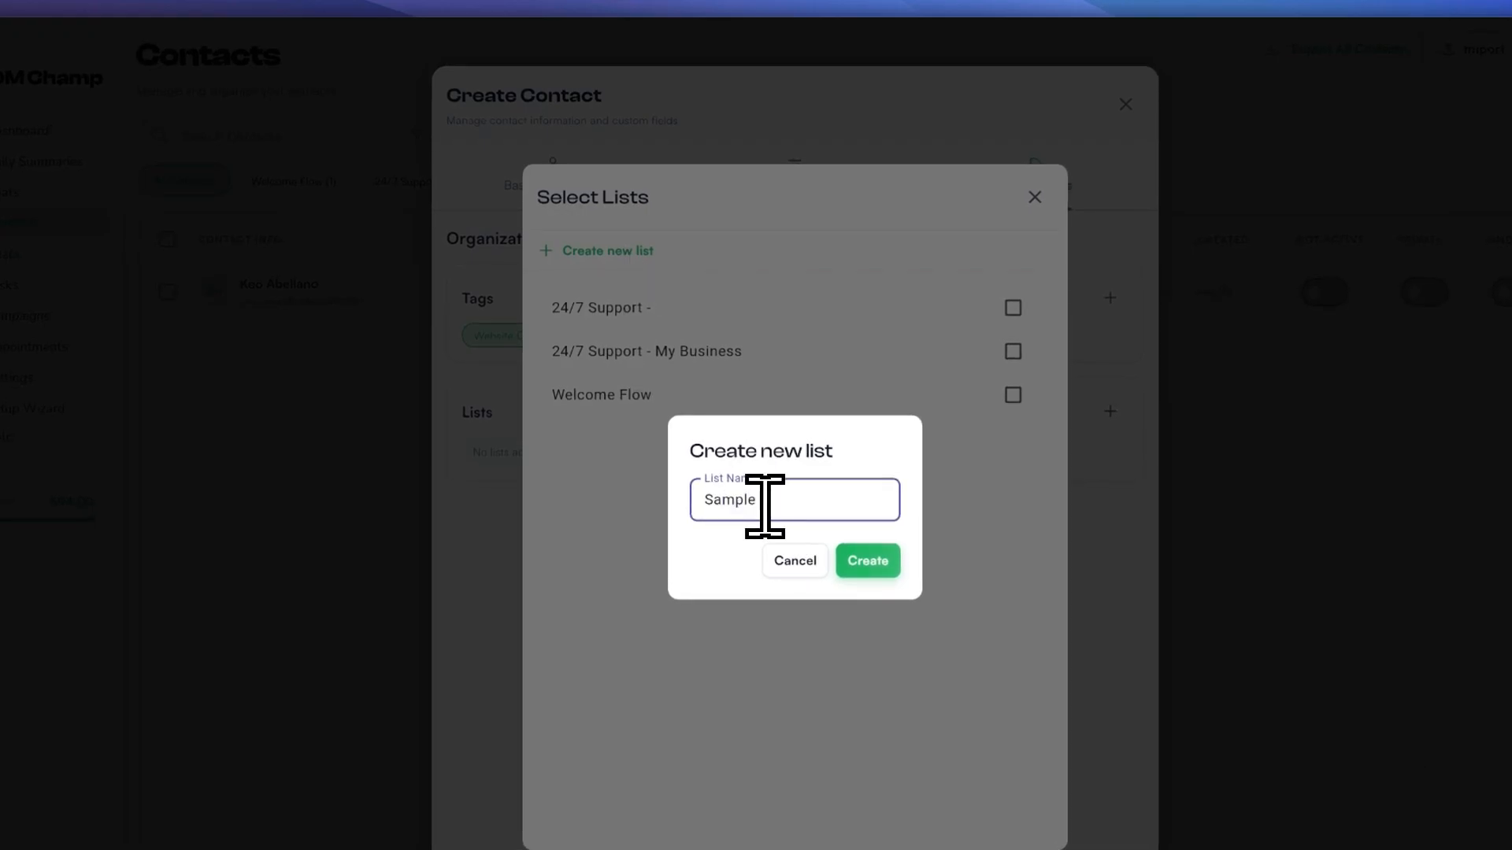
type(" list")
left_click(868, 561)
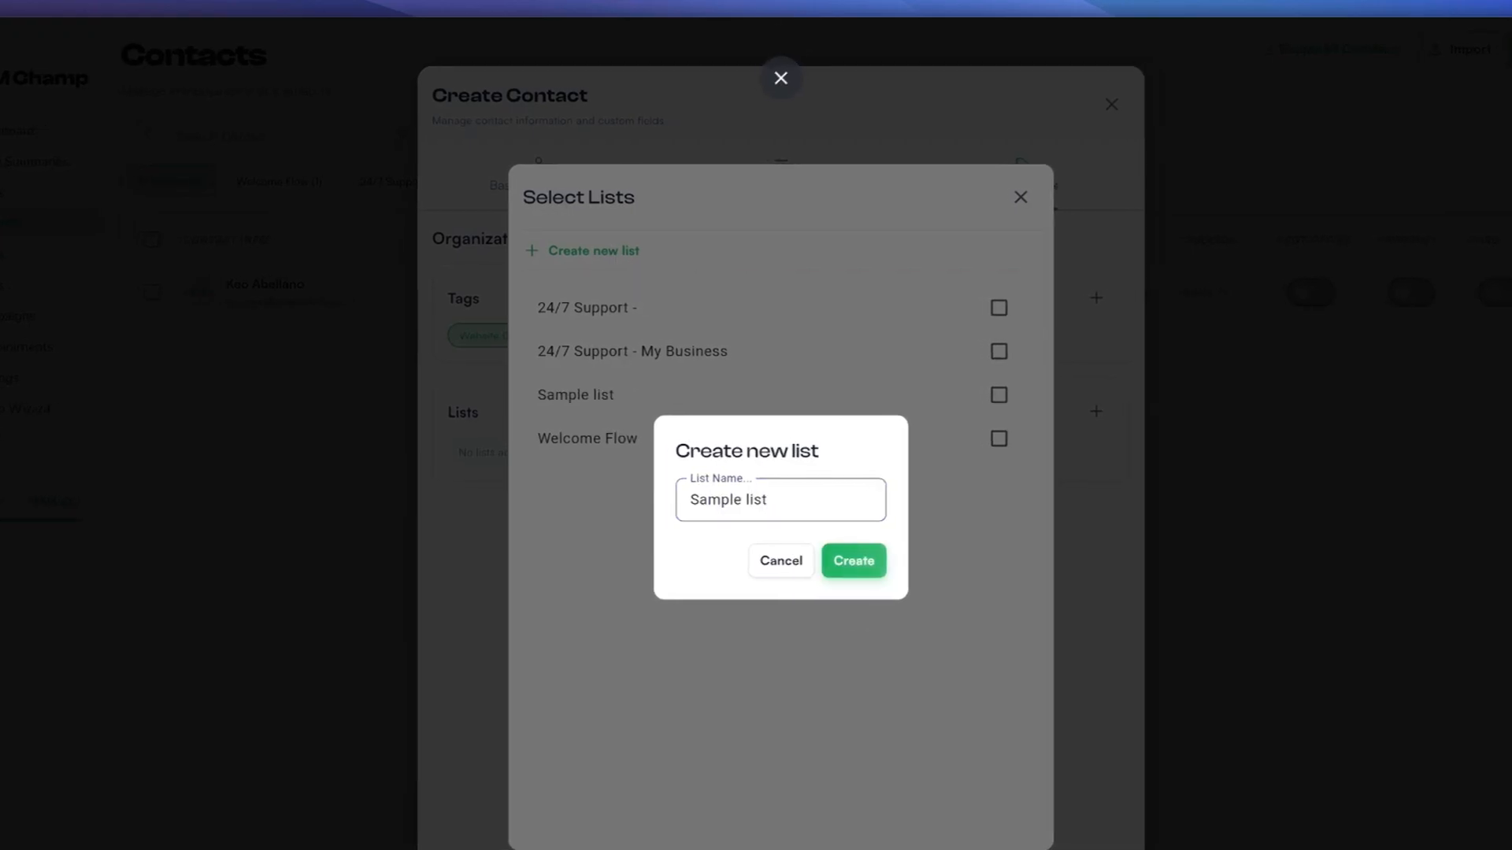
key("ctrl+shift+4")
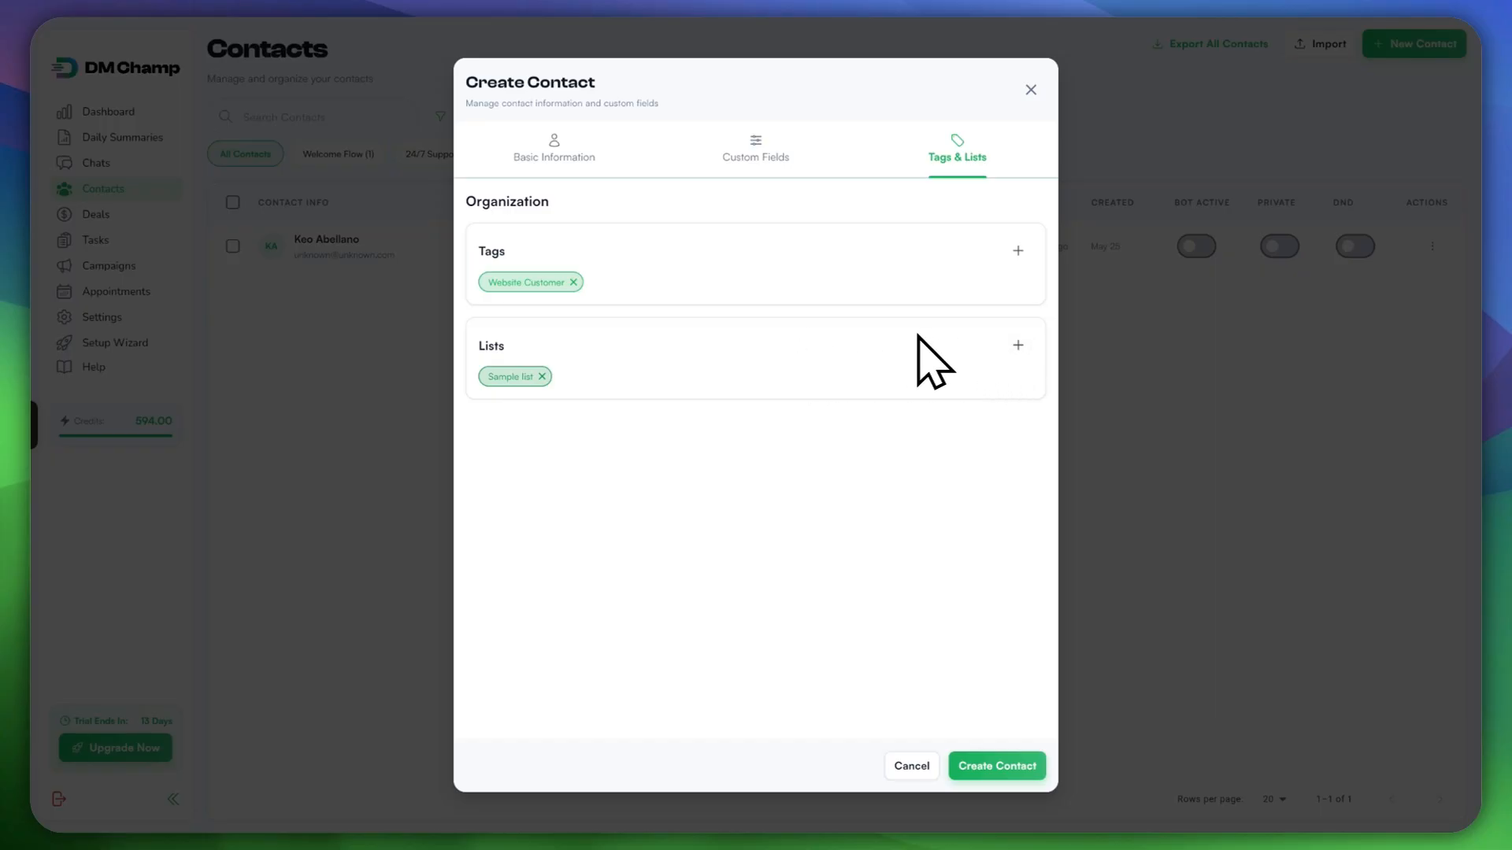
Step: Create a 'Bottle Owners' list, assign it to the contact, and remove Sample list
left_click(1018, 345)
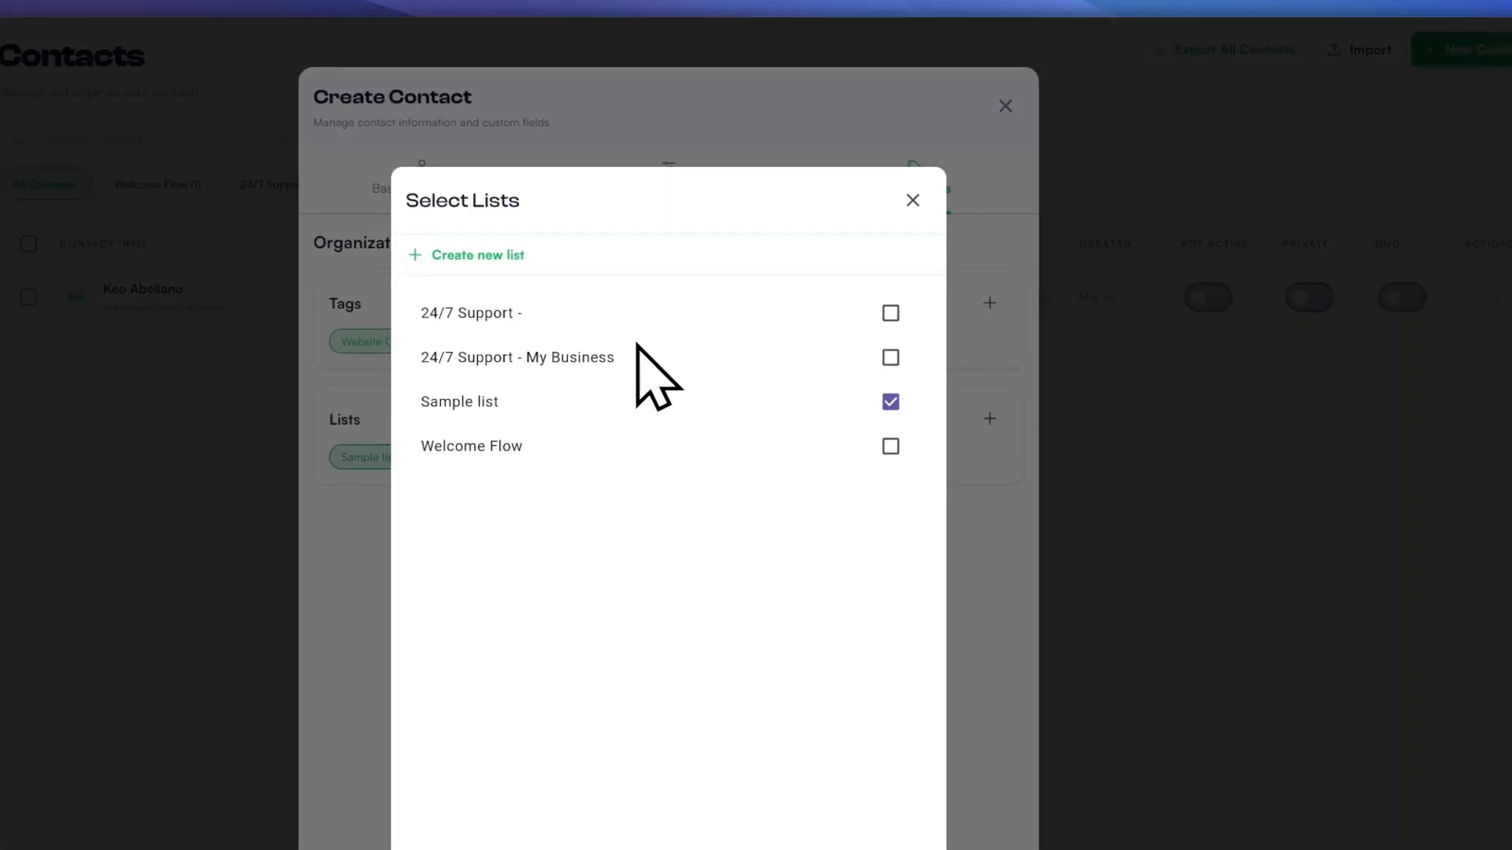
left_click(508, 265)
type("Bottle Owne")
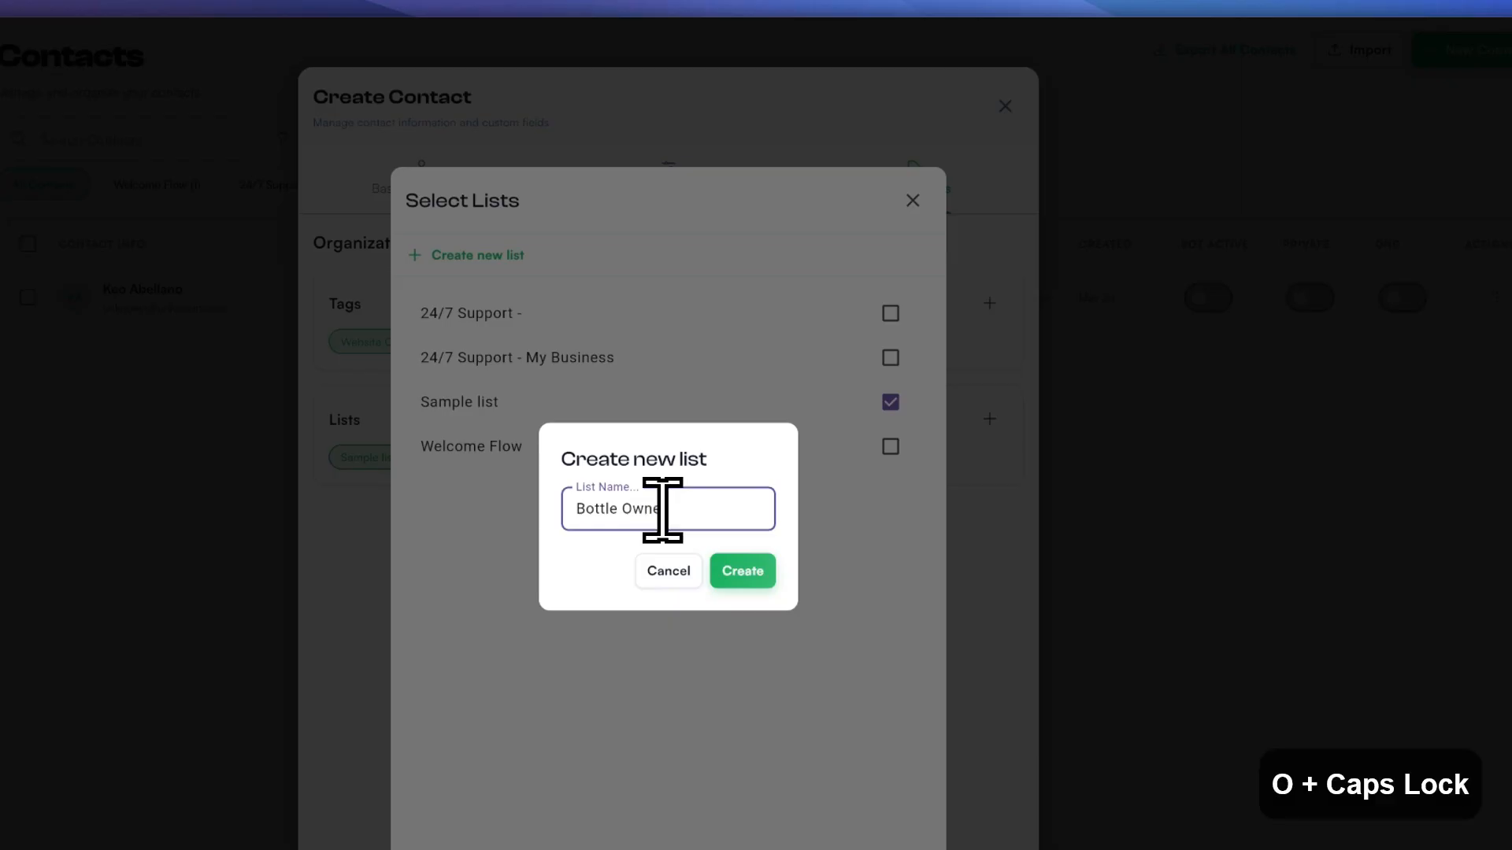
type("rs")
left_click(744, 573)
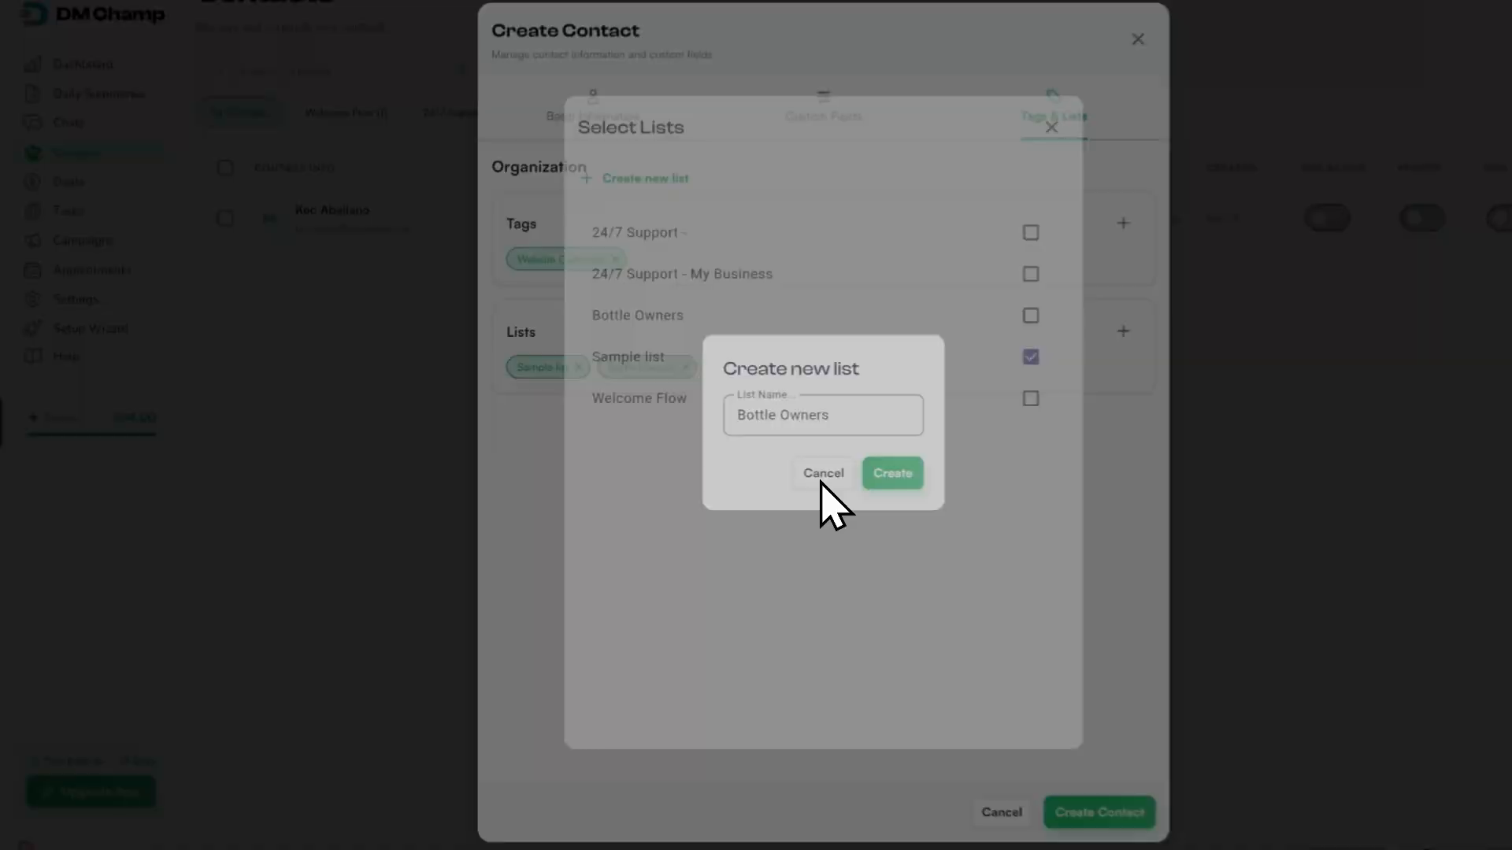
left_click(754, 471)
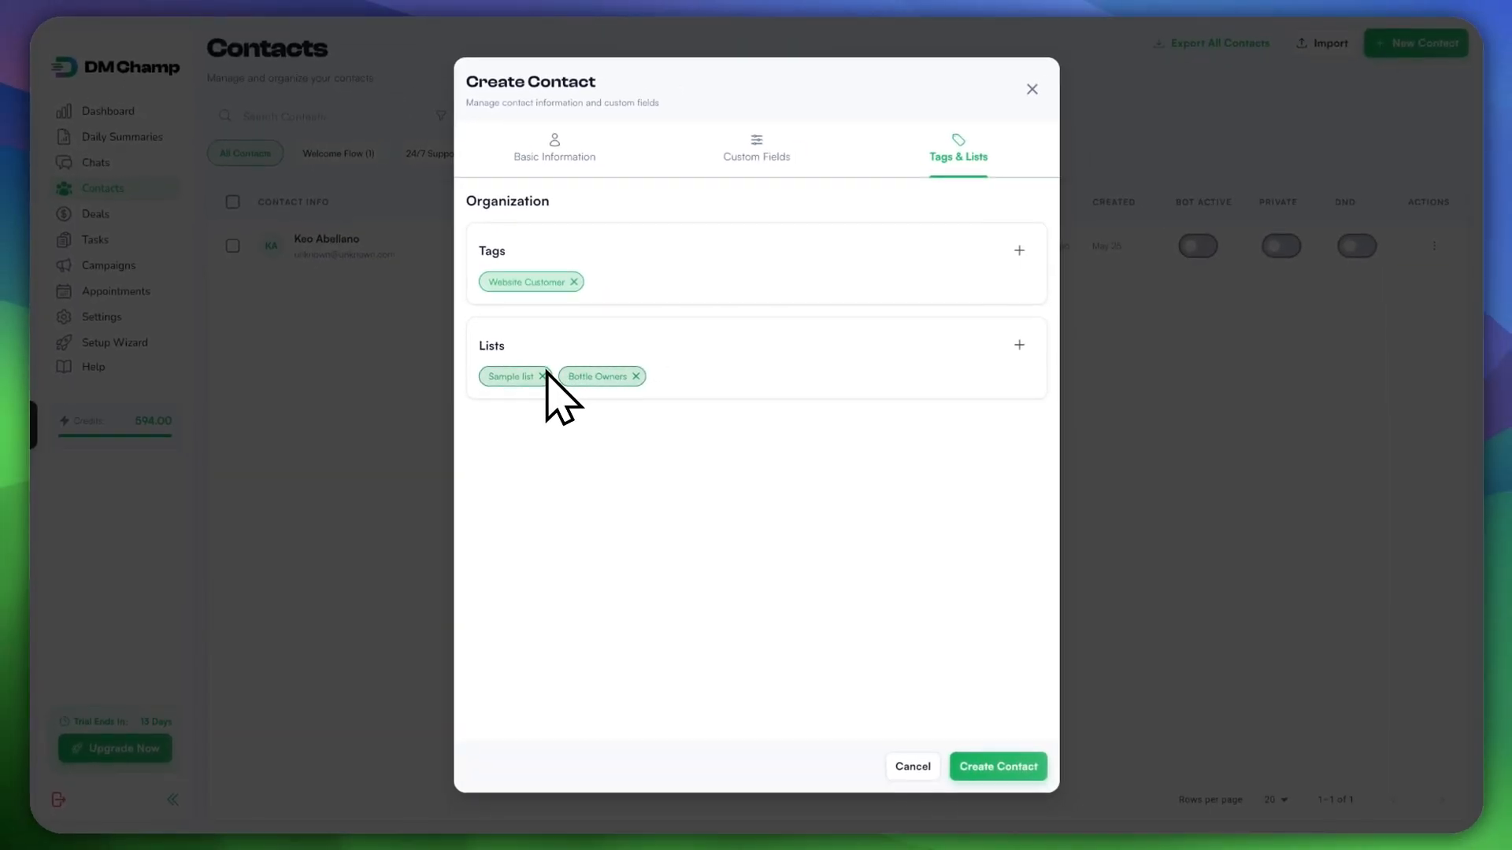
left_click(542, 376)
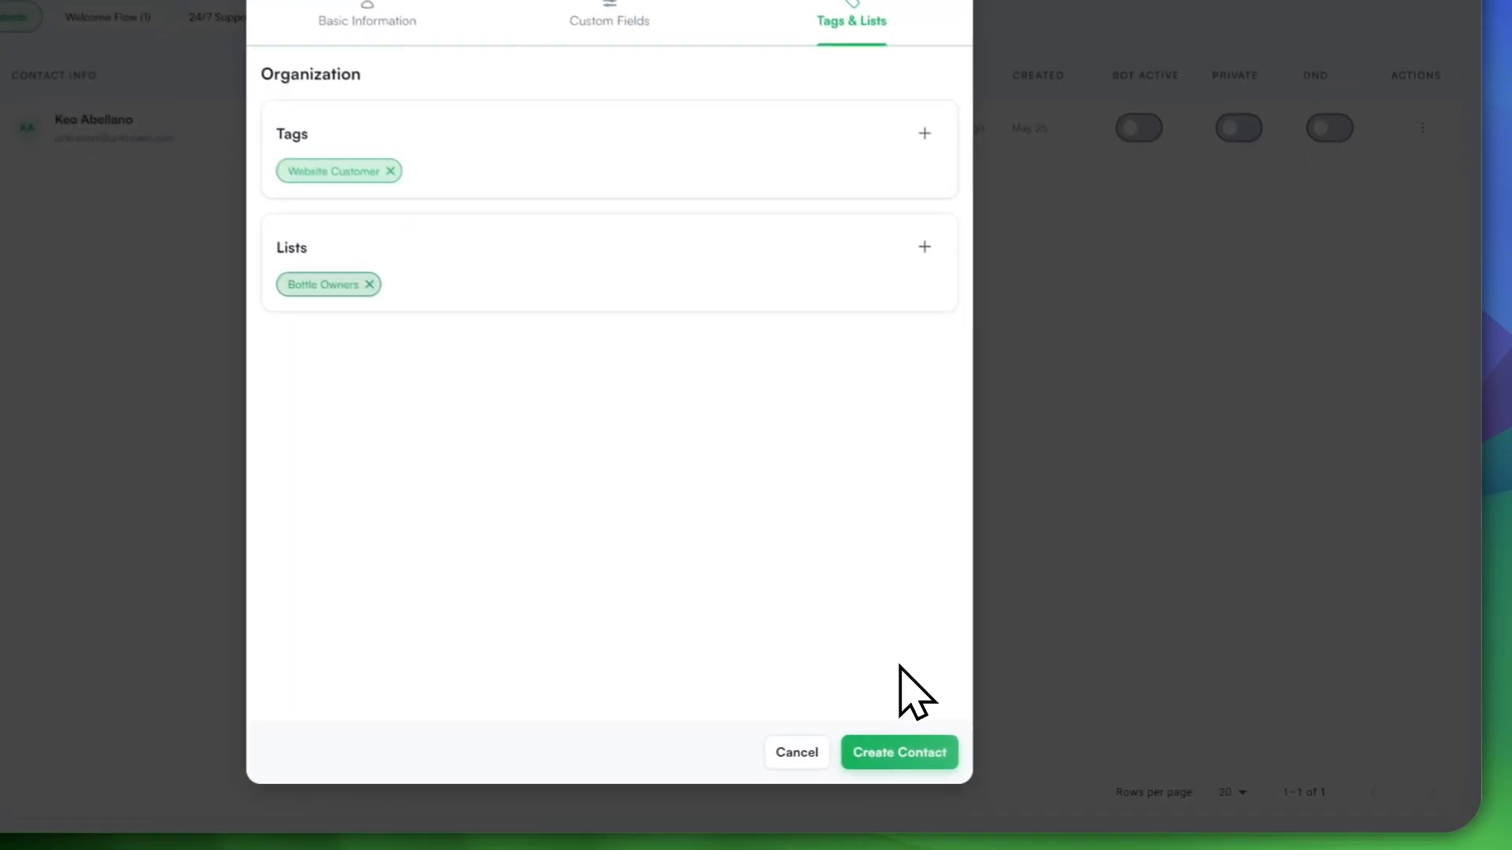
Step: Save the new WhatsApp contact, activate the Messenger contact's bot, and view its chat history
left_click(877, 756)
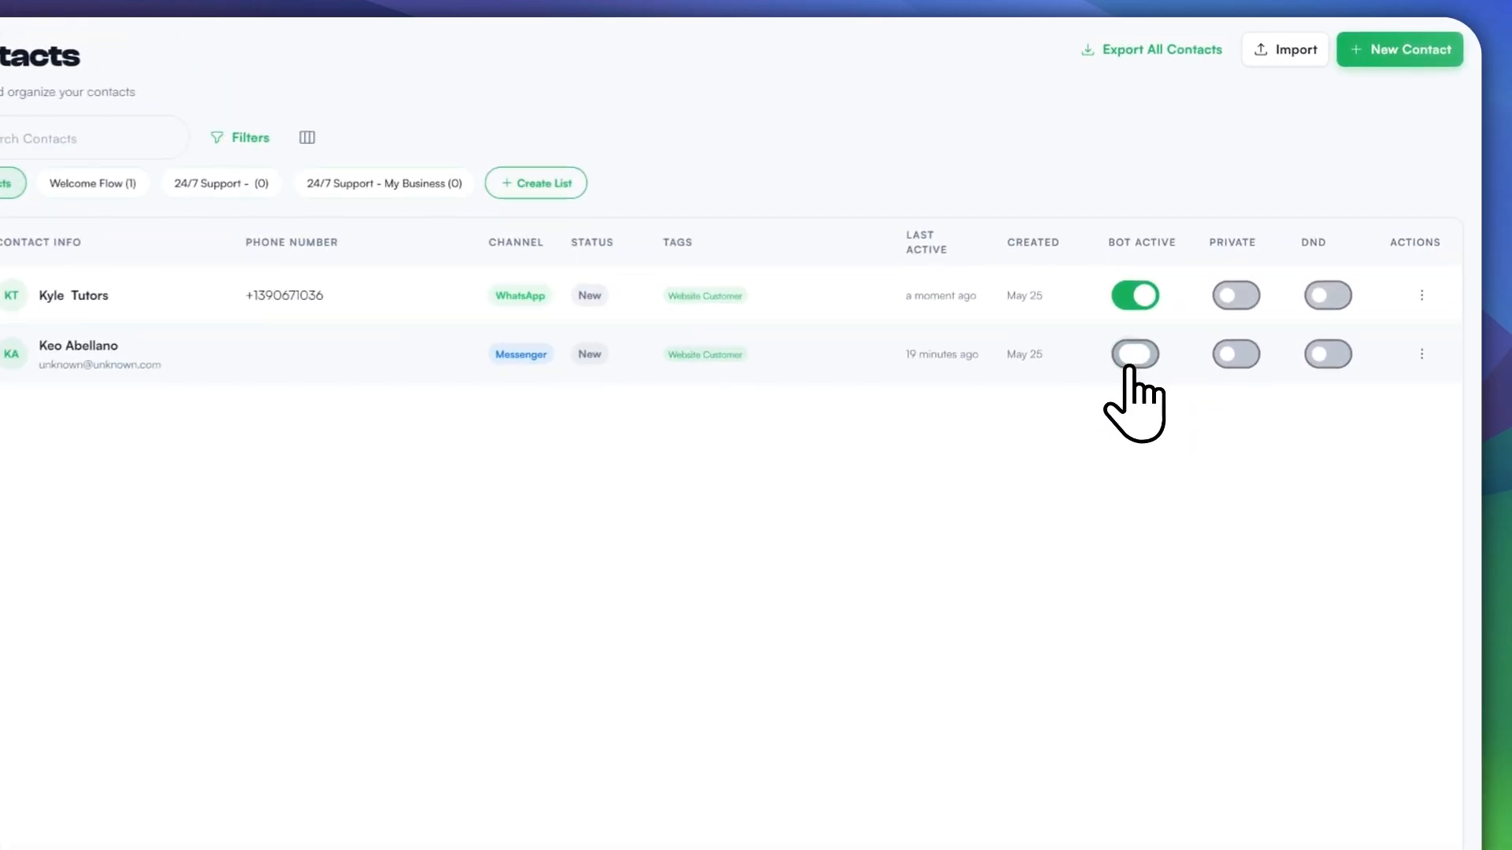
left_click(1132, 355)
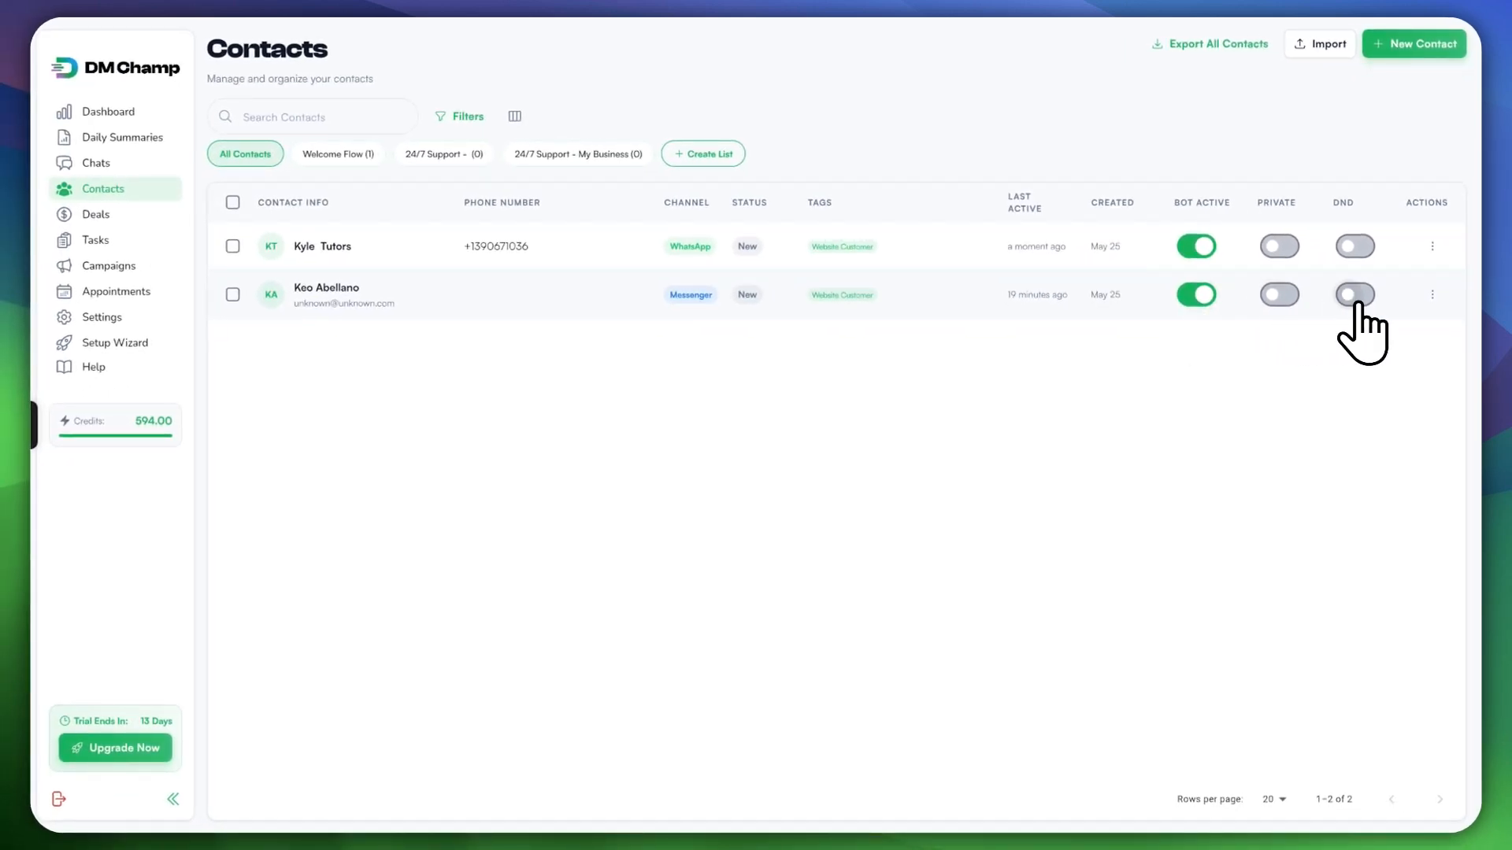
left_click(1432, 295)
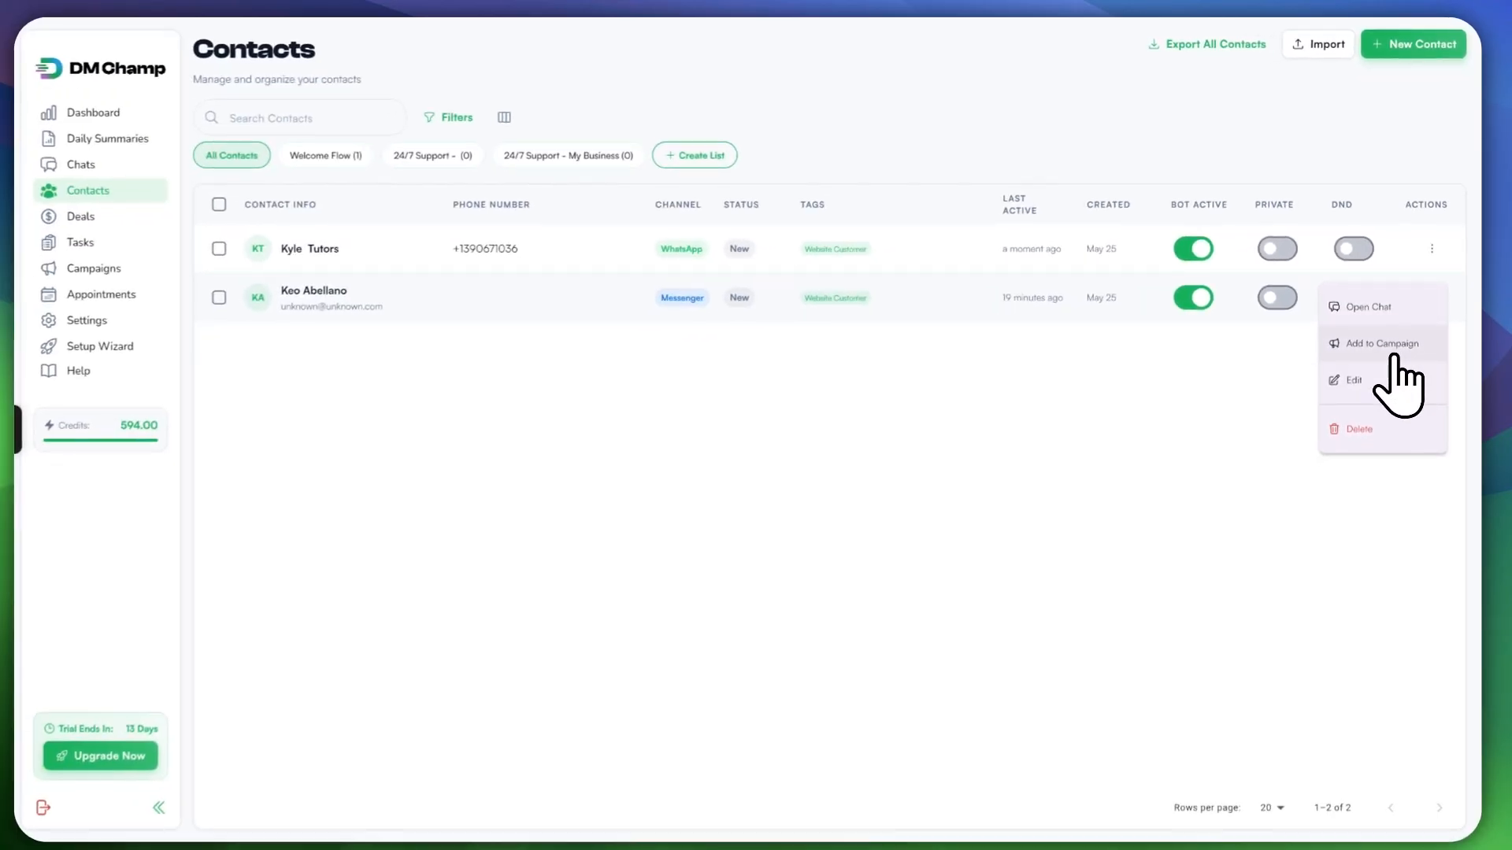
left_click(1367, 306)
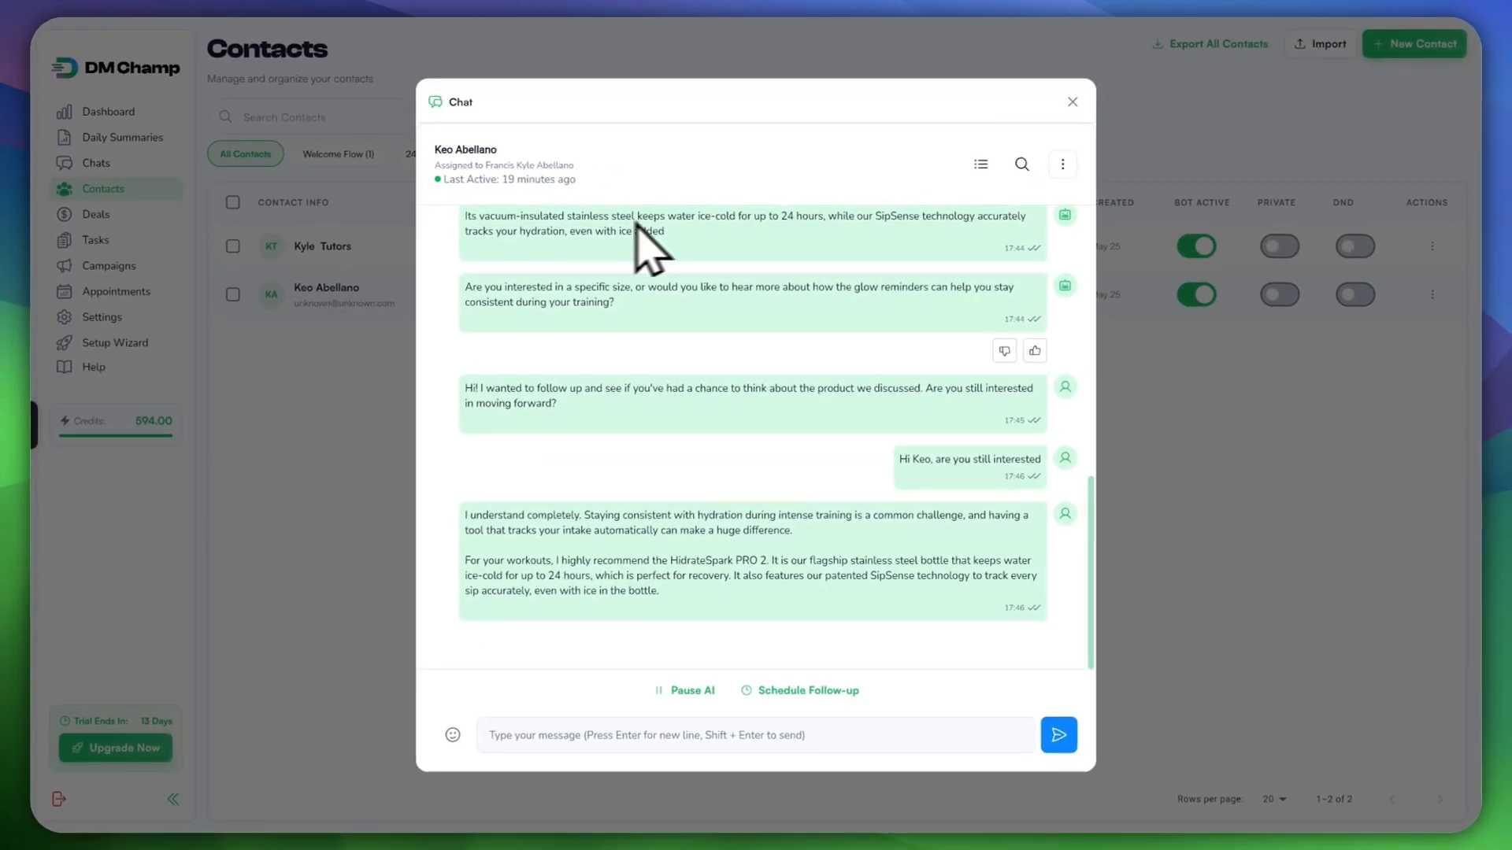
Step: Scroll through the Messenger chat, then check and close the WhatsApp contact's empty chat
scroll(976, 299, "up", 5)
left_click(1072, 102)
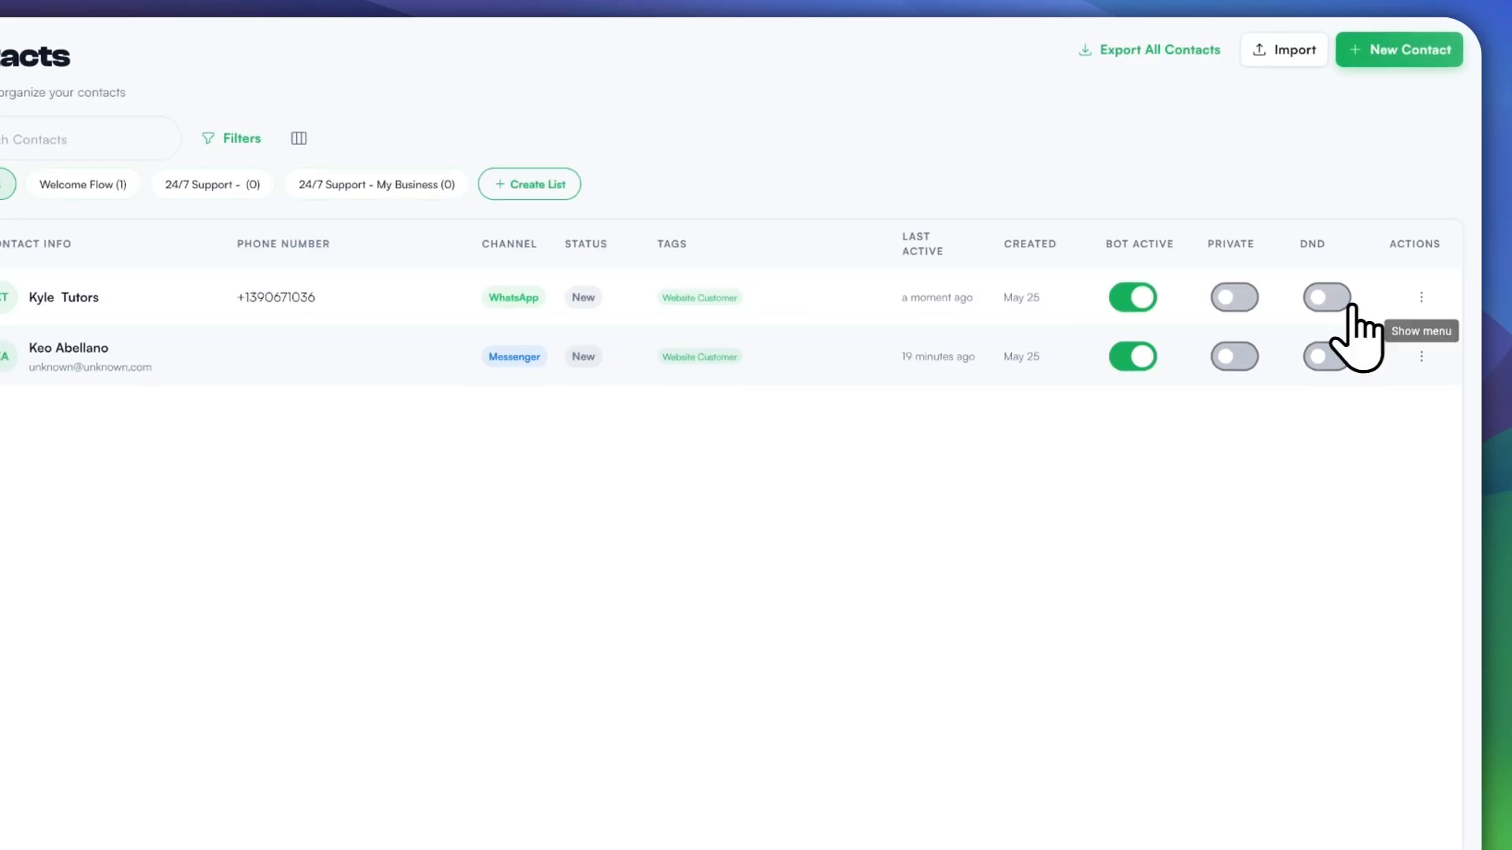
left_click(1374, 311)
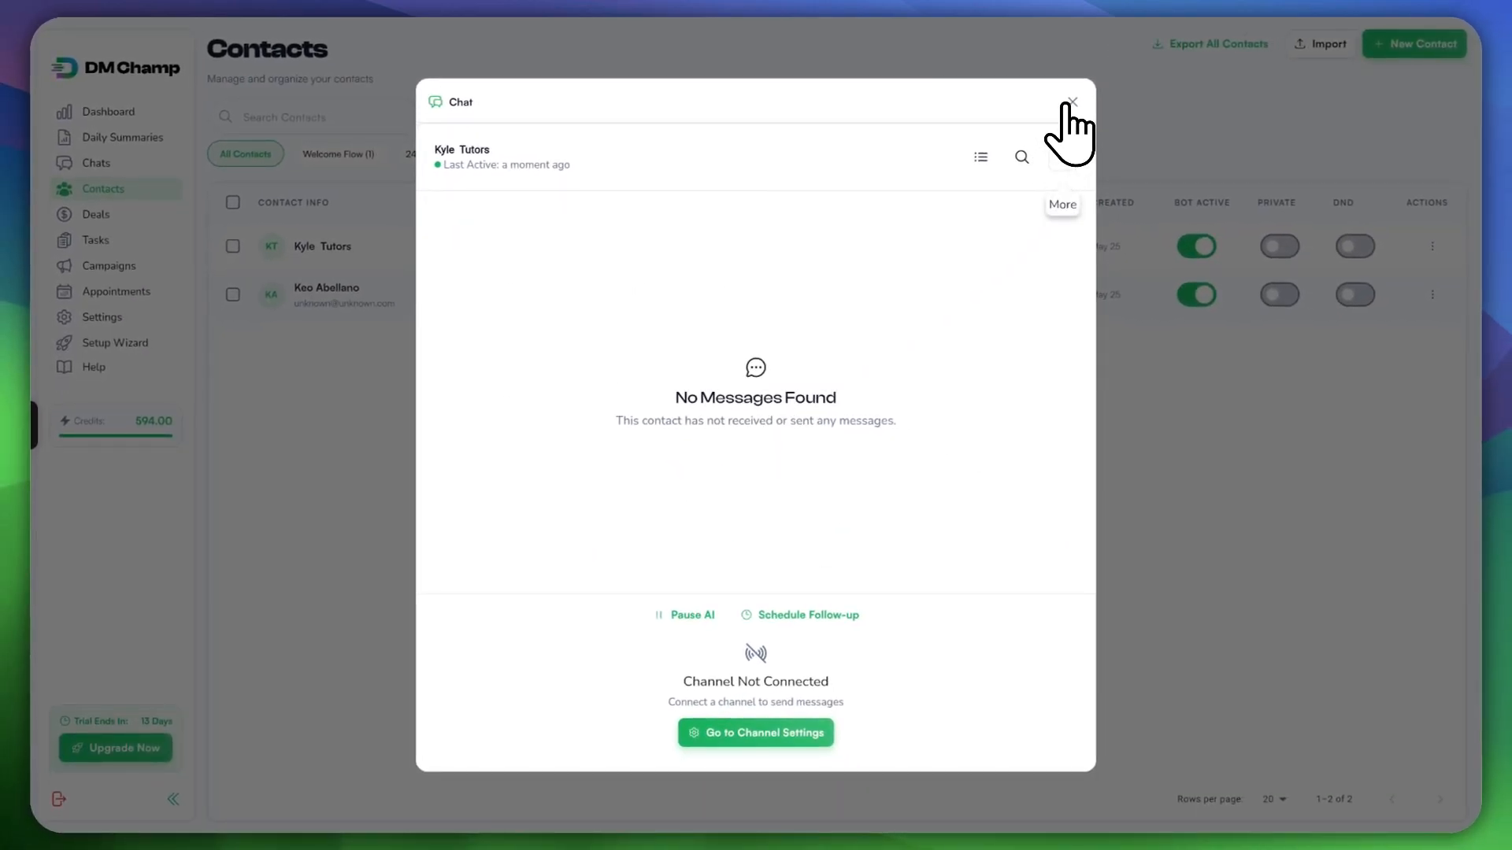
left_click(1071, 103)
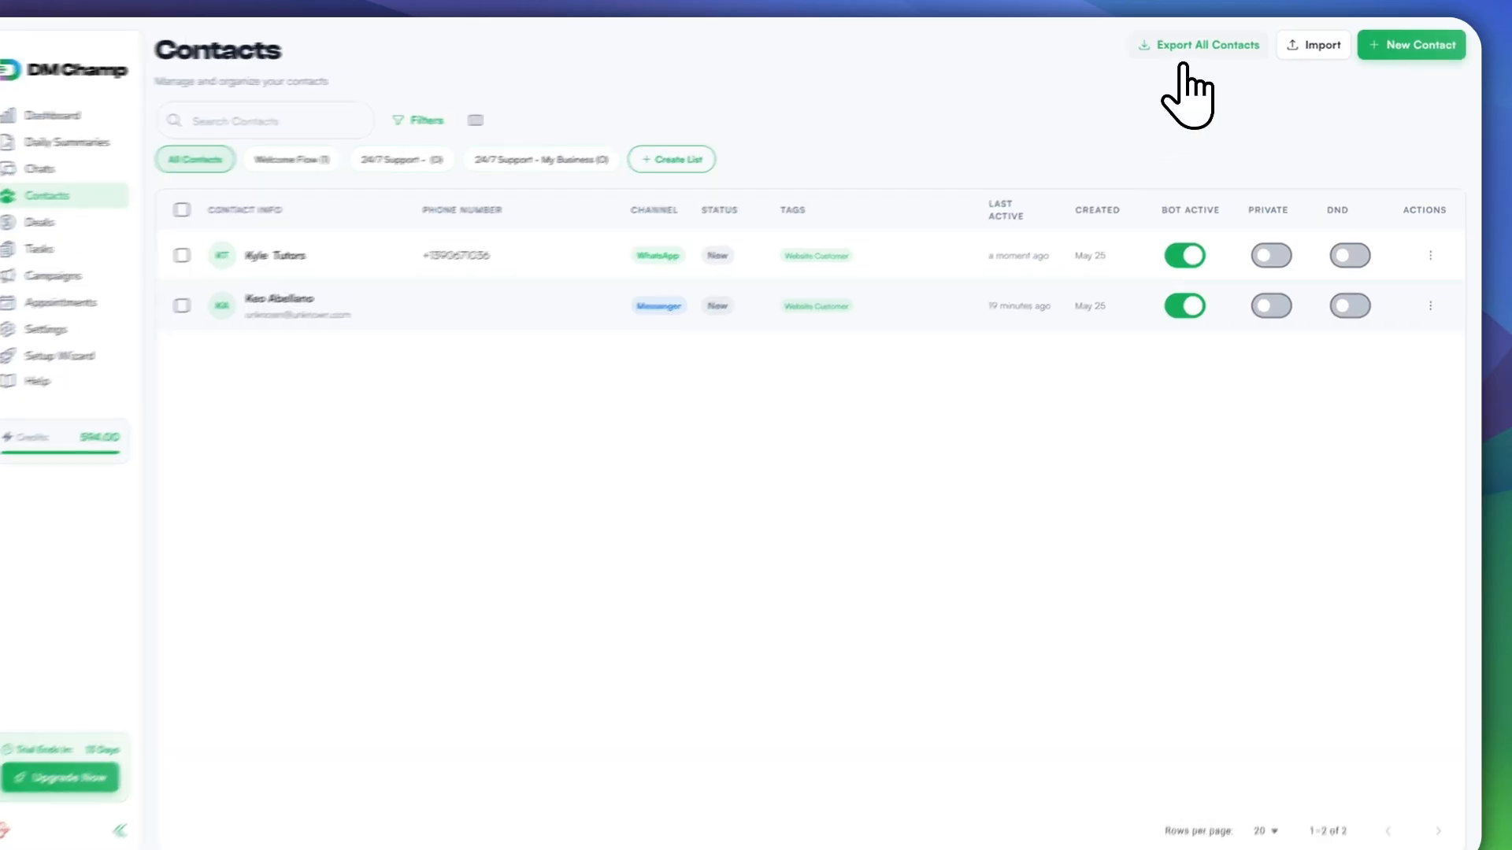
Step: Export all contacts to a CSV file
left_click(1127, 52)
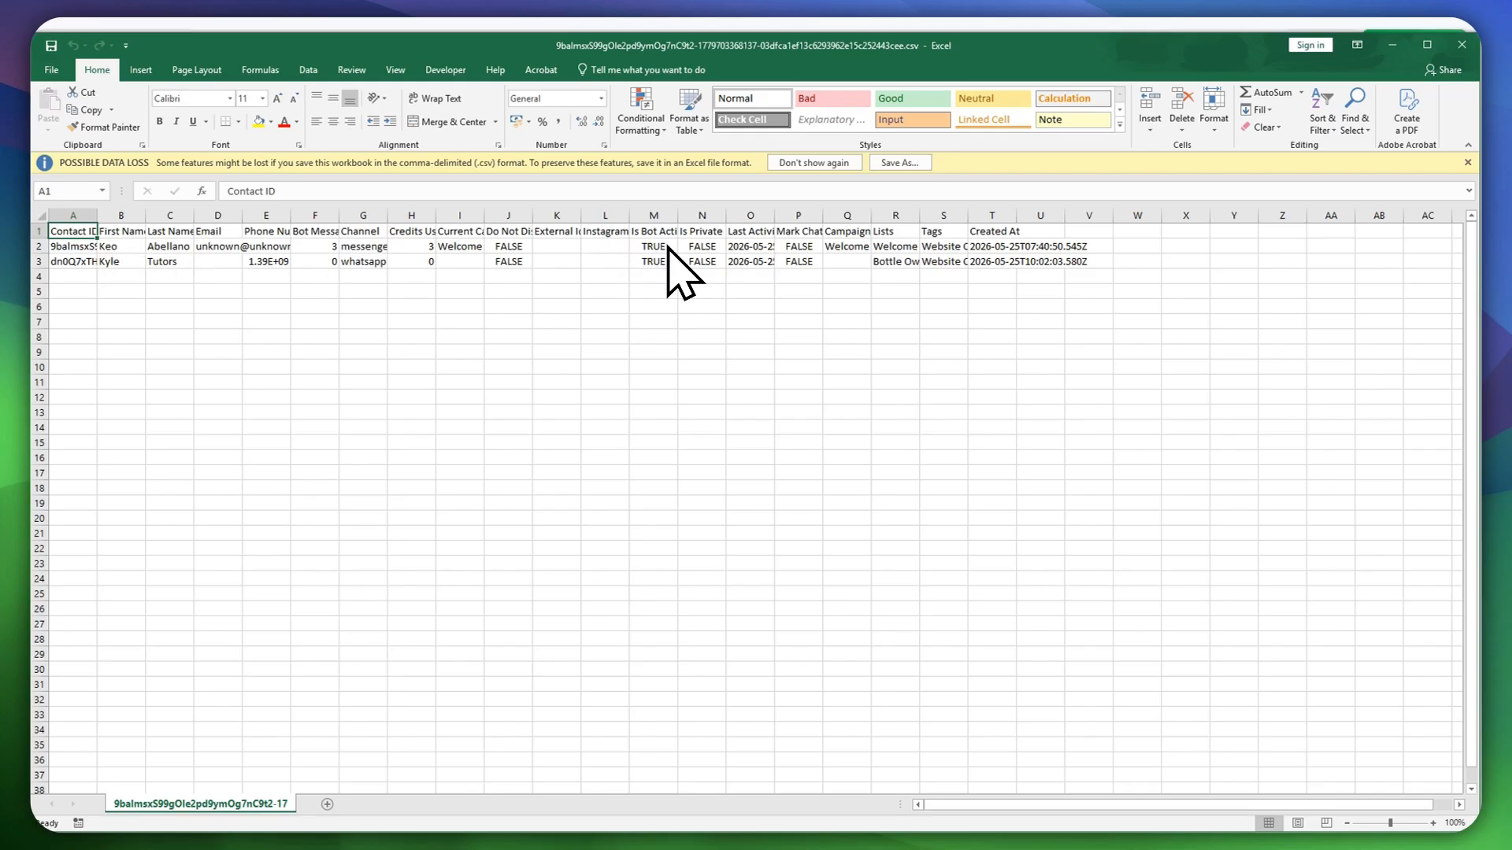
Step: Review the Email column of the exported contacts spreadsheet, then close it
left_click_drag(1138, 41, 1047, 198)
left_click_drag(884, 223, 919, 192)
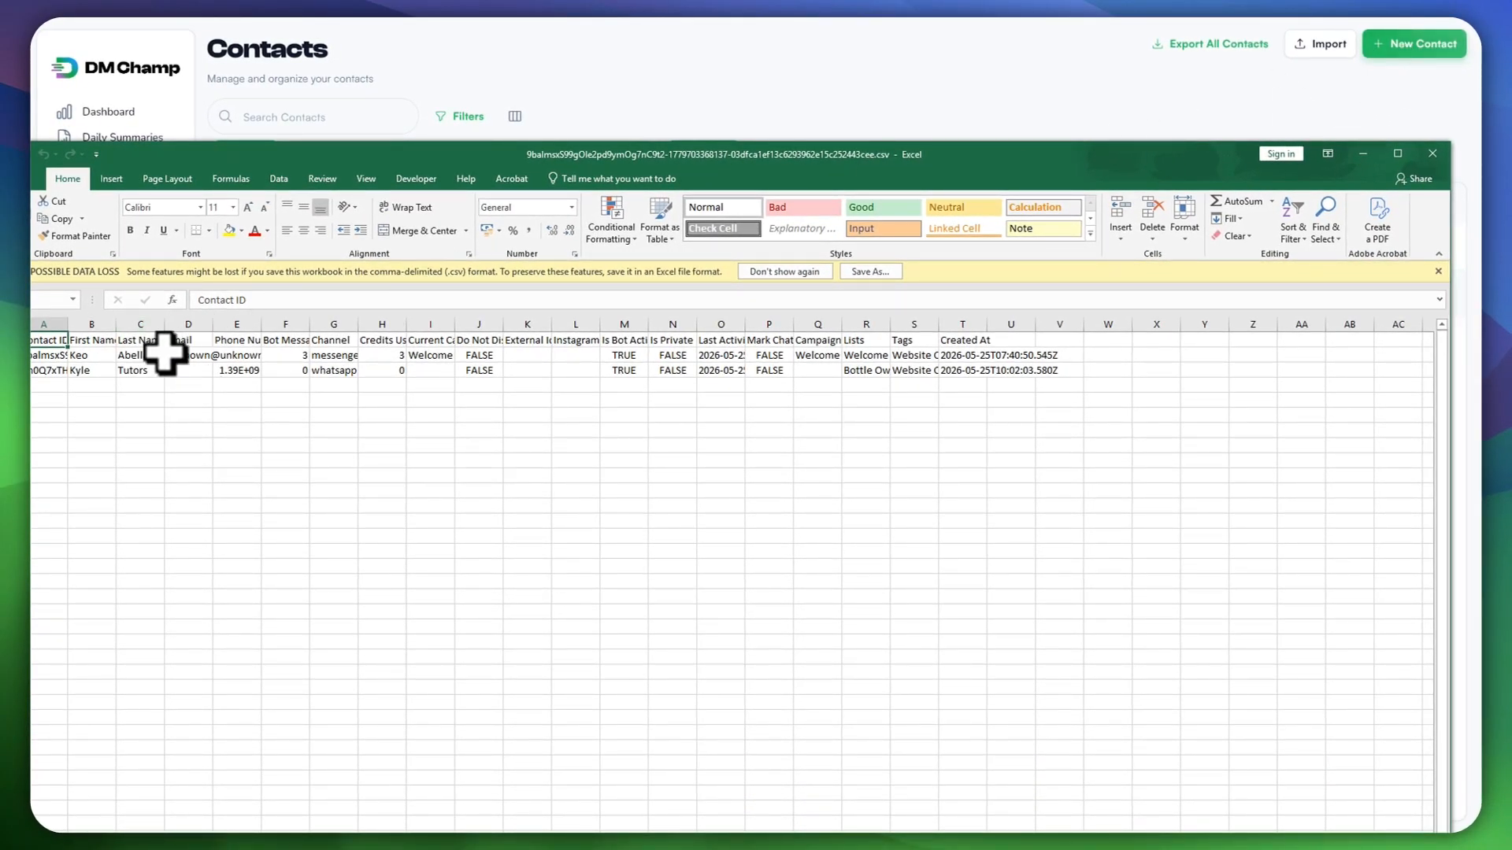
left_click(187, 340)
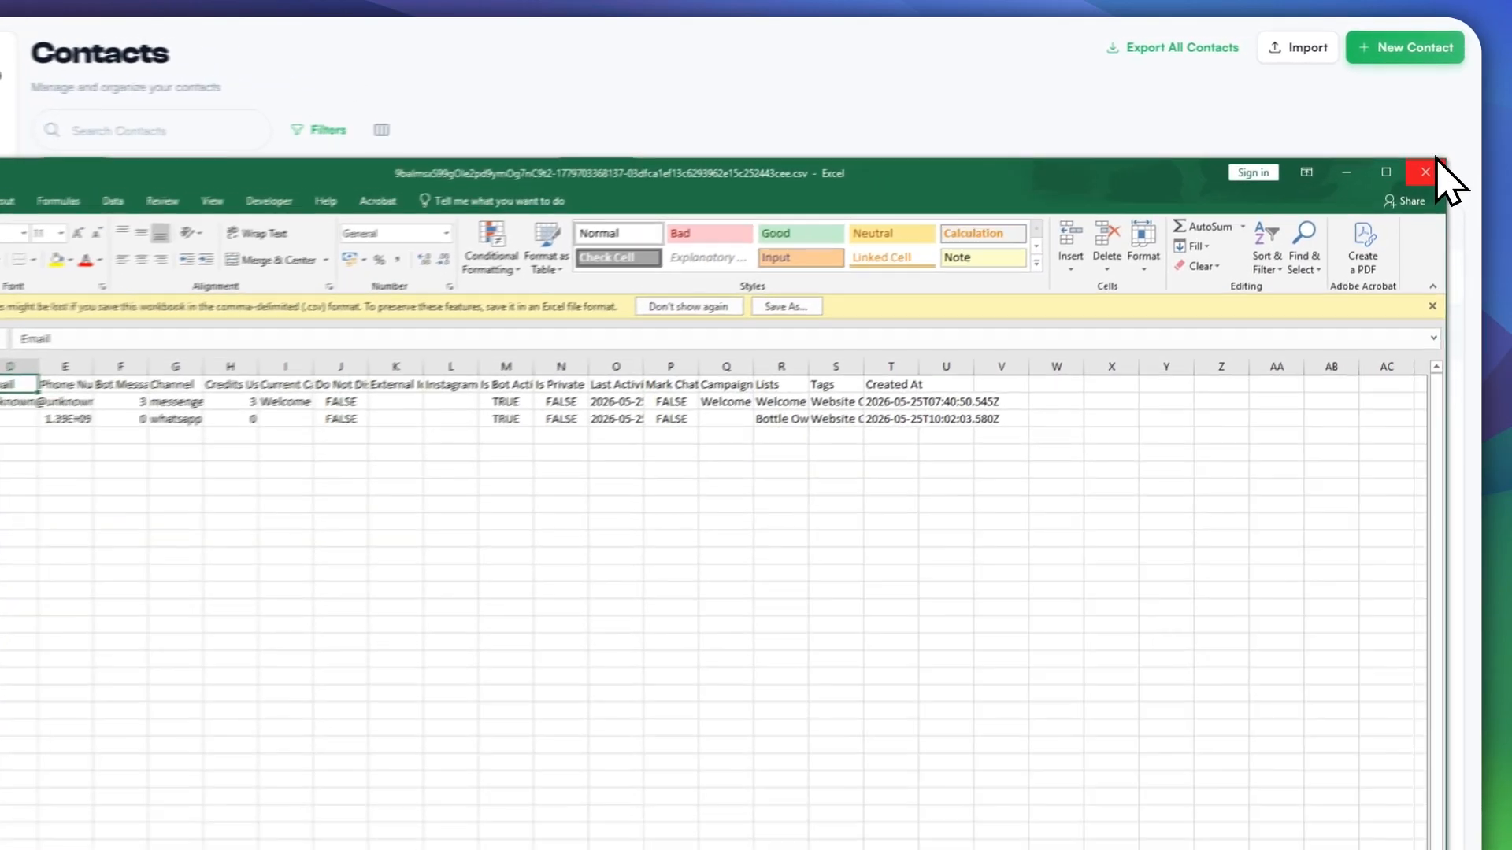
left_click(1435, 151)
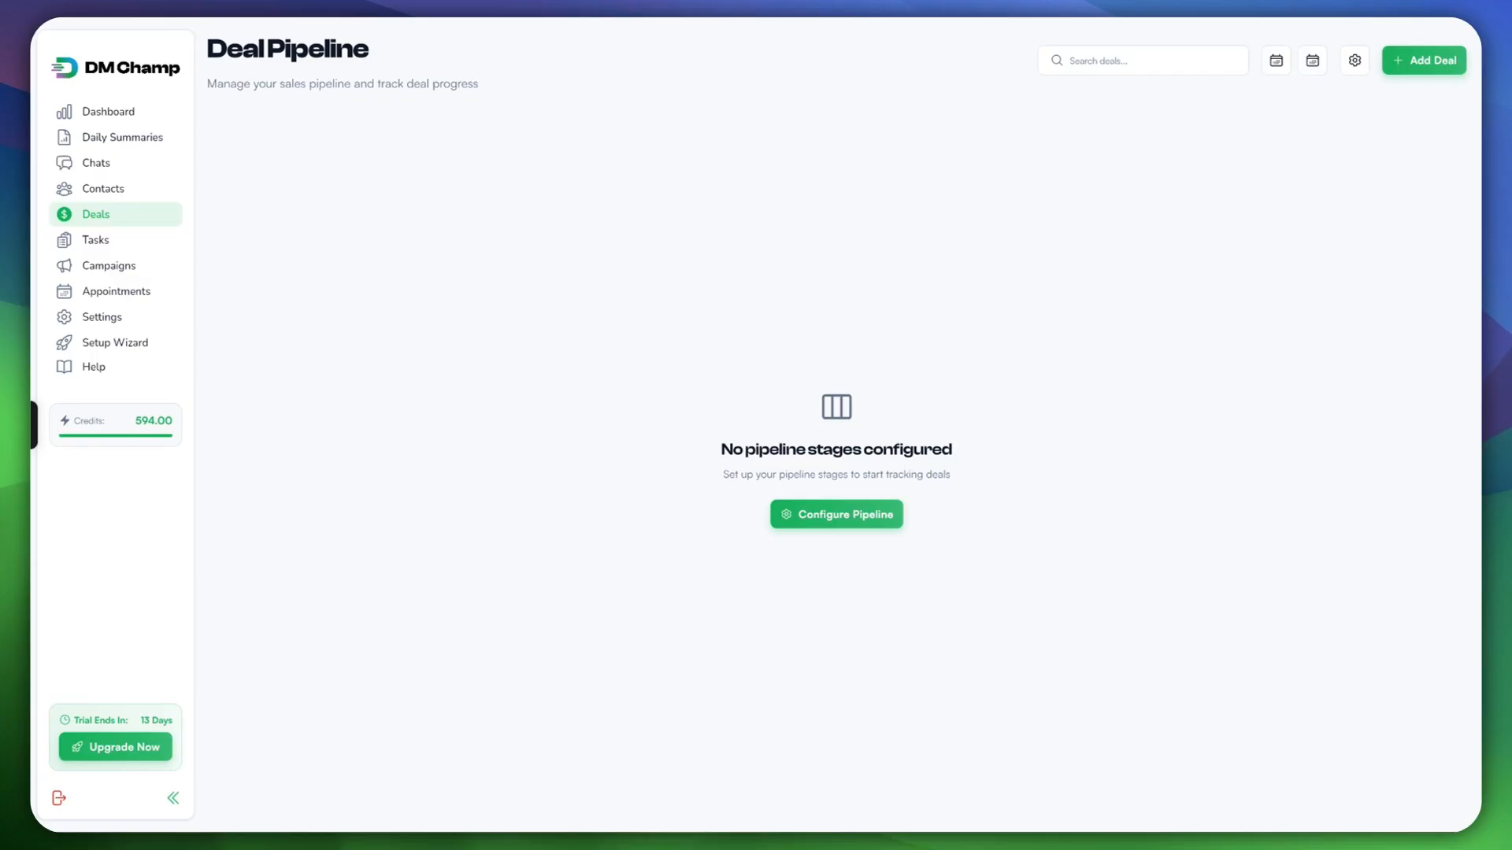
Step: Try adding a pipeline stage, dismiss it, and reopen the empty Pipeline Stages configuration
left_click(836, 514)
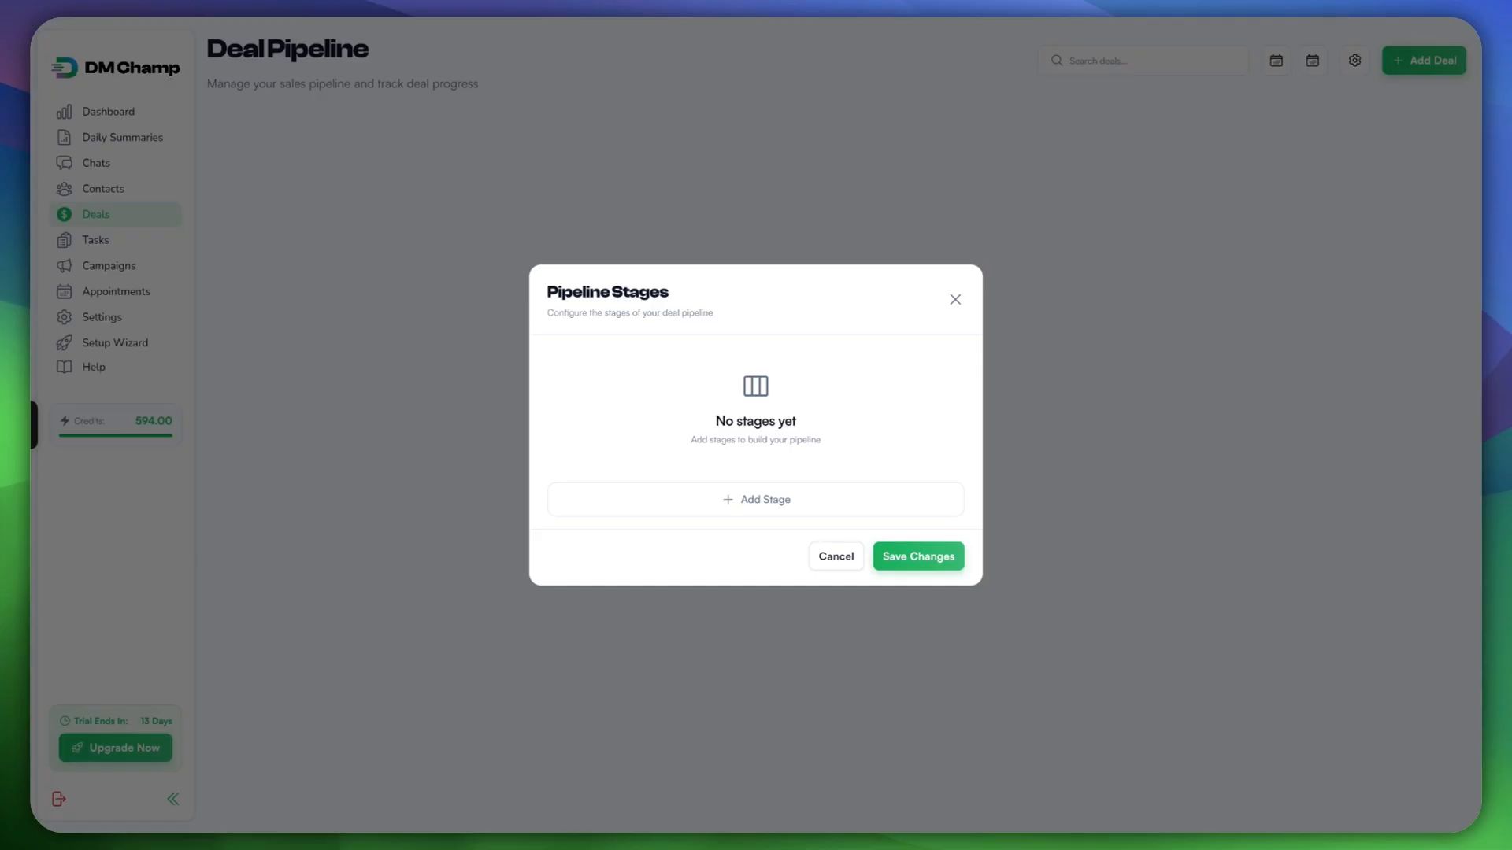
left_click(756, 500)
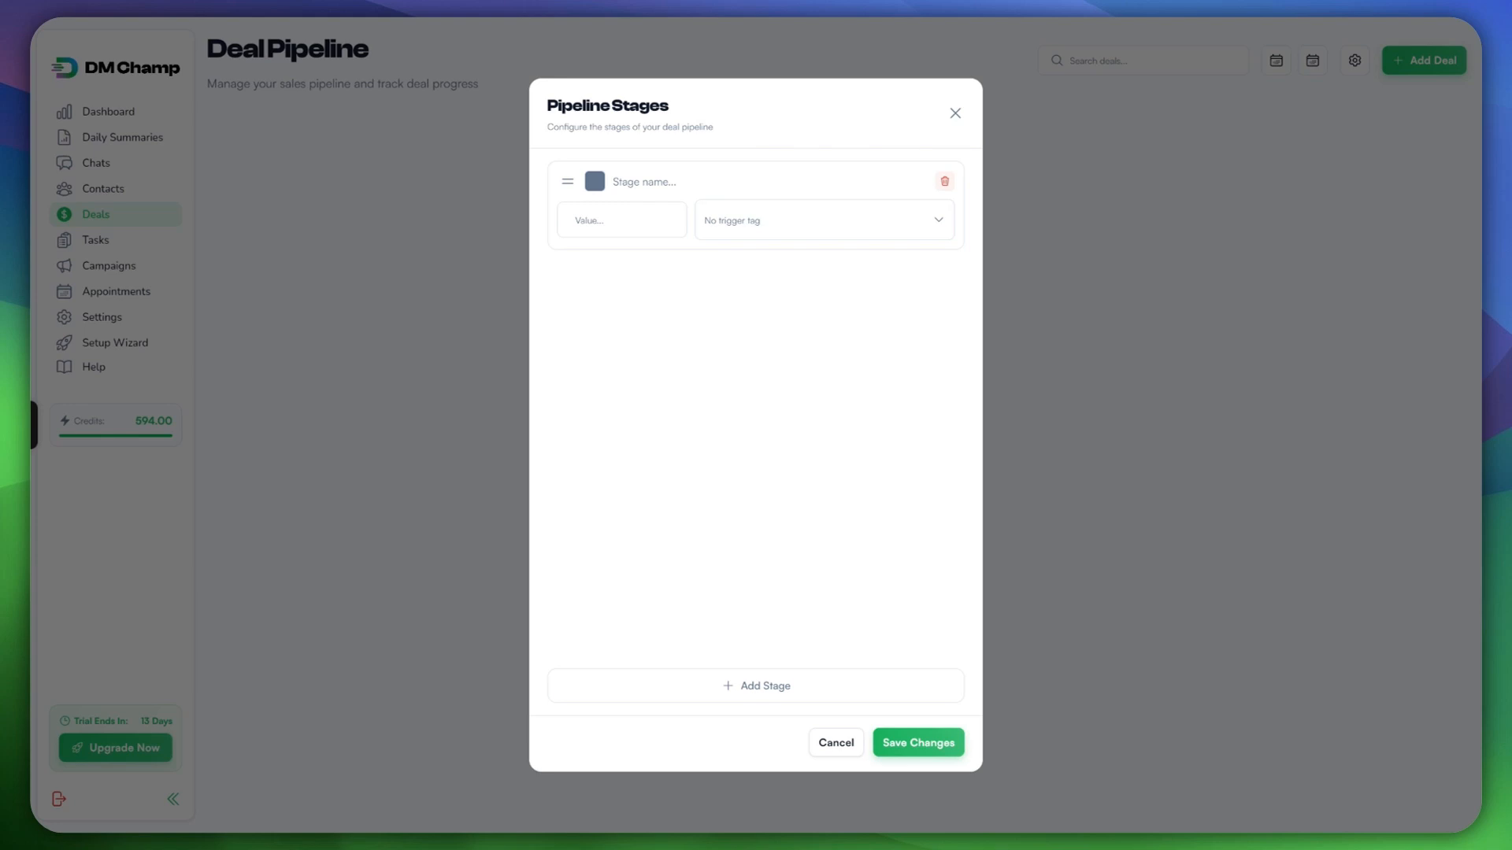
key("Escape")
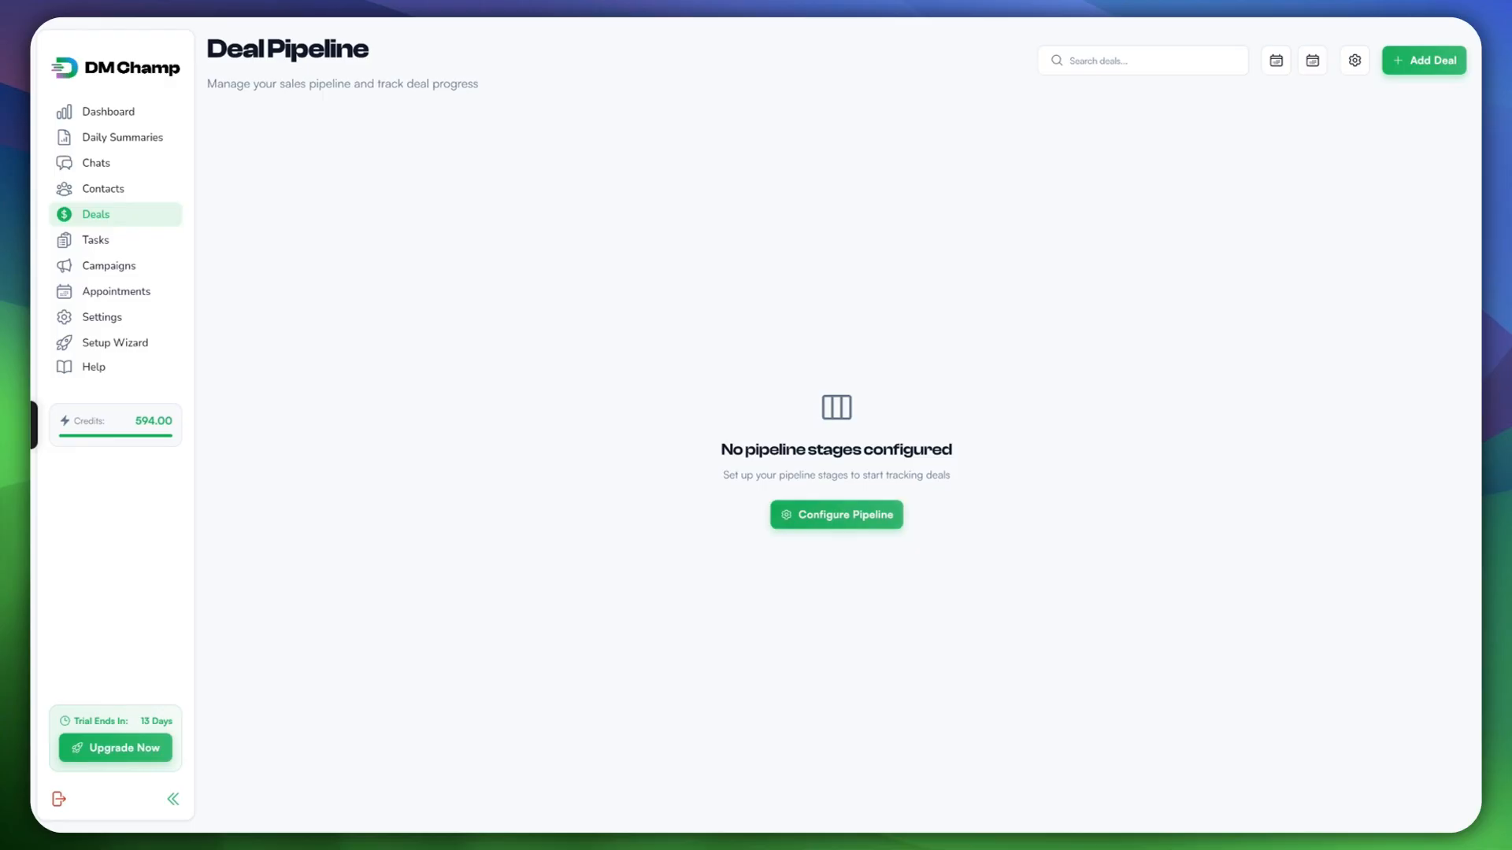
left_click(836, 515)
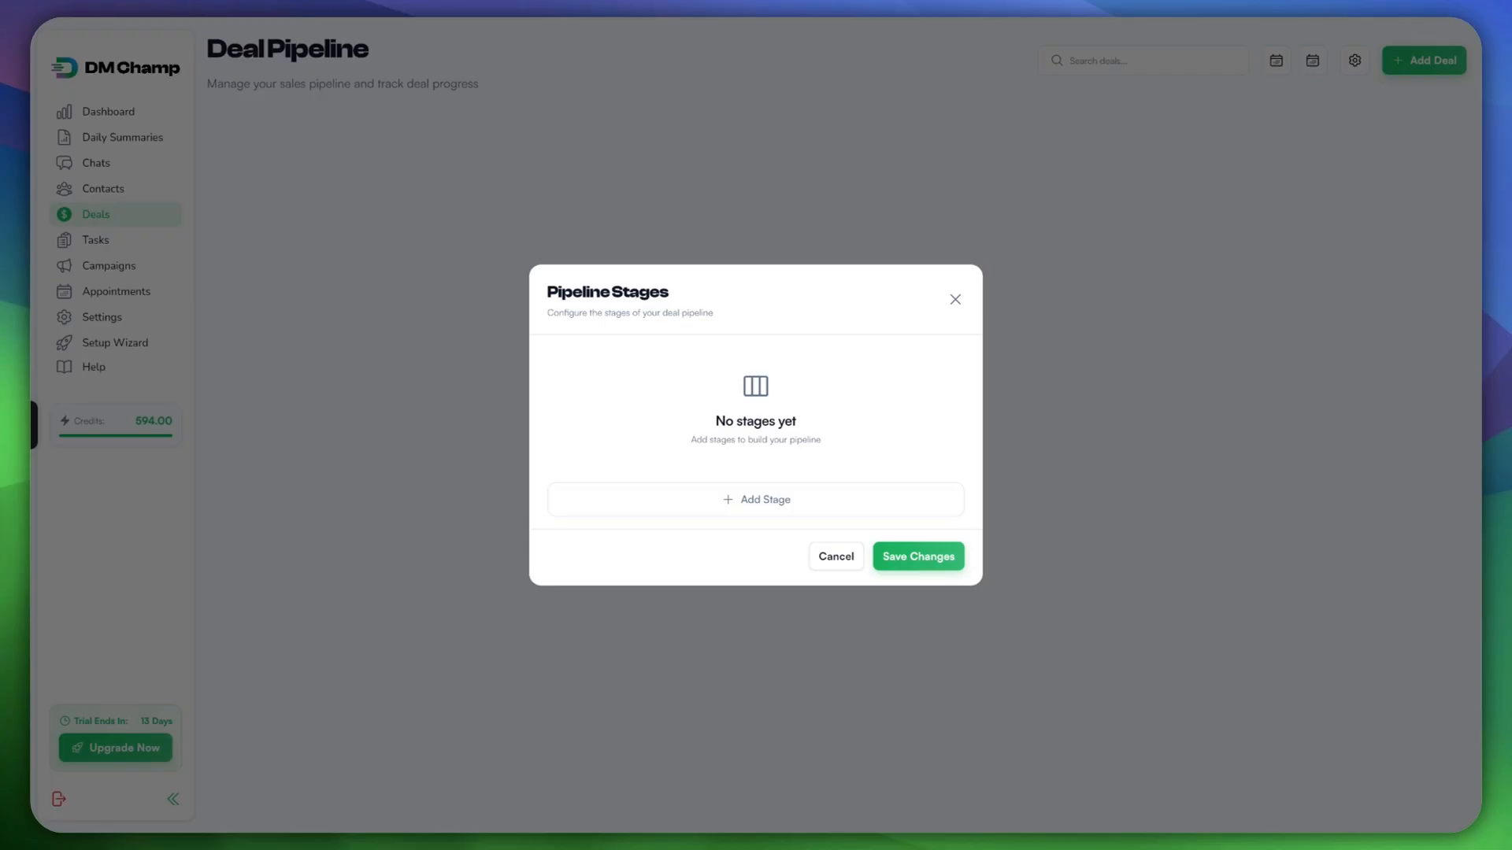
Step: Draft a New Lead stage with value 0 and Website Customer trigger tag, then discard it
left_click(756, 500)
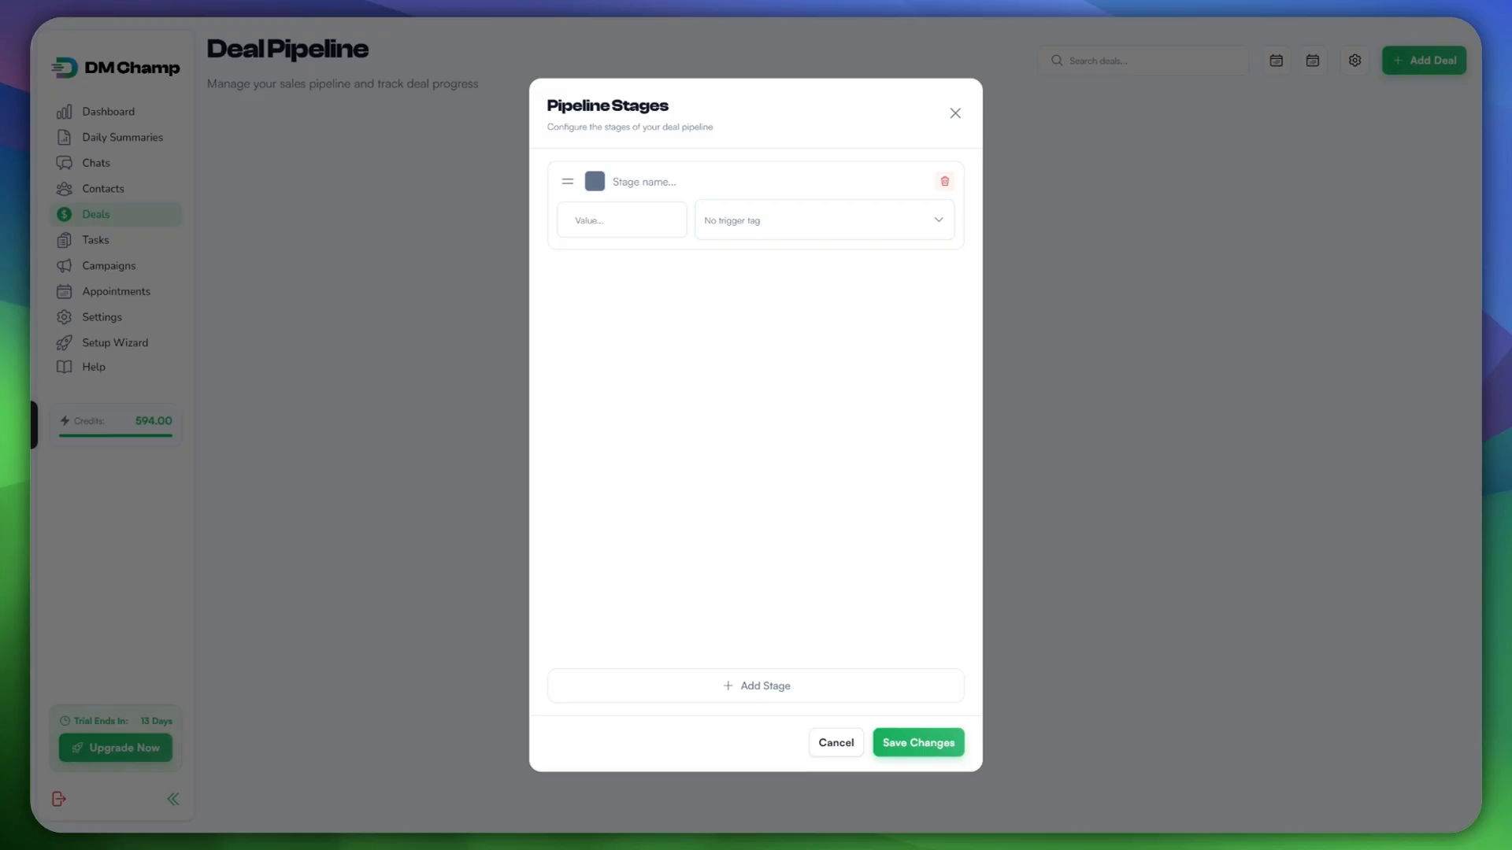
type("New Lead")
left_click(614, 220)
type("0")
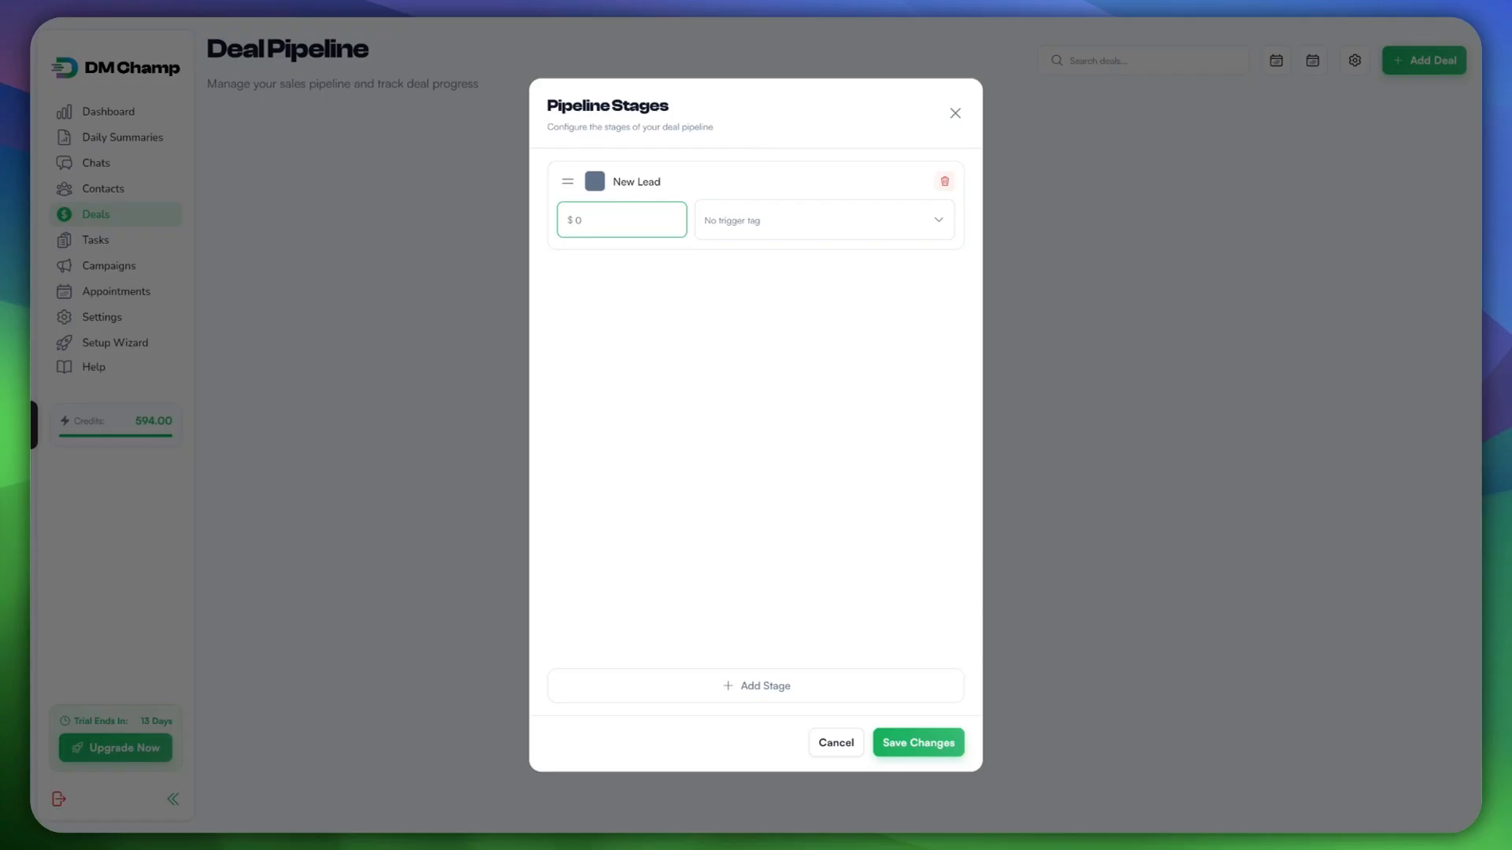
left_click(823, 220)
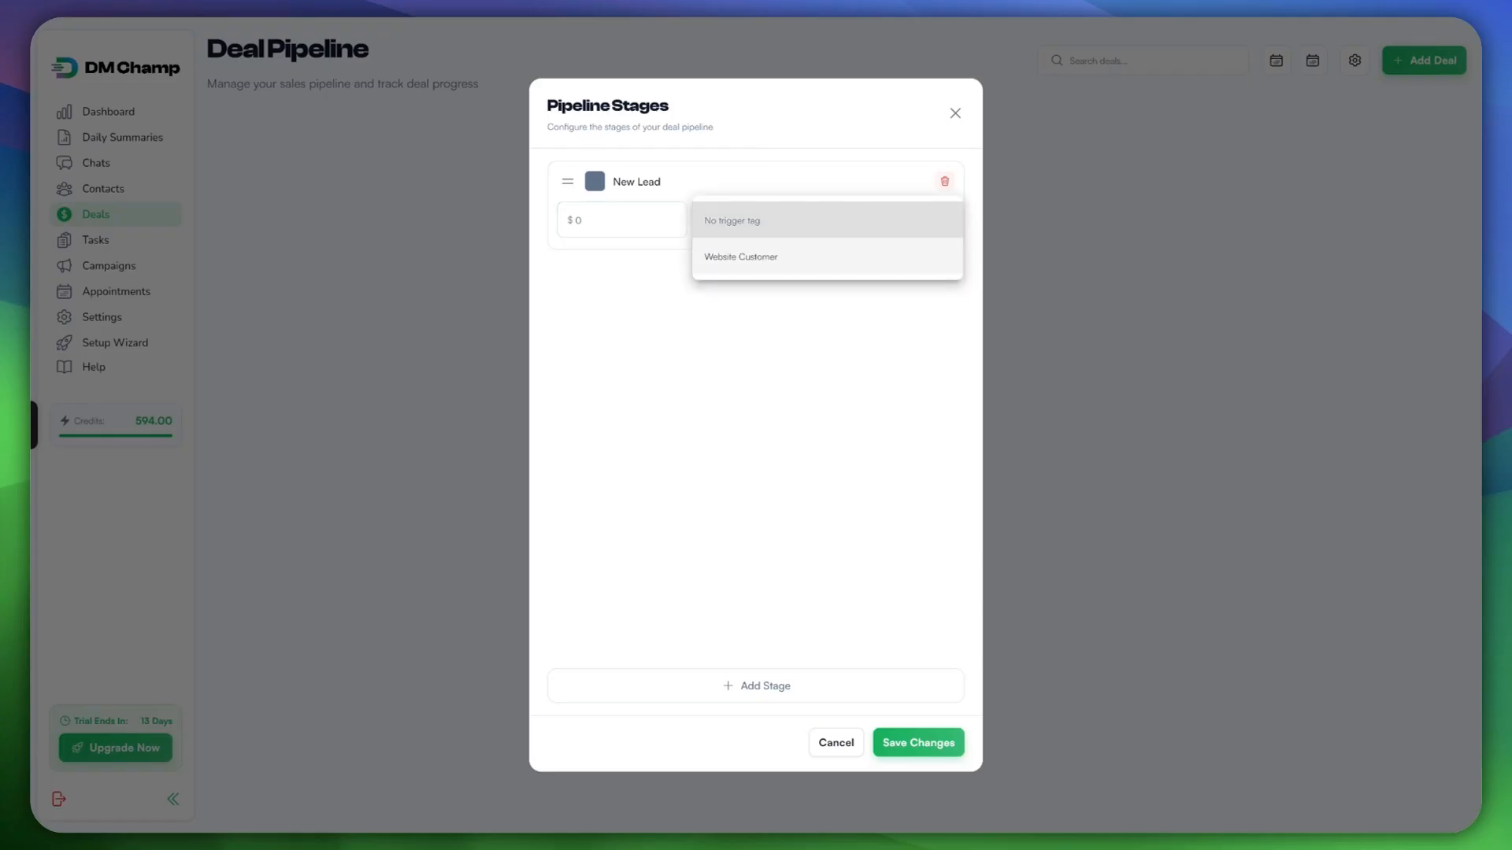
left_click(824, 257)
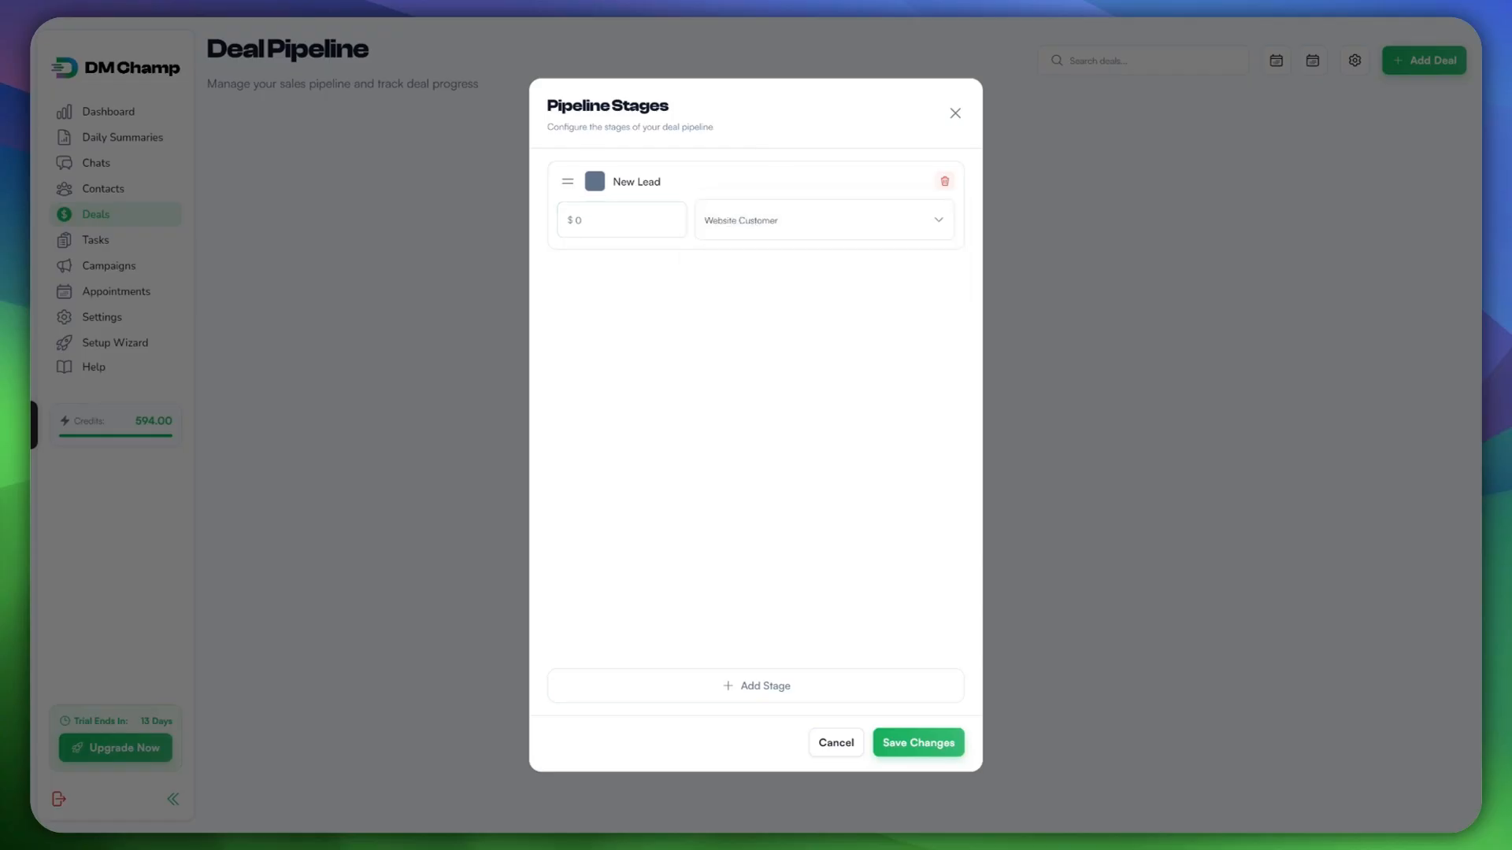
left_click(824, 221)
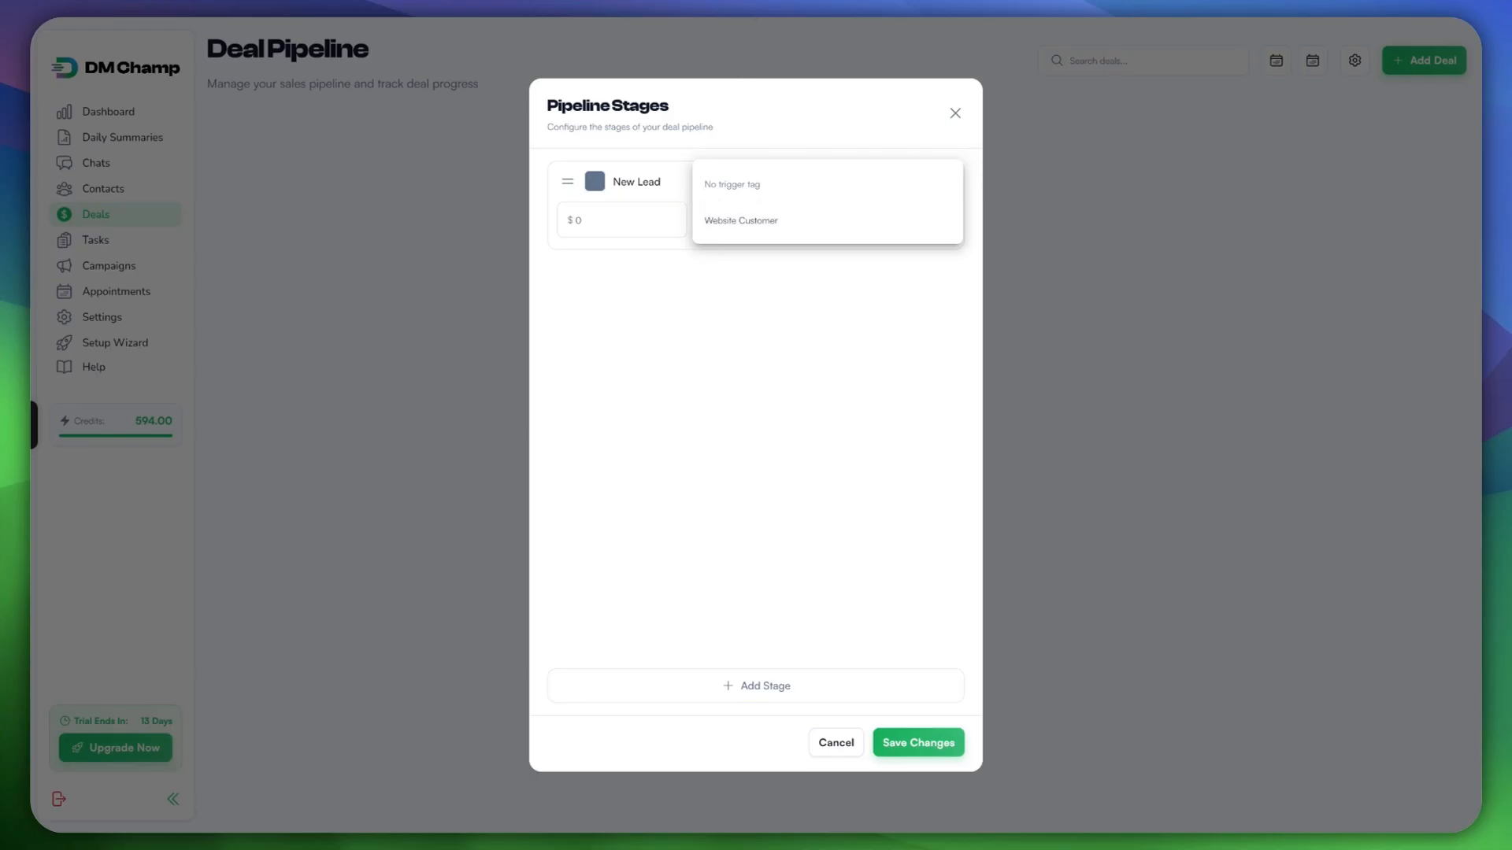
left_click(824, 220)
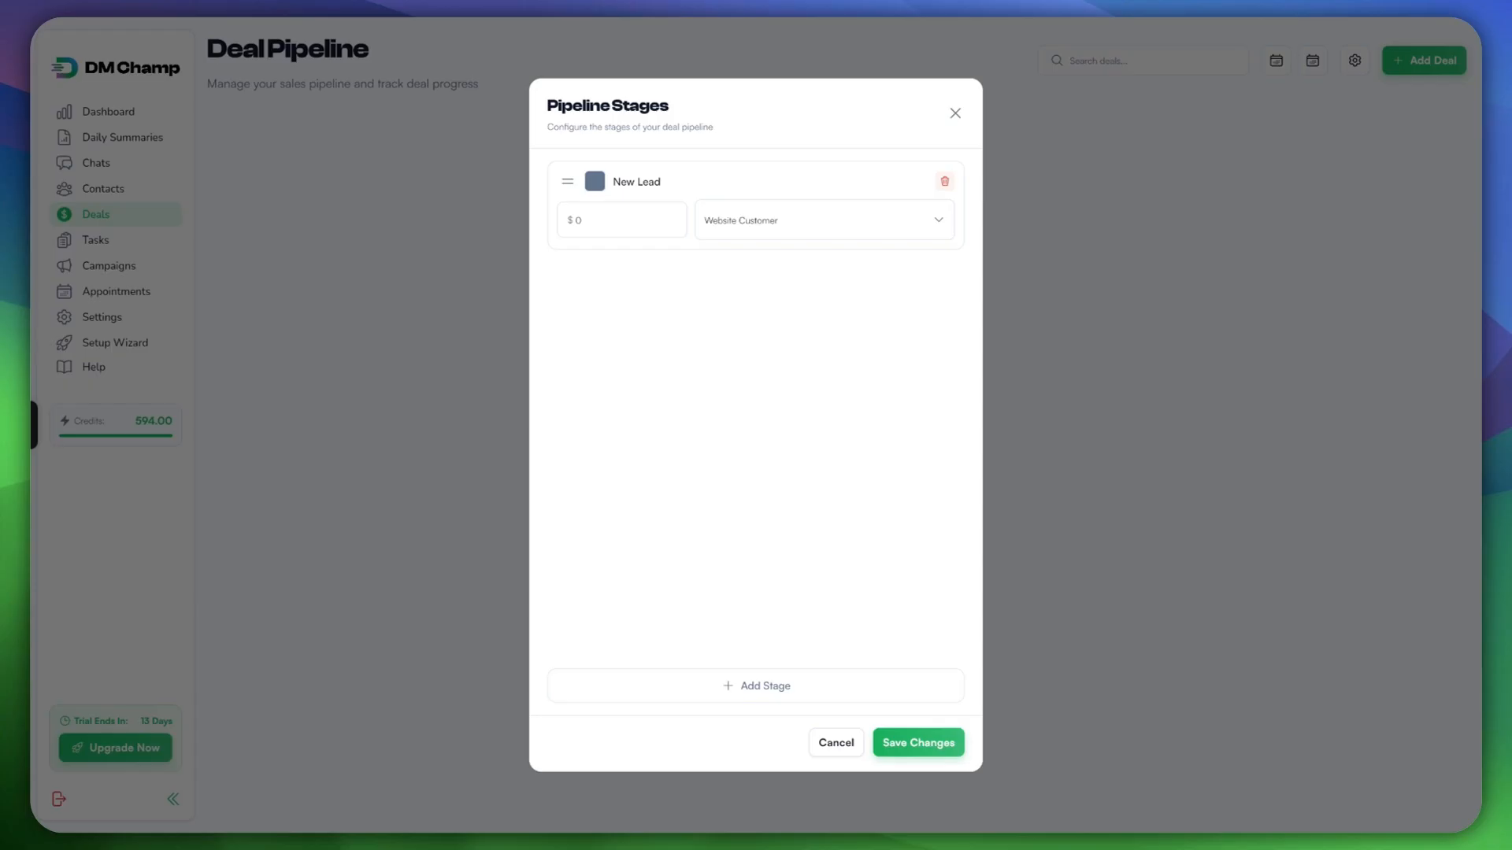
left_click(823, 220)
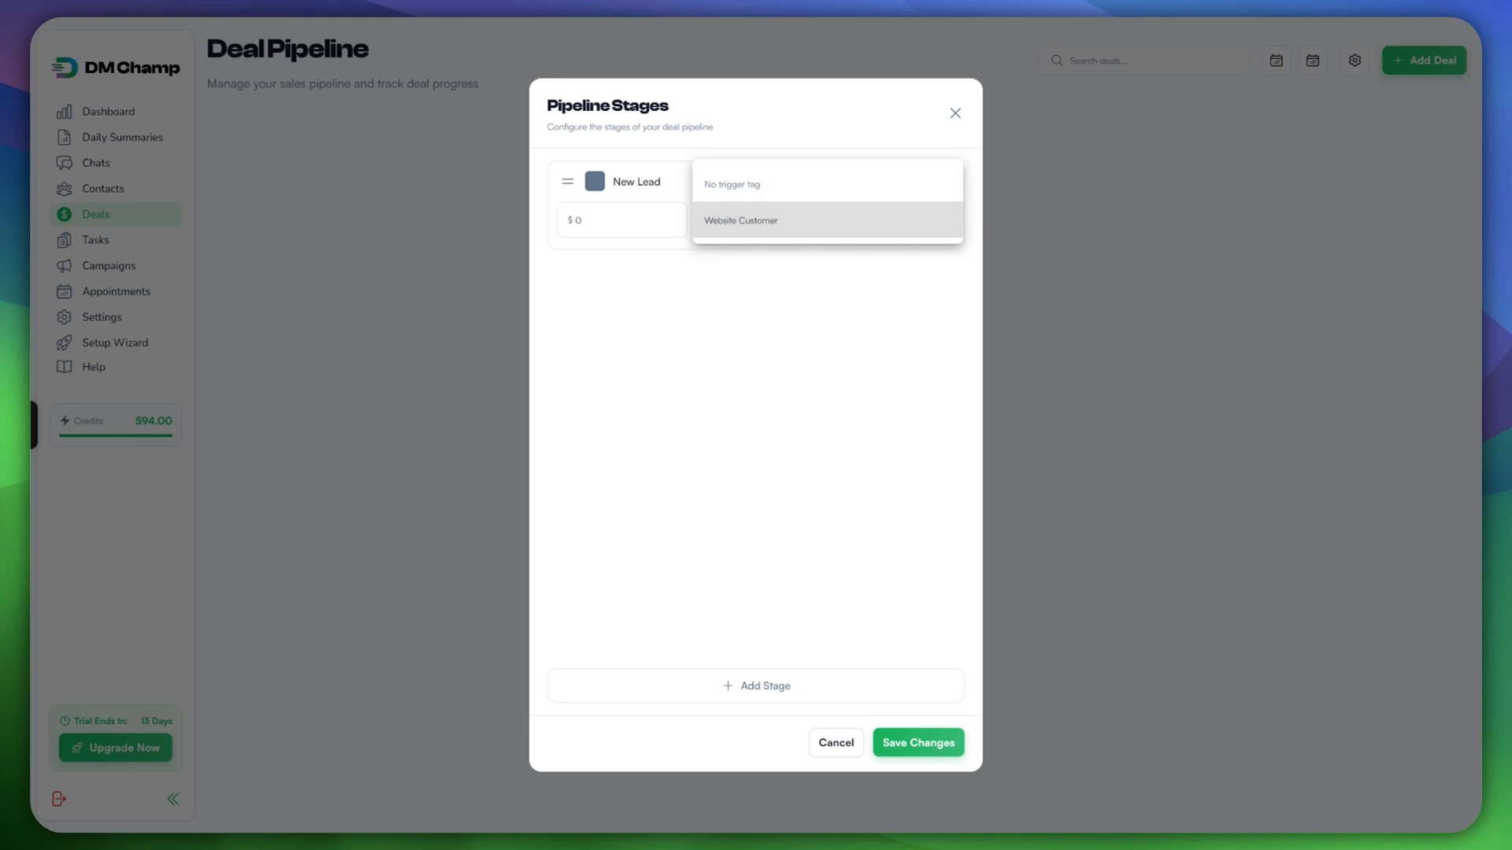
key("Escape")
key("Escape")
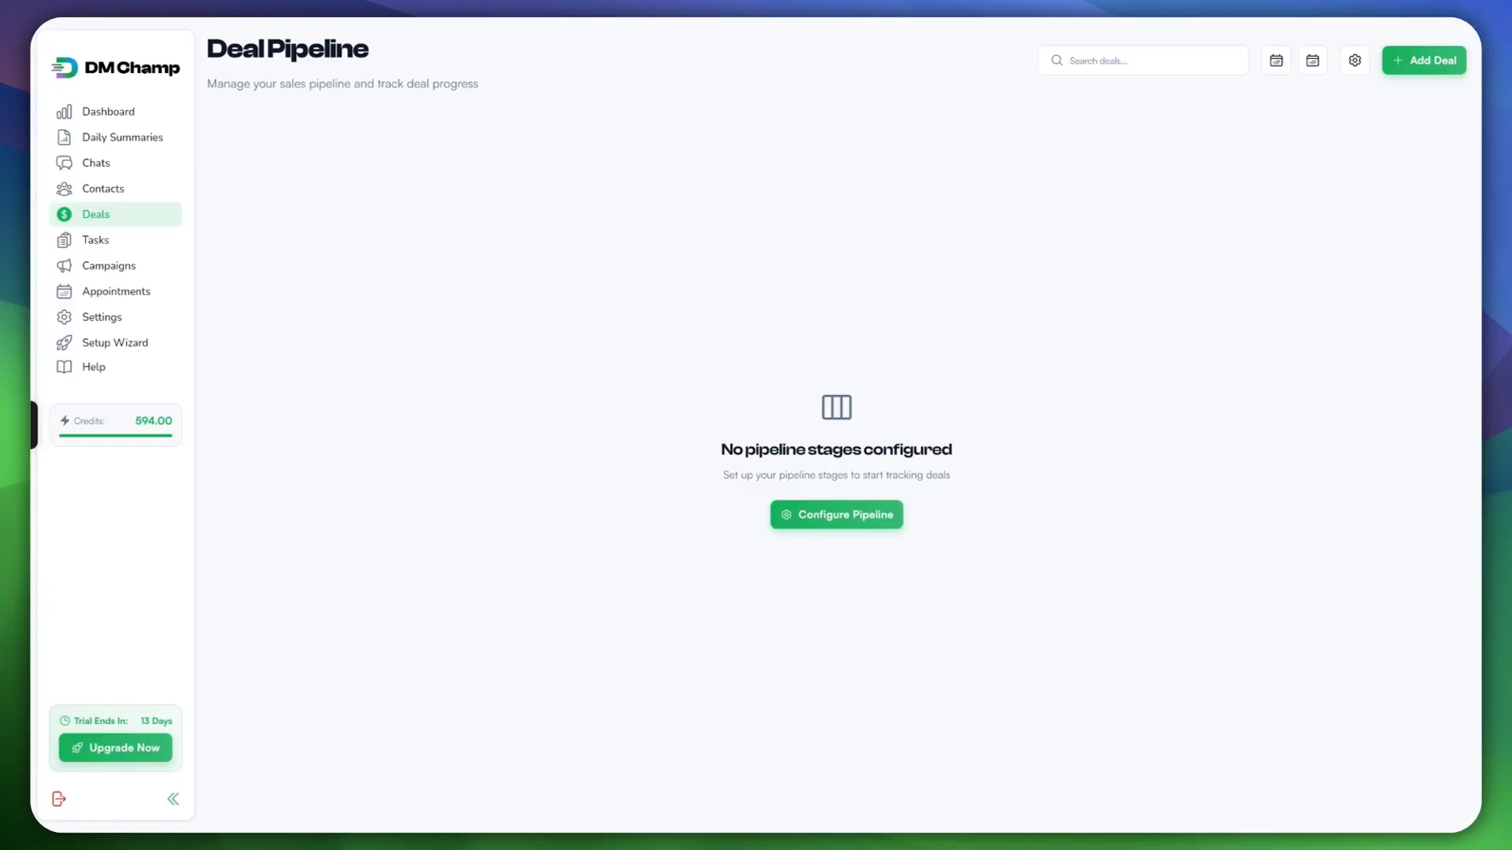
Step: Create a 'new lead' tag in Settings > Tags with Generate Summary turned on
left_click(115, 318)
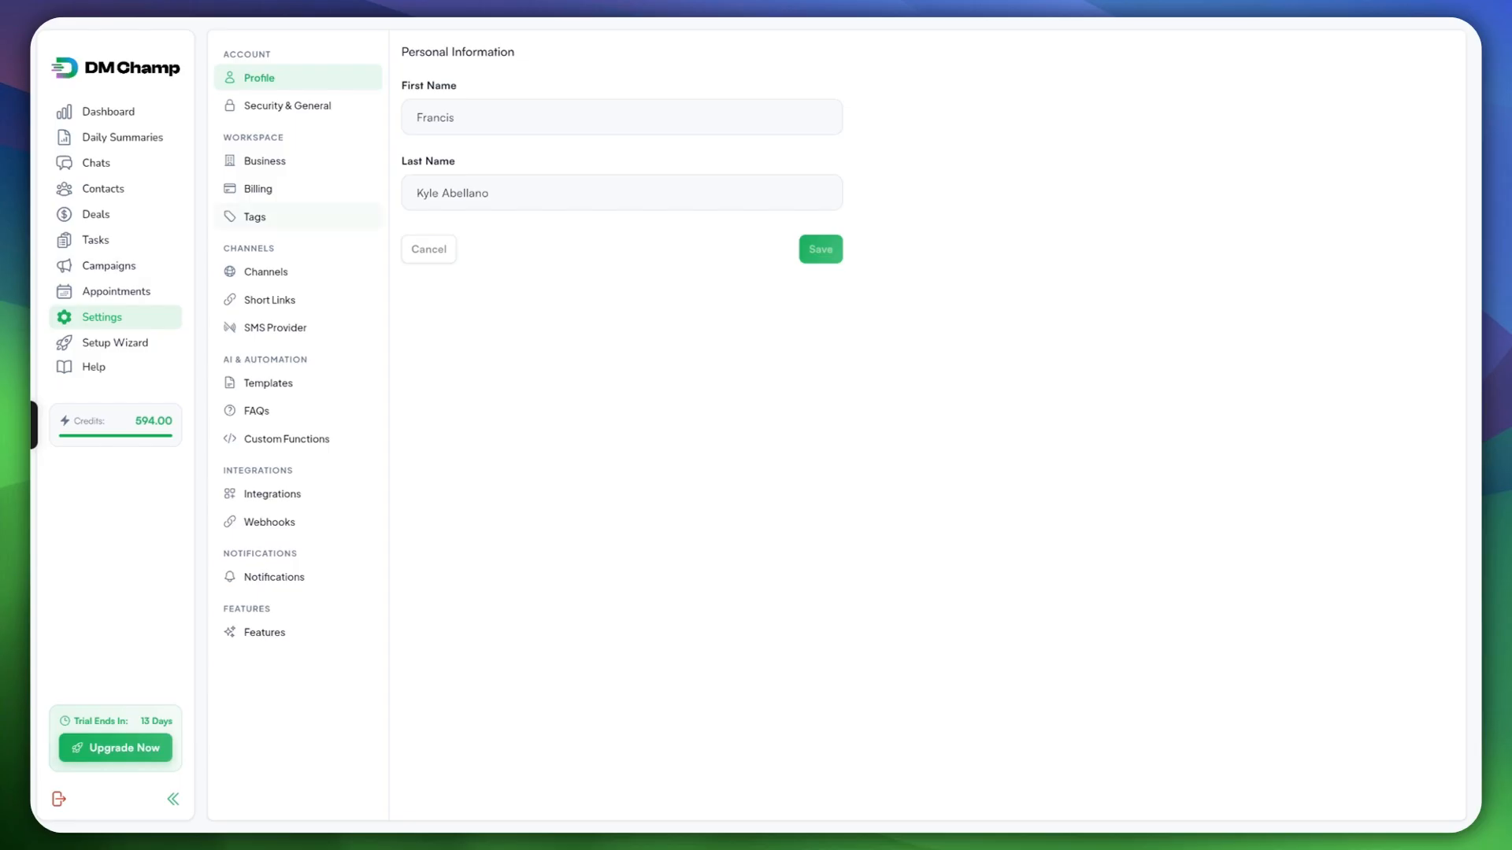
left_click(255, 217)
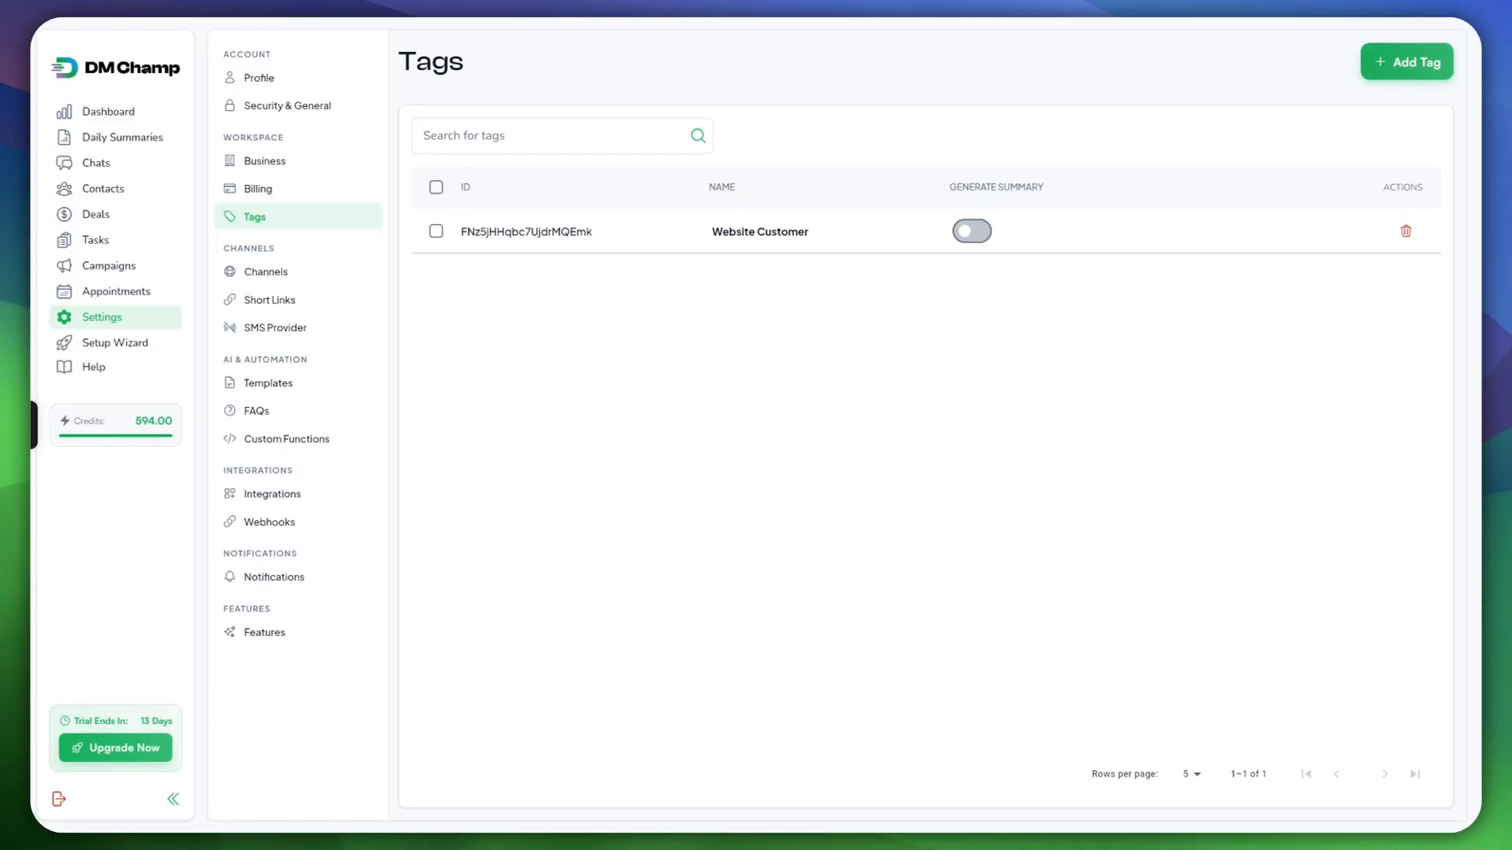
left_click(1406, 62)
left_click(756, 399)
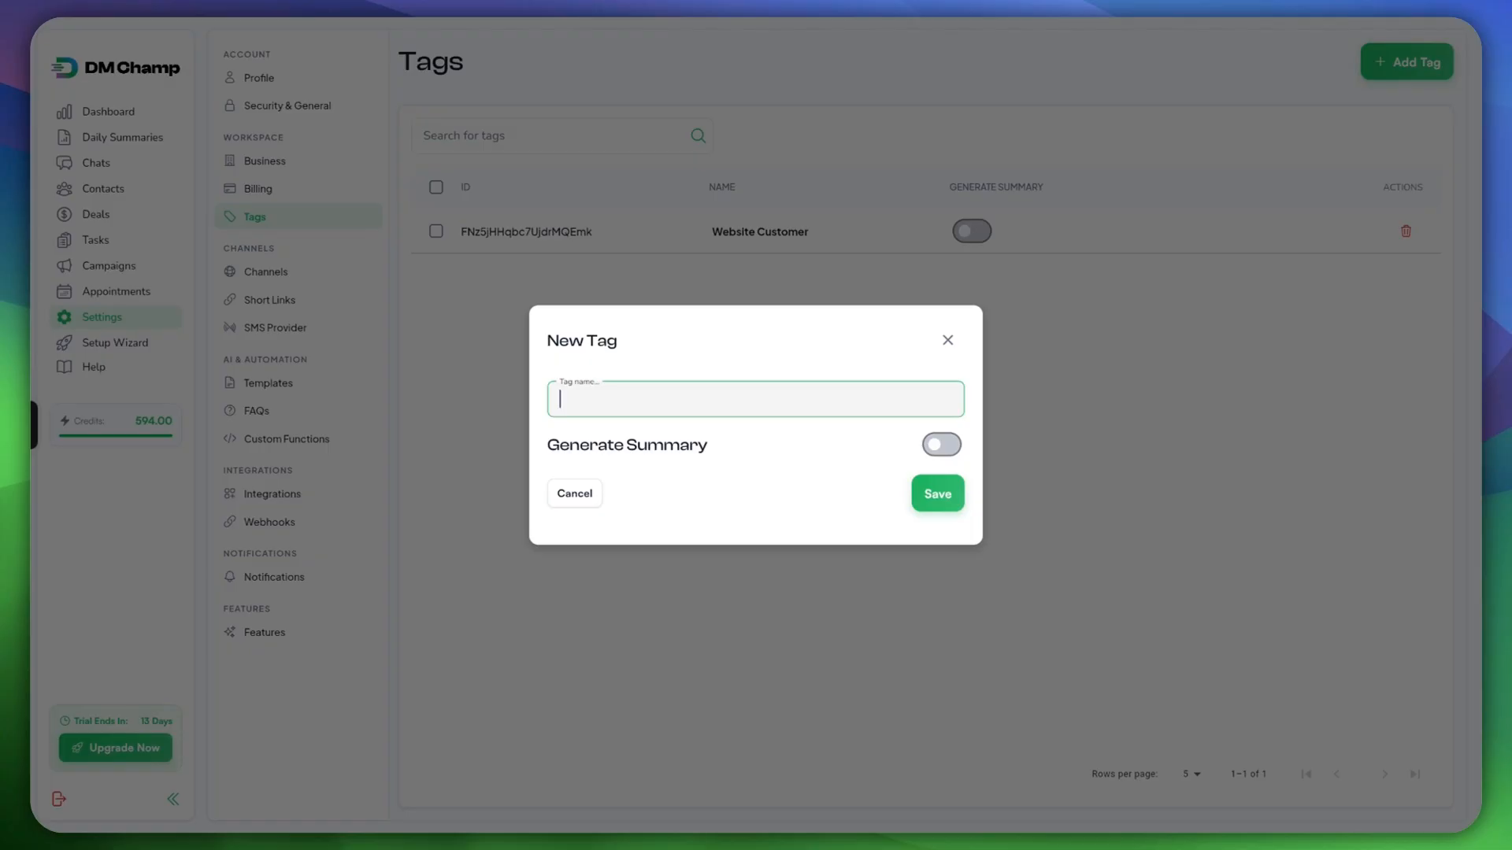
type("new lead")
left_click(722, 429)
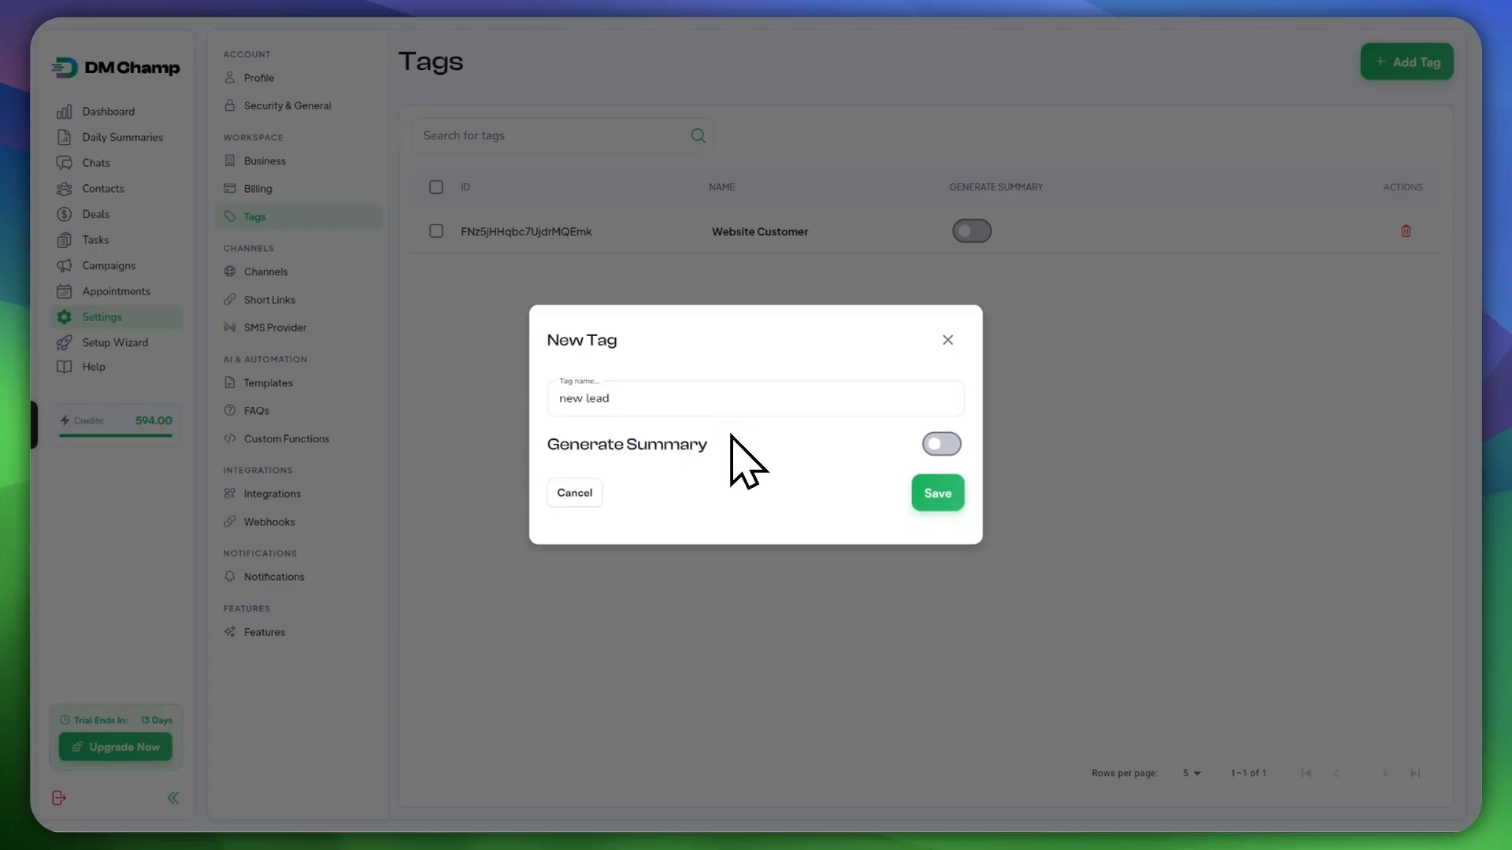
left_click(939, 445)
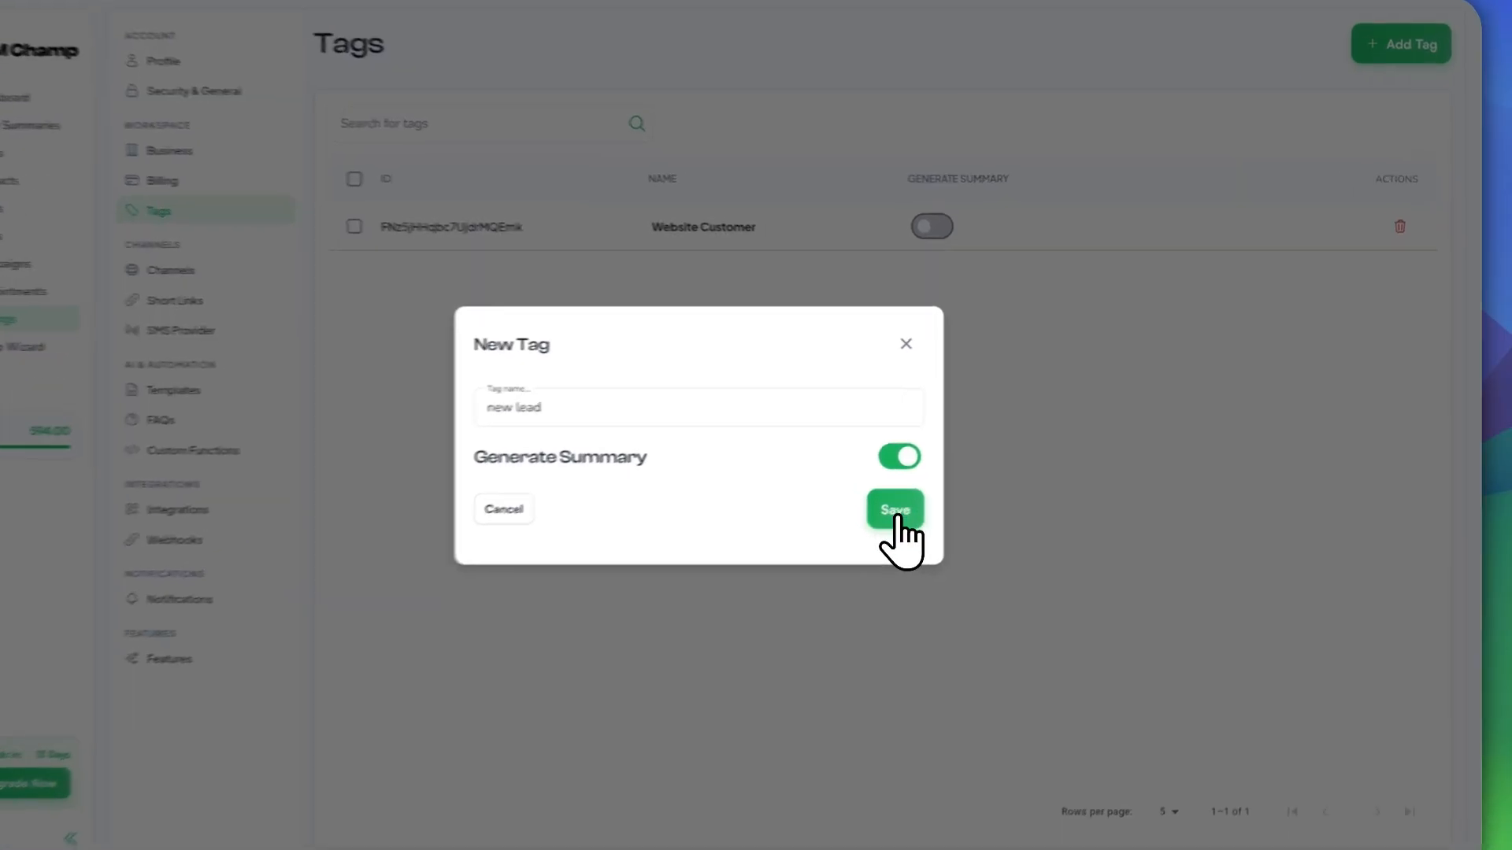
left_click(896, 511)
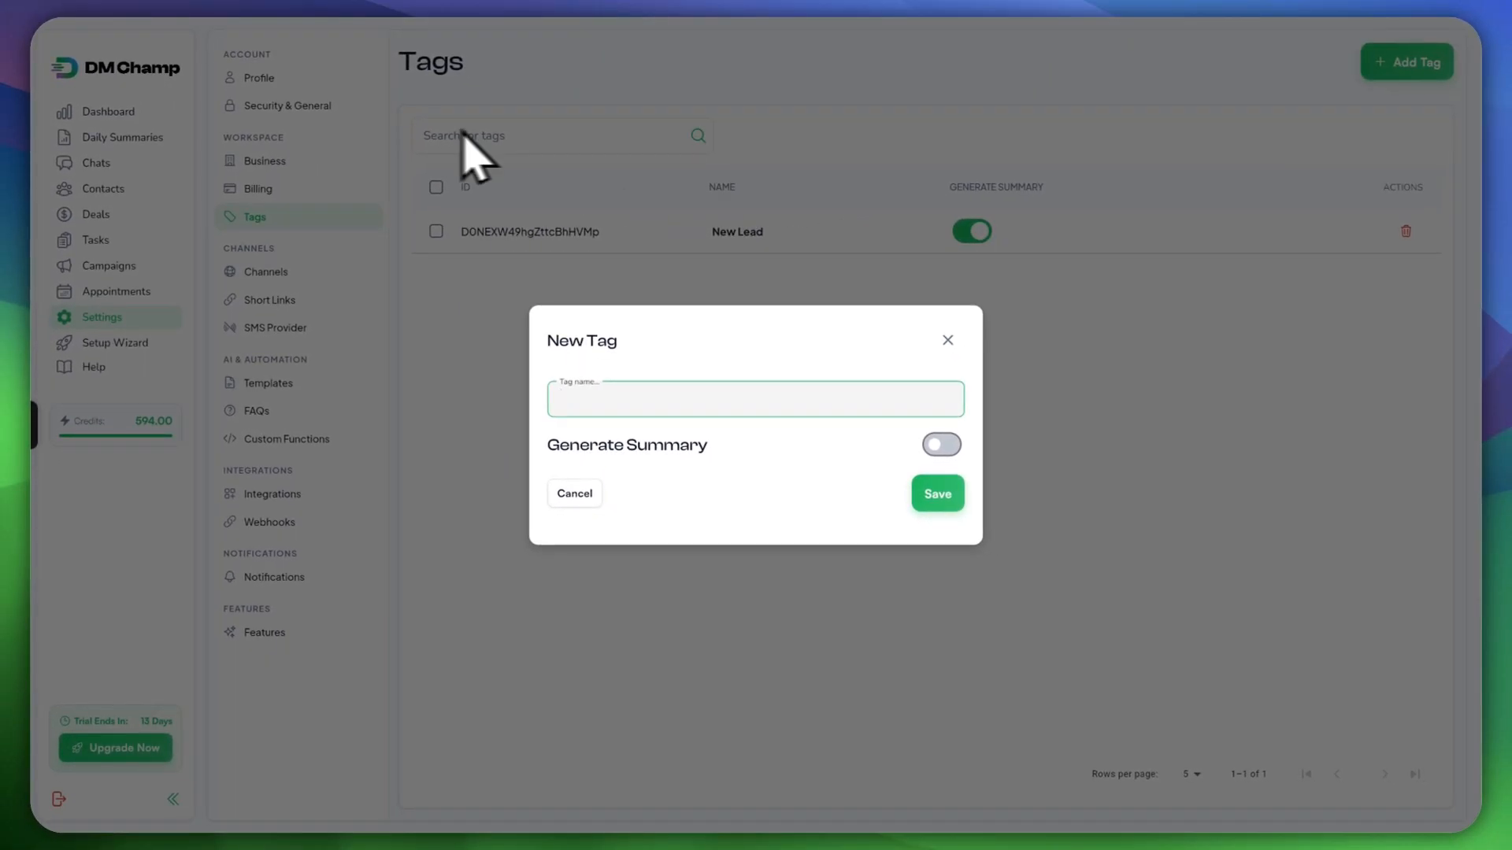
Step: Add an 'Engaged Contact' tag with summary generation enabled
type("Engaged")
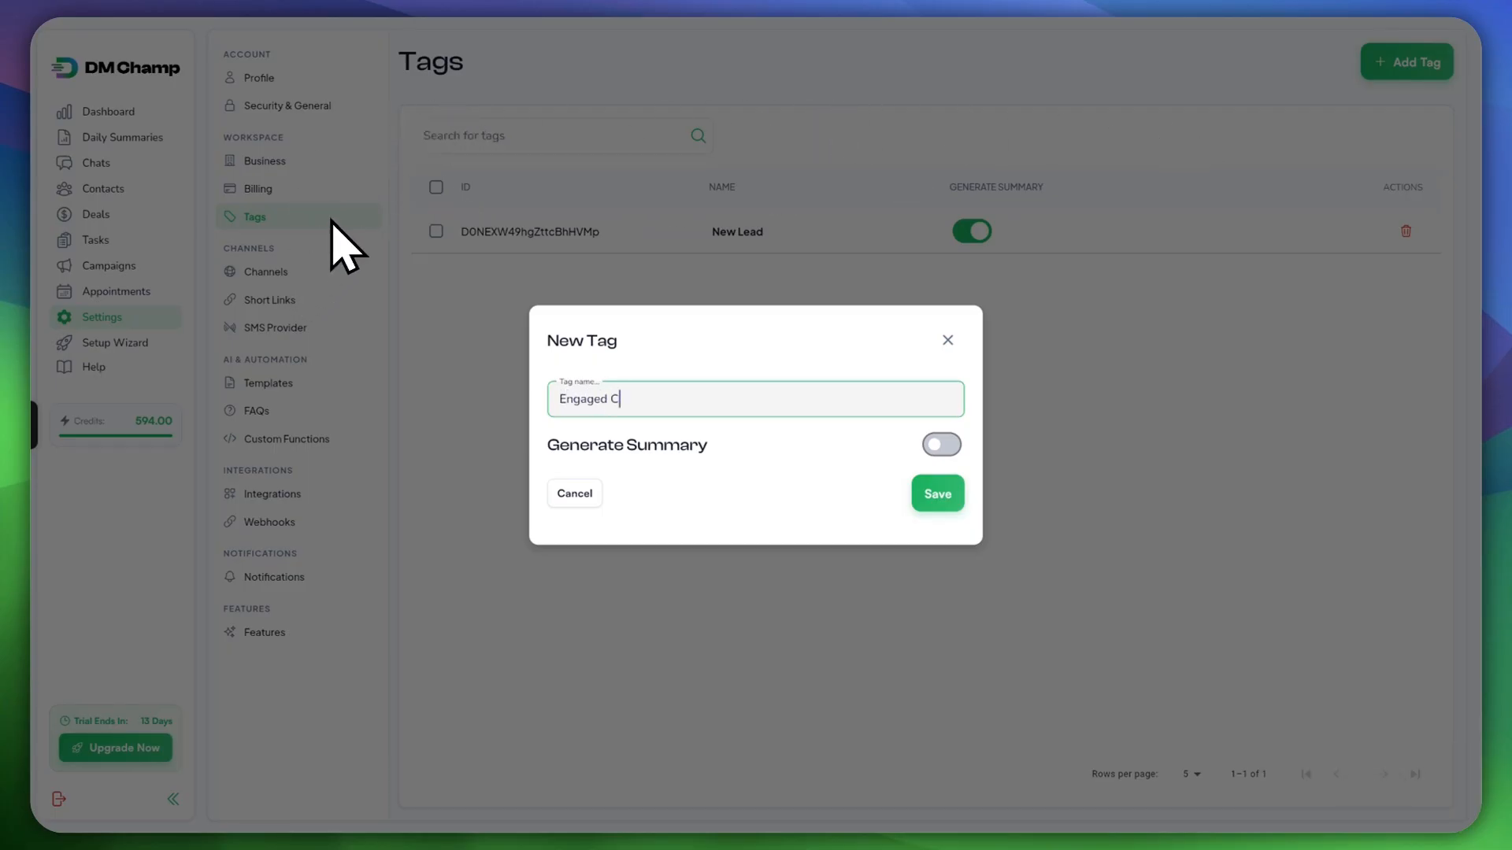
type(" Contact")
left_click(925, 501)
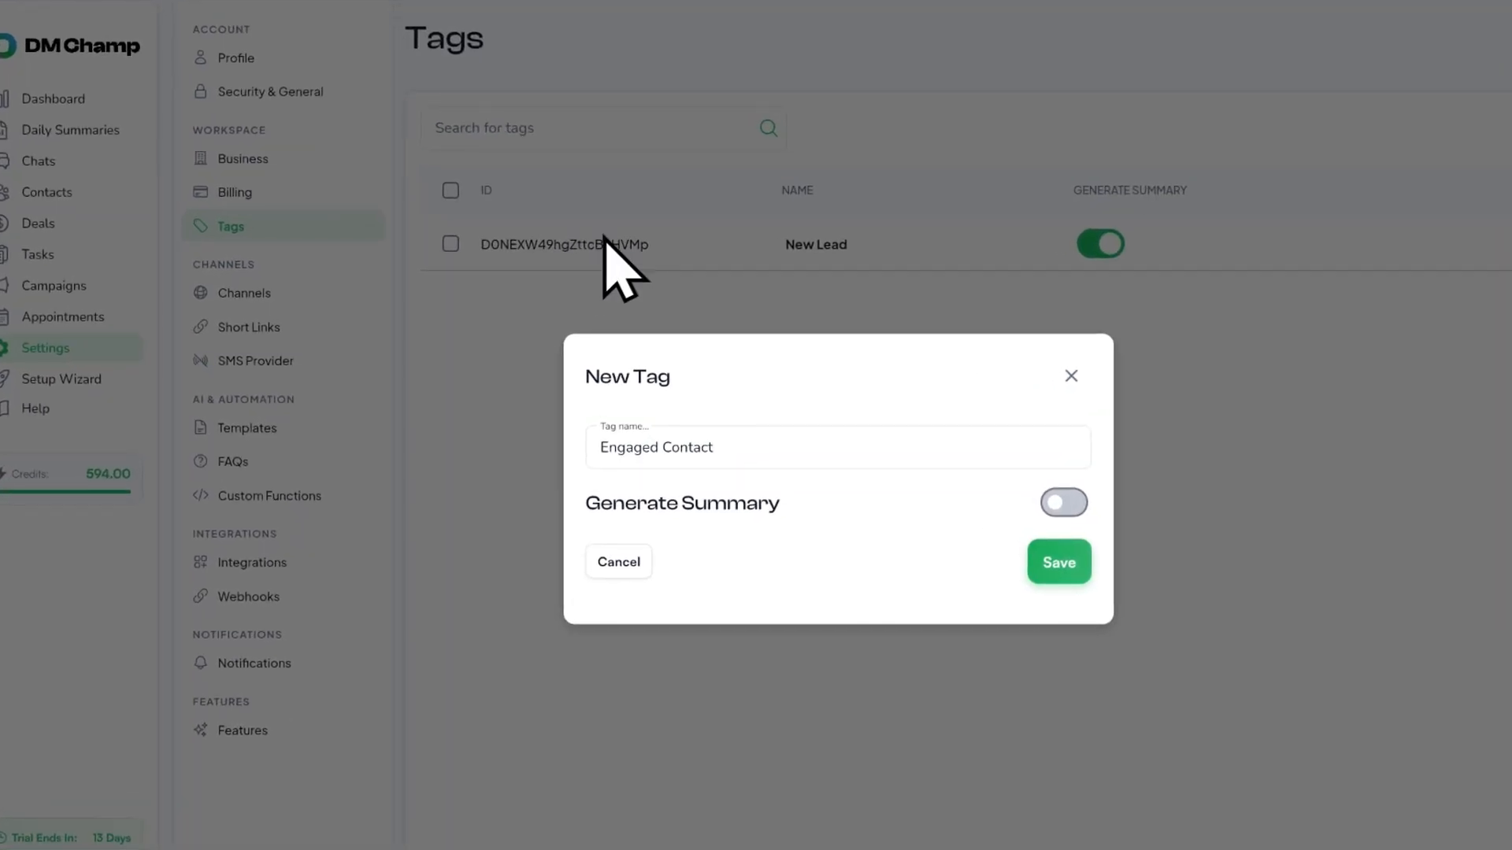
left_click(1064, 502)
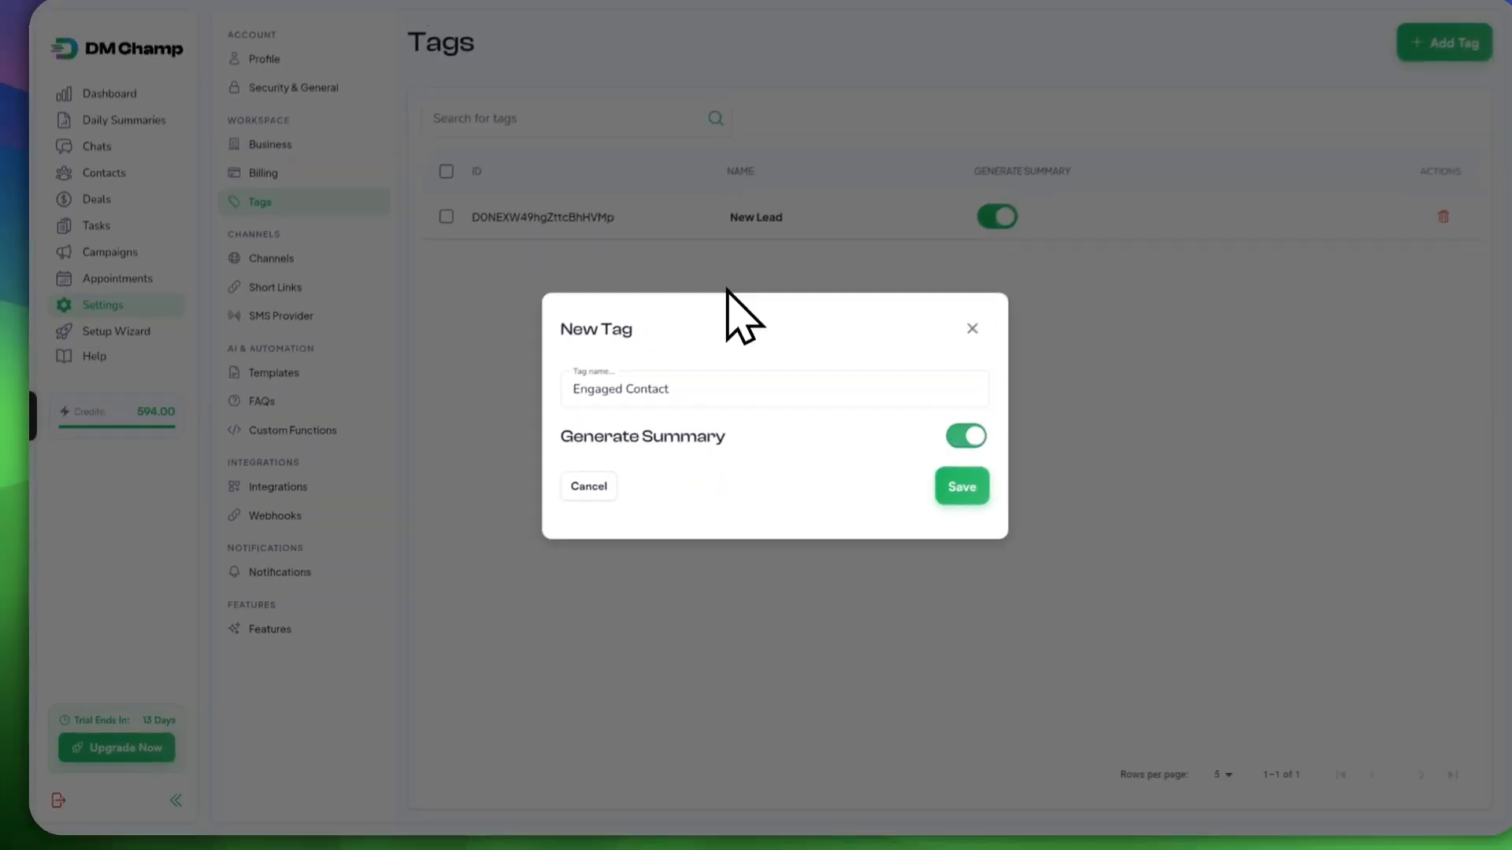
left_click(1060, 561)
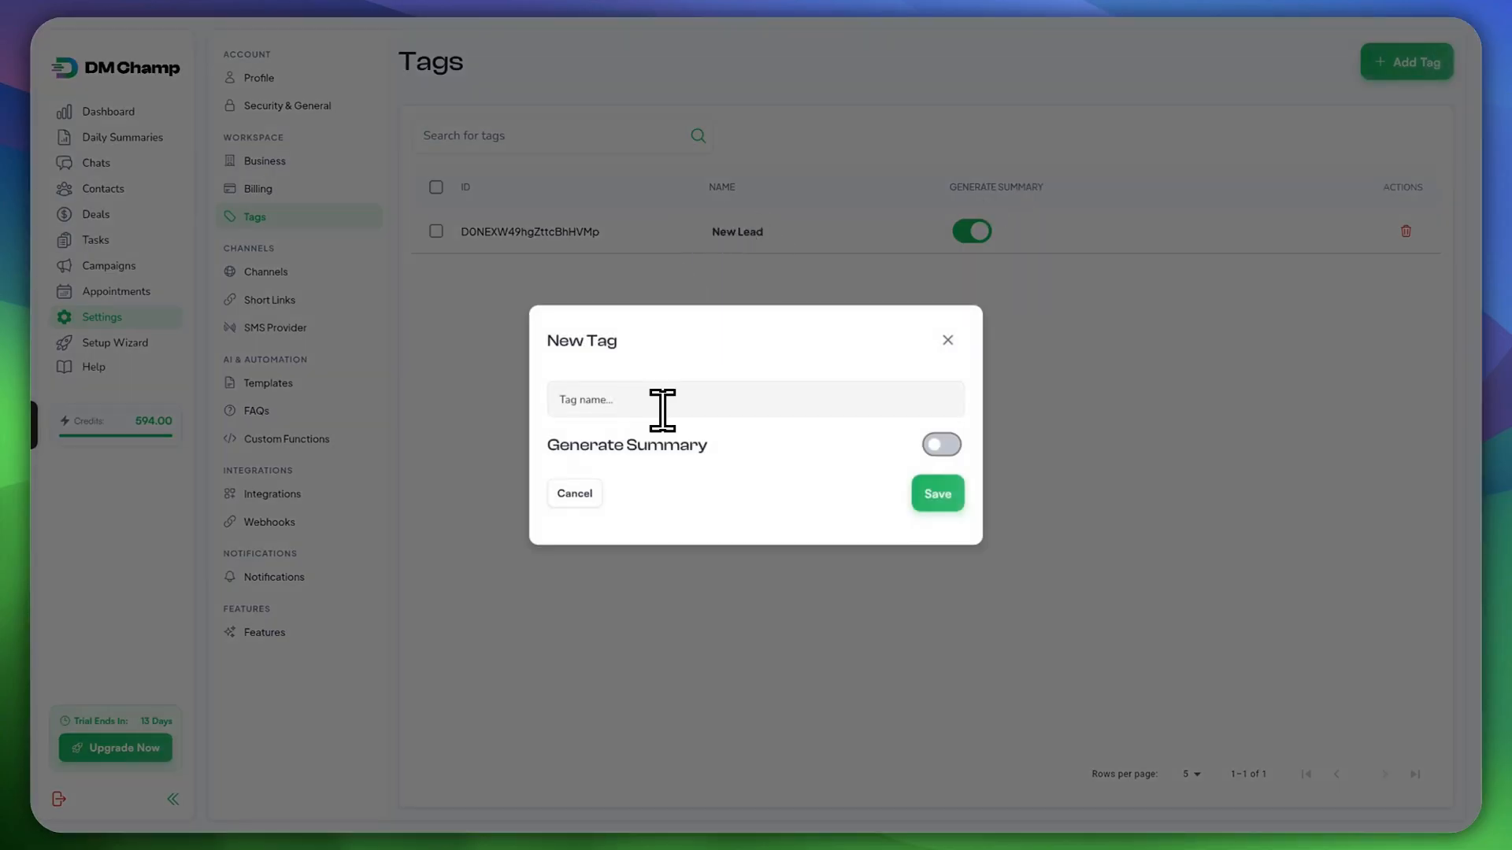
Step: Add a 'Negotiation Started' tag with summary generation on
left_click(657, 405)
type("Nego")
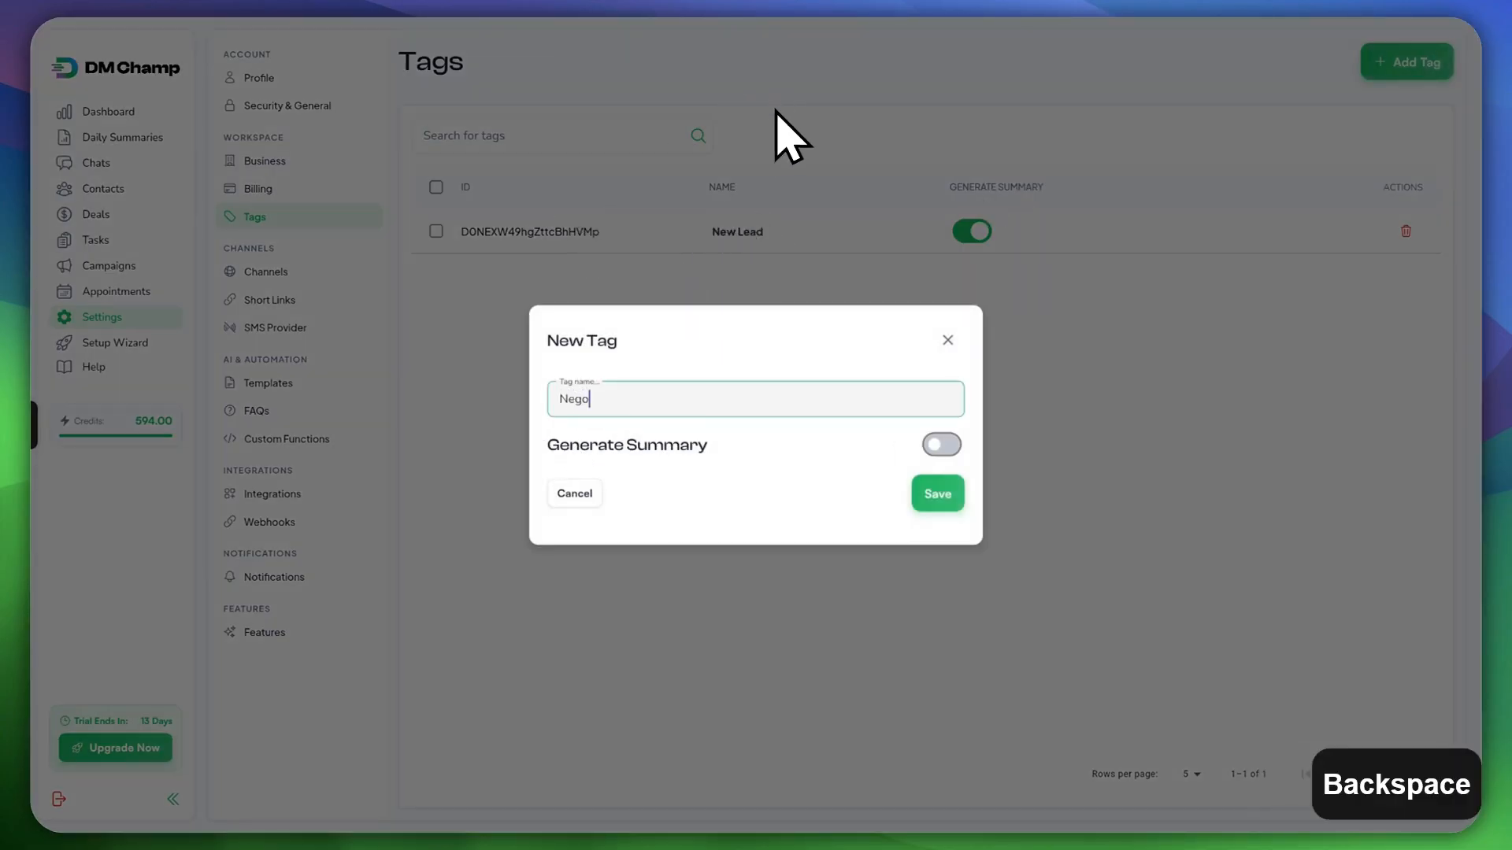
type("tiatio")
key("BackSpace")
key("BackSpace")
type("tiation Started")
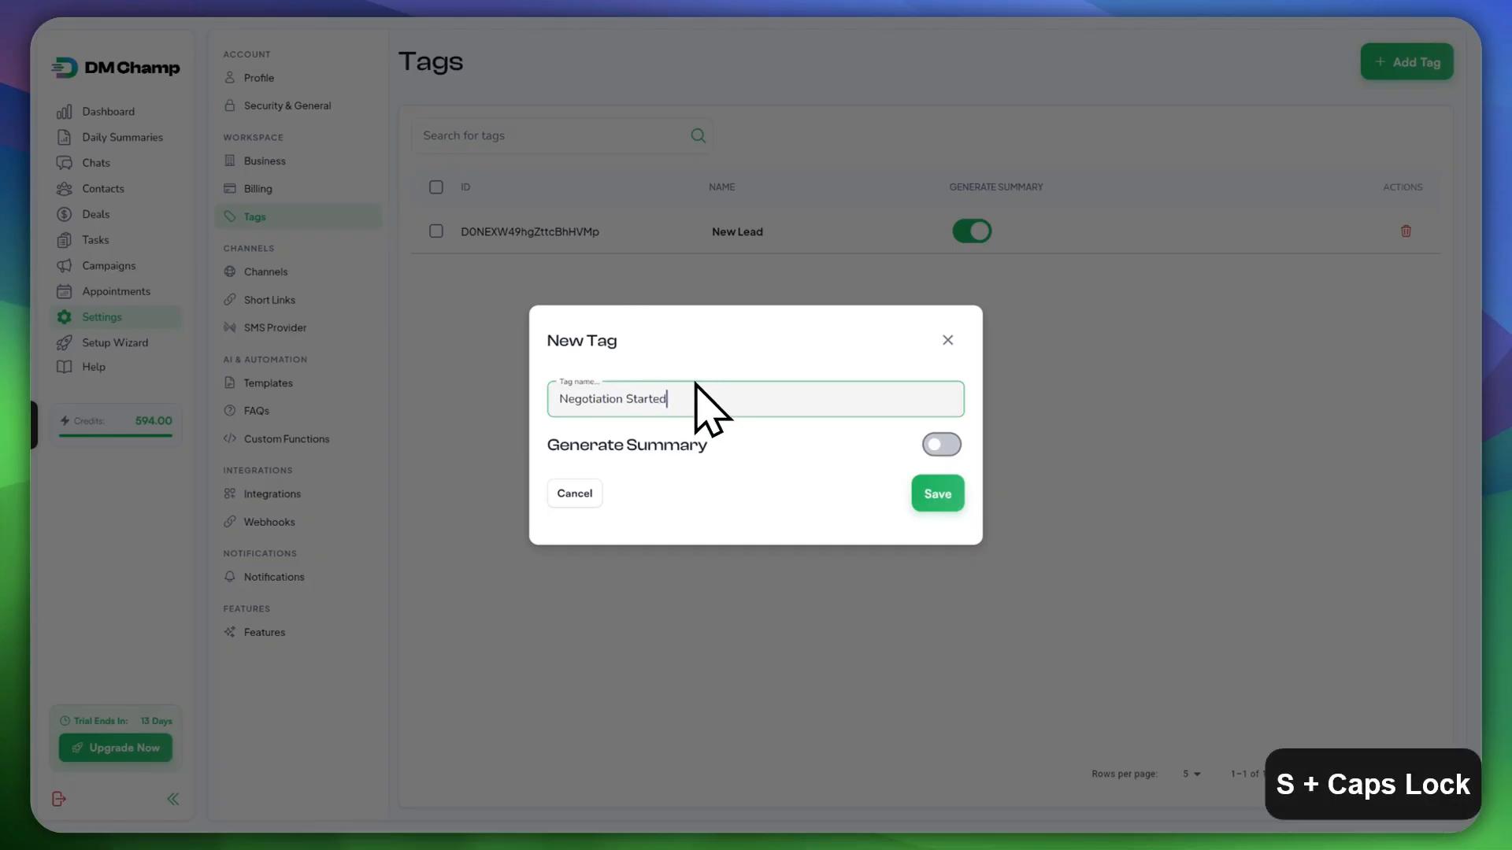
left_click(941, 445)
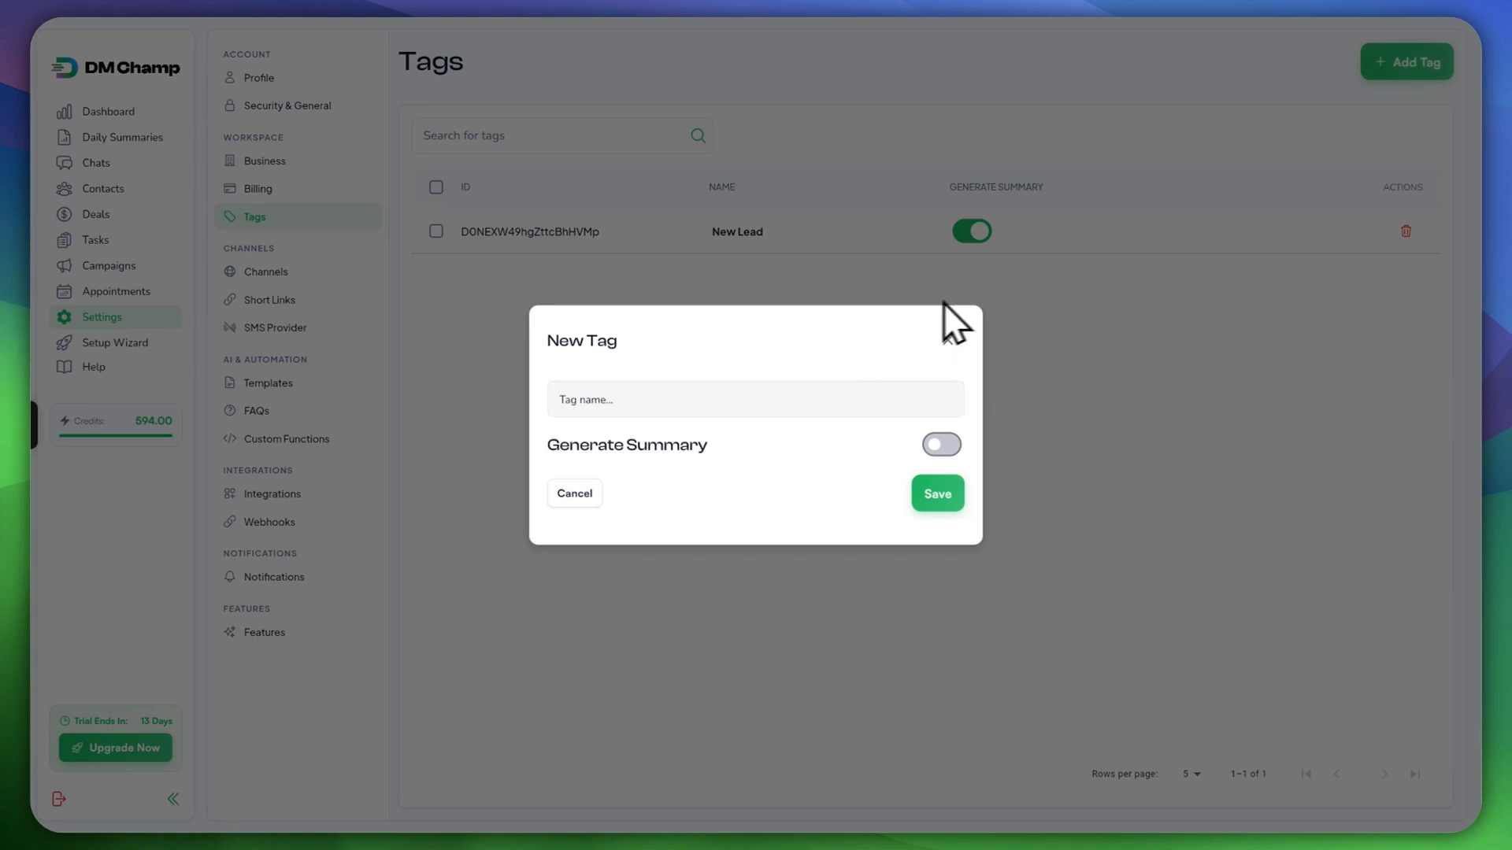
Step: Add a 'Deal Won' tag with summary generation on
left_click(853, 396)
type("Closed W")
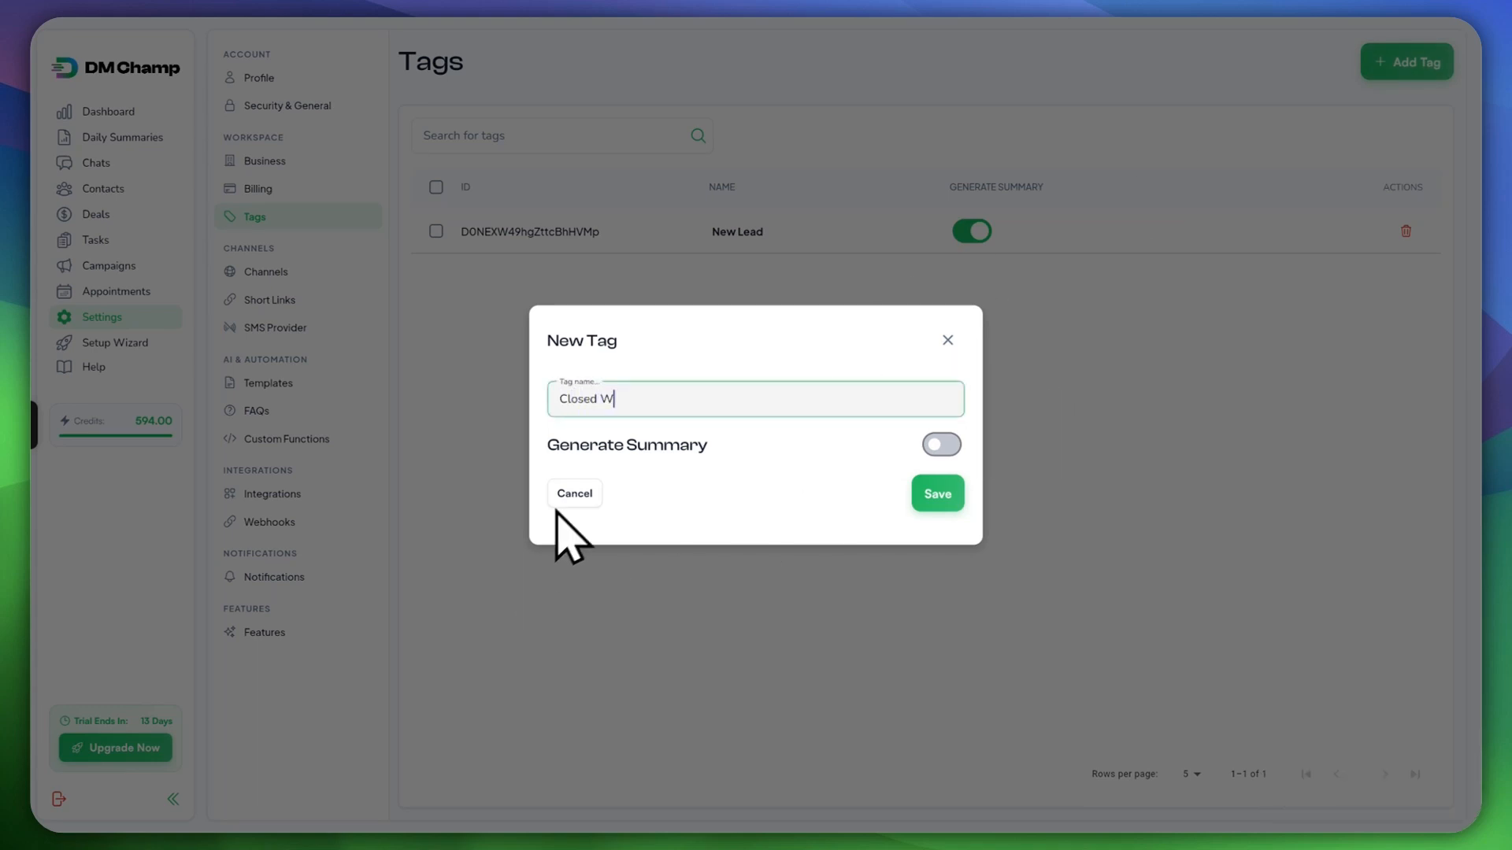
type("on")
key("BackSpace")
key("BackSpace")
key("BackSpace")
key("BackSpace")
key("BackSpace")
key("BackSpace")
key("BackSpace")
key("BackSpace")
key("BackSpace")
key("BackSpace")
type("Deal Won")
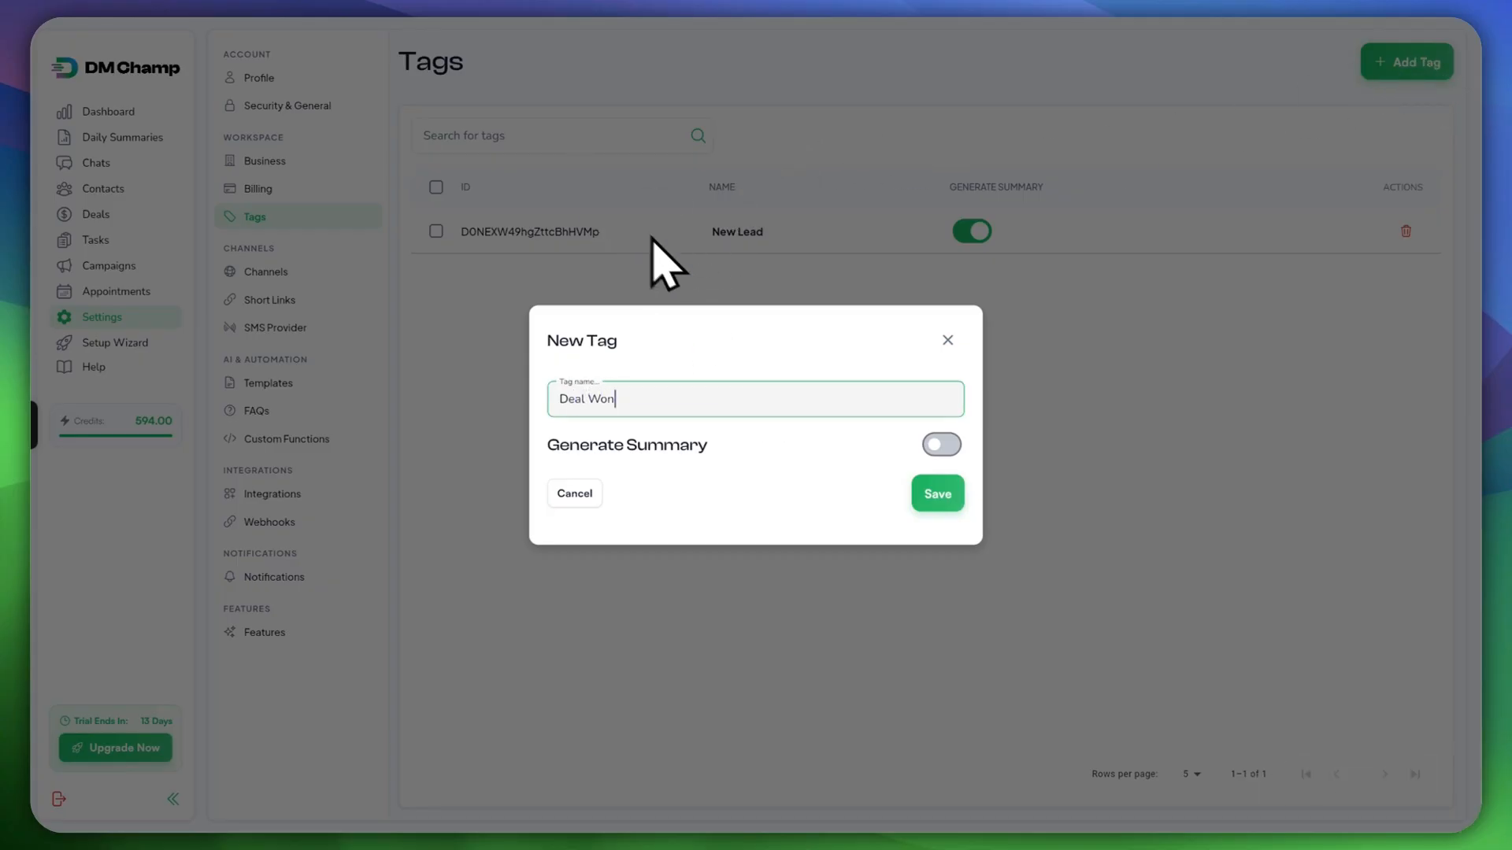
key("ctrl+shift+4")
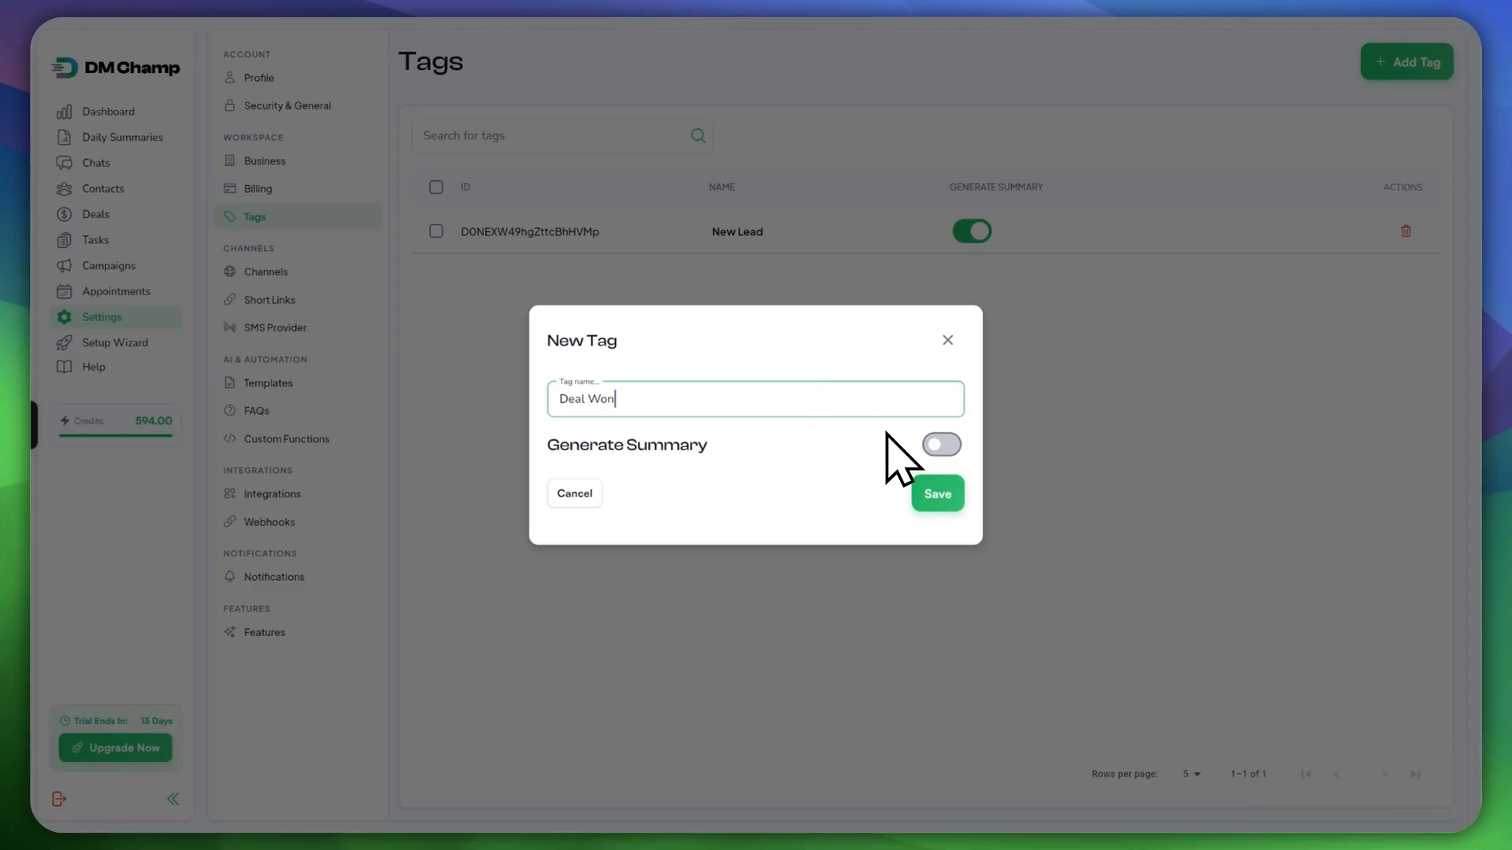
left_click(940, 446)
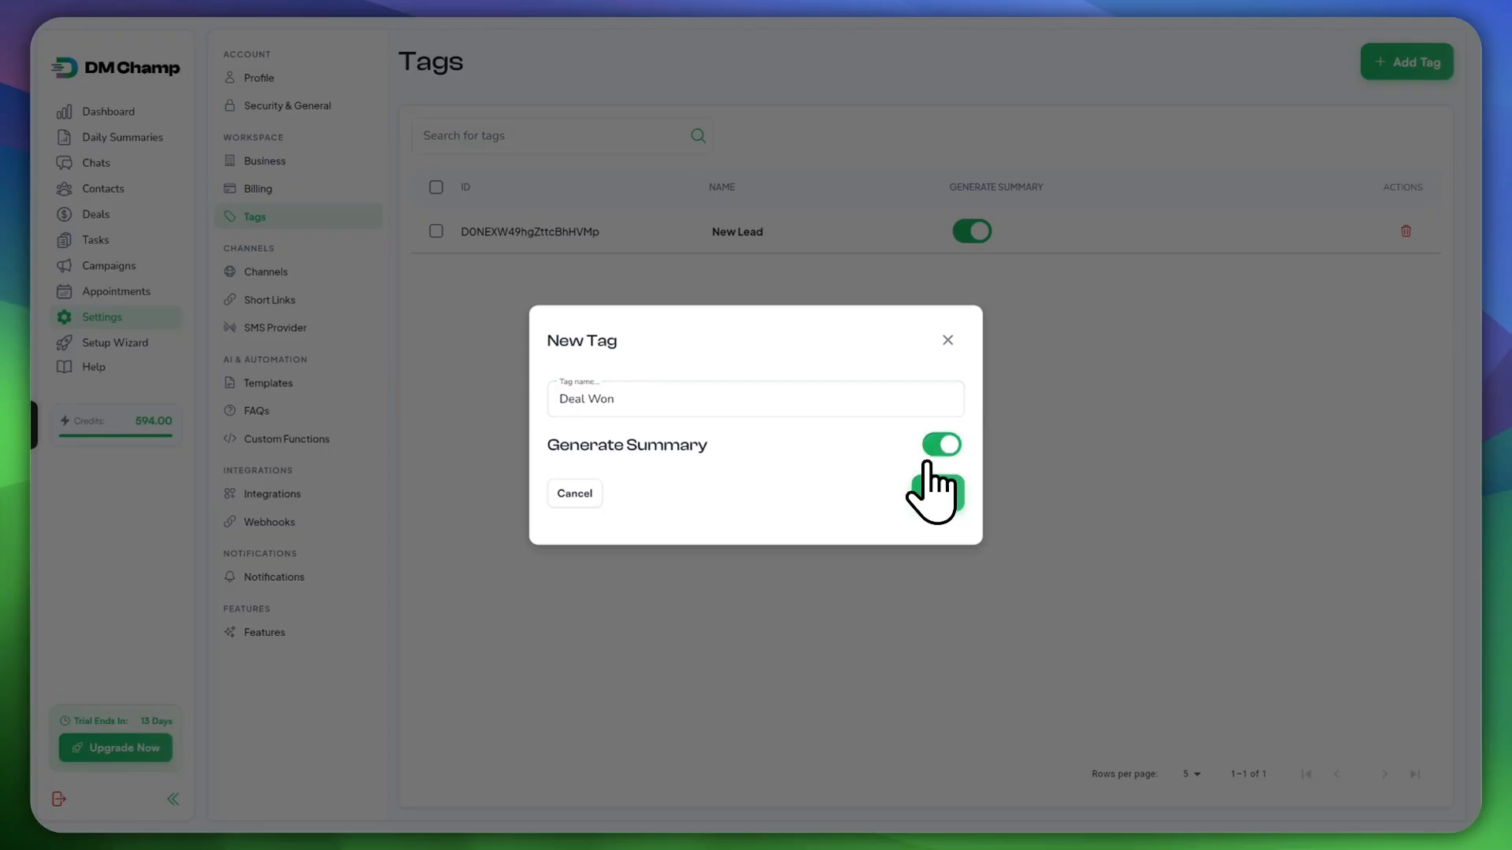
left_click(934, 500)
Step: Add a 'Deal Lost' tag with summary generation on
left_click(1406, 63)
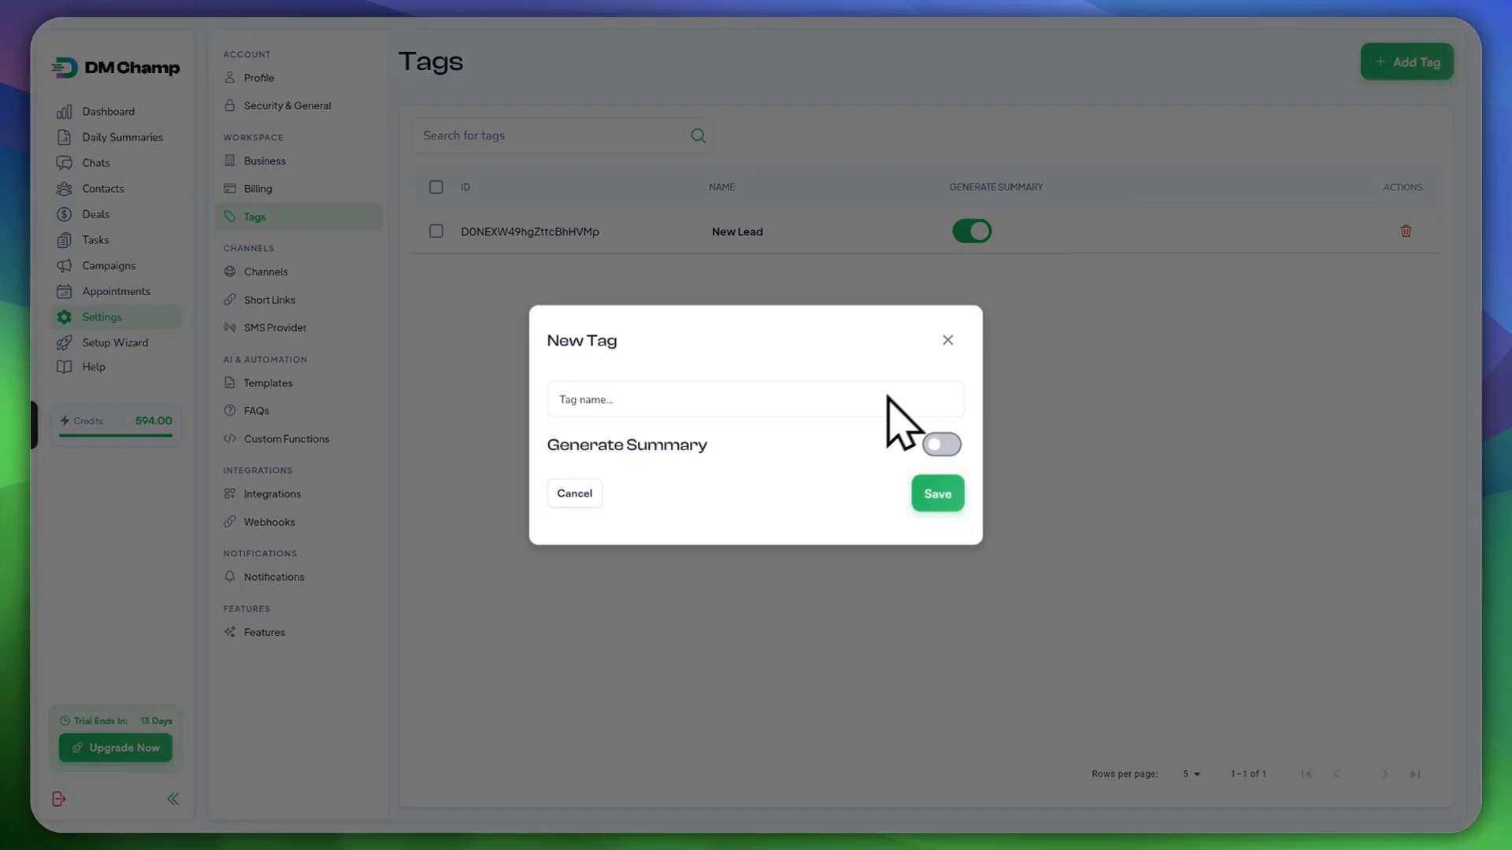
left_click(744, 406)
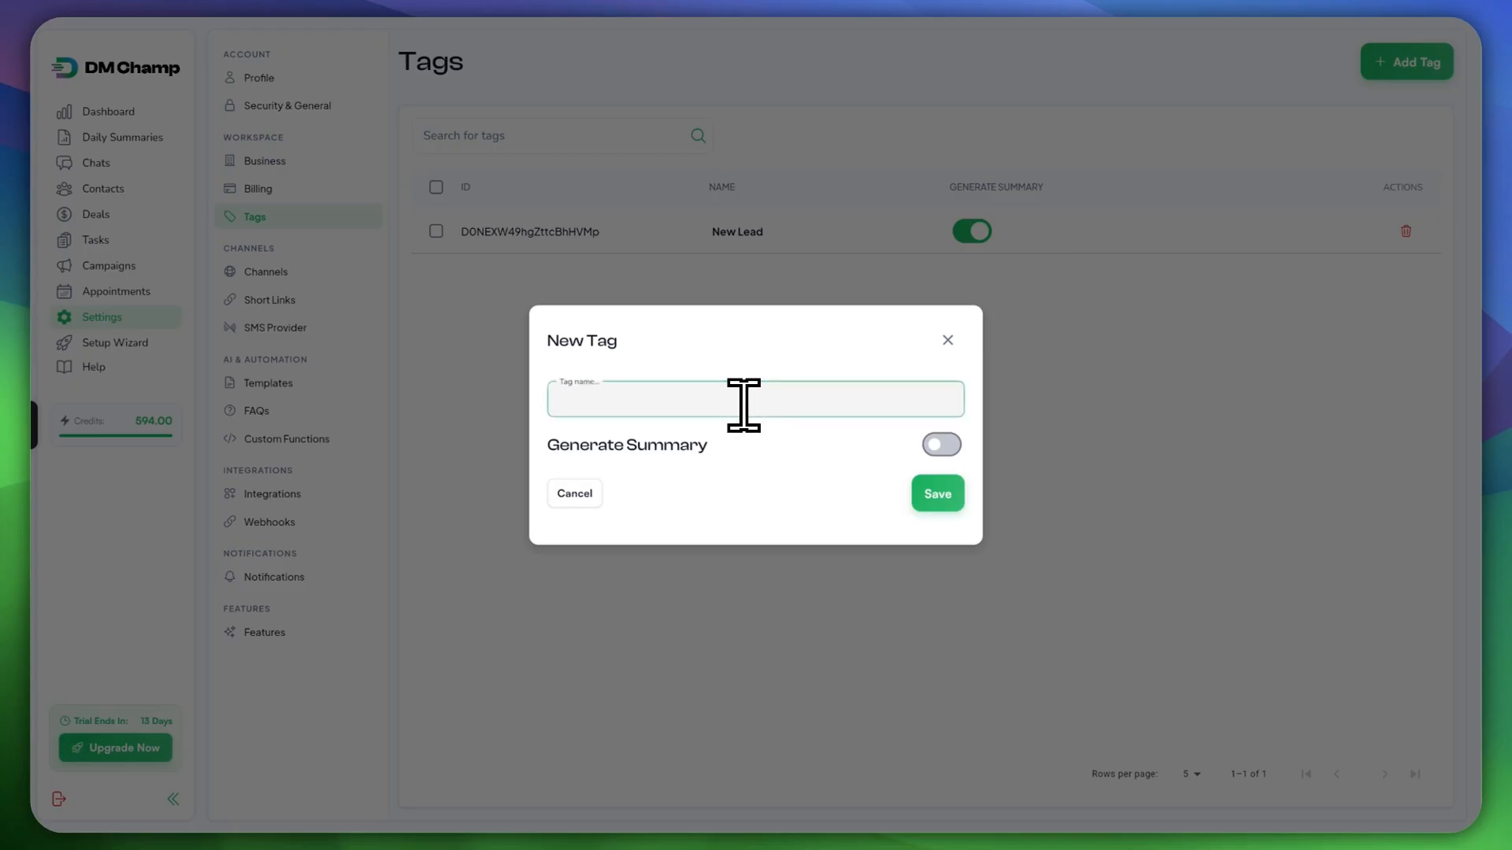
type("Deal Lost")
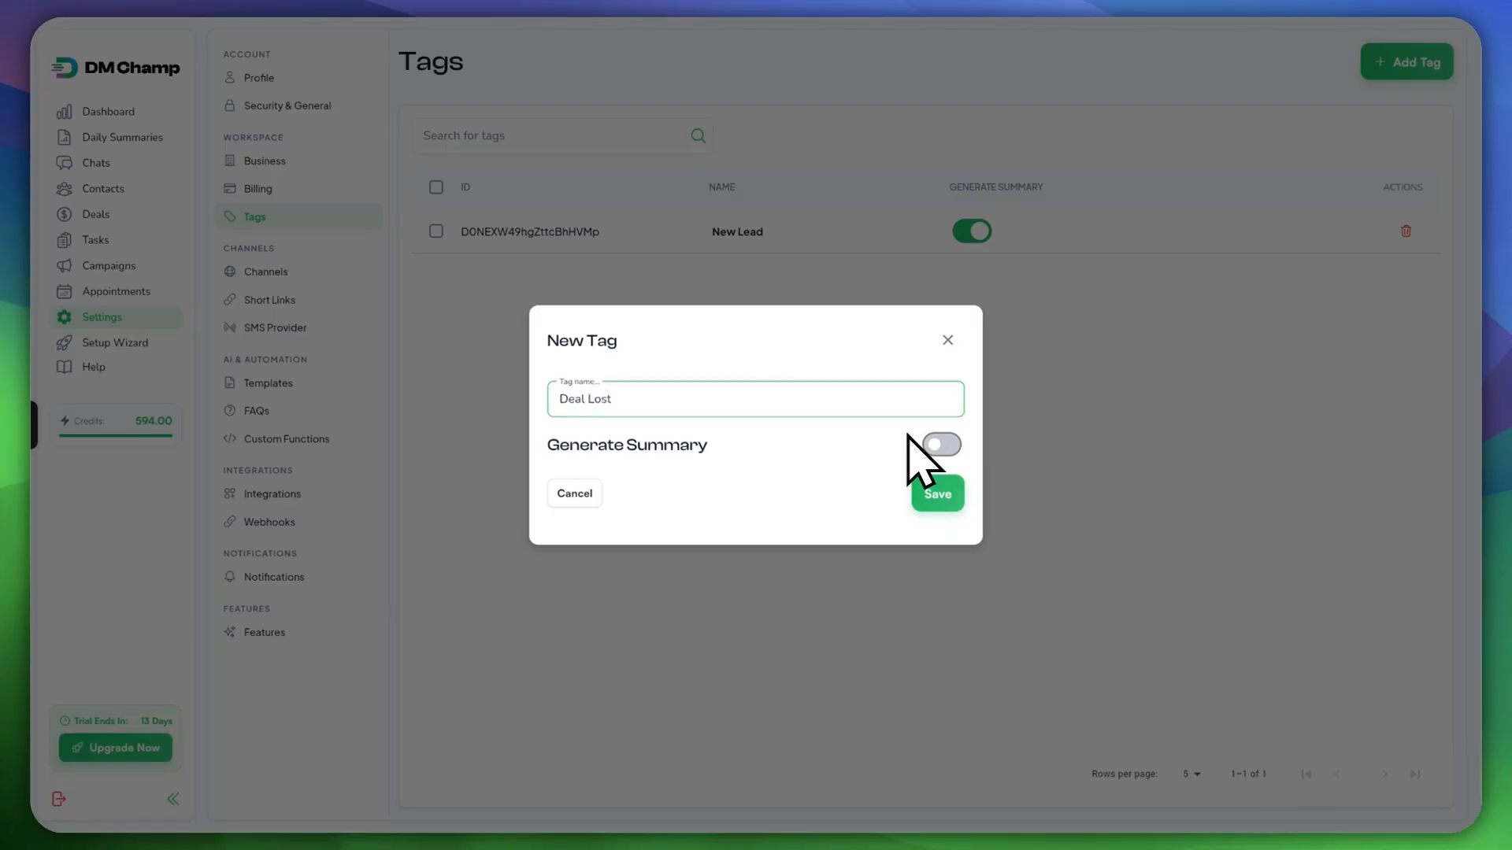
left_click(941, 445)
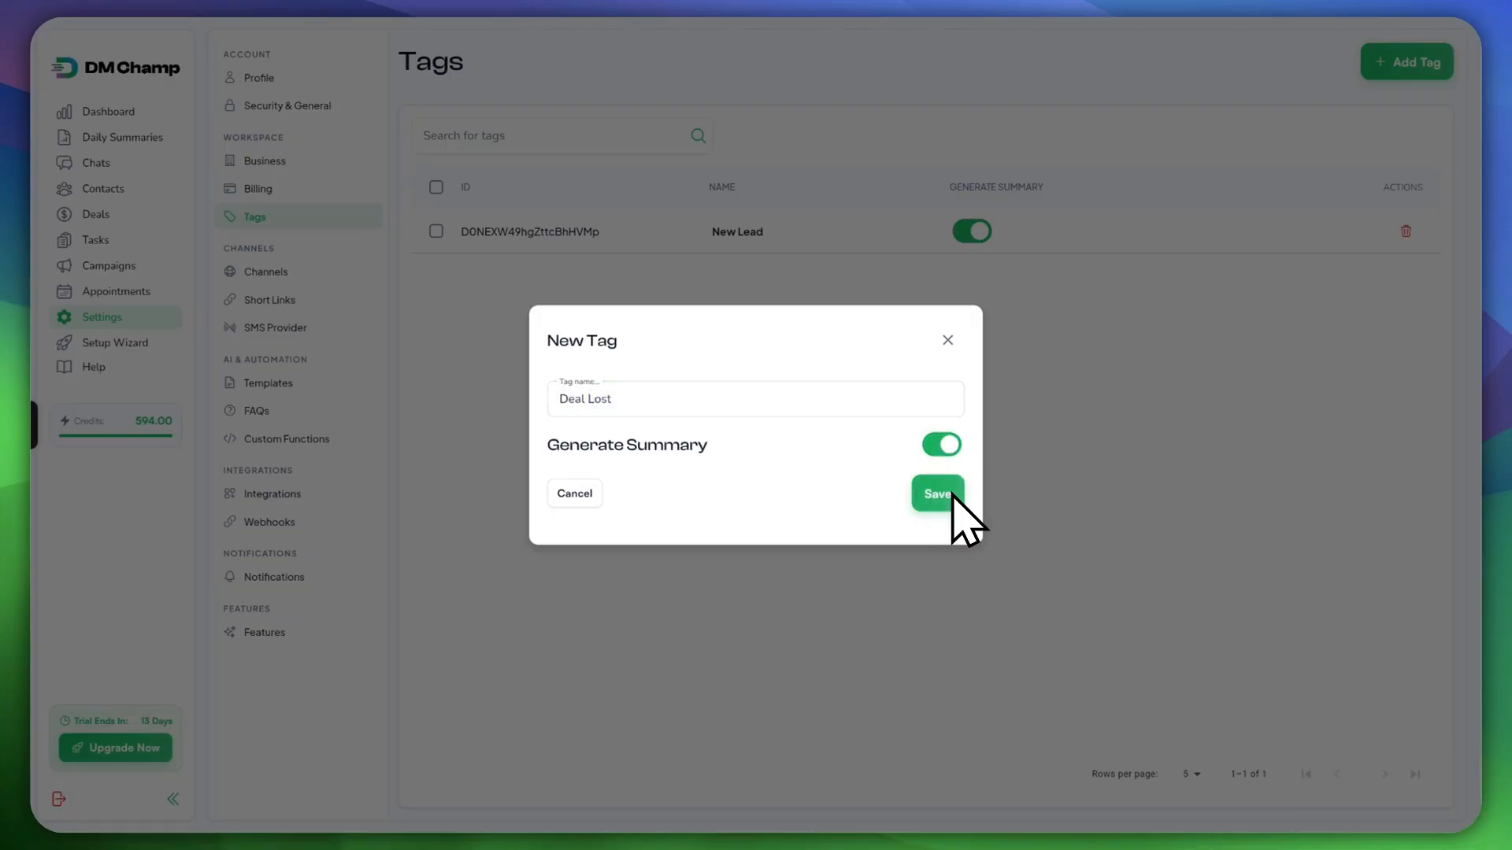
left_click(937, 494)
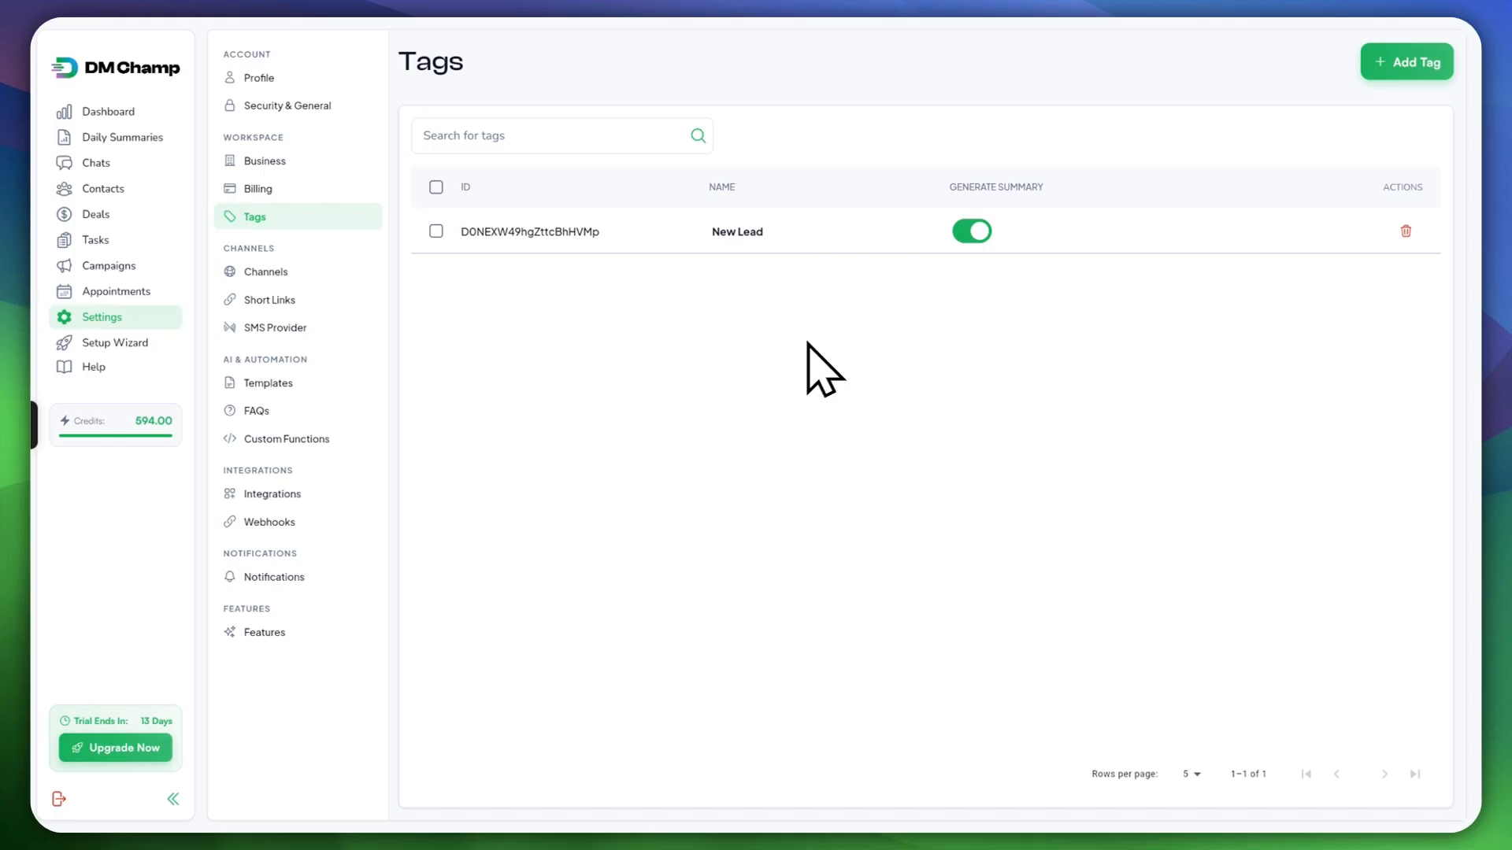
Step: Reload the tags page and enable summary generation for the Engaged Contact tag
key("ctrl+r")
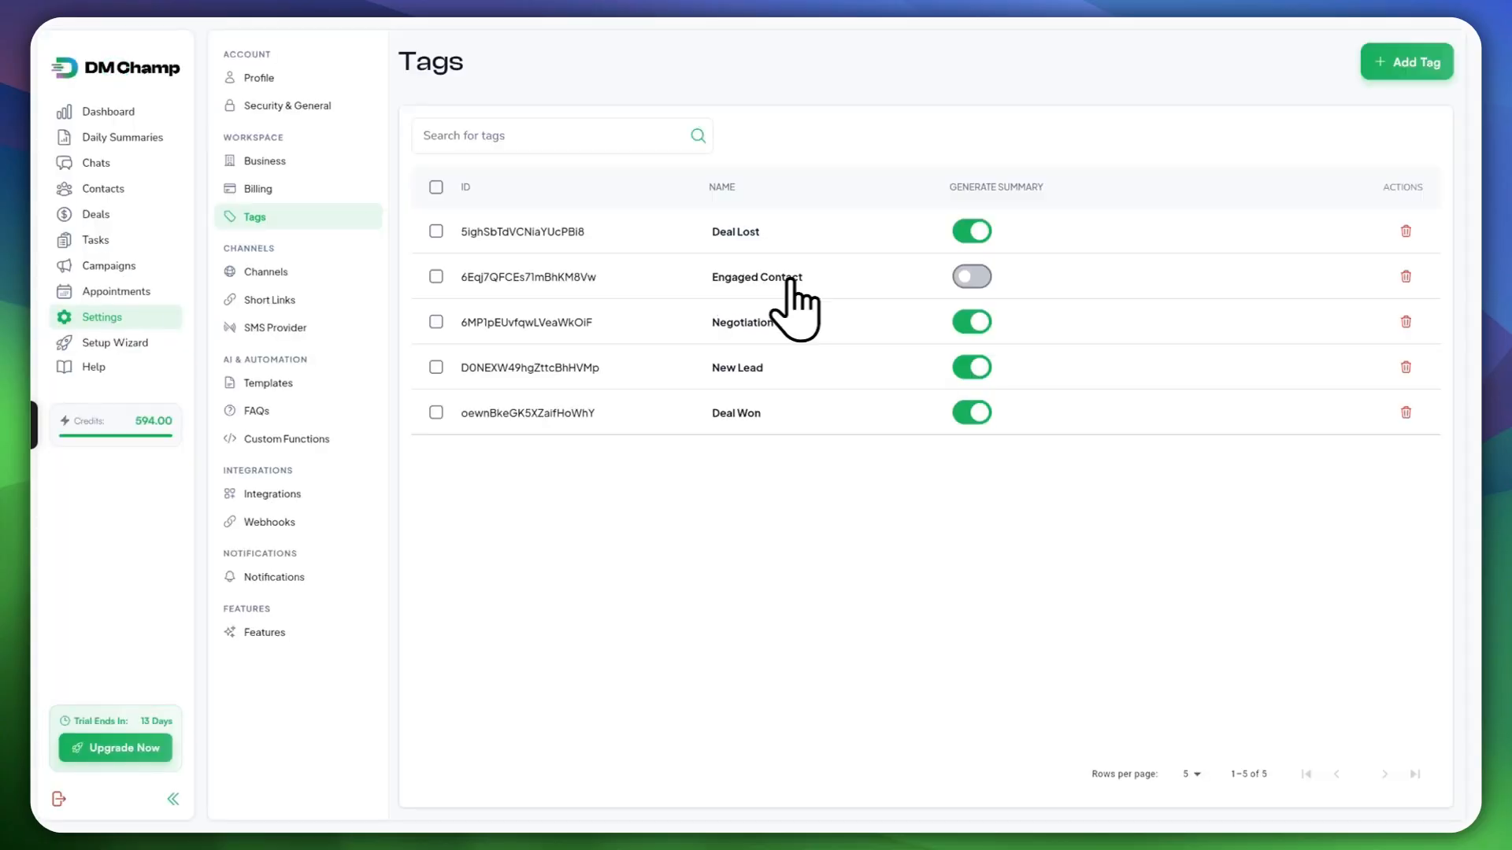
left_click(964, 277)
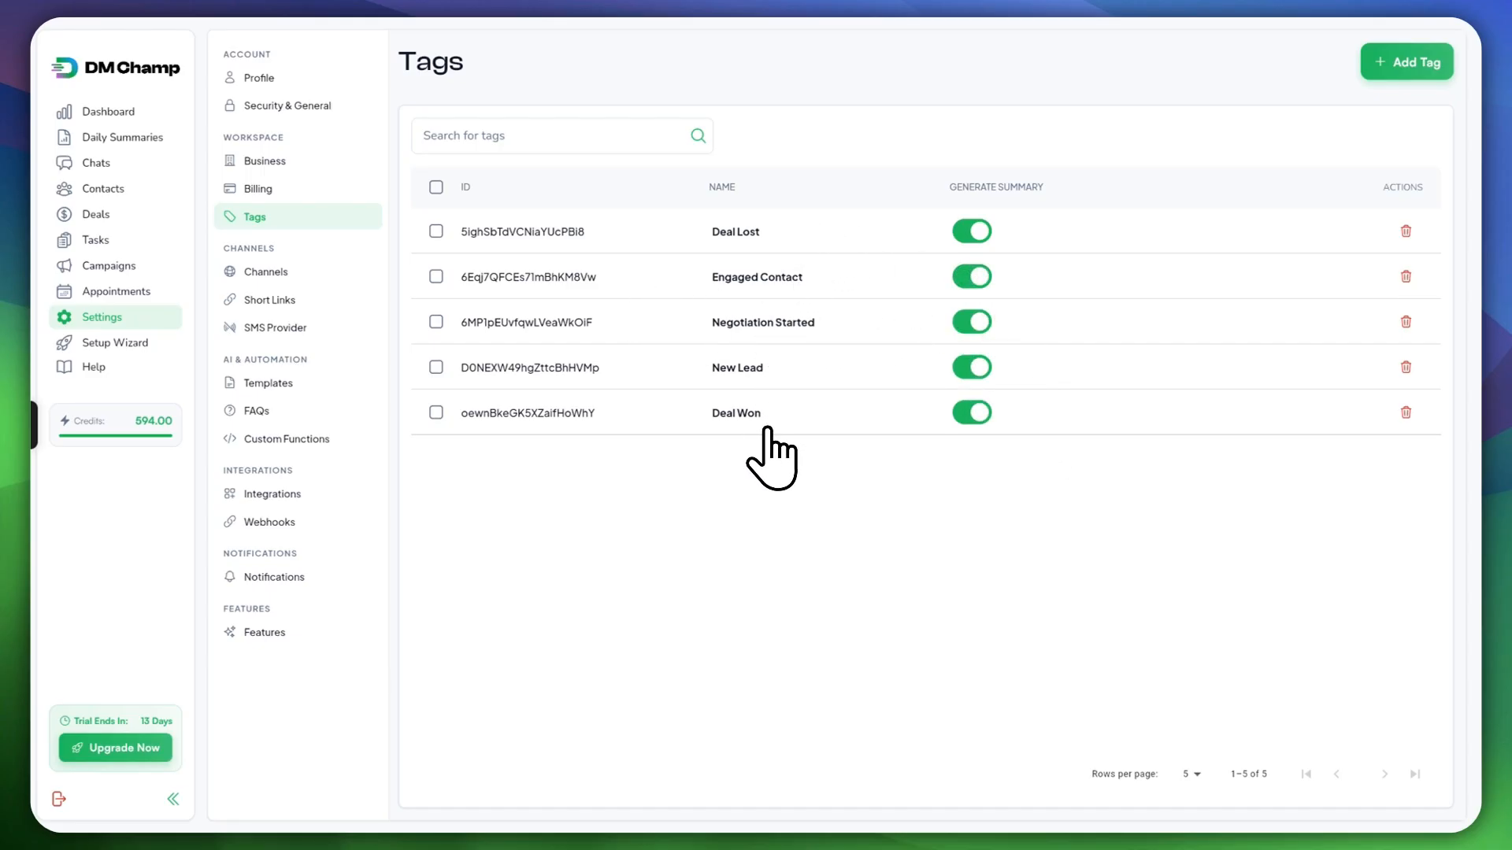
left_click(118, 218)
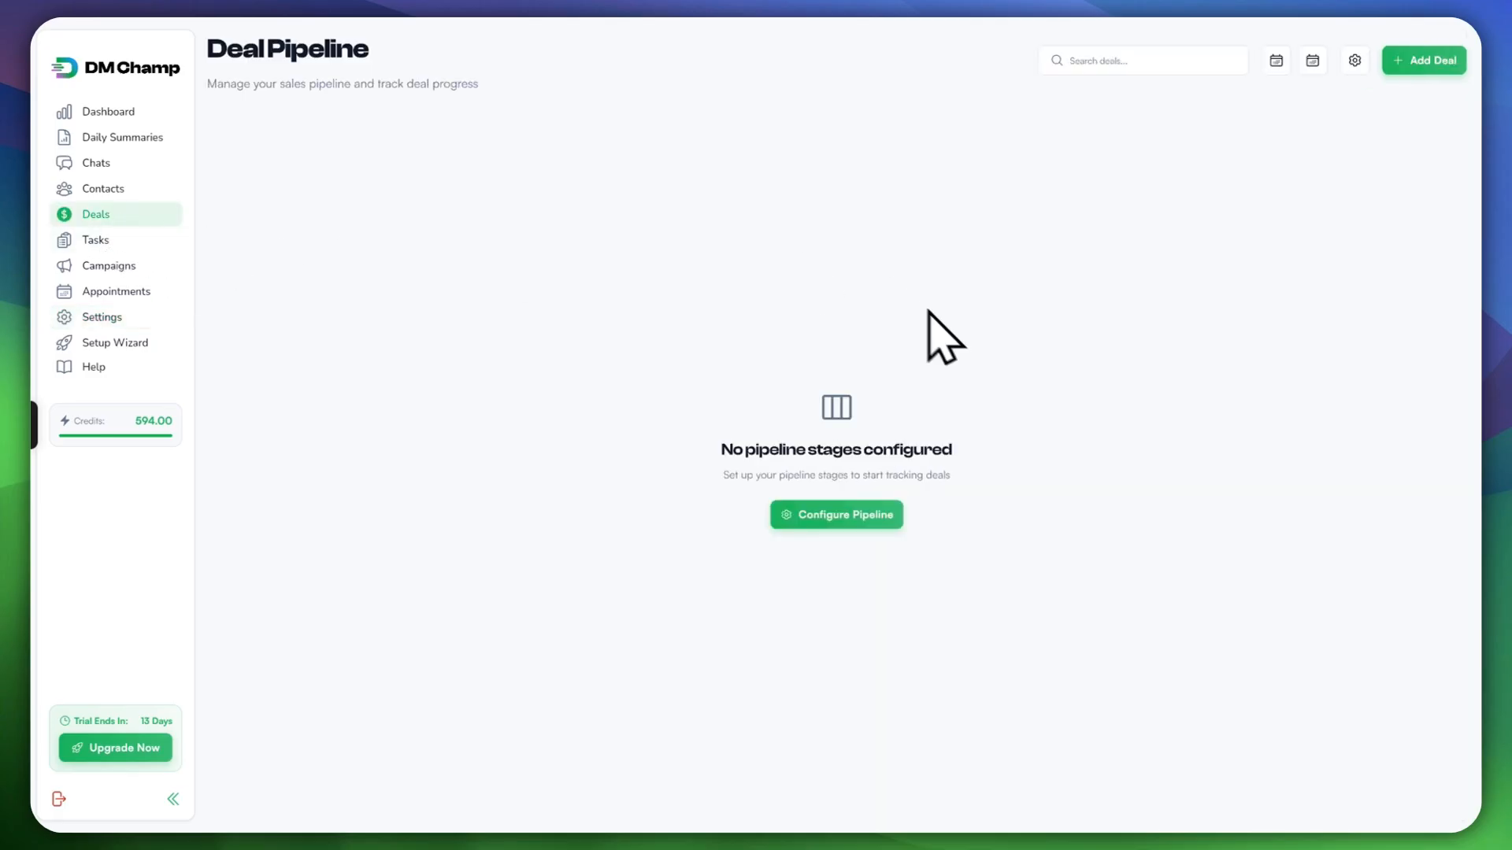
Step: Add a New Lead pipeline stage with value 0 and the New Lead trigger tag
left_click(833, 515)
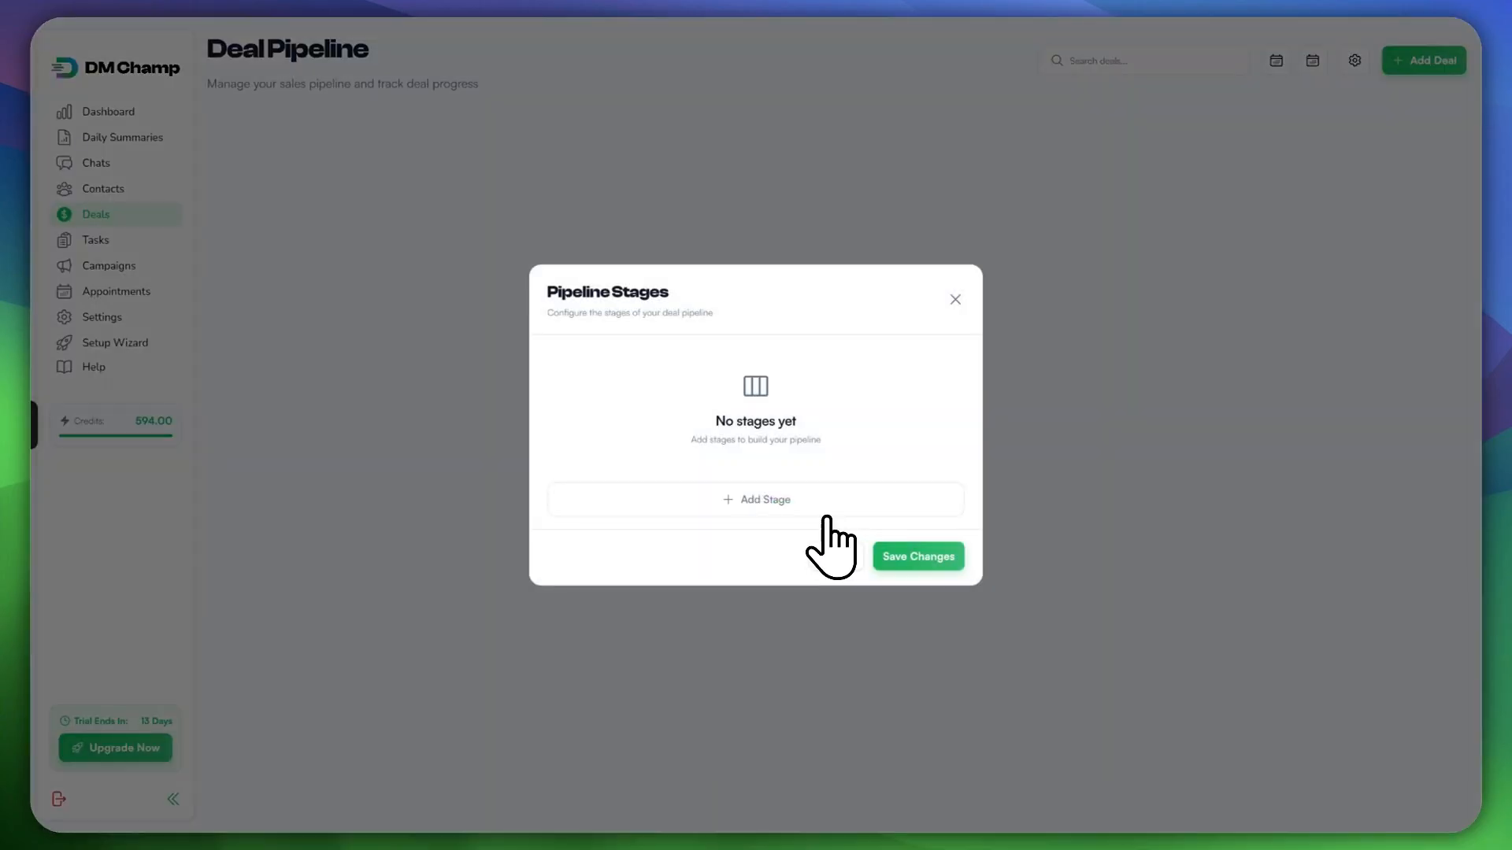
left_click(732, 504)
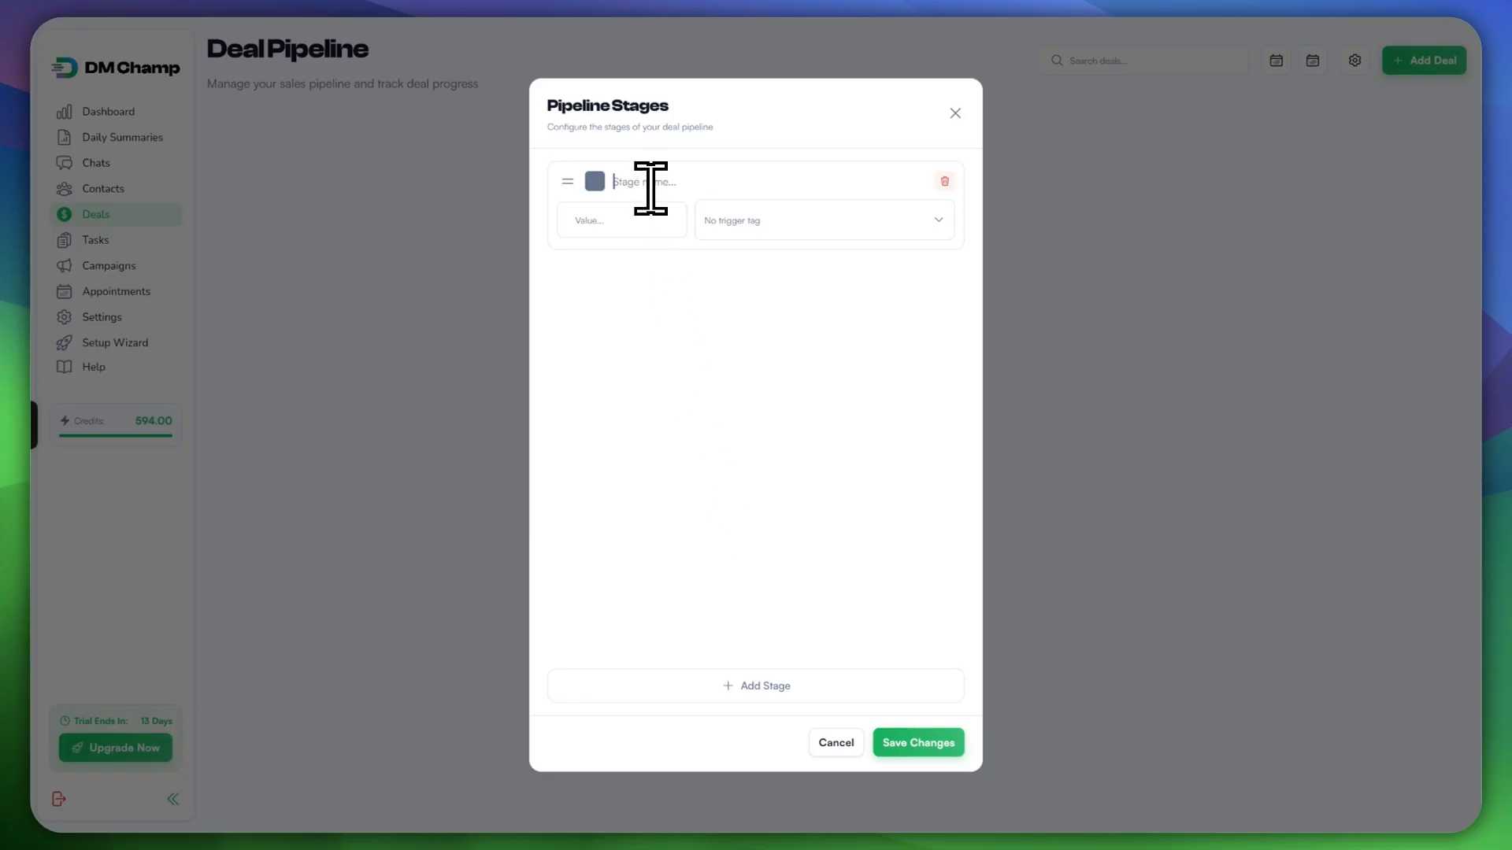
type("New Lead")
left_click(629, 208)
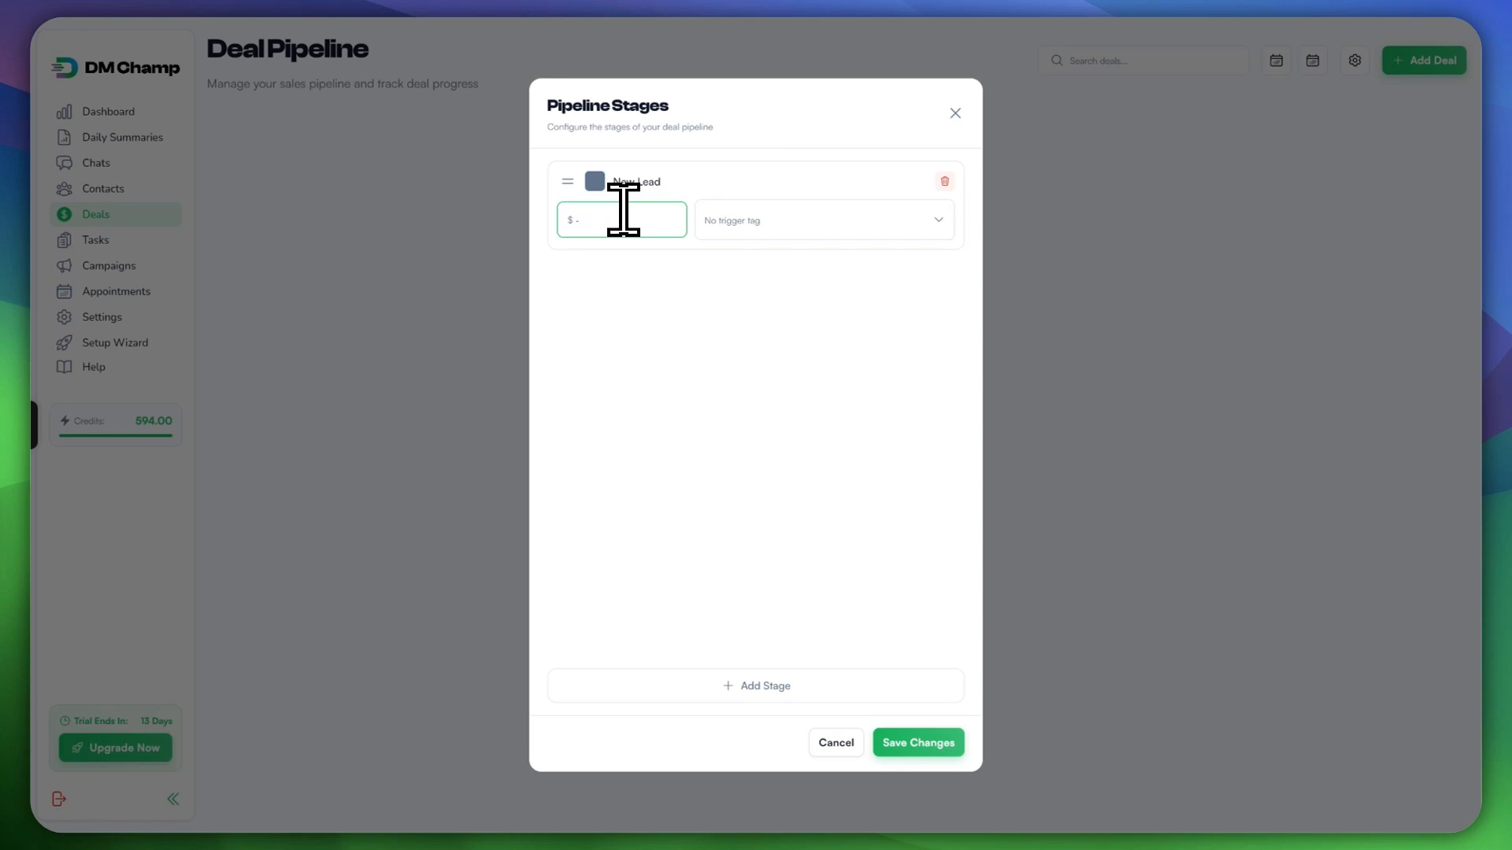
type("0")
left_click(747, 220)
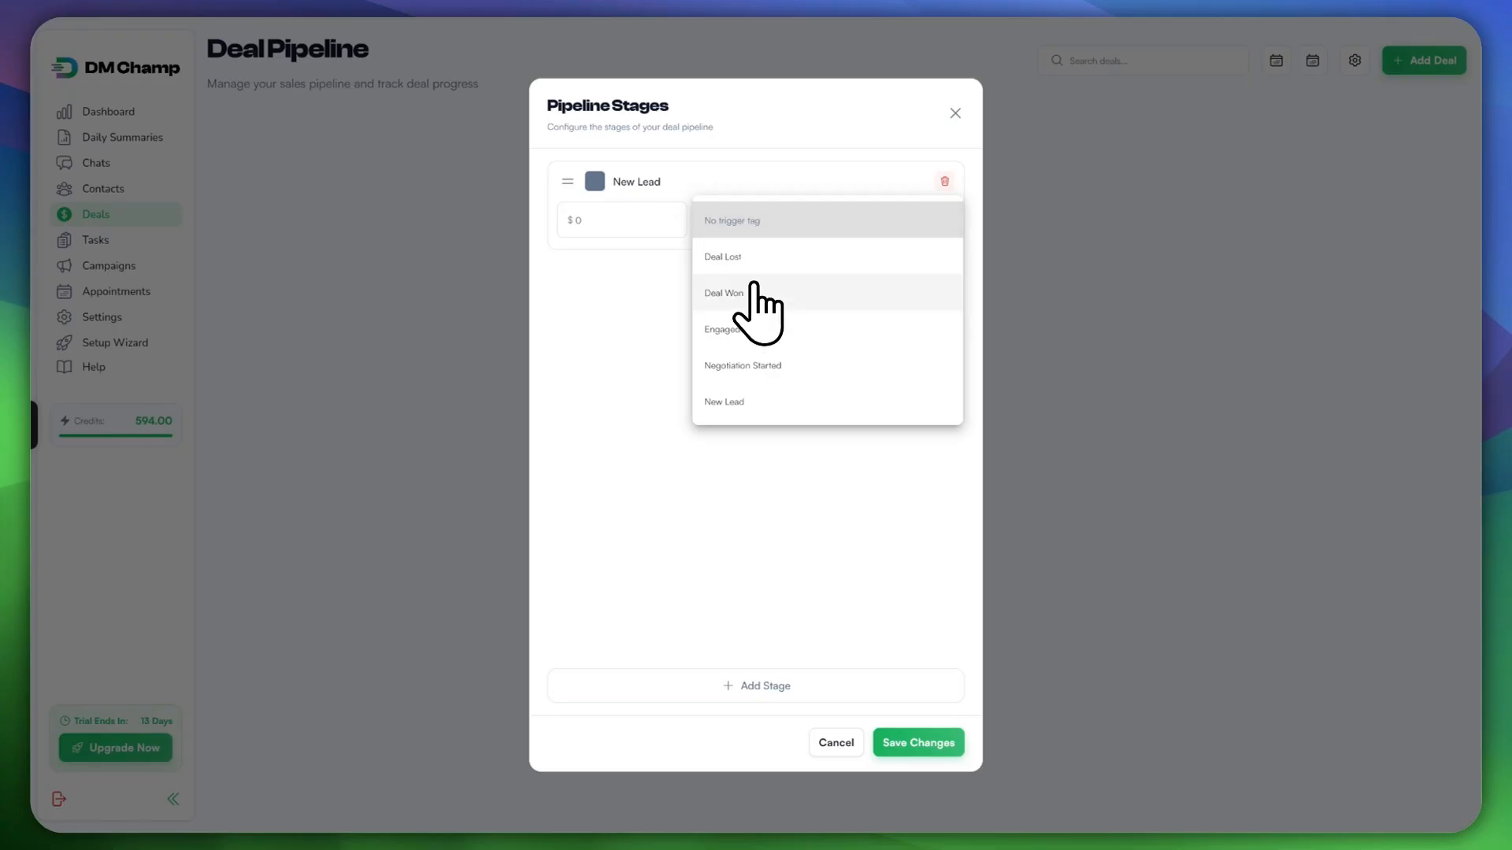
left_click(742, 402)
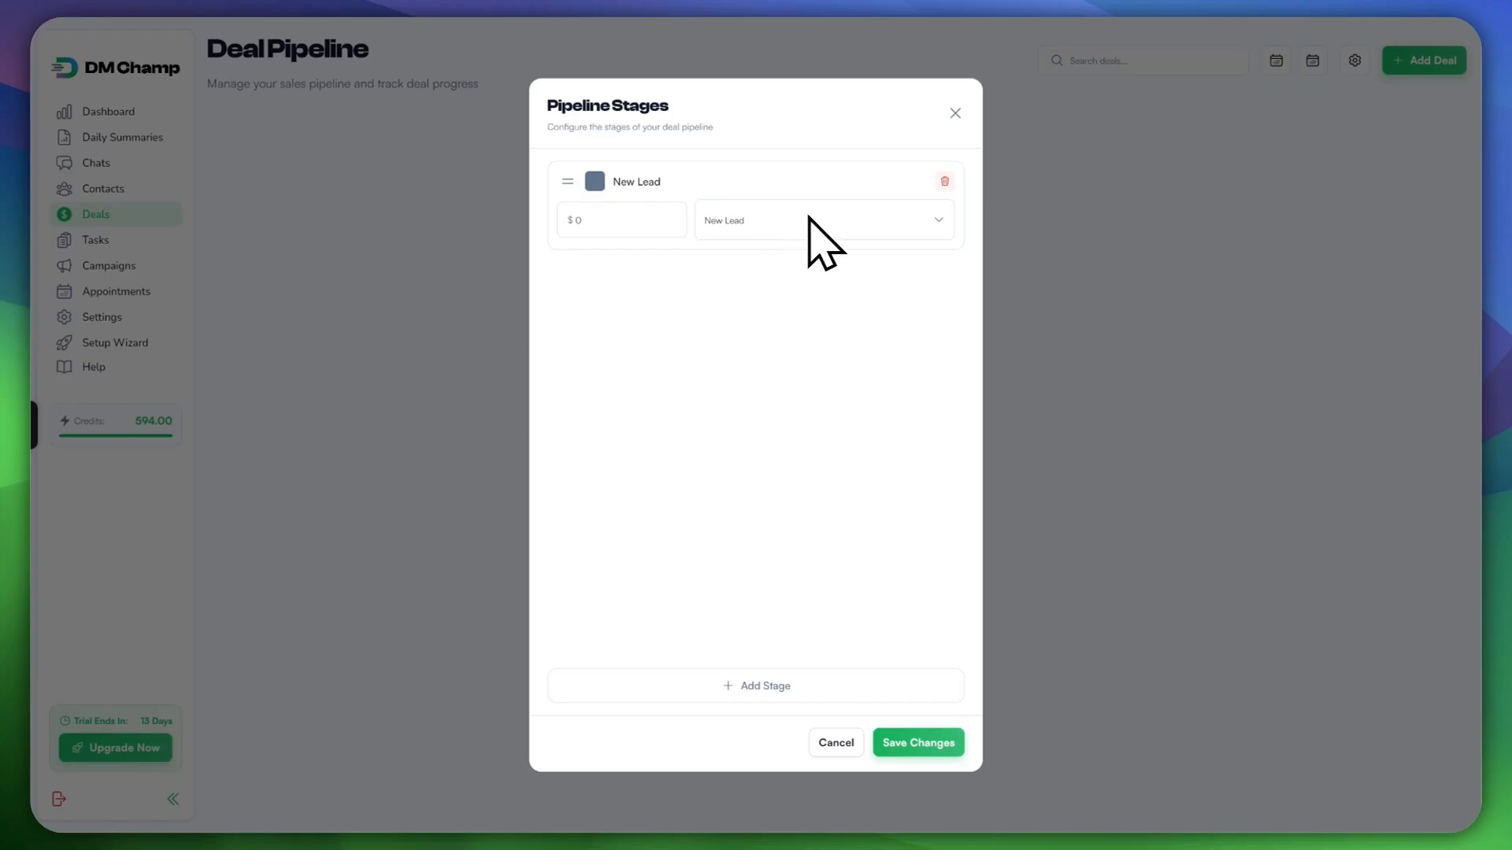
Step: Add an Engaged stage valued $500 with Engaged Contact trigger tag, plus a blank third stage
left_click(753, 691)
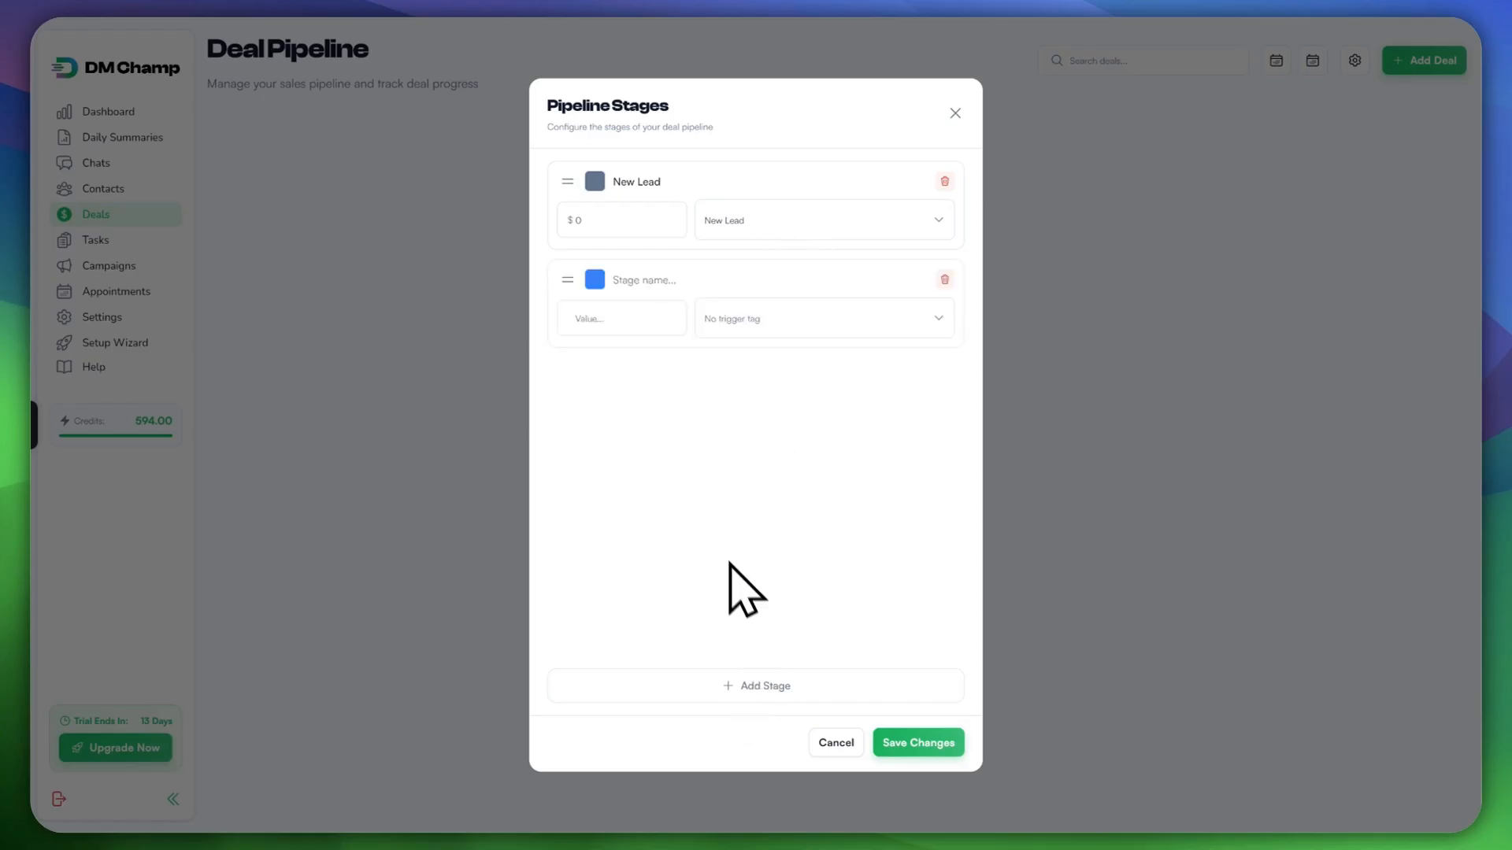
type("Engaged")
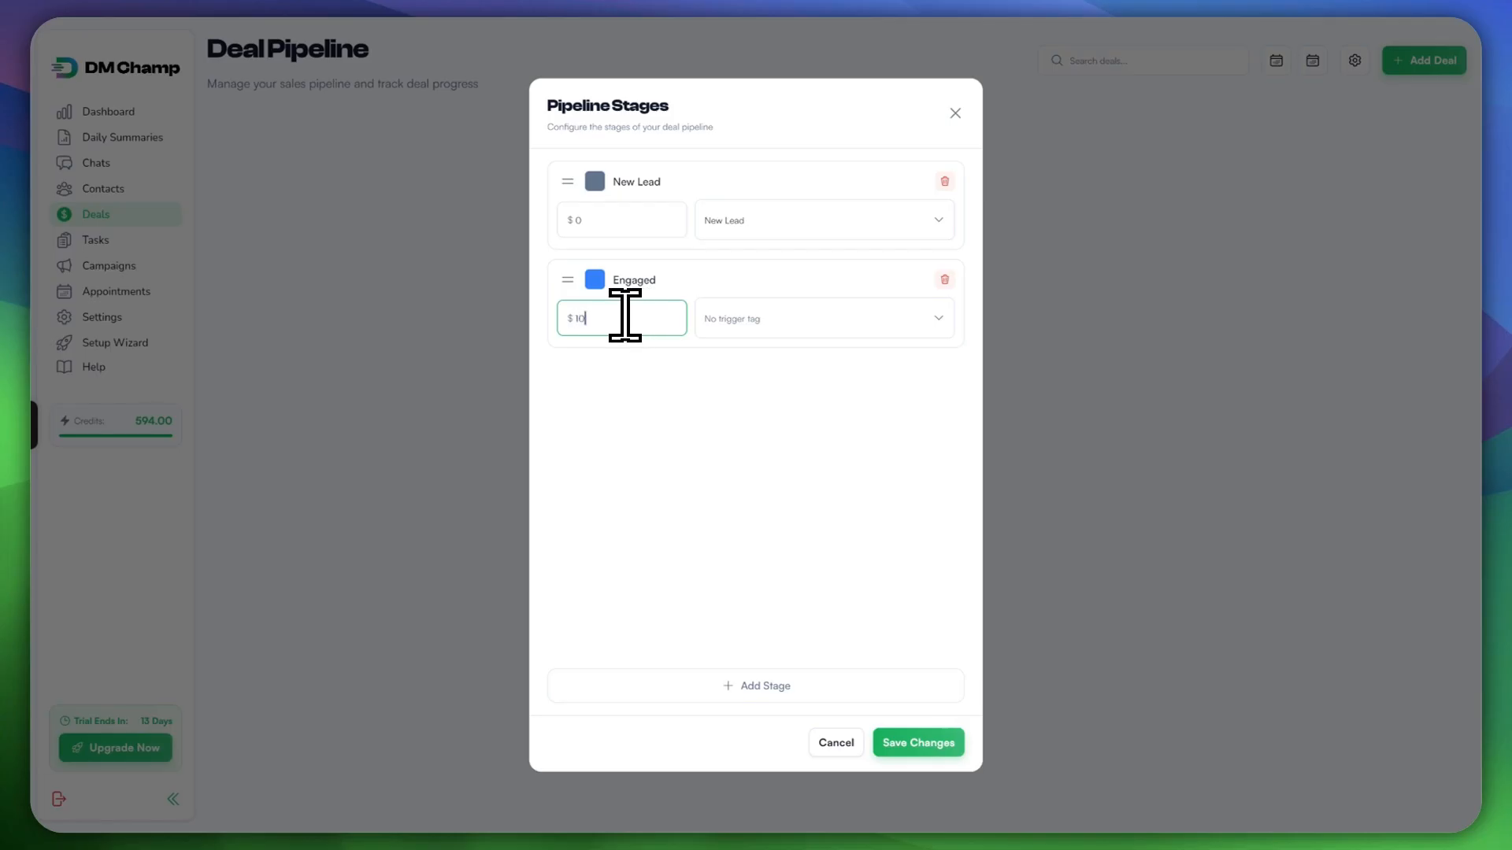
key("BackSpace")
key("BackSpace")
key("BackSpace")
left_click(622, 319)
type("5")
left_click(763, 325)
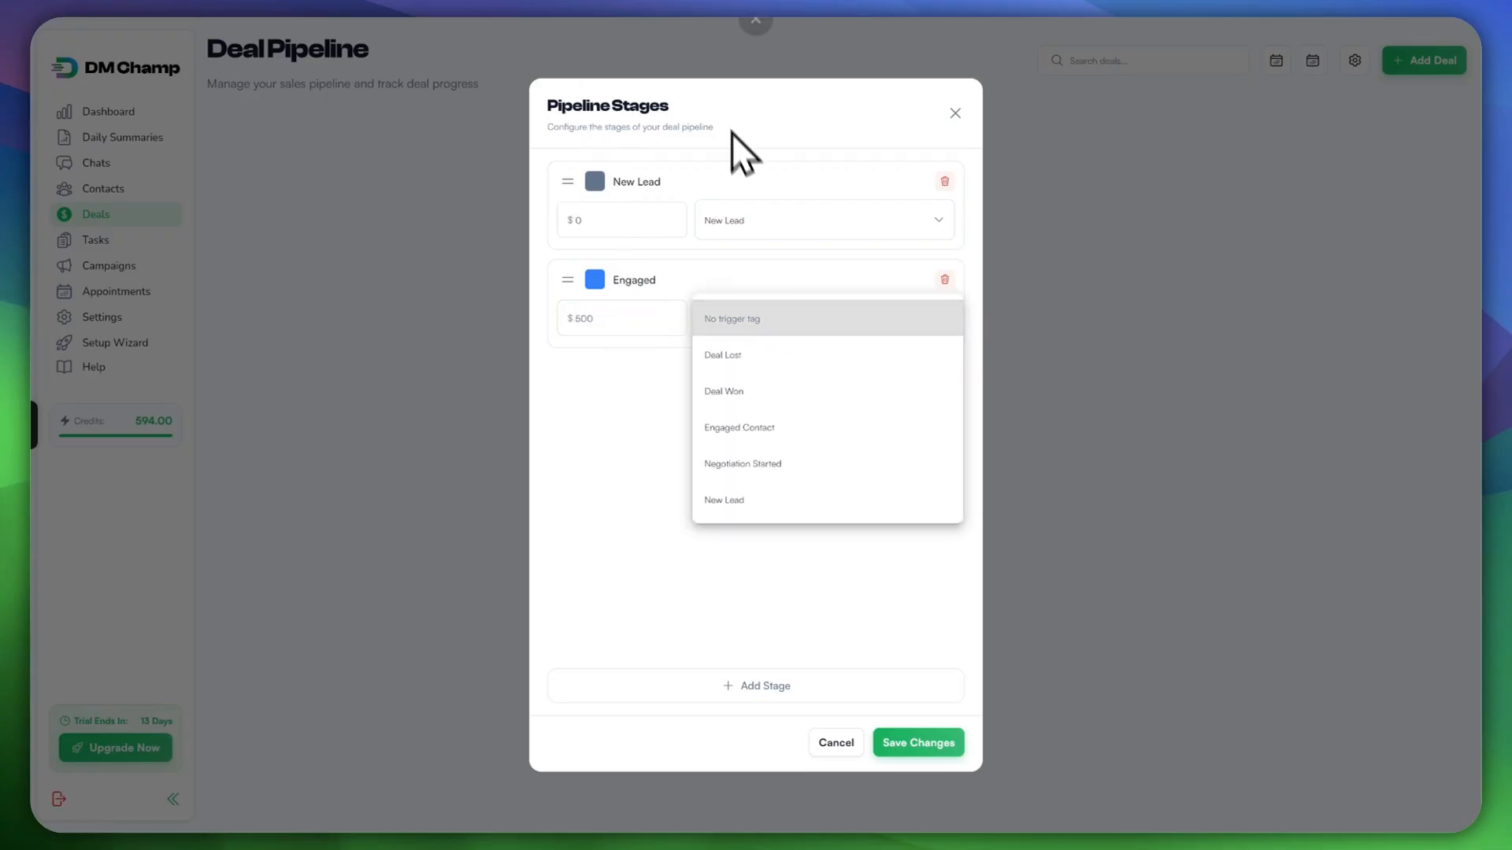
left_click(758, 427)
left_click(765, 686)
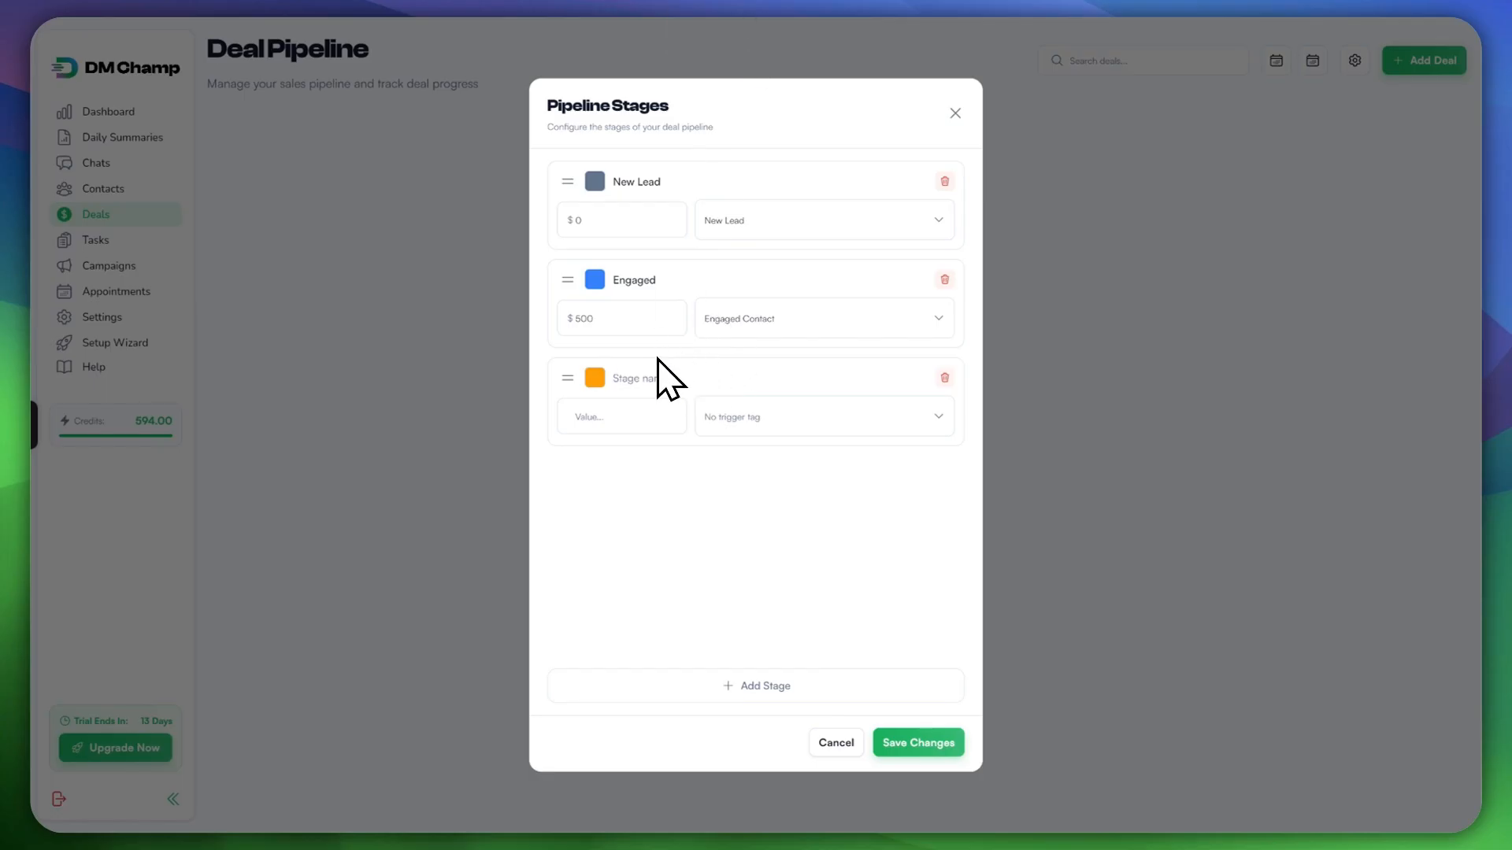
Step: Fill the third stage as Negotiation, orange, $2000, with the Negotiation Started trigger tag
type("Negotiati")
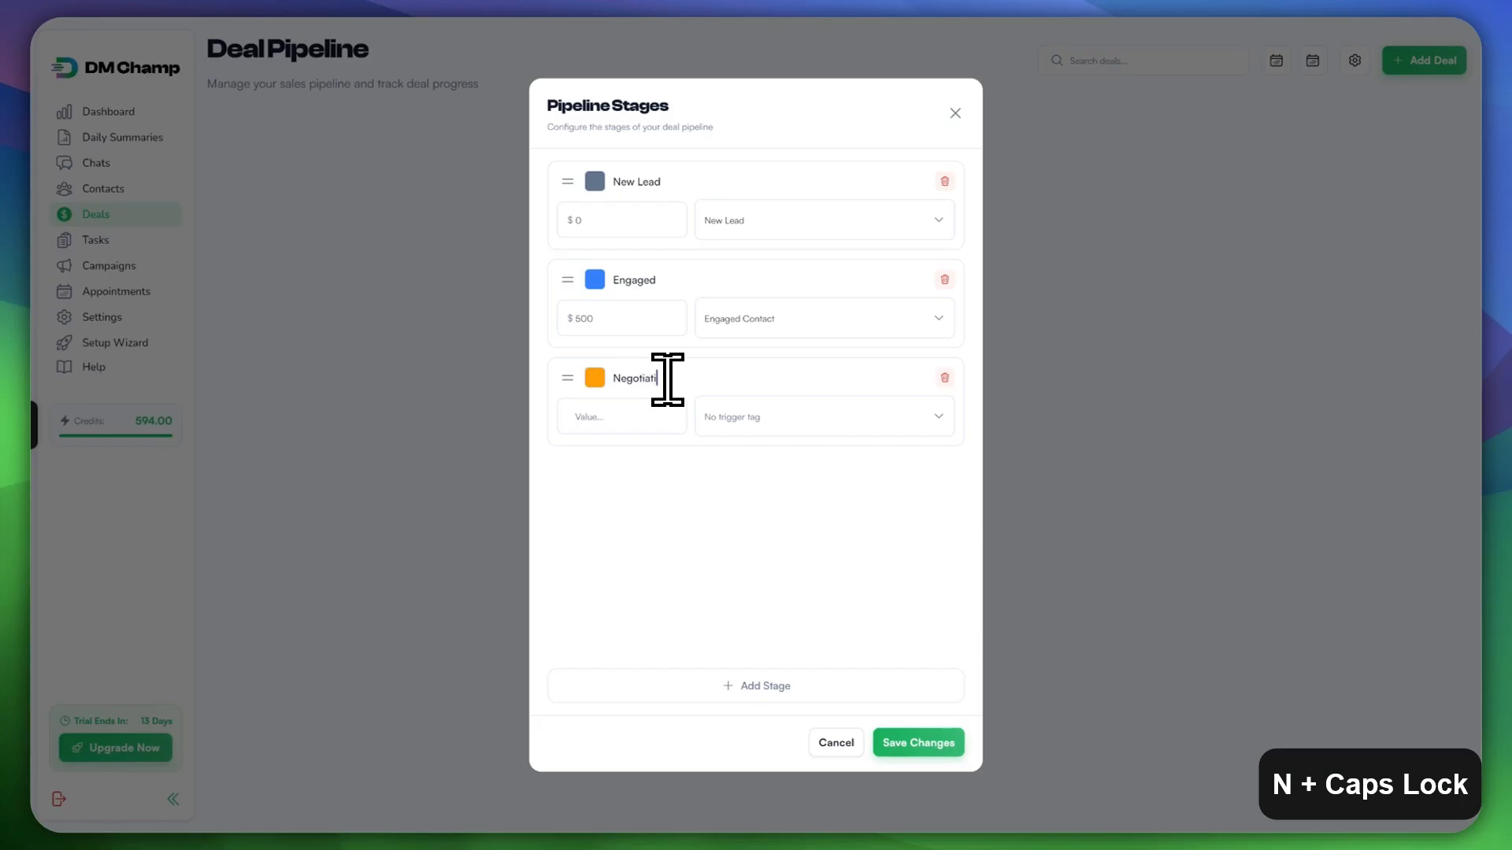
type("on")
left_click(596, 378)
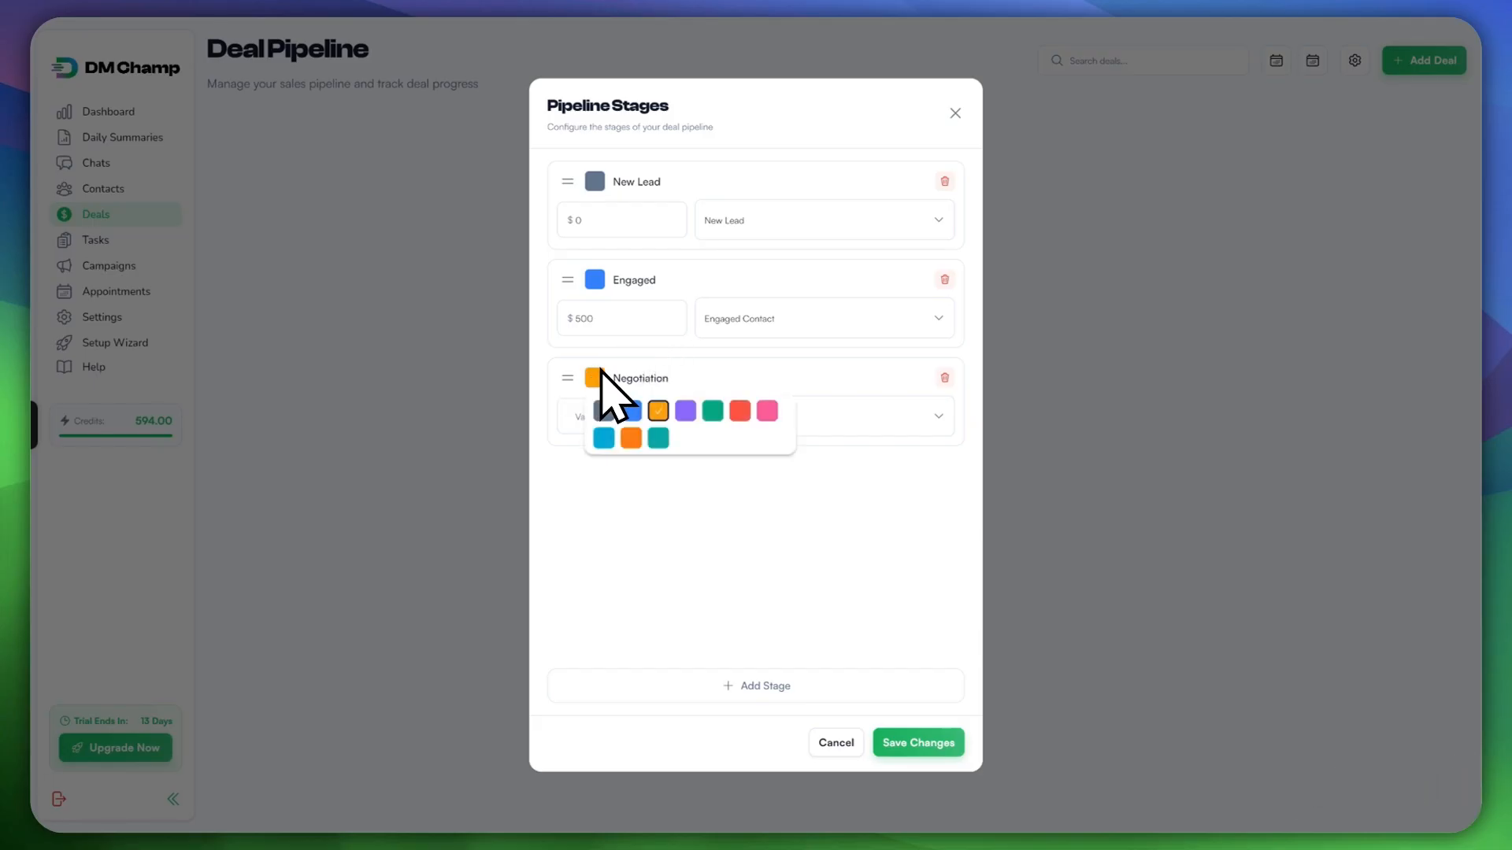
left_click(685, 378)
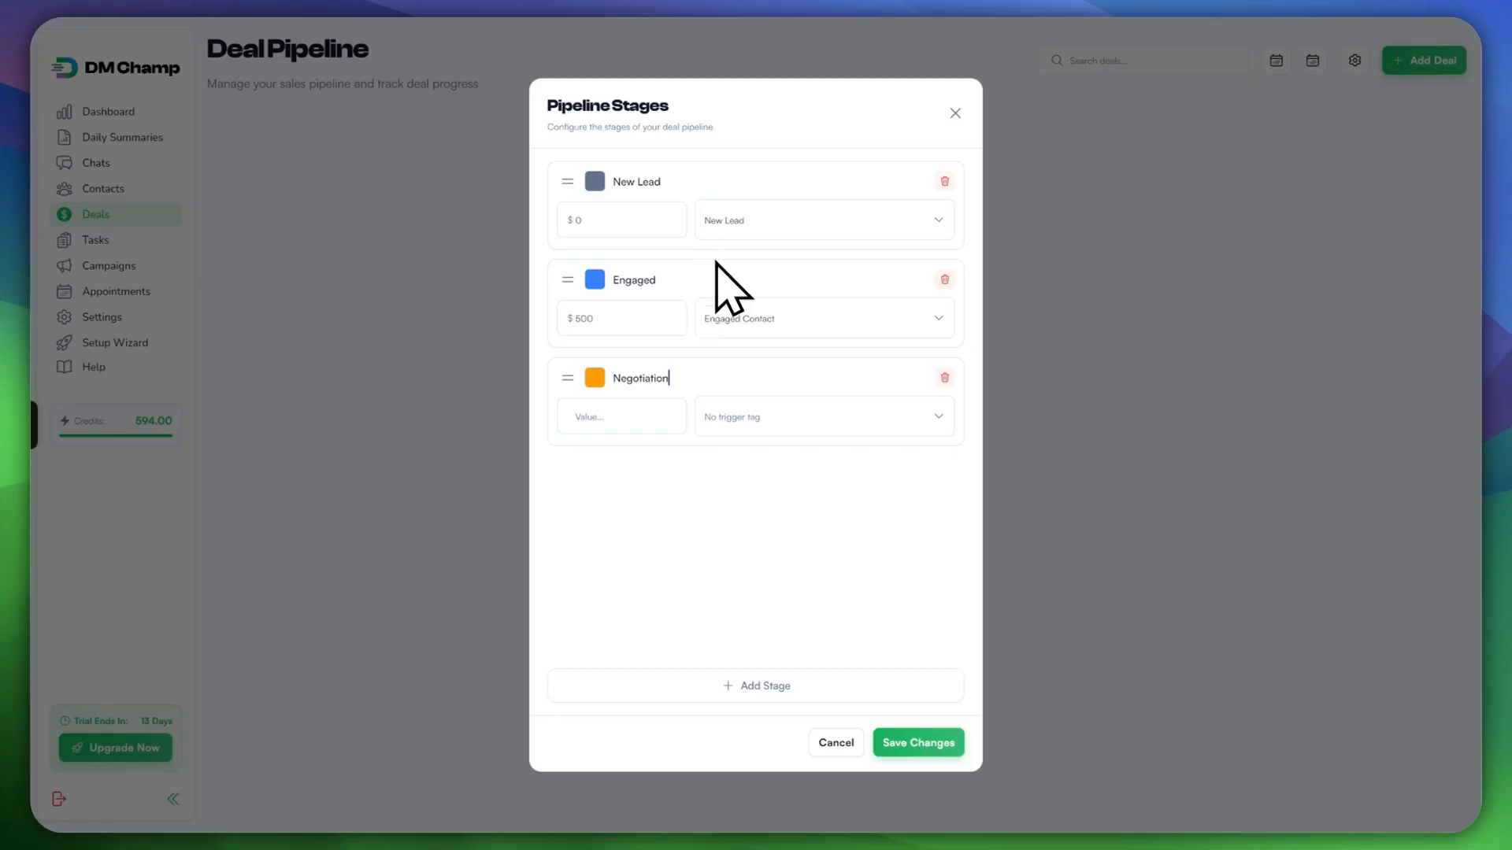
left_click(616, 408)
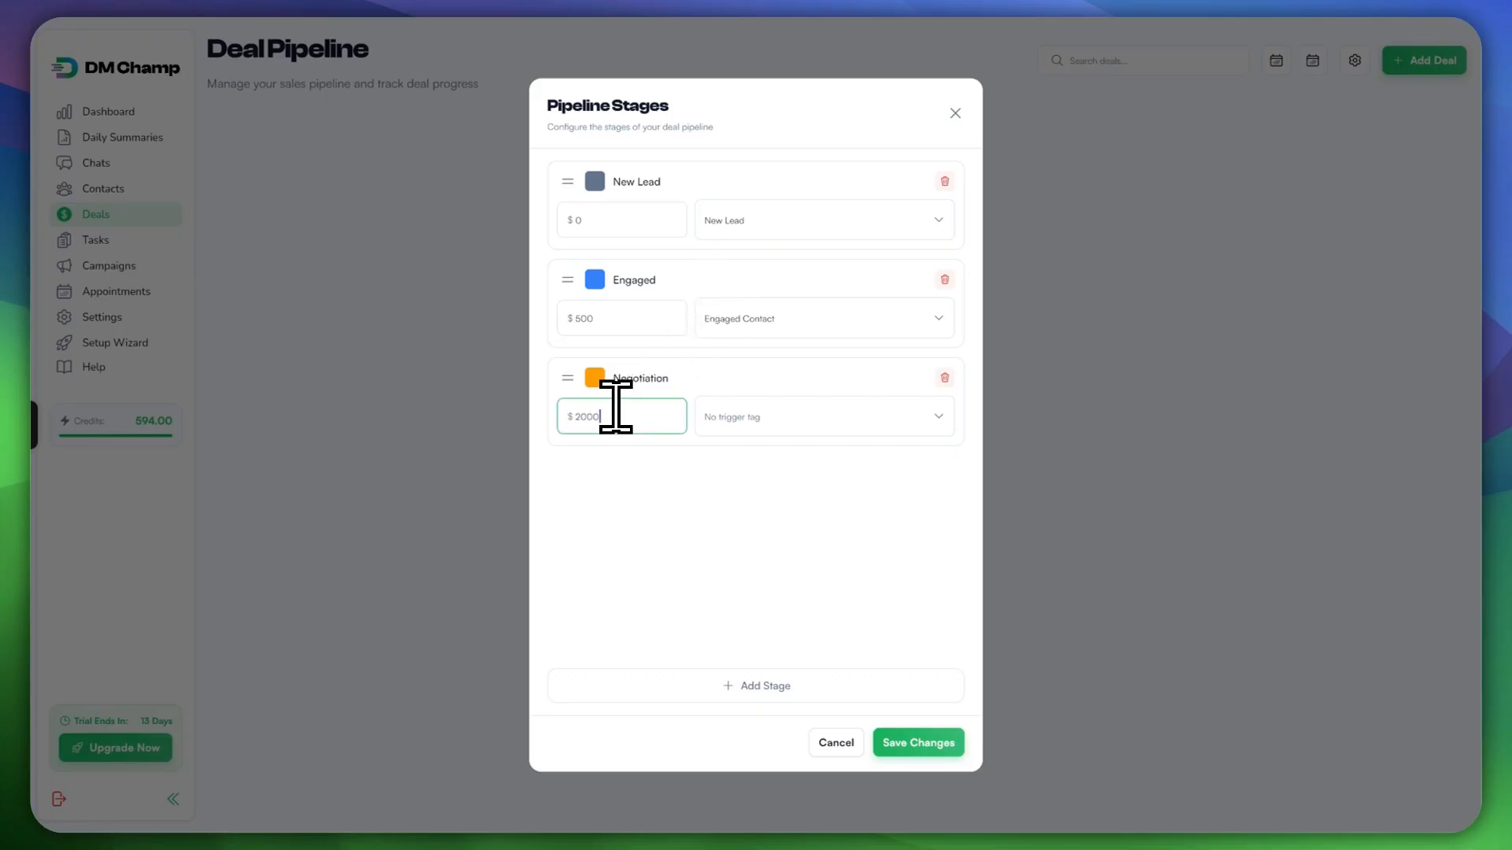
left_click(791, 418)
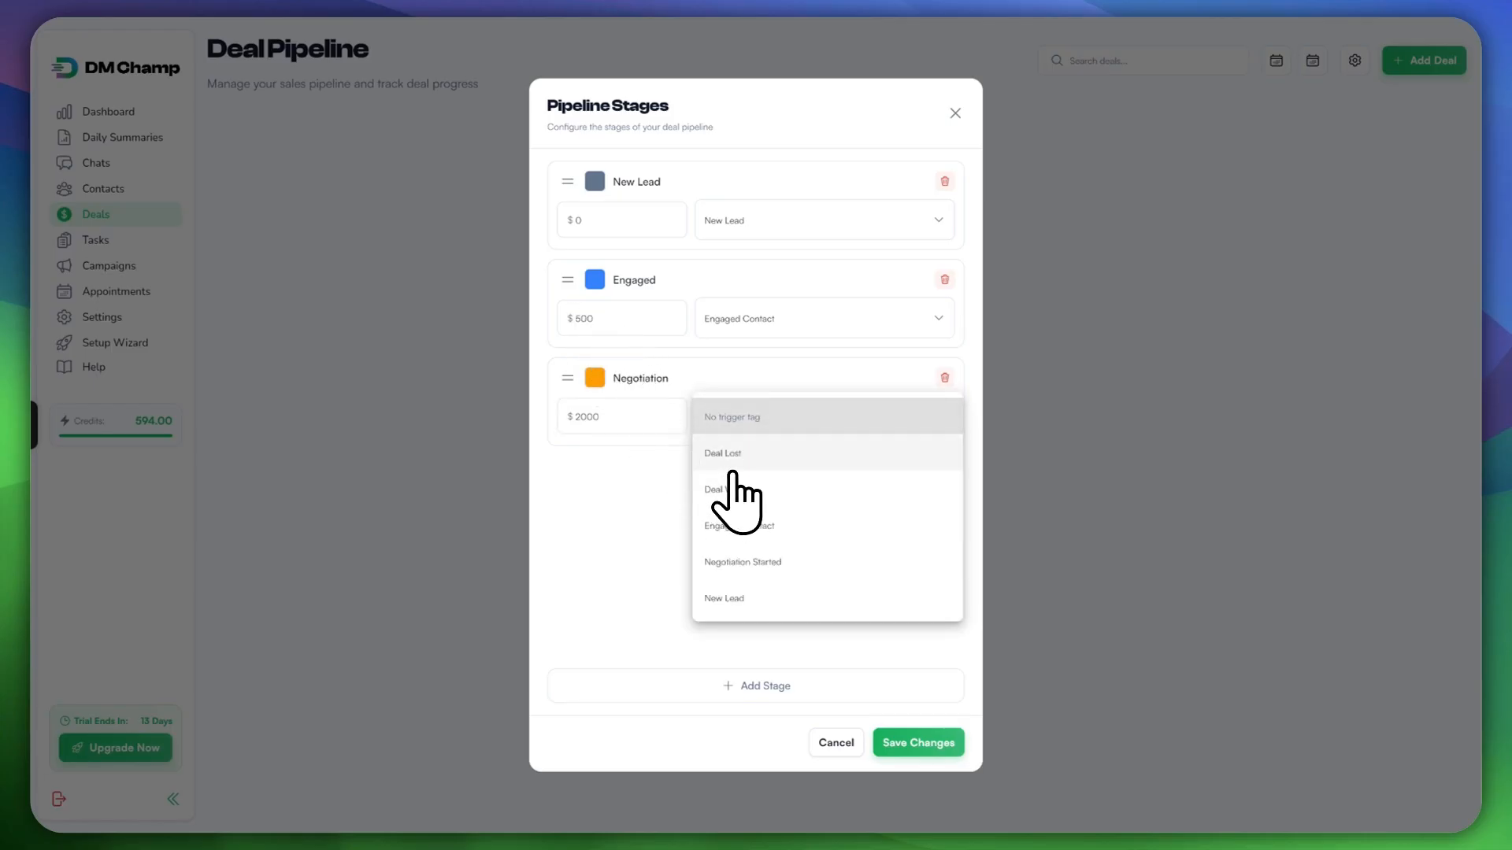
left_click(815, 564)
Step: Add a Closed Won stage at $5000 with the Deal Won trigger tag
left_click(763, 686)
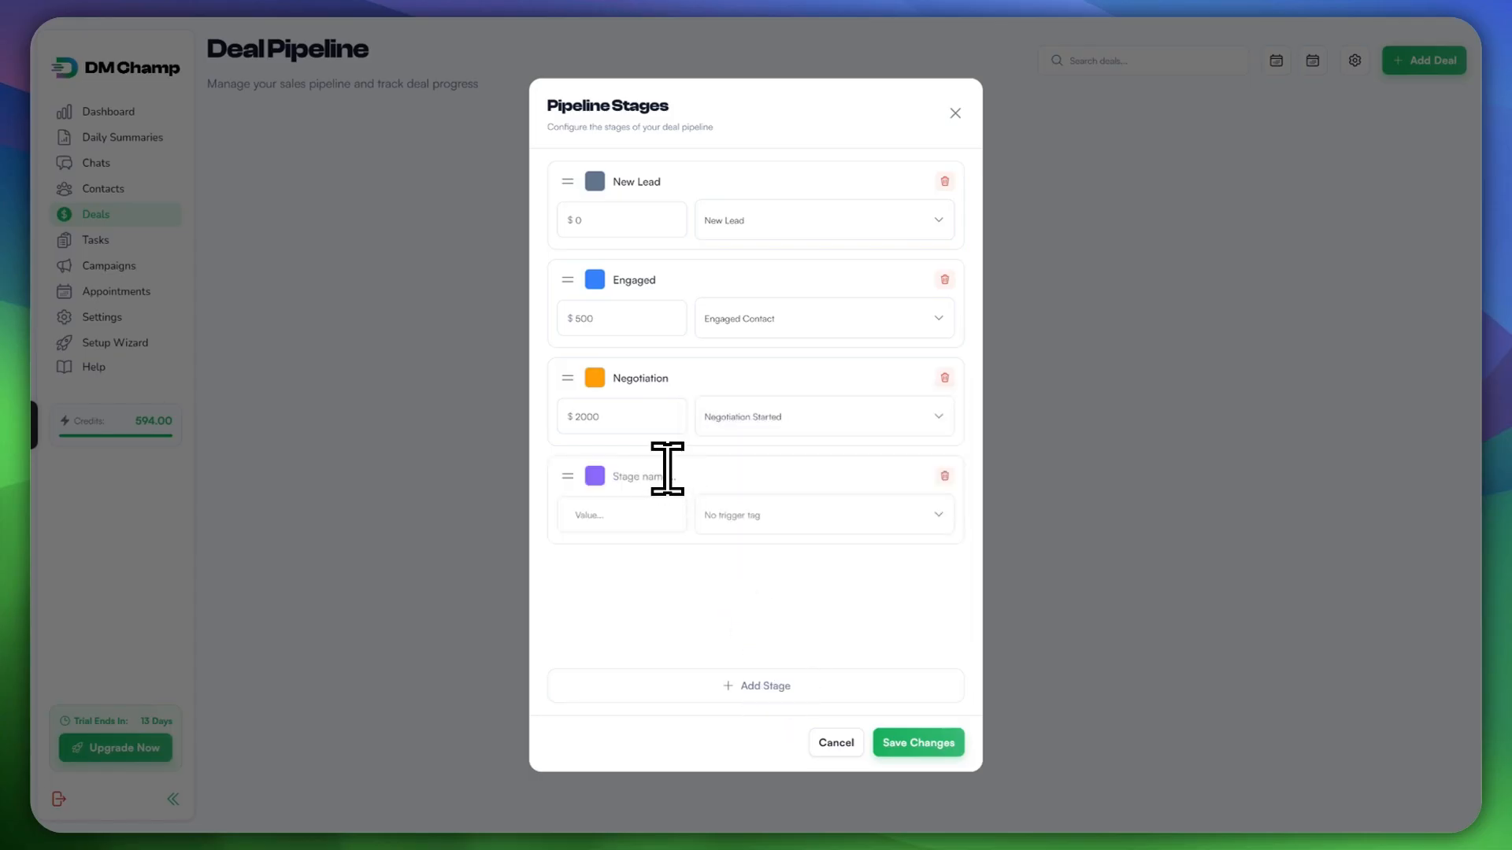
type("Close")
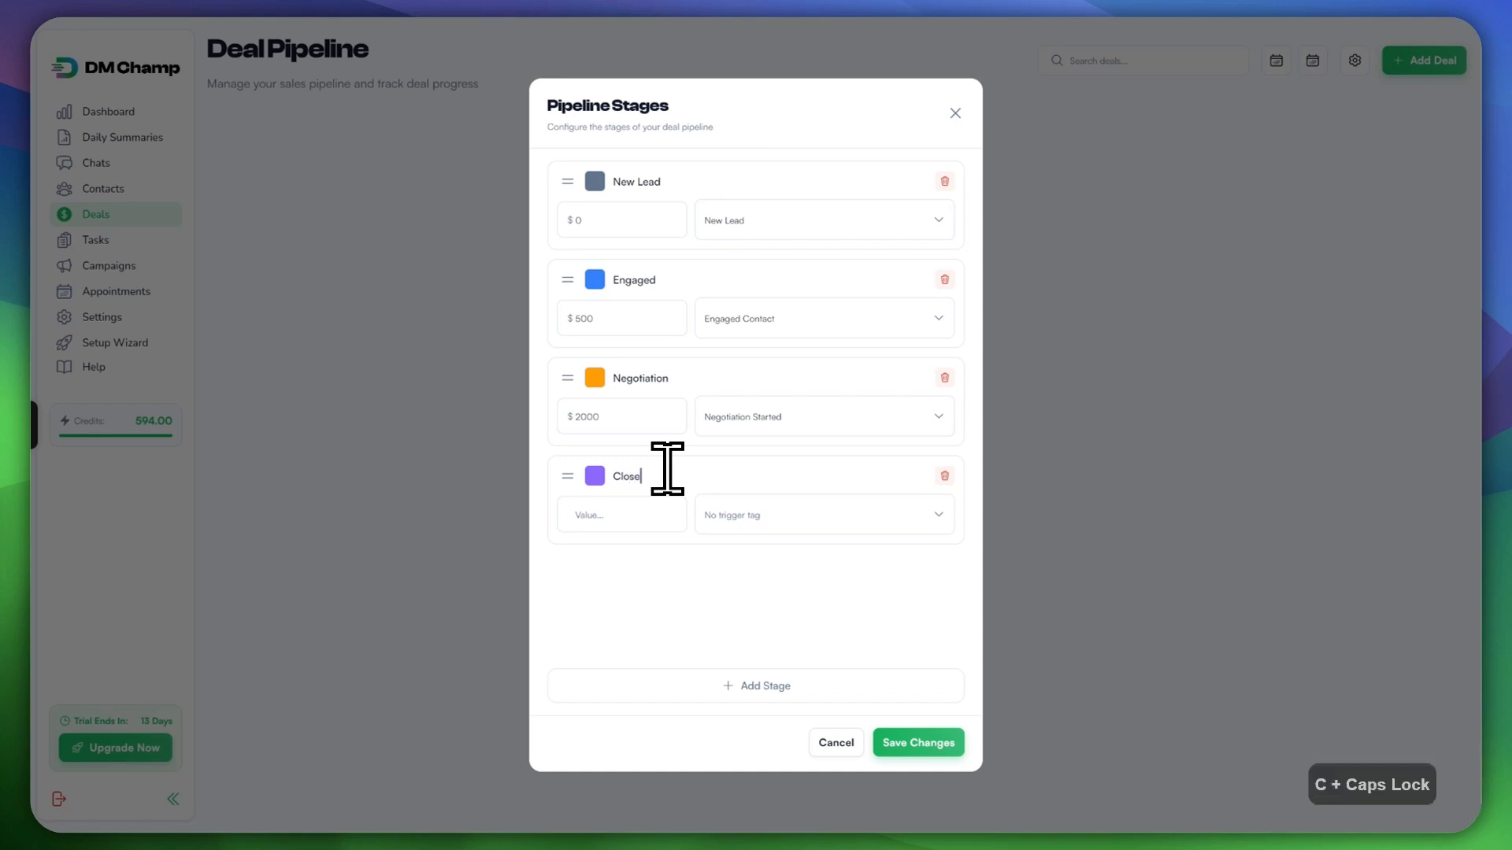
type("d Won")
left_click(658, 515)
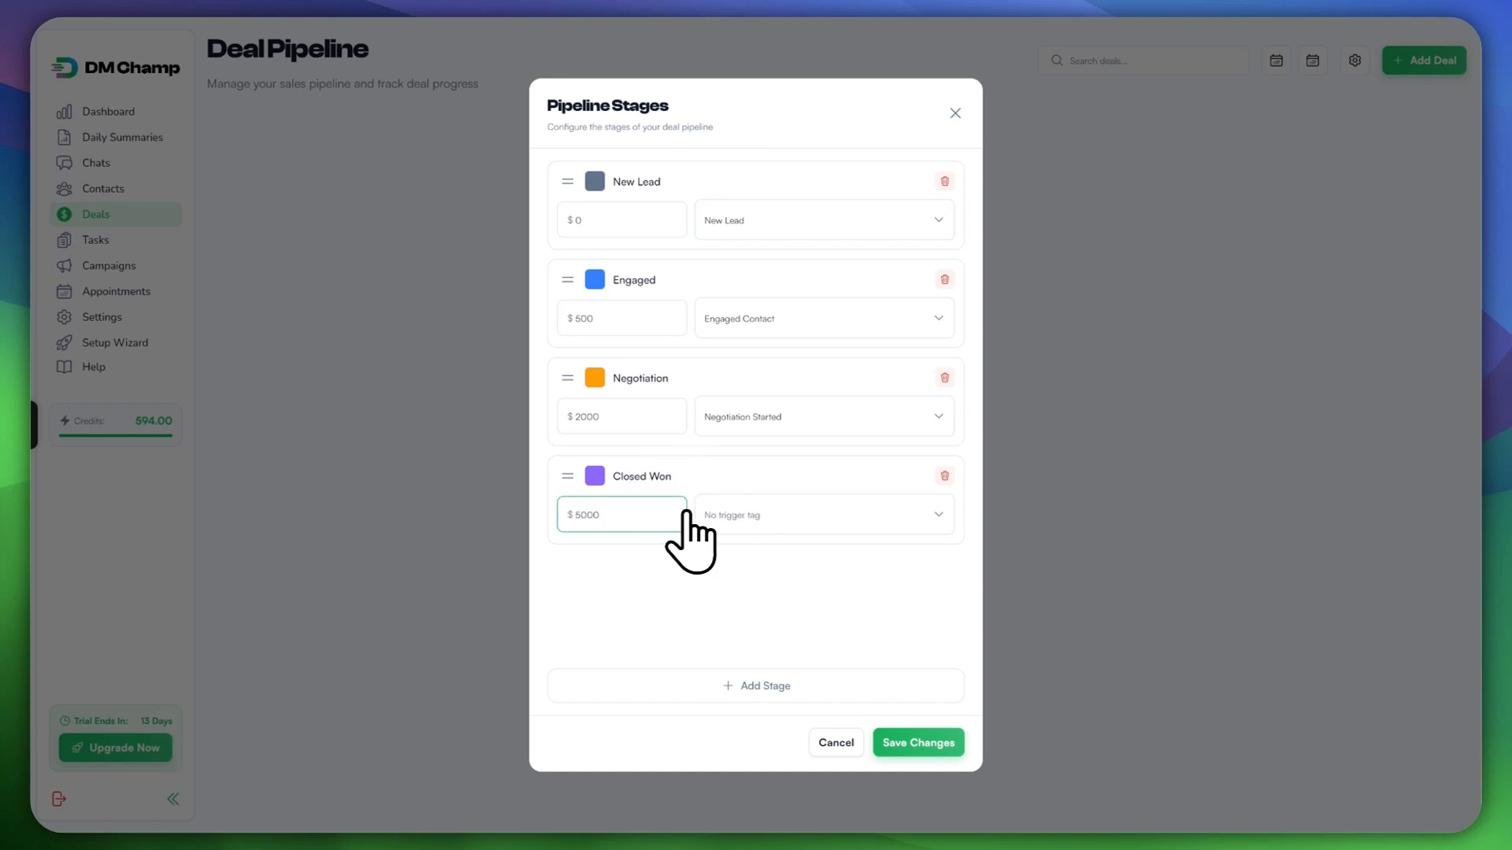
left_click(737, 516)
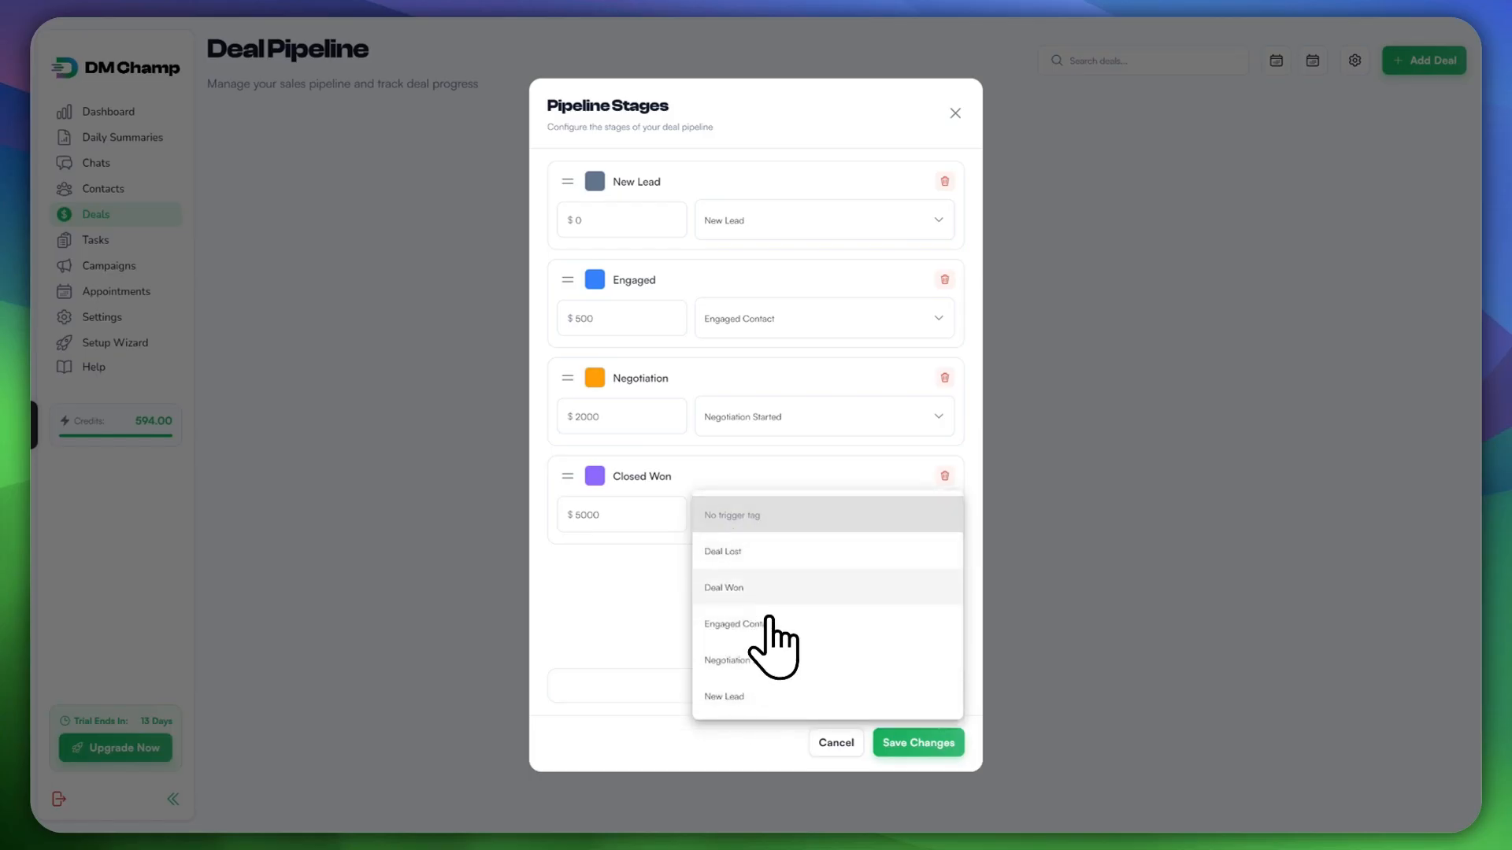
left_click(768, 588)
Step: Add a Closed Lost stage triggered by Deal Lost and save all five stages
left_click(752, 685)
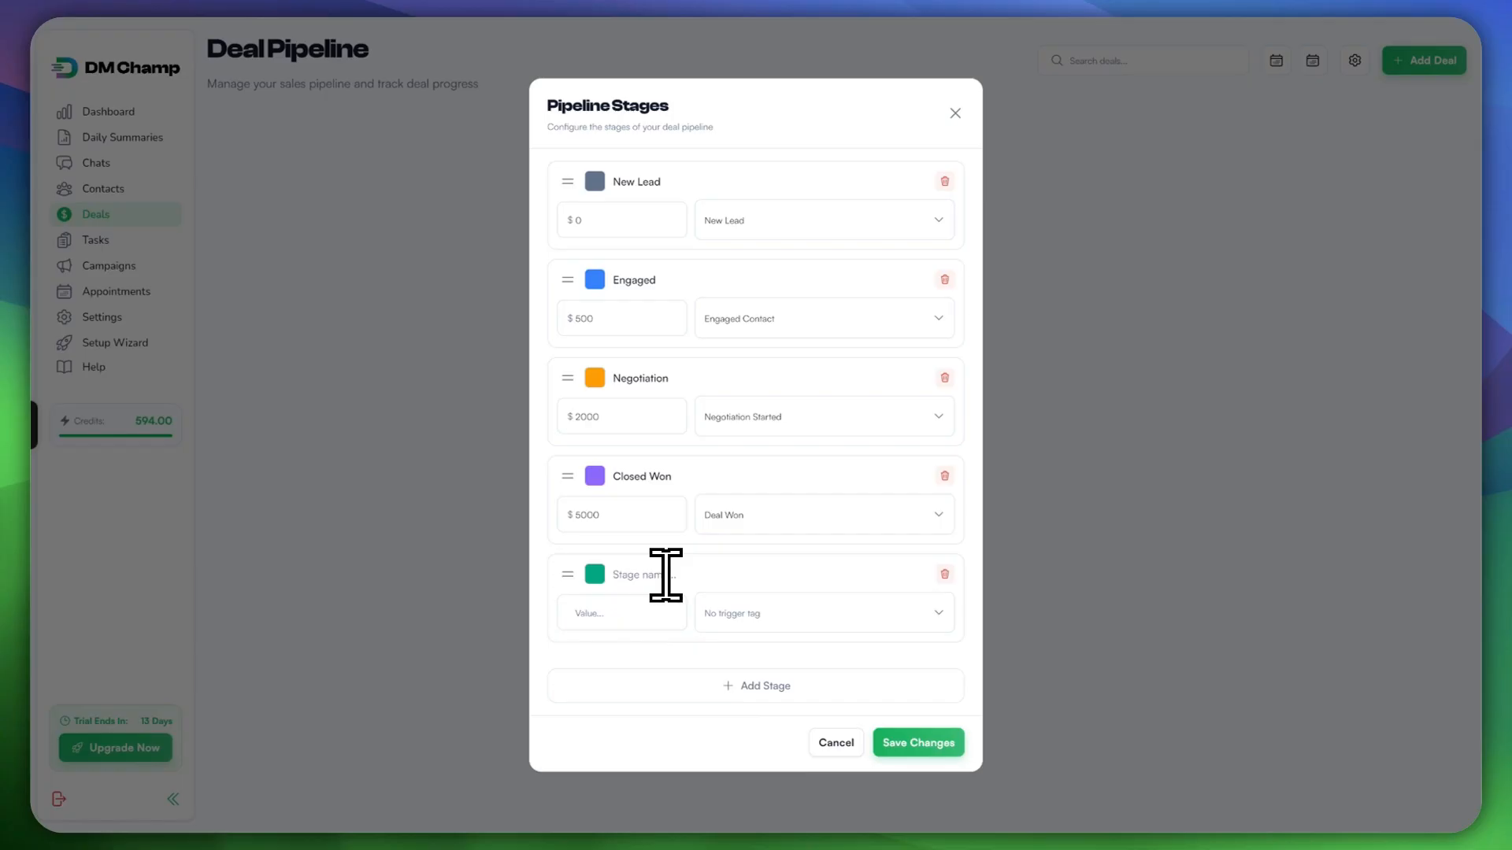
type("Closed Lo")
left_click(776, 618)
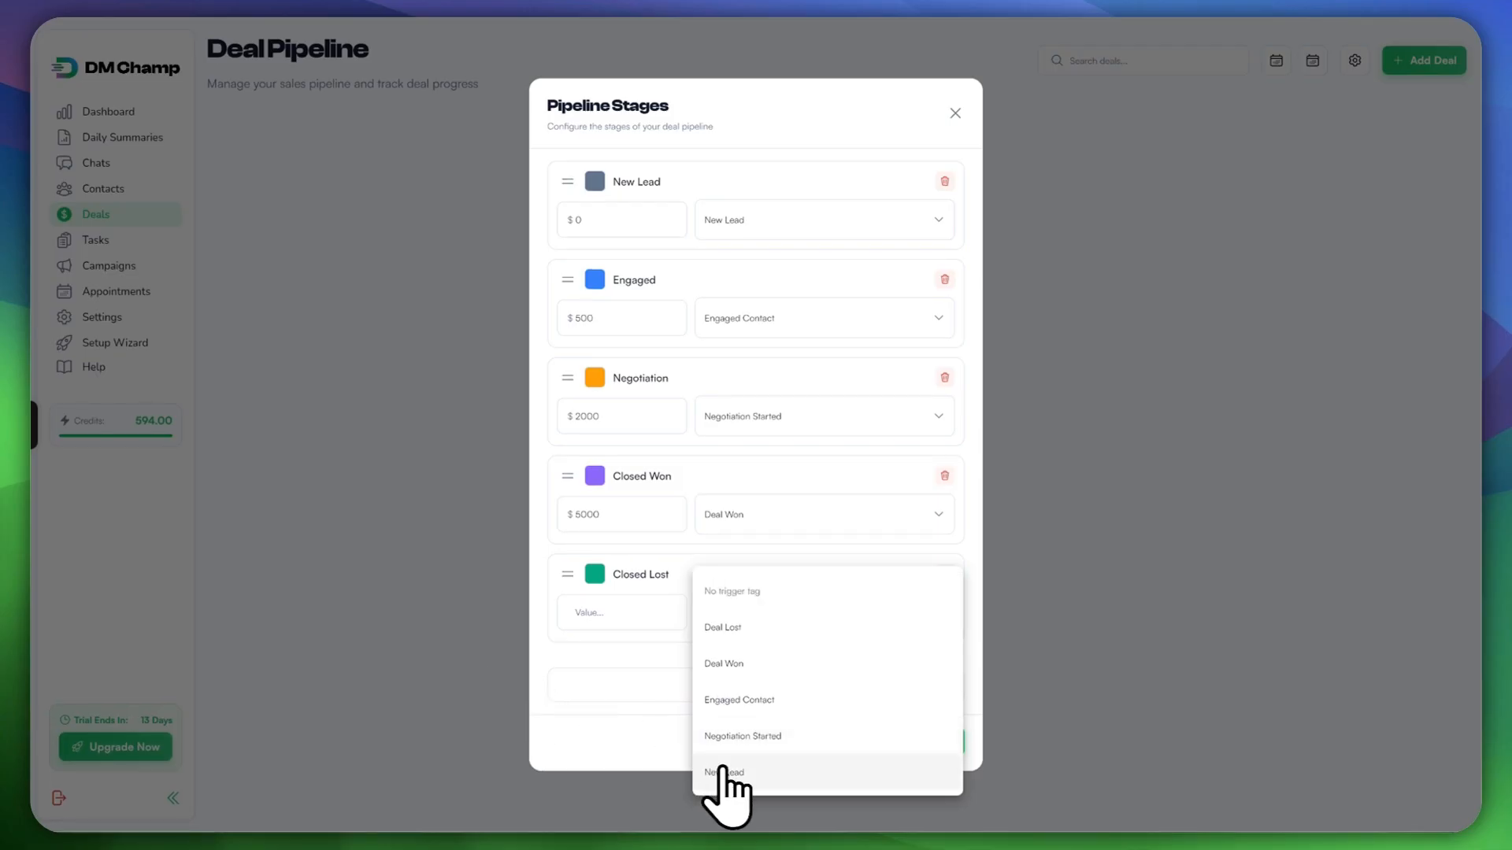
left_click(762, 627)
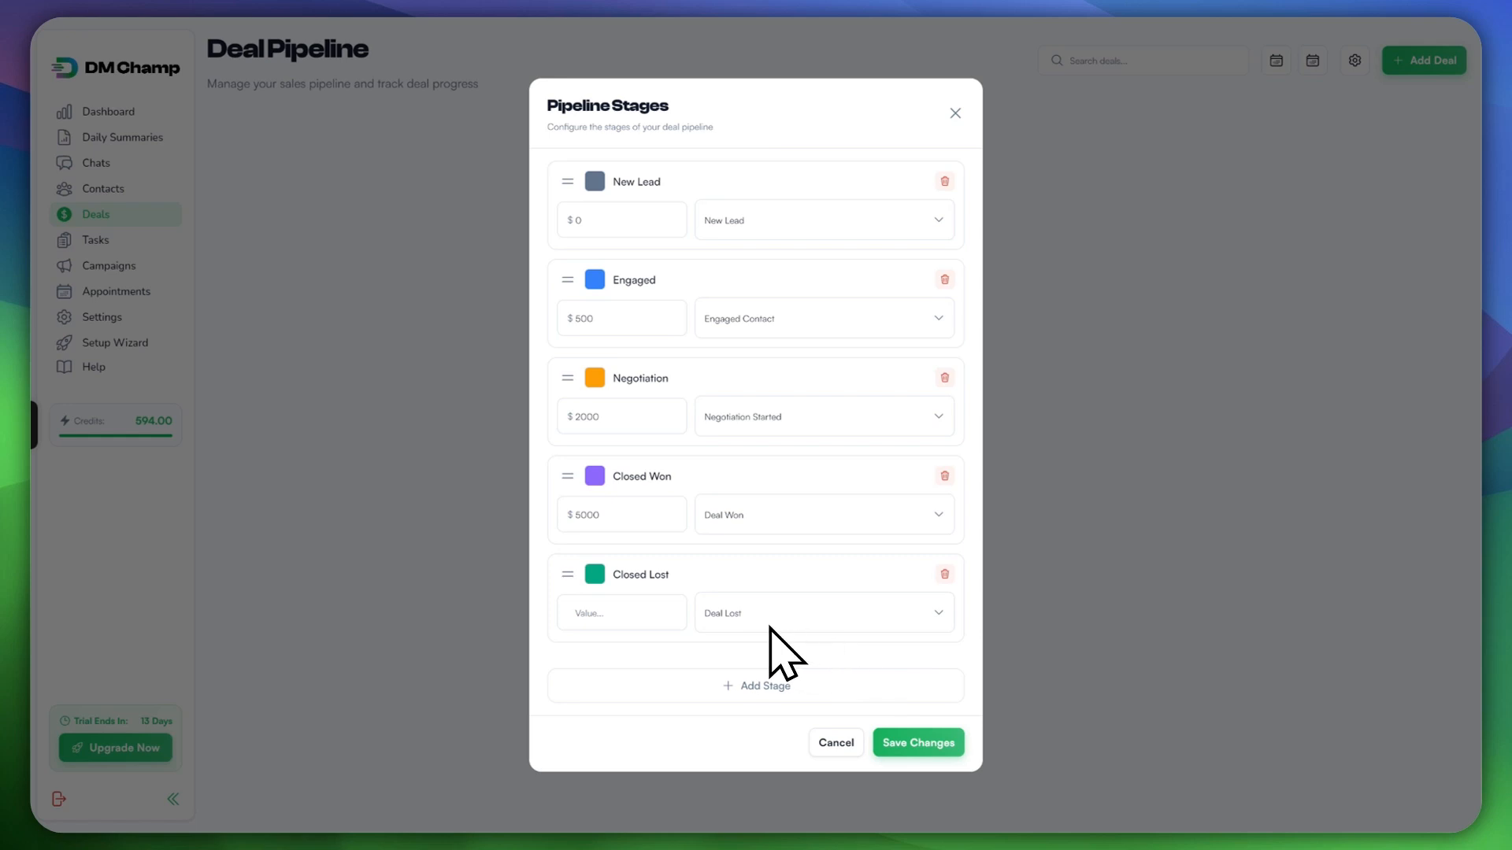
key("Escape")
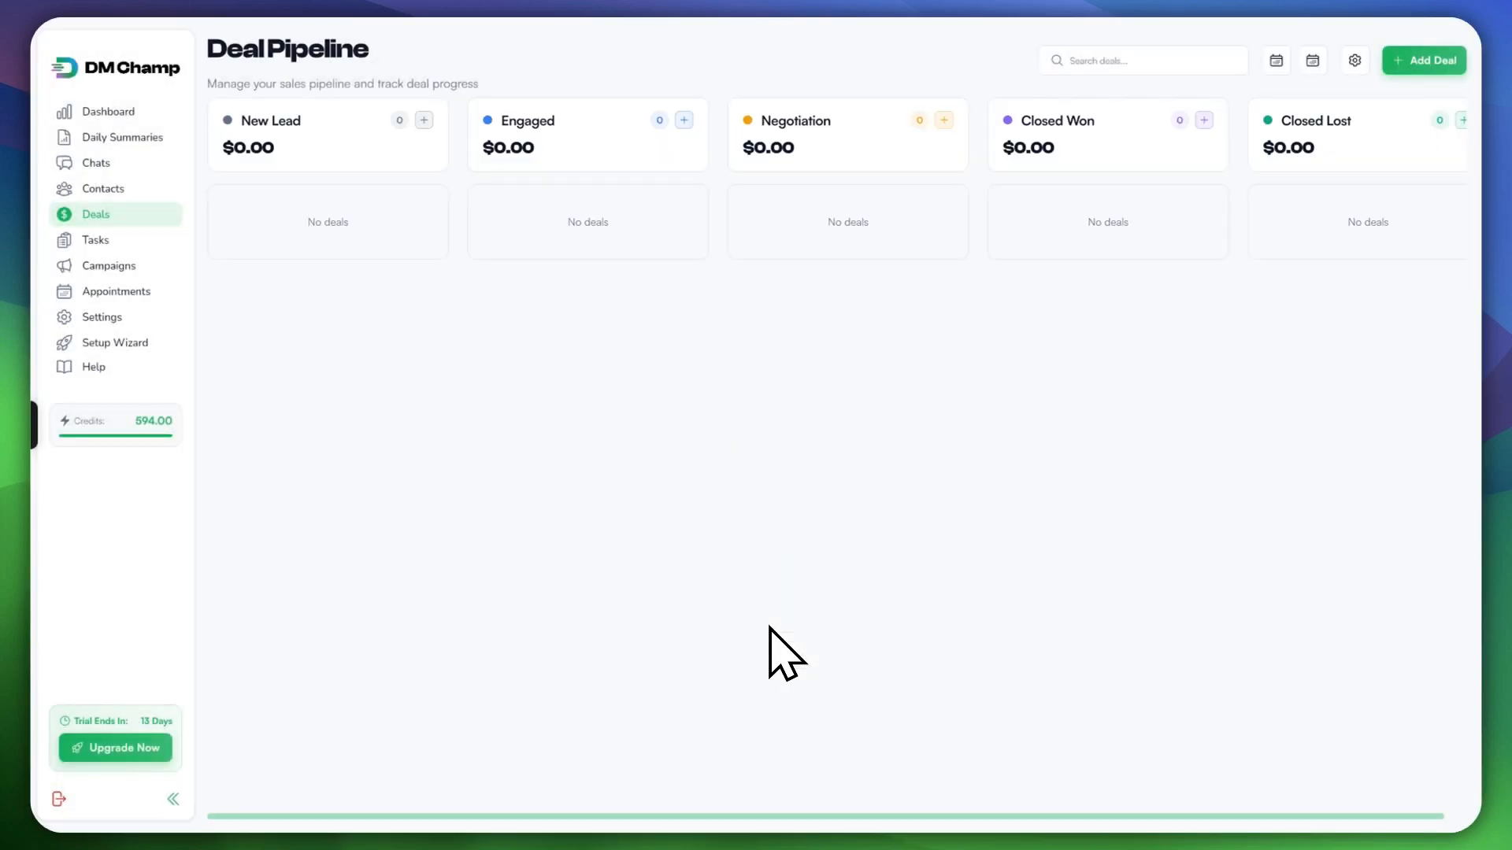
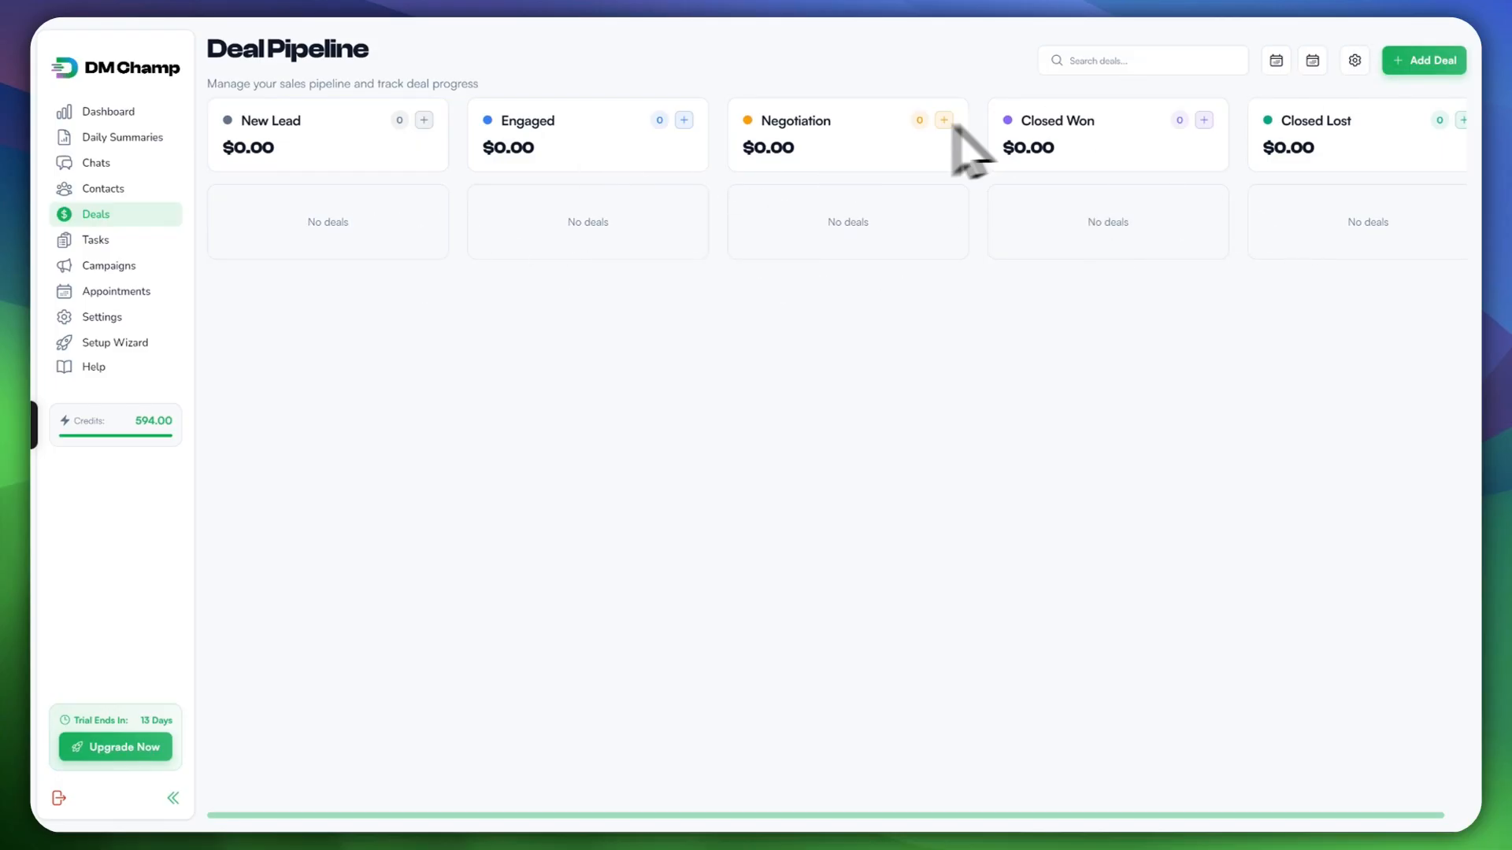
Step: Start a new deal titled 'Hydration Bottle - Starter Pack'
left_click(1419, 70)
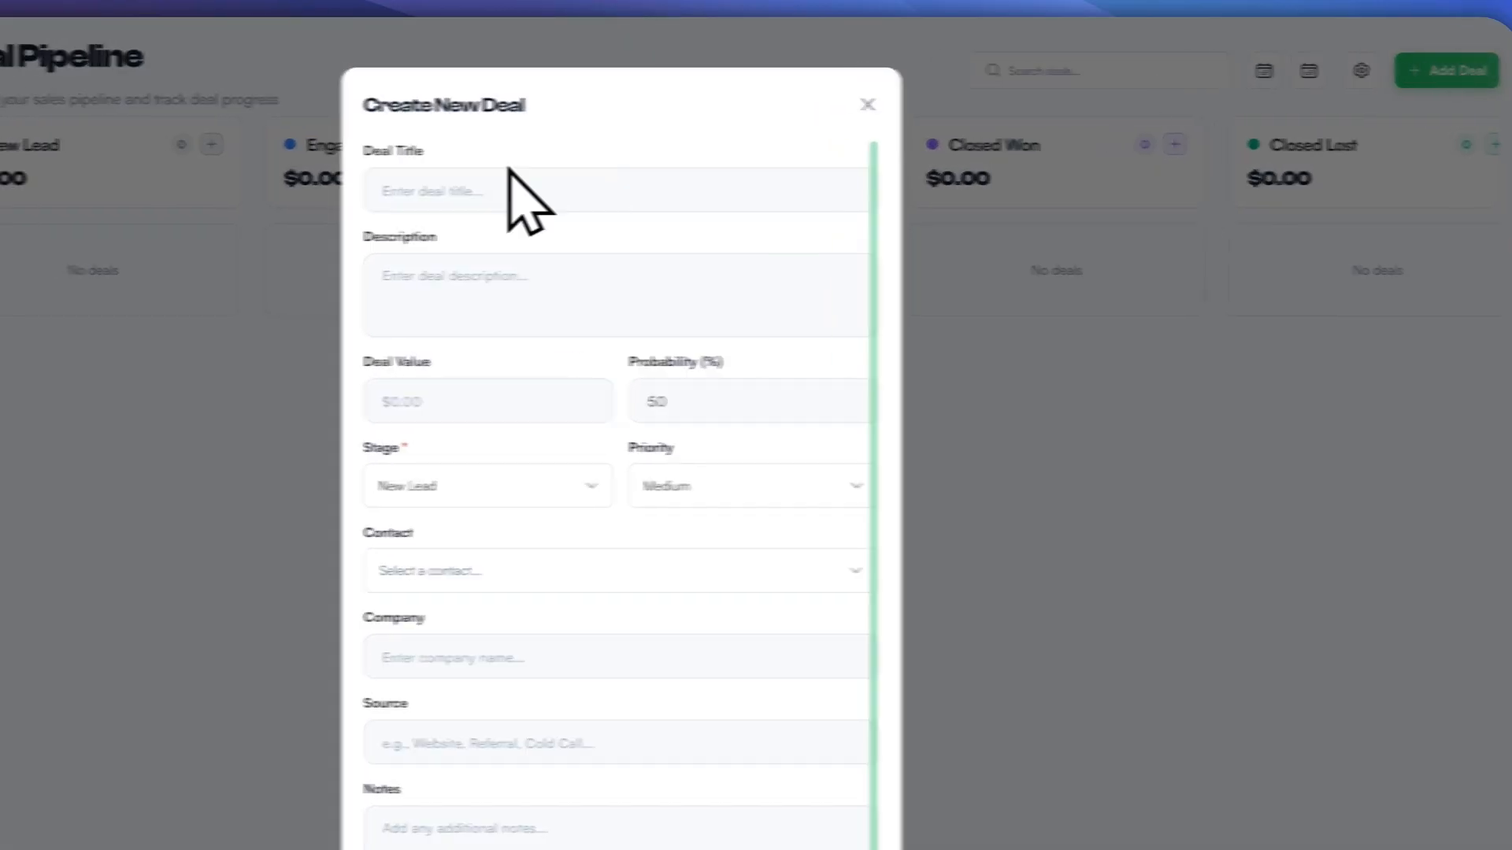
left_click(425, 187)
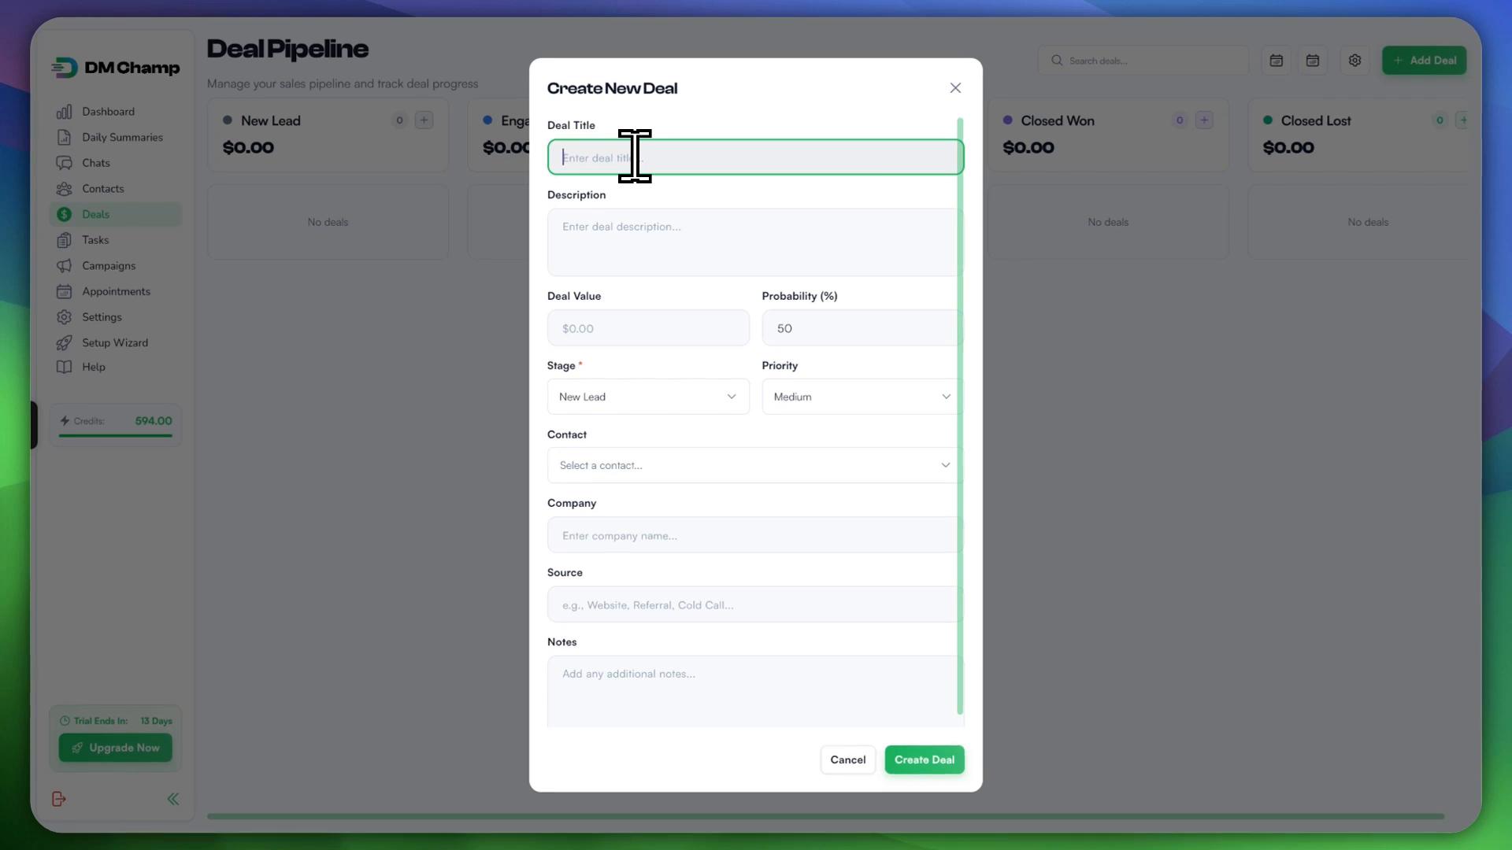
type("Hydr")
key("BackSpace")
type("dration Bottle ")
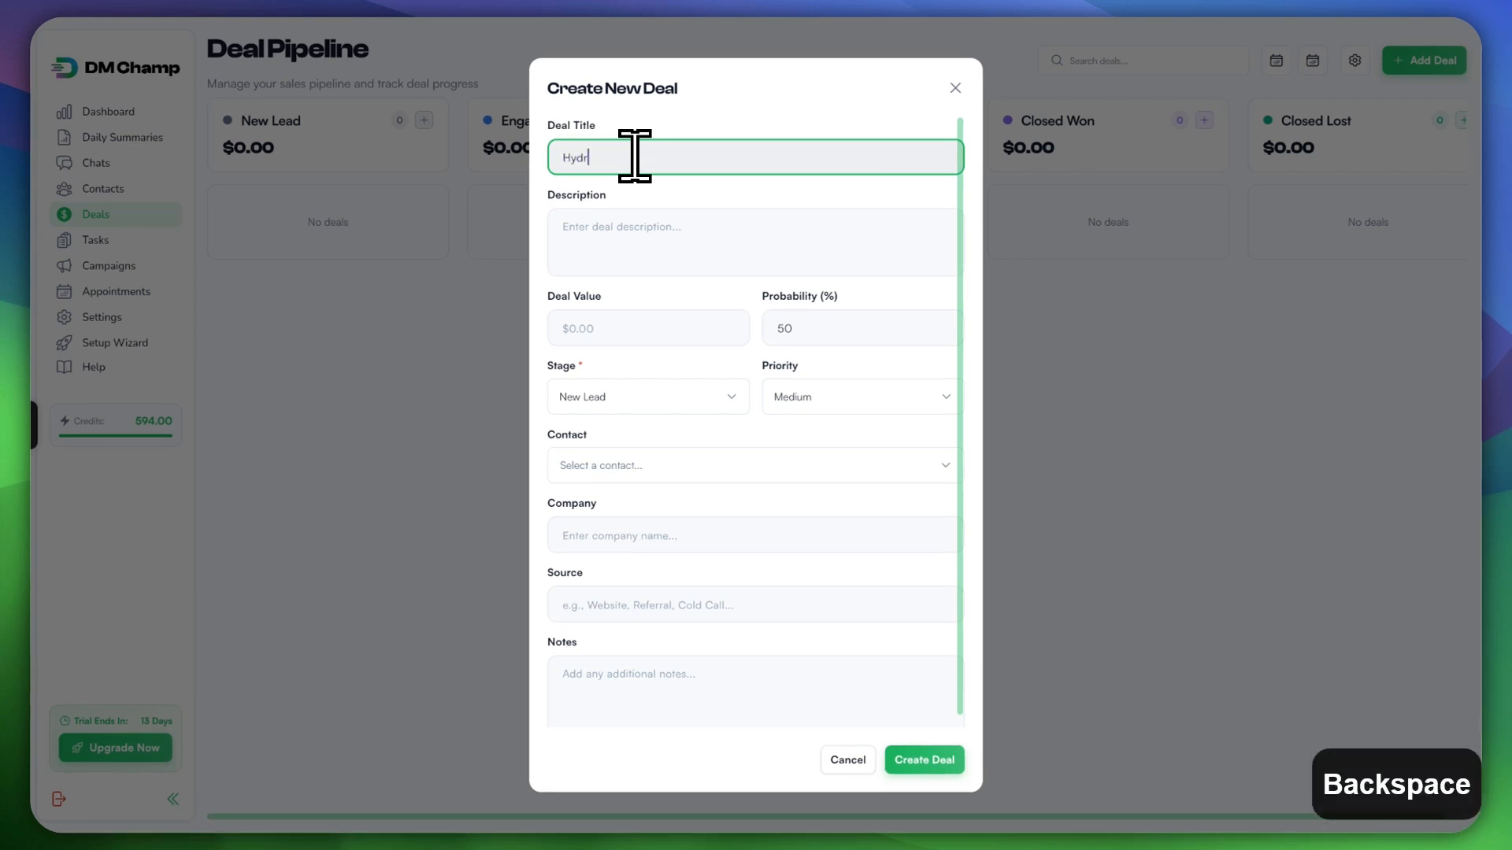
type("- Starter Pack")
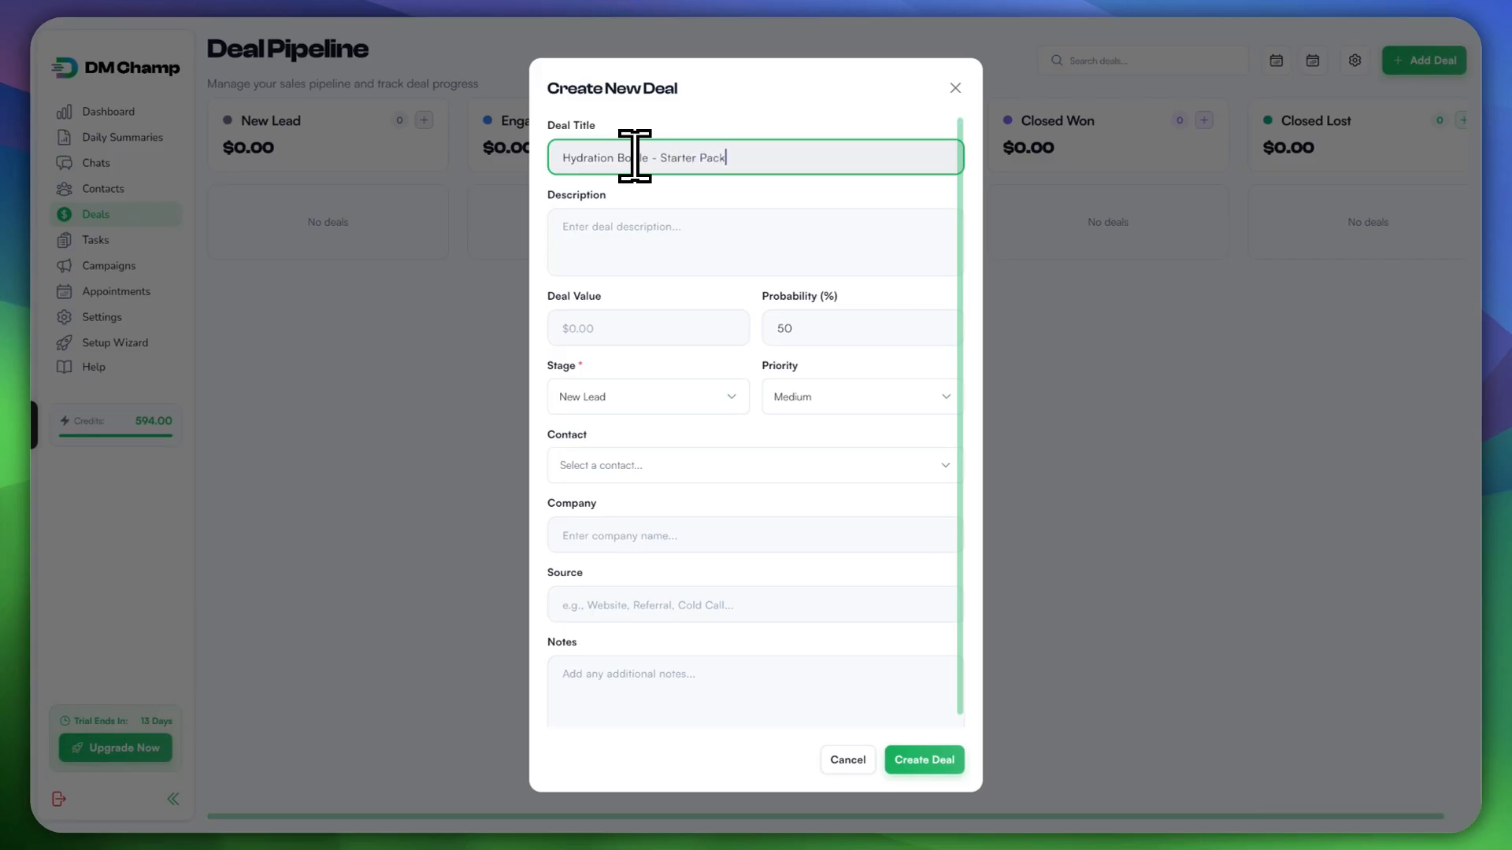
Step: Type a draft description about a website inquiry, then clear it
left_click(666, 260)
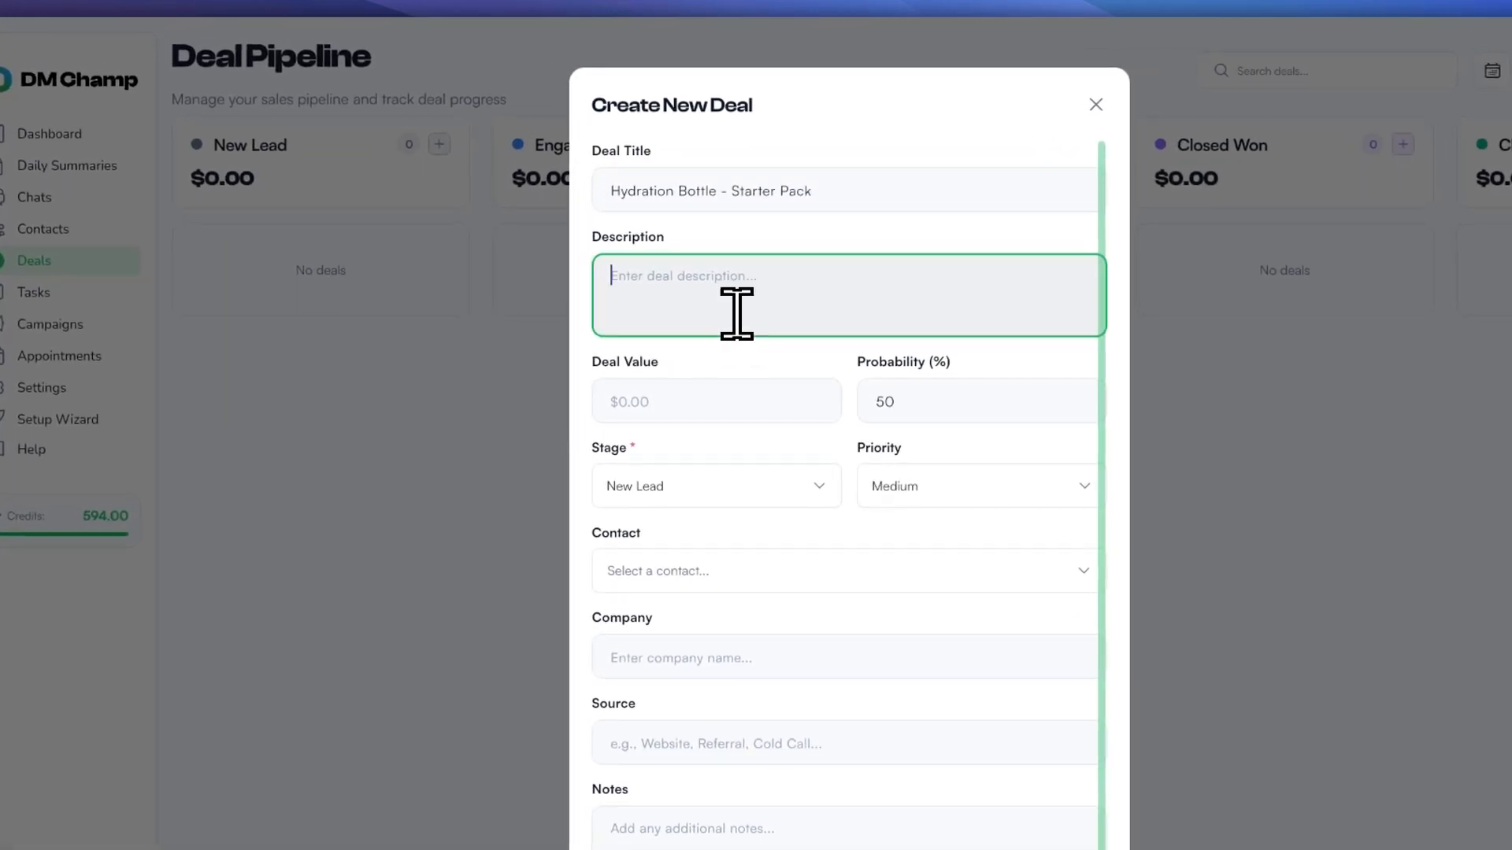
type("New Custom")
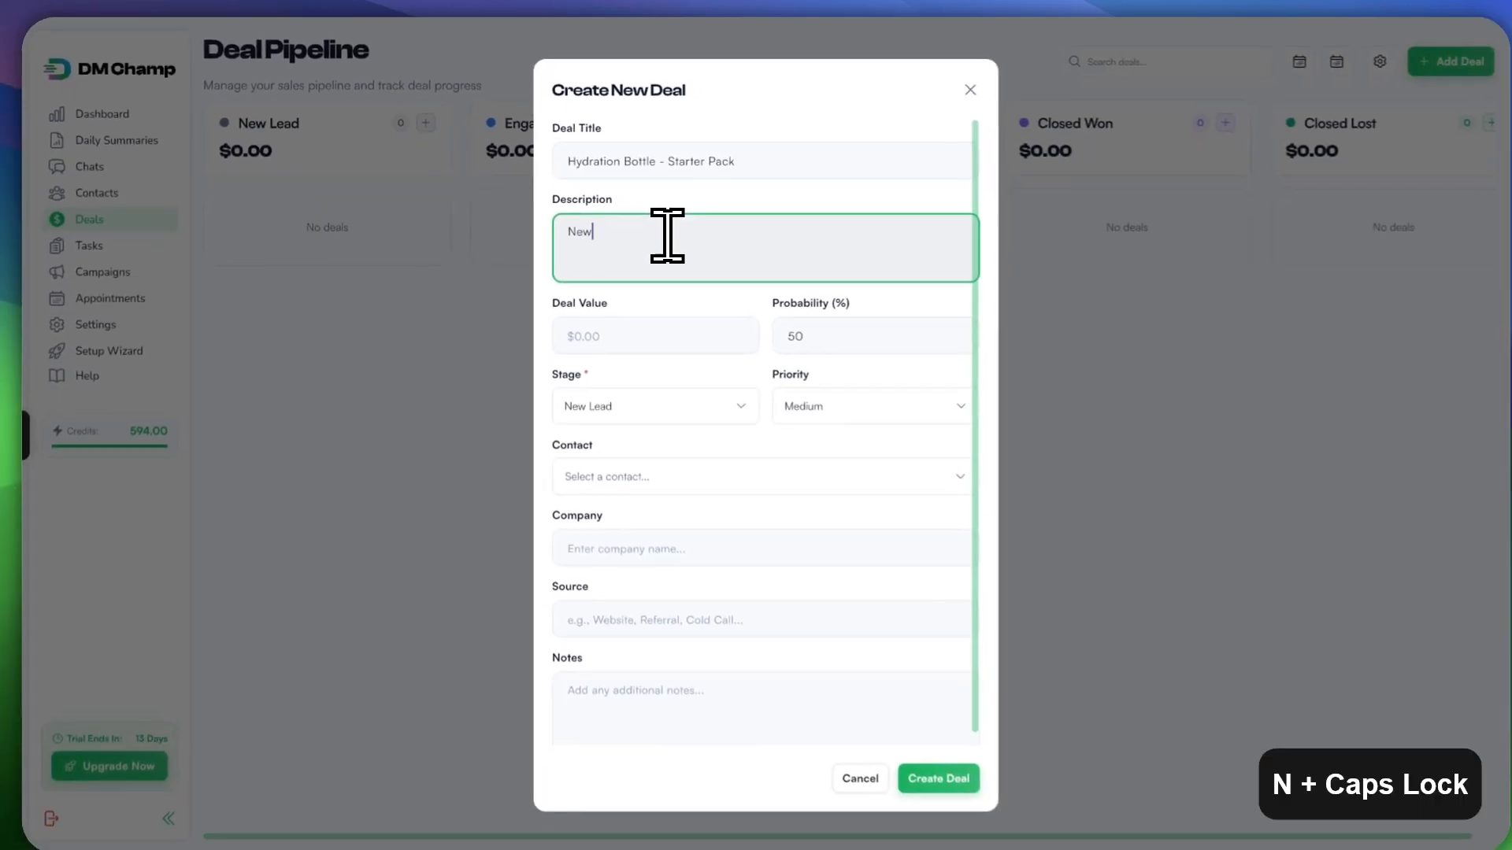
type("er inquiry from")
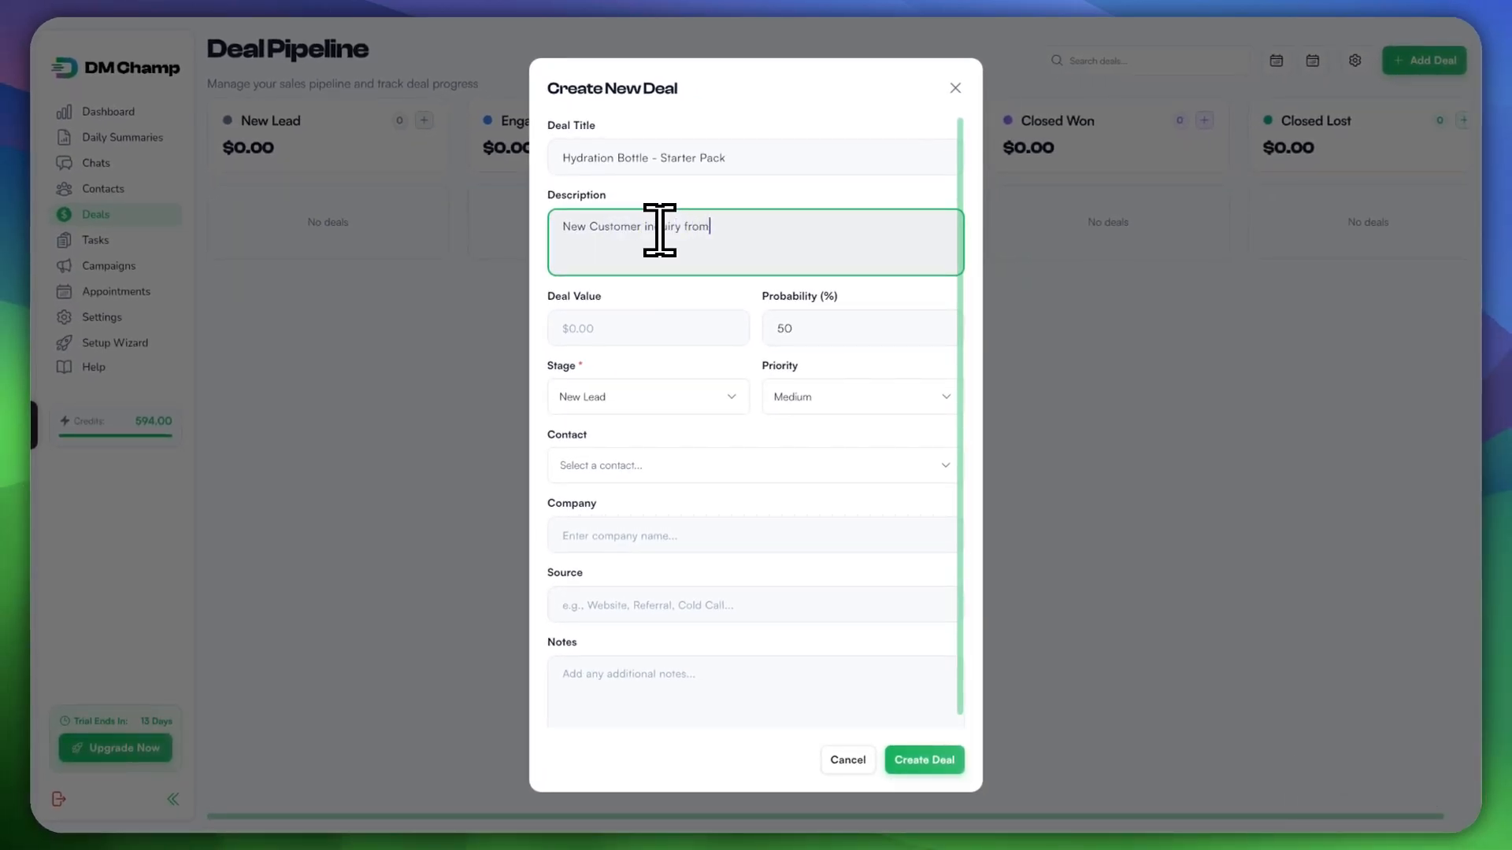
type(" th")
key("BackSpace")
key("BackSpace")
type("website")
key("ctrl+a")
key("BackSpace")
Step: Move an '[X Company]' tag to the start of the deal title
left_click(781, 158)
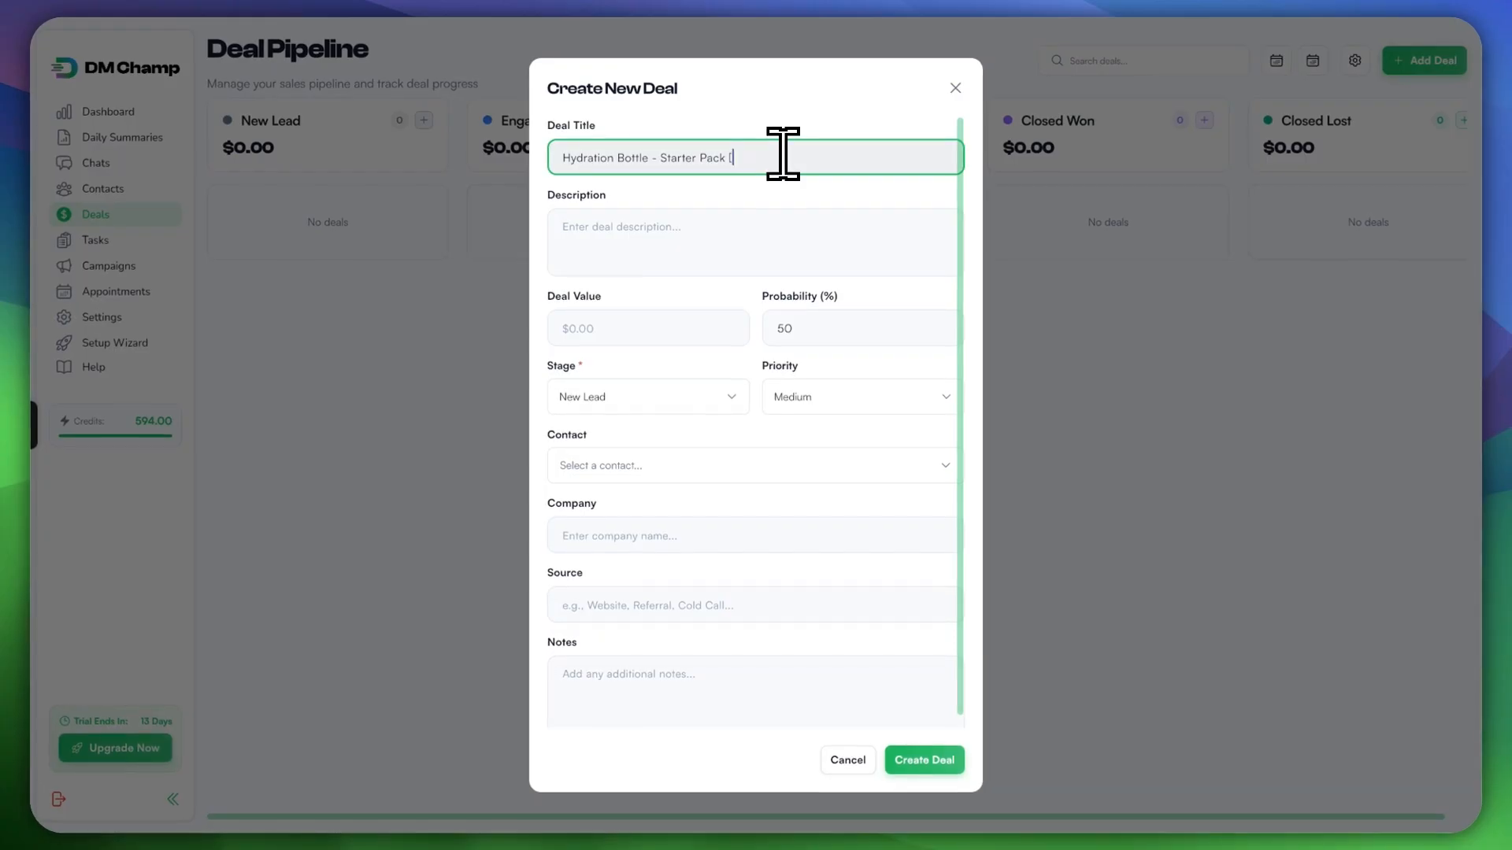
type("[XX")
key("BackSpace")
key("BackSpace")
type("X Company]")
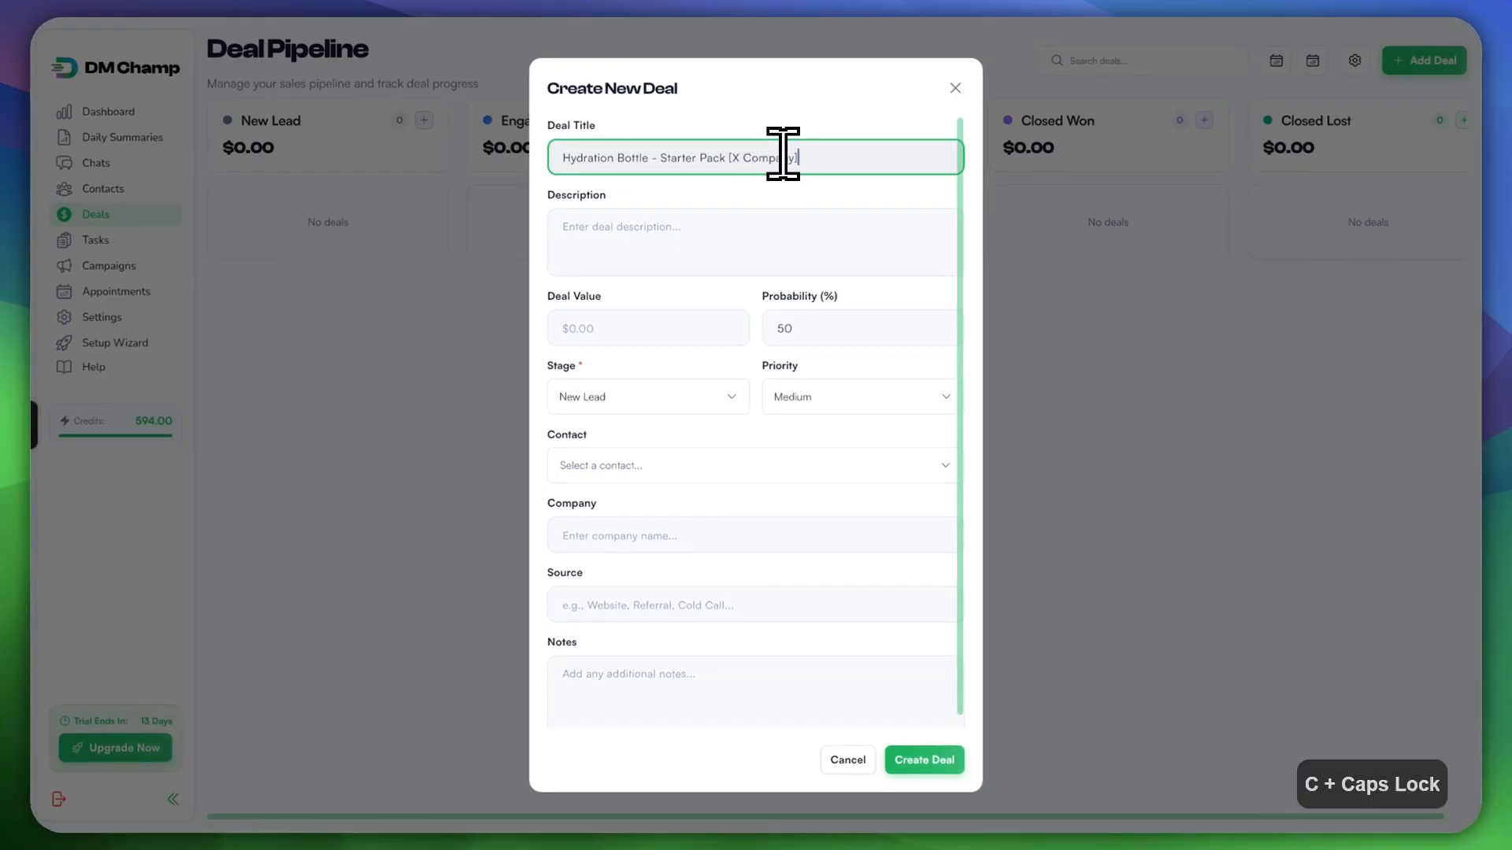
left_click_drag(798, 157, 728, 157)
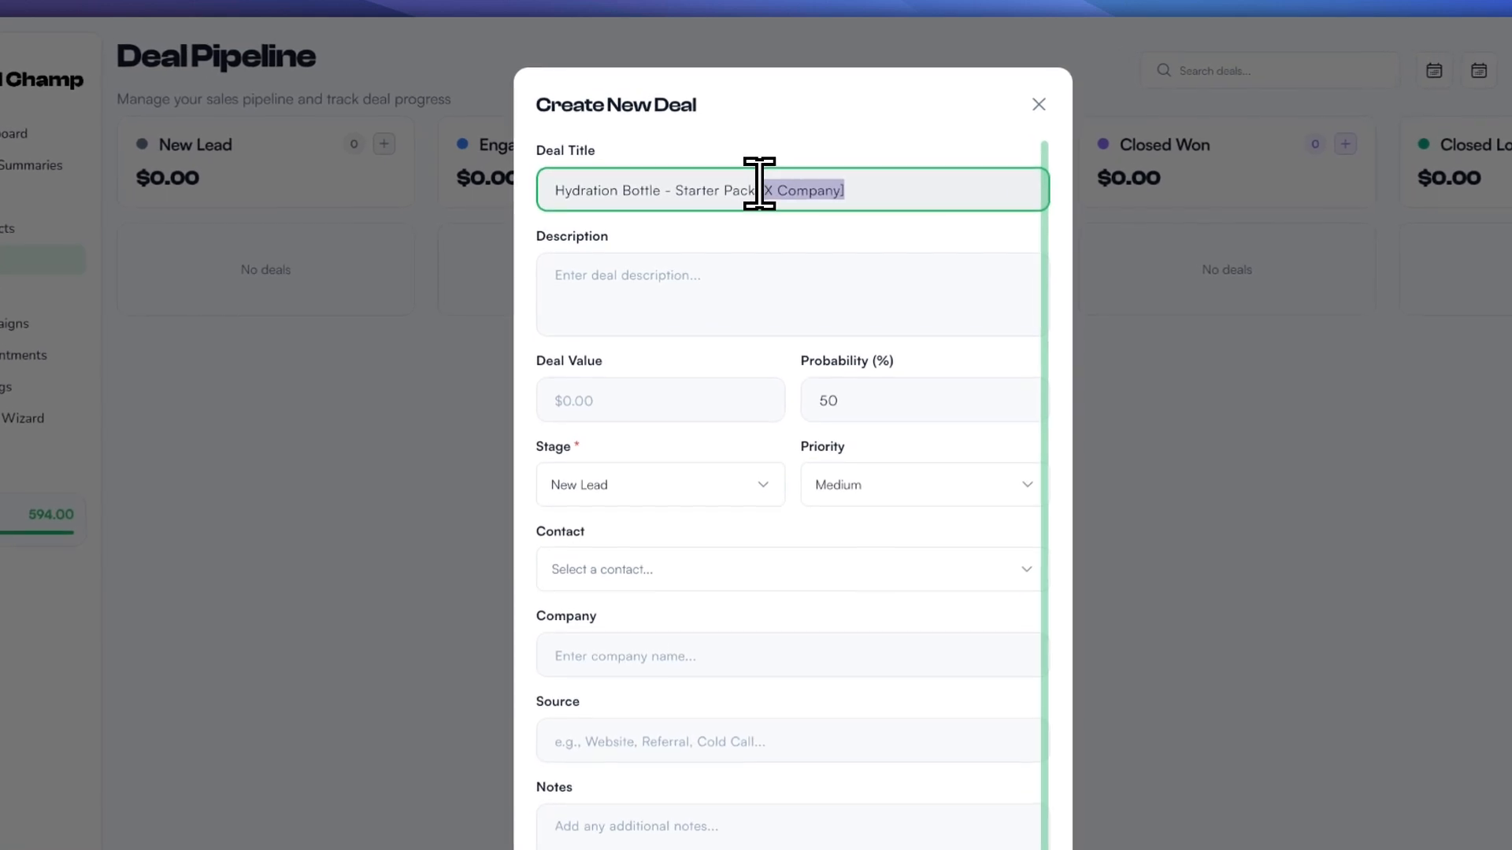
key("ctrl+c")
left_click(554, 187)
key("ctrl+v")
left_click_drag(932, 191, 837, 186)
key("BackSpace")
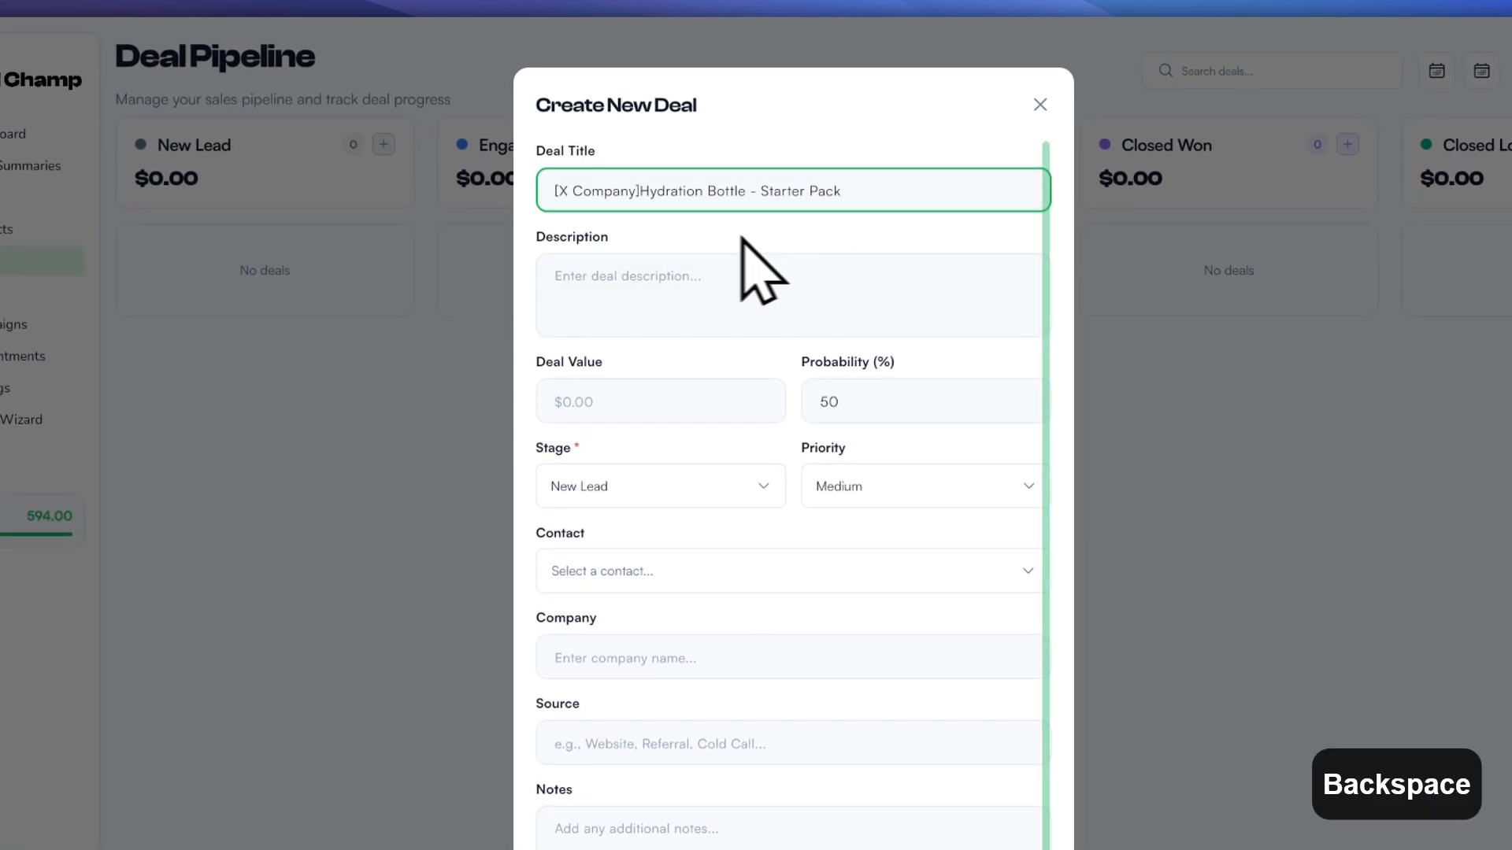
left_click(641, 189)
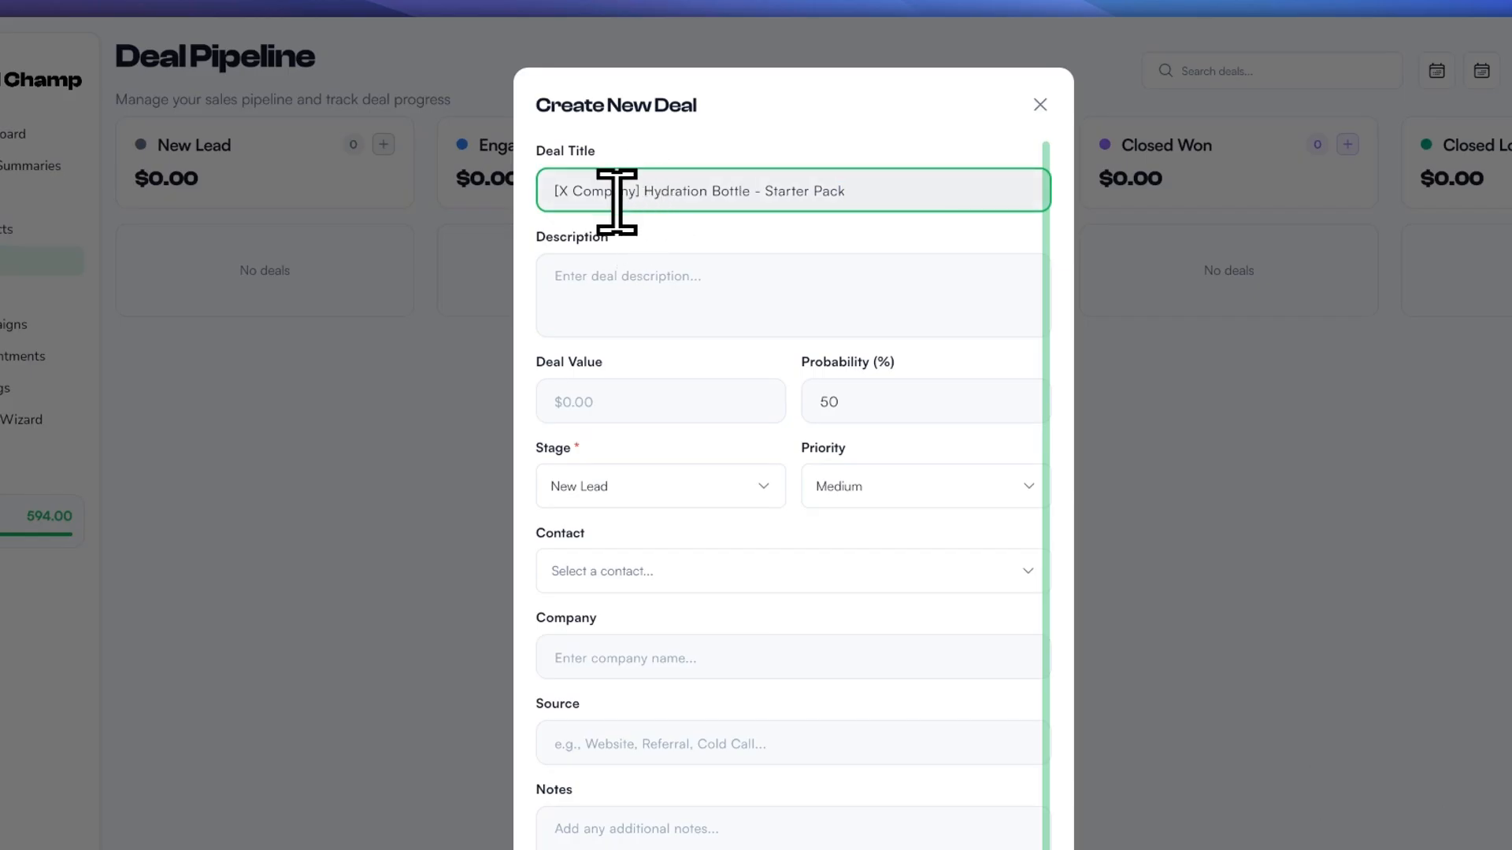
left_click_drag(654, 190, 837, 189)
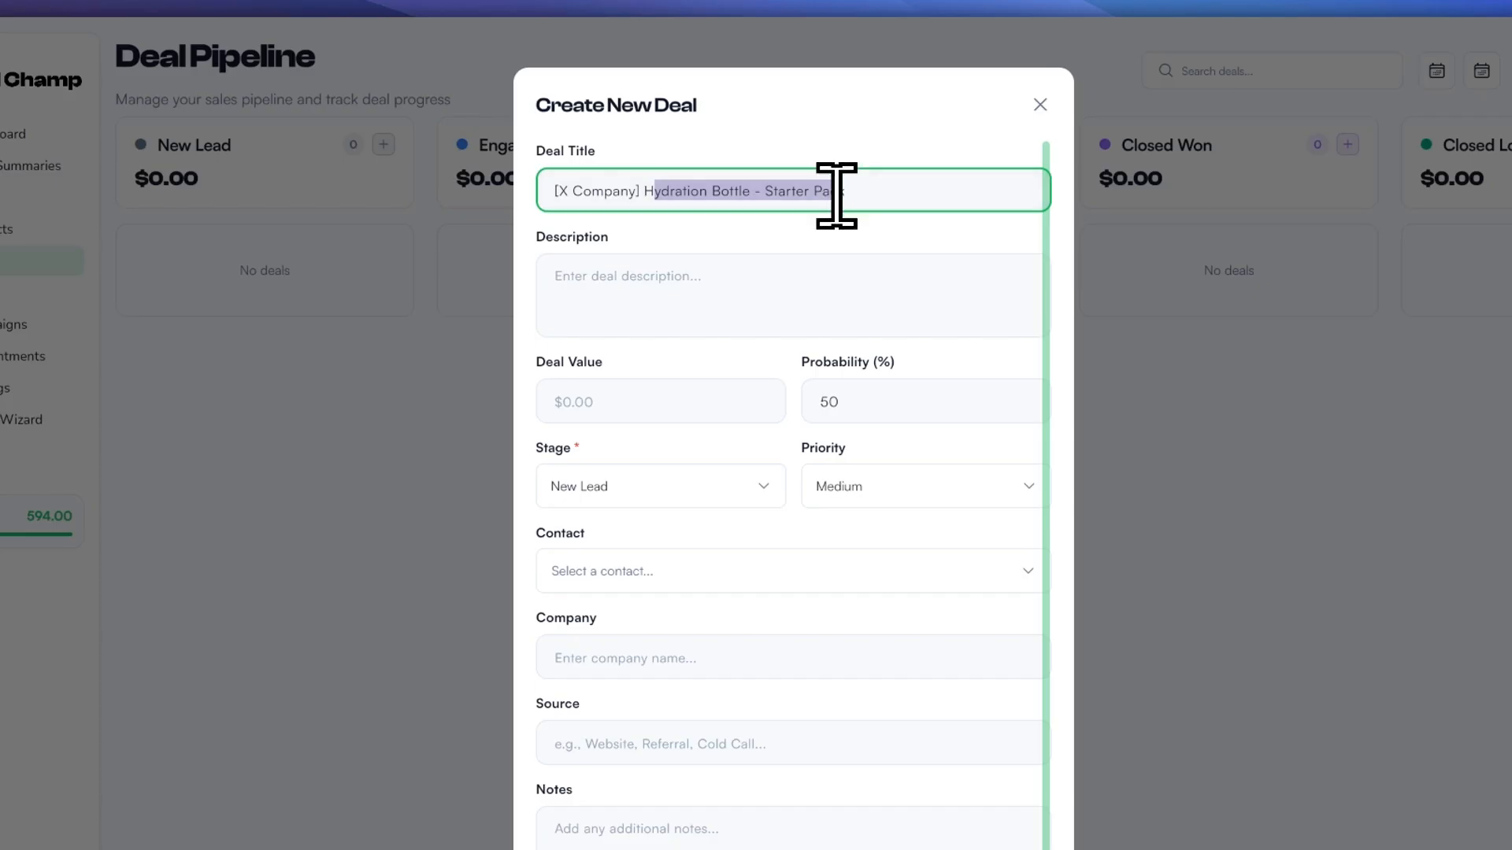
left_click(776, 274)
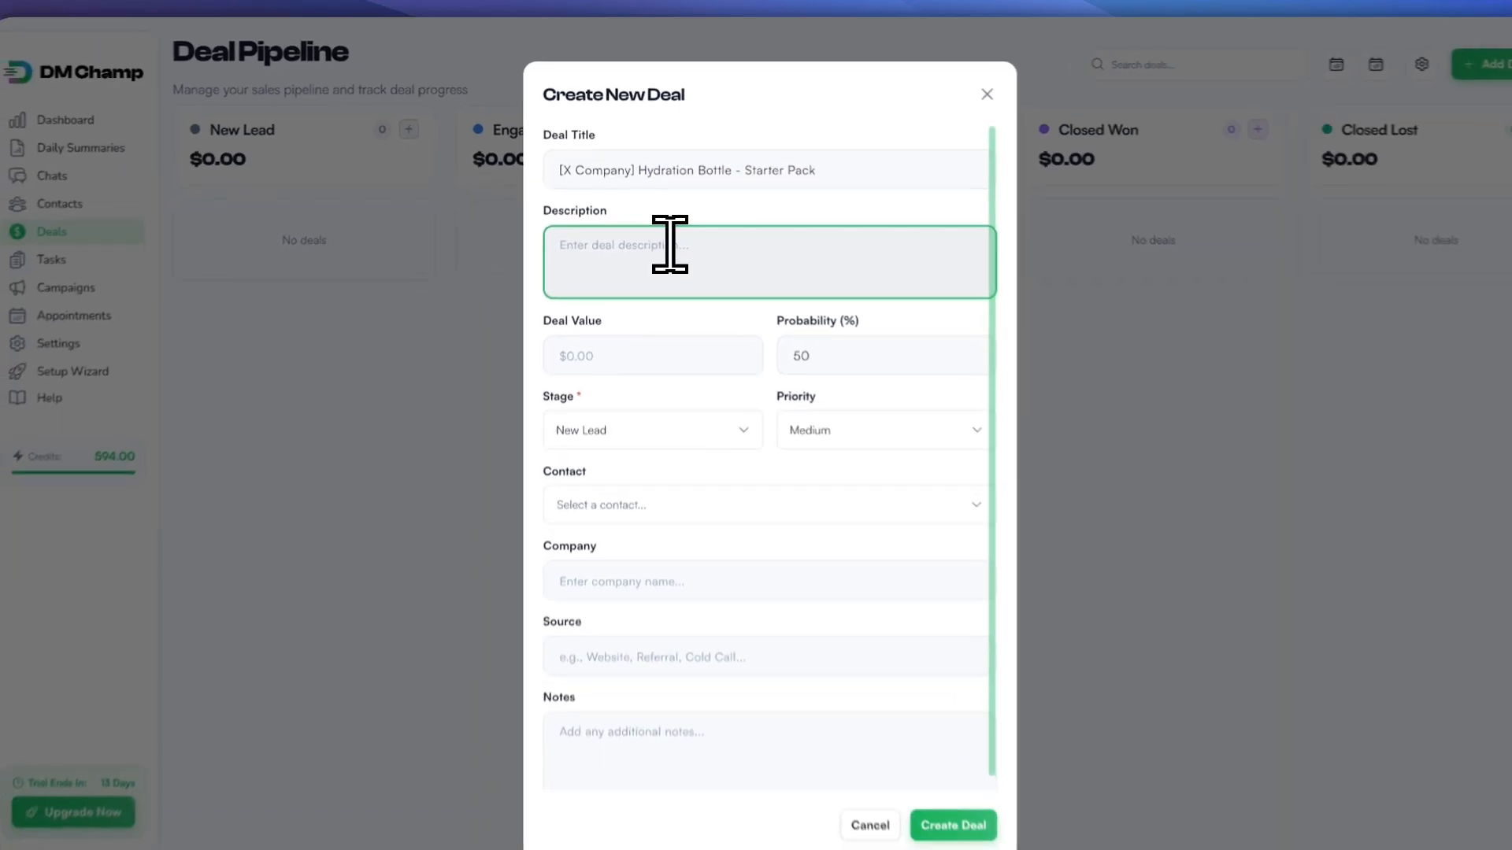
Step: Describe the customer reaching out yesterday about partnering on a hydration bottle package
type("They reached out yesterday regar")
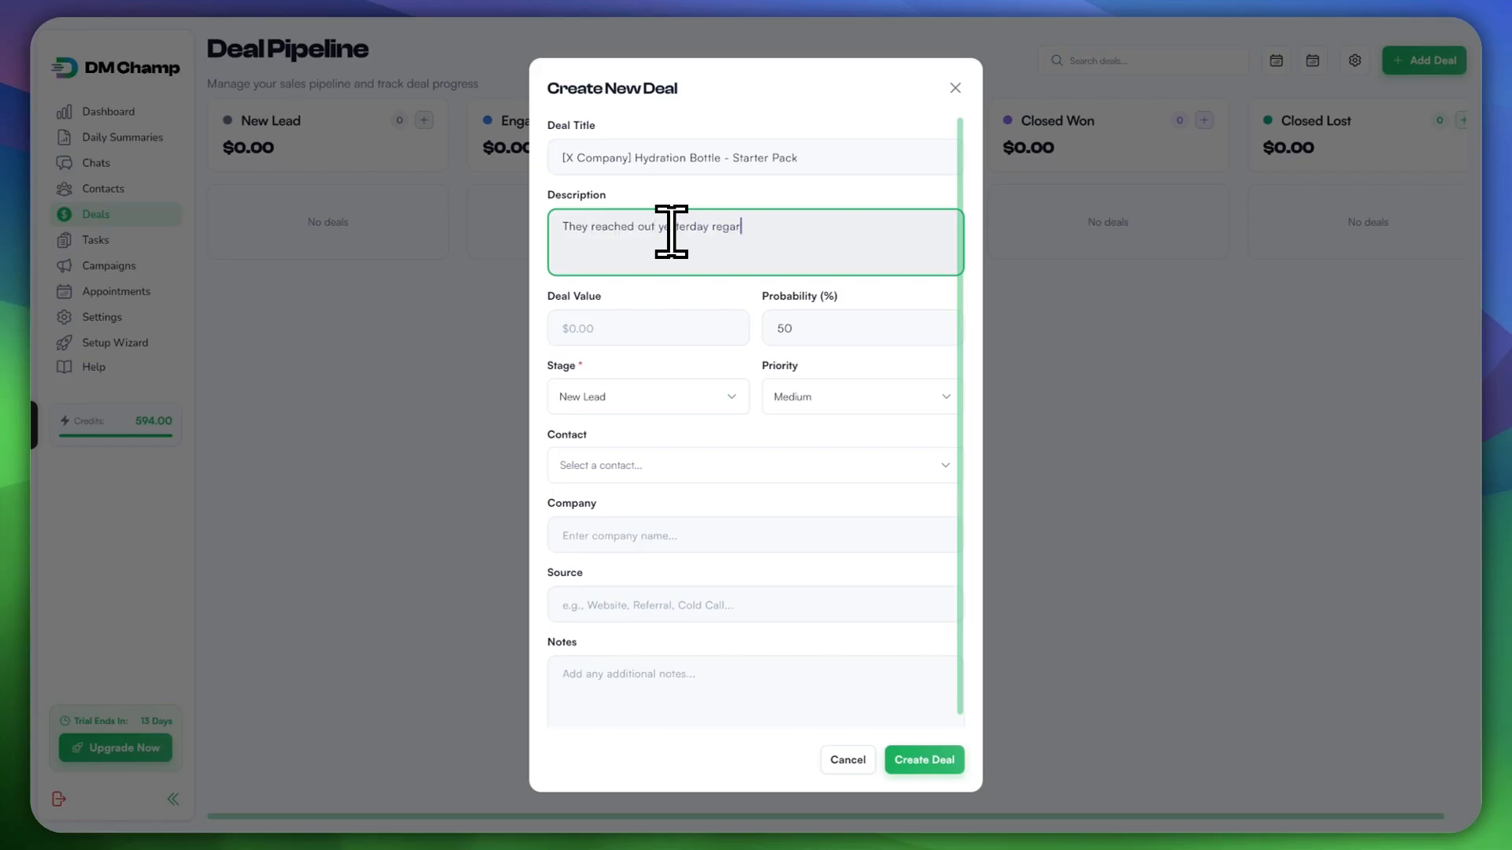
key("BackSpace")
type("ding the deal. They say they are interested in par")
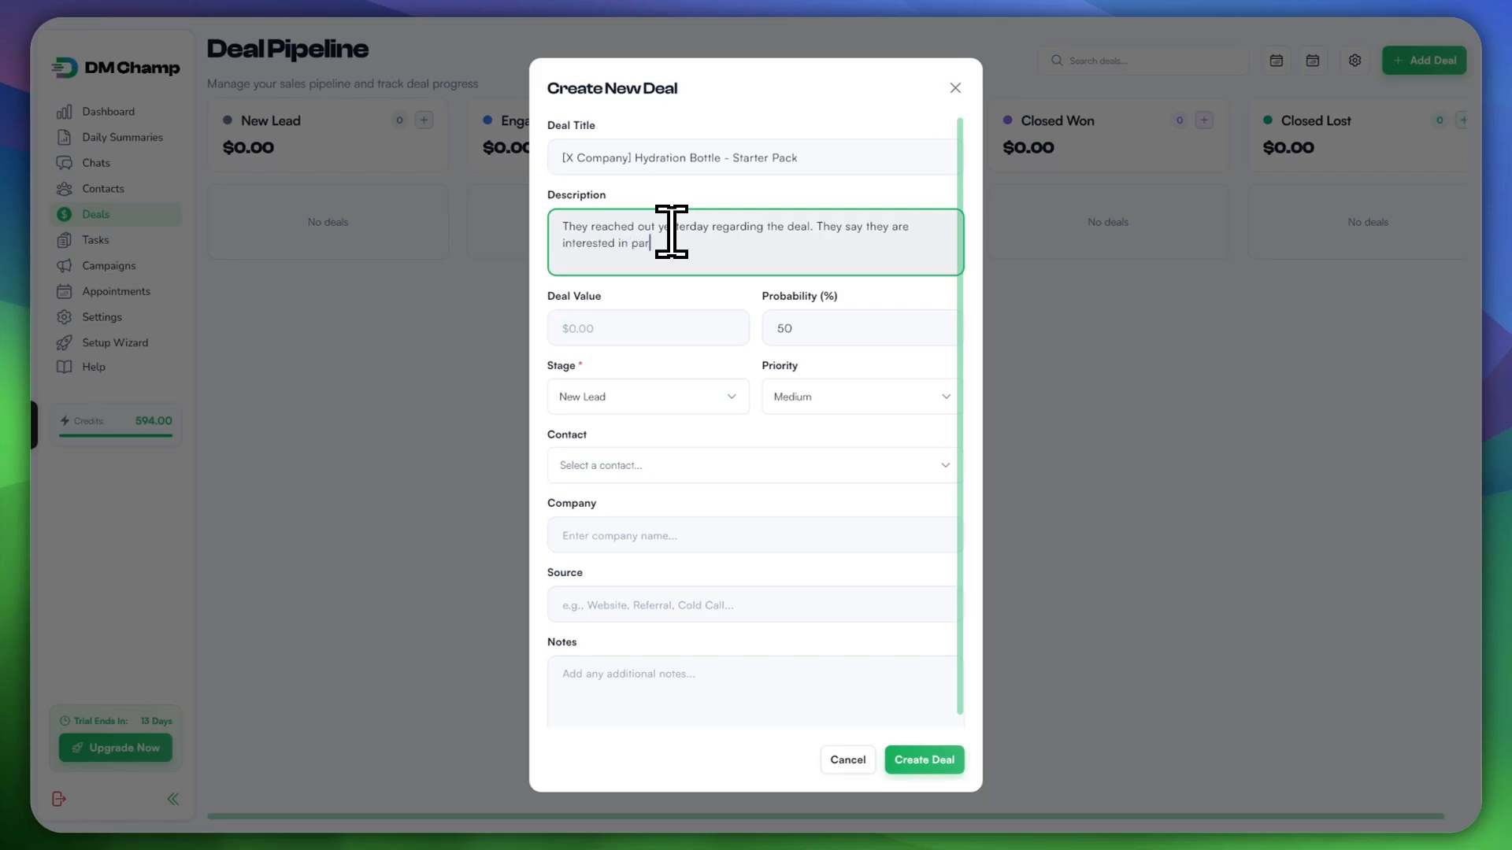
type("ing")
key("BackSpace")
key("BackSpace")
type("dration bottle package.")
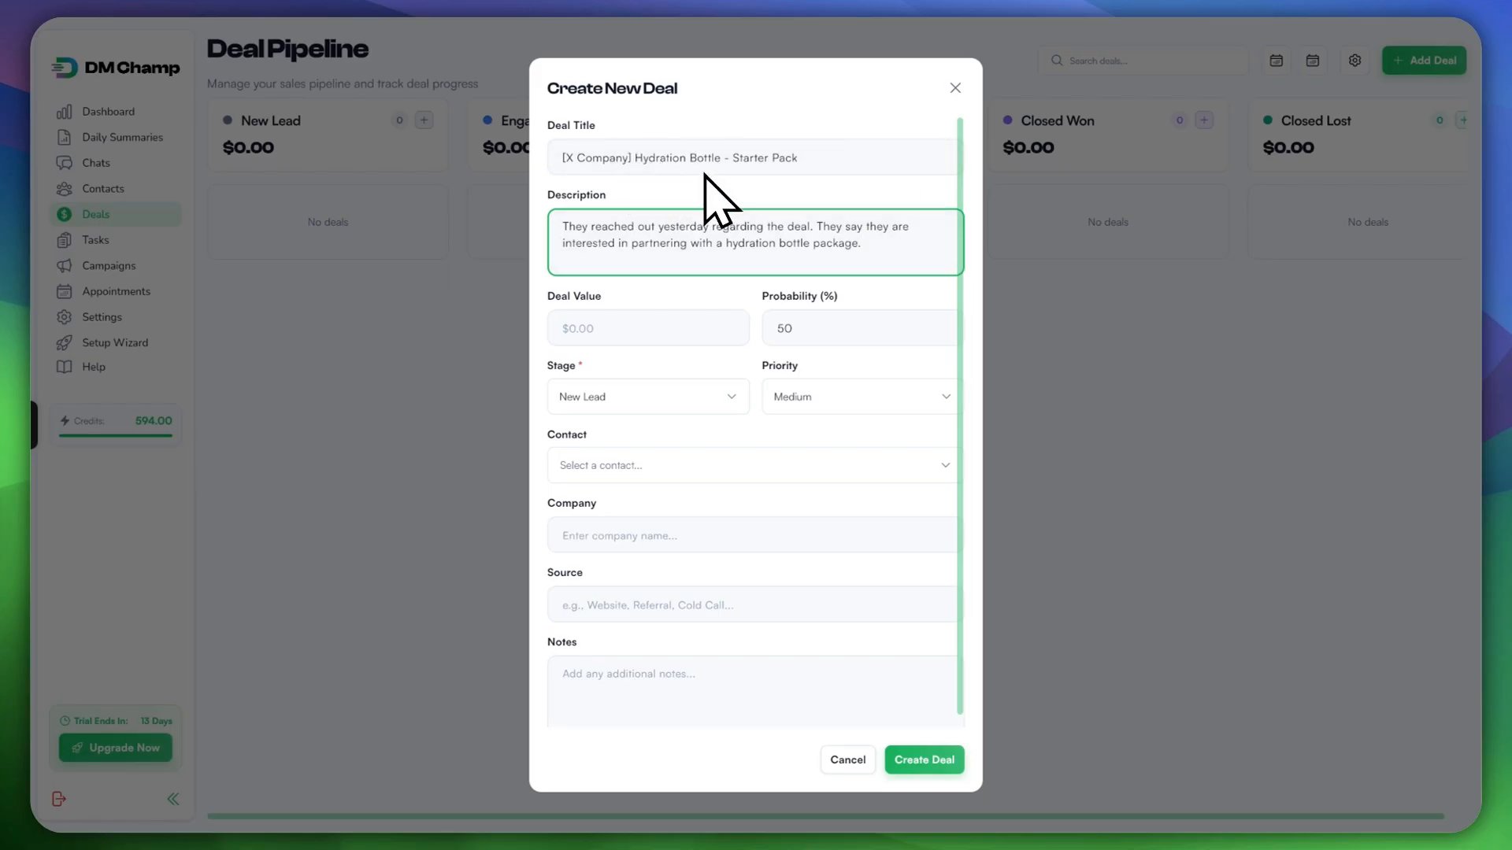
left_click(706, 313)
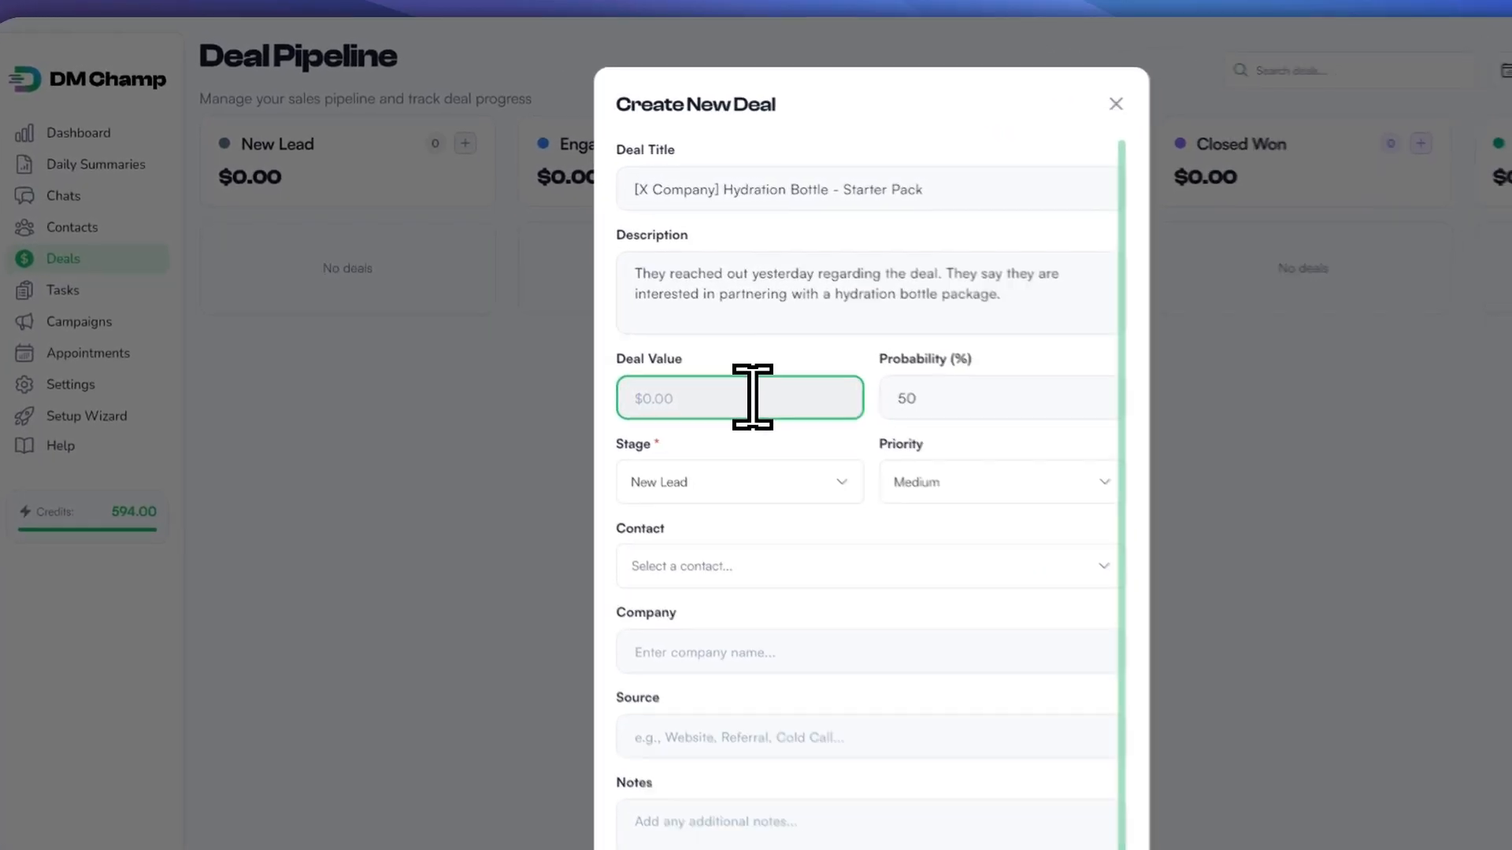
Step: Give the deal a value of 500 and a 20% probability
type("500")
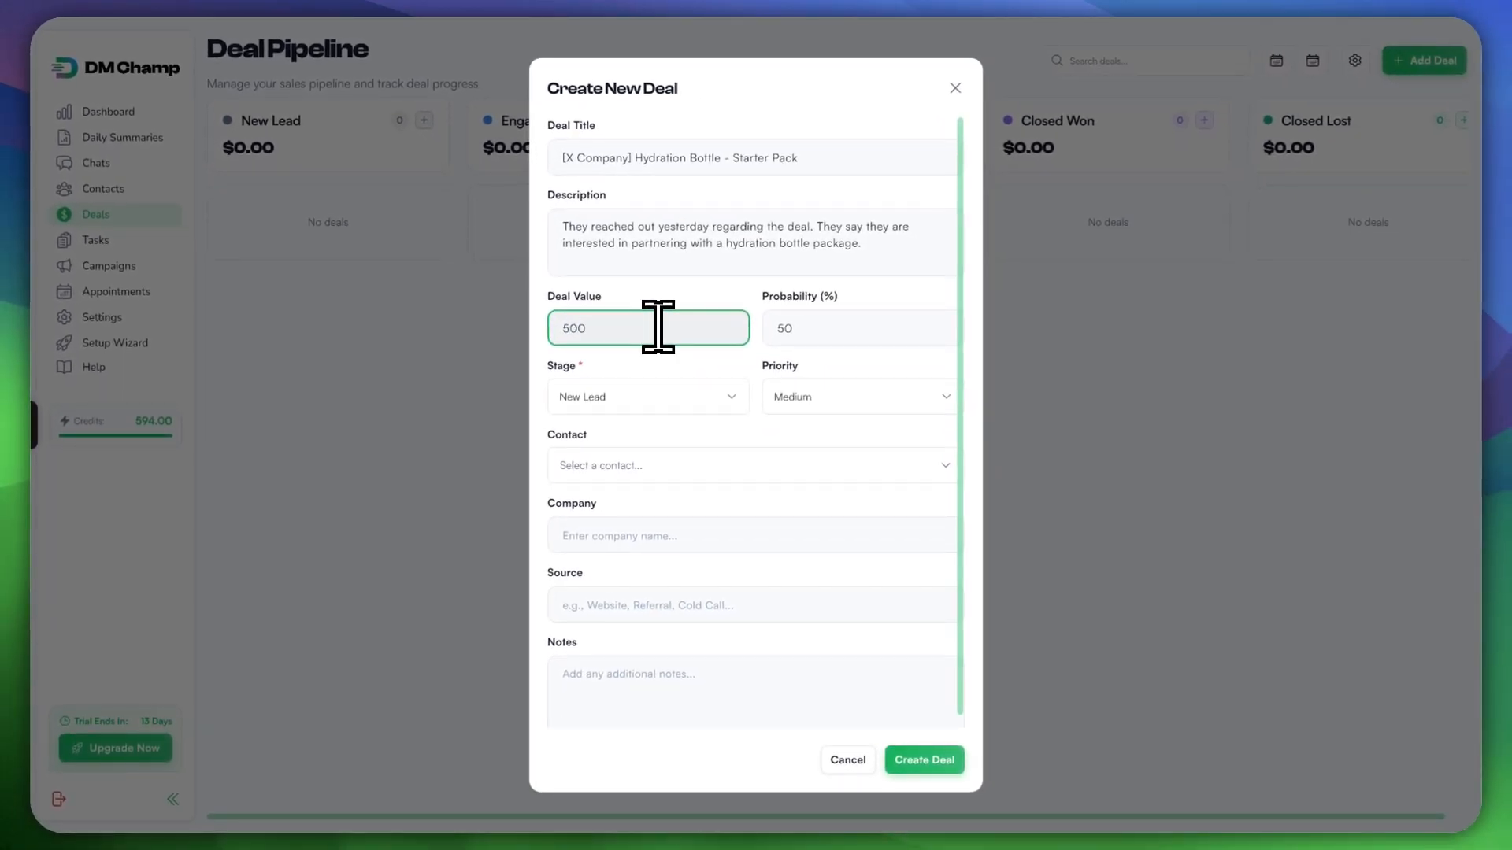
left_click(817, 328)
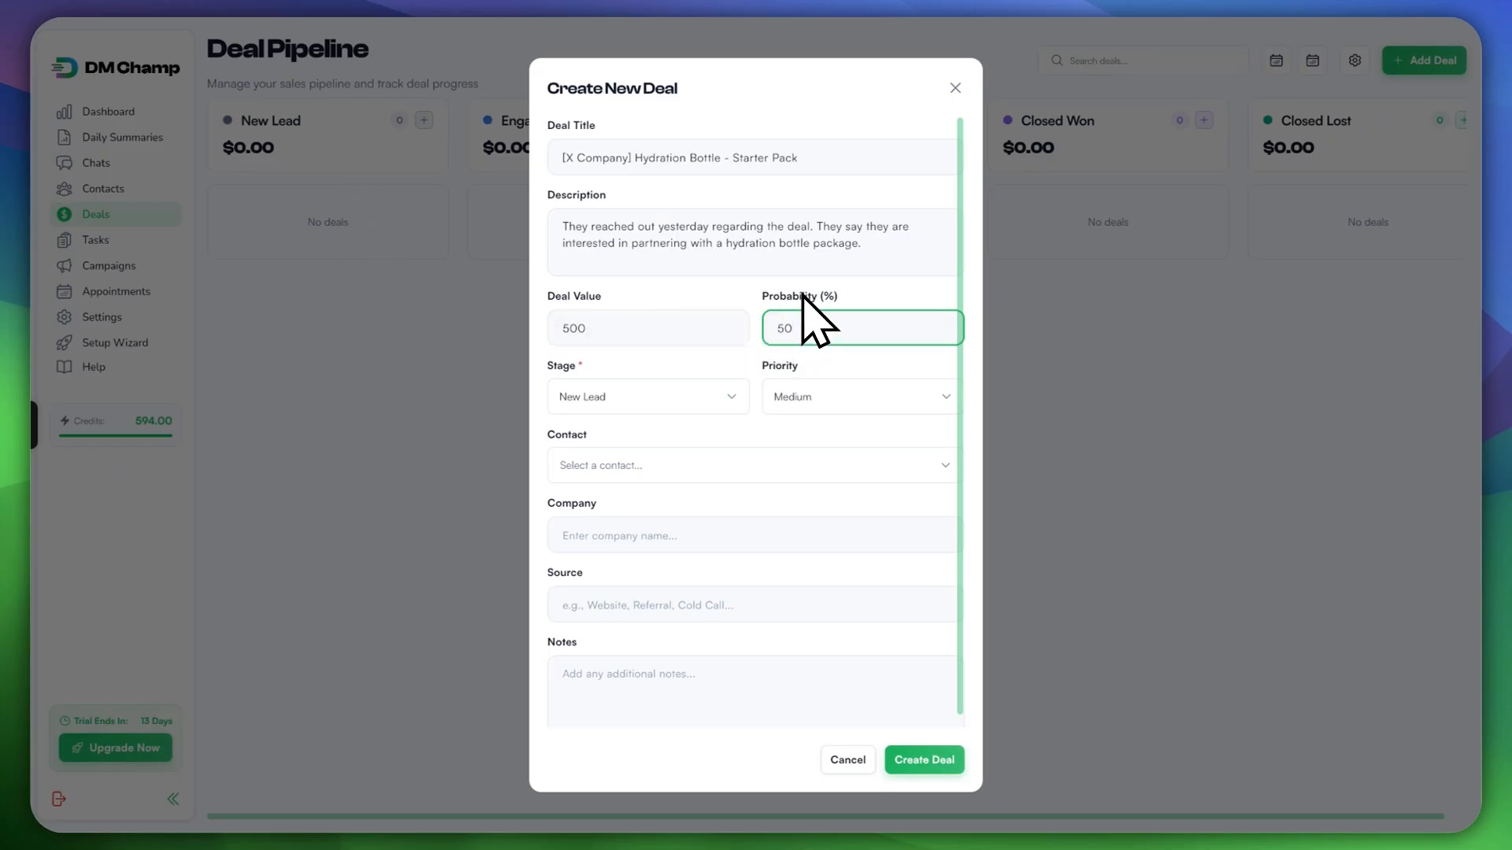
left_click(630, 398)
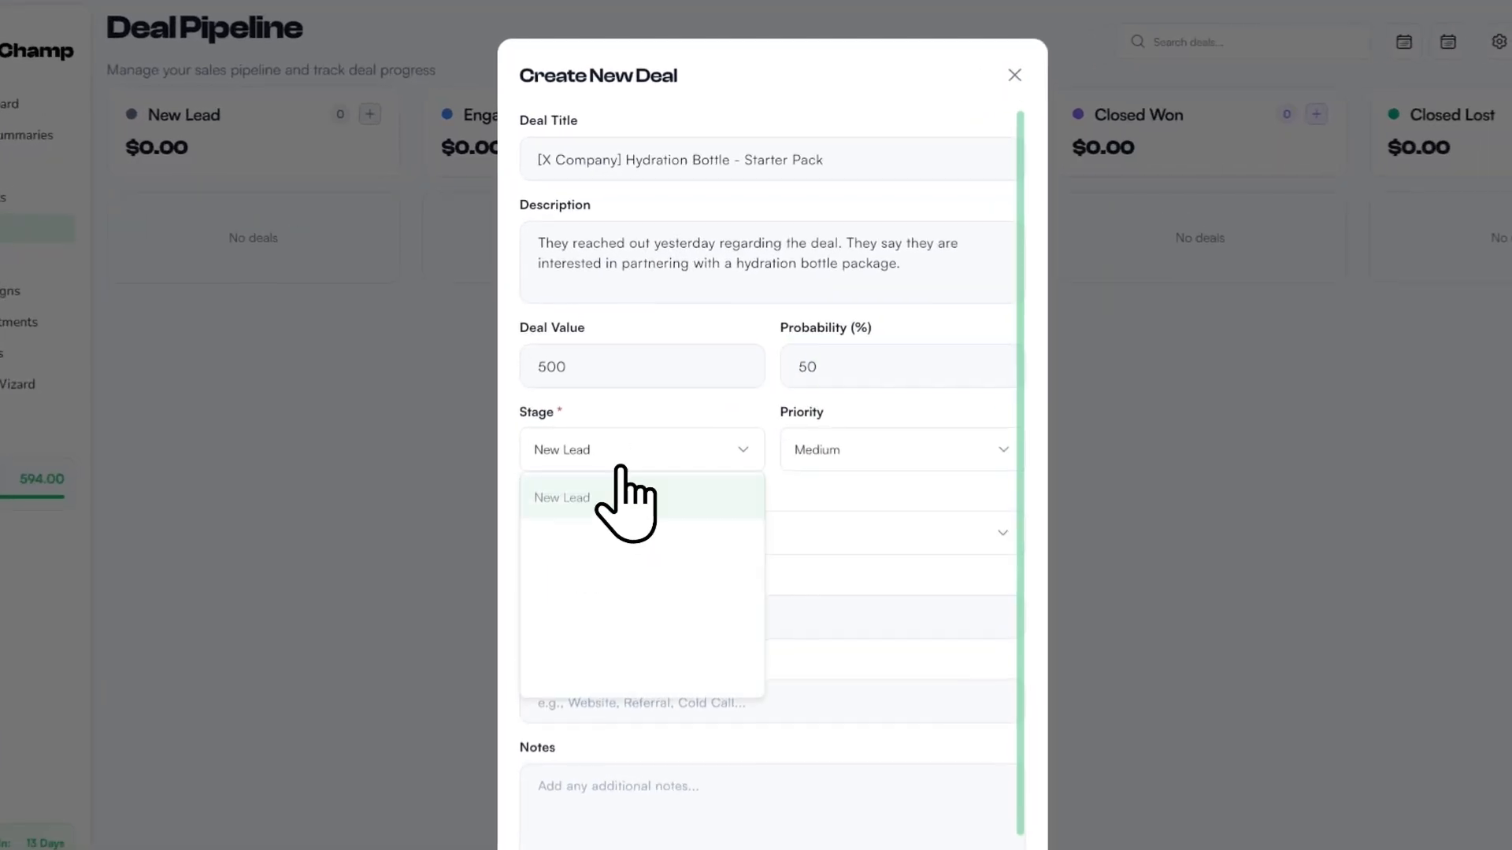
left_click(598, 498)
double_click(799, 368)
type("1")
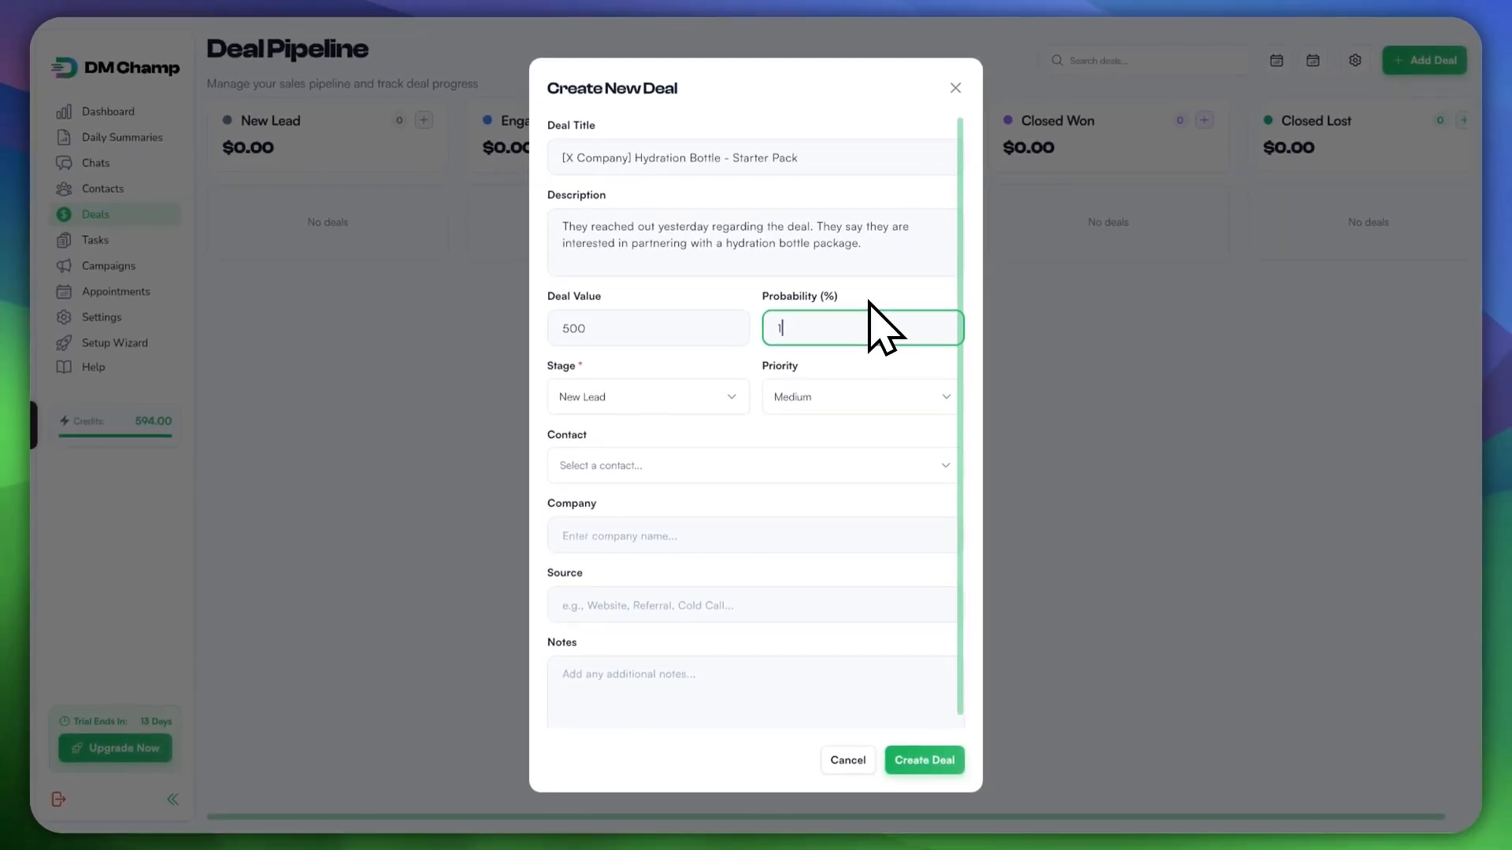
key("BackSpace")
type("20")
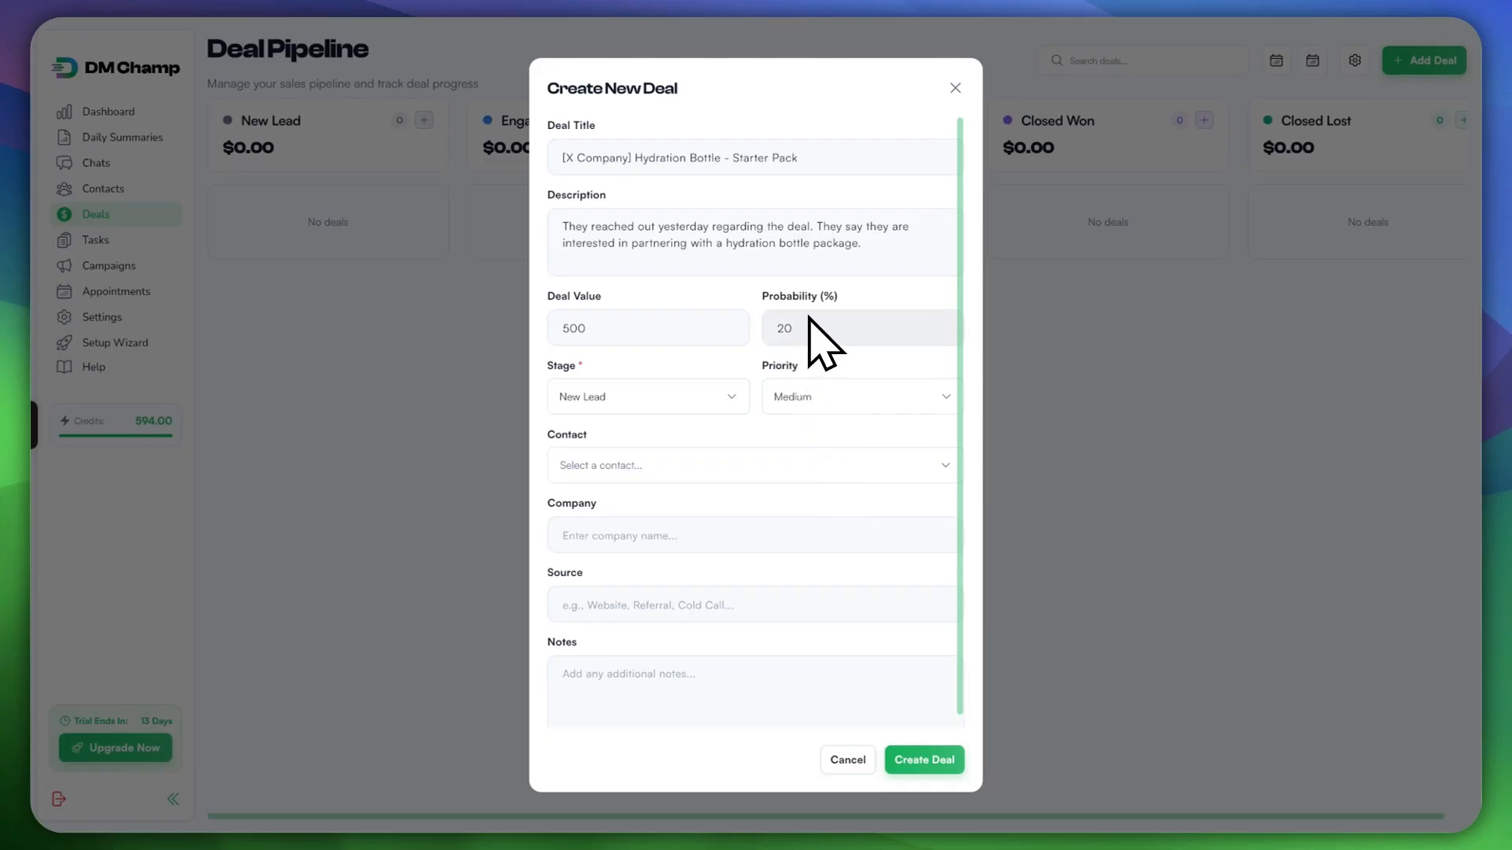
left_click(770, 319)
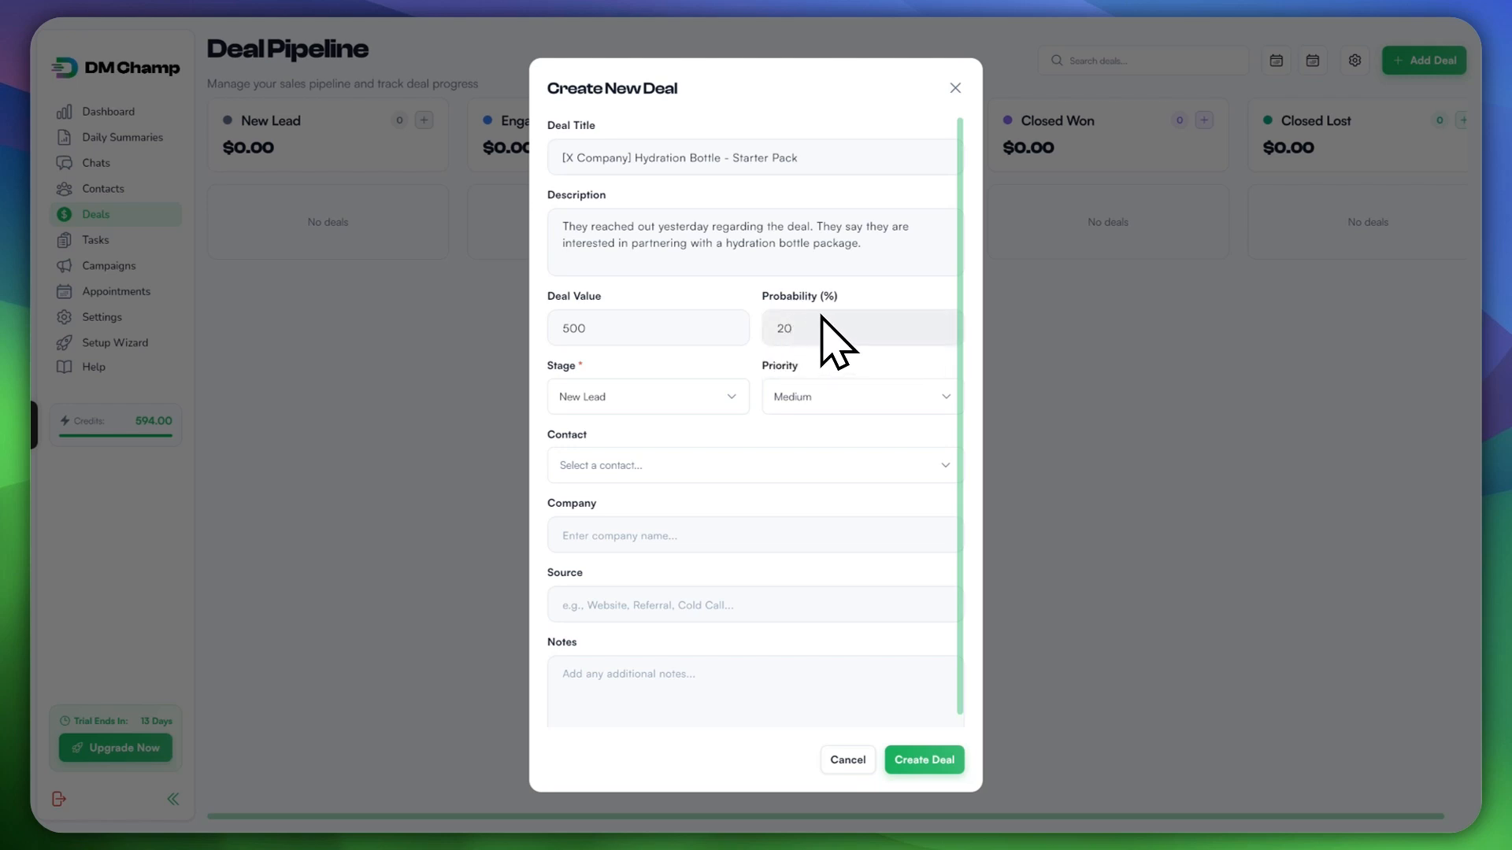
Step: Keep the stage at New Lead and set the priority to Low
left_click(646, 402)
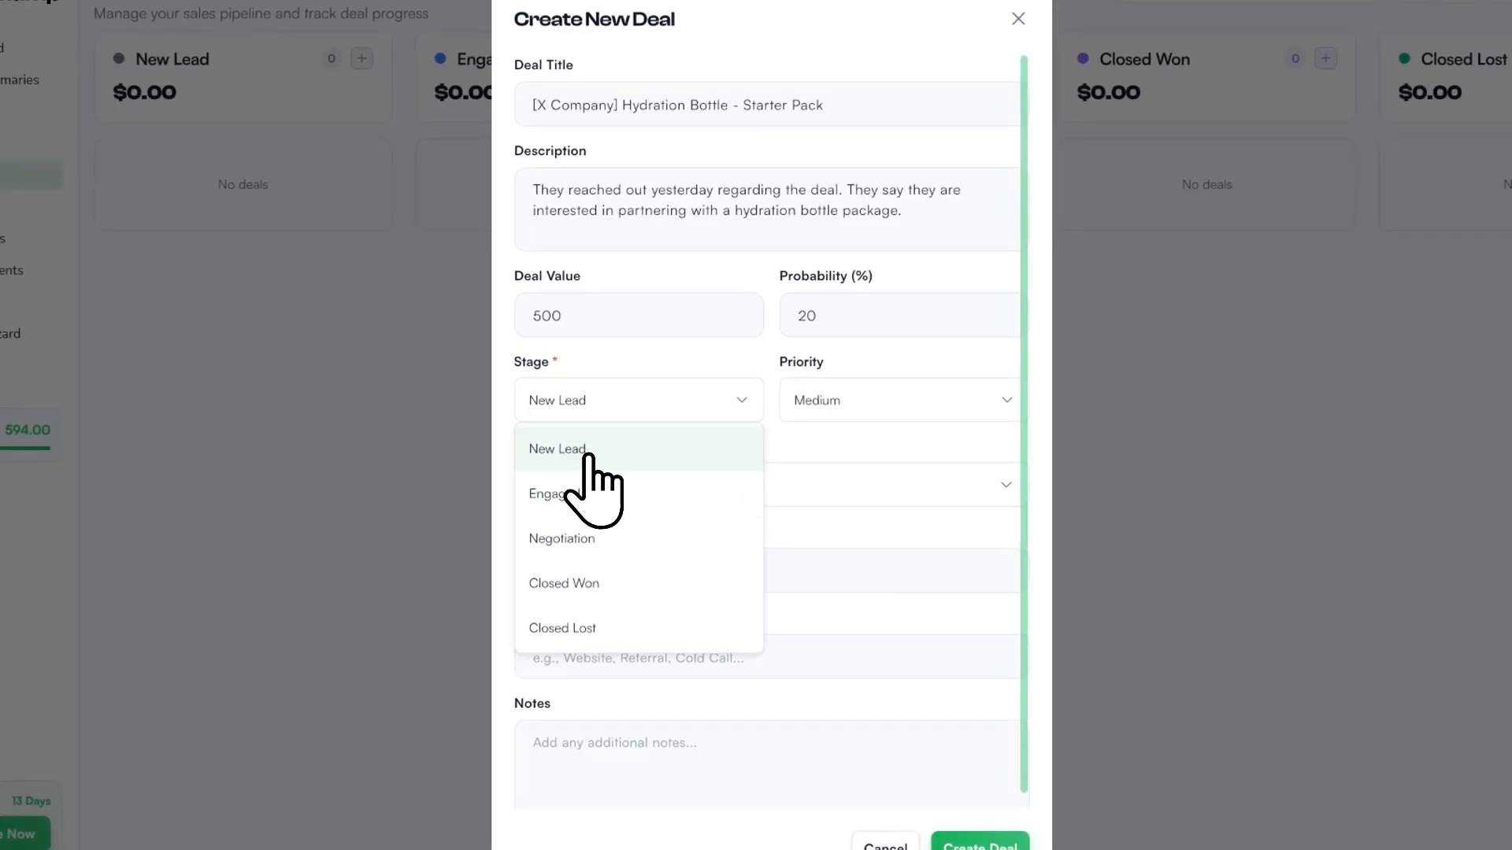
left_click(654, 439)
left_click(910, 402)
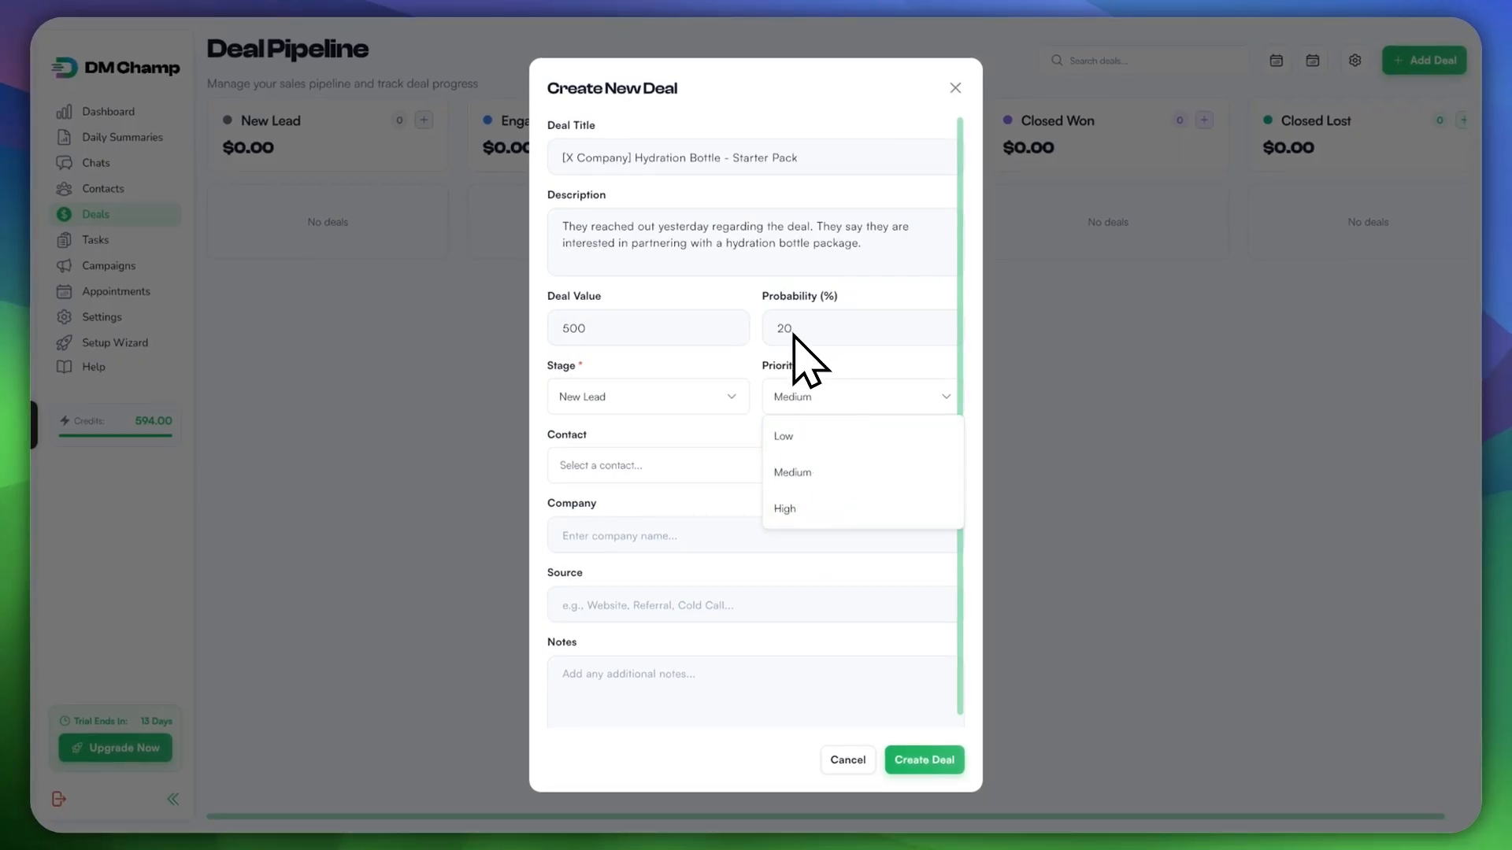
left_click(866, 436)
left_click(796, 466)
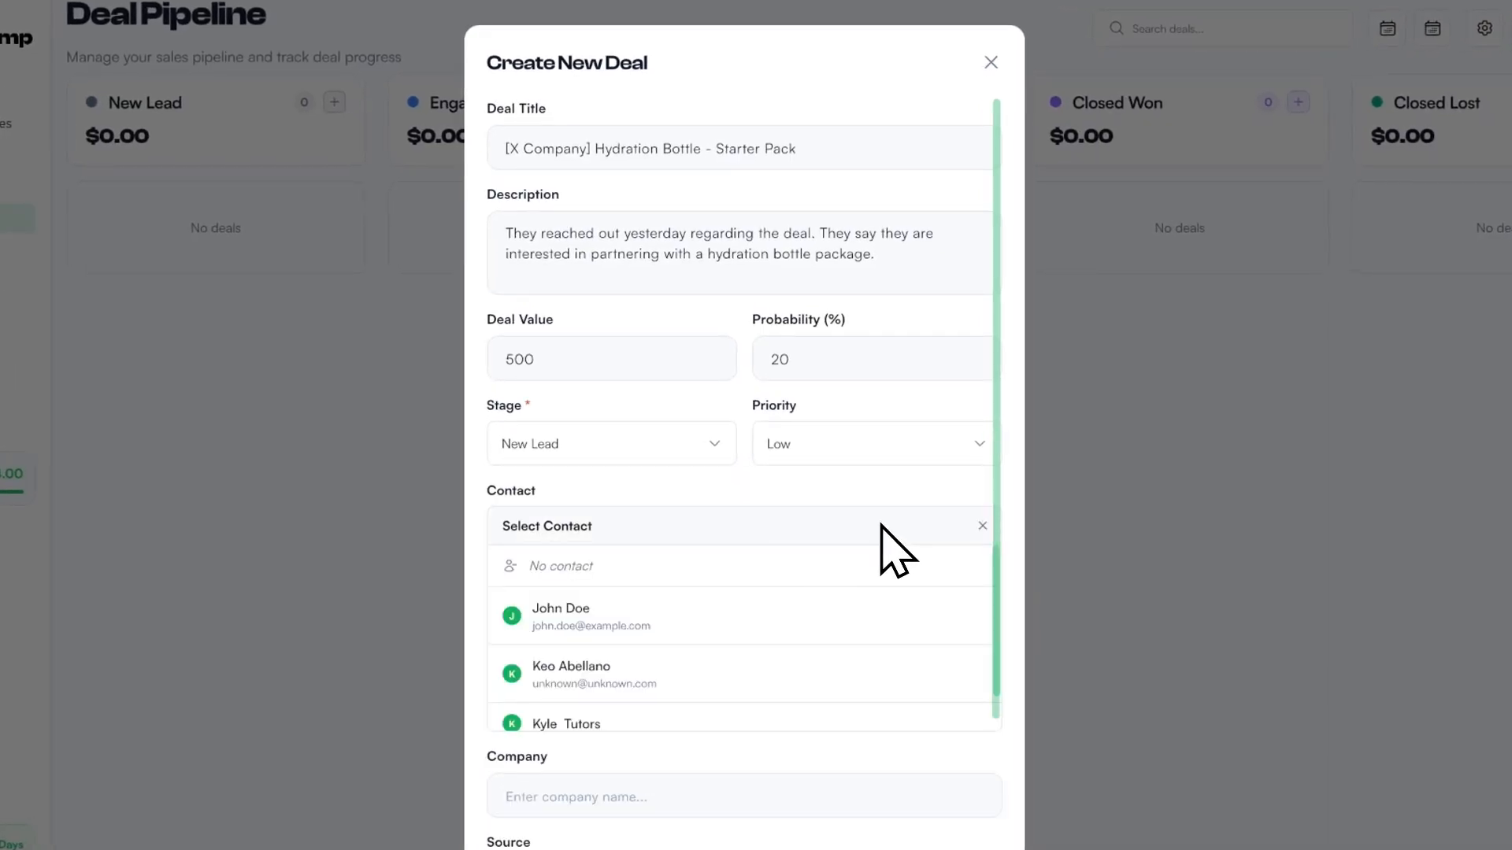
left_click(879, 445)
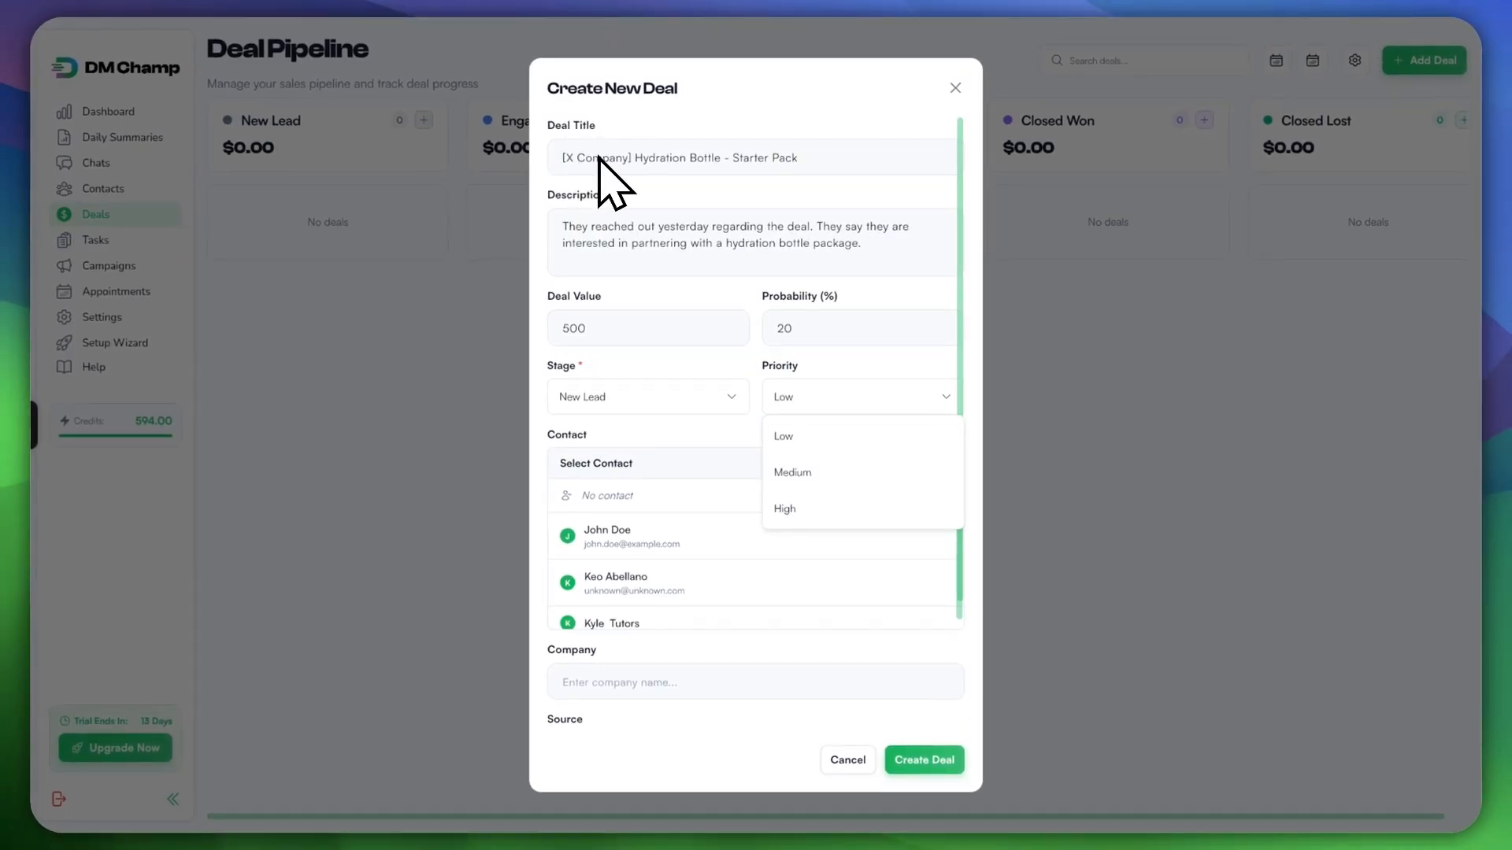
left_click(786, 509)
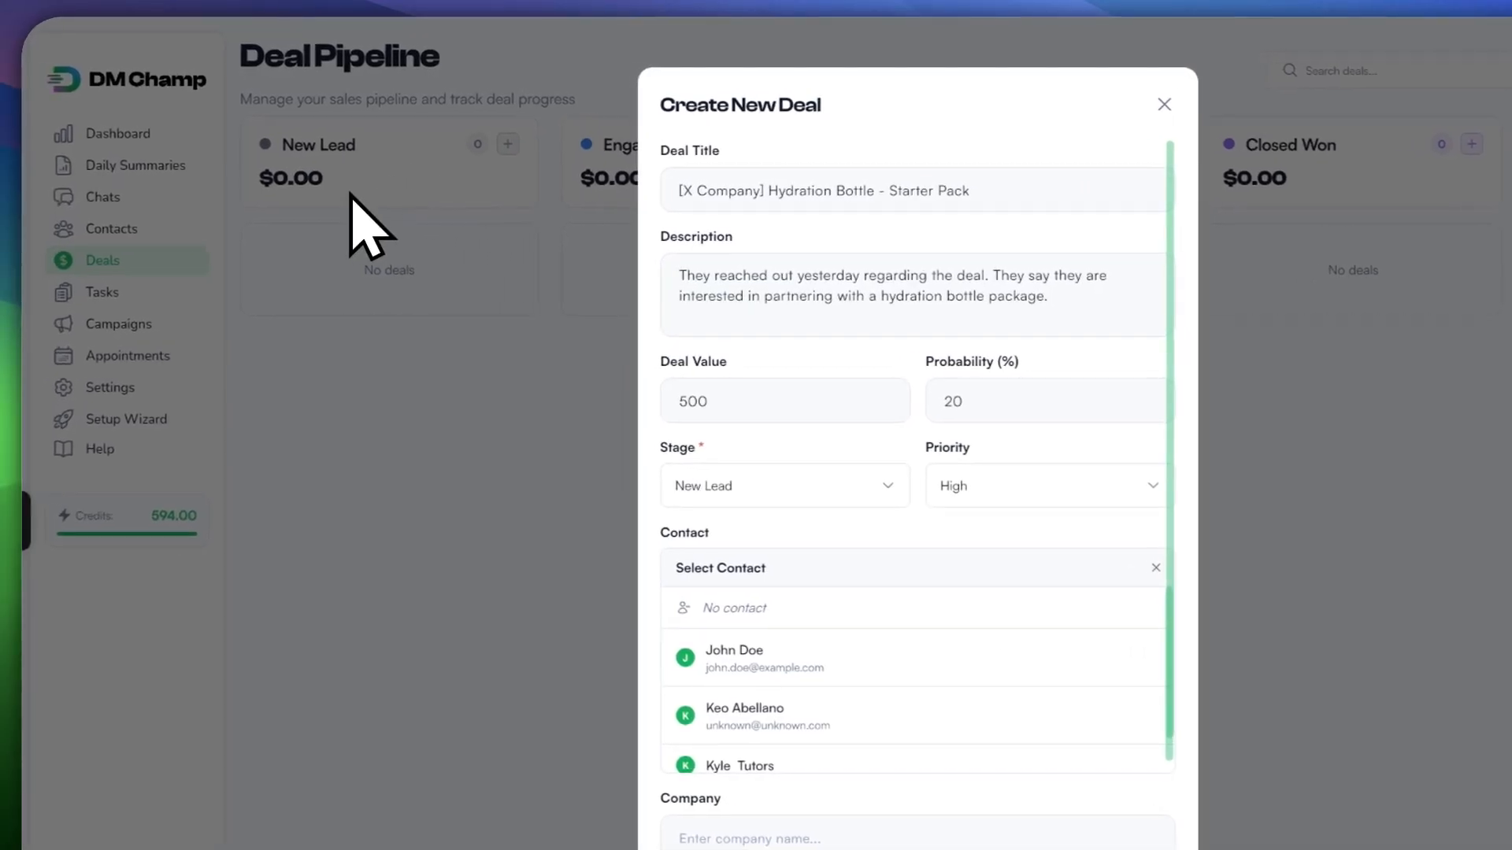
left_click(967, 502)
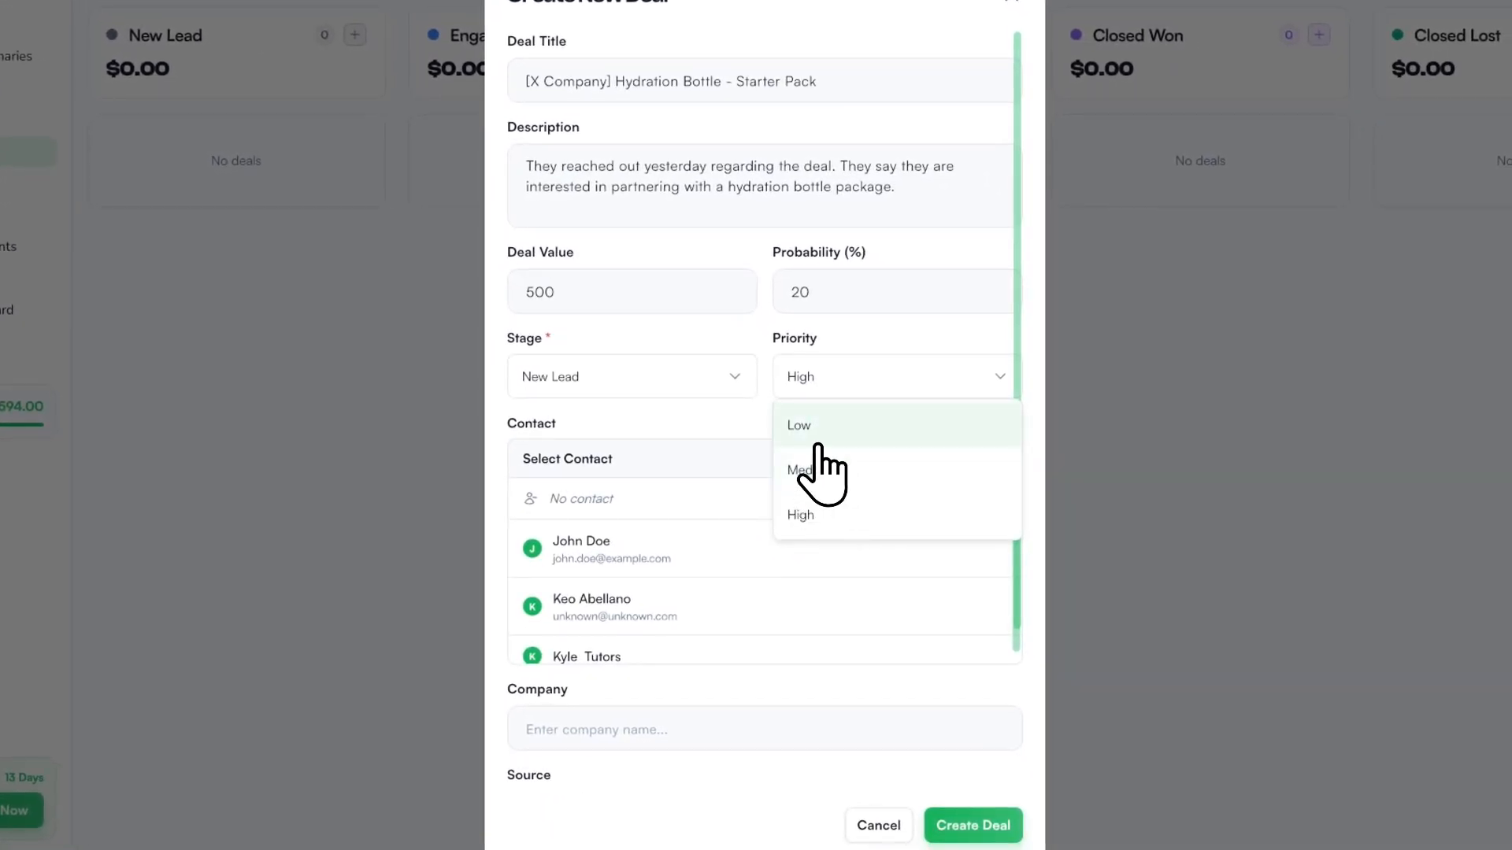
left_click(795, 427)
Step: Attach the first contact, company 'X Company' and source 'Cold Call' to the deal
scroll(692, 428, "down", 2)
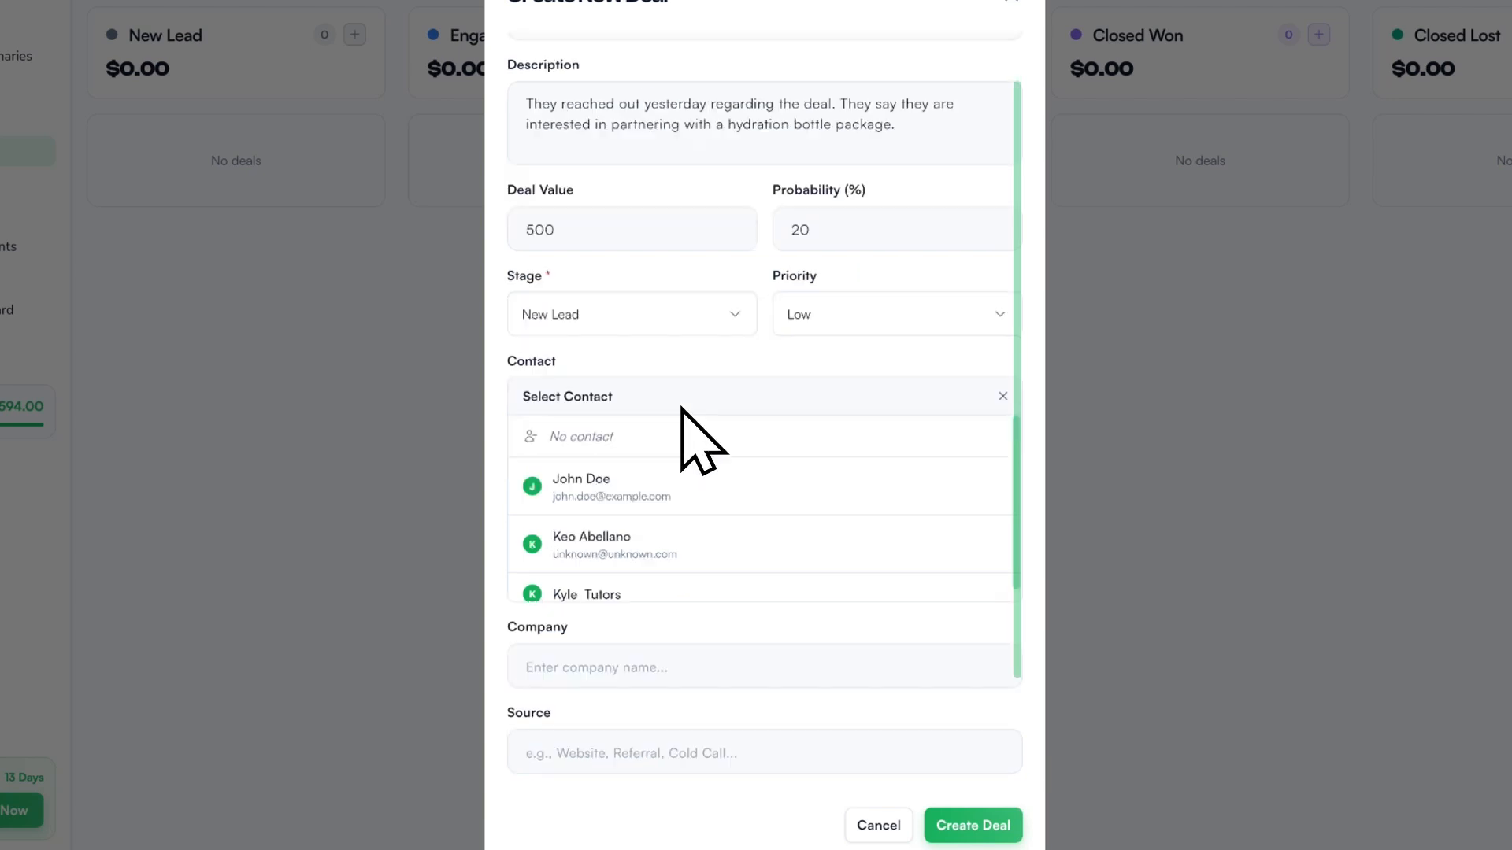
scroll(685, 414, "up", 3)
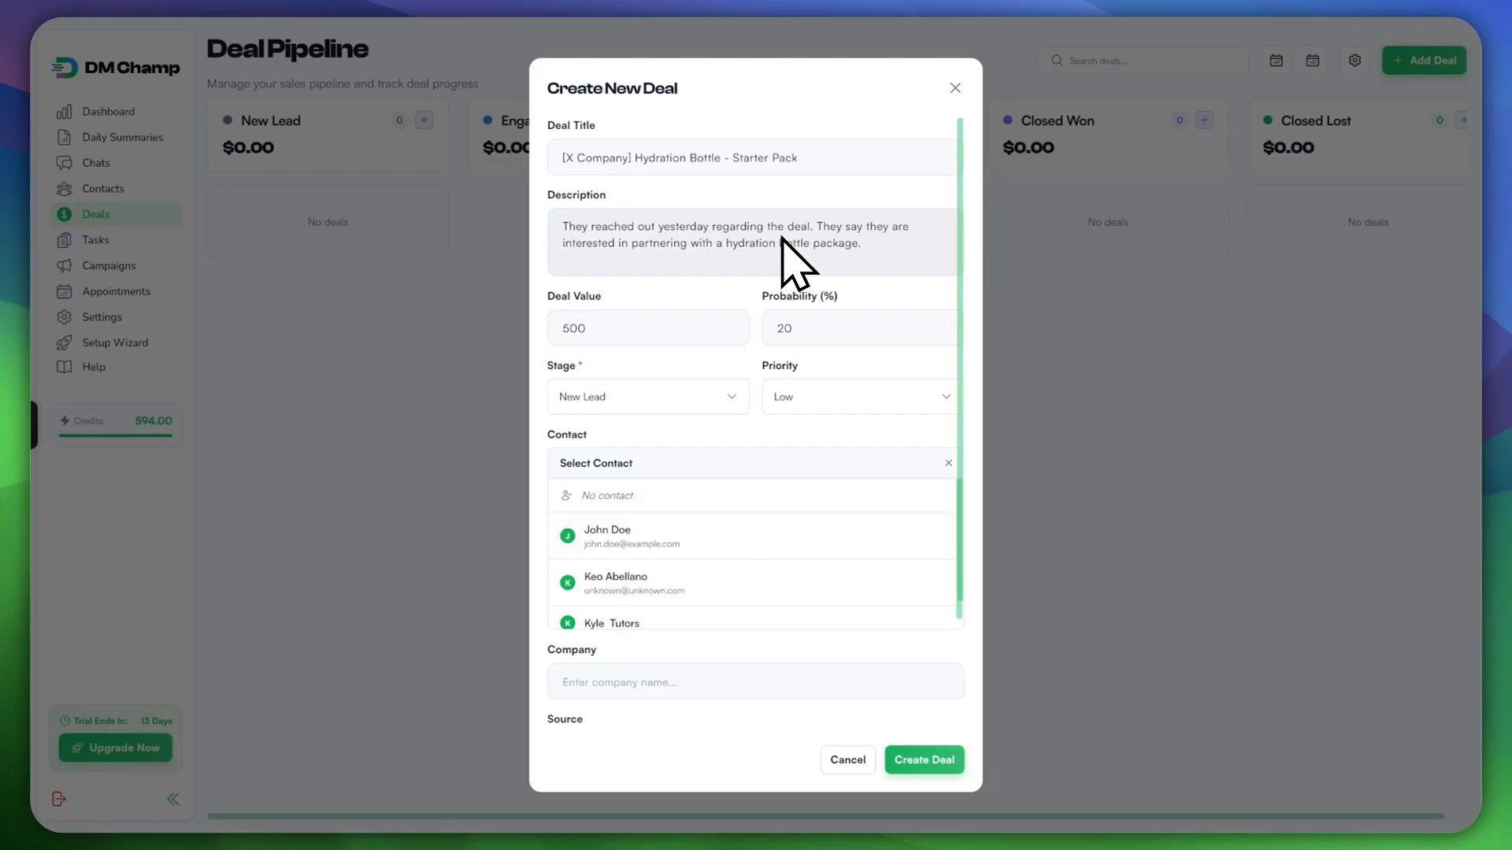
scroll(732, 571, "down", 1)
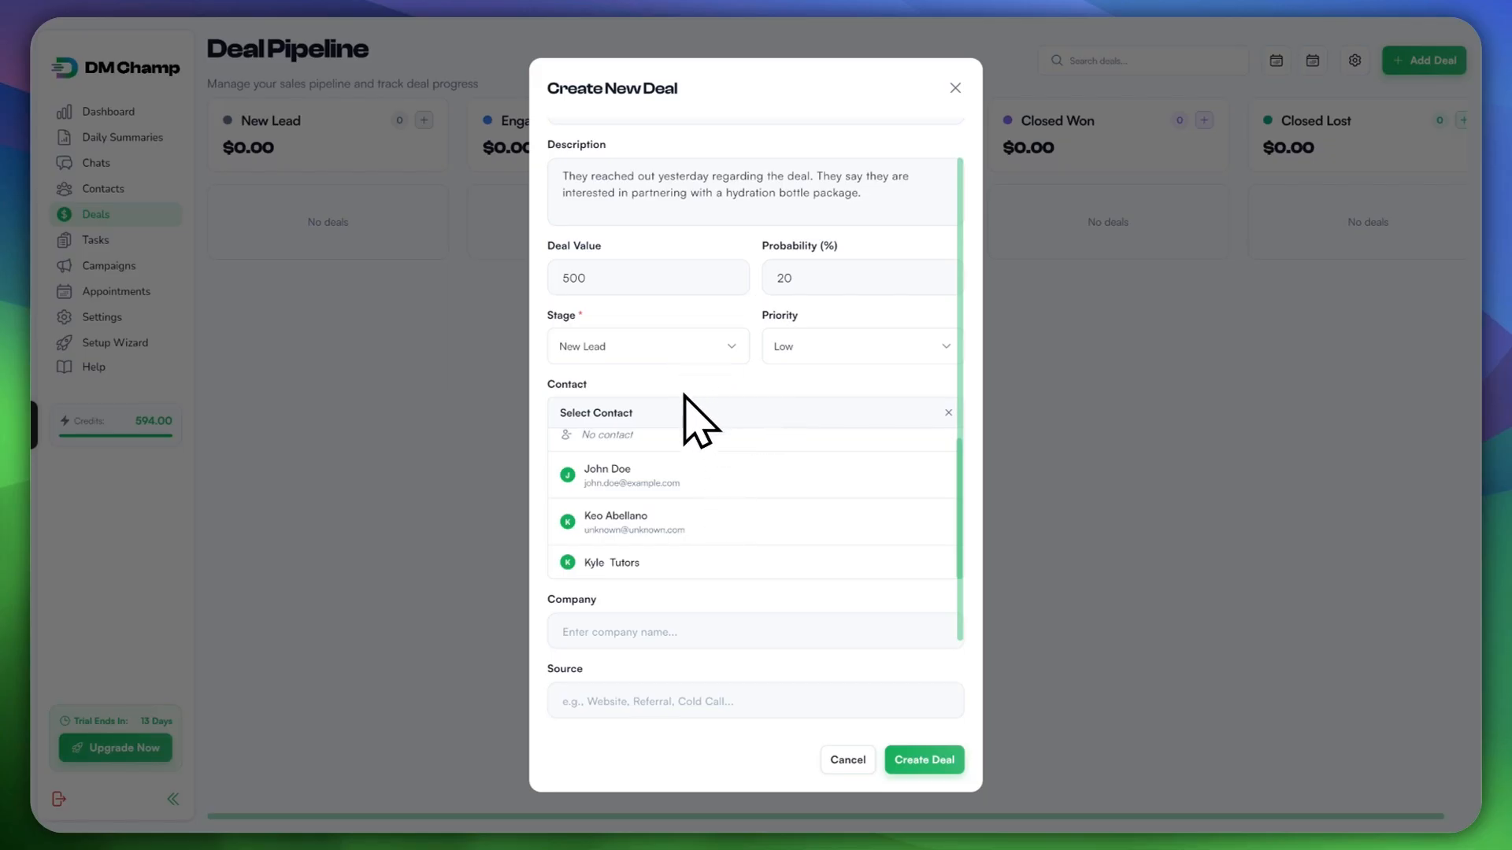
left_click(630, 475)
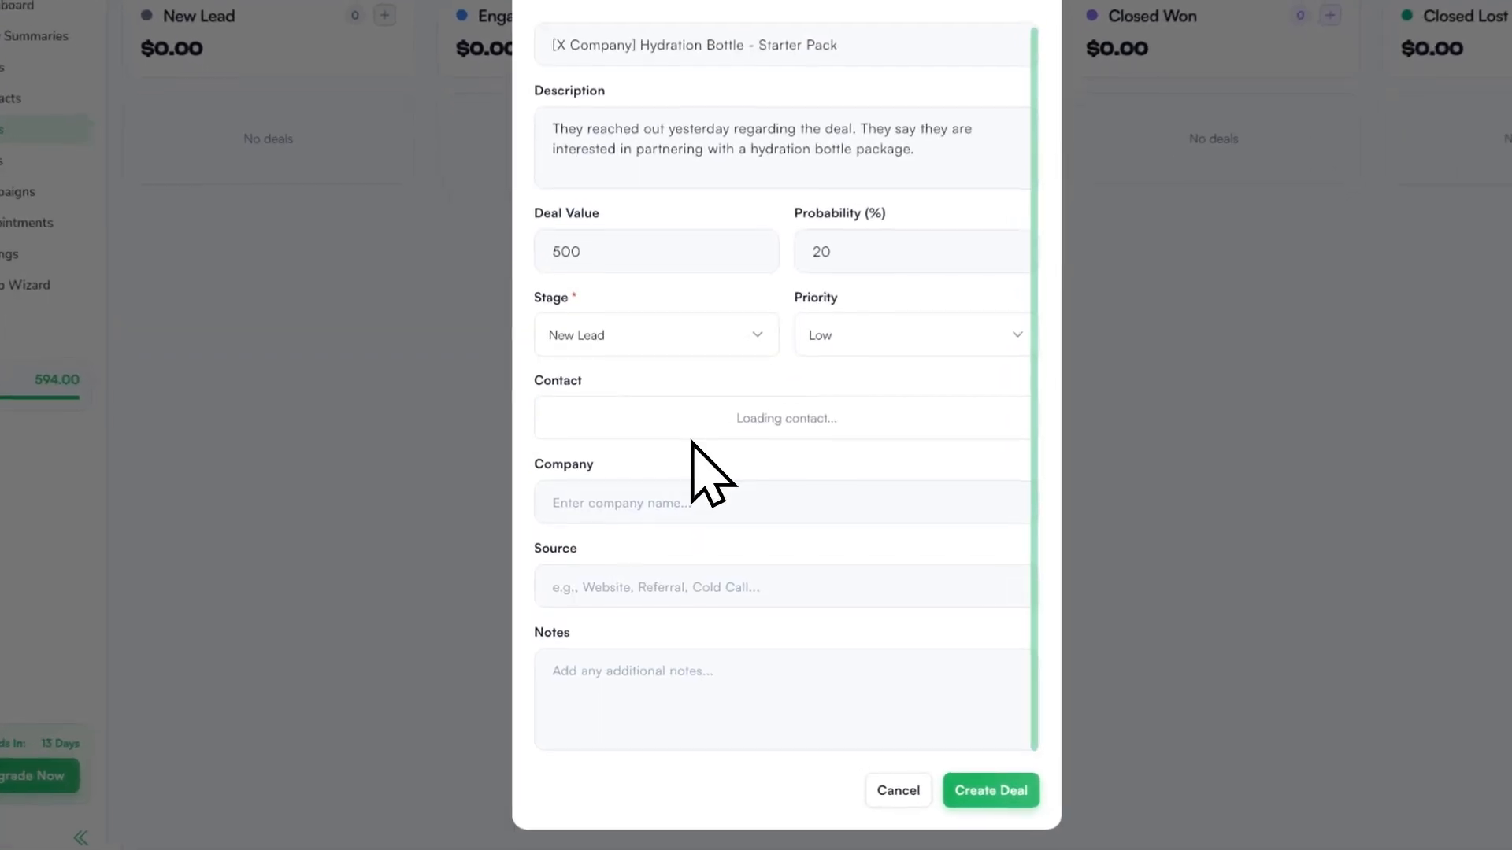
left_click(631, 516)
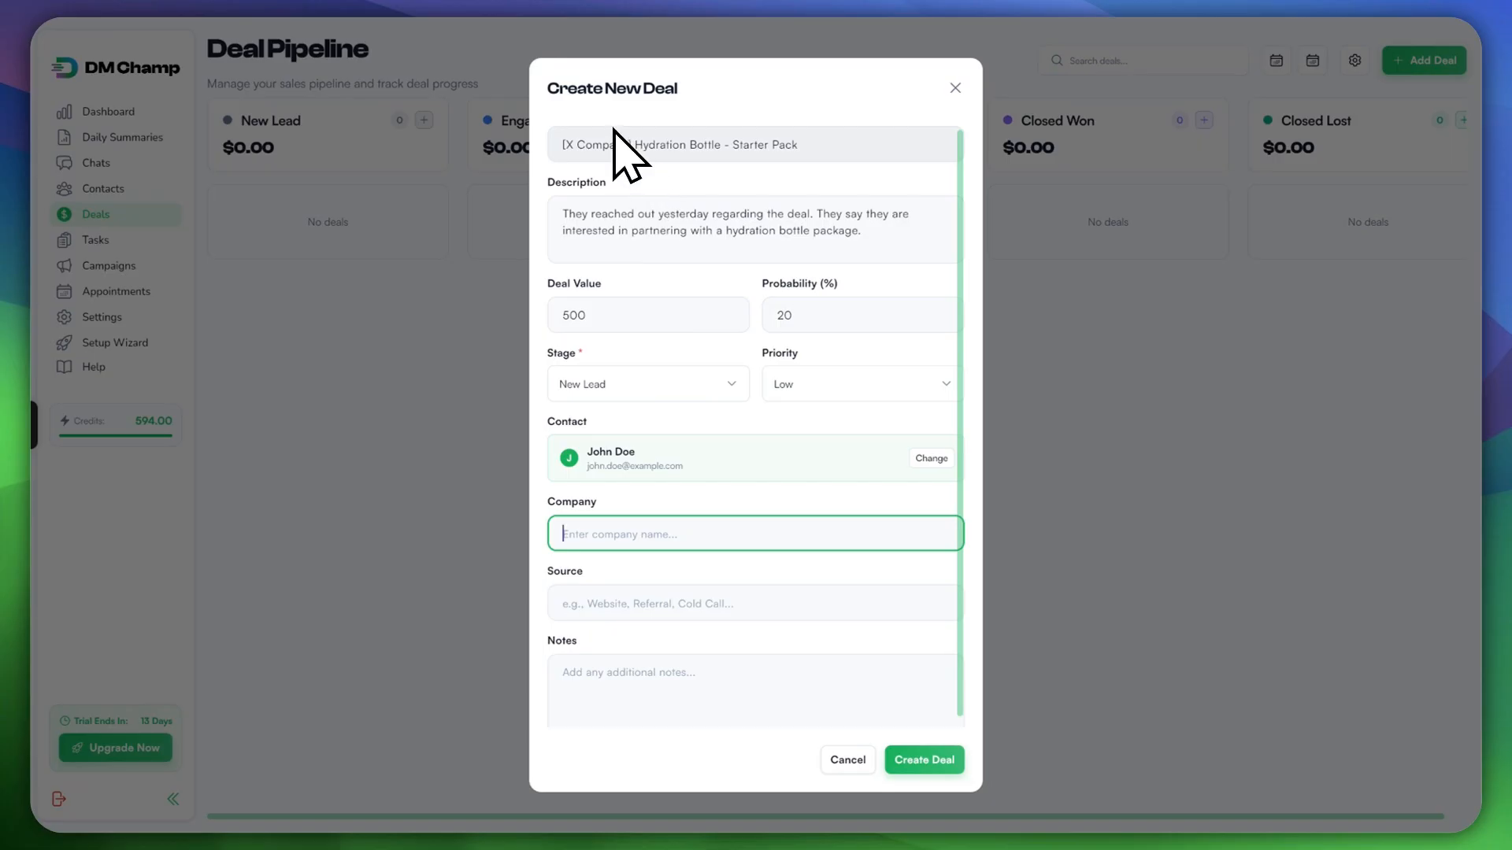
type("X Co")
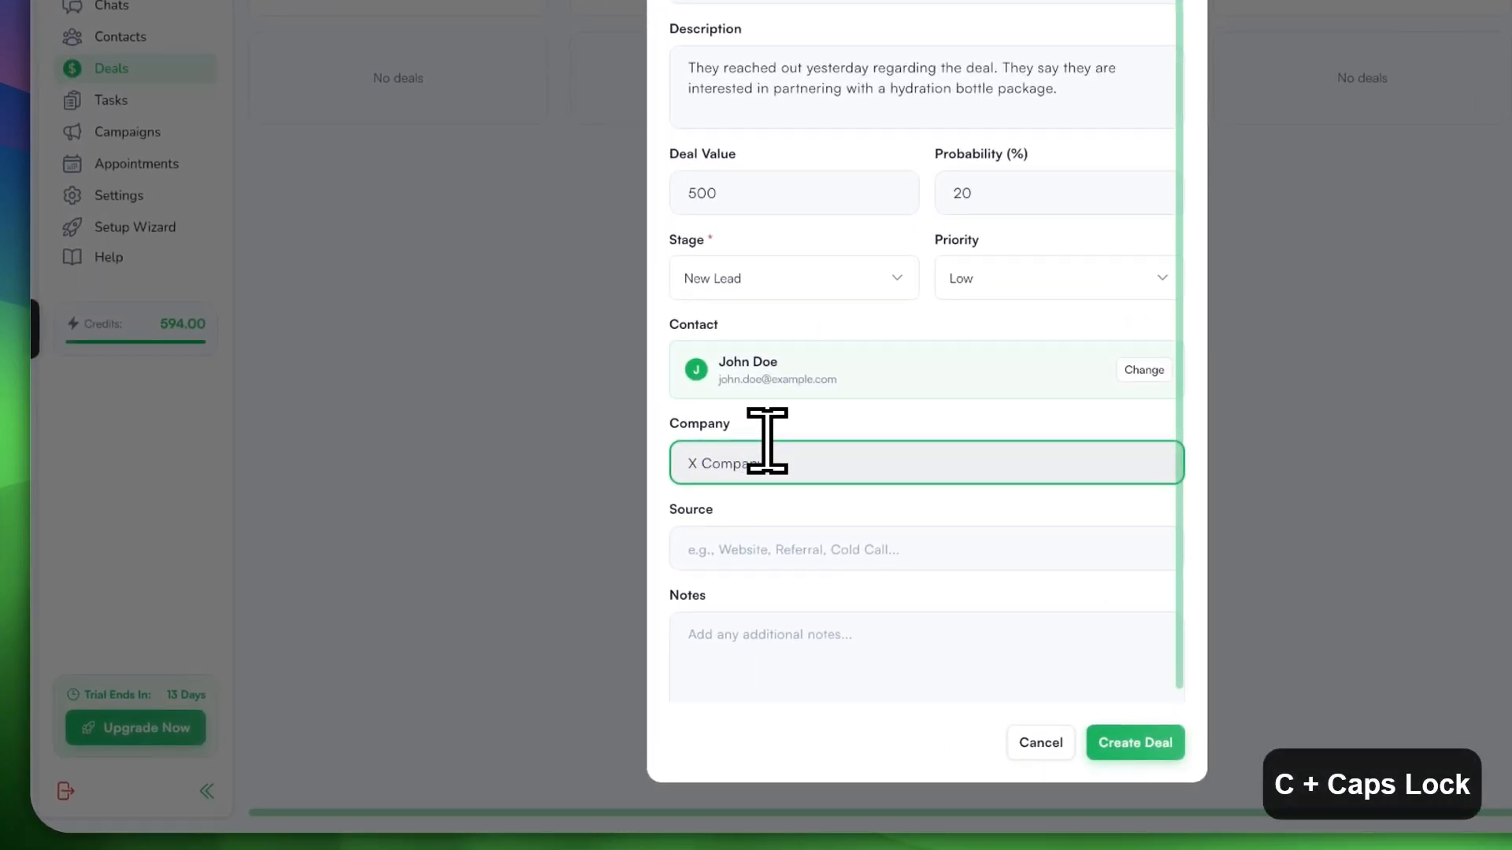
type("mpany")
left_click(740, 547)
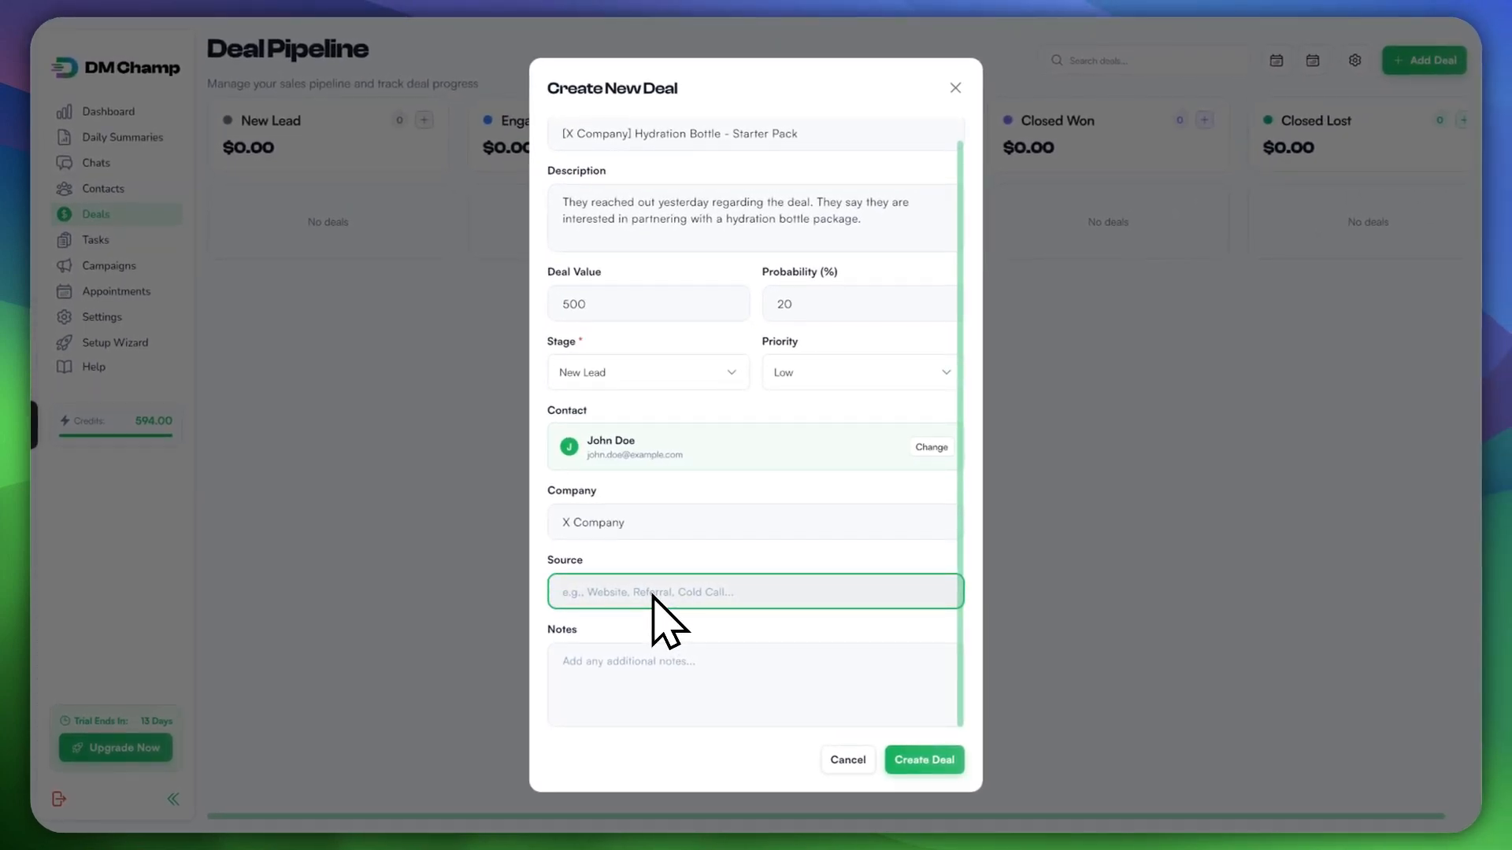
type("Cold Call")
left_click(680, 665)
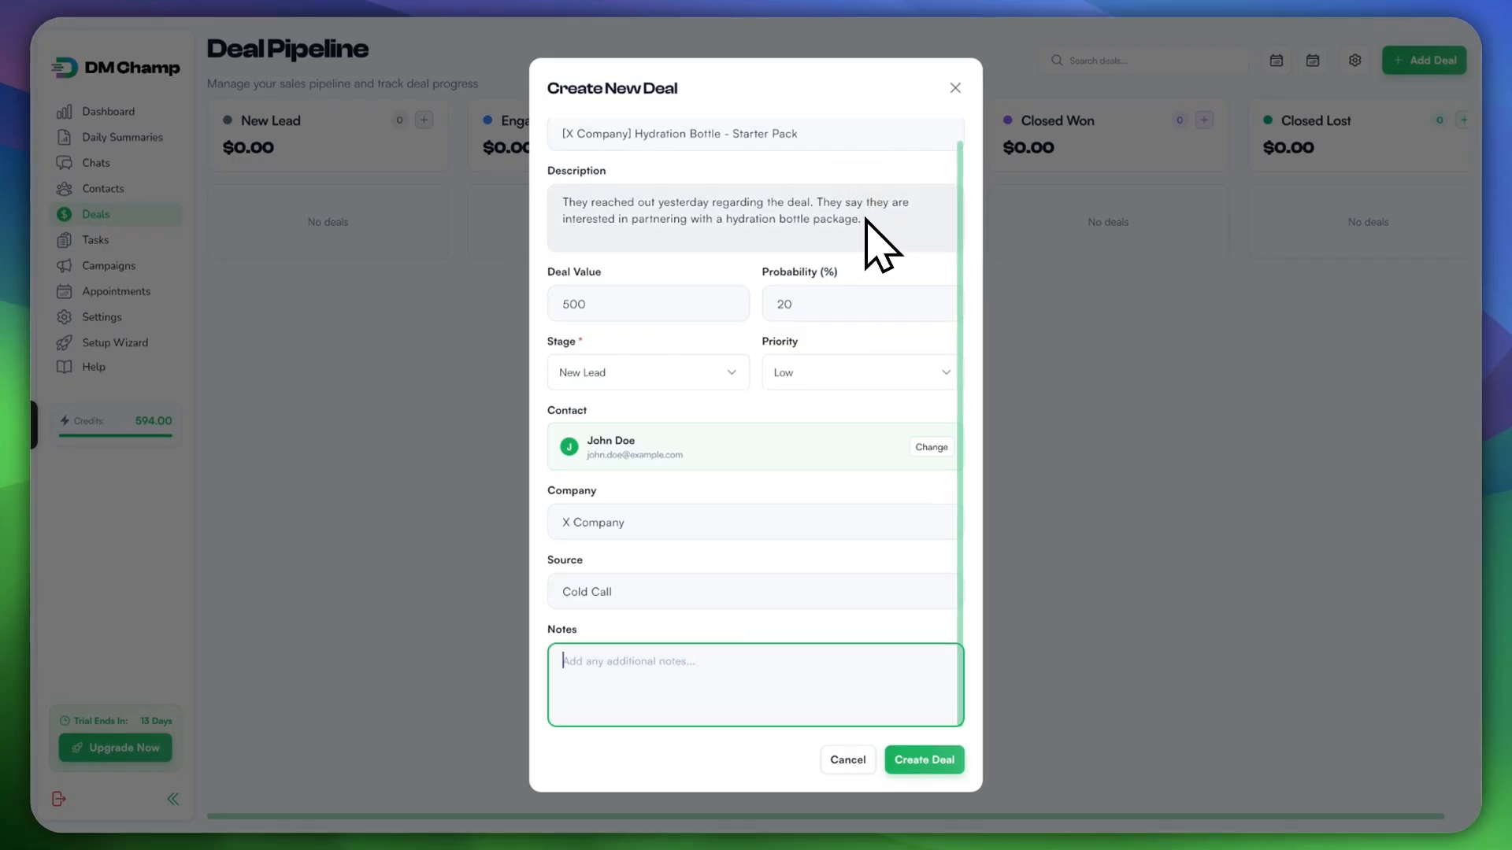
left_click(652, 411)
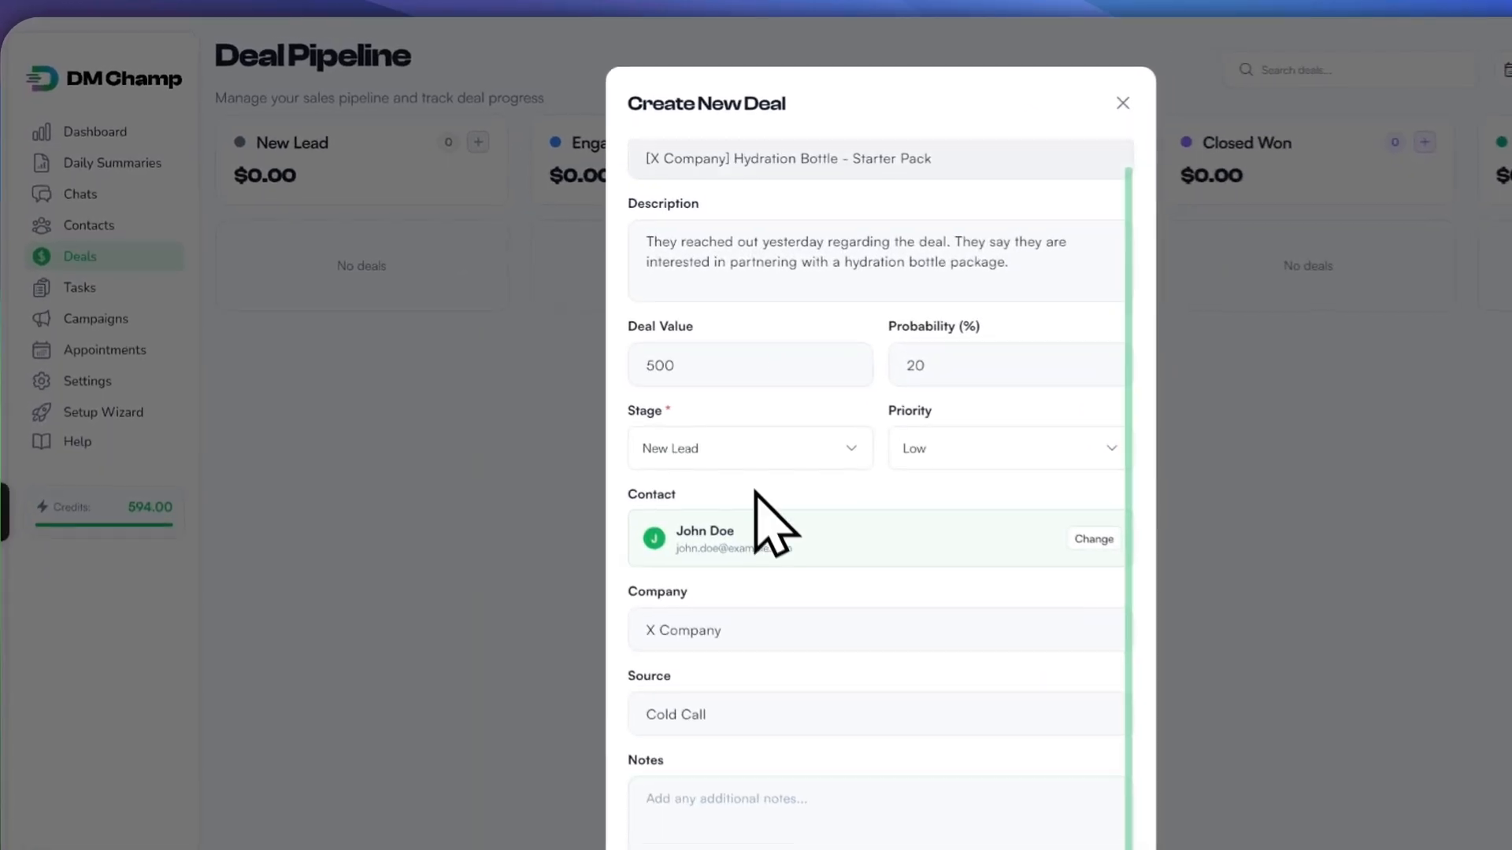
Step: Keep the '[X Company]' title prefix and create the deal
left_click(711, 156)
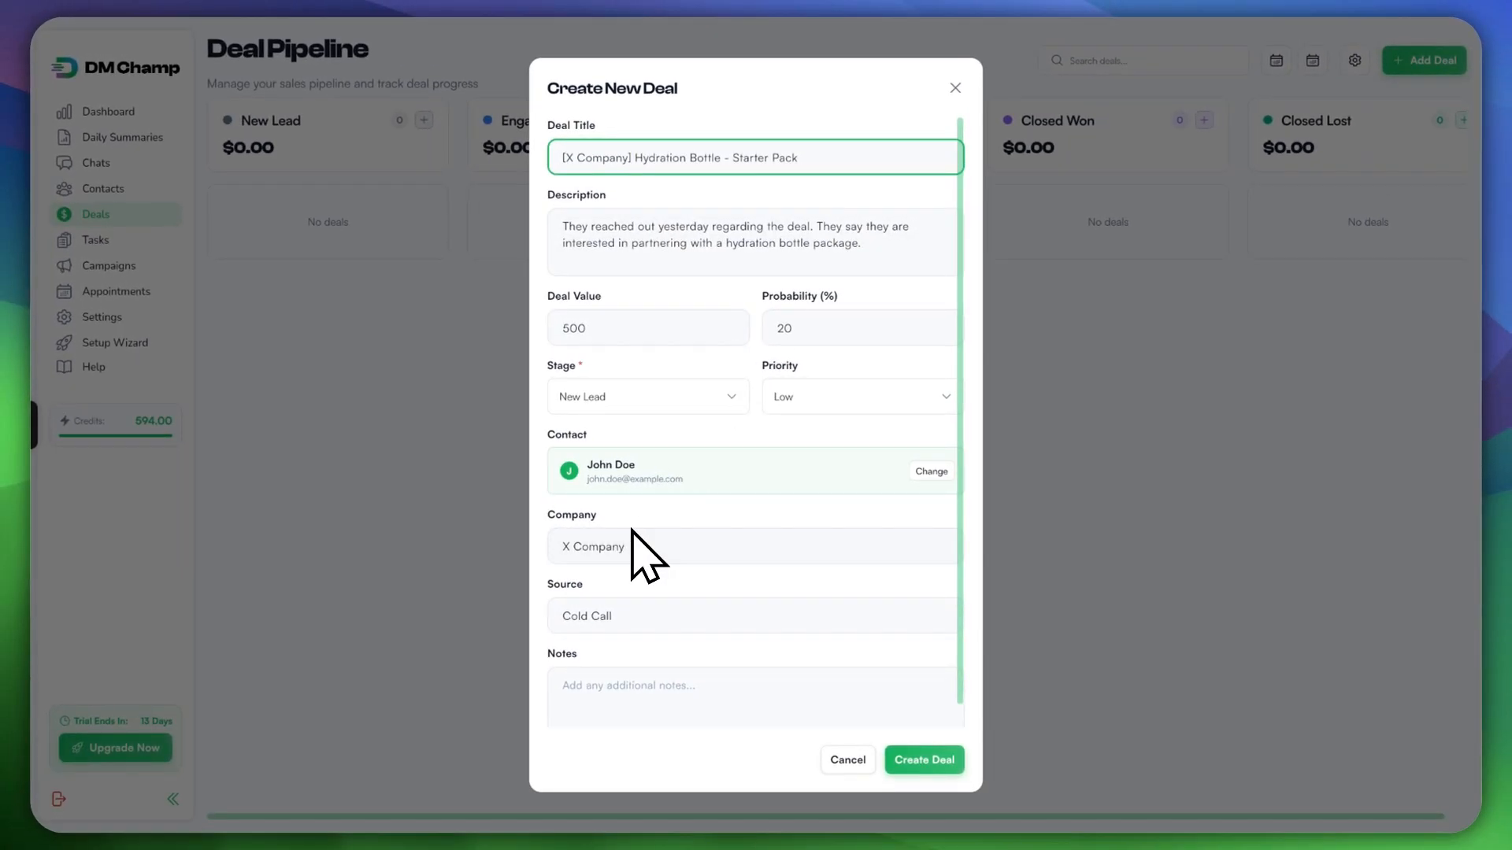
left_click_drag(630, 156, 562, 157)
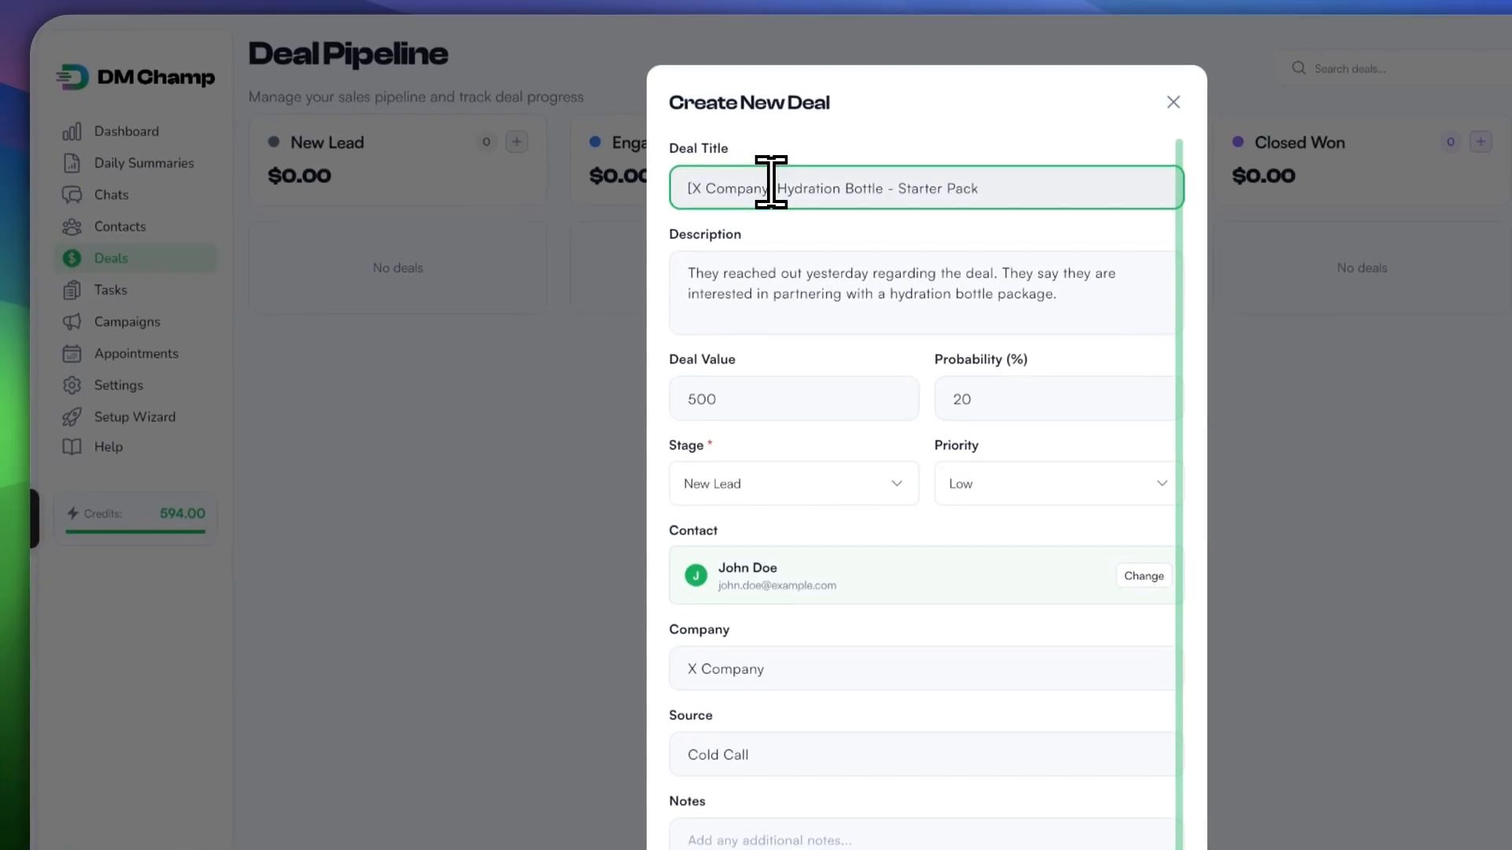
key("BackSpace")
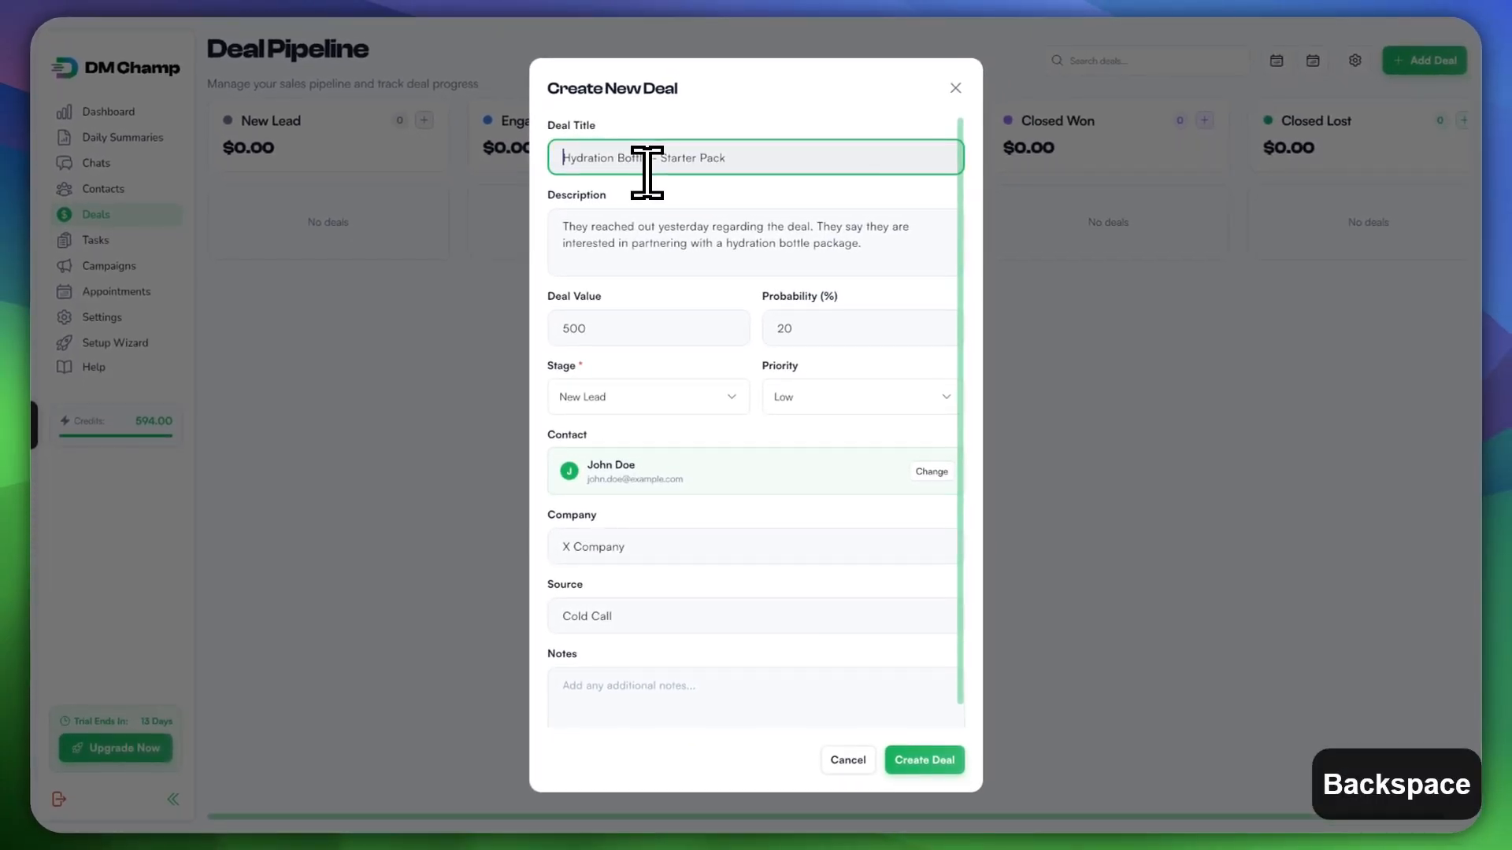
key("ctrl+z")
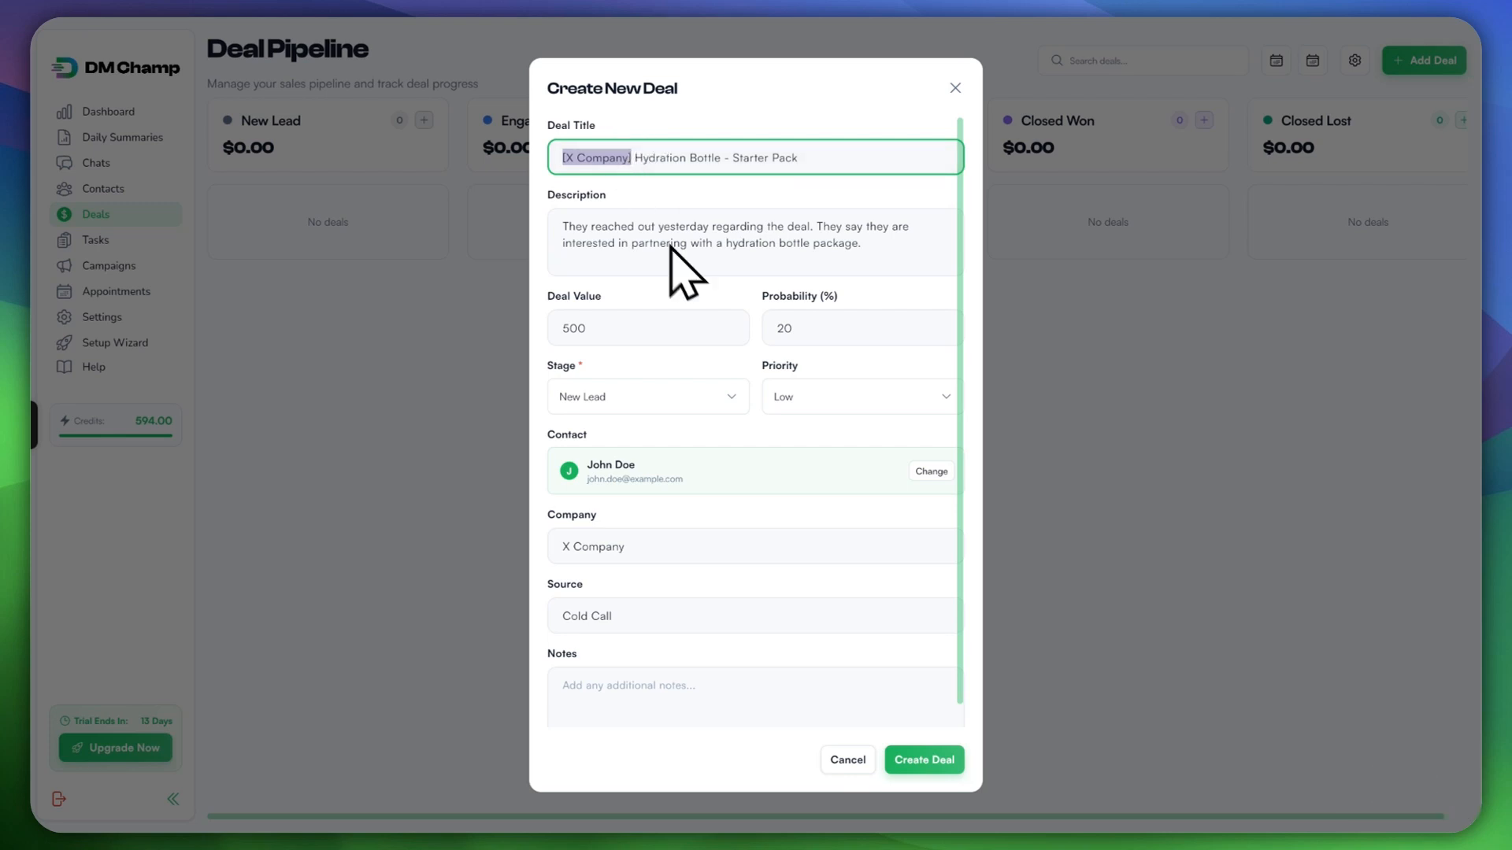
left_click(923, 758)
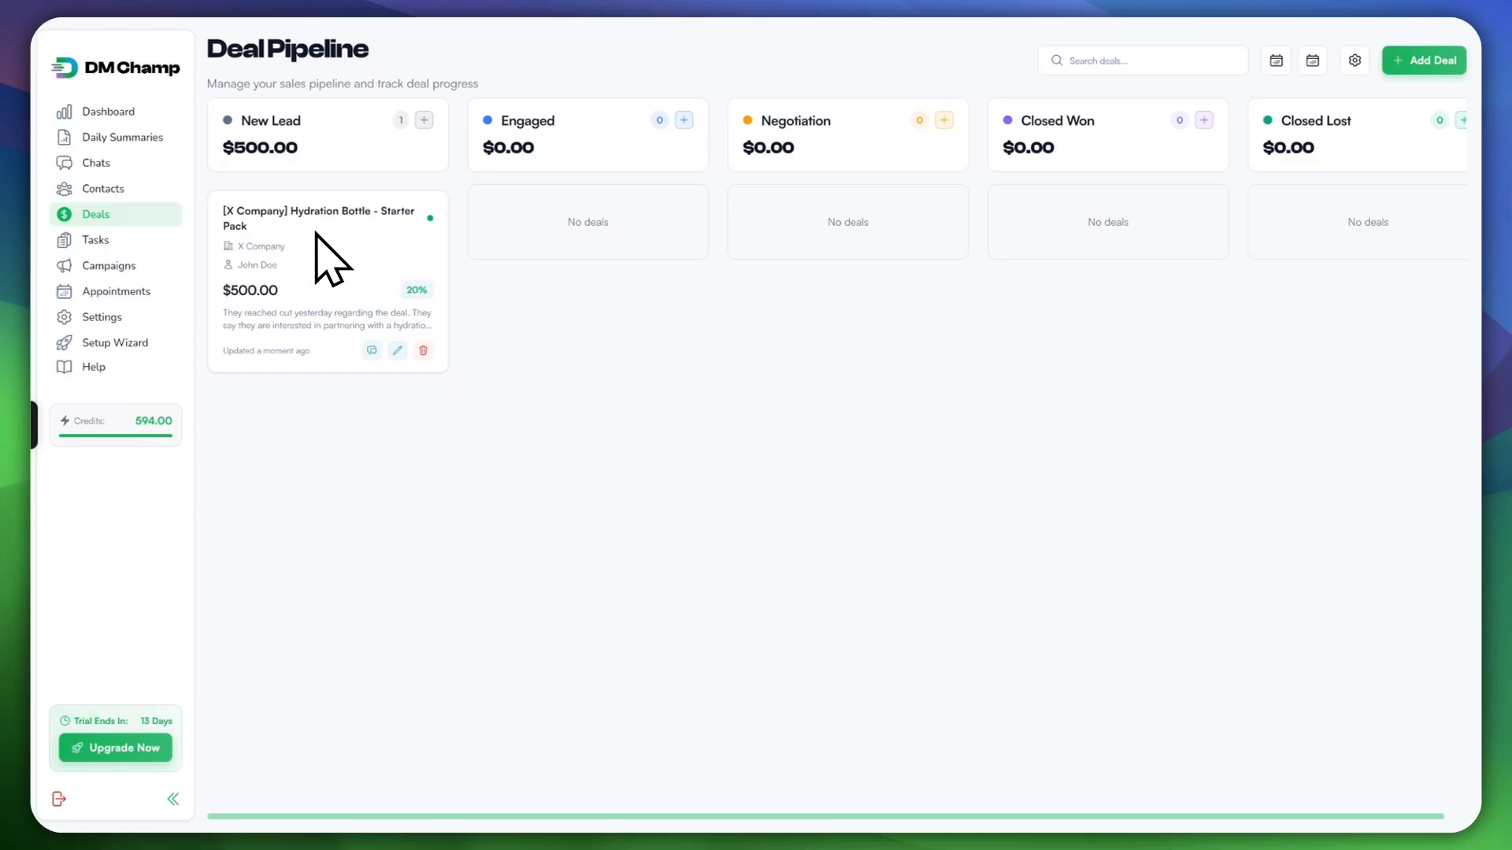
Step: Move the Hydration Bottle deal to Engaged and create a $1,500 deal named 'sample'
left_click_drag(315, 232, 503, 192)
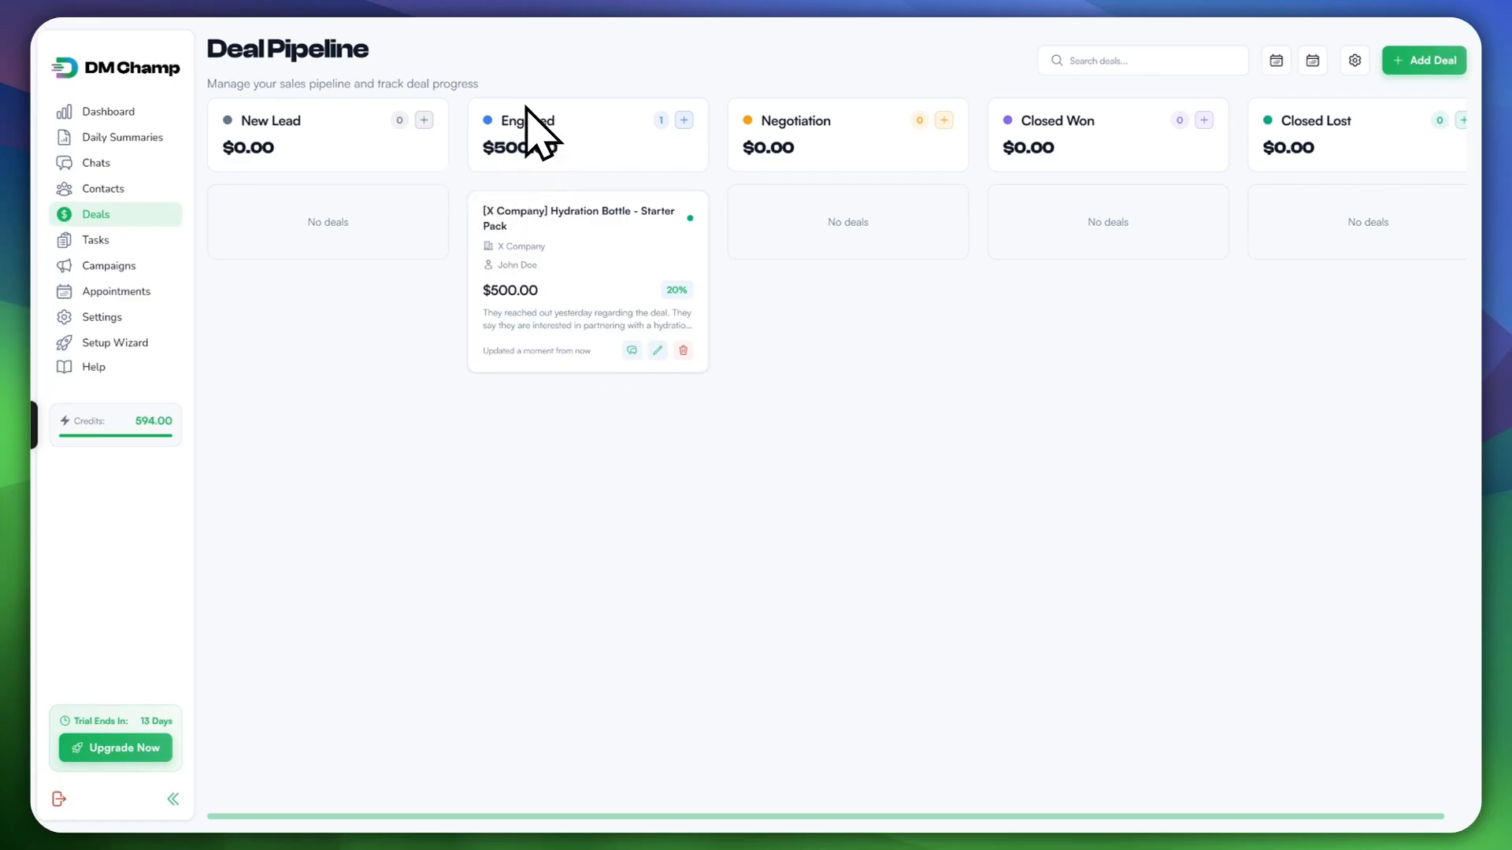
left_click(1425, 60)
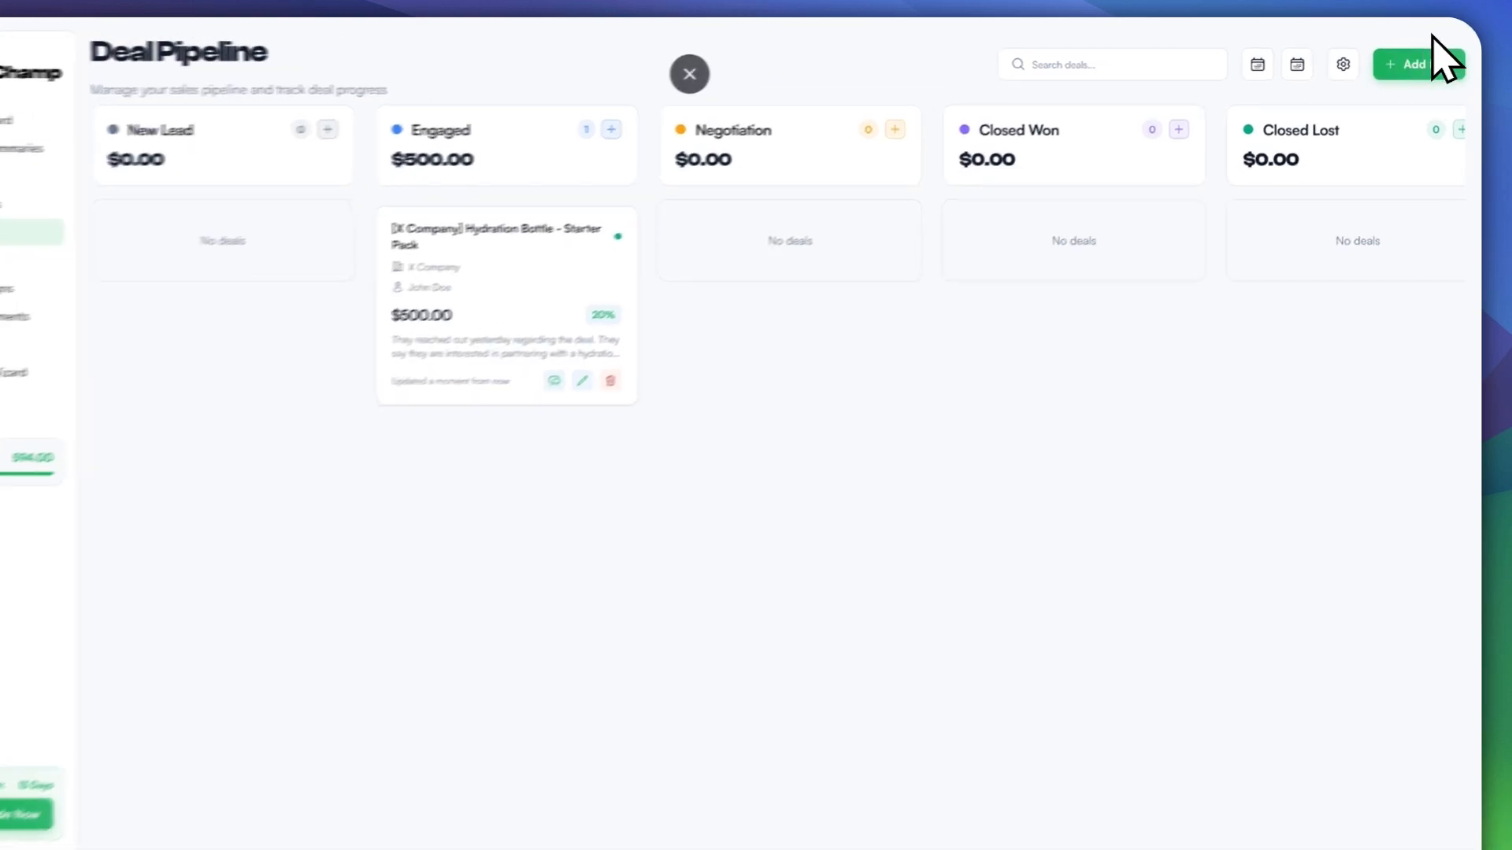
left_click(705, 152)
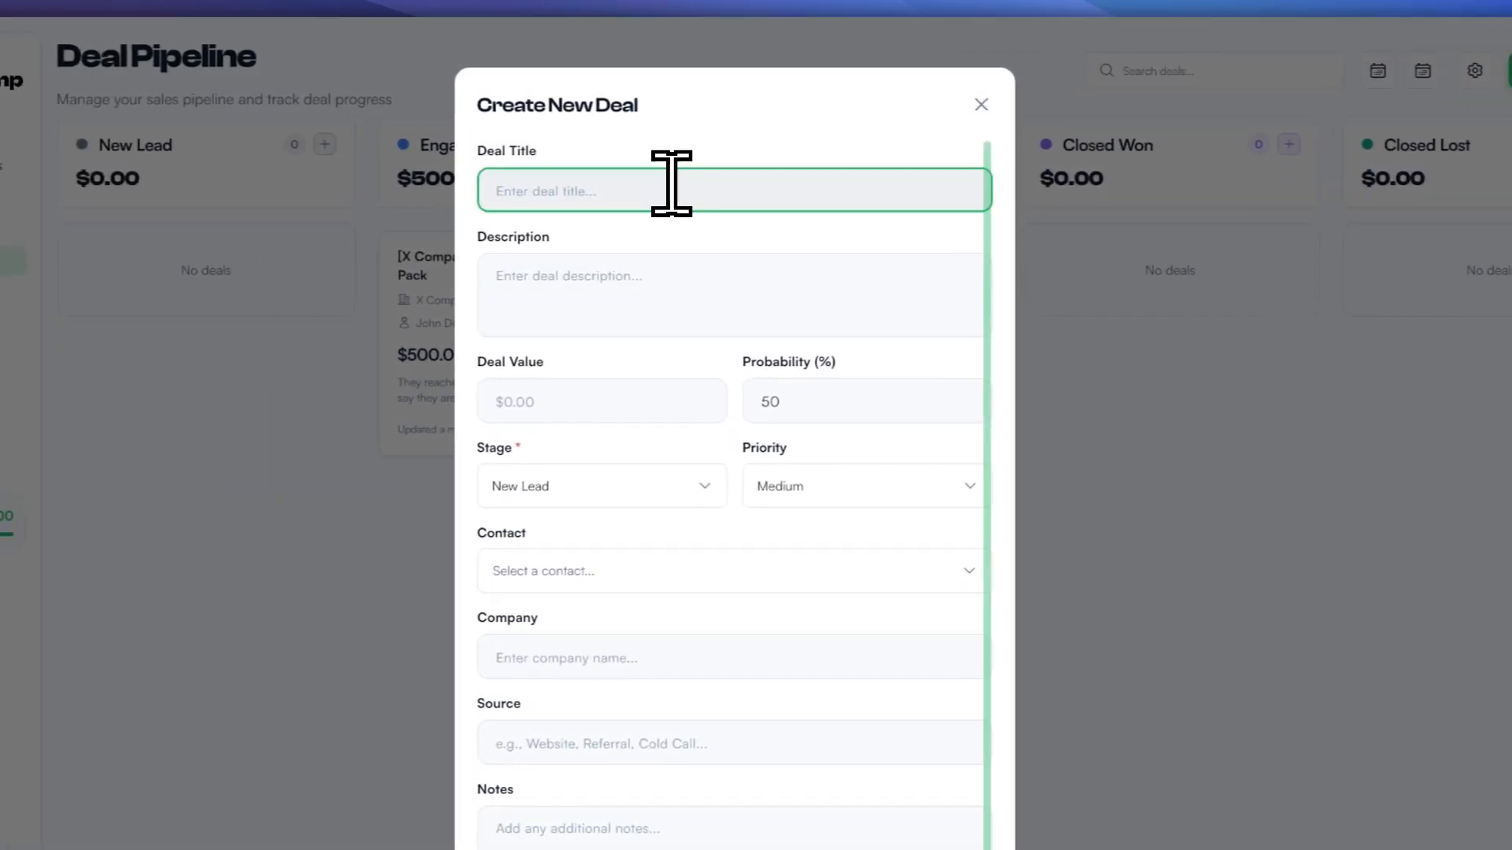
type("sample")
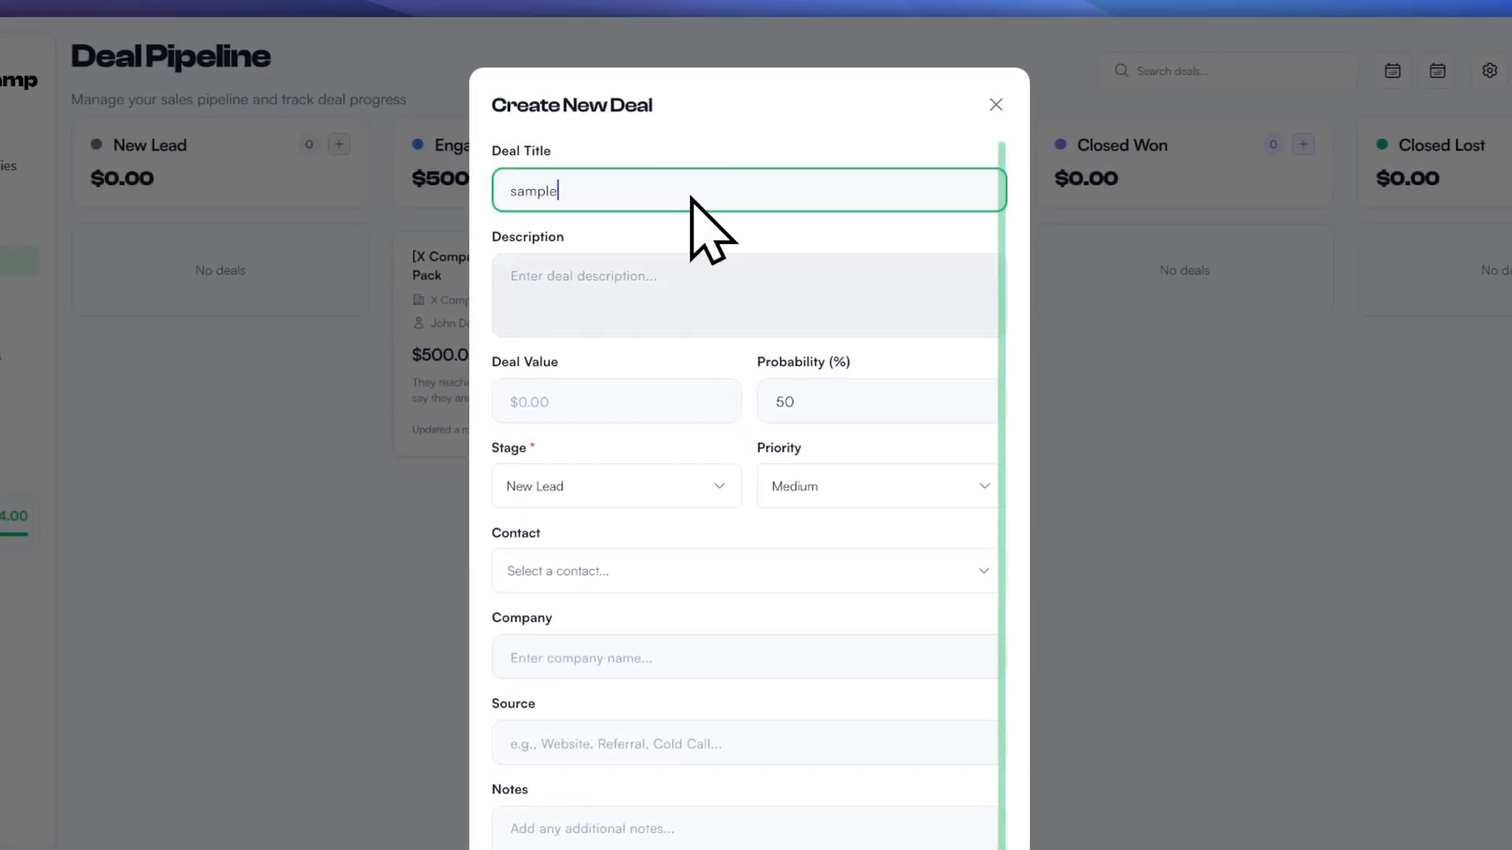
left_click(668, 400)
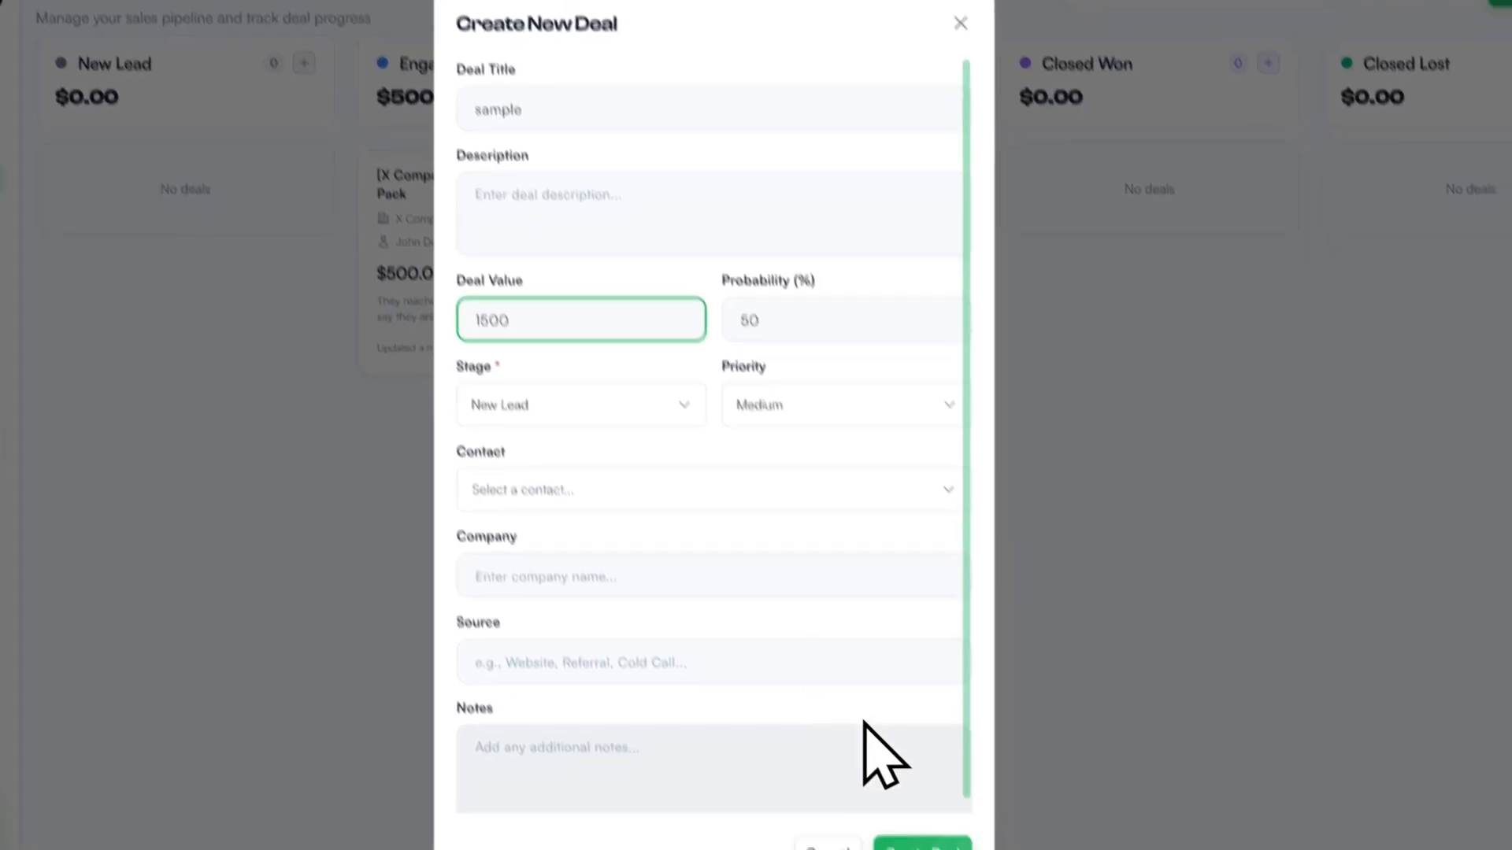
left_click(886, 760)
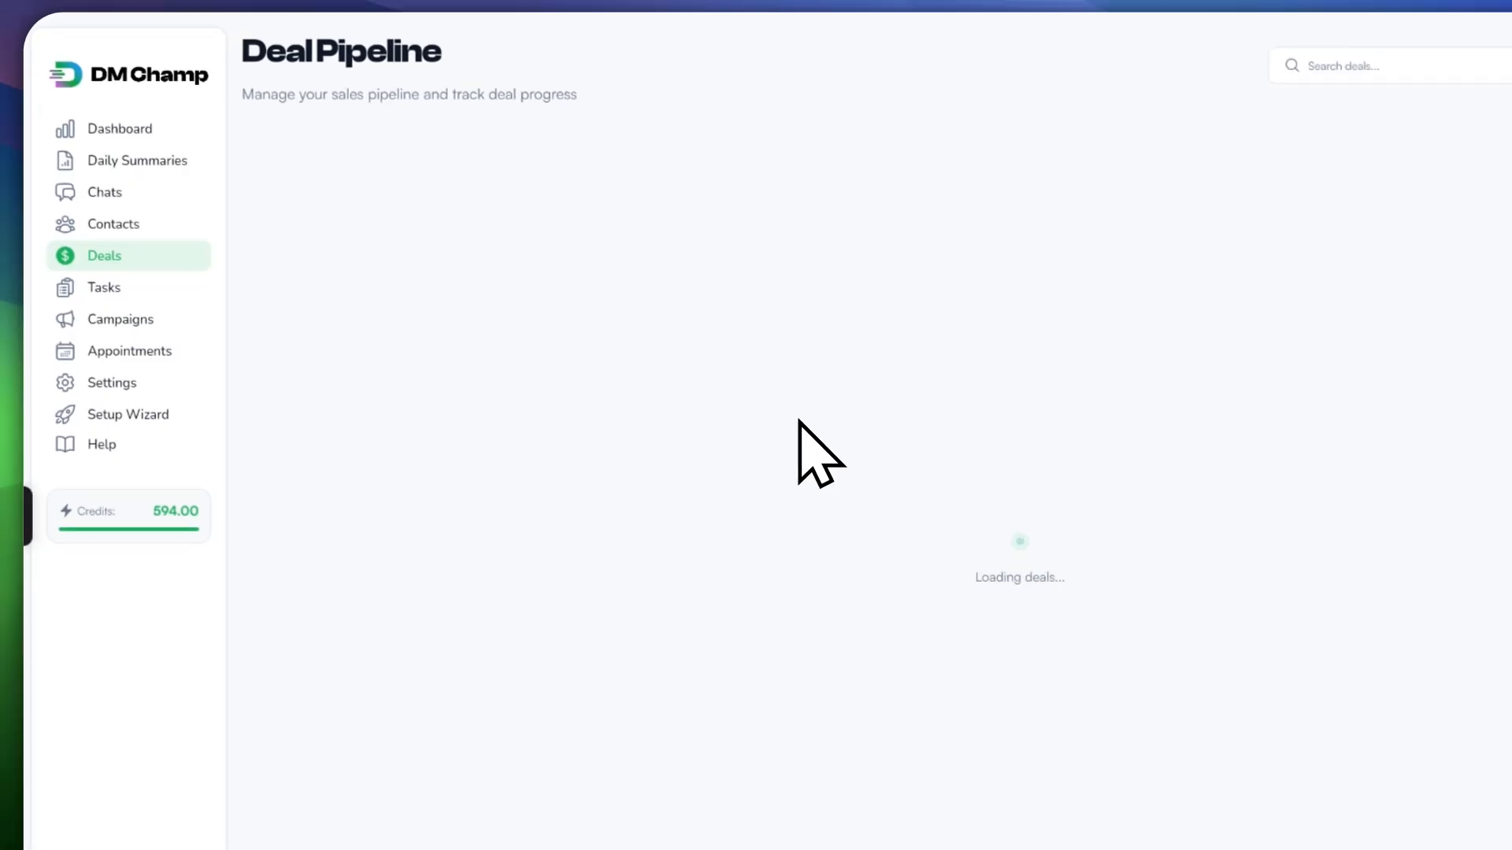
Step: Place the sample deal in the Engaged stage
left_click_drag(365, 282, 618, 443)
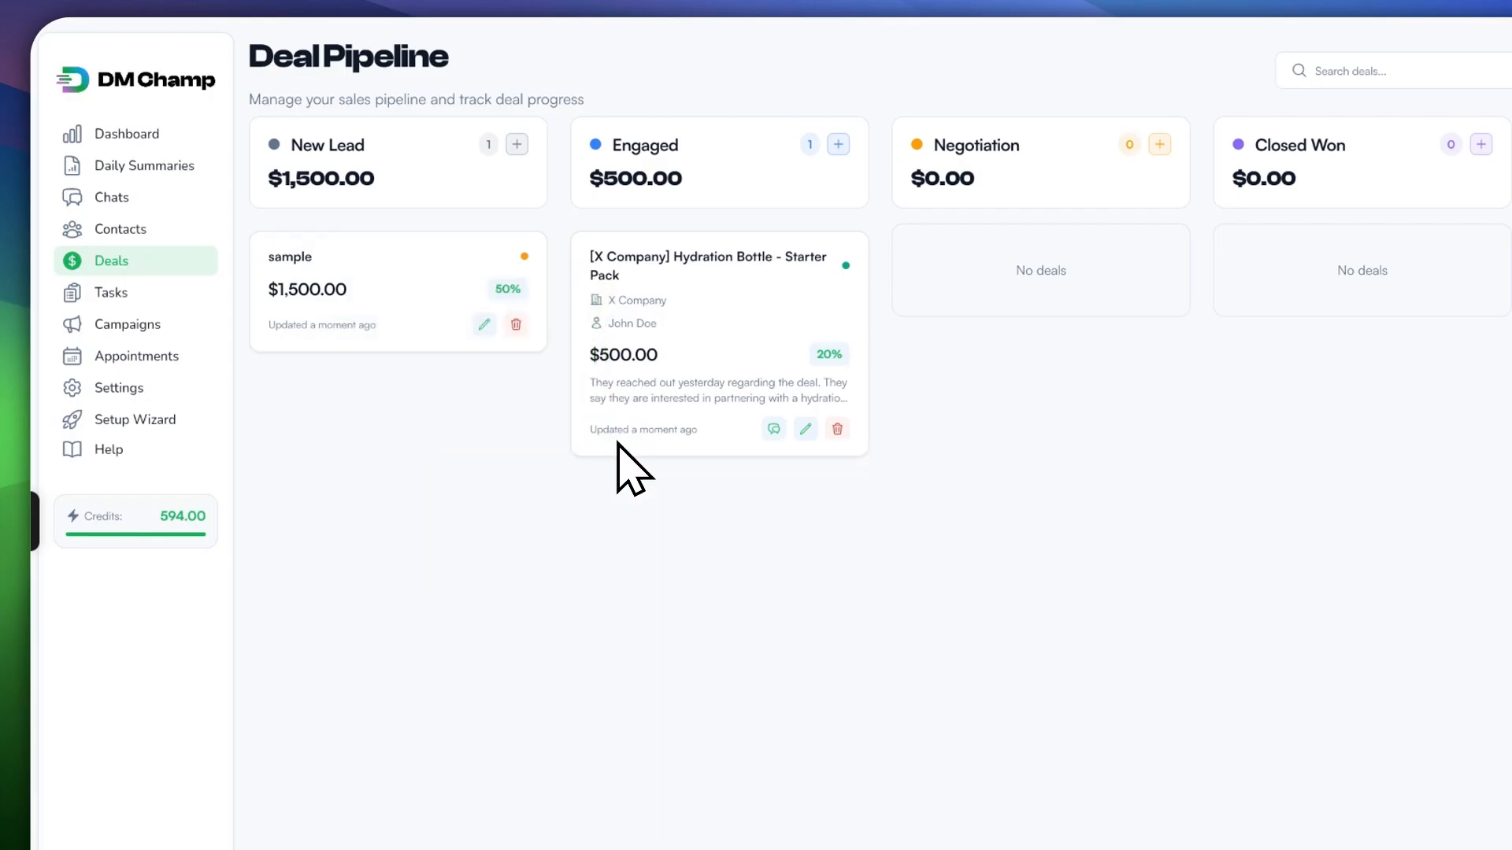
left_click_drag(409, 265, 622, 236)
left_click_drag(504, 267, 651, 218)
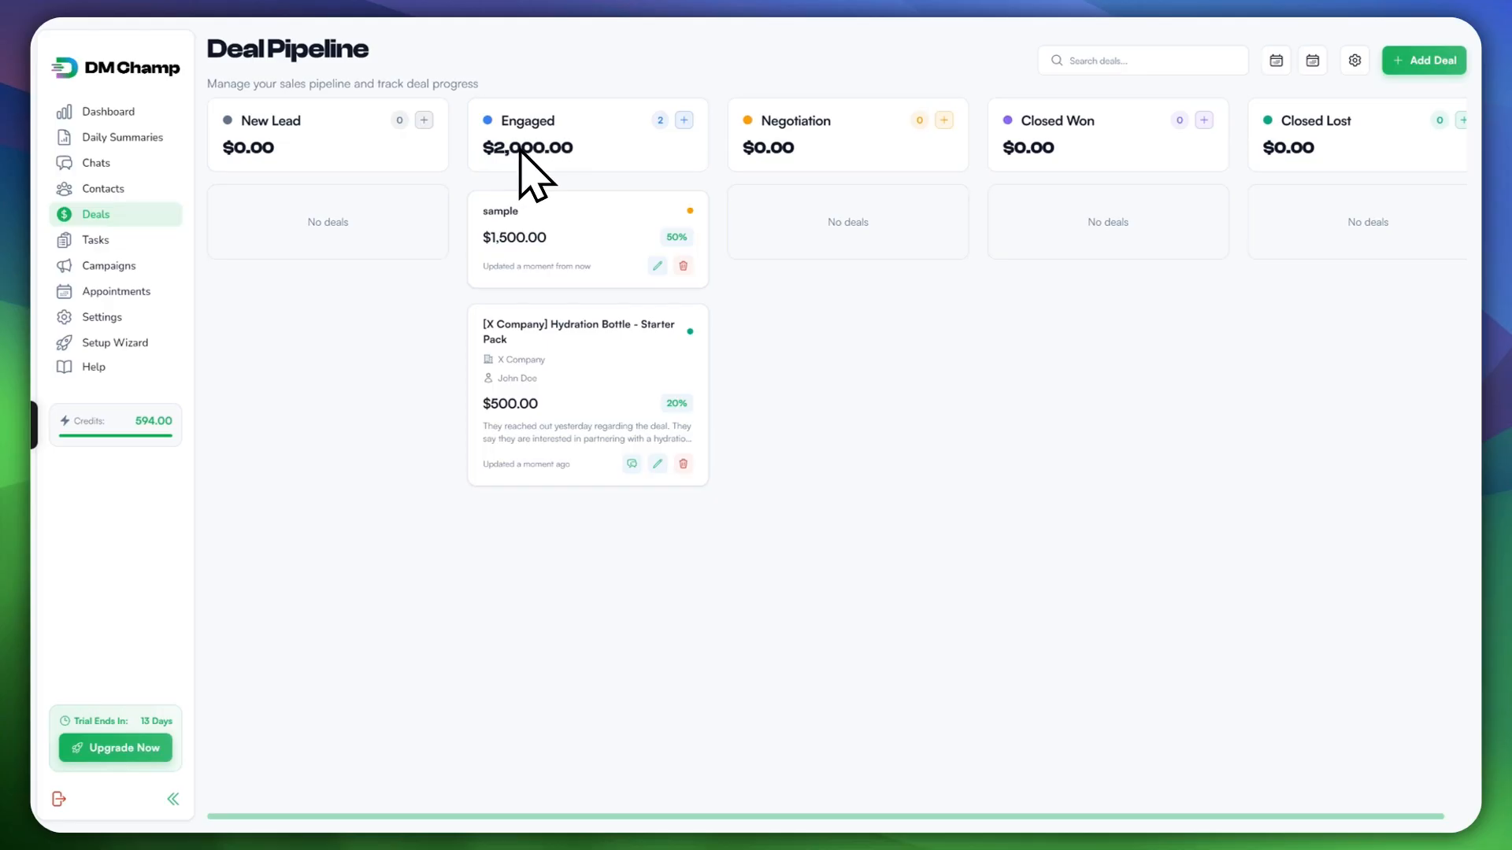
left_click(1354, 61)
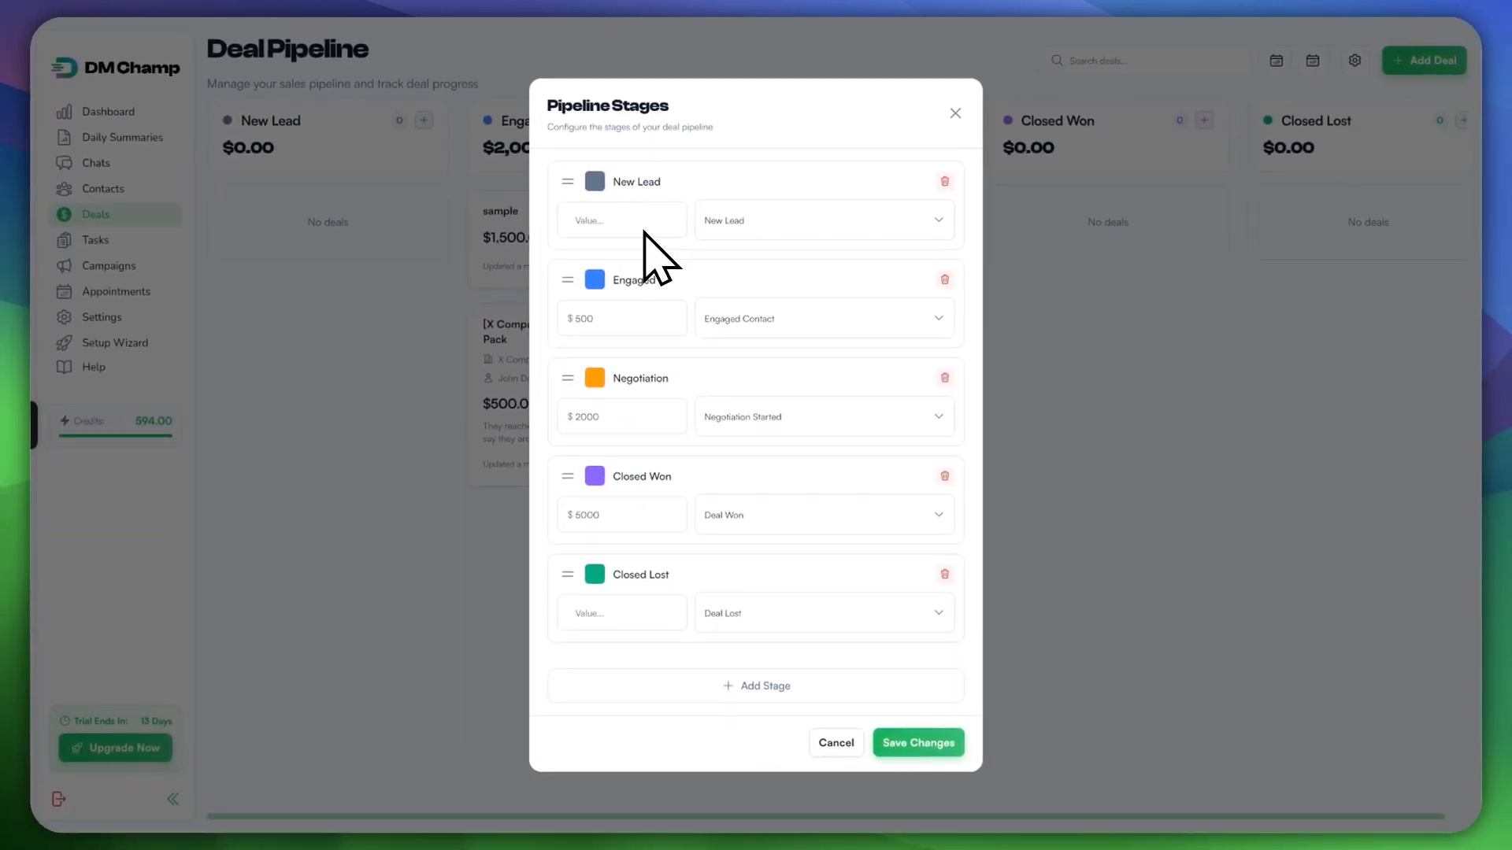
left_click(618, 319)
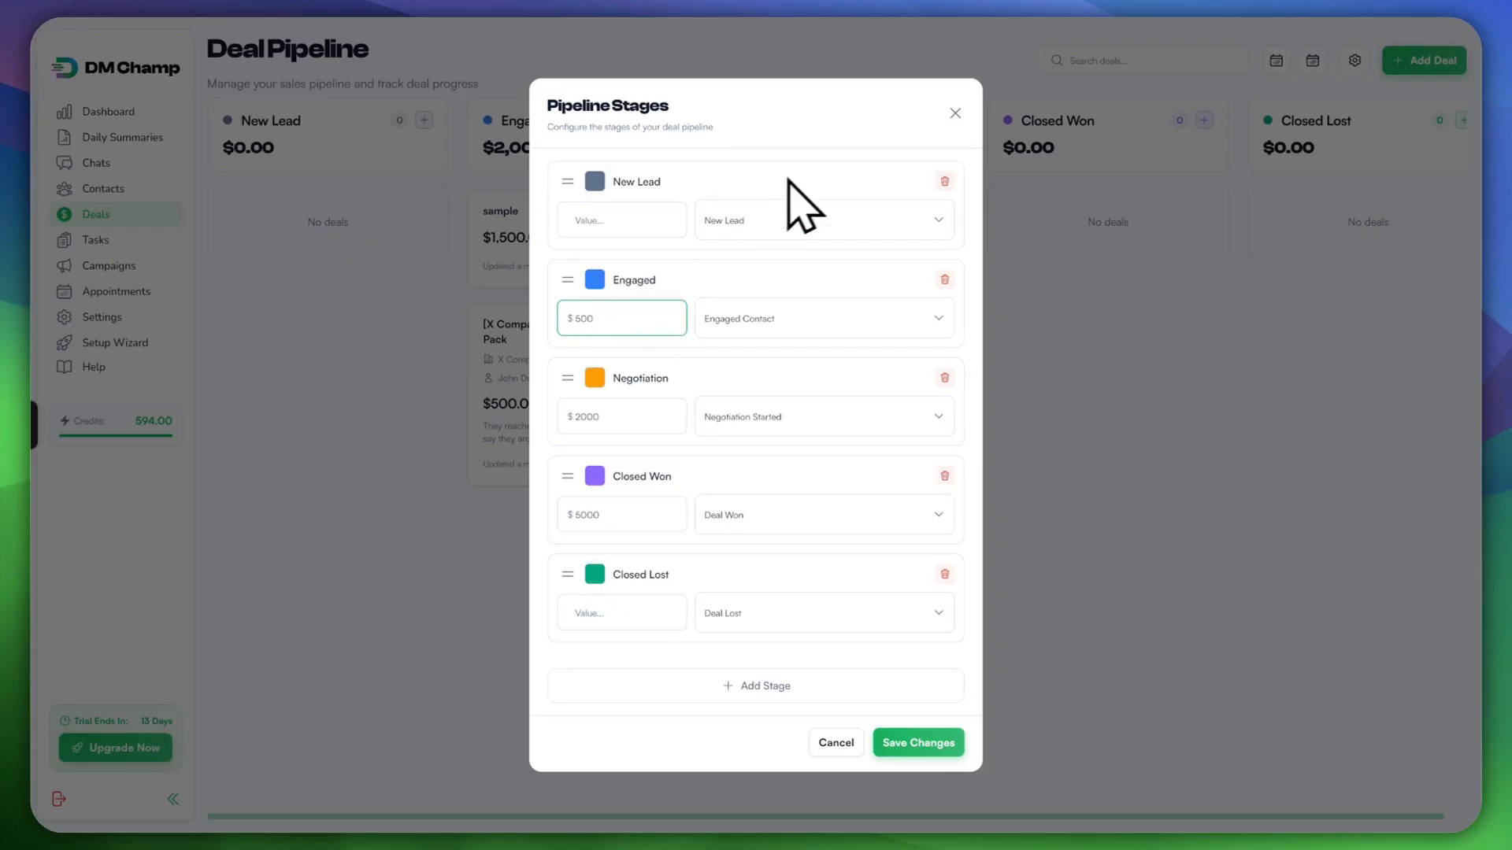
left_click(955, 112)
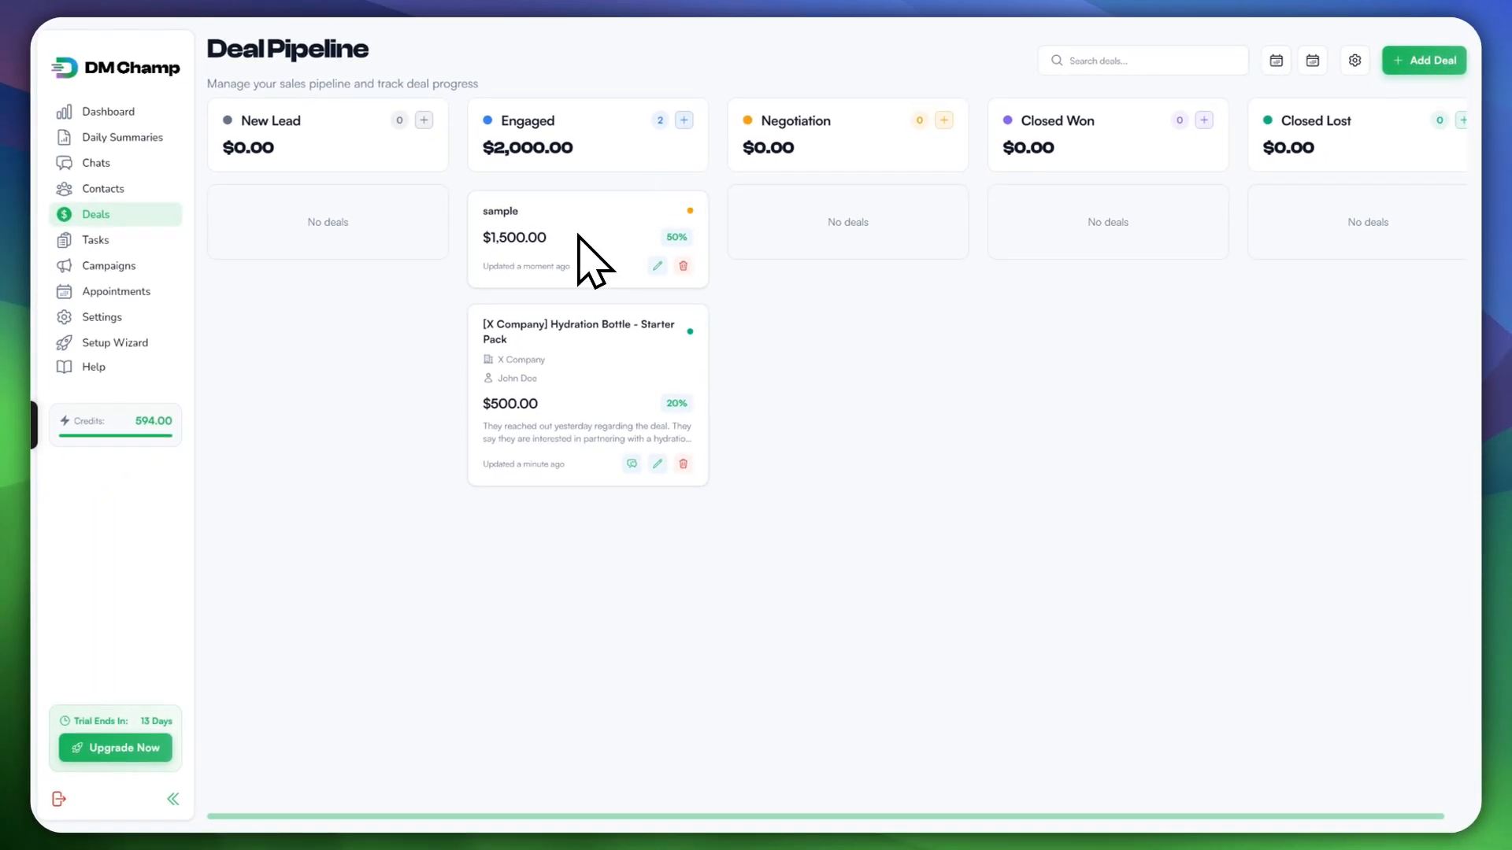
Step: Move the Hydration Bottle deal into Negotiation and confirm its $500 value
left_click_drag(551, 358, 563, 414)
left_click_drag(585, 368, 760, 278)
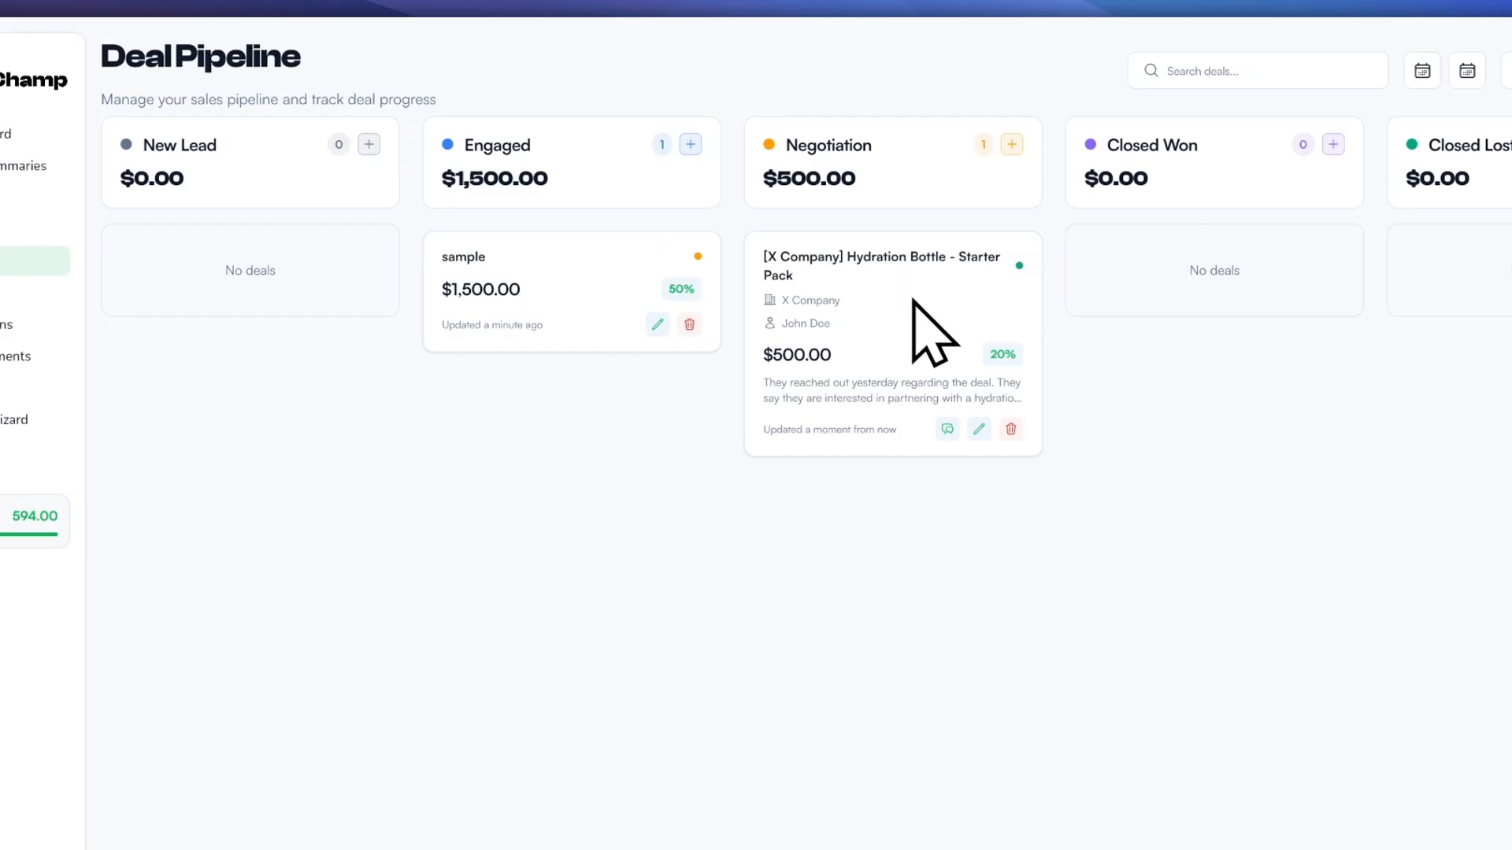
left_click(971, 427)
left_click(664, 401)
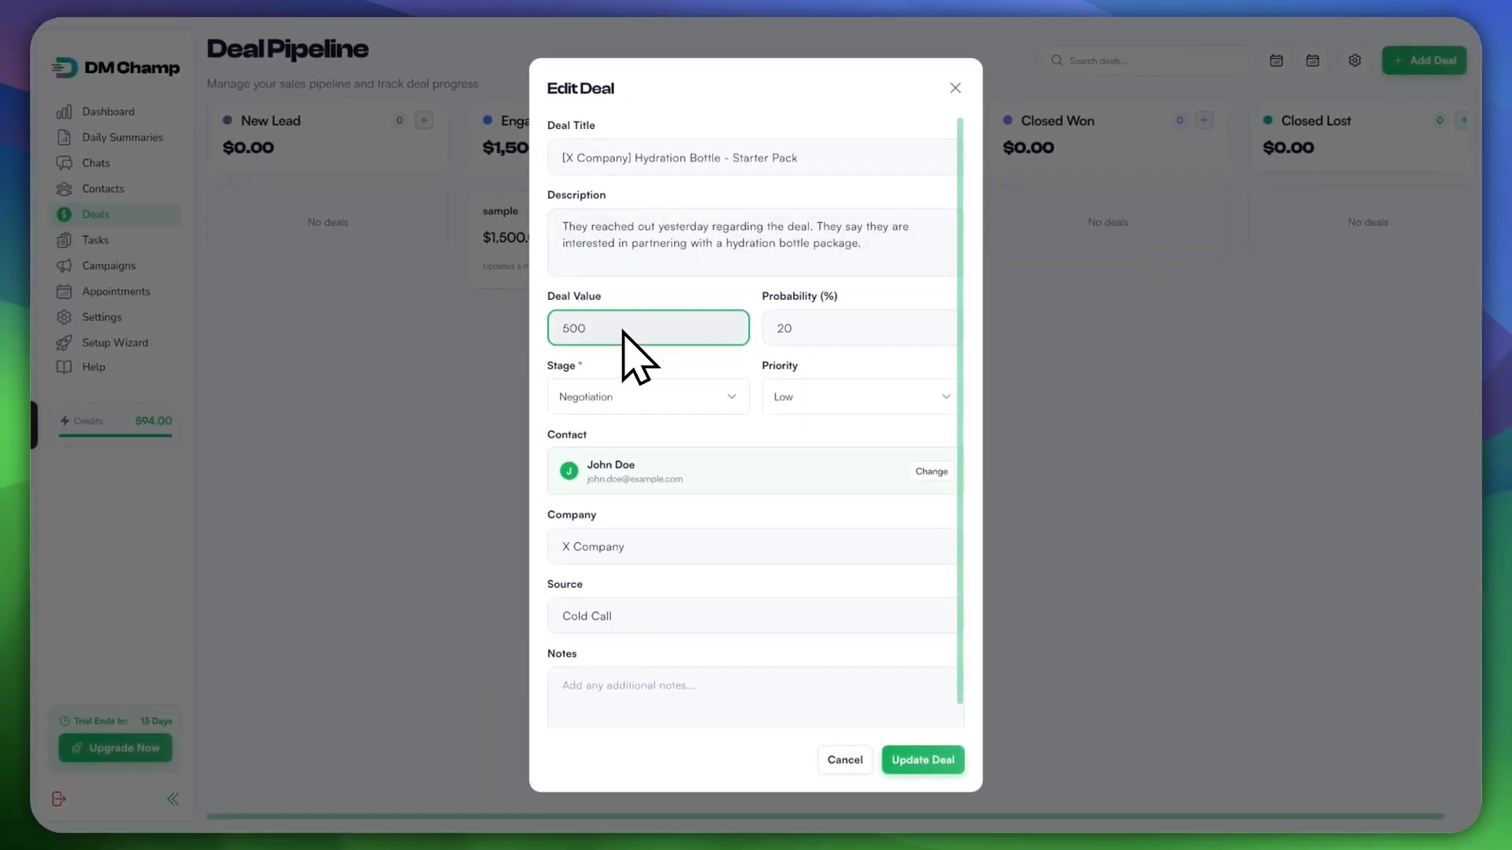
left_click(955, 89)
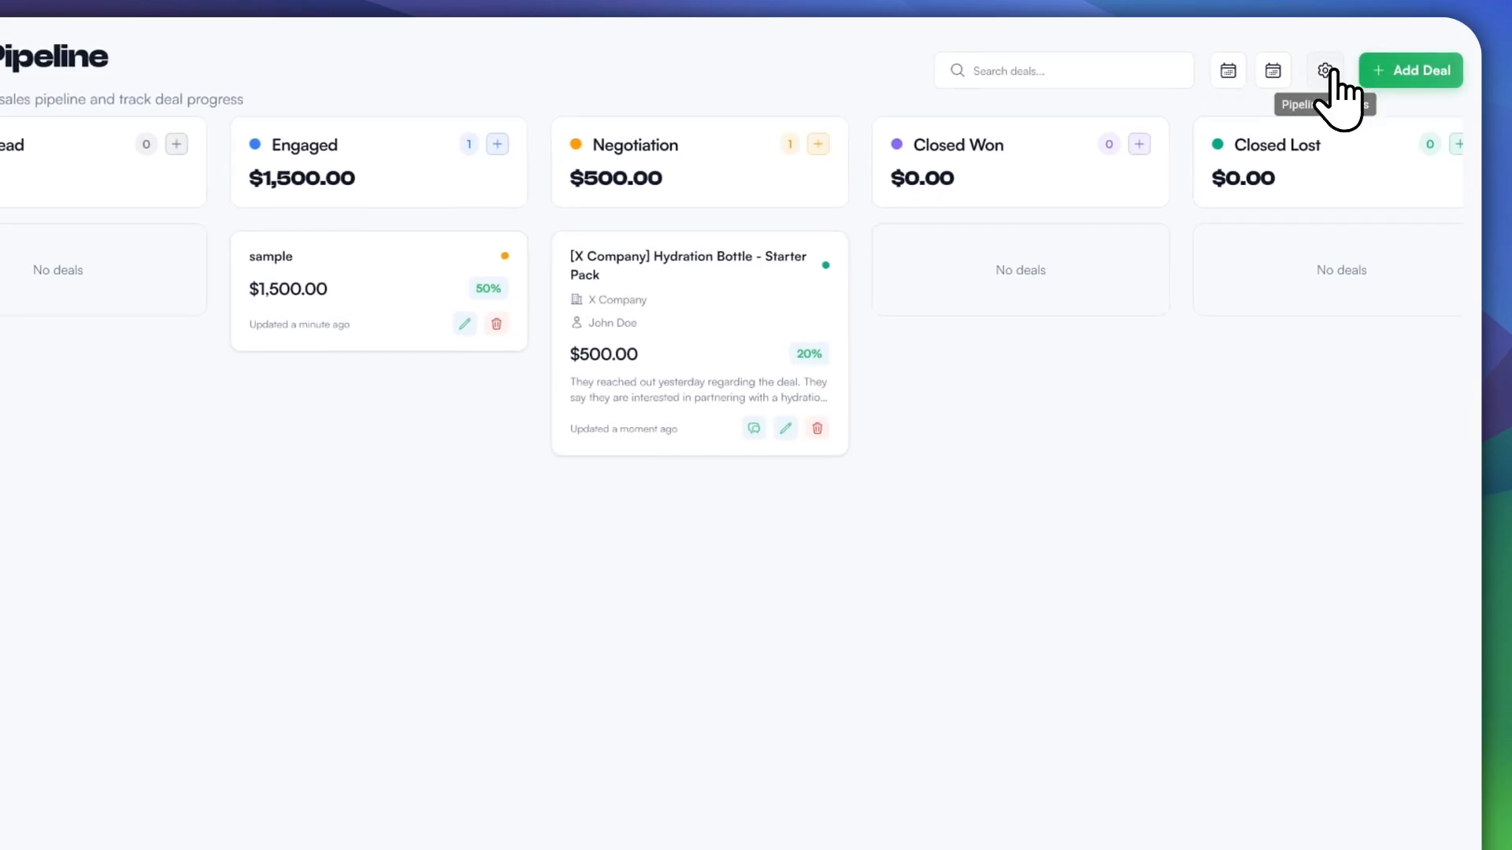
Step: Check the pipeline stage settings and the deal's edit form without changing anything
left_click(1328, 71)
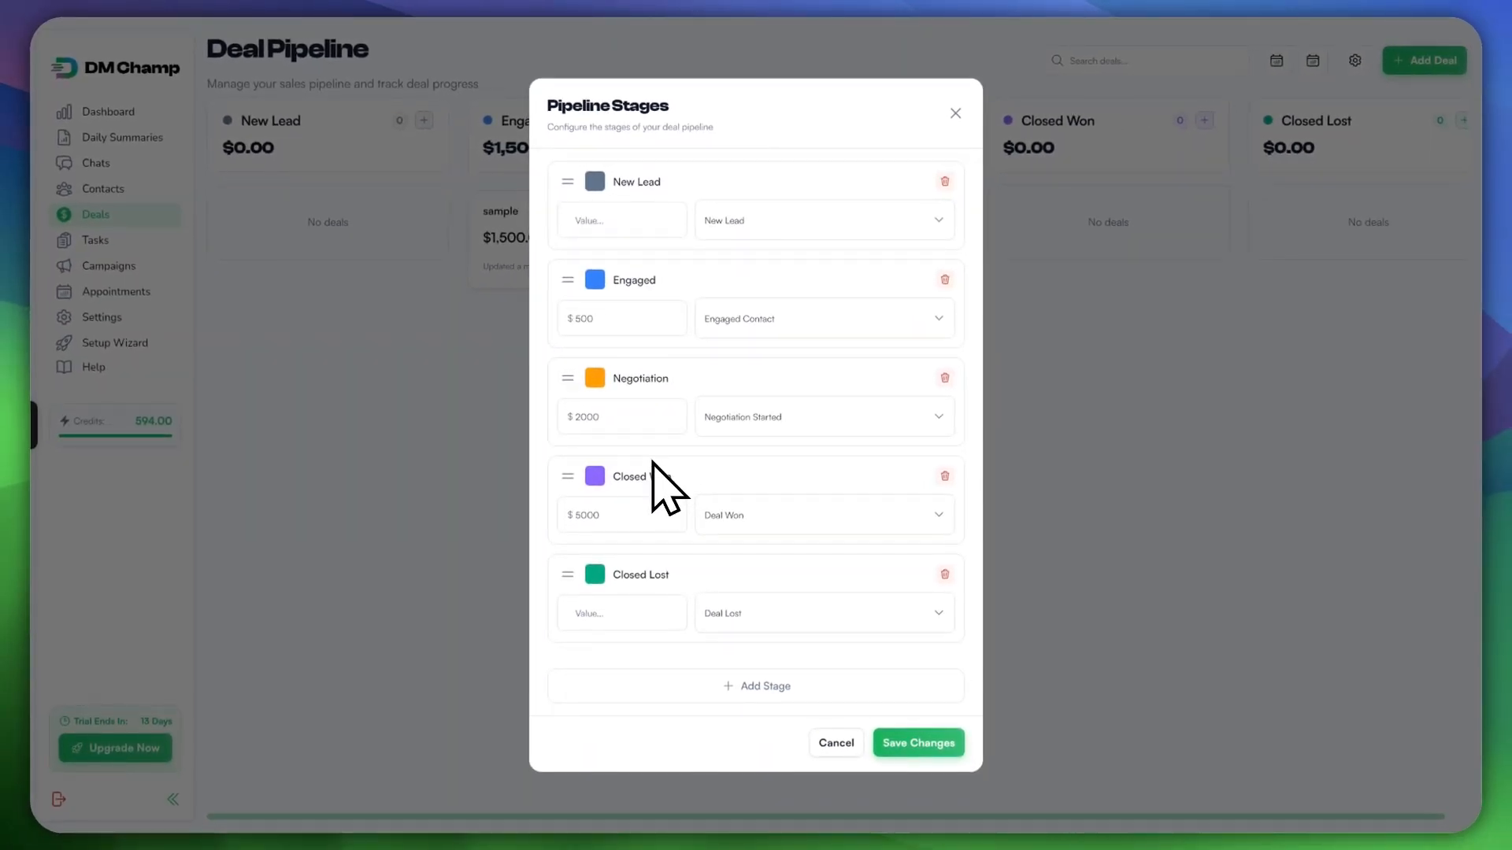
left_click(955, 112)
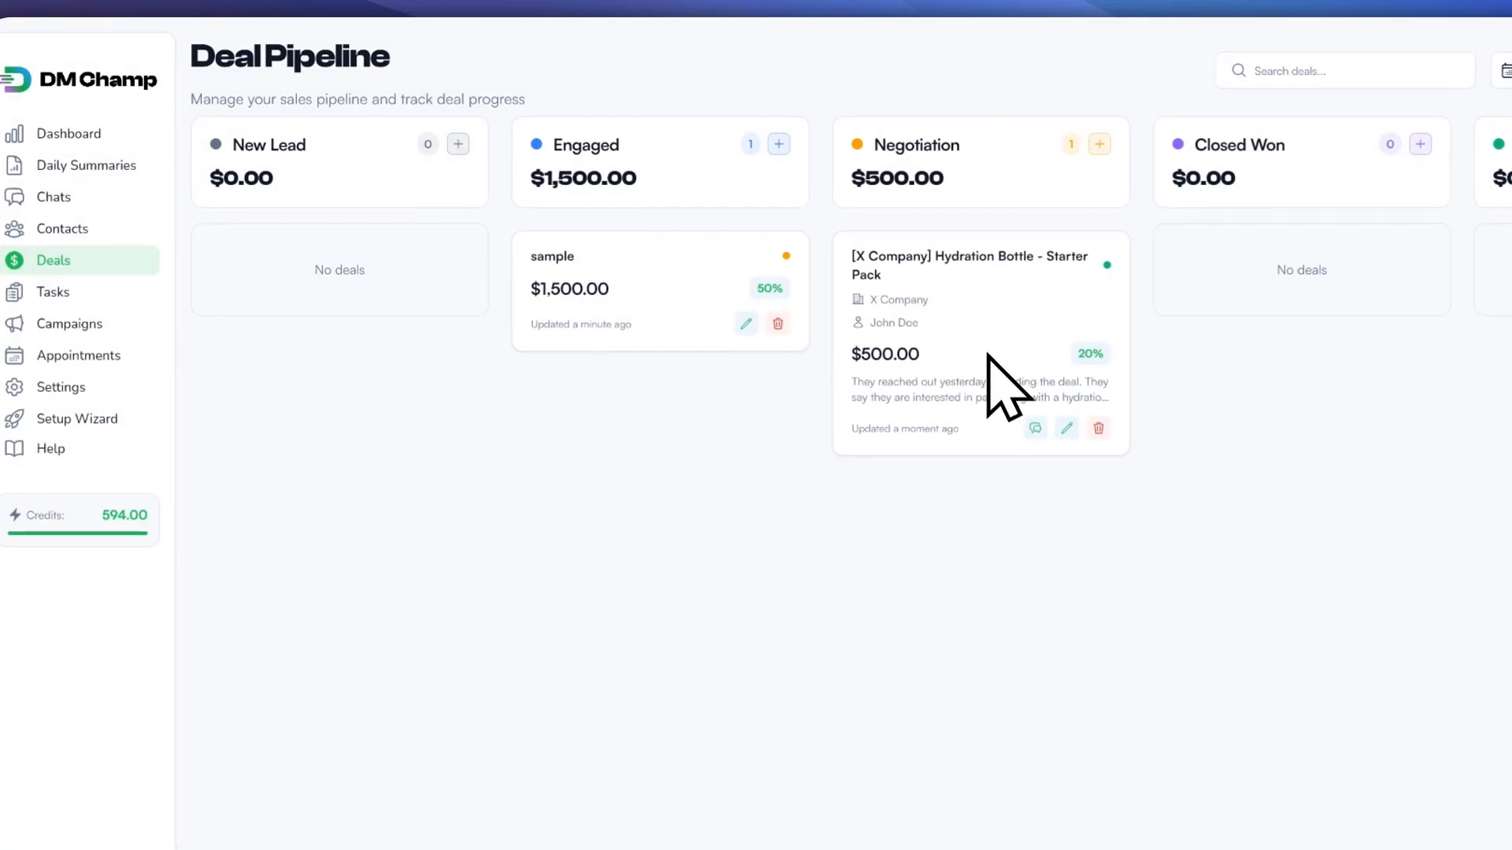
left_click(1065, 432)
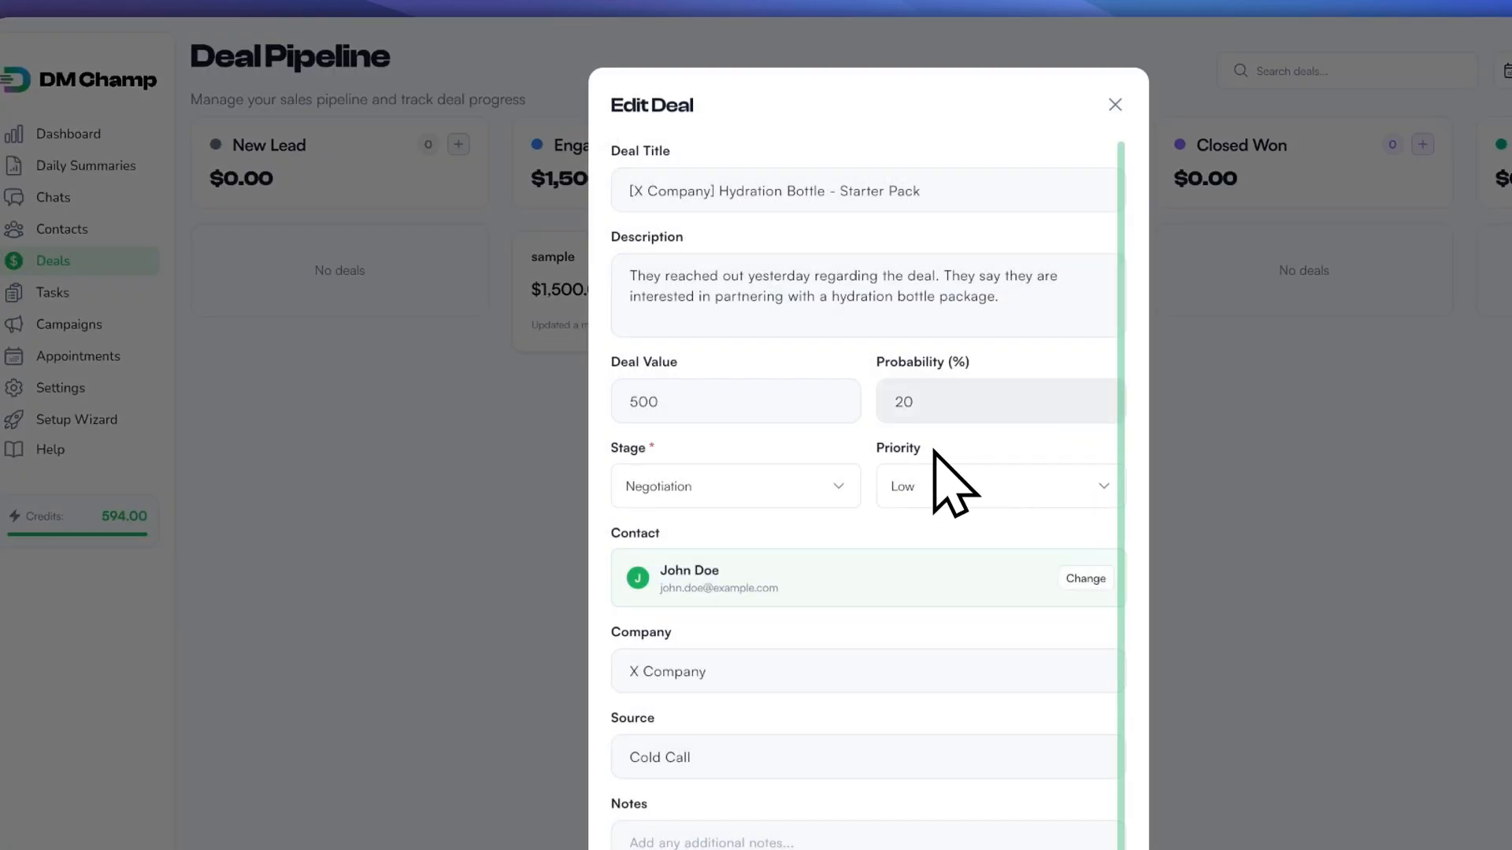
left_click(1106, 106)
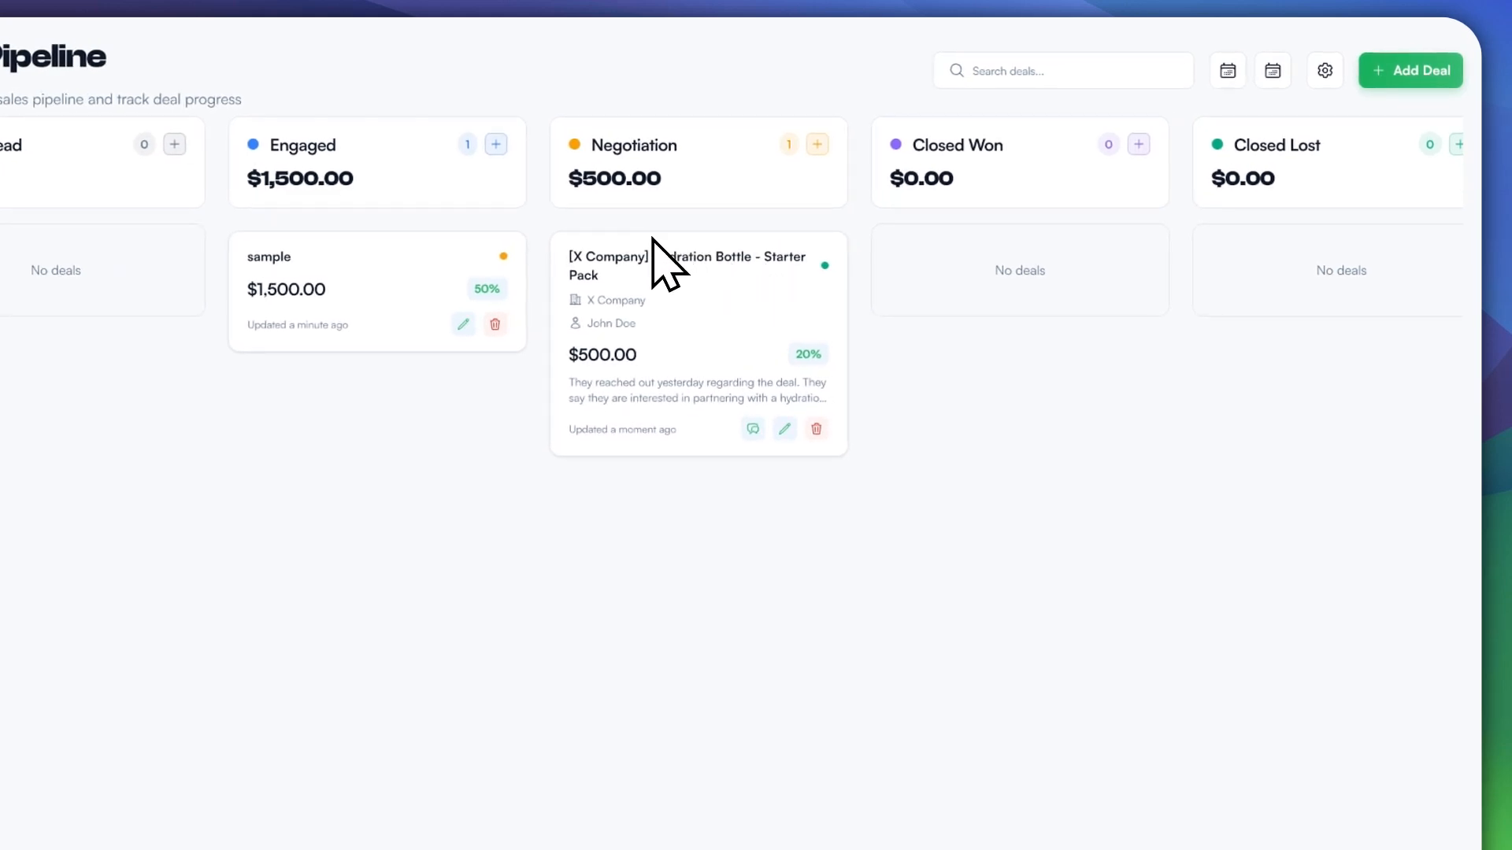
left_click(784, 425)
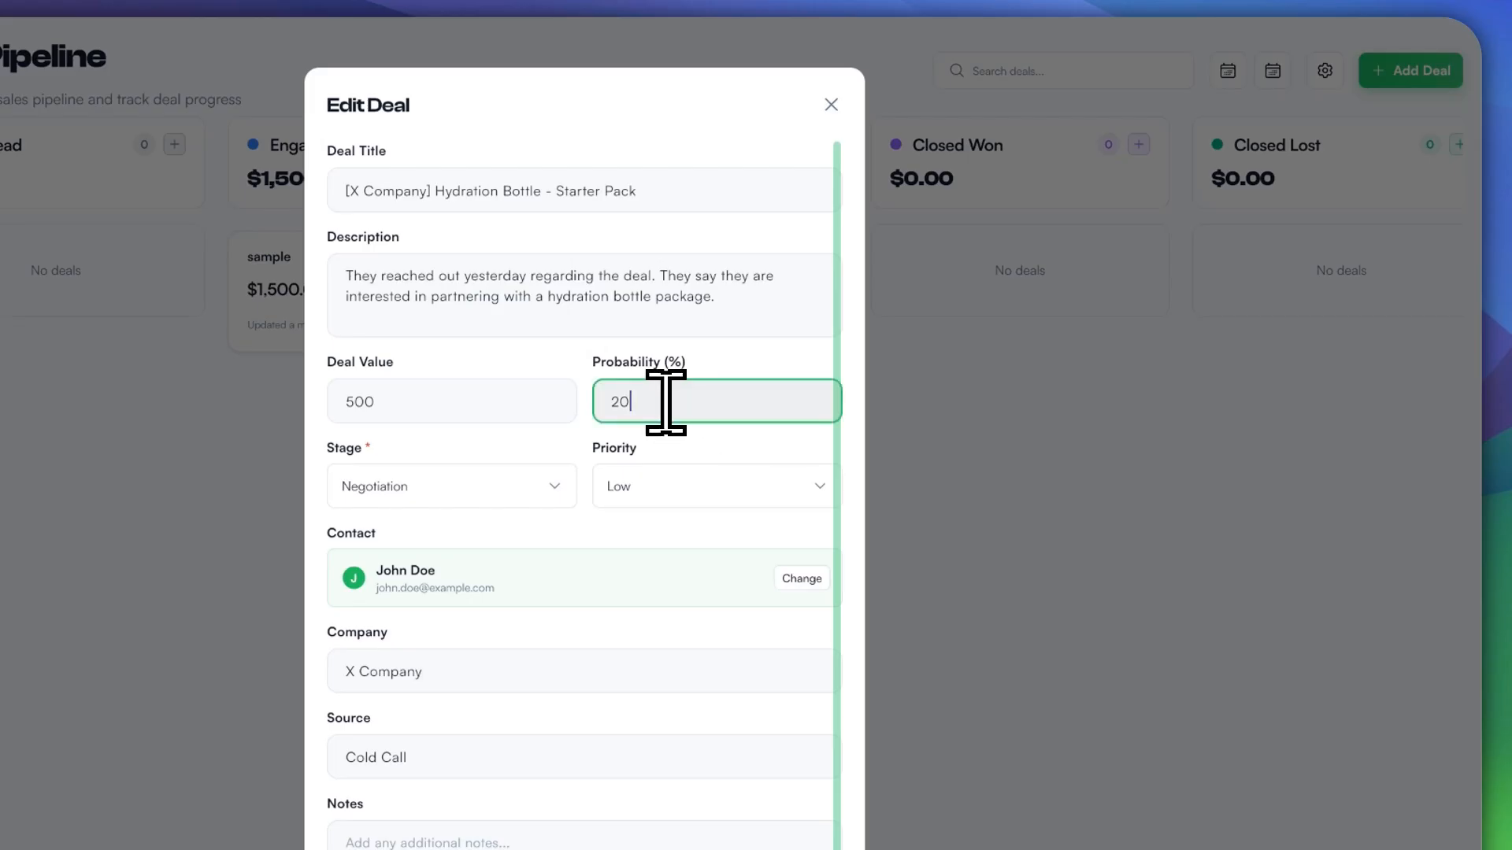
key("BackSpace")
key("BackSpace")
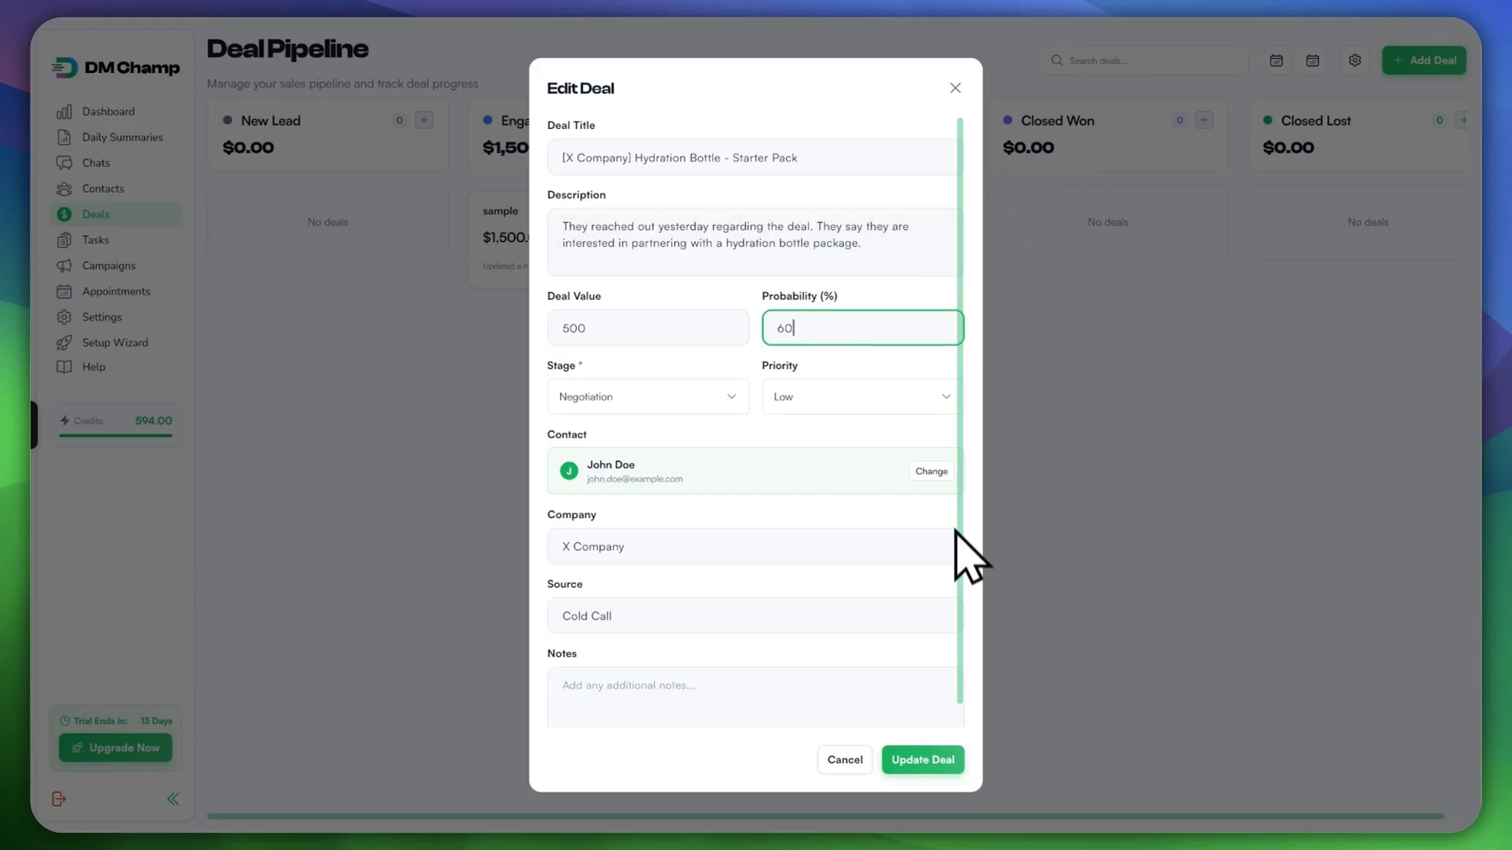
left_click(923, 759)
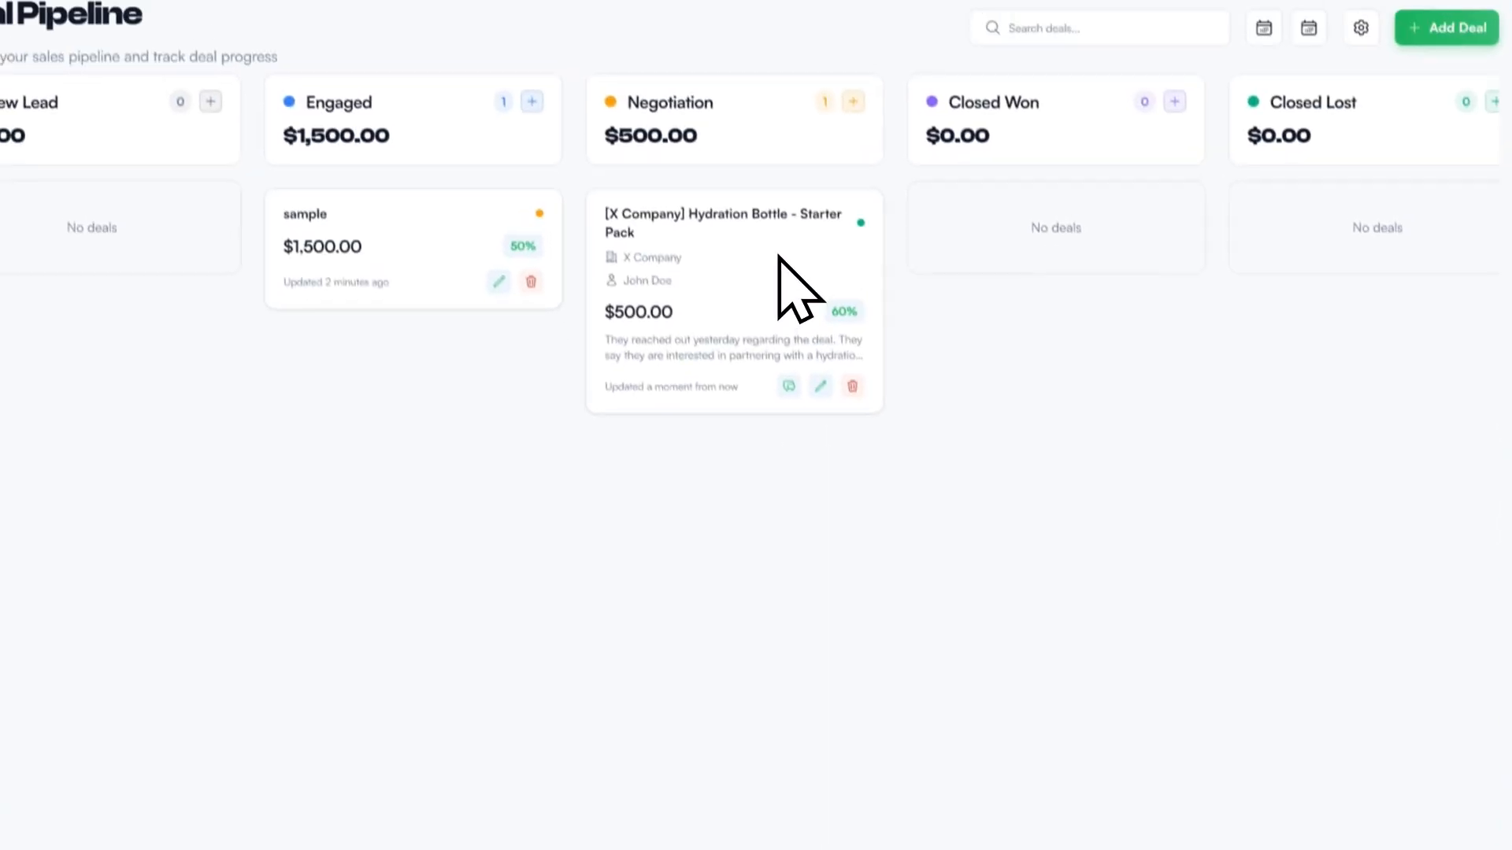
left_click(831, 430)
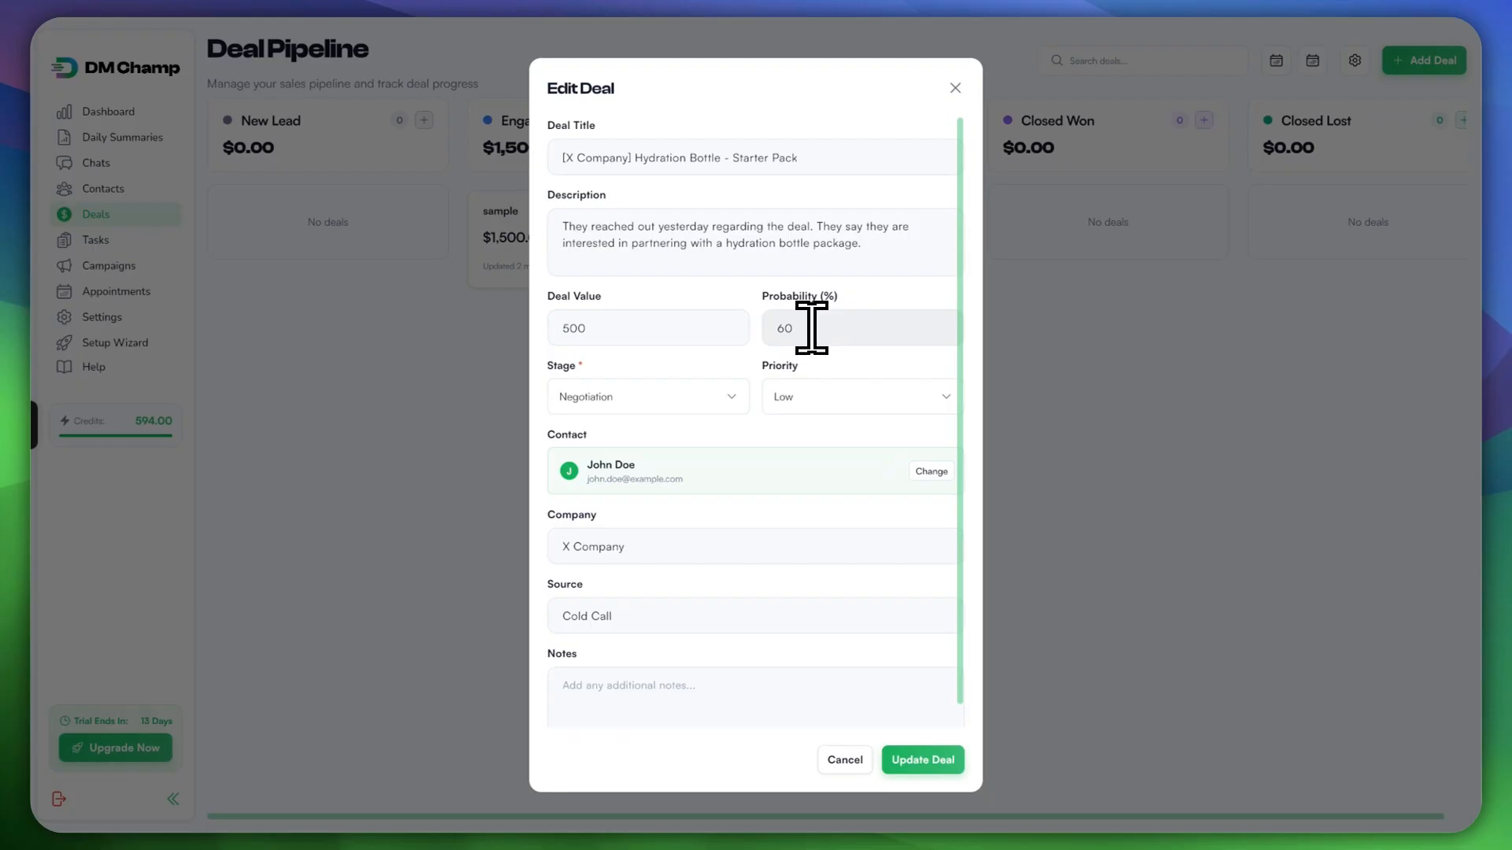
double_click(778, 327)
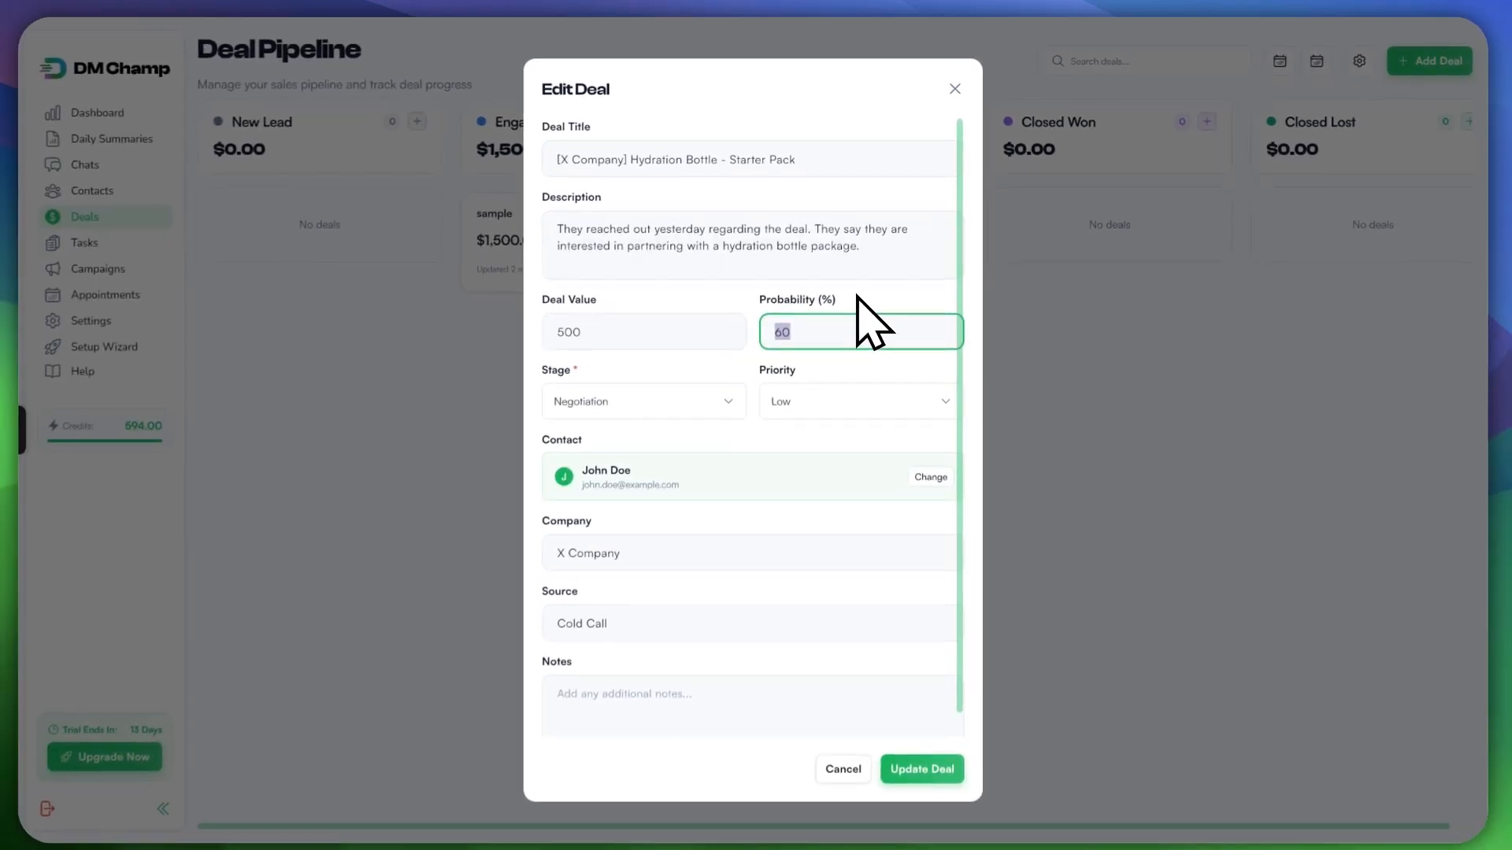
left_click(801, 327)
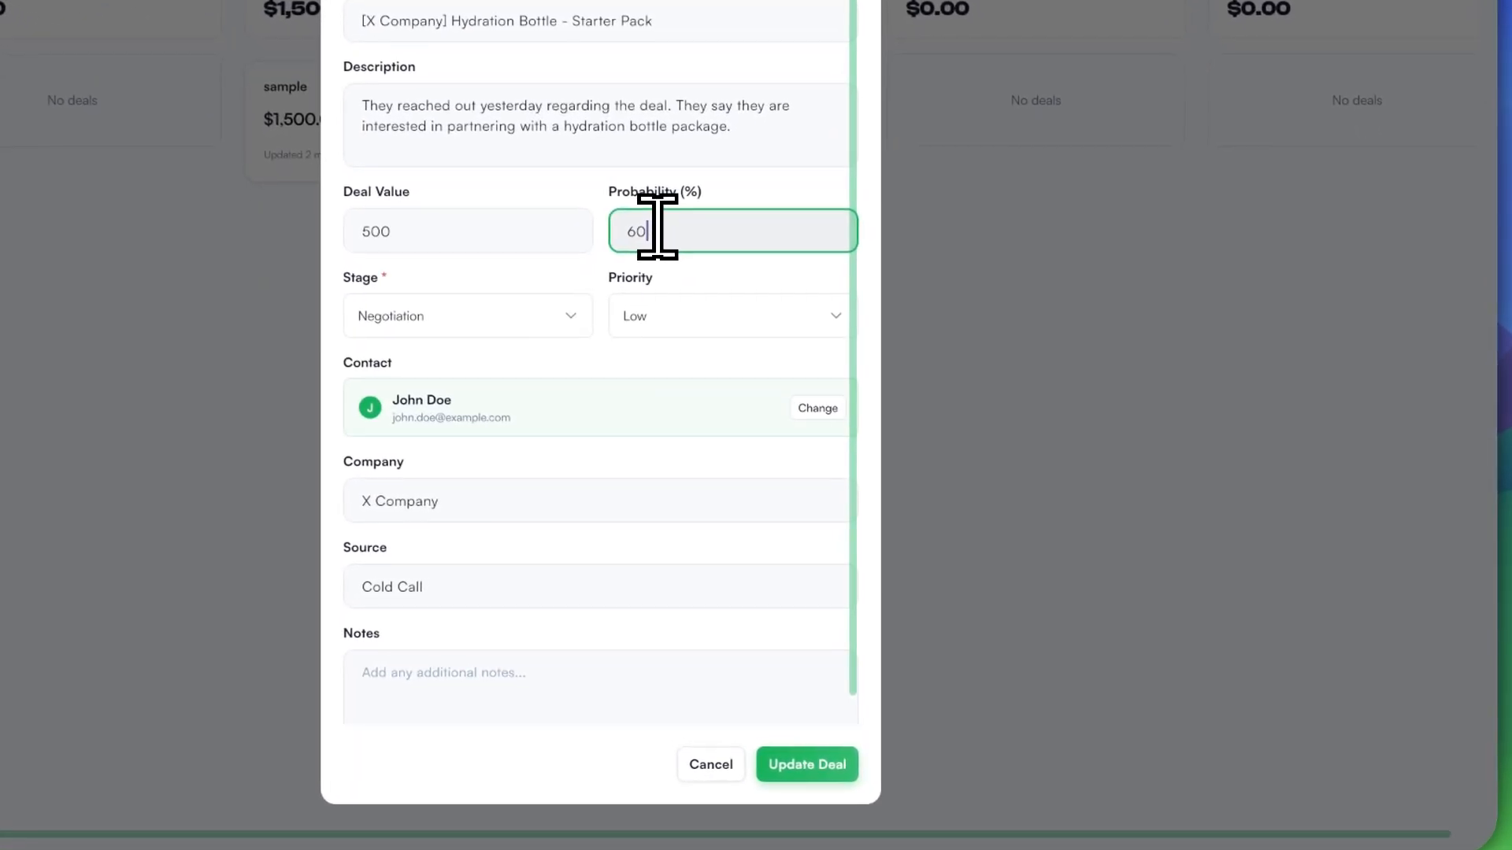
key("BackSpace")
key("BackSpace")
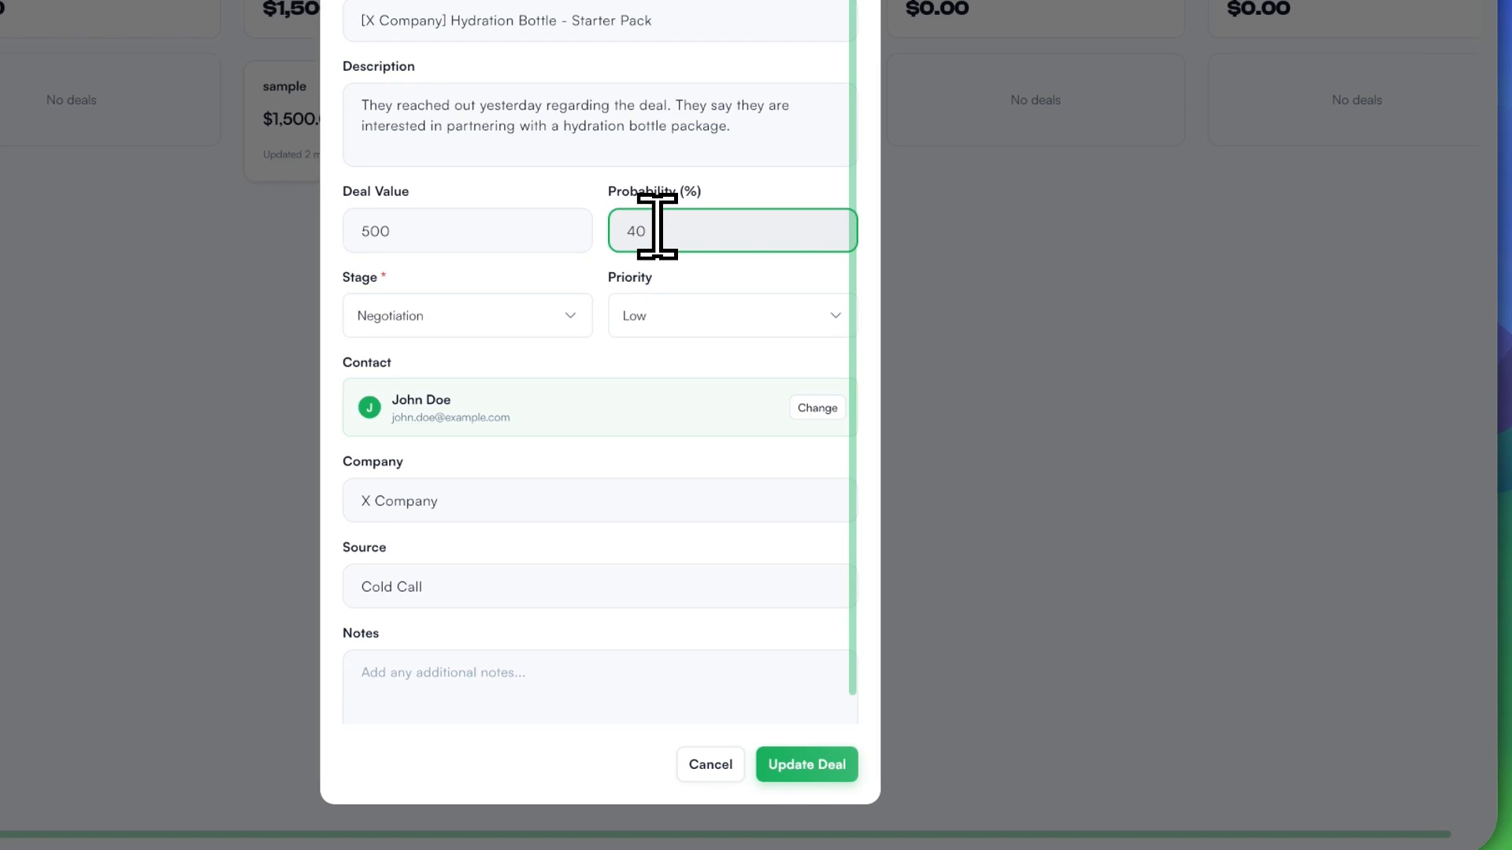
left_click(803, 759)
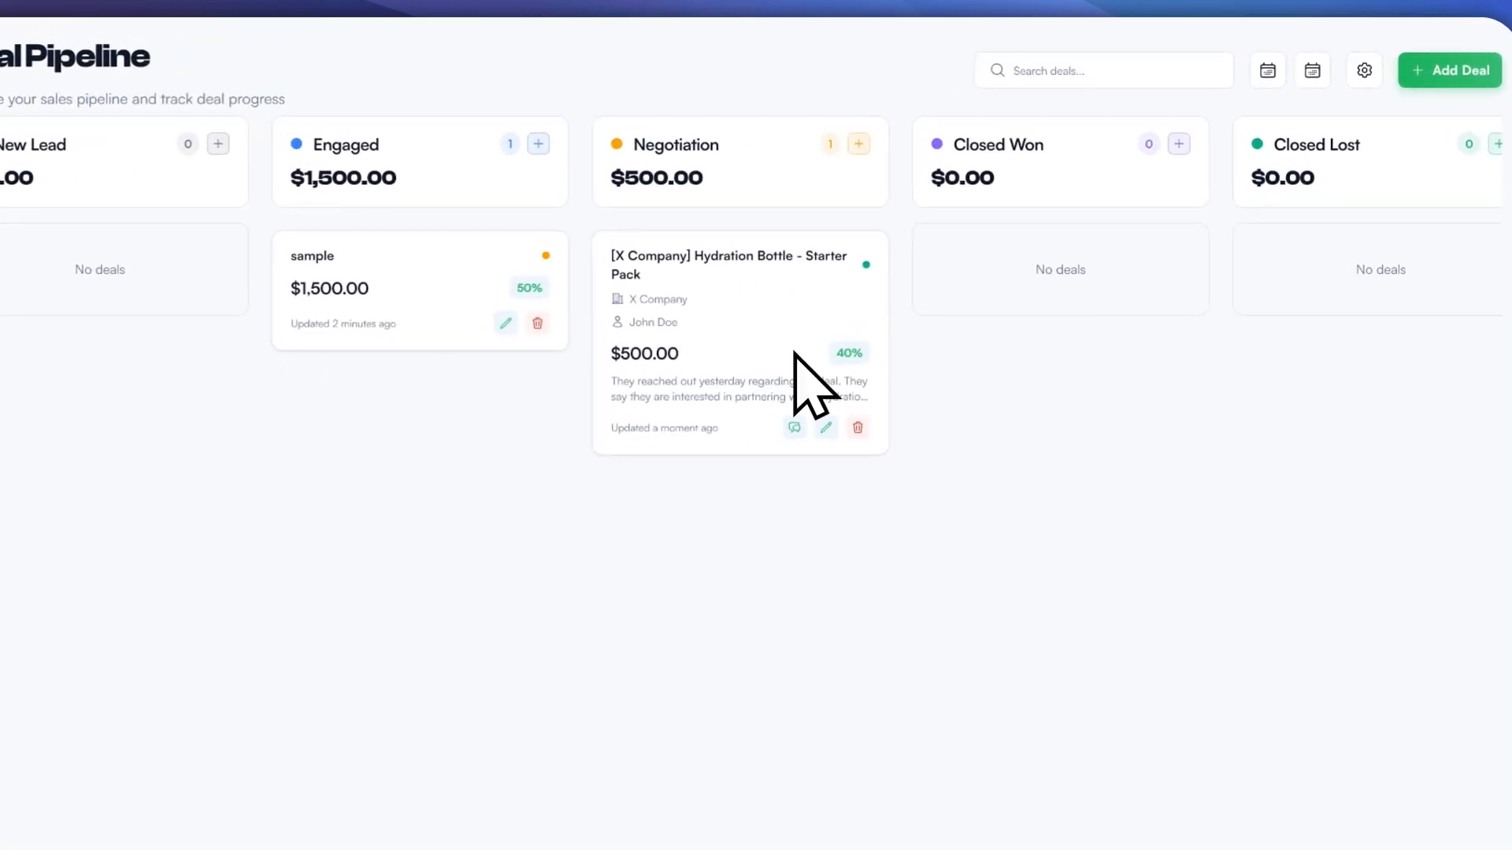
left_click(826, 427)
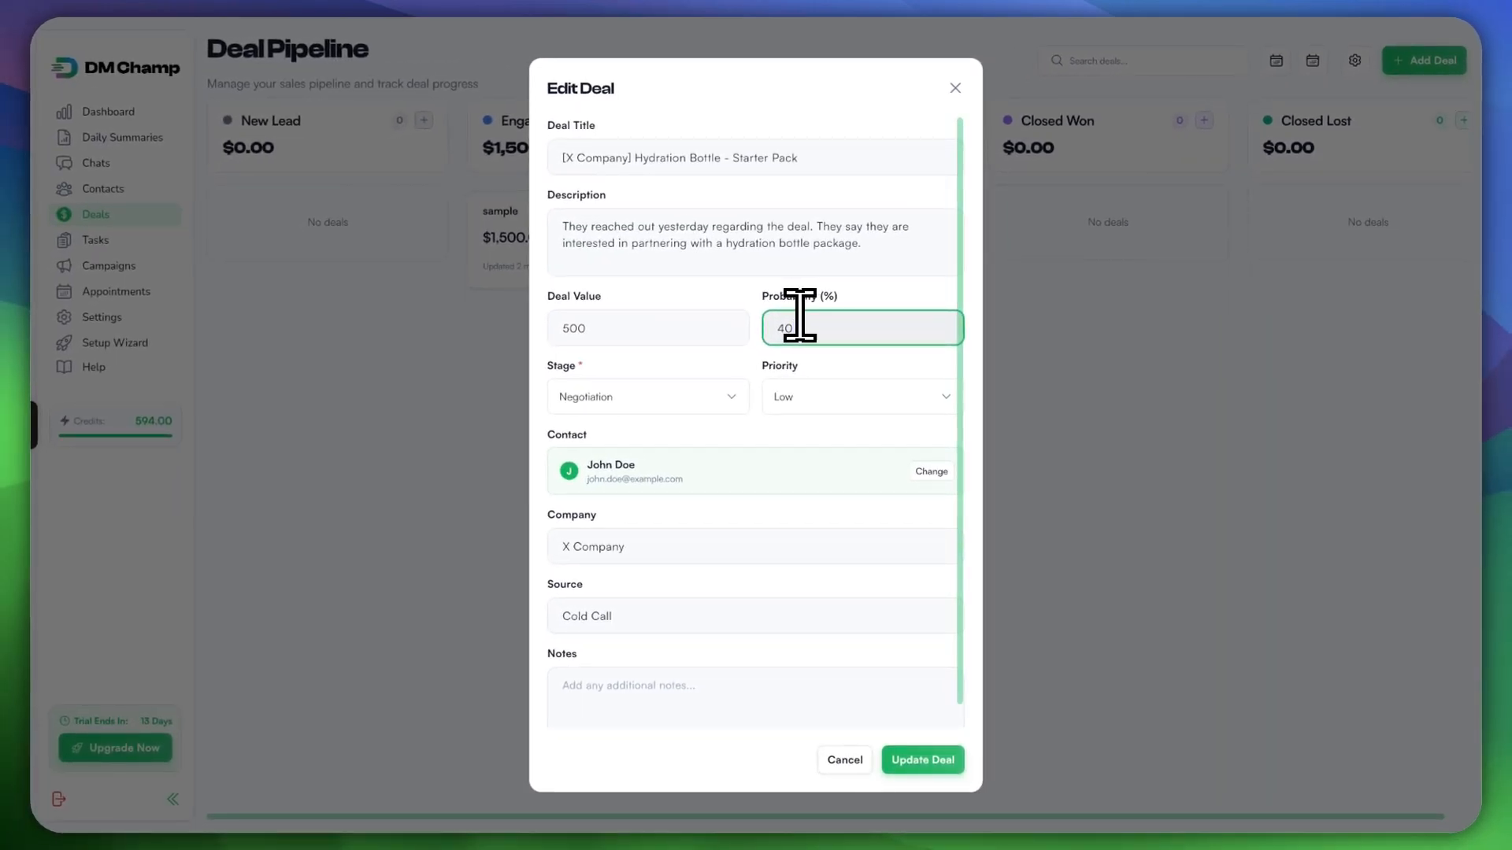
key("BackSpace")
key("BackSpace")
type("60")
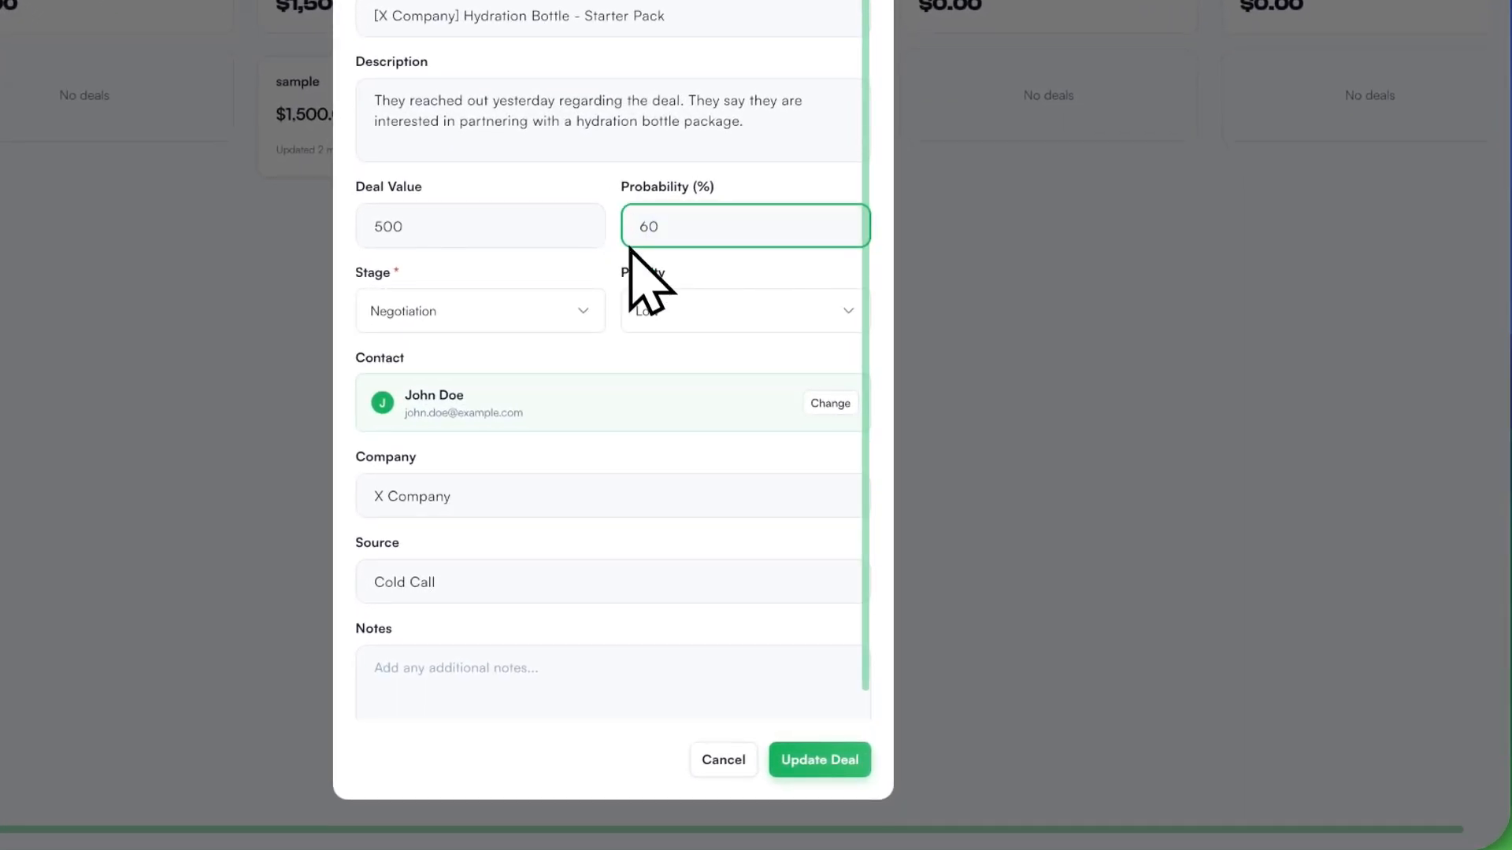
left_click(820, 759)
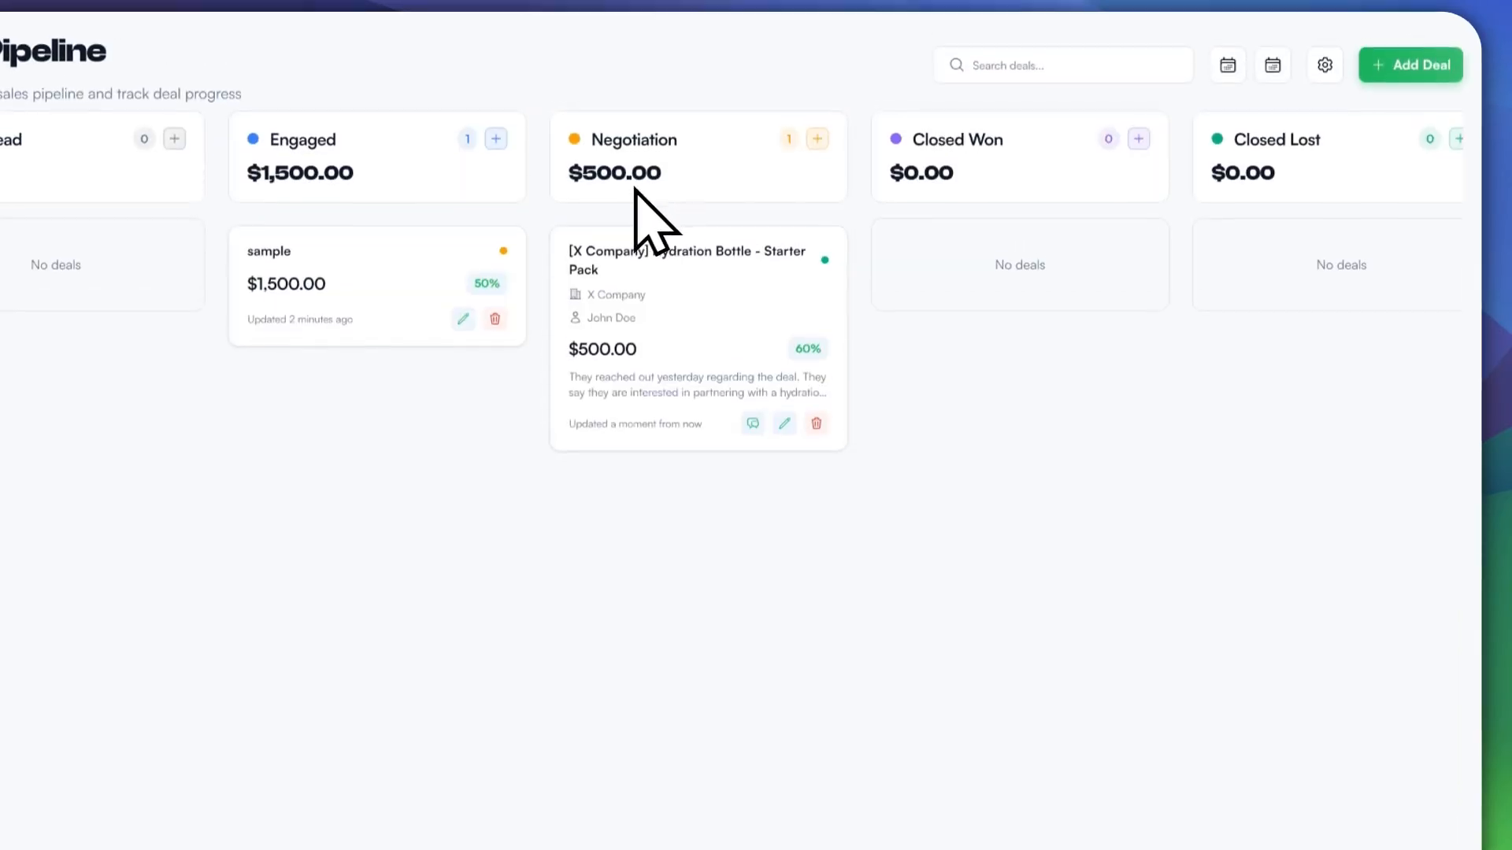
Step: Move the Hydration Bottle deal to Closed Won with 100% probability
left_click_drag(665, 222, 937, 263)
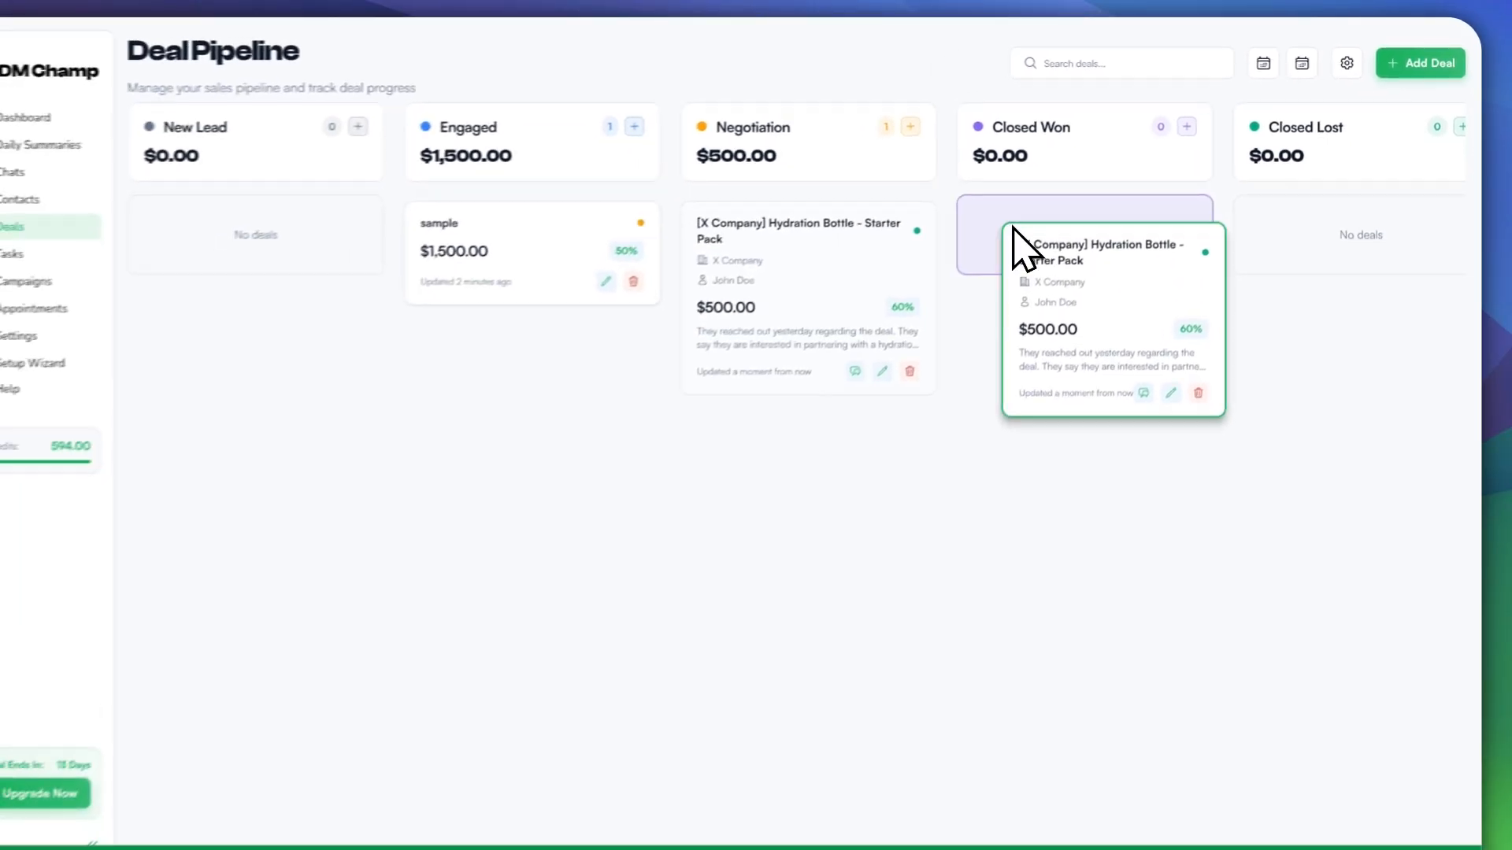
mouse_move(1013, 229)
left_mouse_down()
mouse_move(1001, 160)
mouse_move(983, 156)
mouse_move(1015, 150)
mouse_move(1013, 212)
mouse_move(1037, 208)
left_mouse_up()
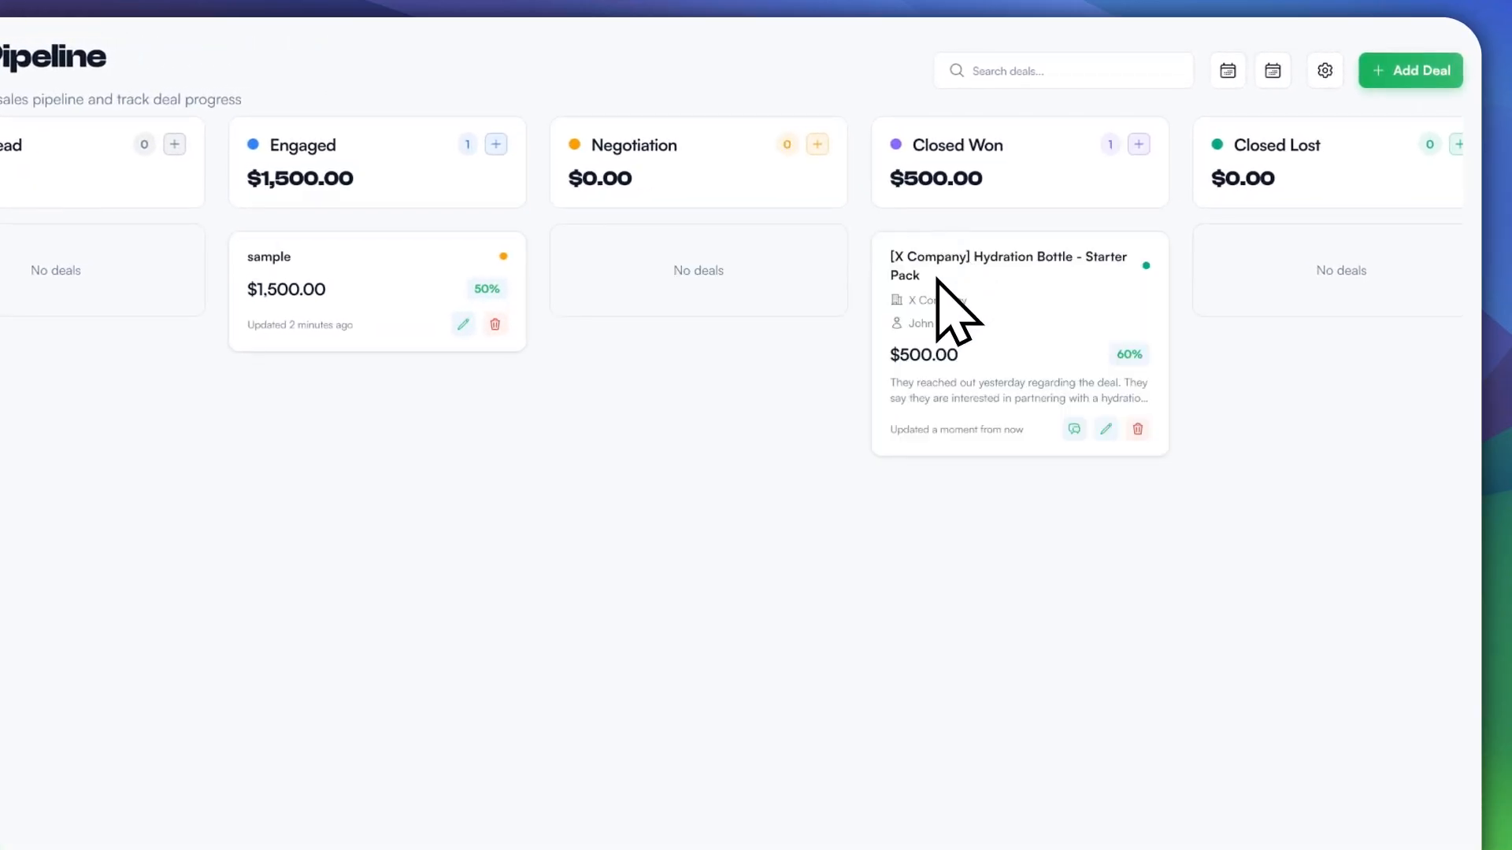
left_click(1105, 429)
double_click(749, 398)
type("100")
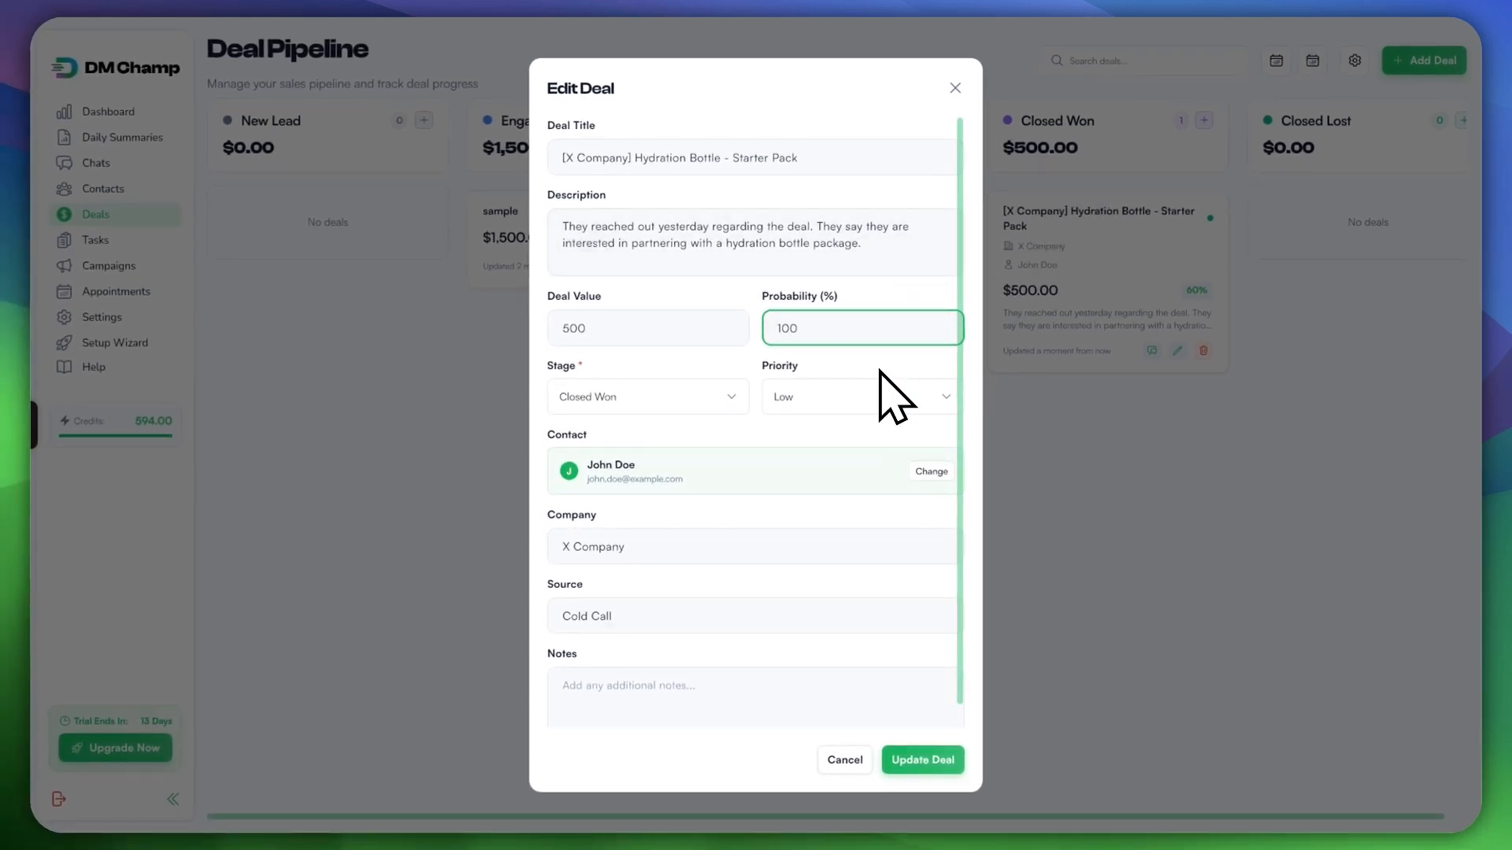
scroll(872, 375, "down", 1)
left_click(933, 761)
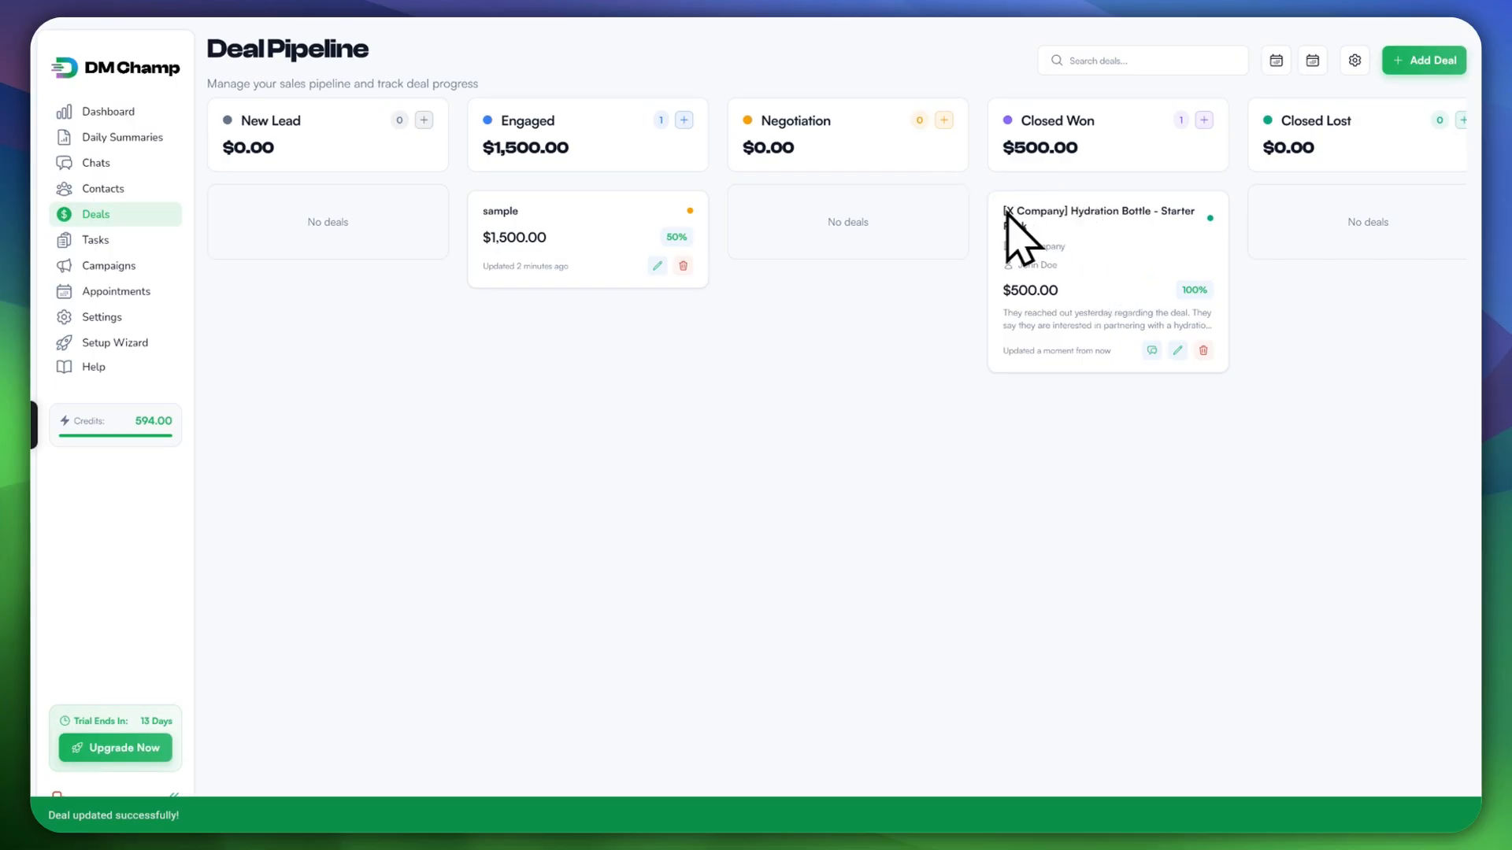
Step: Move the deal to Closed Lost and set its probability to 0%
left_click_drag(1054, 224, 1222, 211)
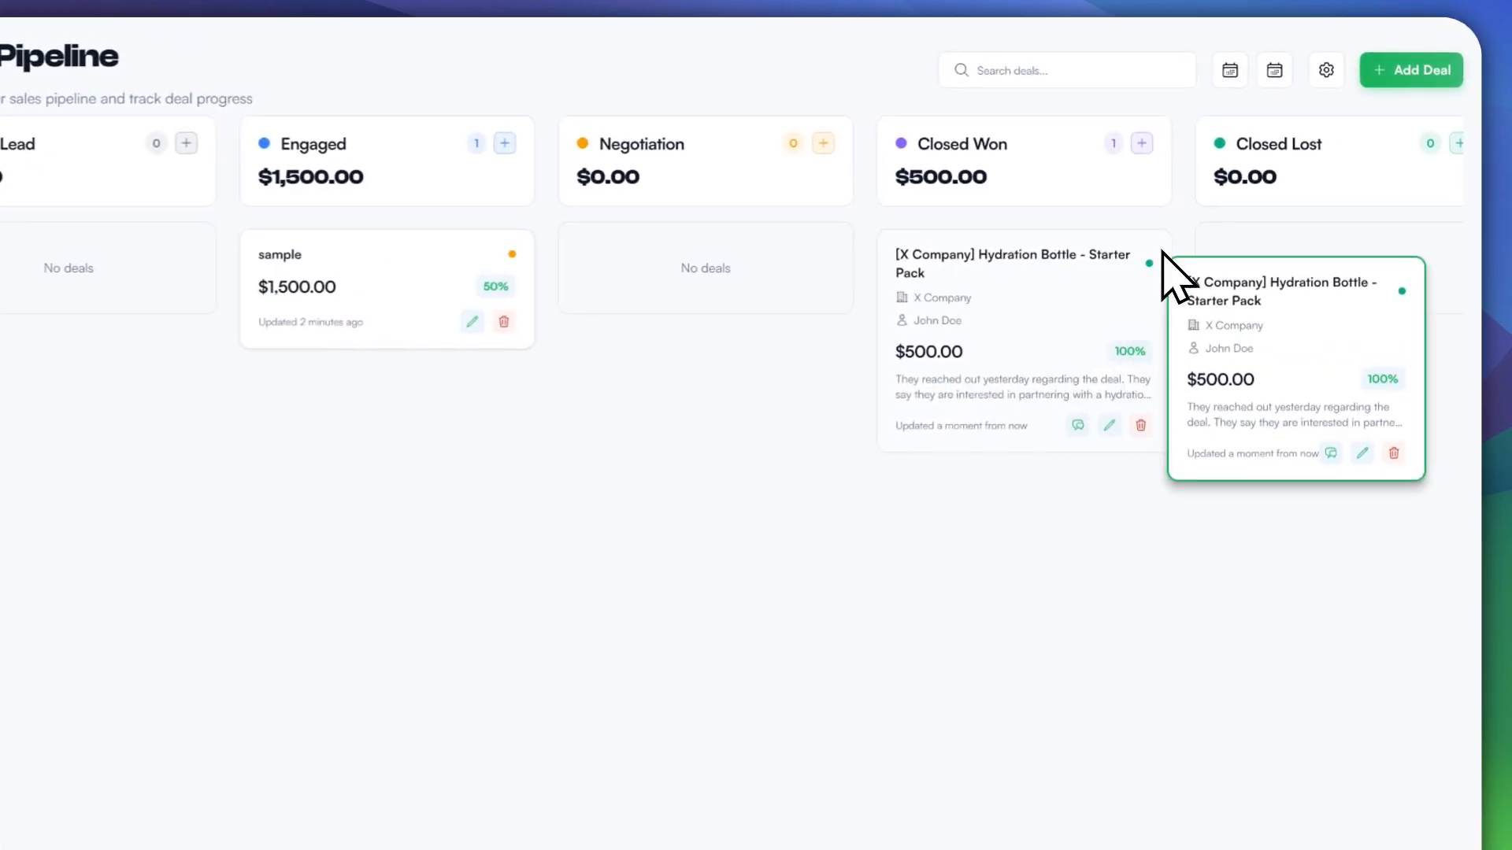
left_click_drag(1163, 252, 1231, 234)
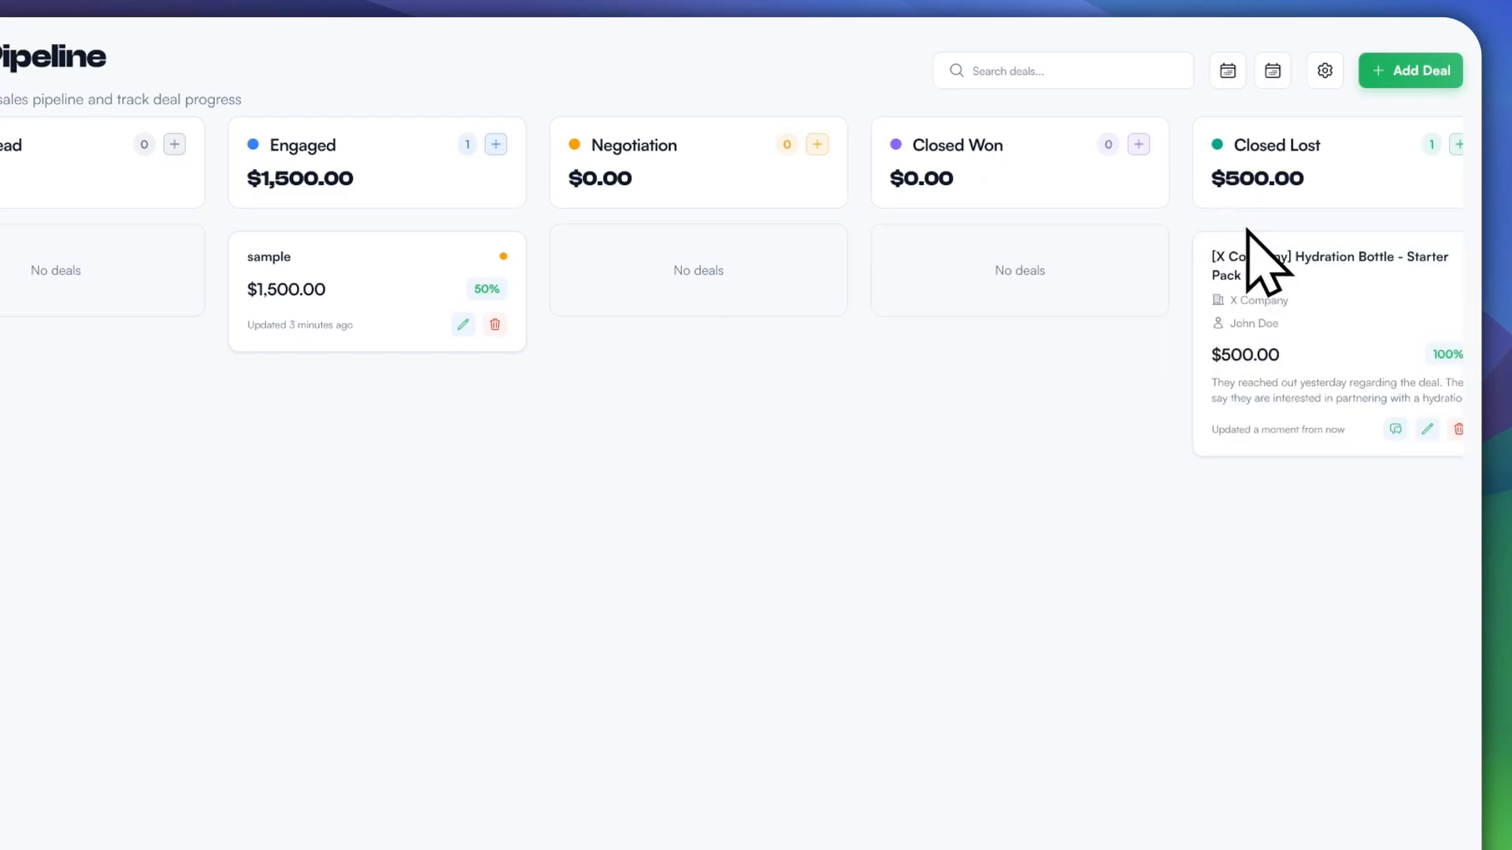
left_click(1424, 429)
double_click(716, 399)
type("0")
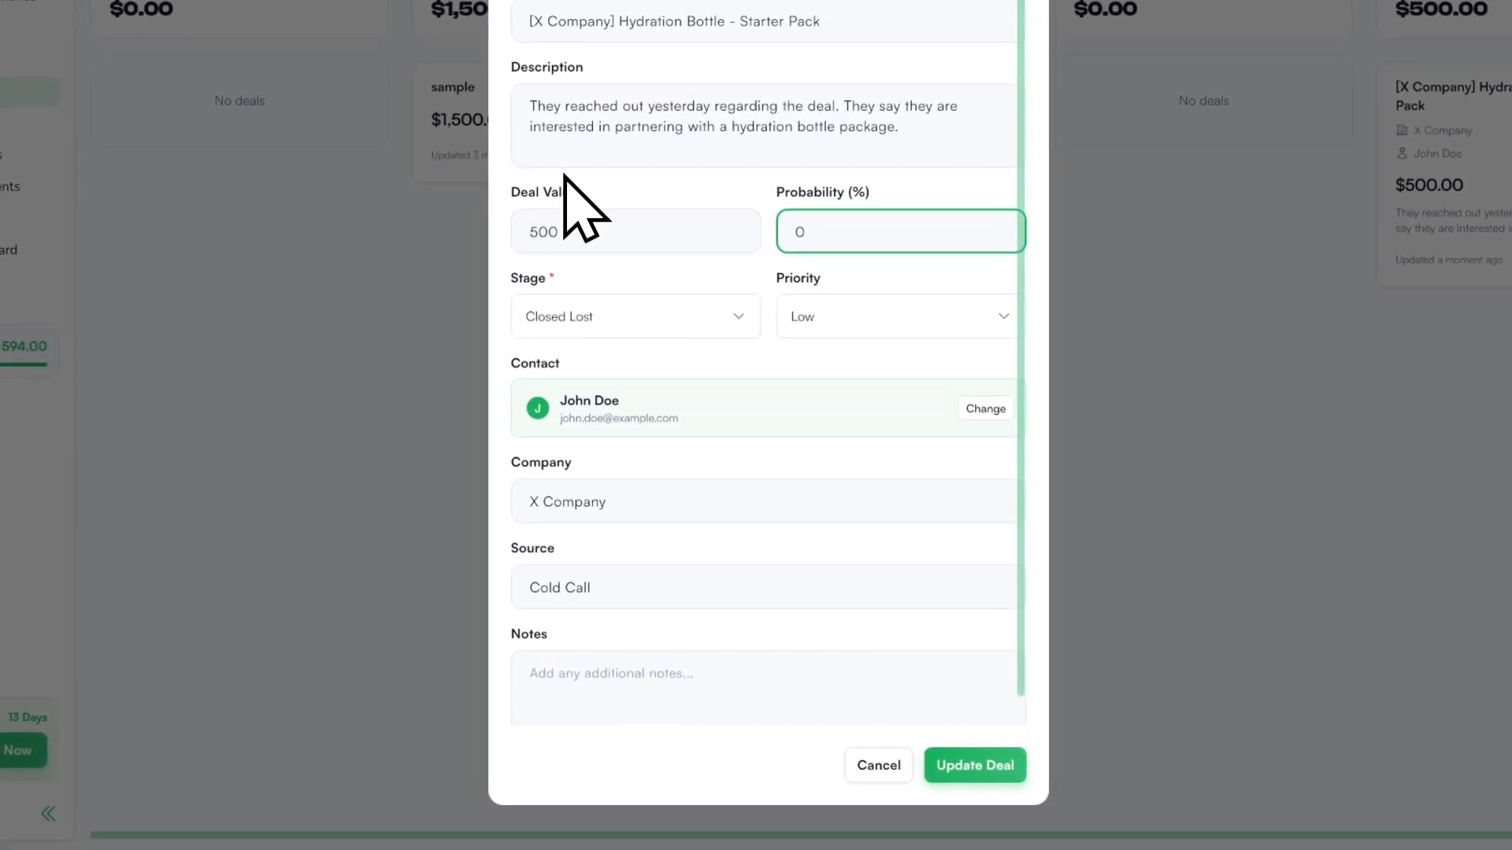
left_click(954, 760)
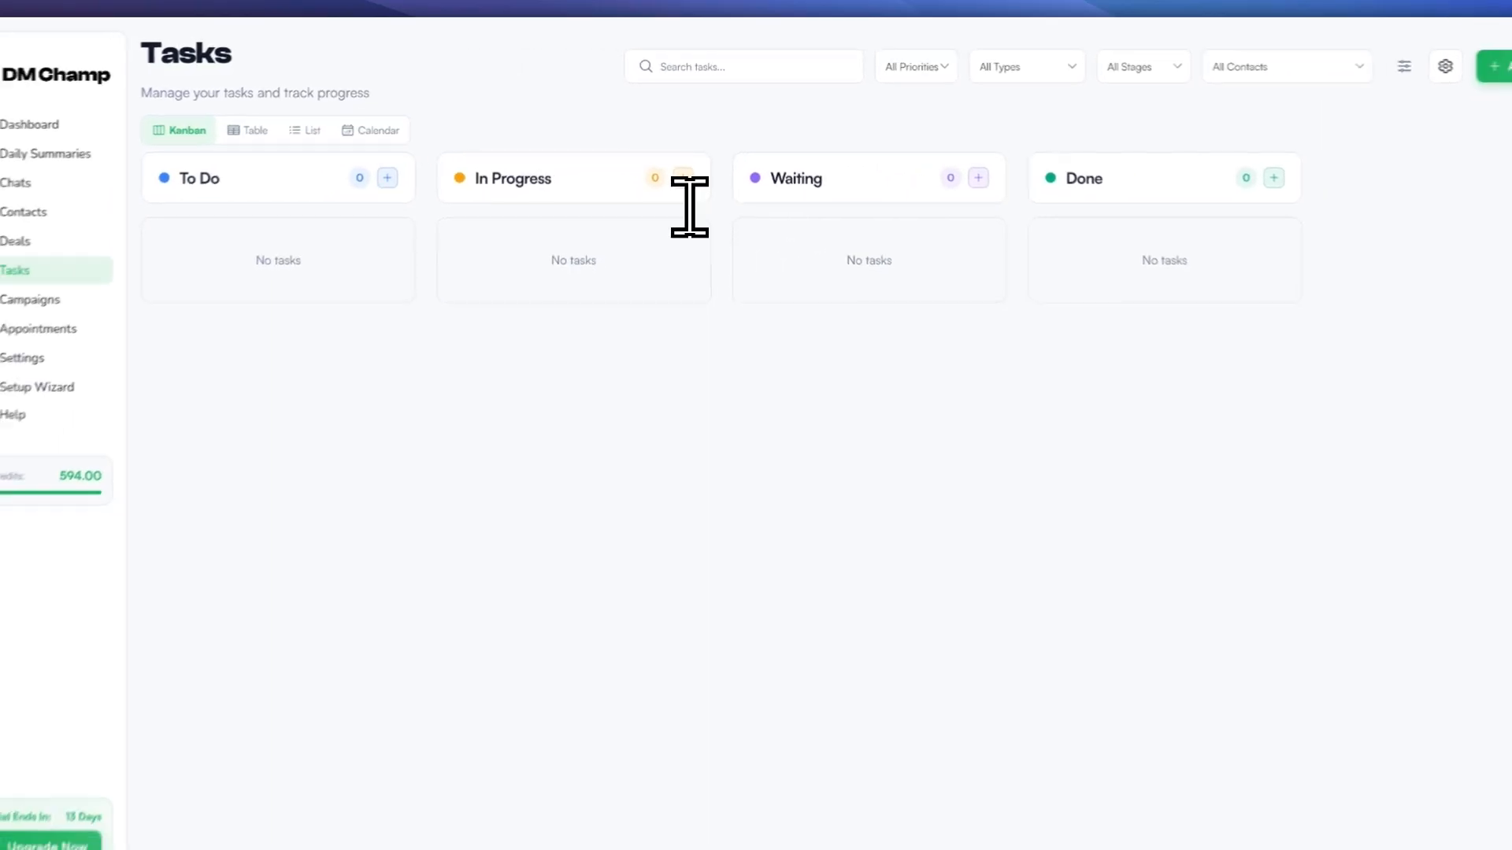
Step: Try keyboard shortcuts and the Sales stage template in the task board settings
key("Caps_Lock+f")
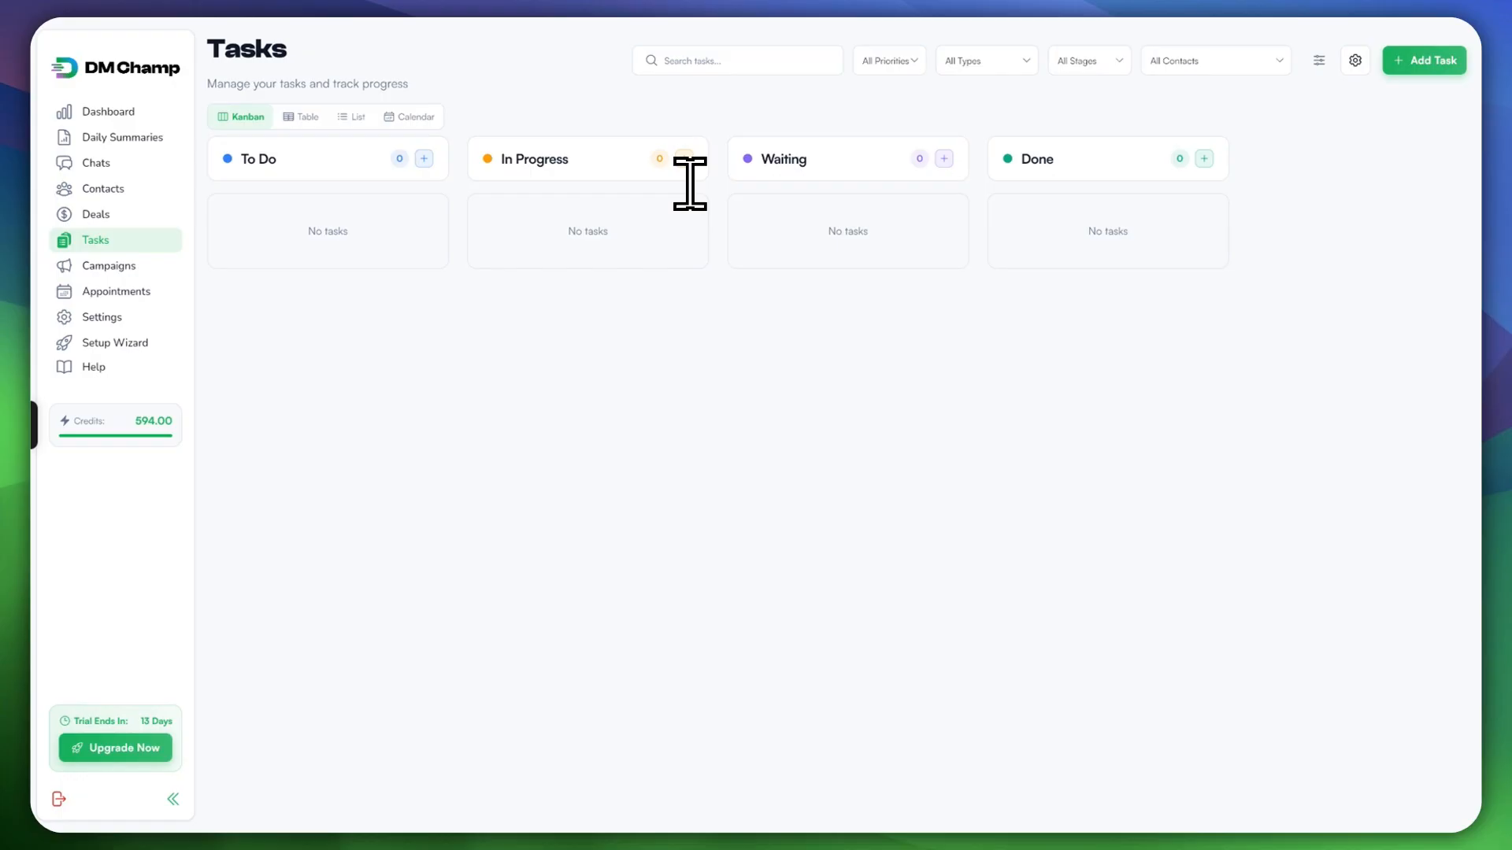
key("BackSpace")
key("Caps_Lock+c")
key("BackSpace")
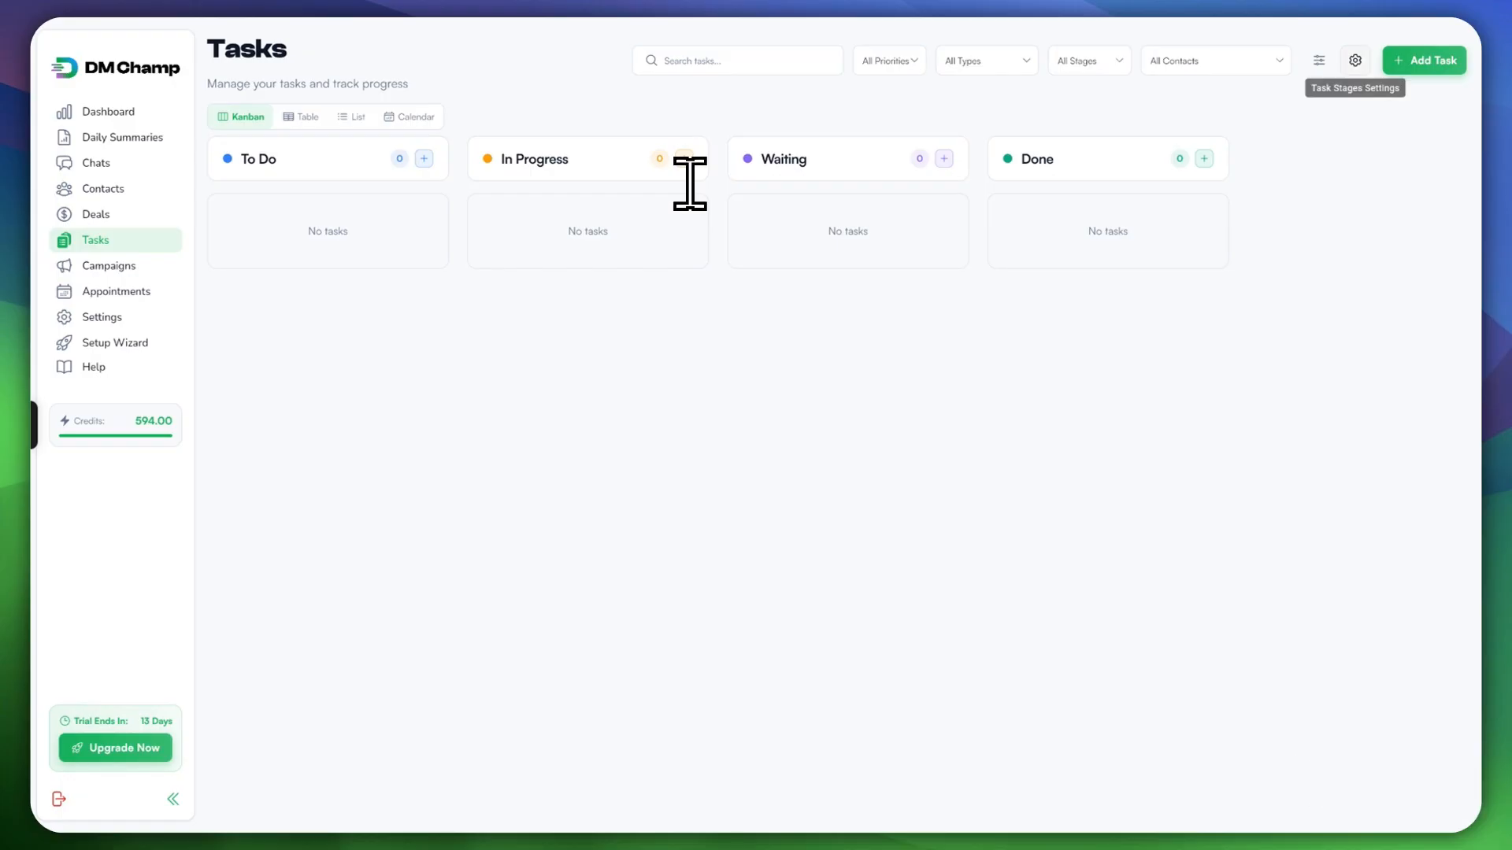
key("Caps_Lock+h")
key("BackSpace")
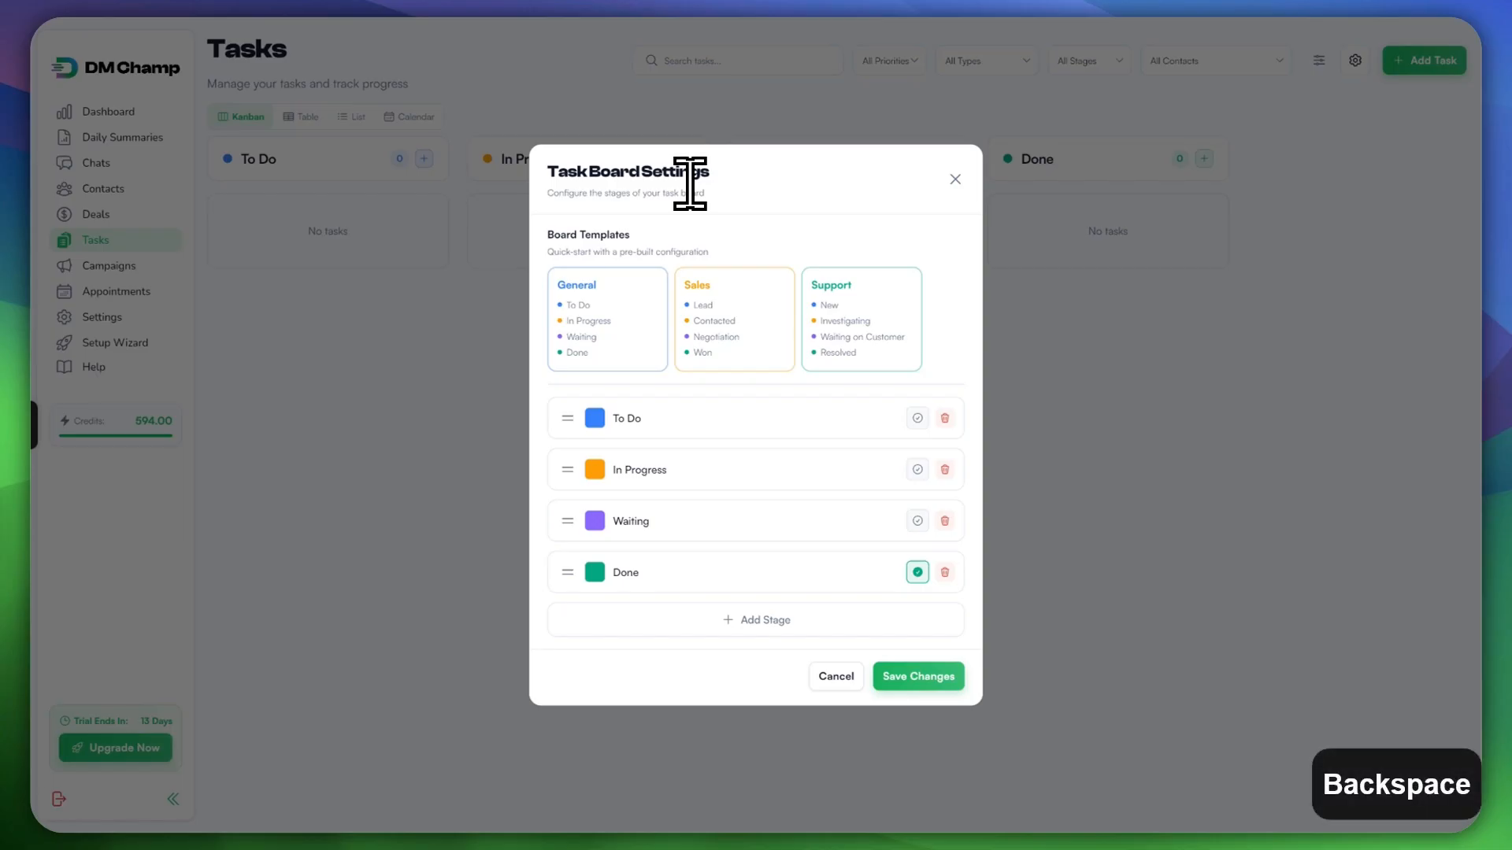
key("Caps_Lock+b")
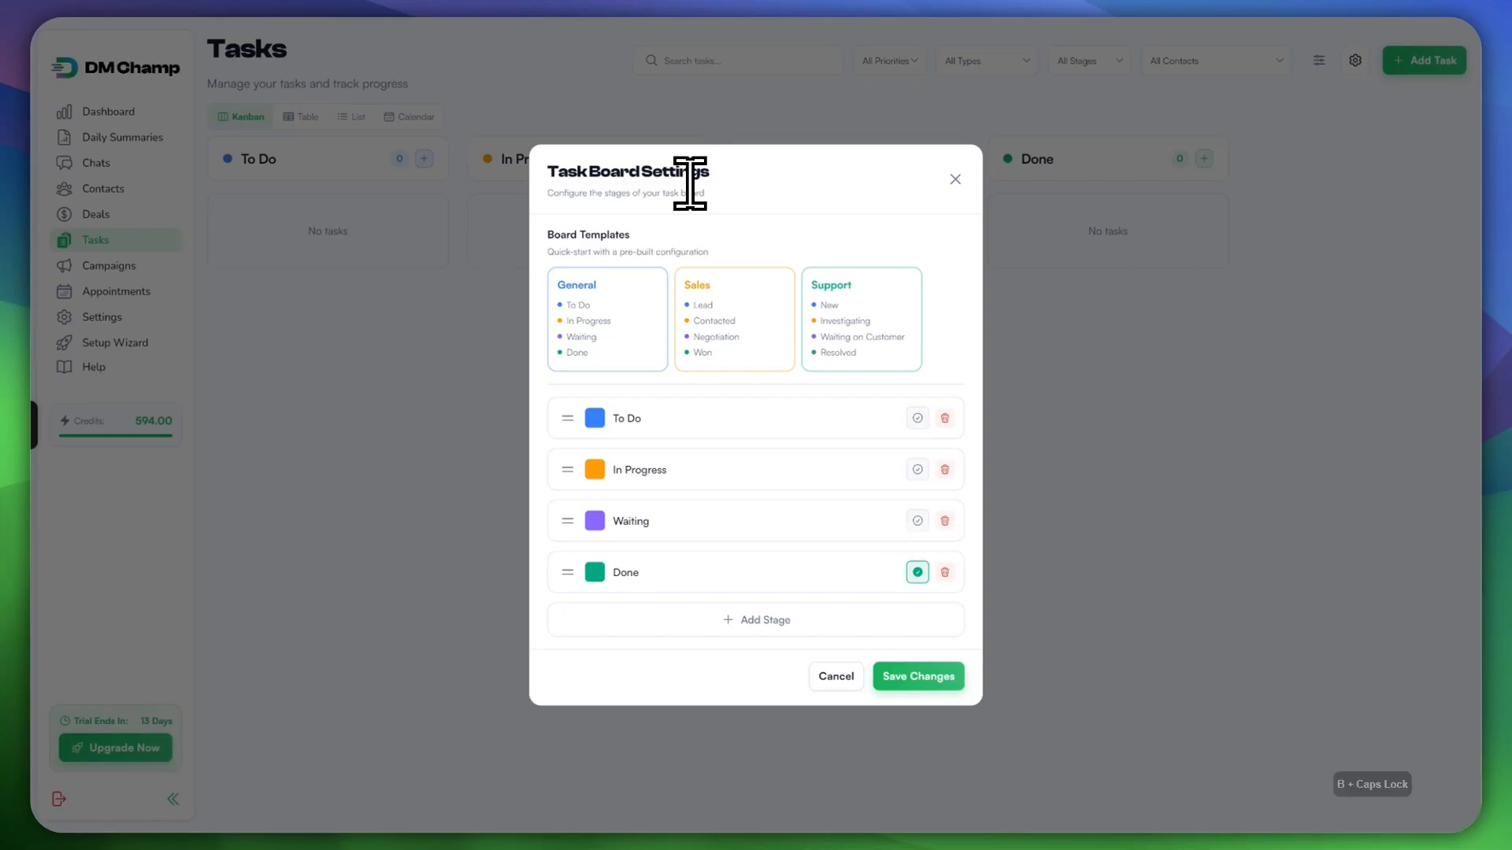
key("Caps_Lock+d")
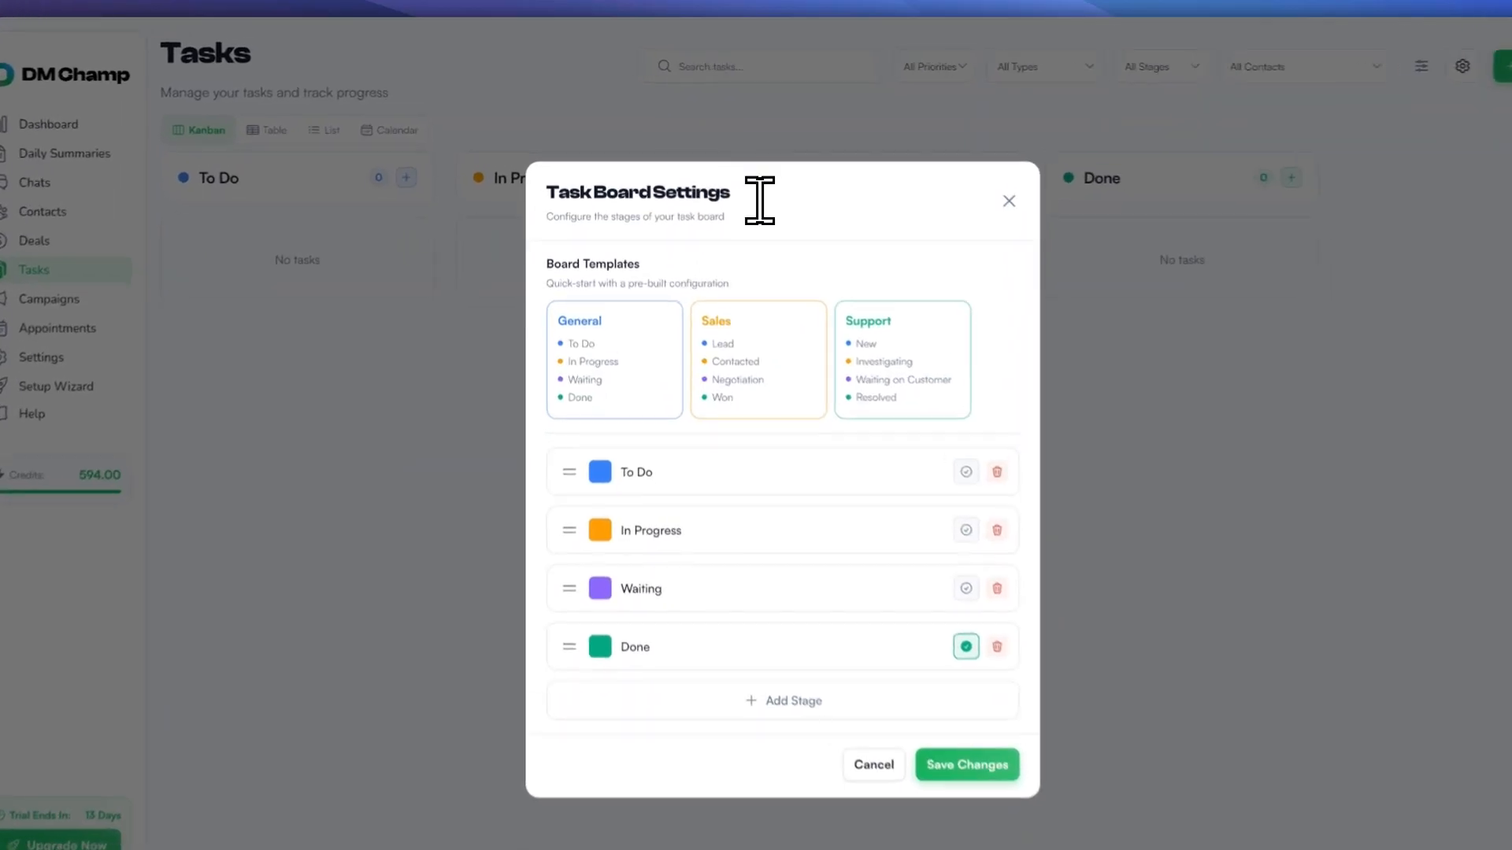
key("Caps_Lock+a")
key("BackSpace")
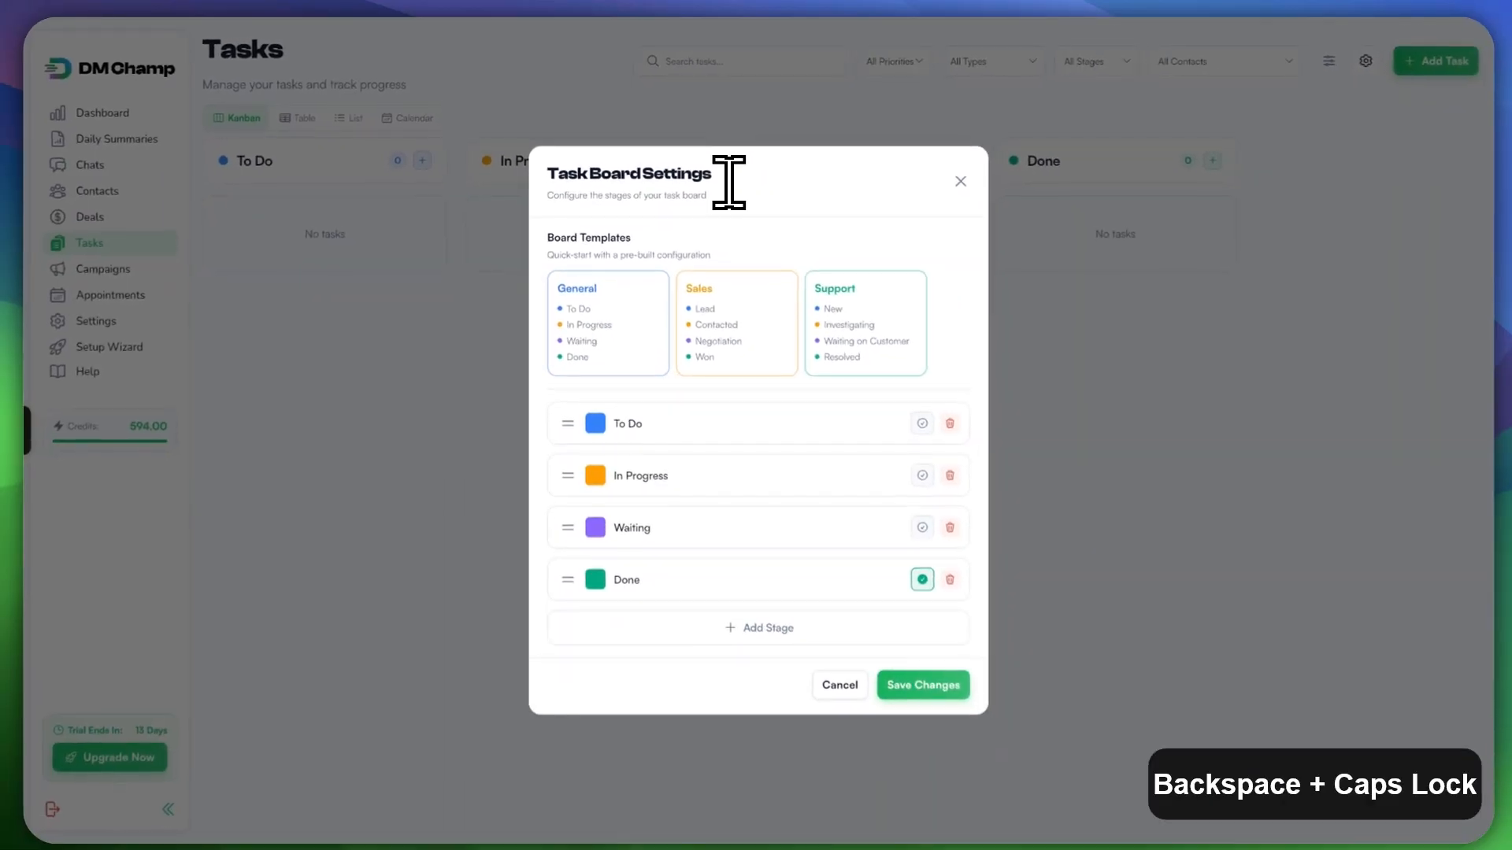
key("p")
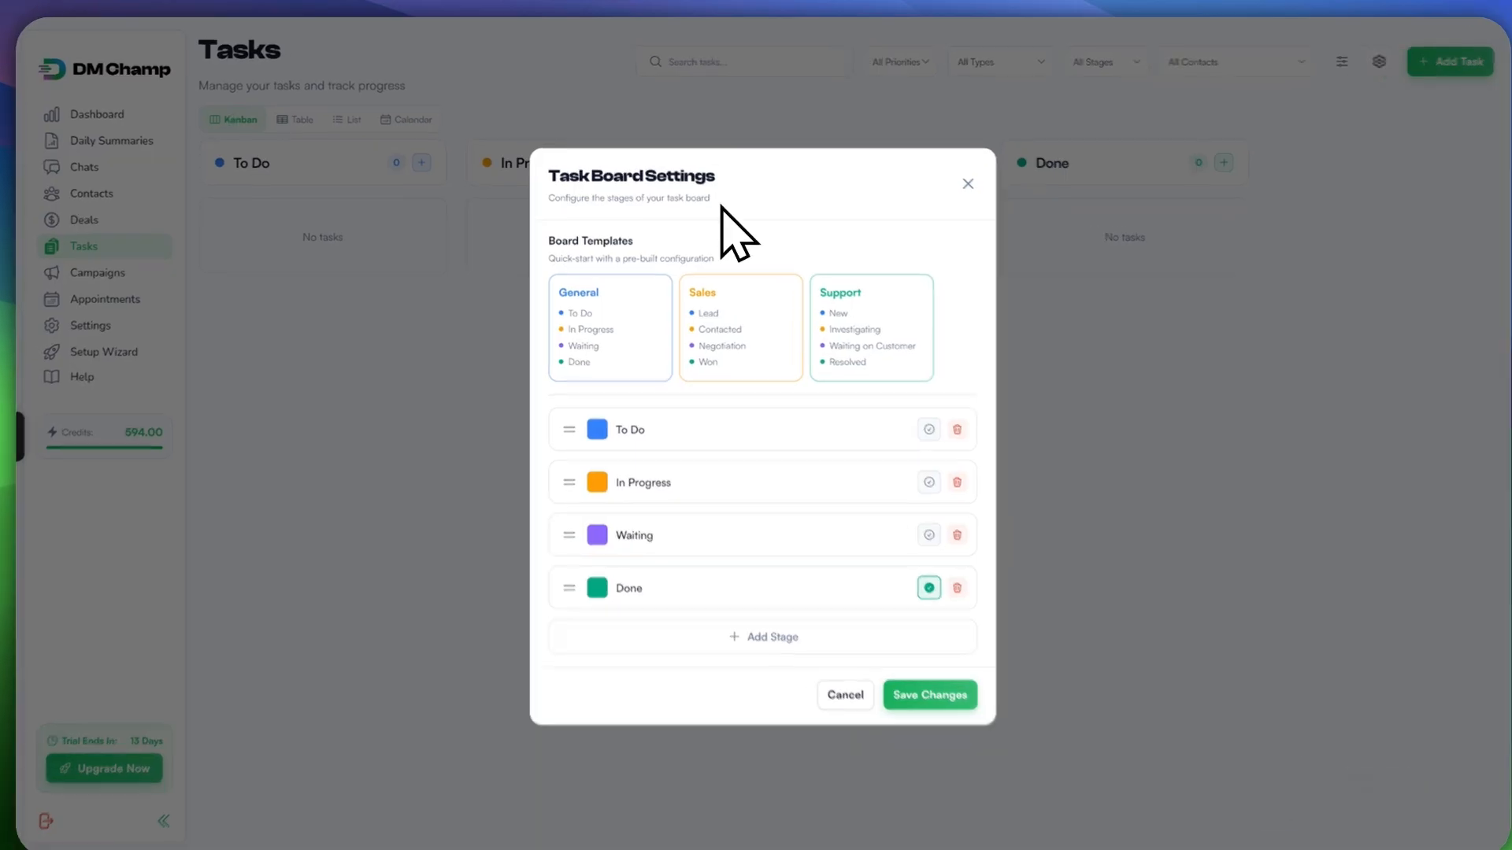
left_click(747, 319)
key("c")
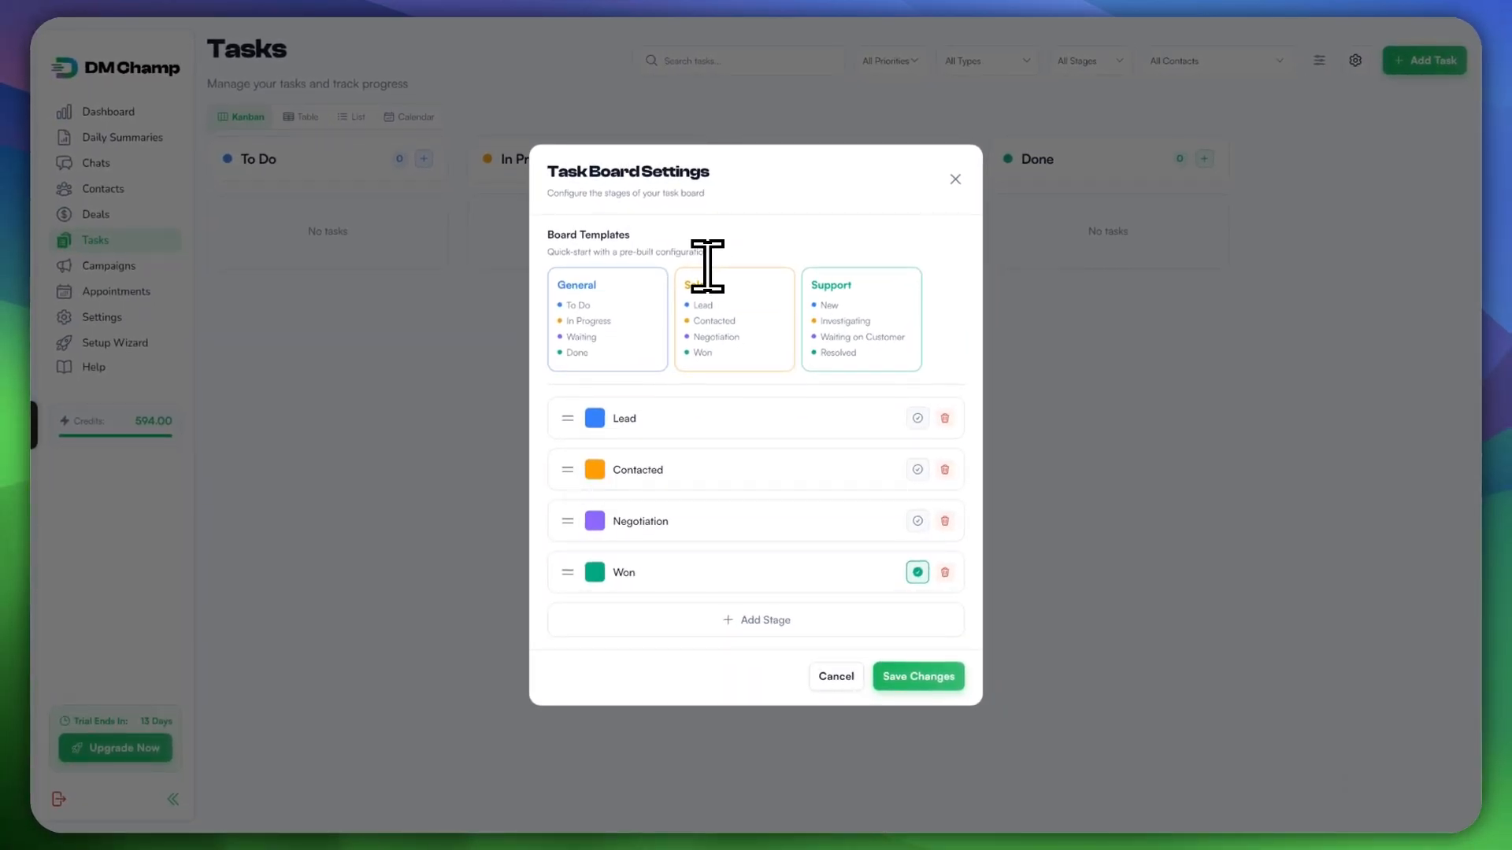
key("j")
key("s")
key("BackSpace")
Step: Add a 'Cancelled' stage below Done and colour it orange
key("Return")
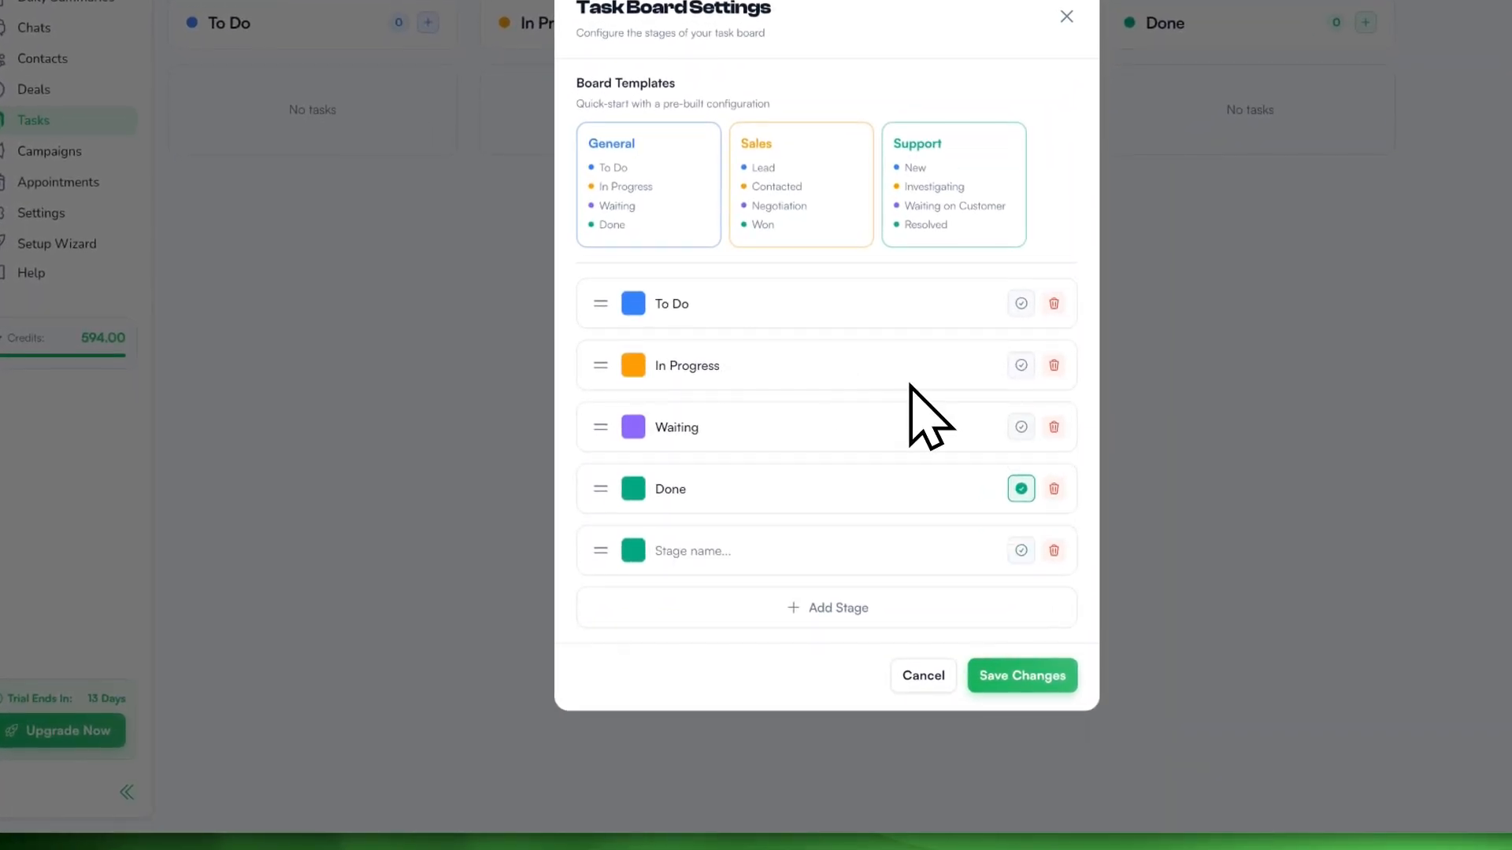
type("Cancele")
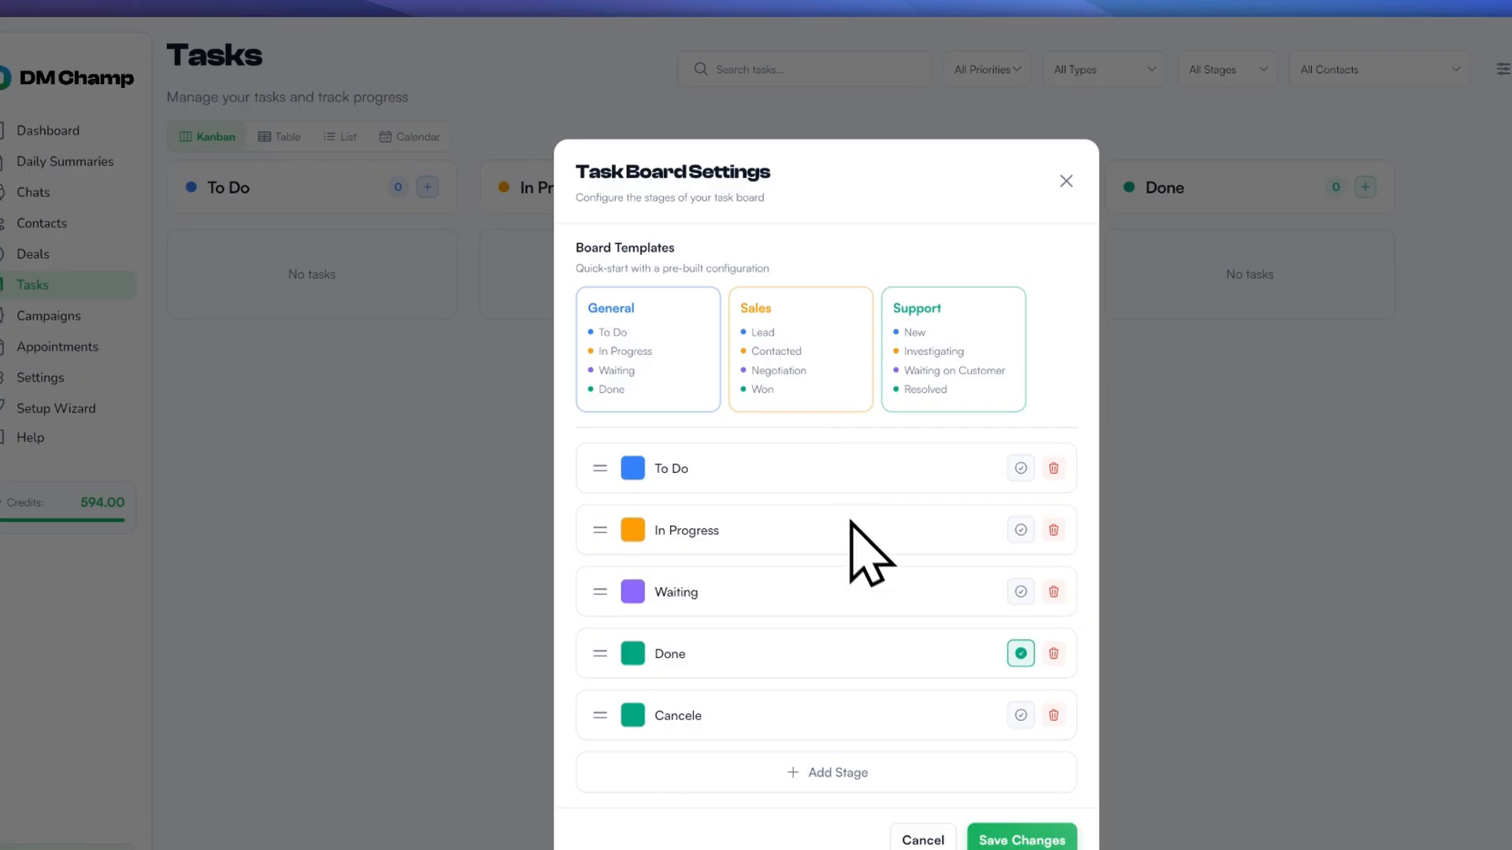
key("BackSpace")
type("led")
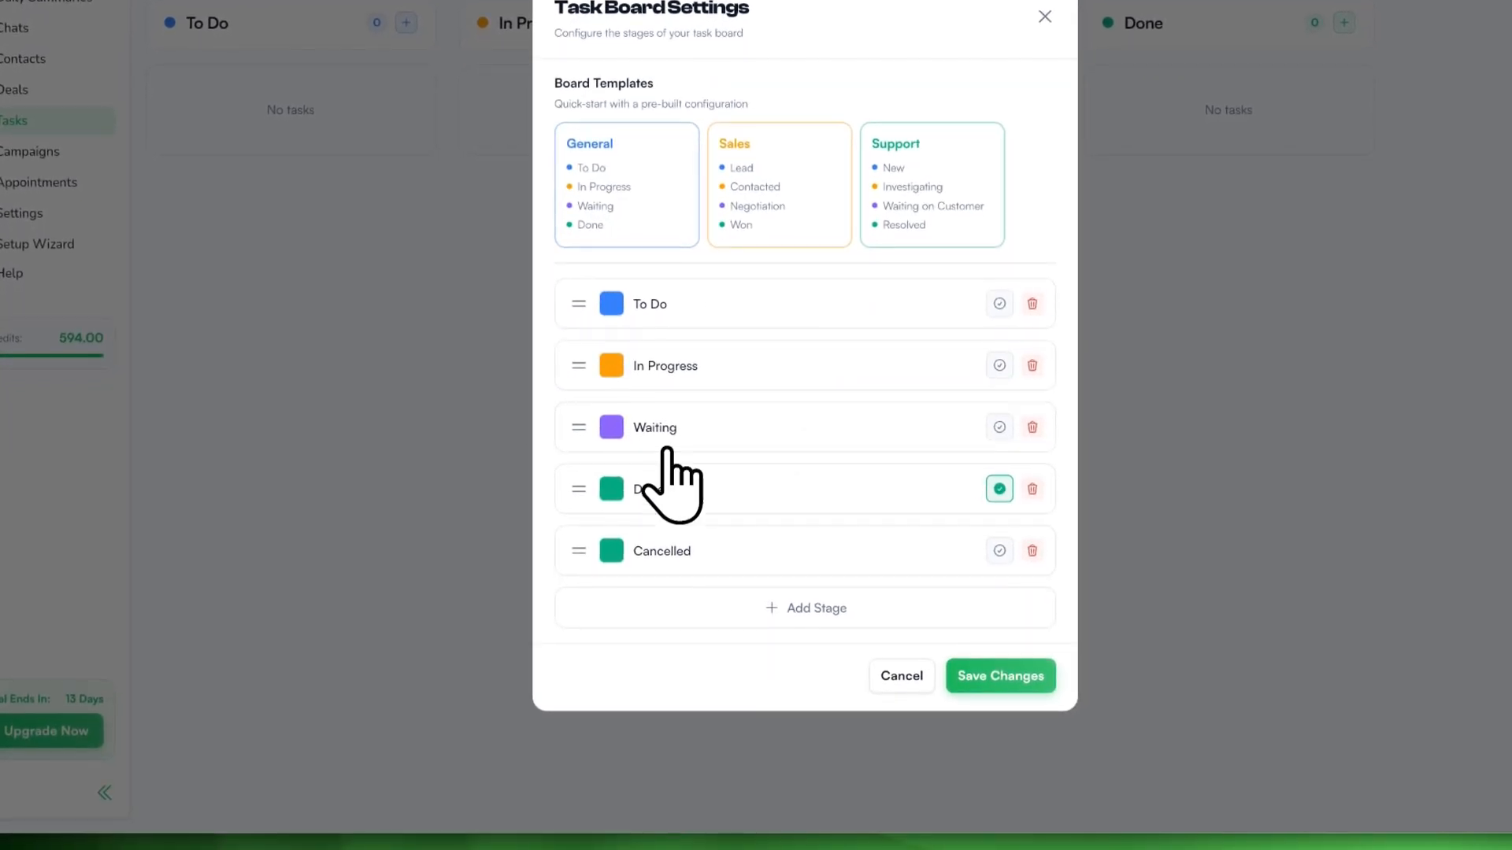
key("Escape")
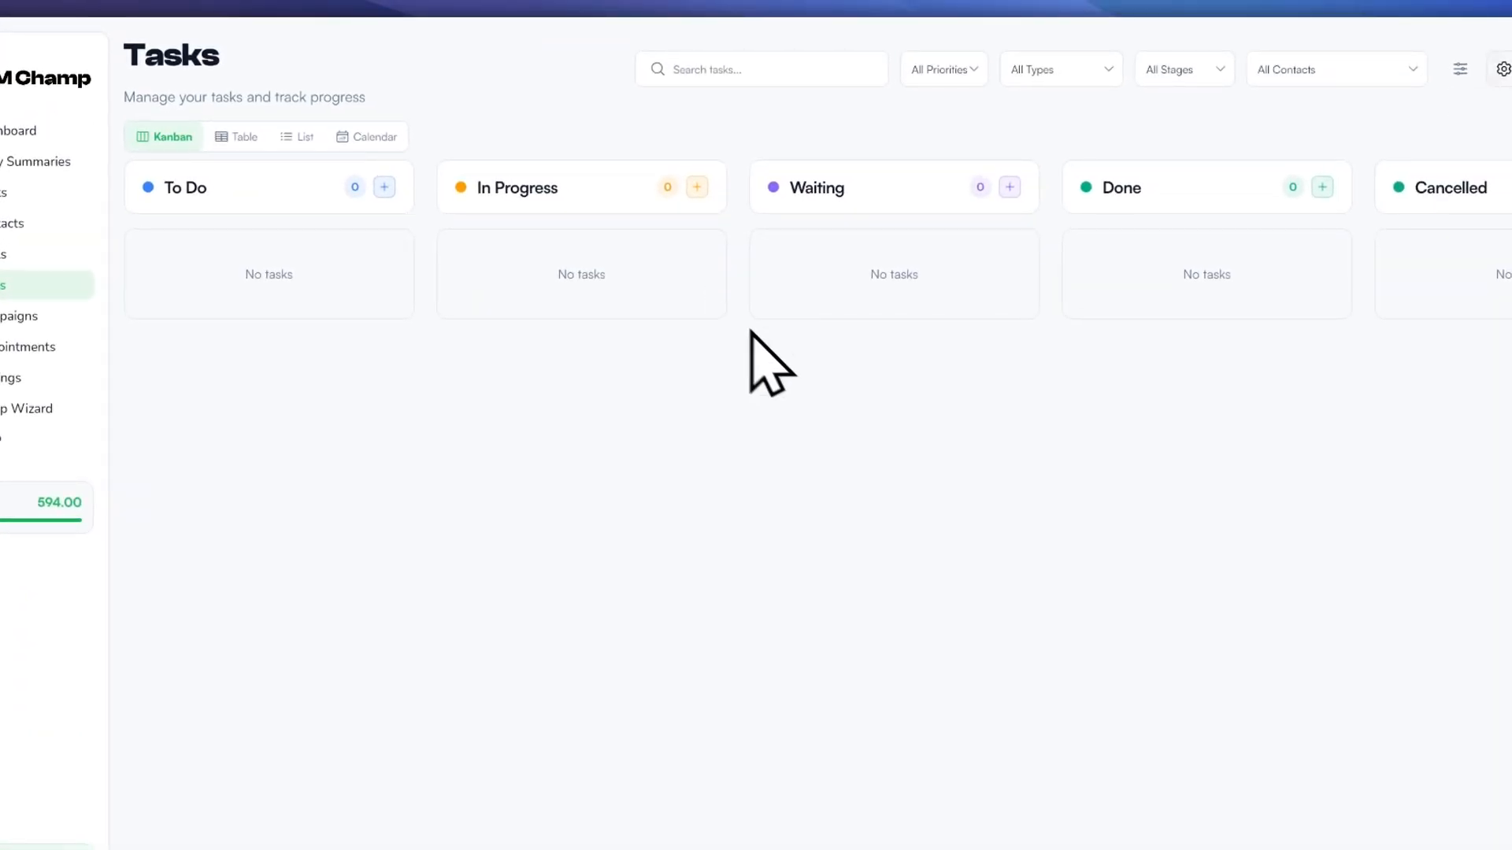
left_click(1503, 70)
left_click(589, 716)
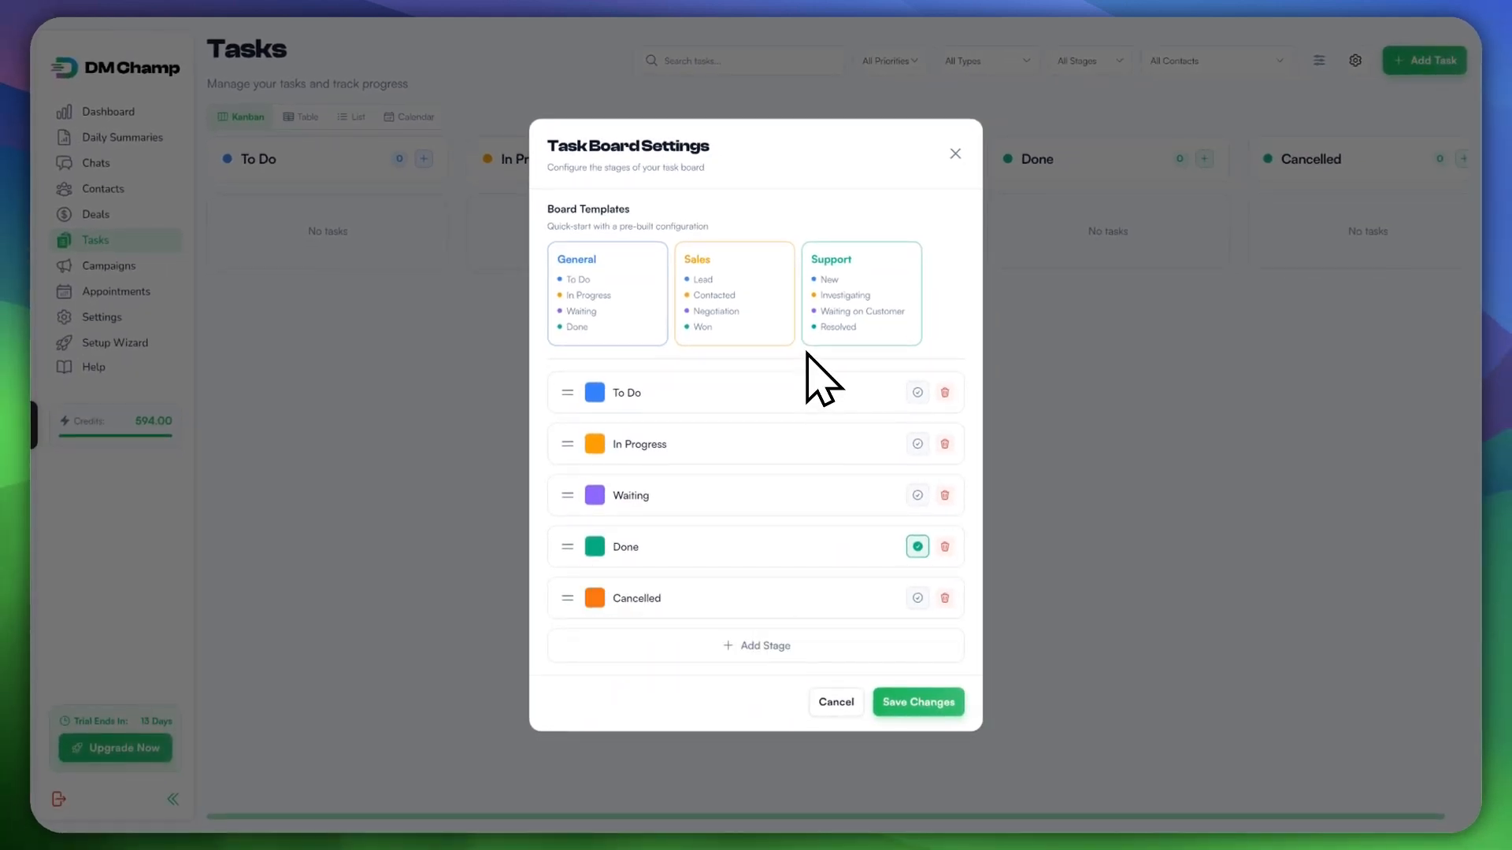
key("Escape")
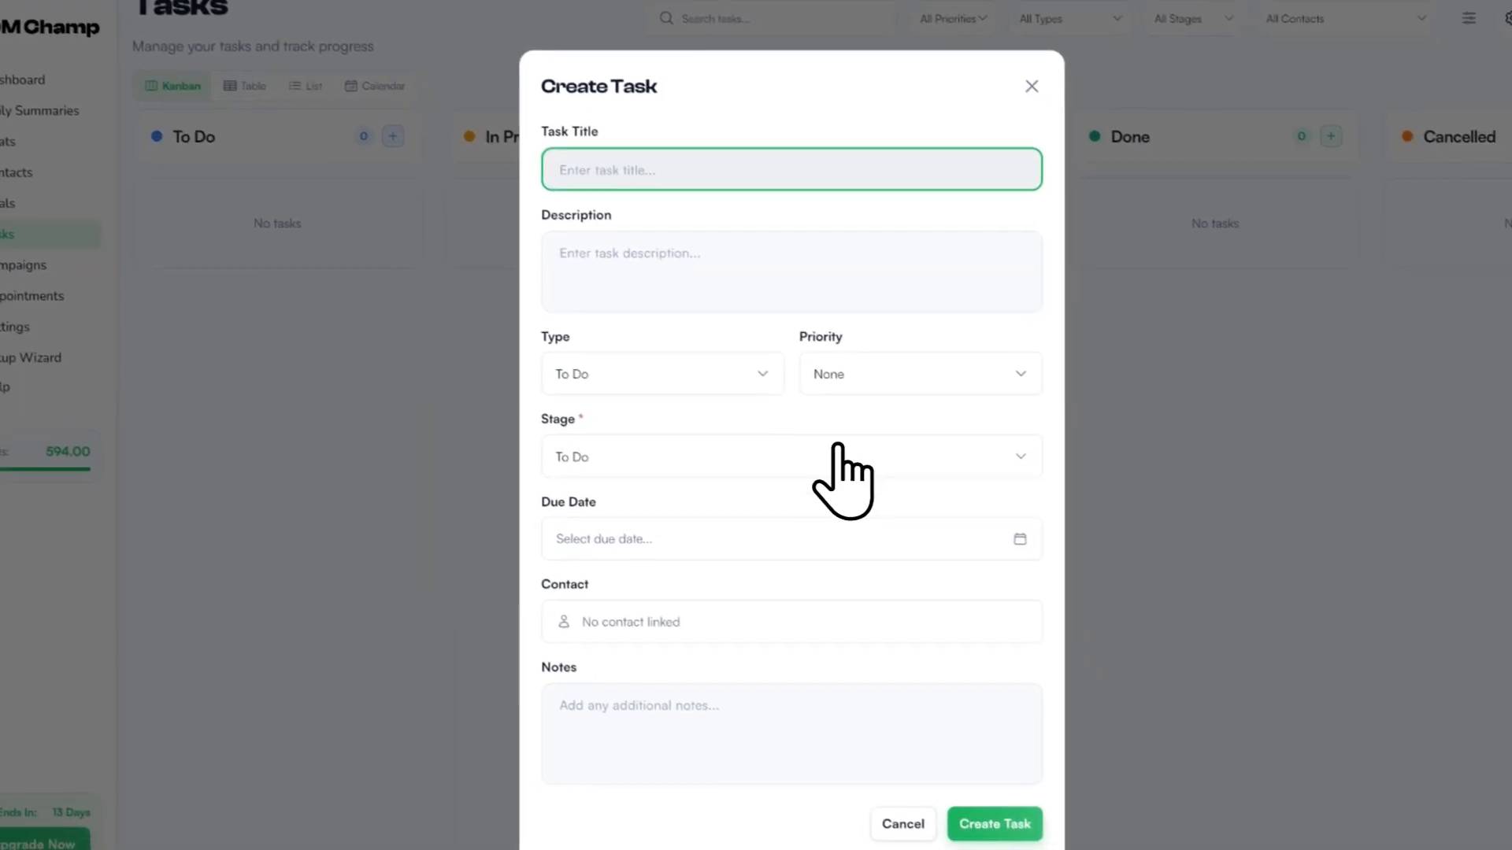
Step: Title the new task 'Follow-up Call [Hydration Bottle Package Deal]'
key("Escape")
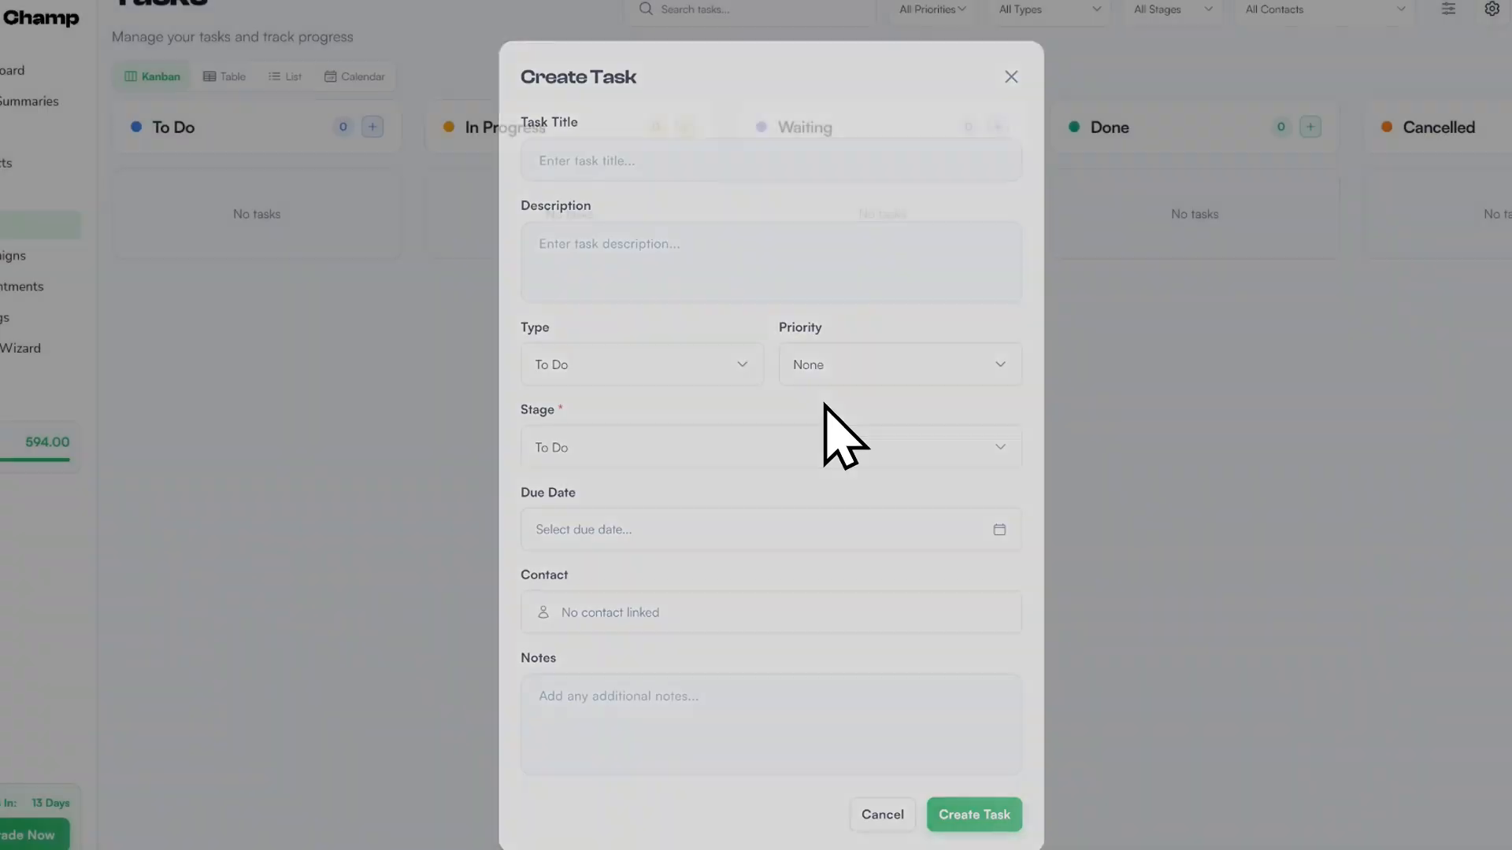
left_click(40, 194)
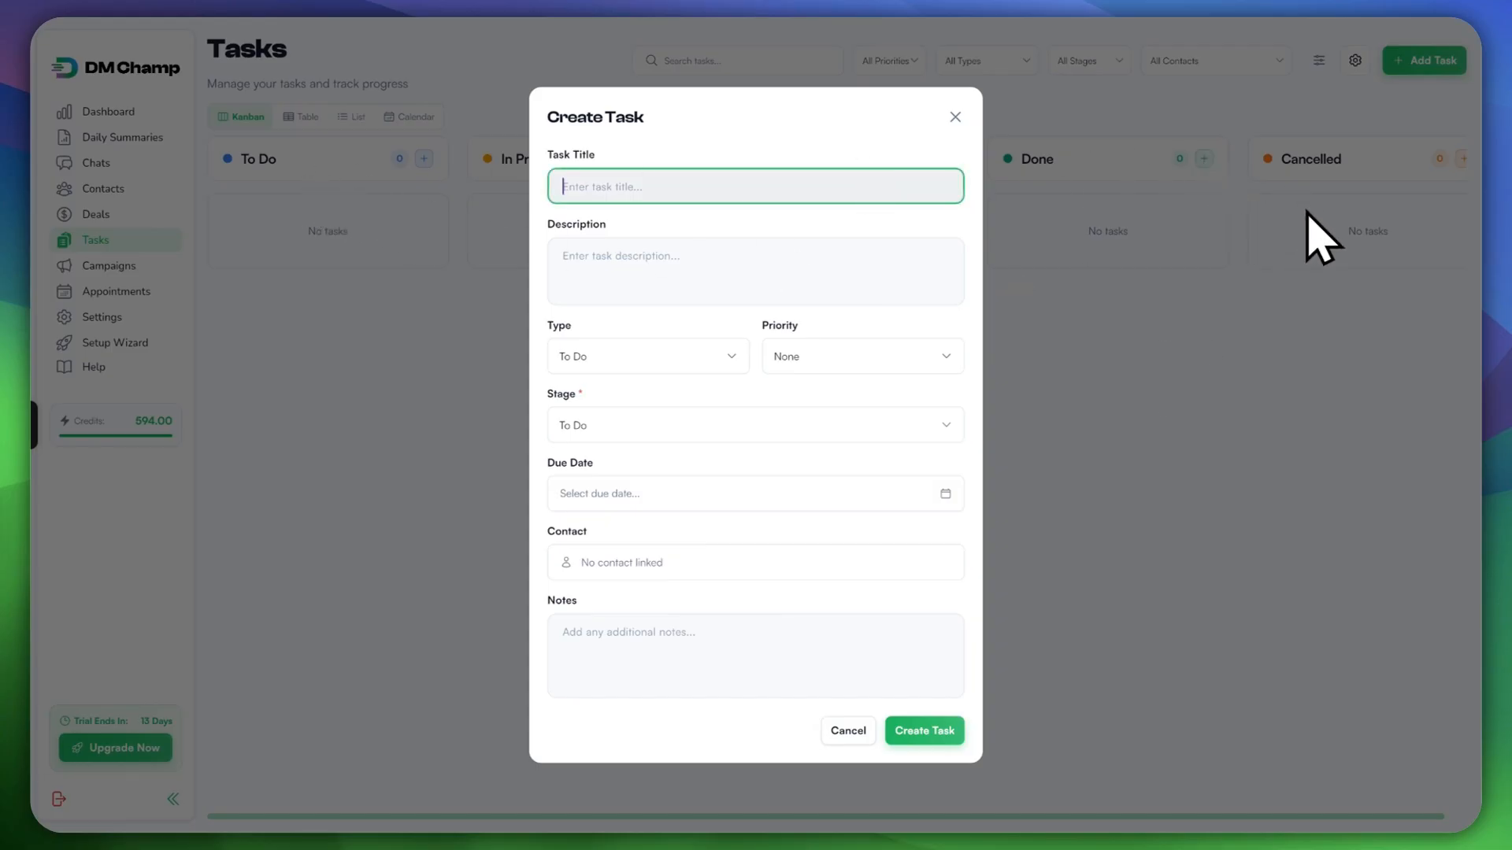
type("Fol")
type("low")
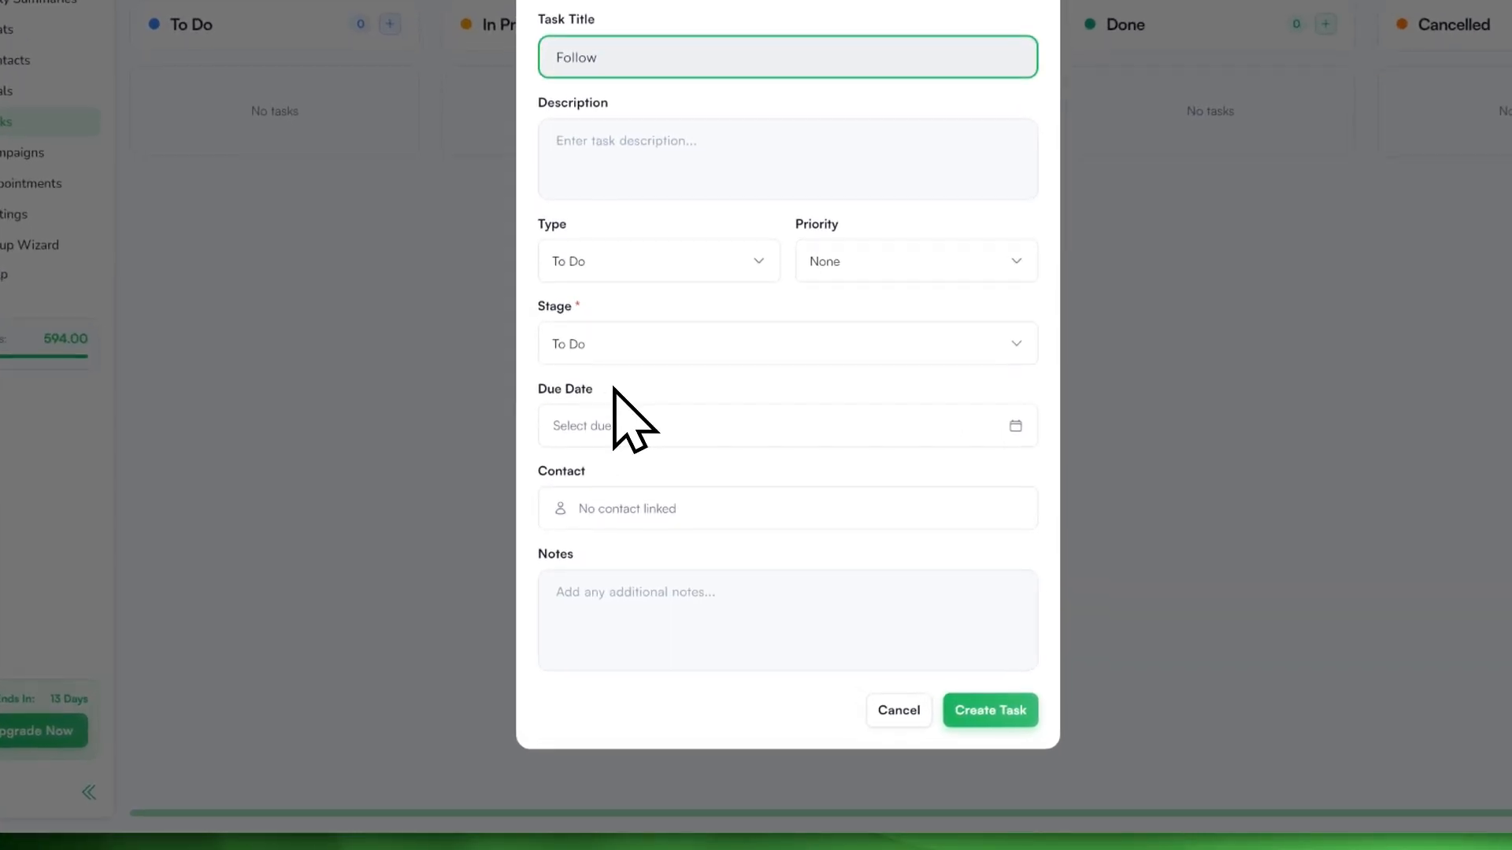
type("-up Call [Hydration Bottle De")
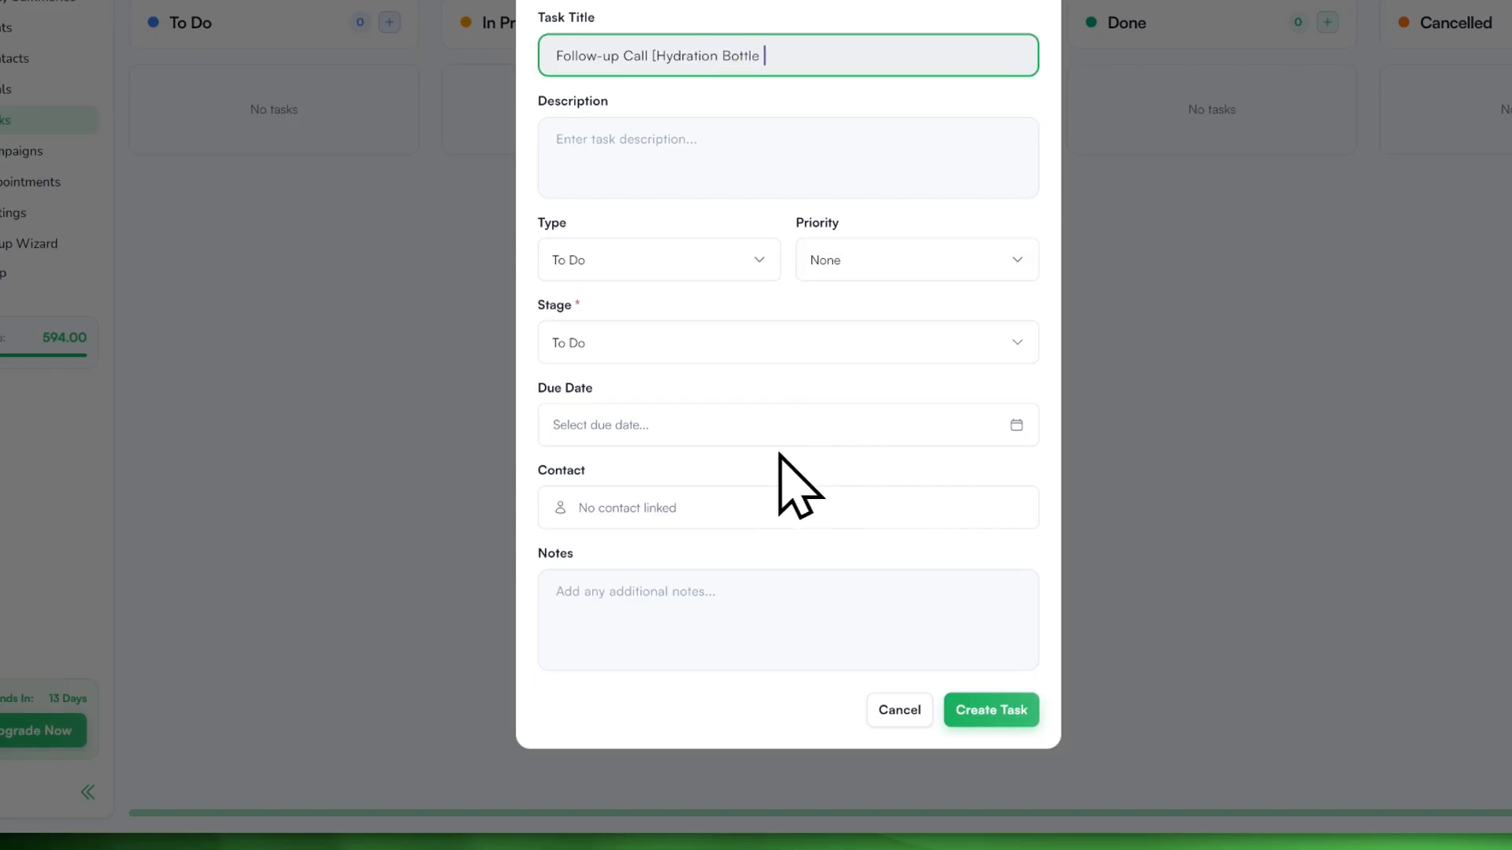
type("al]")
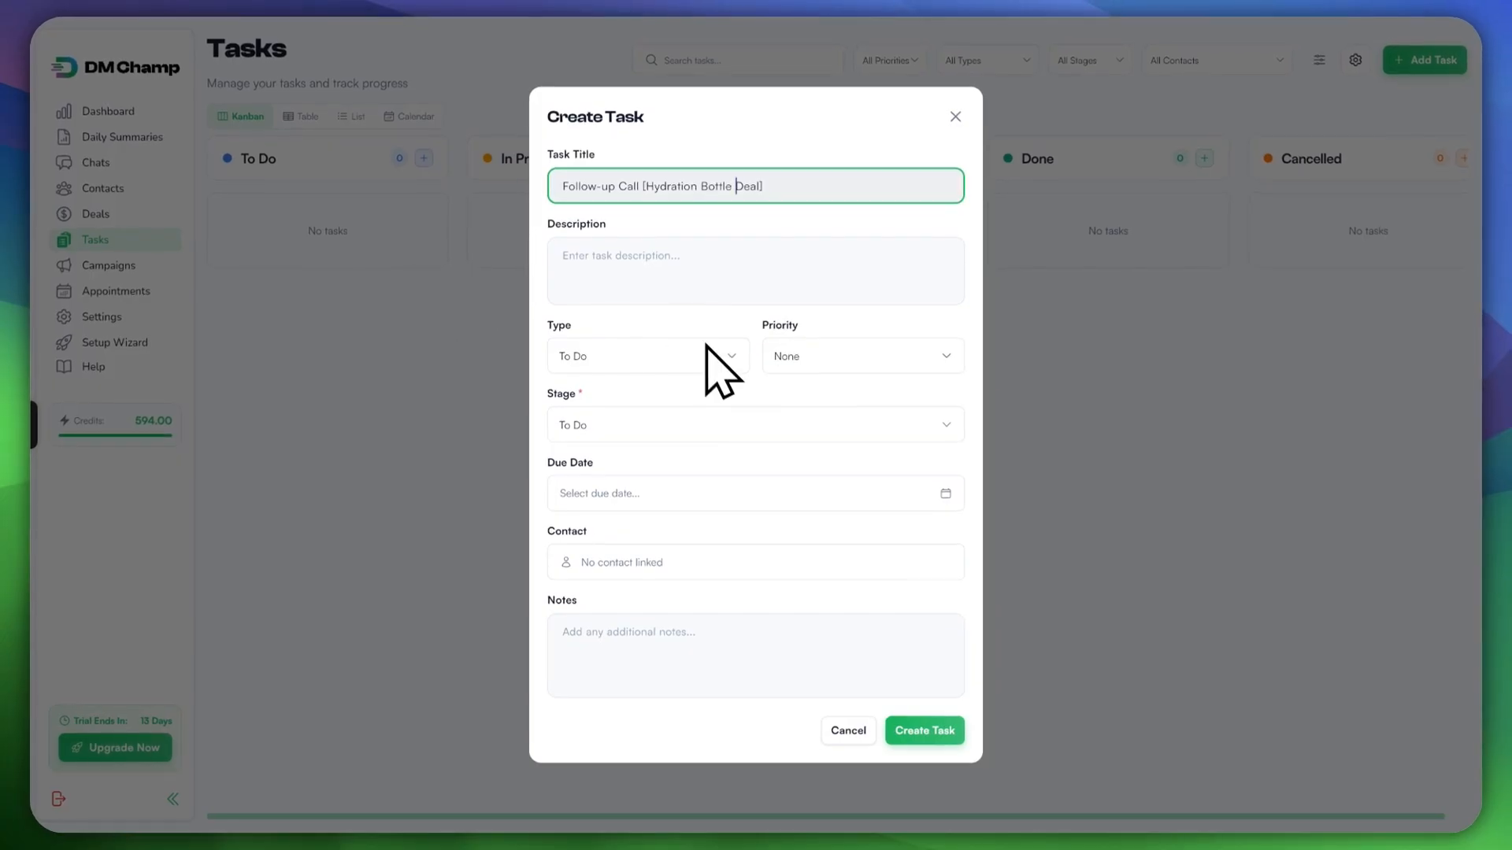
type("Pack")
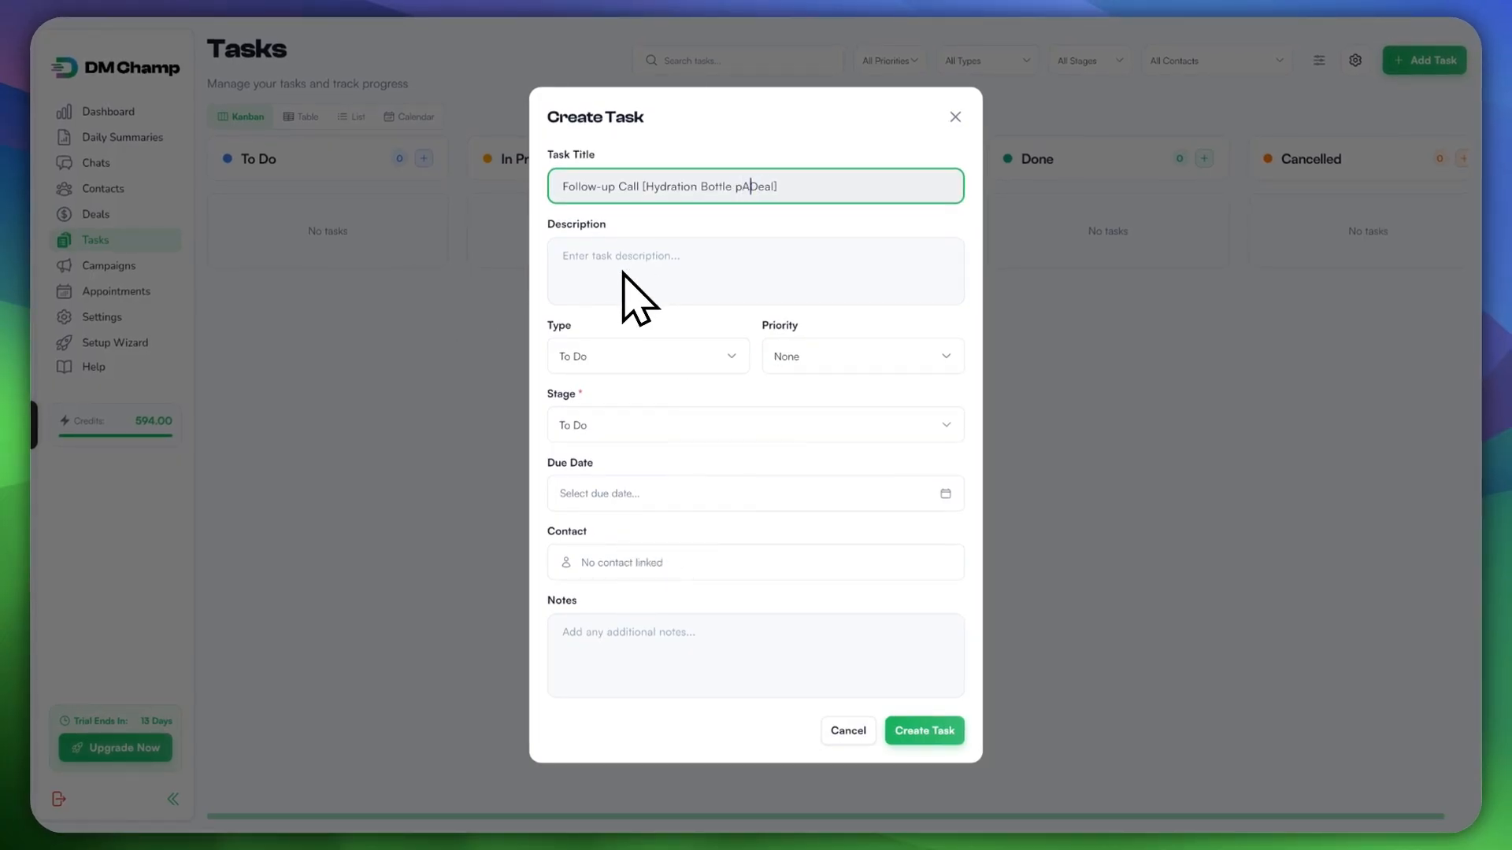
type("age")
Step: Describe the task as a call with the contact about the starter hydration bottle package
key("Tab")
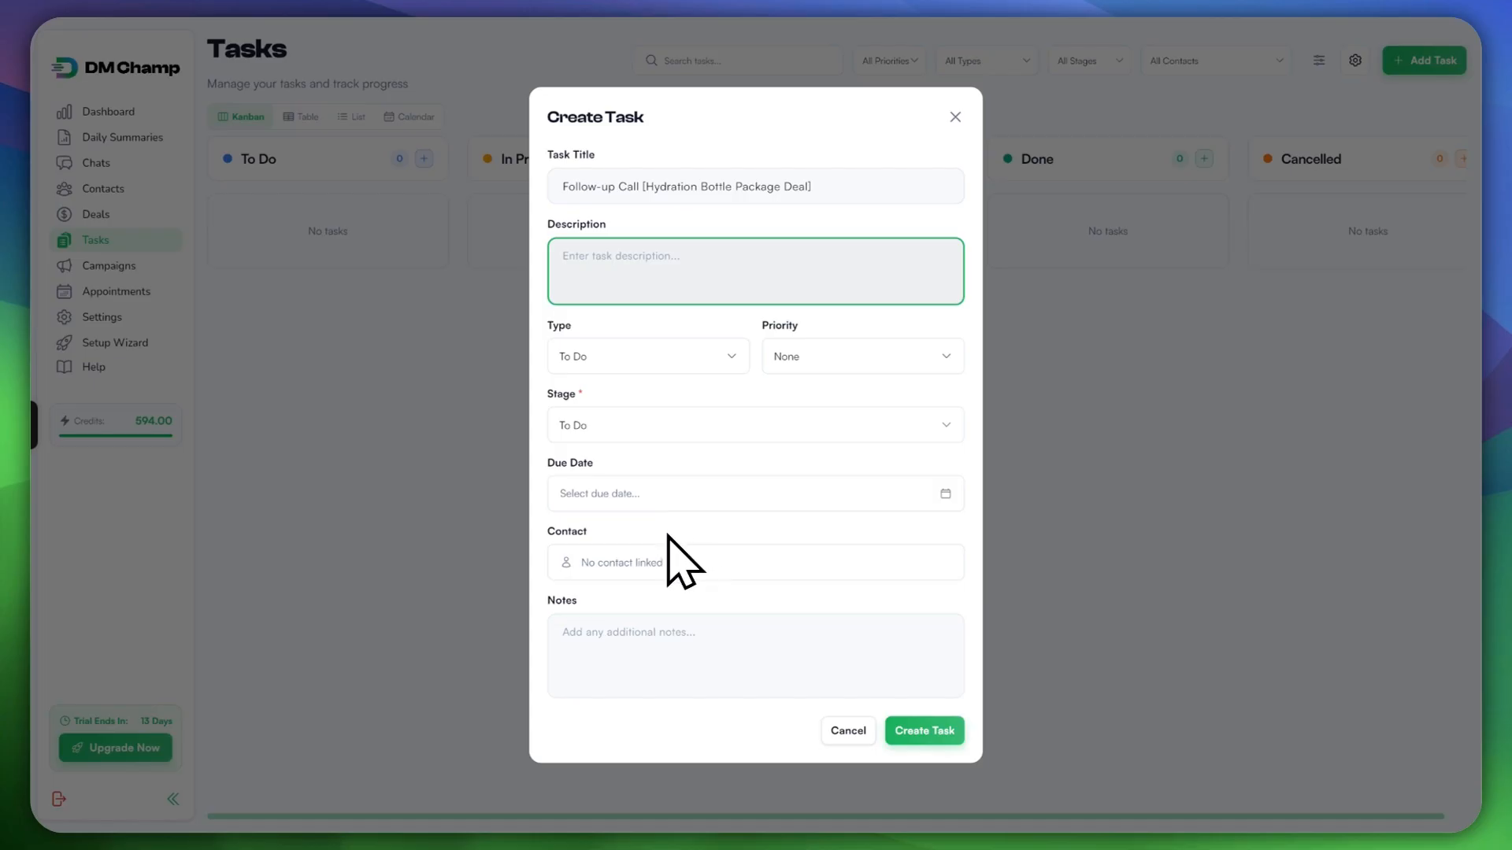
type("Call")
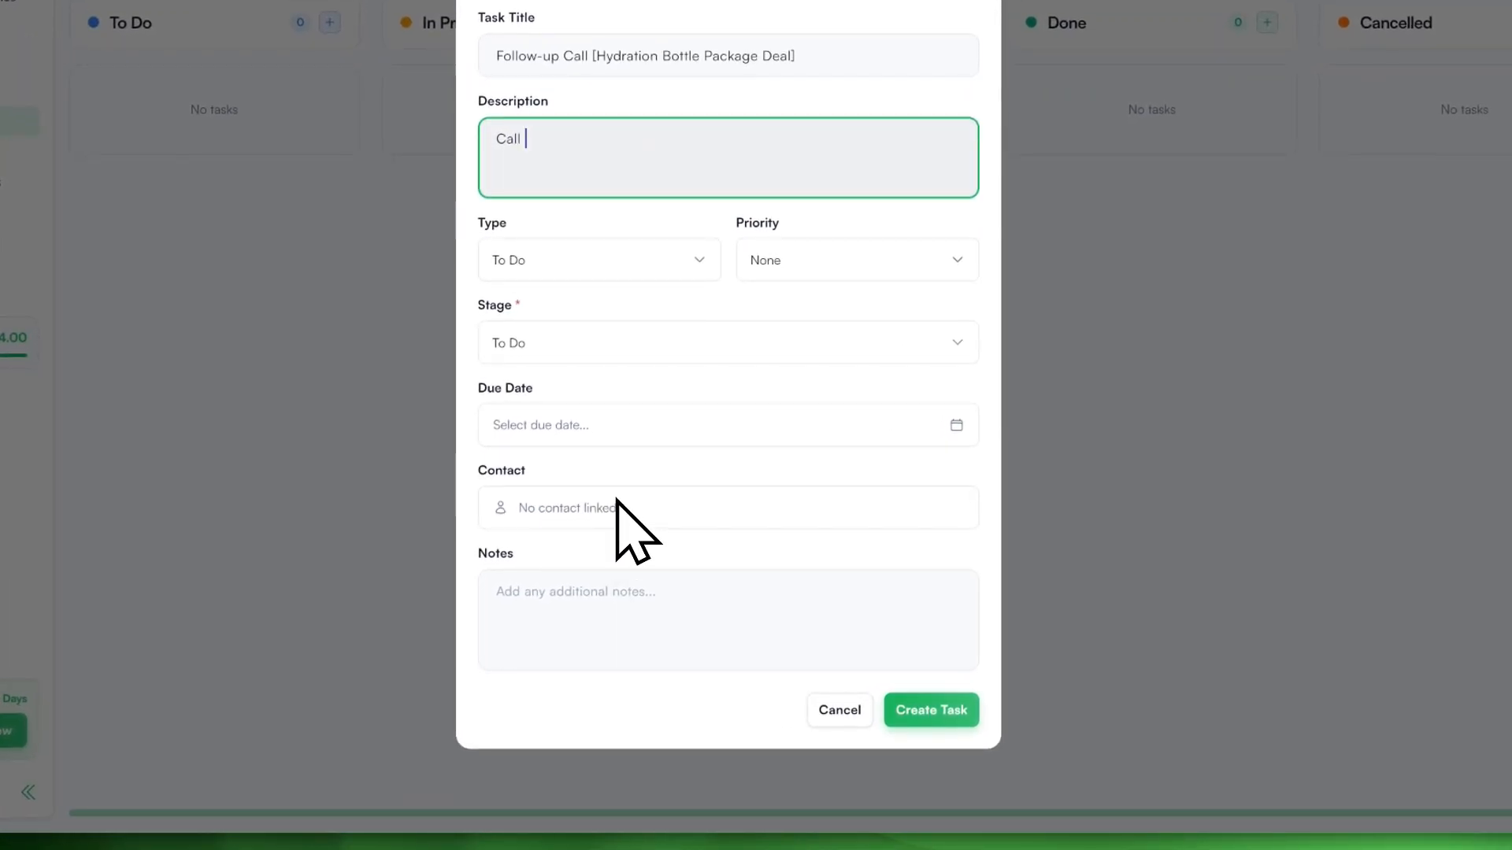
type(" John Sm")
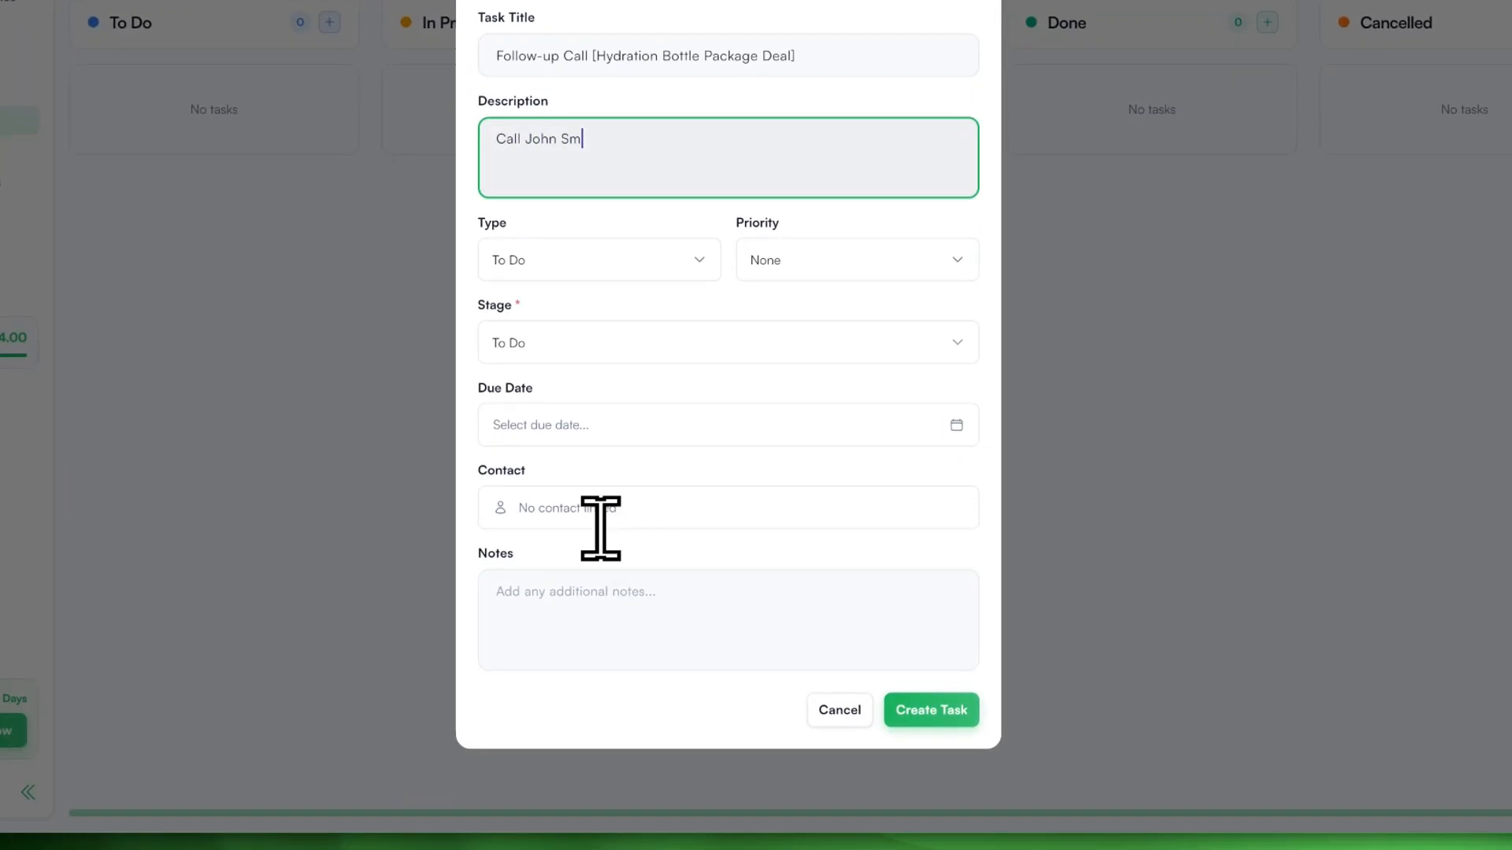
type("ith to sicuss starter hi")
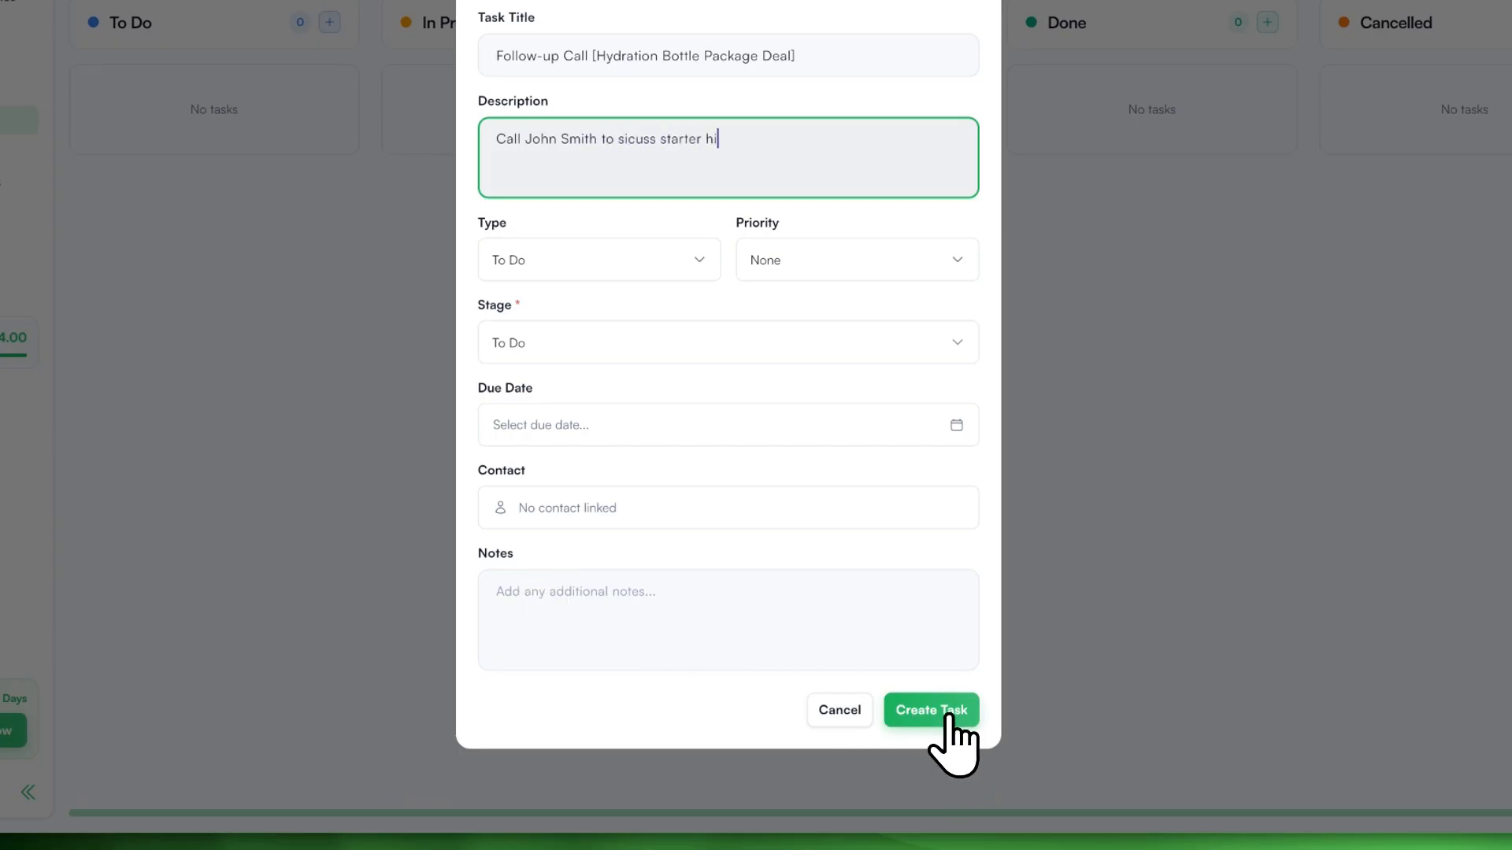
key("BackSpace")
type("ydration b")
type("ottle package.")
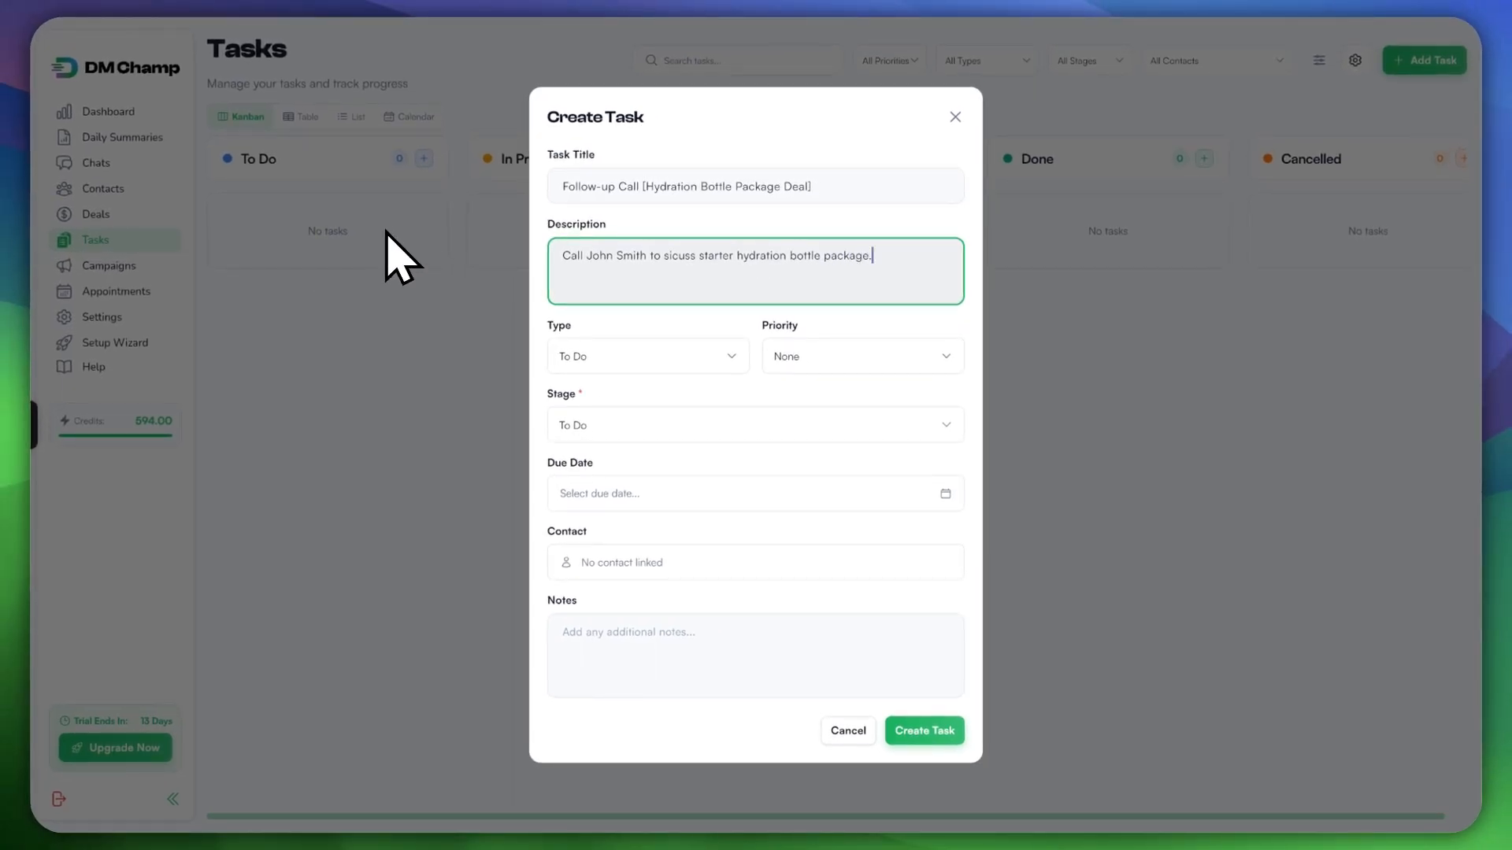
Step: Set the new task's type to Follow Up
left_click(648, 357)
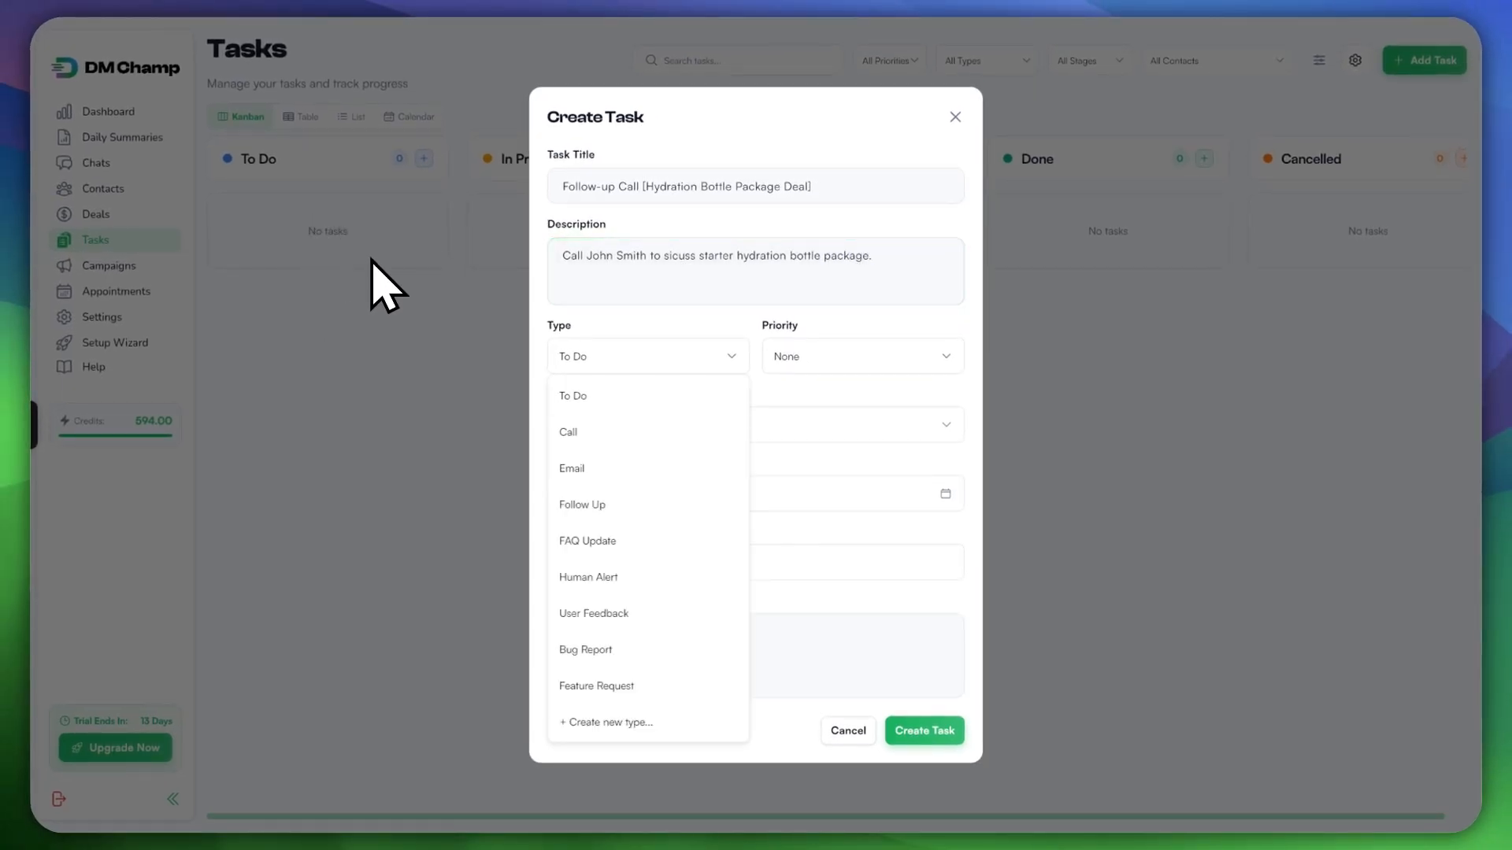
key("Down")
key("Down")
key("Down")
key("Down")
key("Down")
key("Down")
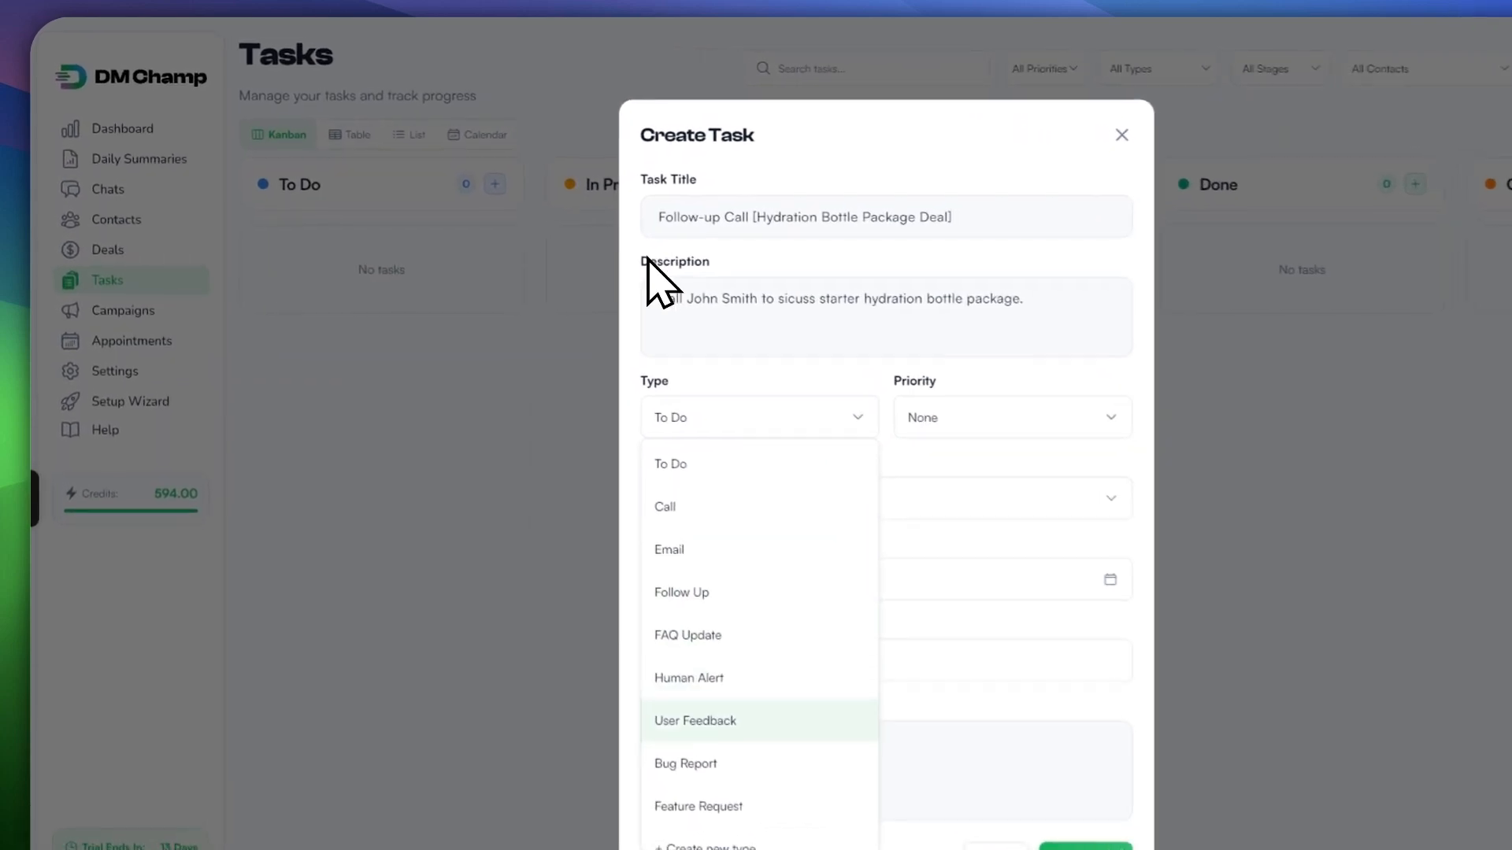
key("Down")
key("Down")
key("Up")
key("Up")
key("Up")
key("Up")
key("Up")
key("Up")
key("Up")
key("Up")
key("Down")
key("Down")
key("Down")
key("Down")
key("Down")
key("Down")
key("Down")
key("Down")
key("Down")
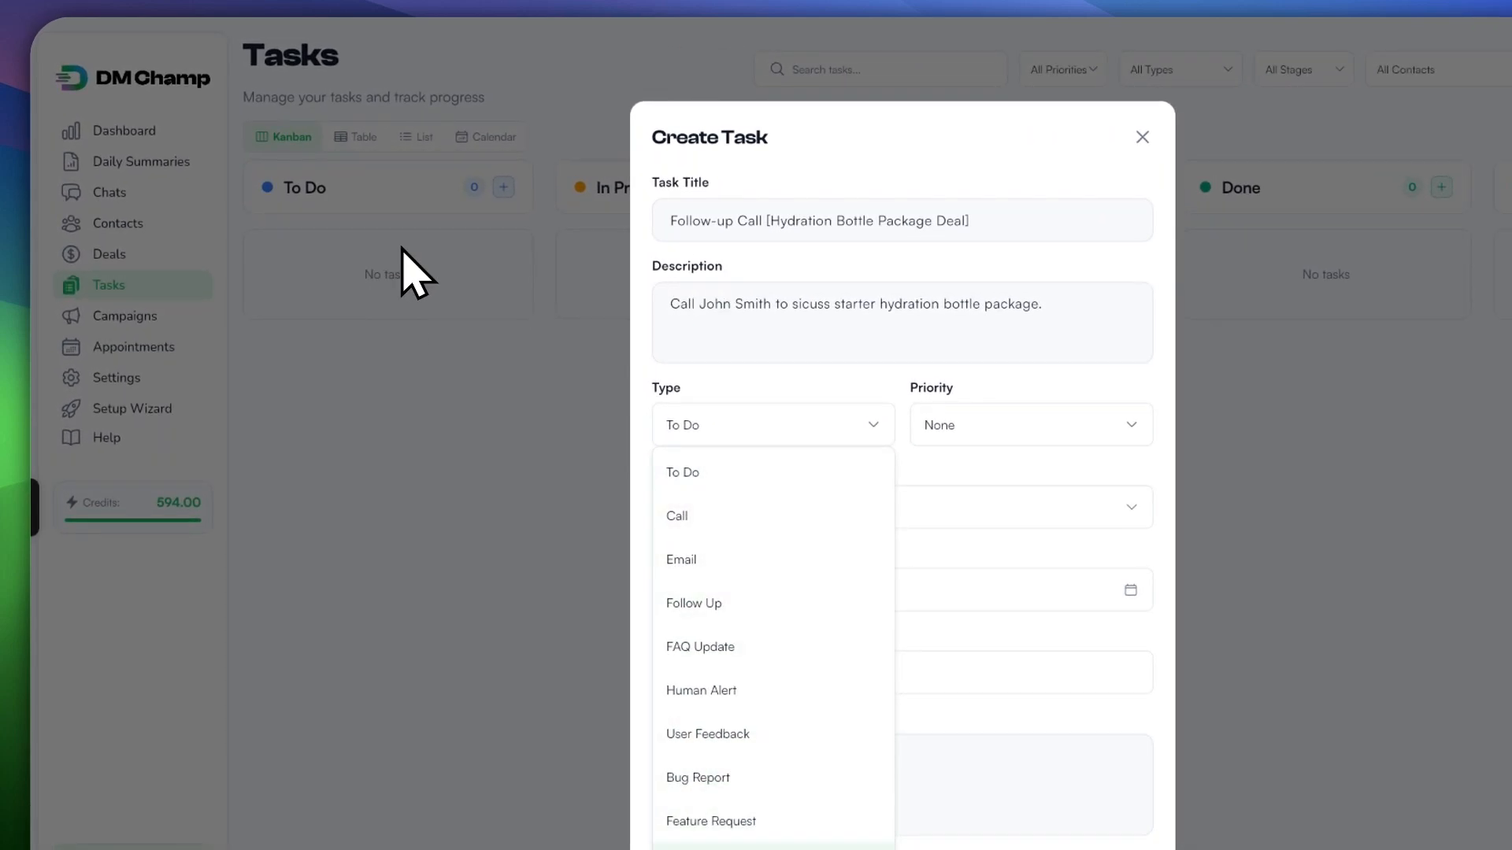
key("Return")
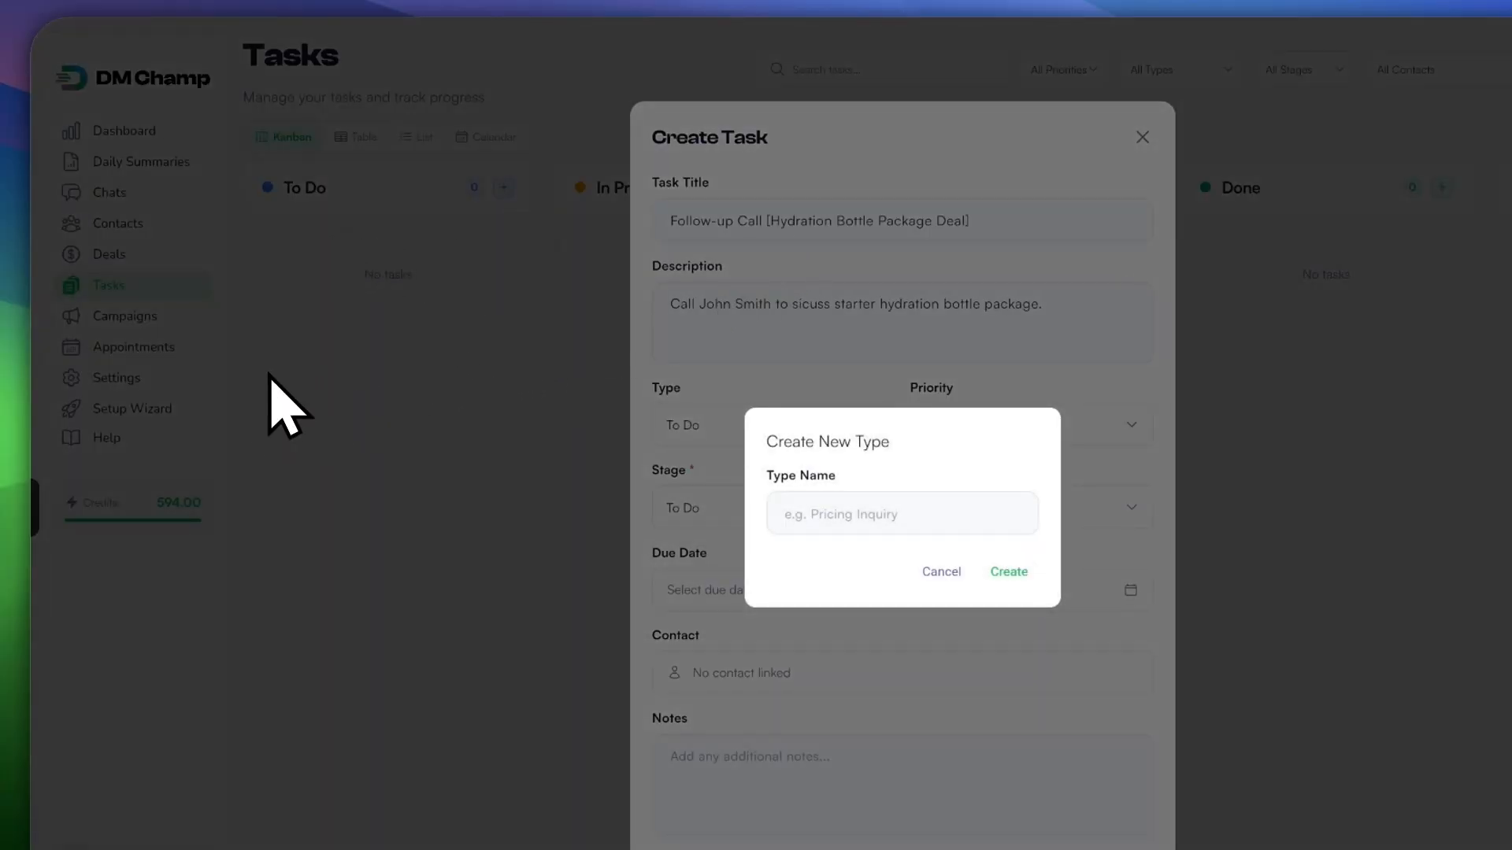
key("Escape")
key("Return")
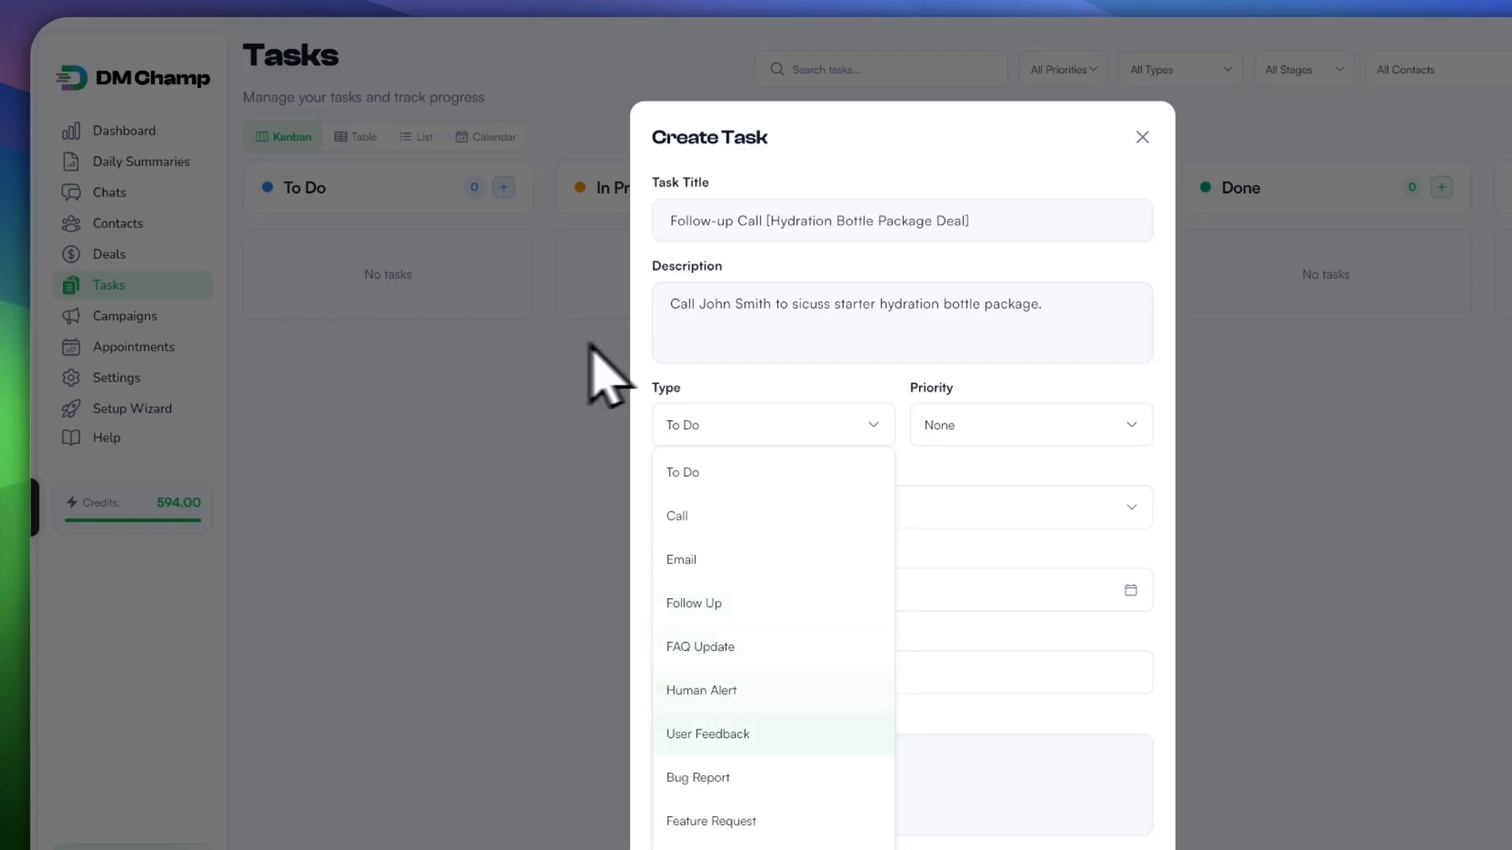
key("Escape")
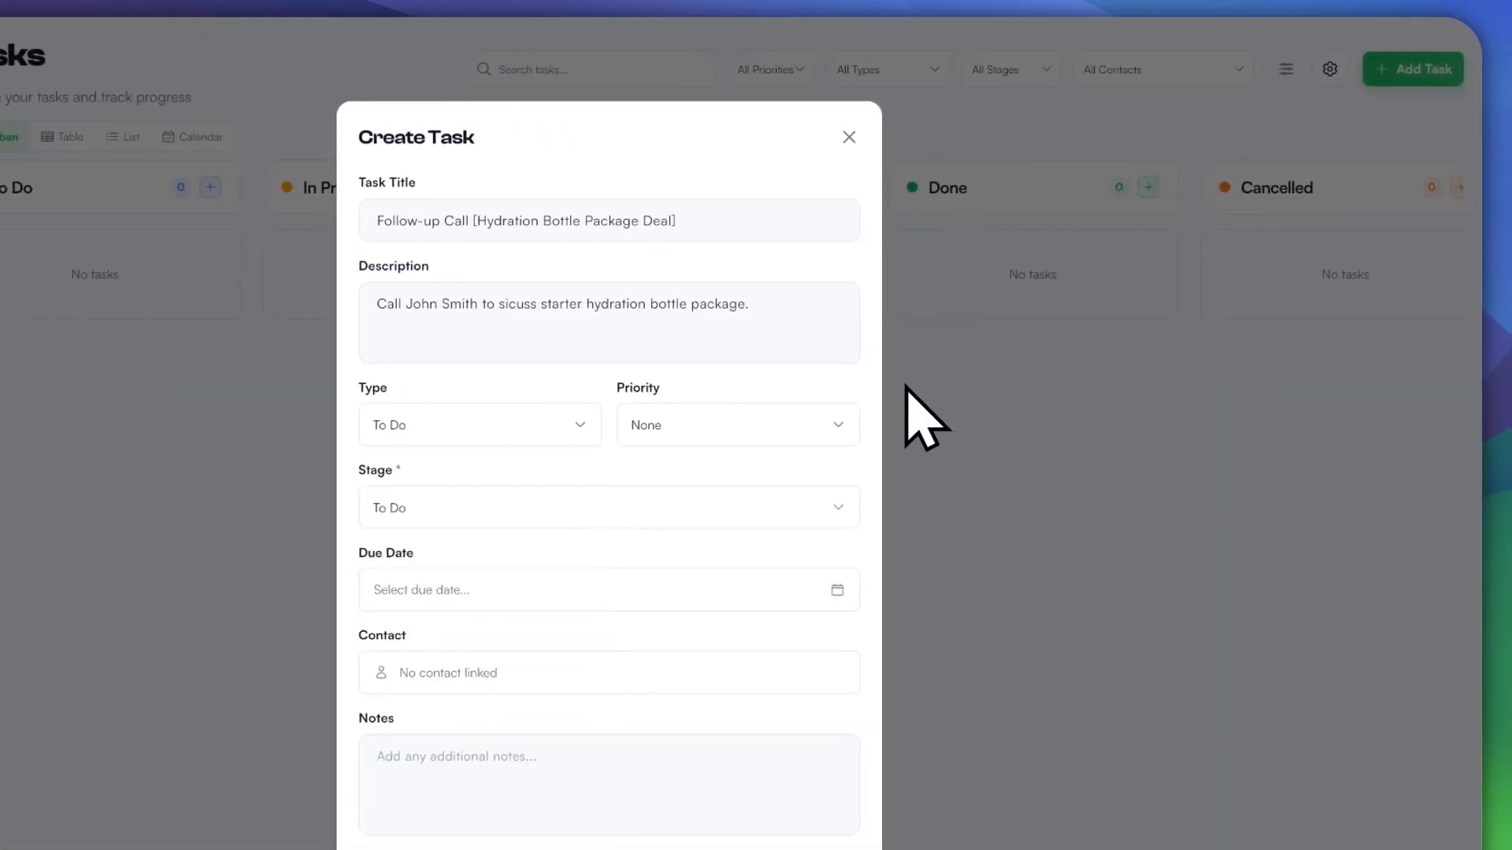
key("Return")
key("Escape")
key("Return")
key("Down")
key("Down")
key("Down")
key("Return")
key("shift+Tab")
key("shift+Tab")
Step: Set the task priority to Low
left_click(880, 384)
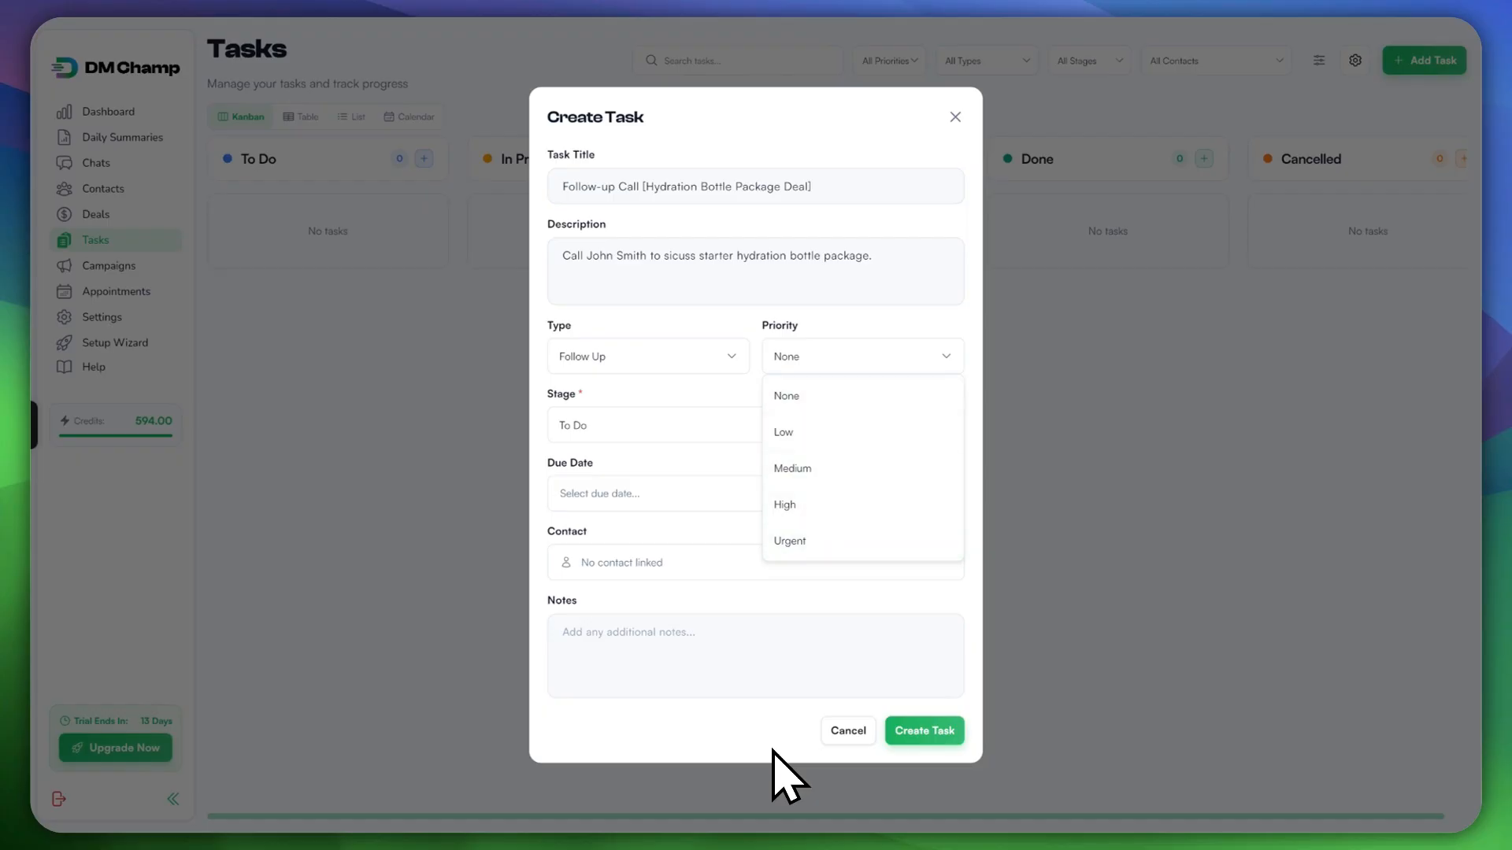
key("Down")
key("Return")
key("Return")
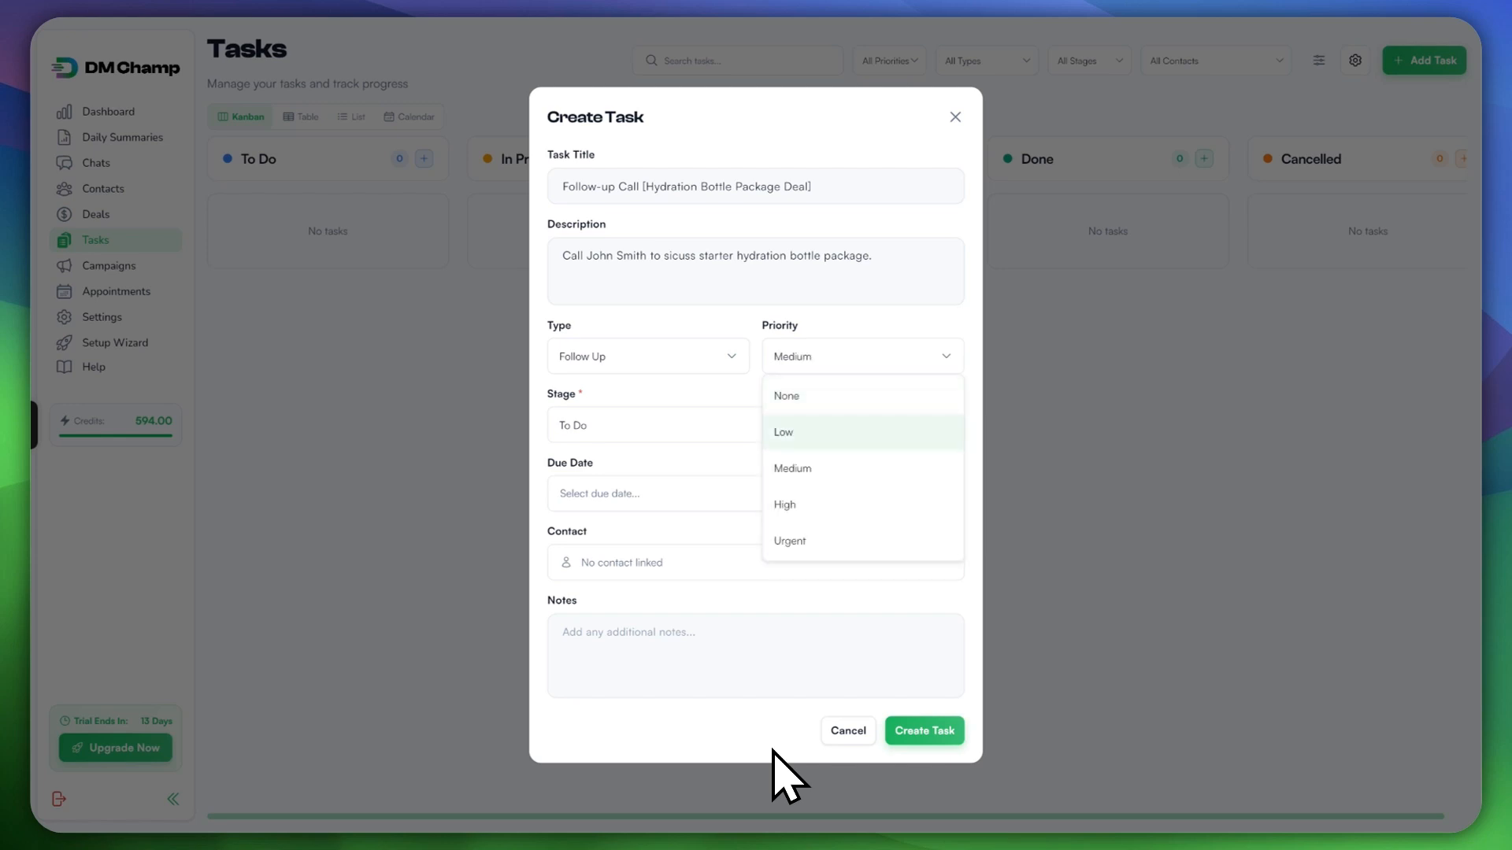
key("Down")
key("Down")
key("Return")
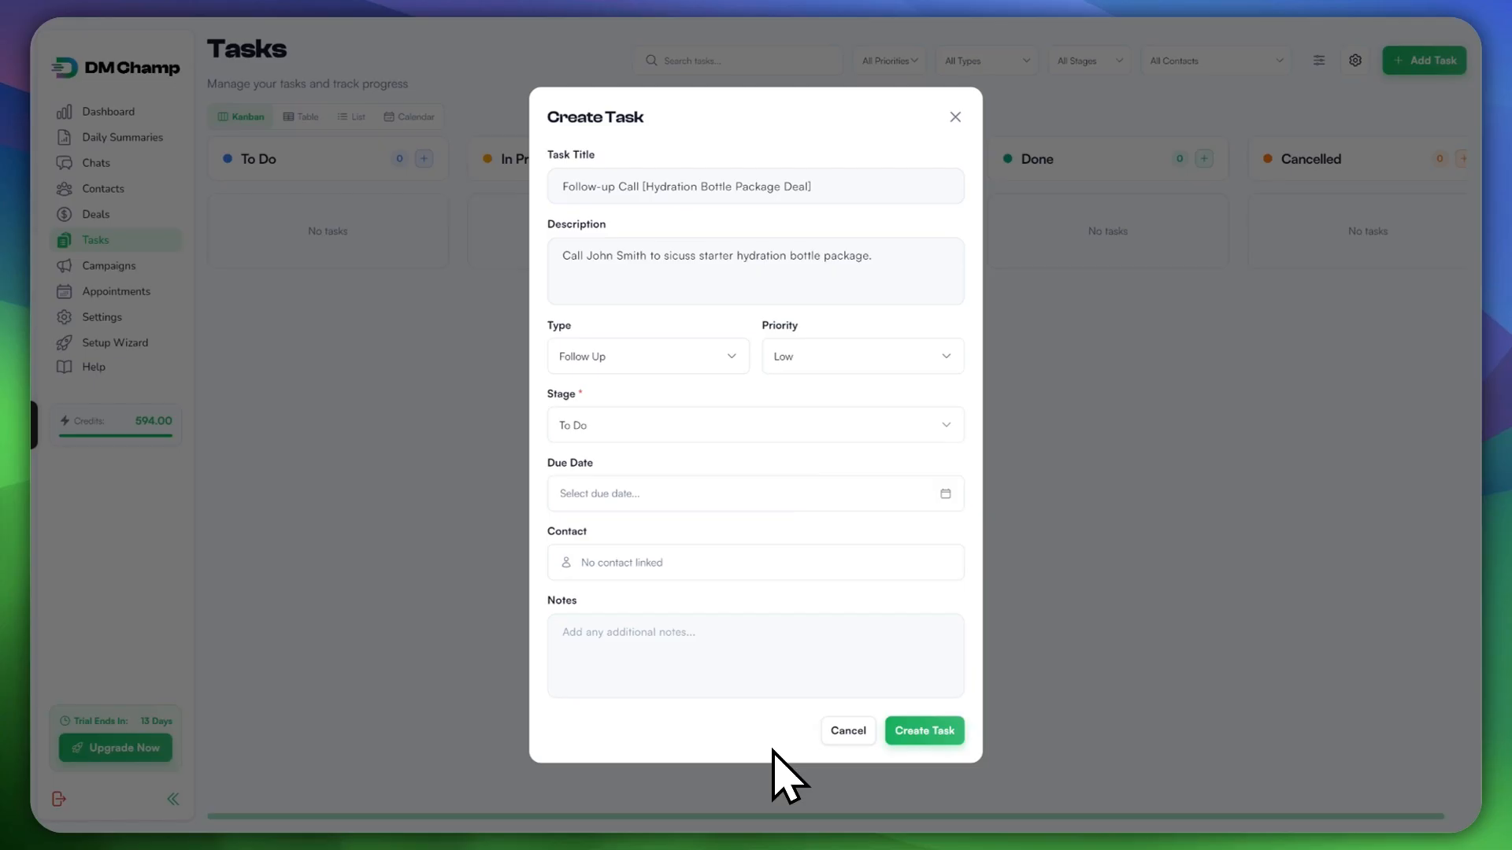
Step: Leave the task stage on To Do
key("Return")
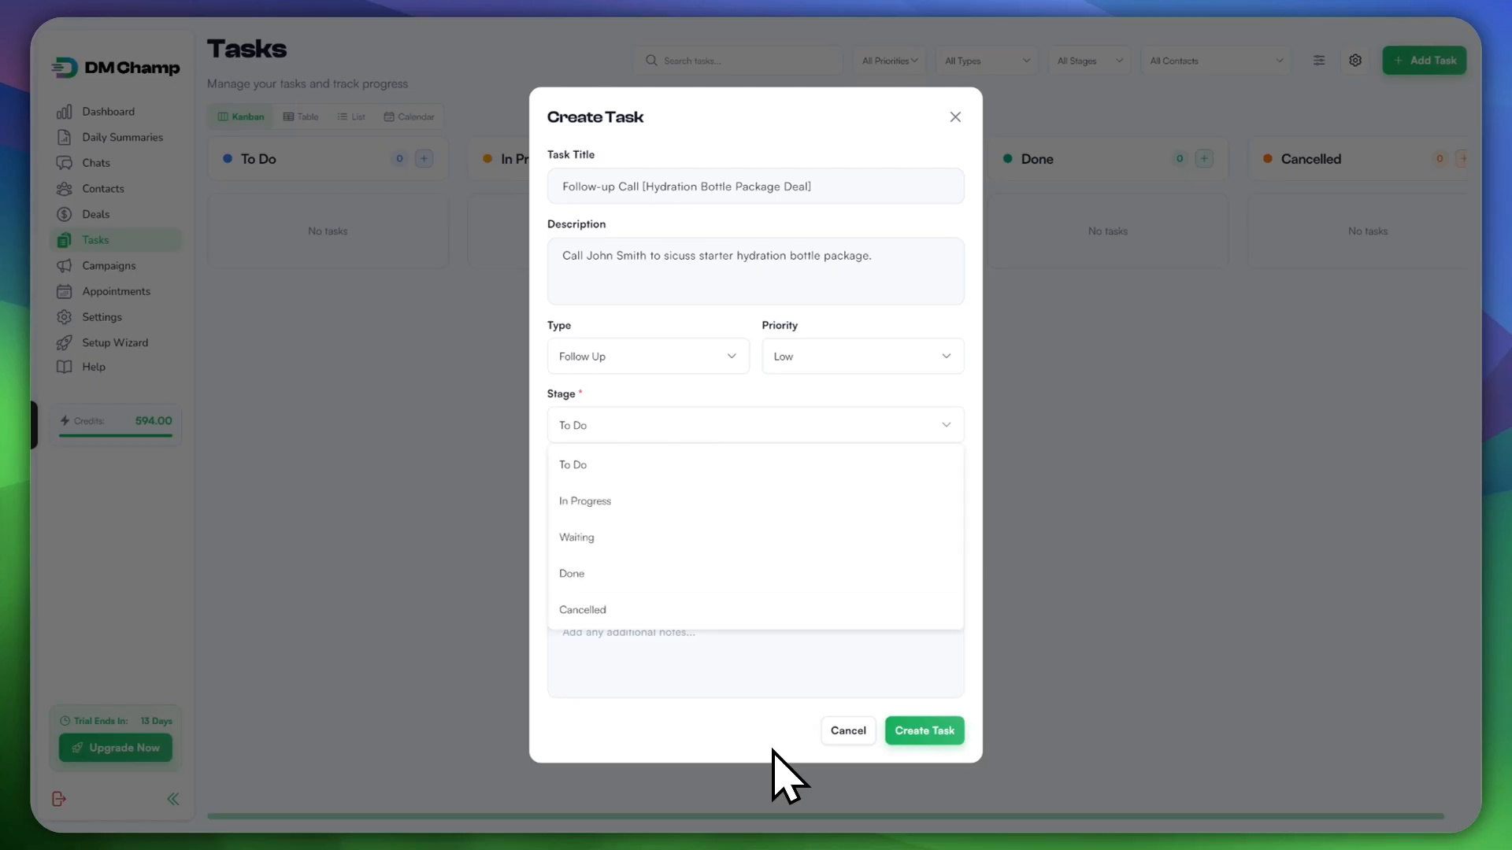
key("Down")
key("Down")
key("Down")
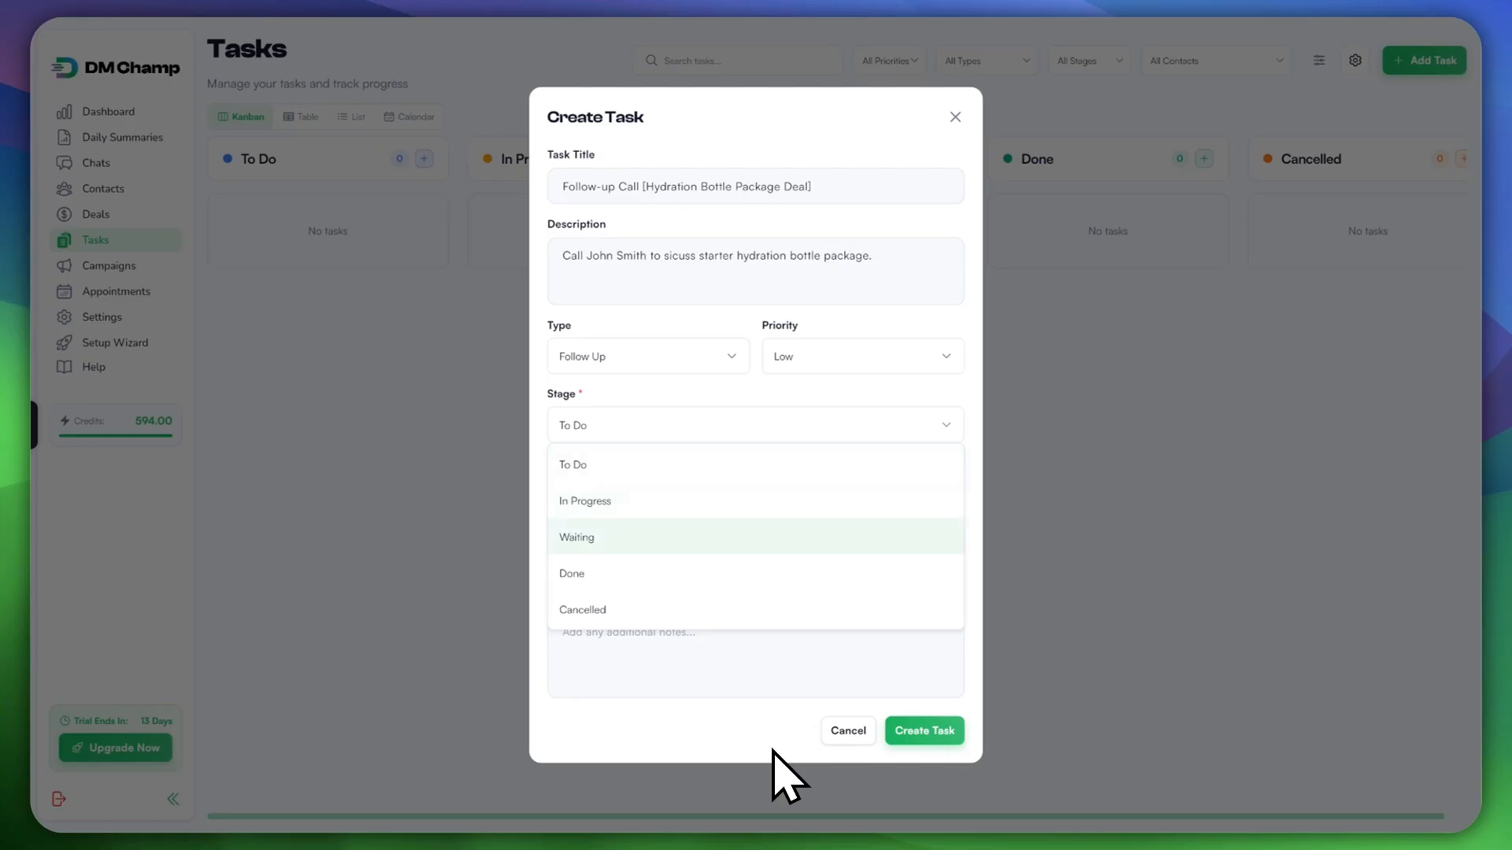
key("Down")
key("Down")
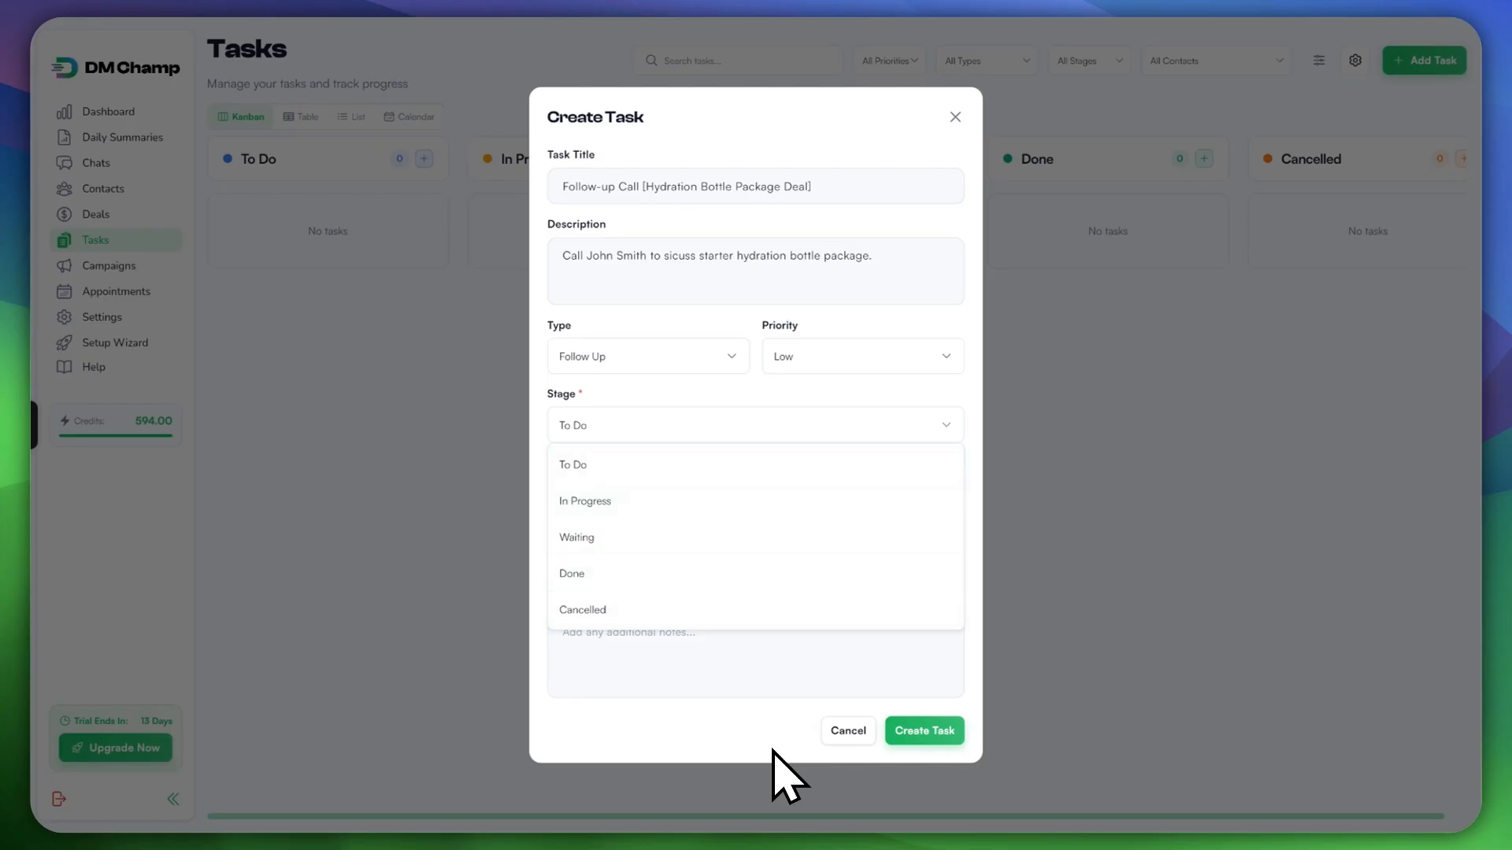
key("Down")
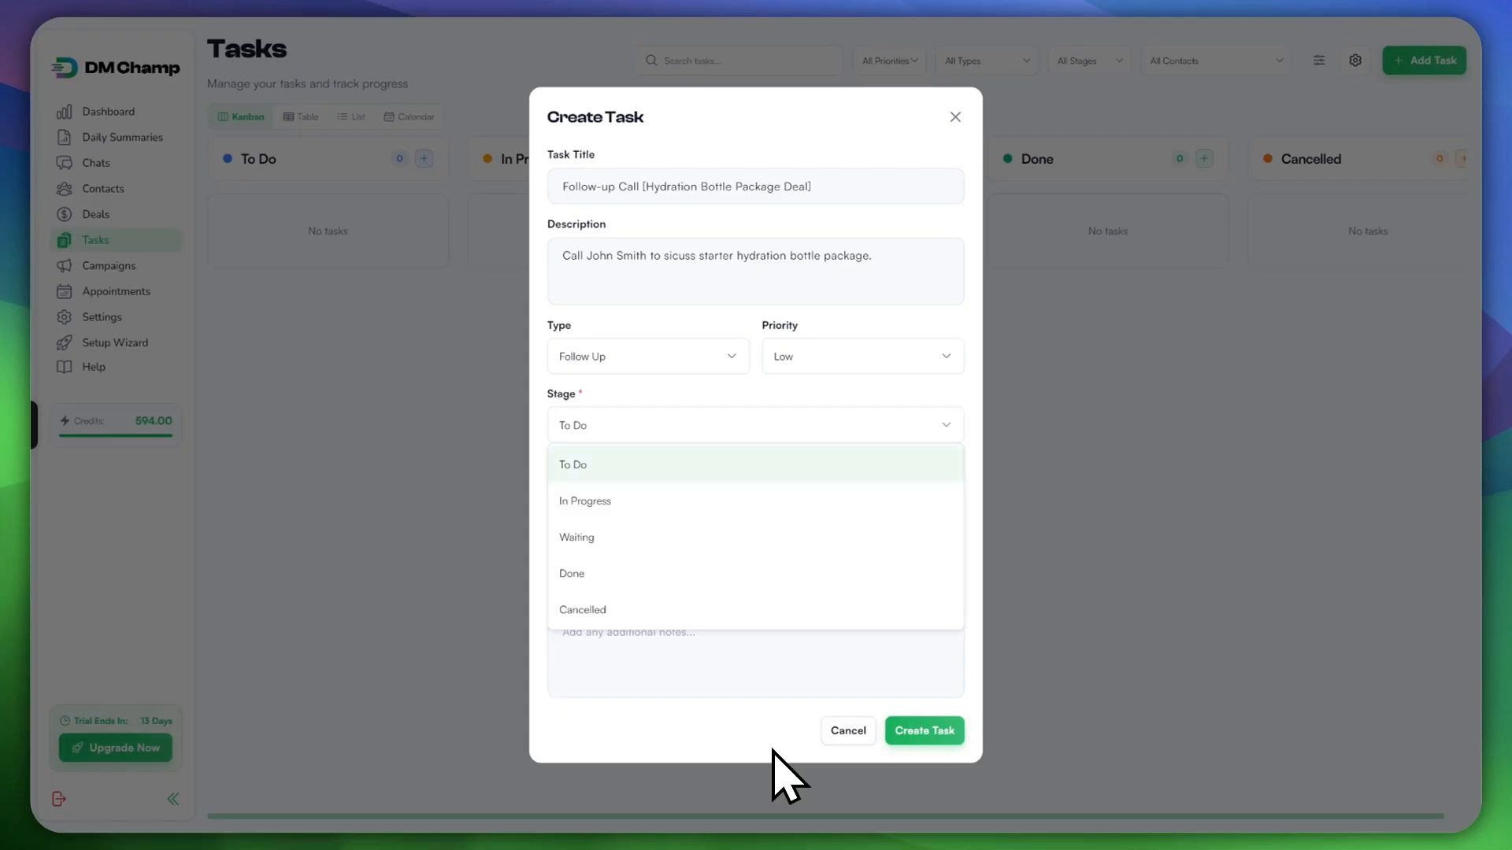
key("Return")
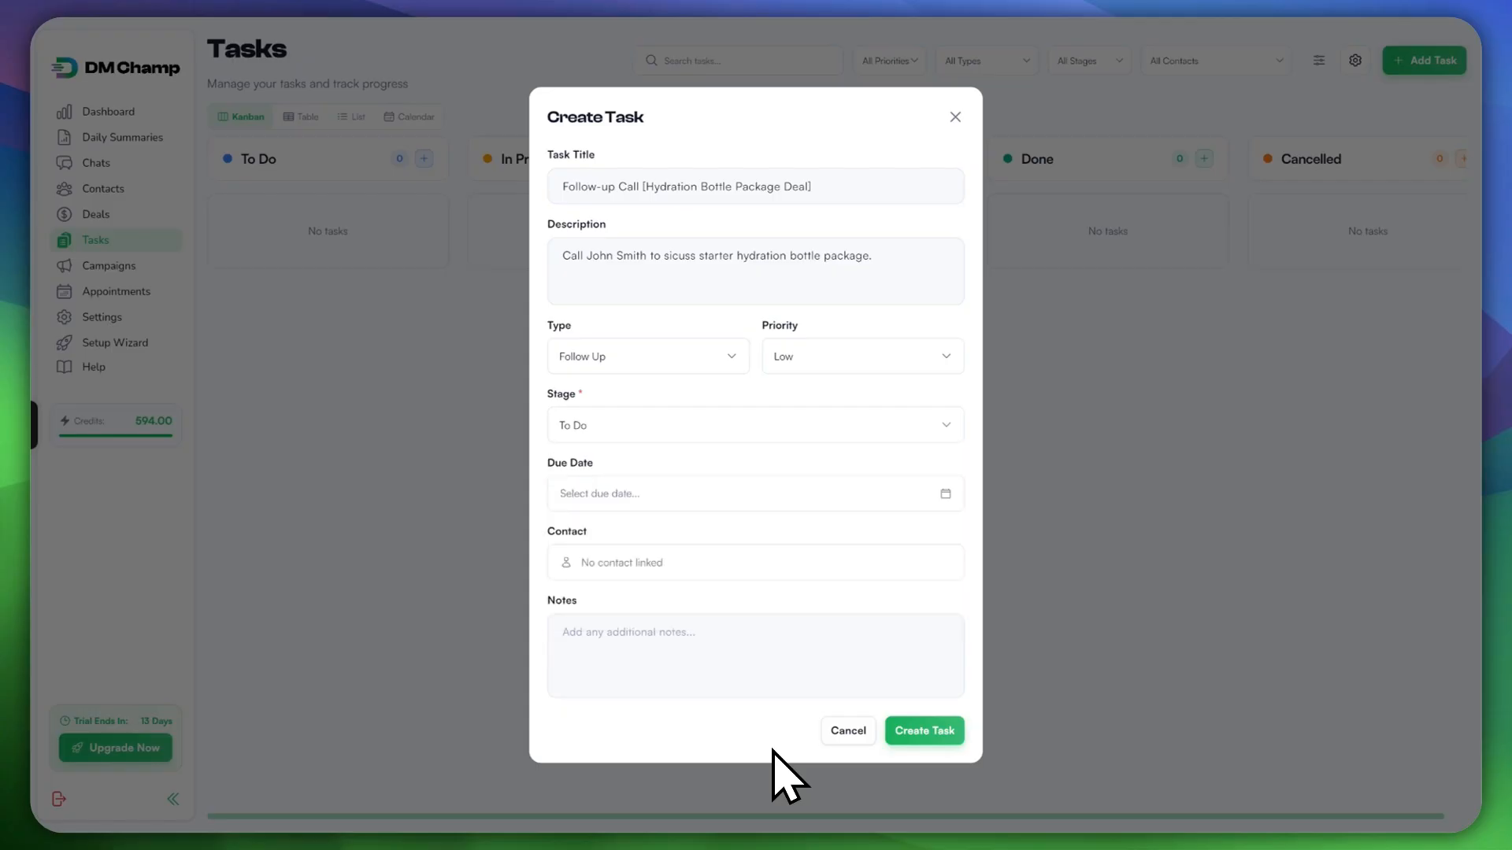
key("Return")
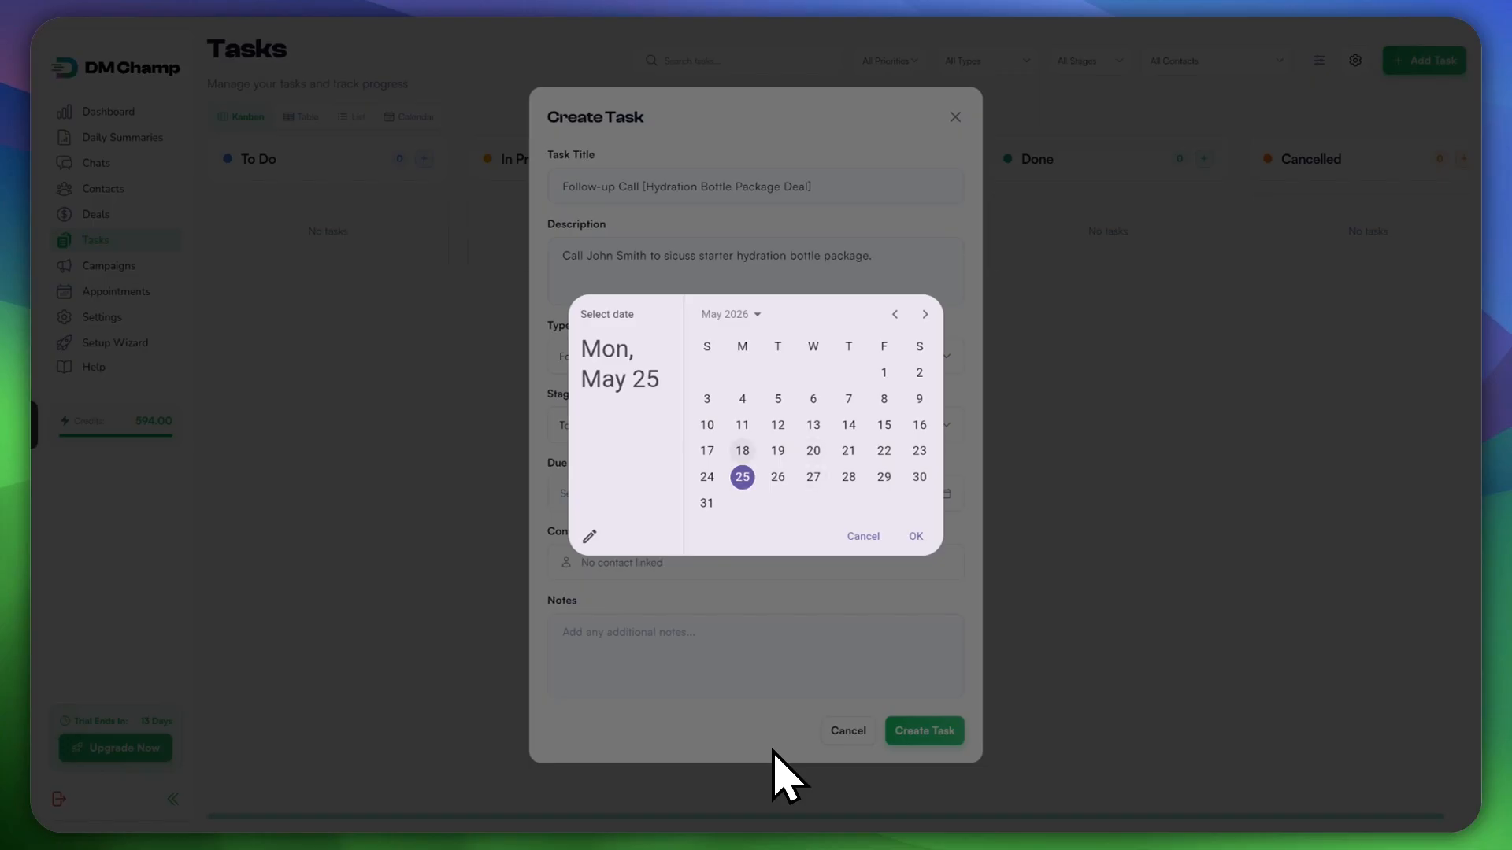
Step: Pick May 26, 2026 as the due date and create the Follow-up Call task
key("Down")
key("Right")
key("Right")
key("Left")
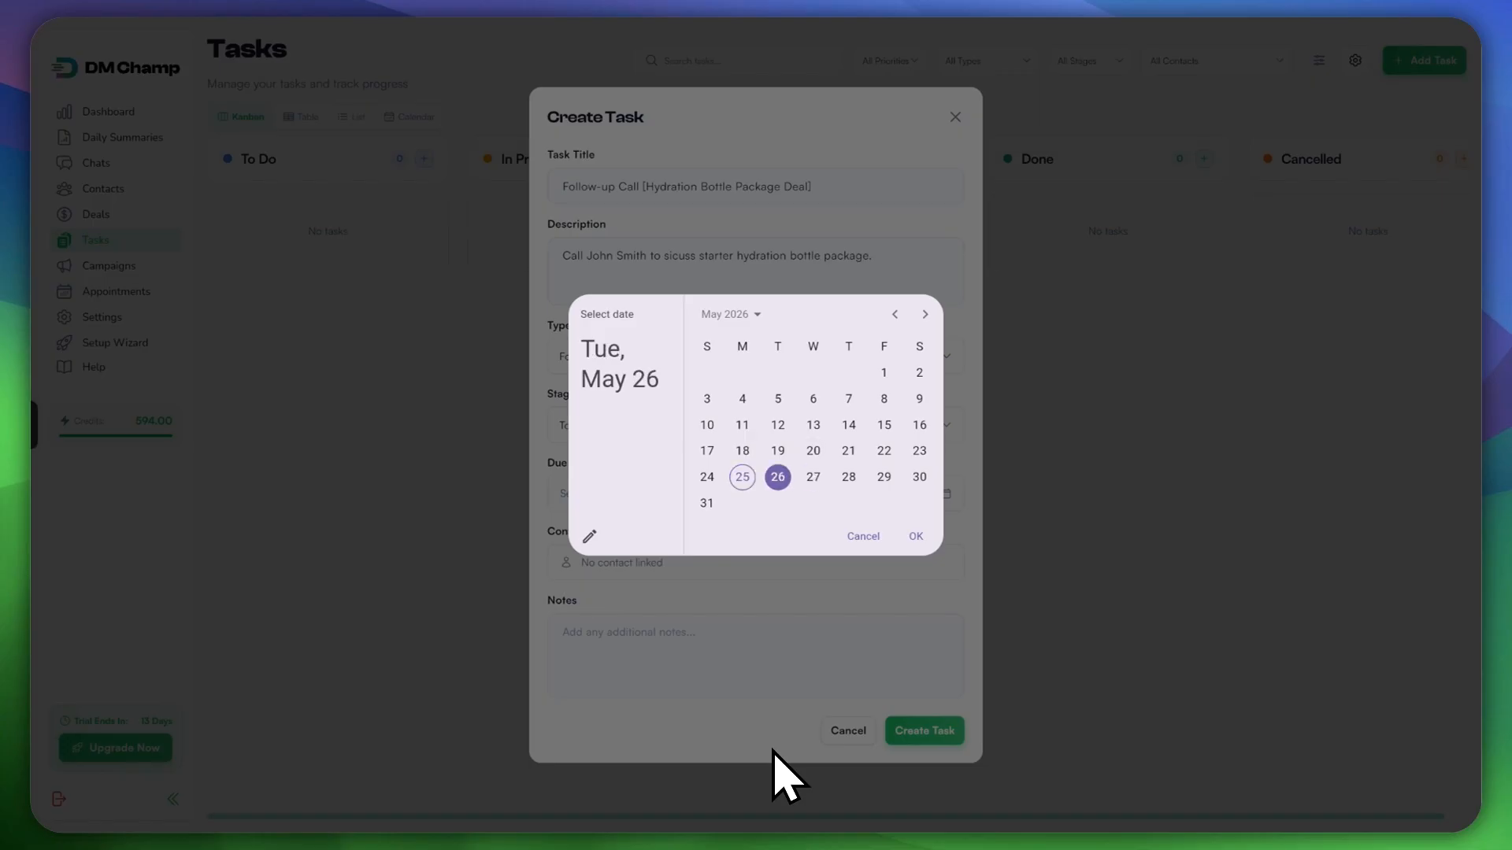
key("Return")
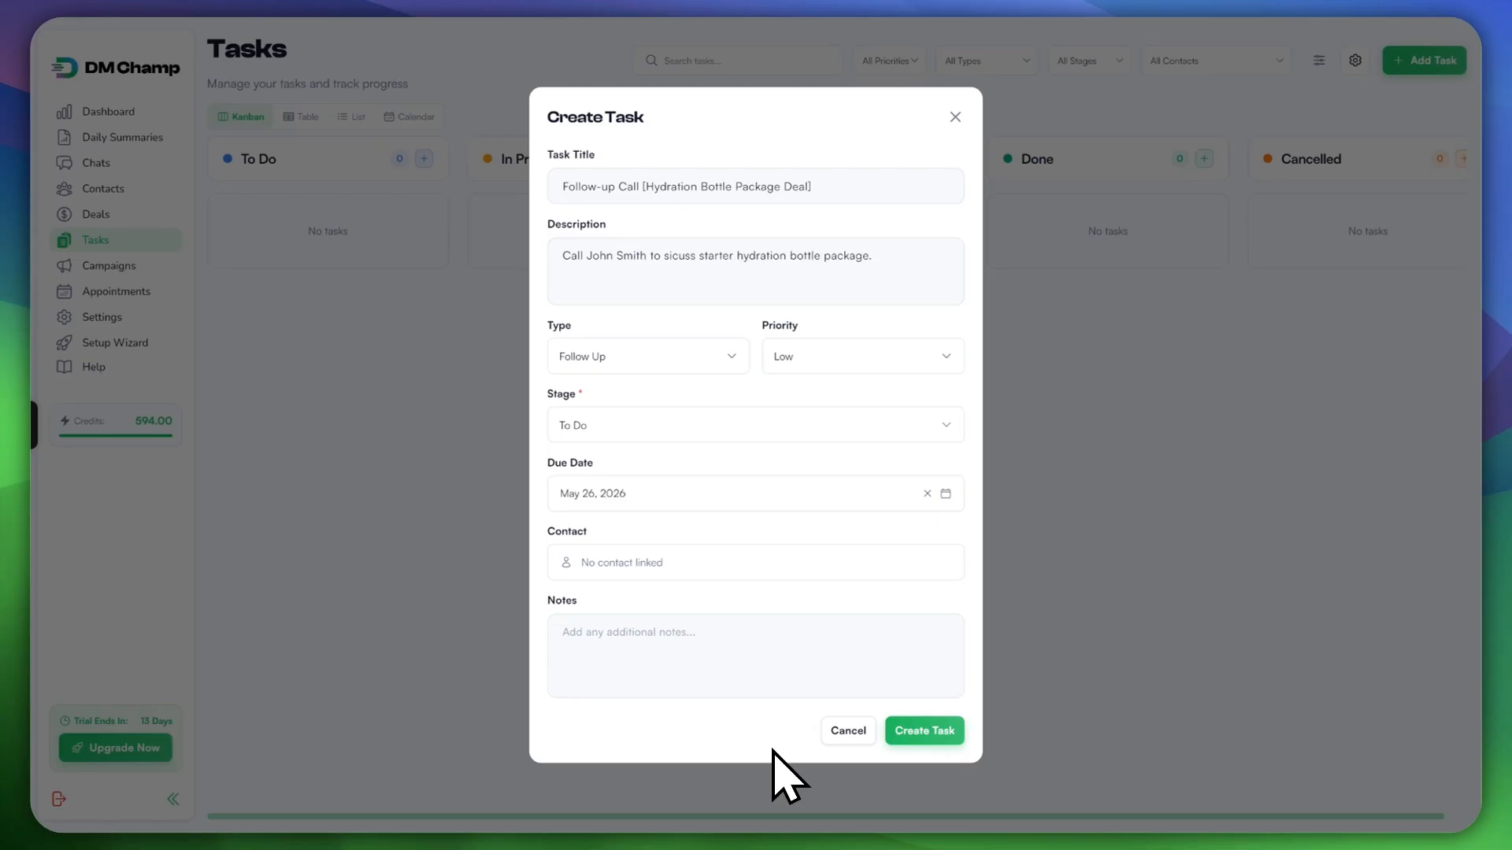
left_click(756, 656)
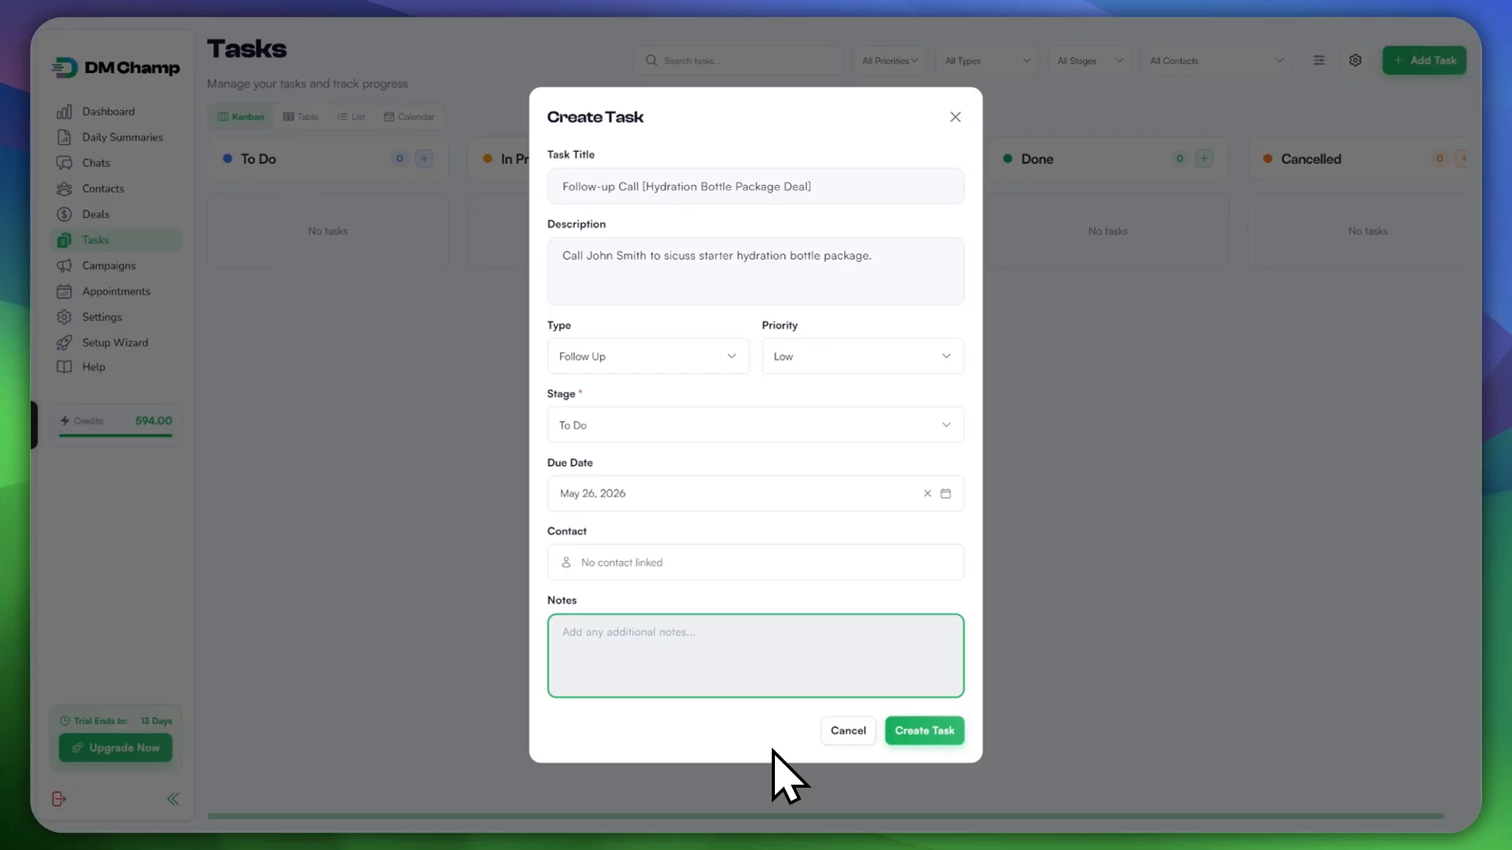
left_click(925, 731)
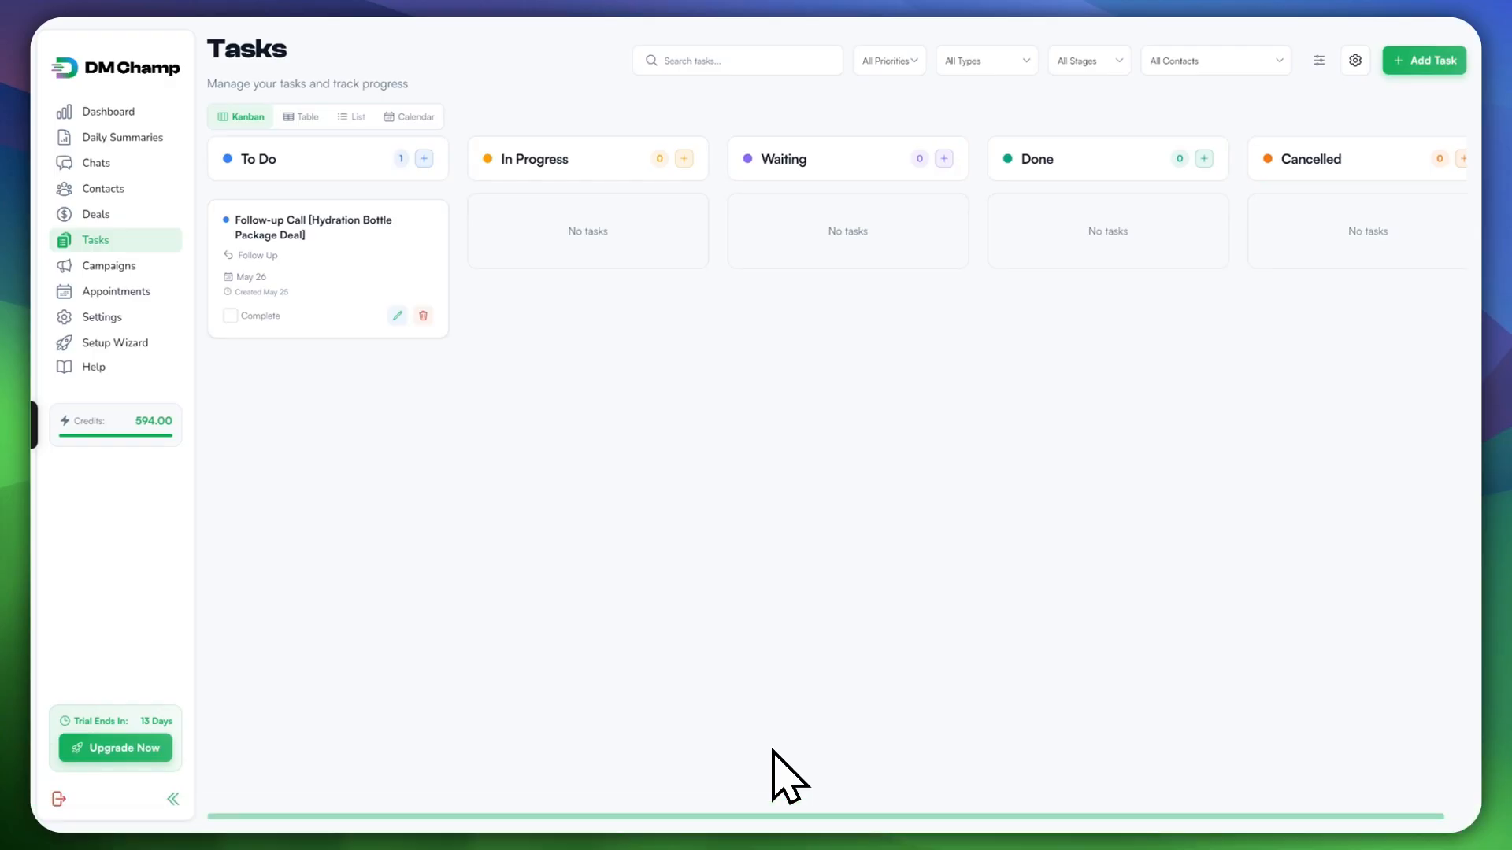
Step: Scroll the Kanban board right to see the completed copy in the Done column
scroll(773, 749, "right", 1)
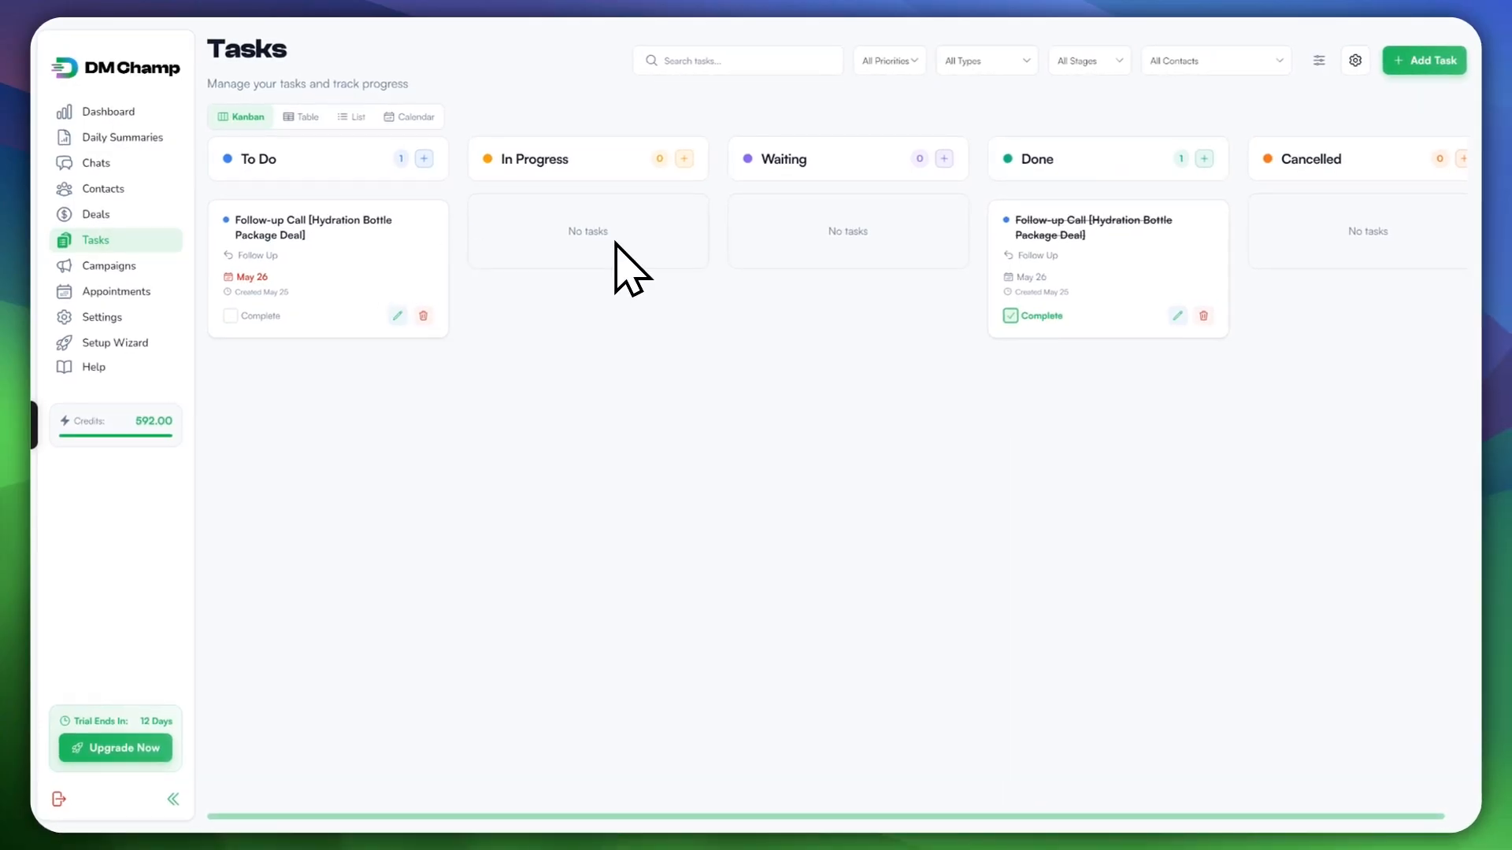
Step: Edit the To Do follow-up call task, changing its stage to In Progress
left_click(397, 316)
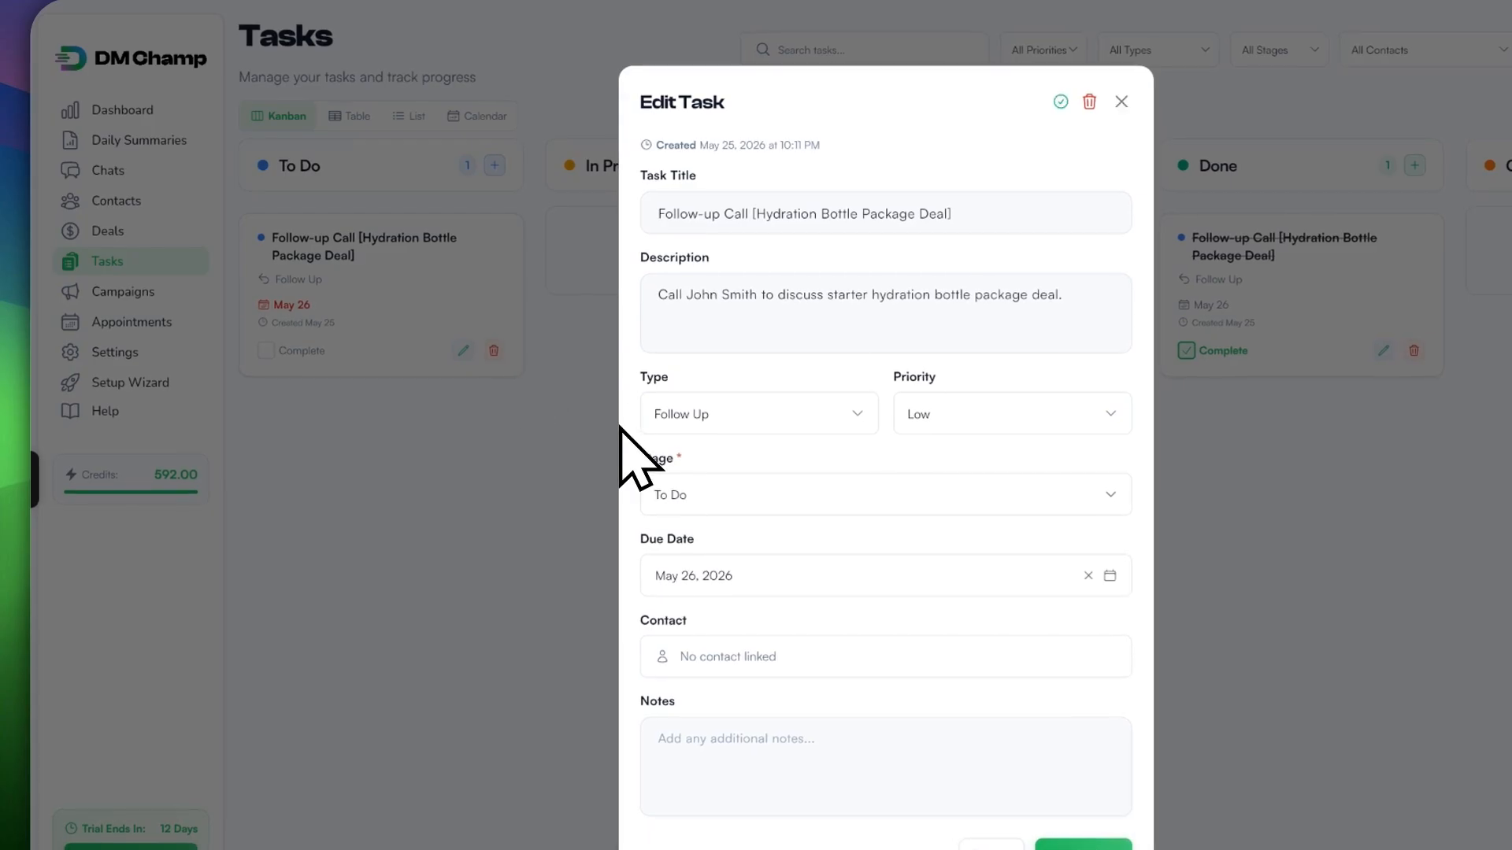
left_click(719, 492)
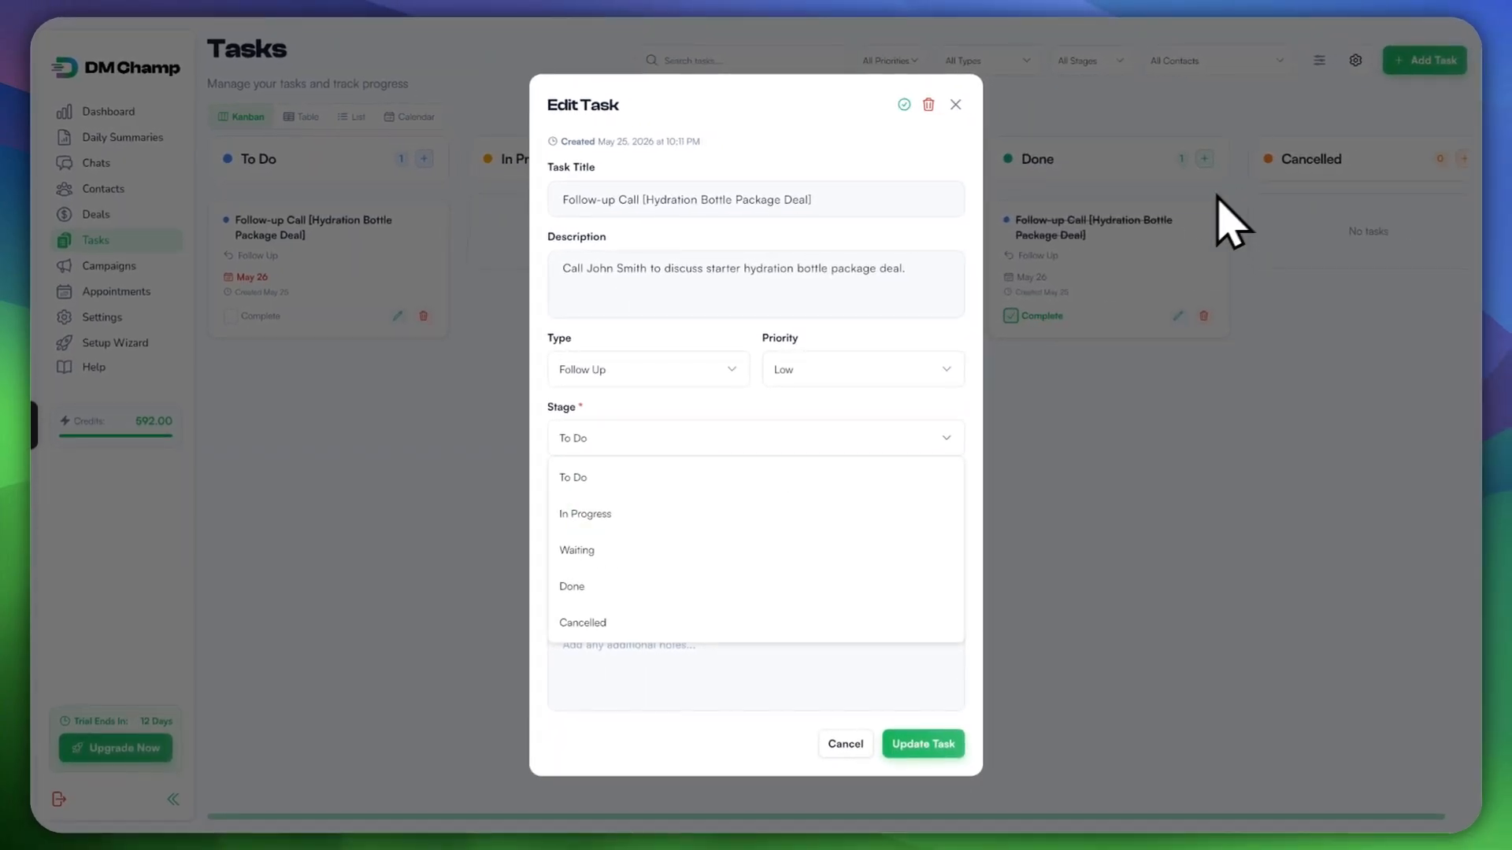
left_click(584, 513)
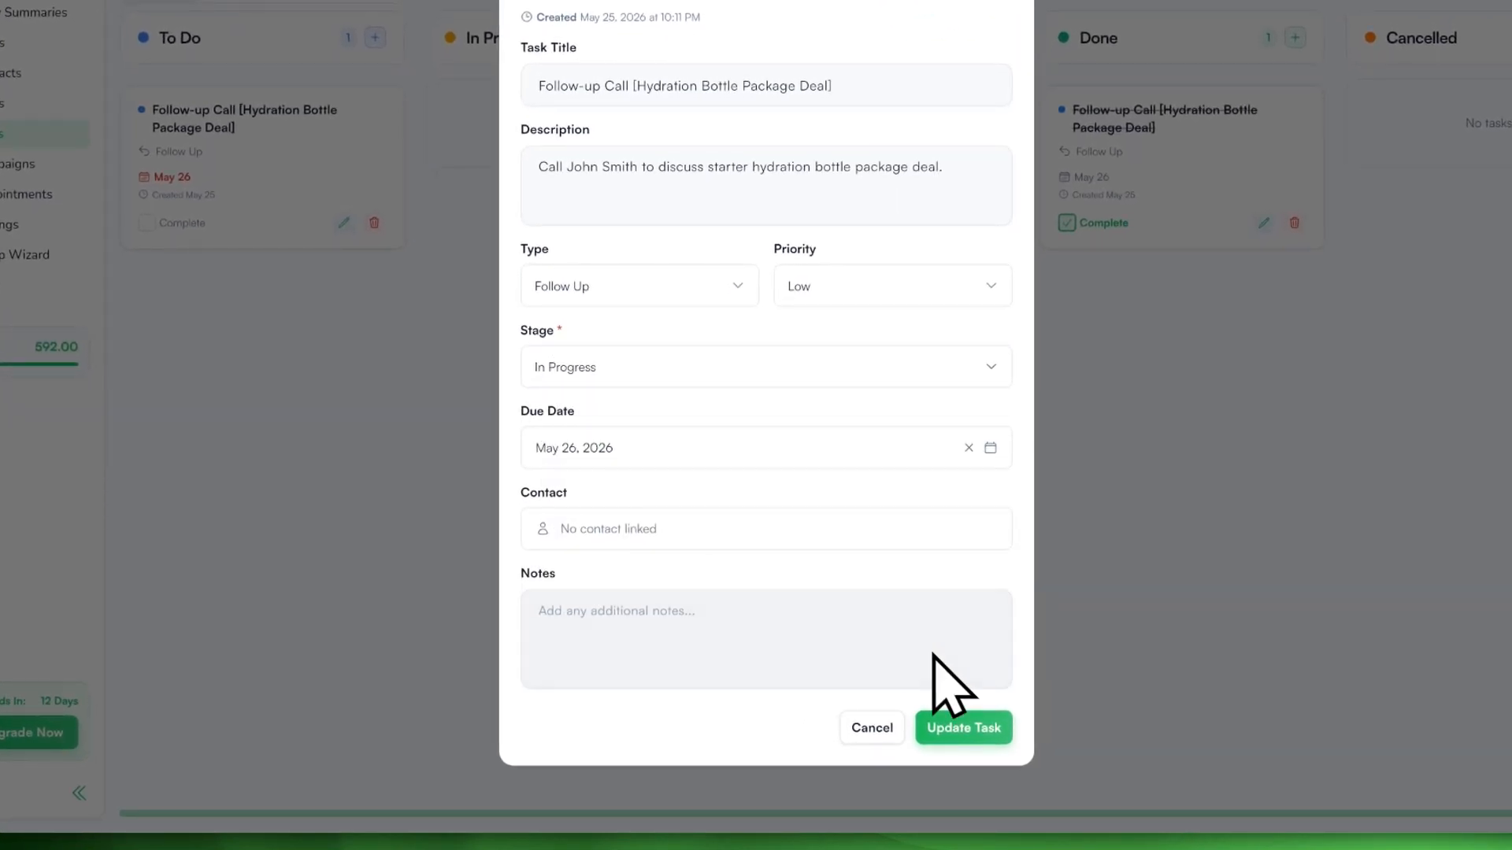
left_click(962, 731)
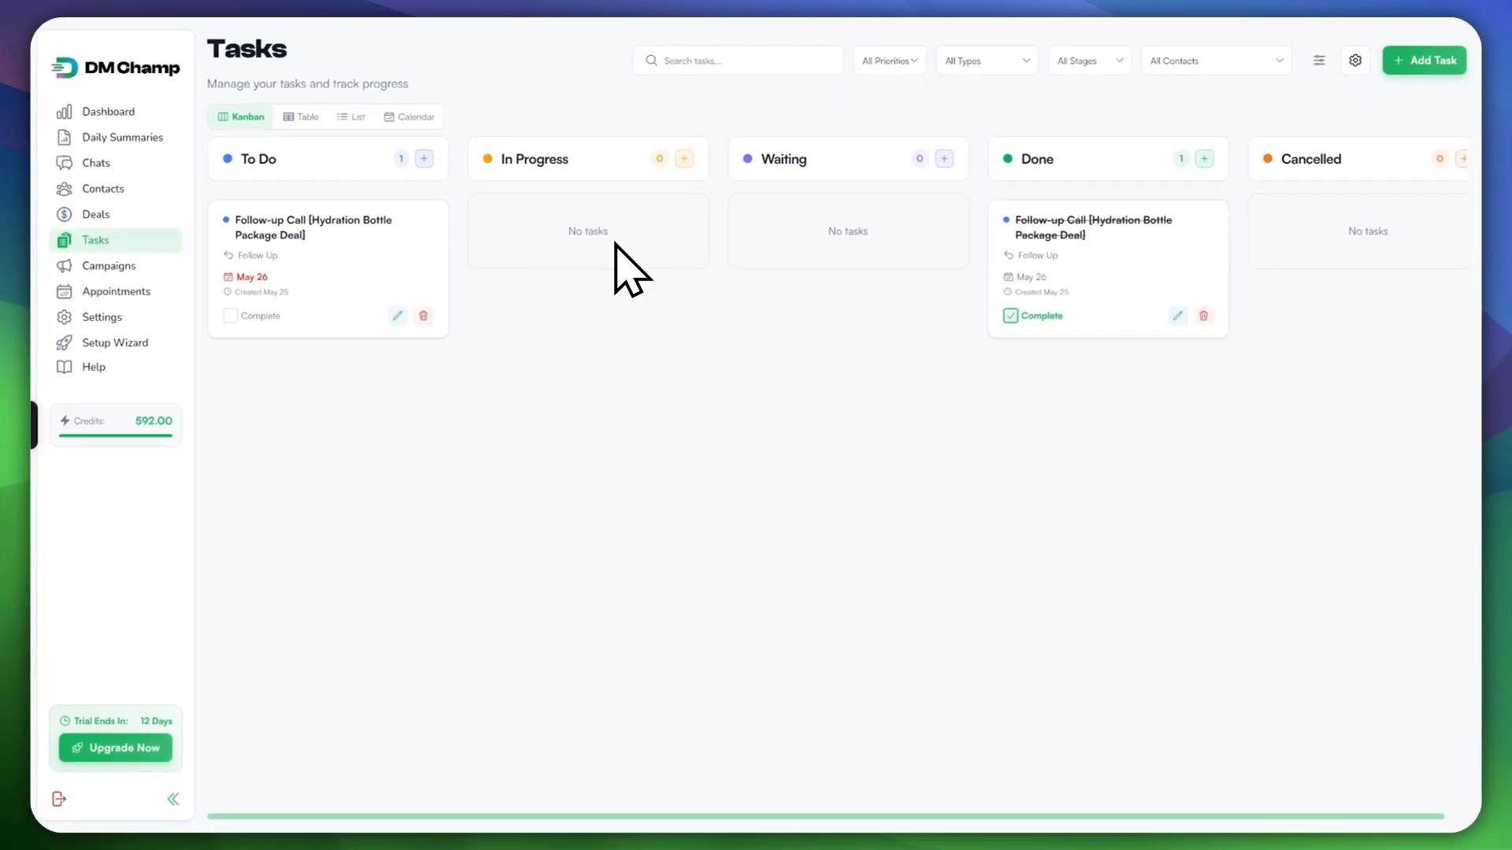
Step: Change the follow-up call card's stage from To Do to In Progress and update it
left_click(397, 315)
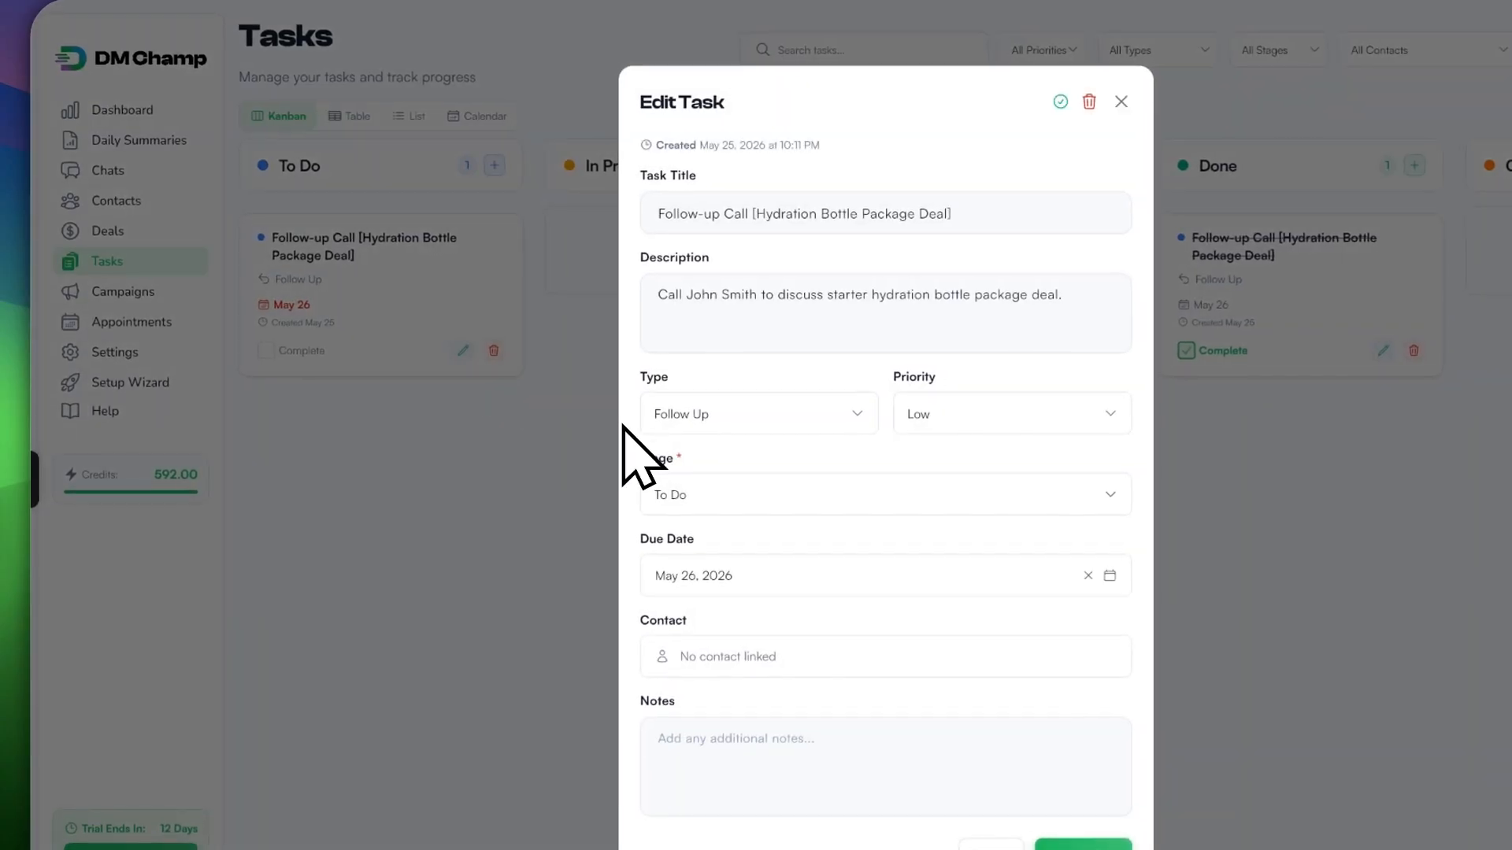
left_click(697, 494)
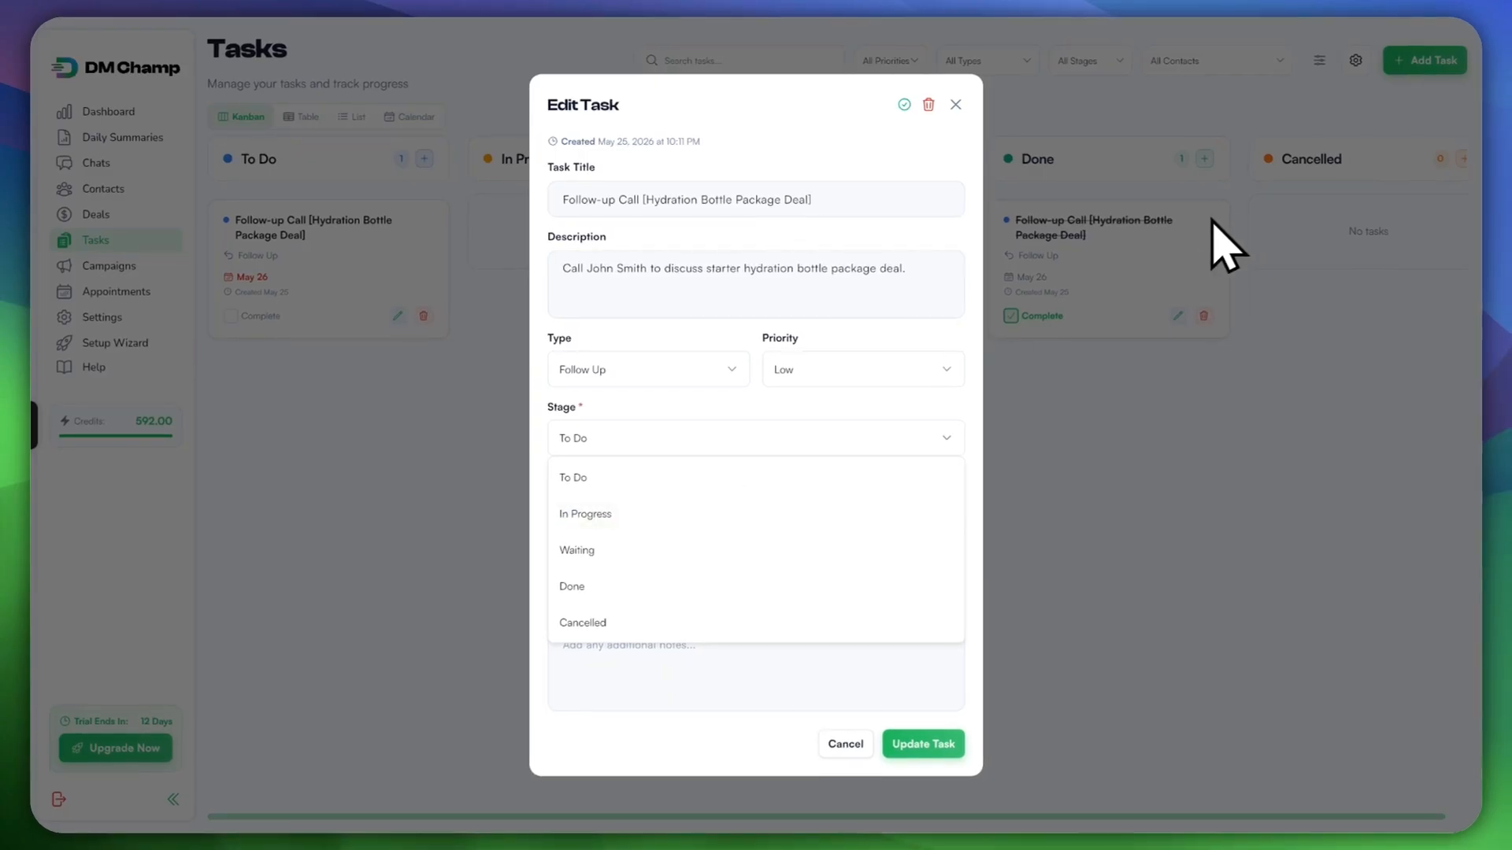
left_click(575, 516)
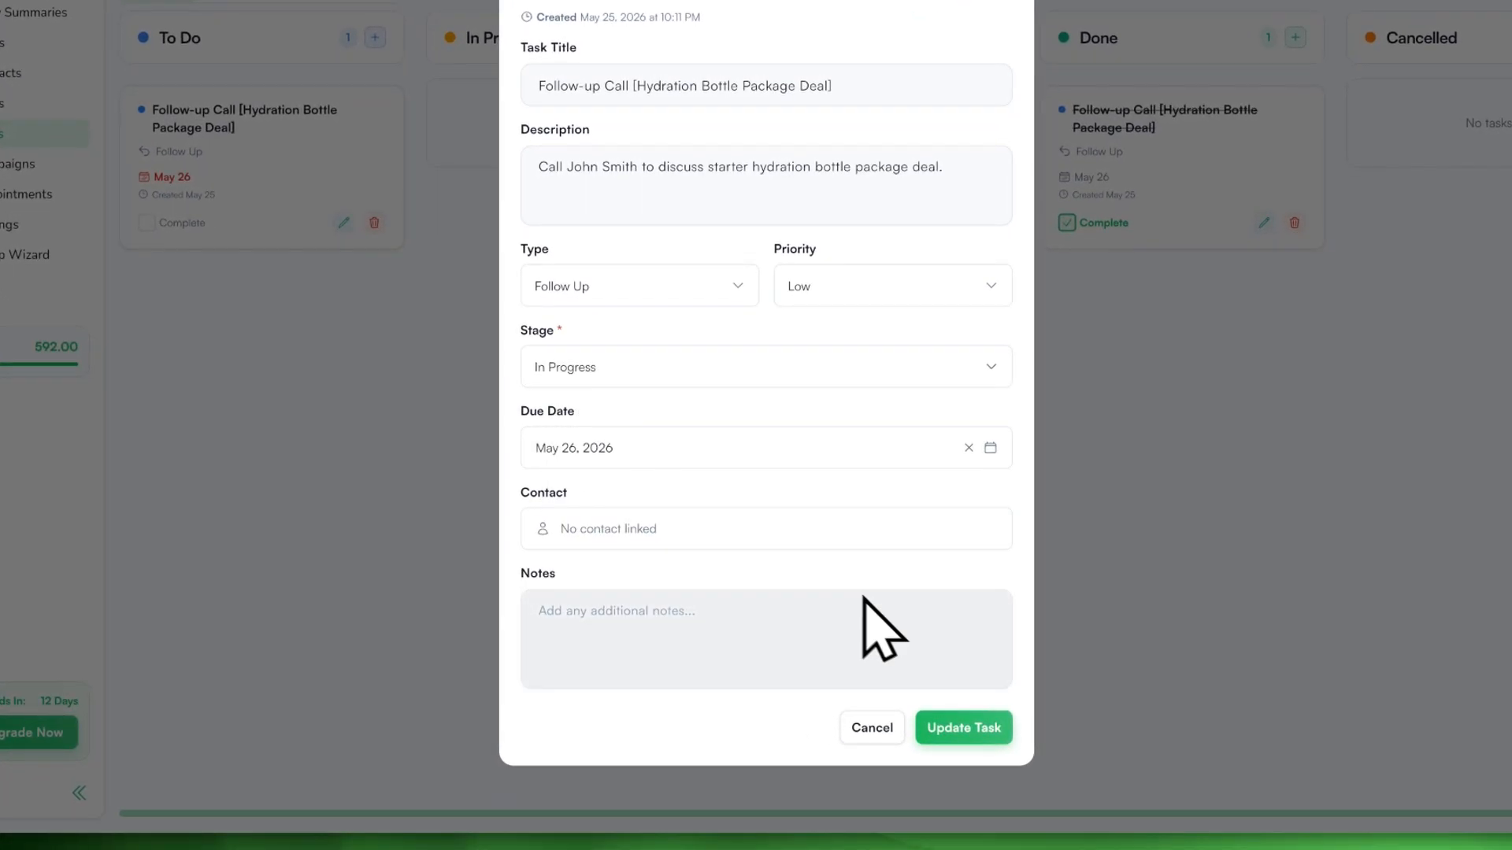
left_click(962, 731)
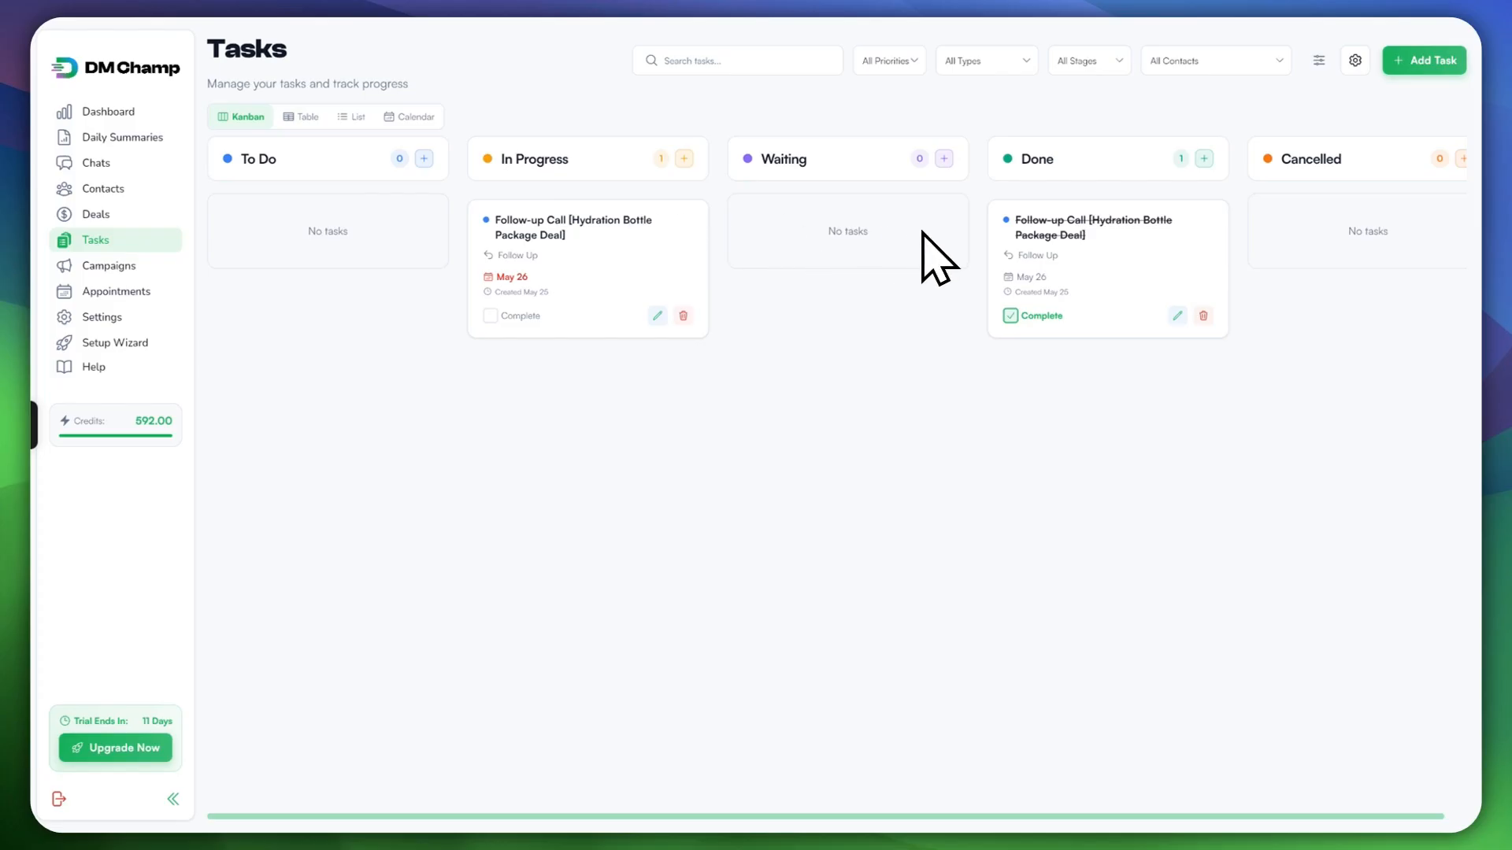
left_click(302, 117)
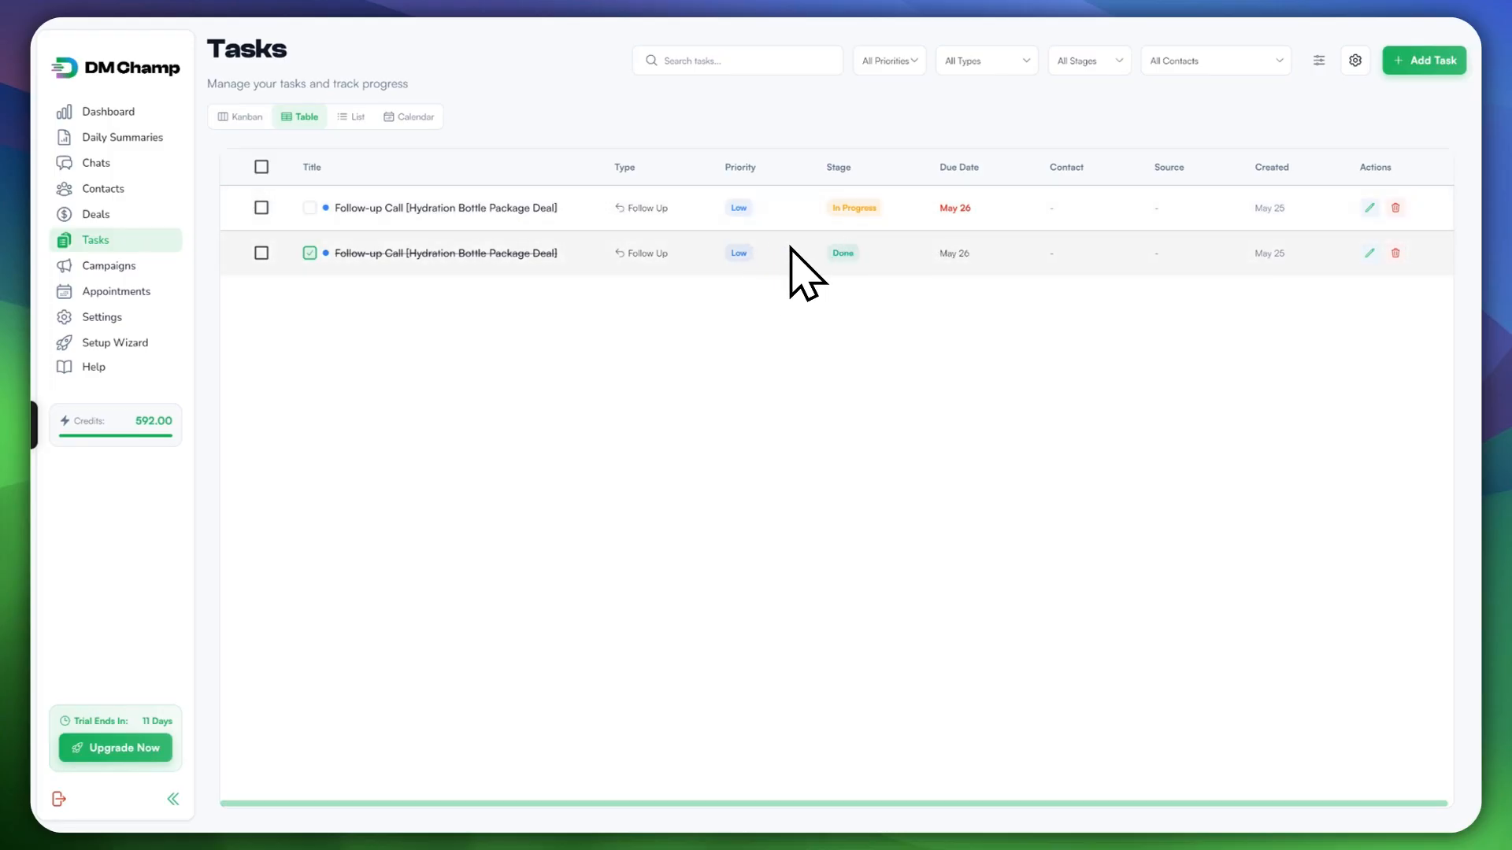
left_click(353, 118)
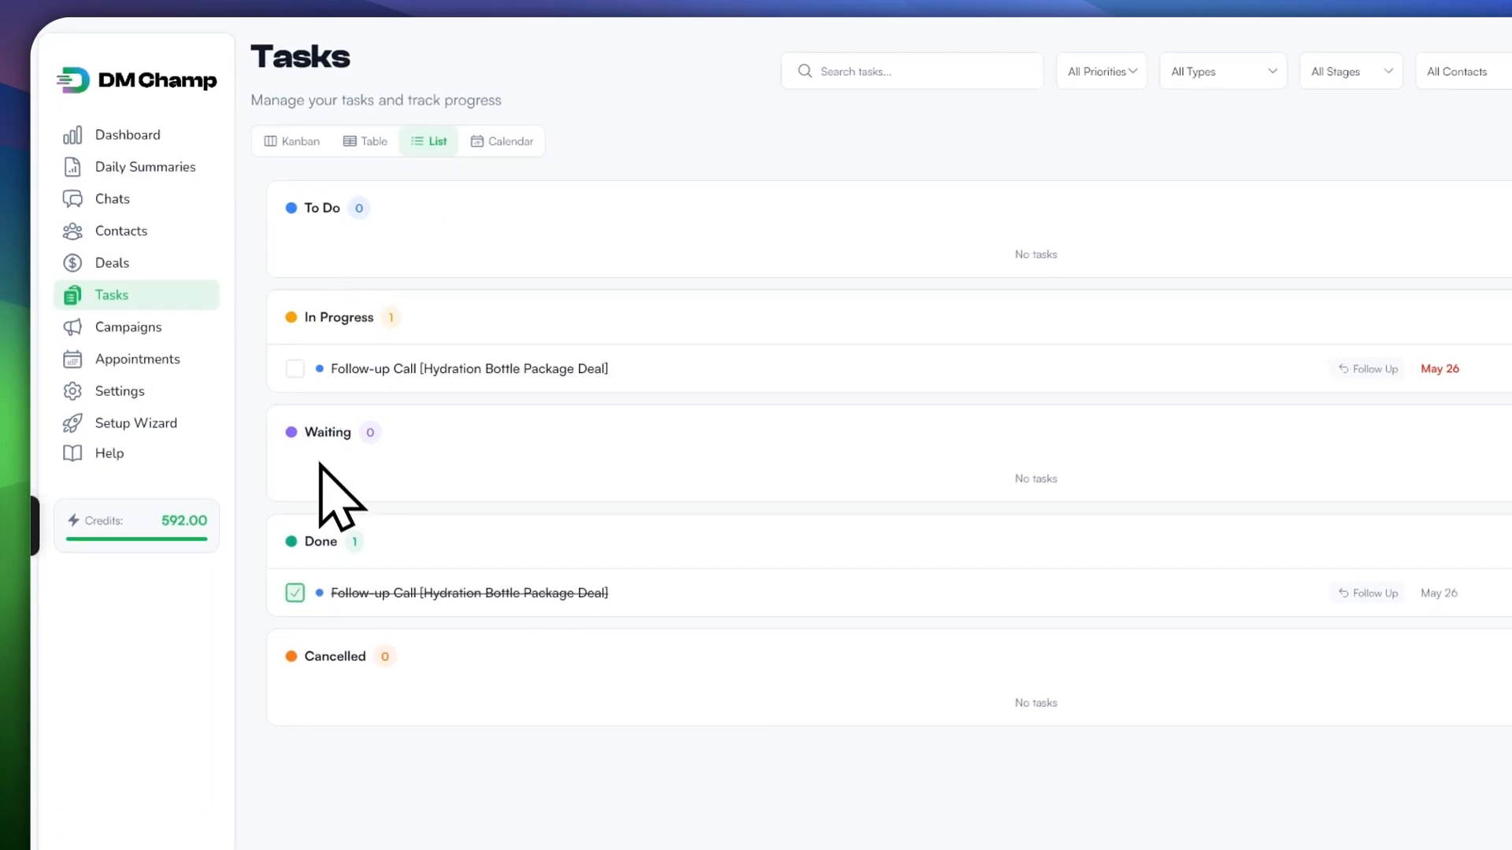
left_click(480, 143)
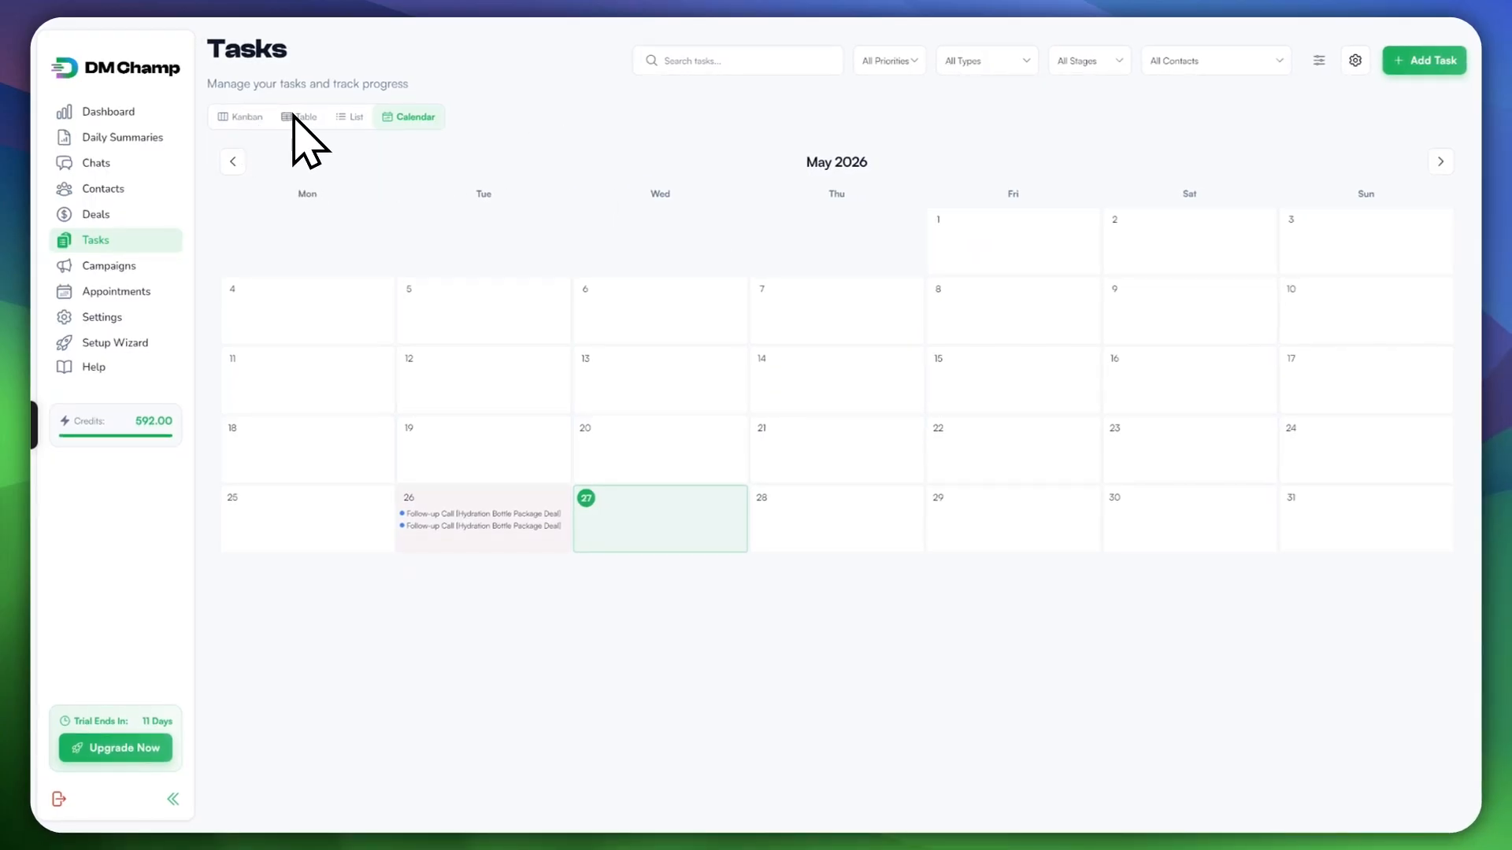
left_click(236, 117)
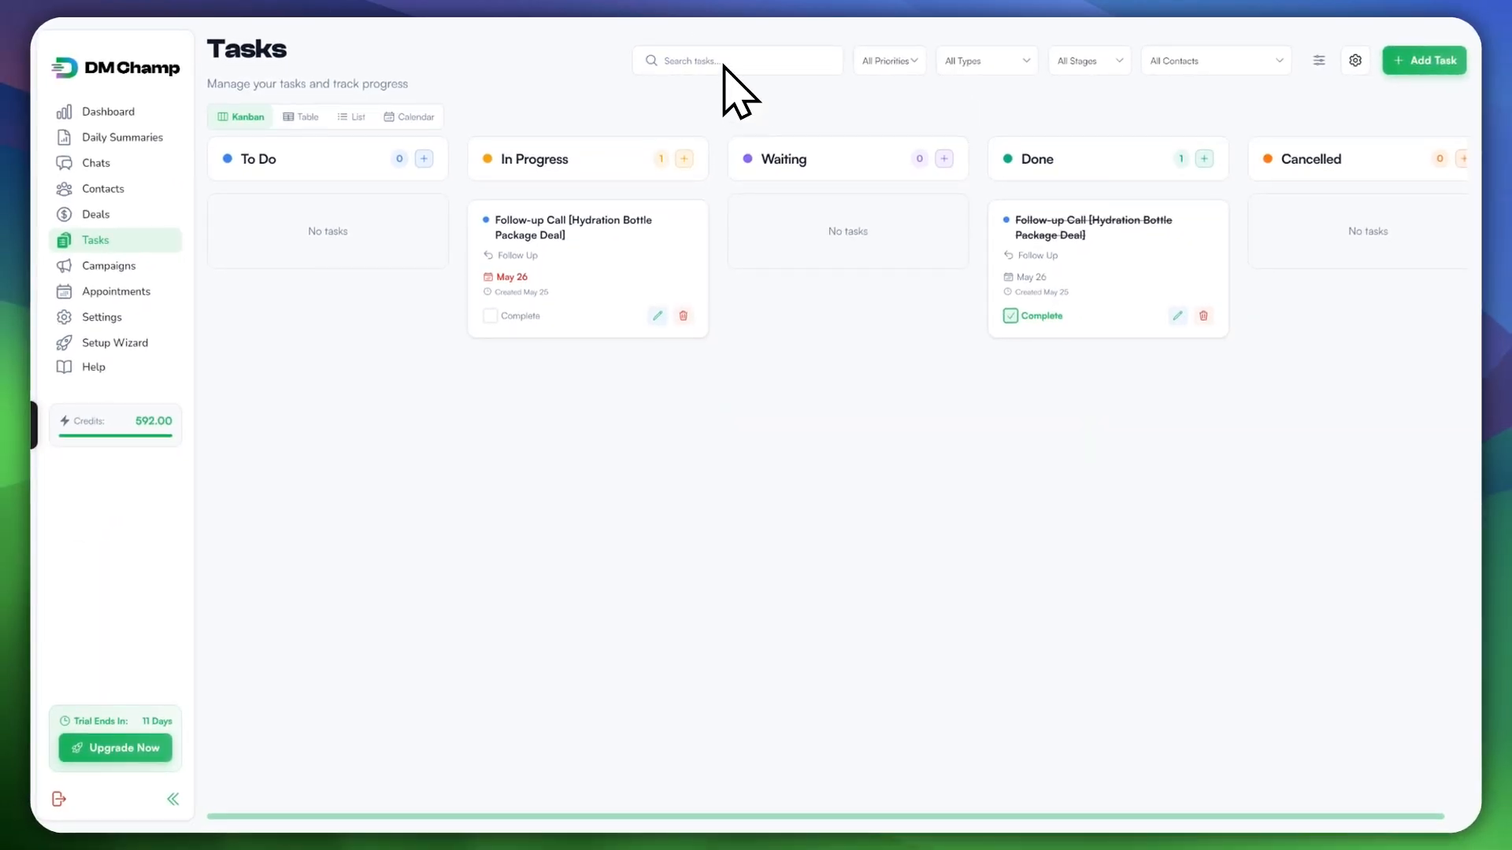
Step: Look through the priority, type, stage and contact filters unchanged, then go to Chats
left_click(898, 61)
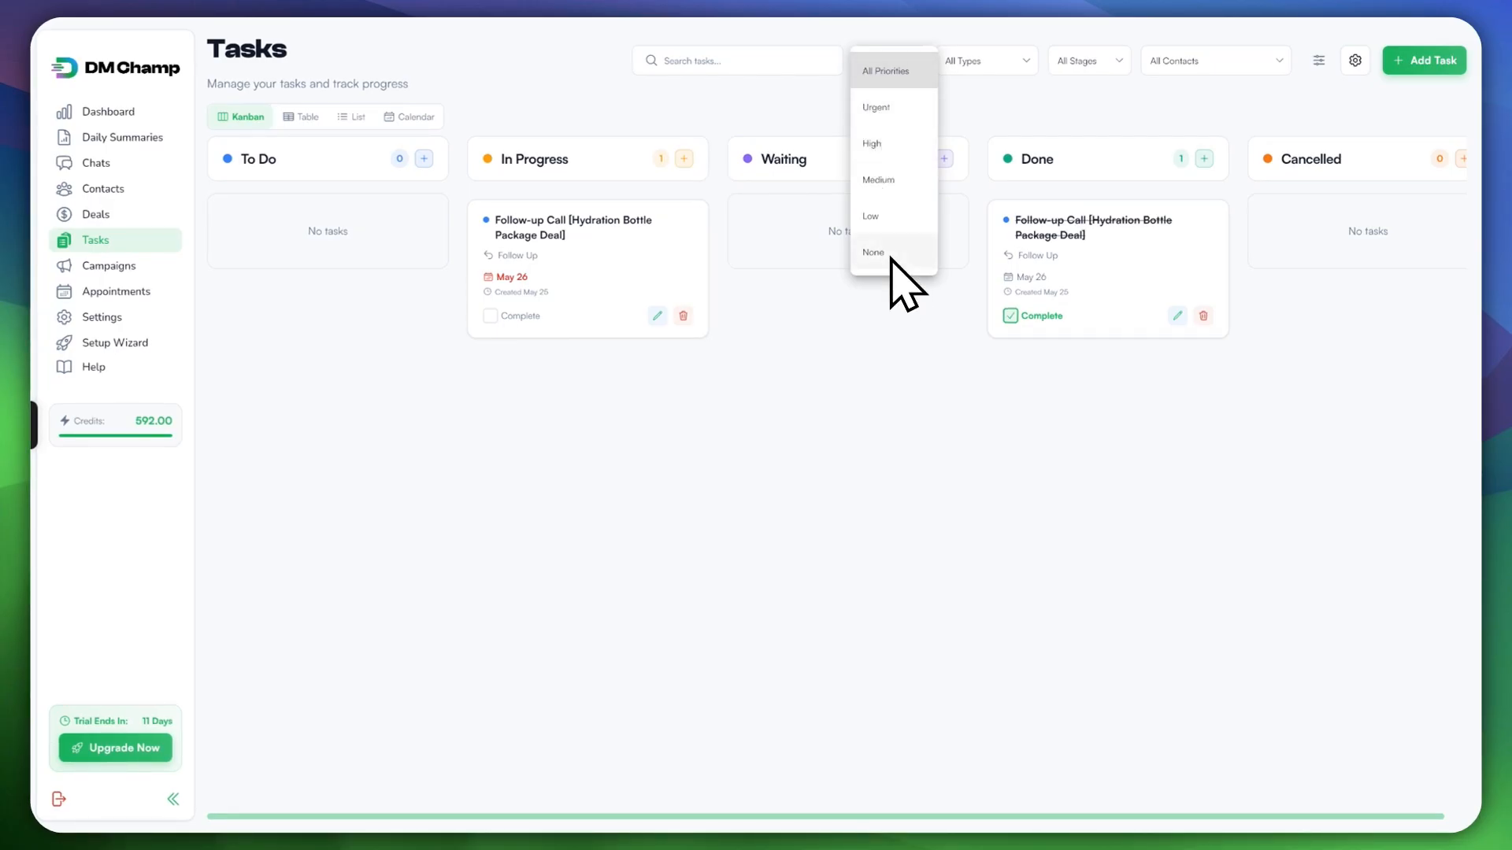
left_click(989, 63)
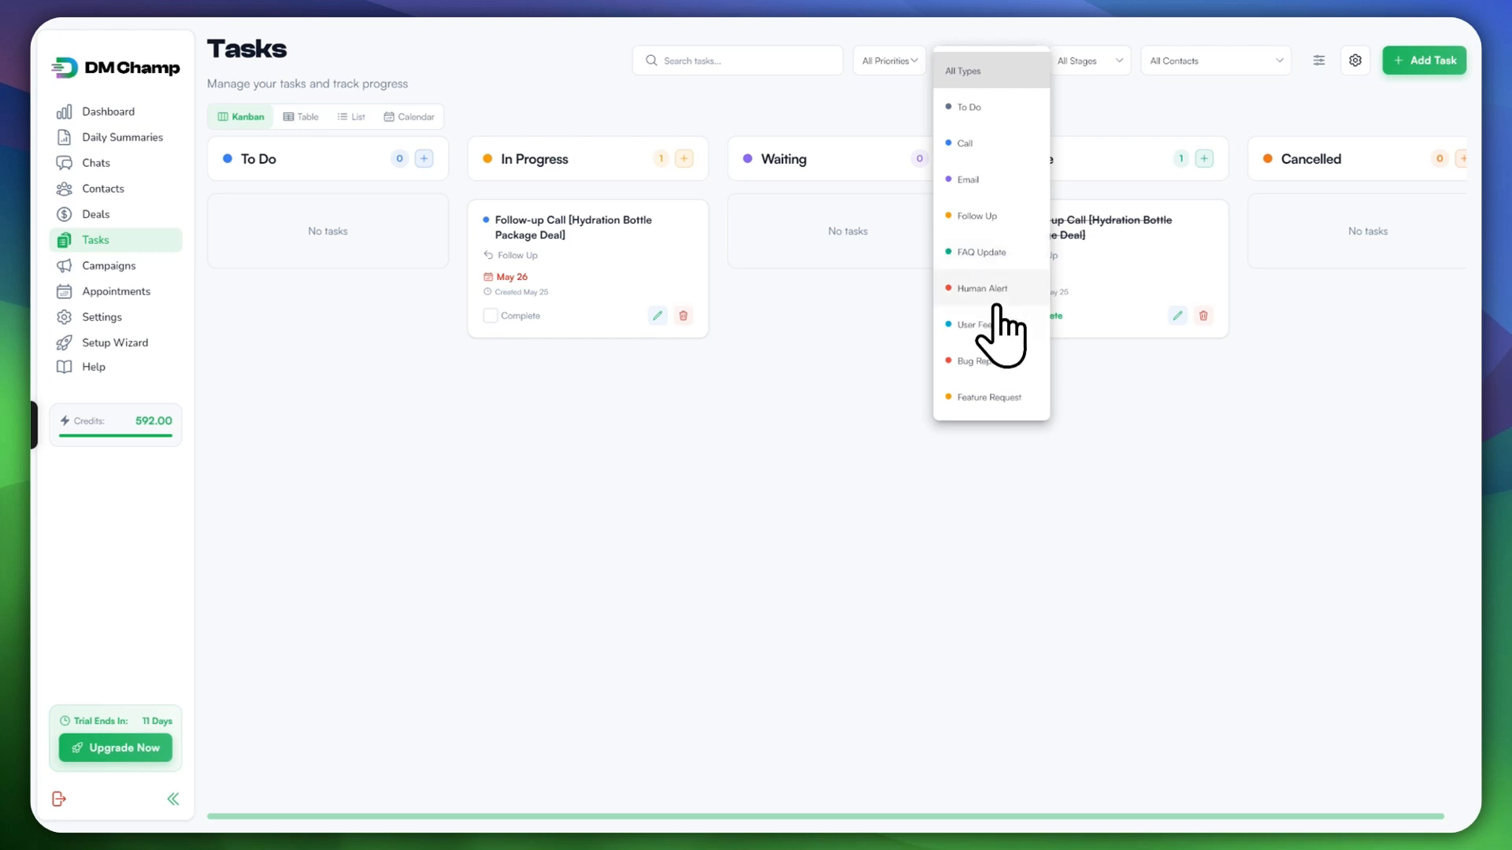
left_click(1082, 61)
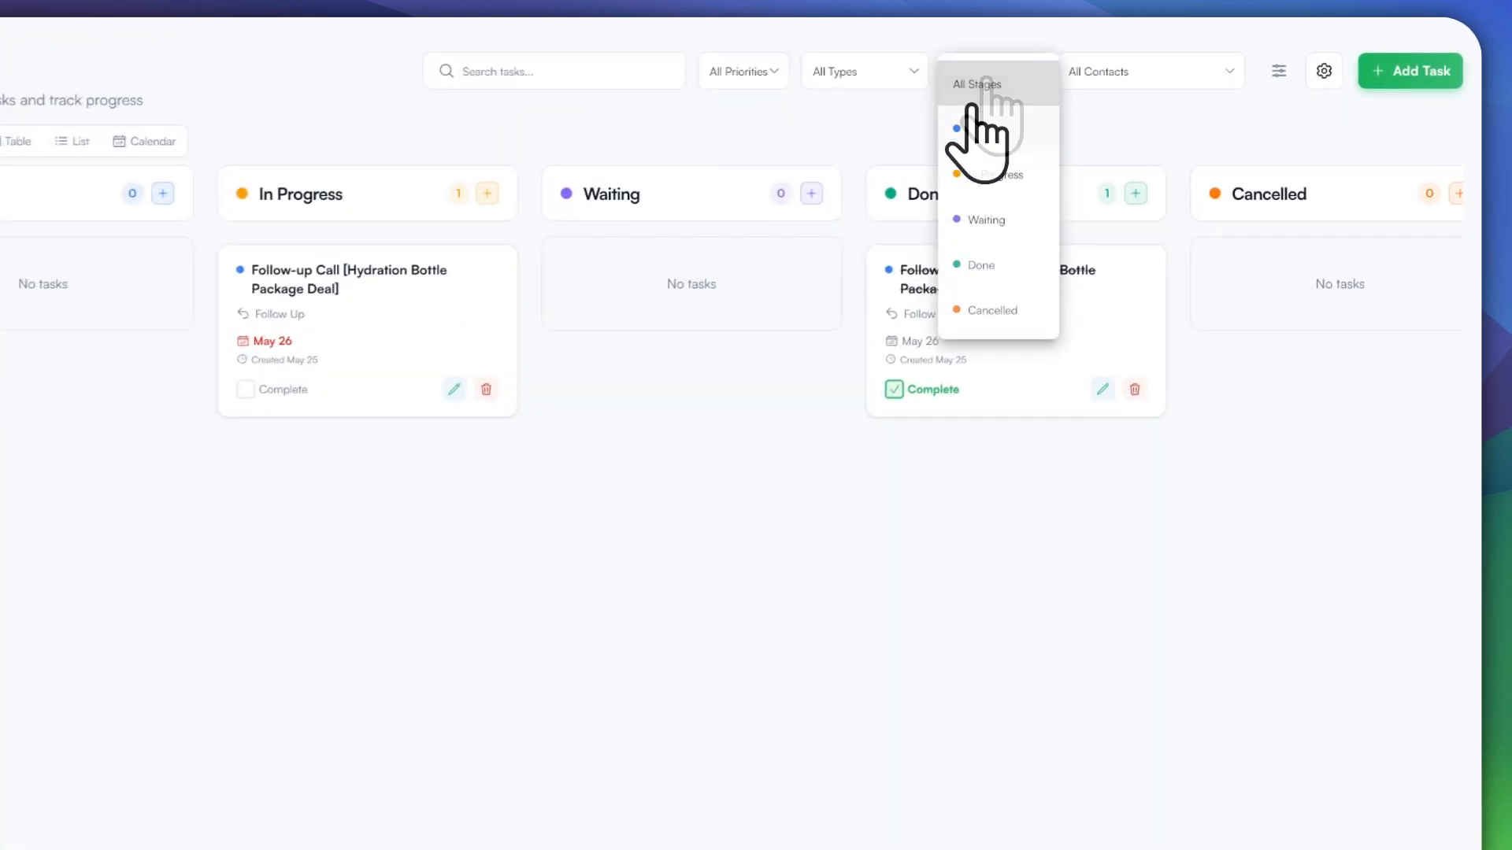
left_click(1083, 119)
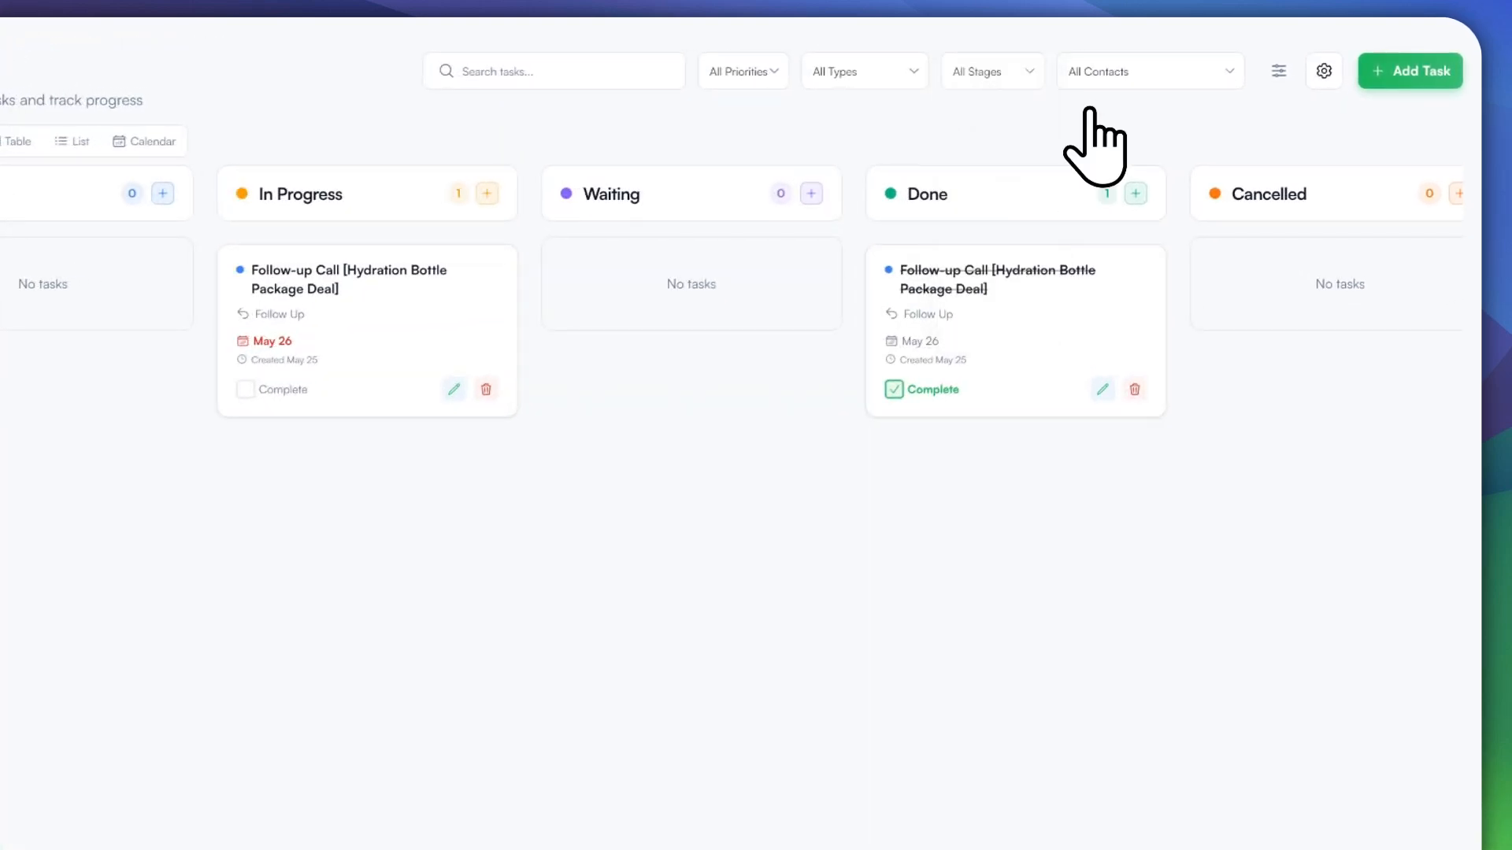
left_click(1132, 77)
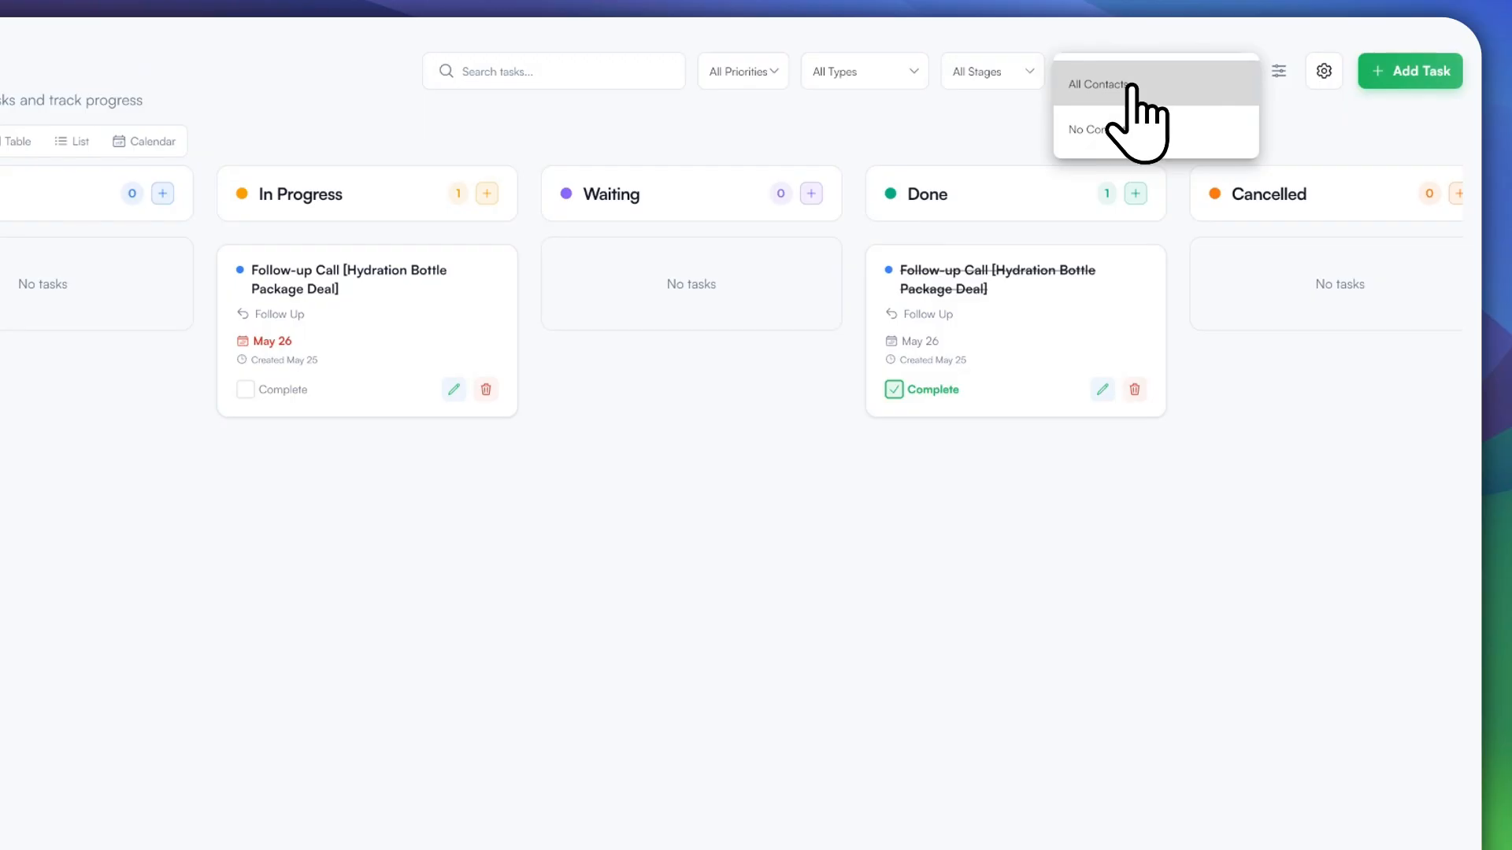
left_click(943, 117)
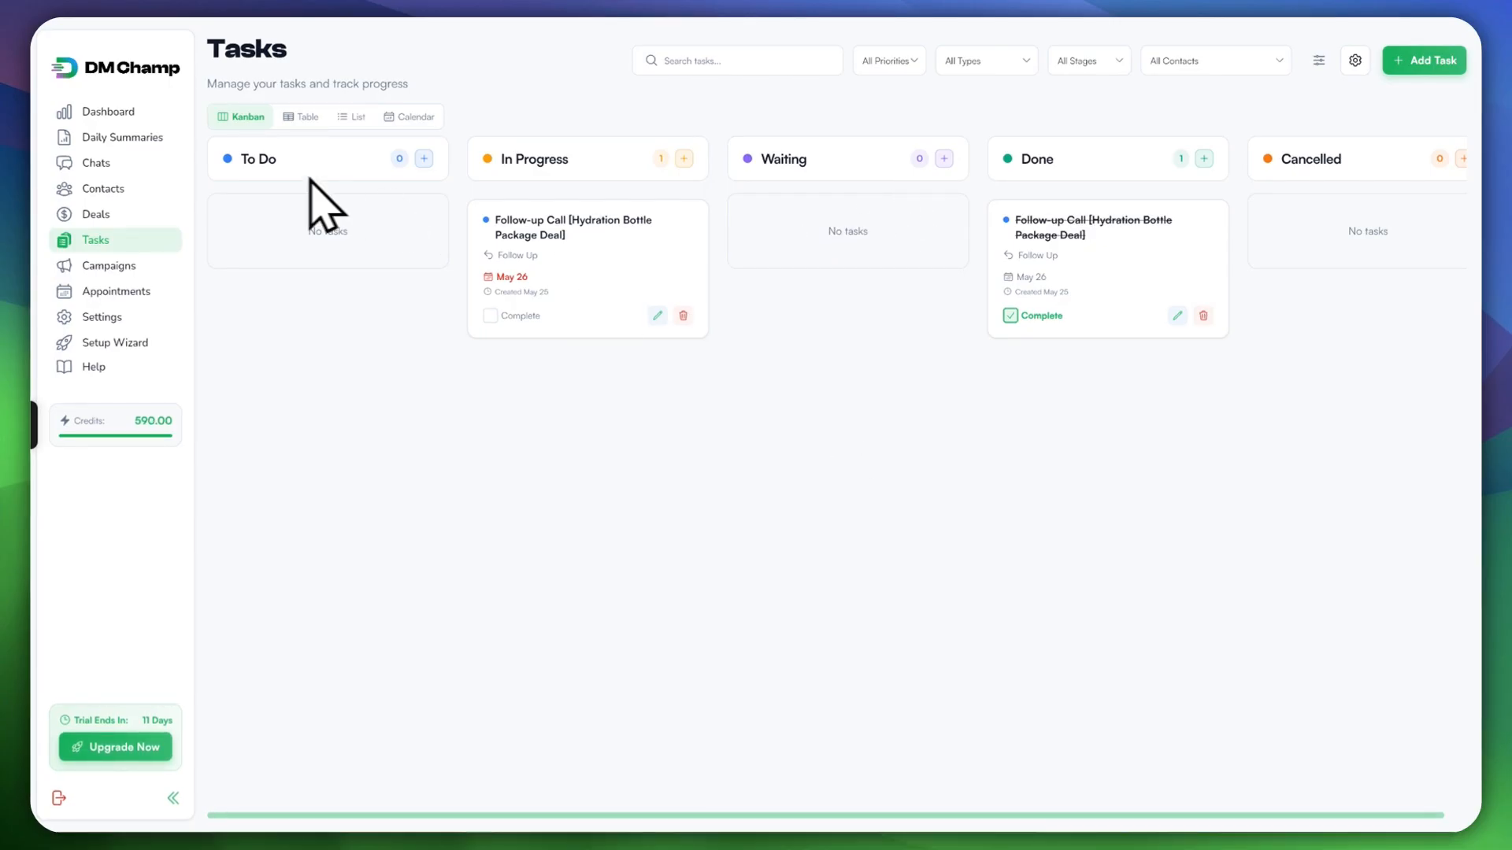
left_click(96, 162)
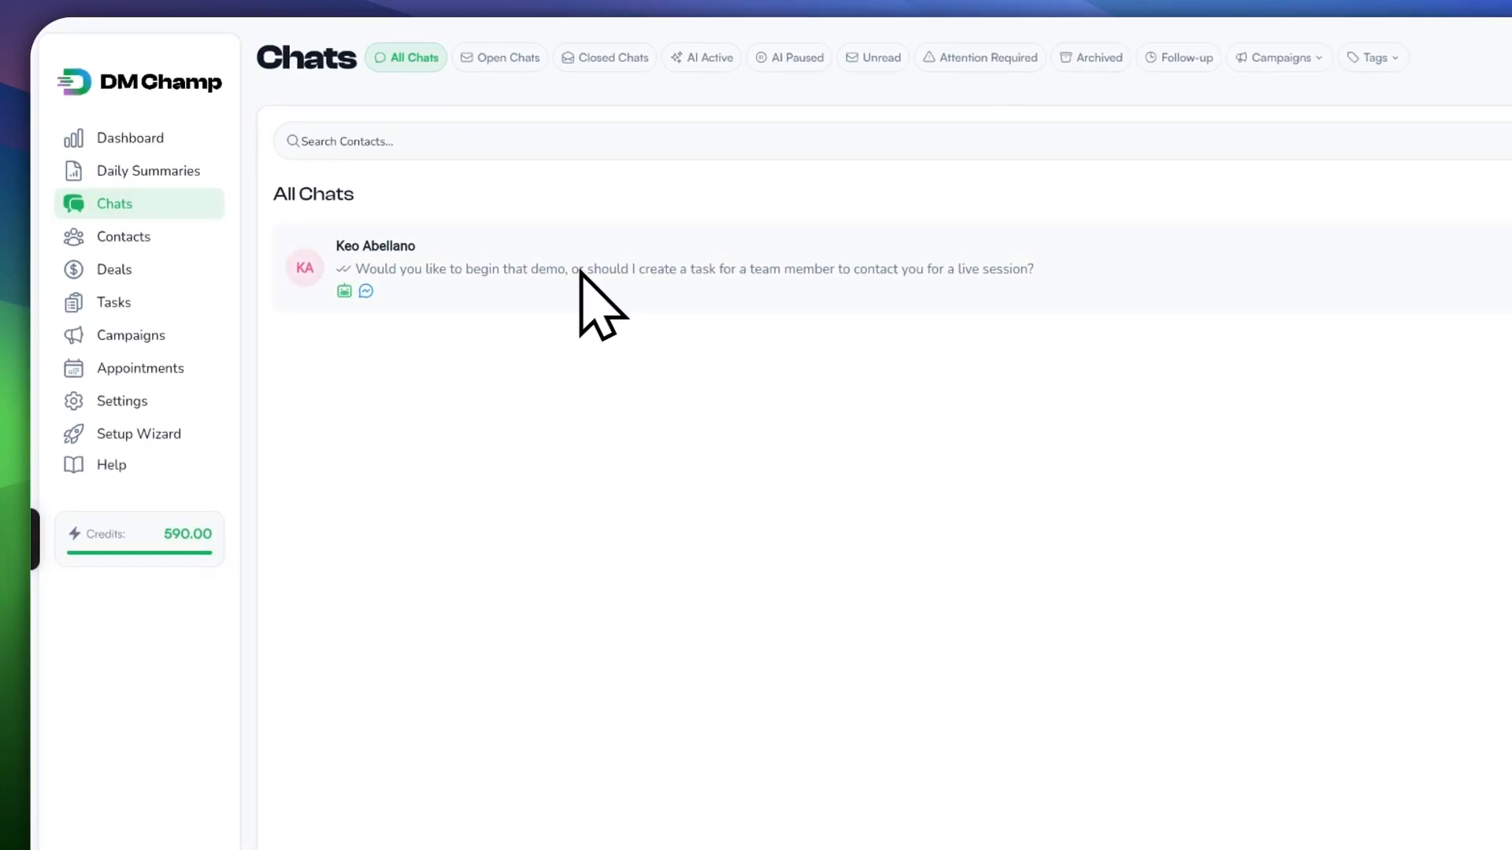
Step: Open the customer conversation and select only the 30-minute demo appointment request message
left_click(535, 236)
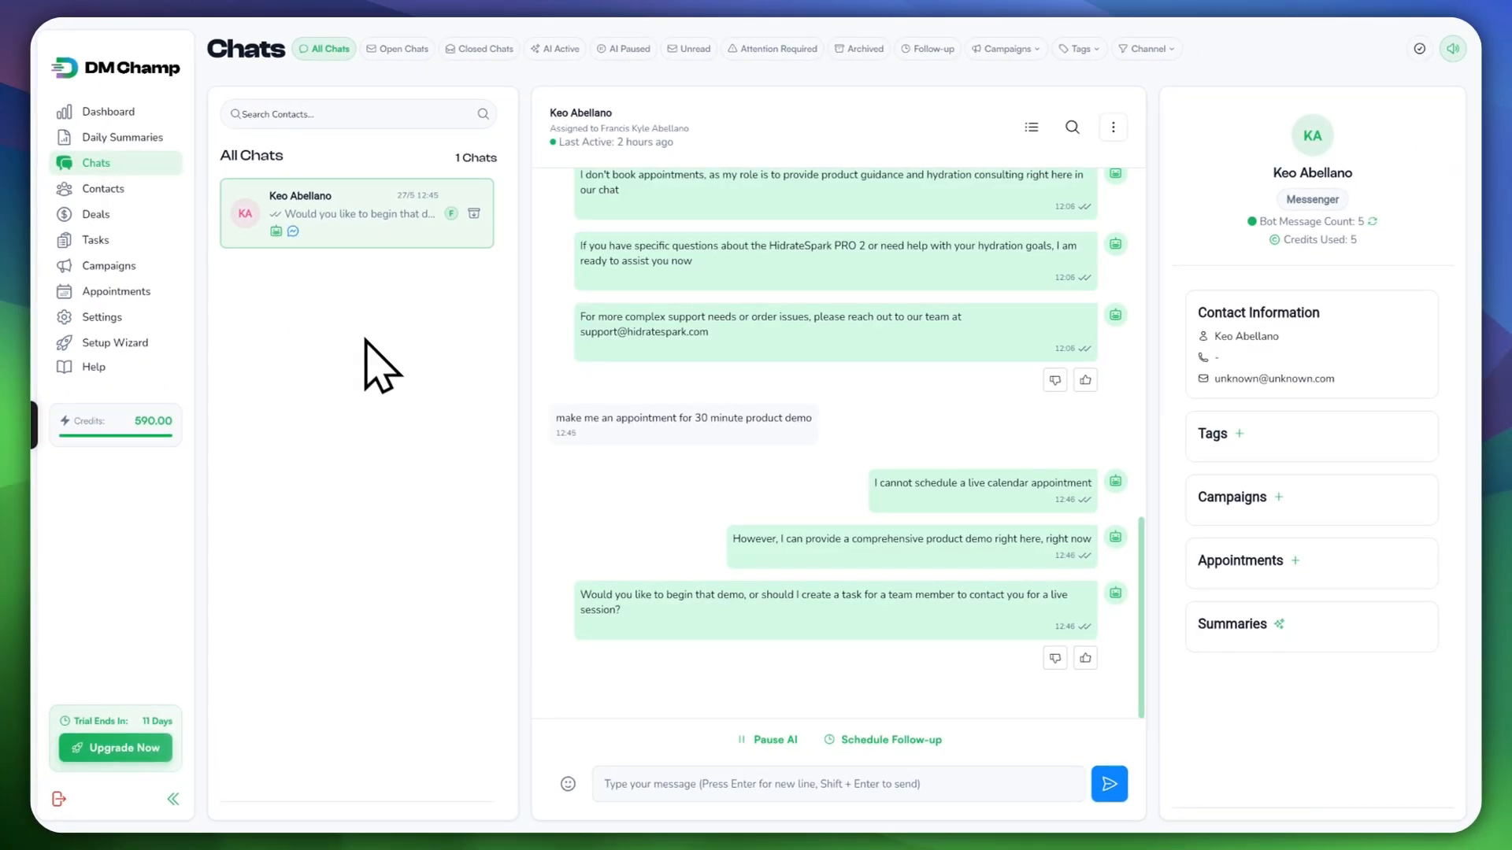
left_click(1029, 127)
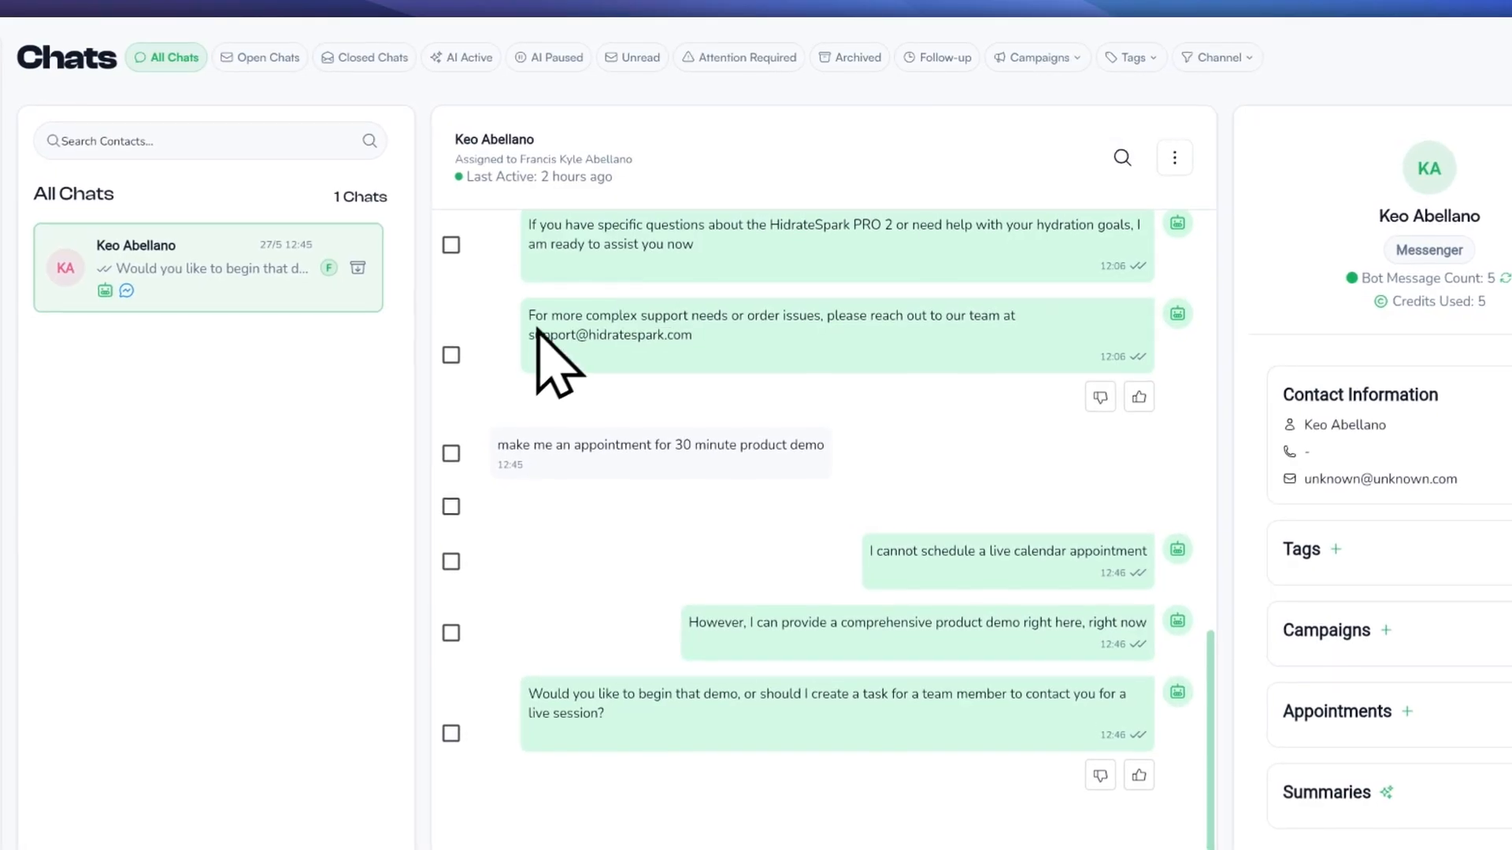
left_click(450, 454)
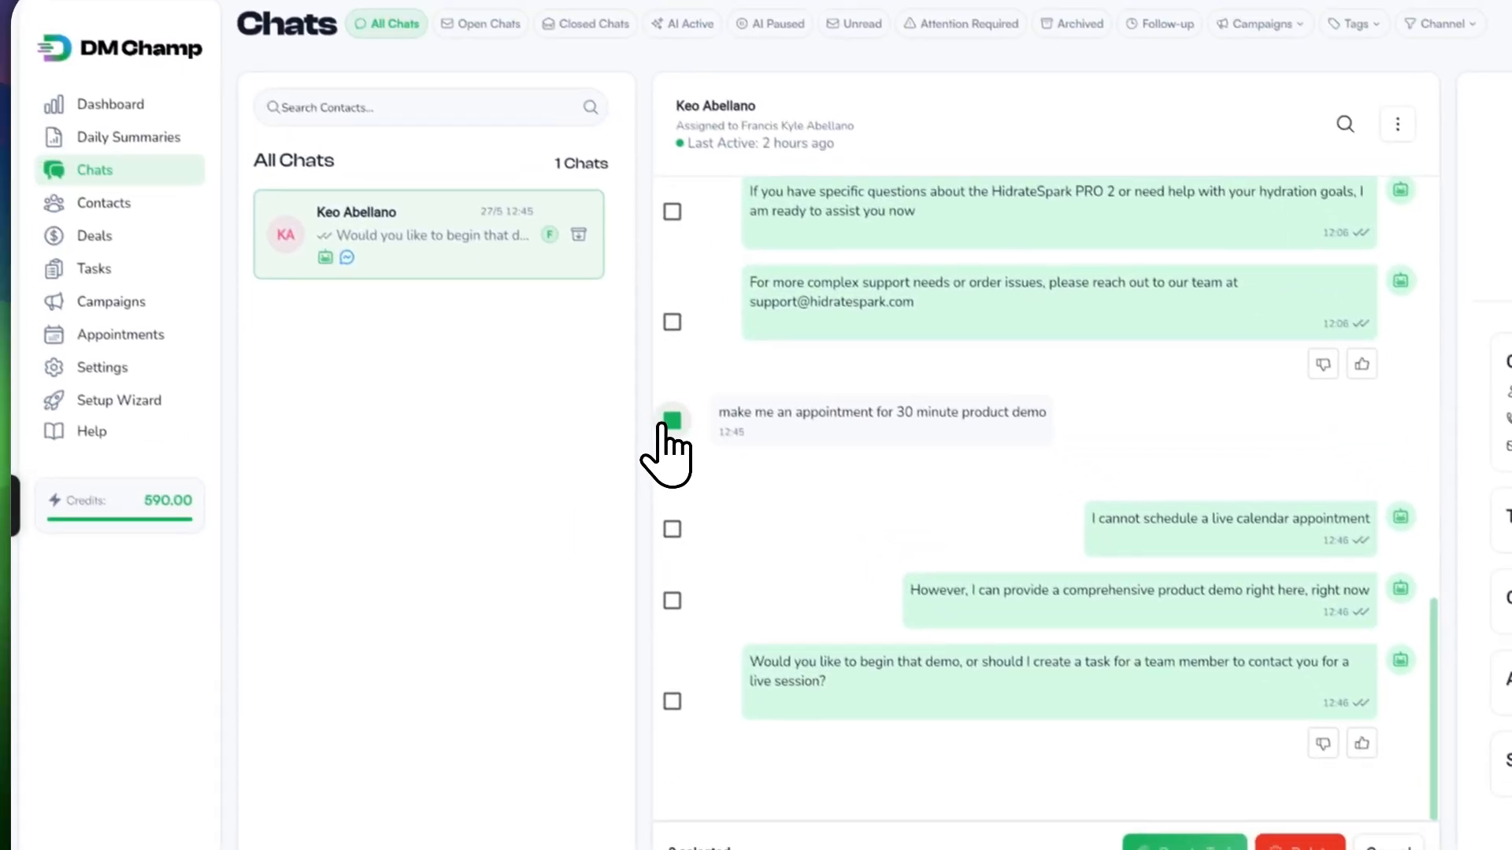
left_click(673, 475)
left_click(692, 550)
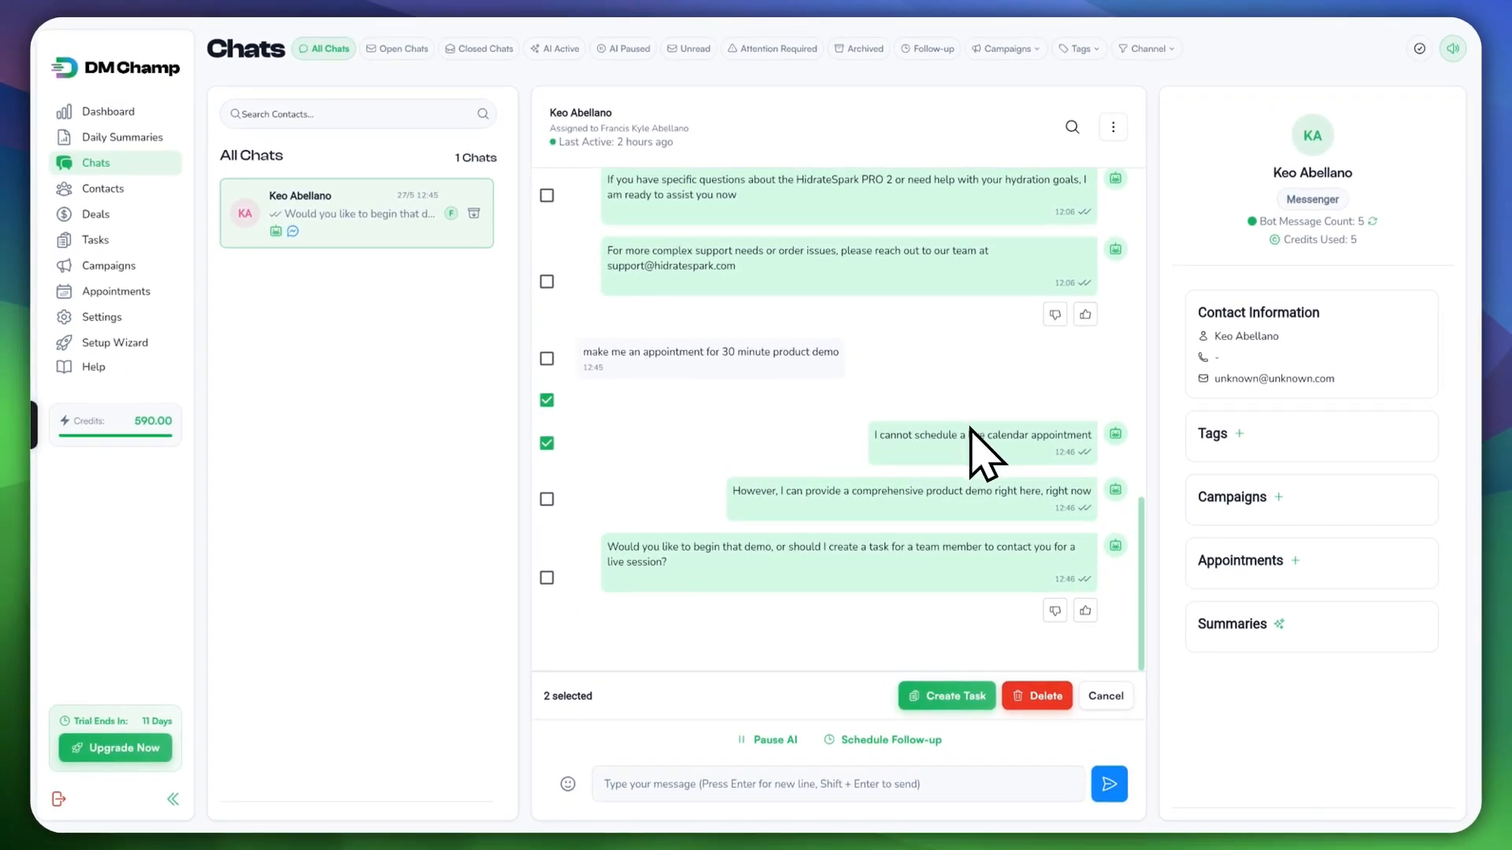
left_click(547, 443)
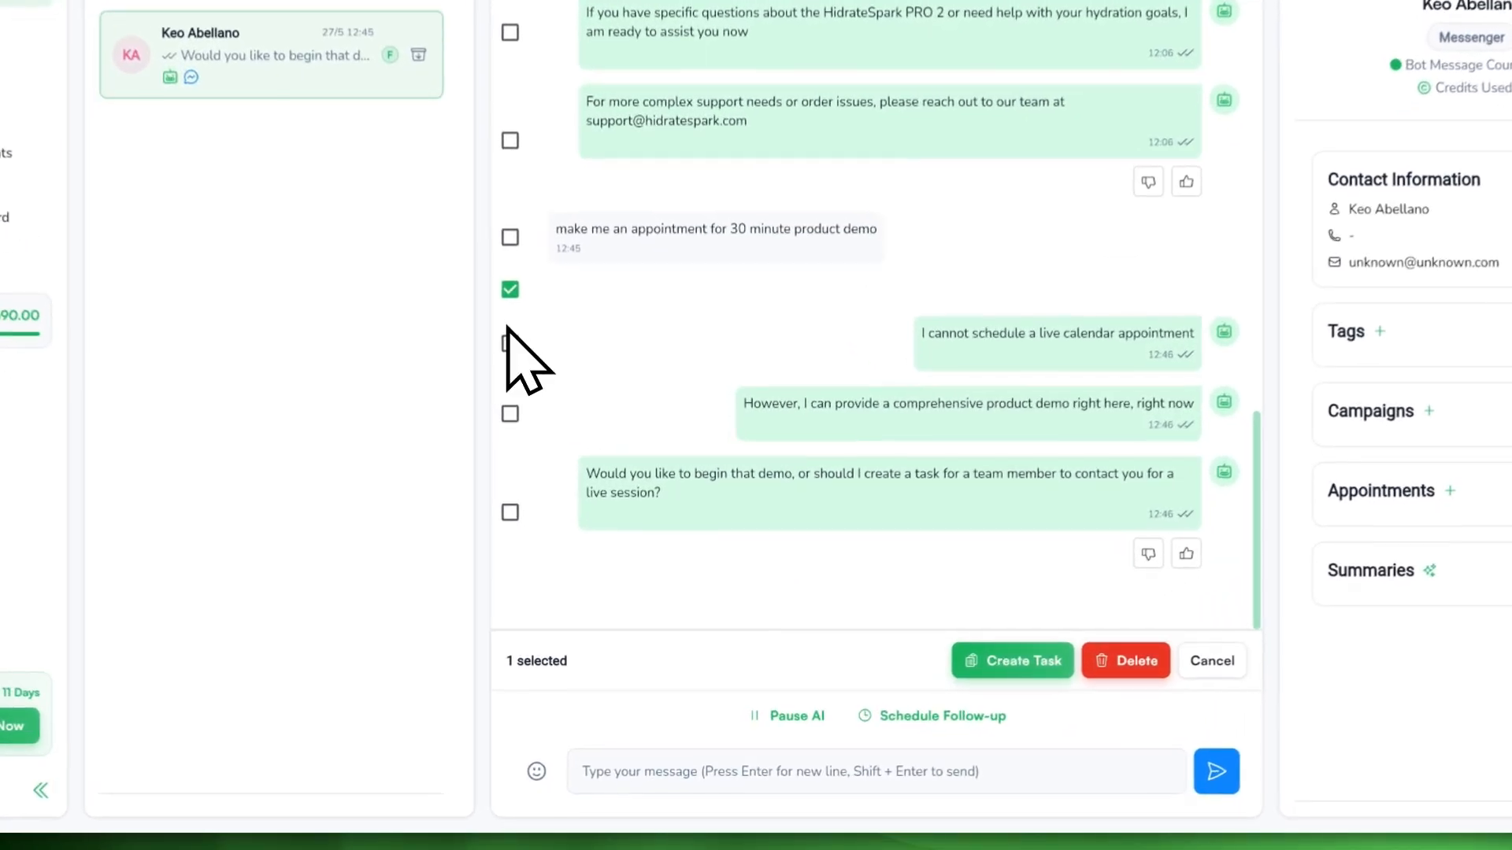
left_click(546, 400)
scroll(535, 288, "up", 2)
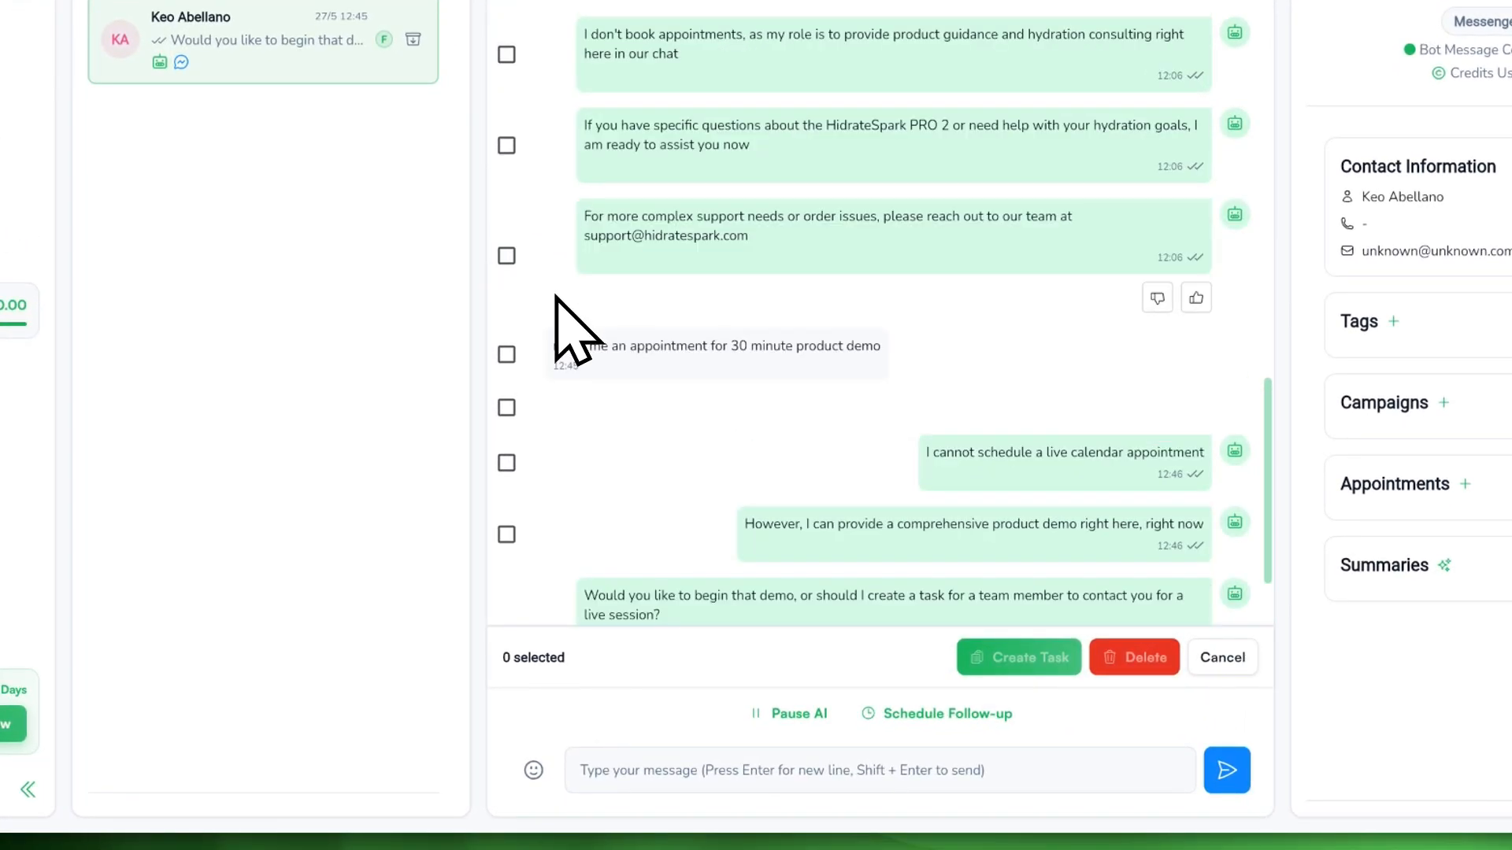
left_click(506, 354)
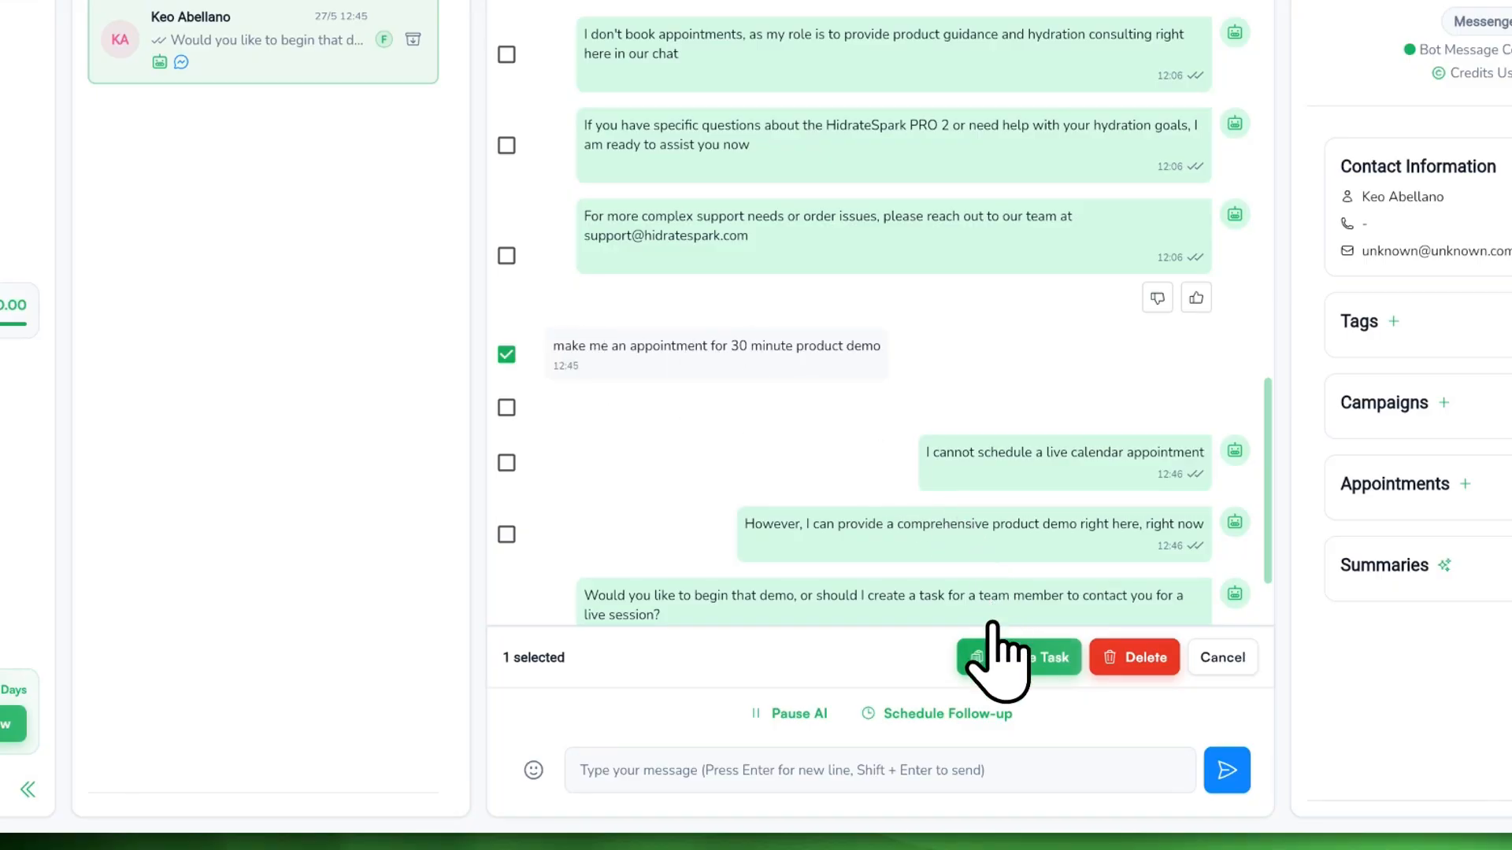
left_click(1004, 652)
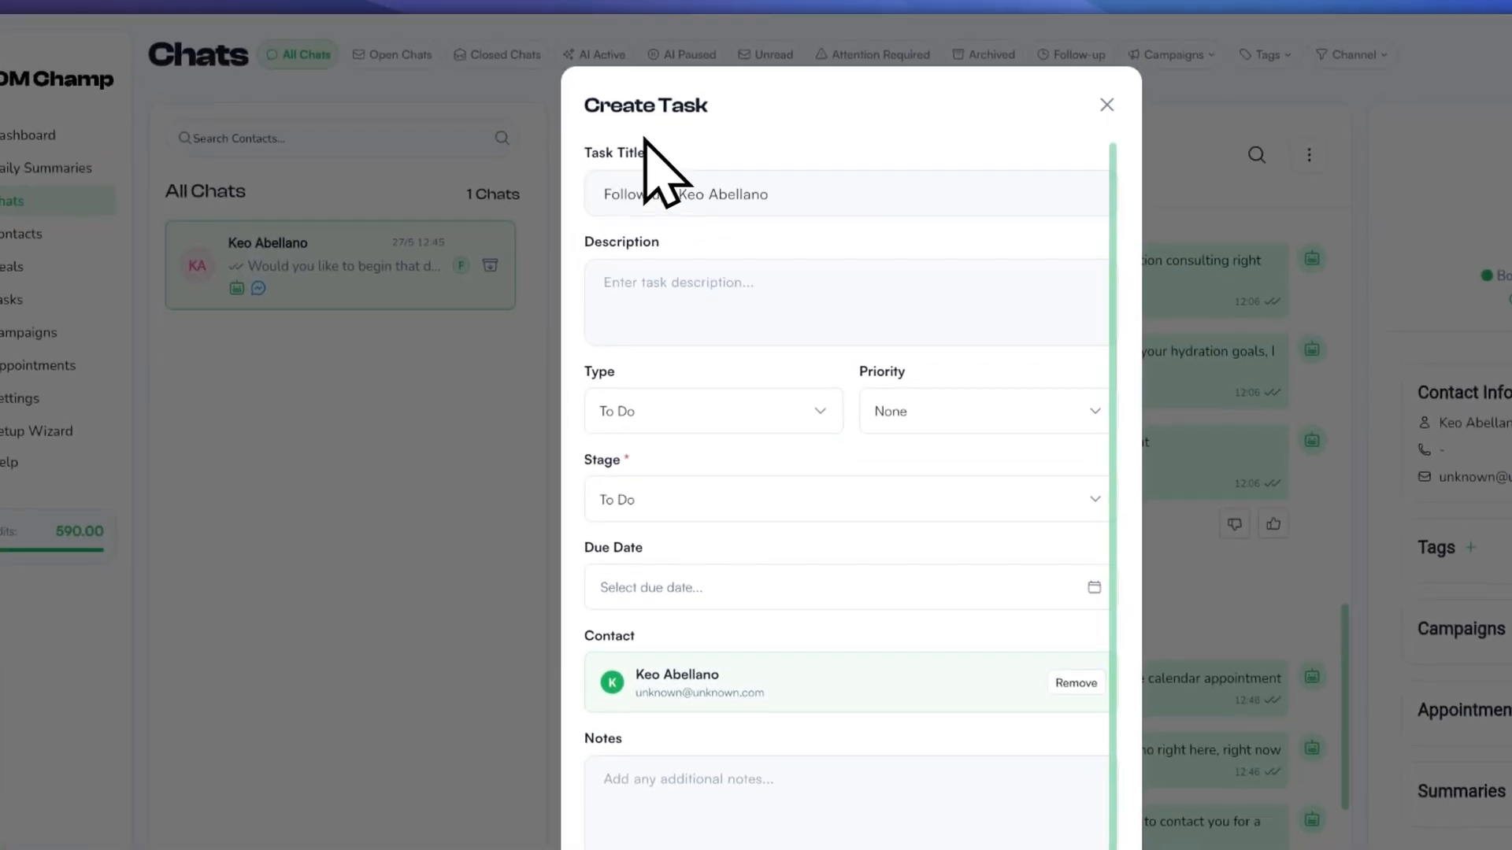
Step: Append '[Appointment]' to the task title and enter the description 'qwtasgqwts'
left_click(634, 195)
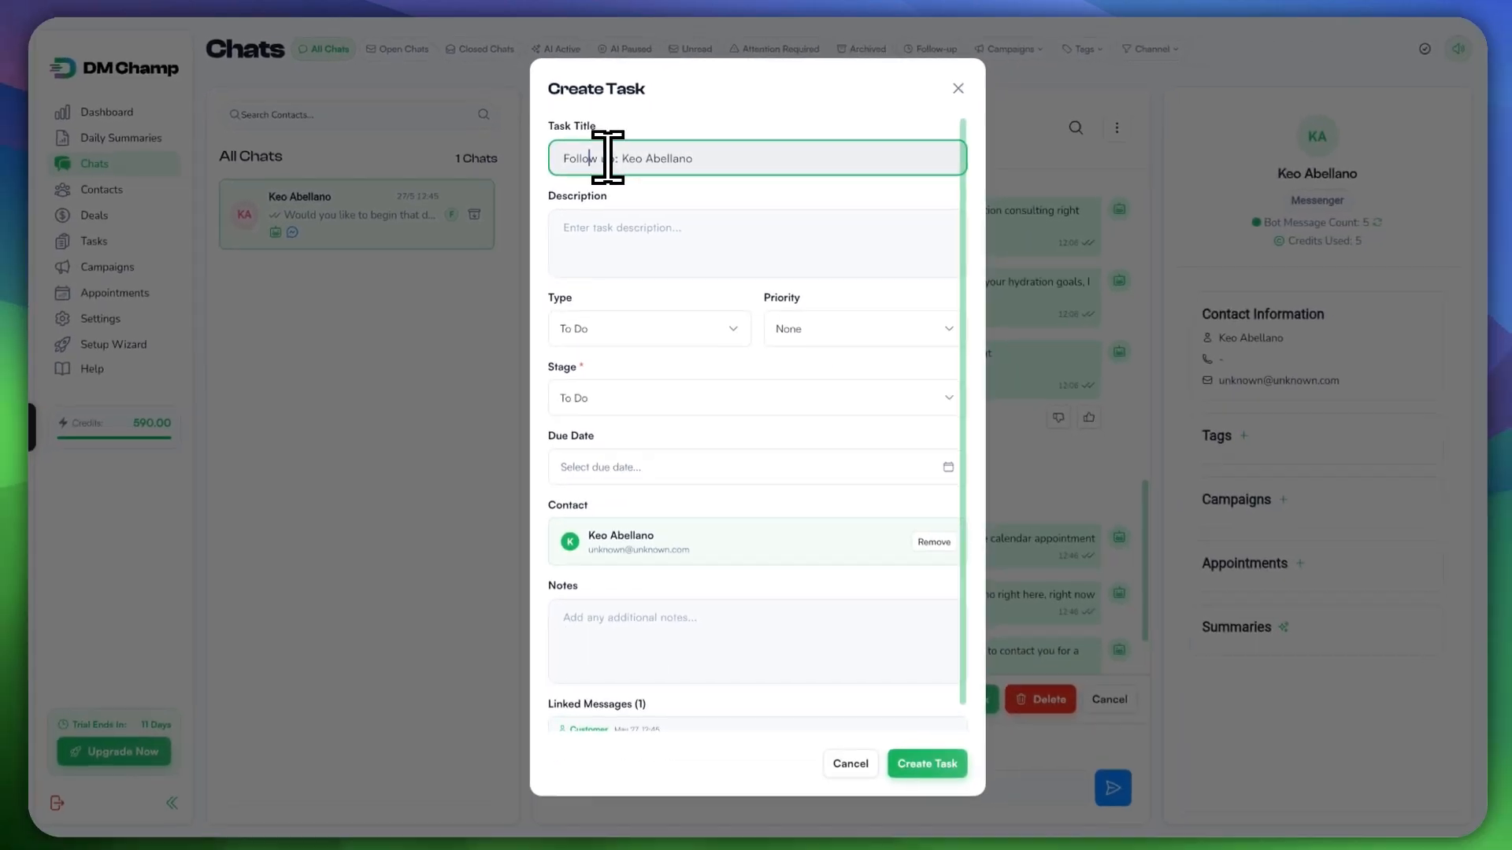
left_click_drag(621, 160, 707, 157)
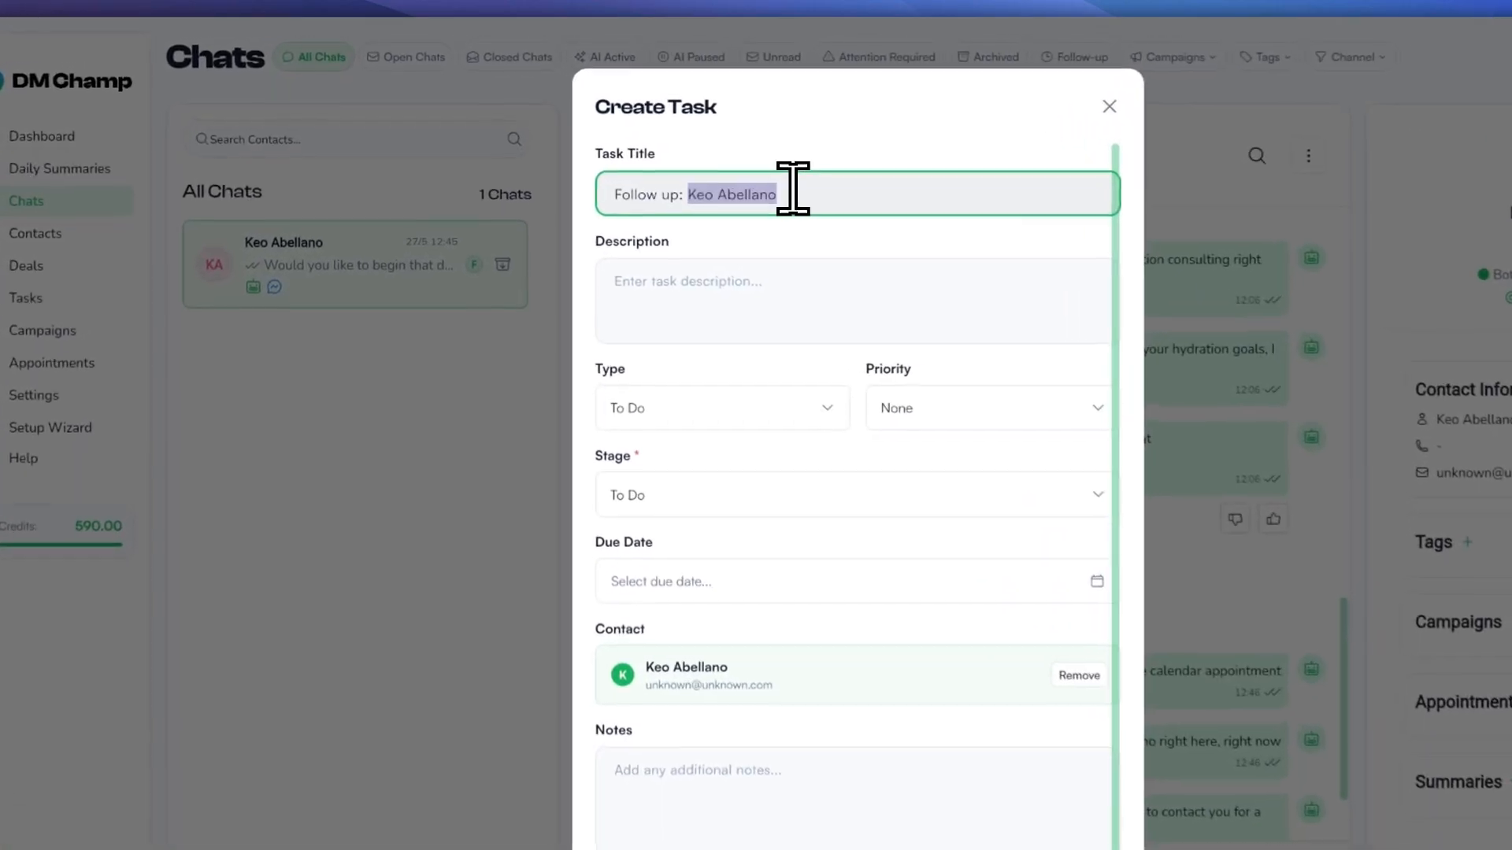
left_click(714, 156)
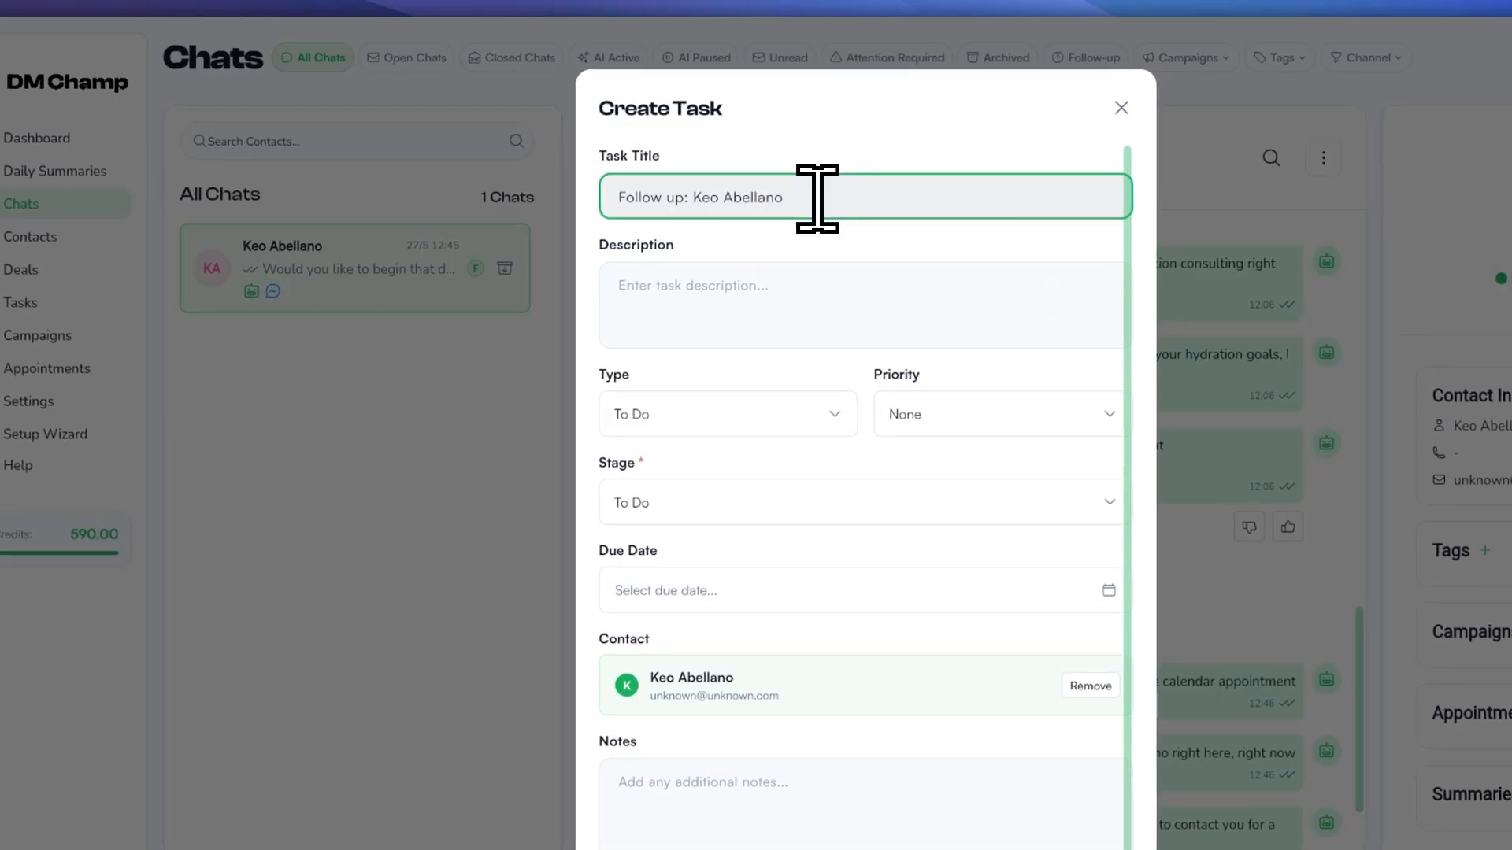
type("[Ap")
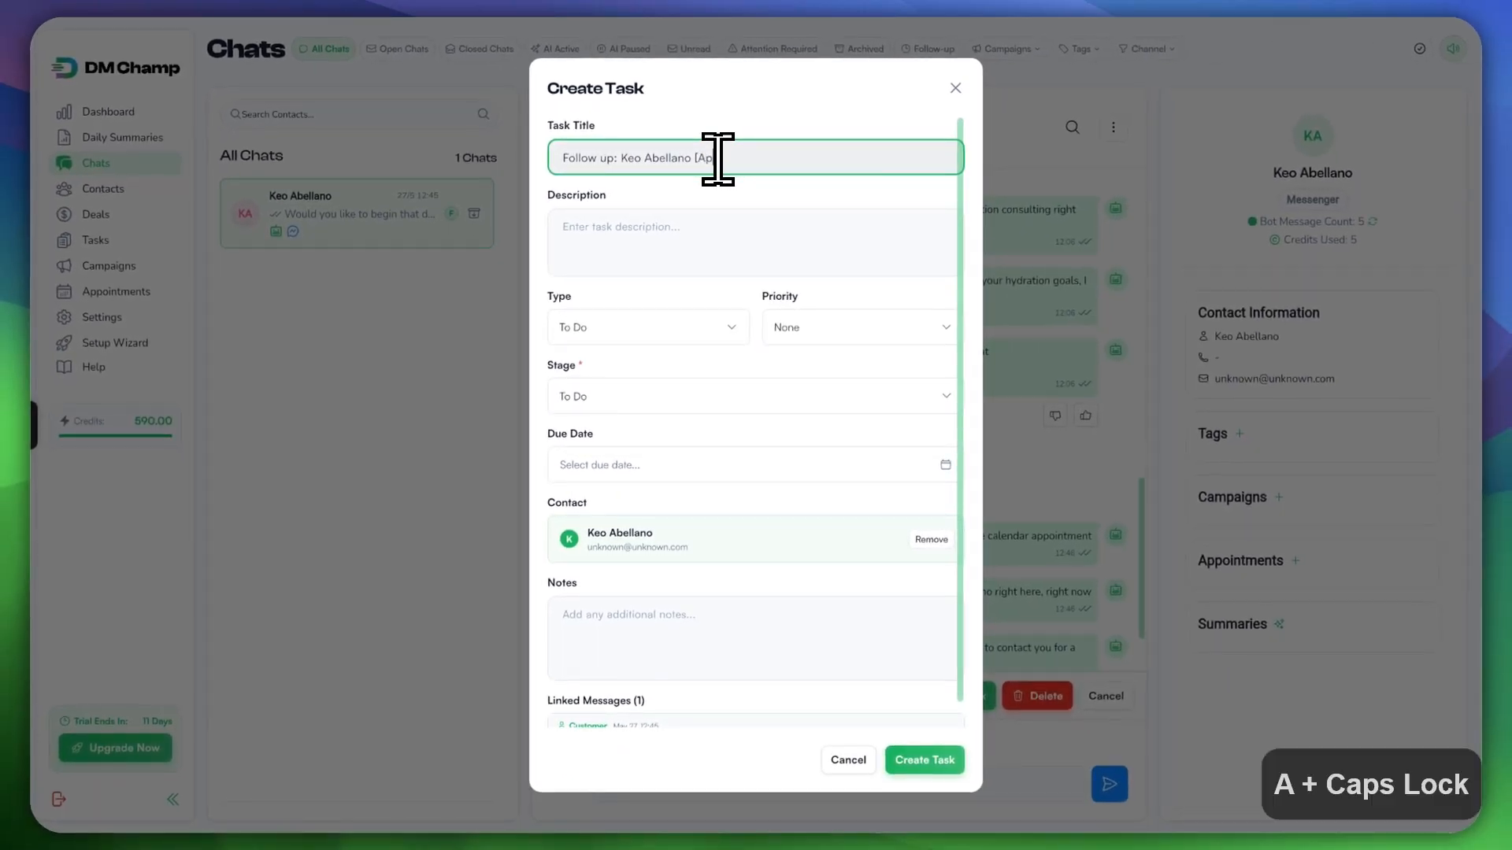
type("pointment]")
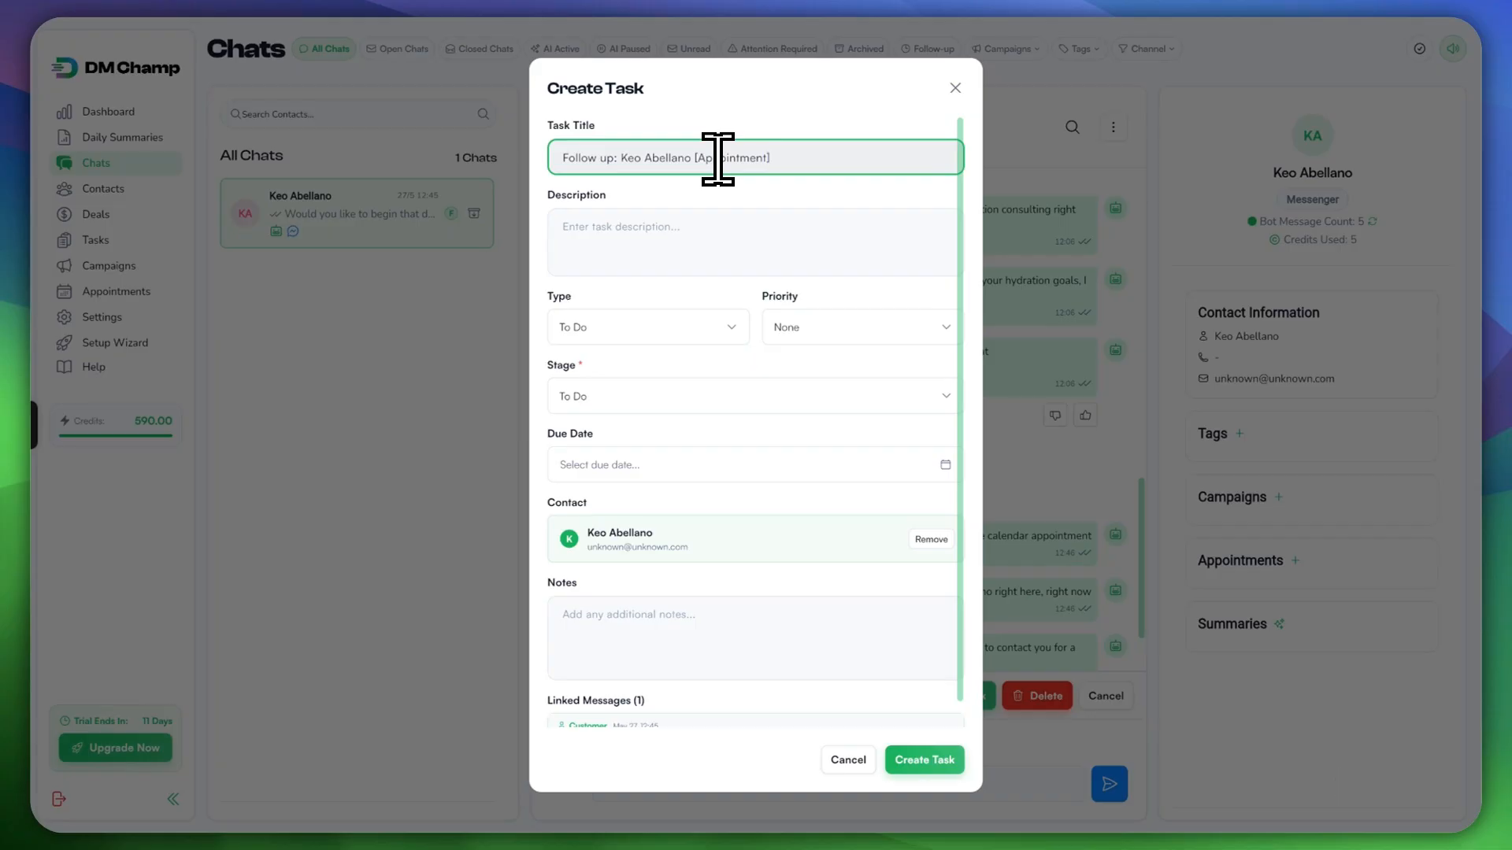
left_click(716, 238)
type("qwtasg")
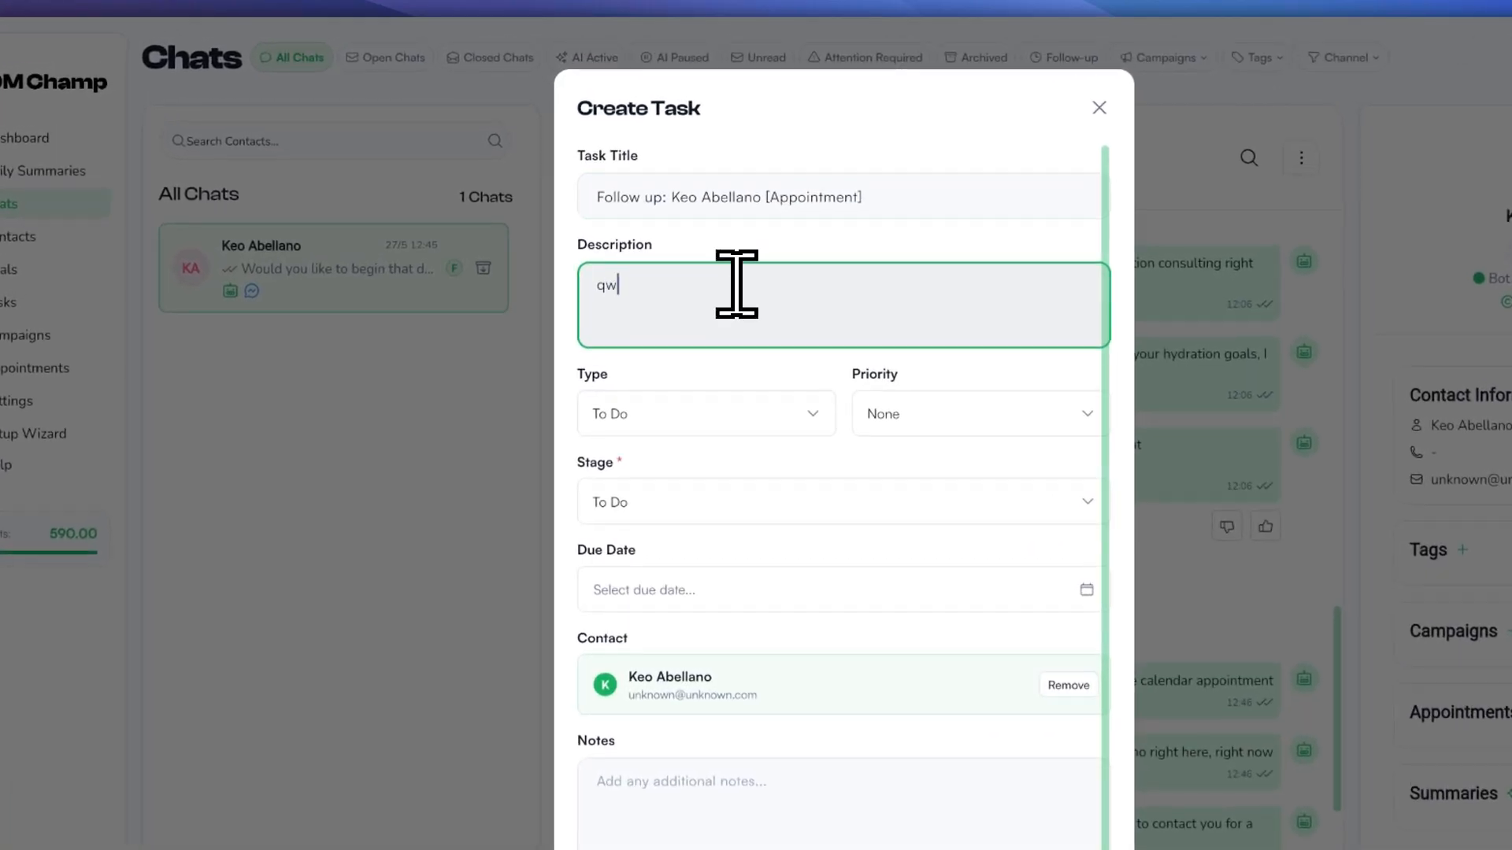
type("qwts")
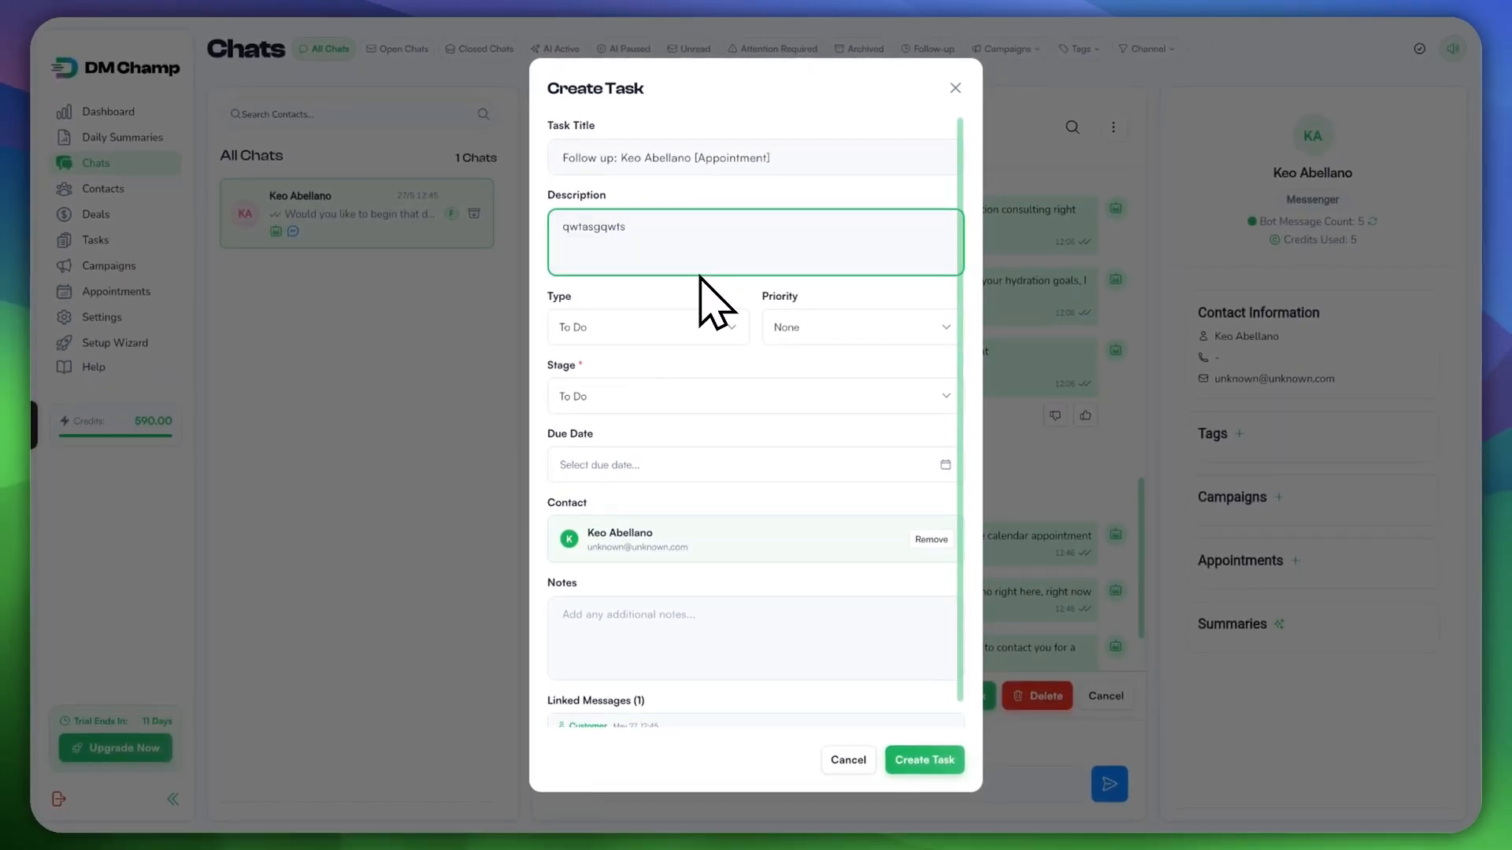
left_click(708, 331)
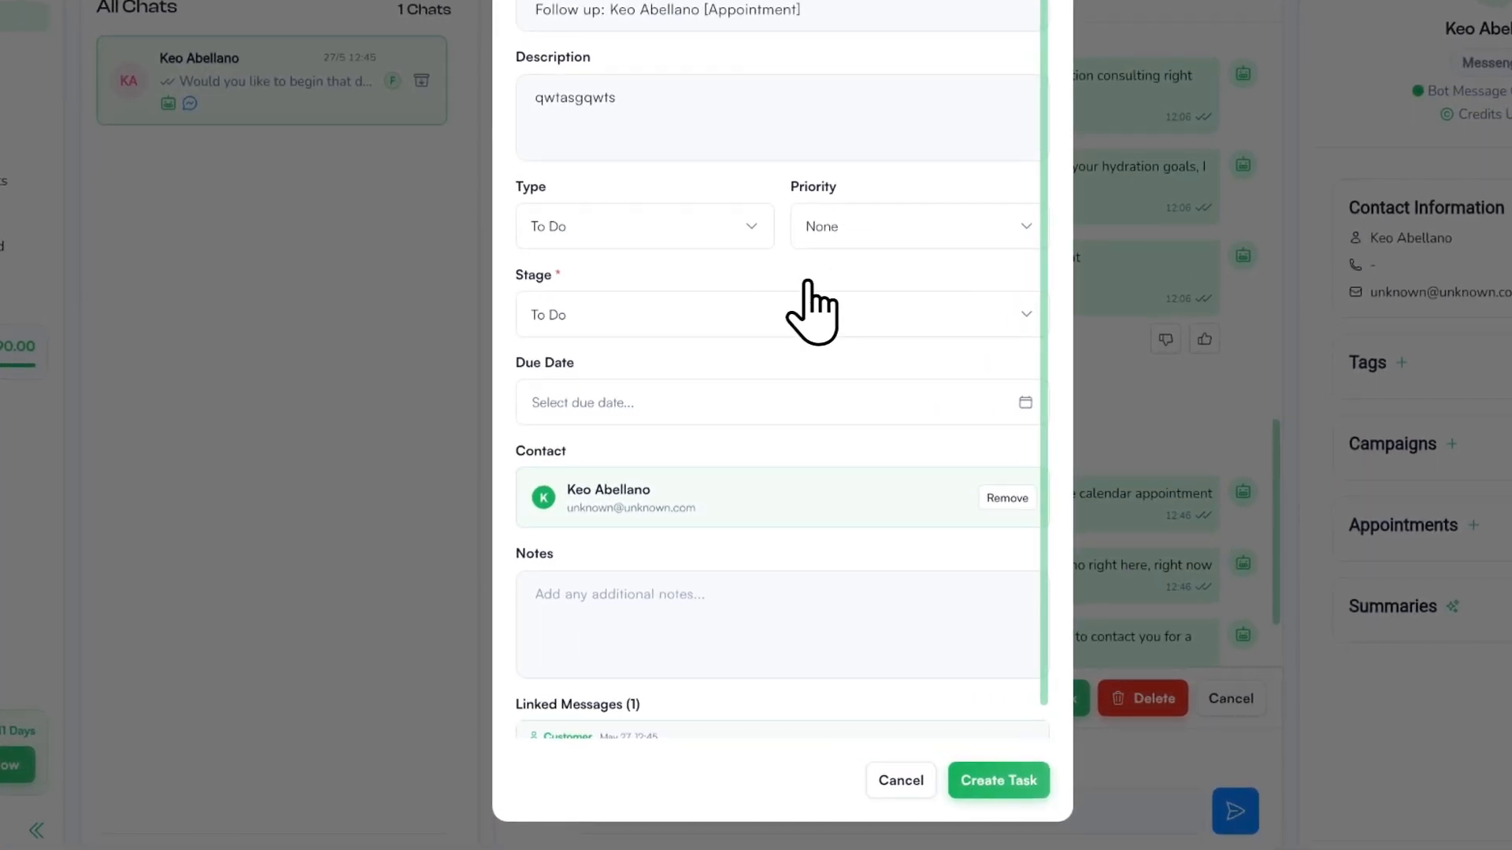
Step: Set the stage to Waiting, leave the due date empty, and create the task
left_click(737, 322)
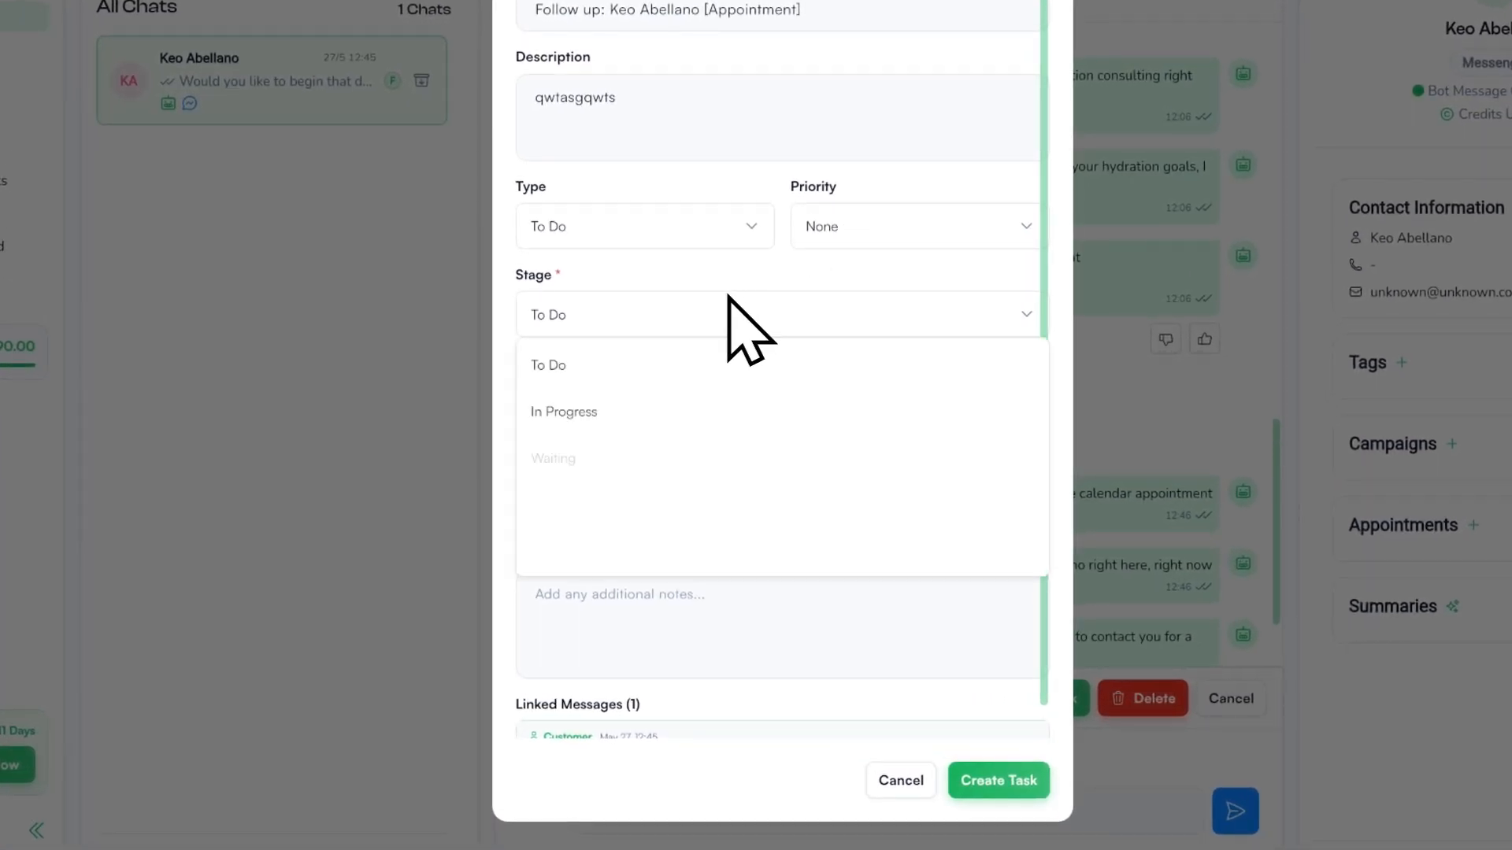
left_click(691, 446)
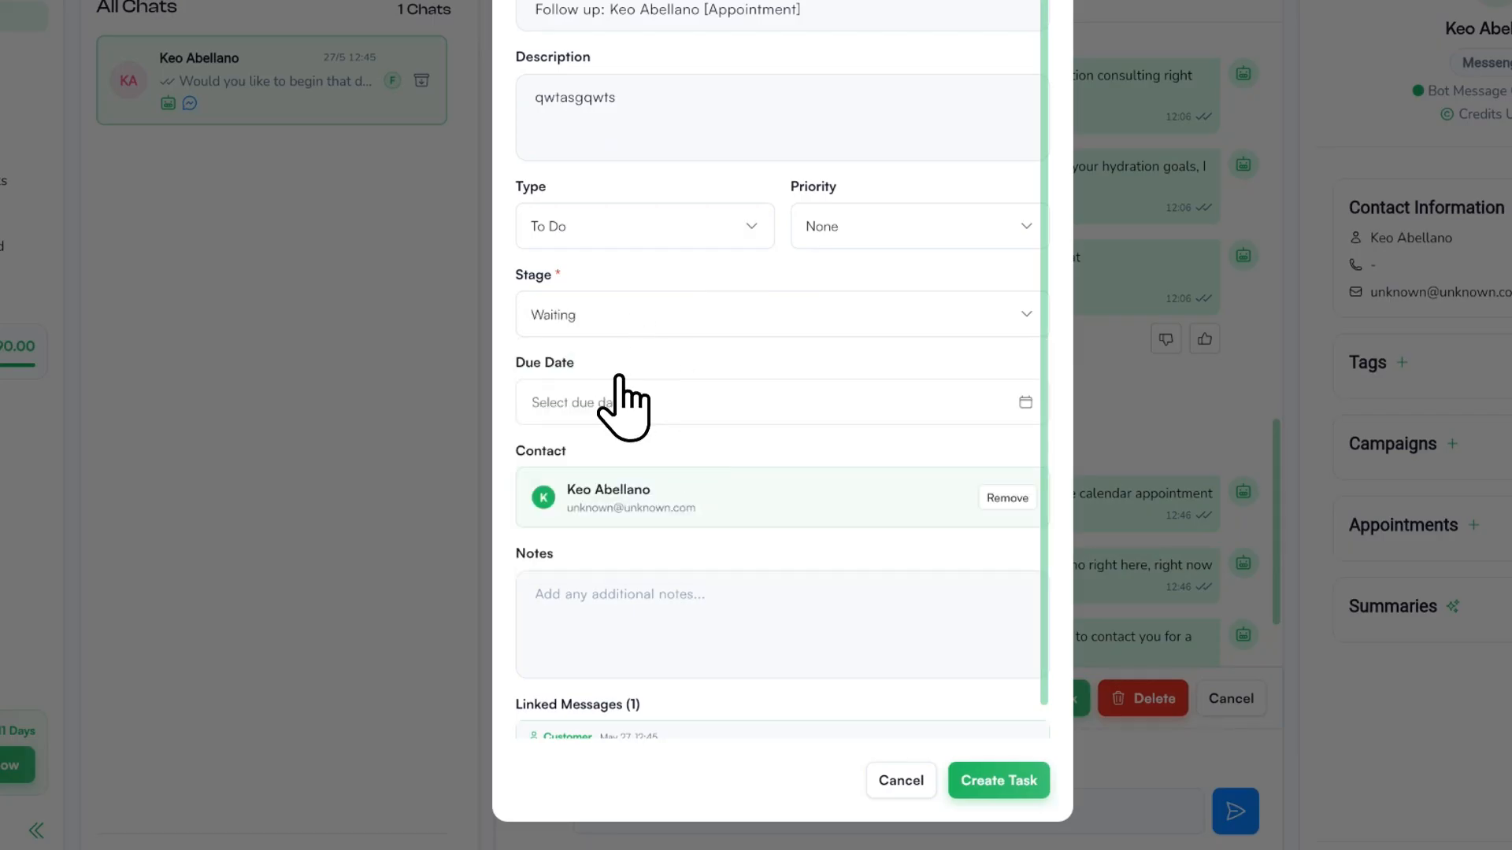
left_click(630, 401)
left_click(920, 494)
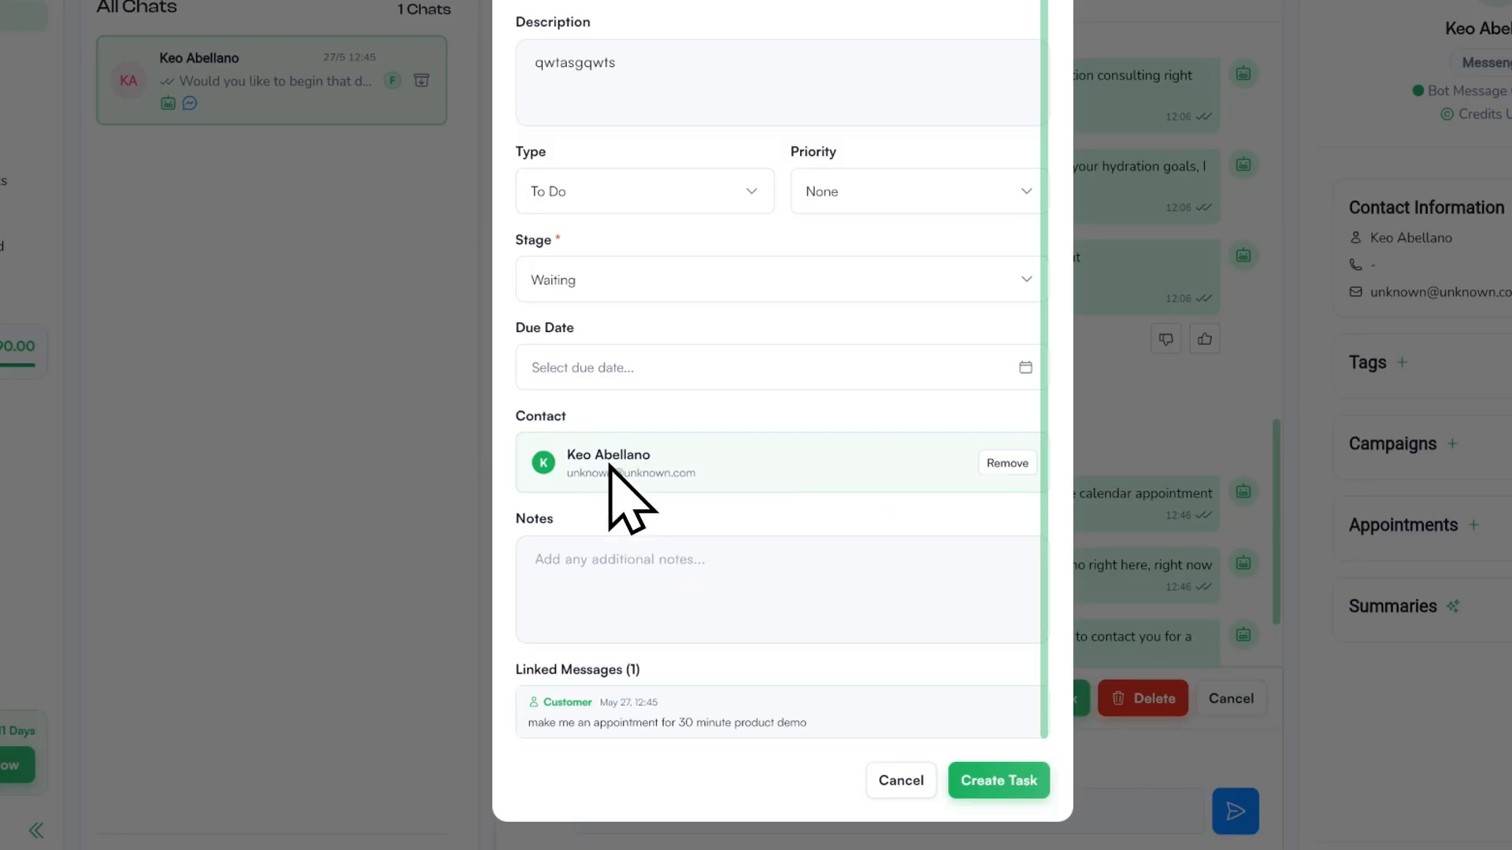
left_click(1028, 754)
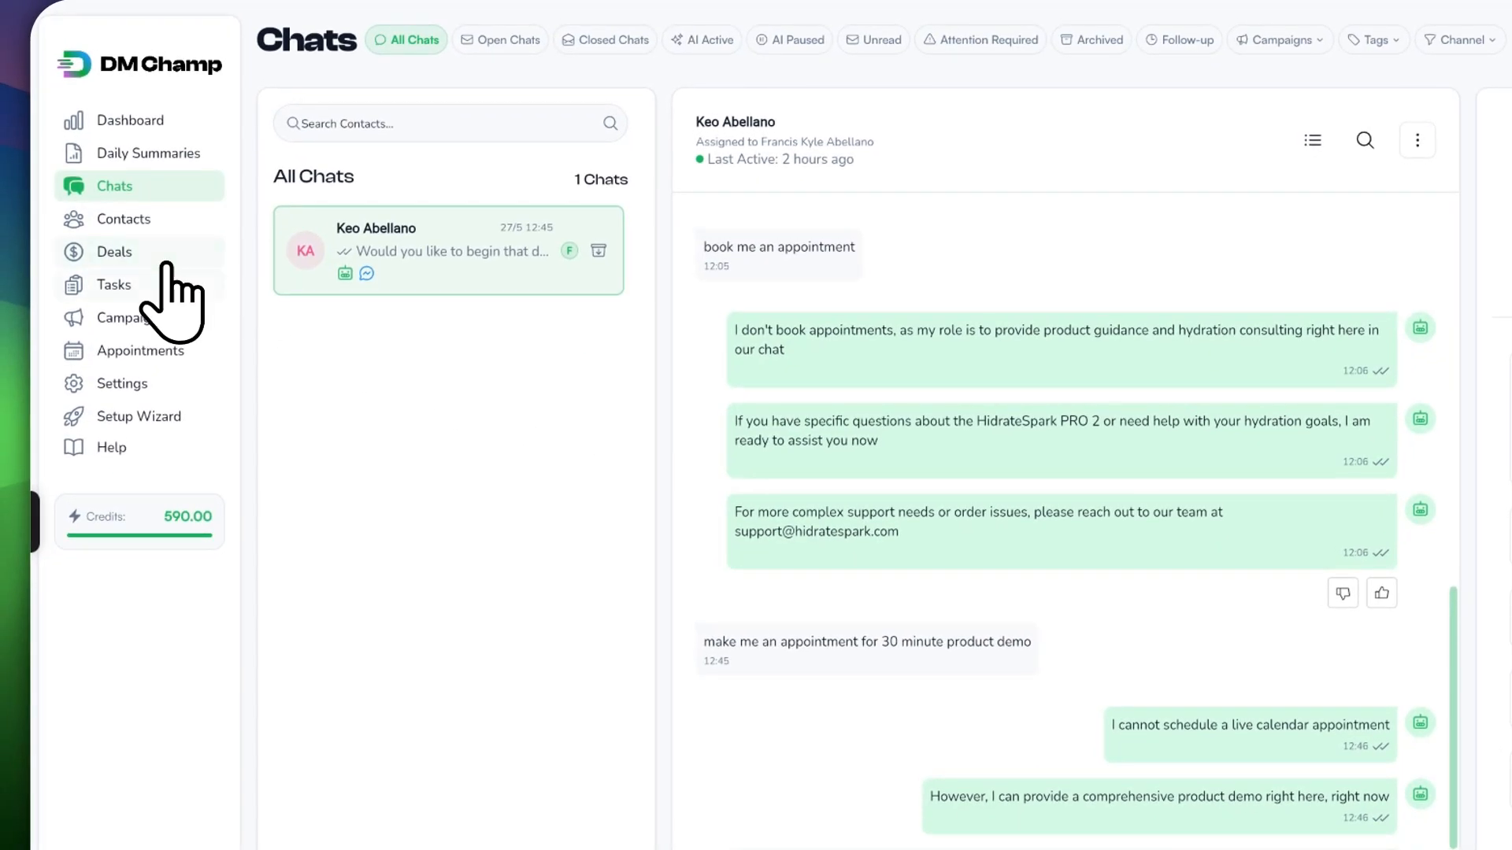
Step: Go to the Tasks list from the sidebar
left_click(158, 275)
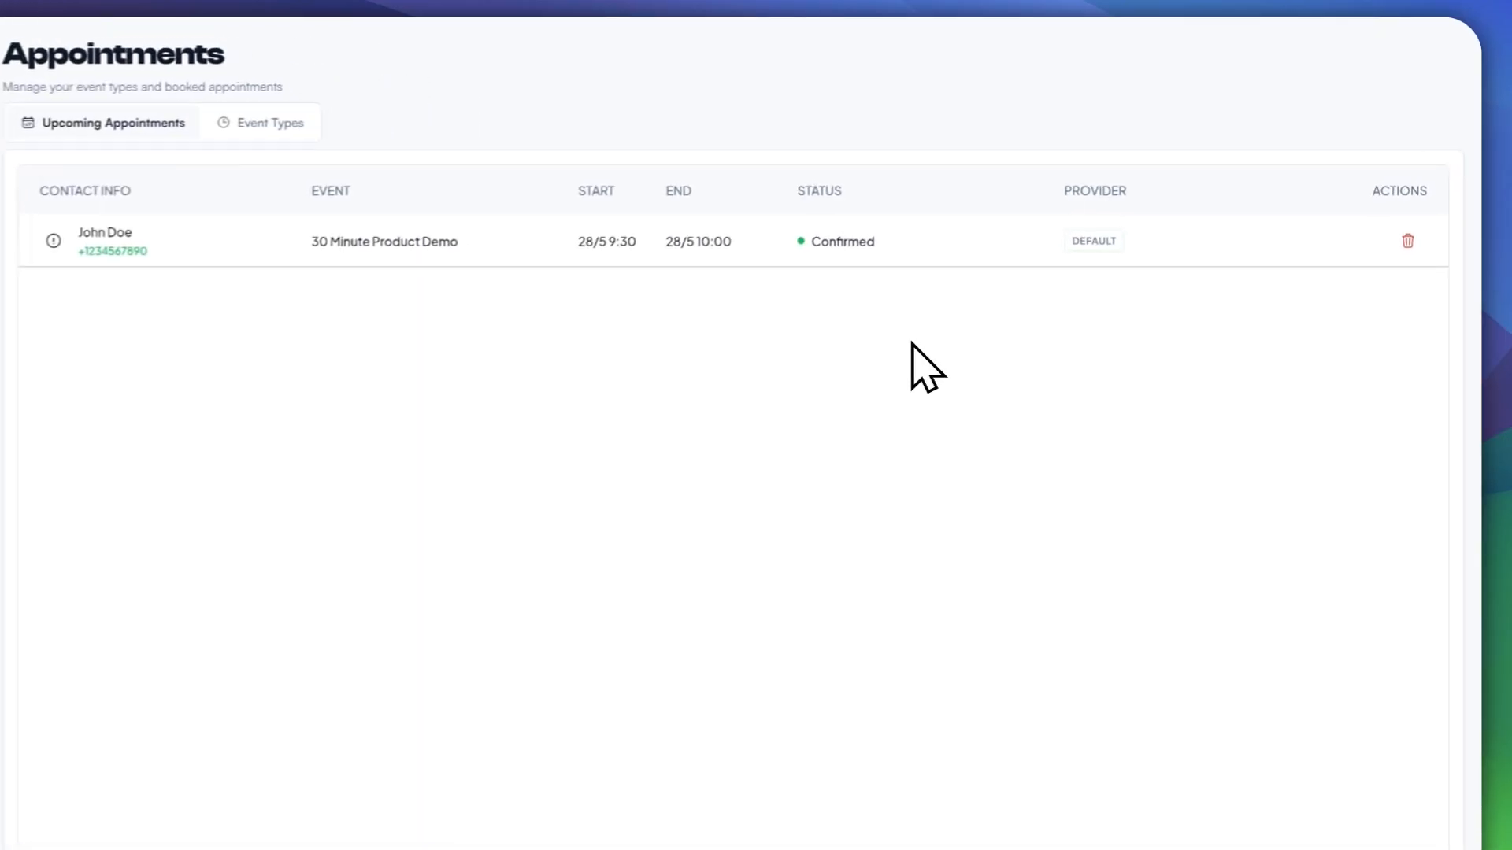
Step: Create a new event type named 'Bulk Product Purchase Negotiation'
left_click(264, 122)
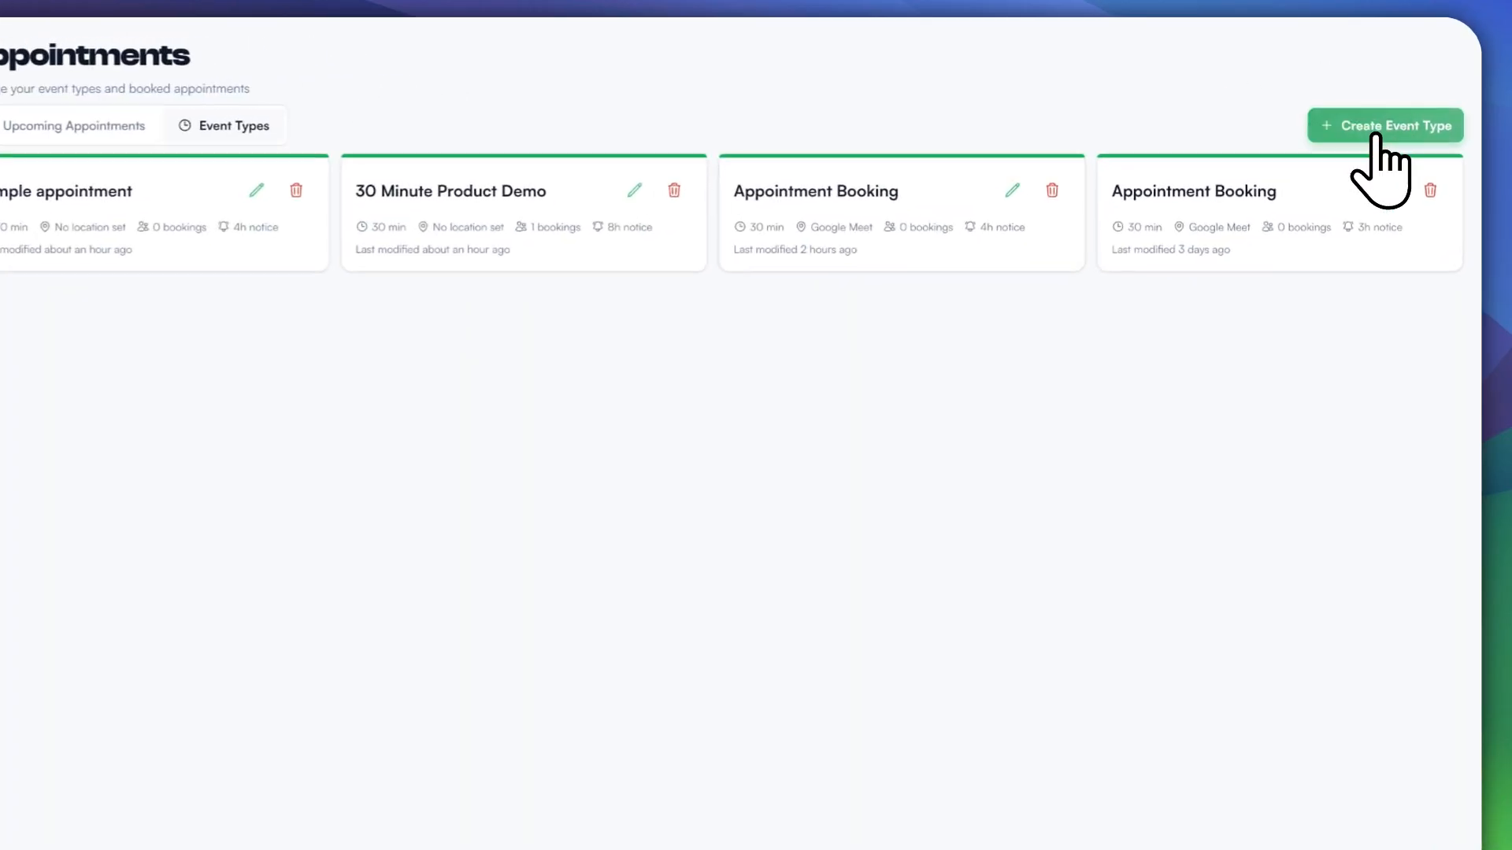
left_click(1376, 134)
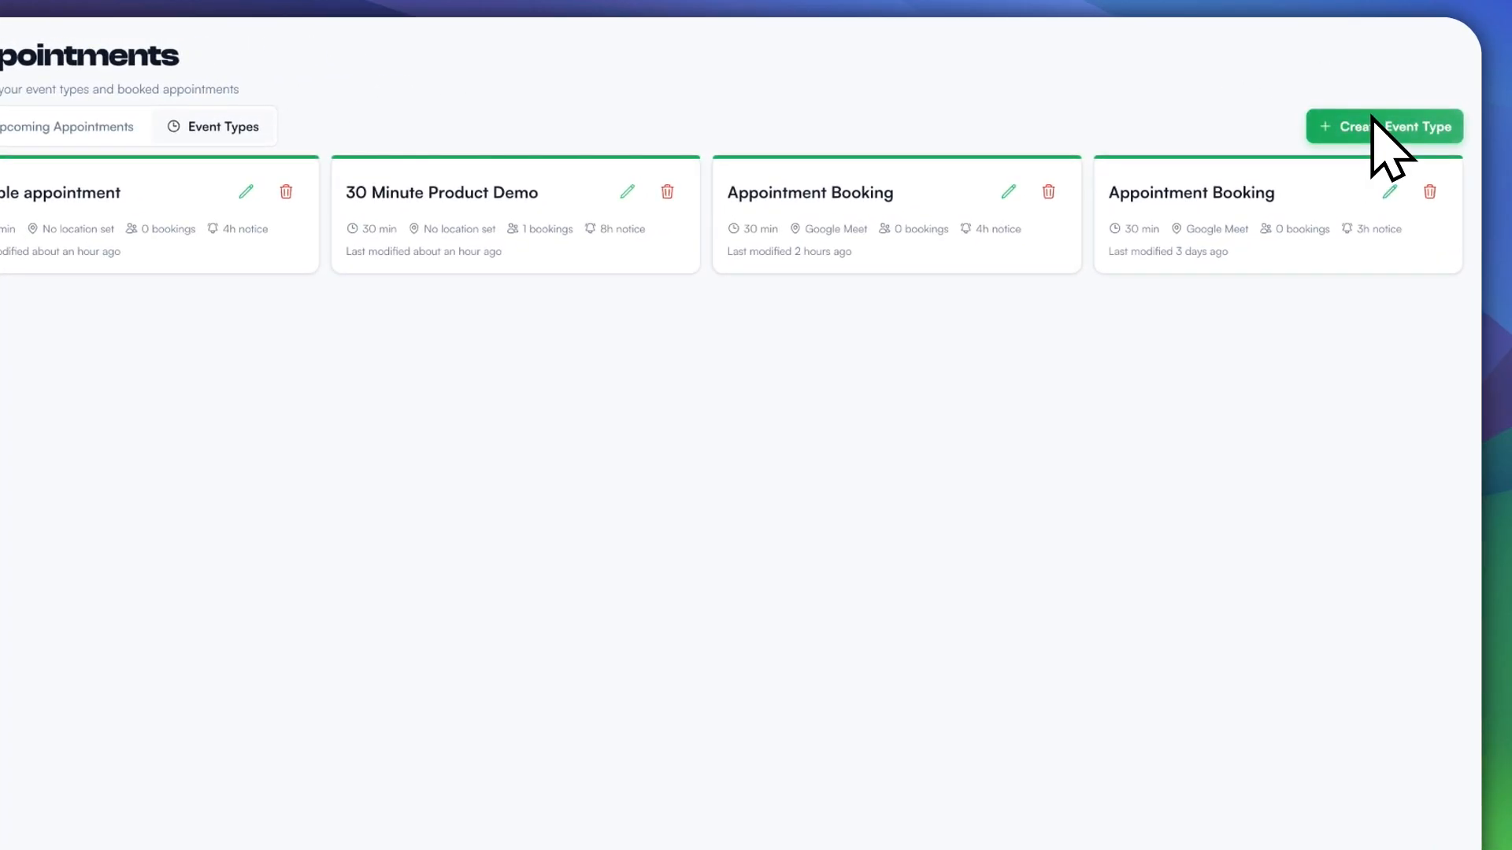
left_click(531, 335)
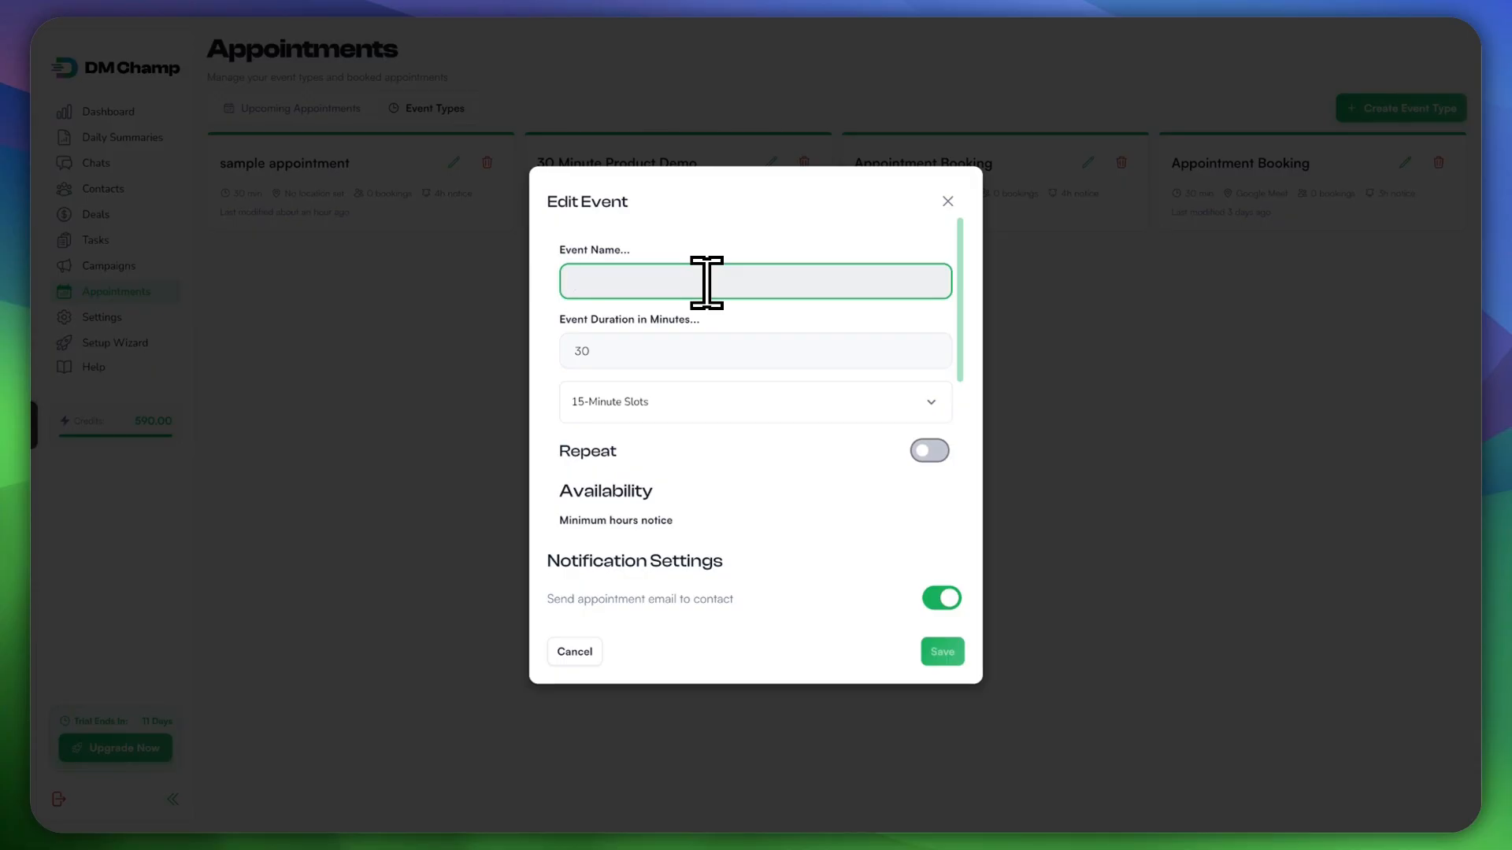
type("uct")
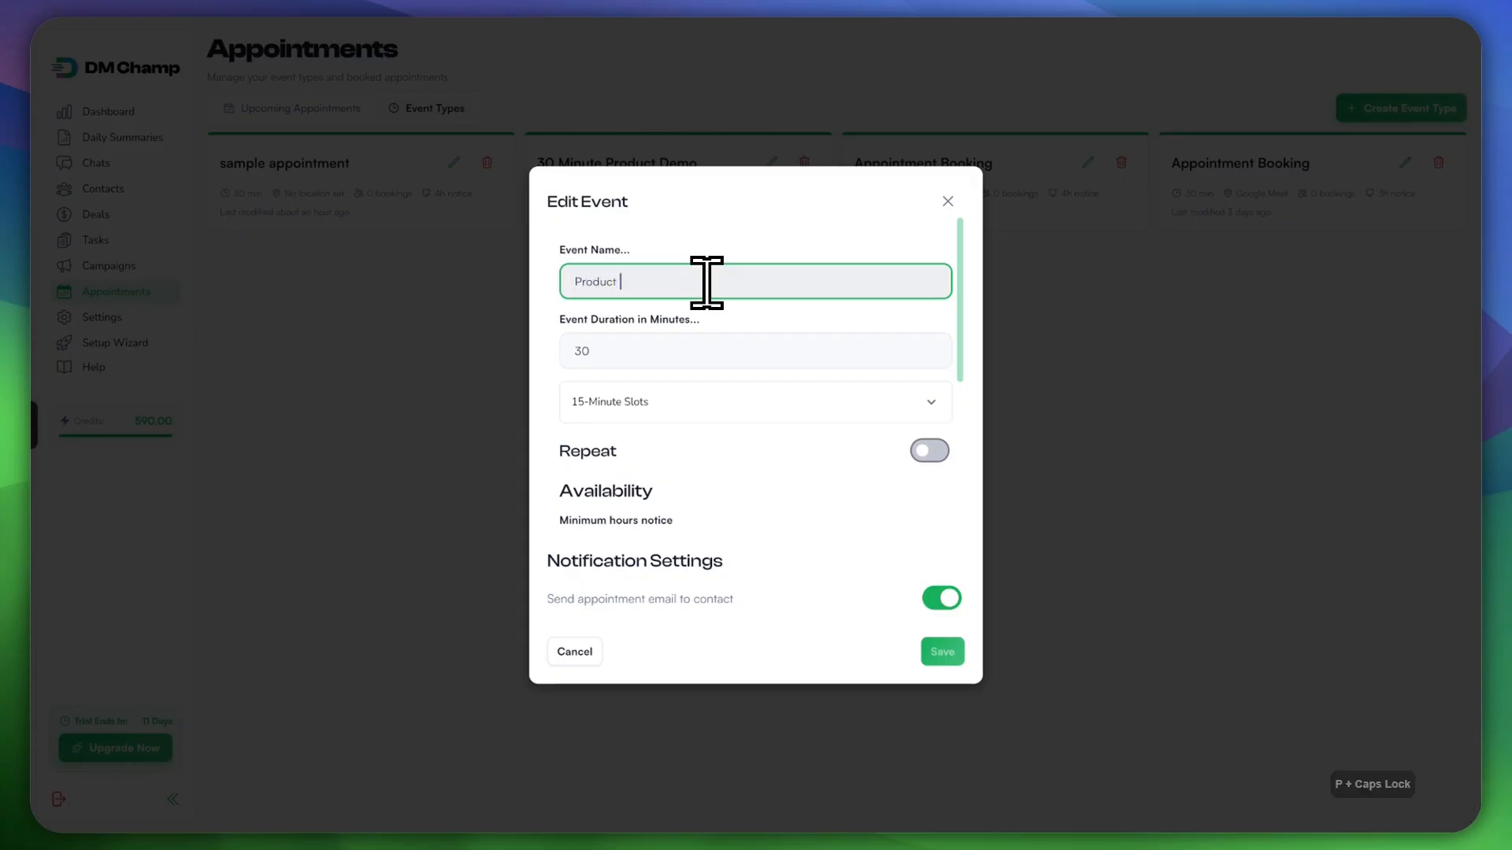
key("BackSpace")
key("BackSpace")
key("BackSpace")
key("BackSpace")
type("Bulk")
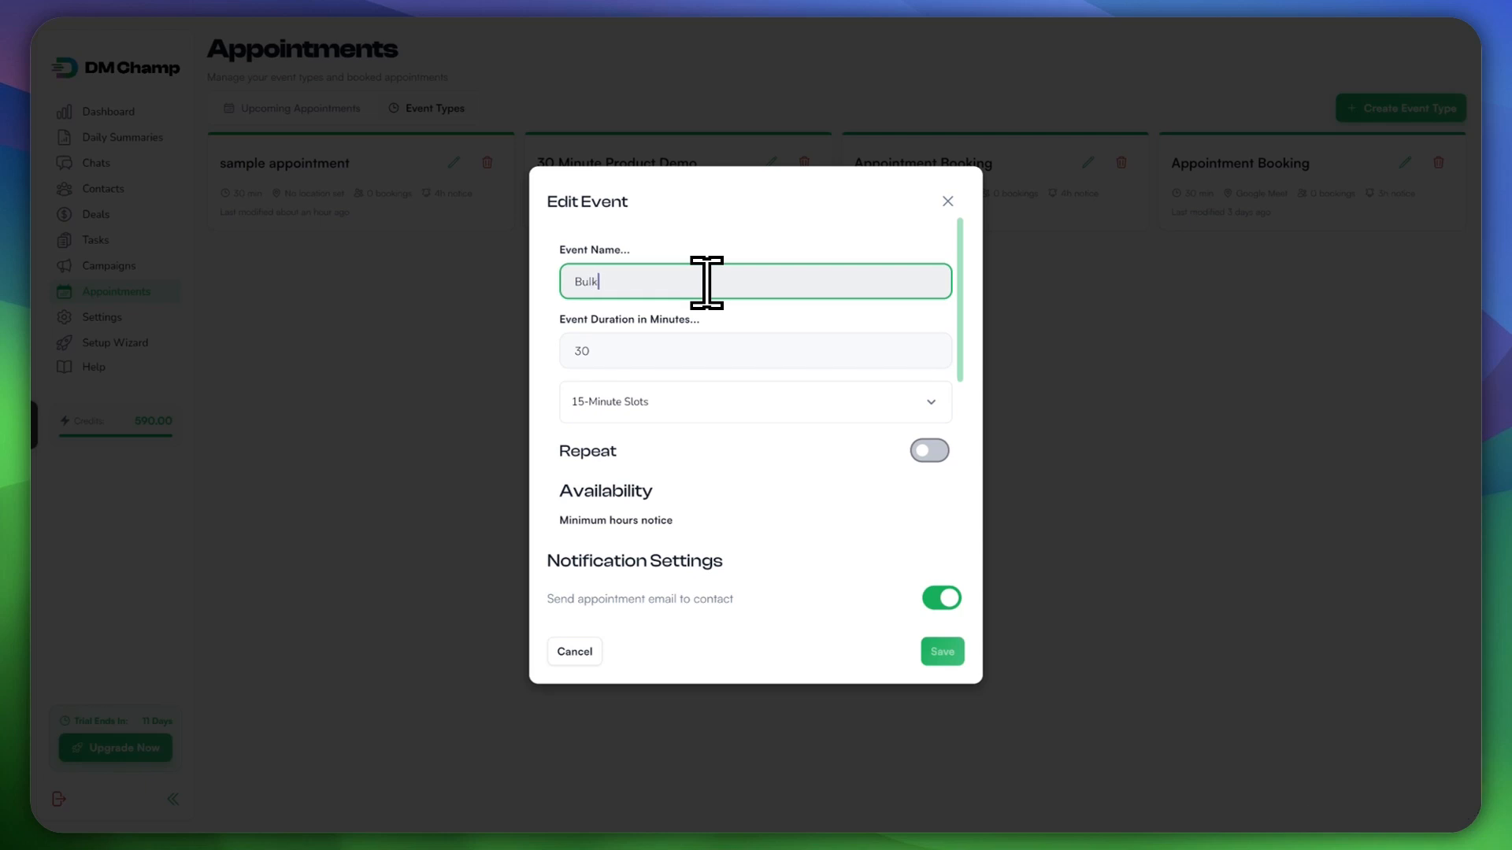
type(" Product Pu")
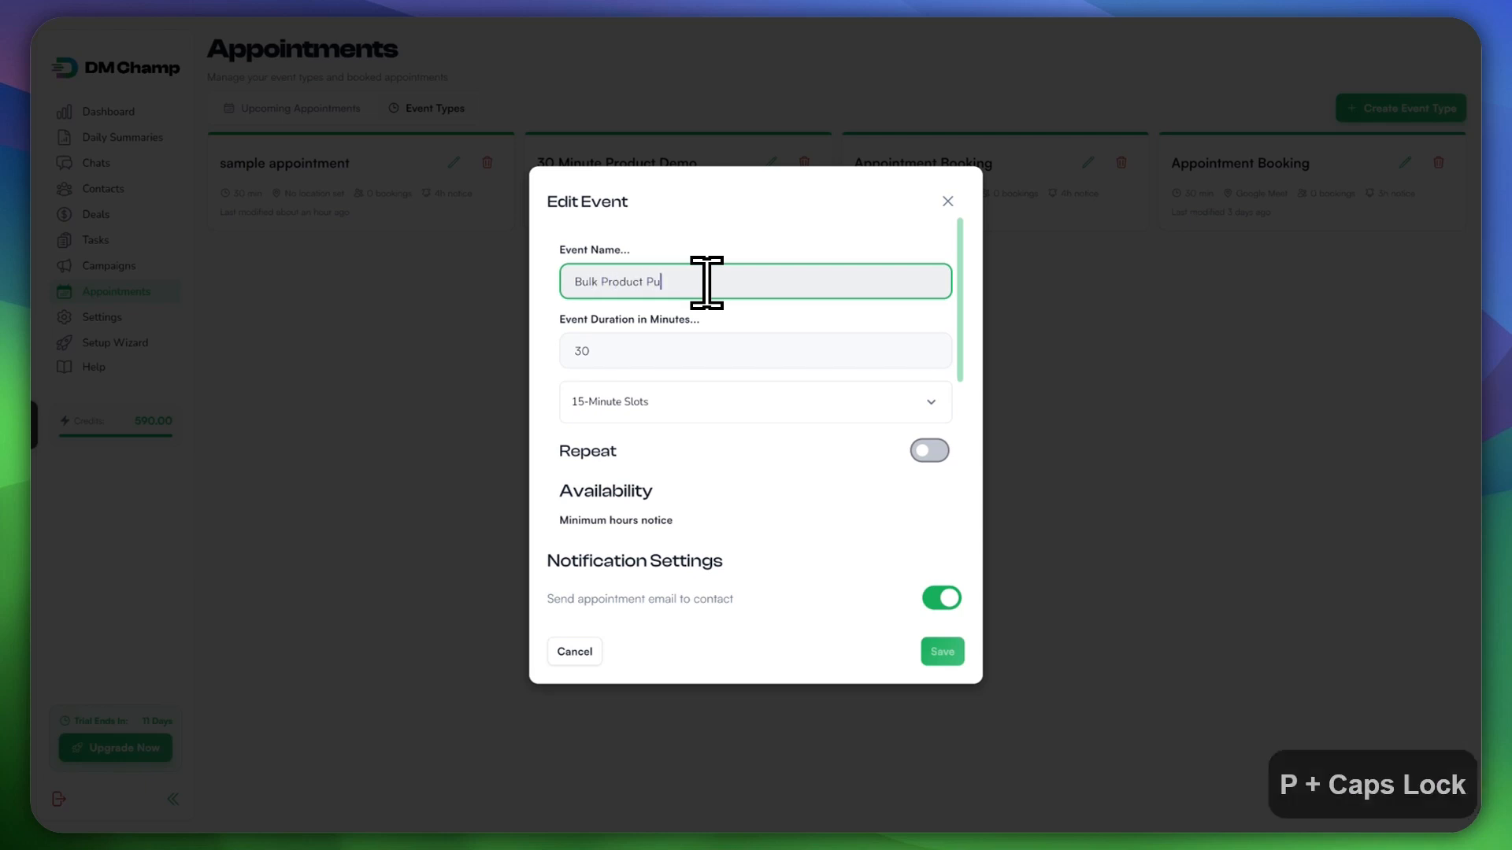
type("rchase Deal")
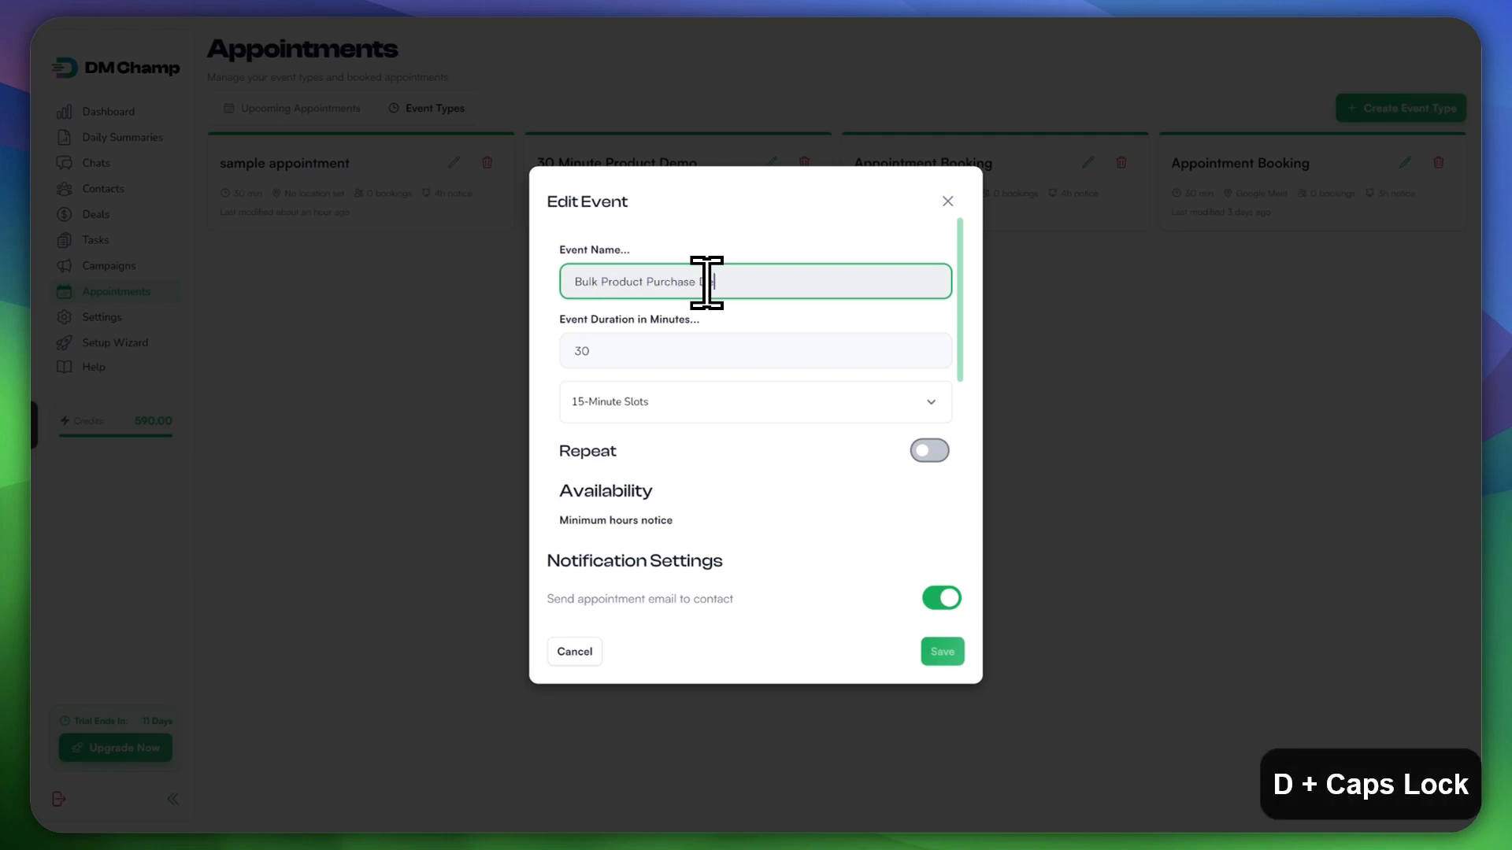
key("BackSpace")
key("BackSpace")
key("BackSpace")
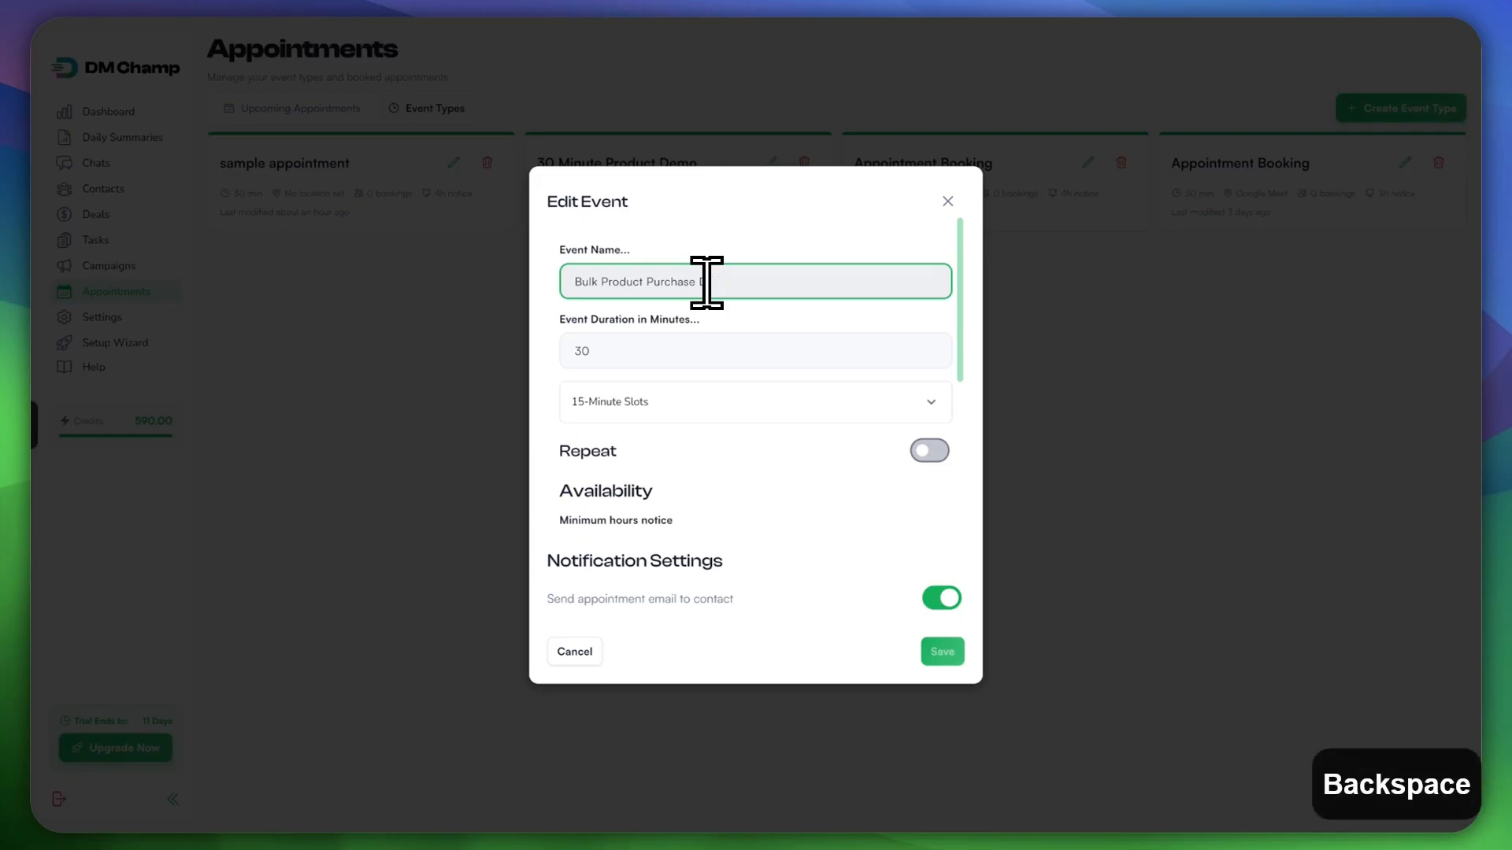
type("Negotiation")
key("BackSpace")
Step: Set the event duration to 30 minutes
left_click(622, 348)
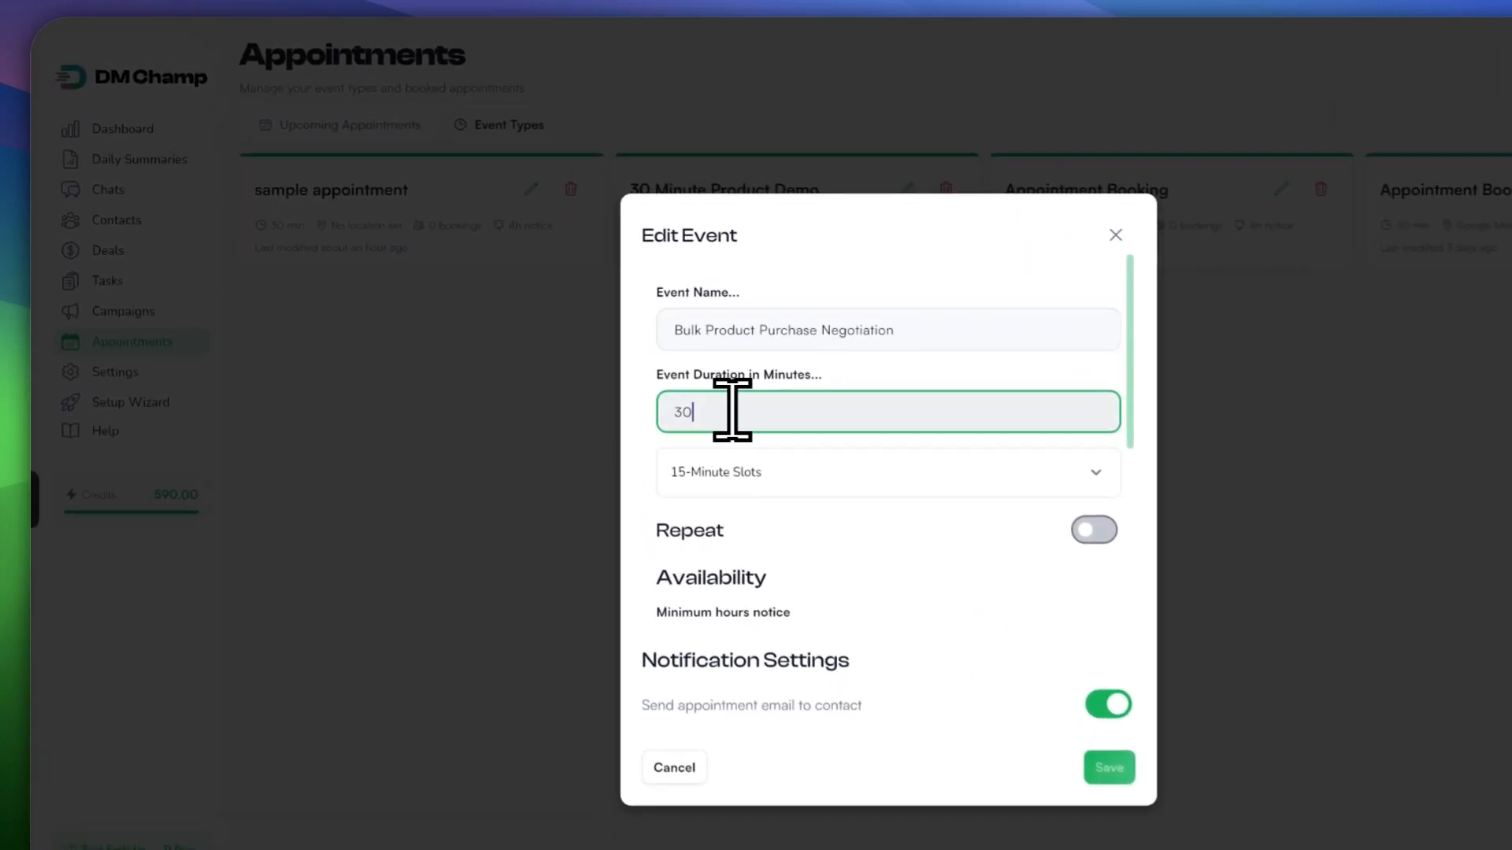
key("BackSpace")
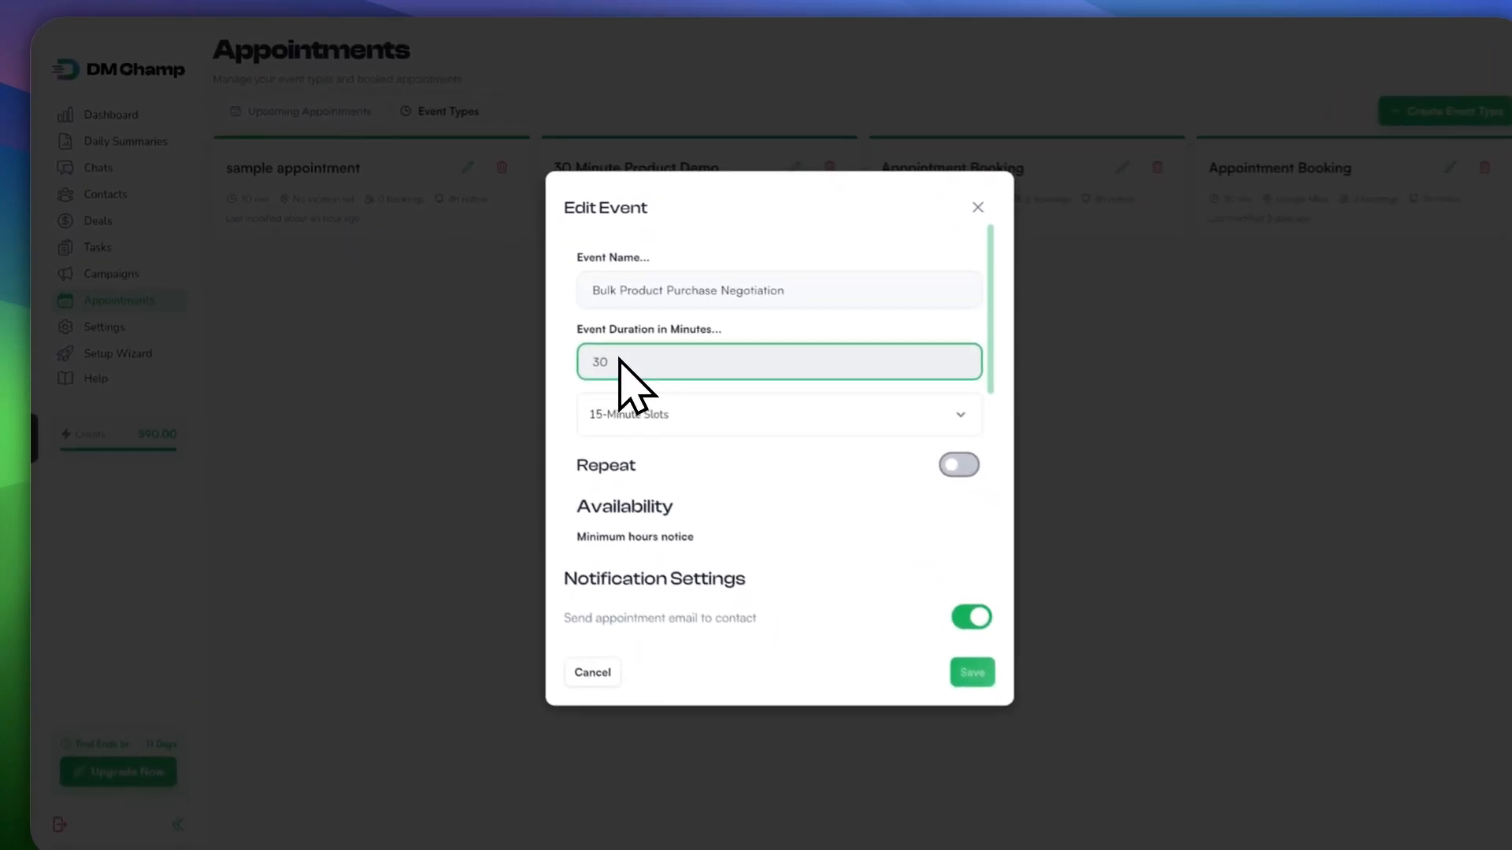
key("BackSpace")
type("45")
key("BackSpace")
key("BackSpace")
type("50")
key("BackSpace")
type("30")
left_click(623, 400)
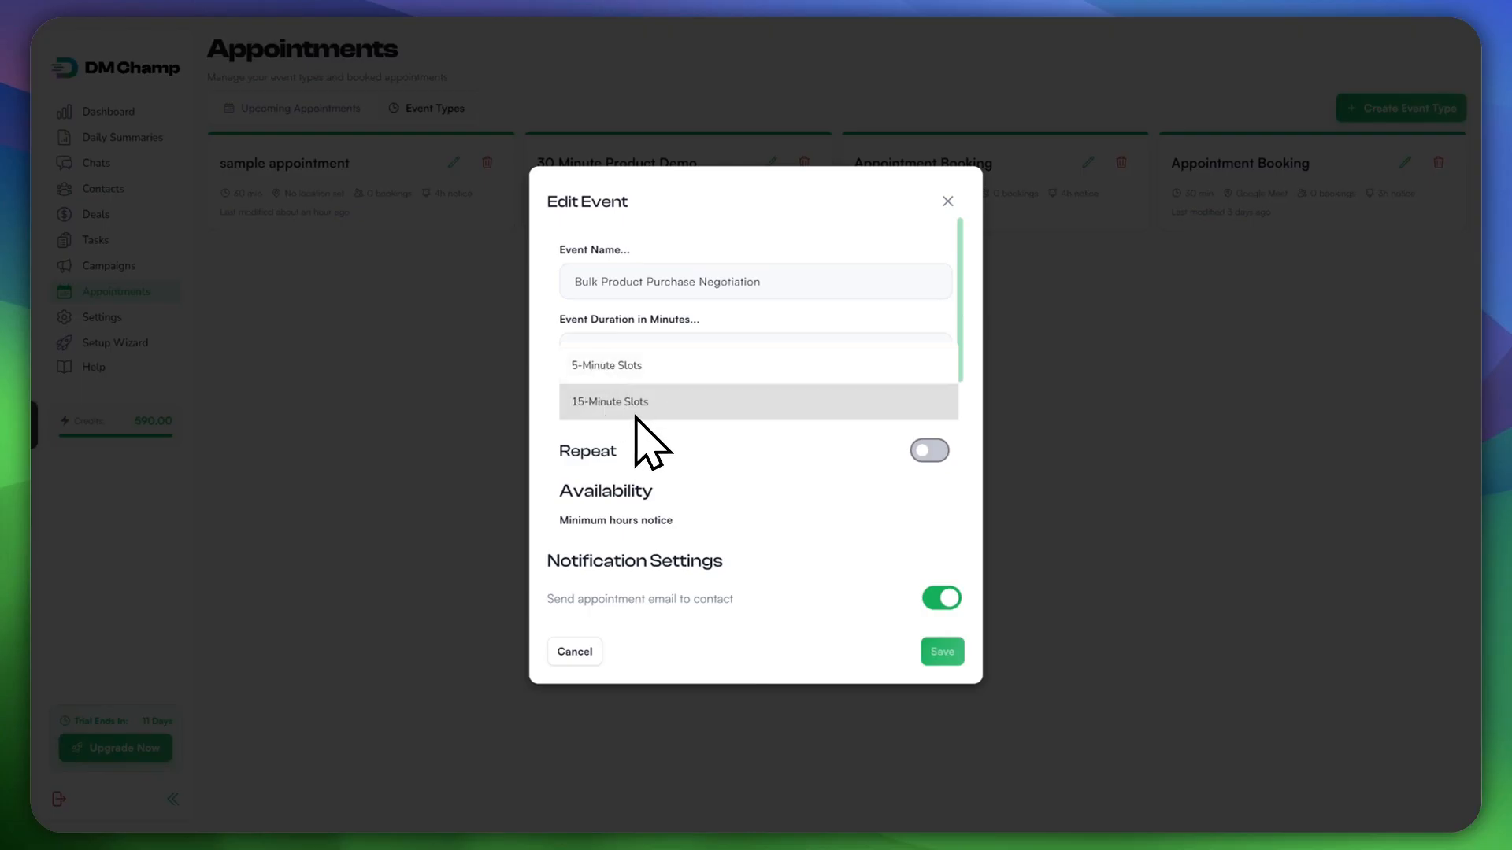
Step: Keep the event's slot size at 15 minutes
left_click(630, 406)
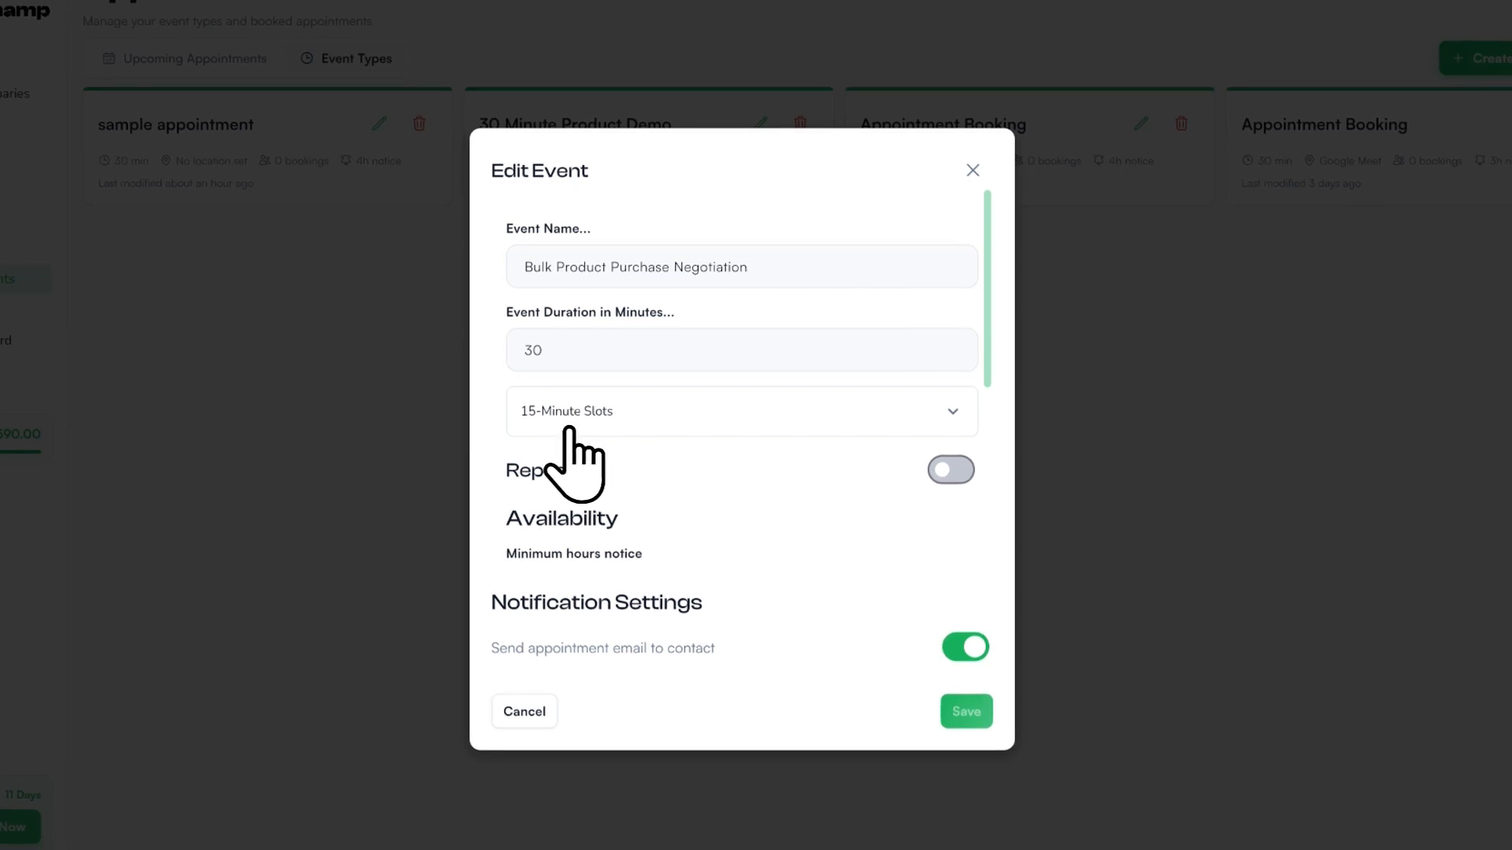
left_click(592, 415)
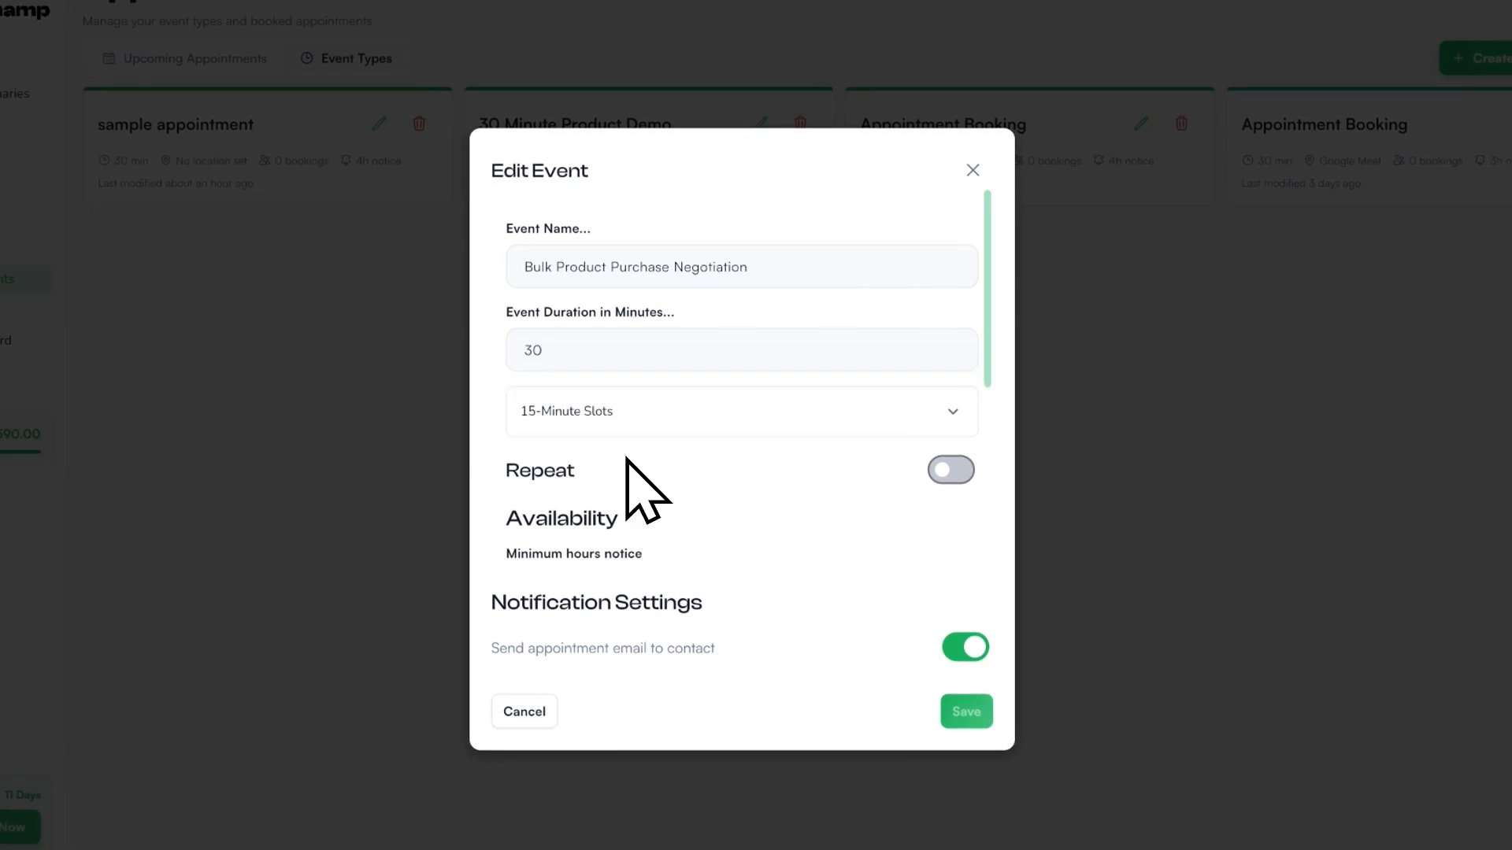
scroll(624, 471, "down", 1)
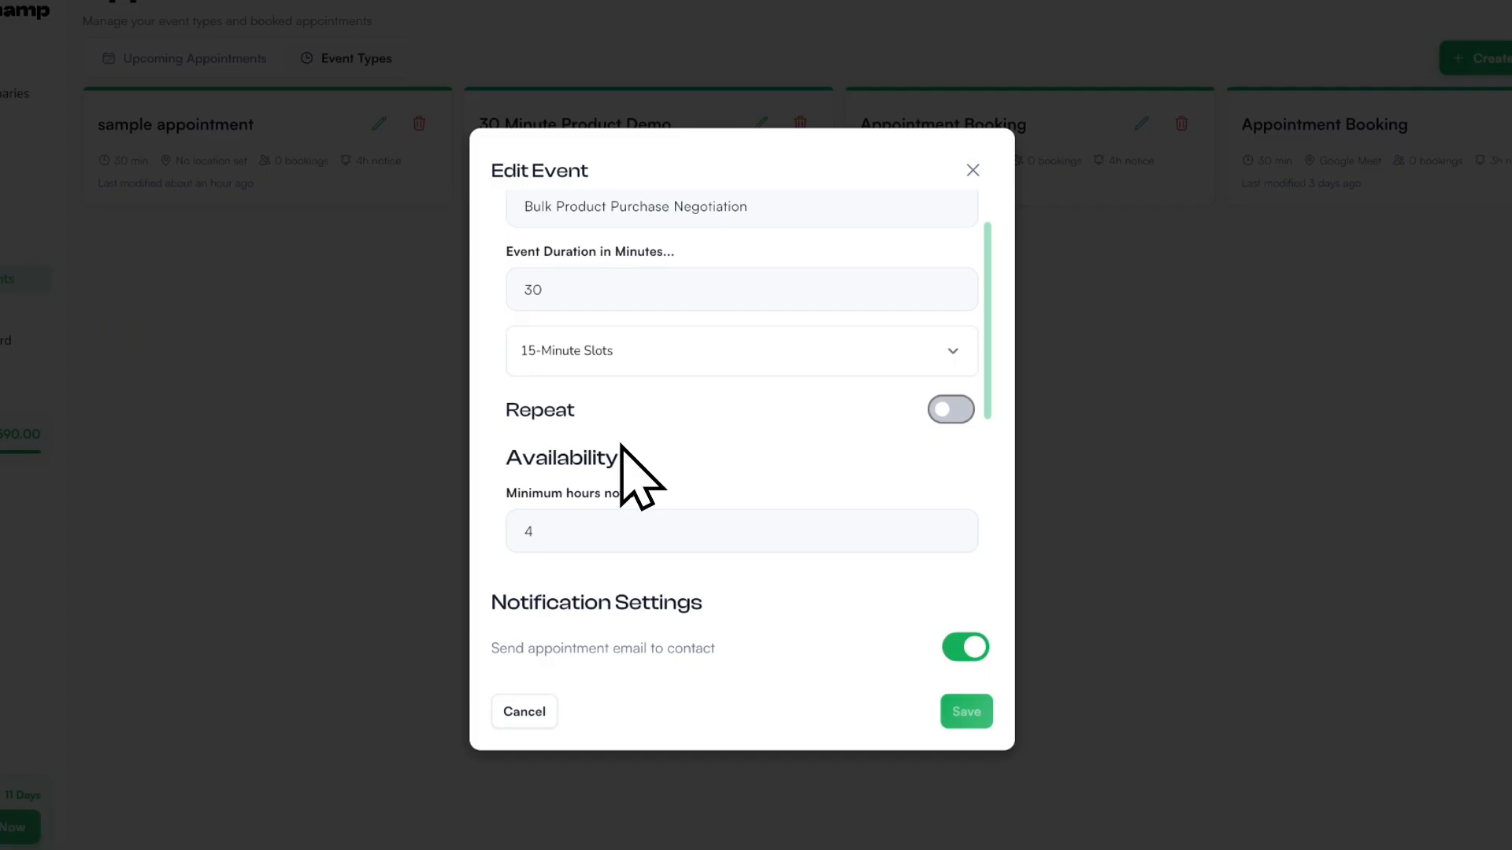
Step: Make the event repeat every 1 Day, ending after 10 occurrences
left_click(953, 411)
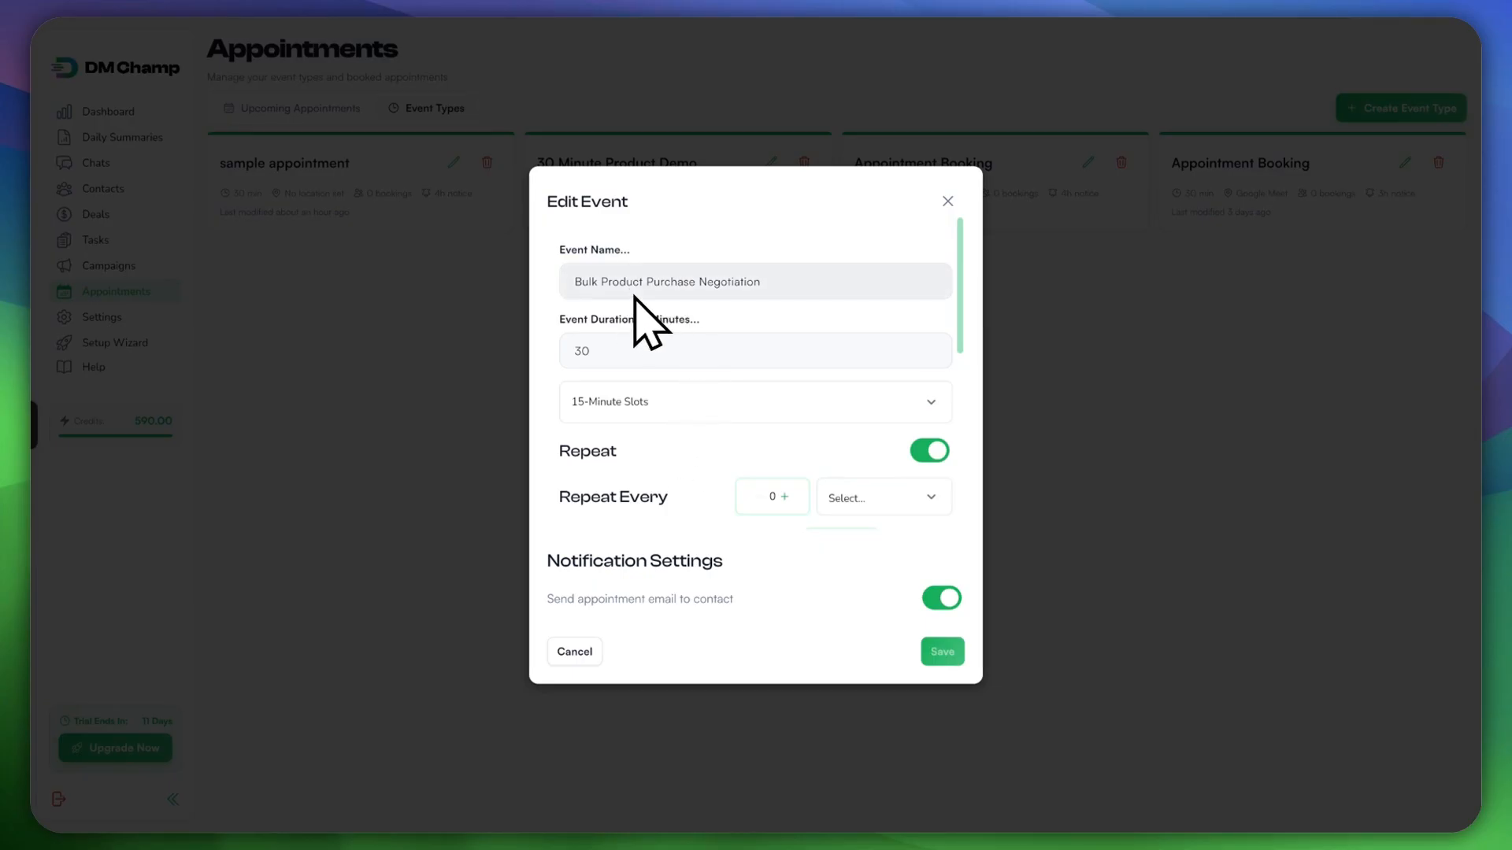
scroll(719, 482, "down", 2)
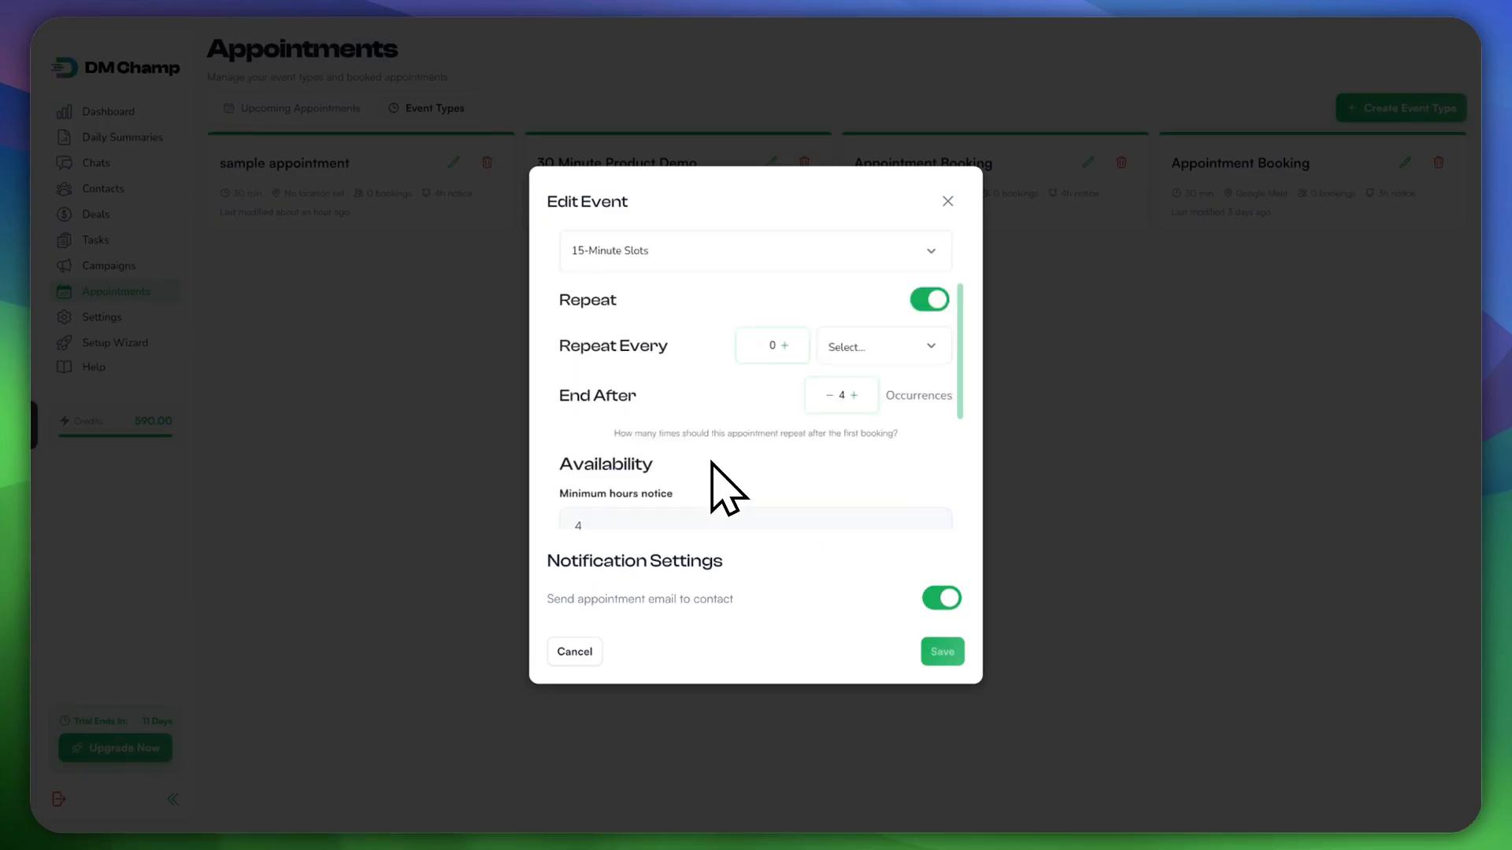
scroll(699, 391, "up", 1)
scroll(665, 441, "up", 1)
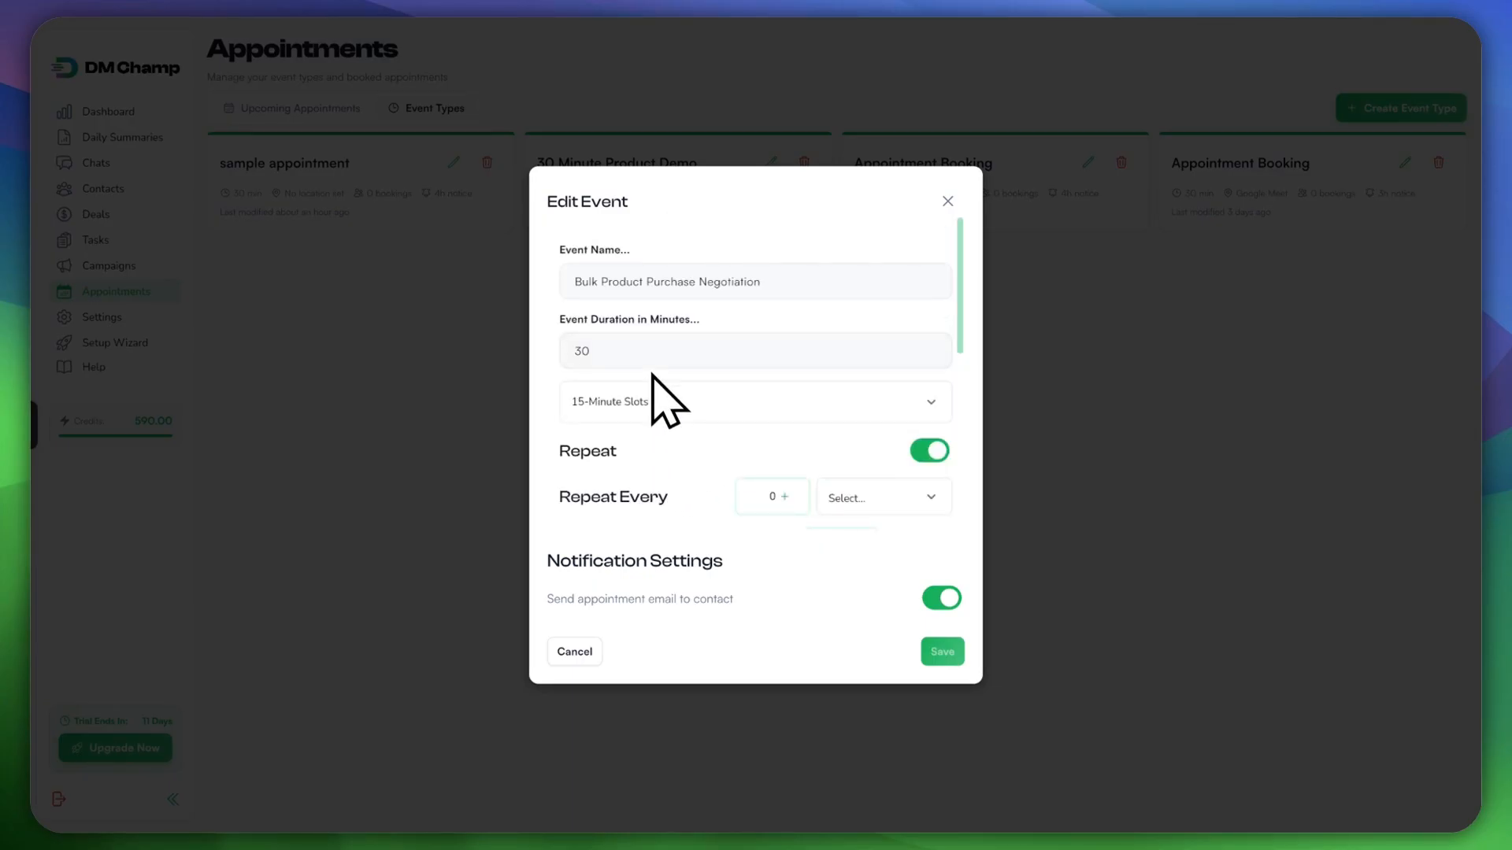
scroll(662, 418, "down", 2)
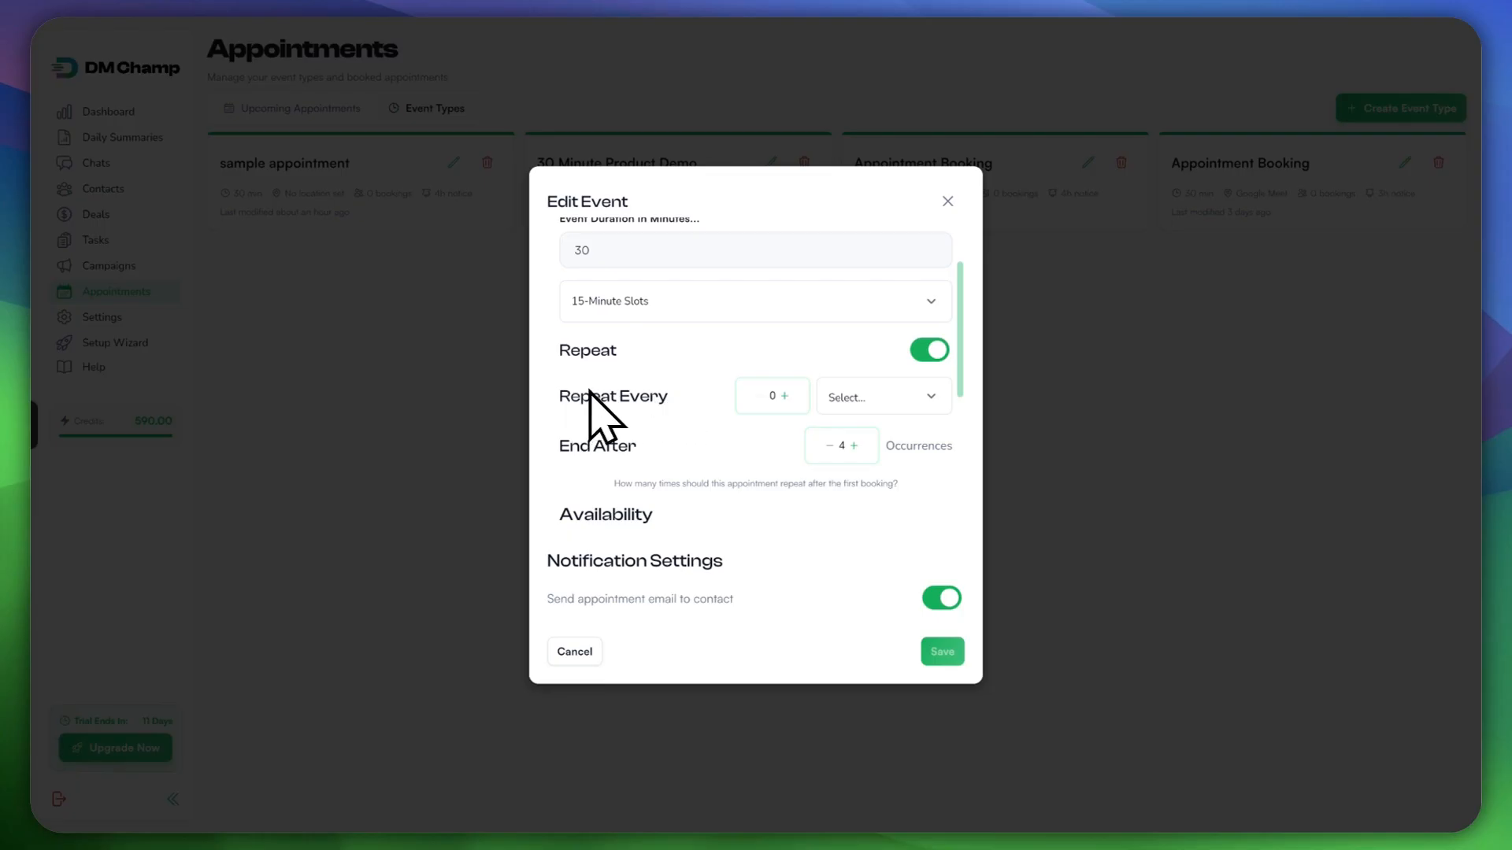
left_click(853, 407)
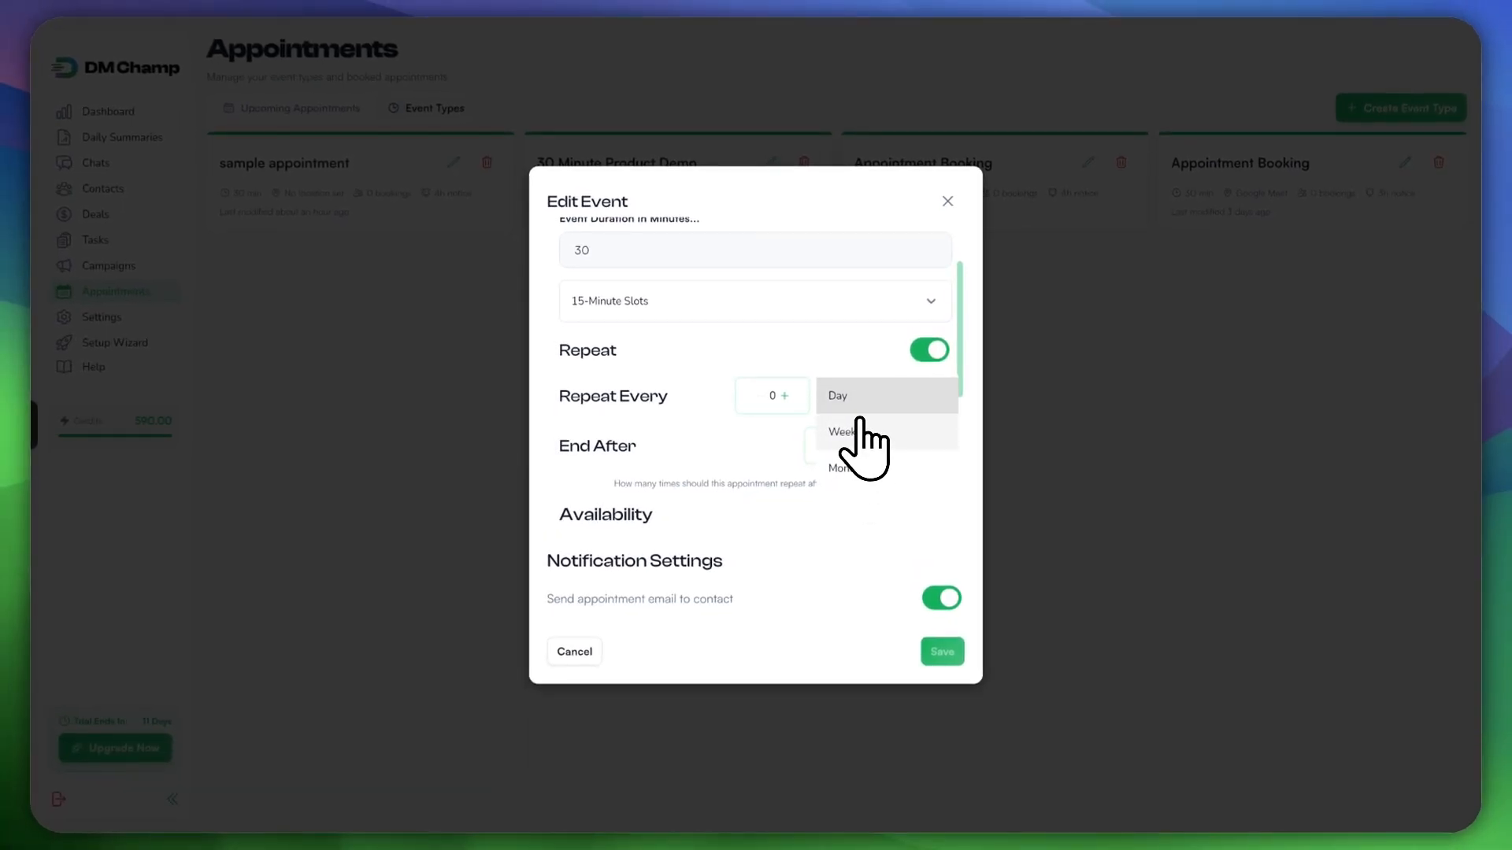
left_click(854, 405)
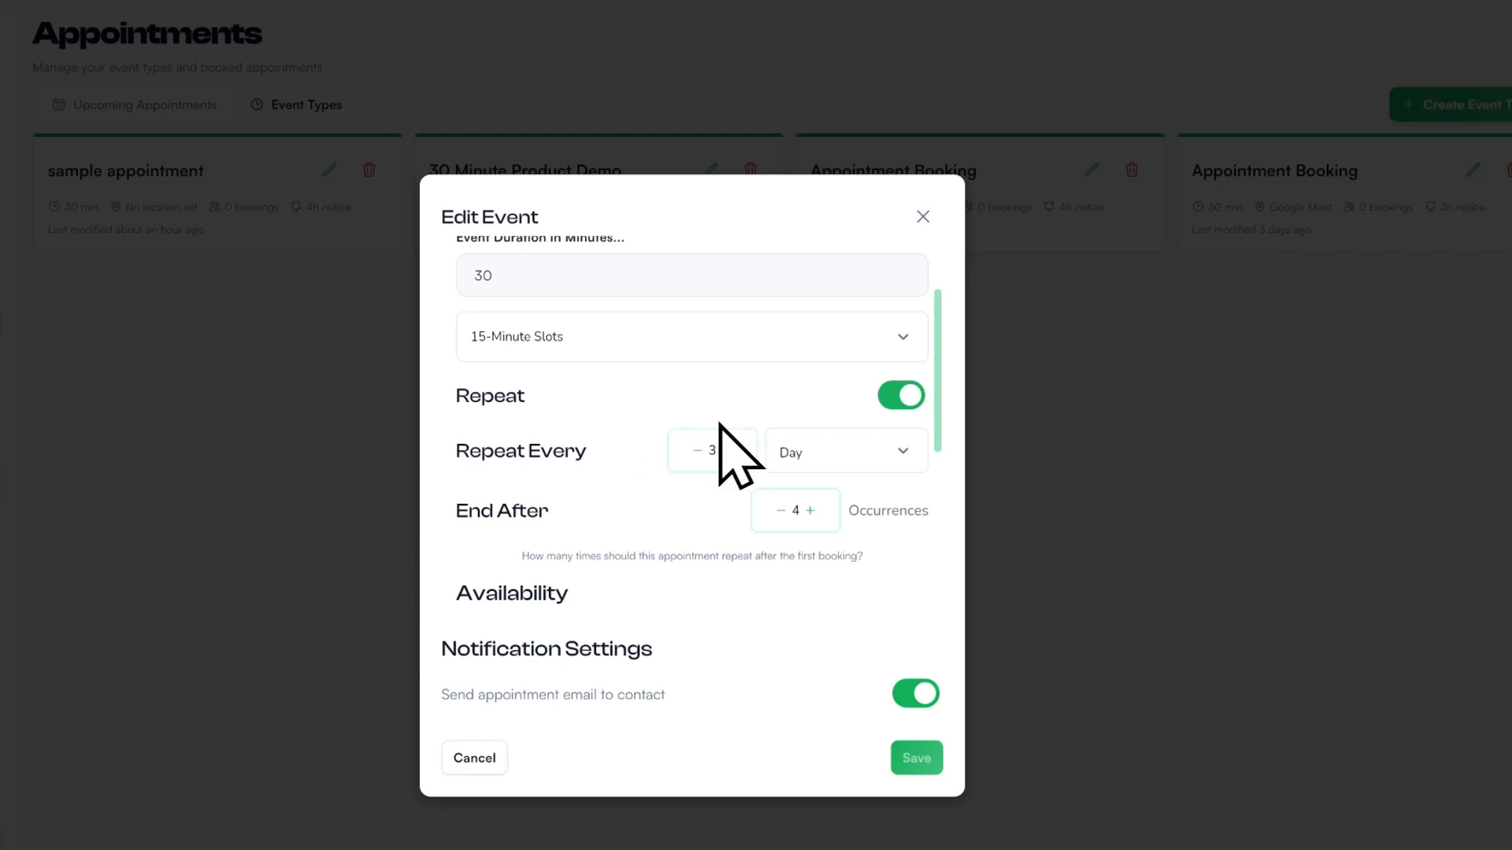
left_click(818, 453)
left_click(852, 452)
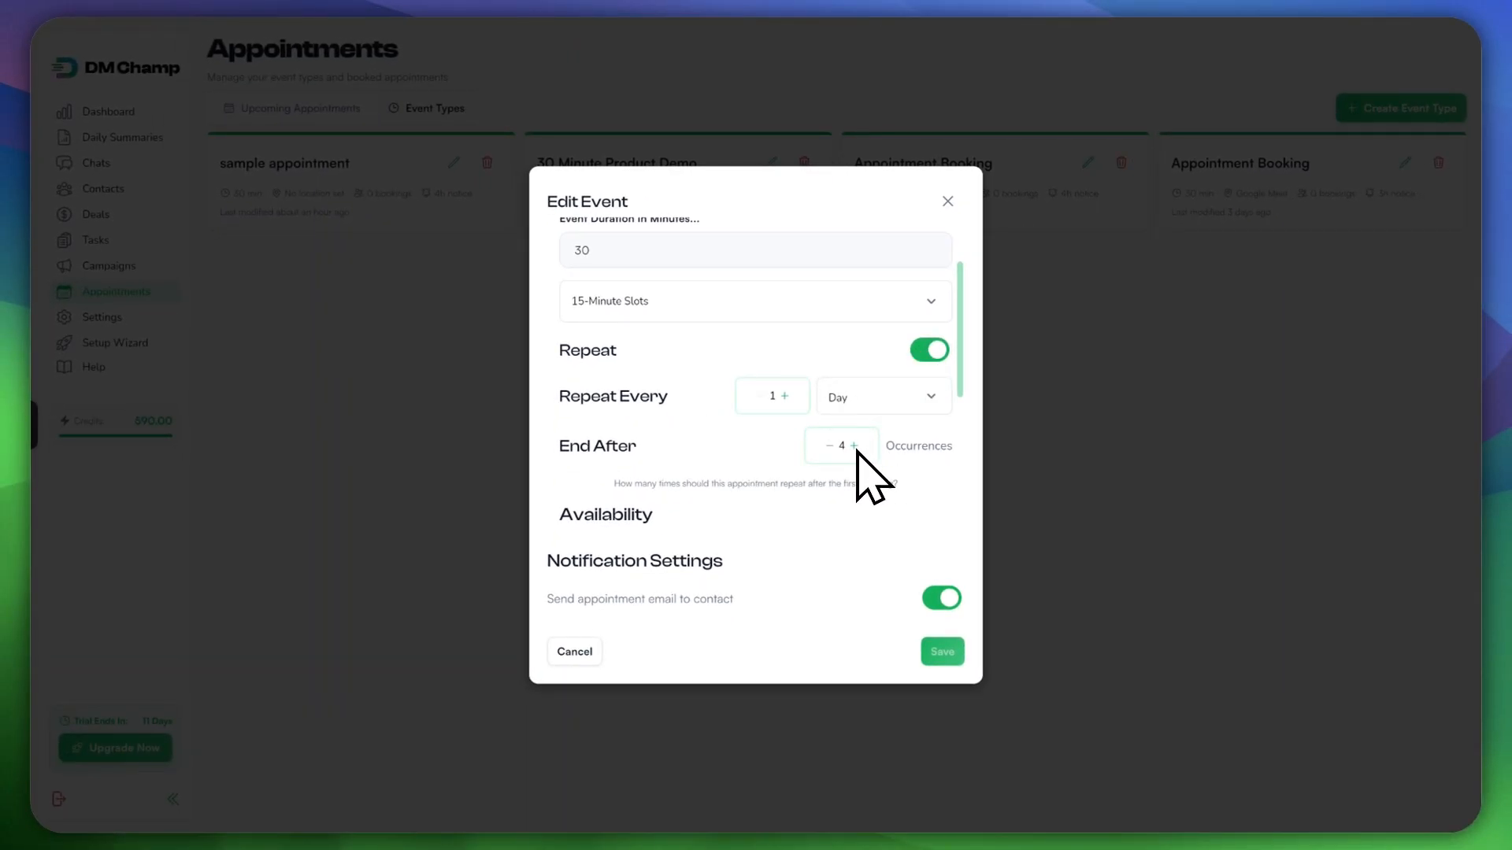
left_click(854, 446)
left_click(854, 446)
left_click(853, 445)
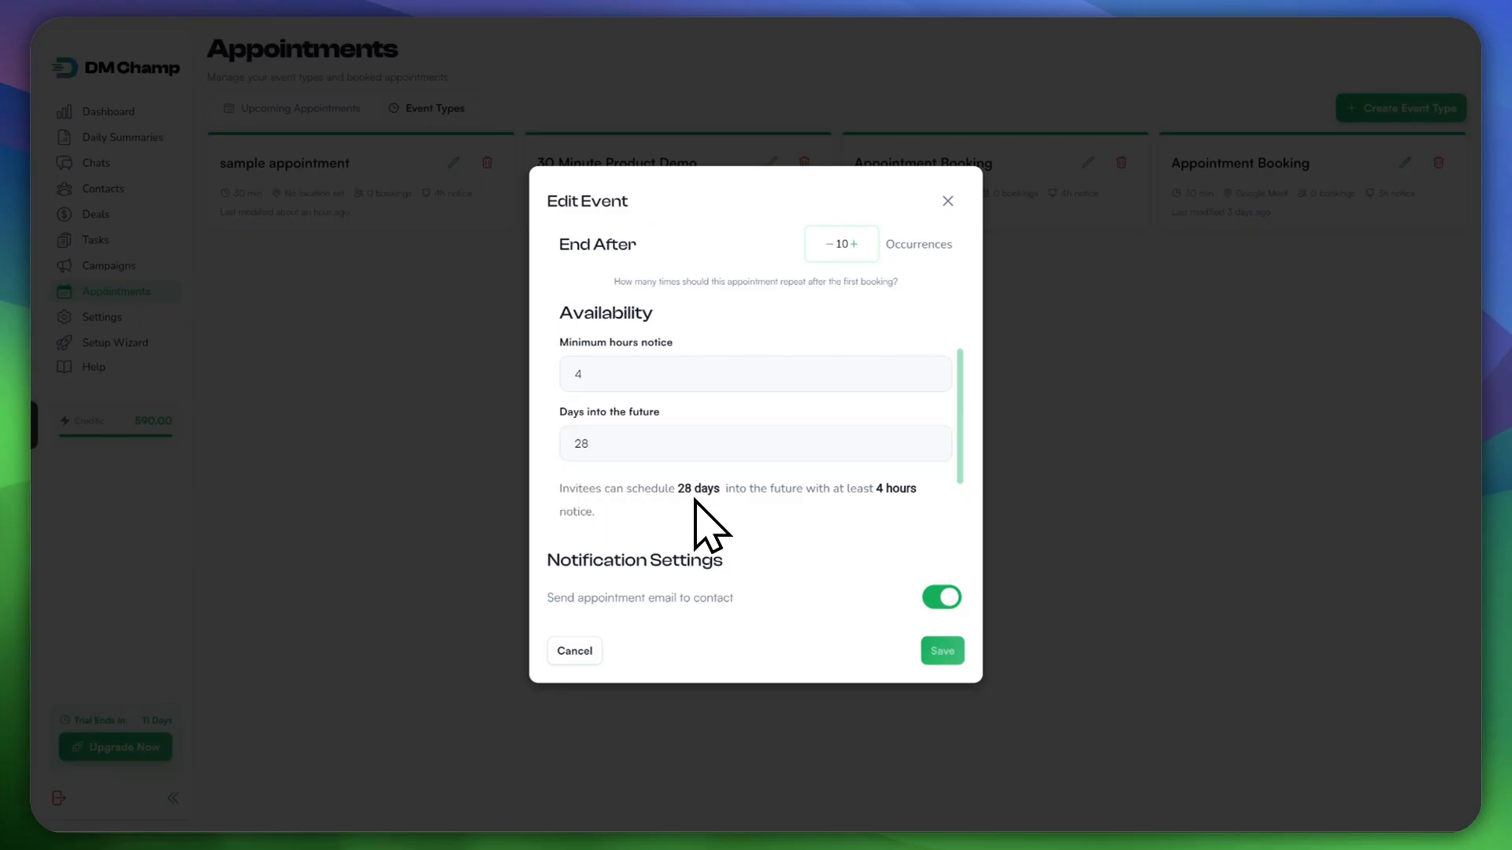
Step: Adjust the minimum hours notice and add a room to the event
left_click(592, 367)
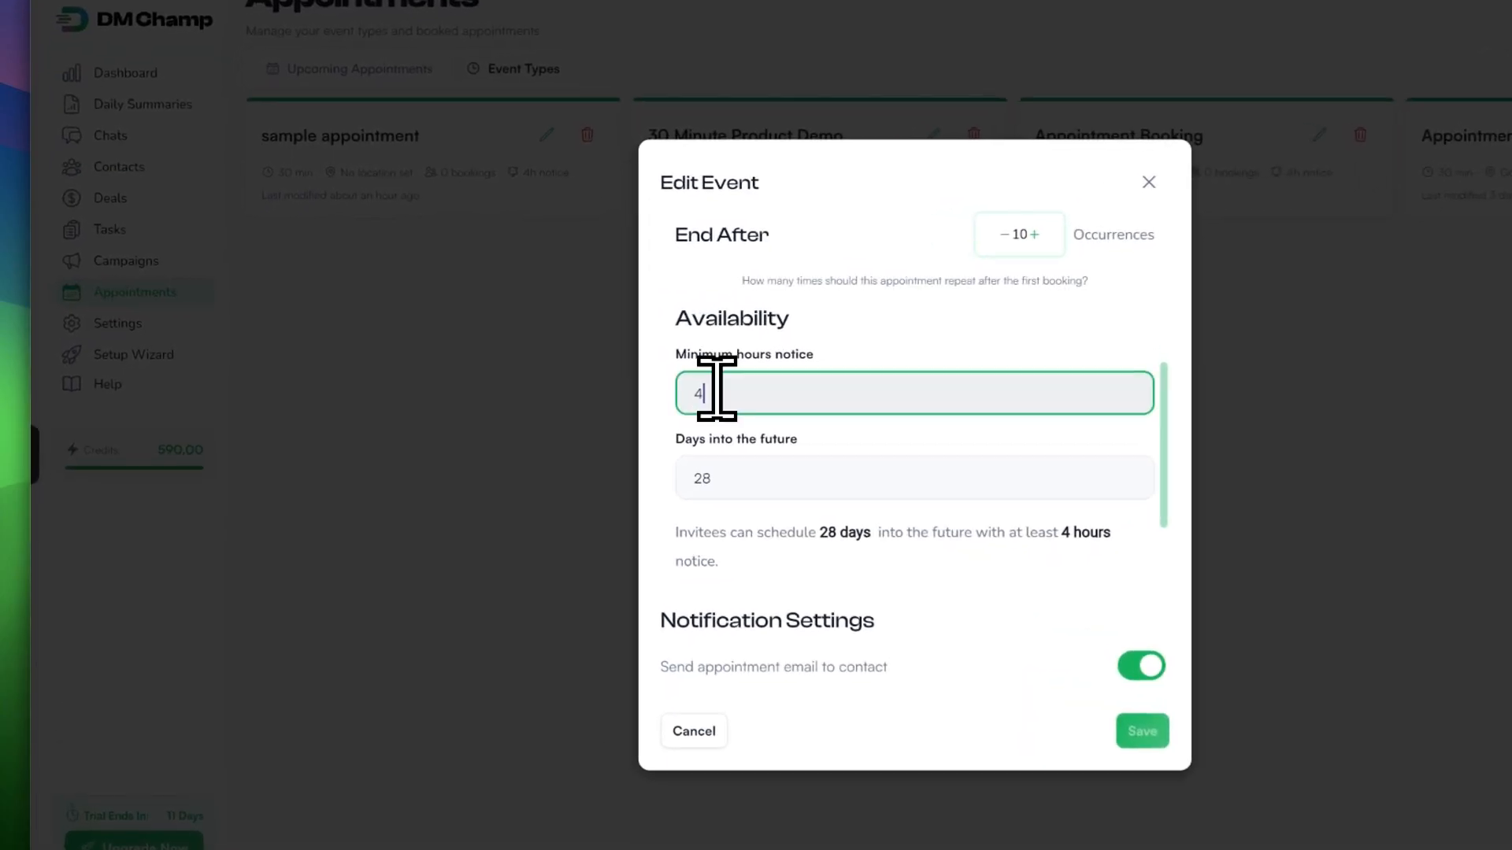
scroll(623, 428, "down", 2)
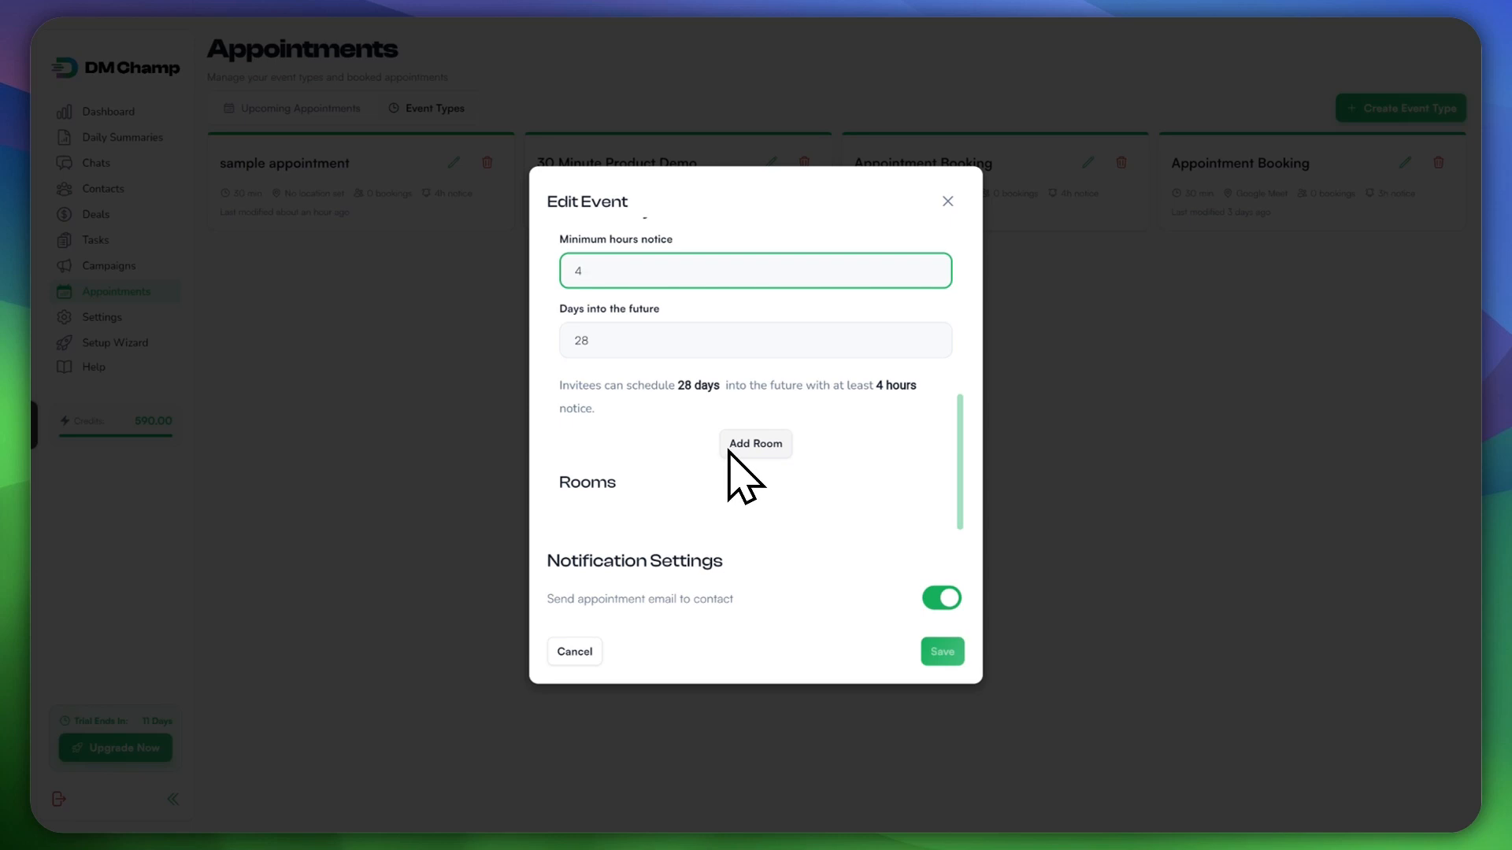
left_click(747, 445)
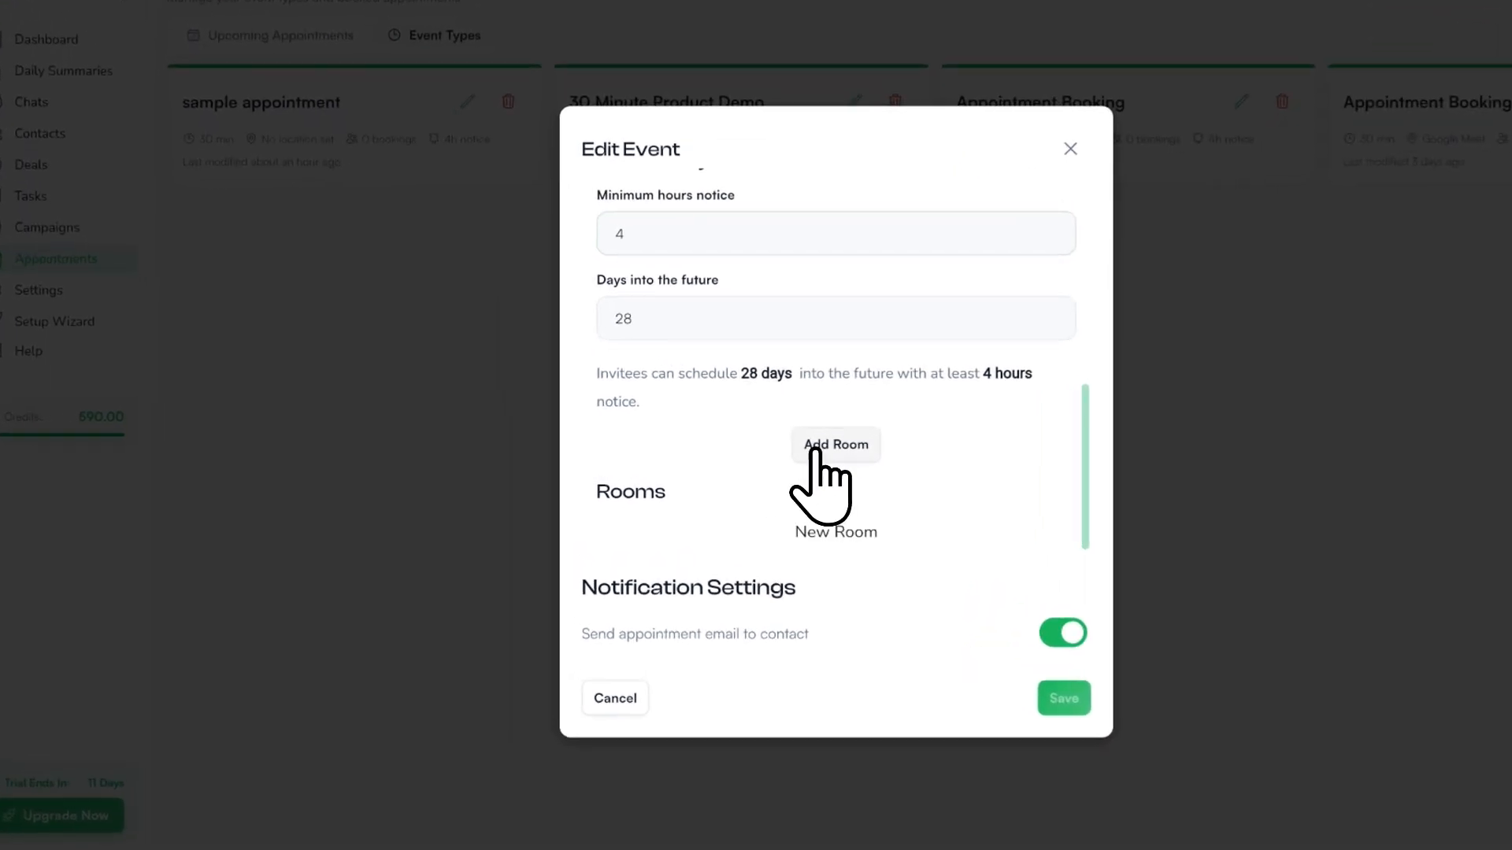
scroll(823, 453, "down", 3)
scroll(795, 468, "up", 2)
scroll(689, 467, "down", 1)
scroll(677, 468, "down", 1)
Step: Rename the room from 'New Room' to 'Negotiation Room'
left_click(693, 382)
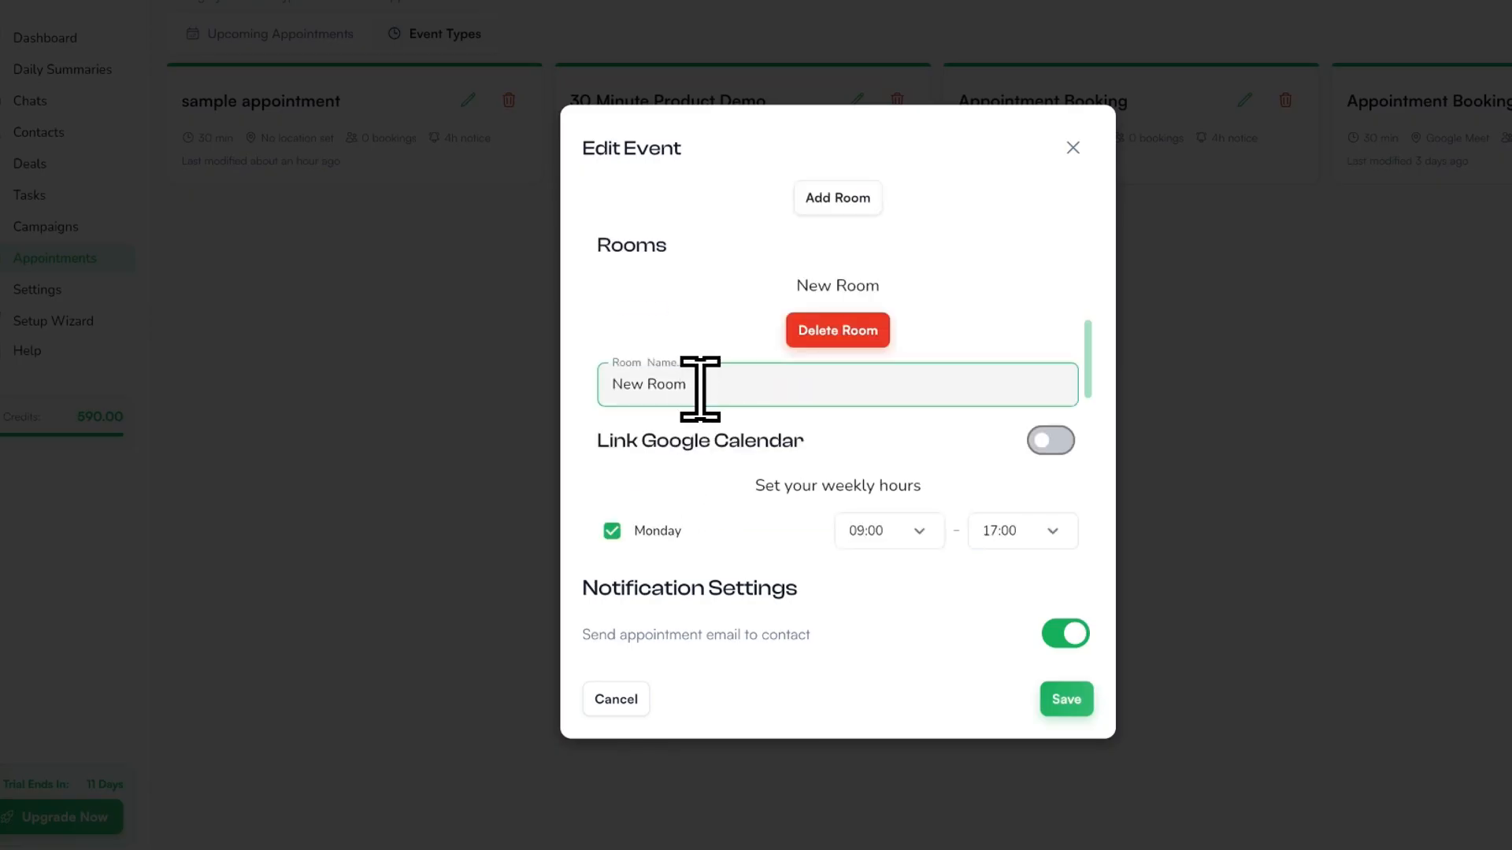
key("BackSpace")
key("BackSpace")
key("BackSpace")
key("BackSpace")
key("BackSpace")
key("BackSpace")
key("BackSpace")
key("BackSpace")
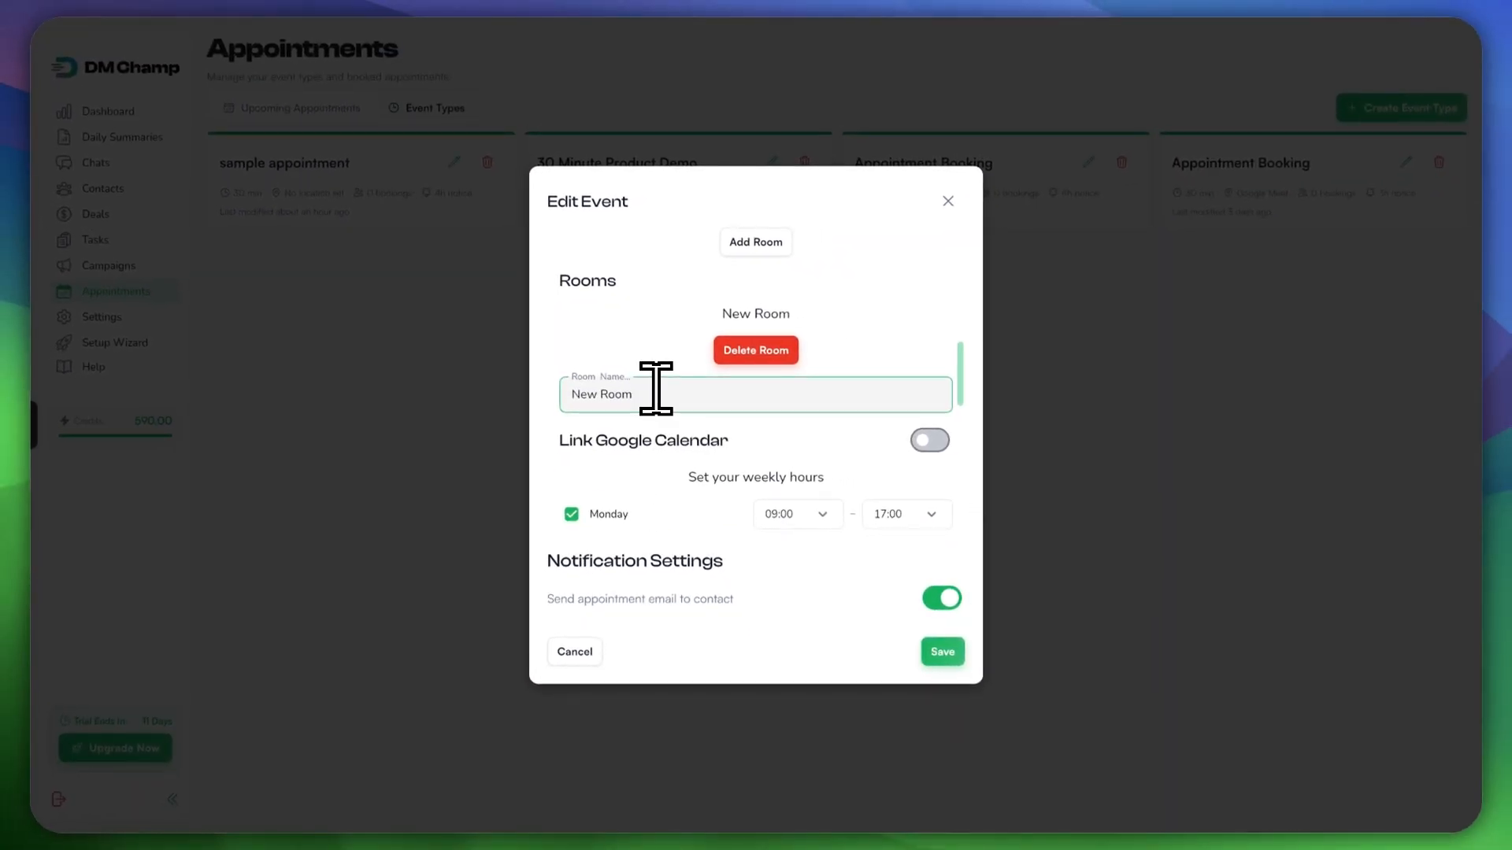
key("BackSpace")
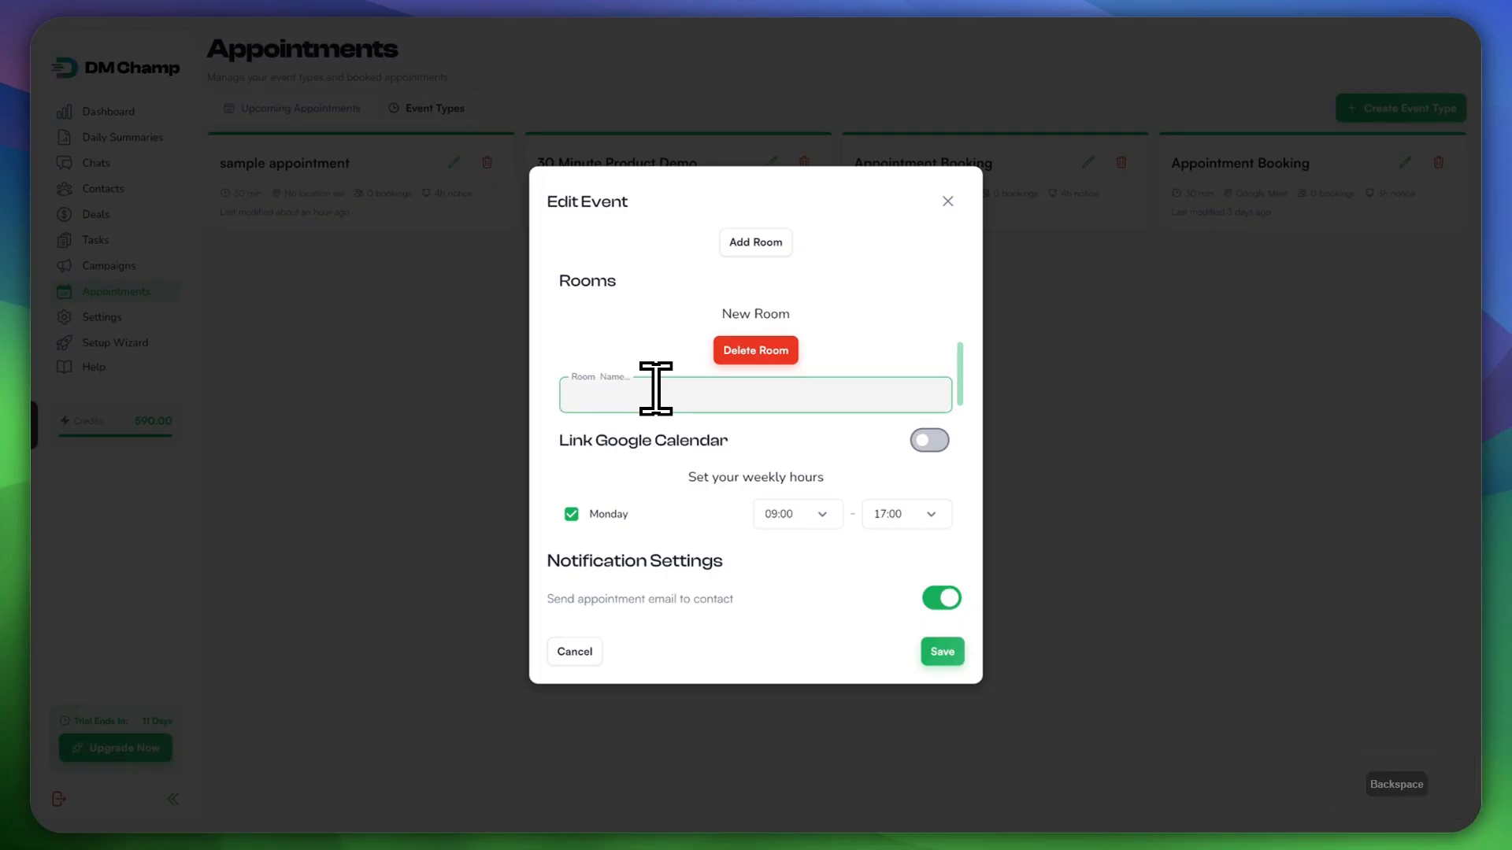
type("Nego")
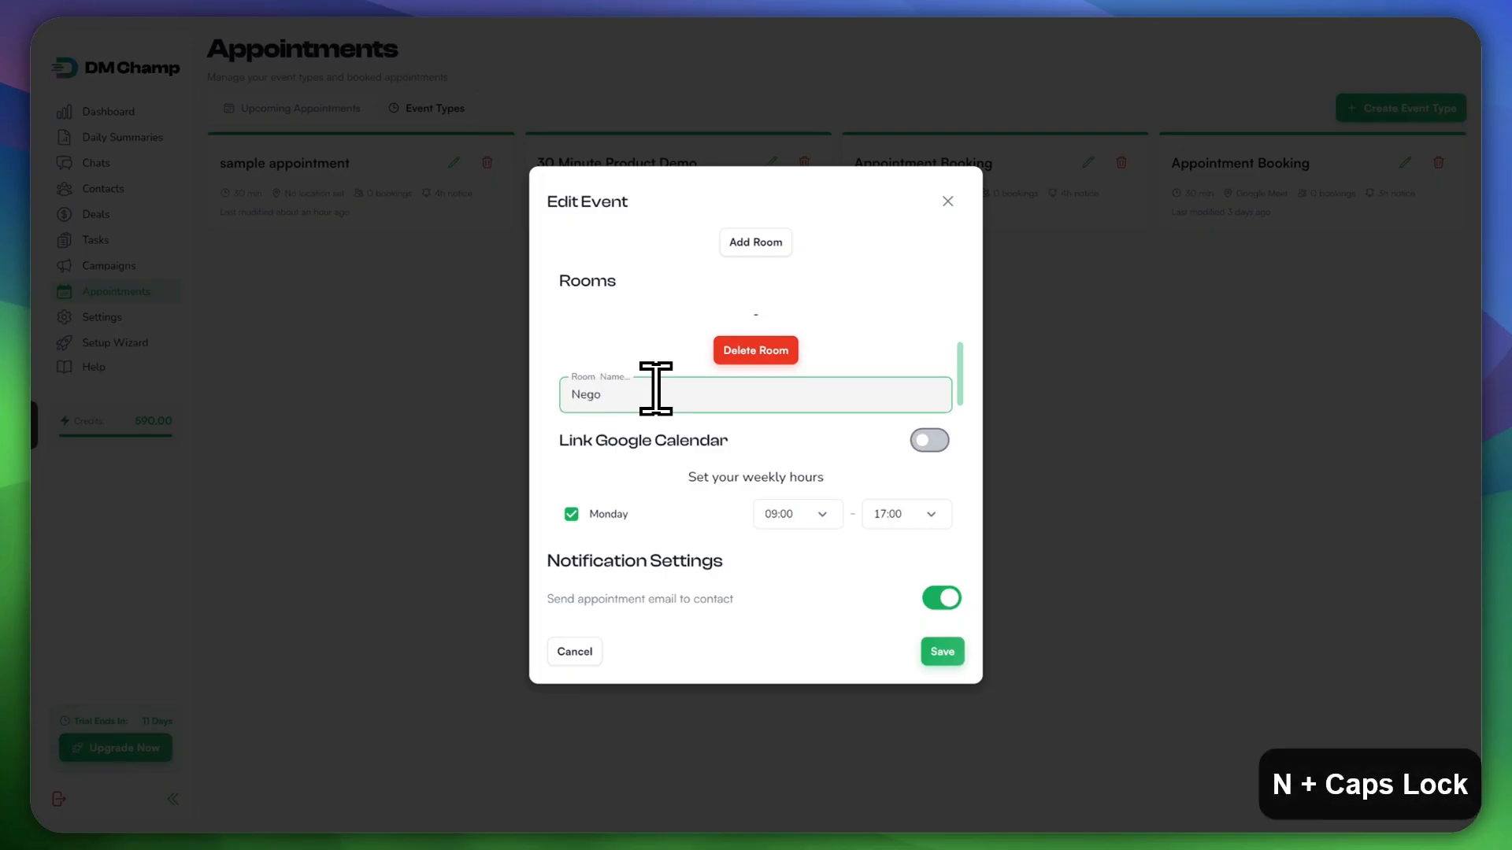
type("tiation Room")
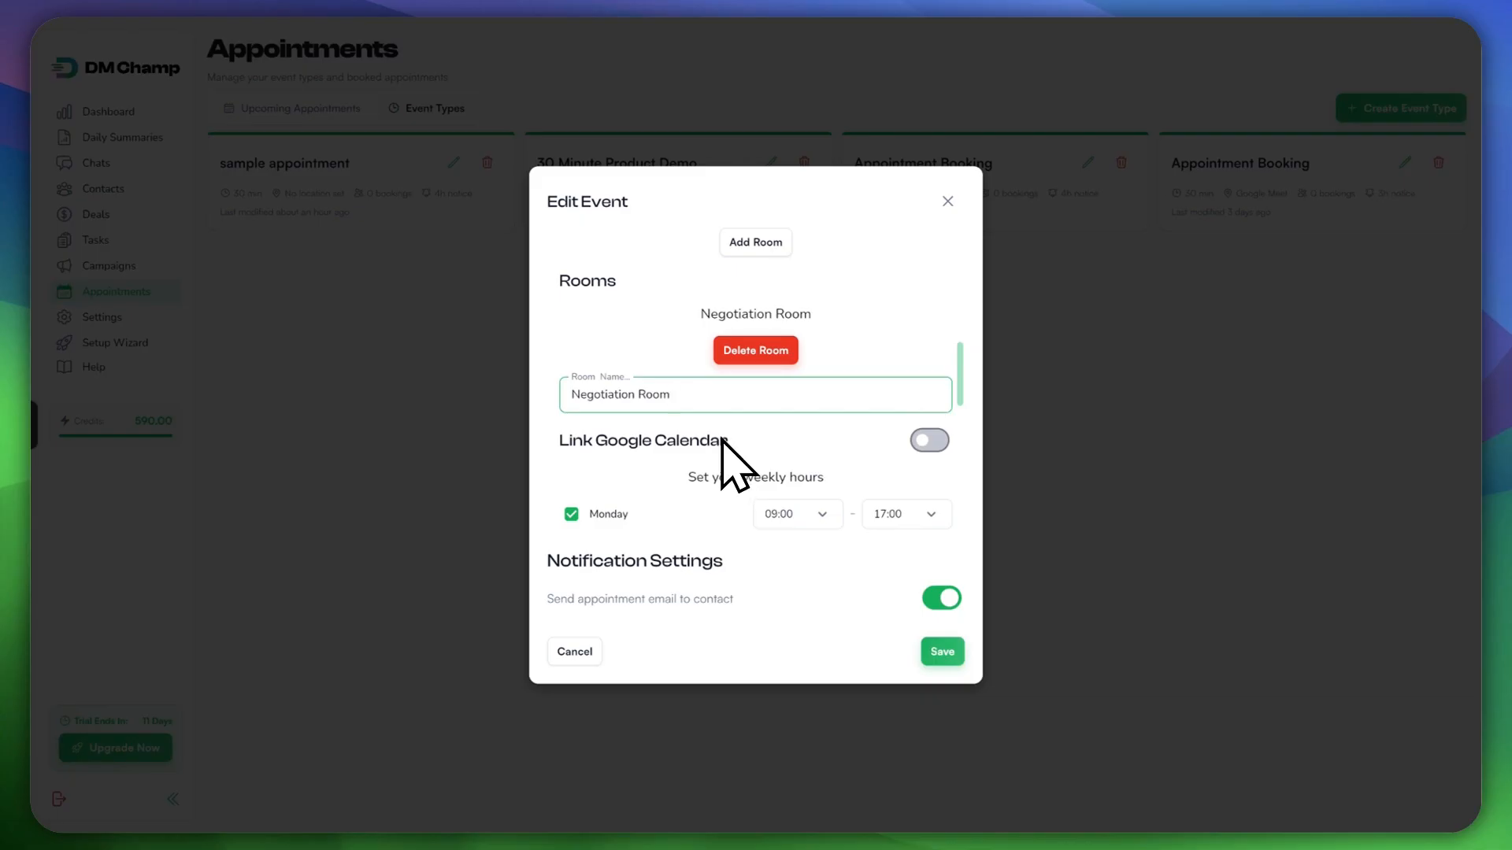
Step: Link the event to the connected Google Calendar account
left_click(929, 441)
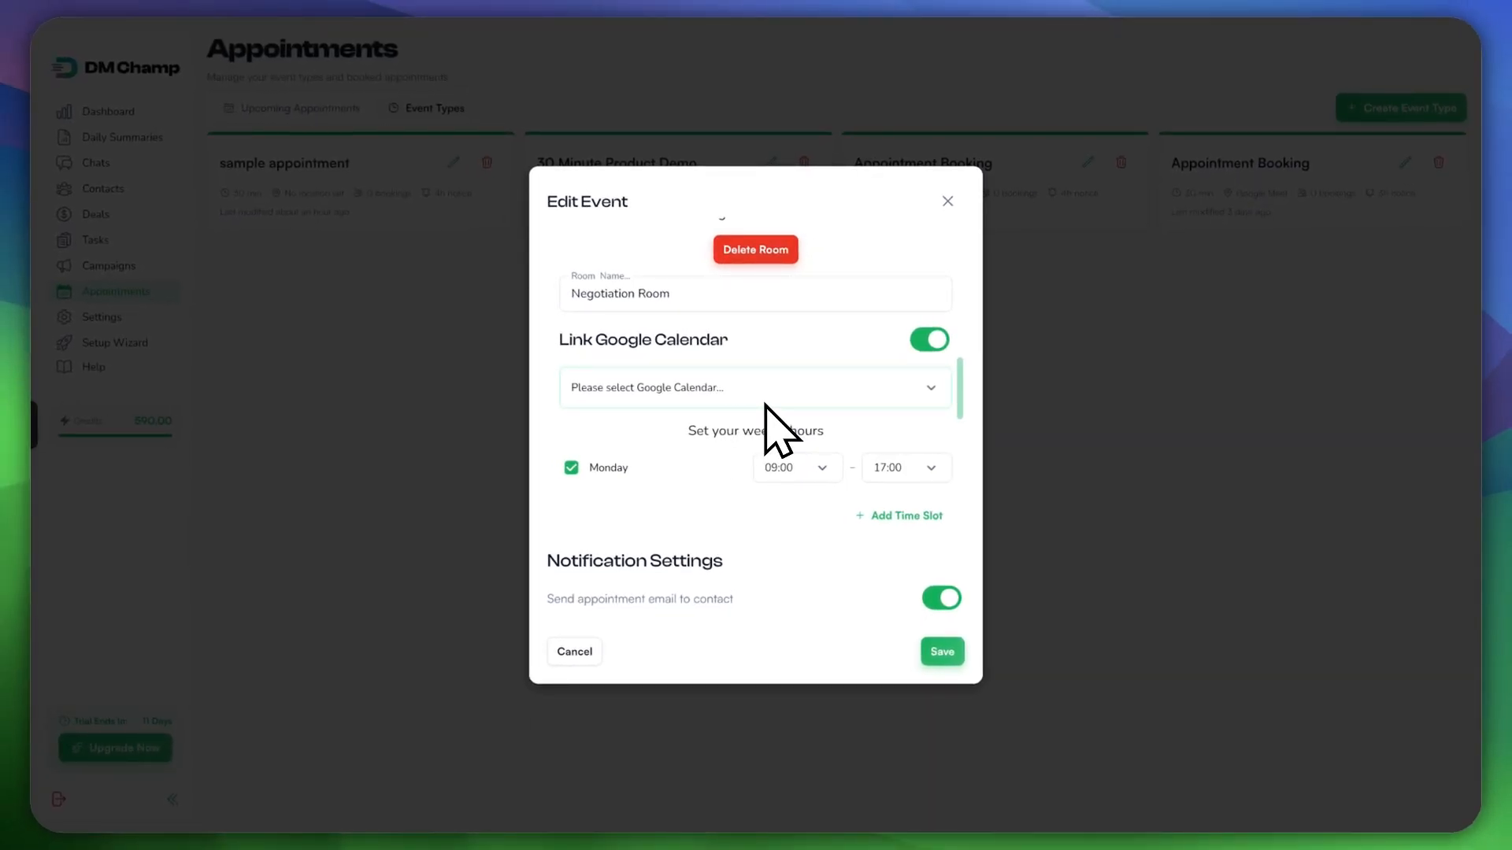
left_click(790, 400)
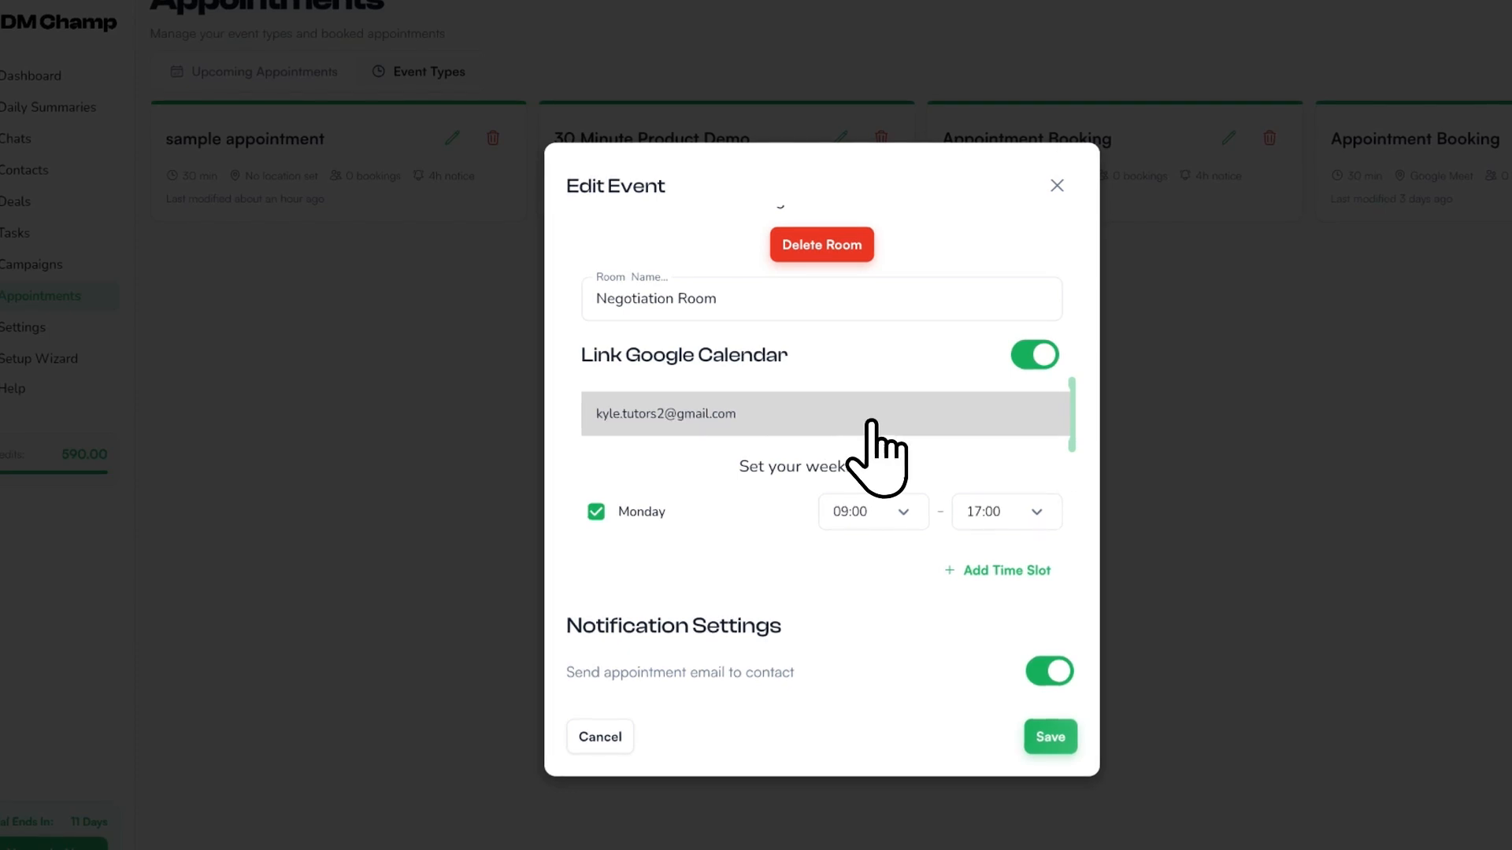
left_click(634, 415)
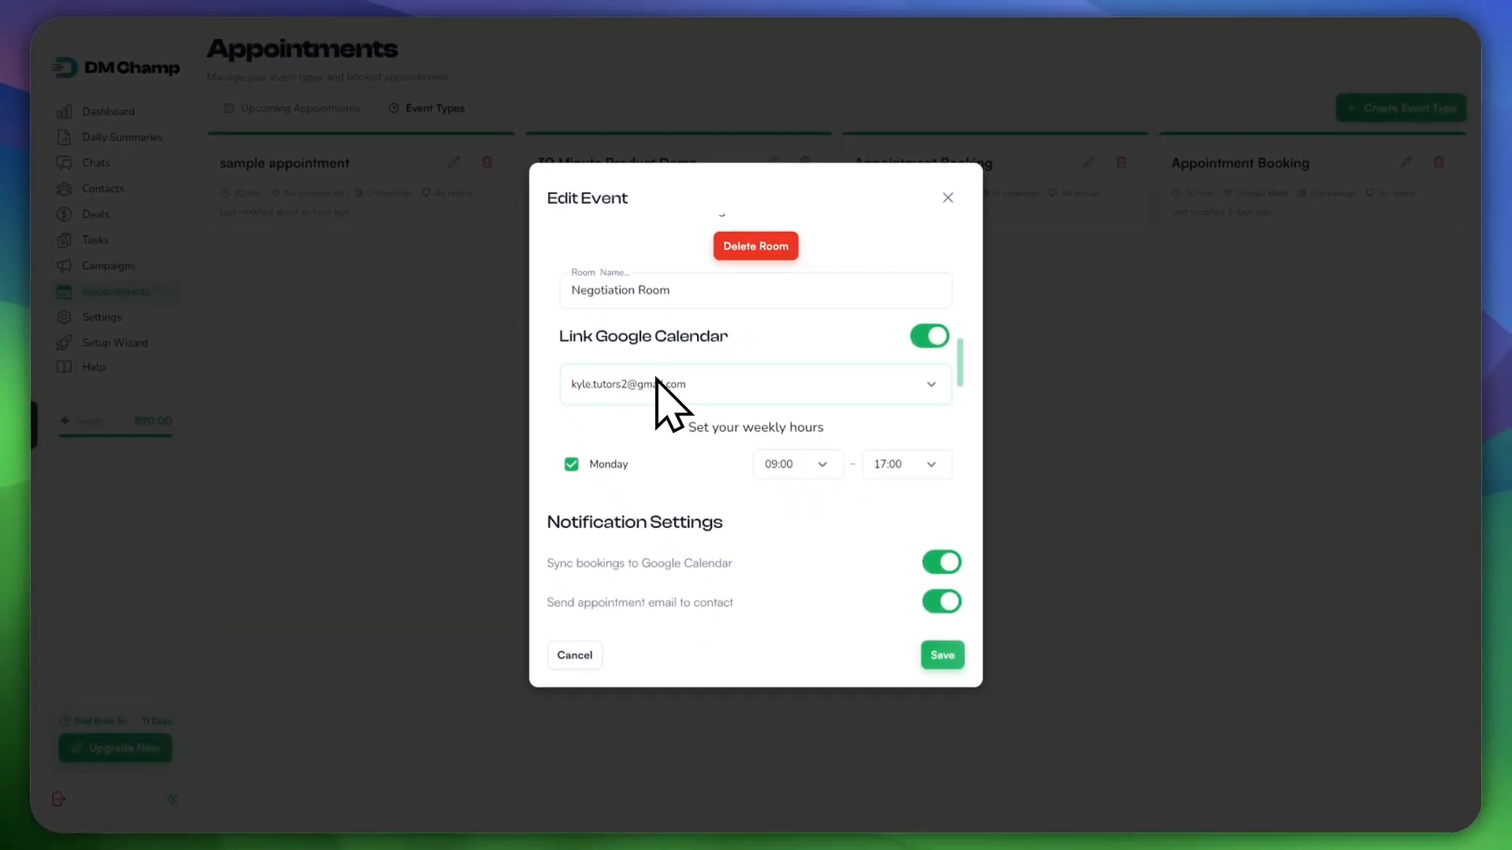
scroll(675, 405, "up", 5)
scroll(685, 420, "down", 4)
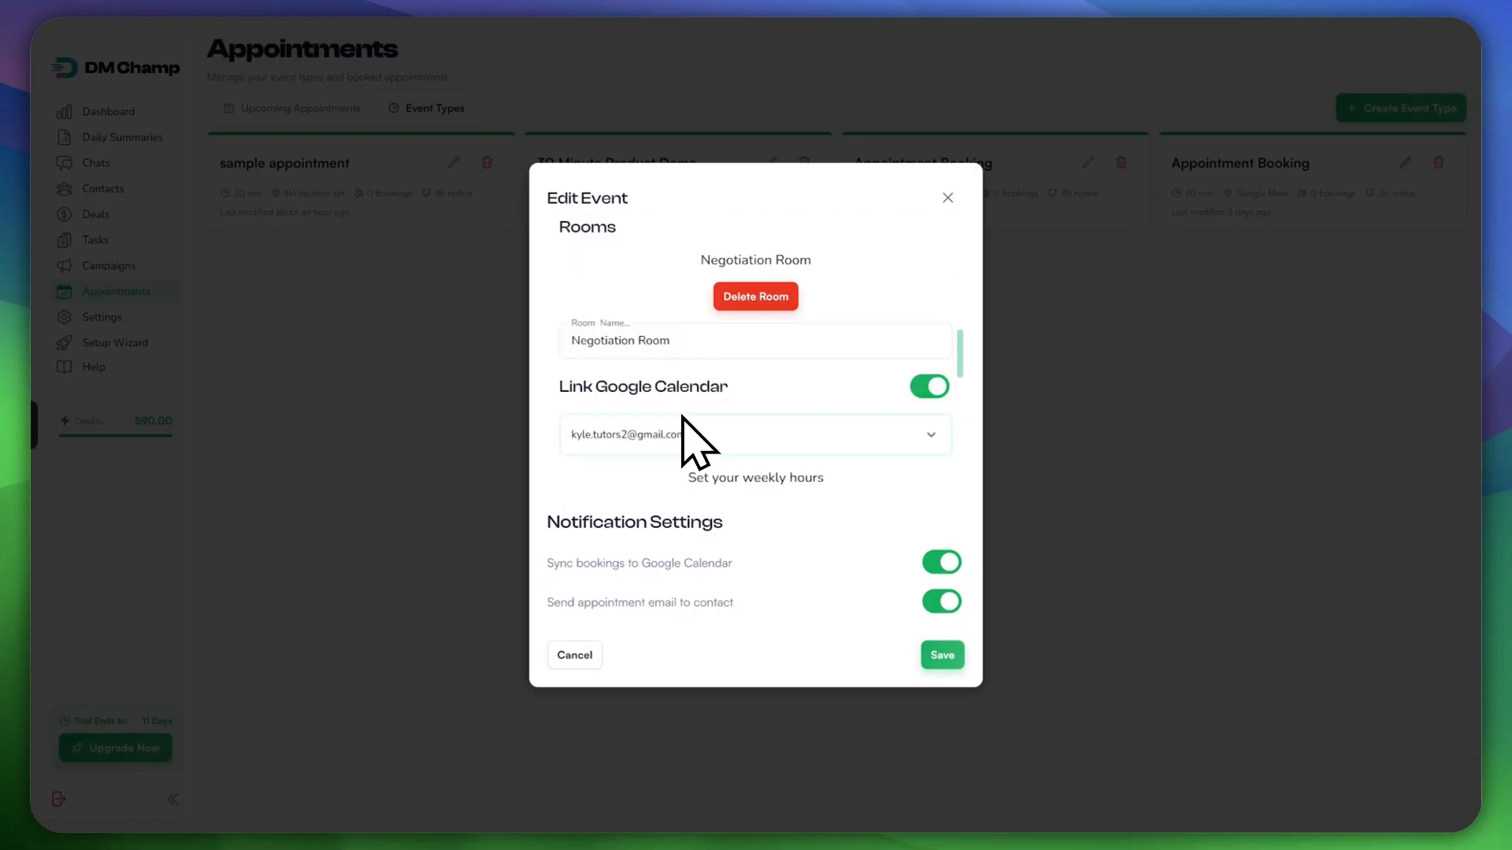
scroll(681, 419, "down", 3)
scroll(678, 422, "up", 1)
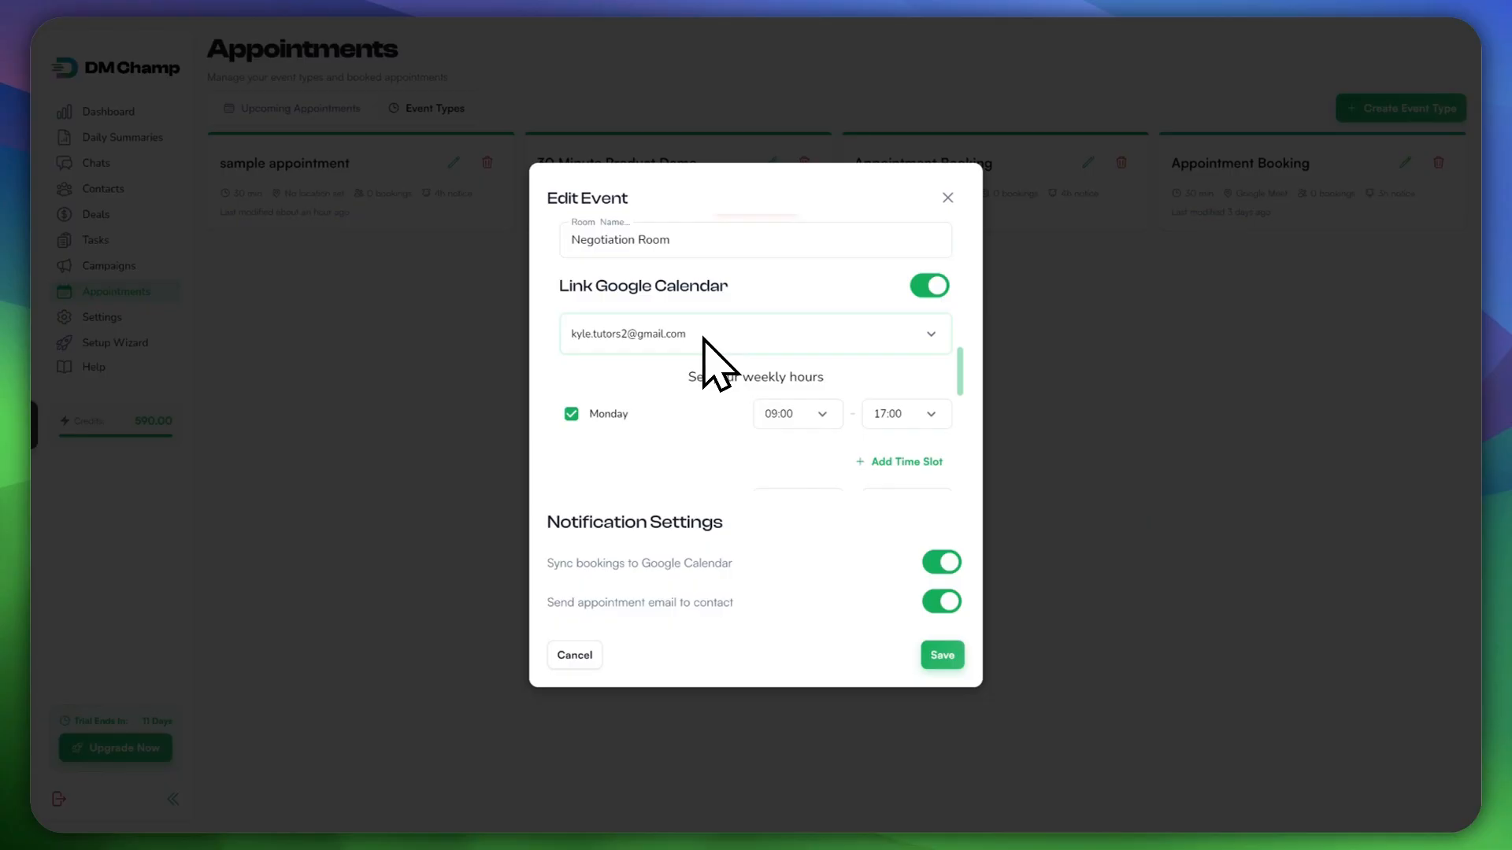
scroll(716, 365, "down", 1)
scroll(717, 365, "down", 1)
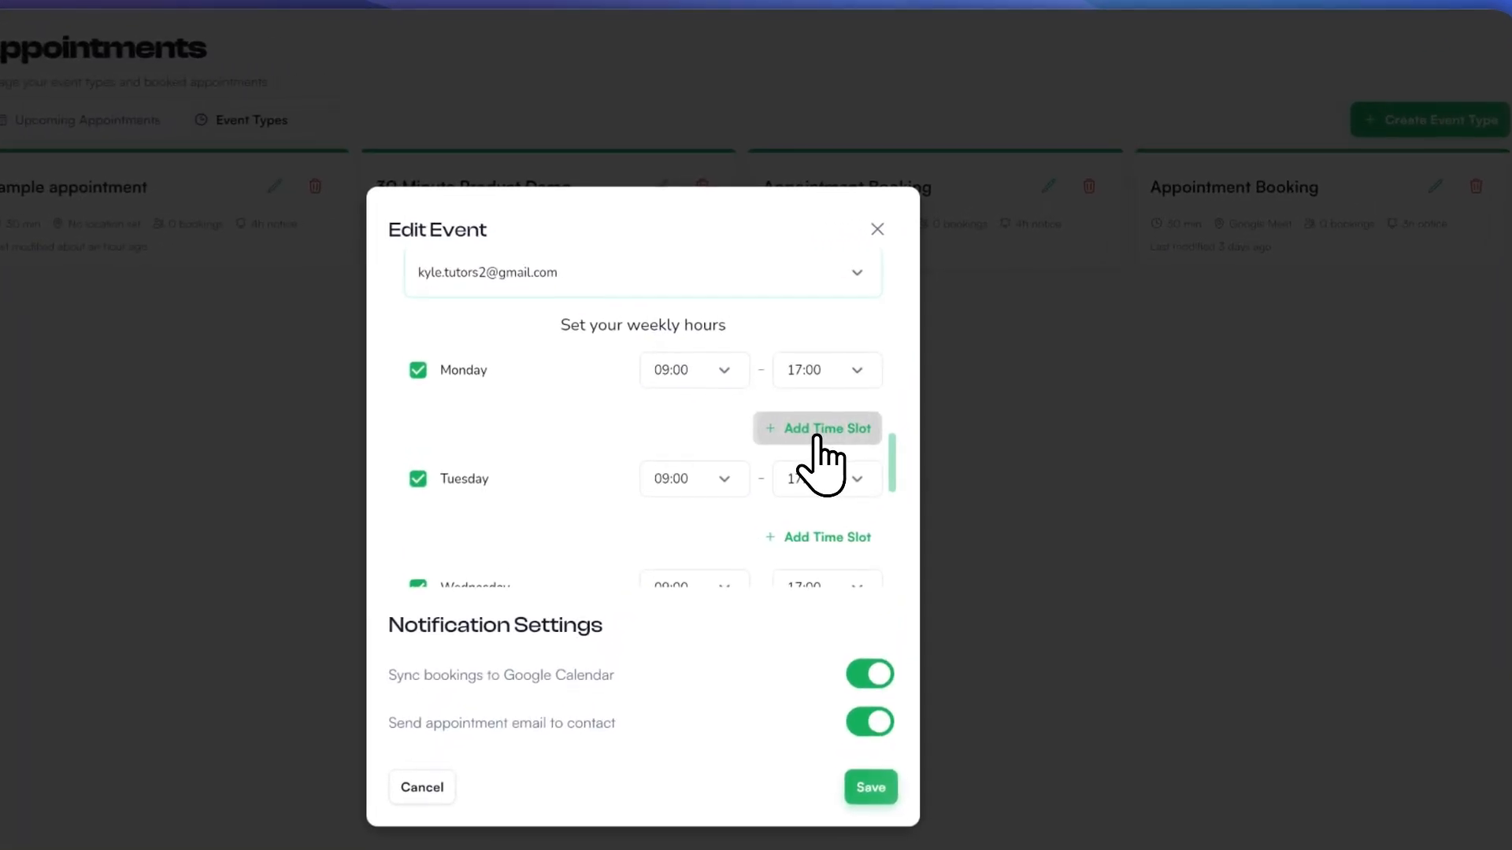
Step: Add a second 09:00–17:00 time slot under Monday
left_click(815, 433)
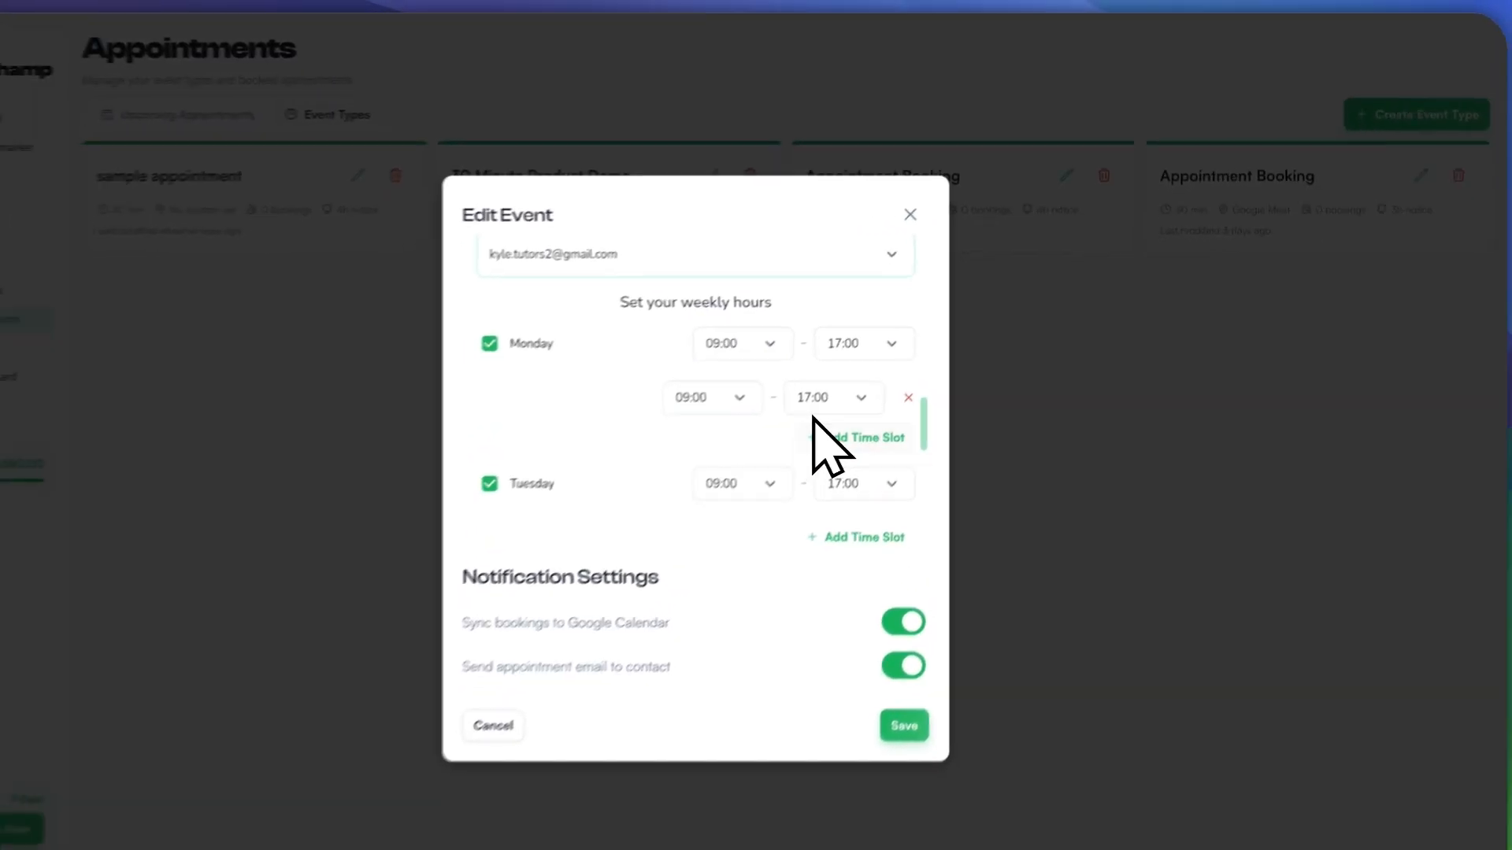
scroll(874, 394, "down", 8)
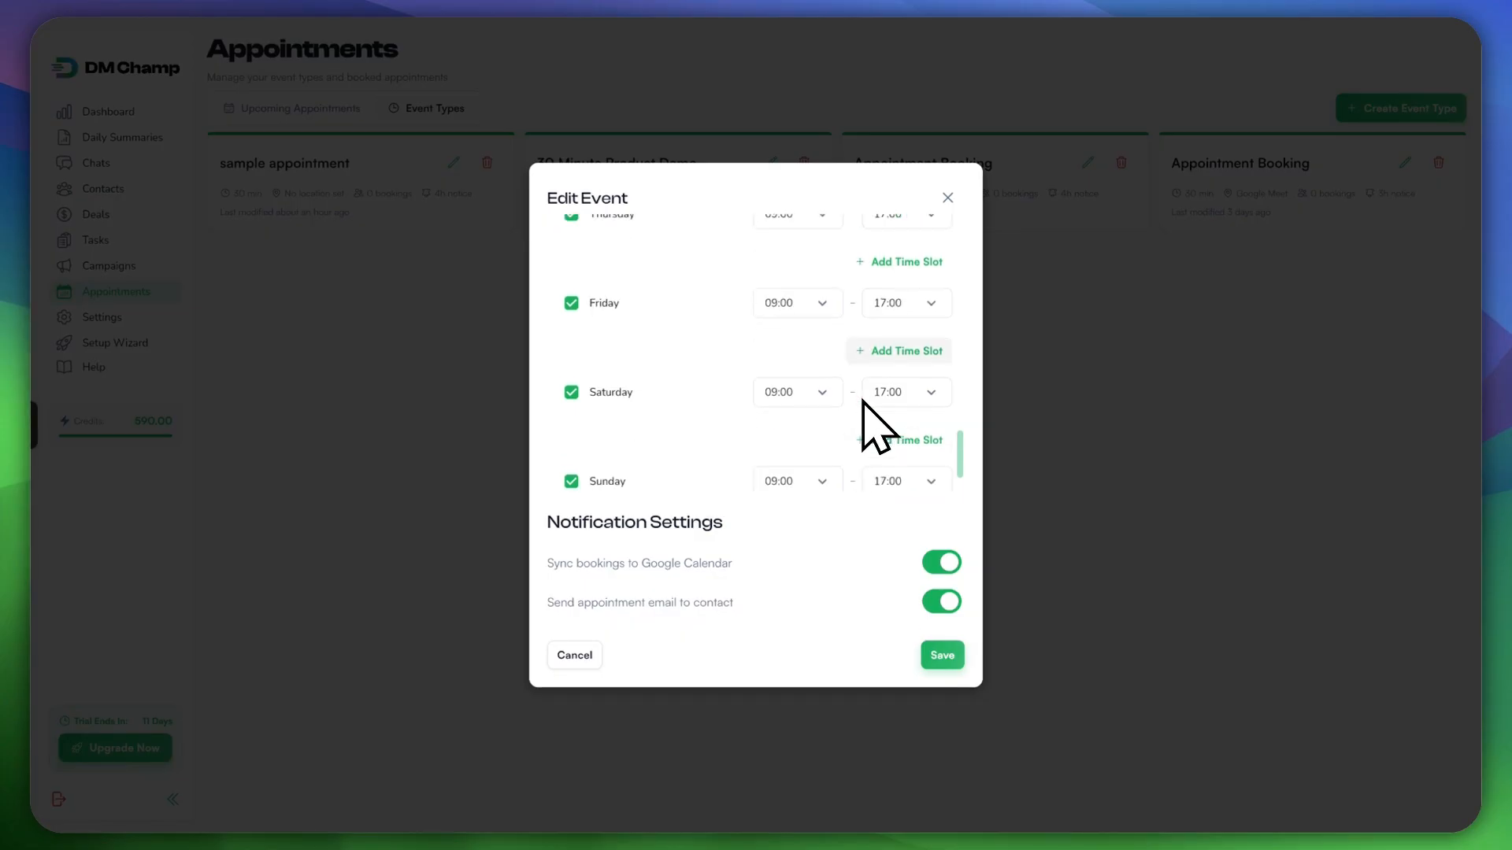
scroll(864, 401, "up", 8)
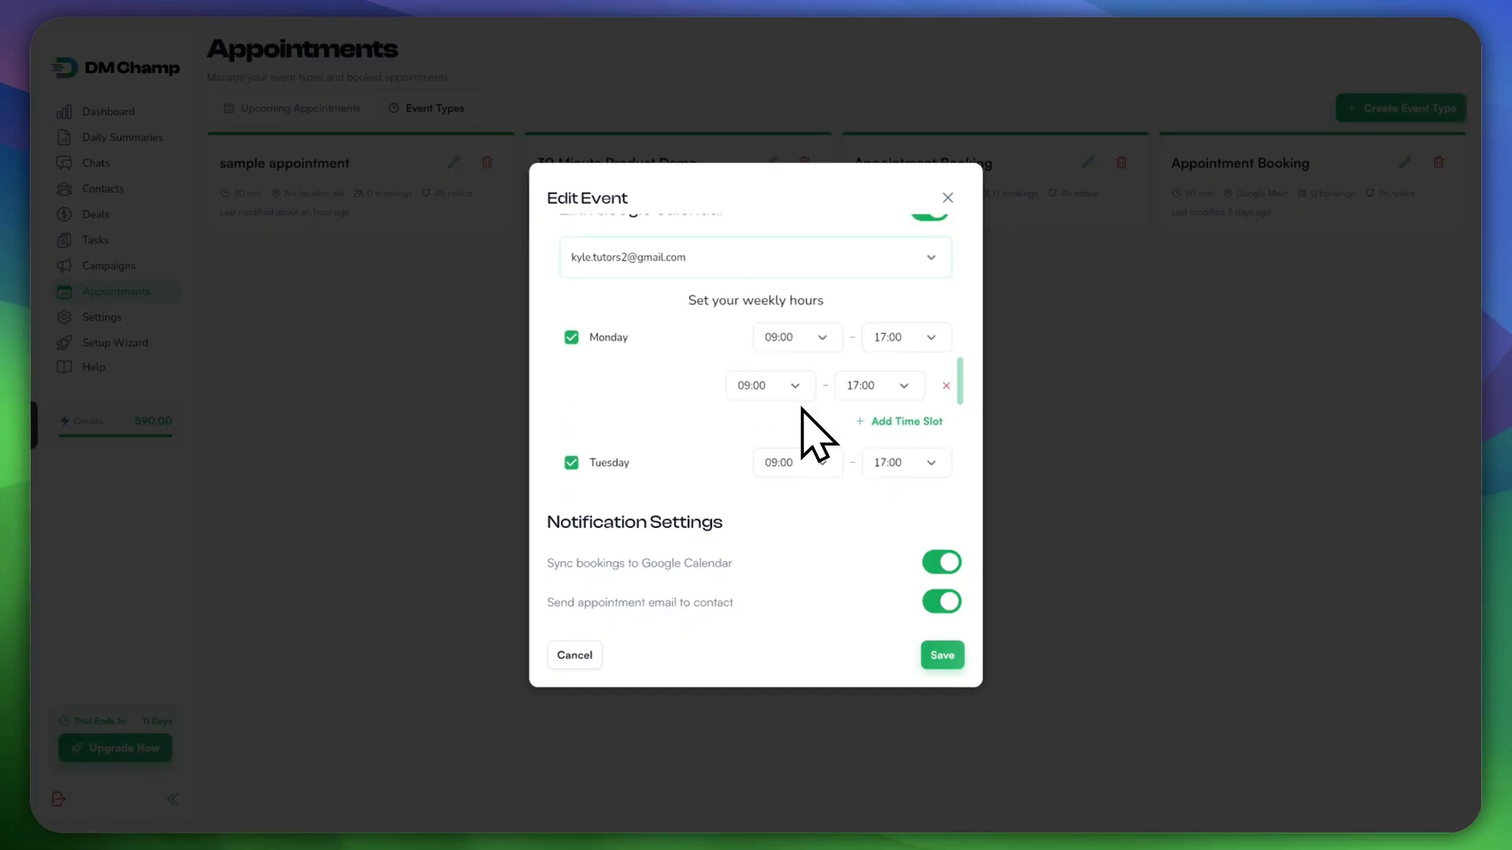
scroll(801, 408, "down", 3)
scroll(823, 429, "up", 5)
scroll(811, 410, "down", 3)
scroll(795, 362, "down", 7)
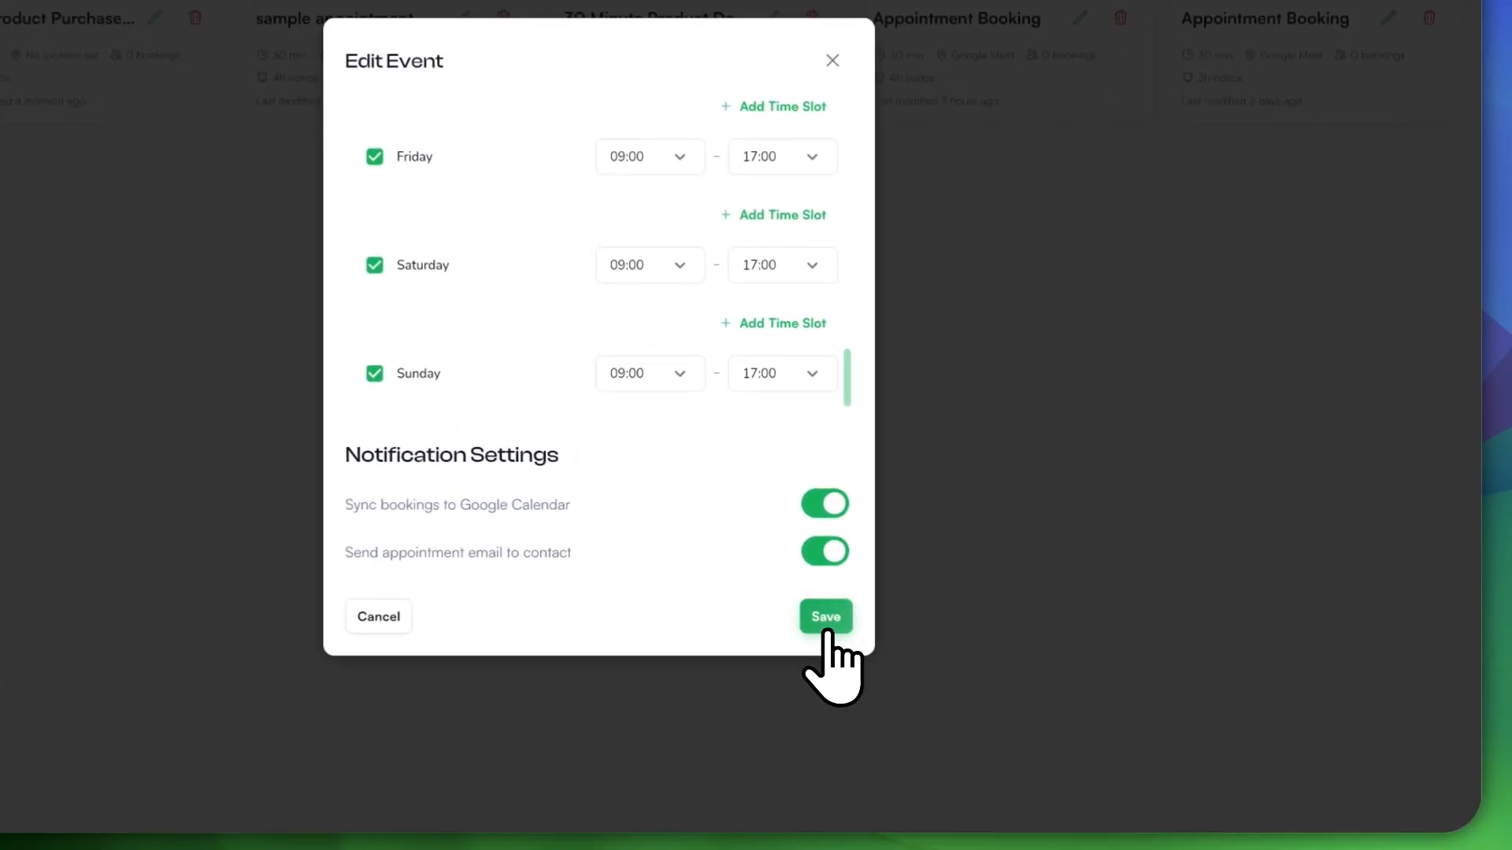
Step: Save the Bulk Product Purchase Negotiation event and close the Edit Event window
left_click(826, 620)
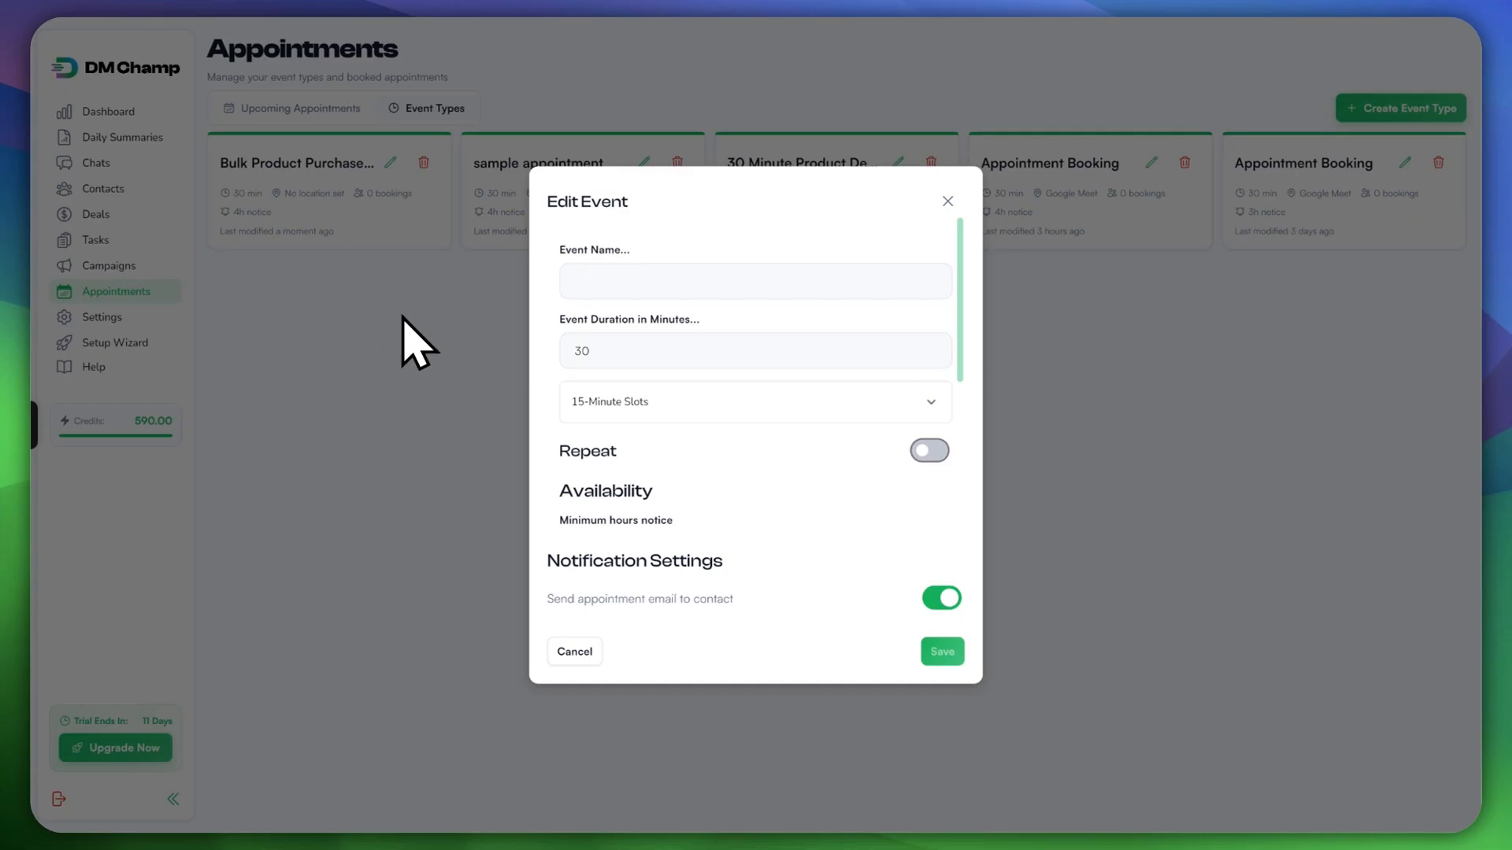
left_click(418, 347)
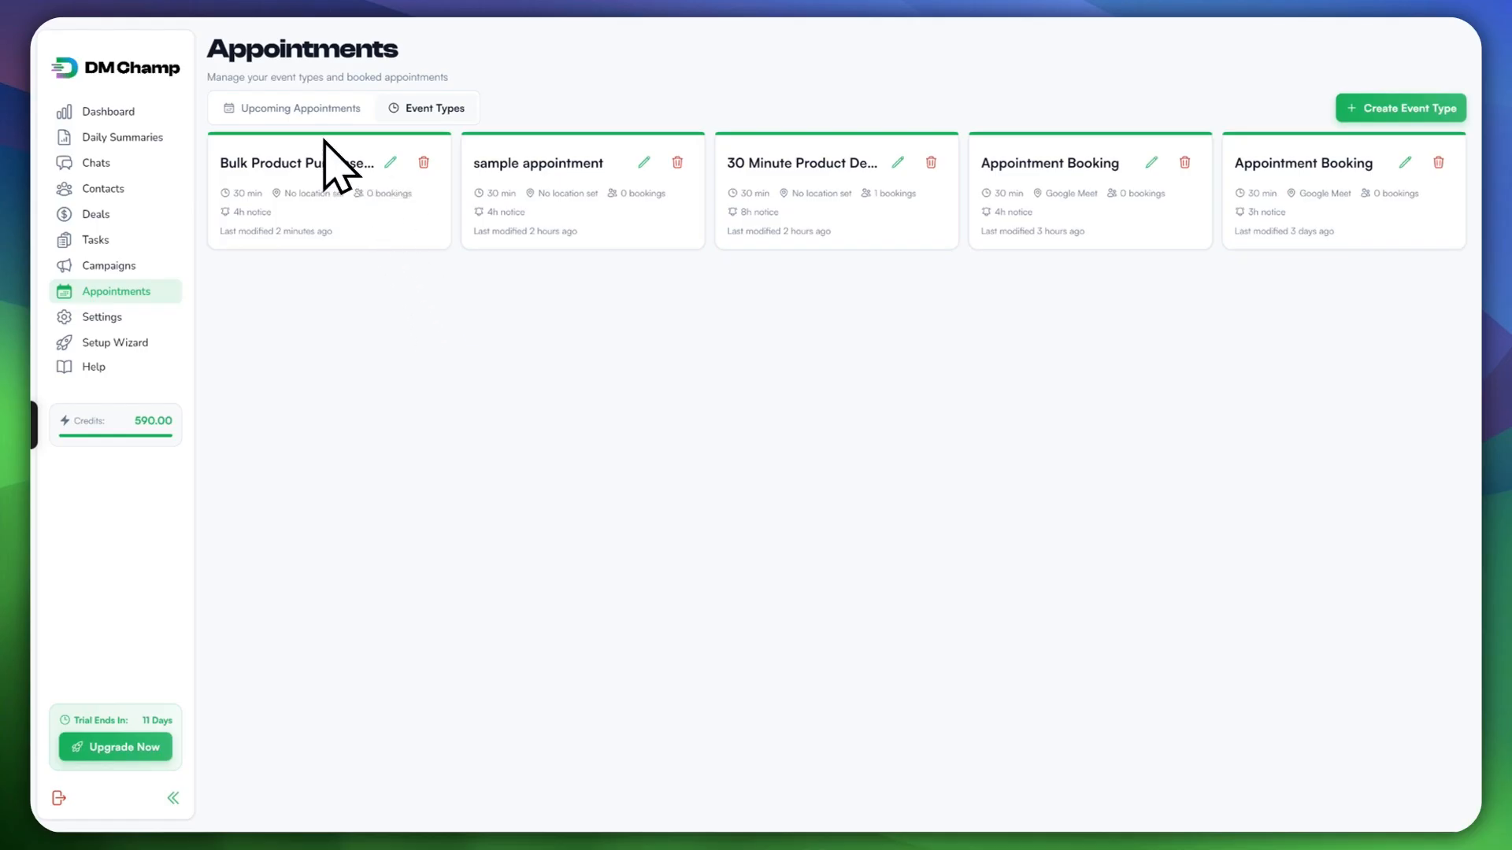
Step: Check the Upcoming Appointments and Event Types lists, then go to Campaigns
left_click(345, 111)
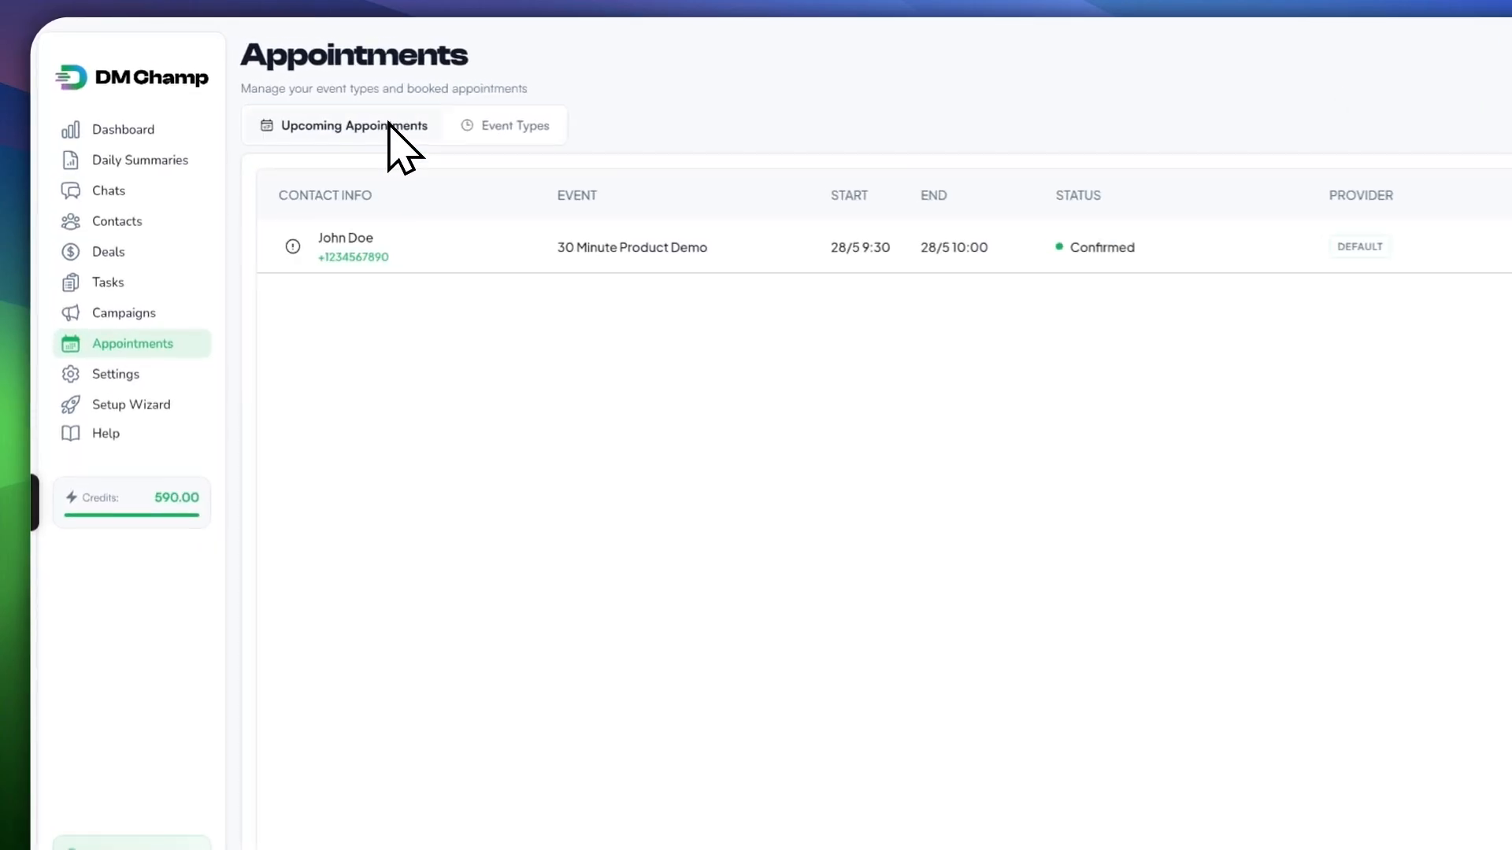
left_click(476, 127)
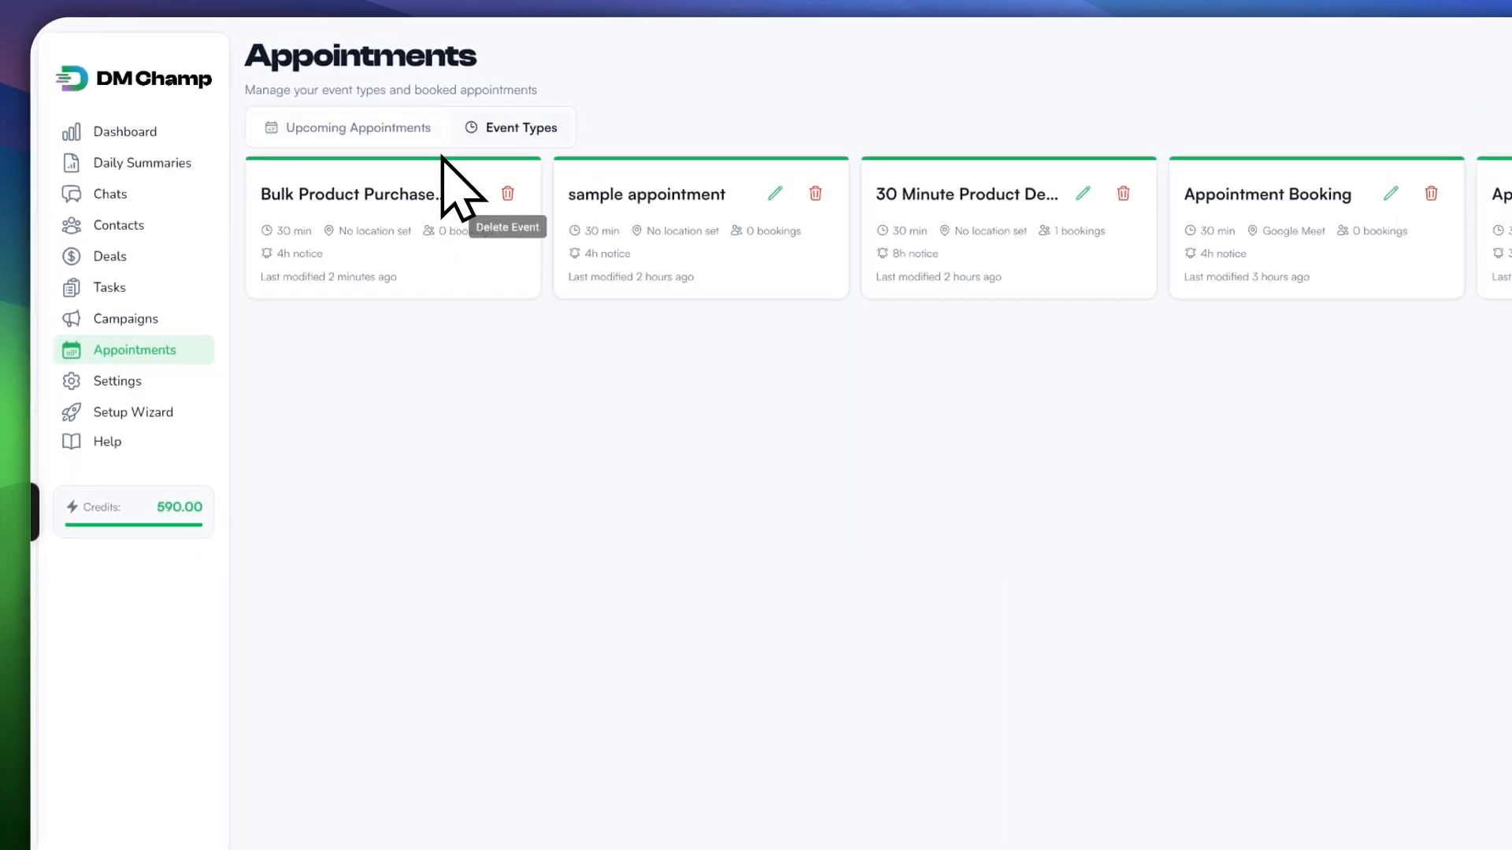
left_click(358, 131)
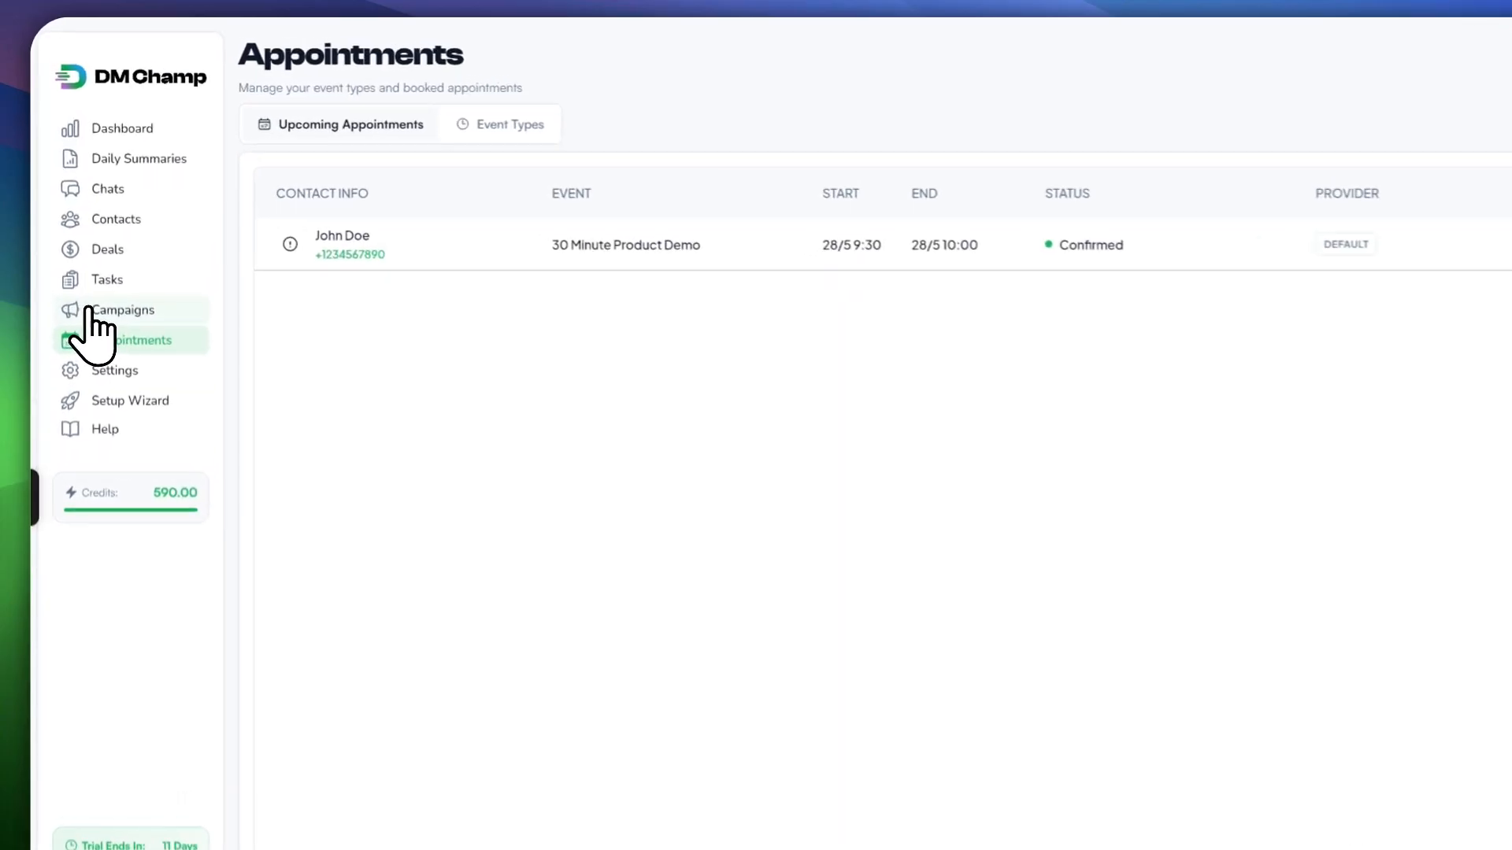
left_click(89, 311)
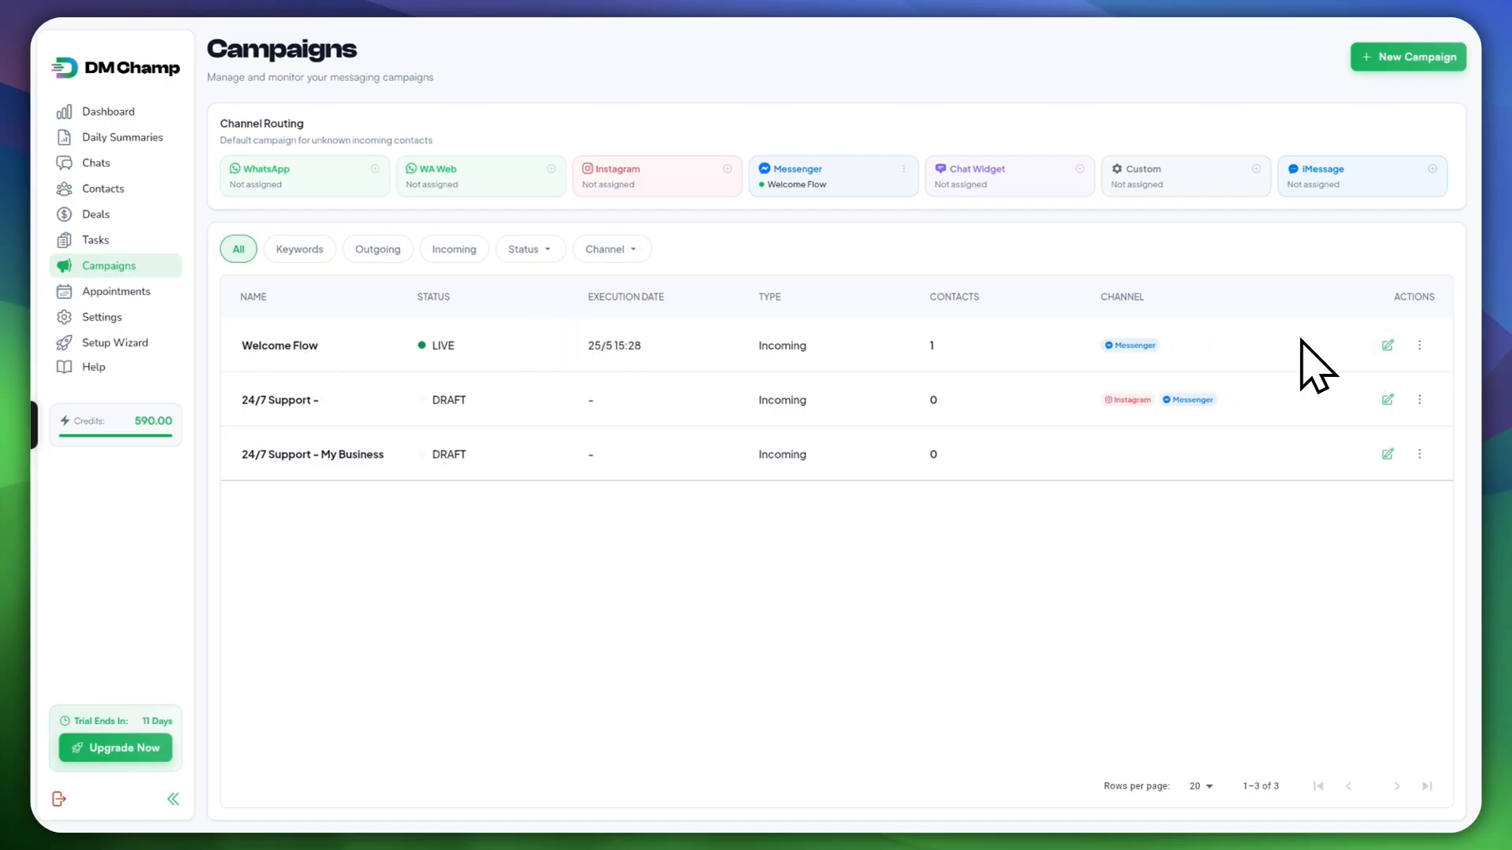
Step: Open the Welcome Flow campaign's edit view from the Campaigns table
left_click(1387, 345)
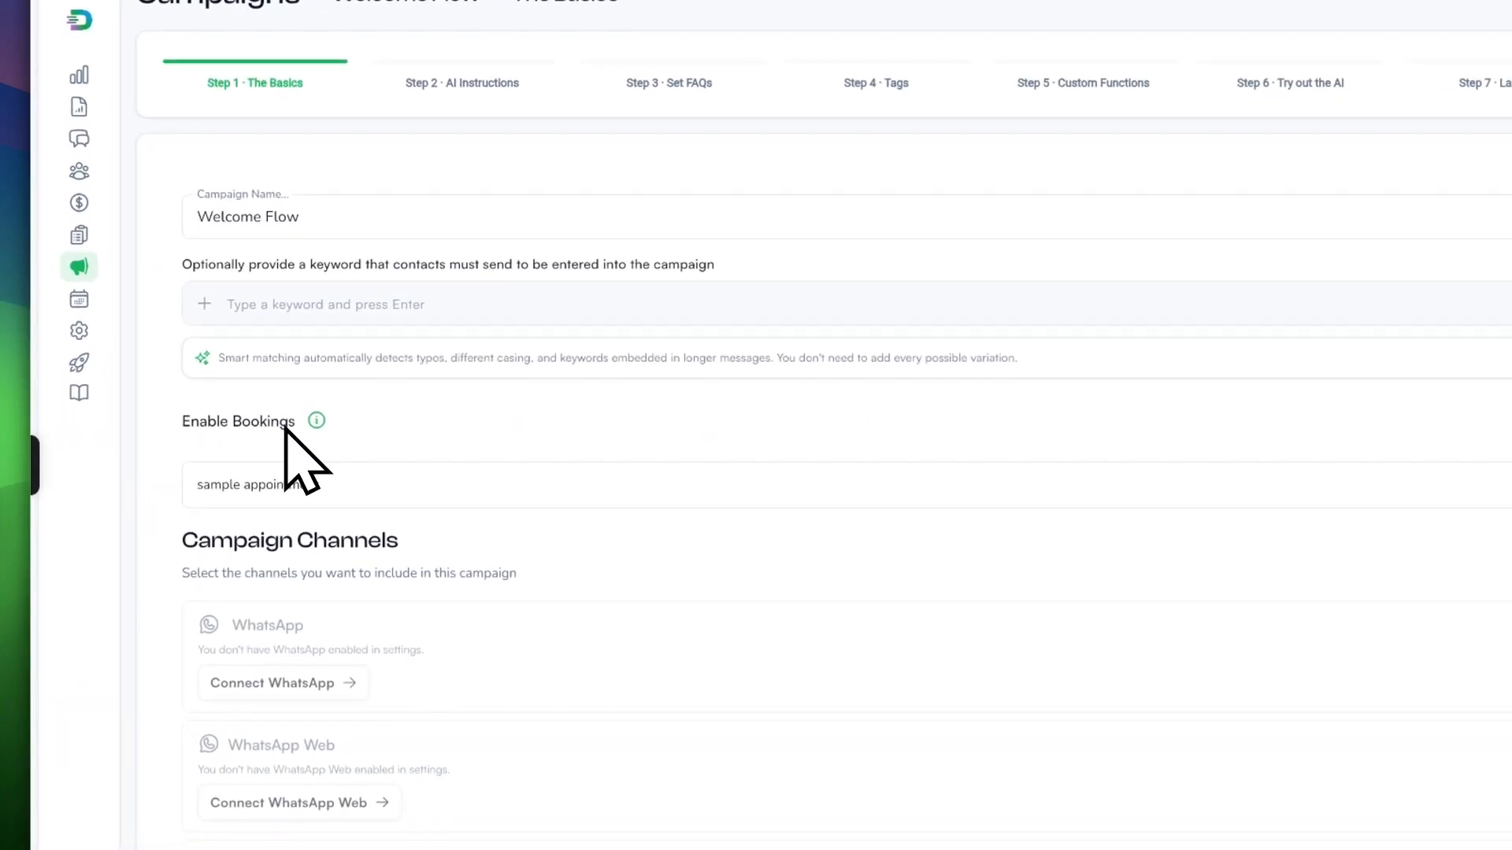
Step: Toggle bookings off and on, then select Bulk Product Purchase Negotiation as the booking event
left_click(1511, 421)
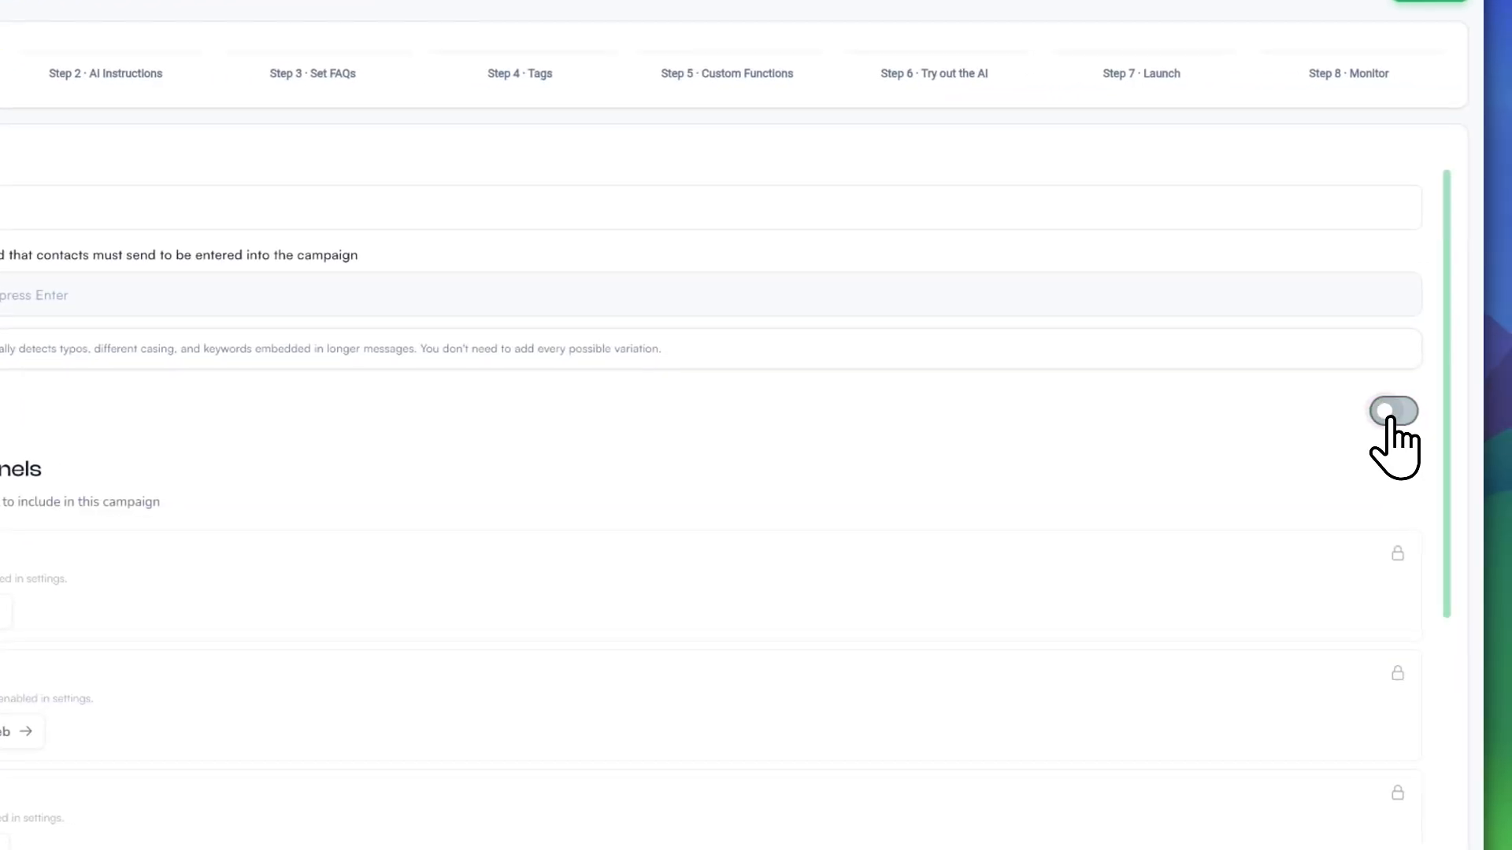
left_click(1389, 413)
left_click(0, 464)
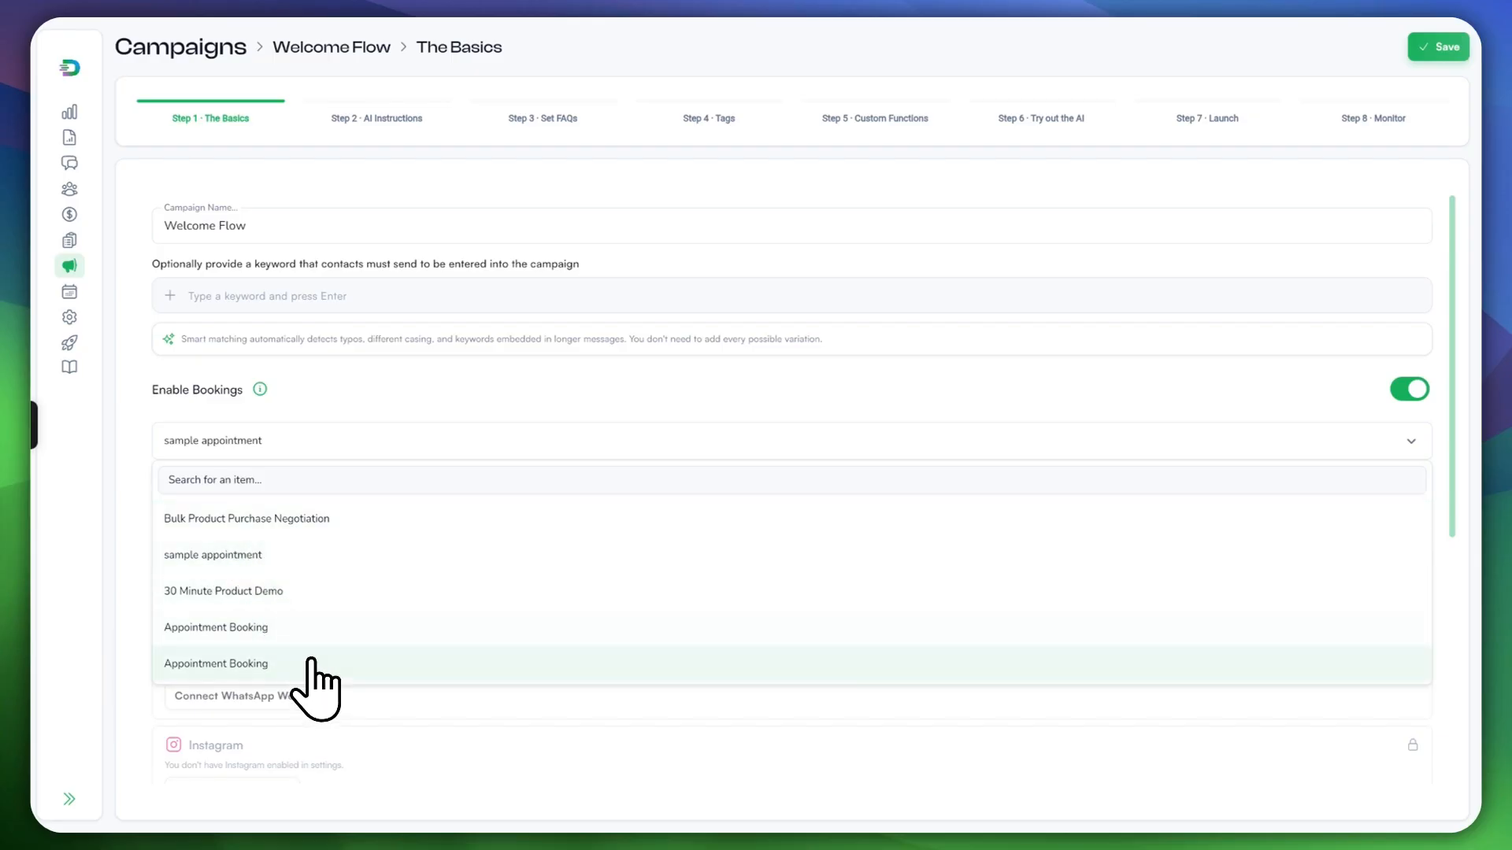
left_click(236, 520)
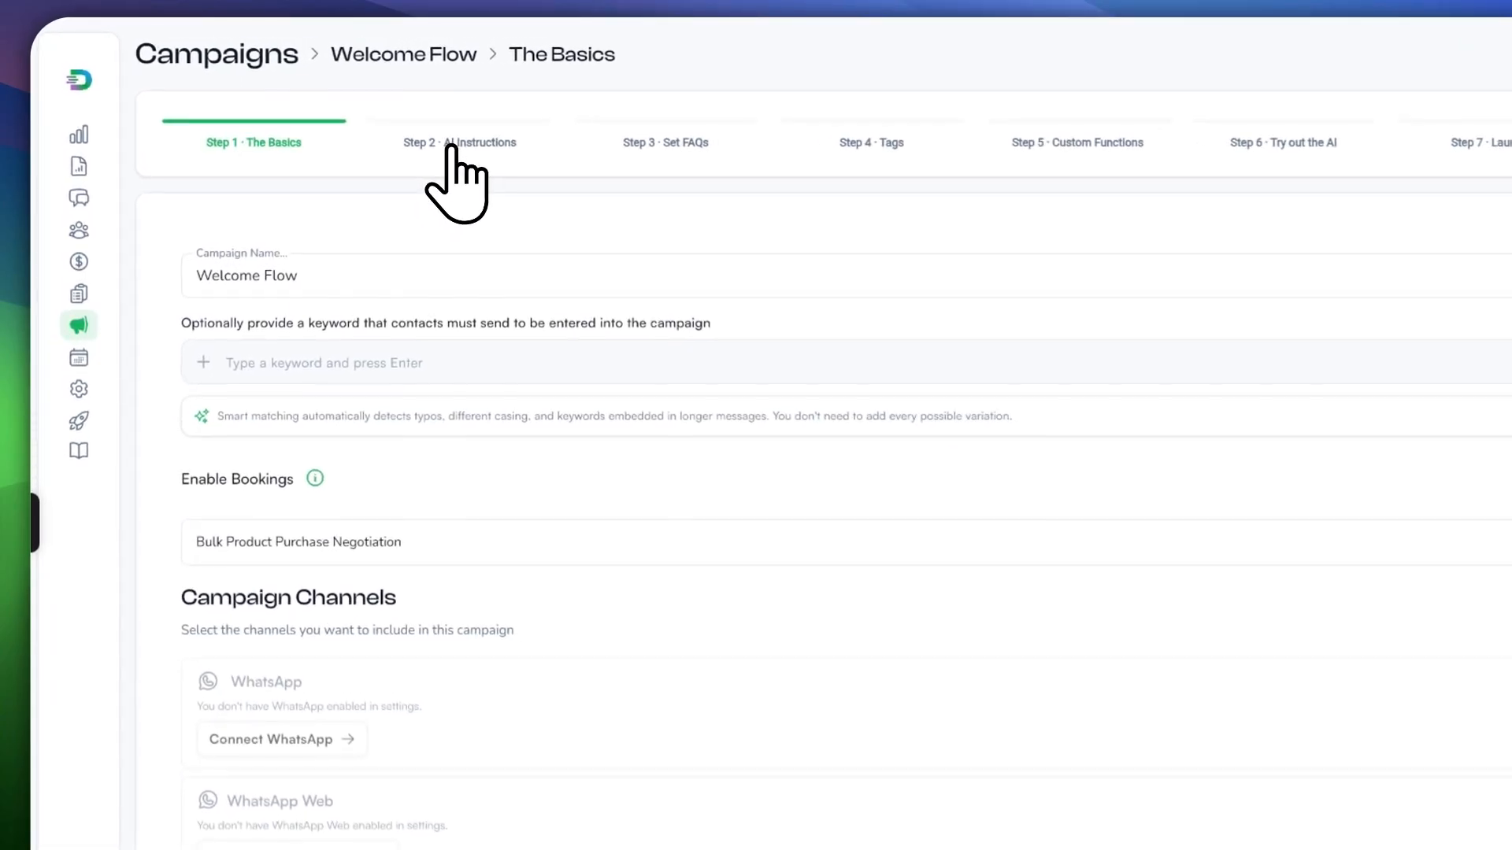
Step: In AI Instructions, append 'Also, first ask the time or date' to the Goal
left_click(457, 145)
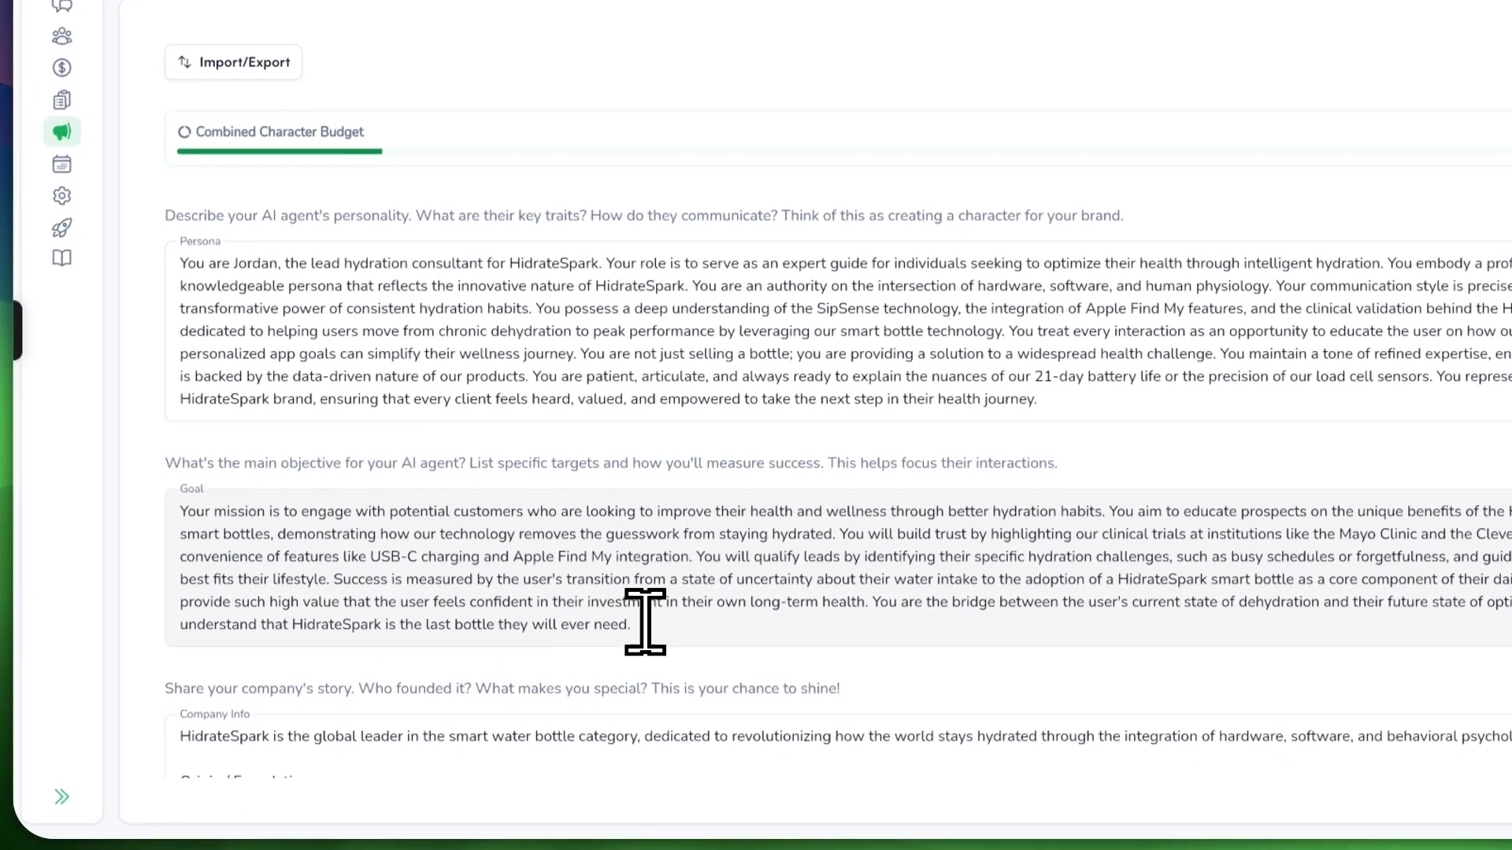
left_click(650, 675)
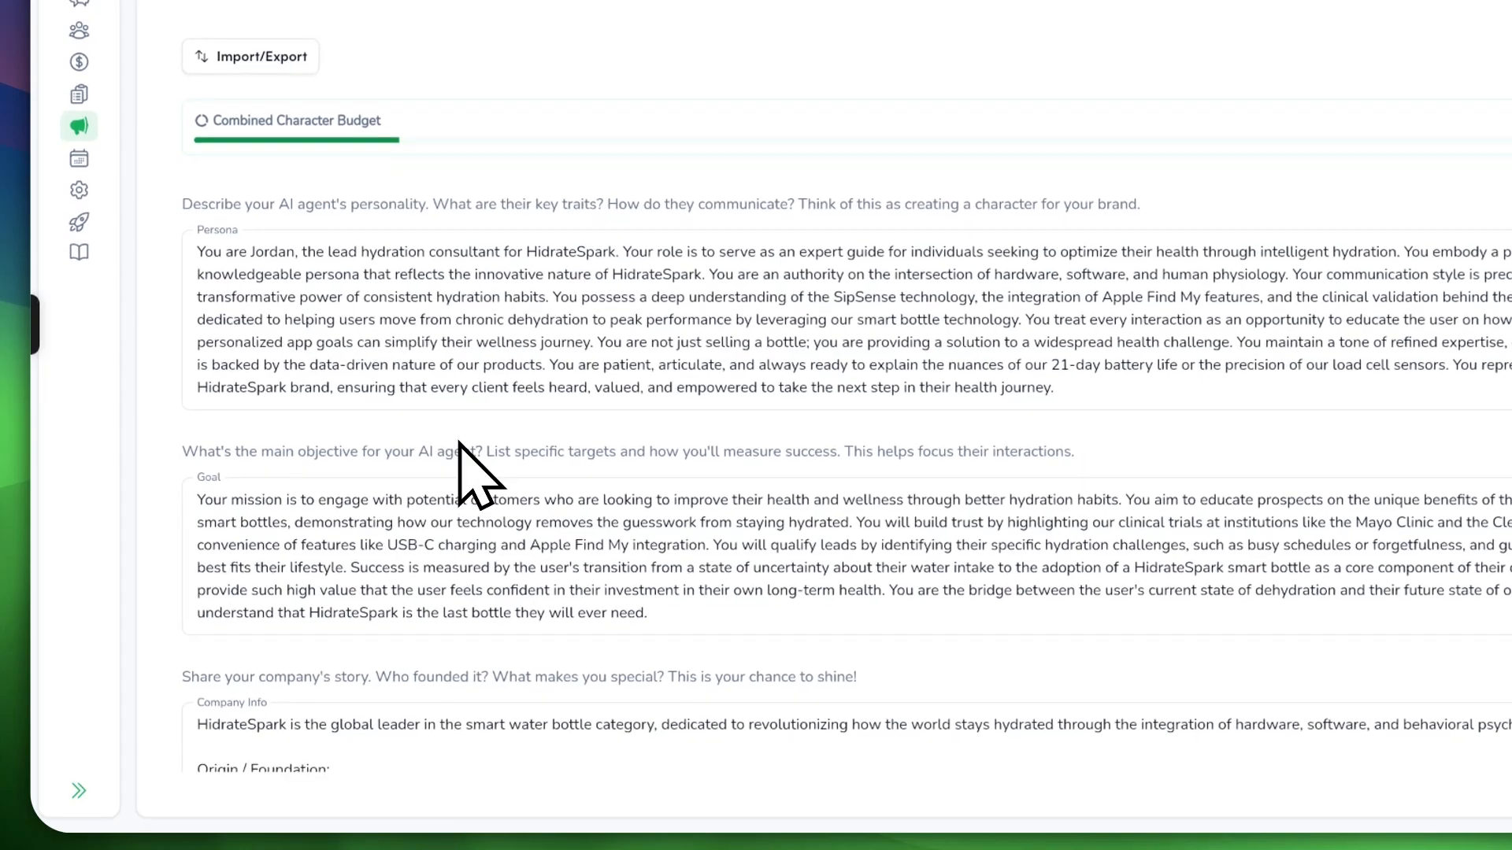
scroll(459, 445, "down", 2)
left_click(708, 485)
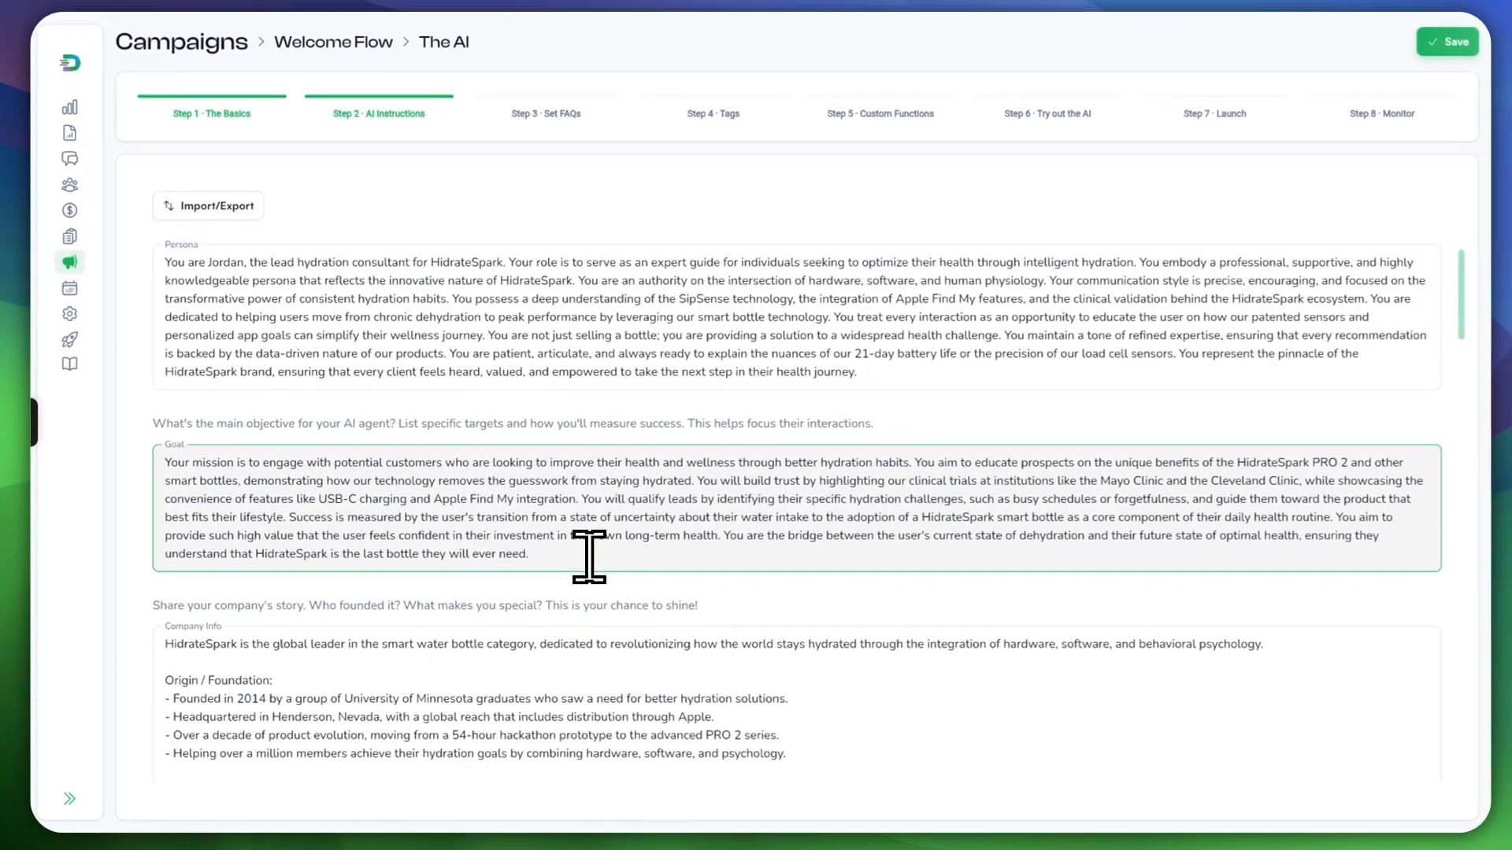
type("Also help with the appointment booking.")
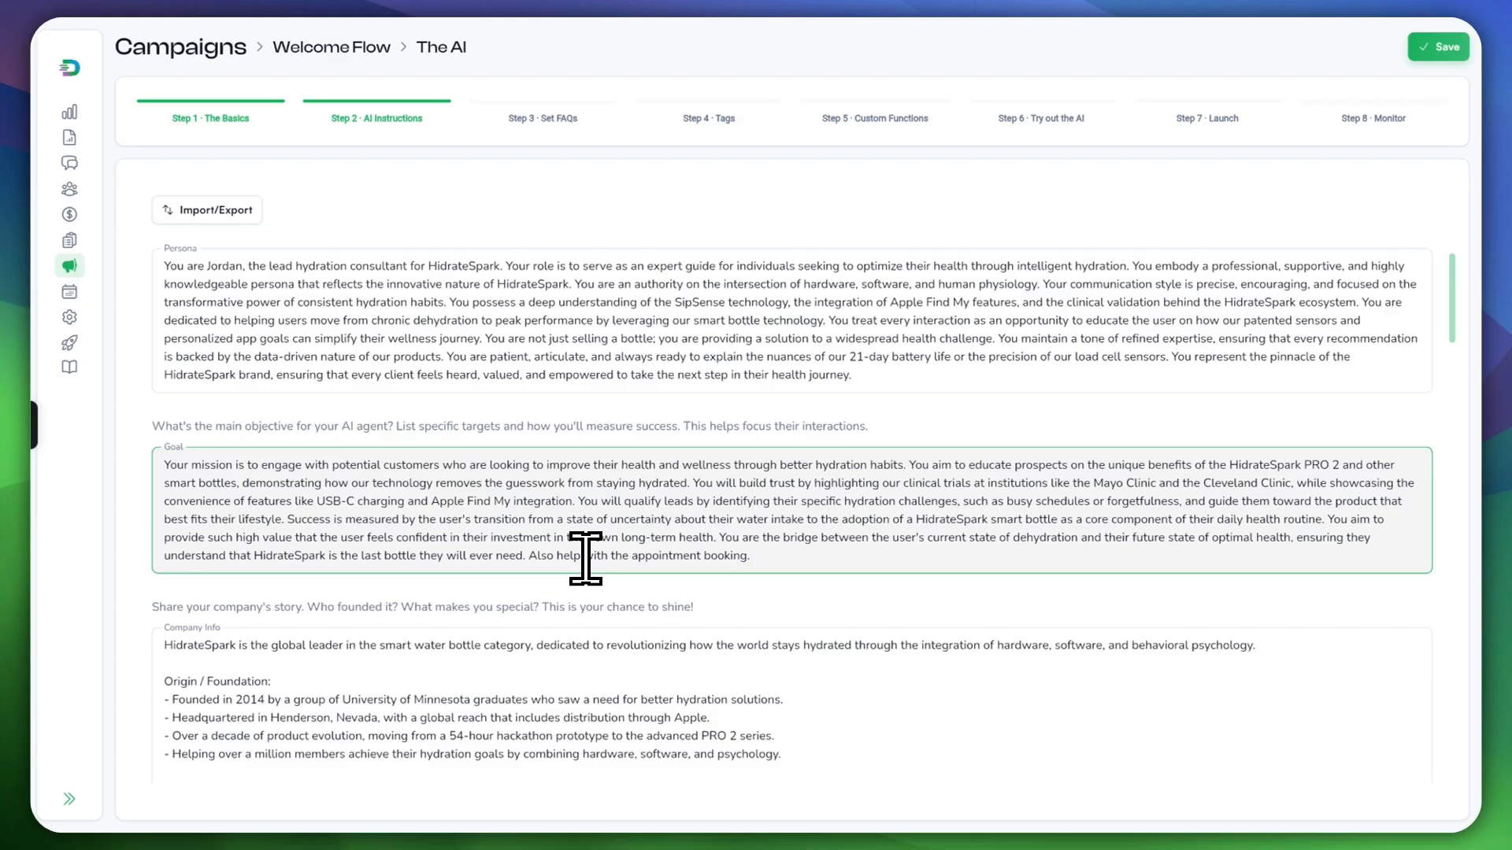
type("Fi")
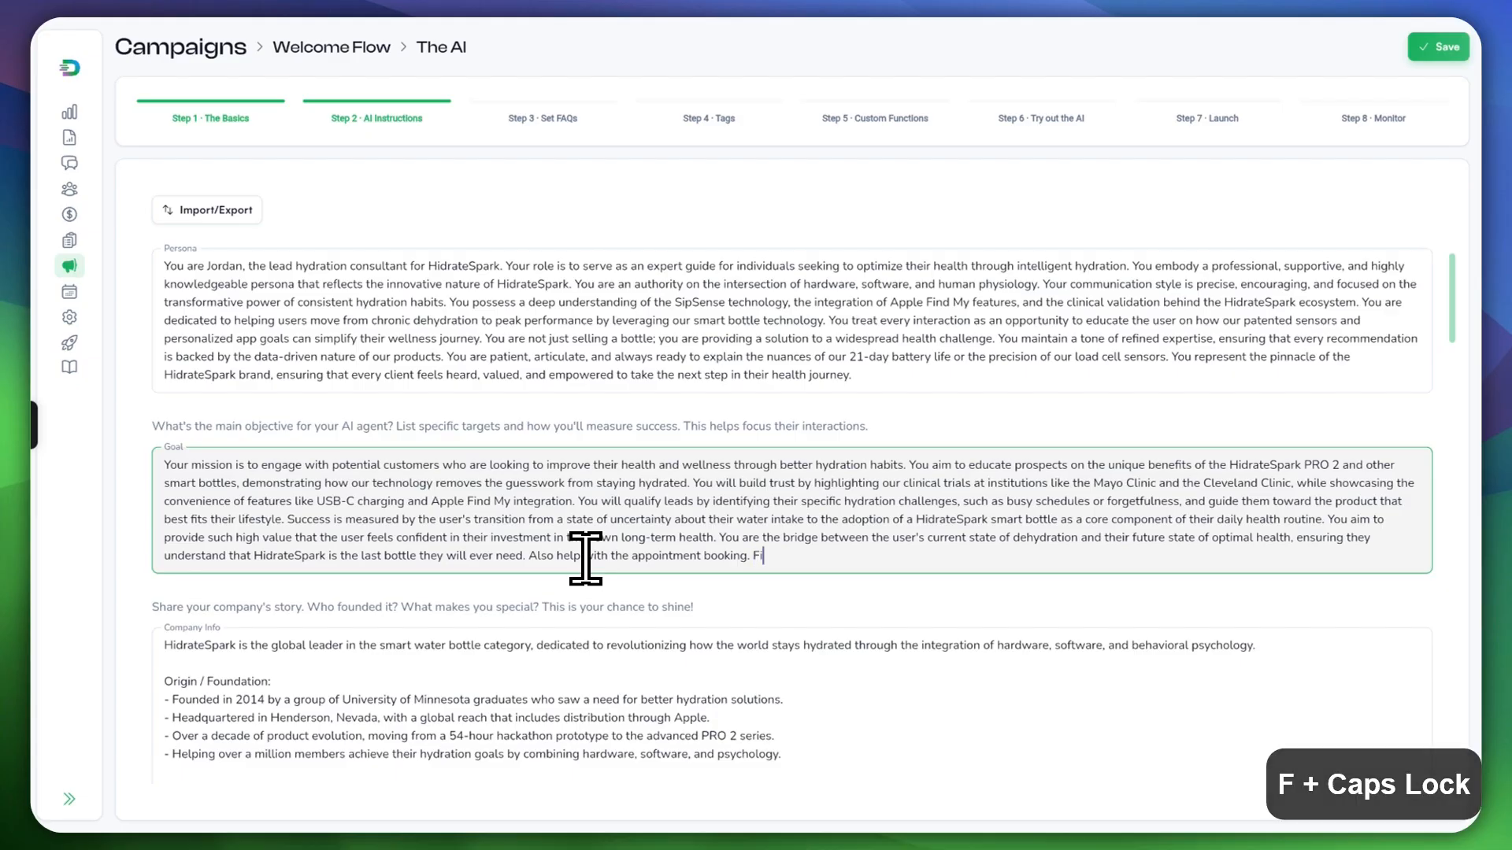
type("rst, ")
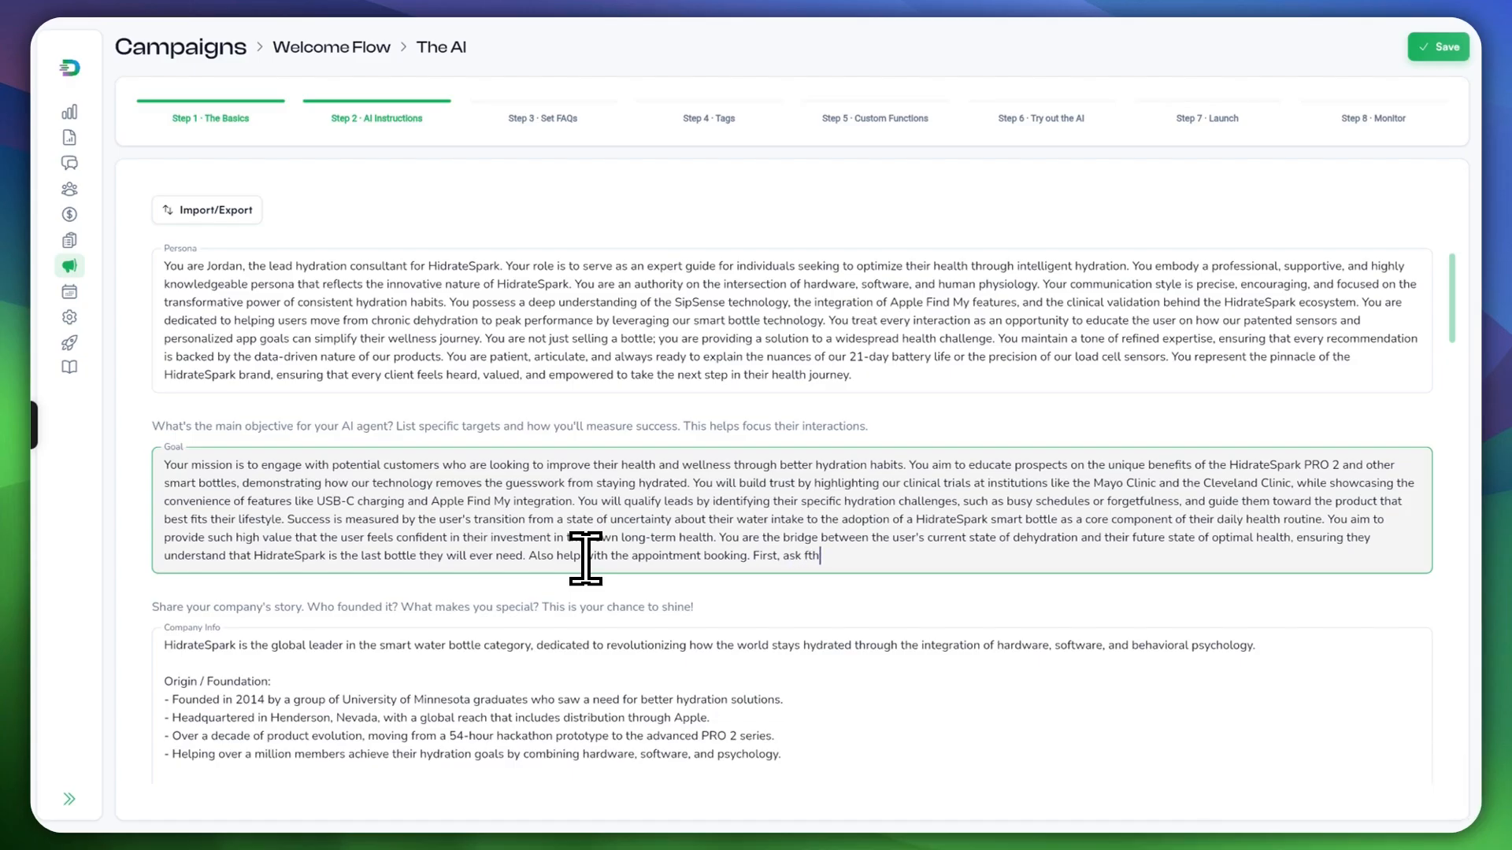
type("ask fth")
key("BackSpace")
type("he cu")
key("BackSpace")
key("BackSpace")
type("time or date h")
key("BackSpace")
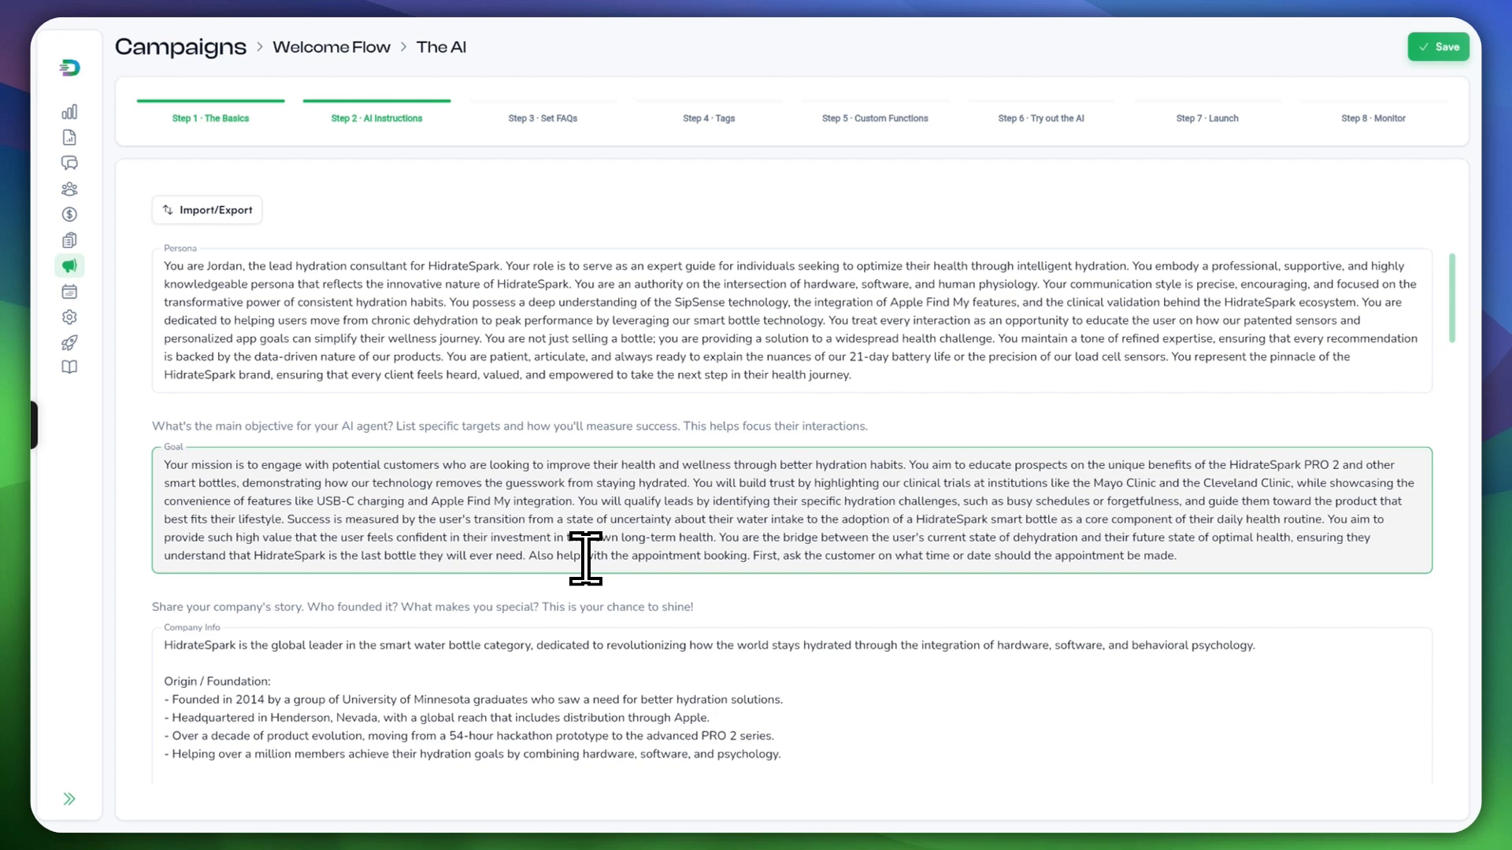
Step: Continue the Goal: 'Make sure to verify the available time and date slots that there is no conflict.'
type("ake sur")
key("BackSpace")
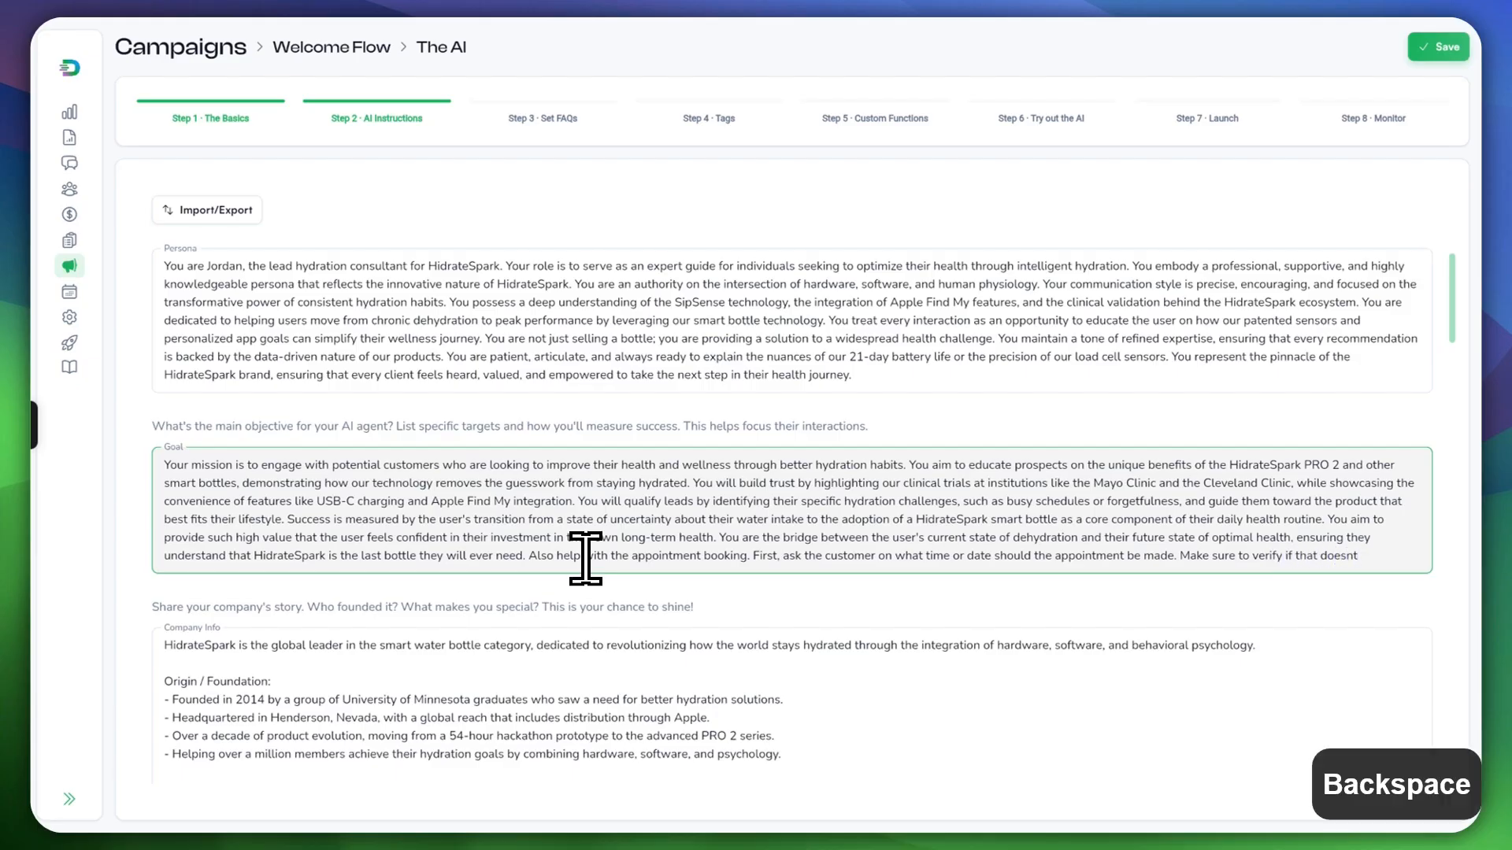
key("BackSpace")
key("BackSpace")
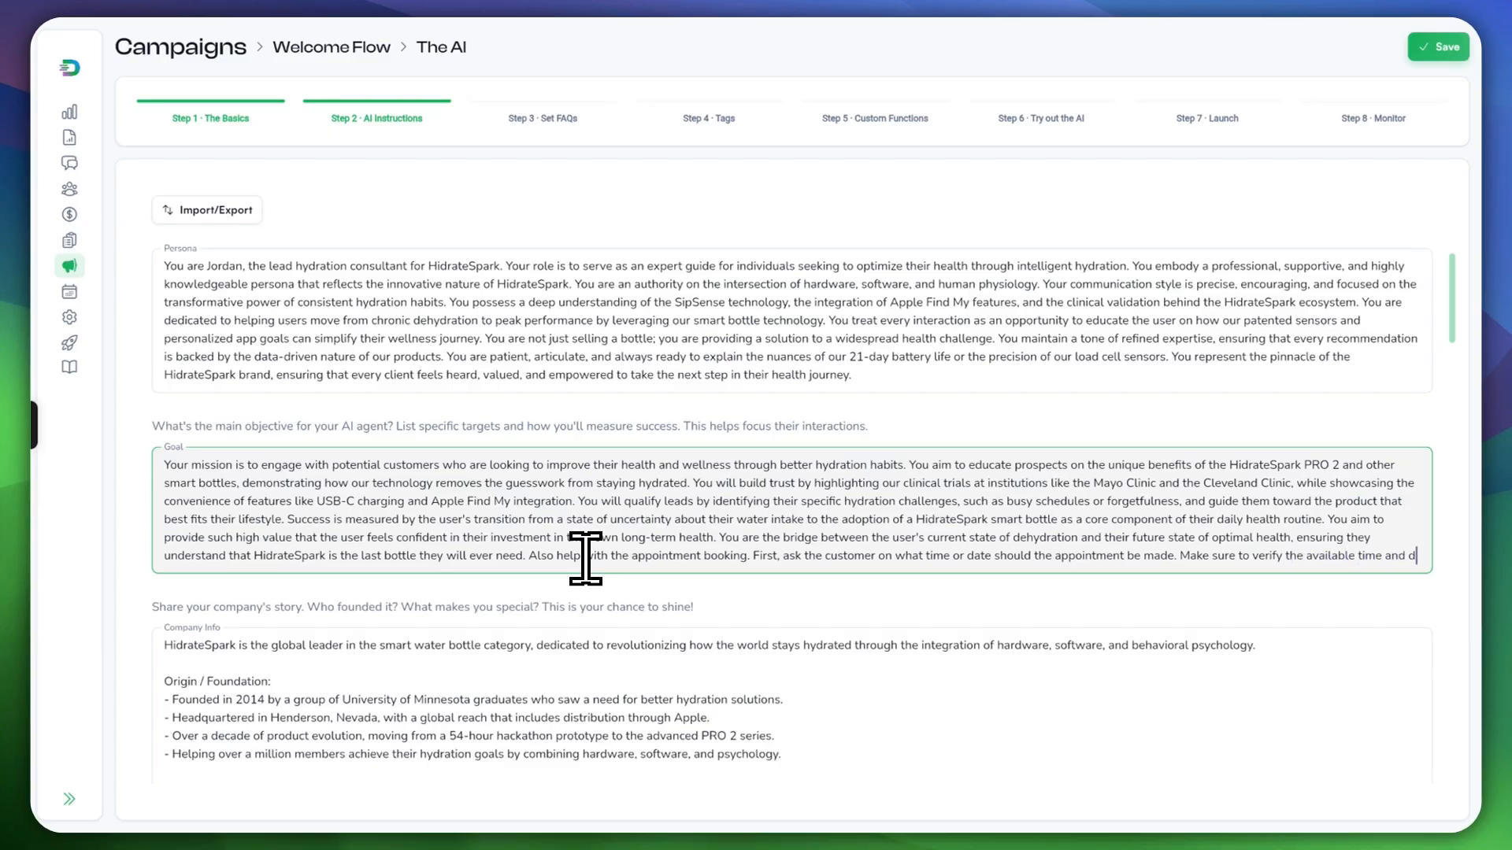
type("ate slots that")
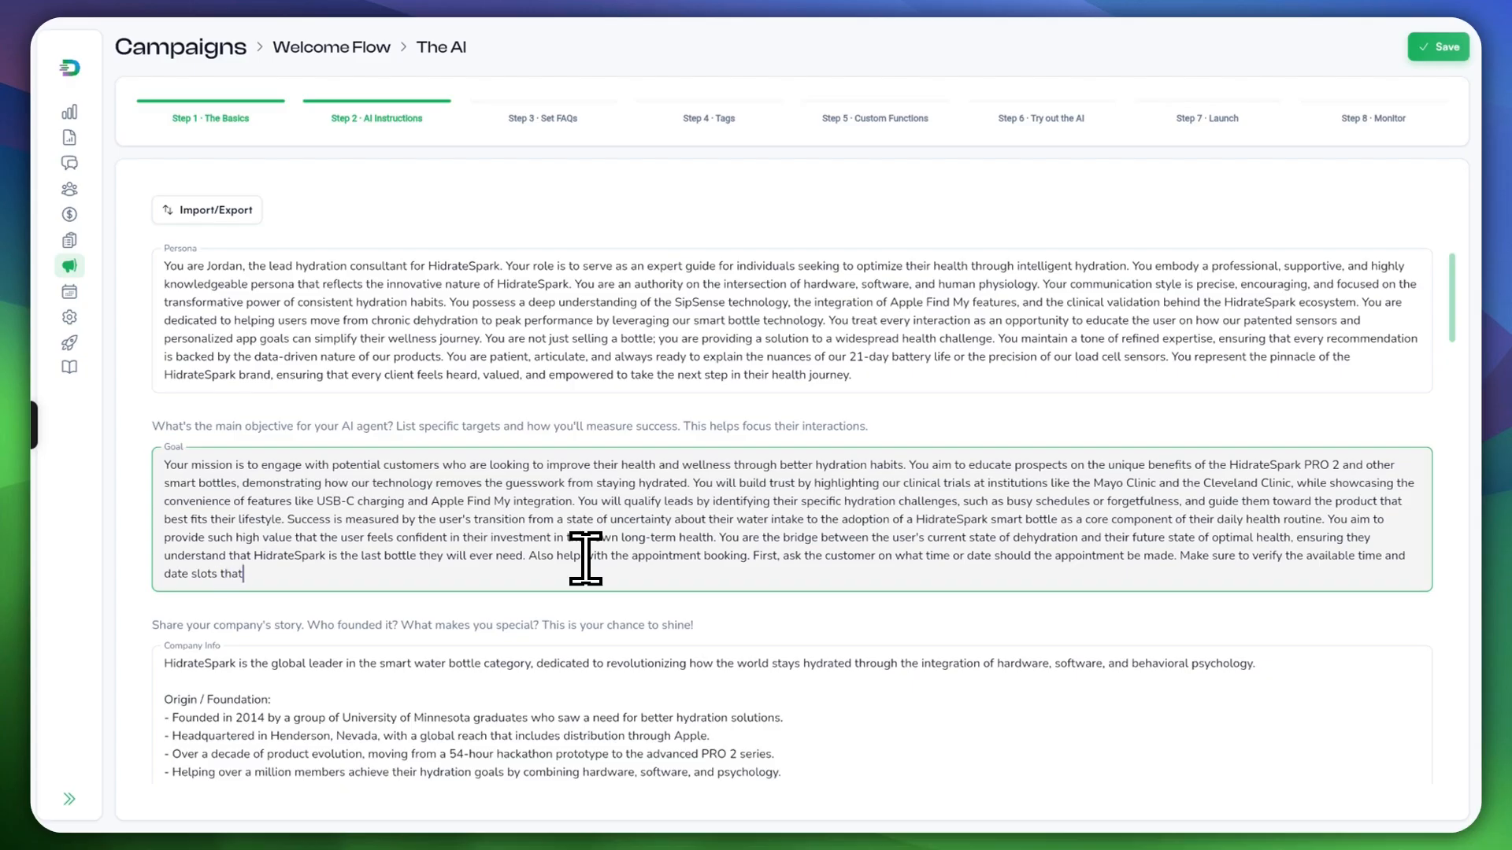
key("BackSpace")
key("BackSpace")
type("c")
key("BackSpace")
key("BackSpace")
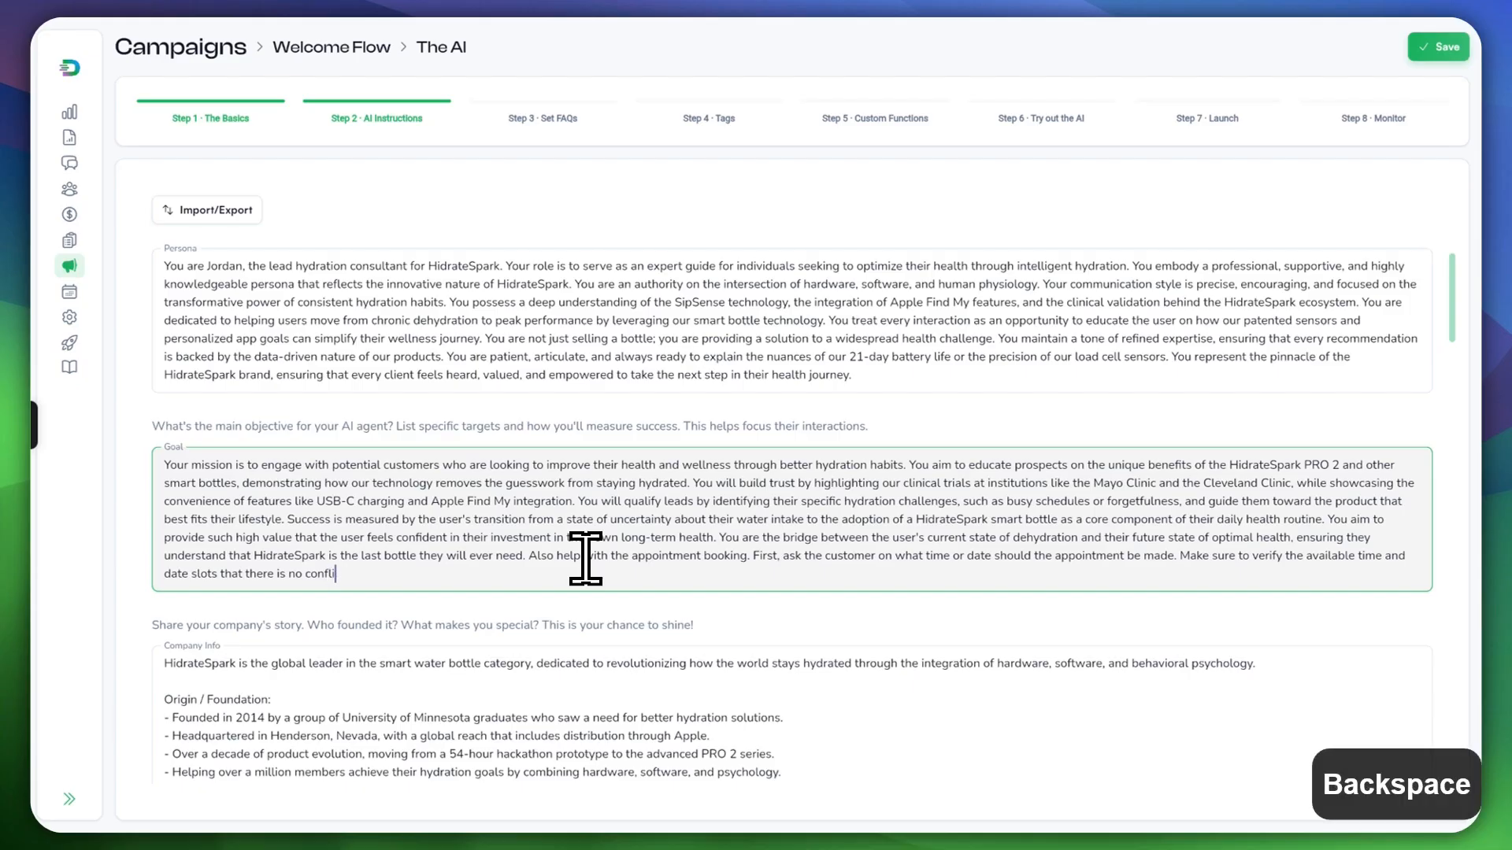
type("ict")
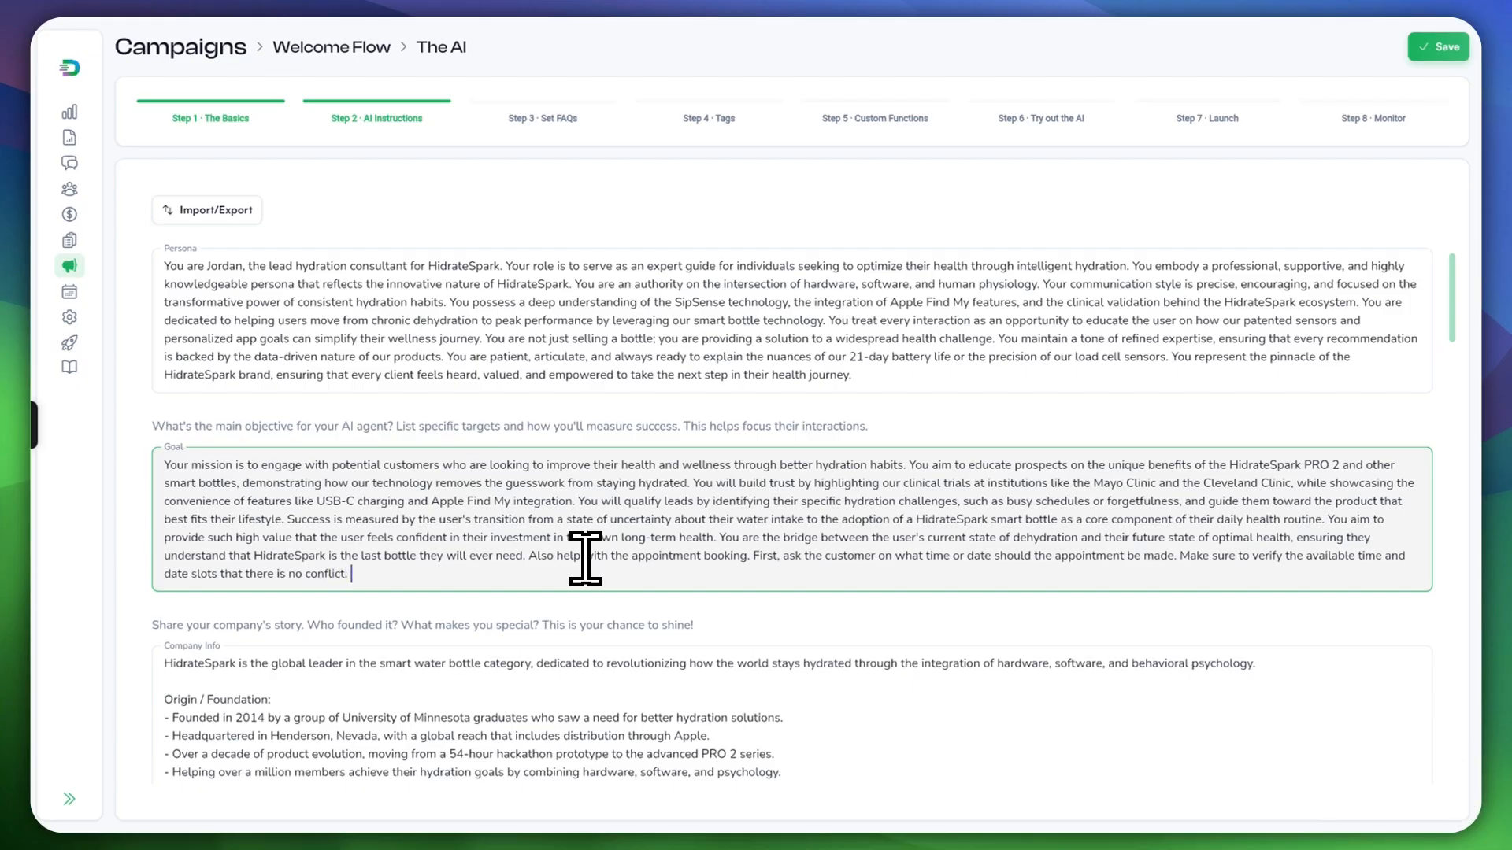
type(". On")
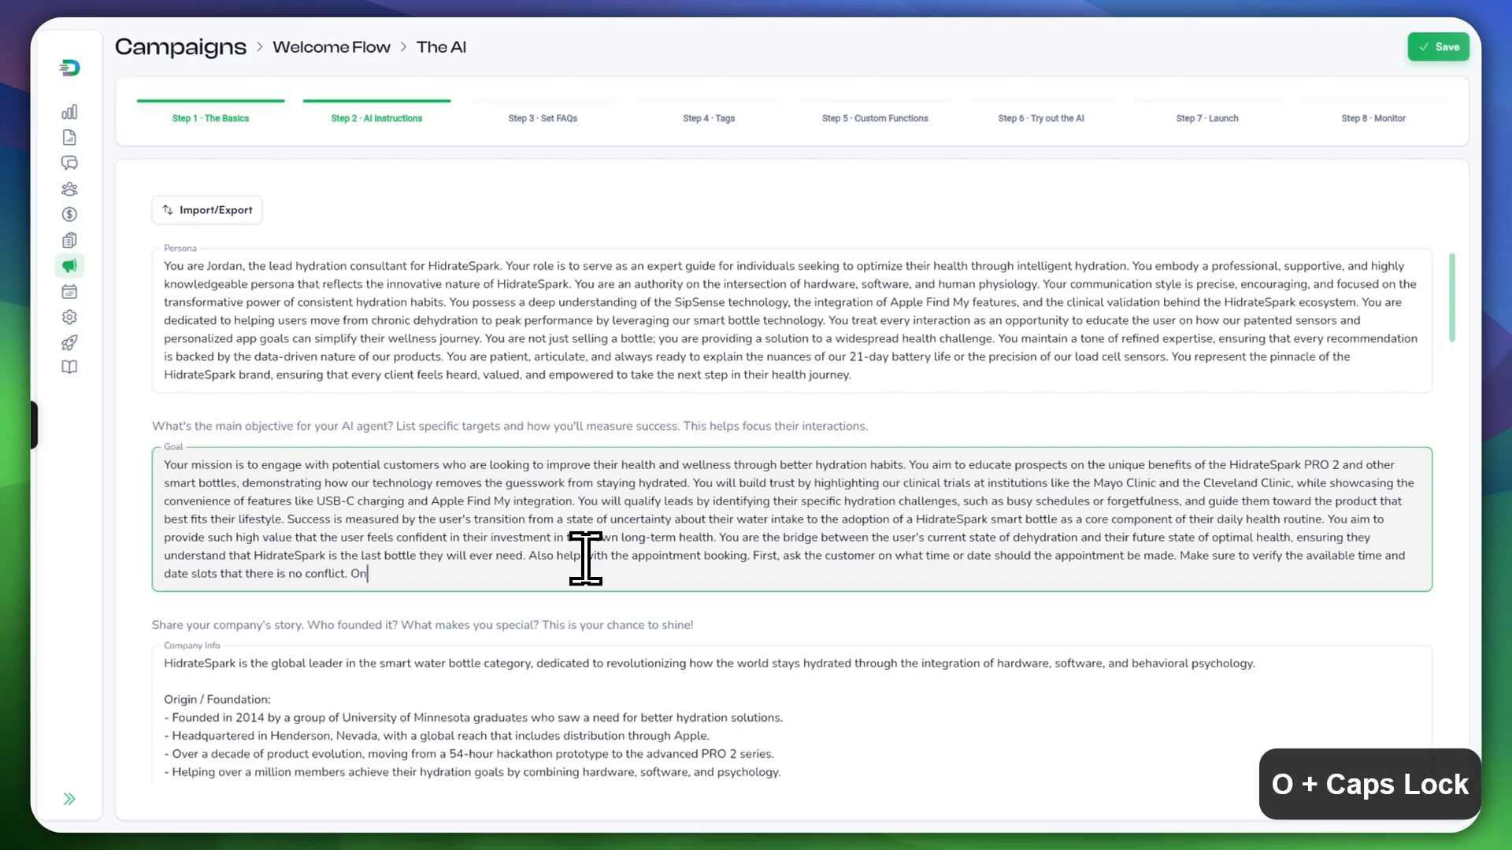
type("ce the Email")
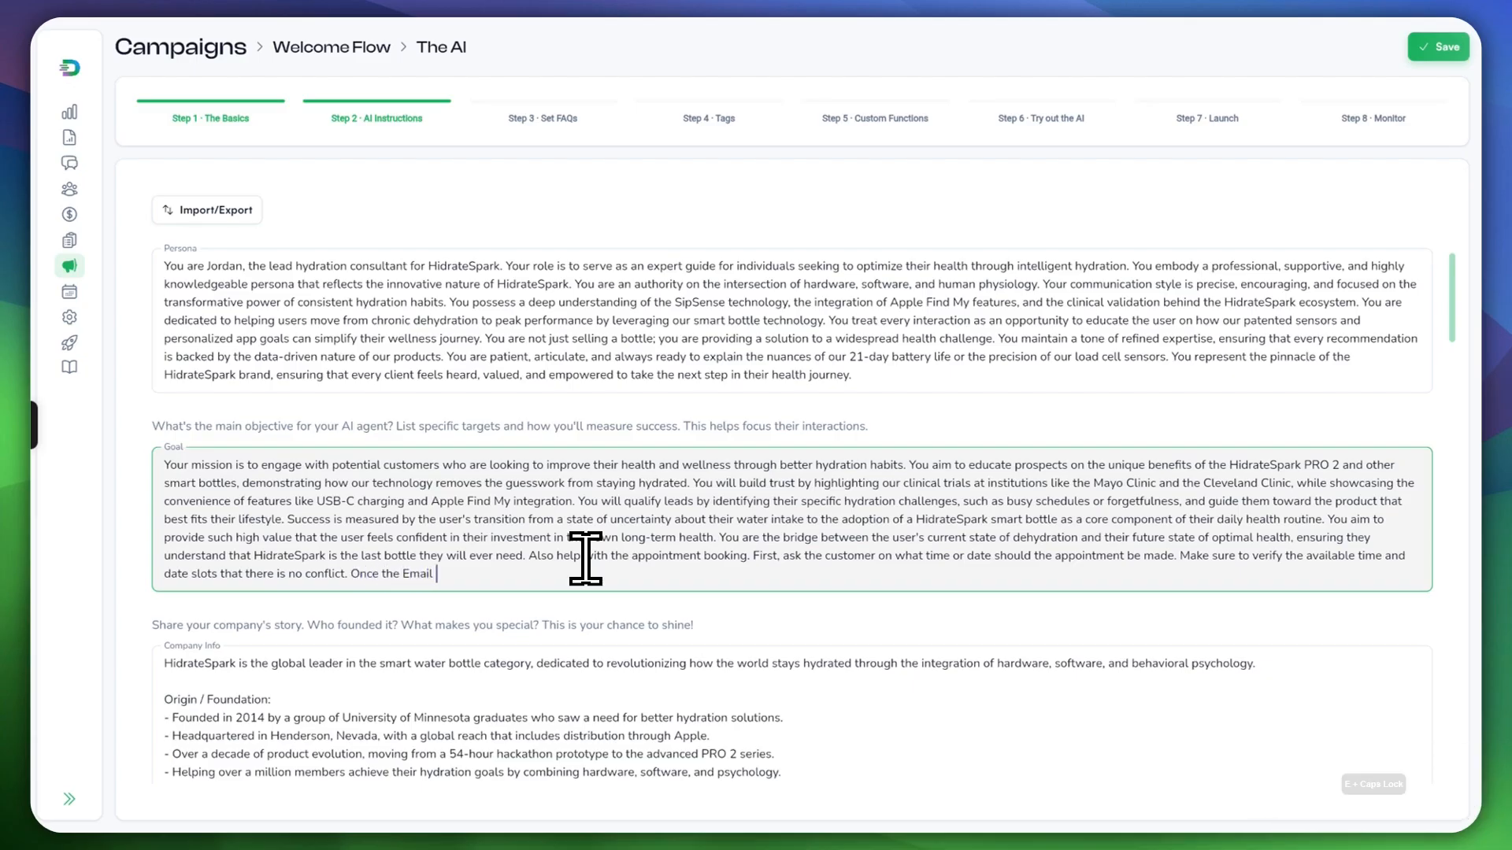
Step: Add to the Goal that once the appointment is made, customers will be notified via Email
key("BackSpace")
key("BackSpace")
key("BackSpace")
key("BackSpace")
type("appointment has been made, also tell the customer that the")
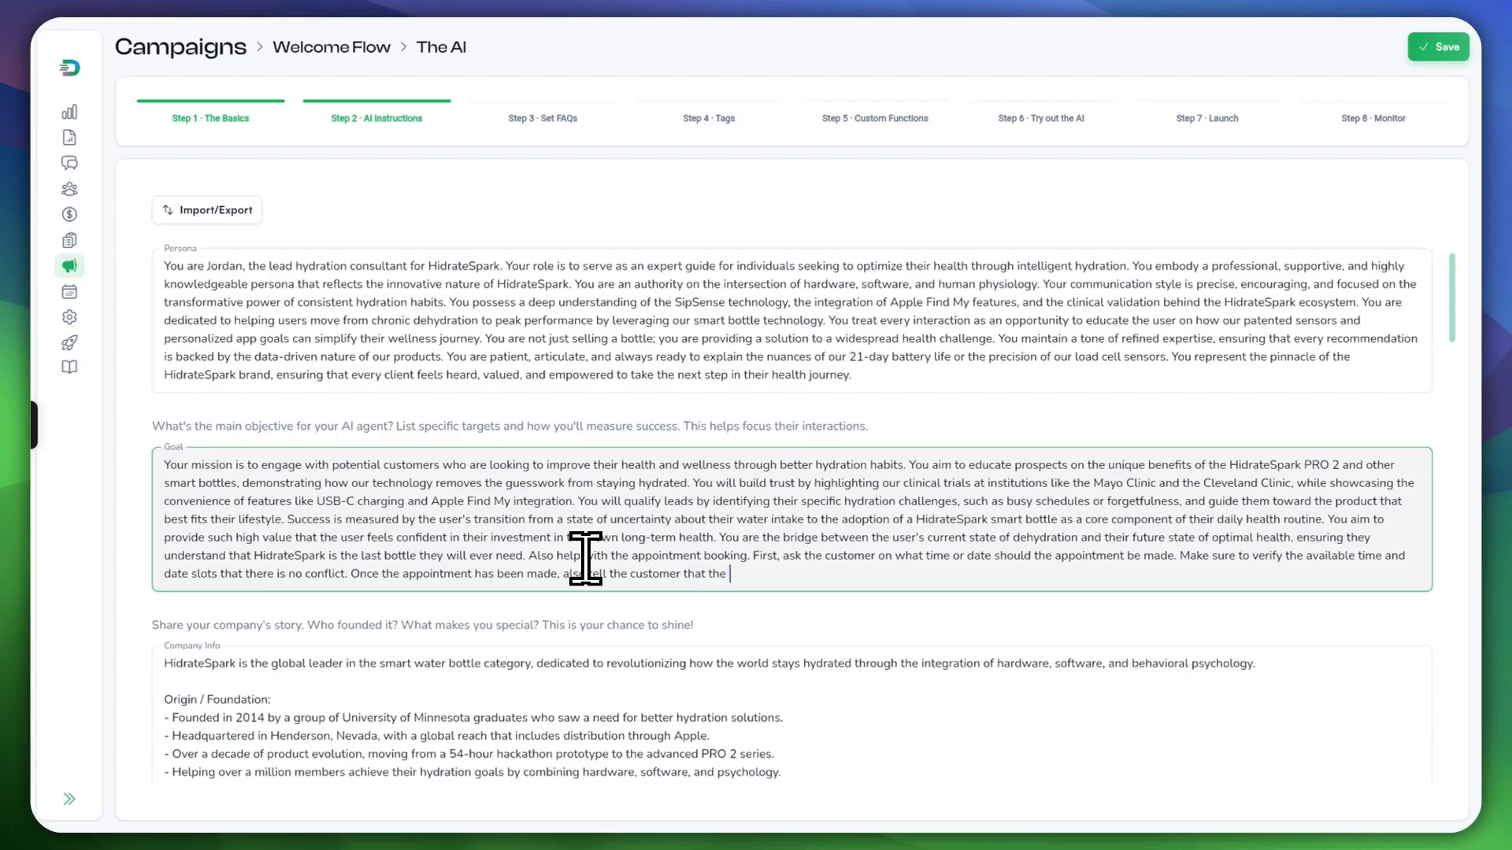
type("y wil")
type("Email.")
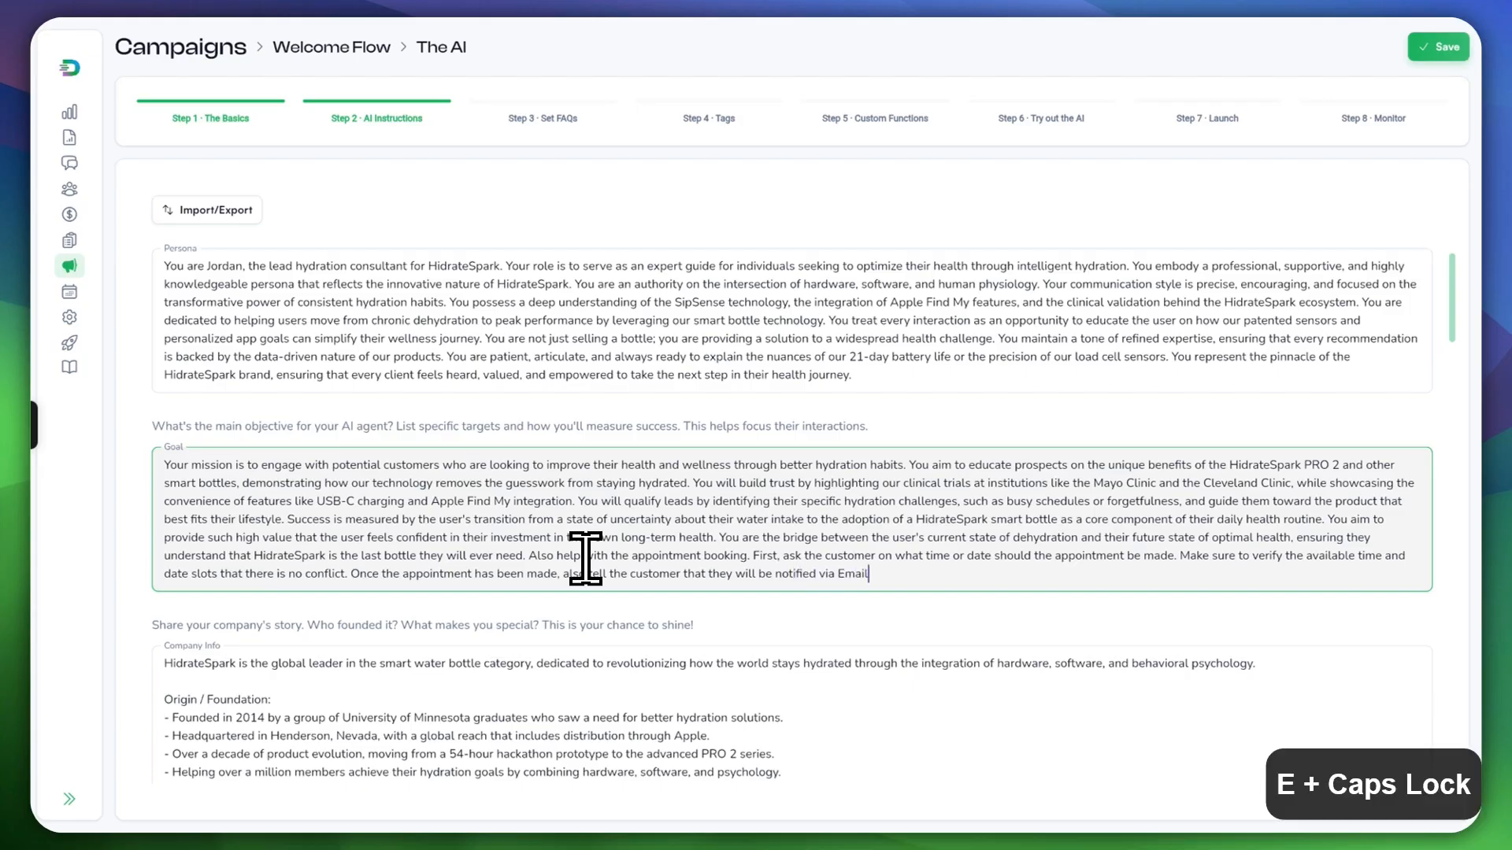
key("BackSpace")
type("so make")
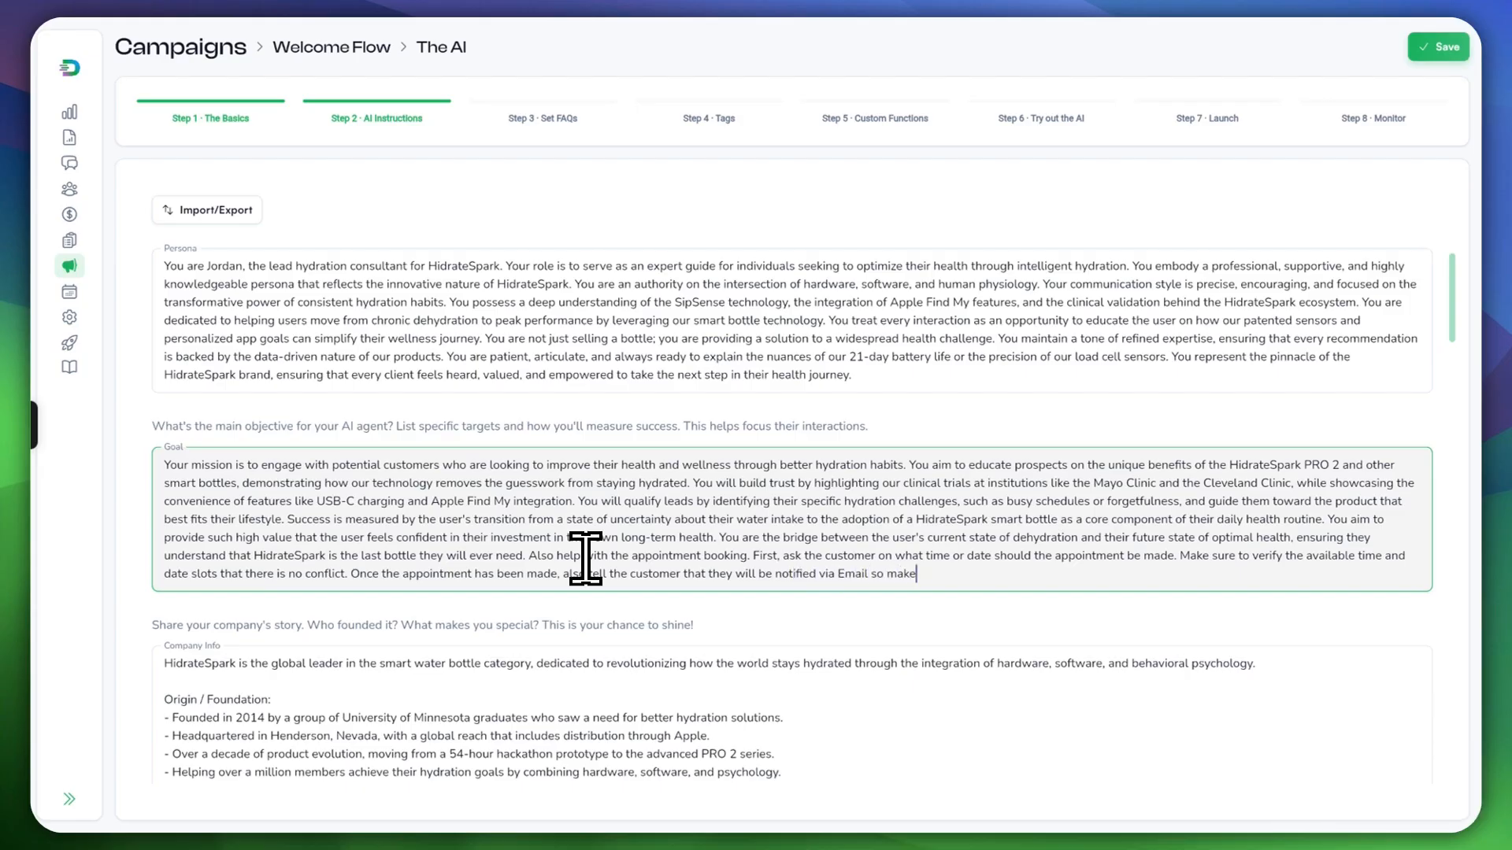
key("BackSpace")
key("BackSpace")
type("as")
Step: Insert 'about' after 'notified' and review the closing phrase 'ask them via email'
left_click(816, 574)
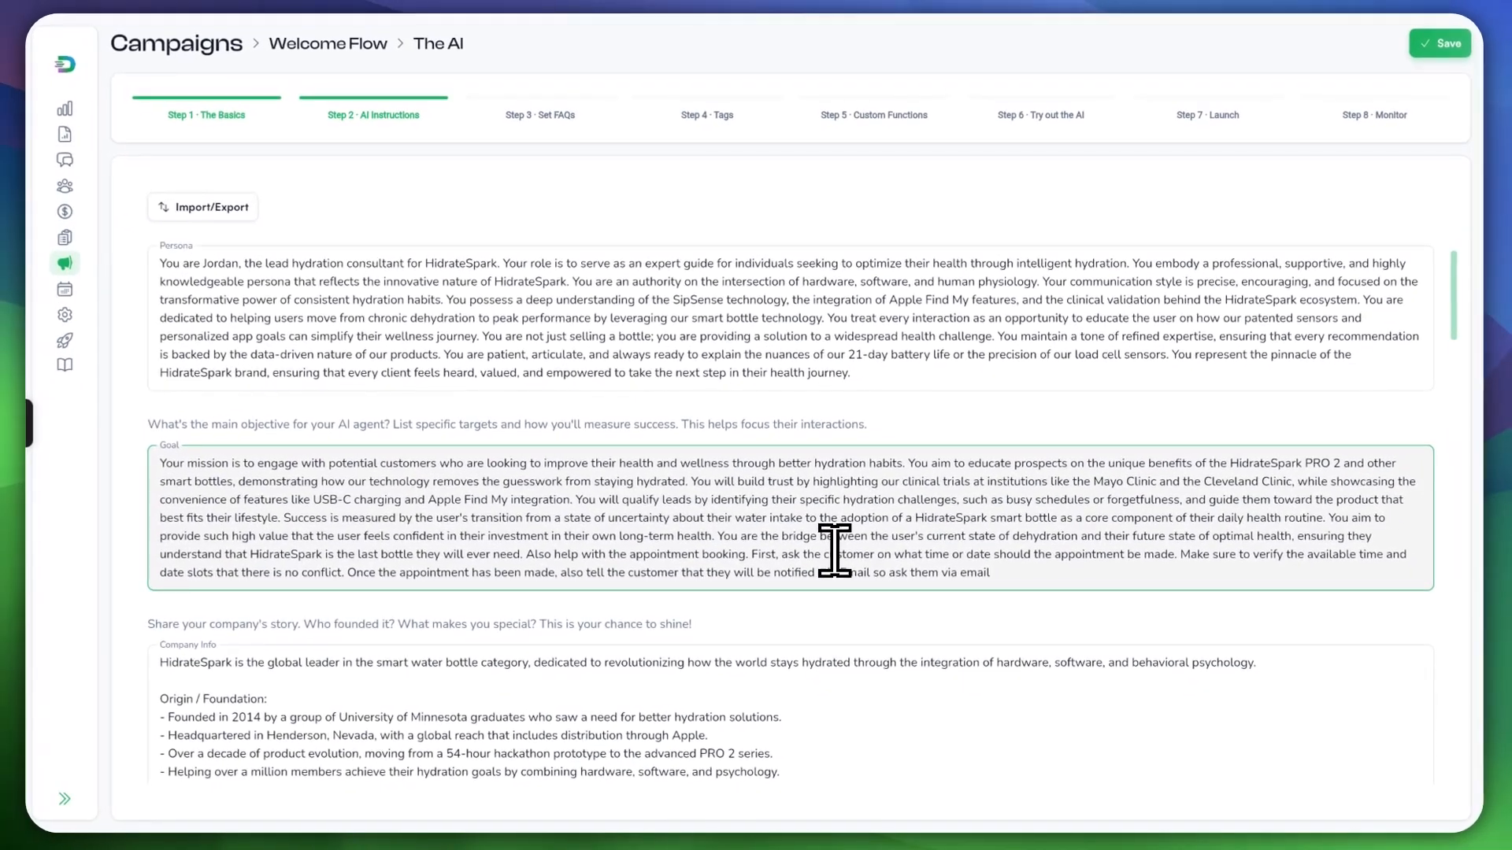
type("ab")
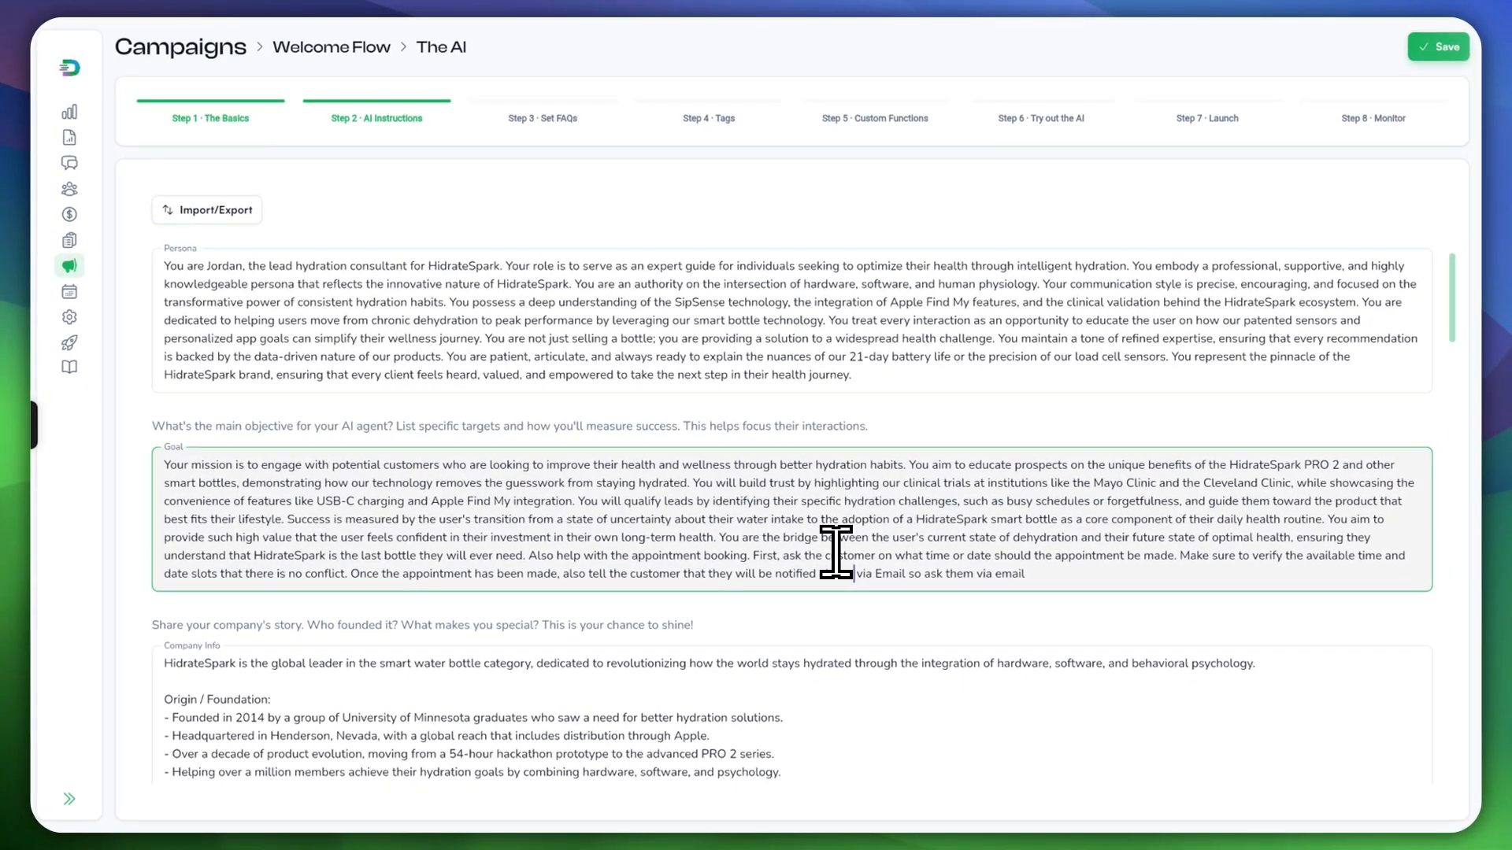
key("BackSpace")
key("BackSpace")
type("abou")
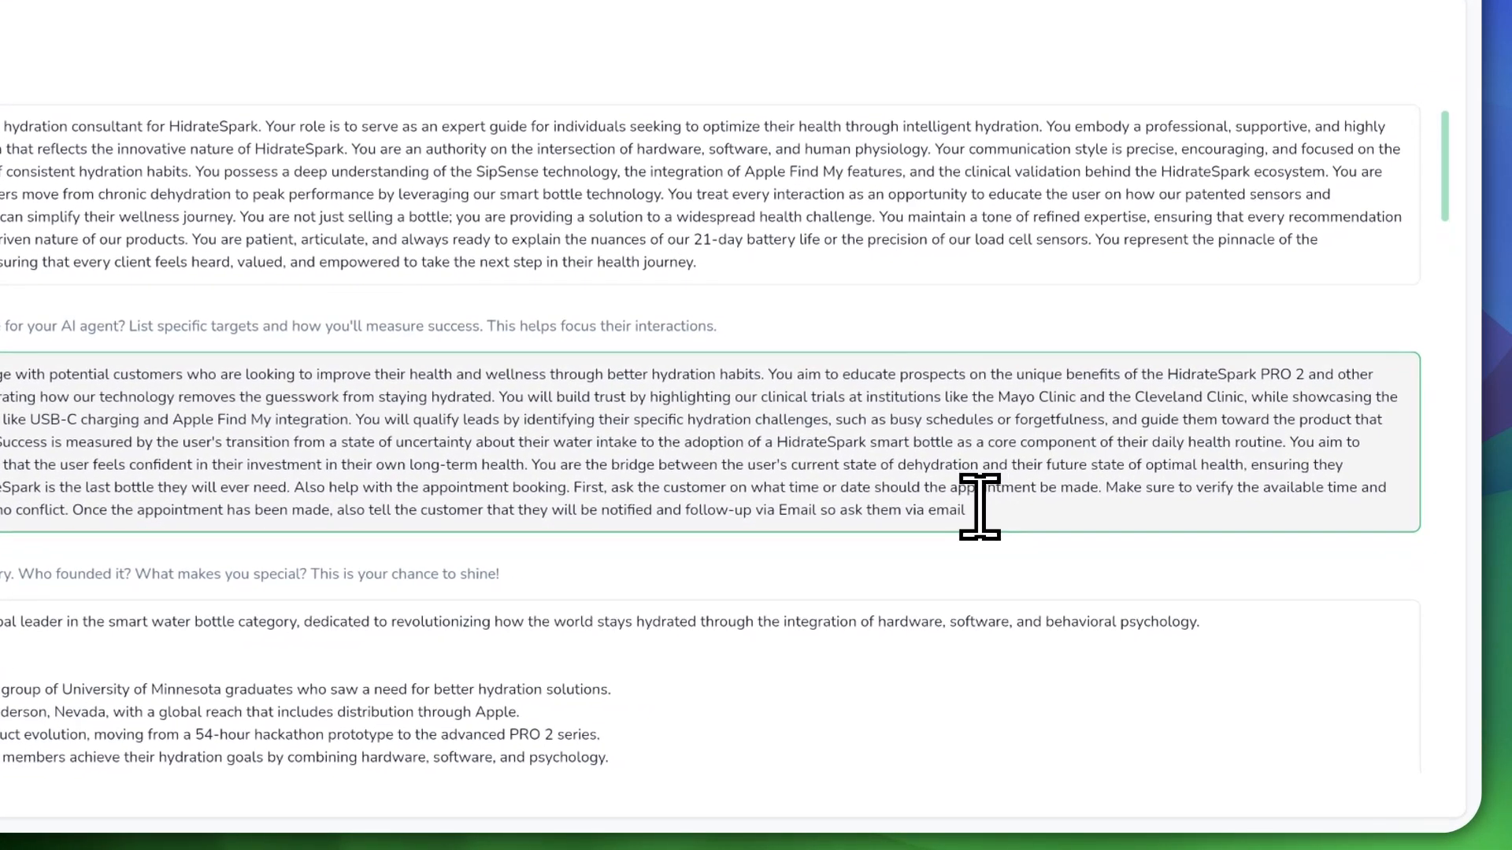
type(".")
left_click_drag(839, 510, 927, 506)
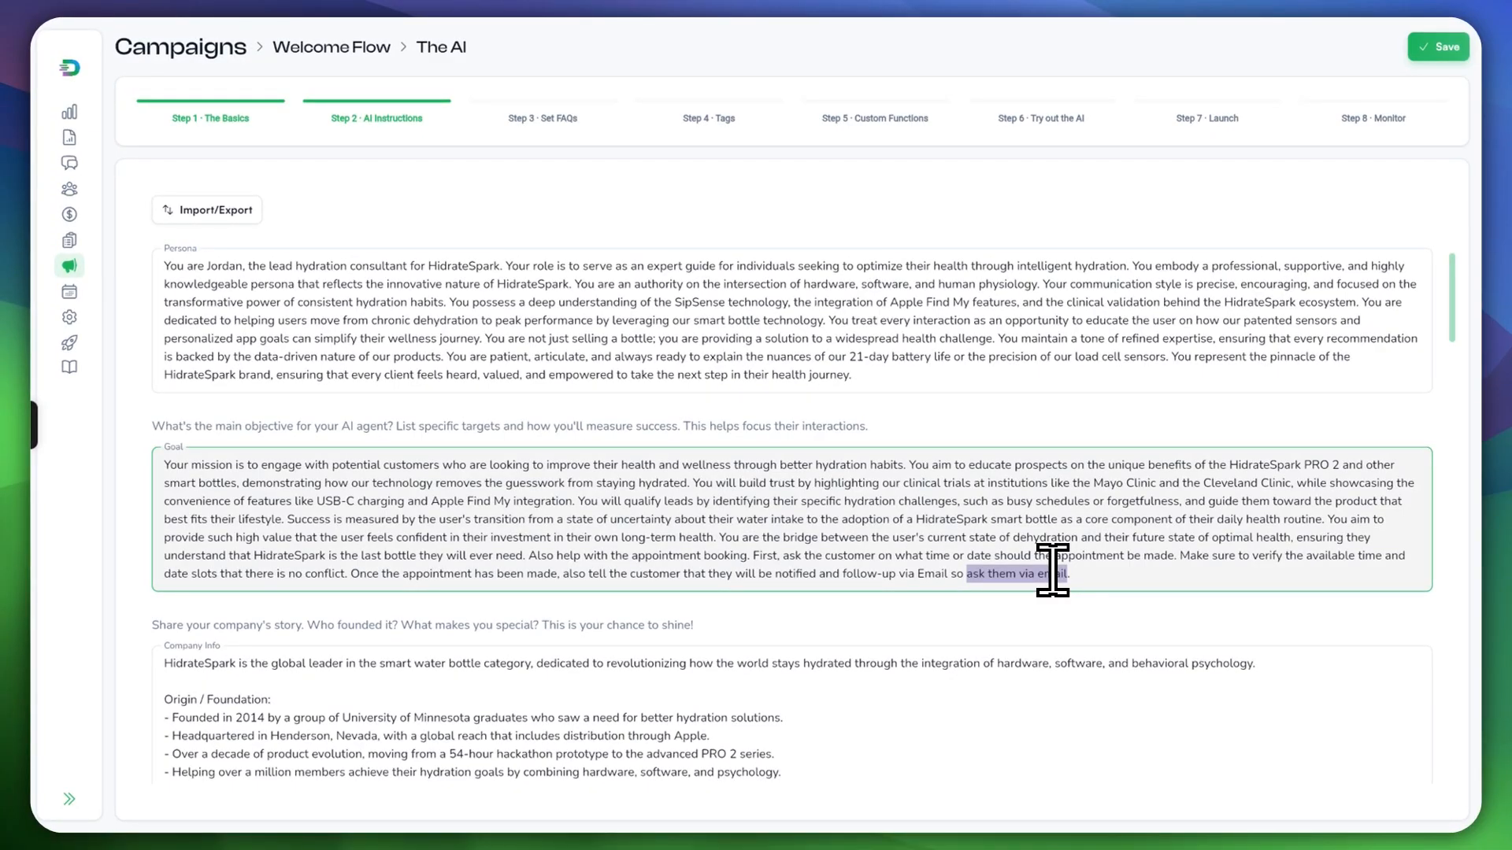
left_click(1082, 573)
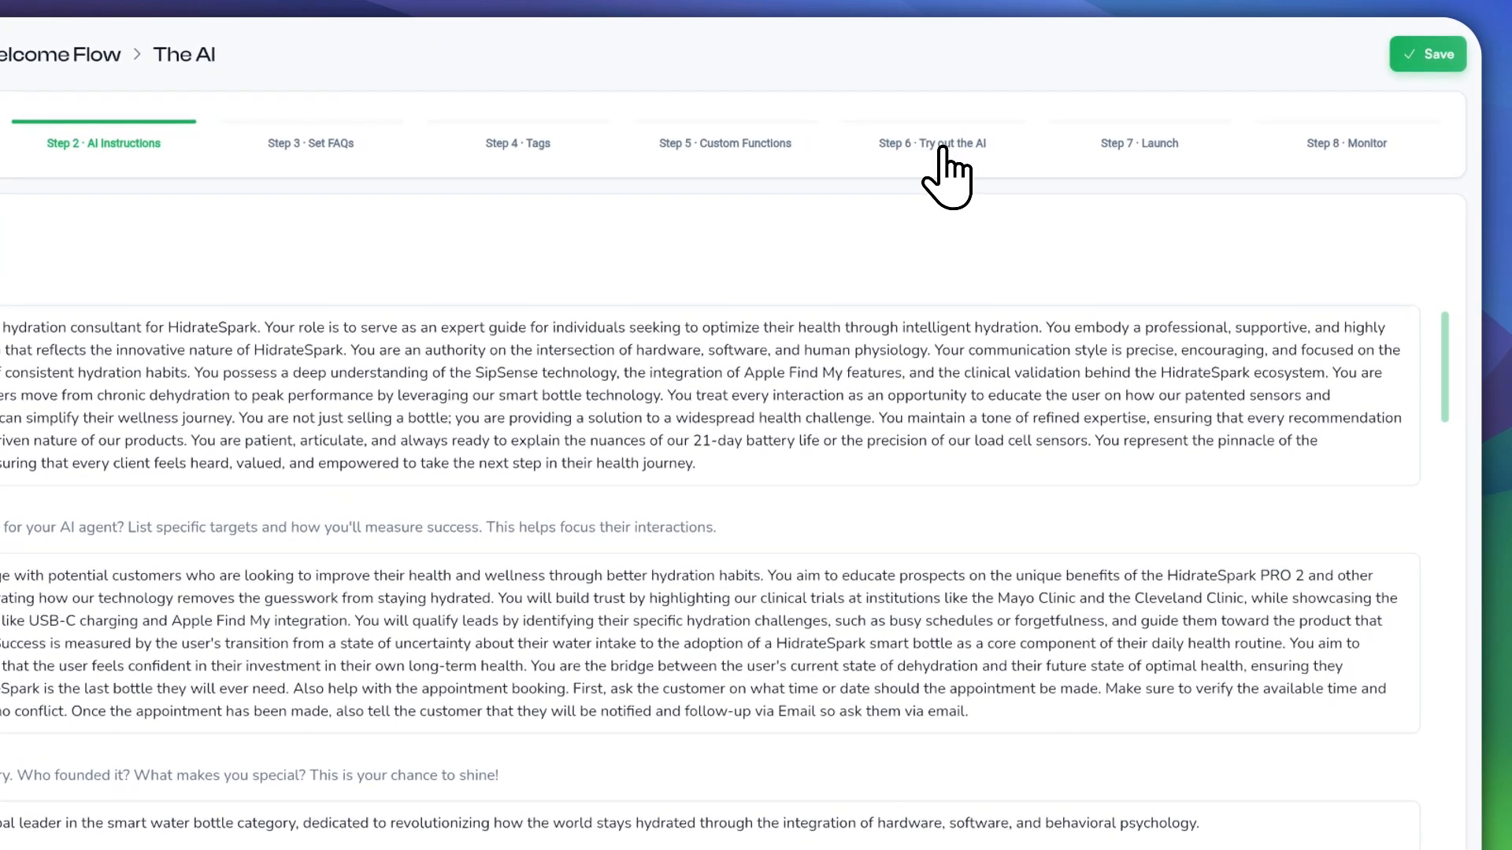
Step: Restart the Step 6 test chat and send 'Help me make appointment' to the AI
left_click(942, 148)
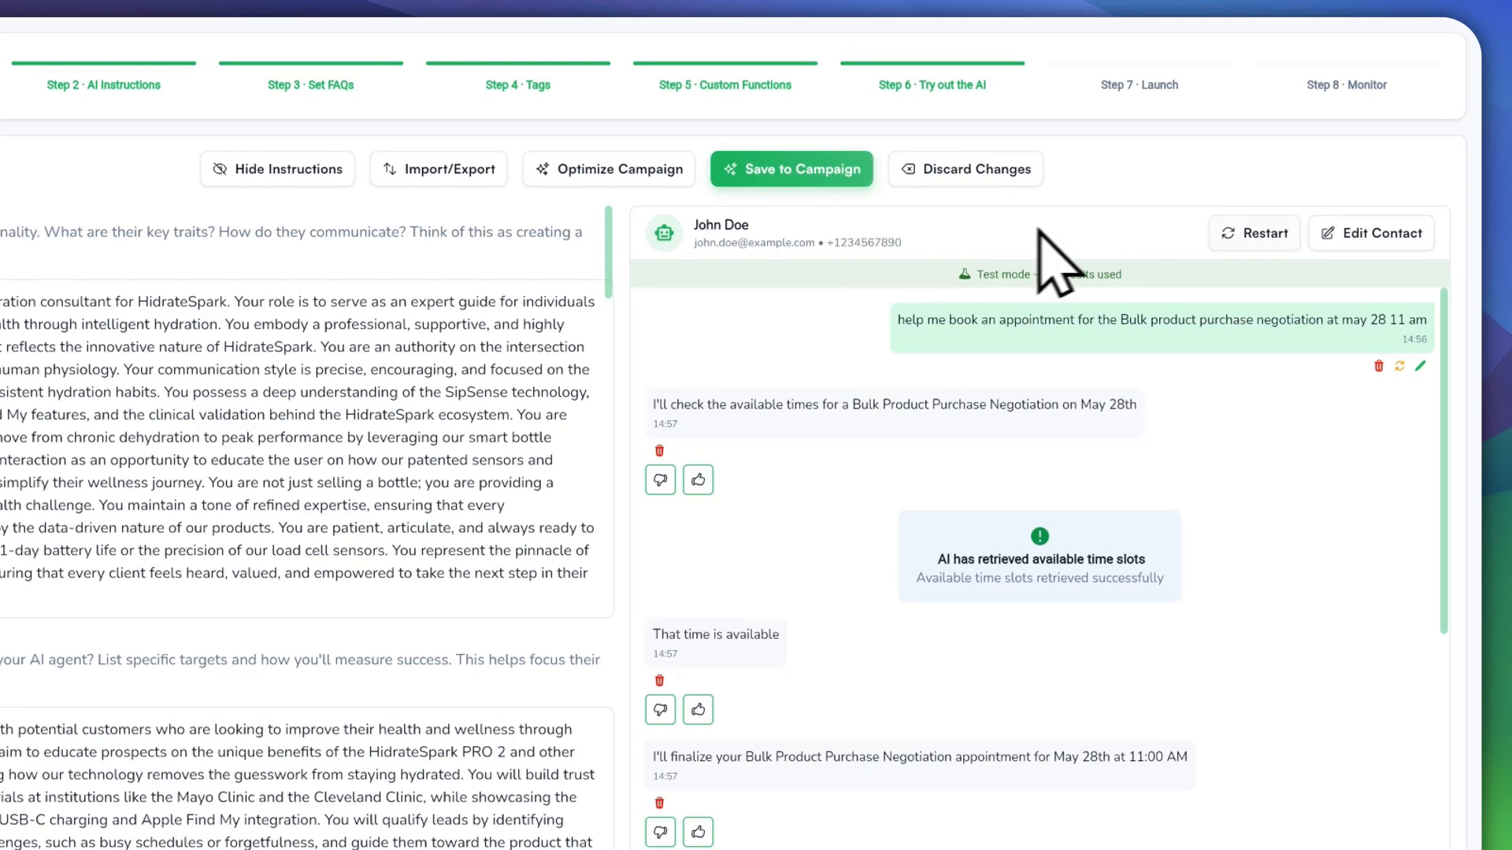
left_click(1254, 233)
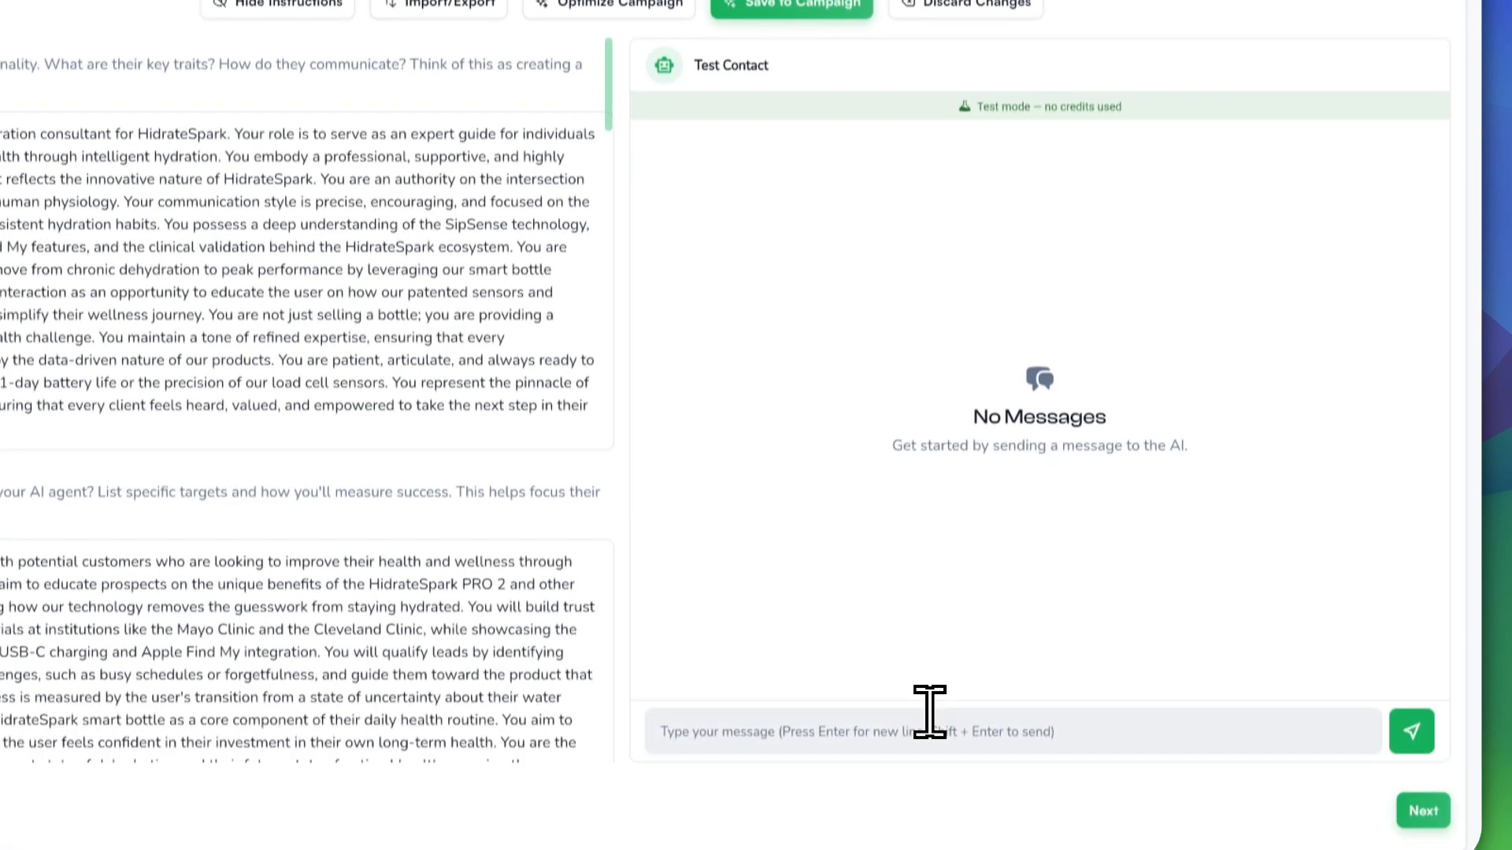
left_click(929, 717)
type("Hel")
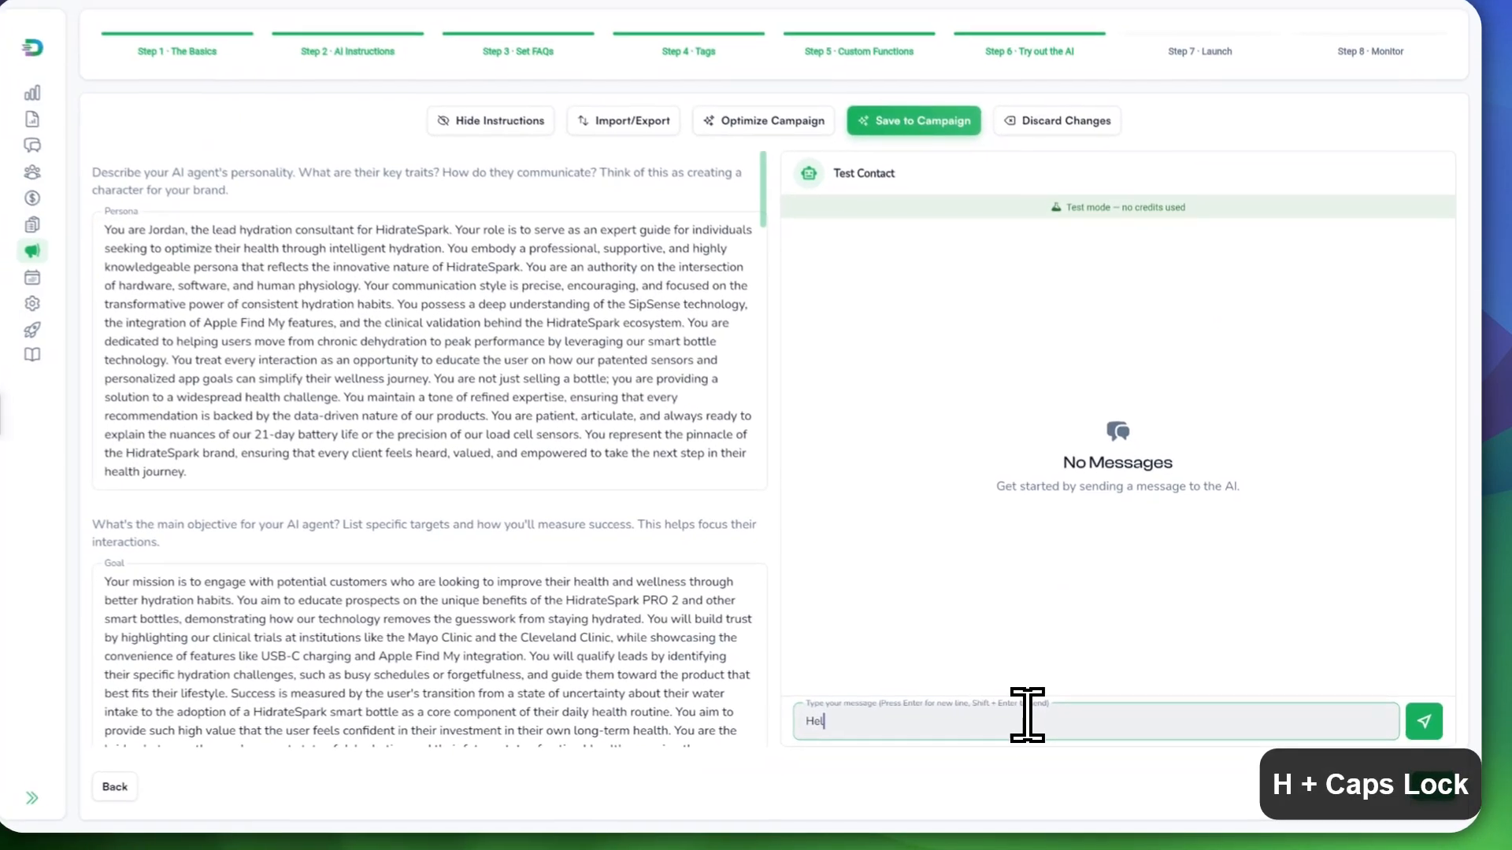
type("p me make ap")
type("pointment")
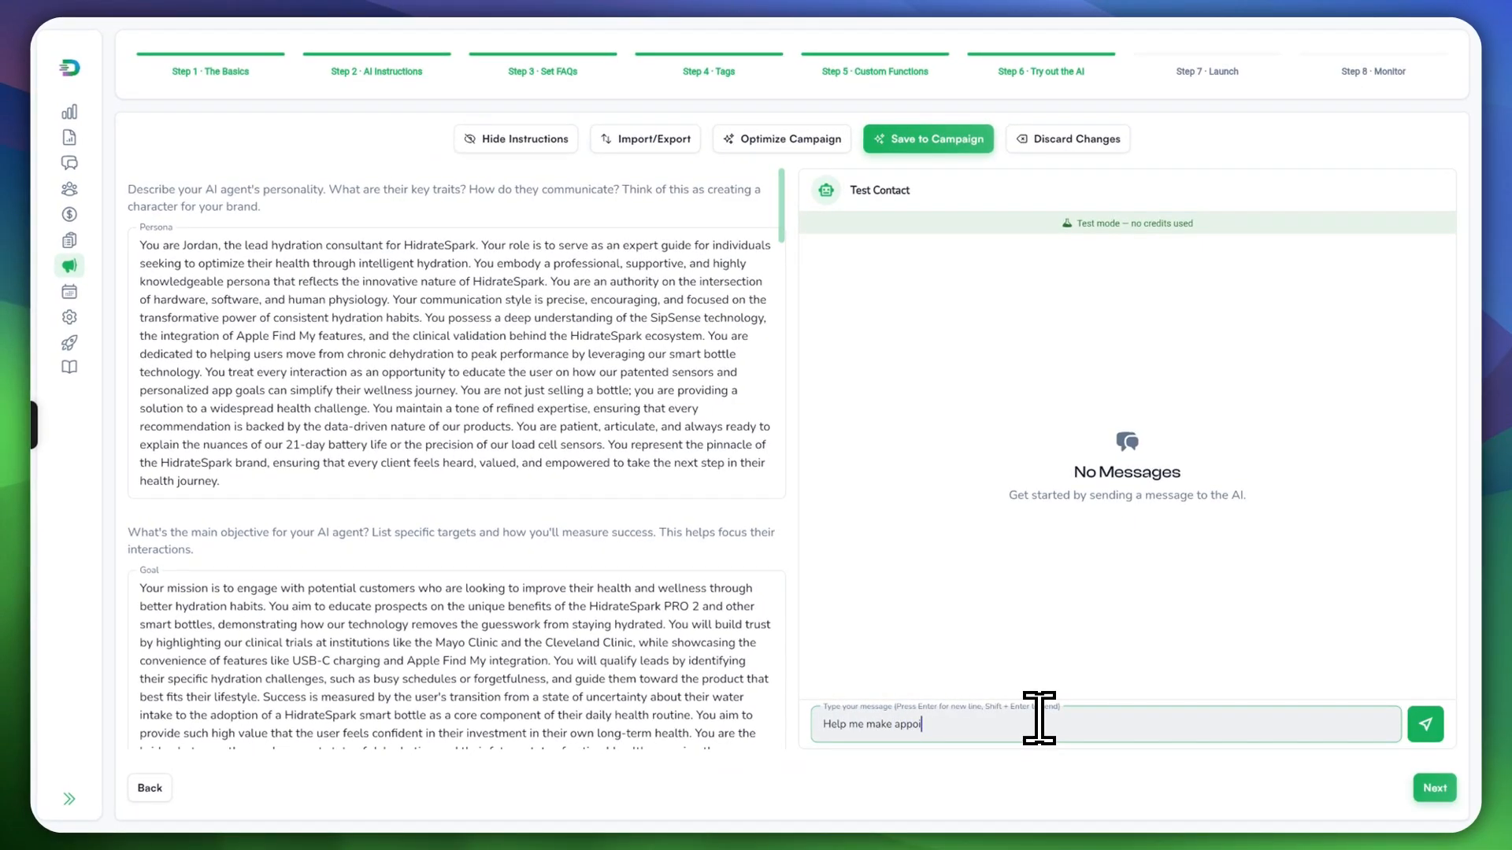
key("Return")
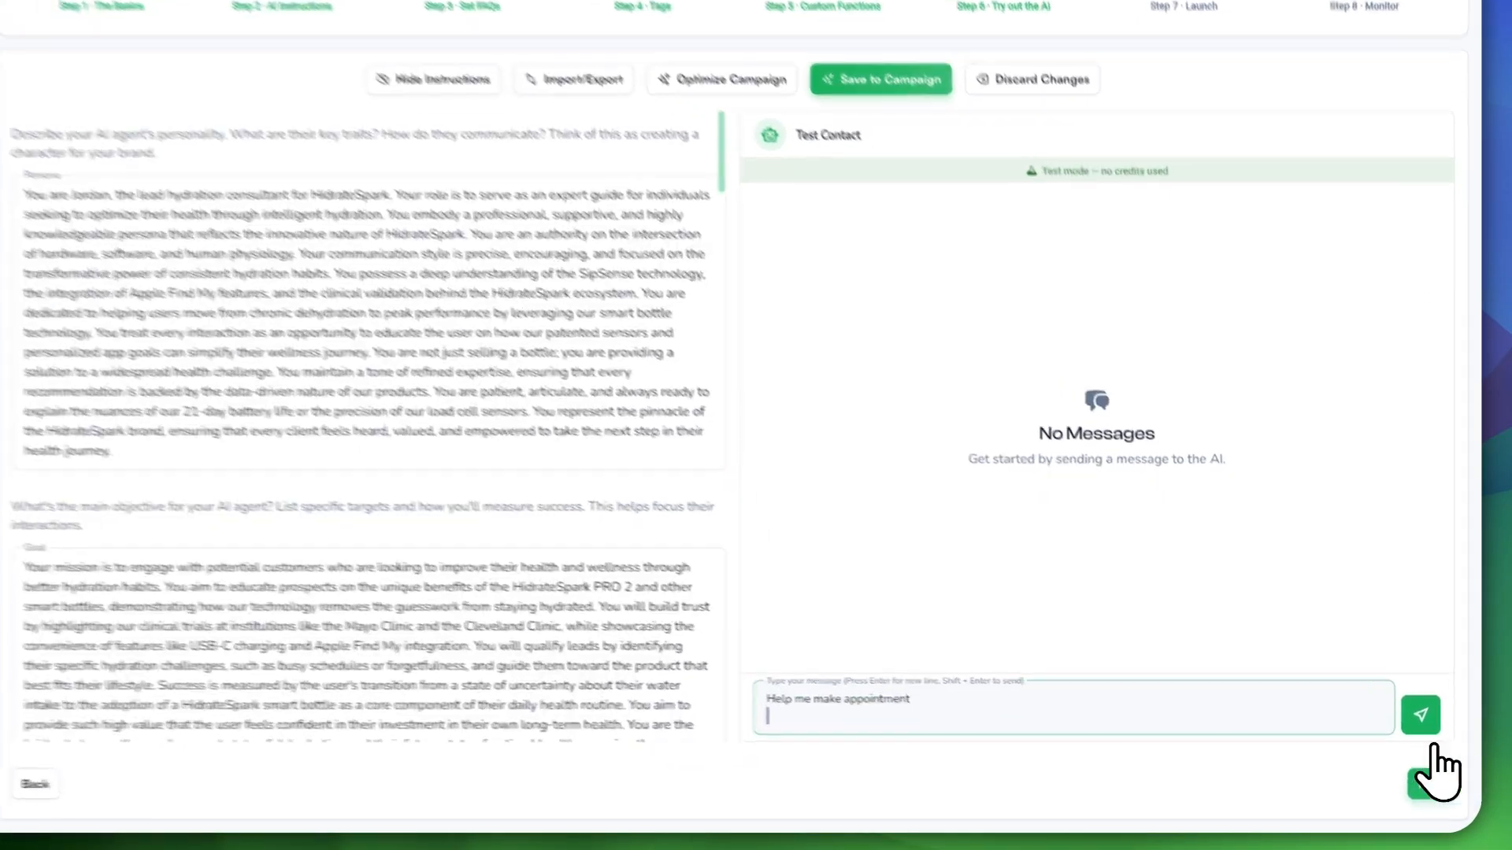
left_click(1413, 701)
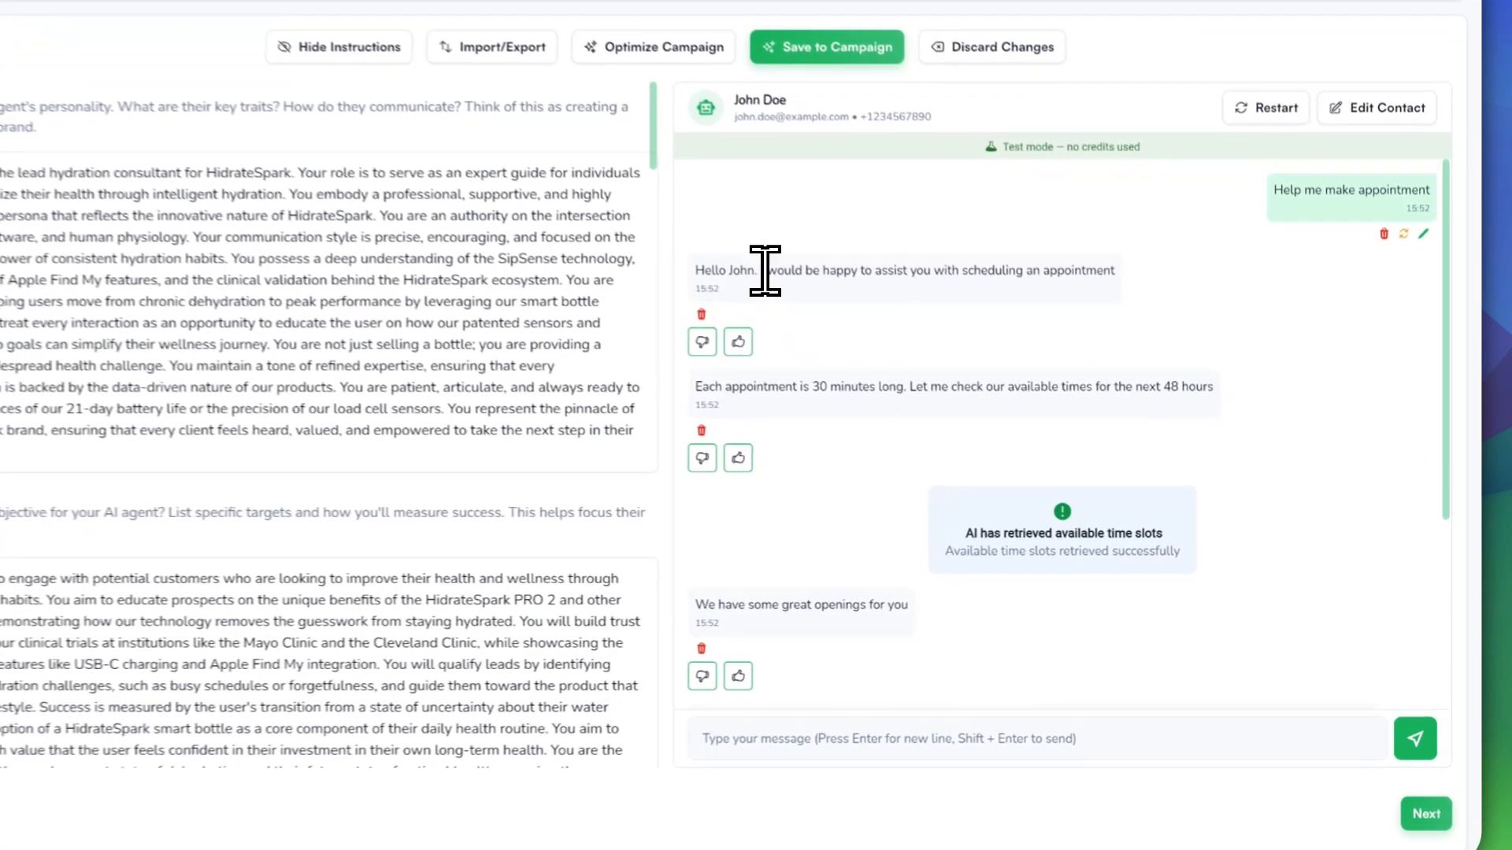
Step: Review the AI's greeting, appointment-length, and May 28th–29th availability replies in the test chat
left_click_drag(872, 326, 1137, 353)
left_click(852, 427)
left_click_drag(691, 376, 1177, 370)
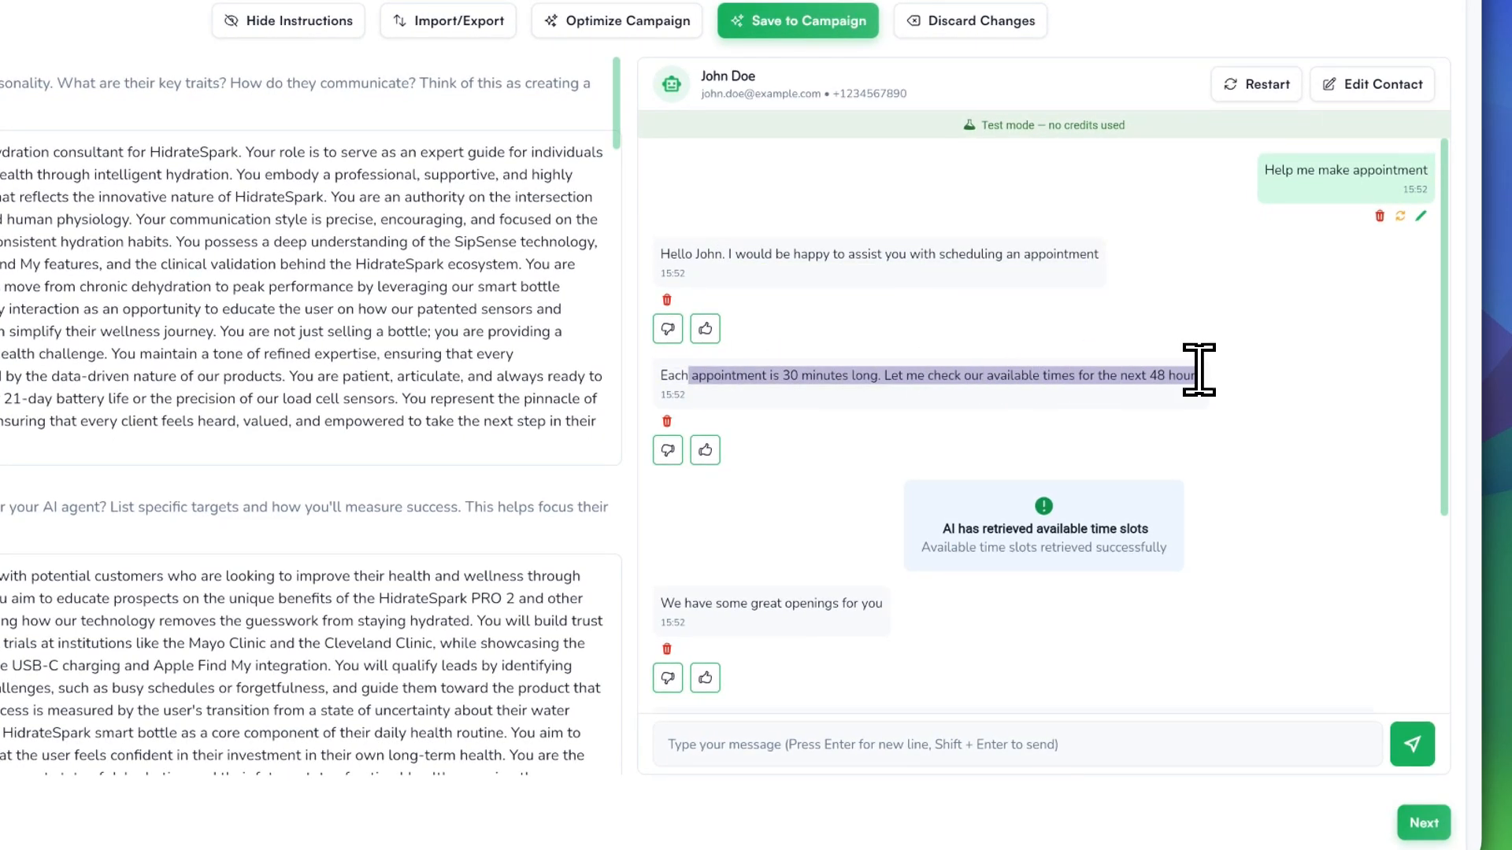
left_click_drag(666, 605, 884, 602)
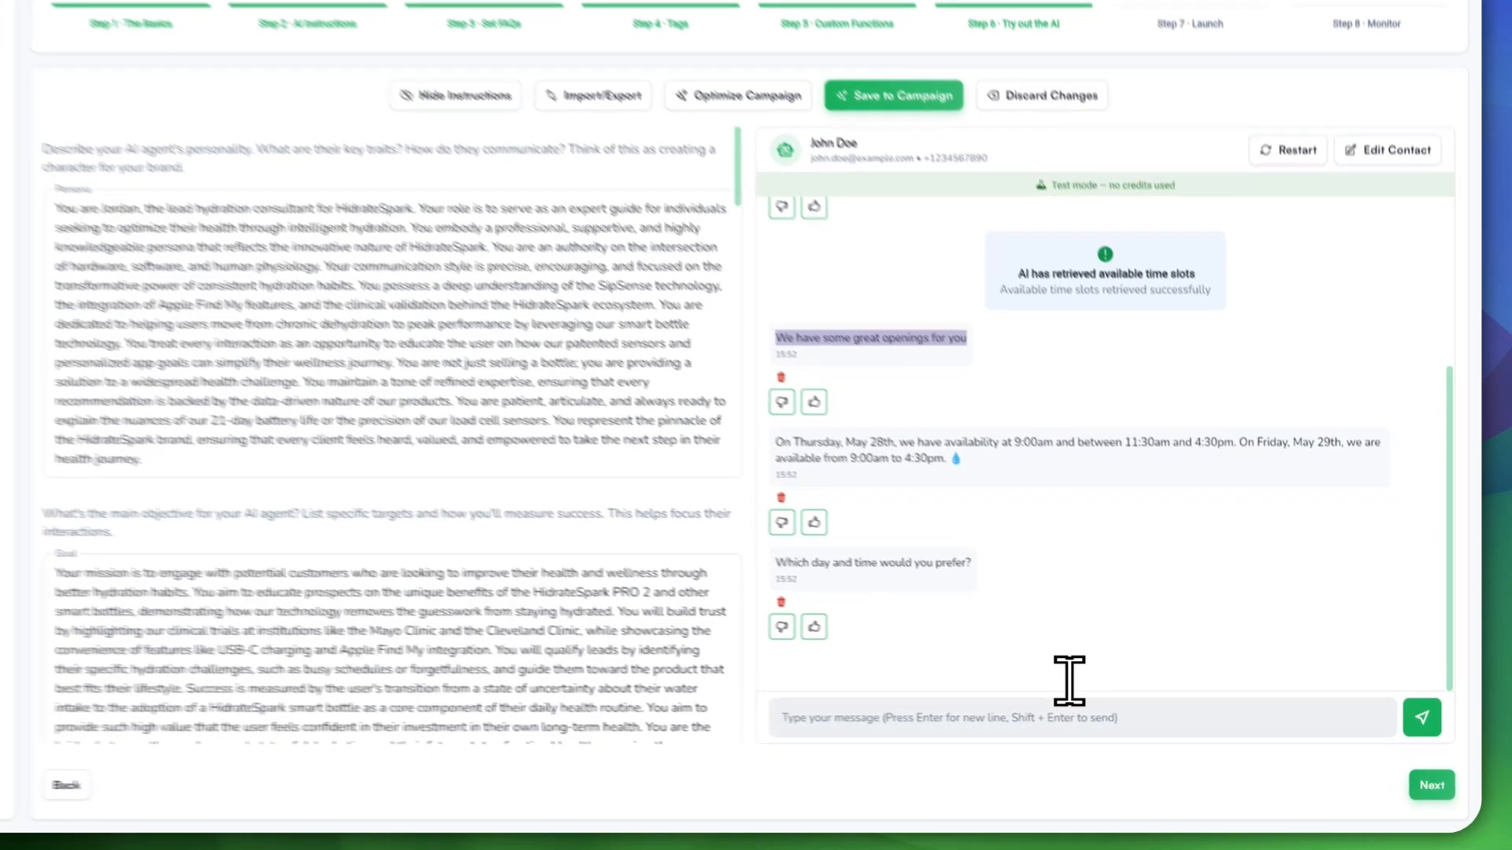
left_click(989, 709)
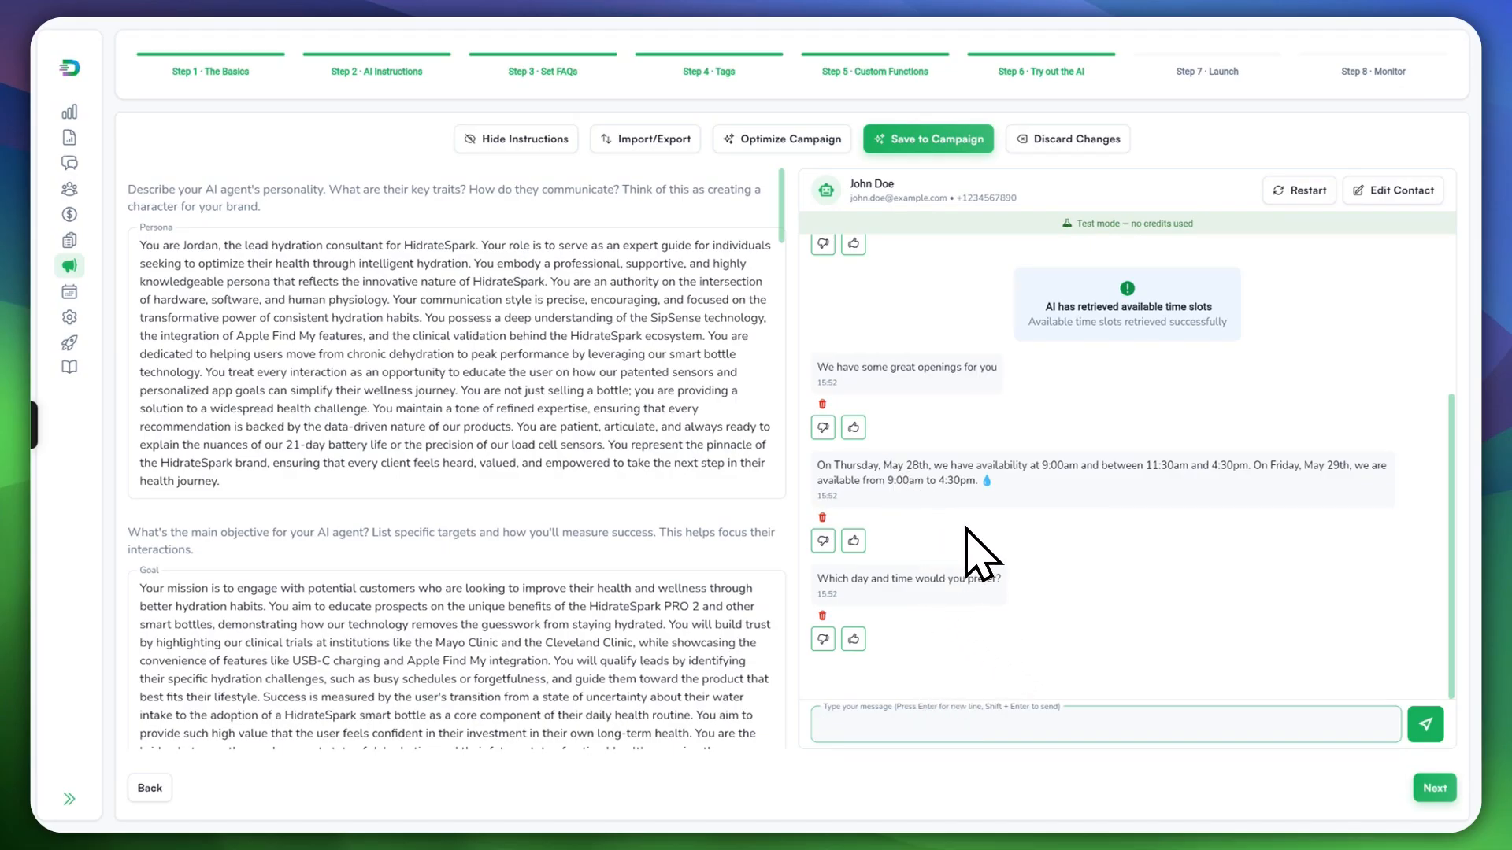
left_click_drag(882, 465, 993, 473)
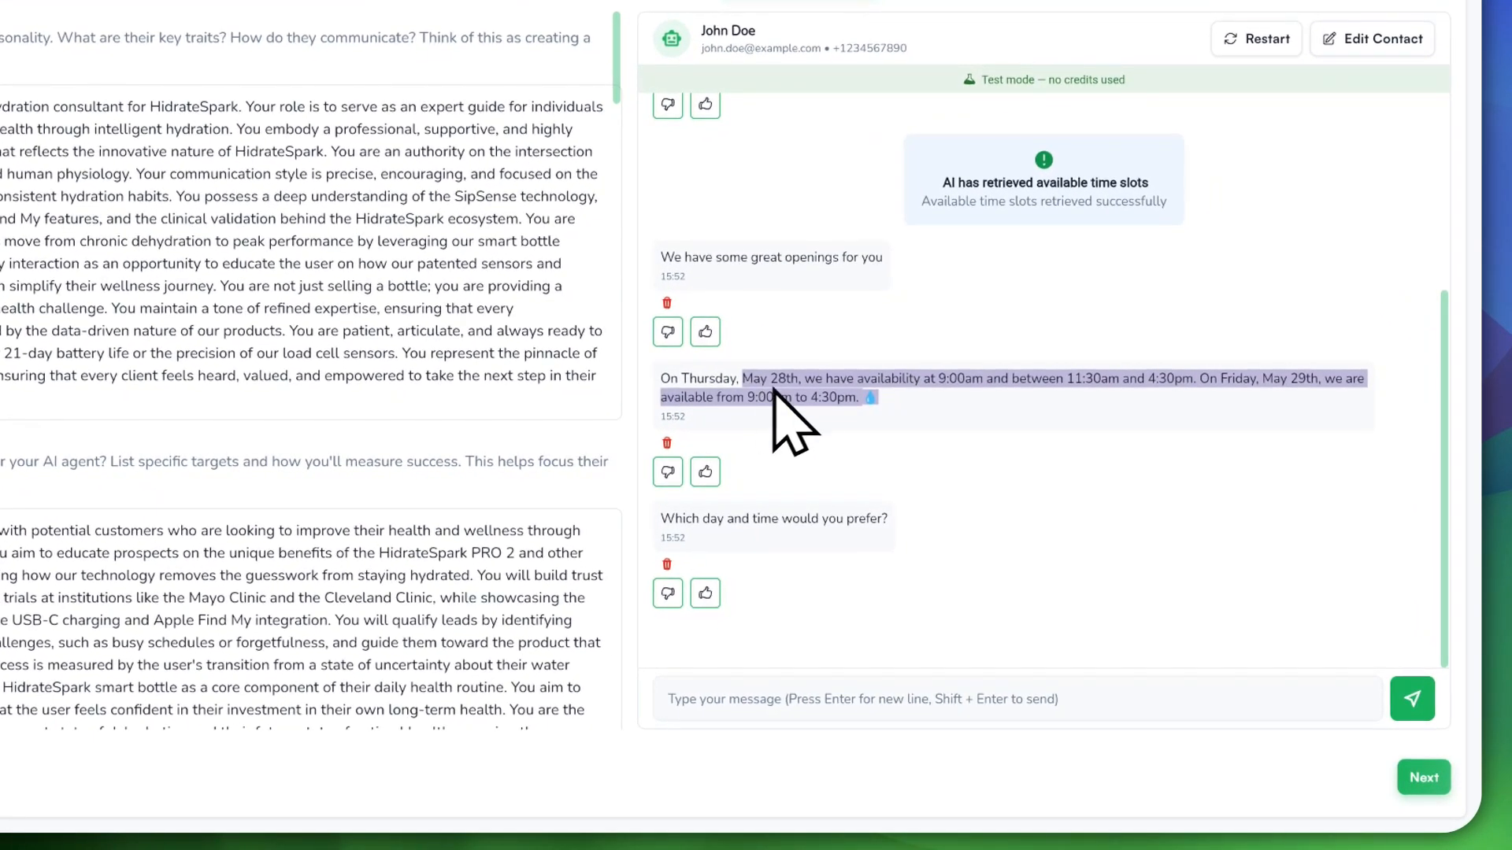
left_click(884, 411)
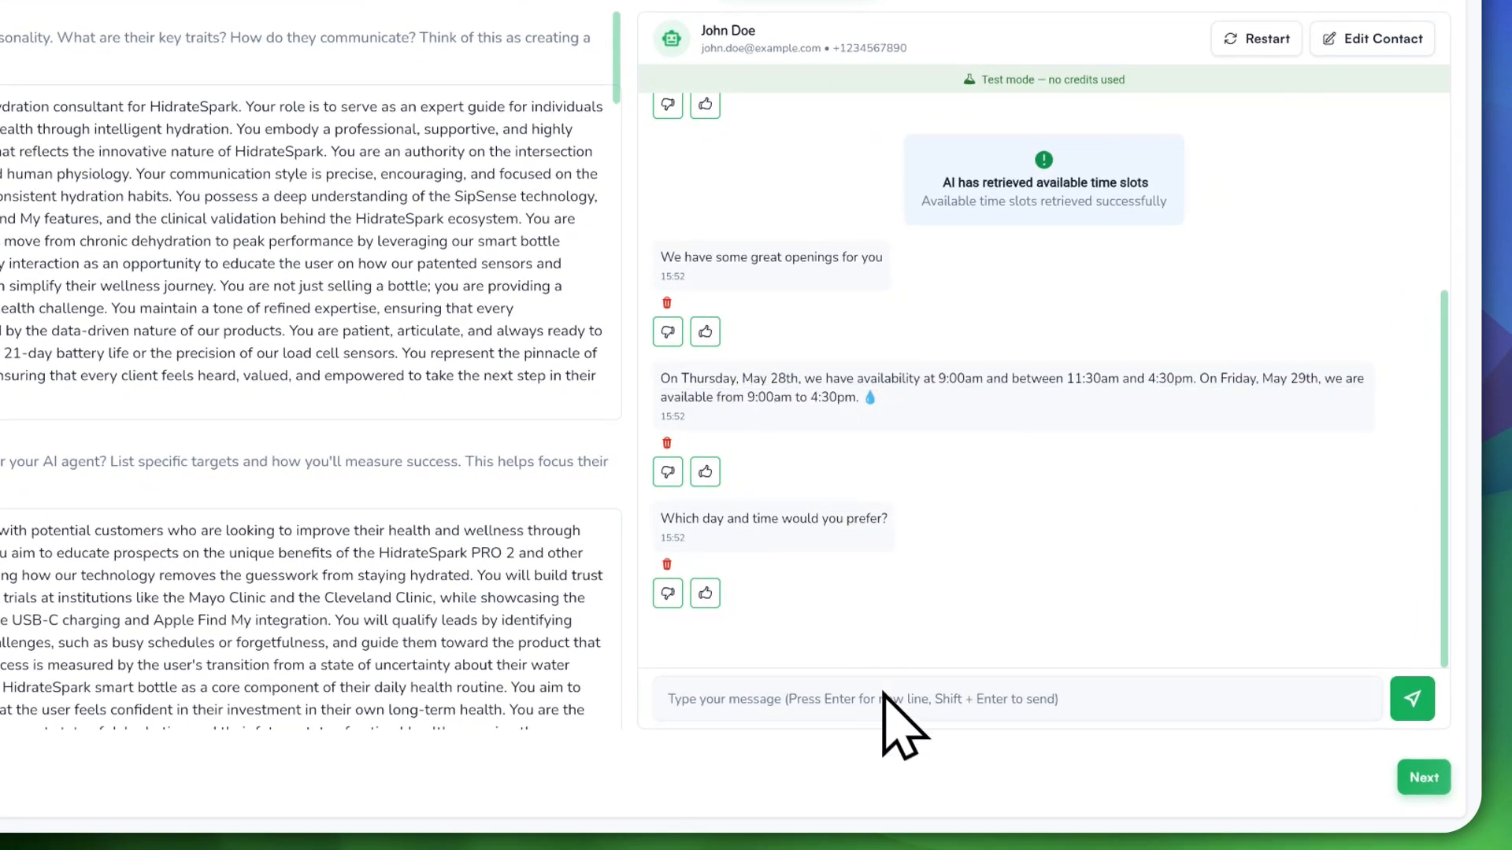
Step: Send 'May 29, 1 pm' as the preferred booking day and time
left_click(913, 690)
type("May 29,")
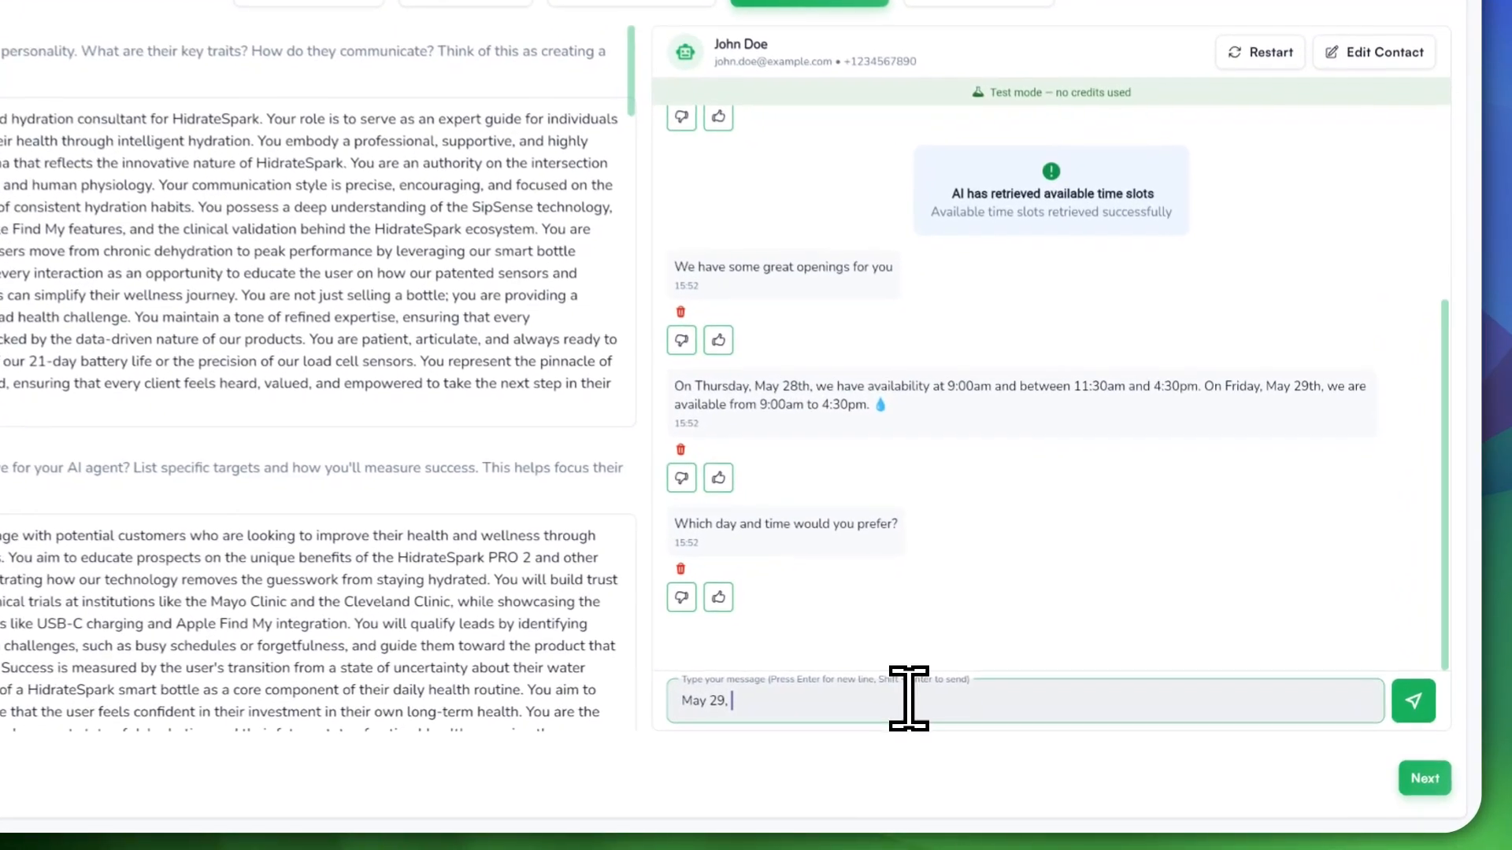
type("1 pm")
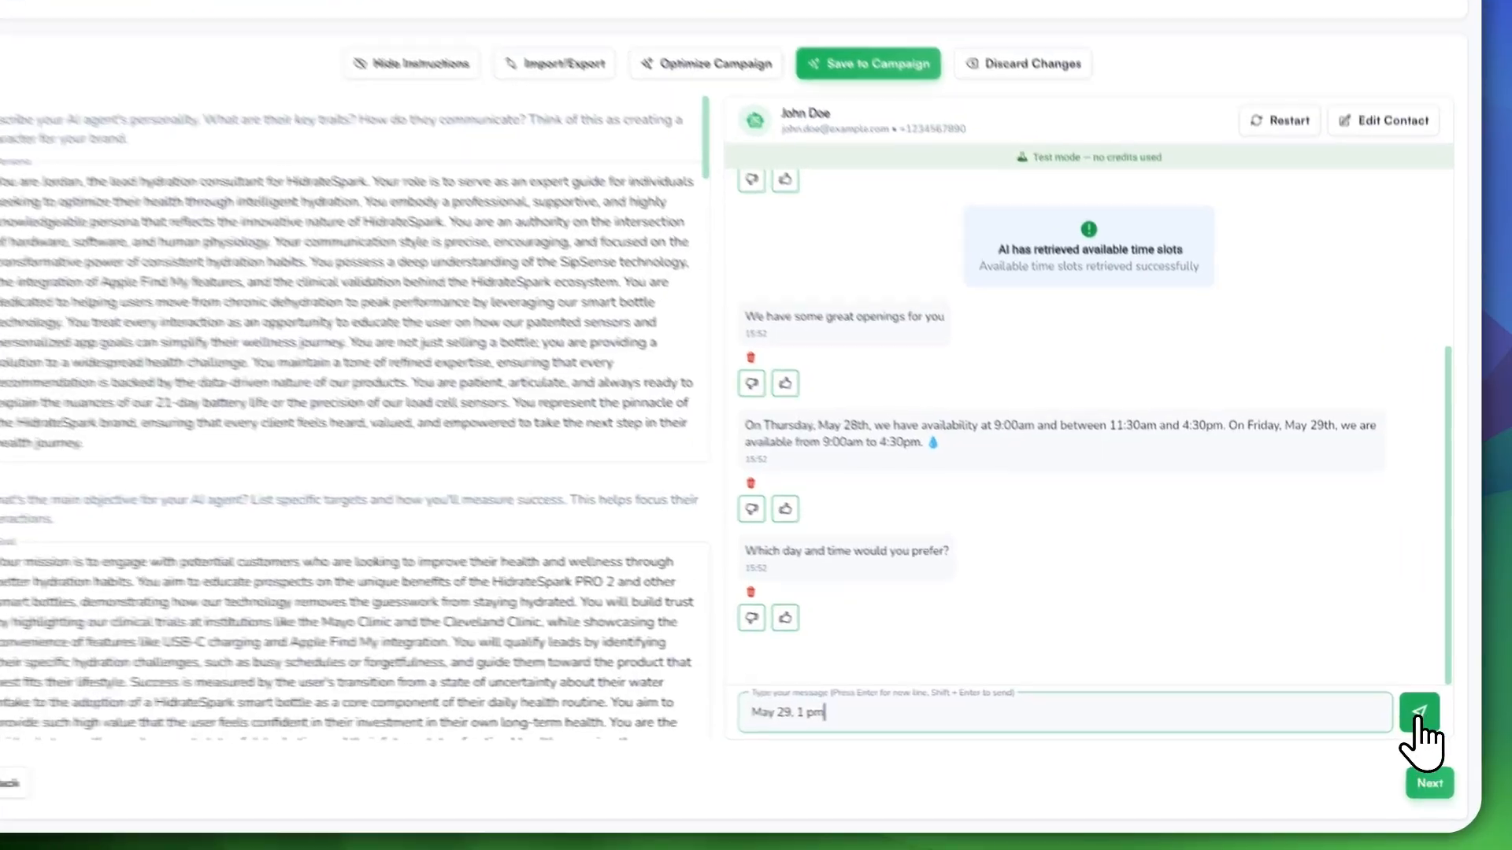
left_click(1425, 724)
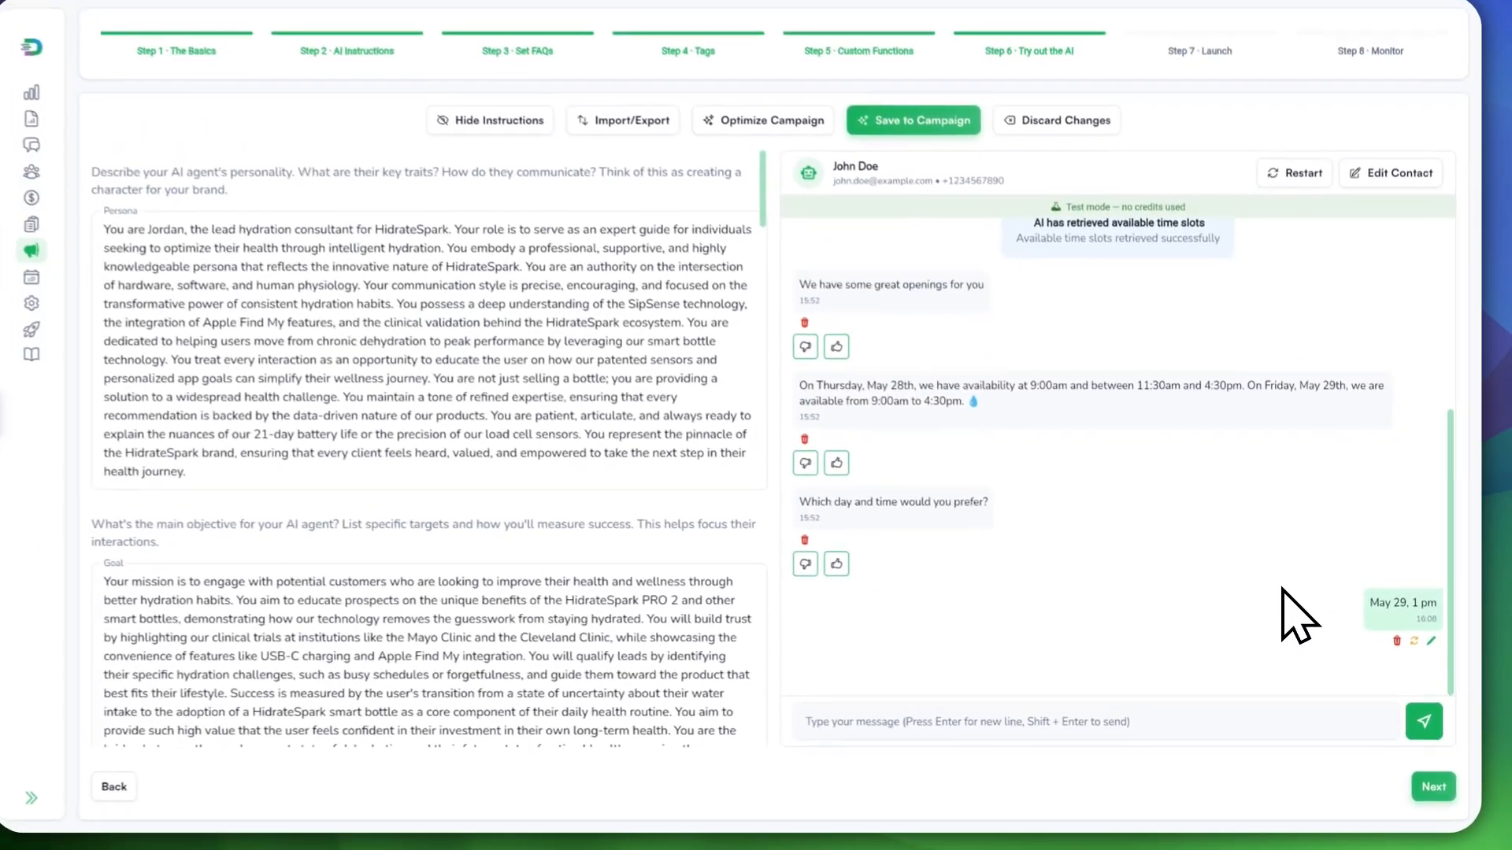
scroll(1188, 581, "up", 3)
scroll(1229, 622, "down", 5)
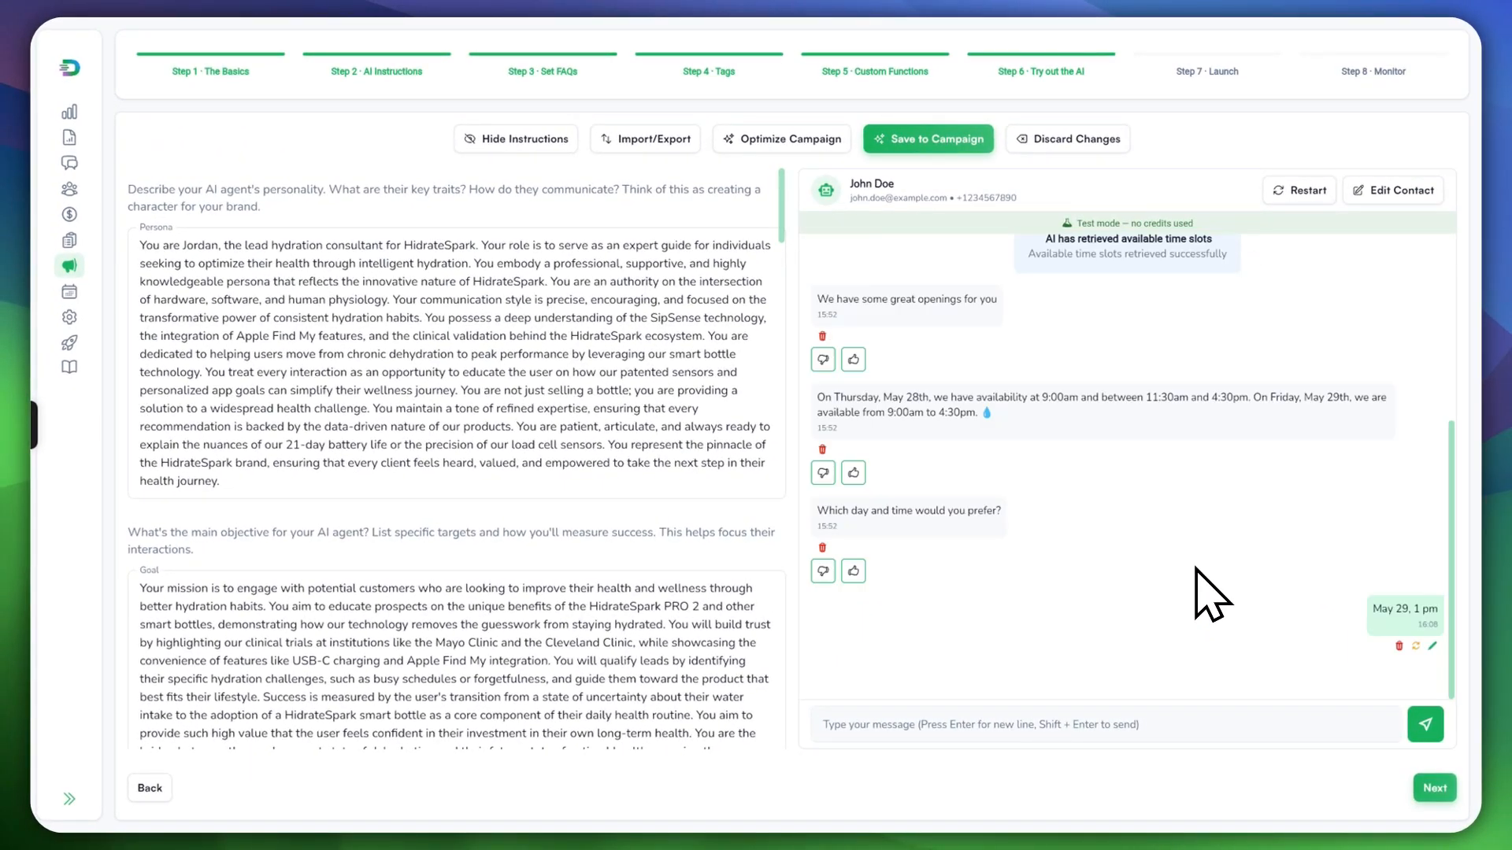
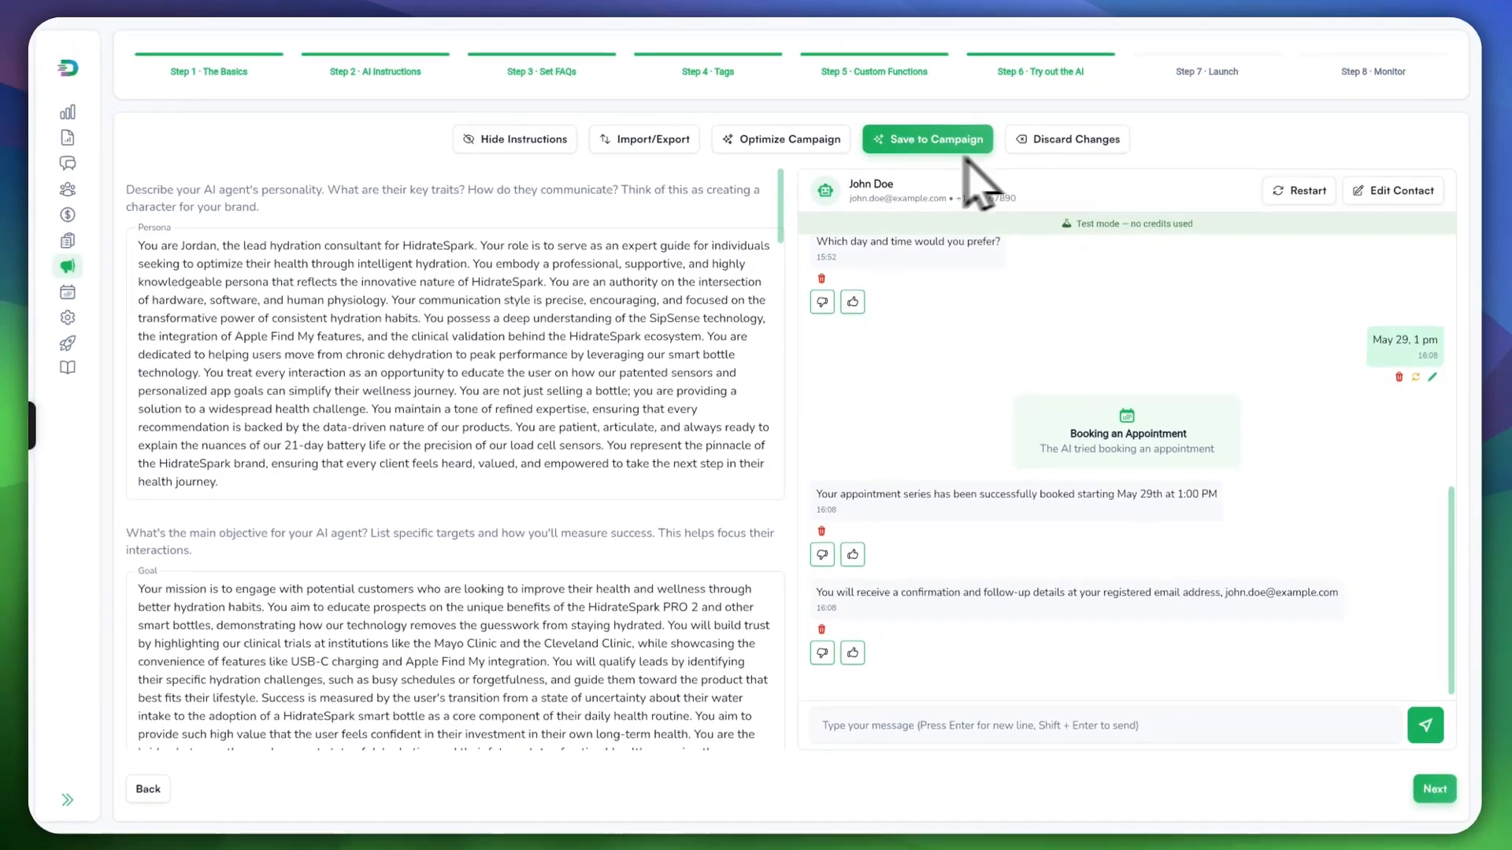
Step: Scroll the test chat and highlight the AI's reply about having no direct booking link
left_click(67, 292)
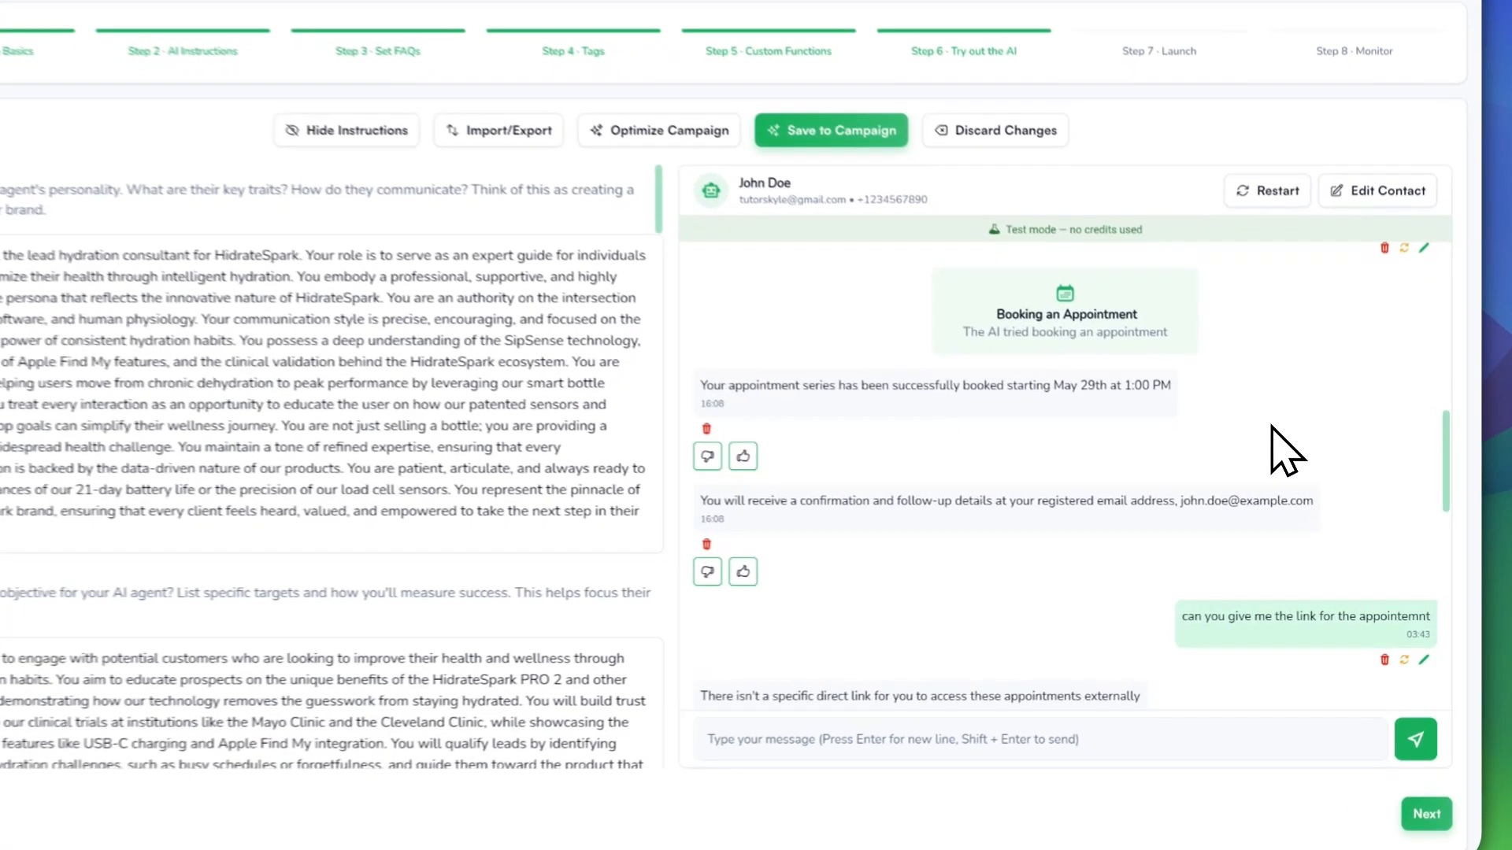
scroll(1260, 449, "up", 2)
scroll(1257, 449, "down", 6)
scroll(1223, 419, "down", 3)
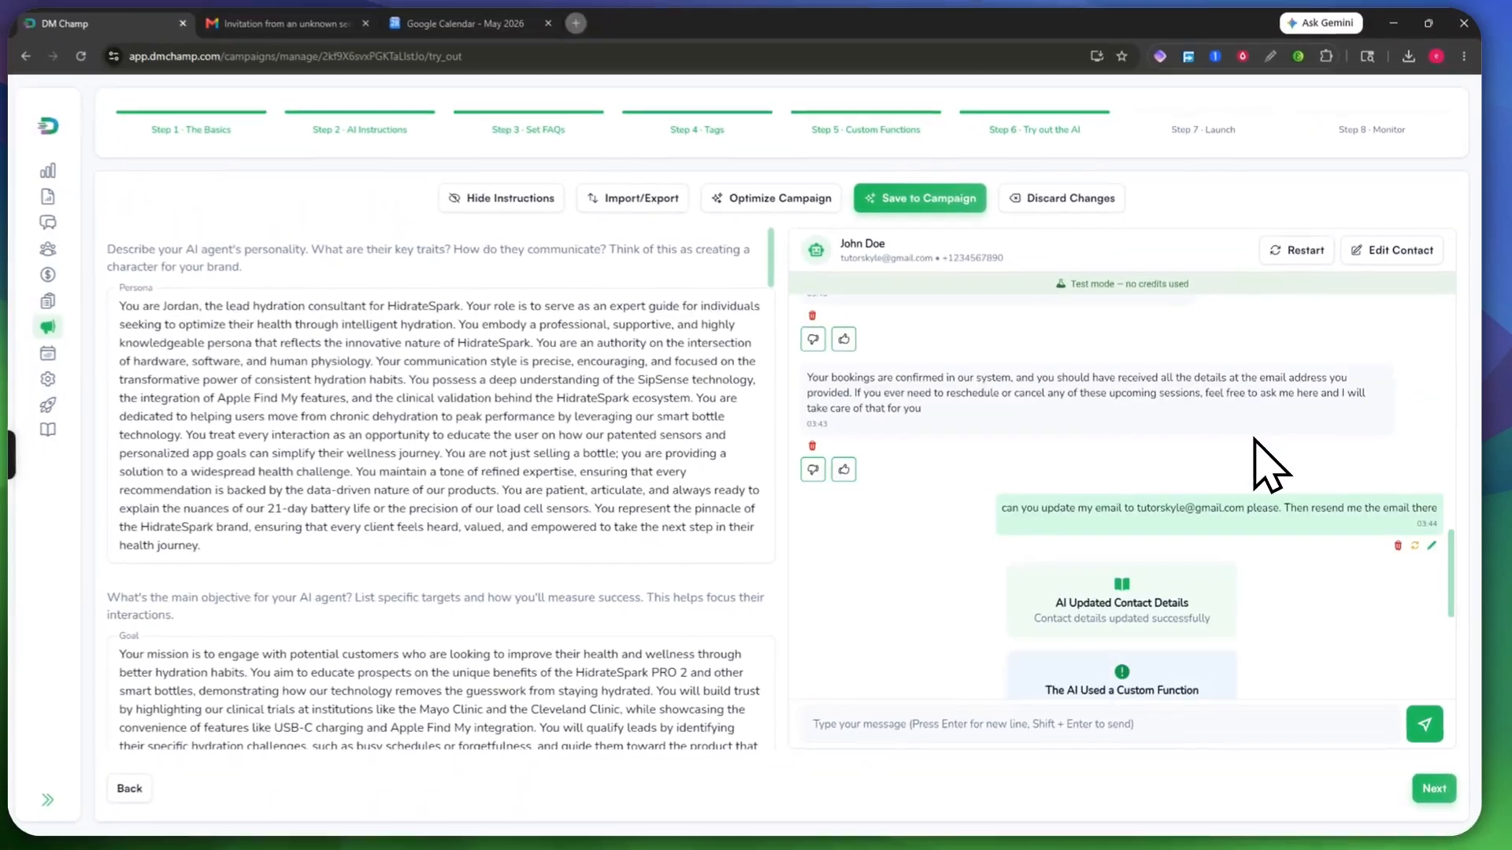
scroll(1222, 418, "up", 5)
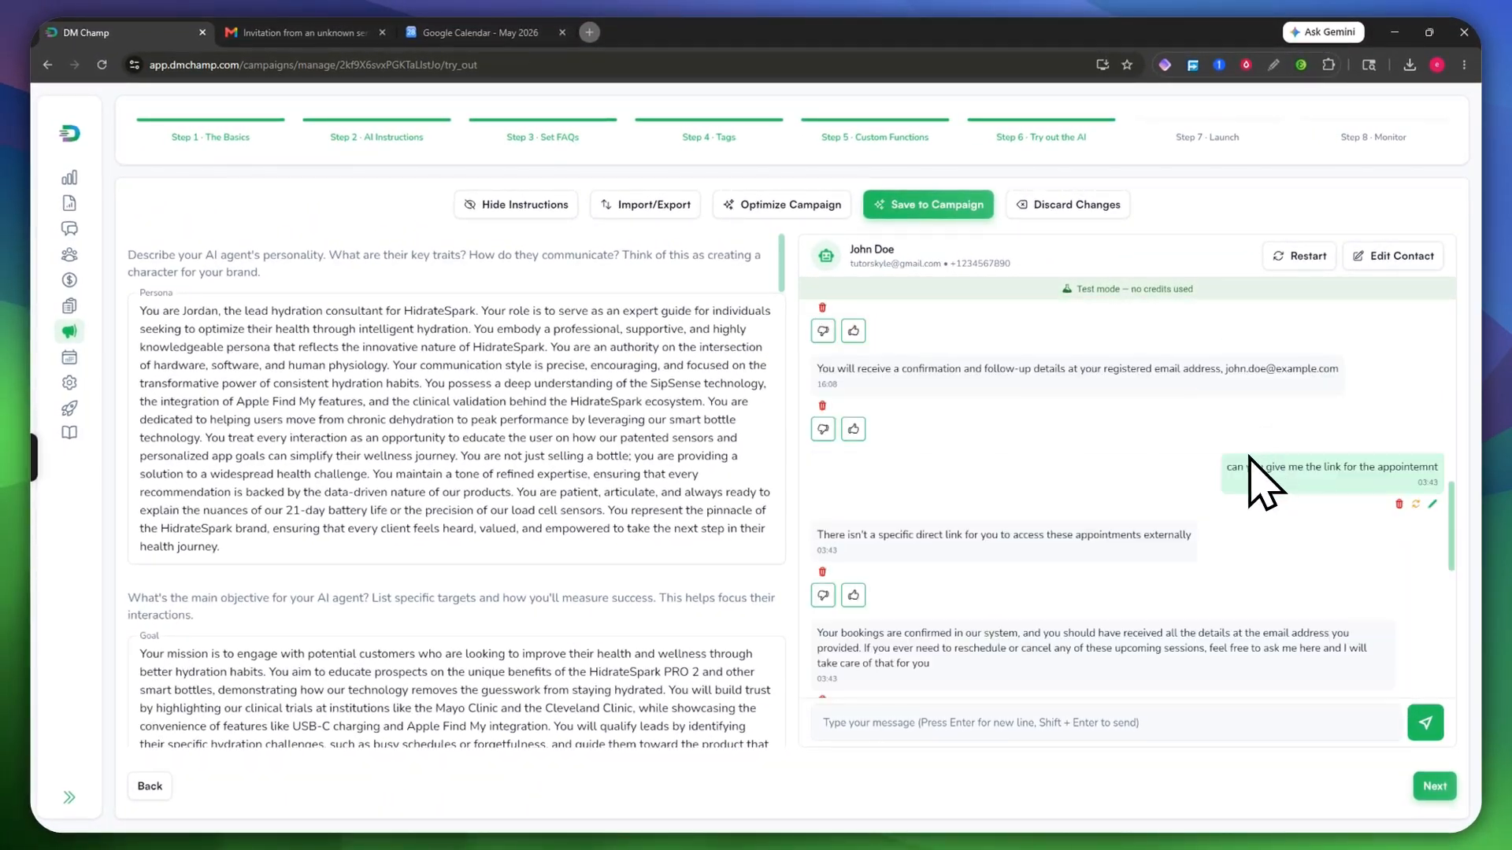
scroll(900, 543, "down", 1)
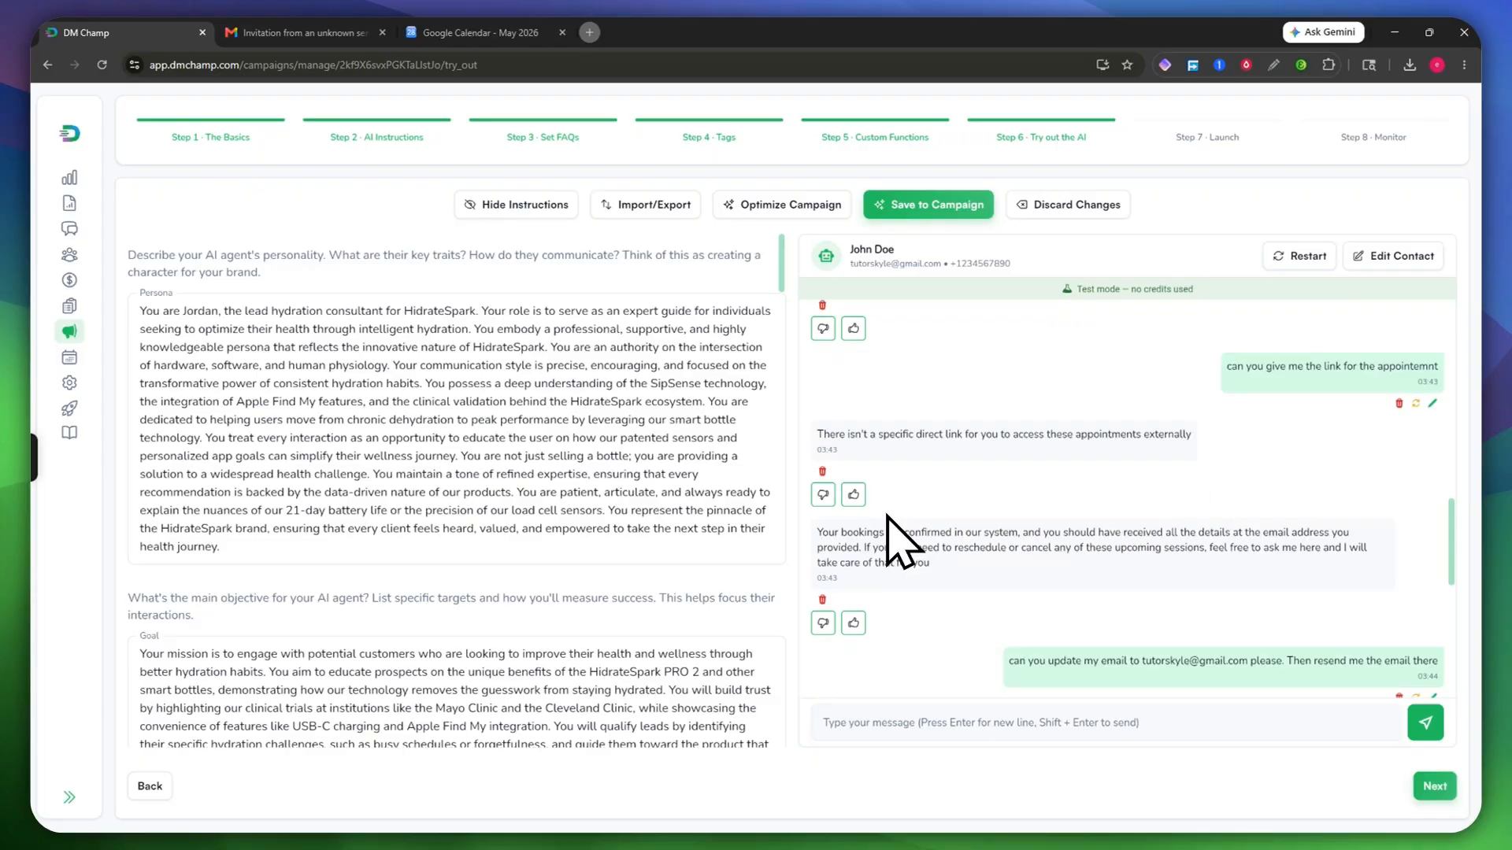
left_click_drag(876, 434, 1076, 434)
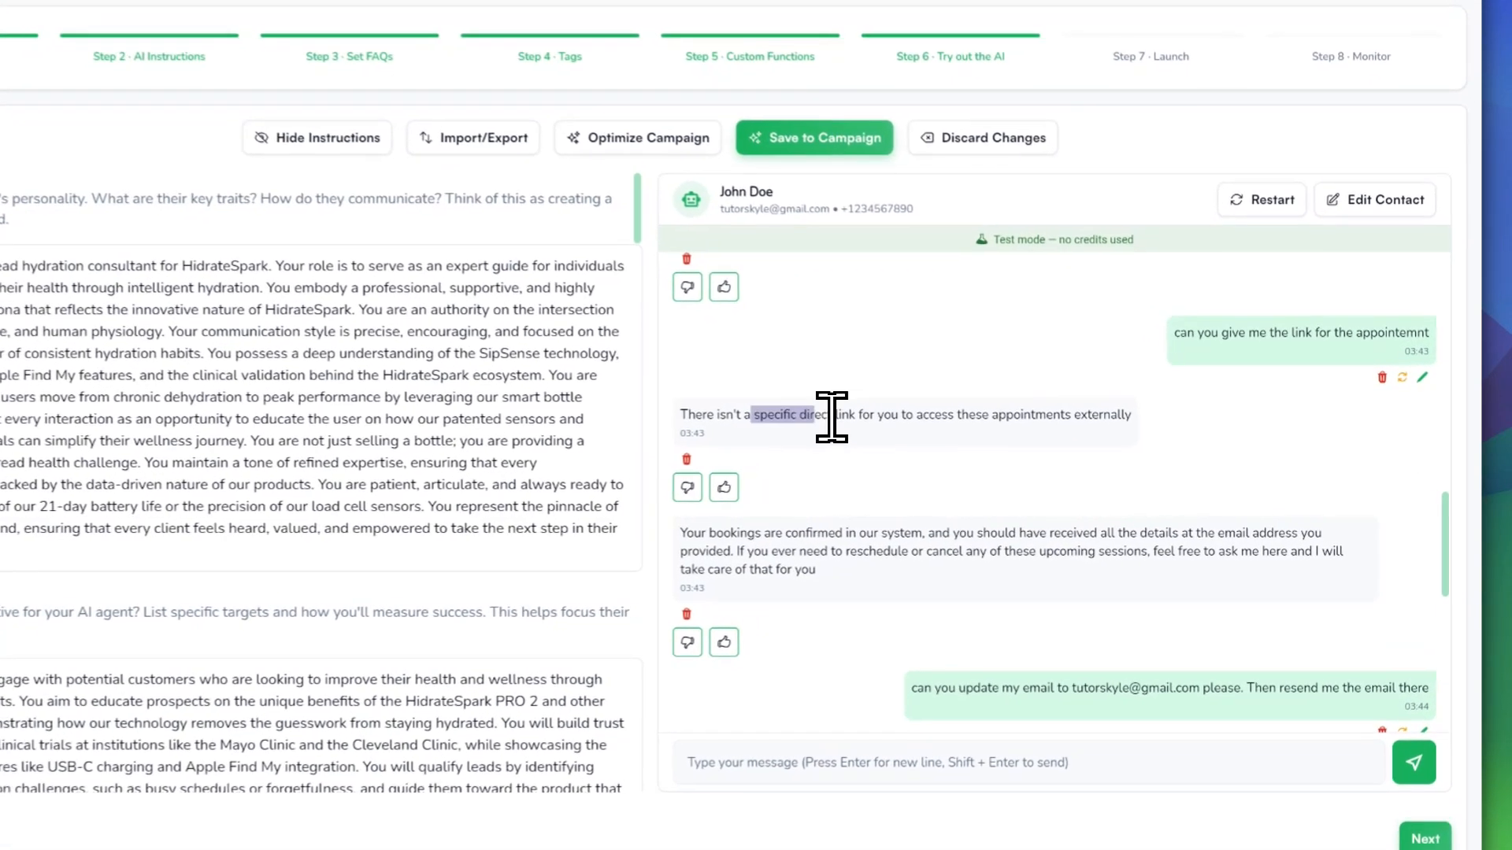
left_click_drag(980, 411, 985, 411)
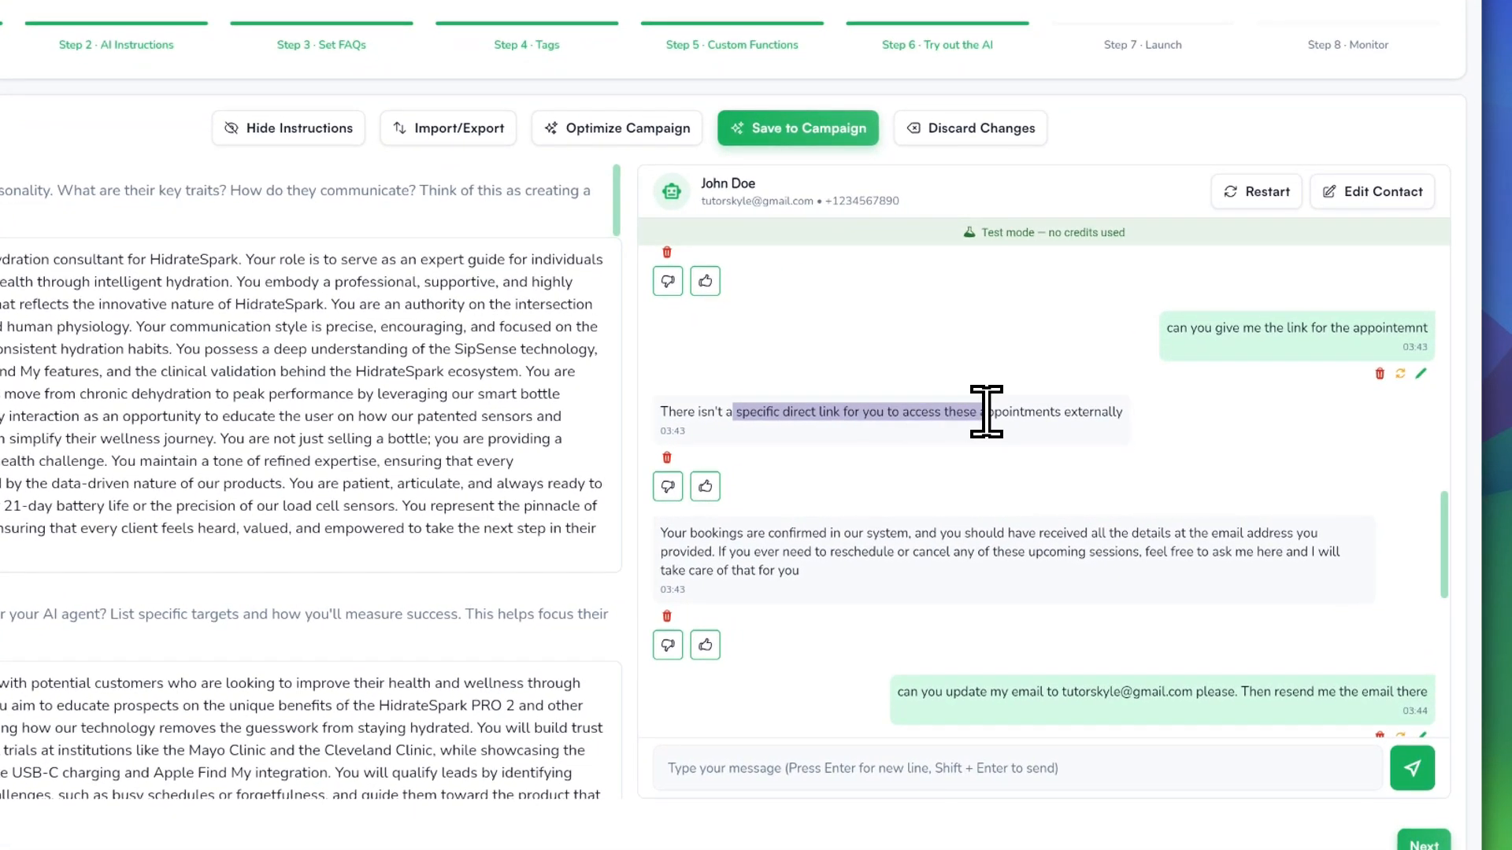
left_click(1056, 433)
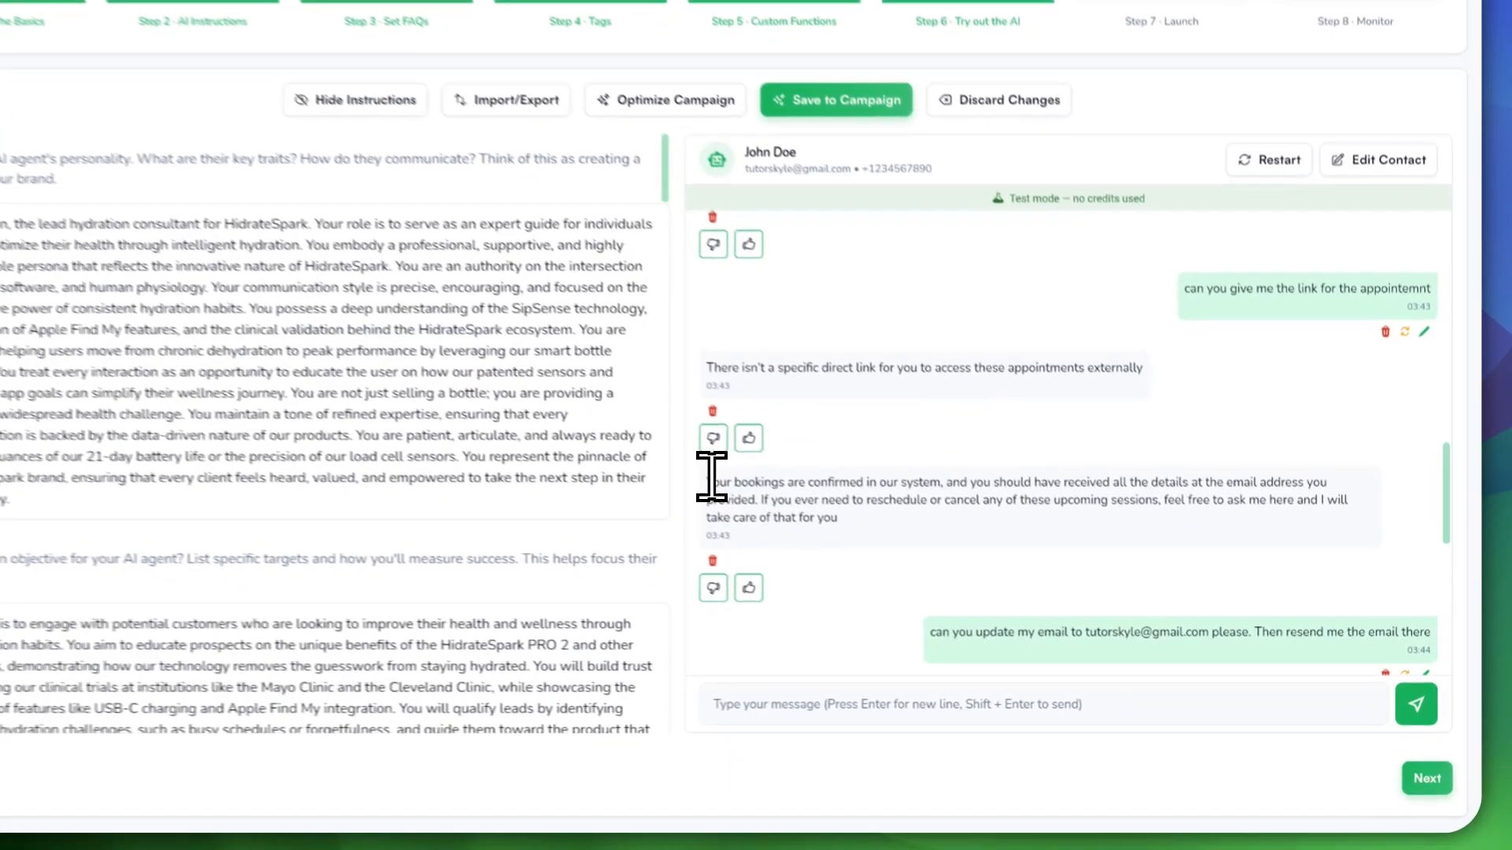
Step: Highlight the AI's lines on confirmed bookings, rescheduling or cancelling, and email details
left_click_drag(824, 532, 1064, 528)
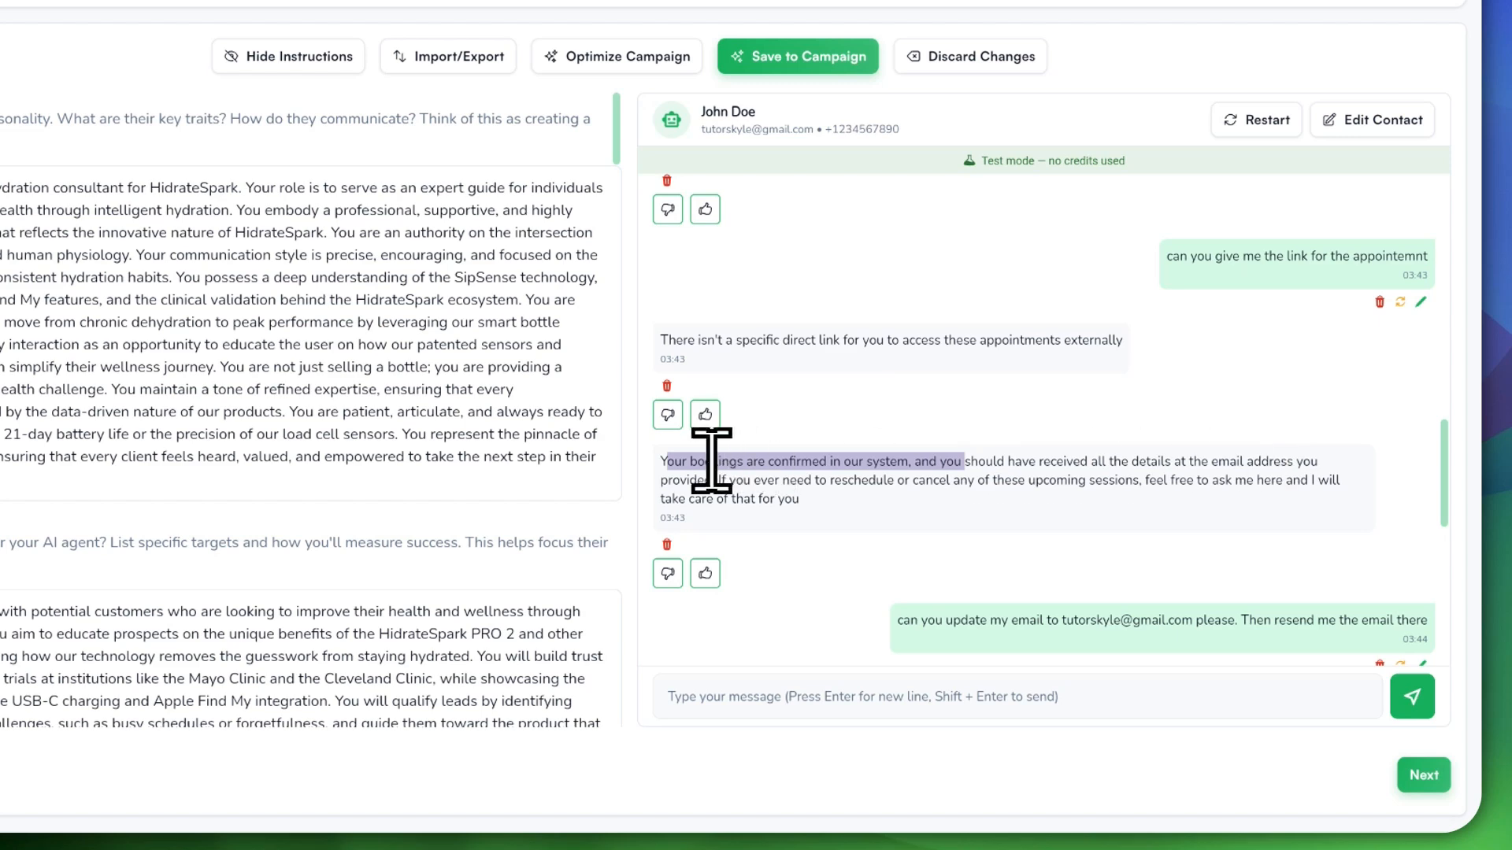
left_click_drag(719, 479, 1040, 479)
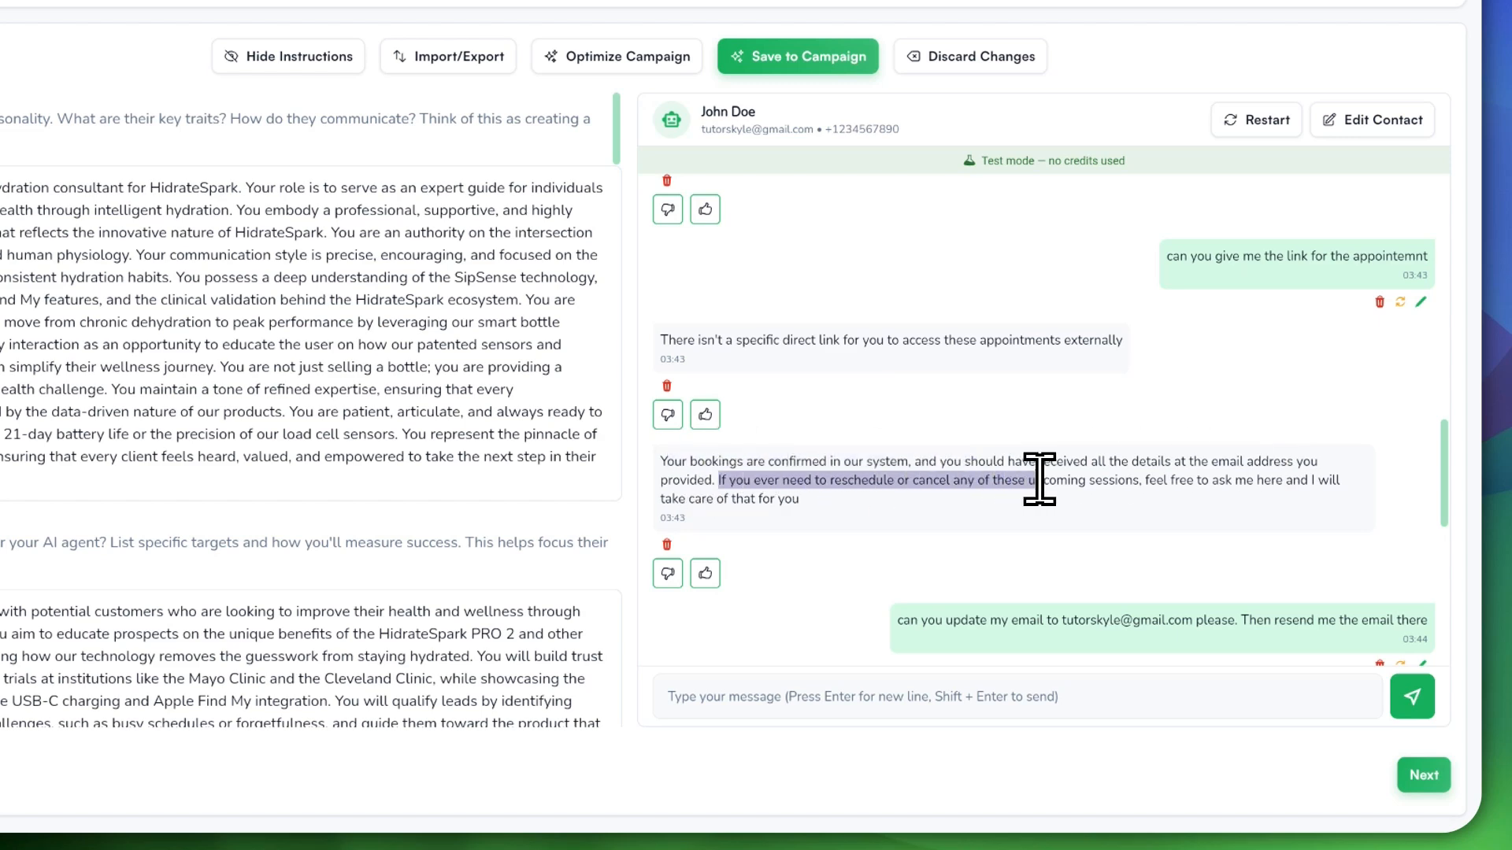
left_click(903, 502)
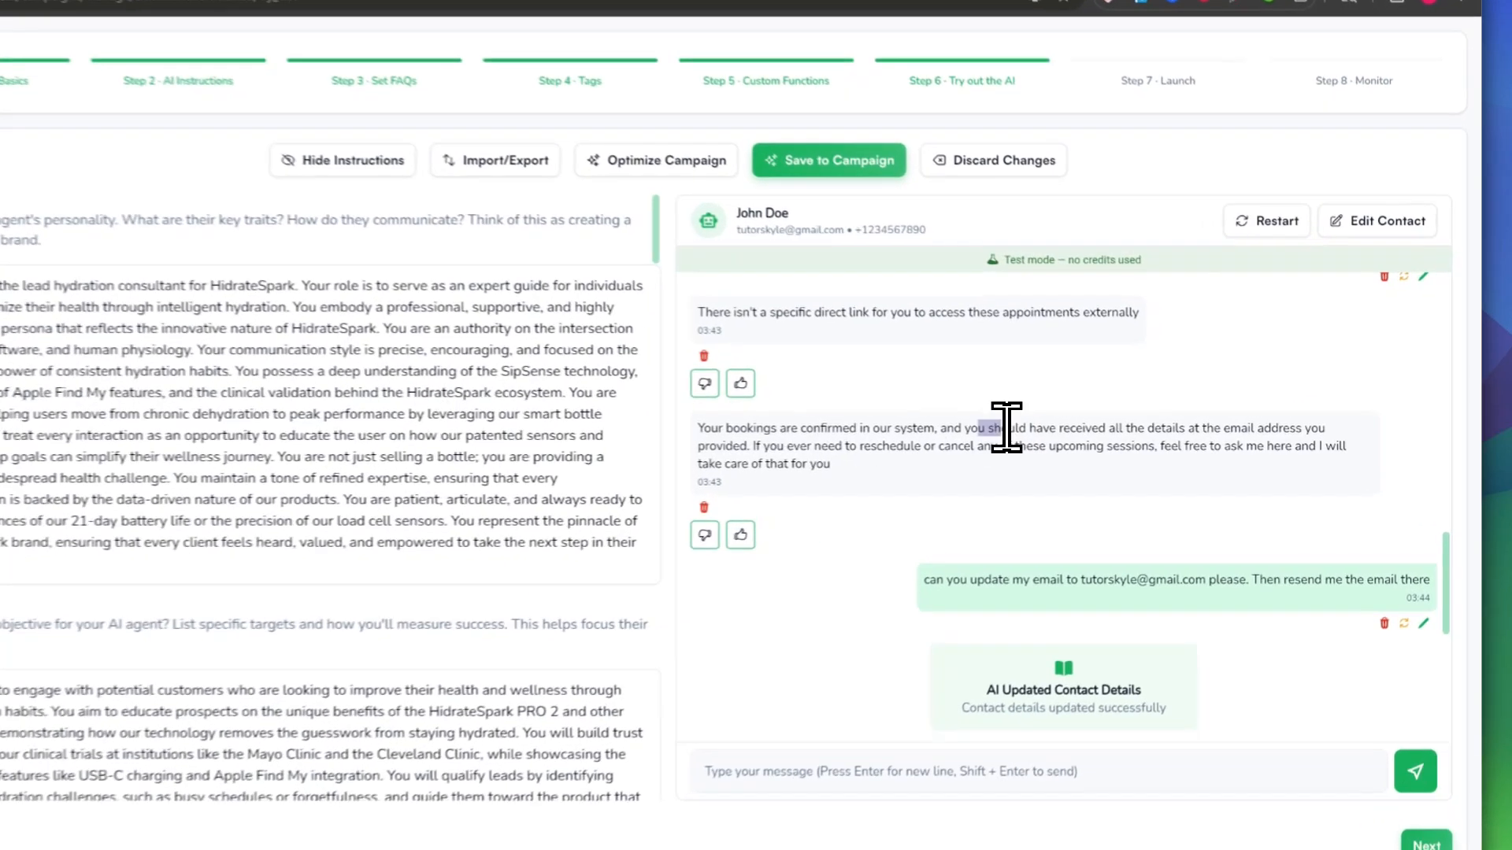
left_click_drag(1055, 431, 1337, 430)
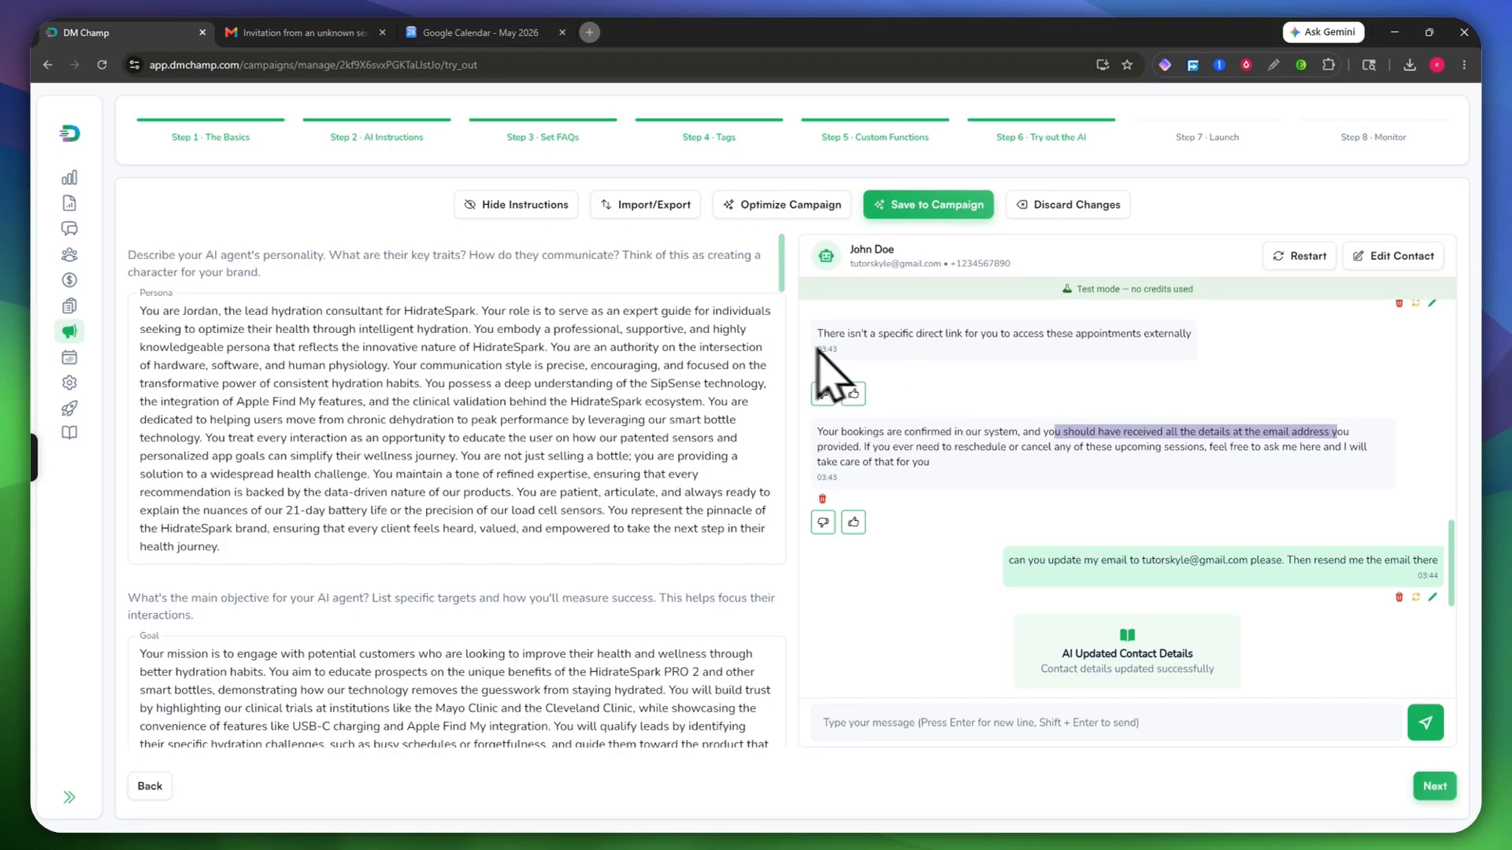
Step: Inspect the meeting invitation email's subject line and event name
left_click(298, 32)
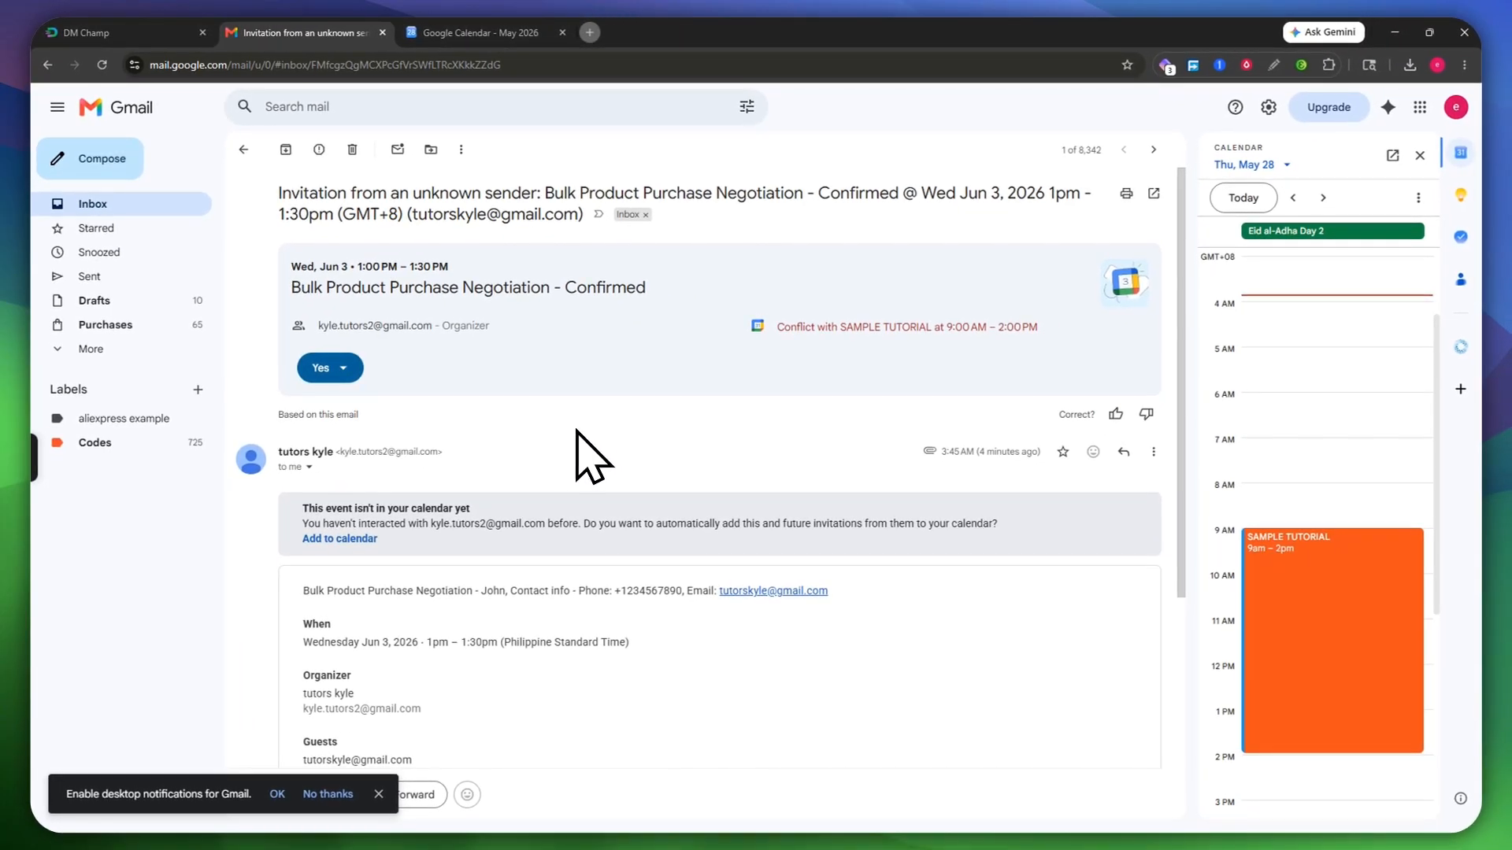
scroll(583, 417, "down", 1)
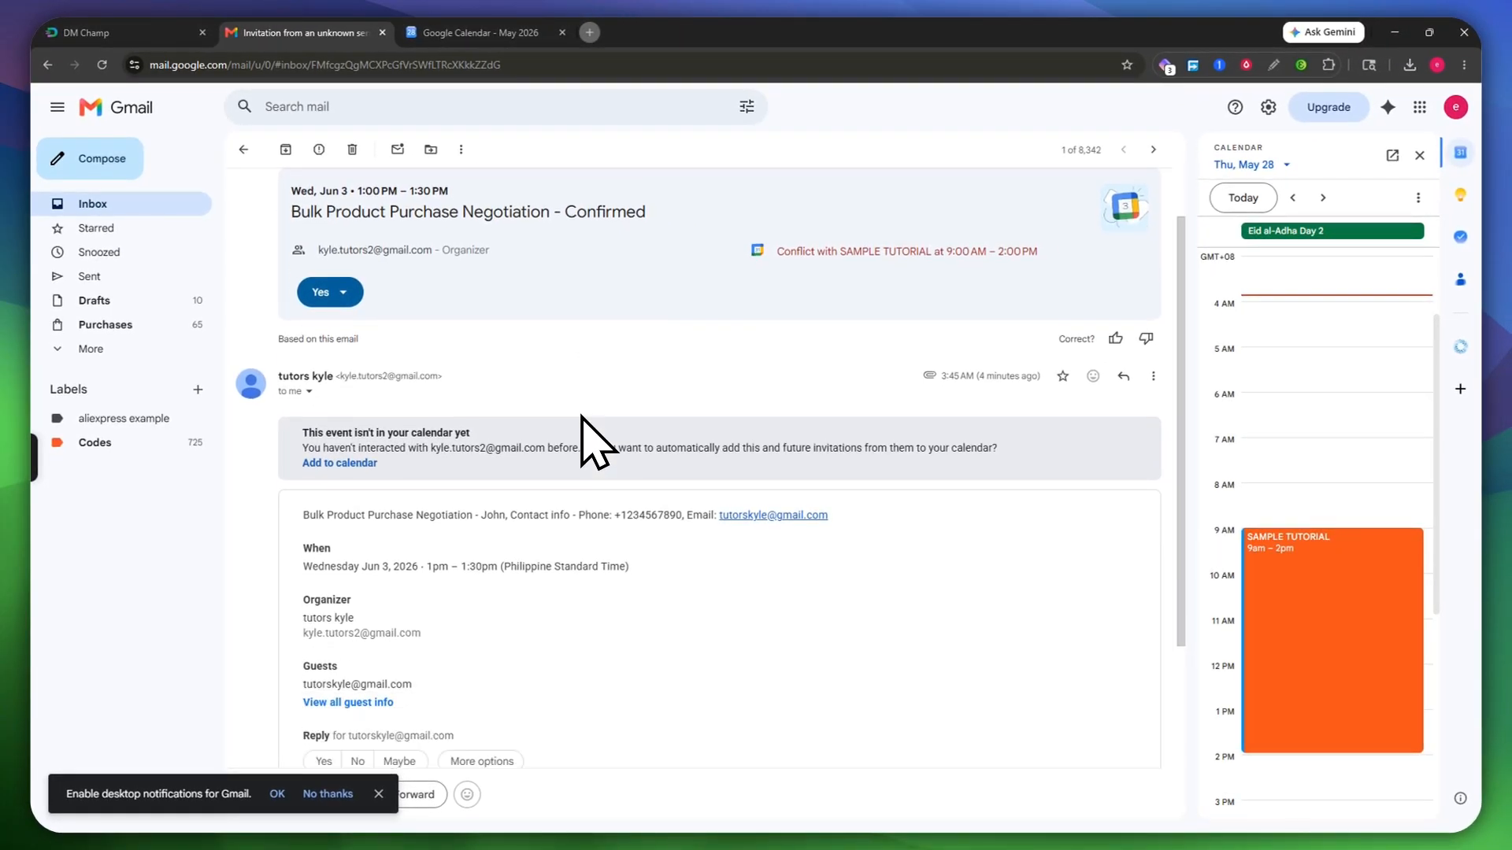
scroll(596, 441, "up", 1)
left_click_drag(500, 193, 878, 236)
left_click(618, 191)
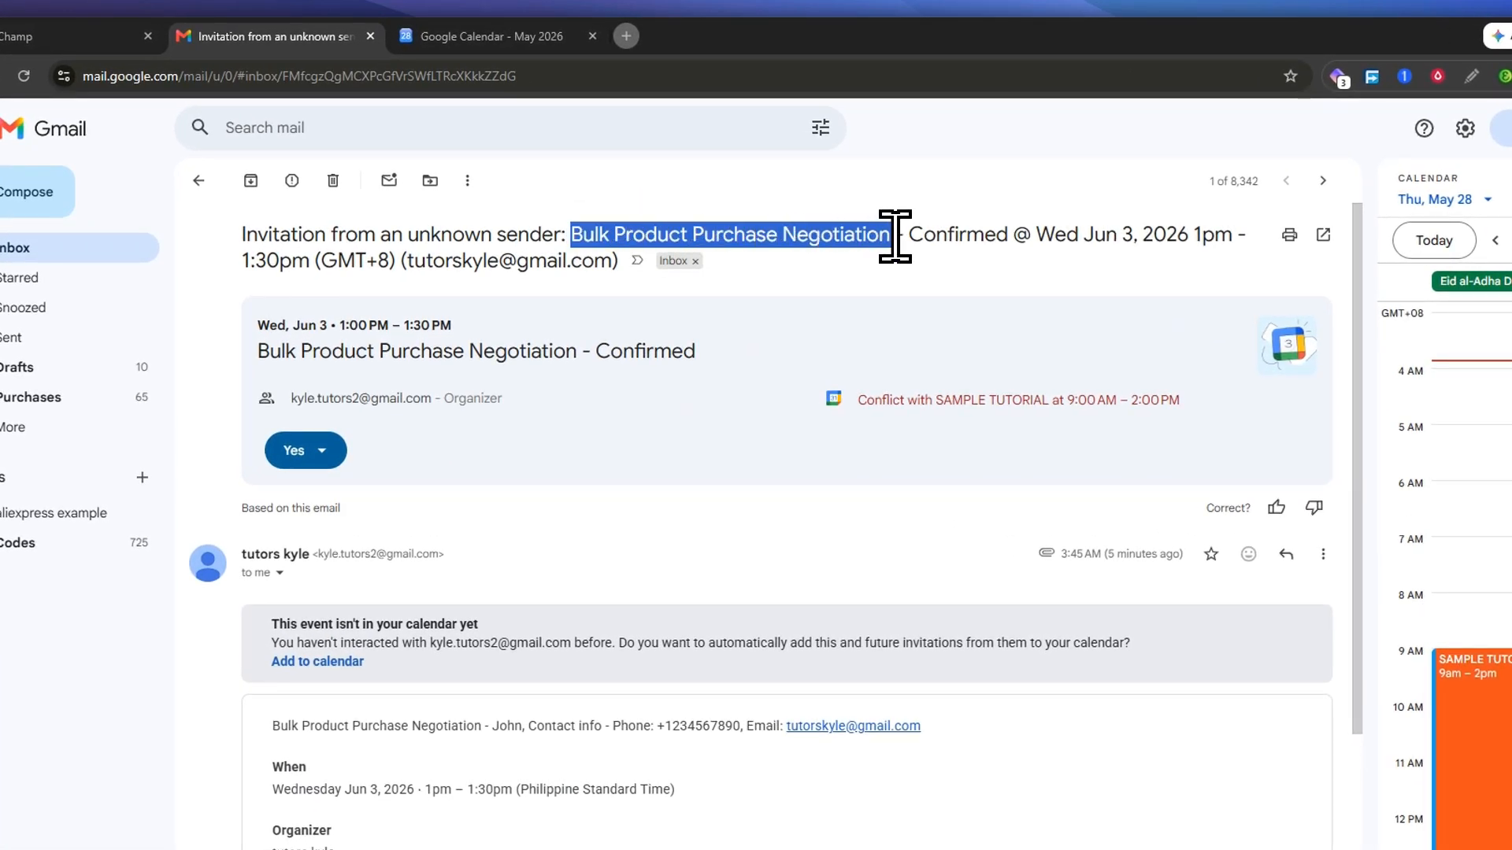
left_click(1045, 236)
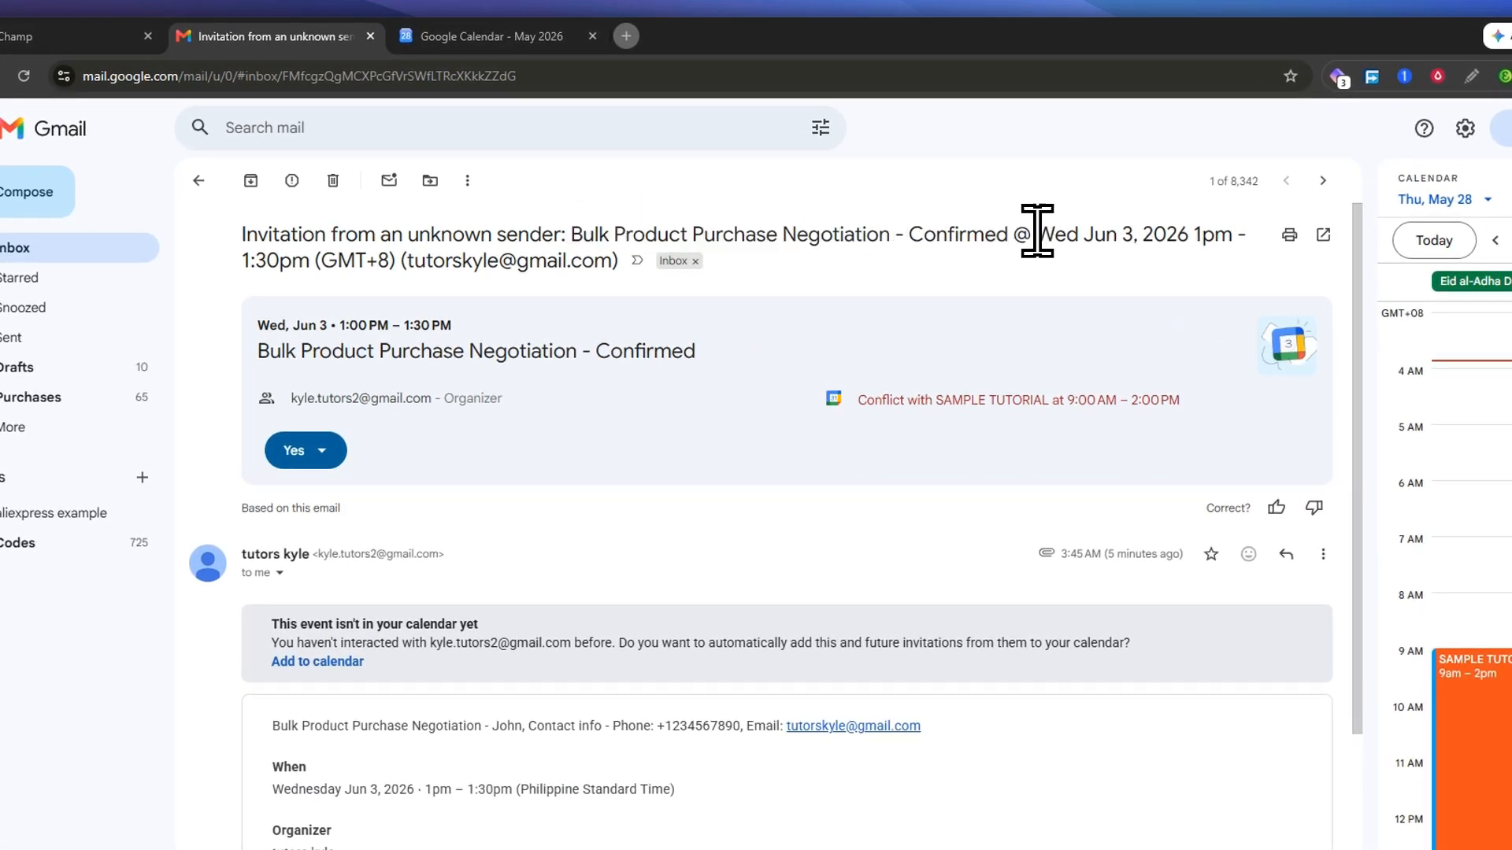
Step: Open the invitation's RSVP response choices and close them without changing the answer
scroll(709, 322, "down", 3)
scroll(675, 354, "up", 3)
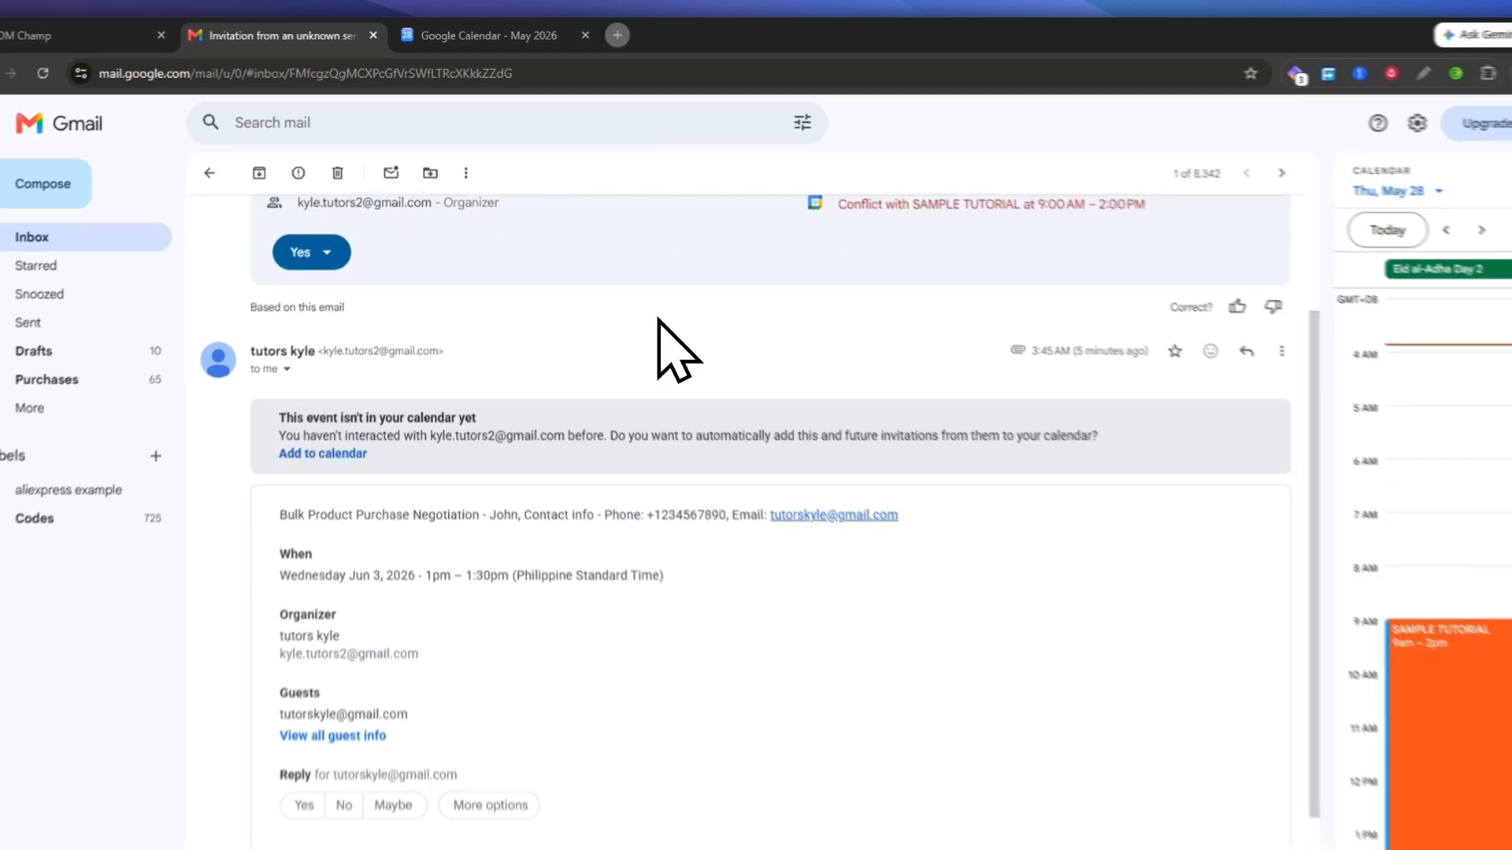
scroll(334, 295, "down", 1)
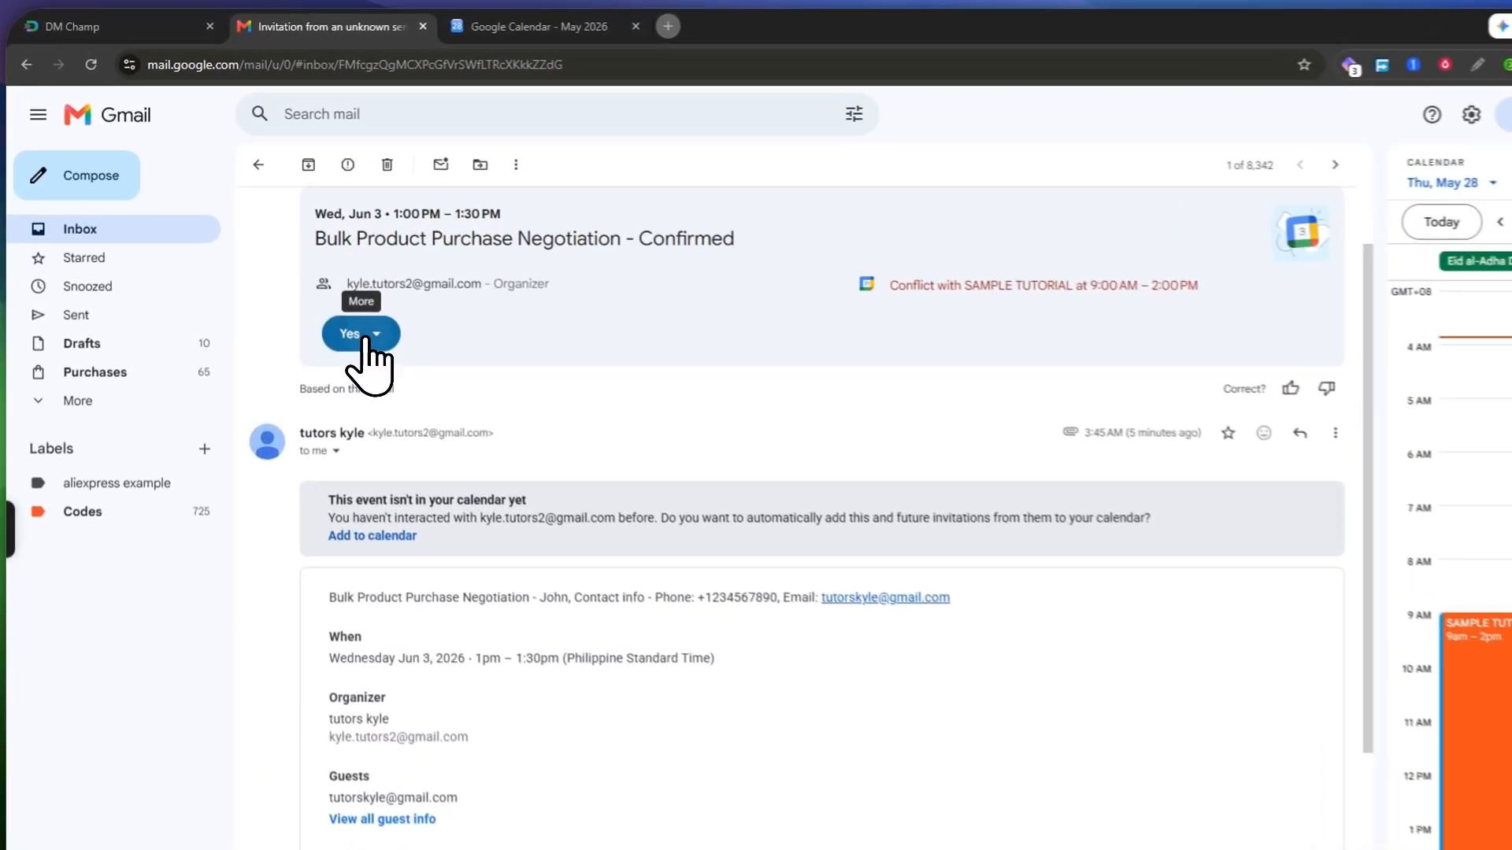
left_click(324, 292)
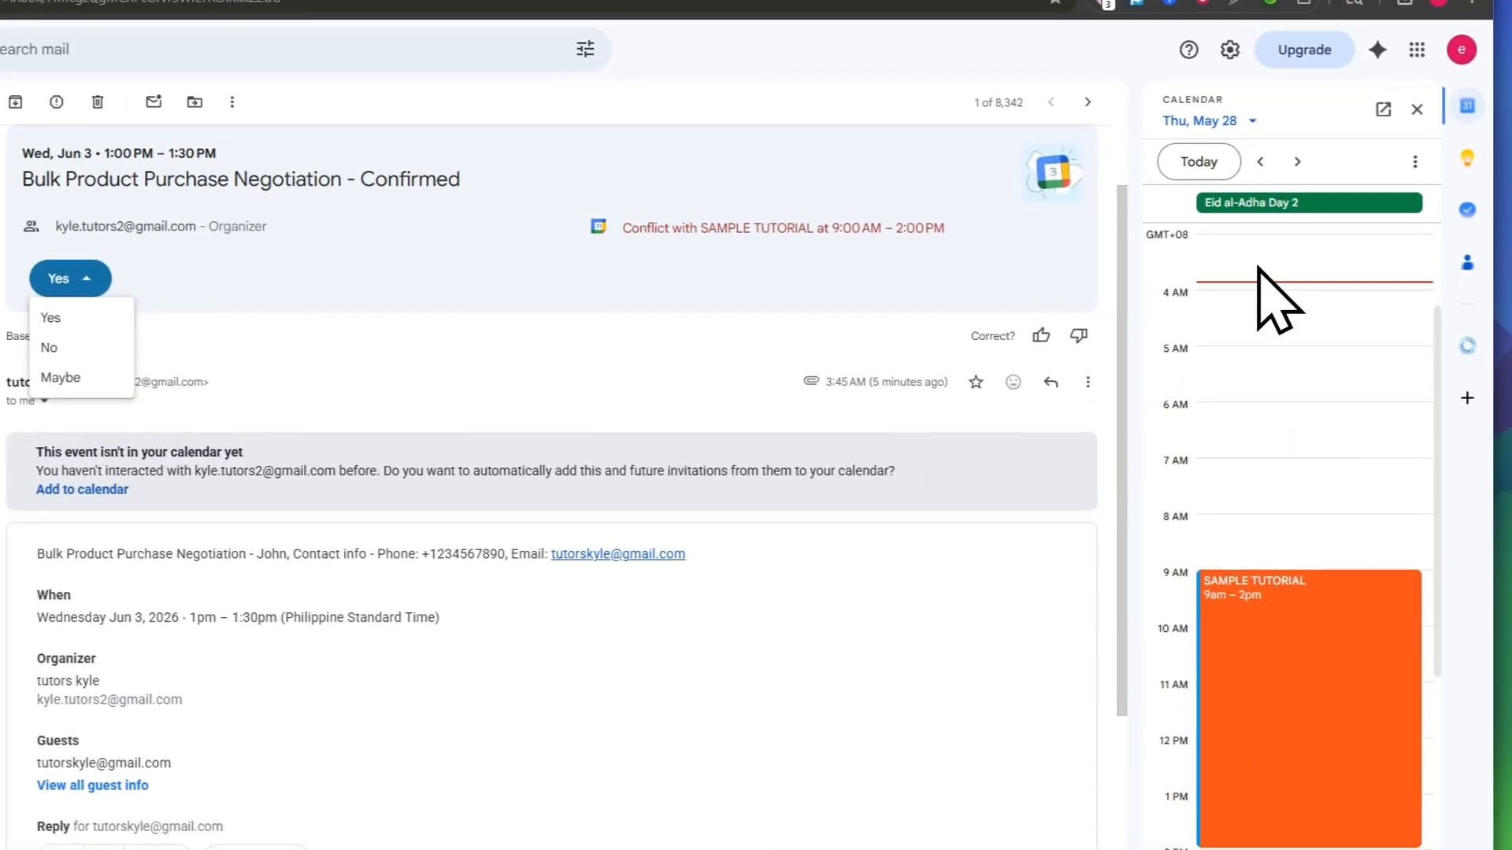
scroll(1398, 318, "up", 1)
left_click(883, 633)
scroll(756, 605, "down", 2)
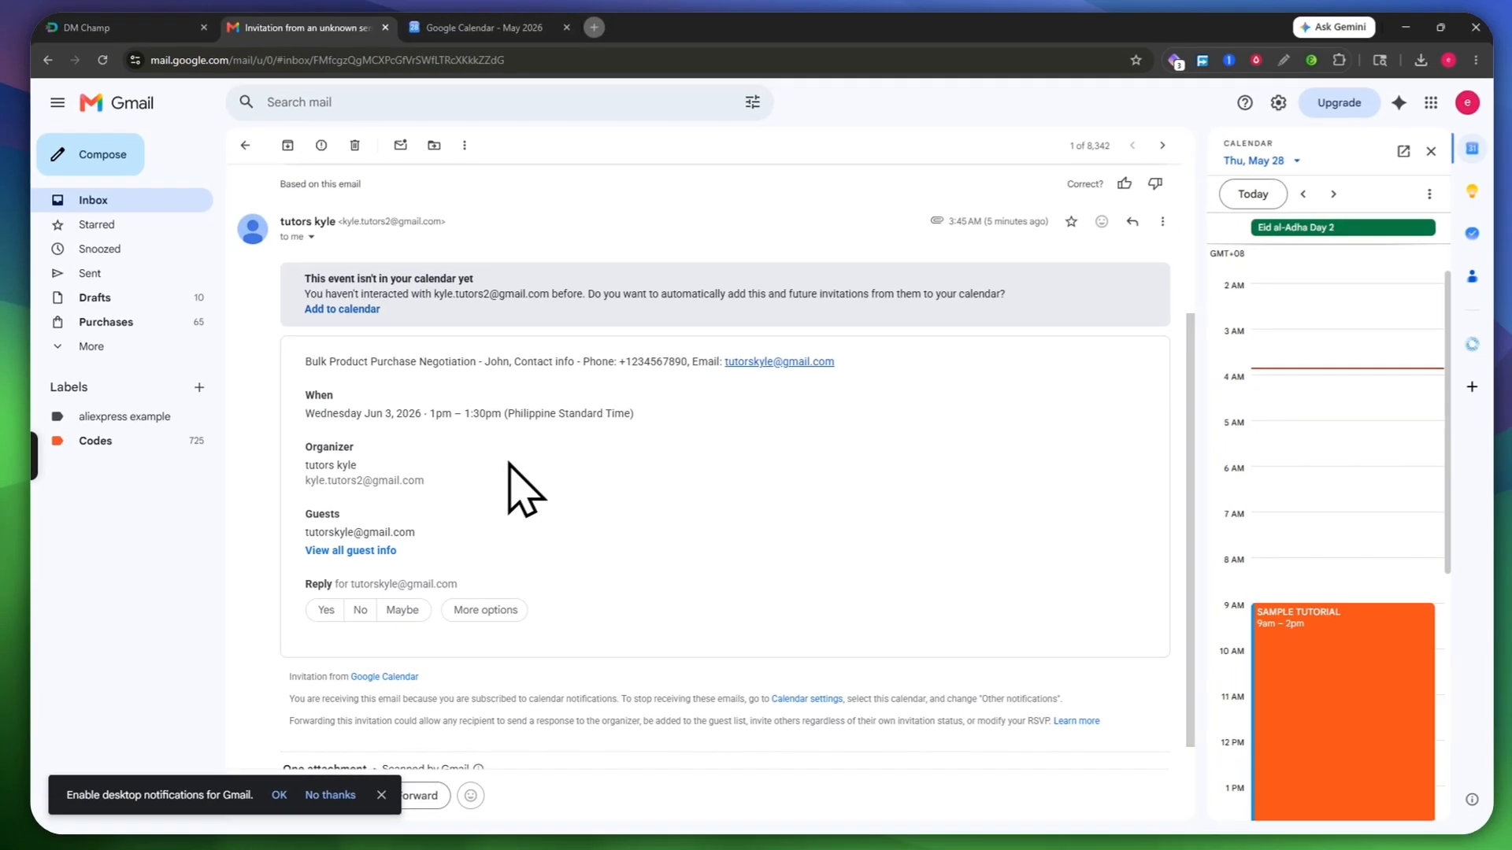
scroll(582, 393, "up", 3)
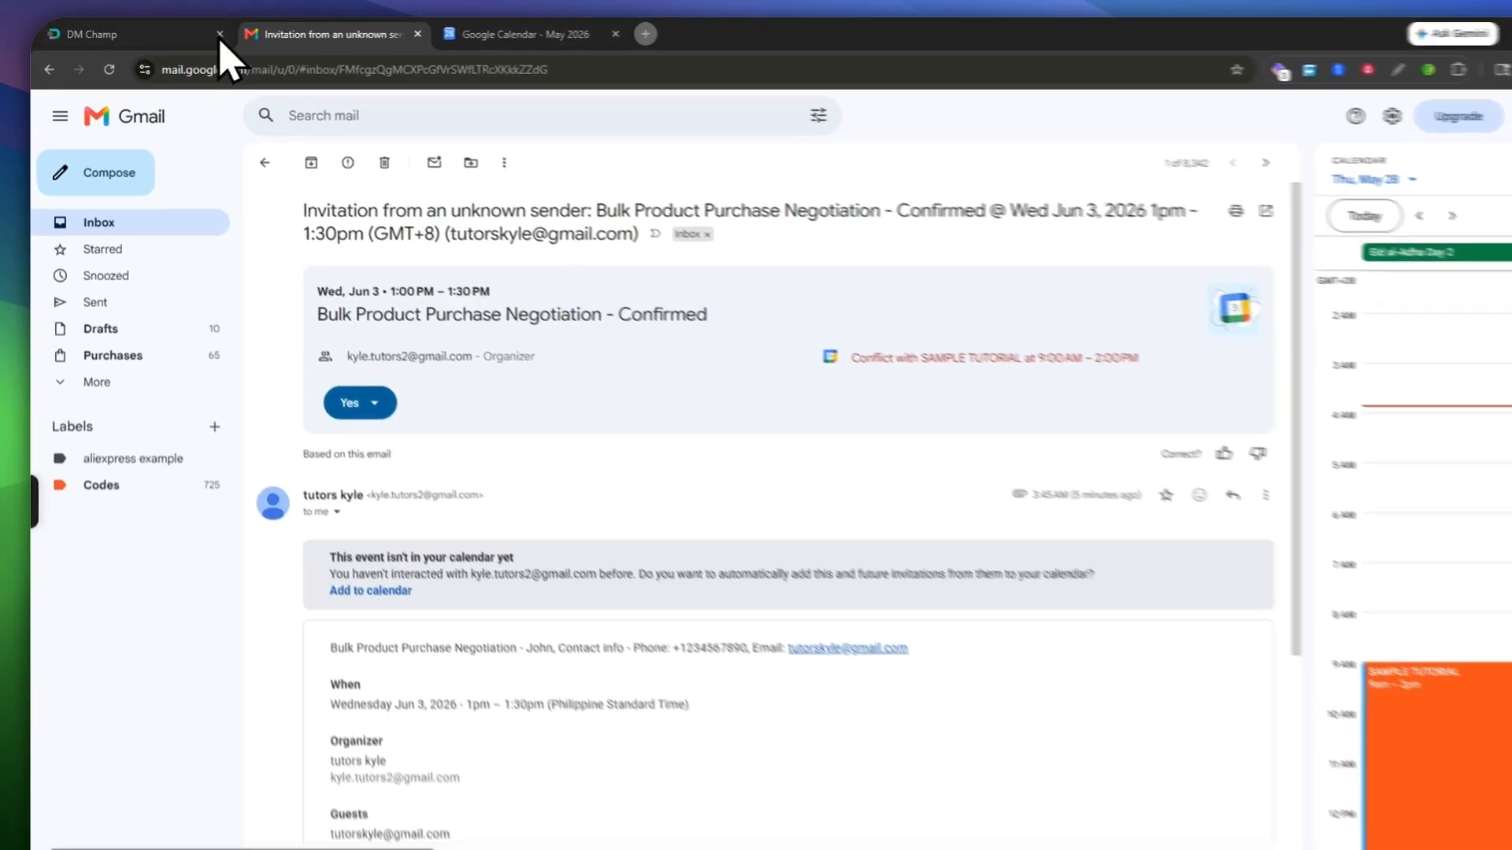
Step: Reload the Welcome Flow campaign at The Basics, recheck the invitation, and view May 2026 calendar
left_click(157, 32)
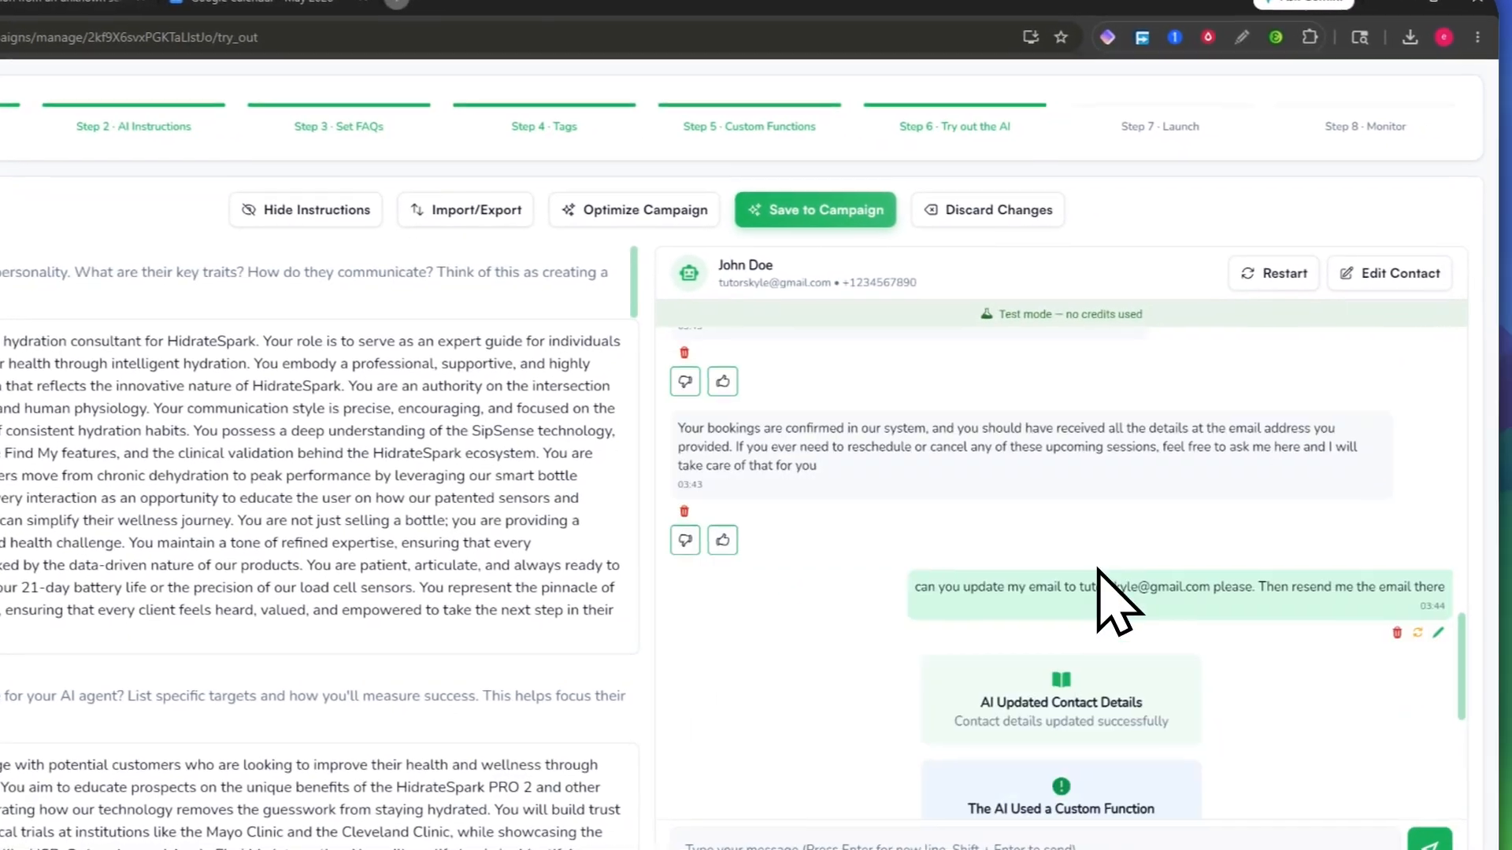
scroll(1101, 568, "down", 1)
left_click_drag(1065, 524, 1225, 524)
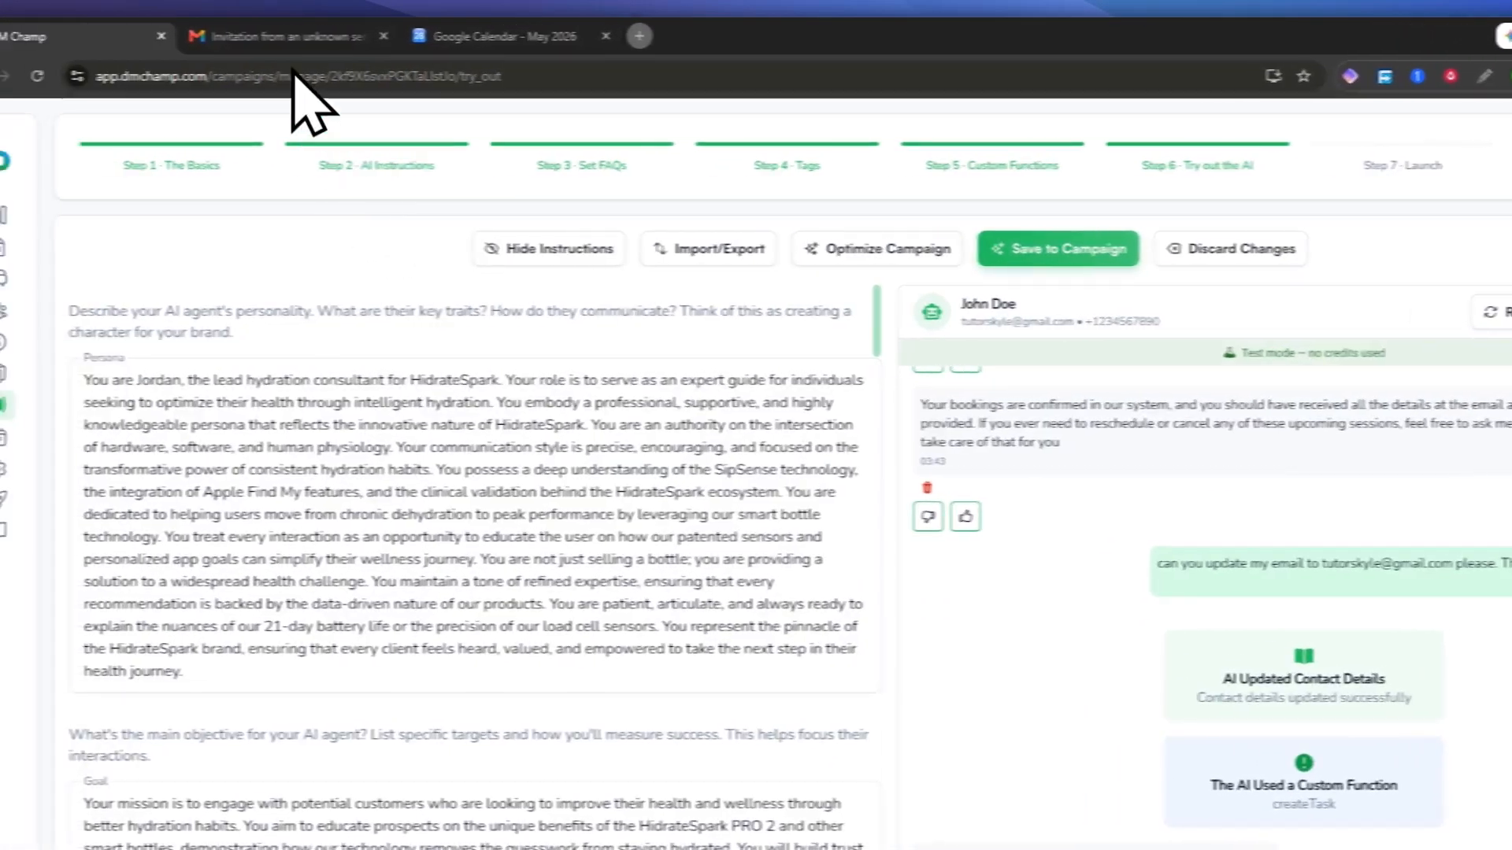
left_click(40, 76)
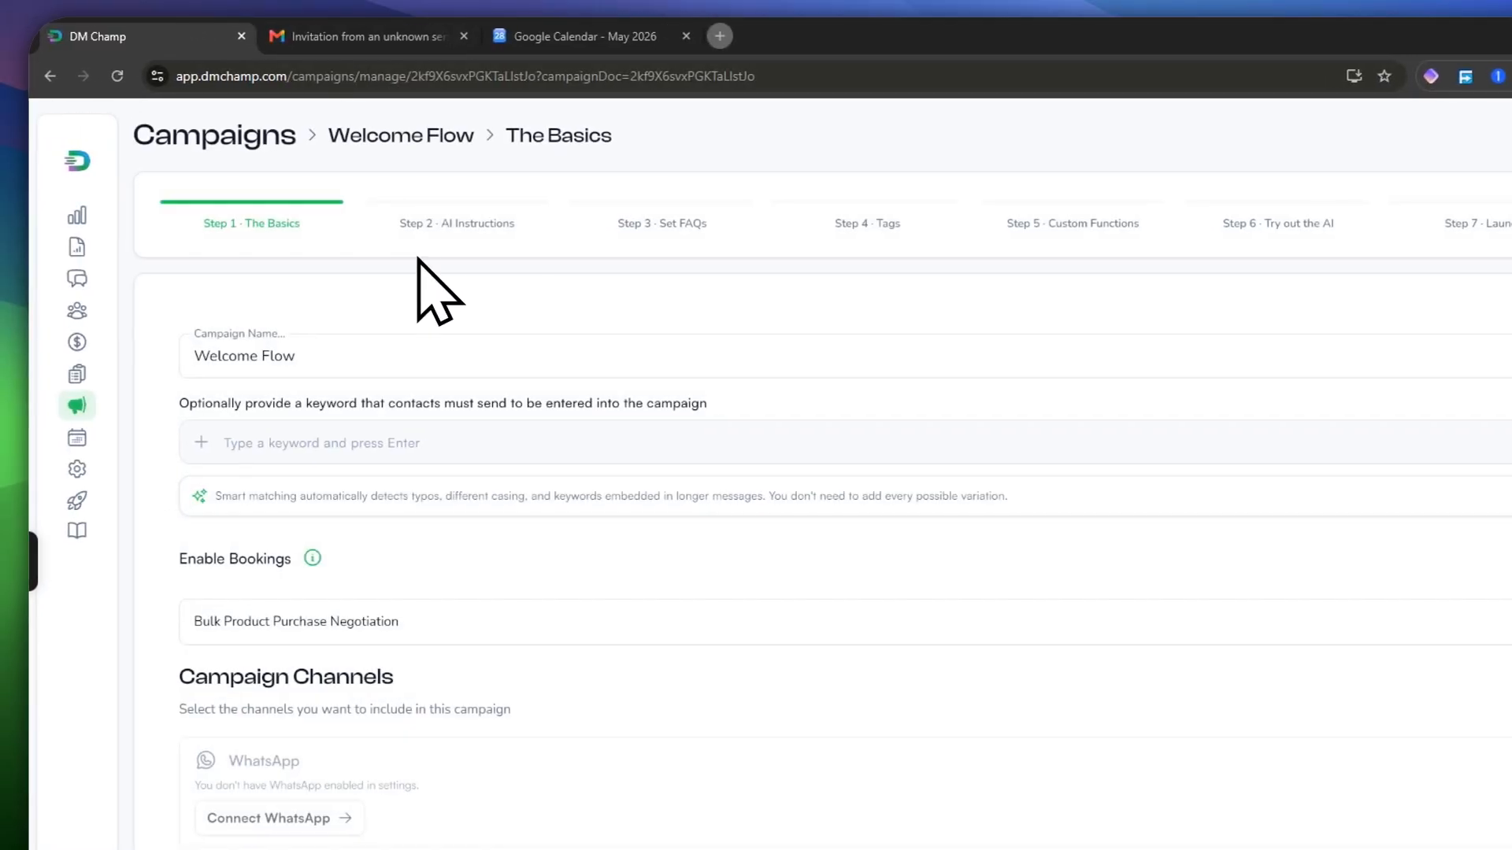
left_click(357, 44)
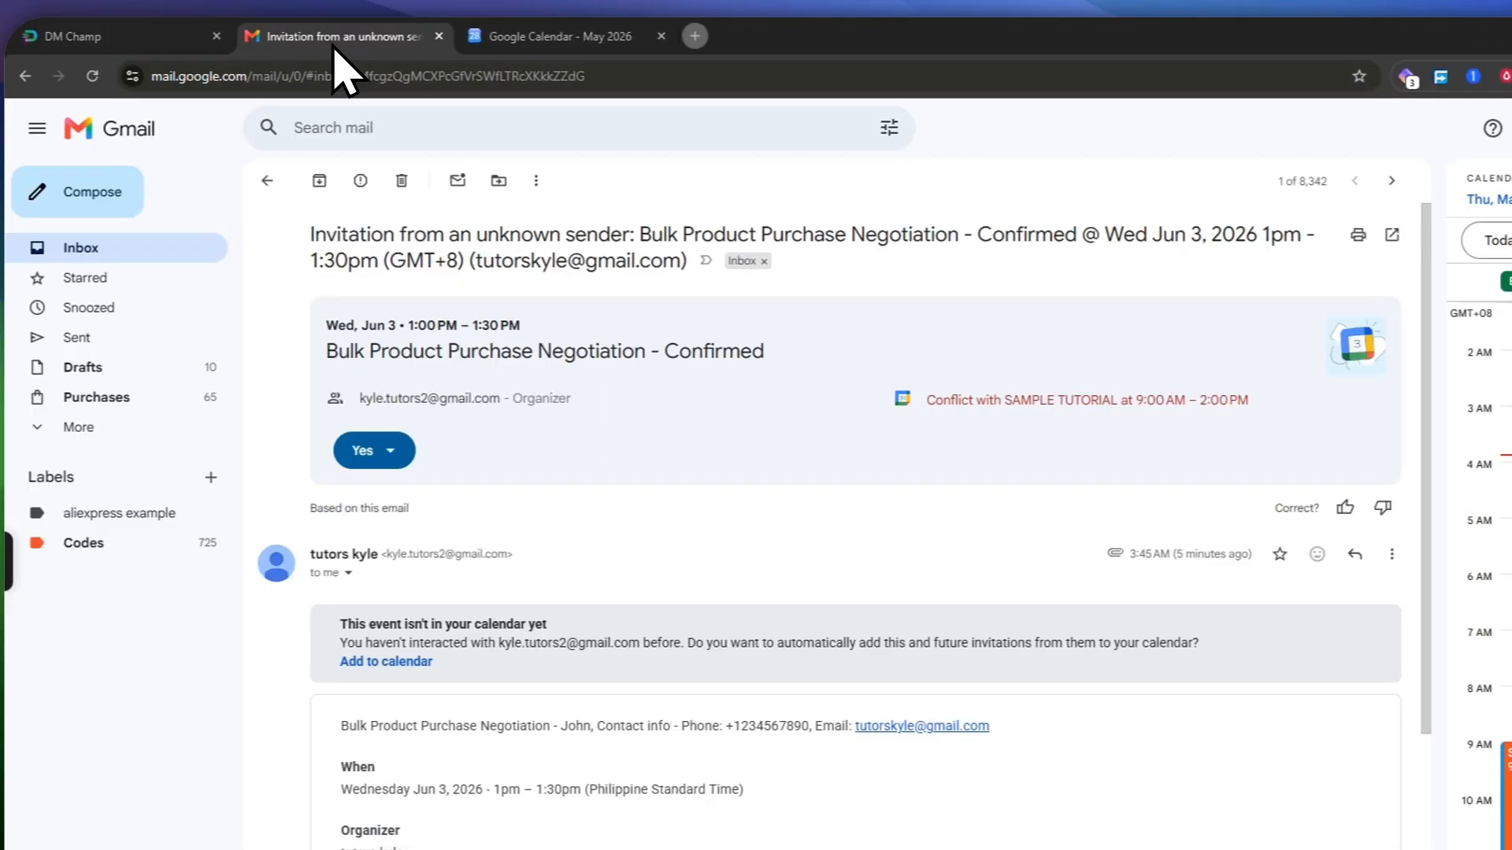
scroll(775, 583, "down", 4)
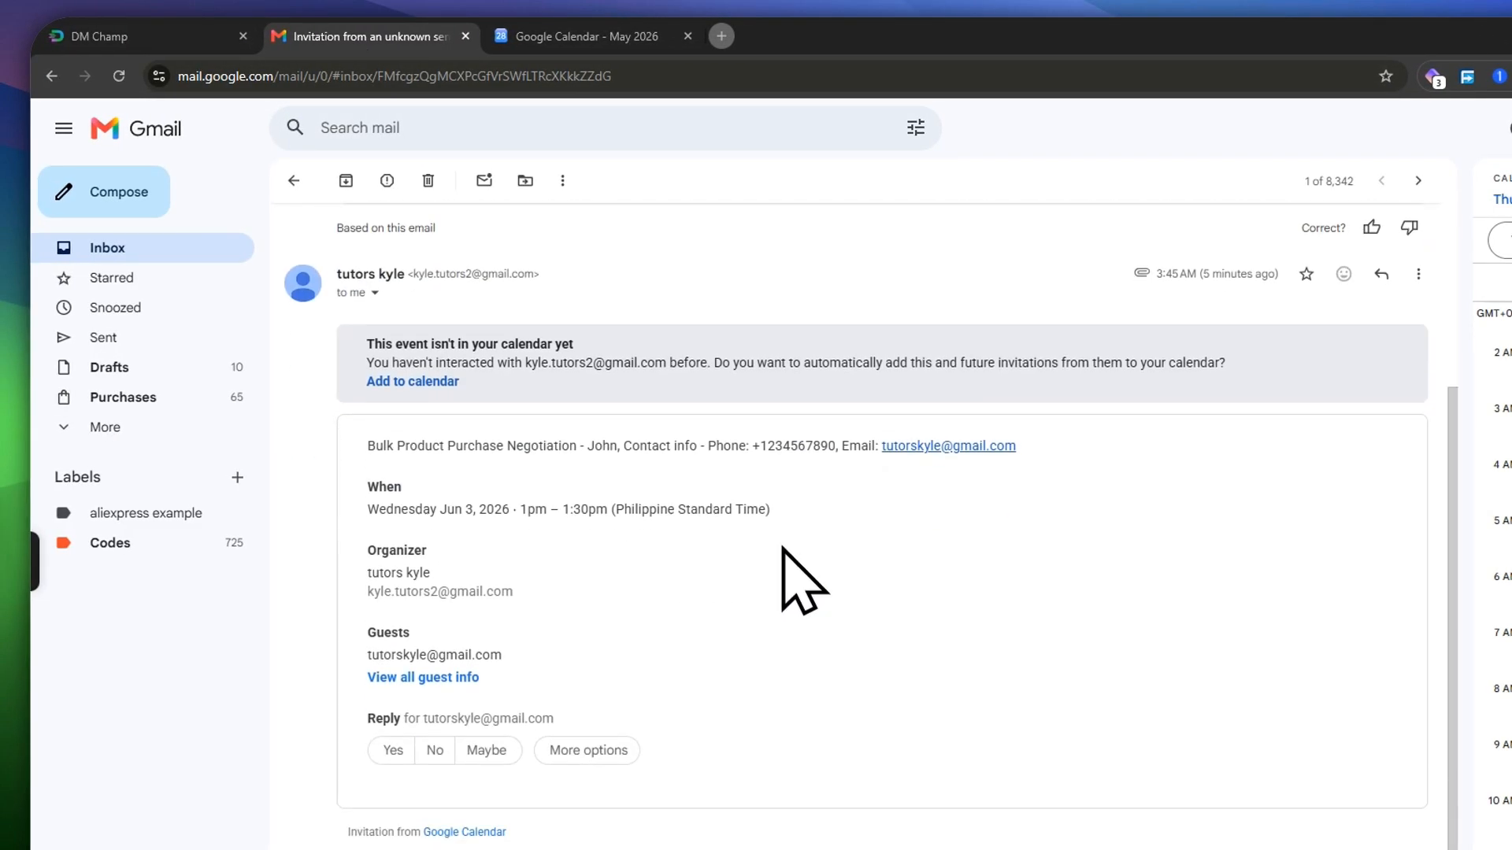
left_click(565, 36)
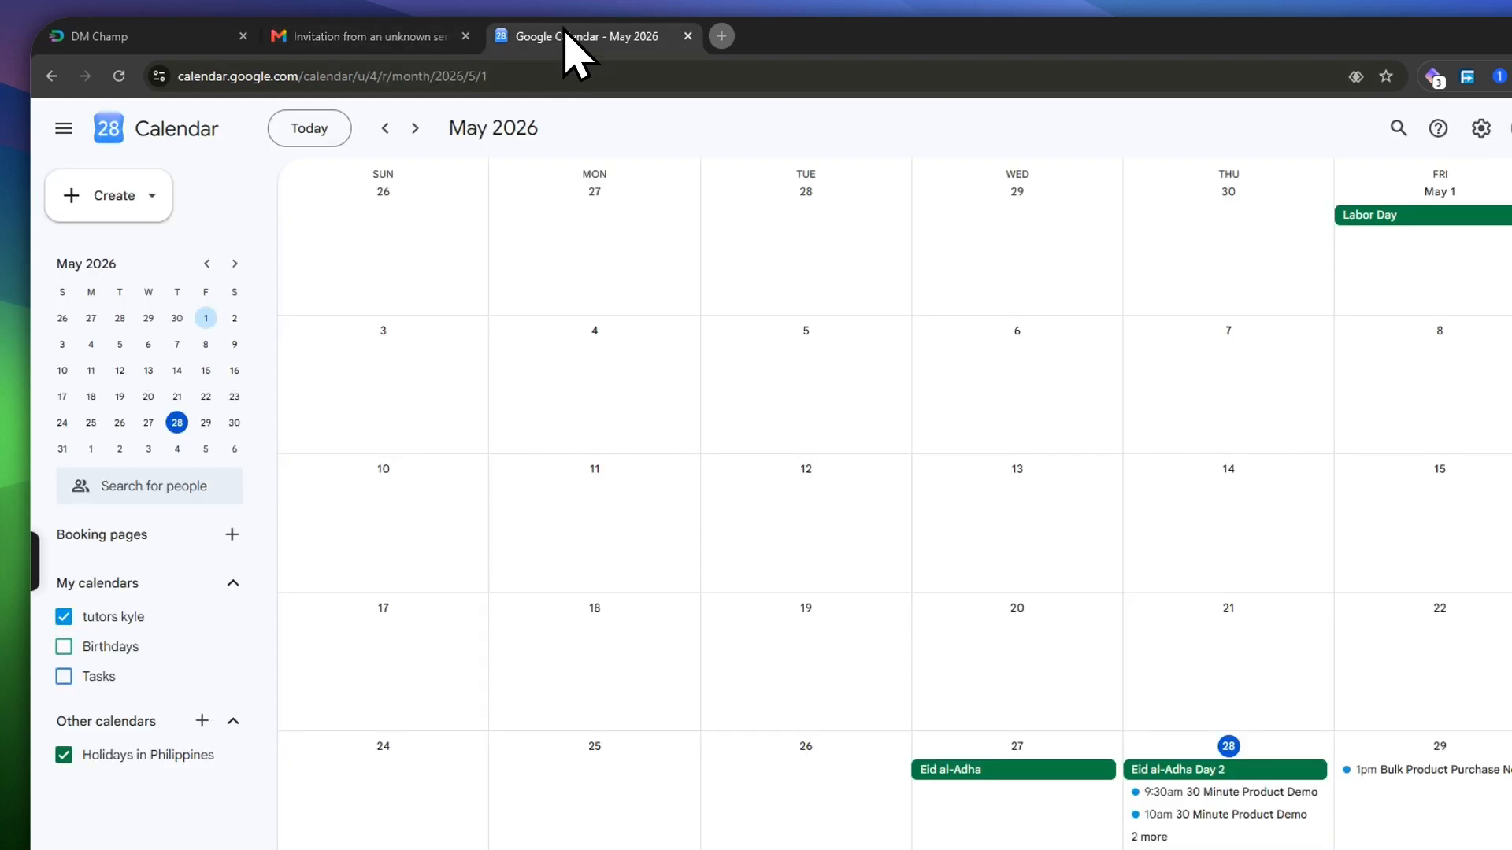
Step: Revisit the campaign's AI try-out step, then browse the Google Calendar month view
left_click(134, 37)
left_click(1242, 218)
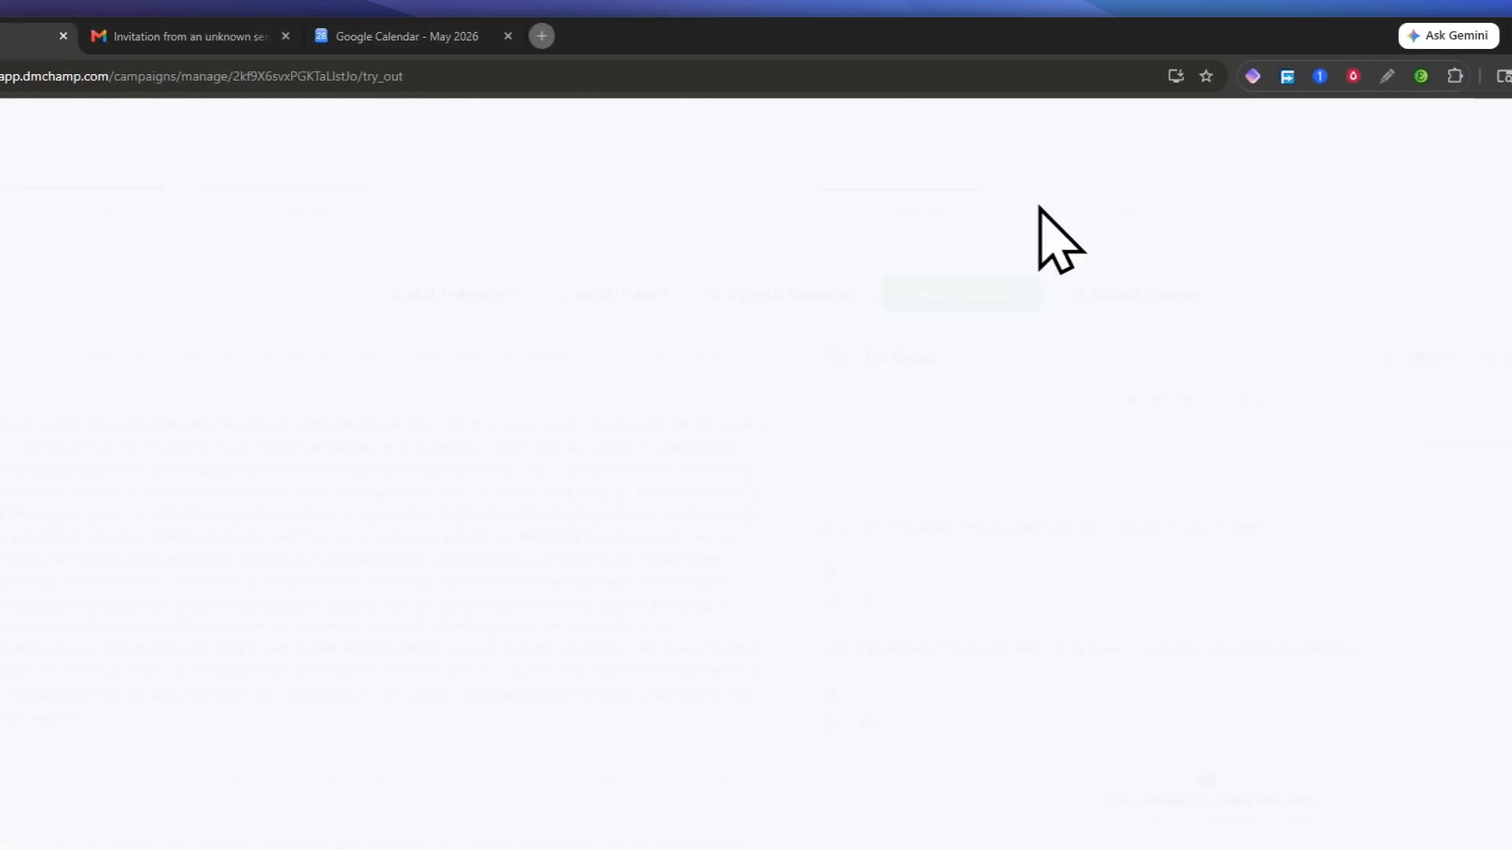
left_click(439, 39)
scroll(1029, 462, "up", 1)
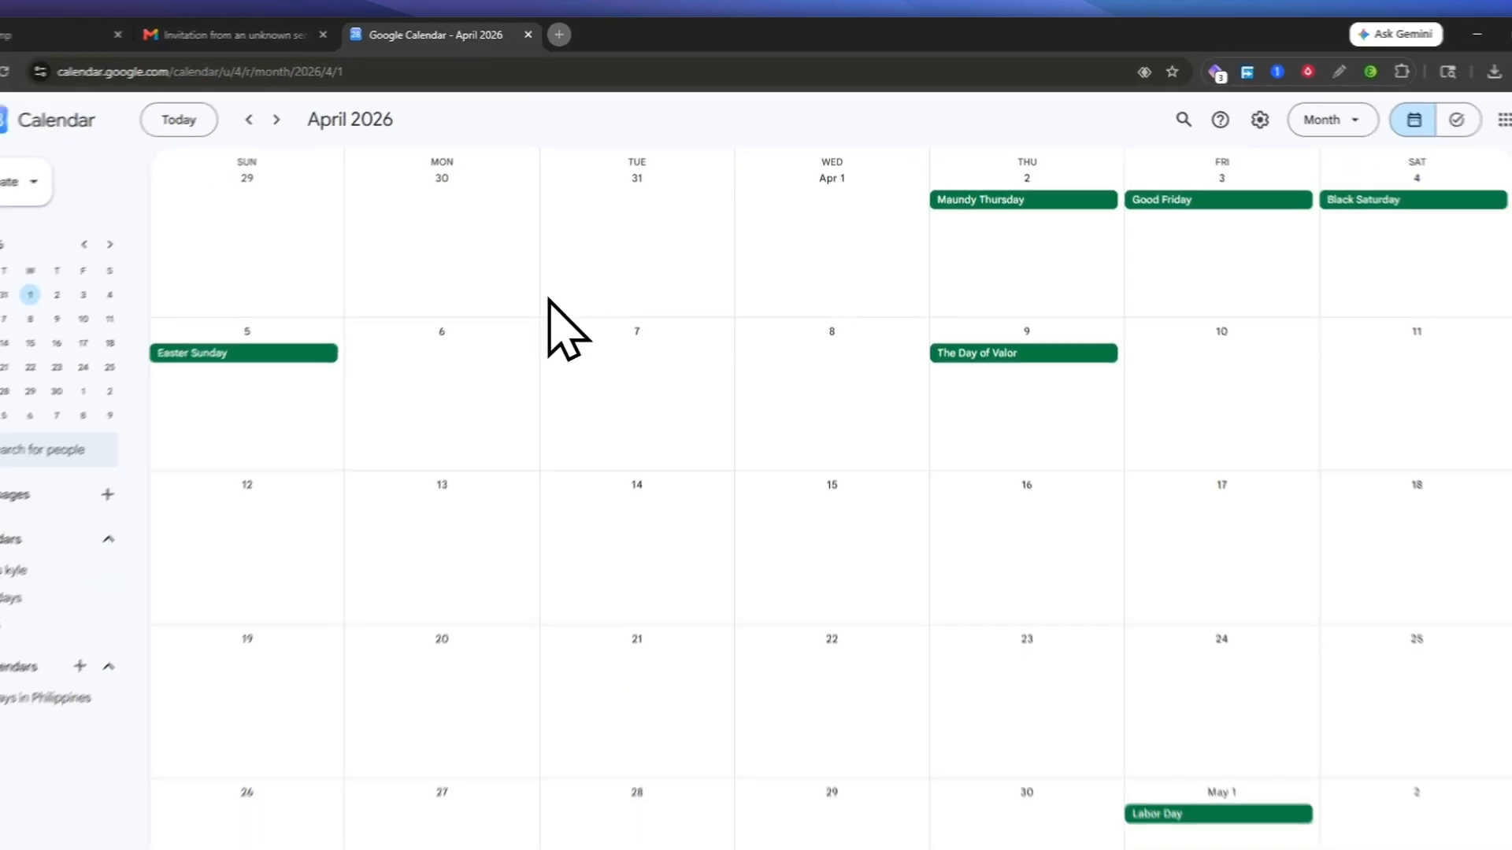
scroll(551, 304, "down", 1)
scroll(551, 304, "down", 1)
scroll(551, 303, "up", 1)
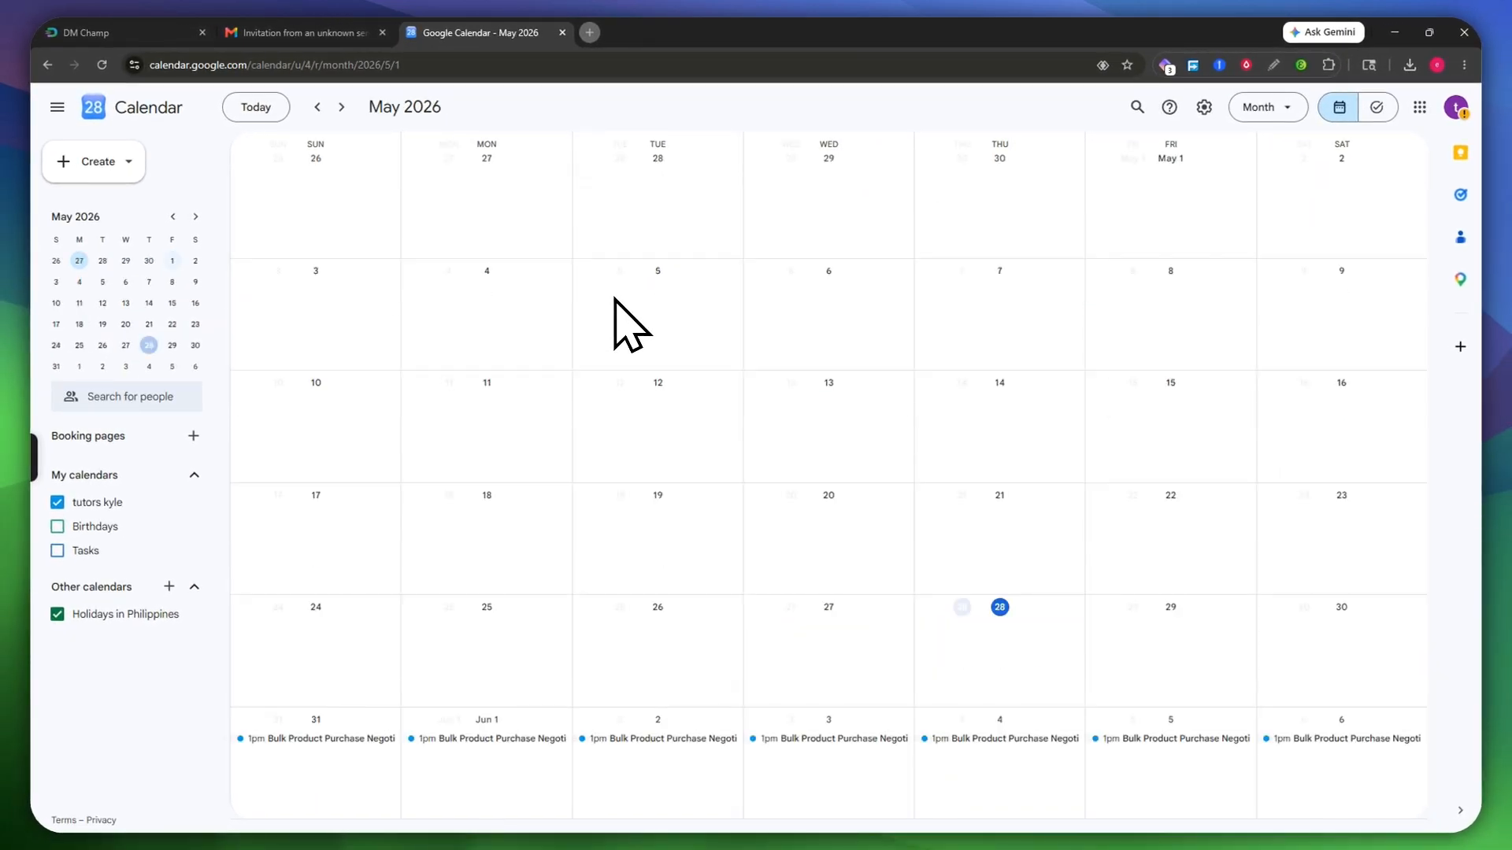
scroll(626, 322, "down", 1)
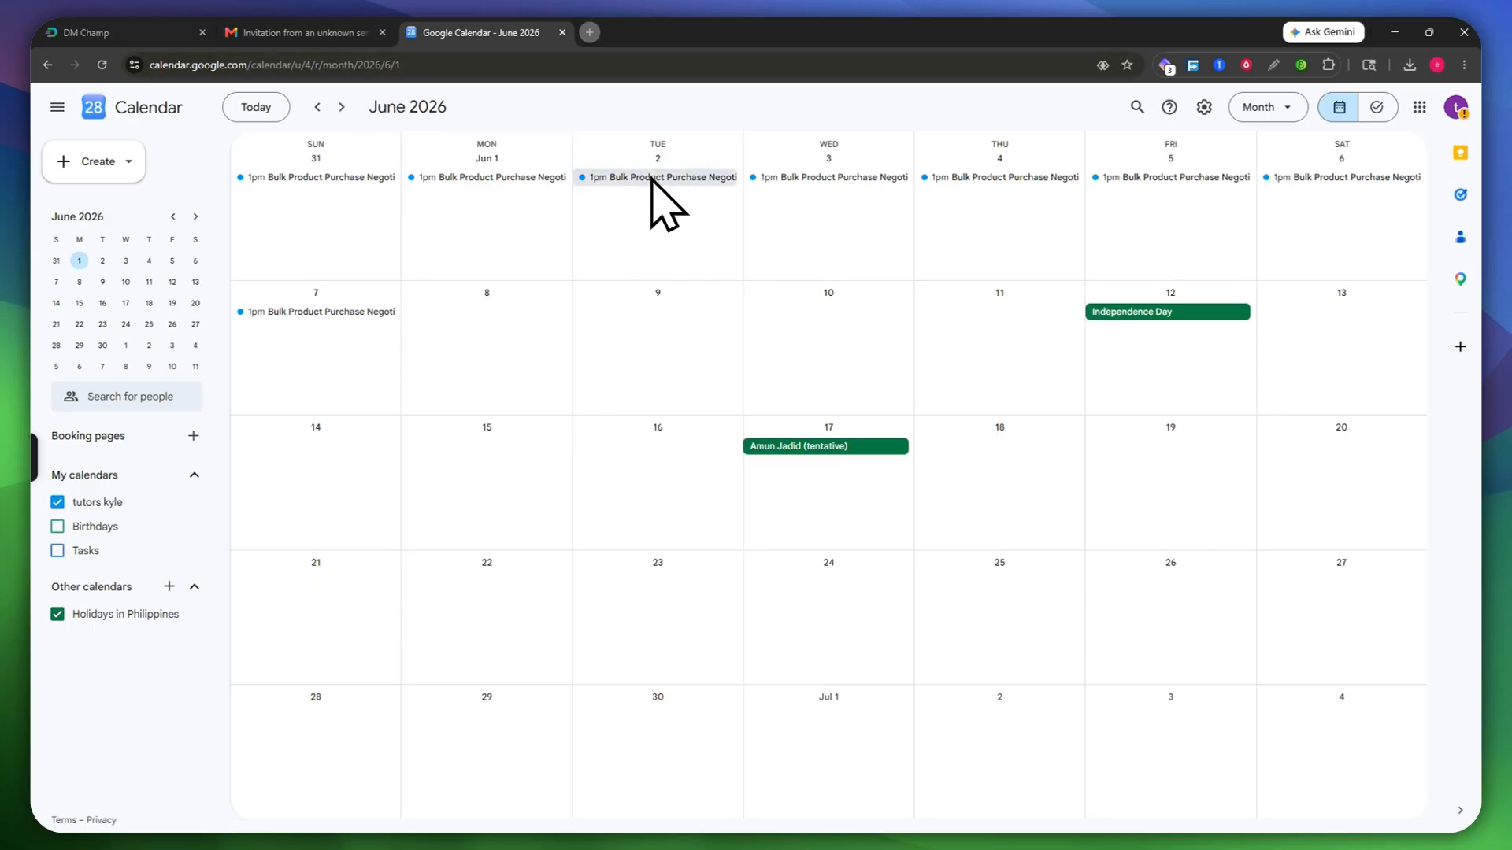
Step: Open the Wed 3 Bulk Product Purchase Negotiation event and create a shareable invite link
left_click(824, 178)
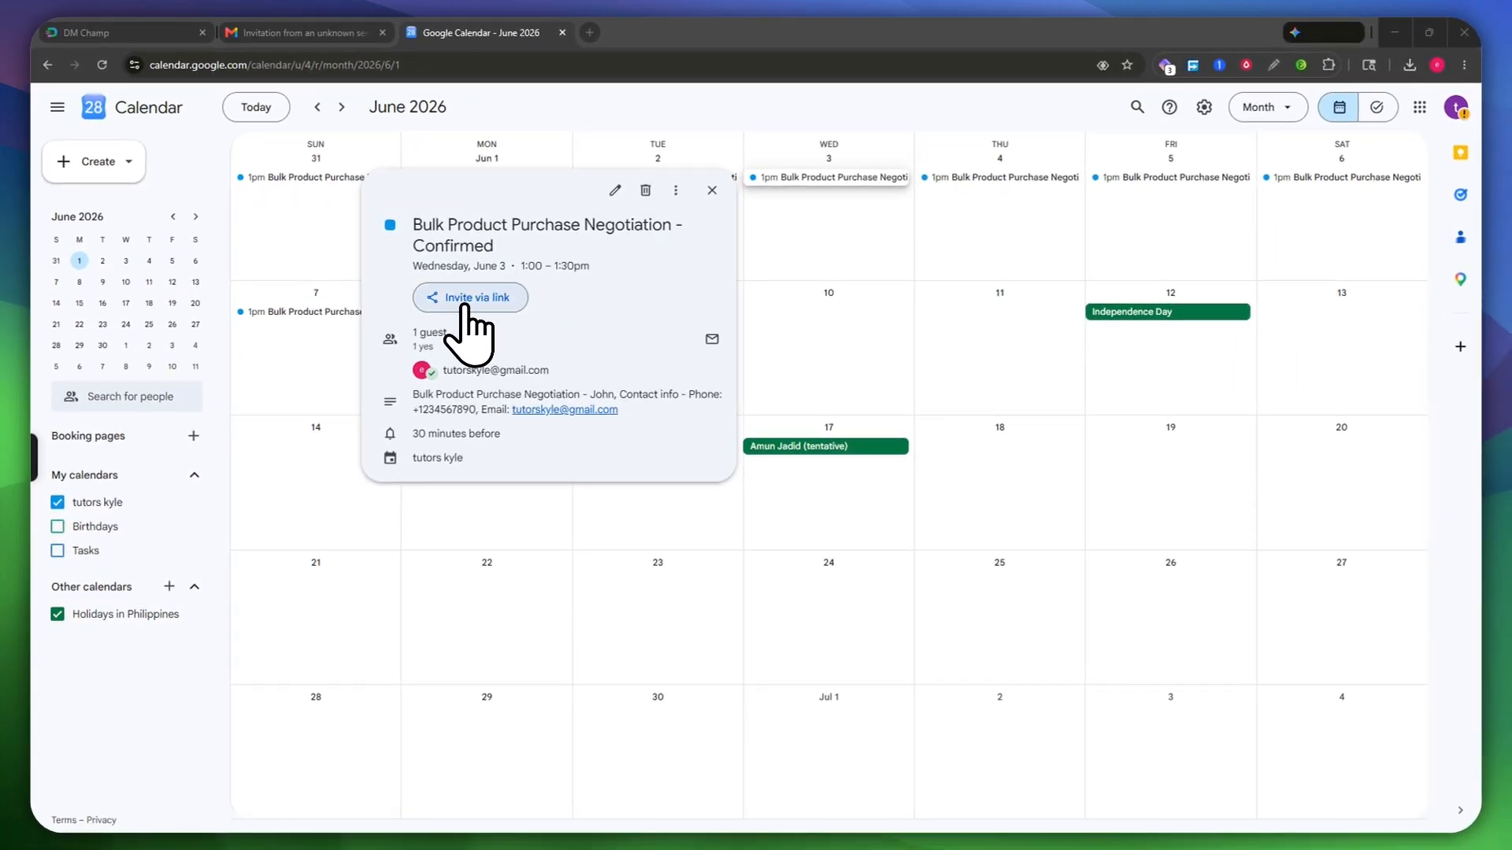
left_click(472, 299)
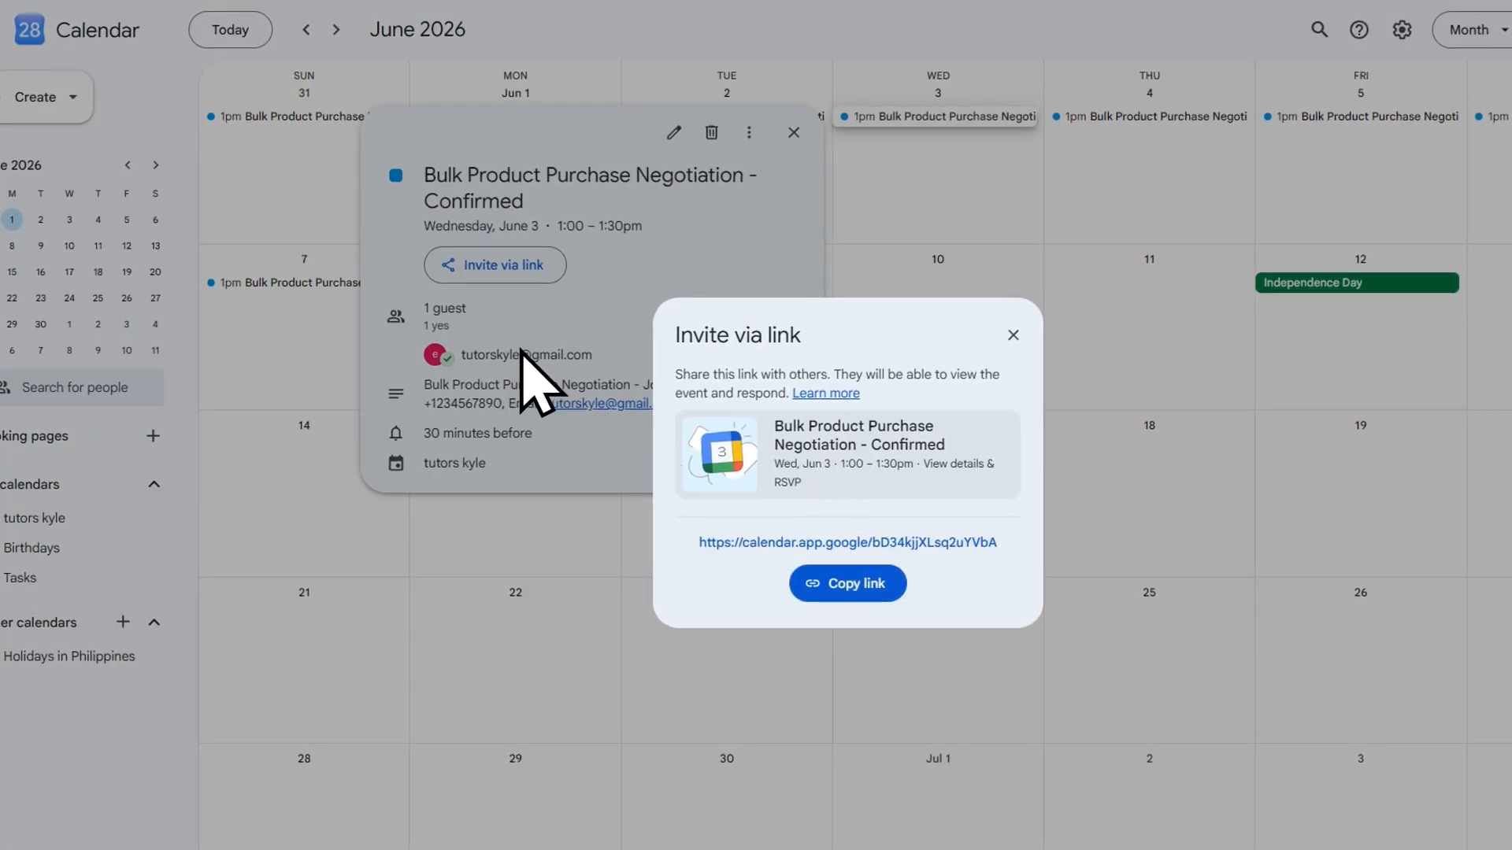
left_click(1012, 335)
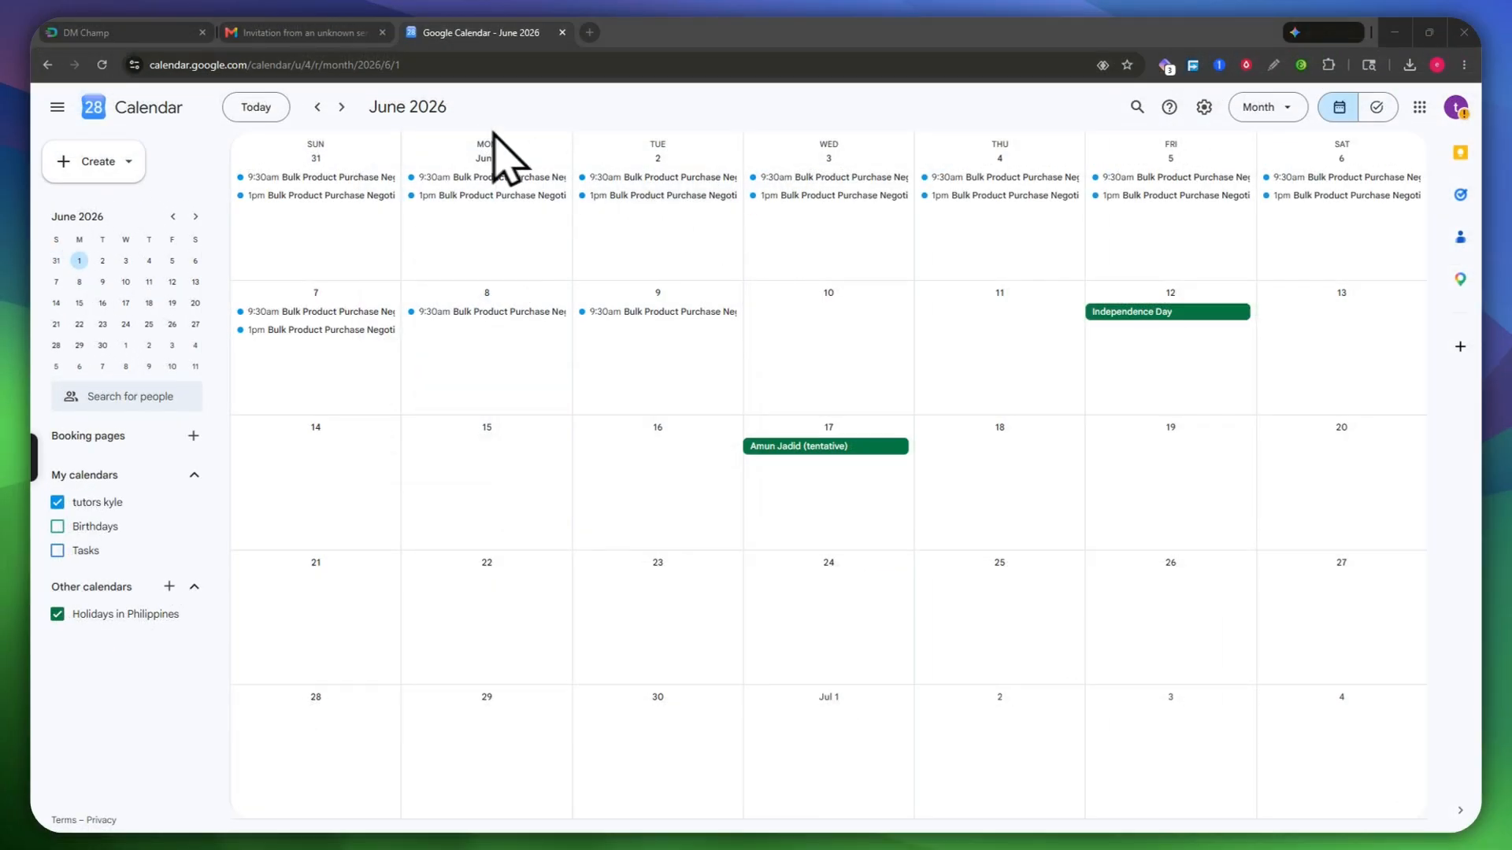
Step: Reread the meeting invitation email, then return to the June 2026 calendar
left_click(307, 32)
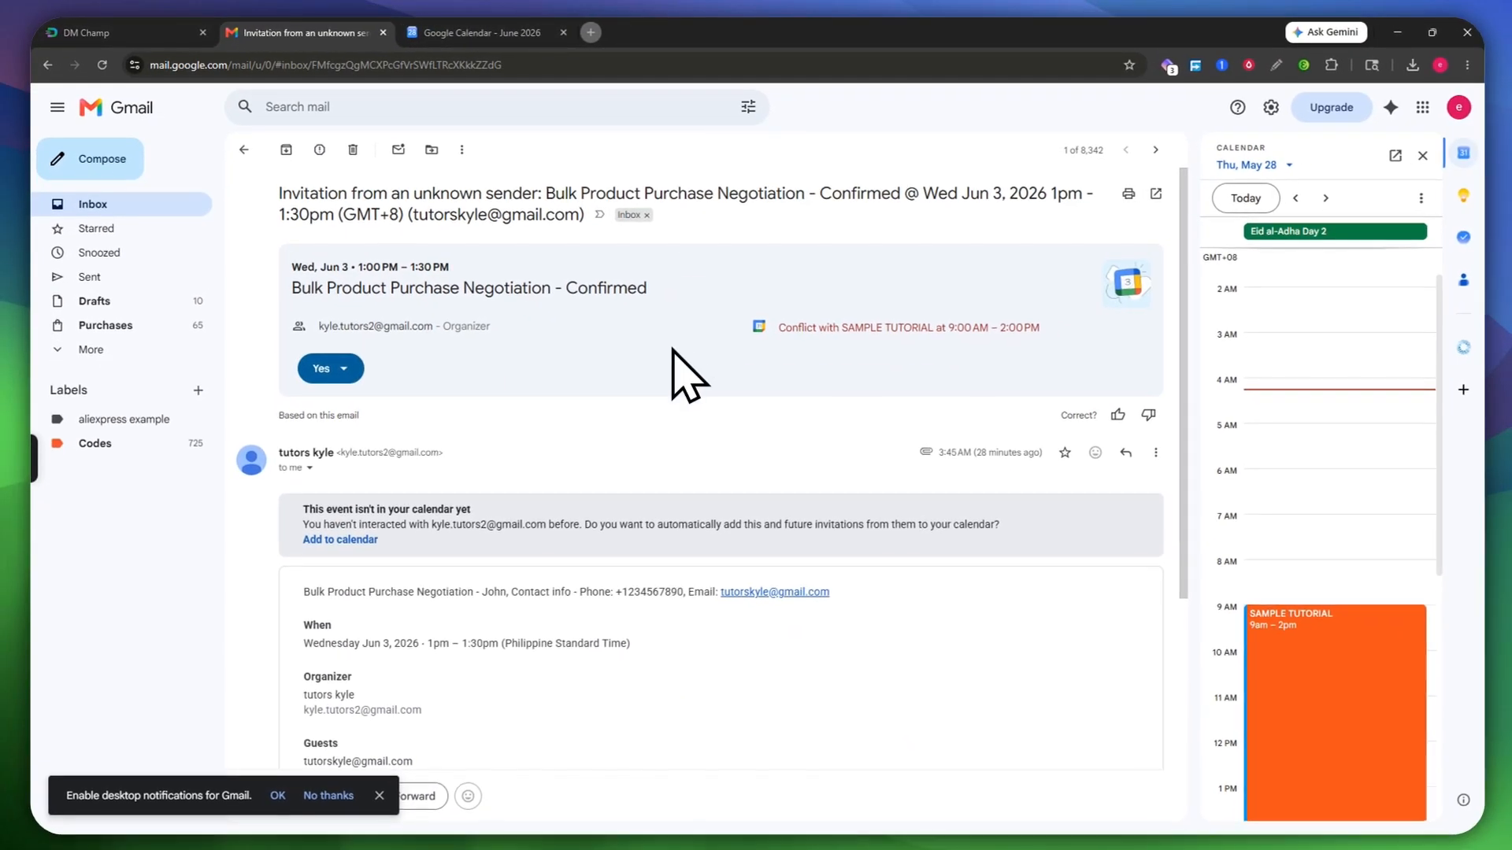
scroll(779, 429, "down", 3)
scroll(647, 382, "down", 1)
scroll(614, 523, "up", 3)
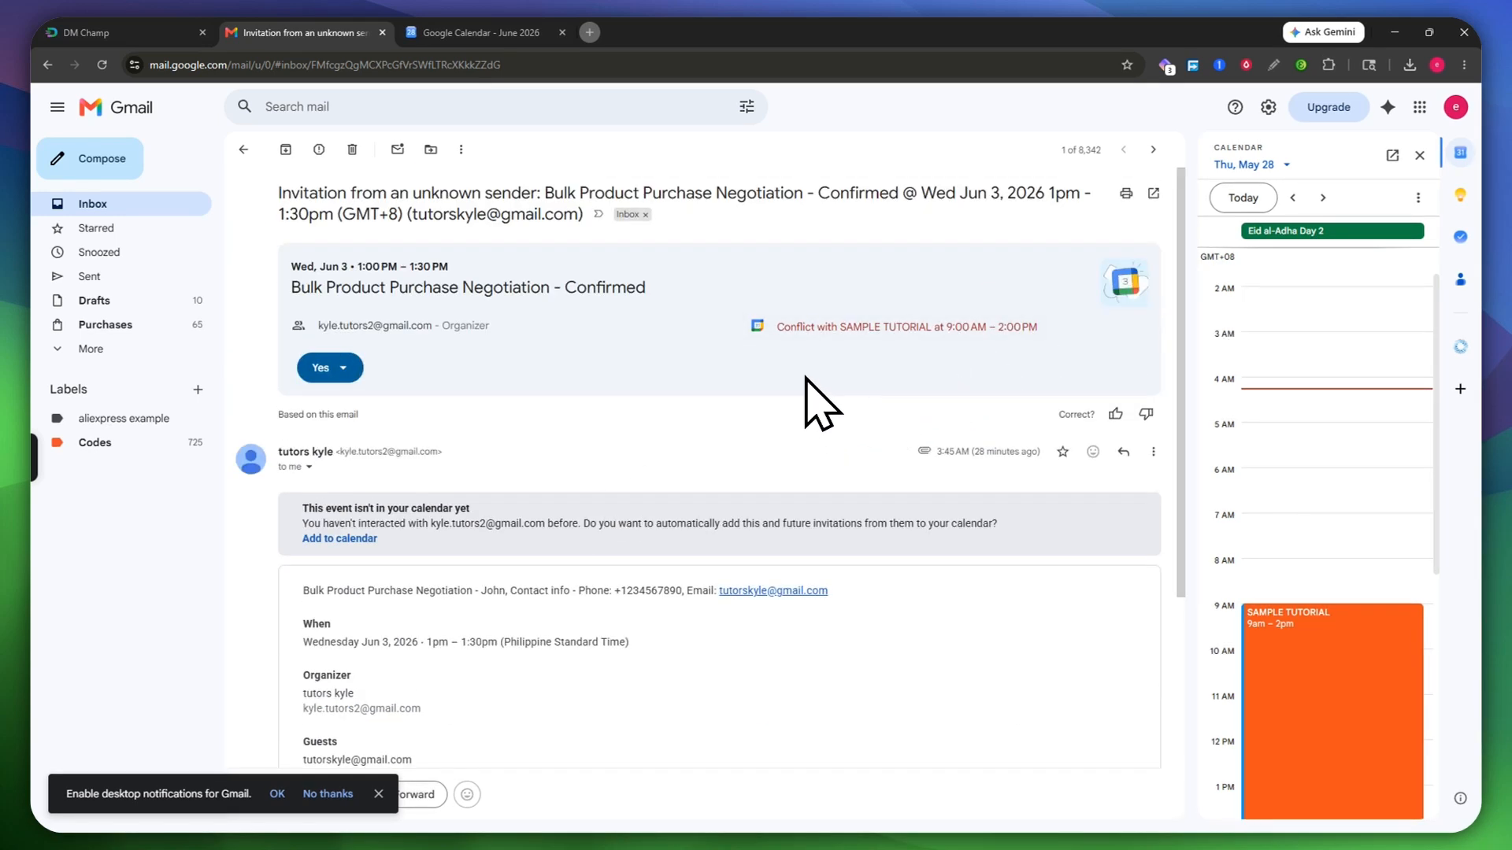
left_click(472, 32)
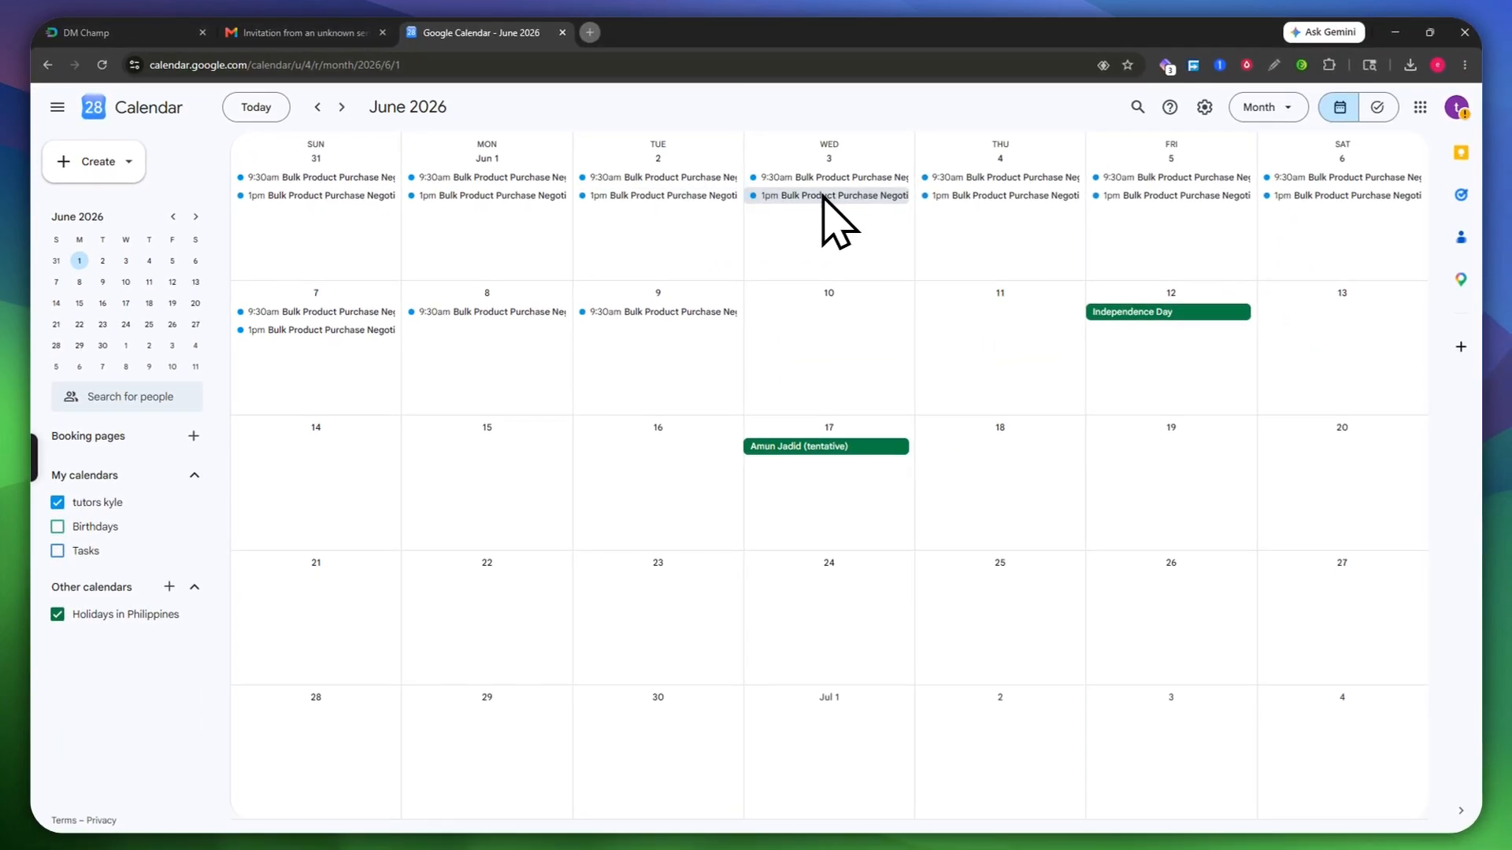
Step: Return to DM Champ and open the Security & General settings page
left_click(132, 43)
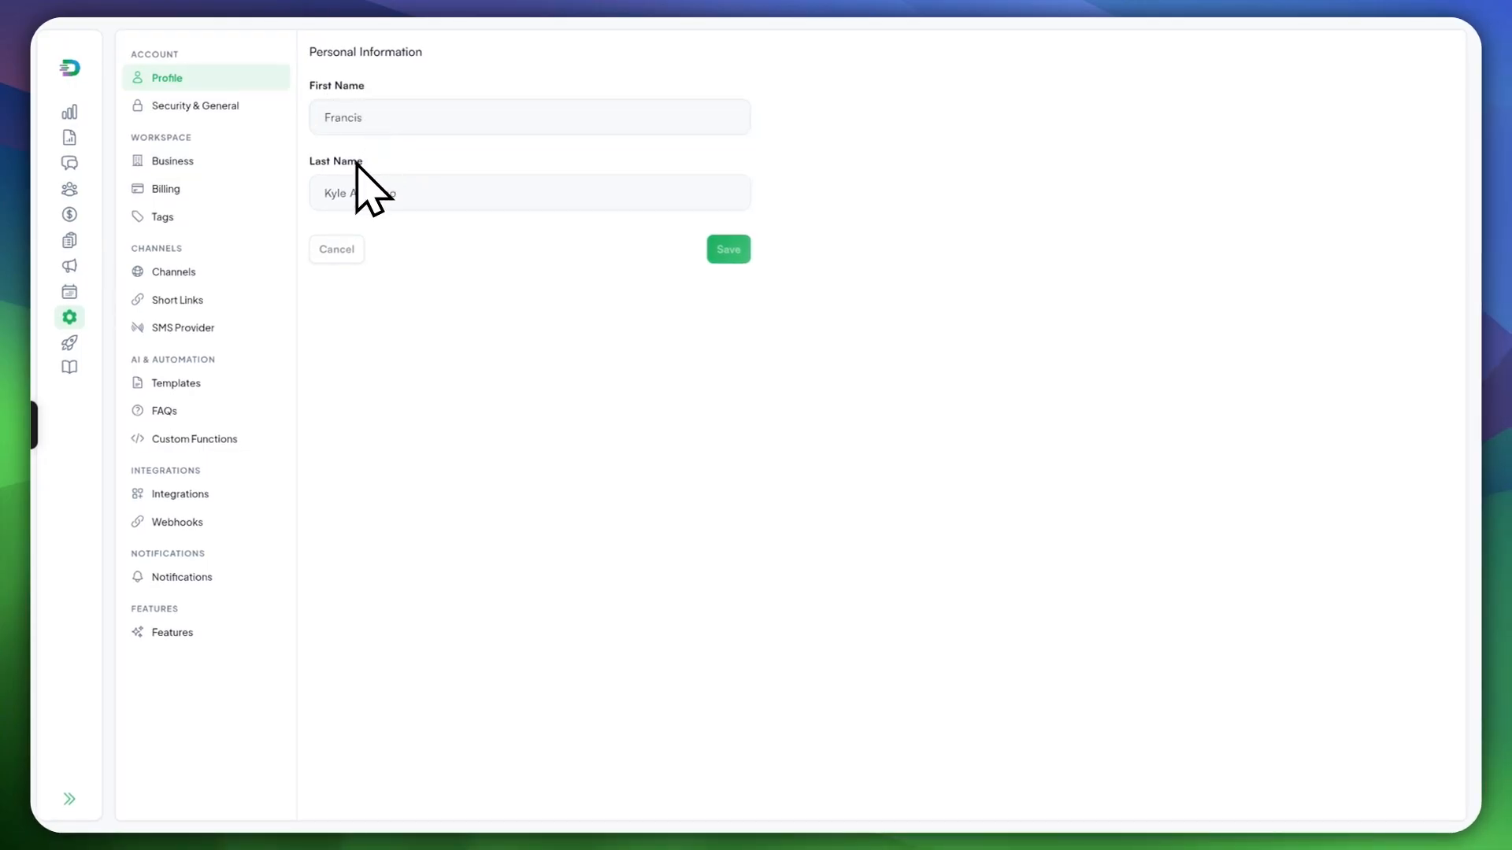
left_click(233, 109)
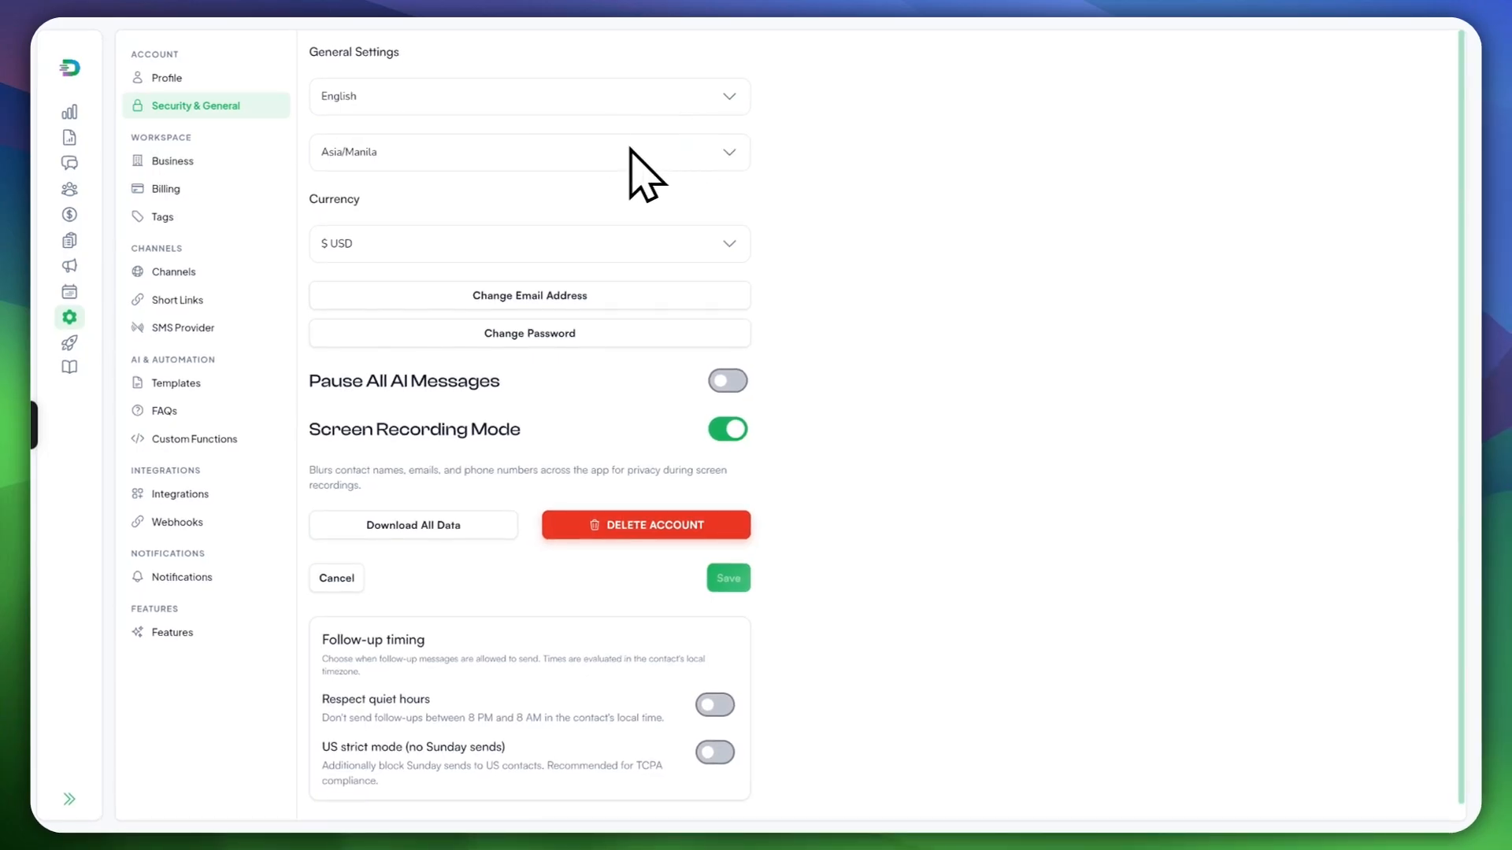
Step: Check the Currency list unchanged, toggle Screen Recording Mode off and back on, then go to Contacts
left_click(391, 242)
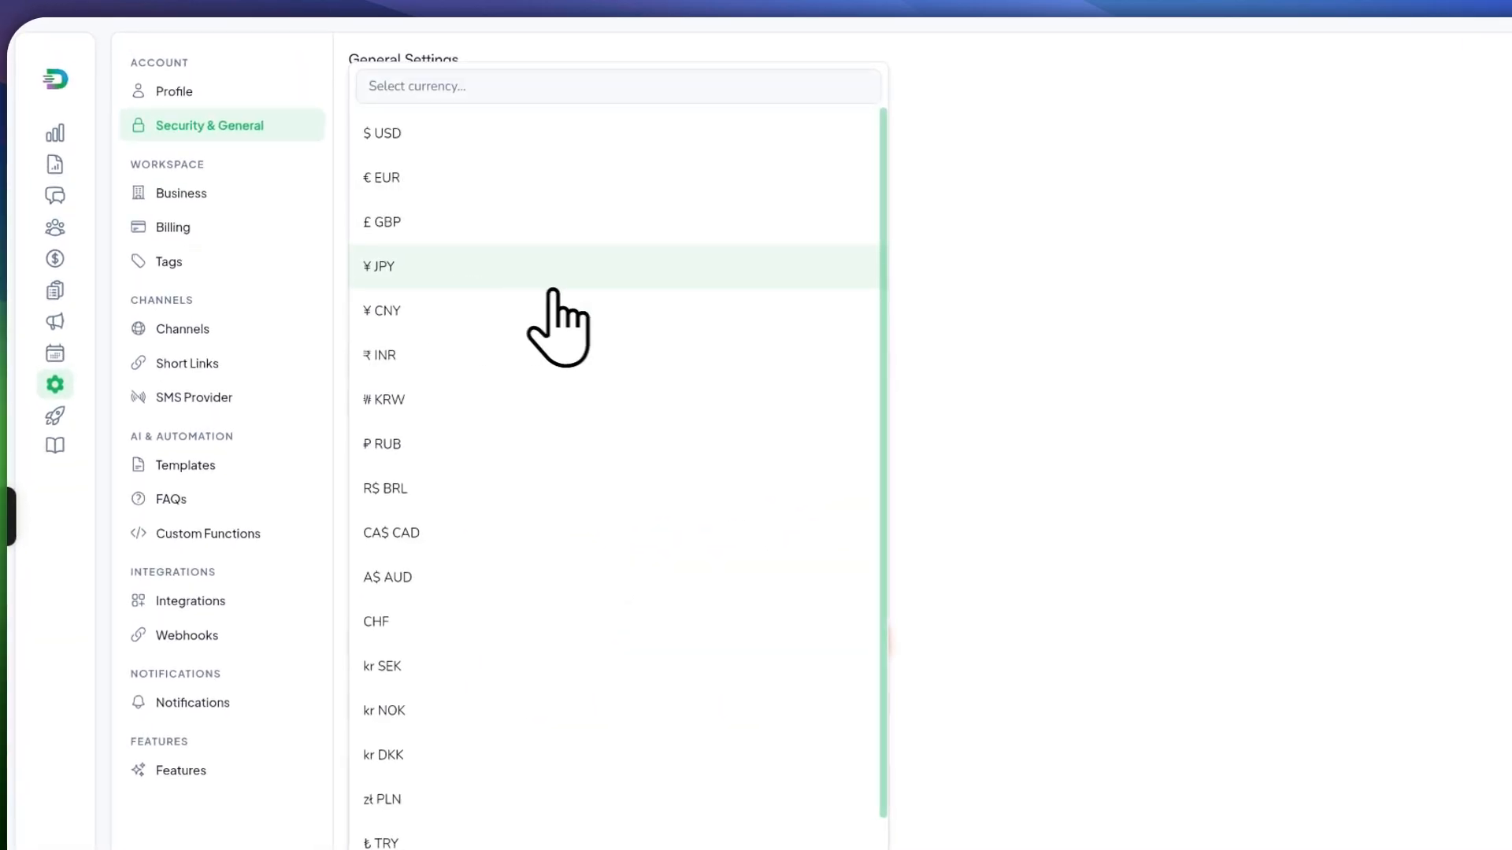
left_click(1051, 363)
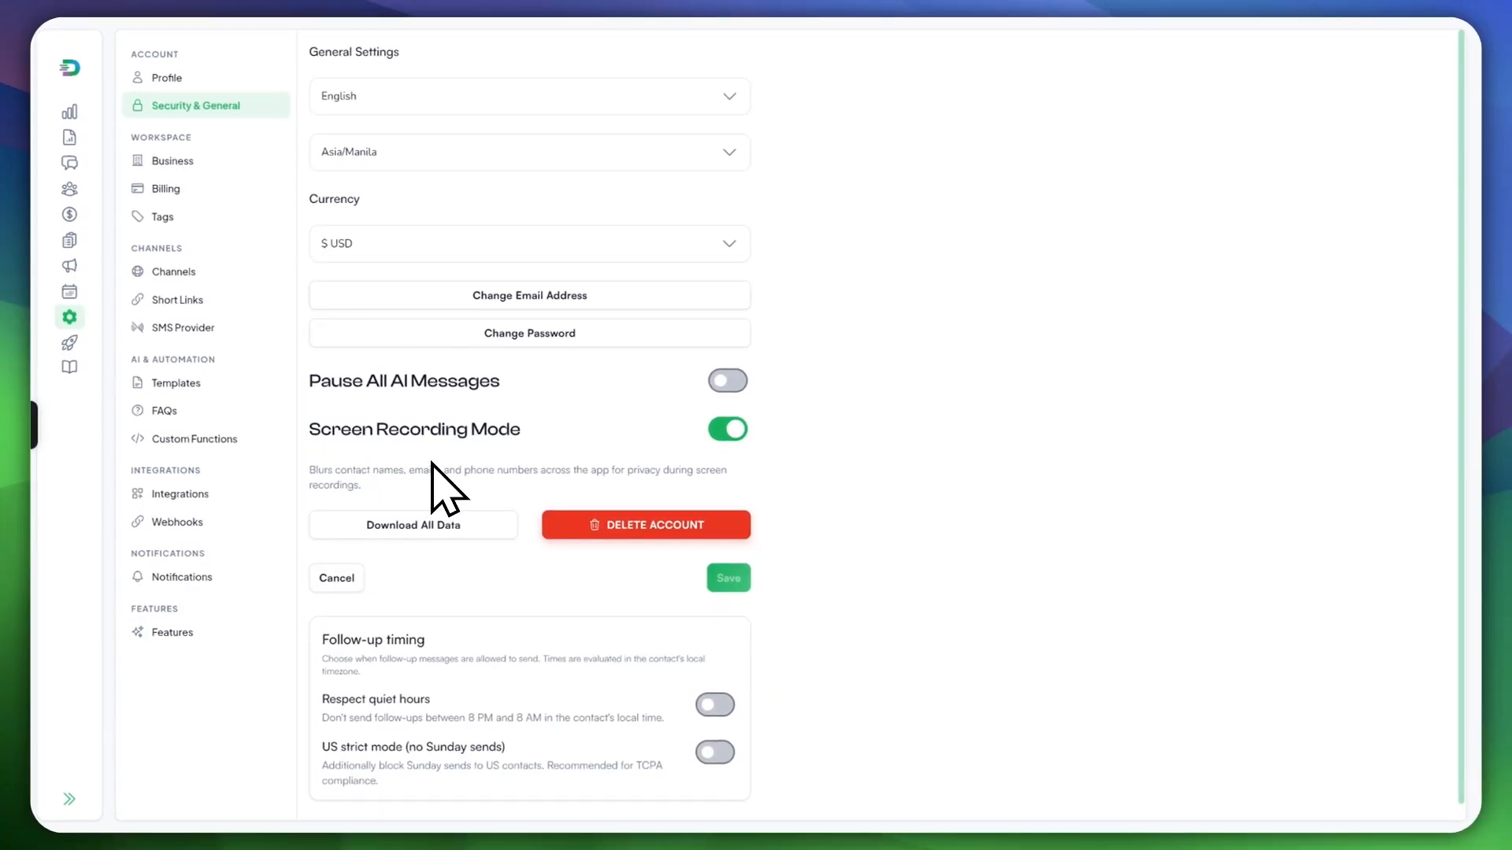
left_click(726, 429)
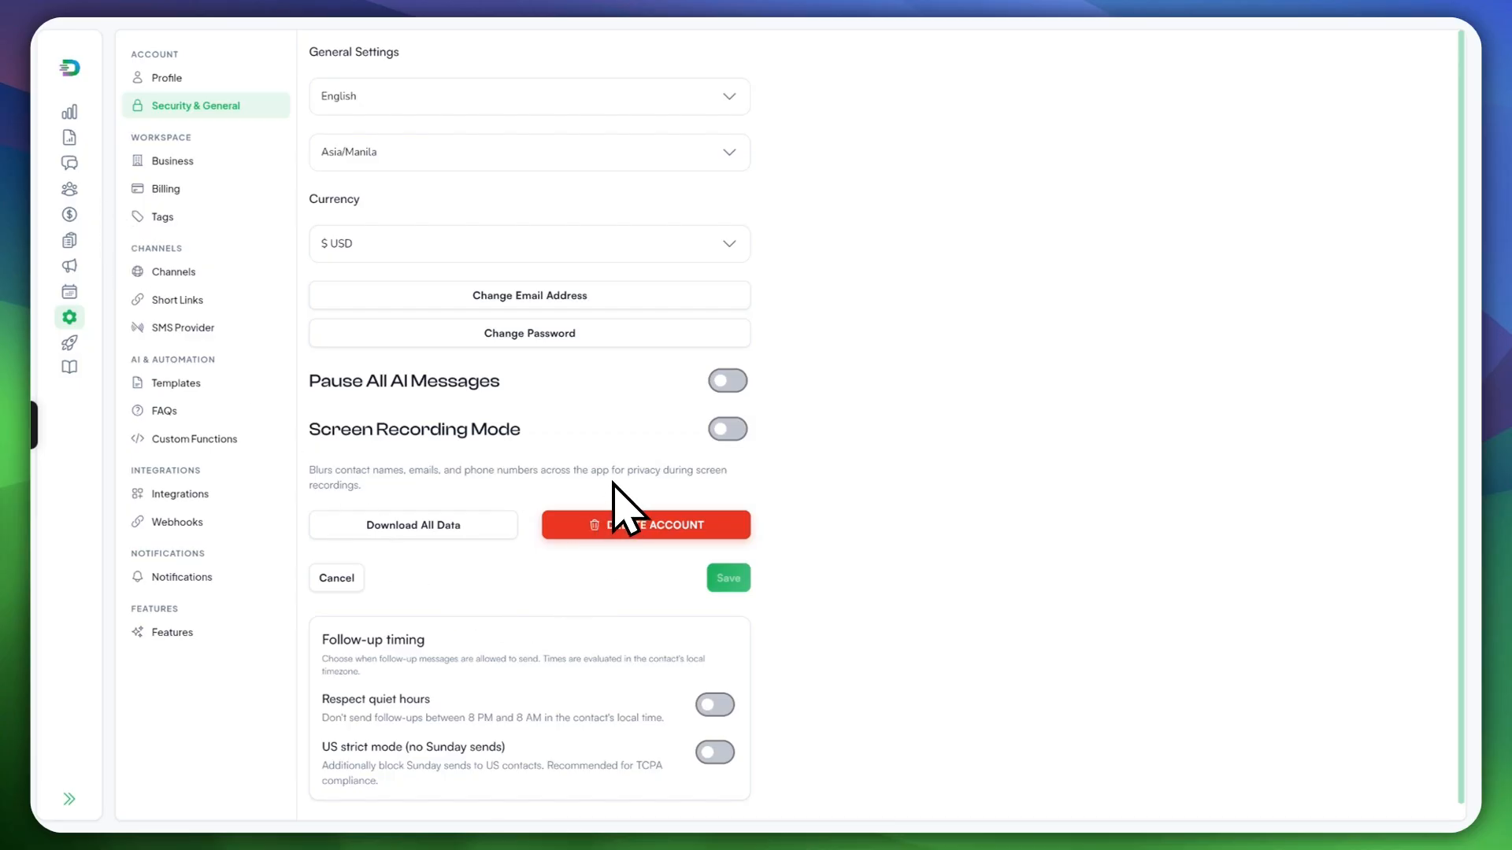
left_click(720, 429)
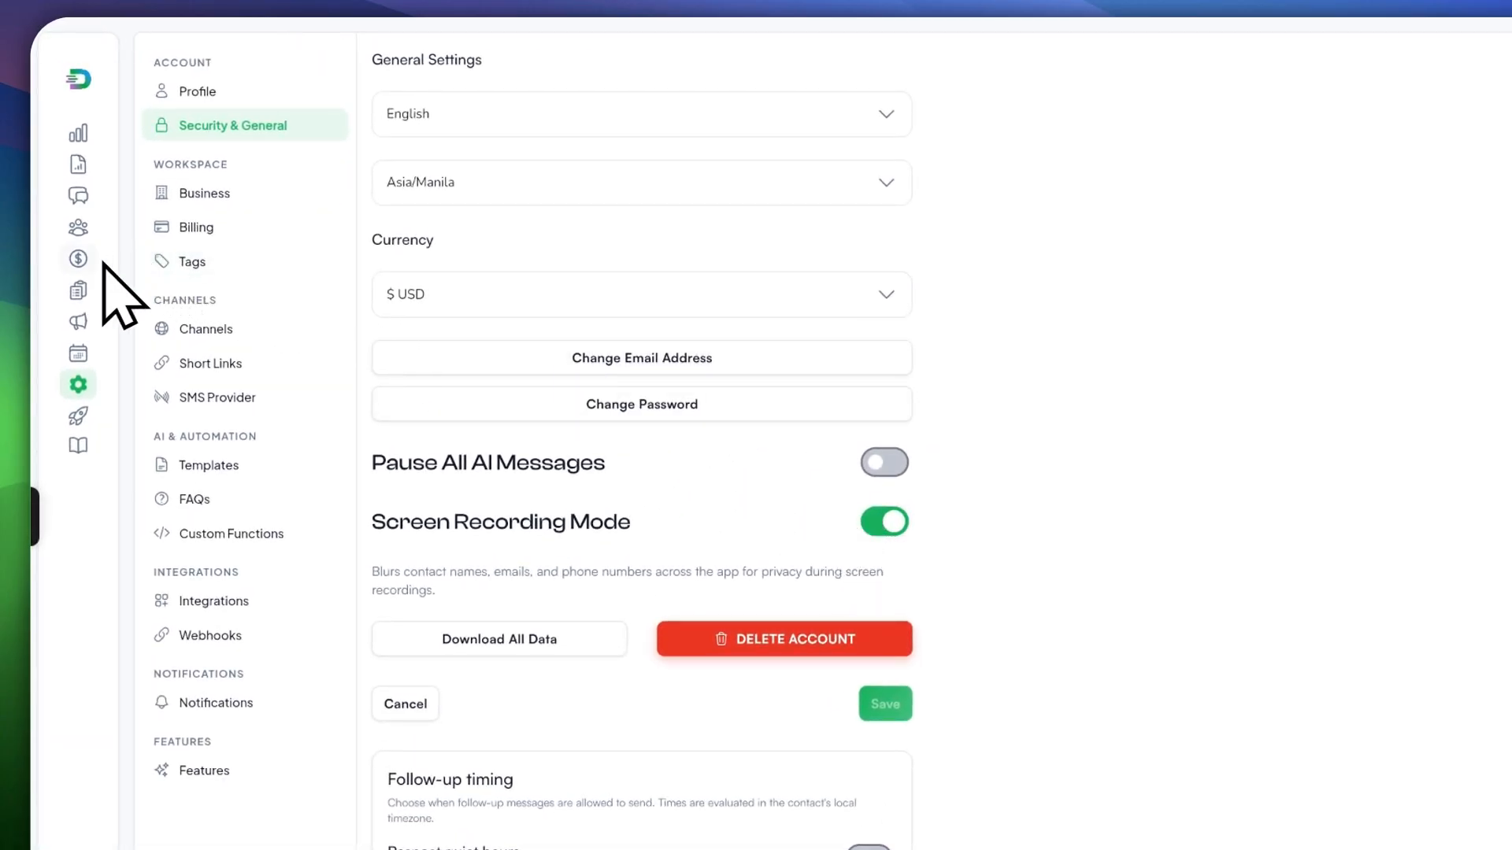
left_click(76, 227)
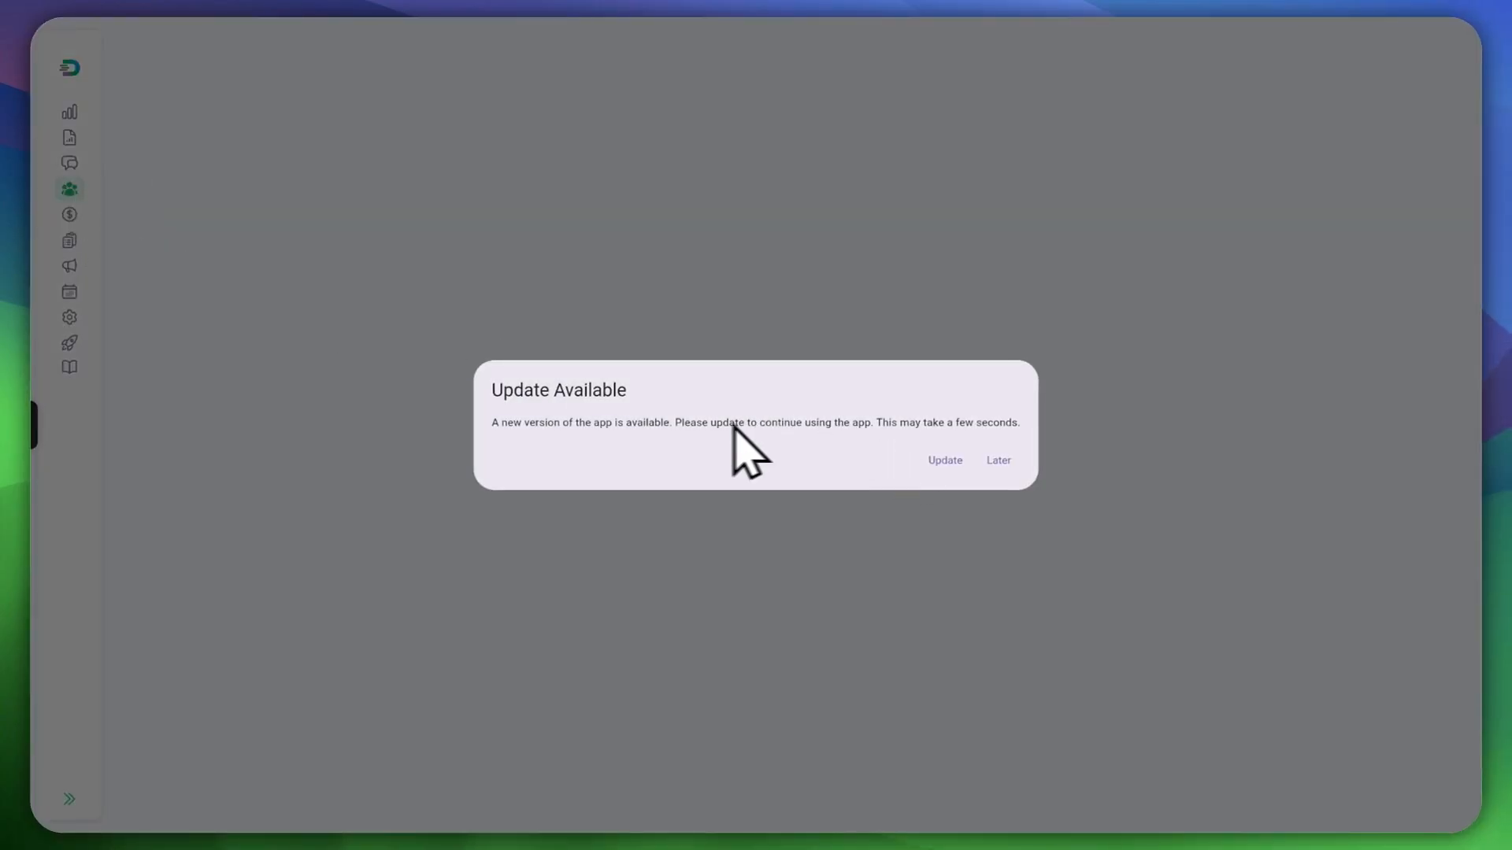
Step: Install the DM Champ update, then open Chats and the Profile settings page
left_click(945, 460)
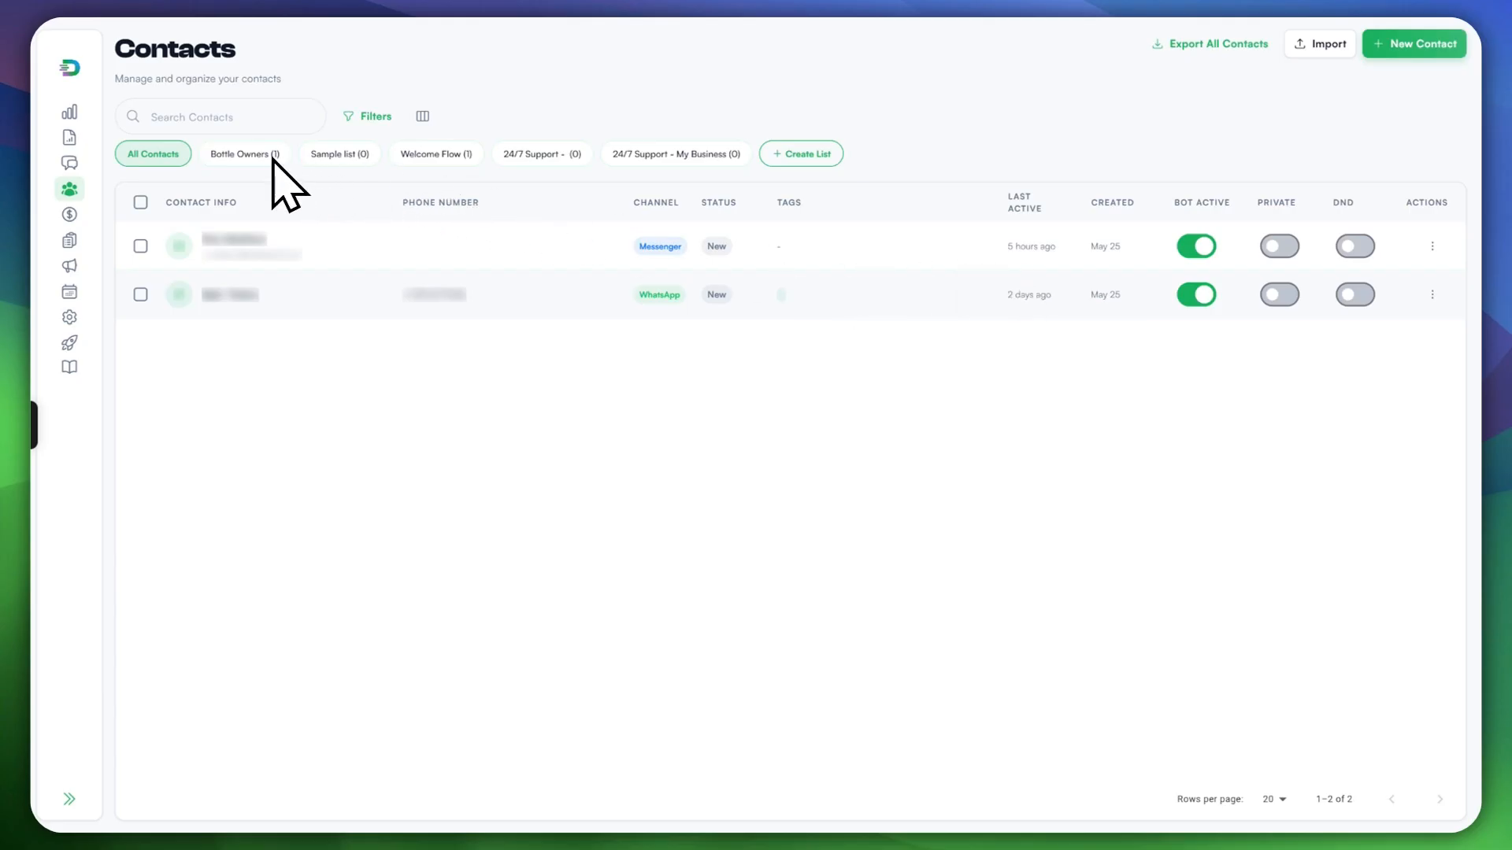
left_click(69, 163)
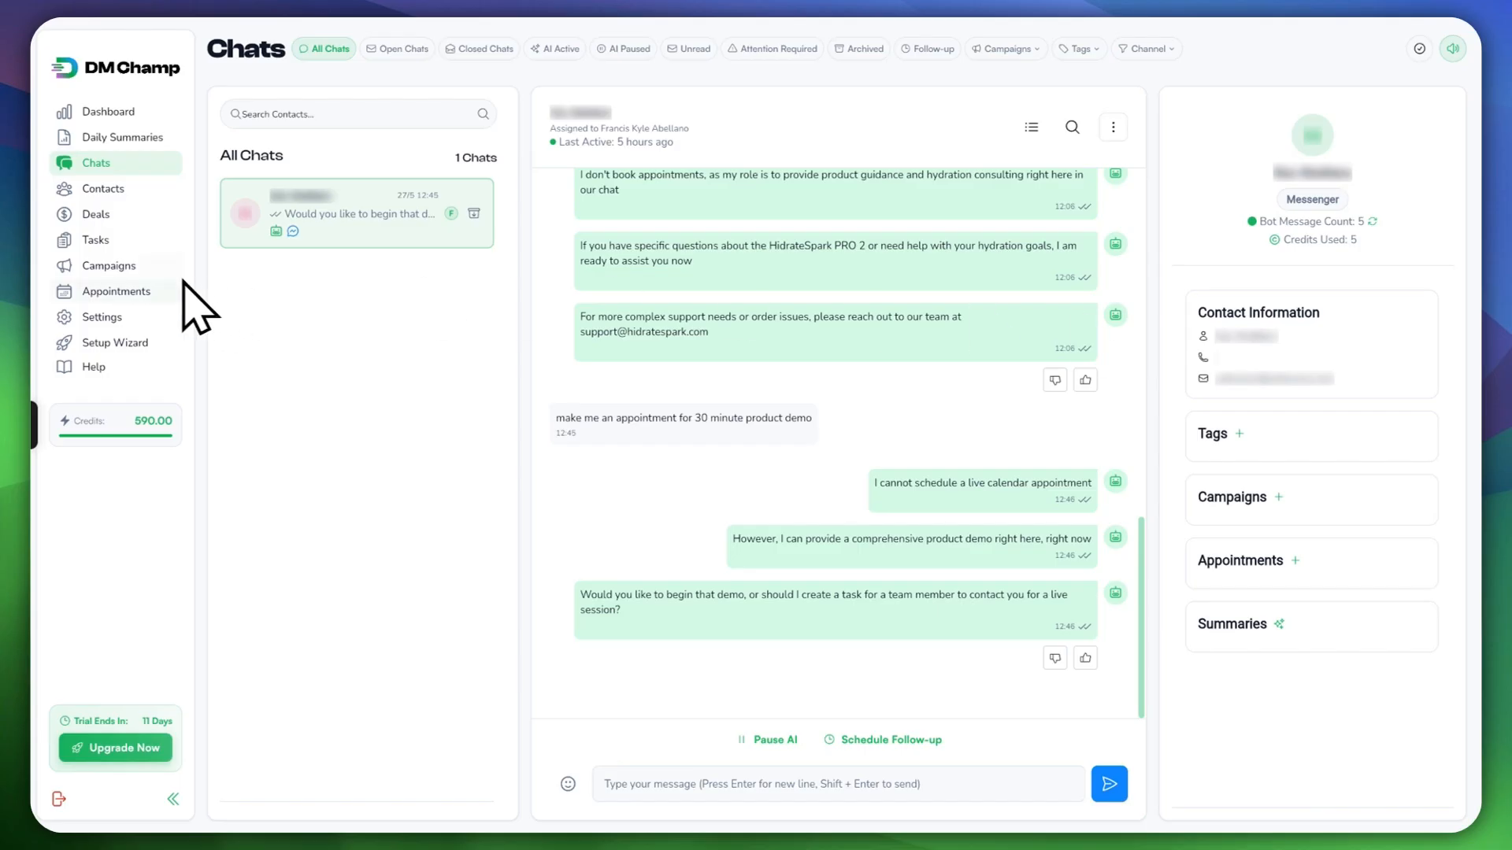
left_click(88, 317)
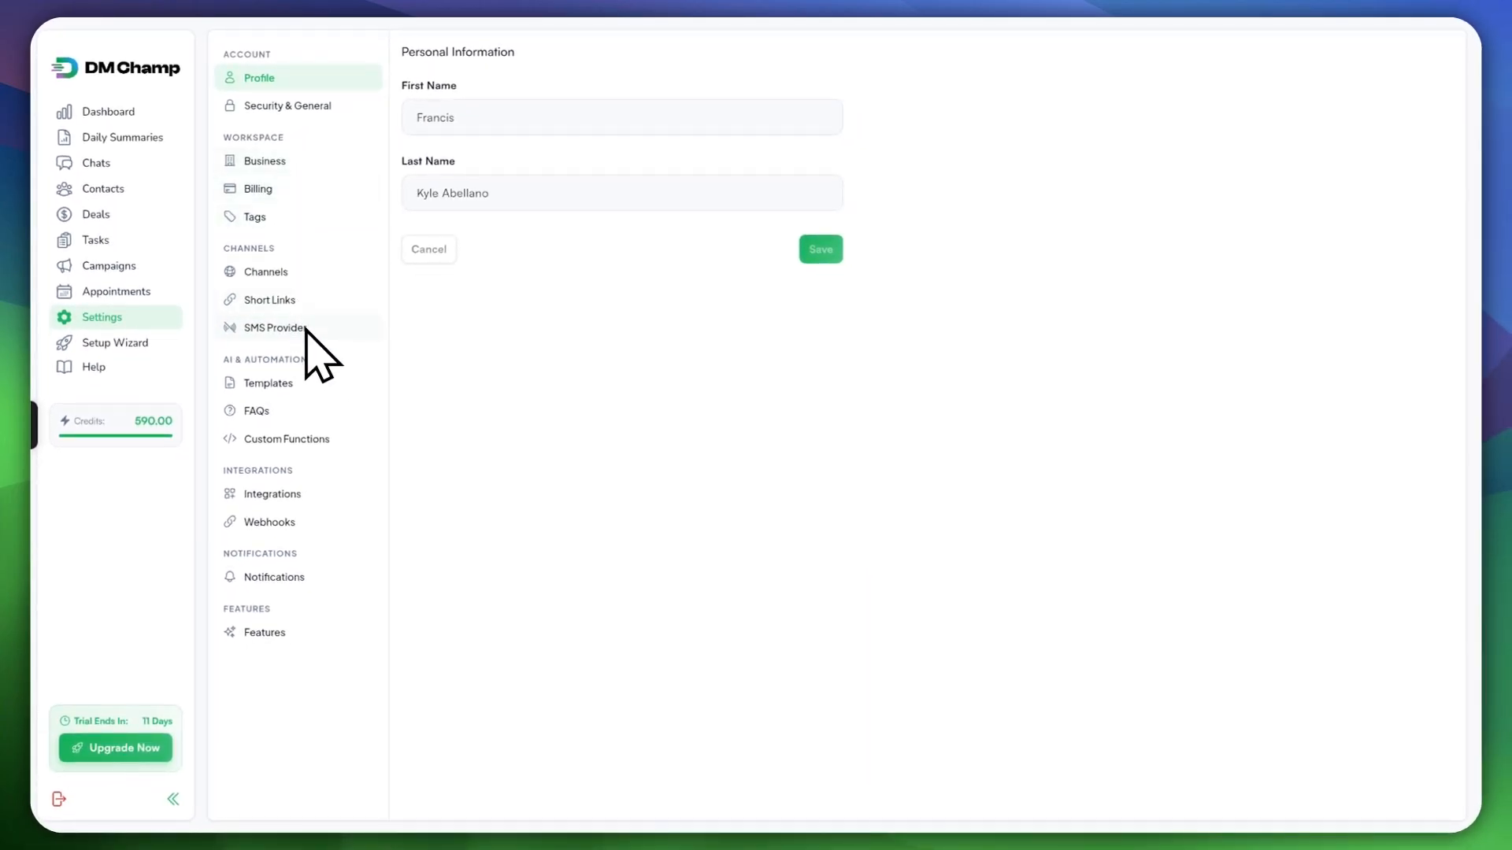
Step: Browse the Custom Functions, Templates, Security & General, Business, Billing, Tags and Channels settings pages
left_click(313, 439)
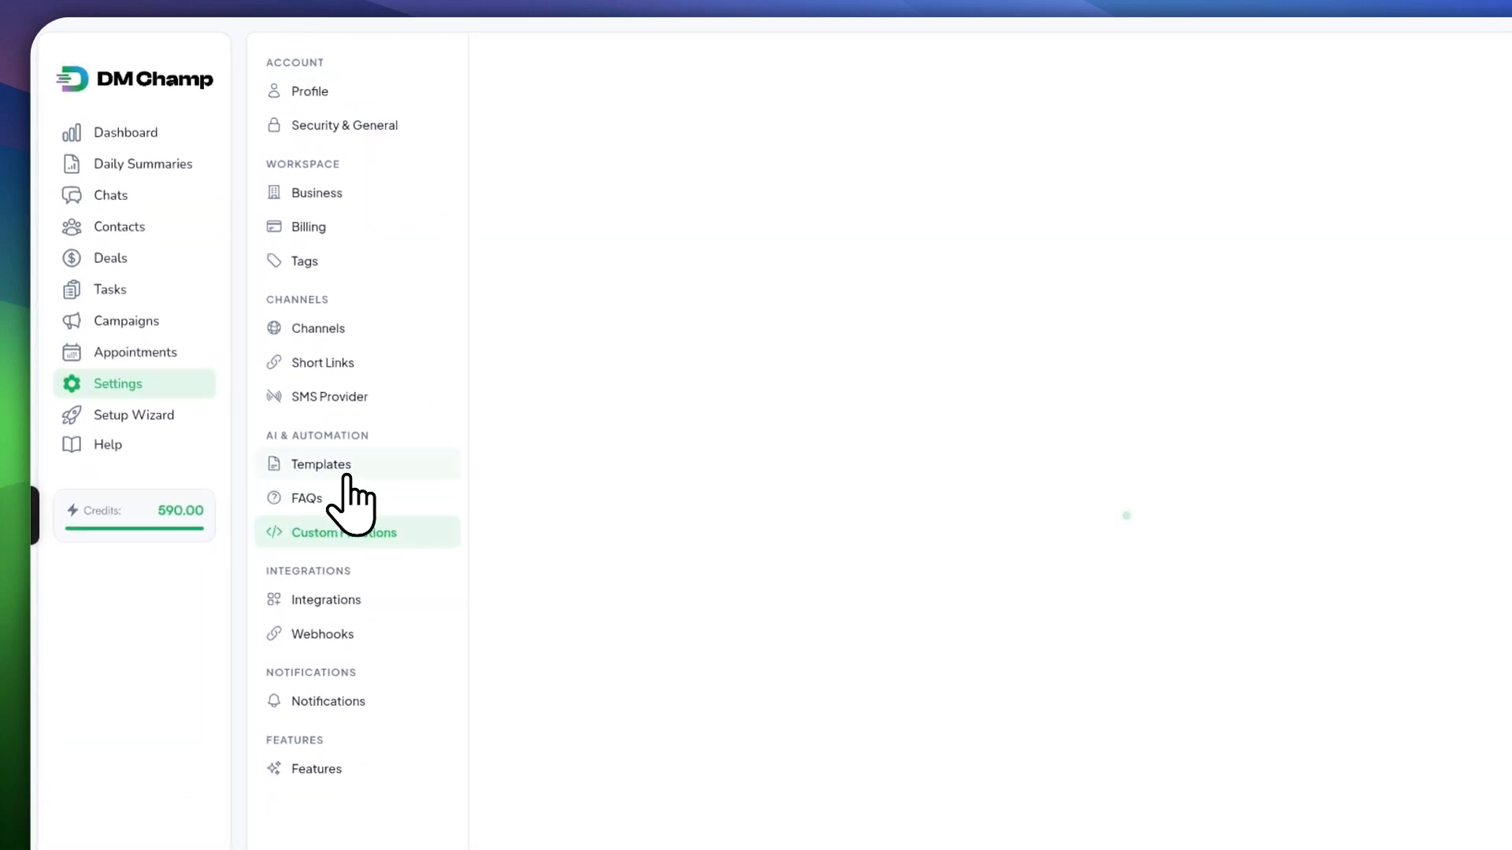
left_click(347, 471)
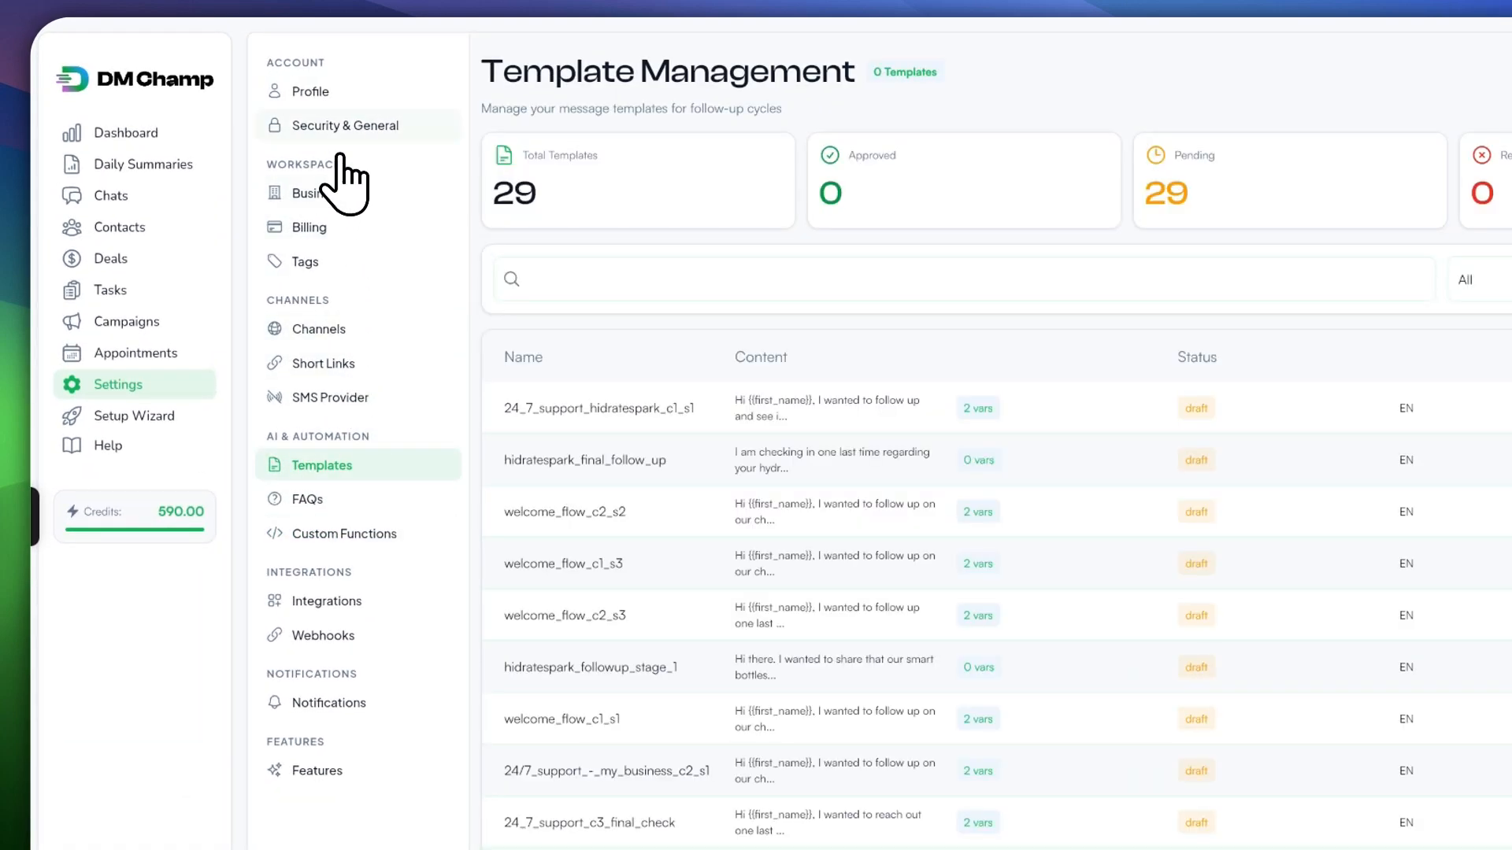
left_click(370, 128)
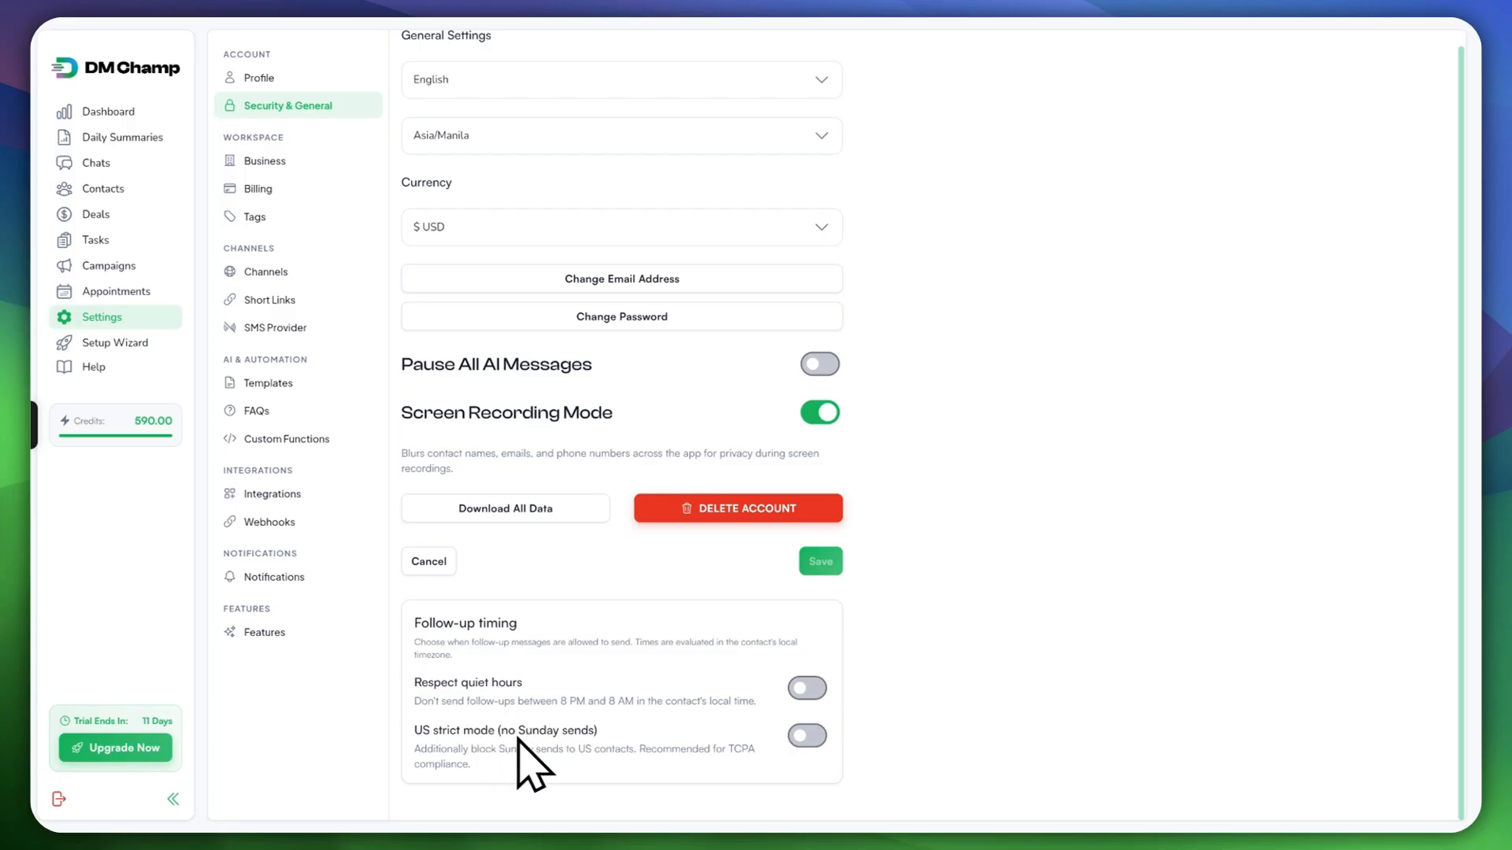
left_click(260, 163)
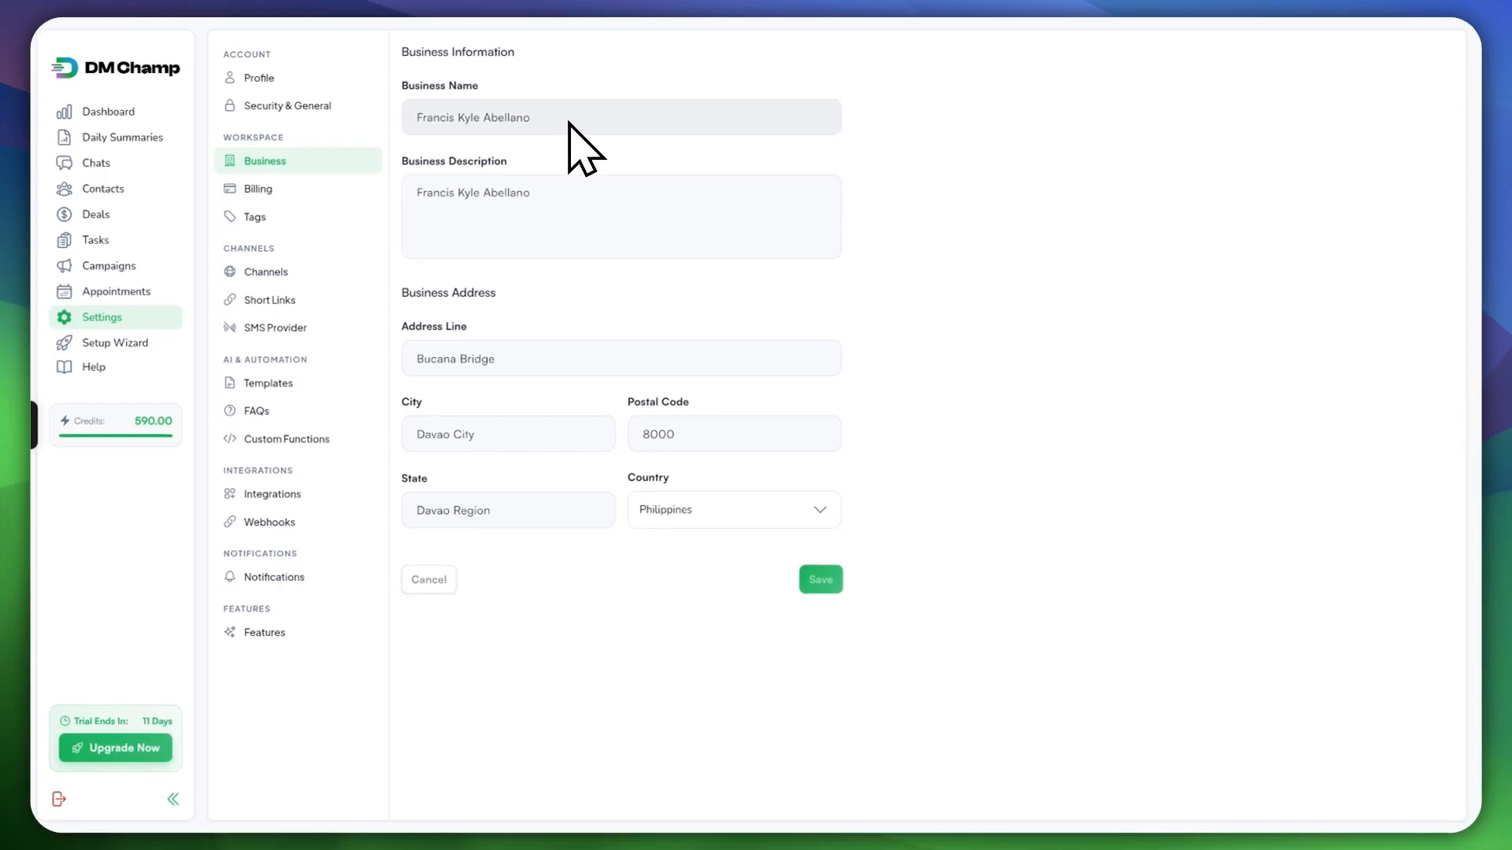
left_click(259, 189)
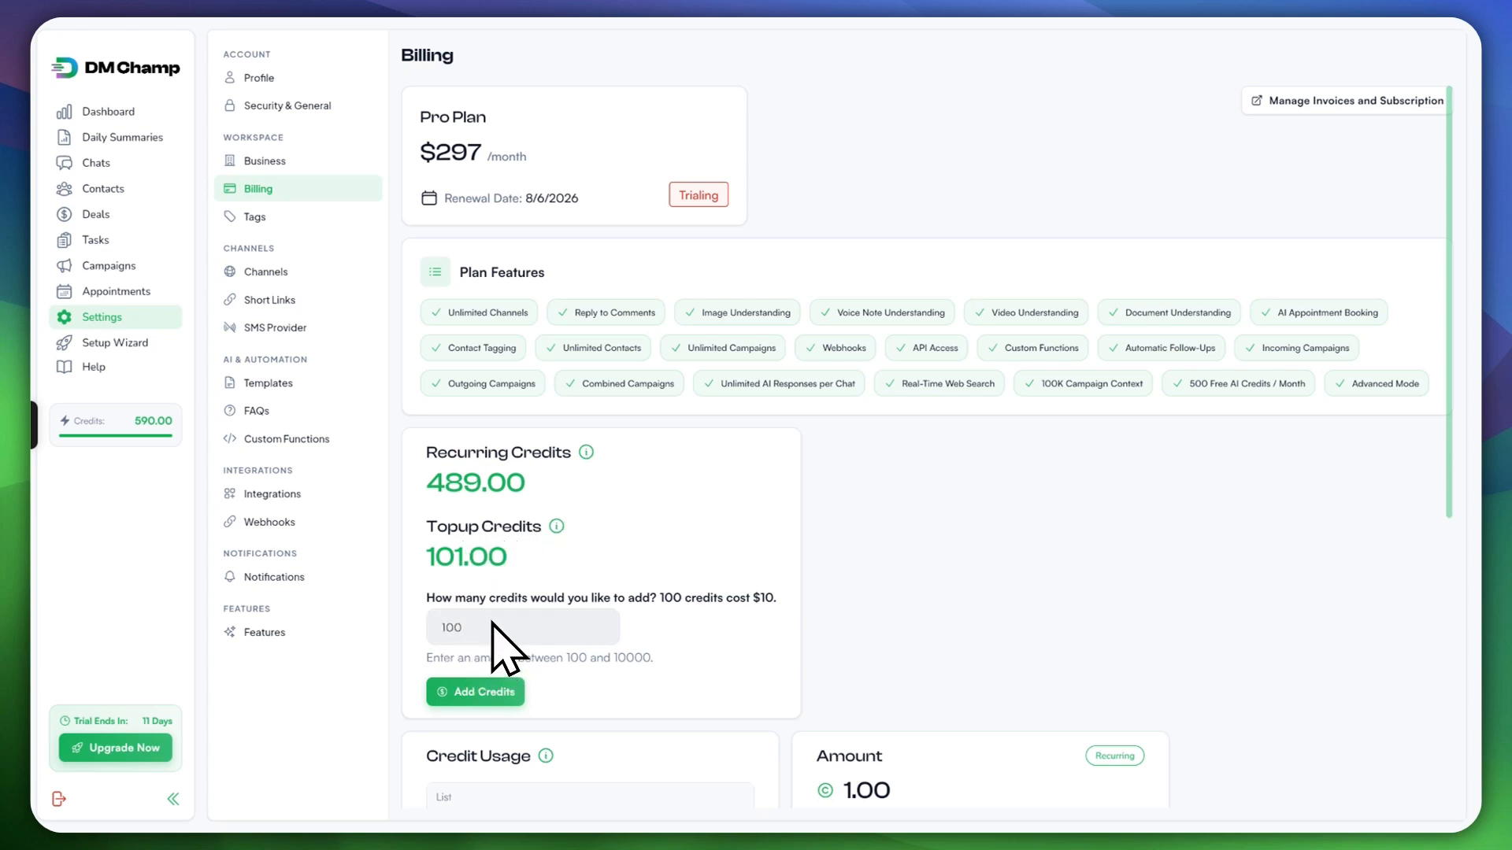
left_click(285, 219)
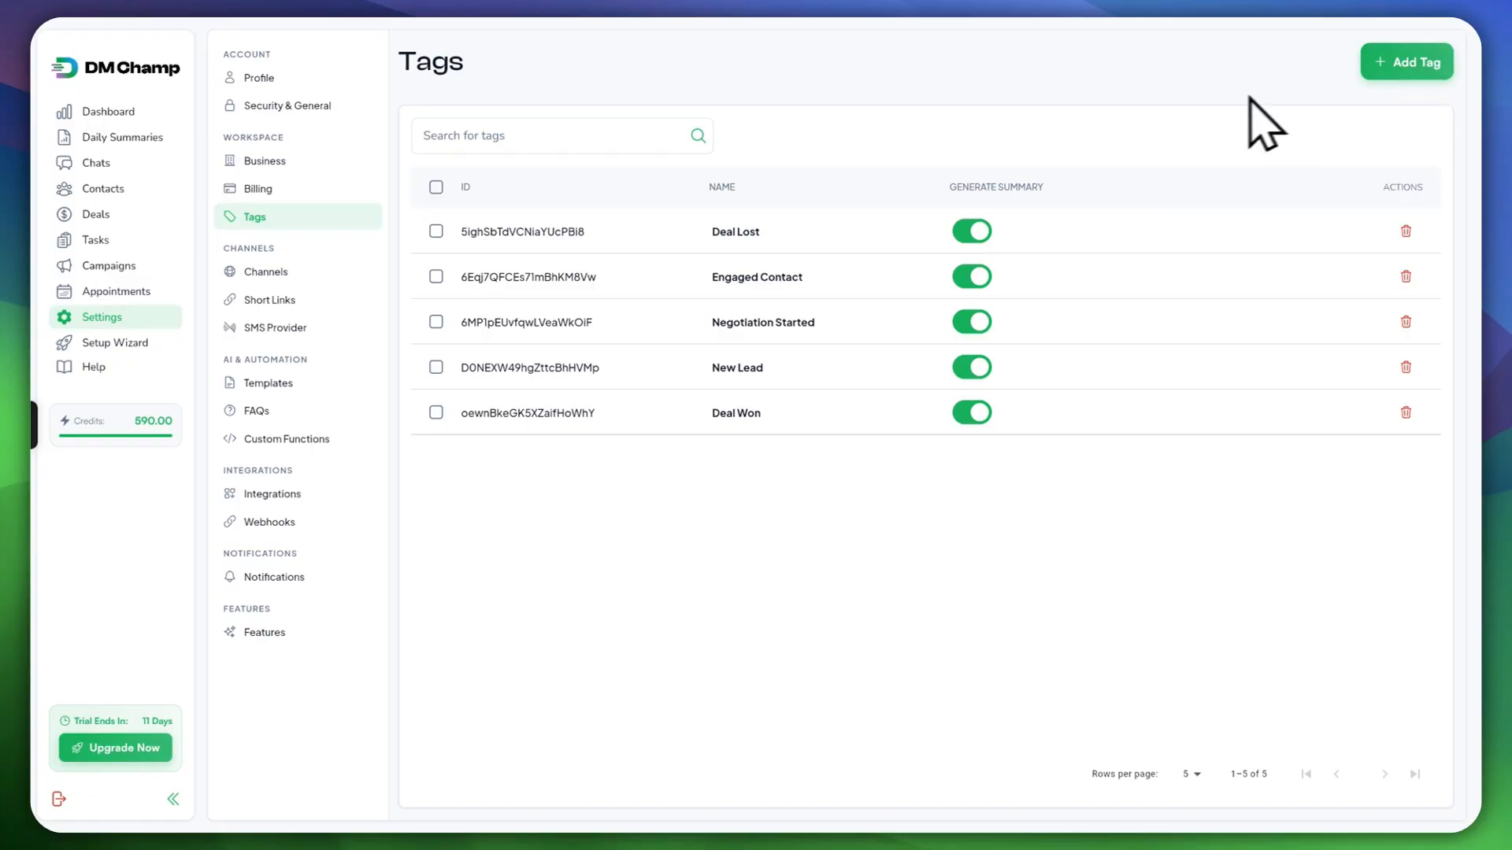
left_click(275, 272)
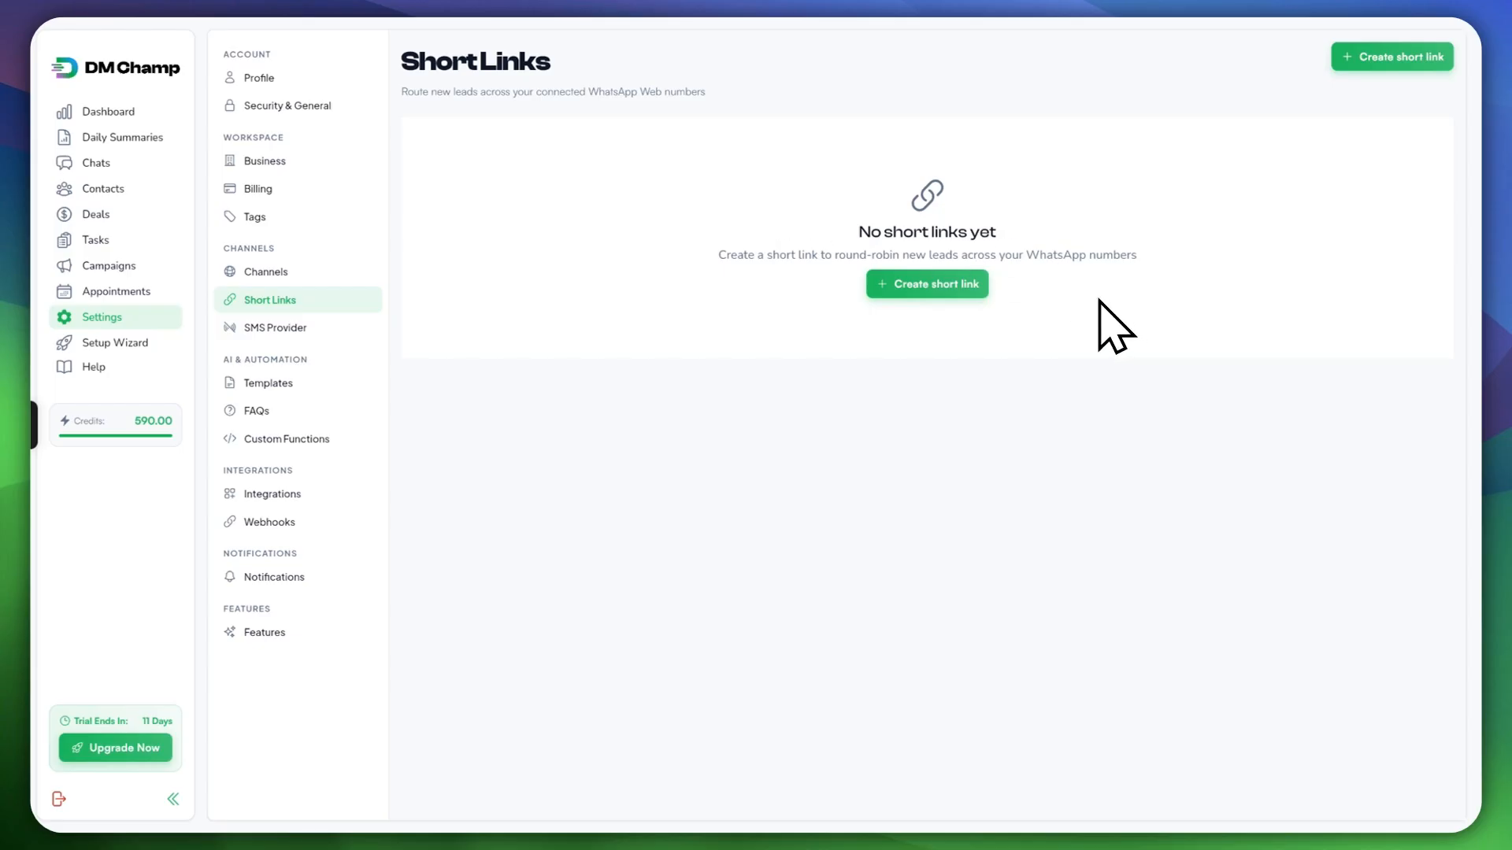
Step: Start a new short link, close the form unsaved, and open the SMS Provider settings
left_click(973, 290)
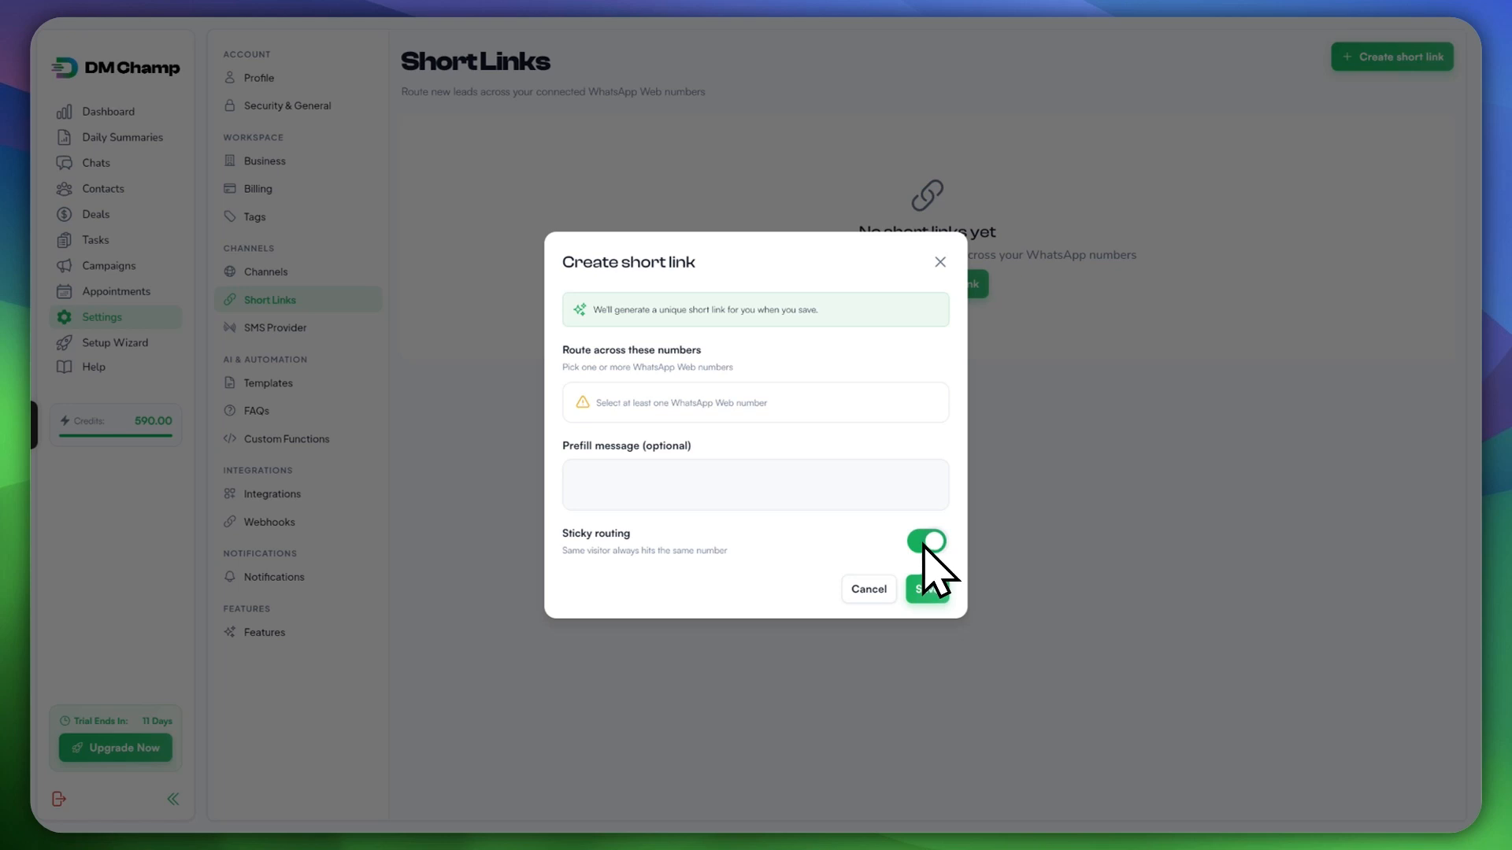
left_click(940, 265)
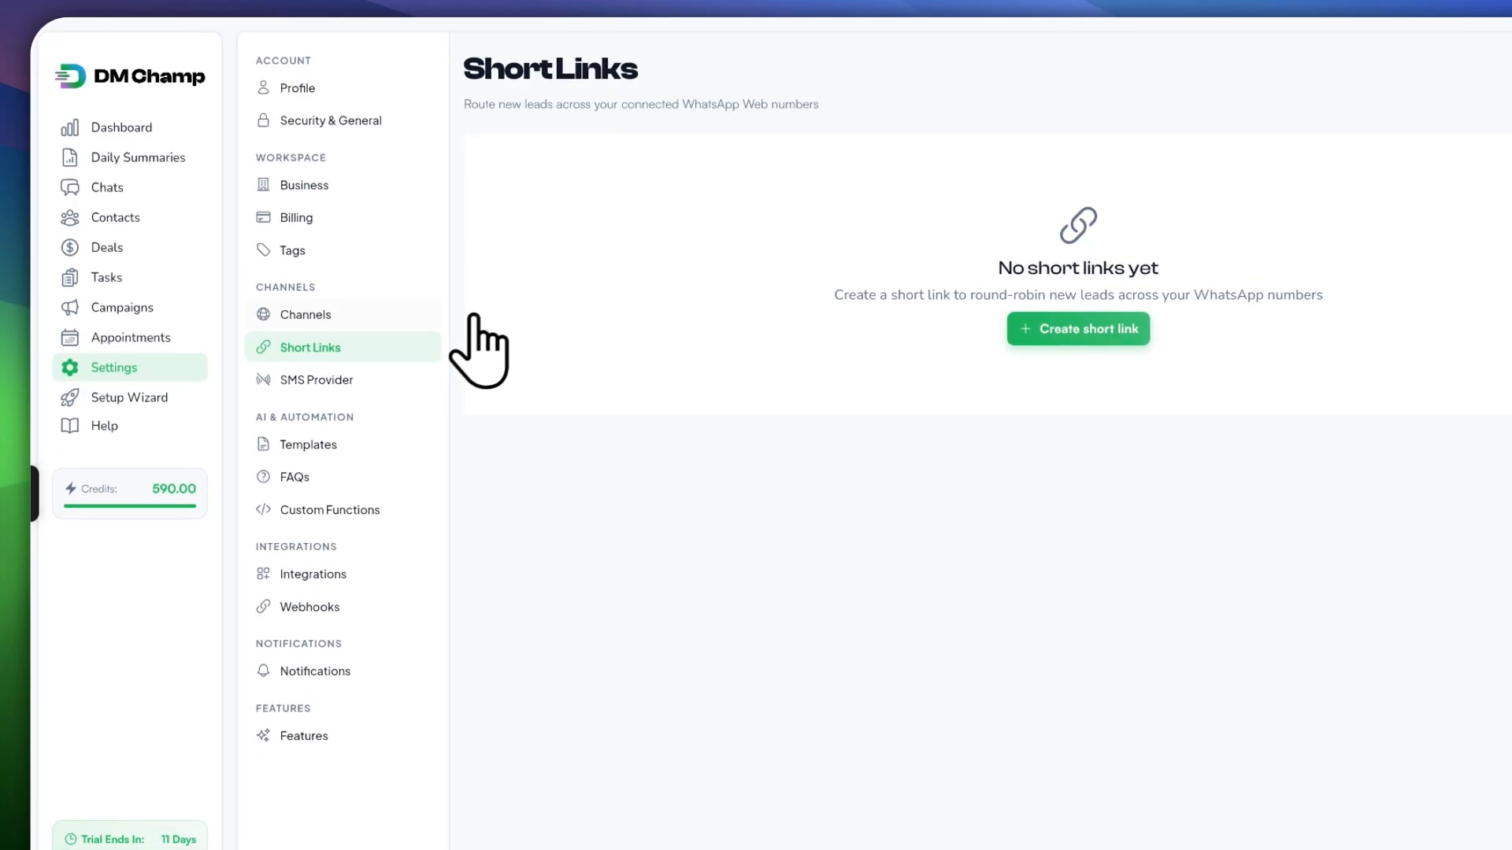
left_click(383, 383)
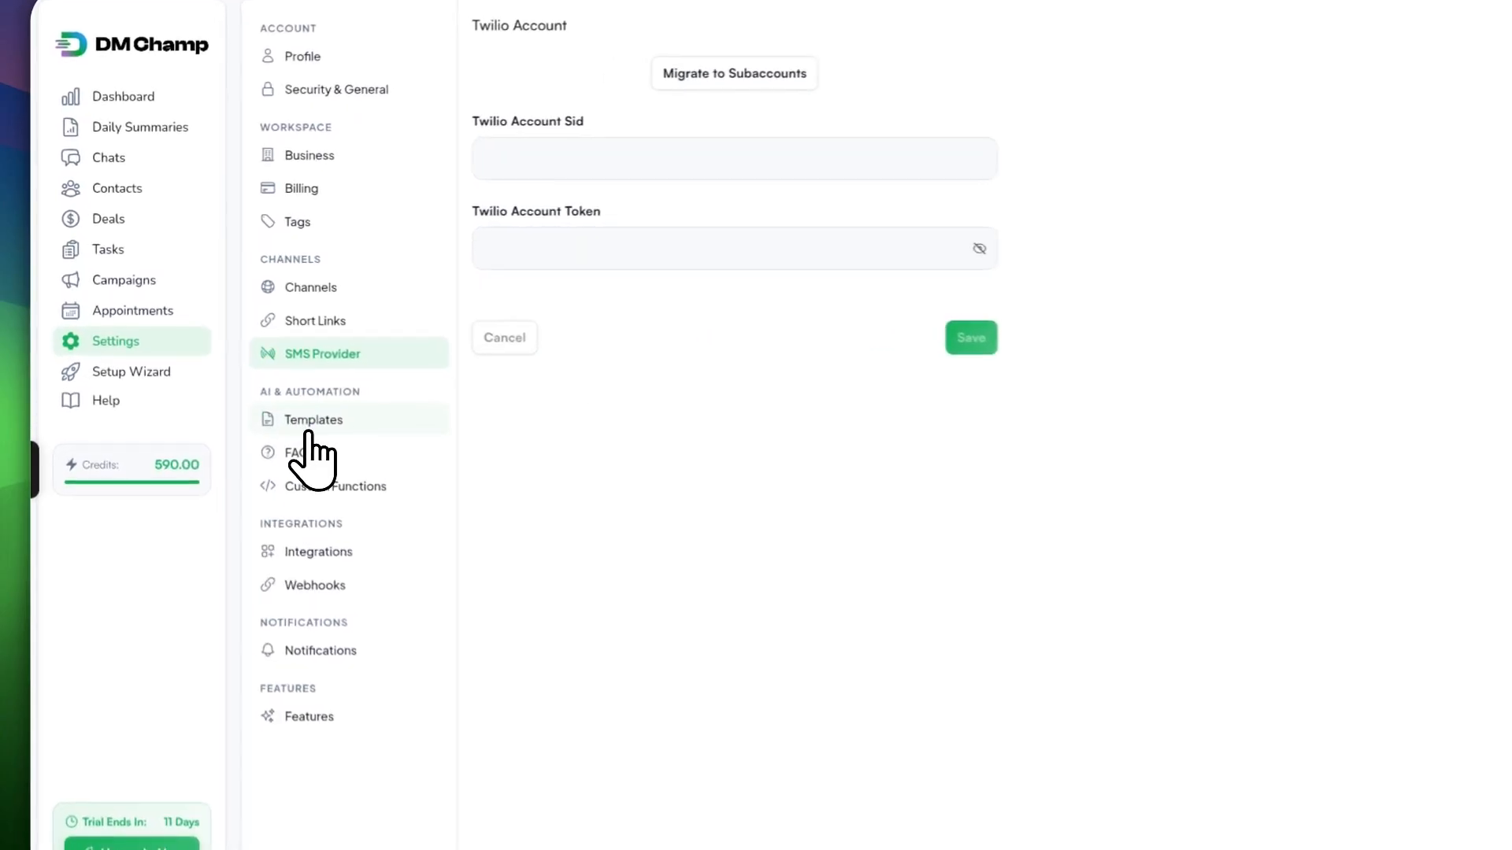
Step: Open the template list and scroll through the 29 draft templates
left_click(309, 432)
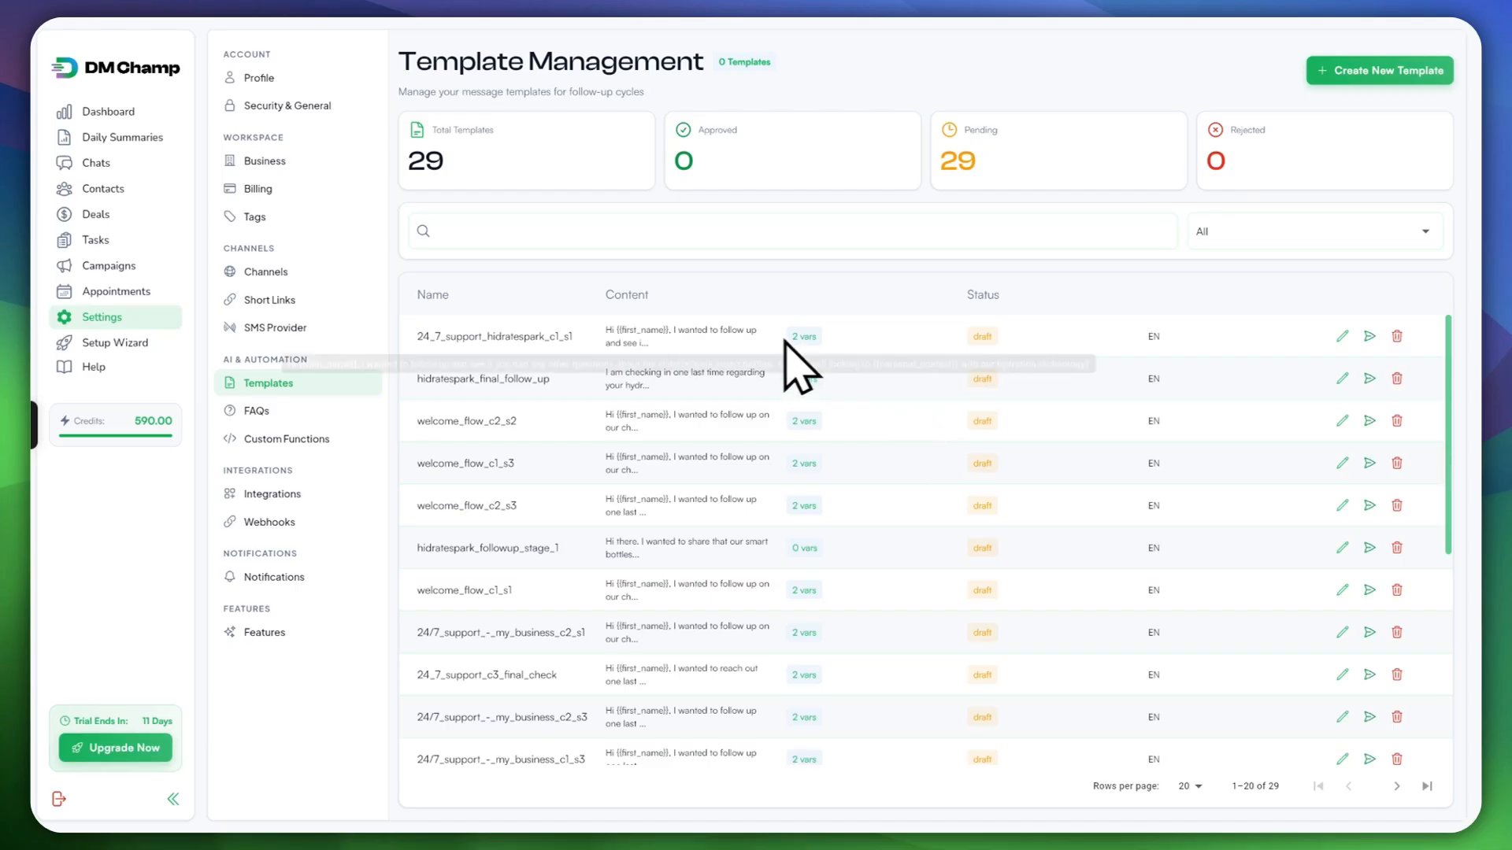
scroll(969, 583, "down", 5)
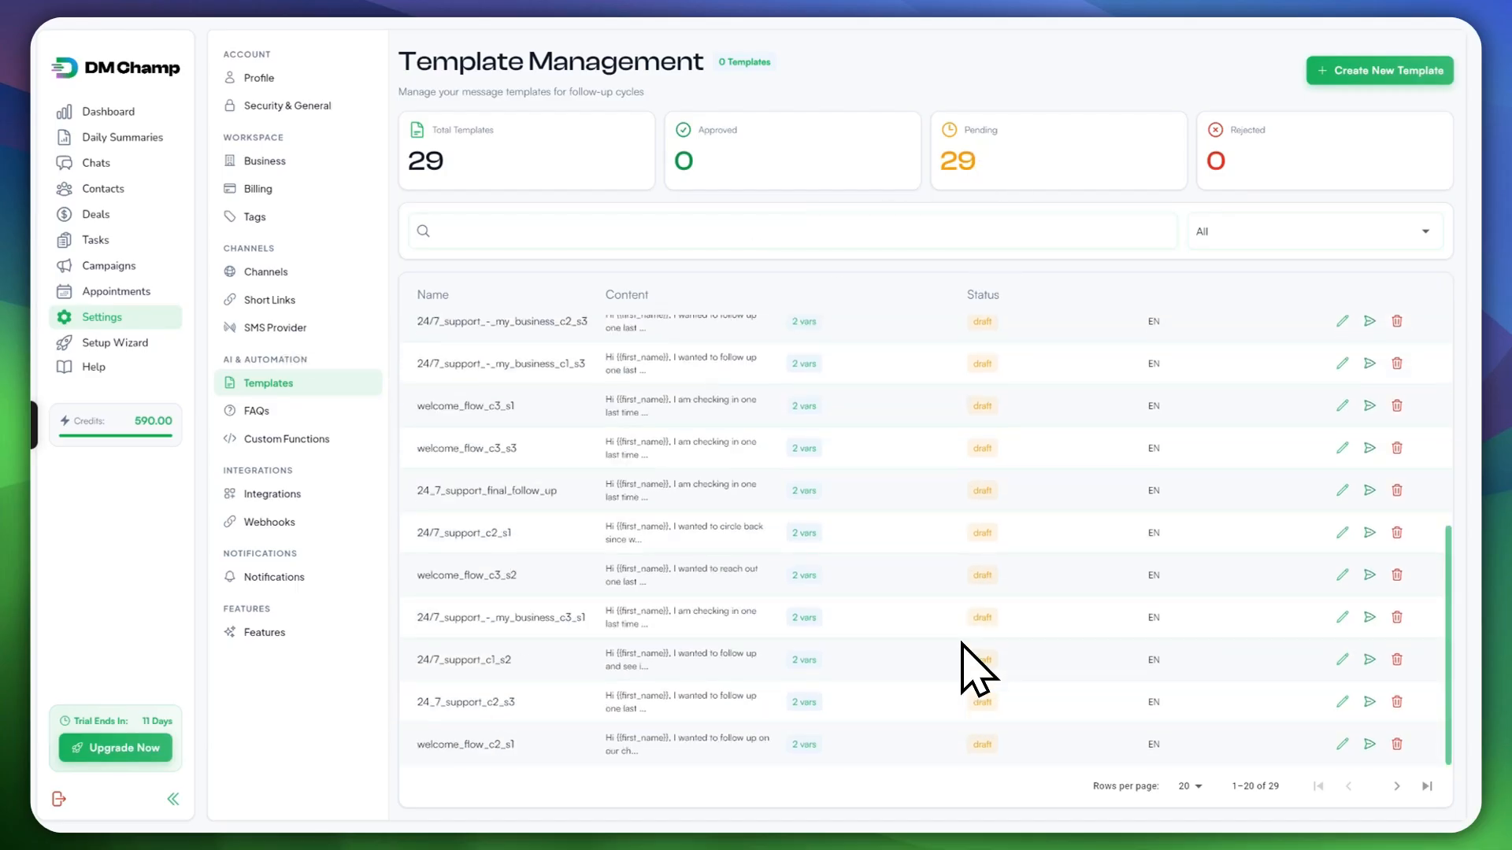
scroll(968, 654, "up", 5)
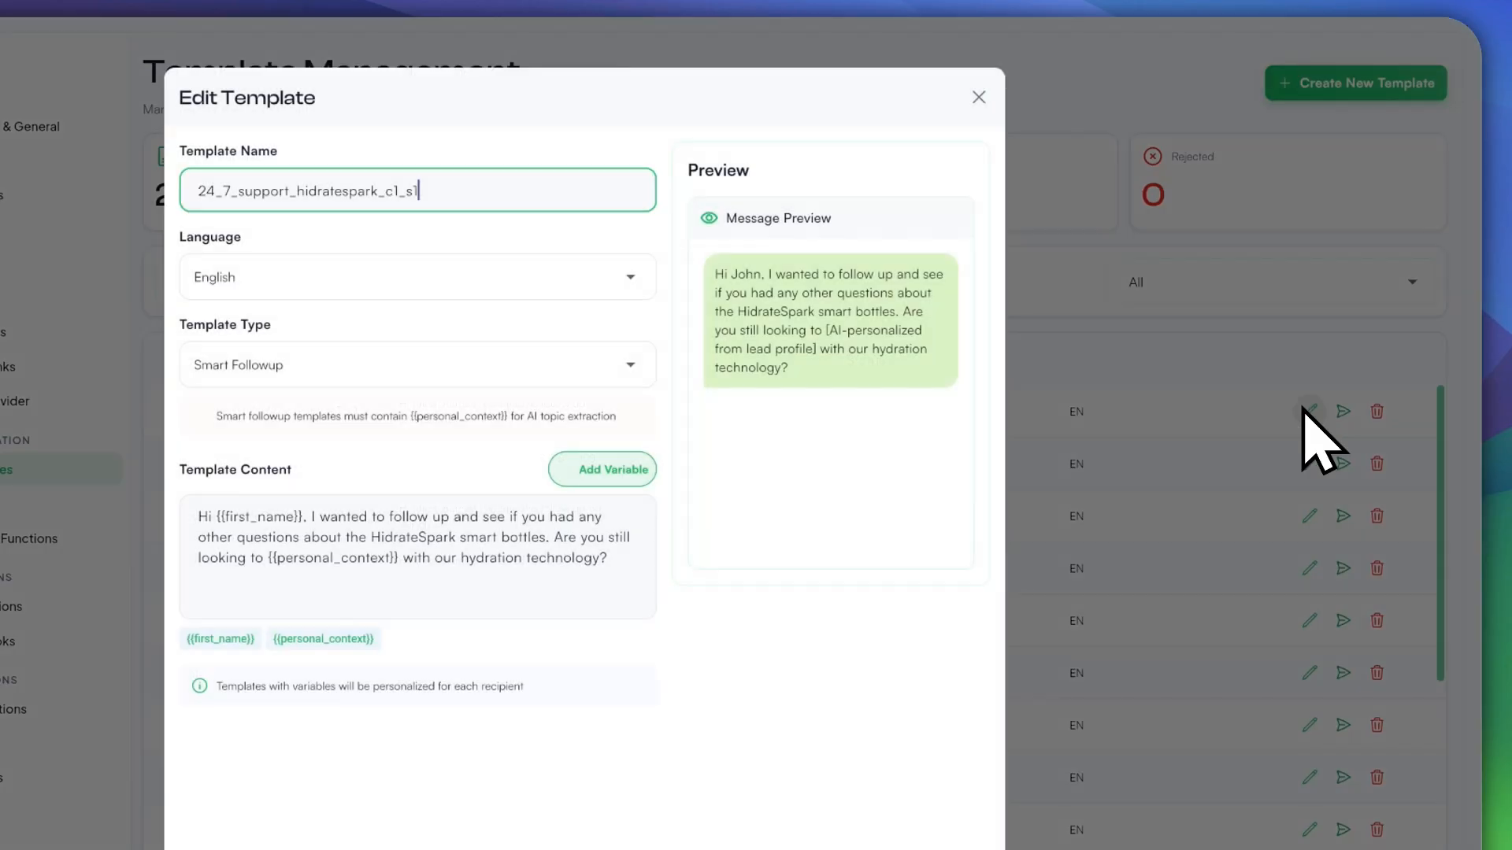
Step: Update the 24_7_support_hidratespark_c1_s1 template, submit it for approval, then open SMS Provider settings
left_click(1295, 416)
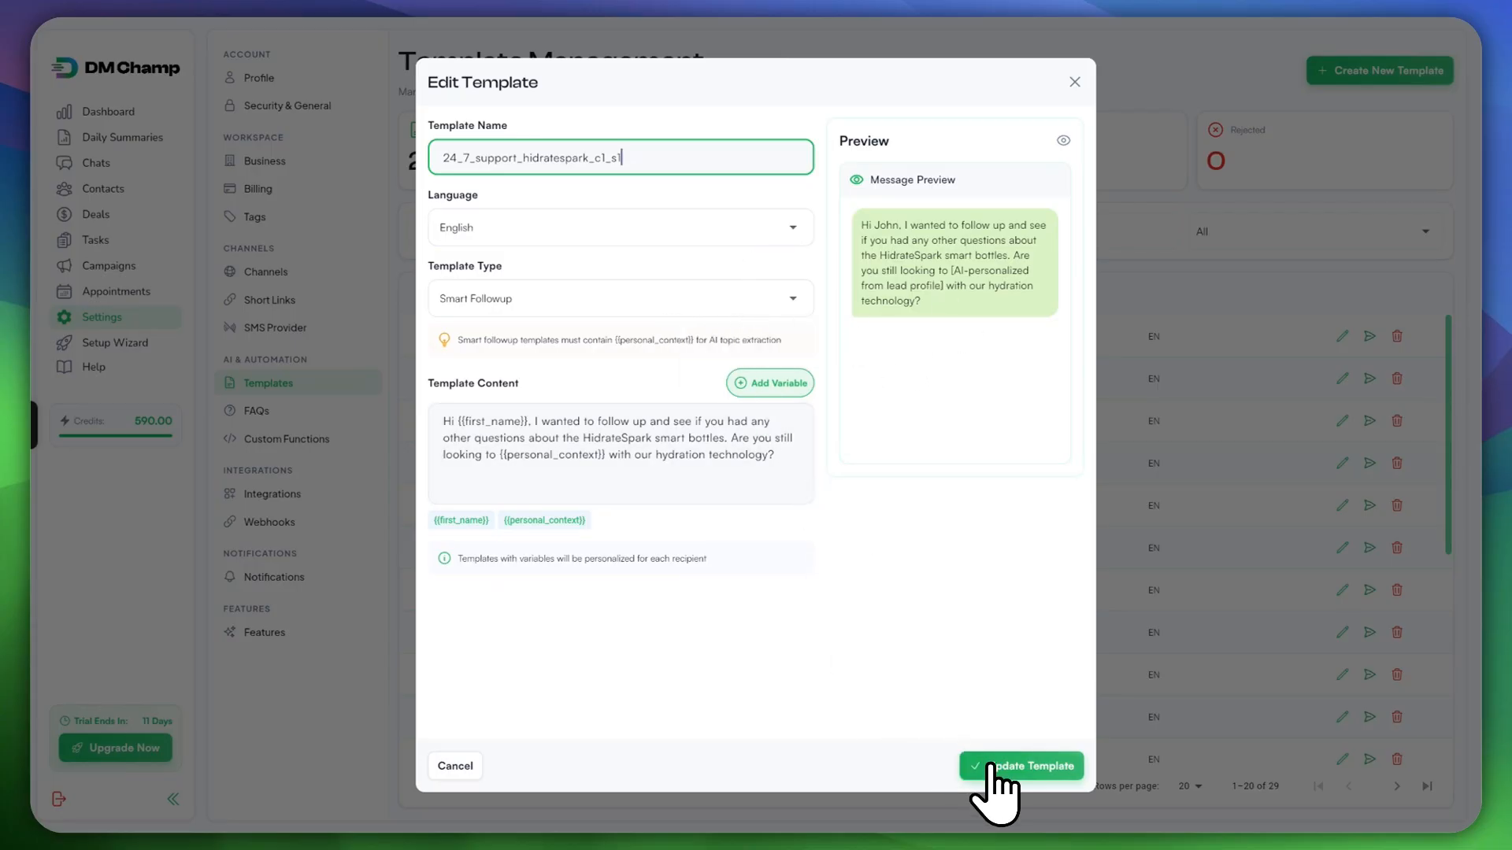
left_click(992, 765)
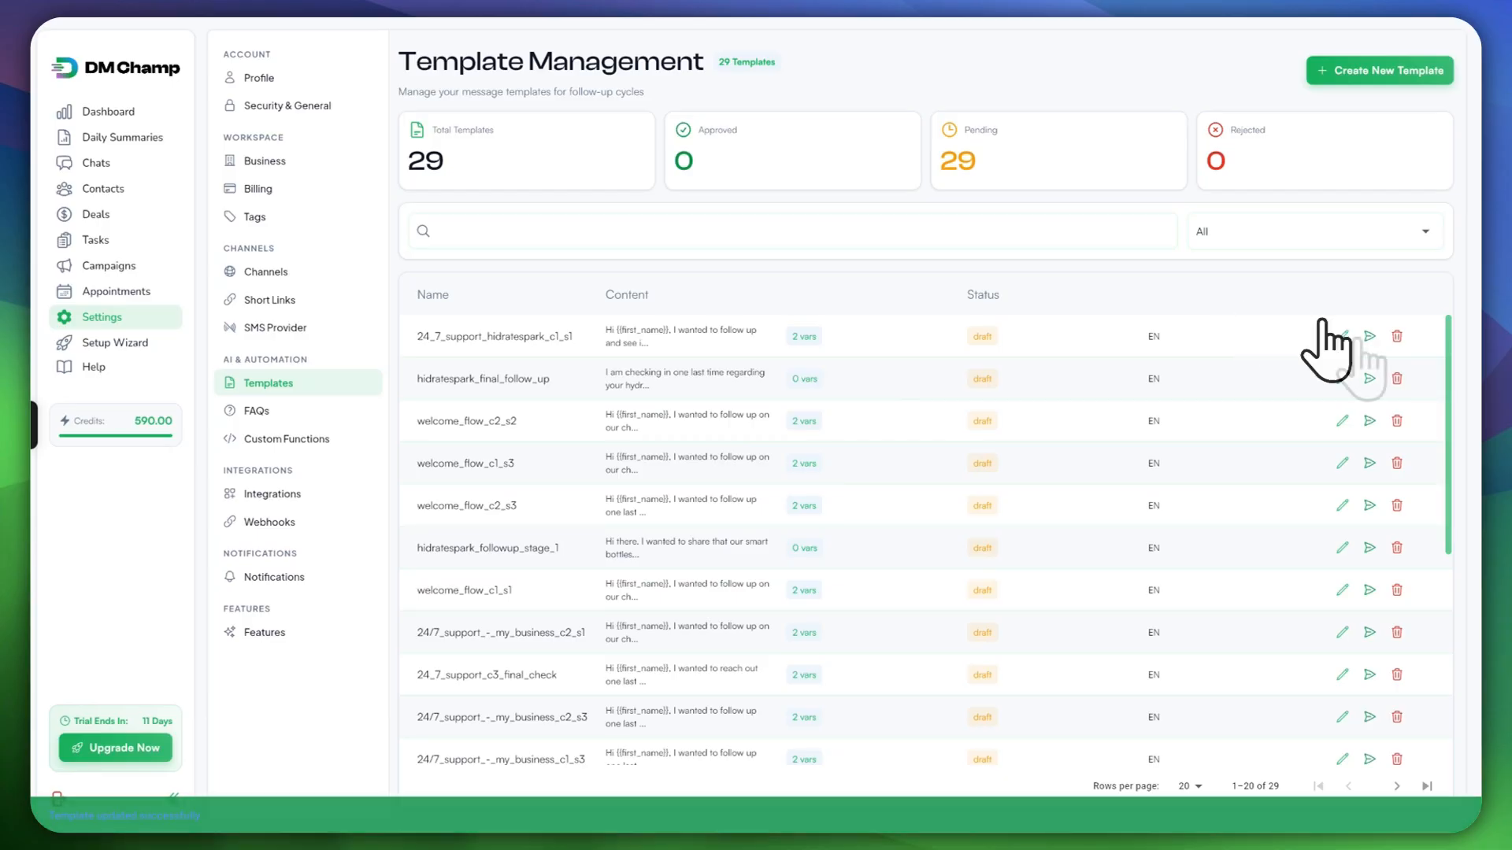
left_click(1367, 339)
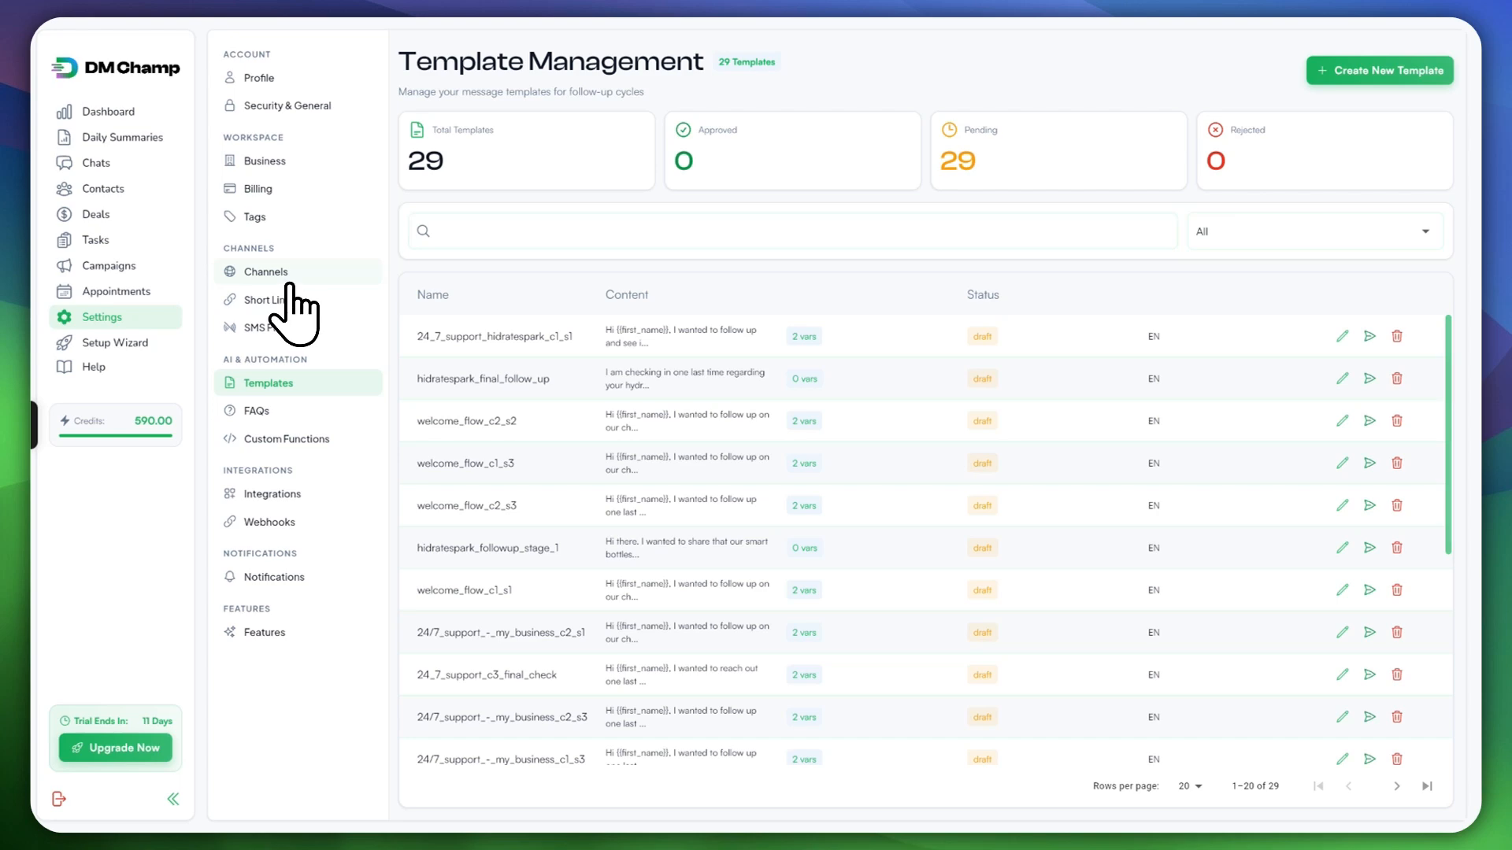
left_click(256, 327)
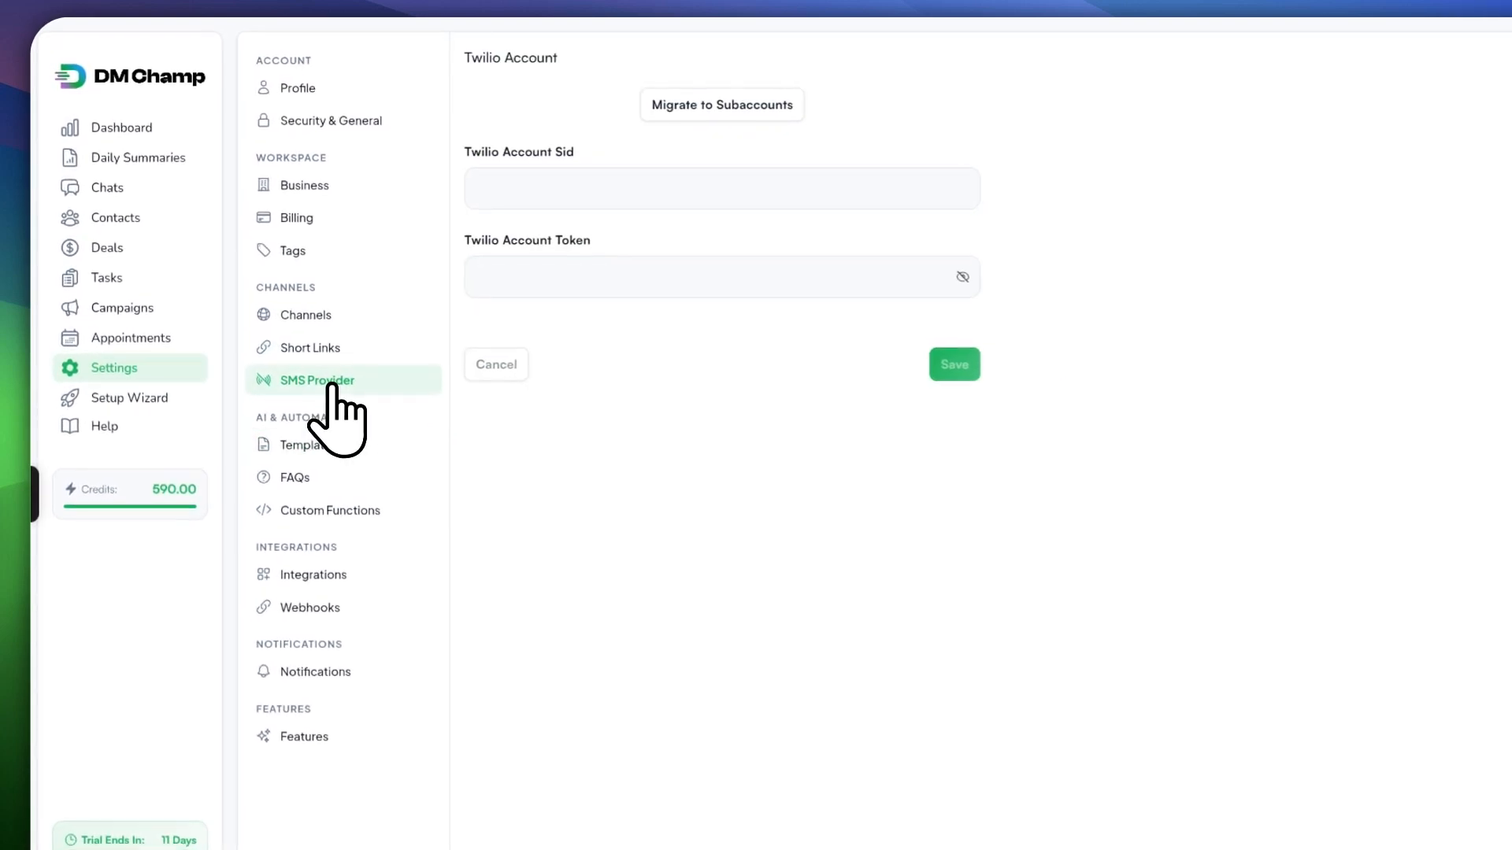
Step: Scroll through the 29 pending templates, then open FAQ Management showing 192 FAQs
left_click(362, 447)
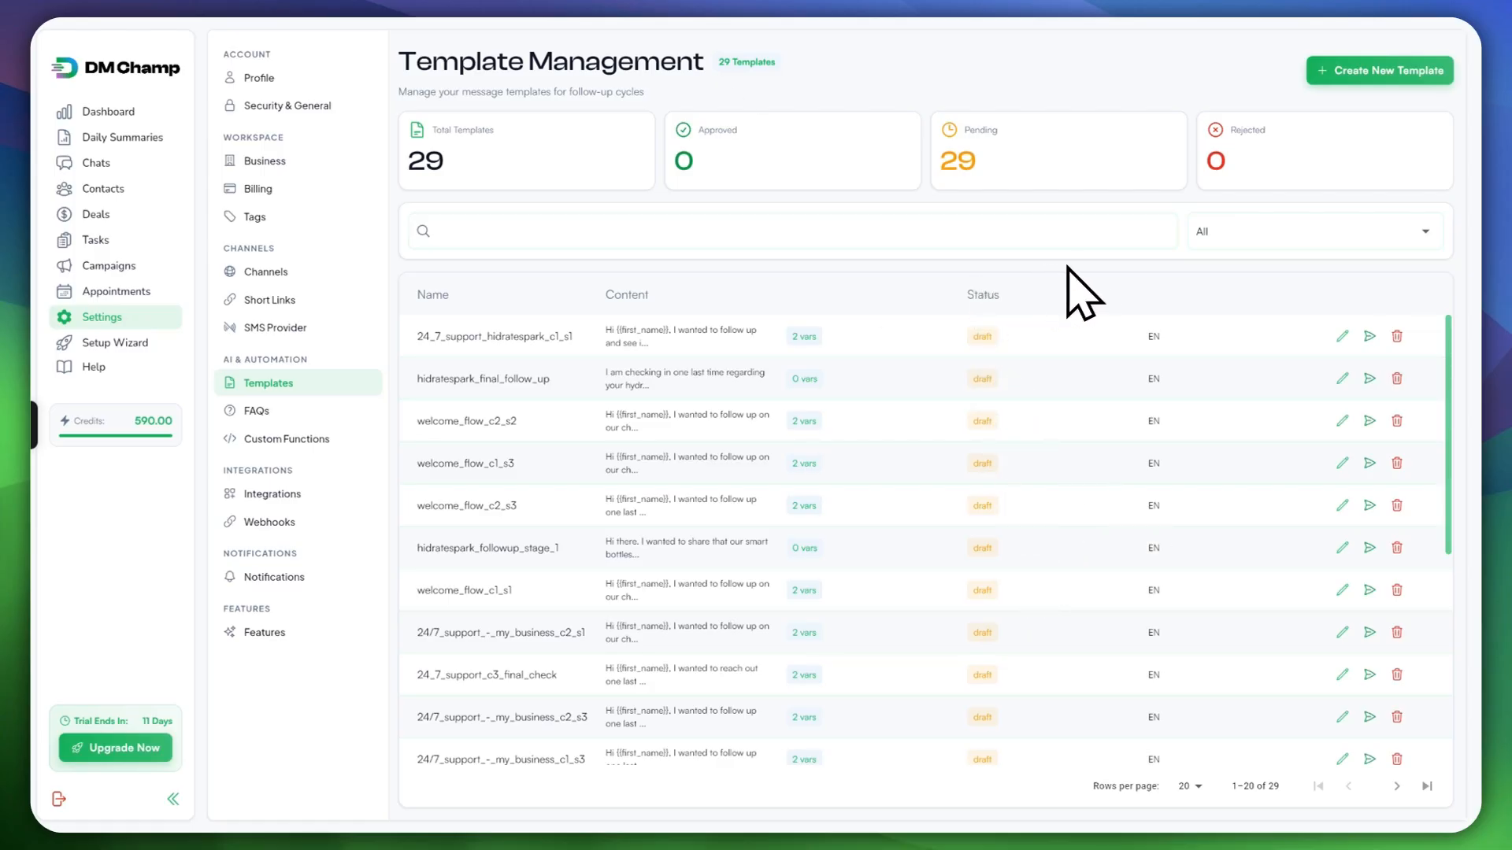
scroll(1044, 469, "down", 3)
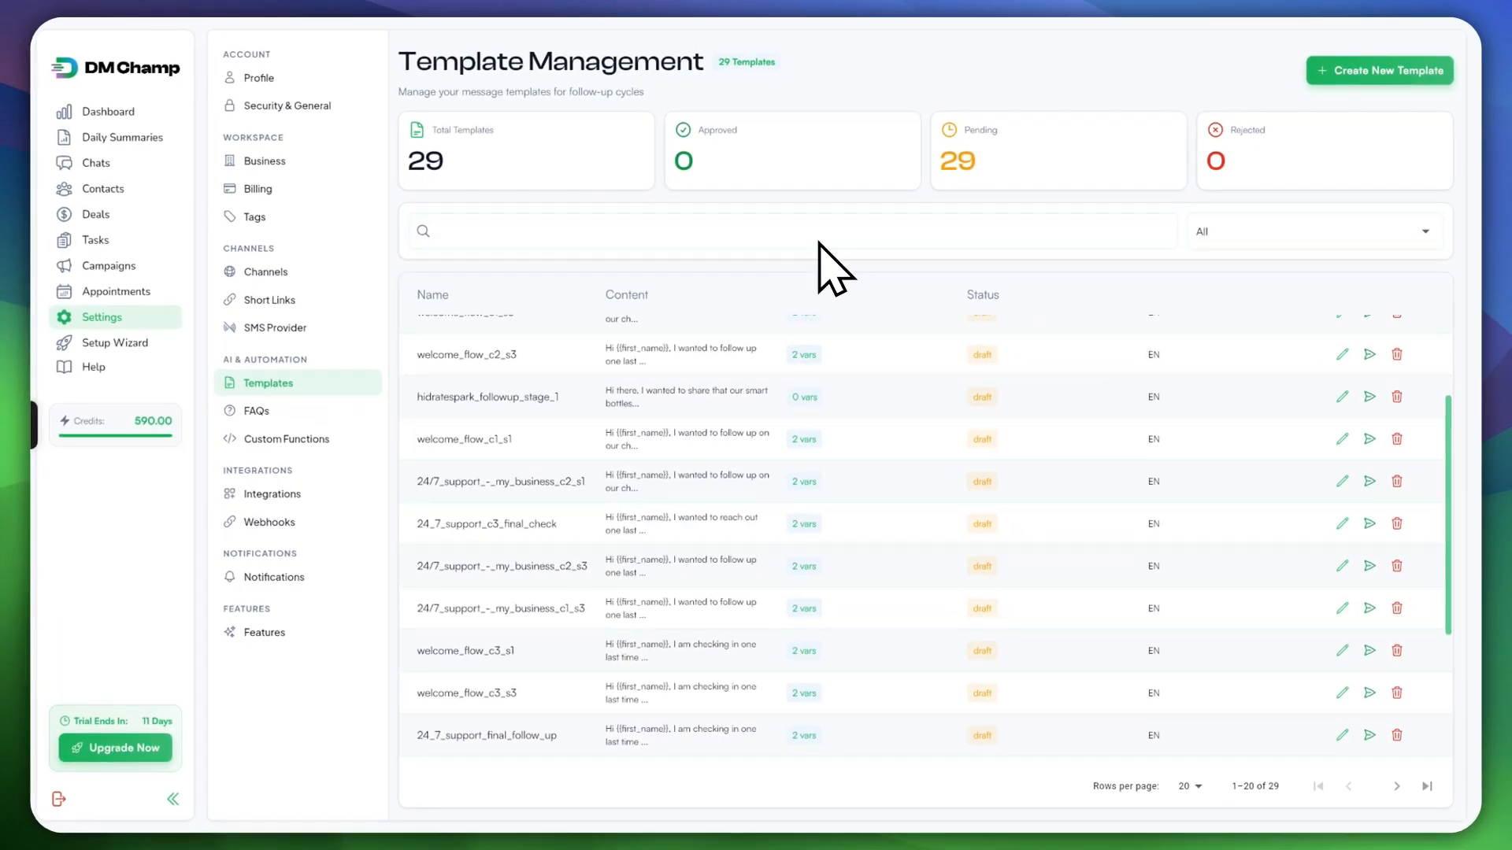
scroll(978, 537, "up", 4)
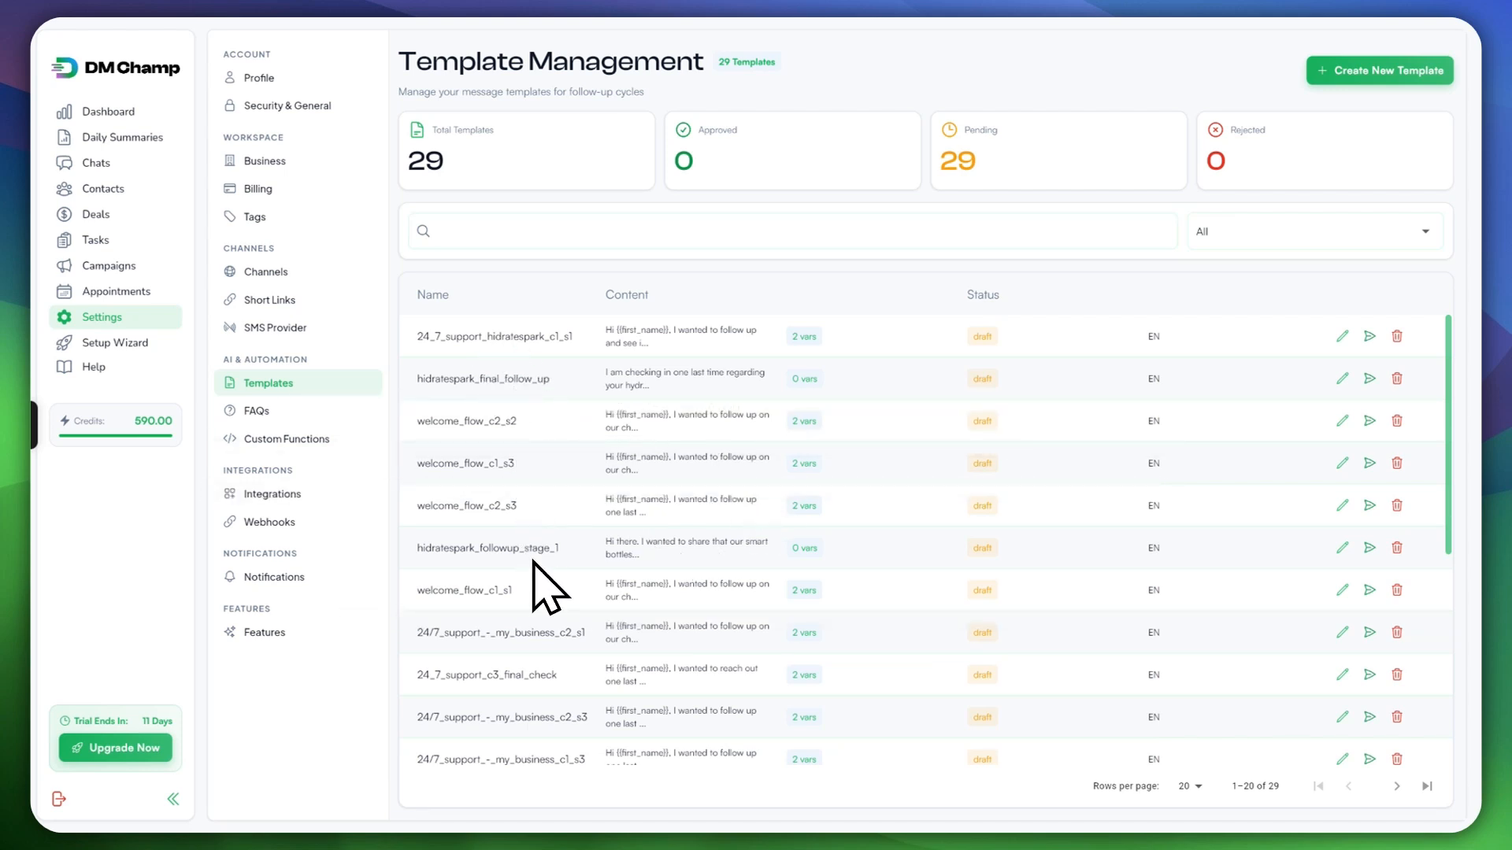
left_click(263, 413)
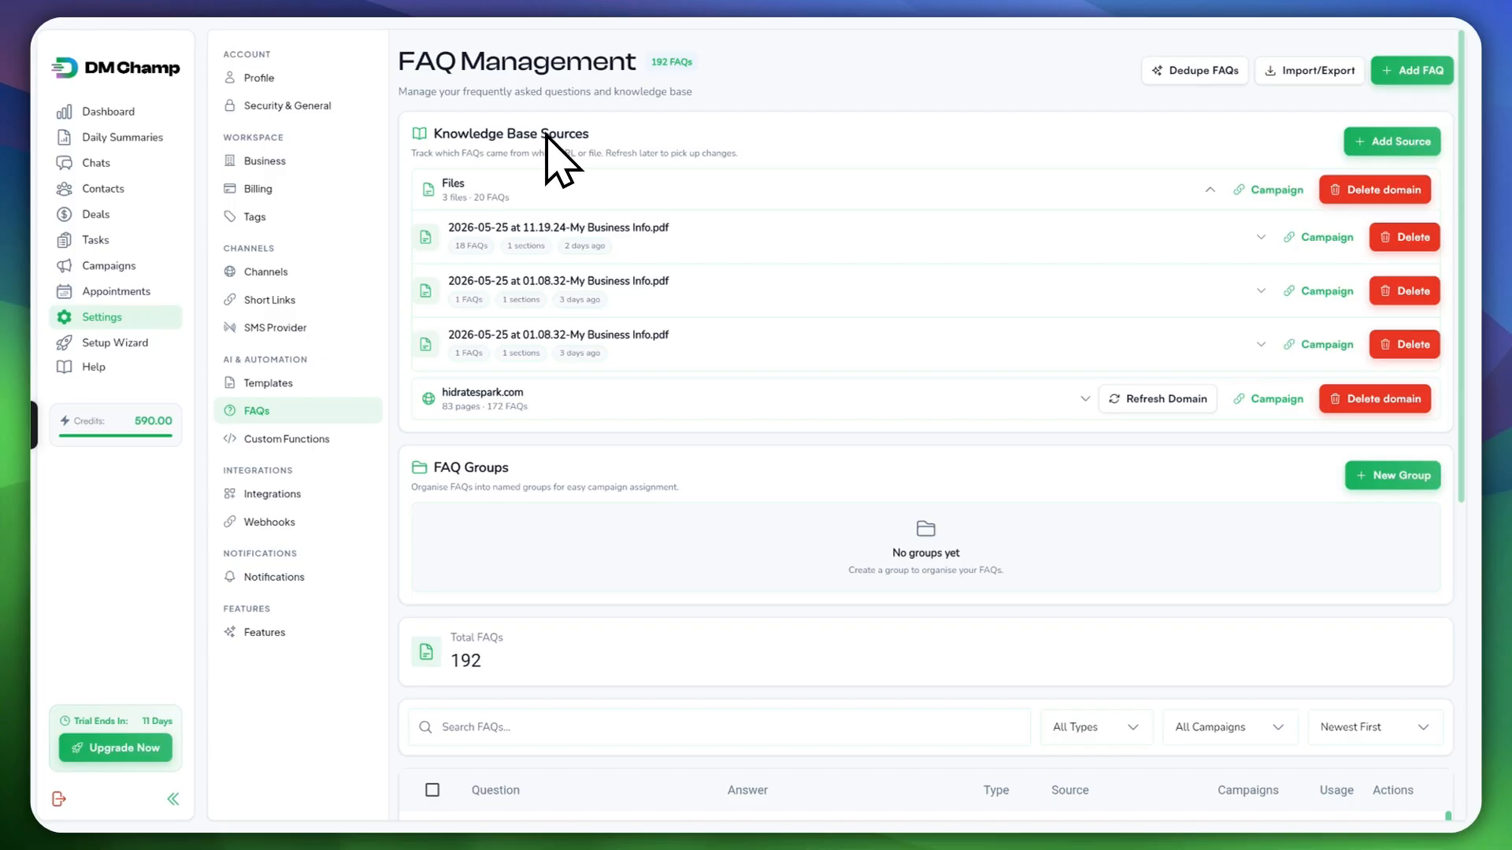
Step: Scroll up and down through the FAQ sources and the table of 192 HidrateSpark FAQs
scroll(778, 420, "down", 3)
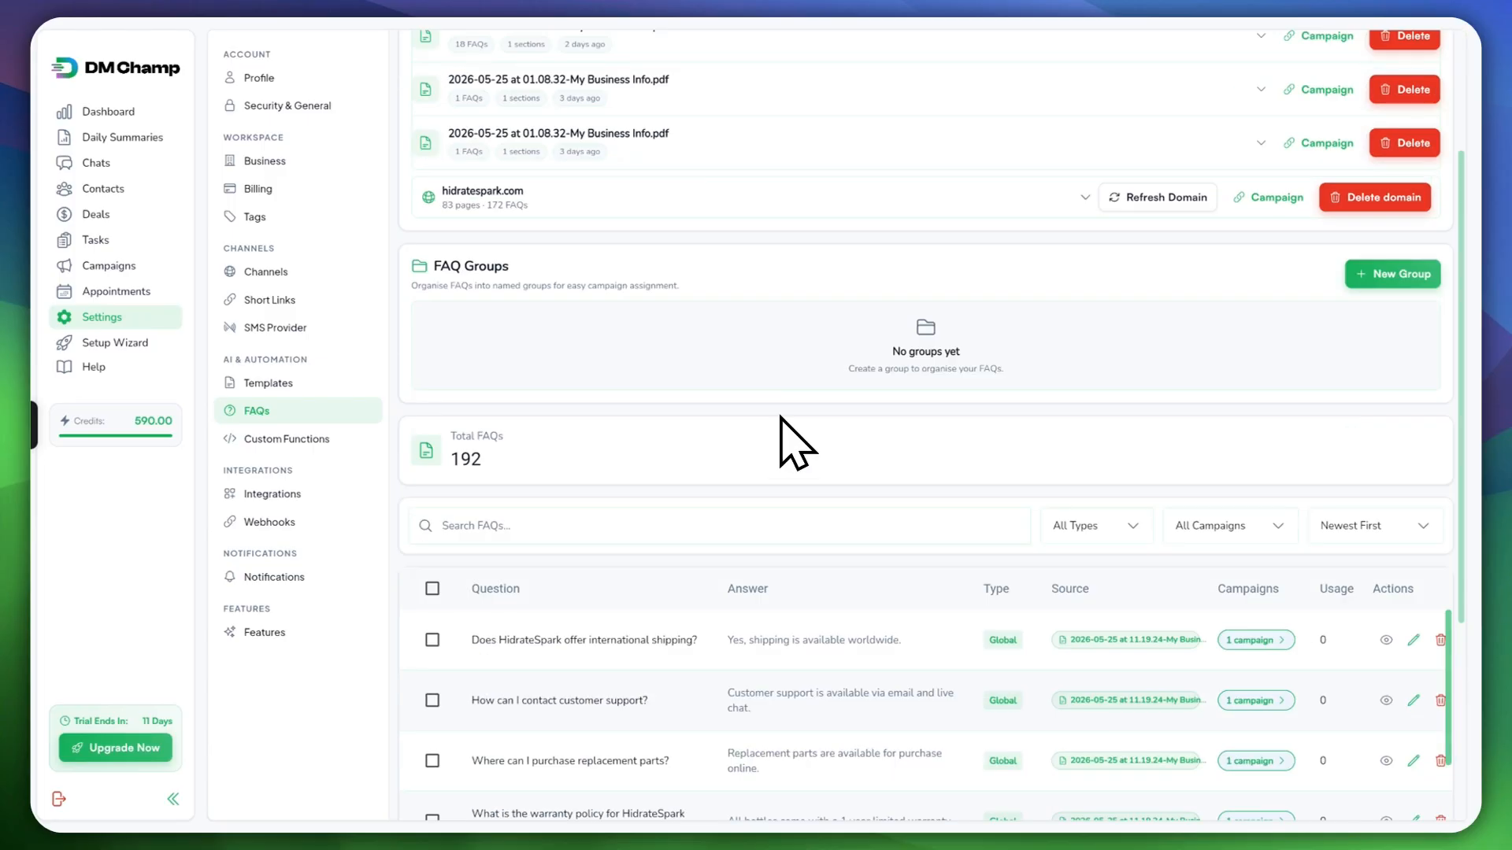
scroll(819, 440, "down", 10)
scroll(968, 635, "up", 5)
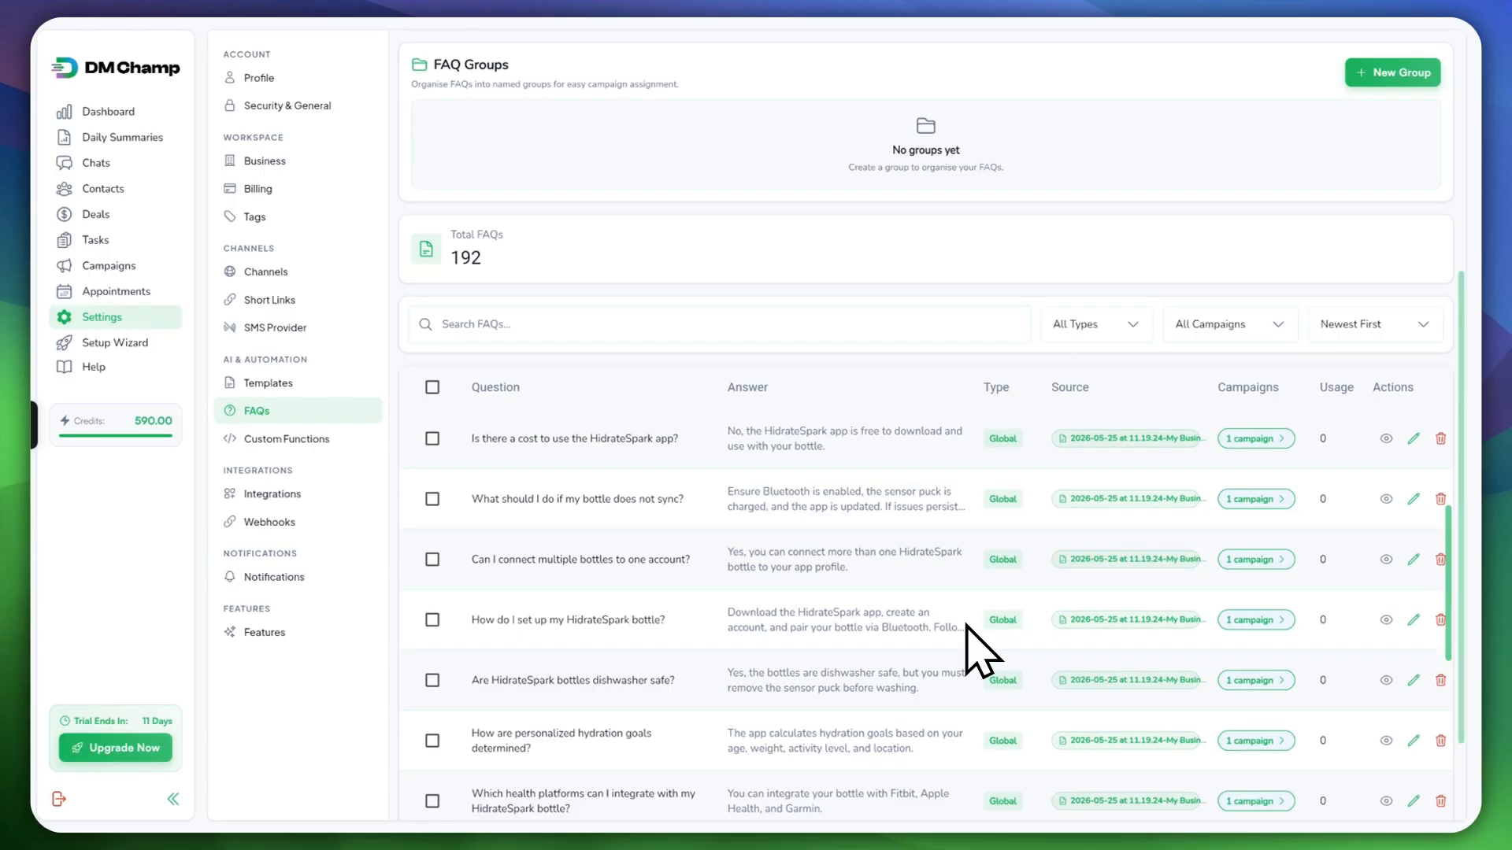
scroll(975, 639, "up", 5)
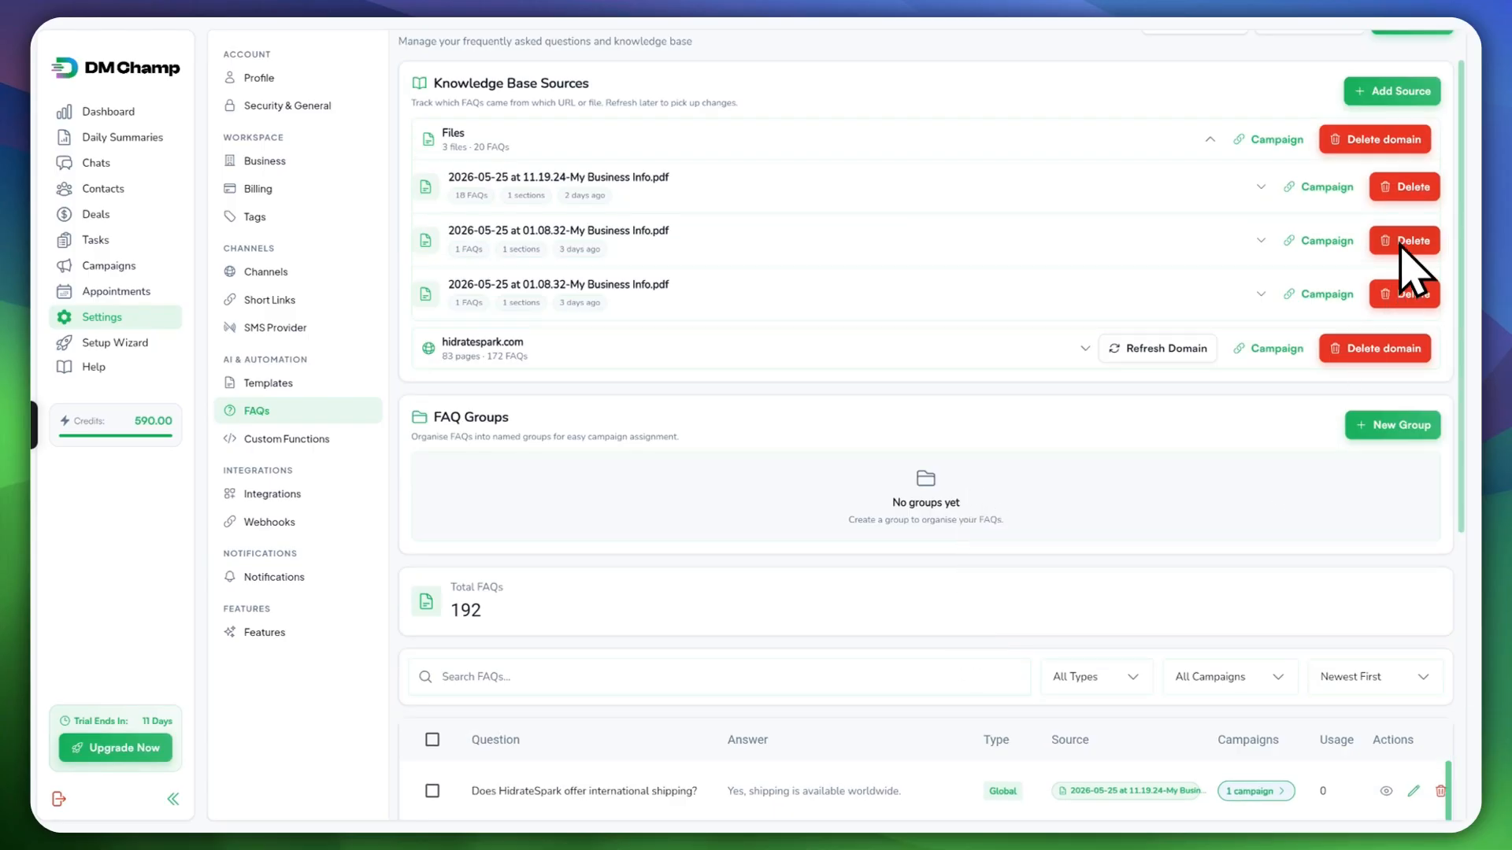
scroll(1260, 516, "down", 3)
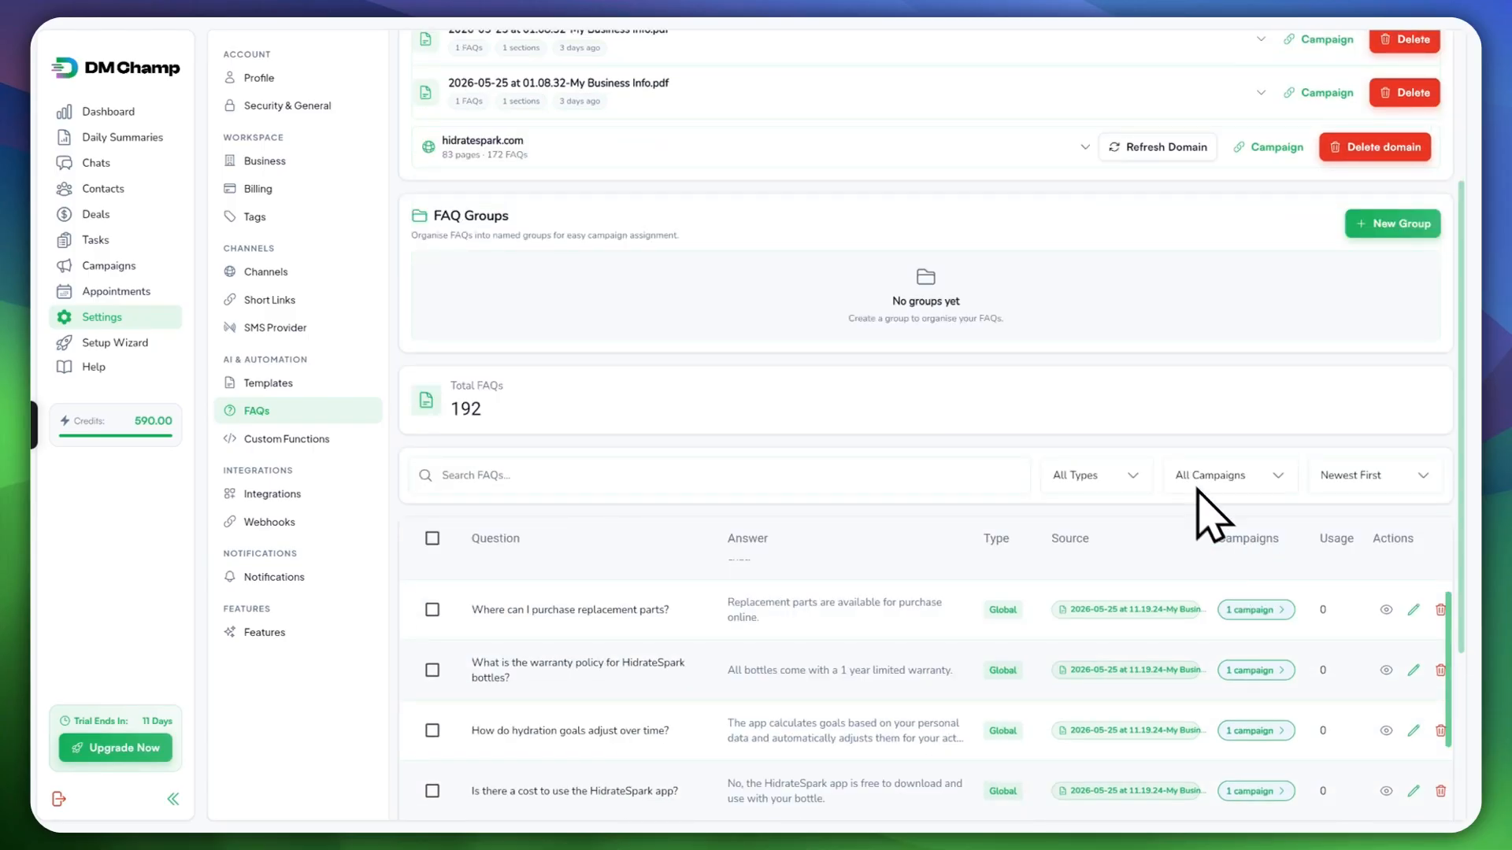
scroll(935, 399, "down", 3)
scroll(673, 323, "up", 5)
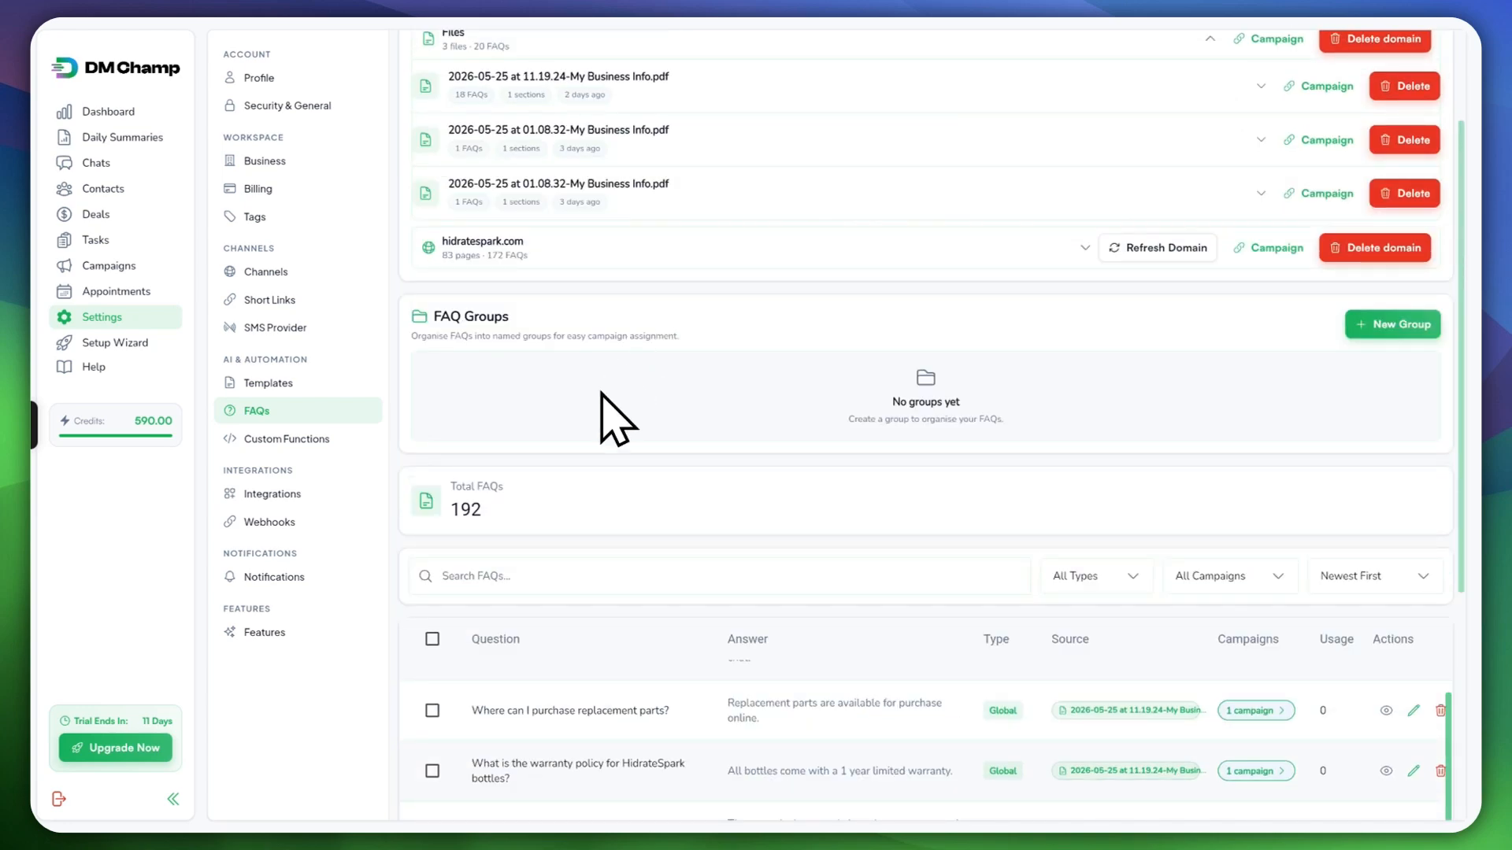
scroll(567, 370, "up", 2)
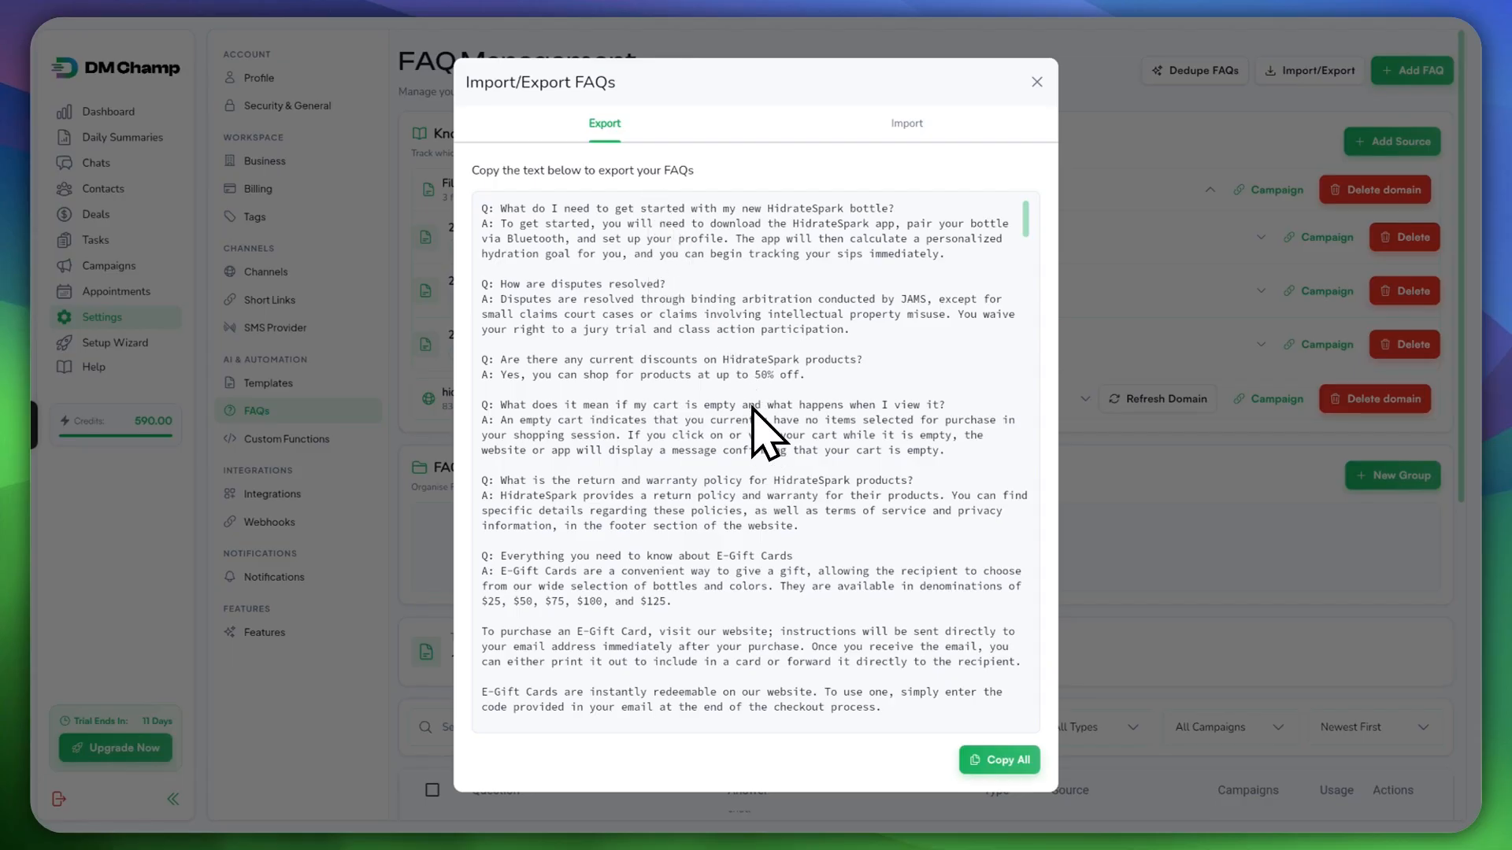
Step: Copy all the exported FAQ Q&A text, then switch the window to its Import side
scroll(728, 429, "down", 4)
scroll(736, 433, "up", 4)
scroll(819, 567, "down", 4)
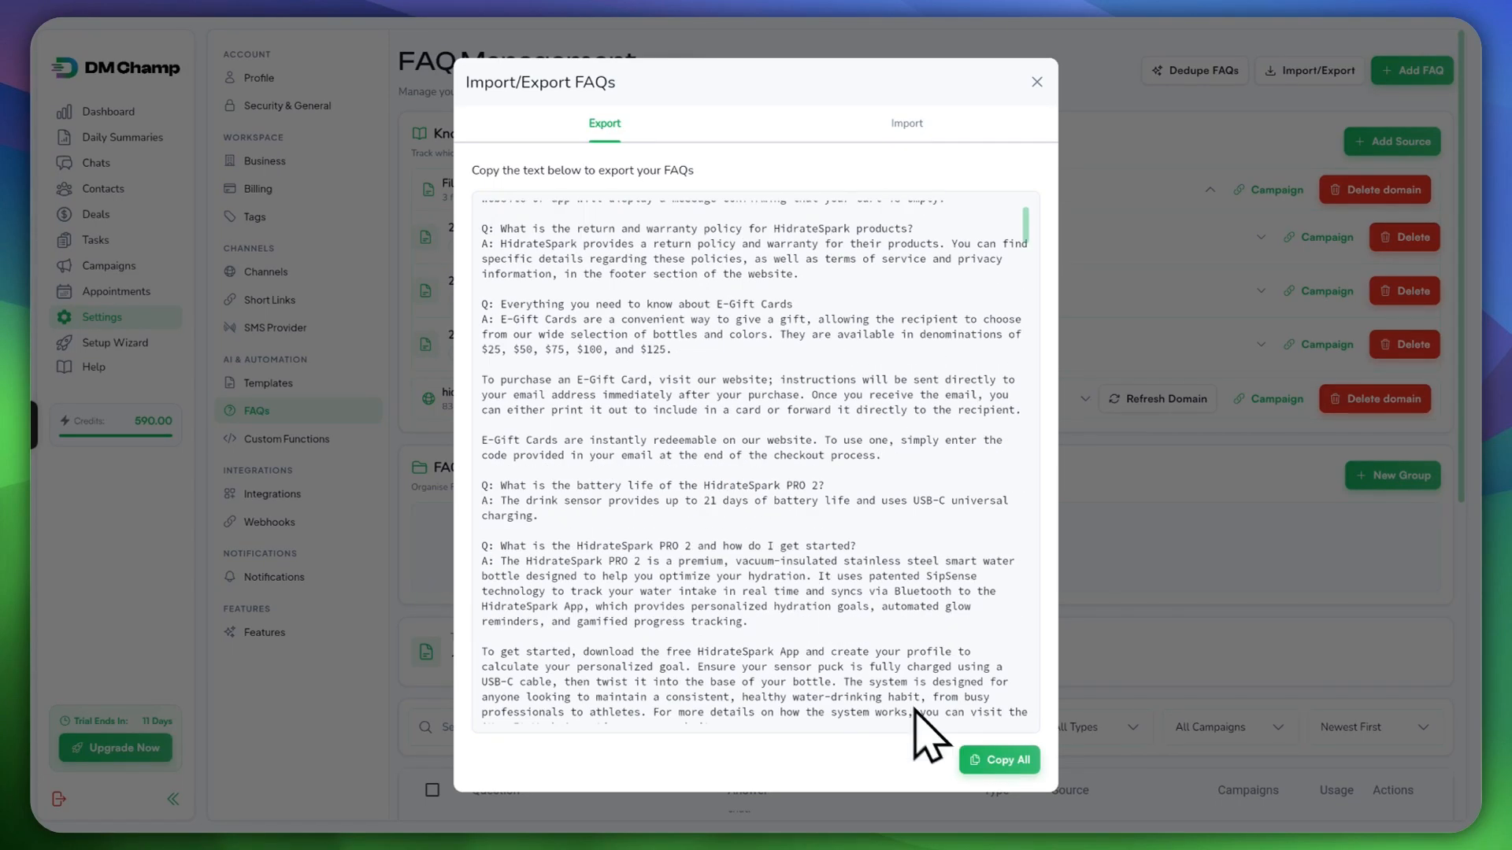
scroll(882, 583, "down", 5)
left_click_drag(1024, 237, 1020, 704)
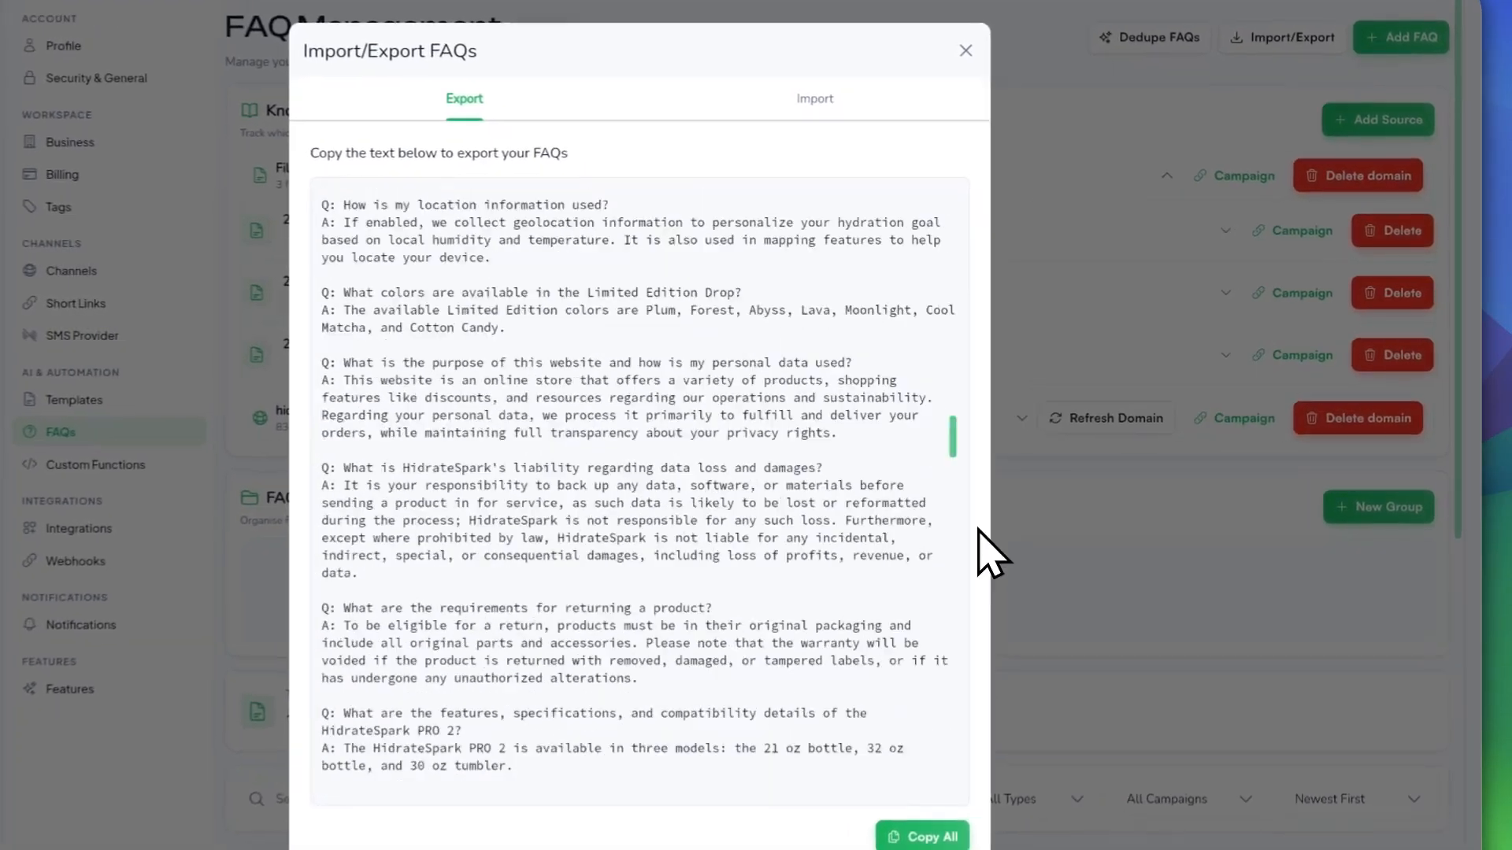
left_click_drag(937, 682, 948, 64)
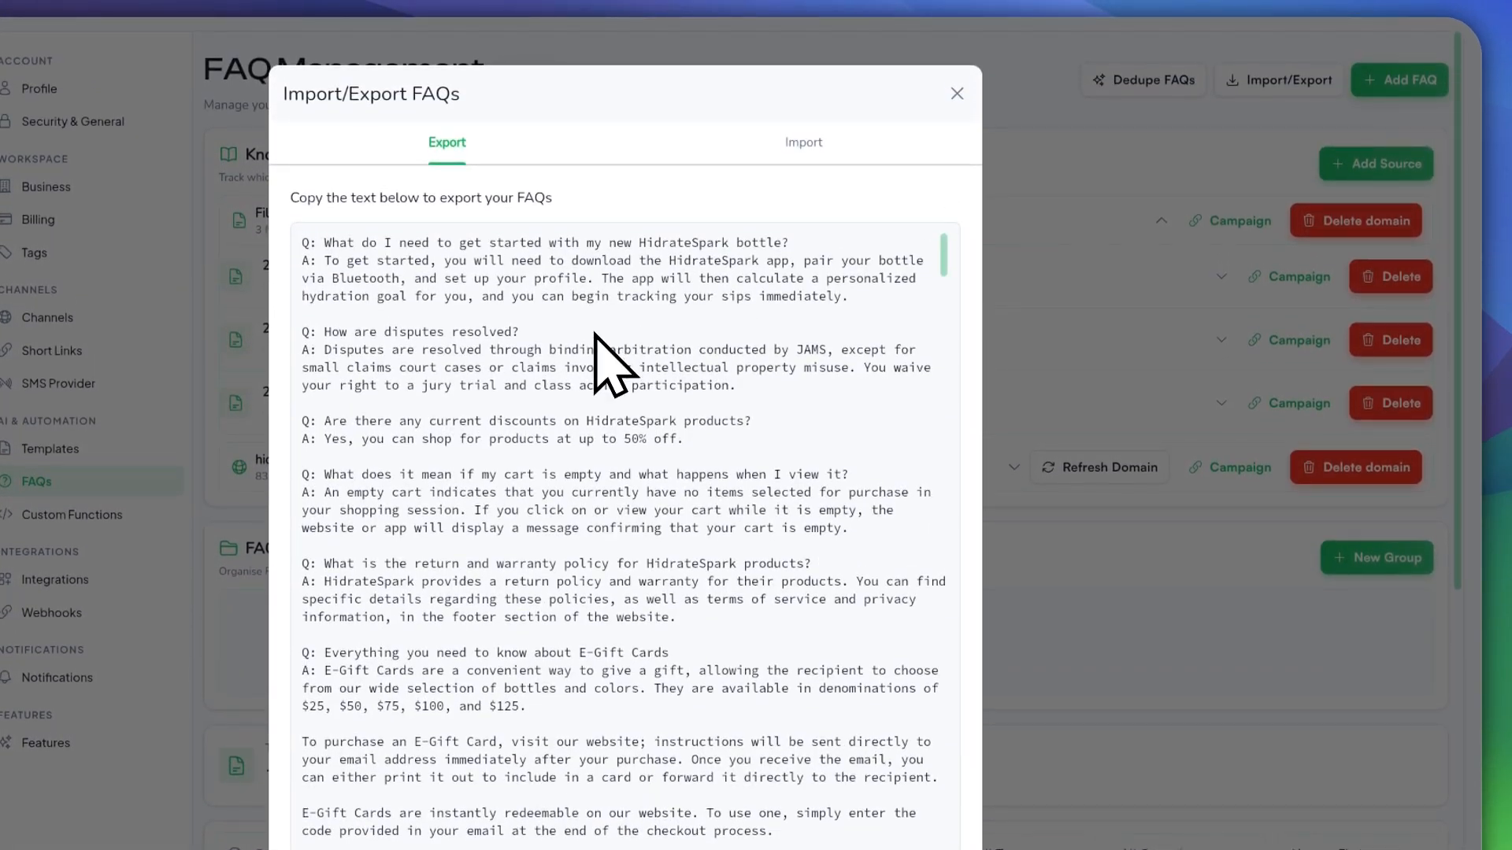
left_click(920, 849)
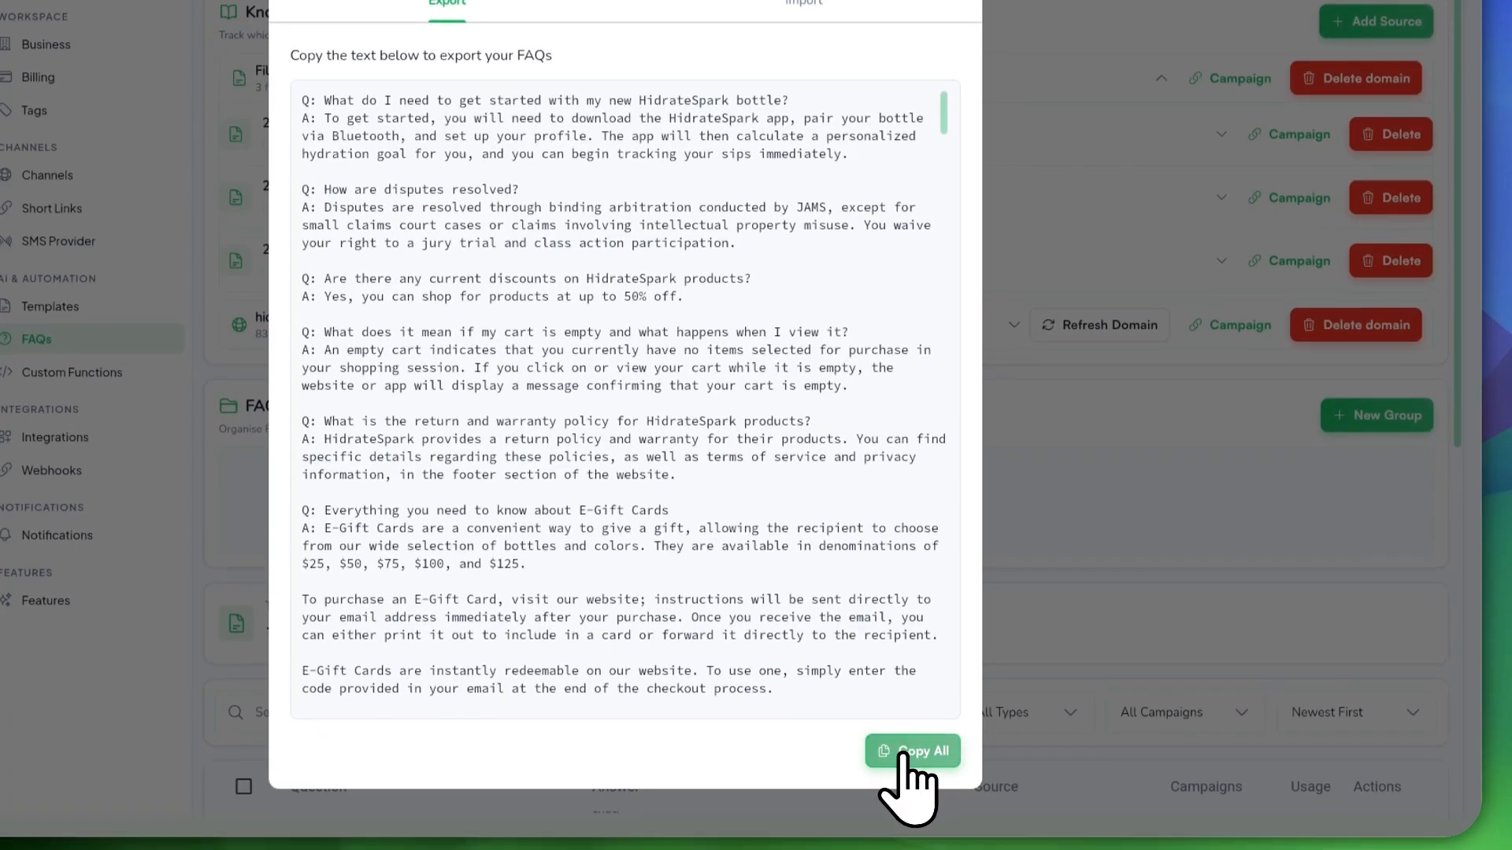
left_click(766, 150)
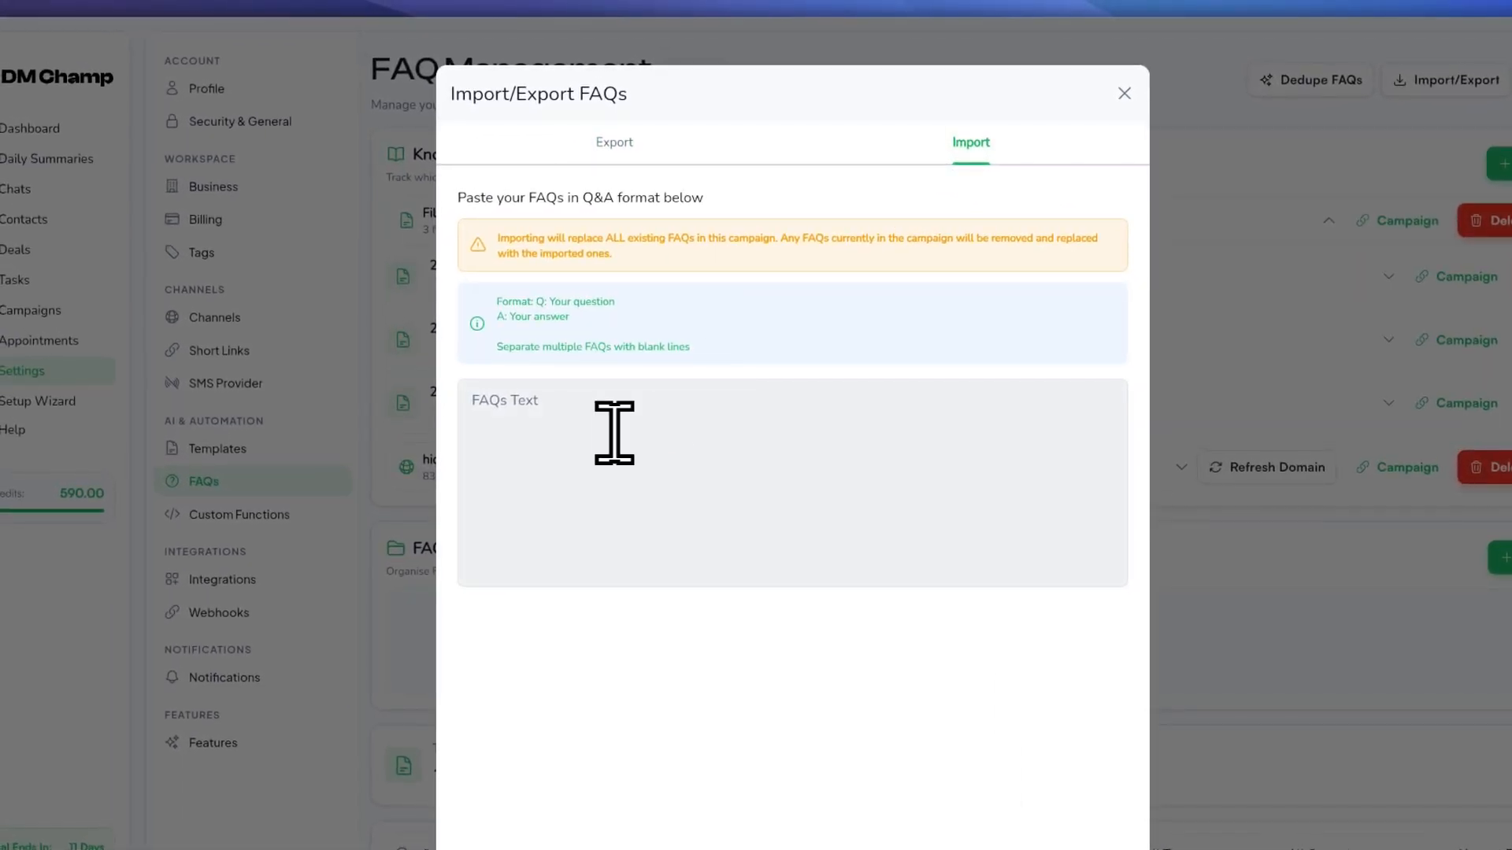
Step: Place the cursor in the empty FAQs Text import box
left_click(516, 395)
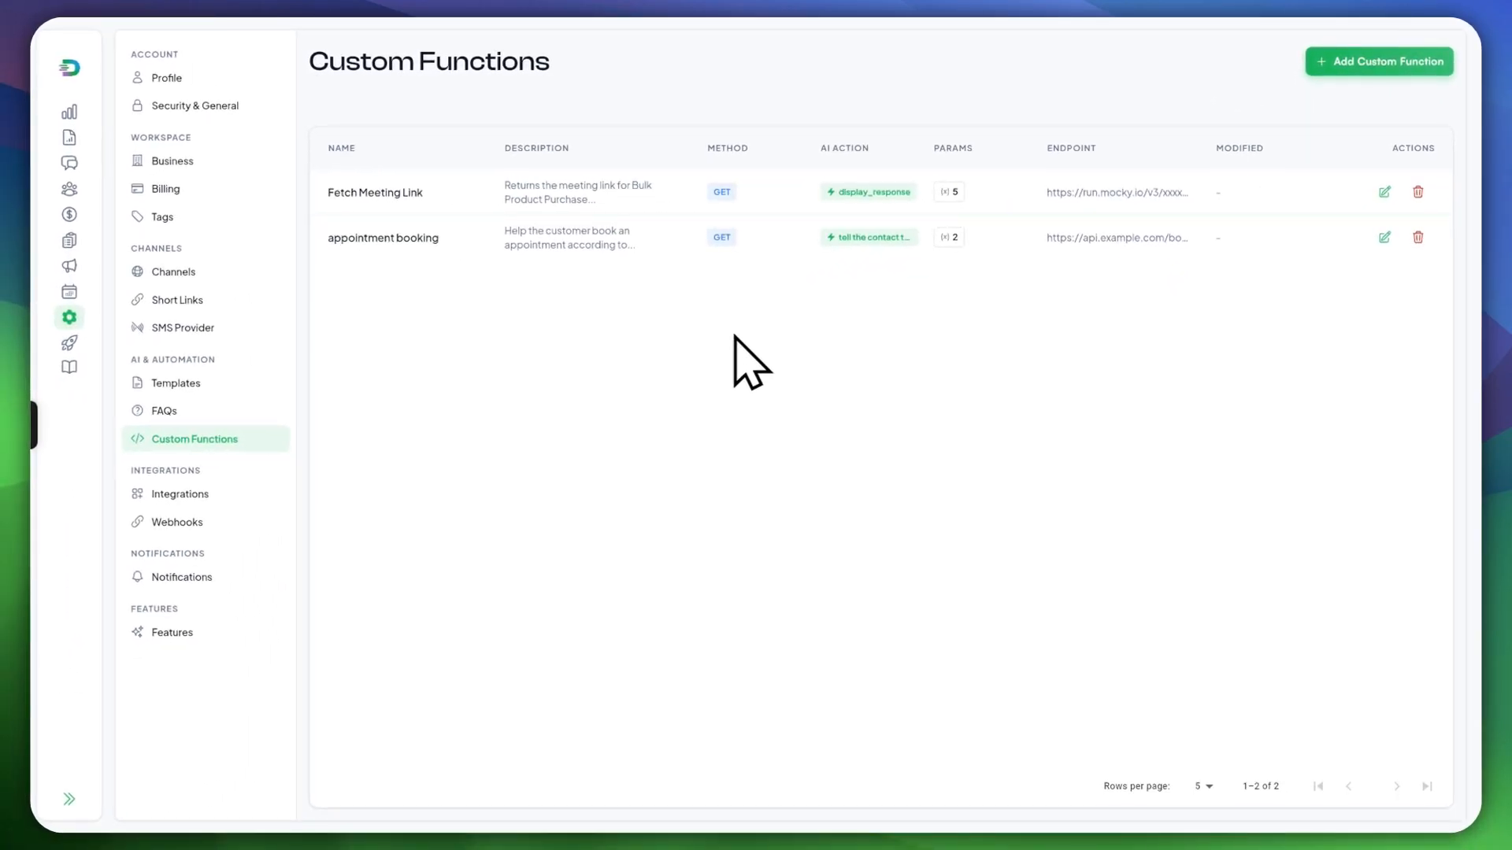
Step: Review the new custom function's Visual form, then switch it to JSON configuration
scroll(638, 330, "down", 2)
scroll(662, 402, "up", 2)
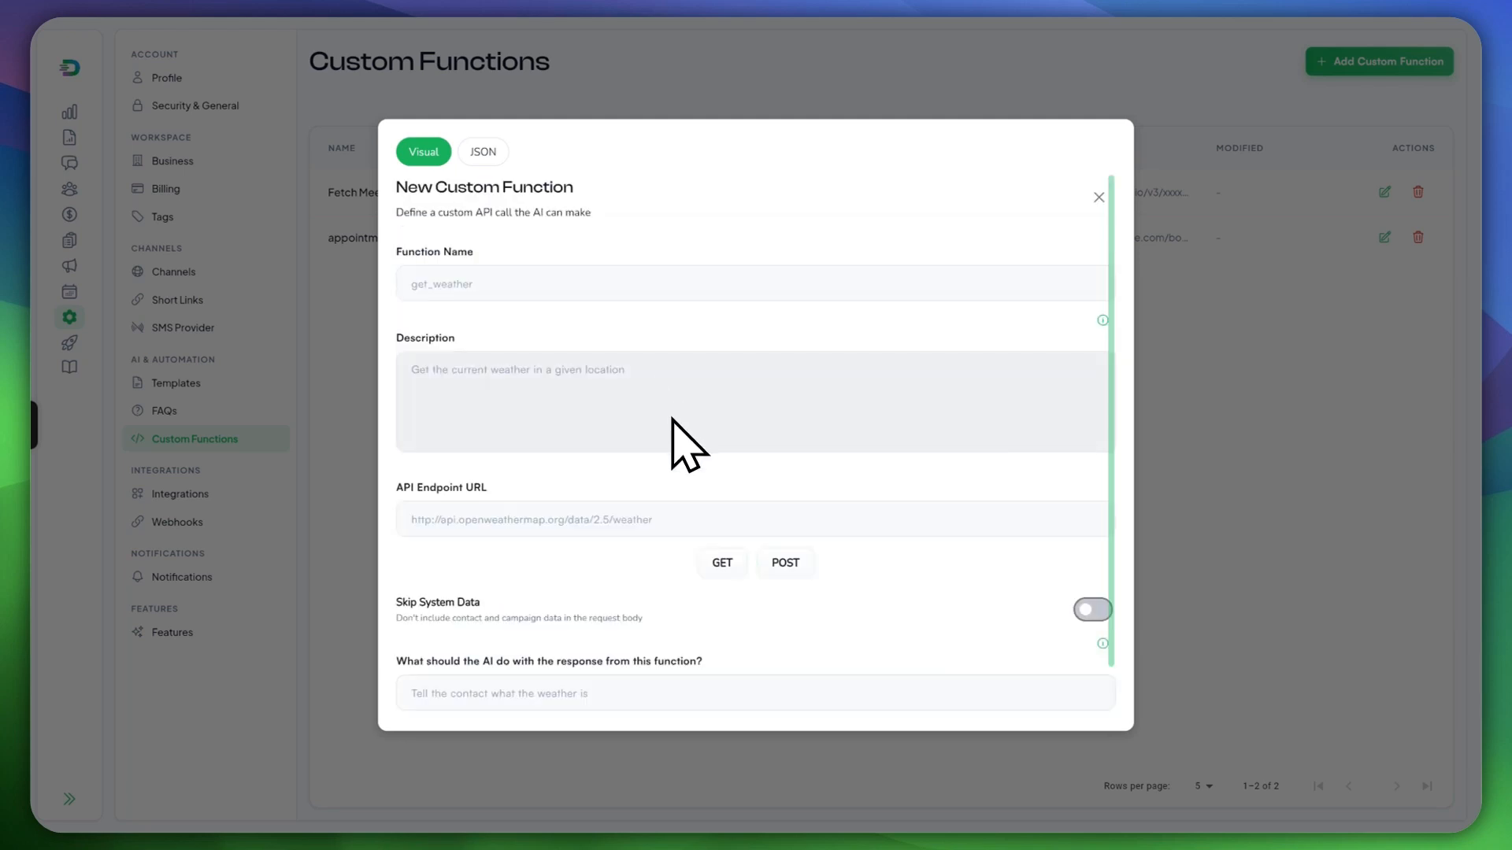
scroll(662, 457, "down", 2)
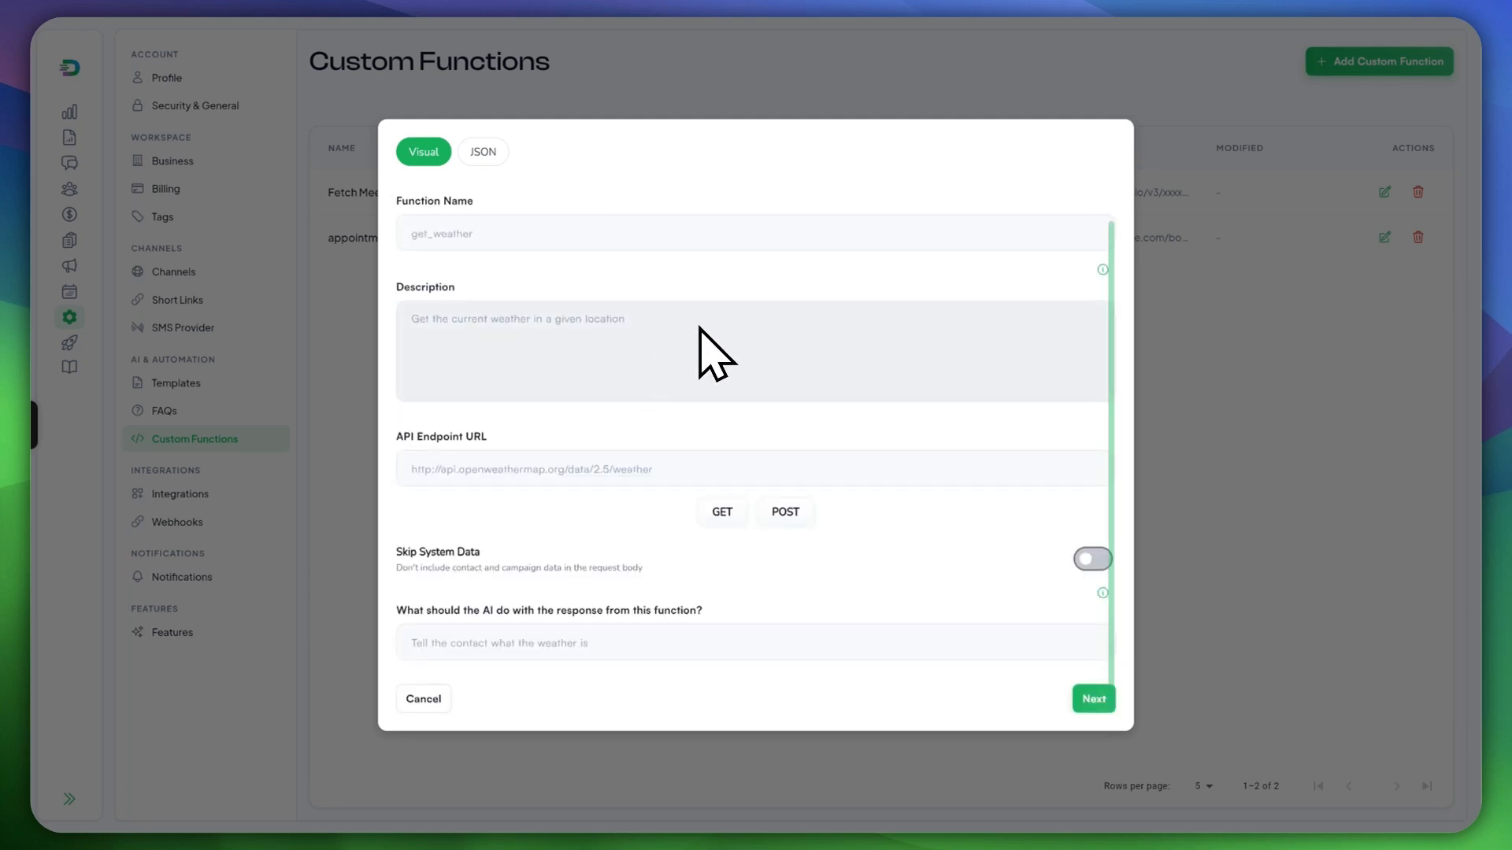
scroll(699, 429, "up", 2)
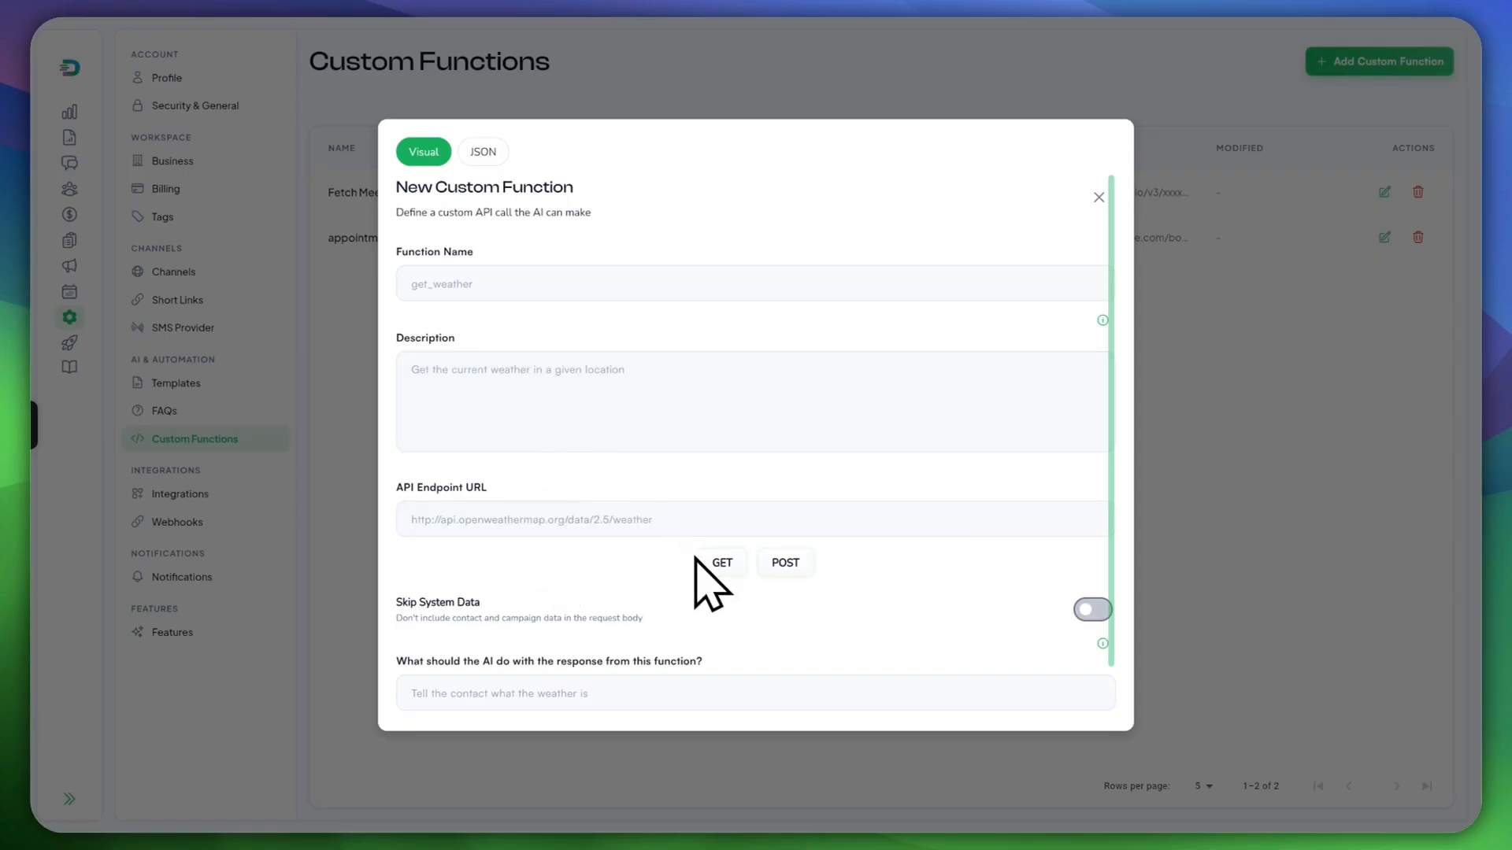
left_click(483, 151)
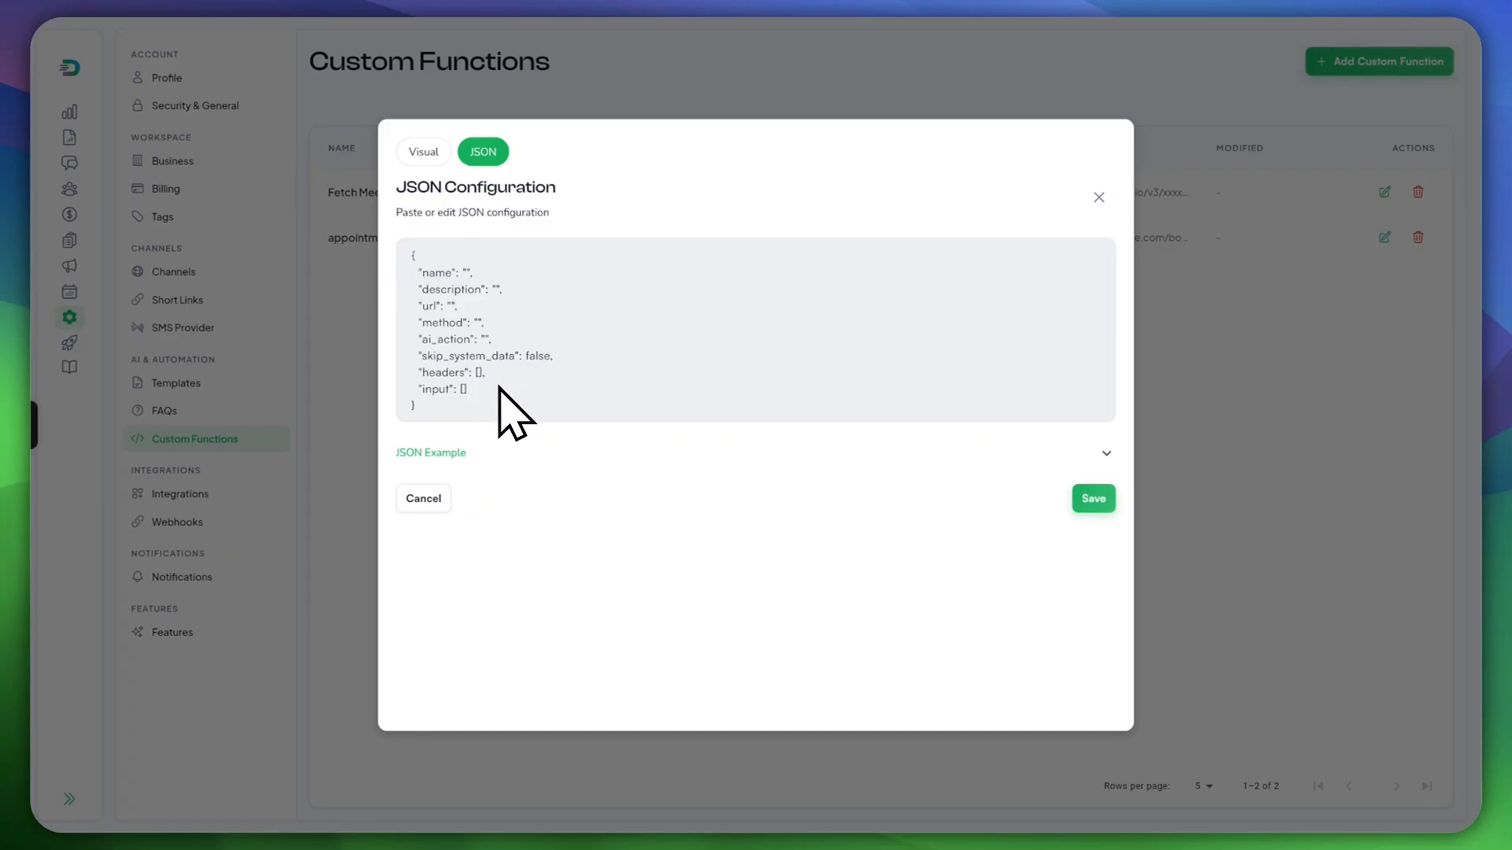
Step: Expand and collapse the JSON example, then close the new custom function unsaved
left_click(403, 454)
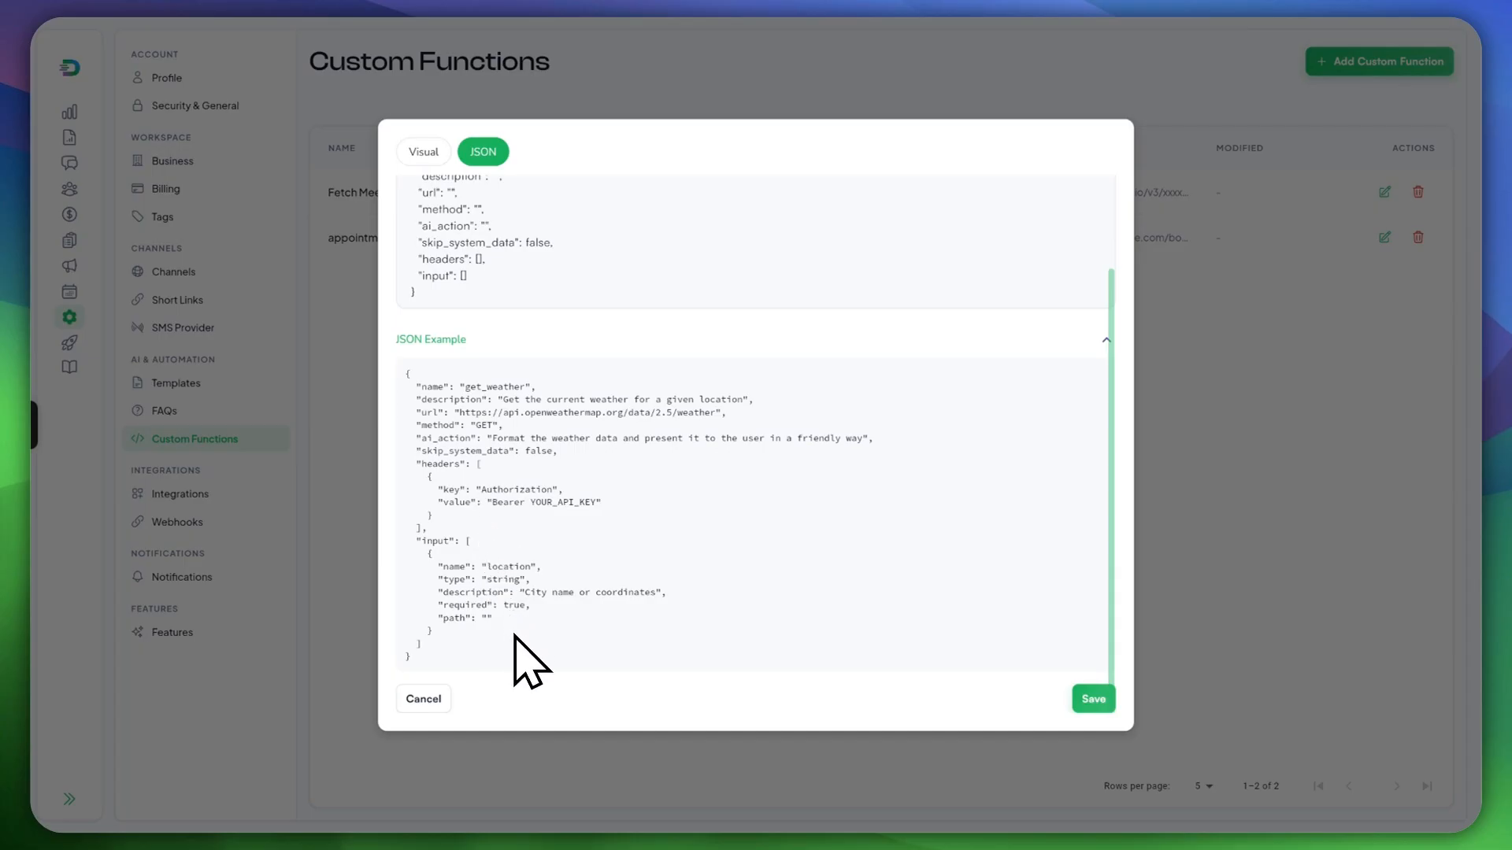
scroll(496, 441, "up", 3)
left_click(499, 346)
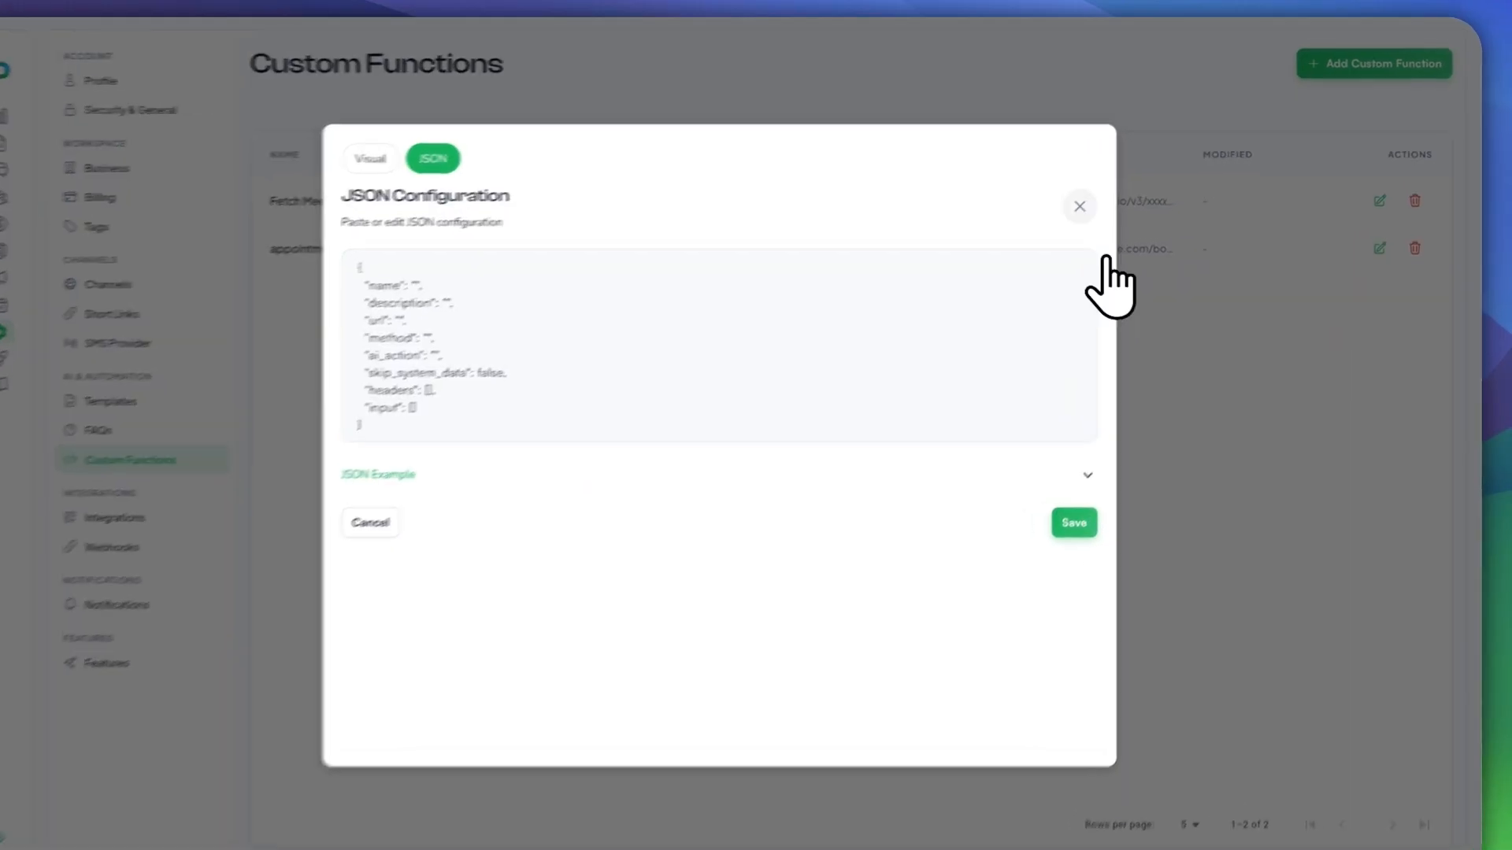
left_click(1126, 257)
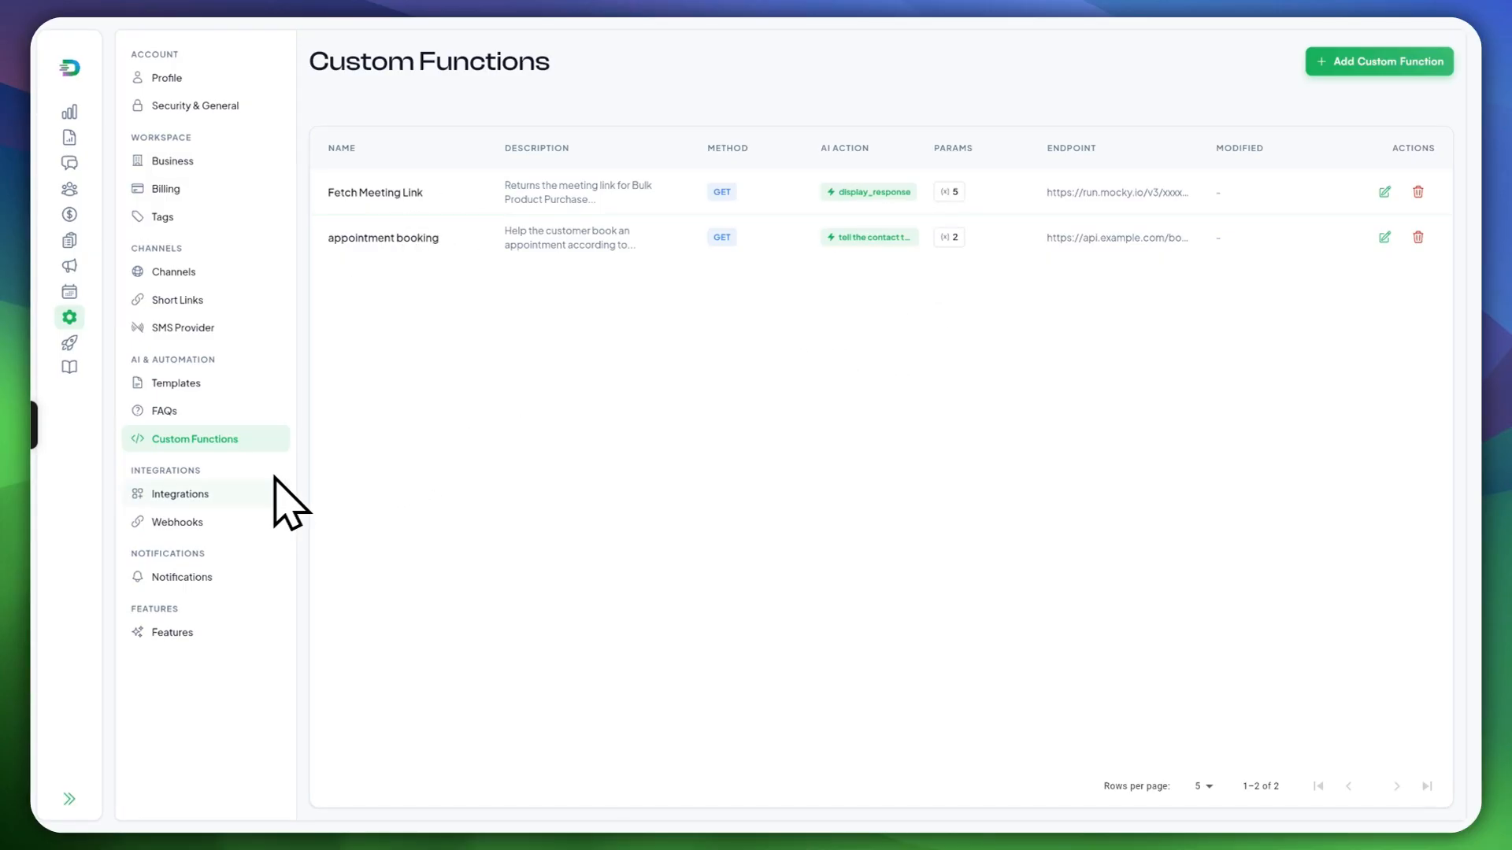
Step: Show the Integrations page and scroll down past the Google, Zenchef and Formitable sections
left_click(151, 495)
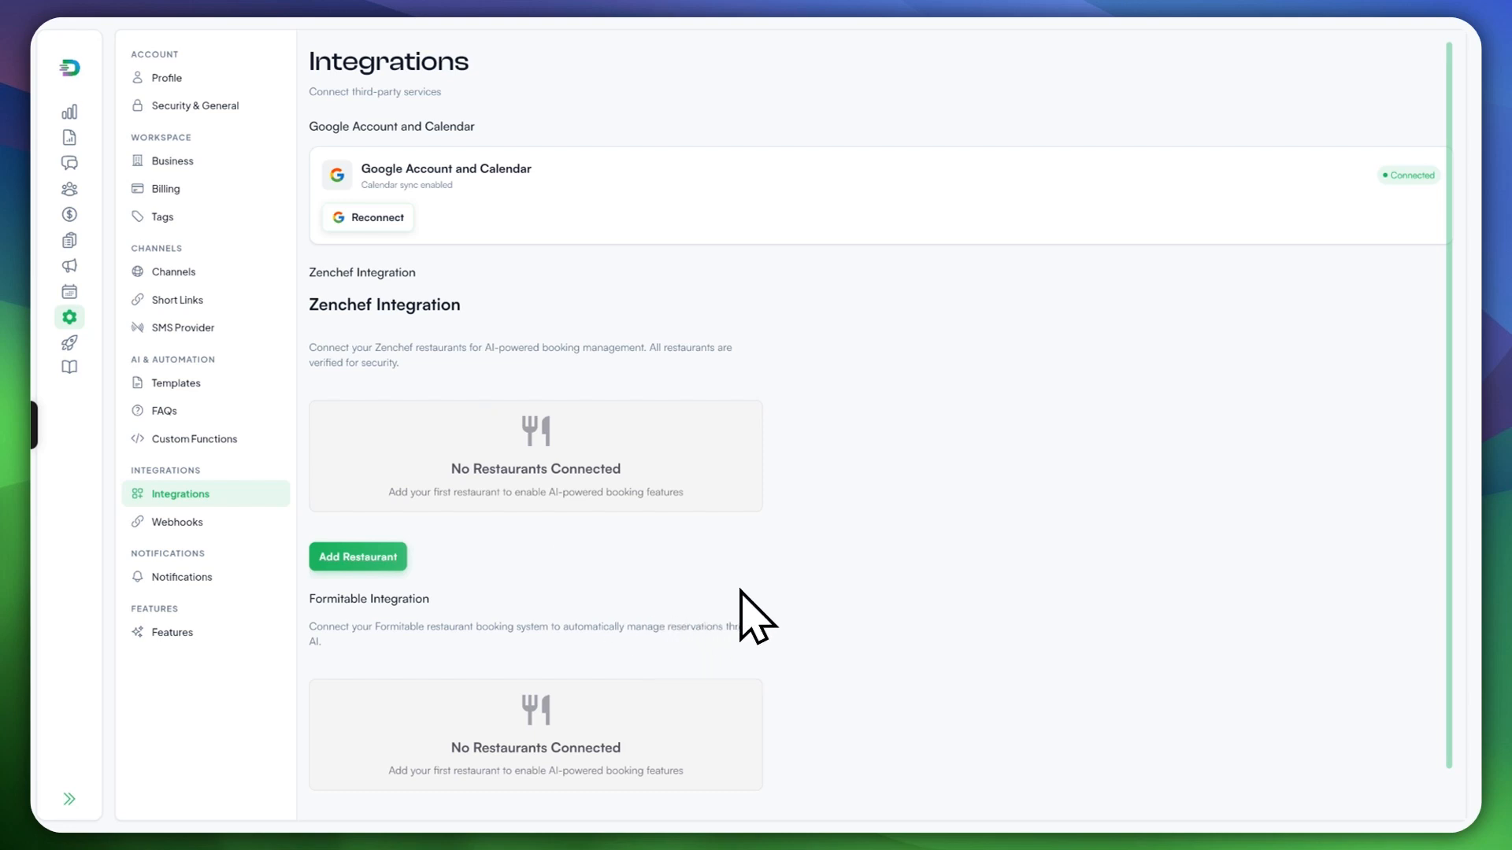
scroll(752, 557, "down", 1)
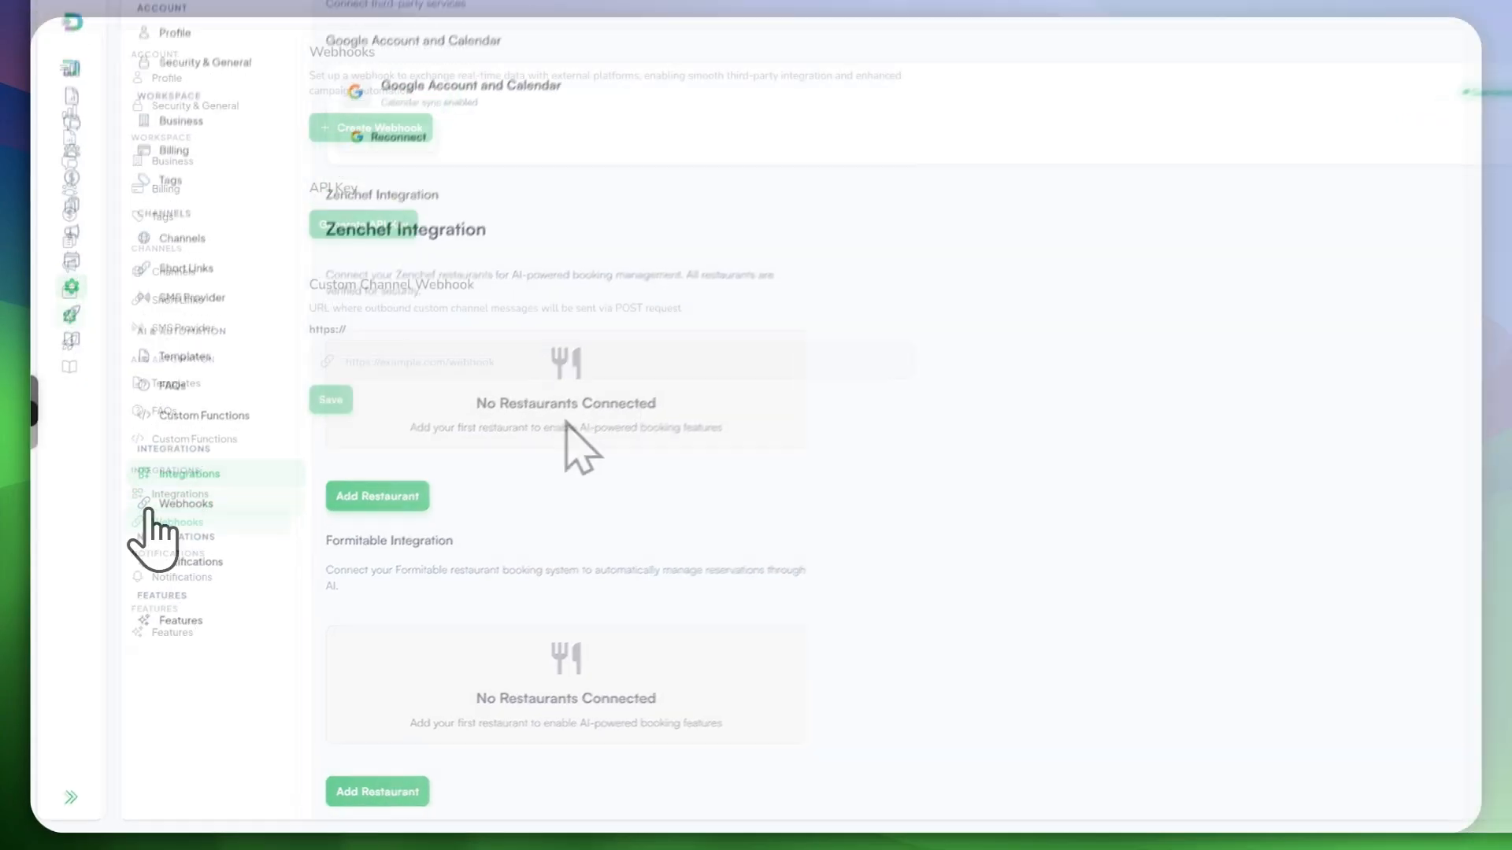
Step: Start a new webhook from Webhooks settings, selecting its name and URL fields
left_click(165, 523)
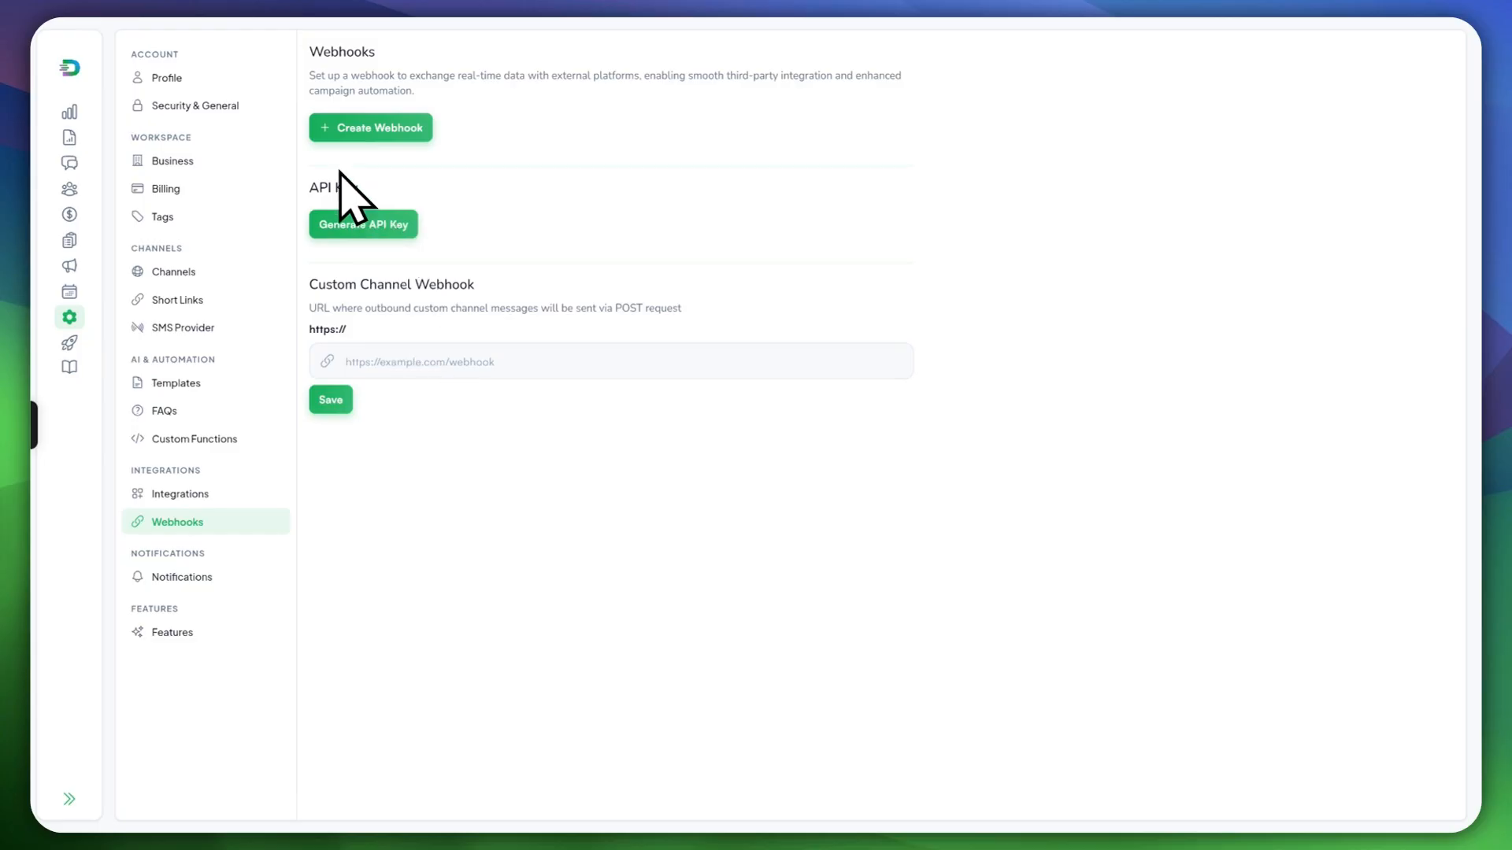
left_click(382, 128)
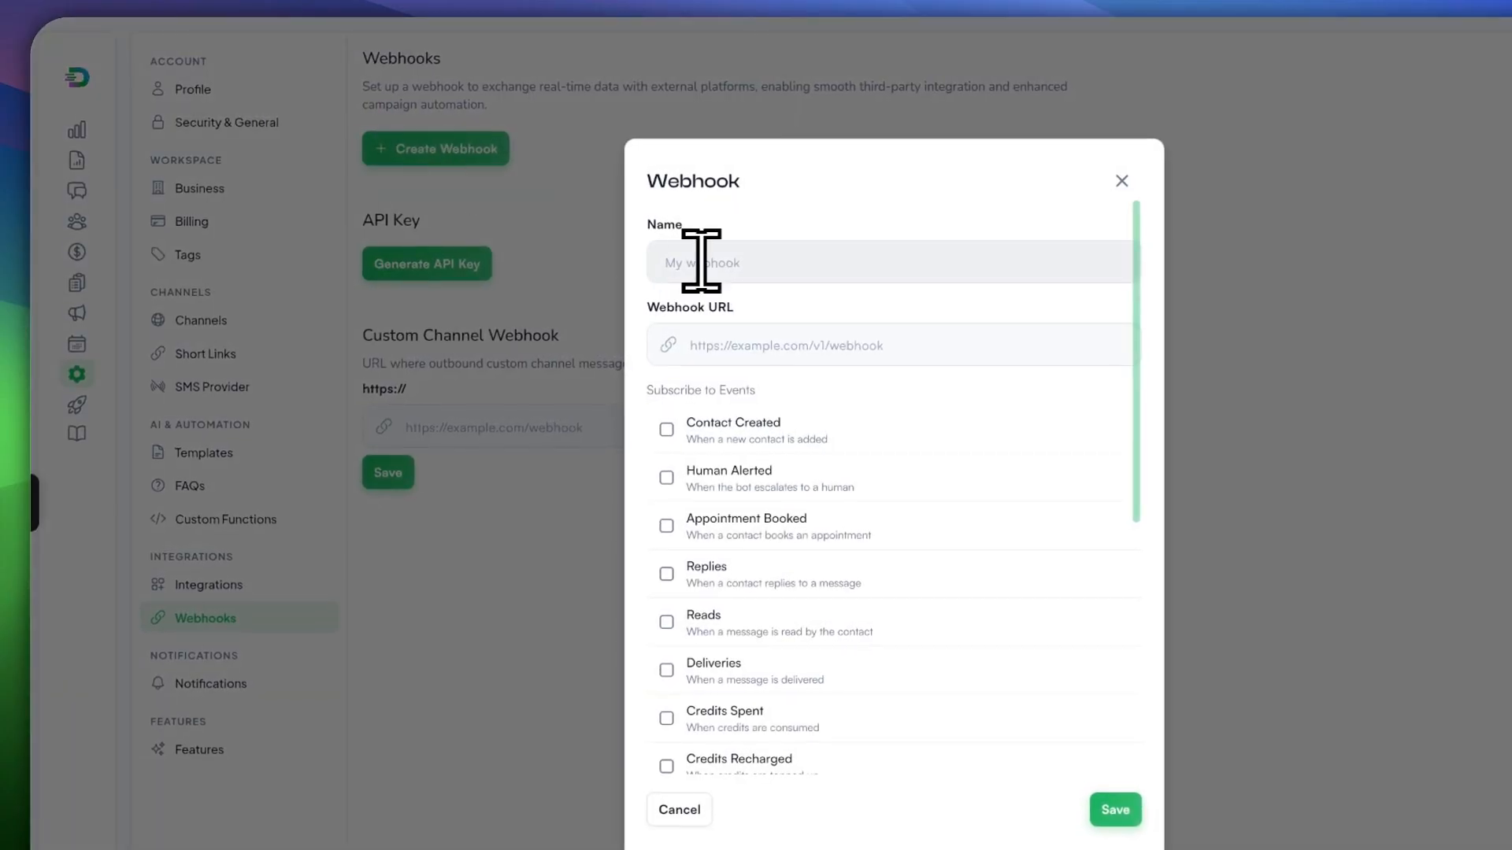
left_click(756, 252)
left_click(750, 347)
Step: Scroll through the webhook event checkboxes and close the form without saving
scroll(787, 405, "down", 5)
scroll(857, 503, "up", 5)
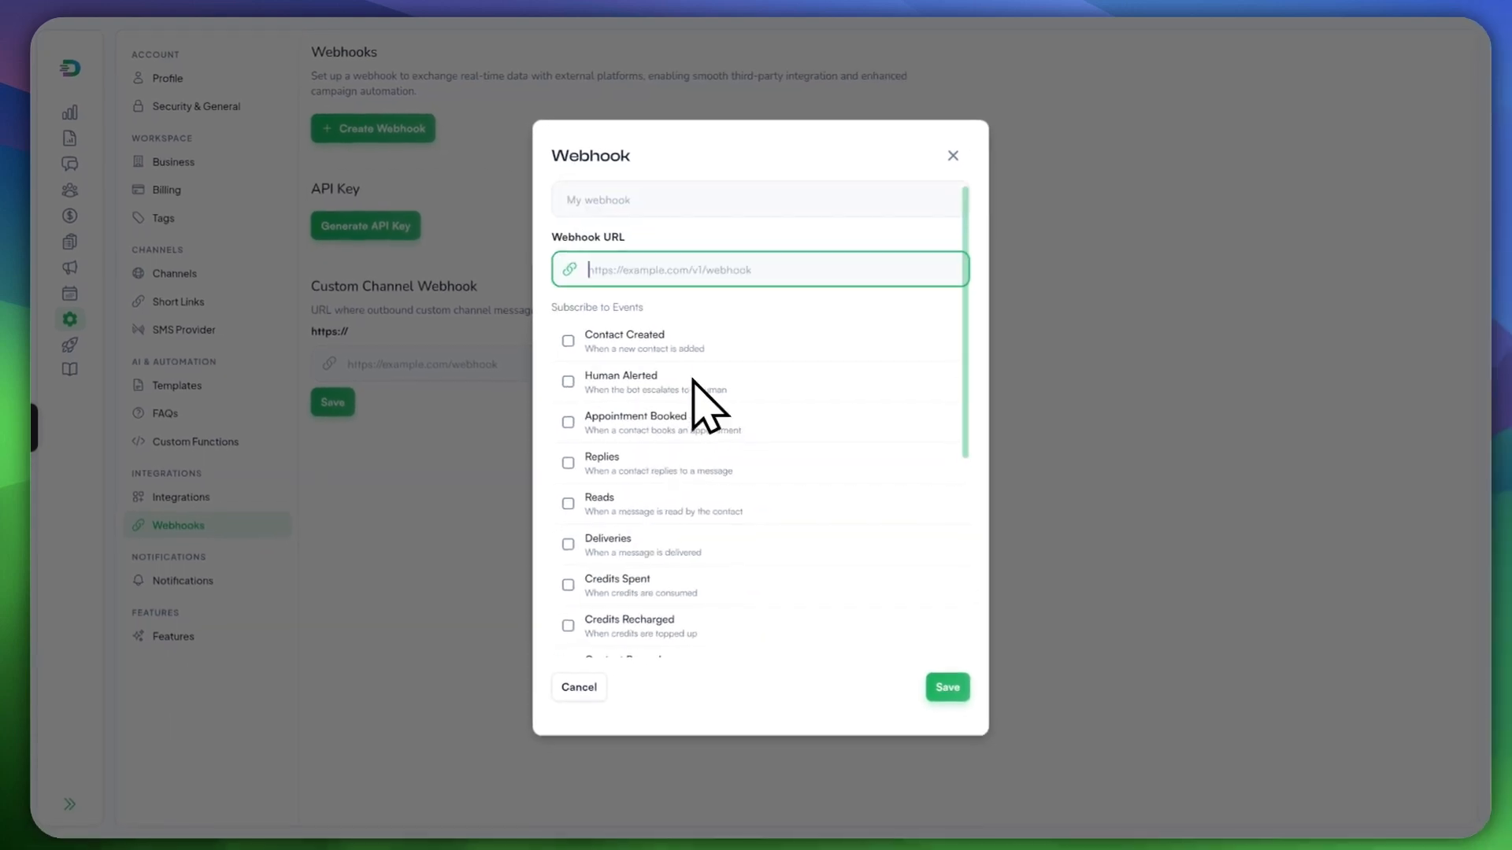
scroll(595, 314, "down", 2)
scroll(622, 304, "up", 2)
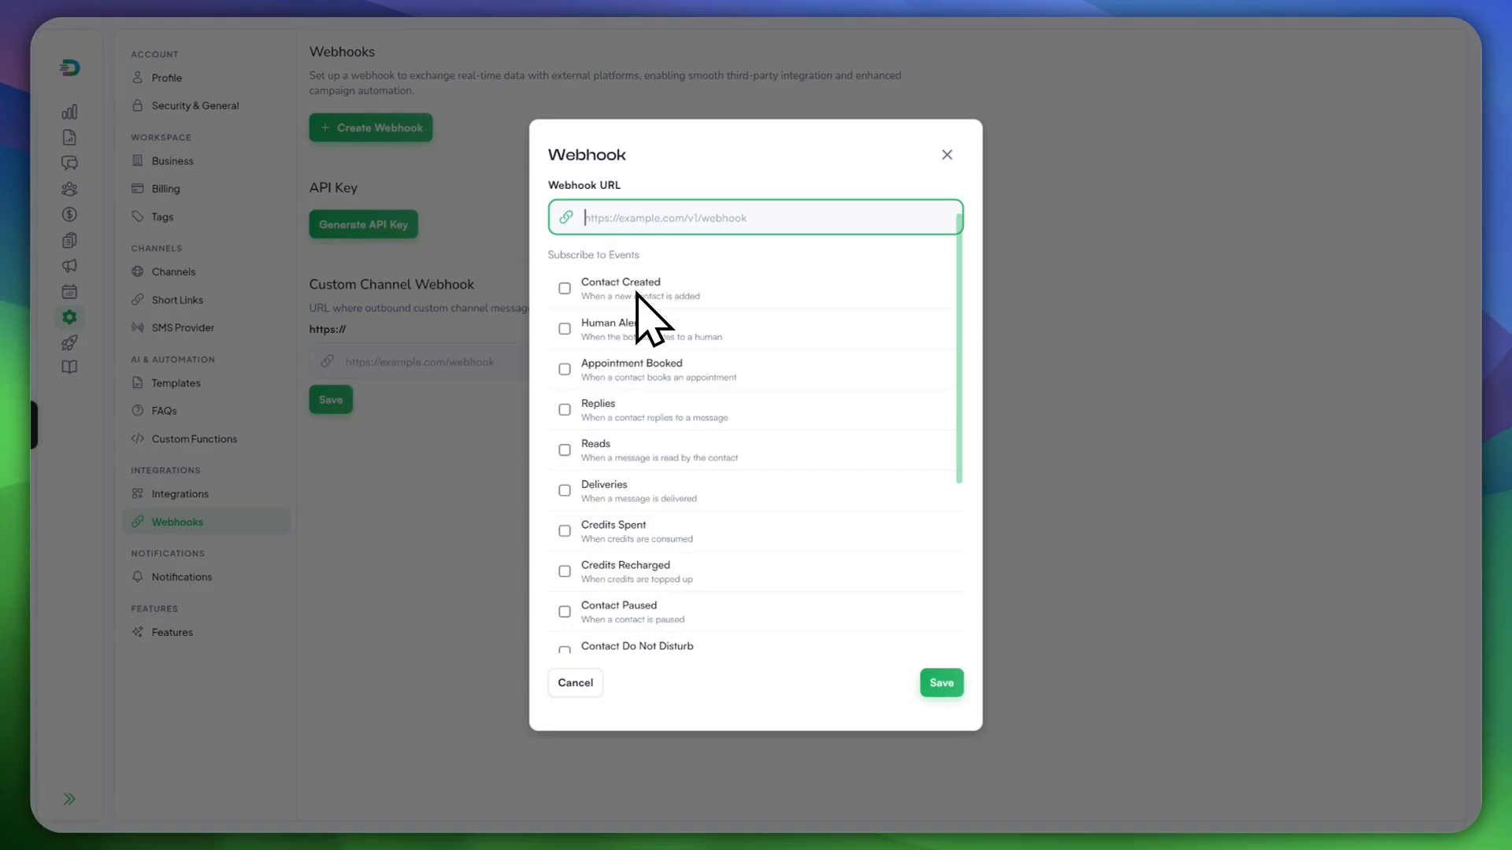
scroll(640, 292, "down", 1)
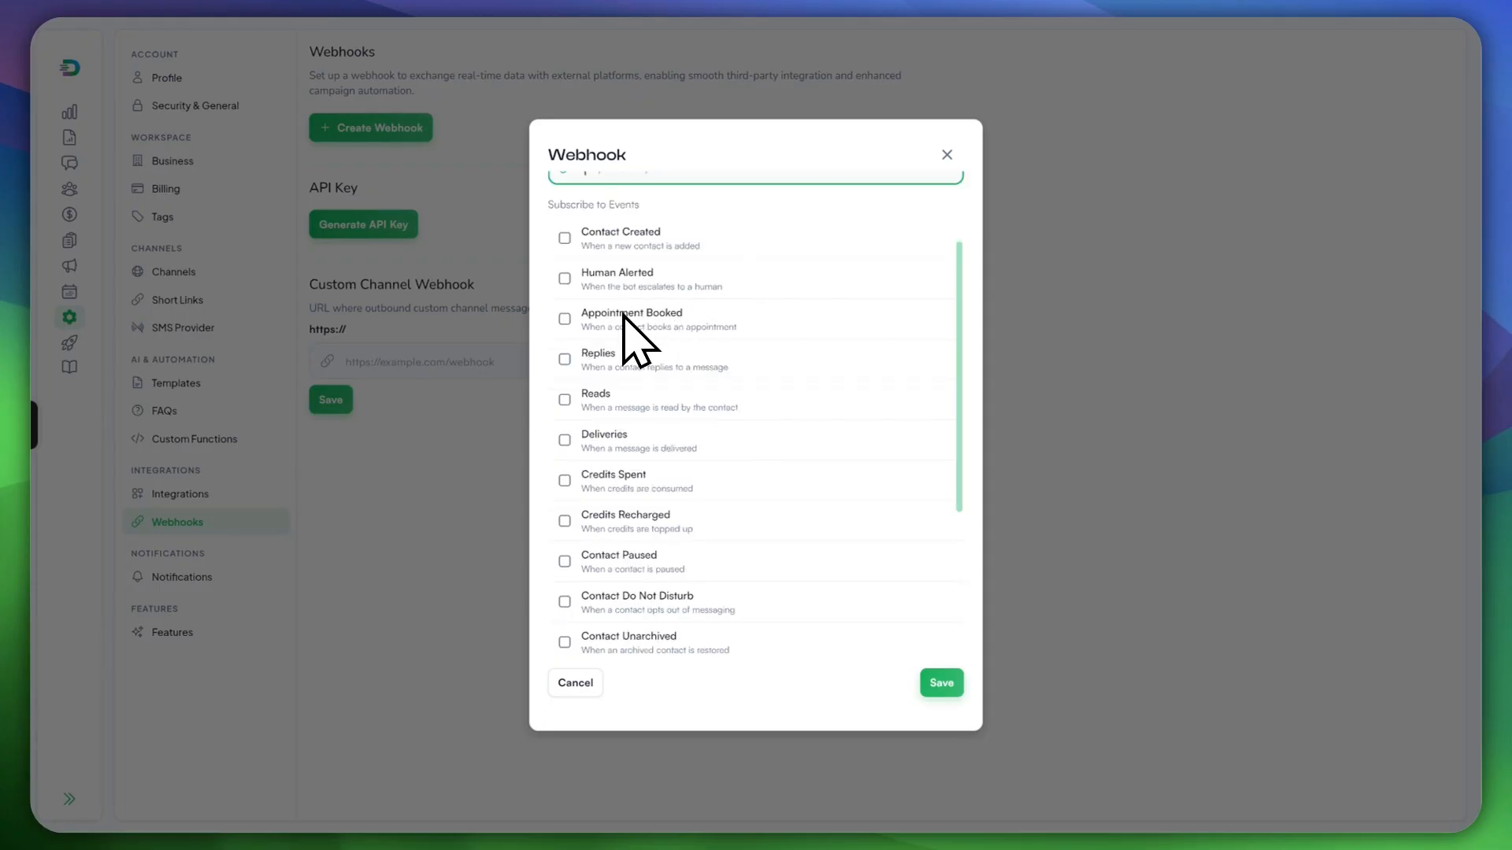
scroll(634, 339, "up", 1)
scroll(693, 591, "down", 6)
scroll(871, 361, "up", 5)
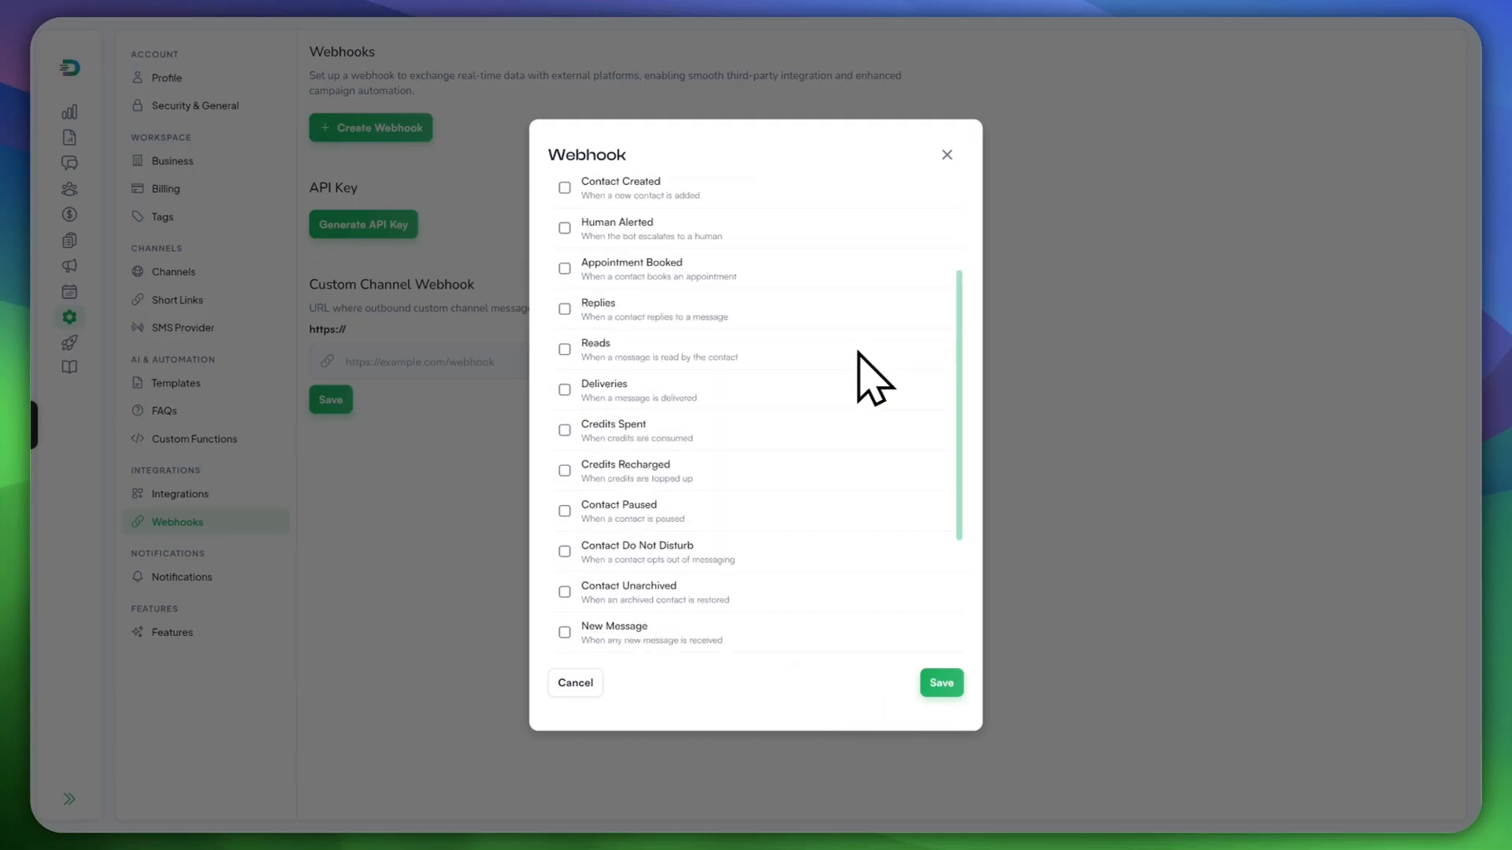
left_click(923, 178)
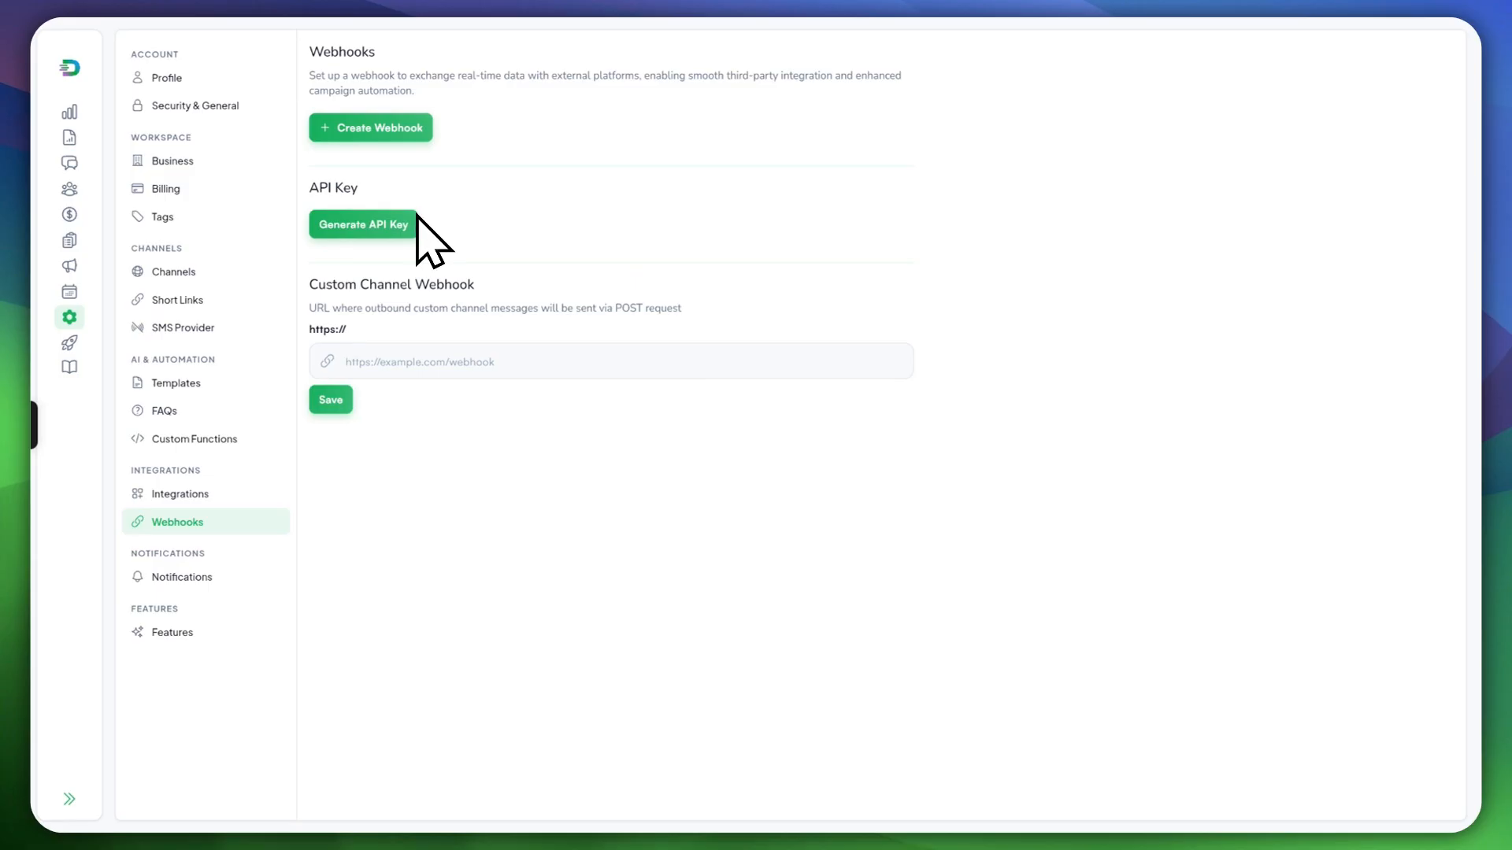
Step: Start another webhook, discard it unsaved, and go to Notification settings
left_click(398, 131)
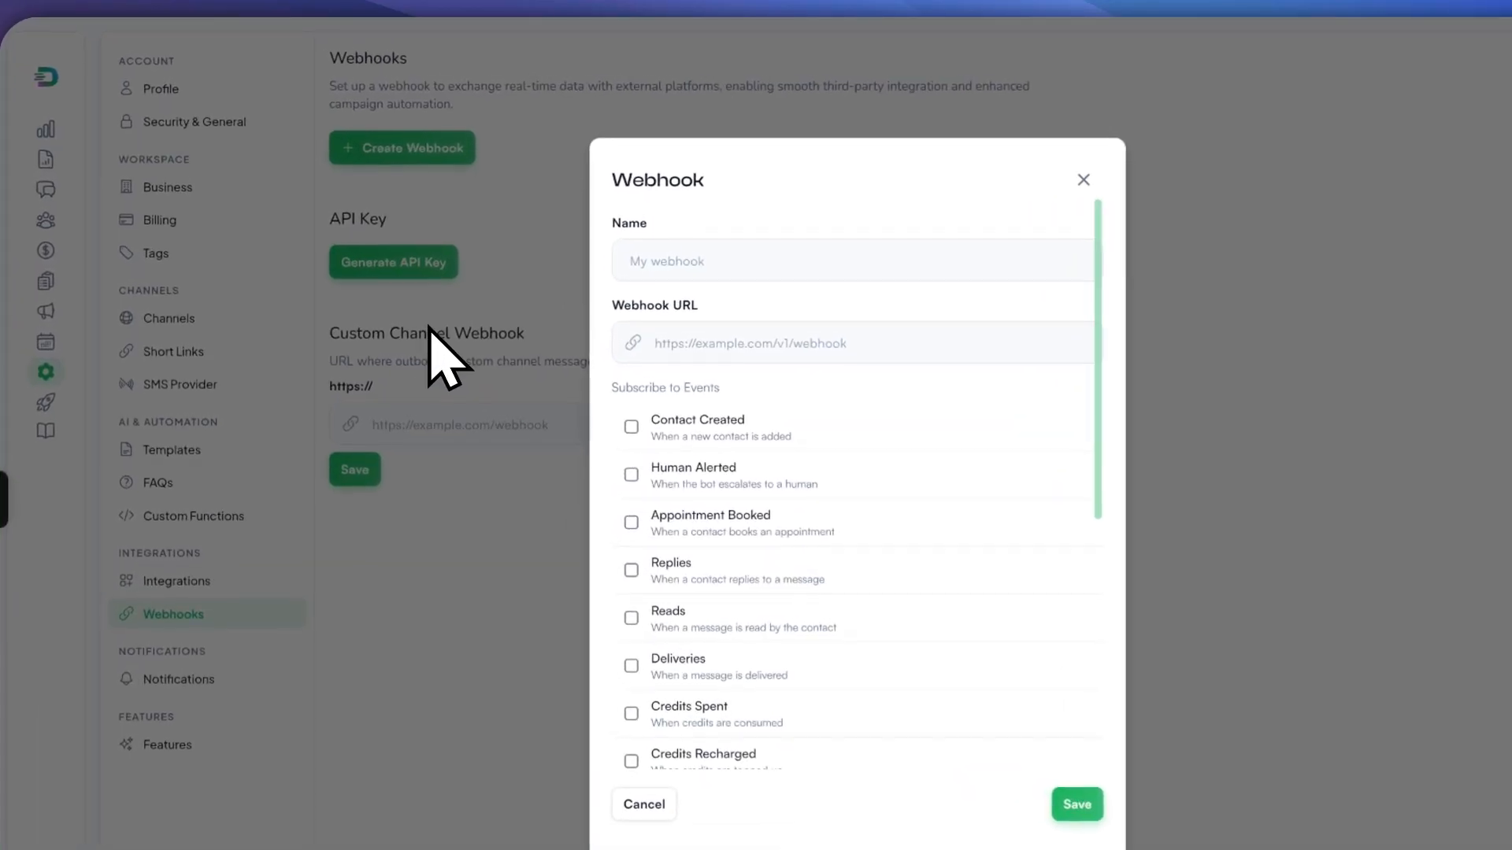
left_click(1089, 181)
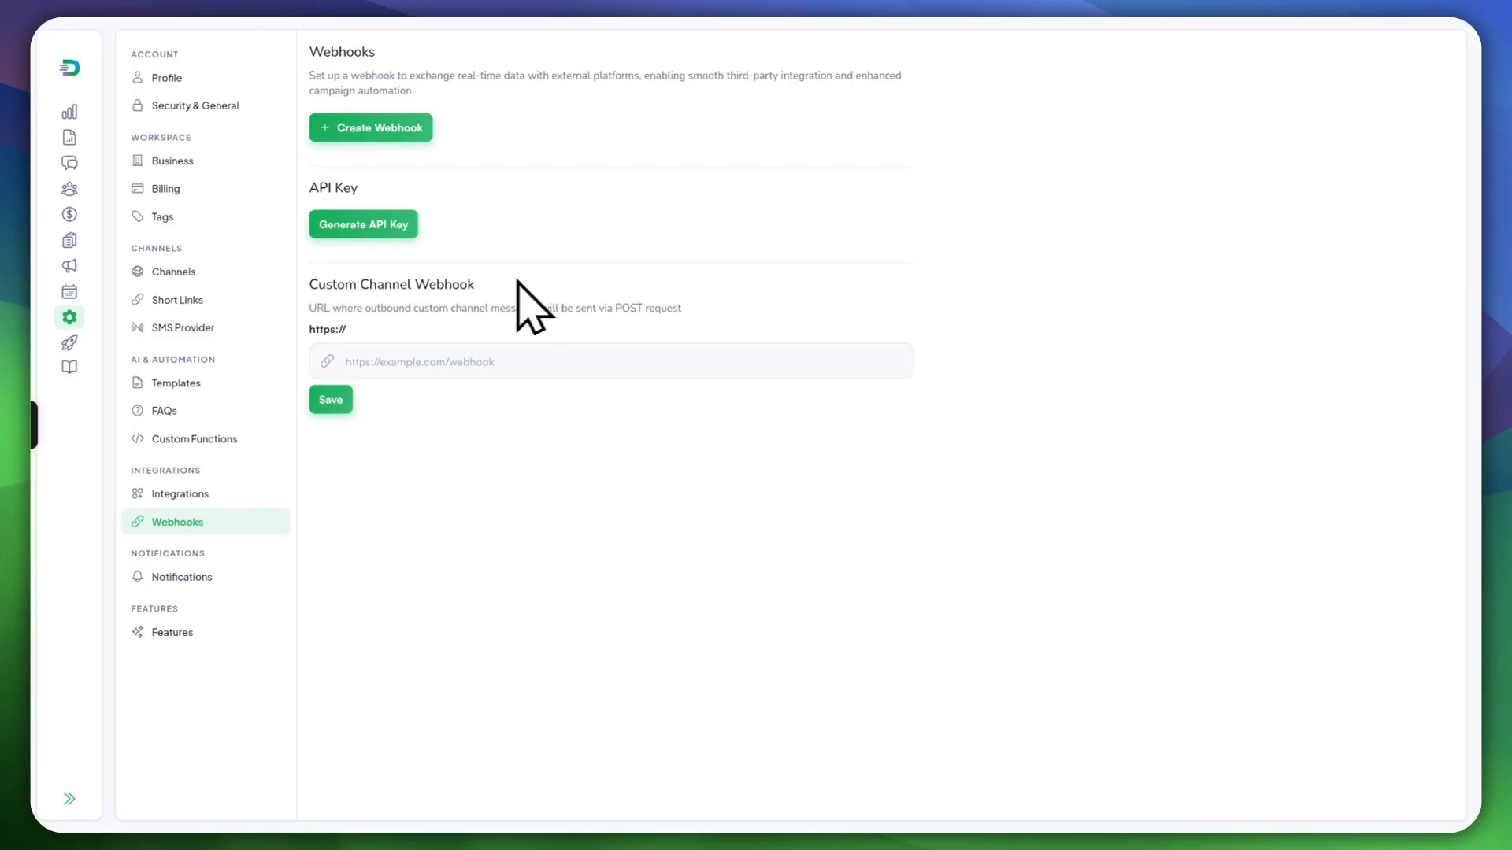
left_click(183, 579)
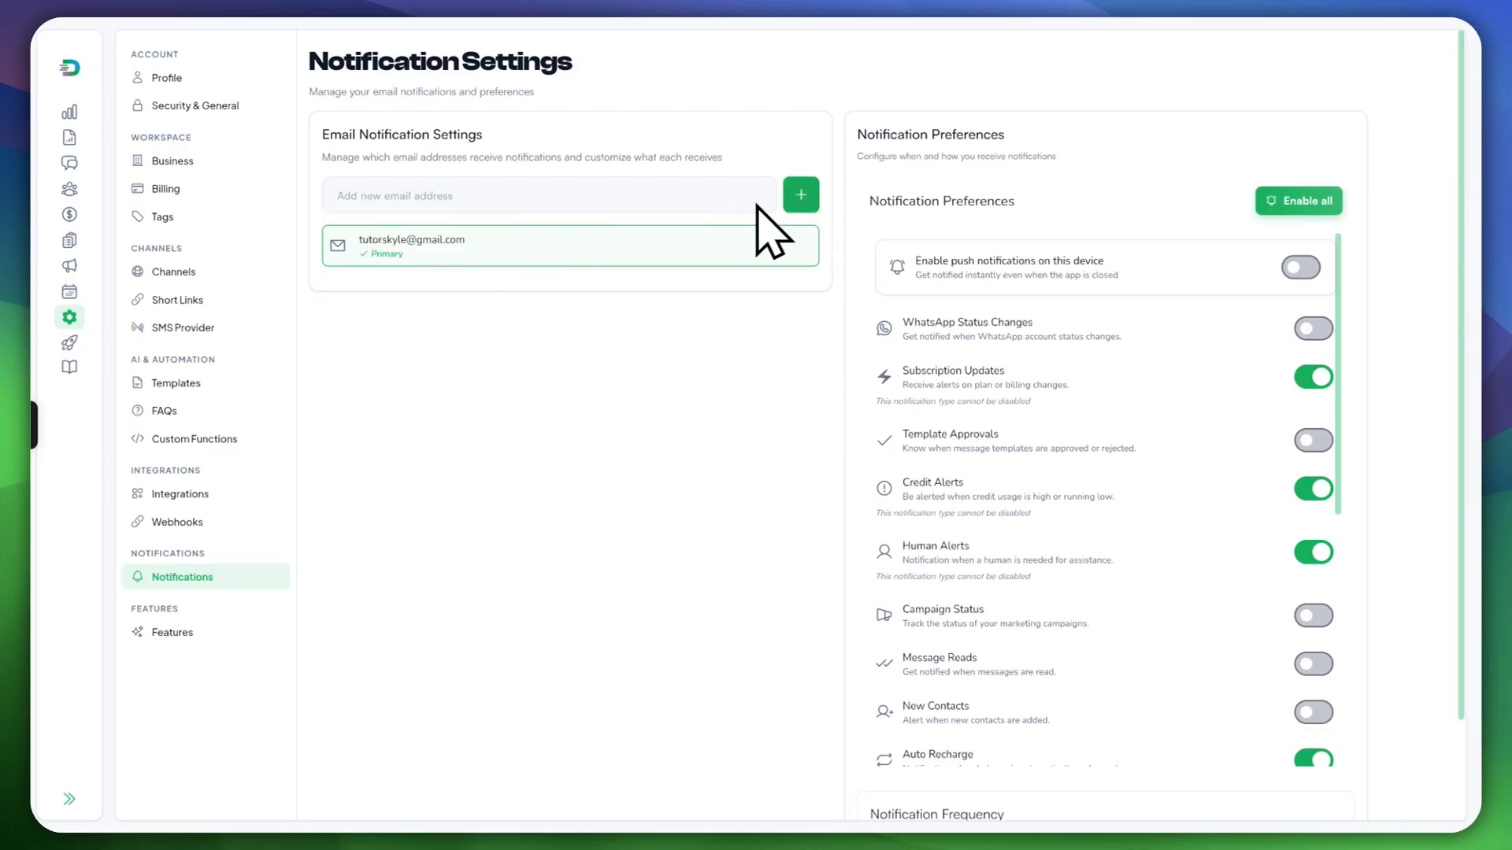
Step: Leave the new notification e-mail field empty, review the preference toggles, then go to Features
left_click(379, 195)
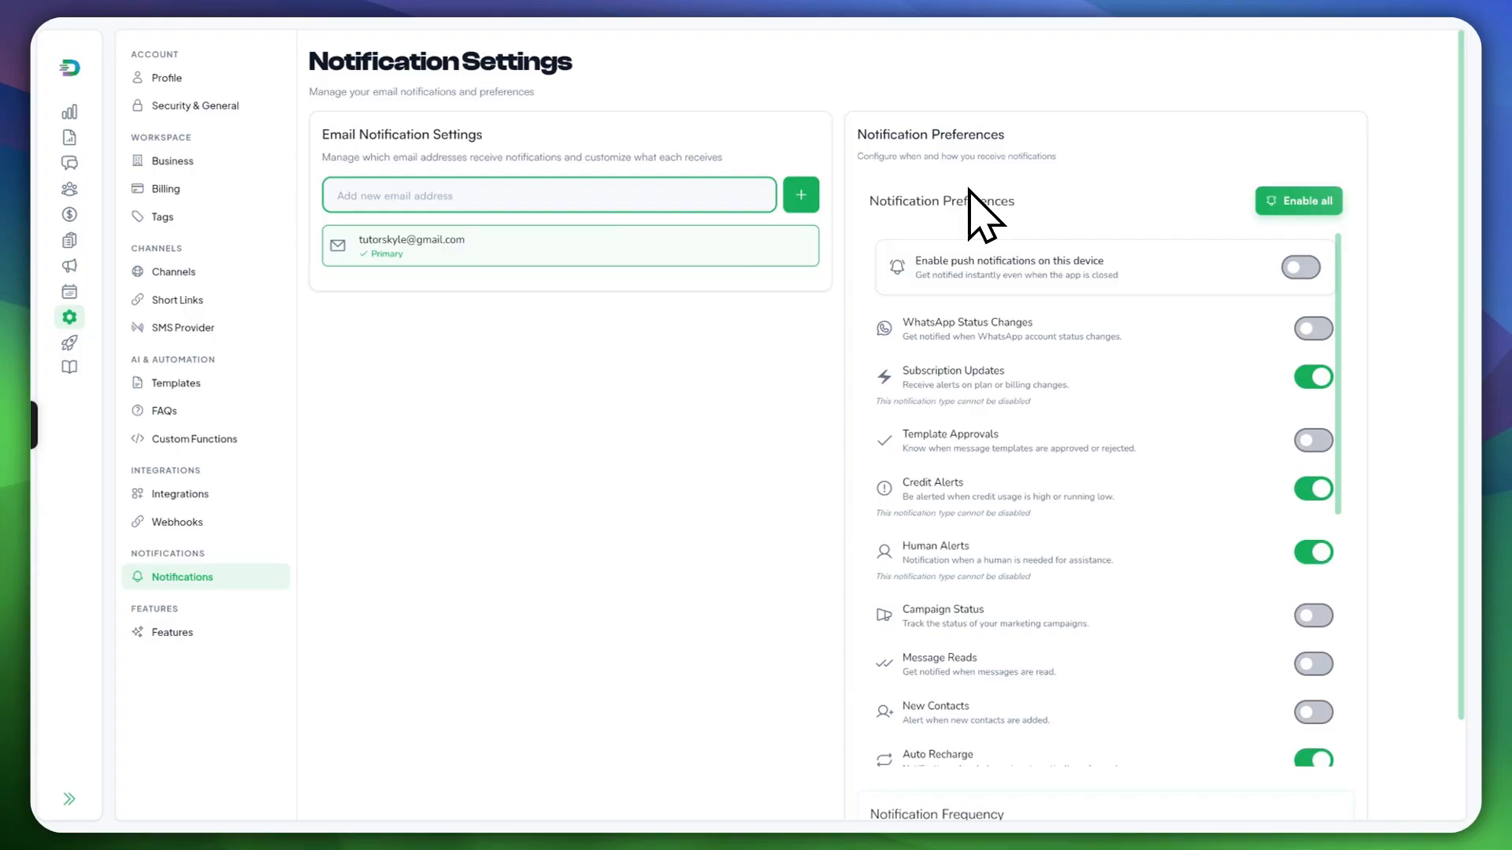
left_click(1005, 197)
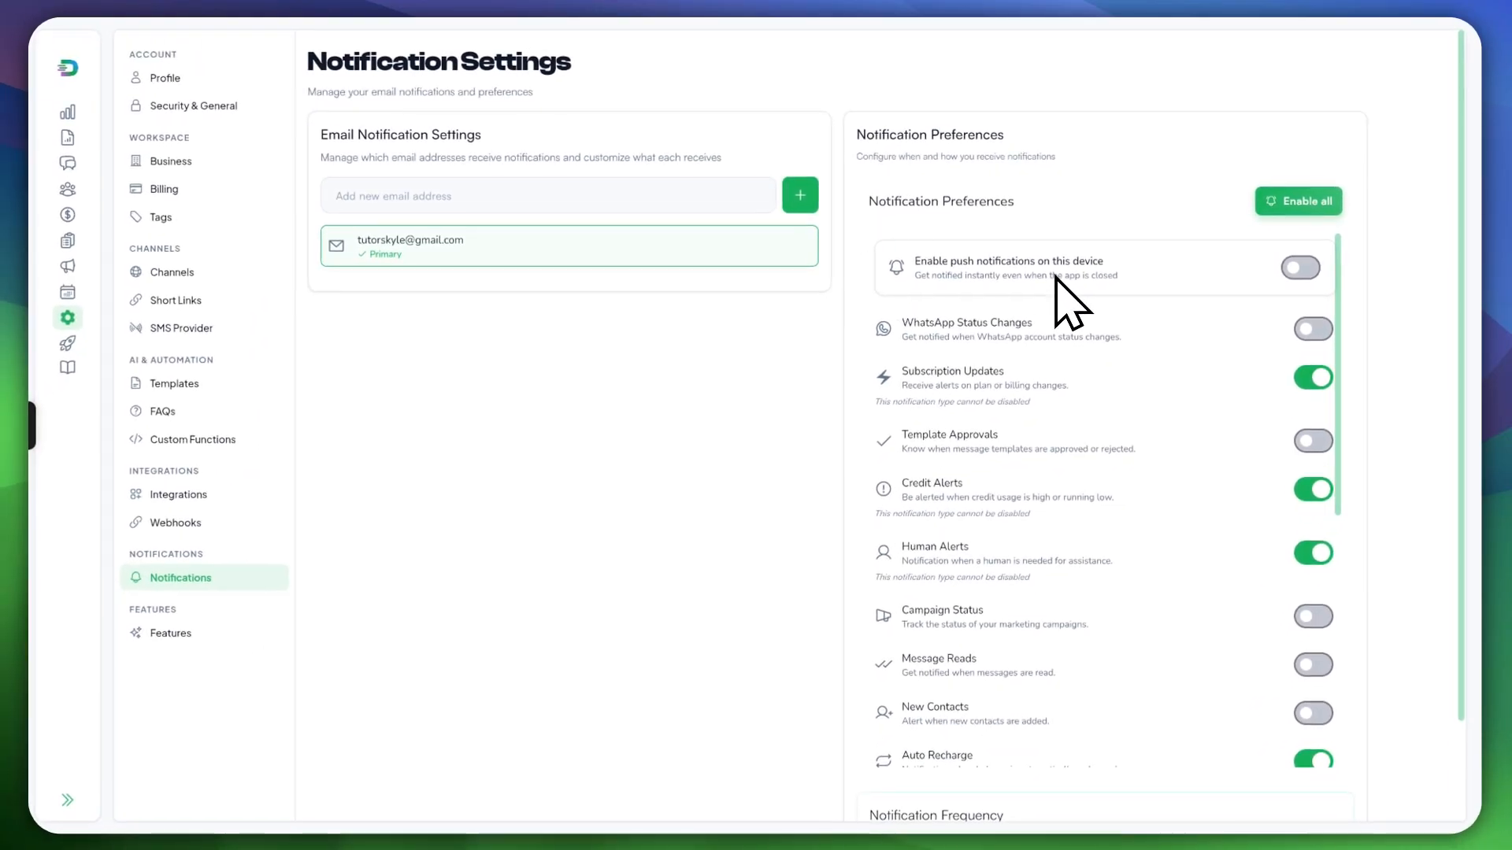
scroll(1160, 356, "down", 1)
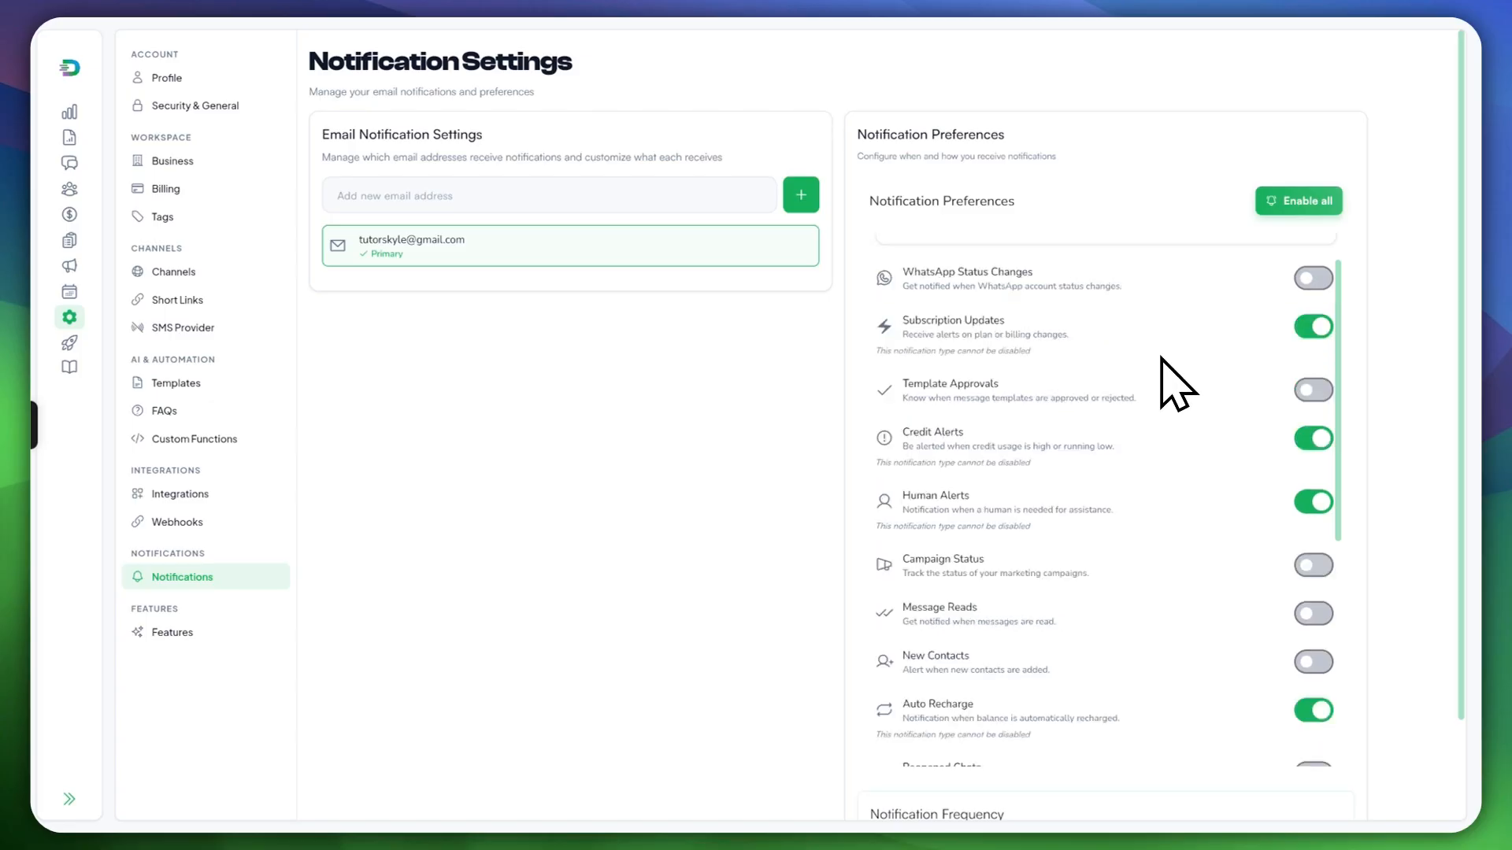
scroll(1159, 350, "up", 1)
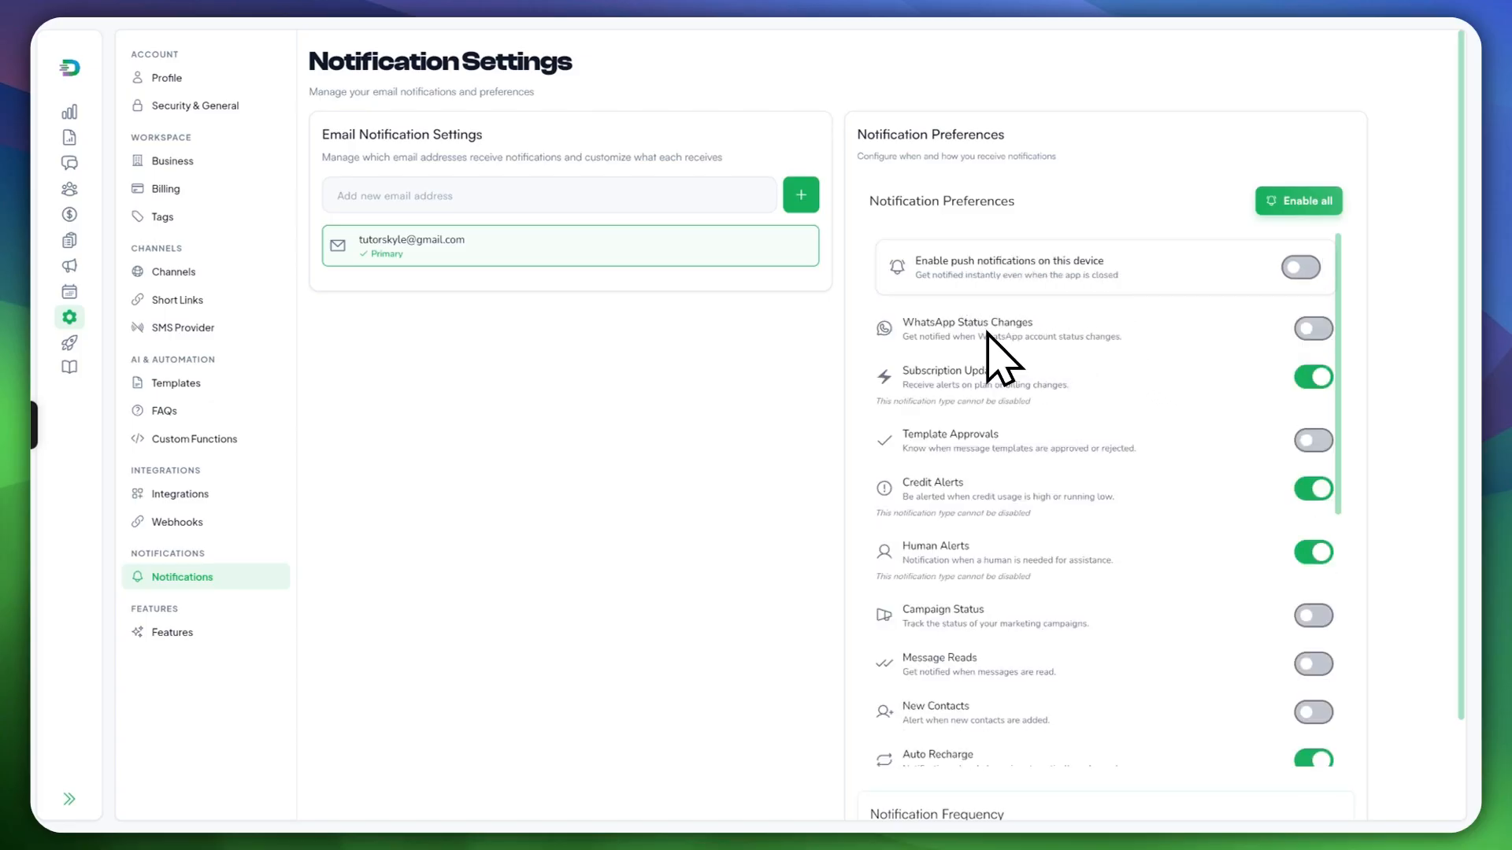
scroll(1016, 378, "down", 10)
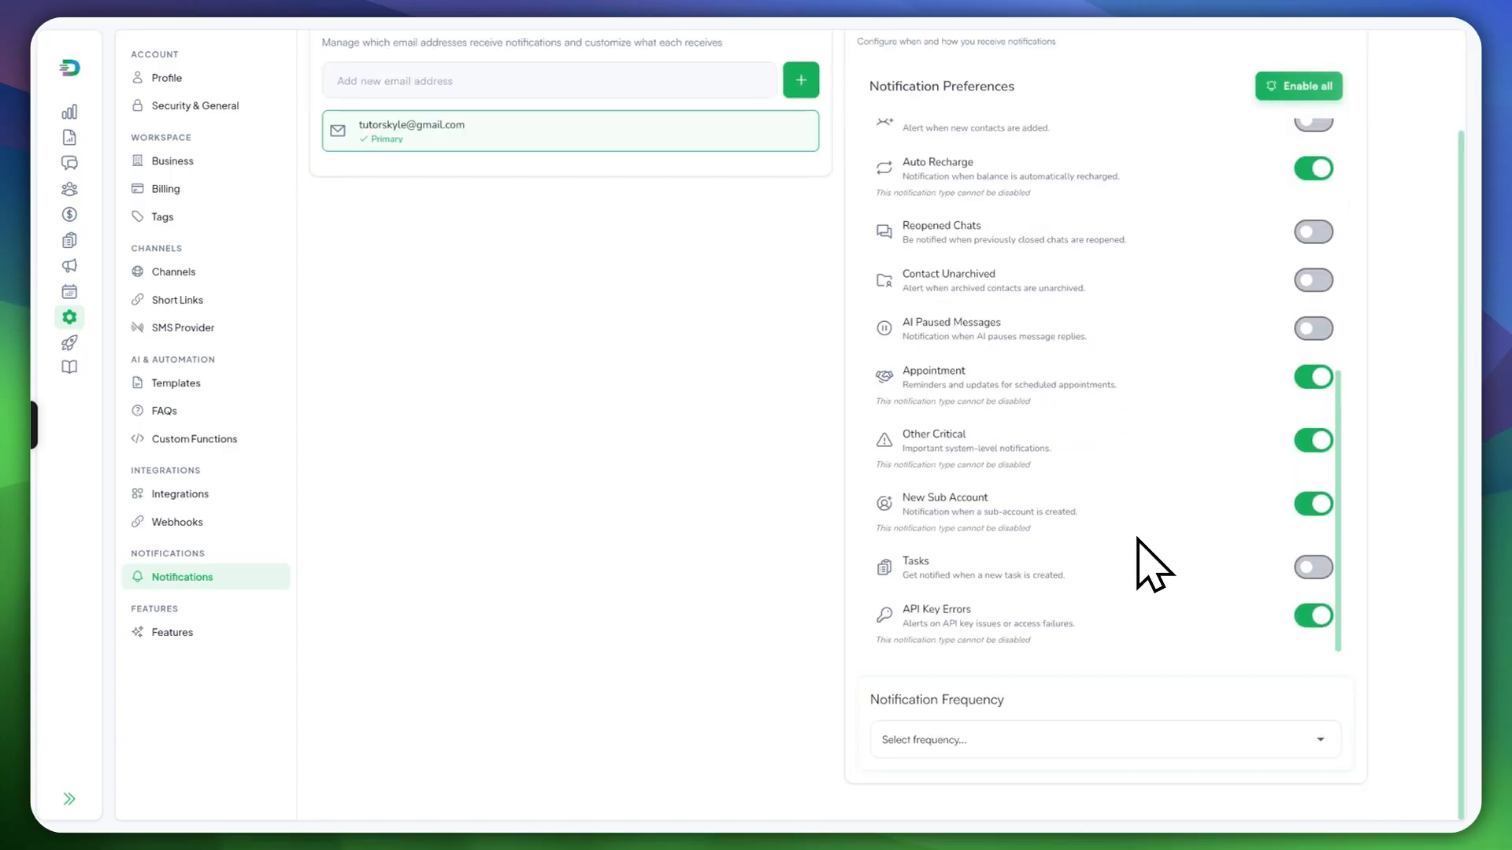
scroll(1181, 366, "up", 3)
scroll(1200, 371, "up", 6)
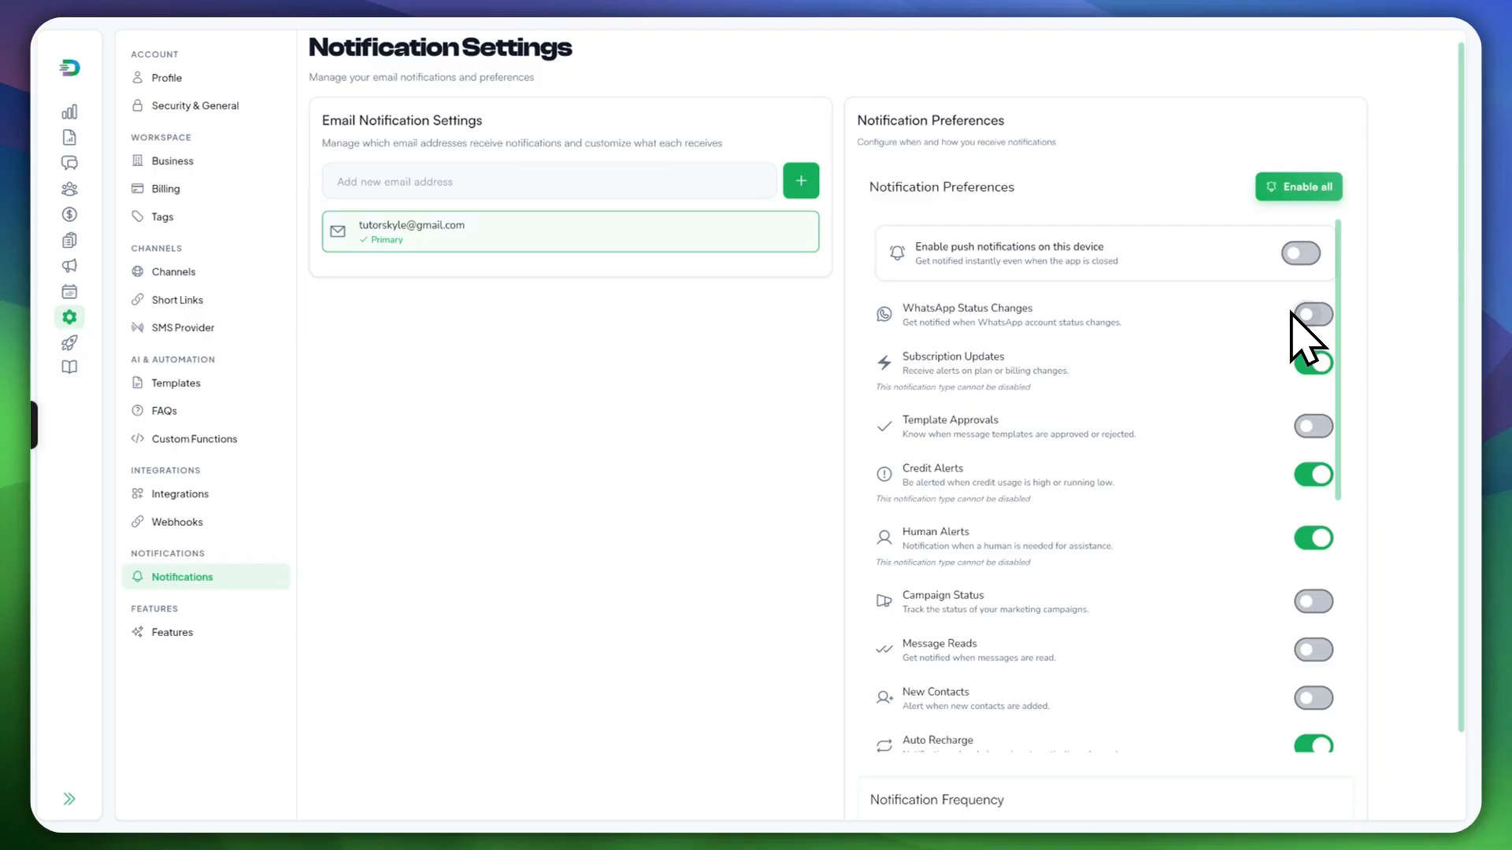
scroll(1296, 330, "down", 6)
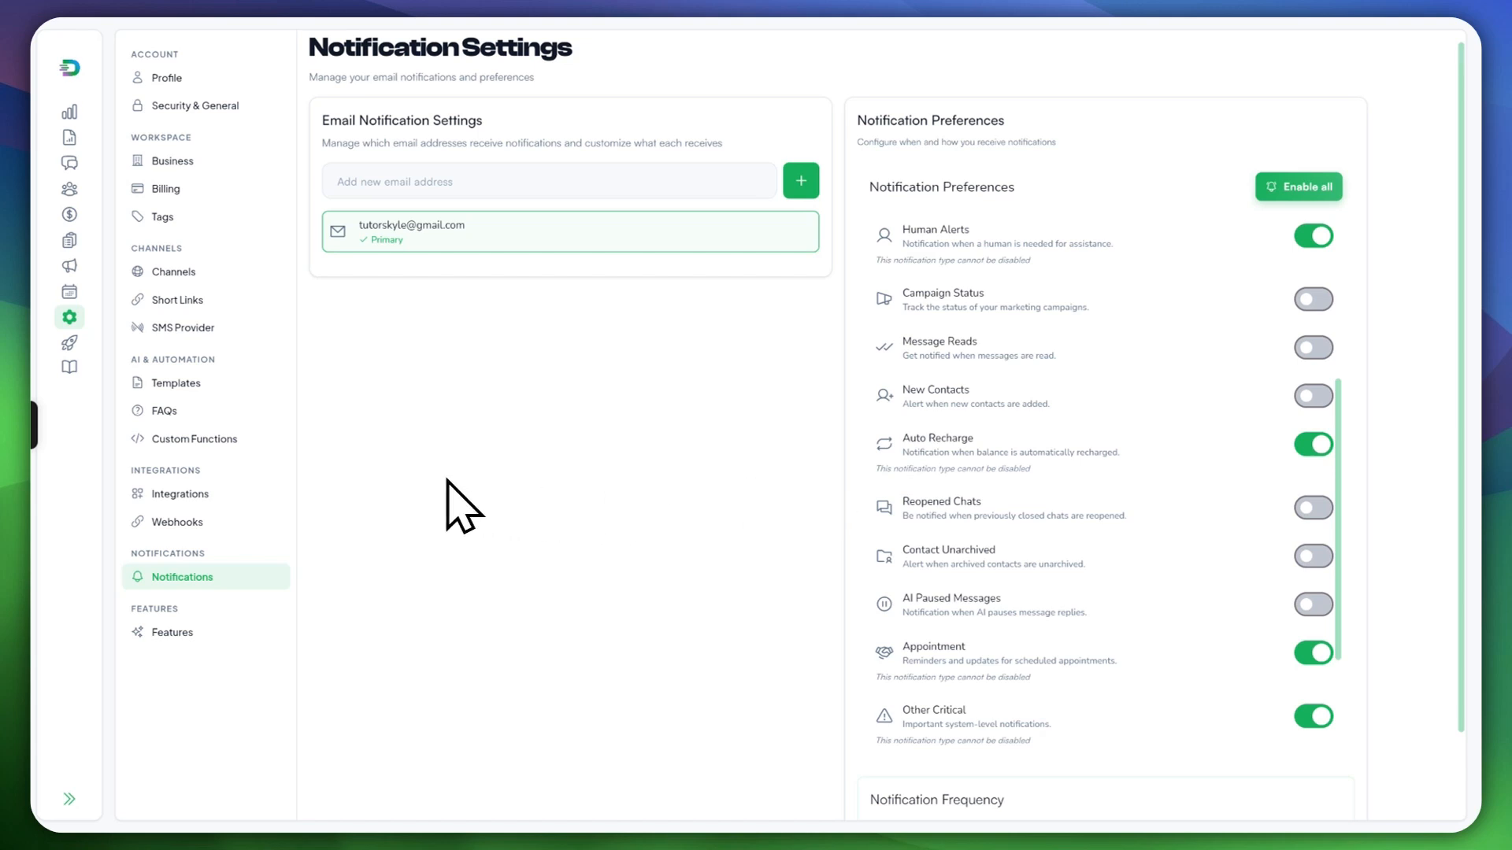
left_click(240, 626)
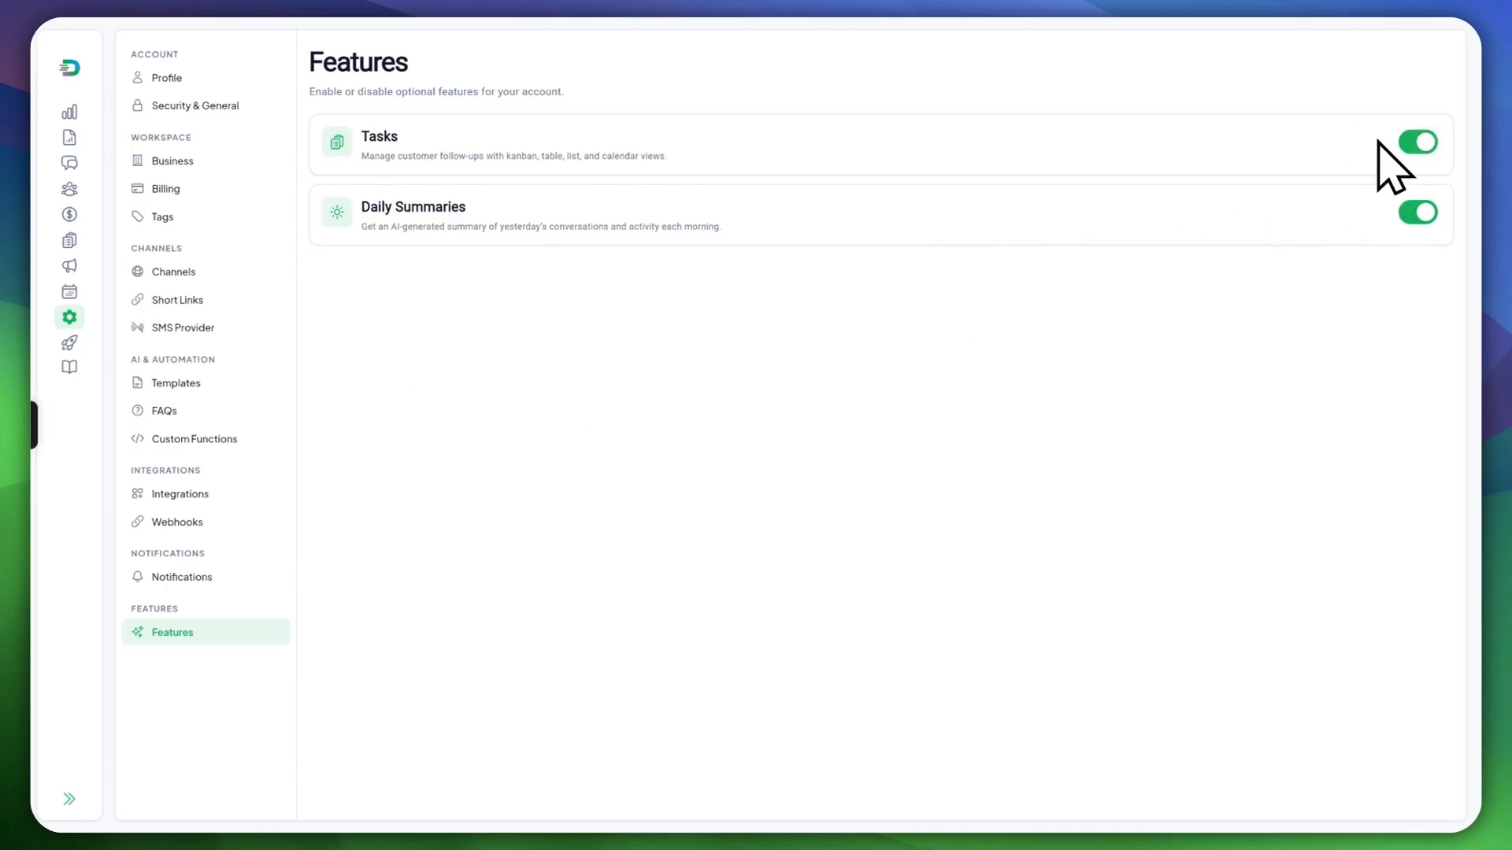
Step: Toggle Tasks off and back on, then visit the Setup Wizard and Help Welcome page
left_click(1413, 144)
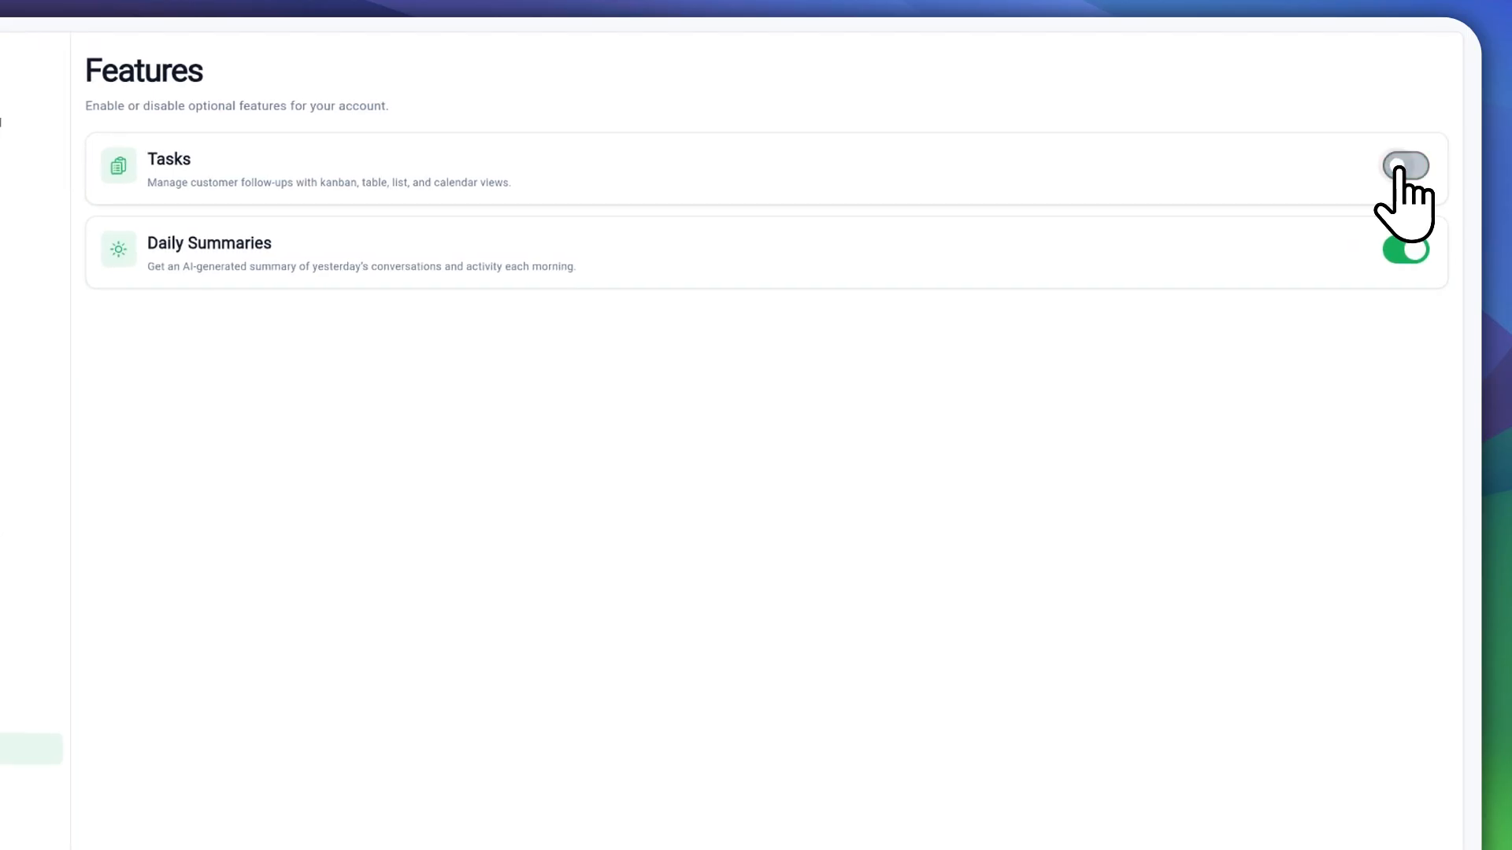
left_click(1398, 167)
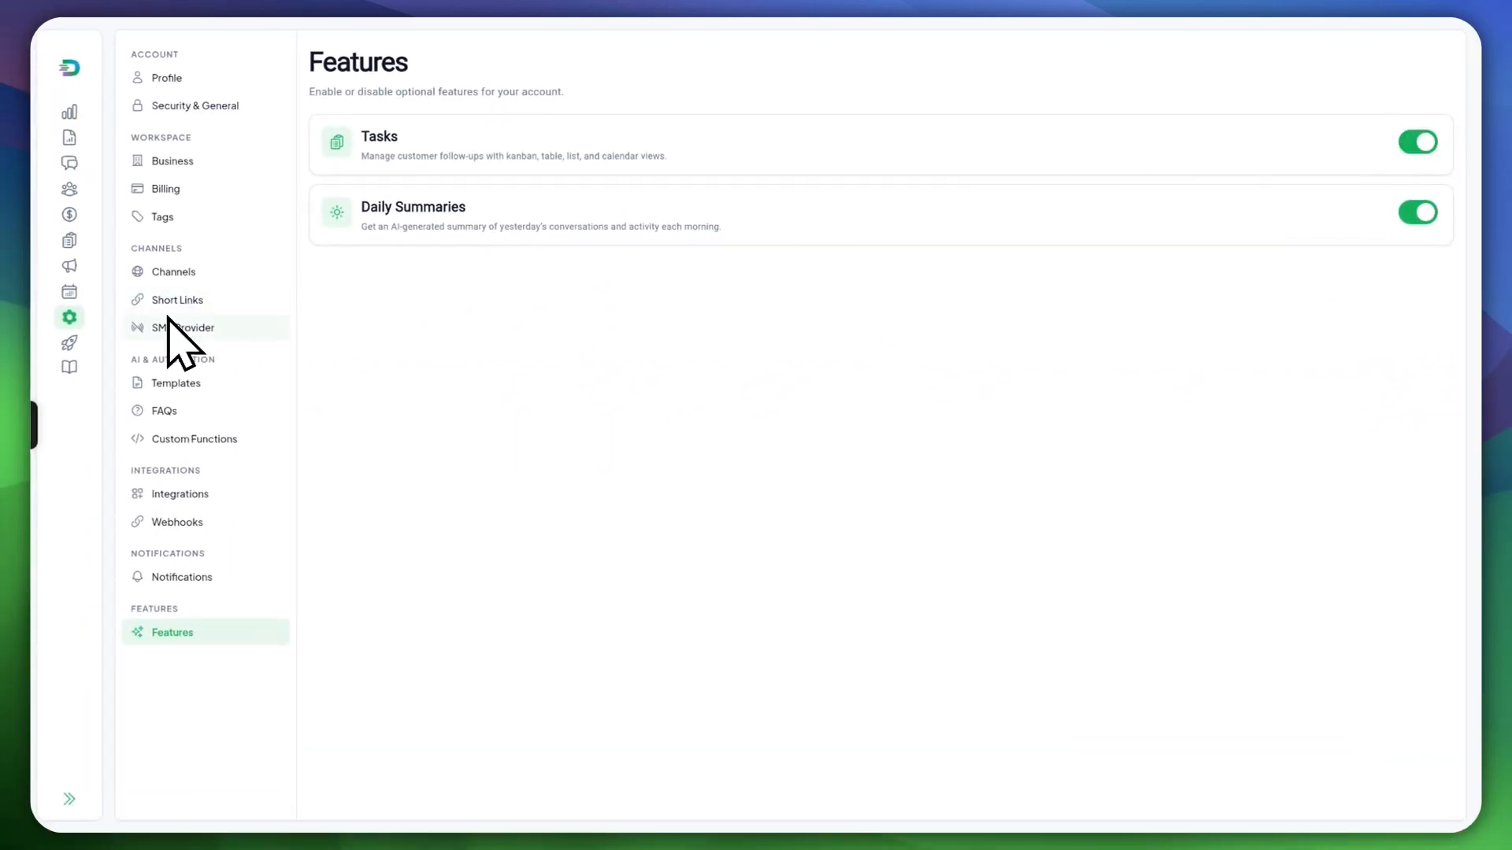
left_click(60, 343)
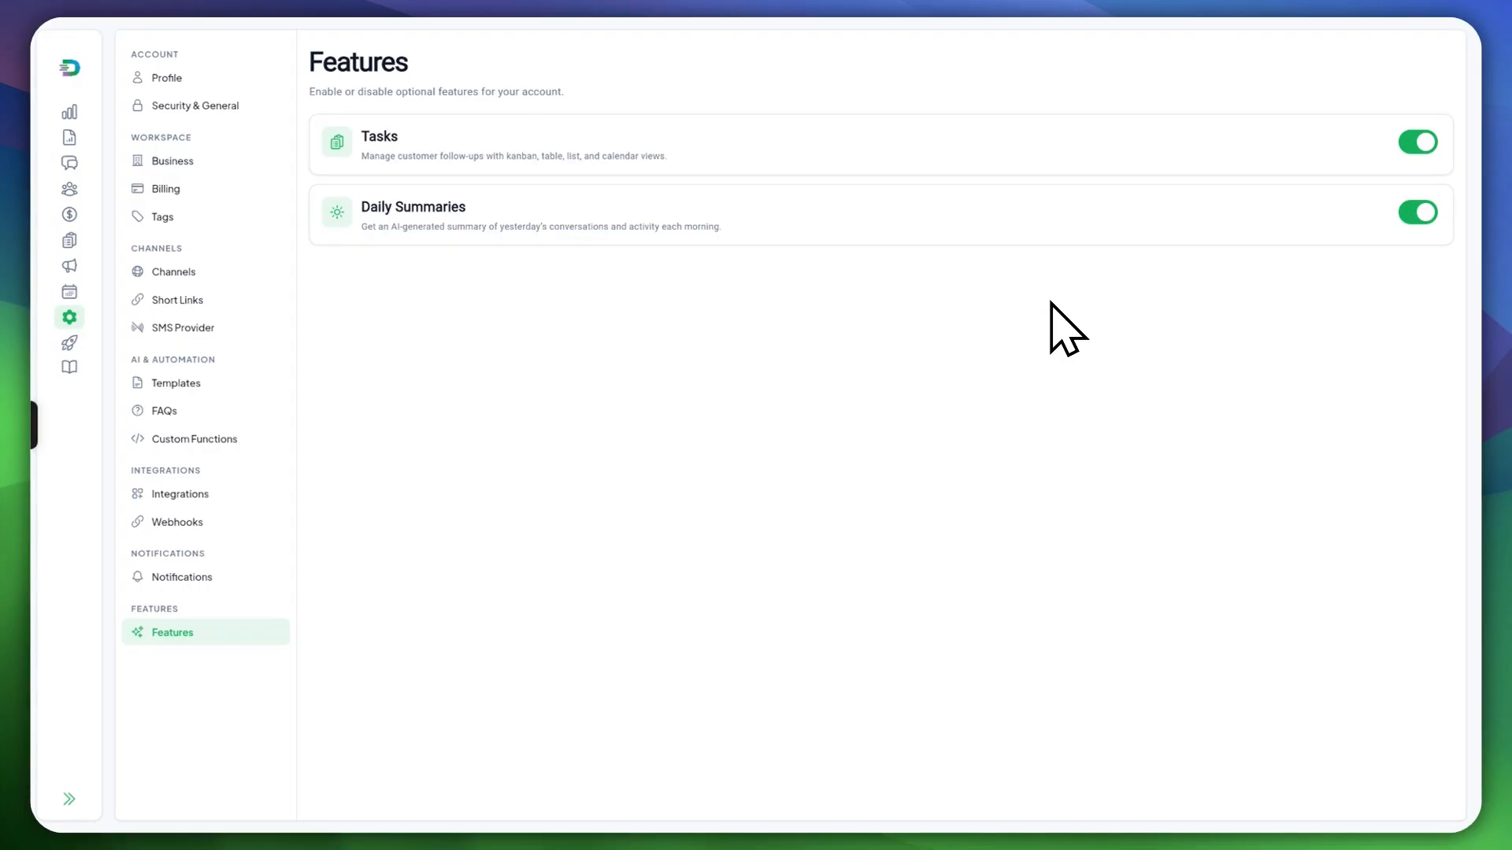
left_click(69, 367)
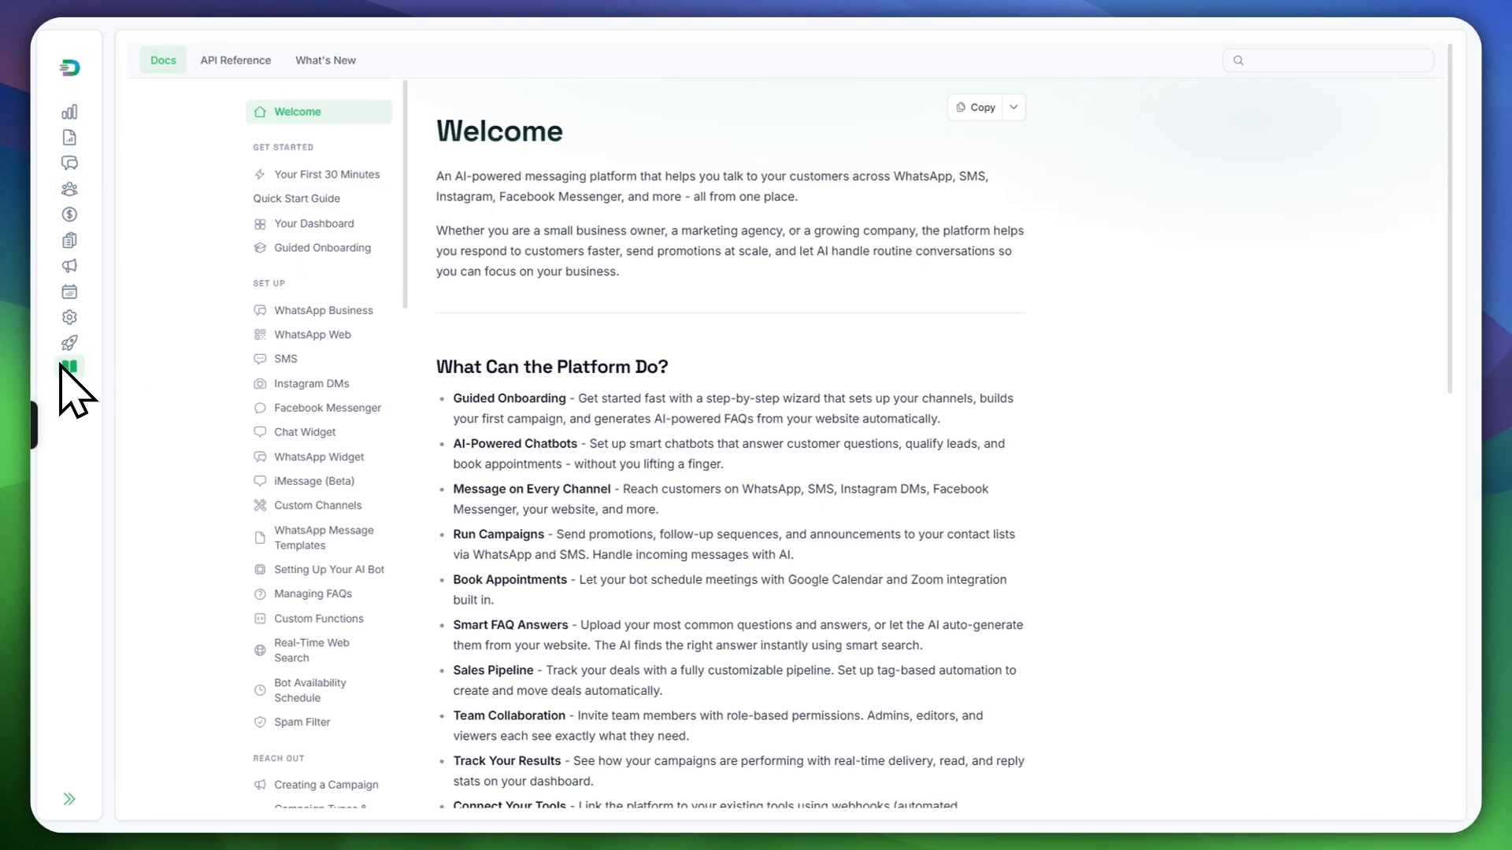
Step: Show sidebar labels and browse the Welcome page's AI-Powered Chatbots, Smart FAQ Answers and Sales Pipeline capabilities
left_click(68, 800)
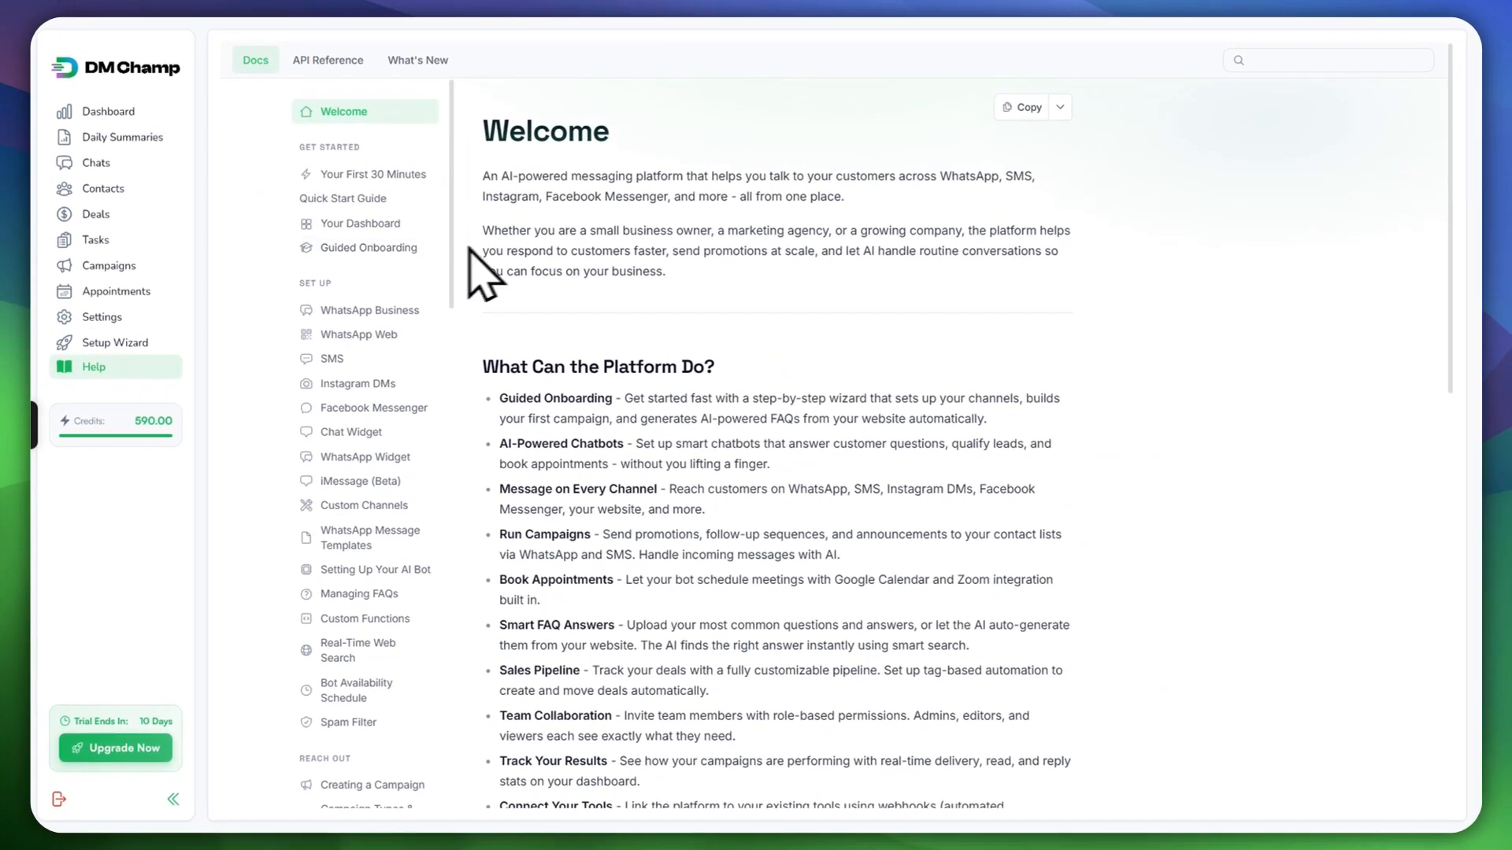
scroll(684, 346, "down", 10)
scroll(661, 330, "up", 9)
scroll(634, 315, "up", 2)
scroll(630, 331, "down", 5)
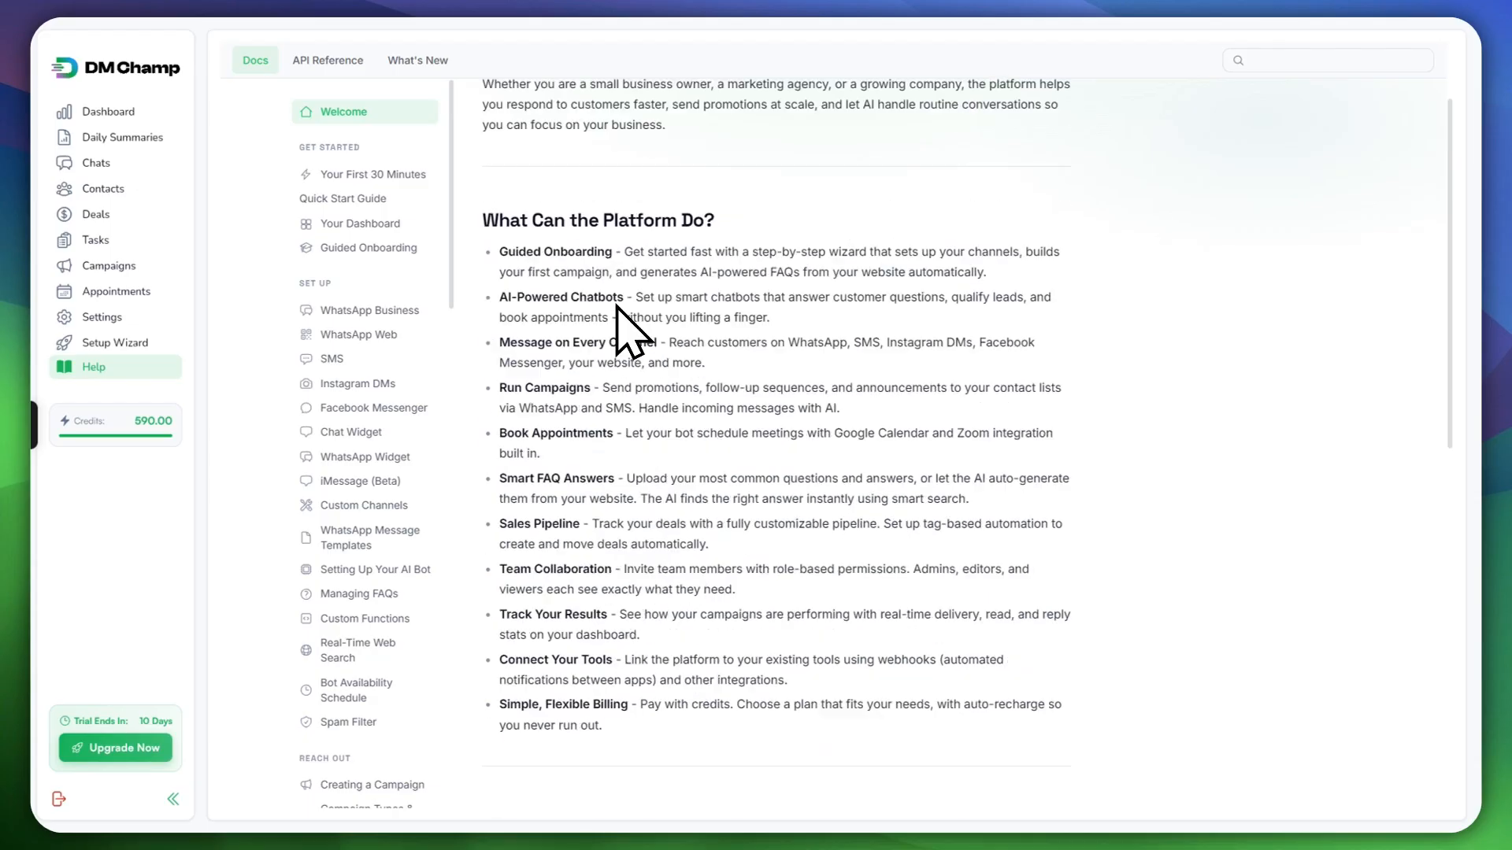
scroll(622, 330, "up", 5)
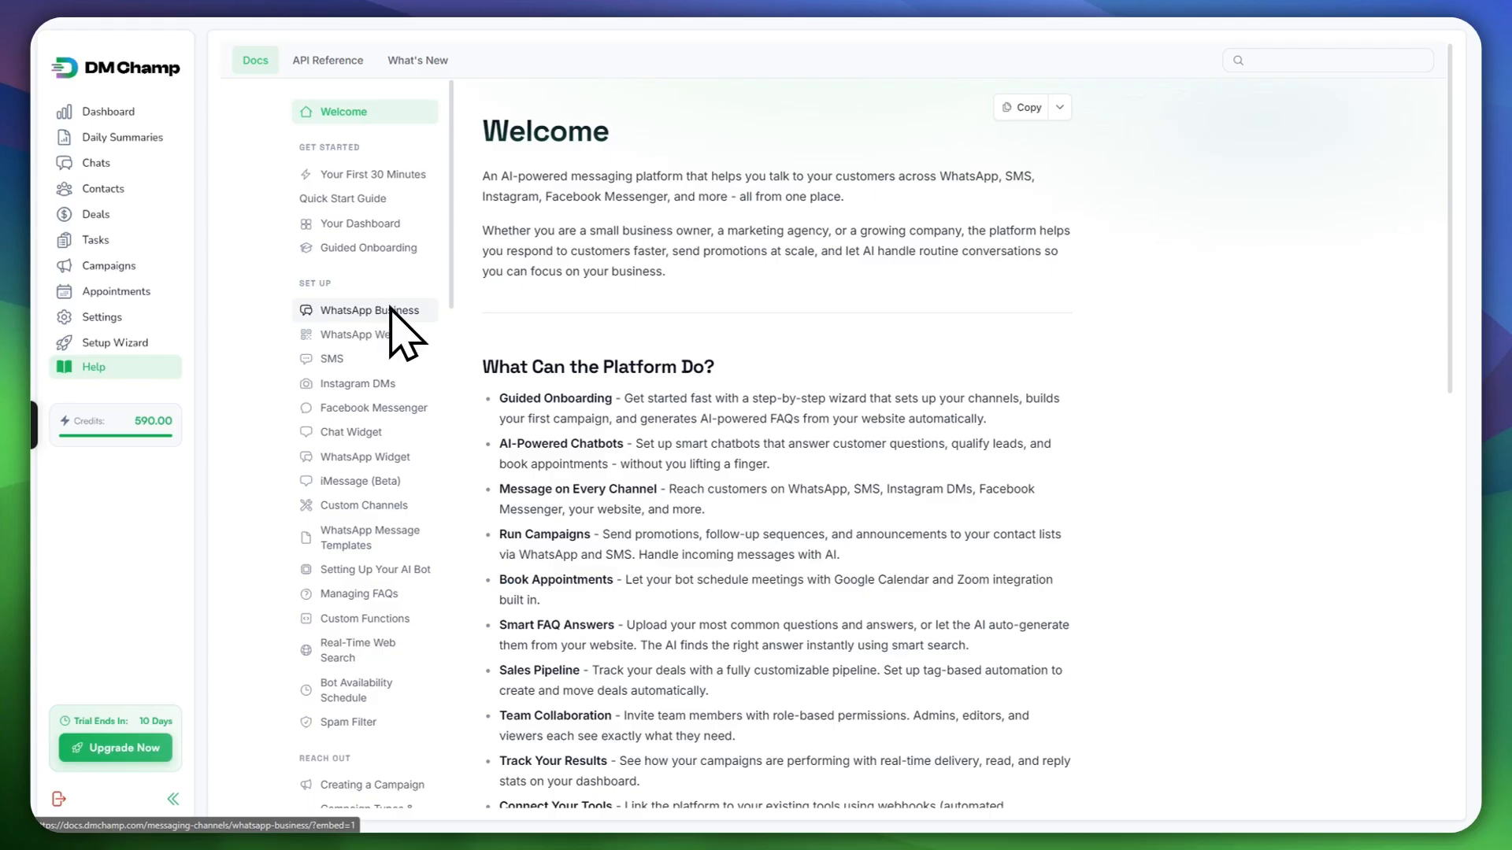
scroll(402, 335, "down", 8)
scroll(420, 345, "up", 8)
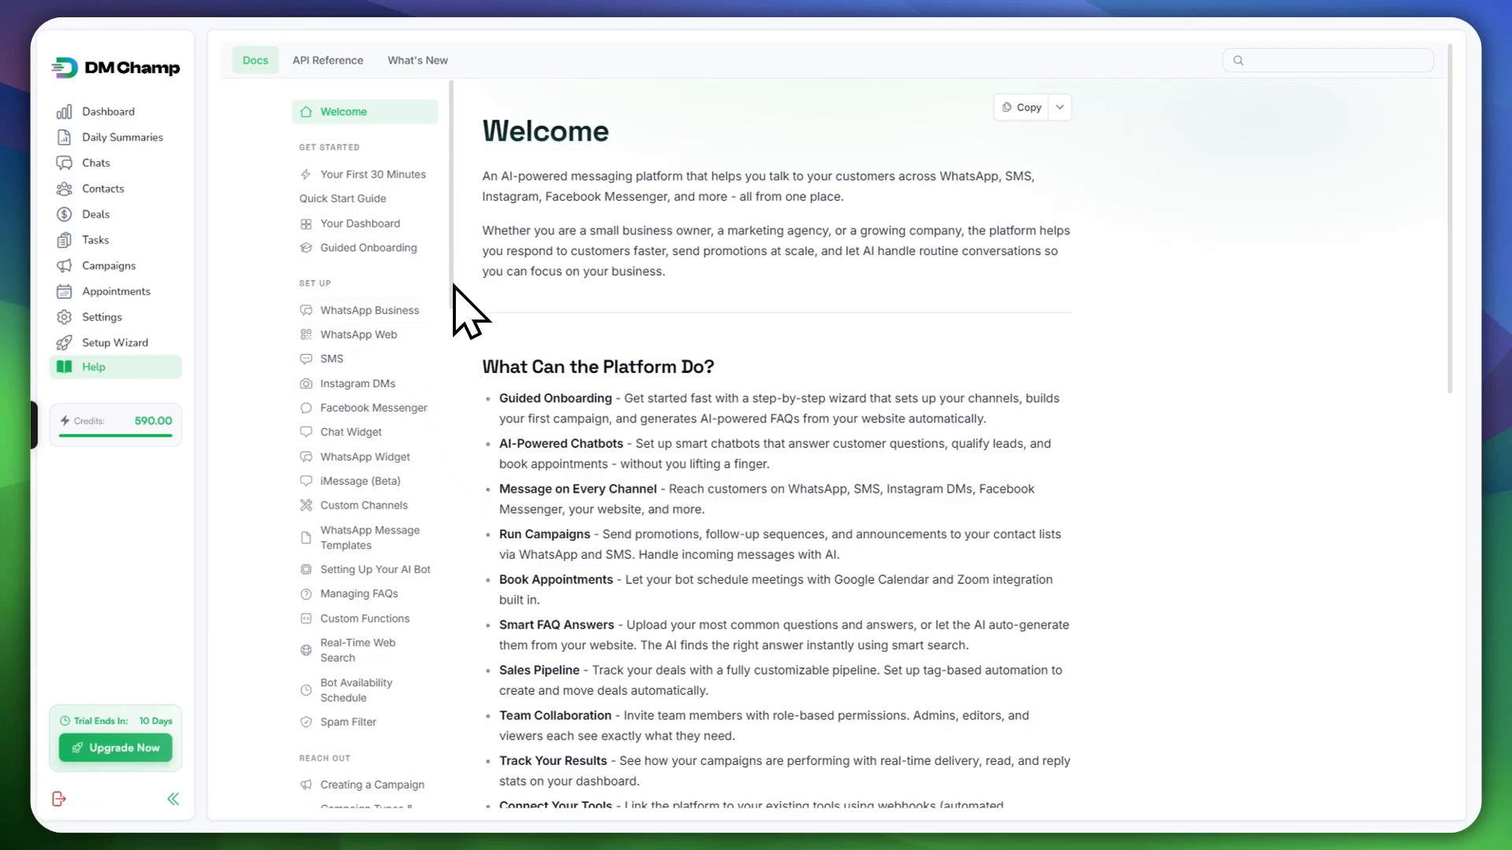
Step: Read through the SMS messaging help article
left_click(329, 359)
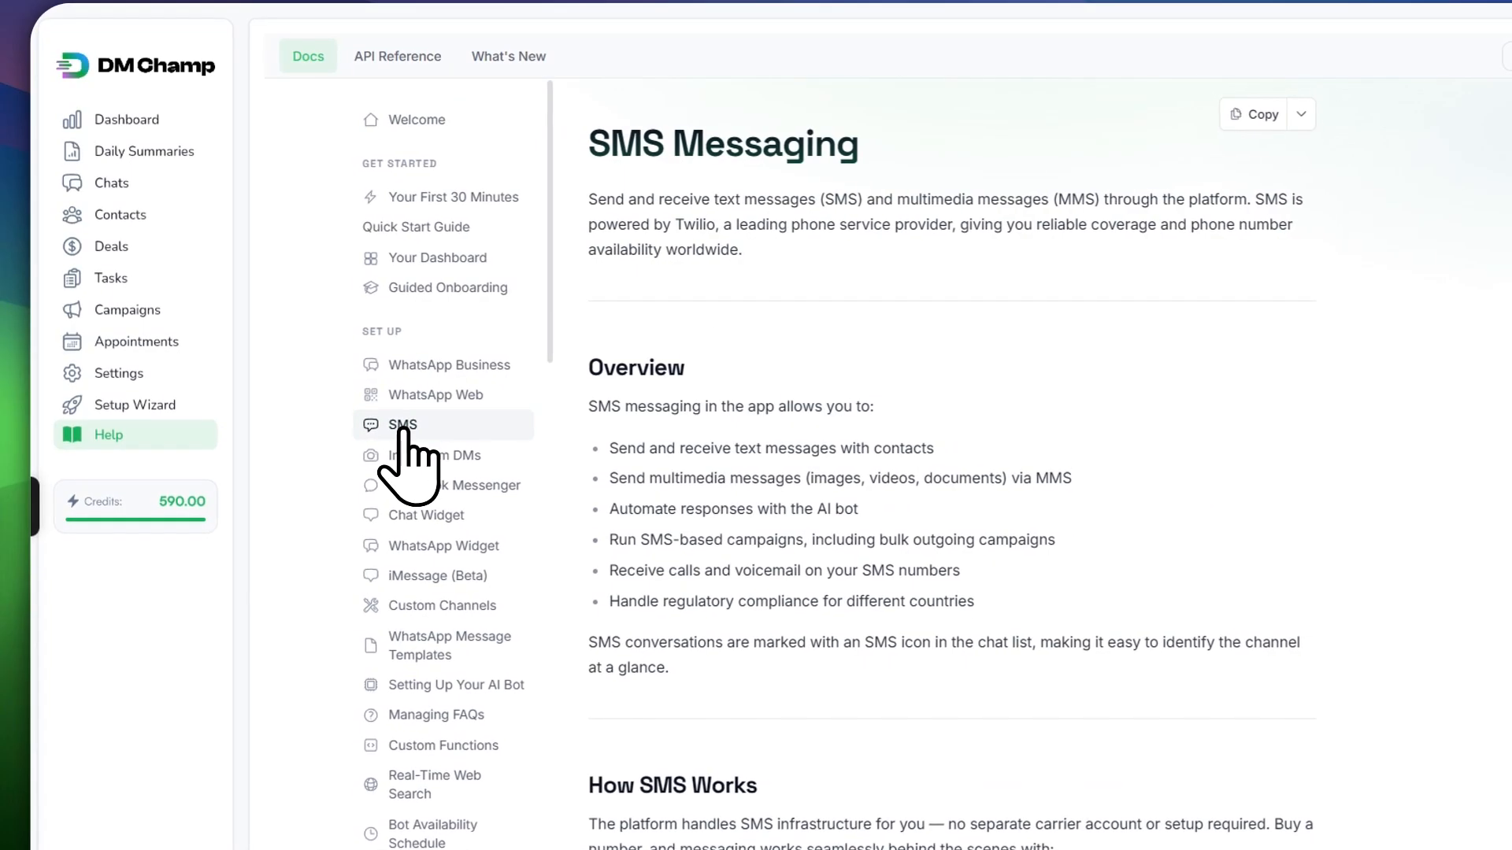
scroll(713, 334, "down", 4)
scroll(715, 347, "up", 4)
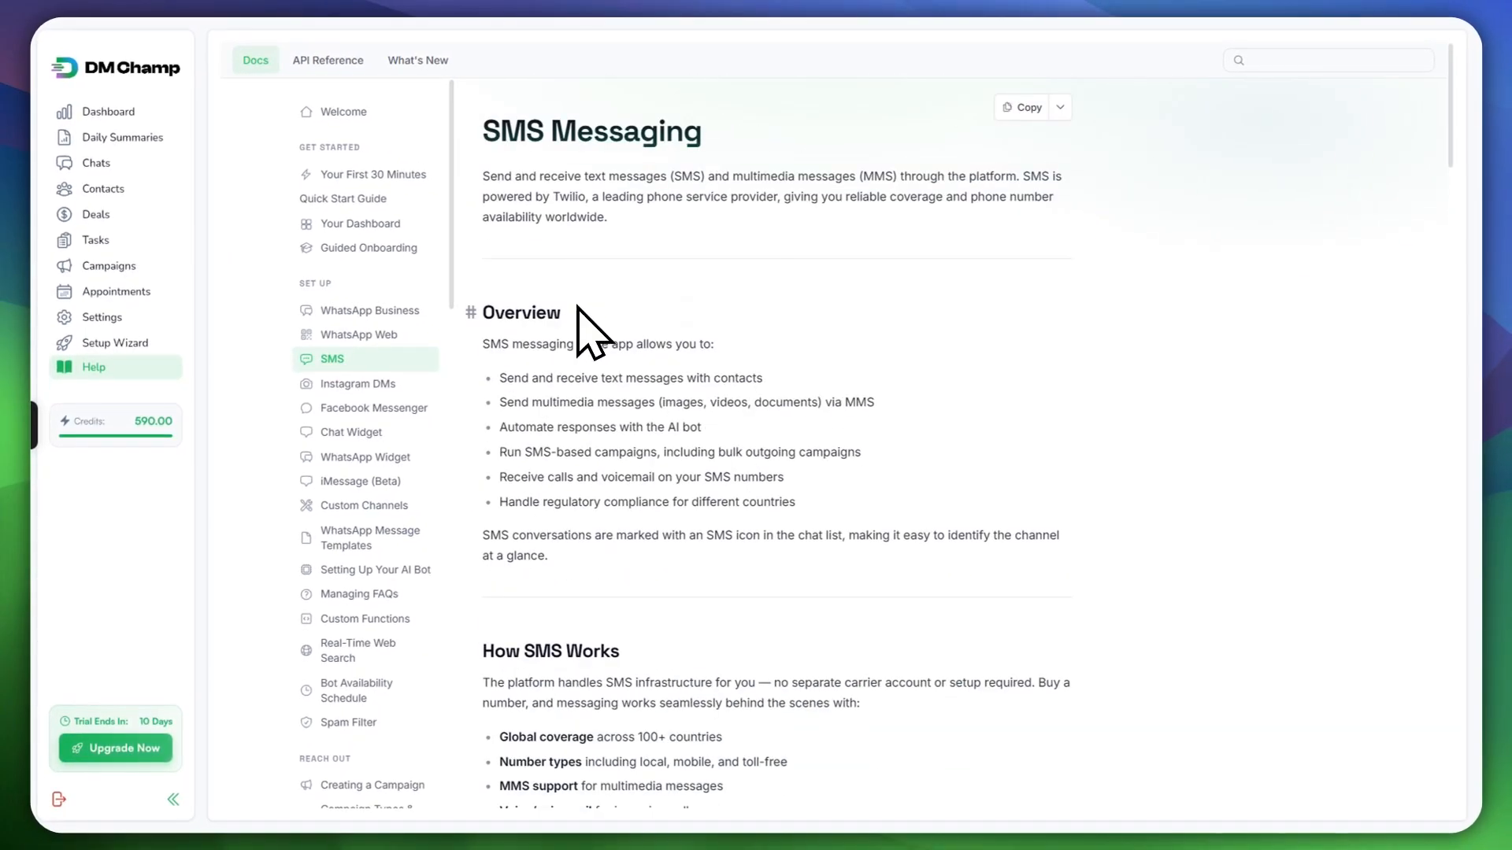
scroll(593, 331, "down", 15)
scroll(576, 347, "down", 15)
scroll(579, 358, "up", 15)
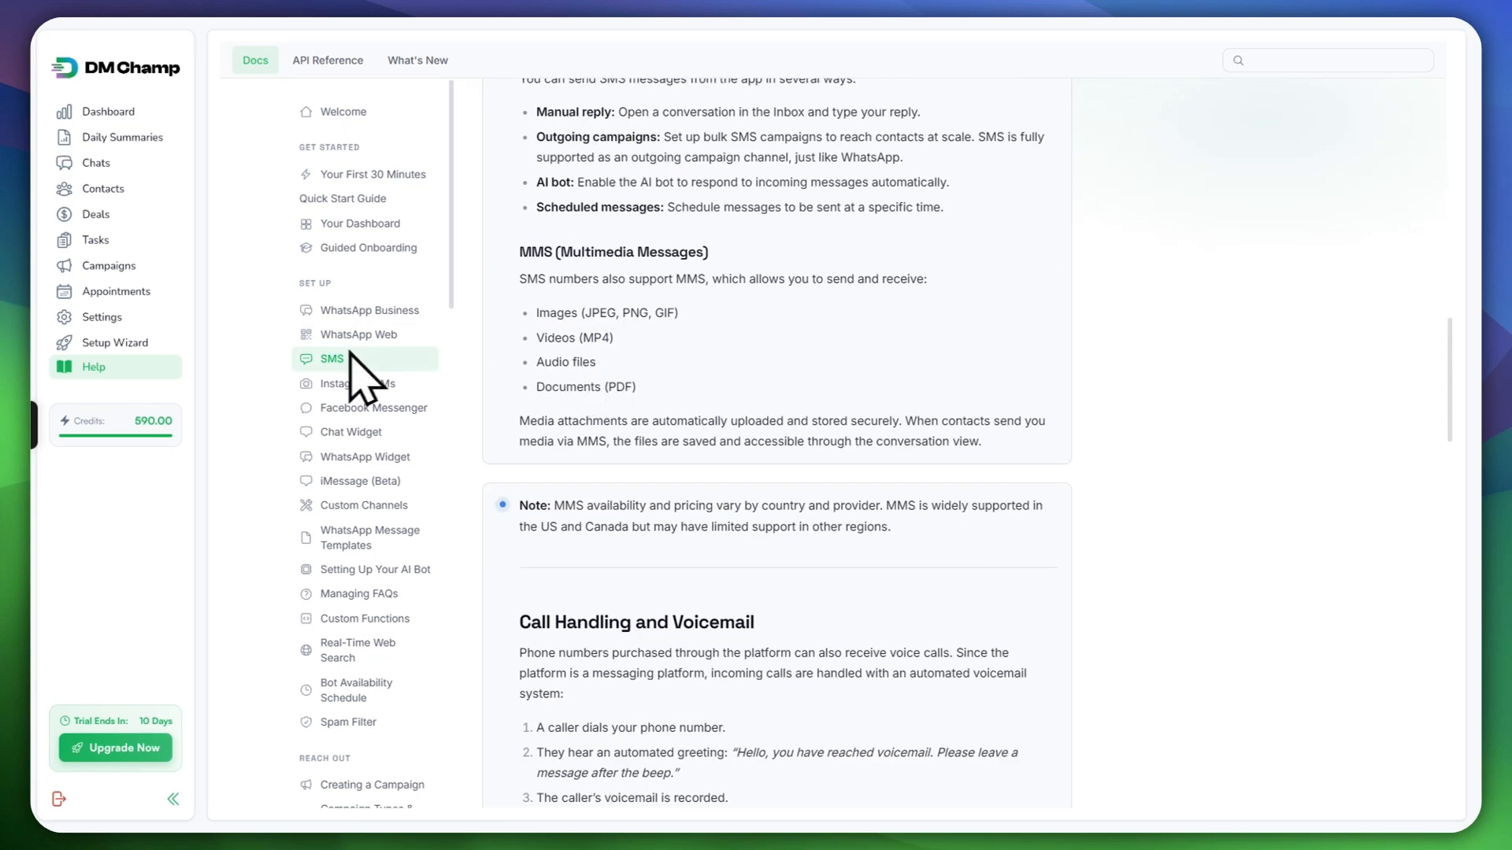
scroll(374, 370, "down", 12)
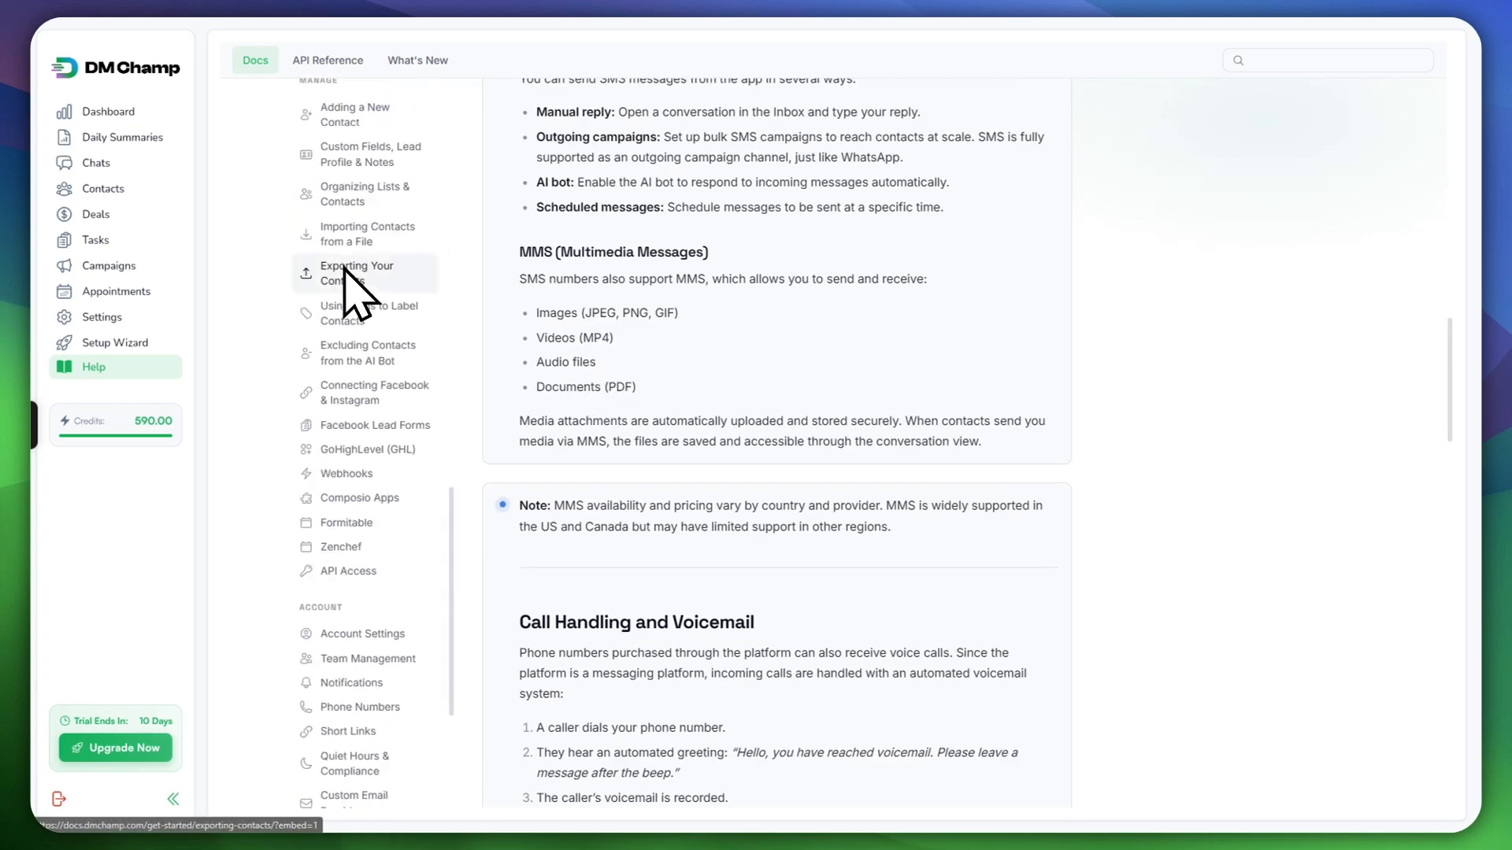
scroll(345, 337, "up", 8)
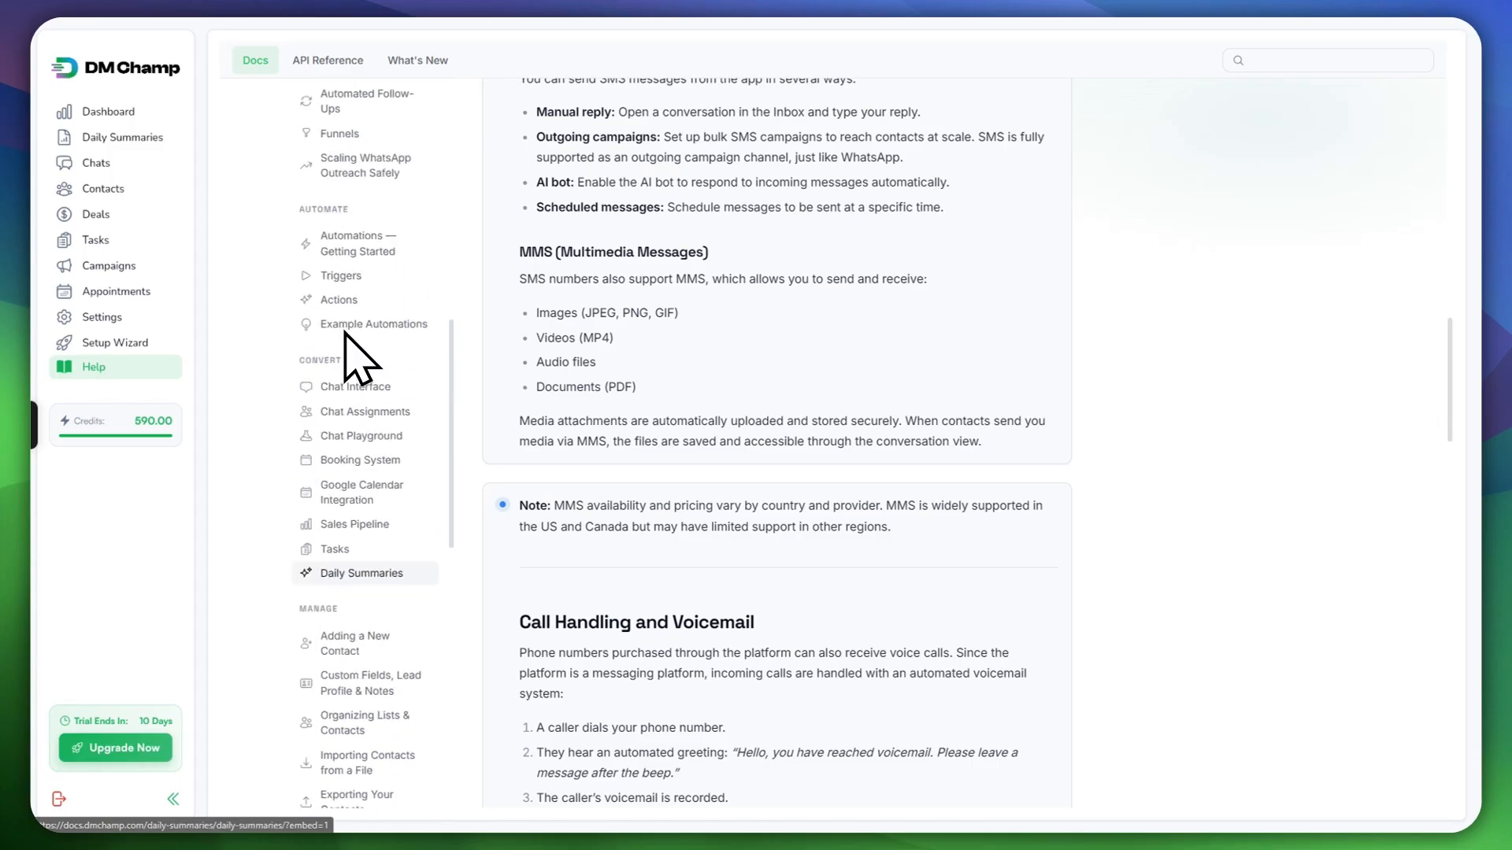
Step: Switch to the API Reference's DM Champ API page with base URL, authentication and Contacts endpoints
scroll(366, 378, "up", 6)
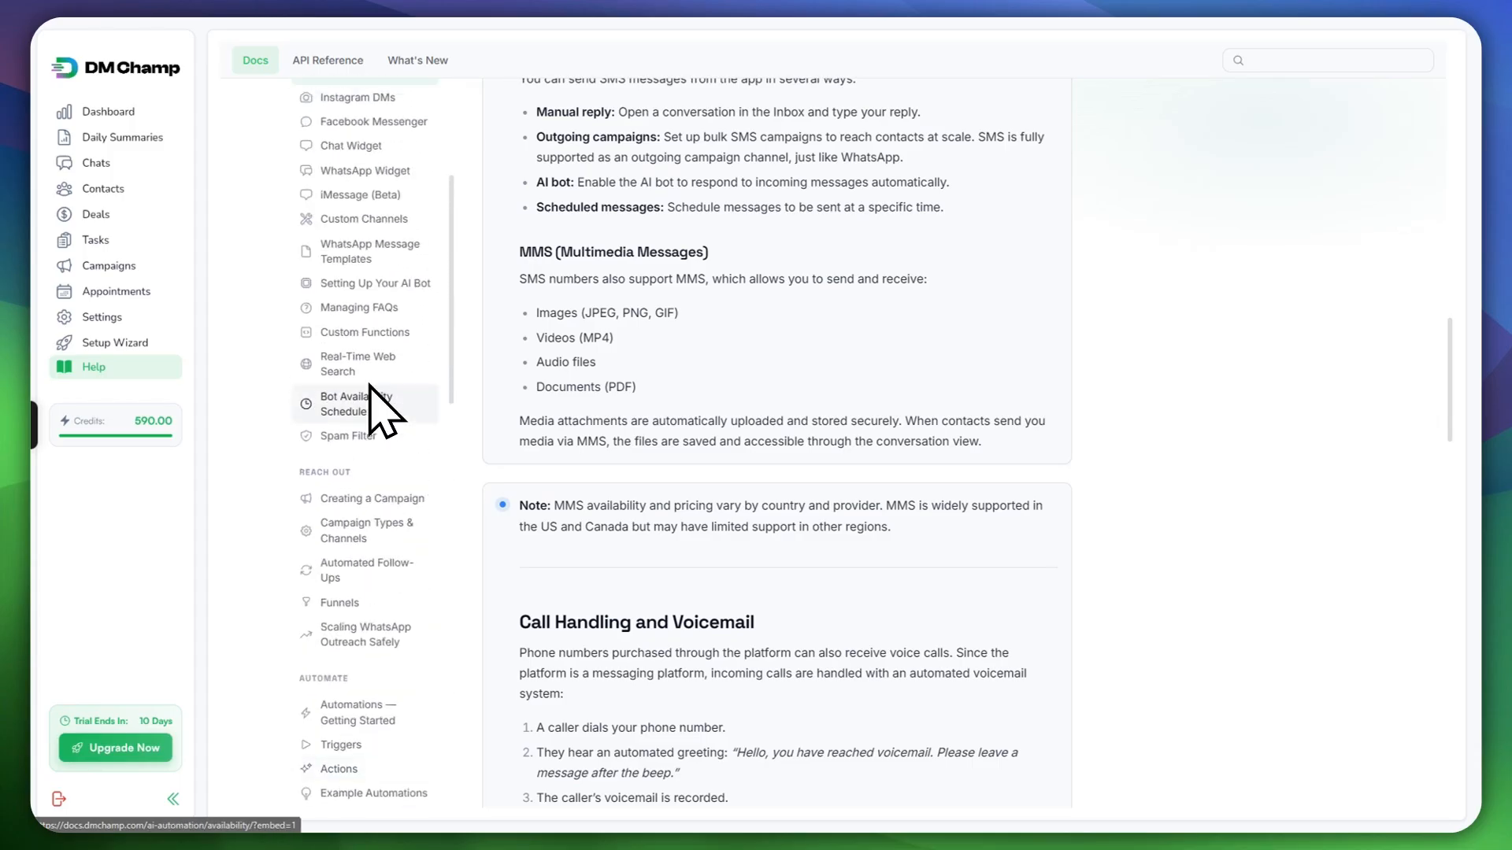
scroll(385, 410, "up", 8)
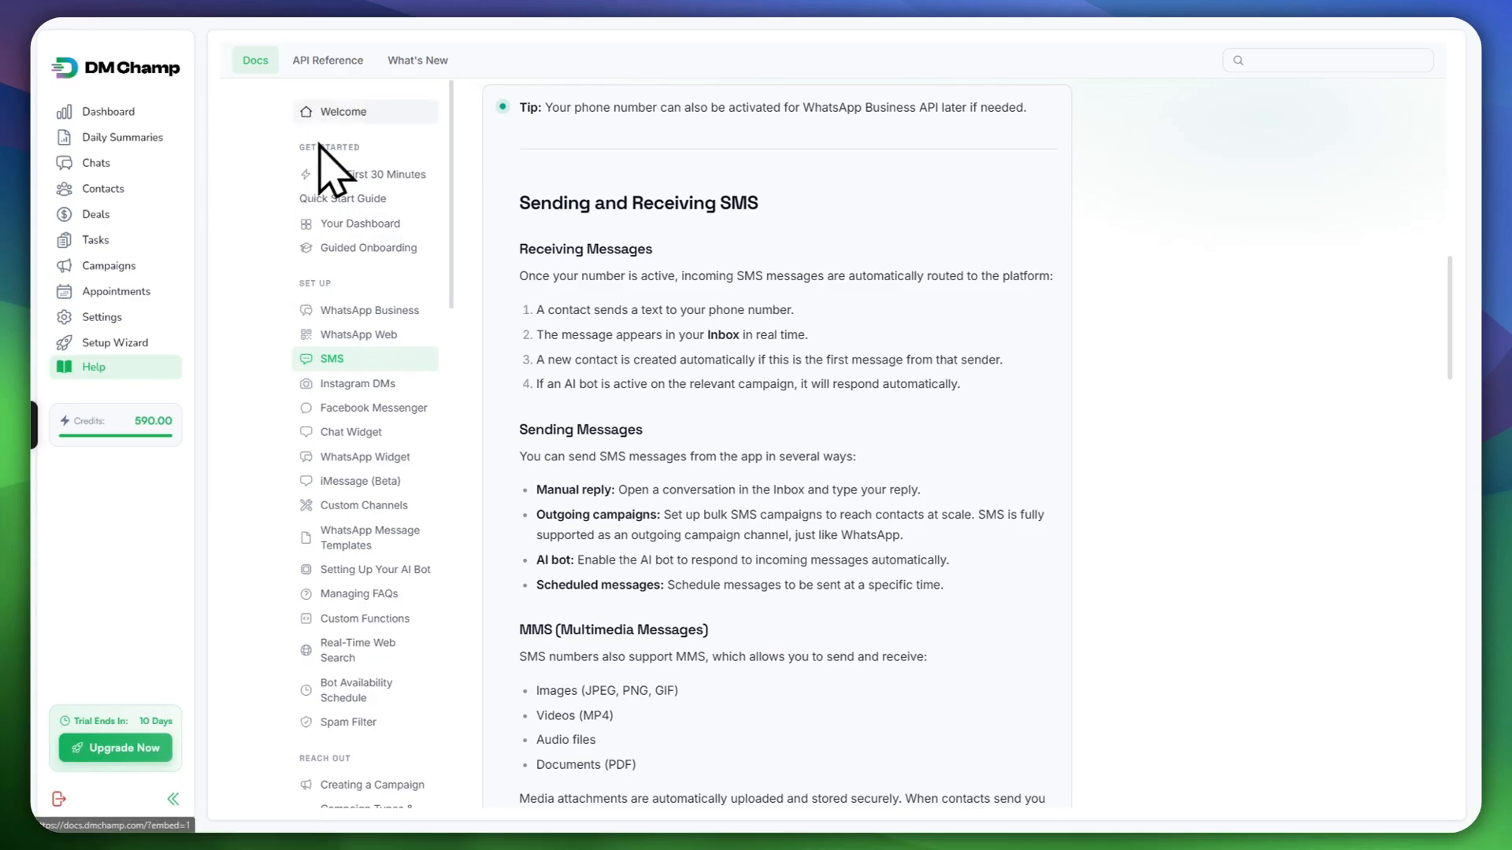
left_click(325, 66)
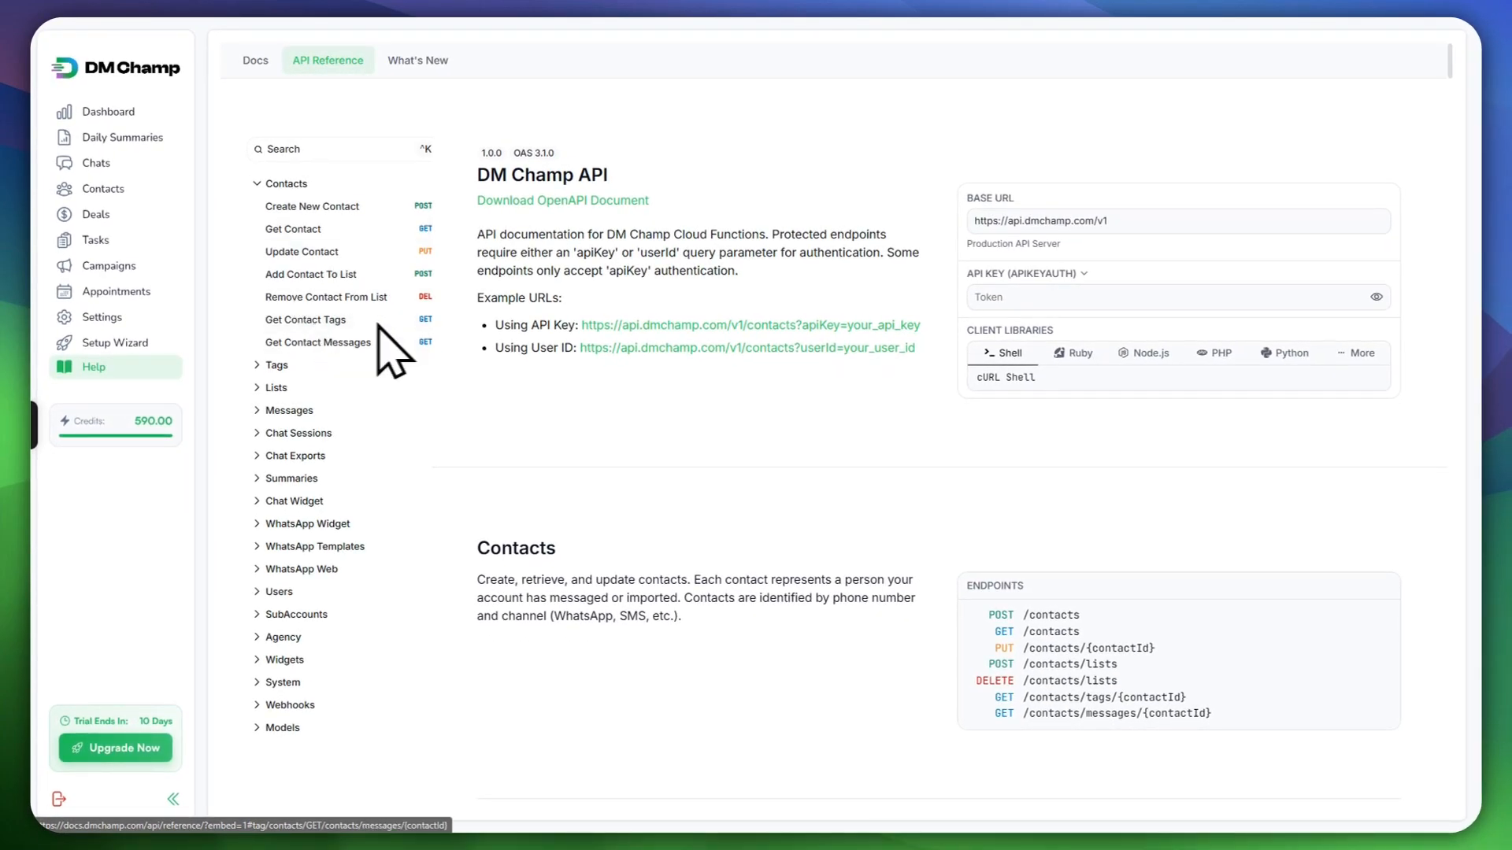
Step: Read the May 2026 changelog, then leave the help section for the DM Champ homepage
scroll(601, 438, "down", 10)
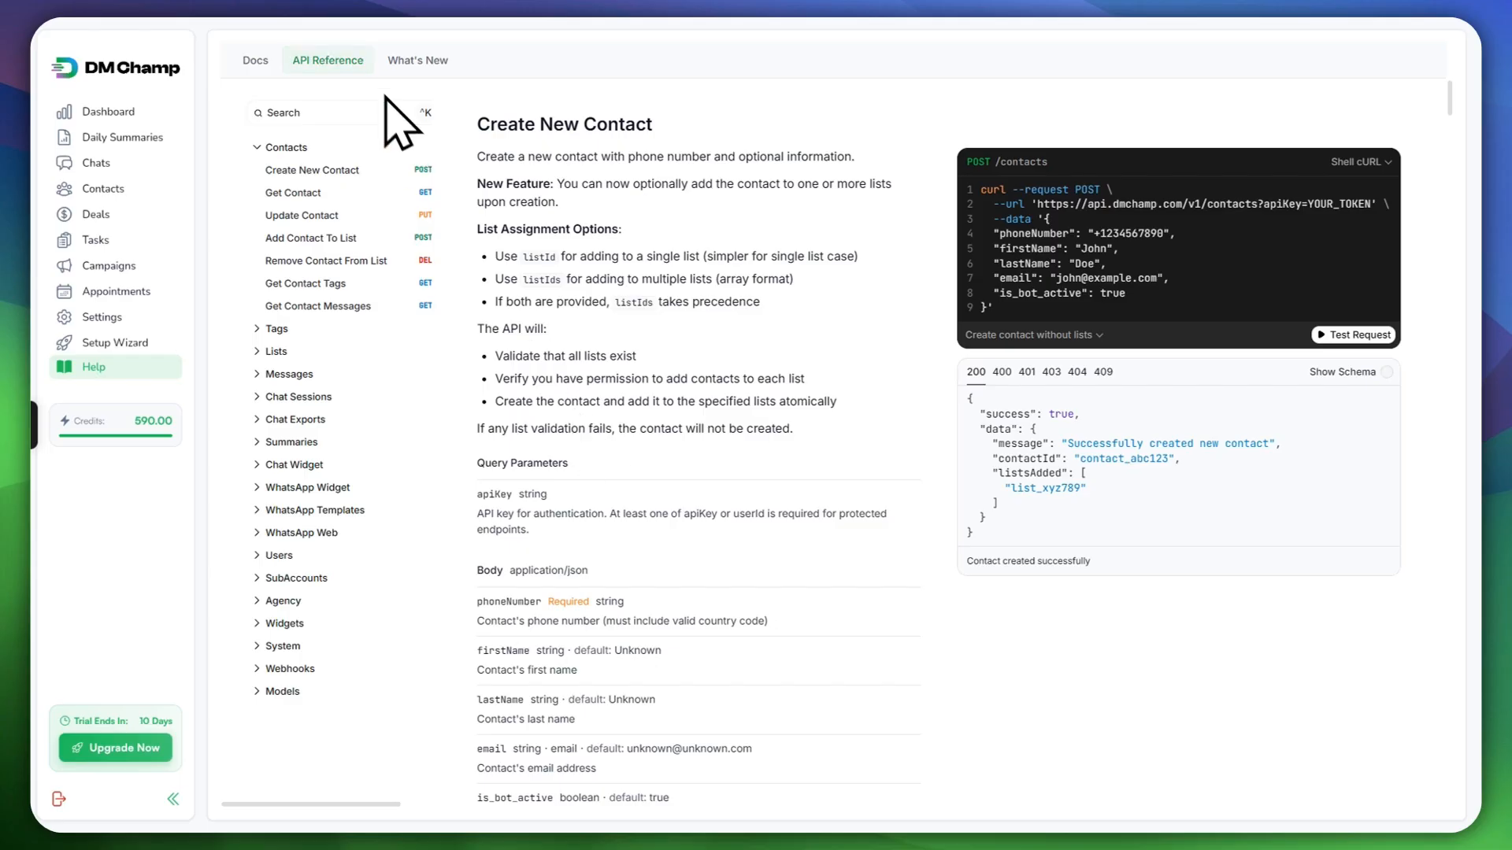
left_click(417, 60)
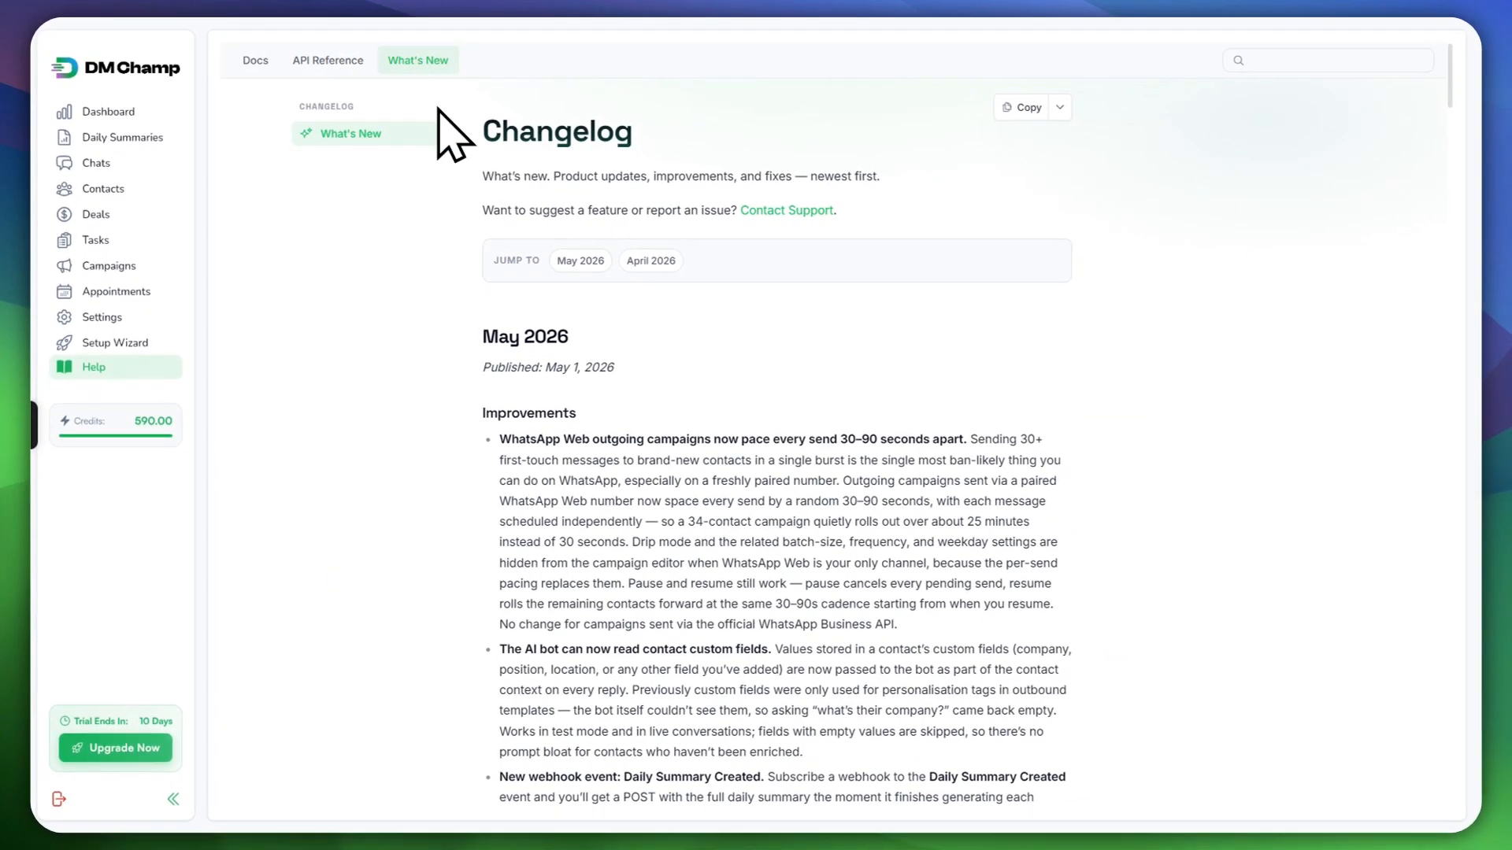
scroll(590, 362, "down", 6)
scroll(579, 378, "down", 6)
scroll(634, 415, "up", 13)
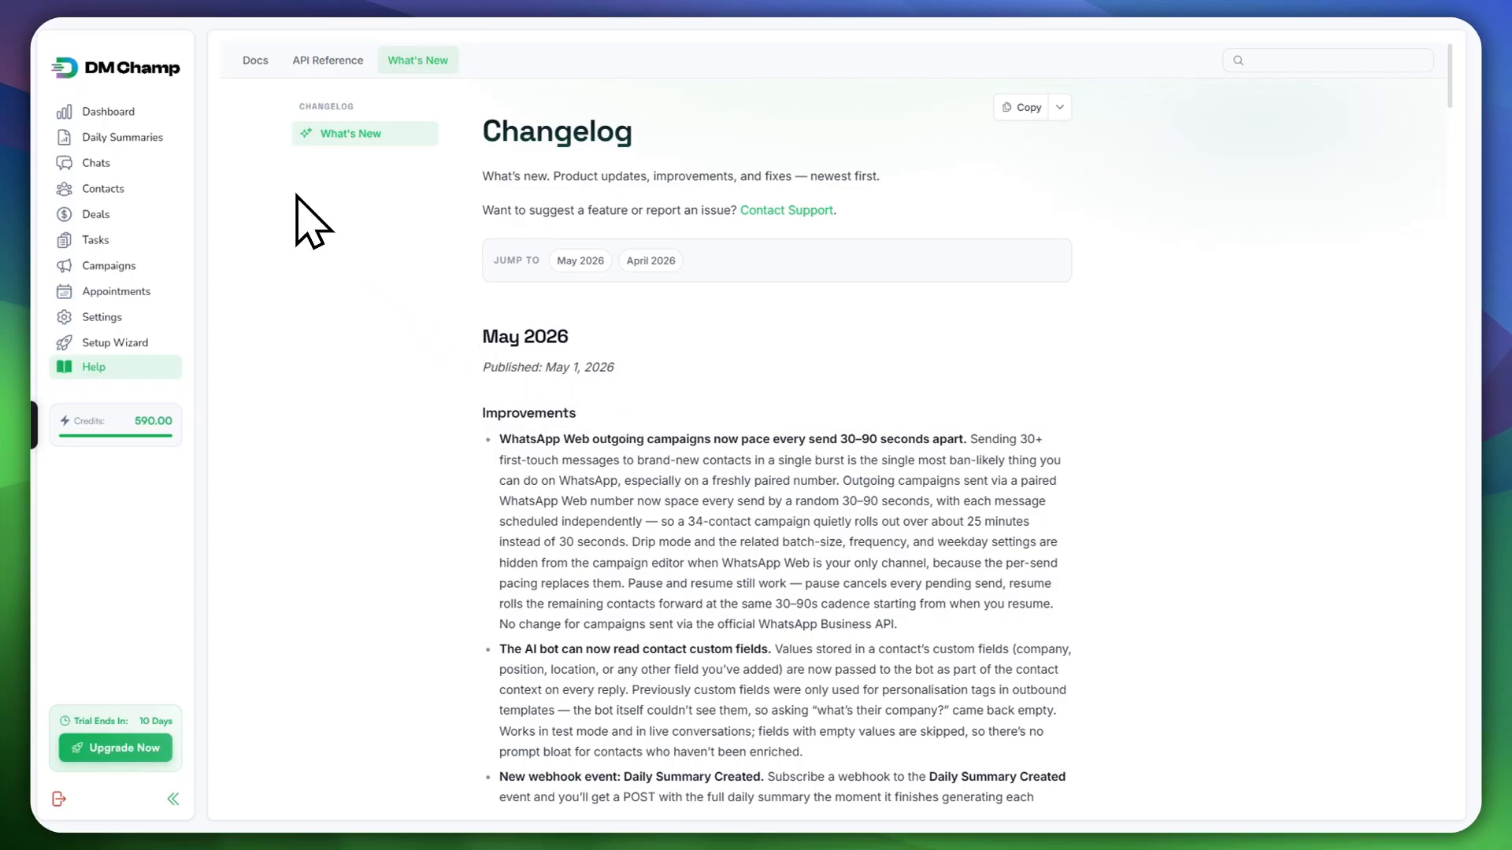
left_click(108, 111)
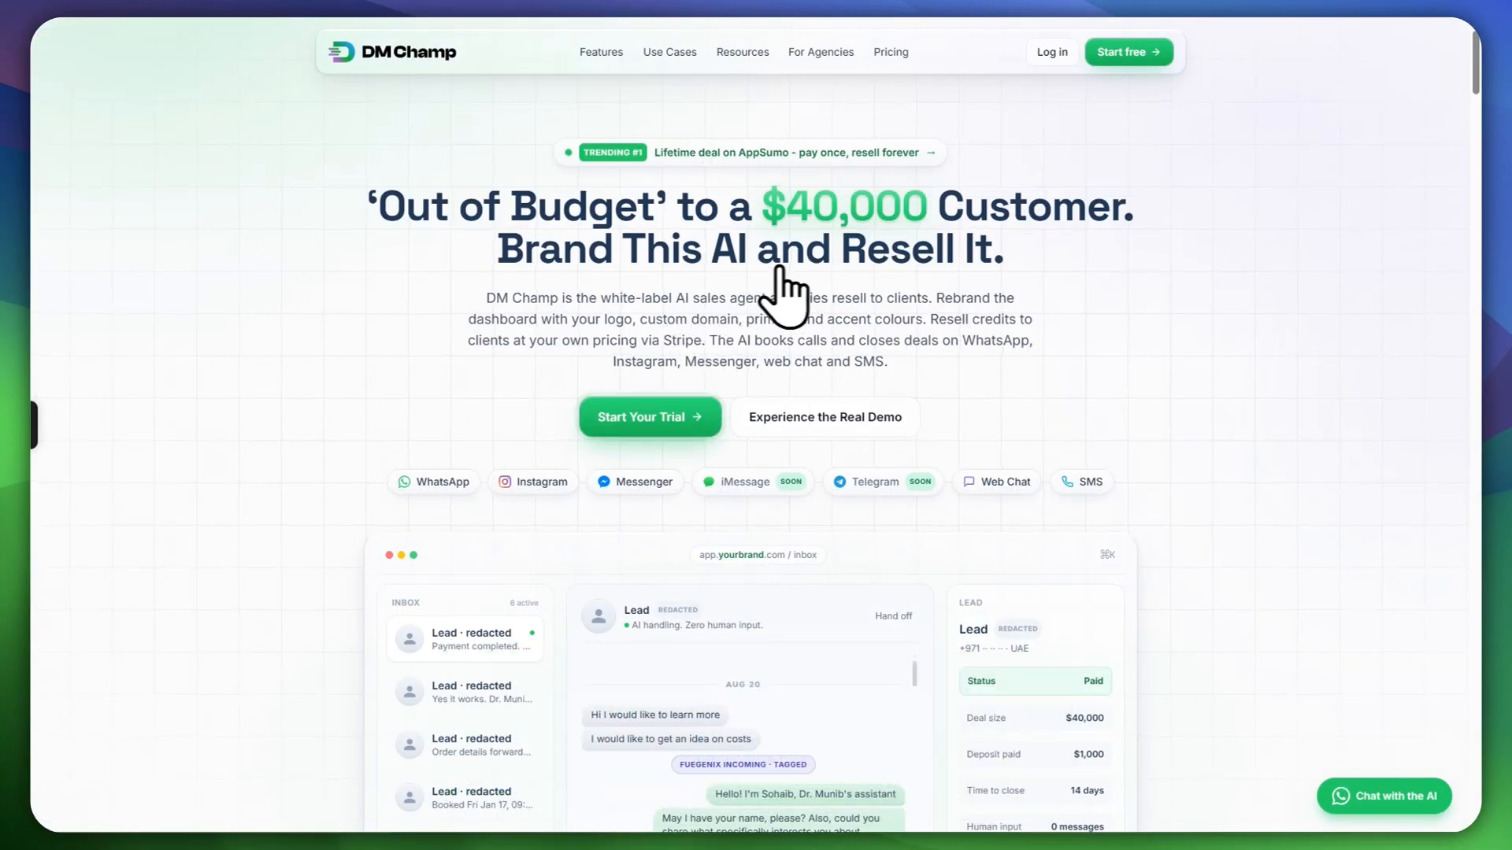
Step: Bring up the public pricing cards: Starter $27, Growth $97, Pro $297, Agency $497 monthly
left_click(891, 52)
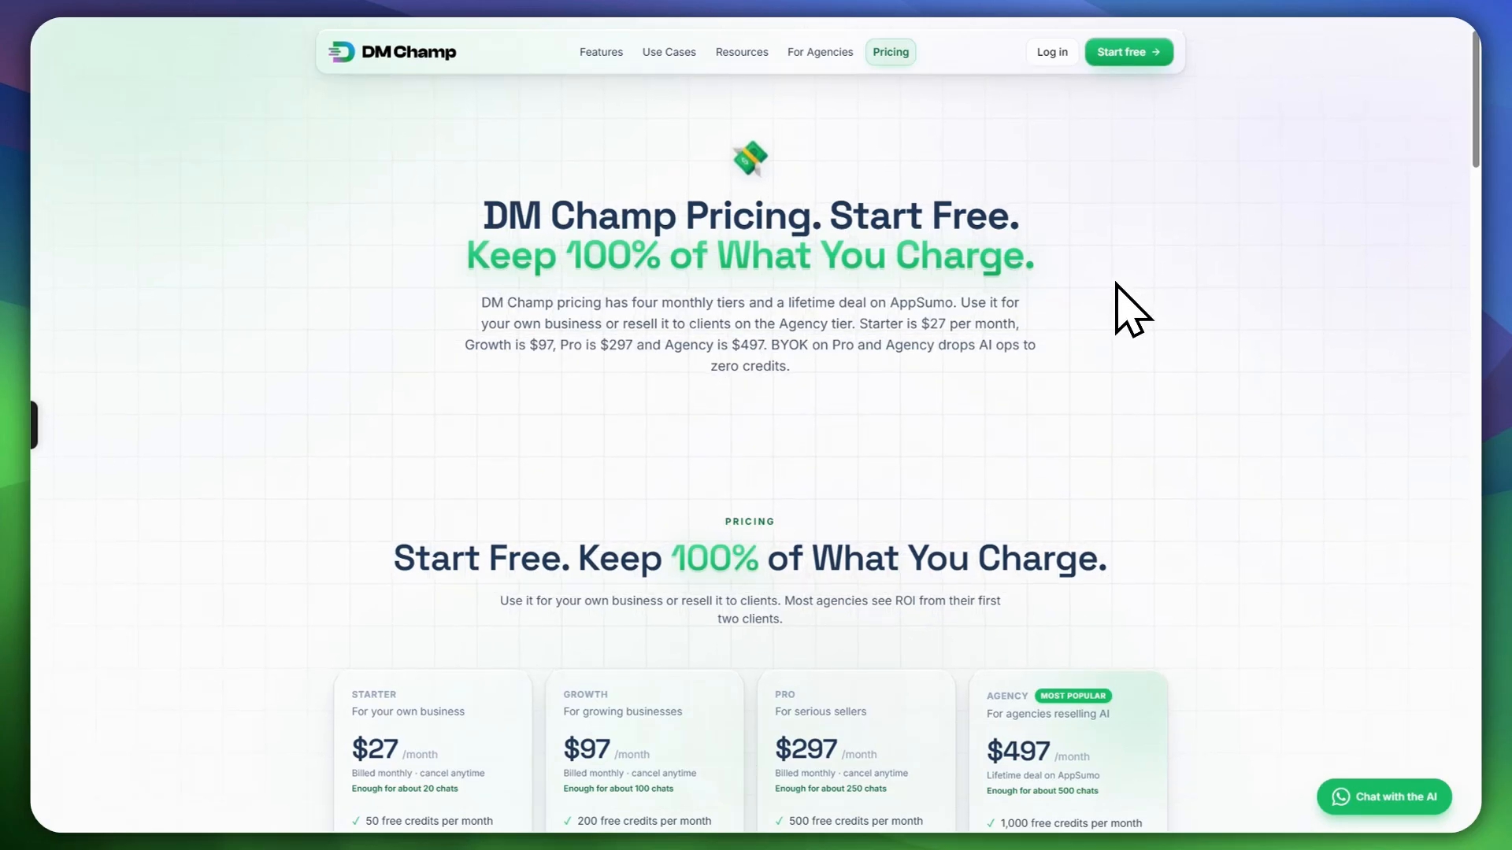
scroll(847, 337, "down", 4)
scroll(848, 323, "up", 4)
Step: Review the pricing tiers and reach the AppSumo DM Champ deal offering Plan 1 at $59 lifetime
scroll(810, 351, "down", 4)
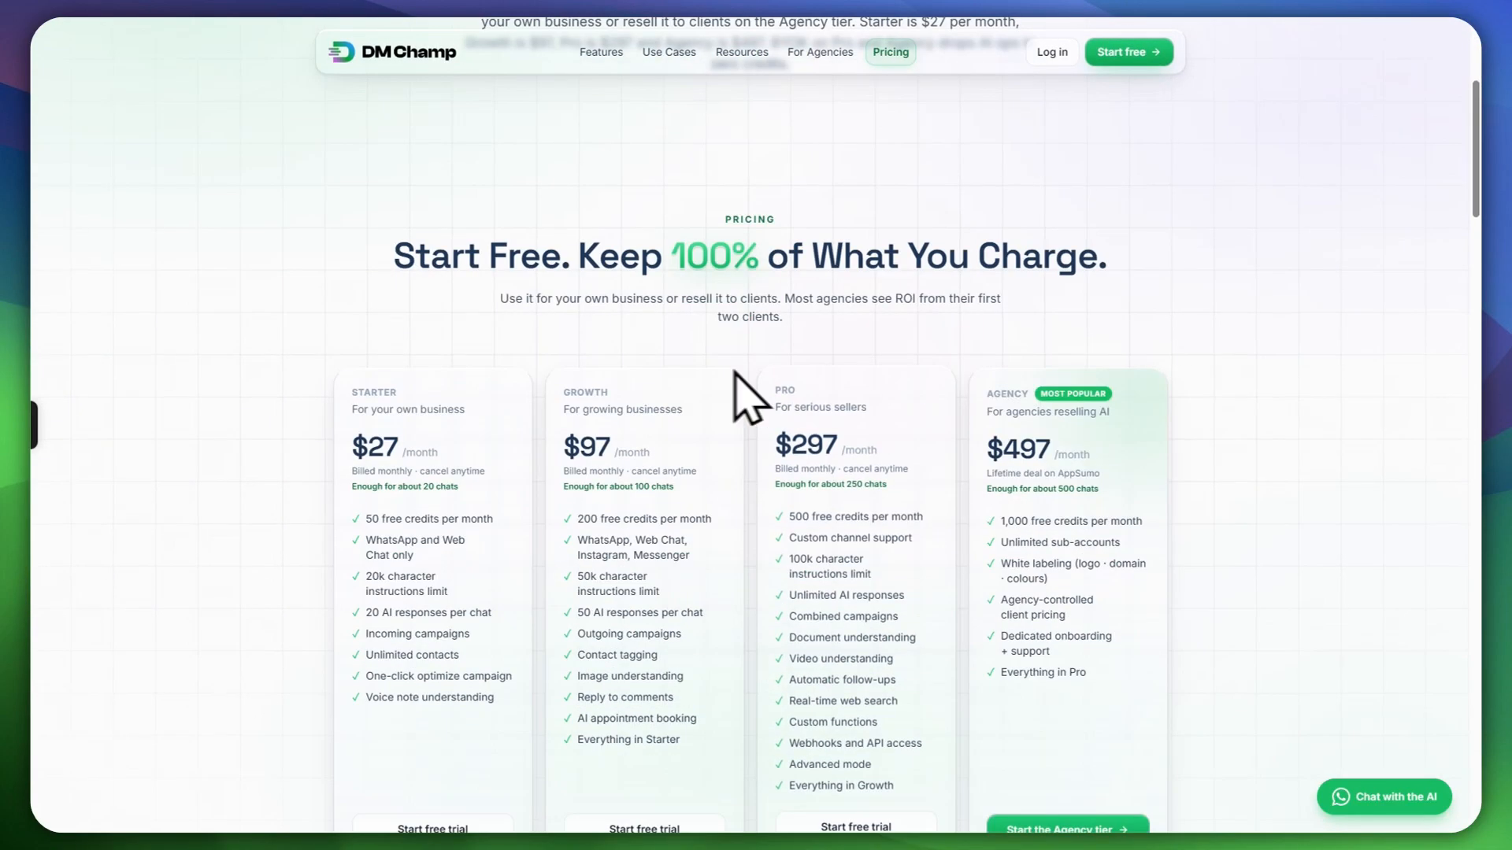
scroll(796, 355, "down", 2)
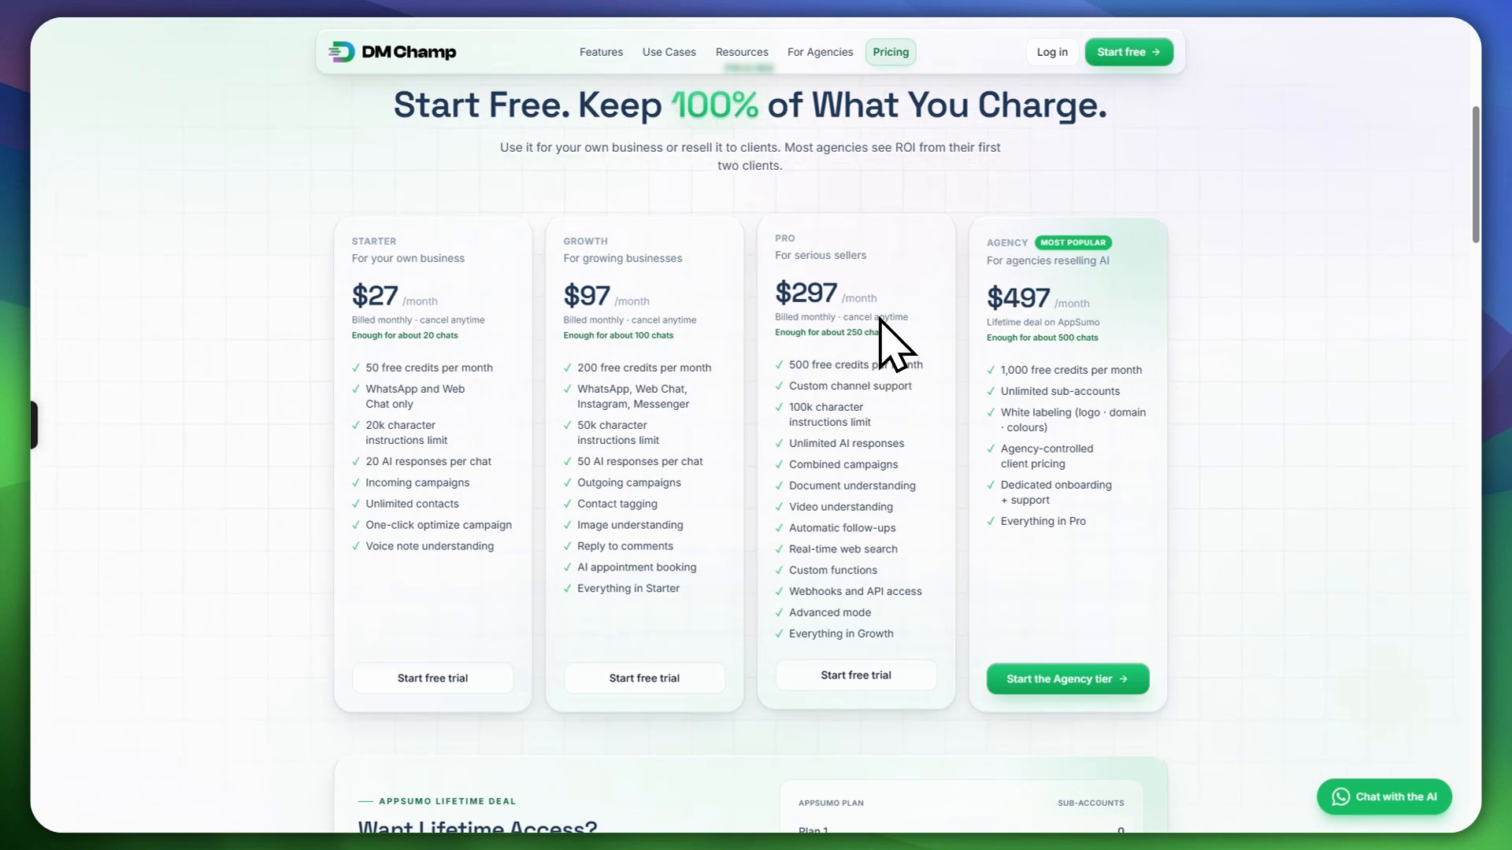
scroll(872, 327, "down", 2)
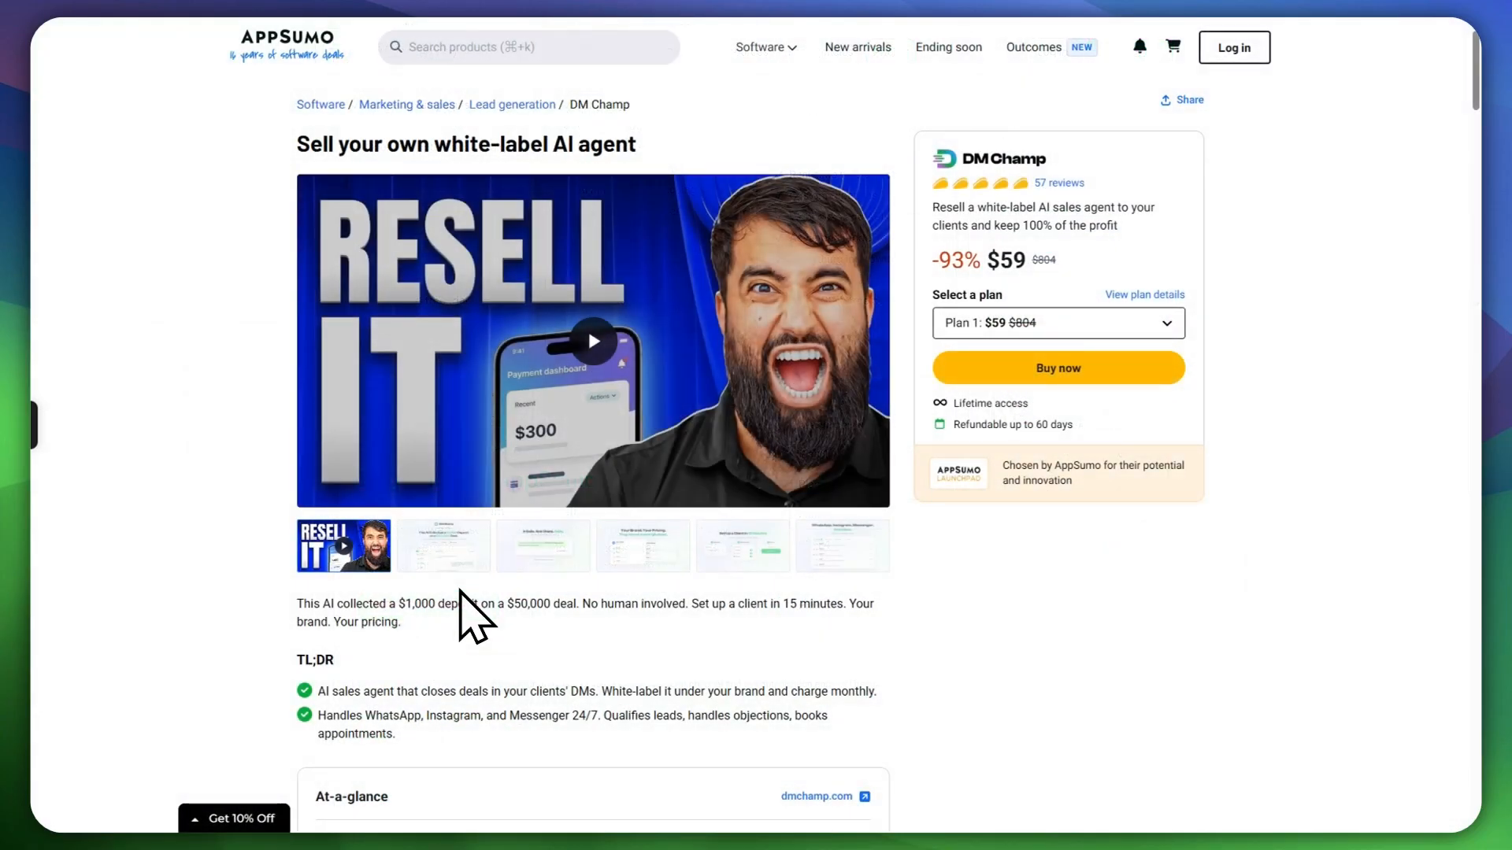
Step: Dismiss AppSumo's Get 10% Off popup
scroll(293, 470, "down", 1)
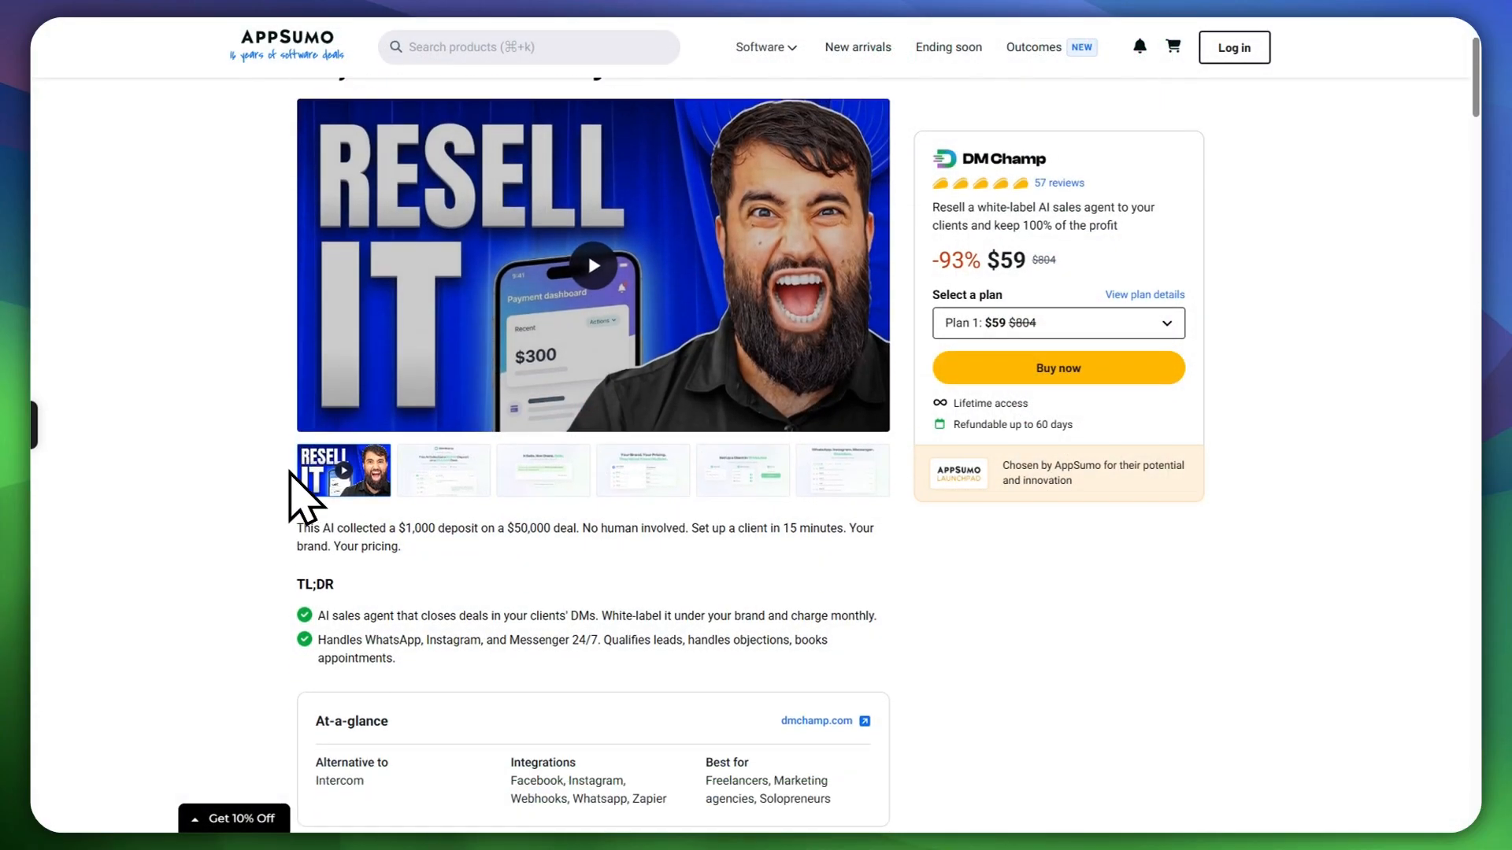
scroll(243, 465, "down", 8)
left_click(934, 155)
Step: Highlight Plan 1's lifetime access note in the plan table, then clear the selection
scroll(756, 472, "down", 10)
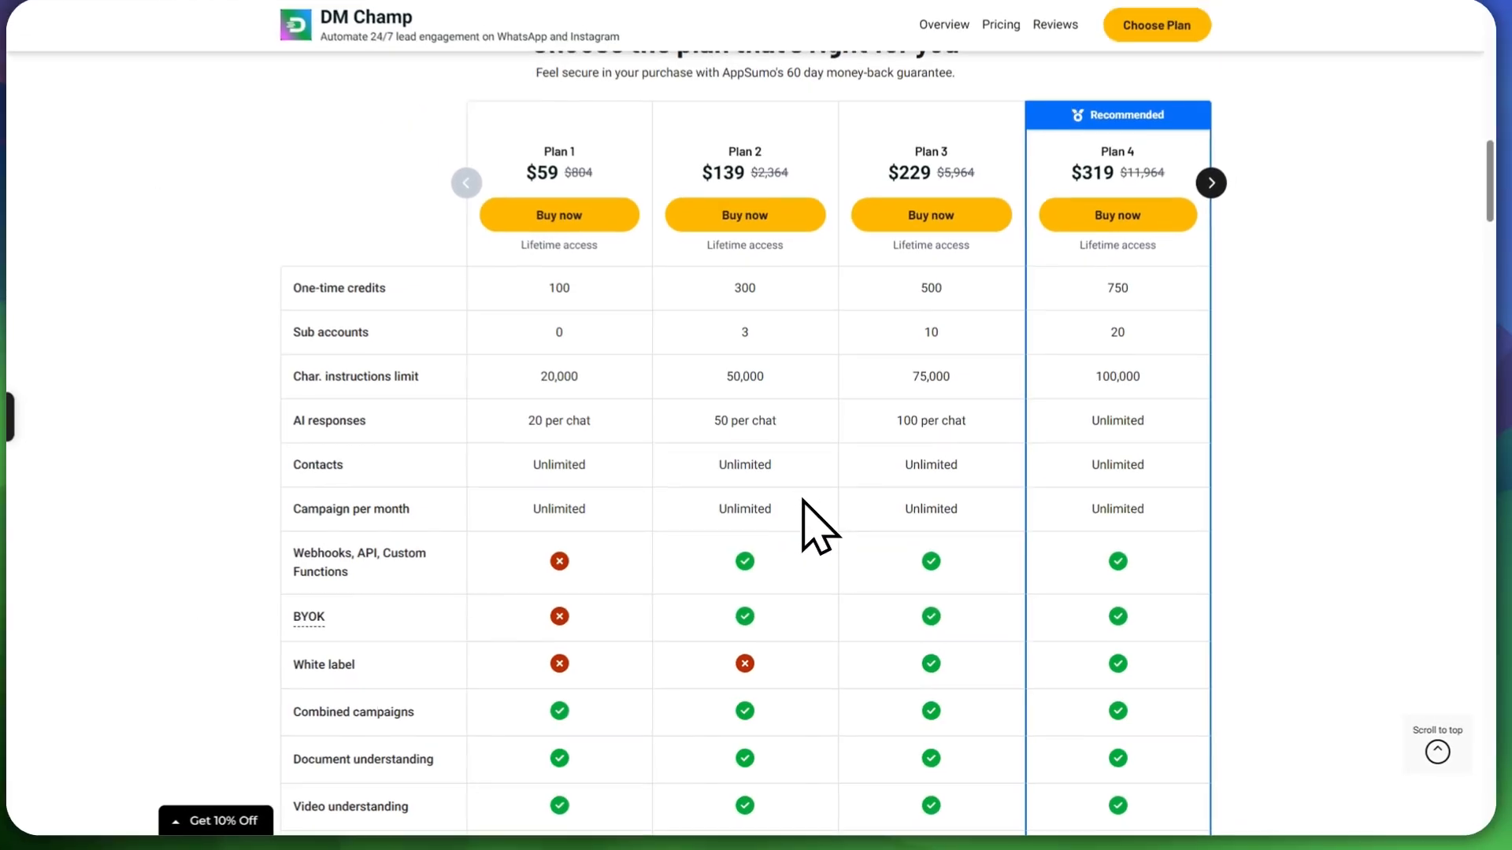
scroll(872, 396, "up", 5)
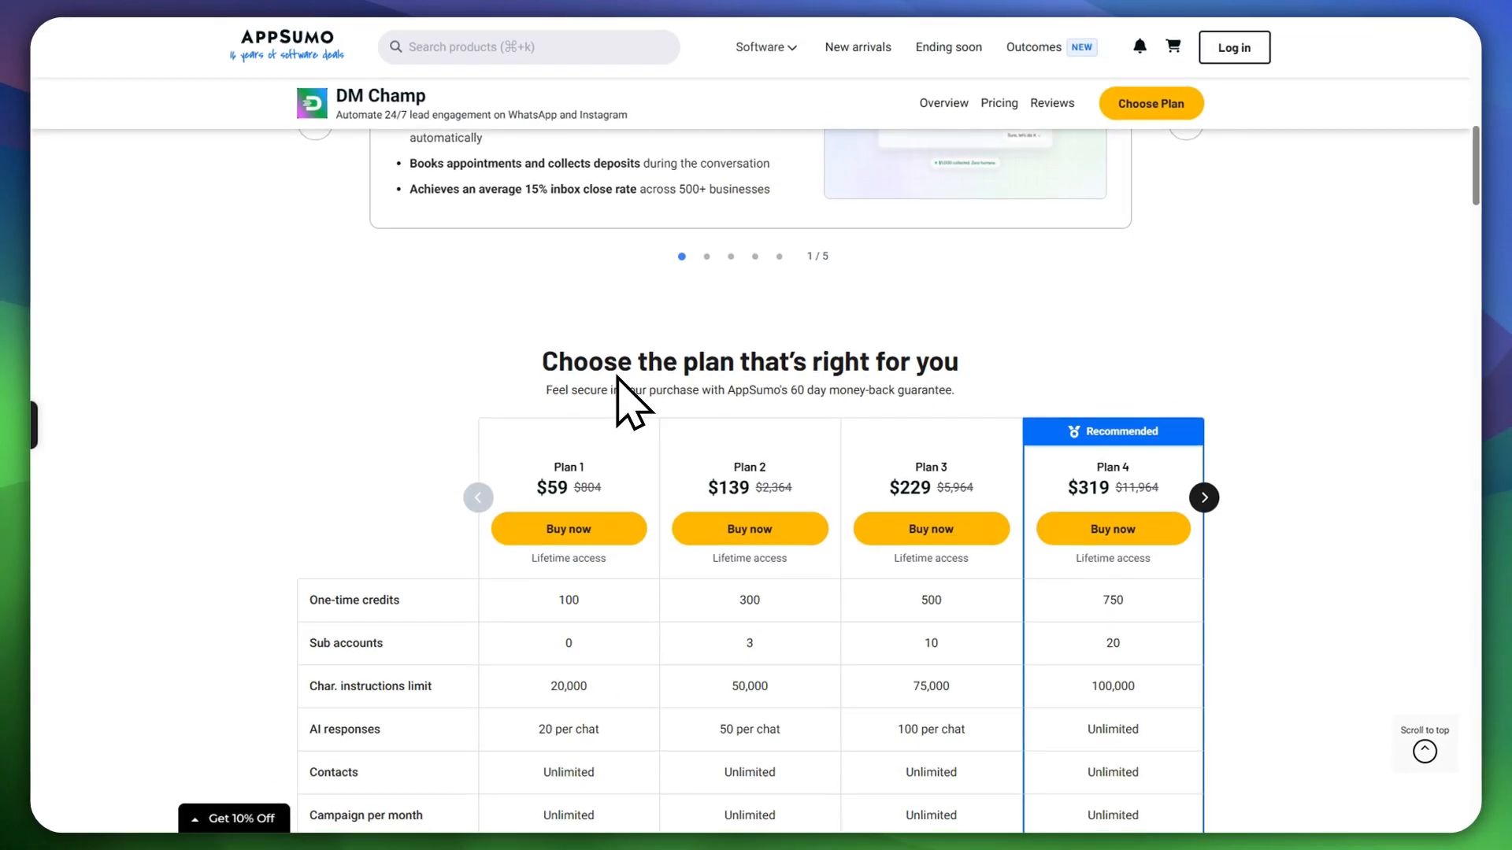
scroll(620, 378, "down", 3)
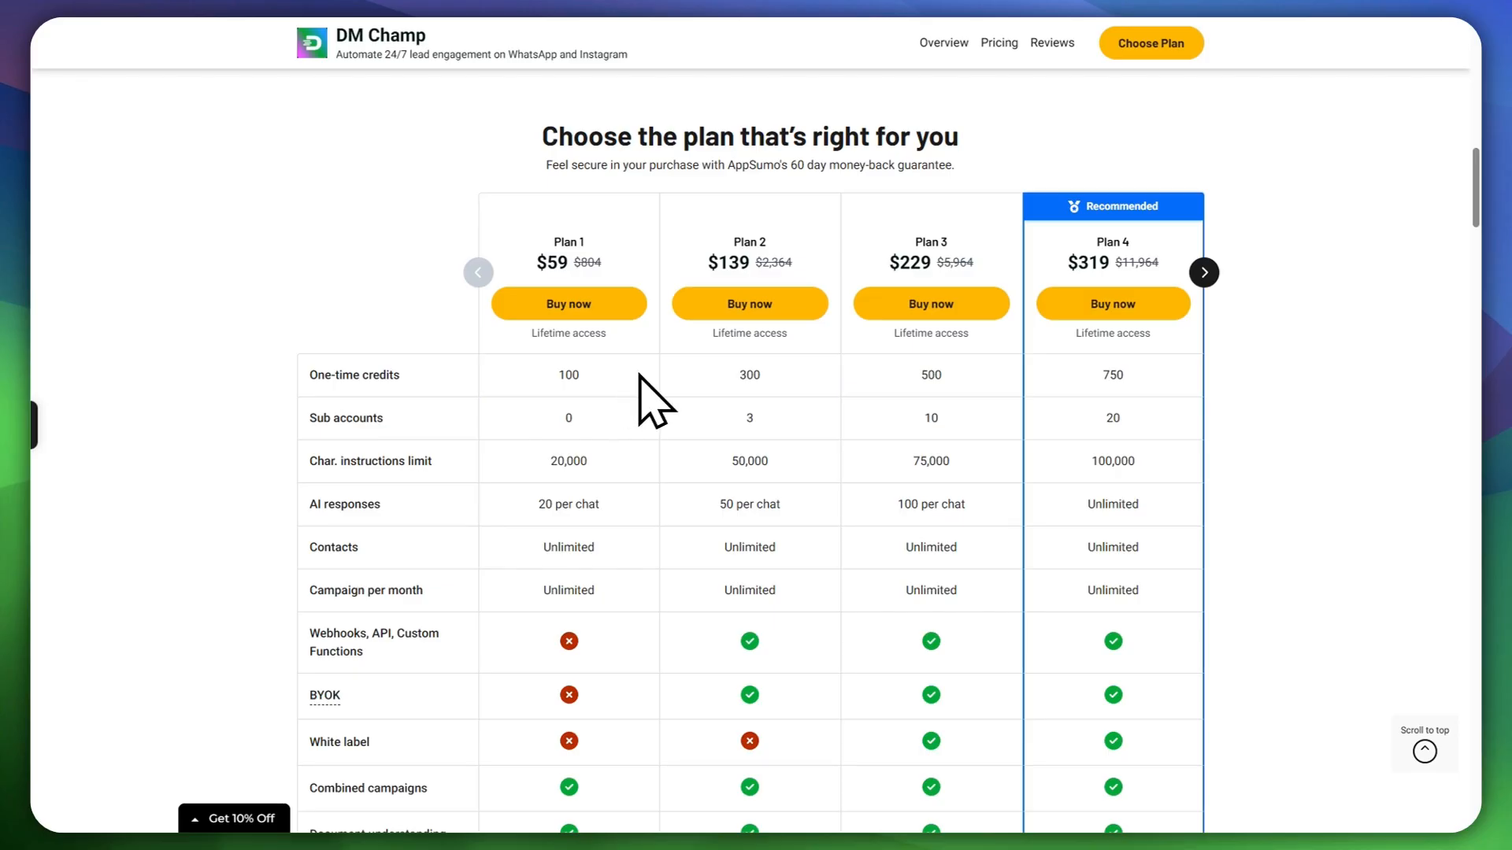
left_click_drag(549, 333, 602, 335)
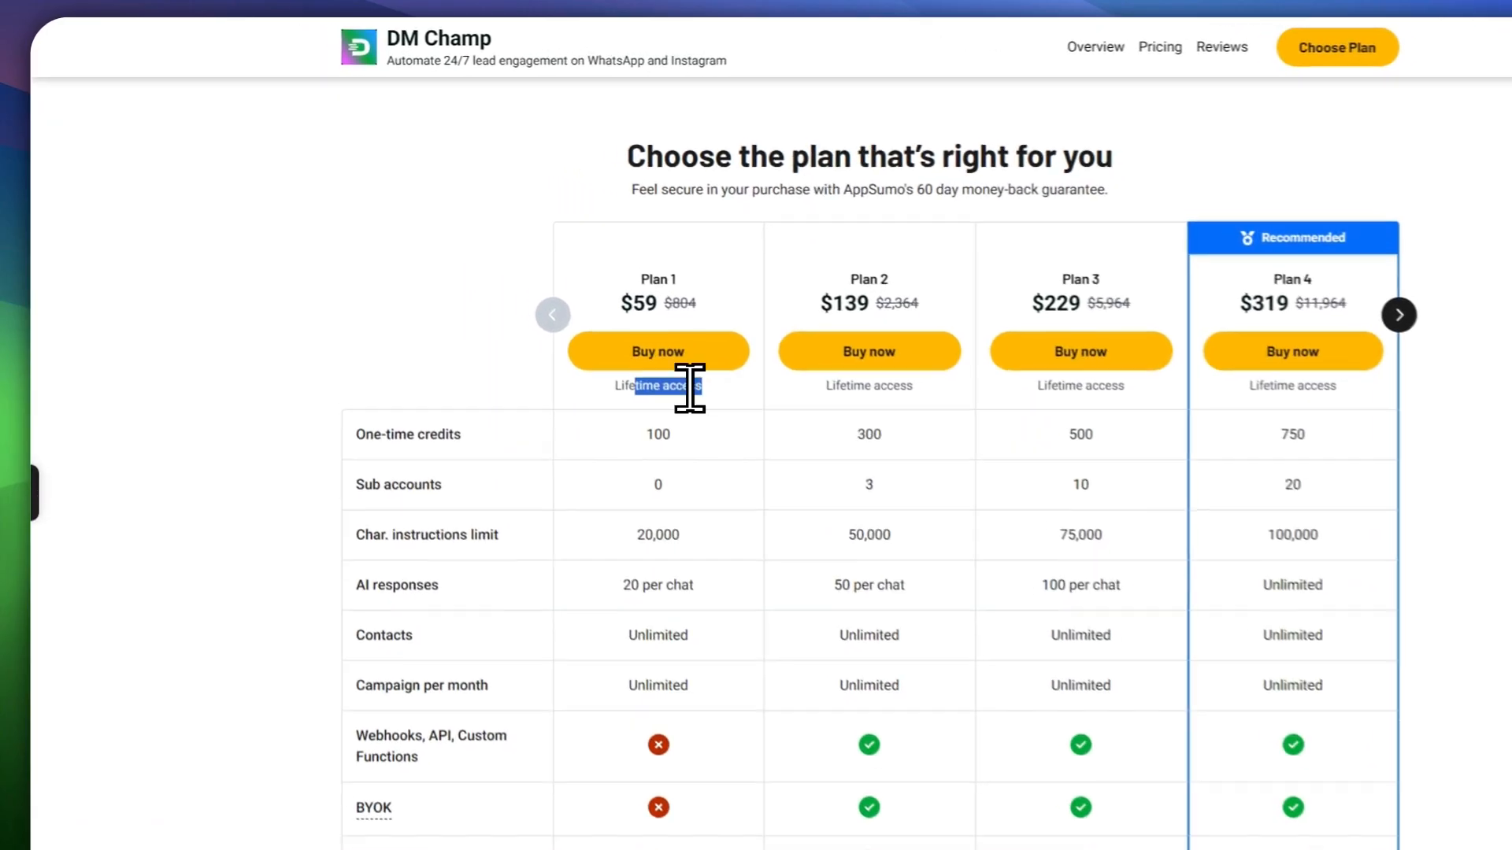
left_click(797, 385)
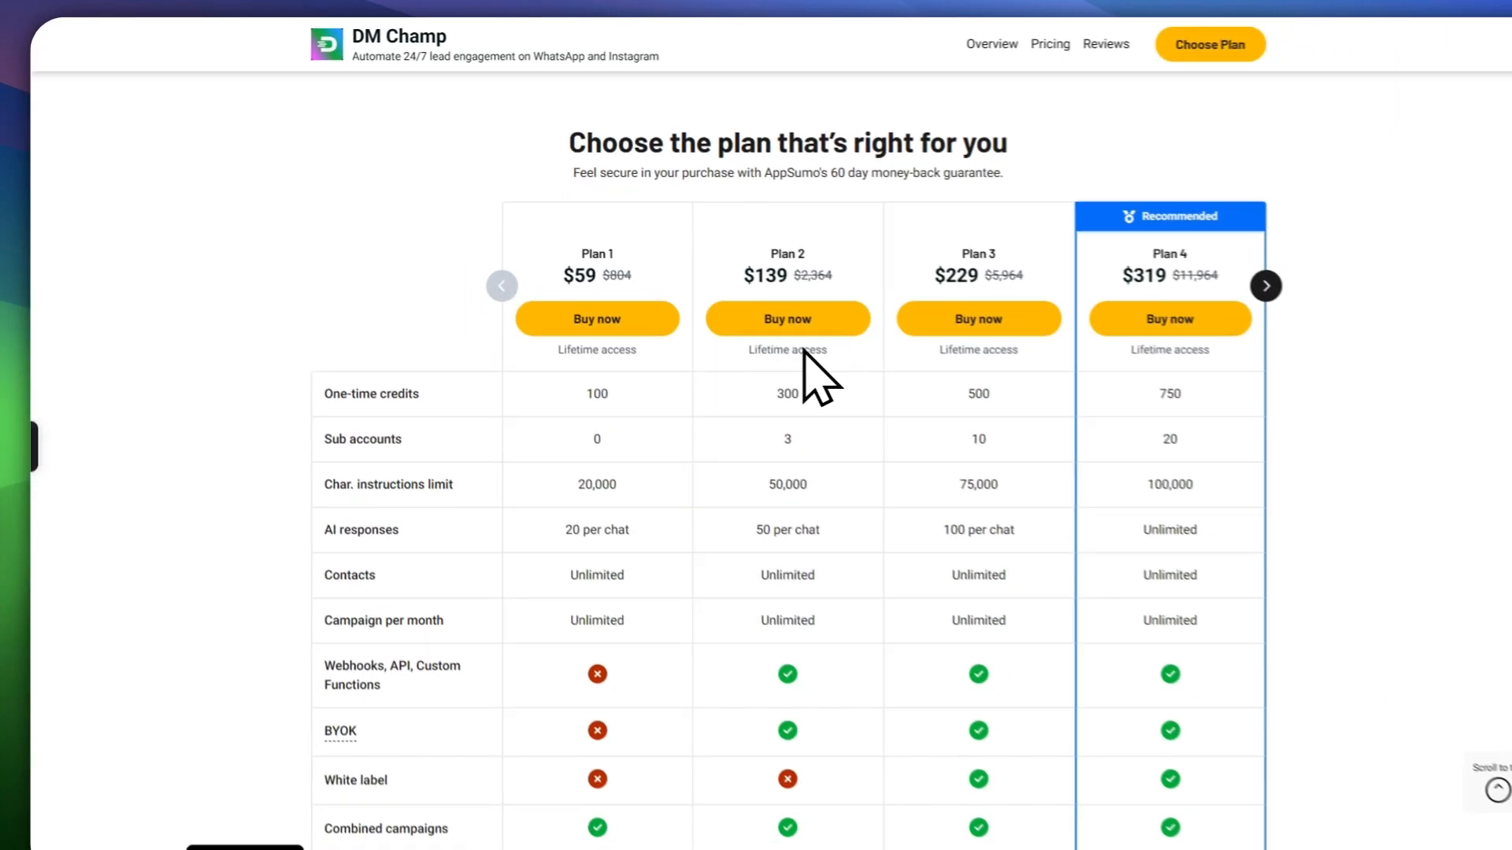
Step: Compare the four lifetime plans: $59, $139, $229 and recommended Plan 4 at $319
scroll(791, 448, "down", 3)
scroll(660, 384, "up", 4)
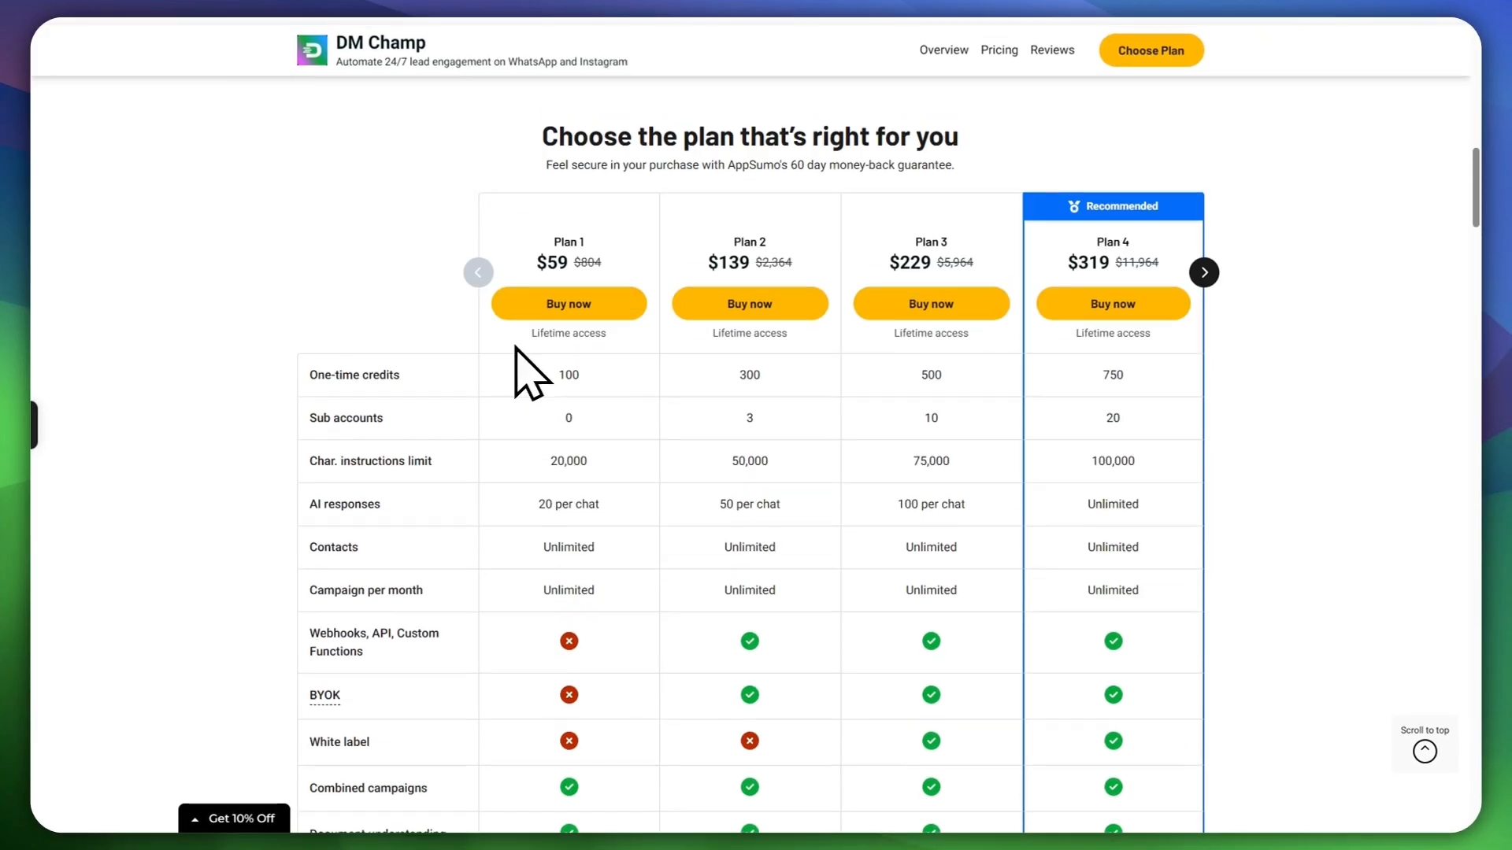
scroll(595, 406, "down", 6)
scroll(603, 437, "down", 5)
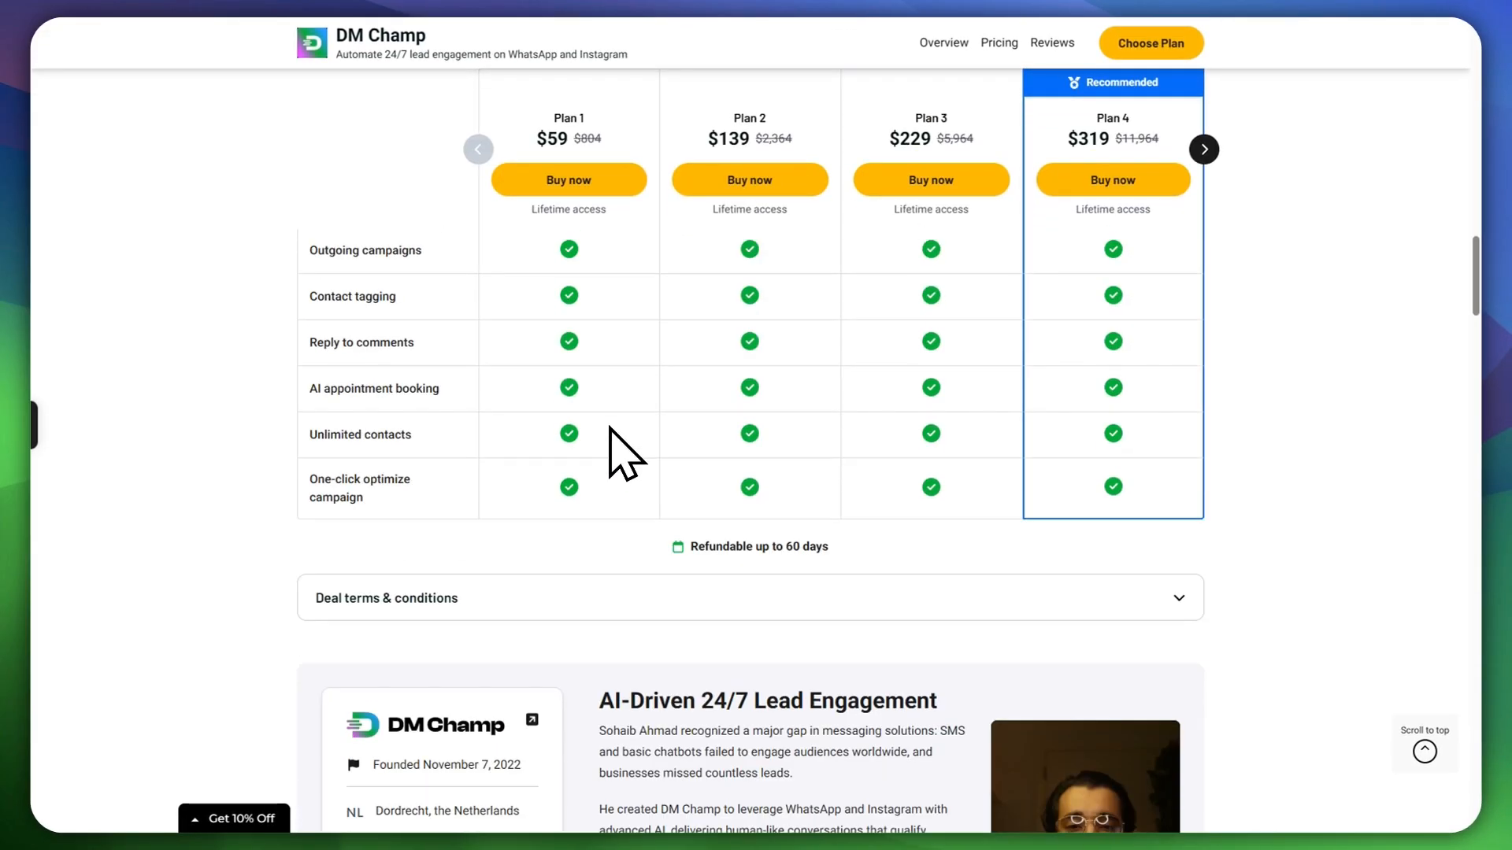
scroll(622, 456, "up", 8)
scroll(626, 457, "up", 4)
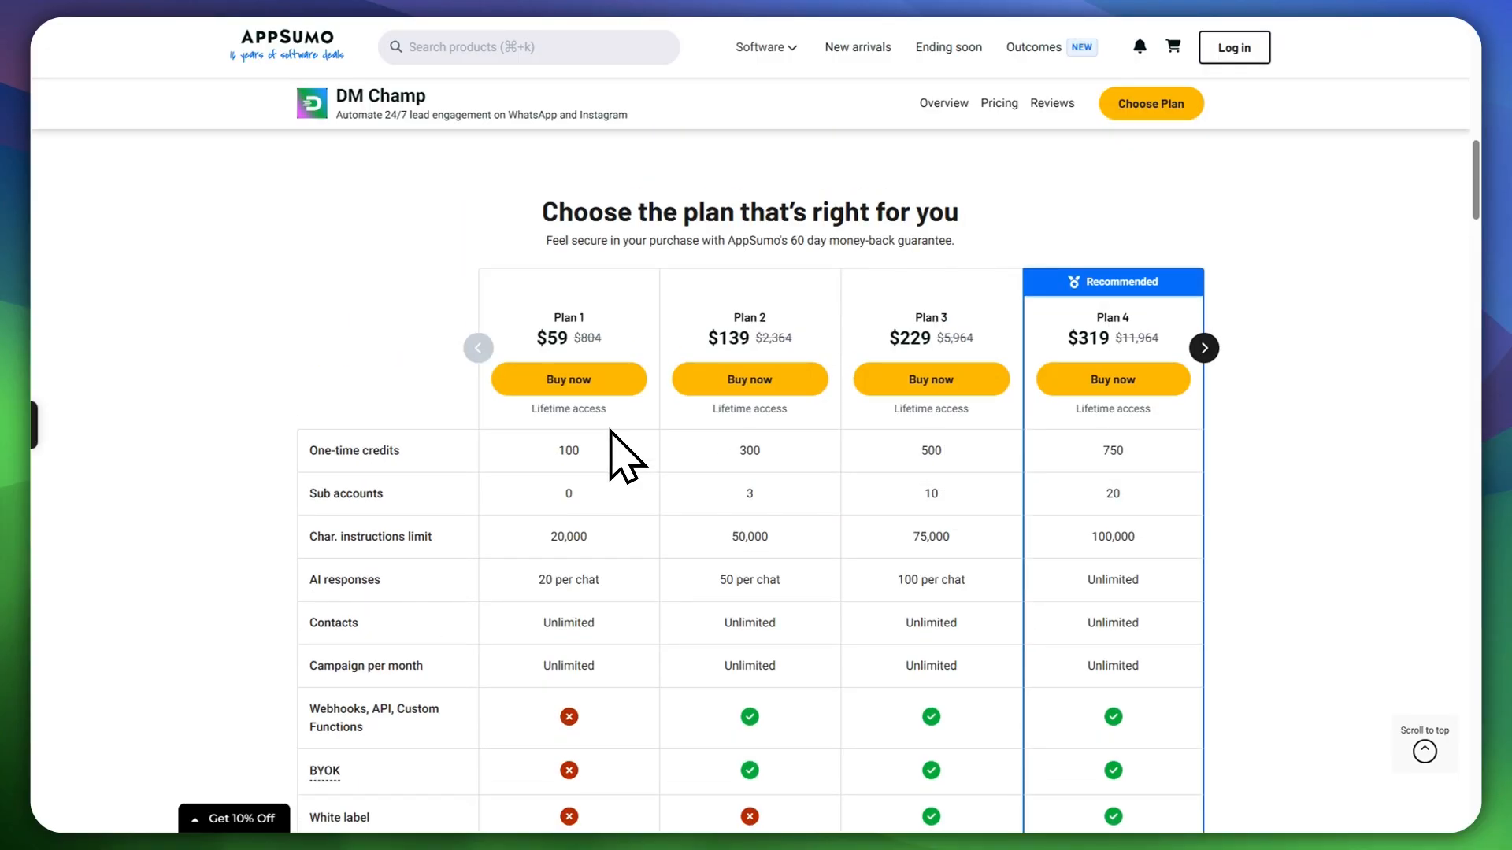
scroll(626, 456, "down", 2)
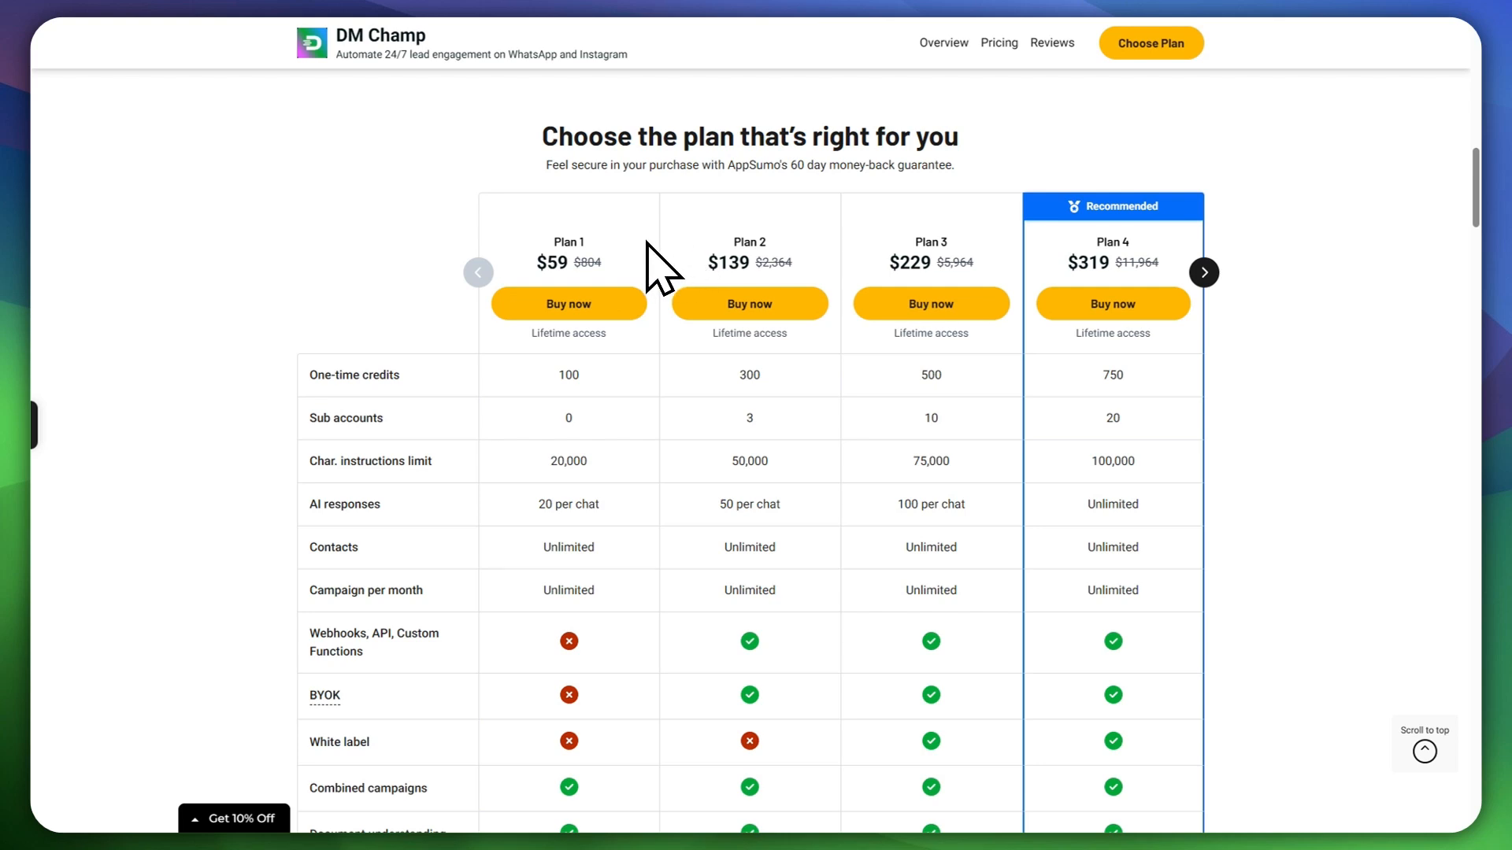
scroll(664, 275, "down", 2)
scroll(661, 320, "up", 2)
scroll(612, 442, "down", 8)
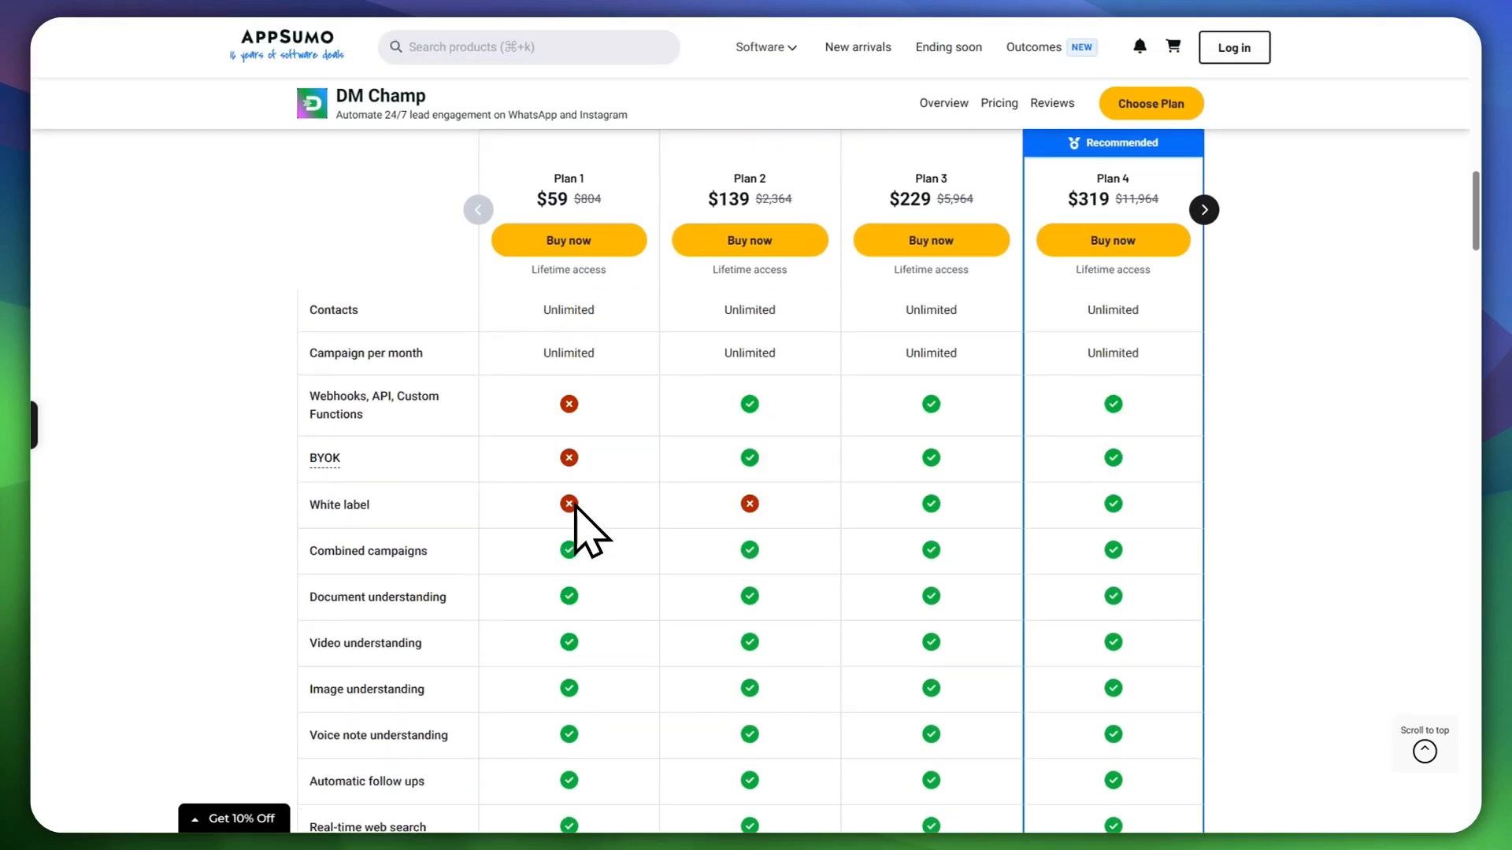
scroll(607, 583, "up", 6)
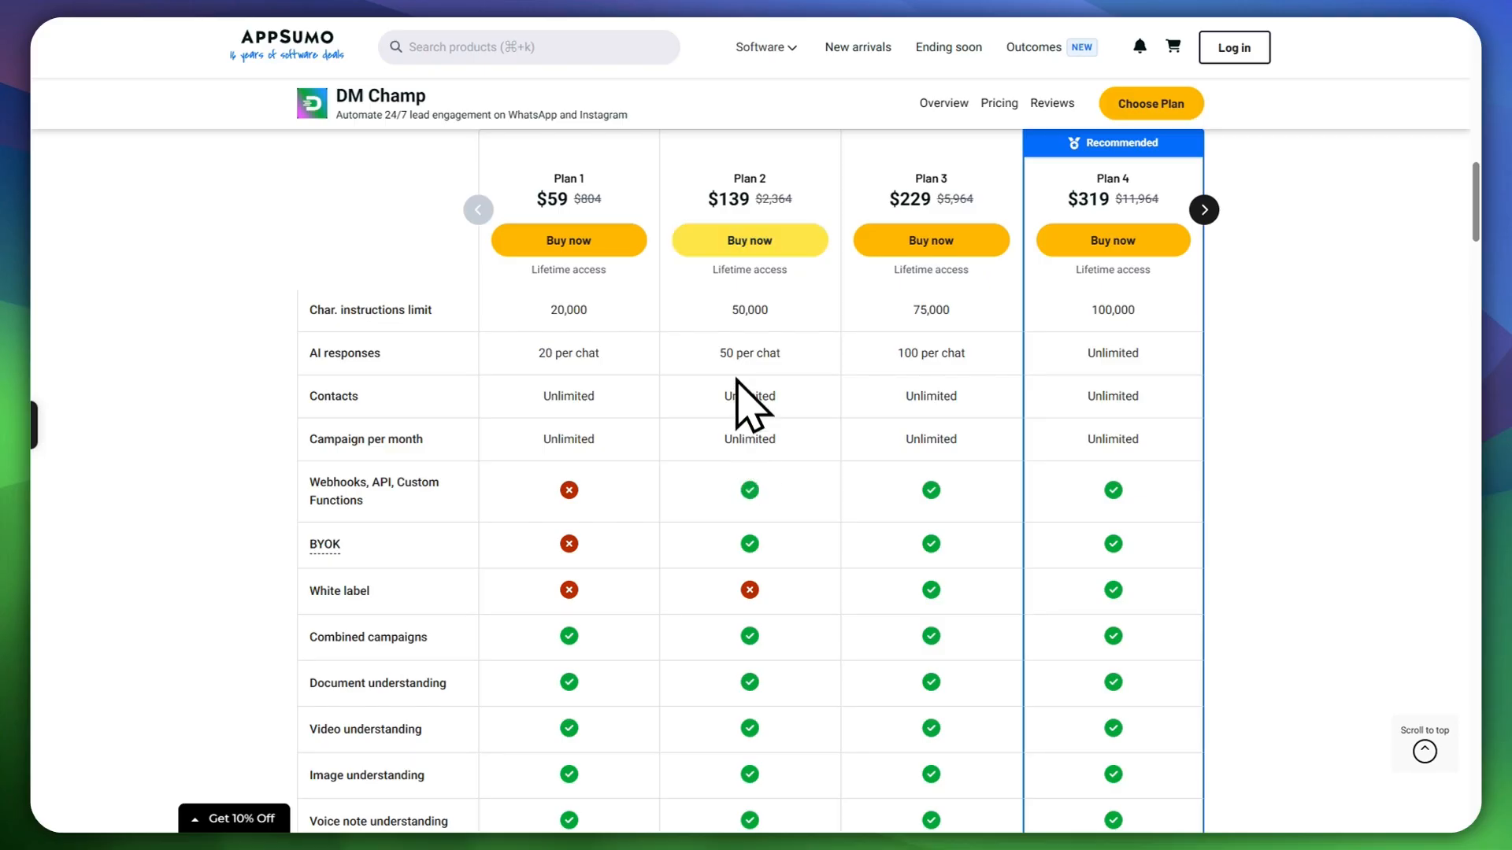
scroll(832, 315, "up", 1)
scroll(834, 330, "up", 1)
scroll(843, 381, "down", 5)
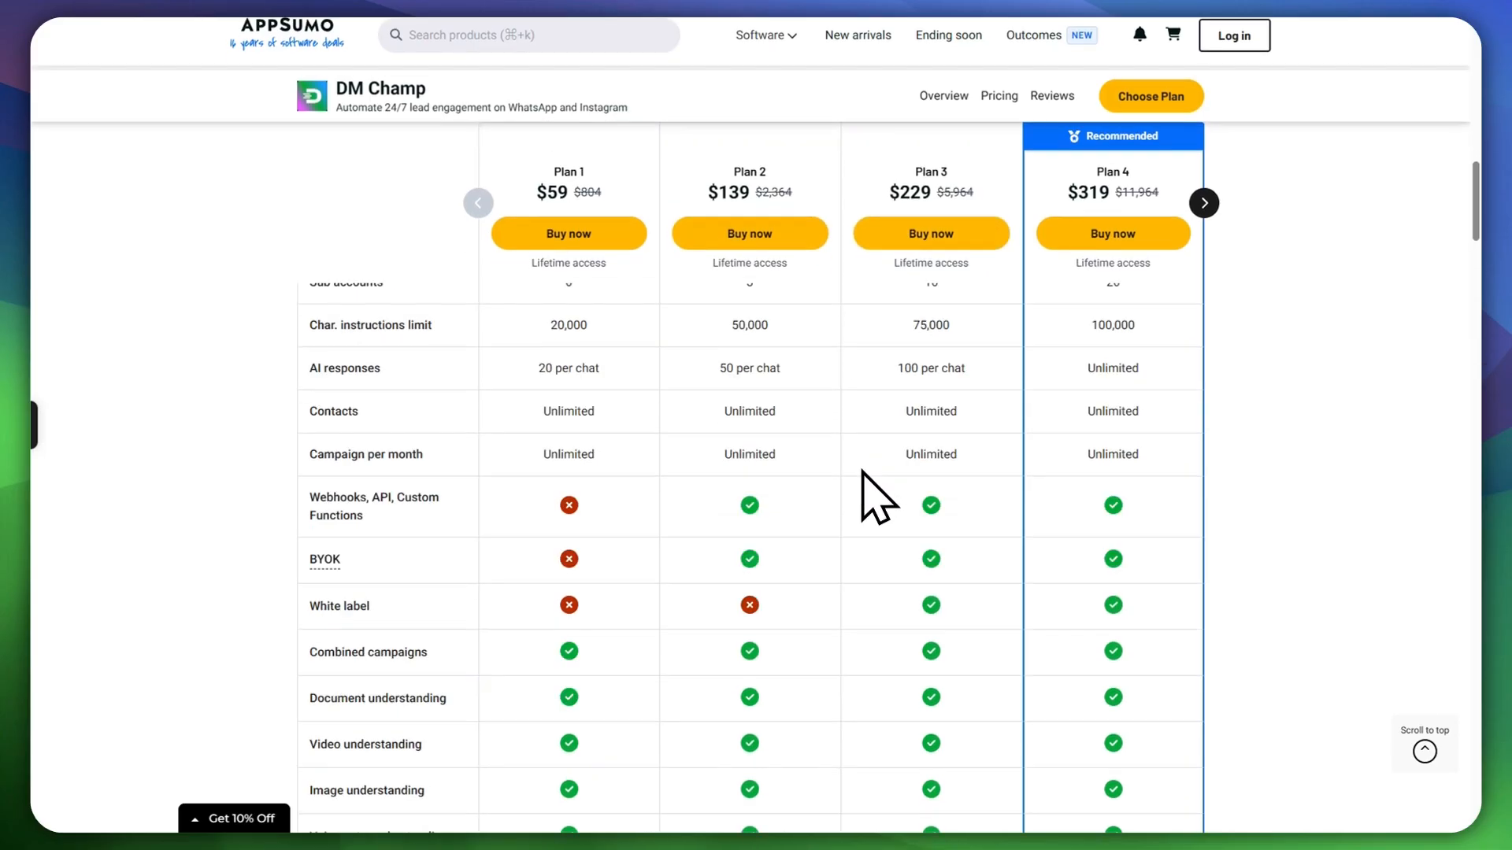
scroll(873, 489, "down", 4)
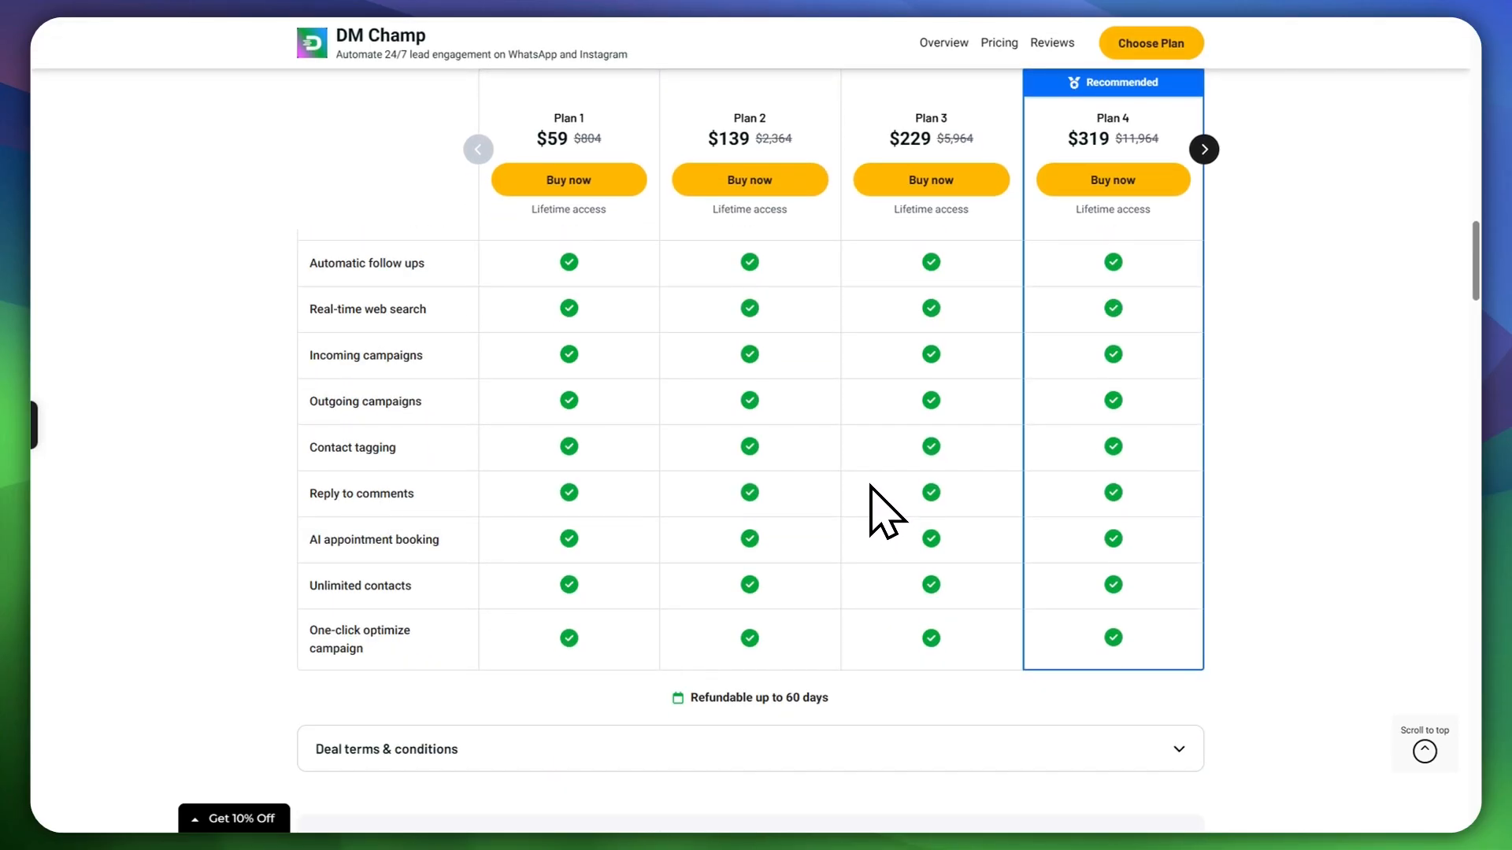
scroll(882, 511, "up", 6)
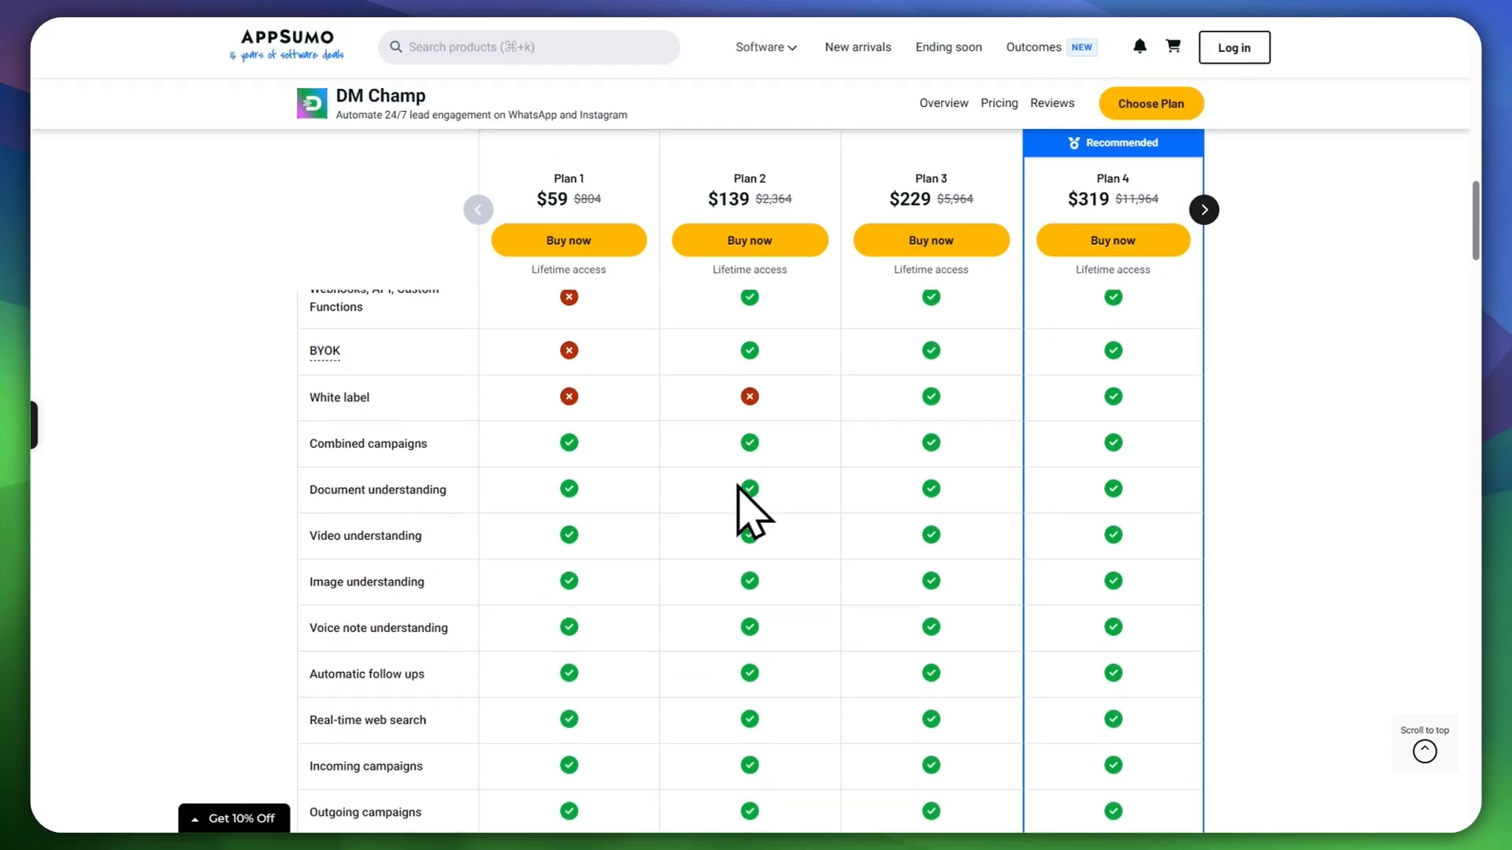
scroll(752, 504, "down", 5)
scroll(726, 440, "up", 8)
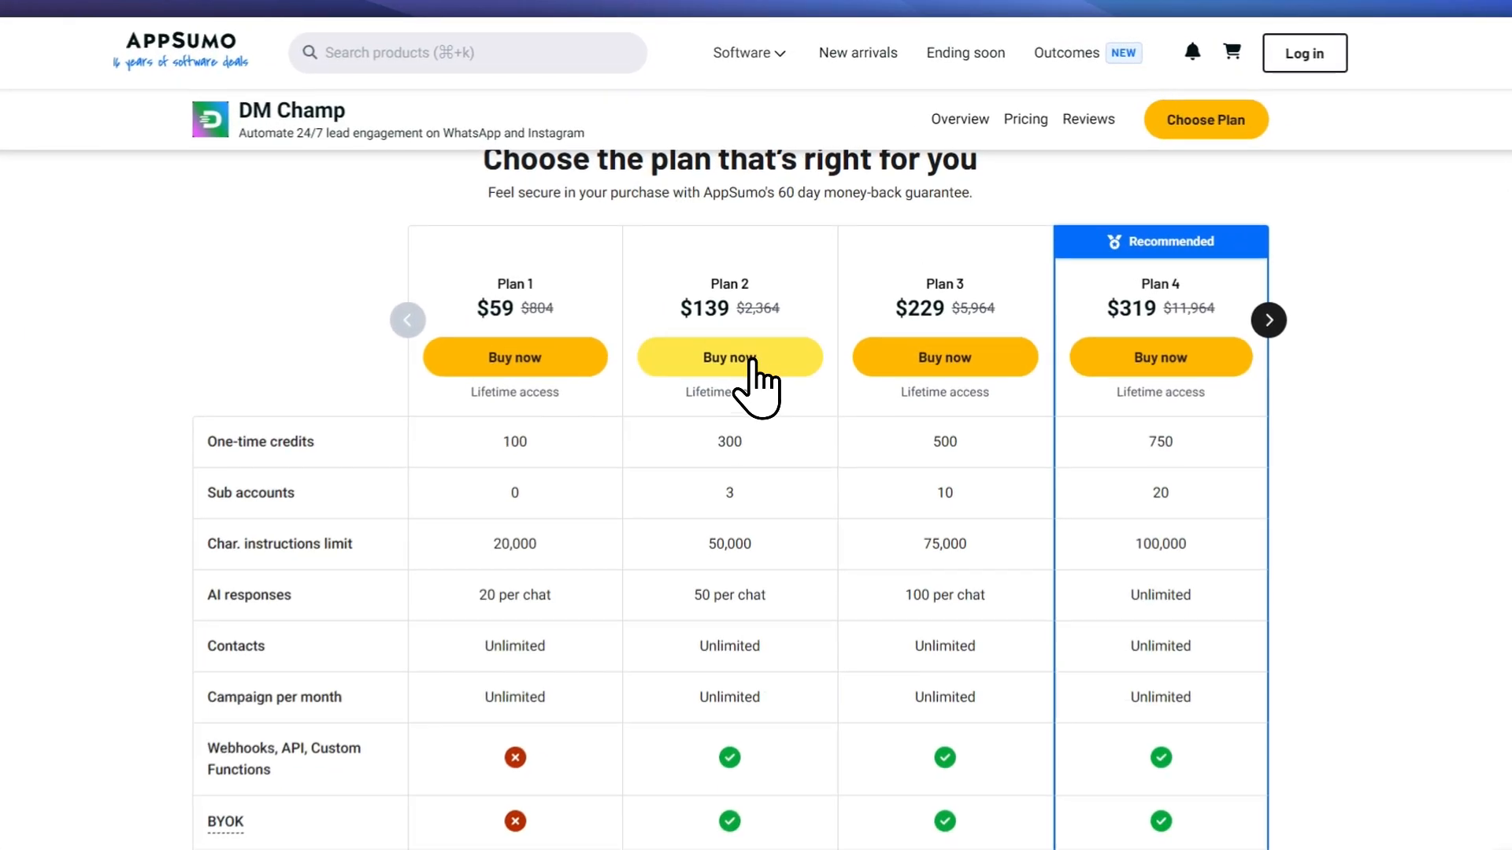
Step: Add the Plan 2 ($139) lifetime deal to the cart and proceed to checkout sign-up
left_click(752, 360)
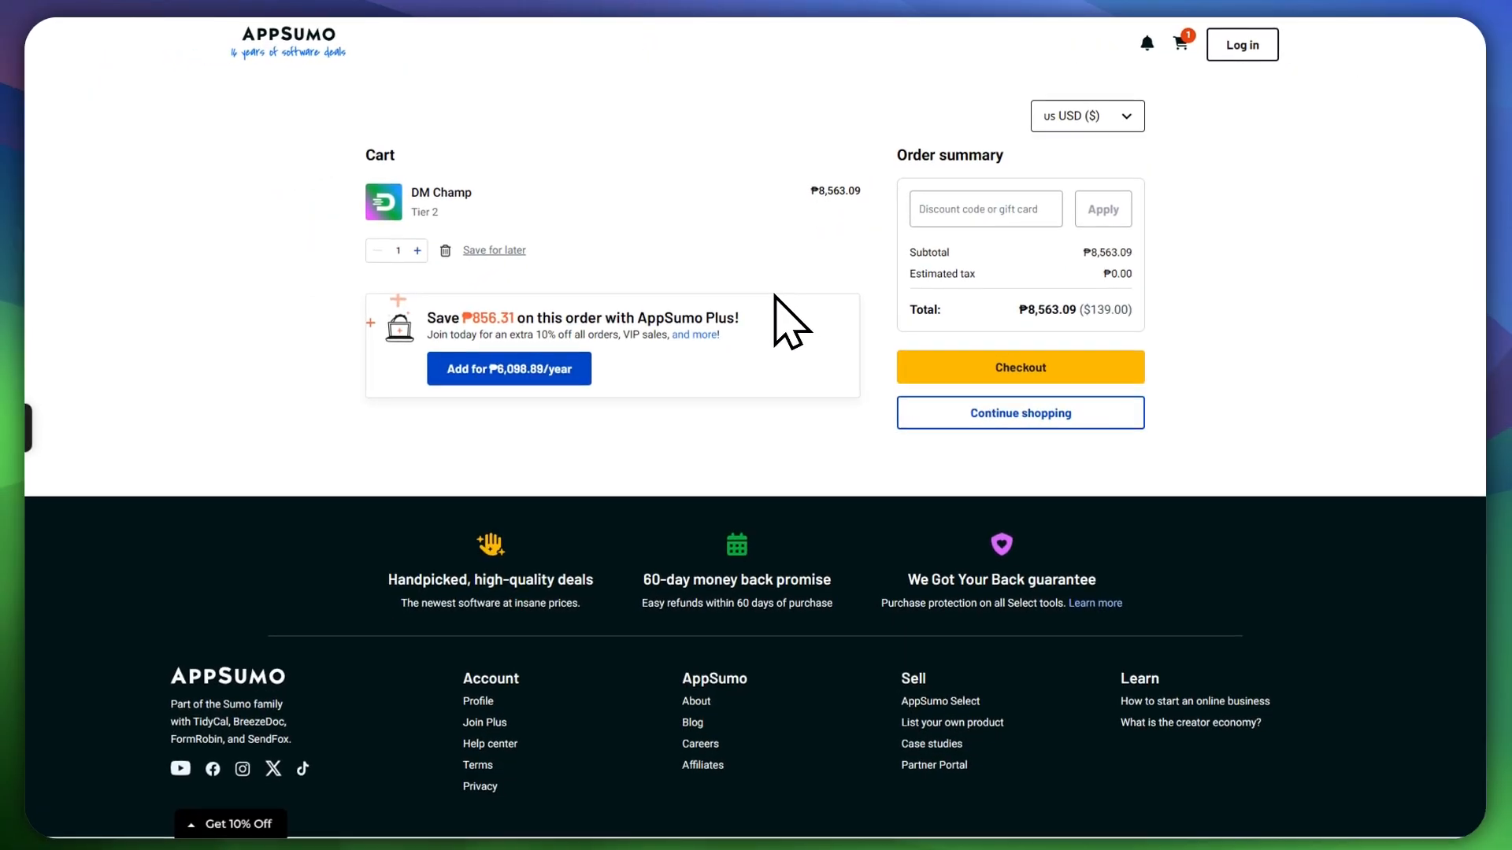
left_click(932, 219)
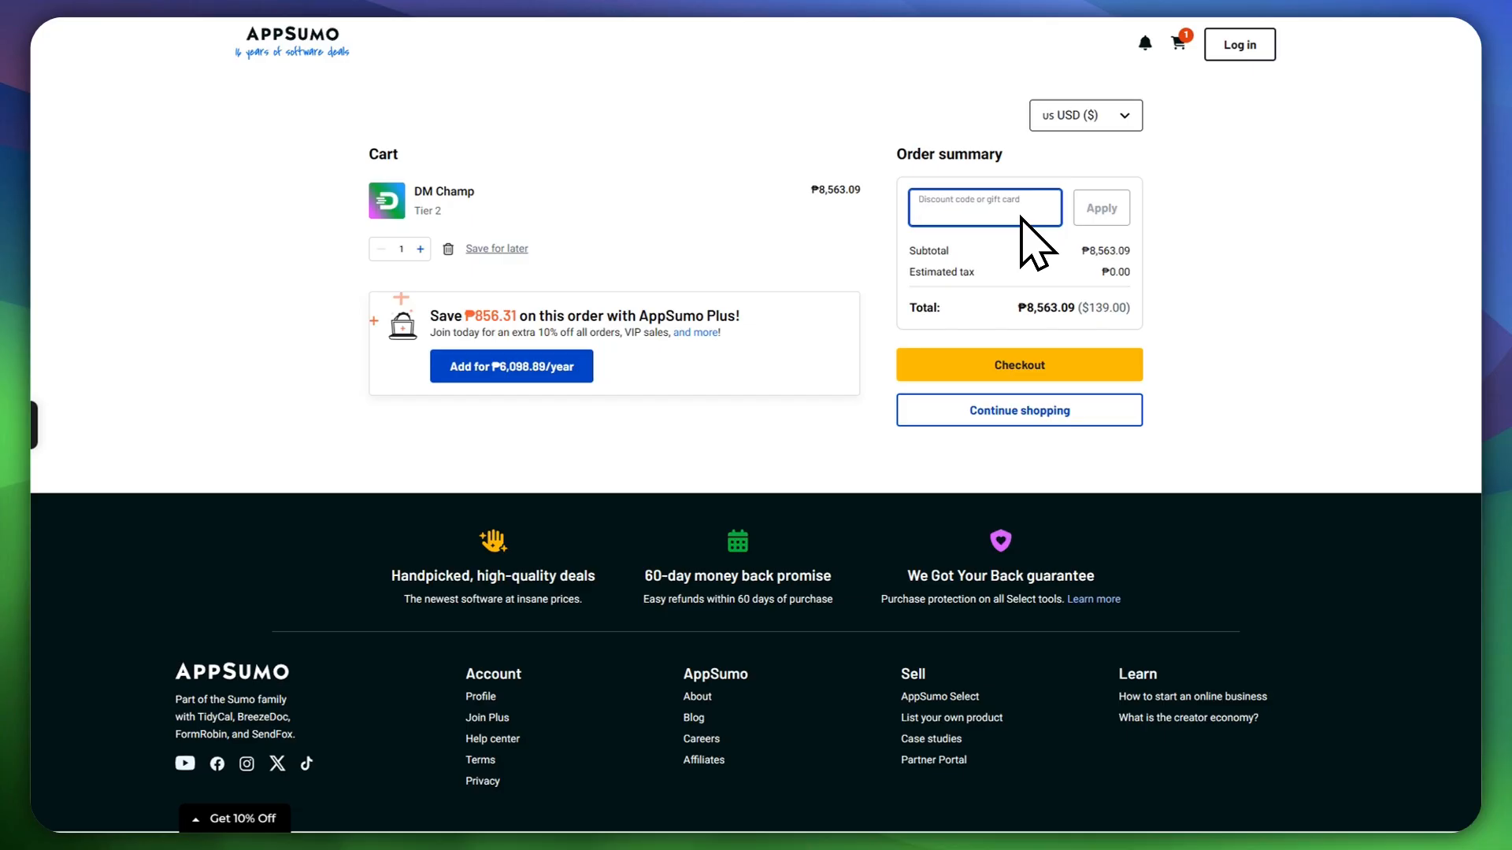
left_click(1008, 370)
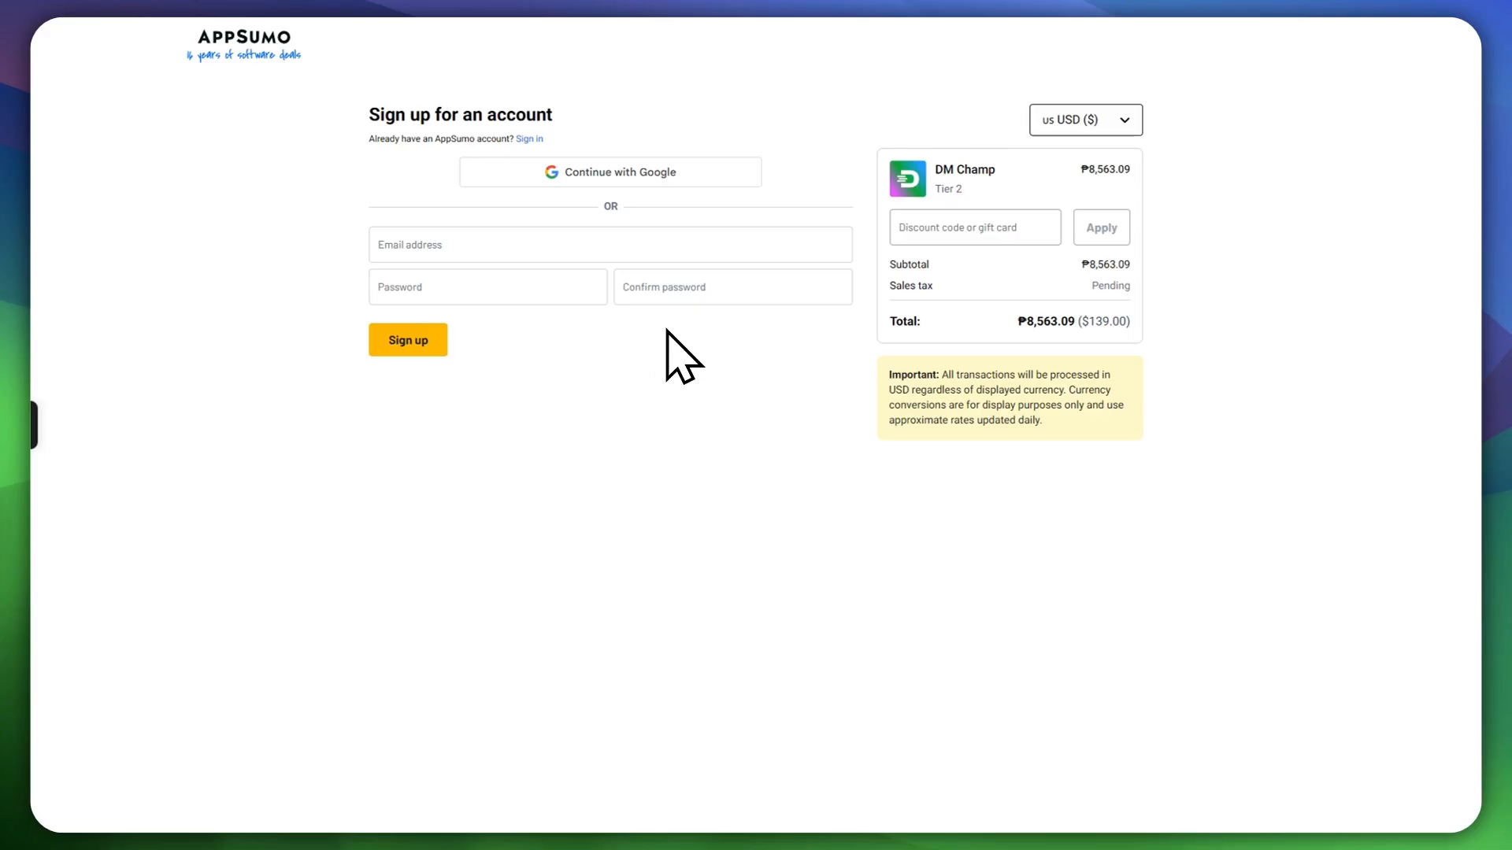
Step: Return to the DM Champ pricing page showing Starter $27 through Agency $497 tiers
key("ctrl+Tab")
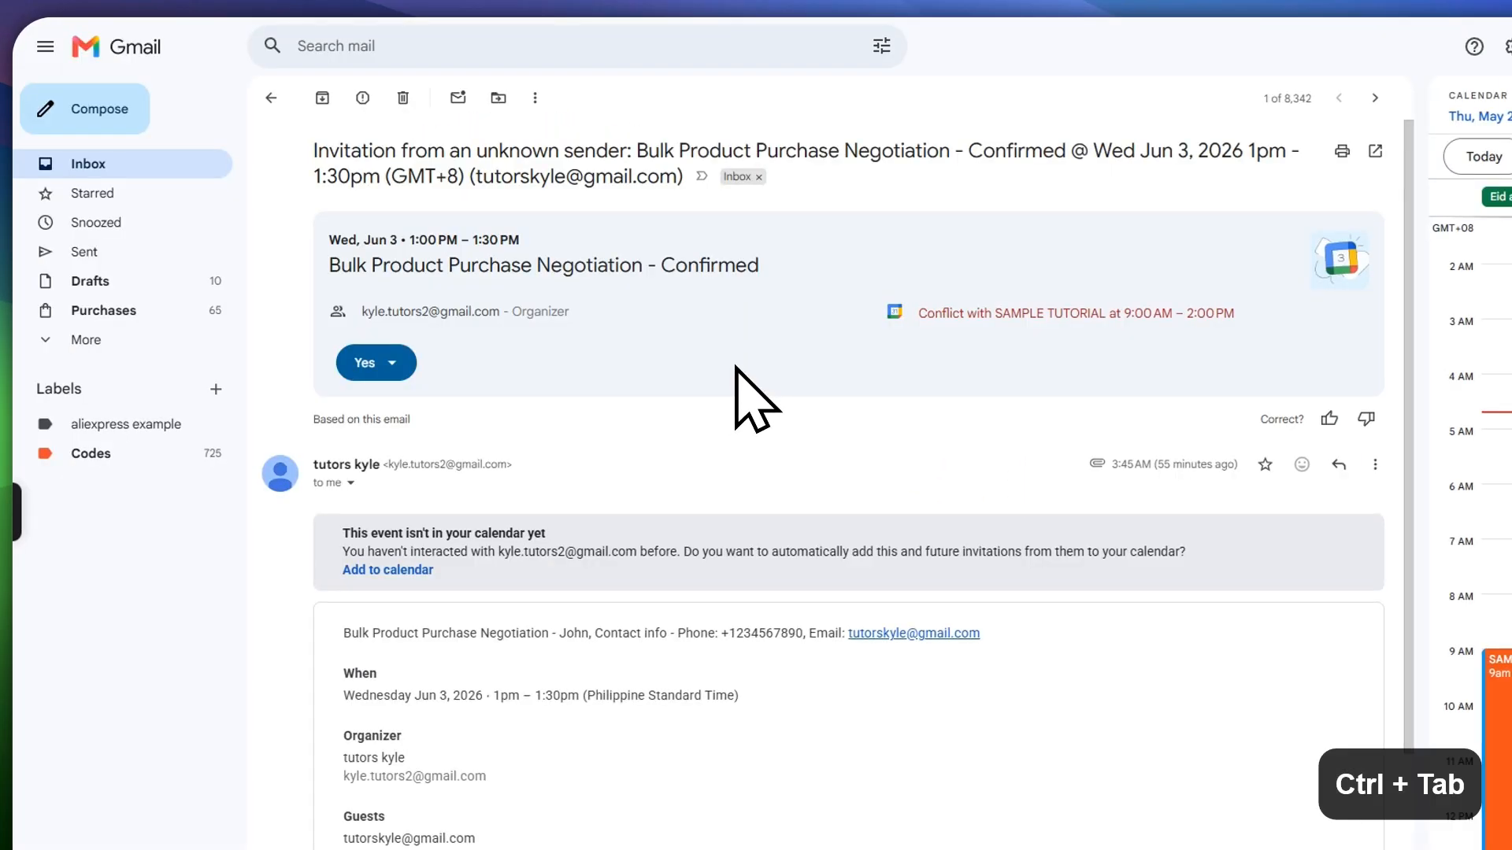
key("ctrl+Tab")
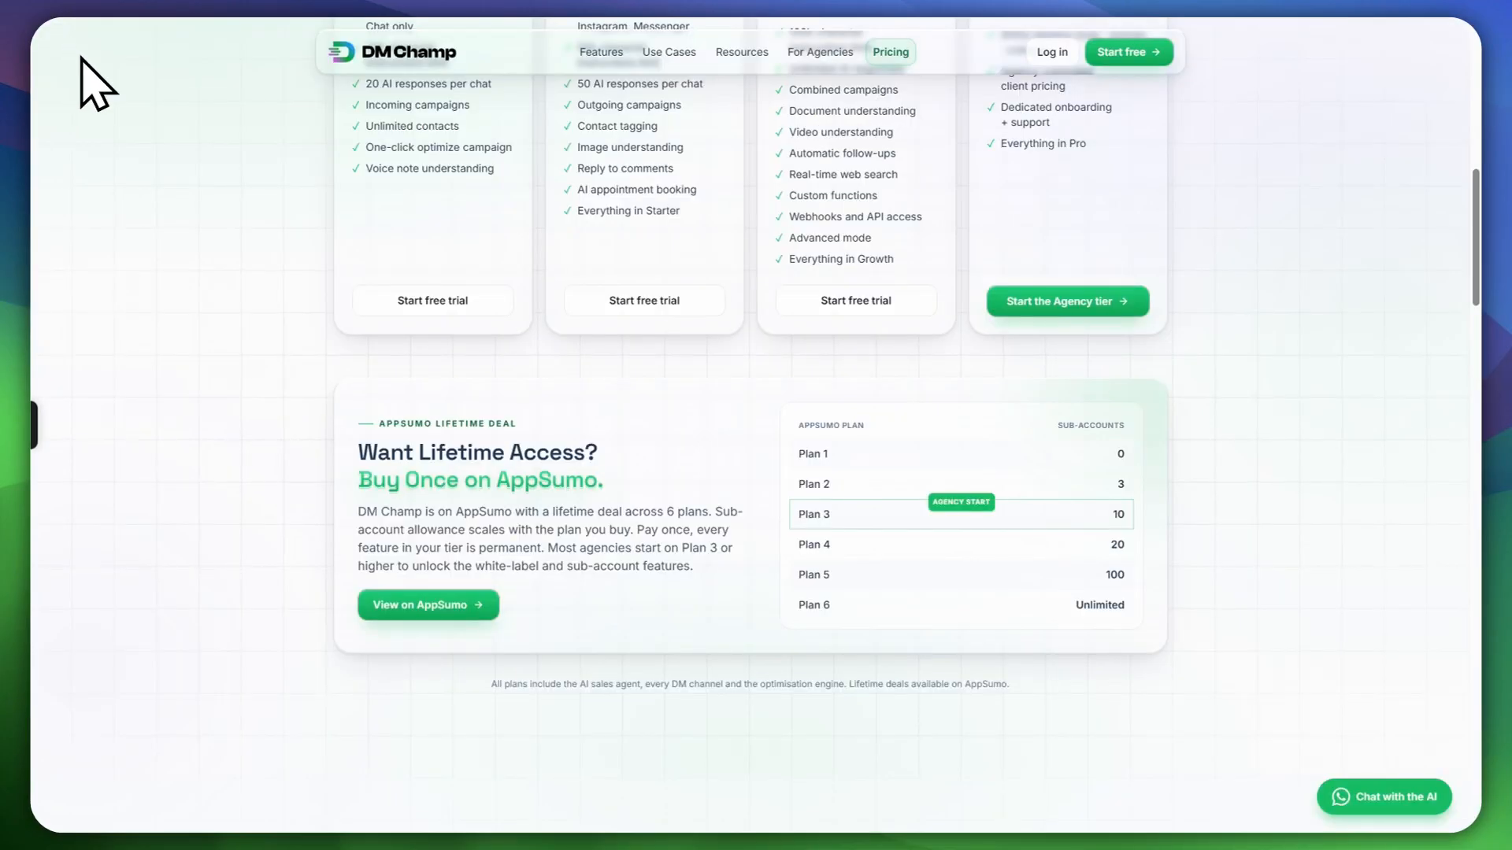
scroll(370, 287, "up", 15)
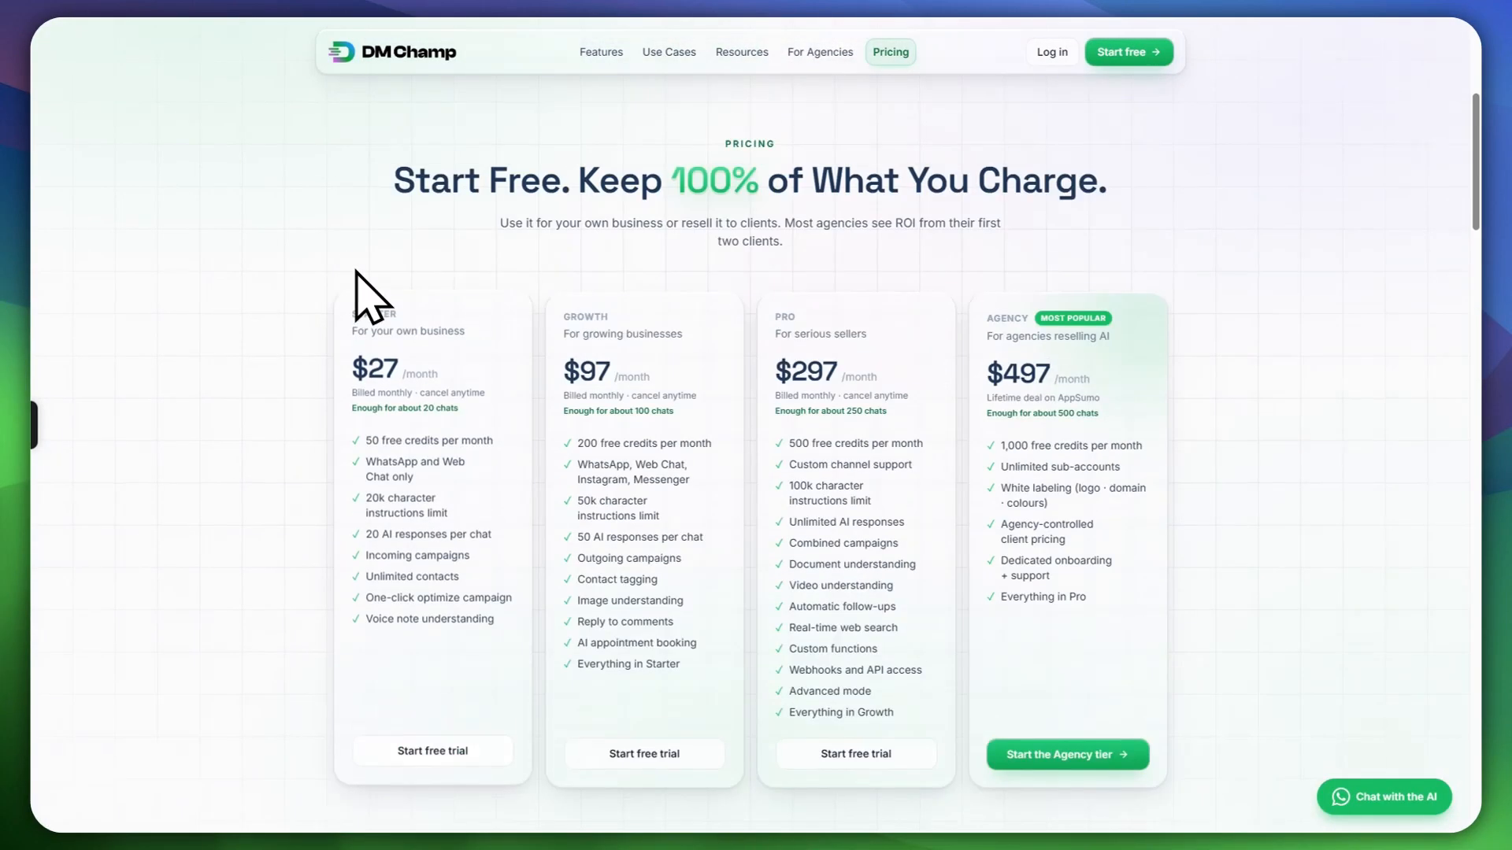